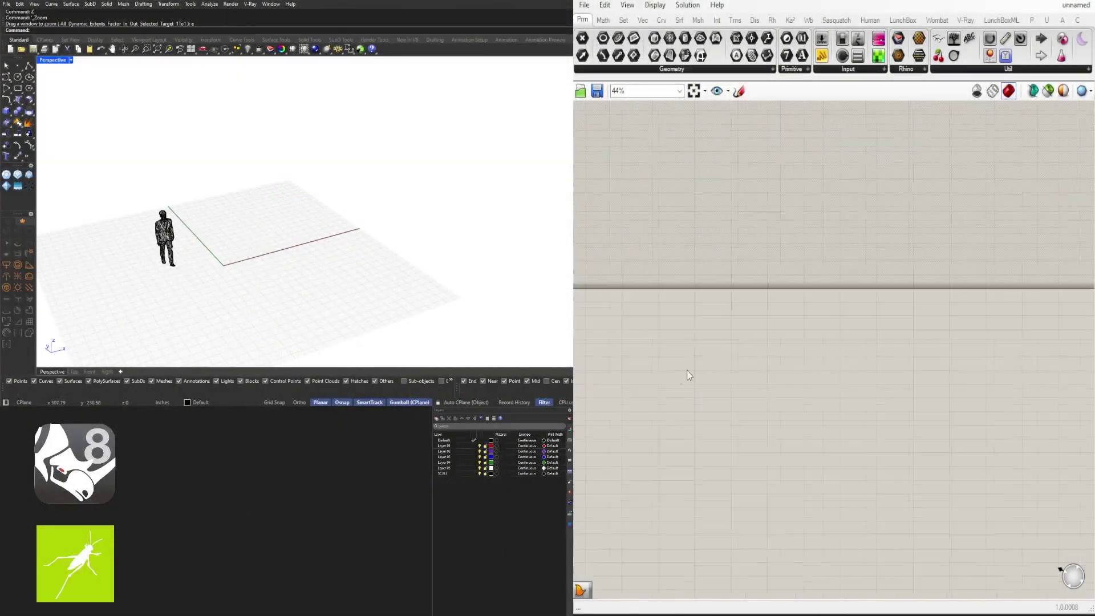
Step: Add a Rectangle component to the empty canvas and leave room beside its inputs
right_drag(689, 375, 885, 254)
scroll(885, 251, up, 3)
right_drag(806, 253, 779, 306)
double_click(735, 249)
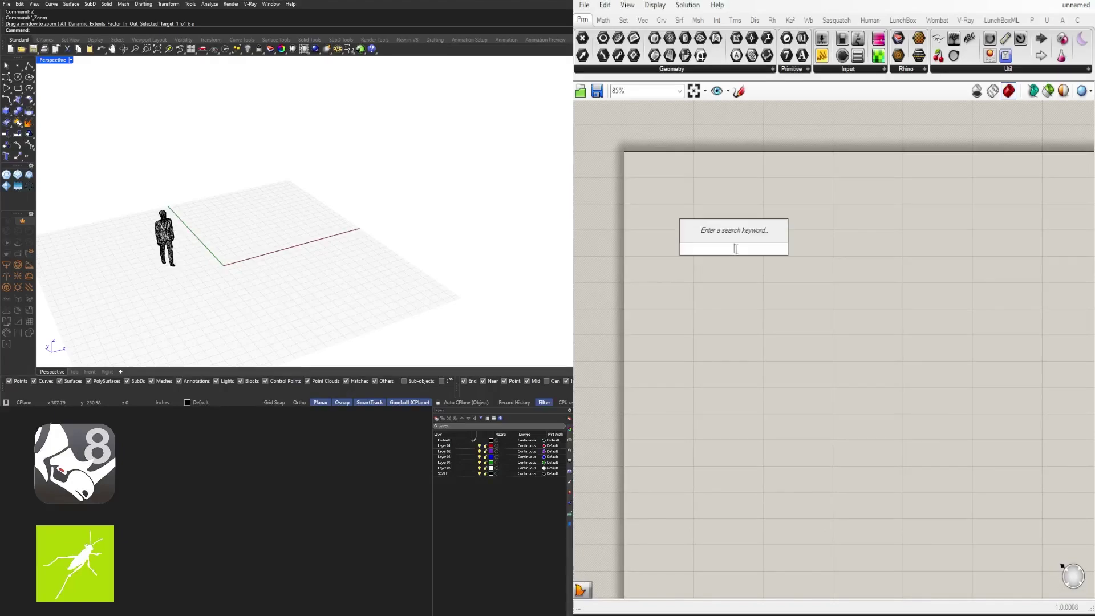
text(rect)
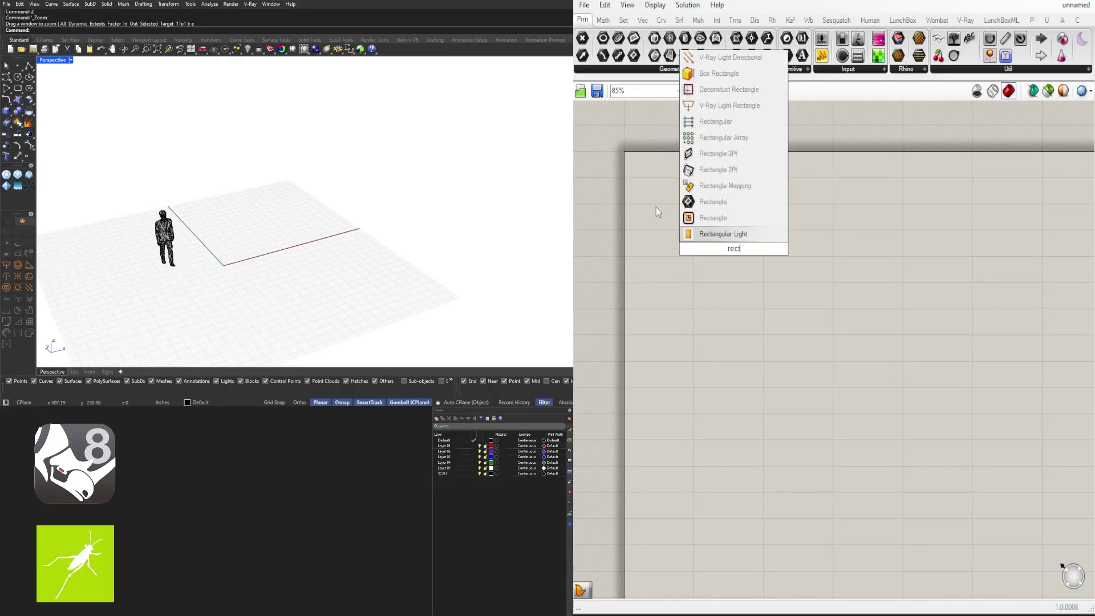
click(713, 218)
drag(715, 249, 884, 249)
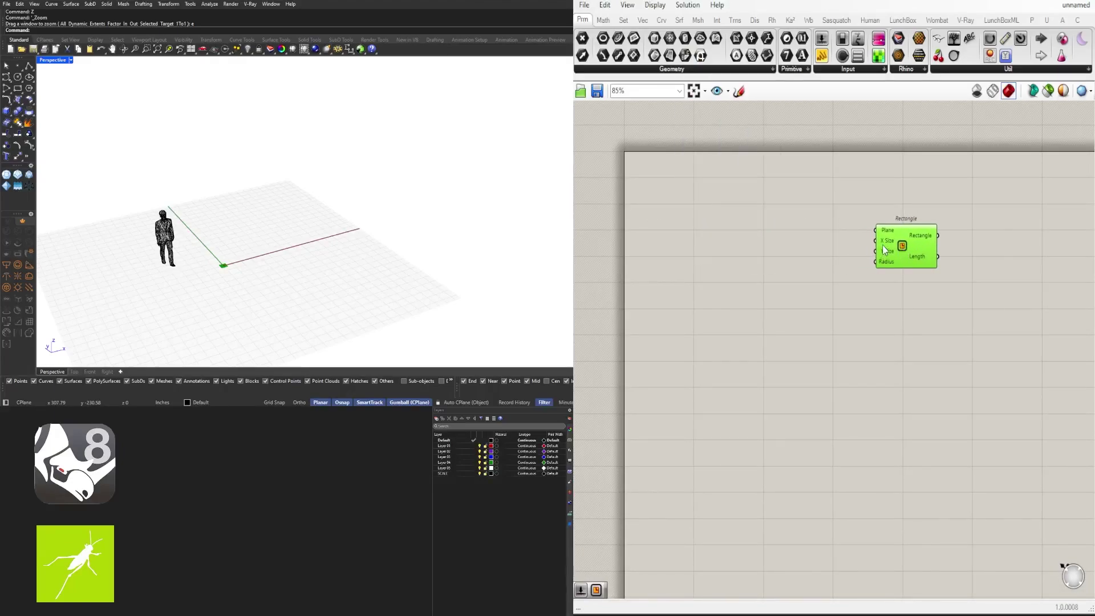
double_click(836, 260)
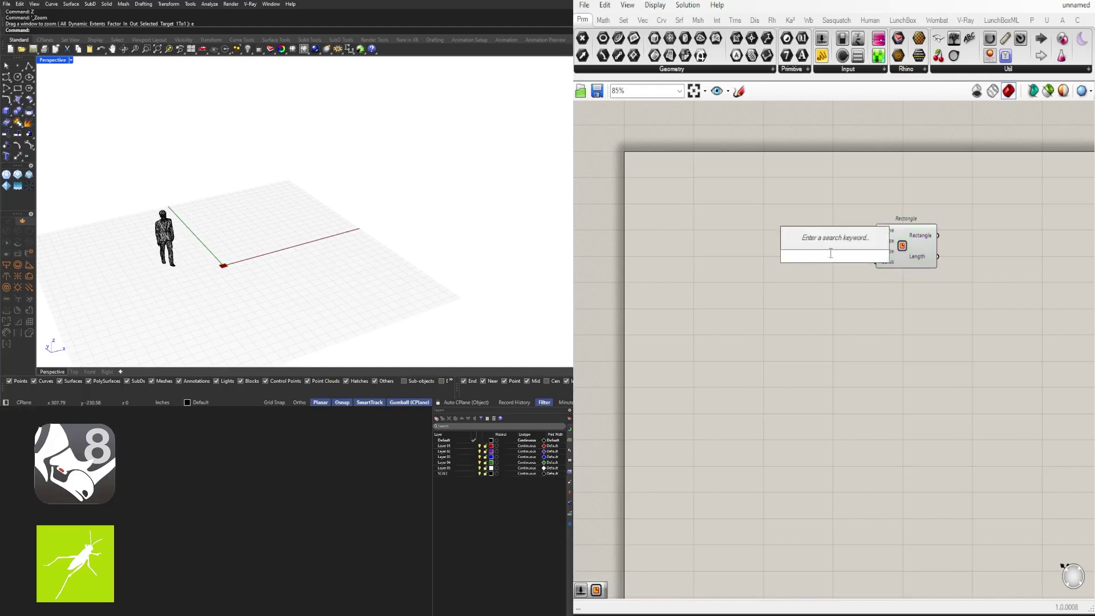
text(50)
key(Return)
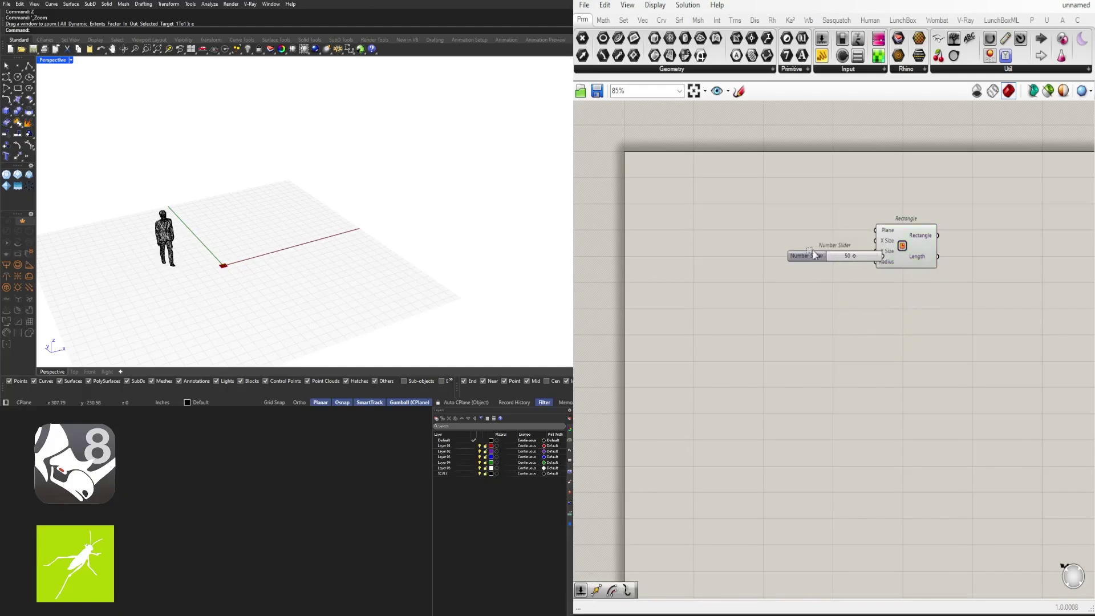
drag(819, 260, 775, 245)
key(Delete)
Step: Create two number sliders set to 500 and feed them into the Rectangle's X Size and Y Size inputs
double_click(775, 245)
text(5)
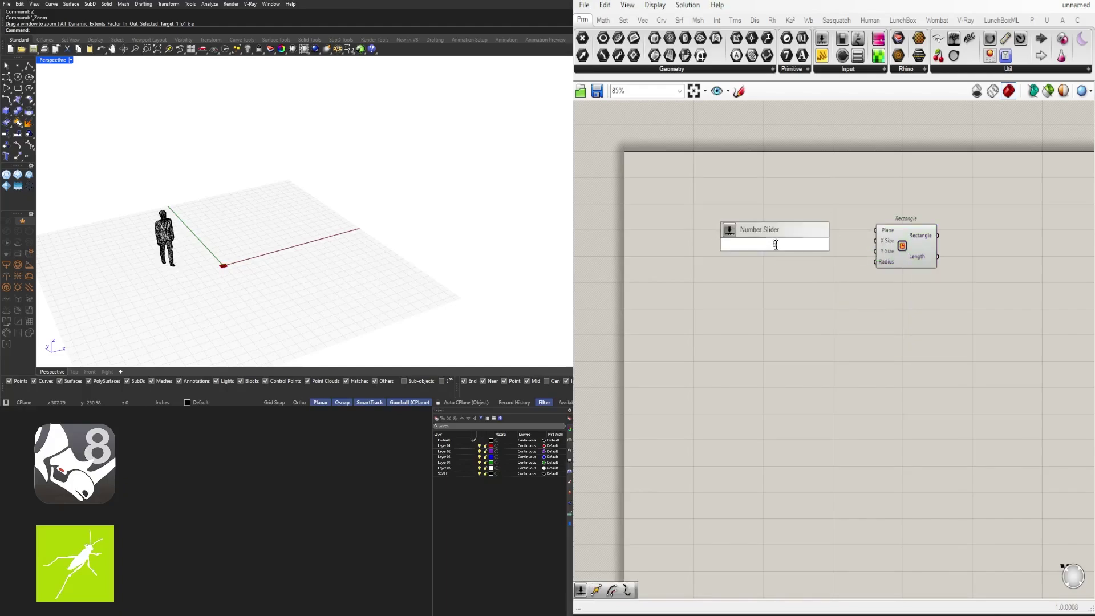
text(00)
key(Return)
scroll(835, 242, up, 2)
drag(799, 245, 816, 240)
alt+drag(816, 240, 893, 256)
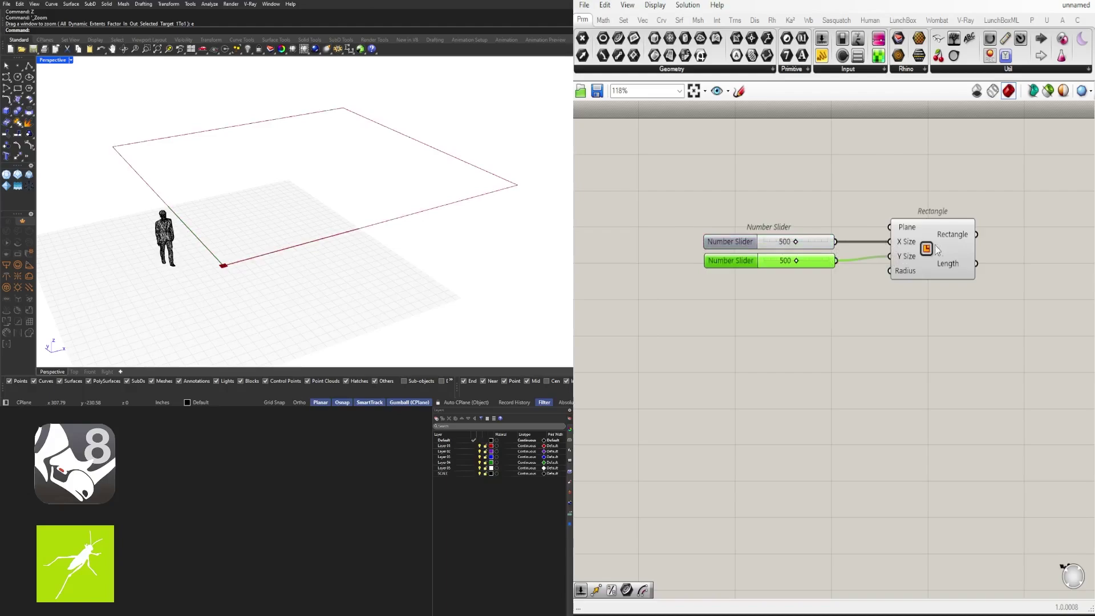
Step: Adjust the rectangle's dimension sliders to 487 for X Size and 421 for Y Size
click(934, 244)
scroll(348, 195, down, 2)
shift+right_drag(354, 231, 350, 262)
scroll(780, 257, up, 3)
scroll(780, 260, up, 1)
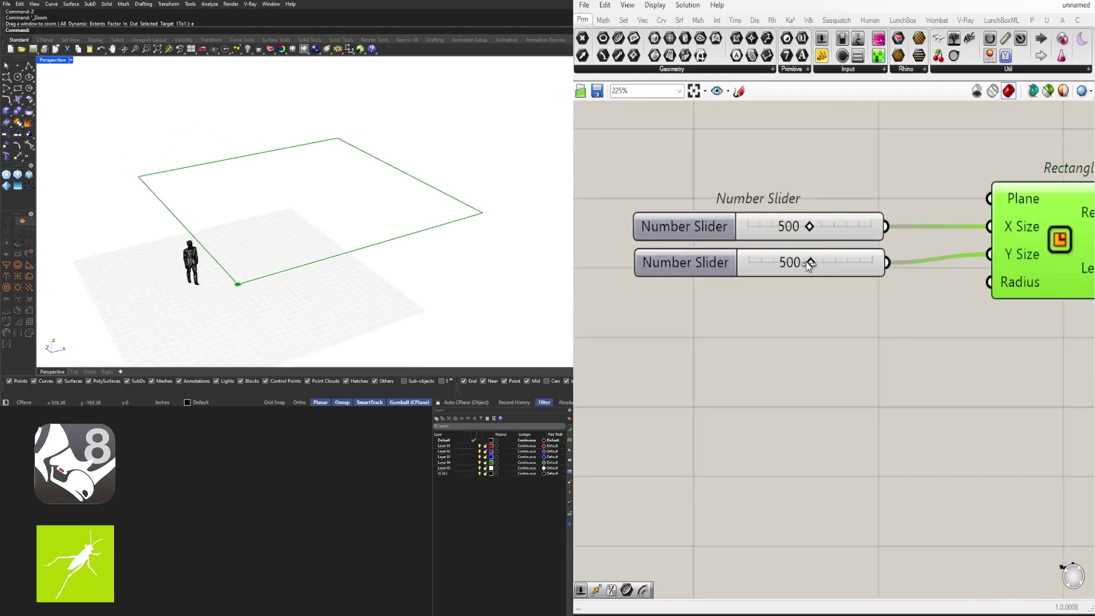
mouse_move(809, 261)
mouse_down()
mouse_move(787, 262)
mouse_move(821, 227)
mouse_move(808, 227)
mouse_move(813, 262)
mouse_move(802, 265)
mouse_up()
scroll(968, 391, down, 3)
right_drag(972, 394, 679, 362)
right_drag(756, 278, 778, 284)
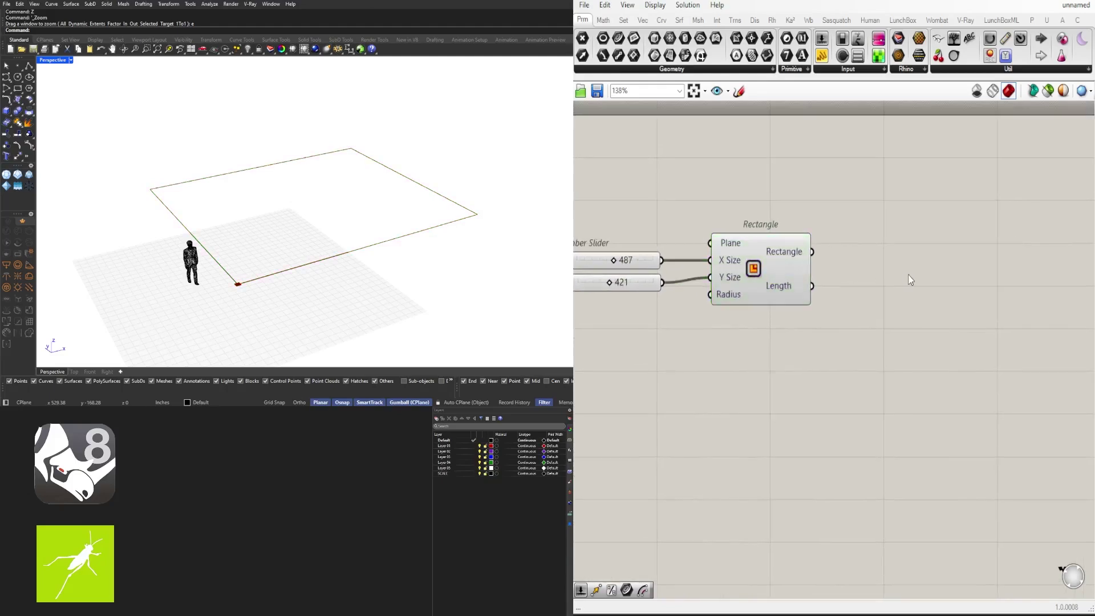
Step: Add a Boundary Surfaces component and connect the Rectangle output to its Edges input
double_click(908, 275)
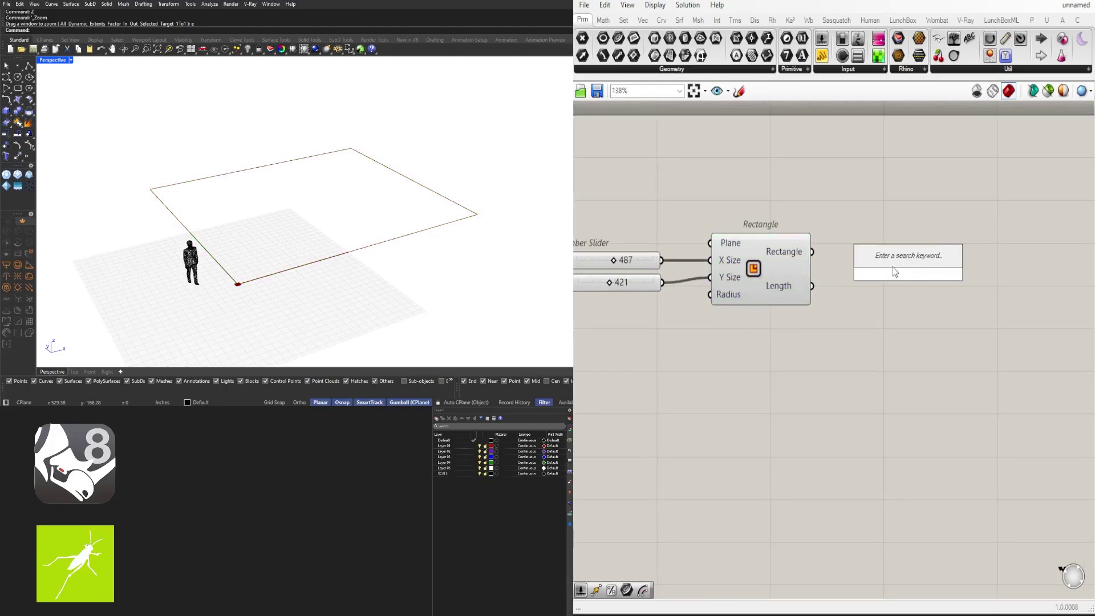
text(bound)
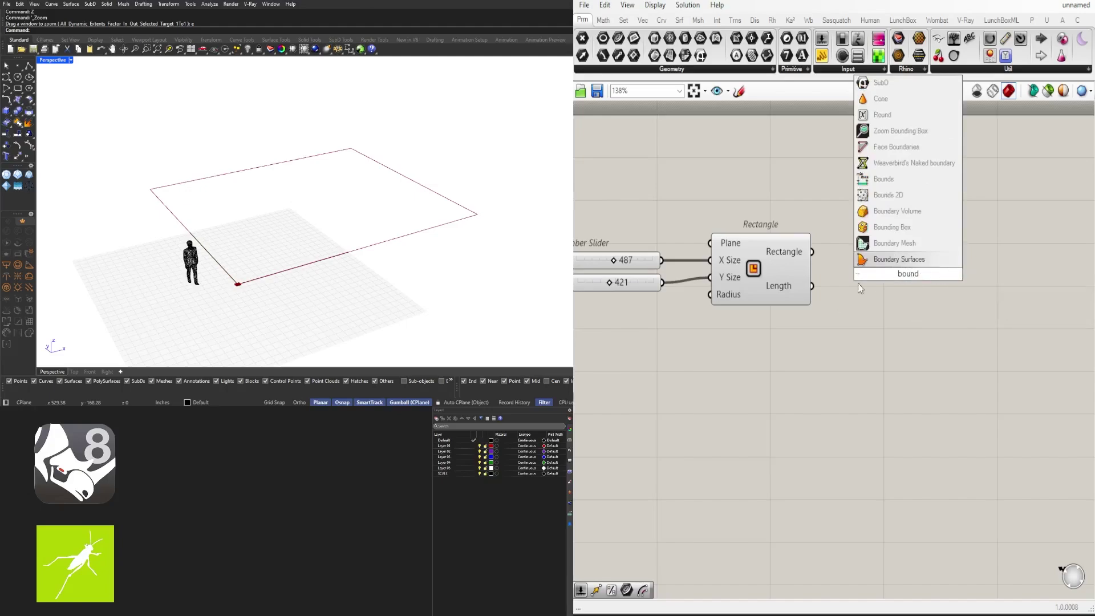
key(Return)
drag(812, 251, 905, 254)
click(770, 267)
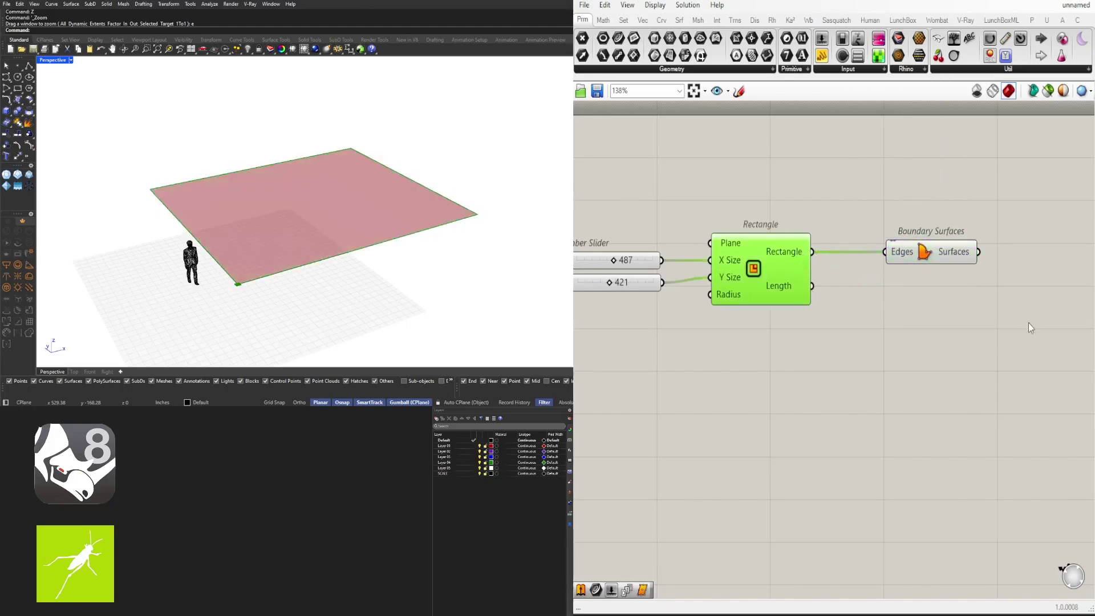
right_drag(1006, 327, 951, 336)
drag(893, 265, 877, 267)
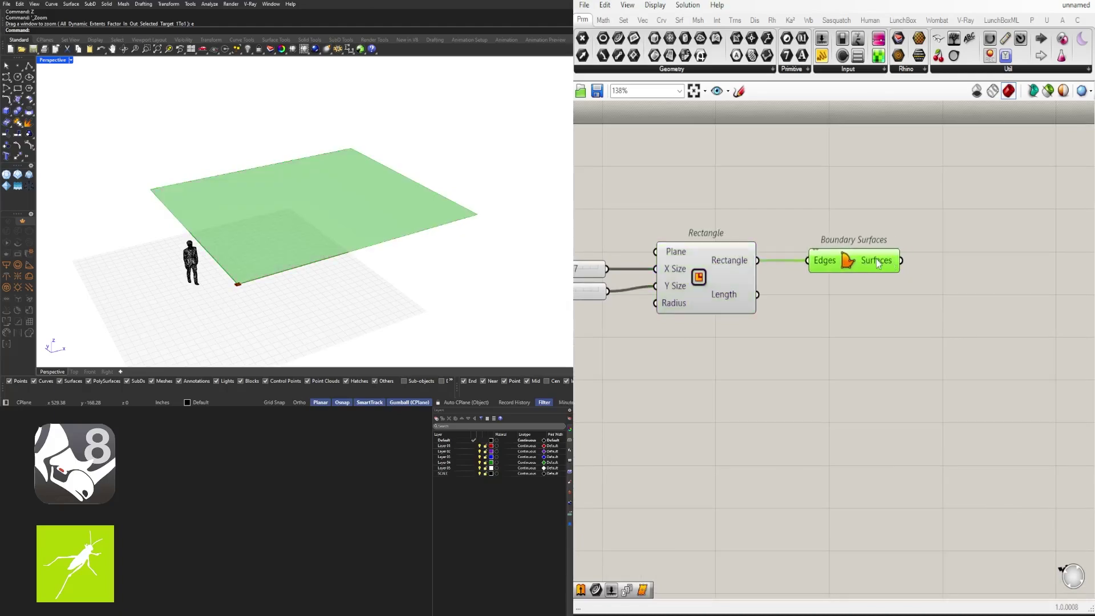
click(916, 320)
double_click(984, 320)
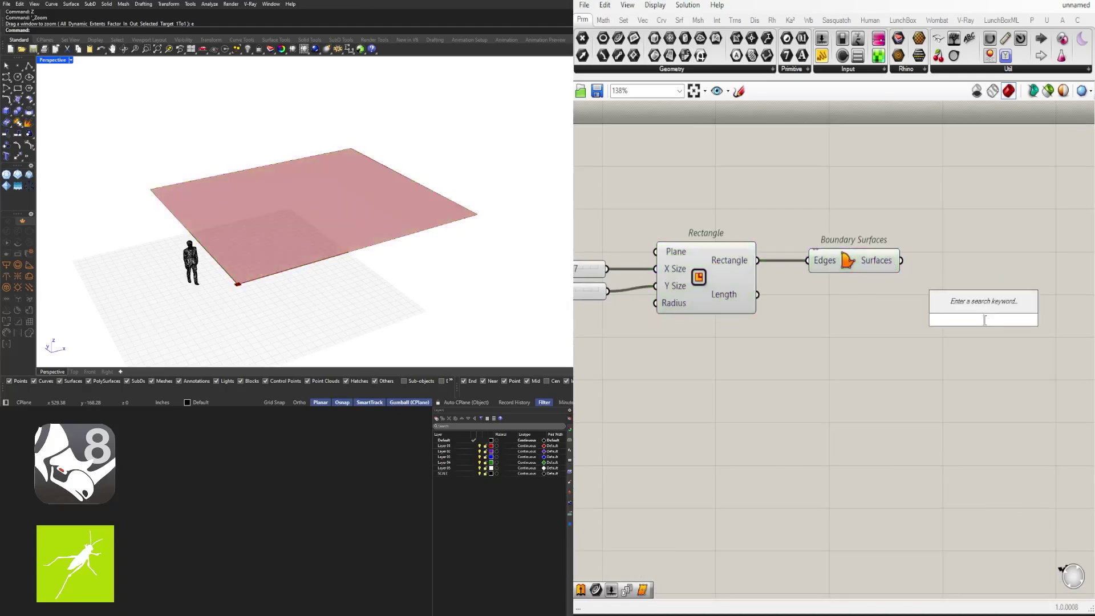
text(surf)
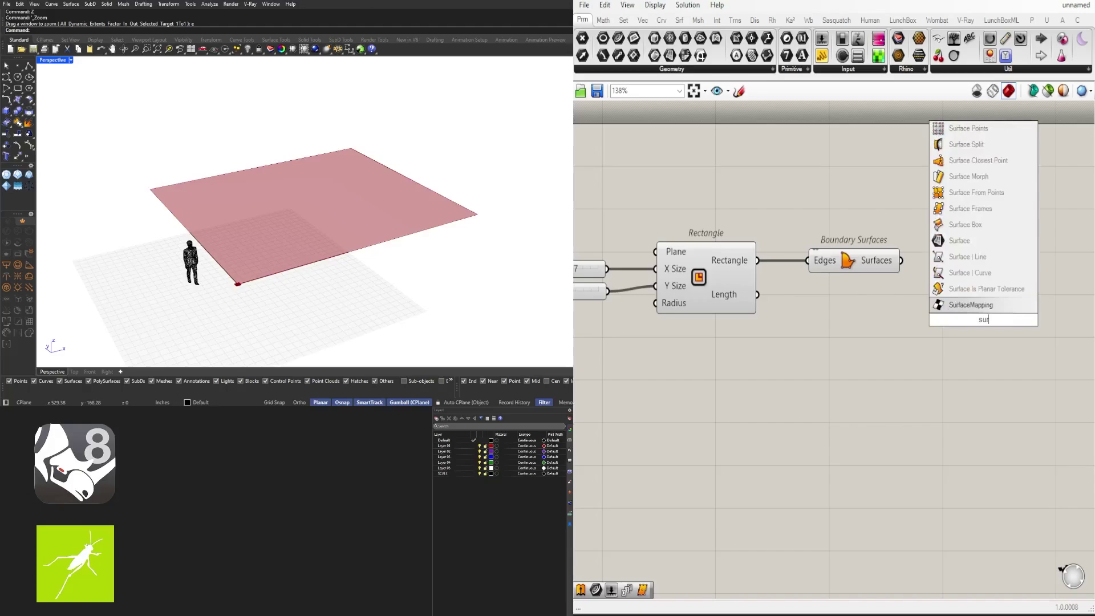
click(951, 358)
Step: Add a Divide Surface component and connect the boundary surface to its Surface input
double_click(951, 358)
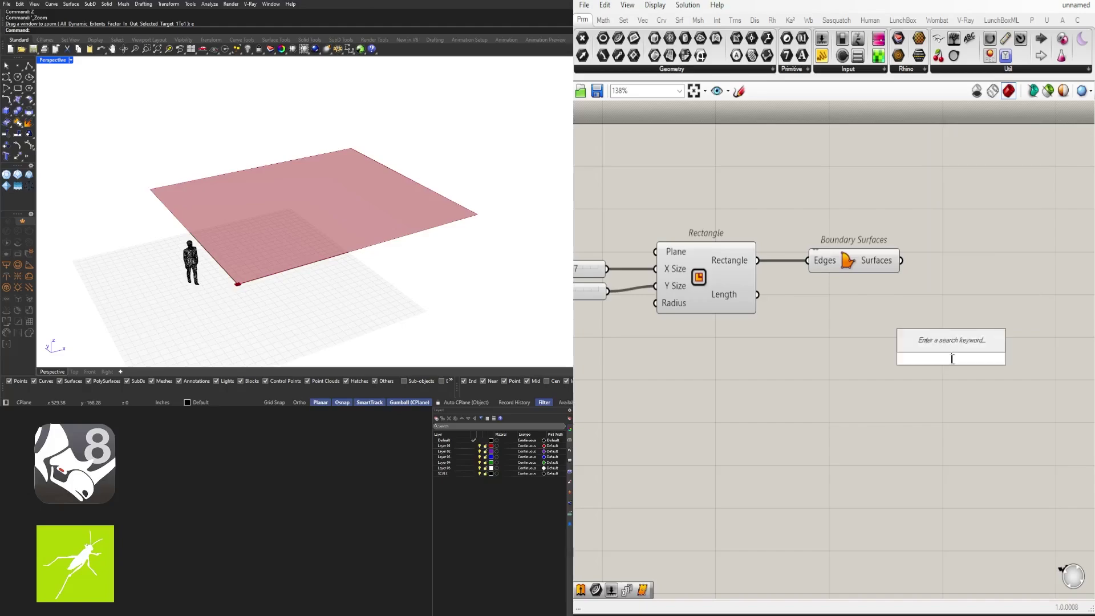
text(divide)
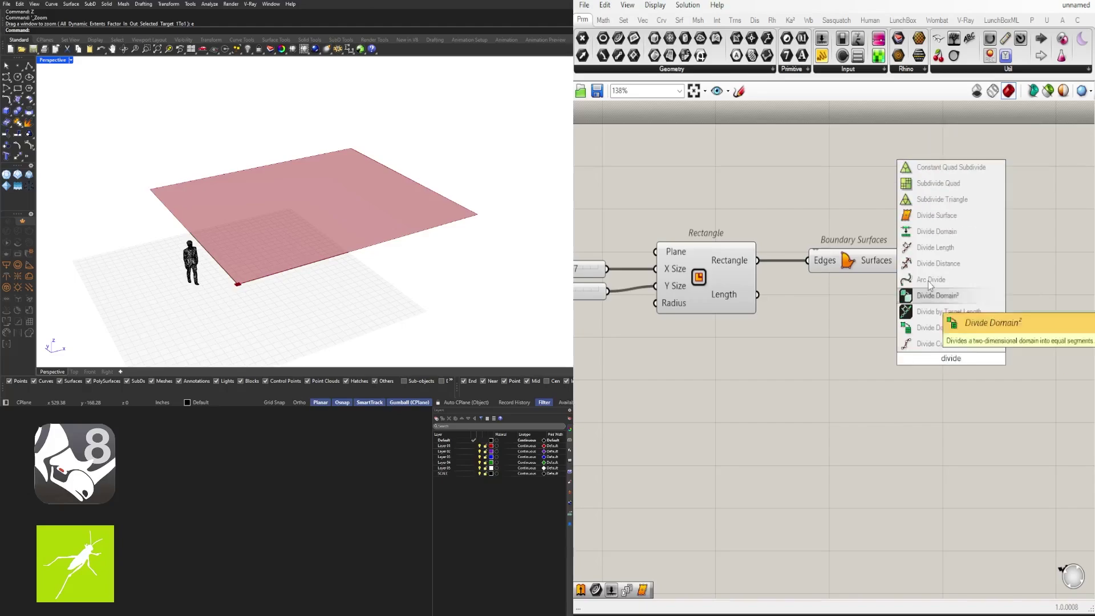
click(937, 214)
drag(900, 263, 897, 341)
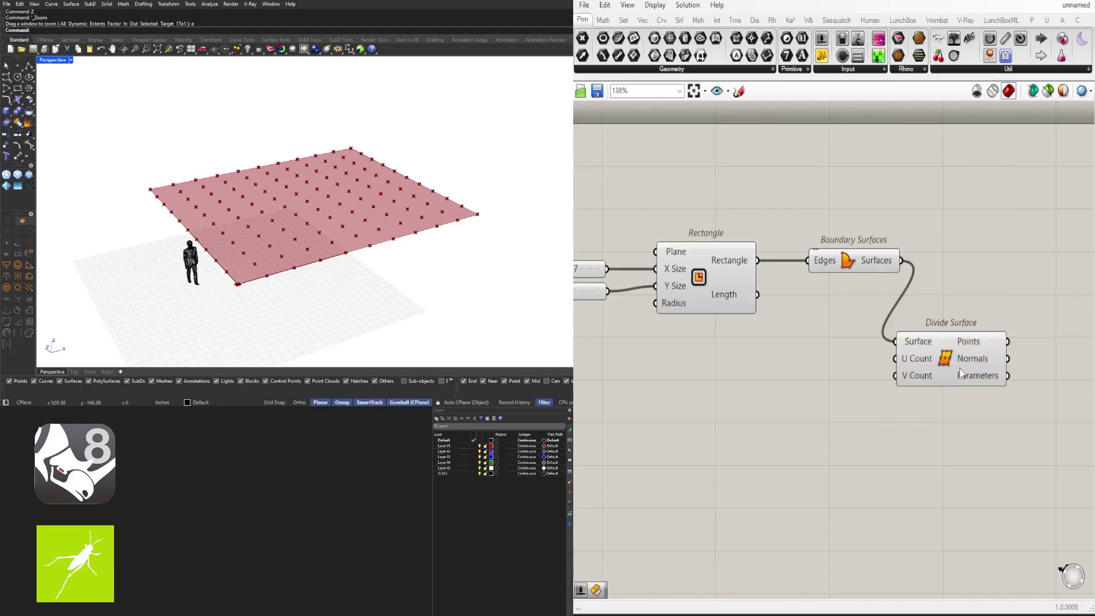
drag(957, 369, 1025, 342)
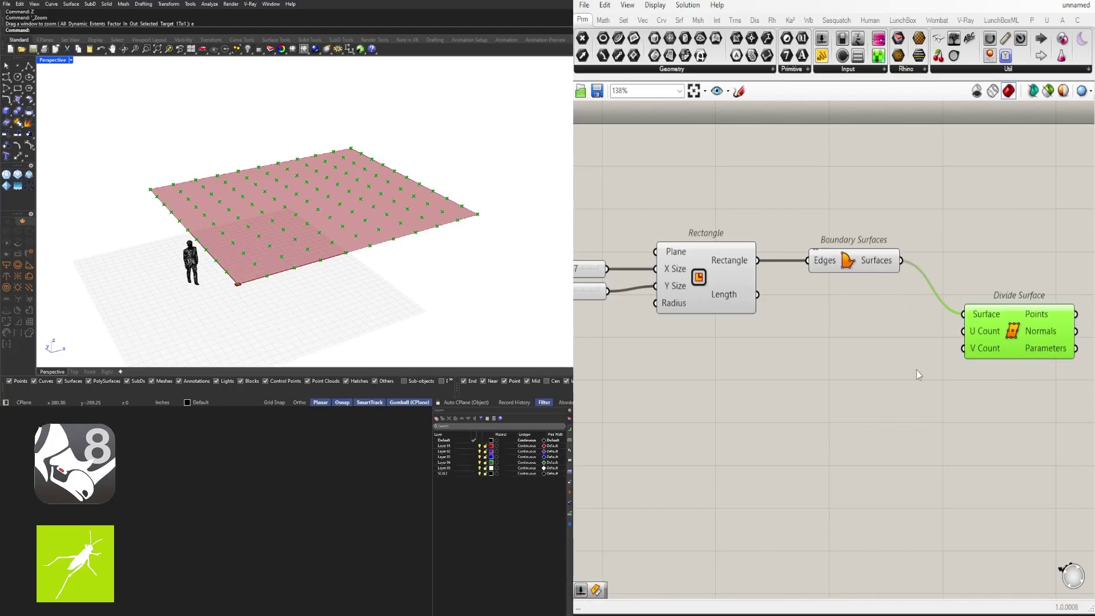
Step: Create two number sliders set to 5 and connect them to Divide Surface's U Count and V Count inputs
double_click(870, 344)
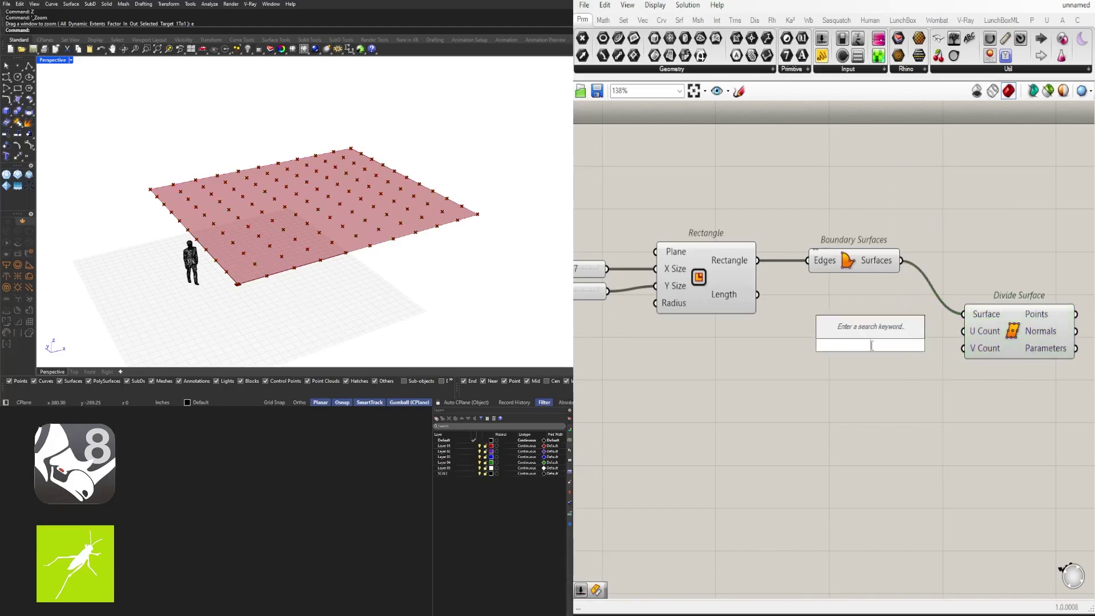
text(5)
key(Return)
mouse_move(816, 348)
mouse_down()
mouse_move(806, 330)
mouse_move(803, 360)
mouse_up()
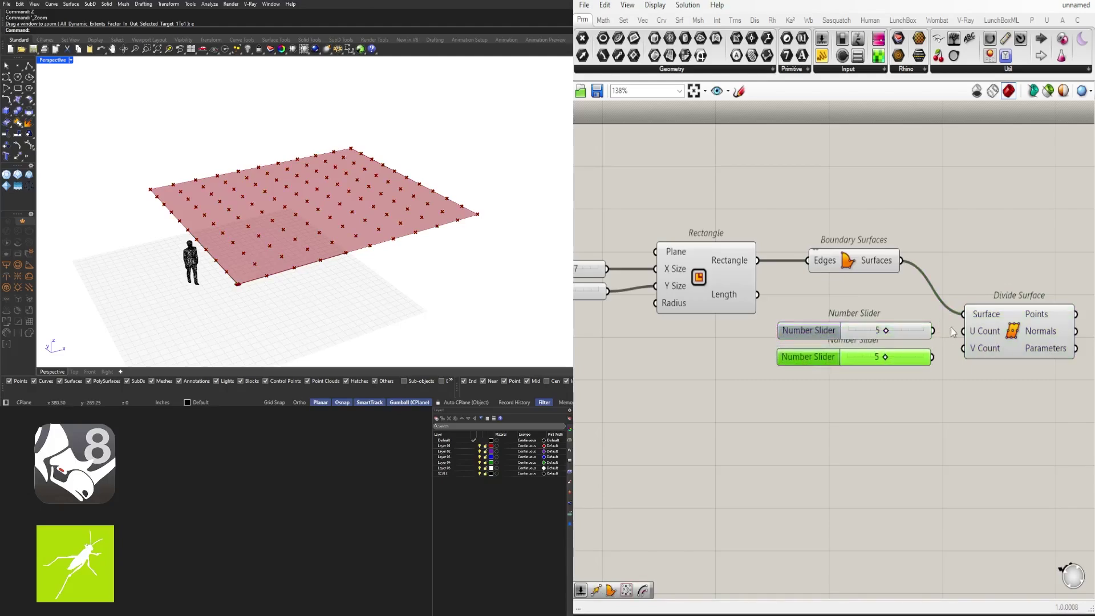
drag(934, 332, 993, 344)
scroll(905, 360, up, 1)
drag(913, 363, 914, 364)
click(959, 403)
click(1002, 333)
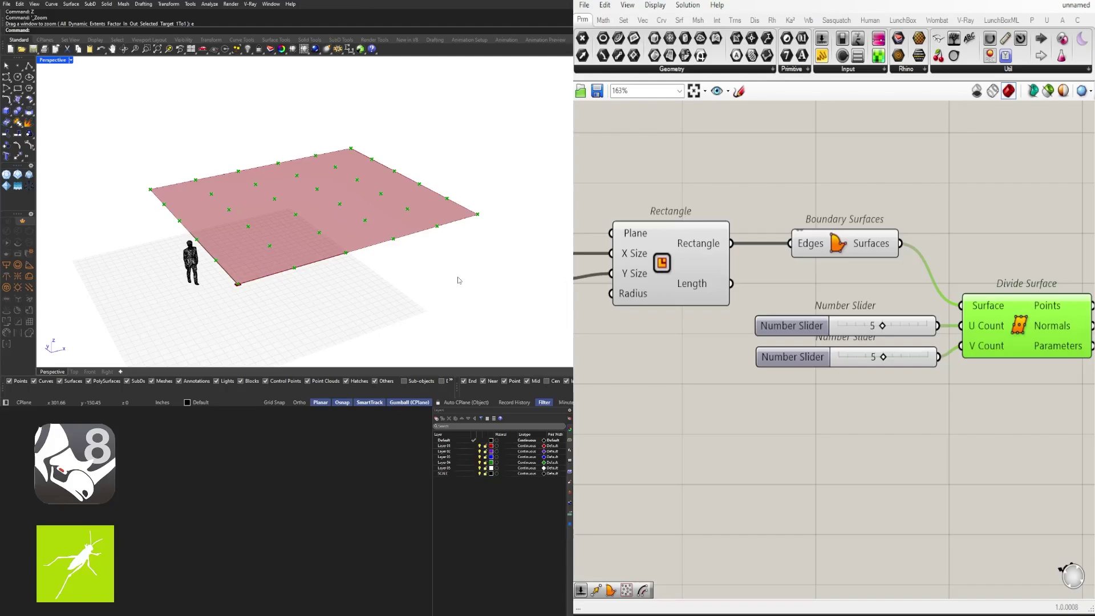
Step: Add a Delaunay Mesh component and connect Divide Surface's Points output to its Points input
right_drag(860, 415, 673, 424)
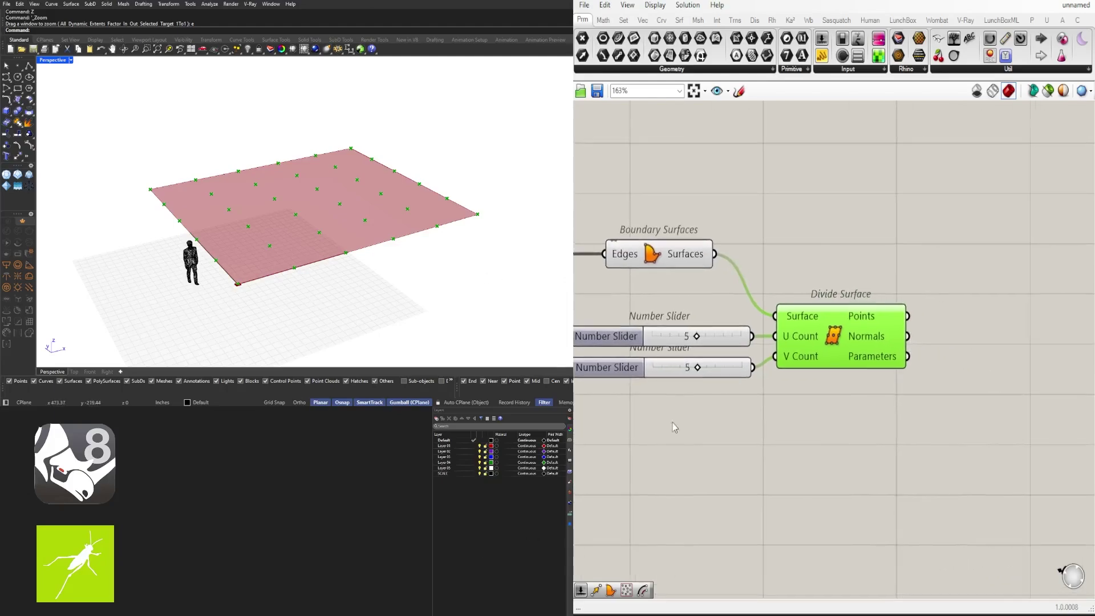
scroll(847, 348, down, 2)
drag(868, 359, 891, 359)
click(915, 442)
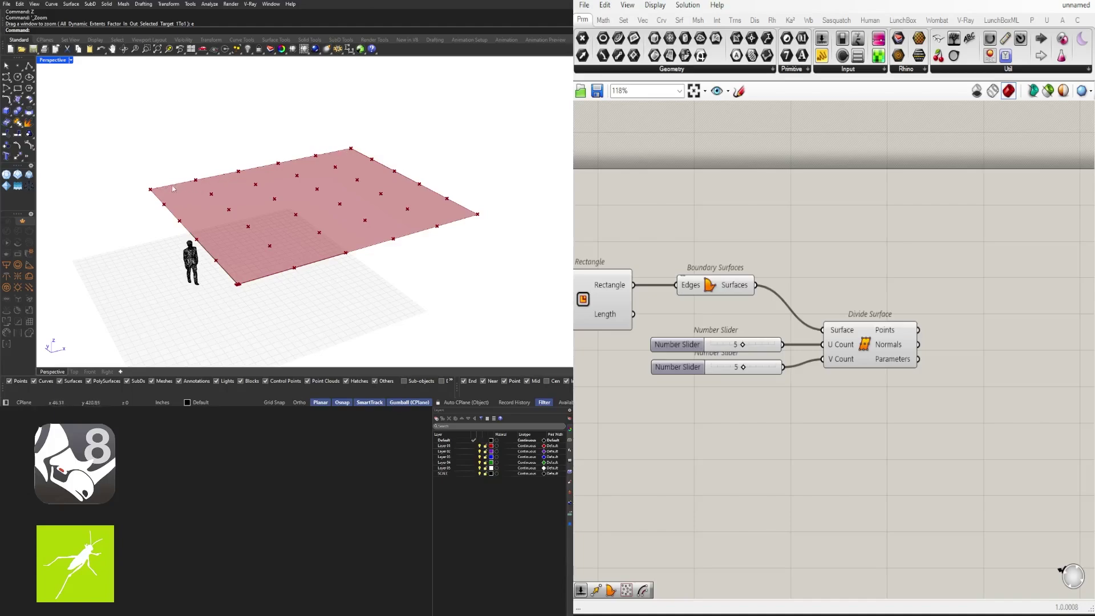
double_click(1007, 364)
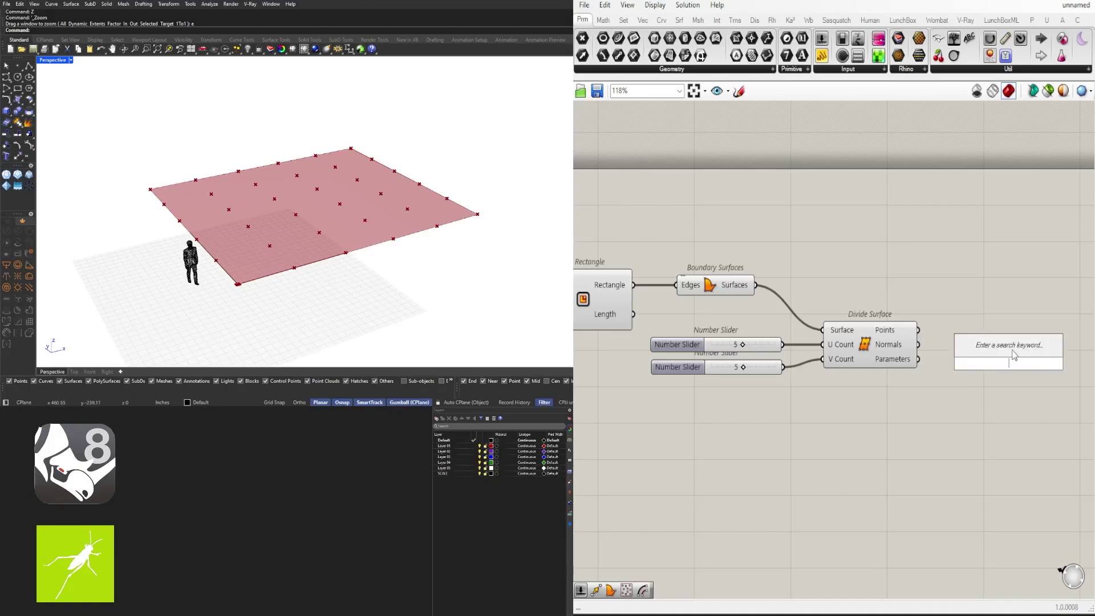
text(d)
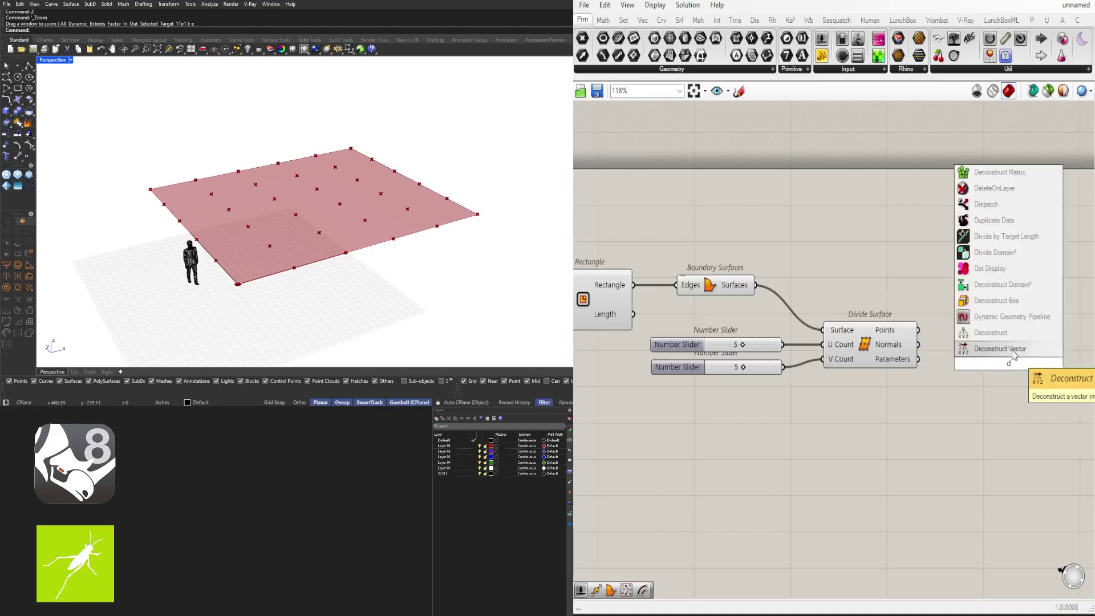
text(el)
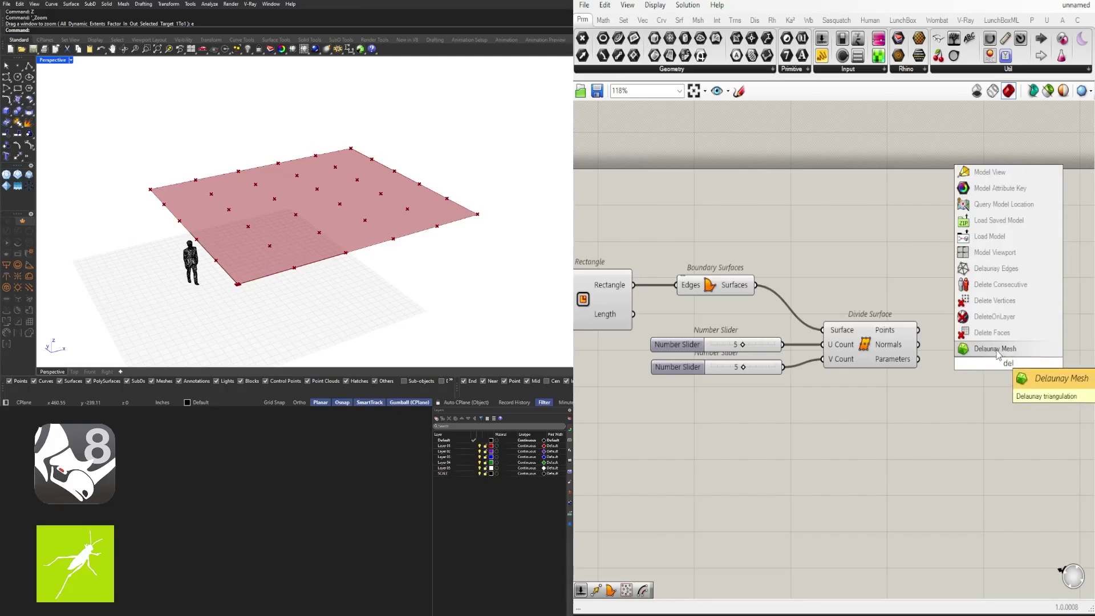
key(Return)
drag(918, 330, 981, 338)
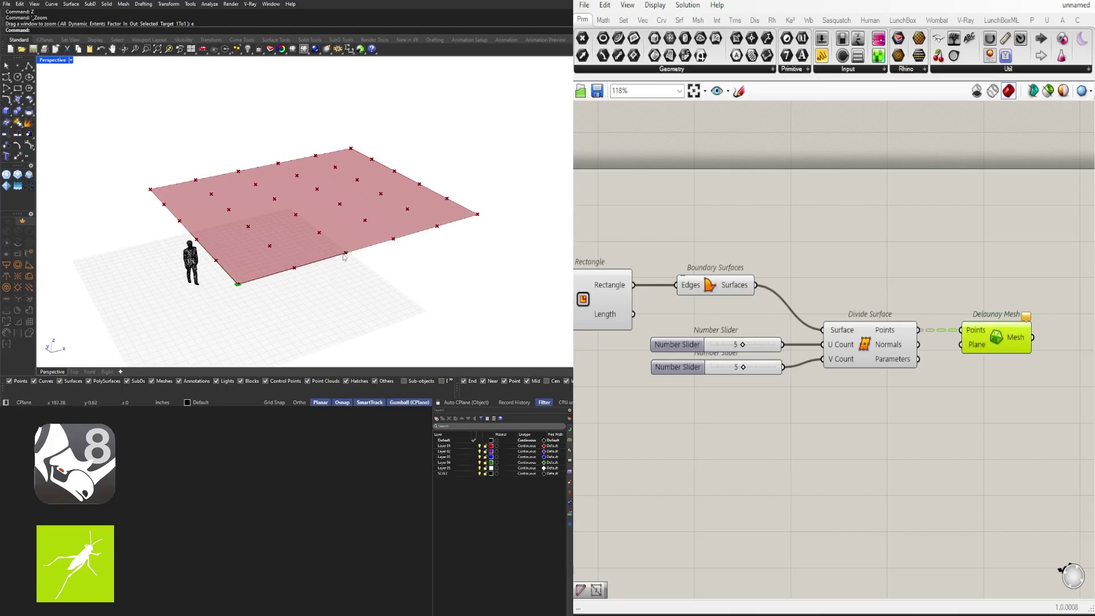
Step: Flatten the Points input of the Delaunay Mesh and place the component farther from Divide Surface
right_click(979, 332)
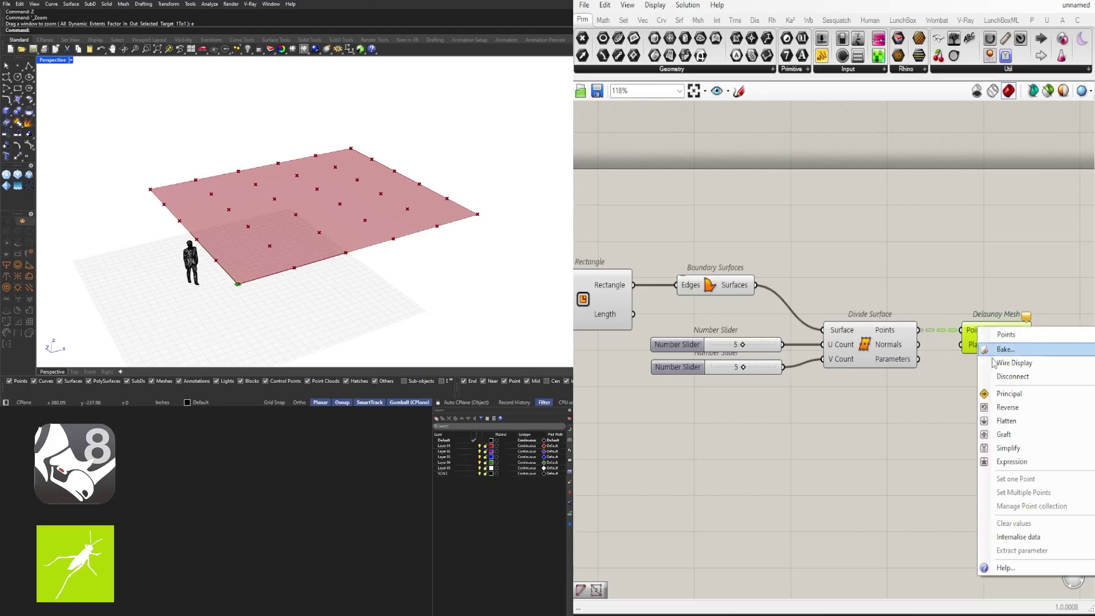
click(1004, 423)
drag(999, 346, 1031, 345)
right_drag(1046, 363, 895, 369)
click(897, 367)
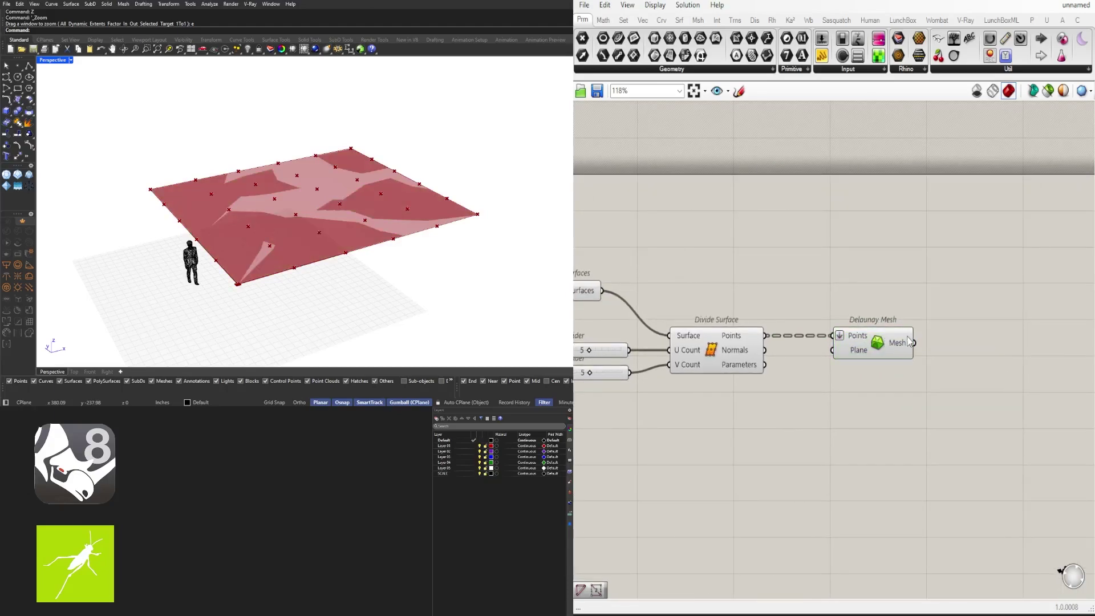
Step: Turn off the preview of the Divide Surface component to hide its grid points
click(902, 349)
right_drag(774, 383, 881, 374)
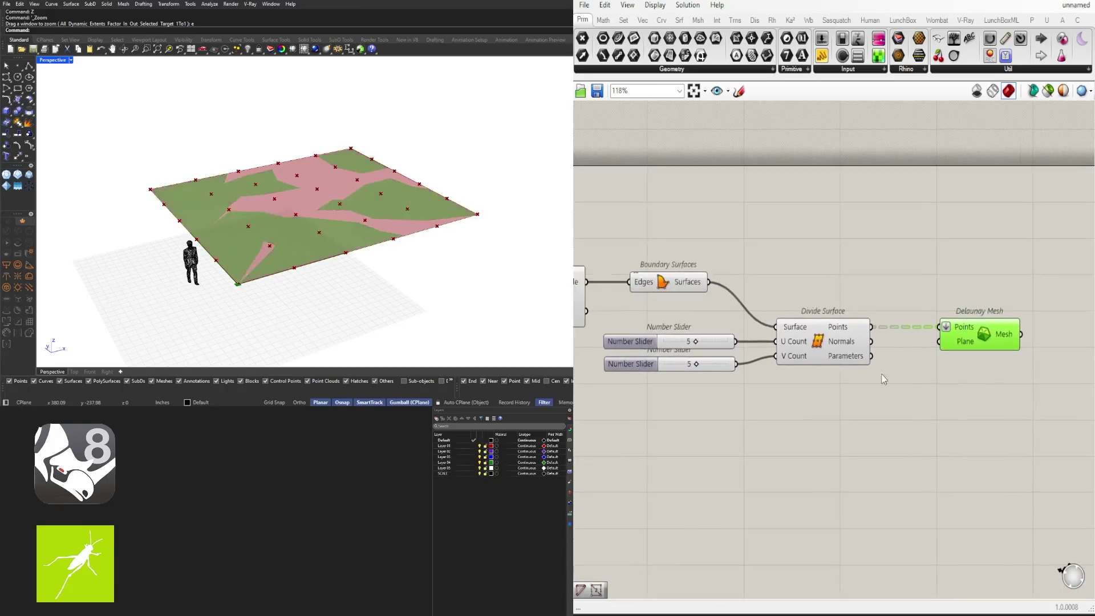
drag(850, 409, 690, 317)
middle_click(694, 317)
click(732, 280)
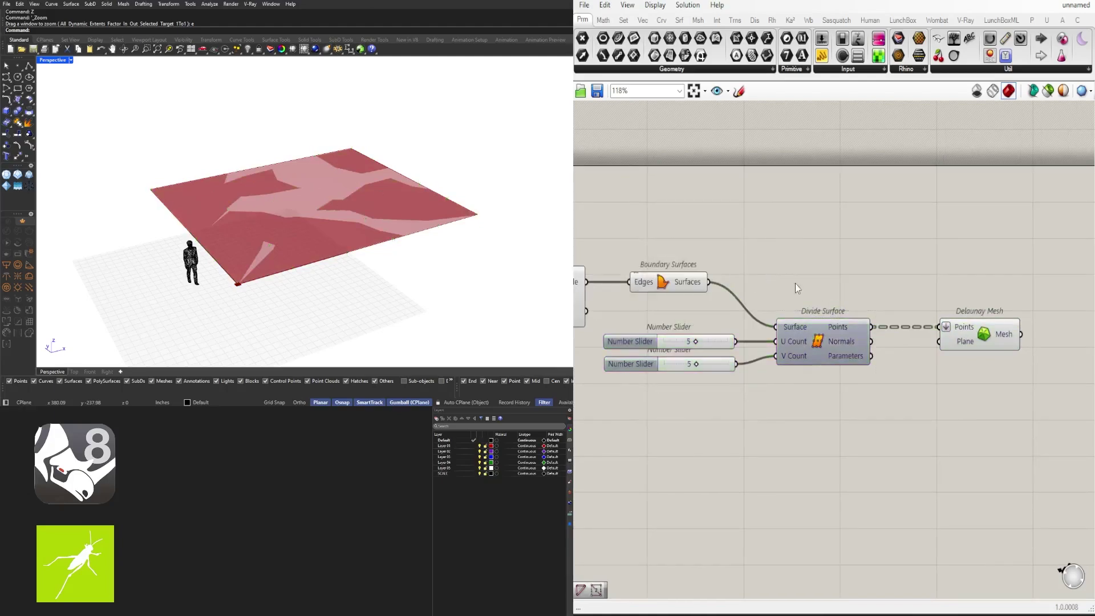
Step: Turn off the preview of the Boundary Surfaces component and highlight the Delaunay Mesh in the viewport
drag(980, 336, 952, 336)
right_drag(826, 414, 922, 417)
drag(923, 415, 786, 248)
middle_click(780, 256)
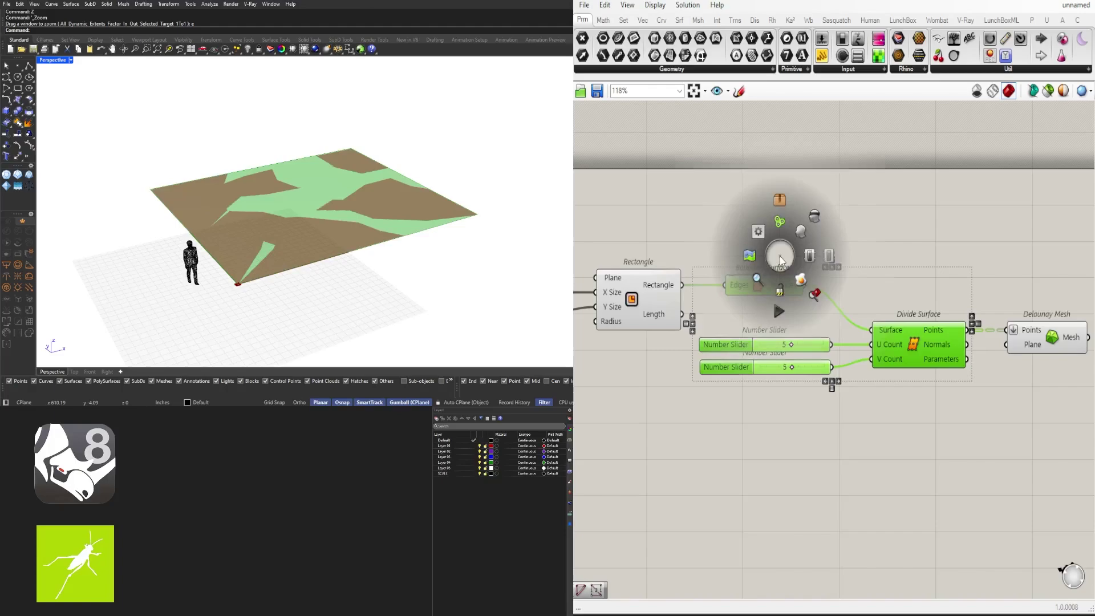
click(814, 218)
click(817, 219)
right_drag(983, 304, 732, 306)
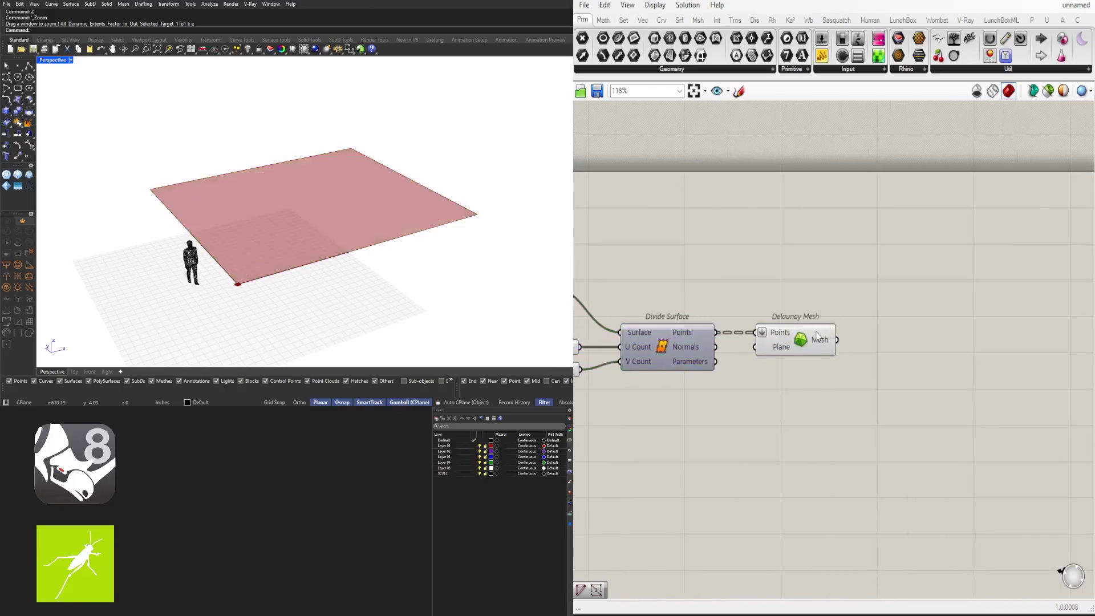
click(784, 329)
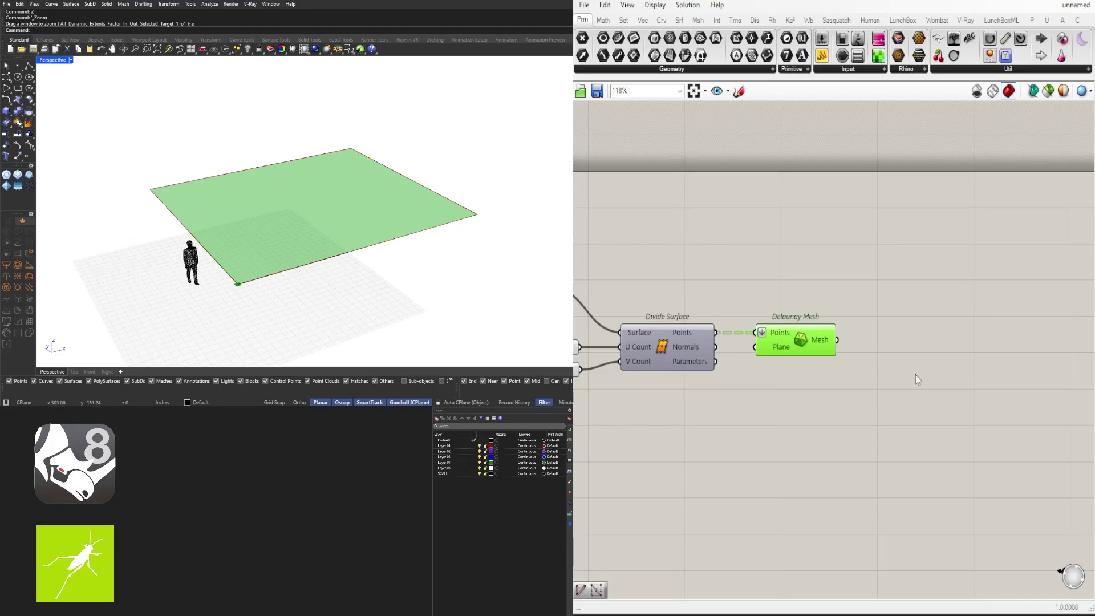
Step: Add a Face Boundaries component after the Delaunay Mesh and connect the Mesh output to its Mesh input
double_click(895, 341)
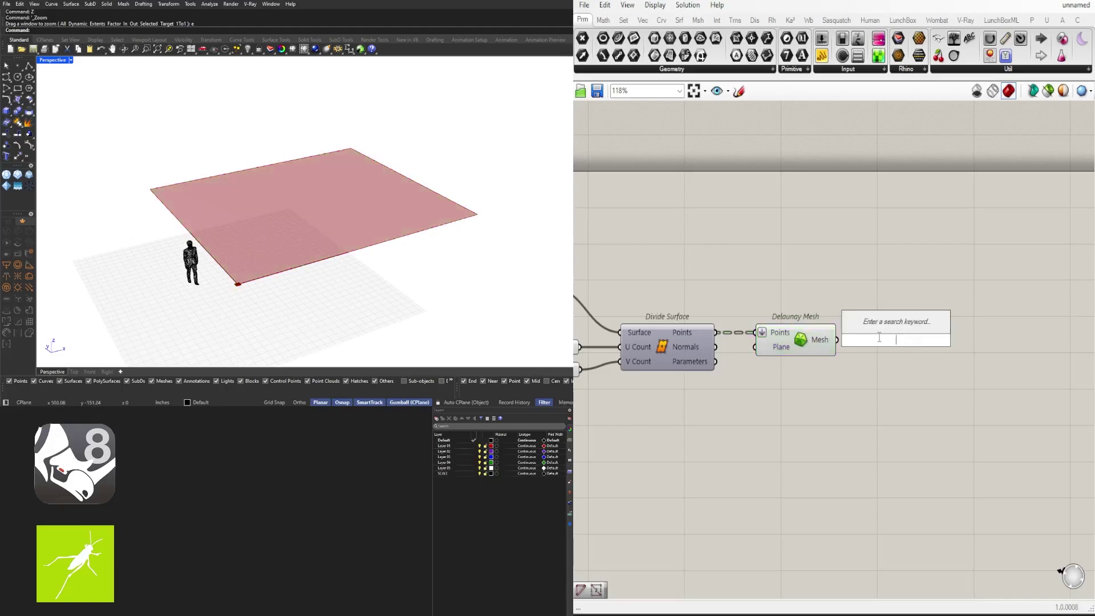
text(face)
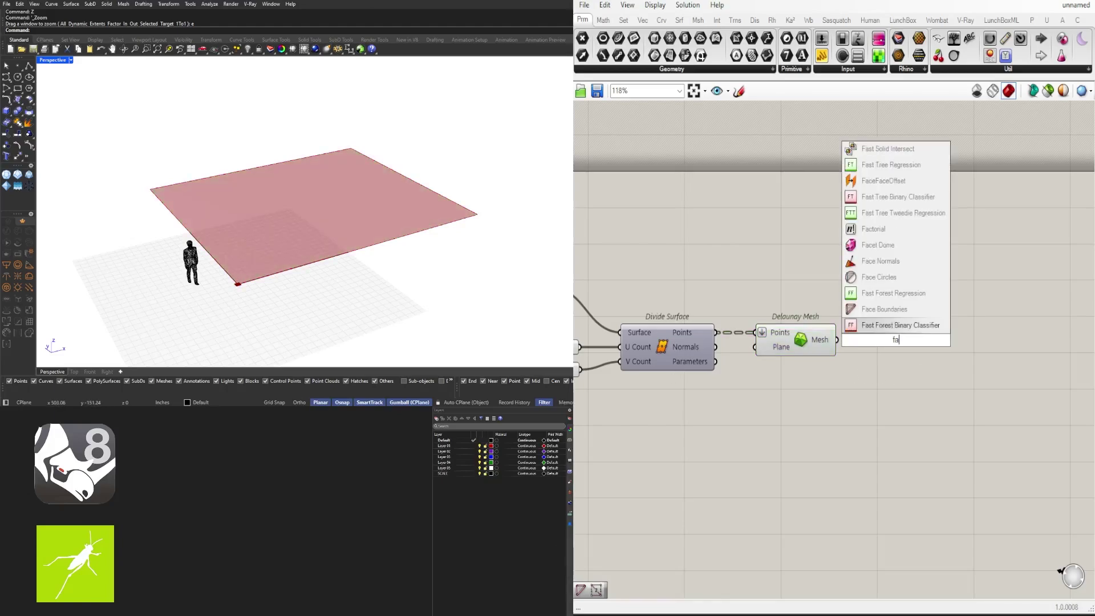
click(884, 292)
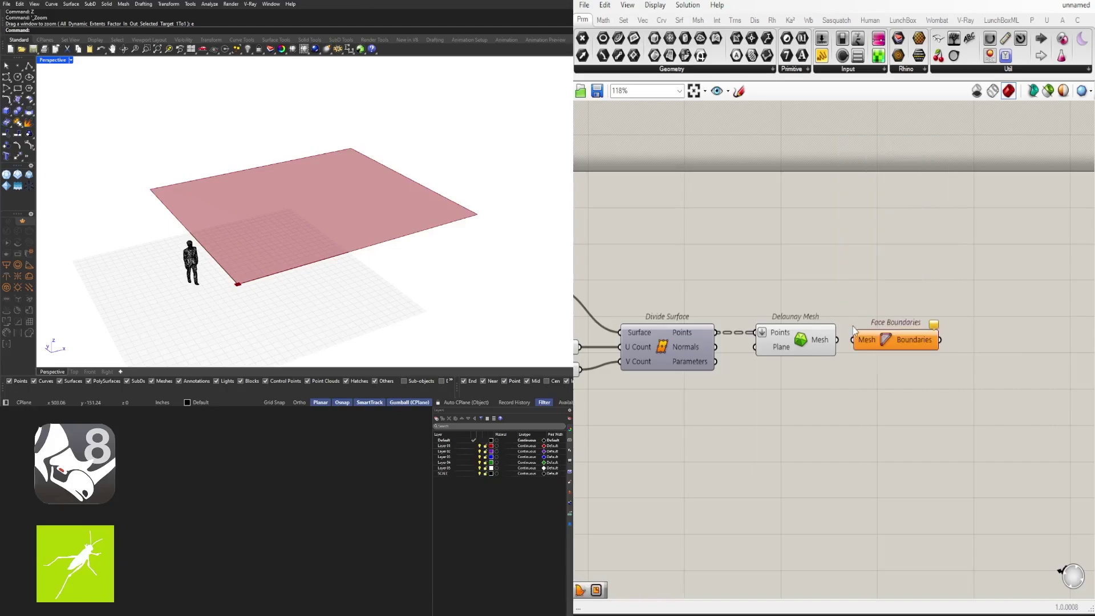
drag(838, 341, 914, 342)
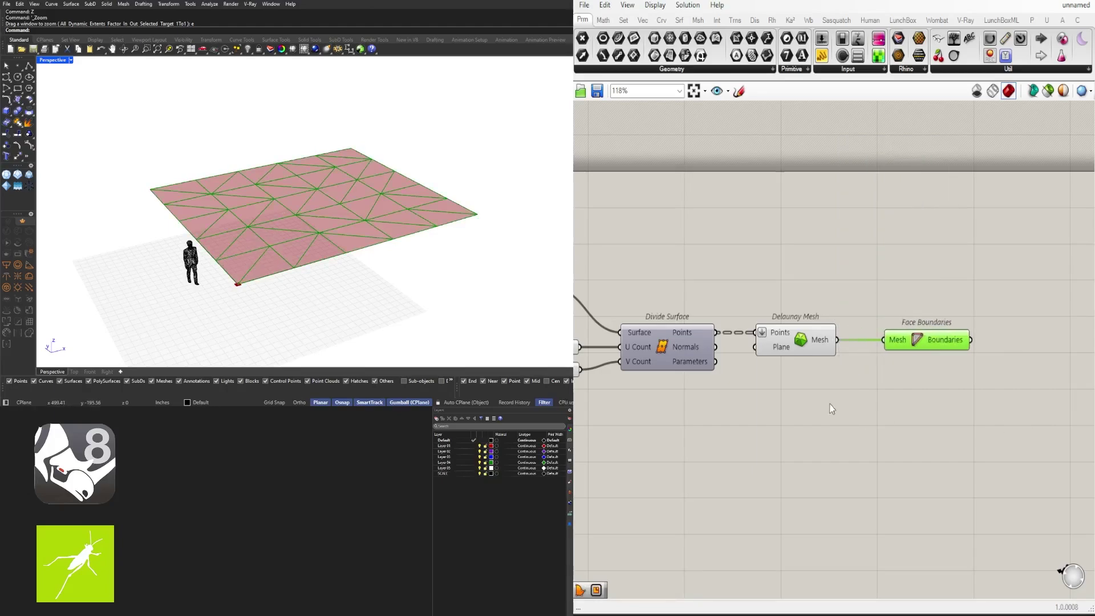
Step: Adjust the Divide Surface division sliders to a U Count of 5 and a V Count of 4
right_drag(667, 376, 969, 374)
scroll(853, 349, up, 5)
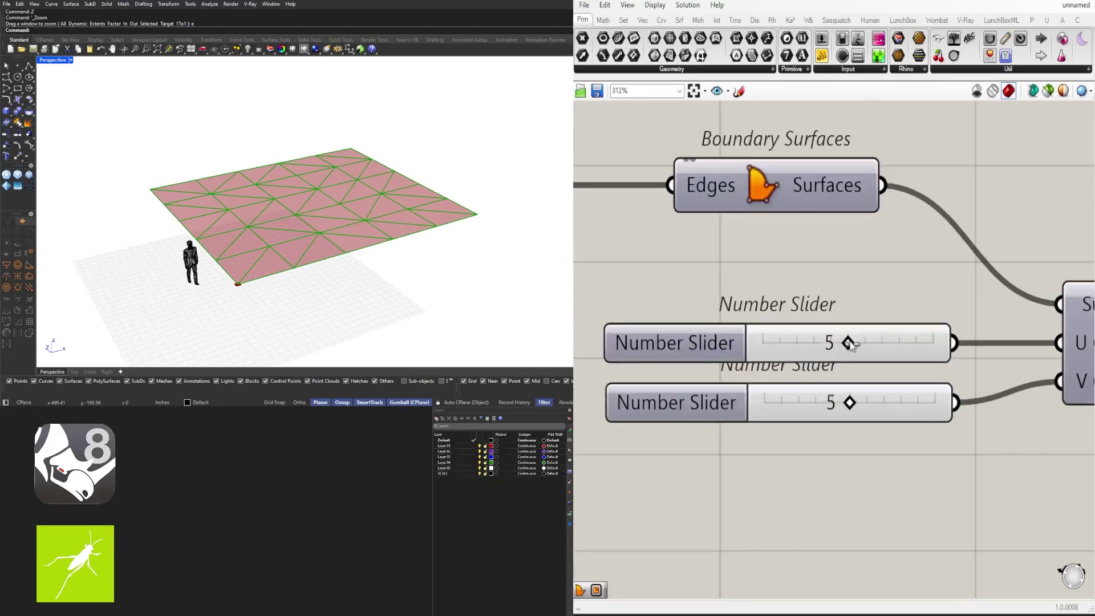
mouse_move(849, 344)
mouse_down()
mouse_move(822, 342)
mouse_move(848, 342)
mouse_up()
mouse_move(850, 403)
mouse_down()
mouse_move(876, 405)
mouse_move(850, 404)
mouse_up()
scroll(844, 402, down, 5)
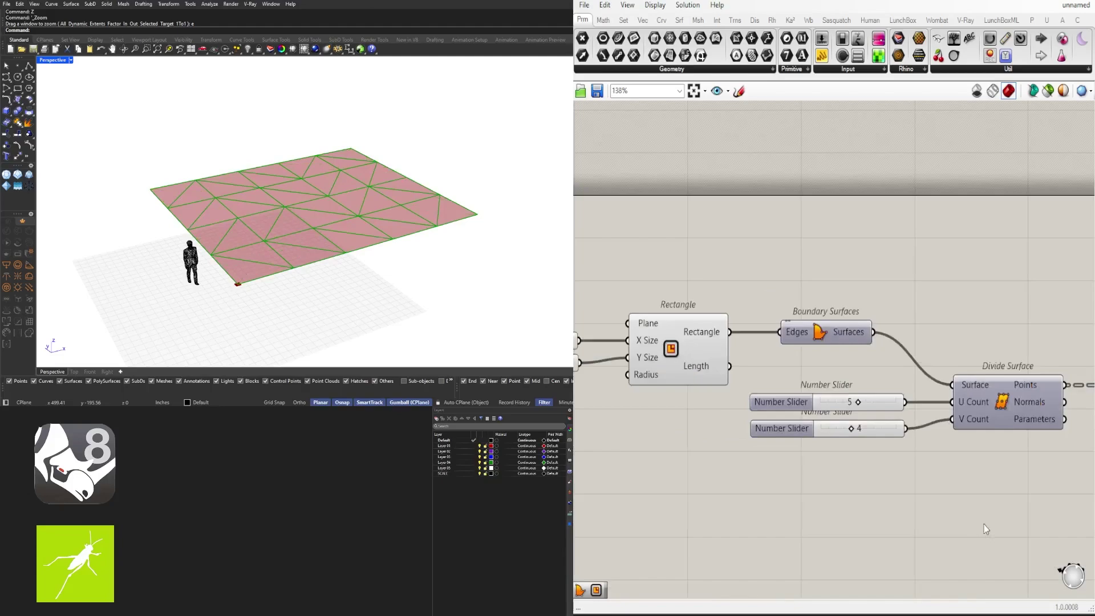
Step: Place the Delaunay Mesh and Face Boundaries components farther from Divide Surface to make room between them
click(729, 399)
drag(1002, 436, 827, 385)
click(725, 395)
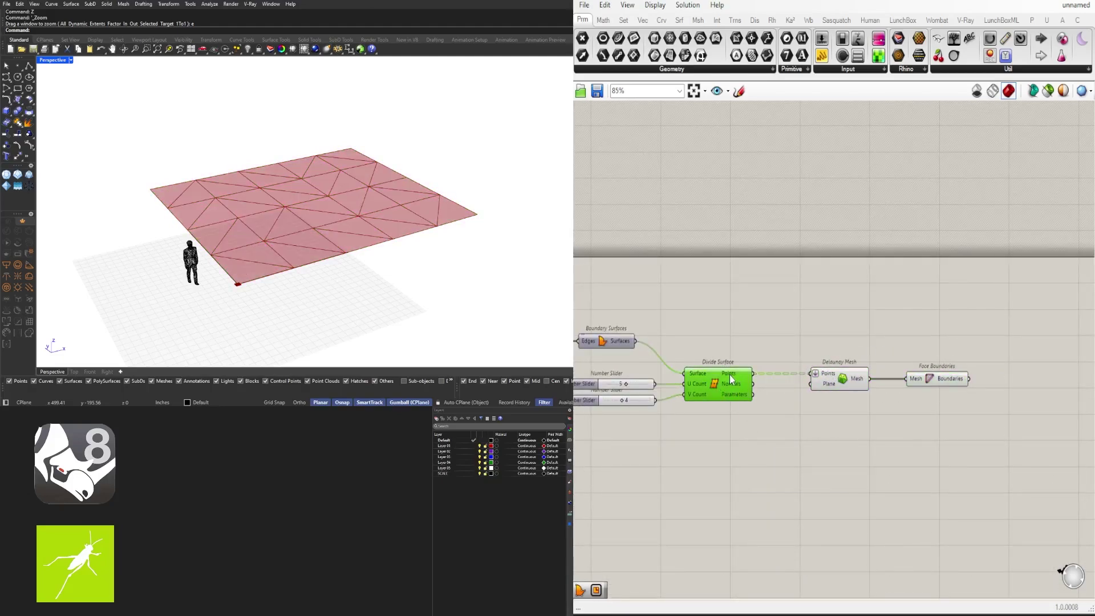
drag(983, 431, 904, 382)
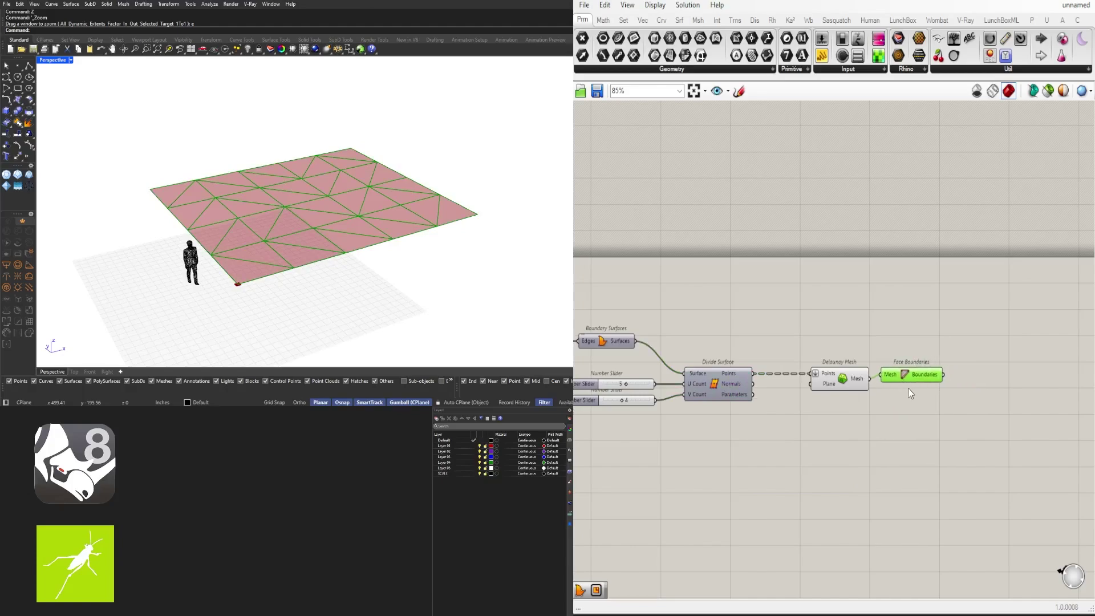
click(713, 383)
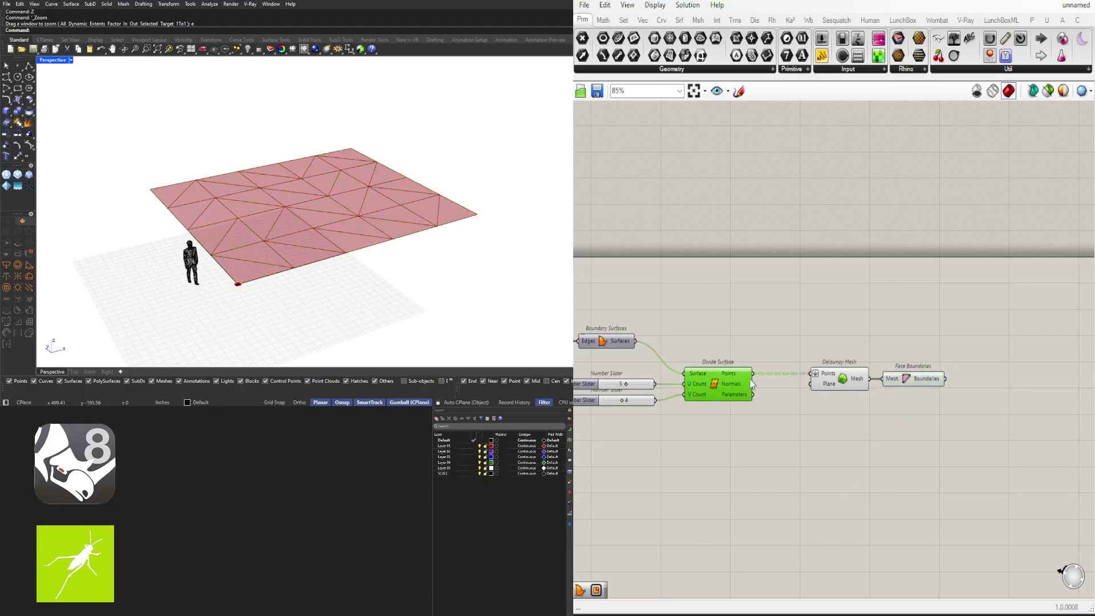
drag(1027, 435, 886, 384)
Step: Add a Move component near Divide Surface and connect the Points output to its Geometry input
double_click(796, 460)
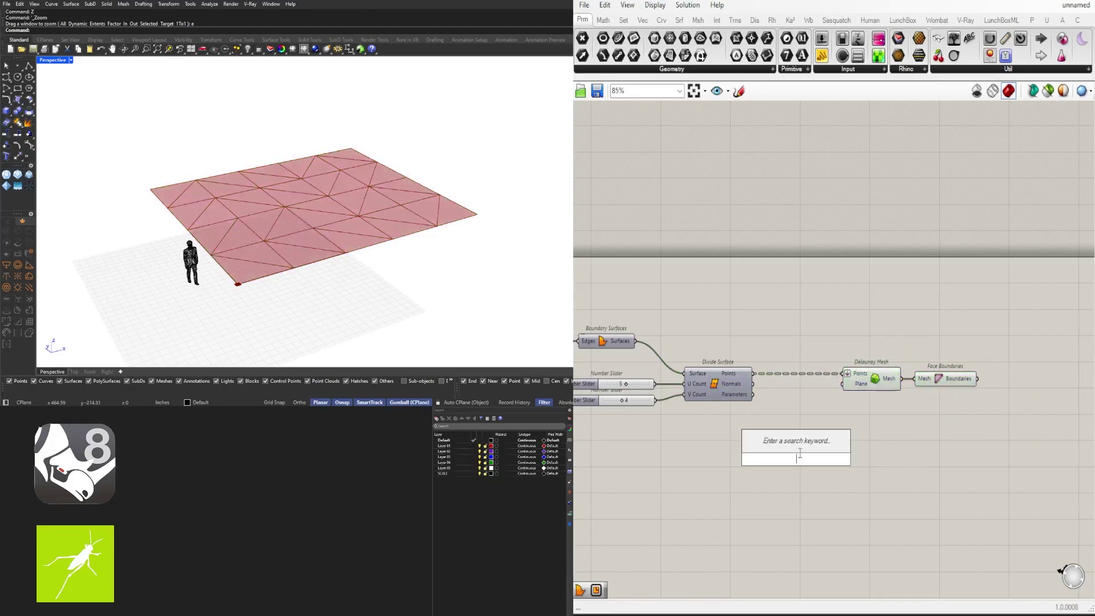
text(move)
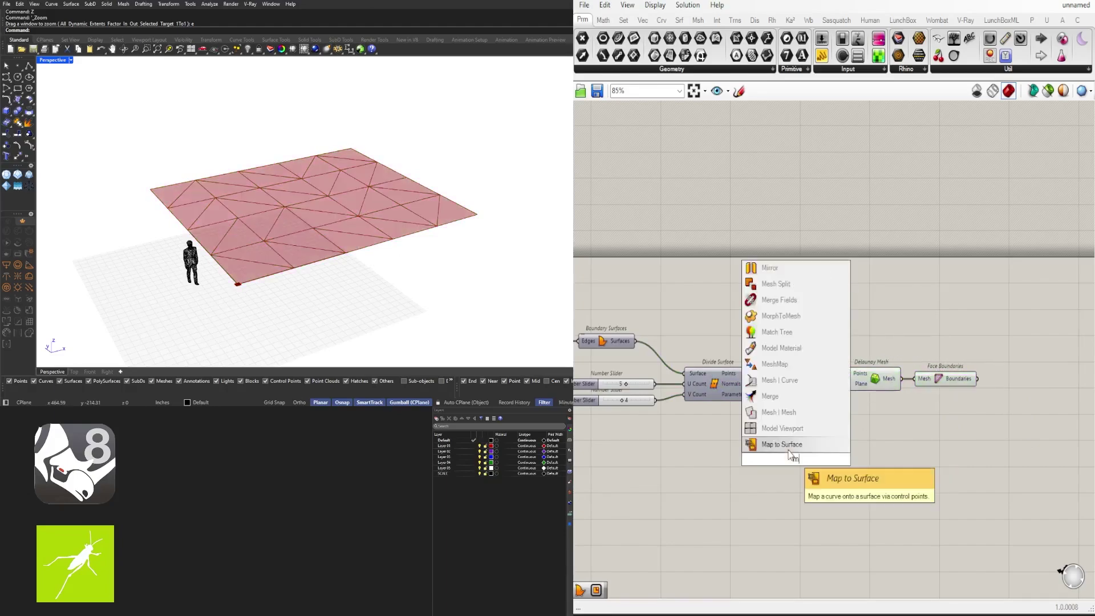
click(797, 445)
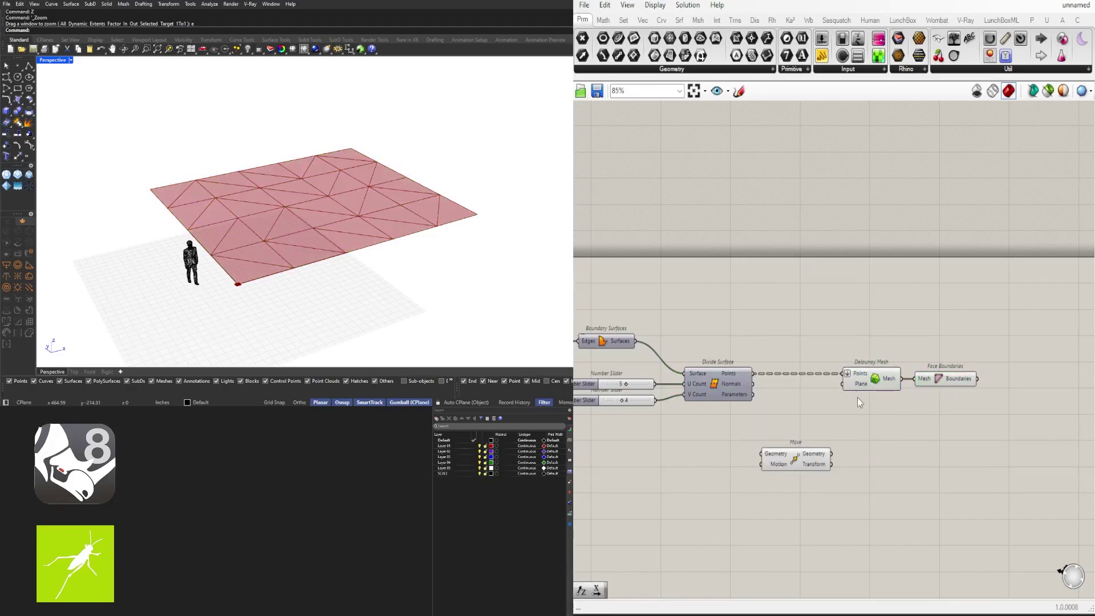
drag(752, 374, 810, 418)
click(756, 430)
Step: Add a Unit Z component and place it beside the Motion input of the Move component
double_click(756, 435)
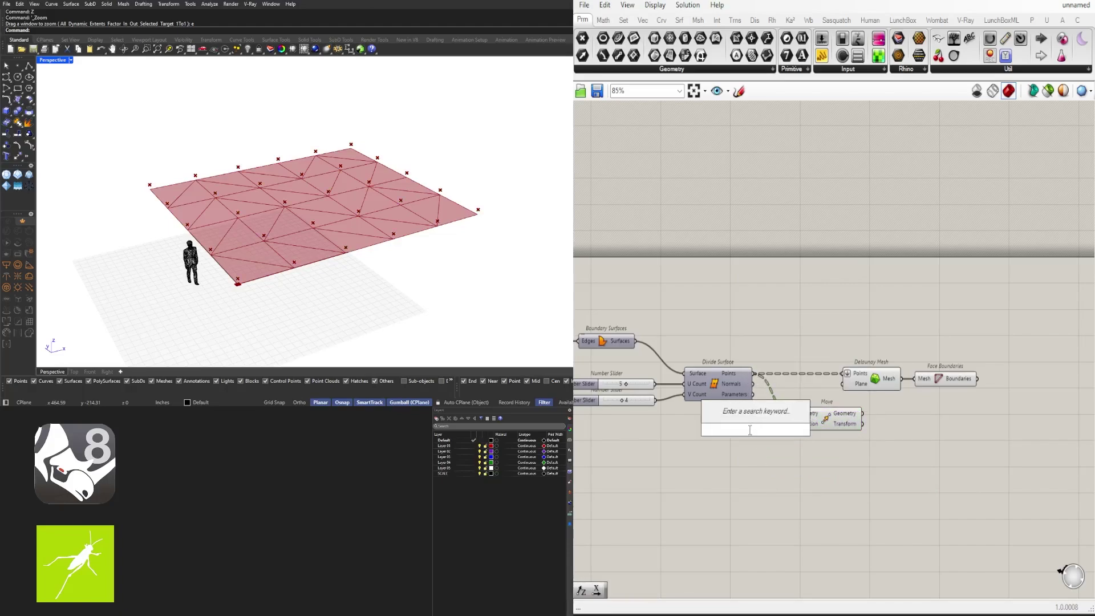
text(z)
click(749, 416)
drag(752, 428, 724, 425)
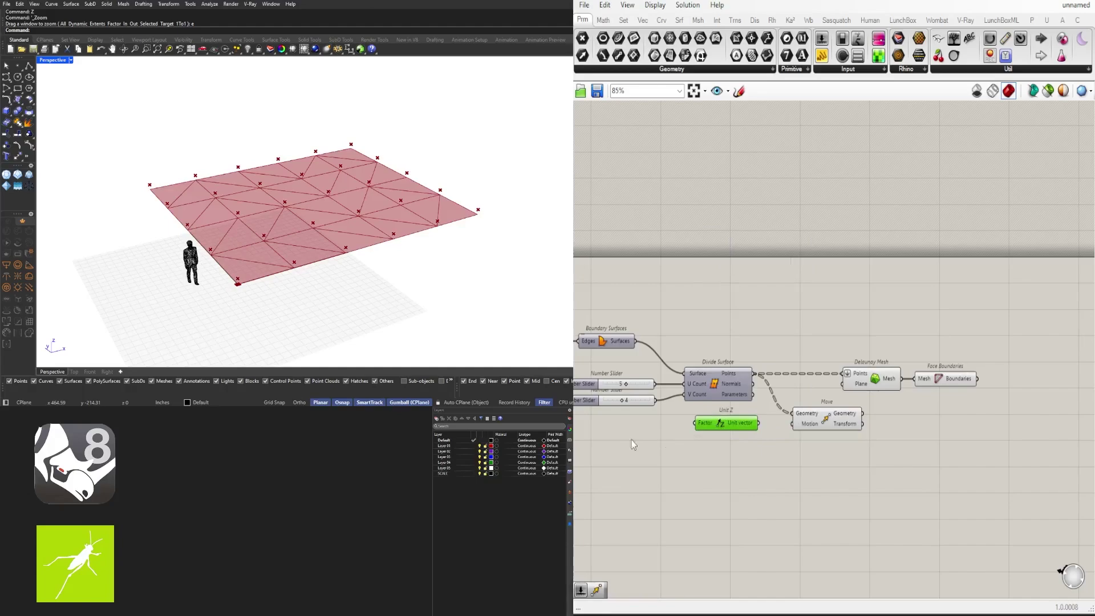
Step: Add a number slider set to 120 and connect it to the Factor input of Unit Z
right_drag(642, 451, 771, 448)
scroll(767, 427, up, 2)
double_click(765, 422)
text(1)
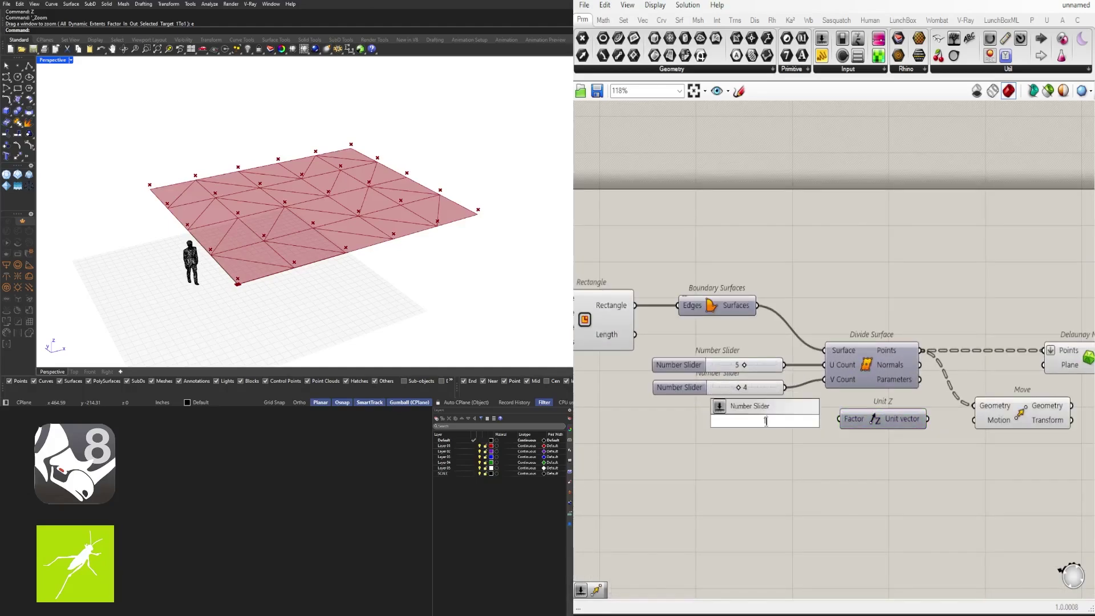
text(20)
key(Return)
drag(831, 421, 870, 424)
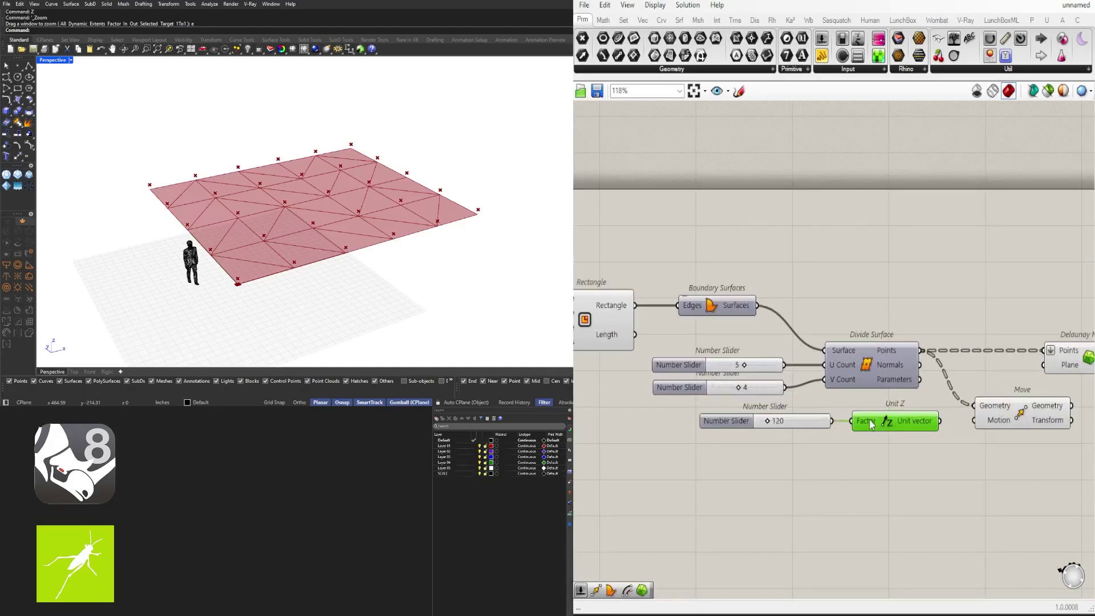
Step: Connect the Unit Z vector to the Move component's Motion input and highlight the moved points in the viewport
drag(940, 421, 976, 419)
click(1009, 417)
right_drag(1073, 456, 909, 467)
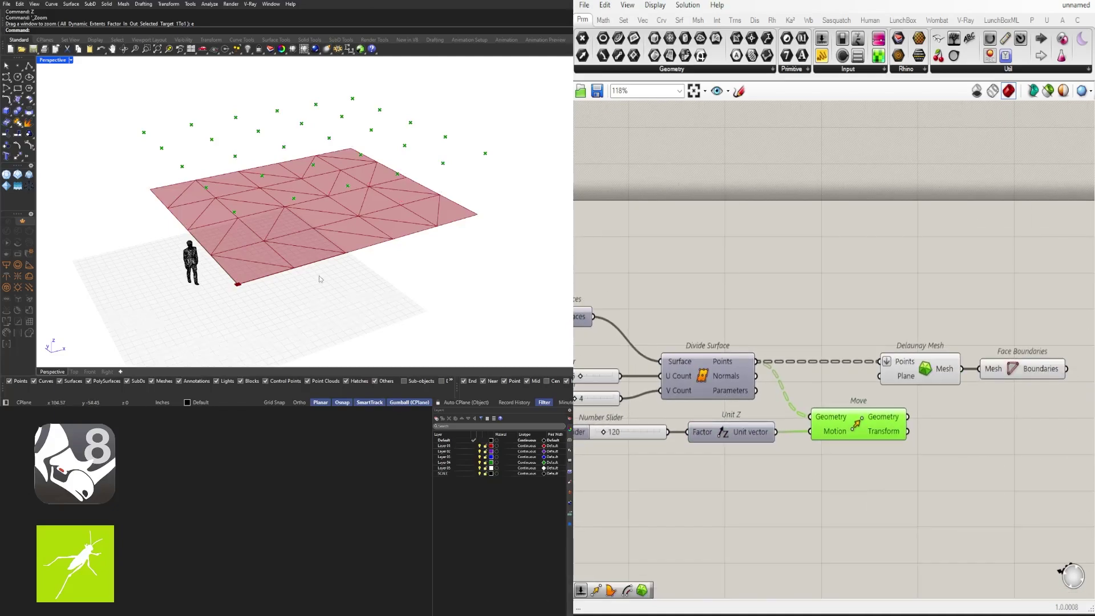
right_drag(319, 276, 322, 261)
Step: Shift the two mesh components away from Move and feed Move's Geometry output into the Delaunay Mesh's Points input
right_drag(689, 434, 730, 470)
scroll(730, 470, down, 2)
drag(1036, 455, 905, 419)
drag(905, 422, 971, 422)
click(927, 454)
drag(889, 458, 935, 419)
right_drag(331, 220, 296, 282)
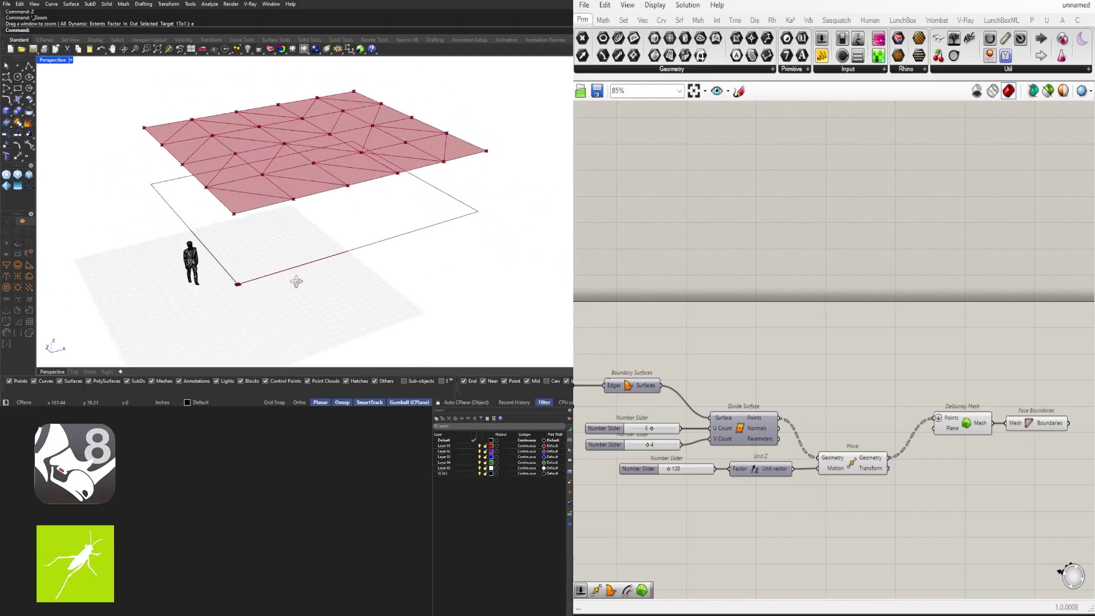
shift+right_drag(321, 239, 292, 266)
Step: Place the Delaunay Mesh and Face Boundaries farther from Move, and highlight Move's points in the viewport
right_drag(945, 411, 826, 397)
drag(965, 443, 826, 394)
drag(833, 415, 908, 445)
click(853, 462)
click(913, 477)
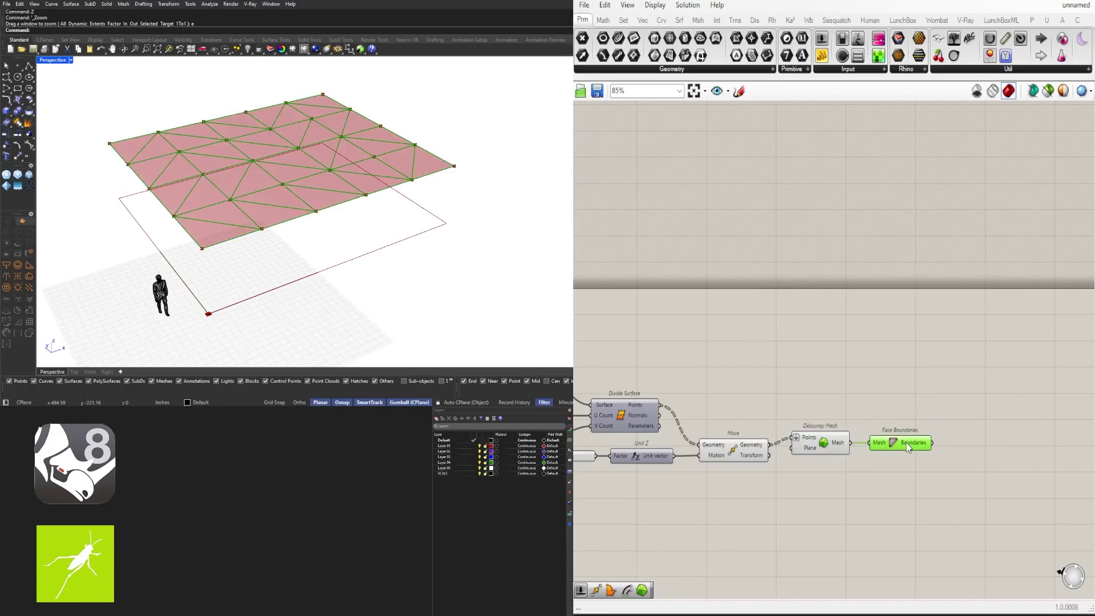
drag(976, 467, 940, 448)
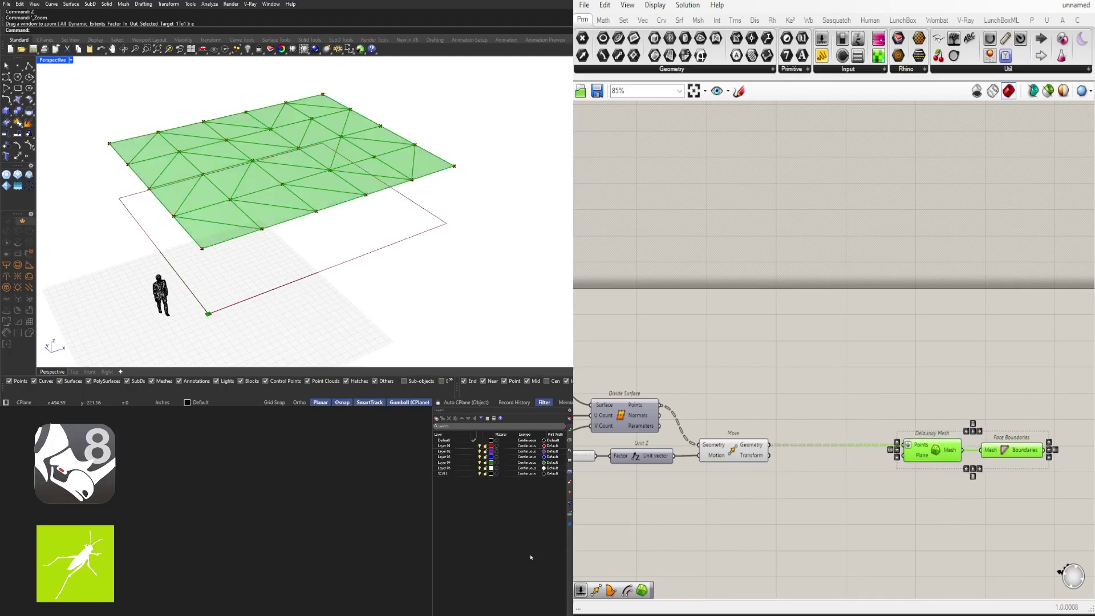
click(727, 448)
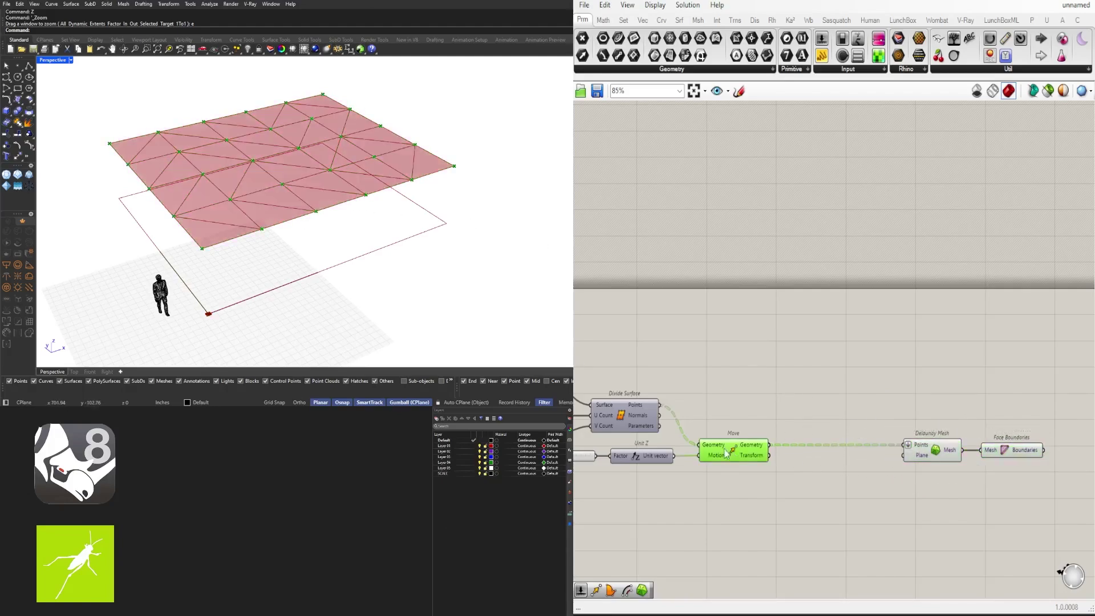
right_drag(205, 285, 203, 234)
scroll(203, 235, up, 3)
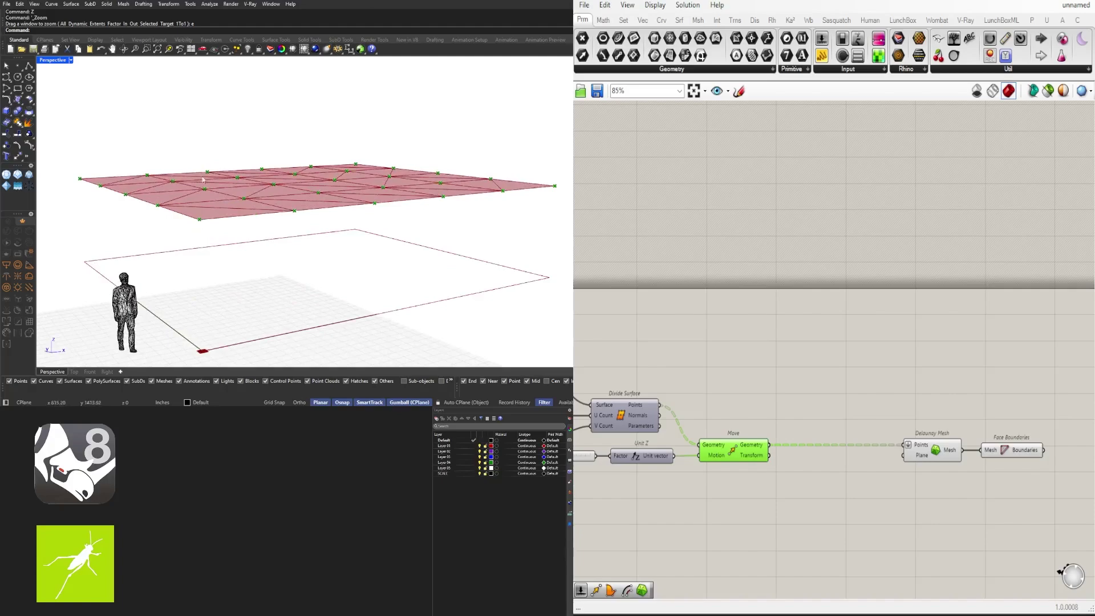
Step: Add a second Move component and connect the first Move's Geometry output to its Geometry input
click(820, 471)
right_drag(876, 406, 891, 396)
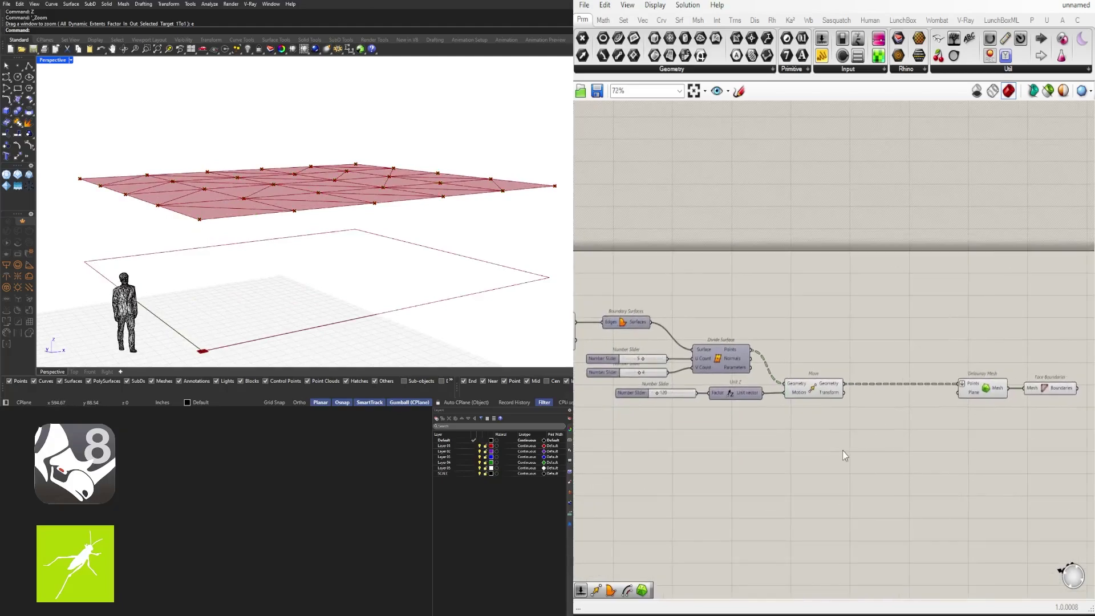
double_click(843, 450)
text(move)
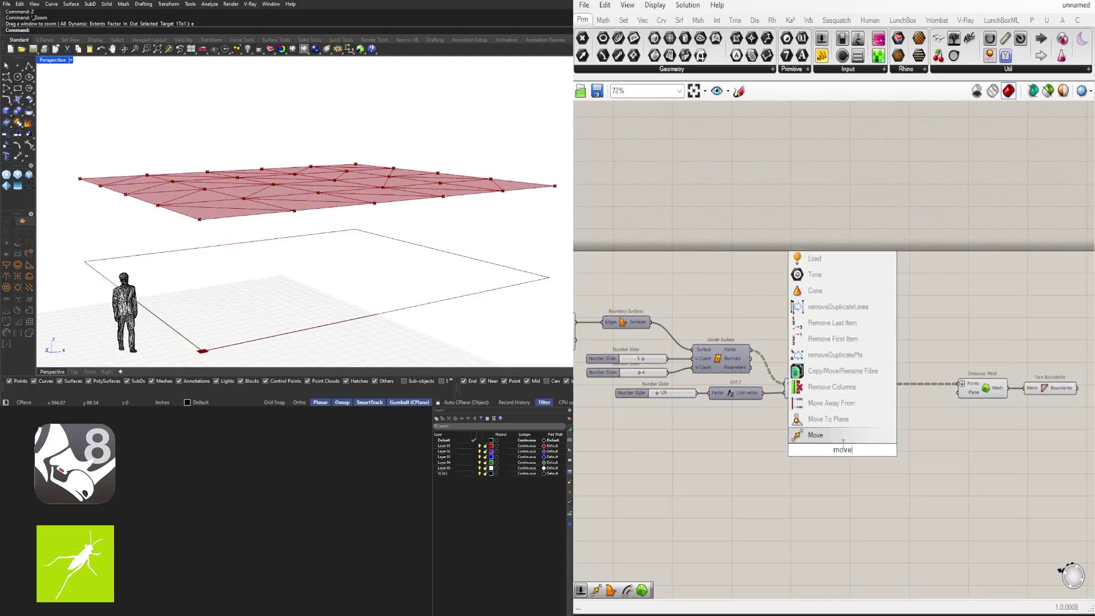
click(807, 440)
drag(843, 449, 891, 416)
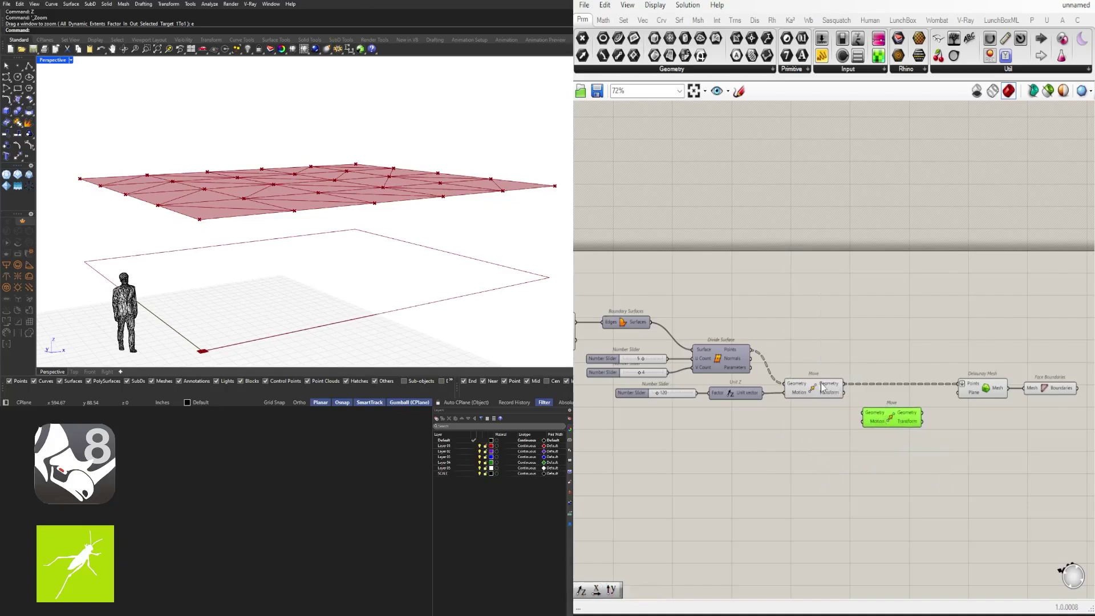
click(821, 384)
drag(834, 387, 890, 413)
click(890, 417)
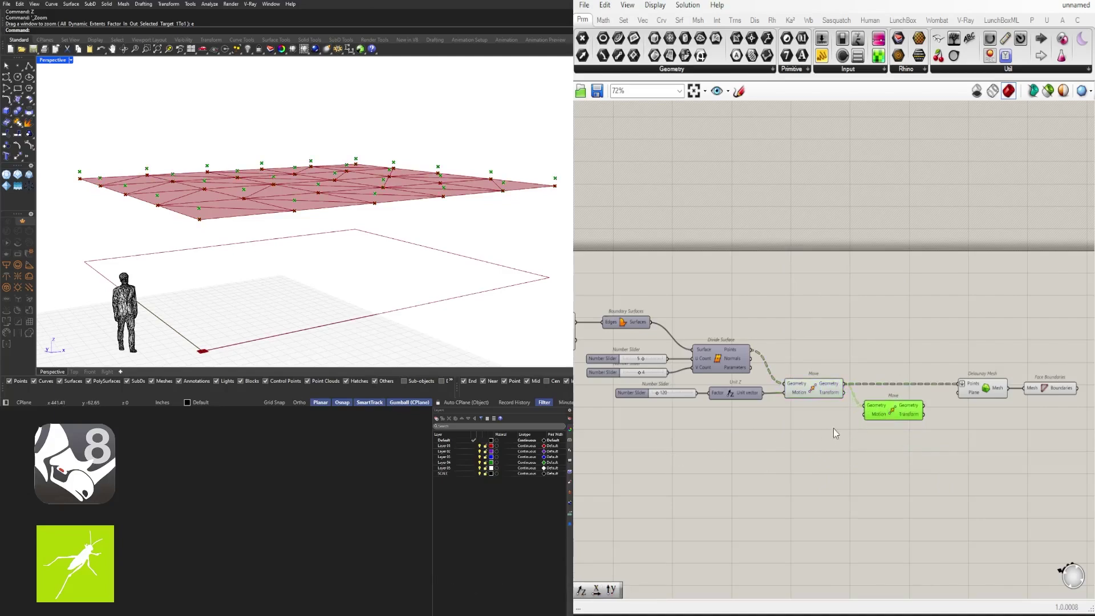
right_drag(306, 234, 310, 247)
Step: Add a Random component below the first Move component
double_click(799, 432)
text(random)
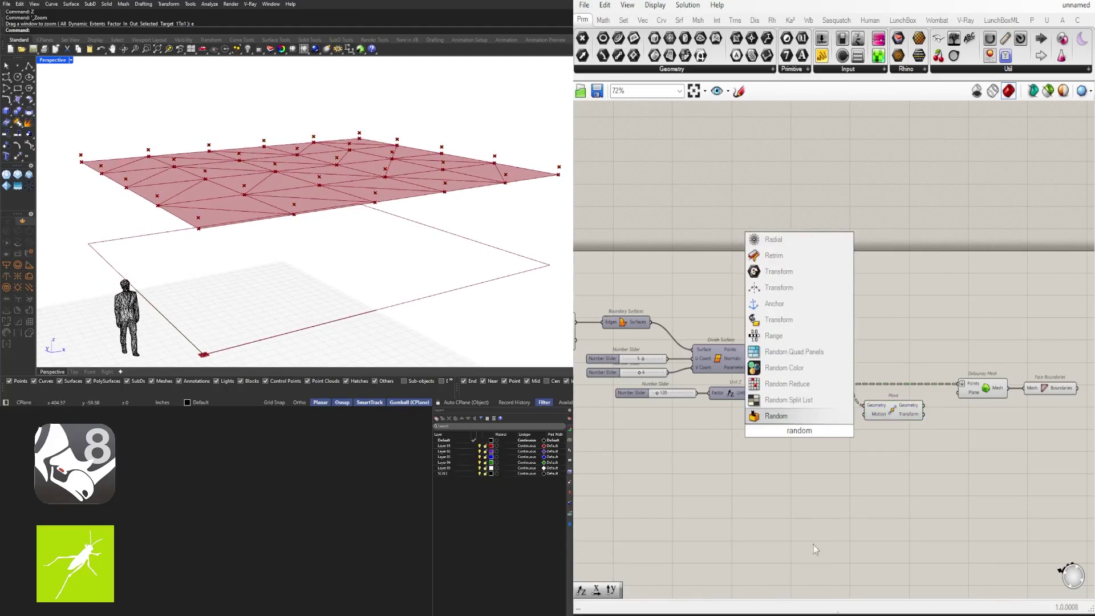
click(775, 415)
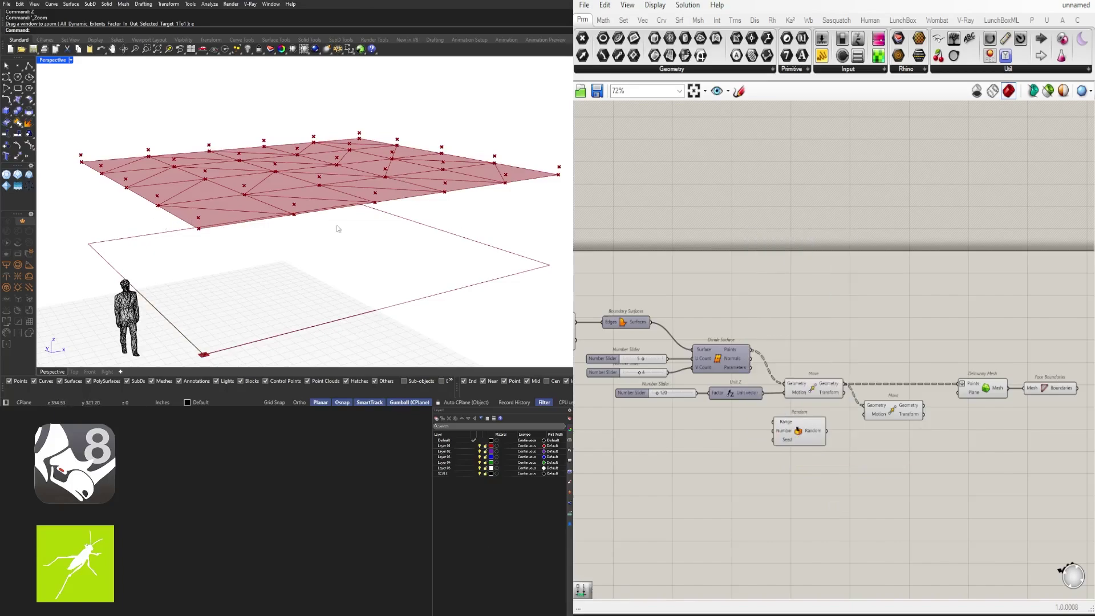
Step: Spread out the layout by shifting the Delaunay Mesh, Face Boundaries and second Move away from the first Move
click(1002, 388)
right_drag(1038, 404, 981, 381)
drag(1010, 422, 908, 364)
drag(935, 369, 1021, 370)
click(959, 403)
drag(819, 394, 882, 393)
click(822, 406)
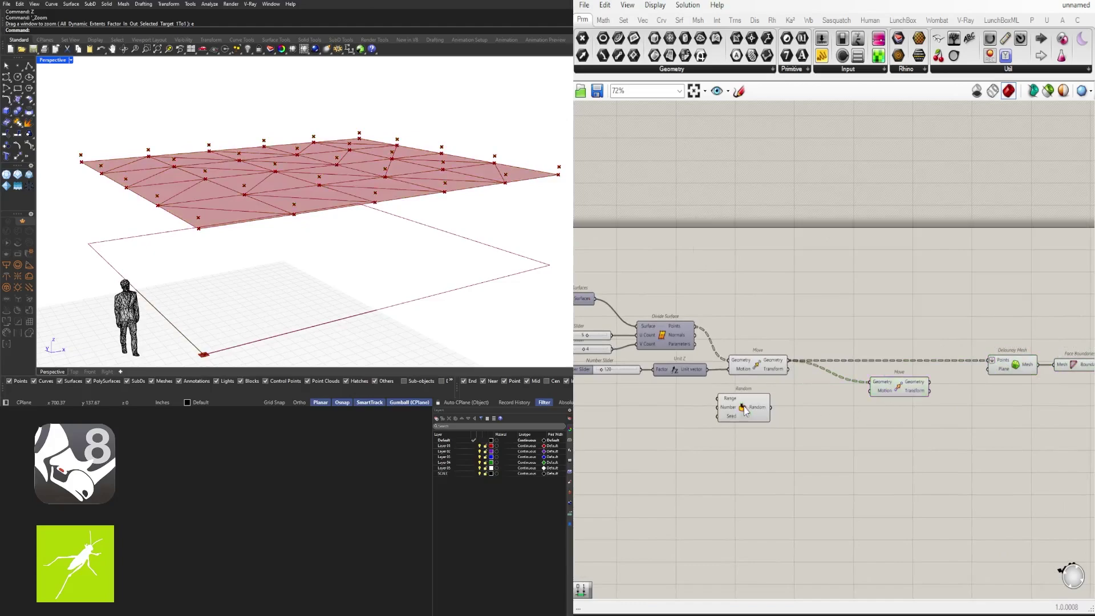
Step: Reposition the Random component under the first Move and inspect its Range, Number and Seed inputs
mouse_move(742, 405)
mouse_down()
mouse_move(773, 408)
mouse_move(763, 408)
mouse_up()
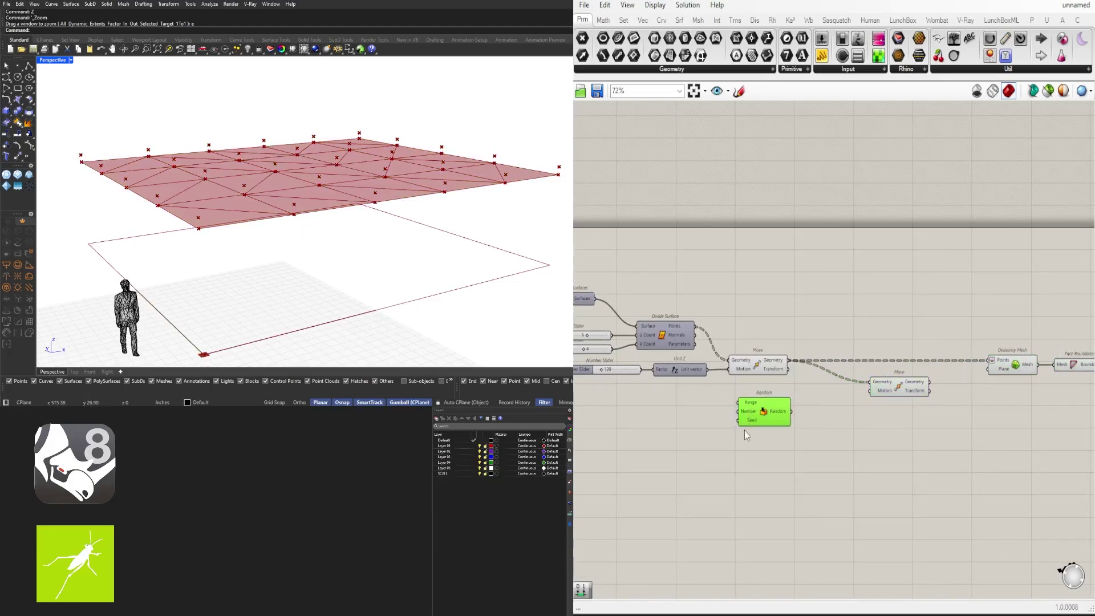
scroll(744, 429, up, 5)
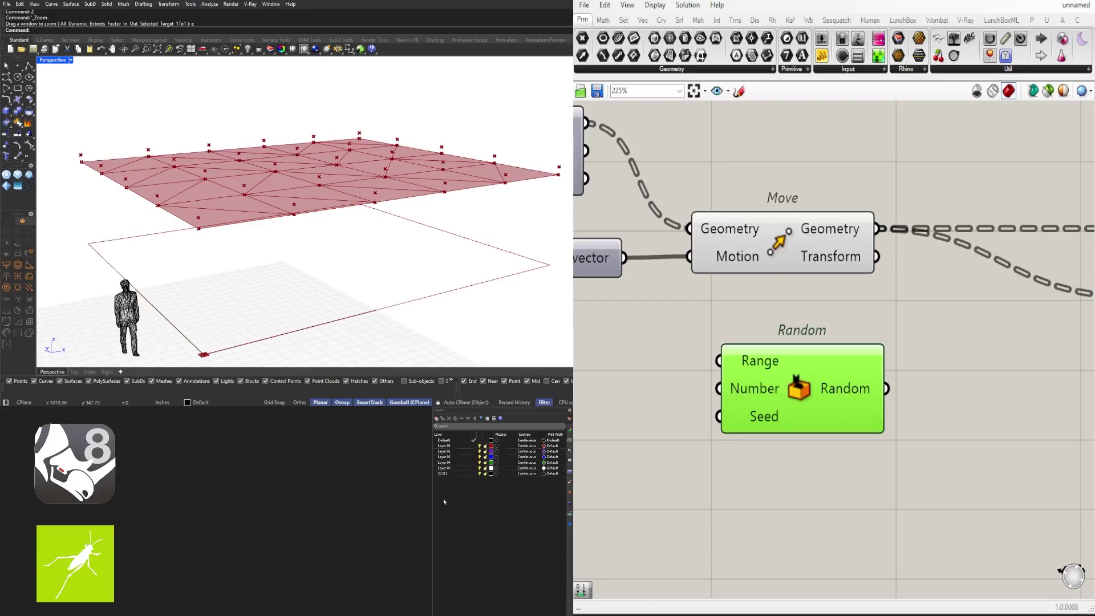
mouse_move(757, 421)
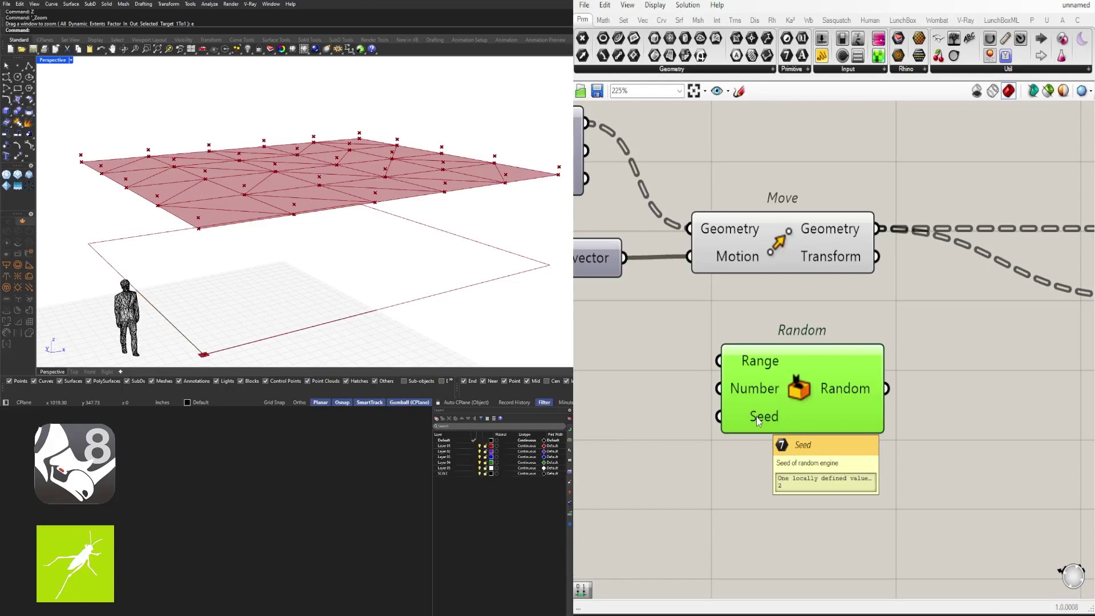
Step: Add a Construct Domain component and place it beside the Random component, below Unit Z
scroll(837, 361, down, 4)
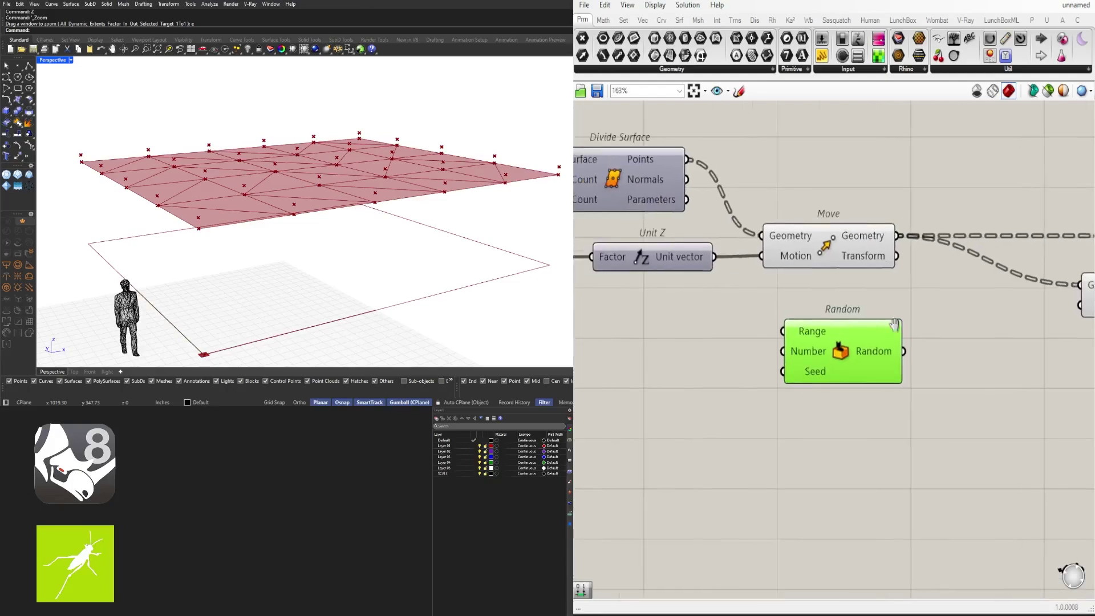
double_click(682, 380)
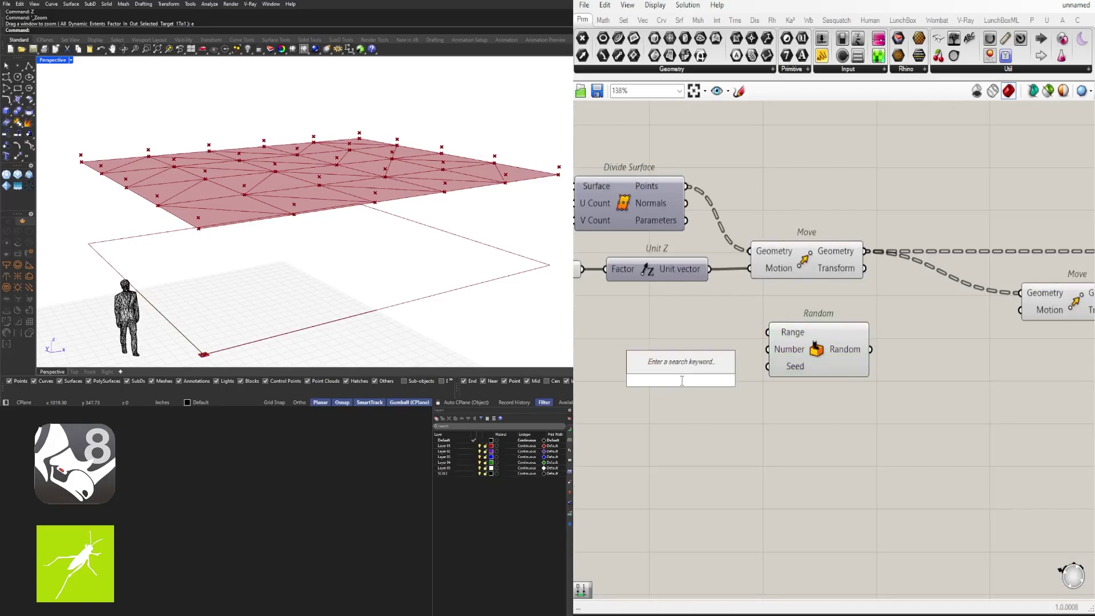
text(construct)
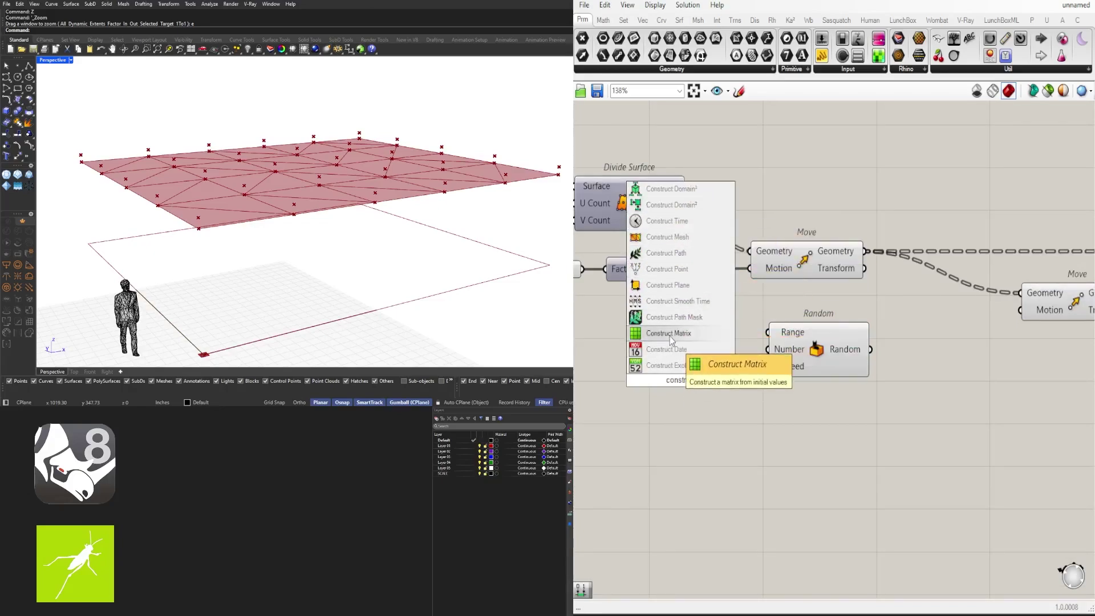
text(doma)
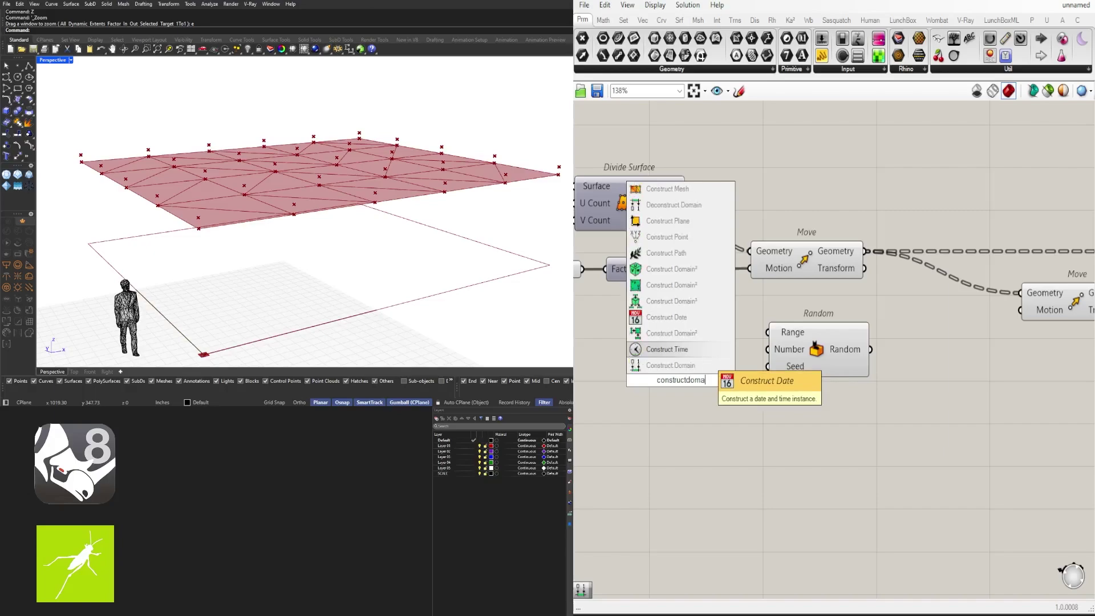
click(696, 364)
right_drag(746, 395, 885, 400)
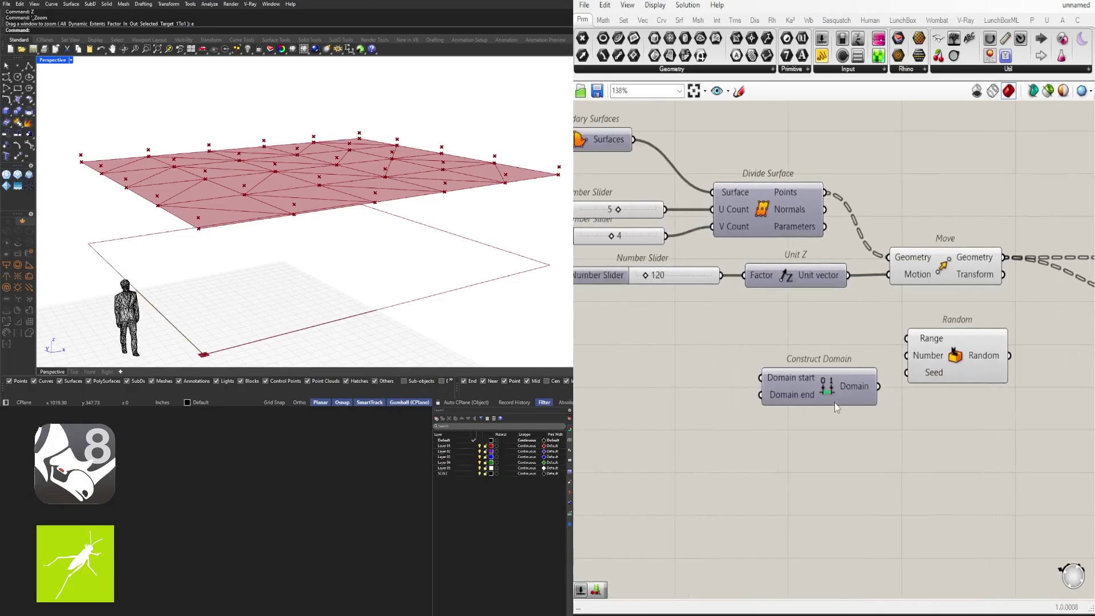
drag(826, 402, 805, 362)
drag(944, 355, 956, 366)
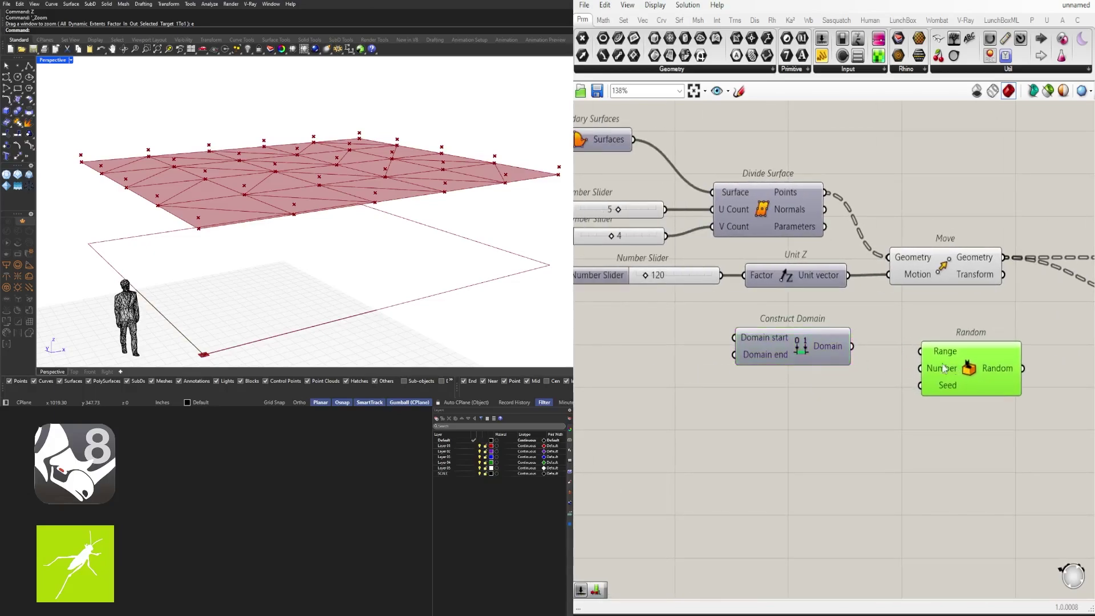
Step: Add two number sliders beside Construct Domain, one set to 0 and a copy below it at 120
right_drag(636, 329, 830, 317)
double_click(795, 339)
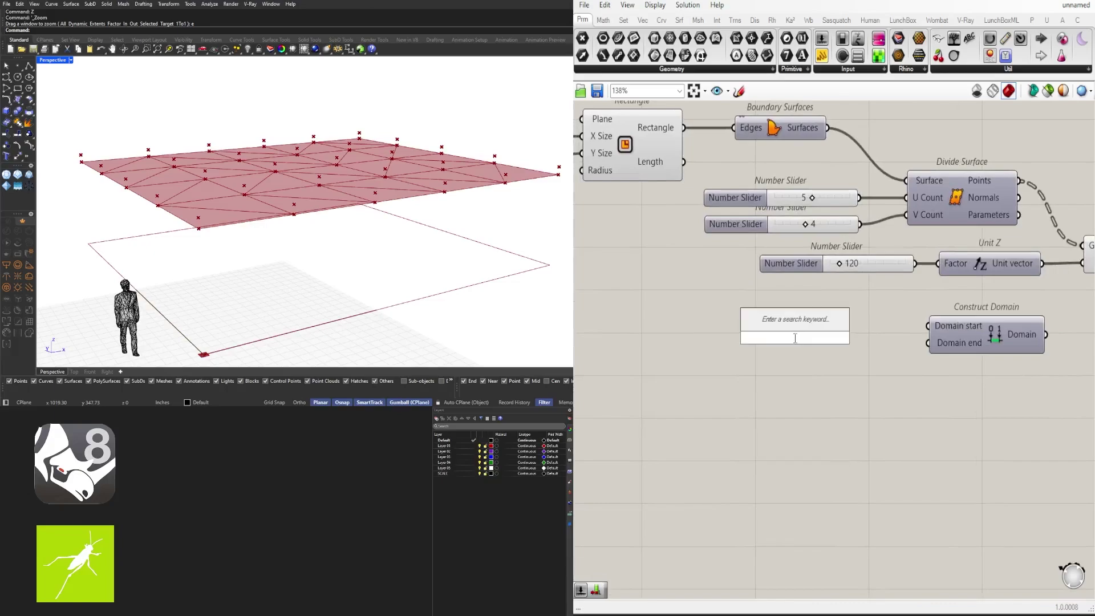
text(120)
key(Return)
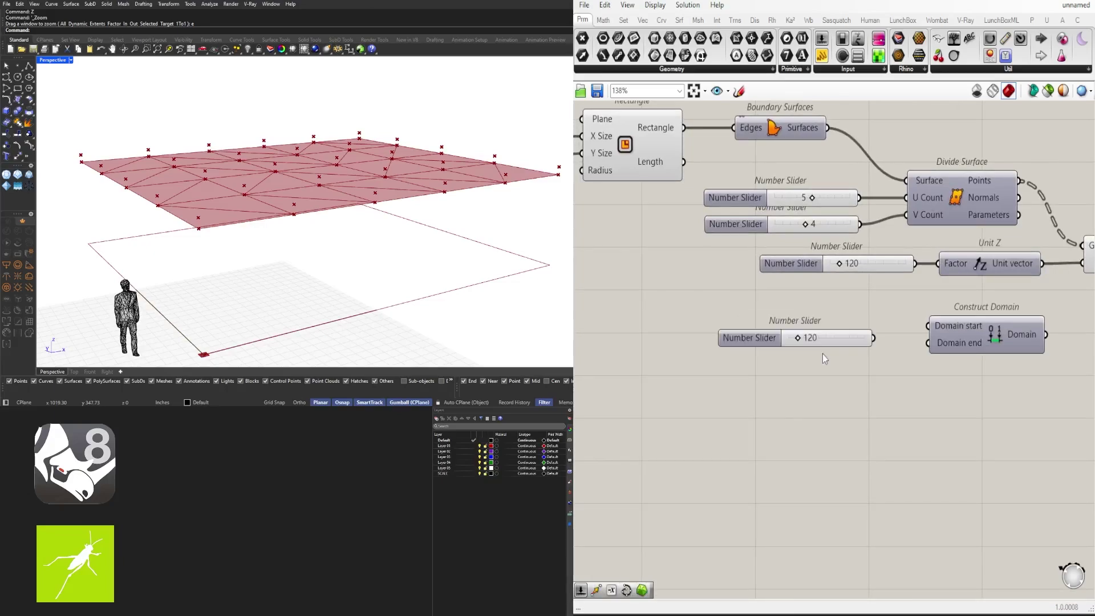
drag(835, 340, 794, 332)
scroll(819, 325, up, 3)
scroll(880, 380, down, 2)
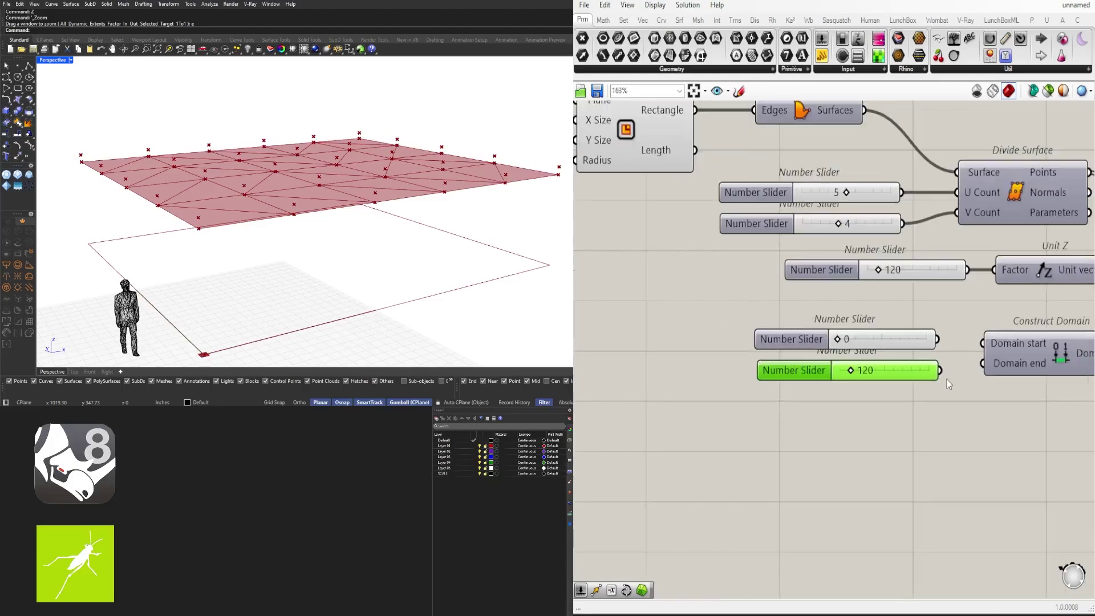
click(980, 374)
Step: Connect the 0 and 120 sliders to Domain start and Domain end, and feed the Domain output into Random's Range input
drag(872, 353, 922, 357)
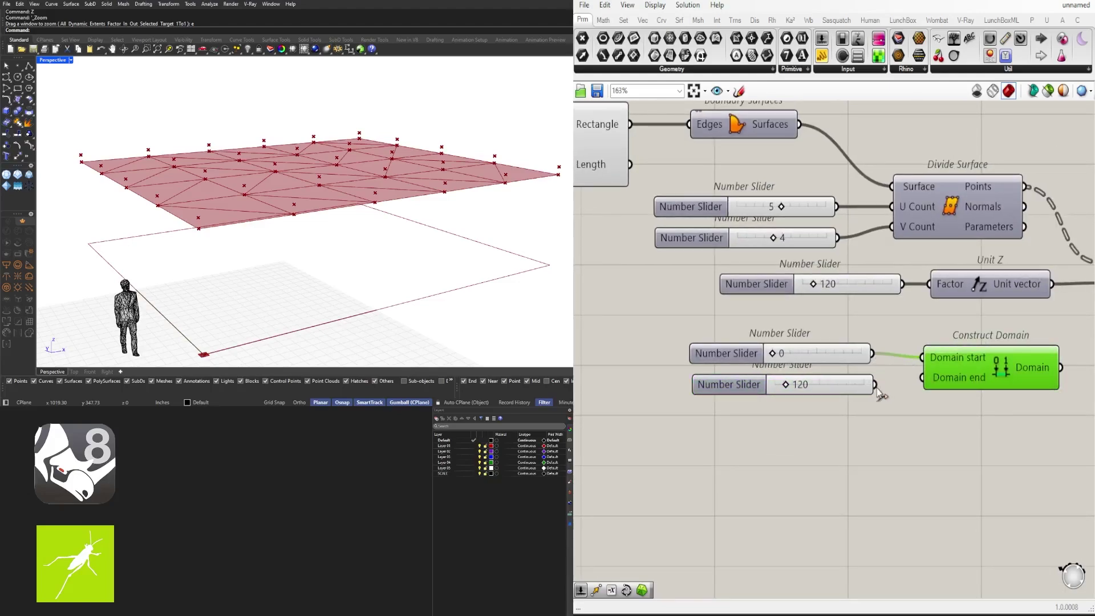
drag(875, 385, 972, 365)
right_drag(984, 370, 824, 369)
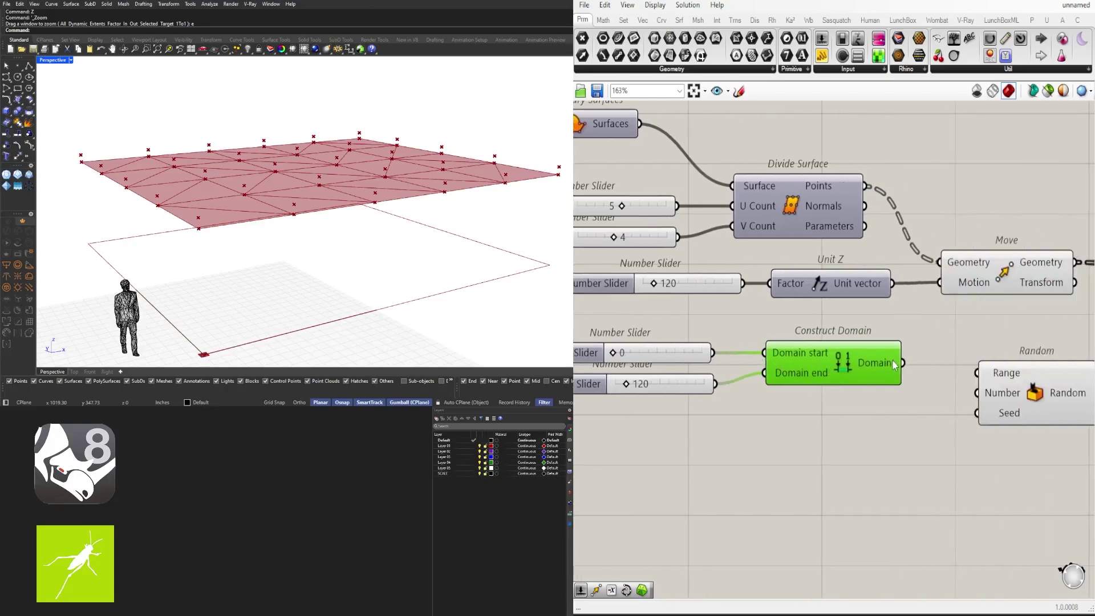
drag(902, 363, 1035, 393)
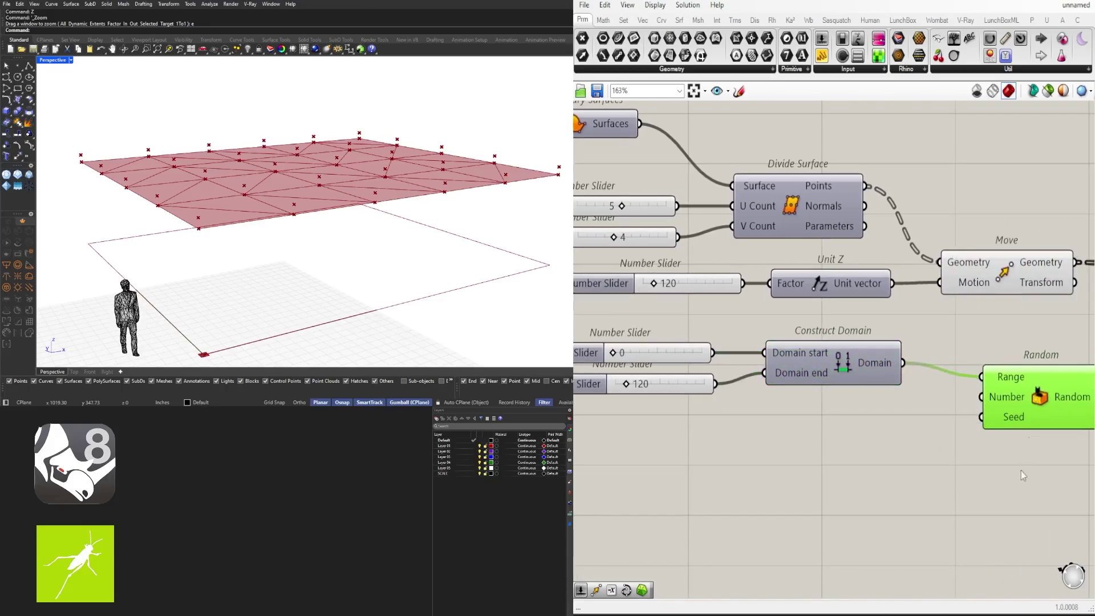
click(1021, 470)
Step: Add a List Length component beside the Points output of Divide Surface
right_drag(1014, 407, 969, 340)
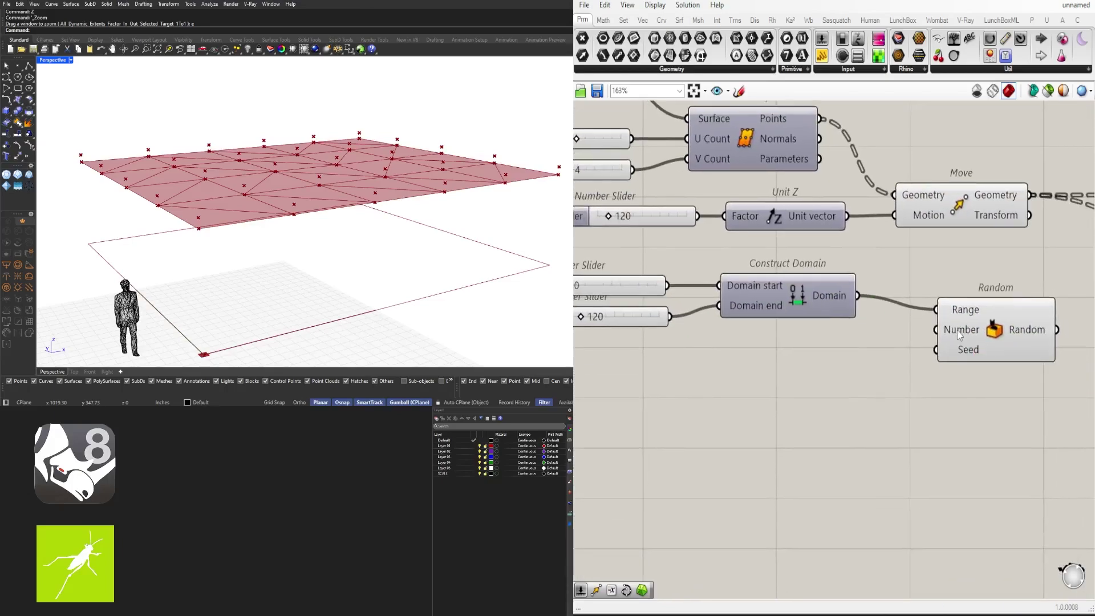
right_drag(806, 256, 839, 349)
right_drag(695, 281, 626, 297)
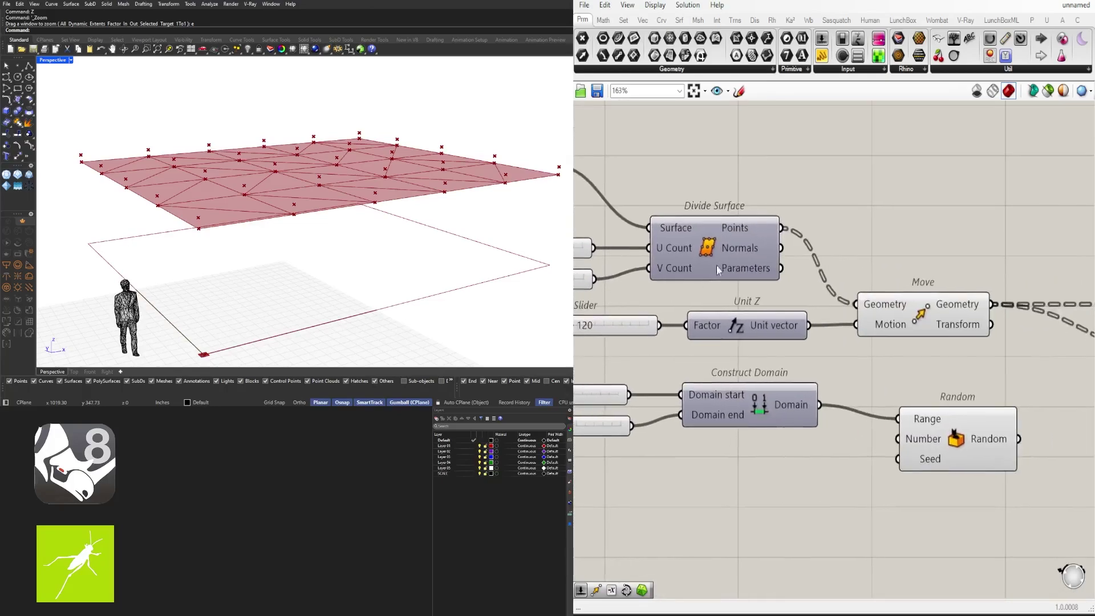
mouse_move(763, 226)
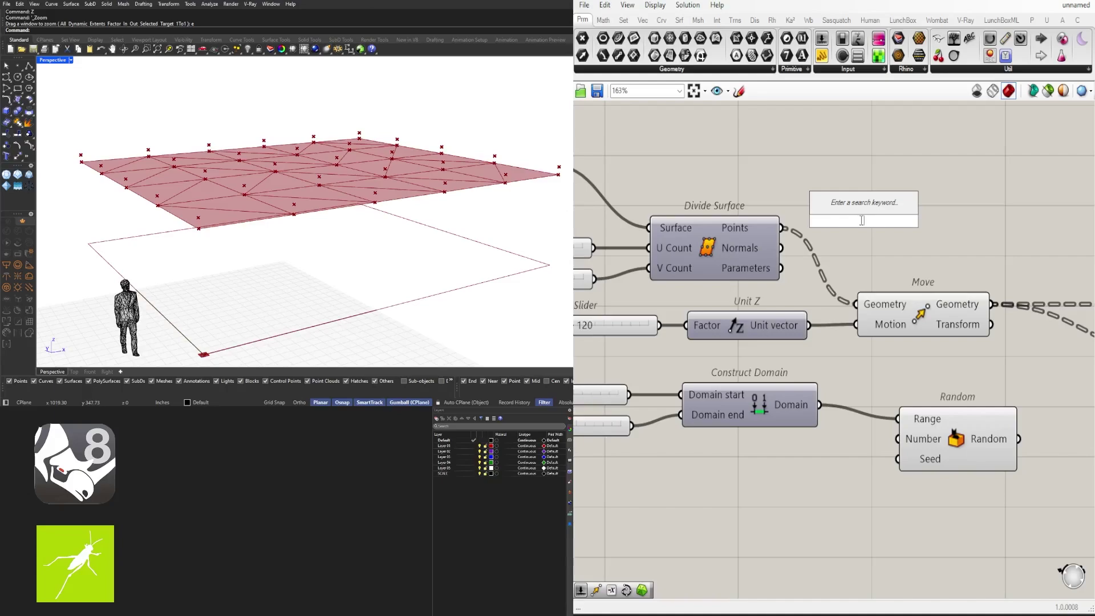
click(758, 228)
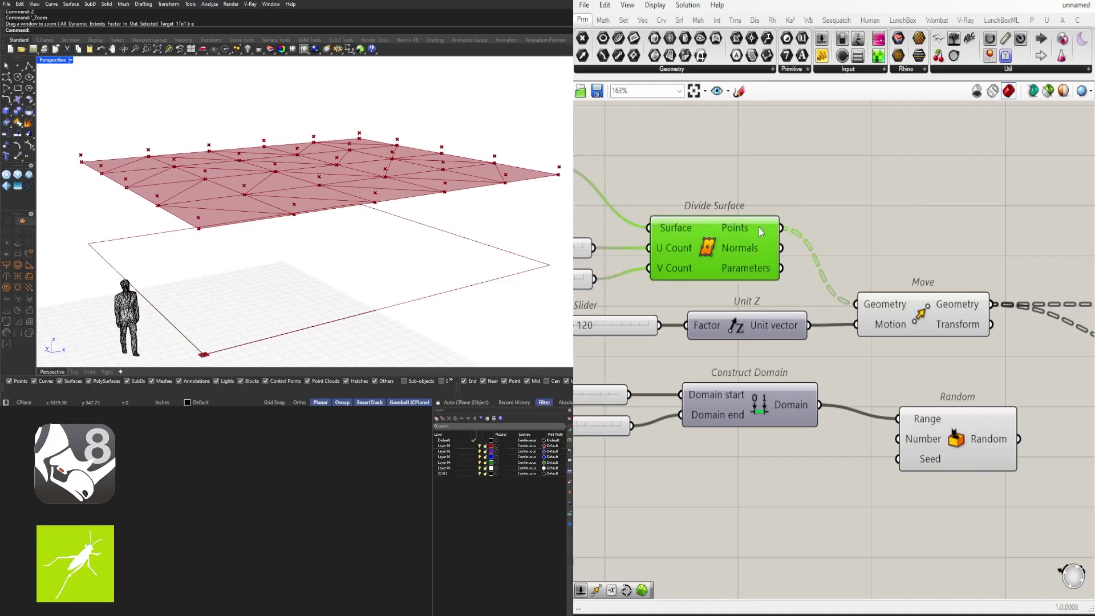
double_click(971, 214)
text(l)
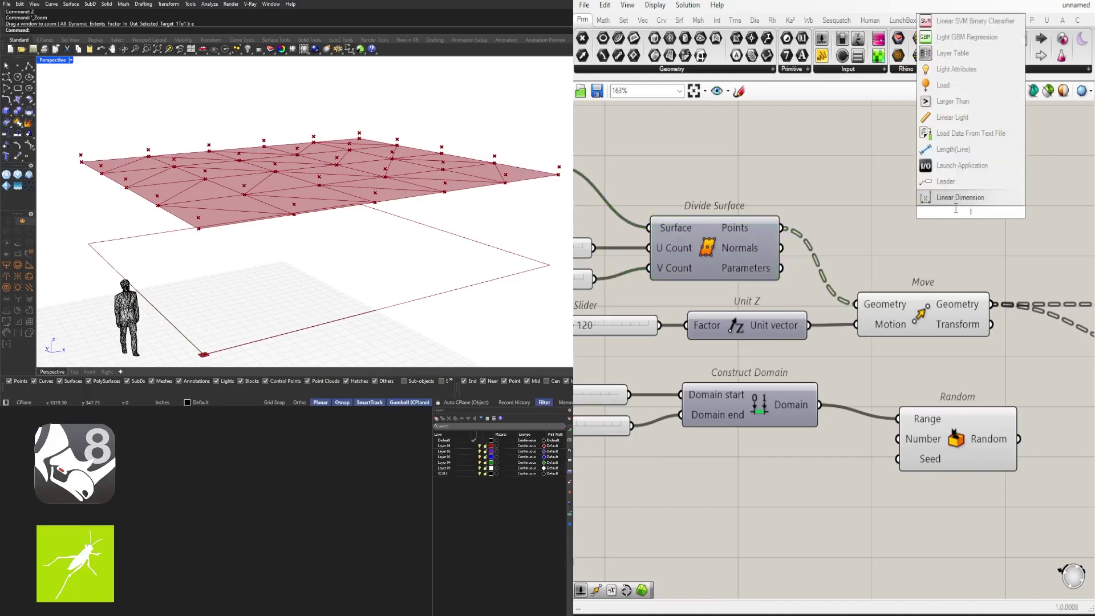
text(ist)
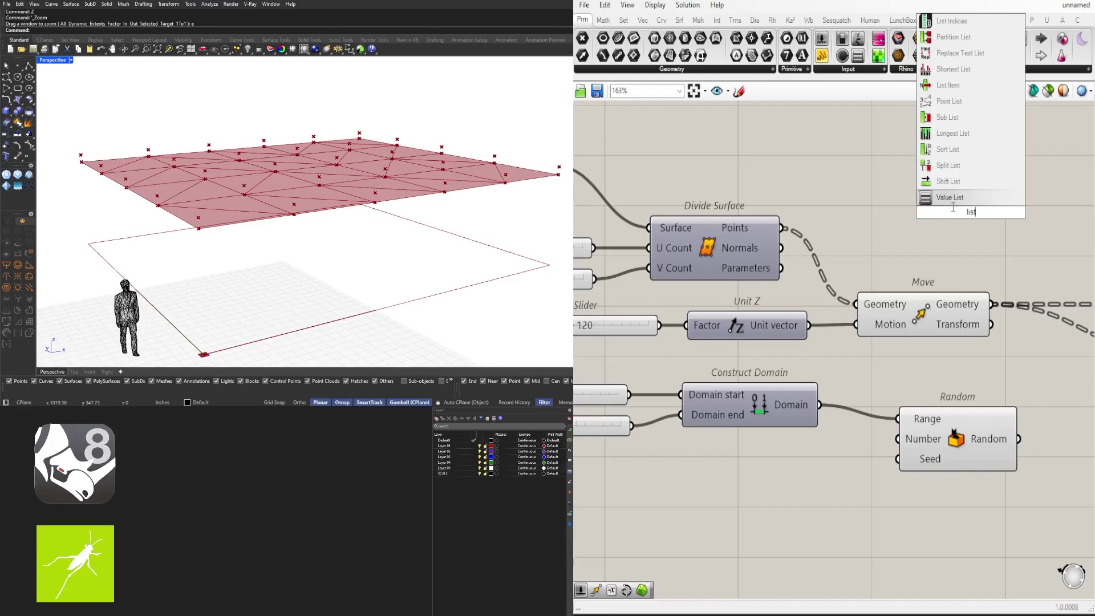
text(len)
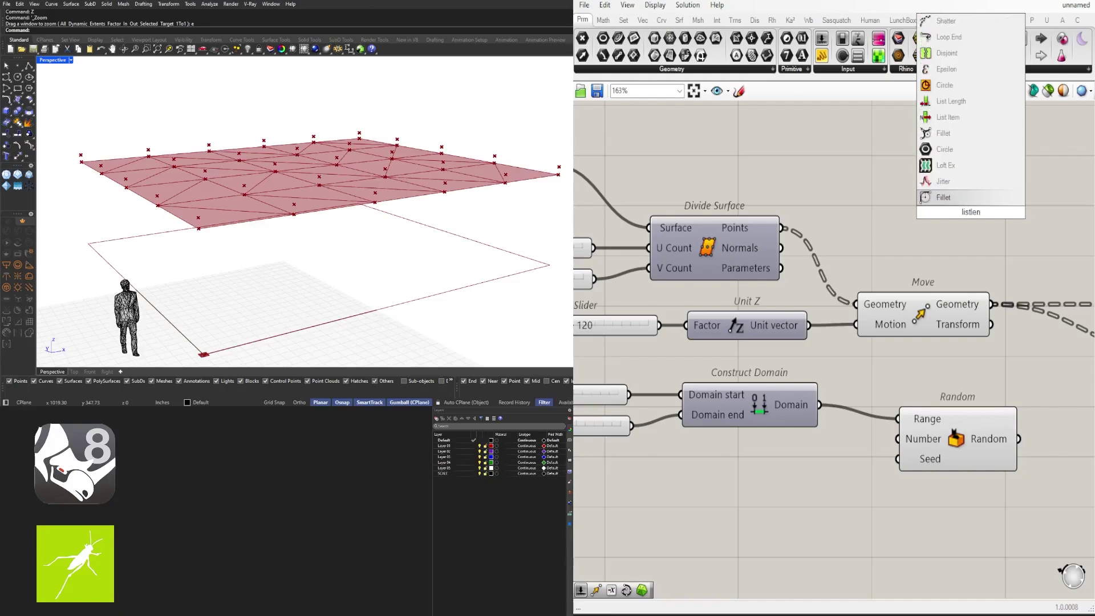
text(gt)
key(Return)
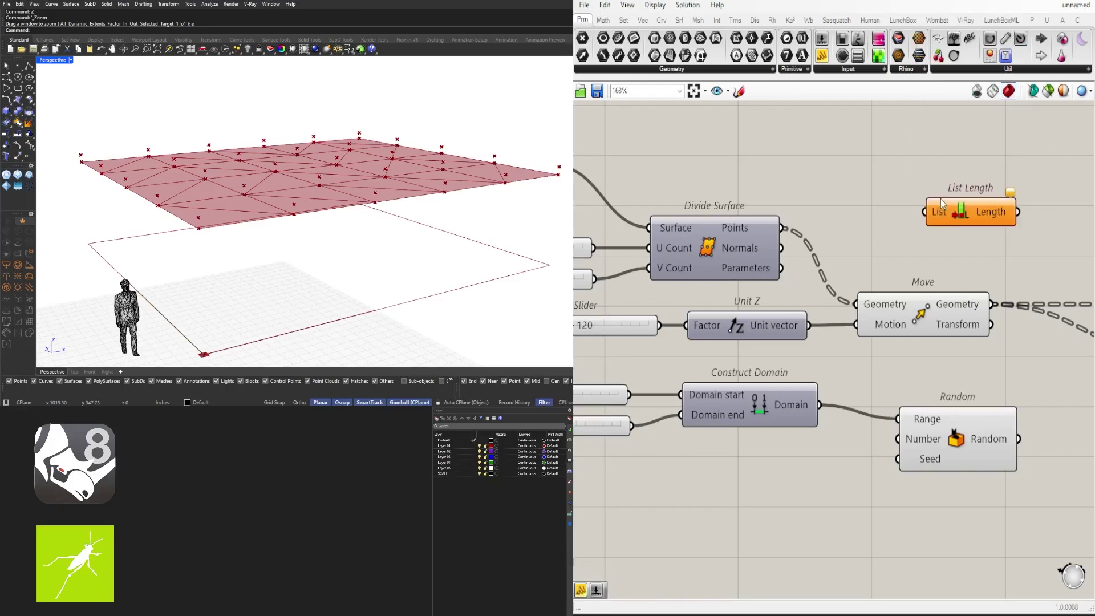
drag(965, 210, 930, 214)
Step: Connect Divide Surface's Points output to List Length's List input and flatten that input
drag(781, 228, 896, 221)
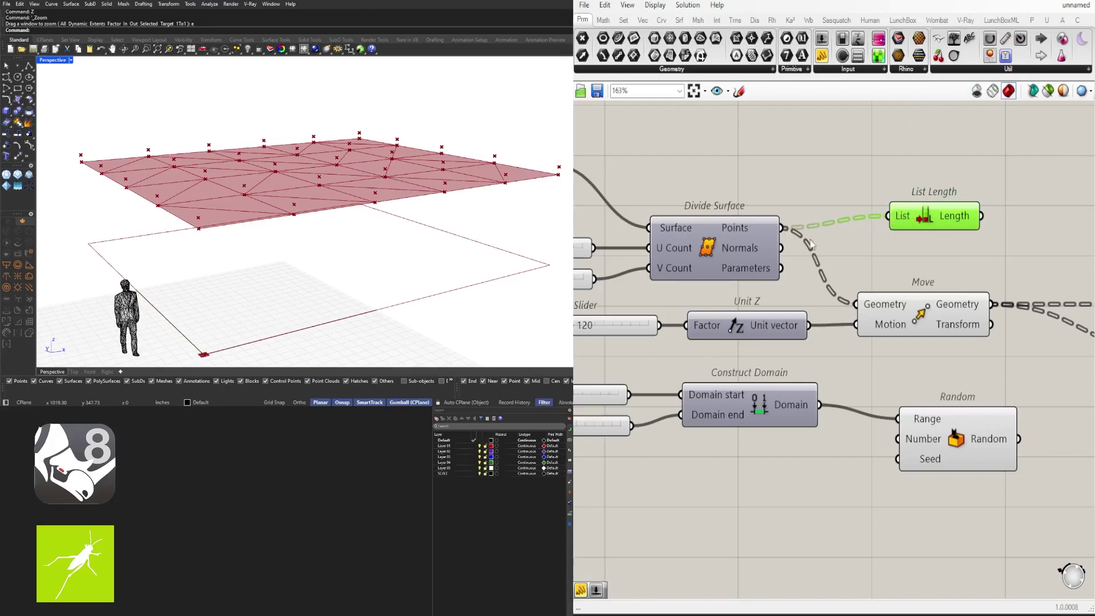
click(760, 251)
drag(934, 216, 919, 223)
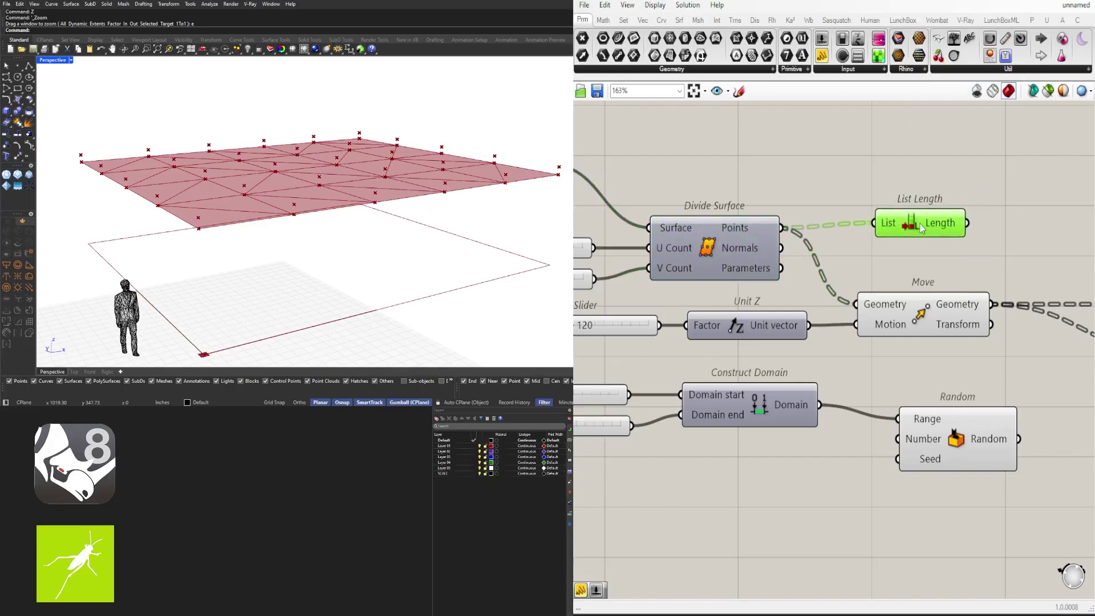
right_click(889, 221)
click(918, 314)
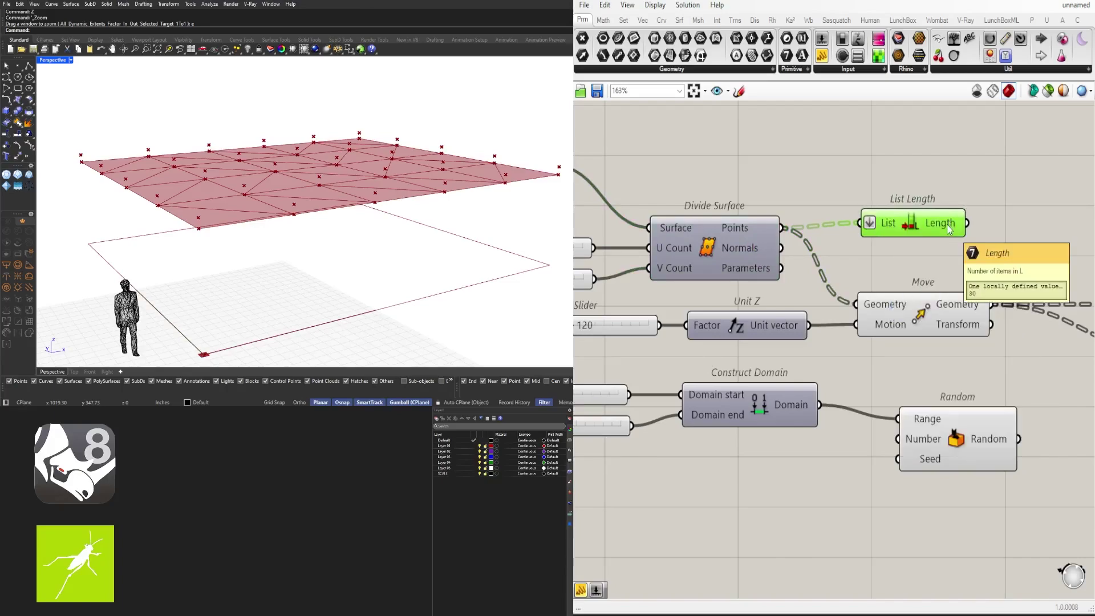
Step: Move List Length directly under Construct Domain and set the wire display of its List input to Hidden
drag(949, 228, 788, 455)
click(735, 498)
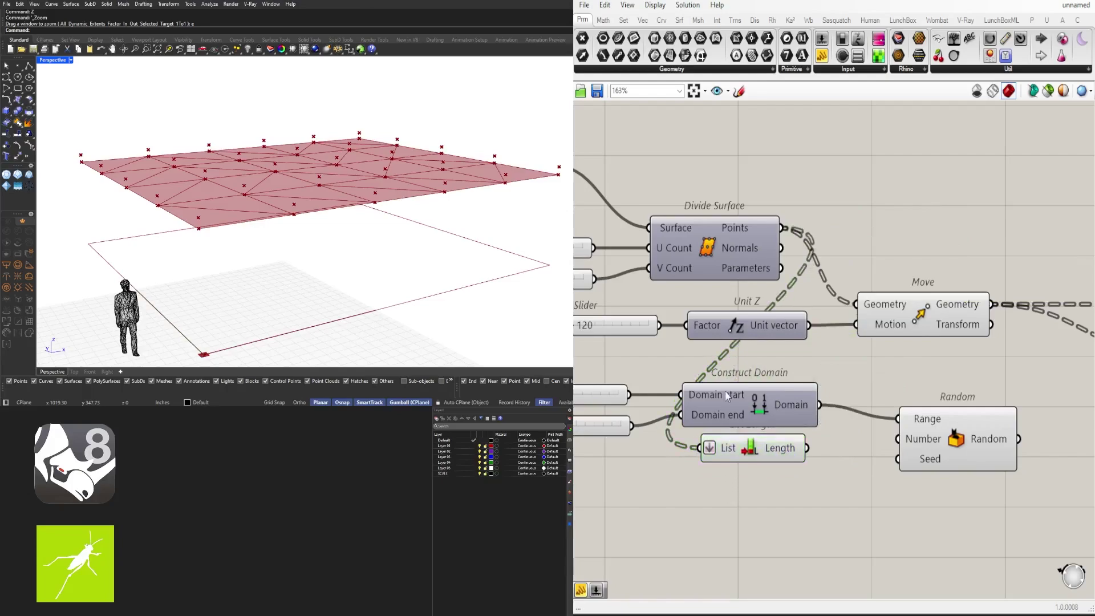
right_click(722, 454)
mouse_move(852, 413)
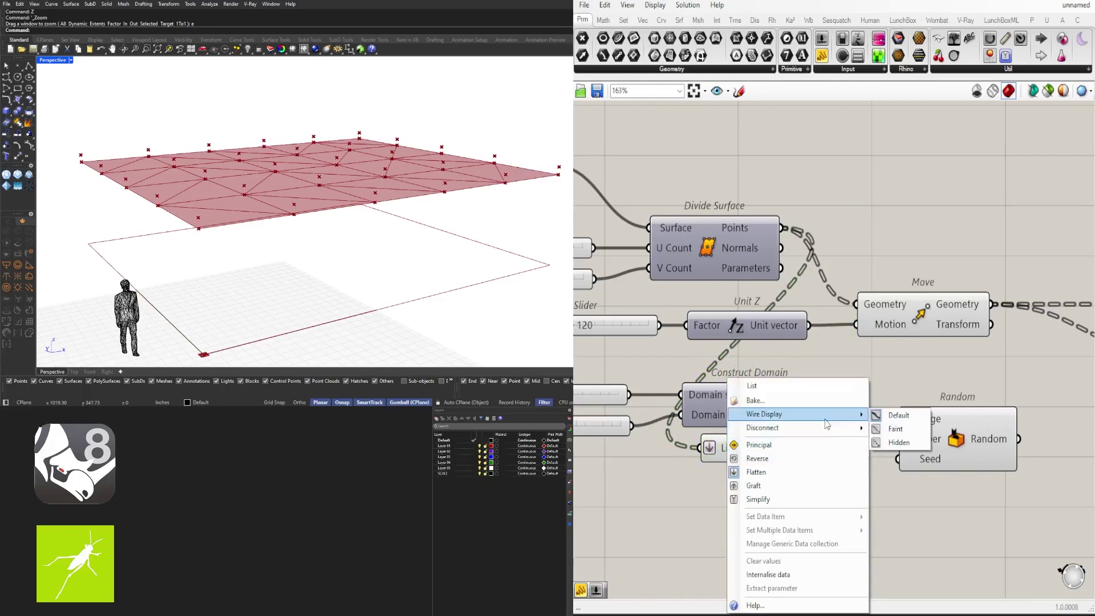
click(906, 443)
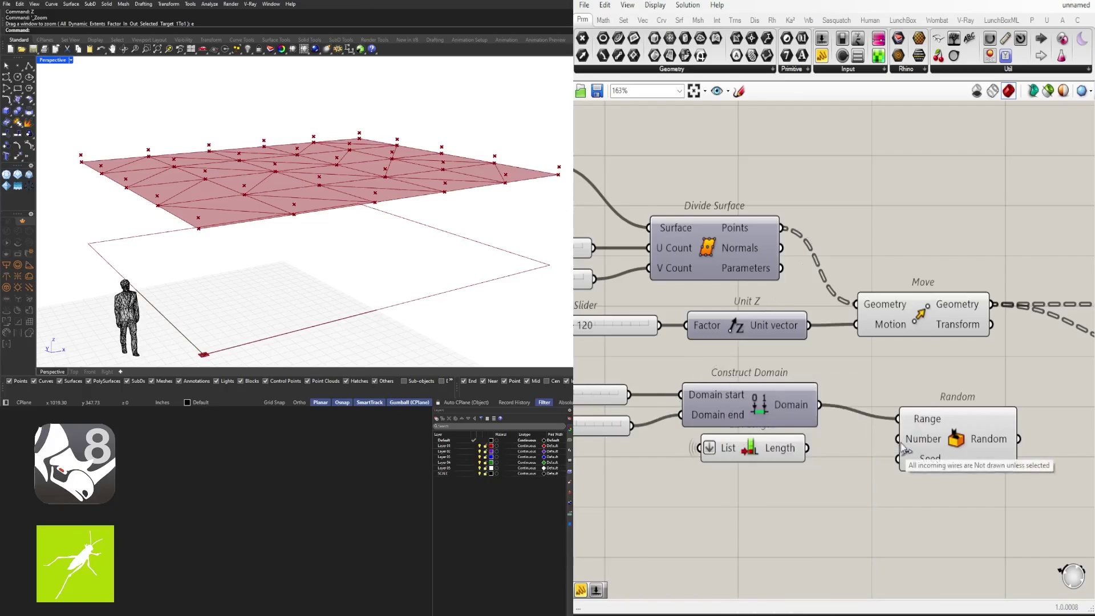
Step: Connect List Length's Length output to Random's Number input and nudge the Random component to align the wires
click(740, 451)
drag(808, 448, 895, 441)
drag(964, 457, 969, 466)
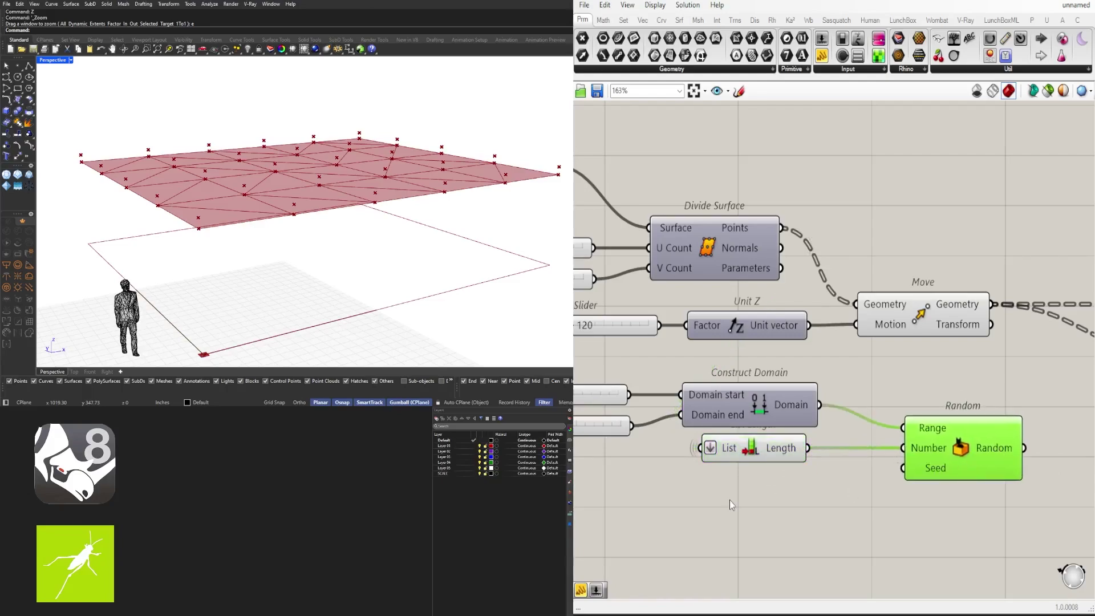
Step: Add a number slider below List Length, set it to 0 and connect it to Random's Seed input
click(755, 500)
double_click(753, 515)
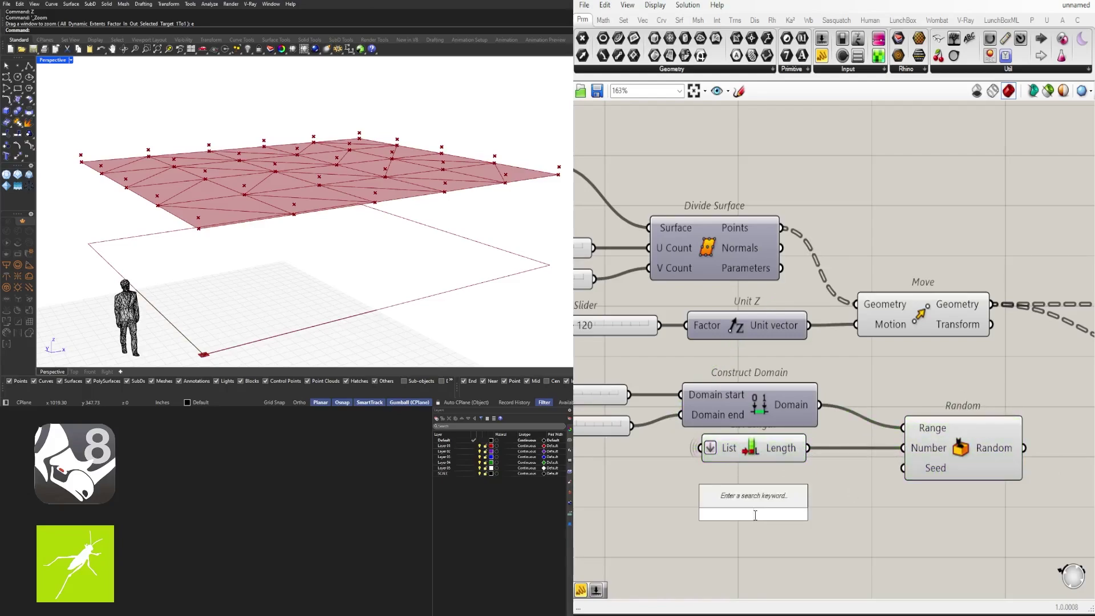
text(3)
key(Return)
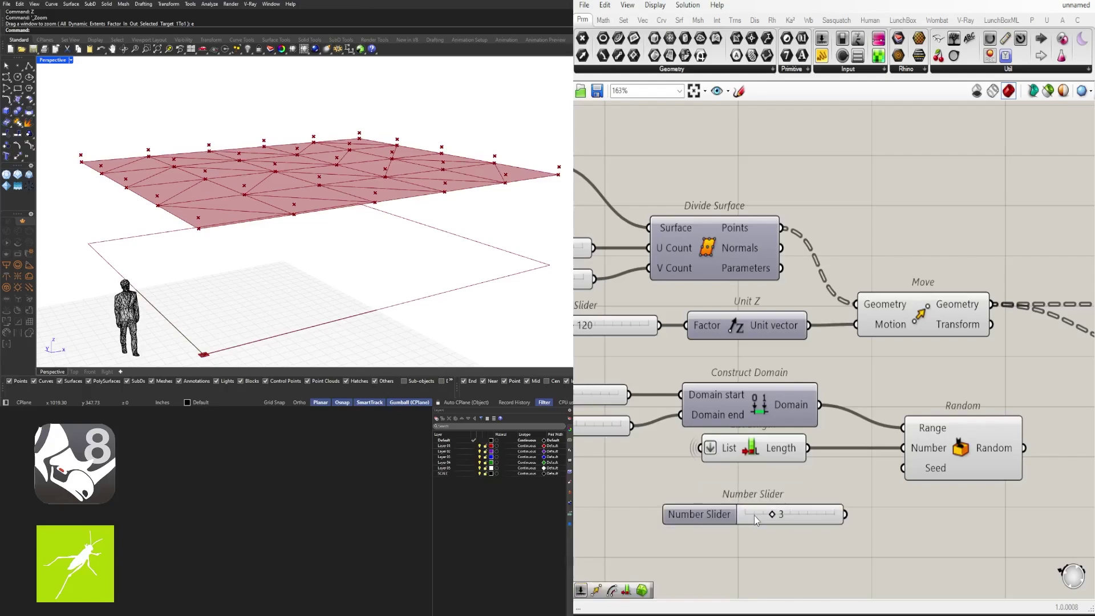
scroll(754, 515, up, 3)
drag(771, 511, 704, 480)
drag(899, 482, 999, 442)
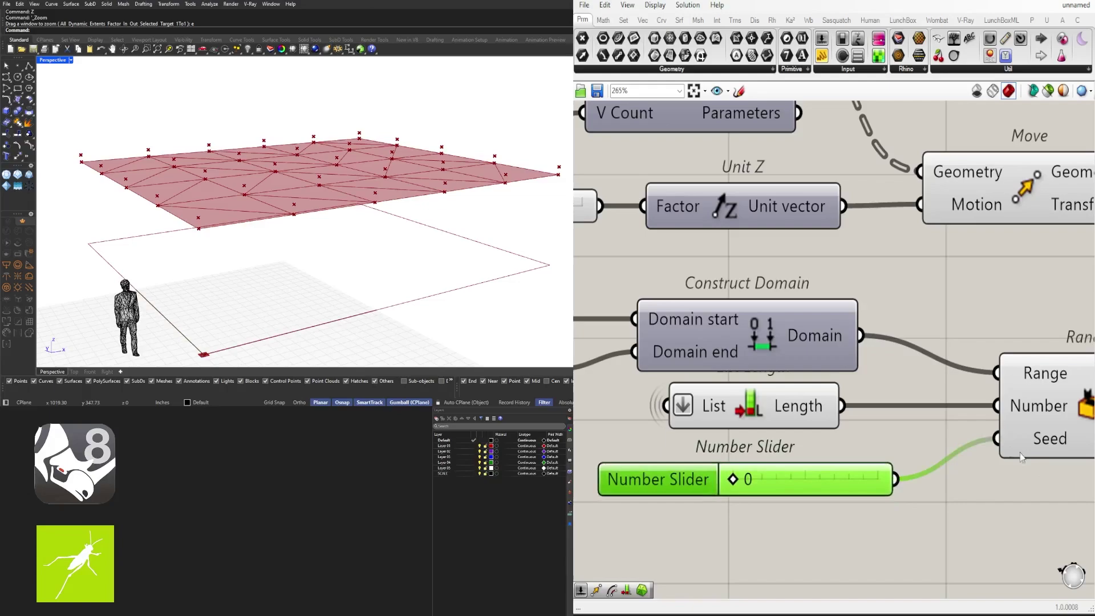
Step: Set the Random component to output integer numbers and inspect its generated values
right_drag(1020, 458, 782, 453)
click(862, 419)
mouse_move(915, 410)
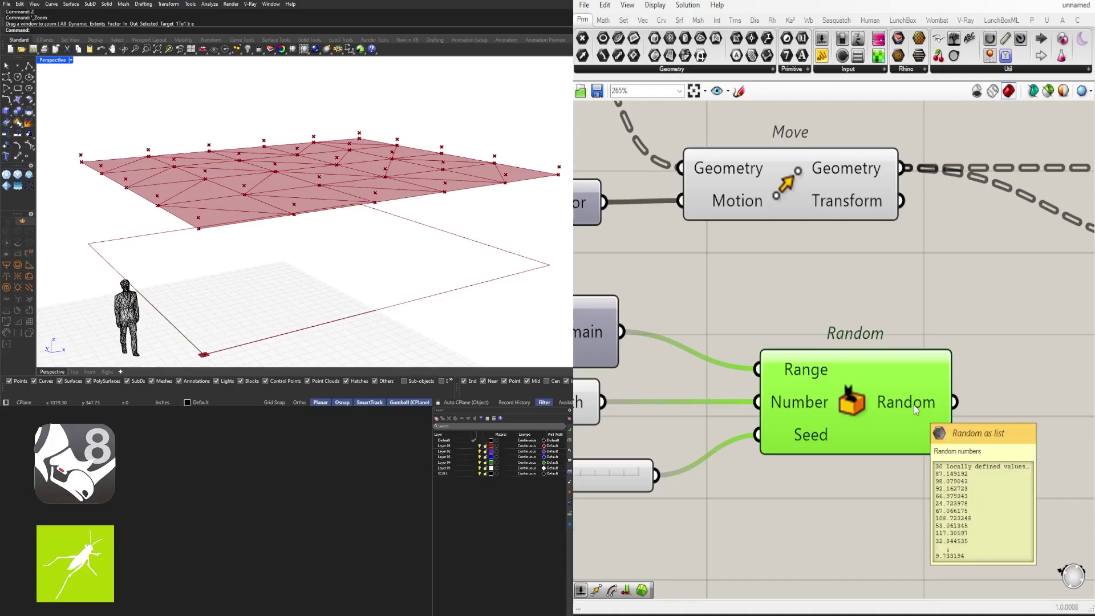
scroll(914, 406, down, 4)
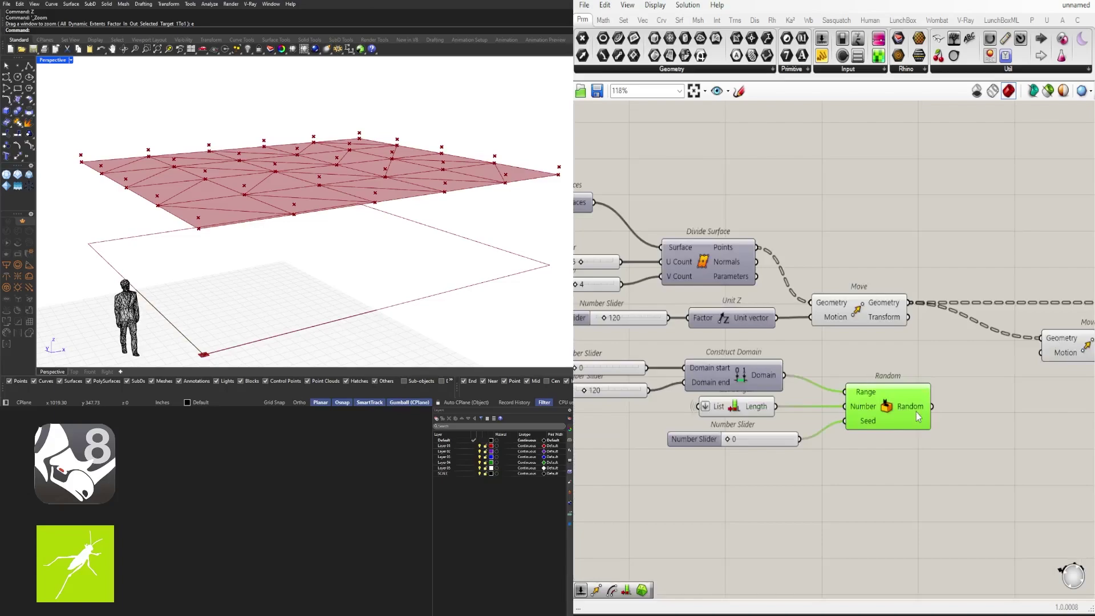
right_click(890, 407)
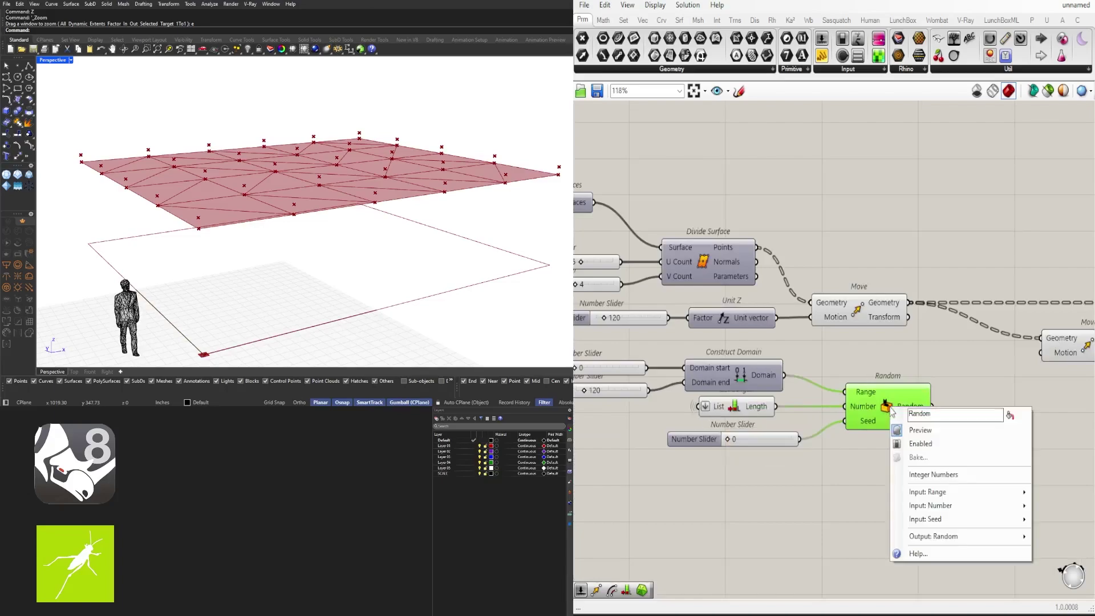
click(917, 475)
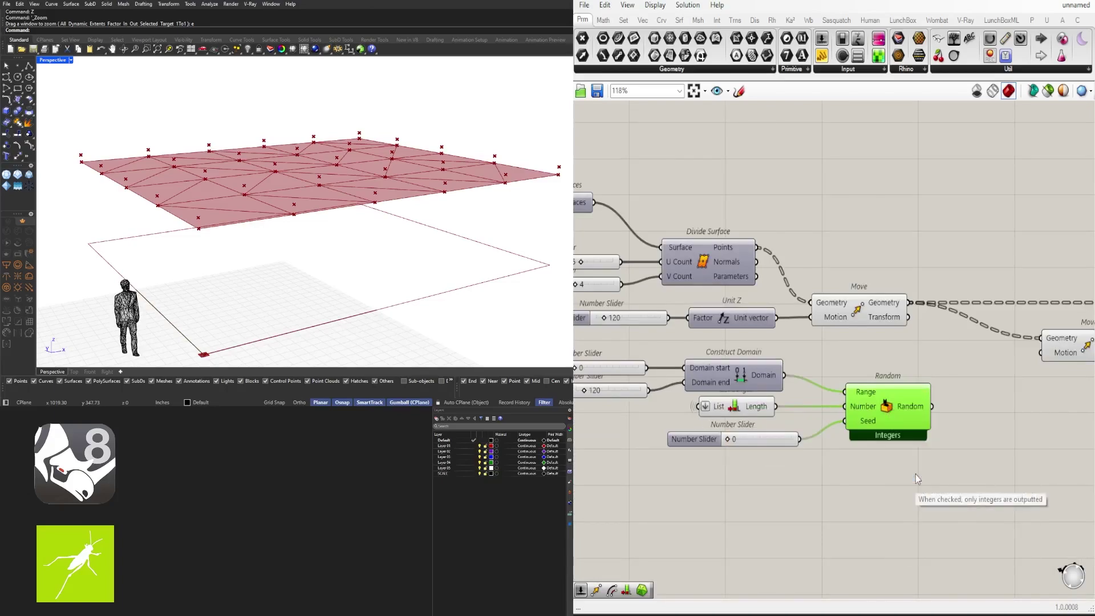
mouse_move(911, 411)
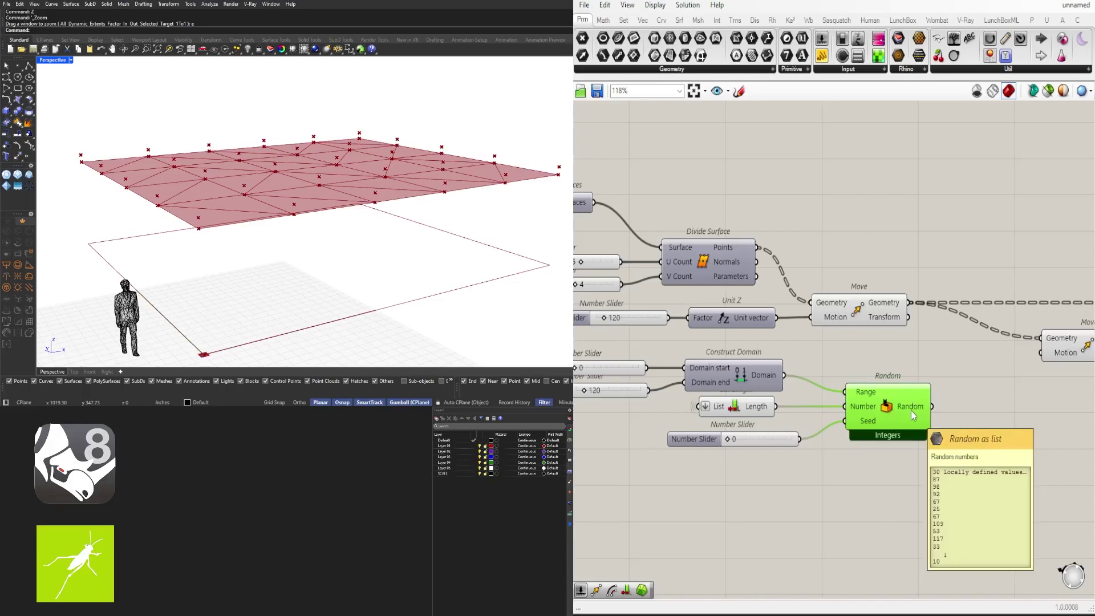
Step: Set the Domain end slider of Construct Domain to 50 and inspect the Random component's output values
scroll(740, 420, up, 4)
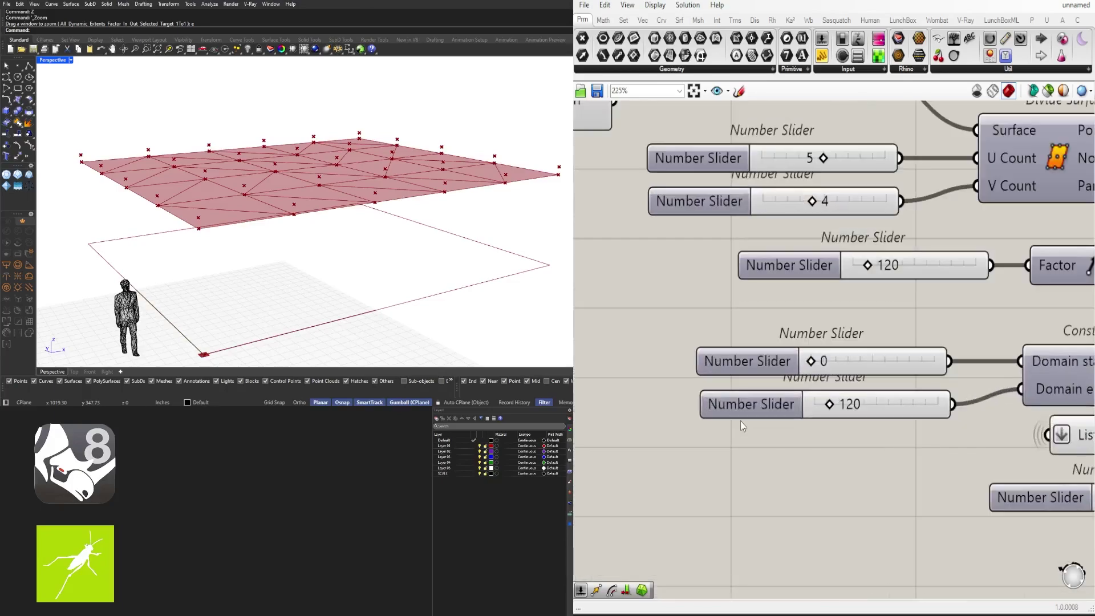
scroll(740, 420, up, 3)
drag(838, 396, 826, 401)
double_click(826, 401)
text(50)
key(Return)
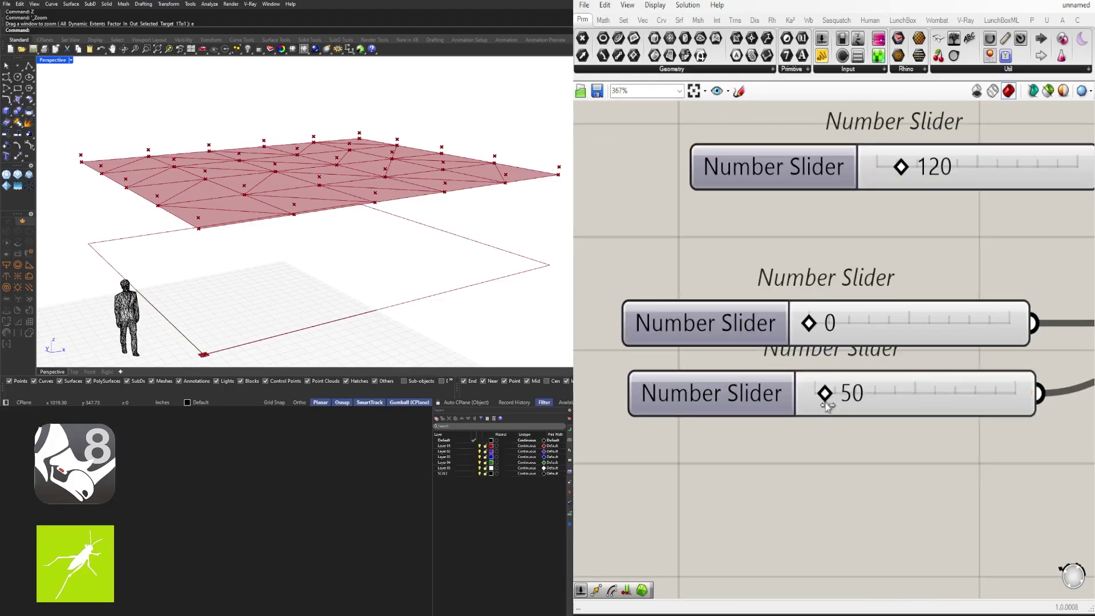
scroll(906, 425, down, 5)
right_drag(906, 424, 478, 388)
mouse_move(915, 402)
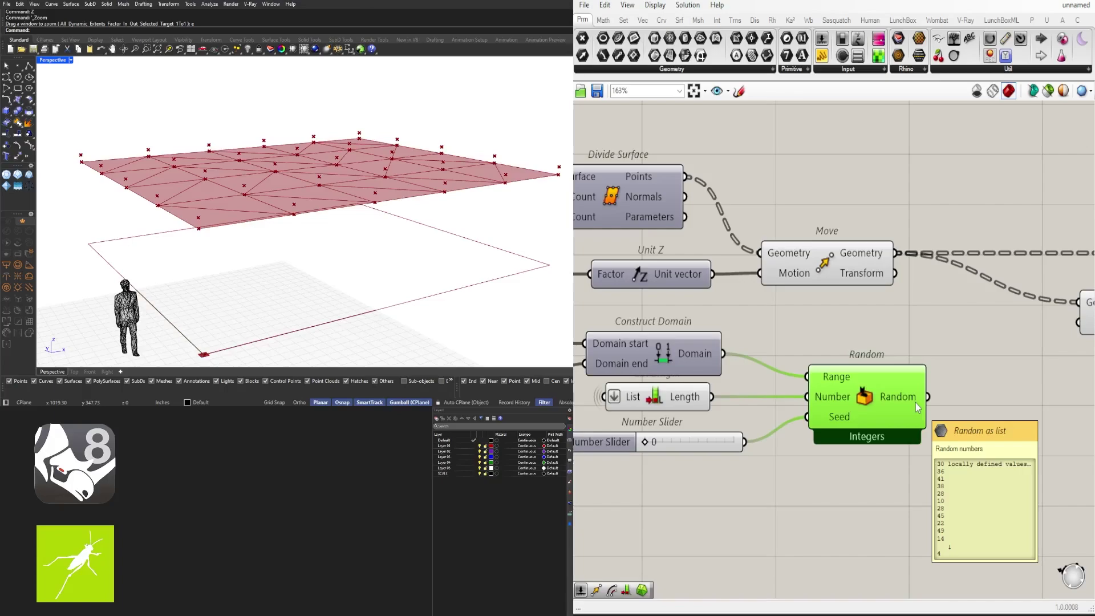
Step: Reposition the Random component and shift the second Move component toward Delaunay Mesh to make room between them
scroll(932, 411, down, 2)
right_drag(944, 405, 871, 397)
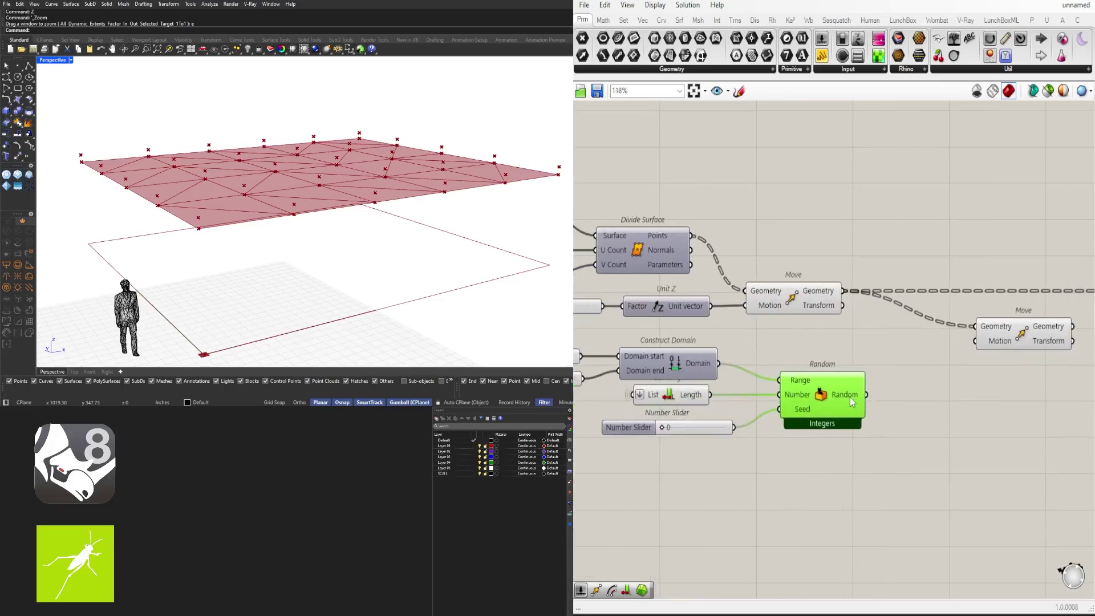
drag(850, 400, 838, 386)
right_drag(1018, 343, 823, 356)
click(839, 346)
drag(847, 349, 911, 345)
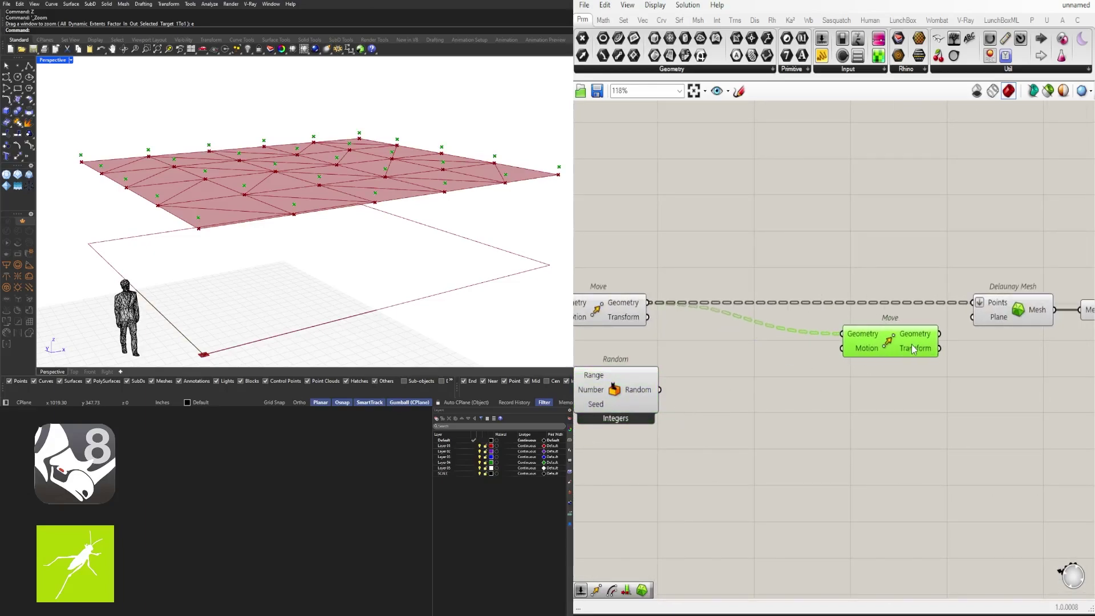
click(796, 394)
Step: Add a Unit Z component, connecting Random to its Factor and its Unit vector to the second Move's Motion input
mouse_move(645, 397)
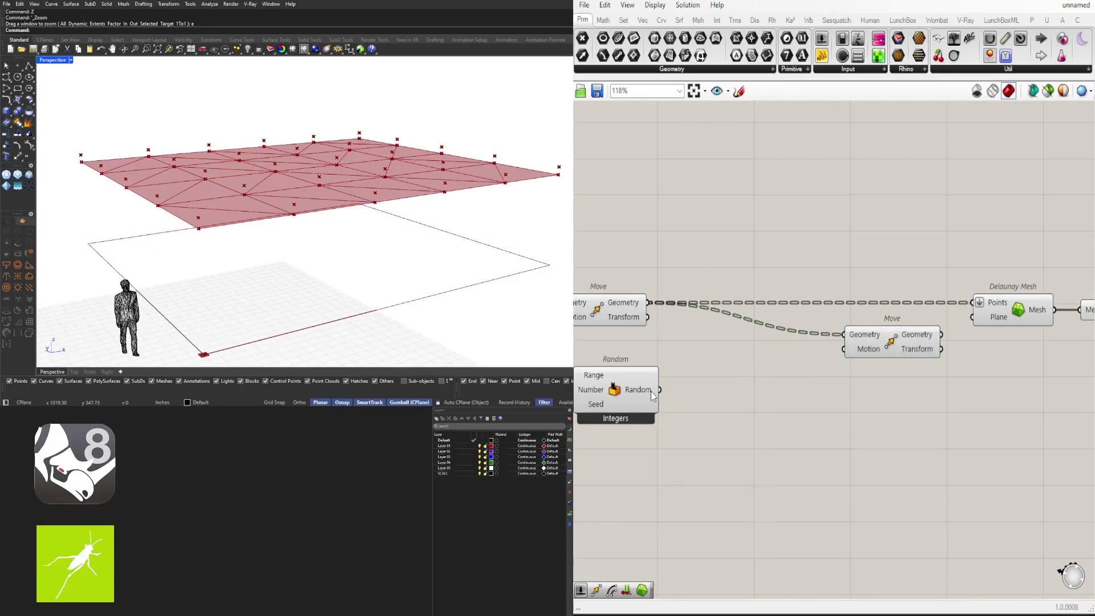
right_drag(677, 406, 835, 399)
double_click(834, 400)
text(z)
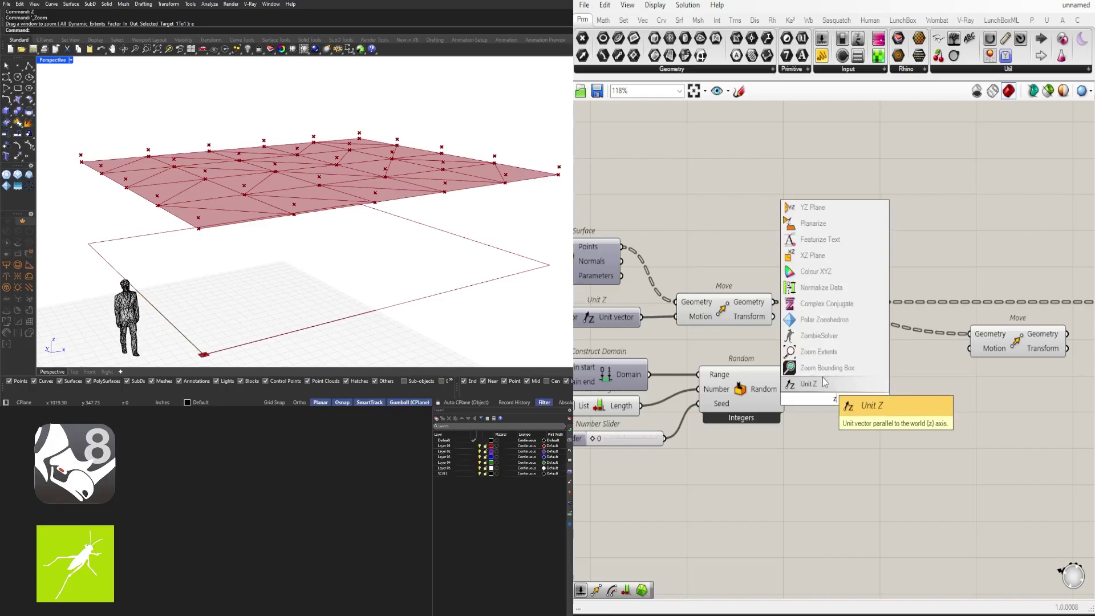
click(822, 379)
drag(833, 398, 857, 385)
drag(789, 390, 978, 356)
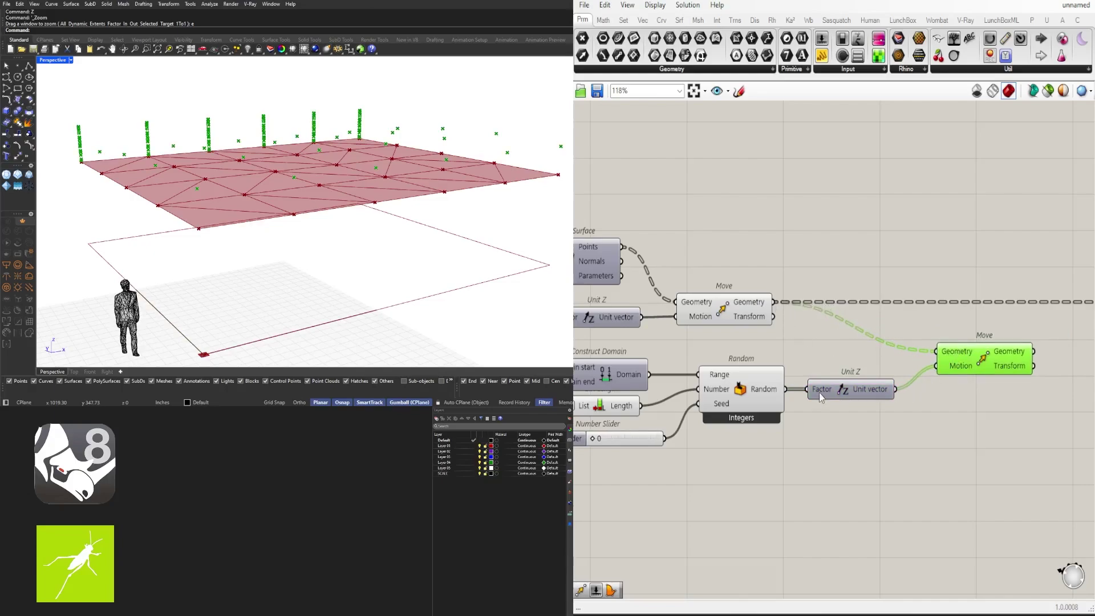
mouse_move(777, 386)
mouse_move(883, 394)
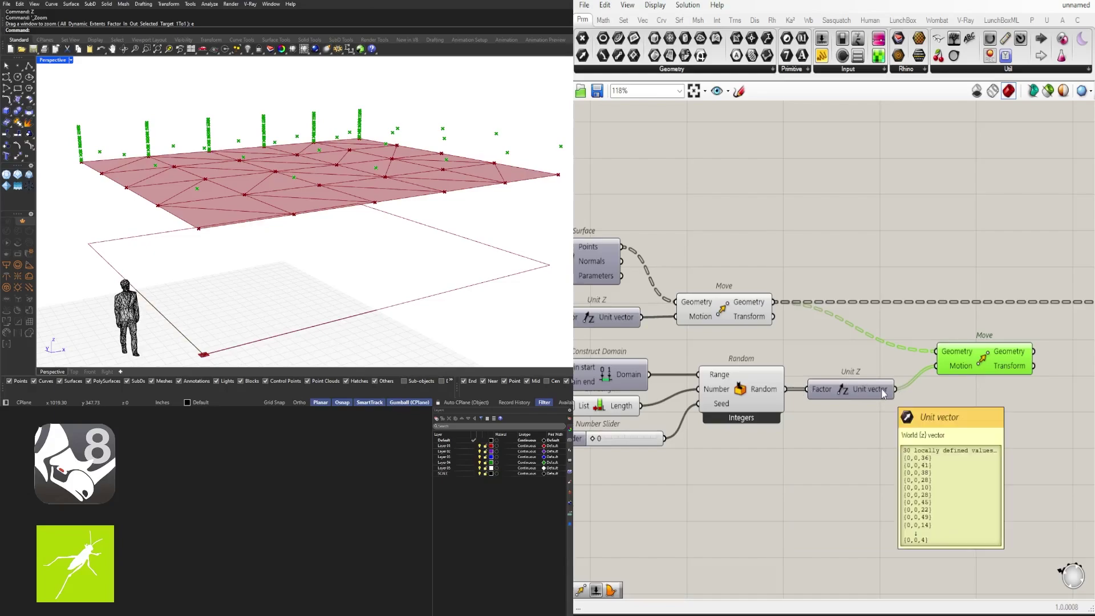
Step: Flatten the Geometry input of the second Move component and check the displaced points in the viewport
right_click(949, 355)
click(981, 447)
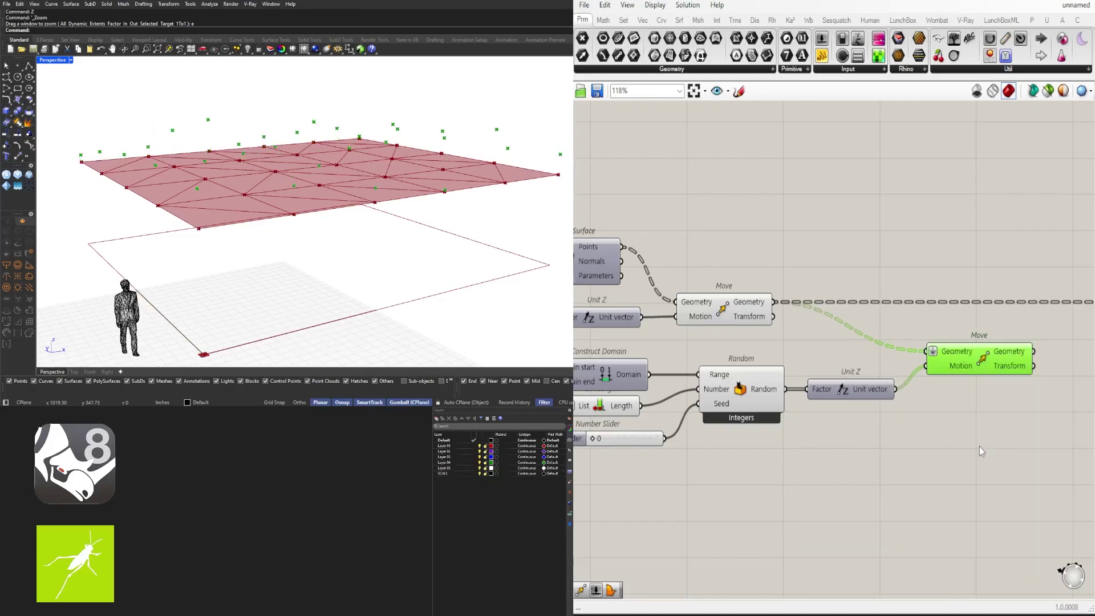
right_drag(979, 447, 822, 398)
mouse_move(316, 237)
right_down()
mouse_move(305, 215)
mouse_move(325, 215)
mouse_move(296, 225)
mouse_move(326, 223)
right_up()
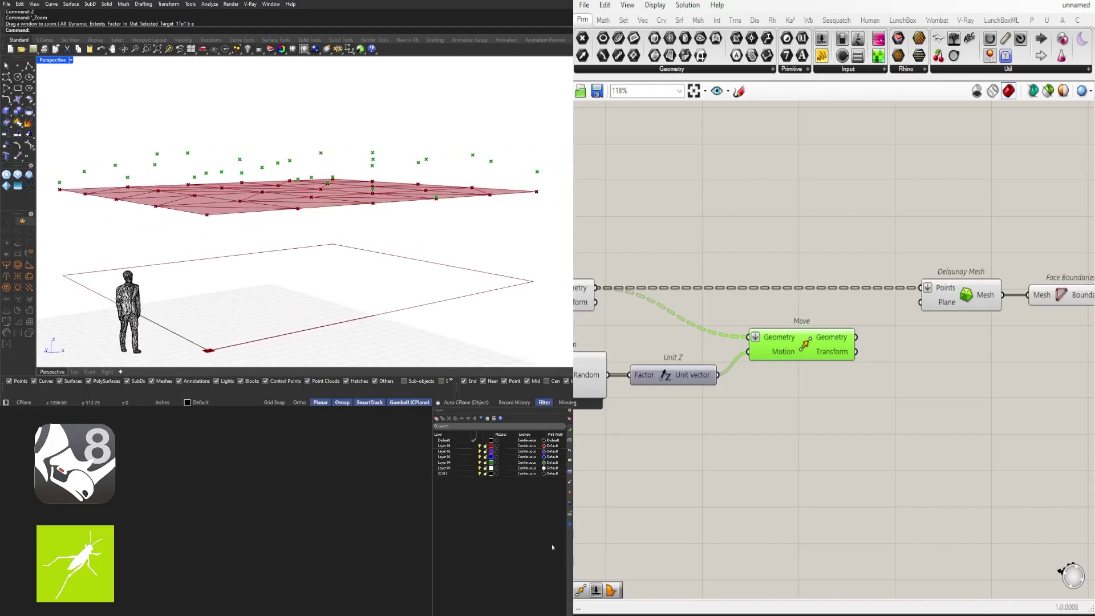
Step: Set the slider feeding Random's Seed input to 5 and inspect the resulting random values
right_drag(702, 464, 1062, 480)
scroll(753, 452, up, 4)
right_drag(803, 443, 690, 448)
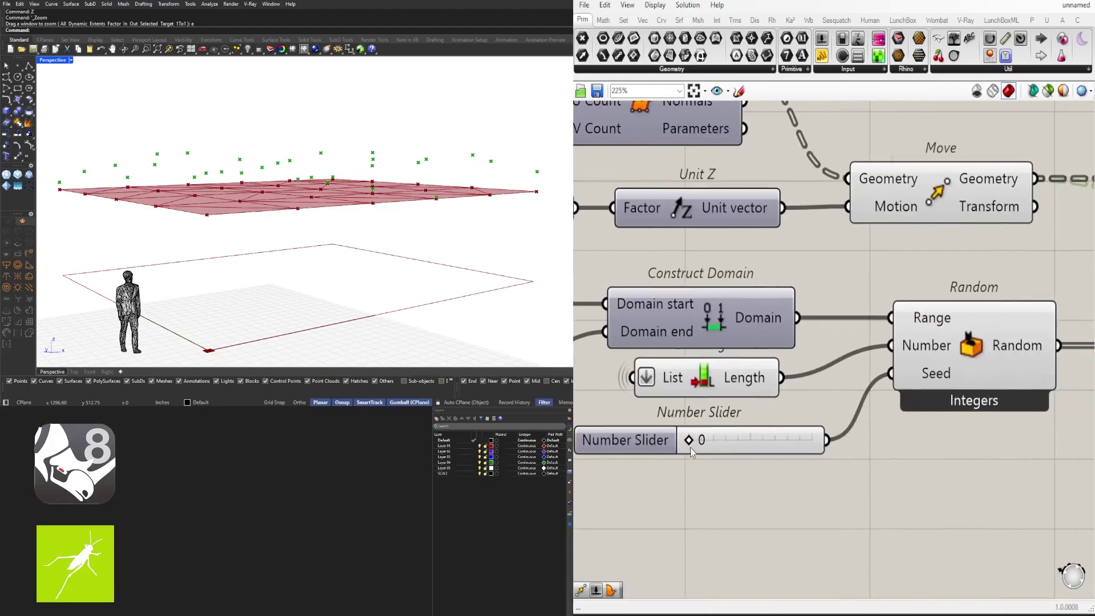
drag(689, 448, 747, 446)
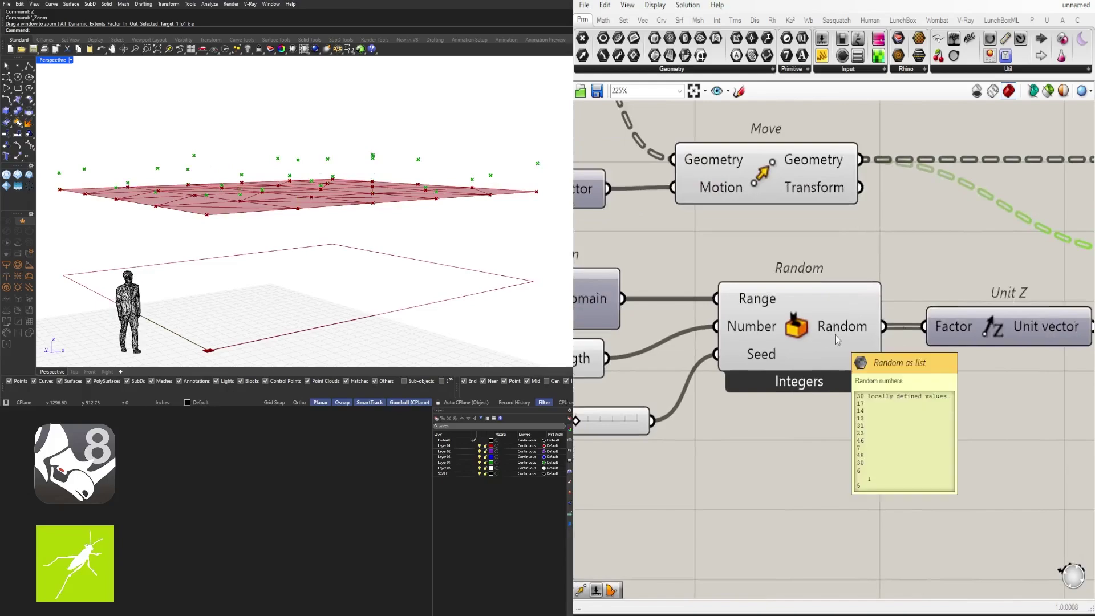
right_drag(742, 418, 1023, 413)
Step: Try a Domain end of 125 for the random heights and restore the slider to 50
scroll(1017, 411, down, 3)
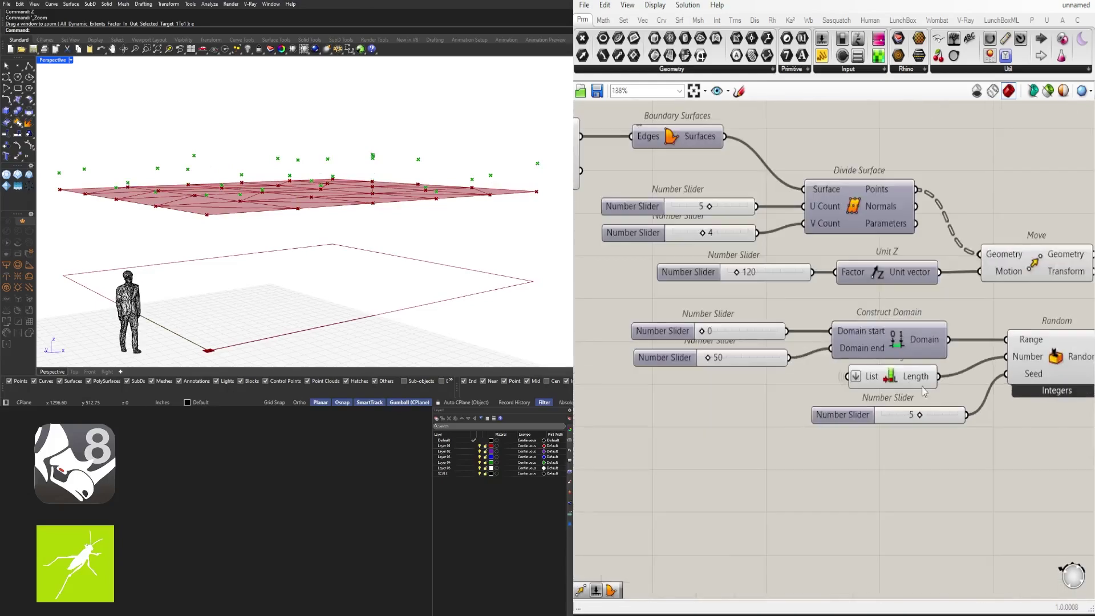
scroll(716, 368, up, 3)
drag(713, 362, 717, 361)
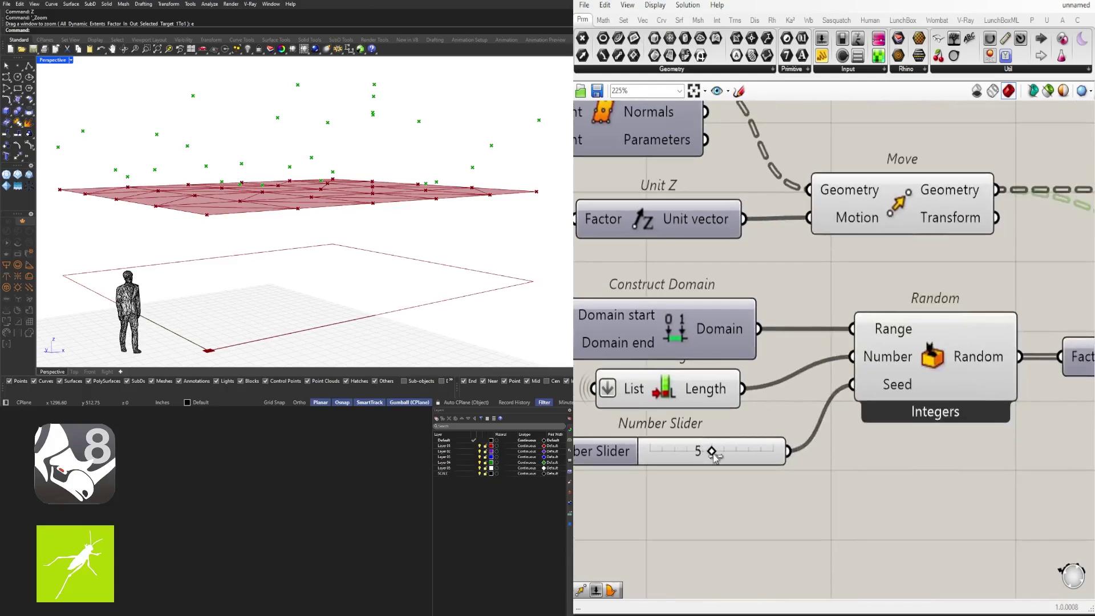
mouse_move(715, 456)
mouse_down()
mouse_move(694, 451)
mouse_move(713, 449)
mouse_up()
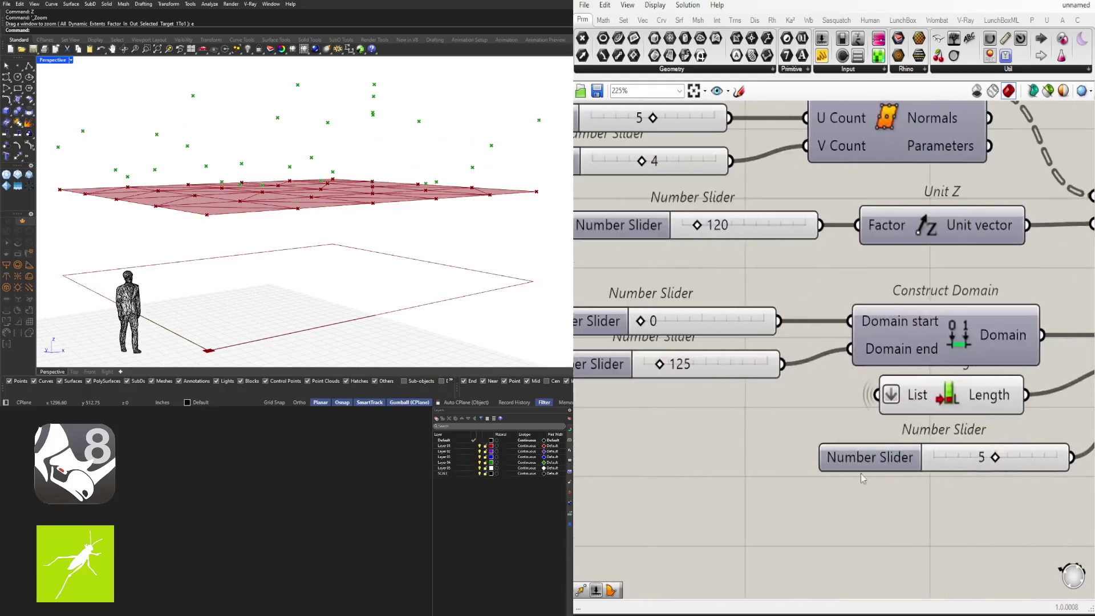
double_click(689, 367)
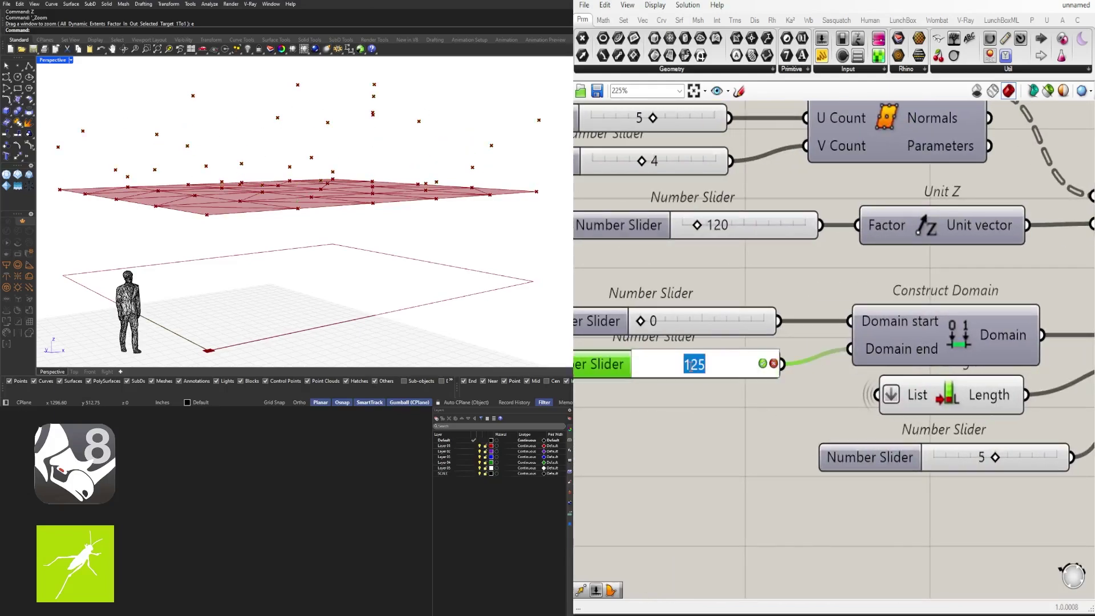
text(50)
key(Return)
Step: Connect the second Move's Geometry output to Delaunay Mesh's Points input in place of the existing wire, and align the Move component
scroll(771, 470, down, 4)
right_drag(985, 526, 755, 521)
right_drag(926, 405, 830, 421)
drag(843, 413, 941, 378)
click(969, 371)
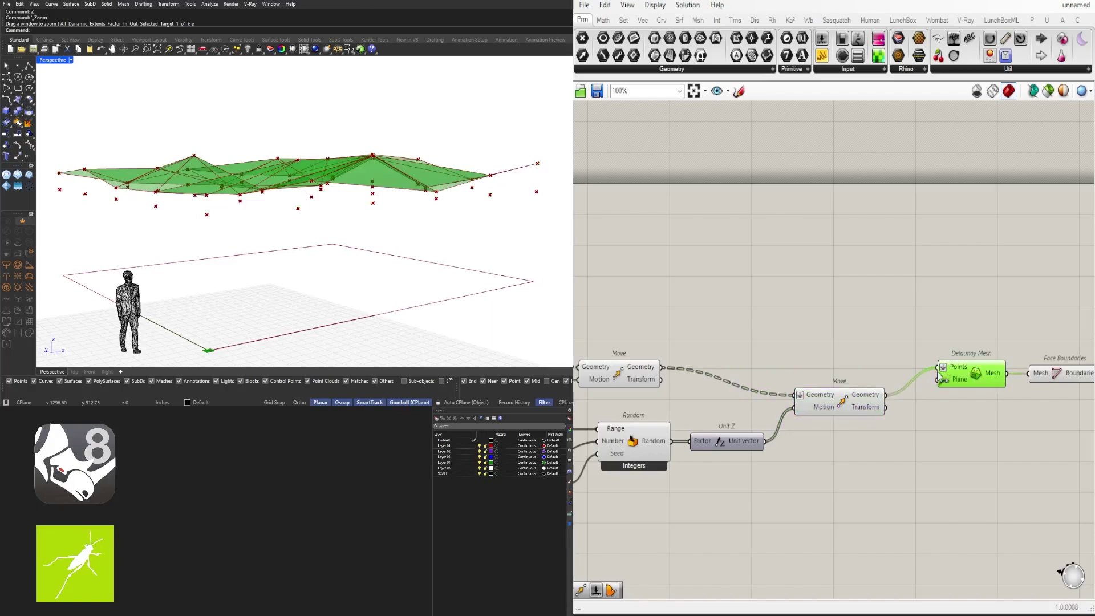
drag(833, 400, 846, 372)
right_drag(1026, 418, 868, 413)
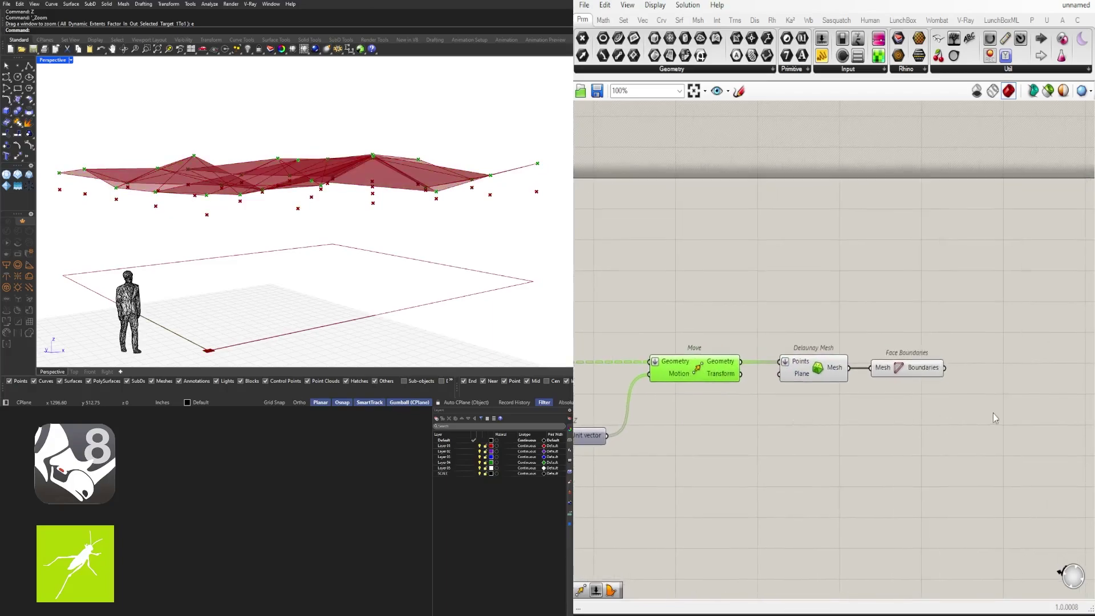
Step: Examine the displaced mesh from several angles and turn off the Delaunay Mesh component's preview
right_drag(396, 219, 247, 271)
right_drag(308, 254, 244, 240)
right_drag(445, 239, 149, 228)
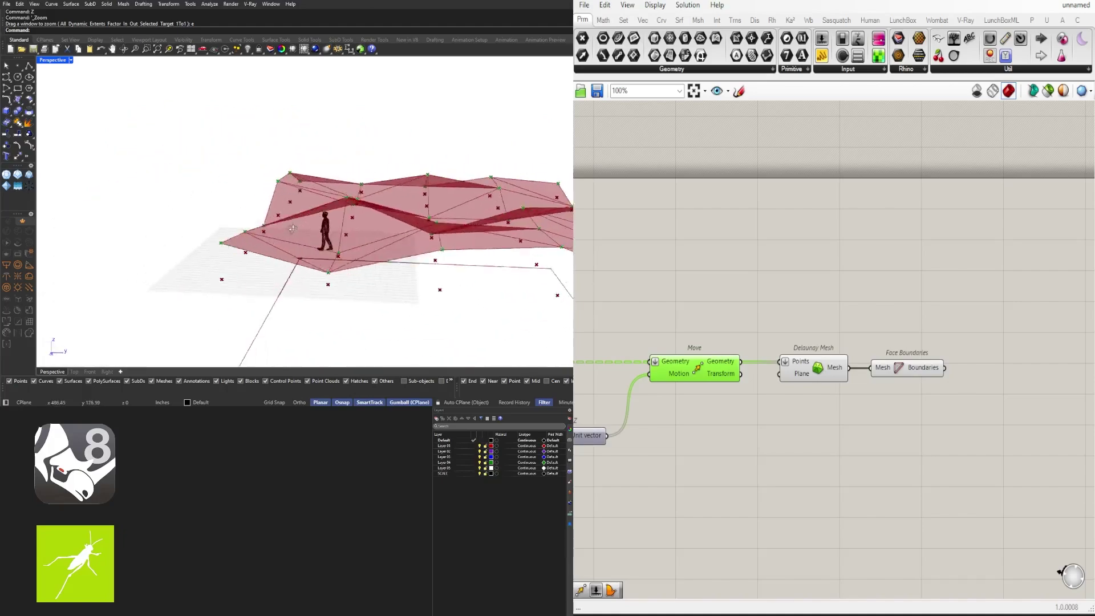
shift+right_drag(379, 225, 458, 257)
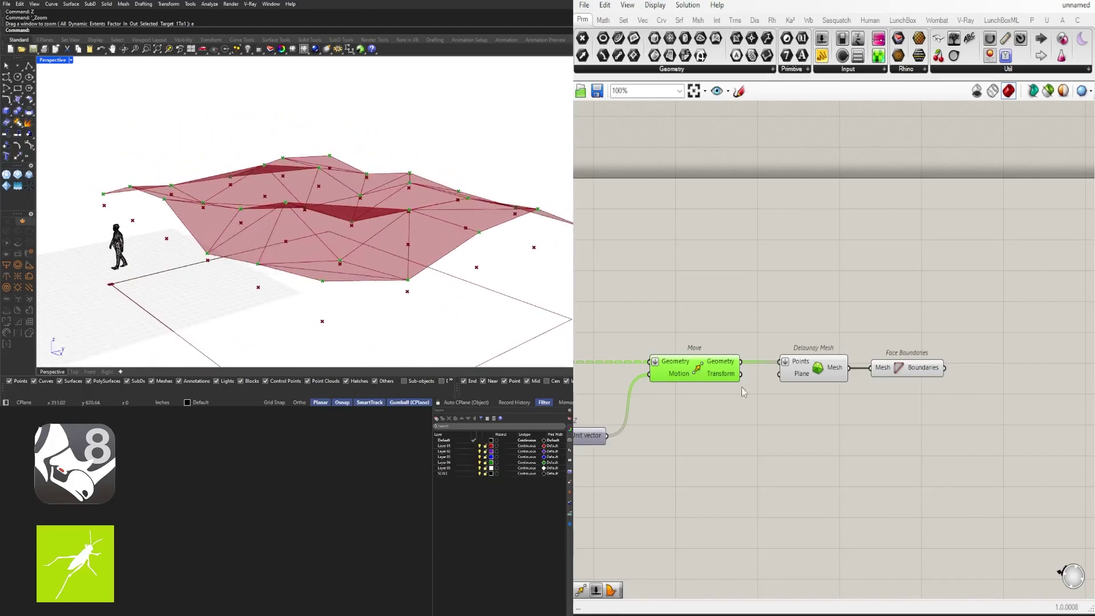
scroll(807, 383, up, 1)
drag(830, 398, 795, 325)
middle_click(806, 314)
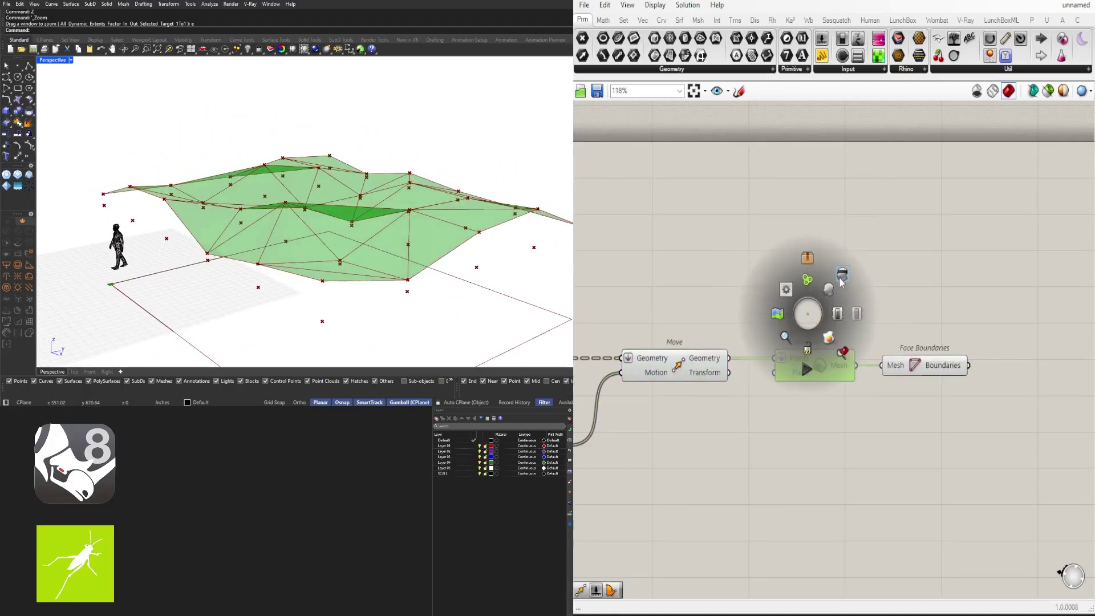
click(837, 279)
Step: Move Delaunay Mesh and Face Boundaries closer to the second Move component and view the boundary triangles
drag(910, 366, 830, 370)
drag(829, 370, 802, 370)
click(837, 389)
key(ctrl+z)
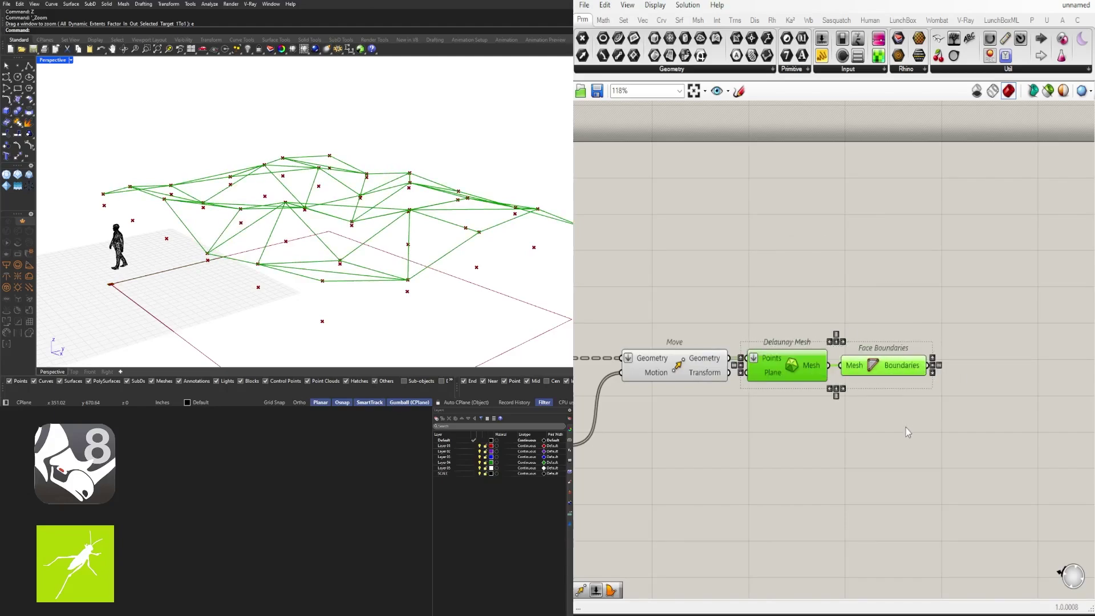
click(907, 432)
drag(907, 365, 915, 365)
right_drag(397, 226, 170, 280)
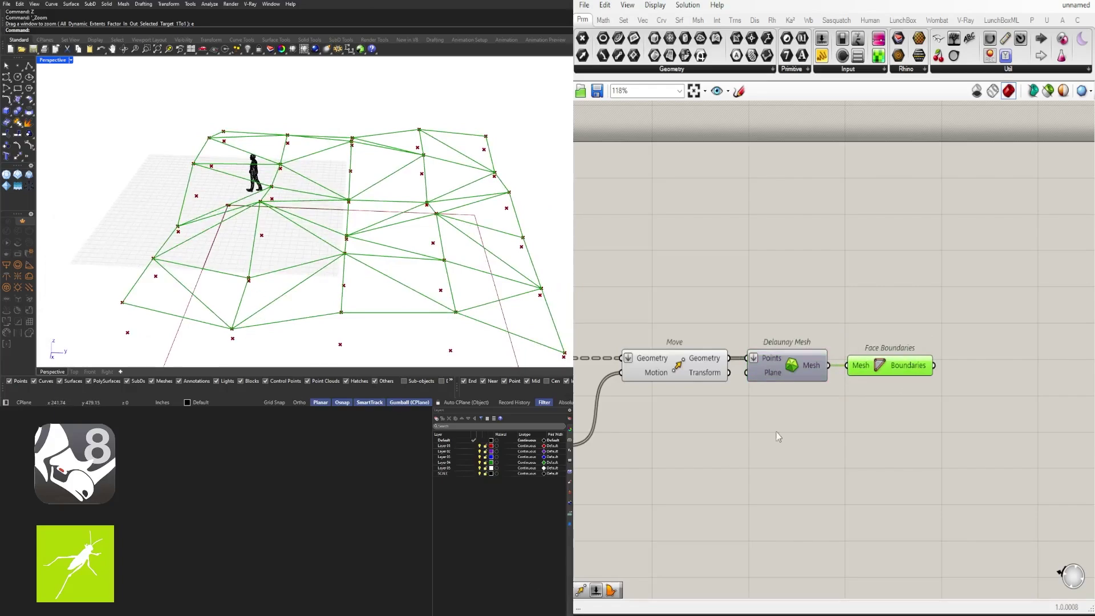
Step: Add a Boundary Surfaces component after Face Boundaries and connect the Boundaries output to its Edges input
right_drag(776, 432, 678, 426)
double_click(893, 366)
text(bound)
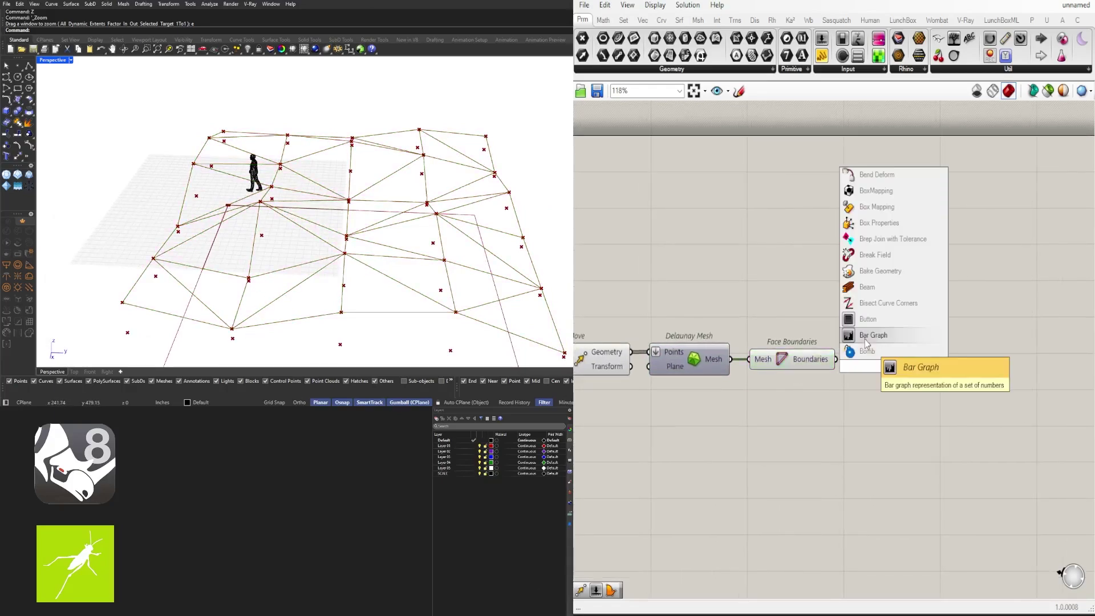
click(891, 351)
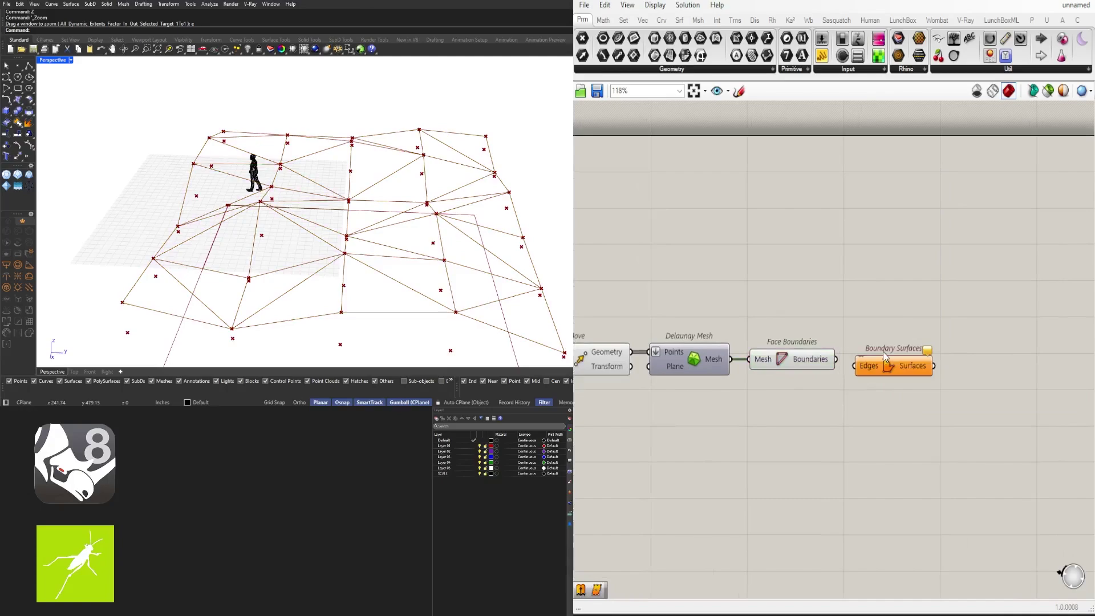
drag(837, 360, 899, 361)
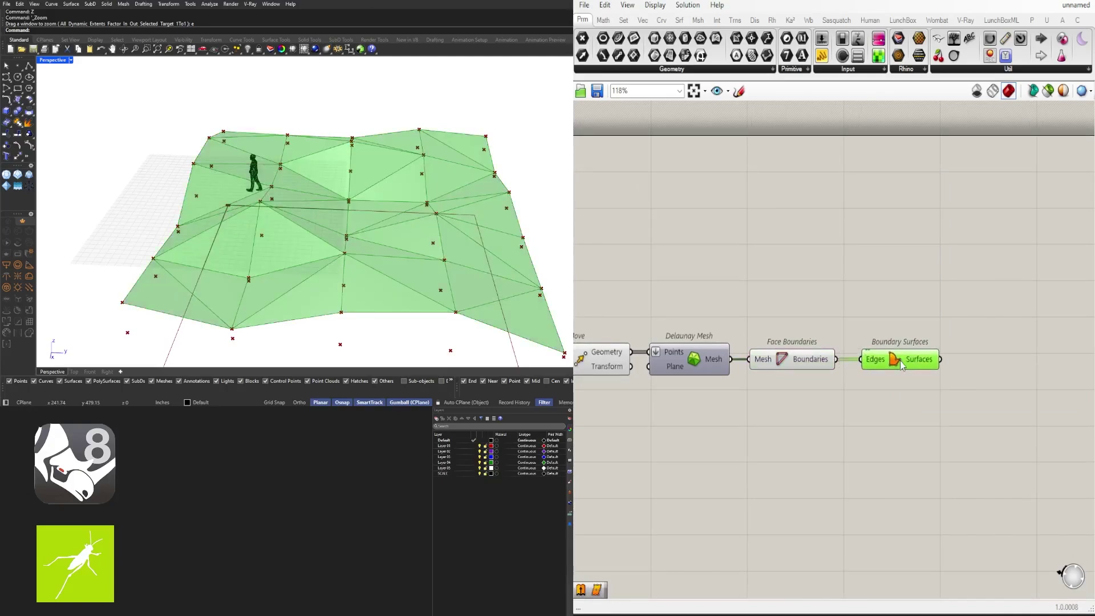
click(815, 432)
Step: Compare the geometry produced by Face Boundaries and Boundary Surfaces in the viewport from different angles
right_drag(493, 271, 446, 255)
right_drag(356, 264, 134, 263)
right_drag(723, 401, 754, 363)
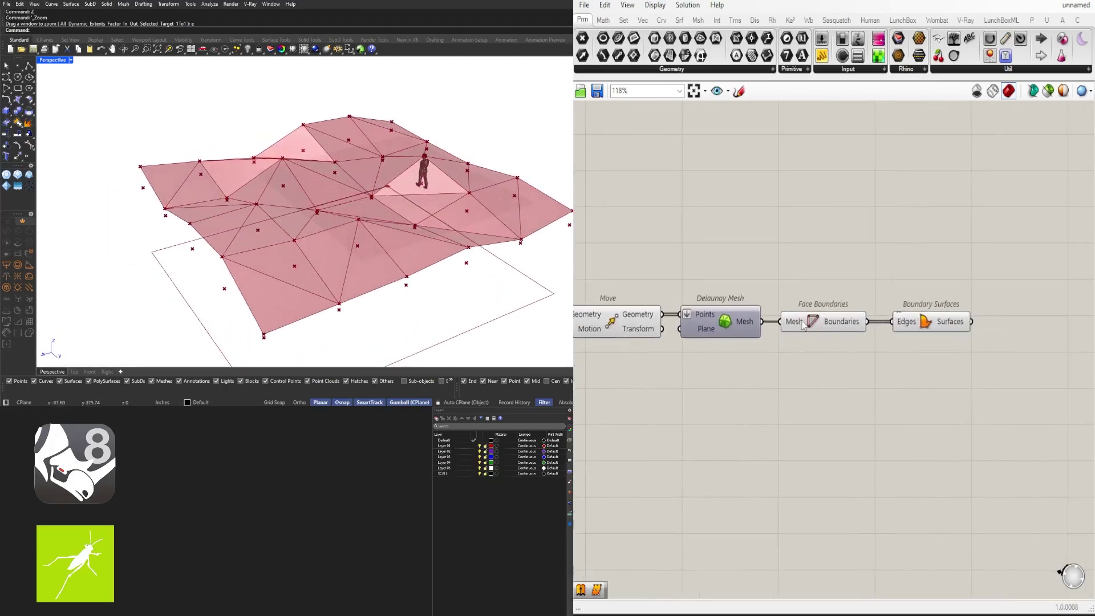
click(797, 322)
click(928, 321)
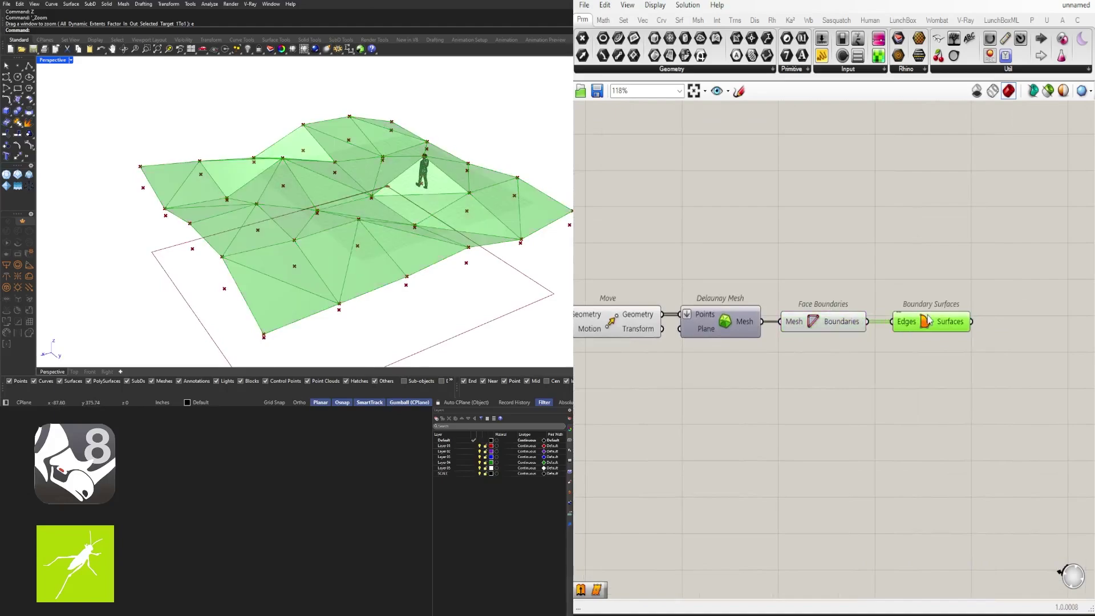
click(822, 326)
right_drag(345, 270, 443, 255)
scroll(321, 260, down, 2)
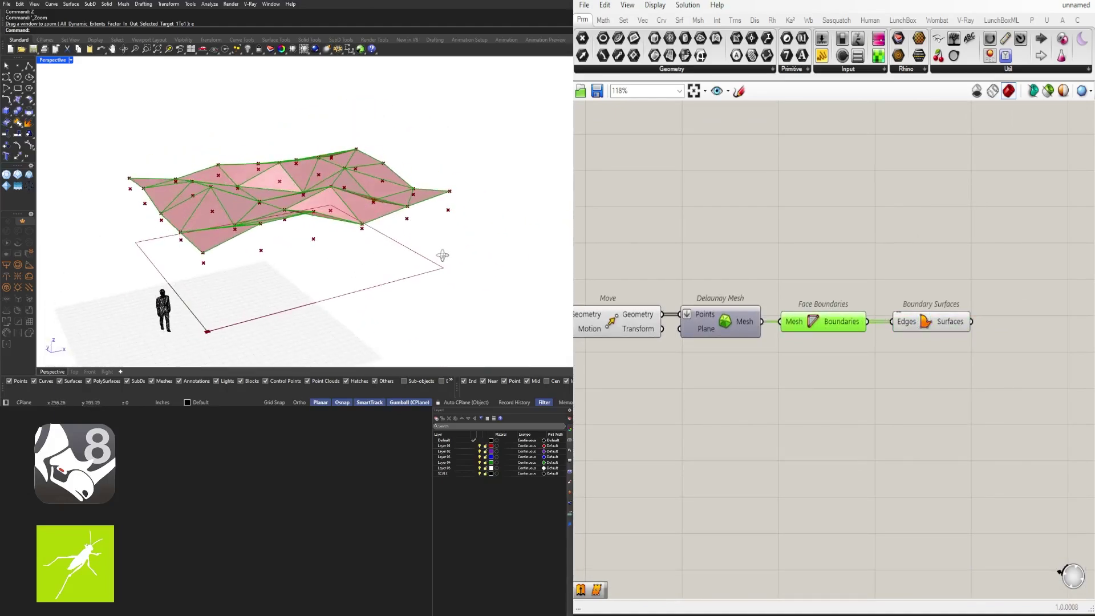
Step: Turn off the preview of the first Move component that raises the divided surface points
scroll(792, 366, down, 2)
right_drag(727, 373, 926, 366)
drag(892, 358, 850, 294)
middle_click(875, 293)
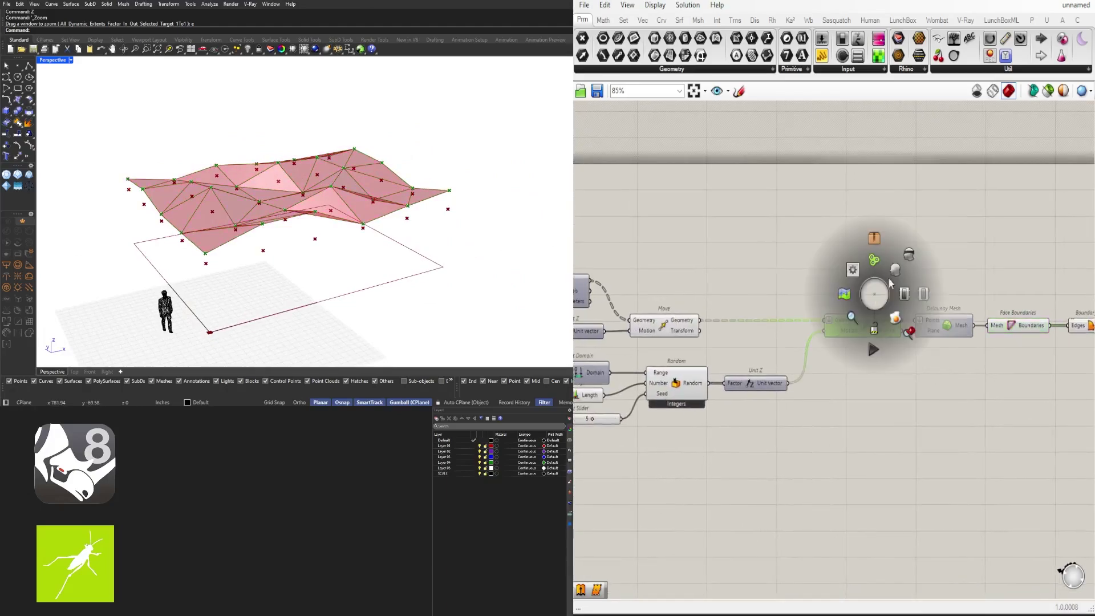
right_drag(736, 336, 918, 337)
drag(929, 350, 829, 282)
middle_click(862, 278)
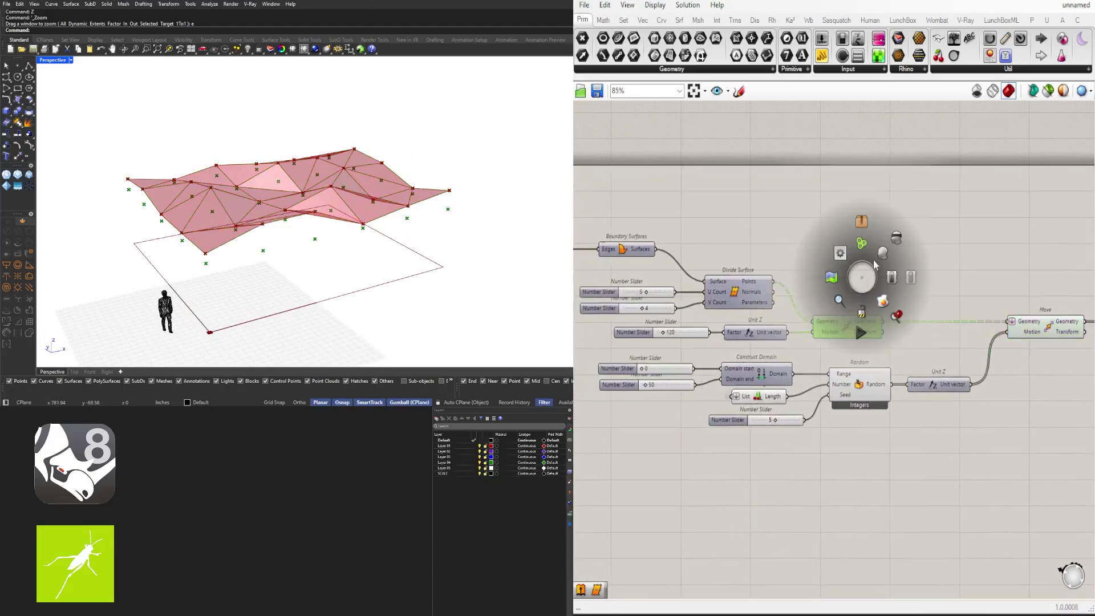
click(892, 245)
Step: Review the Random component and its connected inputs, and examine the triangulated surface from several angles
scroll(952, 299, down, 2)
right_drag(319, 229, 346, 222)
scroll(895, 361, up, 4)
click(892, 366)
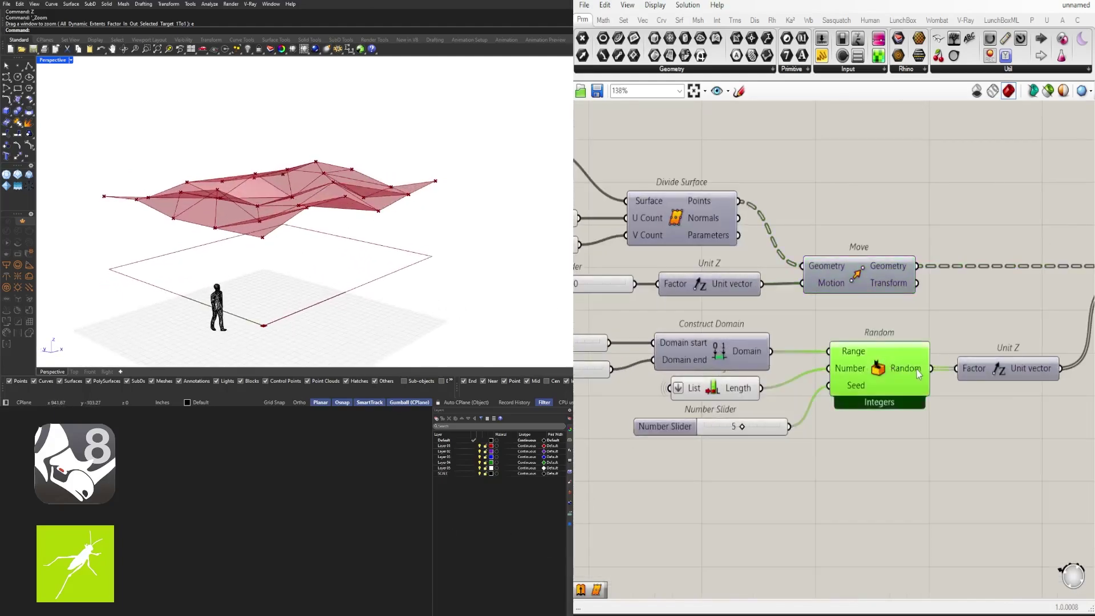
scroll(919, 370, down, 2)
right_drag(990, 418, 938, 411)
drag(995, 432, 735, 346)
click(661, 413)
right_drag(262, 211, 183, 229)
scroll(177, 242, up, 5)
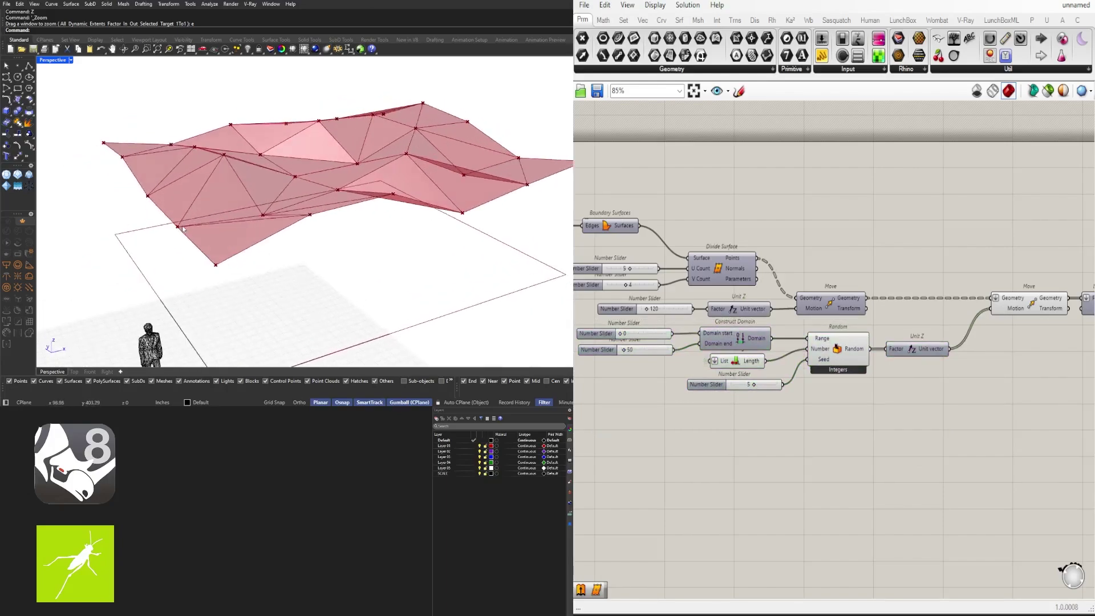
scroll(182, 229, down, 2)
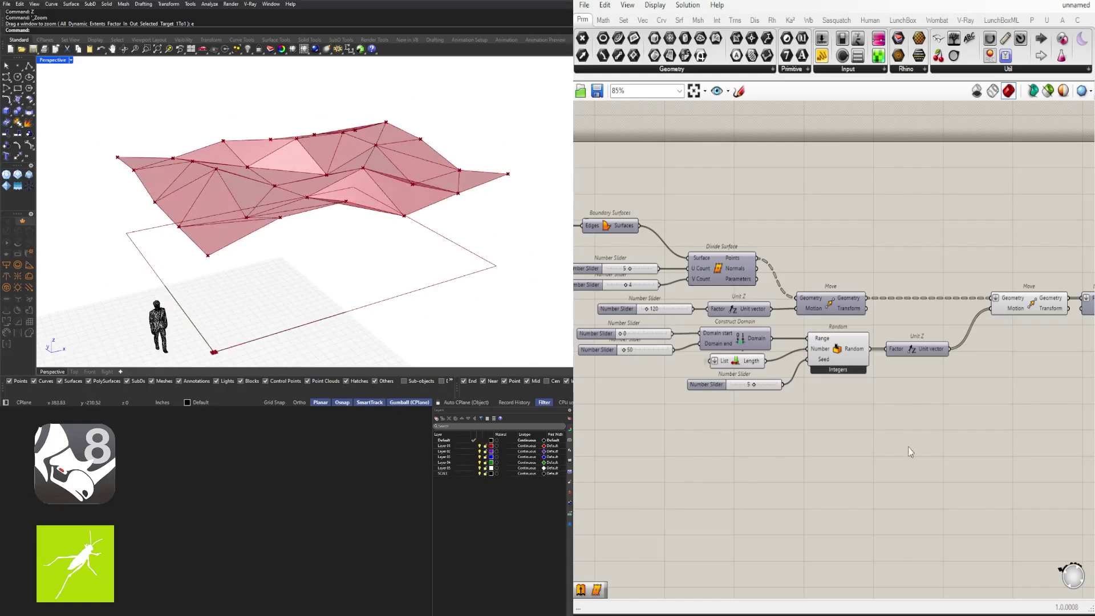
Step: Set both number sliders feeding Divide Surface, U Count and V Count, to 3
right_drag(960, 408, 625, 408)
click(942, 304)
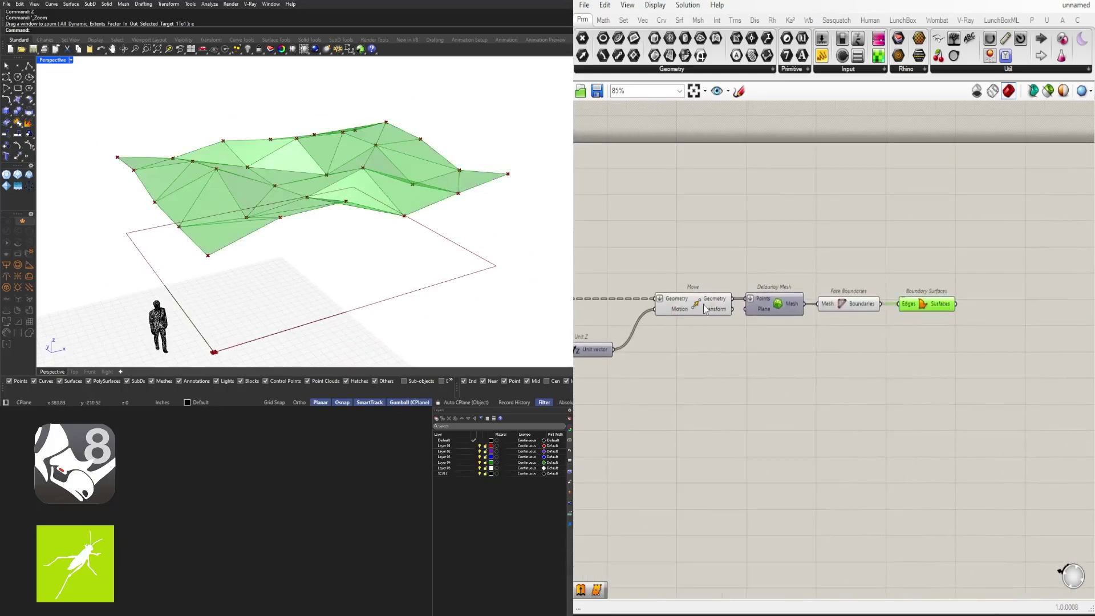
mouse_move(326, 199)
right_down()
mouse_move(307, 227)
mouse_move(315, 215)
right_up()
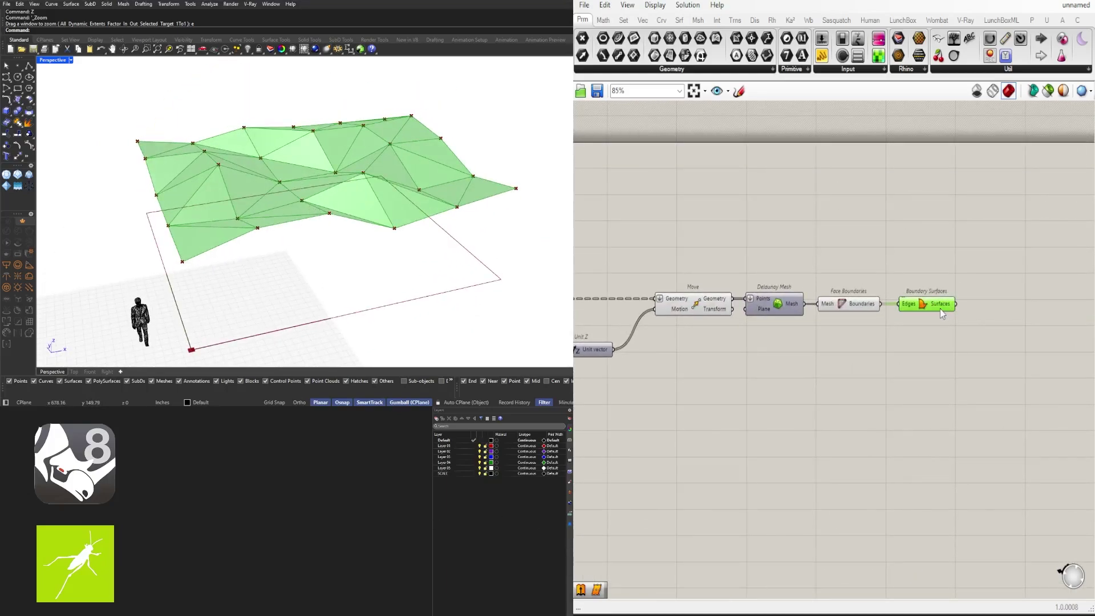
mouse_move(941, 306)
right_drag(768, 406, 980, 349)
scroll(979, 349, down, 2)
scroll(831, 287, up, 5)
right_drag(627, 256, 771, 334)
scroll(789, 321, up, 8)
drag(888, 338, 856, 341)
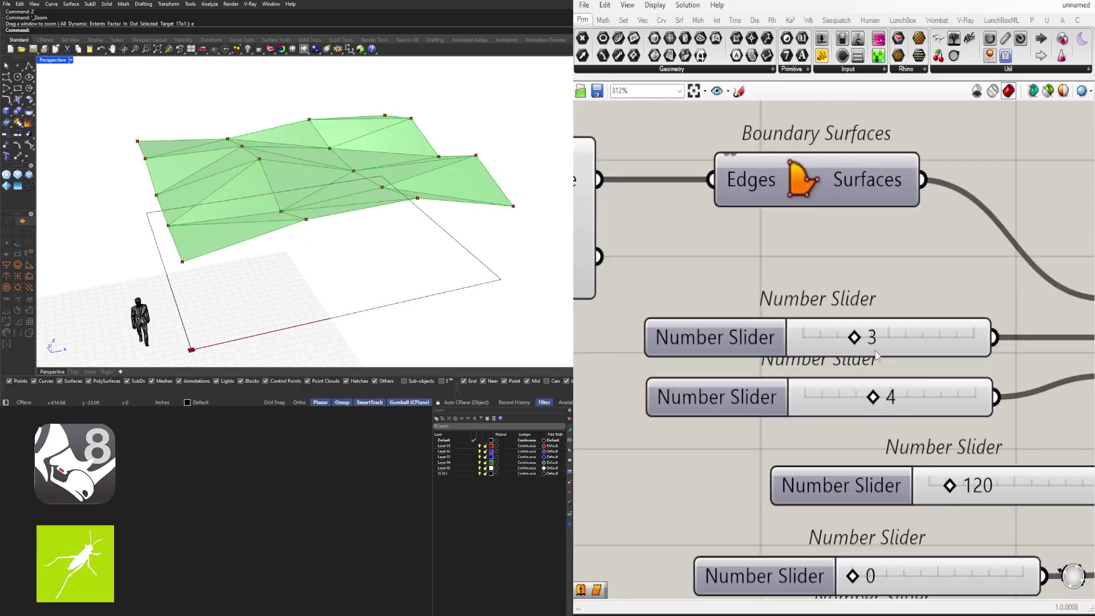
drag(873, 398, 856, 399)
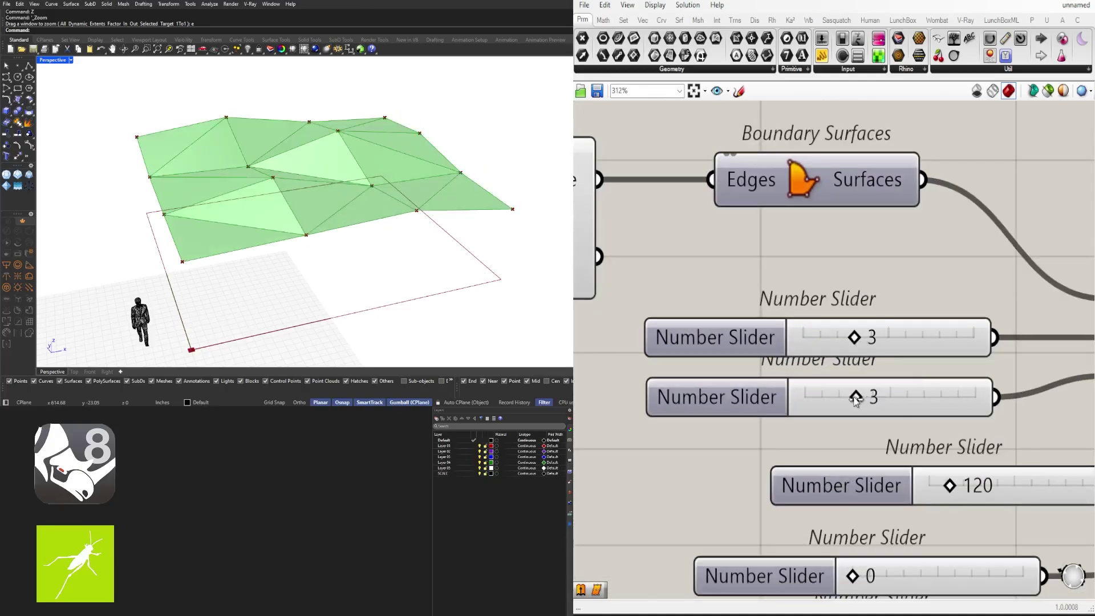
right_drag(308, 250, 349, 231)
Step: Set the number slider feeding the Domain end input of Construct Domain to 60
scroll(973, 256, down, 8)
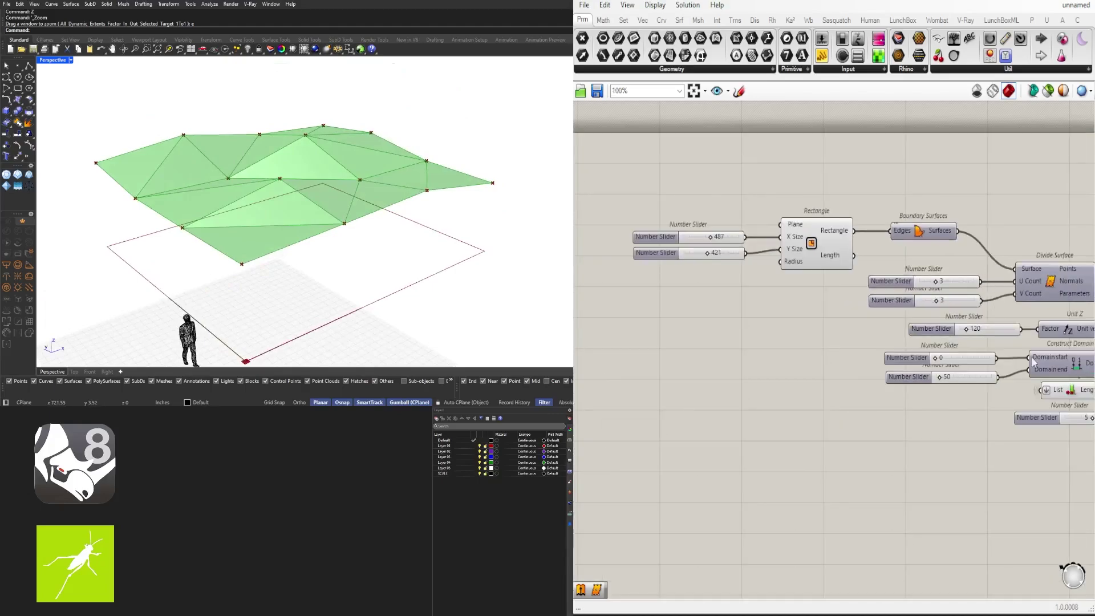
scroll(1033, 363, up, 5)
mouse_move(731, 424)
mouse_down()
mouse_move(746, 426)
mouse_move(733, 426)
mouse_up()
scroll(735, 428, down, 3)
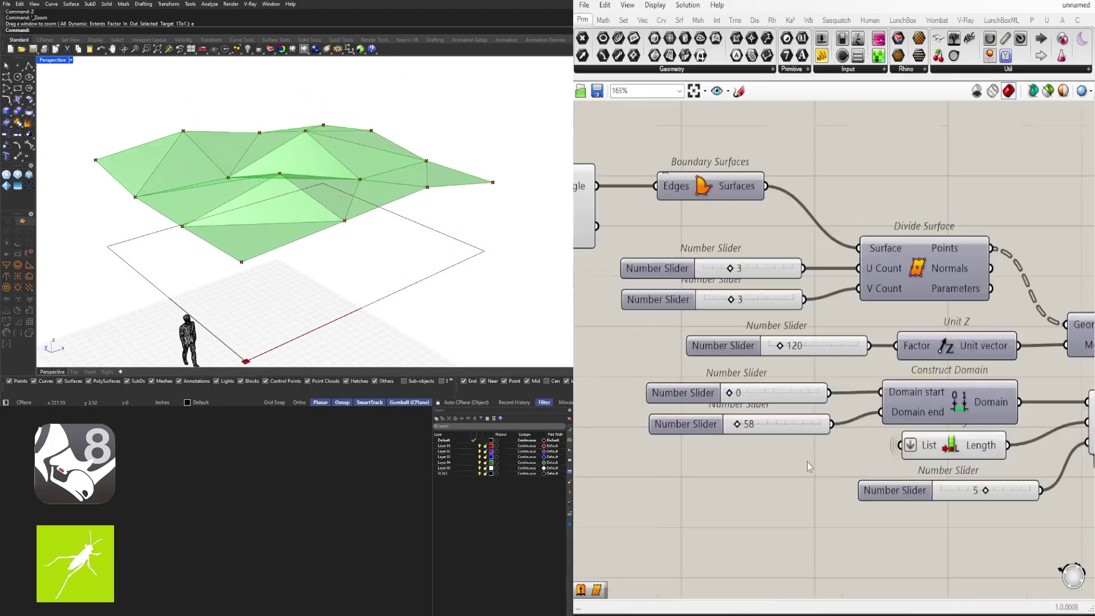
right_drag(799, 421, 731, 421)
scroll(731, 421, up, 2)
scroll(732, 421, up, 1)
double_click(685, 418)
text(60)
key(Return)
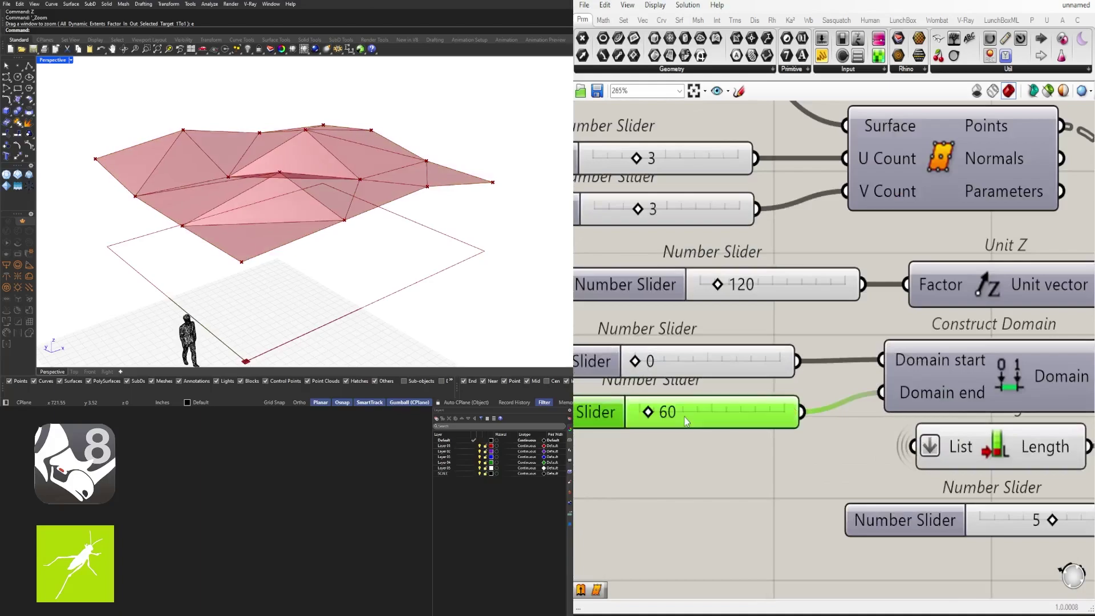
Step: Examine the triangulated surface and the list data of the final Boundary Surfaces component's Surfaces output
scroll(661, 394, down, 4)
right_drag(793, 382, 559, 332)
right_drag(963, 379, 670, 386)
right_drag(1021, 331, 872, 338)
drag(858, 309, 847, 308)
right_drag(293, 155, 394, 195)
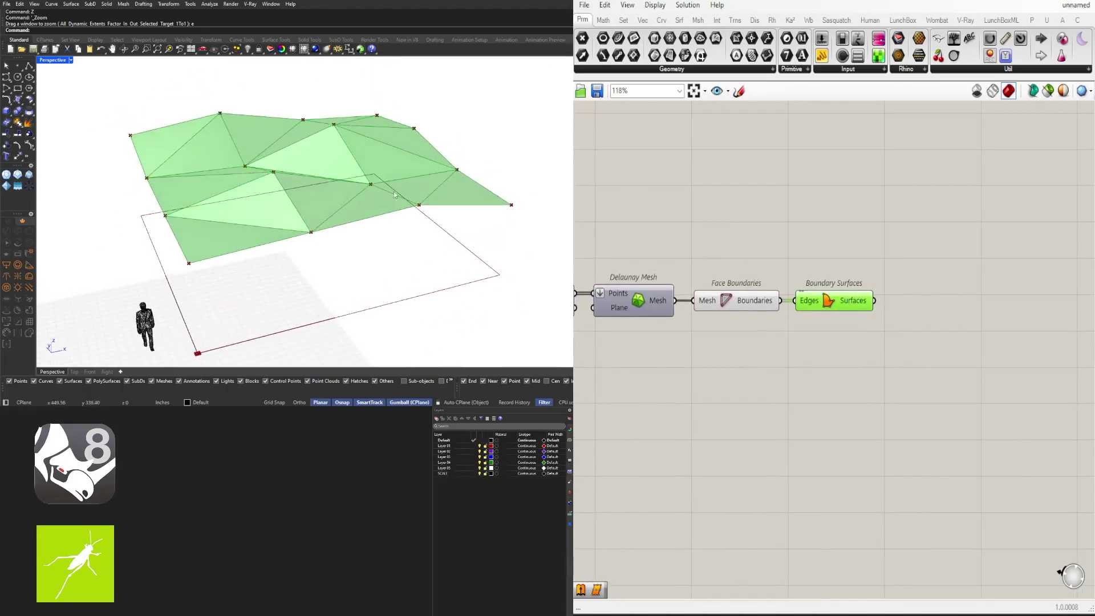
scroll(893, 315, up, 2)
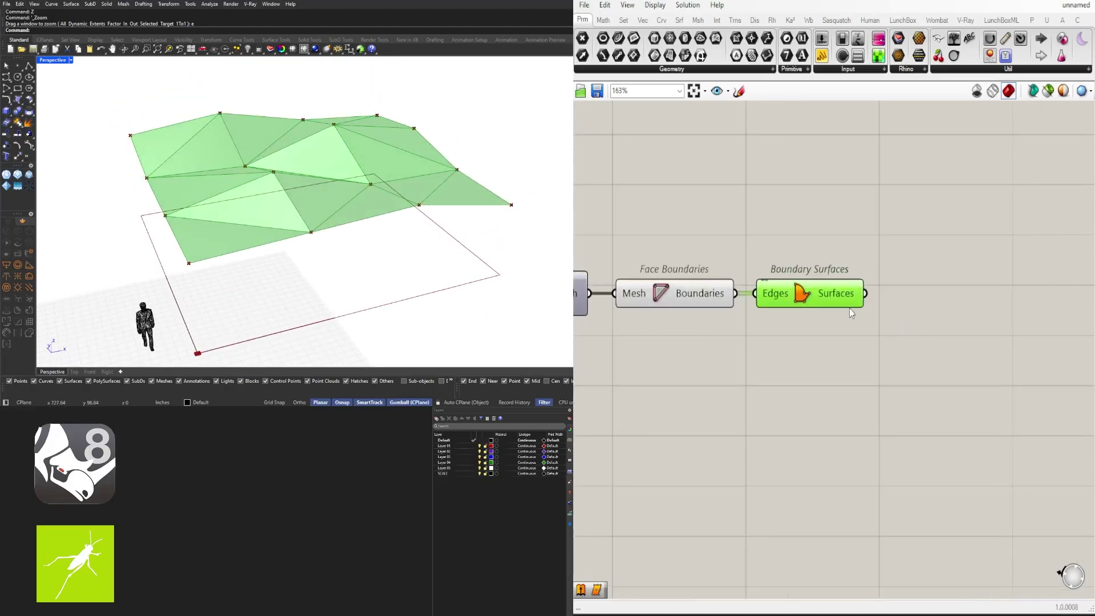
mouse_move(848, 307)
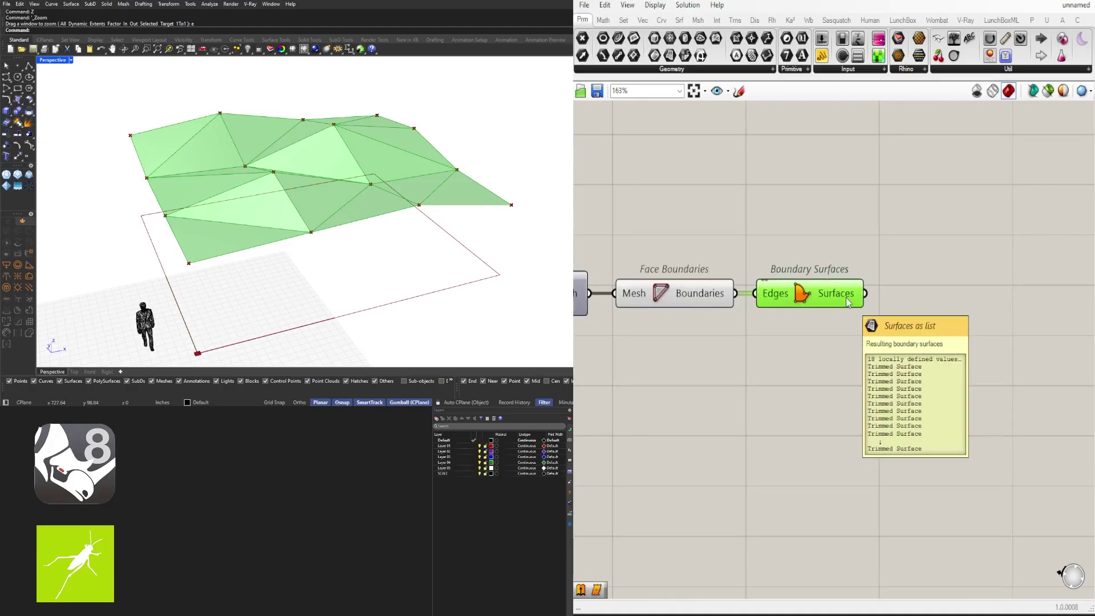
Step: Add a Brep Join component after the final Boundary Surfaces and connect the Surfaces output to its Breps input
double_click(973, 310)
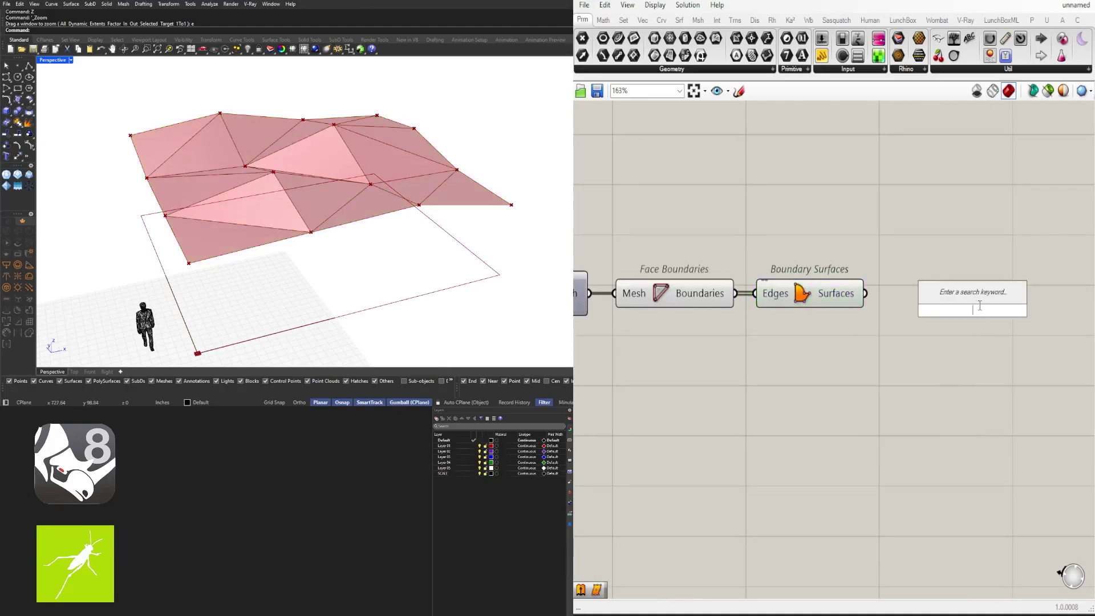
text(join)
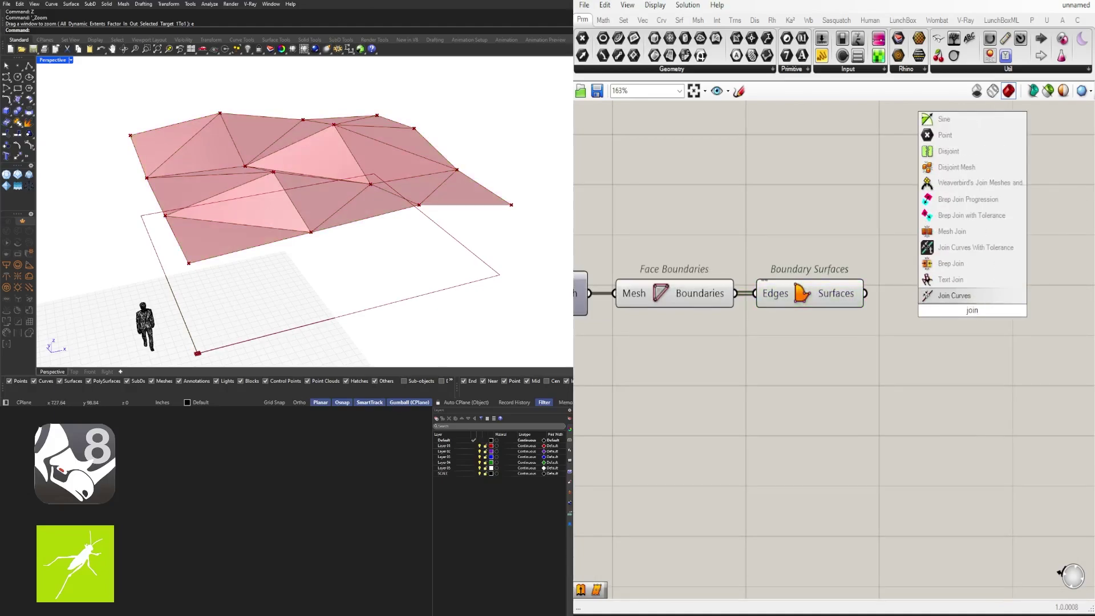
click(949, 265)
drag(865, 294, 941, 248)
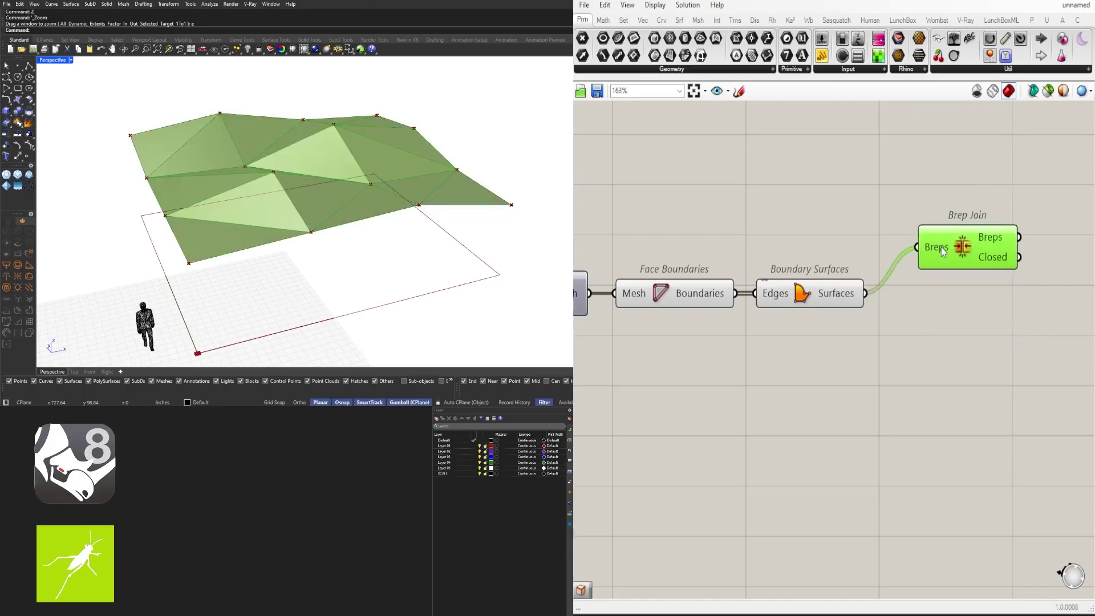
right_drag(942, 271, 854, 310)
mouse_move(903, 282)
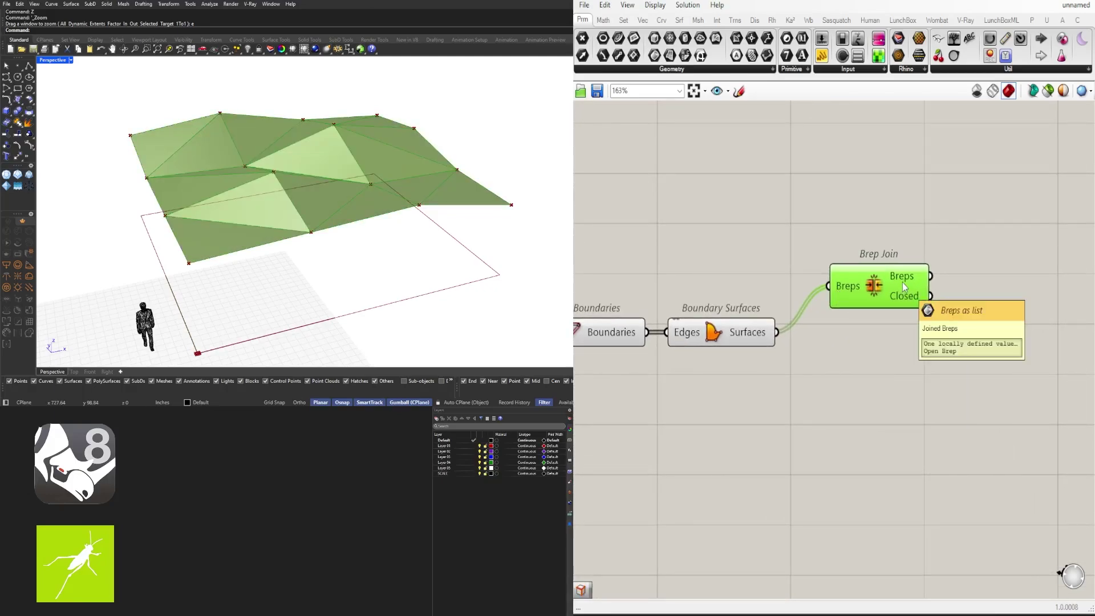
Step: Bake the Brep Join result into Rhino and move the baked polysurface away from the Grasshopper preview
middle_click(872, 287)
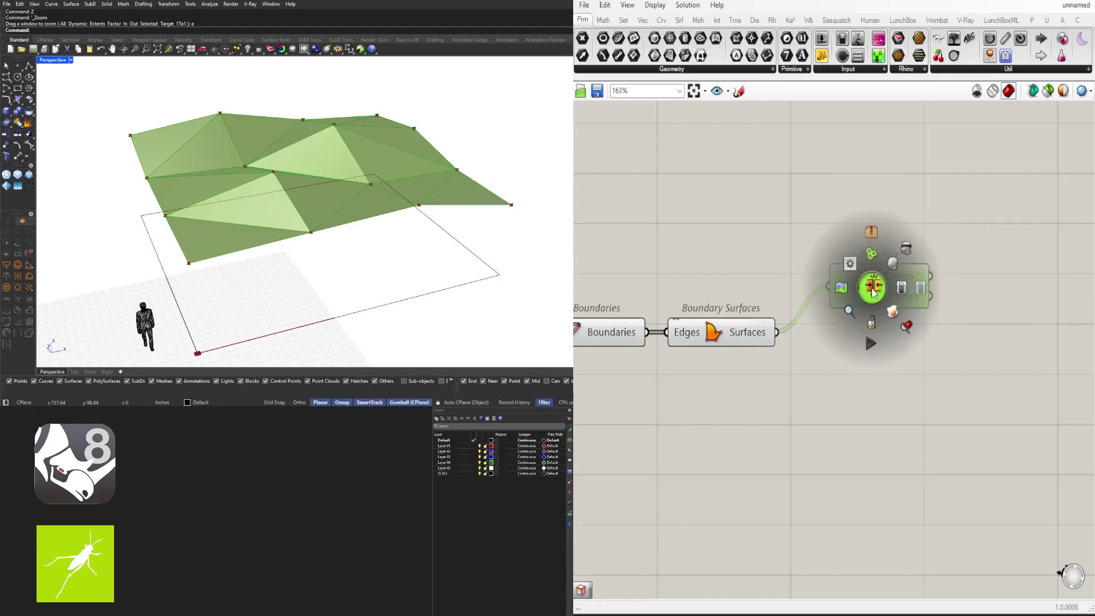
click(892, 312)
click(417, 183)
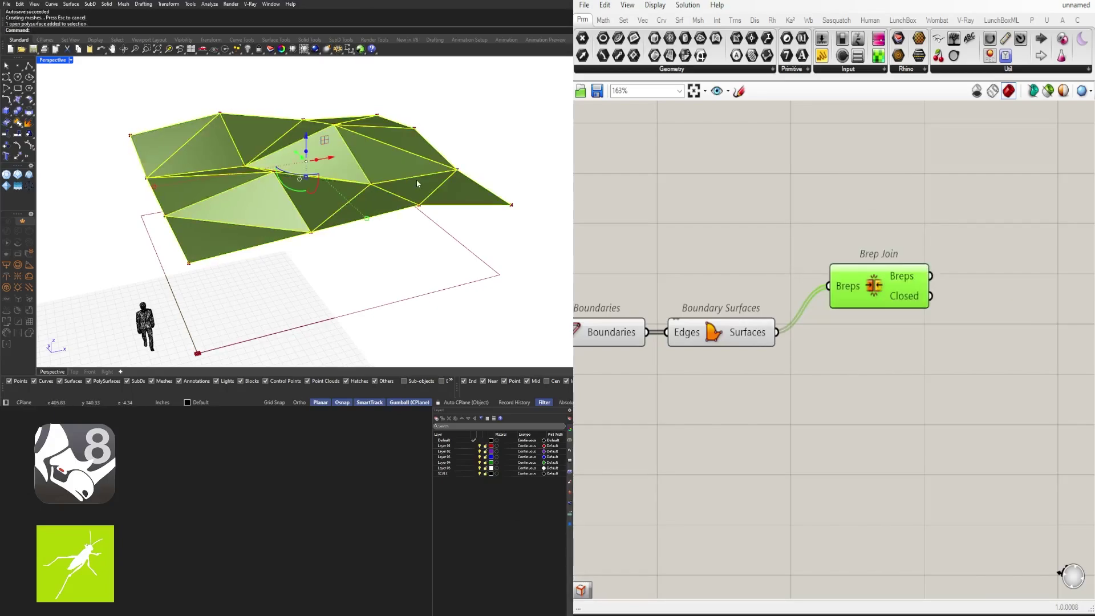
scroll(321, 181, down, 7)
drag(324, 162, 486, 137)
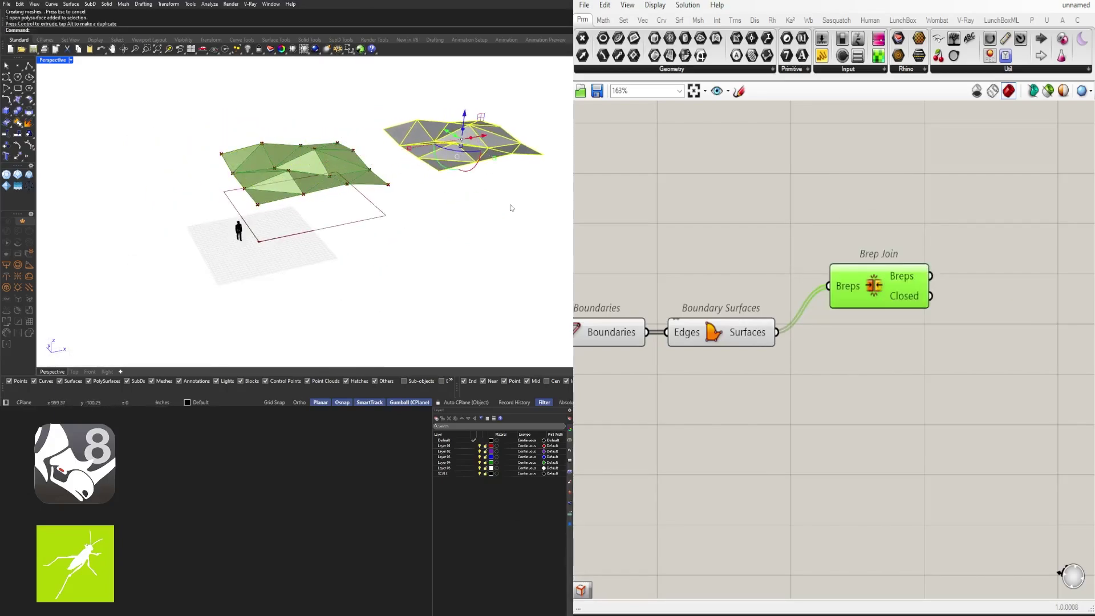
Step: Check that the baked surface selects as a single polysurface, and delete it from the Rhino model
click(510, 204)
scroll(490, 135, up, 5)
click(490, 134)
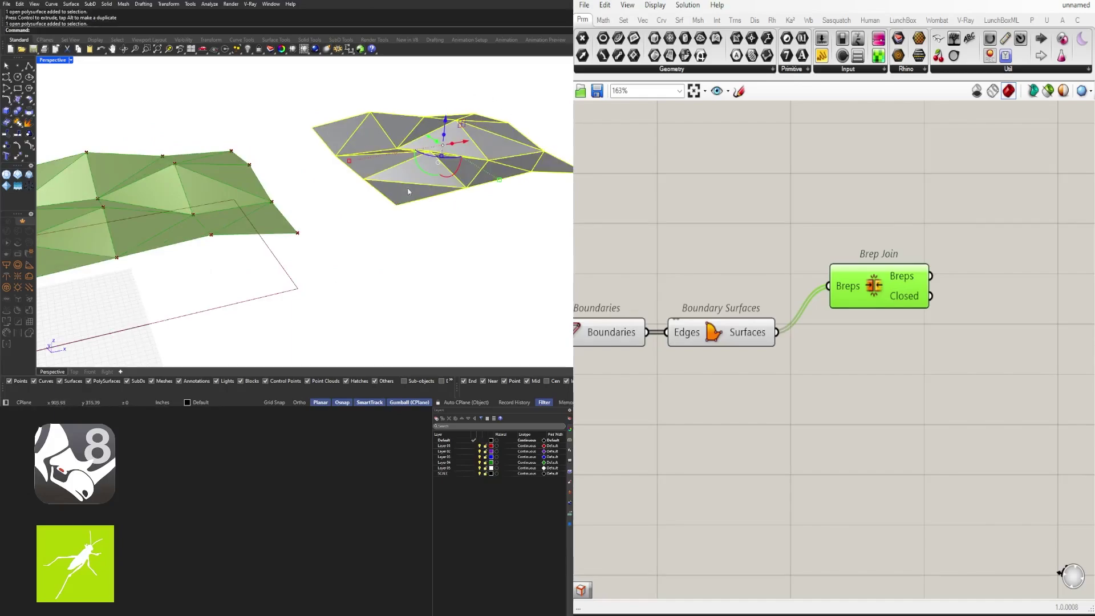
click(472, 248)
click(472, 162)
key(Delete)
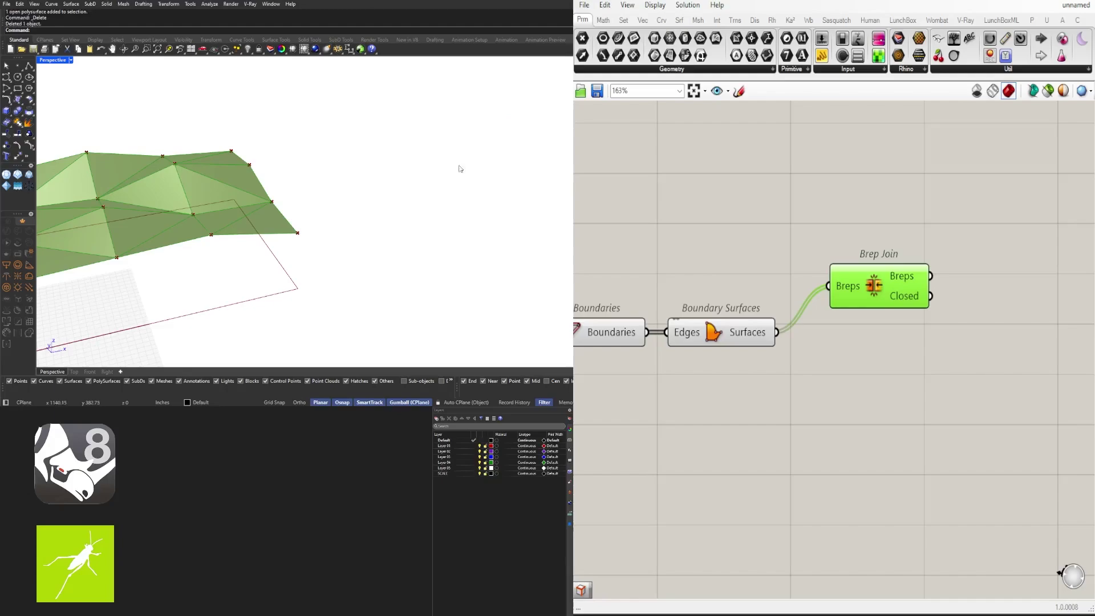
Step: Line up Brep Join with Boundary Surfaces, and add a Brep Edges component fed by the Breps output
right_drag(269, 213, 438, 183)
click(707, 259)
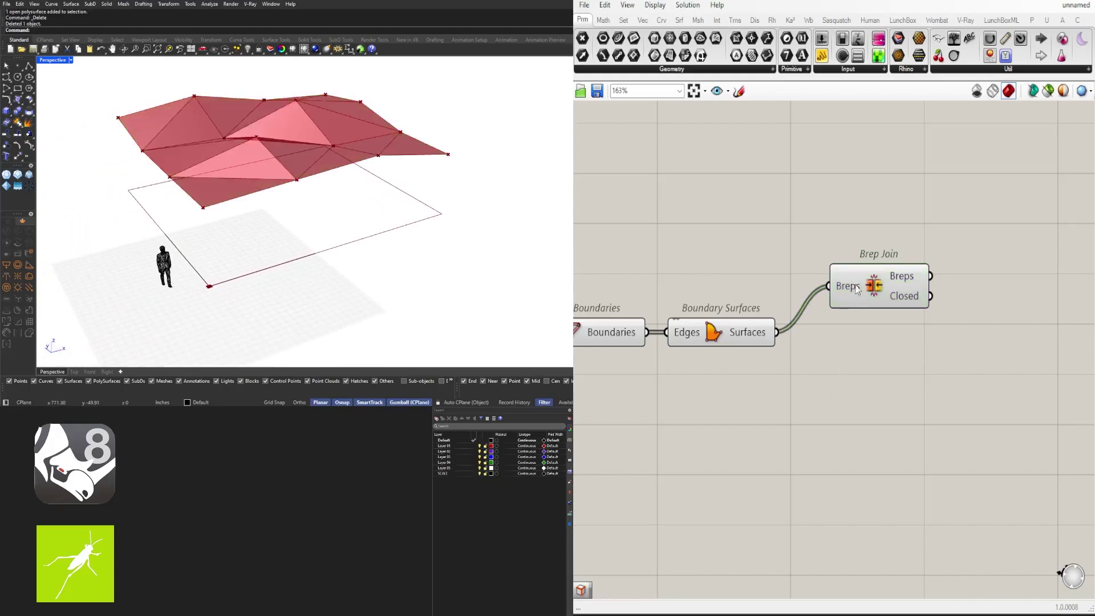
drag(860, 278, 834, 326)
double_click(1008, 348)
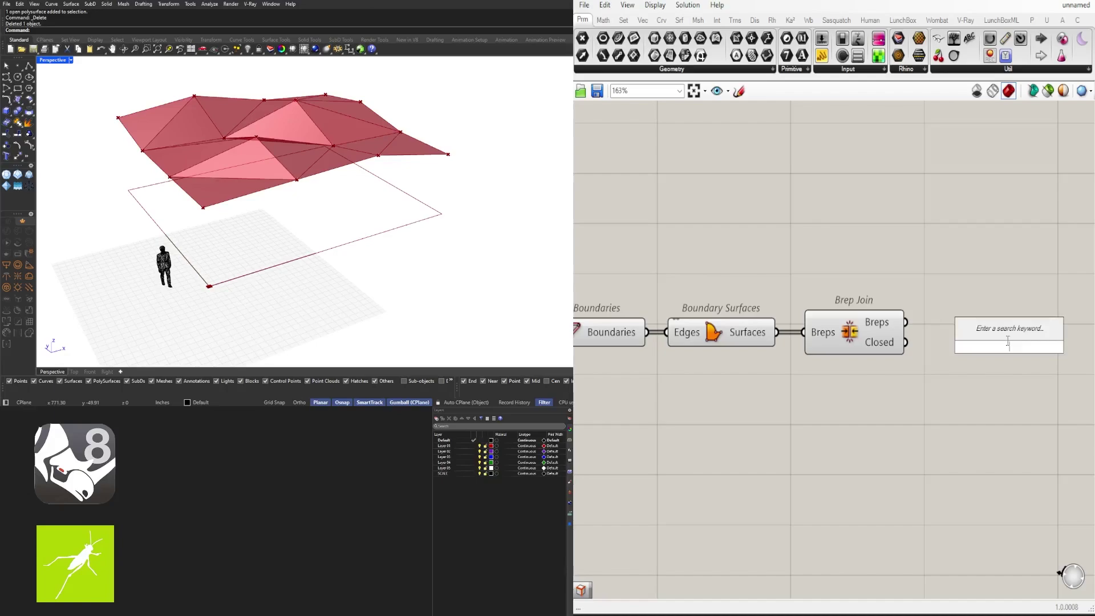
text(edges)
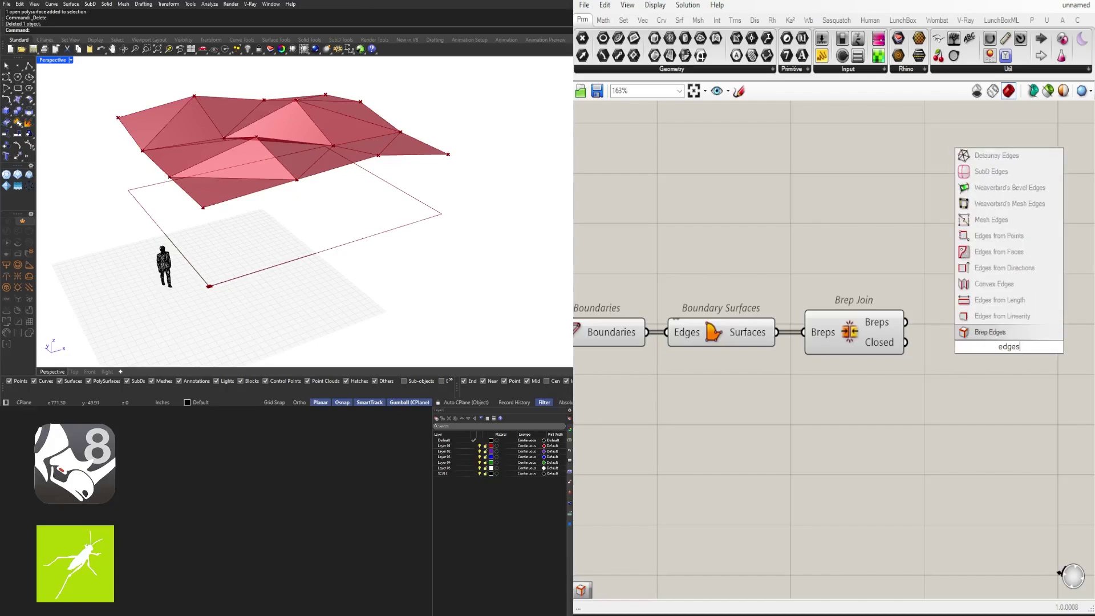
click(987, 333)
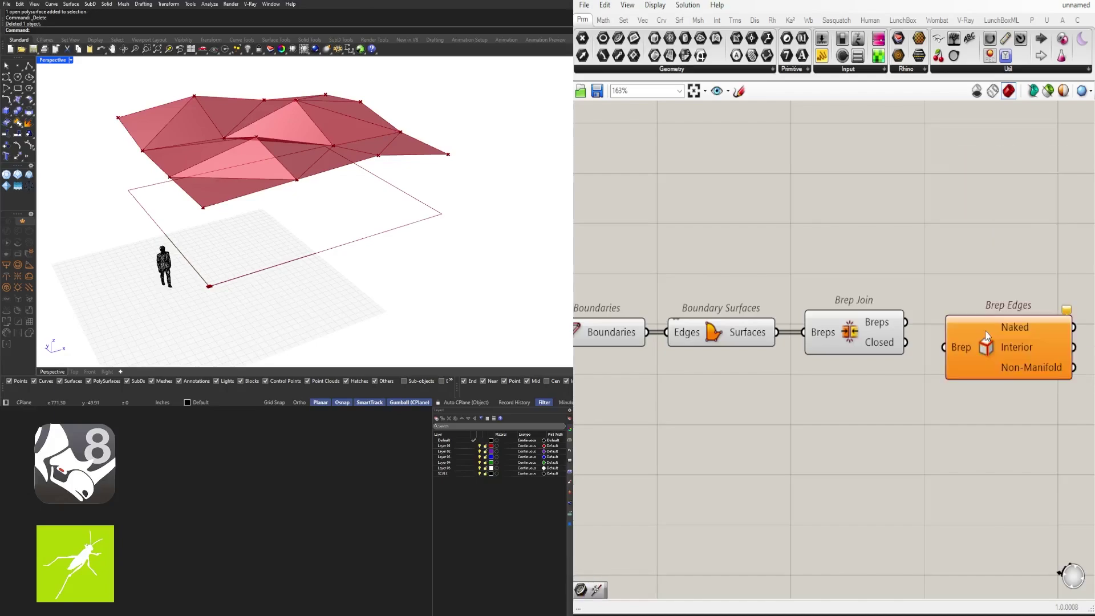
drag(906, 322, 966, 323)
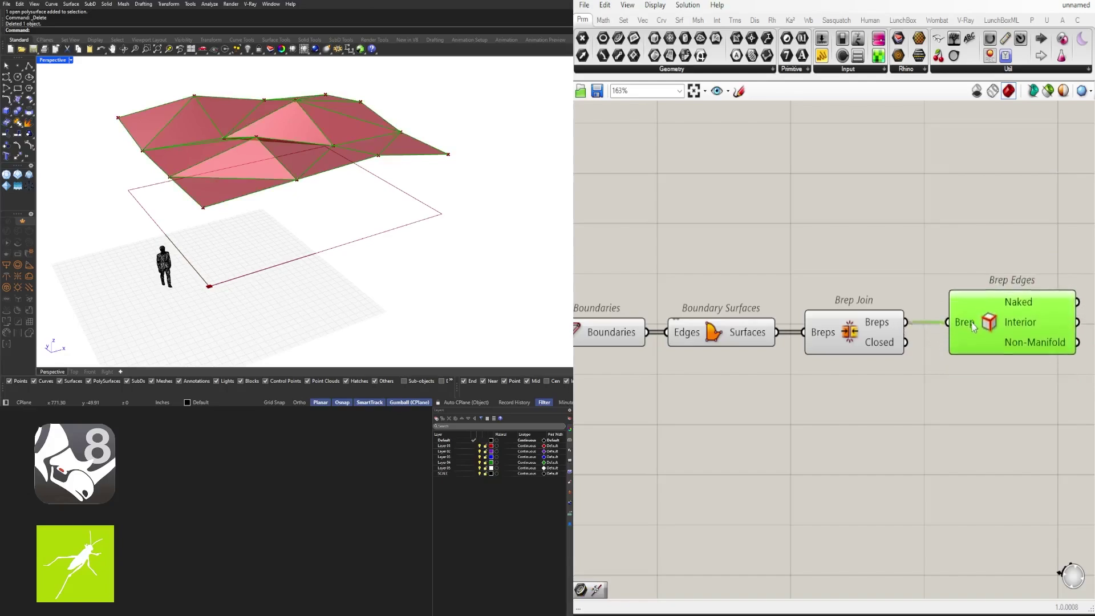
right_drag(1013, 276, 849, 281)
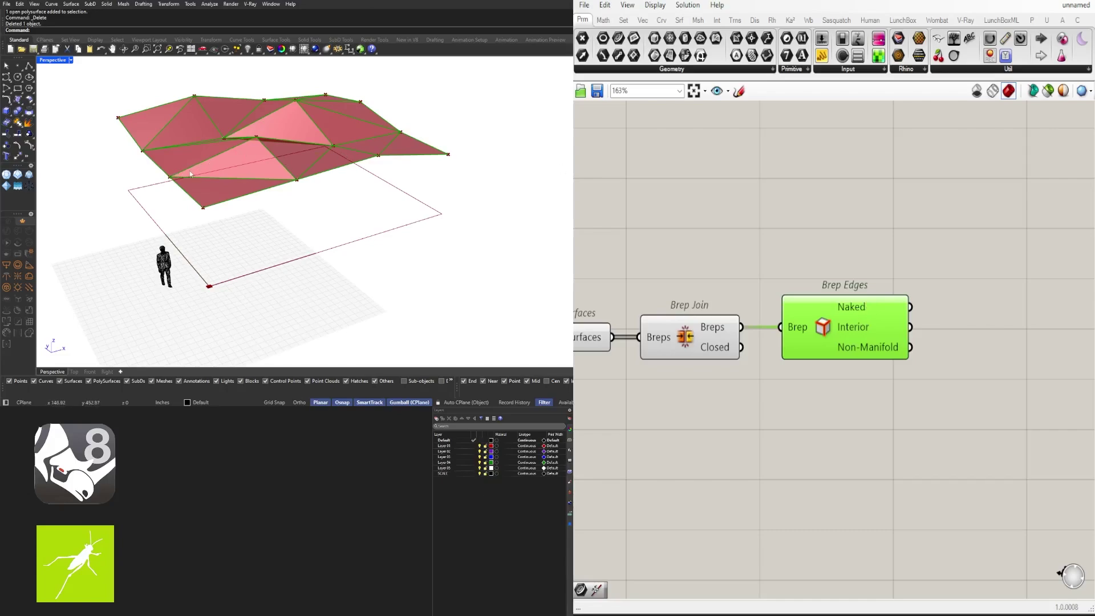
Step: Turn off the preview of the final Boundary Surfaces and Brep Join components
click(843, 397)
scroll(838, 396, down, 2)
right_drag(758, 388, 944, 370)
drag(941, 369, 745, 300)
middle_click(760, 271)
click(793, 239)
right_drag(937, 297, 644, 286)
Step: Add a Join Curves component after Brep Edges and connect the Naked output to its Curves input
click(729, 321)
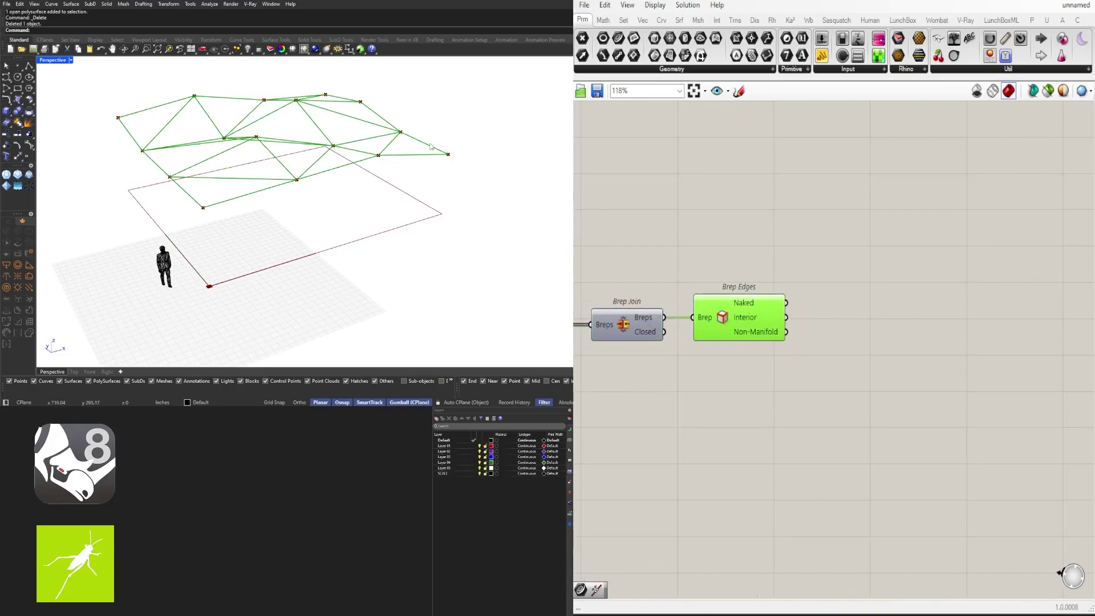
mouse_move(748, 303)
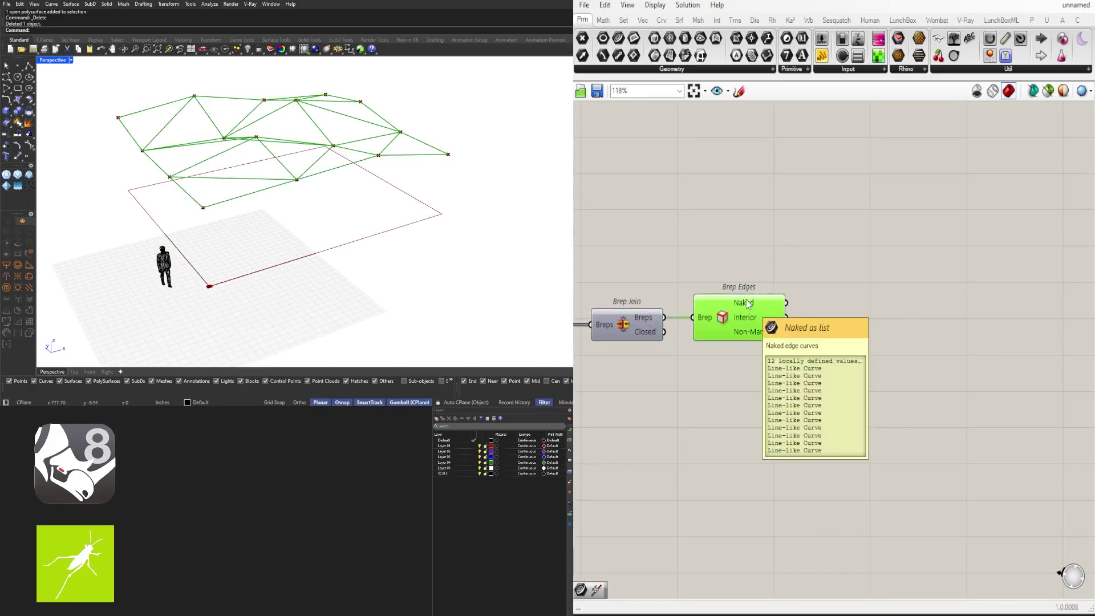
double_click(859, 309)
text(jo)
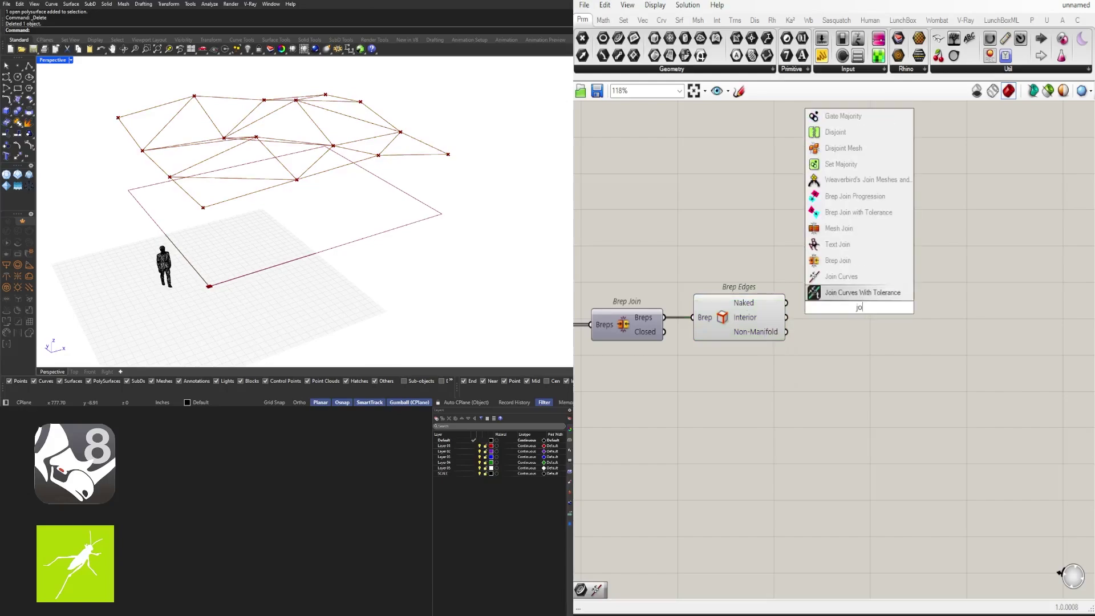
text(in)
click(851, 294)
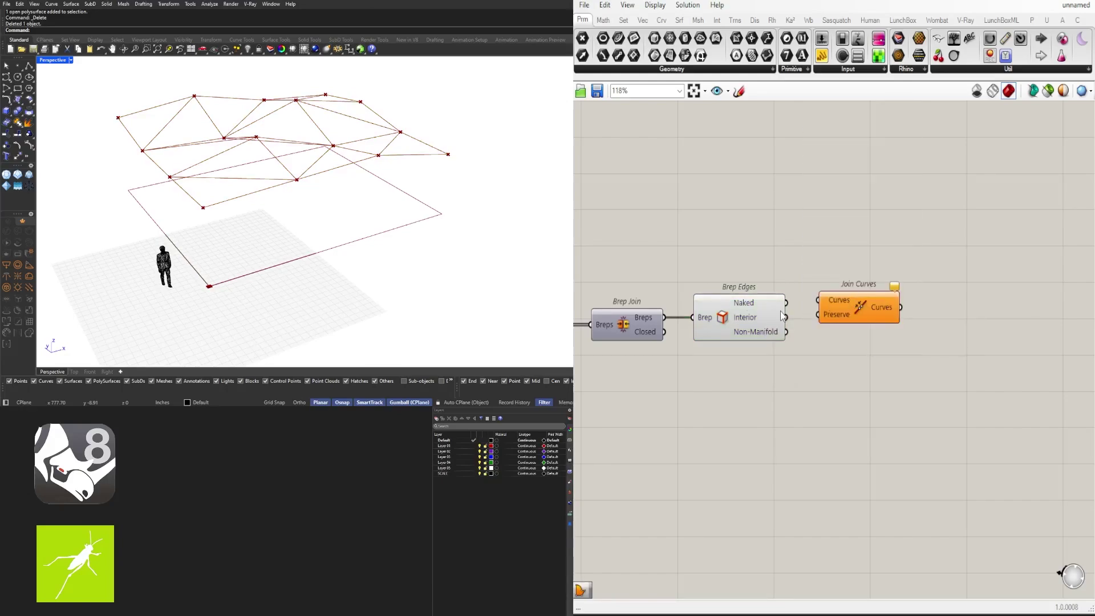
drag(787, 305, 867, 313)
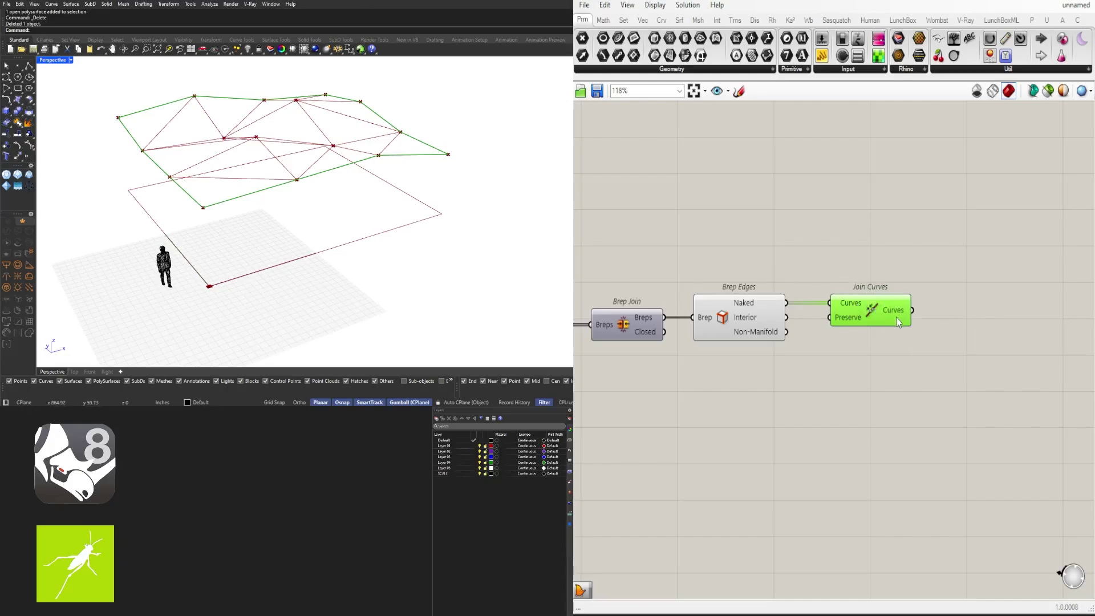
mouse_move(895, 313)
Step: Add an Offset Curve component and connect the Join Curves output to its Curve input
right_drag(966, 351, 929, 348)
double_click(930, 348)
text(off)
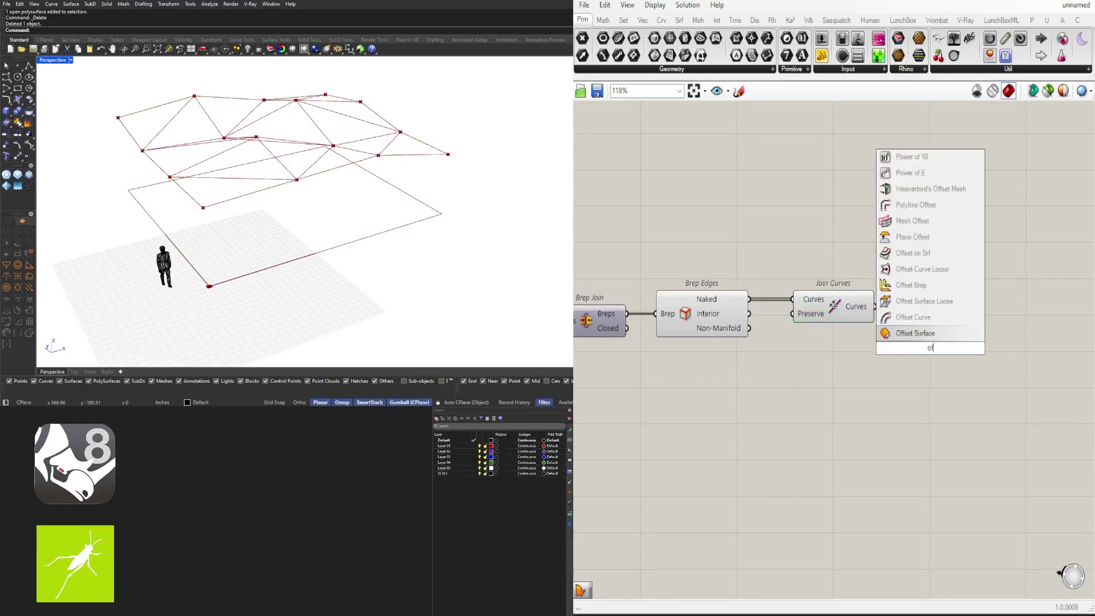
click(942, 260)
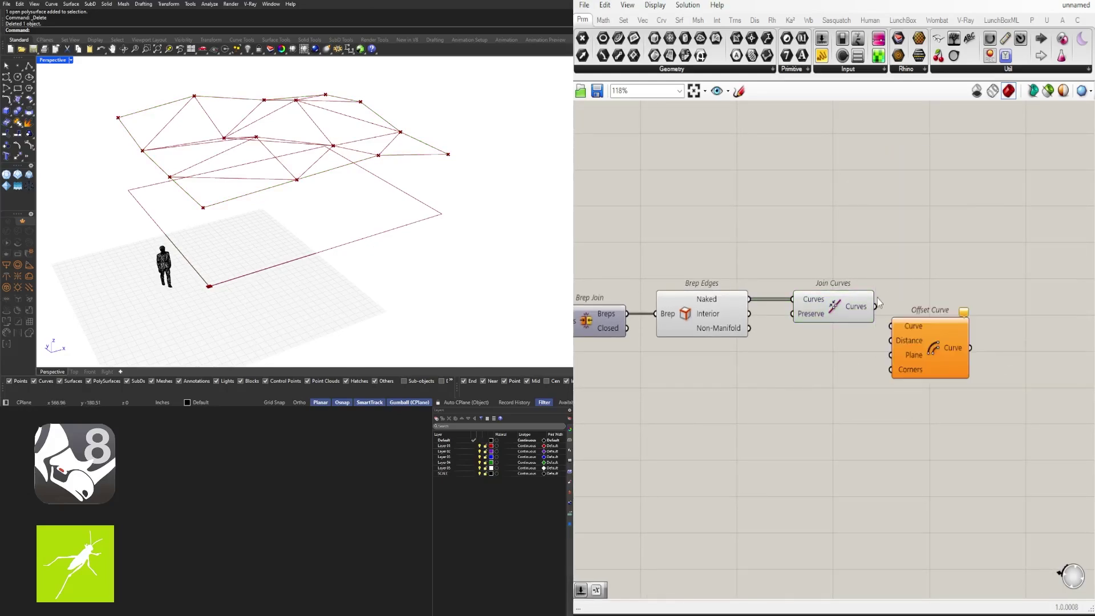
drag(874, 307, 957, 318)
click(984, 396)
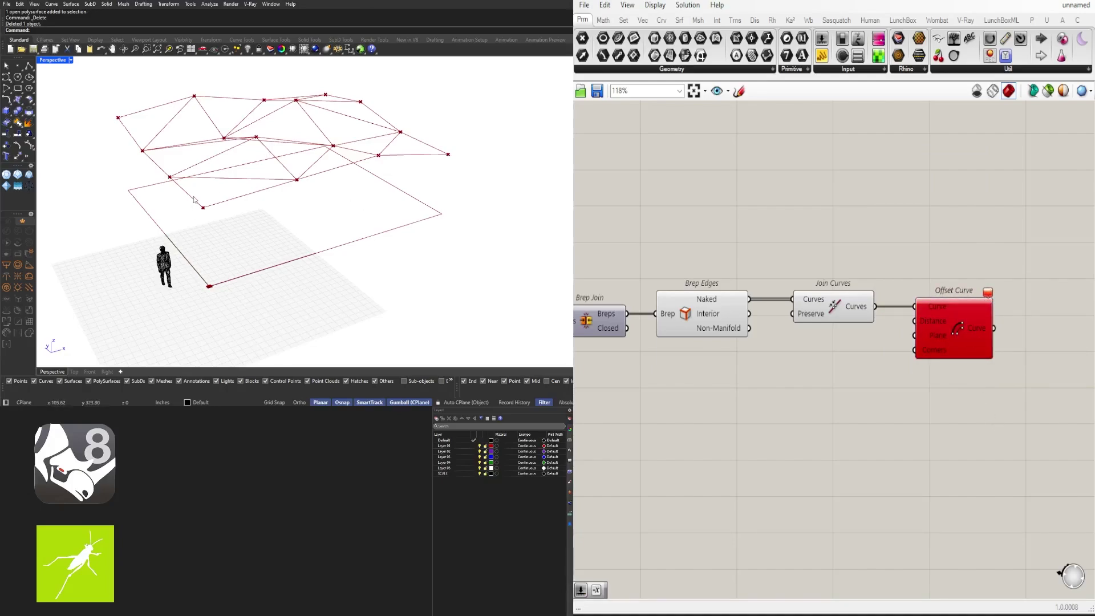
Step: Add an XY Plane component and connect its Plane output to the Plane input of Offset Curve
double_click(854, 364)
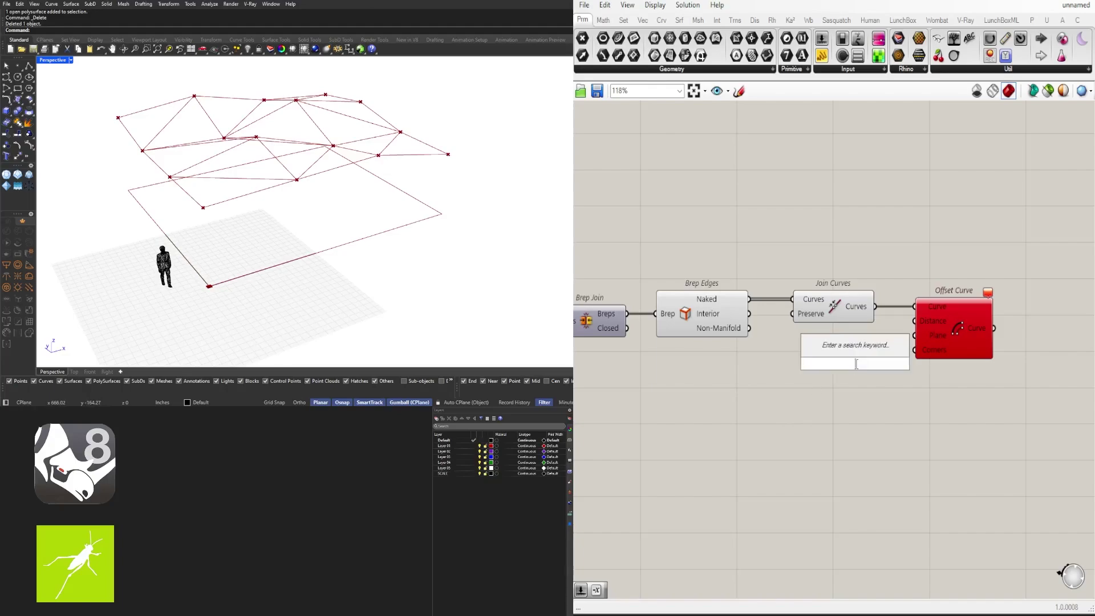
text(xy)
click(846, 346)
drag(867, 362, 993, 338)
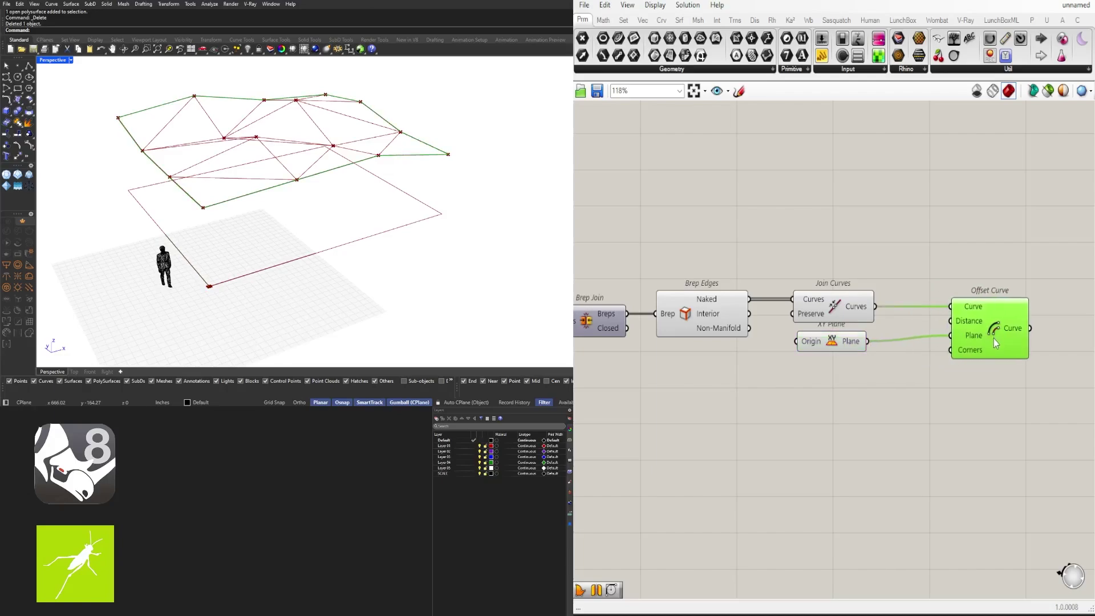
right_drag(254, 165, 258, 267)
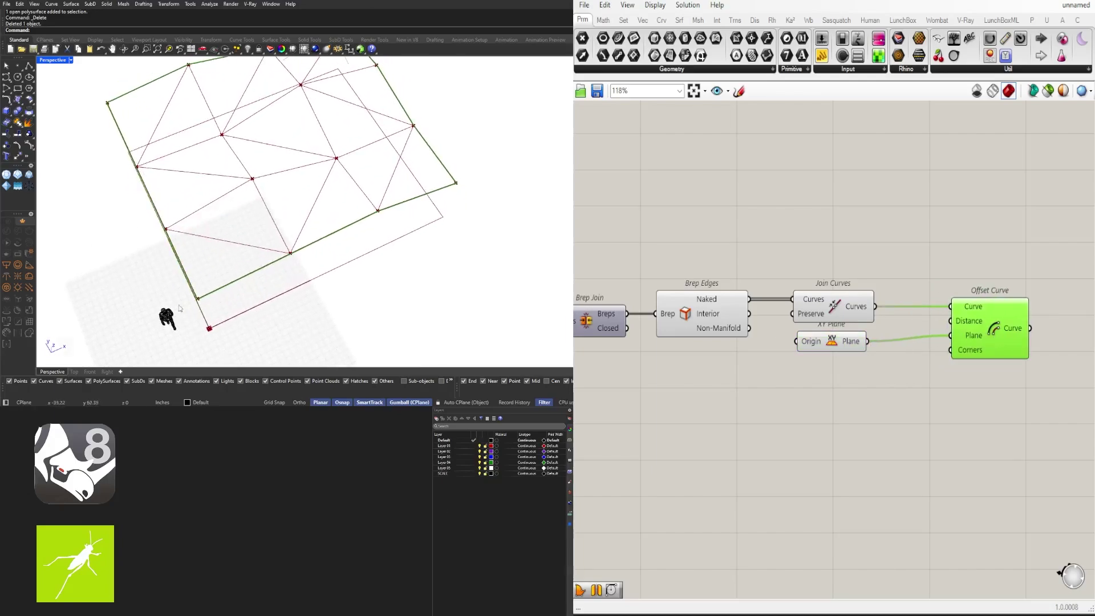
scroll(230, 312, up, 10)
scroll(230, 312, down, 8)
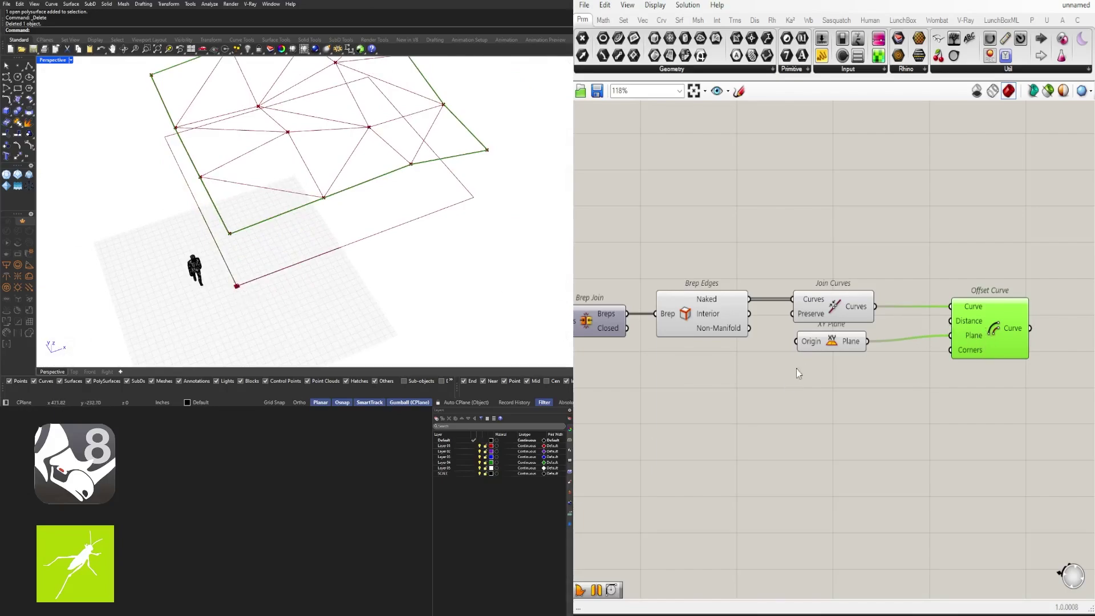
double_click(822, 270)
text(15)
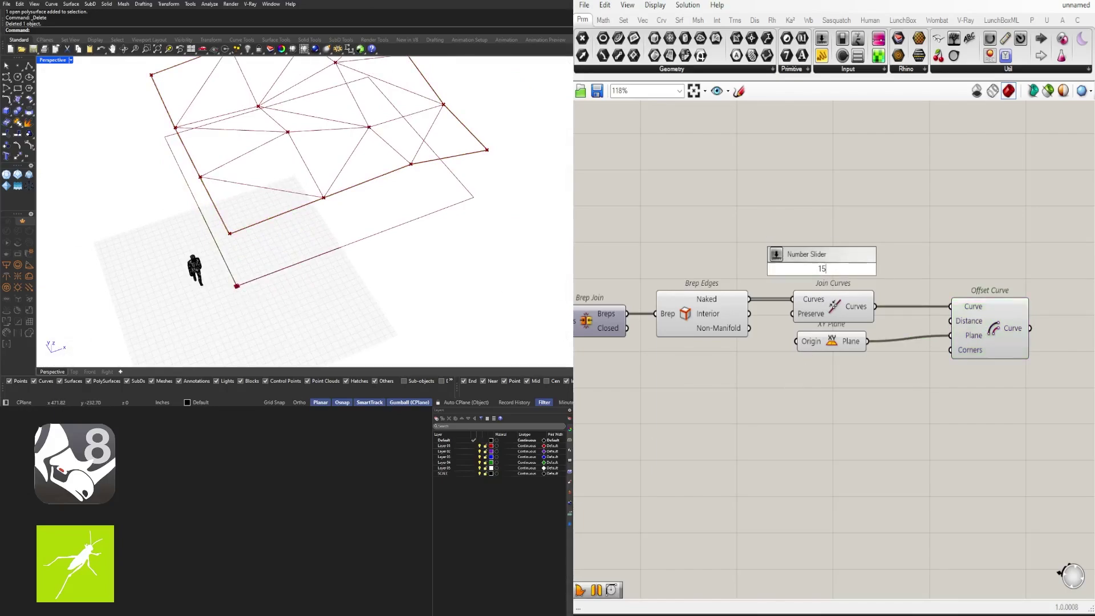
key(Return)
click(800, 270)
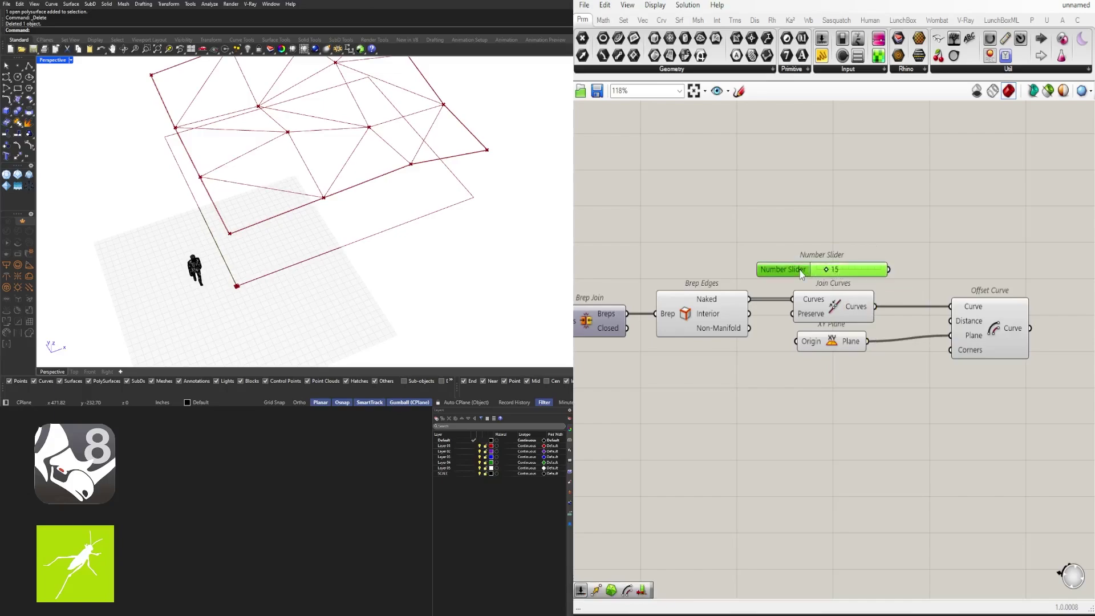
key(Delete)
Step: Add a Number Slider with the value 15.00 and connect it to the Distance input of Offset Curve
double_click(800, 273)
text(15.00)
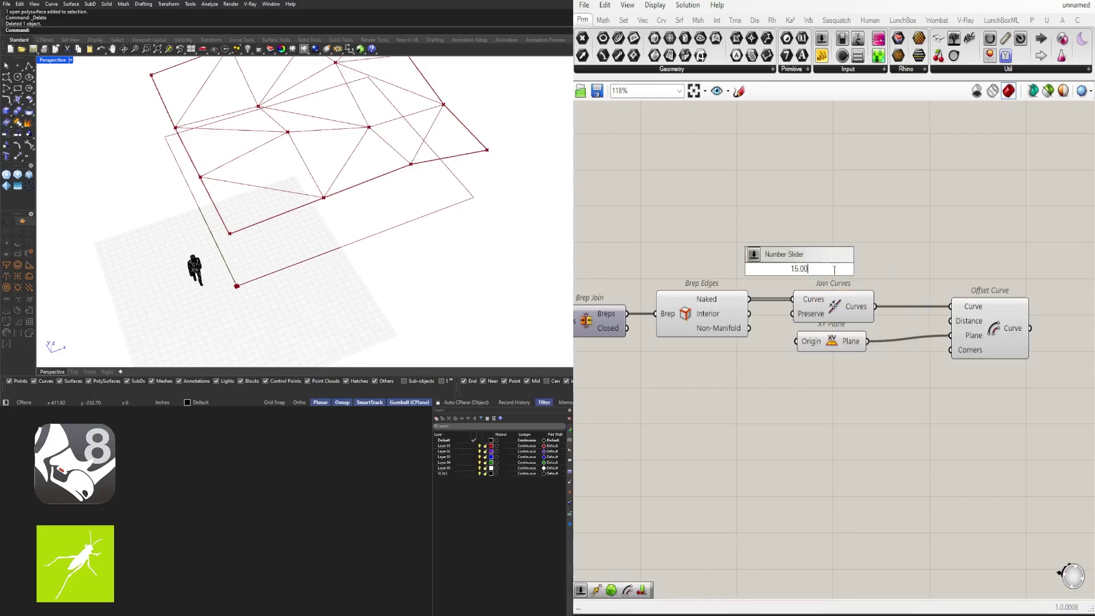
key(Return)
drag(834, 269, 971, 323)
scroll(882, 278, up, 1)
drag(973, 333, 969, 329)
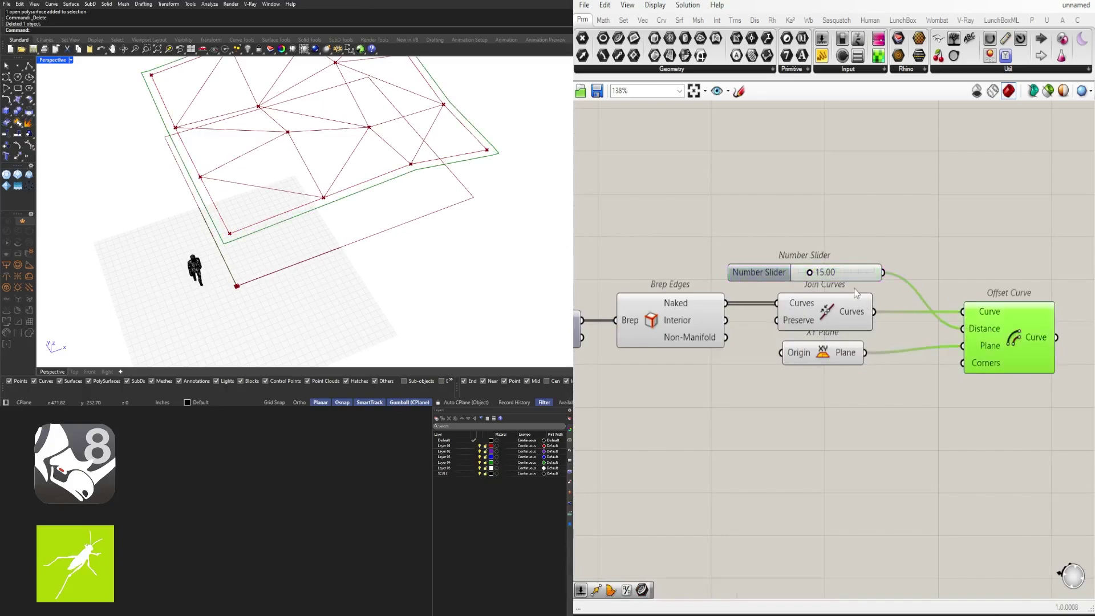
Step: Set the offset distance slider to 3.79
scroll(832, 282, up, 8)
drag(807, 281, 774, 287)
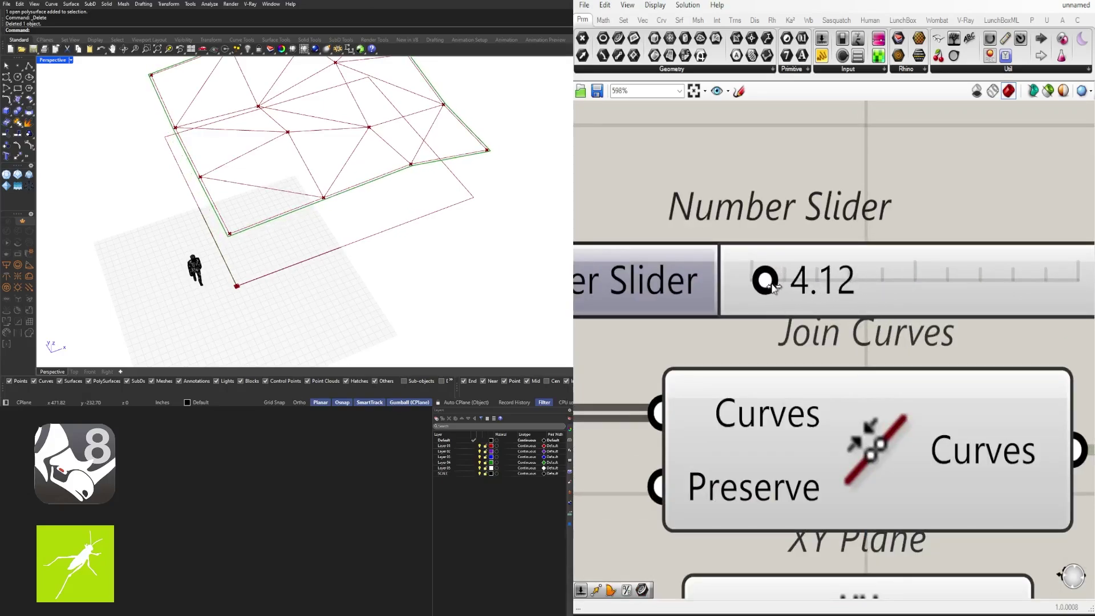
scroll(860, 178, down, 8)
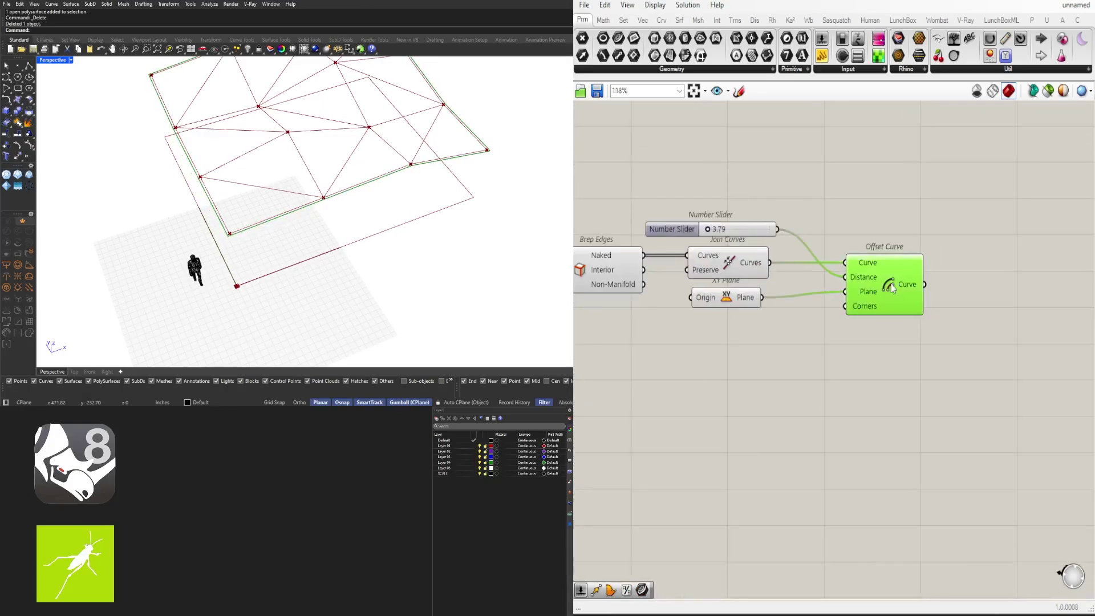
Step: Move Offset Curve lower on the canvas and select it together with Join Curves to compare both boundary curves
click(733, 263)
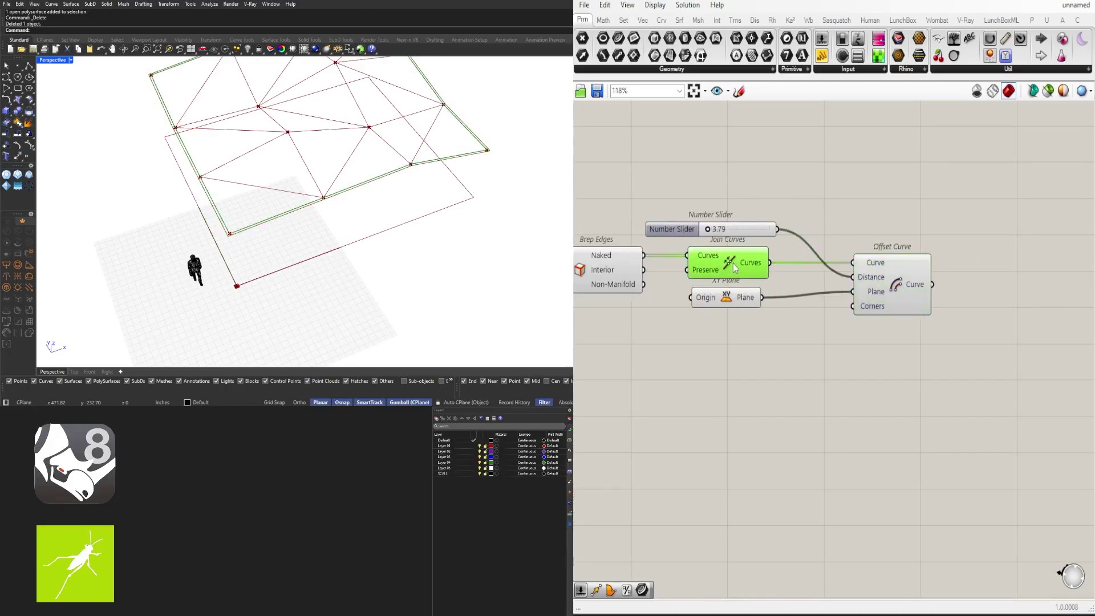
click(871, 226)
drag(918, 279, 920, 320)
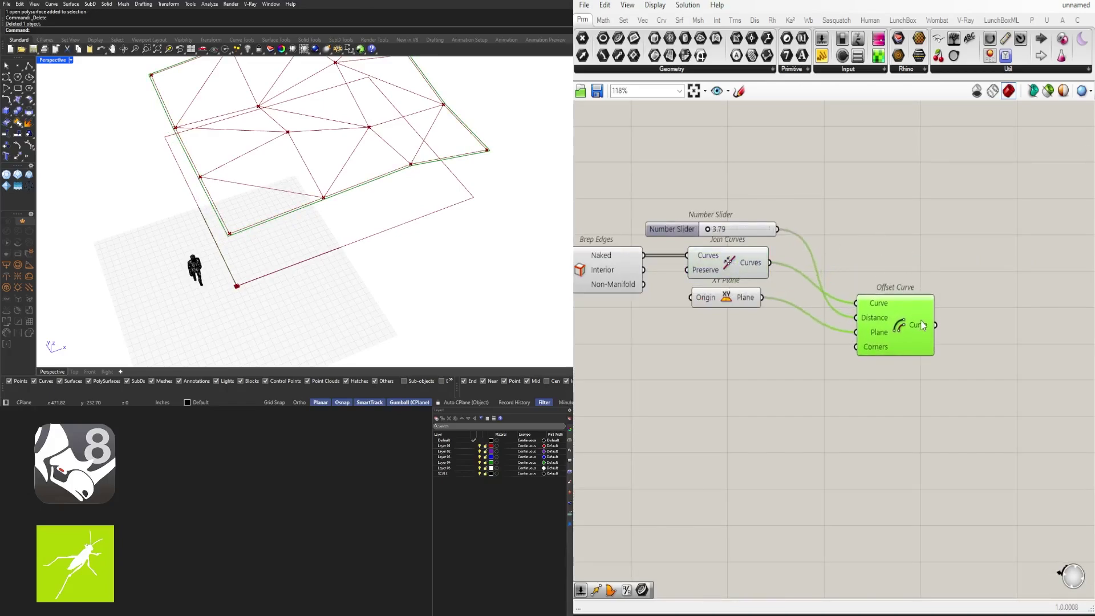
click(731, 260)
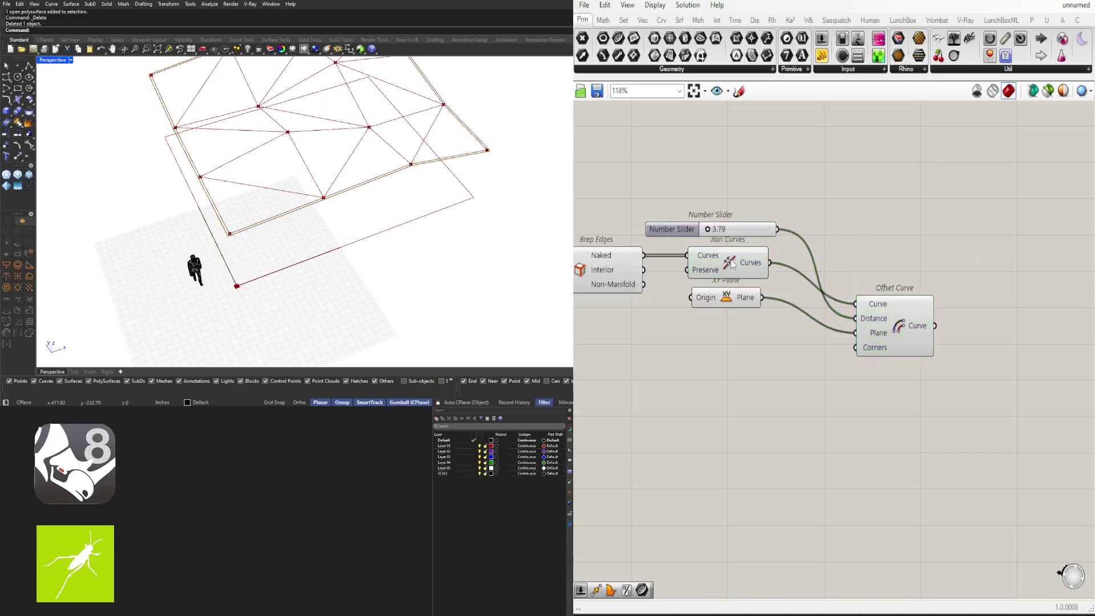
shift+click(887, 320)
scroll(496, 153, up, 10)
Step: Add a Loft component and connect both the Join Curves and Offset Curve outputs to its Curves input
right_drag(1074, 301, 996, 303)
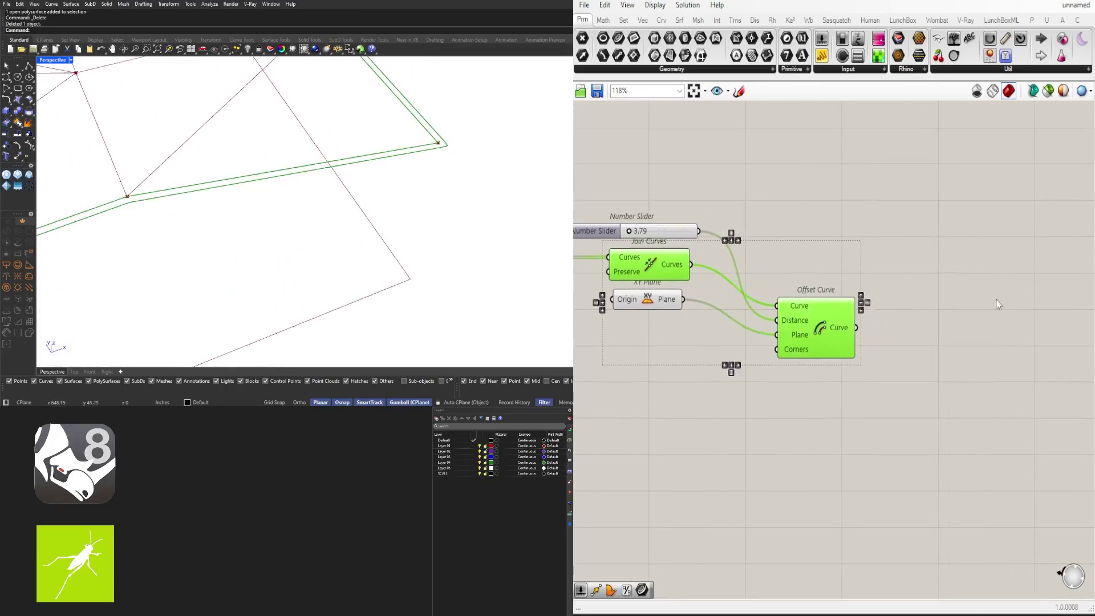
double_click(987, 302)
text(loft)
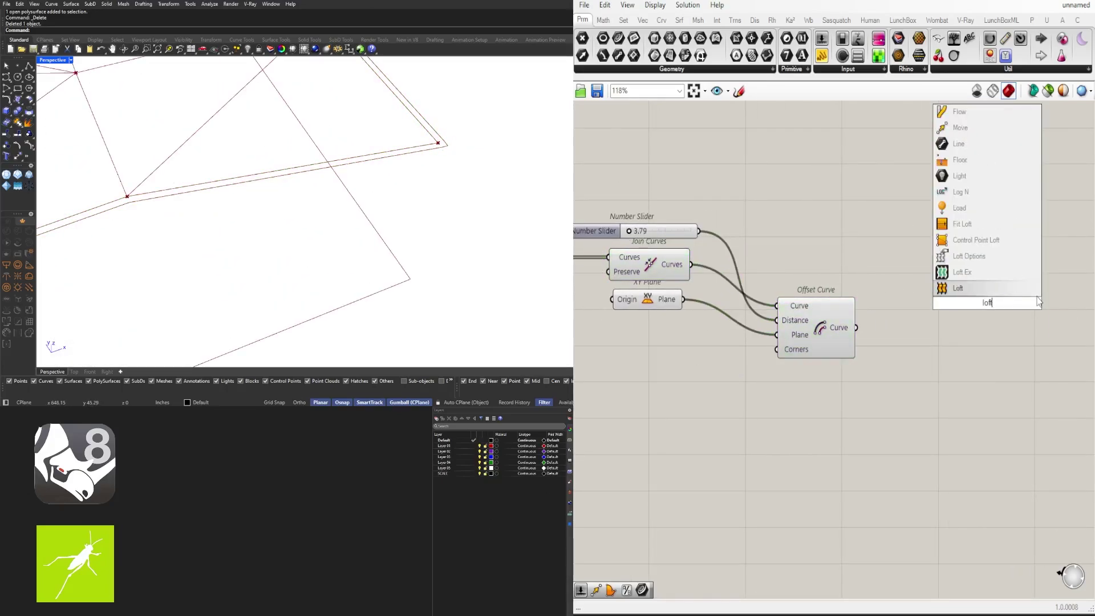
click(951, 287)
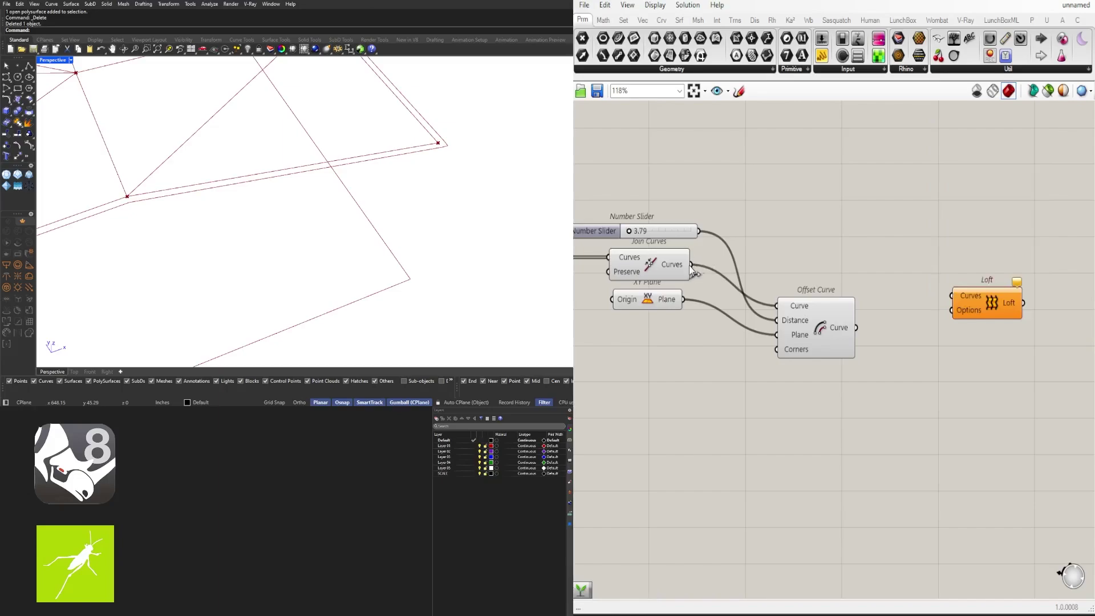
drag(980, 296, 948, 265)
shift+drag(857, 326, 919, 272)
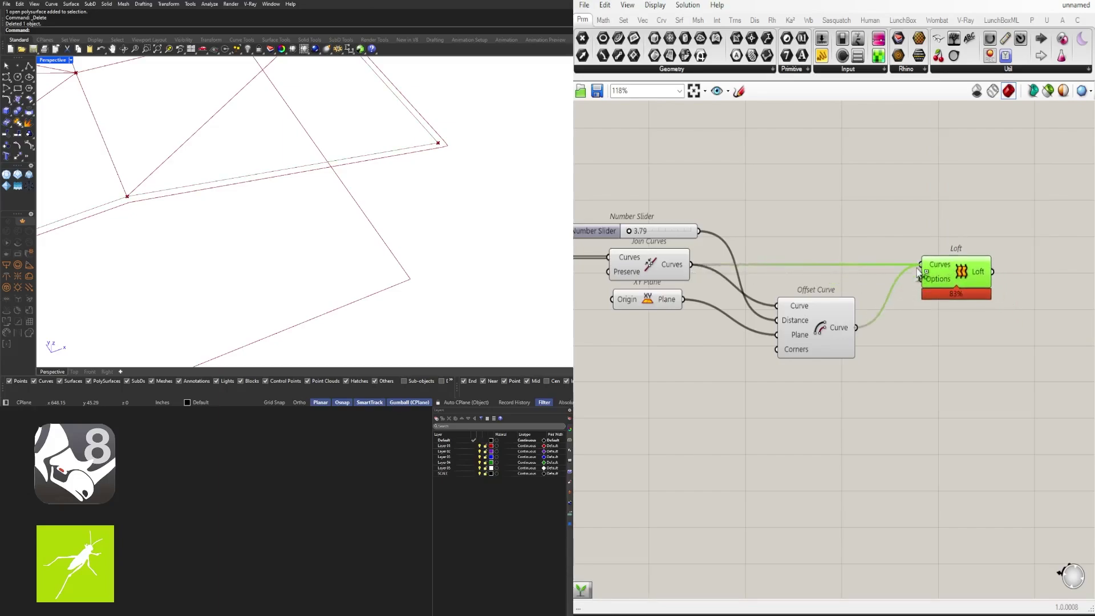
click(935, 236)
Step: Flatten the Curves input of the Loft component
scroll(275, 167, down, 6)
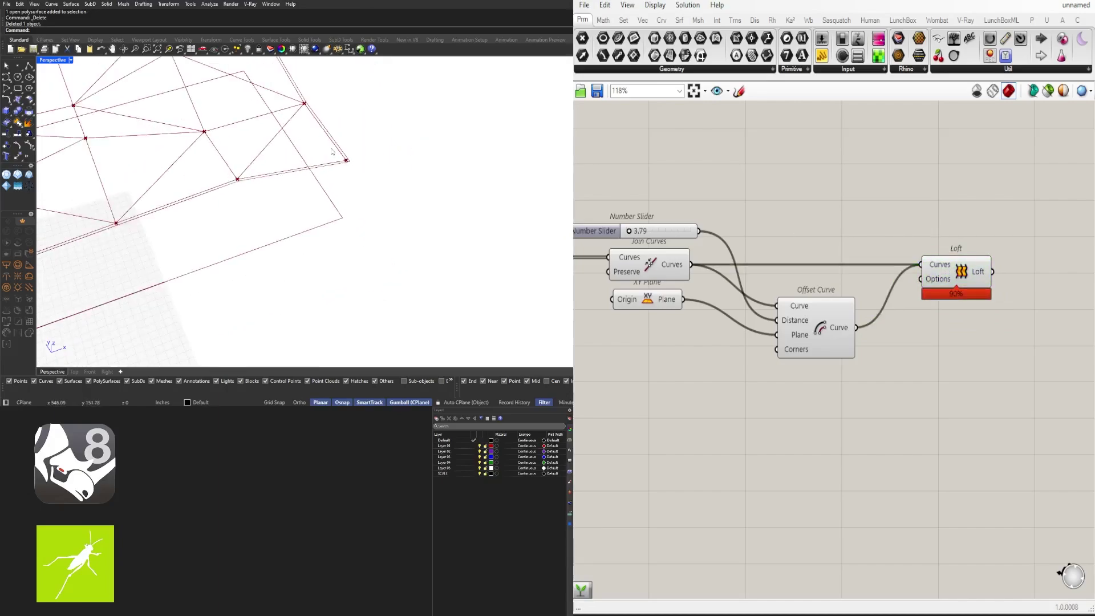
right_drag(346, 160, 339, 167)
scroll(339, 167, up, 5)
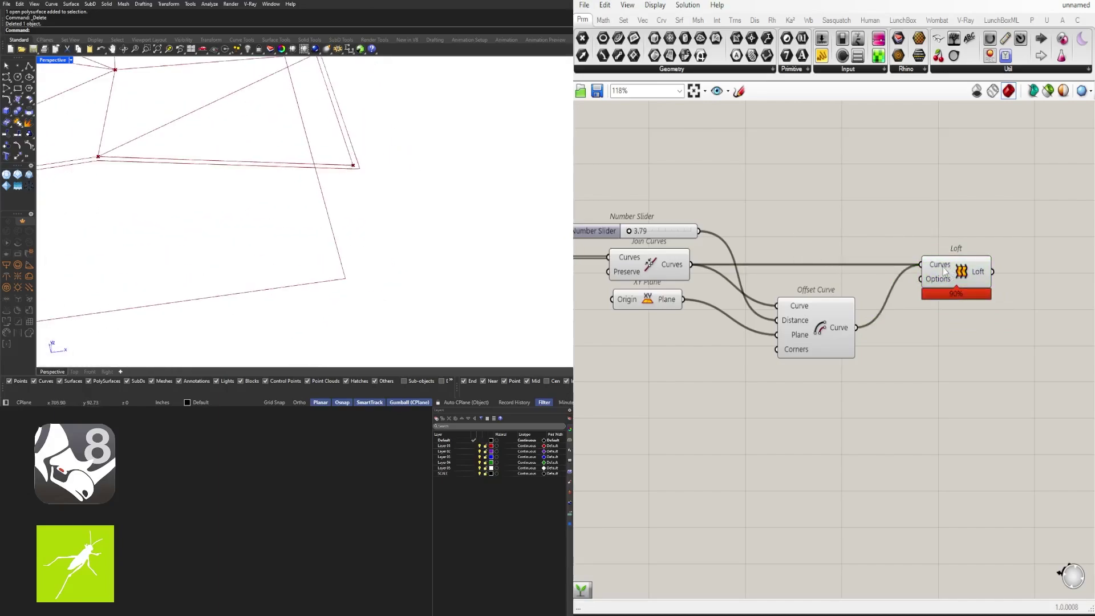
right_click(944, 272)
click(994, 361)
Step: Examine the lofted border strip and its corners up close in the perspective view
scroll(481, 191, down, 3)
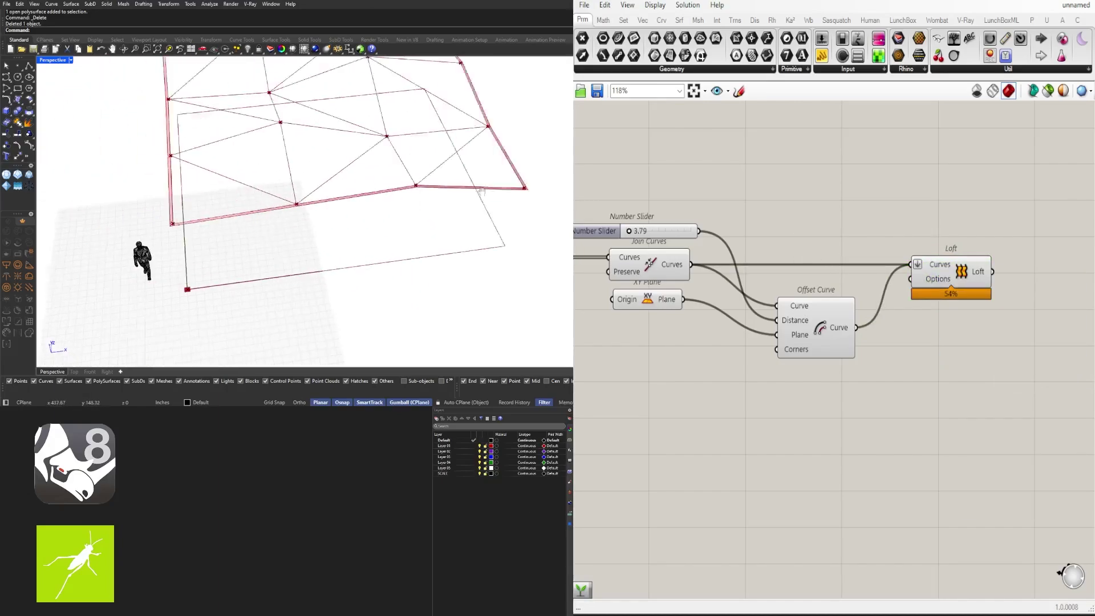
right_drag(481, 191, 447, 142)
scroll(376, 154, up, 4)
right_drag(377, 154, 279, 173)
scroll(82, 184, up, 4)
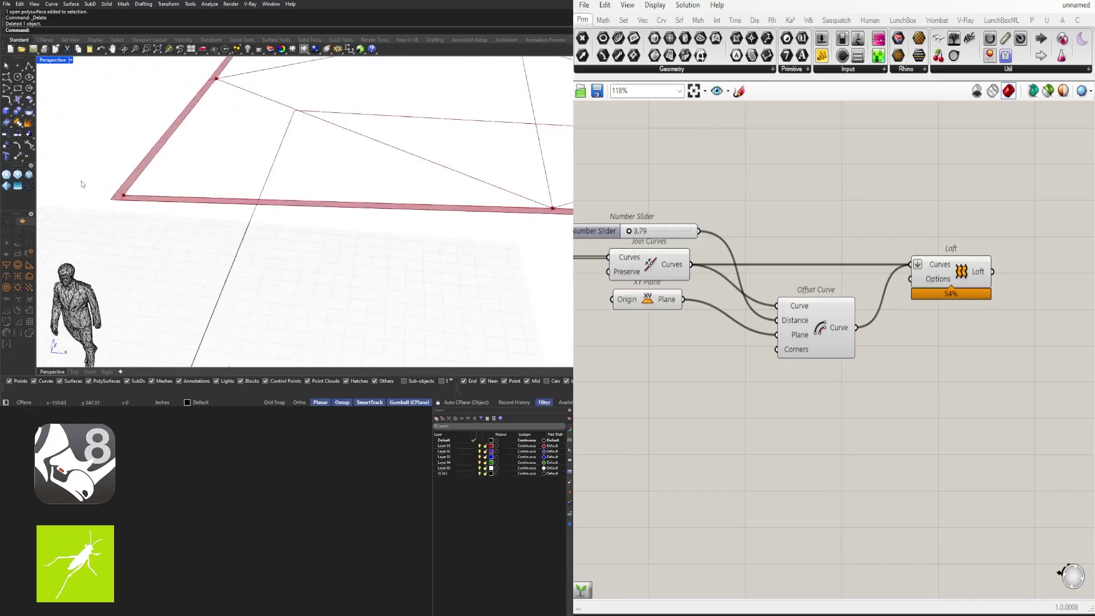
scroll(148, 212, up, 3)
right_drag(178, 211, 312, 221)
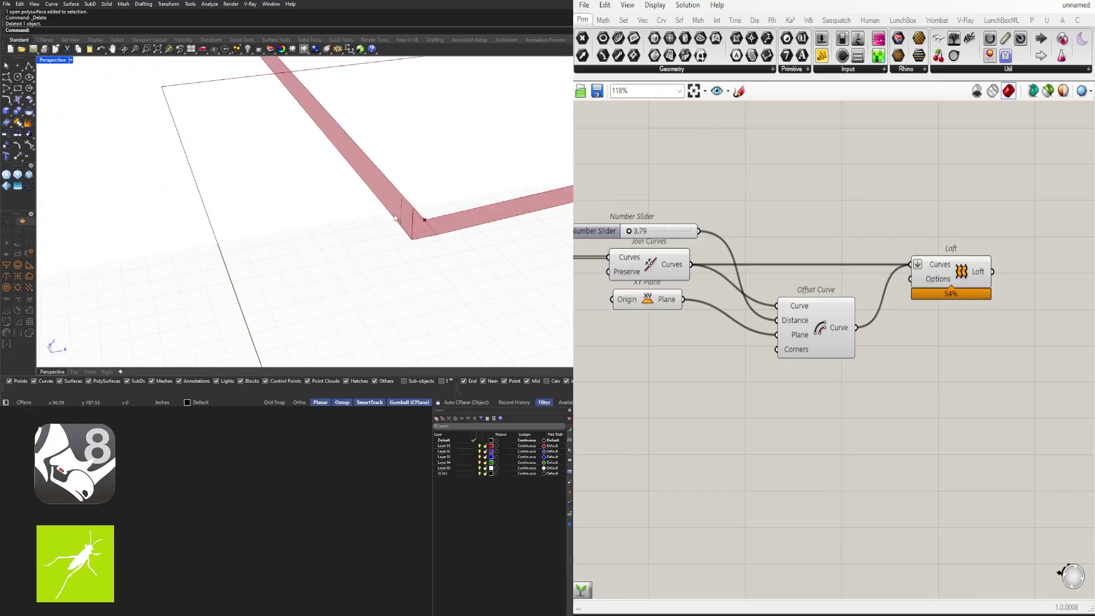
right_drag(1077, 312, 933, 310)
drag(827, 268, 839, 268)
right_drag(913, 312, 819, 309)
click(810, 308)
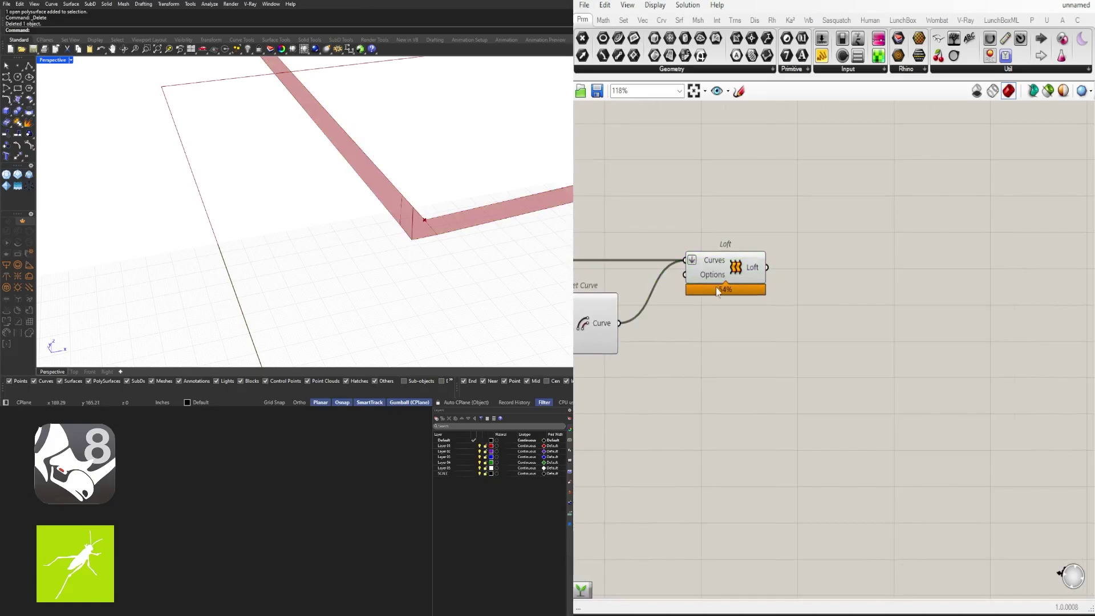
scroll(450, 232, down, 5)
shift+right_drag(450, 232, 373, 240)
scroll(425, 214, up, 5)
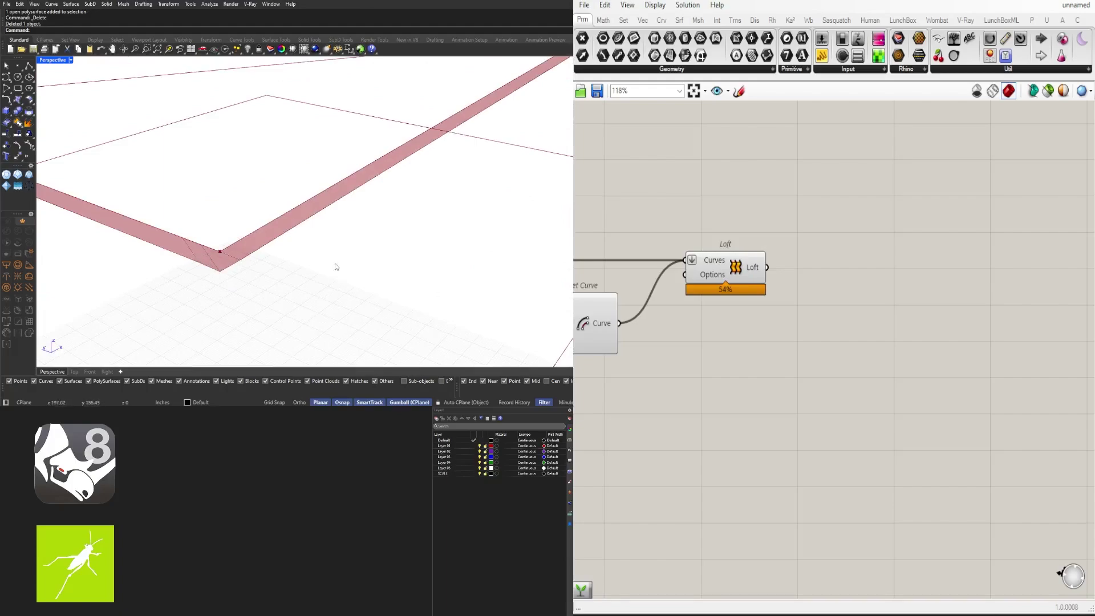
Step: Try merging the lofted faces by feeding the Loft output into a Merge Faces component
double_click(956, 364)
text(merge)
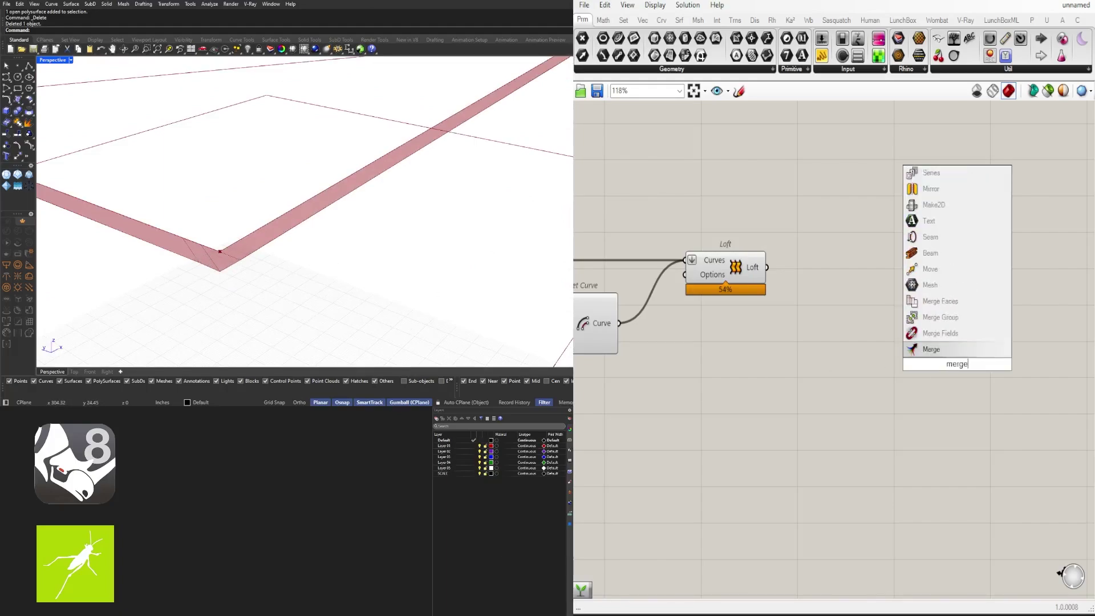
click(932, 318)
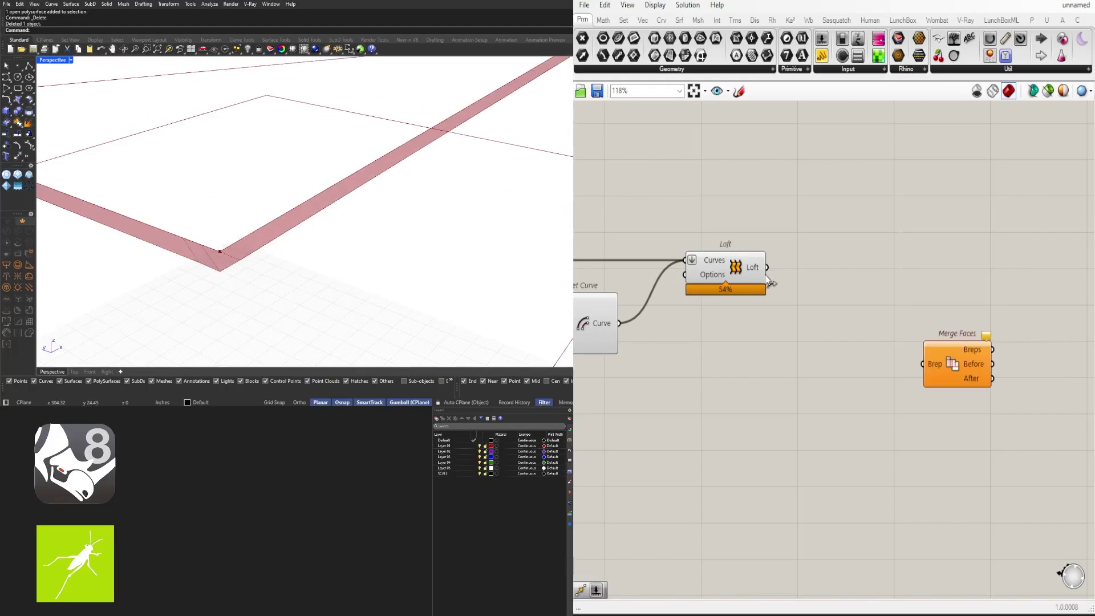
drag(957, 368, 830, 275)
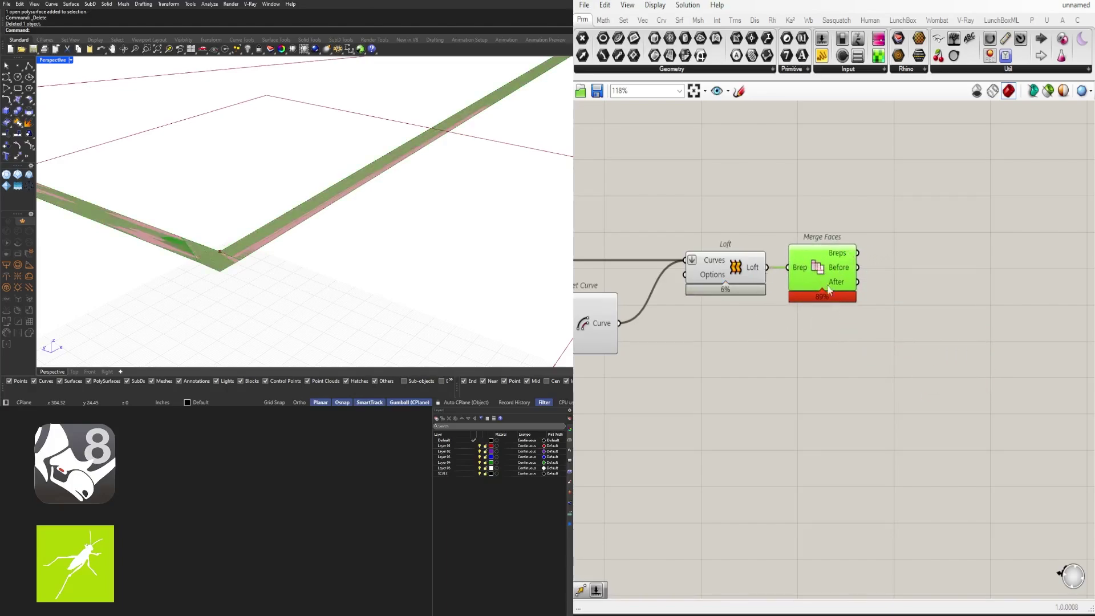
key(Delete)
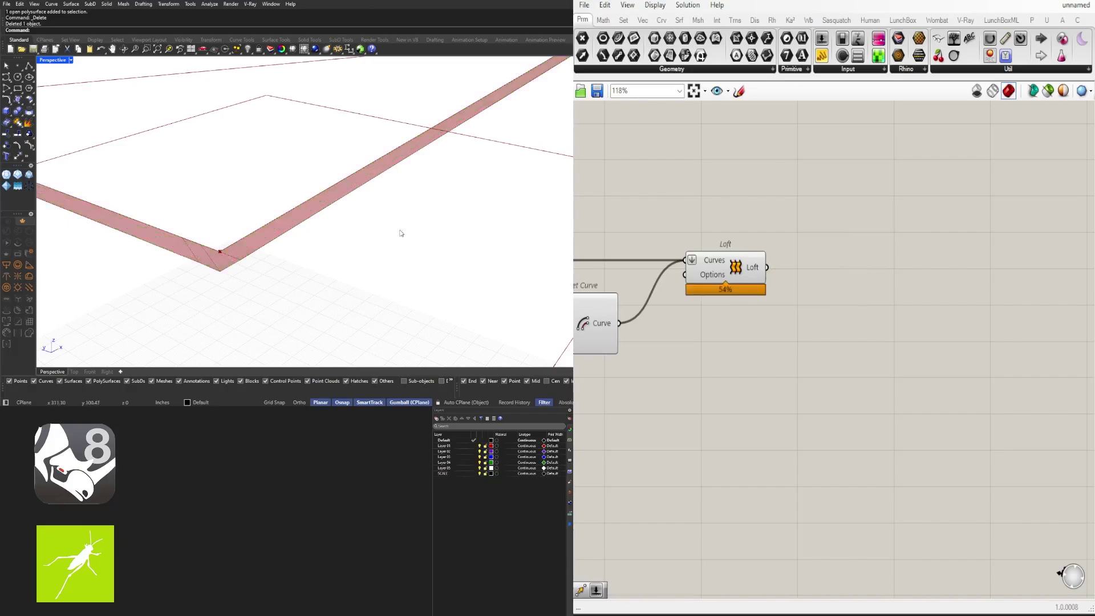
Step: Add an Extrude component and connect the Loft output to its Base input
scroll(401, 235, down, 5)
right_drag(393, 236, 303, 239)
right_drag(365, 204, 114, 217)
scroll(741, 285, up, 3)
click(736, 260)
double_click(909, 287)
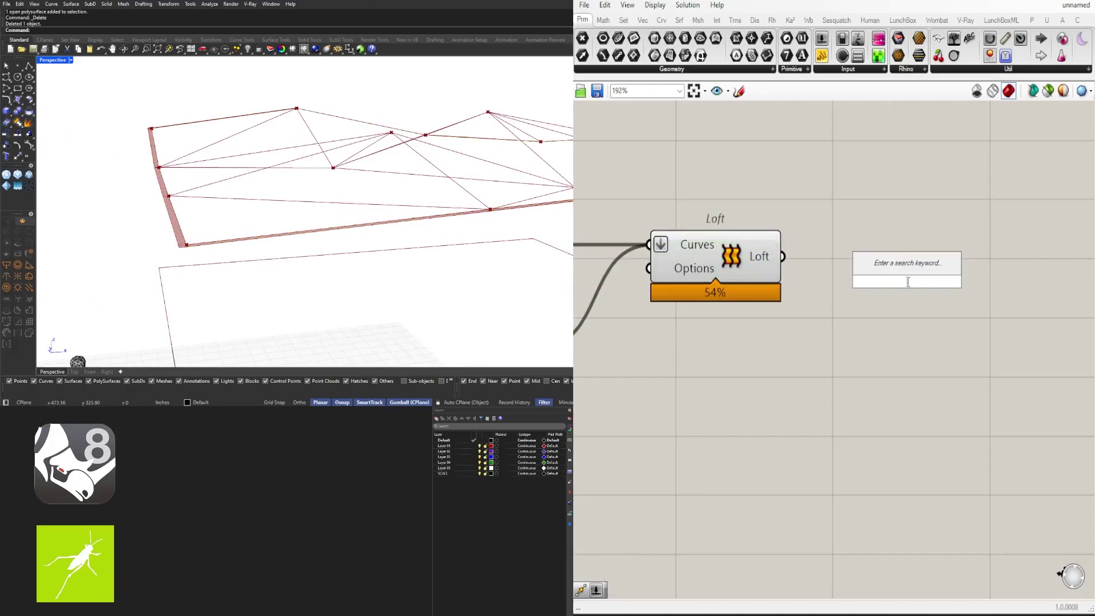
text(extr)
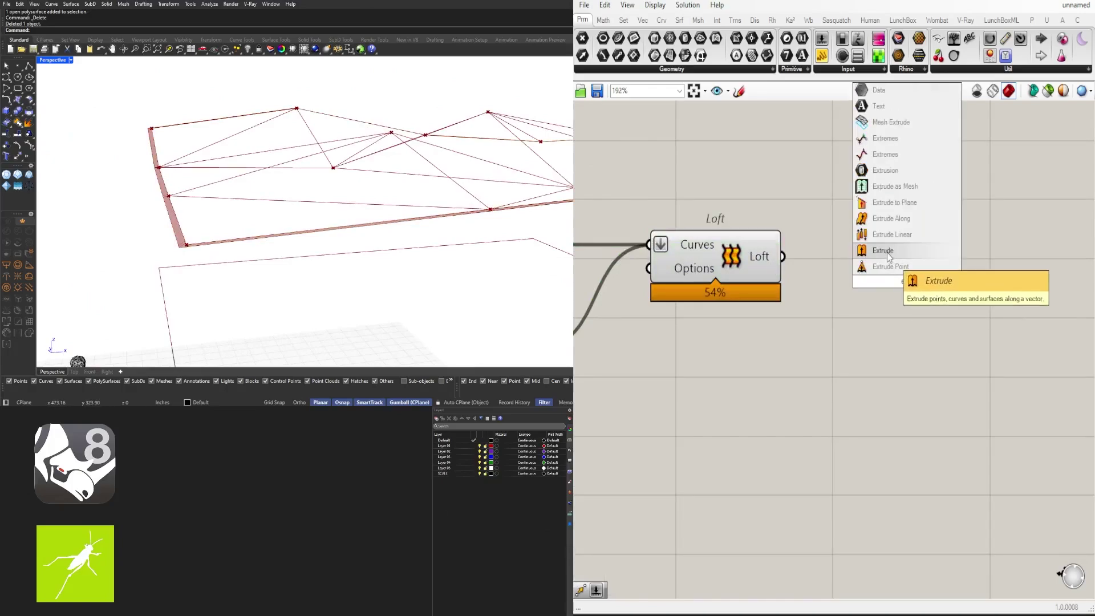
click(889, 254)
drag(842, 267, 977, 254)
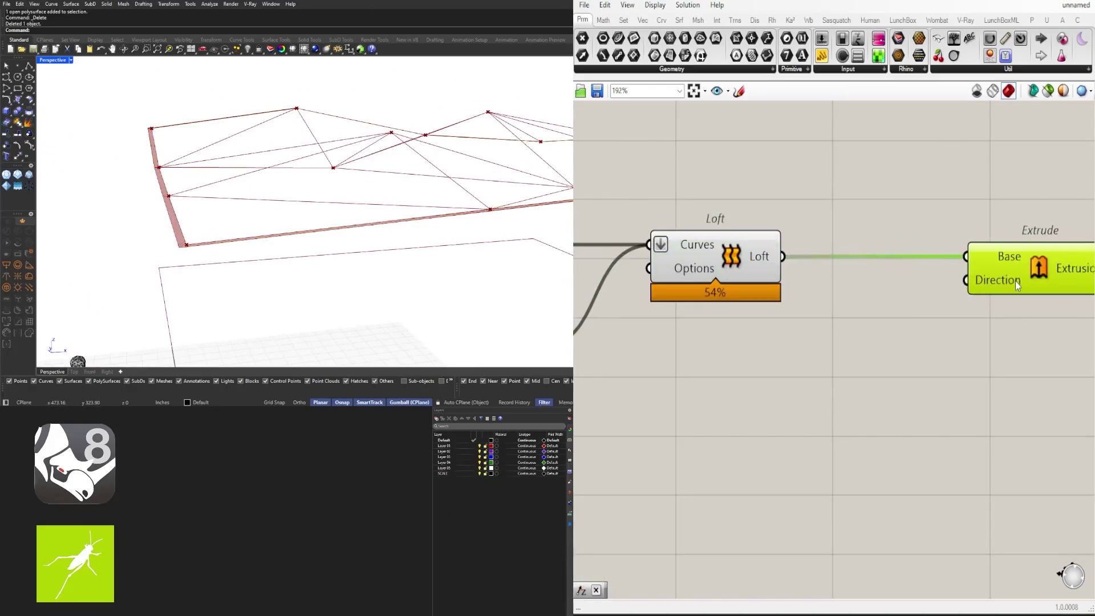
Step: Add a Unit Z component and place it below Loft
double_click(798, 364)
text(z)
click(777, 351)
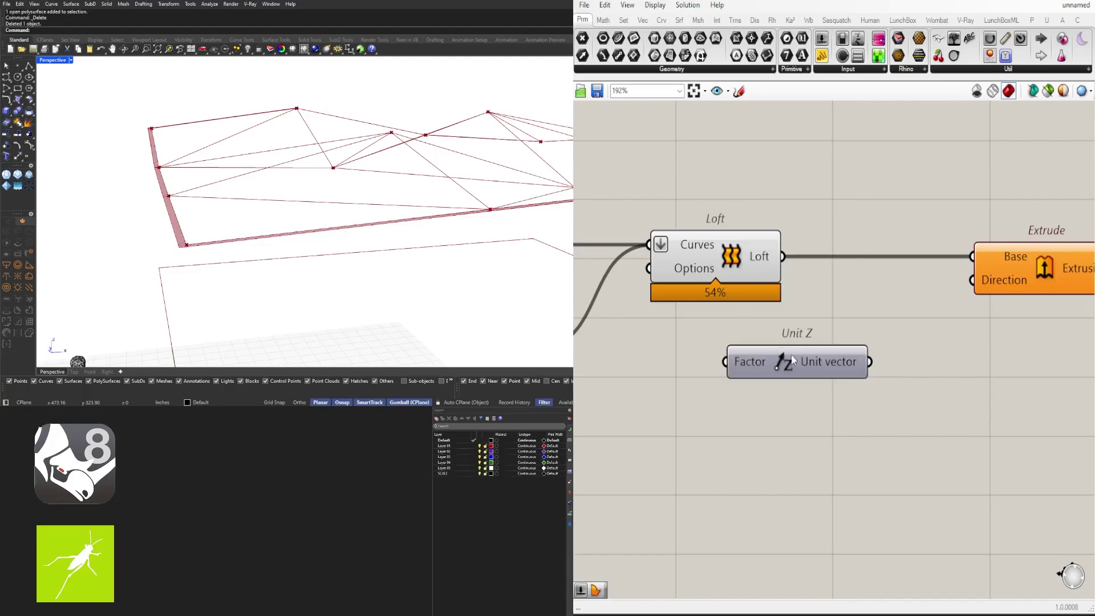
drag(791, 358, 727, 372)
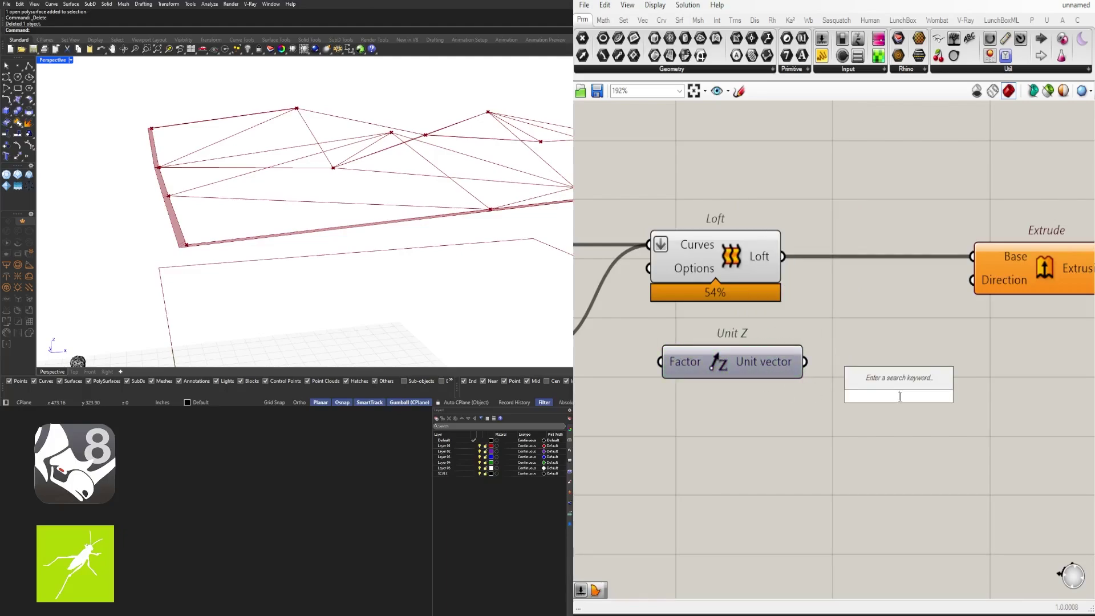
Step: Add a Negative component after Unit Z and connect its Result to the Direction input of Extrude
text(neg)
click(885, 382)
drag(806, 363, 878, 376)
drag(941, 365, 1030, 350)
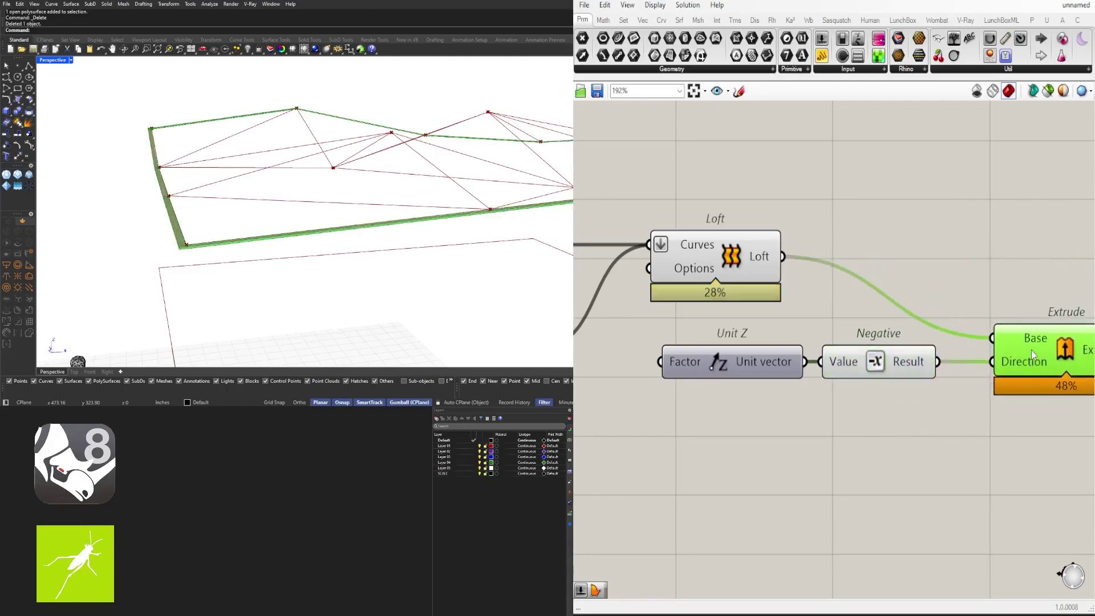
Step: Move the Unit Z, Negative and Extrude components lower on the canvas, away from Loft
click(931, 392)
scroll(930, 392, down, 4)
right_drag(930, 392, 904, 252)
drag(1047, 290, 789, 237)
right_drag(656, 281, 921, 299)
click(922, 298)
right_drag(1004, 258, 803, 281)
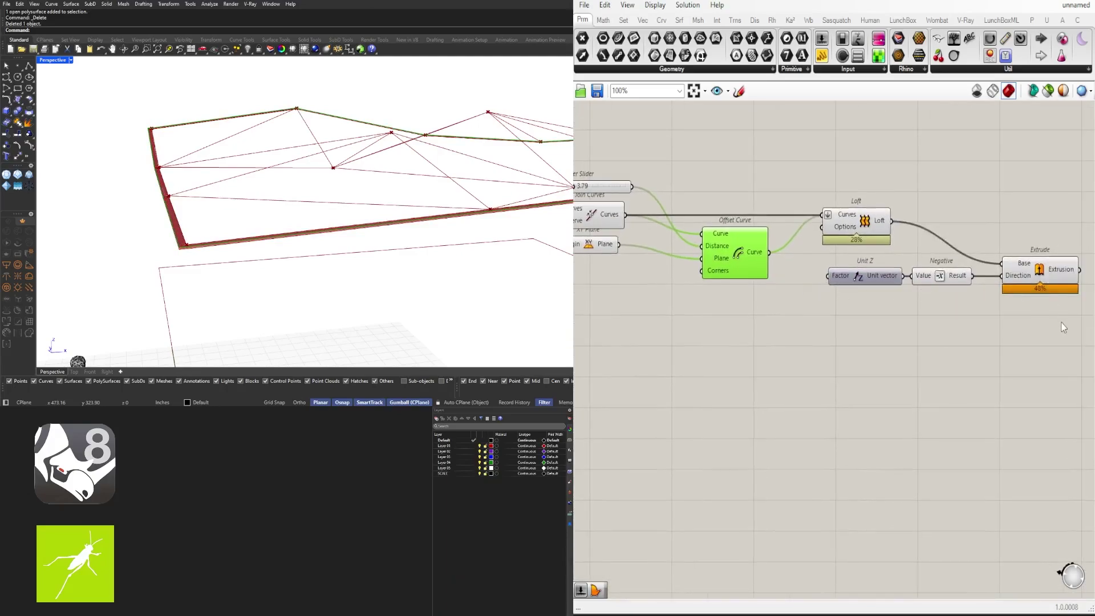
click(1043, 332)
drag(1034, 335, 863, 308)
click(837, 373)
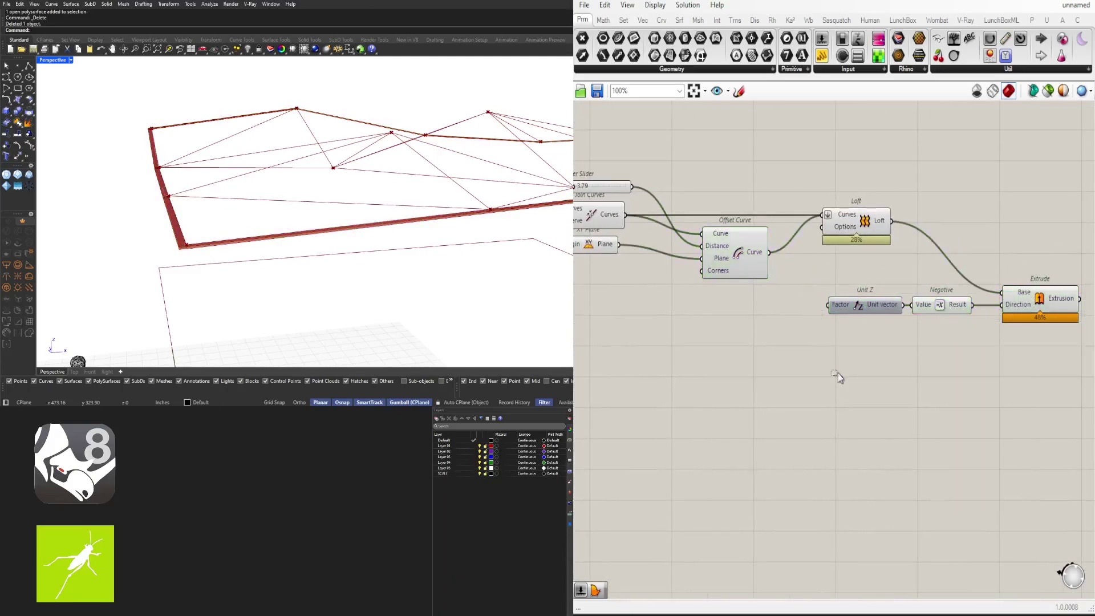
Step: Duplicate the Number Slider feeding the offset distance and connect the copy to the Factor input of Unit Z
right_drag(837, 373, 976, 383)
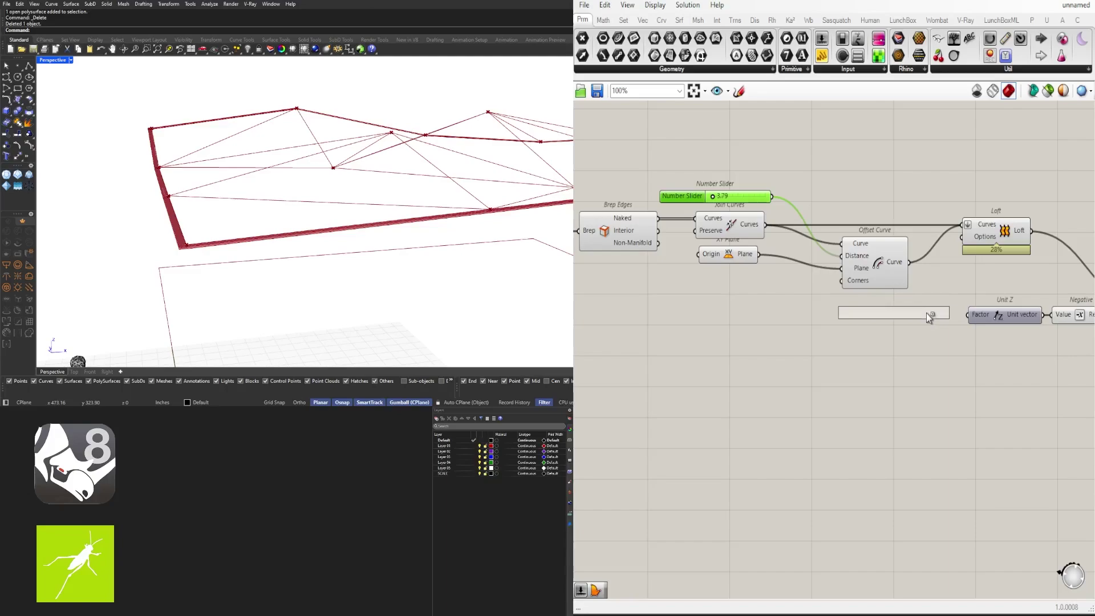
alt+drag(925, 314, 926, 316)
right_drag(978, 367, 837, 399)
scroll(816, 359, up, 3)
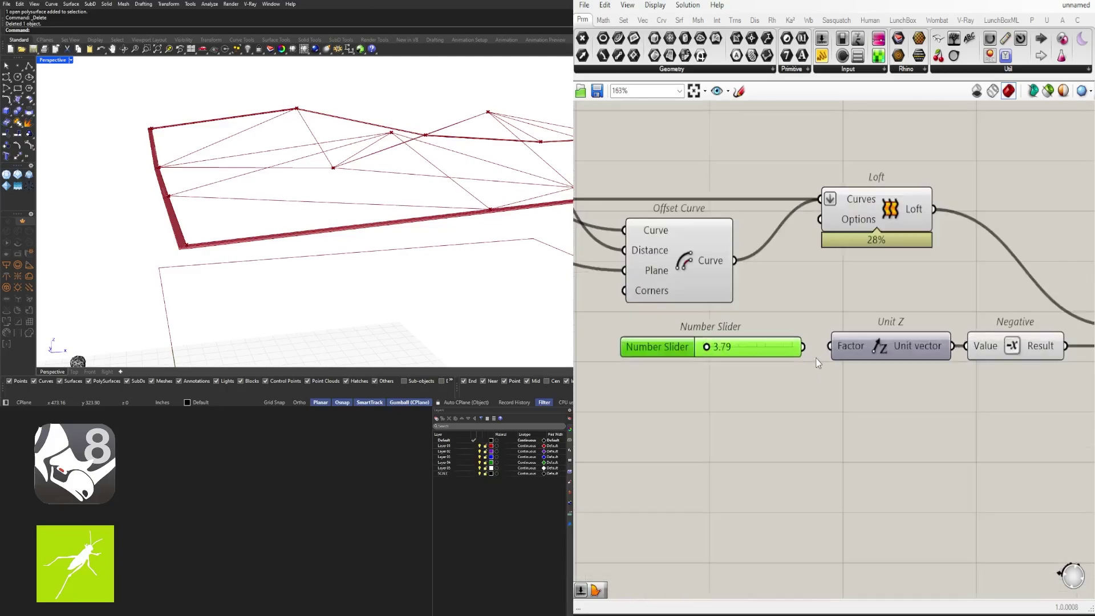
drag(815, 348, 833, 346)
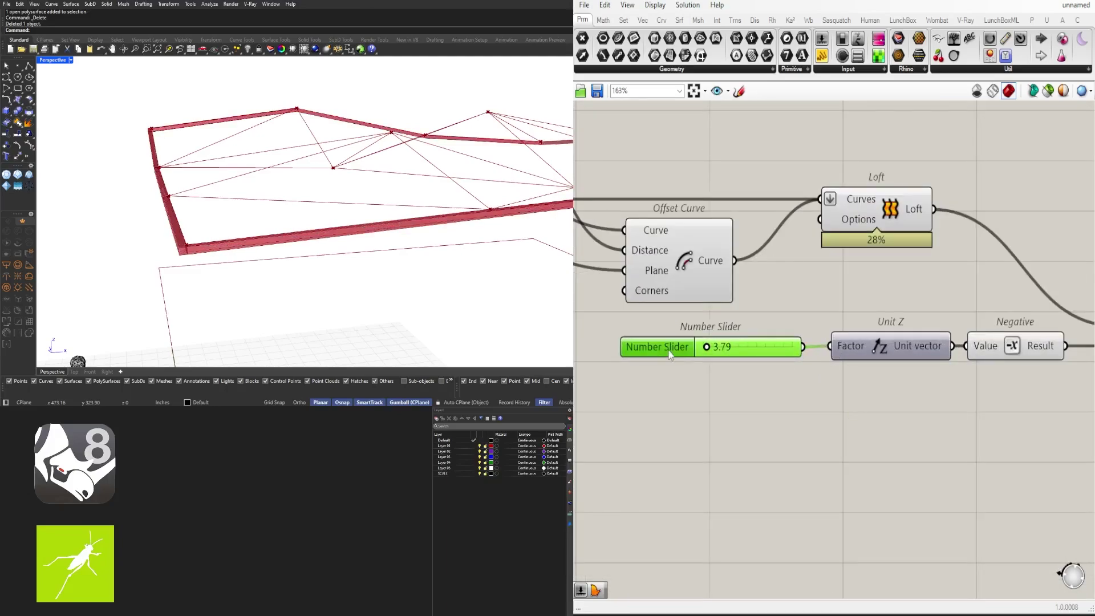
Step: Set the extrusion depth slider feeding Unit Z to 28.59
scroll(693, 348, up, 5)
drag(726, 345, 777, 348)
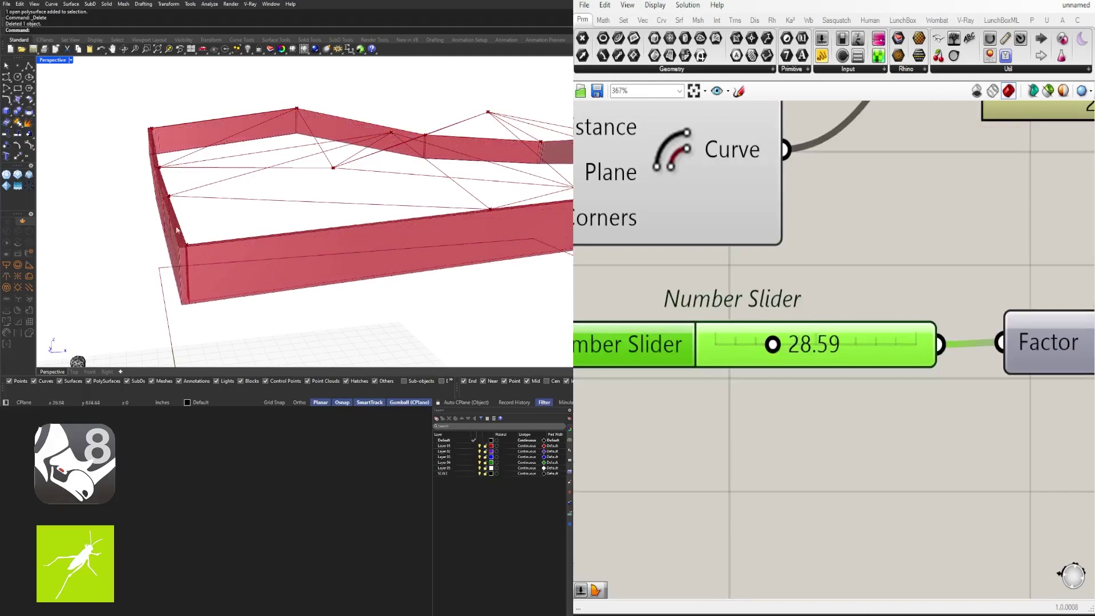
right_drag(176, 228, 435, 212)
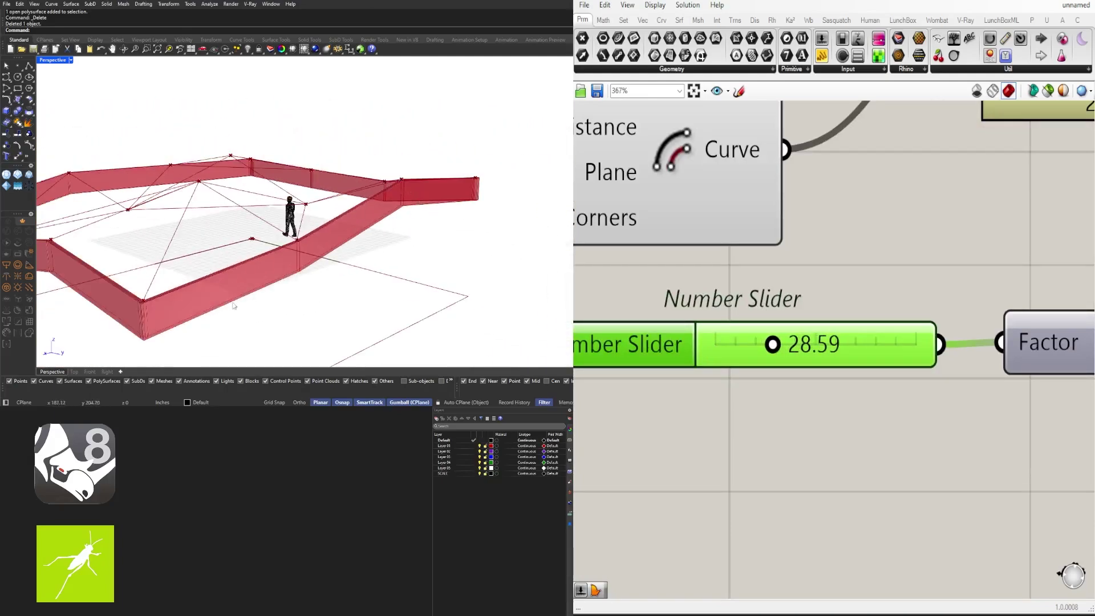
right_drag(233, 305, 327, 246)
Step: Highlight the Extrude component and examine the extruded boundary frame from several angles in the viewport
right_drag(1058, 285, 600, 313)
scroll(600, 313, down, 4)
click(982, 348)
right_drag(445, 280, 235, 196)
right_drag(201, 95, 178, 165)
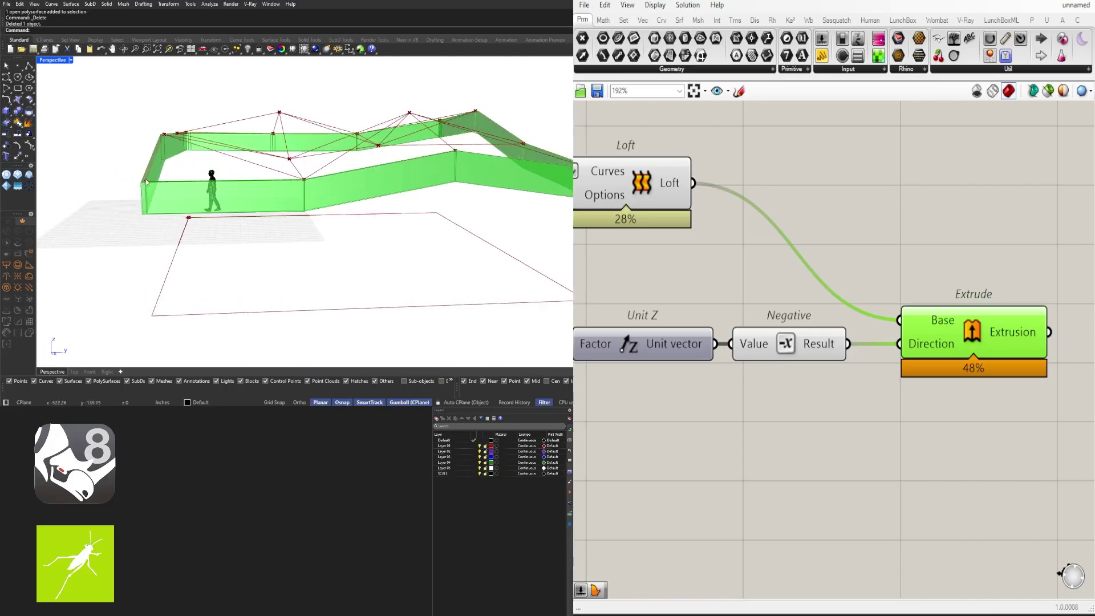
scroll(147, 183, up, 3)
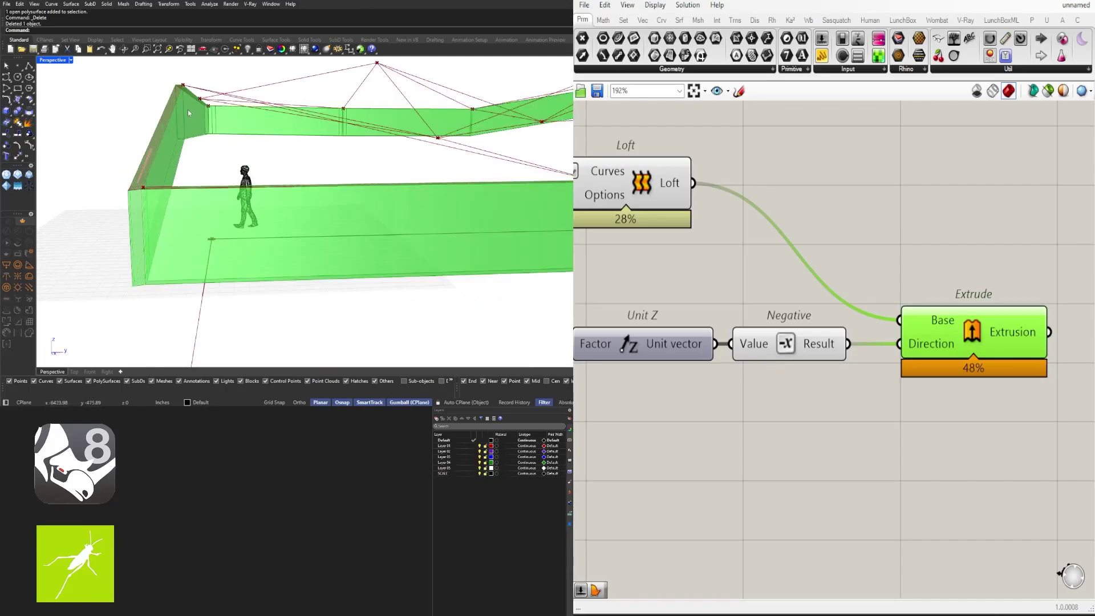
scroll(188, 113, down, 4)
right_drag(189, 113, 254, 105)
scroll(856, 219, down, 4)
click(830, 386)
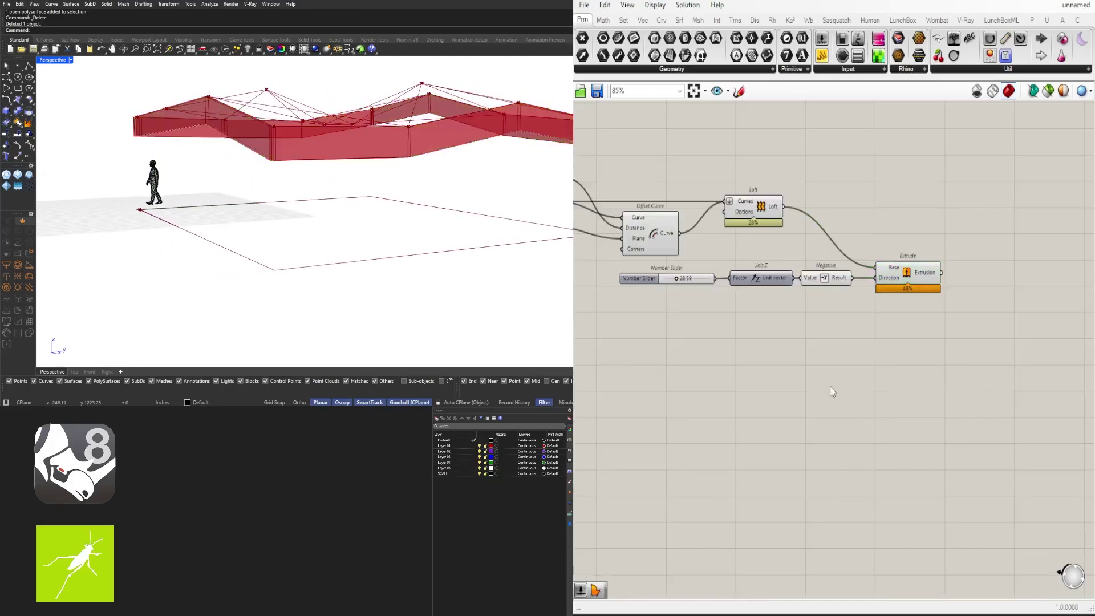
Step: Set the Number Slider feeding the Unit Z Factor near Divide Surface to 229
right_drag(716, 291, 912, 297)
right_drag(741, 335, 992, 351)
mouse_move(724, 330)
right_down()
mouse_move(941, 355)
mouse_move(913, 342)
right_up()
right_drag(758, 347, 918, 355)
right_drag(696, 328, 816, 363)
scroll(810, 304, up, 7)
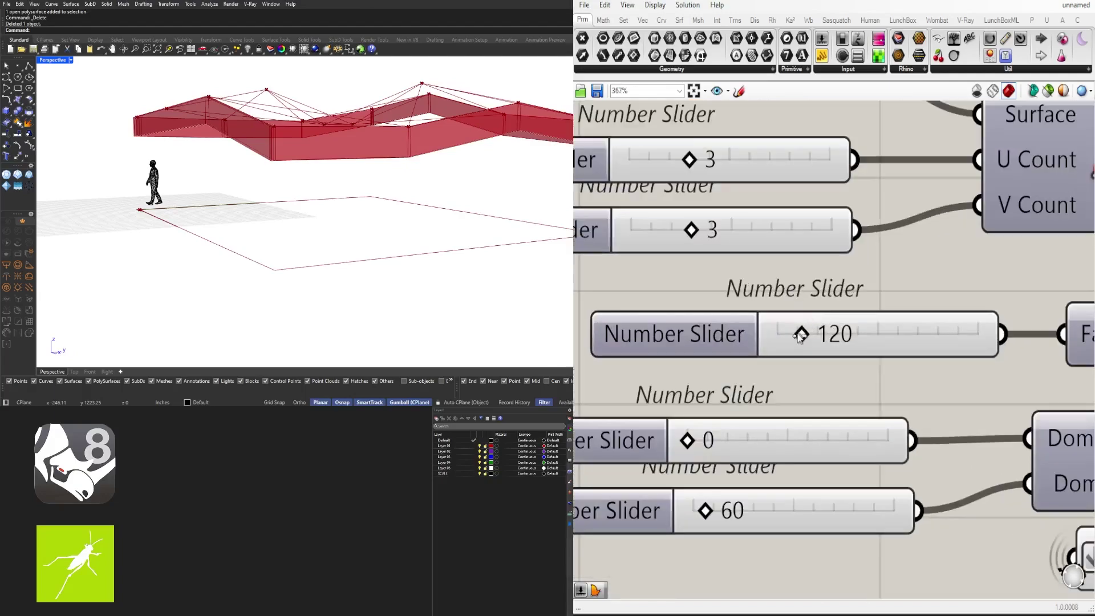
drag(801, 339, 823, 338)
scroll(396, 215, down, 6)
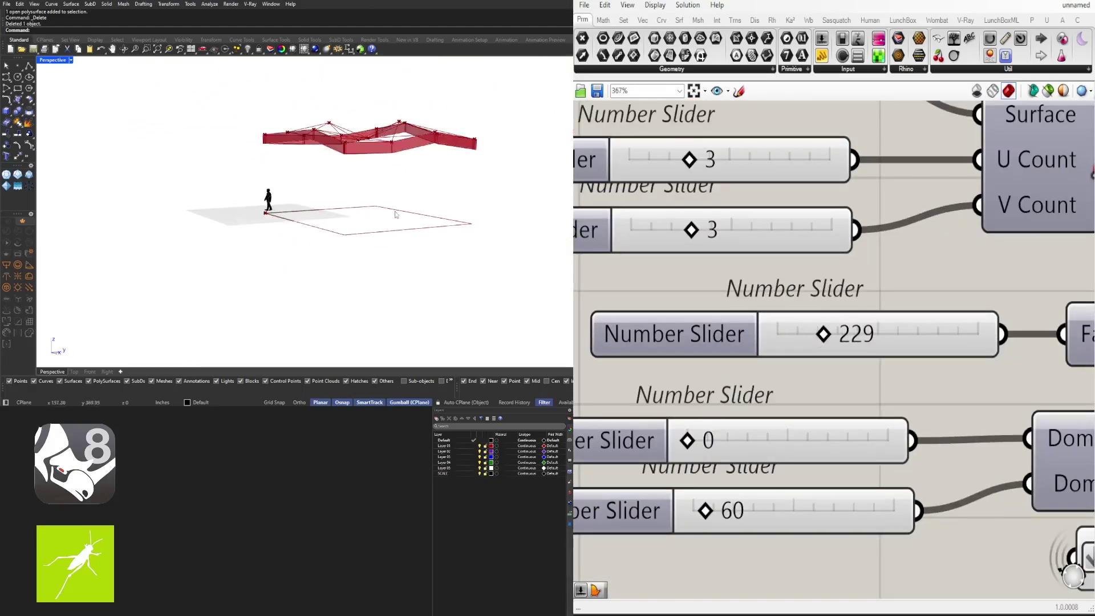
right_drag(396, 215, 402, 251)
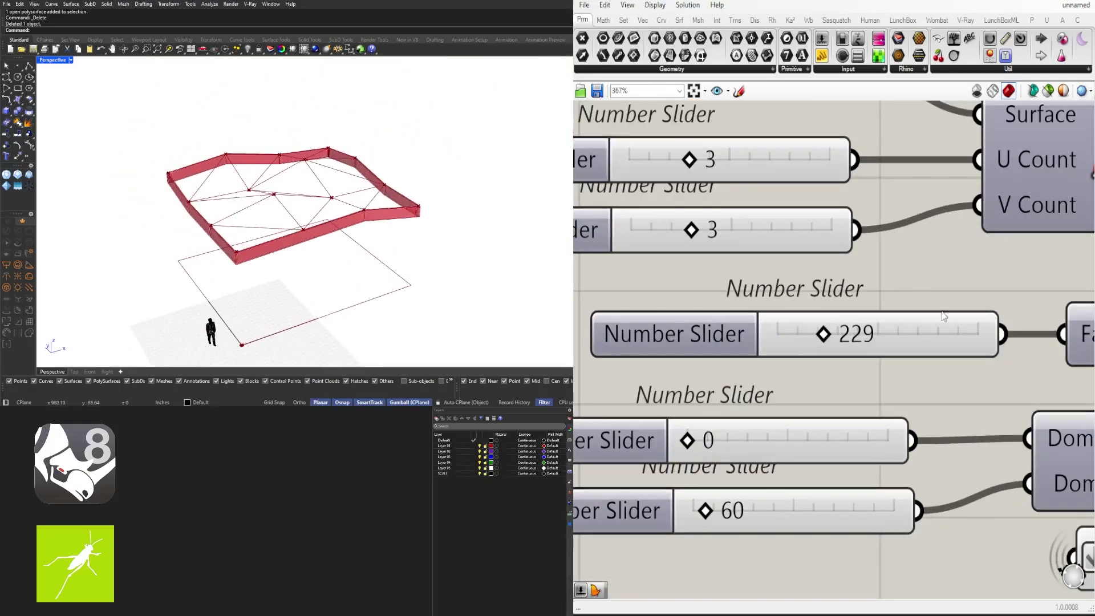
Step: Set the Number Slider feeding the Unit Z Factor near Divide Surface to 208
scroll(827, 337, up, 3)
mouse_move(827, 340)
mouse_down()
mouse_move(809, 338)
mouse_move(820, 339)
mouse_up()
mouse_move(288, 209)
right_down()
mouse_move(310, 235)
mouse_move(351, 220)
mouse_move(269, 211)
right_up()
scroll(208, 165, up, 6)
right_drag(207, 165, 147, 167)
scroll(823, 212, down, 10)
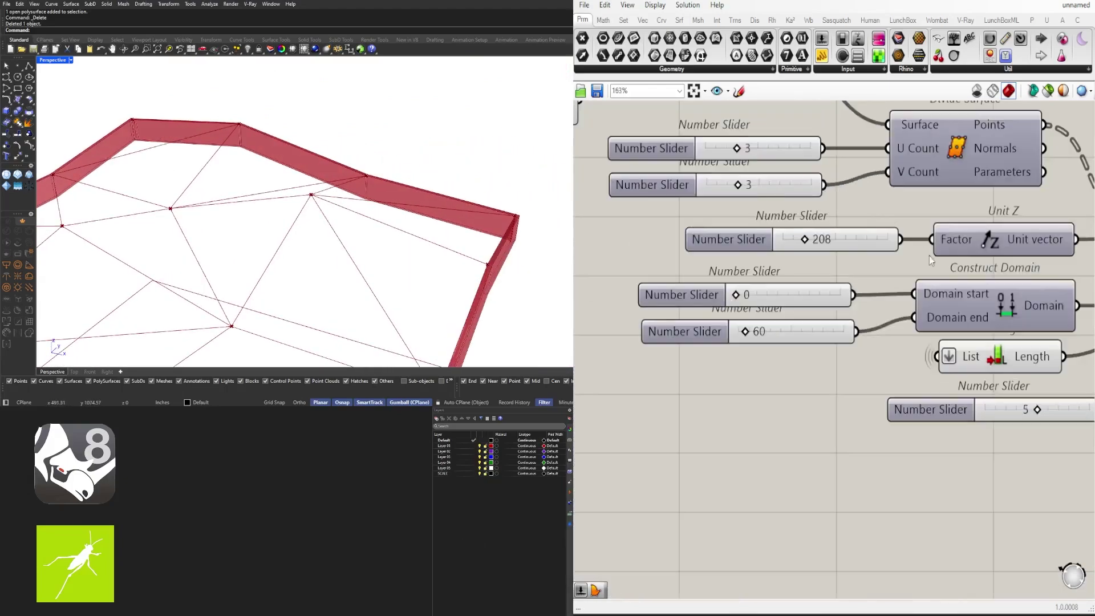
Step: Arrange the Join Curves, Offset Curve, Loft and Extrude components higher on the canvas than Brep Edges
right_drag(1072, 319, 837, 337)
right_drag(1000, 309, 878, 279)
drag(1094, 200, 741, 196)
drag(606, 1, 579, 192)
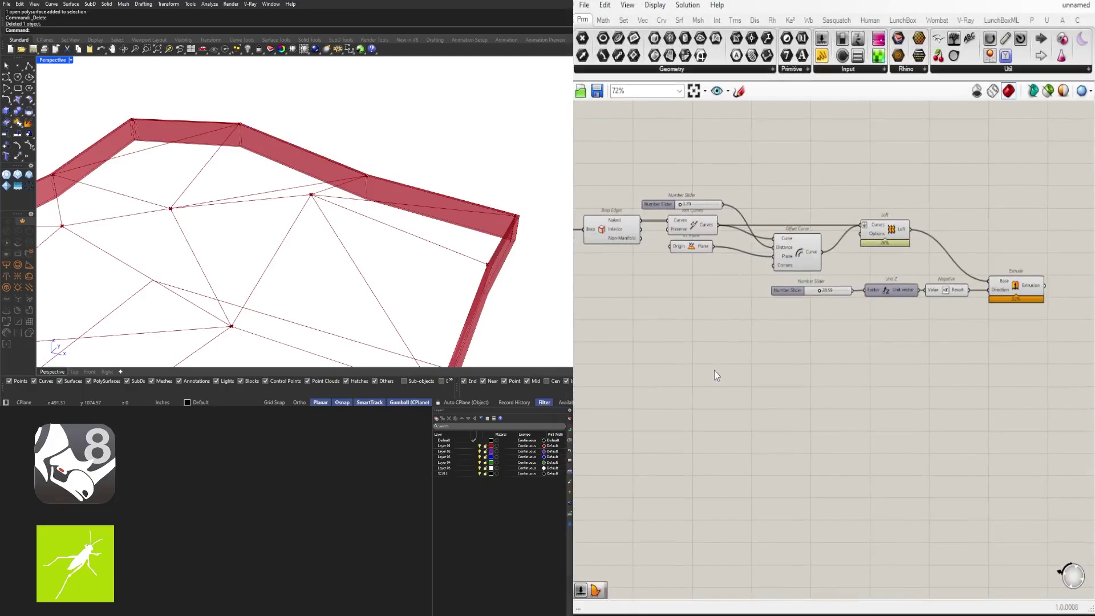
scroll(715, 373, down, 2)
drag(1051, 421, 803, 215)
scroll(698, 267, up, 3)
click(703, 332)
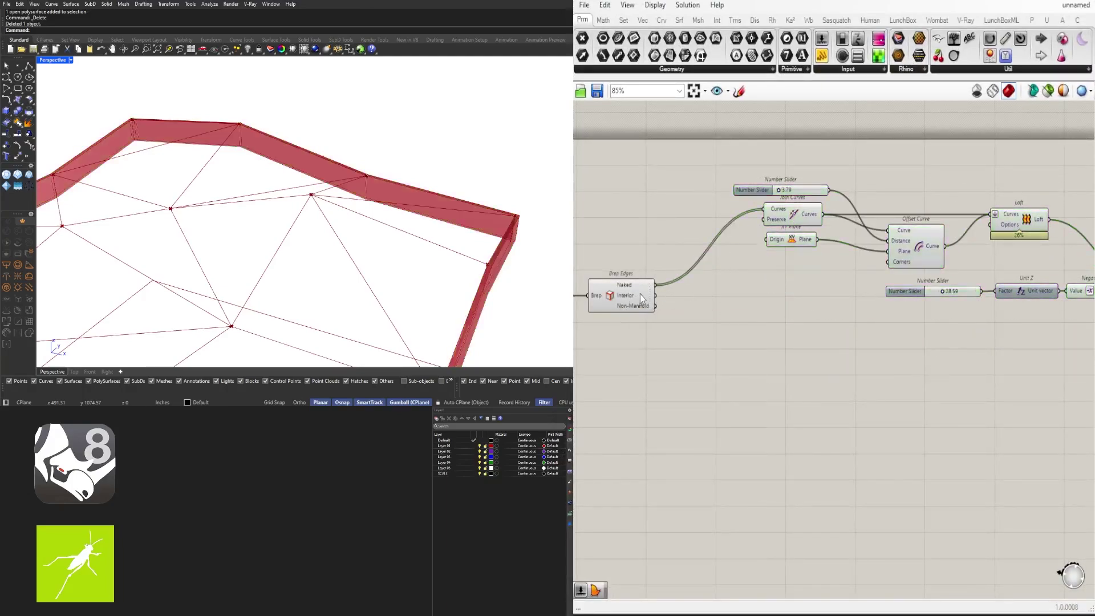
Step: Highlight the Brep Edges component and examine its edges against the boundary frame in the viewport
right_drag(347, 223, 234, 154)
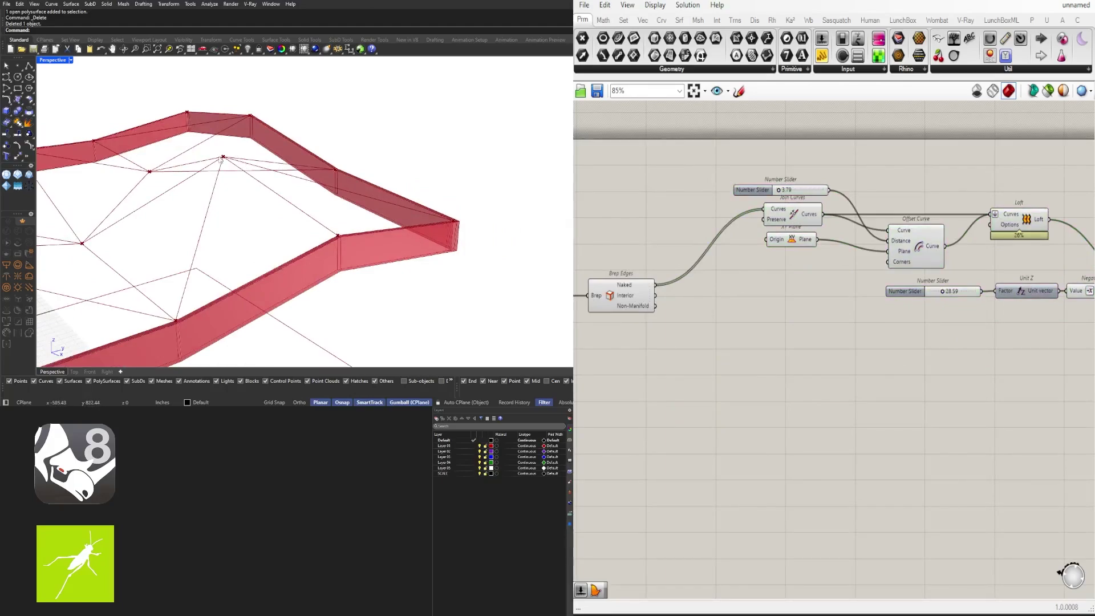
scroll(616, 308, down, 3)
right_drag(811, 374, 810, 369)
scroll(887, 337, up, 2)
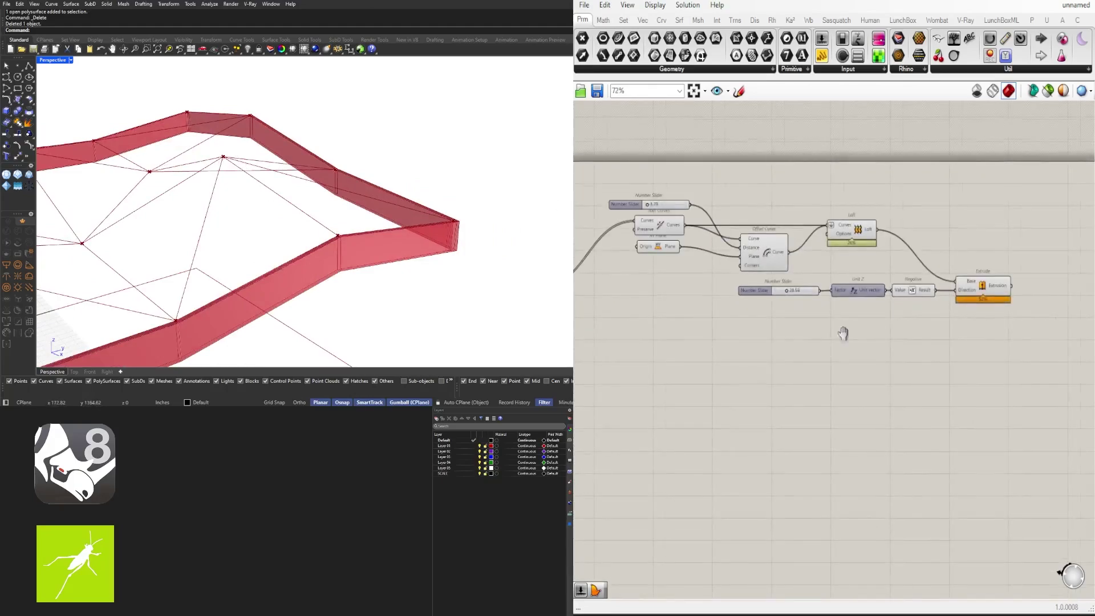
right_drag(842, 334, 1065, 352)
click(717, 312)
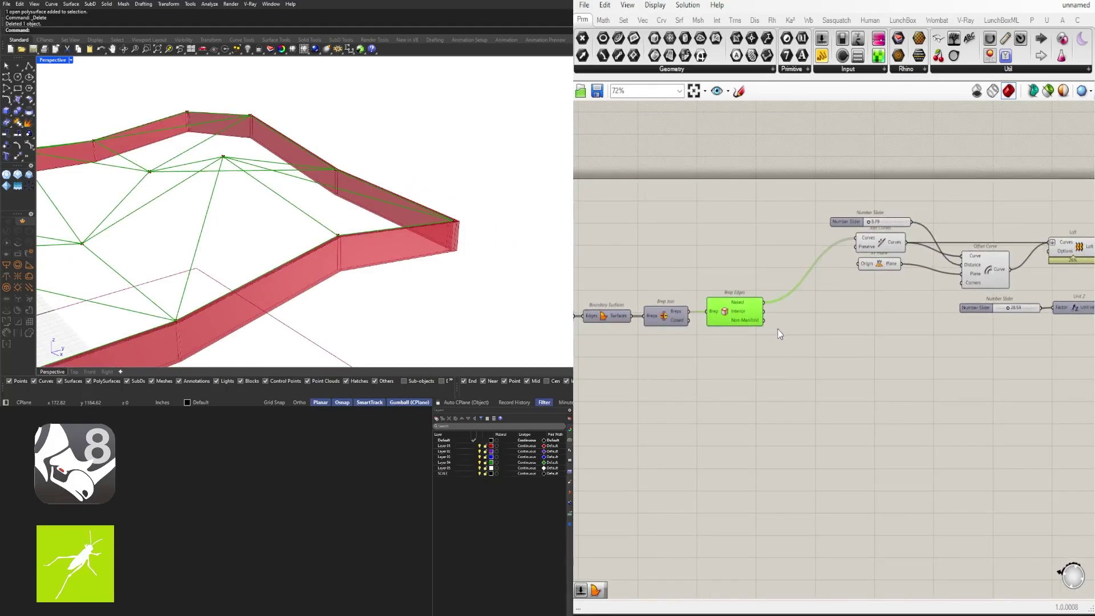
Step: Duplicate the Number Slider, Unit Z, Negative and Extrude chain below Brep Edges and connect the Interior output to the copied Extrude's Base
scroll(778, 328, down, 2)
right_drag(1009, 313, 850, 286)
scroll(984, 315, up, 3)
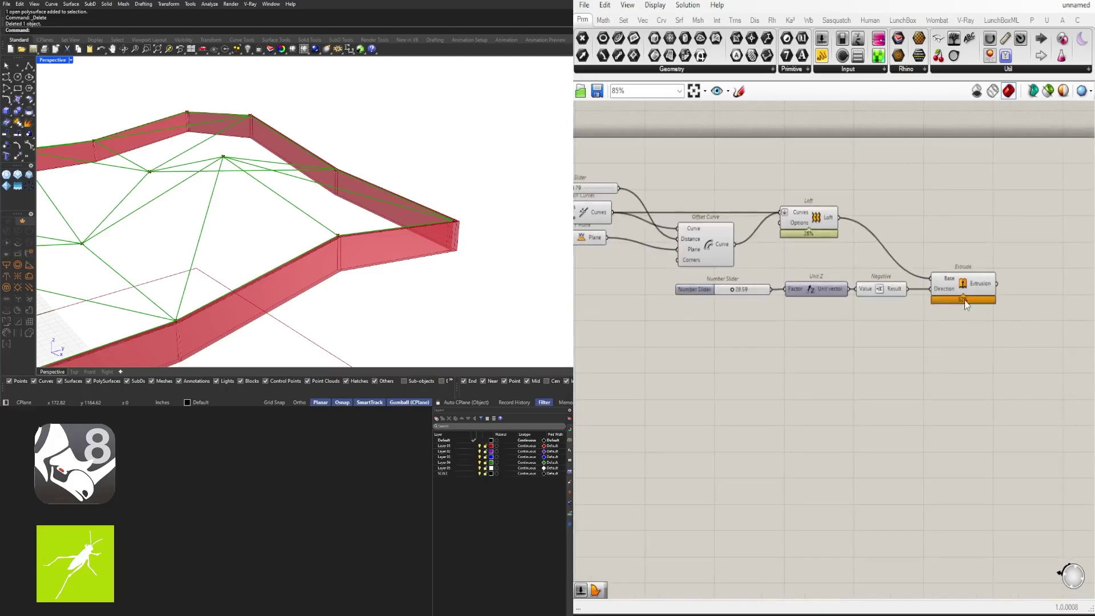
drag(961, 290, 718, 278)
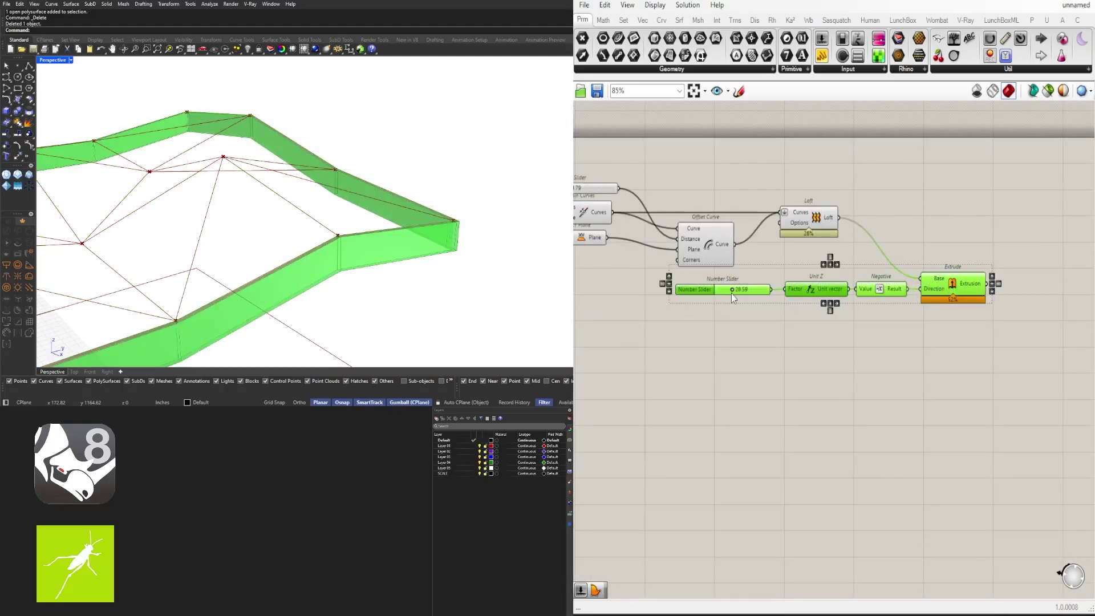
scroll(855, 247, down, 3)
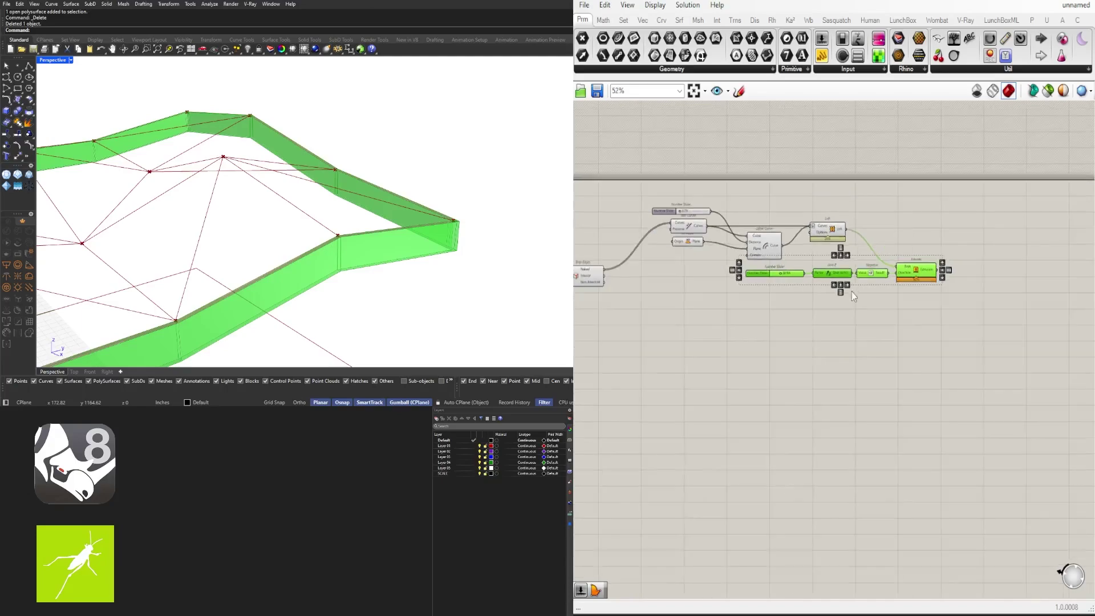
right_drag(850, 292, 962, 293)
drag(1027, 274, 748, 317)
scroll(727, 285, up, 4)
click(788, 262)
scroll(363, 188, down, 6)
mouse_move(394, 185)
right_down()
mouse_move(320, 195)
mouse_move(376, 188)
right_up()
scroll(374, 188, up, 4)
scroll(749, 345, up, 2)
Step: Set the depth slider of the interior edge extrusion to 16
right_drag(726, 352, 835, 357)
scroll(798, 357, up, 1)
right_drag(684, 359, 895, 379)
scroll(684, 364, up, 1)
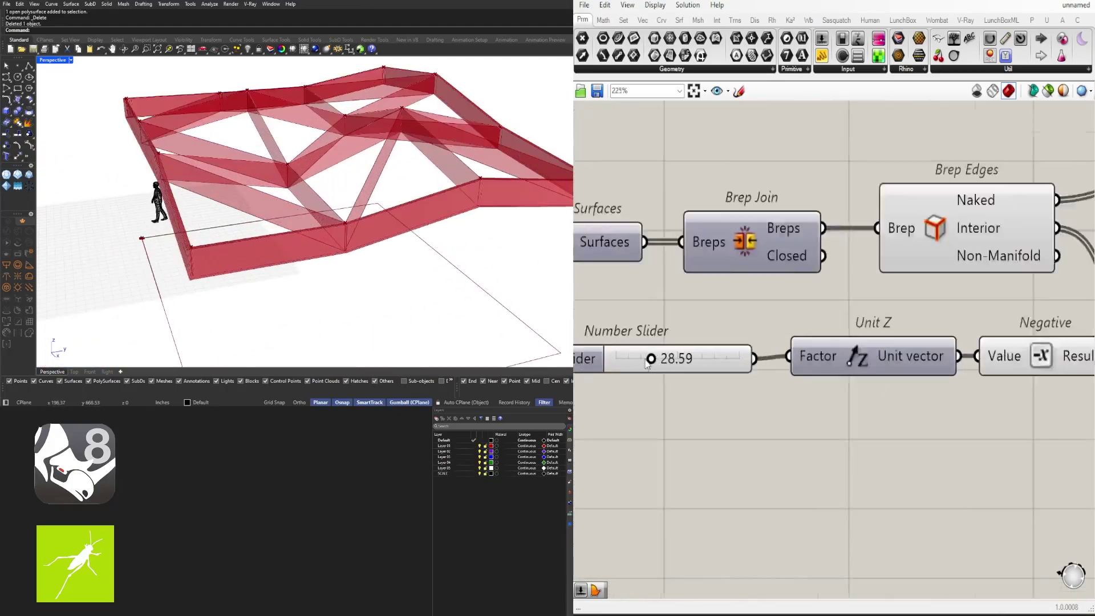
scroll(647, 363, up, 5)
drag(737, 354, 630, 354)
double_click(713, 352)
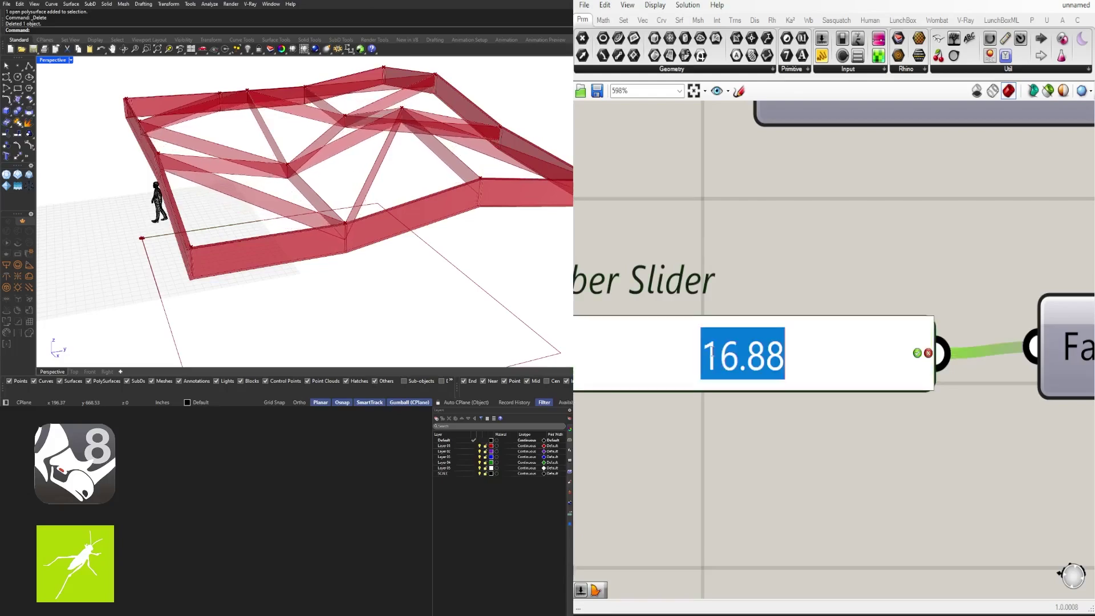
text(16)
key(Return)
Step: Examine how the extruded interior ribs meet the boundary frame in the viewport
scroll(441, 206, down, 4)
right_drag(439, 204, 325, 185)
scroll(208, 131, up, 2)
scroll(318, 116, up, 3)
scroll(333, 253, up, 3)
right_drag(333, 253, 386, 224)
scroll(285, 246, down, 6)
scroll(746, 235, down, 5)
Step: Move the interior edges' Extrude component slightly farther from Negative on the canvas
right_drag(969, 312, 793, 354)
click(837, 358)
scroll(838, 358, down, 2)
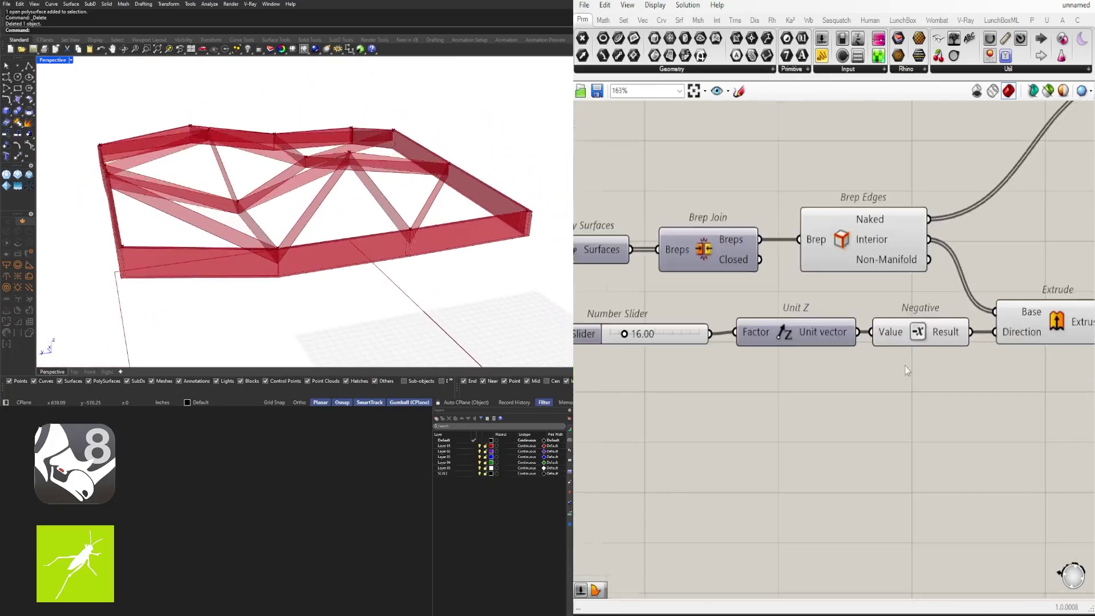
right_drag(906, 366, 743, 362)
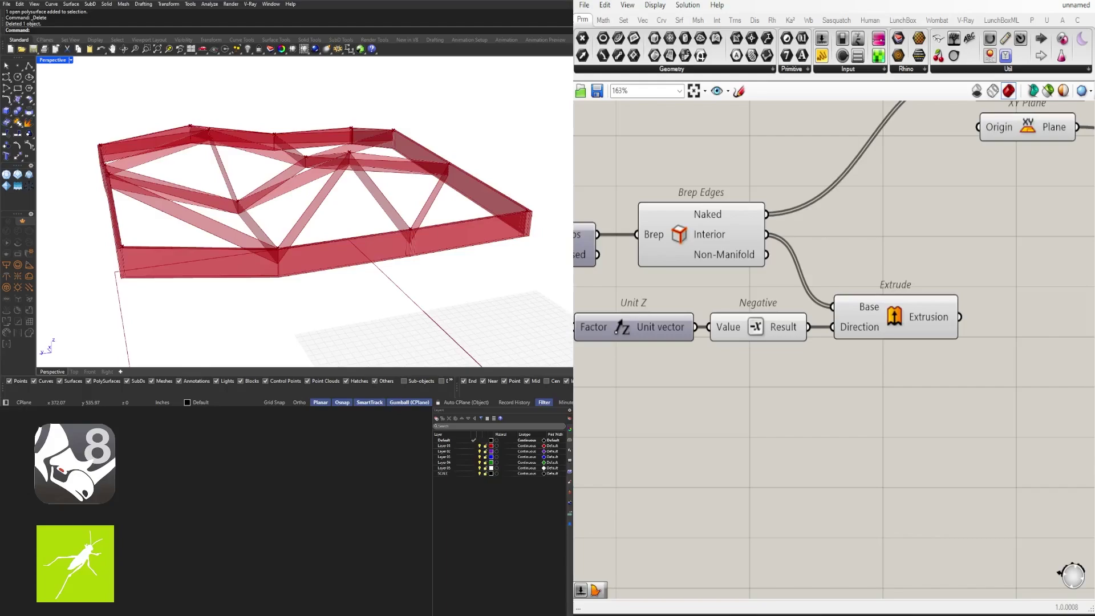
drag(902, 316, 926, 315)
Step: Examine the highlighted interior rib extrusions up close where they join the boundary frame
right_drag(368, 162, 319, 177)
scroll(250, 157, up, 3)
scroll(330, 160, down, 6)
scroll(308, 146, up, 4)
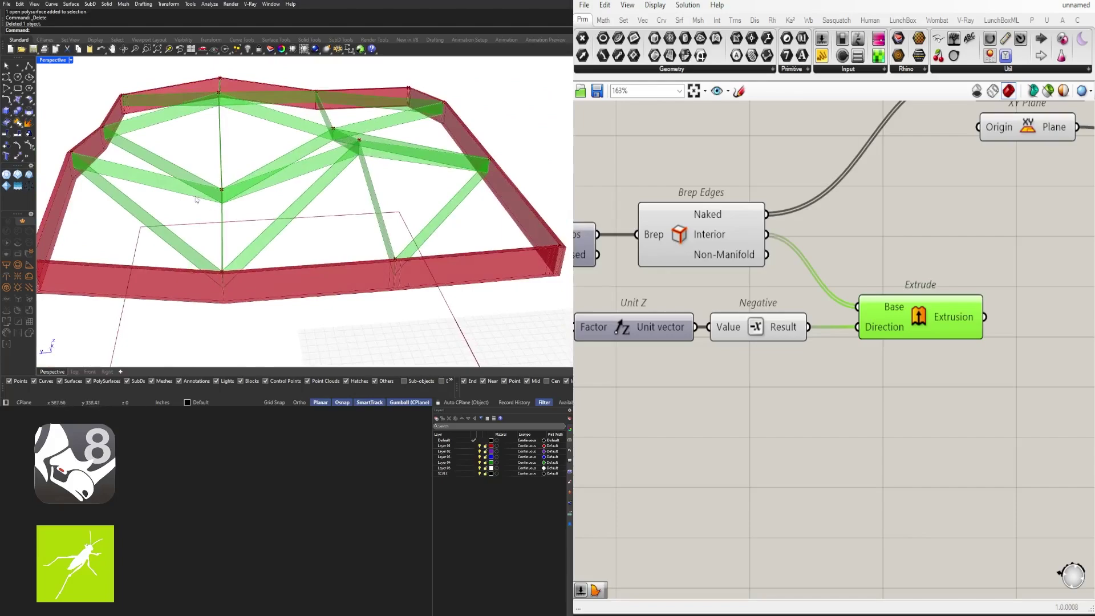
right_drag(960, 360, 725, 323)
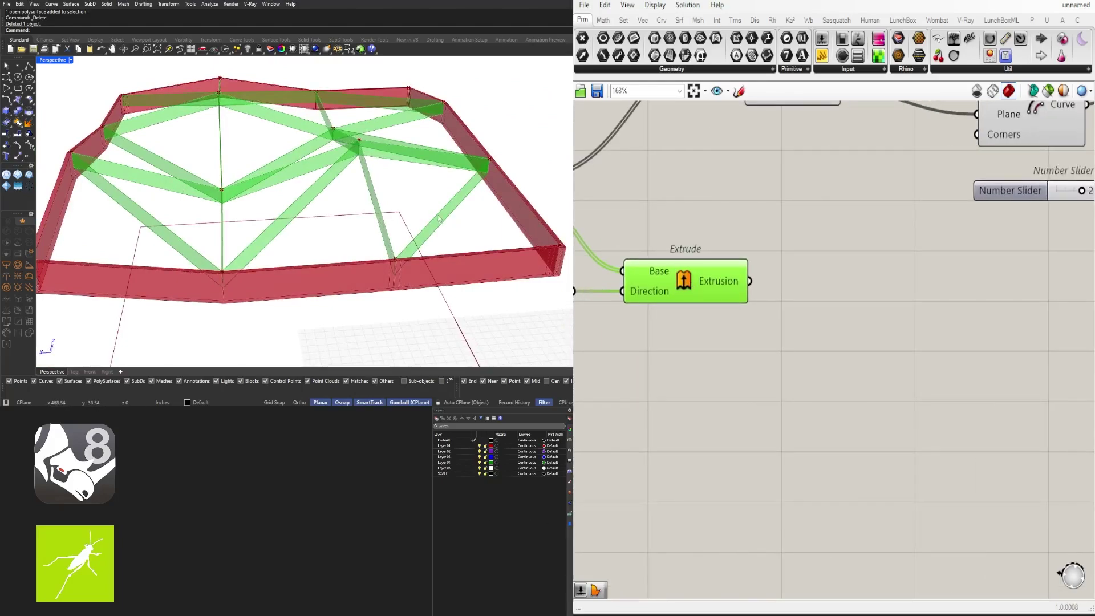
right_drag(439, 219, 393, 246)
scroll(356, 301, up, 4)
right_drag(485, 221, 449, 249)
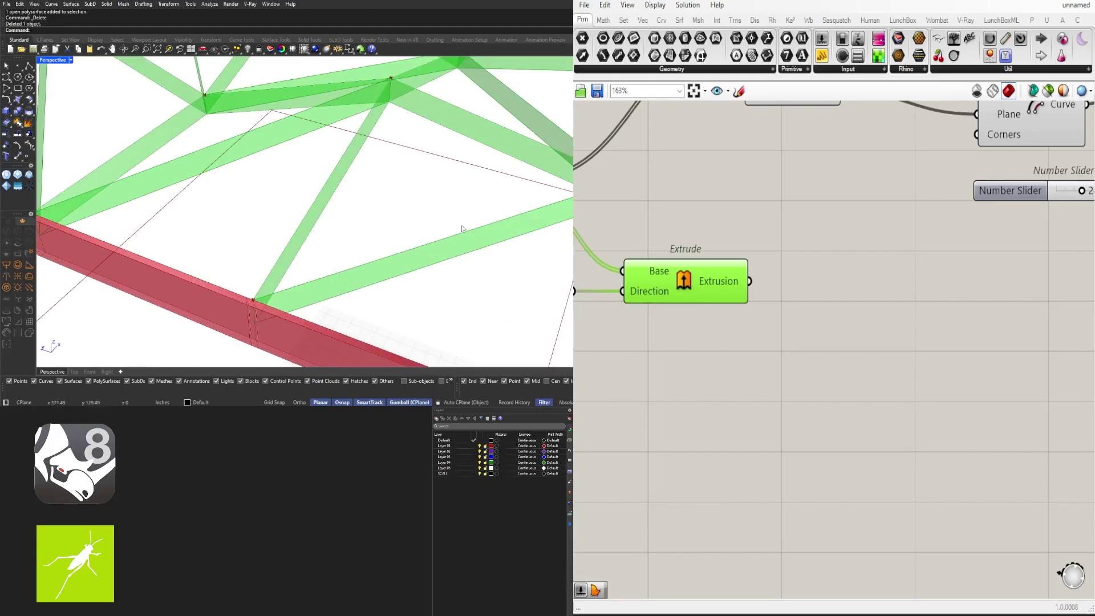
scroll(714, 347, down, 2)
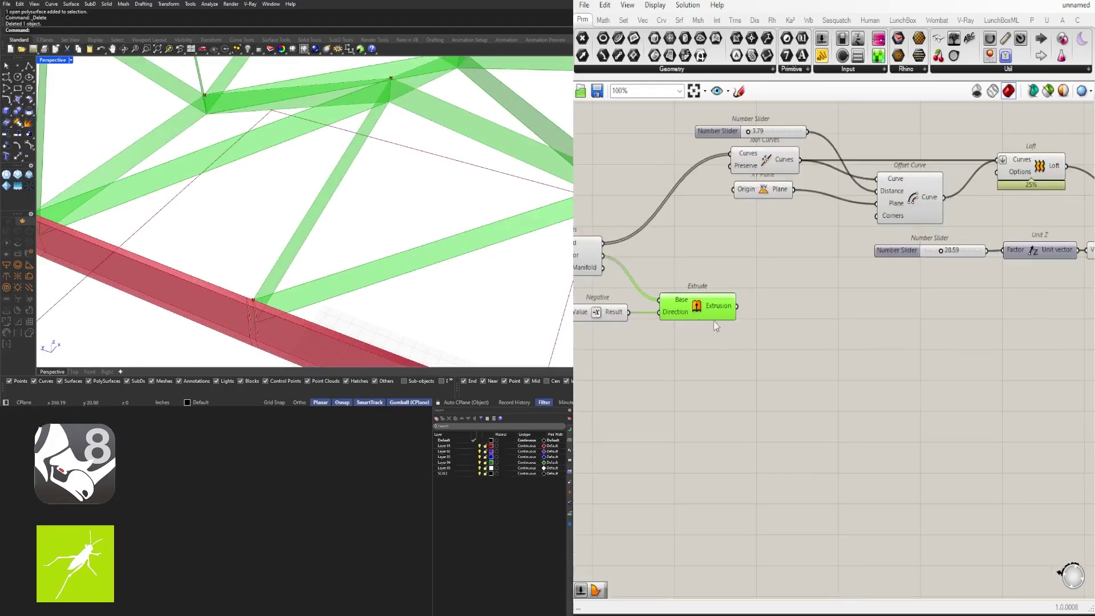
click(713, 326)
click(698, 316)
right_drag(408, 239, 447, 202)
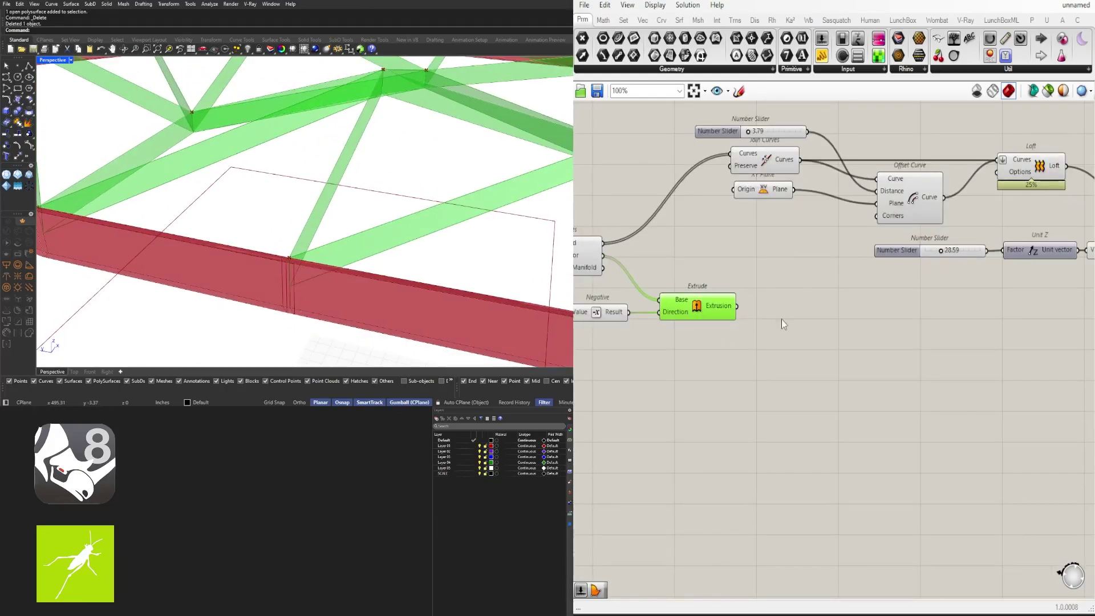
Step: Add a List Item component beside the interior Extrude and connect the Extrusion output to its List input
double_click(794, 347)
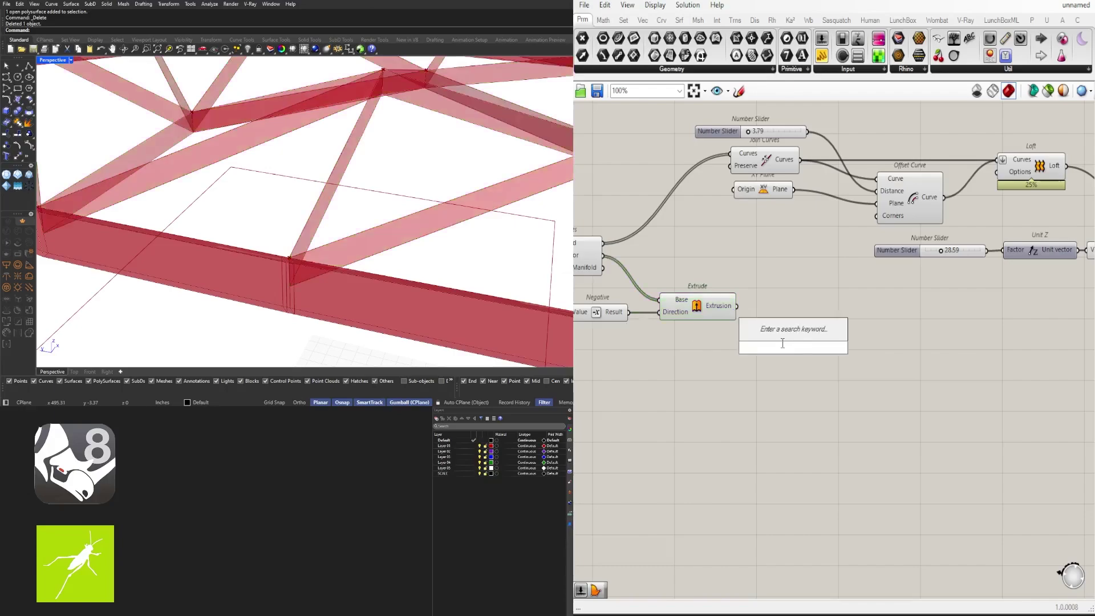
scroll(412, 200, down, 4)
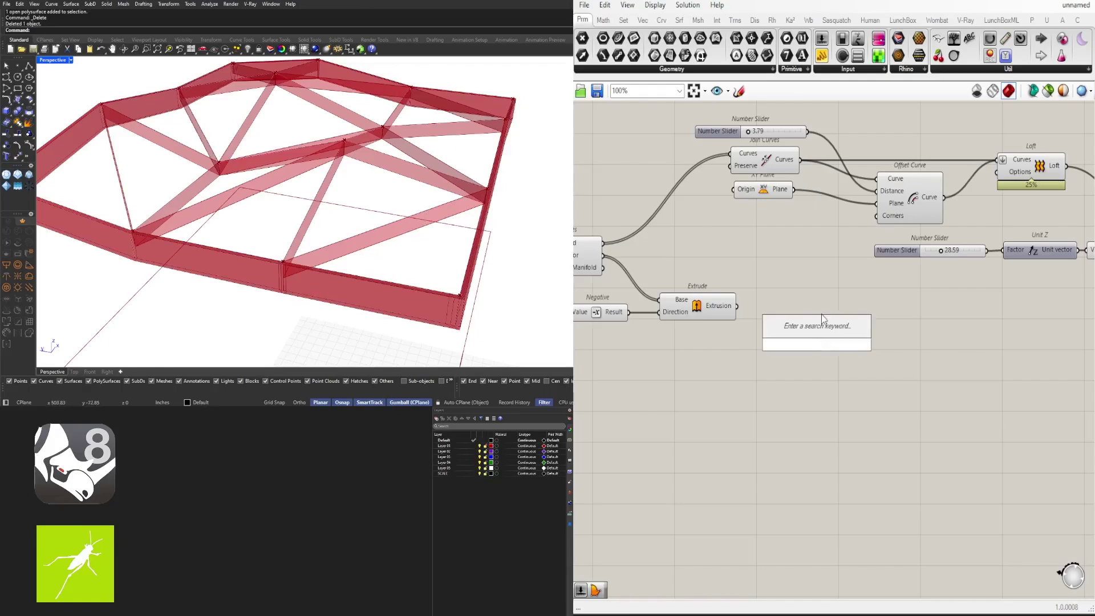
text(item)
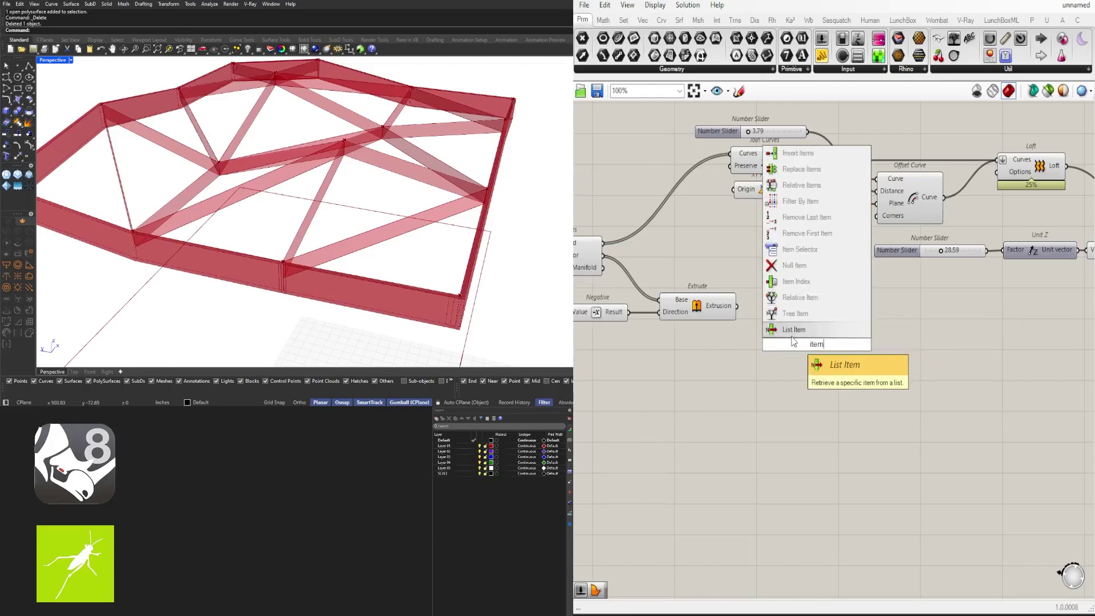
click(792, 336)
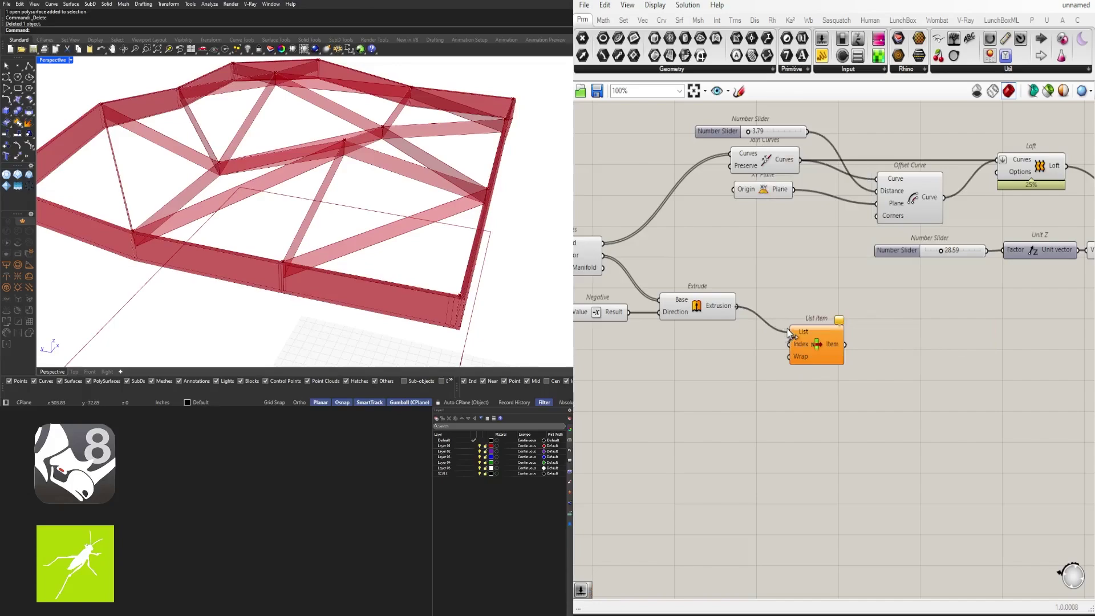
drag(788, 329, 771, 338)
Step: Highlight the List Item component and locate its single extruded rib in the viewport
click(677, 304)
click(778, 337)
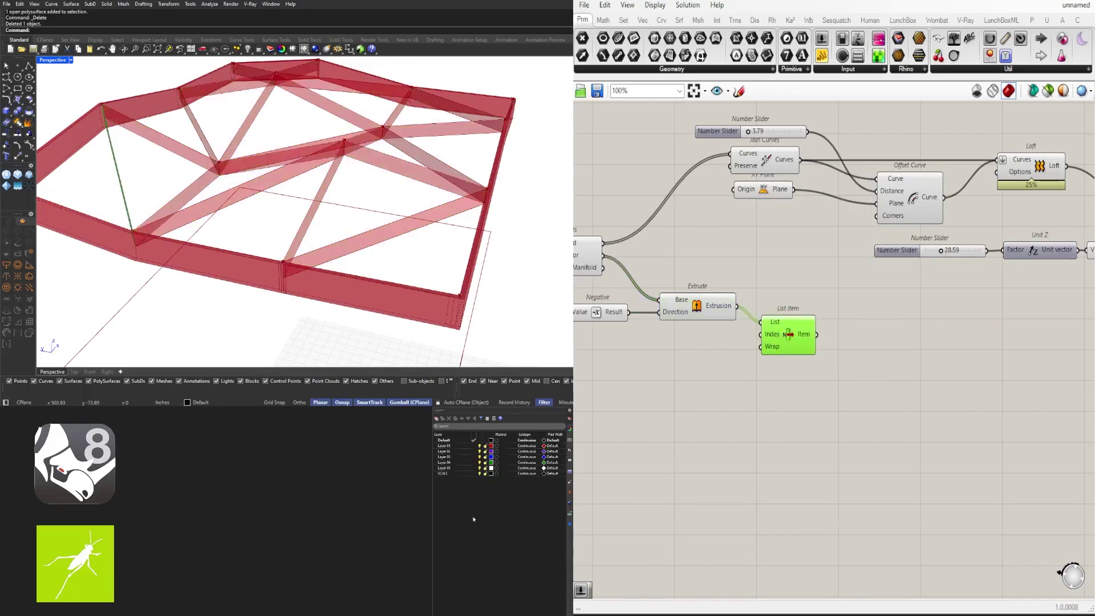
right_drag(399, 220, 342, 198)
scroll(269, 147, up, 4)
right_drag(269, 147, 208, 187)
right_drag(753, 364, 832, 380)
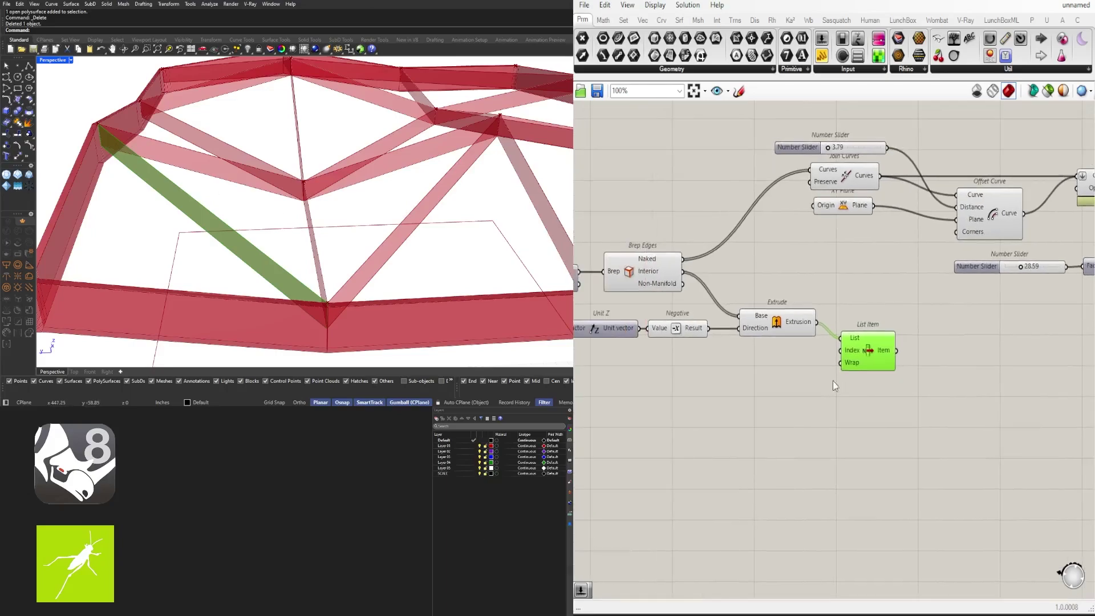
Step: Turn off the preview of Unit Z, Negative and the interior Extrude, then highlight List Item's single rib
drag(763, 374, 621, 303)
click(713, 269)
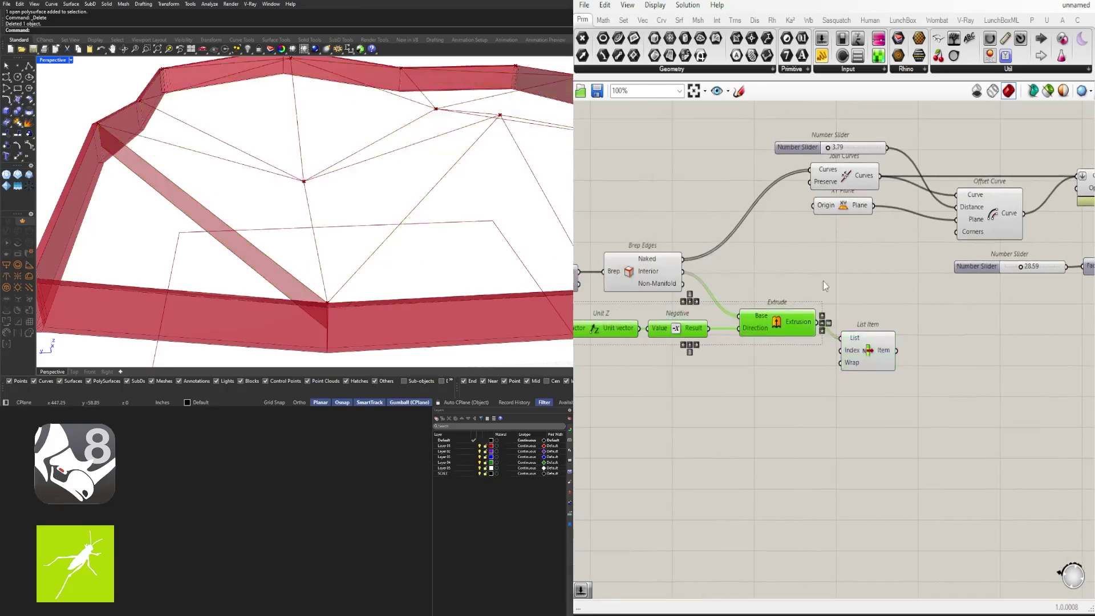
right_click(845, 283)
click(937, 319)
click(868, 352)
right_drag(119, 227, 124, 223)
right_drag(286, 260, 244, 259)
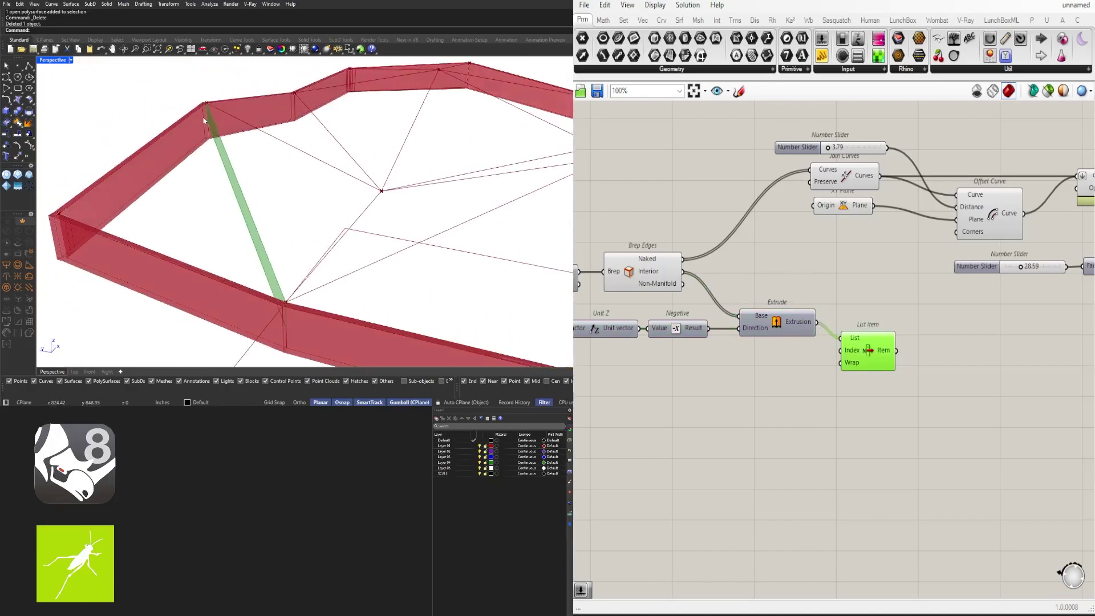
Step: Add an Offset Surface component and connect List Item's Item output to its Surface input
scroll(1011, 410, up, 4)
double_click(897, 400)
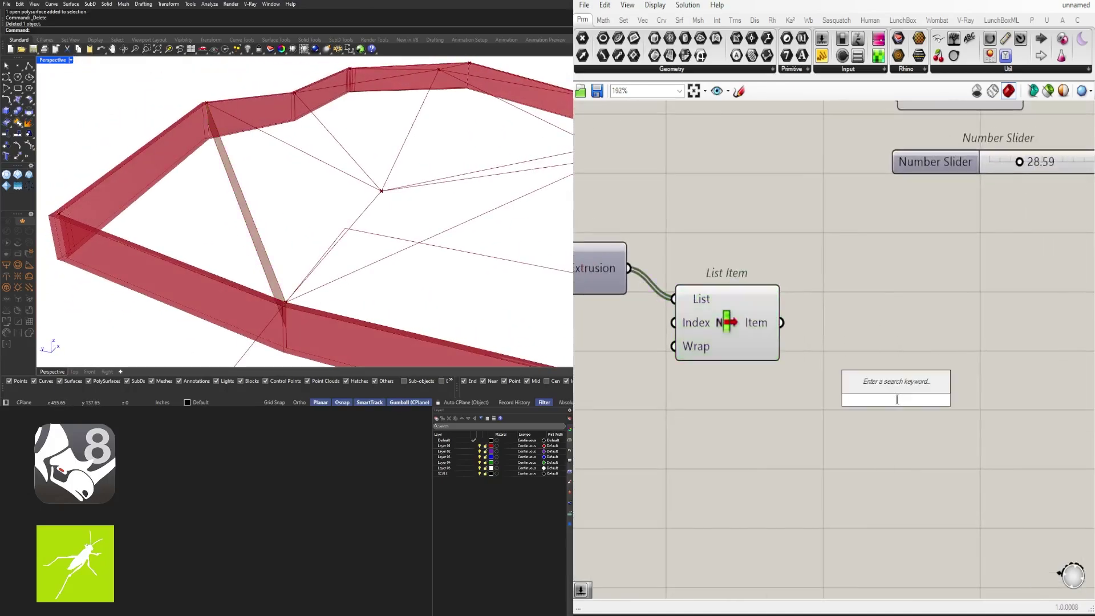
text(off)
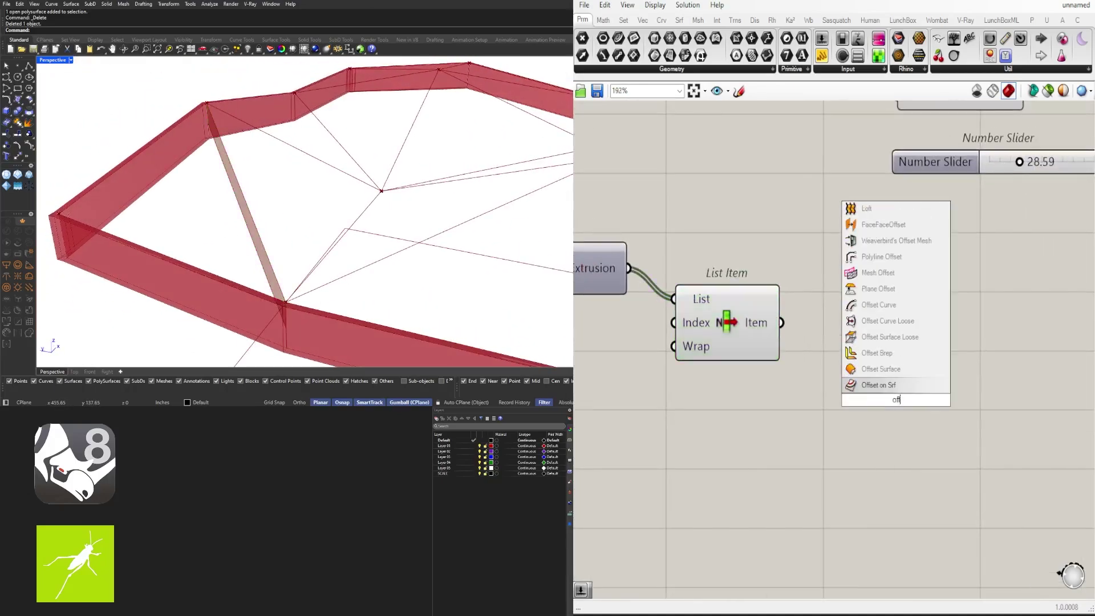
click(881, 369)
drag(781, 322, 919, 392)
Step: Add a 1.5 number slider, connect it to Offset Surface's Distance input and align the Offset Surface with it
scroll(187, 111, up, 5)
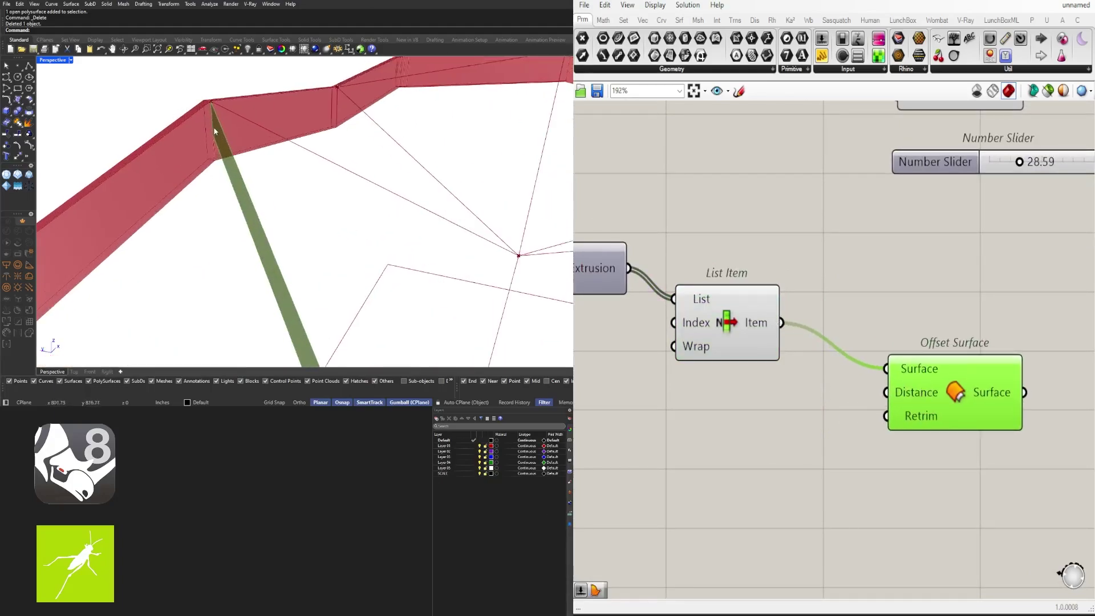
click(726, 426)
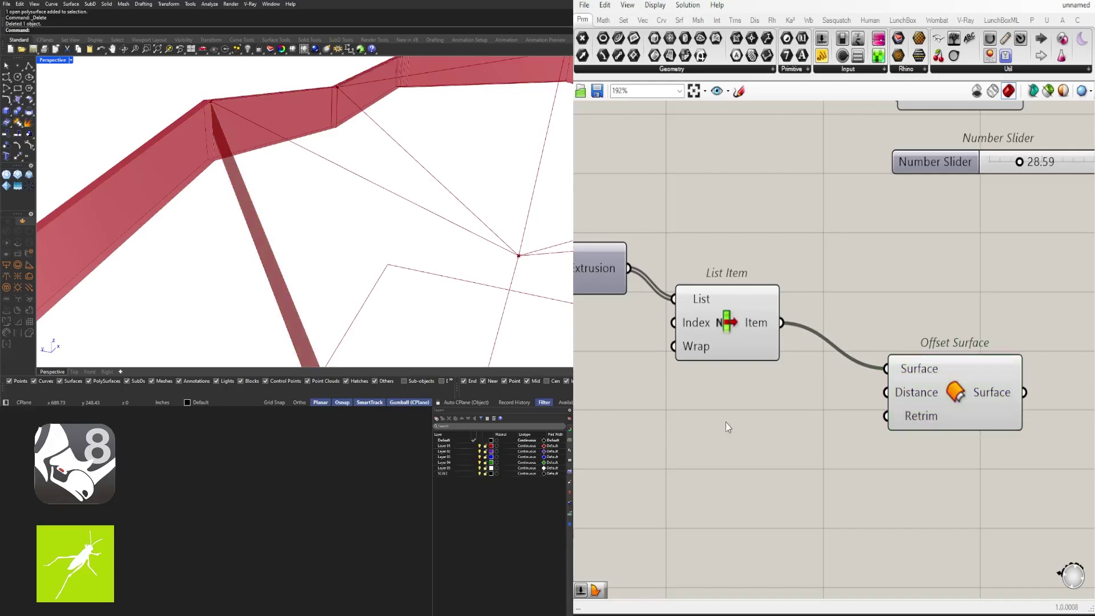
double_click(725, 422)
text(1.5)
key(Return)
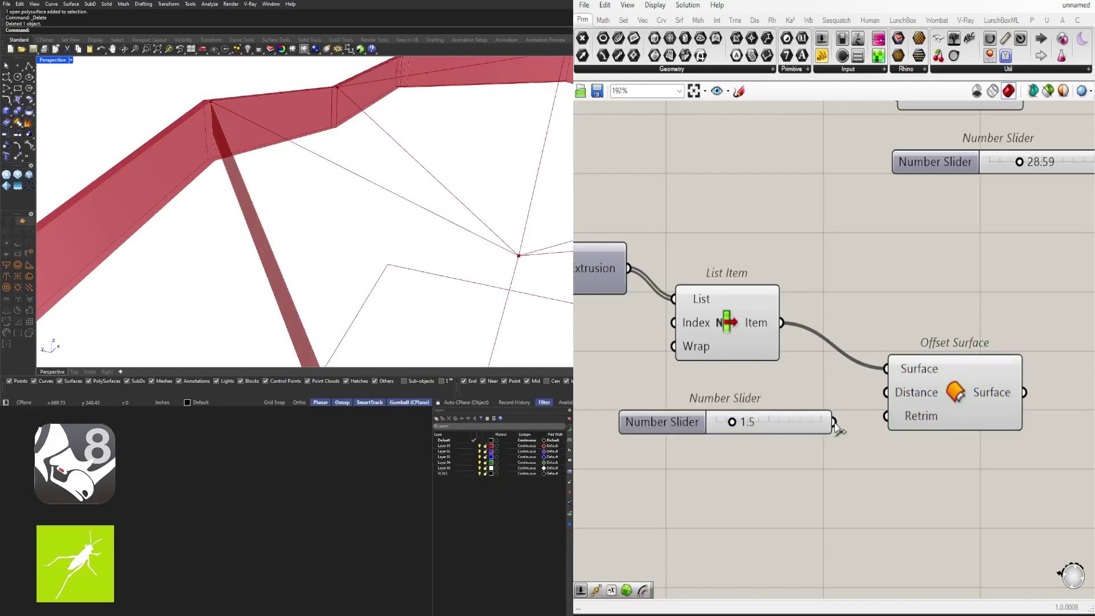
click(955, 402)
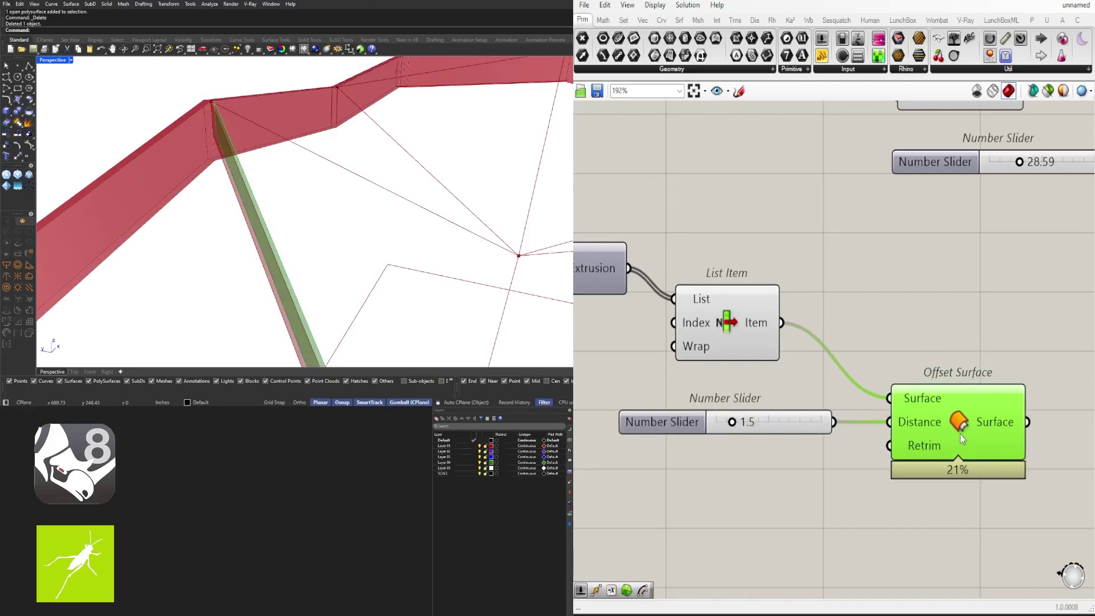
Step: Duplicate the Offset Surface component with its input connections and place the two copies directly one above the other
scroll(970, 445, down, 1)
right_drag(1004, 464, 937, 452)
alt+drag(907, 422, 906, 352)
drag(980, 498, 1050, 360)
click(862, 479)
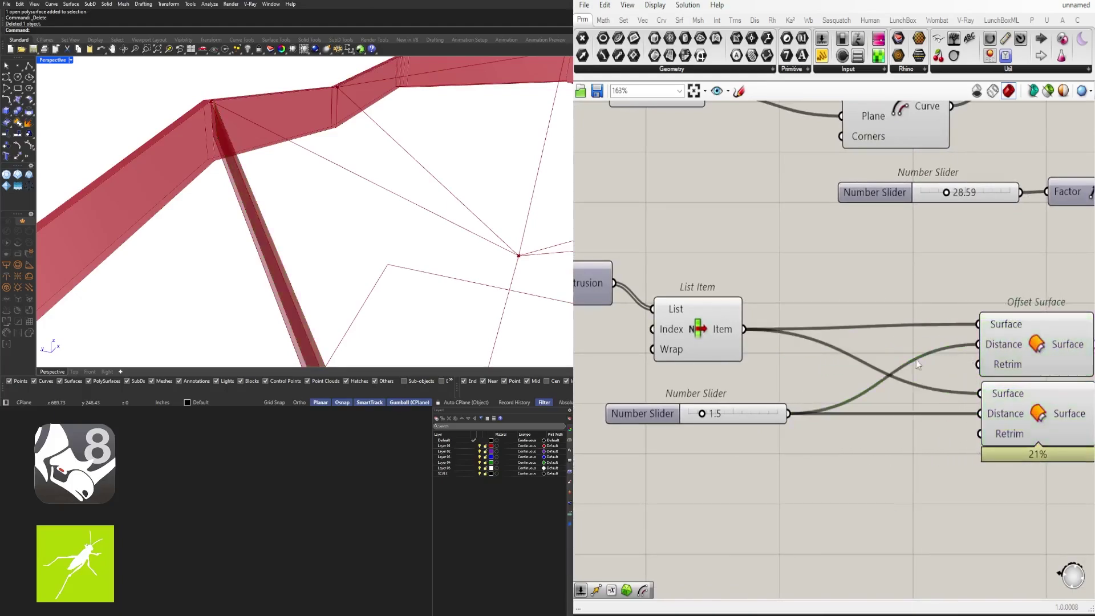
click(1014, 317)
Step: Insert a Negative component between the distance slider and the lower Offset Surface's Distance input, aligned with the wire
right_drag(889, 381, 758, 357)
double_click(751, 412)
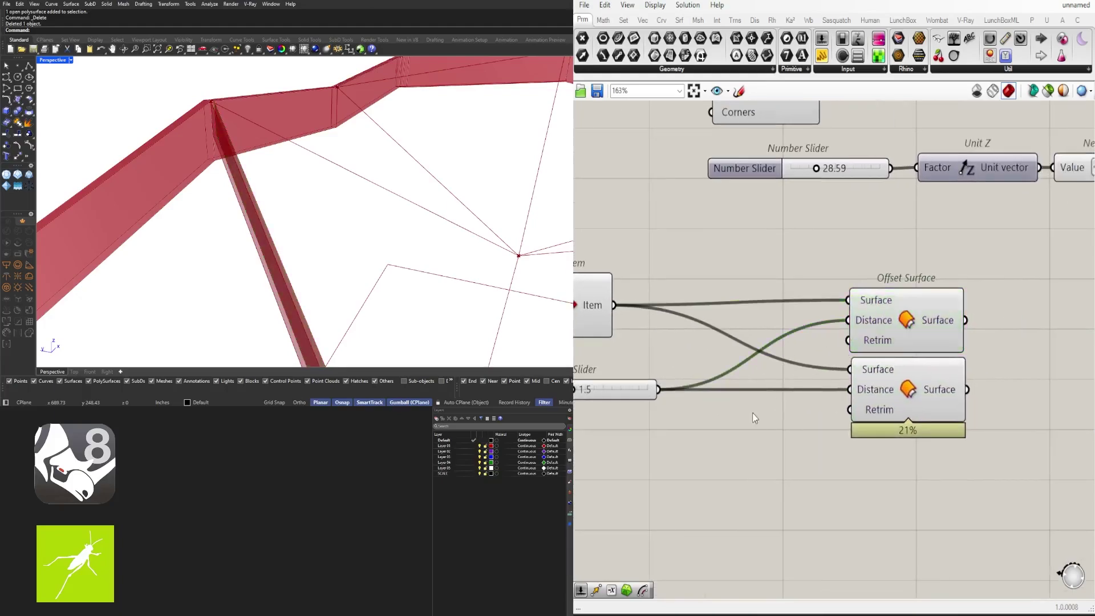
text(neg)
click(748, 396)
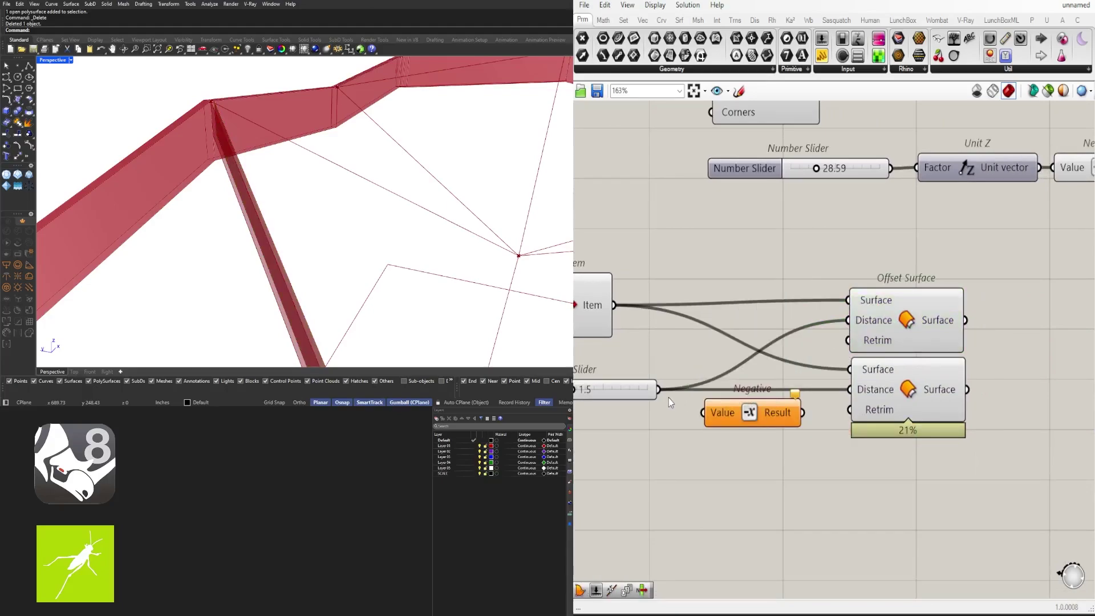
click(820, 419)
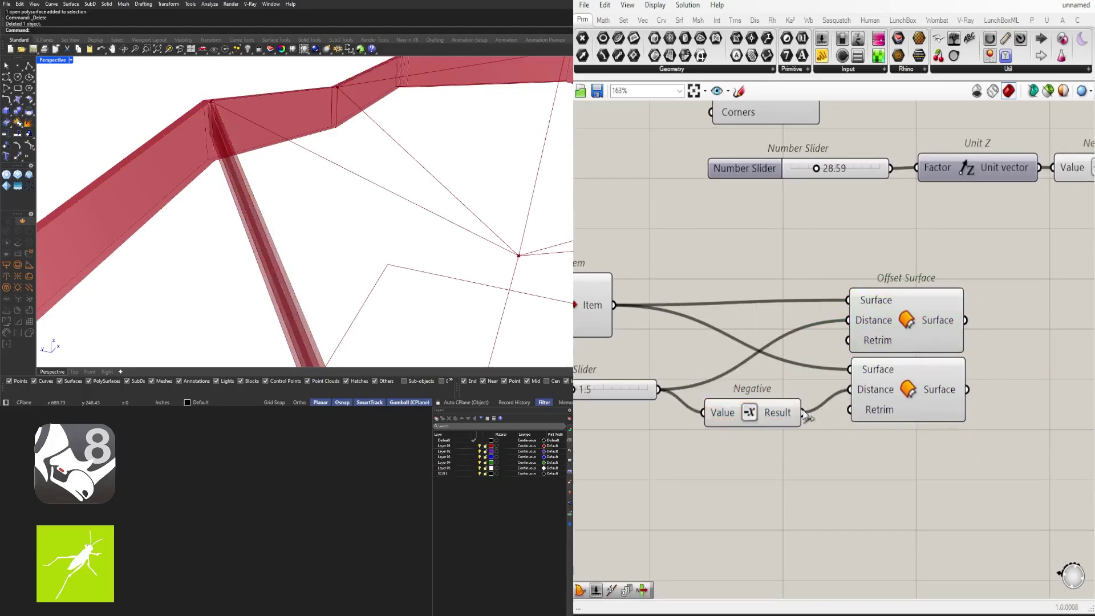
drag(772, 414, 783, 392)
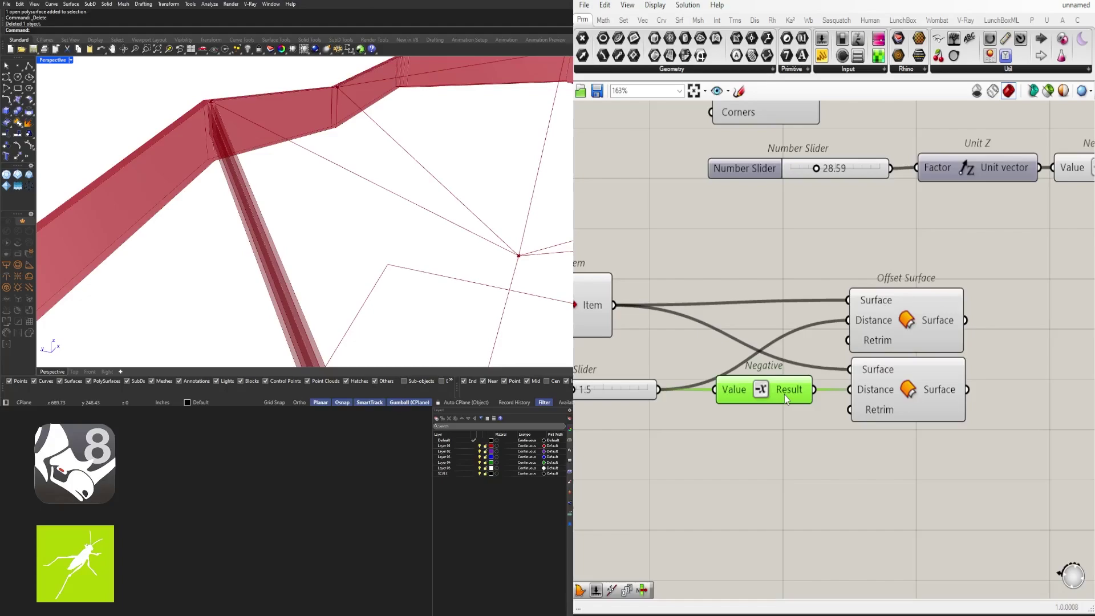
Step: Highlight both offset surfaces of the rib and set their distance slider to 2.4
drag(970, 460, 895, 307)
mouse_move(303, 213)
right_down()
mouse_move(276, 206)
mouse_move(317, 210)
right_up()
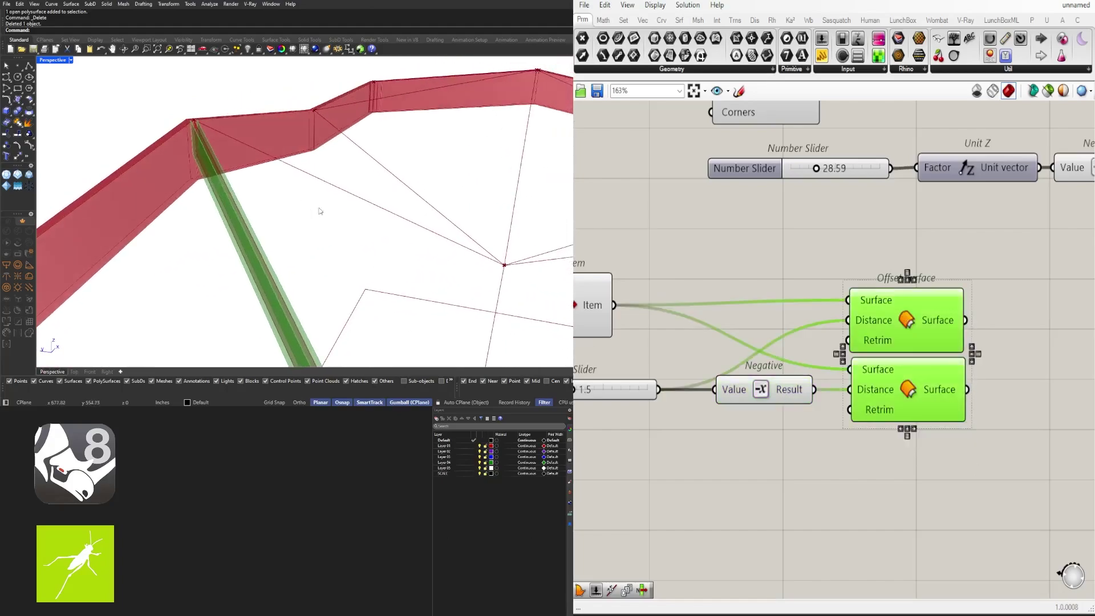
scroll(741, 436, down, 3)
right_drag(806, 408, 890, 407)
drag(736, 381, 770, 369)
scroll(785, 364, up, 4)
scroll(779, 369, down, 3)
scroll(807, 386, down, 1)
right_drag(808, 386, 611, 371)
click(941, 405)
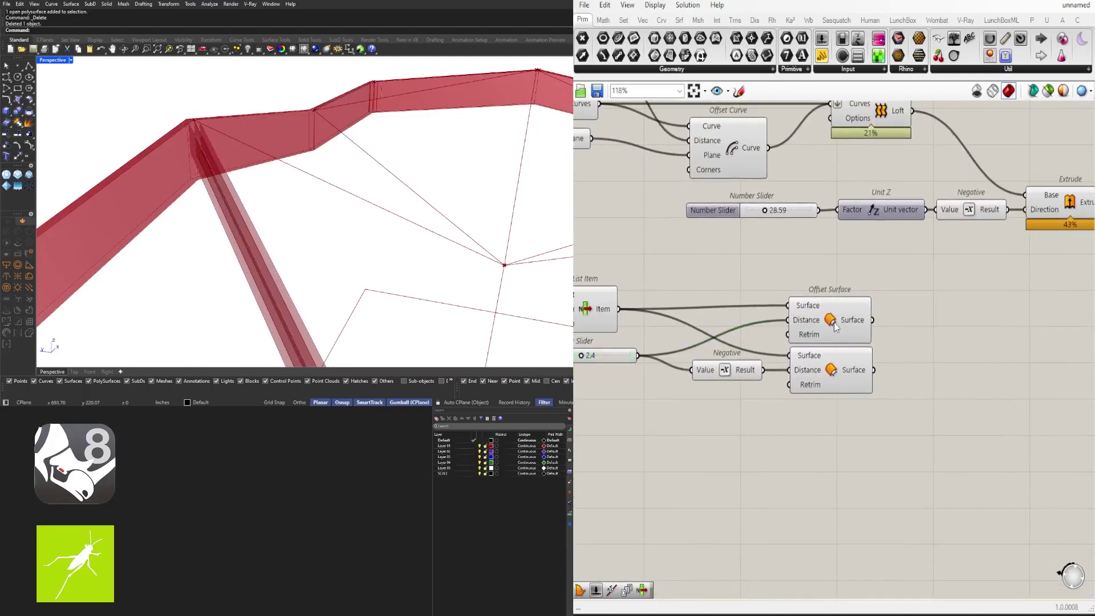
Step: Add a Loft component and connect both Offset Surface outputs to its Curves input
click(834, 332)
shift+click(845, 365)
double_click(956, 364)
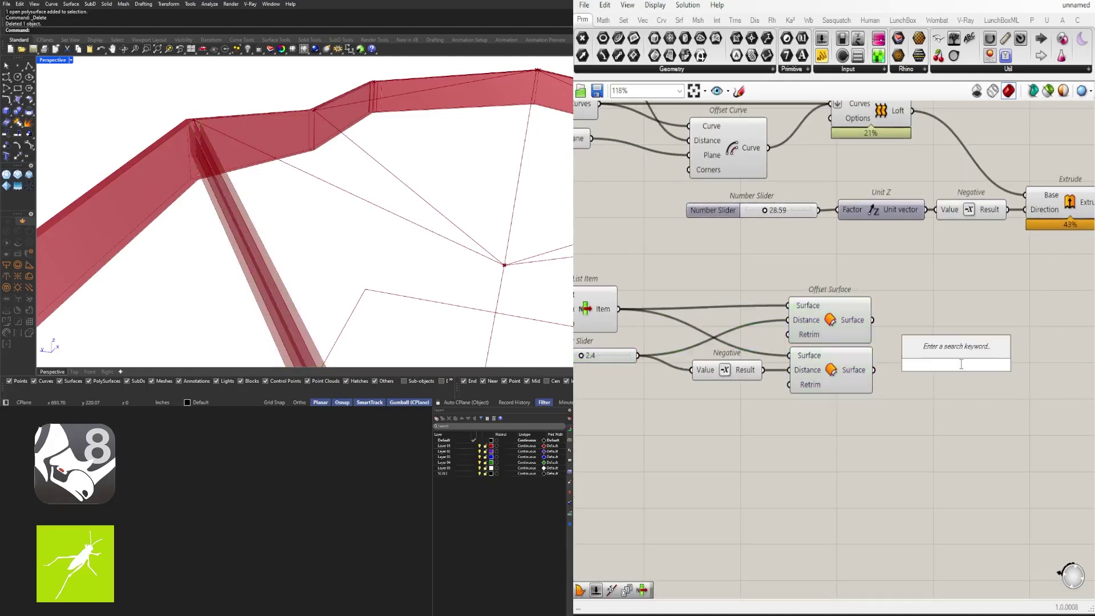
text(loft)
scroll(896, 358, up, 2)
click(926, 349)
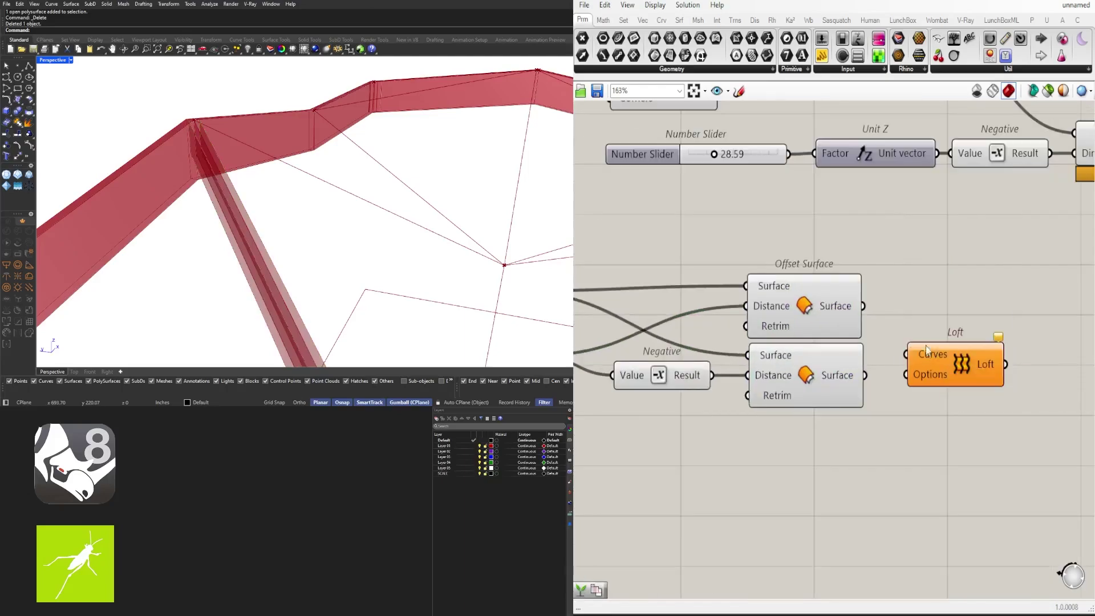
drag(863, 306, 907, 354)
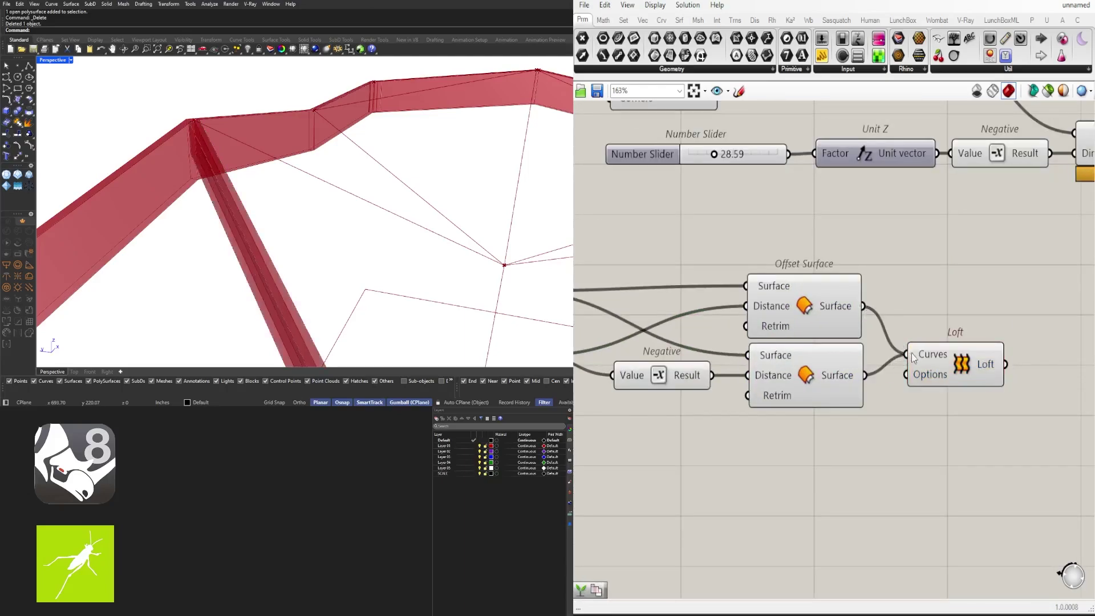
drag(967, 376, 973, 346)
mouse_move(262, 222)
right_down()
mouse_move(206, 177)
mouse_move(253, 202)
right_up()
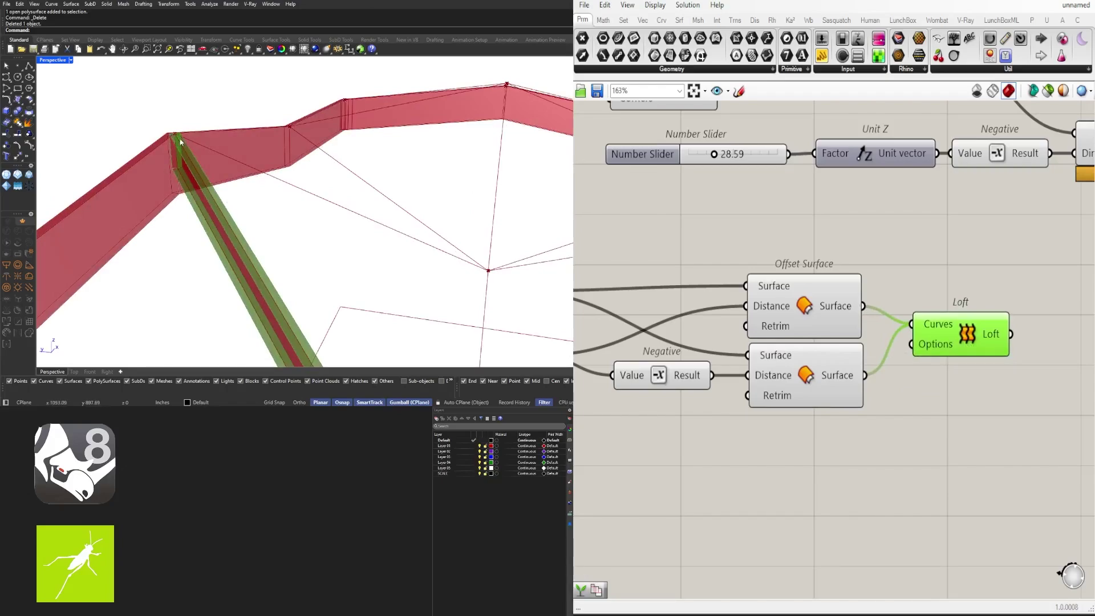
Step: Move the Loft component lower on the canvas and add a Brep Join component beside it
scroll(920, 323, down, 3)
click(934, 327)
drag(934, 327, 972, 364)
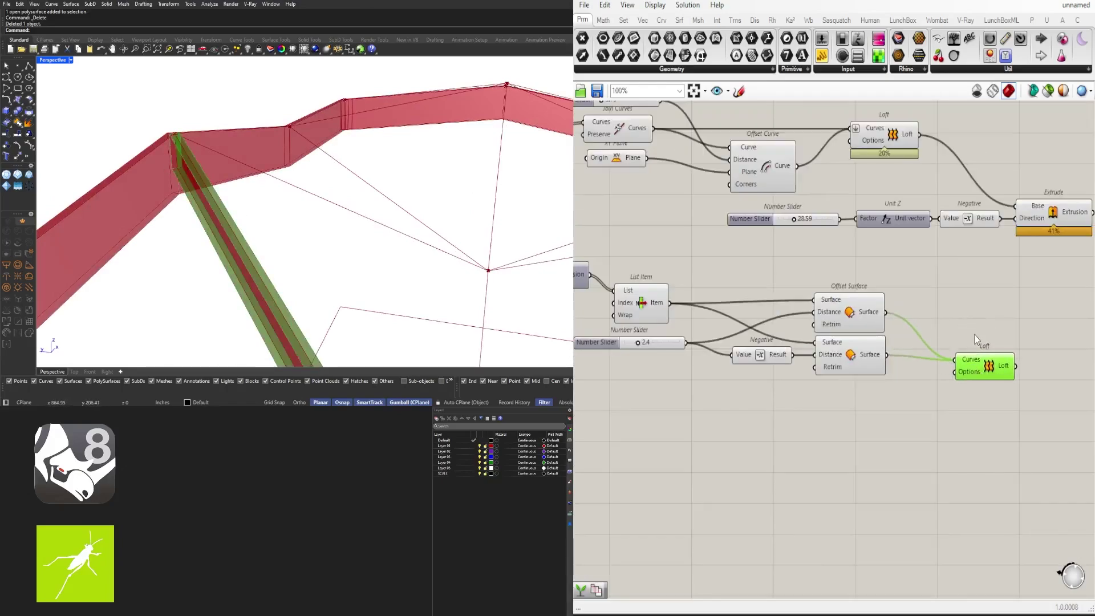
double_click(974, 334)
text(join)
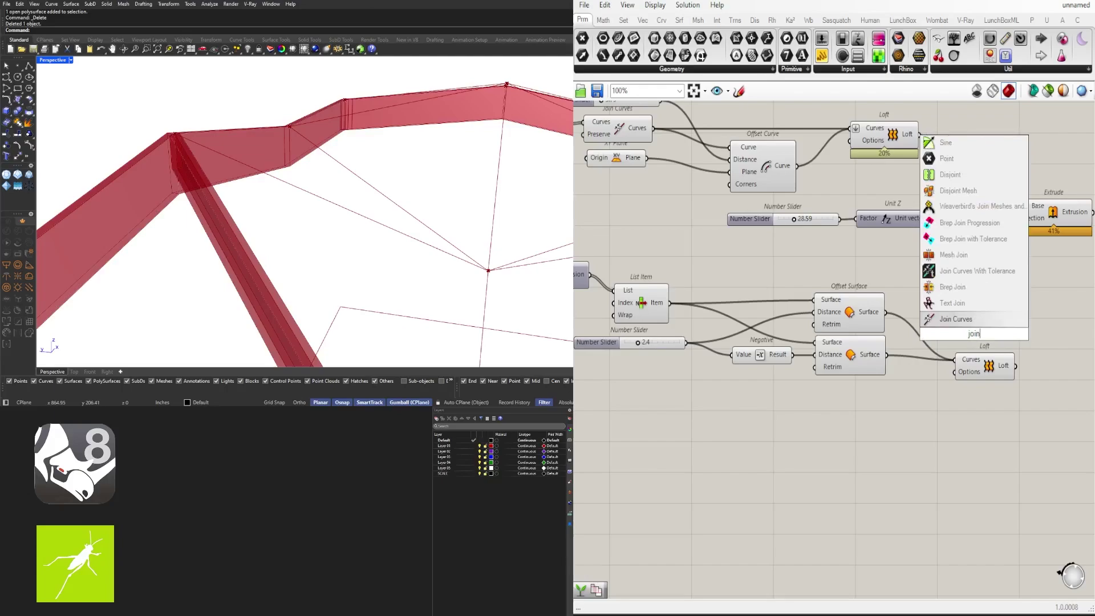
click(947, 288)
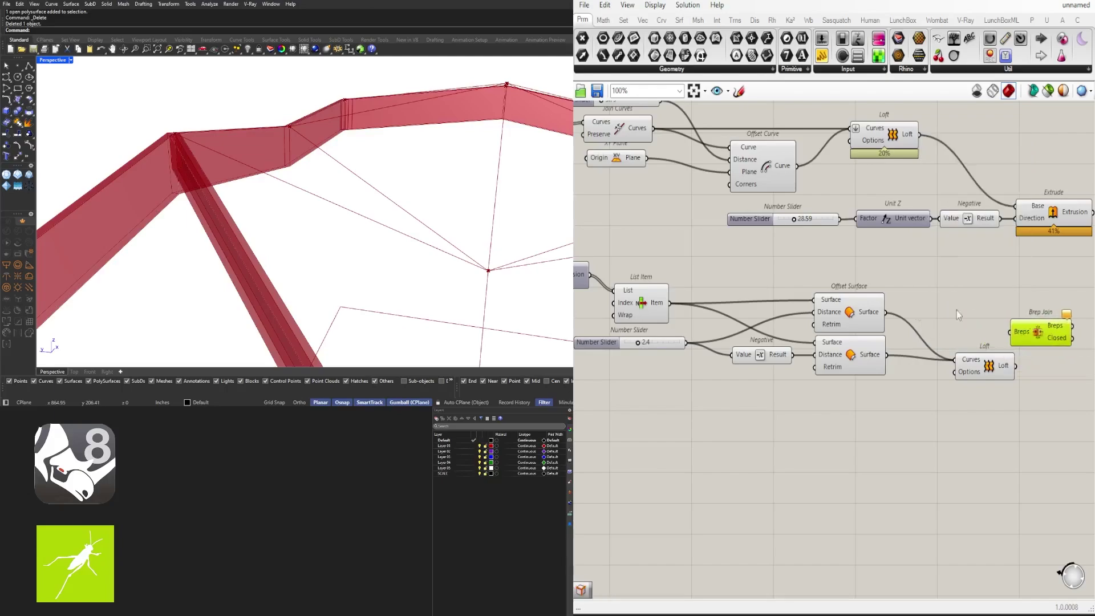
Step: Connect both Offset Surface outputs and the Loft output to Brep Join's Breps input and line the components up
click(855, 316)
click(850, 356)
right_drag(911, 343, 812, 331)
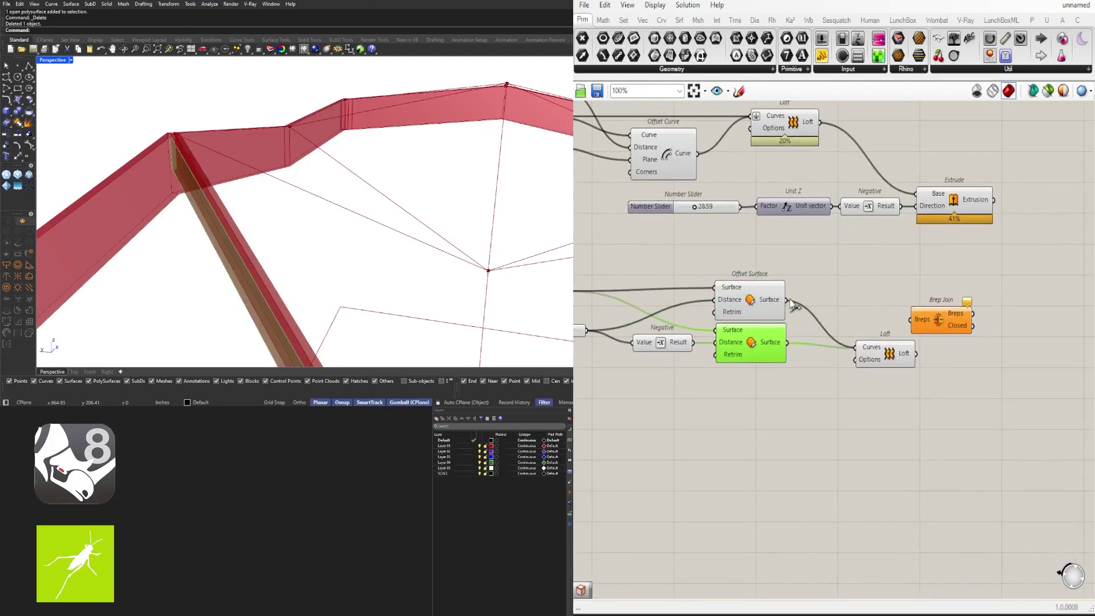
drag(786, 300, 911, 325)
drag(942, 325, 936, 334)
right_drag(358, 245, 381, 247)
scroll(376, 247, down, 4)
click(855, 388)
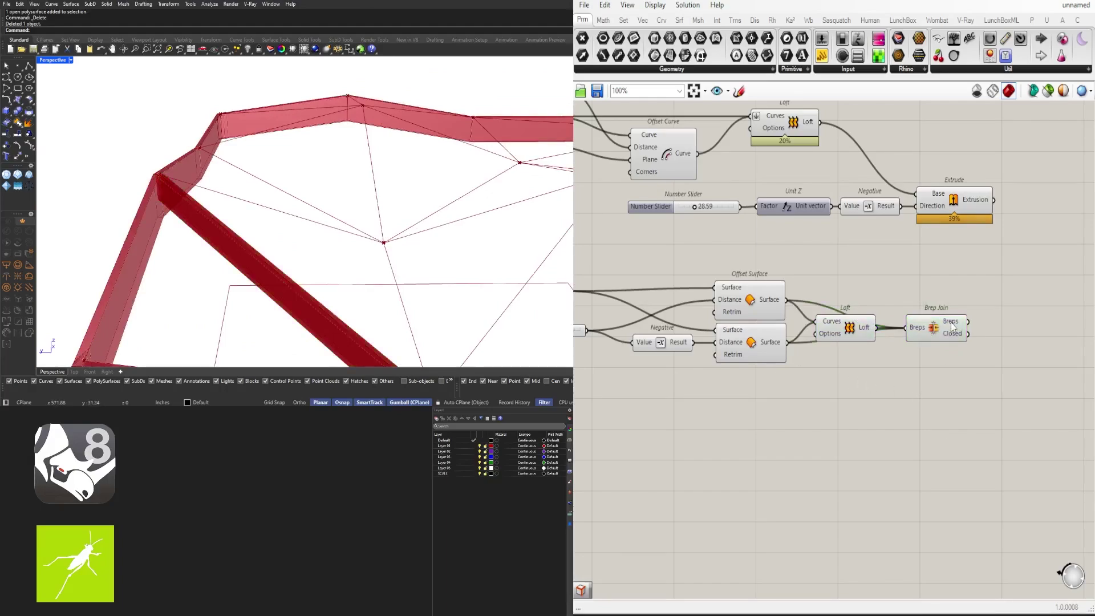
Step: Turn off the preview of the rib's Negative, both Offset Surfaces and Loft, and highlight Brep Join
click(954, 328)
click(857, 383)
right_drag(859, 379, 967, 363)
drag(972, 360, 748, 249)
middle_click(769, 237)
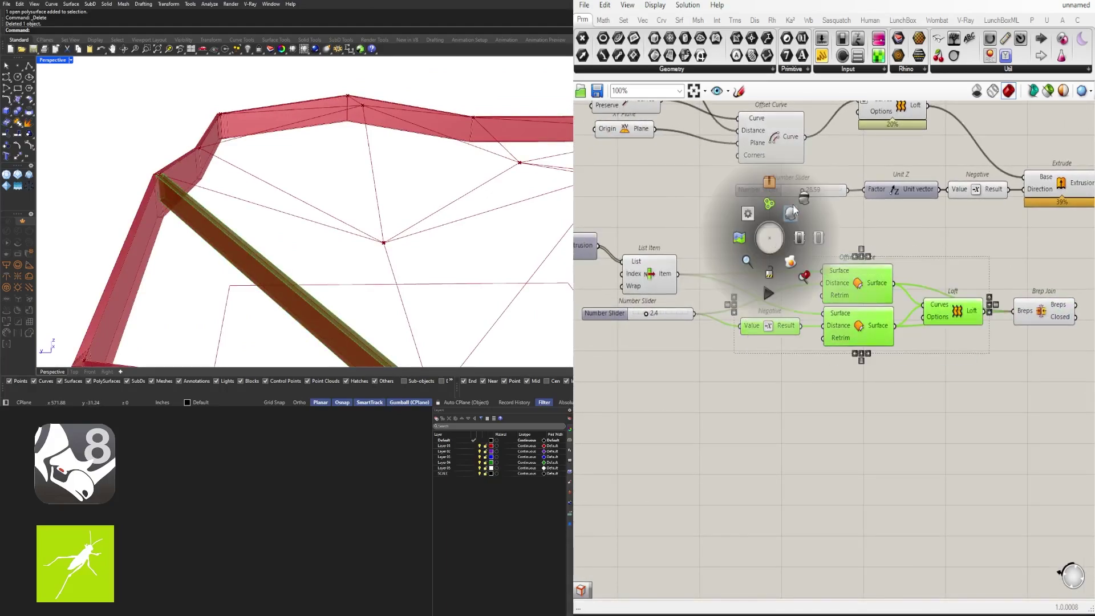
click(791, 212)
click(1033, 304)
Step: Set the rib's offset distance slider to 1.6
scroll(640, 310, up, 8)
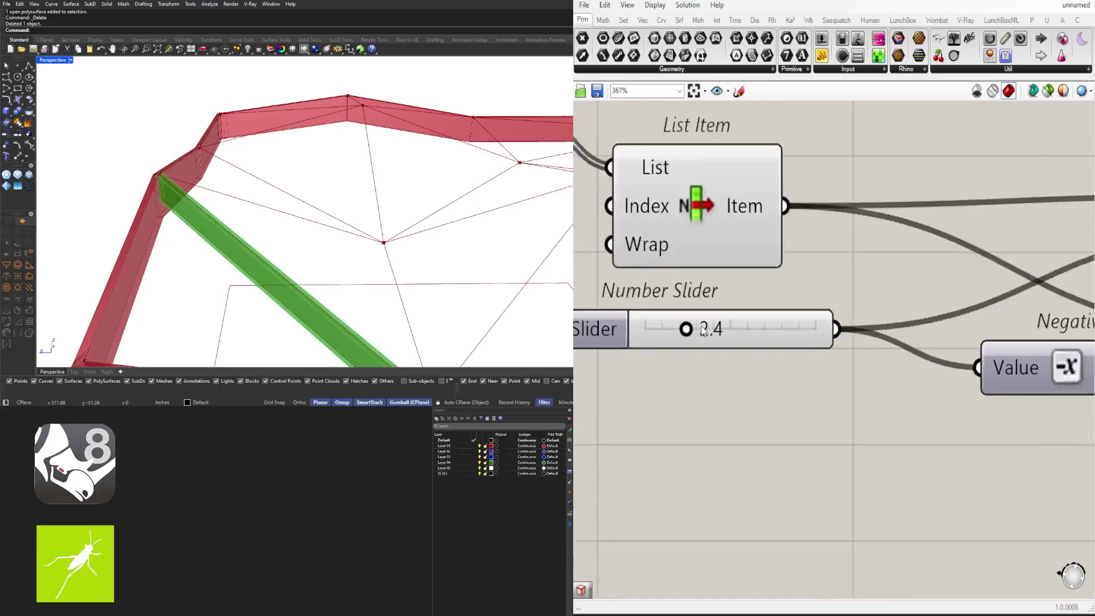
mouse_move(683, 332)
mouse_down()
mouse_move(722, 335)
mouse_move(684, 335)
mouse_up()
scroll(367, 244, down, 2)
right_drag(367, 244, 305, 171)
drag(682, 331, 661, 332)
scroll(816, 314, down, 5)
click(847, 397)
Step: Graft the List input of the List Item component so every interior rib is processed
right_drag(848, 349, 751, 349)
scroll(819, 378, down, 3)
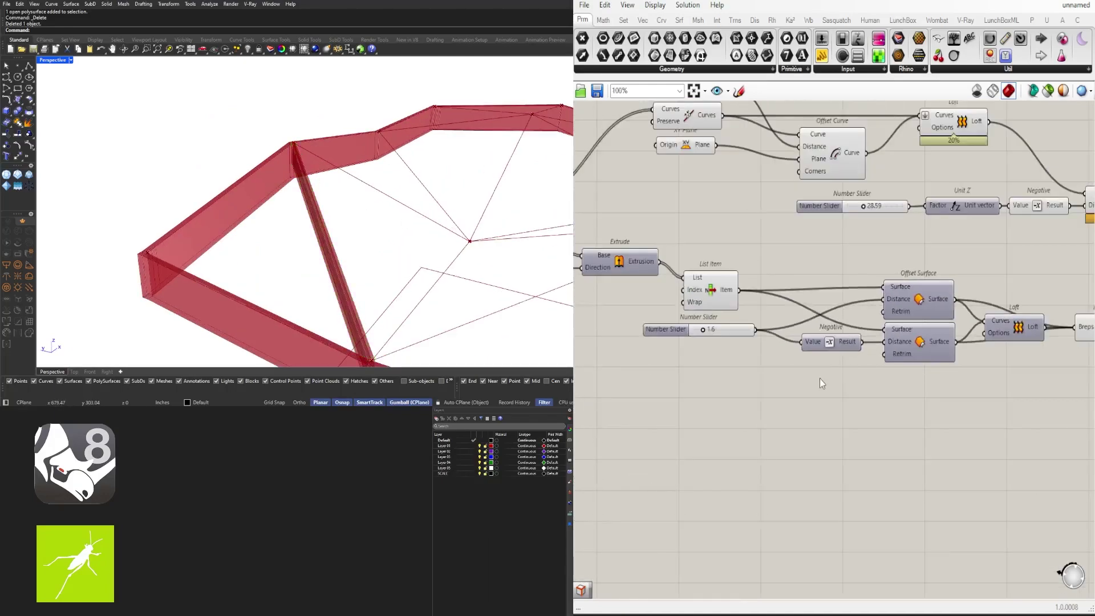
right_drag(819, 378, 900, 392)
drag(823, 385, 777, 300)
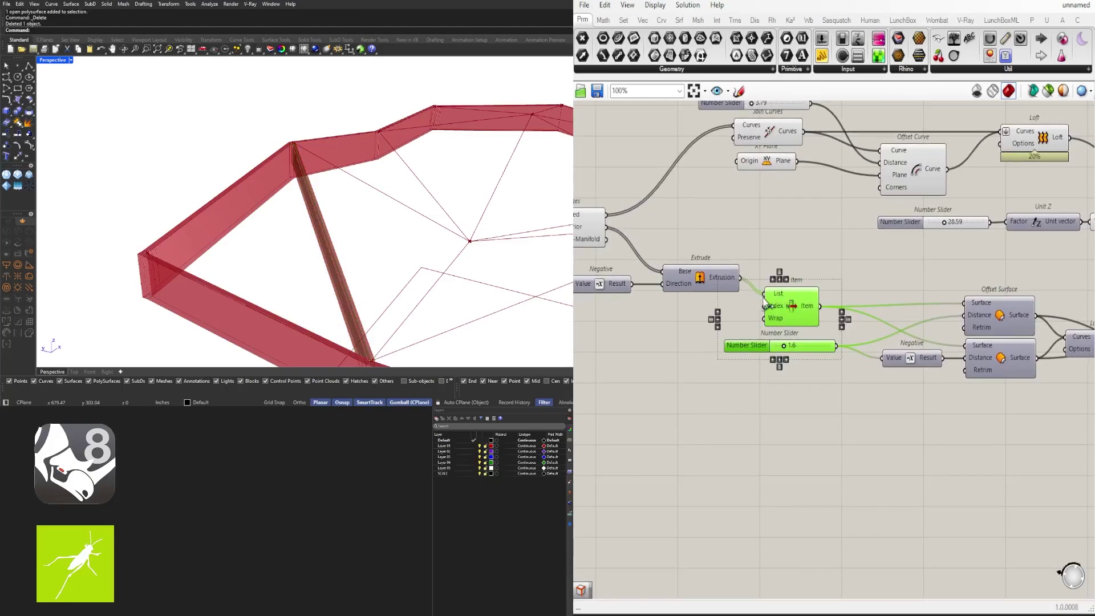
scroll(776, 294, up, 4)
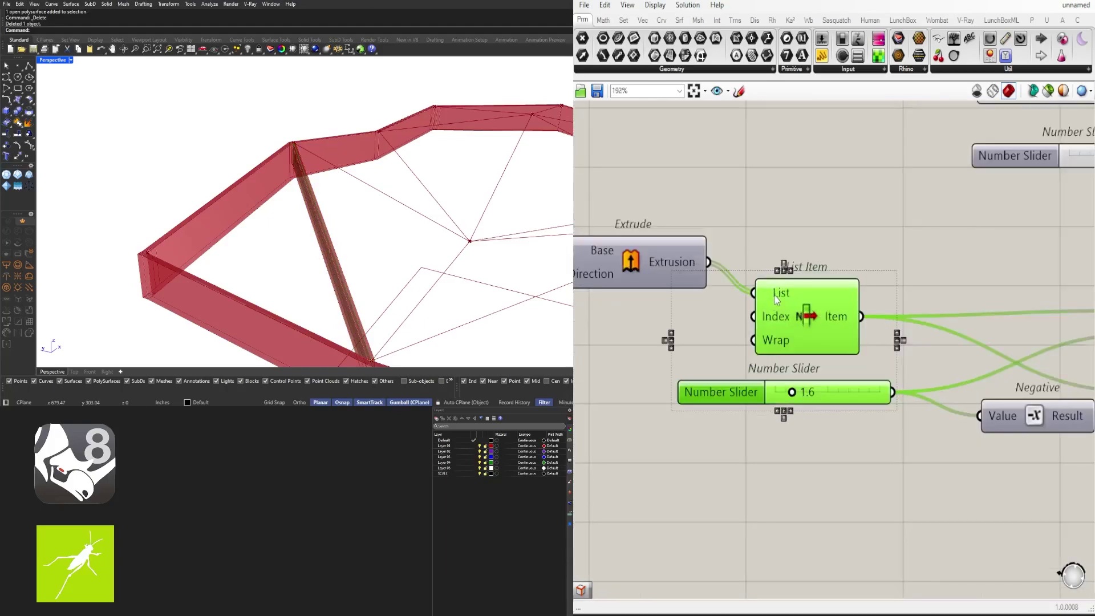
right_click(774, 294)
click(784, 249)
right_click(782, 291)
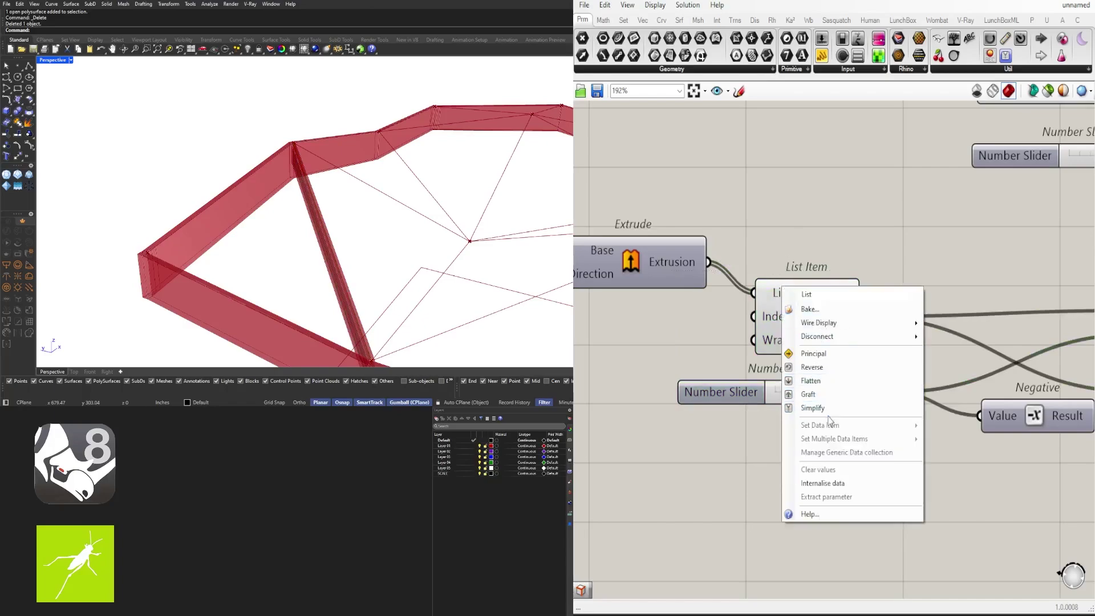
click(829, 397)
Step: Inspect the thickened ribs in the viewport and turn off the List Item component's preview
scroll(376, 244, down, 5)
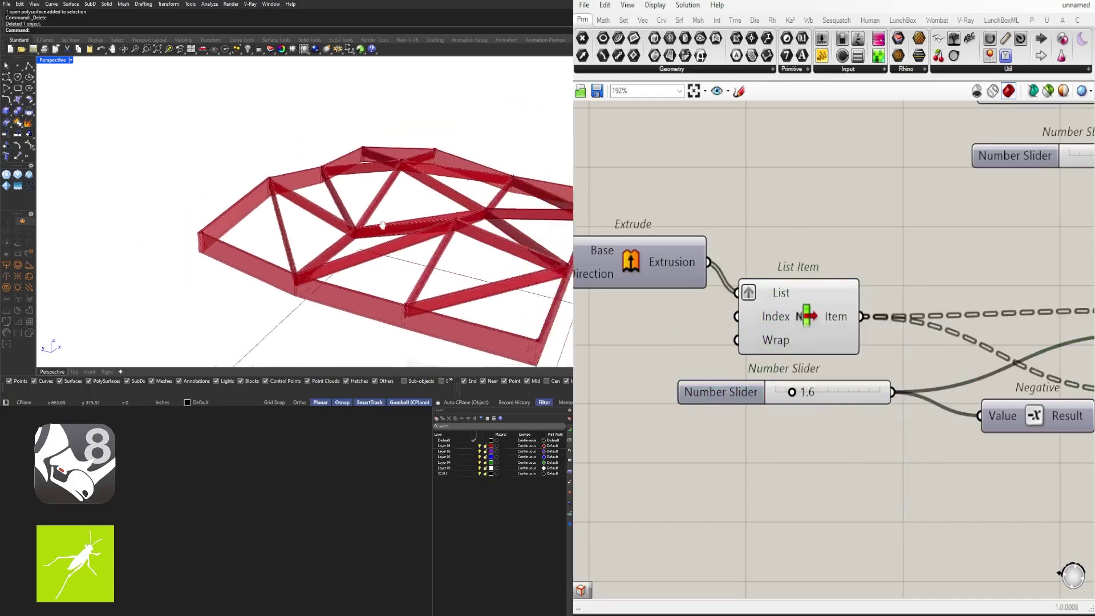
mouse_move(384, 228)
right_down()
mouse_move(387, 251)
mouse_move(309, 243)
mouse_move(379, 229)
right_up()
scroll(389, 252, up, 6)
scroll(761, 329, down, 2)
click(797, 318)
middle_click(799, 315)
click(838, 275)
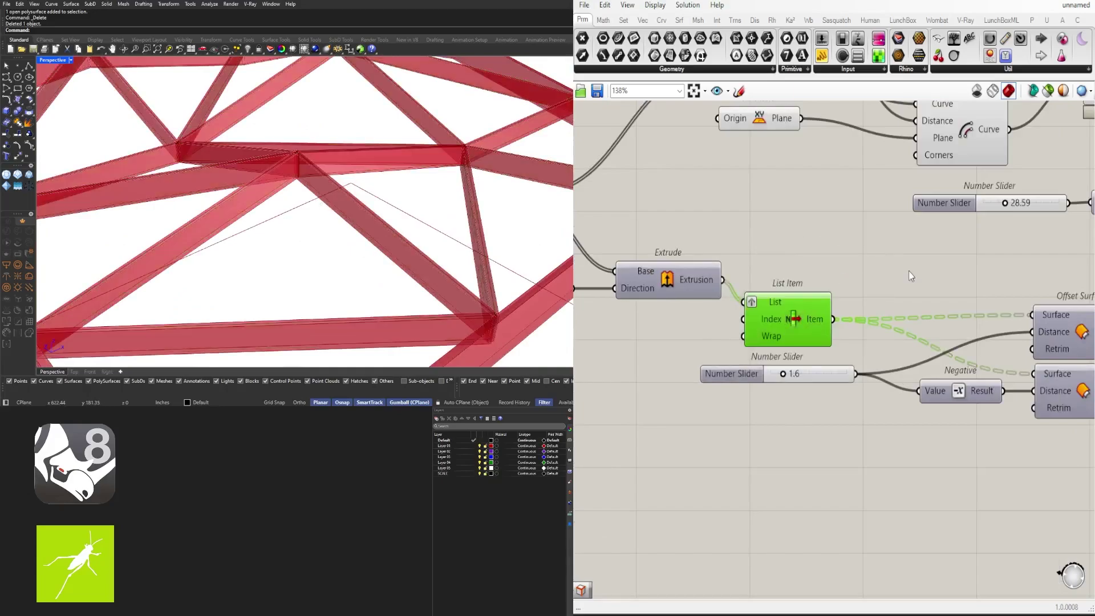
Step: Highlight the Brep Join component and examine the thickened ribs up close between their joints
scroll(910, 273, down, 3)
right_drag(962, 358, 757, 362)
click(970, 333)
scroll(365, 220, down, 5)
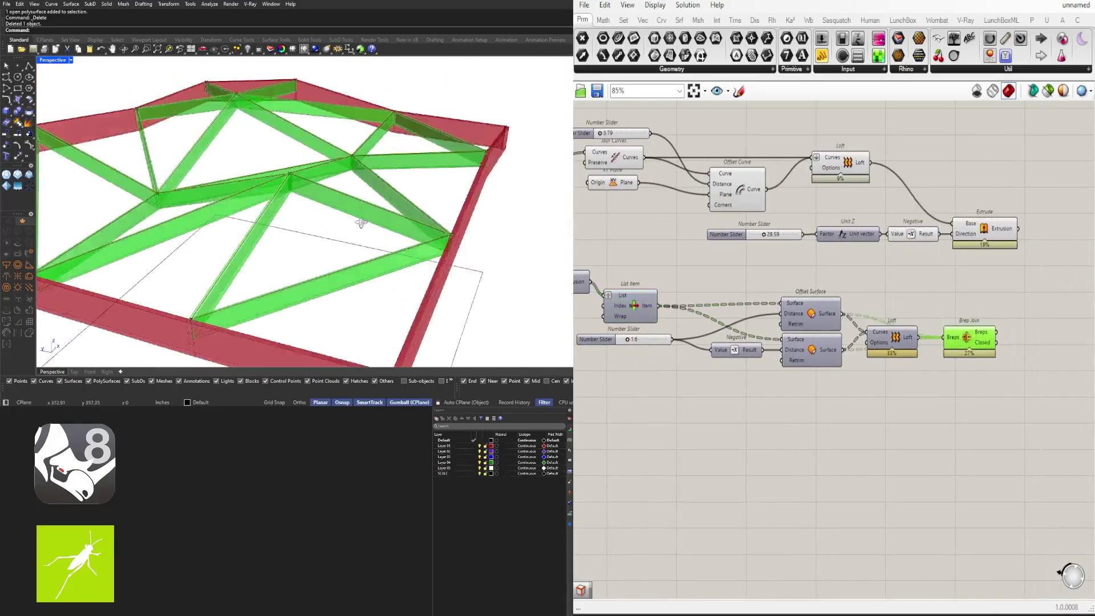
right_drag(361, 223, 494, 237)
scroll(439, 204, up, 4)
right_drag(672, 366, 836, 366)
scroll(390, 265, up, 6)
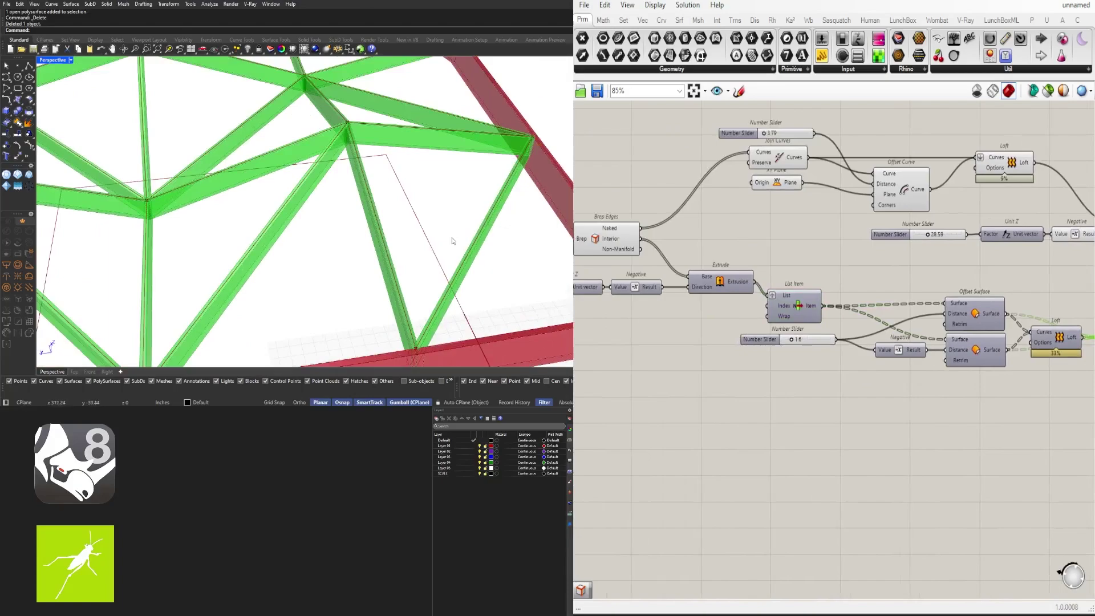
scroll(361, 256, up, 3)
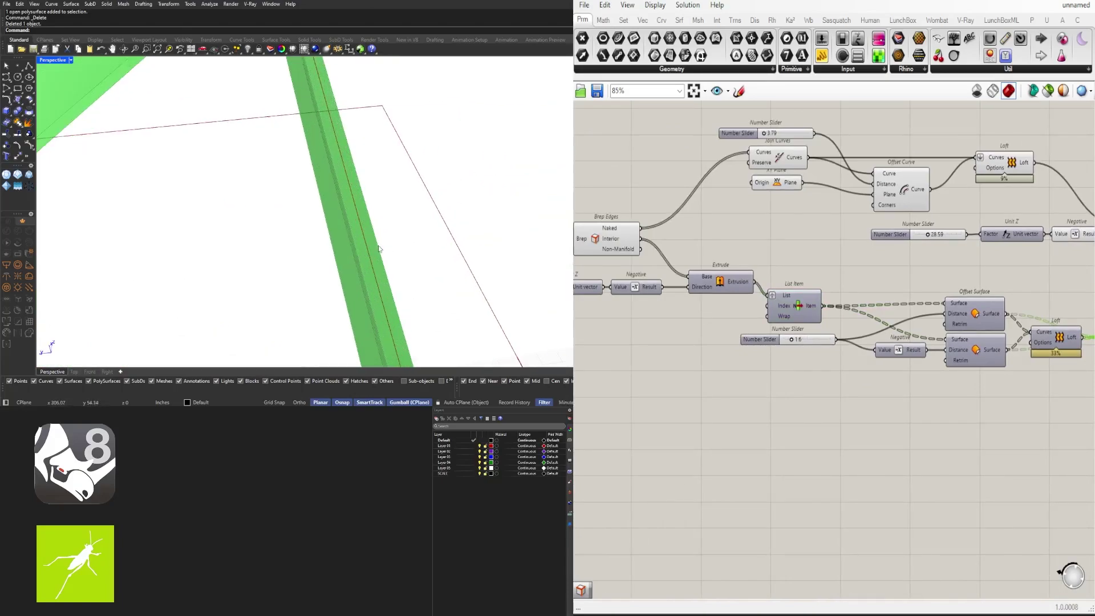
Step: Insert a relay on the 1.6 offset-distance slider's output wires and add a Division component with a divisor of 2
scroll(827, 345, up, 3)
click(681, 337)
drag(681, 337, 559, 341)
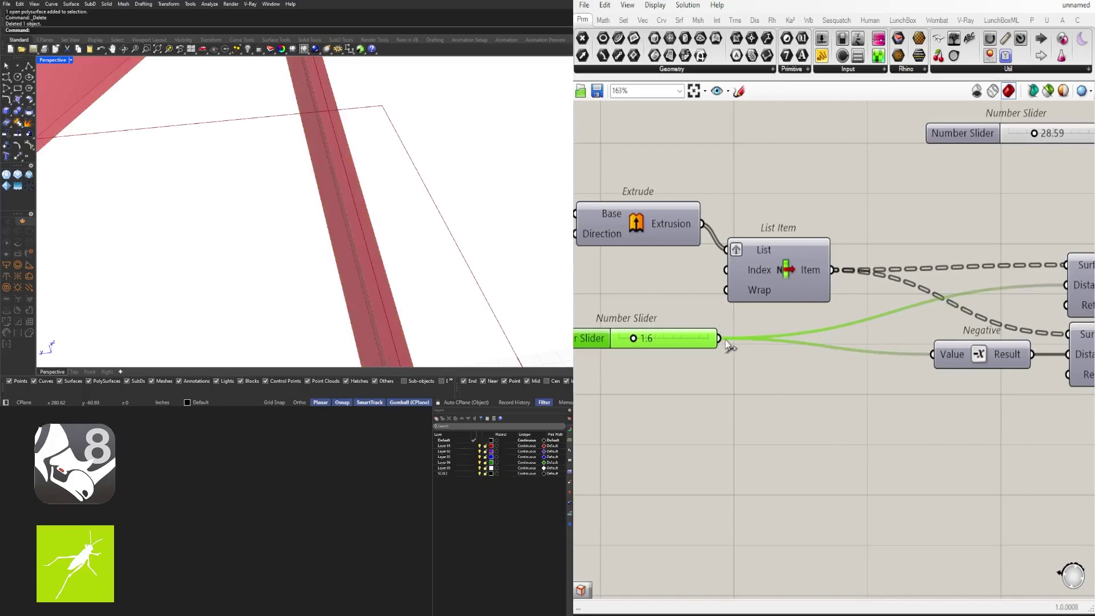
double_click(756, 338)
drag(756, 338, 865, 338)
double_click(792, 364)
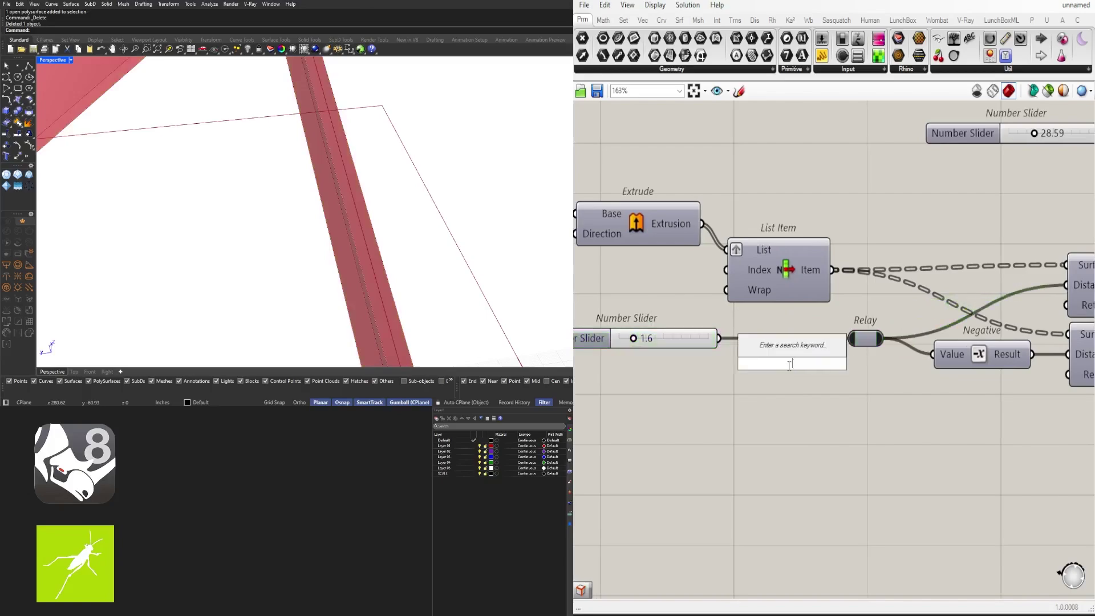
text(/2)
key(Return)
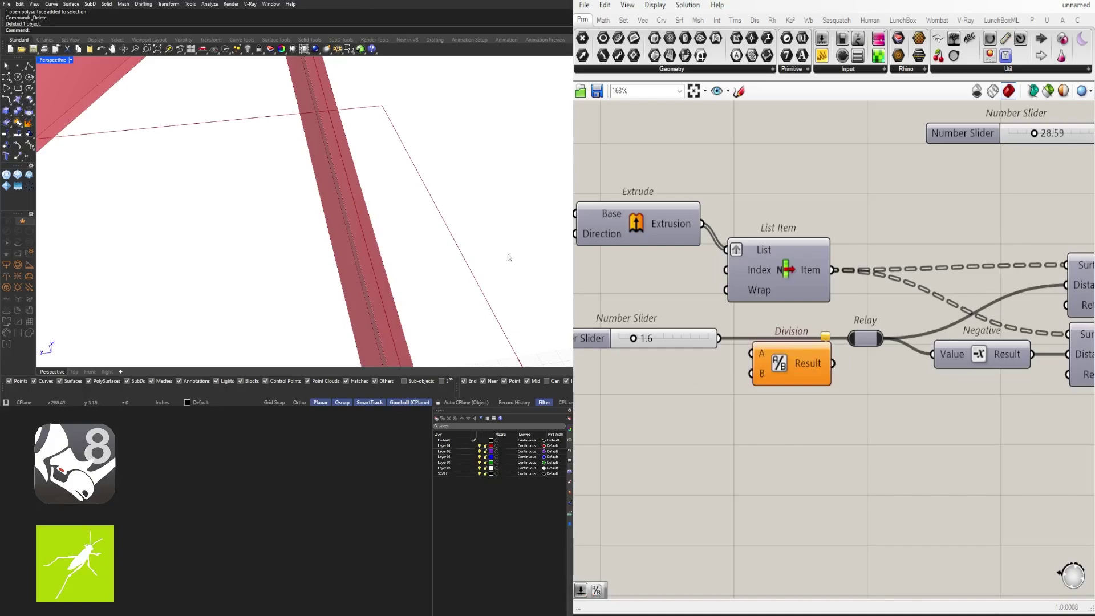
Step: Set the rib's offset distance slider to 2
double_click(654, 340)
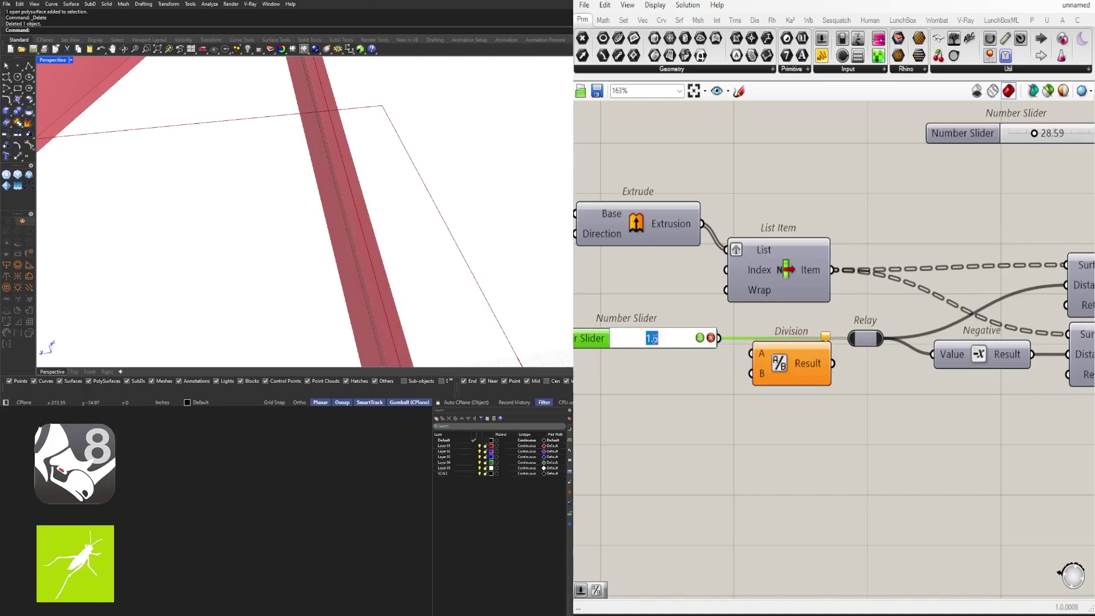
text(2)
key(Return)
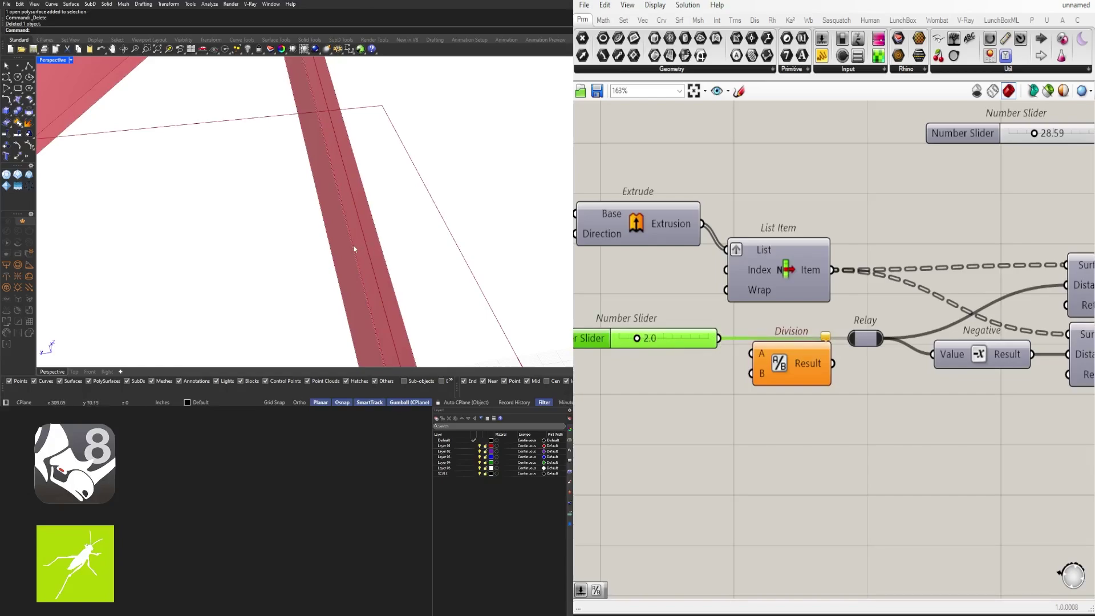
Step: Wire the rib distance slider into the Division component's A input, feed its result into the relay, and align these components
drag(668, 346, 643, 341)
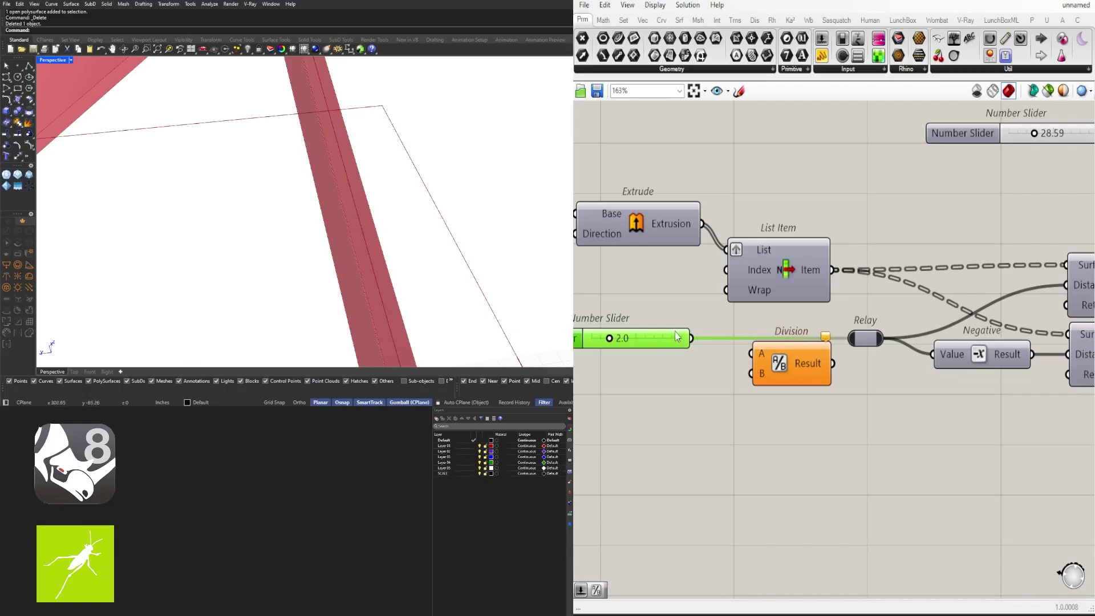
drag(709, 345, 773, 375)
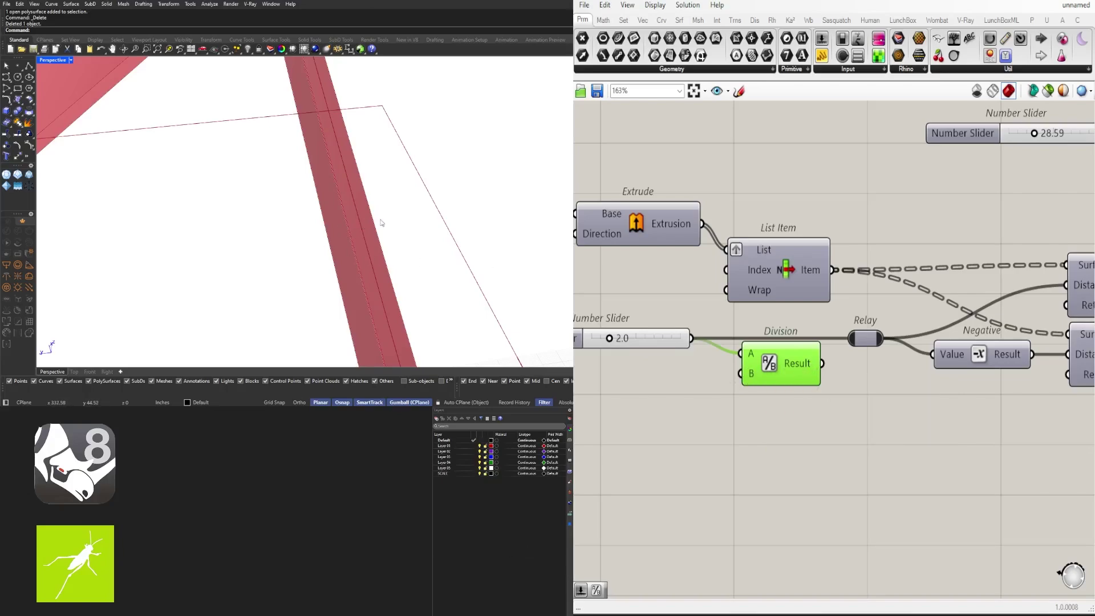
drag(844, 341, 846, 341)
drag(794, 359, 788, 334)
click(661, 342)
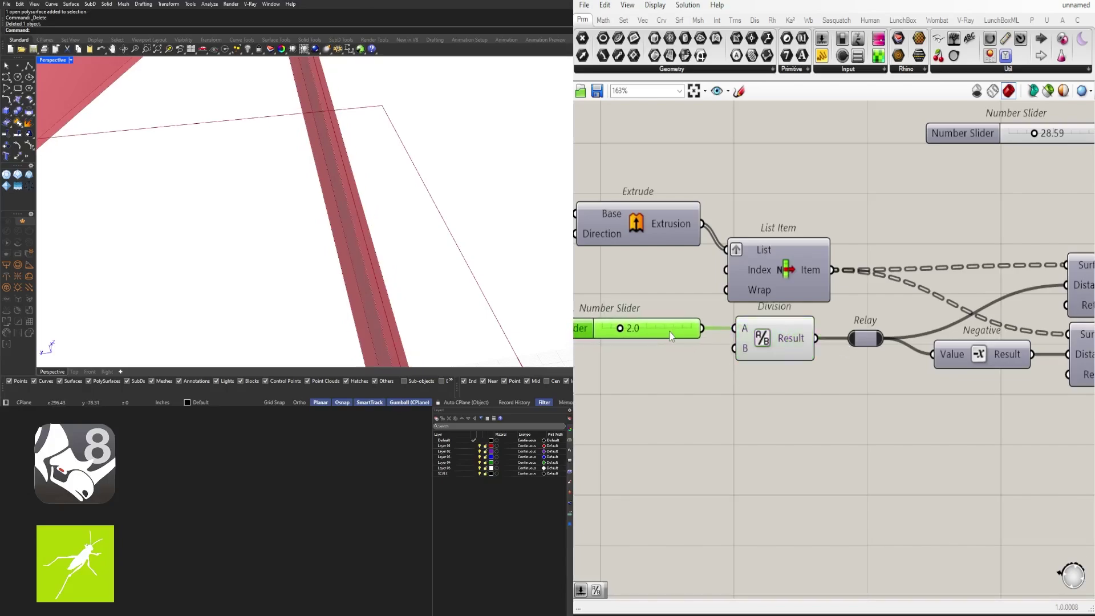
Step: Set the rib thickness slider feeding the Division component to 4
scroll(610, 335, up, 4)
drag(641, 335, 692, 334)
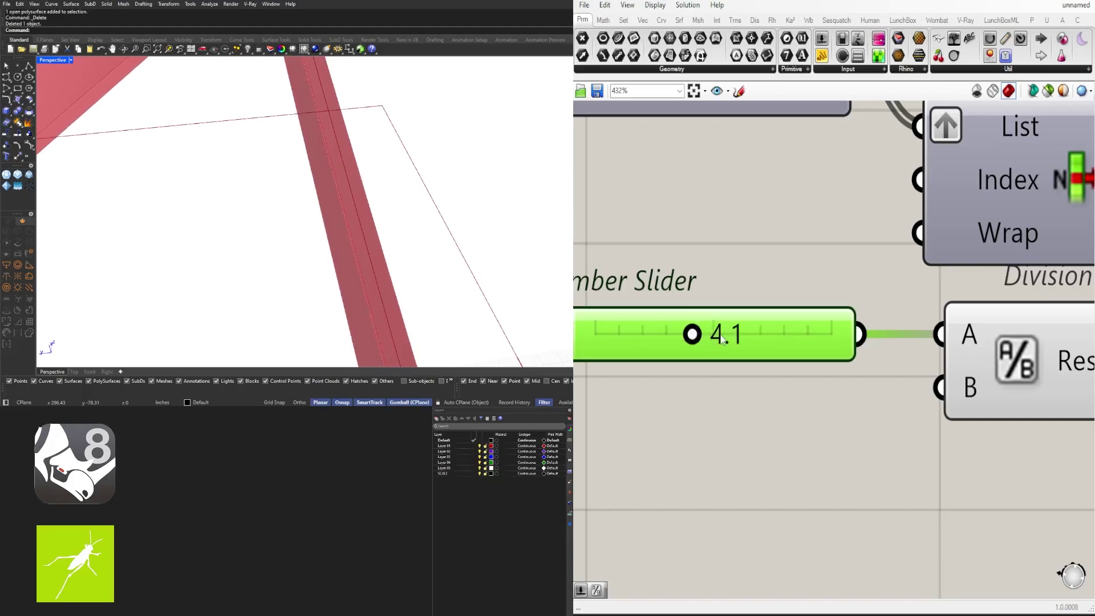
double_click(713, 334)
text(4)
key(Return)
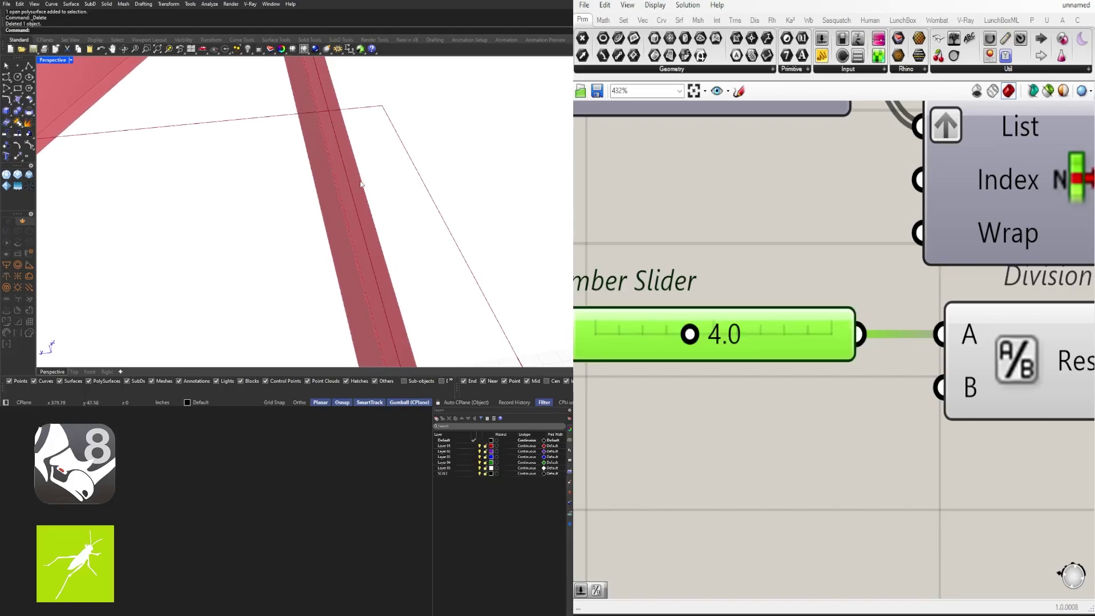
Step: Examine the thickened ribs across the whole roof and shift the Brep Join component slightly upward in the definition
scroll(361, 184, down, 10)
right_drag(357, 190, 407, 152)
scroll(800, 327, down, 9)
right_drag(1077, 421, 913, 400)
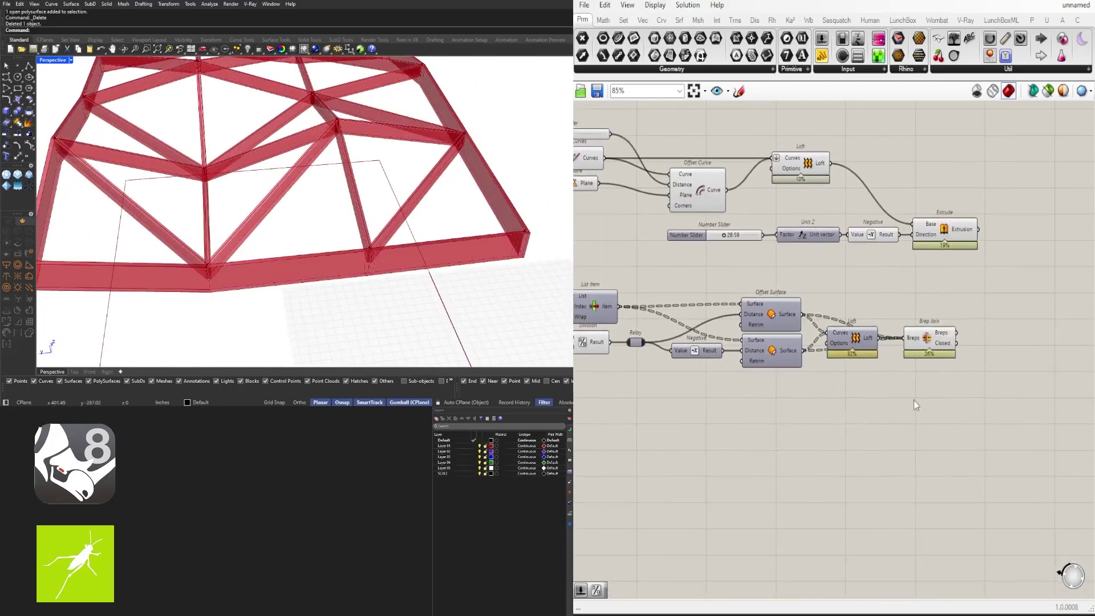
drag(936, 344, 942, 321)
click(942, 354)
Step: Set the two adjacent number sliders below the first Boundary Surfaces component to 4 each and view the updated roof
scroll(960, 323, down, 5)
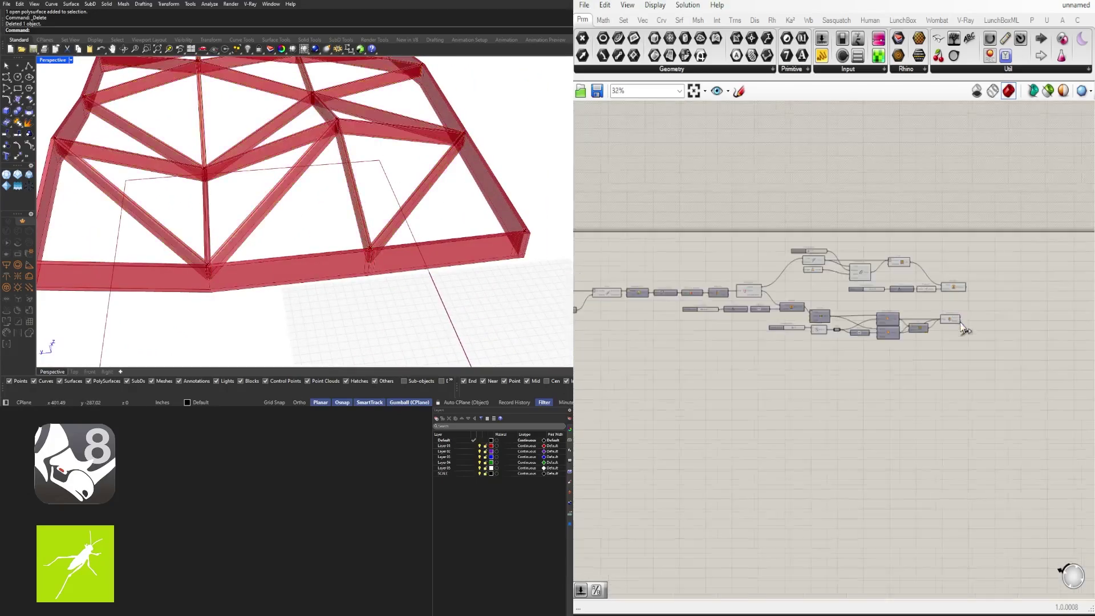
right_drag(960, 323, 1084, 312)
scroll(324, 215, down, 5)
right_drag(322, 212, 364, 291)
scroll(432, 183, down, 4)
right_drag(737, 338, 968, 323)
scroll(855, 273, up, 7)
scroll(859, 268, up, 3)
right_drag(613, 219, 856, 446)
scroll(927, 344, up, 3)
double_click(891, 317)
text(4)
key(Return)
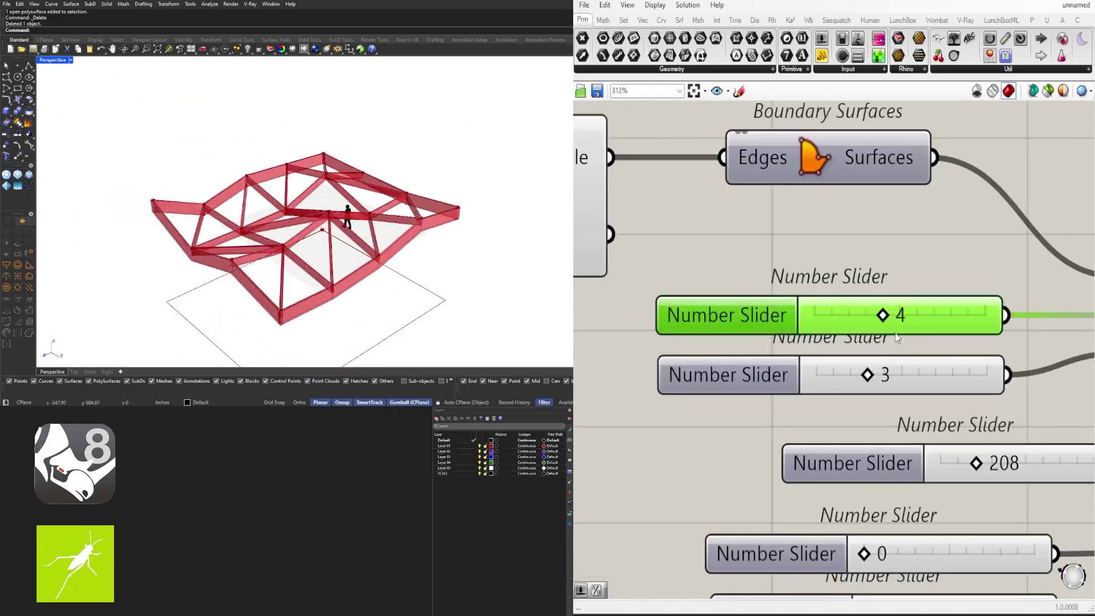
double_click(892, 376)
text(4)
key(Return)
right_drag(282, 231, 234, 209)
scroll(219, 211, up, 4)
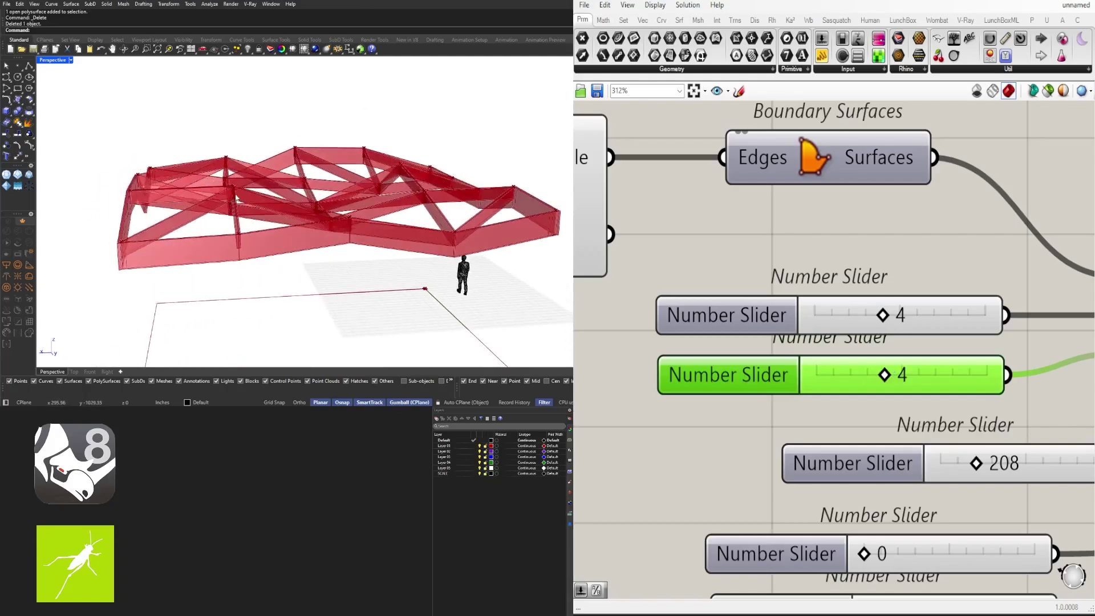
Step: Select all boundary frame components from Join Curves through Extrude and move them closer to the rib components
scroll(783, 357, down, 10)
right_drag(912, 364, 703, 371)
scroll(801, 391, up, 2)
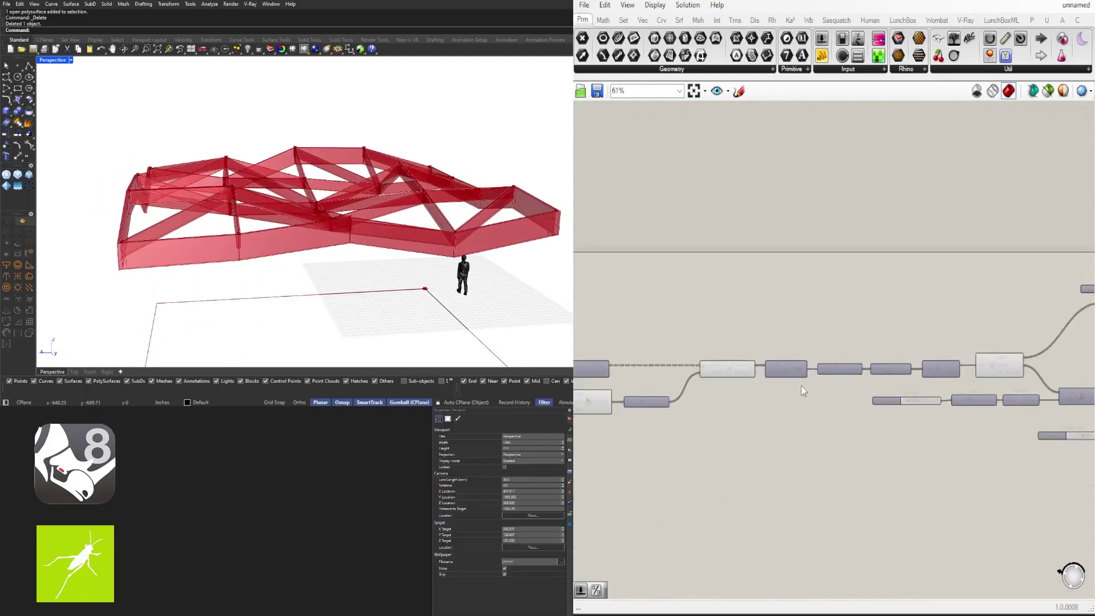
right_drag(1026, 371, 814, 379)
scroll(878, 393, up, 2)
right_drag(895, 456, 698, 396)
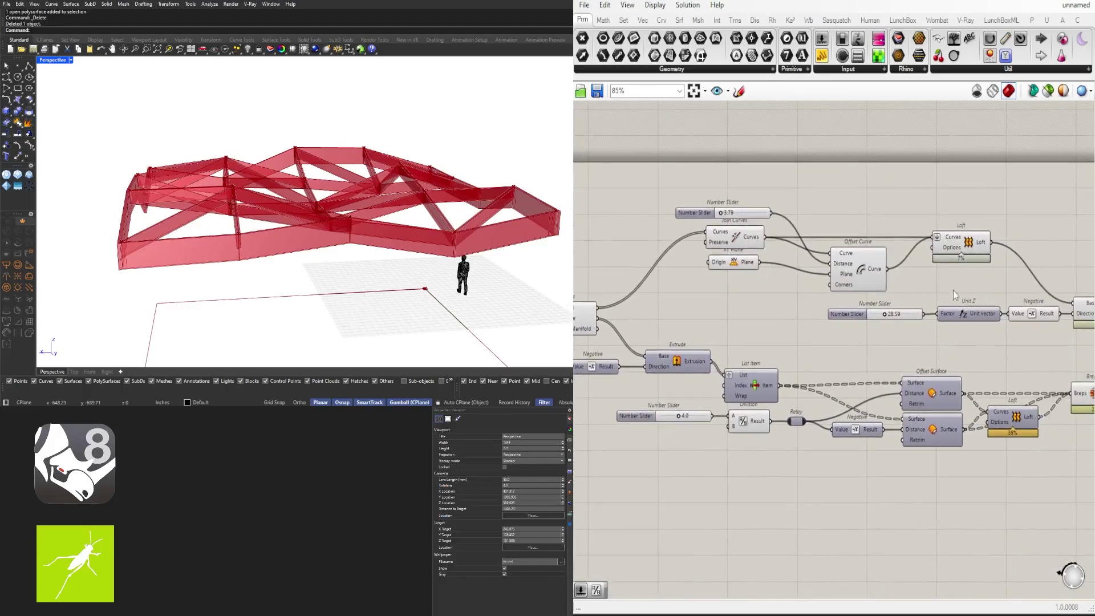
scroll(946, 314, down, 1)
right_drag(946, 298, 909, 290)
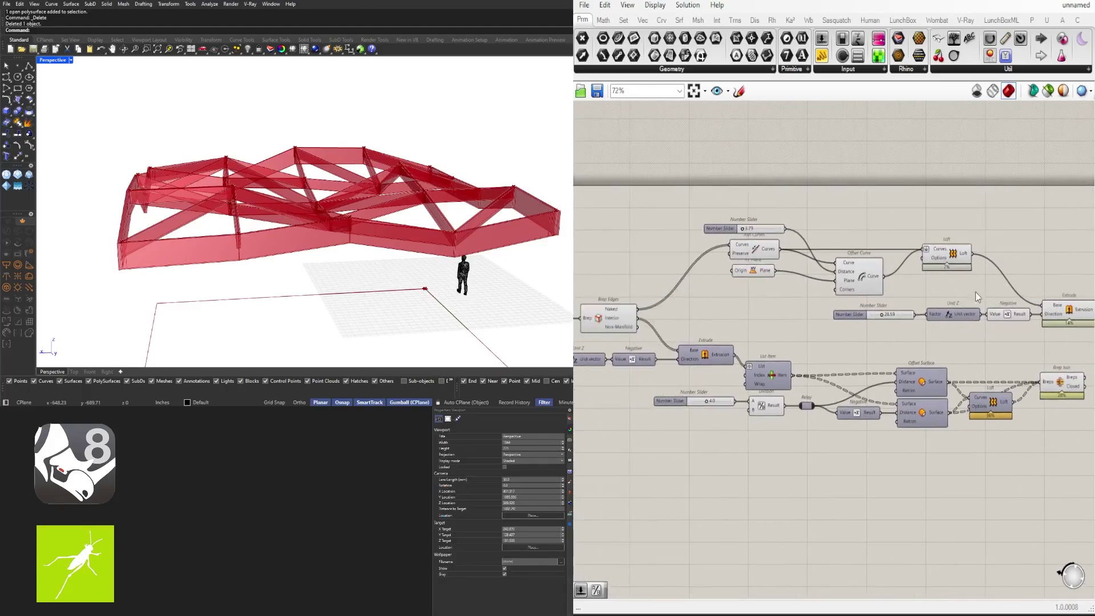
right_drag(1017, 309, 976, 293)
drag(959, 274, 676, 192)
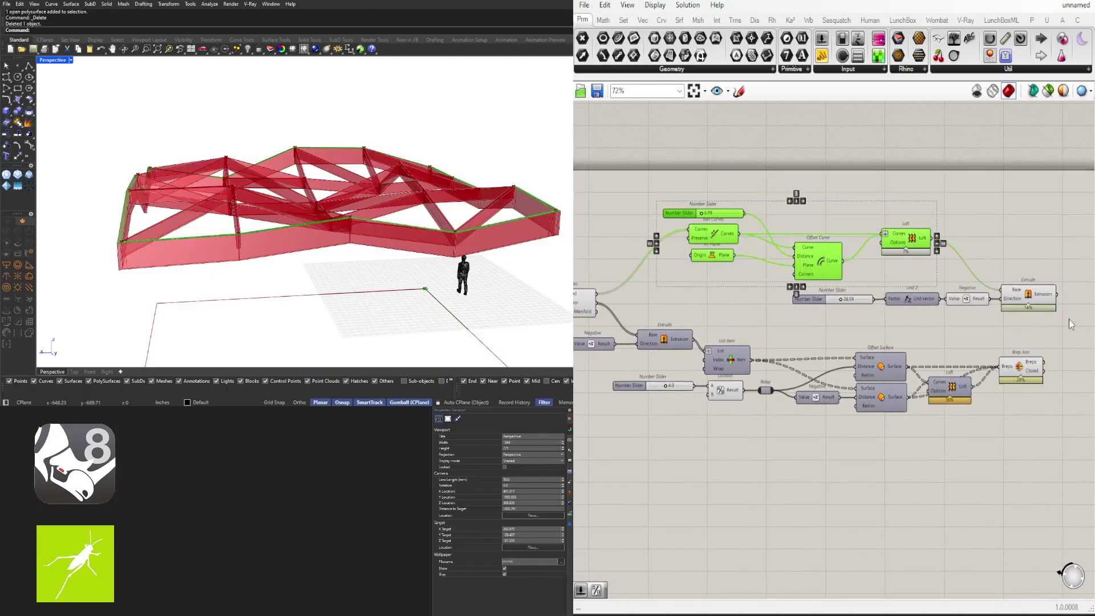
shift+drag(1051, 324, 805, 248)
drag(813, 253, 778, 277)
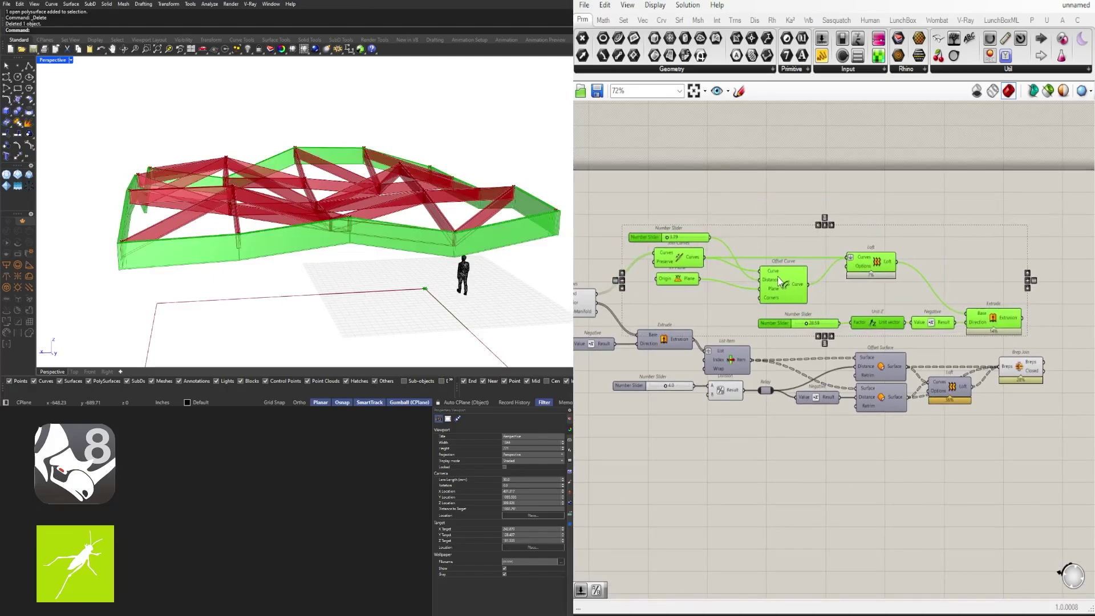
click(754, 273)
Step: Tidy the layout of the individual boundary frame components around the Offset Curve and its distance slider
scroll(786, 286, up, 1)
drag(914, 305, 787, 255)
drag(767, 281, 731, 283)
click(754, 228)
right_drag(755, 228, 870, 223)
drag(756, 219, 763, 219)
drag(807, 302, 761, 248)
drag(880, 210, 875, 215)
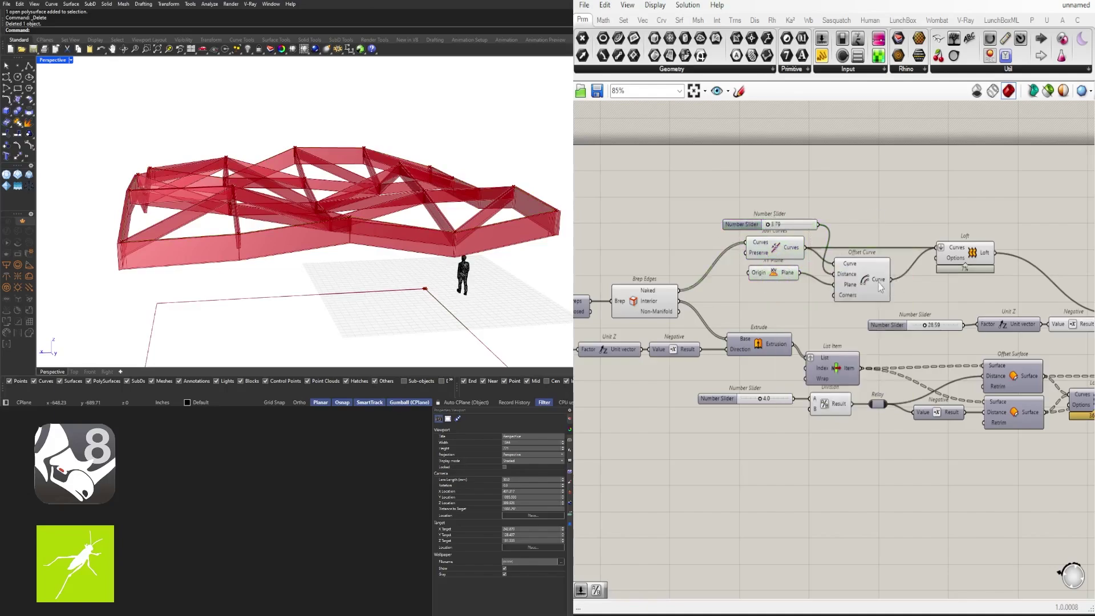
drag(878, 283, 895, 283)
Step: Turn off the preview of the boundary frame's Join Curves, XY Plane, Offset Curve and Loft components
drag(1026, 293, 744, 200)
scroll(809, 186, up, 1)
middle_click(810, 184)
click(843, 146)
Step: Turn off the preview of the Brep Edges component, selecting it together with the adjacent Unit Z and Negative components
right_drag(1000, 234, 758, 211)
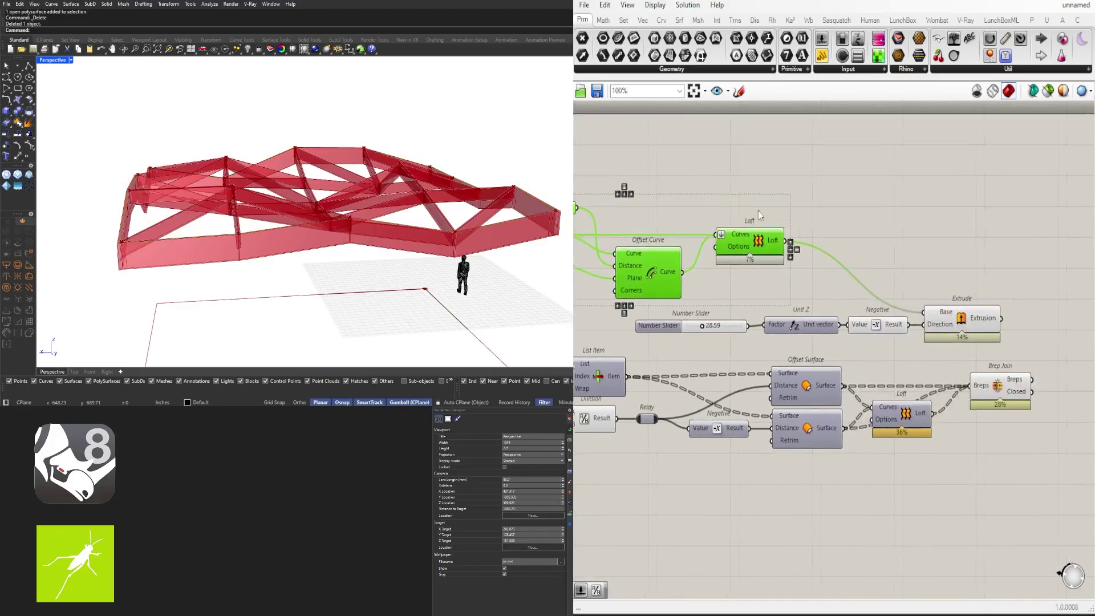
scroll(875, 278, down, 2)
right_drag(579, 373, 795, 363)
drag(799, 361, 727, 254)
middle_click(752, 240)
click(786, 205)
Step: Turn on the preview of the Face Boundaries component and examine the triangle outlines up close at the rib joints
right_drag(428, 196, 395, 241)
scroll(220, 227, up, 2)
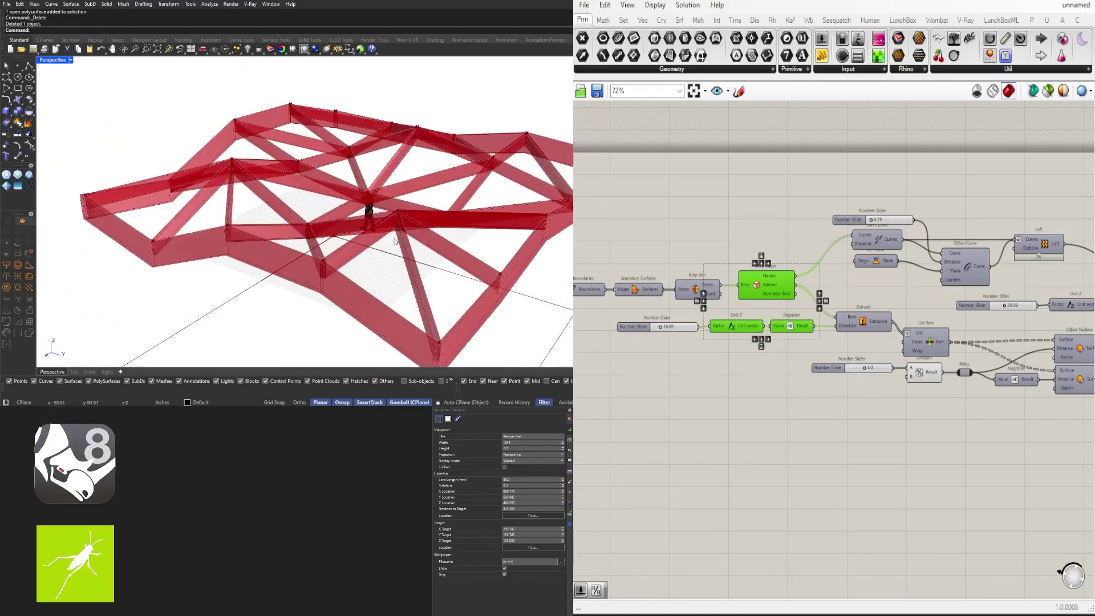
scroll(391, 225, down, 3)
scroll(811, 415, down, 2)
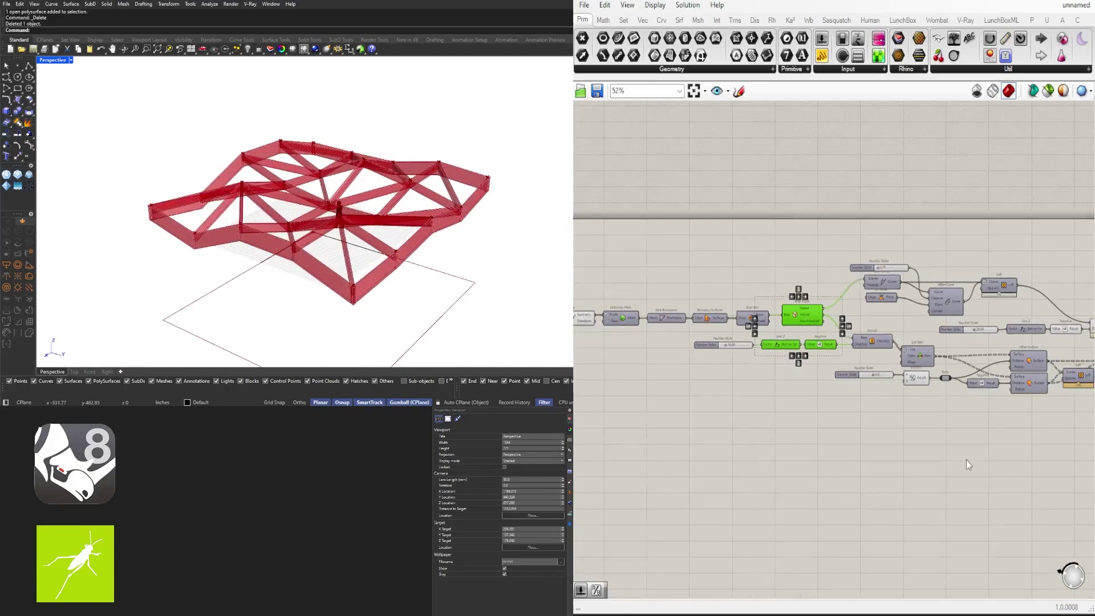
scroll(811, 415, up, 3)
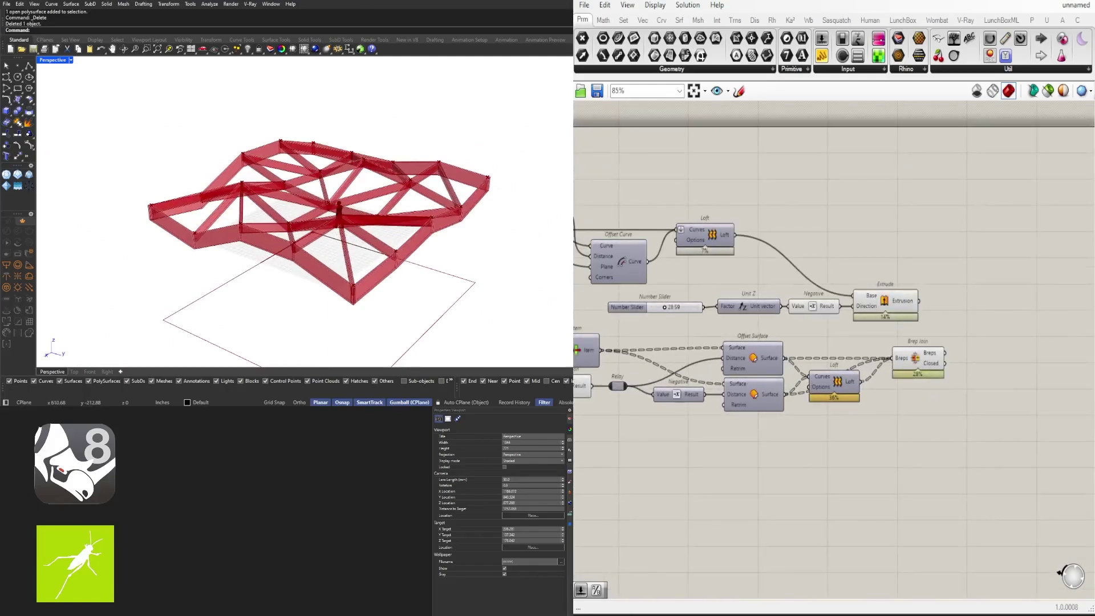
mouse_move(654, 367)
right_down()
mouse_move(785, 385)
mouse_move(951, 384)
right_up()
right_drag(712, 372, 978, 385)
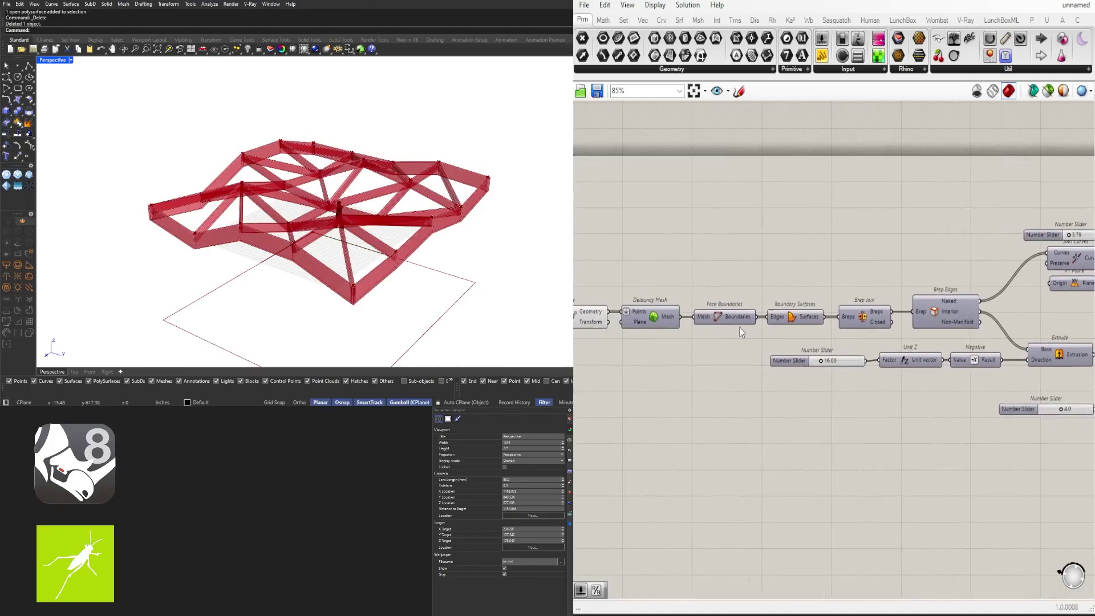
scroll(725, 317, up, 3)
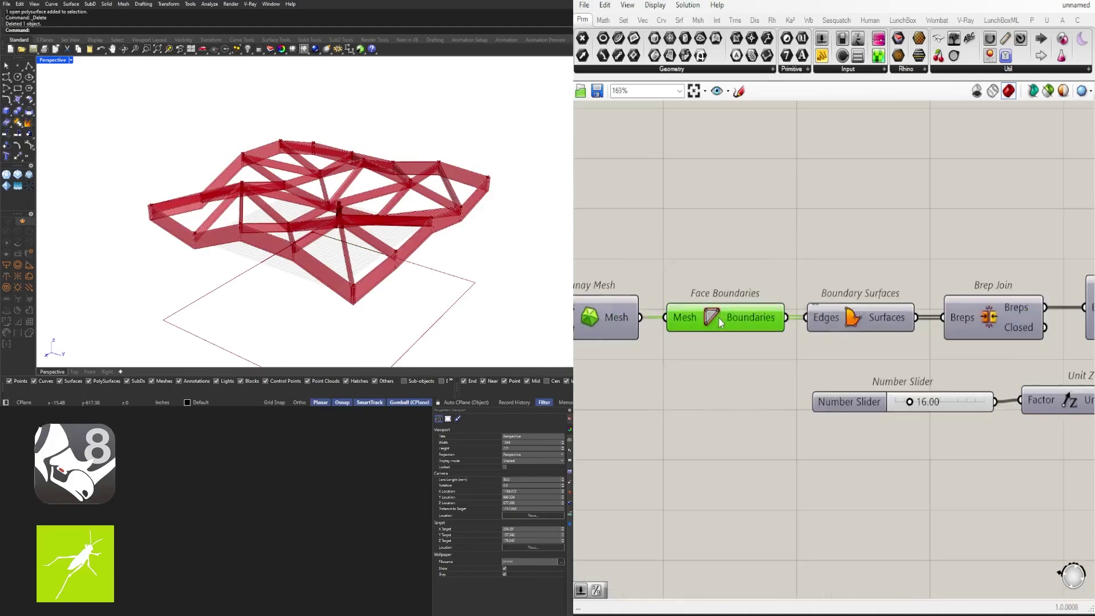
middle_click(719, 318)
click(744, 294)
scroll(332, 268, up, 10)
right_drag(317, 244, 349, 235)
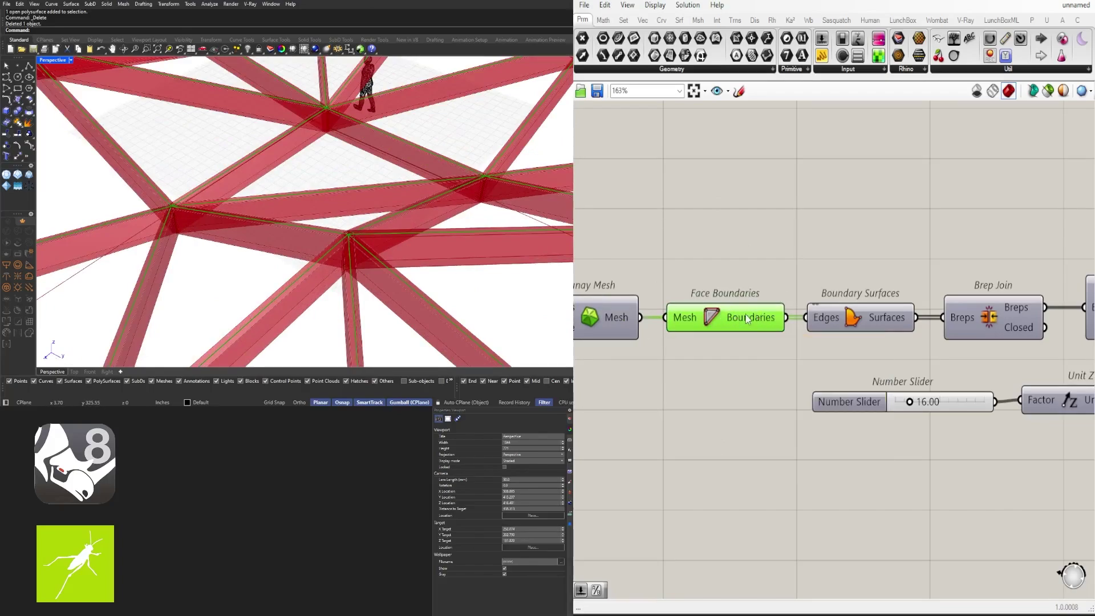
Step: Add an Offset Curve component below the rib height slider and connect the Face Boundaries output to its Curve input
scroll(750, 373, down, 2)
double_click(823, 360)
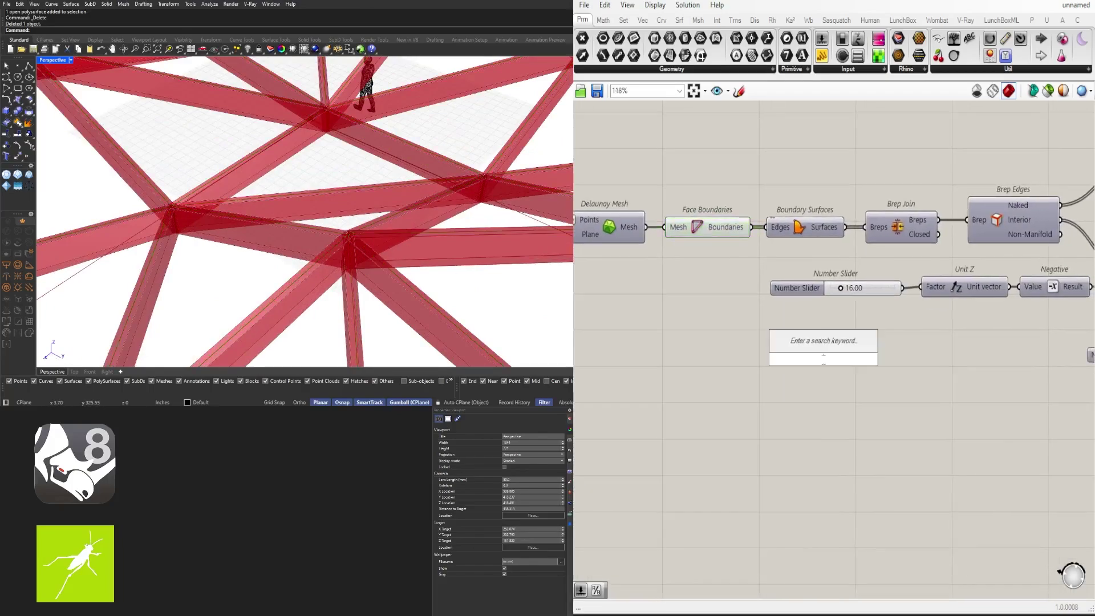
text(of)
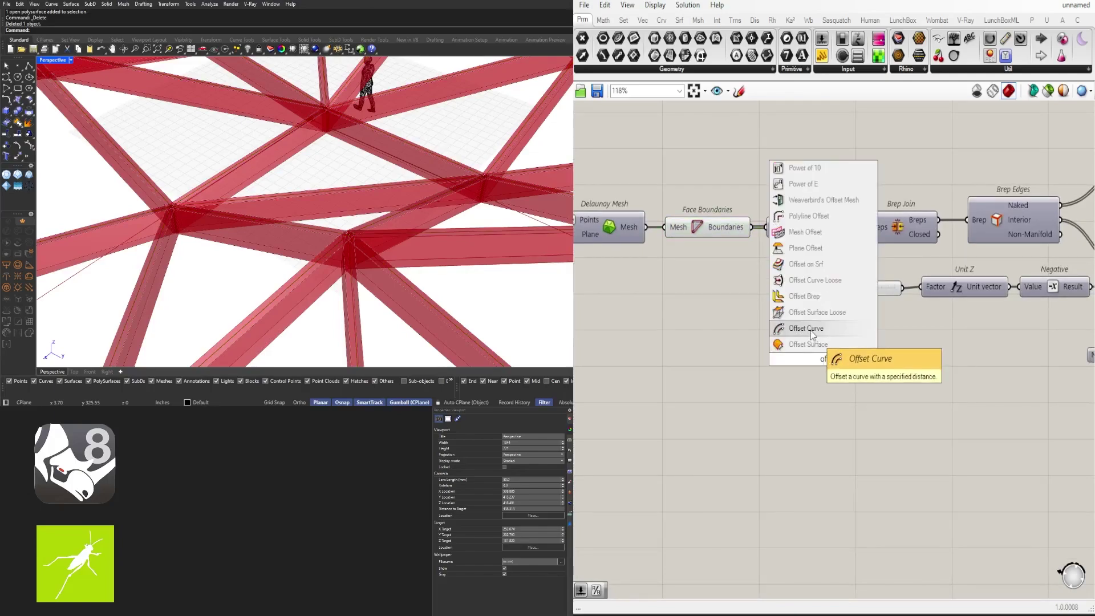
click(810, 330)
drag(751, 228, 783, 337)
drag(828, 369, 908, 382)
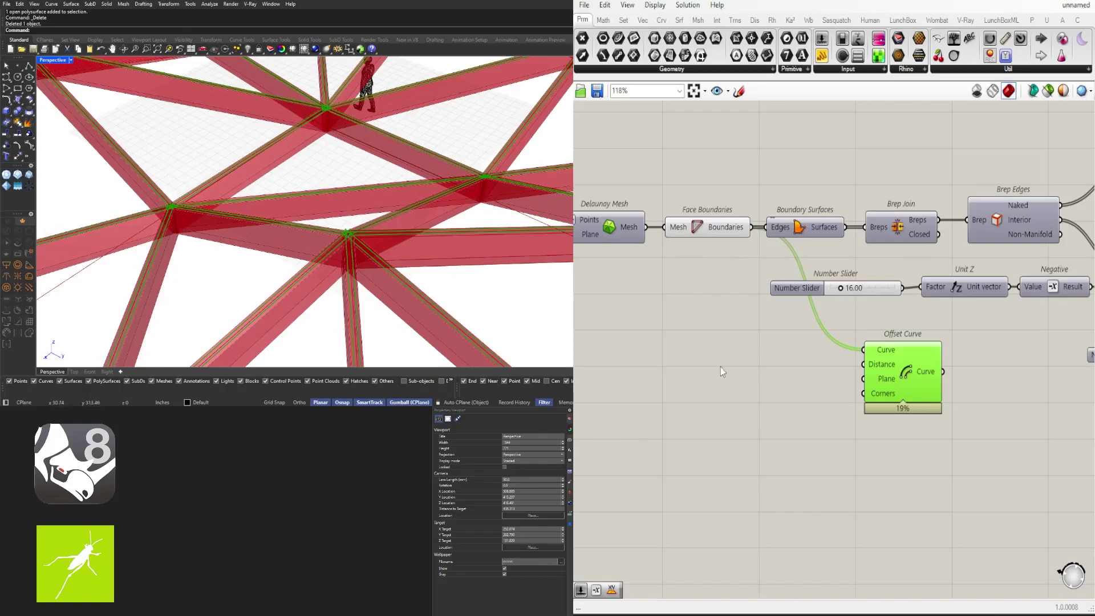
Step: Add a Negative component and connect its result to the new Offset Curve's Distance input
double_click(769, 371)
text(neg)
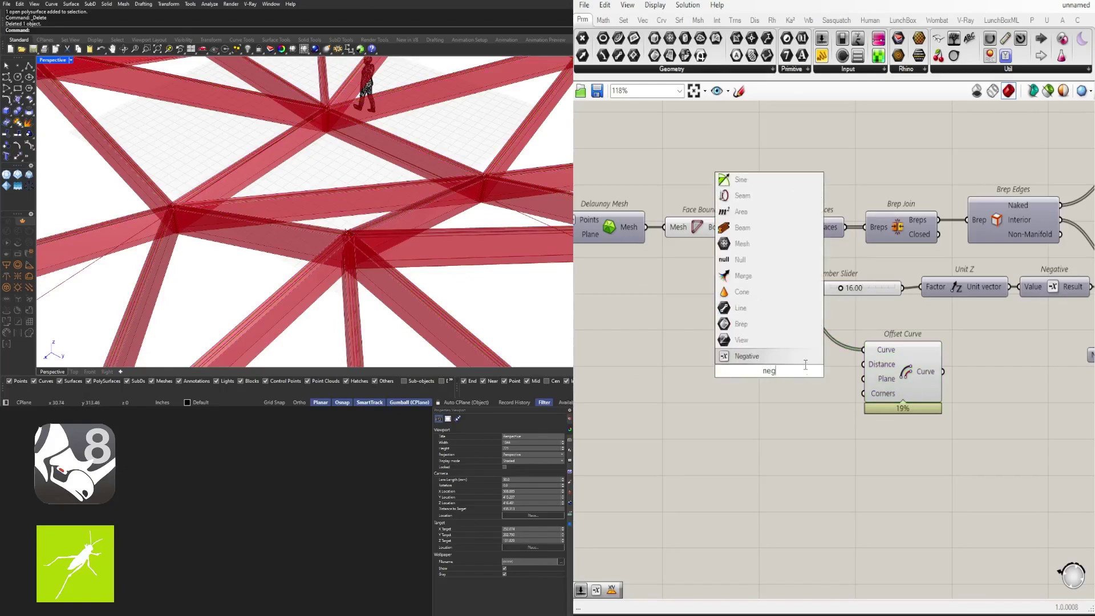
click(798, 357)
drag(811, 371, 864, 367)
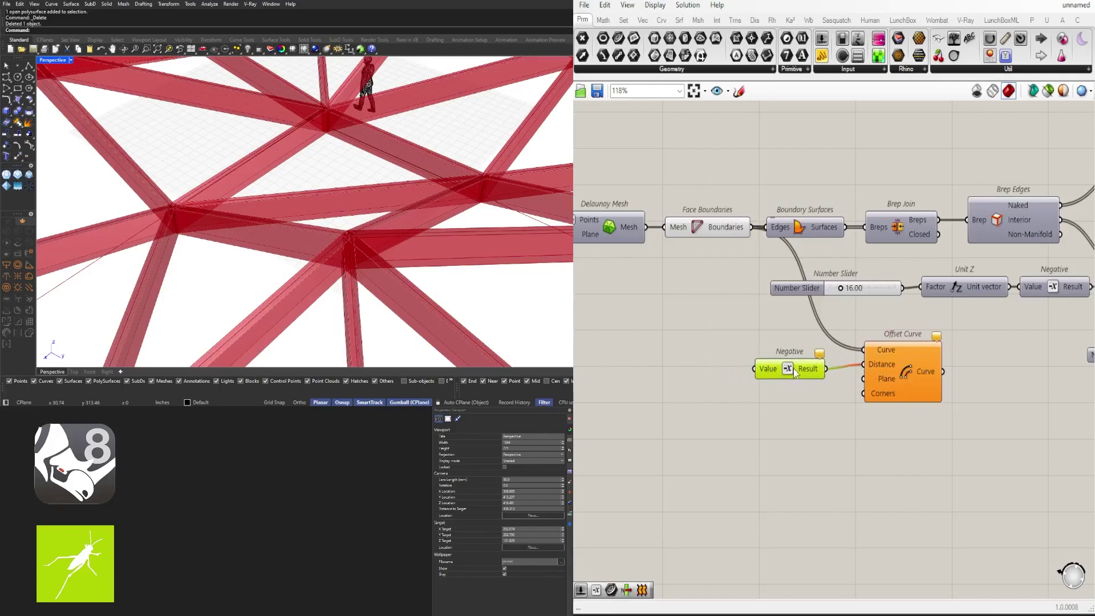
Step: Feed the Negative component from a new number slider at 1.5, align them, and highlight the offset face boundaries
double_click(643, 369)
text(1)
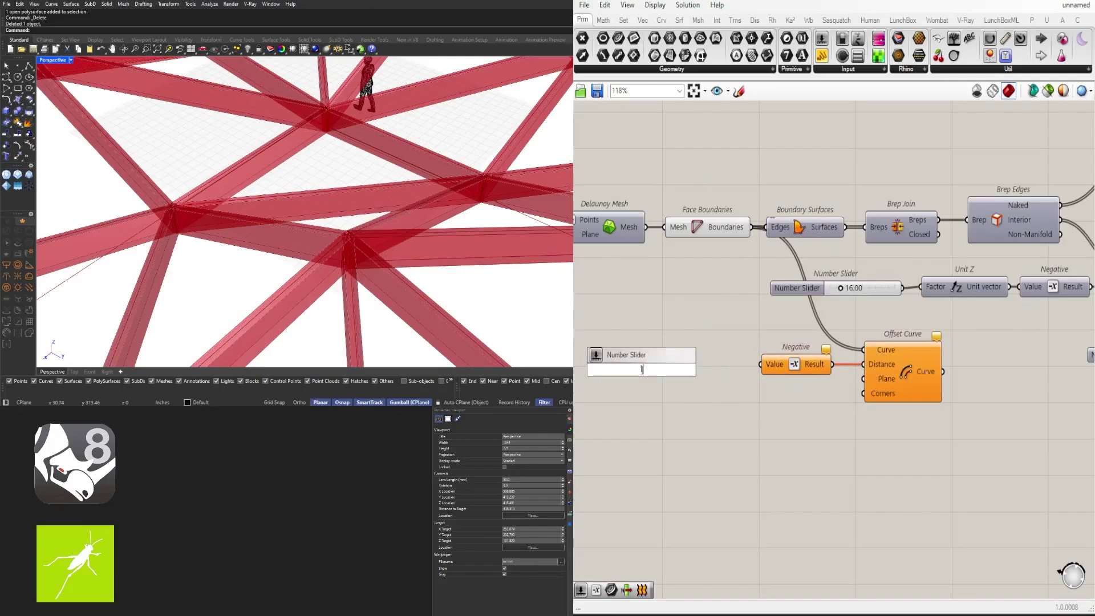
key(Return)
scroll(717, 372, up, 3)
drag(779, 363, 780, 364)
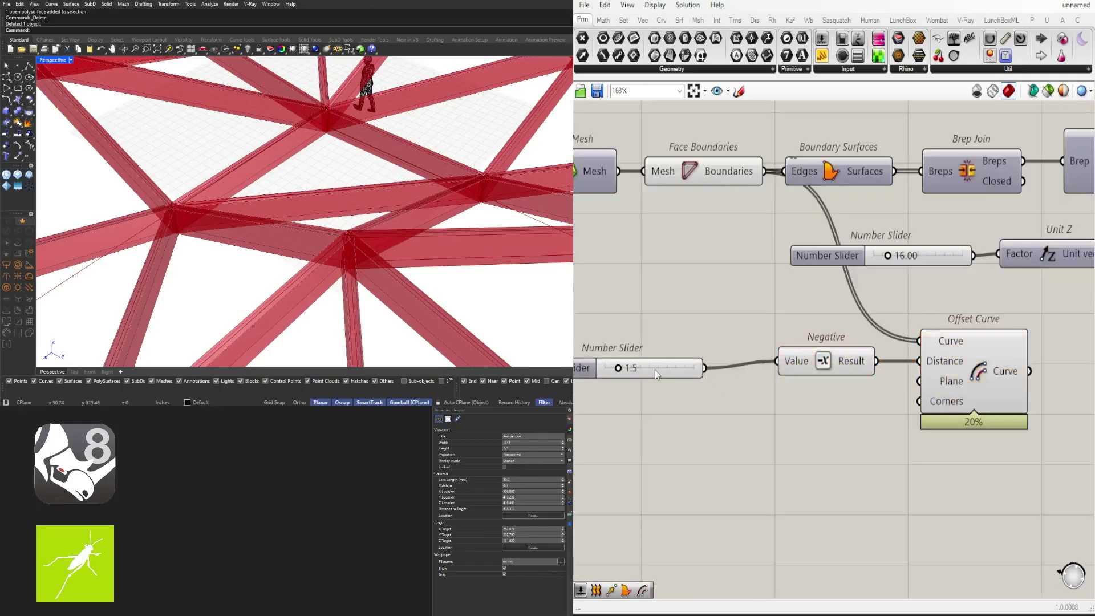
drag(655, 372, 697, 364)
click(960, 361)
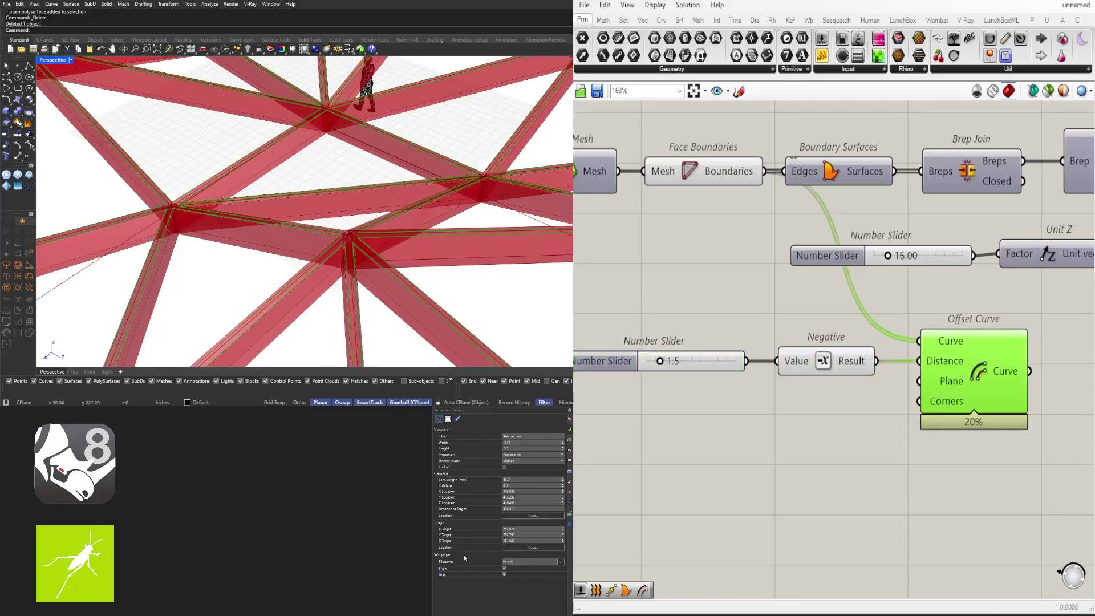
Step: Try an offset distance of 2.7 on the Negative component's slider and examine the offset outlines along the ribs
scroll(684, 370, up, 5)
drag(631, 371, 655, 372)
scroll(833, 385, down, 8)
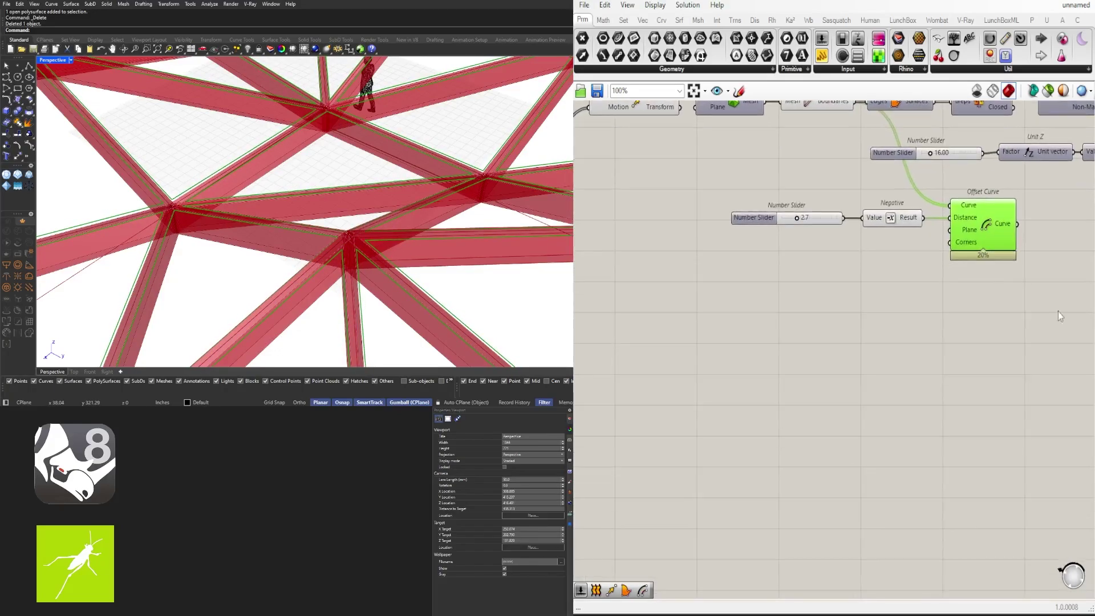
scroll(998, 327, down, 2)
right_drag(997, 329, 975, 335)
right_drag(370, 260, 425, 259)
scroll(1084, 314, down, 4)
right_drag(1085, 314, 868, 307)
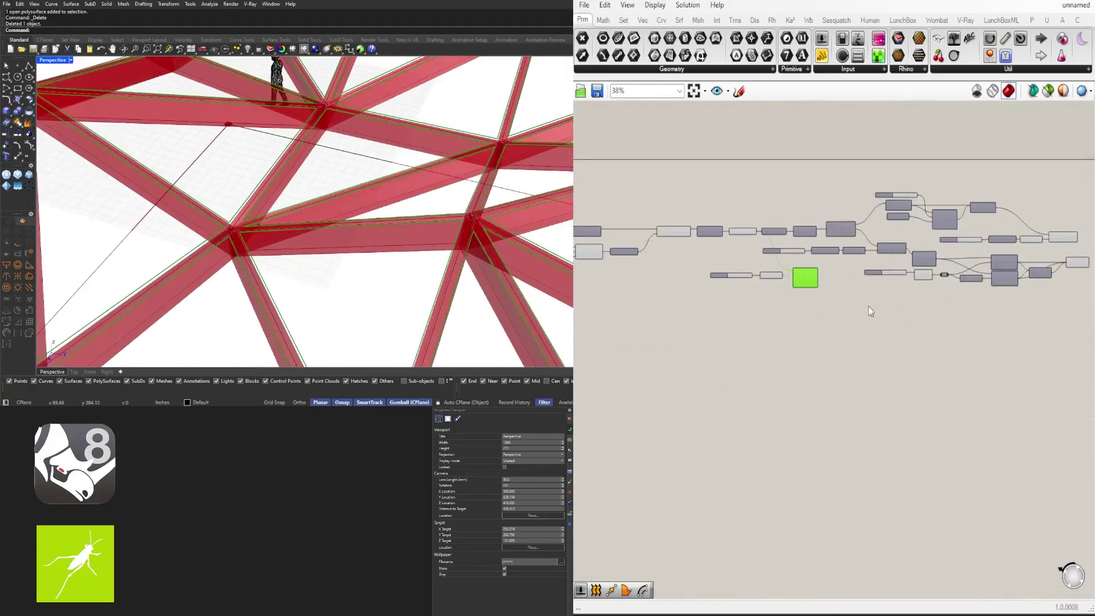
Step: Try a rib thickness of 3.0 on the slider feeding the Division component, then return it to 4
scroll(921, 312, up, 6)
scroll(850, 272, up, 6)
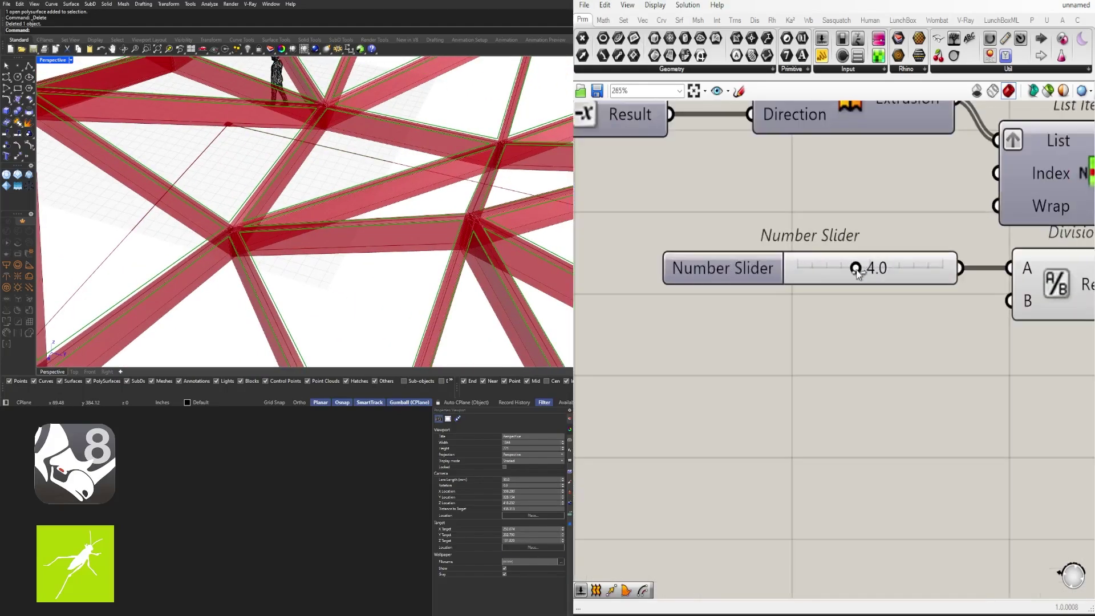
mouse_move(858, 272)
mouse_down()
mouse_move(829, 272)
mouse_move(841, 272)
mouse_up()
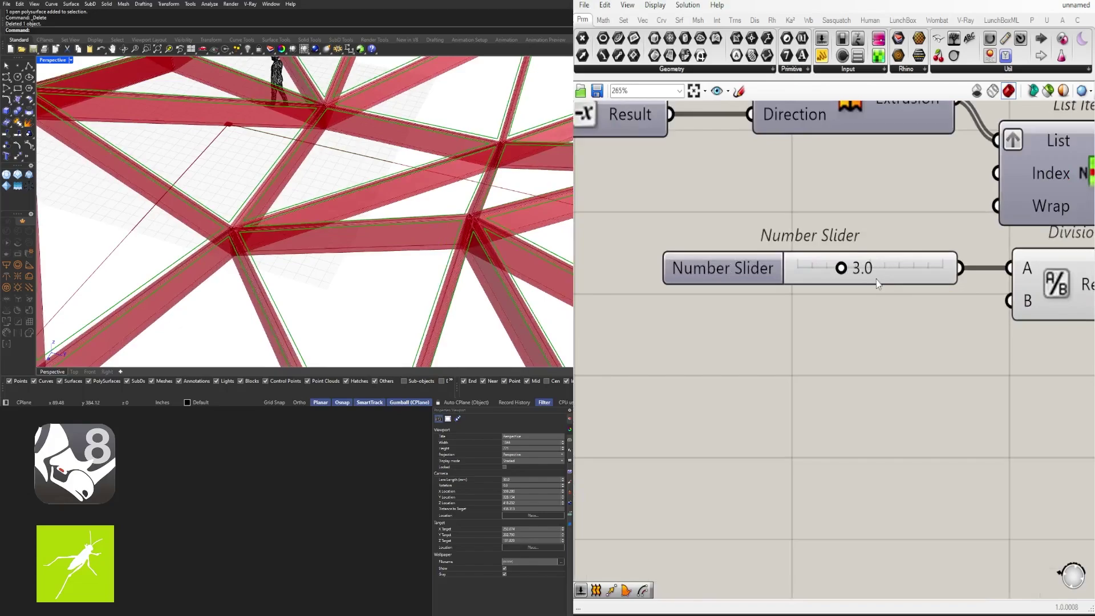
double_click(875, 280)
text(4)
key(Return)
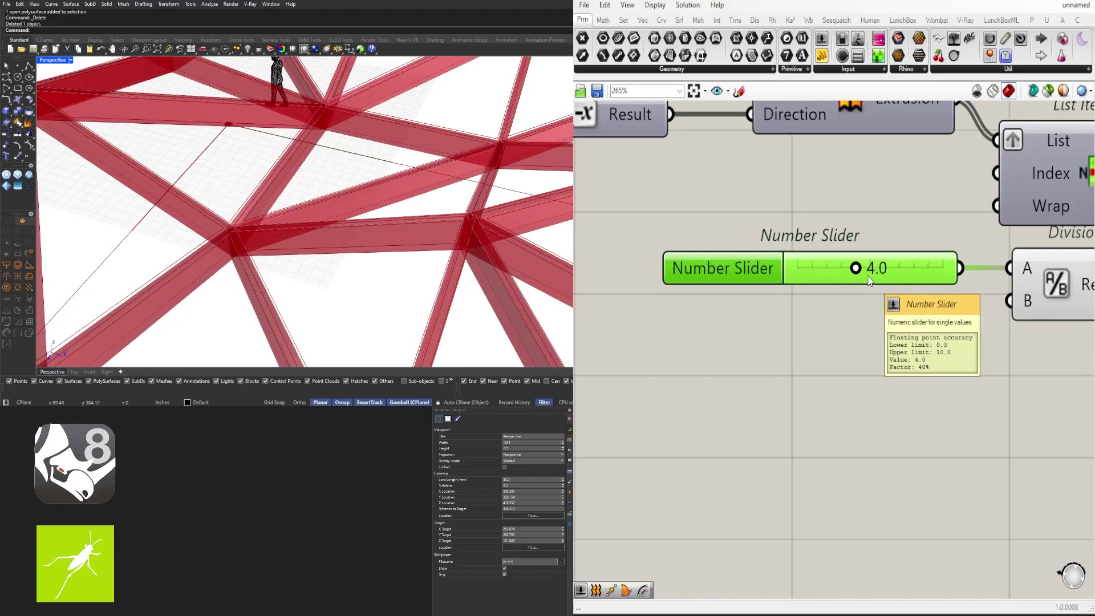
Step: Move the offset slider, Negative and Offset Curve components along the canvas to sit below the Division component
scroll(884, 280, down, 4)
right_drag(579, 314, 843, 316)
drag(862, 411, 582, 266)
drag(839, 308, 1006, 393)
right_drag(975, 406, 781, 392)
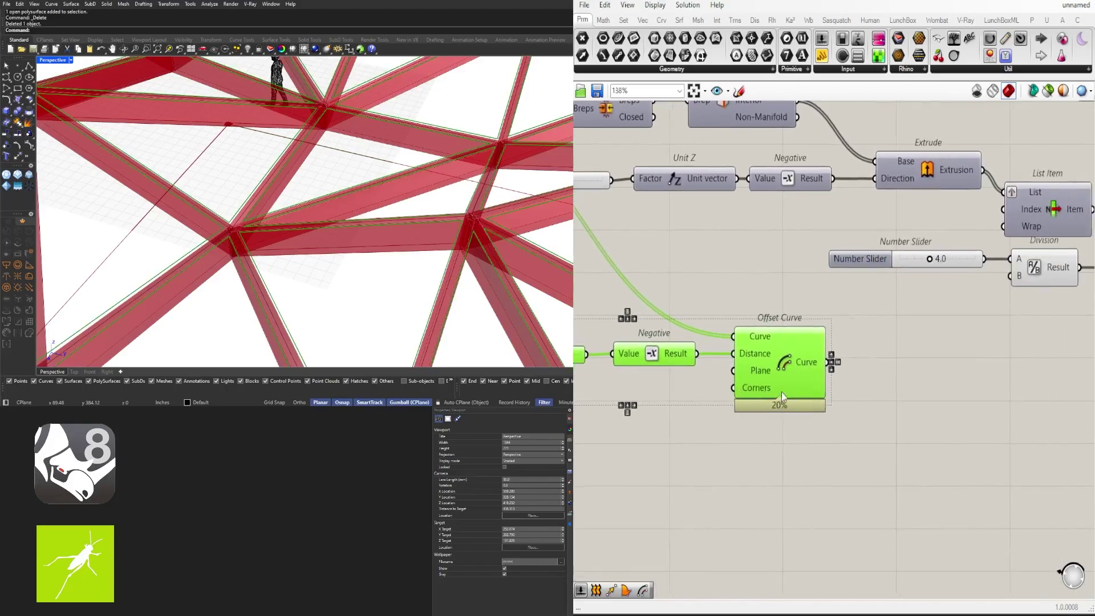
drag(800, 375, 1063, 364)
right_drag(974, 362, 718, 362)
drag(770, 361, 931, 383)
scroll(829, 278, up, 4)
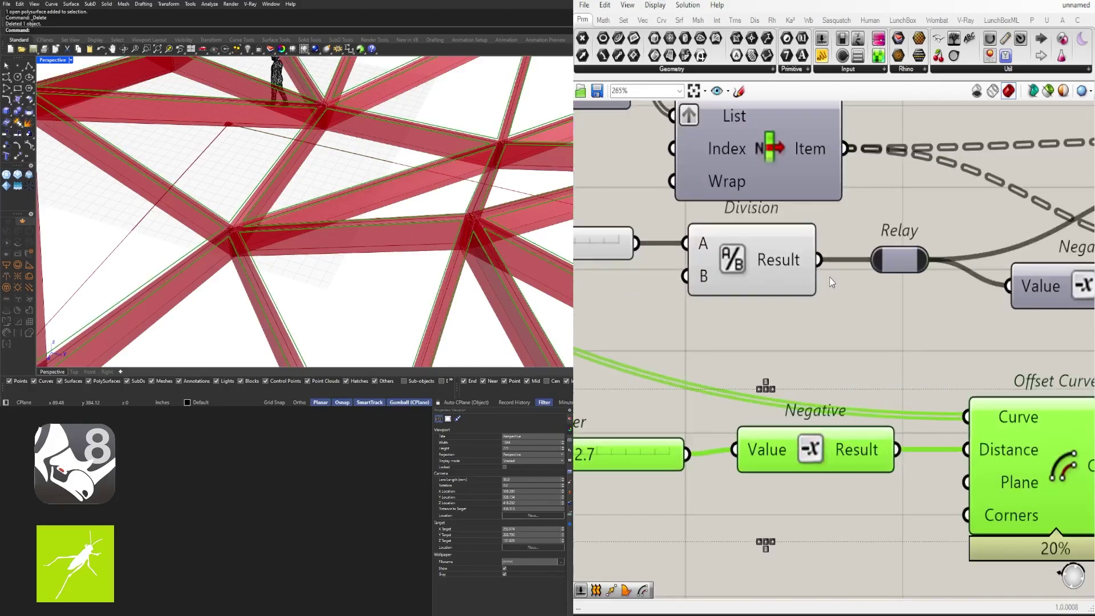
scroll(822, 266, down, 2)
click(828, 331)
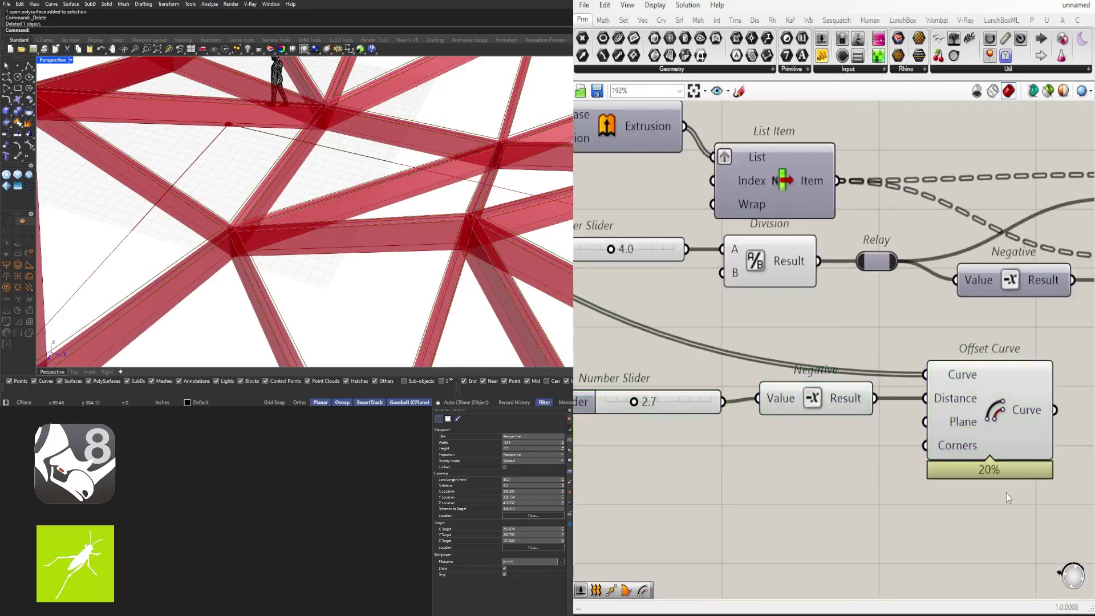
Step: Shift the Negative and Offset Curve components away from their slider and connect the Division Result to the Negative's Value input
drag(1024, 520, 799, 377)
drag(804, 393, 891, 402)
click(831, 311)
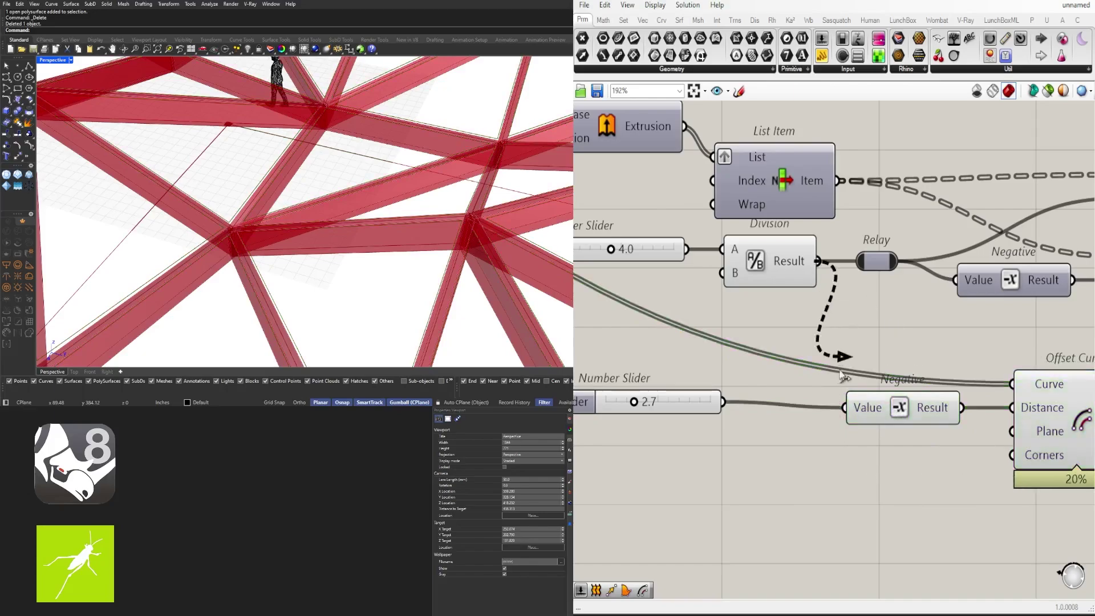
drag(839, 371, 846, 407)
right_drag(886, 422, 740, 376)
Step: Highlight the Offset Curve output and examine how the outlines meet the rib edges at a joint
click(918, 356)
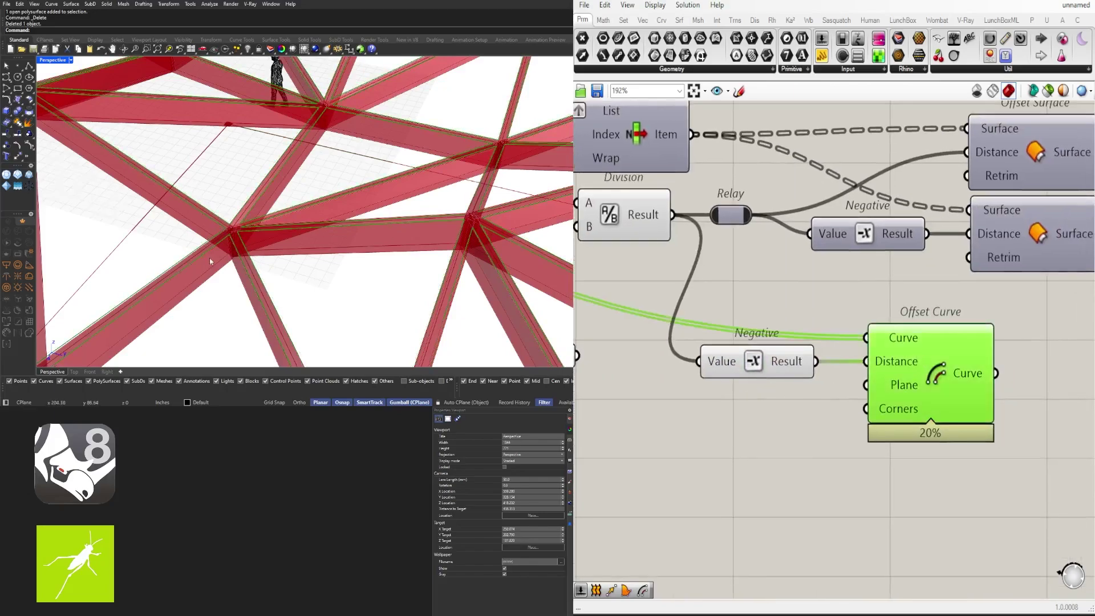
scroll(210, 261, up, 5)
scroll(232, 195, down, 6)
right_drag(229, 219, 252, 223)
scroll(251, 223, up, 5)
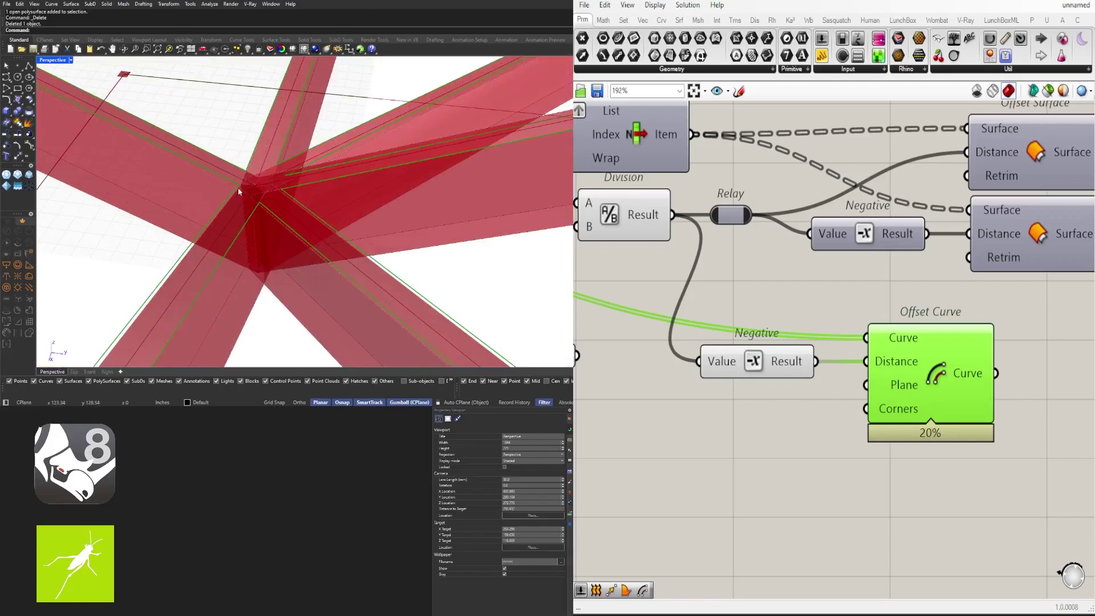
scroll(858, 408, down, 3)
scroll(217, 235, down, 7)
Step: Delete the disconnected 2.7 number slider below the rib thickness slider
right_drag(708, 398, 864, 399)
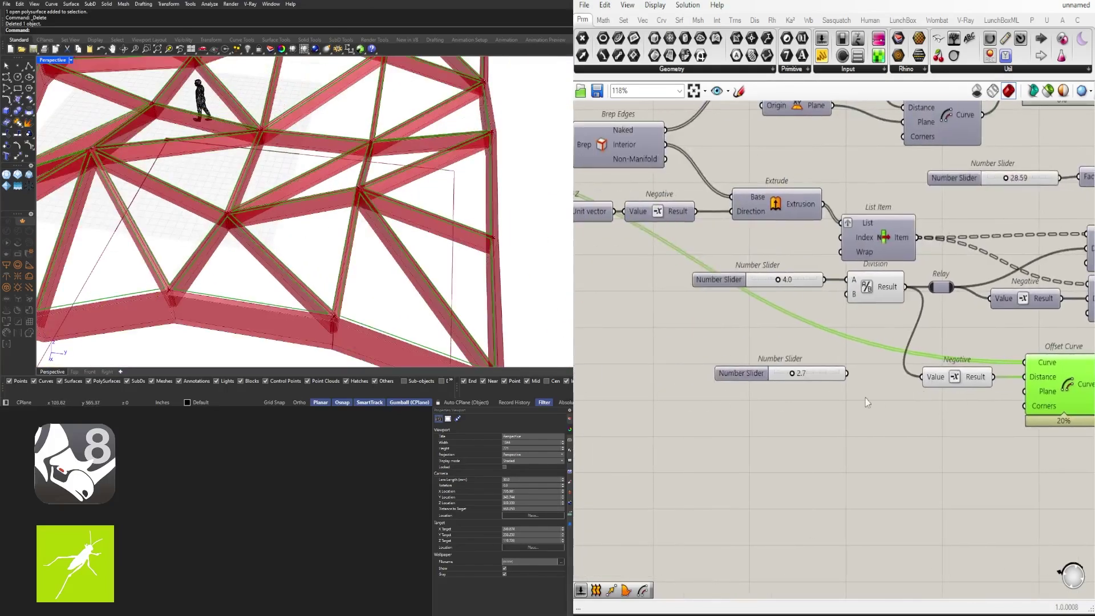
right_drag(991, 430, 951, 411)
drag(935, 403, 759, 344)
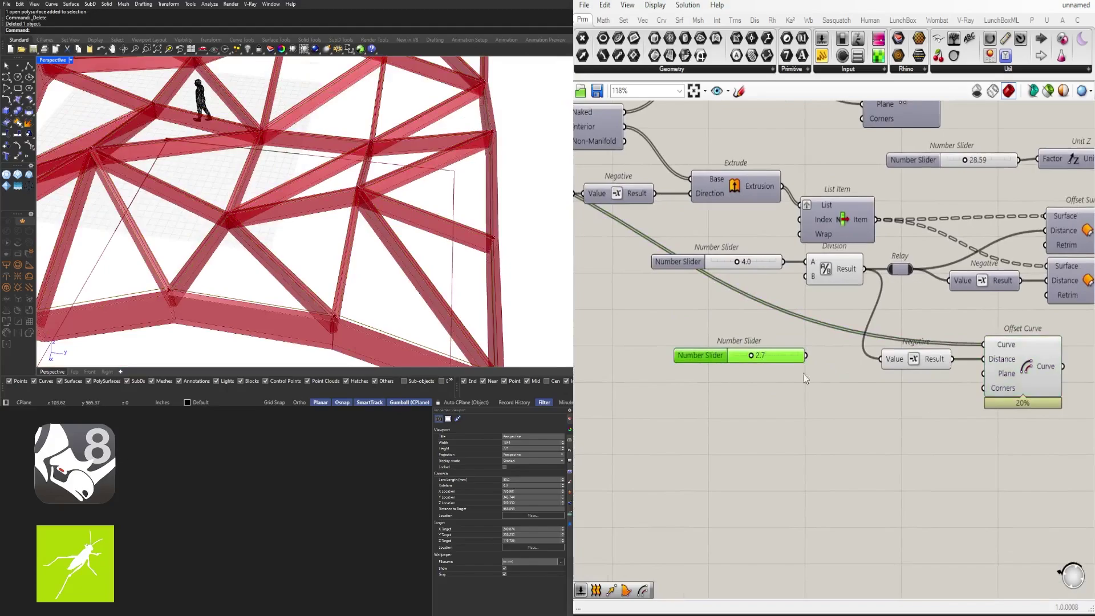
key(Delete)
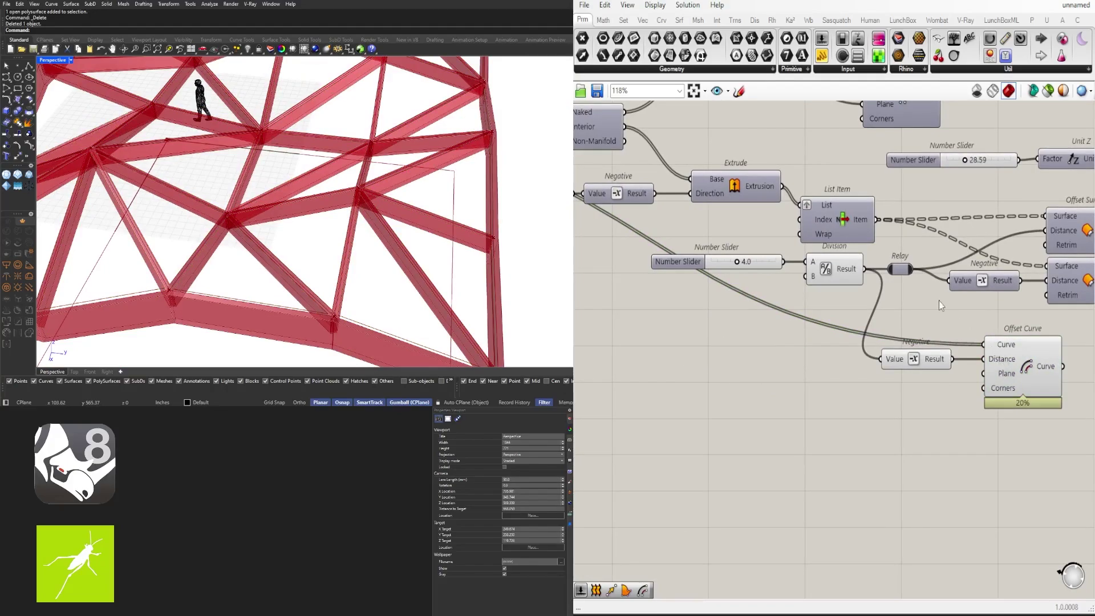
Step: Set the rib thickness slider feeding the Division component to 5.9
scroll(744, 261, up, 8)
drag(716, 268, 776, 268)
scroll(837, 269, down, 5)
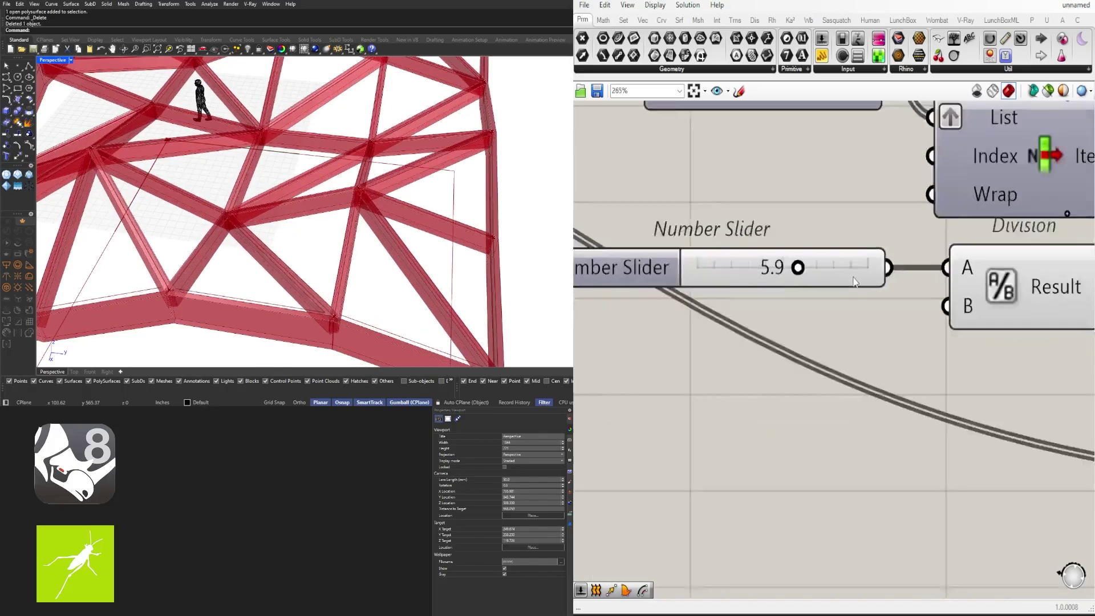
Step: Align the lower Negative and Offset Curve components beneath the Offset Surface components and highlight the offset outlines
right_drag(1009, 290, 863, 286)
drag(783, 304, 638, 257)
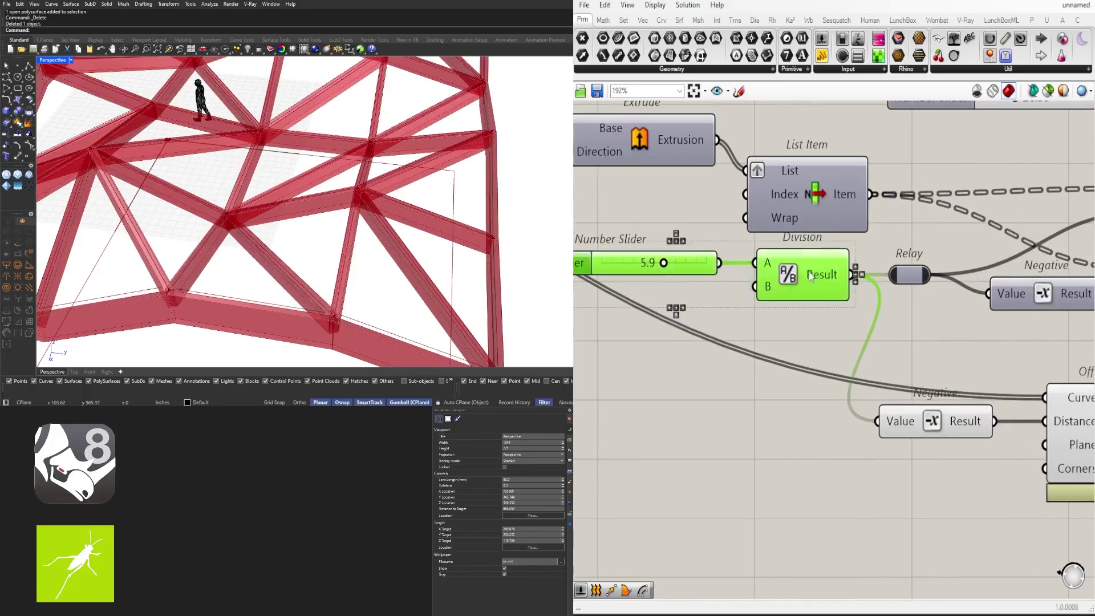
click(804, 343)
right_drag(1002, 397, 784, 368)
drag(748, 381, 755, 381)
drag(962, 557, 718, 368)
drag(720, 386, 824, 362)
click(906, 411)
click(973, 390)
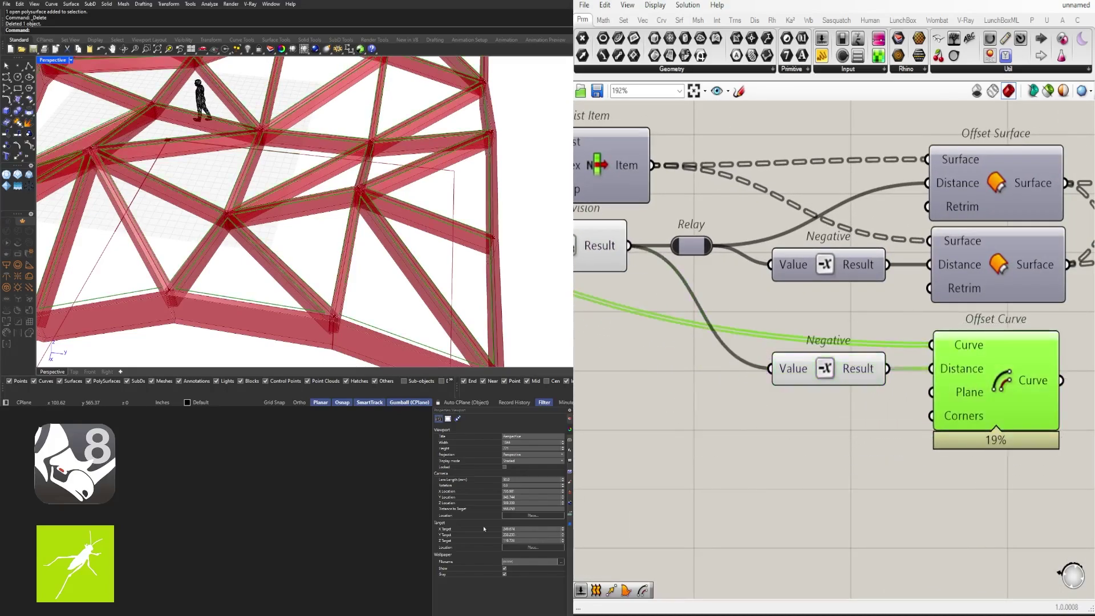
Step: Duplicate the Negative and Offset Curve pair and place the copy below and beyond the original
scroll(225, 221, up, 4)
scroll(222, 199, down, 4)
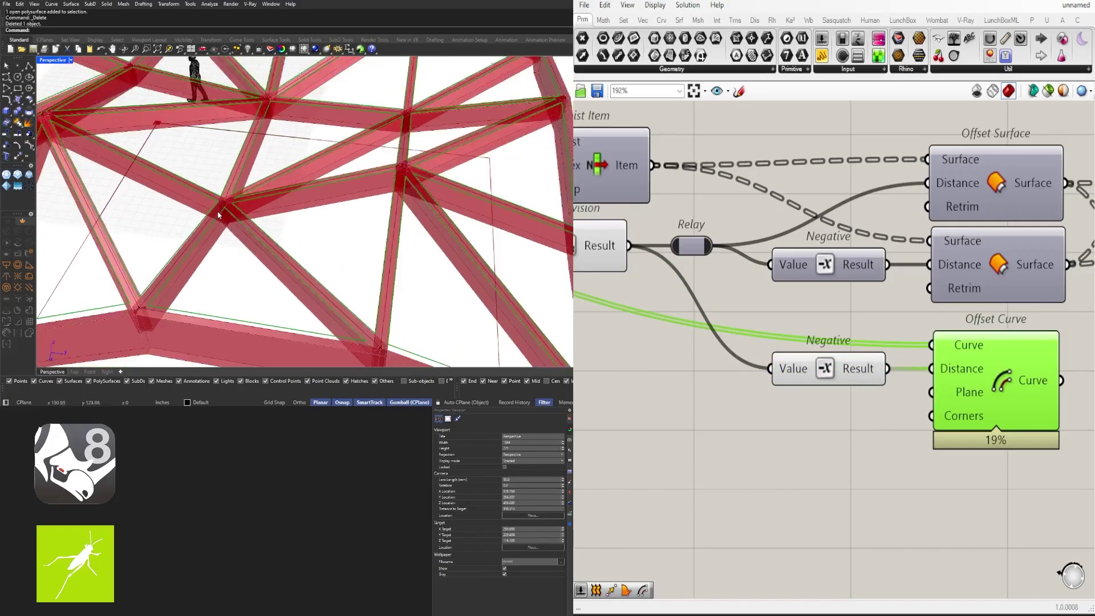
scroll(750, 412, down, 3)
right_drag(884, 469, 743, 418)
drag(744, 419, 642, 316)
right_drag(700, 318, 836, 309)
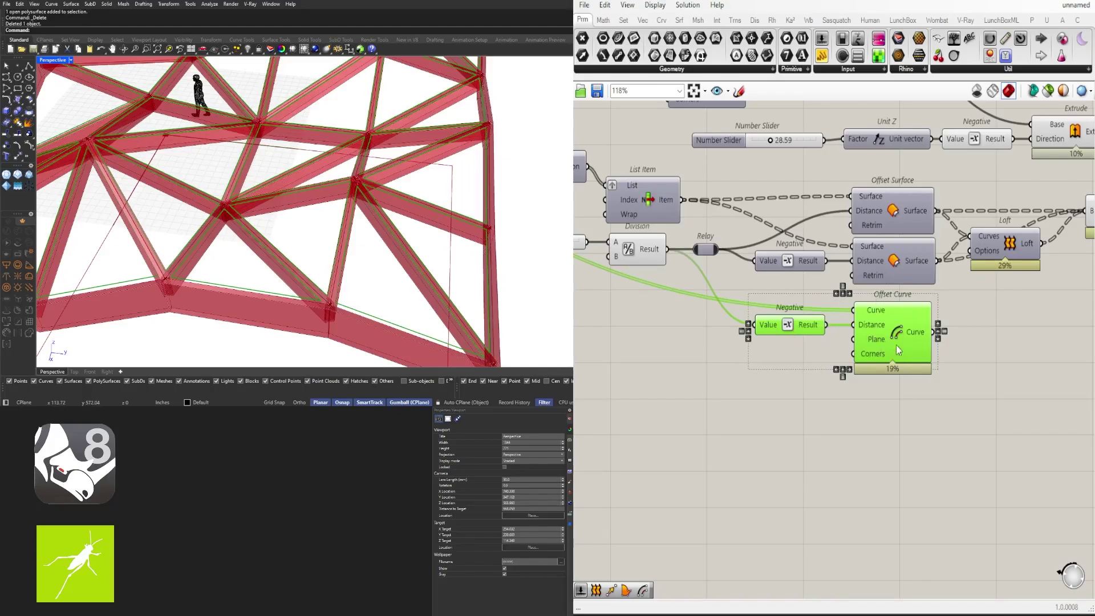
alt+drag(896, 345, 1000, 418)
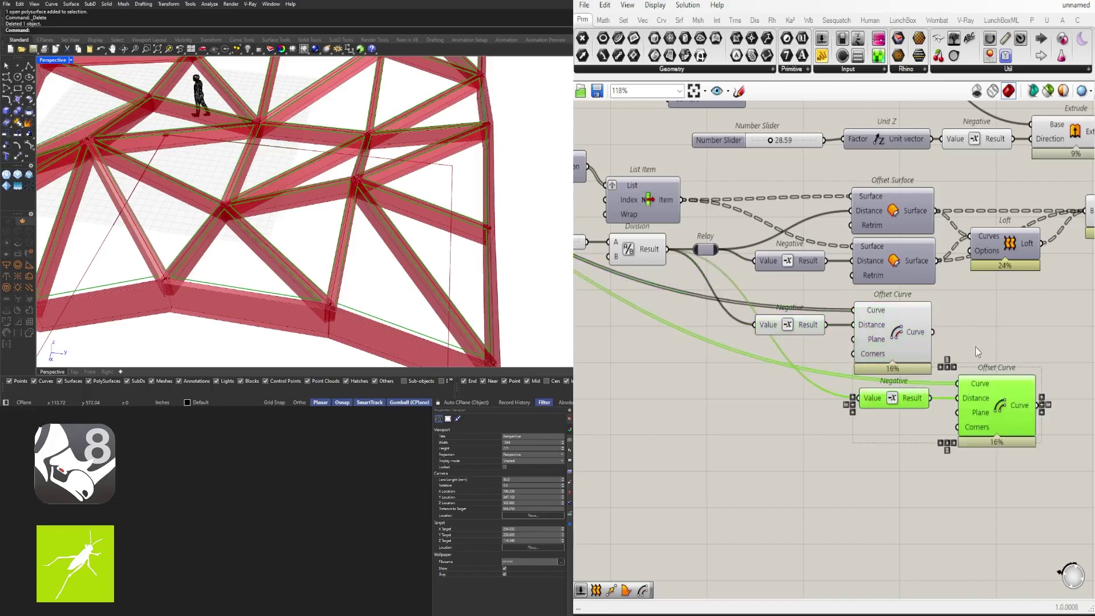
Step: Connect the first Offset Curve's output to the copied Offset Curve's Curve input, replacing the face boundaries
click(975, 346)
drag(966, 380, 966, 381)
drag(988, 396, 994, 396)
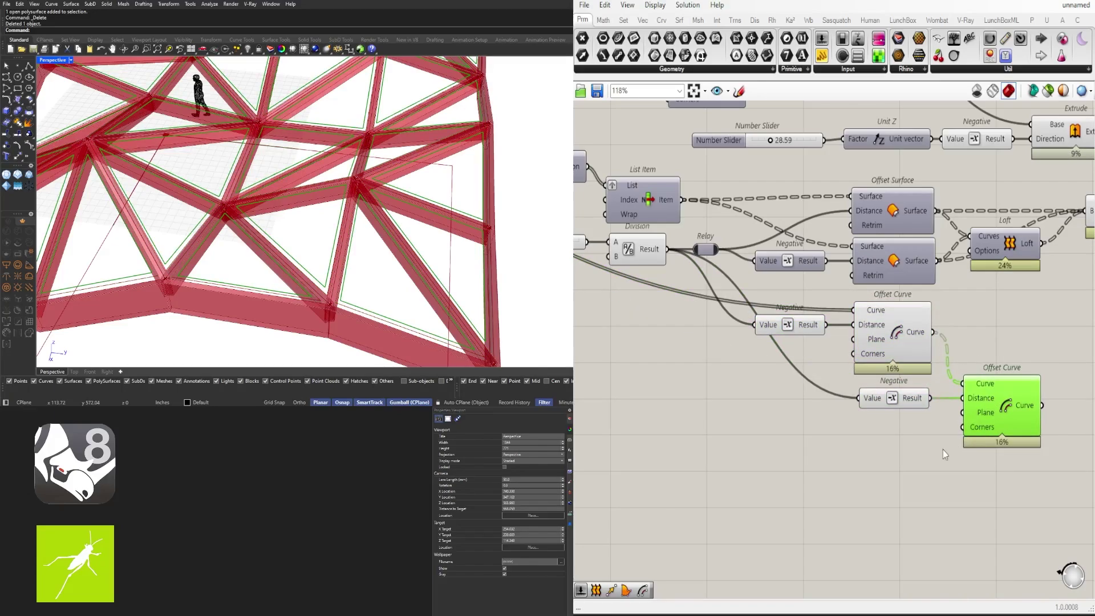
click(943, 451)
Step: Add a number slider at 1.50 and connect it to the second Negative component's Value input
double_click(748, 424)
text(1.50)
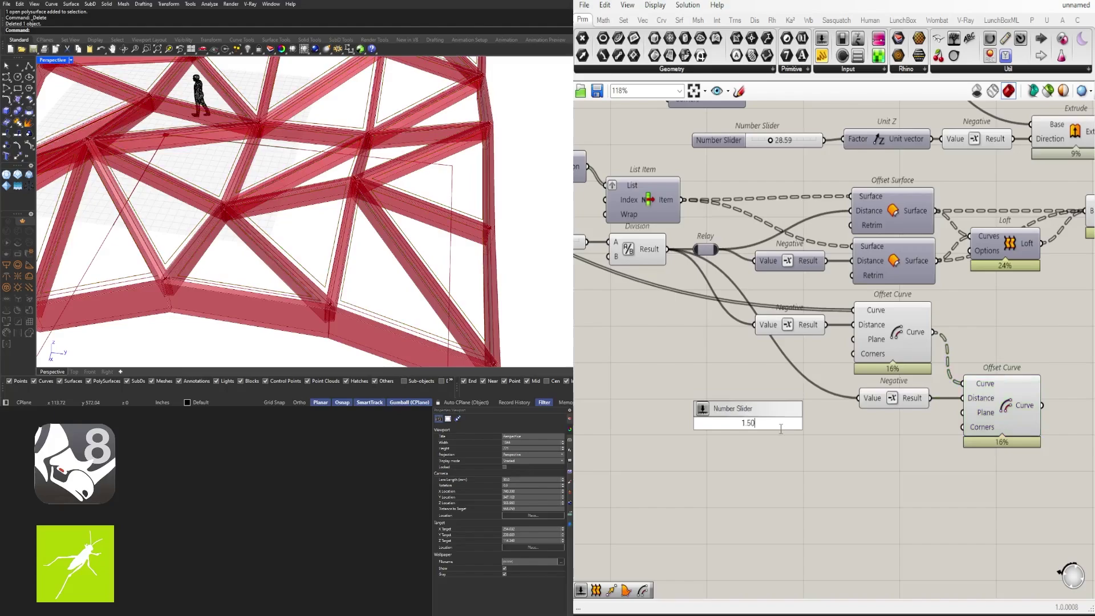
key(Return)
scroll(806, 432, up, 5)
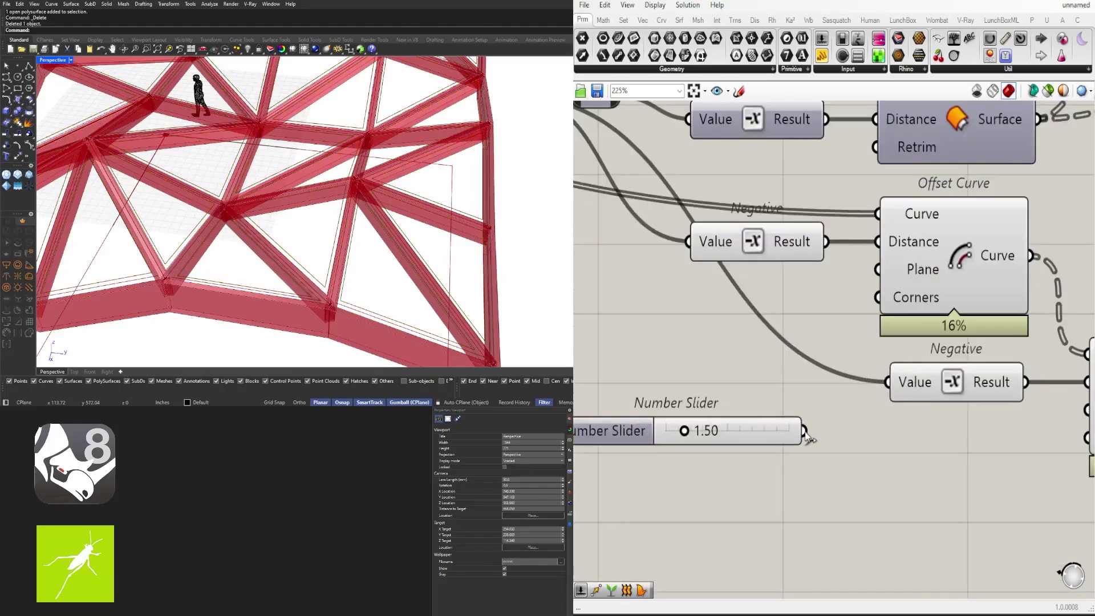
drag(691, 441, 856, 394)
Step: Set the second offset's slider to 8.20 and highlight both Offset Curve outputs
scroll(739, 392, up, 3)
right_drag(320, 253, 301, 235)
scroll(815, 330, down, 5)
right_drag(988, 386, 761, 395)
click(814, 372)
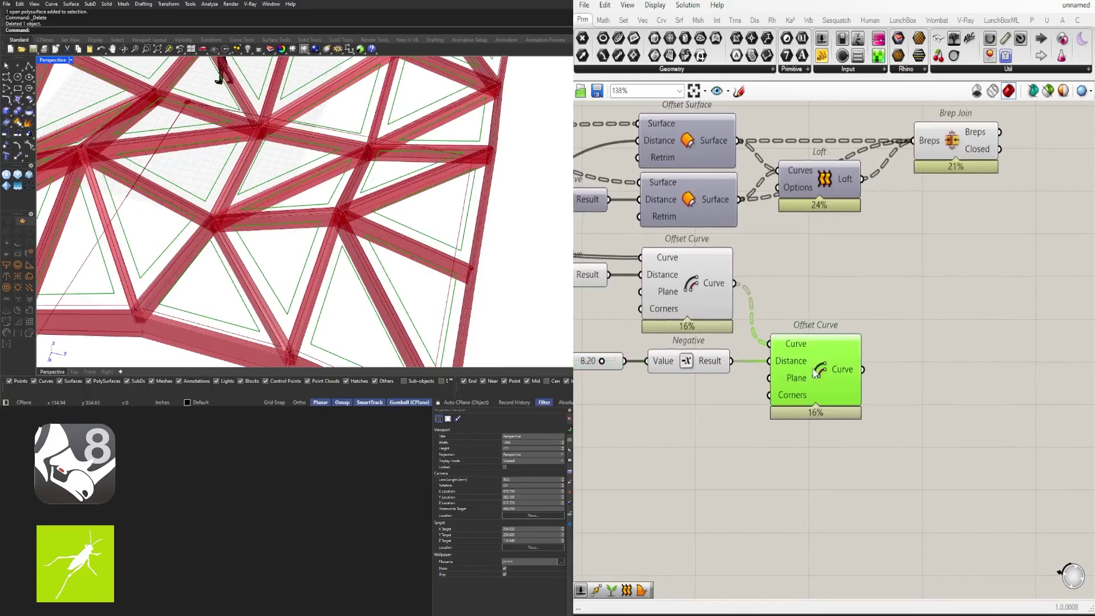
shift+click(691, 285)
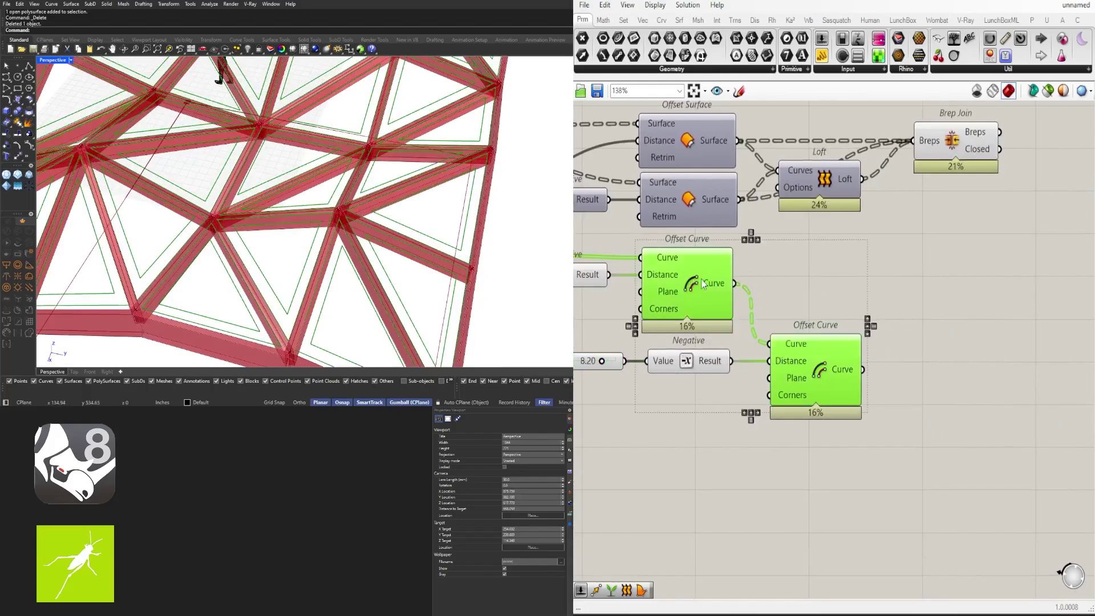
Step: Add a Boundary Surfaces component and connect both Offset Curve outputs to its Edges input
double_click(884, 276)
text(bou)
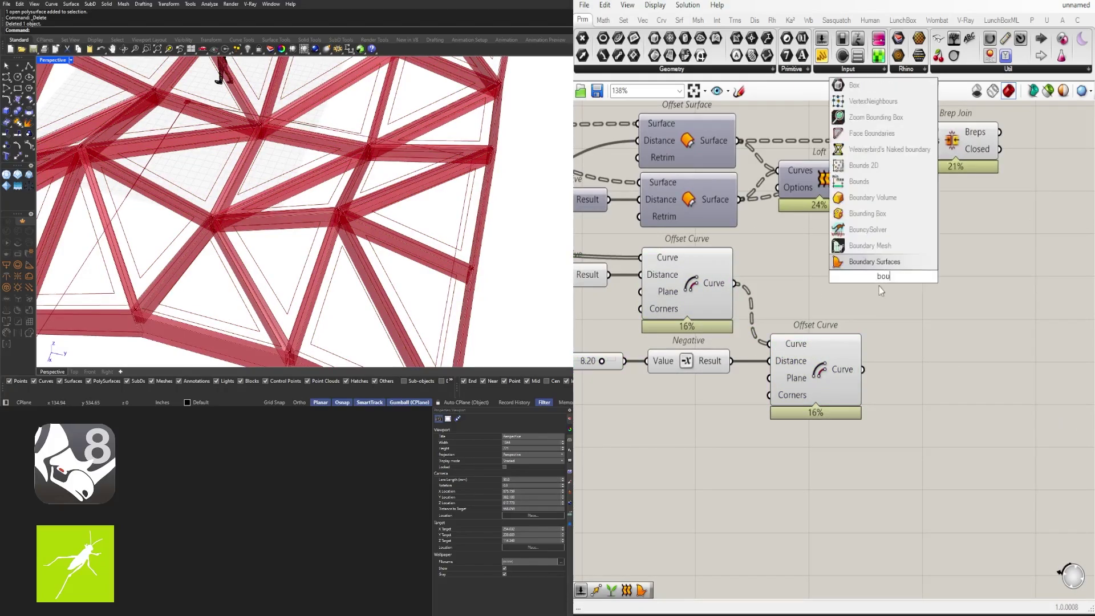
click(876, 263)
drag(886, 286, 1010, 299)
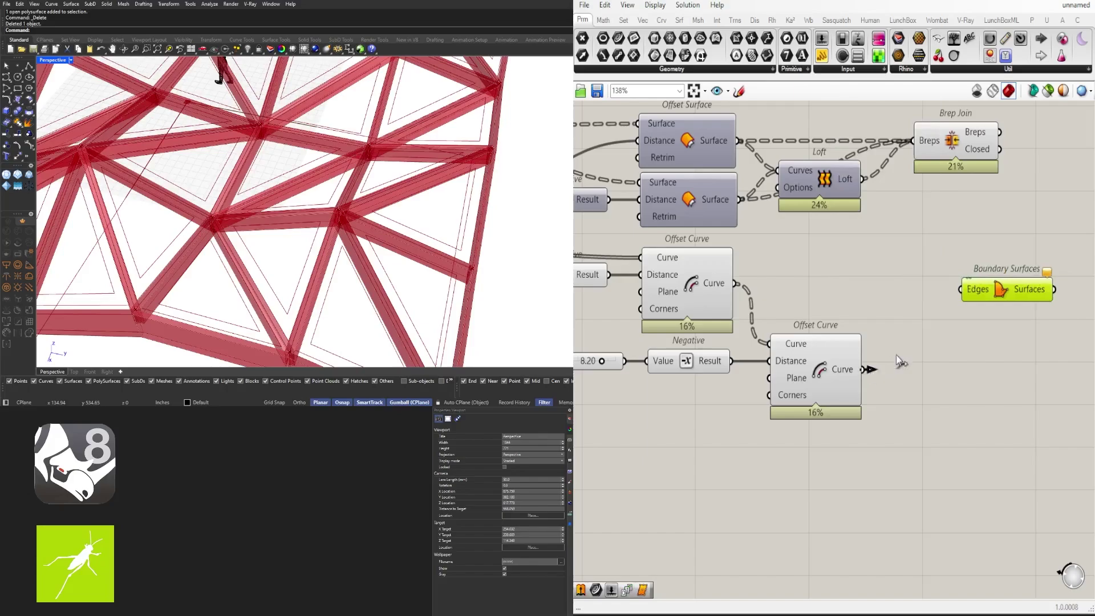
drag(895, 355, 1024, 287)
Step: Insert a Graft Tree component between the first Offset Curve and Boundary Surfaces, and tidy the components' spacing
double_click(863, 300)
text(graft)
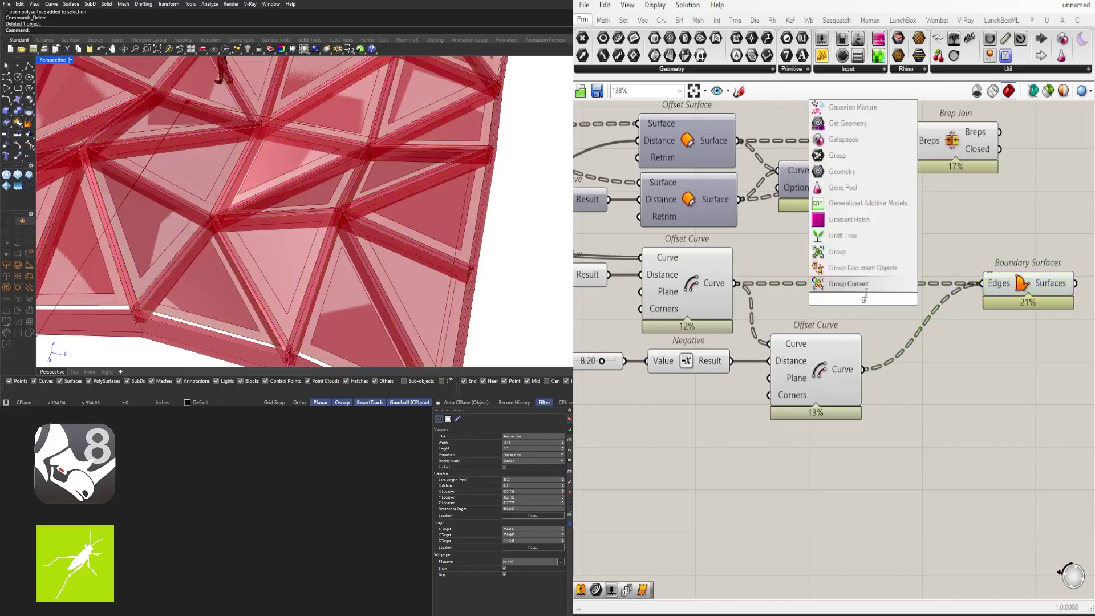
click(839, 284)
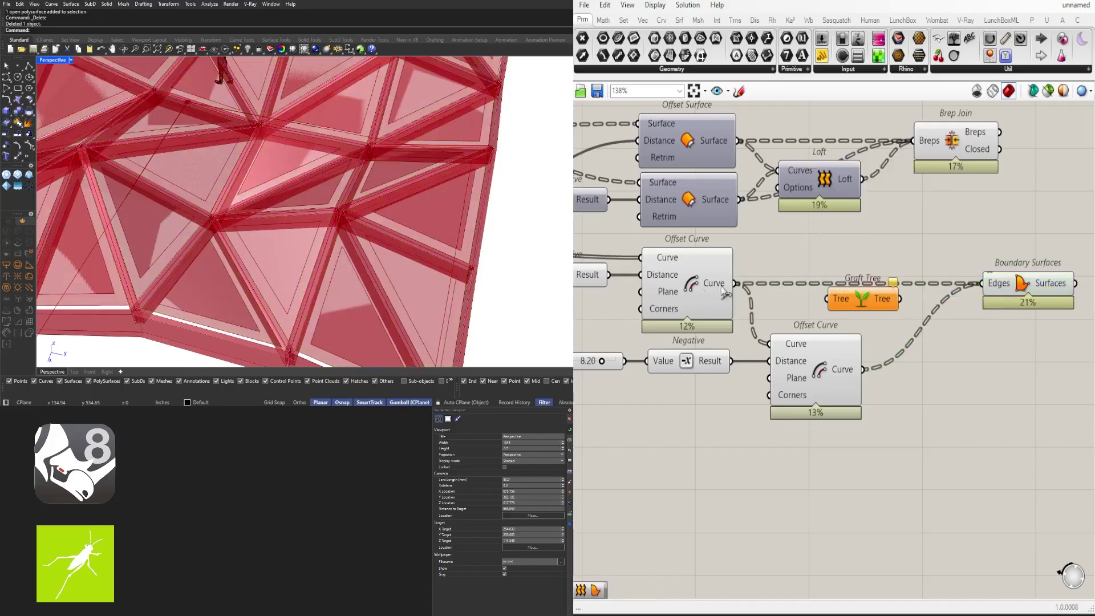
drag(741, 282, 863, 286)
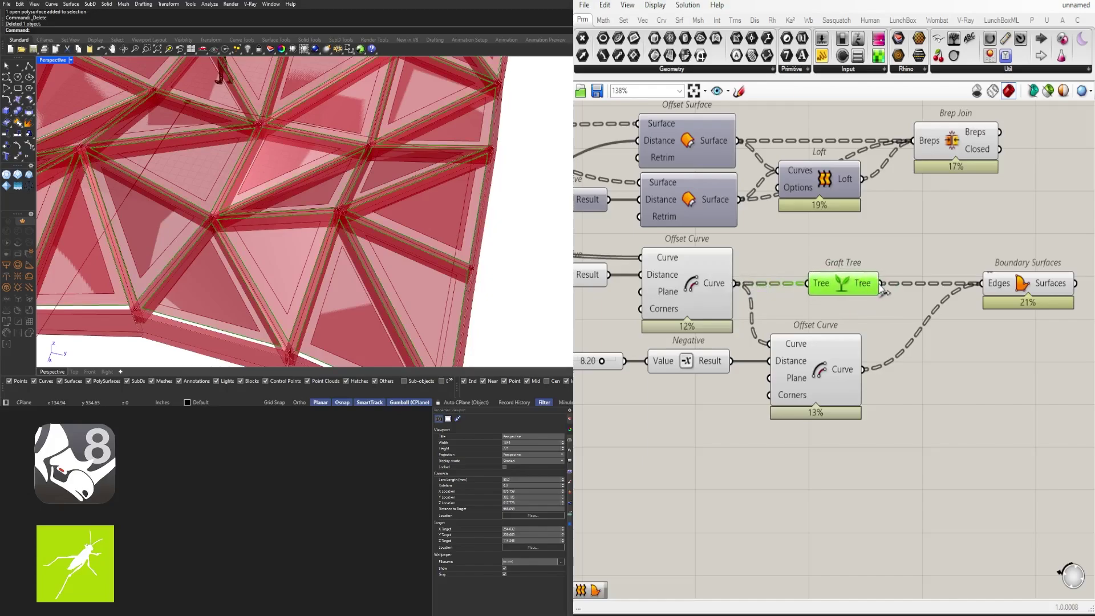
drag(979, 285, 981, 284)
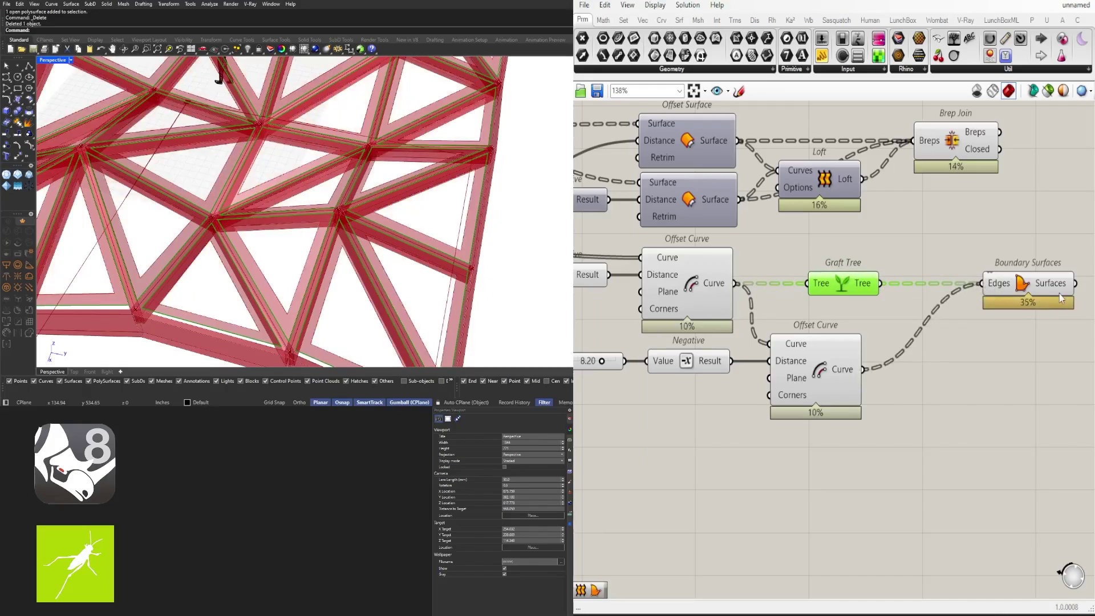
drag(1047, 290, 1021, 291)
drag(861, 285, 839, 284)
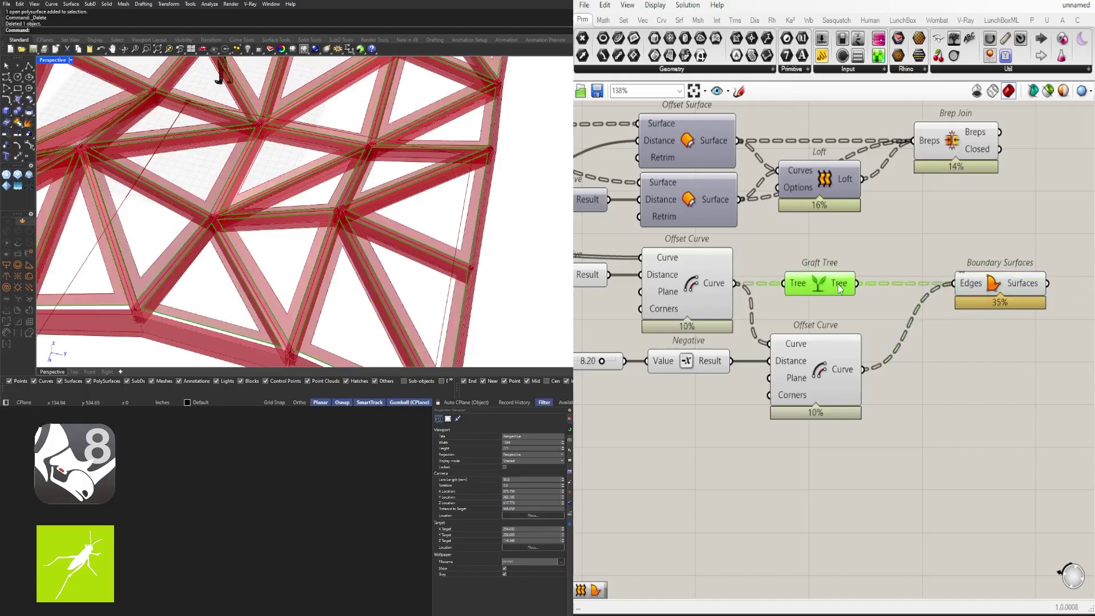
click(878, 274)
Step: Set the second offset's slider to 7.87 and inspect the triangular panel frames between the ribs
right_drag(467, 236, 465, 205)
right_drag(728, 364, 817, 410)
scroll(817, 410, up, 5)
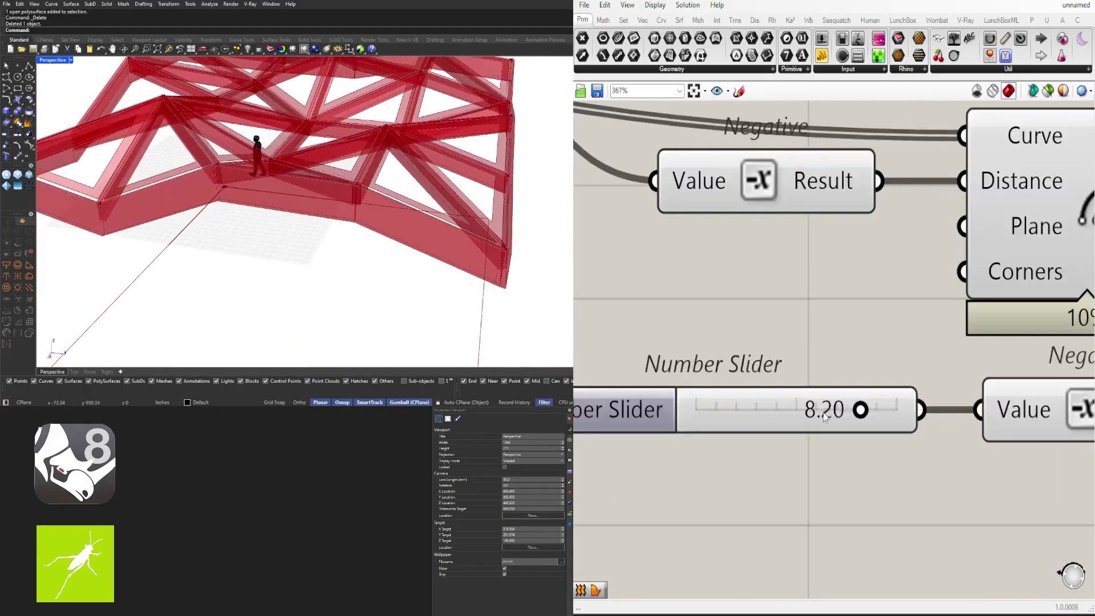
mouse_move(863, 413)
mouse_down()
mouse_move(821, 414)
mouse_move(856, 414)
mouse_up()
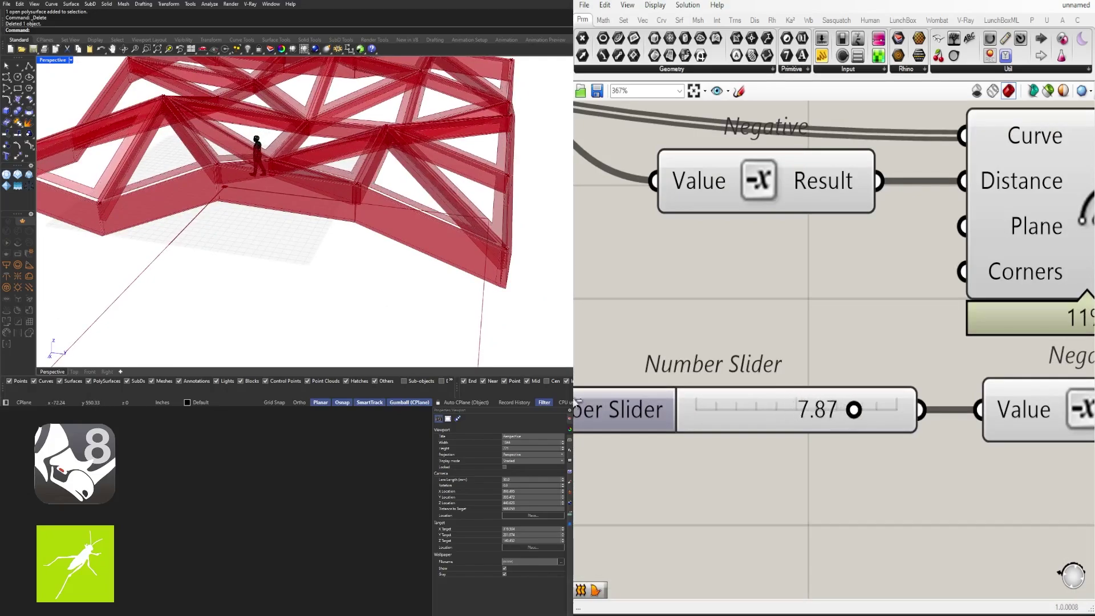
right_drag(485, 220, 344, 174)
scroll(337, 166, up, 2)
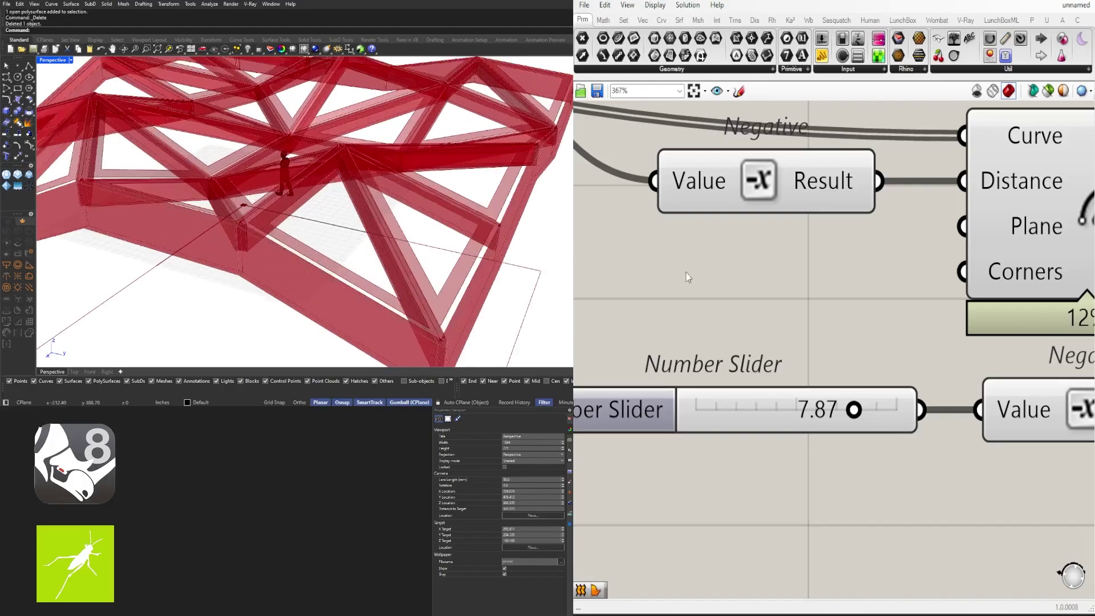
Step: Move the Boundary Surfaces component farther away from the Graft Tree and second Offset Curve to free space between them
scroll(685, 272, down, 4)
right_drag(867, 376, 809, 386)
scroll(765, 391, down, 3)
right_drag(998, 344, 786, 342)
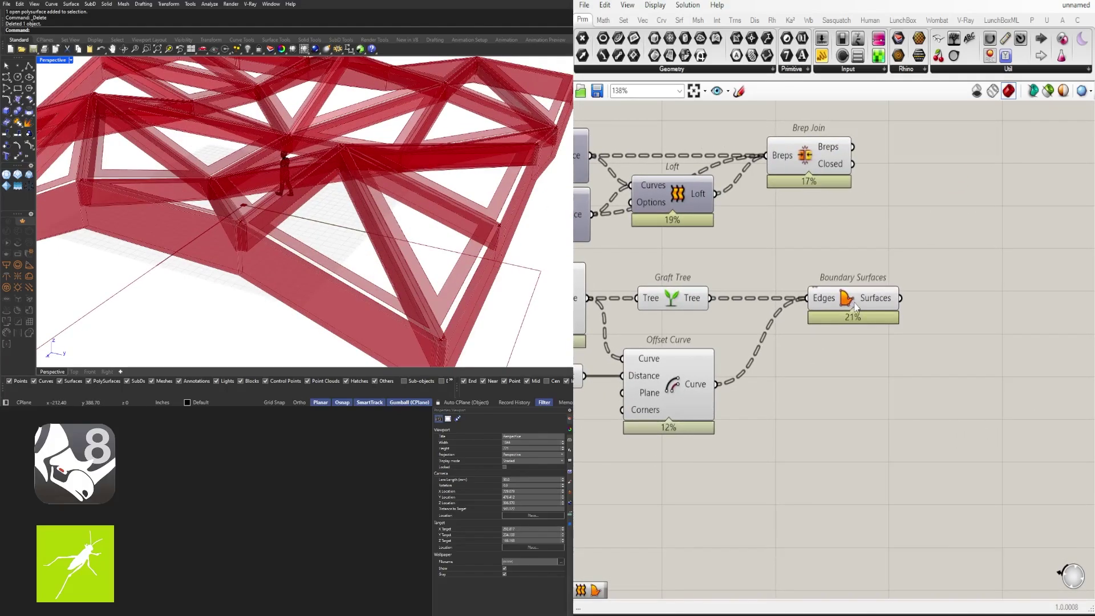
drag(855, 306, 869, 308)
right_drag(839, 371, 974, 348)
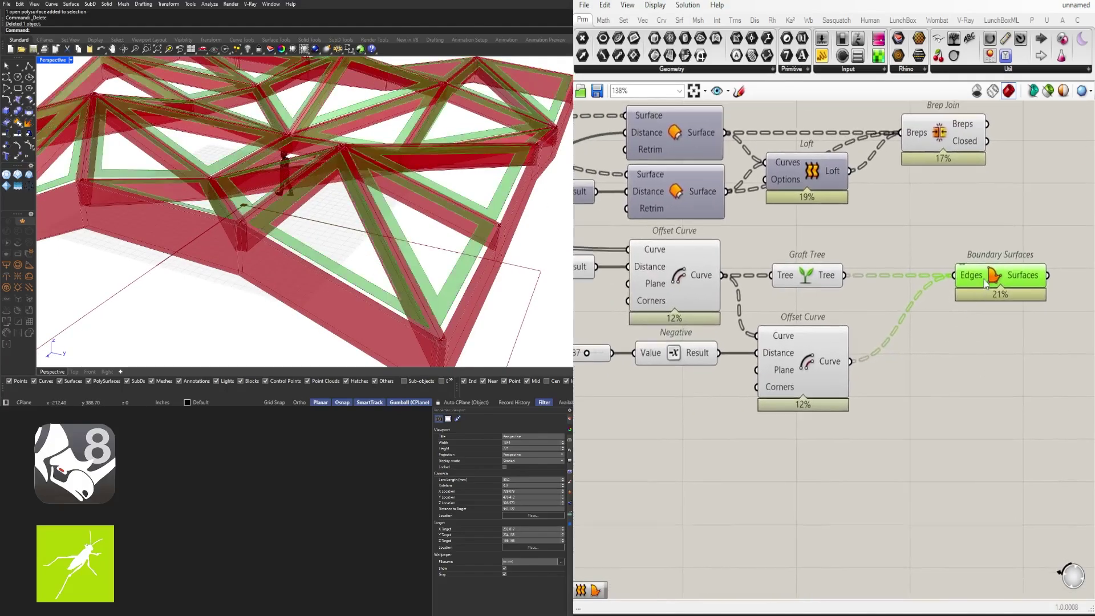
drag(984, 278, 1007, 279)
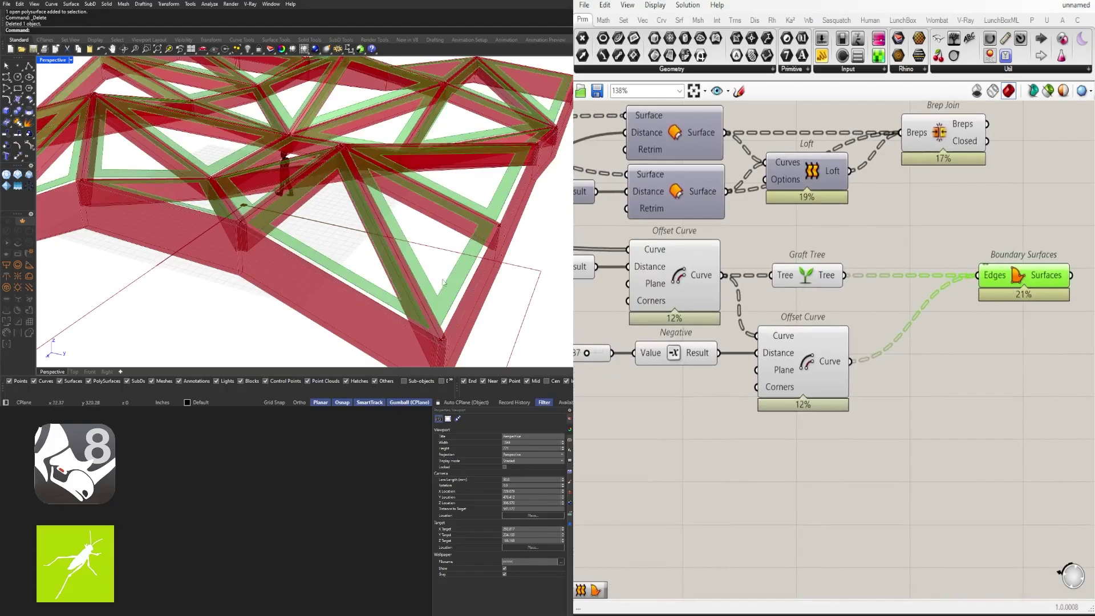
Step: Add a Fillet component fed by the second Offset Curve's output and place it beside that offset
double_click(913, 367)
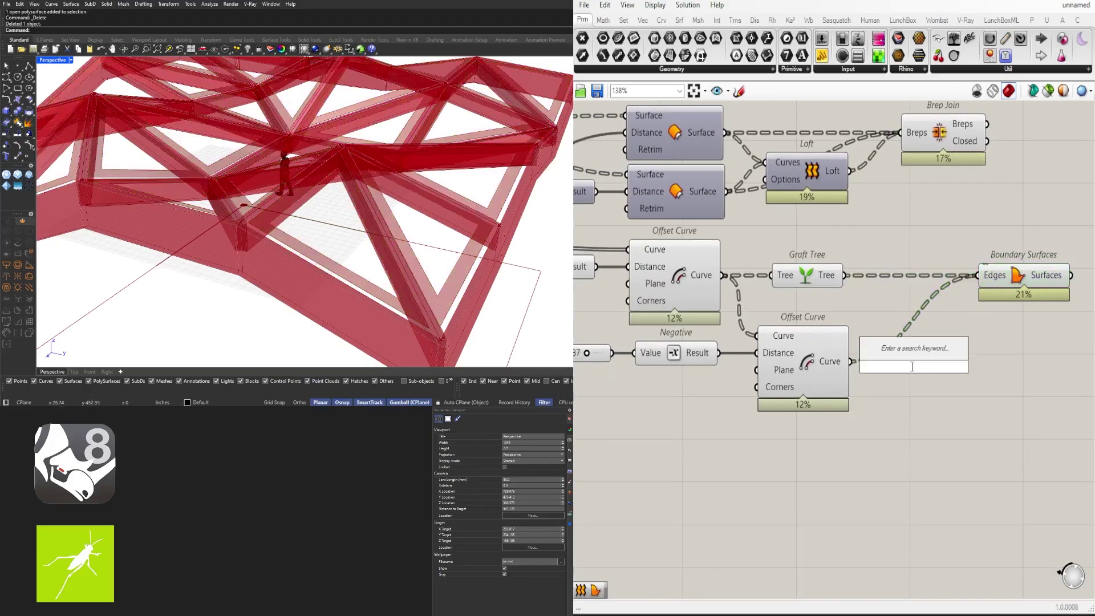
text(fil)
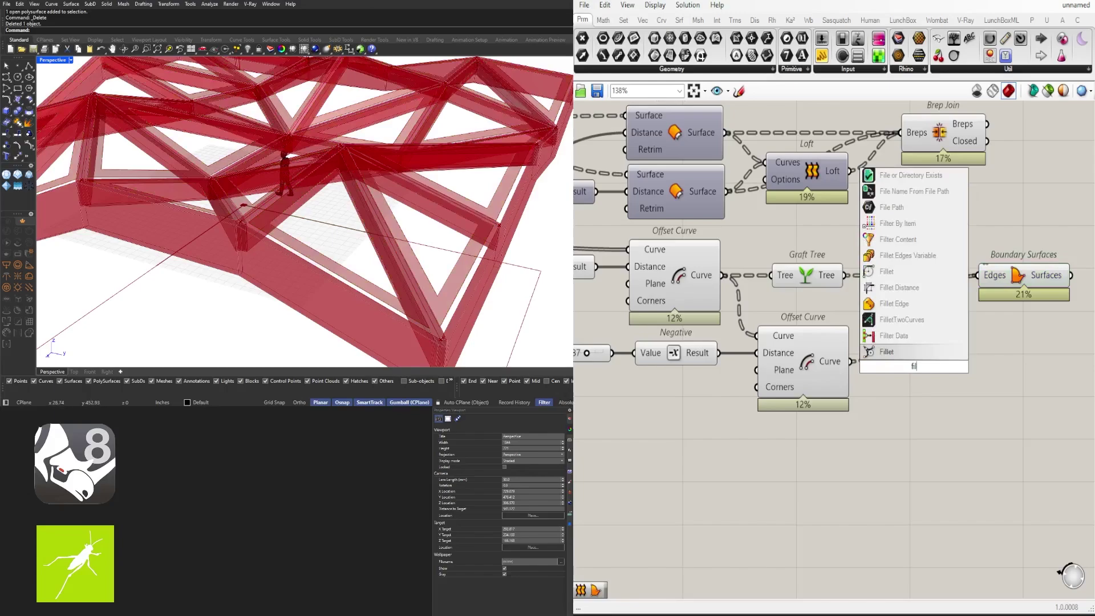
click(901, 271)
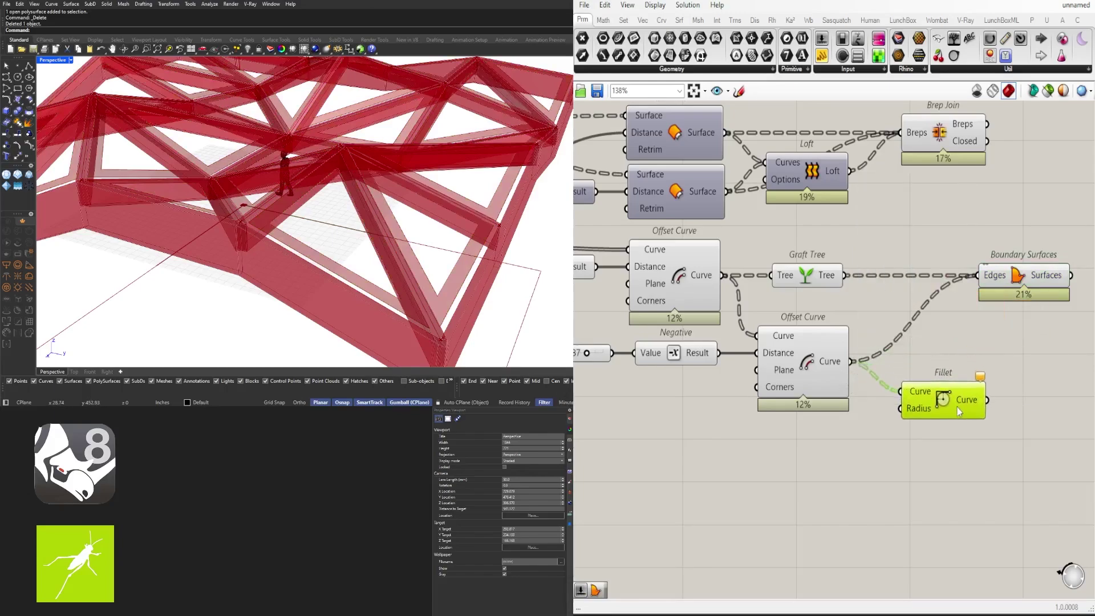
drag(957, 407, 955, 423)
Step: Create a 1.50 number slider, connect it to the Fillet's Radius input, and highlight the Fillet
double_click(792, 450)
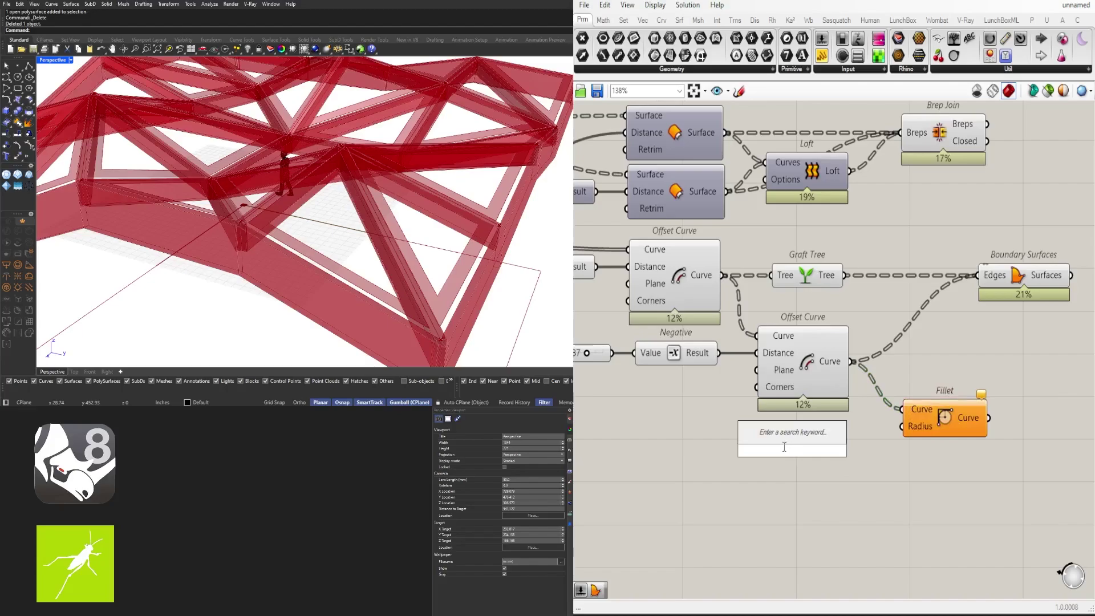
text(1.50)
key(Return)
scroll(872, 456, up, 2)
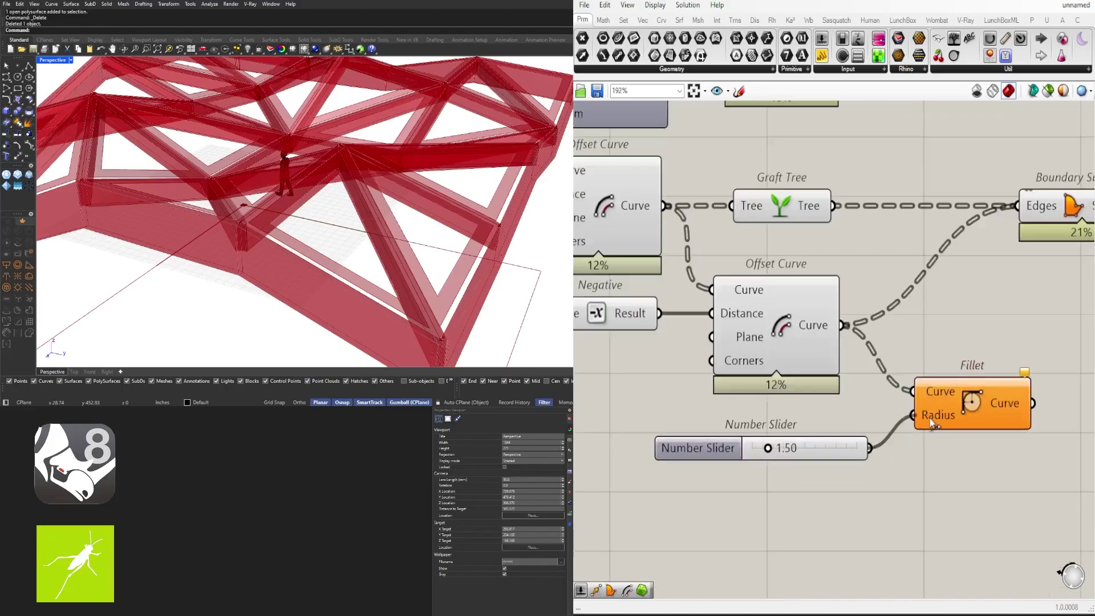
drag(837, 448, 842, 422)
click(975, 403)
Step: Replace the second Offset Curve's connection to the Boundary Surfaces' Edges input with the Fillet's Curve output
right_drag(1065, 401, 827, 413)
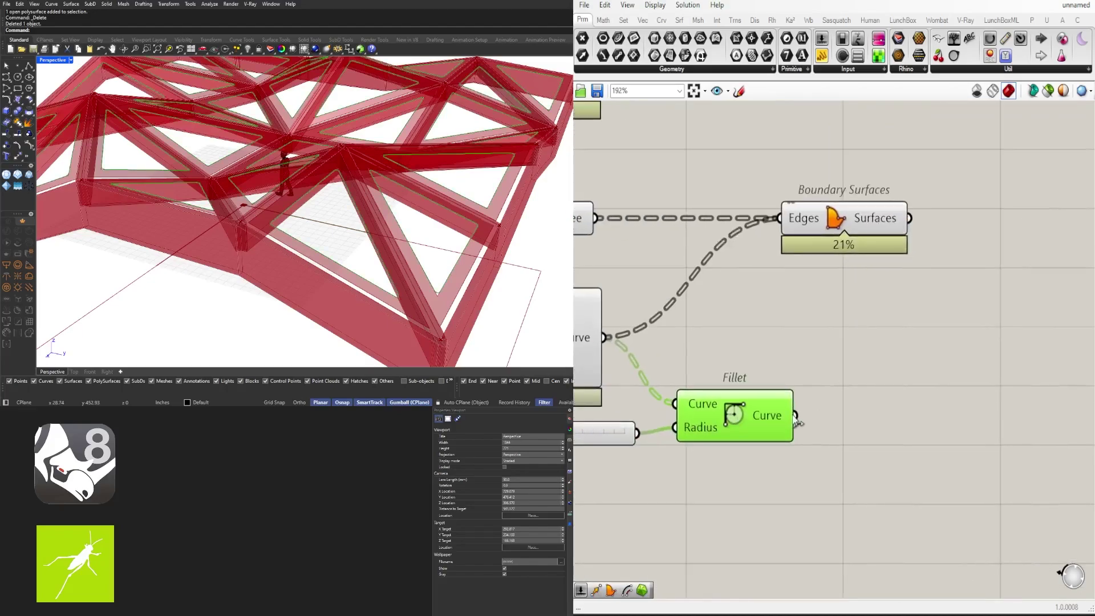
drag(816, 228, 679, 316)
scroll(872, 259, down, 2)
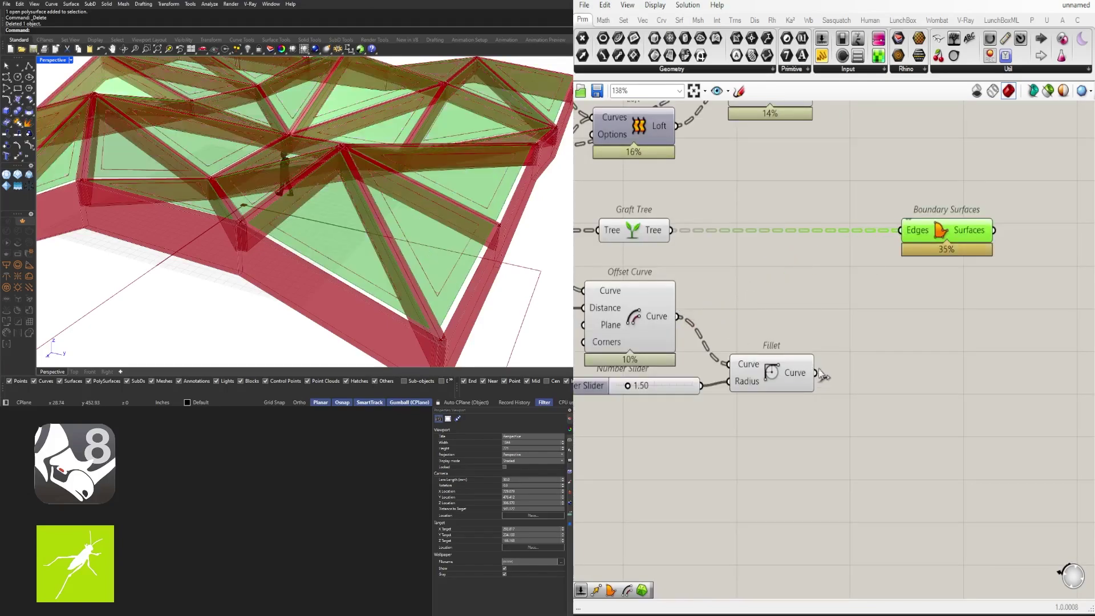
drag(918, 241, 914, 250)
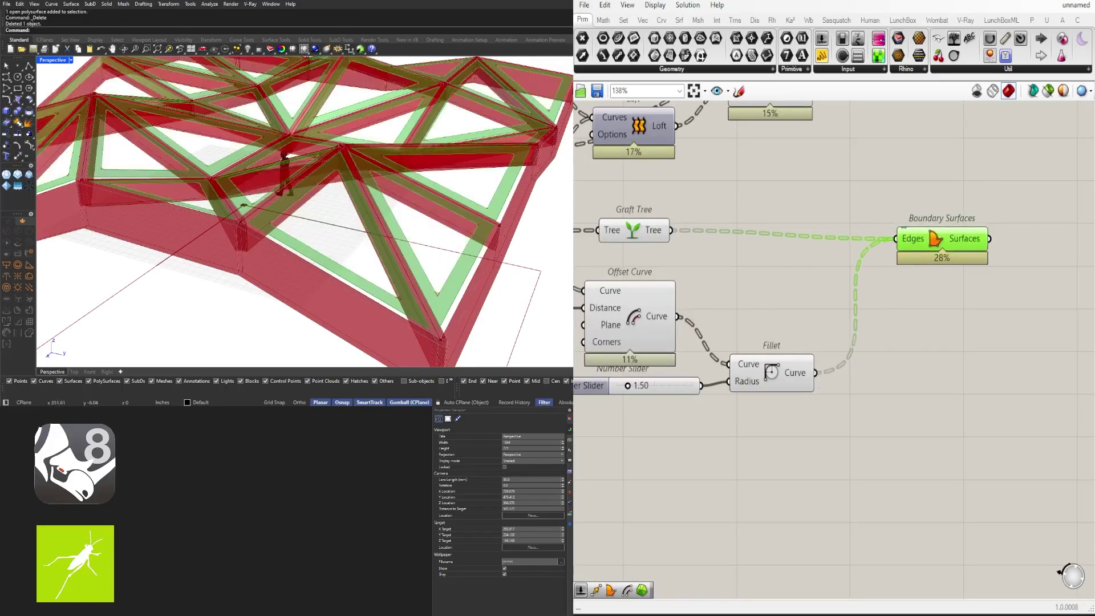
click(772, 484)
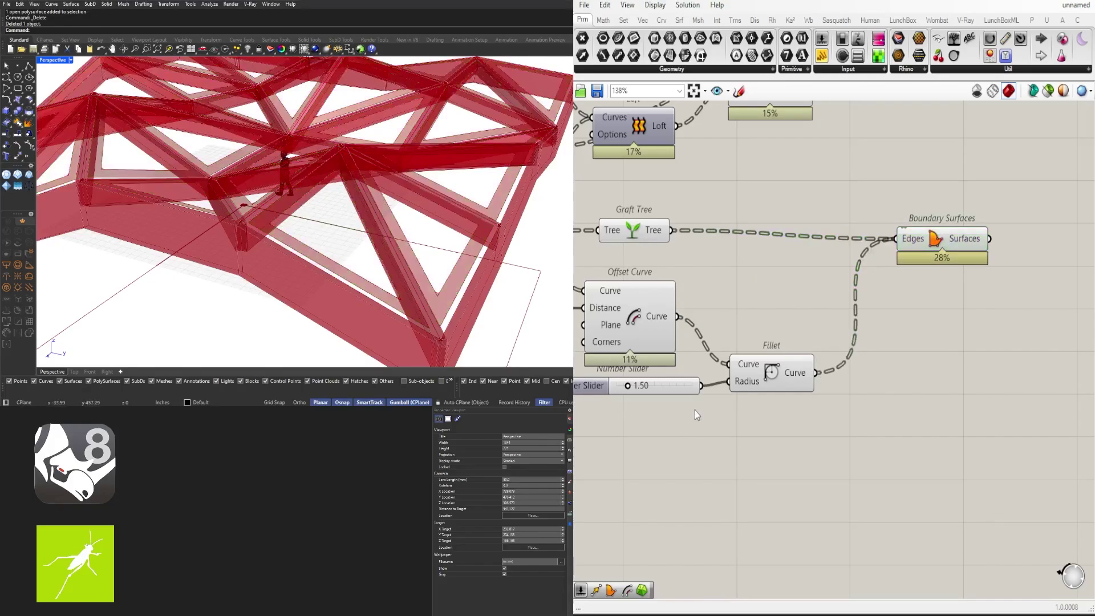
Step: Set the fillet radius slider to 5.56 and inspect the rounded panel openings across the whole roof
right_drag(694, 409, 815, 408)
scroll(753, 387, up, 6)
drag(766, 379, 821, 378)
scroll(251, 220, down, 8)
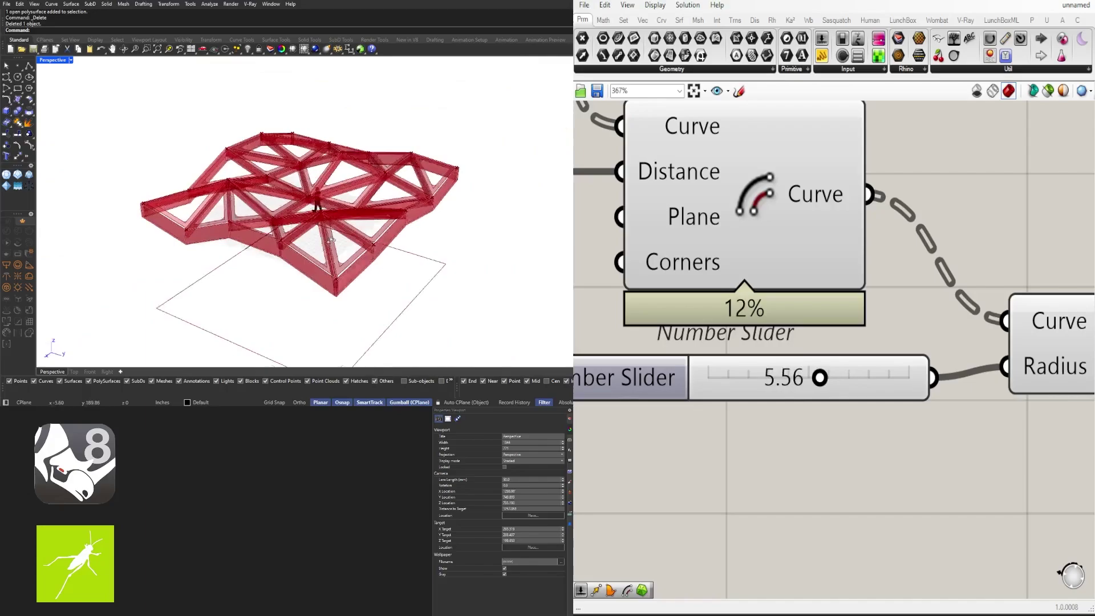
right_drag(251, 222, 432, 284)
scroll(852, 367, down, 7)
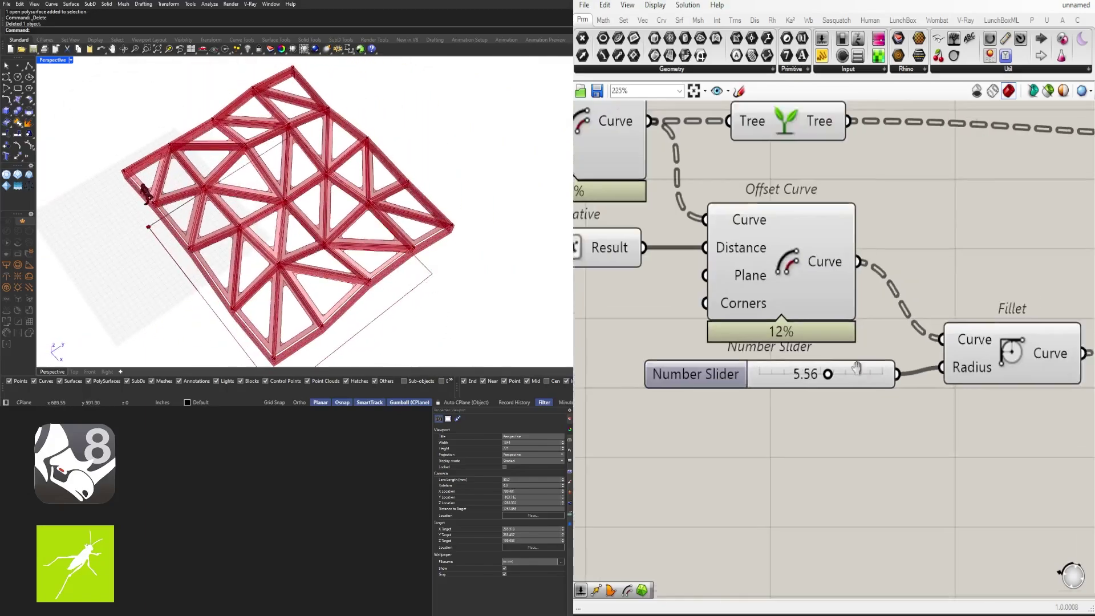
Step: Hide the previews of both Offset Curve components, their Negative components, and the Graft Tree
right_drag(912, 403, 945, 369)
drag(887, 409, 613, 183)
middle_click(638, 194)
click(676, 152)
Step: Highlight the Boundary Surfaces component and examine the filleted panel frames from a low side view
right_drag(830, 323, 654, 308)
click(924, 190)
scroll(346, 212, up, 8)
right_drag(487, 296, 474, 206)
scroll(425, 213, down, 4)
drag(927, 213, 941, 206)
scroll(886, 265, down, 5)
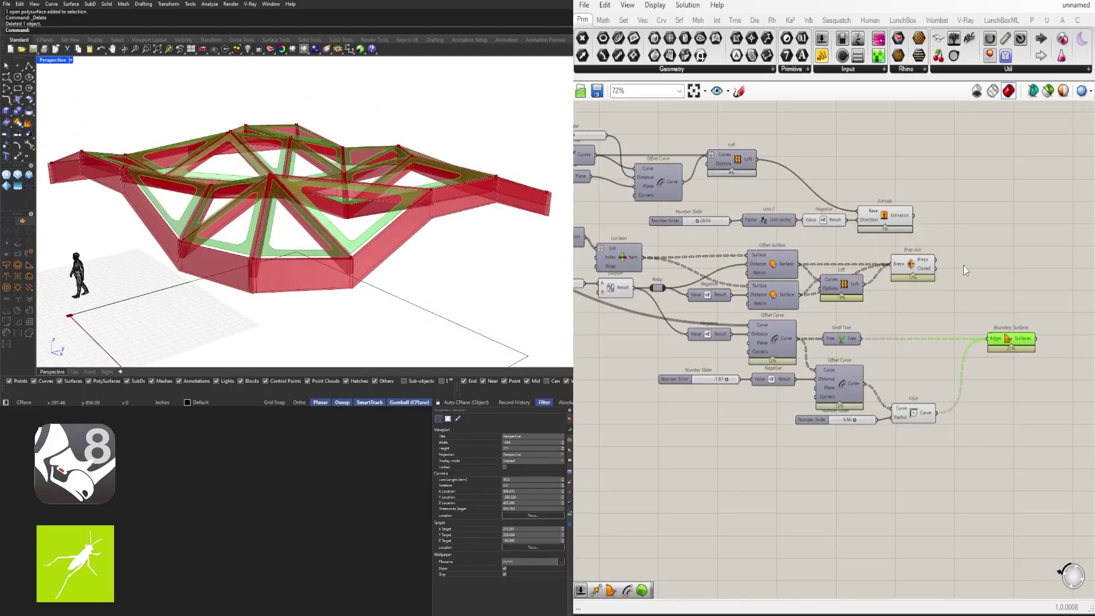
Step: Examine the boundary extrusion group and the interior-edge Extrude's result by toggling that Extrude's preview
drag(938, 231, 693, 203)
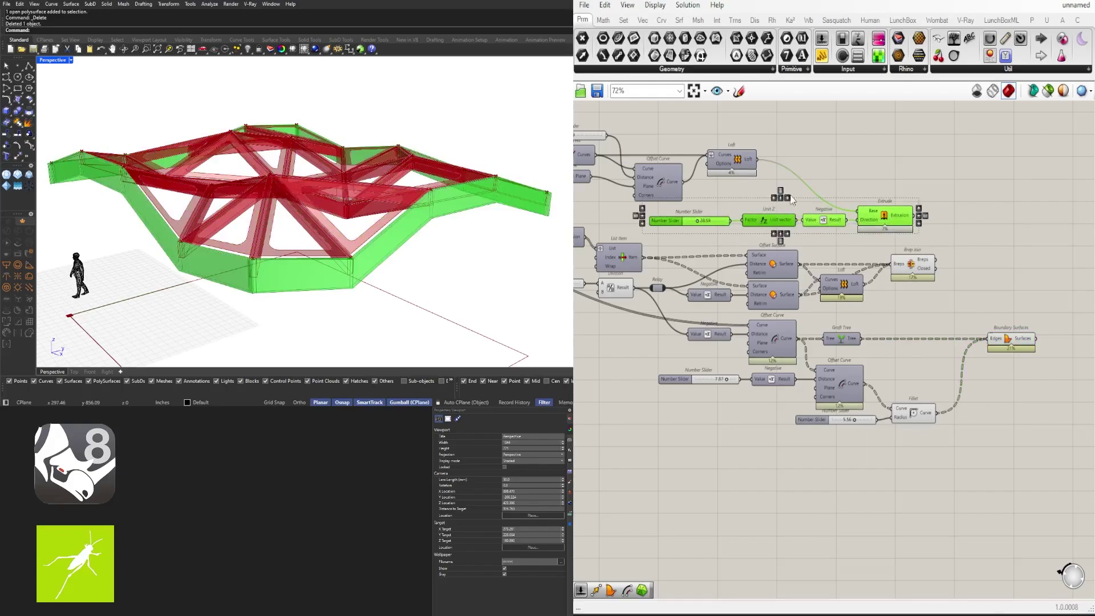
click(844, 170)
right_drag(711, 257, 878, 356)
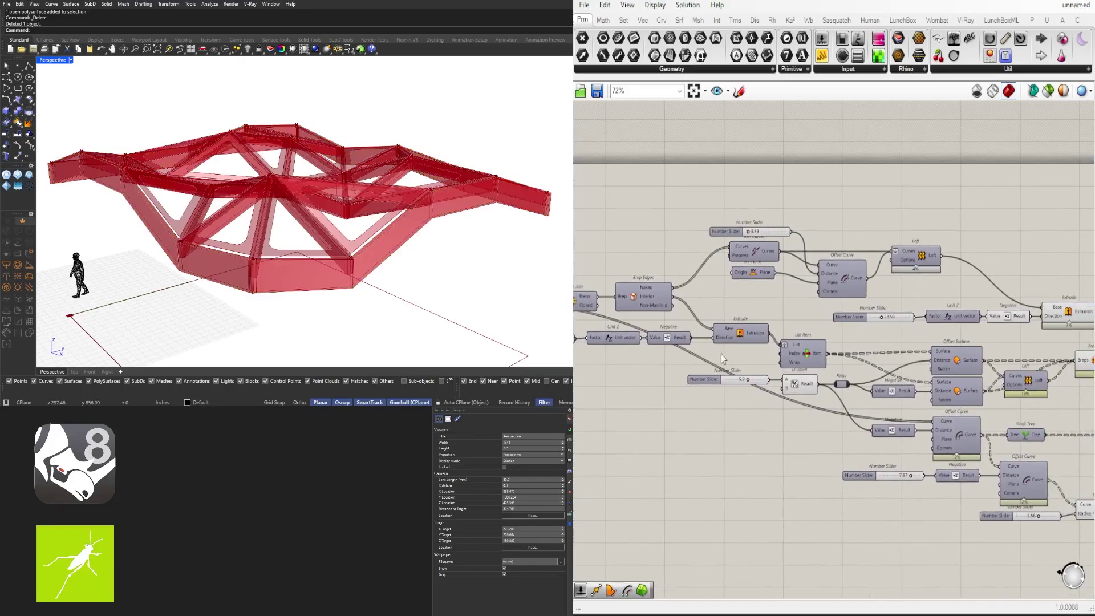
right_drag(721, 354, 856, 329)
click(885, 311)
middle_click(869, 287)
click(888, 267)
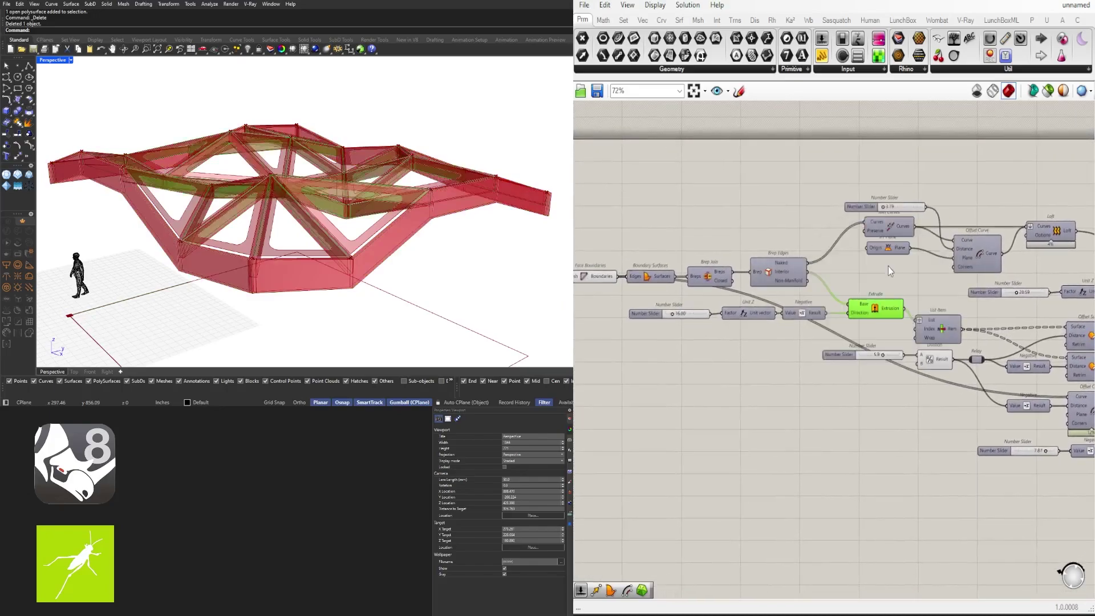
middle_click(872, 307)
click(897, 283)
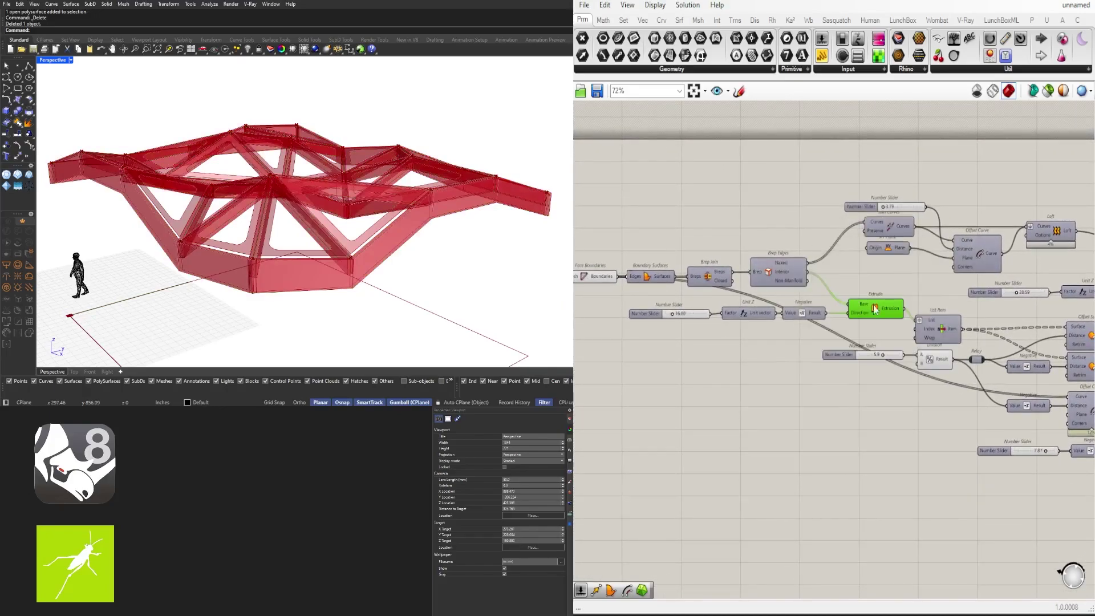
Step: Duplicate the interior-edge extrusion's slider, Unit Z, Negative, and Extrude components, and place the copies beside the panel Boundary Surfaces
drag(714, 314, 673, 302)
right_drag(897, 316, 732, 278)
scroll(789, 293, down, 3)
drag(723, 275, 1064, 320)
scroll(1044, 320, up, 4)
right_drag(1043, 322, 860, 325)
drag(907, 327, 964, 389)
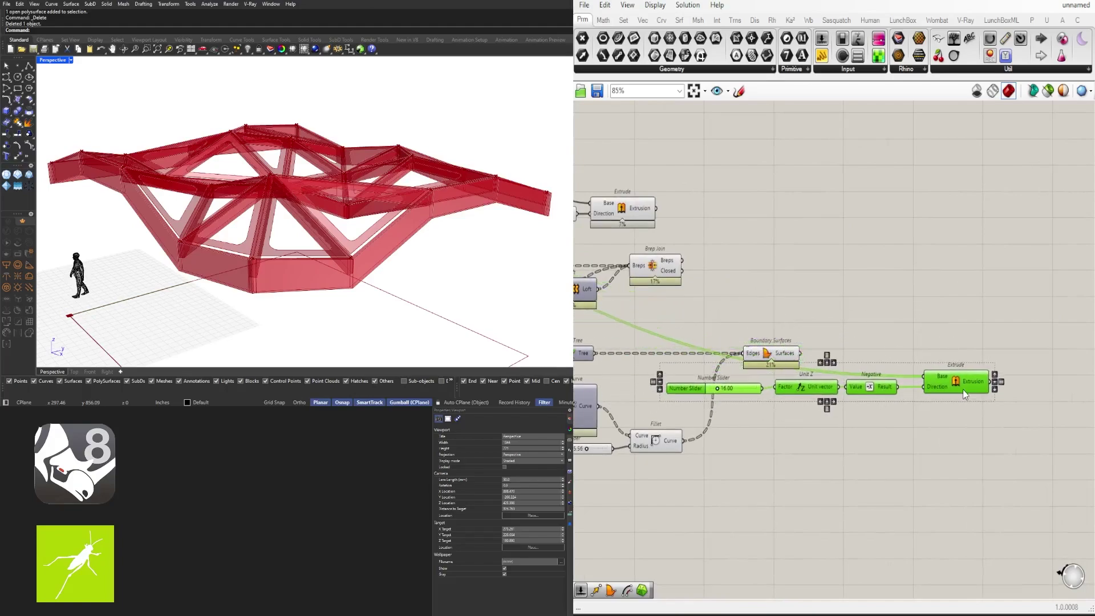
Step: Connect the panel Boundary Surfaces output to the copied Extrude's Base input, replacing its old source, and align the two components
click(822, 355)
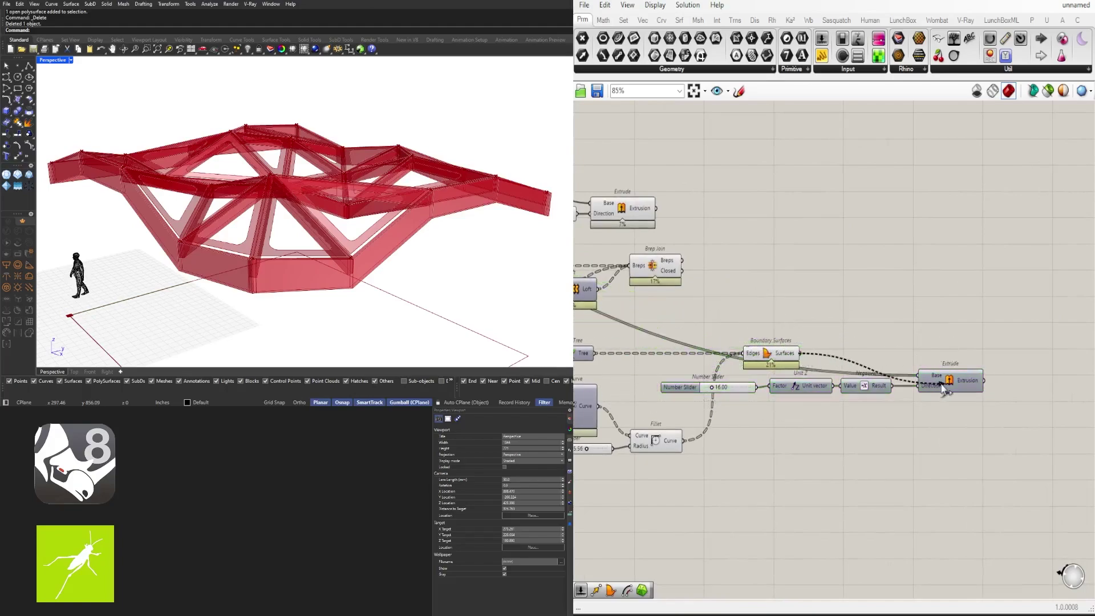
drag(920, 382, 919, 384)
scroll(753, 397, up, 2)
drag(739, 384, 744, 381)
drag(947, 415, 742, 382)
click(894, 346)
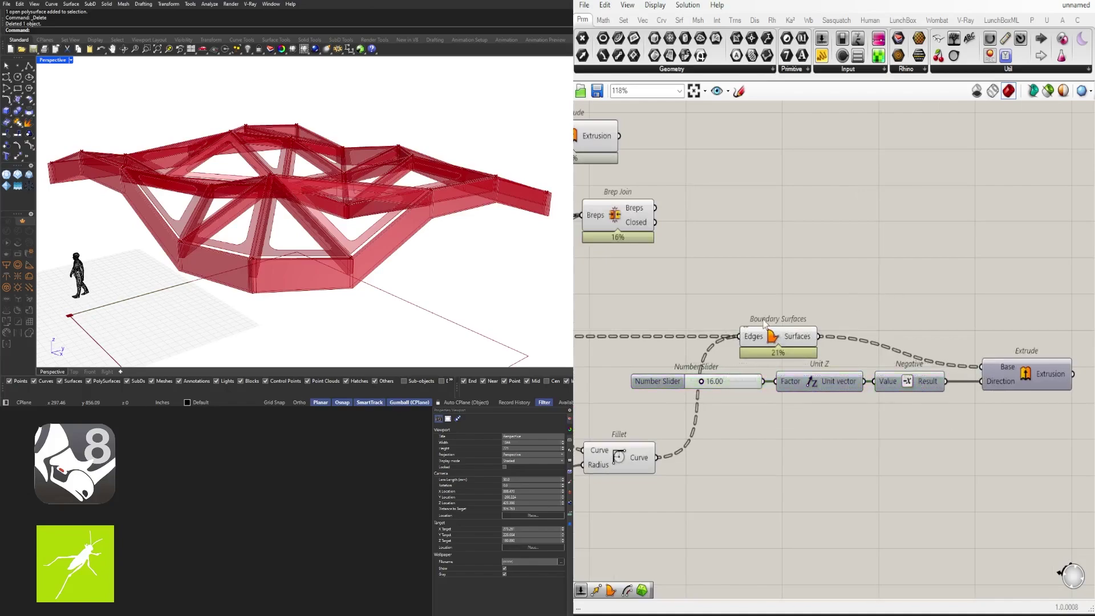
drag(1019, 367, 1019, 340)
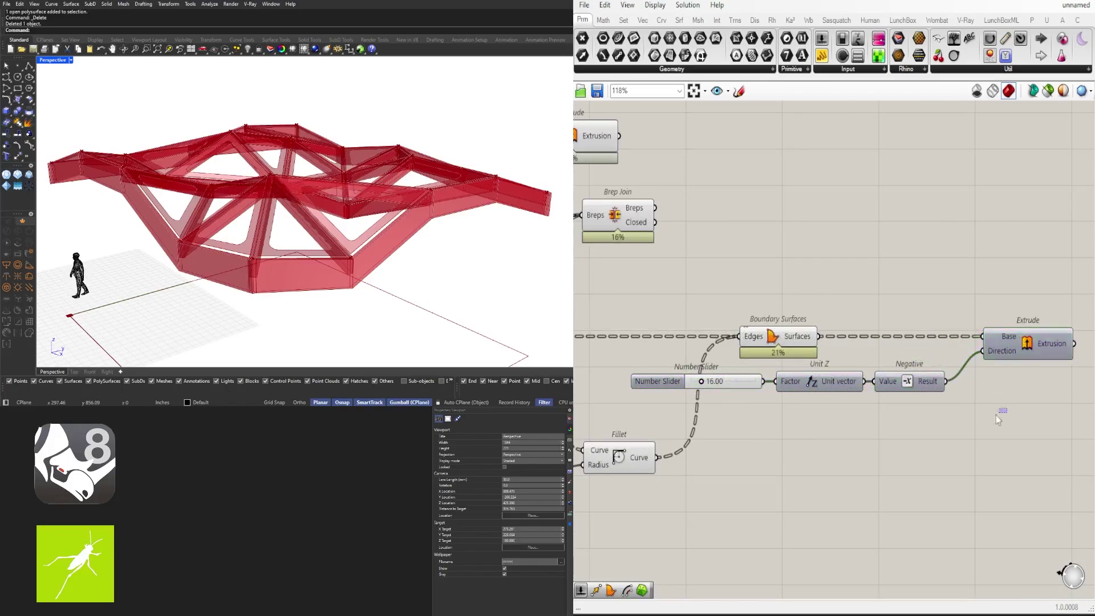
Step: Move the copied slider, Unit Z, Negative, and Extrude components farther away from the panel Boundary Surfaces
drag(988, 443, 724, 372)
right_drag(1029, 380, 878, 367)
shift+drag(859, 333, 944, 331)
click(903, 287)
right_drag(903, 287, 979, 217)
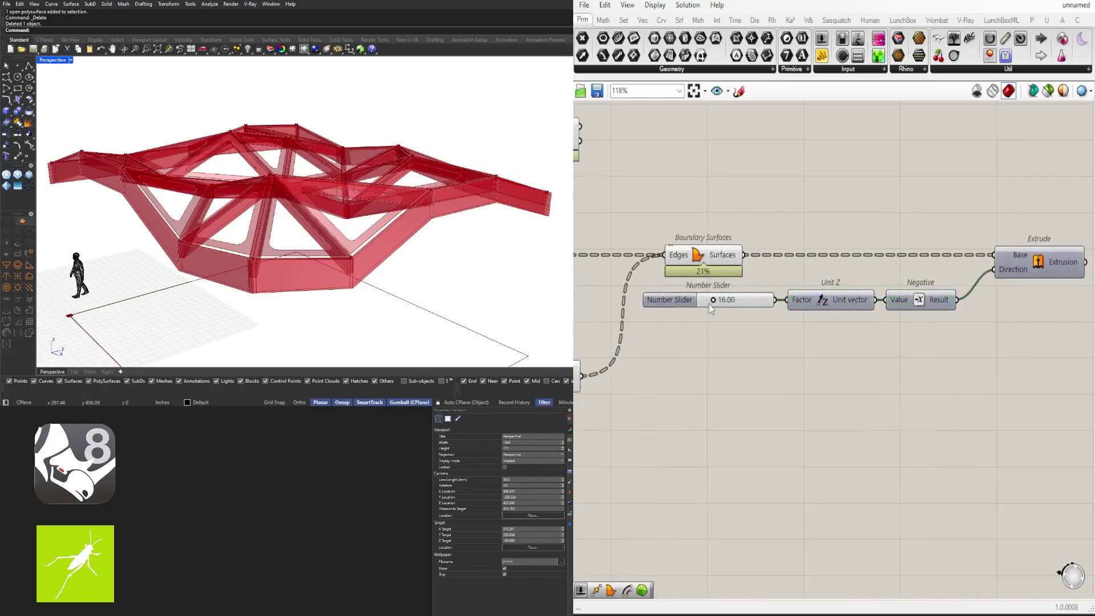
Step: Turn on the preview of the copied Extrude component
right_drag(1031, 261, 857, 271)
click(863, 281)
scroll(863, 280, up, 1)
middle_click(863, 279)
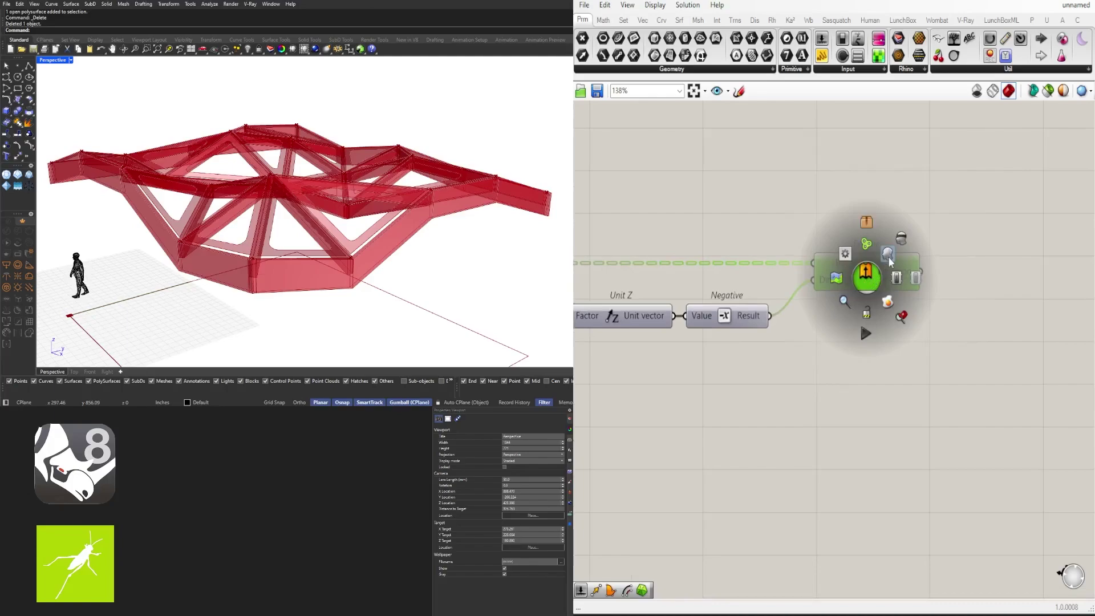
click(888, 252)
Step: Hide the preview of the panel Boundary Surfaces component
right_drag(715, 367, 973, 377)
drag(969, 379, 693, 306)
middle_click(752, 237)
click(796, 200)
click(878, 220)
Step: Set the panel extrusion slider to 6.00 and inspect the thickened frames from above
scroll(748, 333, up, 5)
double_click(793, 300)
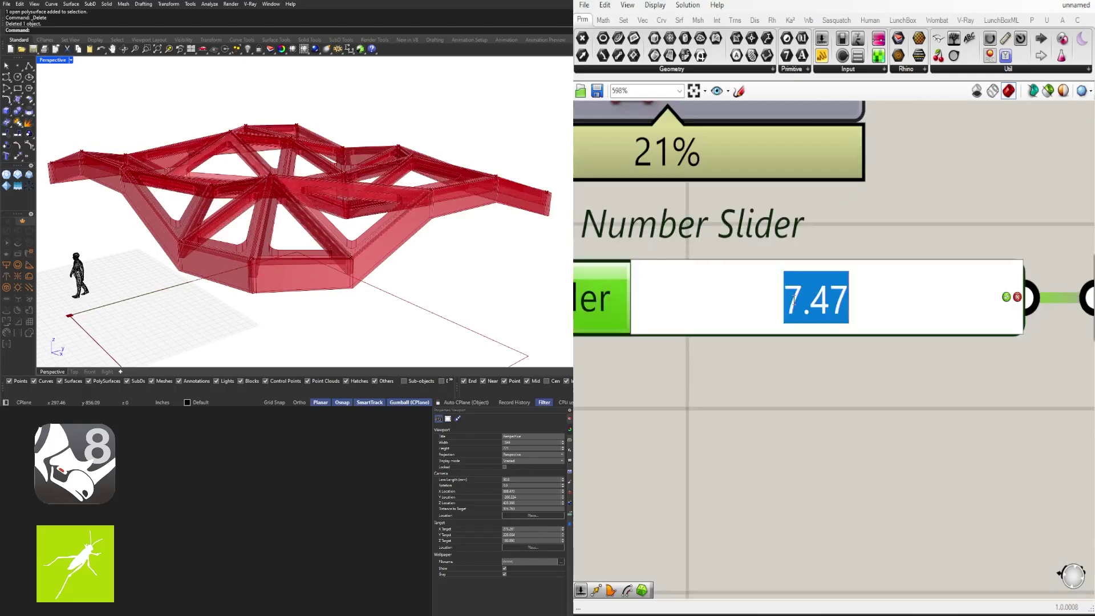
text(6)
key(Return)
scroll(335, 215, up, 5)
right_drag(317, 239, 315, 106)
right_drag(421, 164, 291, 275)
scroll(358, 247, down, 5)
scroll(298, 269, up, 5)
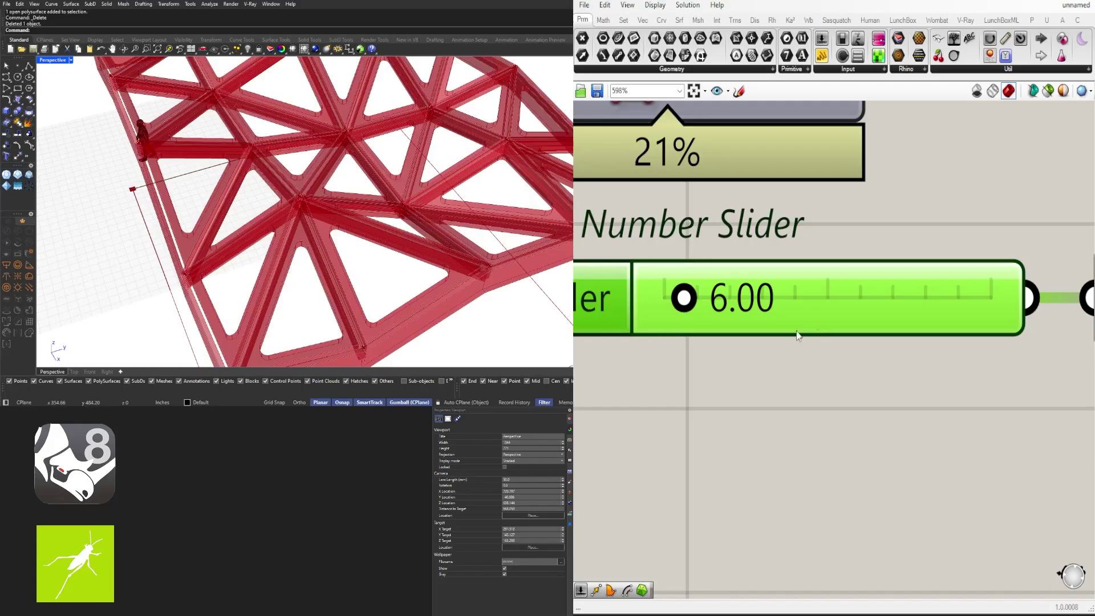
Step: Highlight the panel Extrude component and examine up close how the extruded frames meet the ribs
scroll(794, 340, down, 8)
right_drag(926, 364, 716, 354)
drag(956, 346, 933, 282)
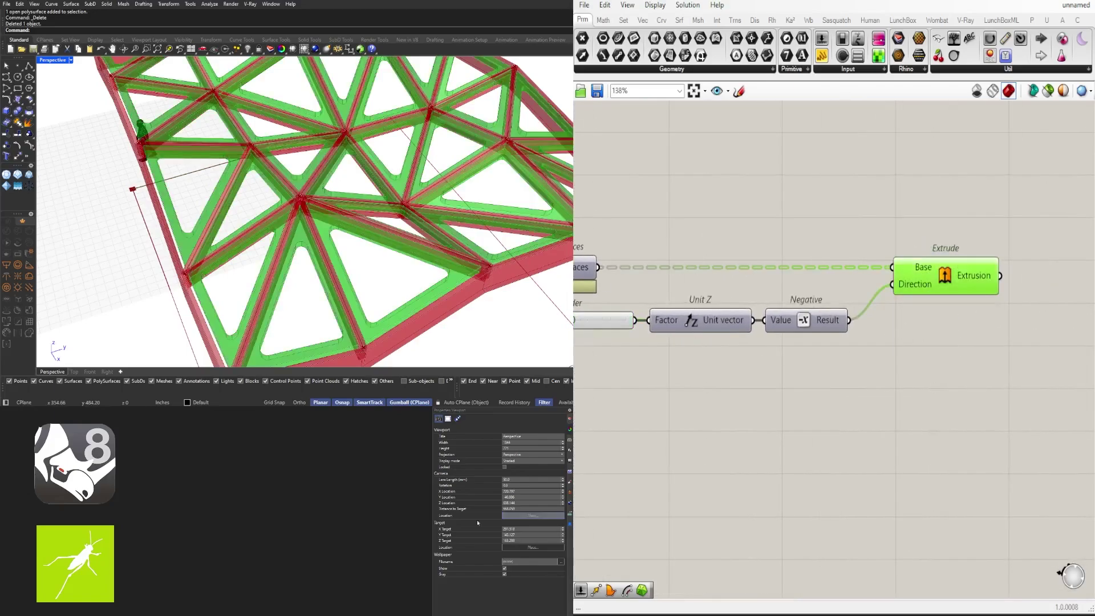
right_drag(390, 291, 393, 231)
right_drag(280, 229, 397, 176)
scroll(403, 184, up, 8)
scroll(382, 123, down, 4)
scroll(388, 120, up, 2)
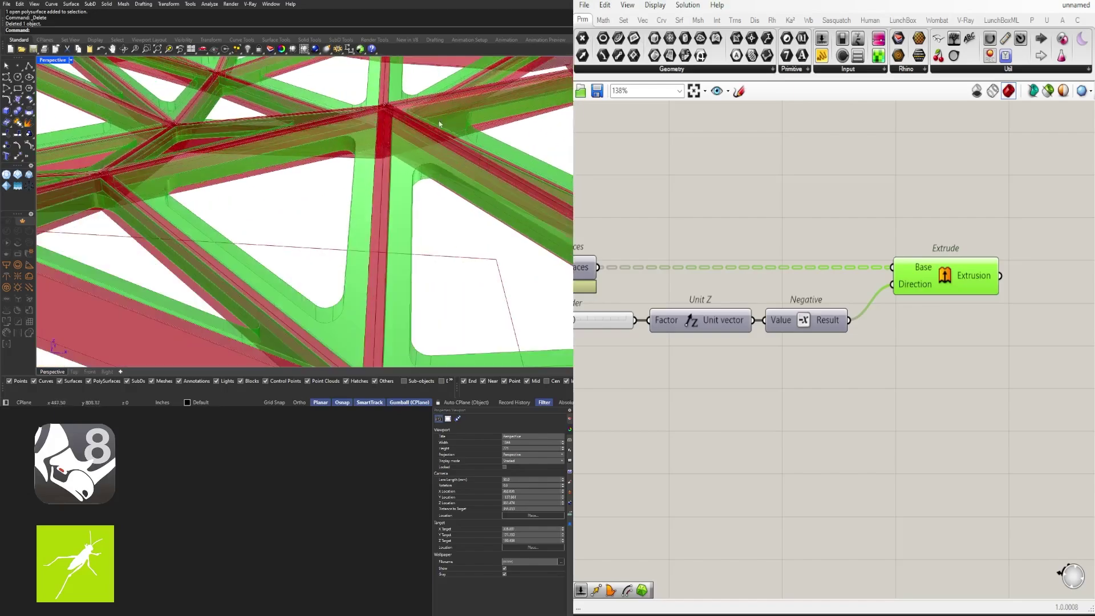
scroll(959, 224, down, 3)
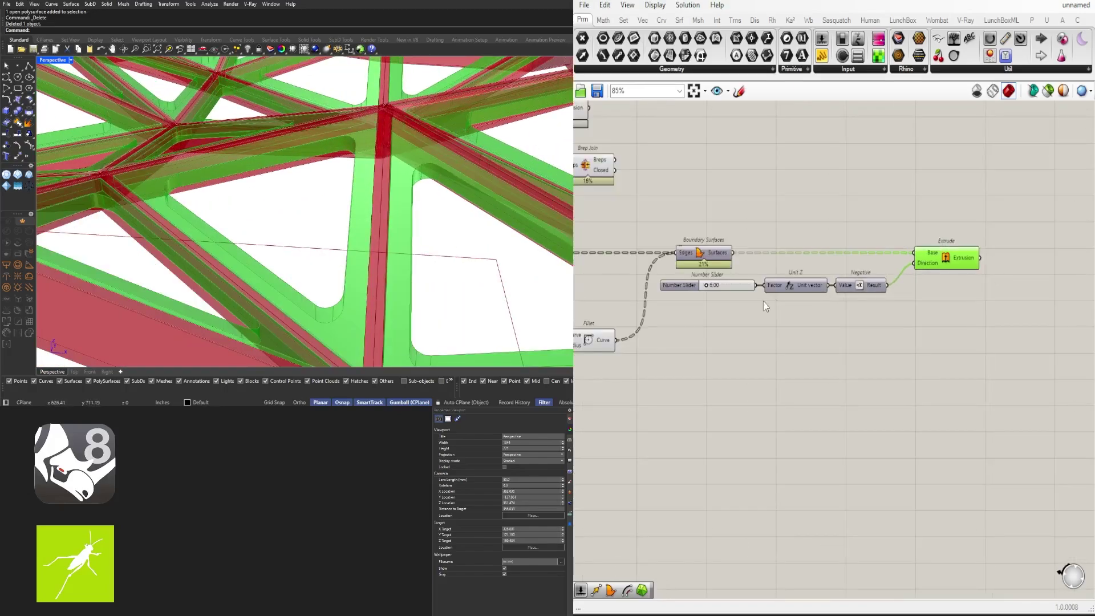
Step: Shift all components downstream of Face Boundaries farther away from it to open a gap in the definition
right_drag(764, 301, 1011, 338)
click(844, 285)
right_drag(764, 219, 1083, 251)
scroll(883, 281, down, 4)
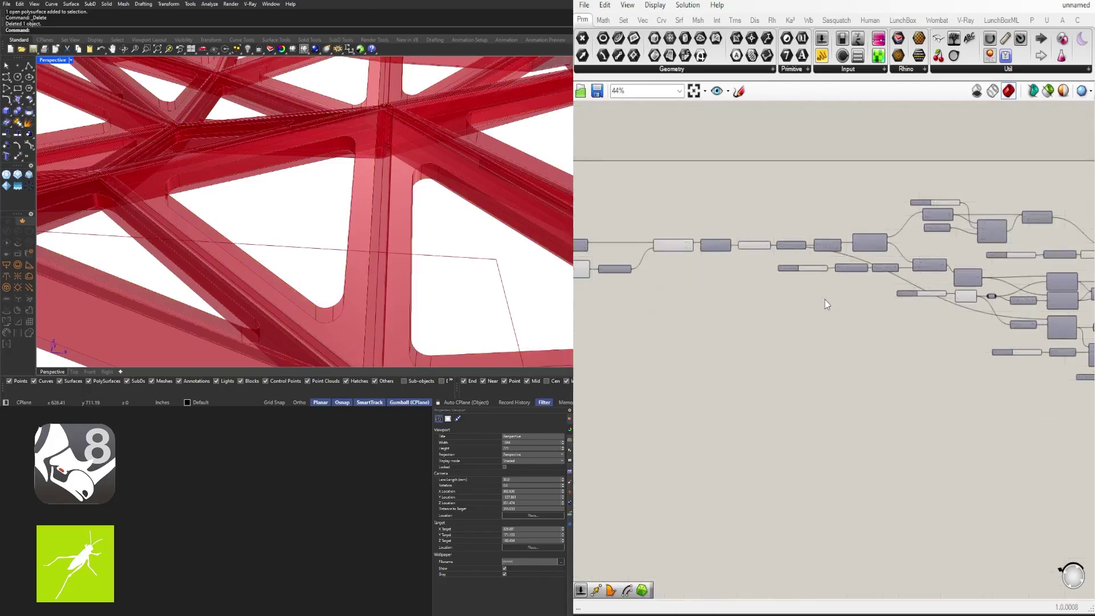
scroll(900, 319, down, 3)
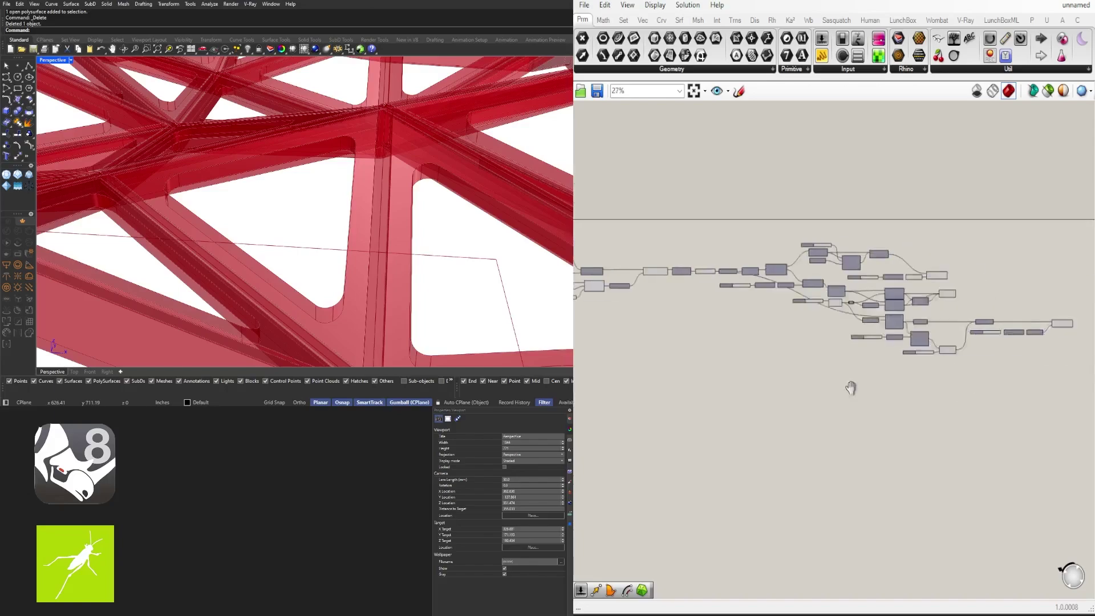
drag(1039, 408, 619, 234)
scroll(804, 397, up, 4)
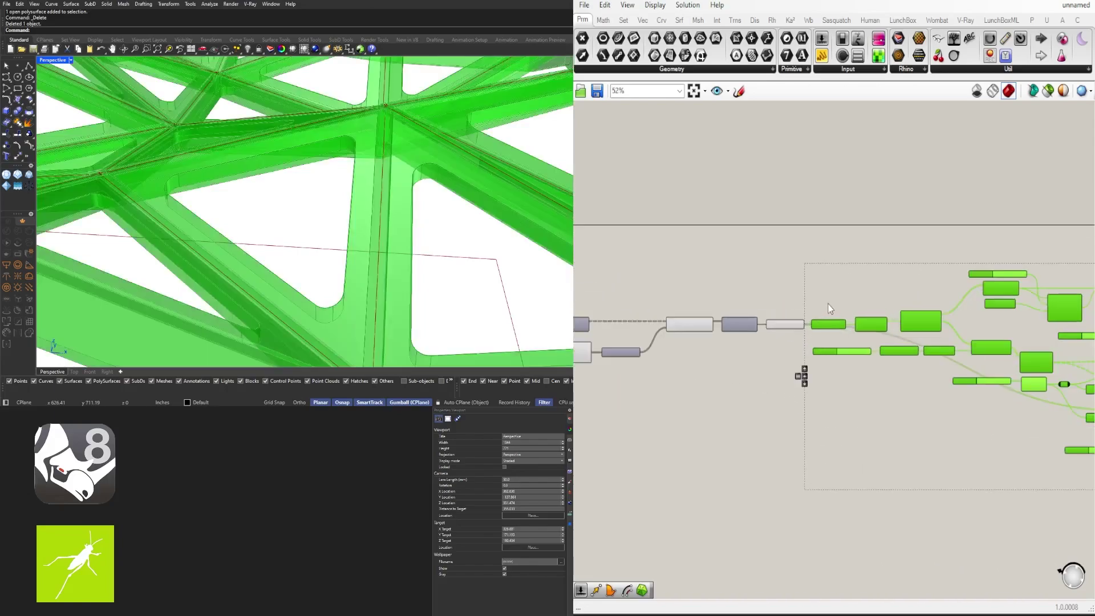
click(802, 395)
Step: Select the Face Boundaries component and examine its triangular outlines along the tops of the ribs
scroll(767, 316, up, 3)
click(787, 330)
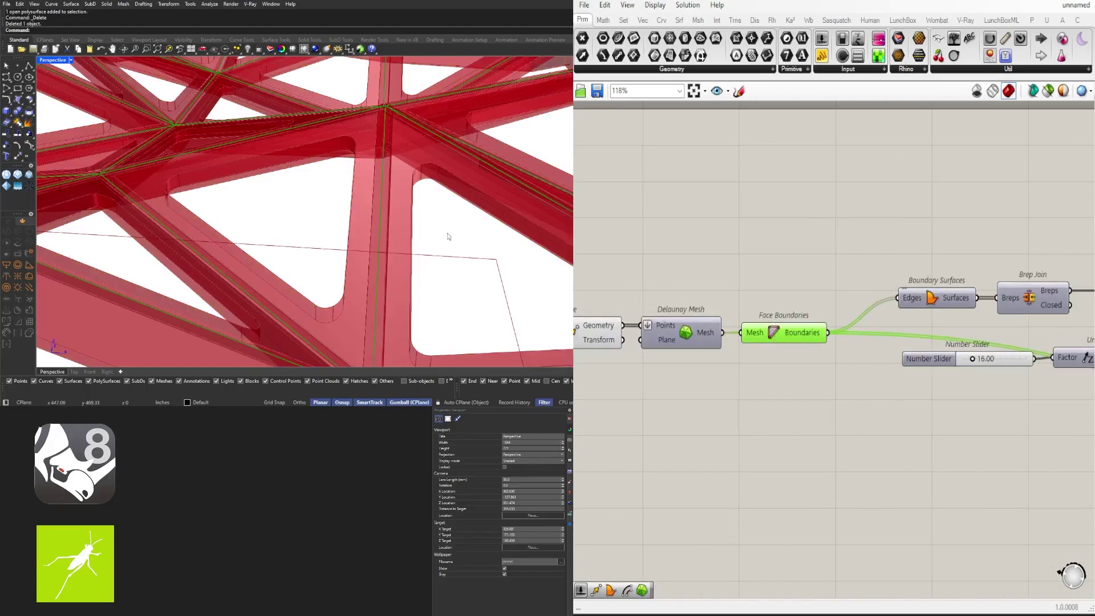
right_drag(447, 238, 422, 228)
scroll(707, 361, down, 2)
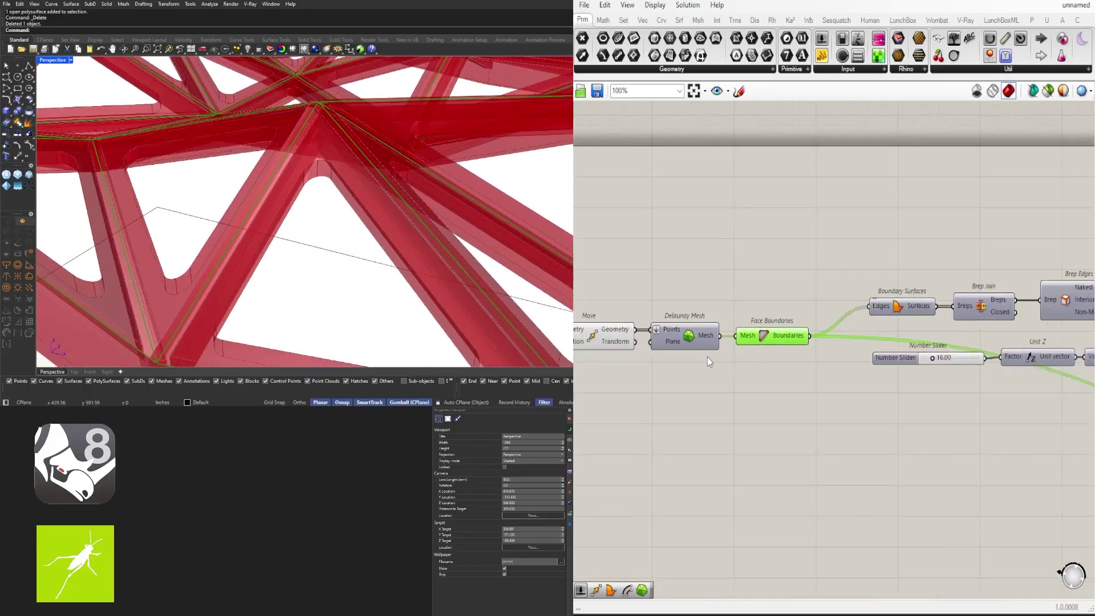
Step: Add an Offset Curve component below Boundary Surfaces and feed the Face Boundaries outlines into its Curve input
right_drag(854, 395, 775, 360)
double_click(775, 360)
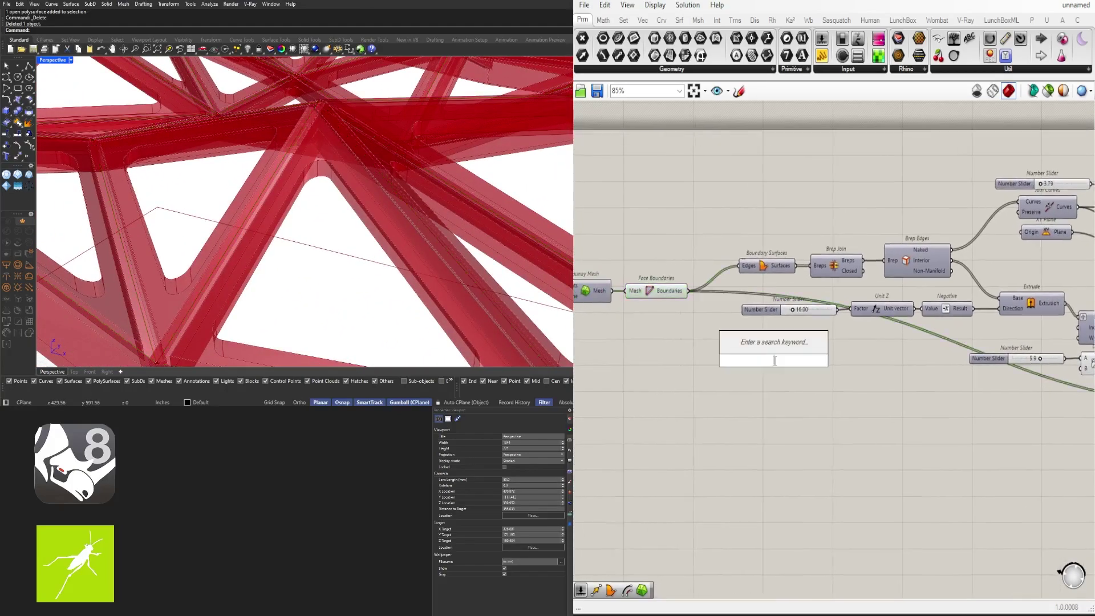
text(offset)
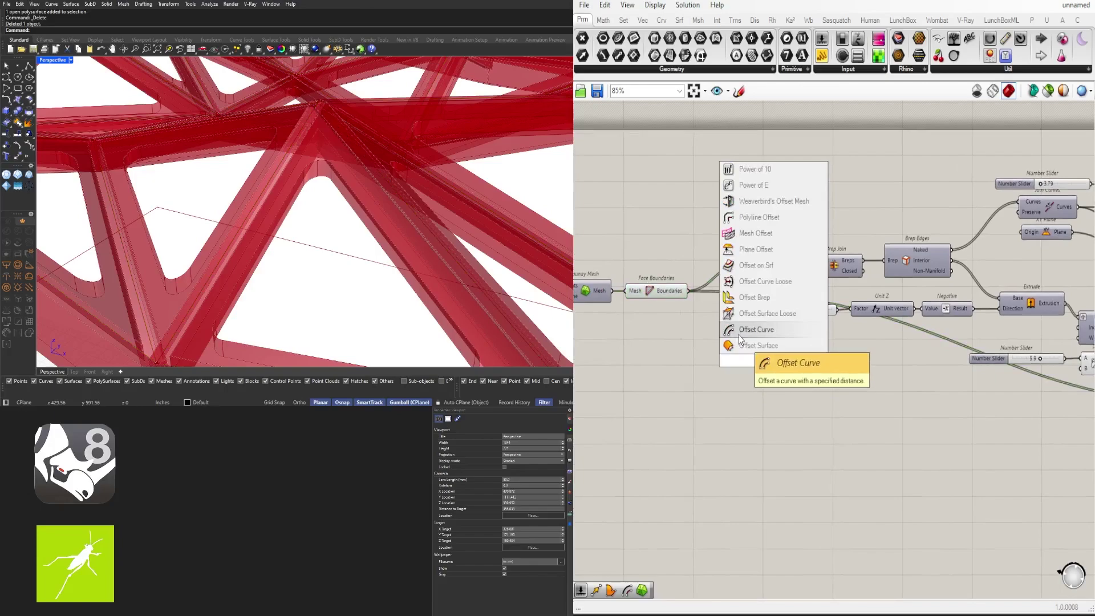
click(744, 333)
scroll(705, 307, up, 2)
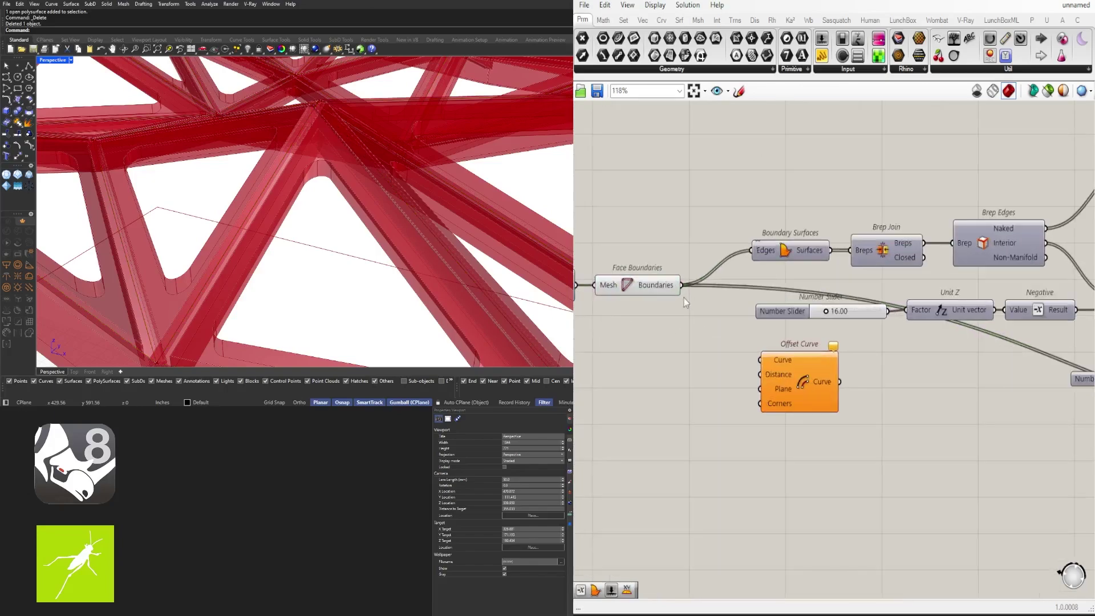
Step: Add a Negative component and connect its result to the Distance input of Offset Curve
double_click(716, 371)
text(neg)
click(709, 361)
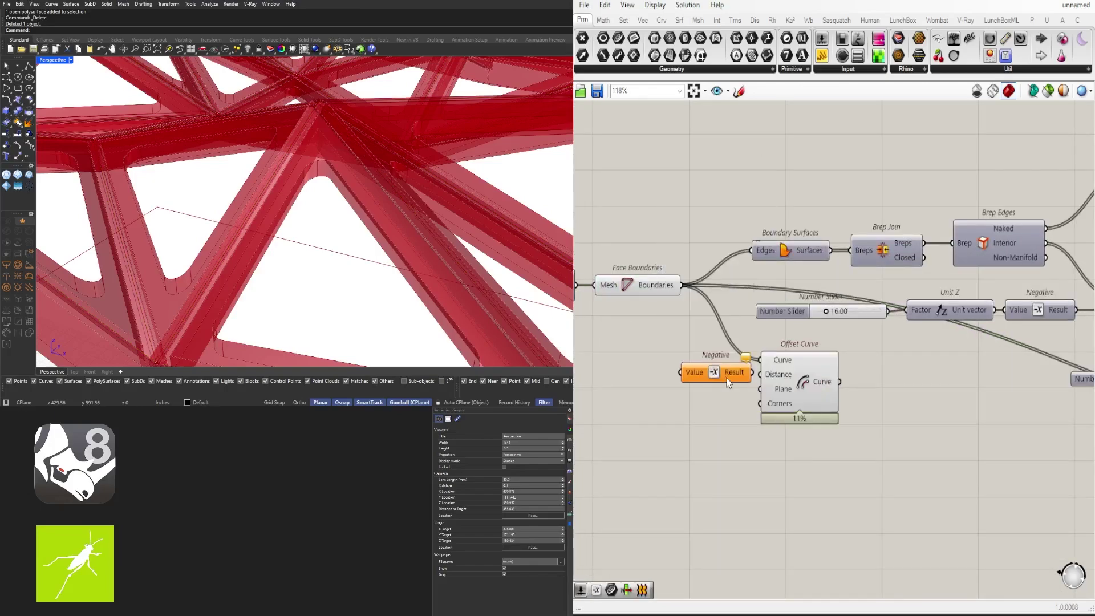
drag(757, 374, 720, 374)
Step: Create a number slider beside the new Negative component and connect it to that component's Value input
right_drag(720, 374, 849, 373)
double_click(732, 374)
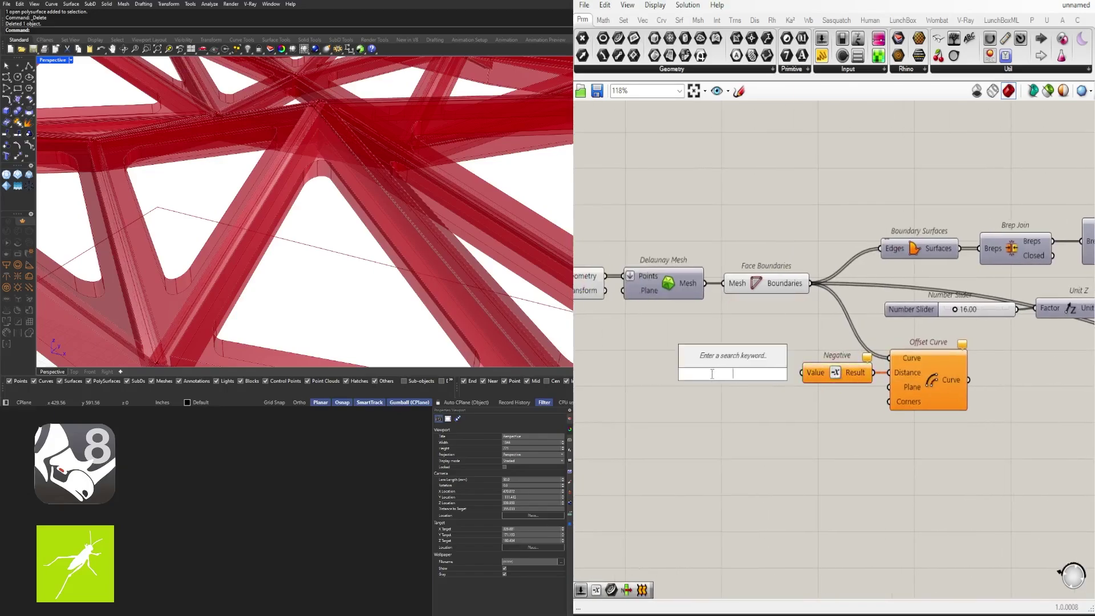
text(1)
key(Return)
scroll(772, 373, up, 3)
drag(764, 379, 828, 378)
Step: Set the offset distance slider to 1.39 so the triangular outlines shift slightly inward along the ribs
right_drag(933, 383, 1064, 385)
click(831, 388)
scroll(668, 385, up, 3)
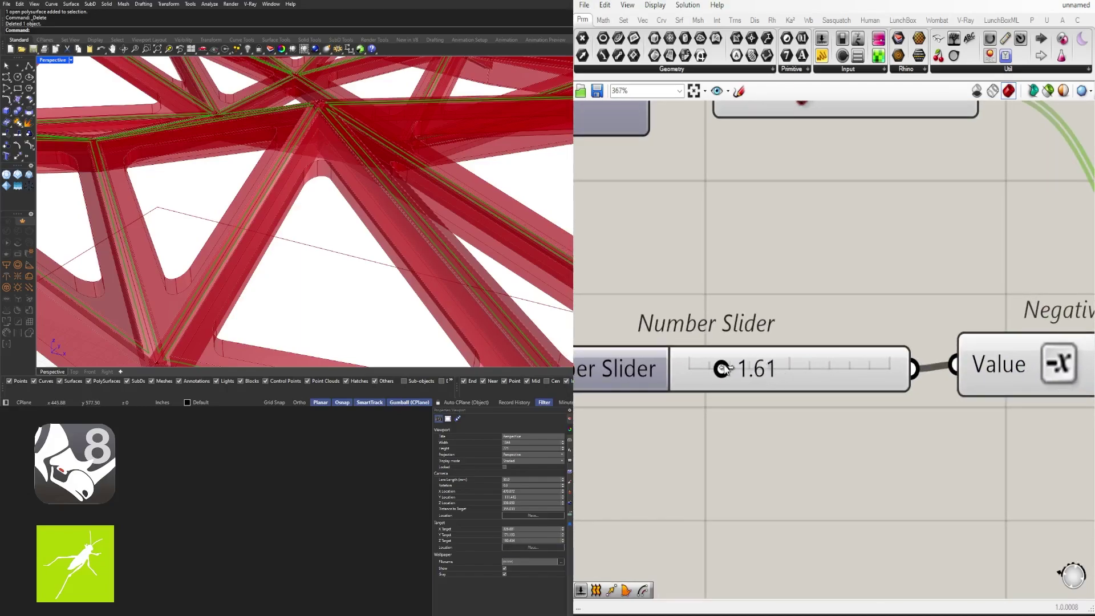
mouse_move(723, 368)
mouse_down()
mouse_move(741, 368)
mouse_move(720, 370)
mouse_up()
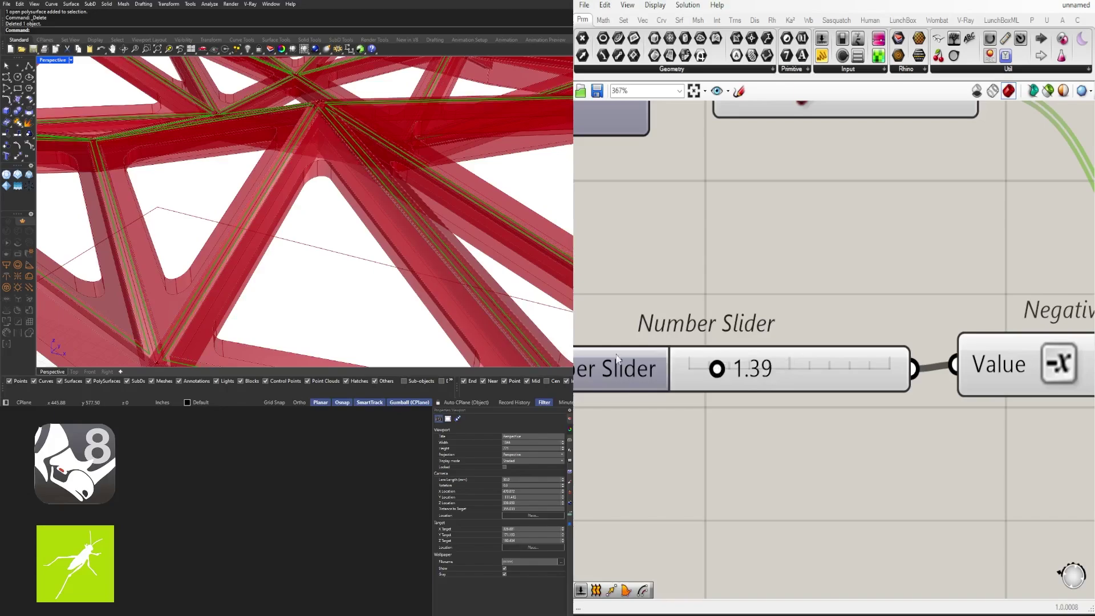
Step: Duplicate the Fillet, Boundary Surfaces and Extrude chain with its sliders, placing the copy below the first Offset Curve
scroll(235, 212, down, 8)
right_drag(235, 212, 245, 227)
scroll(873, 346, down, 4)
right_drag(873, 348, 578, 355)
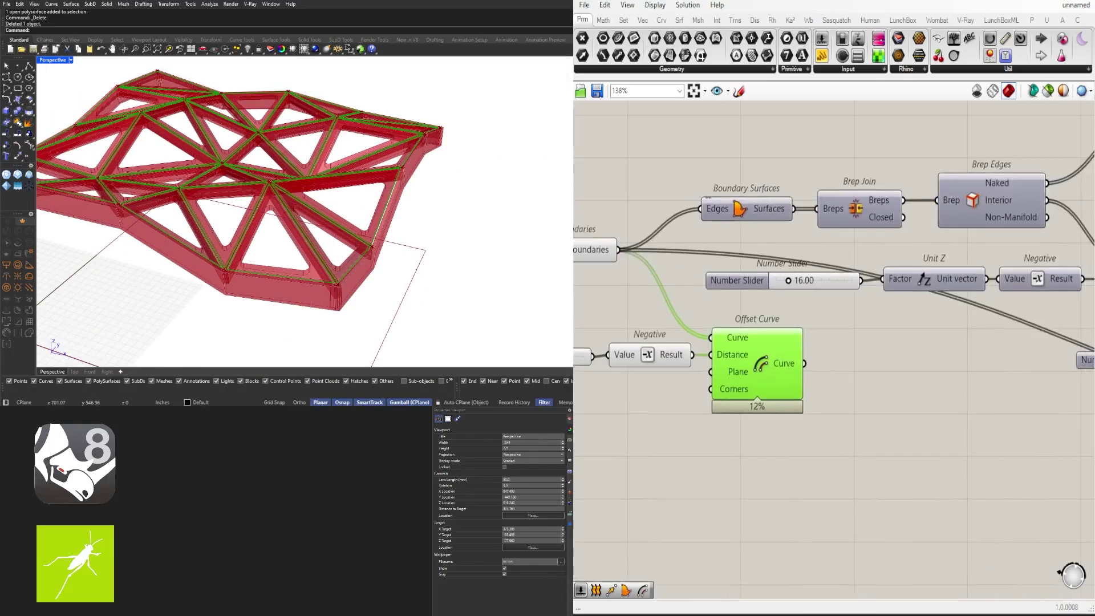
scroll(949, 415, down, 5)
right_drag(1072, 439, 854, 388)
right_drag(1078, 419, 895, 387)
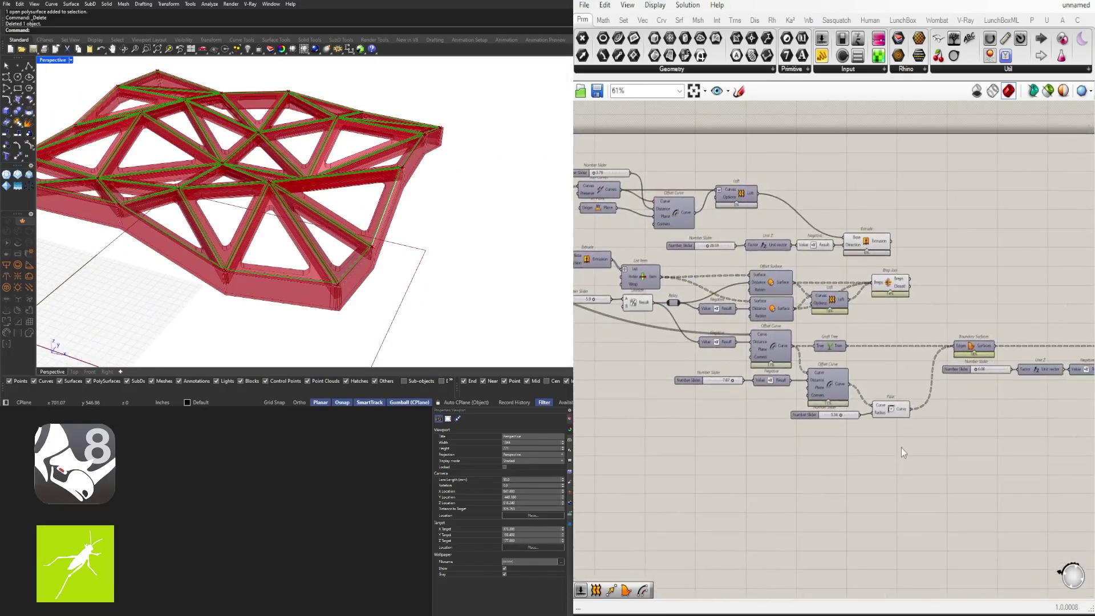
drag(907, 456, 844, 415)
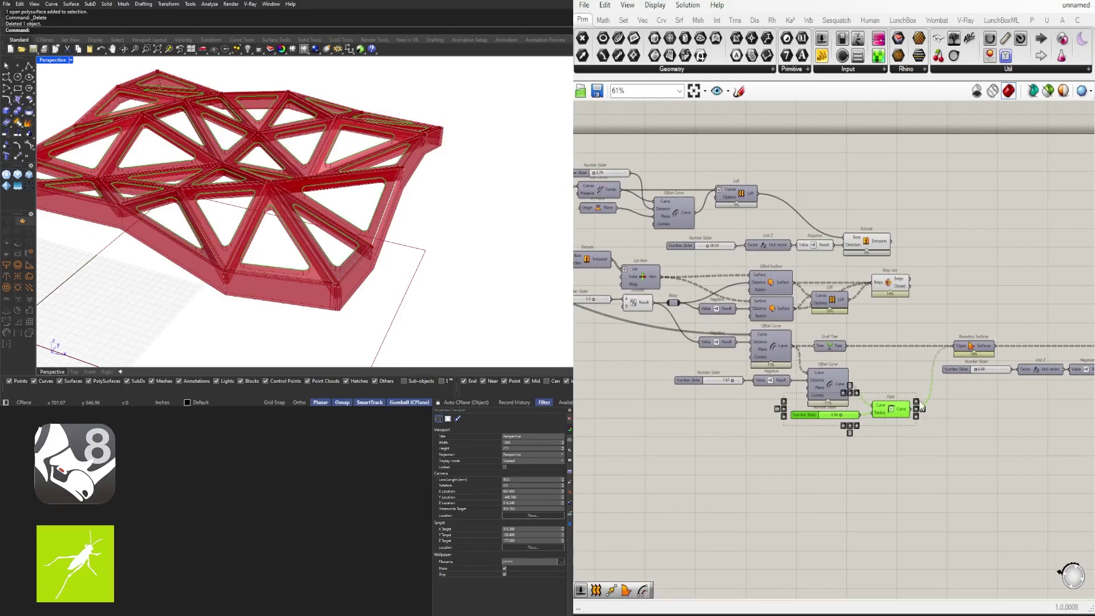
shift+click(966, 350)
right_drag(1085, 370, 935, 345)
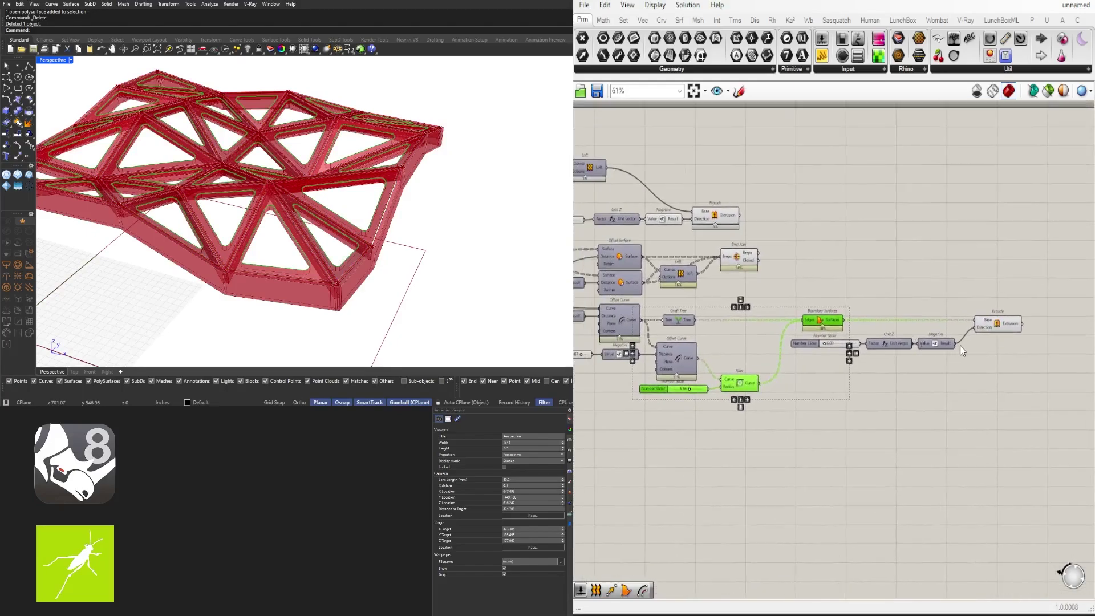
click(835, 416)
drag(1012, 382, 818, 312)
drag(810, 436, 705, 375)
right_drag(762, 371, 935, 355)
scroll(955, 344, down, 3)
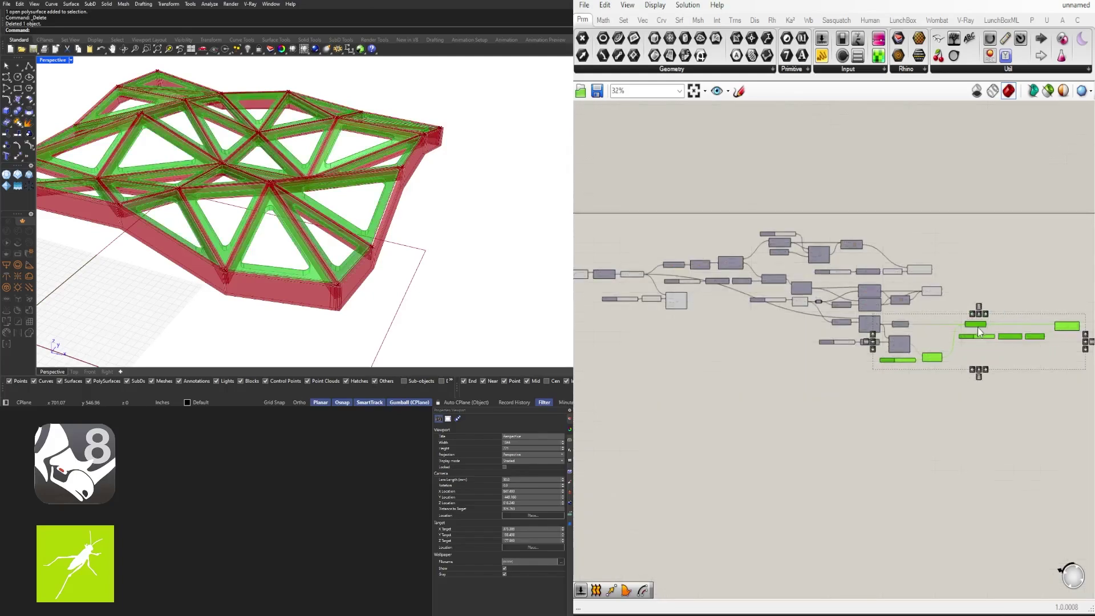
drag(976, 325, 691, 334)
click(693, 395)
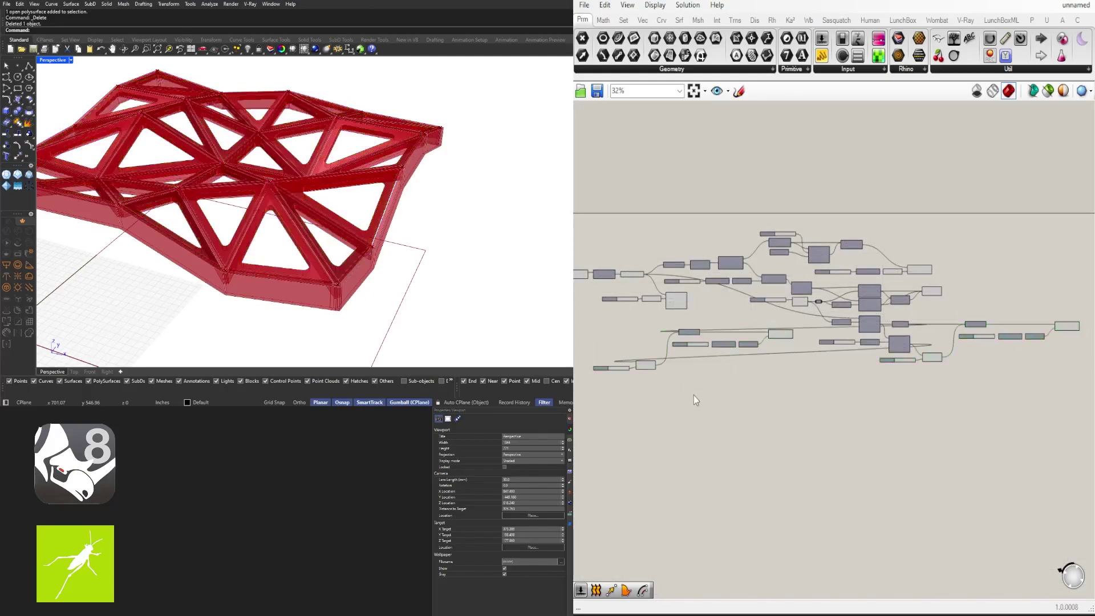
Step: Wire the first Offset Curve's output into the copied Boundary Surfaces' Edges input, replacing its existing connections
right_drag(693, 395, 768, 407)
scroll(767, 408, up, 2)
scroll(767, 408, up, 2)
drag(720, 408, 709, 320)
click(754, 375)
scroll(772, 316, up, 3)
scroll(772, 316, down, 2)
right_drag(773, 316, 740, 365)
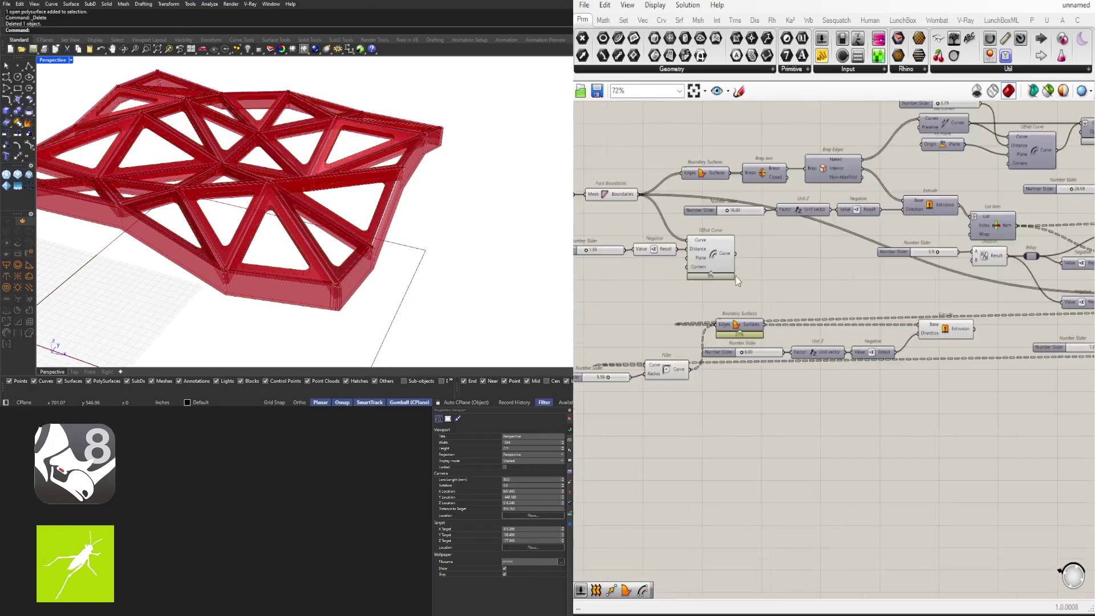
click(709, 258)
scroll(711, 259, up, 3)
right_drag(737, 290, 791, 288)
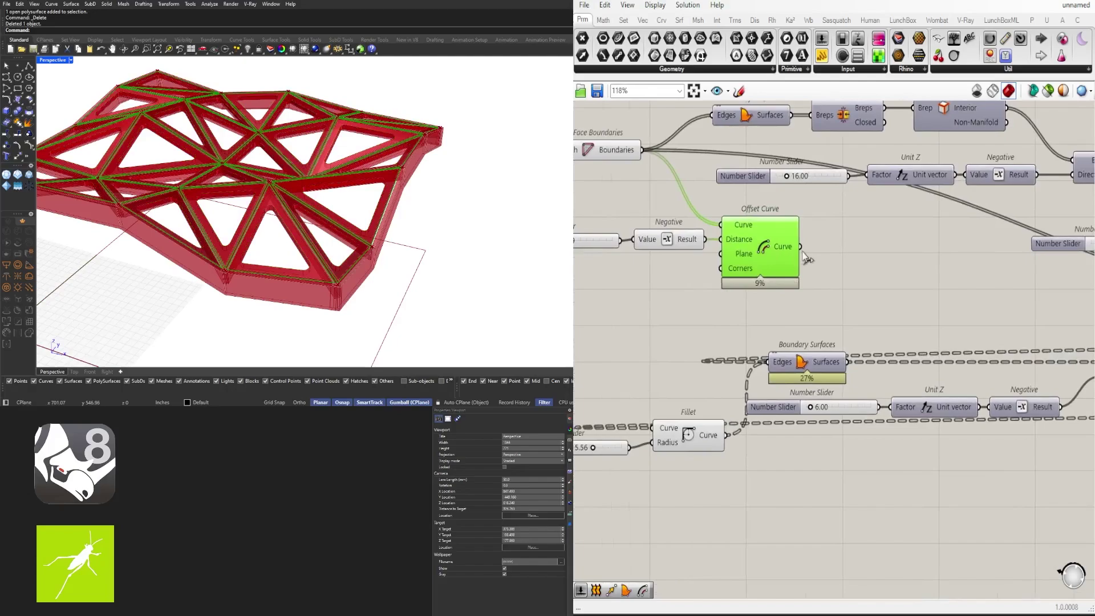
drag(774, 356, 773, 358)
right_drag(1008, 349, 737, 302)
scroll(877, 342, down, 3)
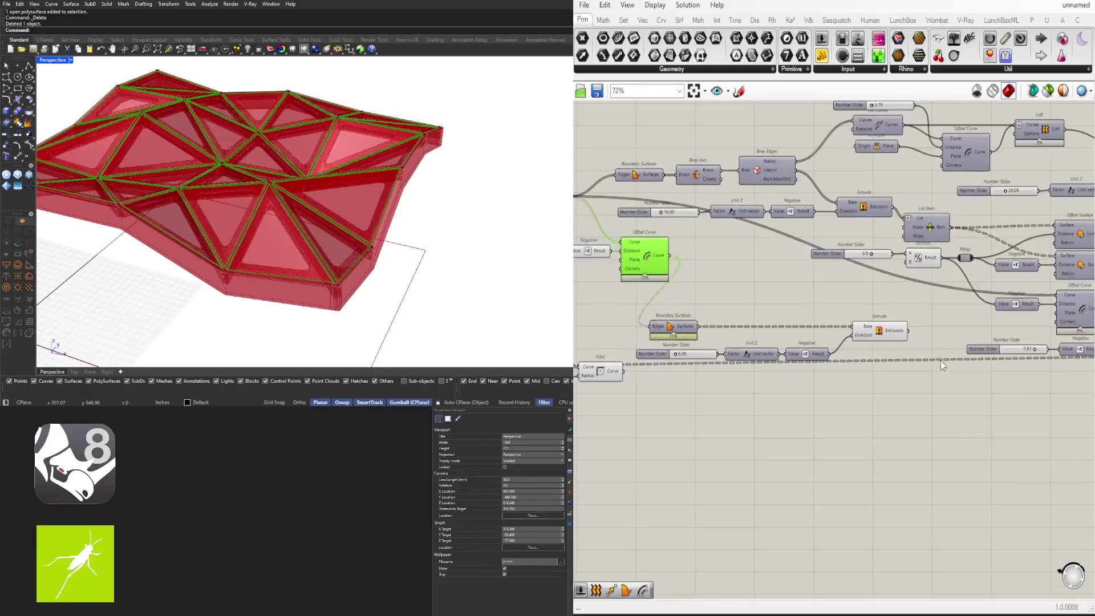
Step: Move the copied Fillet and its radius slider below the copied extrusion chain and feed its Curve input from the first Offset Curve
right_drag(940, 373, 1063, 366)
scroll(714, 372, up, 3)
click(732, 362)
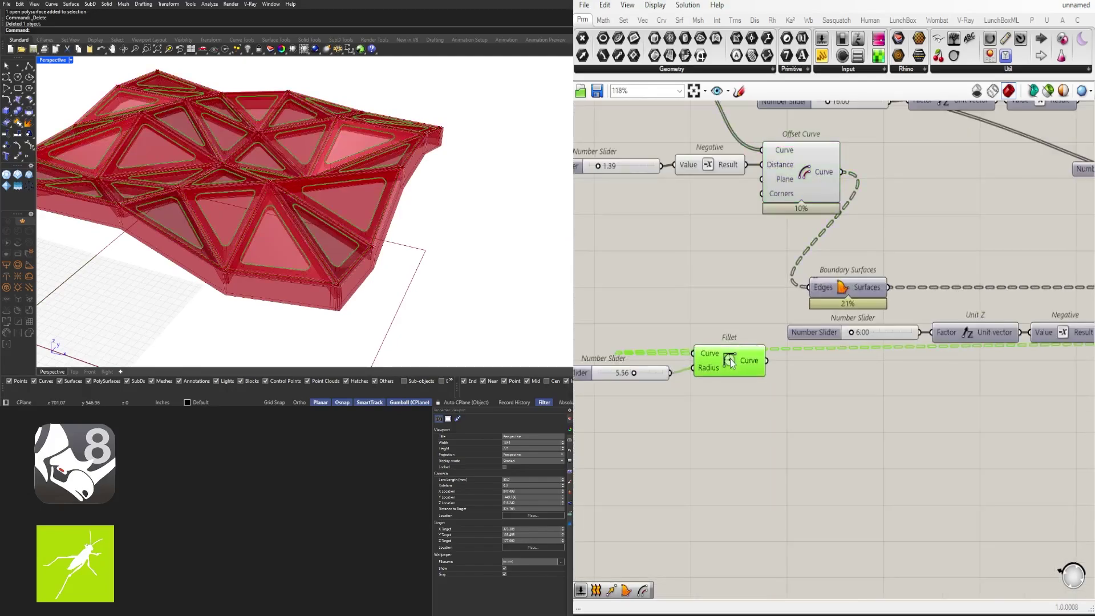
drag(742, 432, 620, 364)
drag(733, 371, 1024, 427)
right_drag(910, 346, 835, 349)
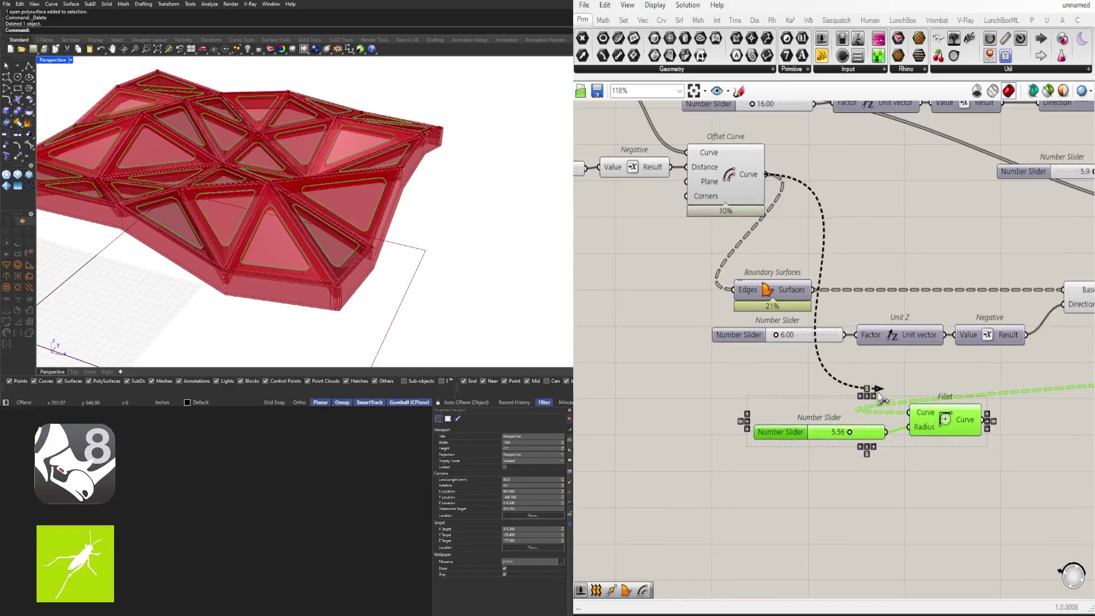
drag(878, 392, 908, 413)
right_drag(954, 457, 864, 456)
scroll(753, 436, down, 2)
drag(864, 456, 759, 353)
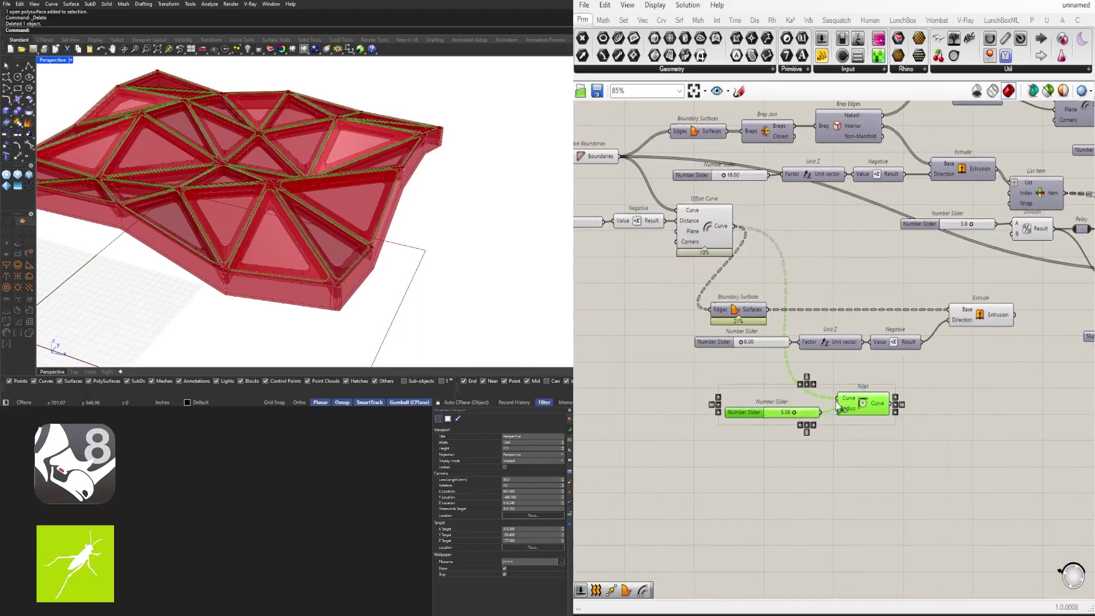
drag(858, 404, 829, 381)
Step: Try feeding the copied Fillet's Curve input from the Boundary Surfaces output instead of the Offset Curve
scroll(811, 293, up, 2)
click(723, 314)
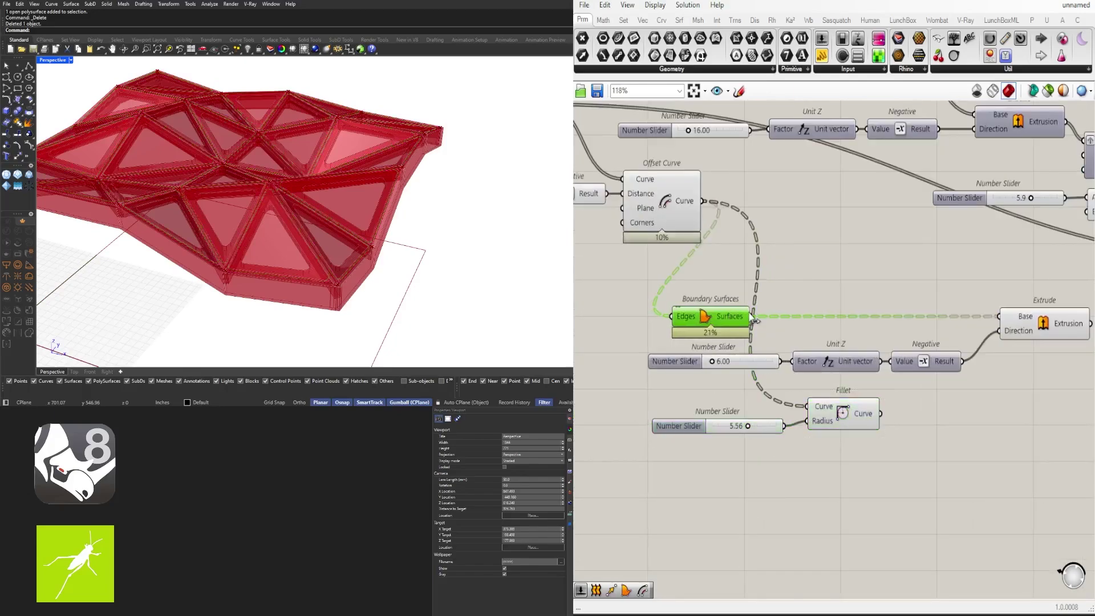
click(875, 472)
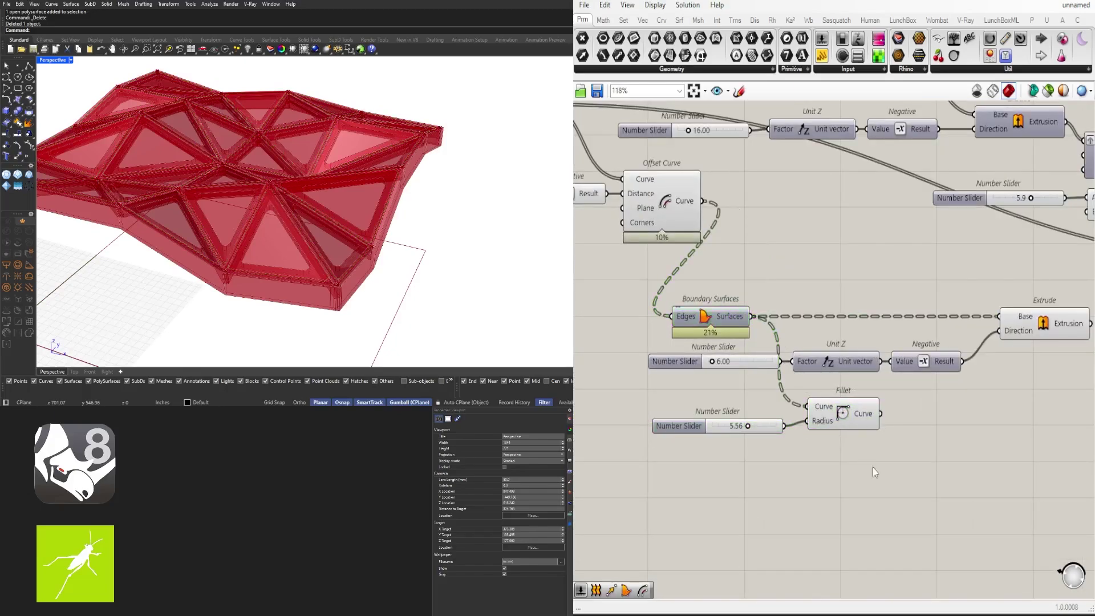
click(661, 209)
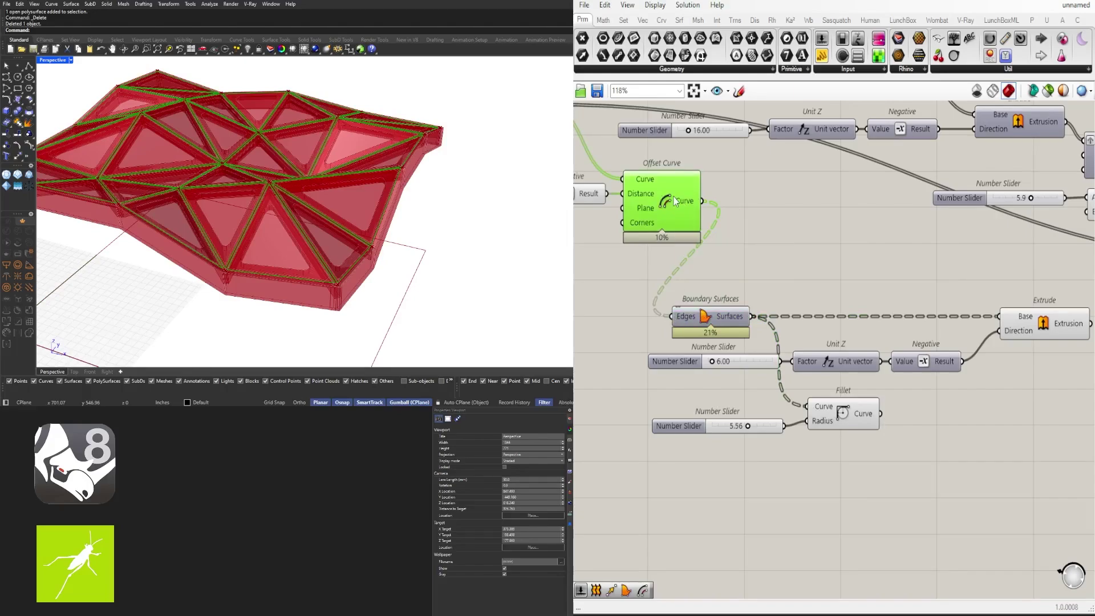
click(714, 319)
right_drag(659, 342, 779, 367)
scroll(305, 200, up, 10)
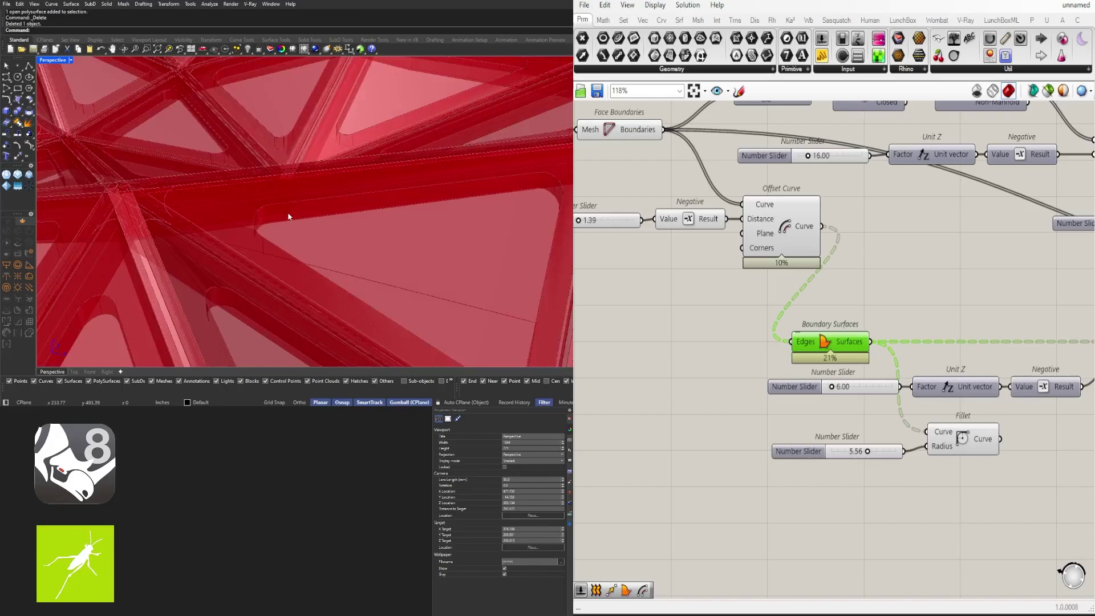
Step: Place the Fillet, fed by the first Offset Curve, beside it with its radius slider, and feed its result into Boundary Surfaces
scroll(631, 322, down, 4)
drag(874, 425, 749, 383)
drag(836, 394, 770, 298)
scroll(776, 297, up, 3)
scroll(860, 316, down, 1)
right_drag(848, 317, 790, 261)
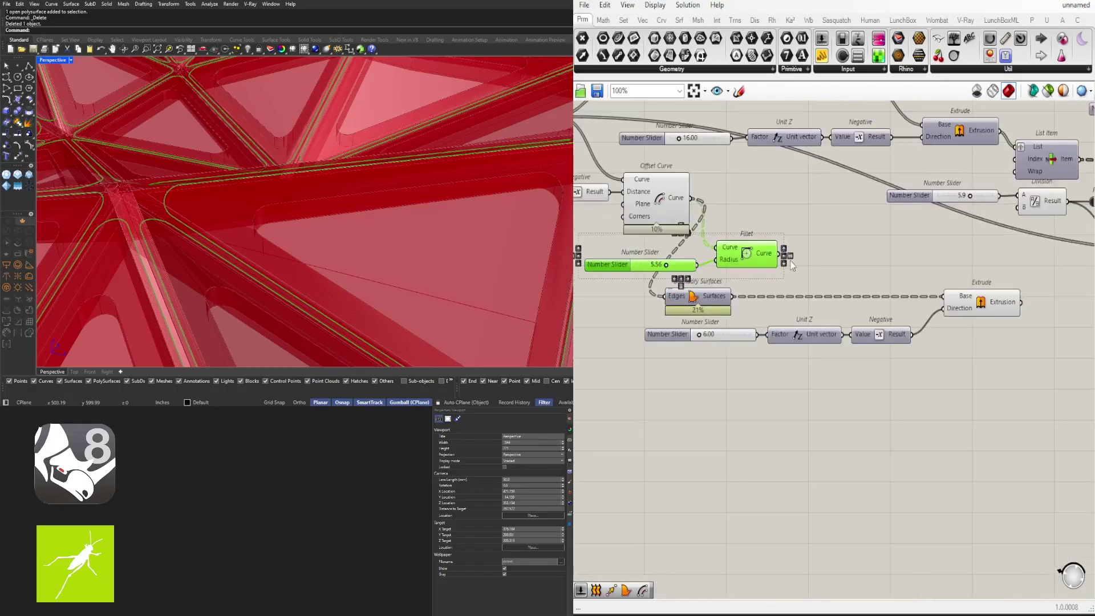
drag(660, 301, 818, 252)
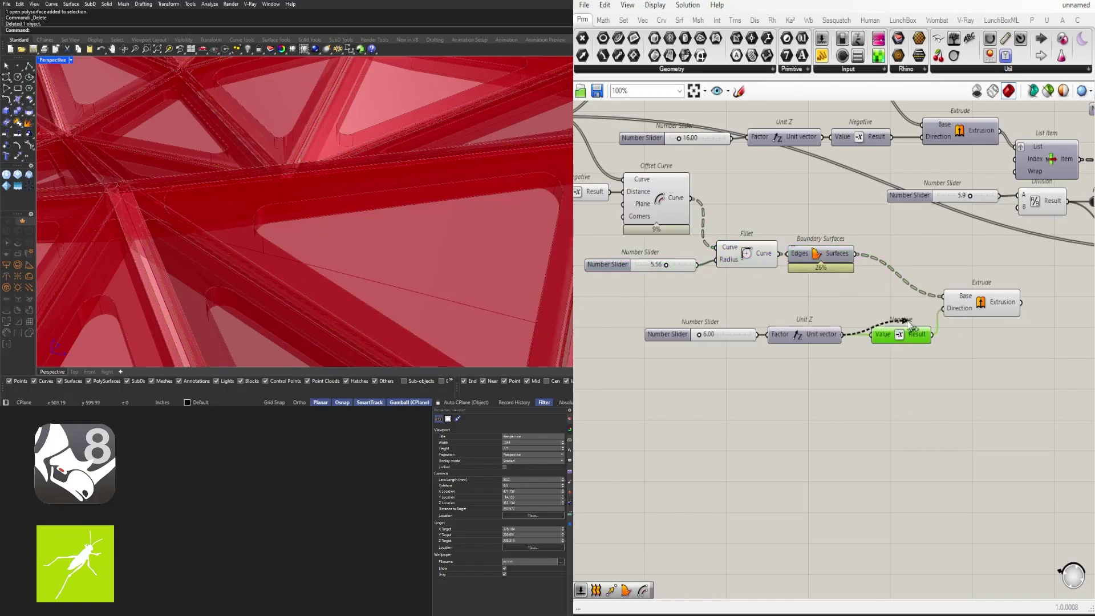
Step: Feed the Unit Z vector directly into the copied Extrude's Direction, delete the Negative component, and line up the chain compactly
drag(909, 323, 912, 324)
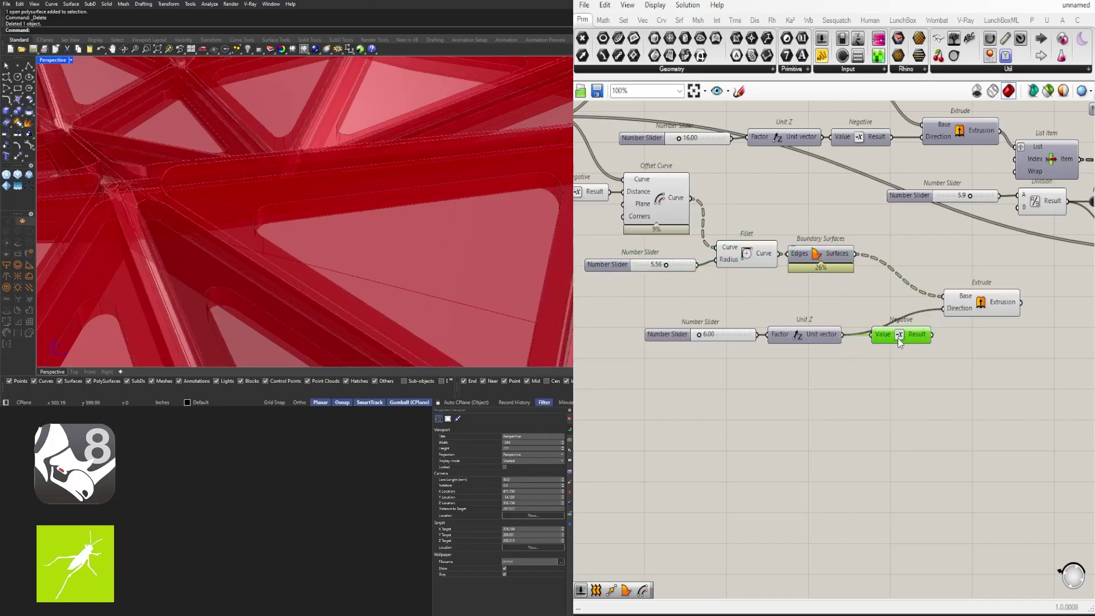
key(Delete)
drag(885, 406, 669, 336)
drag(817, 339, 839, 317)
drag(989, 303, 929, 304)
drag(999, 361, 673, 298)
drag(816, 303, 819, 284)
click(750, 274)
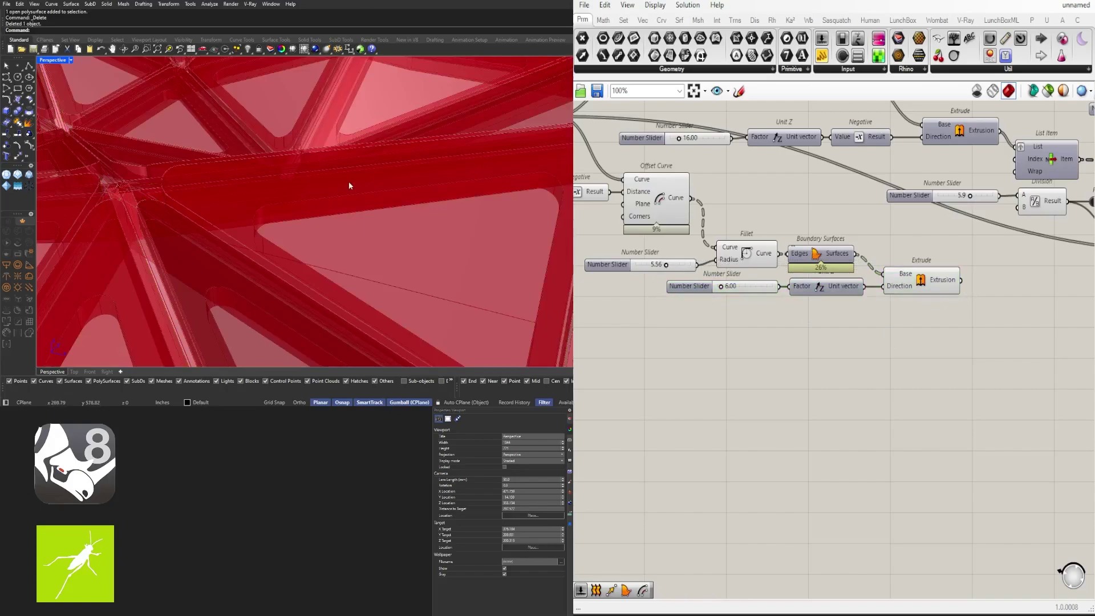
Step: Set the slider driving the copied chain's Unit Z extrusion height to 1.00
right_drag(349, 182, 338, 155)
right_drag(644, 265, 728, 282)
scroll(729, 283, up, 5)
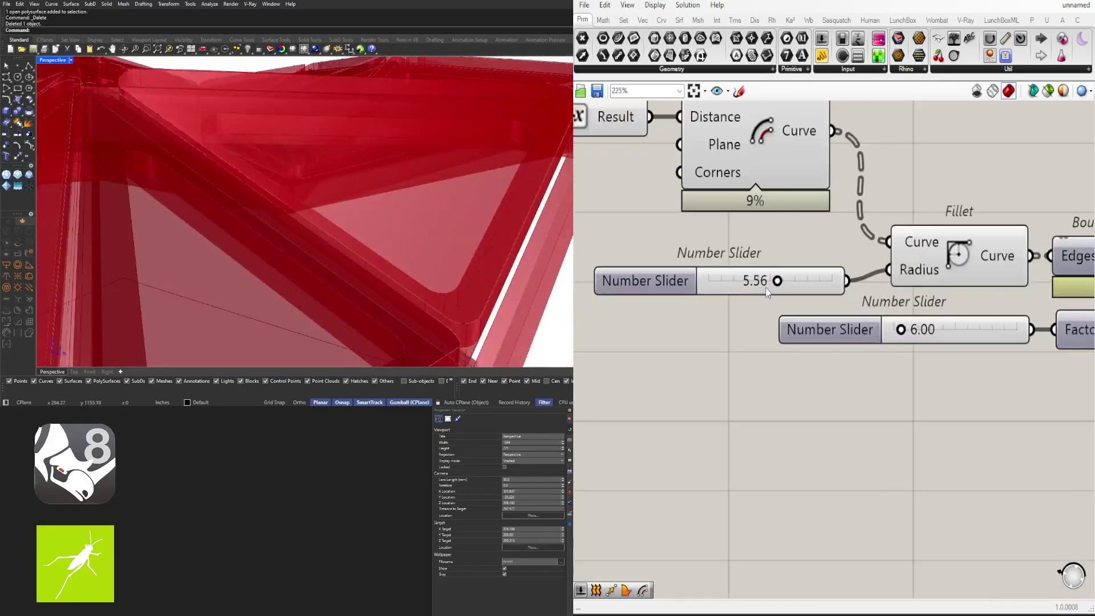
scroll(765, 288, up, 2)
double_click(752, 273)
click(921, 456)
right_drag(921, 456, 719, 444)
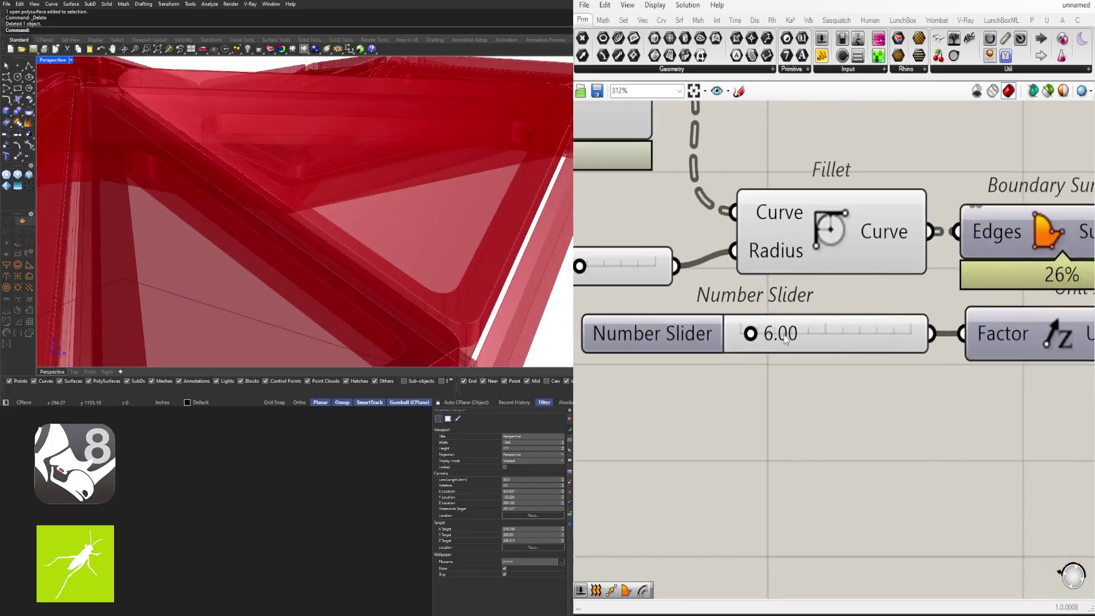
double_click(782, 338)
text(1)
key(Return)
scroll(220, 159, down, 4)
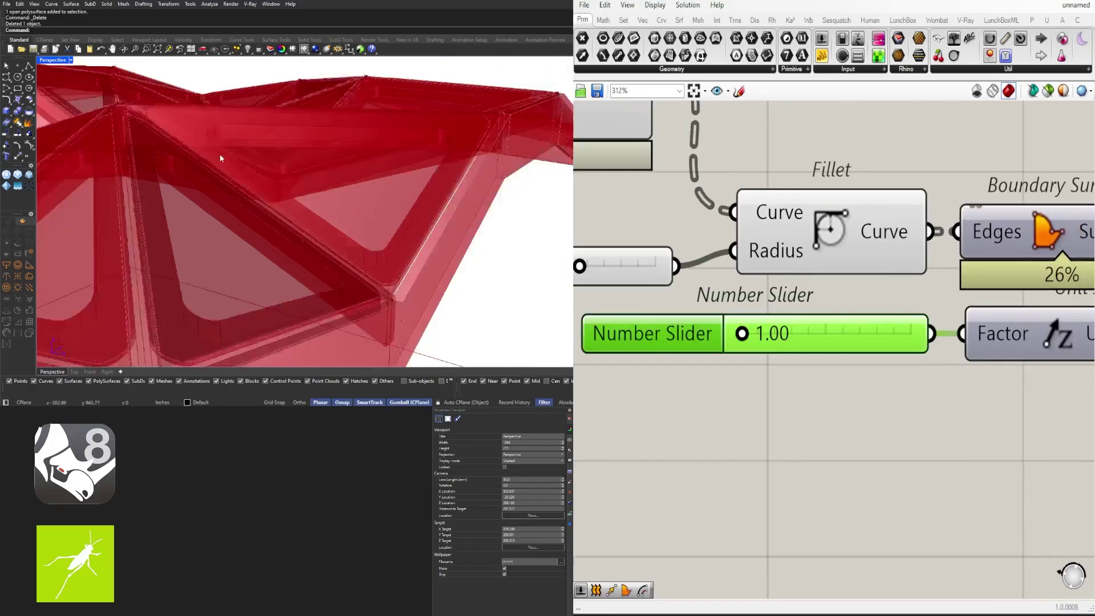
Step: Examine the thin filleted panels on the triangulated canopy and the components that generate them
right_drag(221, 159, 337, 251)
scroll(298, 282, up, 2)
scroll(645, 351, down, 5)
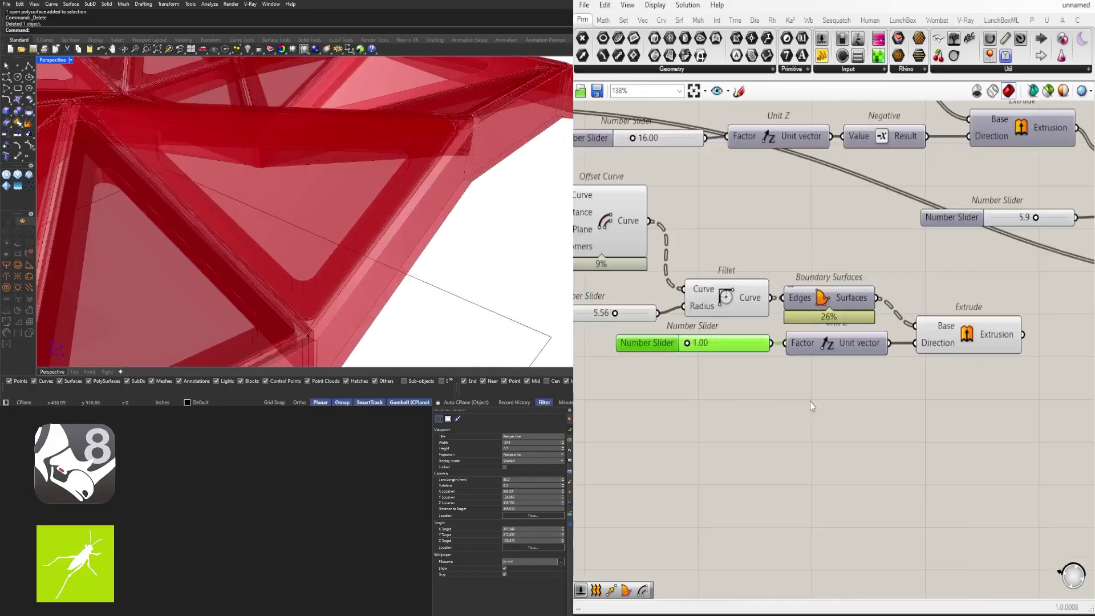
drag(974, 398, 666, 287)
click(664, 287)
scroll(495, 218, down, 5)
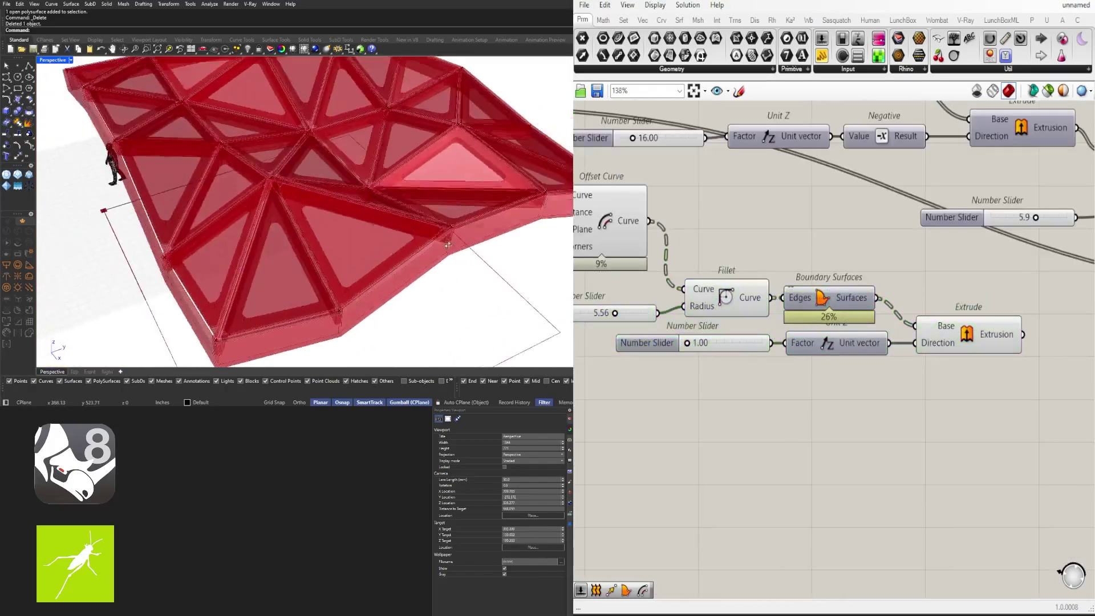
right_drag(494, 218, 436, 244)
scroll(804, 341, down, 3)
right_drag(783, 356, 863, 367)
drag(857, 402, 651, 175)
click(689, 134)
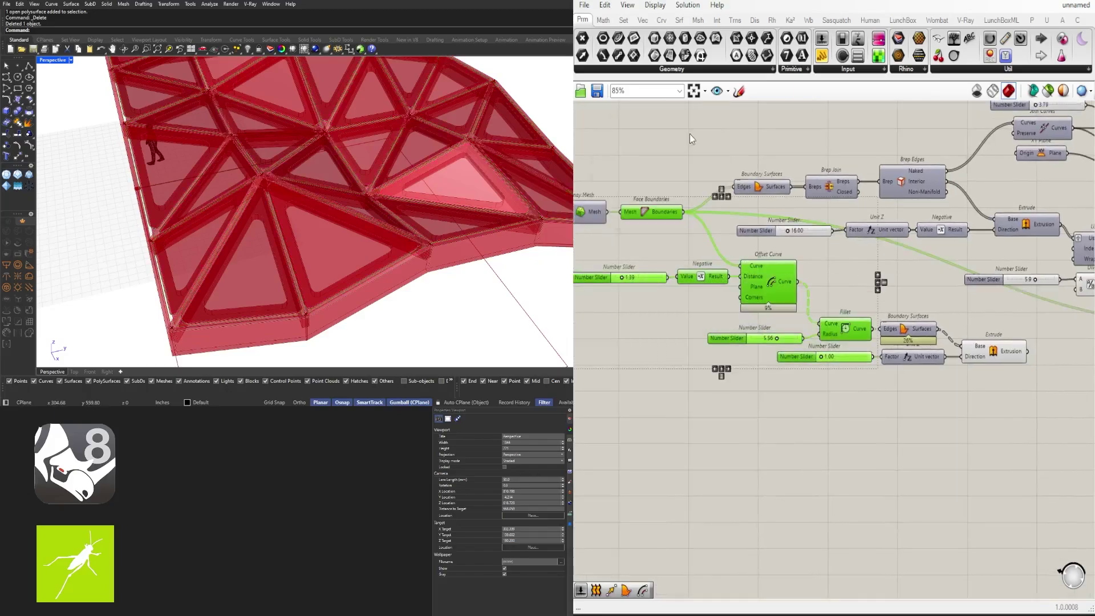
Step: Examine the geometry produced by the Brep Join and by the original filleted frame's Extrude component
scroll(992, 239, down, 3)
right_drag(992, 239, 656, 265)
right_drag(950, 305, 850, 316)
scroll(851, 318, up, 3)
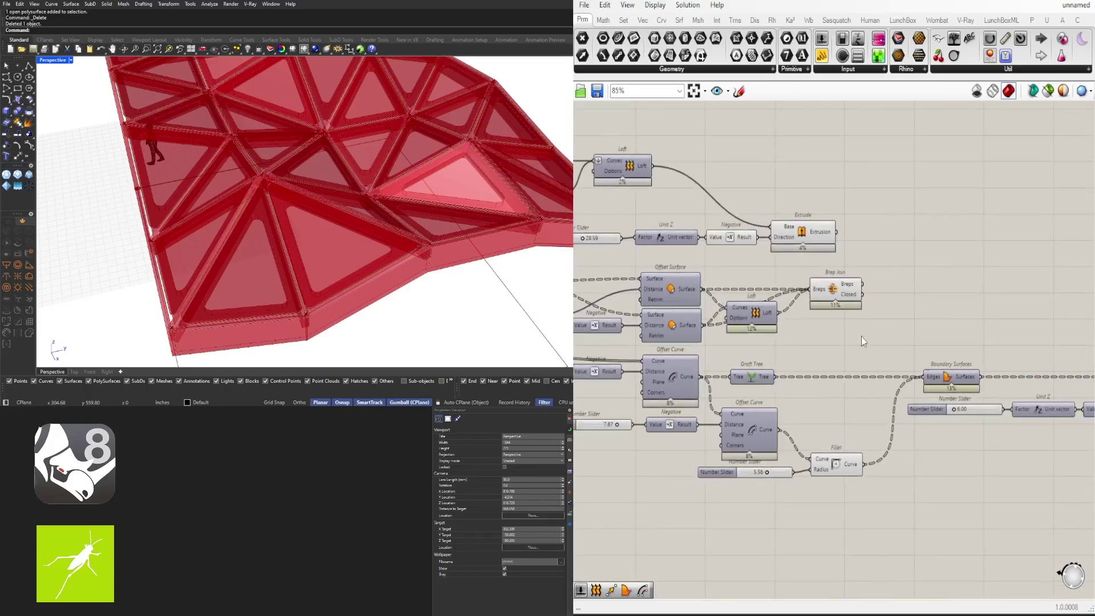
click(834, 289)
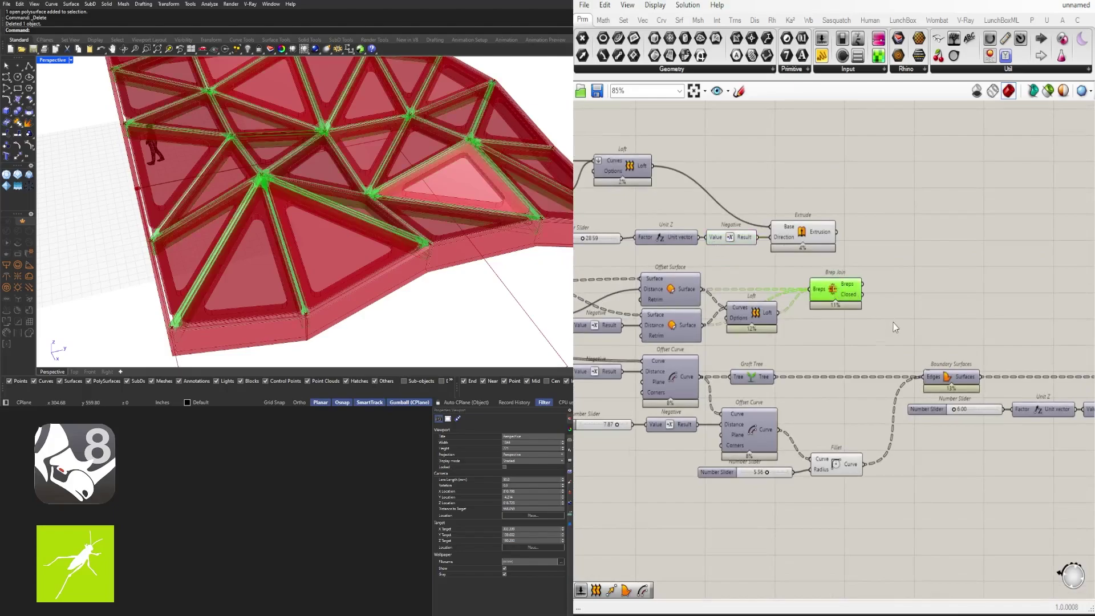
right_drag(894, 322, 610, 270)
click(915, 334)
right_drag(400, 229, 312, 205)
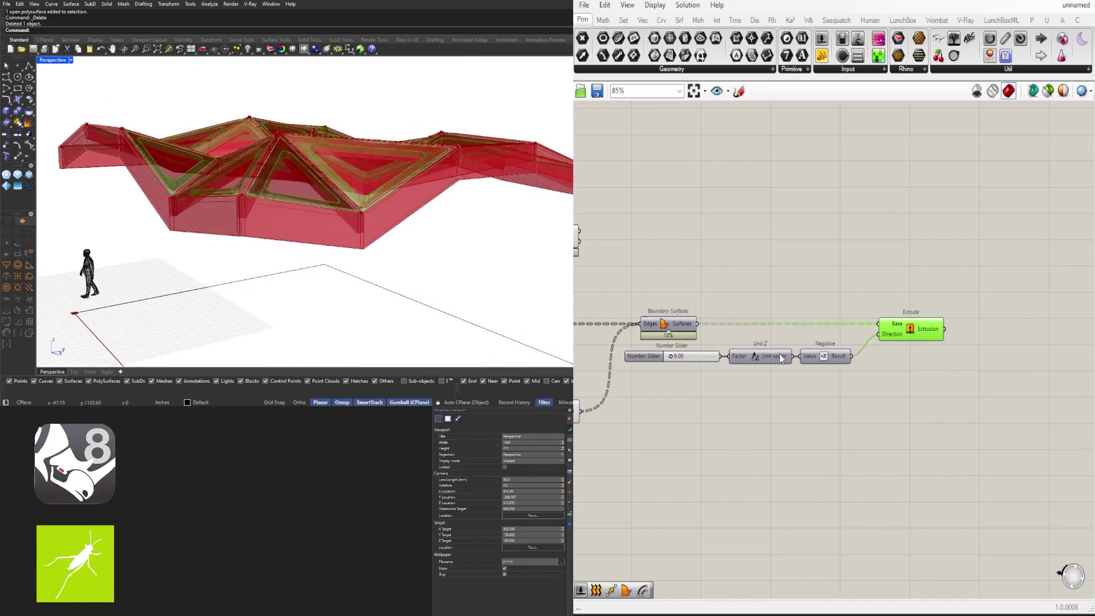
Step: Turn off the preview of the Move component that feeds the Delaunay Mesh
scroll(782, 359, down, 3)
right_drag(681, 419, 953, 425)
click(954, 426)
right_drag(989, 262, 883, 338)
right_drag(666, 381, 910, 371)
right_drag(709, 395, 980, 369)
scroll(741, 331, up, 4)
drag(735, 341, 696, 250)
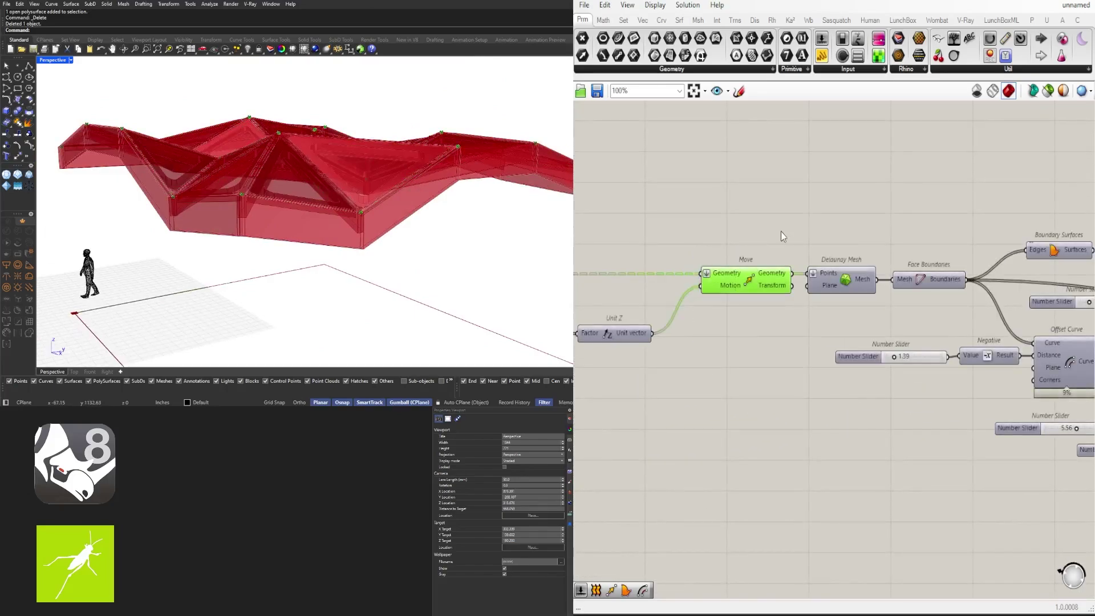
middle_click(781, 231)
click(815, 200)
Step: Add a Custom Preview component and a Colour Swatch near the Extrude component that follows the edge Loft
scroll(845, 247, down, 5)
right_drag(938, 333, 713, 349)
right_drag(1049, 338, 810, 338)
scroll(810, 340, up, 4)
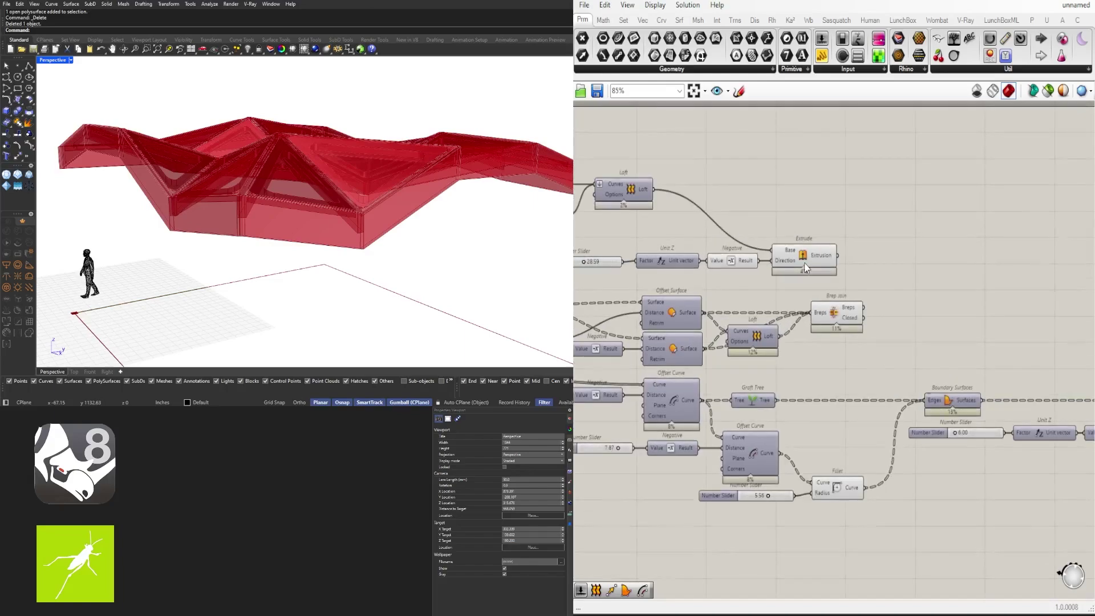
click(816, 267)
click(899, 215)
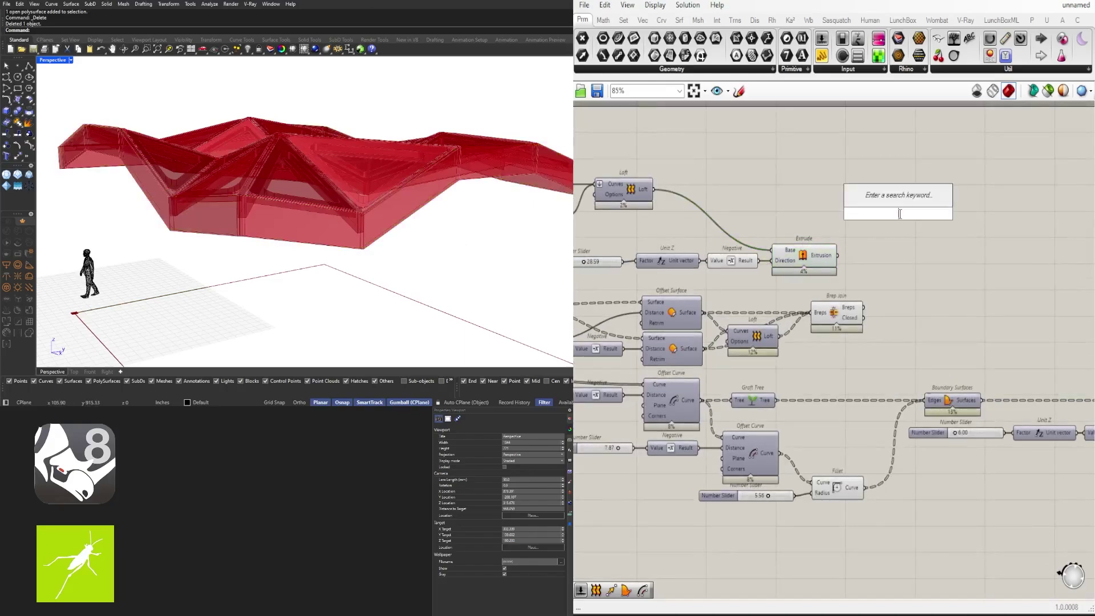
text(cust)
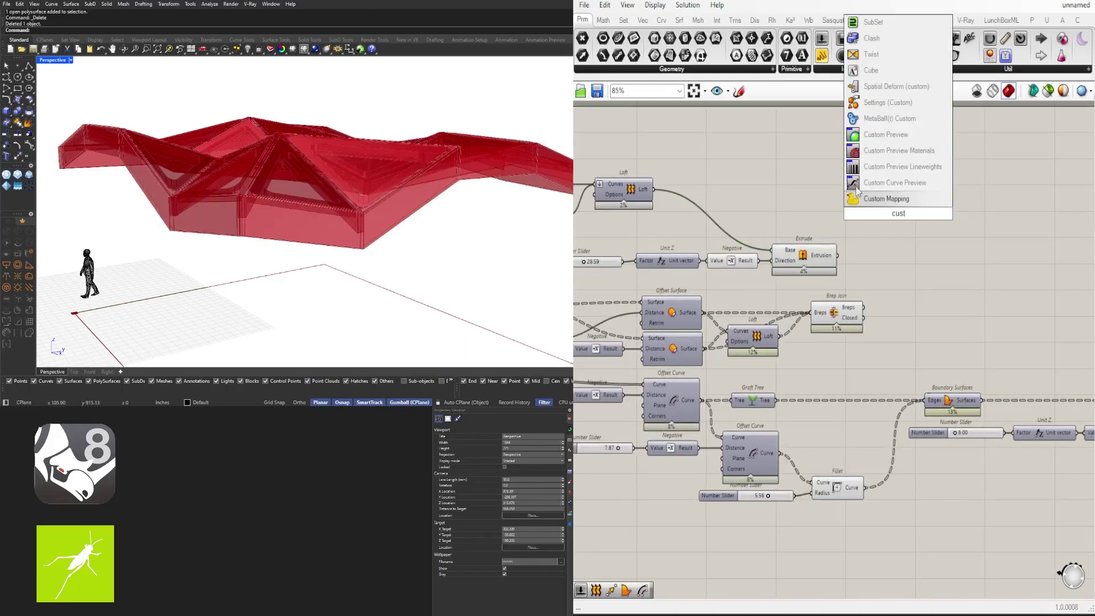
click(890, 136)
double_click(898, 242)
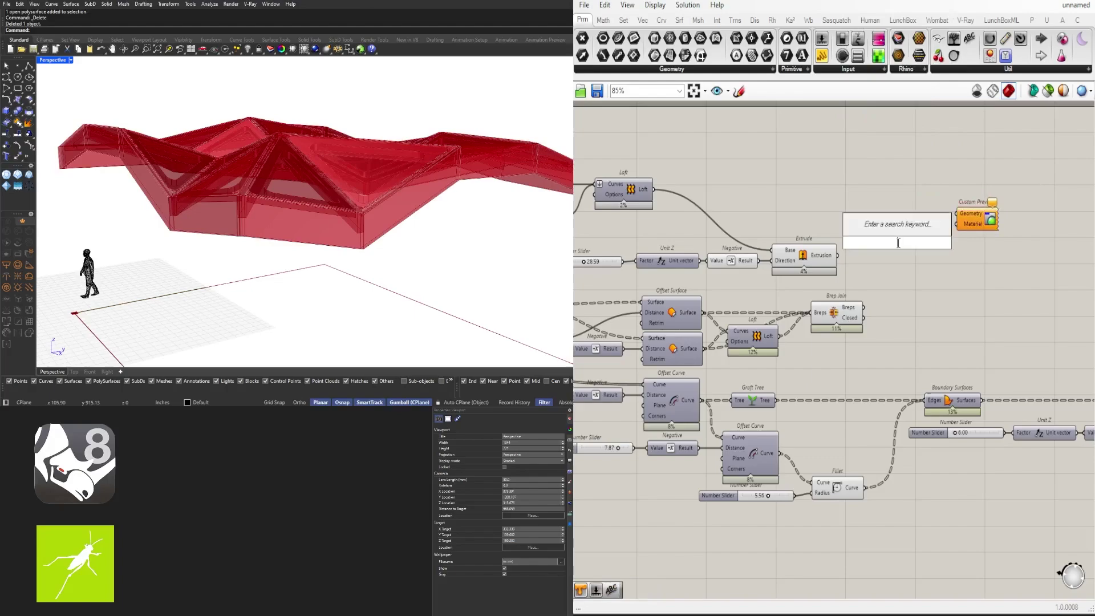
text(swa)
click(892, 195)
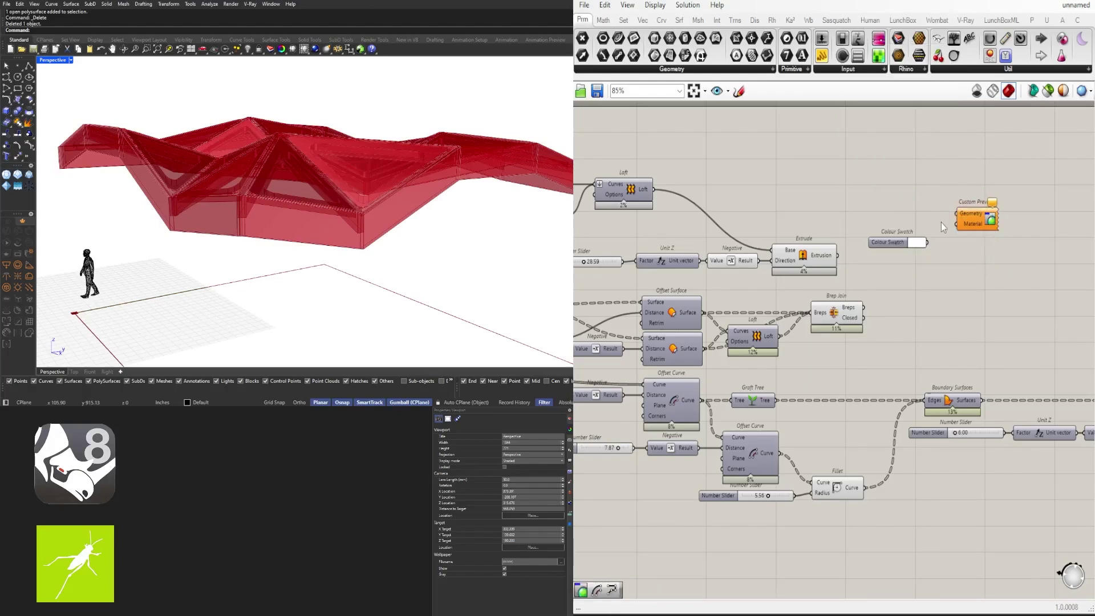
Step: Connect the Colour Swatch to the Custom Preview's Material input and set the swatch to a light grey with value 80
scroll(933, 237, up, 2)
drag(926, 244, 939, 224)
click(939, 224)
drag(1011, 293, 1030, 281)
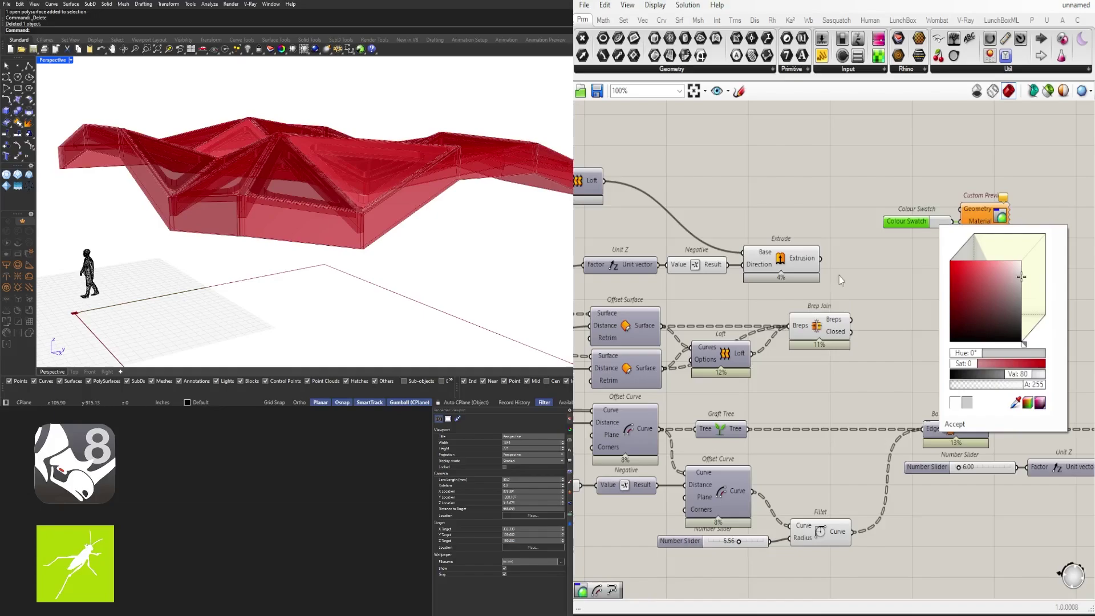
click(889, 365)
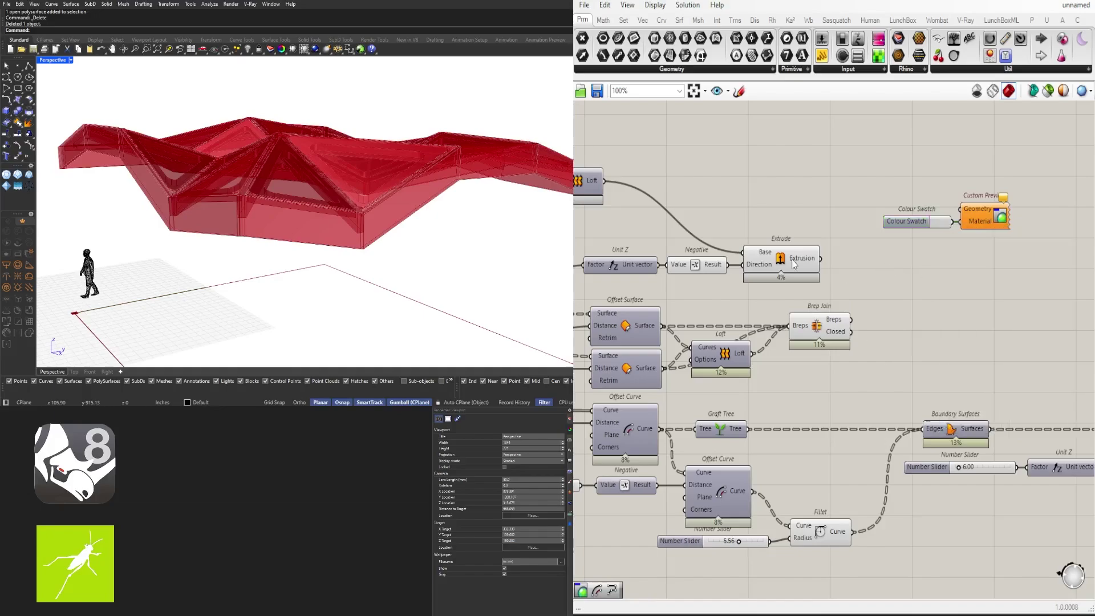
Step: Connect the edge Extrude's Extrusion output to the Custom Preview's Geometry input
click(776, 256)
drag(821, 259, 961, 209)
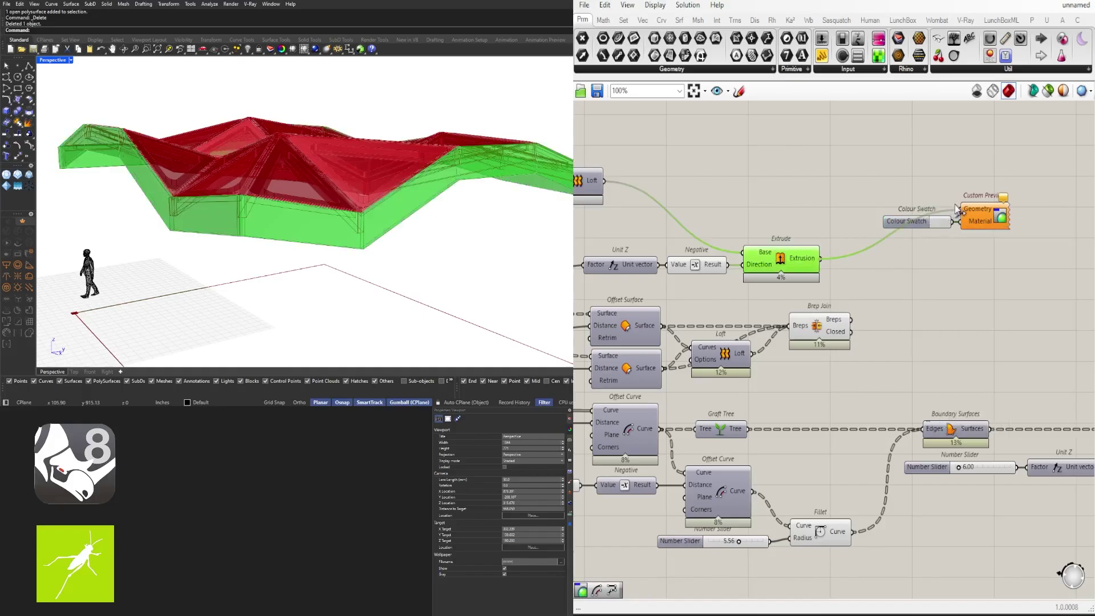
click(976, 285)
right_drag(362, 195, 362, 231)
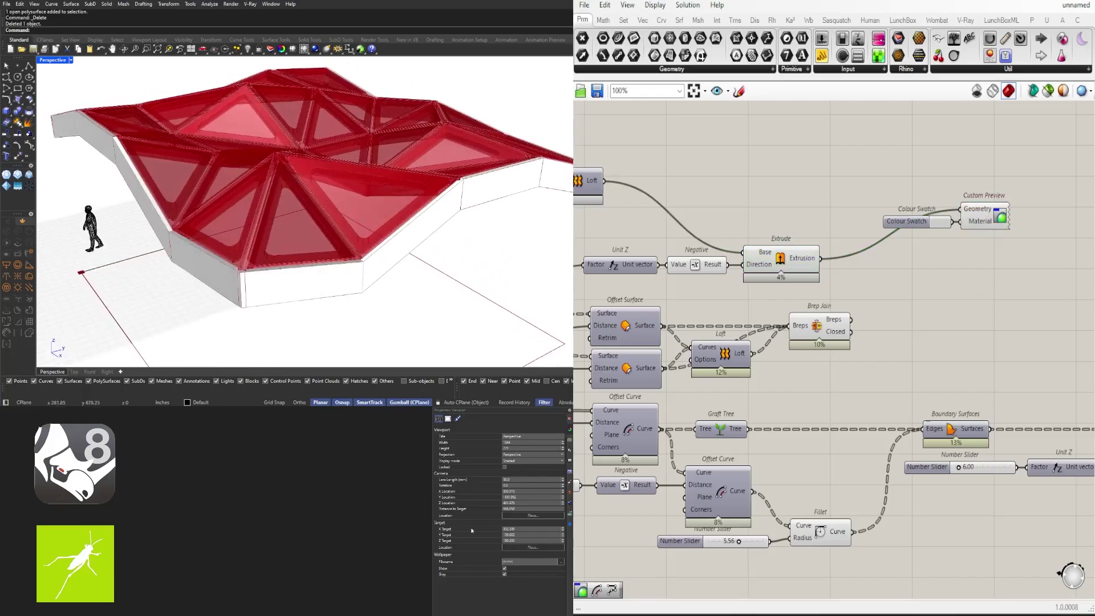
Step: Line up the Colour Swatch and Custom Preview beside the edge Extrude, and hide the incoming wire of the preview's Geometry input
drag(1000, 288, 903, 204)
drag(971, 212, 973, 264)
right_click(975, 265)
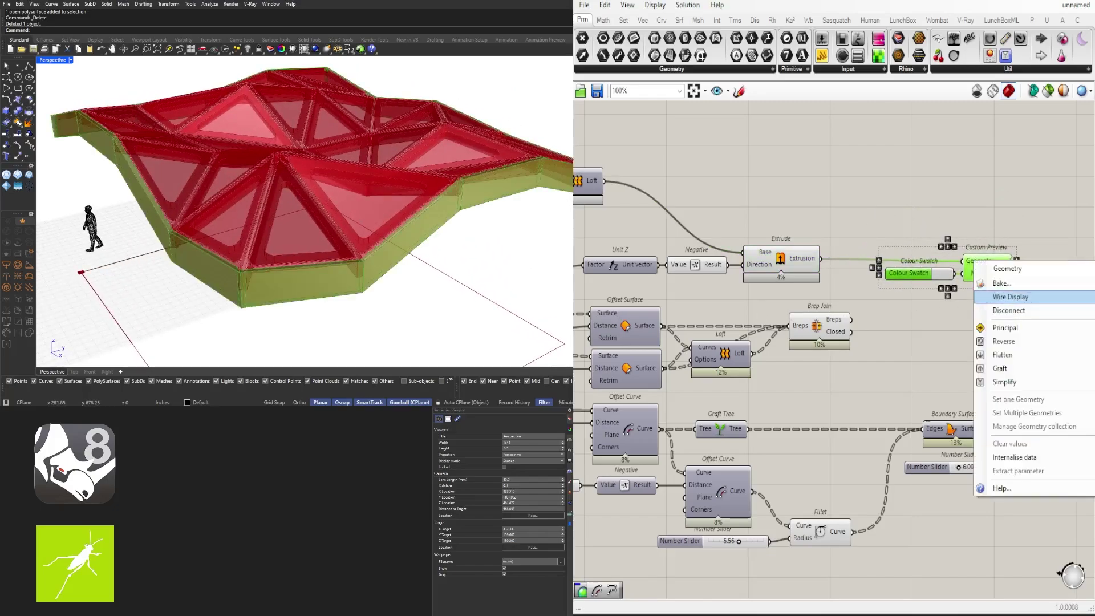
click(1094, 324)
click(978, 241)
right_drag(974, 264, 790, 266)
right_click(788, 261)
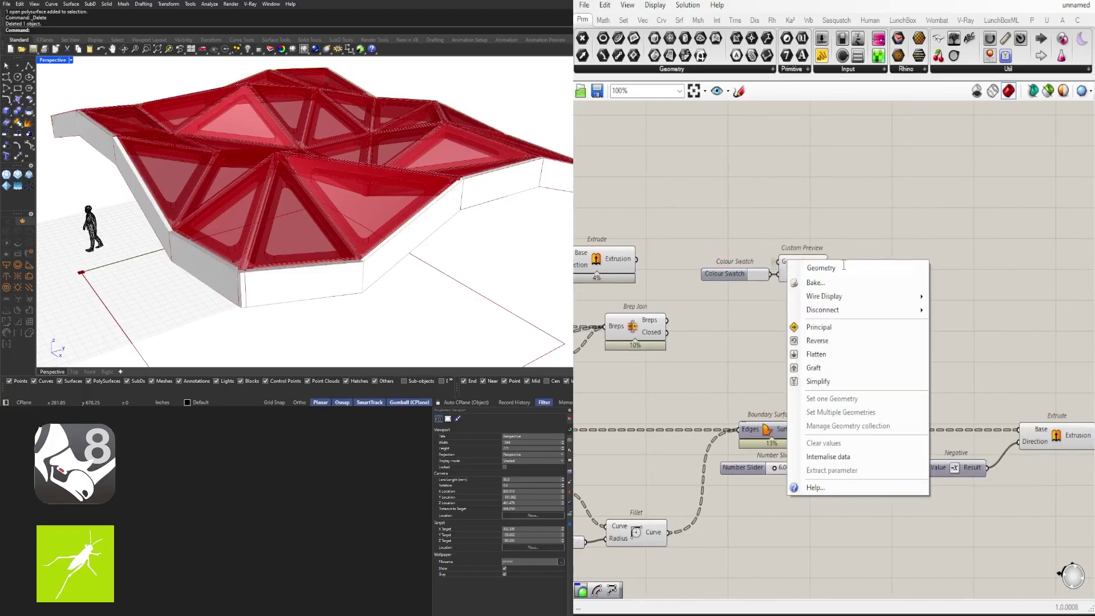
click(960, 326)
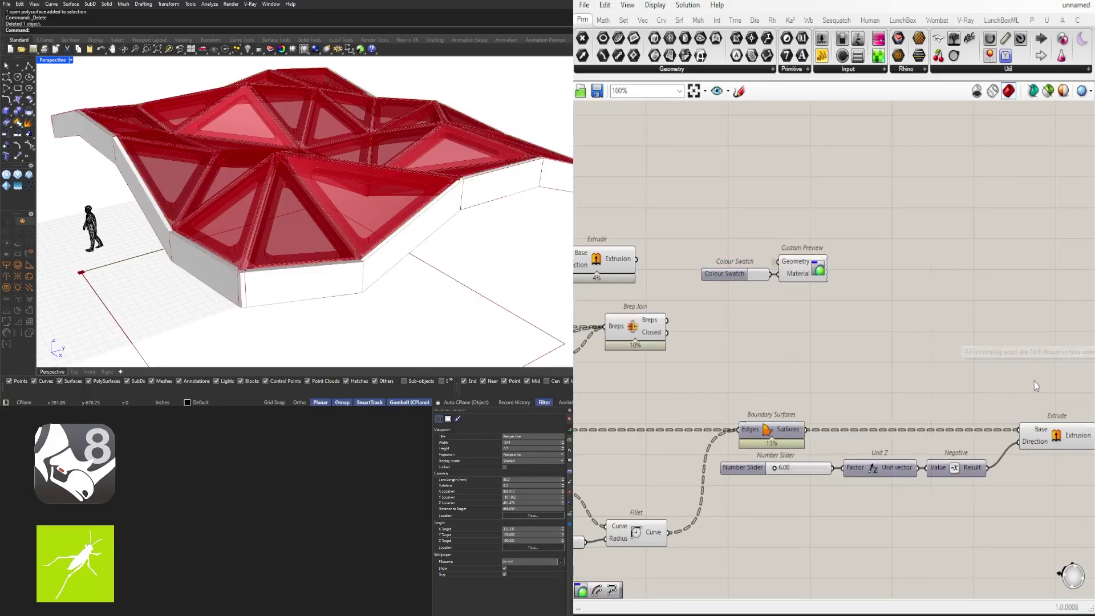
drag(799, 266, 844, 268)
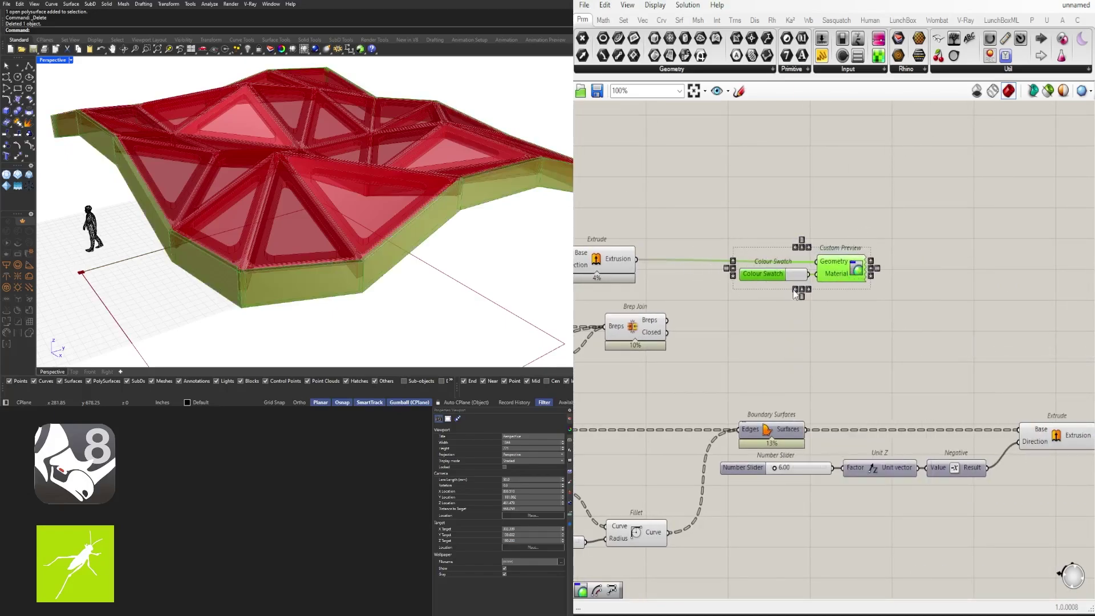
click(785, 265)
Step: Duplicate the Colour Swatch and Custom Preview pair and connect the Brep Join's Breps output to the copy's Geometry input
right_drag(693, 266, 796, 220)
scroll(797, 220, down, 1)
drag(953, 265, 862, 200)
alt+drag(924, 220, 925, 271)
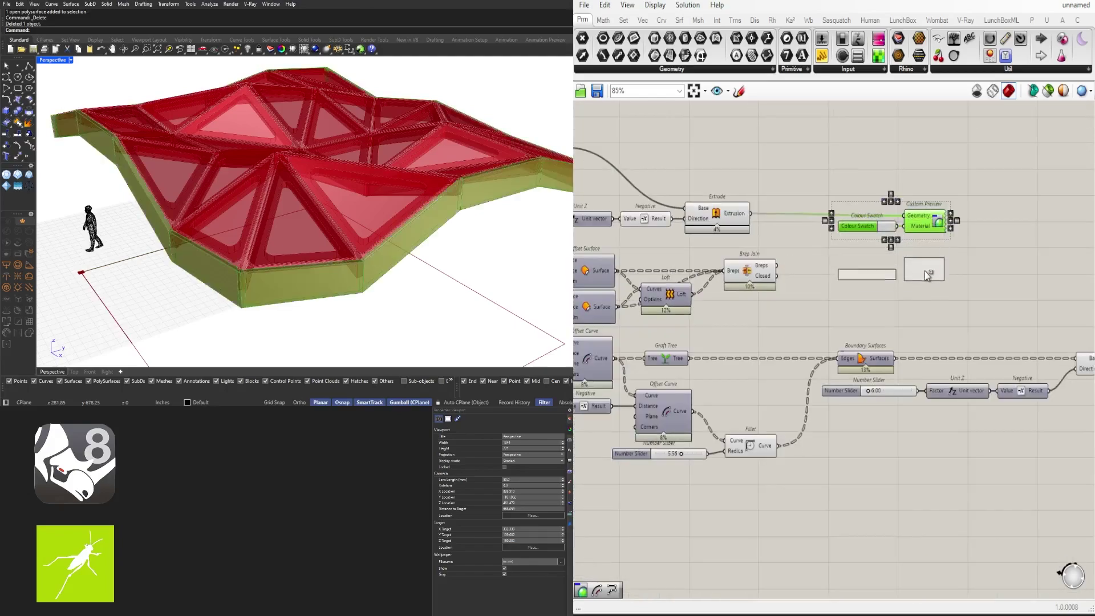
click(767, 270)
drag(777, 265, 908, 277)
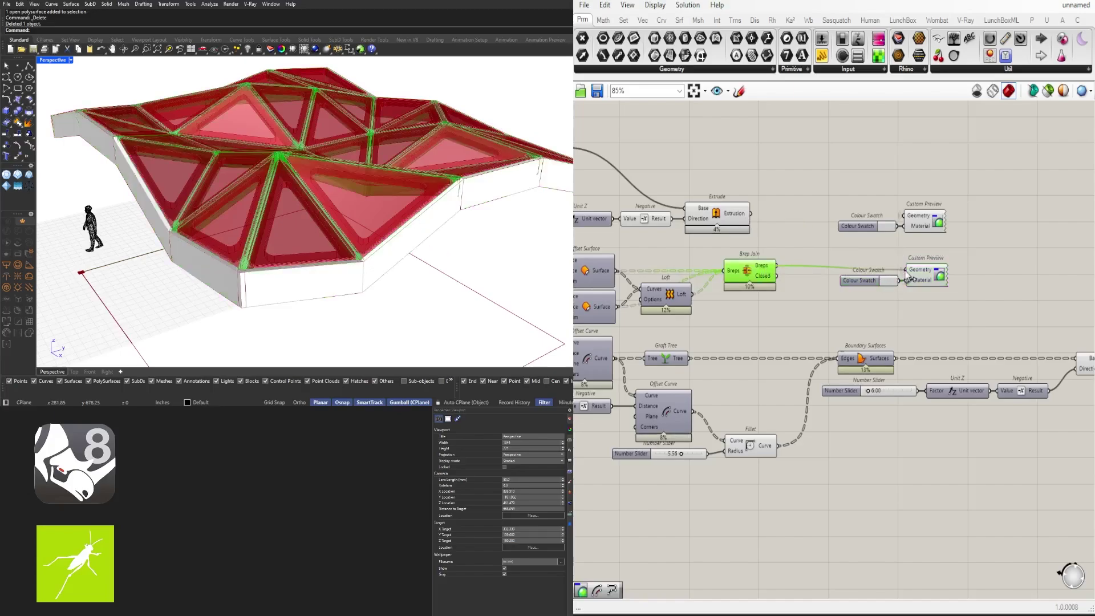
right_drag(270, 263, 307, 193)
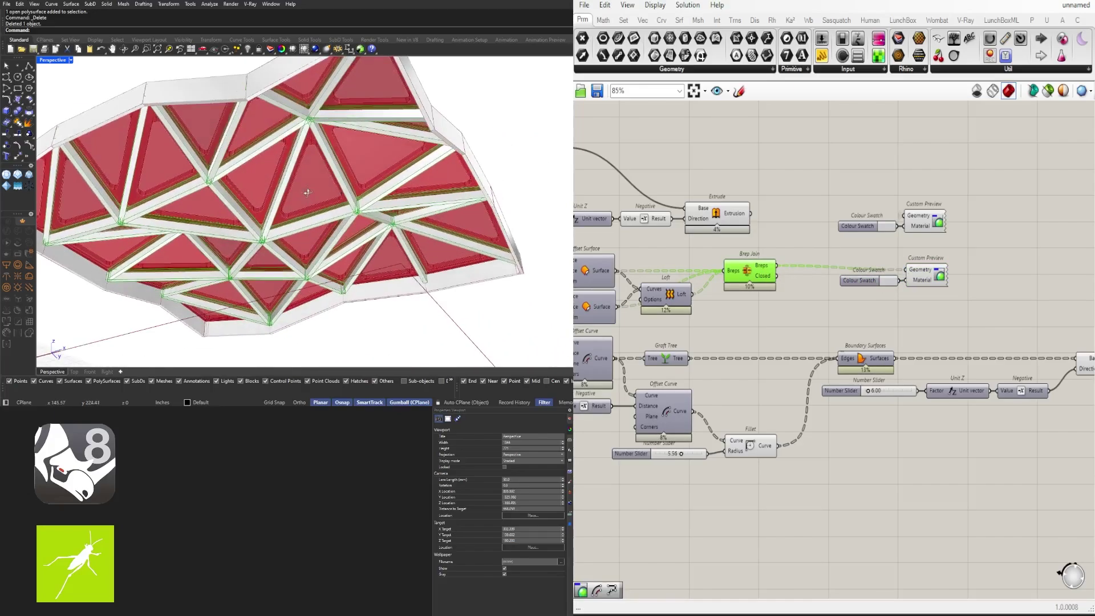
click(795, 197)
Step: Set the Colour Swatch of the Brep Join preview to a dark grey with saturation 0 and value 42
scroll(899, 300, up, 3)
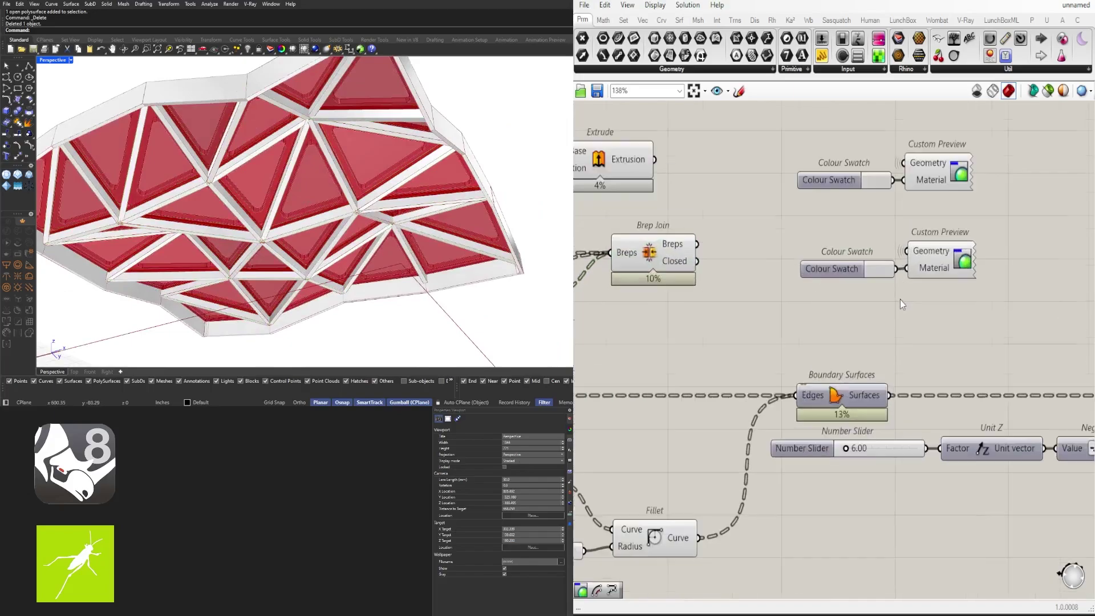
scroll(871, 270, up, 2)
click(871, 270)
drag(953, 319, 983, 352)
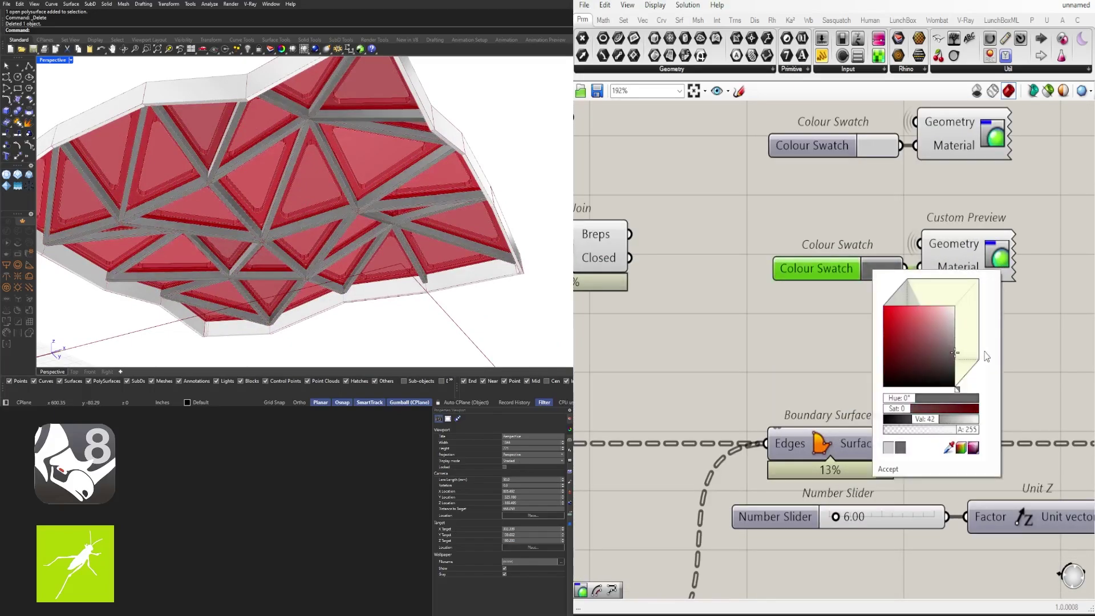
click(1048, 329)
Step: Duplicate the dark grey swatch and preview pair beside the Extrude of the filleted panels and connect that Extrusion to its Geometry
right_drag(1047, 328, 755, 246)
scroll(735, 255, down, 6)
click(887, 296)
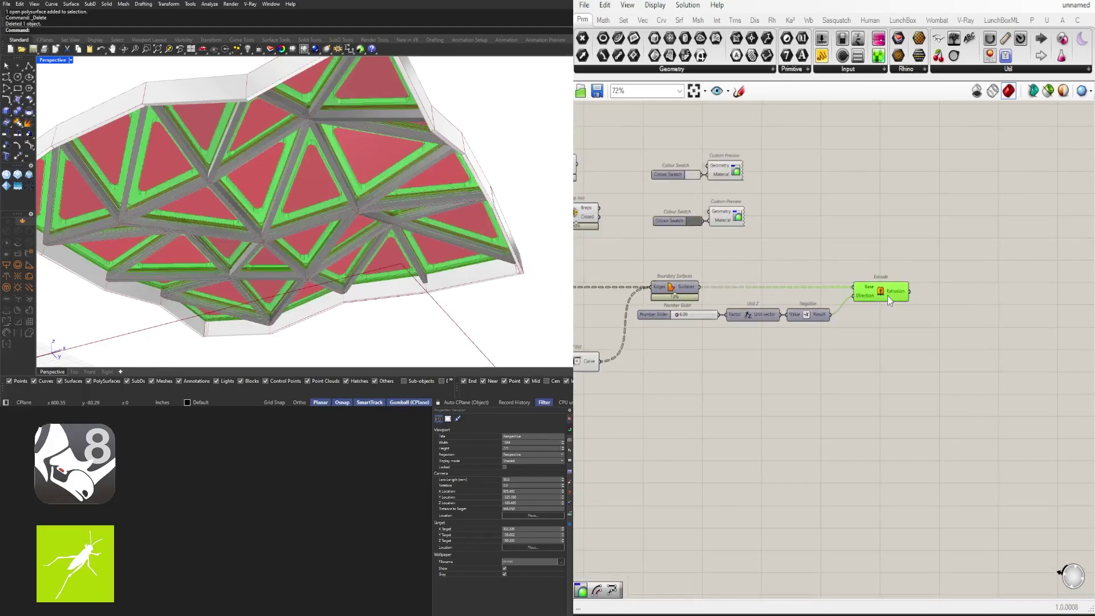
drag(842, 239, 980, 304)
click(967, 266)
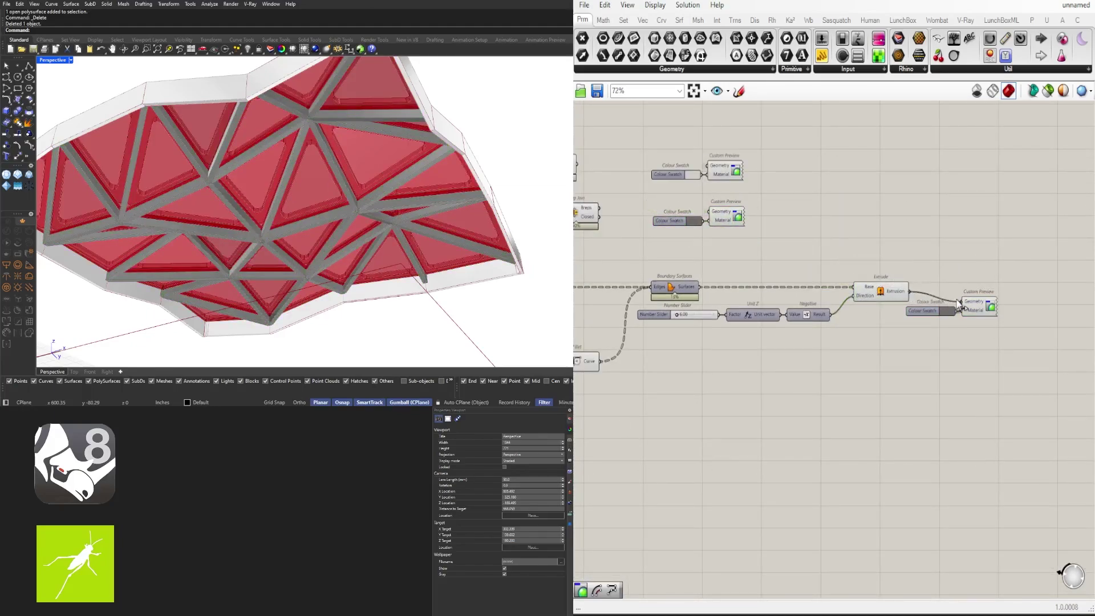
Step: Darken the filleted panels' Colour Swatch to near-black with saturation 0 and value 18
scroll(927, 302, up, 5)
click(987, 323)
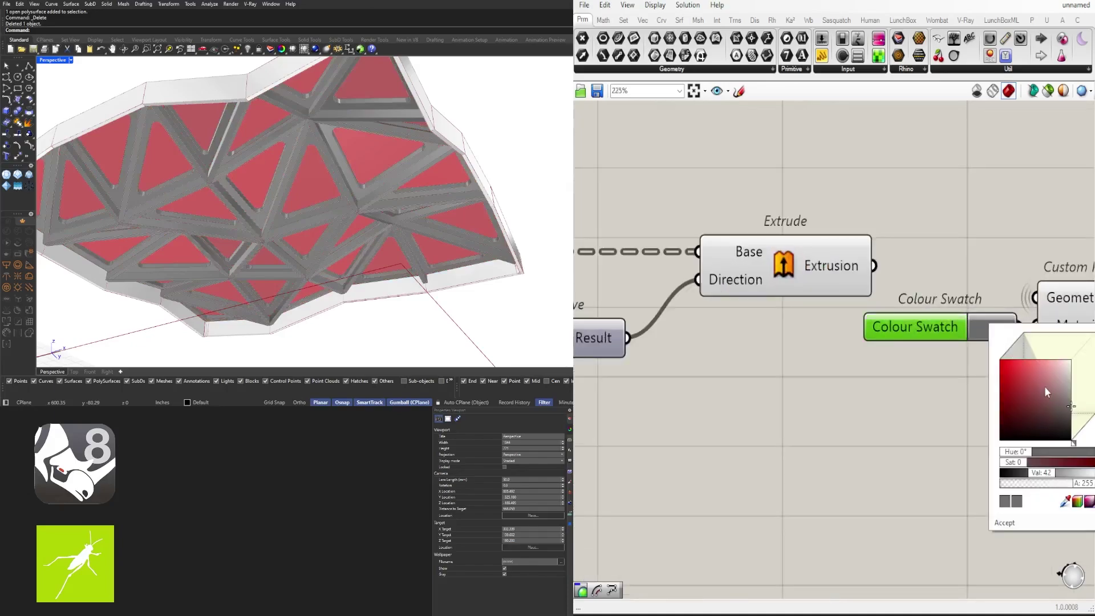
mouse_move(1070, 405)
mouse_down()
mouse_move(1090, 379)
mouse_move(1093, 429)
mouse_move(1070, 427)
mouse_up()
click(981, 225)
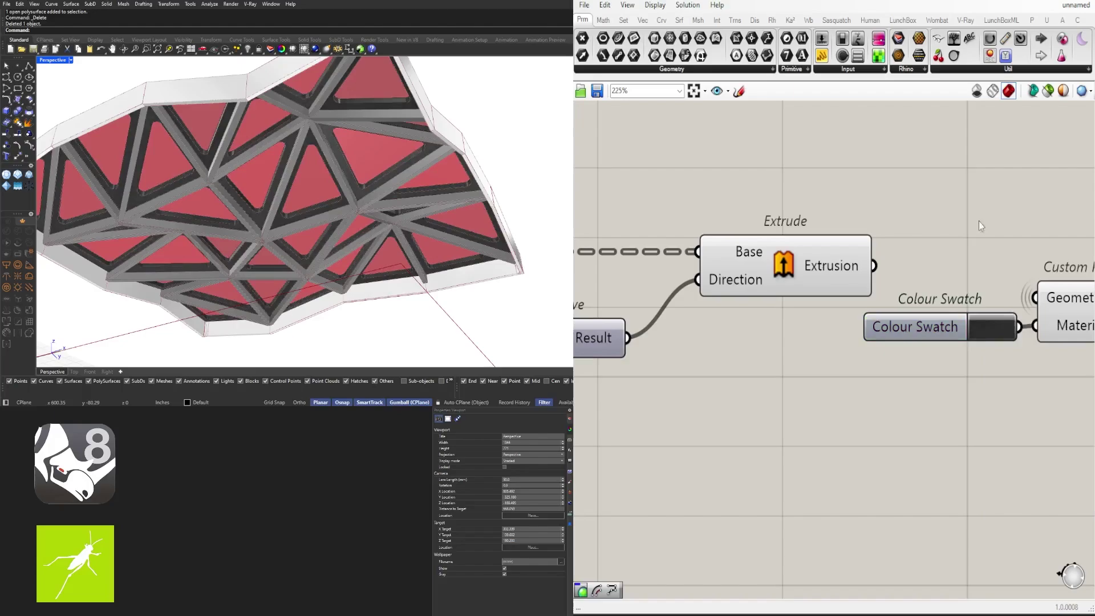
Step: Duplicate the near-black swatch and preview pair beside the original filleted frame's Extrude and connect that Extrusion to the copy's Geometry
right_drag(346, 201, 319, 266)
scroll(319, 265, down, 2)
scroll(923, 379, down, 4)
right_drag(920, 425, 946, 317)
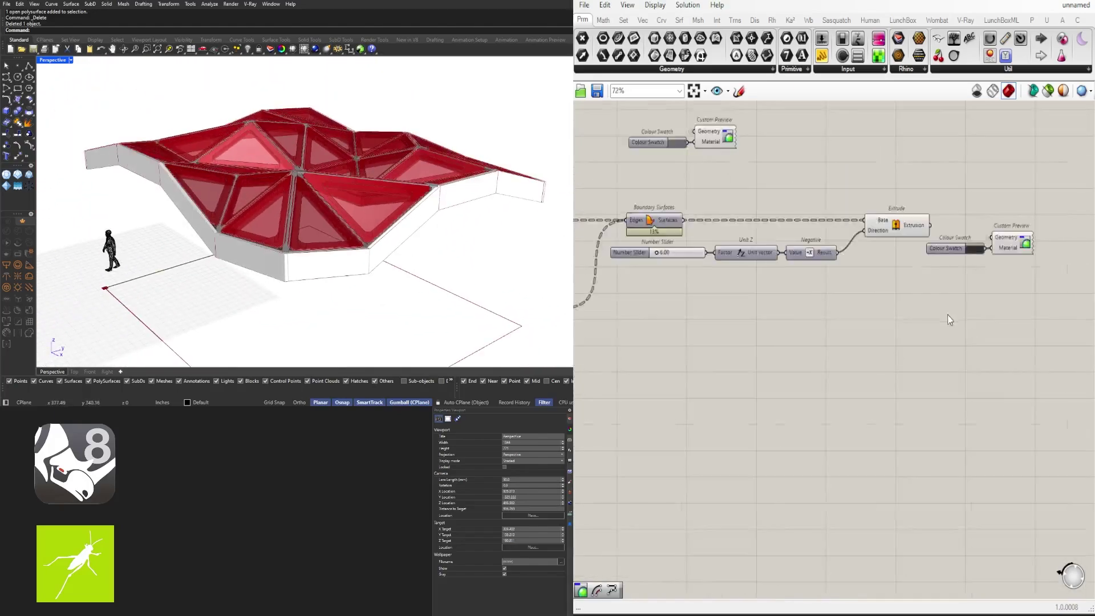
scroll(947, 317, down, 2)
right_drag(741, 331, 890, 357)
right_drag(848, 328, 1068, 364)
click(694, 315)
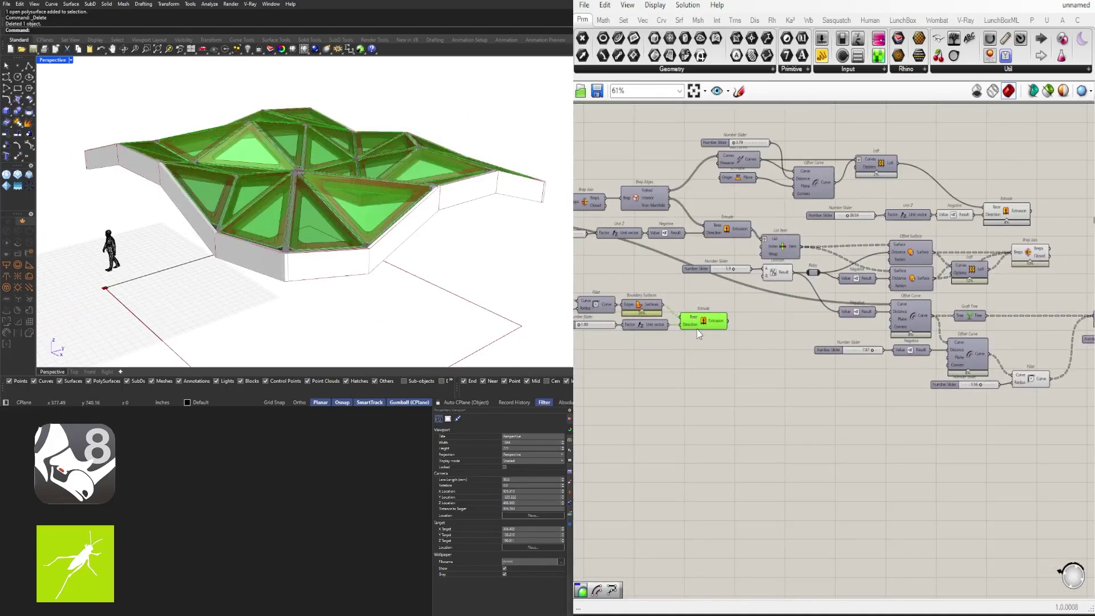
right_drag(1011, 394, 746, 368)
click(841, 383)
right_drag(925, 342, 788, 311)
drag(992, 334, 598, 292)
scroll(989, 281, down, 2)
right_drag(598, 292, 864, 323)
scroll(860, 319, up, 6)
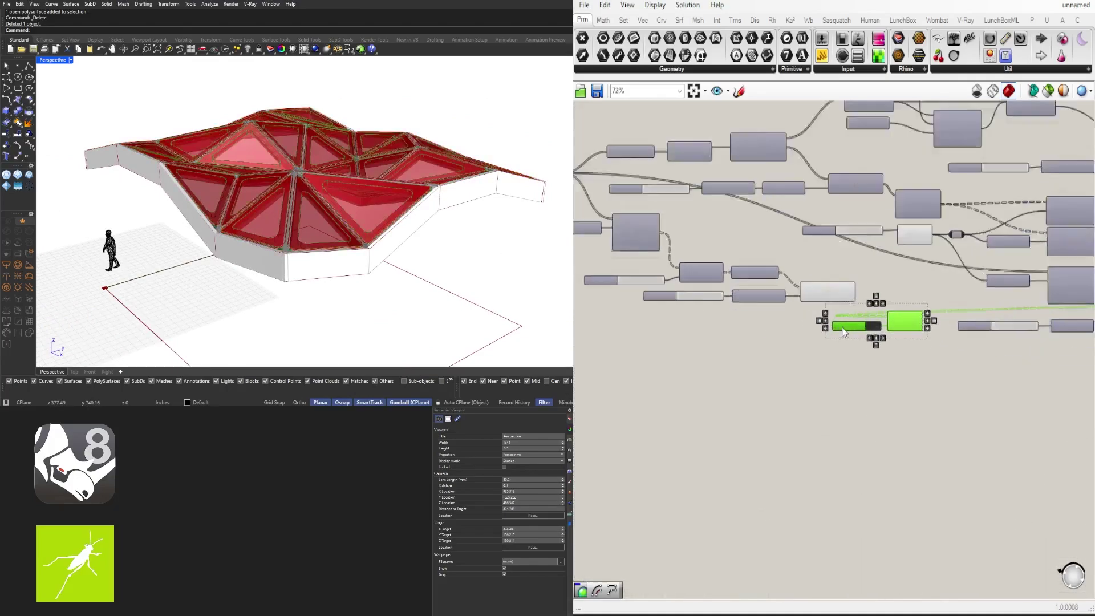
drag(913, 308, 912, 311)
click(891, 368)
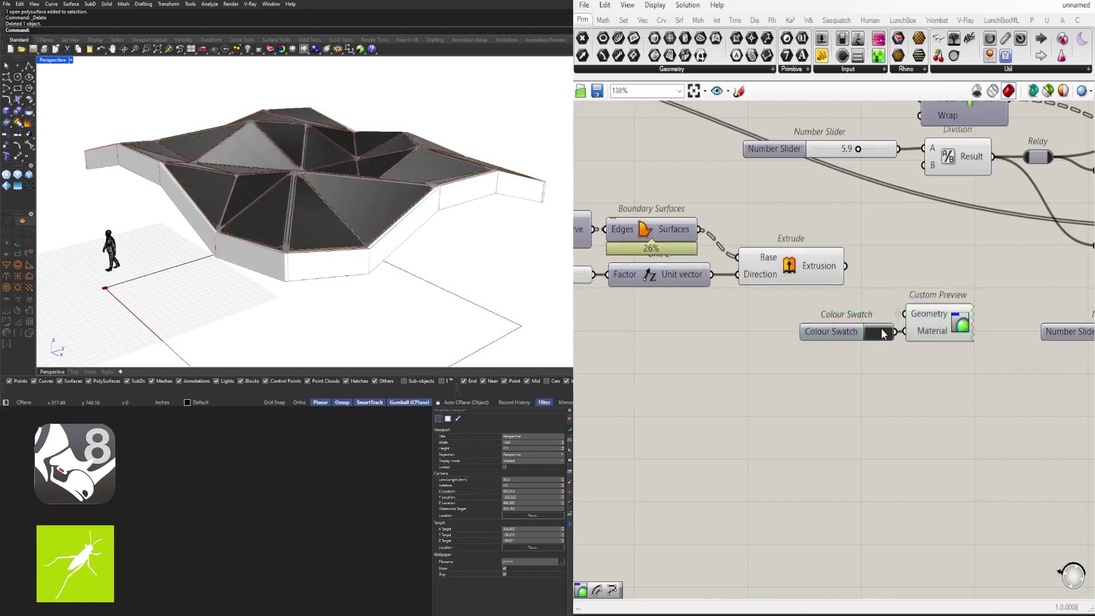
Step: Set this copy's Colour Swatch to a transparent turquoise with hue 174°, saturation 56, value 100 and alpha 100
scroll(884, 331, up, 2)
click(886, 330)
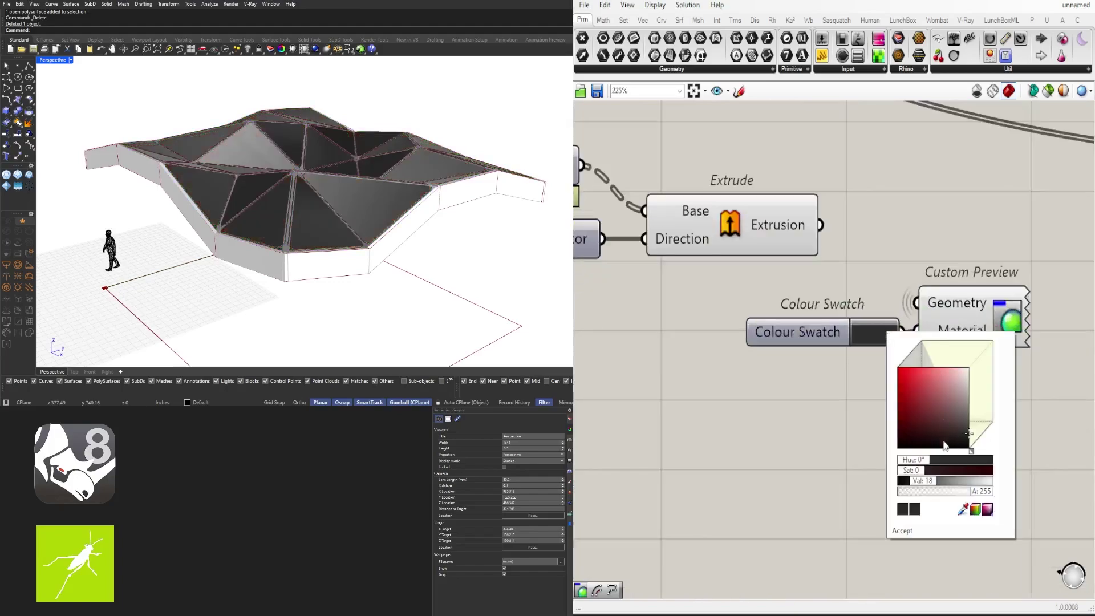
click(929, 389)
drag(914, 460, 946, 464)
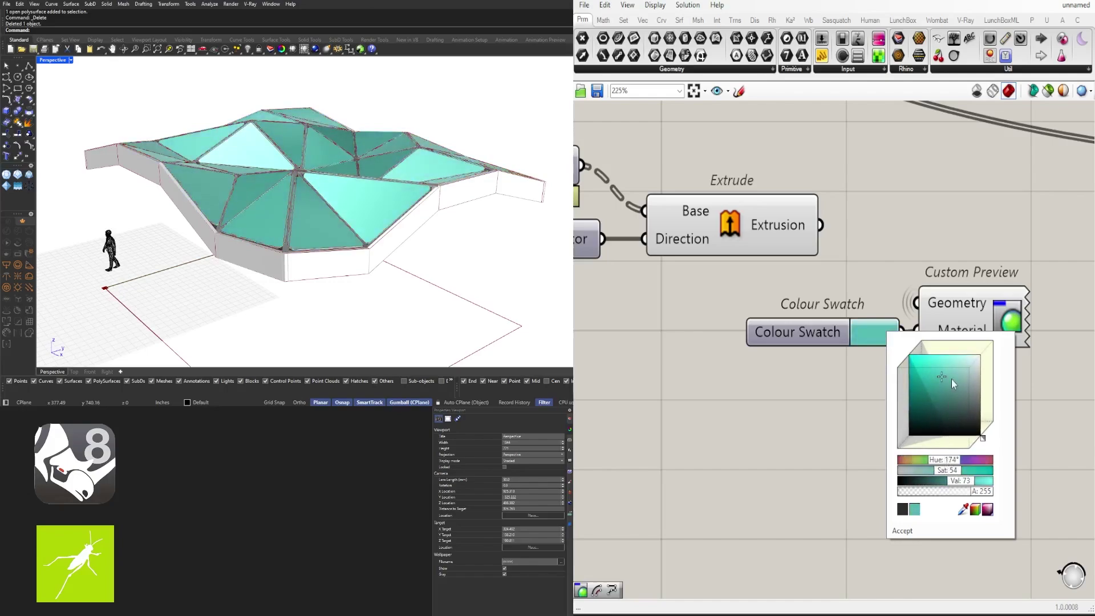
drag(951, 379, 941, 353)
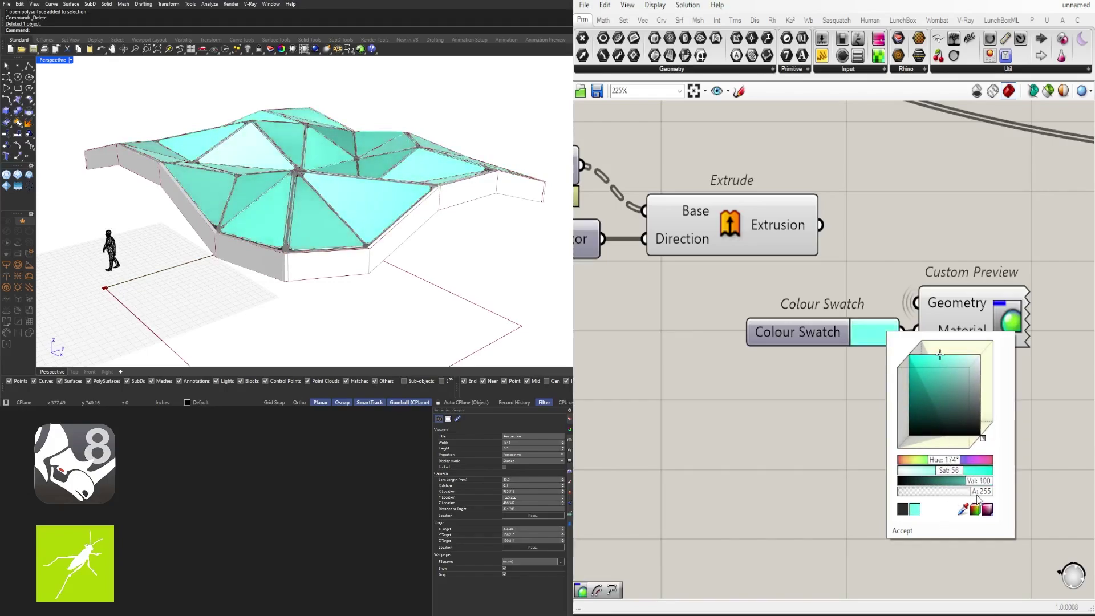
double_click(976, 494)
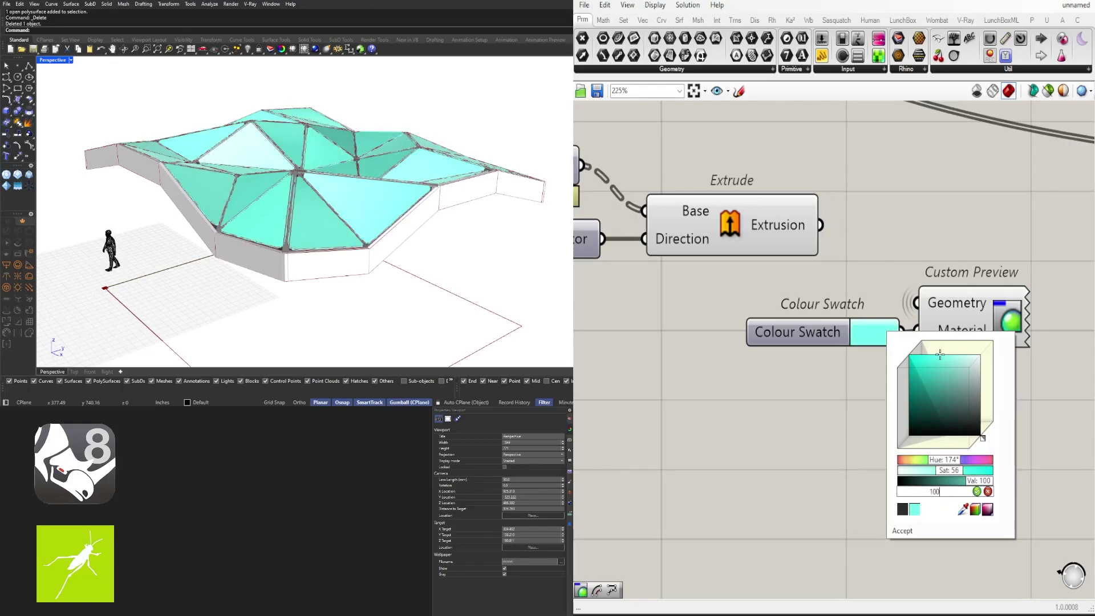
key(Return)
Step: Turn off the default preview of the Extrude component that feeds the turquoise Custom Preview
mouse_move(467, 216)
right_down()
mouse_move(455, 246)
mouse_move(461, 228)
right_up()
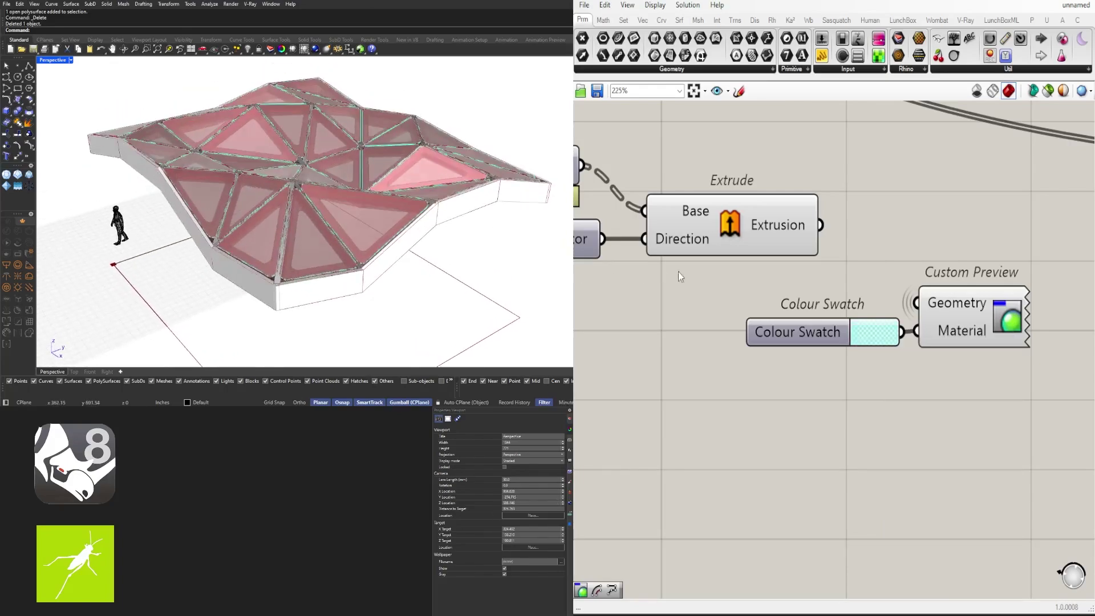
scroll(923, 287, down, 2)
right_drag(923, 286, 925, 364)
click(956, 371)
click(832, 358)
click(804, 309)
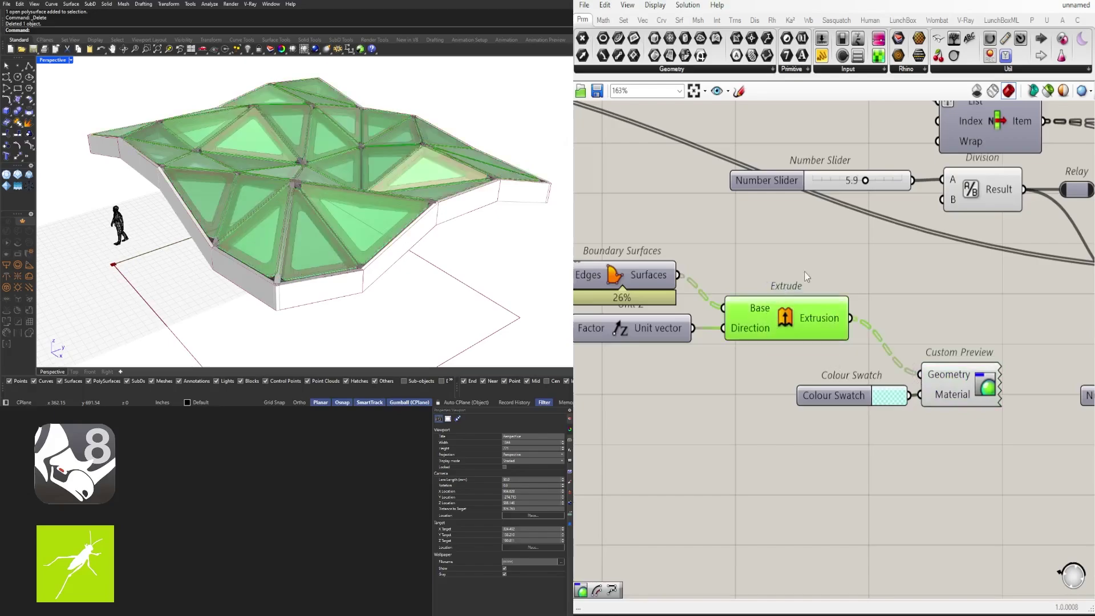
middle_click(804, 271)
click(833, 232)
Step: Examine the turquoise glass panels and the dark frame joints of the canopy up close
right_drag(302, 237, 284, 152)
scroll(286, 222, up, 4)
scroll(300, 129, up, 5)
scroll(244, 152, up, 2)
scroll(244, 152, up, 2)
scroll(252, 141, down, 4)
scroll(301, 154, up, 4)
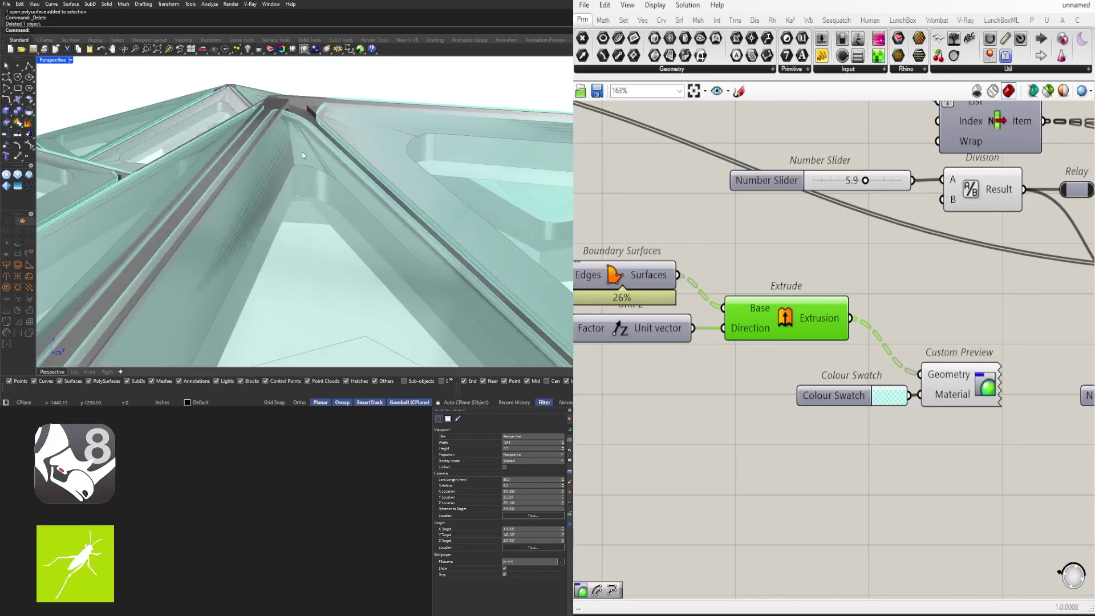
scroll(303, 155, down, 2)
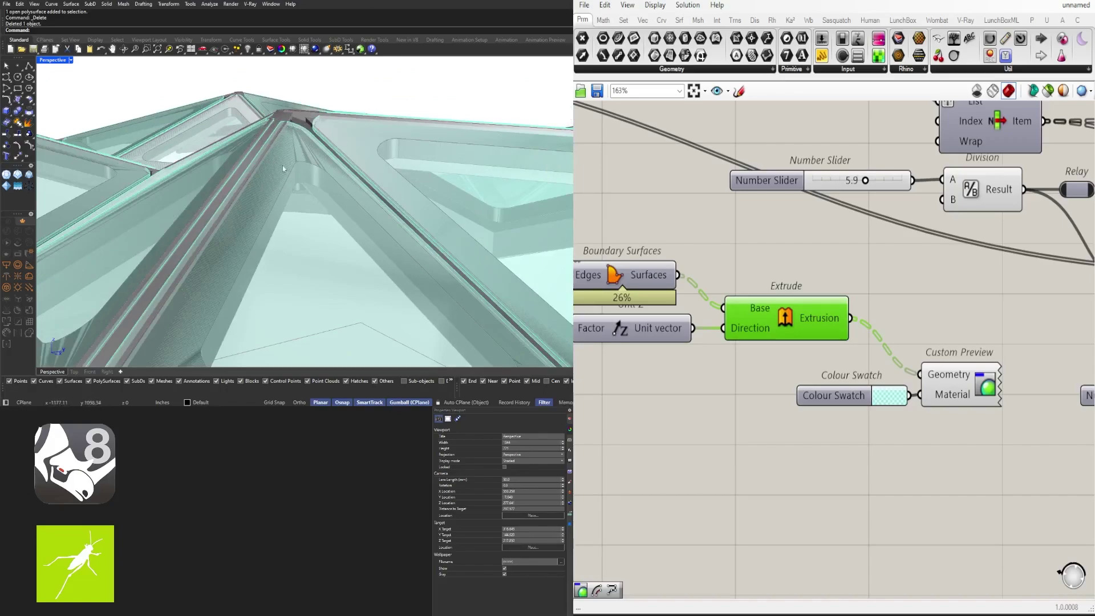
scroll(292, 152, down, 4)
scroll(319, 161, up, 4)
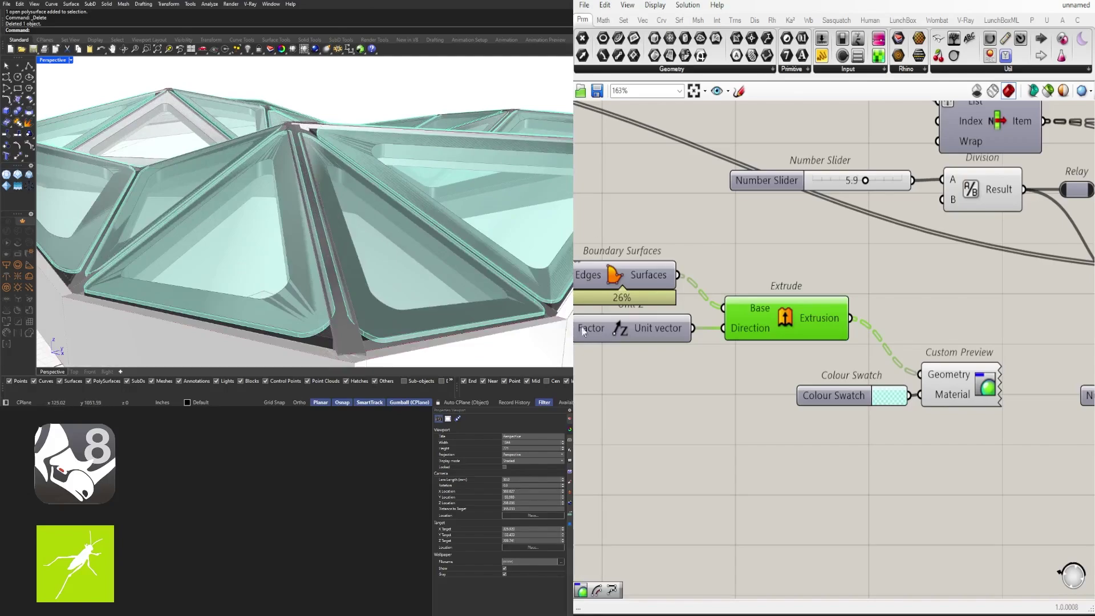
Step: Examine which canopy geometry comes from the Brep Join and from the Extrude that feeds the near-black preview
scroll(690, 311, down, 5)
right_drag(1077, 245, 795, 289)
click(731, 296)
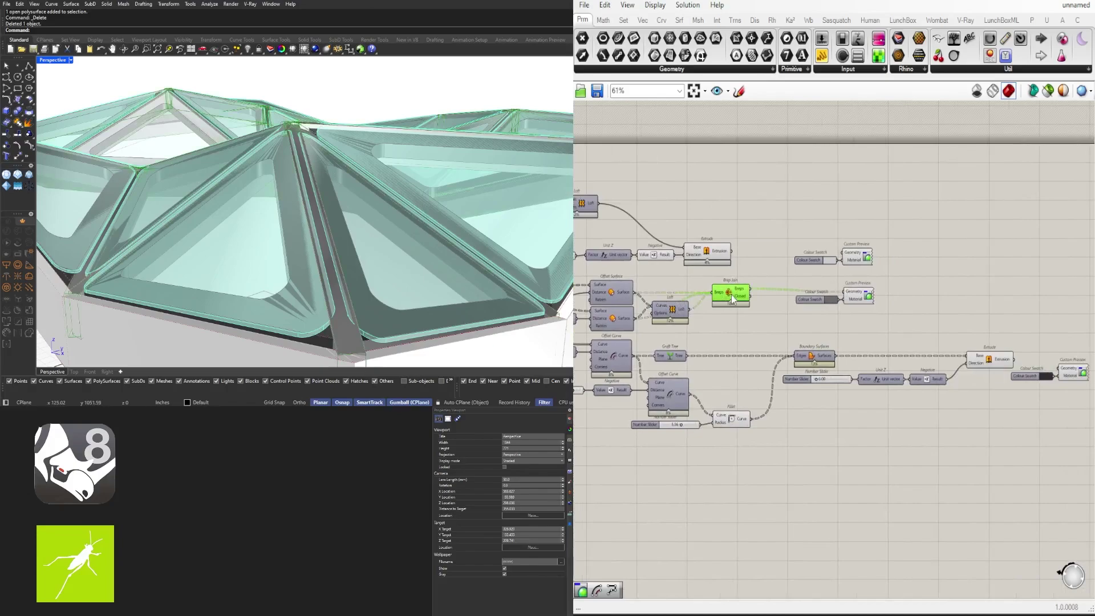
right_drag(785, 402, 677, 370)
click(883, 329)
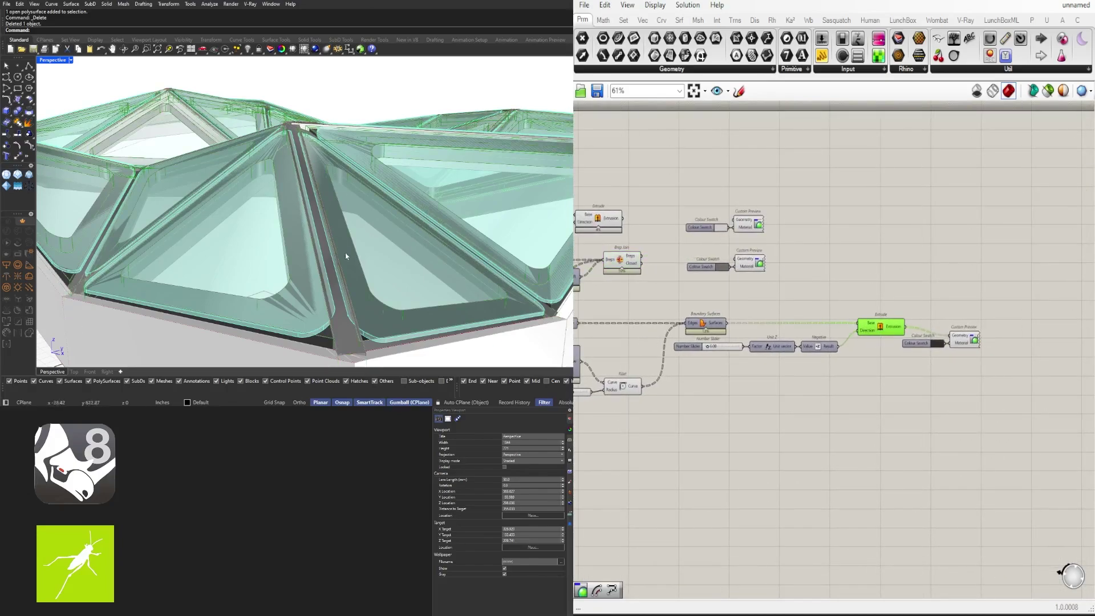
click(850, 473)
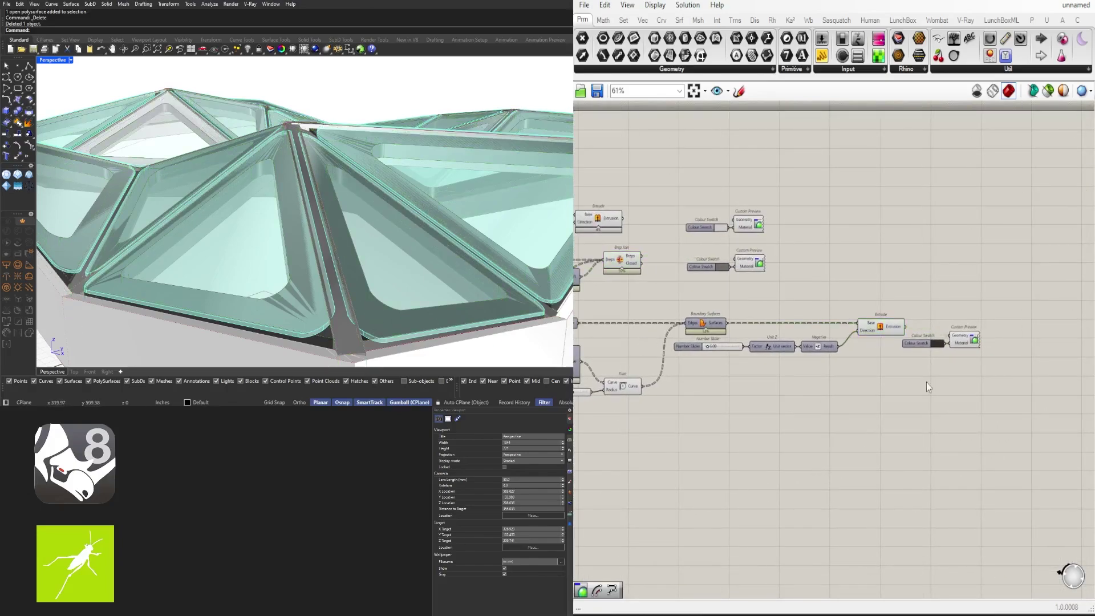
Step: Move the near-black Colour Swatch and its Custom Preview farther away from their Extrude to make room between them
drag(939, 344, 1073, 341)
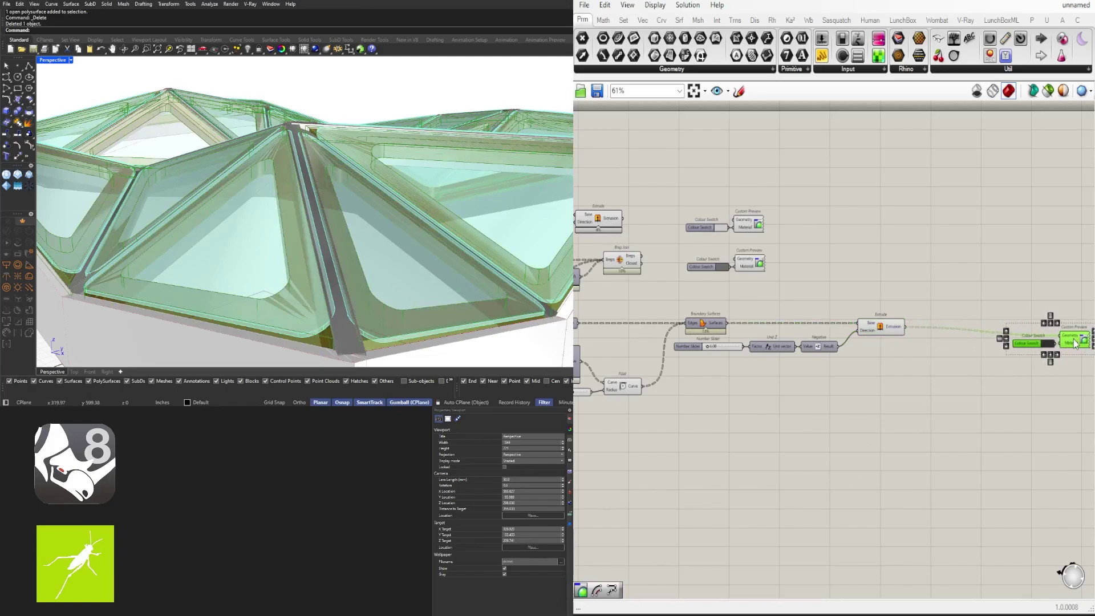
click(934, 377)
double_click(936, 381)
click(857, 446)
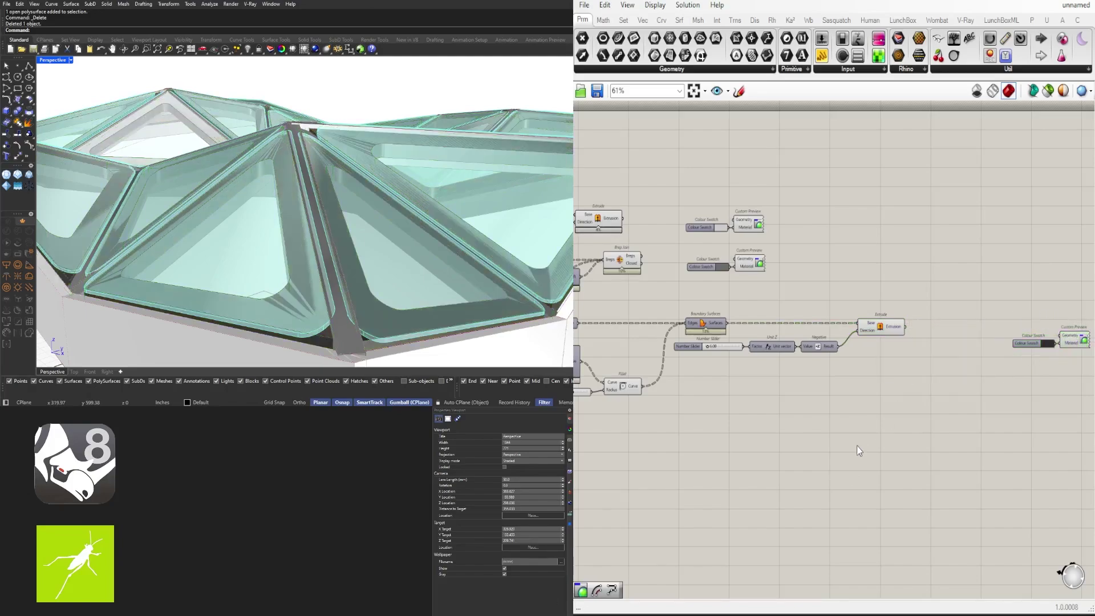
Step: Move the turquoise Colour Swatch and its Custom Preview farther away from their Extrude to make room between them
right_drag(718, 473, 1086, 430)
right_drag(749, 355, 793, 391)
drag(806, 378, 870, 413)
click(725, 376)
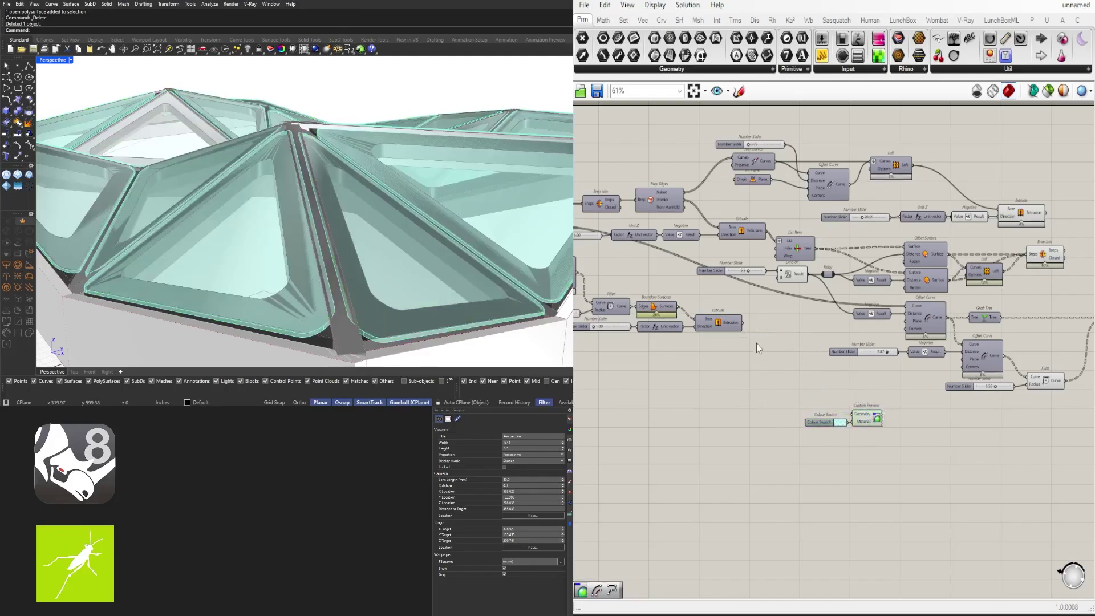
Step: Add a Move component and feed its Geometry input from the Extrusion of the glass panel Extrude
right_drag(679, 318, 725, 303)
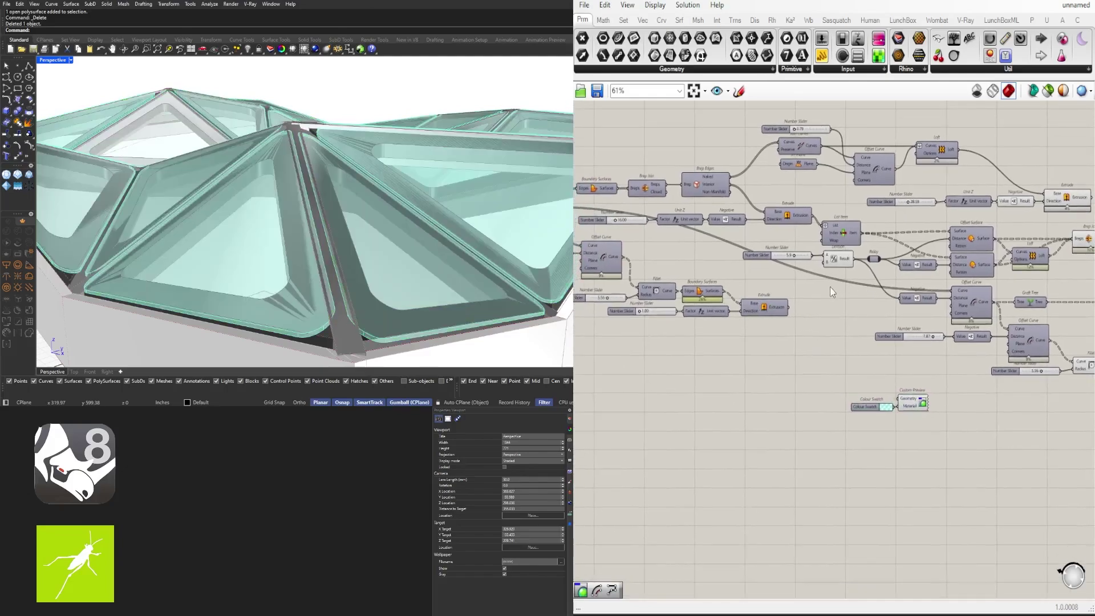
scroll(790, 341, up, 3)
double_click(791, 337)
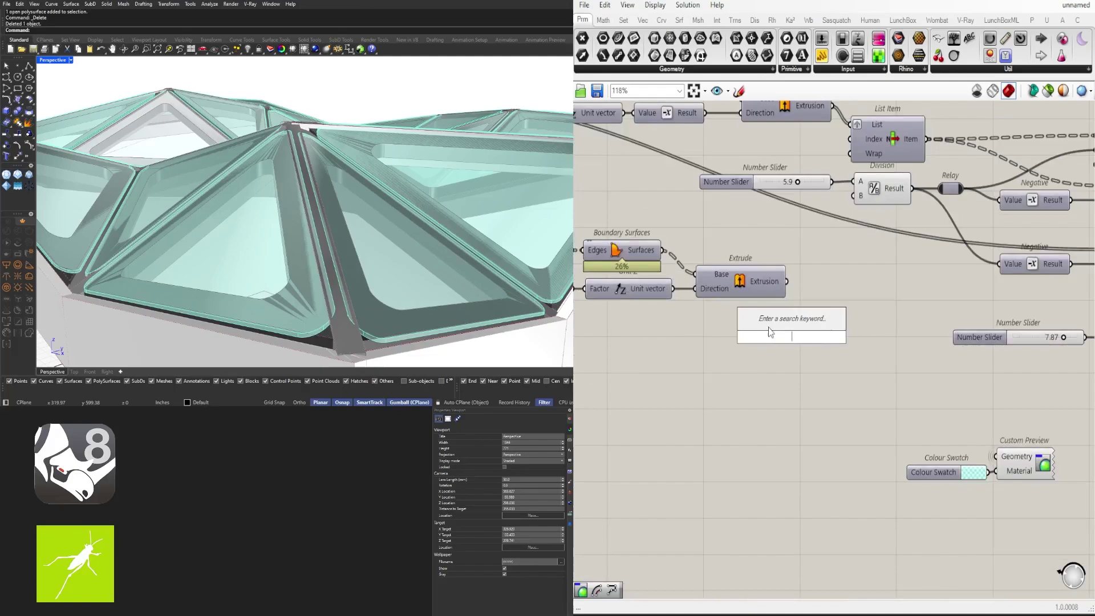
text(move)
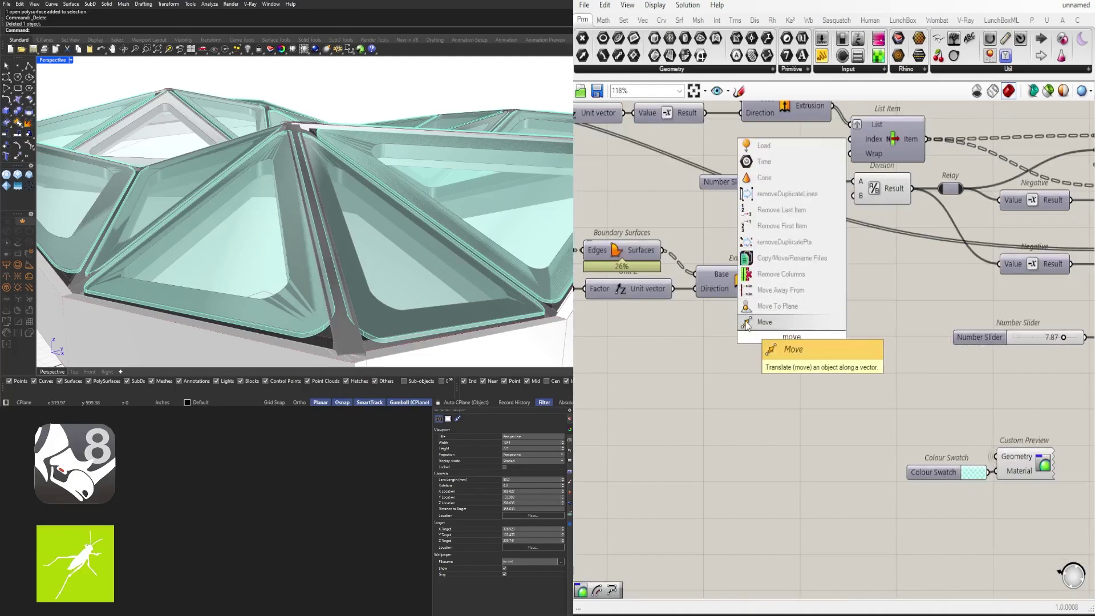
key(Return)
drag(786, 282, 836, 360)
Step: Add a Unit Z vector component and connect it to the Motion input of the glass Move
click(741, 385)
double_click(741, 387)
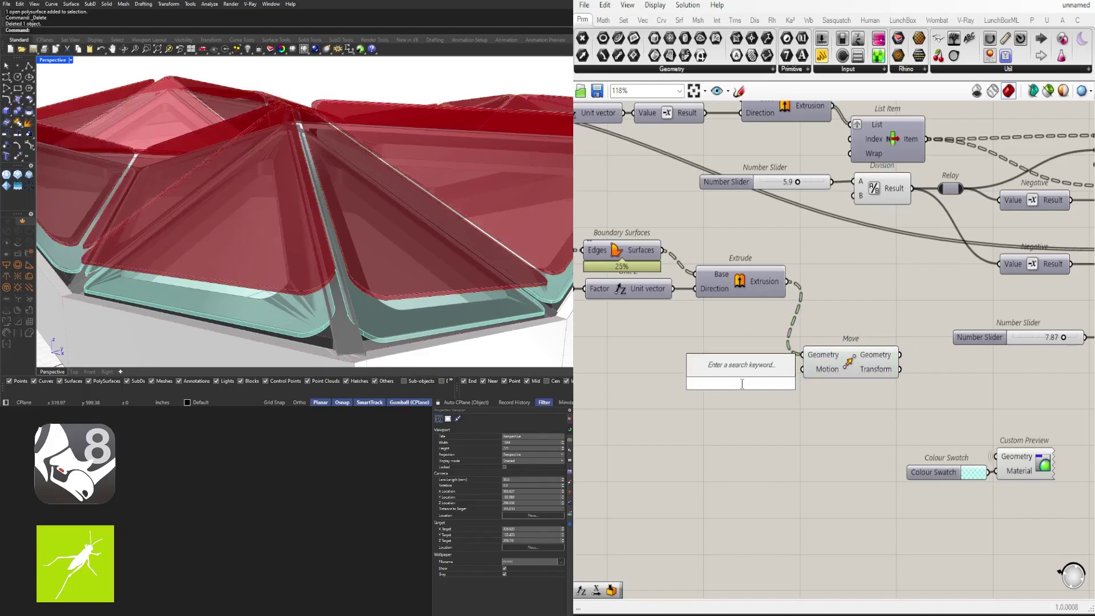
text(z)
click(741, 368)
drag(748, 383, 802, 369)
click(845, 367)
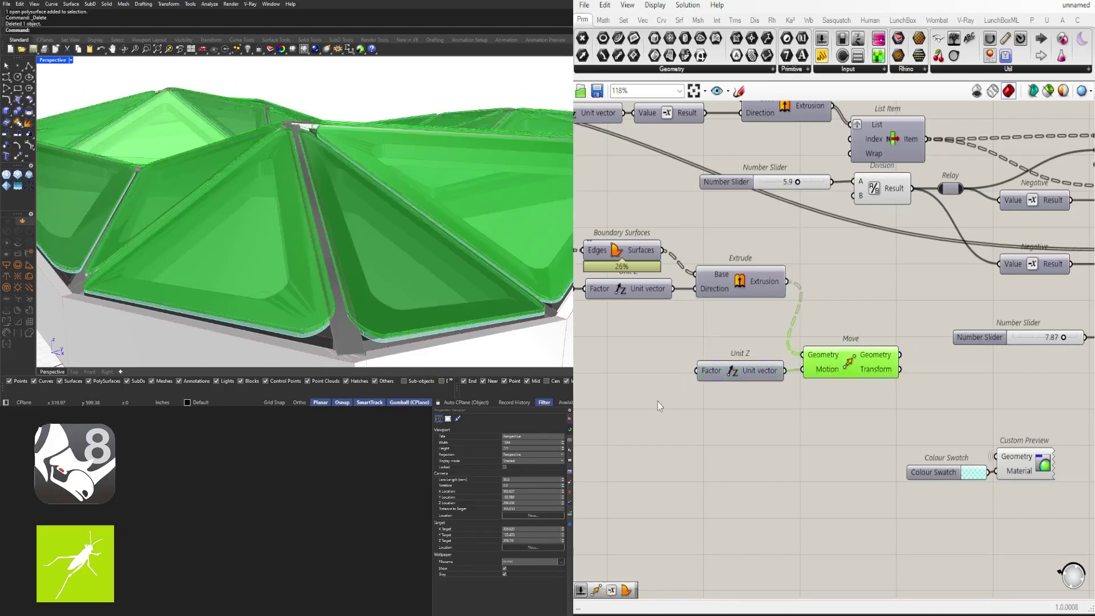
Step: Add a Number Slider set to 1.5, connect it to the Factor of the Move's Unit Z, and check the shifted panels
double_click(628, 379)
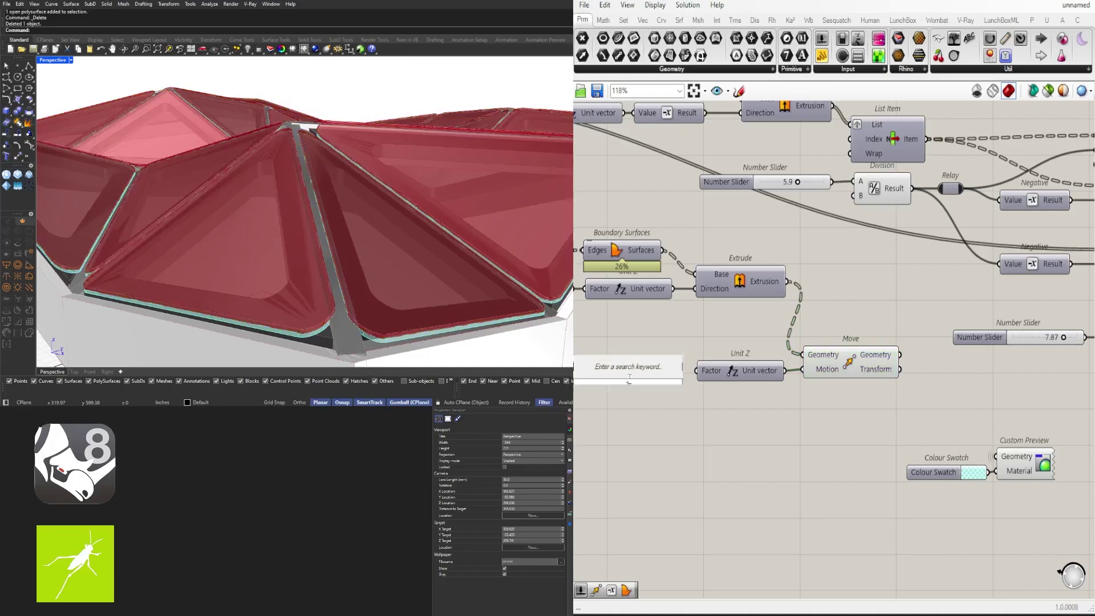
text(1.5)
key(Return)
scroll(678, 393, up, 1)
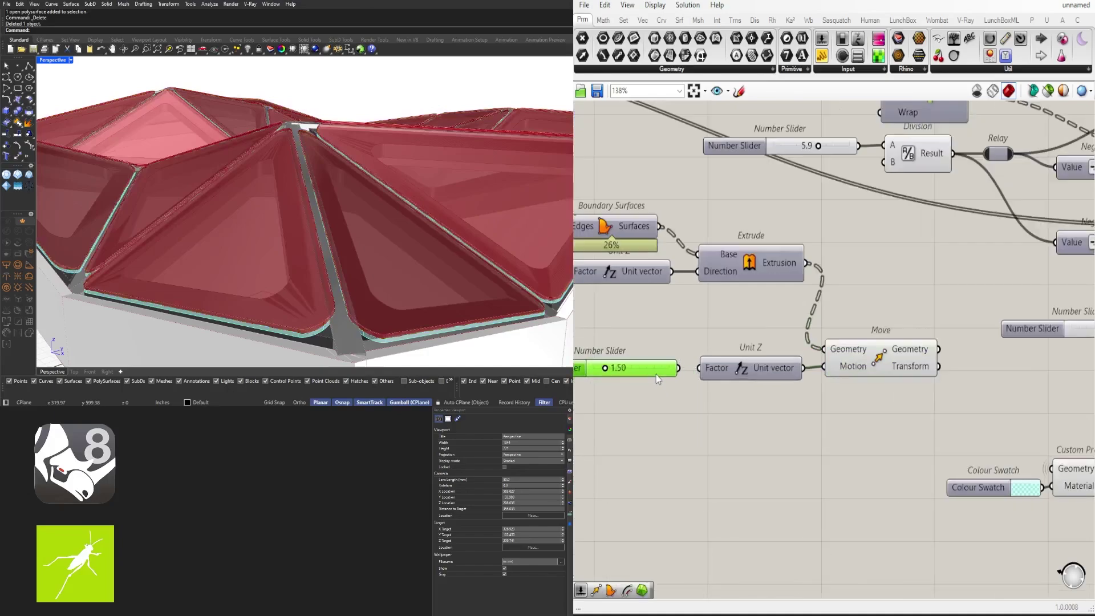
click(858, 351)
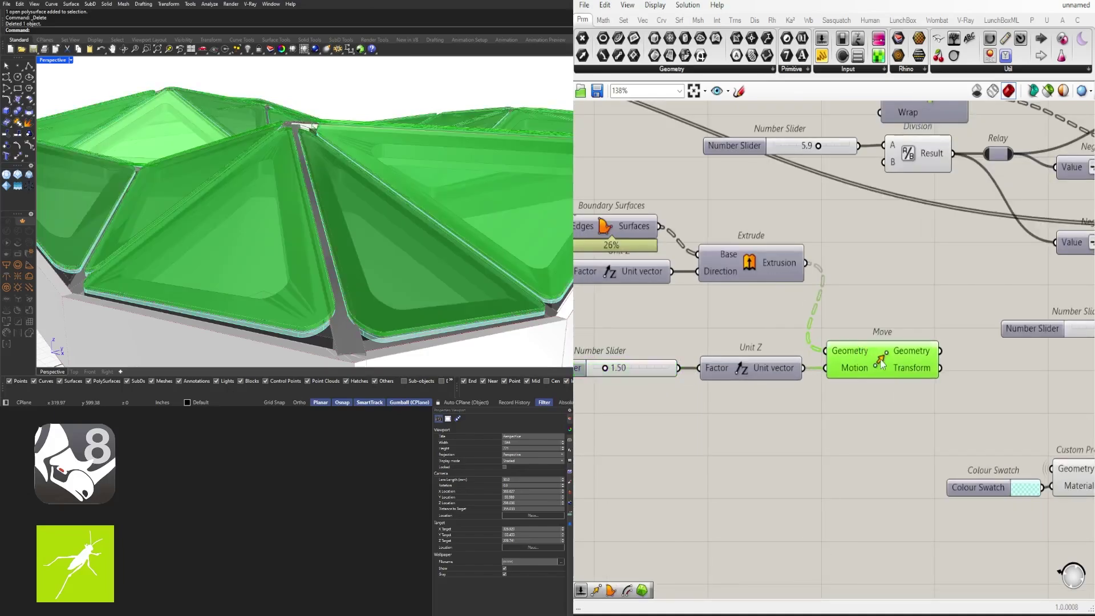
right_drag(612, 388, 716, 388)
scroll(715, 387, up, 4)
mouse_move(708, 352)
mouse_down()
mouse_move(686, 353)
mouse_move(707, 354)
mouse_up()
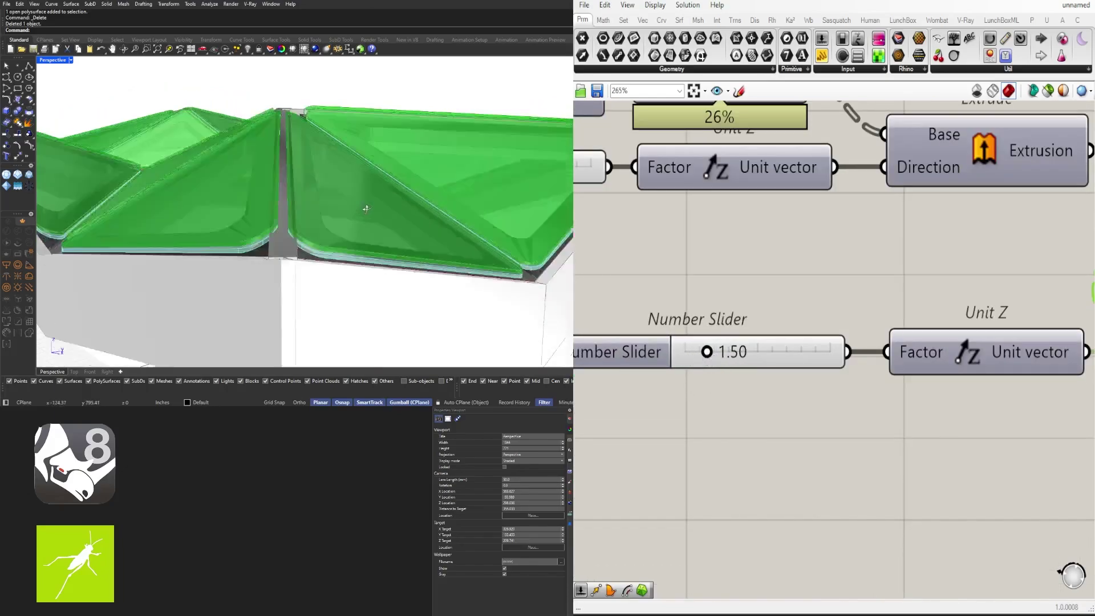
right_drag(234, 109, 255, 113)
Step: Connect the Move's Geometry output to the turquoise Custom Preview, and place the preview and its Colour Swatch beside the Move
scroll(981, 348, down, 5)
right_drag(1037, 381, 724, 383)
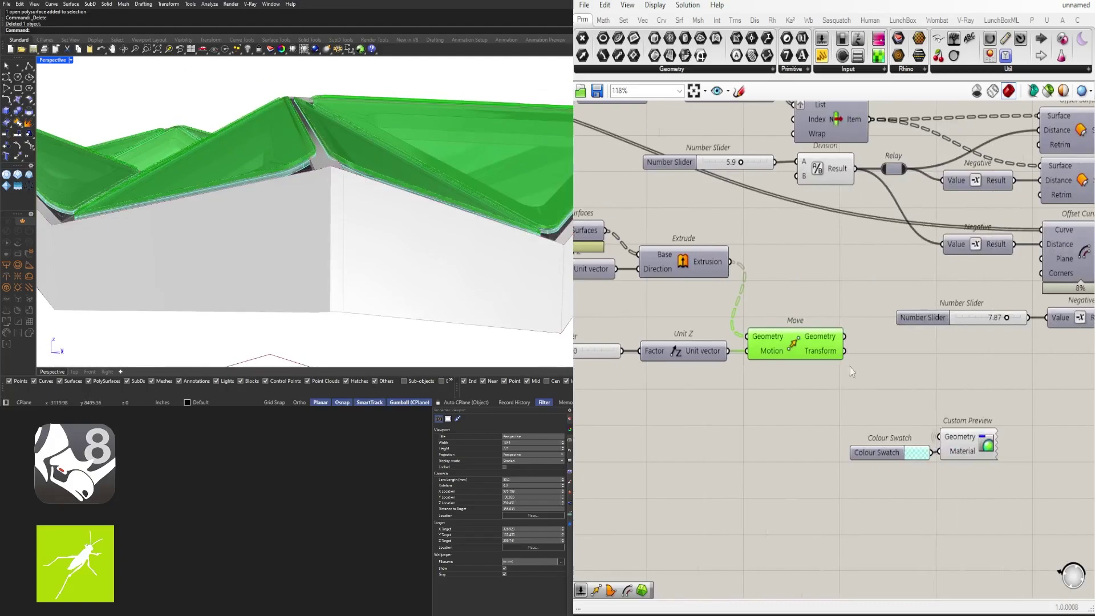
click(852, 372)
drag(846, 337, 940, 436)
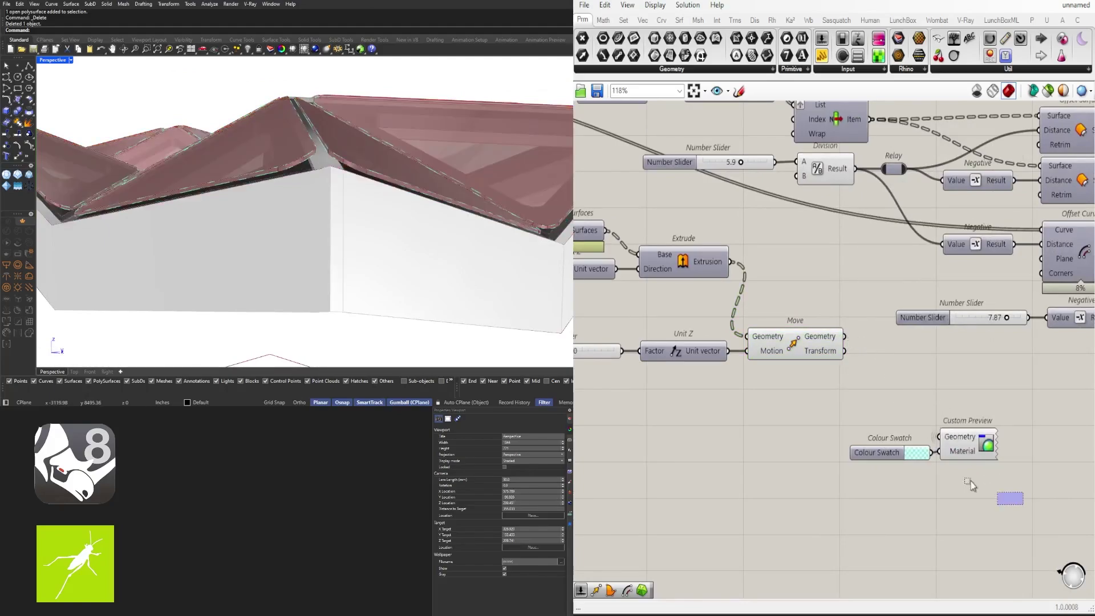
drag(1023, 504, 886, 437)
drag(995, 396, 974, 466)
drag(974, 514, 948, 376)
Step: Turn off the default preview of the Move component that feeds the turquoise Custom Preview
click(793, 409)
click(766, 330)
middle_click(765, 328)
click(801, 285)
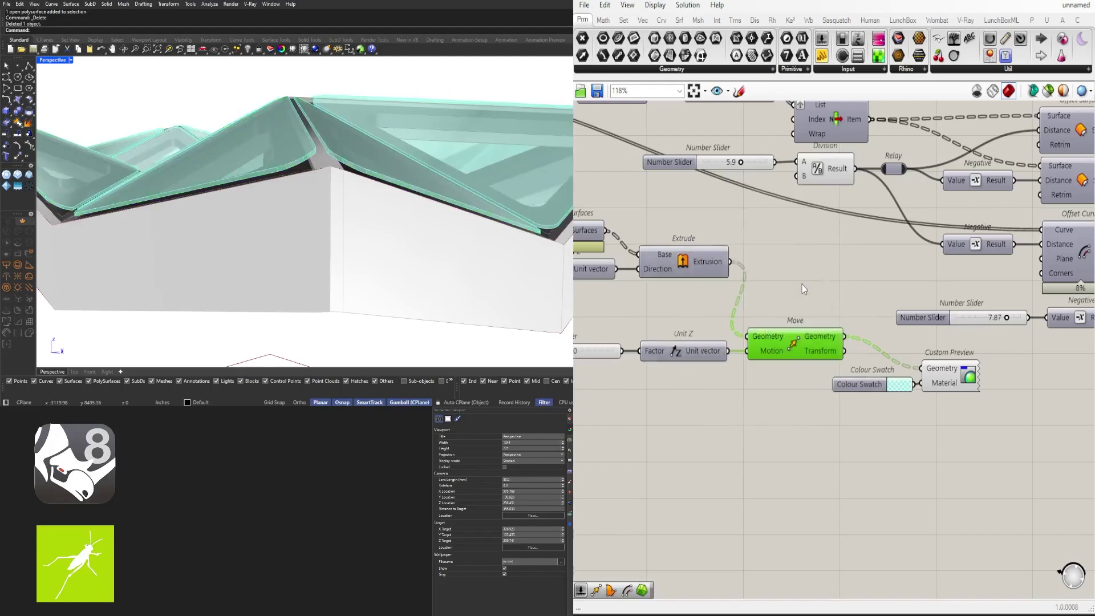
Step: Try 1.45 on the slider that drives the glass Move and restore its value to 1.5
right_drag(723, 366, 921, 378)
scroll(757, 366, up, 6)
mouse_move(757, 366)
mouse_down()
mouse_move(721, 374)
mouse_move(761, 374)
mouse_up()
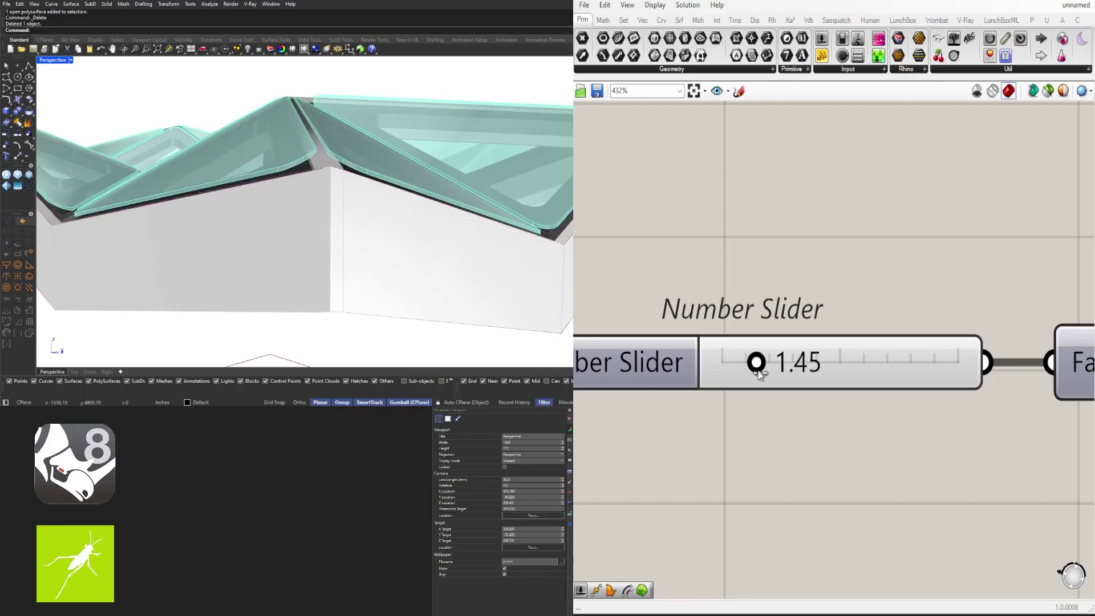
double_click(816, 366)
text(1.5)
key(Return)
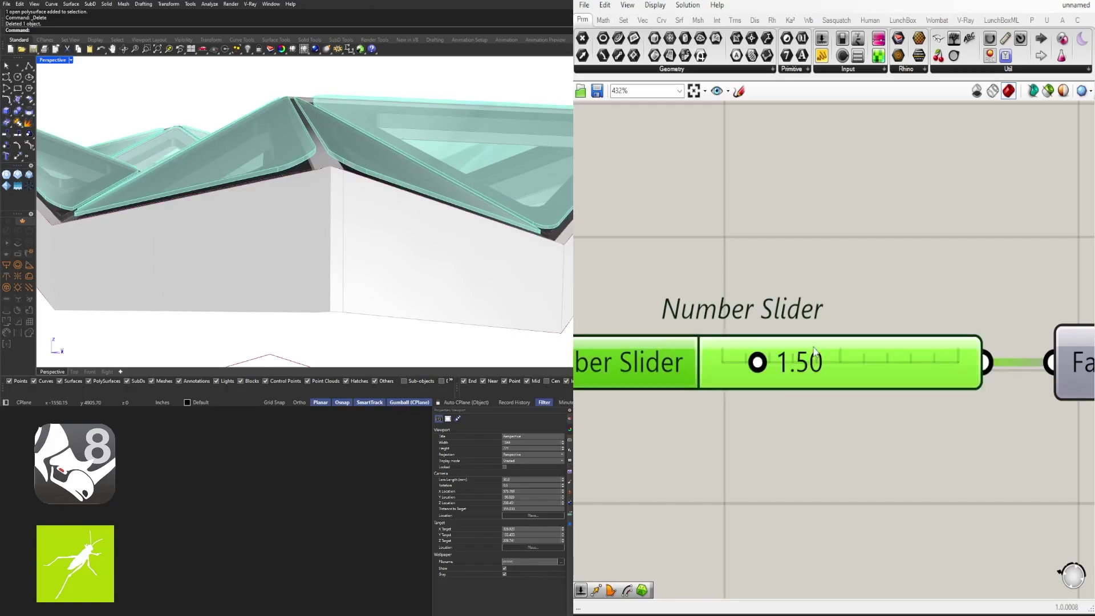
Step: Examine how the geometry of the Extrude behind the near-black preview sits against the raised glass panels
scroll(890, 308, down, 5)
right_drag(1032, 370, 796, 357)
scroll(797, 357, down, 4)
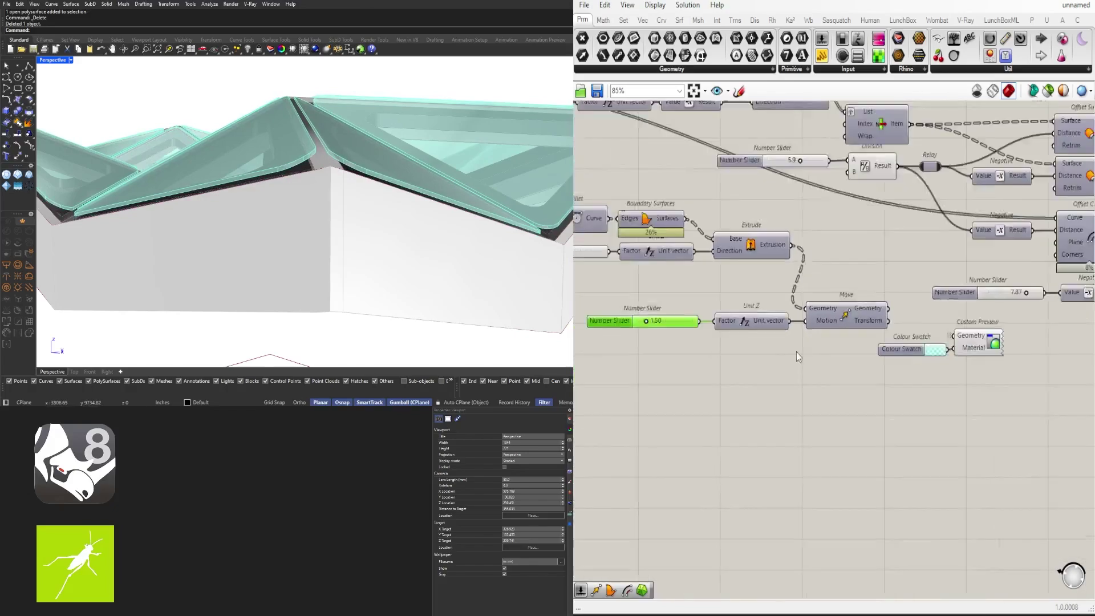
drag(824, 346, 660, 303)
scroll(963, 320, down, 4)
right_drag(1003, 322, 622, 327)
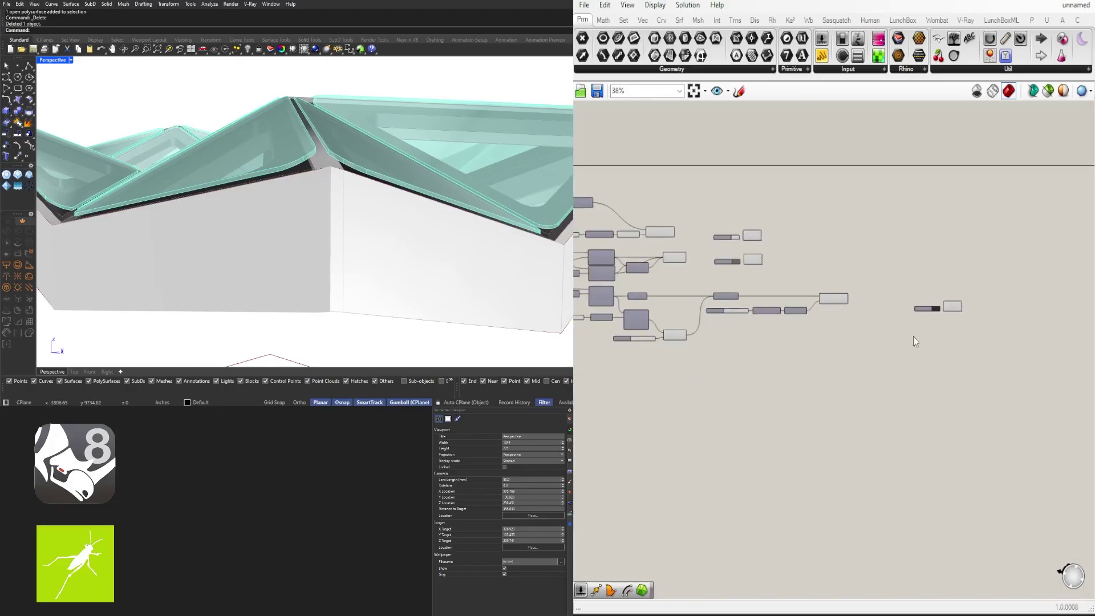
scroll(943, 310, up, 4)
right_drag(695, 293, 844, 306)
click(846, 305)
right_drag(319, 186, 434, 226)
right_drag(654, 367, 806, 362)
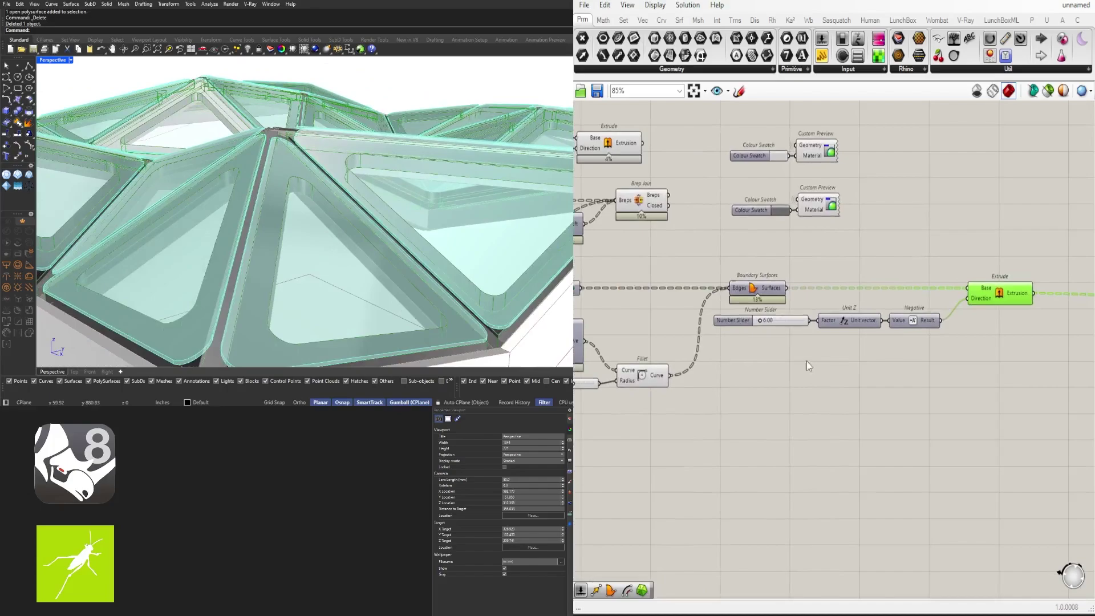
right_drag(304, 235, 401, 202)
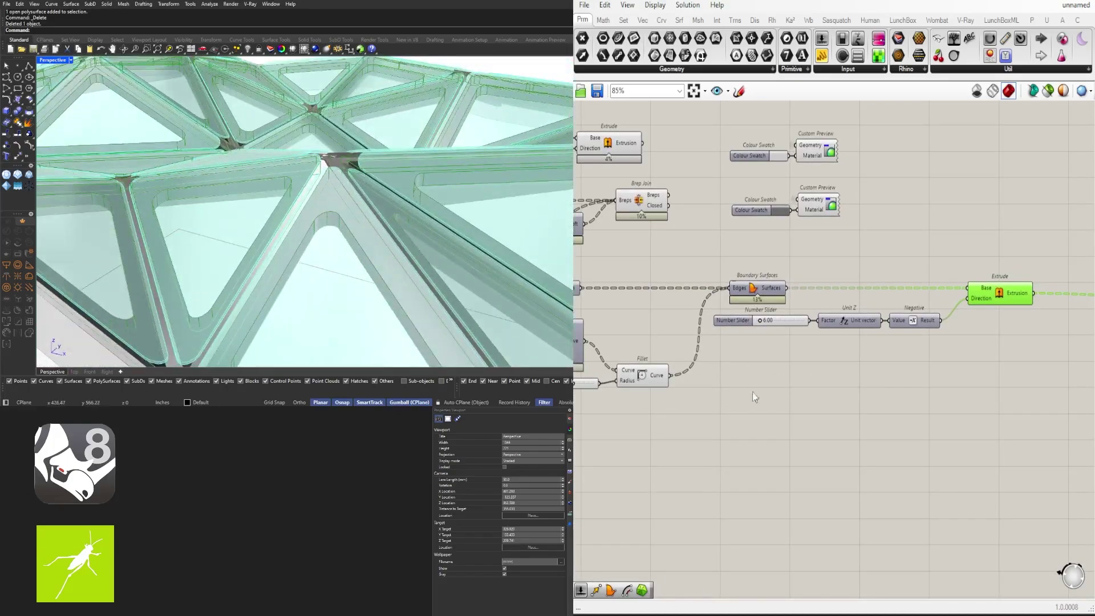
Step: Try to duplicate the Number Slider, Unit Z and Move near the near-black Extrude, and undo the copy
right_drag(751, 392, 898, 375)
scroll(899, 376, down, 3)
click(899, 375)
scroll(656, 378, up, 4)
right_drag(638, 365, 891, 350)
drag(912, 365, 702, 321)
right_drag(835, 318, 751, 306)
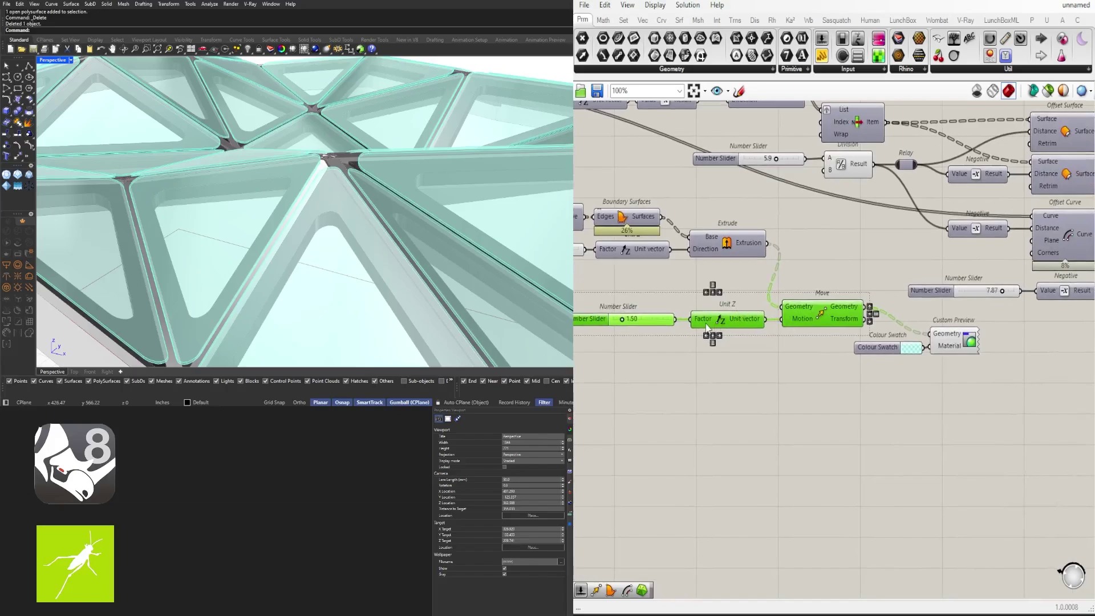
scroll(738, 302, down, 5)
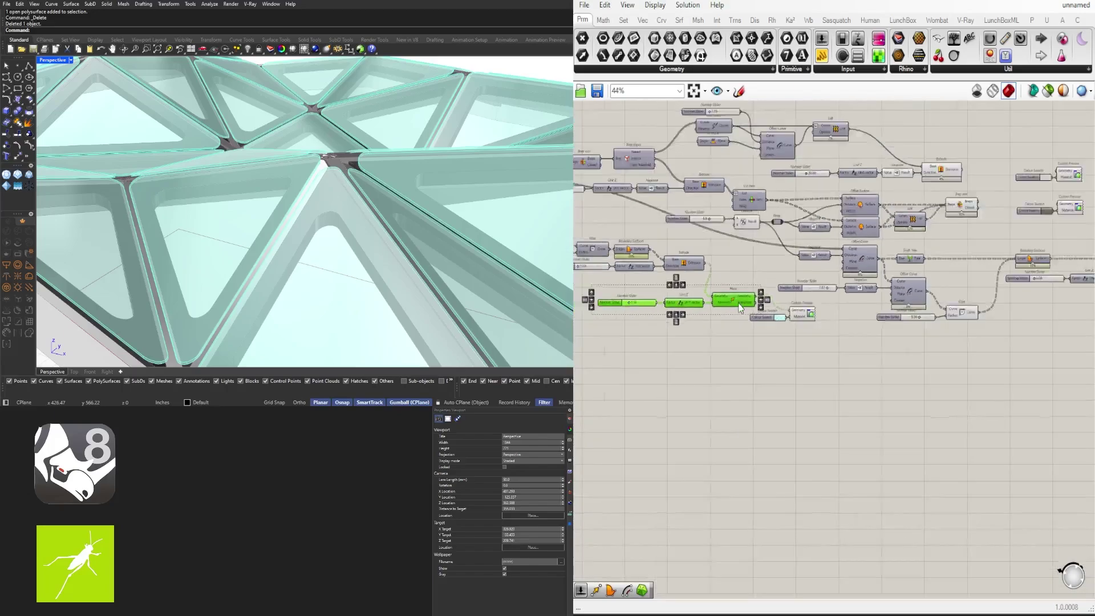
scroll(738, 303, down, 3)
alt+drag(734, 302, 999, 310)
click(840, 357)
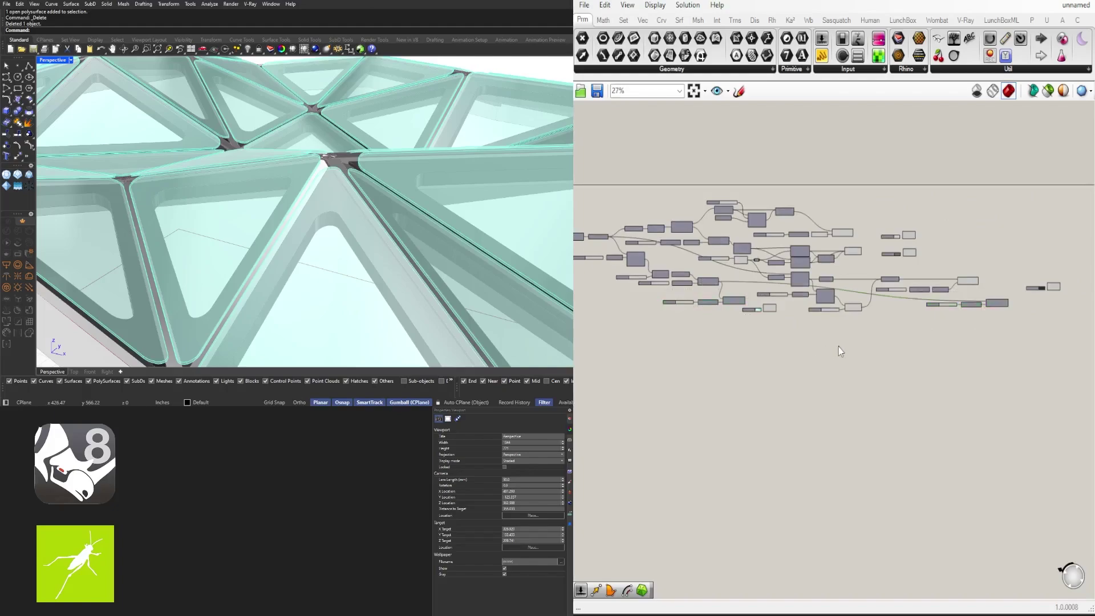
key(ctrl+z)
Step: Duplicate only the glass Unit Z and Move toward the near-black Extrude, keeping both copies driven by the 1.50 slider
scroll(709, 312, up, 8)
drag(807, 299, 705, 259)
right_drag(580, 284, 674, 275)
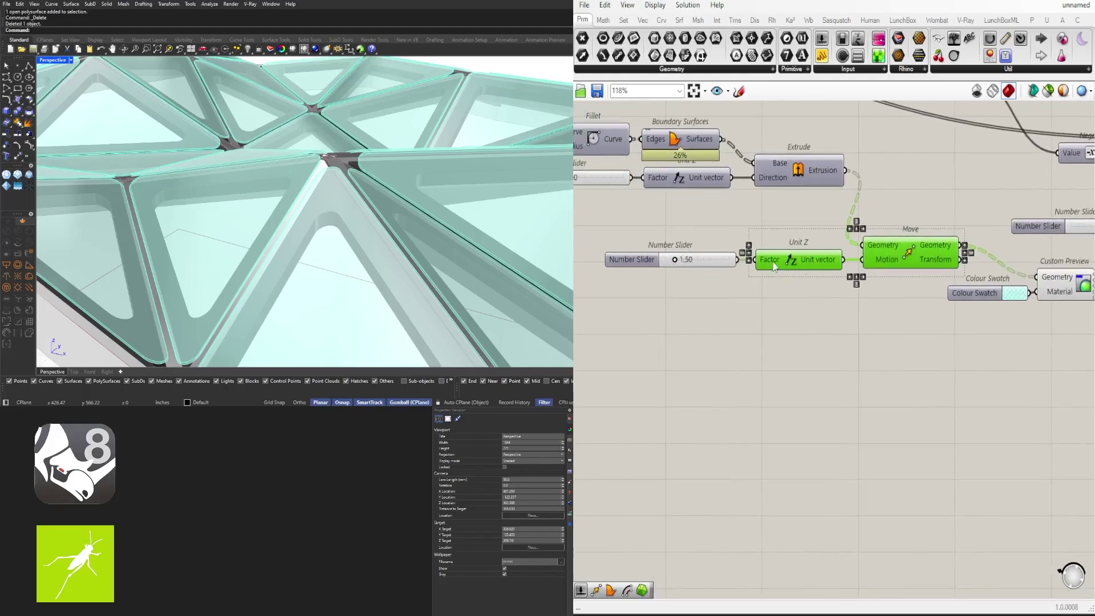
scroll(727, 245, down, 5)
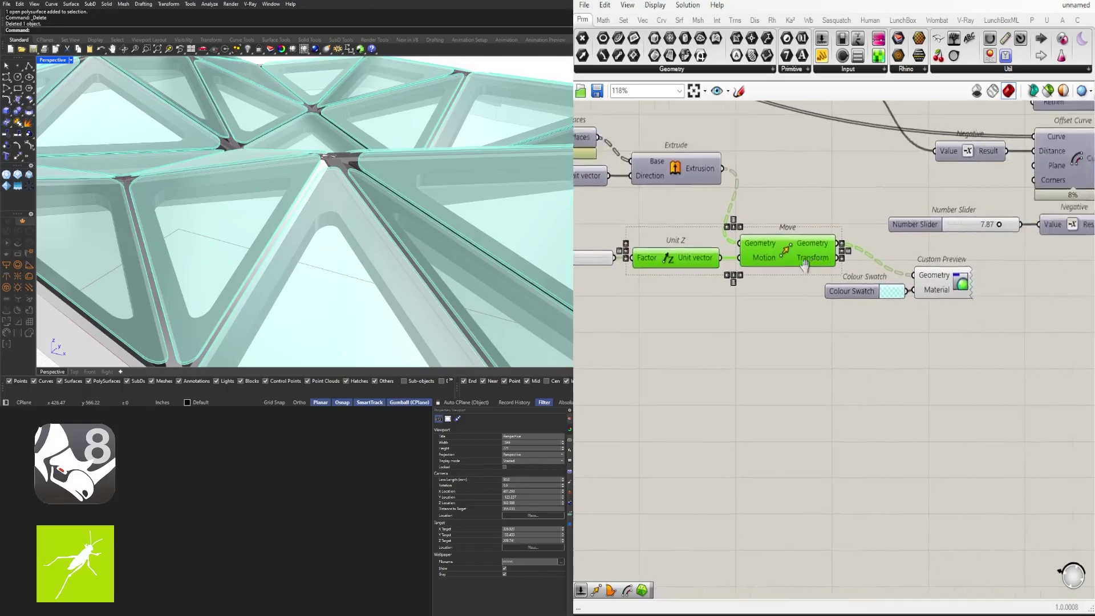
right_drag(576, 302, 718, 293)
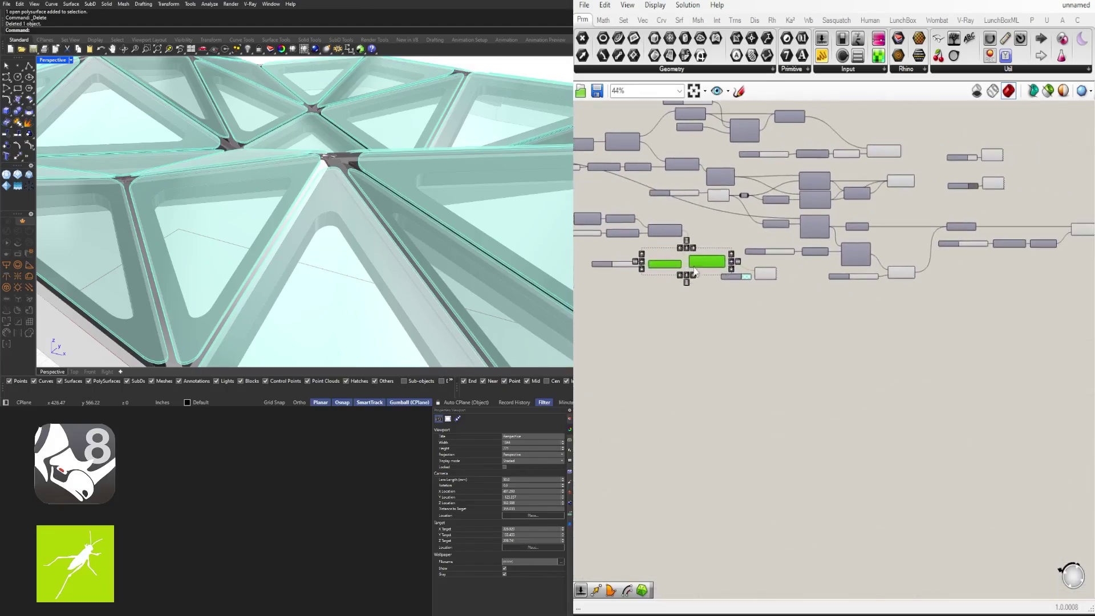
drag(699, 261, 1046, 272)
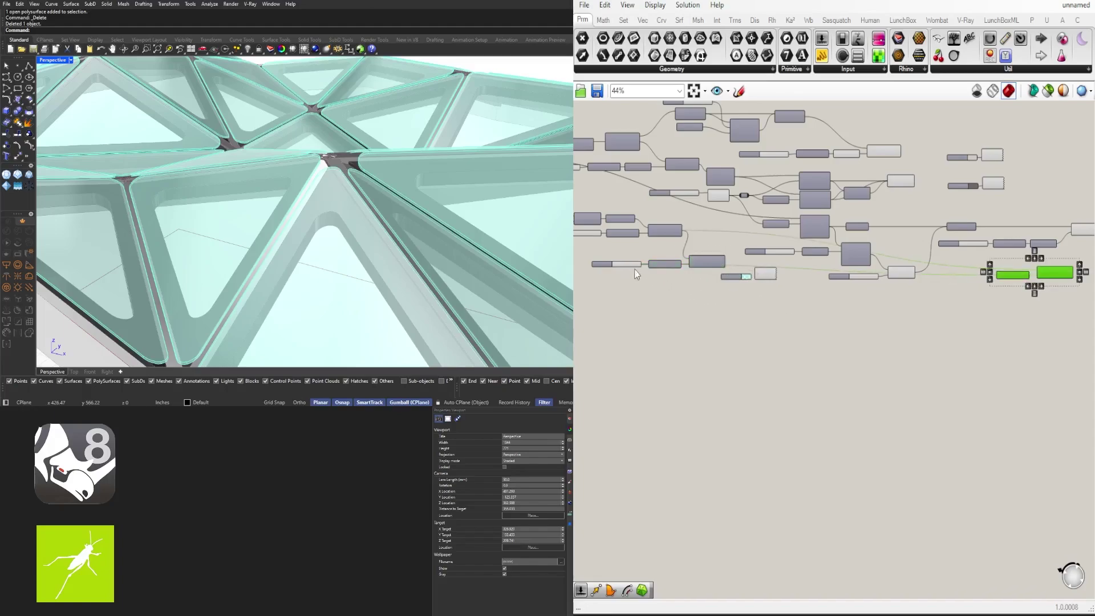
Step: Shift the 1.50 slider slightly lower and place the copied Unit Z and Move just below the near-black Extrude
scroll(634, 270, up, 3)
drag(626, 264, 621, 285)
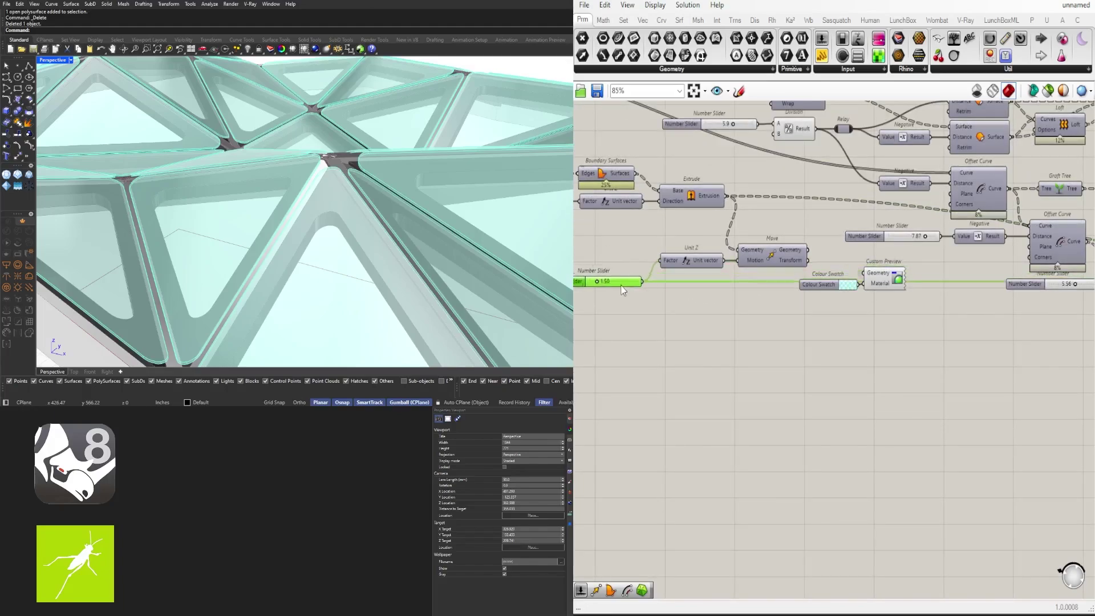
scroll(621, 290, down, 2)
right_drag(1083, 288, 812, 309)
drag(887, 321, 782, 289)
scroll(856, 302, up, 2)
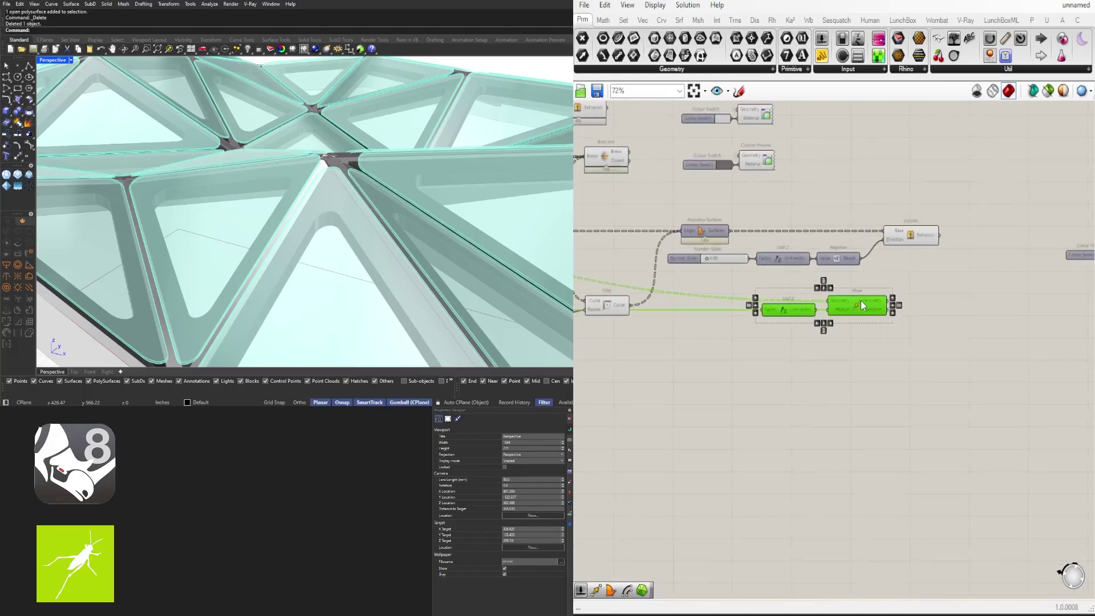
drag(860, 300, 991, 264)
Step: Replace the copied Move's Geometry input with the Extrusion of the neighbouring Extrude
scroll(967, 248, up, 5)
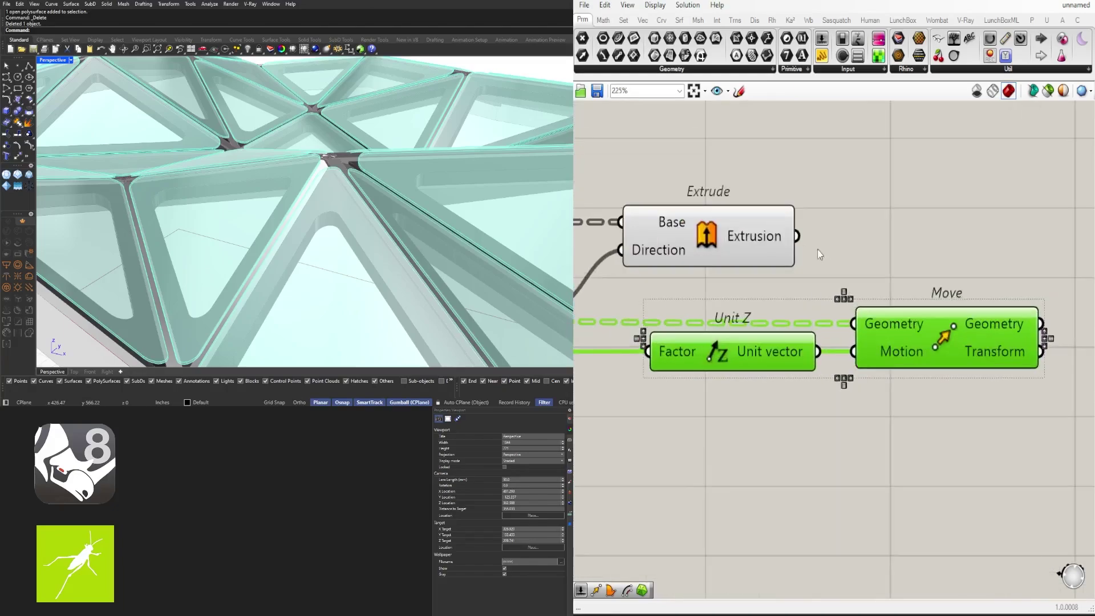
drag(803, 249, 860, 302)
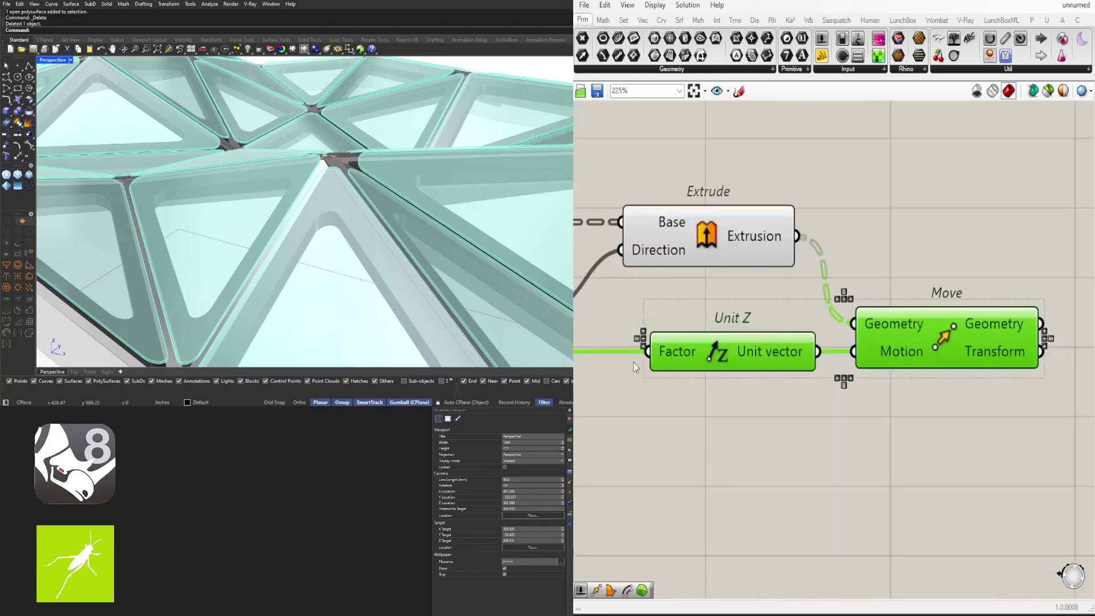
right_drag(635, 354, 940, 309)
scroll(940, 309, down, 5)
scroll(957, 321, up, 3)
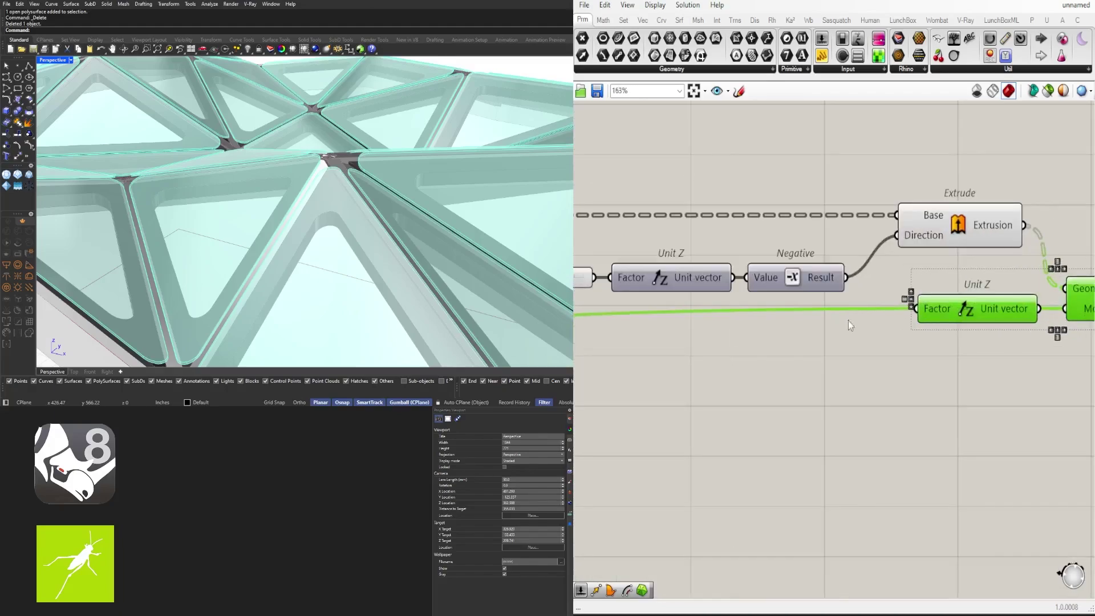
Step: Turn on the default preview of the copied Move and turn off that of the Extrude feeding it
right_drag(997, 335, 775, 388)
click(774, 388)
click(899, 357)
scroll(906, 359, up, 1)
middle_click(907, 356)
click(926, 336)
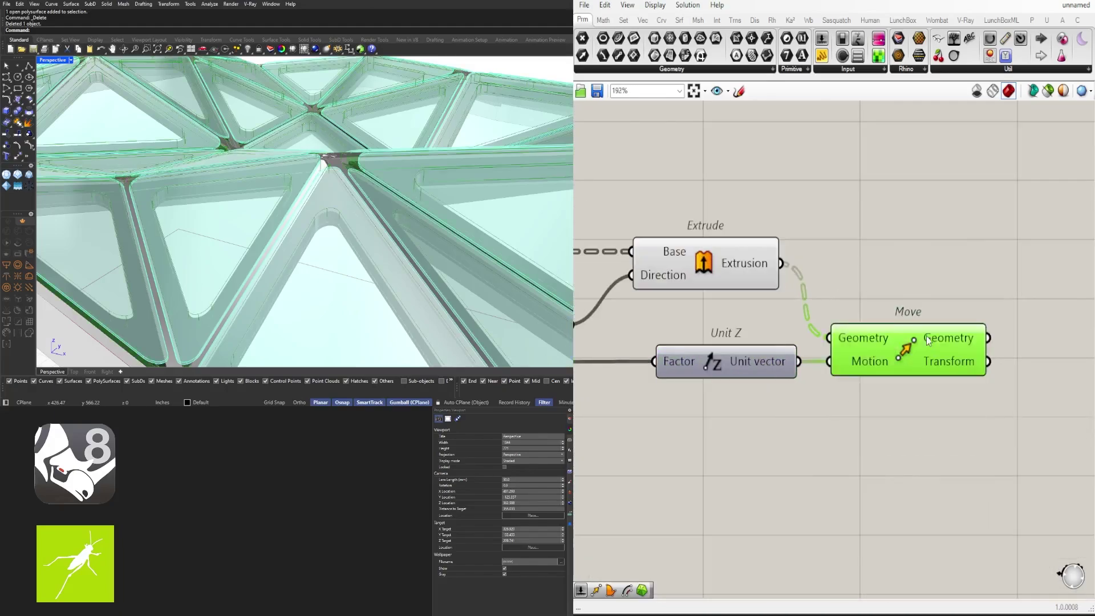
click(742, 260)
middle_click(705, 260)
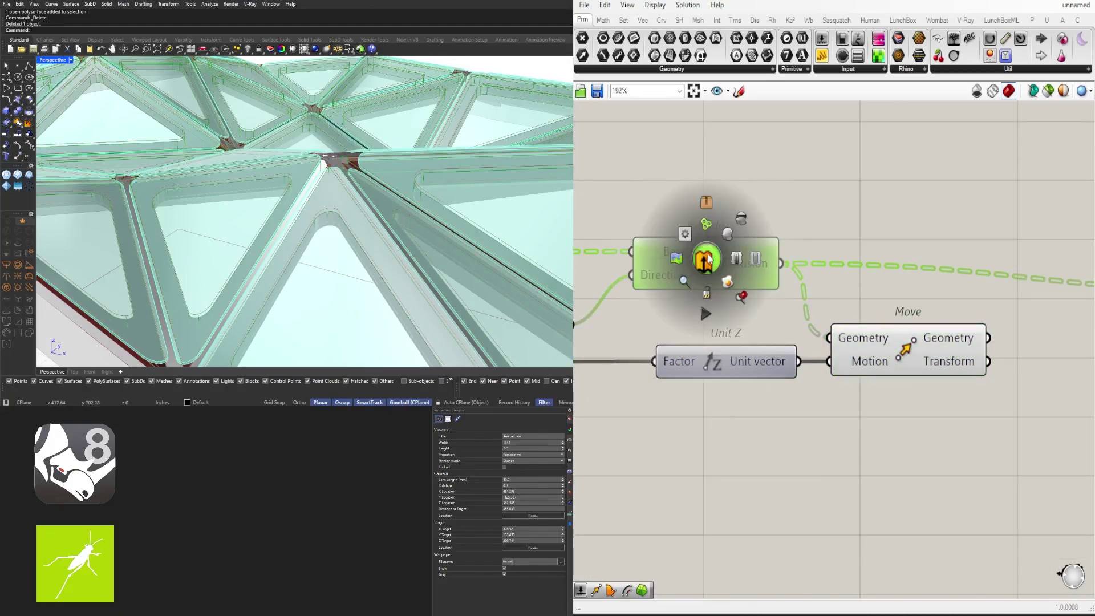
click(733, 214)
Step: Connect the copied Move's Geometry output to the near-black Custom Preview, and place the preview and its swatch closer to the Move
right_drag(912, 264, 709, 293)
drag(787, 364, 1056, 318)
right_drag(1000, 378, 782, 381)
drag(968, 390, 795, 309)
scroll(897, 329, down, 2)
drag(884, 327, 864, 362)
click(792, 319)
right_drag(600, 309, 870, 292)
scroll(871, 292, down, 1)
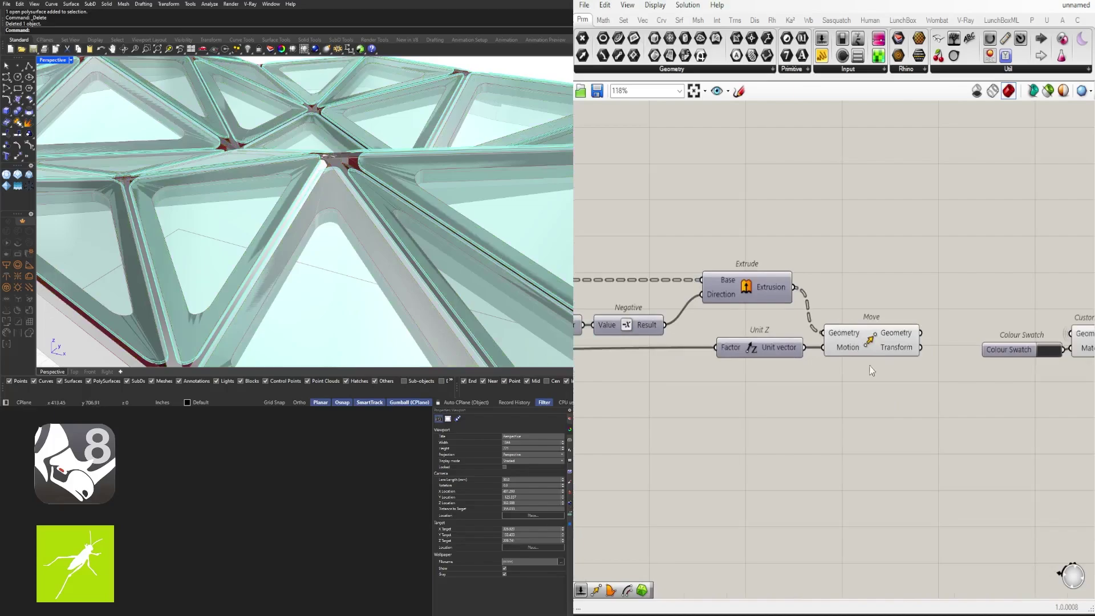
Step: Turn off the default preview of the Move that feeds the near-black Custom Preview
click(872, 344)
middle_click(872, 343)
click(899, 311)
scroll(327, 175, down, 5)
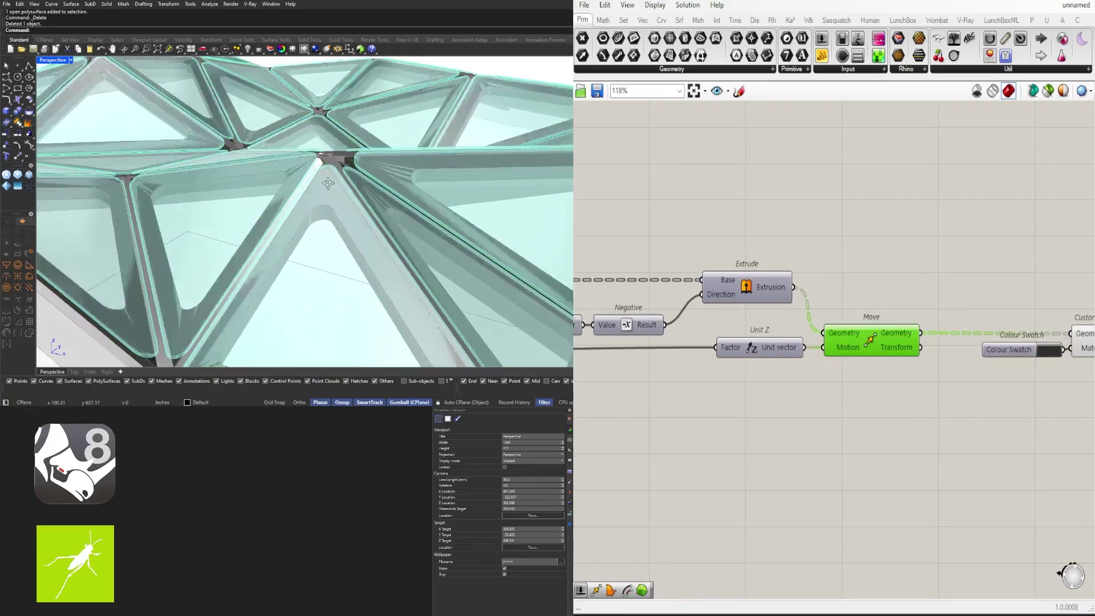
Step: Move the pale teal Custom Preview and its swatch farther below the Move component that raises the glass
right_drag(327, 175, 269, 177)
scroll(365, 179, up, 9)
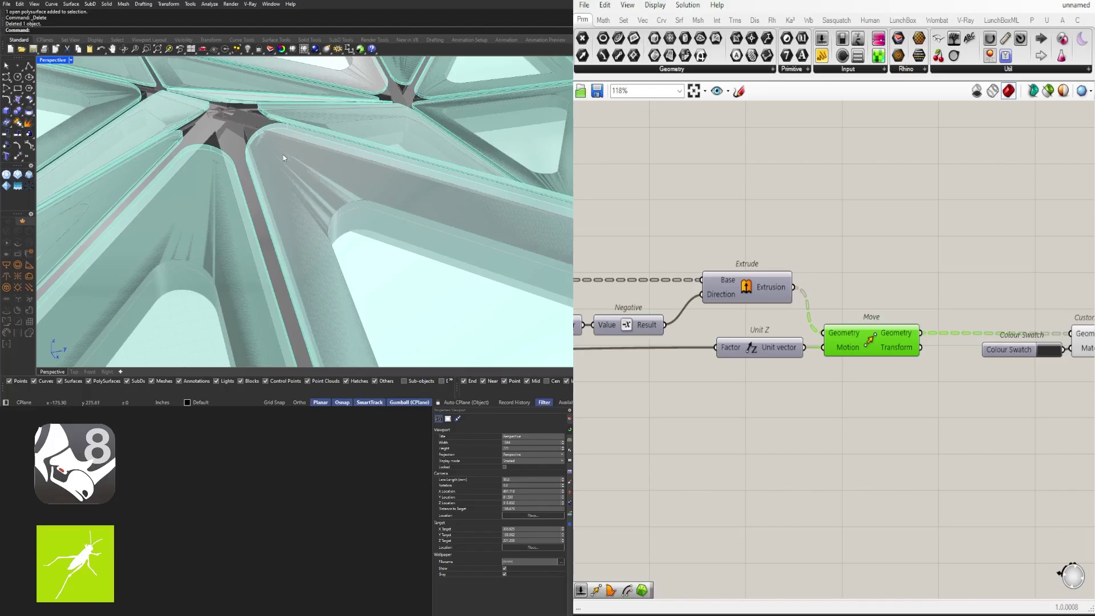
scroll(741, 330, down, 6)
right_drag(616, 379, 855, 385)
scroll(855, 376, up, 5)
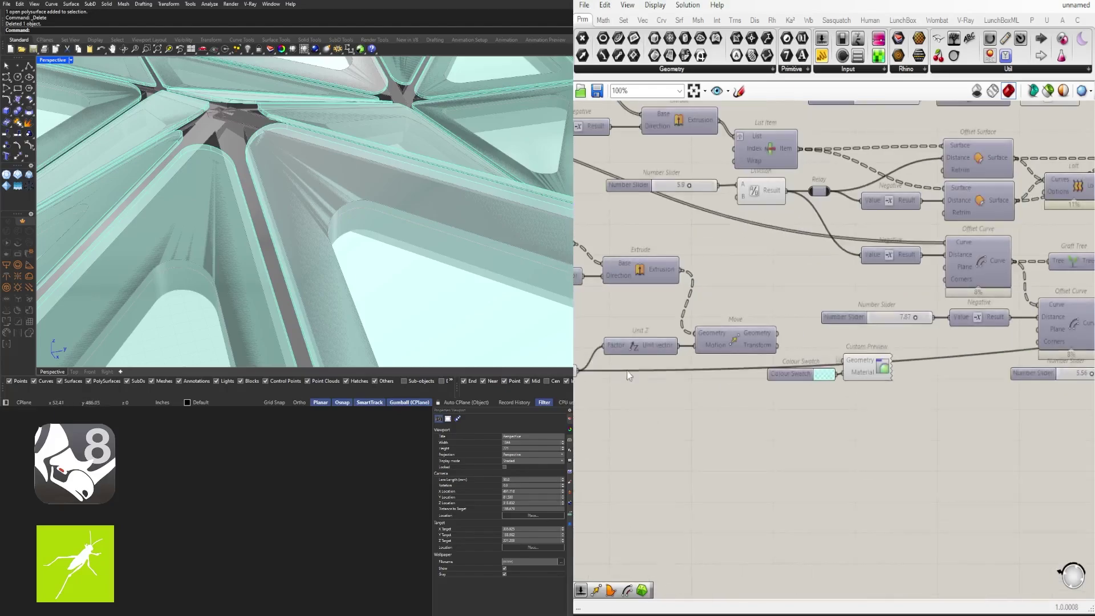
right_drag(778, 385, 798, 340)
drag(931, 370, 819, 317)
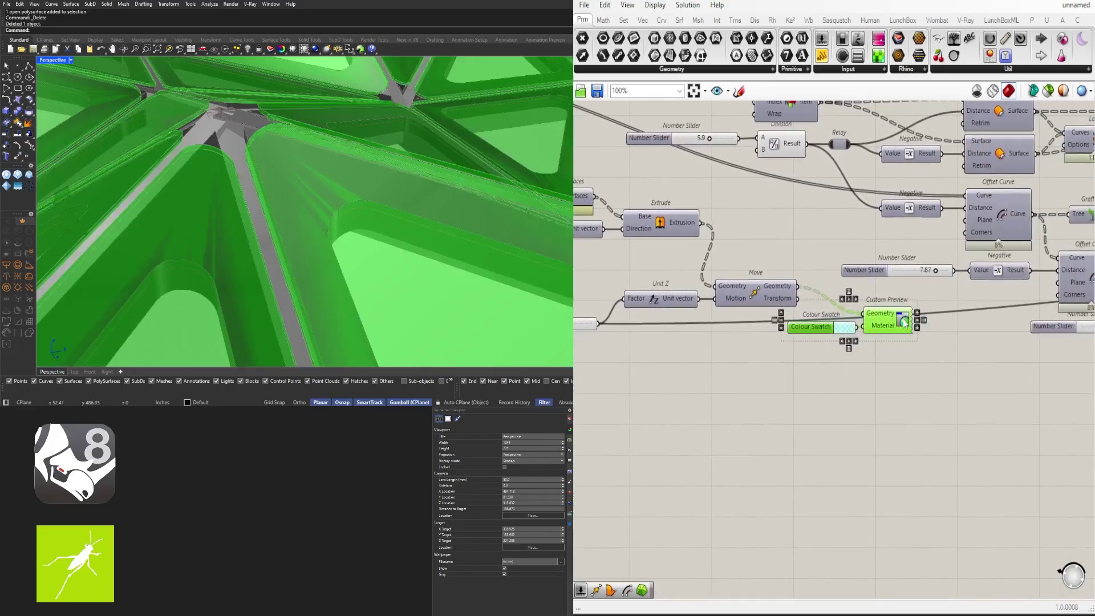
drag(890, 319, 922, 367)
click(774, 384)
Step: Add an Addition component between the 1.50 offset slider and the glass Move's Unit Z, moving the slider away to make room
right_drag(596, 347, 842, 362)
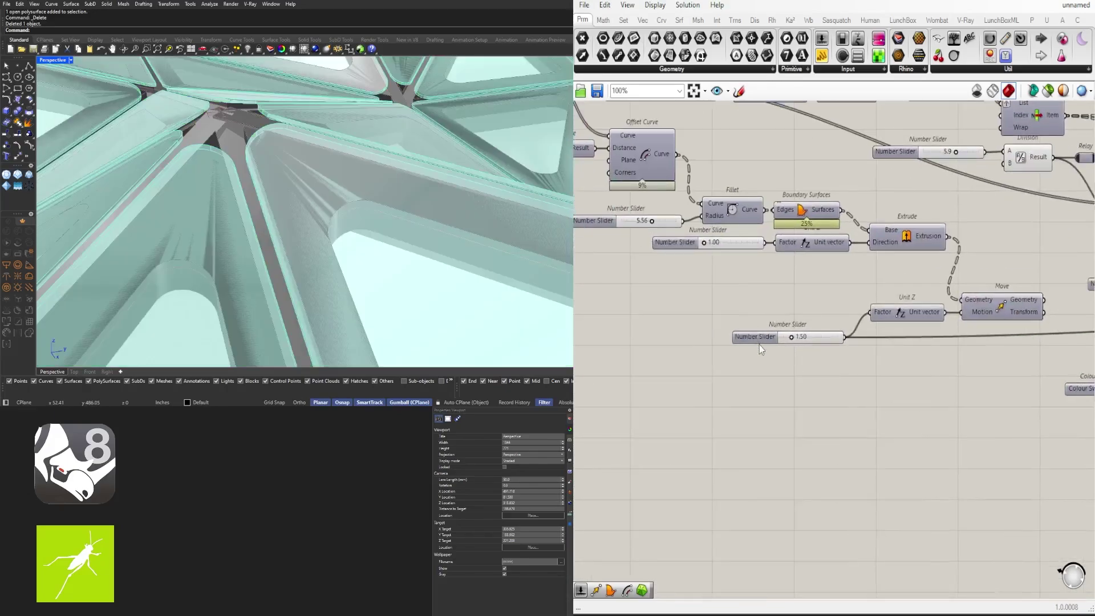
drag(749, 342, 735, 336)
scroll(804, 318, up, 3)
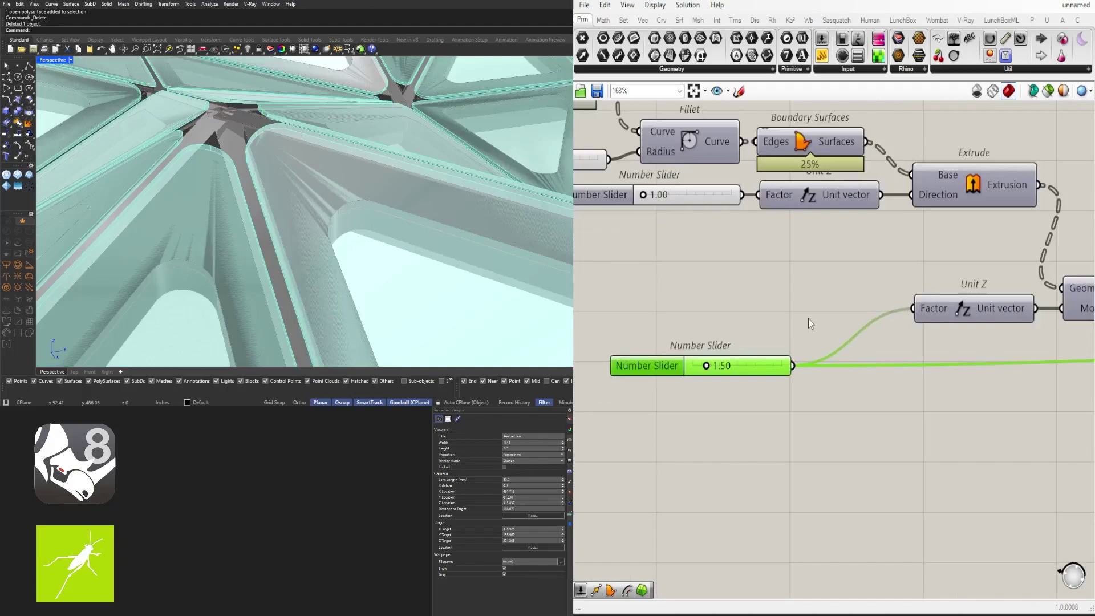
double_click(809, 315)
text(+)
key(Return)
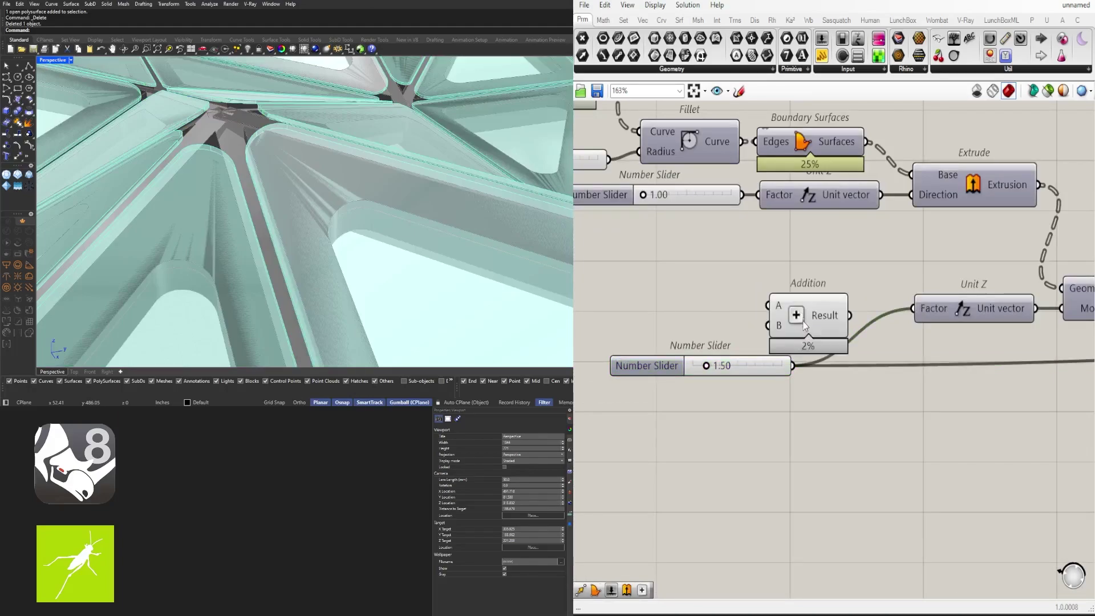
drag(803, 314, 835, 301)
drag(652, 364, 586, 365)
right_drag(608, 378, 764, 375)
drag(762, 367, 704, 359)
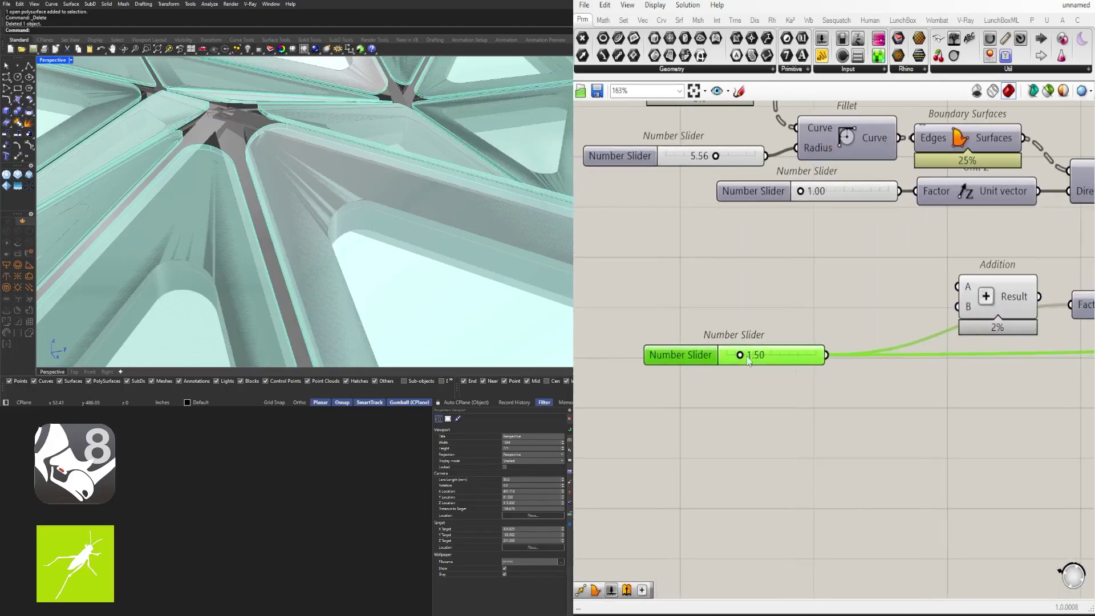
Step: Feed the 1.50 slider and a new 0.5 slider into the Addition, and connect its Result to the glass Move's Unit Z factor
right_drag(841, 341, 721, 353)
scroll(720, 354, down, 1)
drag(709, 366, 820, 309)
double_click(717, 325)
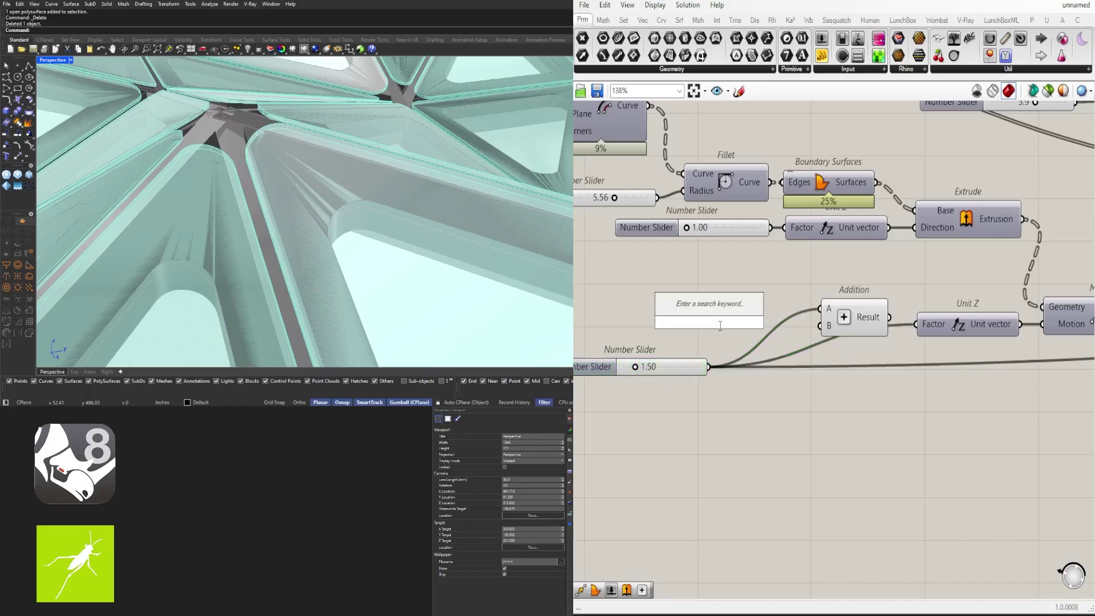
text(.5)
key(Return)
scroll(788, 321, up, 2)
drag(787, 323, 971, 325)
click(874, 325)
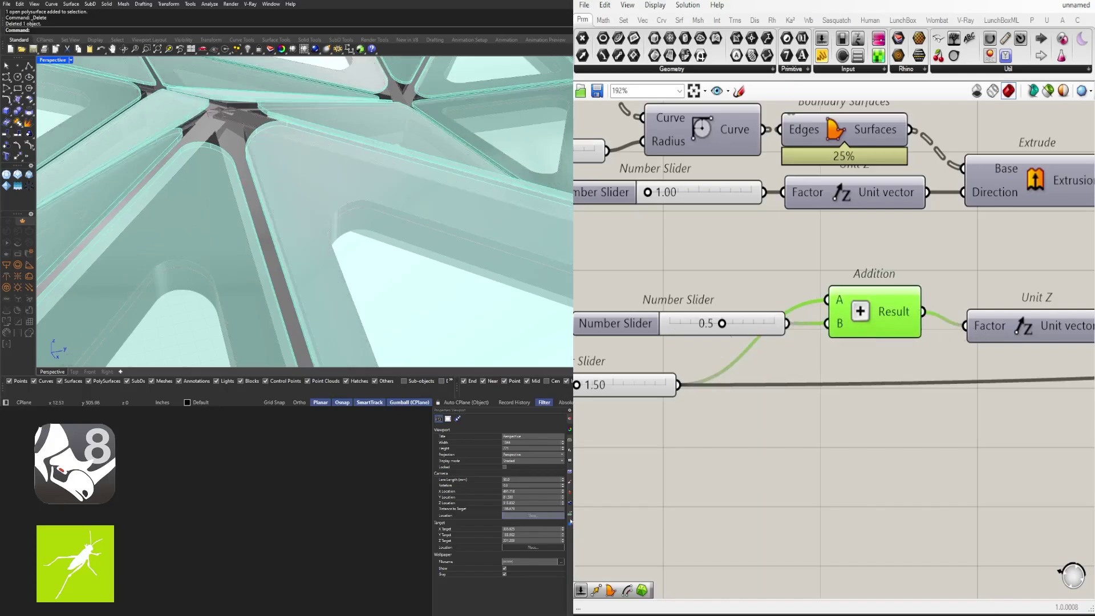
Step: Test the added glass offset slider at 0.0, and set it back to 0.5
scroll(722, 323, up, 3)
drag(724, 322, 638, 329)
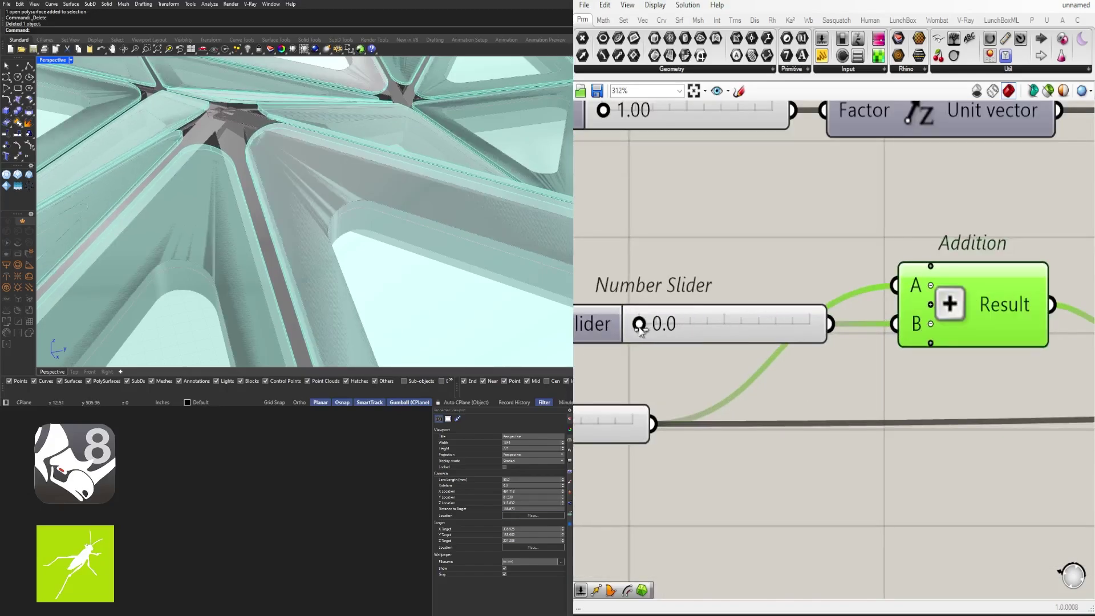
double_click(686, 323)
text(.5)
key(Return)
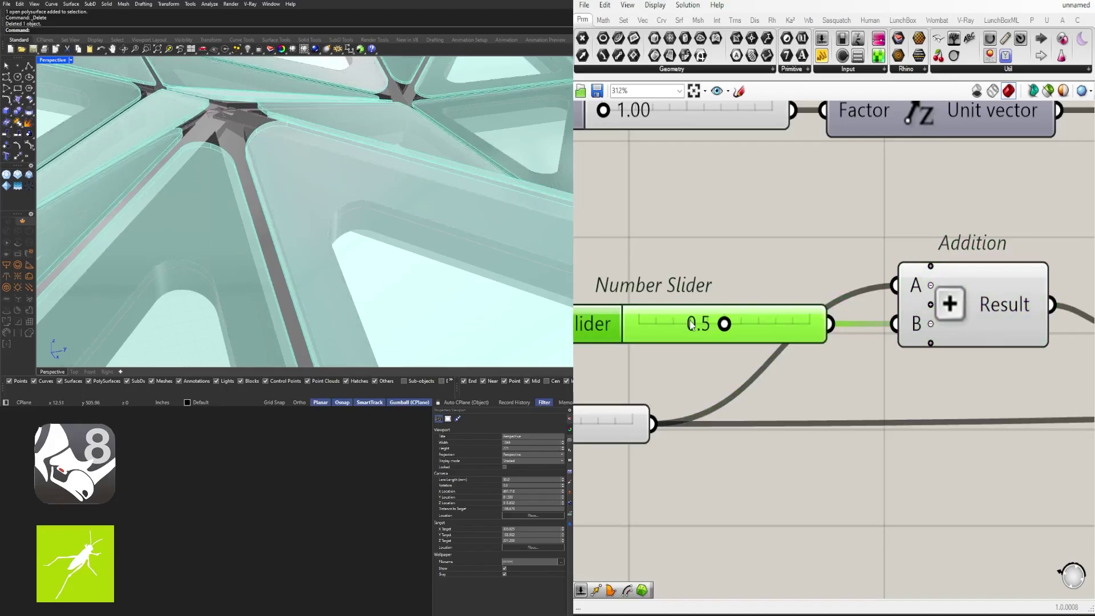
Step: Examine the gap between the raised glass panels and the frames up close and from the canopy's edge
scroll(204, 126, down, 6)
right_drag(255, 147, 302, 91)
scroll(327, 171, up, 4)
right_drag(328, 171, 274, 123)
scroll(274, 114, down, 3)
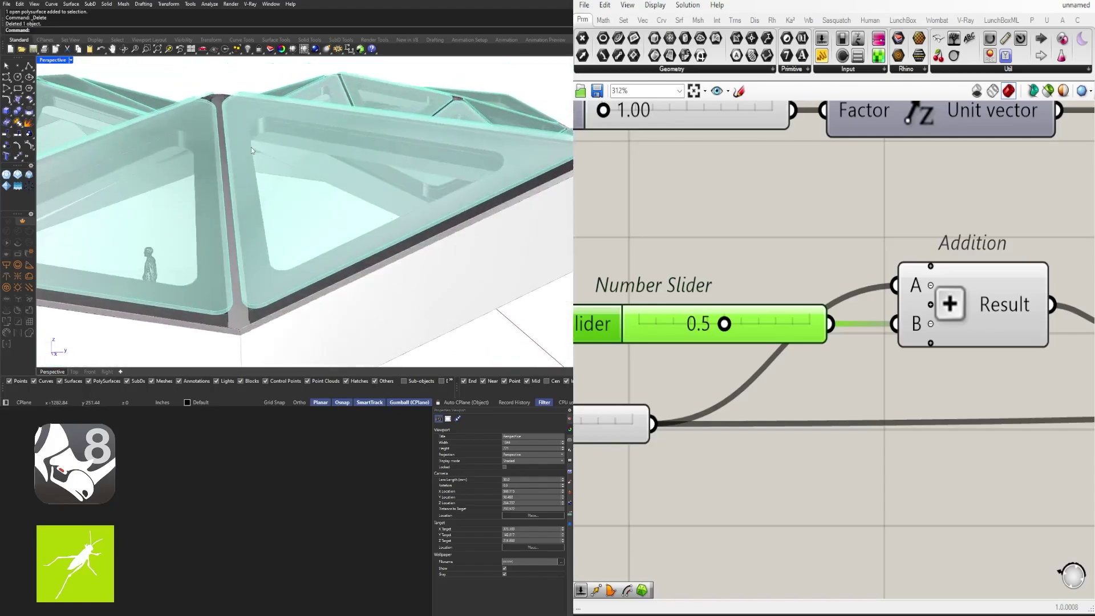
scroll(289, 96, up, 3)
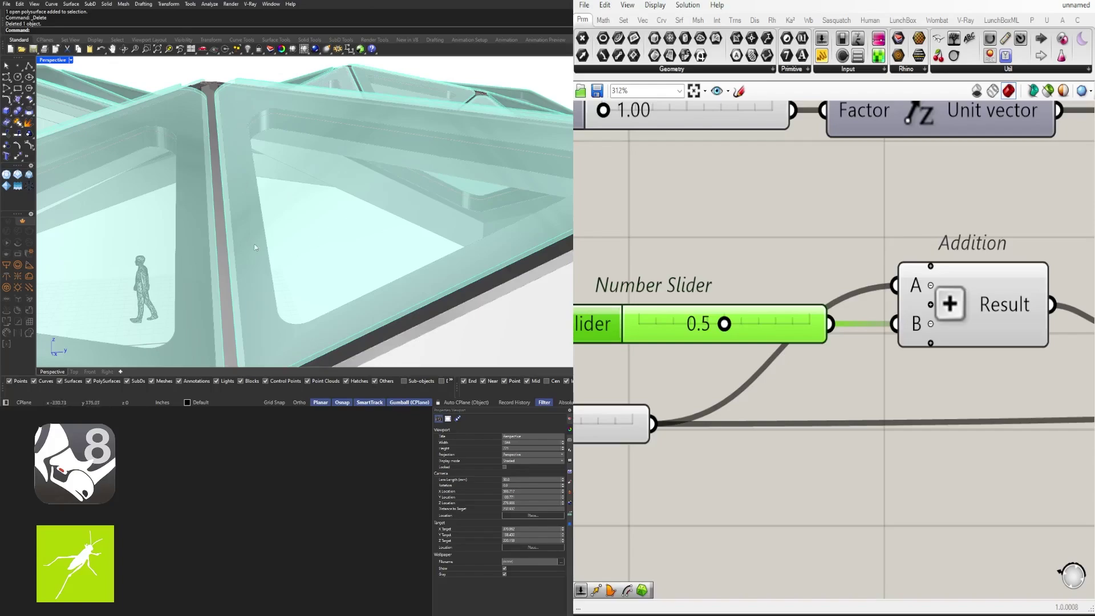
scroll(237, 104, down, 4)
right_drag(237, 105, 259, 122)
scroll(784, 319, down, 5)
Step: Tidy the Addition component and place the 0.5 slider directly above the 1.50 slider
click(816, 460)
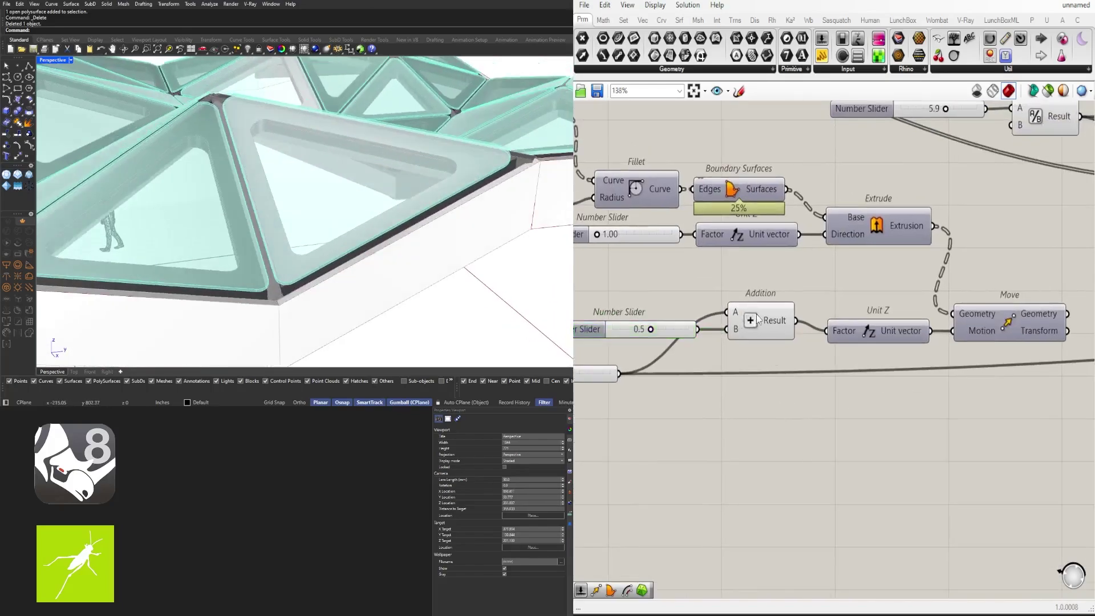
drag(761, 323, 773, 333)
click(718, 359)
right_drag(645, 328, 781, 325)
drag(730, 326, 647, 336)
click(636, 285)
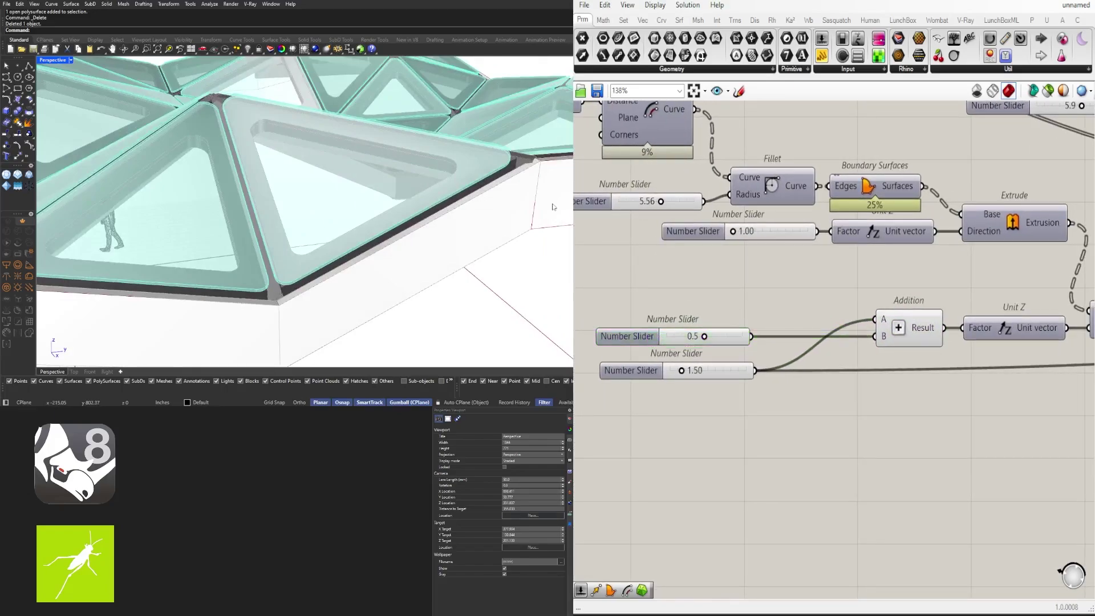
Step: Set the Random component's Seed slider to 0
scroll(274, 177, down, 5)
right_drag(256, 171, 306, 239)
scroll(303, 221, down, 4)
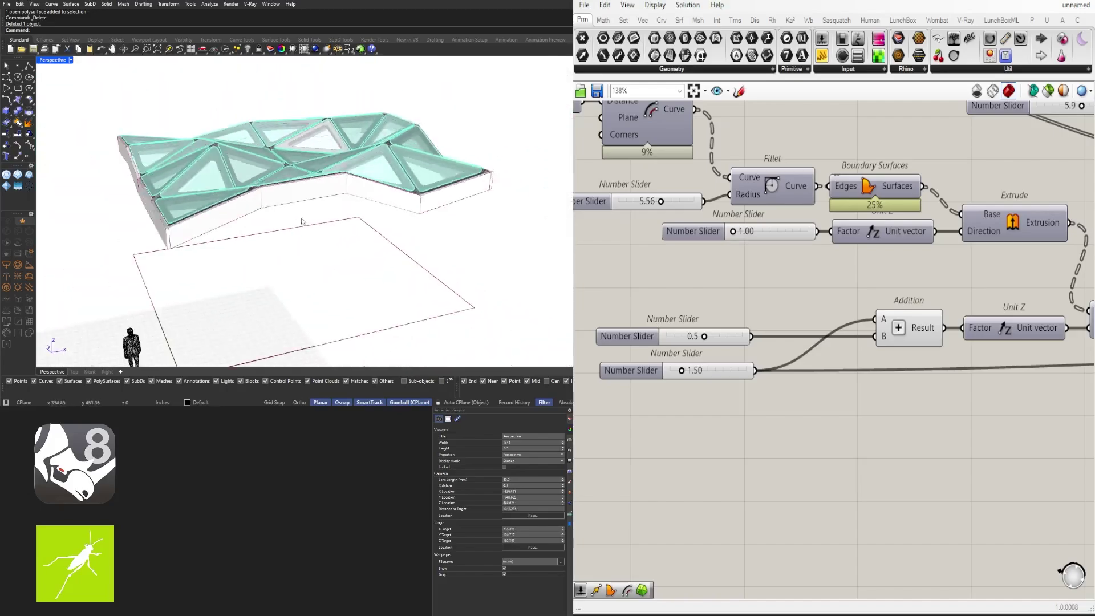
shift+right_drag(328, 200, 287, 211)
scroll(891, 357, down, 3)
right_drag(894, 381, 1029, 393)
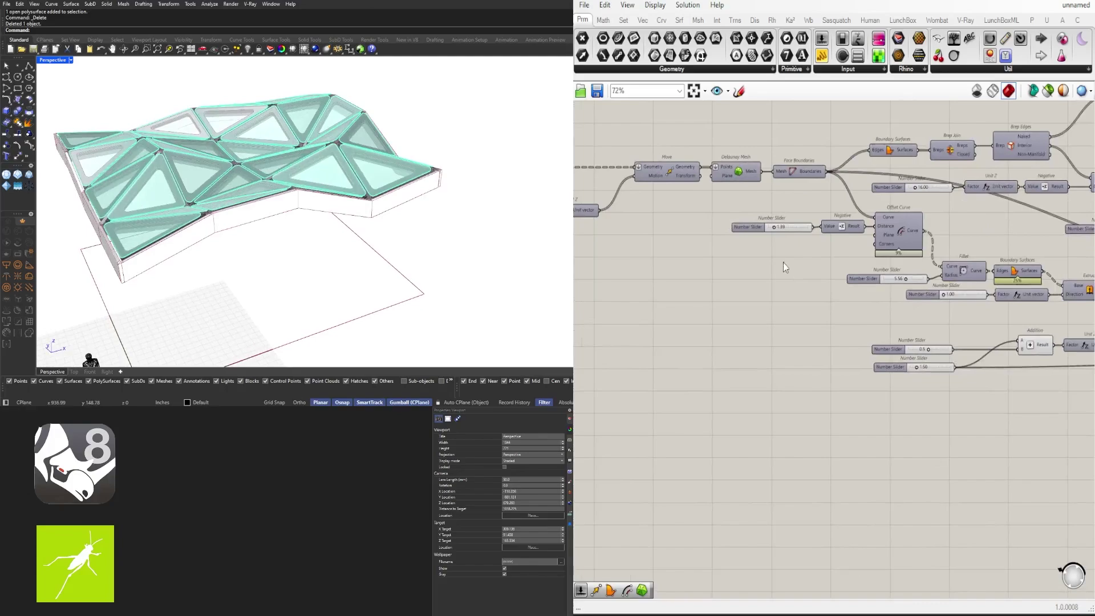
right_drag(650, 246, 927, 289)
right_drag(735, 300, 834, 321)
scroll(799, 310, up, 5)
right_drag(310, 163, 130, 132)
right_drag(460, 188, 331, 180)
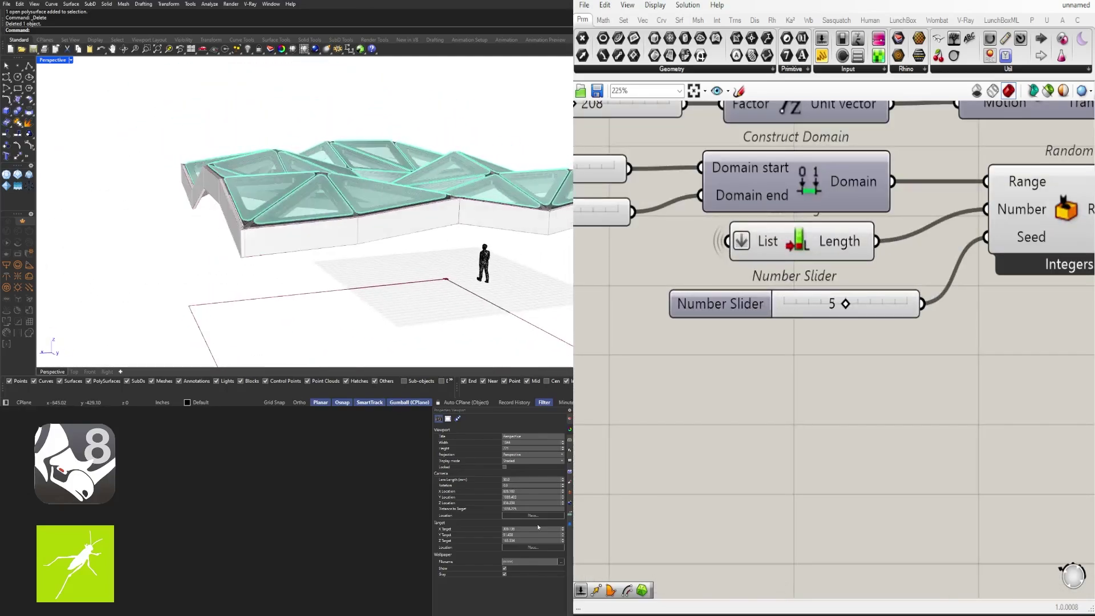
double_click(816, 308)
text(0)
key(Return)
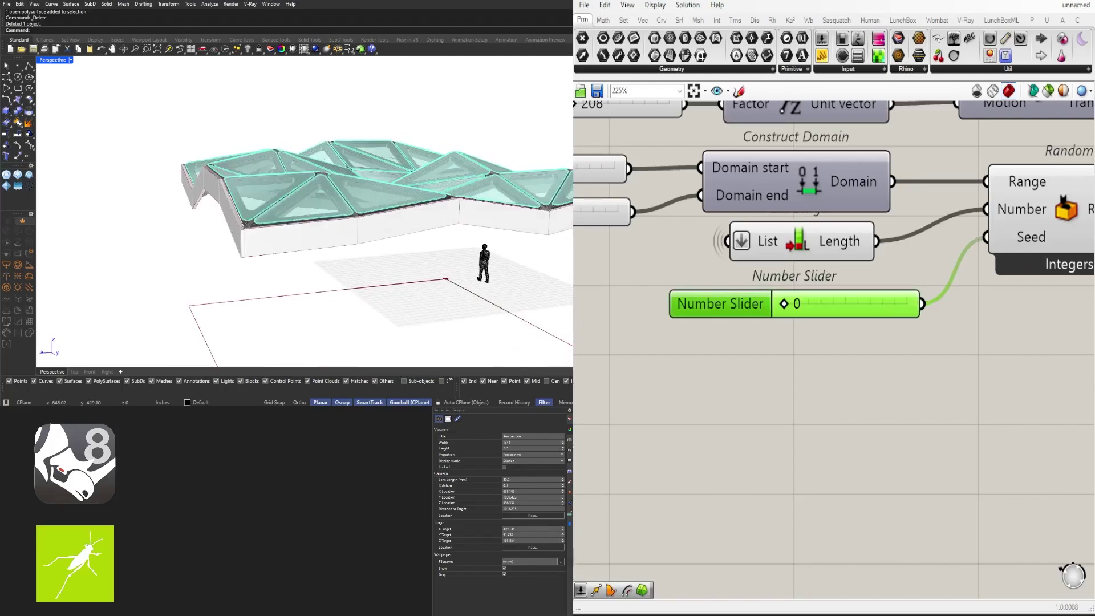
Step: Set the Construct Domain's end slider to 0 and view the canopy from the side
right_drag(316, 194, 319, 218)
right_drag(280, 227, 365, 200)
scroll(599, 262, down, 3)
right_drag(599, 261, 810, 319)
scroll(755, 273, up, 5)
click(771, 310)
double_click(771, 308)
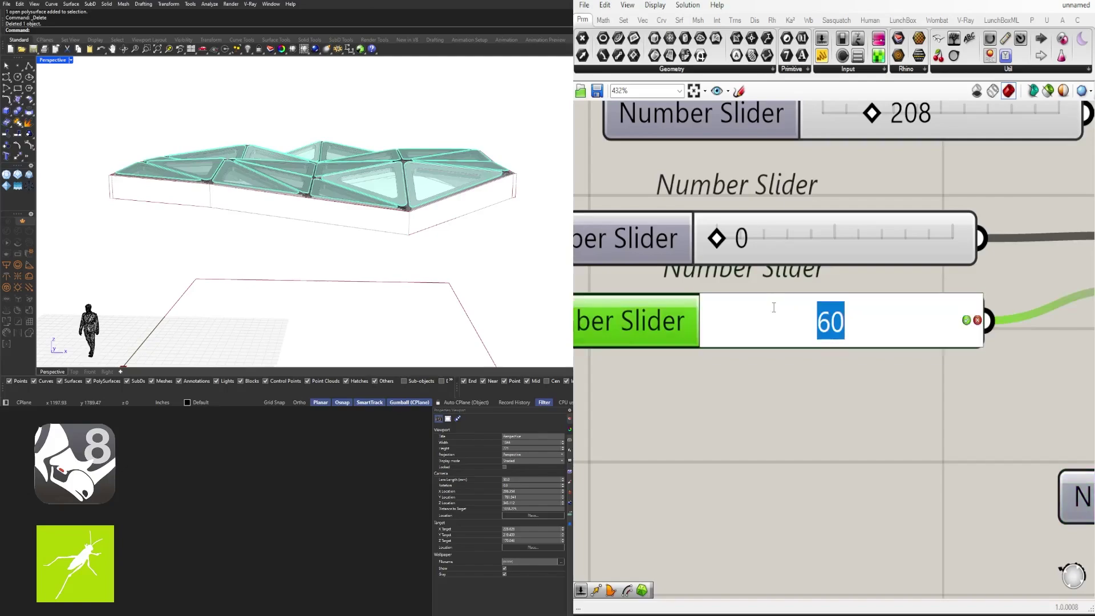
text(0)
key(Return)
mouse_move(412, 234)
right_down()
mouse_move(364, 268)
mouse_move(432, 231)
right_up()
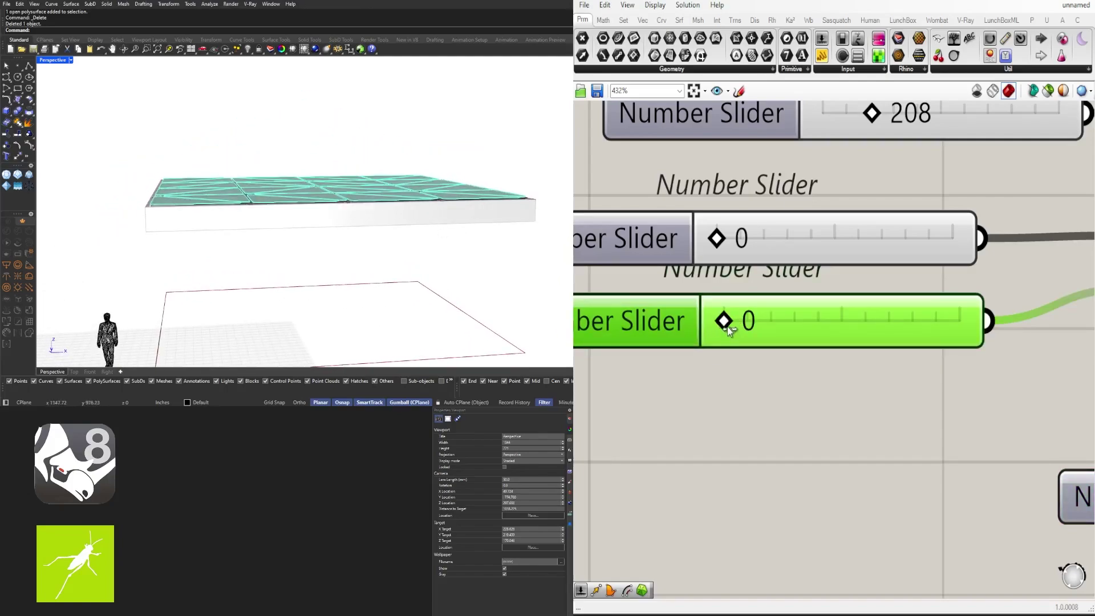
Step: Try the domain end at 42, return it to 0, and try the domain start at 56
drag(737, 329, 736, 330)
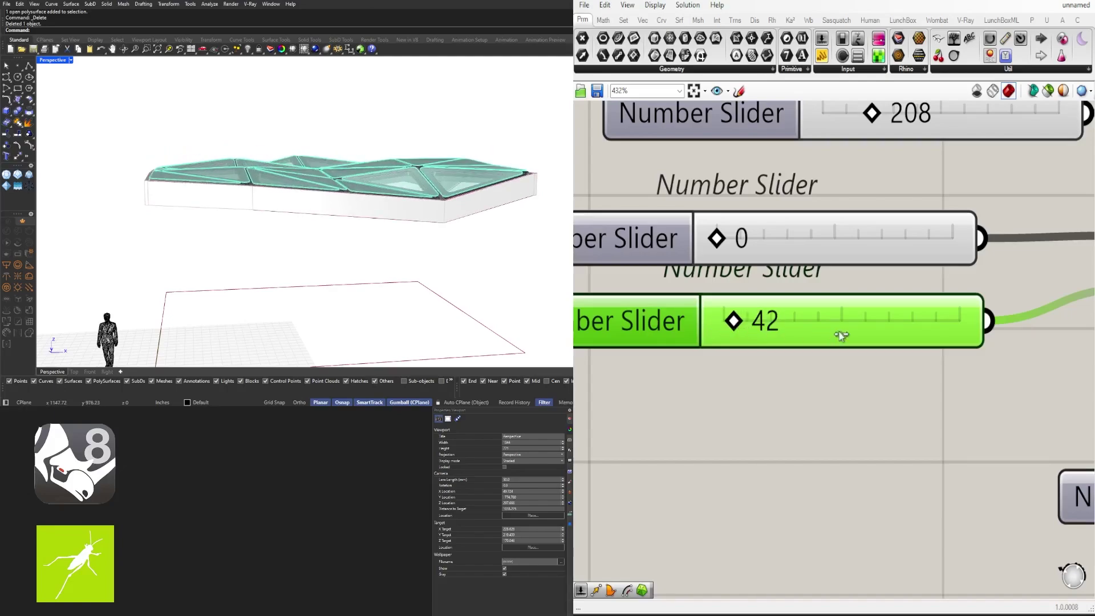
drag(718, 327, 686, 330)
drag(721, 239, 734, 235)
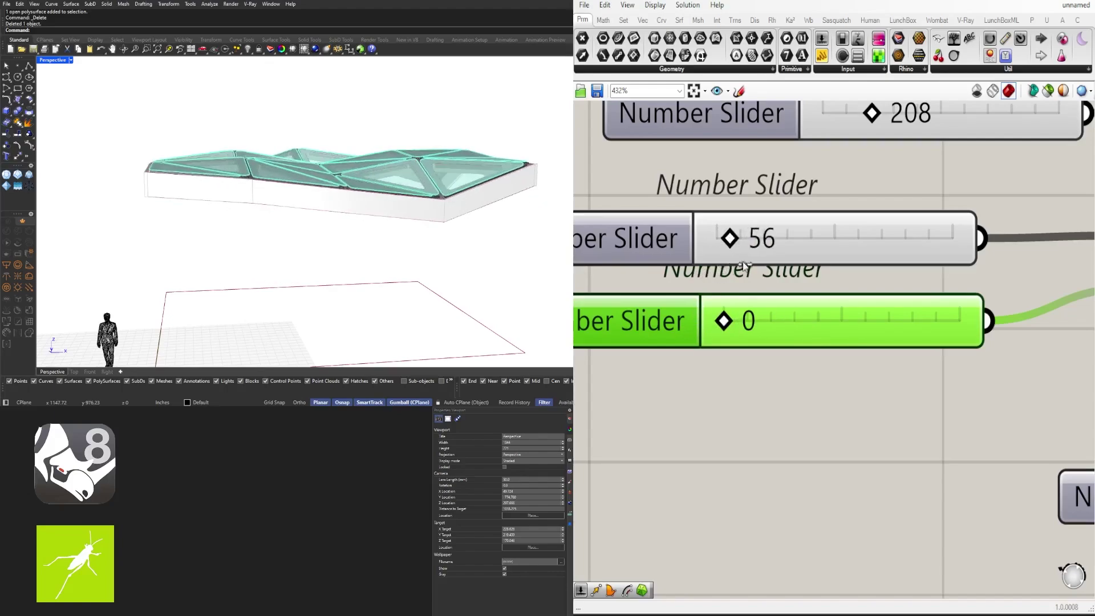
Step: Set the Construct Domain's start slider to 0 and its end slider to 60
scroll(761, 262, down, 3)
right_drag(751, 278, 616, 293)
click(635, 264)
double_click(636, 268)
text(0)
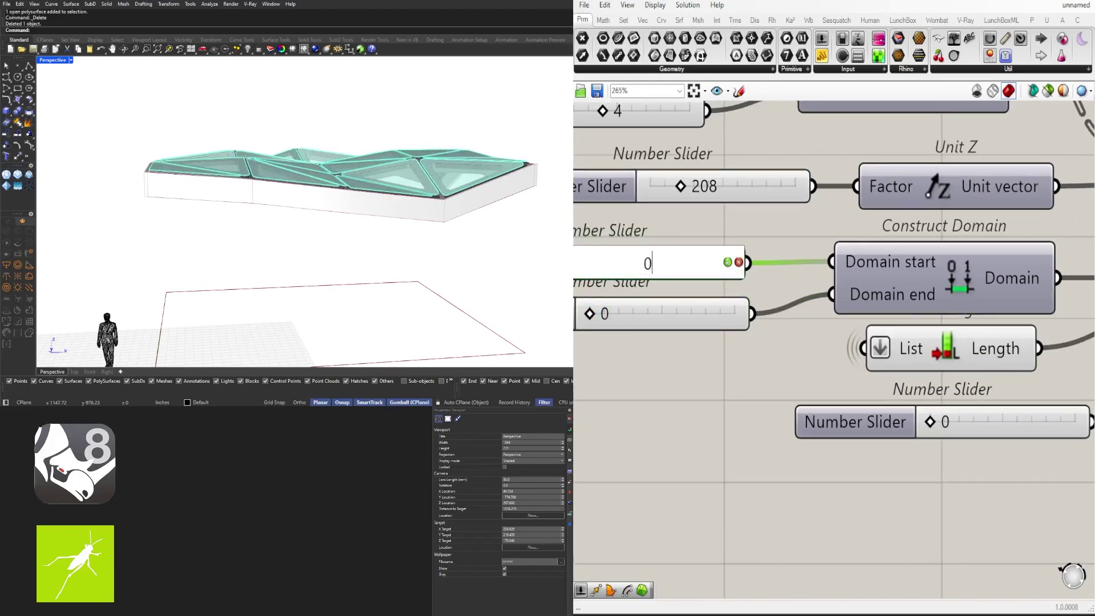
key(Return)
double_click(621, 319)
text(60)
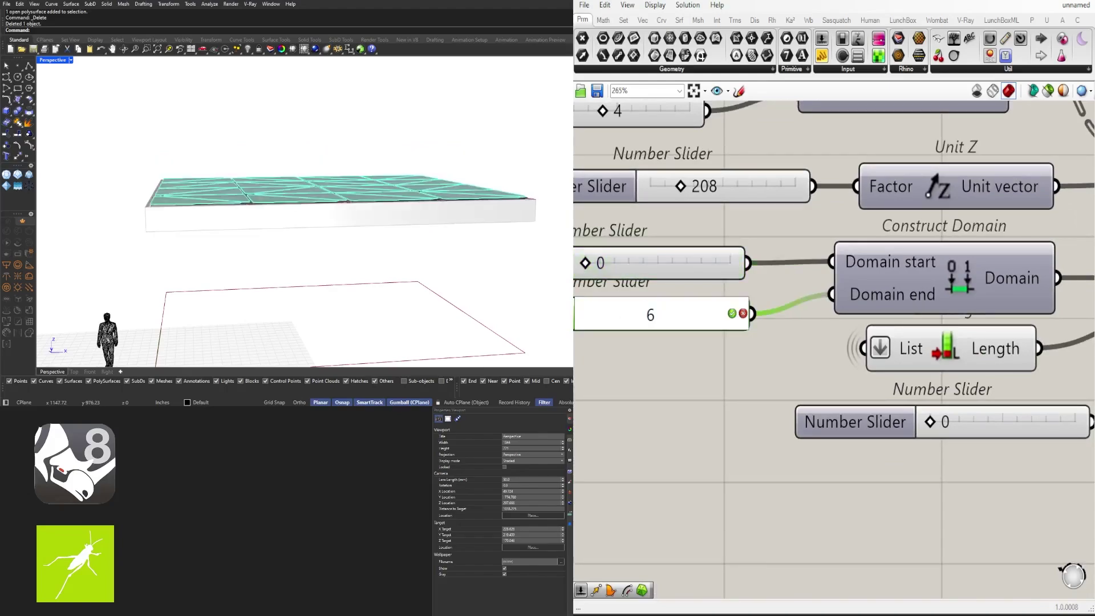
key(Return)
Step: Set both the U Count and V Count sliders of Divide Surface to 3
right_drag(277, 211, 95, 267)
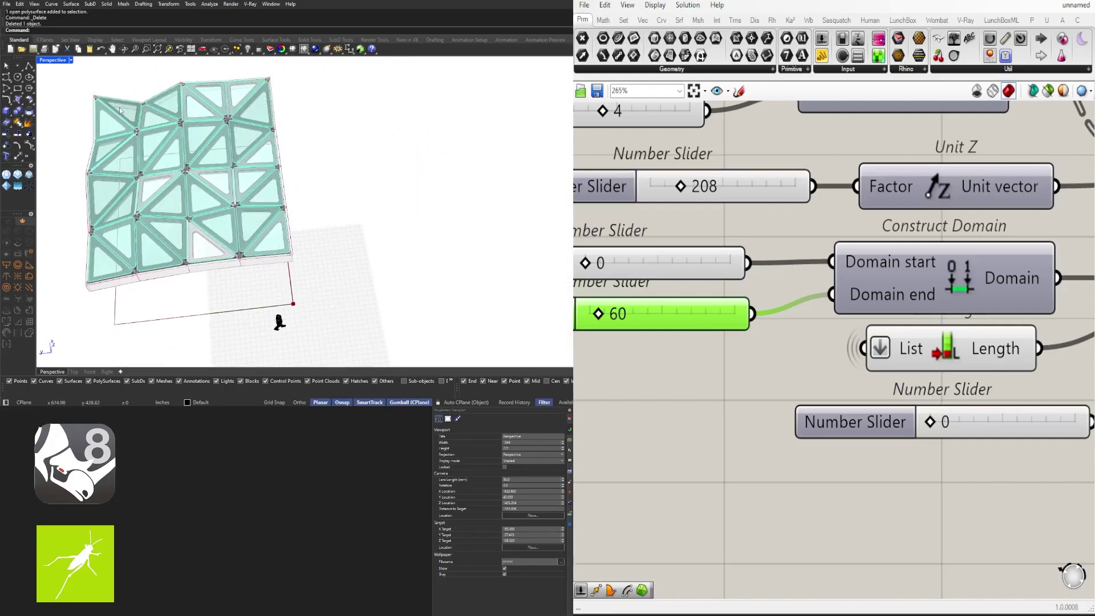
right_drag(299, 204, 346, 162)
scroll(345, 187, up, 2)
scroll(858, 279, down, 3)
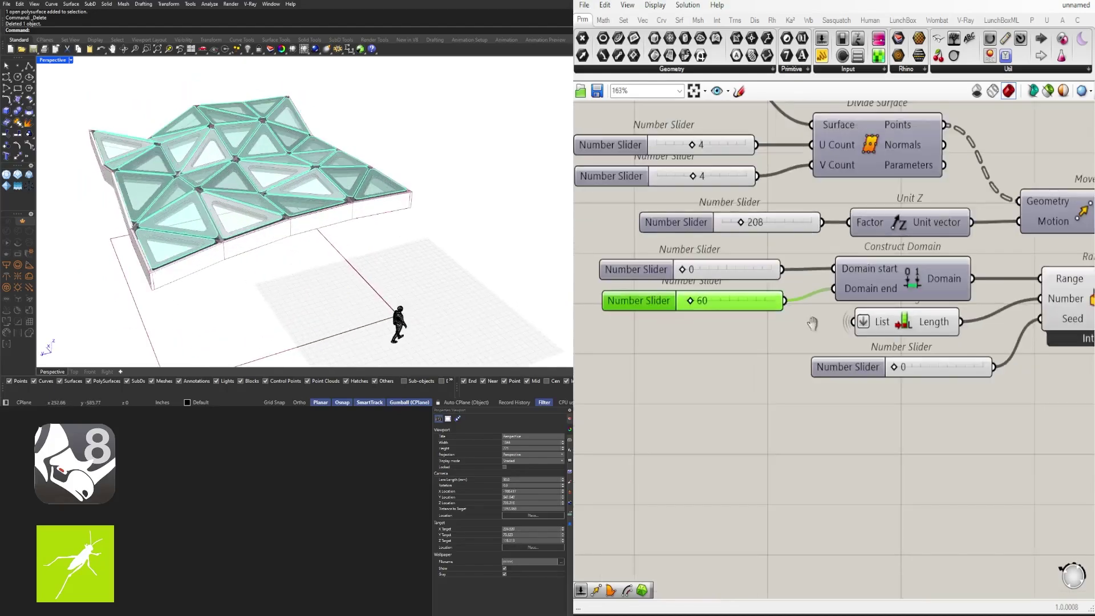
right_drag(813, 320, 950, 469)
scroll(863, 321, up, 4)
double_click(832, 278)
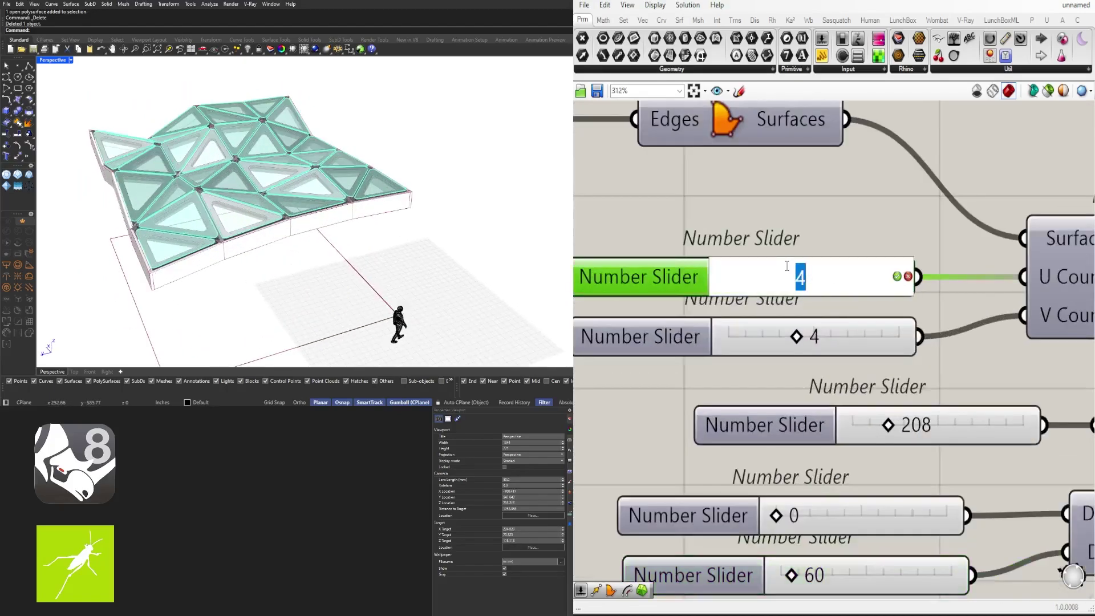
text(3)
key(Return)
double_click(815, 333)
text(3)
key(Return)
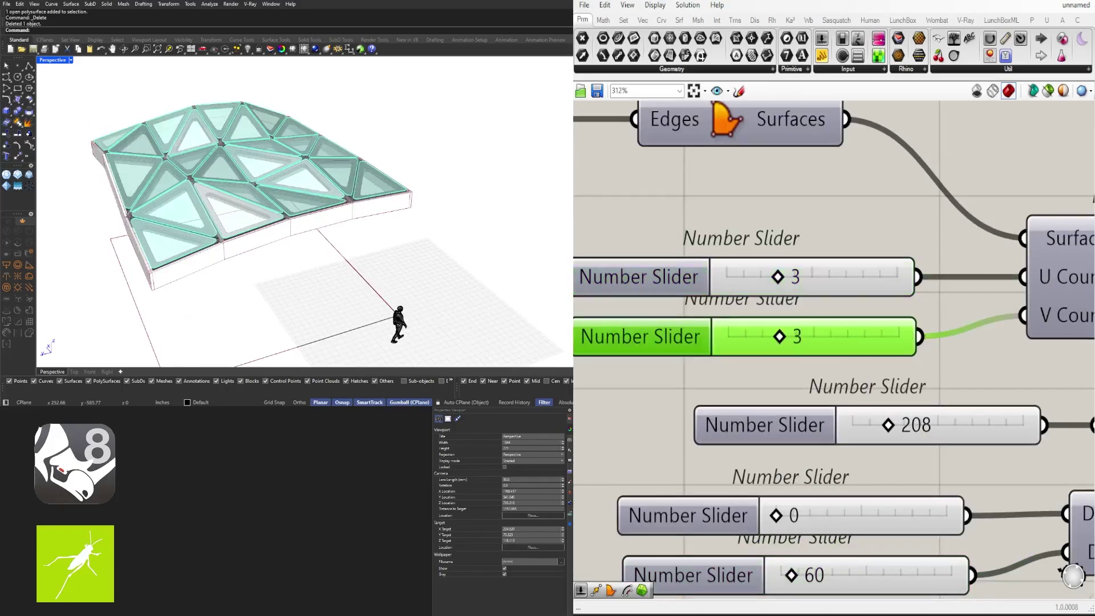
Step: Turn on the default preview of the Boundary Surfaces component fed directly by Face Boundaries
right_drag(244, 183, 210, 247)
scroll(211, 247, down, 4)
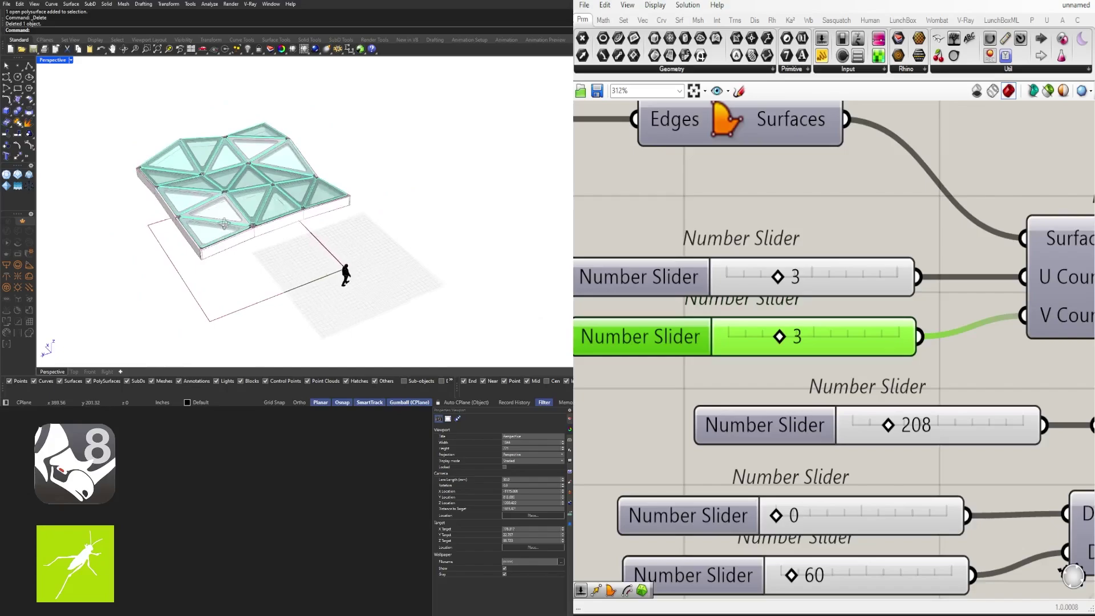
scroll(210, 248, up, 2)
scroll(912, 273, down, 5)
right_drag(1014, 318, 752, 281)
right_drag(914, 278, 781, 292)
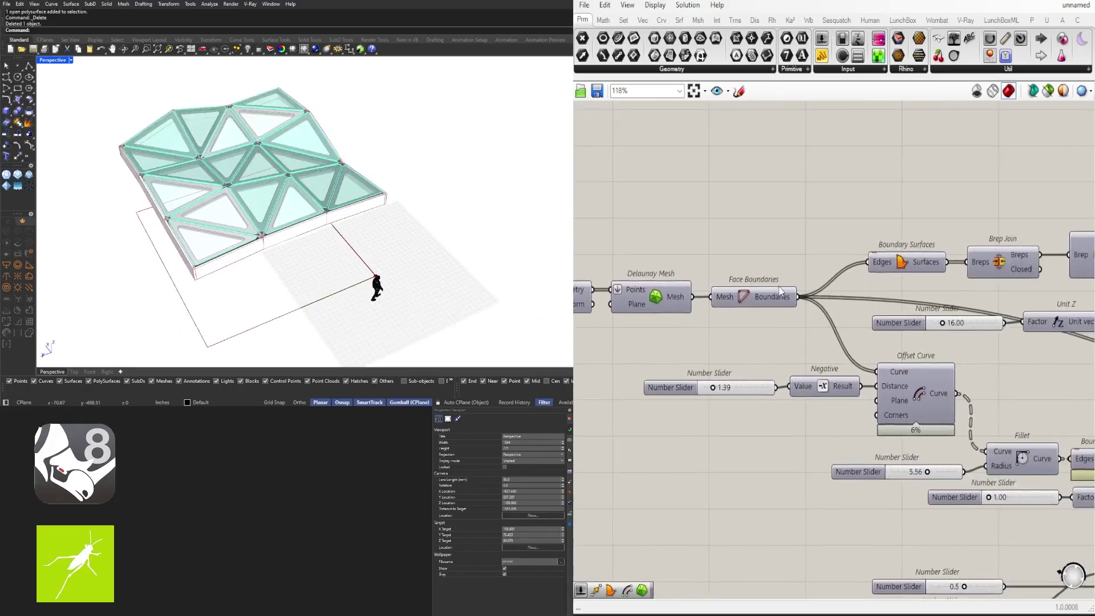
click(912, 259)
middle_click(902, 255)
click(919, 228)
scroll(239, 186, up, 2)
right_drag(225, 233, 168, 223)
scroll(238, 186, up, 2)
Step: Turn off the preview of all components downstream of Face Boundaries, including the Custom Previews, except the first Boundary Surfaces
scroll(803, 262, down, 5)
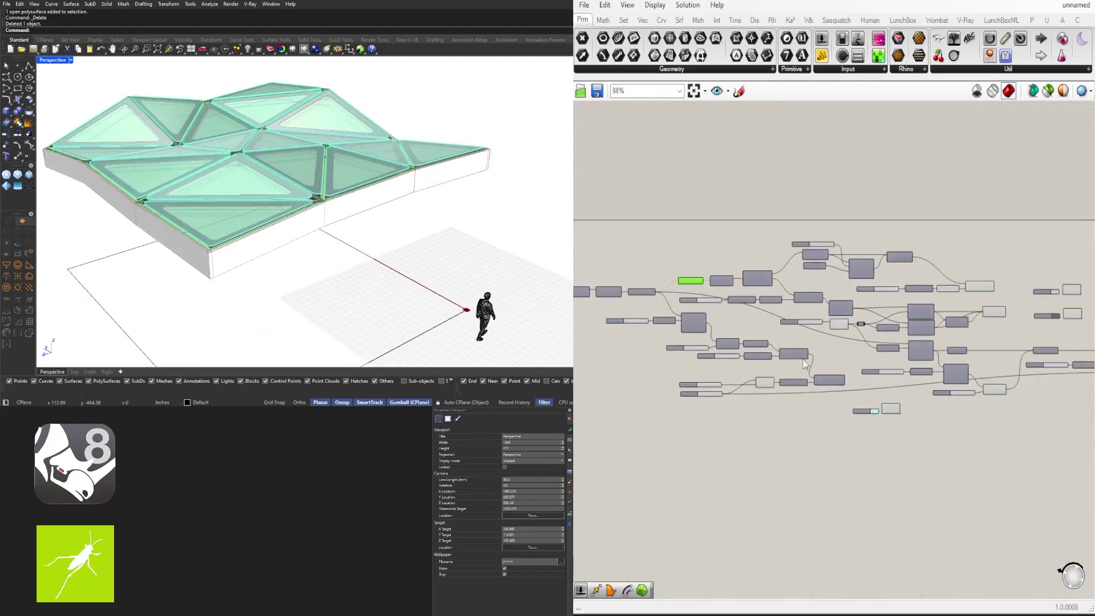
scroll(875, 423, down, 3)
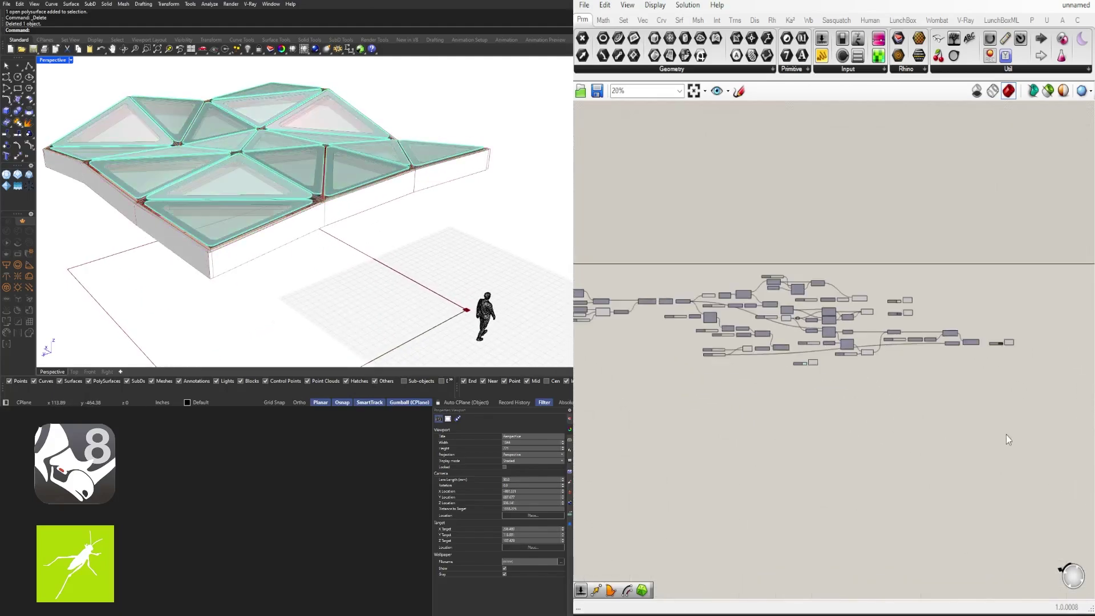
drag(988, 420, 740, 261)
scroll(730, 308, up, 4)
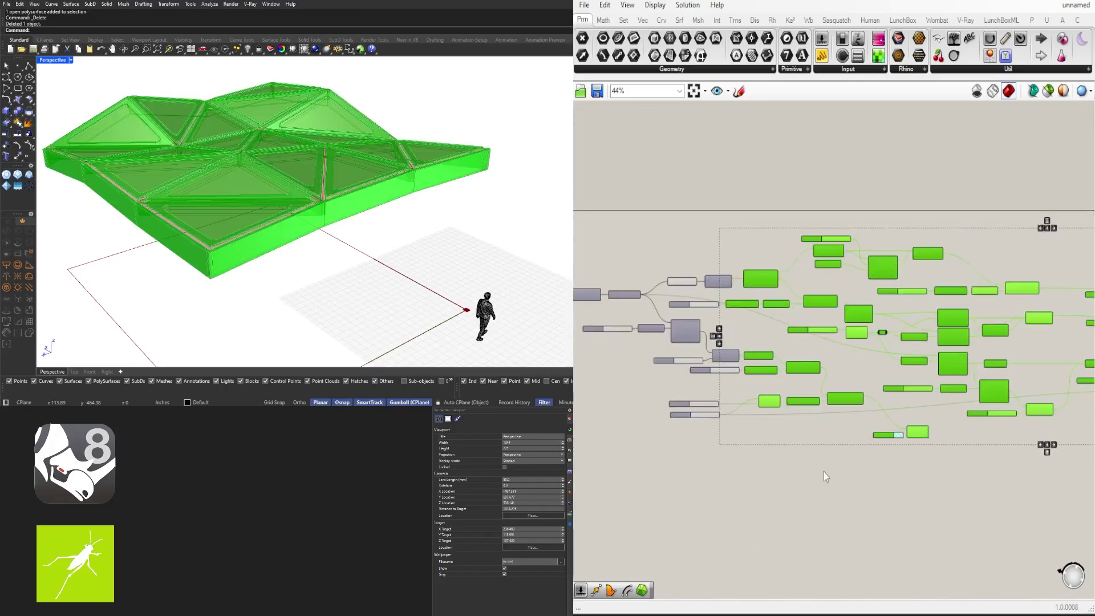
shift+drag(830, 477, 634, 301)
middle_click(675, 296)
click(706, 253)
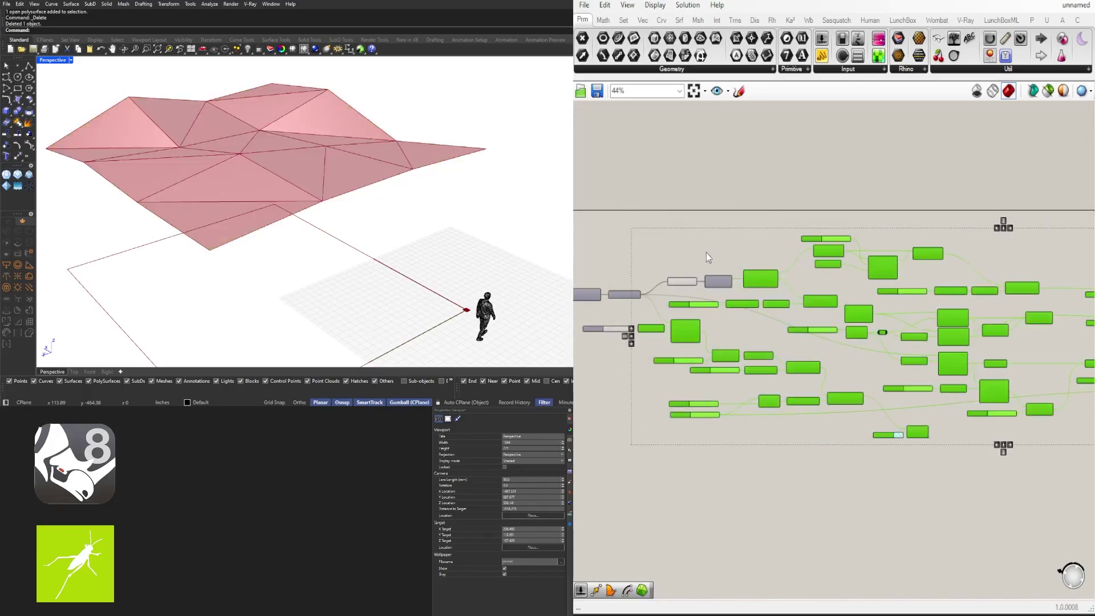
Step: Examine the triangular panels produced by the Boundary Surfaces component fed by Face Boundaries
scroll(737, 236, up, 5)
click(706, 246)
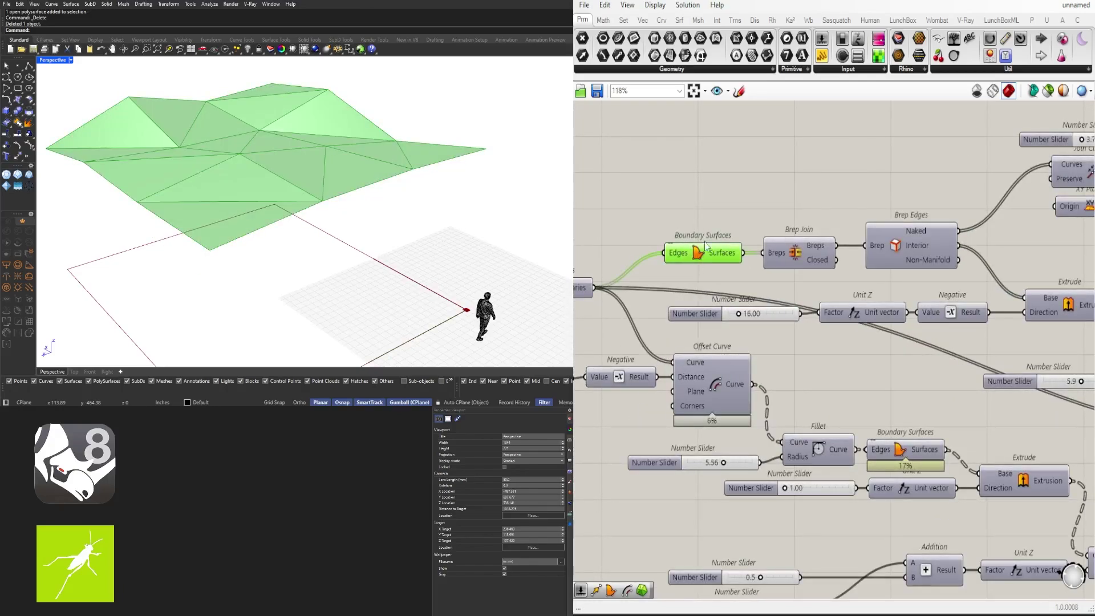
shift+right_drag(262, 192, 341, 199)
scroll(281, 225, down, 2)
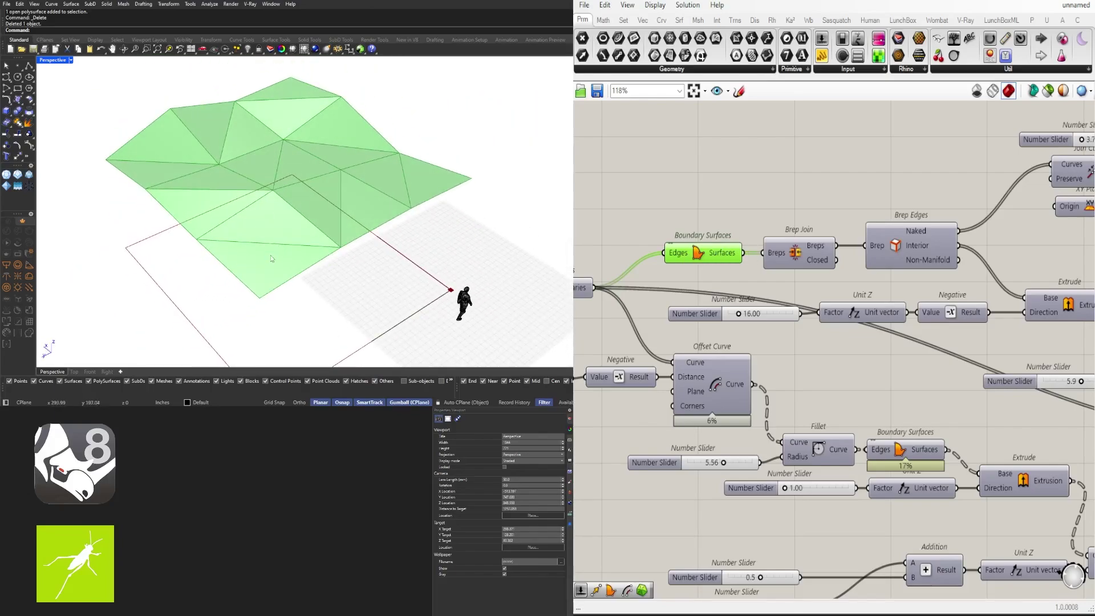
right_drag(786, 277, 777, 338)
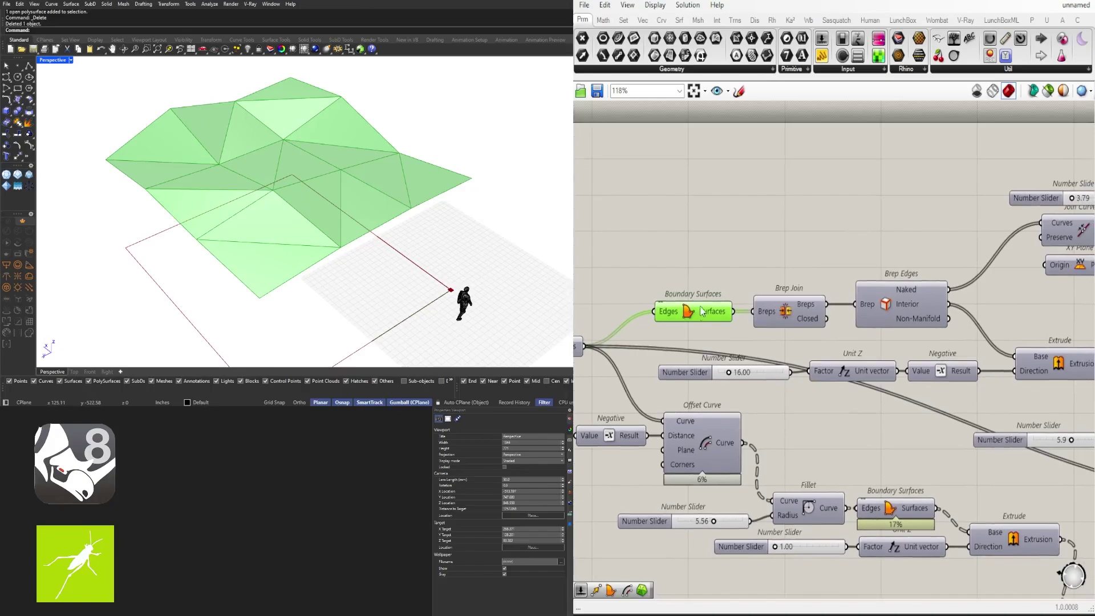
click(689, 297)
click(695, 315)
right_drag(700, 313, 720, 227)
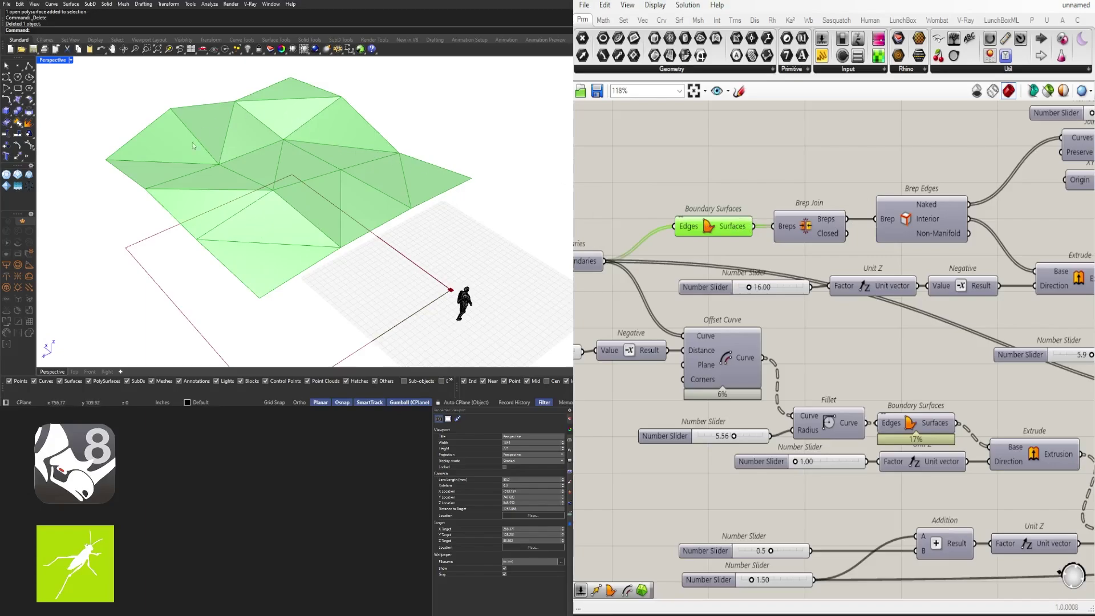
Step: Look over the entire Grasshopper definition and return to the first Boundary Surfaces component
scroll(712, 234, down, 4)
scroll(765, 280, up, 2)
scroll(871, 248, down, 8)
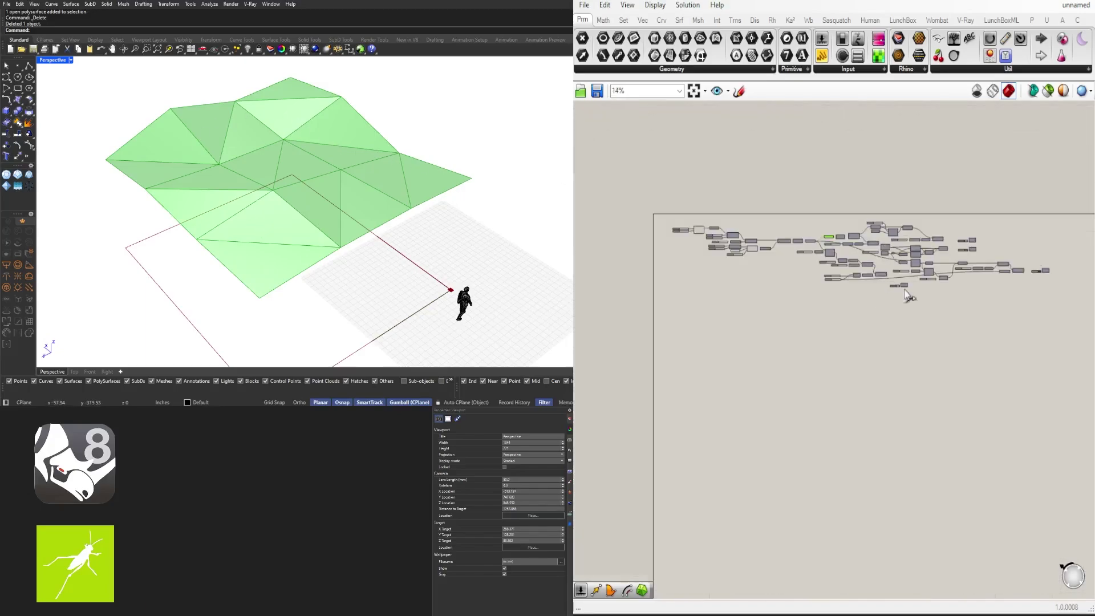
right_drag(1046, 340, 1018, 323)
click(1016, 322)
drag(1018, 322, 623, 184)
scroll(809, 213, up, 2)
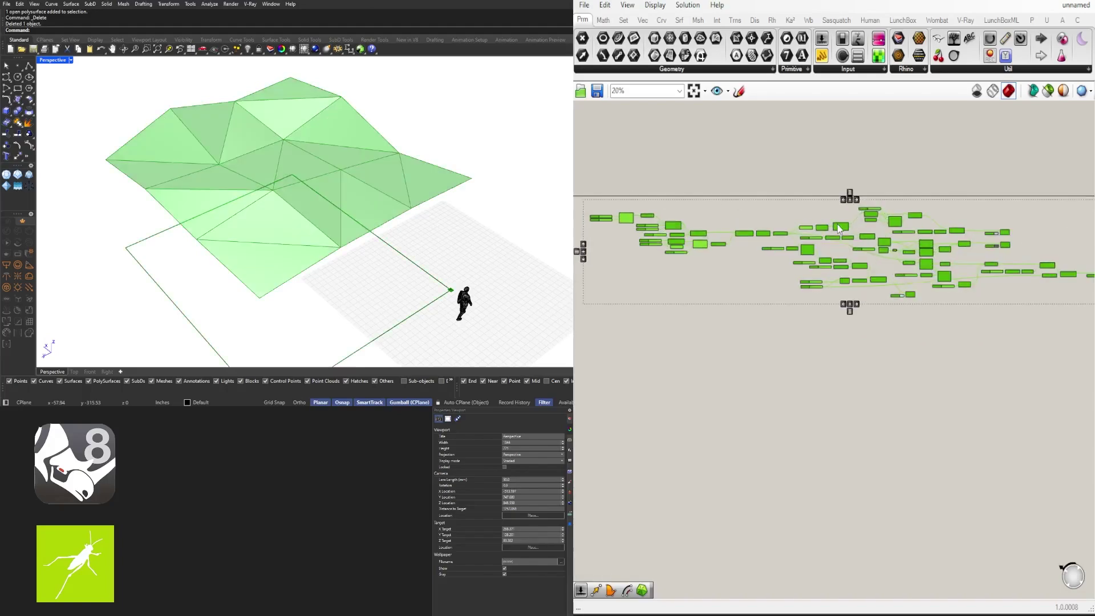
drag(837, 225, 844, 294)
click(837, 267)
scroll(812, 284, up, 4)
click(808, 316)
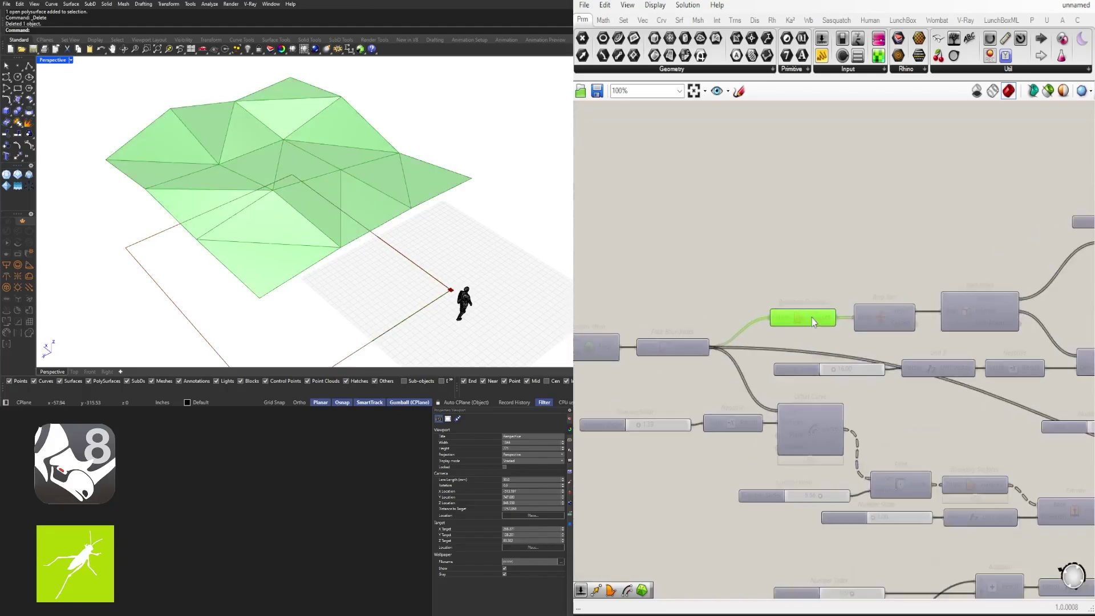
scroll(812, 316, up, 4)
Step: Add an Area component above the first Boundary Surfaces and connect its Surfaces output to Geometry
double_click(764, 283)
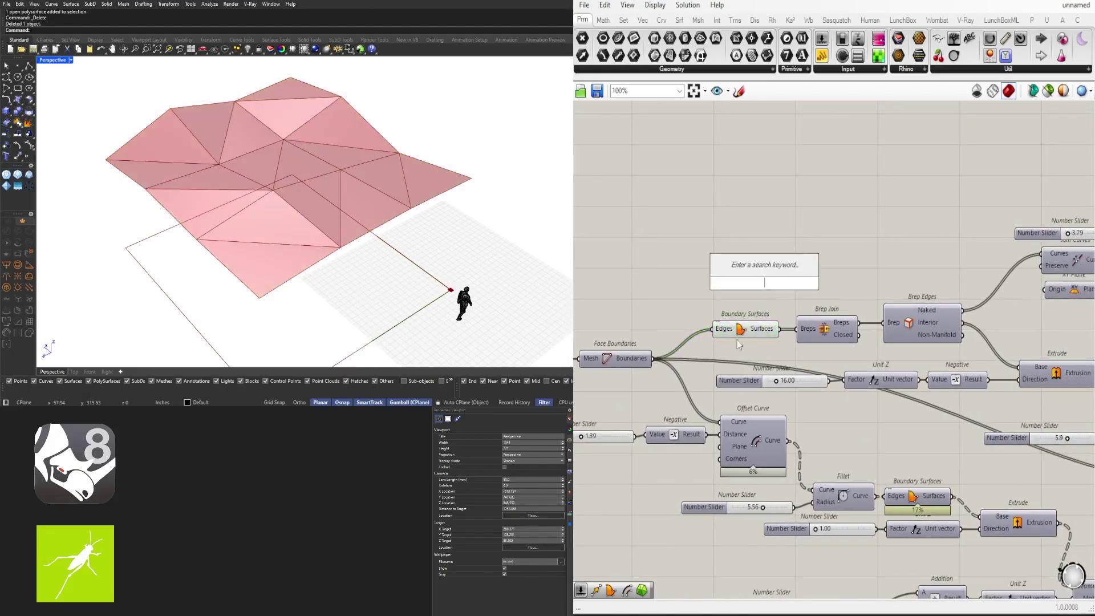
text(area)
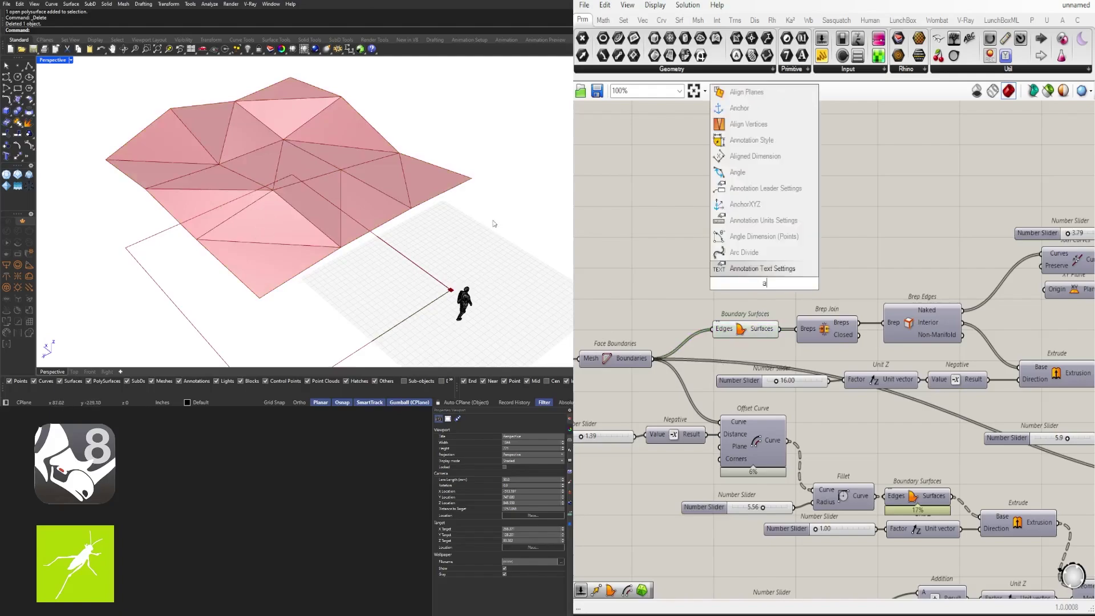
click(752, 275)
drag(747, 333, 807, 231)
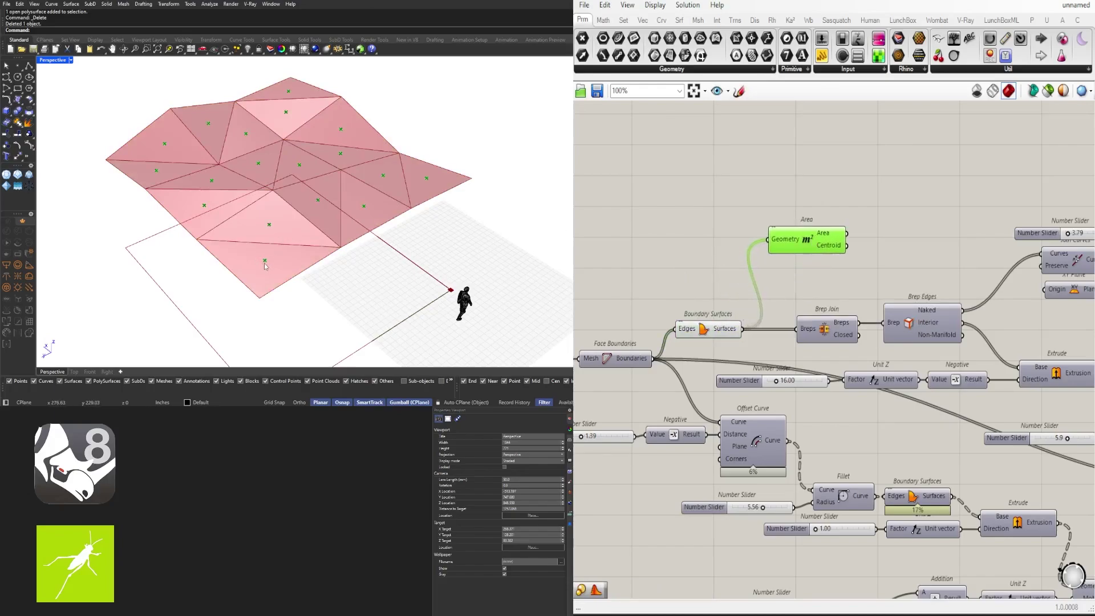
Step: Add a Point List component beside Area and connect the Centroid output to its Points input
right_drag(803, 247, 685, 255)
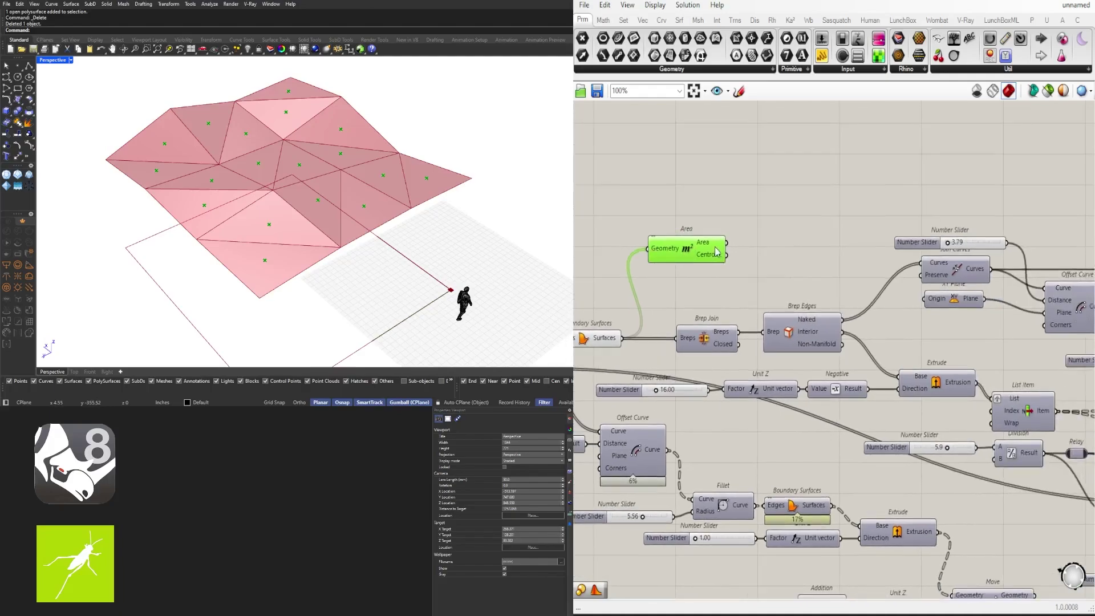
scroll(711, 252, up, 4)
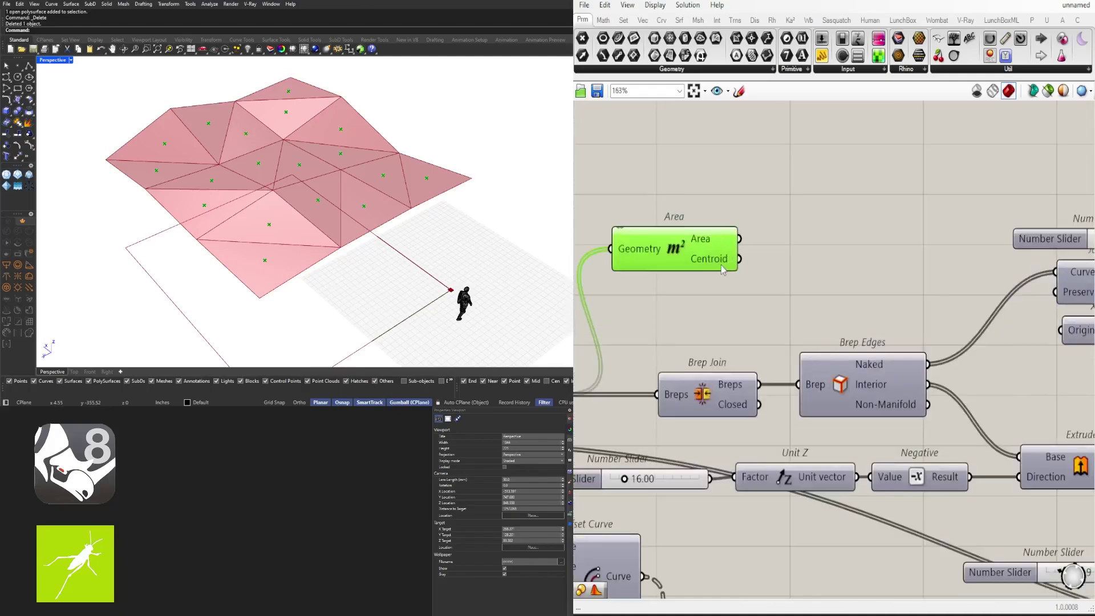
double_click(771, 263)
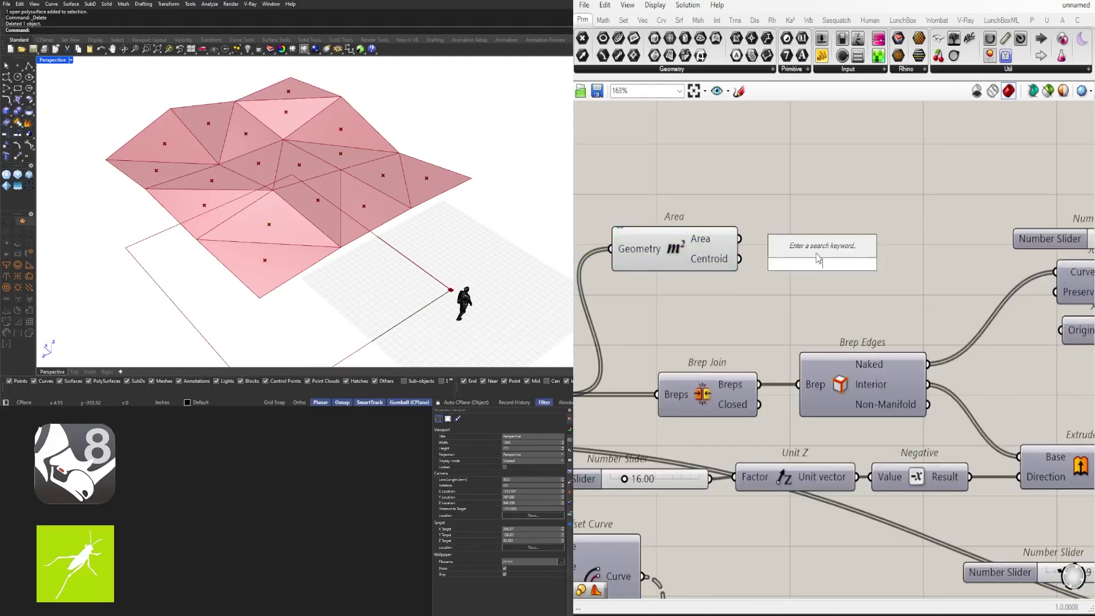
text(point)
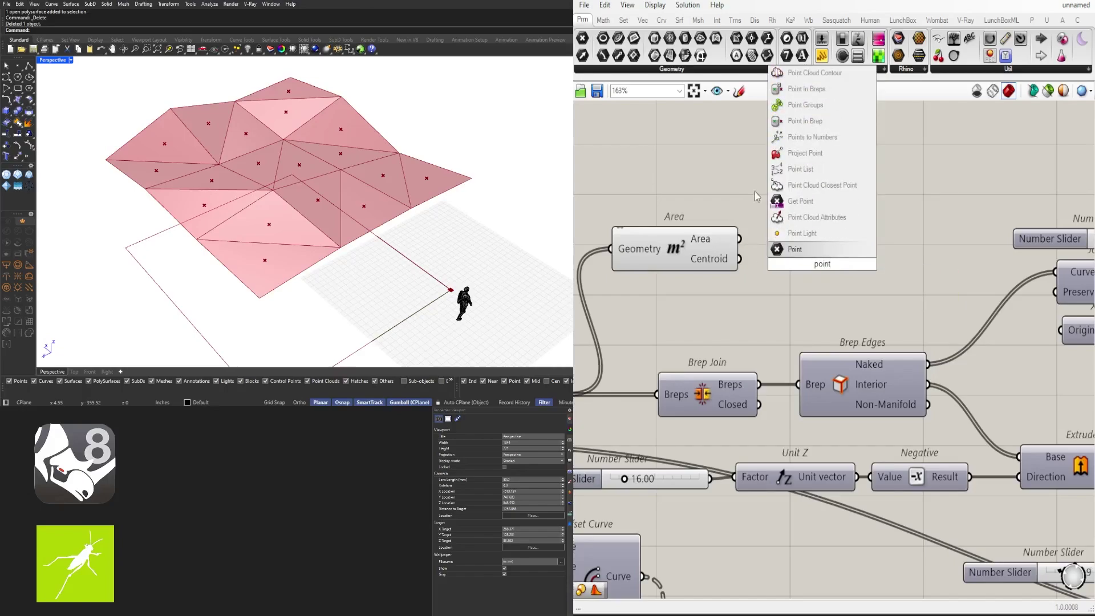
click(789, 170)
drag(740, 259, 795, 255)
drag(822, 264, 797, 269)
Step: Try a Size of 5 for the Point List's index labels
scroll(262, 262, up, 10)
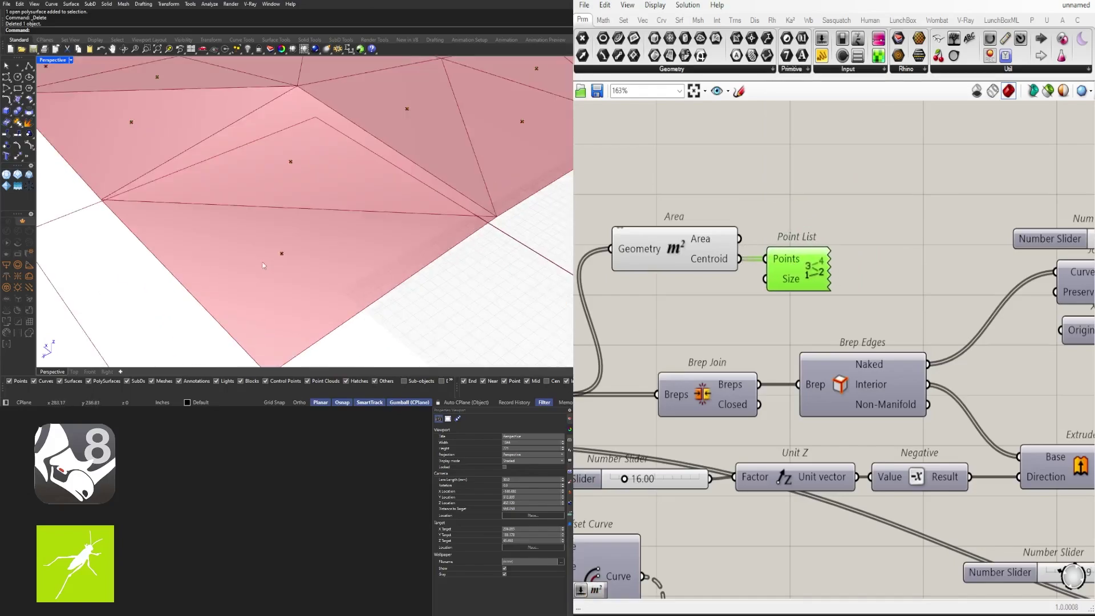
scroll(290, 246, down, 8)
right_click(789, 285)
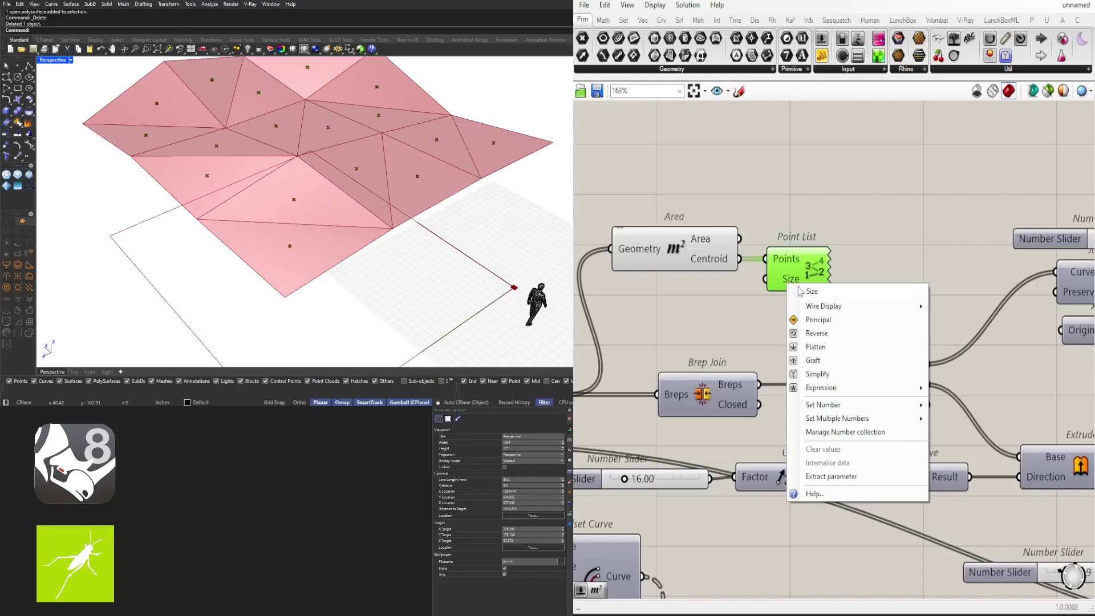
mouse_move(872, 405)
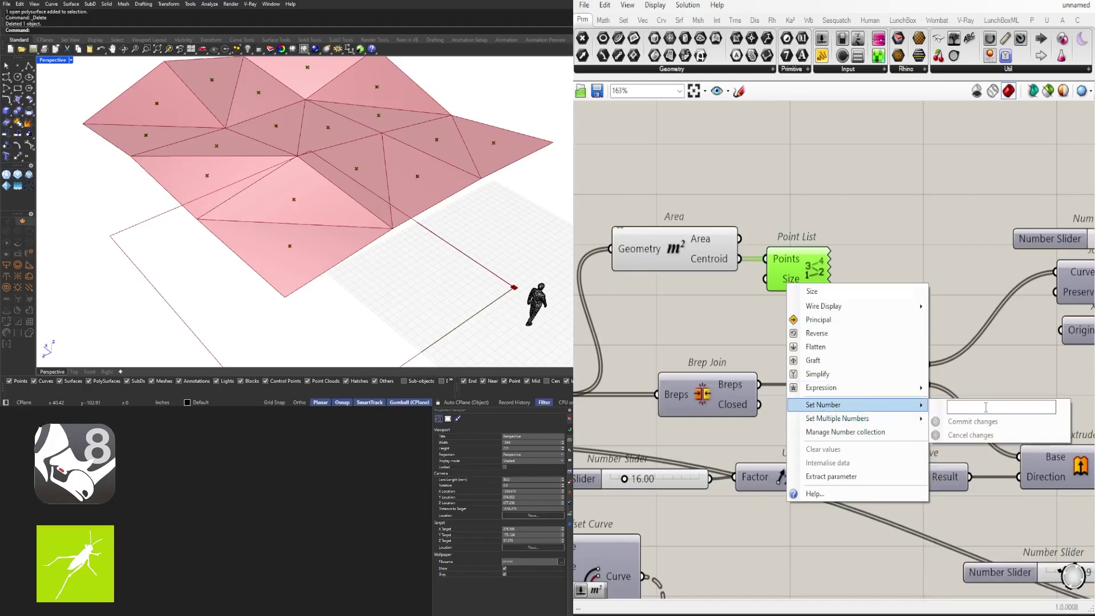
click(985, 407)
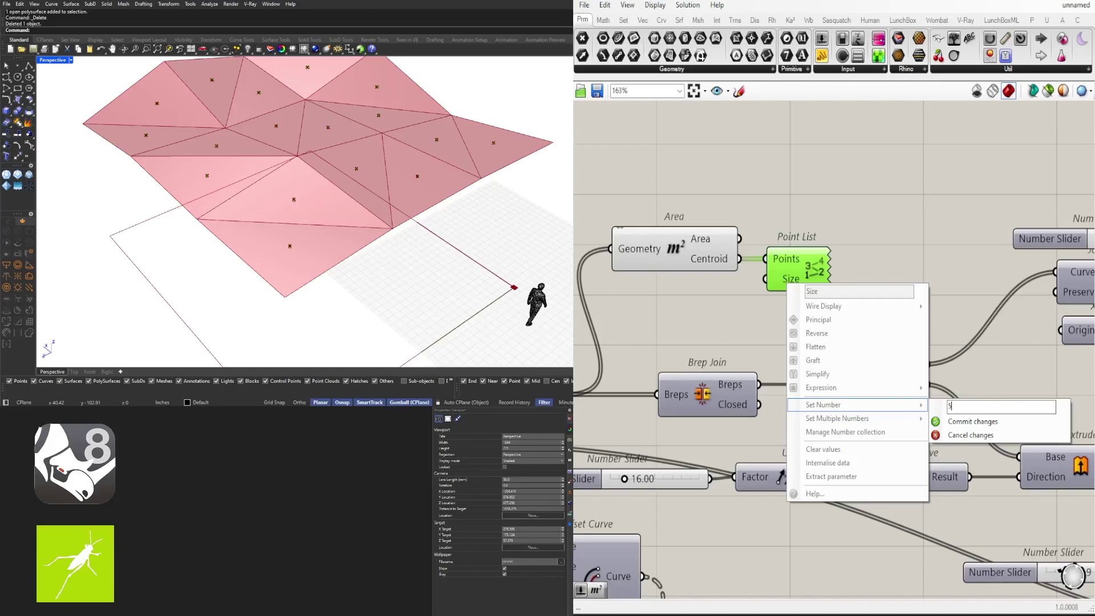
text(5)
click(989, 422)
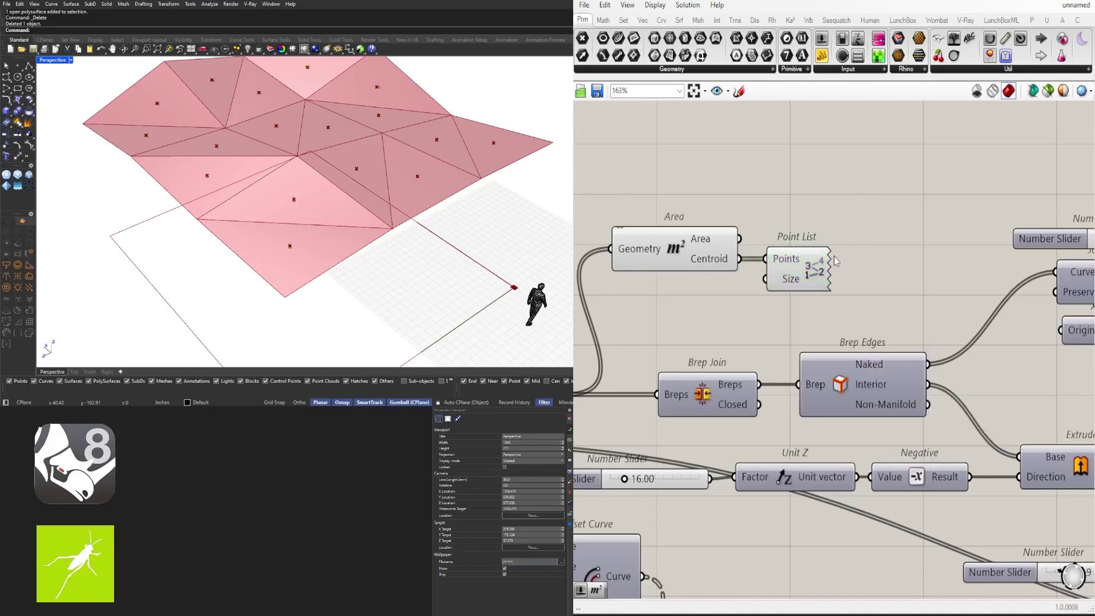
Step: Set the Point List's Size to 15
right_click(779, 291)
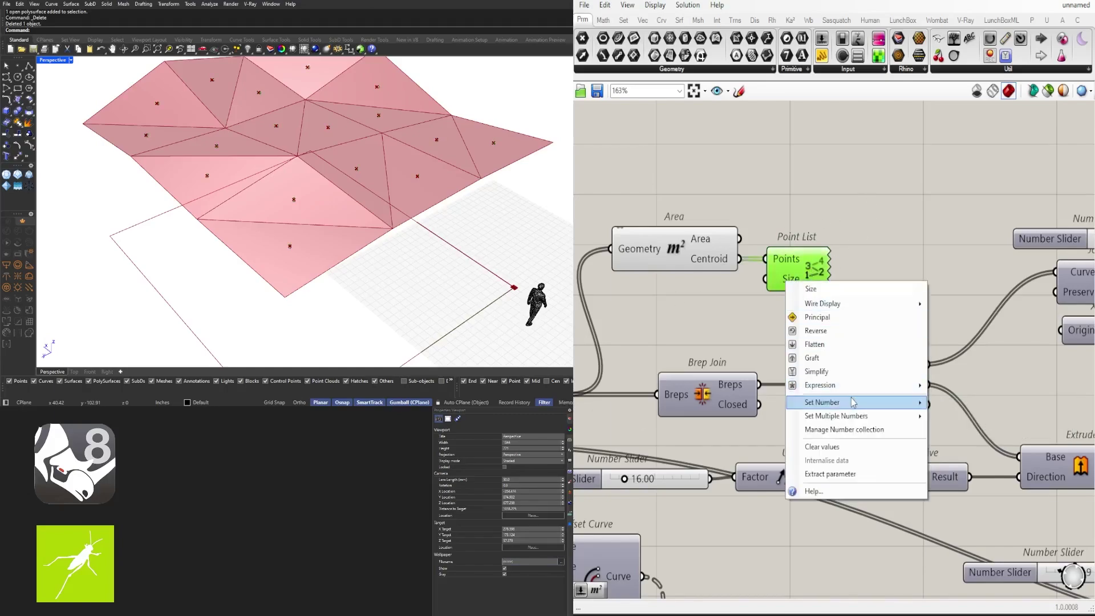
mouse_move(906, 406)
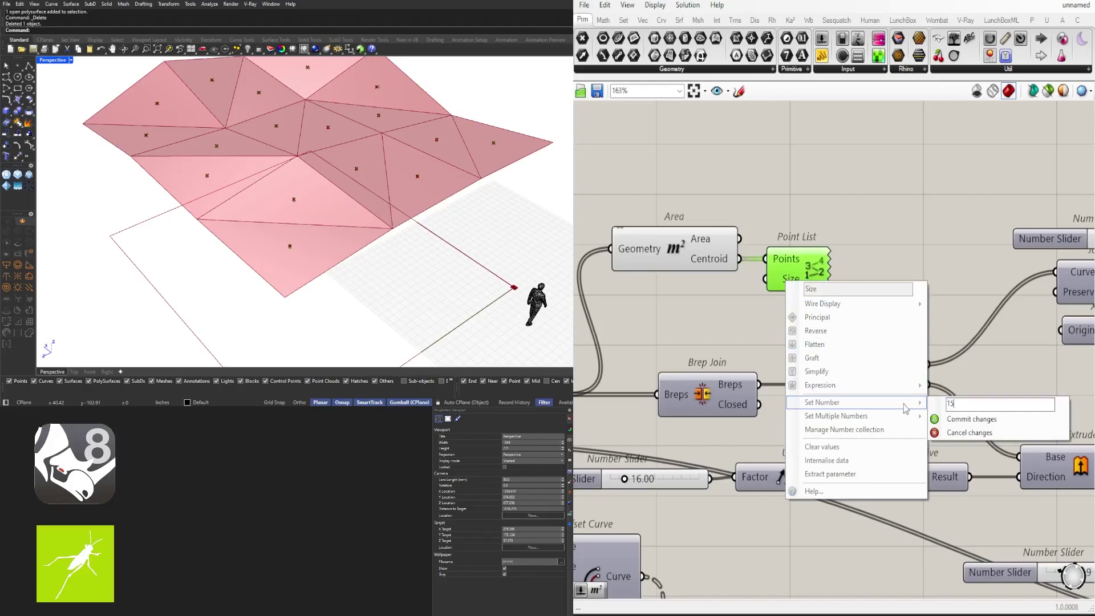
click(970, 419)
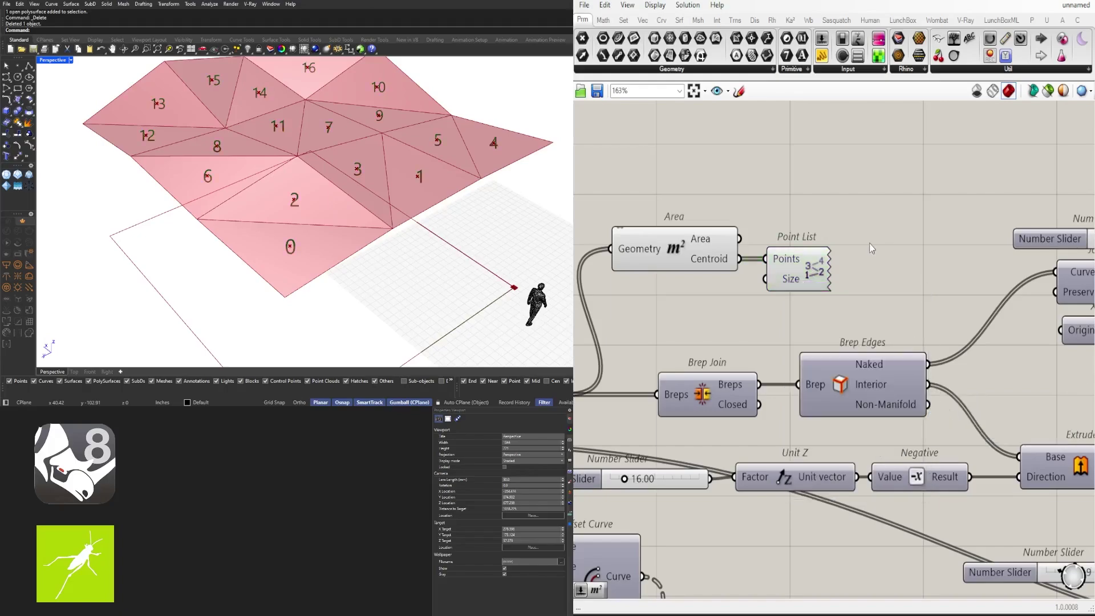
Step: Examine the order of the index numbers on the canopy panels and the Boundary Surfaces component supplying them
scroll(212, 278, down, 4)
right_drag(212, 278, 236, 294)
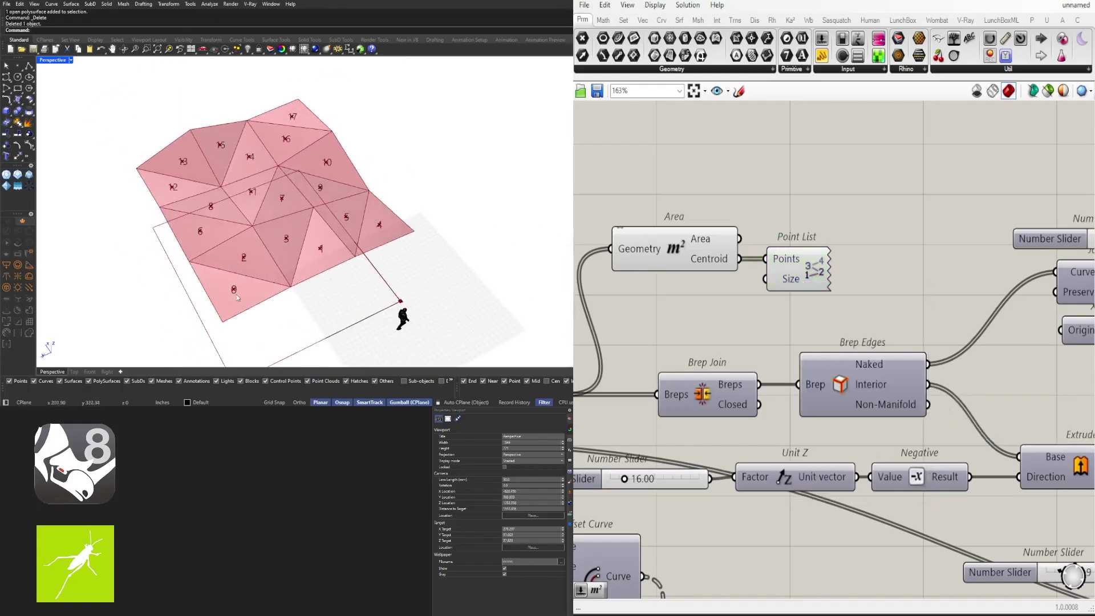
scroll(238, 292, up, 2)
scroll(238, 294, up, 2)
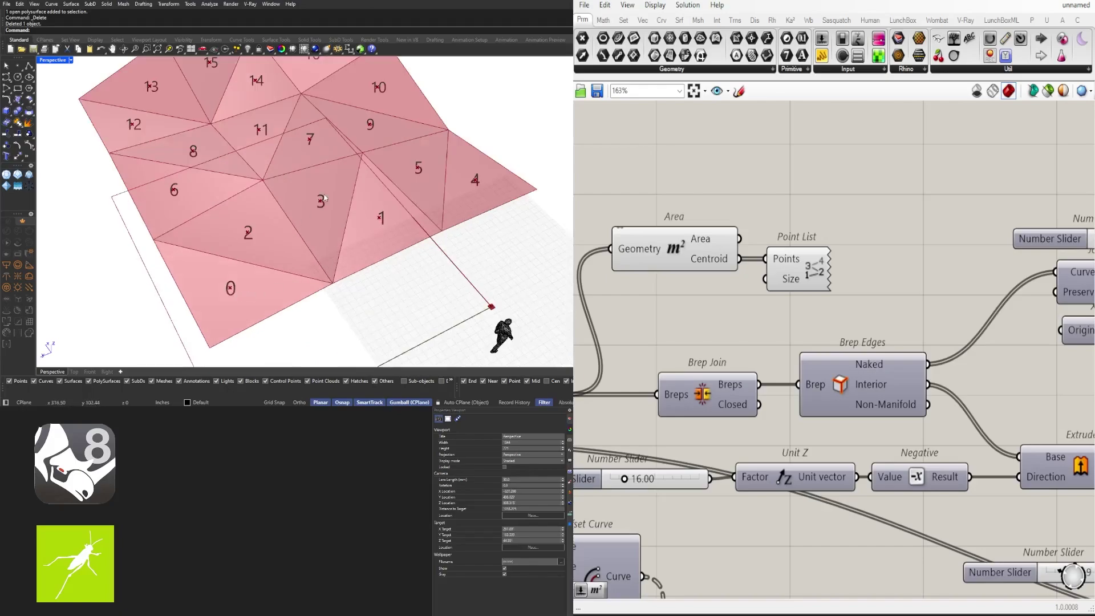
scroll(222, 174, down, 3)
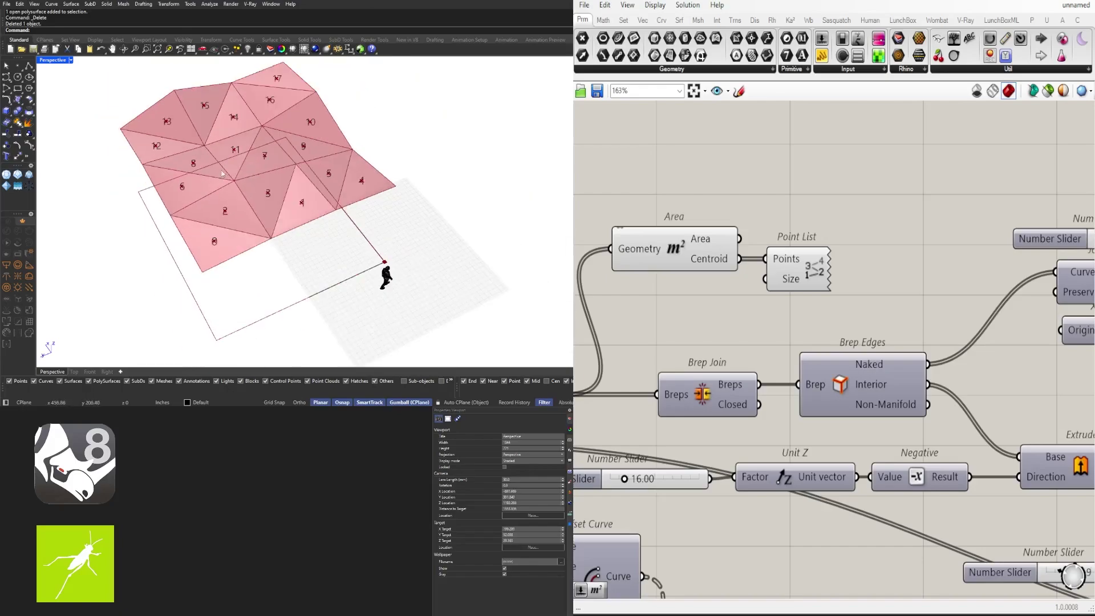
scroll(795, 191, down, 1)
right_drag(674, 261, 838, 245)
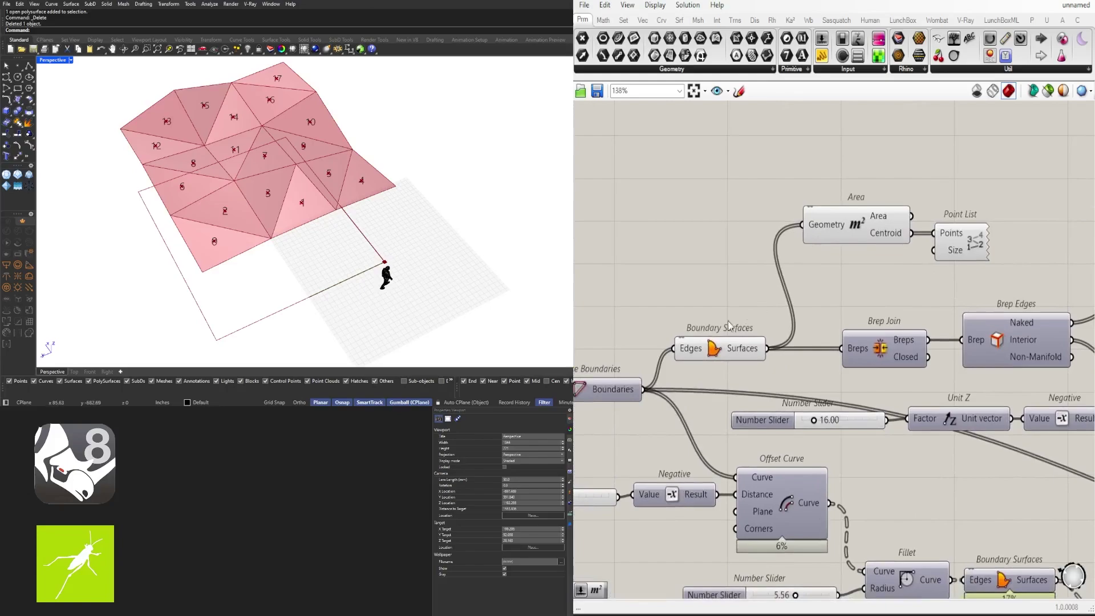
click(722, 349)
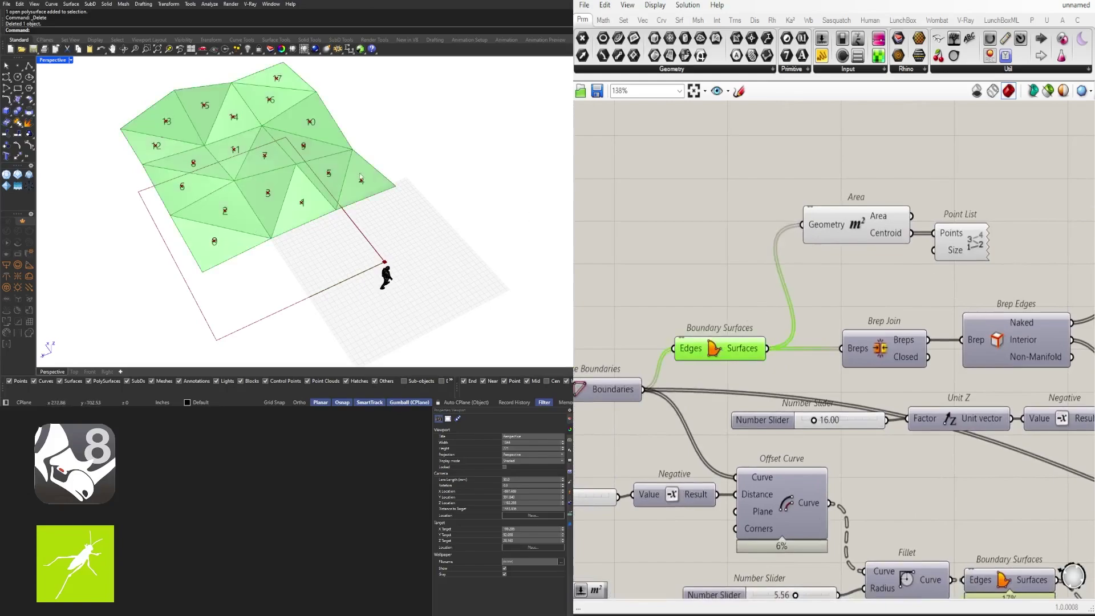
Step: Move the Area and Point List components together higher up to make room above Brep Join
right_drag(813, 221, 744, 280)
drag(948, 331, 816, 282)
drag(788, 283, 871, 146)
click(801, 241)
Step: Add a List Item component below Area and connect the first Boundary Surfaces' Surfaces output to its List input
double_click(847, 251)
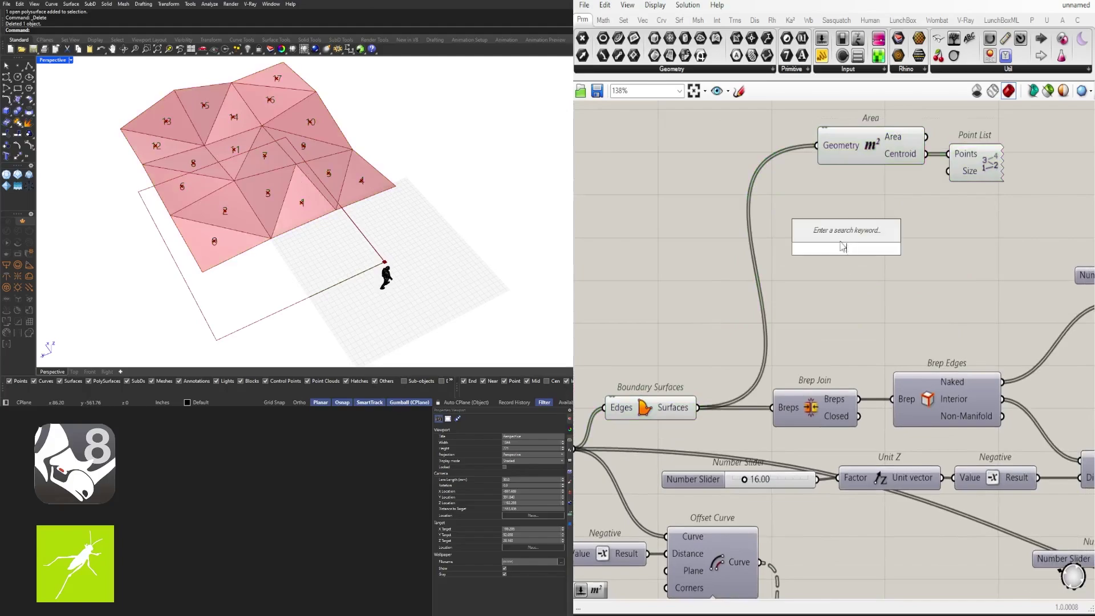
text(item)
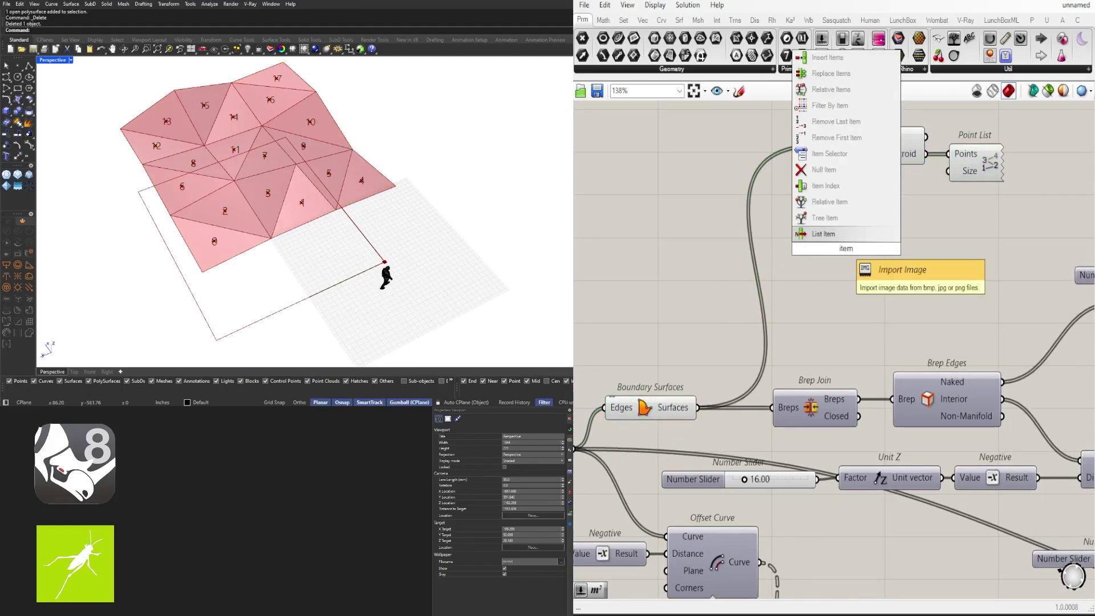
click(823, 234)
drag(696, 408, 855, 251)
click(852, 251)
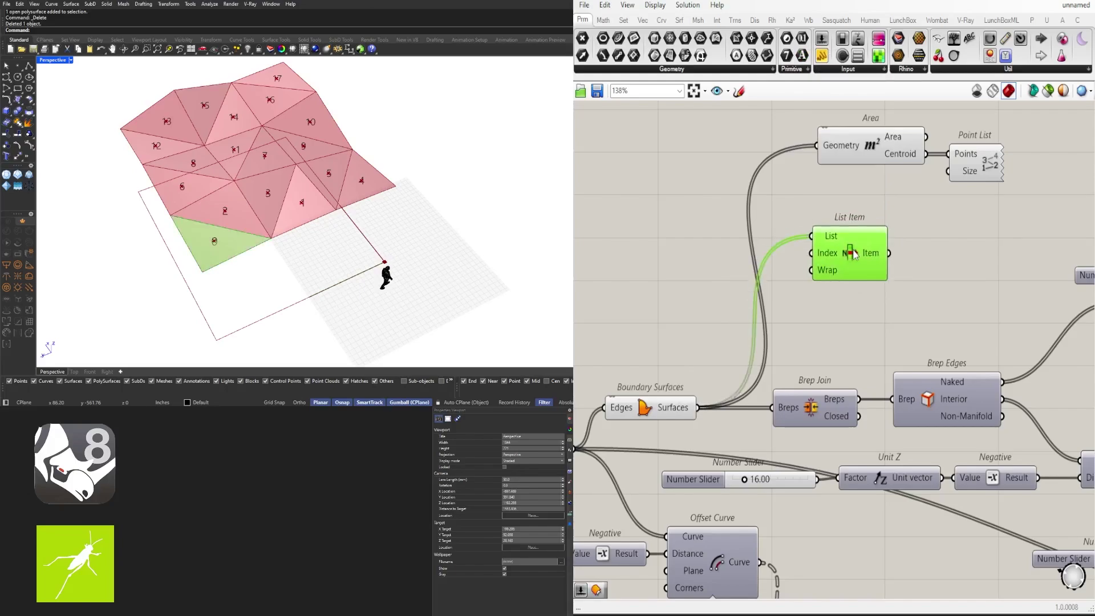
mouse_move(832, 254)
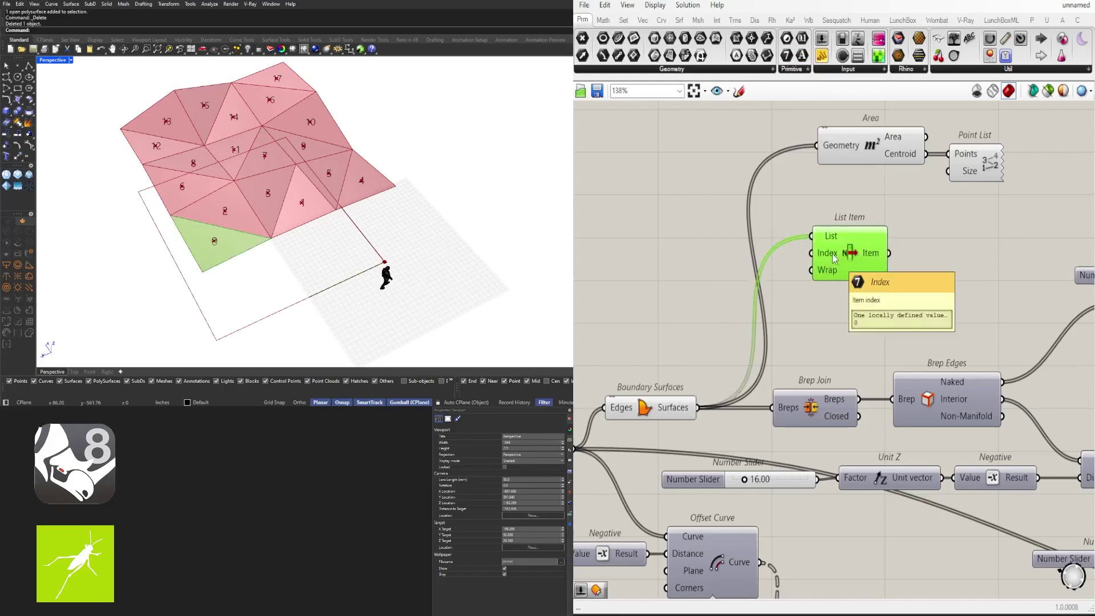
right_drag(793, 256, 957, 257)
double_click(808, 262)
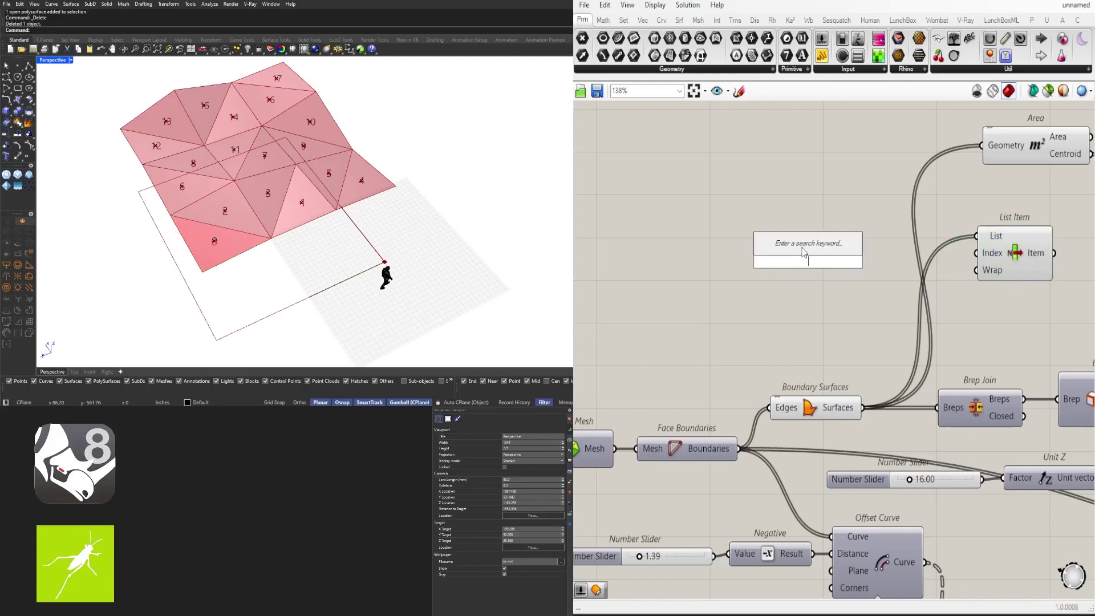
text(3)
key(Return)
click(790, 262)
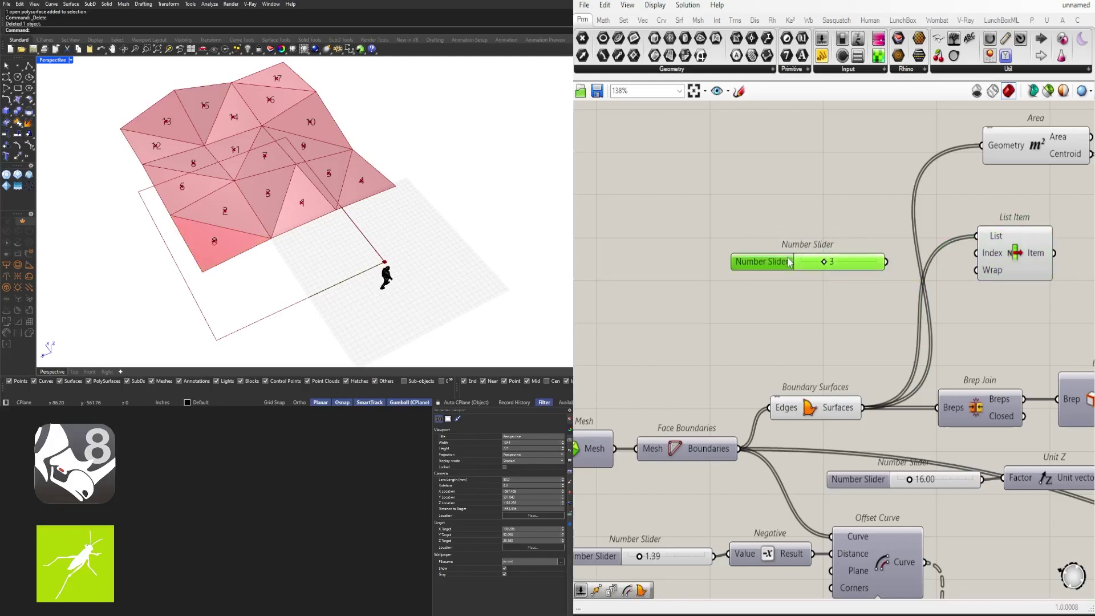
key(Delete)
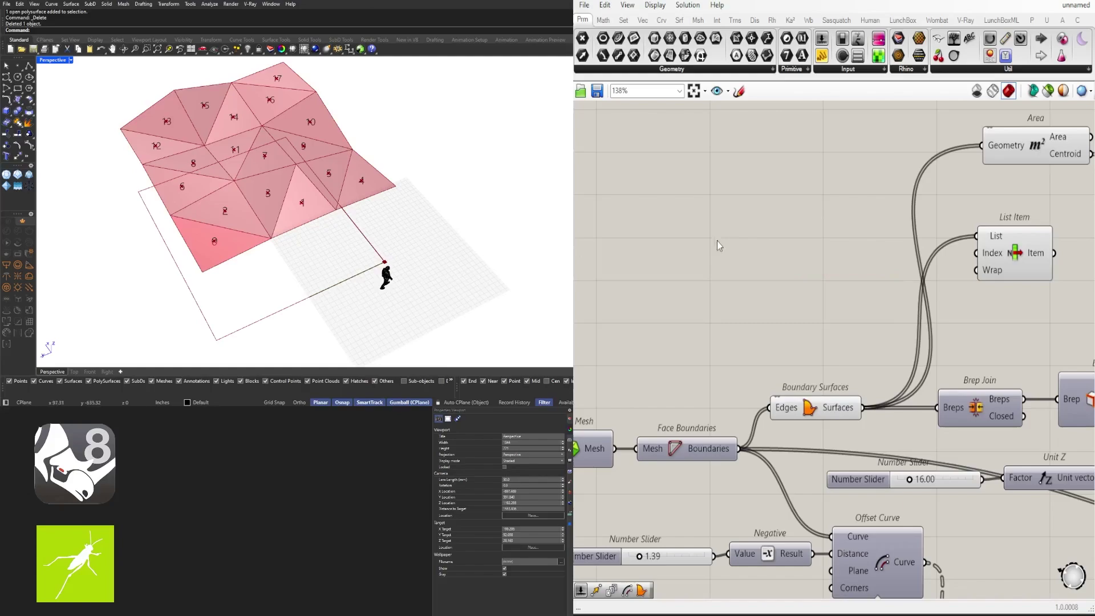
Step: Add a number slider with the value 30 in the empty space before List Item
double_click(725, 238)
text(30)
key(Return)
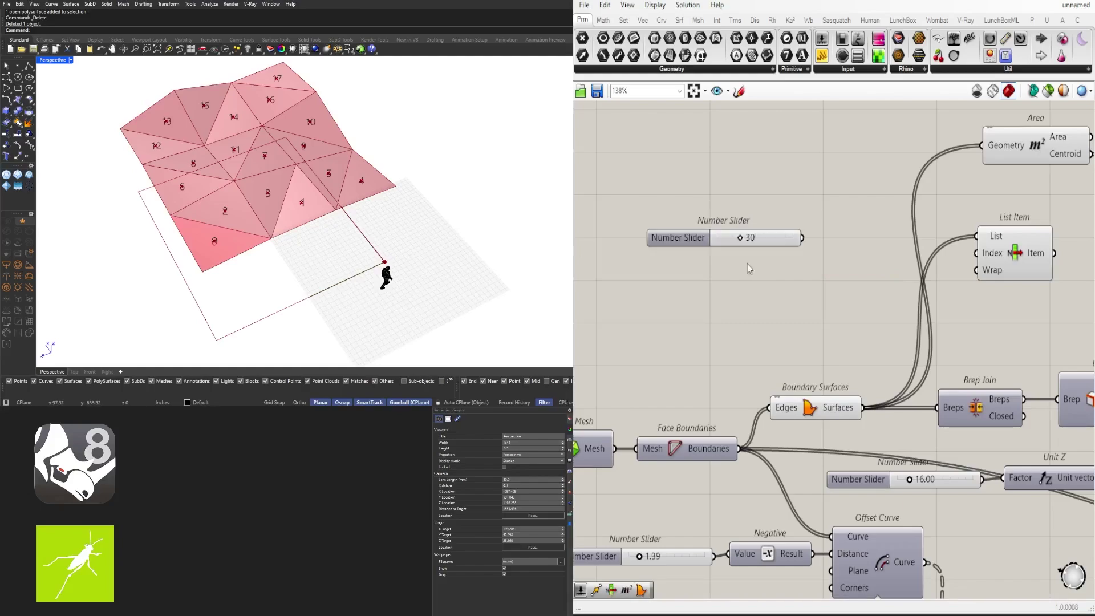
Step: Set the new number slider to 0, bring it closer to List Item and connect it to the Index input
drag(776, 245, 757, 261)
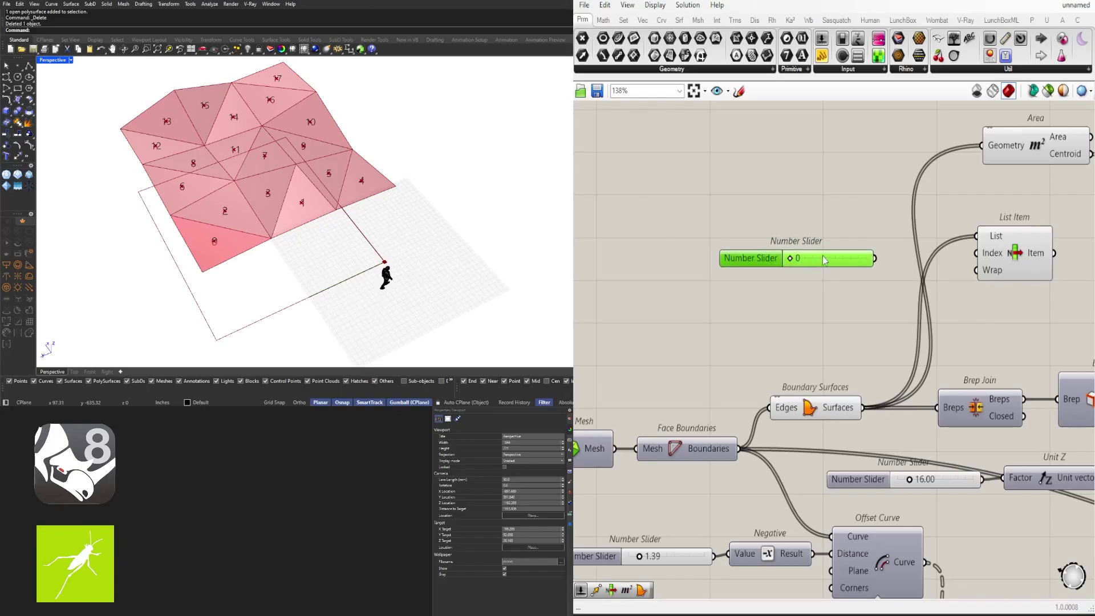
drag(823, 256, 981, 253)
click(995, 249)
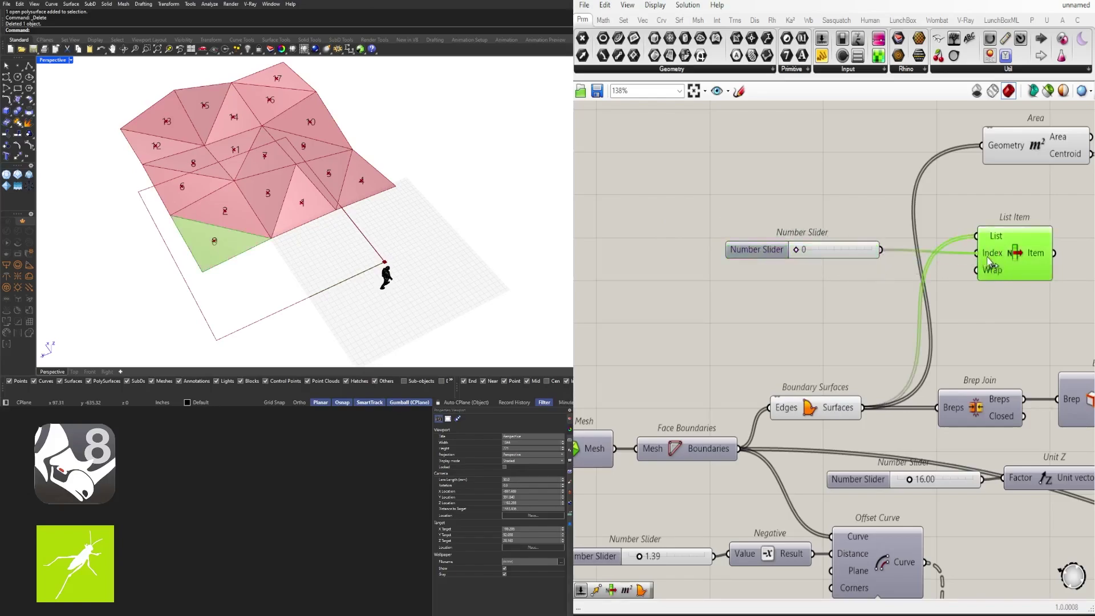
Step: Duplicate the slider just below, add the copy to List Item's Index input alongside the first, and set it to 4
click(845, 254)
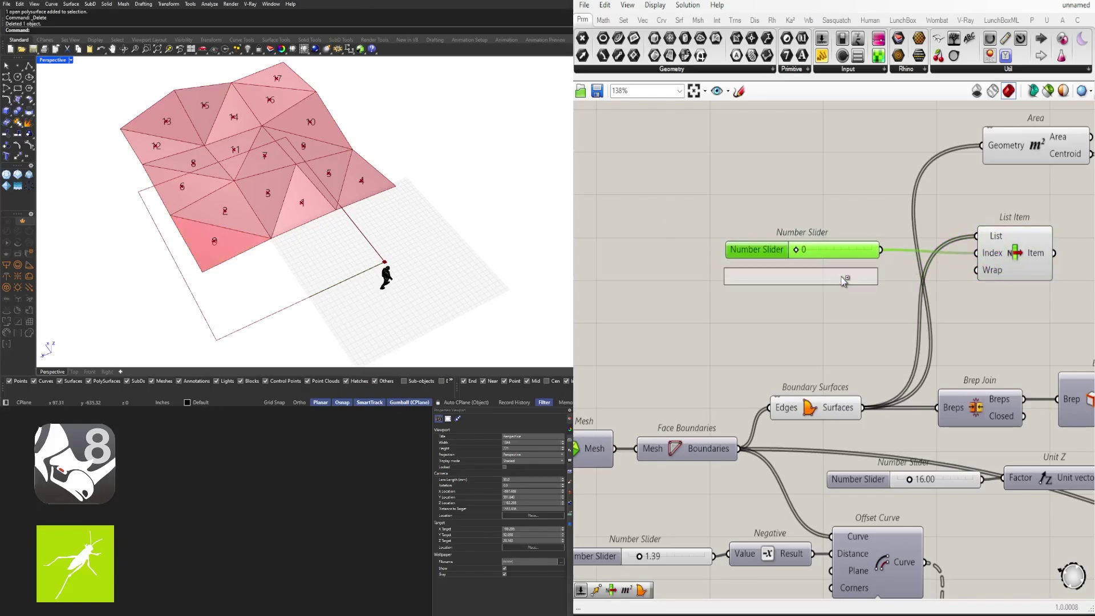
mouse_move(842, 278)
alt+mouse_down()
mouse_move(925, 276)
mouse_move(971, 258)
alt+mouse_up()
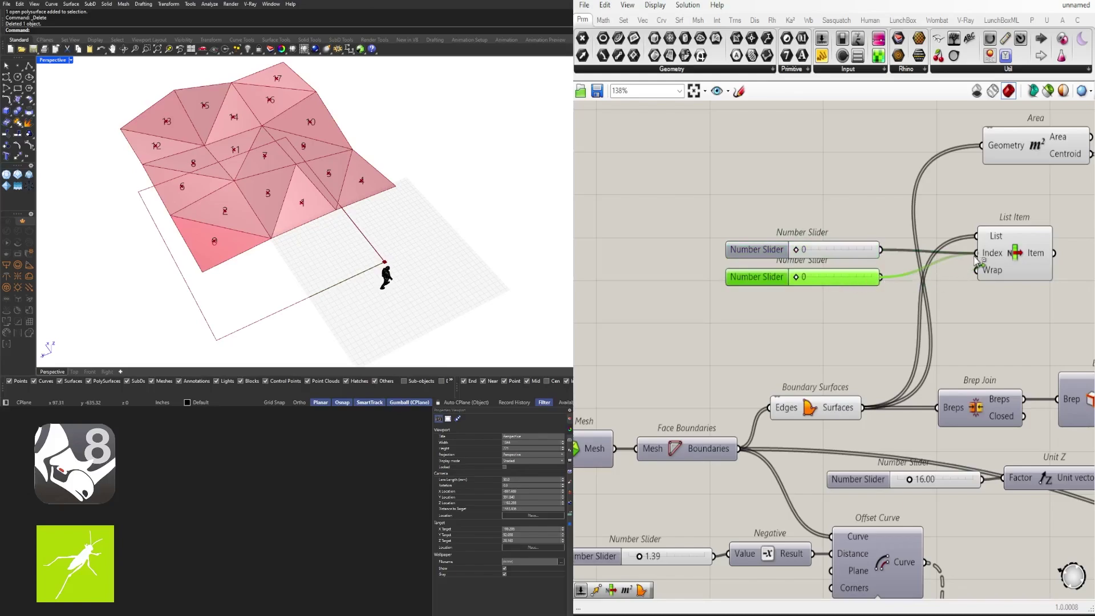
scroll(797, 279, up, 3)
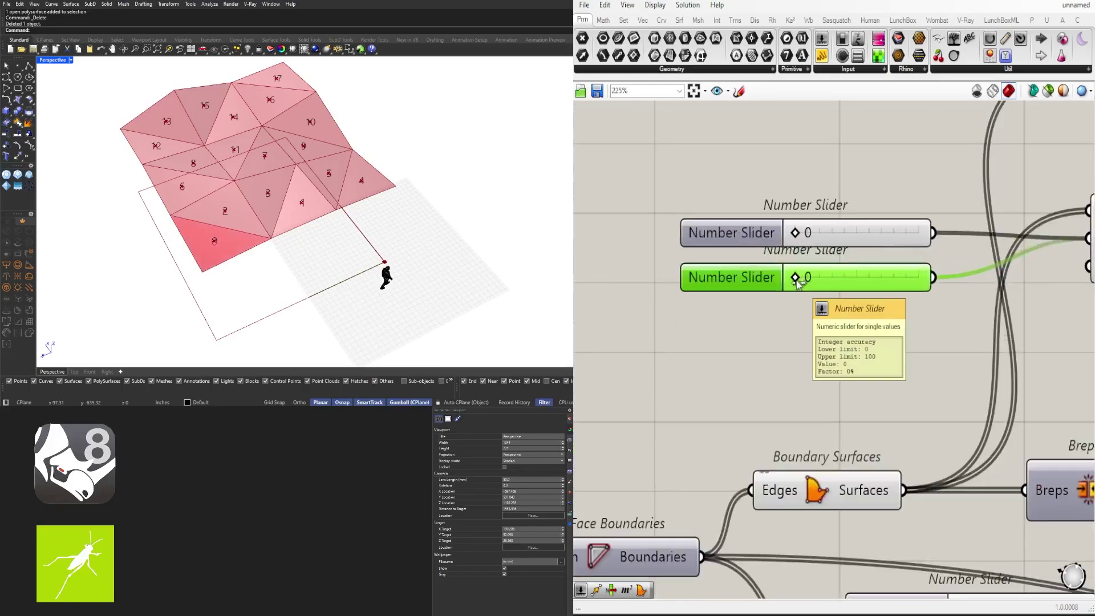
double_click(808, 278)
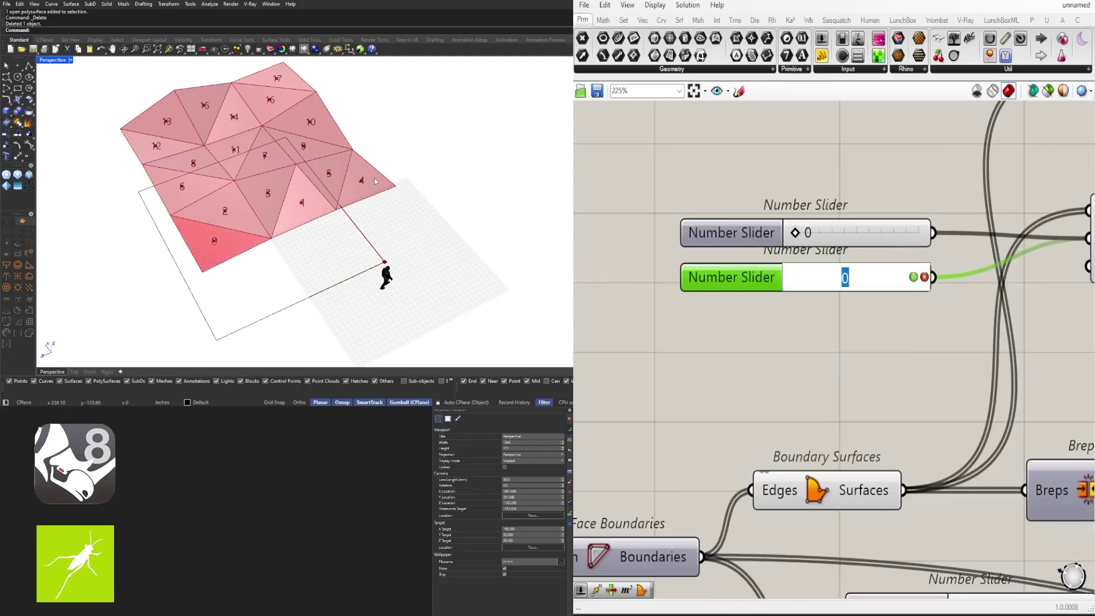
text(4)
key(Return)
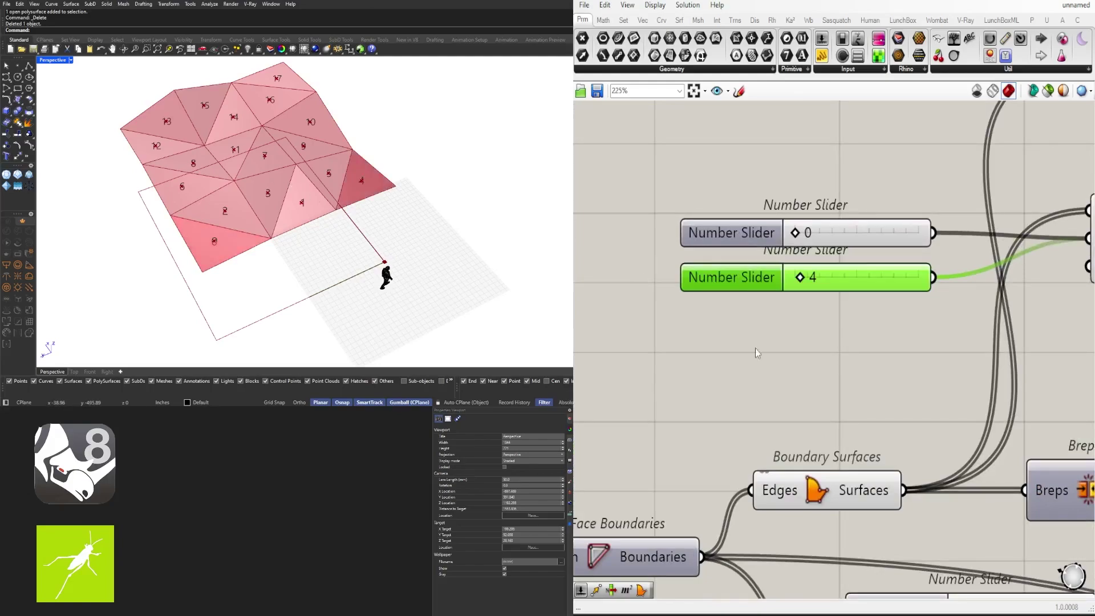
right_drag(272, 174, 235, 173)
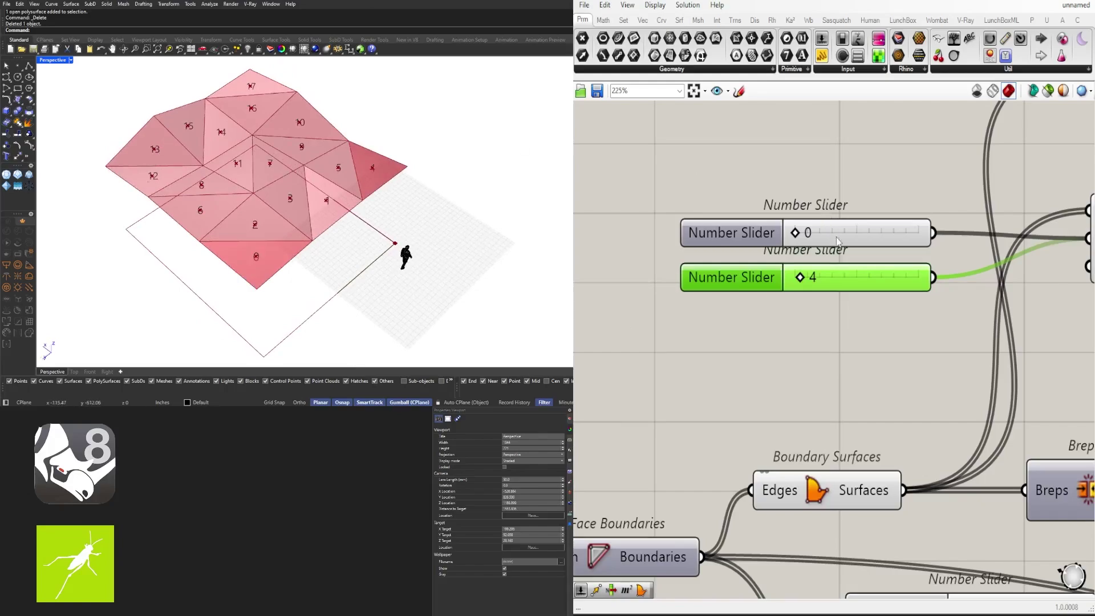
Step: Add a third slider copy beneath the other two, wire it additionally into List Item's Index input, and set it to 13
drag(703, 283, 702, 328)
right_drag(935, 324, 861, 328)
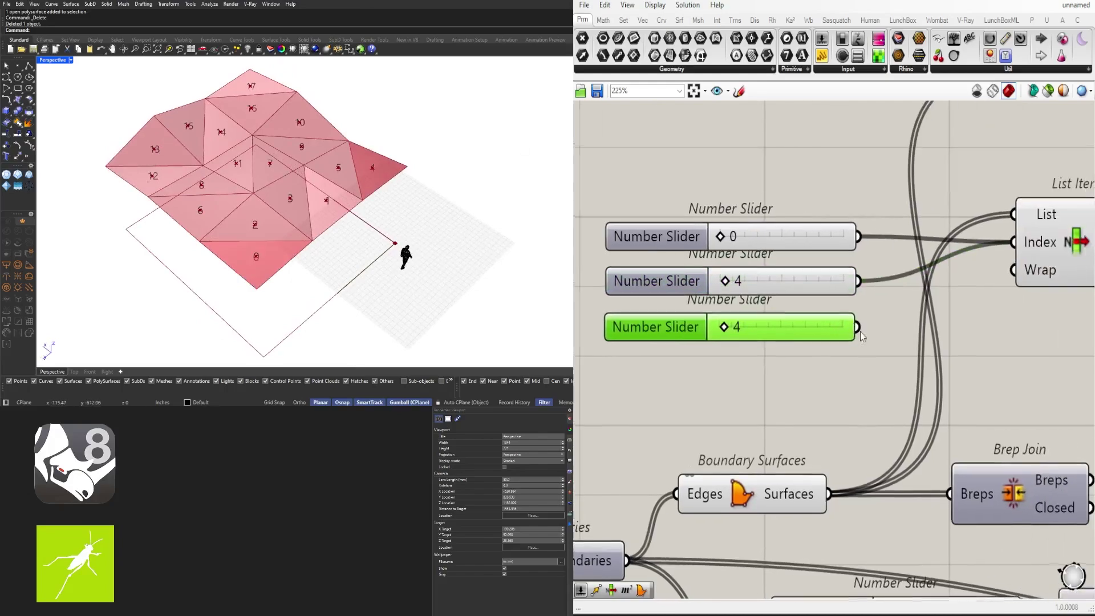
shift+drag(857, 327, 1033, 241)
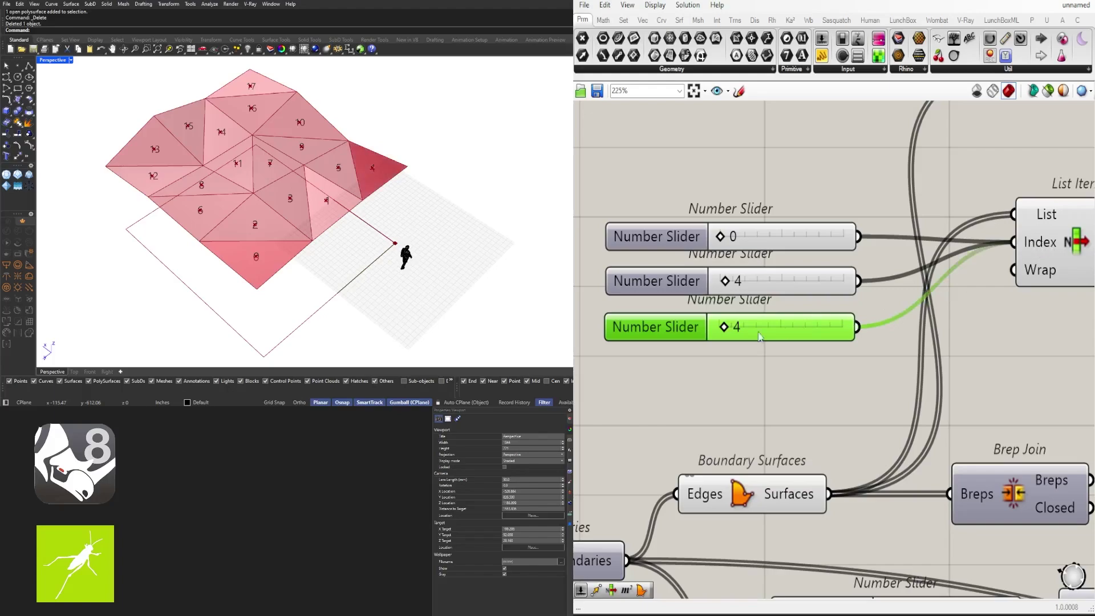
double_click(739, 334)
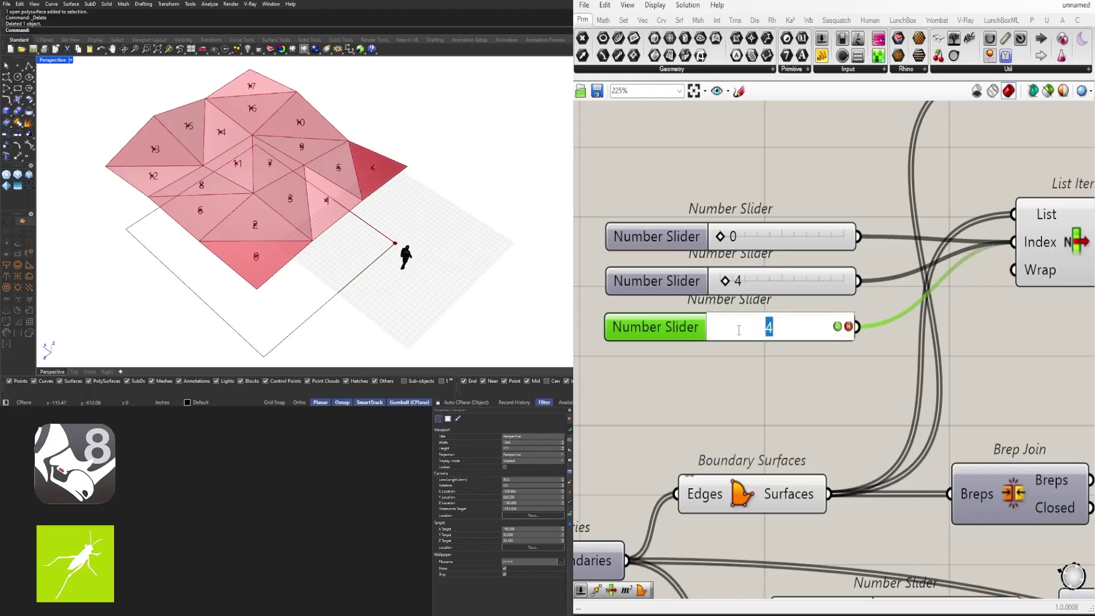
text(13)
key(Return)
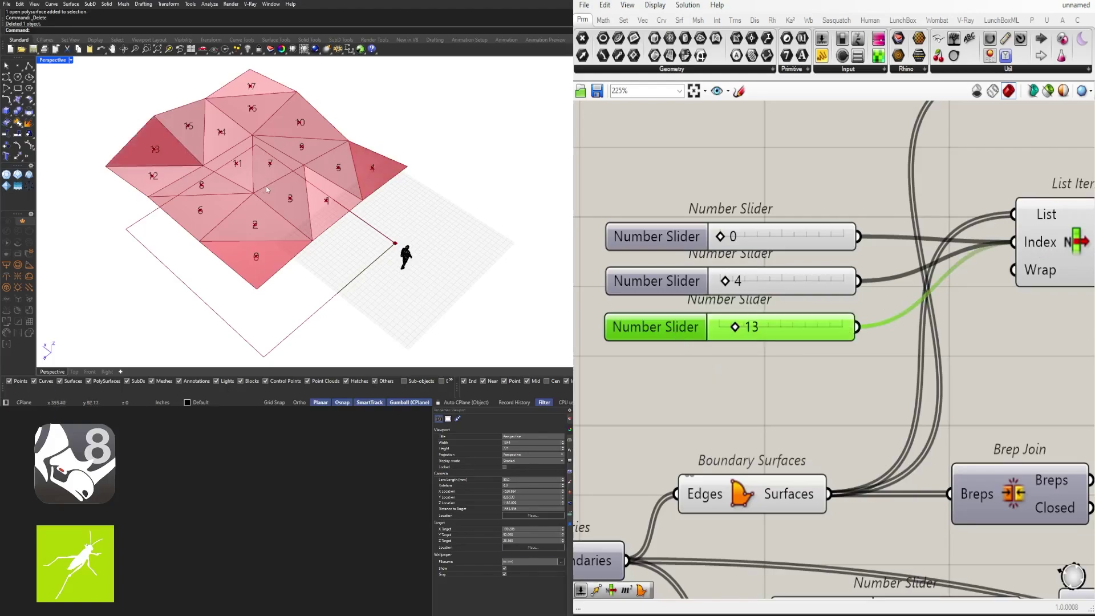
Step: Move the three index sliders together up and further away from List Item to free space below them
drag(789, 386, 668, 245)
right_drag(668, 245, 763, 258)
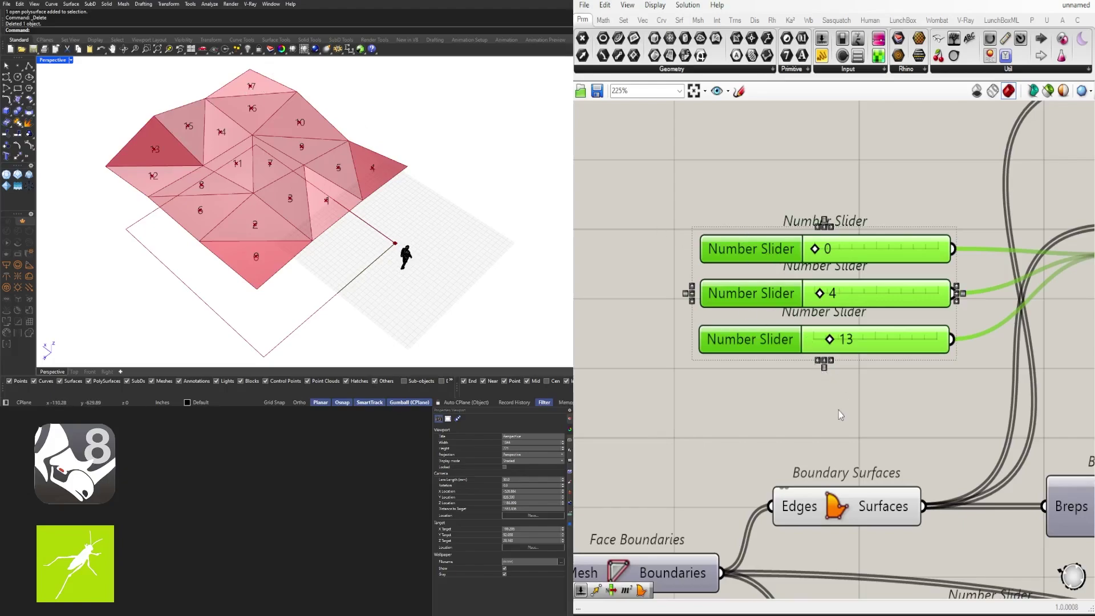
drag(731, 242, 652, 181)
click(736, 297)
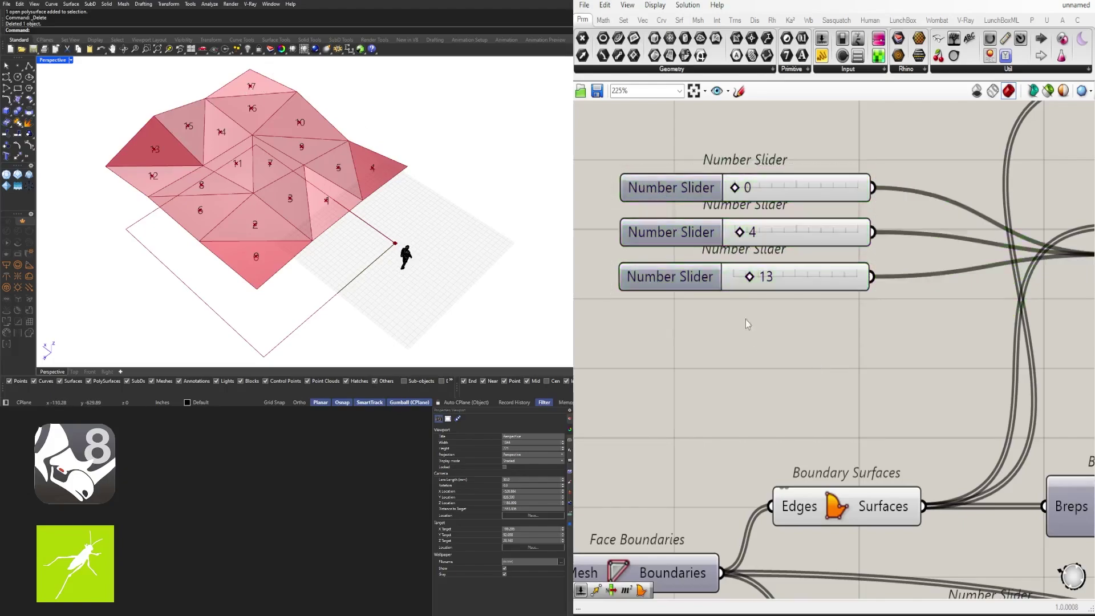
Step: Duplicate the 13 slider below, add the fourth slider to List Item's Index input, and set it to 17
alt+drag(682, 281, 683, 330)
scroll(684, 335, down, 2)
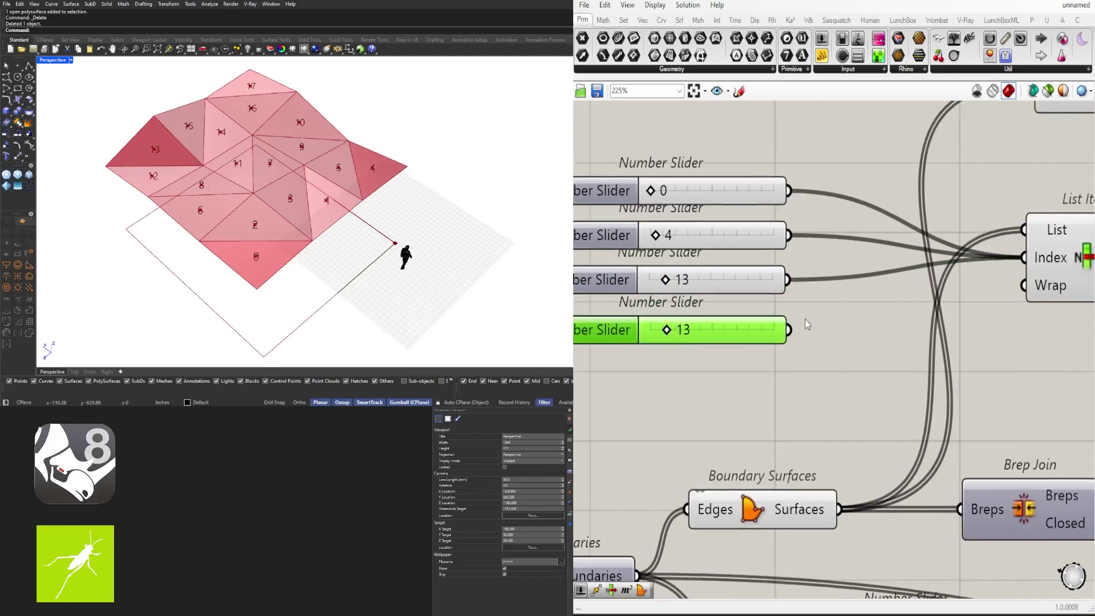
drag(792, 328, 993, 267)
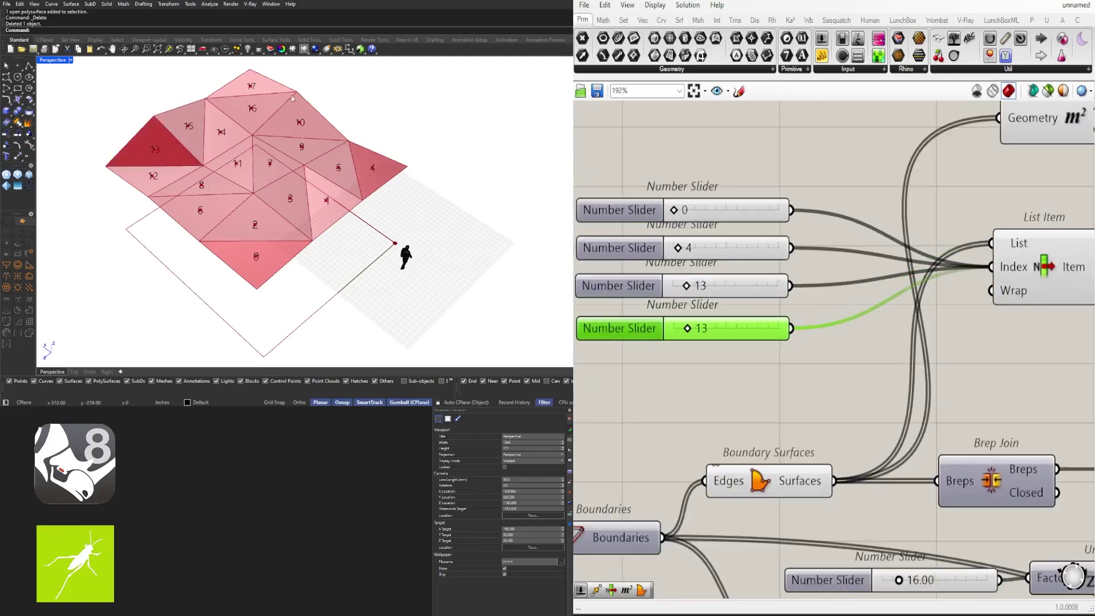
double_click(705, 336)
text(17)
key(Return)
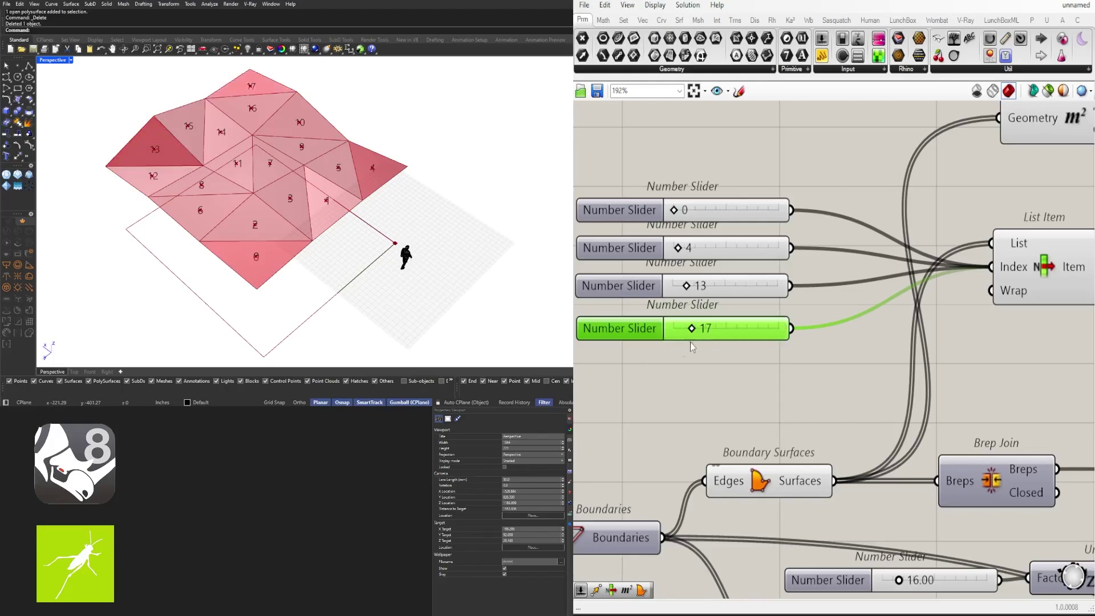
Step: Examine which canopy panels Boundary Surfaces, List Item and Area each supply, and compare the picked corner panels with their index numbers
scroll(741, 354, down, 4)
click(793, 364)
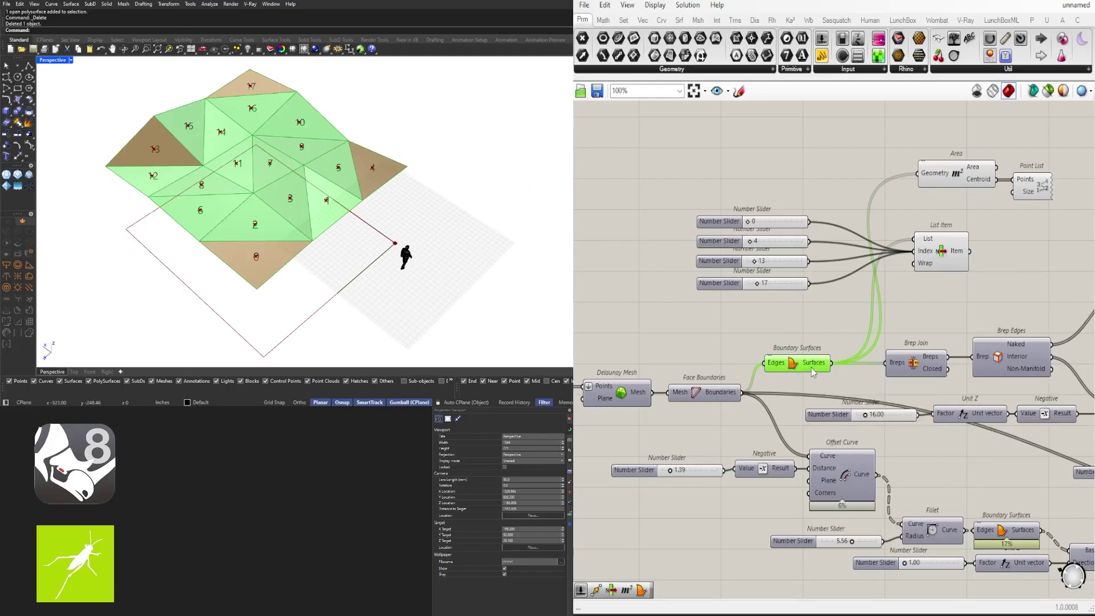
mouse_move(811, 368)
click(935, 256)
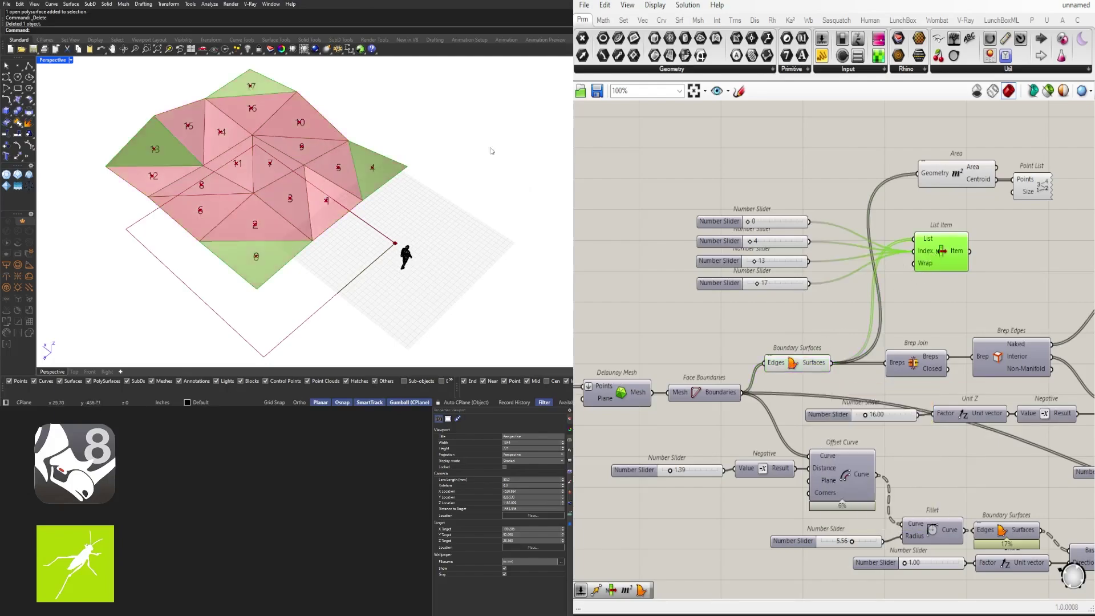
click(967, 181)
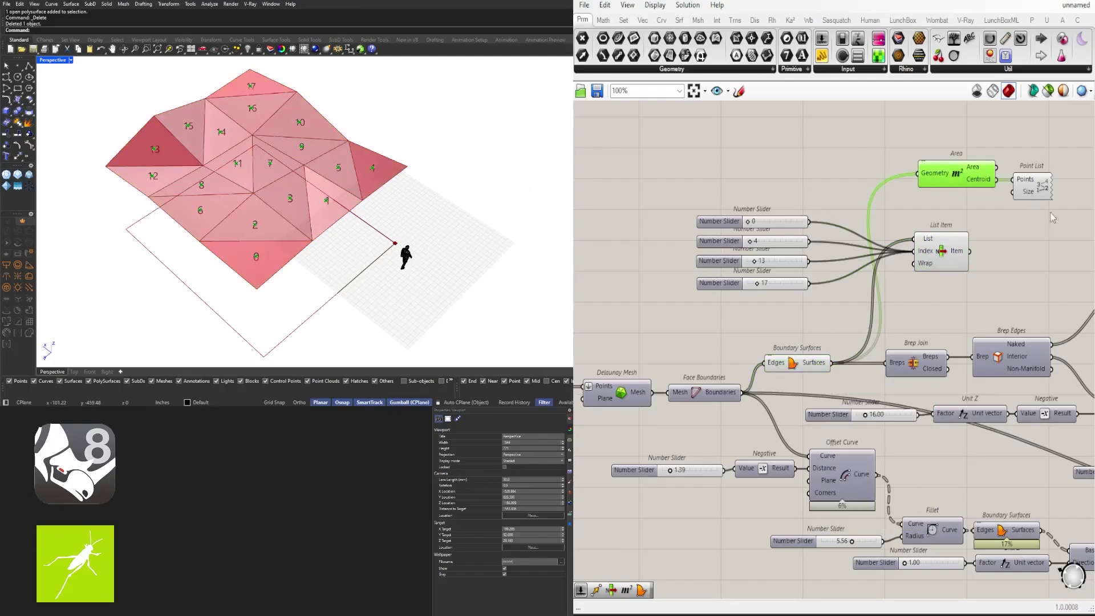
drag(1057, 218, 958, 158)
click(911, 135)
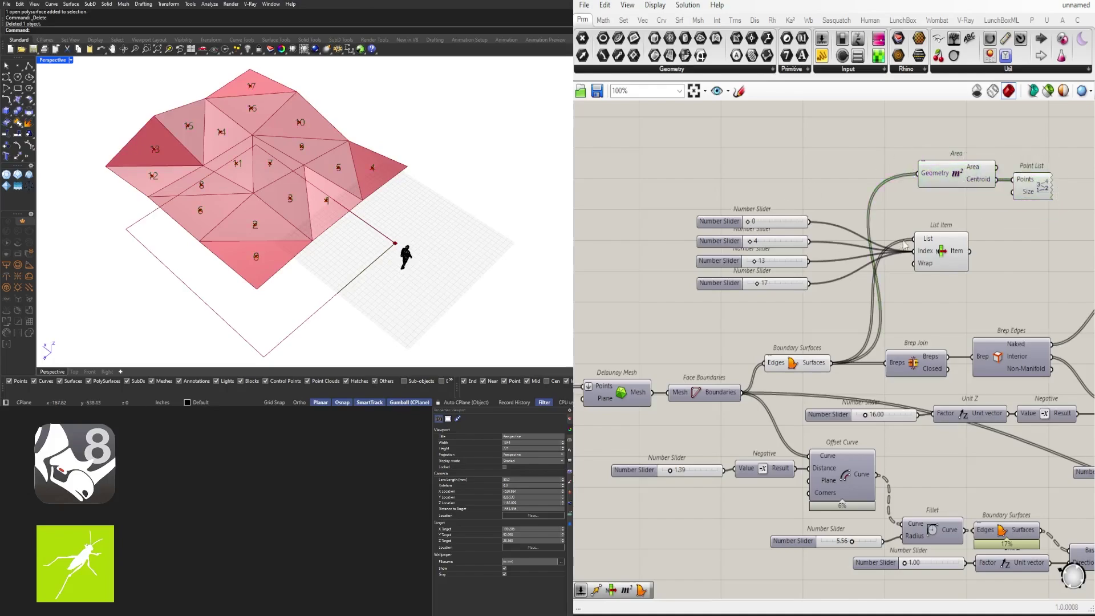
click(939, 254)
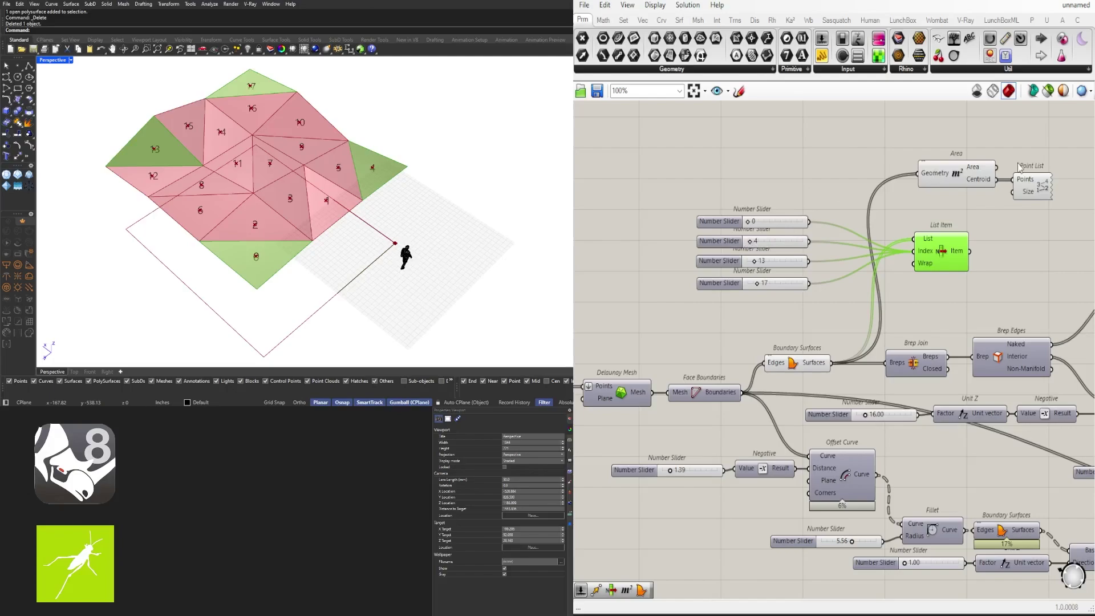
right_drag(435, 176, 404, 147)
scroll(232, 102, up, 2)
right_drag(230, 102, 232, 123)
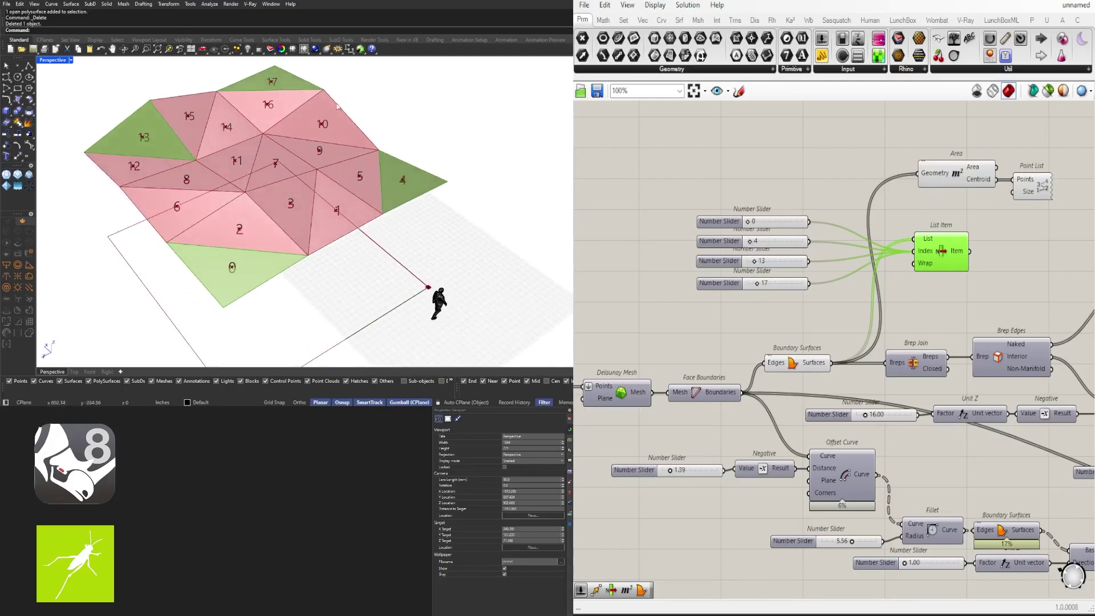
Step: Move Area and Point List to just above List Item and turn off their preview
click(1035, 190)
right_drag(1001, 218, 948, 222)
drag(1024, 218, 857, 156)
drag(889, 171, 884, 195)
middle_click(895, 183)
click(929, 132)
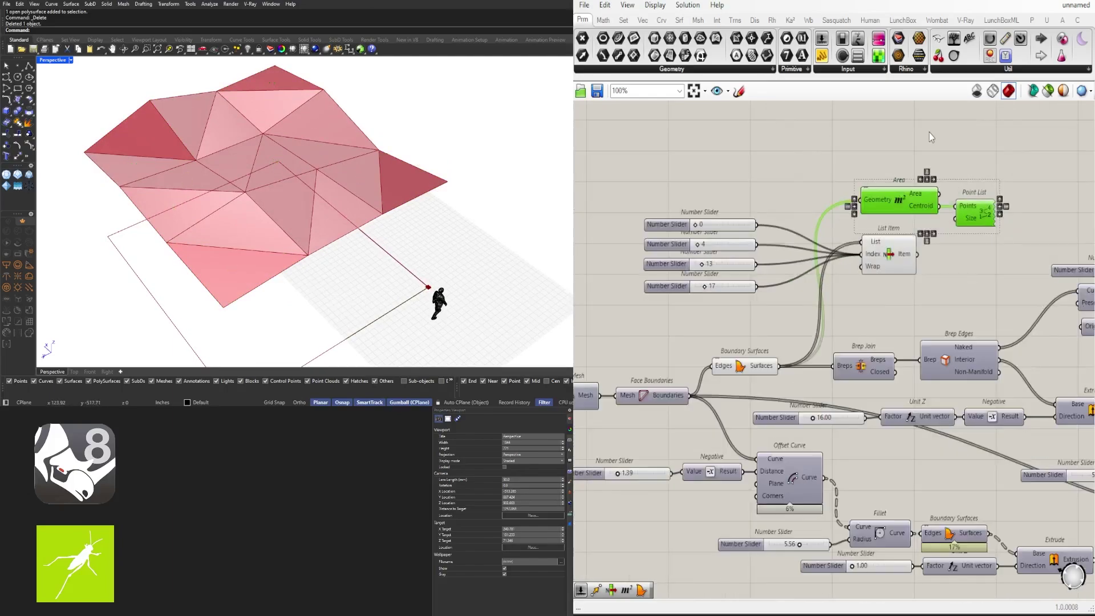
mouse_move(422, 228)
right_down()
mouse_move(413, 254)
mouse_move(445, 191)
mouse_move(416, 210)
right_up()
click(1018, 160)
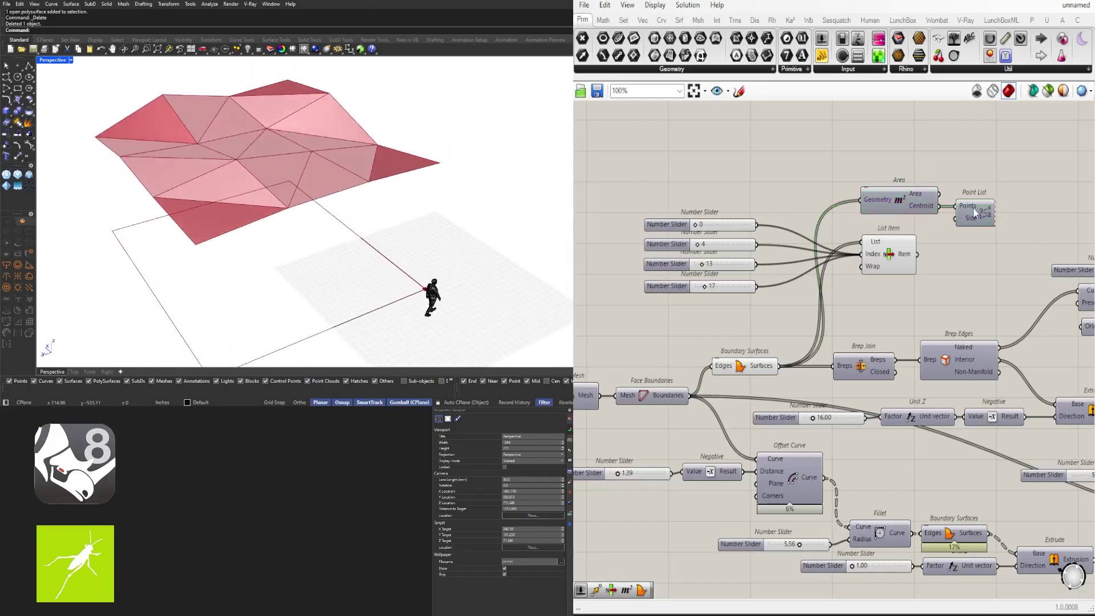
Step: Move the four sliders, List Item, Area and Point List together to the empty canvas area below the rest of the definition
click(894, 251)
scroll(221, 211, up, 2)
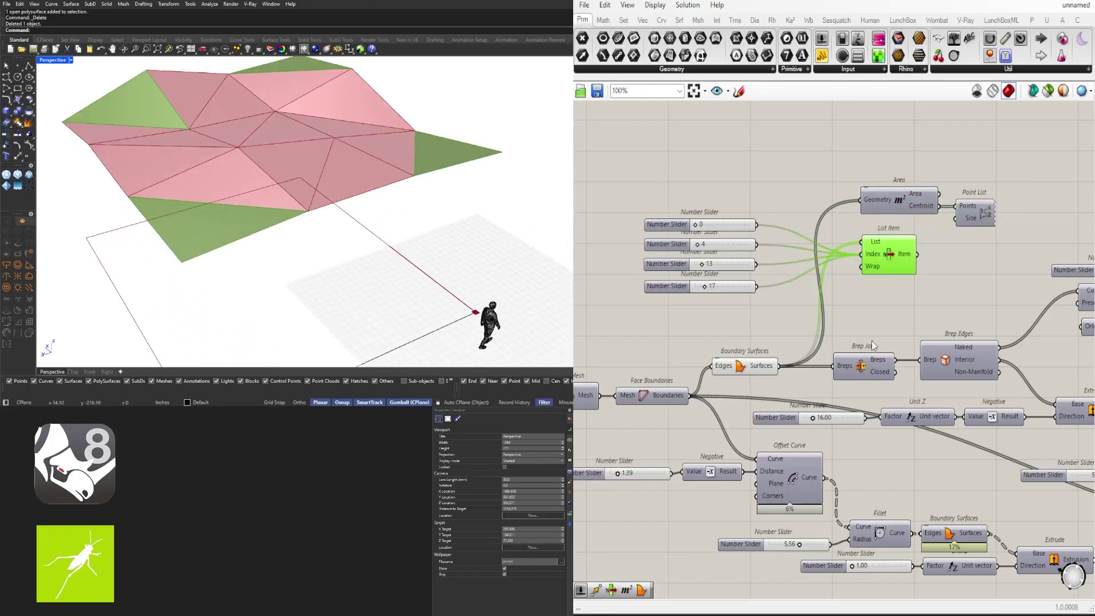
scroll(871, 345, down, 5)
right_drag(940, 298, 867, 240)
drag(863, 263, 709, 200)
right_drag(923, 258, 813, 203)
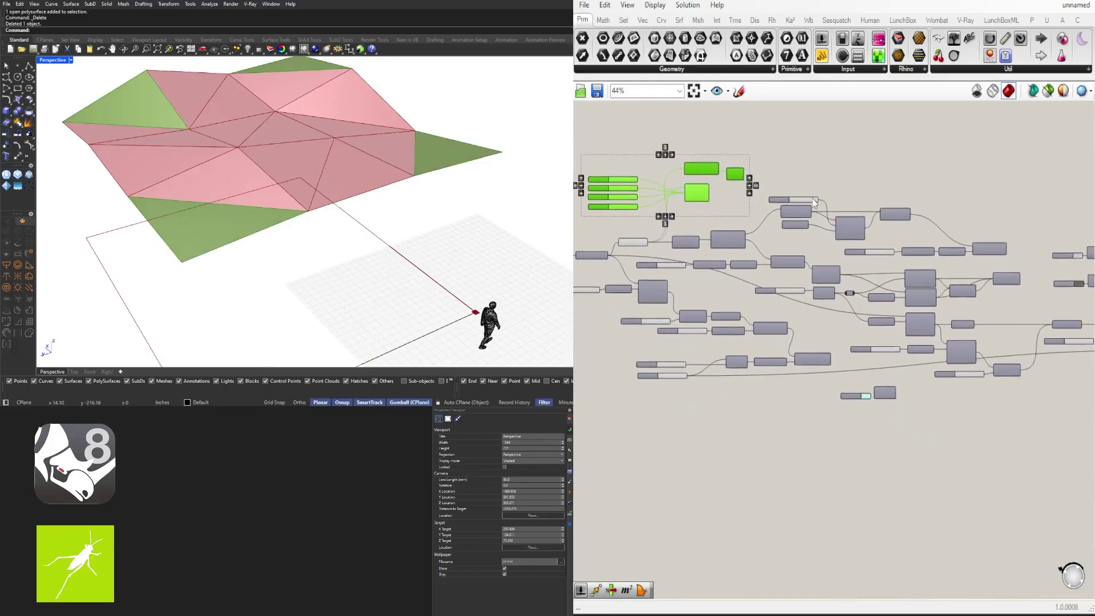
drag(702, 199, 756, 482)
click(830, 508)
Step: Check the panels picked by List Item, and move Area and Point List slightly higher to separate them from it
scroll(760, 473, up, 5)
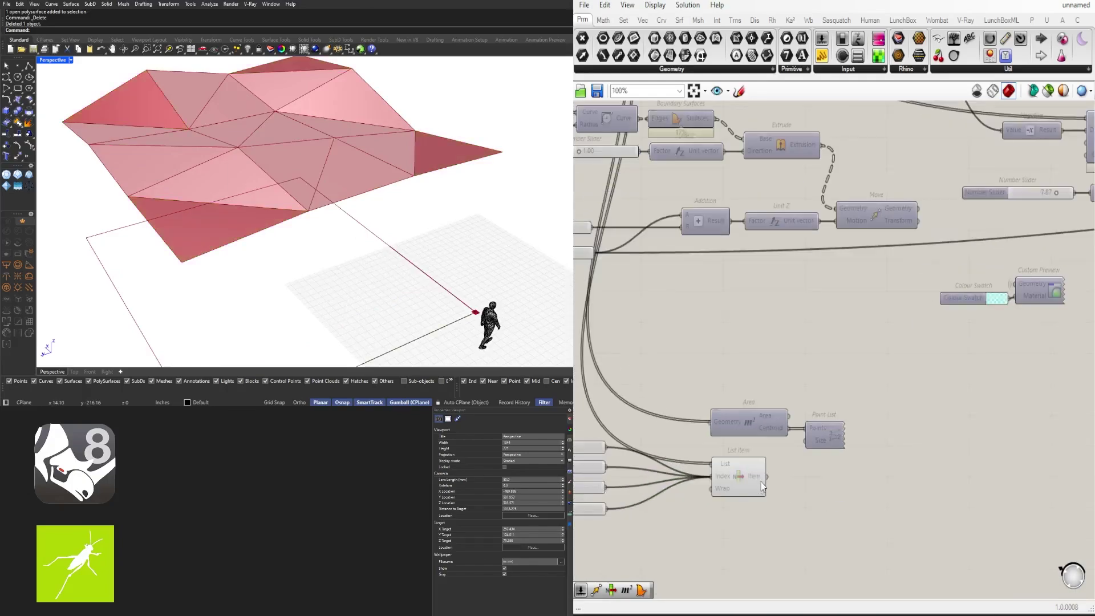
click(757, 484)
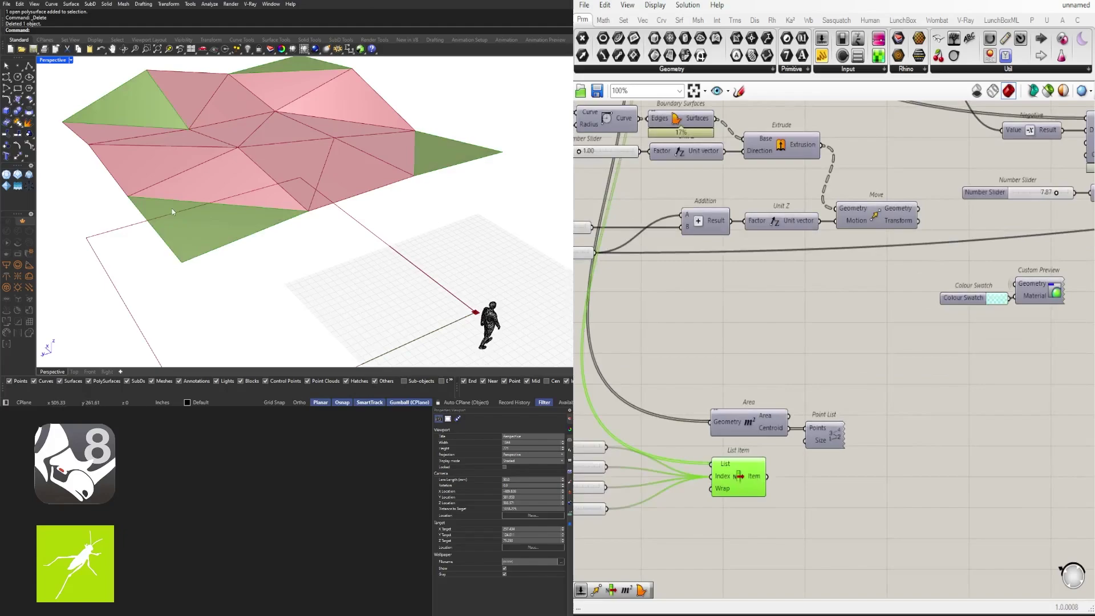
right_drag(887, 375, 852, 297)
drag(860, 374, 746, 280)
drag(726, 357, 744, 320)
click(742, 360)
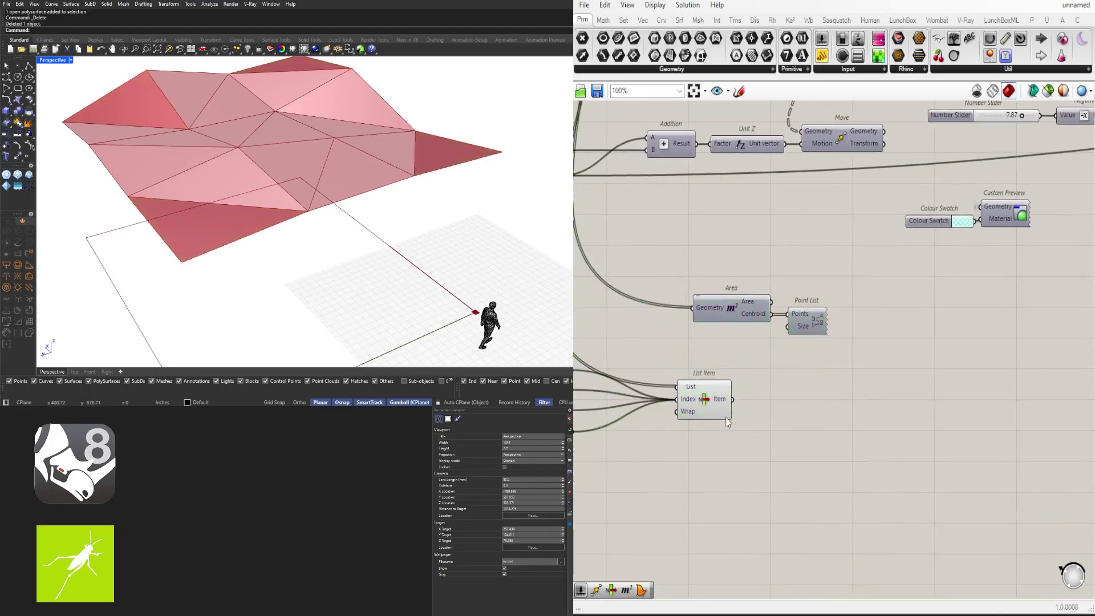
Step: Add a second List Item component after the first and connect the first one's Item output to its List input
click(713, 411)
click(828, 416)
double_click(823, 428)
text(item)
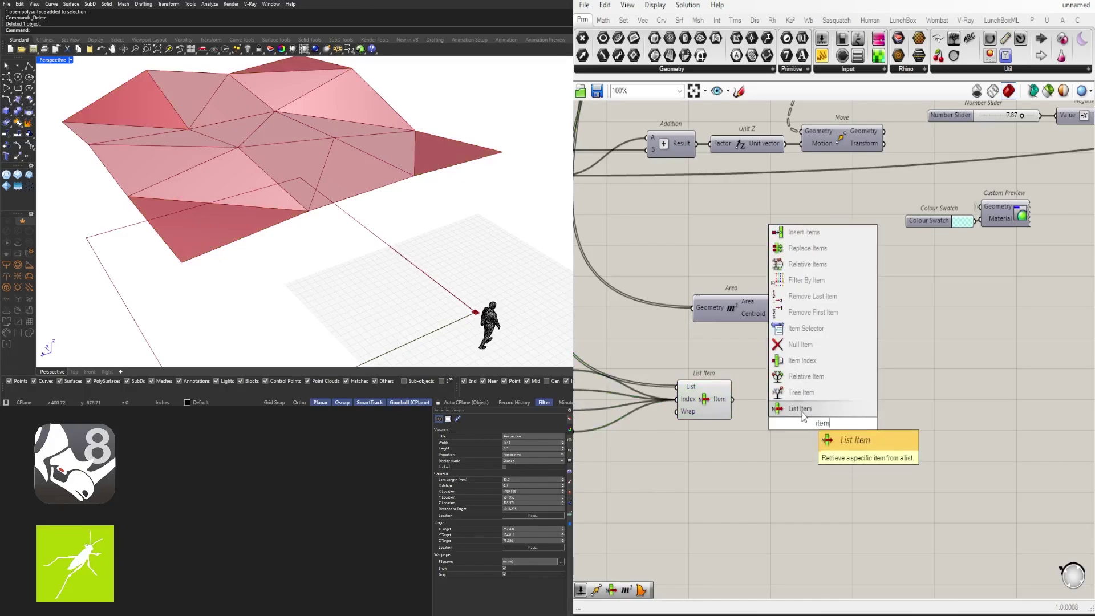
key(Return)
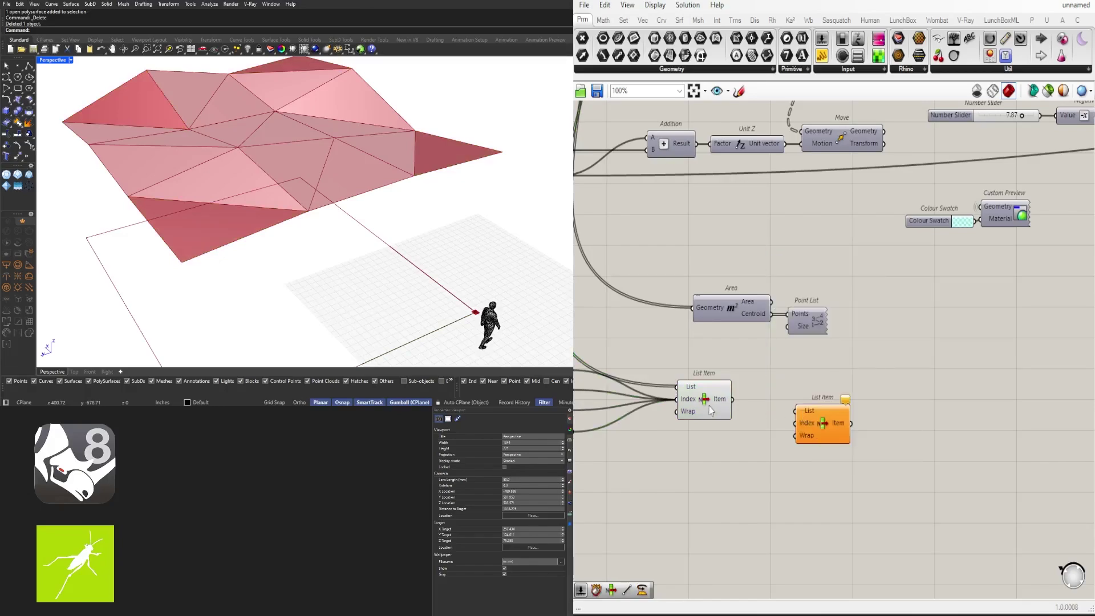
click(712, 410)
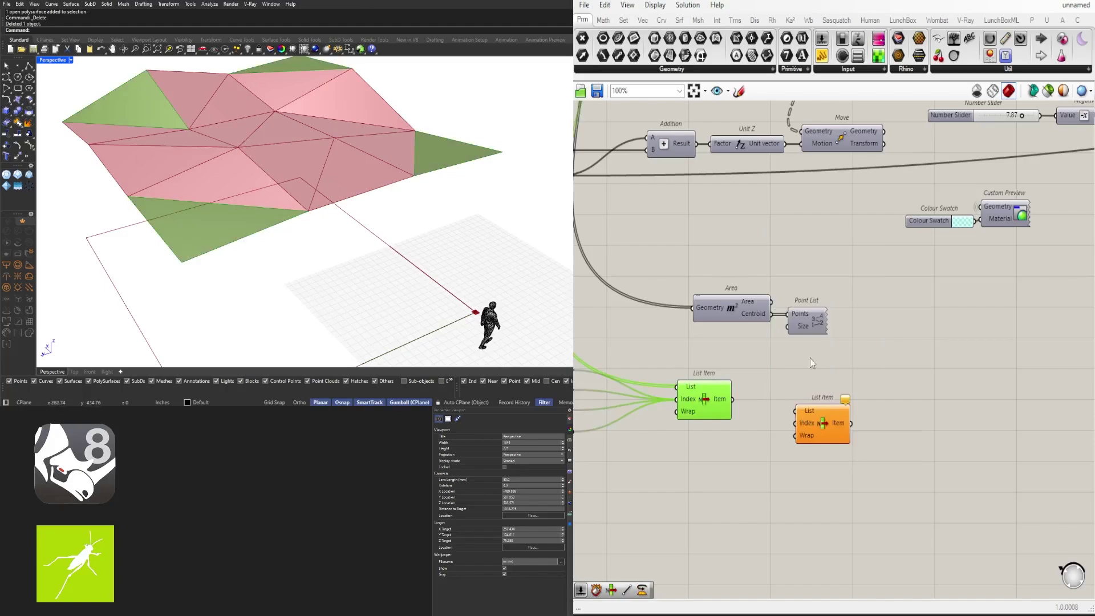
scroll(752, 402, up, 4)
drag(719, 398, 802, 445)
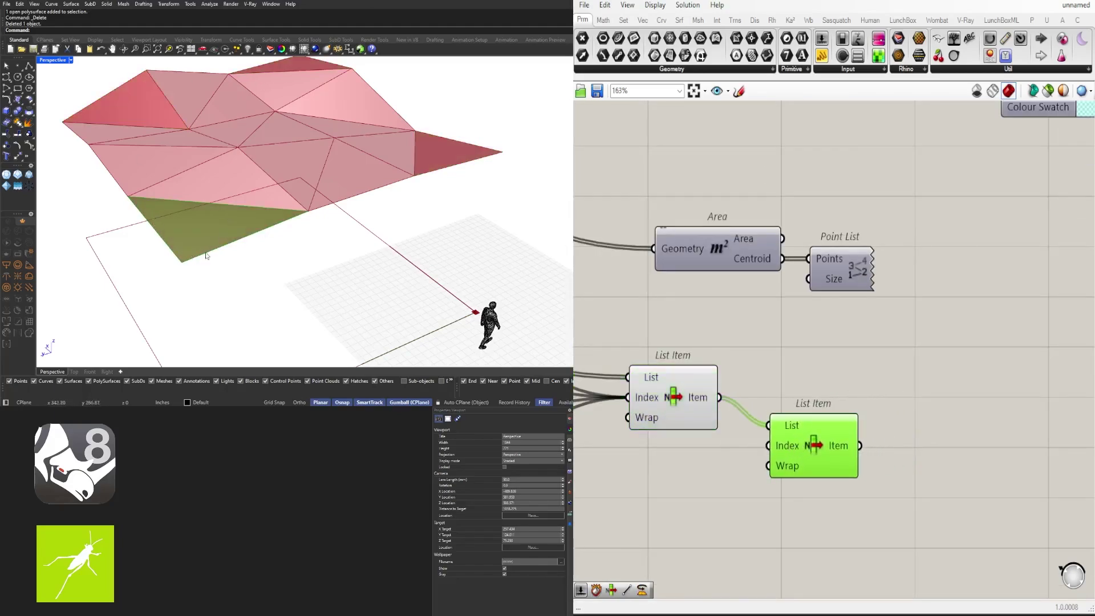
right_drag(812, 446, 793, 419)
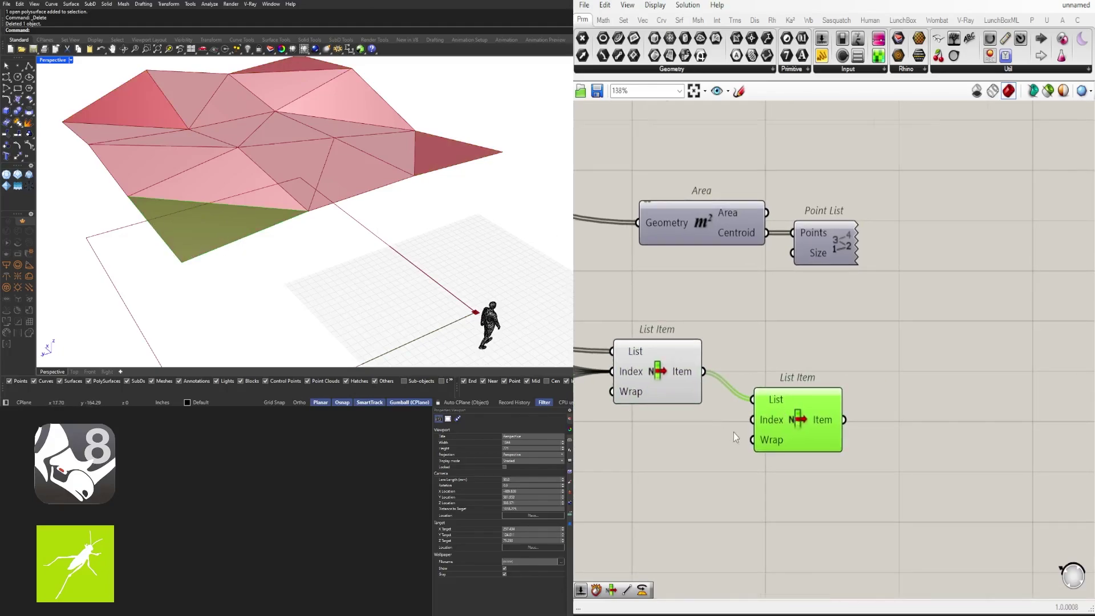
Step: Turn off the preview of the first List Item and its four number sliders
scroll(650, 454, down, 2)
right_drag(650, 454, 769, 431)
drag(769, 432, 600, 332)
middle_click(682, 316)
click(716, 279)
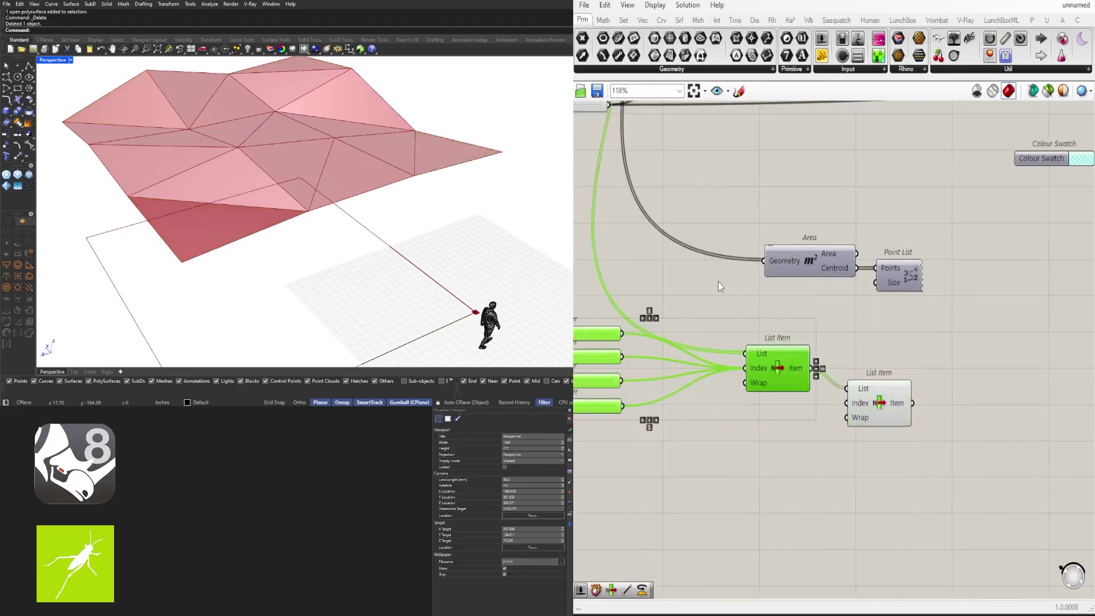
Step: Turn off the preview of the Boundary Surfaces component that feeds the panel list
scroll(718, 283, down, 3)
right_drag(748, 312, 948, 451)
scroll(816, 341, down, 3)
right_drag(925, 263, 891, 294)
scroll(727, 225, up, 3)
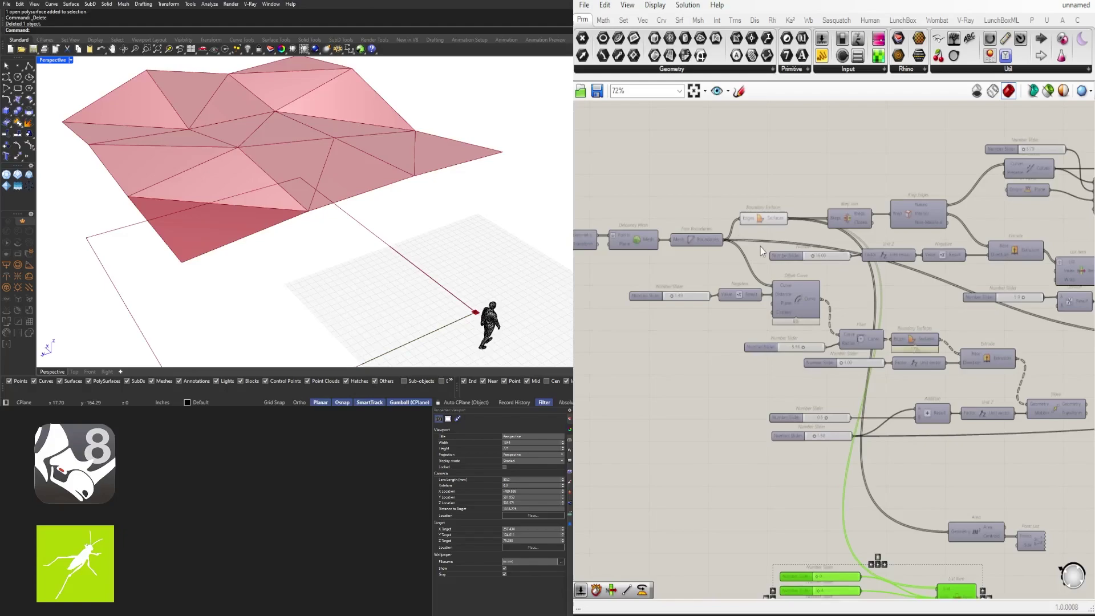
click(754, 218)
middle_click(755, 194)
click(782, 162)
Step: Examine the single panel picked by the second List Item and its place in the overall definition, nudging the component slightly
scroll(878, 450, down, 3)
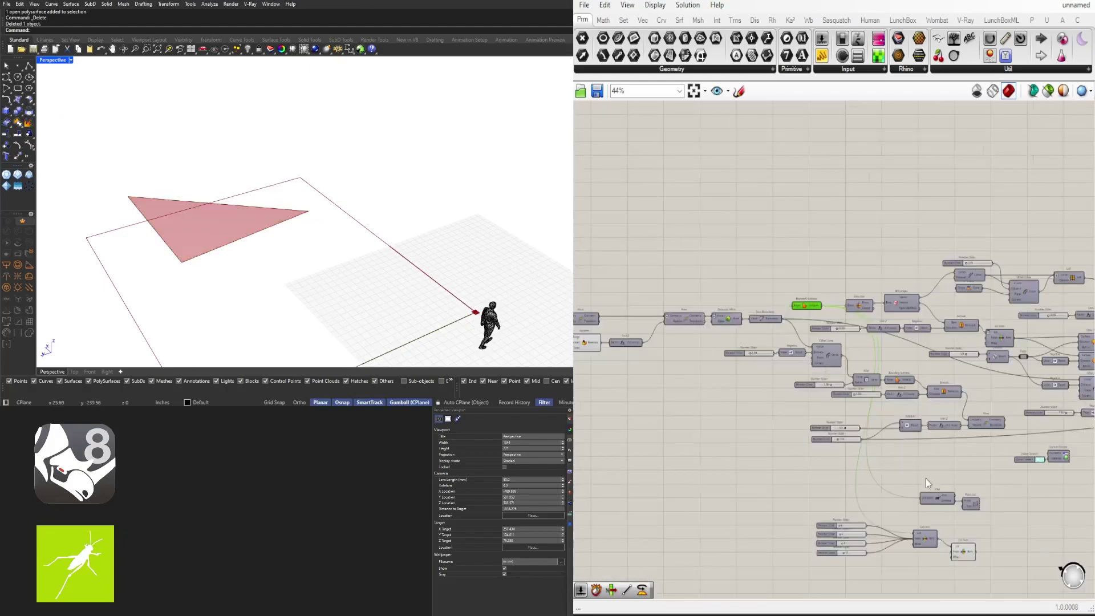
right_drag(926, 478, 776, 326)
scroll(809, 403, up, 4)
click(808, 388)
right_drag(338, 229, 341, 198)
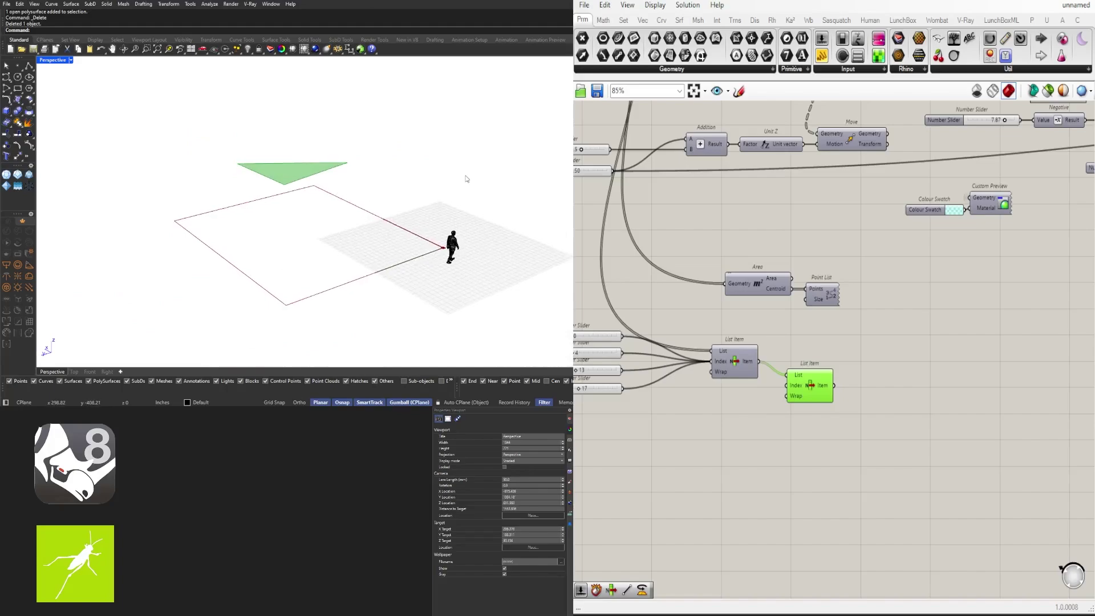
scroll(926, 350, down, 8)
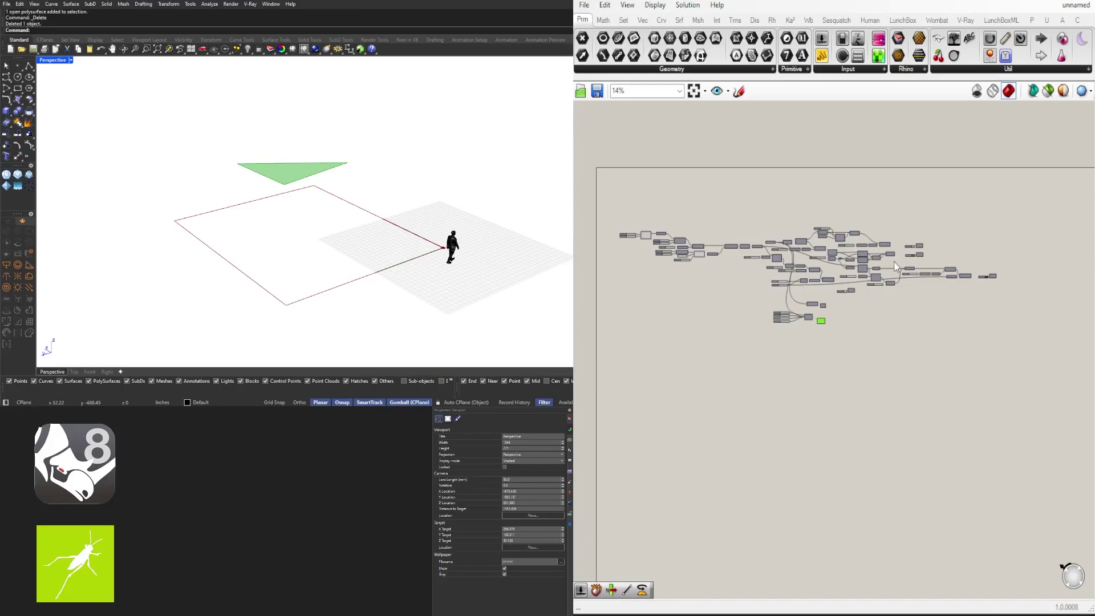
scroll(821, 310, up, 10)
mouse_move(823, 434)
mouse_down()
mouse_move(822, 423)
mouse_move(814, 440)
mouse_up()
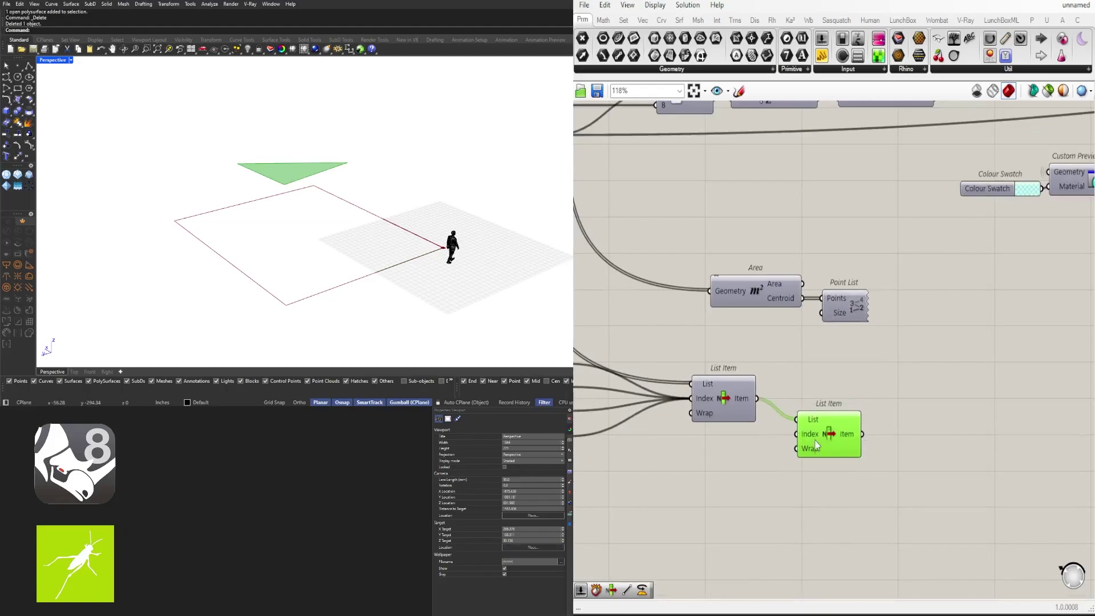
scroll(295, 186, up, 2)
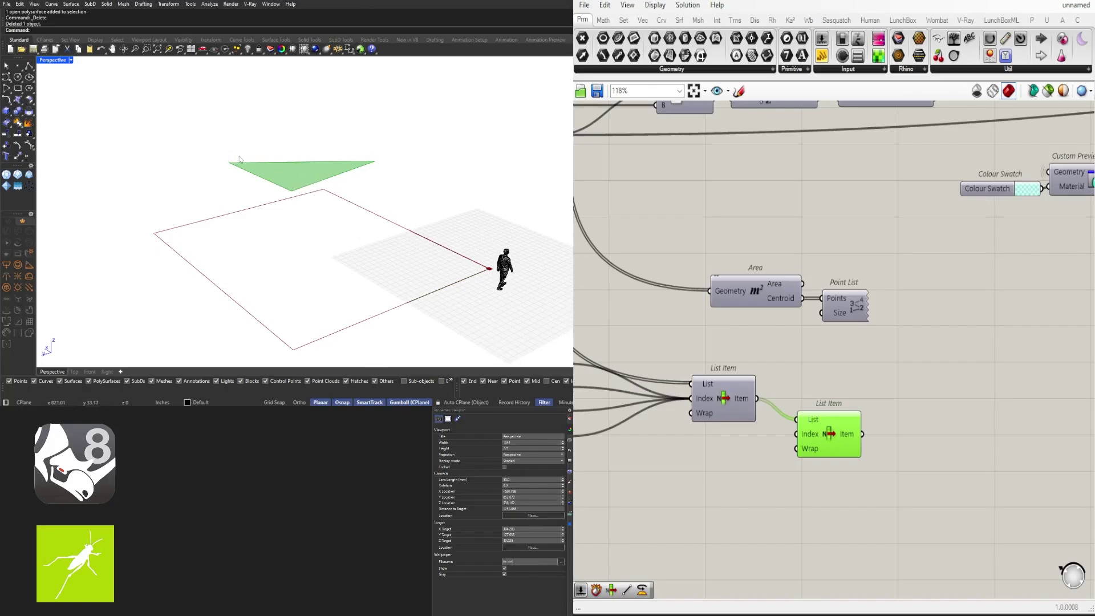
drag(839, 441, 838, 438)
Step: Add a Deconstruct Brep beside the second List Item and connect the Item output to its Brep input
double_click(969, 462)
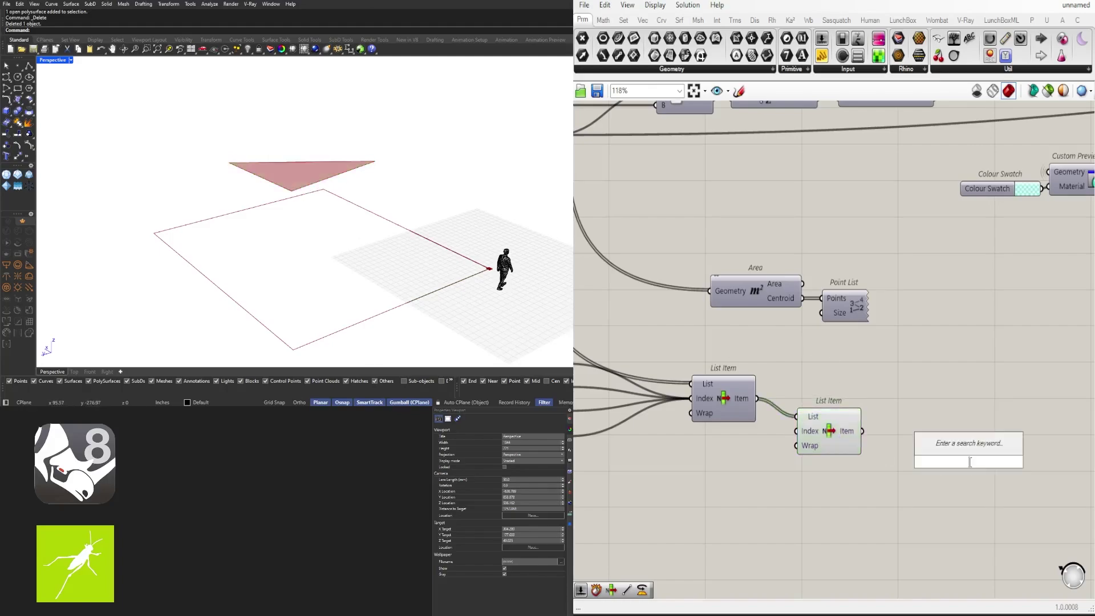
text(dec)
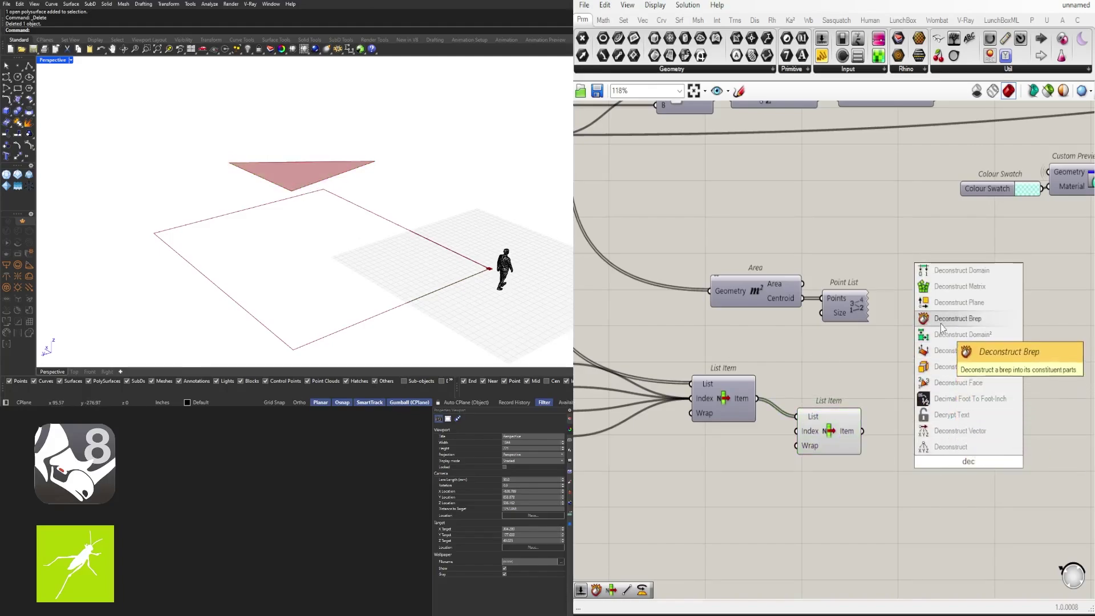
click(940, 323)
drag(864, 423, 928, 464)
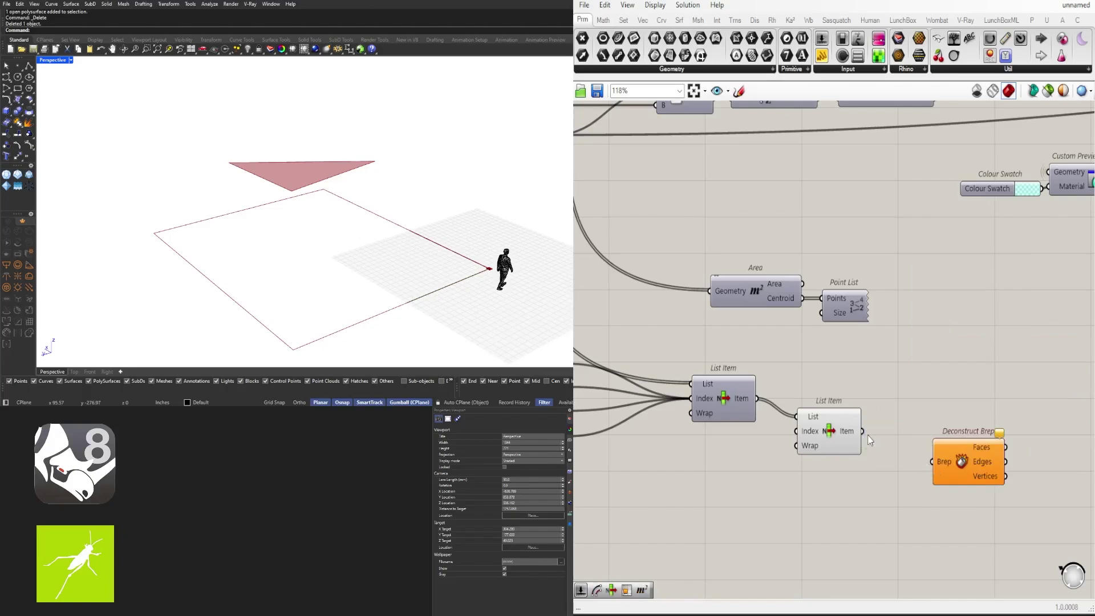
drag(863, 431, 931, 461)
drag(965, 469, 924, 438)
click(932, 465)
click(939, 431)
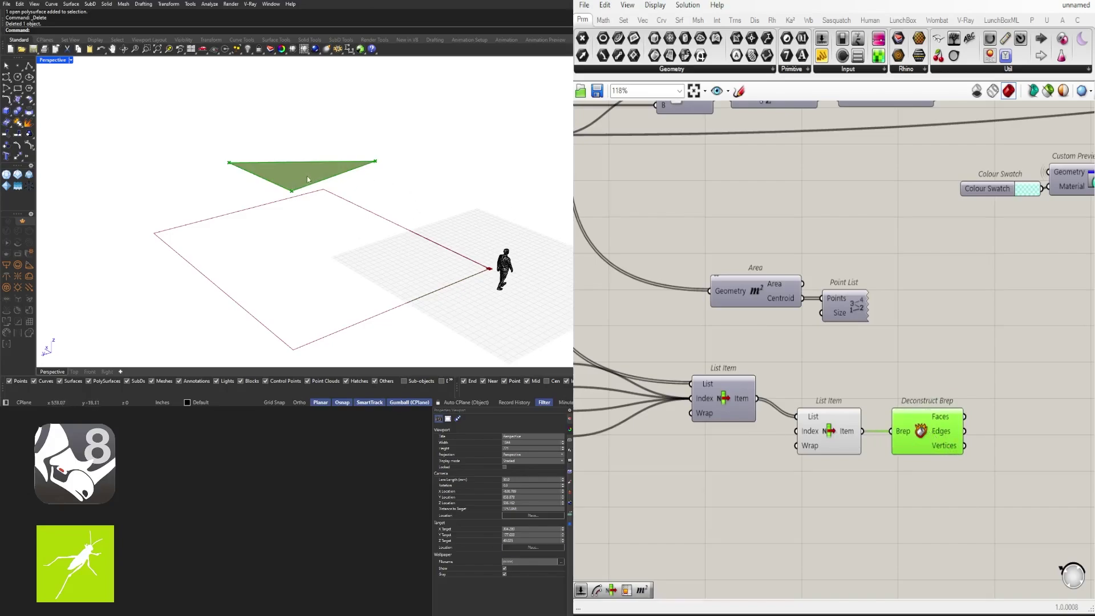
Step: Turn off the preview of the second List Item
drag(865, 496, 822, 383)
middle_click(833, 381)
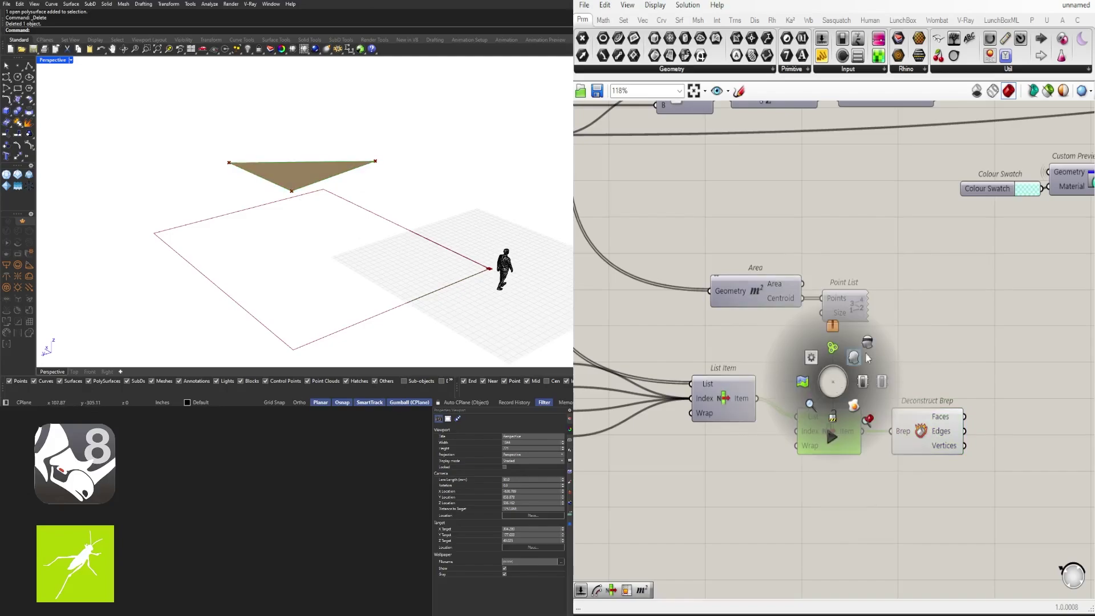
click(864, 351)
right_drag(956, 431, 839, 395)
click(840, 400)
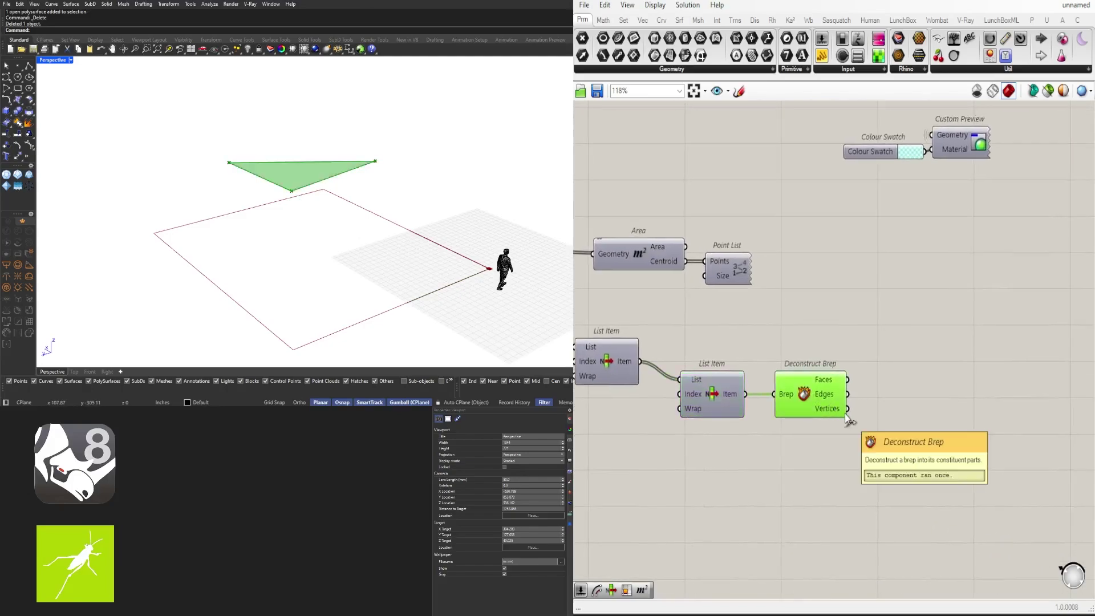
Step: Add an Average component beside Deconstruct Brep and connect the Vertices output to its Input
double_click(907, 417)
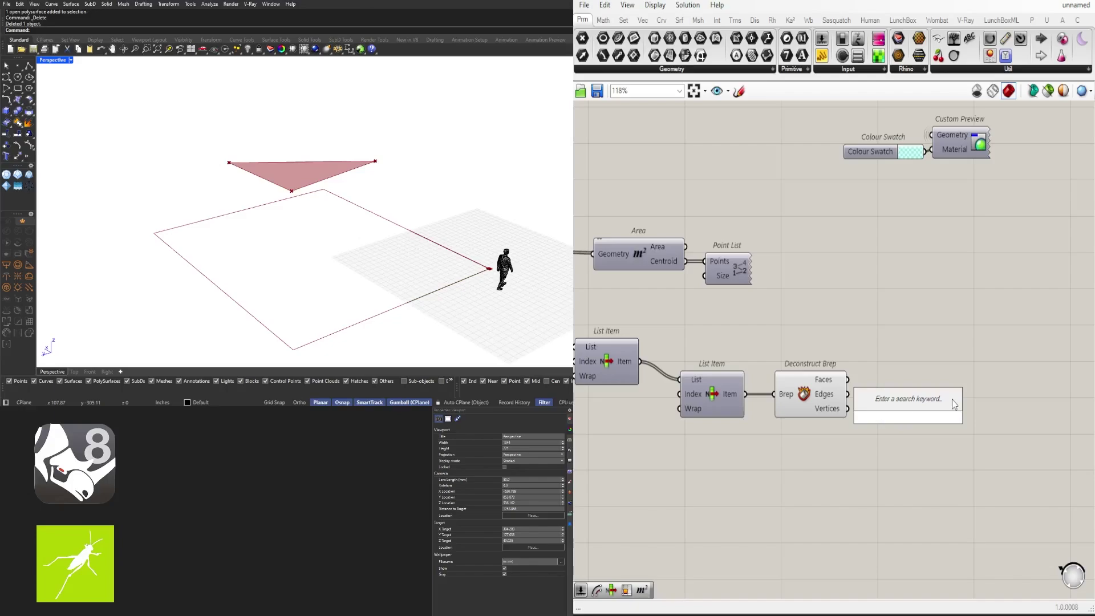
text(avera)
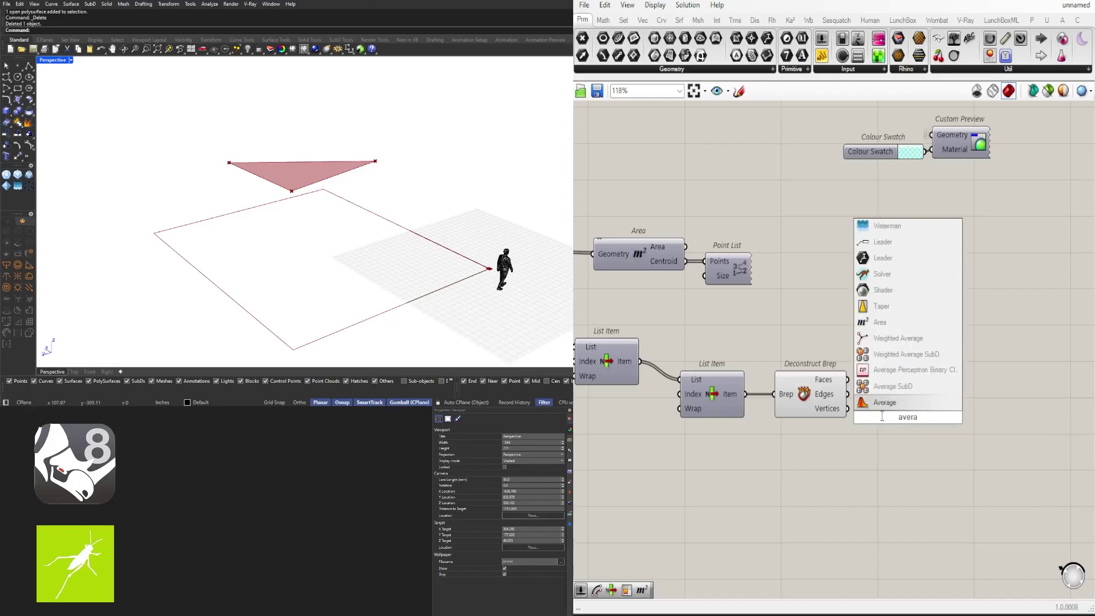
key(Return)
scroll(881, 416, up, 3)
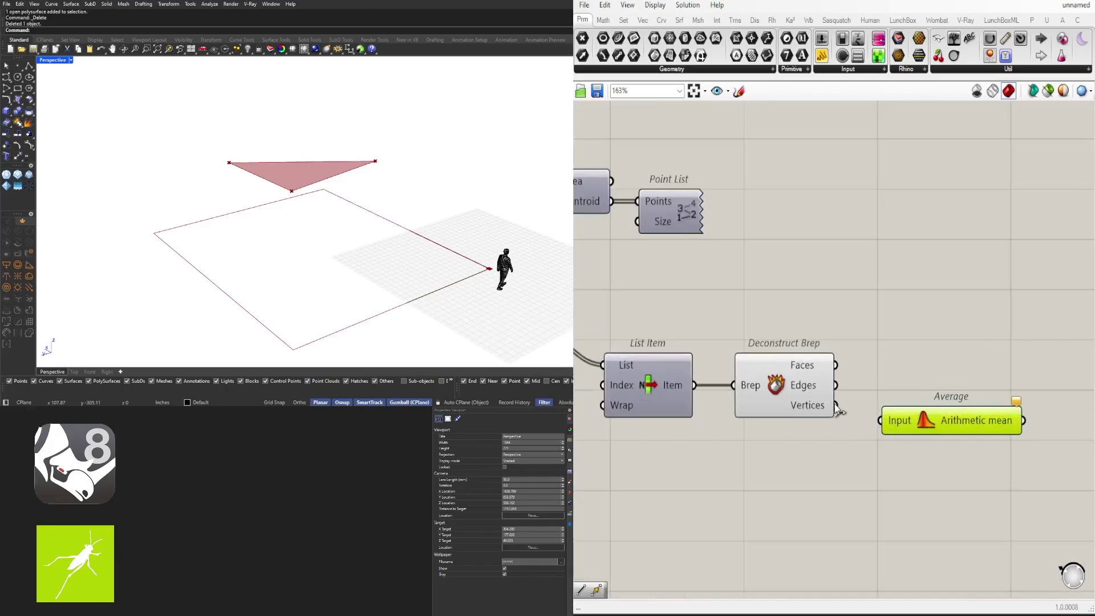
drag(836, 406, 941, 456)
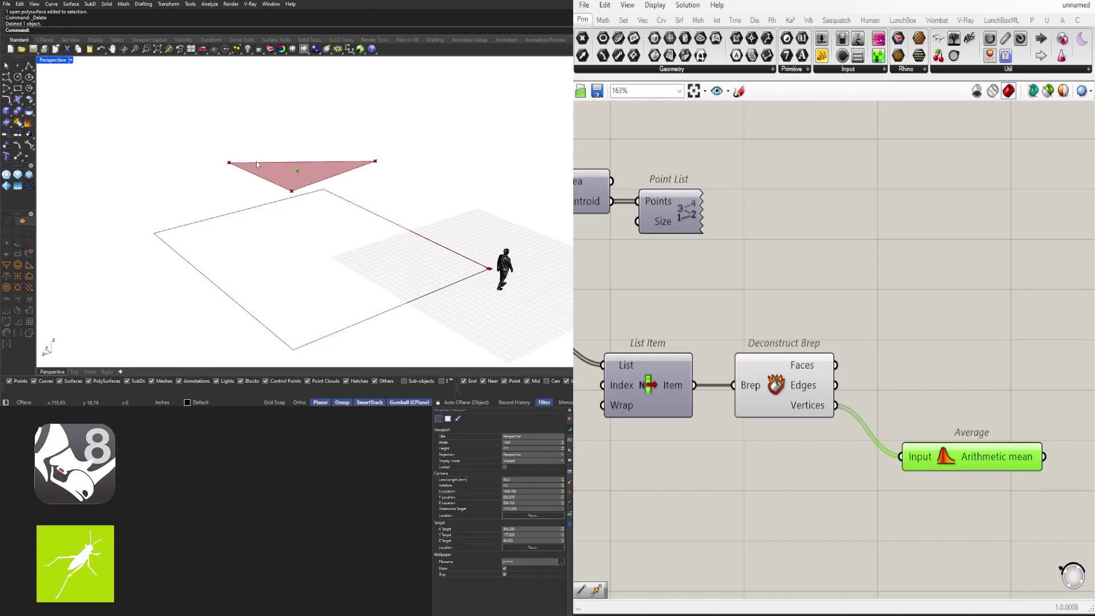
scroll(749, 354, down, 3)
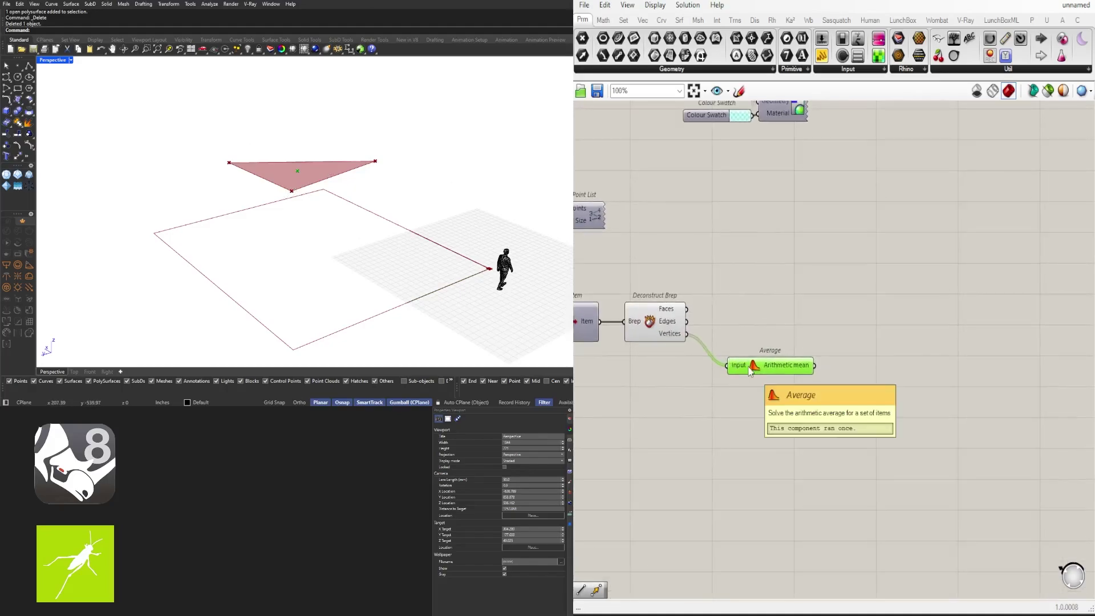
drag(751, 370, 729, 361)
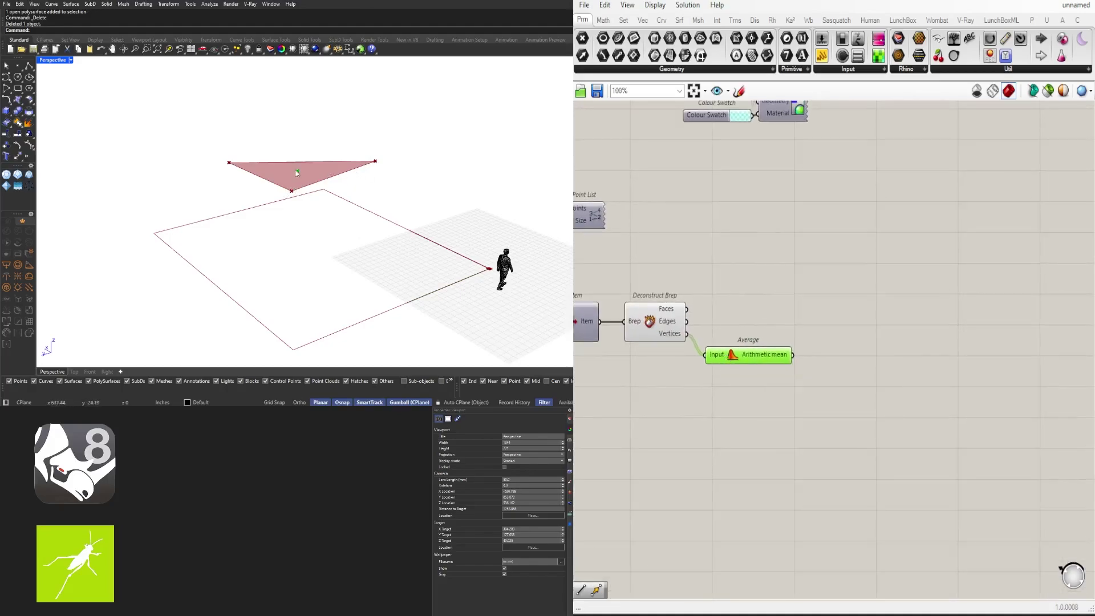
Step: Add a Move component after Average and connect the Arithmetic mean output to its Geometry input
double_click(799, 425)
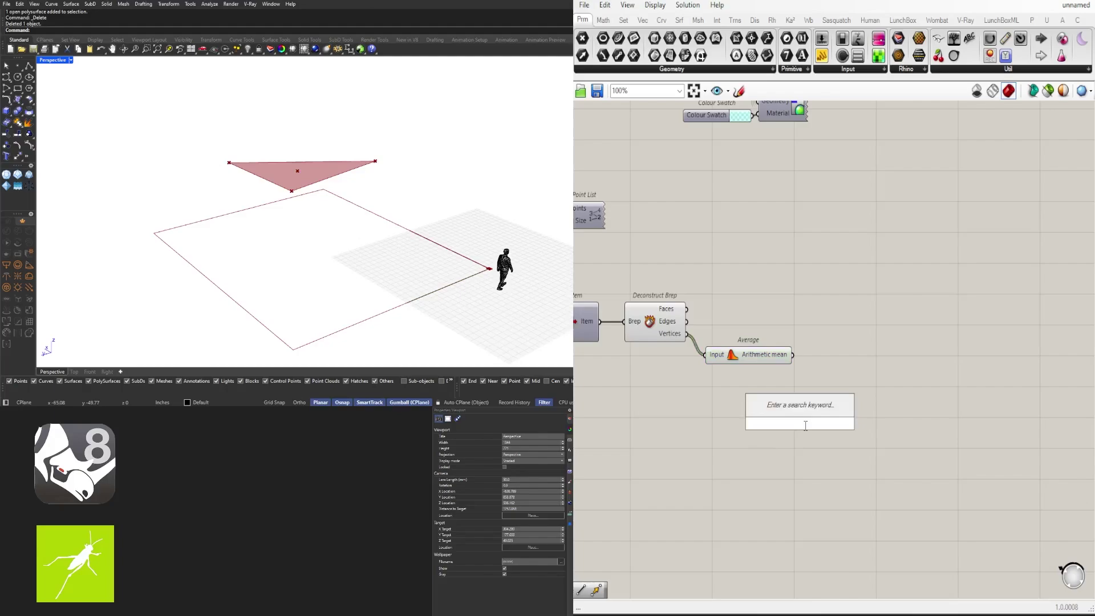
text(move)
click(773, 408)
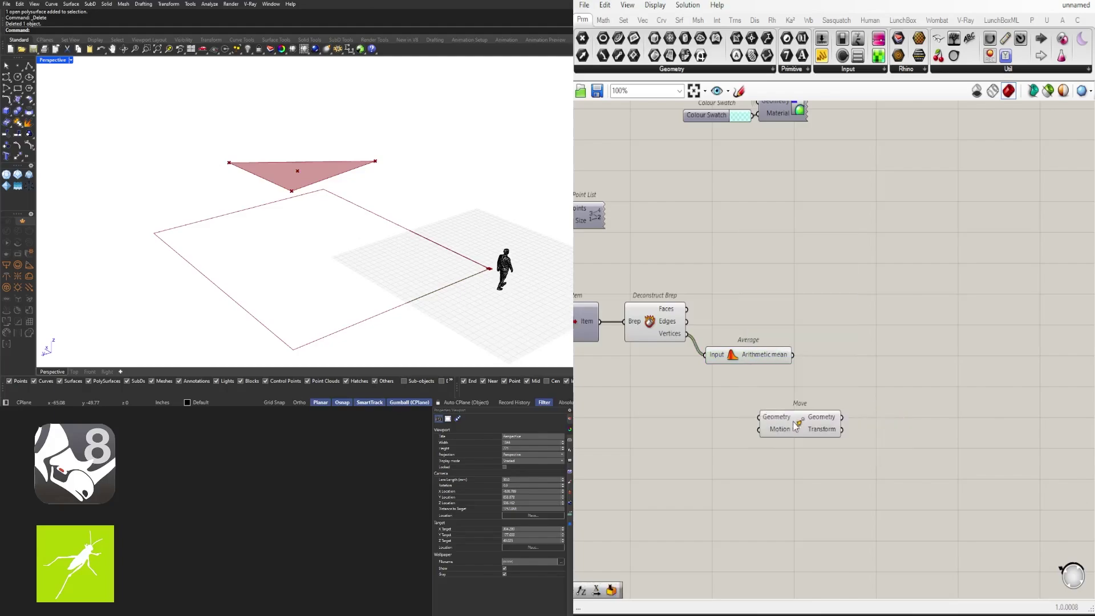
drag(798, 423, 839, 375)
Step: Add a Negative component and place it directly below Average
double_click(756, 393)
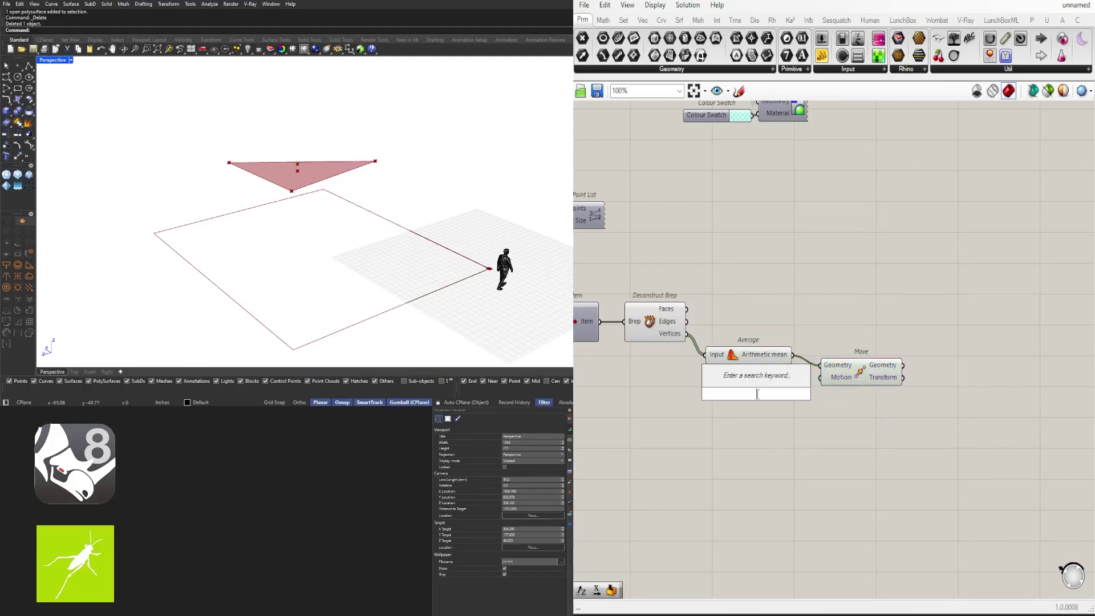
text(neg)
click(734, 380)
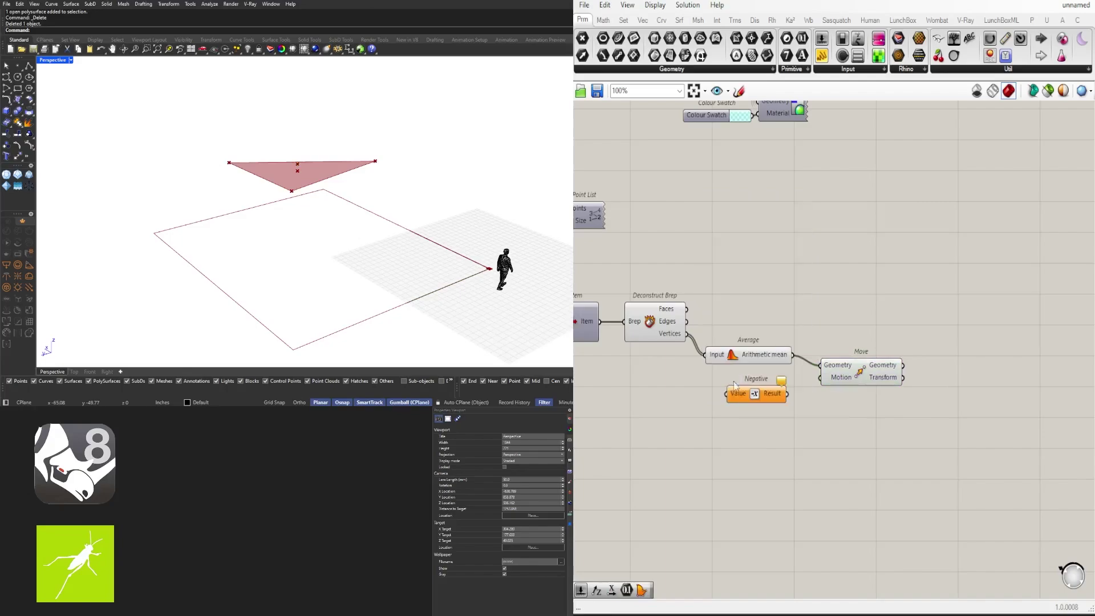
drag(751, 395, 716, 379)
Step: Add a Unit Z component, connect its vector to Negative's Value, and connect Negative's Result to Move's Motion input
double_click(659, 383)
text(z)
click(665, 371)
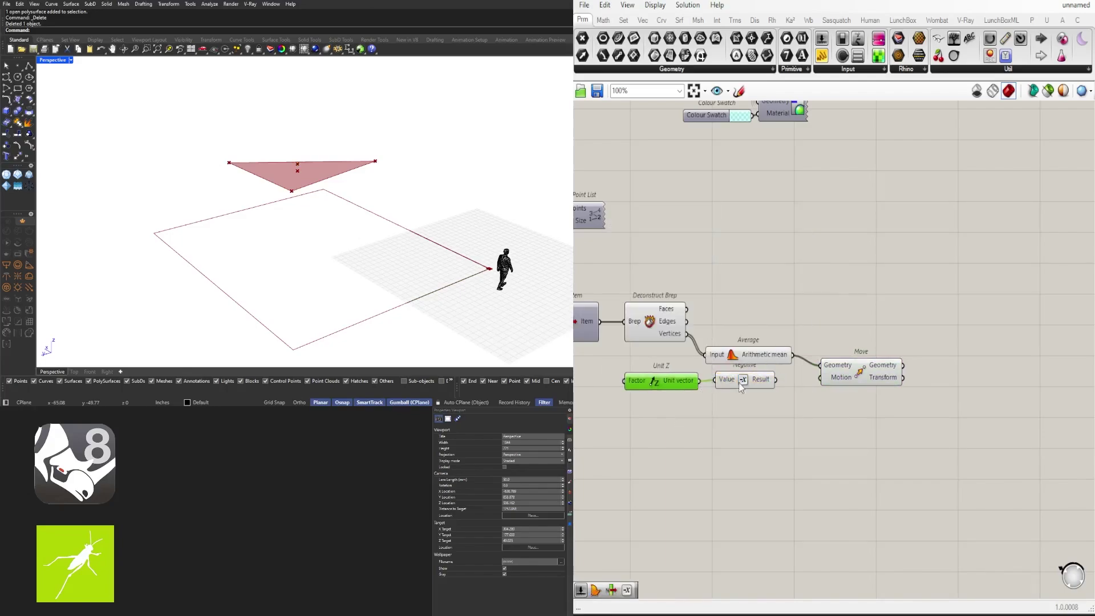
drag(817, 380, 819, 379)
drag(851, 376, 848, 378)
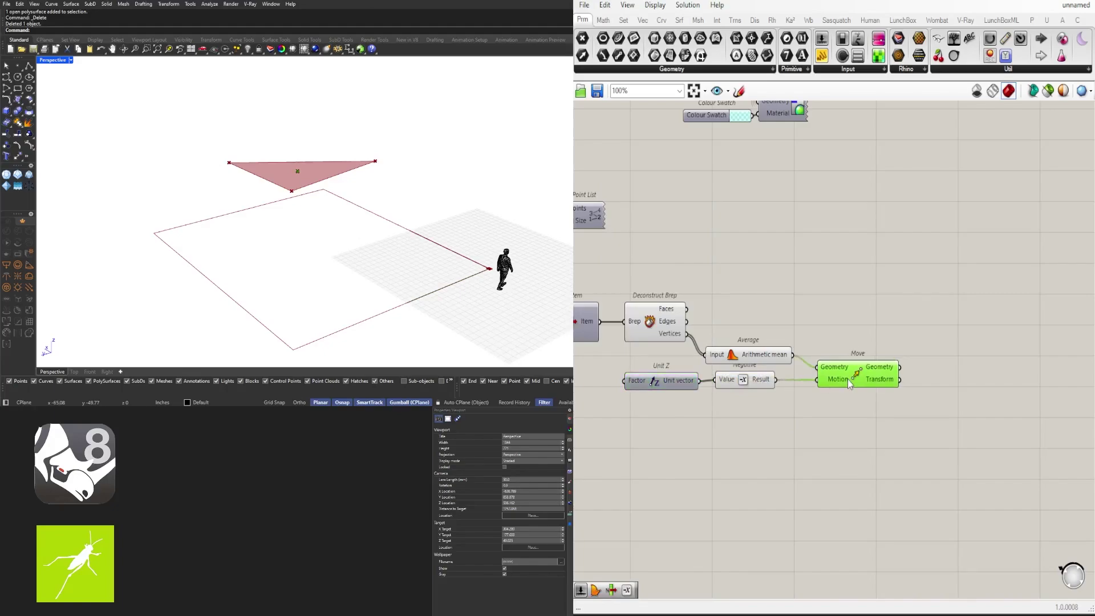
Step: Add a number slider with an initial value of 60, connect it to Unit Z's Factor, and set it to 77
right_drag(766, 409, 932, 399)
click(726, 392)
double_click(725, 391)
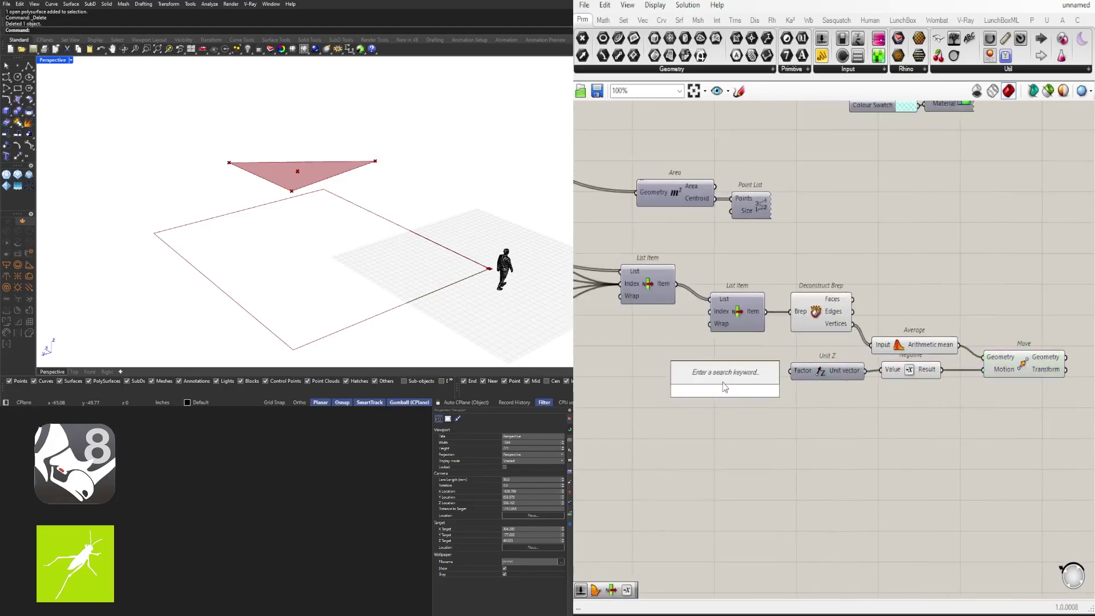
text(60)
key(Return)
scroll(783, 372, up, 4)
drag(745, 406, 716, 388)
scroll(703, 376, up, 3)
drag(799, 388, 766, 388)
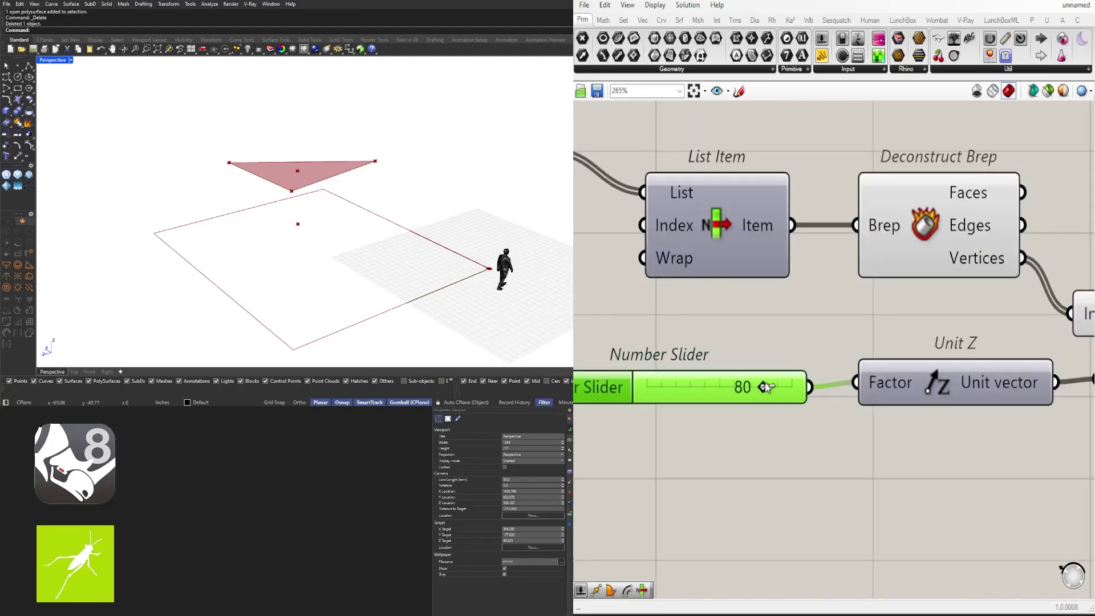
scroll(772, 387, down, 5)
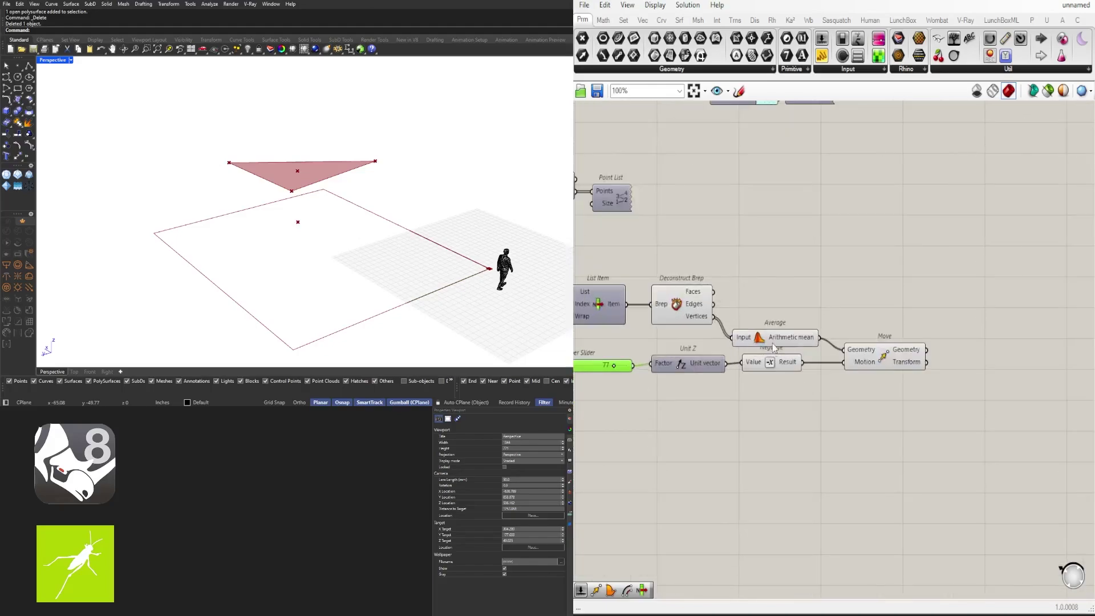
Step: Add a two-point Line component just above Move
click(700, 322)
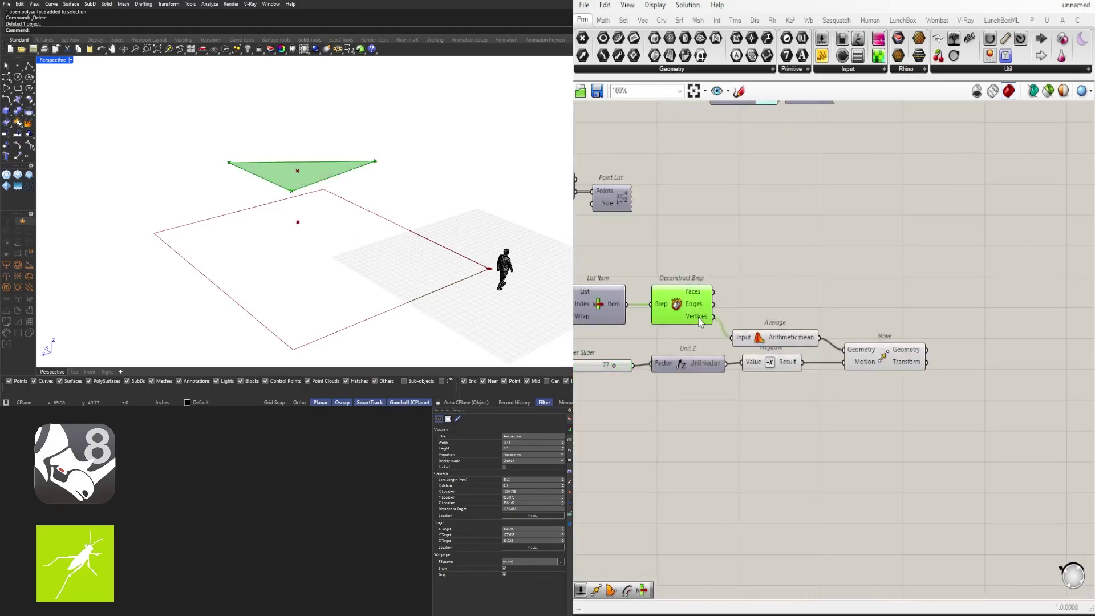
click(883, 356)
click(903, 295)
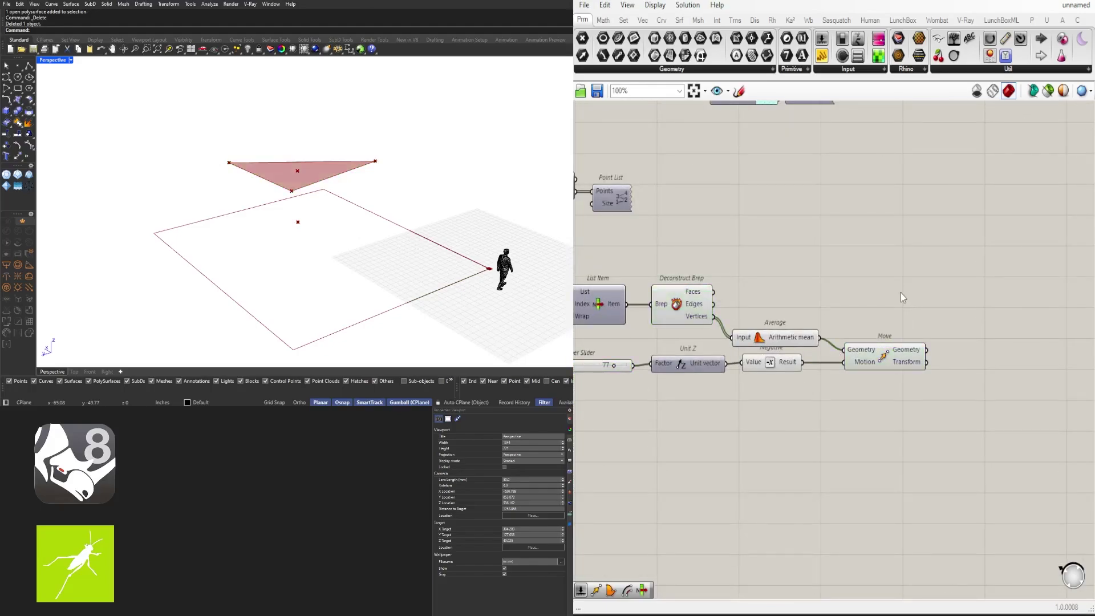
double_click(901, 324)
text(line)
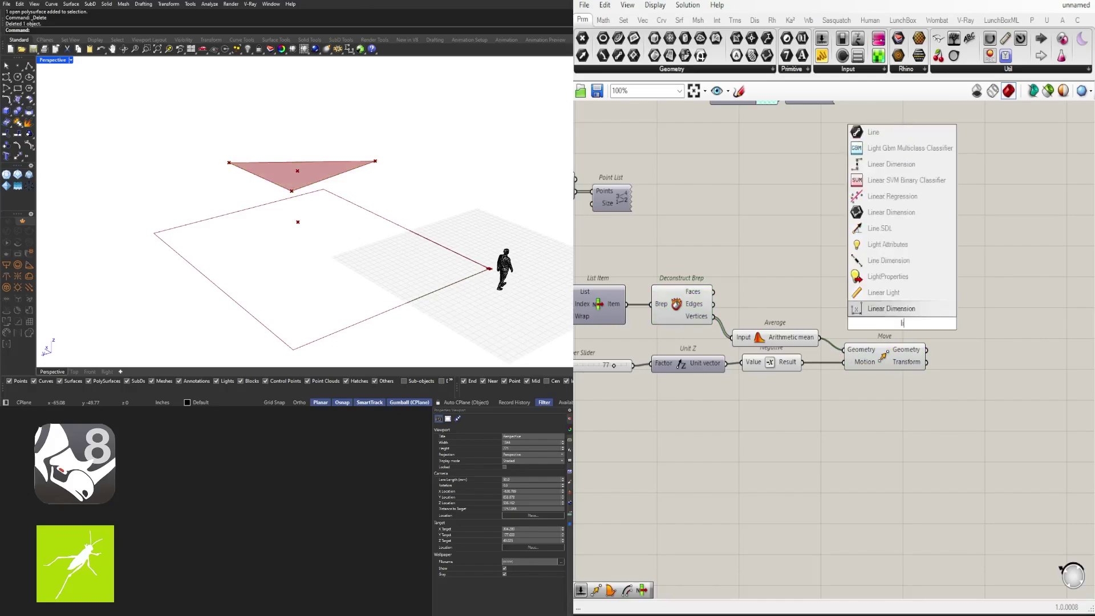
click(880, 295)
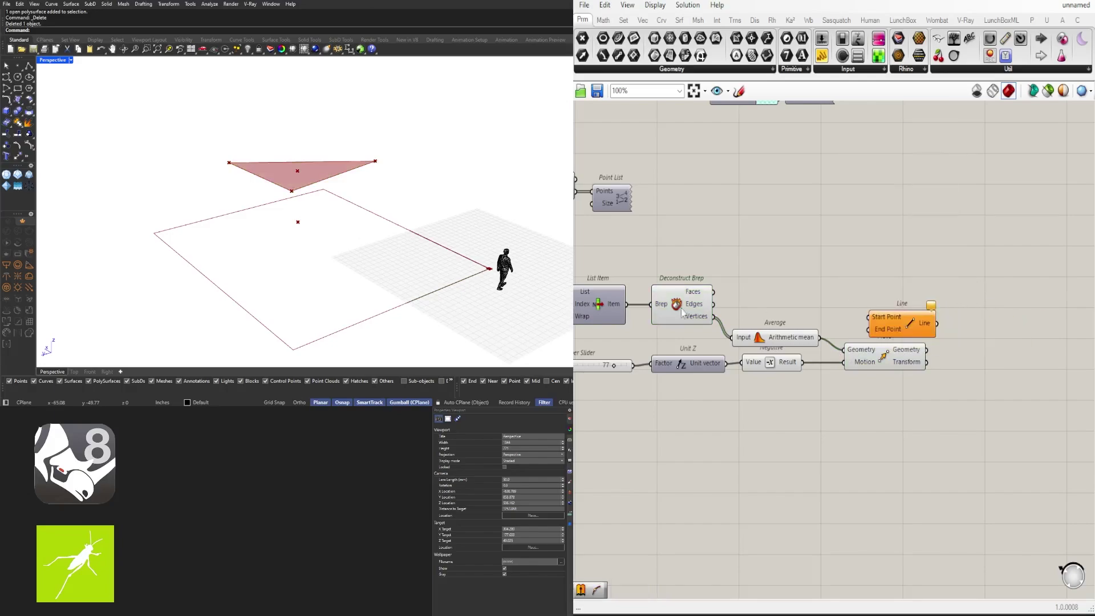
Step: Connect Deconstruct Brep's Vertices to Line's Start Point and Move's Geometry output to its End Point, placing Line beyond Move
click(676, 316)
drag(714, 315, 867, 319)
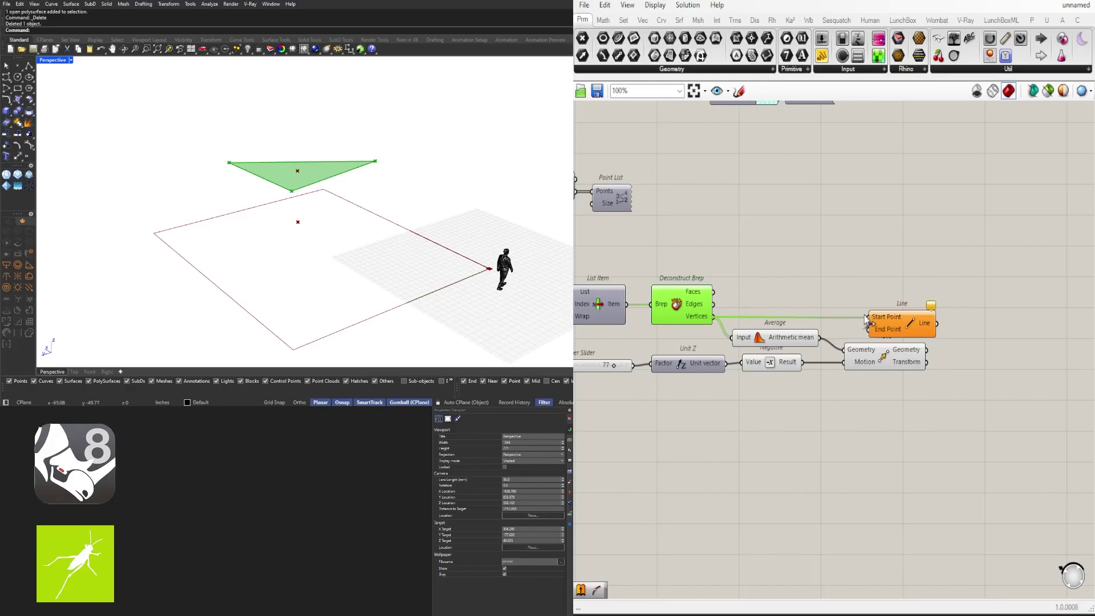
drag(903, 328, 987, 327)
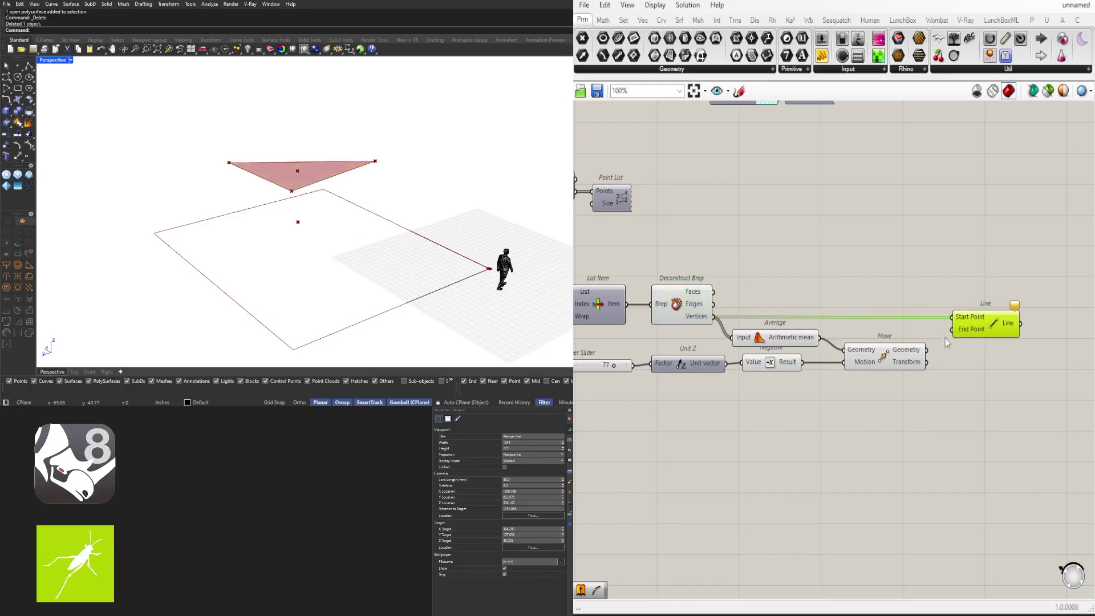
drag(929, 350, 970, 319)
mouse_move(348, 226)
right_down()
mouse_move(293, 194)
mouse_move(340, 207)
right_up()
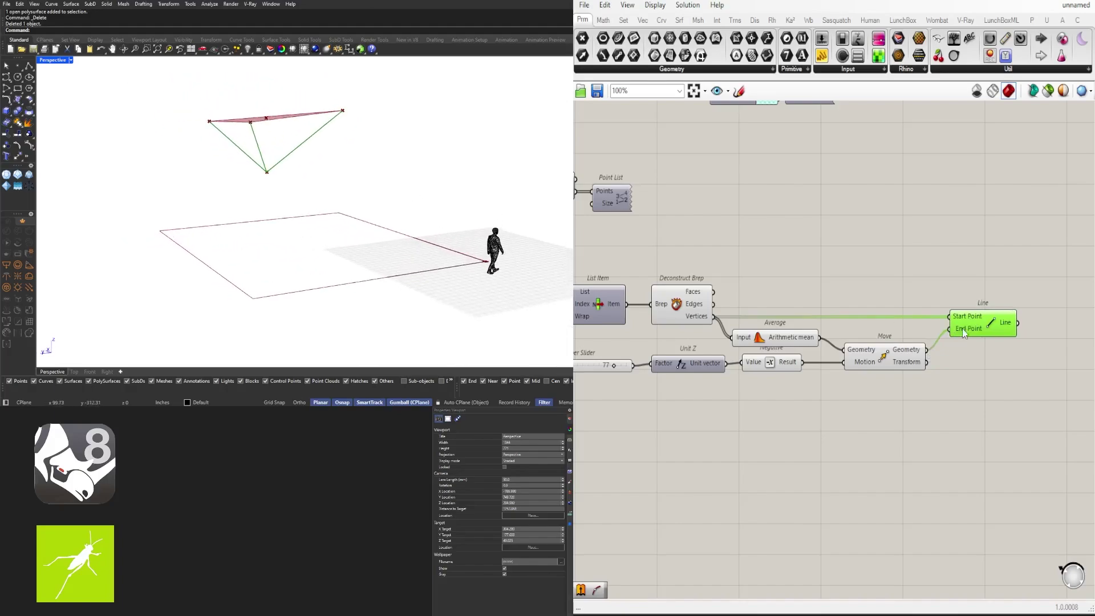
Step: Set the number slider driving Unit Z's Factor to 92 to lower the point where the struts converge
scroll(991, 321, down, 2)
drag(979, 317, 984, 317)
click(1005, 365)
right_drag(310, 251, 335, 251)
scroll(687, 350, up, 5)
drag(750, 362, 773, 366)
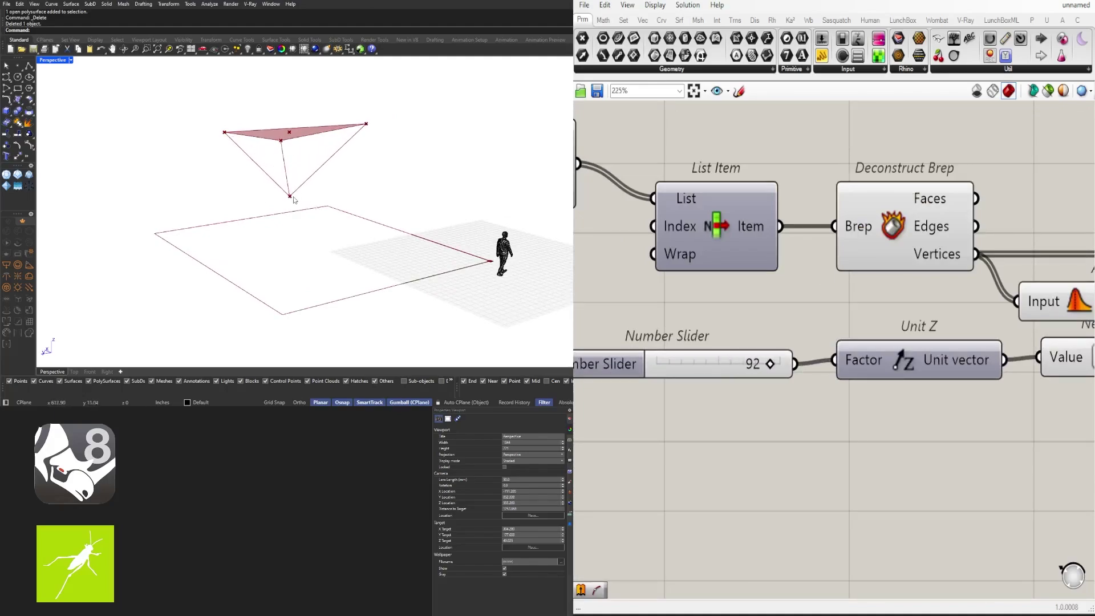
Step: Add a Project Point component below Line, with Move's Geometry output feeding its Point input
scroll(719, 308, down, 3)
click(935, 310)
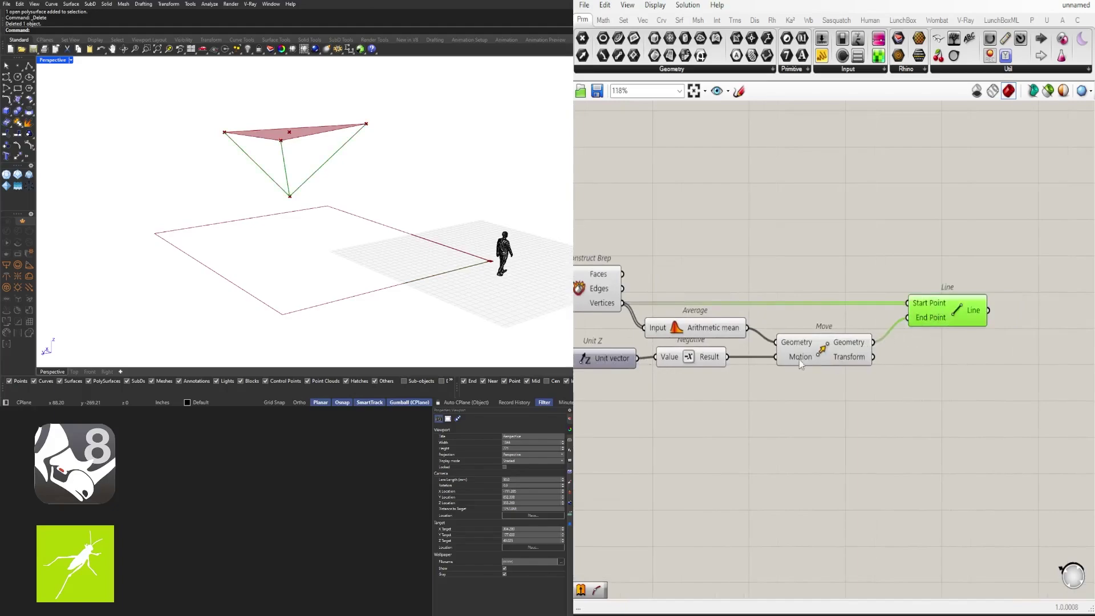
click(808, 360)
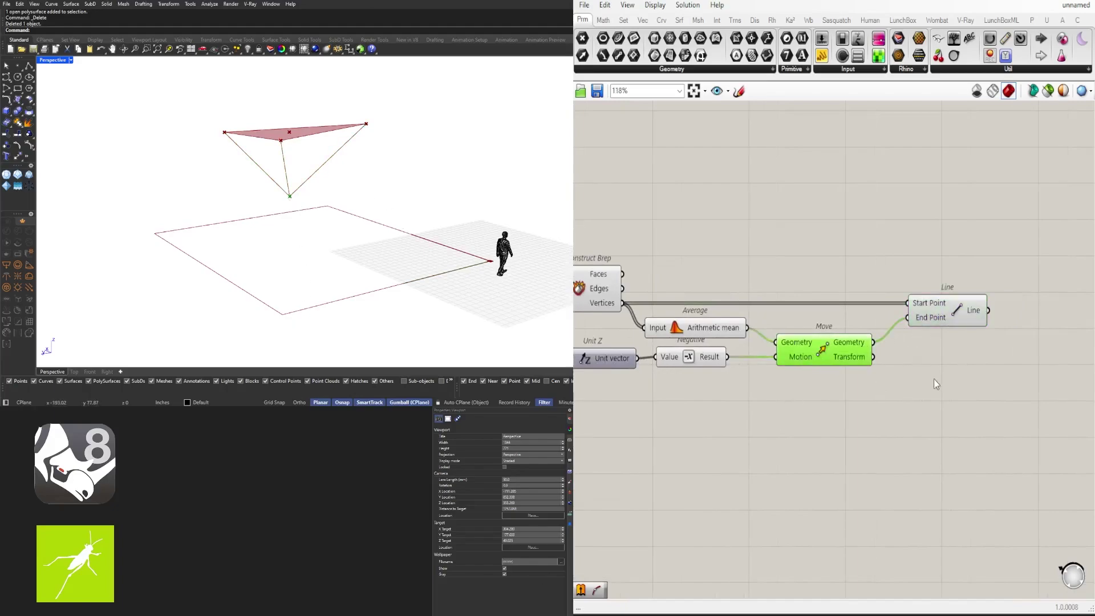
double_click(923, 393)
text(pro)
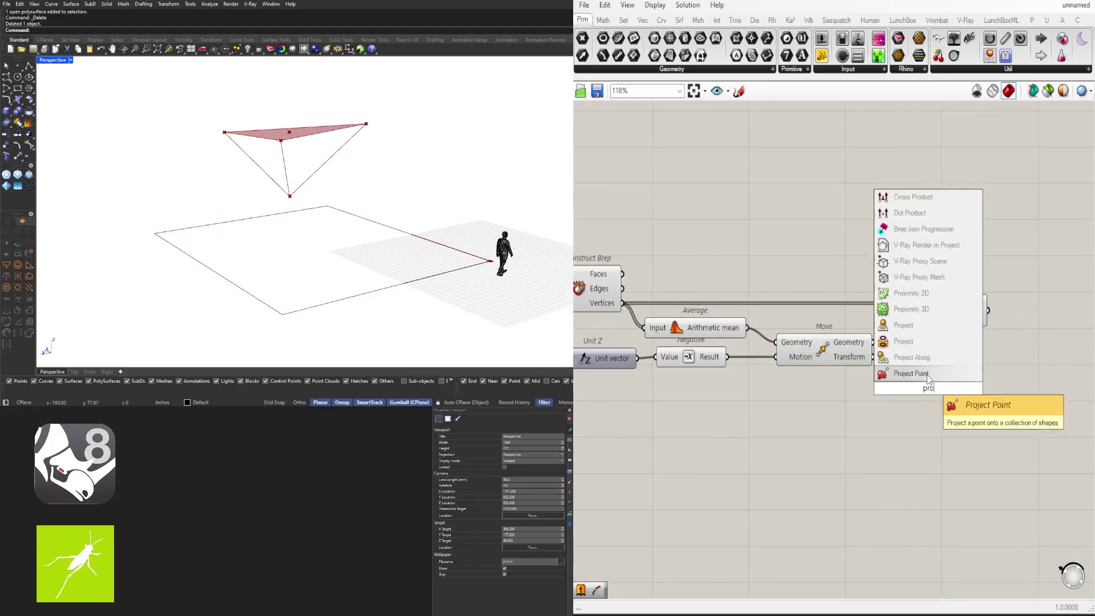
click(912, 375)
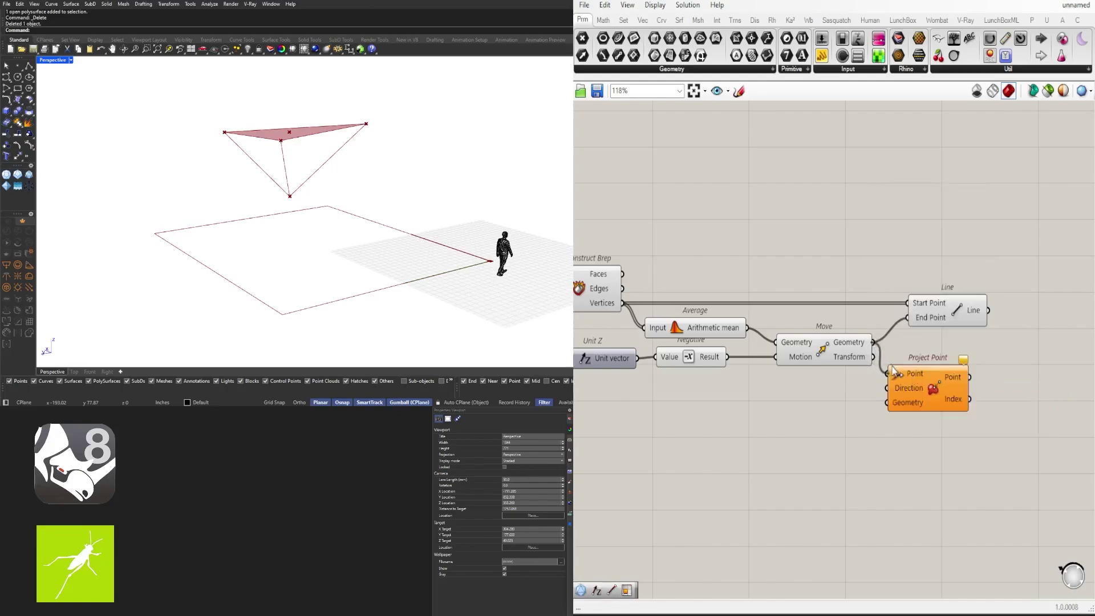
drag(894, 371, 914, 365)
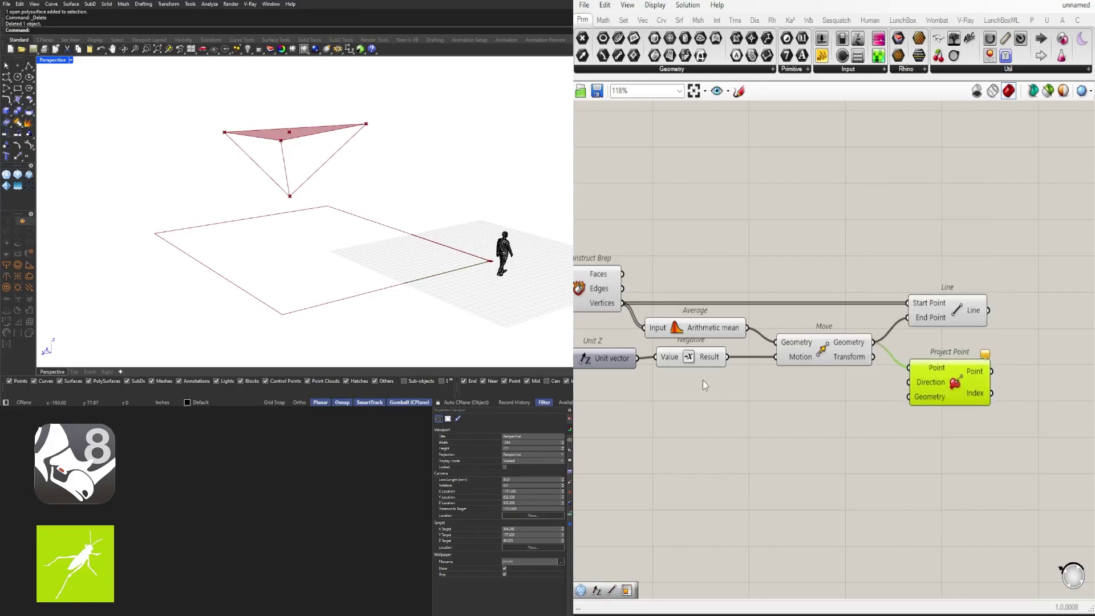
Step: Duplicate the Unit Z and Negative pair below the originals and connect the copied Negative's Result to Project Point's Direction
right_drag(702, 380, 794, 354)
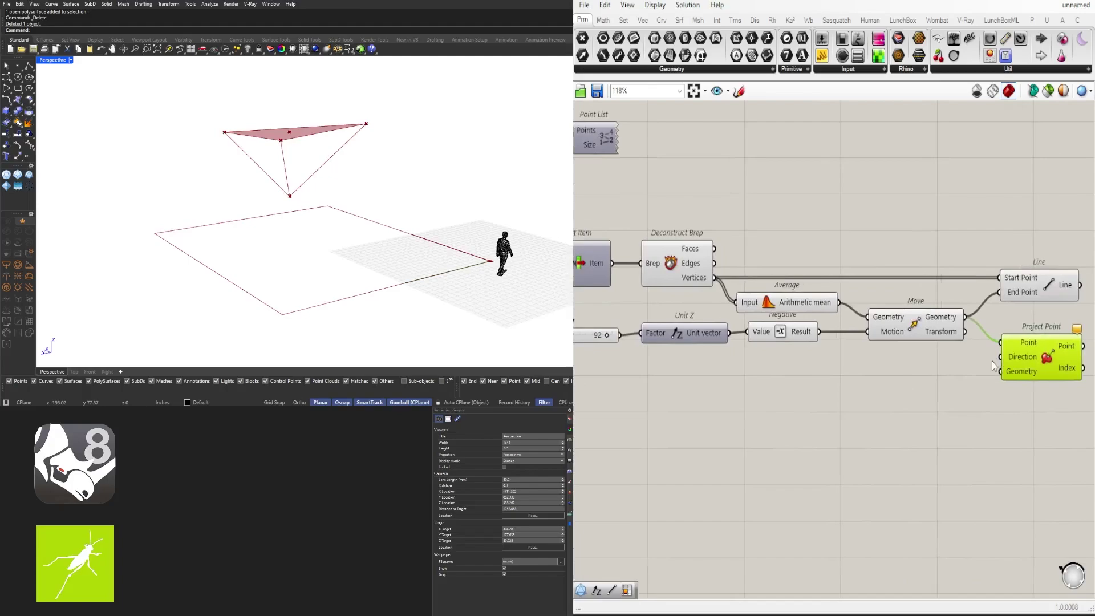
drag(798, 362, 622, 336)
scroll(924, 371, up, 3)
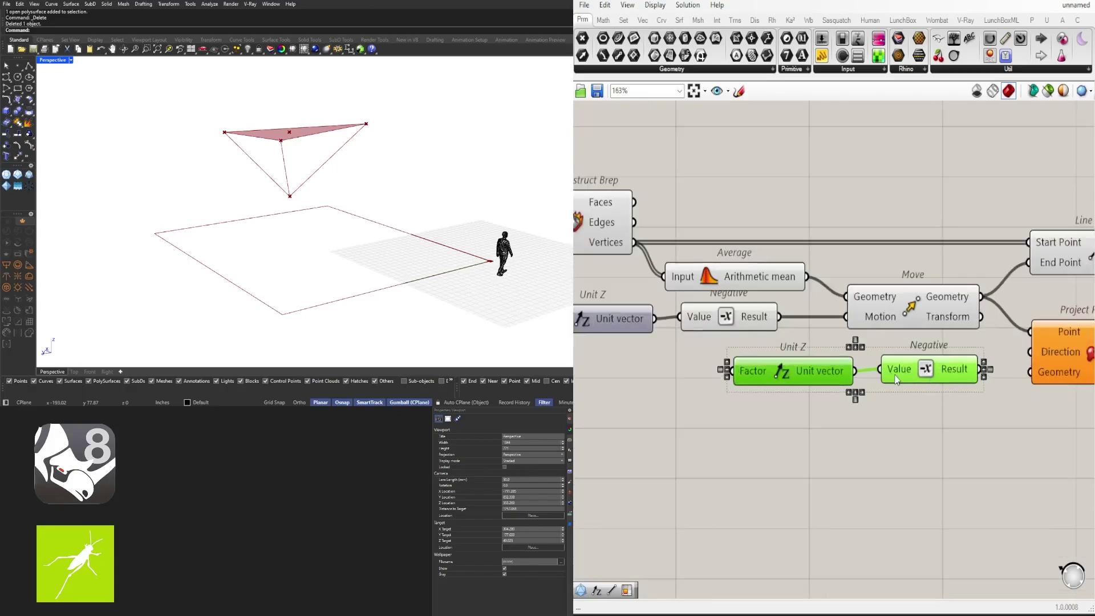
click(812, 430)
drag(813, 375, 824, 373)
right_drag(913, 419, 820, 381)
click(891, 375)
drag(834, 353, 933, 358)
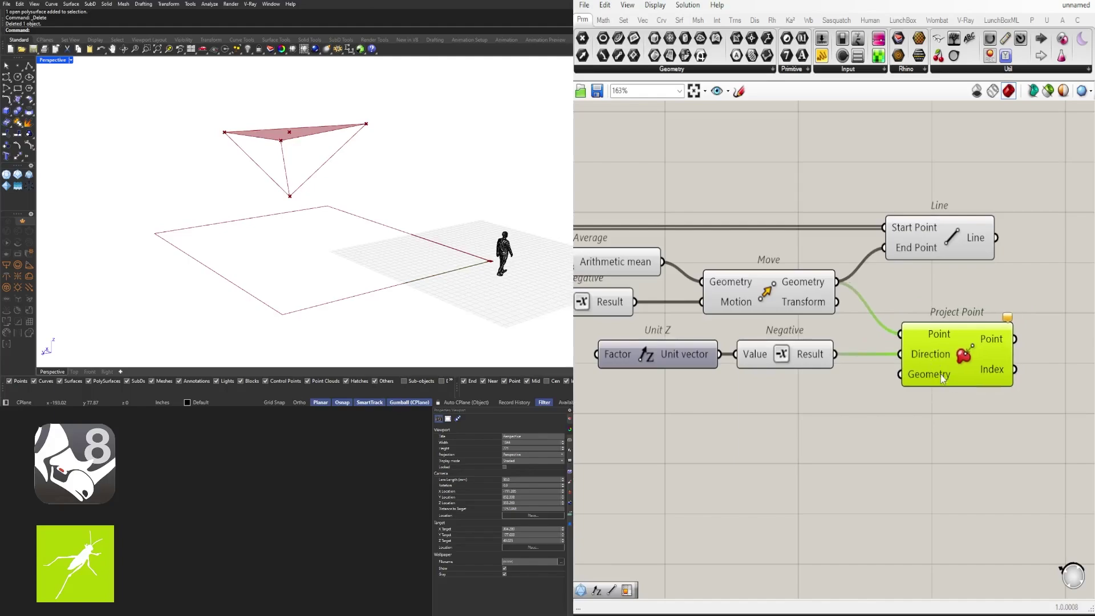
Step: Turn on the preview of the Boundary Surfaces component fed by the base Rectangle
scroll(932, 373, down, 5)
right_drag(740, 382, 1078, 470)
scroll(855, 338, down, 3)
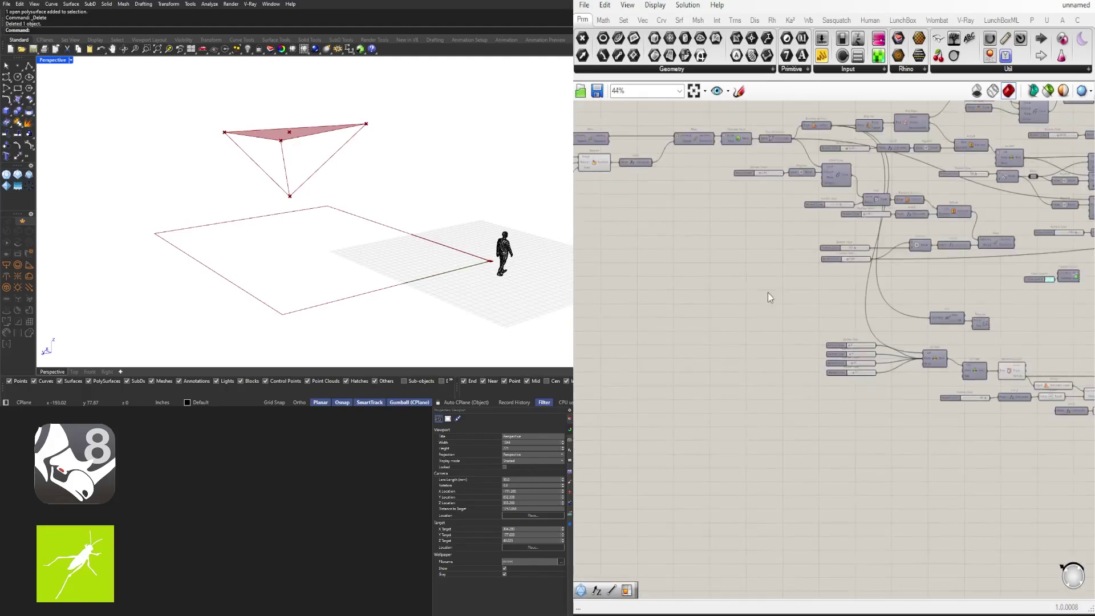
right_drag(767, 297, 903, 431)
right_drag(677, 406, 922, 397)
scroll(777, 223, up, 5)
click(839, 240)
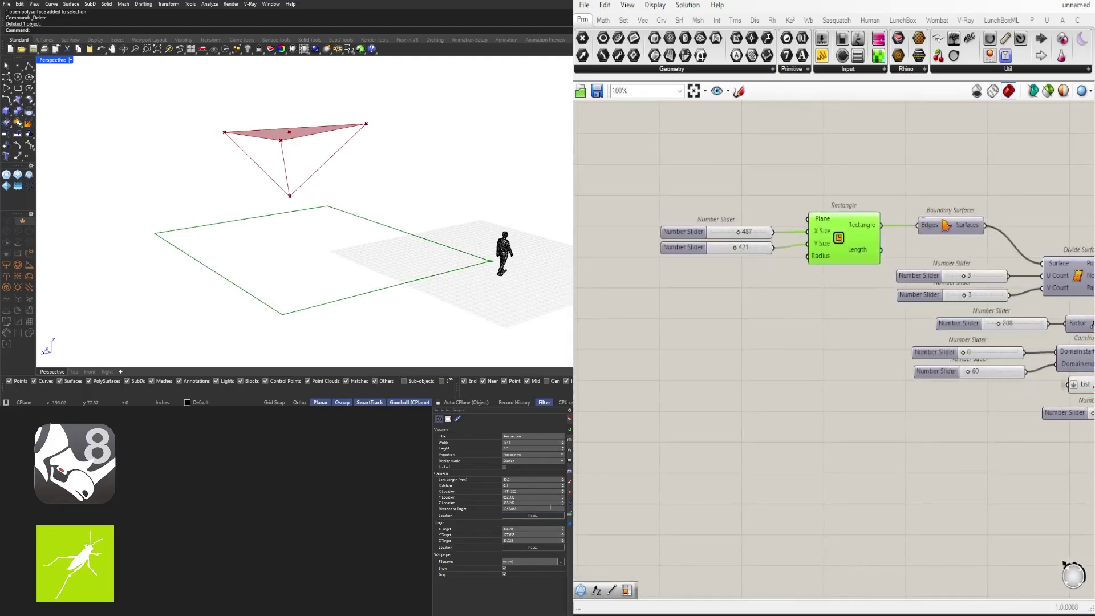
scroll(866, 234, up, 5)
right_drag(944, 206, 804, 292)
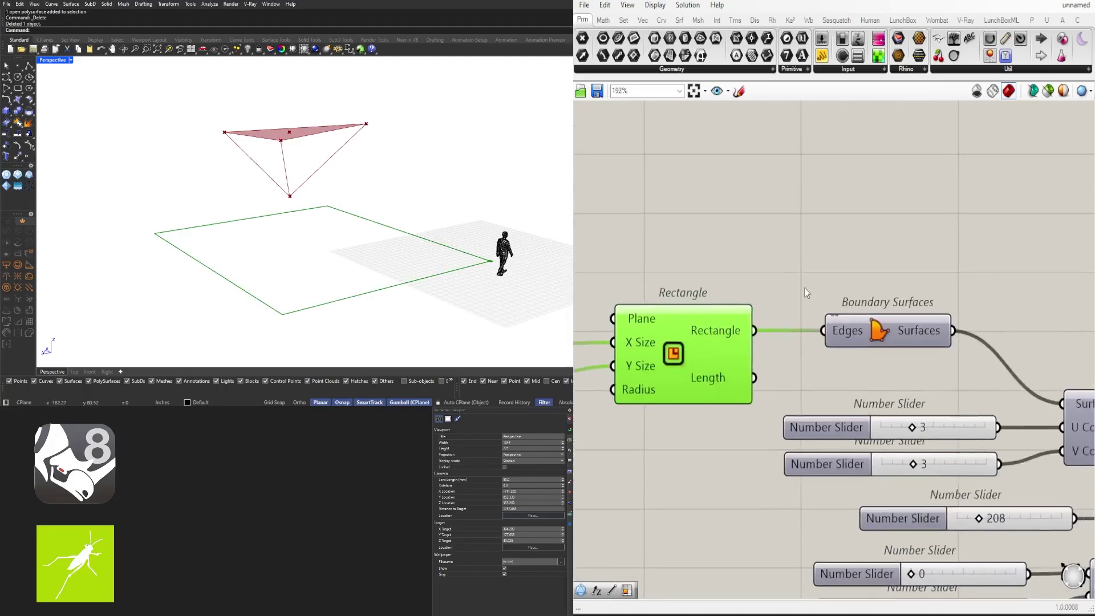
click(859, 316)
click(867, 332)
middle_click(878, 330)
click(894, 302)
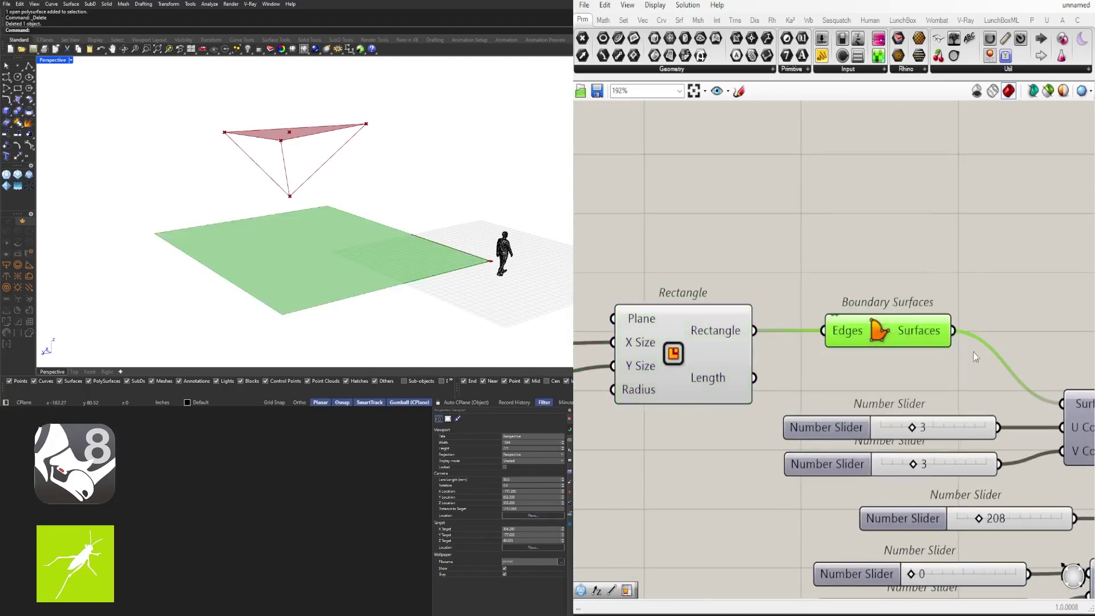
Step: Connect Boundary Surfaces' Surfaces output to Project Point's Geometry input
right_drag(975, 357, 746, 300)
scroll(764, 303, down, 10)
drag(733, 269, 982, 399)
scroll(827, 405, down, 2)
scroll(946, 438, up, 3)
scroll(986, 438, up, 7)
click(988, 456)
right_drag(1015, 377, 875, 356)
click(876, 358)
mouse_move(318, 235)
right_down()
mouse_move(303, 255)
mouse_move(309, 230)
right_up()
scroll(932, 256, down, 2)
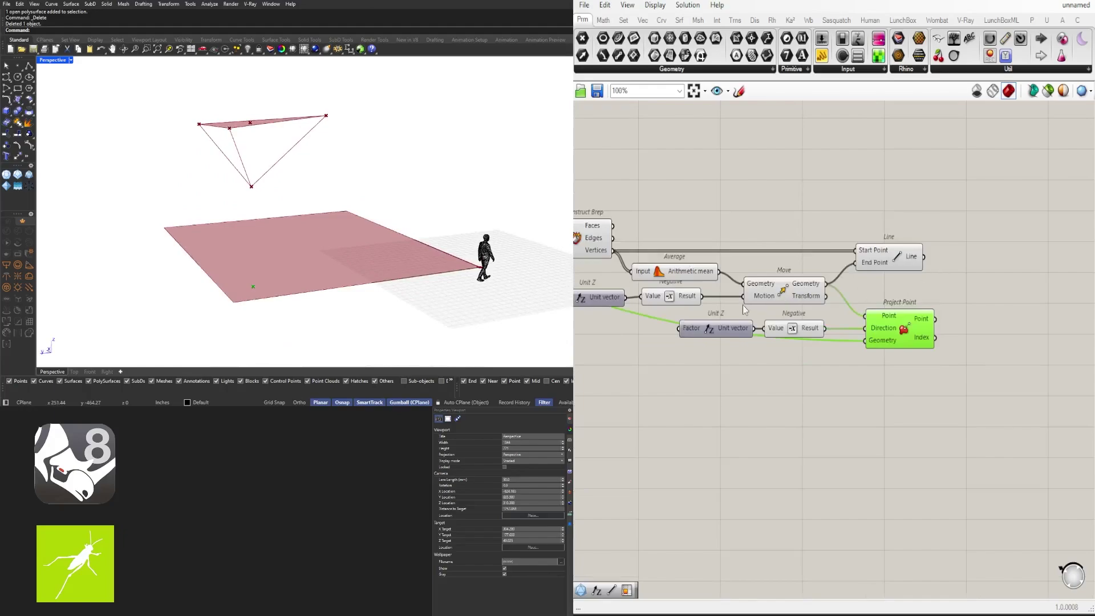
Step: Shift the Line component further from Move and add a second two-point Line component below it
click(776, 295)
shift+click(921, 331)
click(914, 207)
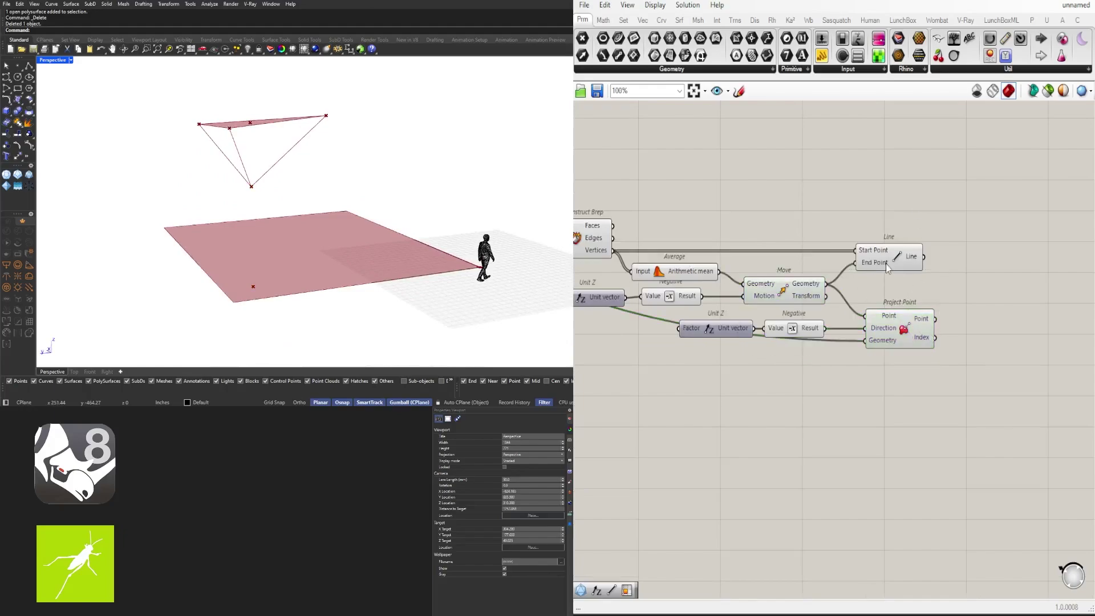
drag(883, 263, 929, 264)
click(978, 312)
double_click(980, 303)
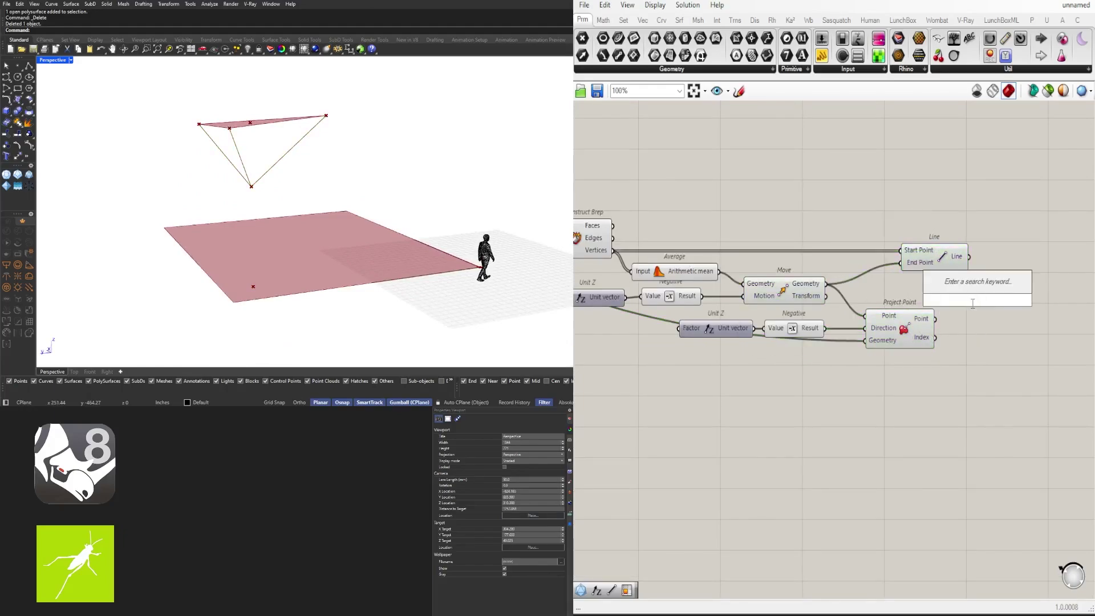
text(line)
key(Return)
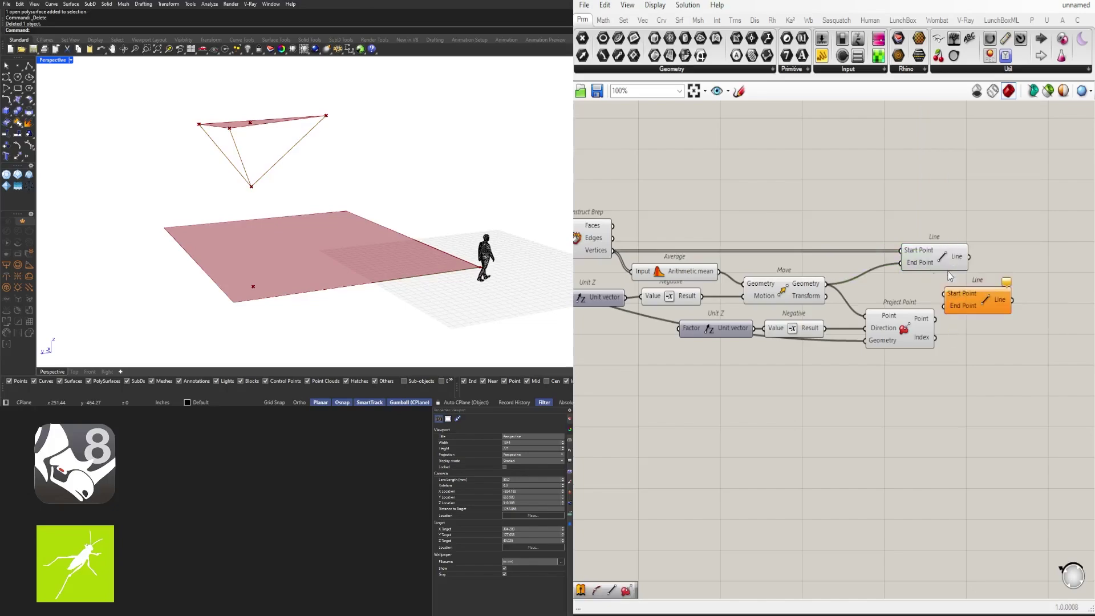
Step: Connect Move's Geometry to the new Line's Start Point and Project Point's Point output to its End Point
click(788, 295)
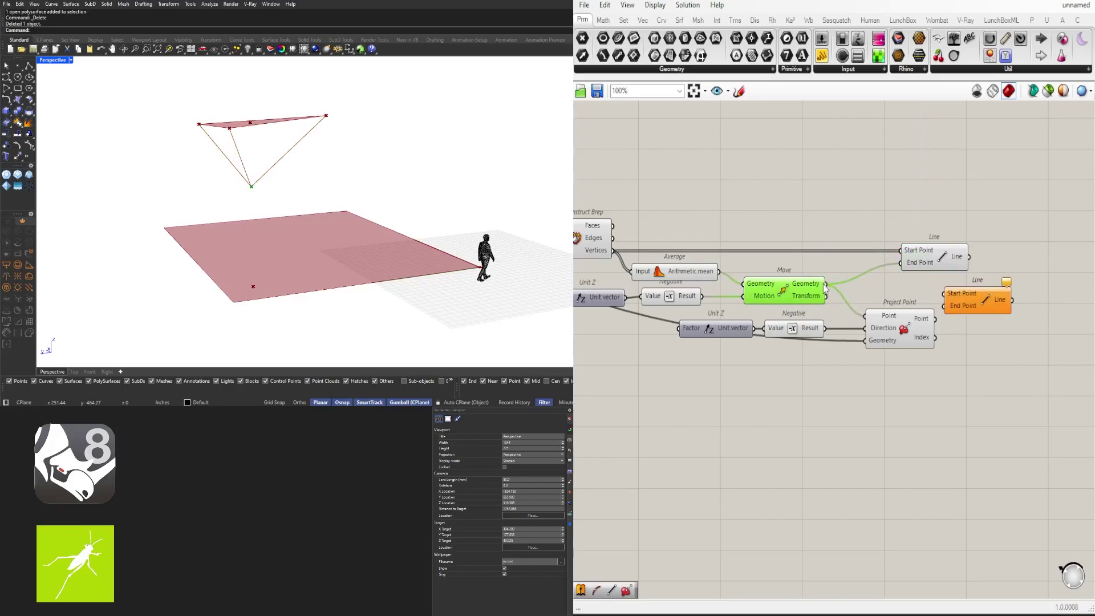
drag(825, 284, 1007, 291)
drag(935, 319, 980, 296)
click(1019, 352)
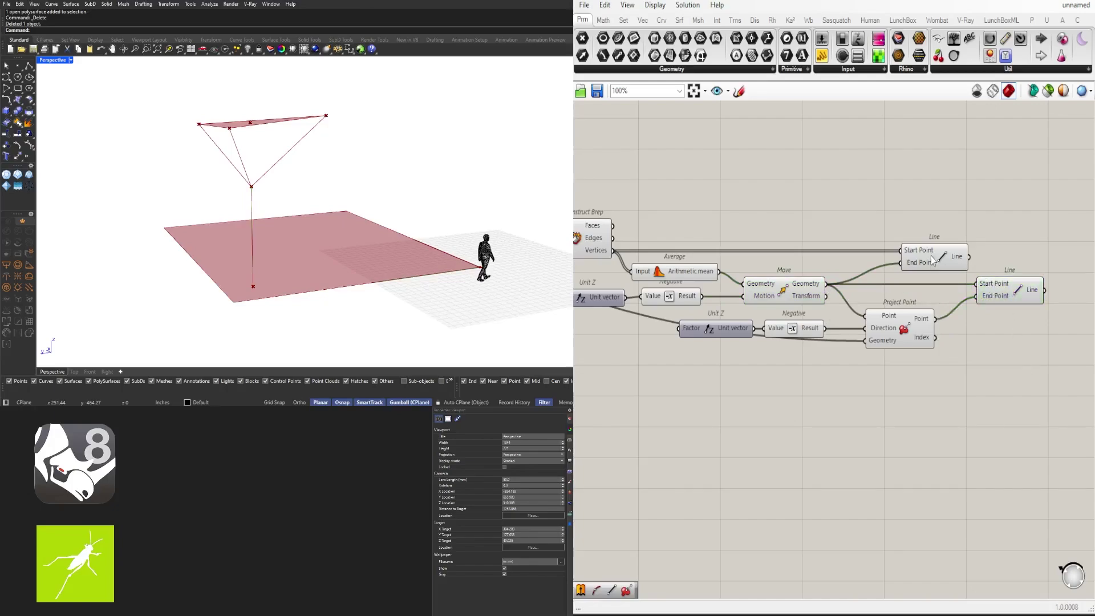
Step: Place the strut Line directly above the new Line and select both to check the whole column in the viewport
drag(933, 261, 1003, 260)
shift+click(1014, 294)
right_drag(336, 217, 297, 223)
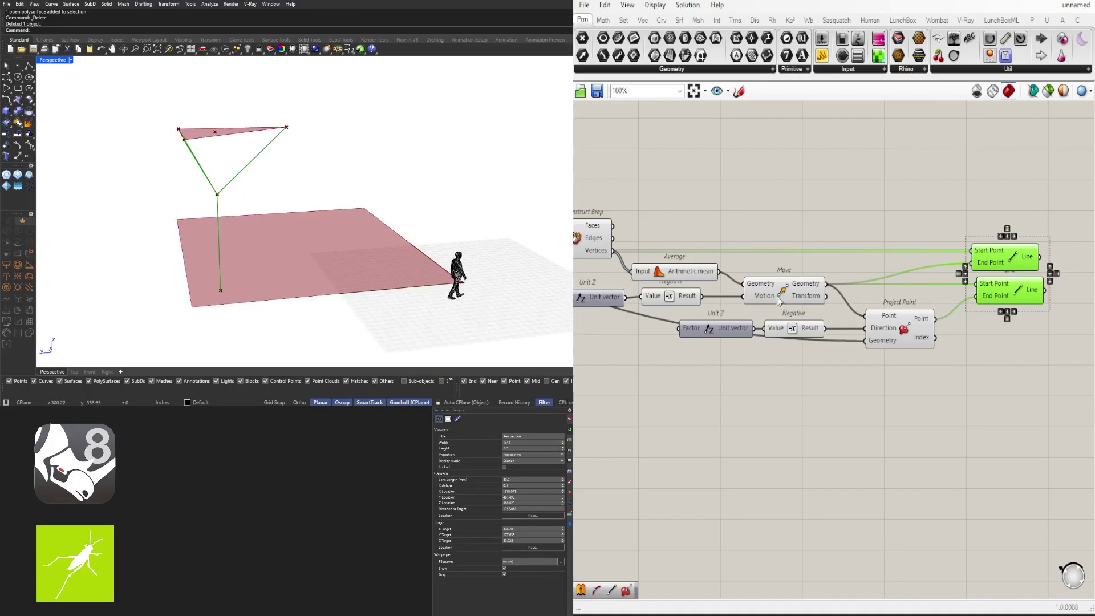
Step: Move the Average, slider, Unit Z, Negative, Move, Project Point and Line components further away from Deconstruct Brep
scroll(779, 301, down, 2)
right_drag(740, 349, 830, 371)
click(800, 307)
right_drag(1033, 306, 1014, 294)
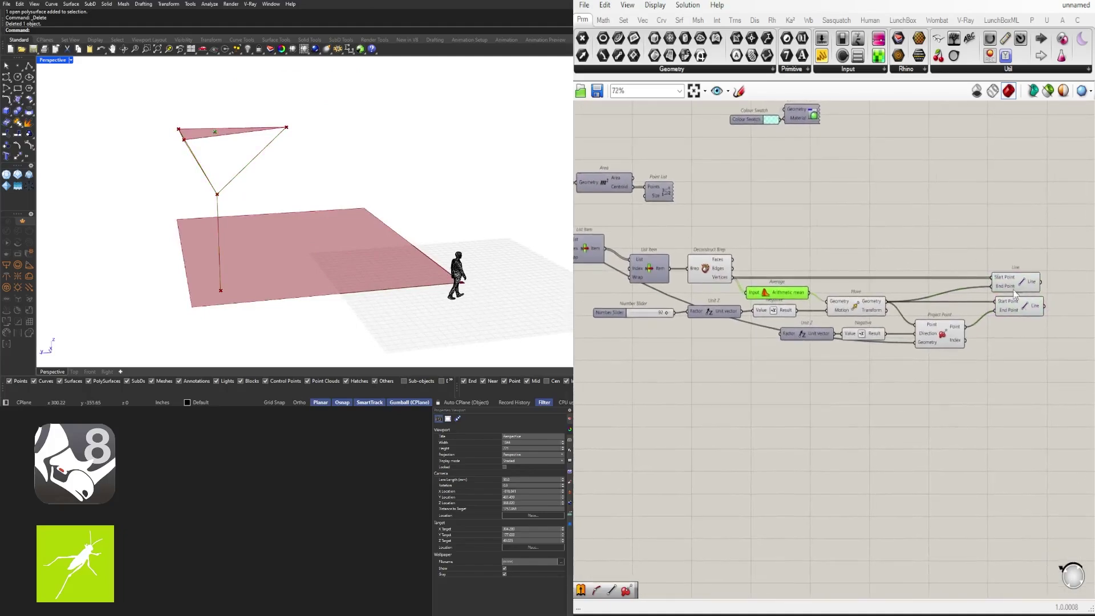
drag(1070, 366, 768, 252)
shift+drag(772, 359, 647, 298)
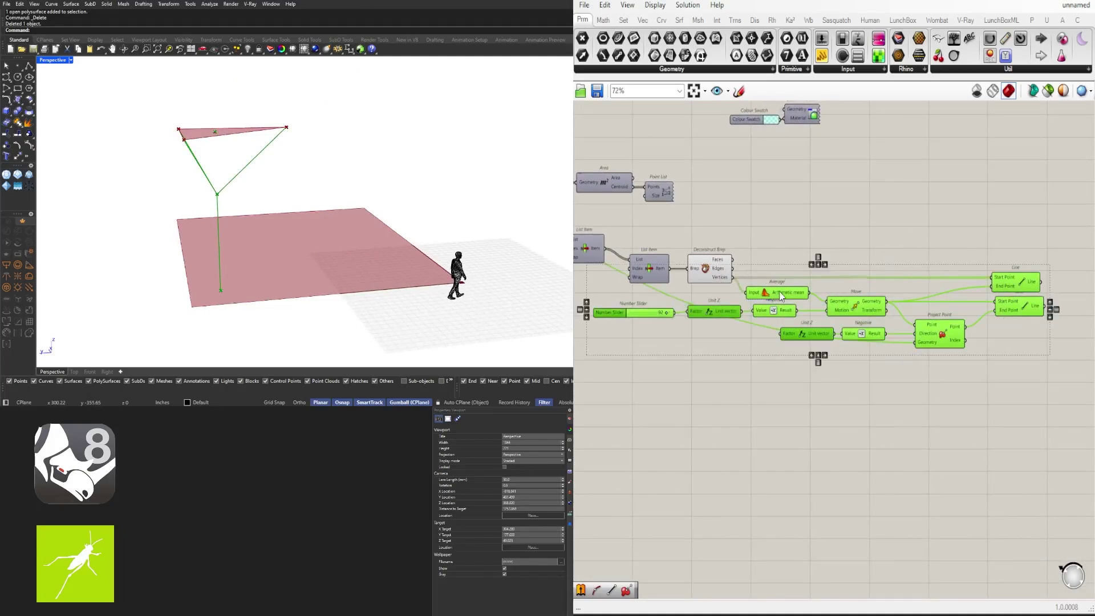
drag(780, 291, 852, 314)
click(846, 260)
Step: Insert a Relay on Deconstruct Brep's Vertices wire and place it just before the Average component
scroll(714, 278, up, 3)
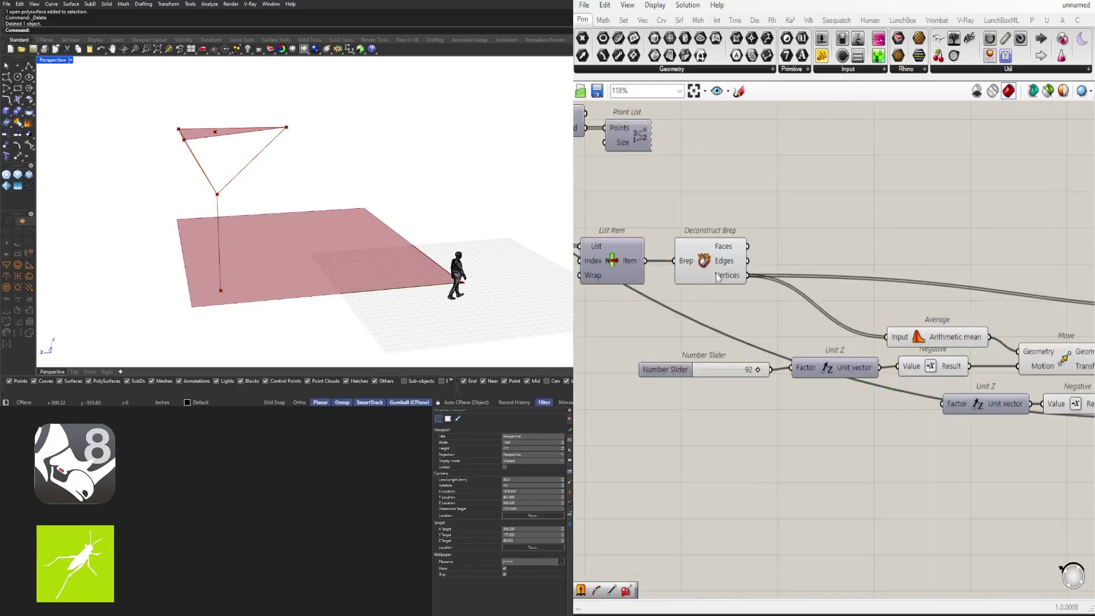
click(718, 277)
right_drag(274, 188, 252, 172)
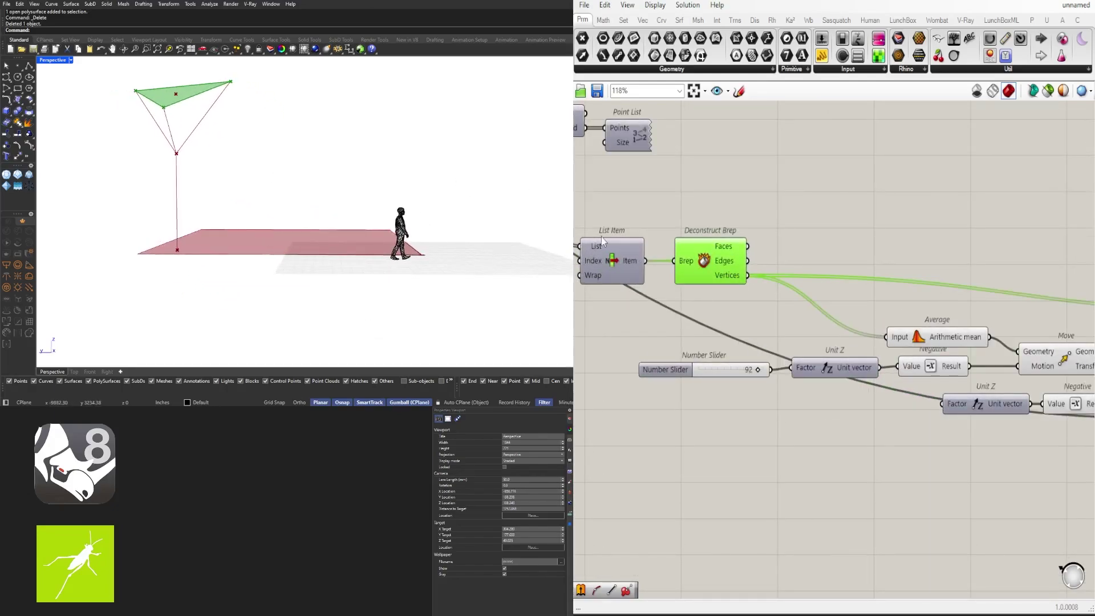
double_click(754, 281)
drag(772, 280, 808, 309)
click(711, 266)
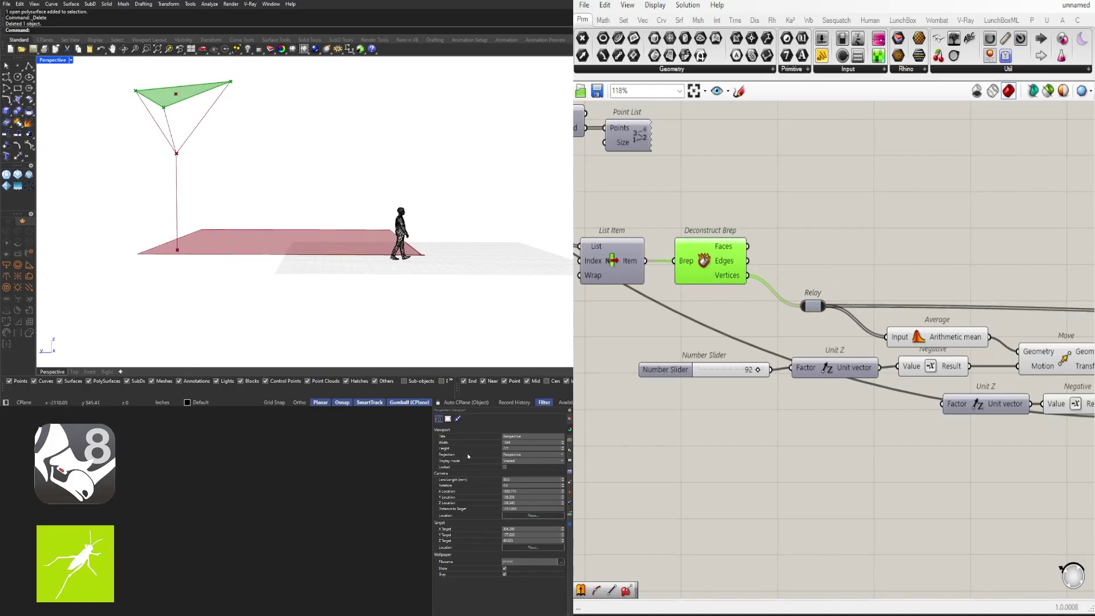
Step: Temporarily preview the canopy's Custom Preview components and examine where the struts meet the frame
scroll(842, 225, down, 5)
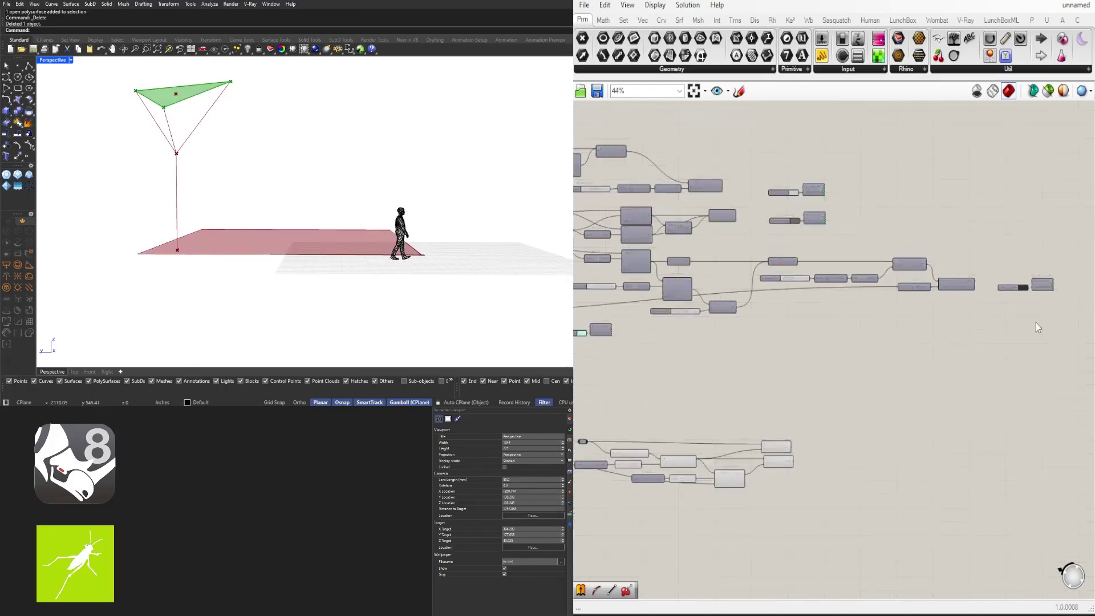
drag(1080, 320, 1013, 265)
right_drag(842, 252, 979, 263)
shift+drag(1025, 256, 944, 182)
middle_click(961, 177)
click(979, 149)
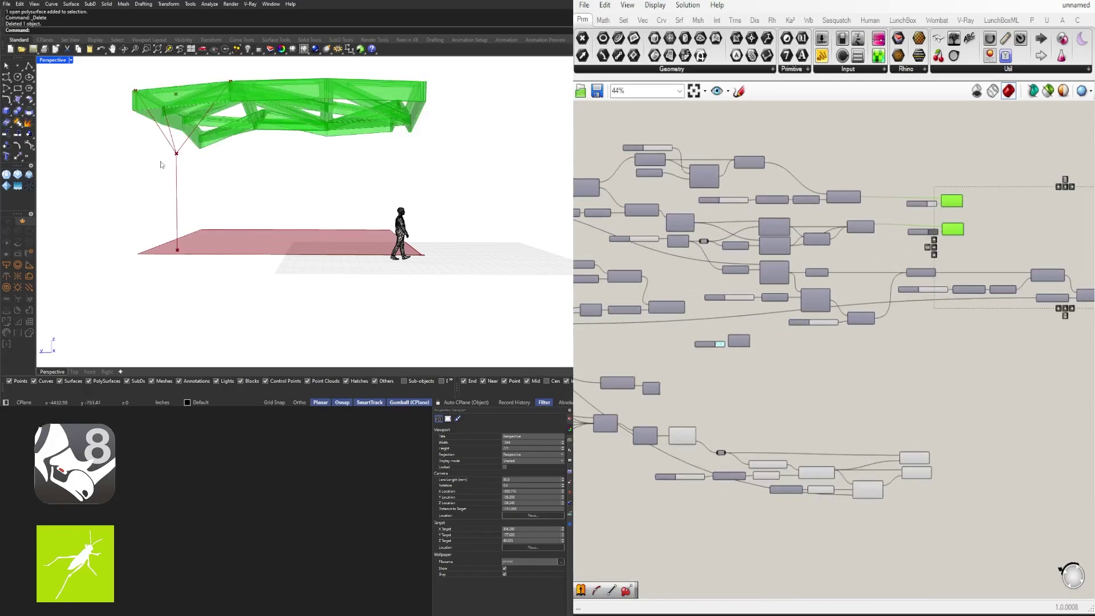
mouse_move(161, 163)
right_down()
mouse_move(176, 146)
mouse_move(159, 150)
right_up()
scroll(166, 108, up, 6)
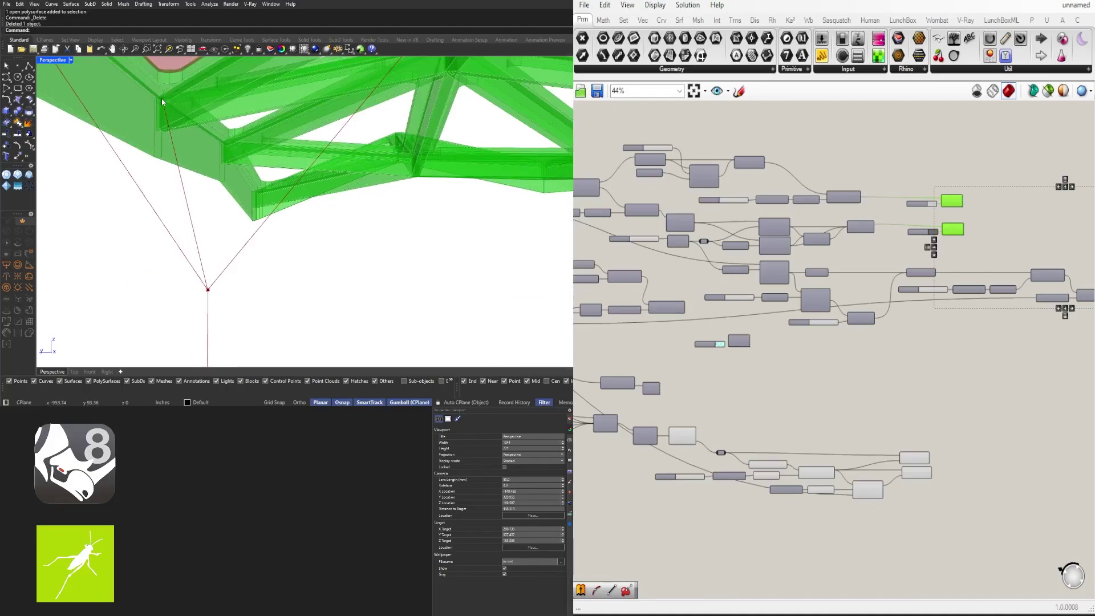
scroll(918, 390, down, 3)
right_drag(918, 391, 887, 362)
scroll(767, 325, up, 3)
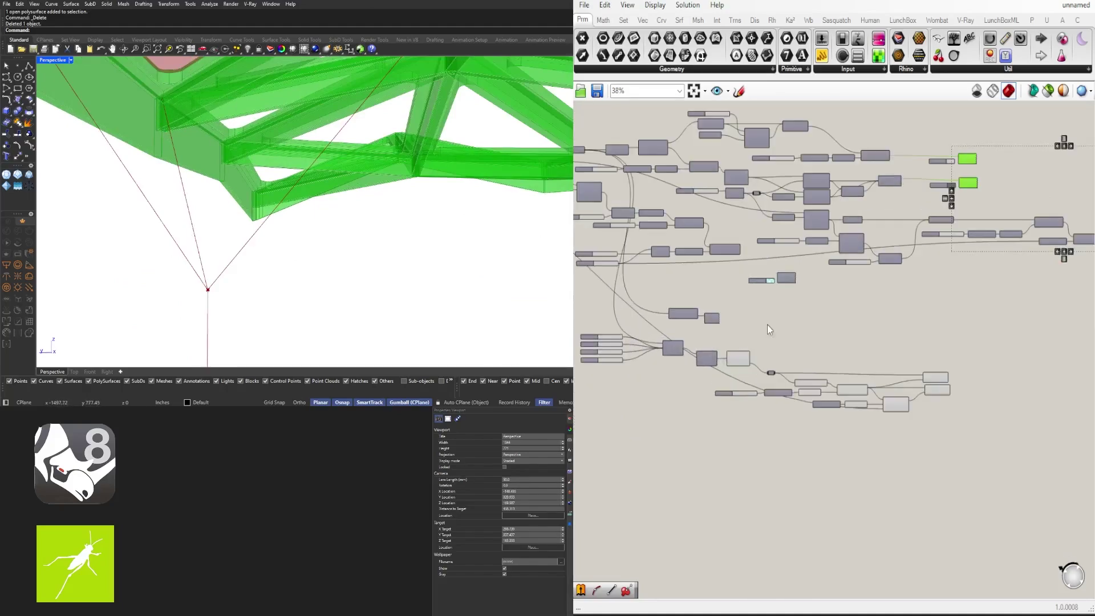
click(934, 310)
key(ctrl+z)
Step: Select Deconstruct Brep and examine its vertices on the picked panel in the viewport
scroll(855, 329, down, 3)
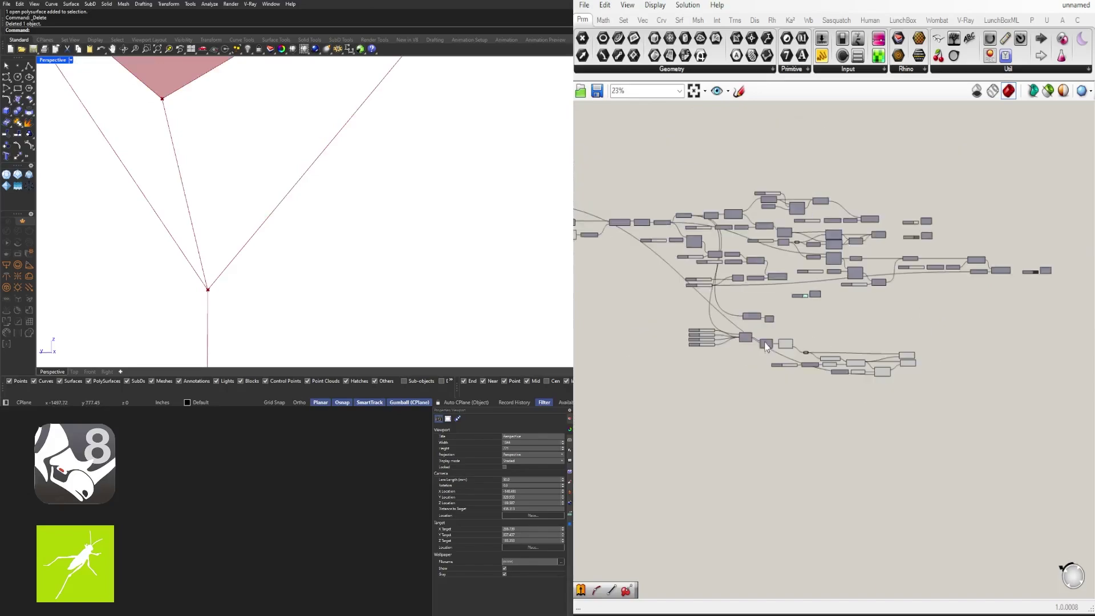
scroll(700, 332, up, 5)
right_drag(698, 329, 849, 366)
right_drag(1078, 394, 741, 410)
scroll(714, 413, up, 5)
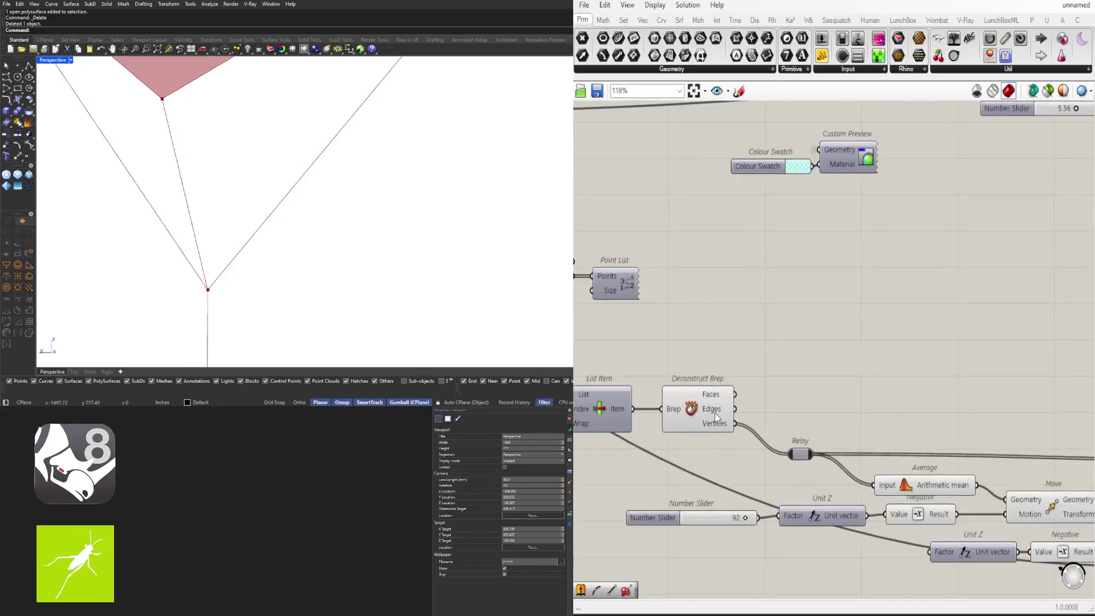
click(714, 413)
scroll(330, 248, down, 10)
right_drag(329, 248, 323, 254)
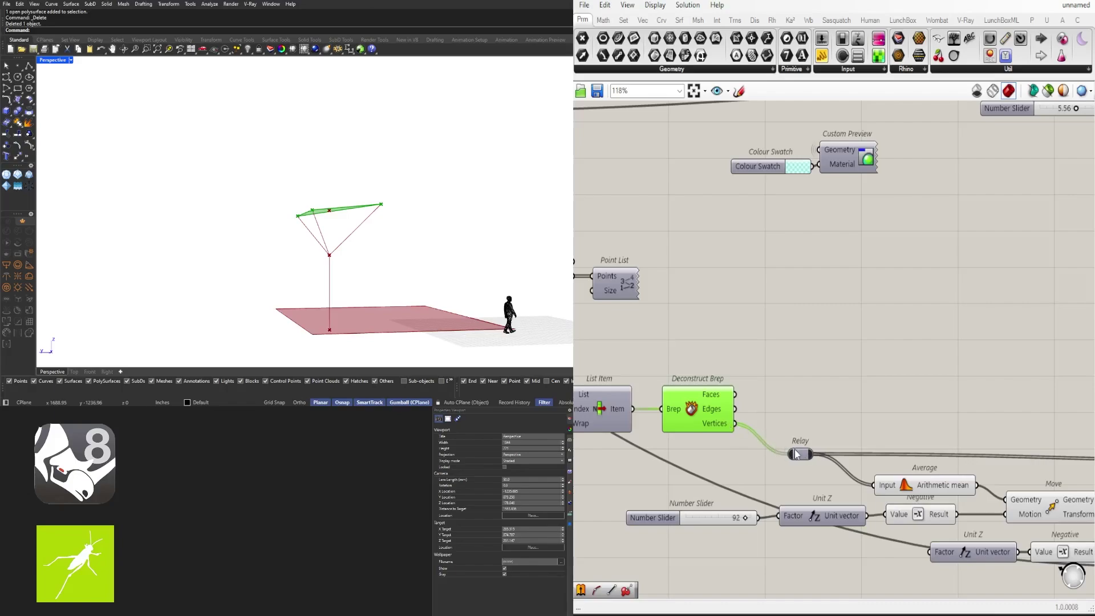
Step: Shift the Relay and the strut components after it further away from Deconstruct Brep to open space between them
scroll(801, 459, down, 2)
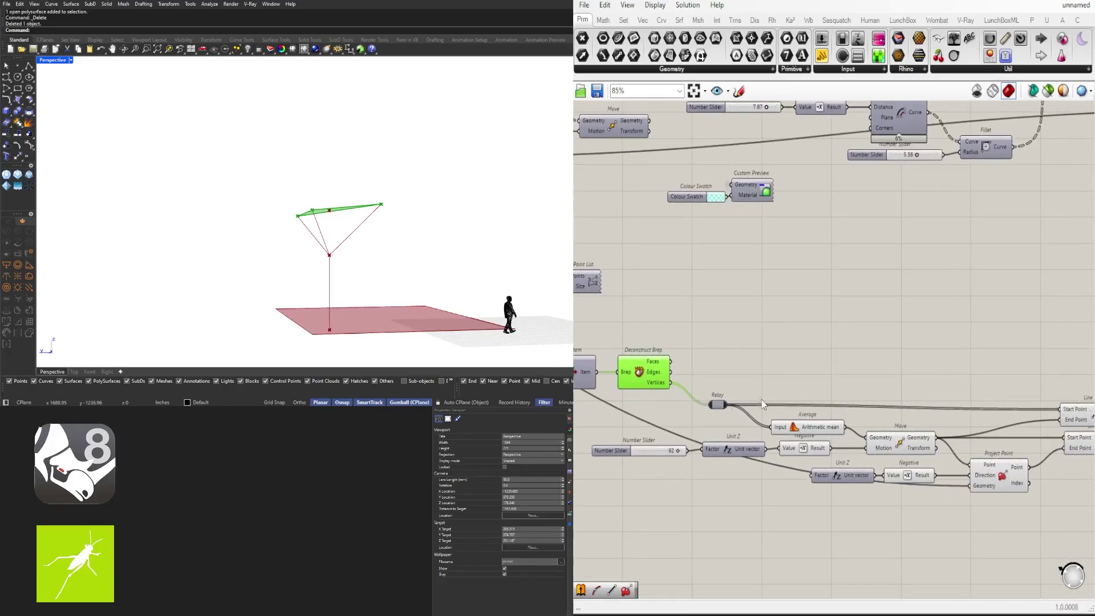
right_drag(763, 404, 780, 315)
scroll(781, 315, down, 3)
drag(1009, 425, 901, 306)
scroll(727, 333, up, 3)
shift+click(663, 352)
scroll(779, 297, up, 3)
click(797, 309)
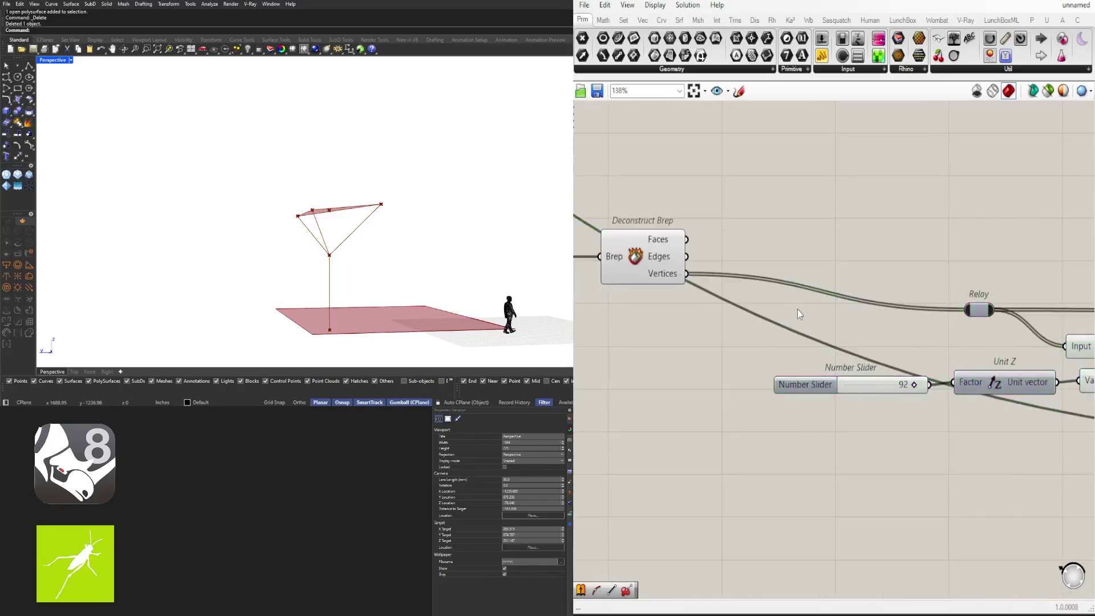
Step: Add a Move component after Deconstruct Brep and wire the Vertices output into its Geometry input
double_click(798, 313)
text(mov)
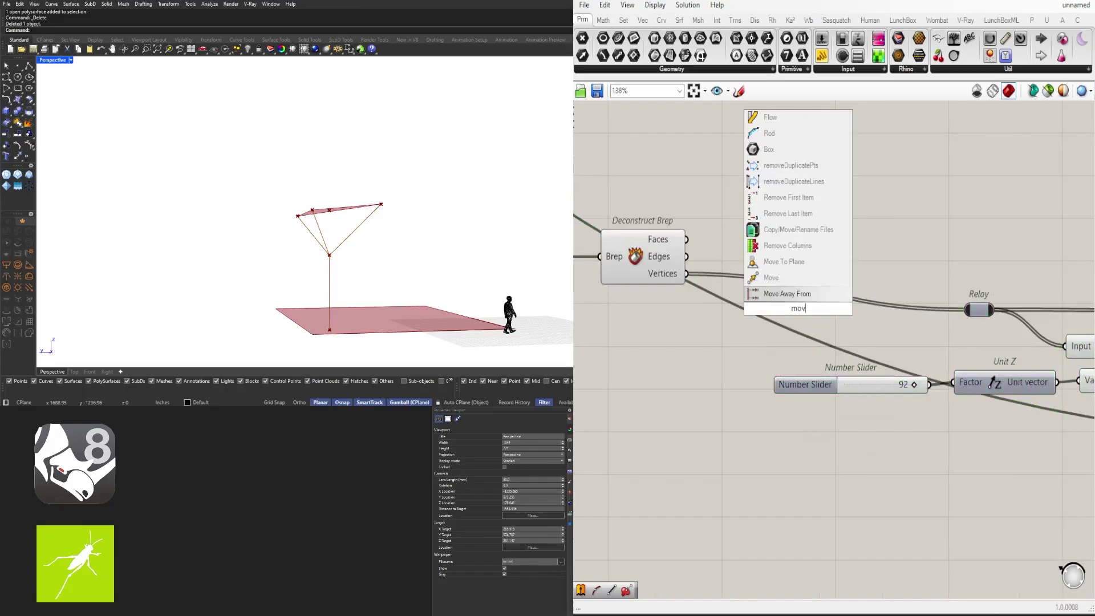
text(e)
click(795, 293)
drag(687, 274, 747, 299)
Step: Add a Negative component below Deconstruct Brep for the new Move's Motion input
right_drag(655, 343, 739, 319)
double_click(739, 309)
text(neg)
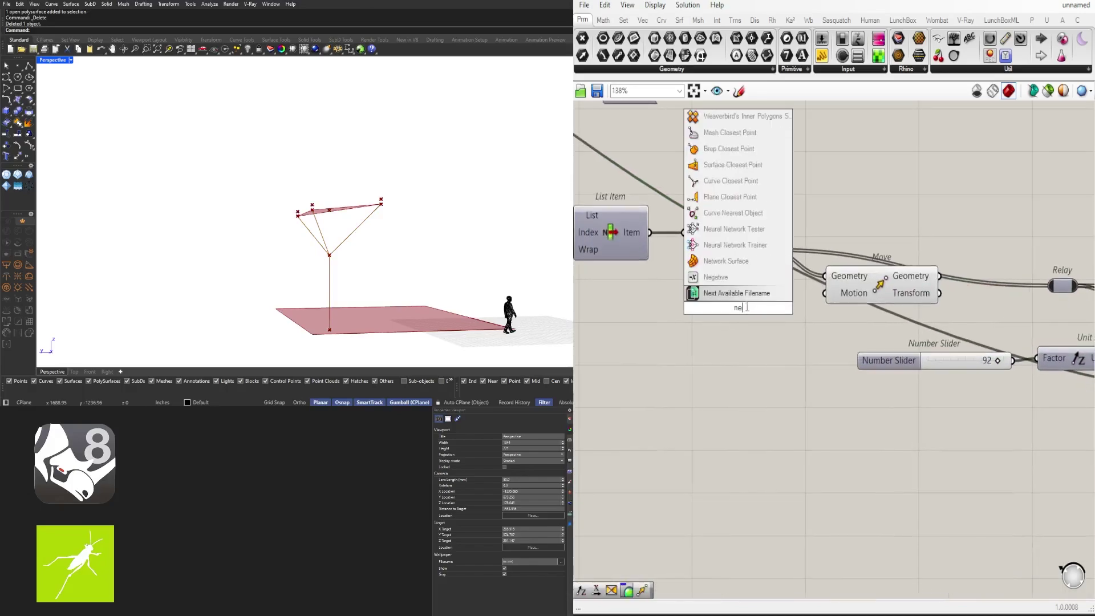
click(742, 294)
drag(733, 291, 735, 297)
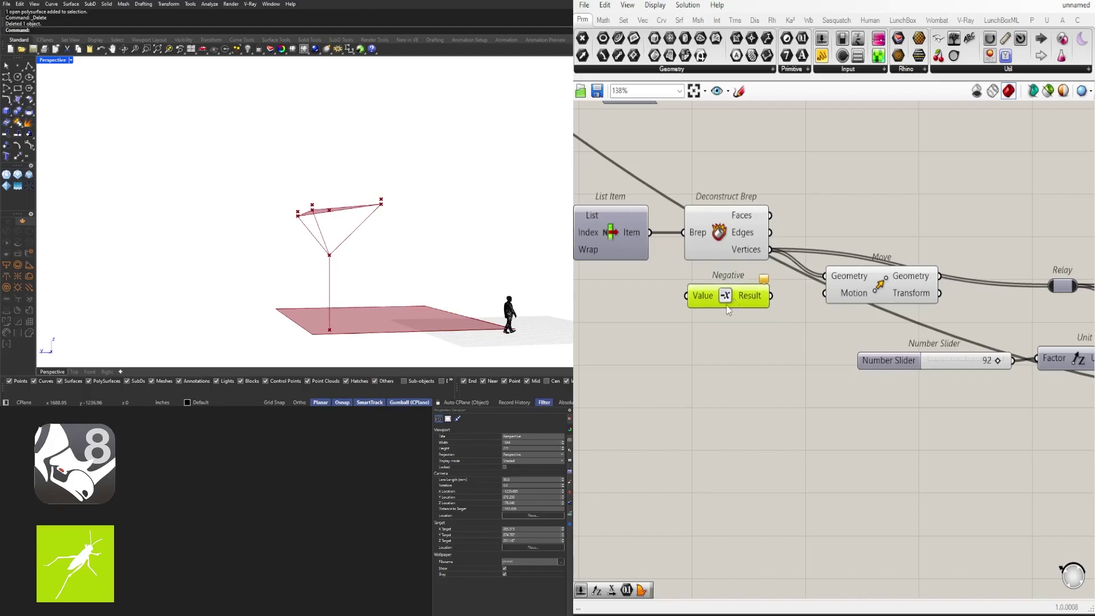
Step: Add a Unit Z vector, feed it through Negative into Move's Motion, and check the moved vertices
right_drag(726, 303, 856, 316)
double_click(731, 317)
text(z)
click(728, 304)
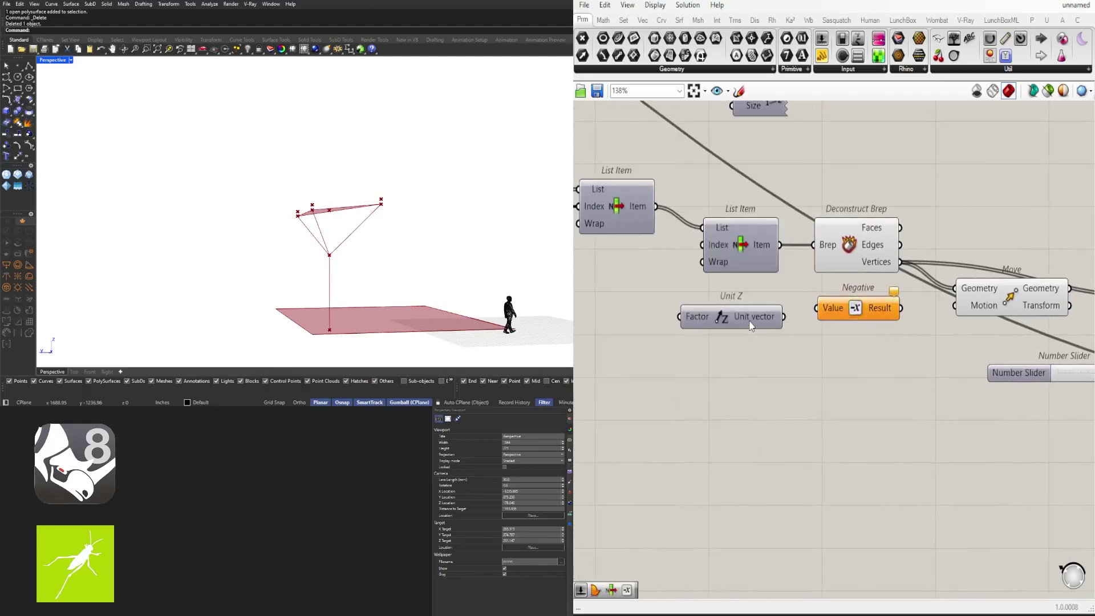
drag(749, 321, 955, 305)
click(993, 304)
scroll(329, 211, up, 7)
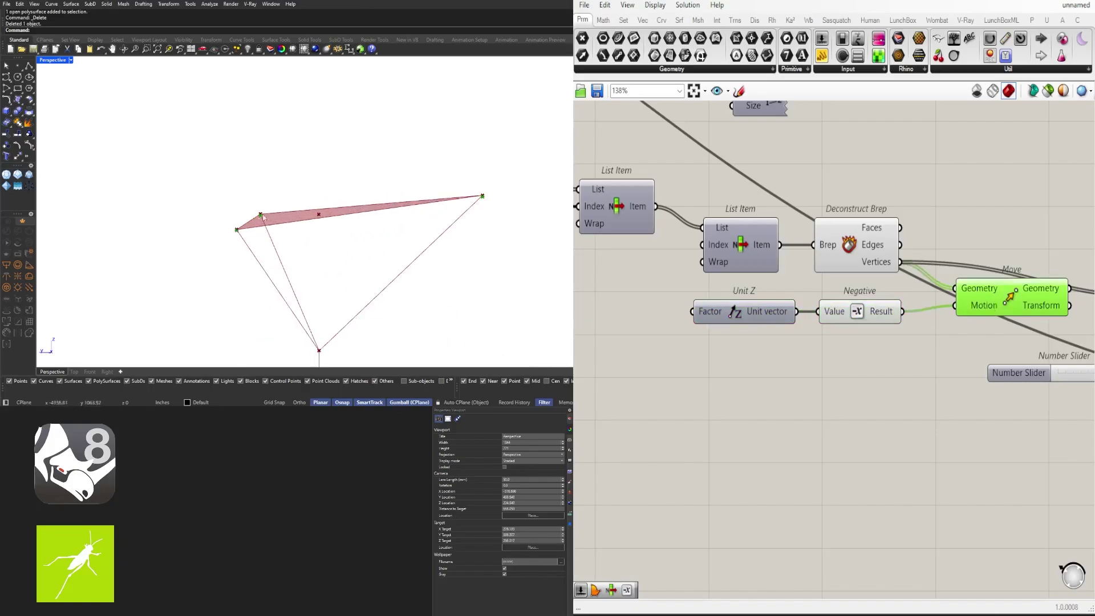
scroll(248, 220, up, 7)
Step: Create a two-decimal number slider for the new Unit Z's Factor input and set it to 5.26
right_drag(820, 333, 881, 323)
click(662, 343)
double_click(663, 343)
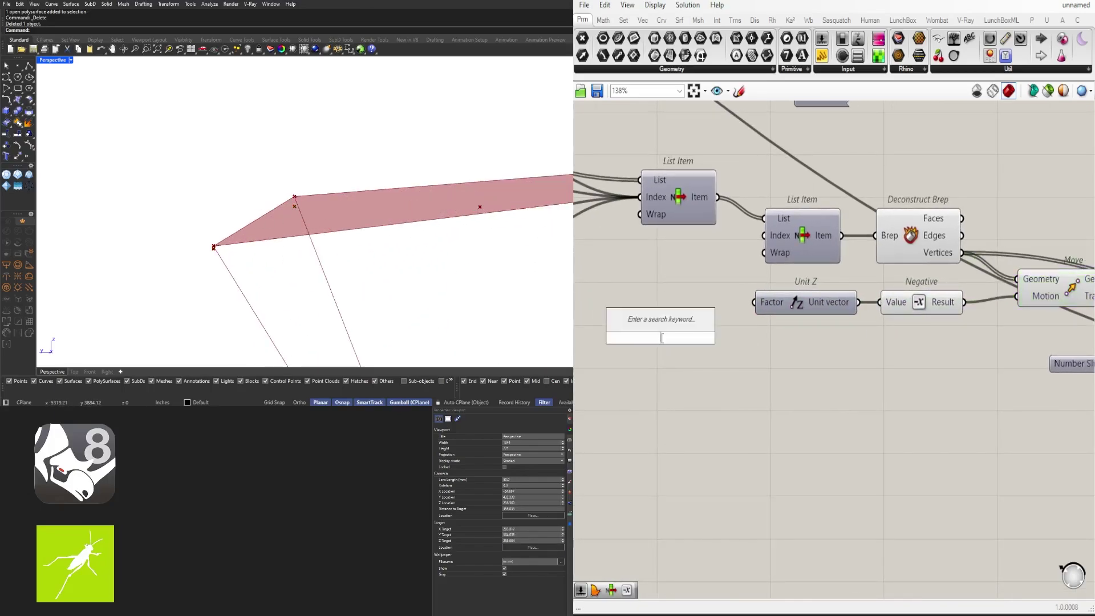
text(1.50)
key(Return)
drag(708, 338, 689, 313)
scroll(680, 310, up, 2)
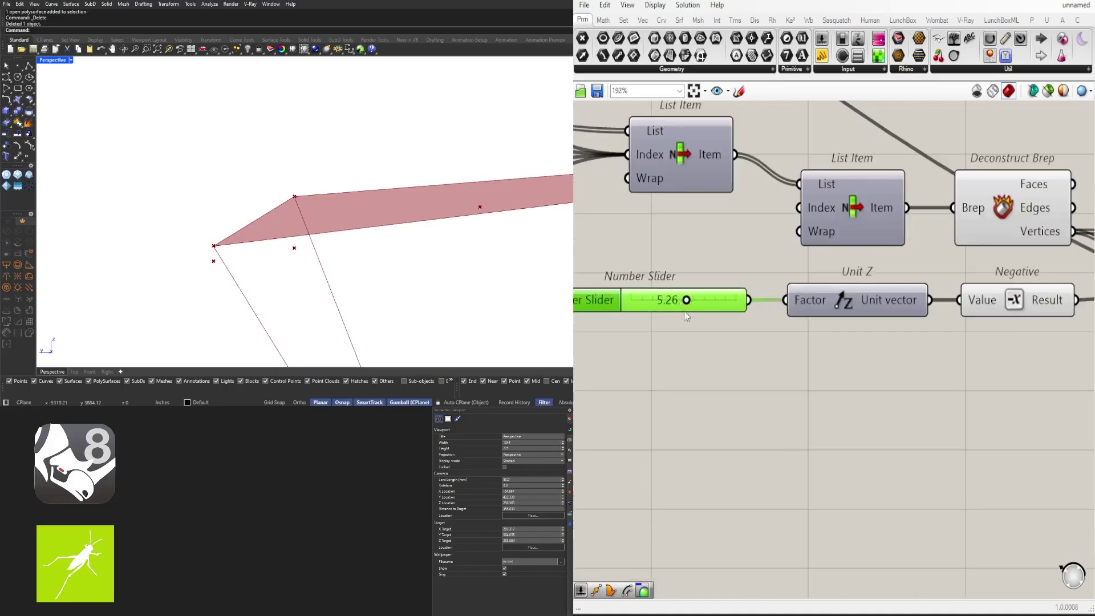
Step: Replace the Relay's input with the new Move's Geometry output and close the Ground Plane panel
scroll(690, 320, down, 6)
right_drag(963, 365, 849, 318)
scroll(748, 296, up, 1)
click(748, 296)
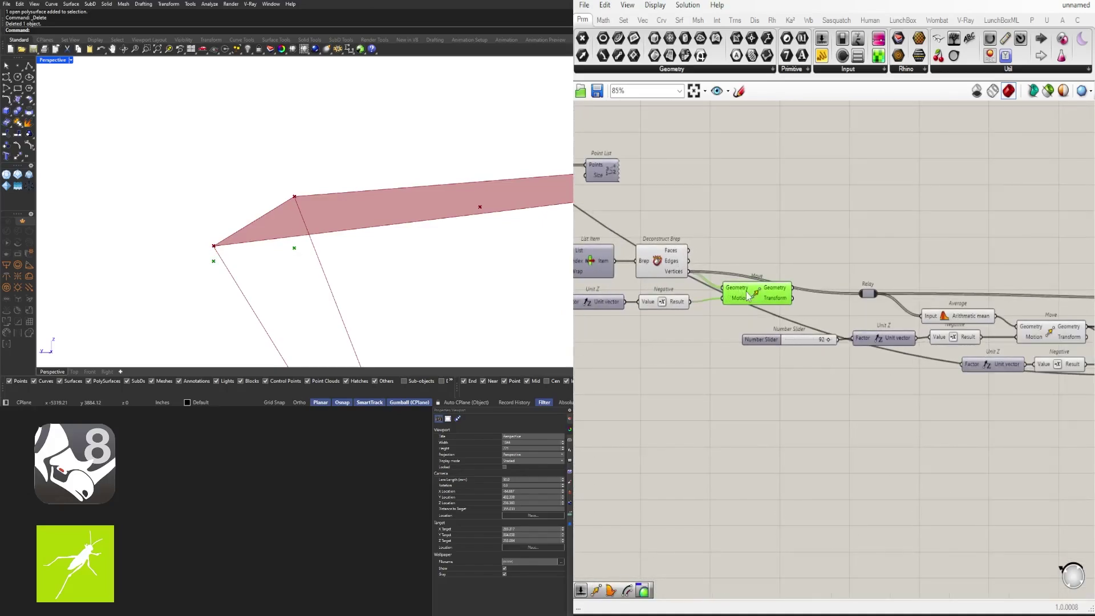
click(867, 294)
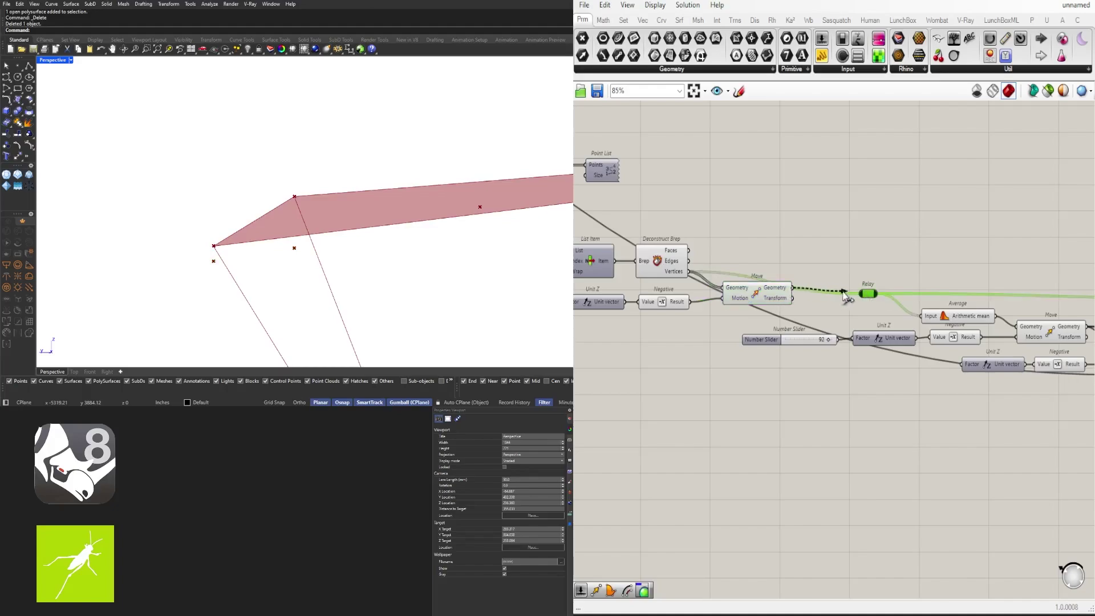
drag(859, 292, 860, 293)
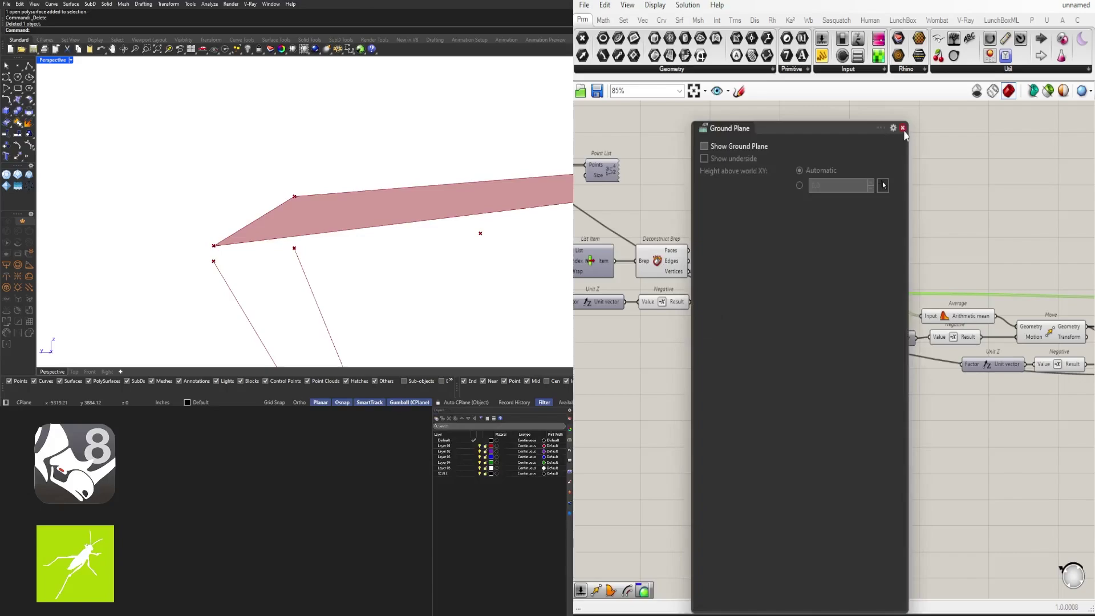
click(903, 129)
Step: Set the slider controlling the downward offset of the strut tops to 9.44
scroll(798, 313, up, 6)
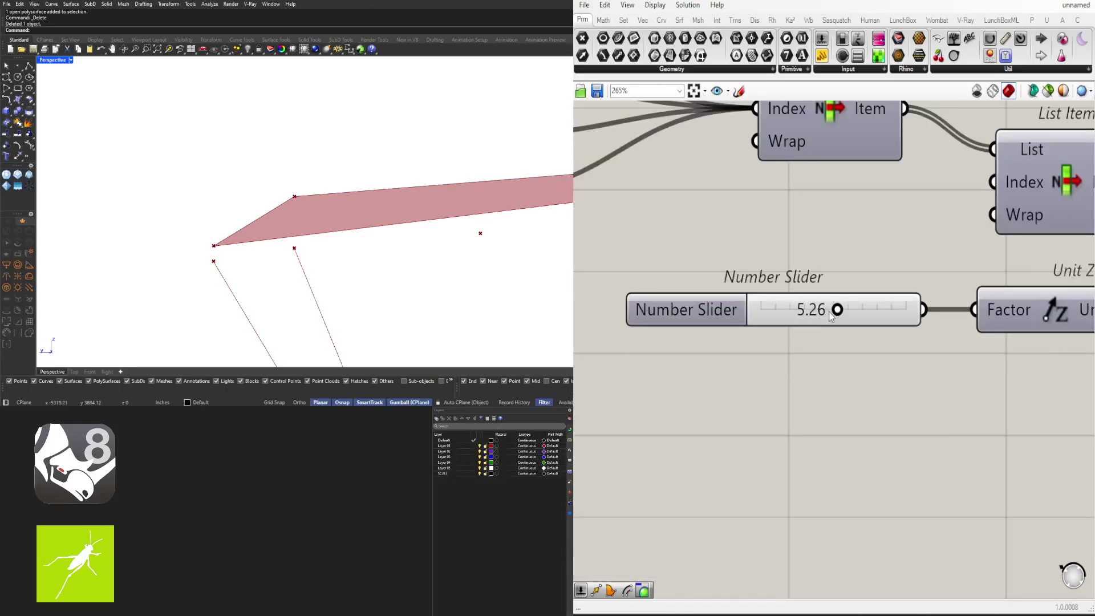
drag(834, 310, 885, 317)
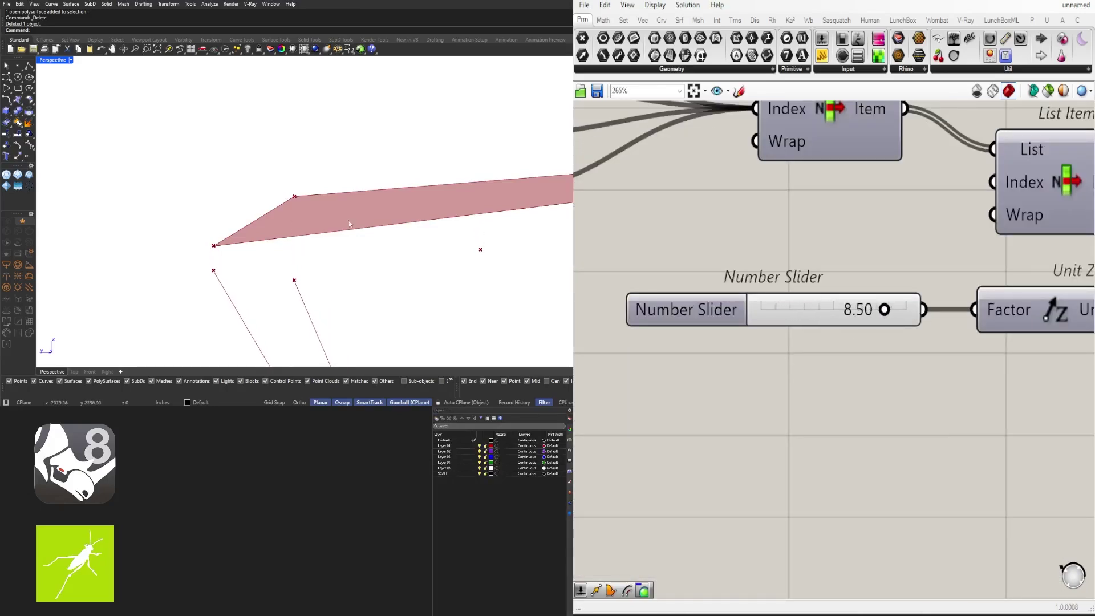
scroll(348, 221, down, 8)
right_drag(354, 221, 325, 231)
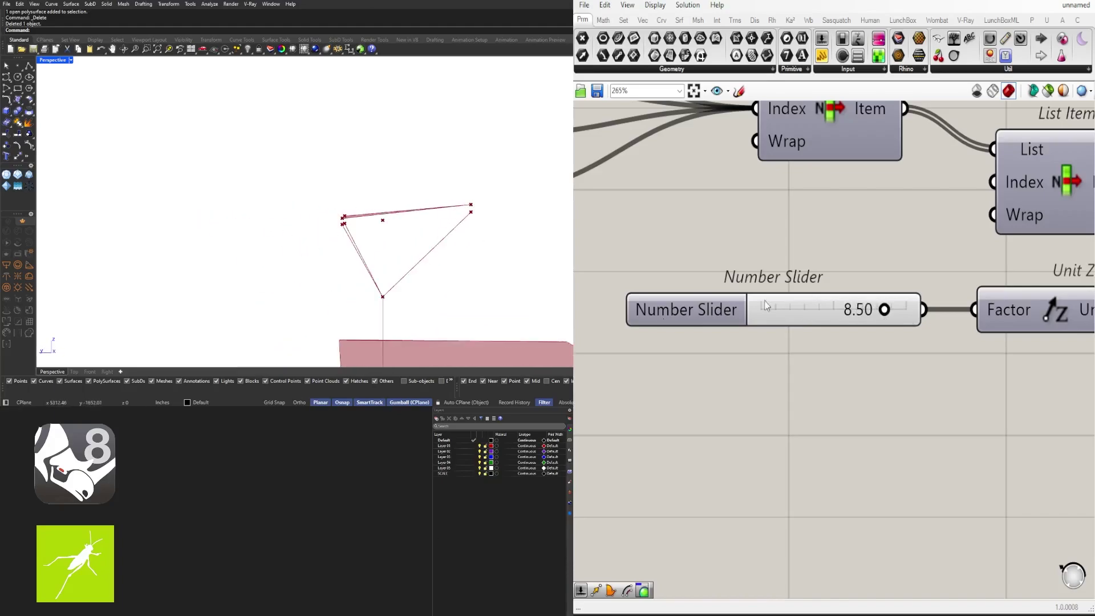
drag(874, 313, 901, 313)
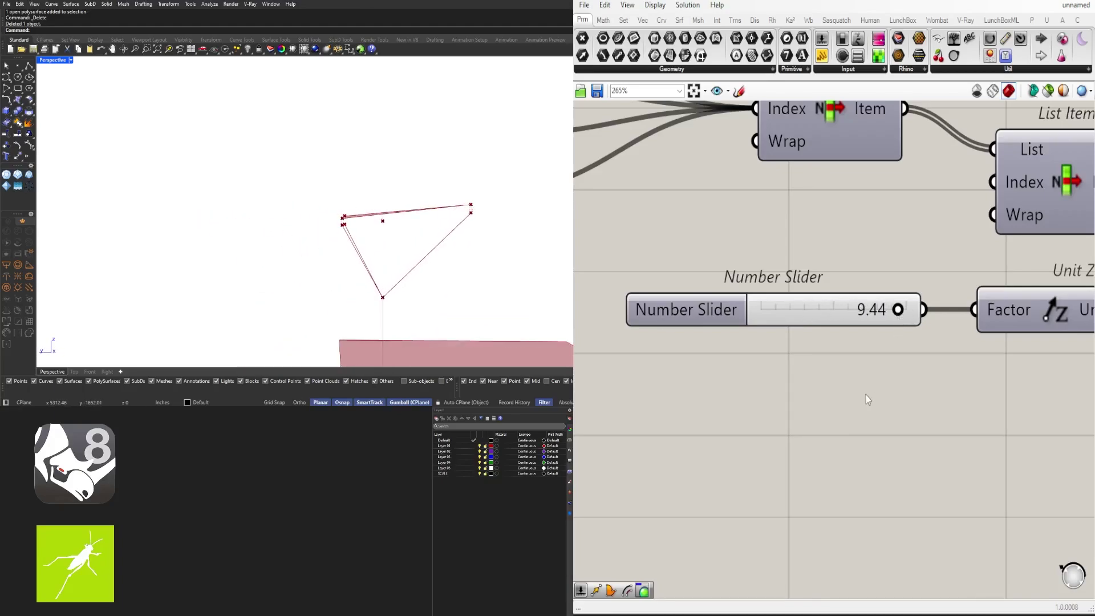
Step: Turn off the preview of Deconstruct Brep and the new Move component
scroll(822, 380, down, 5)
scroll(822, 381, down, 3)
right_drag(822, 381, 827, 392)
scroll(923, 333, up, 3)
drag(937, 270, 722, 382)
middle_click(862, 248)
click(896, 209)
click(1001, 289)
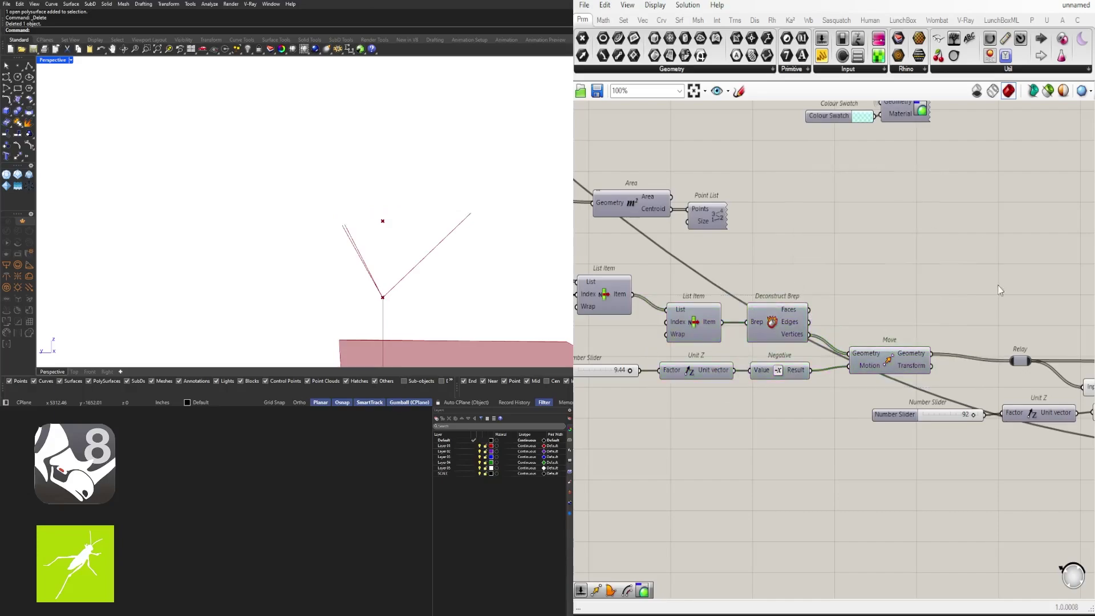
Step: Set the wire display of Project Point's Geometry input to Hidden
scroll(763, 247, down, 3)
right_drag(1001, 289, 834, 316)
scroll(834, 316, up, 4)
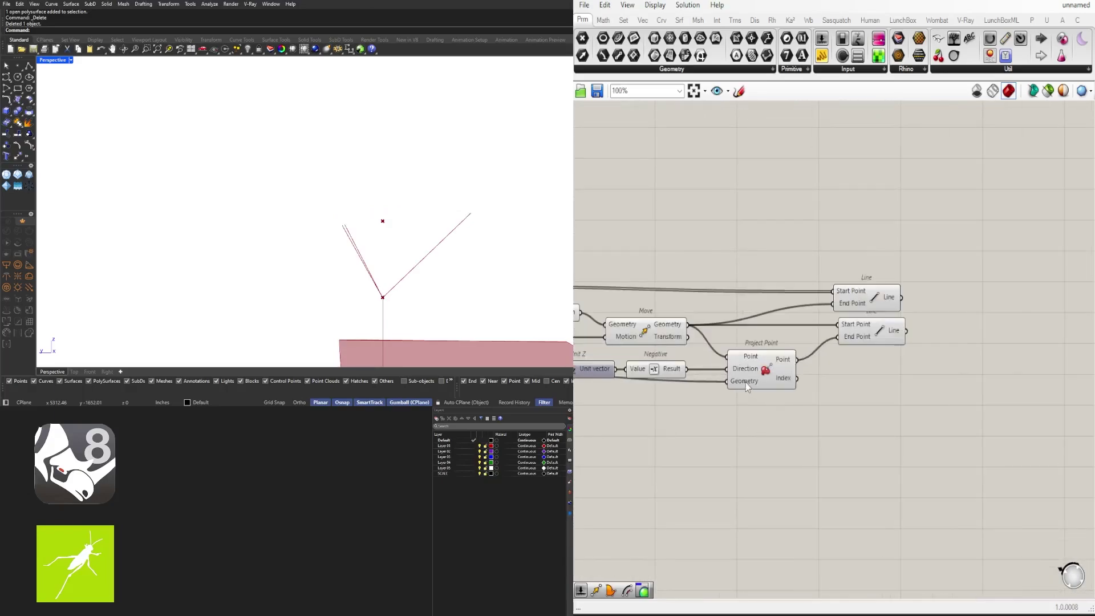
right_click(746, 382)
click(689, 467)
right_drag(751, 383, 891, 336)
scroll(753, 353, down, 4)
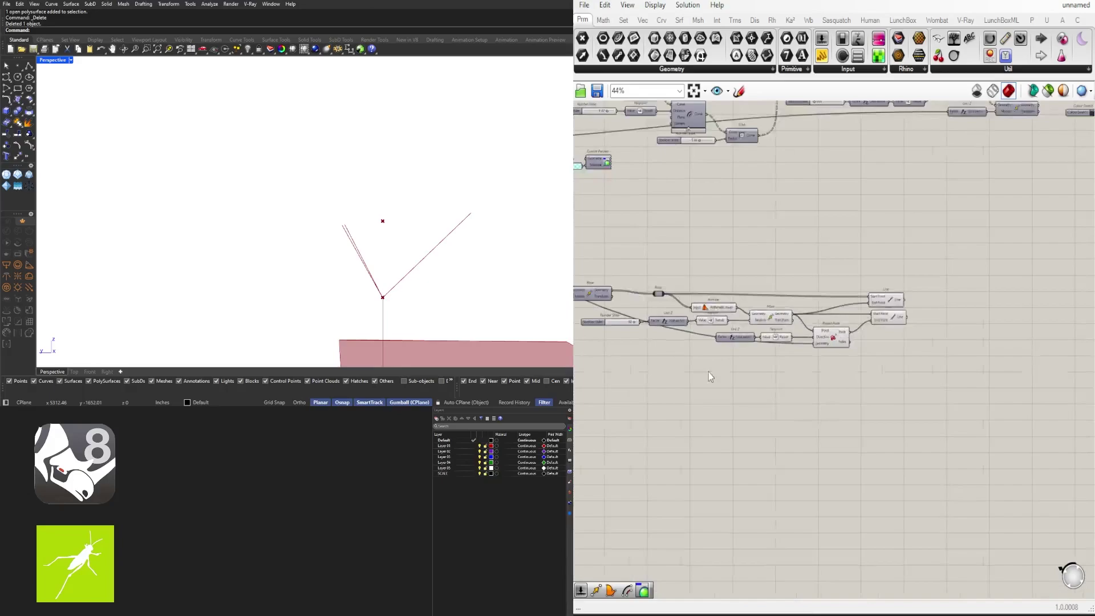
right_drag(708, 377, 1026, 397)
right_drag(638, 144, 731, 254)
scroll(684, 219, down, 2)
right_drag(708, 218, 668, 192)
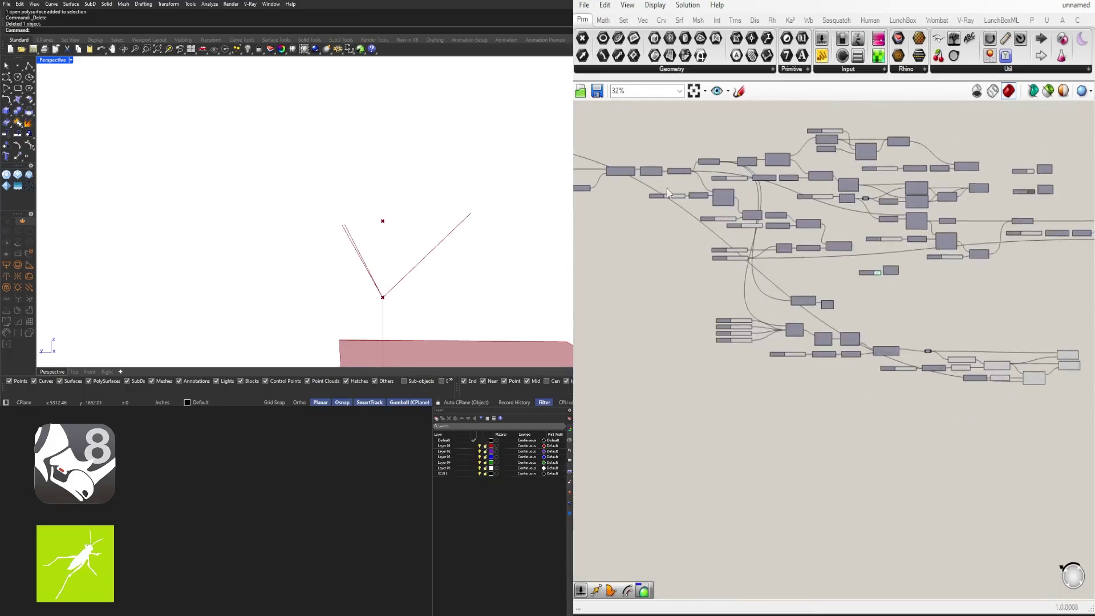
scroll(912, 328, up, 6)
right_click(764, 342)
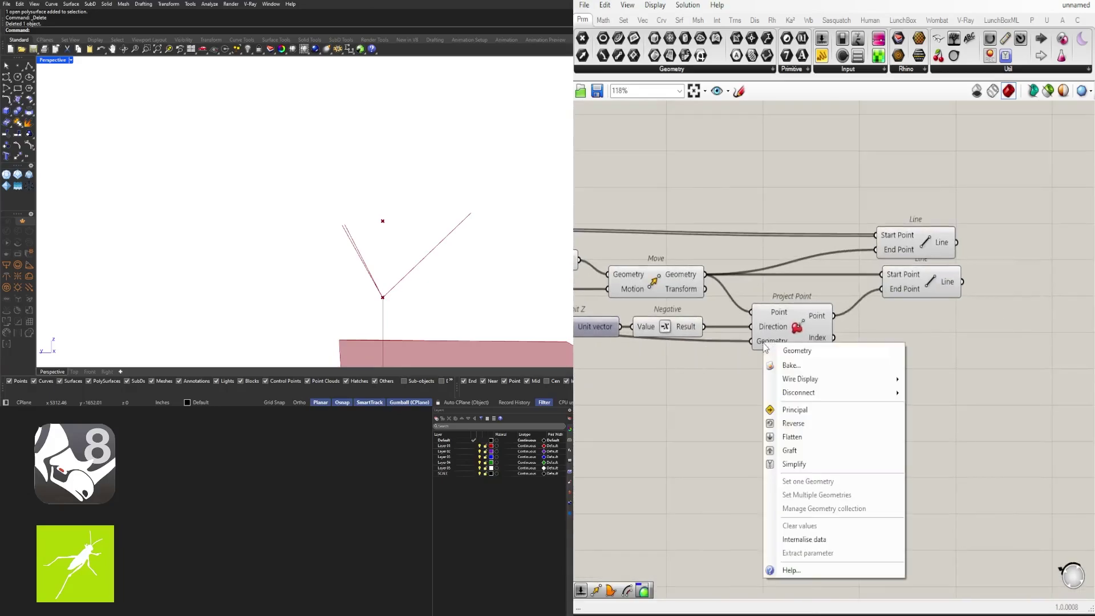
mouse_move(860, 380)
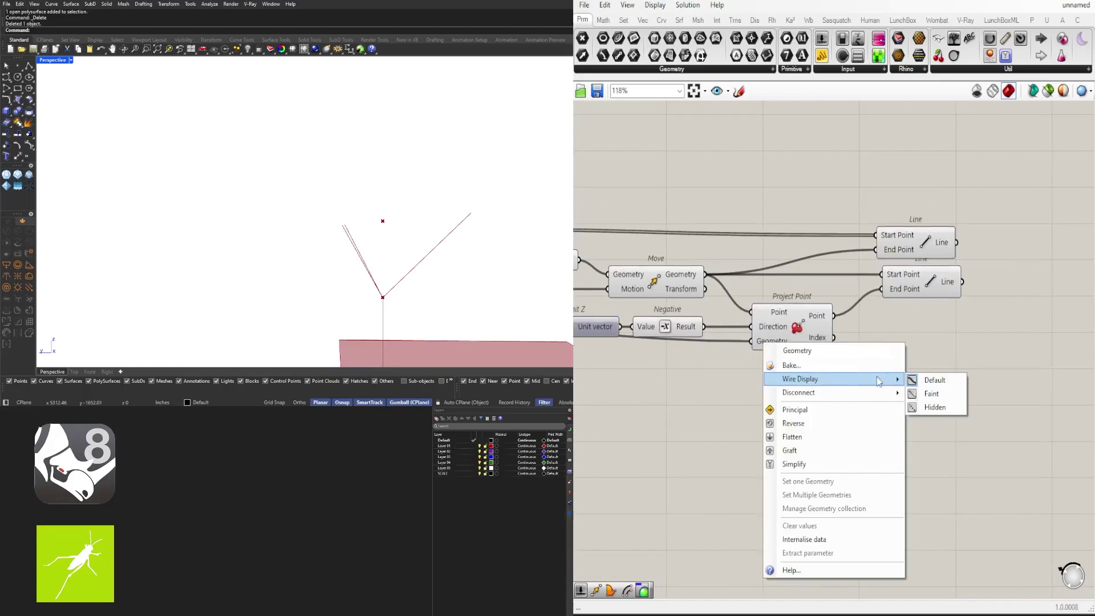
click(935, 407)
Step: Select Project Point and trace its Geometry wire back to the source at the start of the definition
scroll(796, 324, down, 4)
right_drag(796, 324, 981, 326)
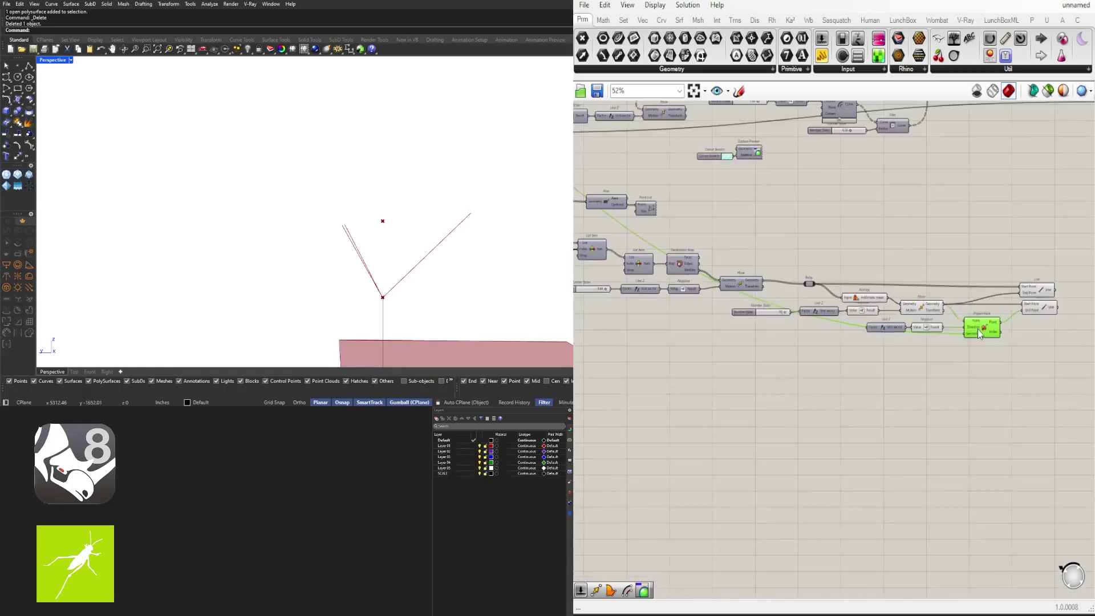
right_drag(844, 319, 980, 320)
scroll(980, 321, down, 4)
right_drag(645, 134, 814, 194)
scroll(720, 176, up, 4)
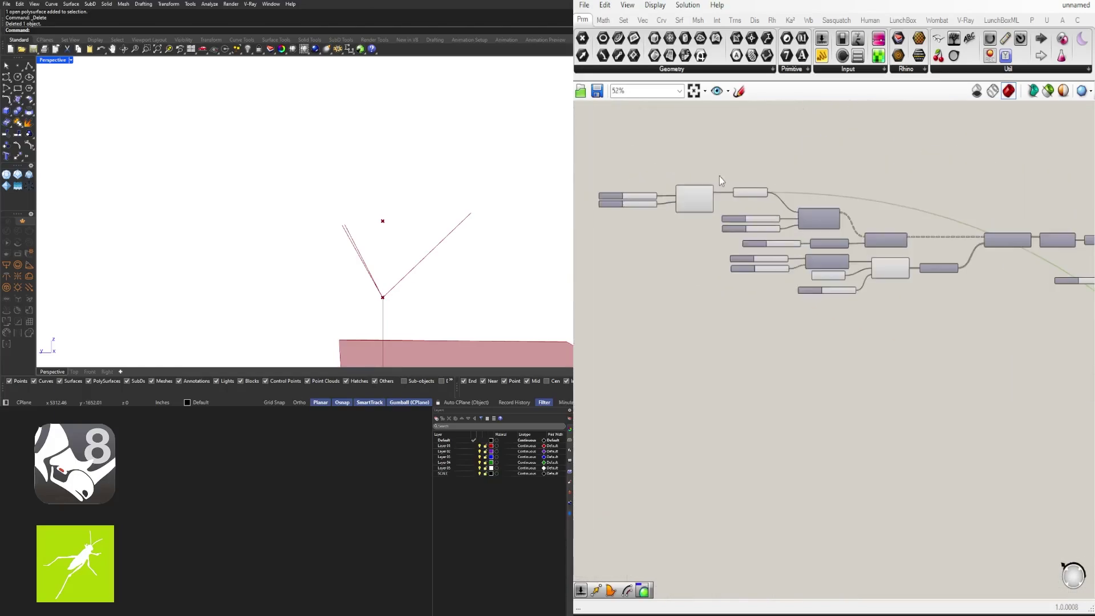
scroll(720, 177, down, 4)
right_drag(969, 323, 719, 345)
right_drag(990, 358, 865, 255)
scroll(819, 291, up, 5)
scroll(819, 295, up, 3)
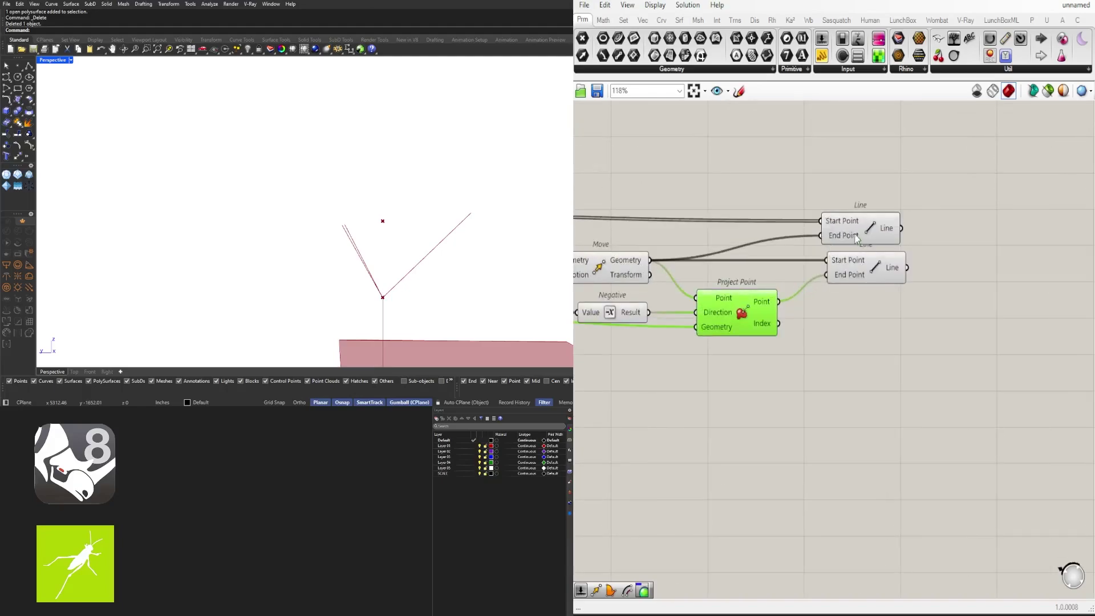
Step: Line up the two Line components and examine their struts and column together in the viewport
click(872, 267)
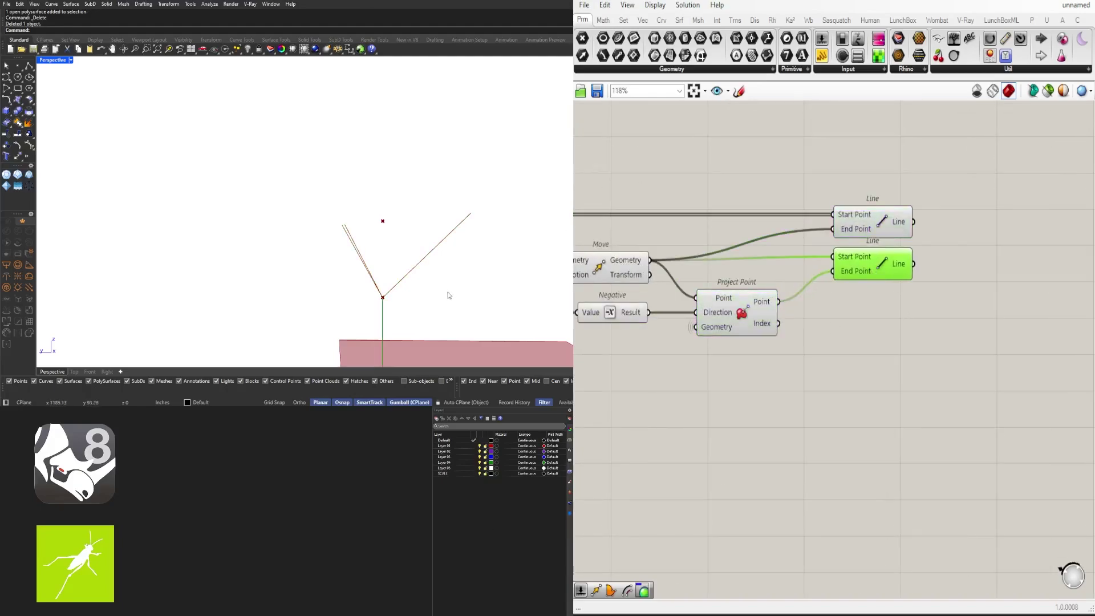
shift+click(883, 228)
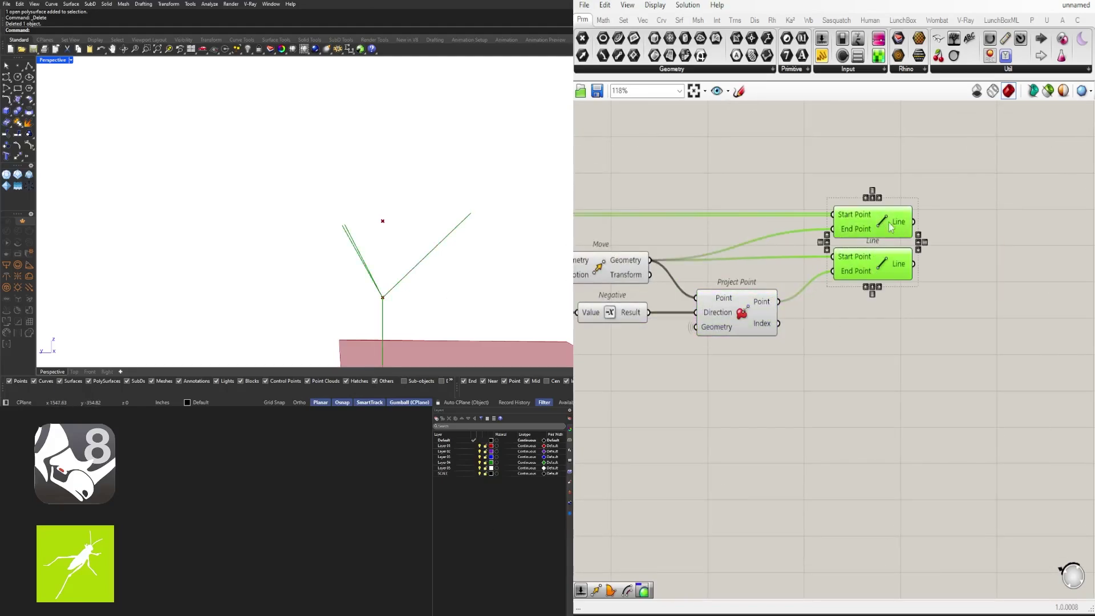
right_drag(433, 223, 288, 256)
shift+right_drag(195, 289, 272, 166)
right_drag(1015, 318, 825, 361)
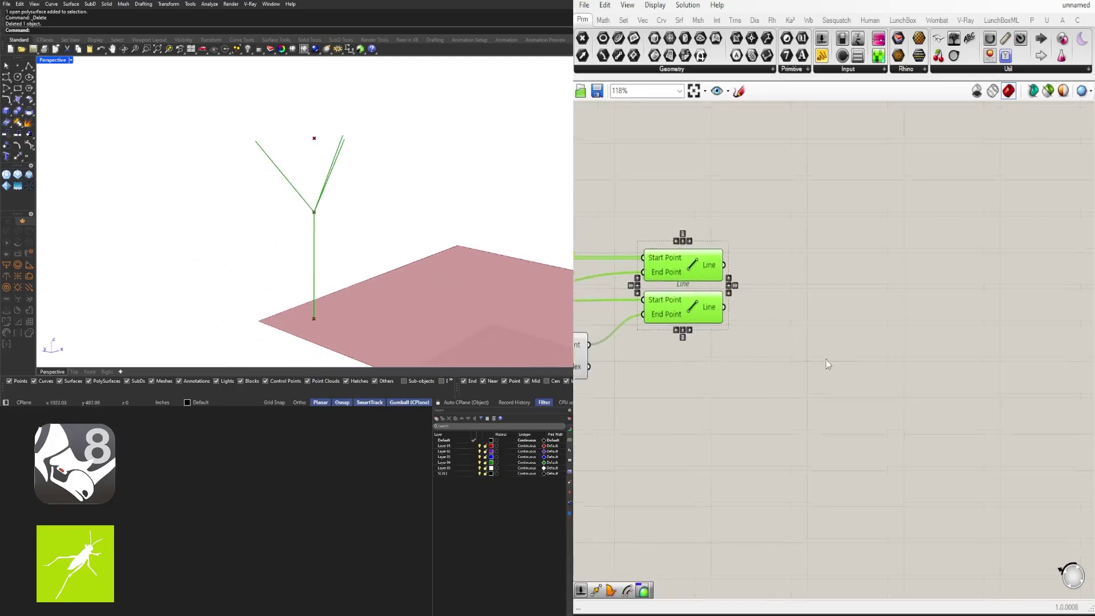
Step: Add a MultiPipe component, wire both Line outputs into its Curves input, and examine the piped strut joint
click(827, 360)
double_click(857, 343)
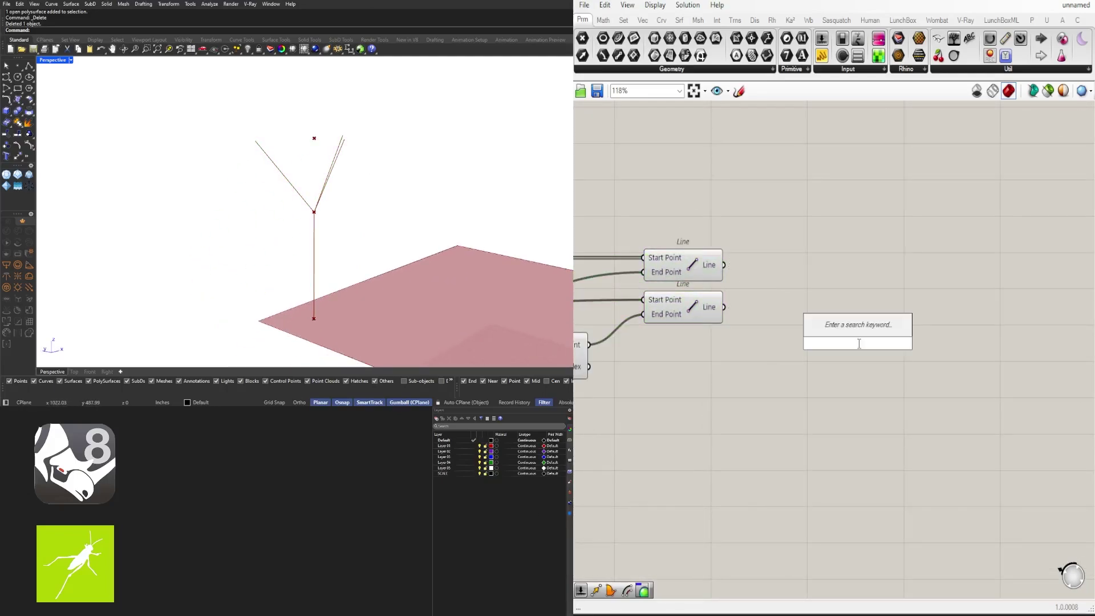
text(multi)
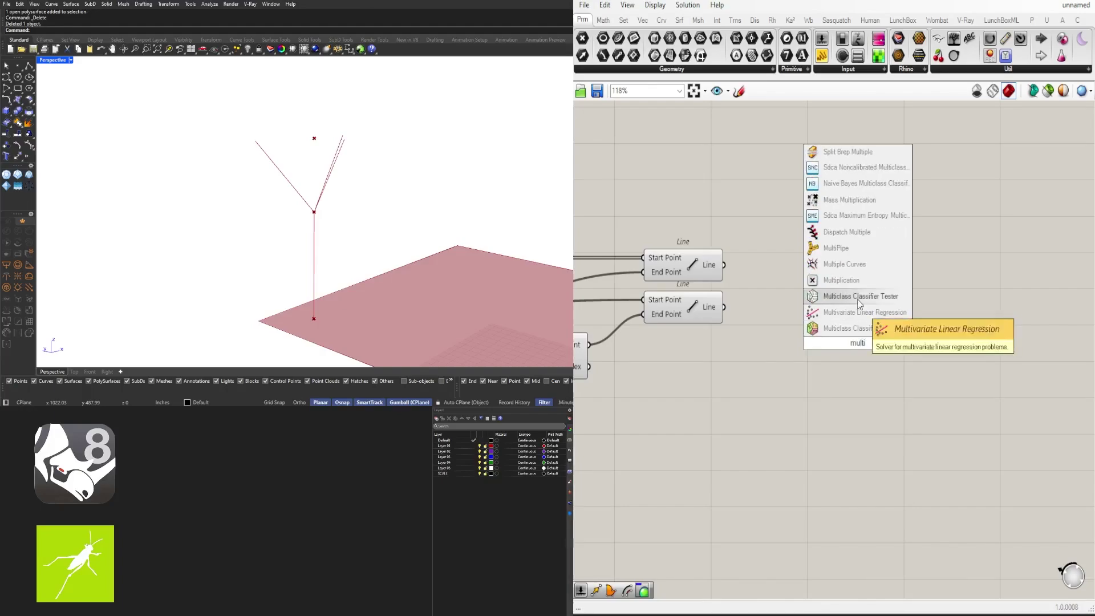
click(816, 246)
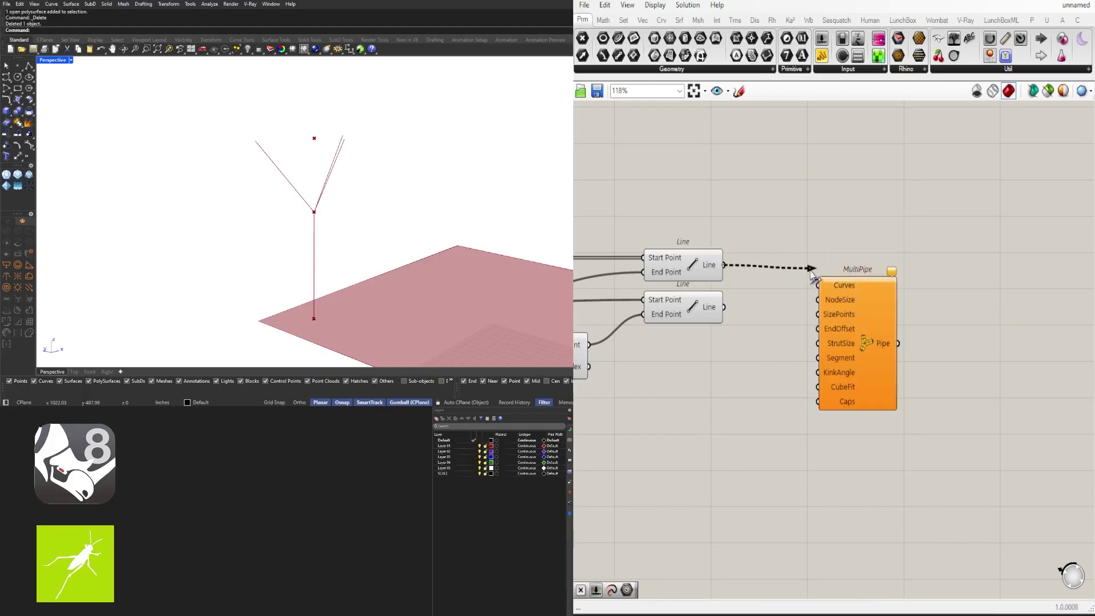
drag(812, 275, 817, 284)
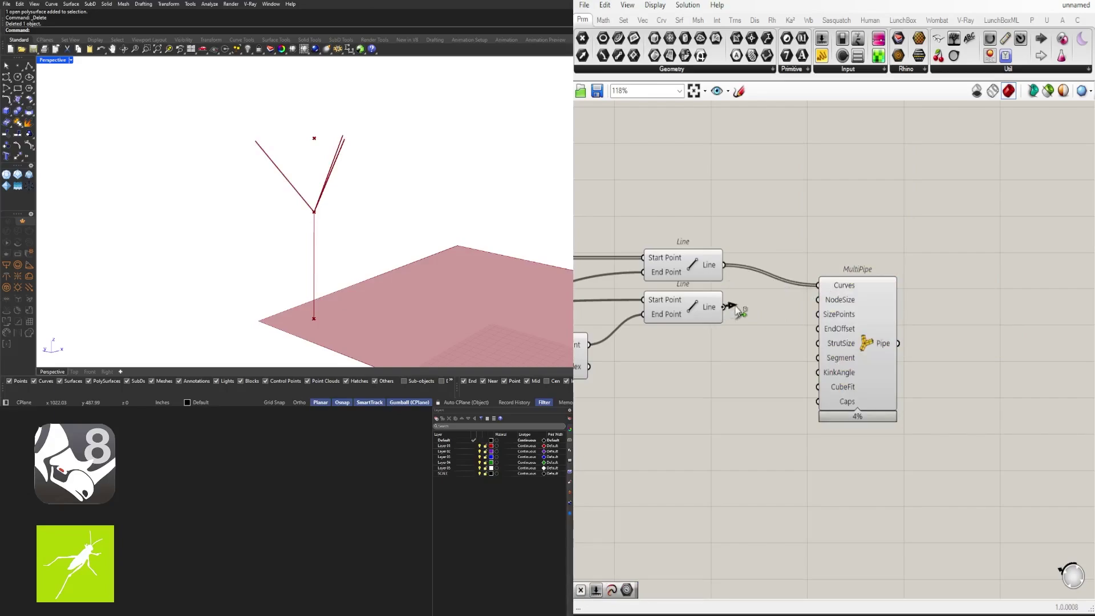
drag(851, 308, 873, 331)
scroll(399, 203, up, 5)
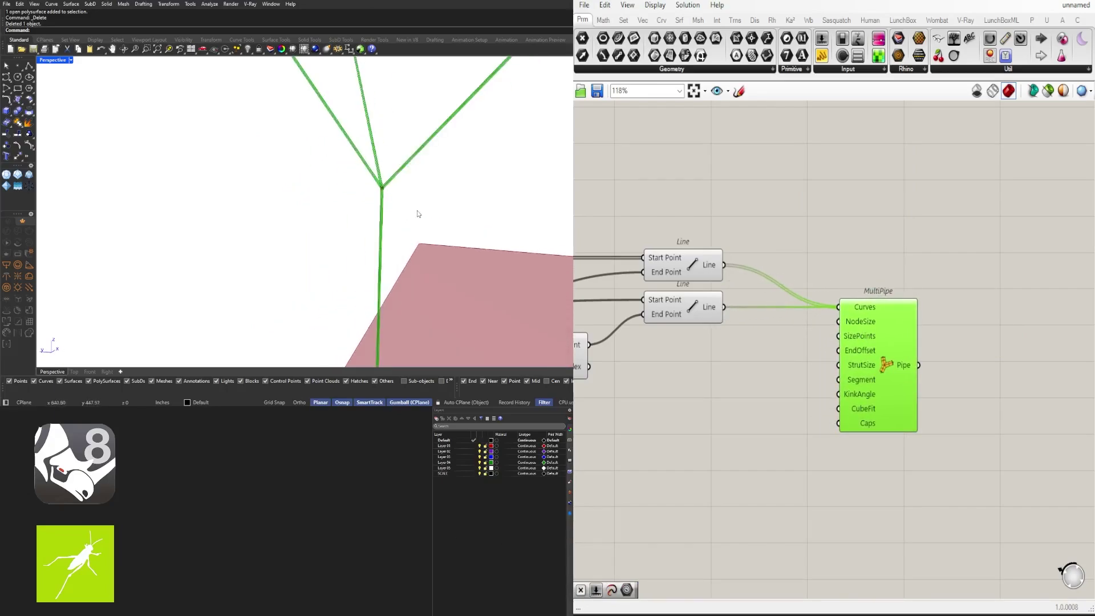
scroll(730, 297, down, 2)
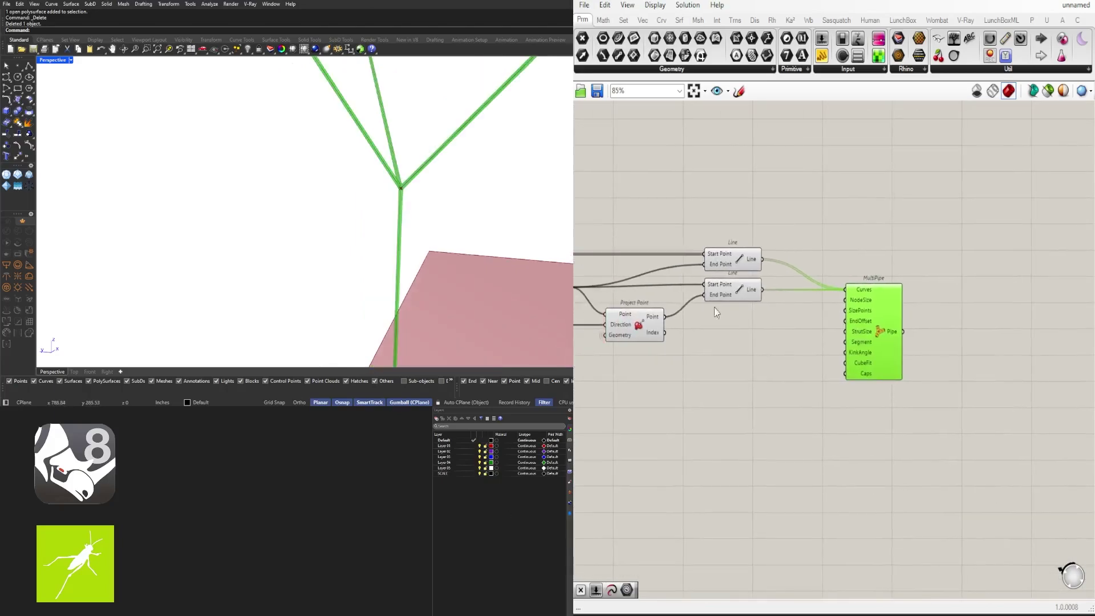
scroll(351, 198, down, 2)
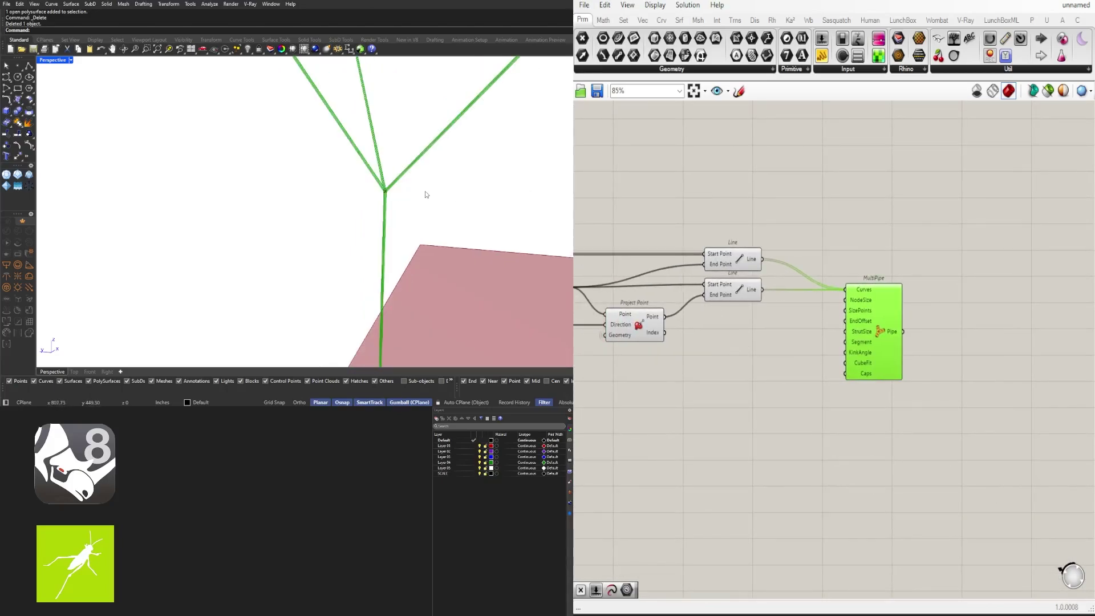
scroll(394, 180, up, 2)
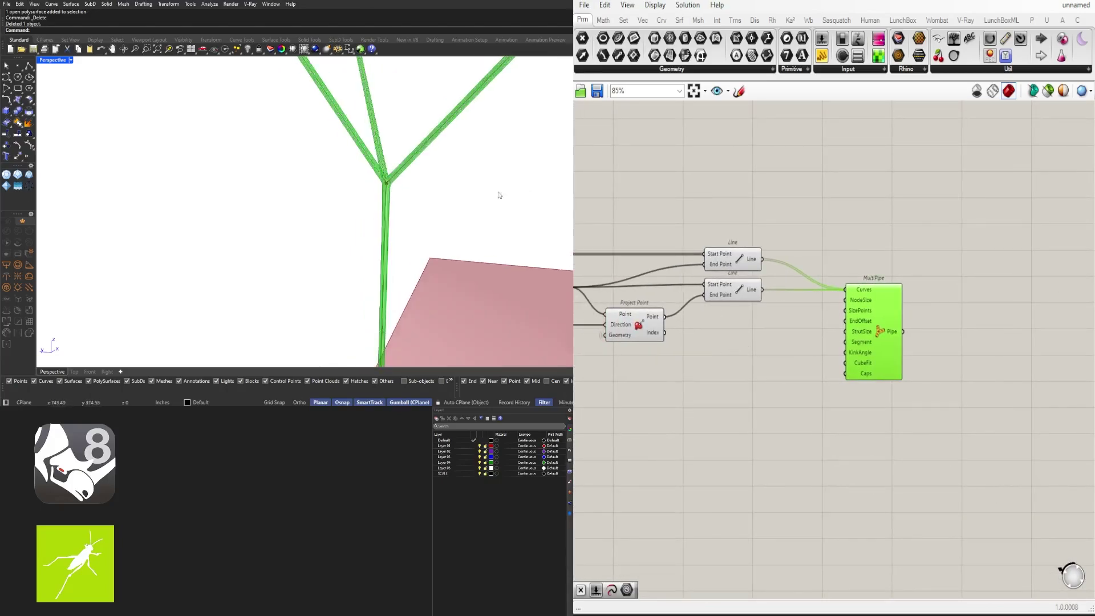
double_click(736, 371)
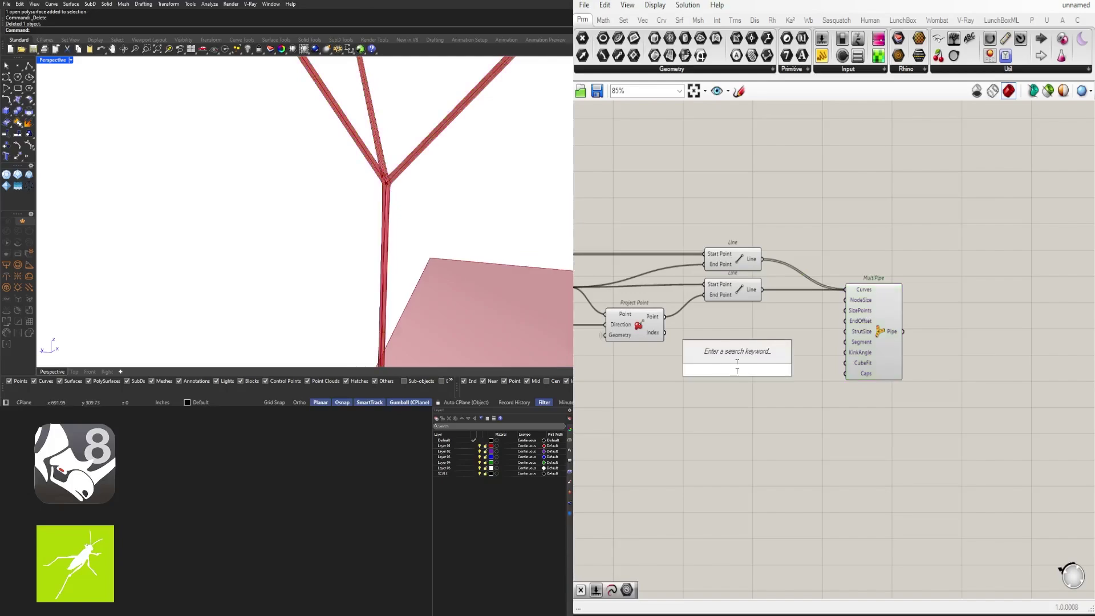
text(15)
key(Escape)
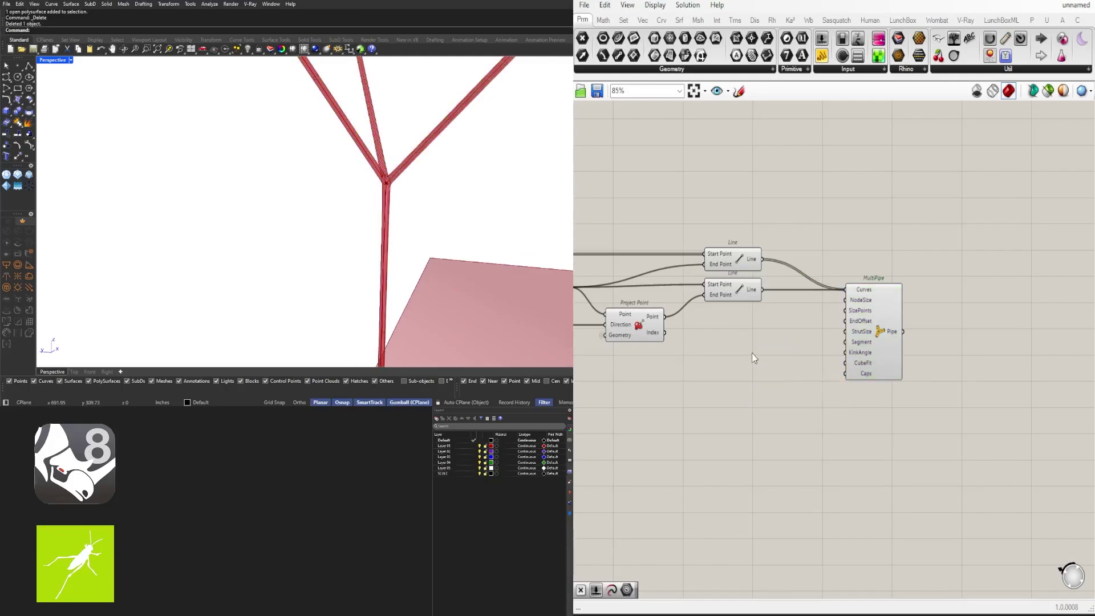
Step: Add a number slider with the value 1.500 below the Line components and wire it into MultiPipe's StrutSize input
double_click(753, 354)
text(1.5)
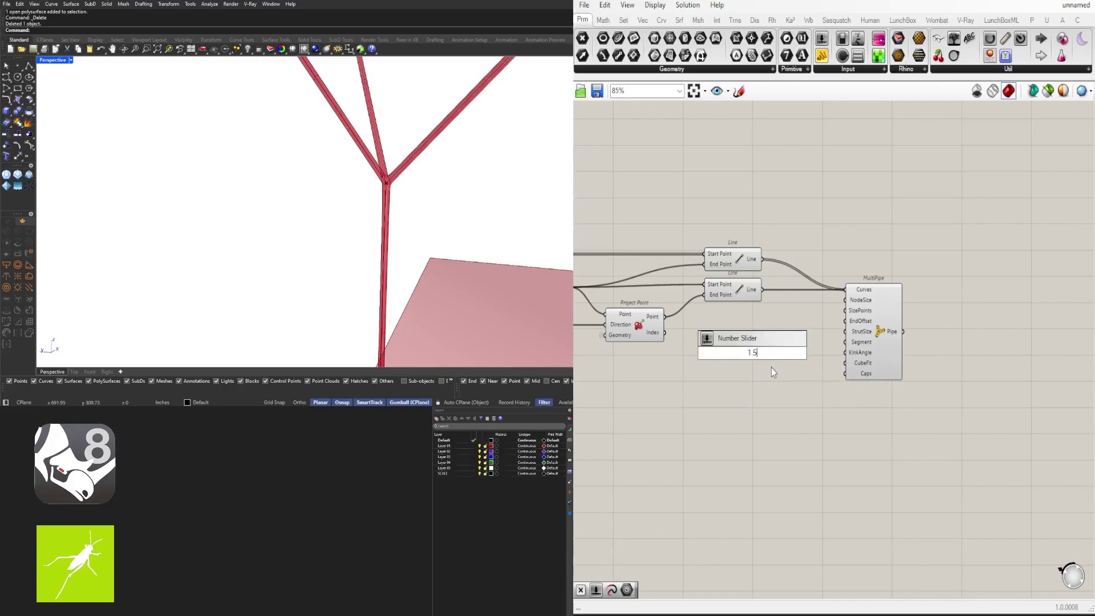
text(00)
key(Return)
scroll(821, 347, up, 3)
drag(898, 322, 976, 321)
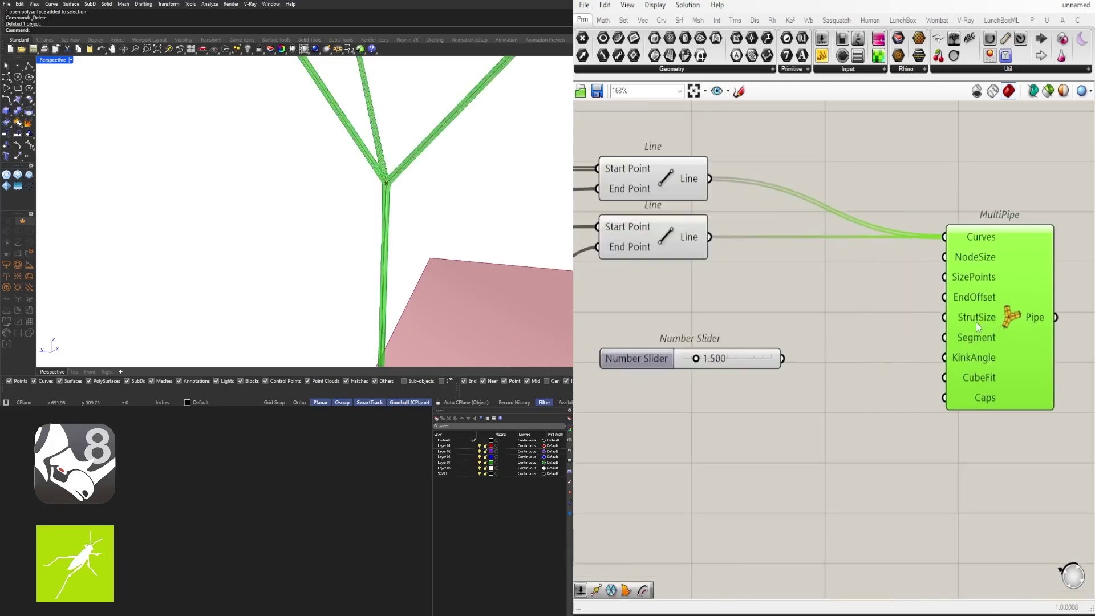
drag(756, 360, 796, 379)
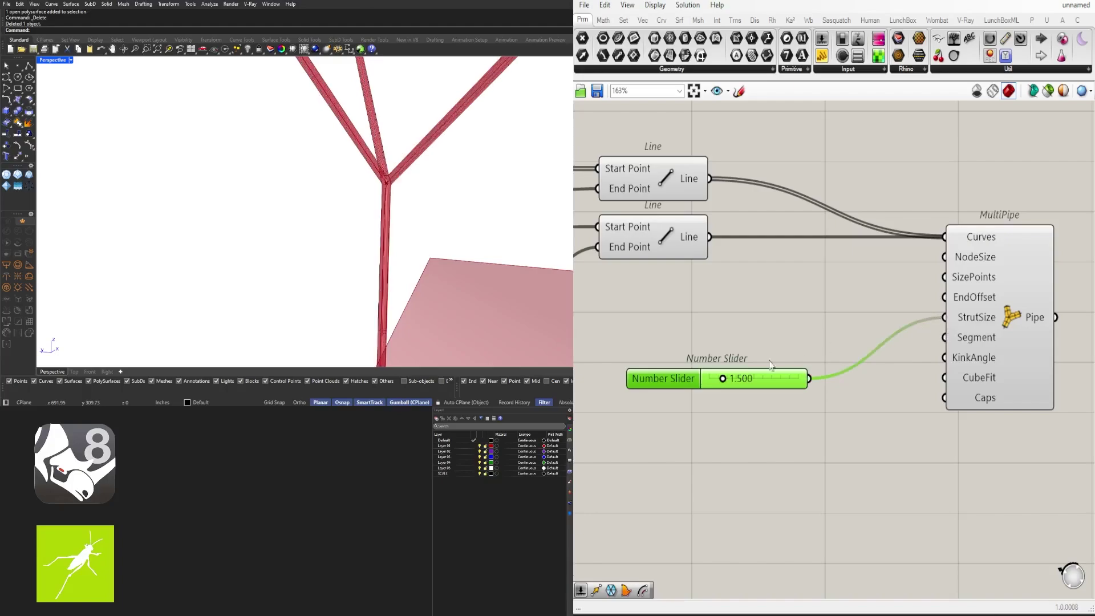
Step: Raise the StrutSize slider to 7.078 and examine the thickened strut joint and column in the viewport
scroll(722, 378, up, 3)
drag(721, 381, 815, 384)
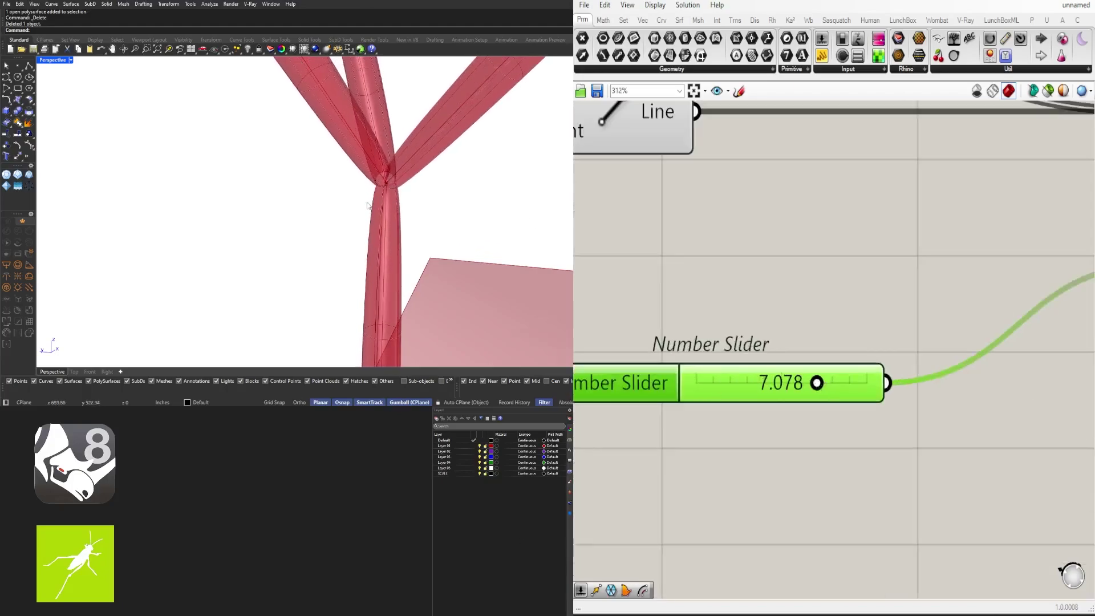
scroll(372, 196, down, 6)
scroll(374, 195, up, 5)
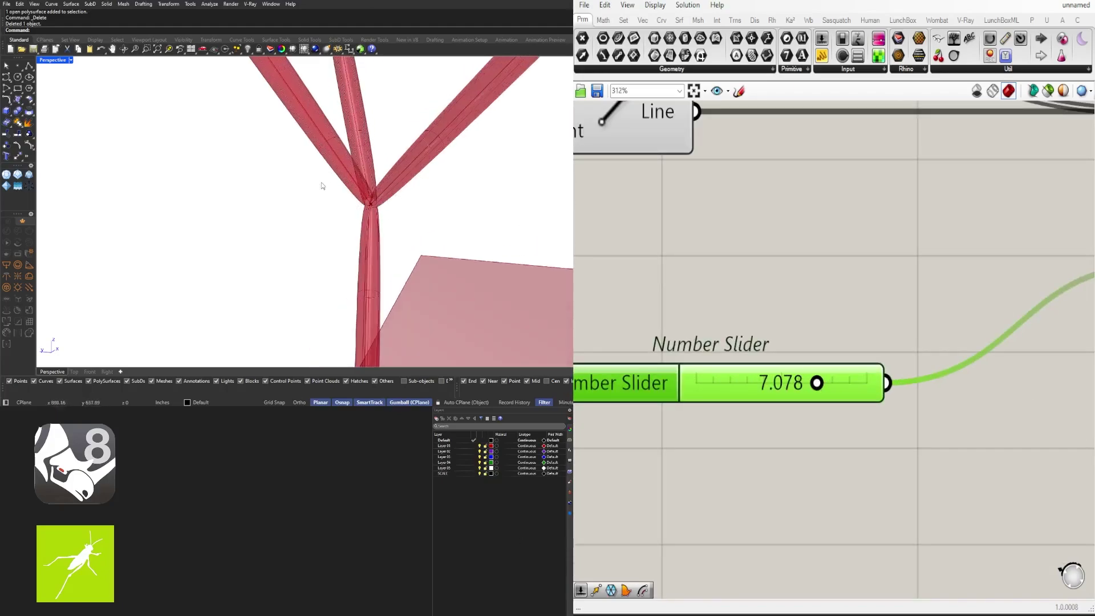
right_drag(391, 211, 386, 203)
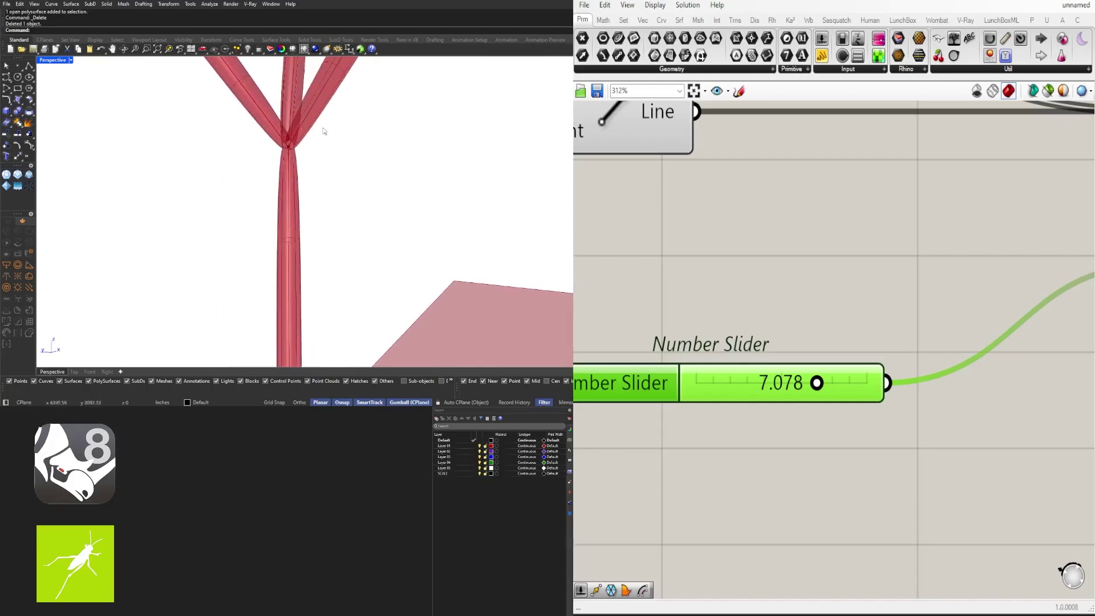
Step: Duplicate the StrutSize slider twice, wiring one copy into MultiPipe's EndOffset input and the other into NodeSize
scroll(815, 374, down, 3)
drag(730, 395, 762, 341)
alt+drag(761, 348, 761, 319)
right_drag(971, 322, 925, 322)
scroll(844, 330, up, 3)
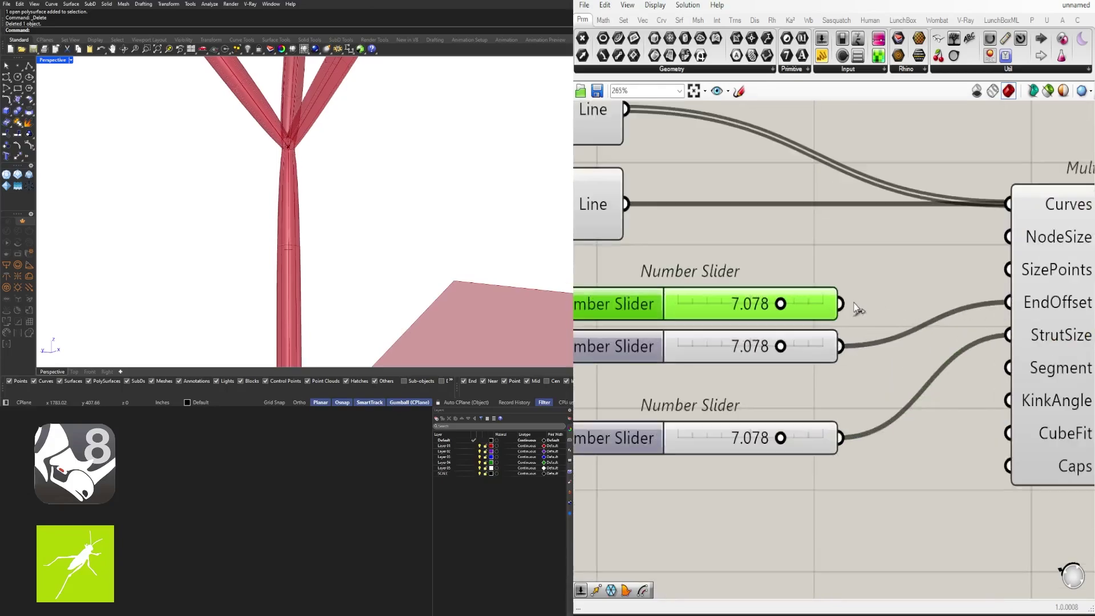
drag(841, 305, 1008, 236)
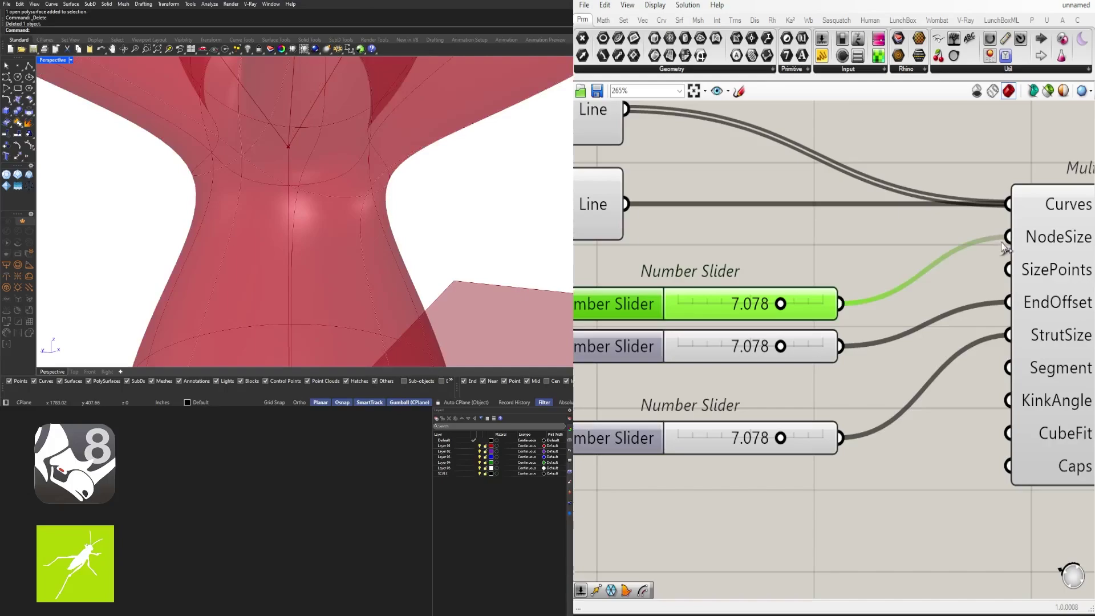
scroll(285, 210, down, 12)
scroll(287, 208, up, 5)
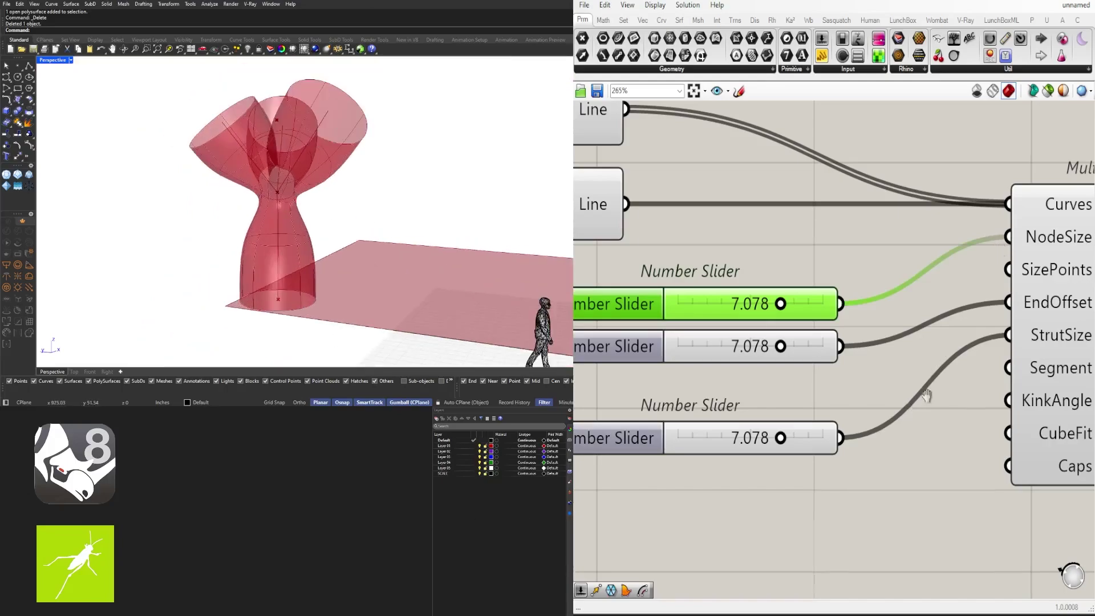
Step: Lower the StrutSize slider to 0.732
right_drag(924, 395, 1056, 343)
scroll(909, 383, up, 3)
drag(916, 389, 766, 389)
scroll(775, 389, down, 4)
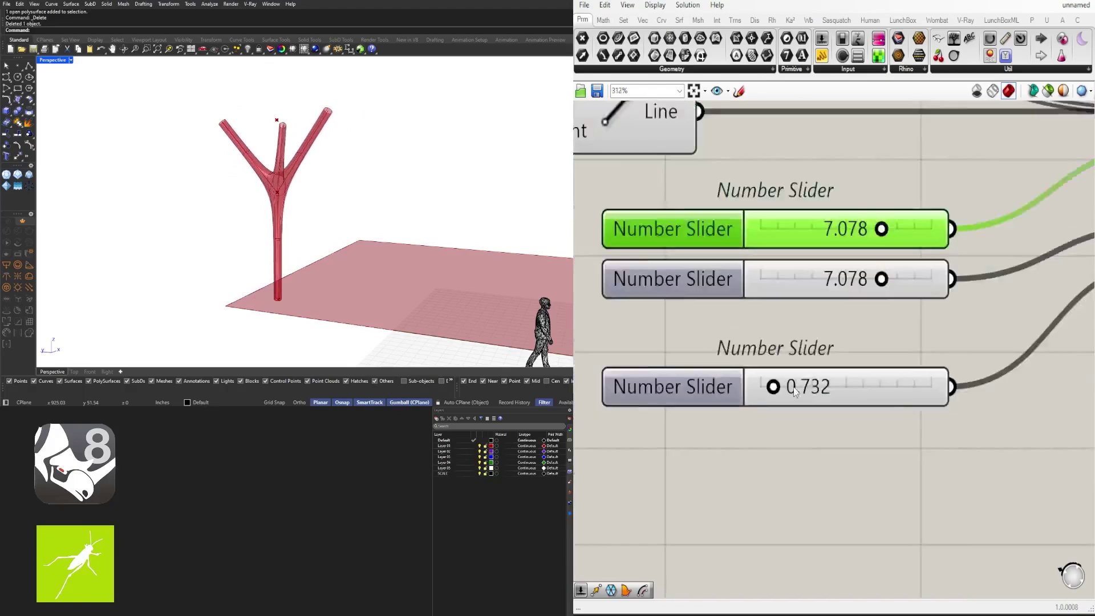
click(955, 446)
Step: Set MultiPipe's Caps option to Round
right_drag(956, 446, 735, 400)
scroll(735, 400, down, 2)
right_drag(844, 368, 888, 375)
drag(892, 345, 879, 388)
scroll(881, 393, up, 2)
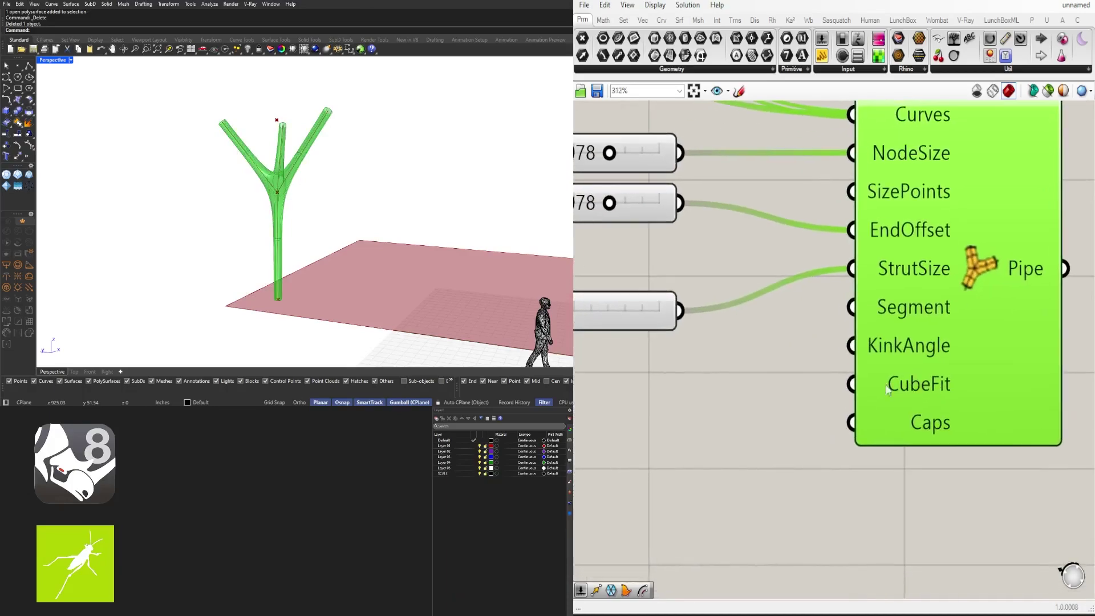
right_click(812, 405)
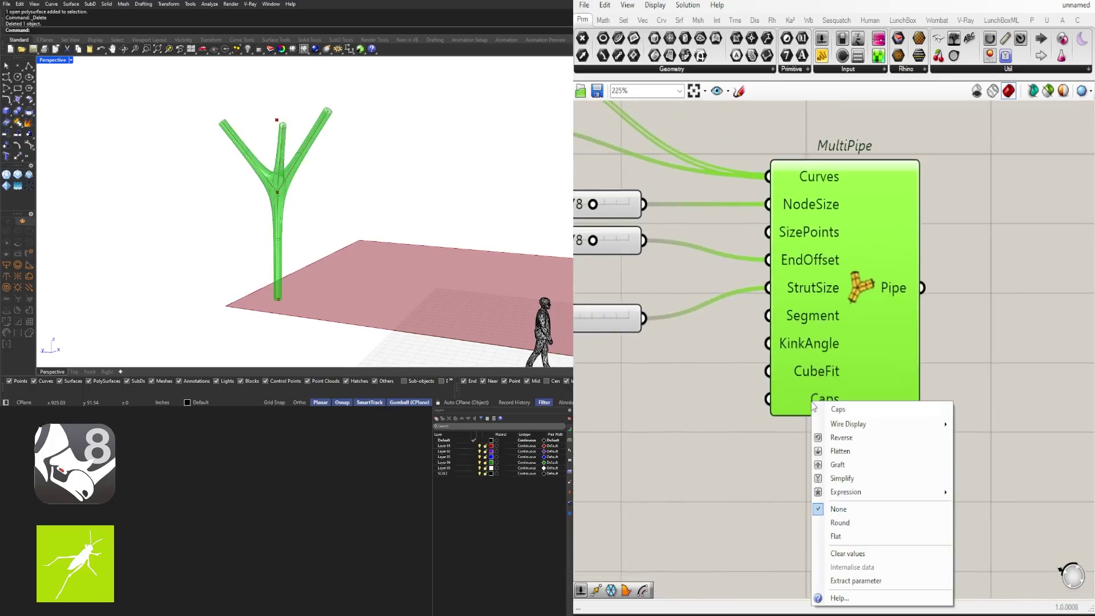
click(857, 521)
Step: Move the StrutSize slider up directly beneath the NodeSize and EndOffset sliders
right_drag(744, 317, 797, 314)
scroll(797, 315, down, 3)
right_drag(709, 358, 891, 358)
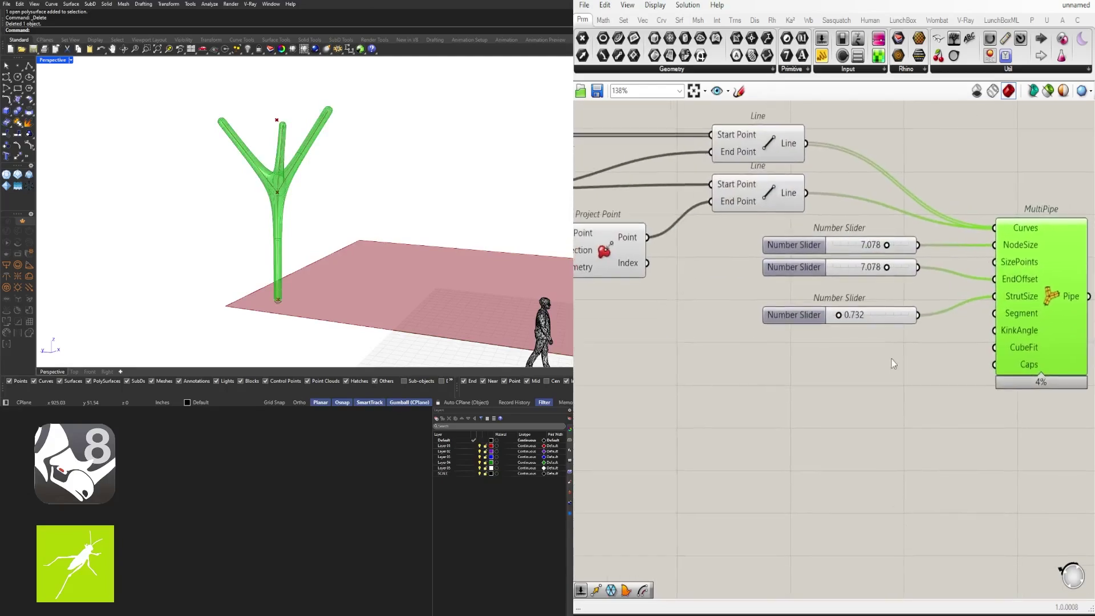
click(880, 339)
drag(812, 318, 814, 302)
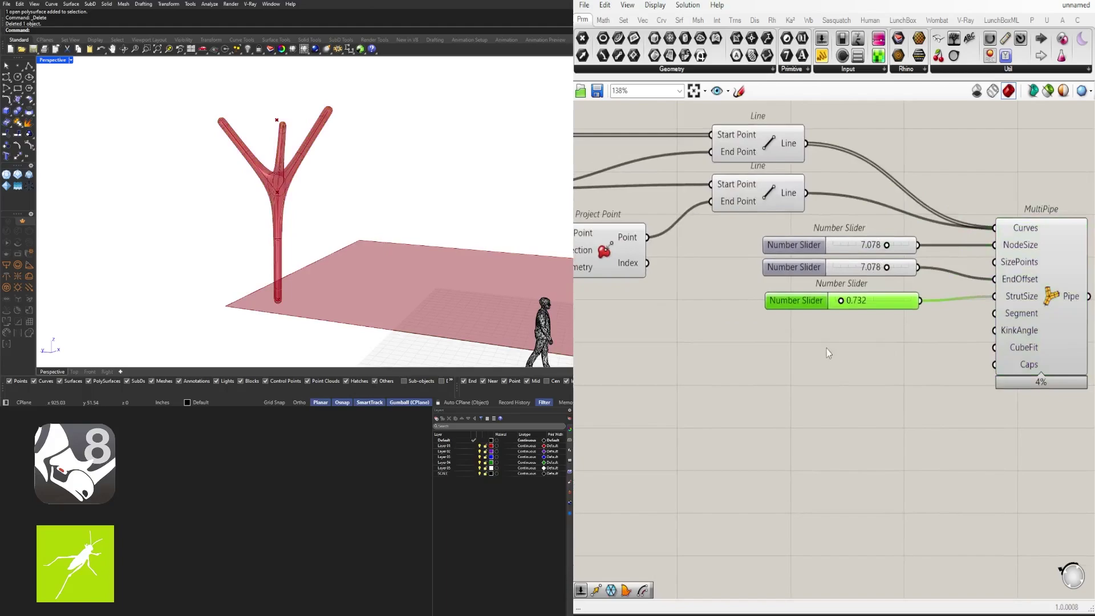
Step: Set the slider feeding the first Unit Z, which offsets the panel vertices, to 10.00
right_drag(751, 338, 1086, 334)
scroll(963, 345, down, 3)
right_drag(796, 302, 1004, 354)
right_drag(815, 349, 1071, 351)
scroll(811, 300, down, 3)
scroll(730, 235, up, 5)
right_drag(669, 313, 683, 339)
click(870, 282)
scroll(815, 363, up, 5)
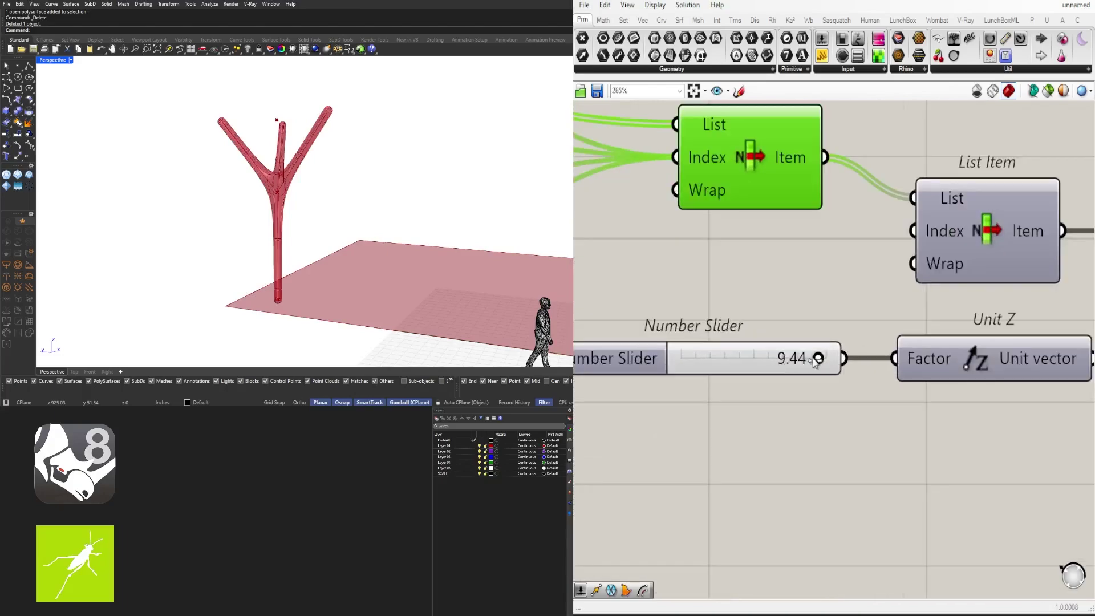
drag(802, 363, 896, 358)
scroll(946, 354, down, 6)
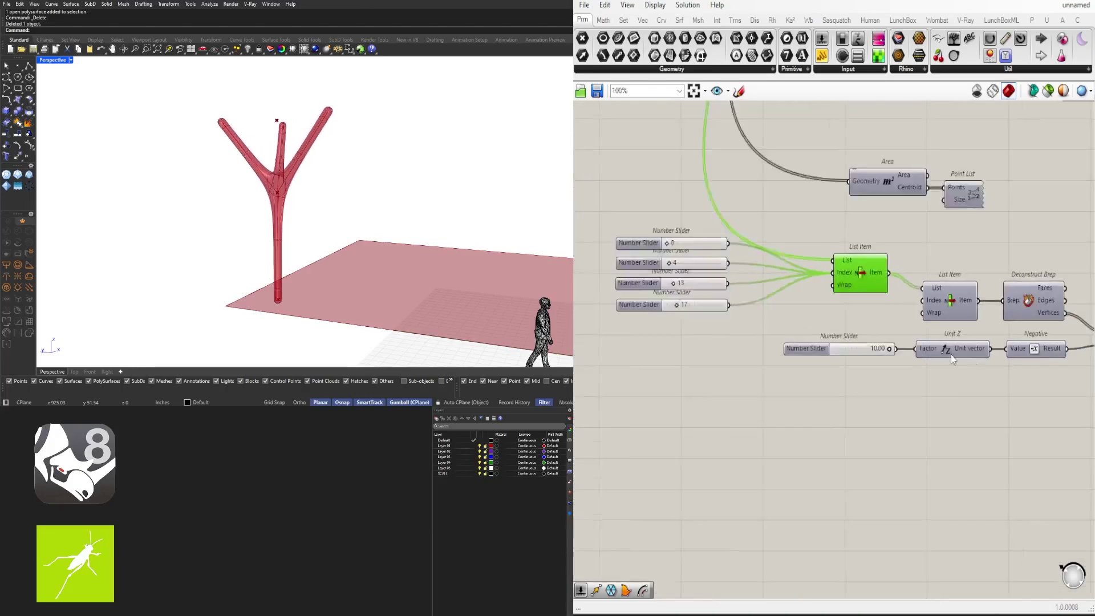
Step: Slightly adjust the slider feeding the second Unit Z, which controls how far the averaged strut joint drops
right_drag(950, 354, 661, 341)
scroll(909, 356, up, 5)
mouse_move(922, 393)
mouse_down()
mouse_move(881, 392)
mouse_move(925, 392)
mouse_move(844, 369)
mouse_move(942, 389)
mouse_move(908, 389)
mouse_move(940, 390)
mouse_move(926, 392)
mouse_up()
scroll(935, 404, down, 4)
right_drag(998, 453, 765, 434)
right_drag(944, 443, 757, 425)
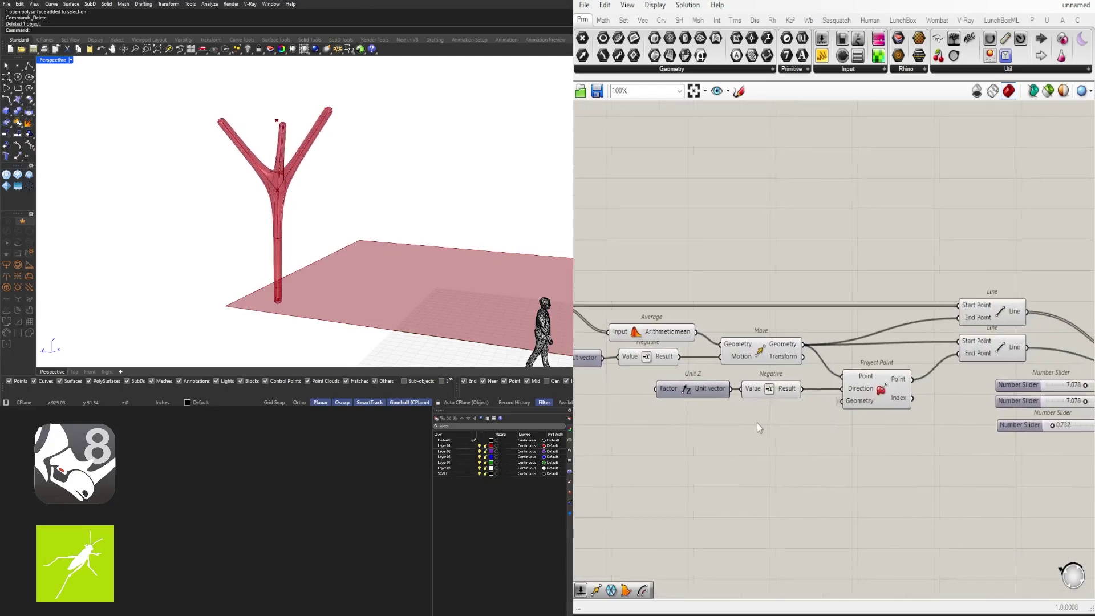
click(883, 389)
Step: Reduce the StrutSize slider to 0.378
scroll(984, 373, down, 2)
right_drag(1026, 403, 809, 436)
scroll(809, 437, up, 9)
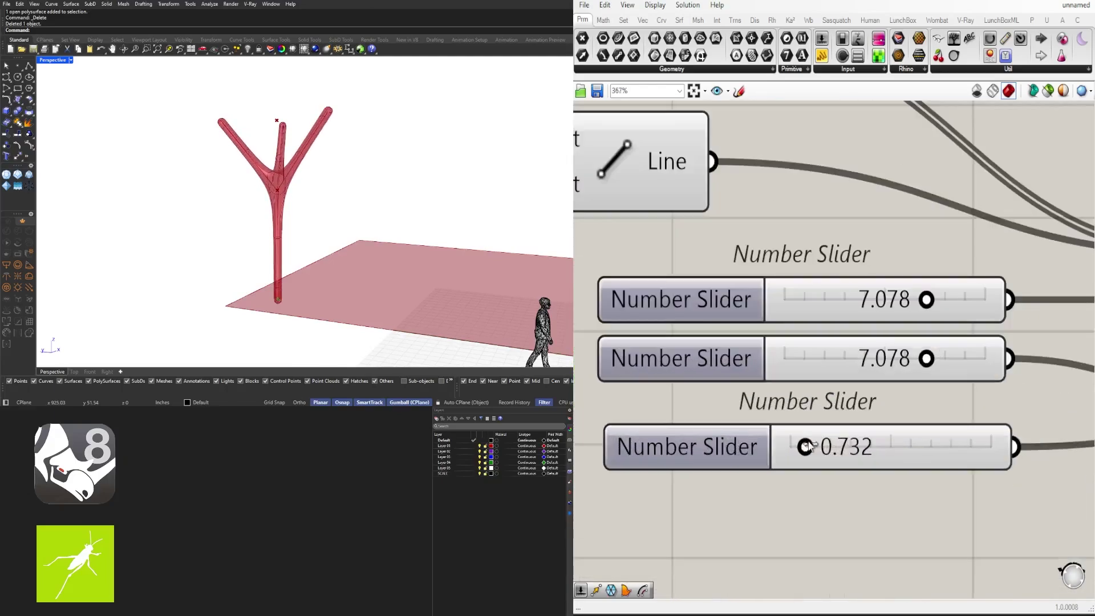
drag(808, 446, 801, 447)
right_drag(958, 349, 879, 366)
scroll(857, 379, up, 3)
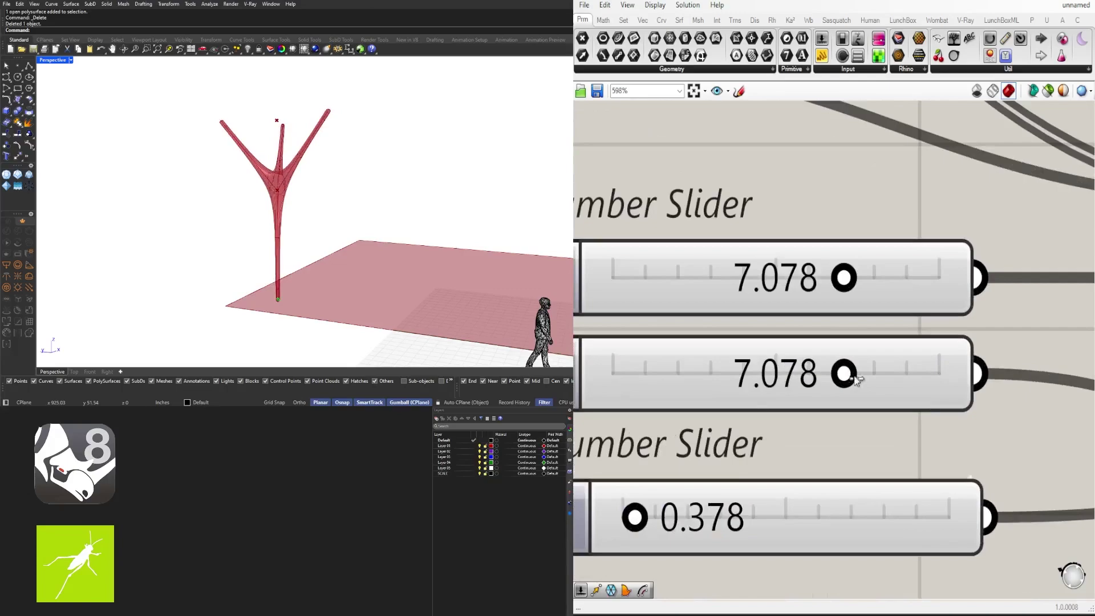
scroll(735, 482, down, 4)
right_drag(717, 459, 723, 382)
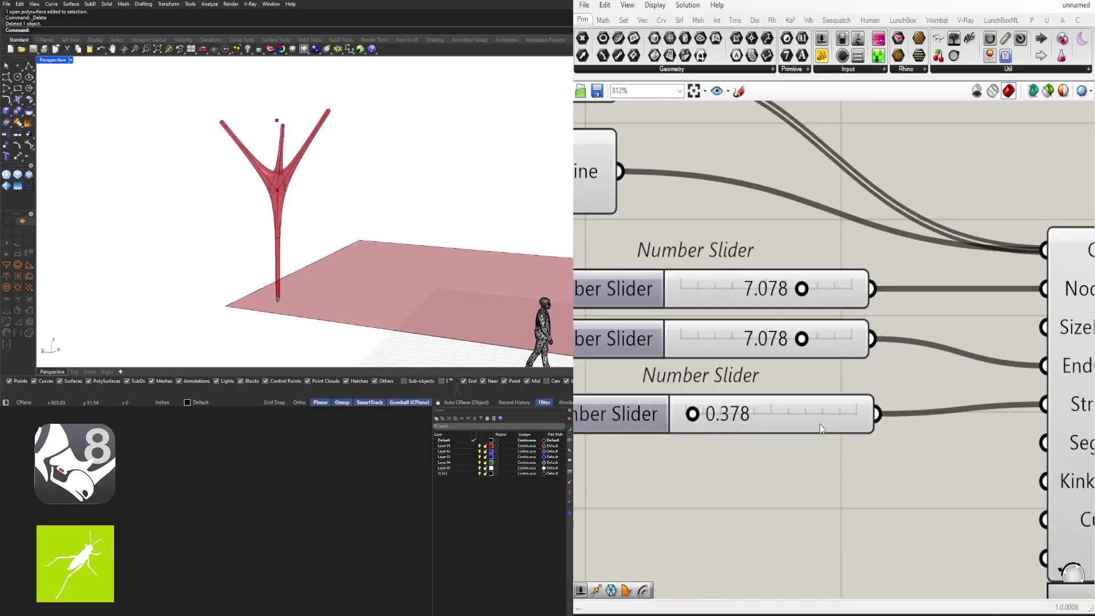
Step: Set the MultiPipe sliders to 5.405 for NodeSize, 4.133 for EndOffset and 0.897 for StrutSize, and check the support in the viewport
scroll(758, 338, up, 3)
drag(801, 338, 654, 339)
drag(841, 247, 788, 246)
right_drag(782, 397, 852, 284)
drag(714, 363, 722, 374)
drag(725, 230, 827, 237)
scroll(335, 175, down, 5)
right_drag(312, 199, 386, 219)
scroll(351, 190, up, 3)
scroll(419, 211, down, 5)
scroll(889, 254, down, 10)
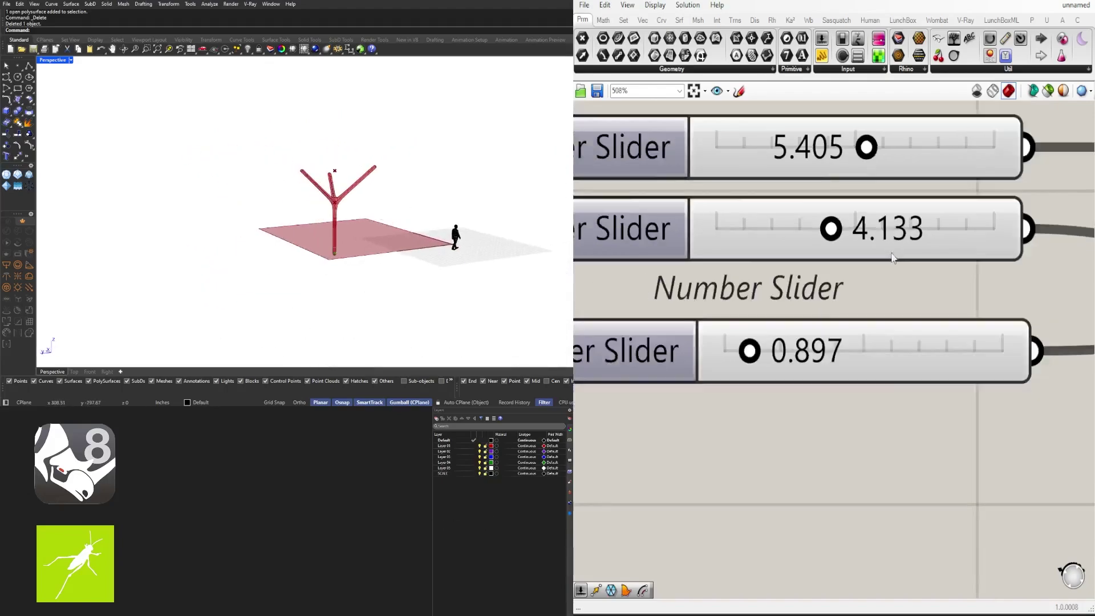
Step: Graft the List input of the second List Item, just before Deconstruct Brep, and inspect the supports in the viewport
click(848, 383)
scroll(830, 376, down, 4)
right_drag(800, 380, 1031, 377)
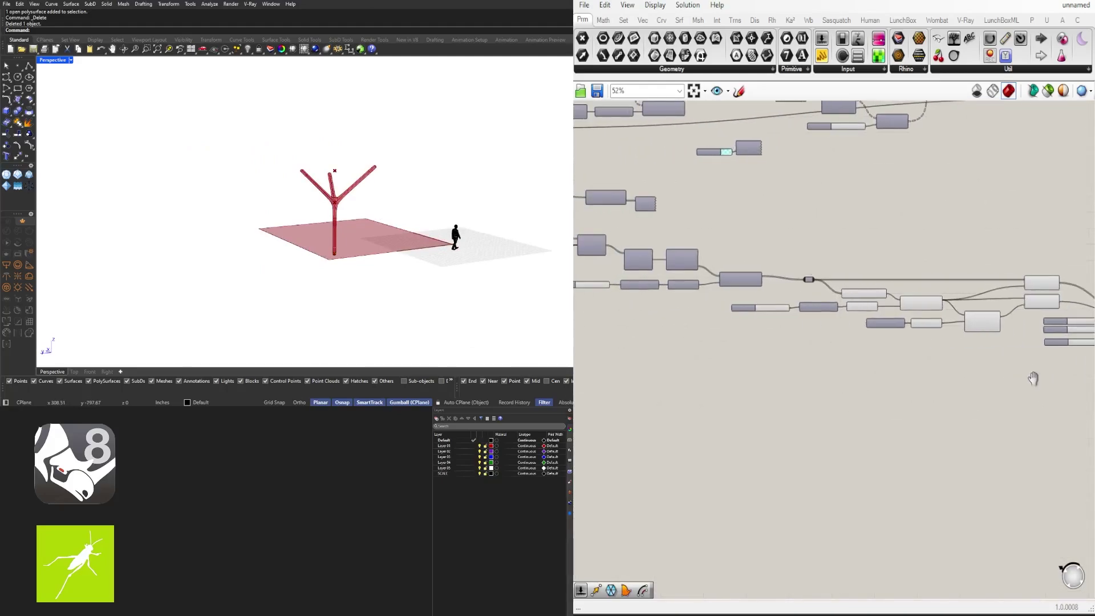
scroll(825, 314, down, 1)
scroll(823, 320, up, 5)
right_drag(719, 318, 1008, 341)
scroll(826, 305, down, 1)
right_drag(826, 306, 841, 346)
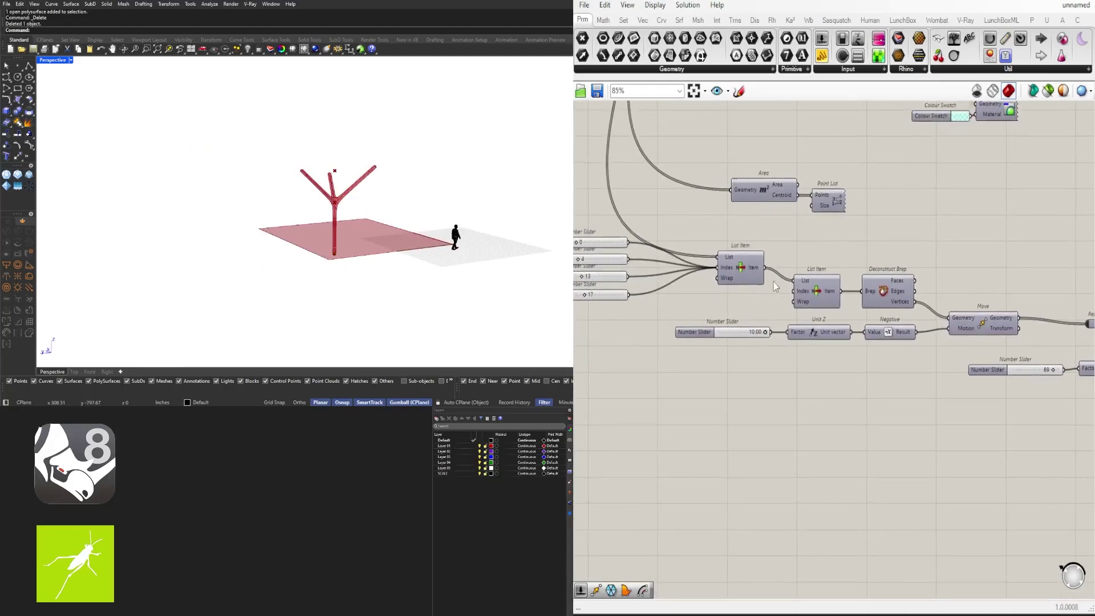
scroll(756, 277, up, 1)
click(752, 269)
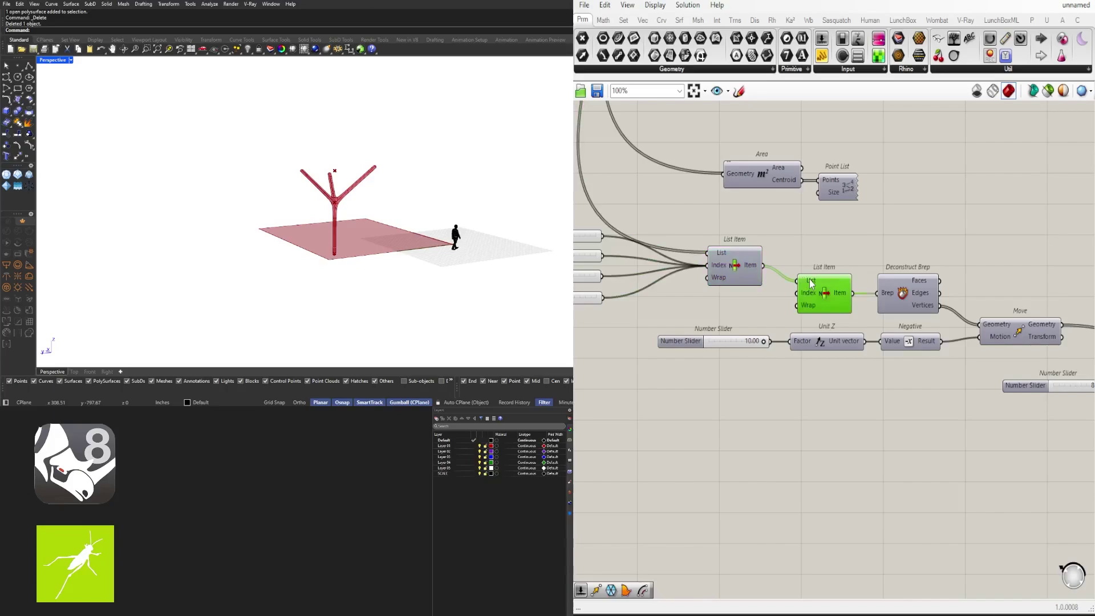
scroll(810, 283, up, 2)
scroll(812, 288, up, 3)
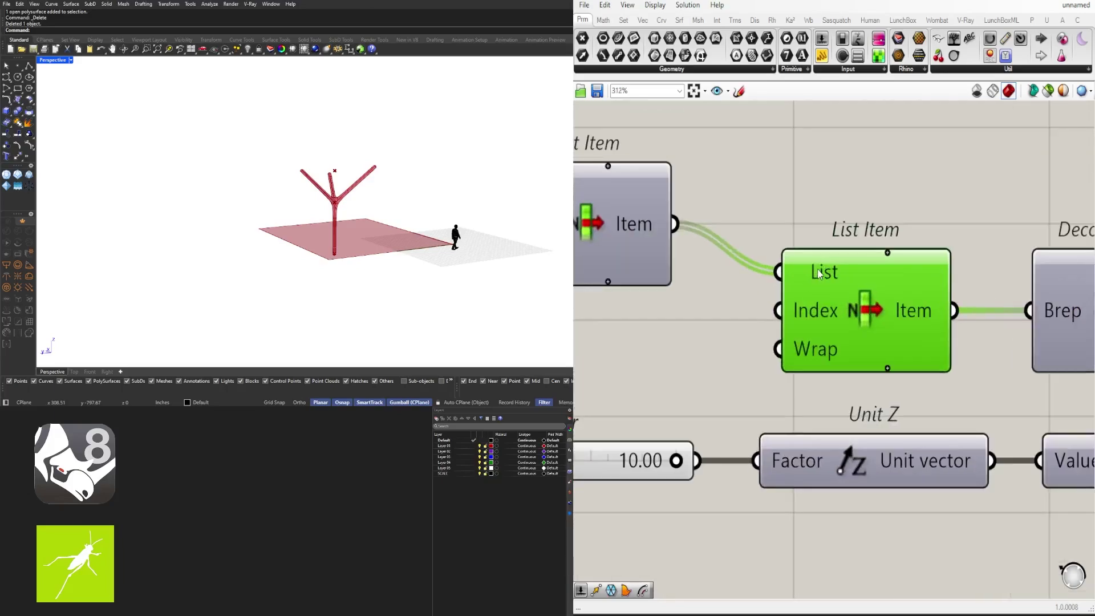
right_click(820, 273)
click(844, 381)
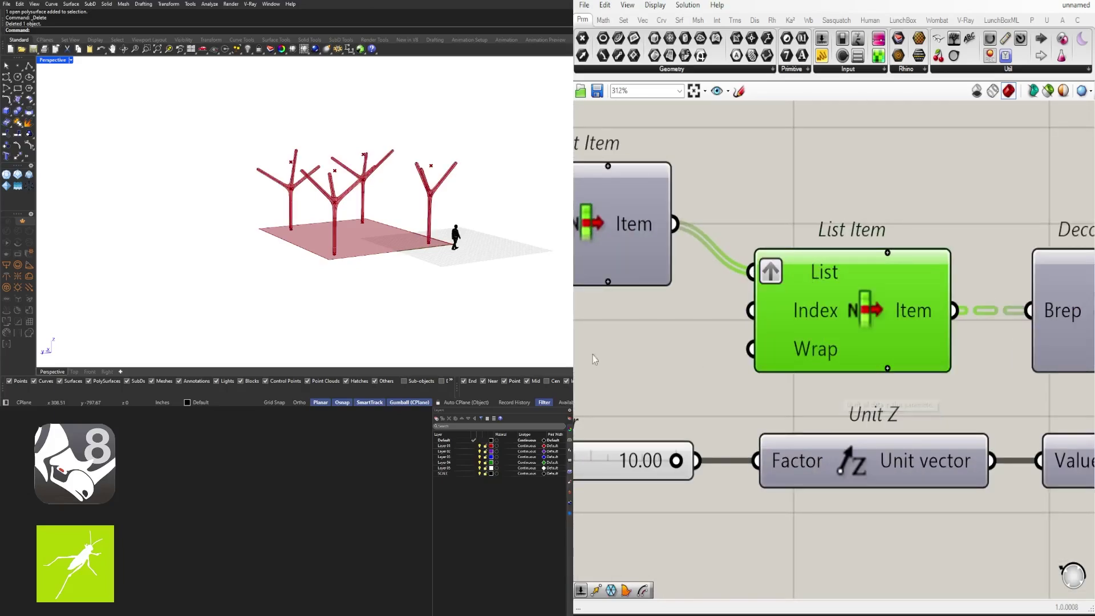
mouse_move(445, 228)
right_down()
mouse_move(425, 218)
mouse_move(362, 263)
mouse_move(436, 241)
right_up()
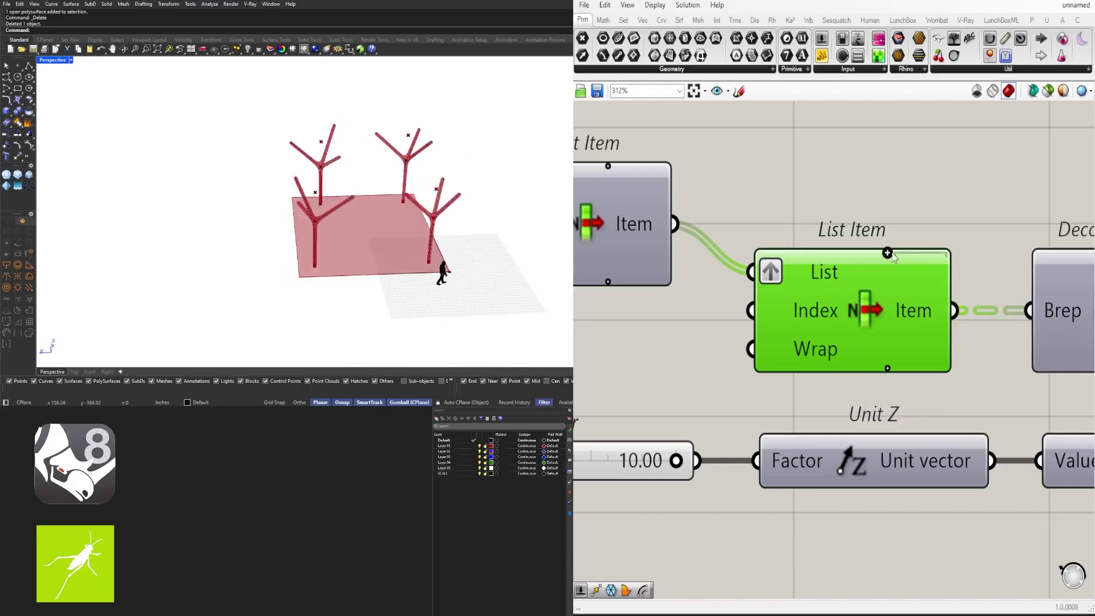
Step: Turn on the preview of the first List Item and examine the corner panels above the supports
scroll(887, 252, down, 5)
click(759, 242)
middle_click(759, 241)
click(777, 221)
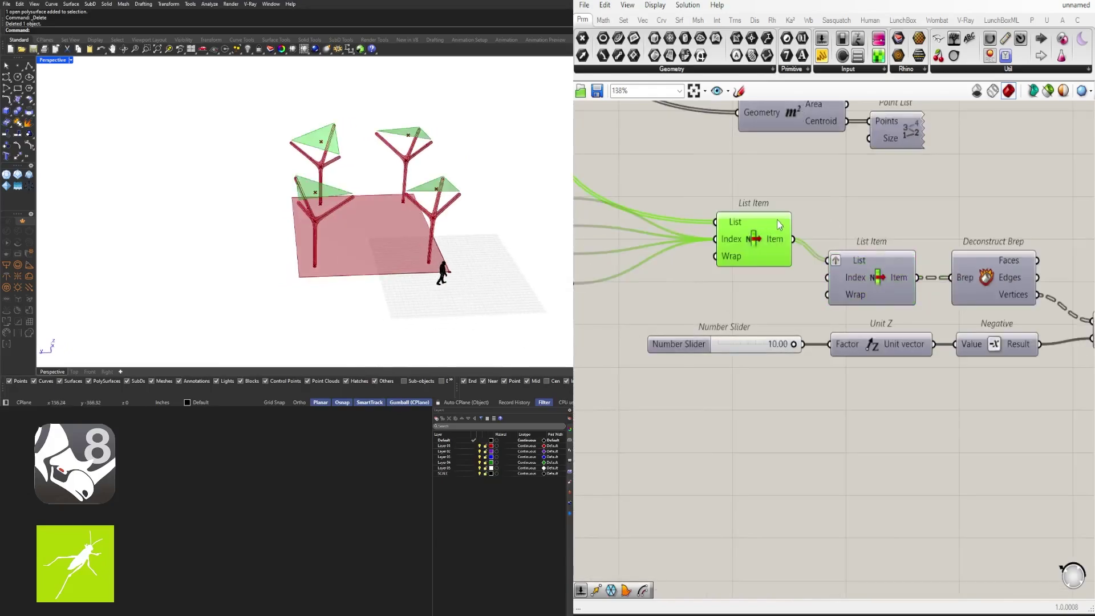
scroll(443, 214, up, 5)
right_drag(443, 198, 467, 168)
right_drag(748, 293, 867, 299)
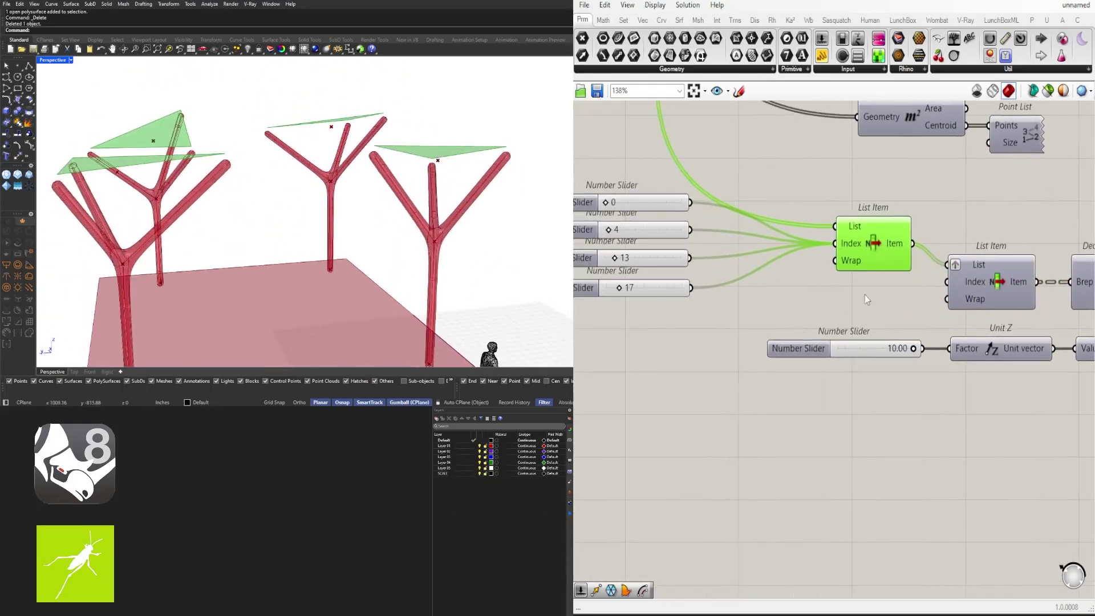
click(867, 299)
Step: Set the maximum of the first Unit Z's slider to 20 and its value to 9.37
right_drag(1014, 379, 865, 378)
right_drag(963, 381, 919, 372)
scroll(615, 337, up, 4)
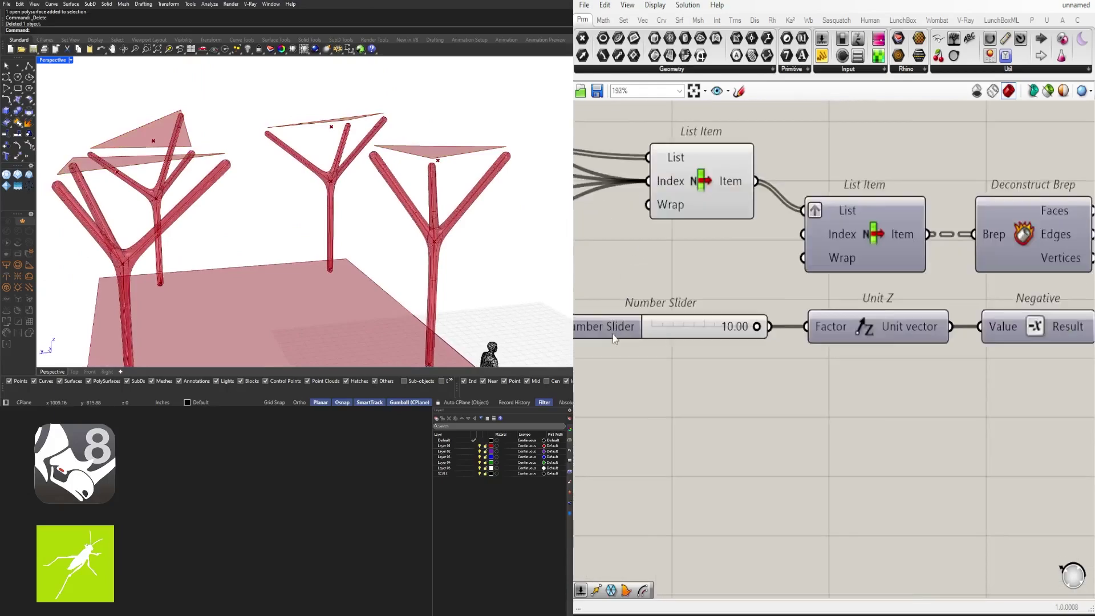
right_drag(614, 337, 753, 335)
click(752, 335)
double_click(752, 335)
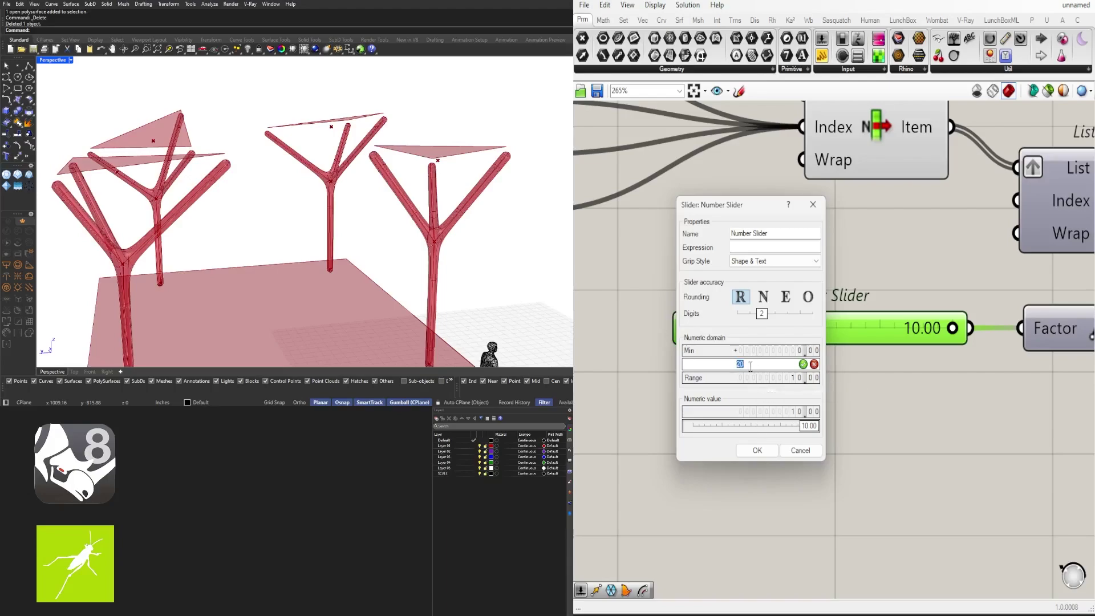
click(756, 449)
scroll(849, 331, up, 3)
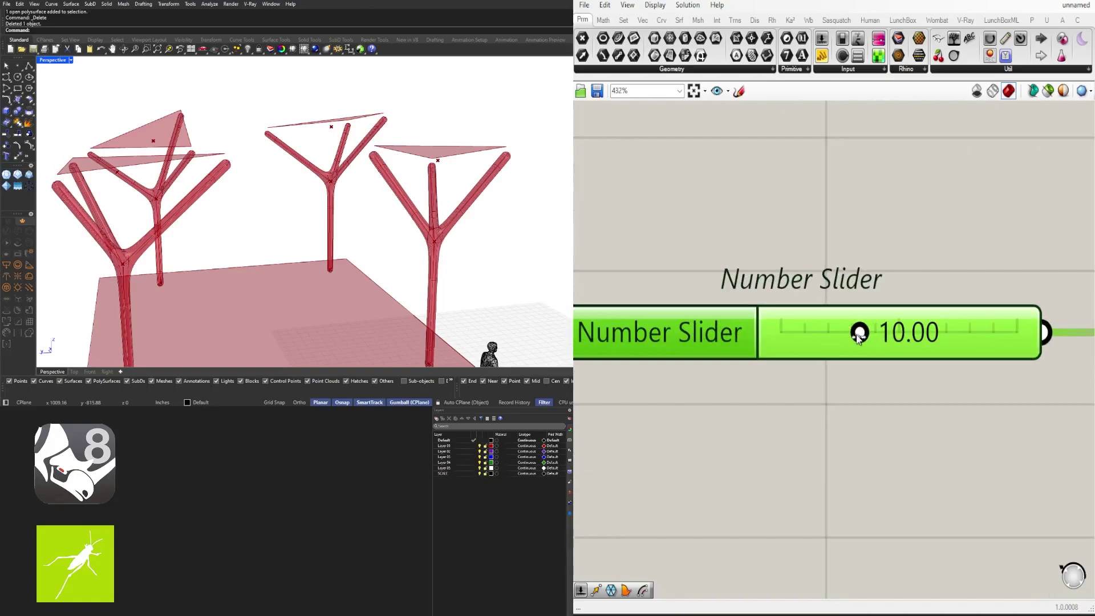
mouse_move(856, 332)
mouse_down()
mouse_move(1004, 340)
mouse_move(943, 344)
mouse_move(1051, 355)
mouse_move(836, 354)
mouse_move(854, 332)
mouse_up()
scroll(856, 296, down, 10)
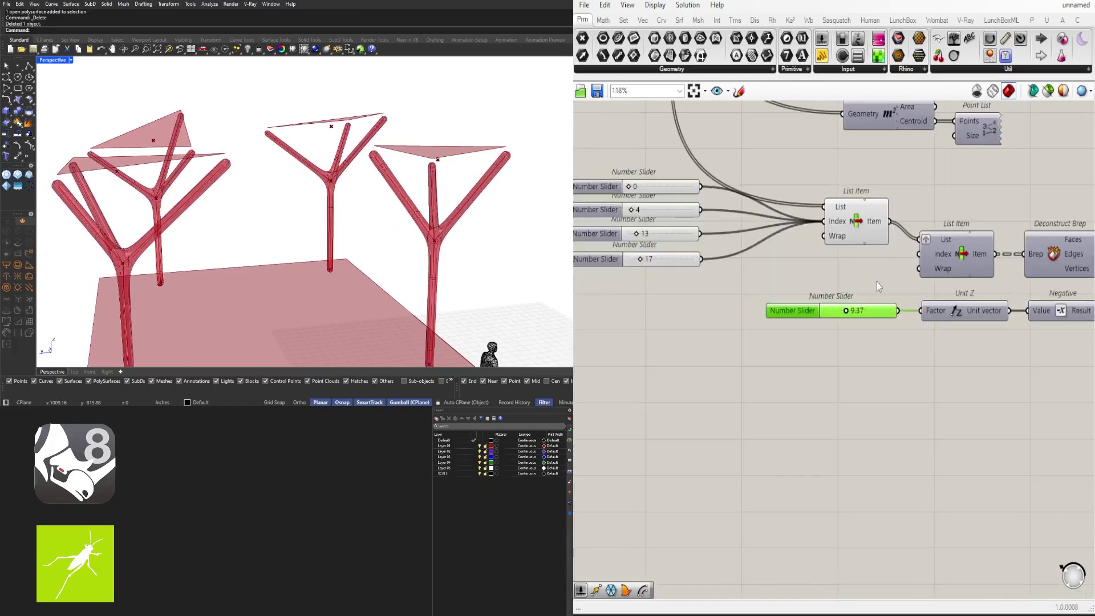
Step: Turn off the preview of the first List Item that picks the supported corner panels
drag(874, 270, 820, 229)
middle_click(853, 213)
click(885, 179)
scroll(980, 198, down, 4)
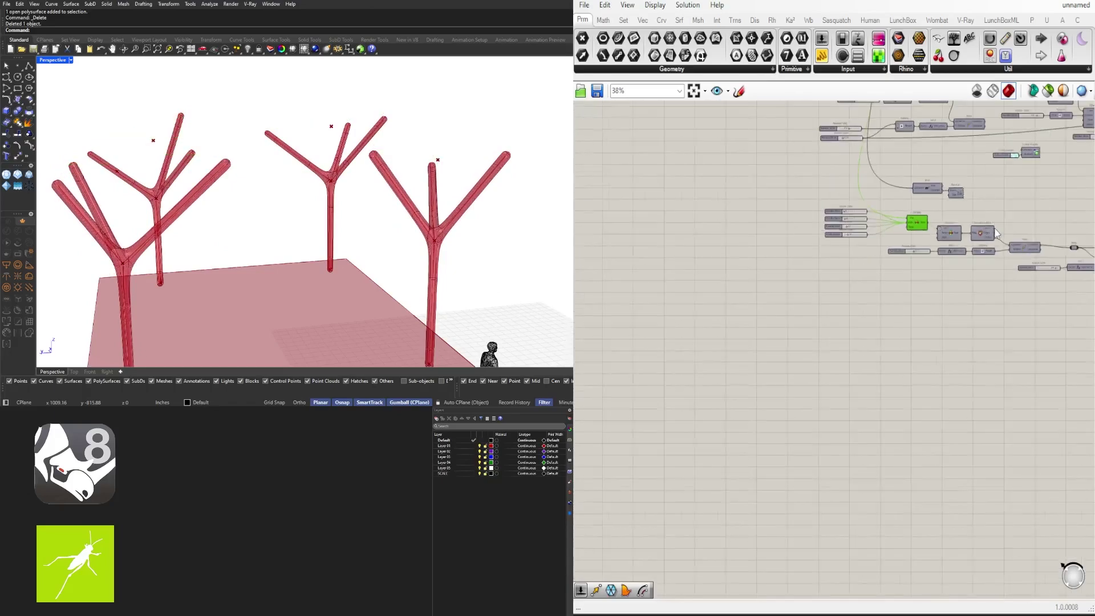
Step: Turn on the preview of all four existing Custom Preview components together with their Colour Swatches
right_drag(1065, 211, 841, 331)
right_drag(1089, 257, 865, 310)
scroll(1021, 290, down, 2)
scroll(938, 320, up, 4)
drag(941, 319, 869, 245)
right_drag(742, 246, 810, 287)
shift+drag(895, 288, 812, 206)
right_drag(749, 254, 1044, 272)
scroll(879, 274, down, 1)
right_drag(842, 353, 872, 289)
scroll(872, 290, up, 5)
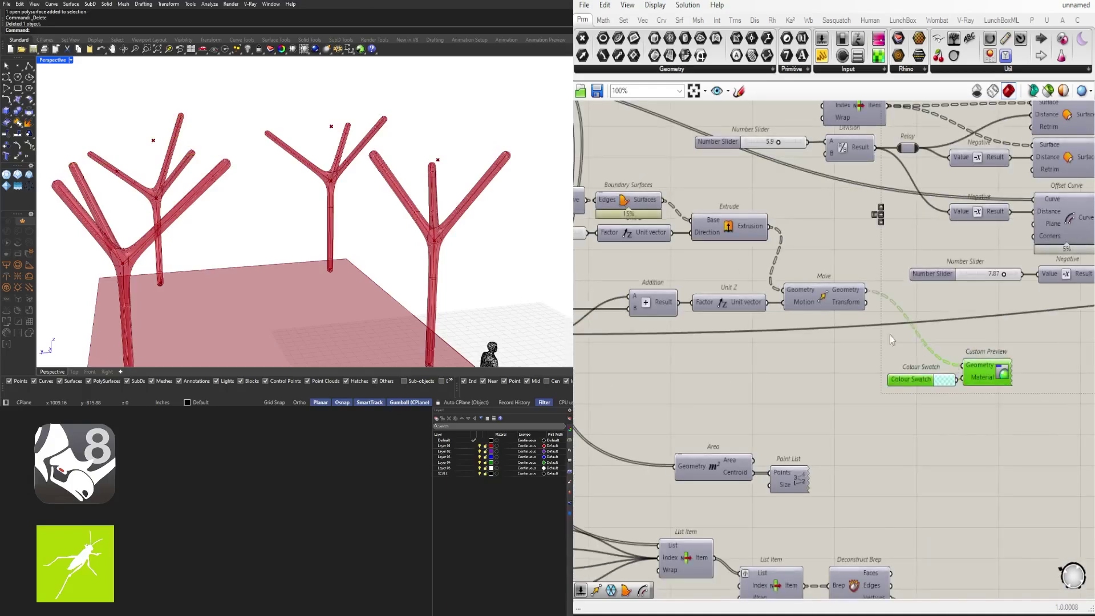
scroll(891, 340, down, 5)
right_drag(783, 320, 823, 401)
right_drag(976, 370, 749, 319)
right_drag(1026, 335, 846, 332)
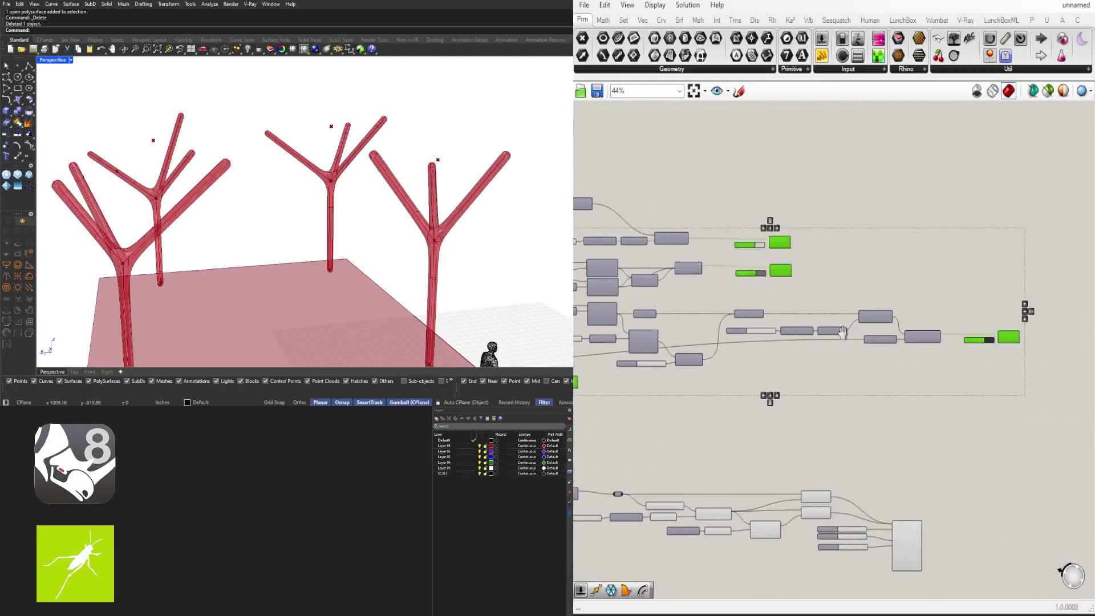
right_drag(662, 329, 874, 340)
right_drag(634, 316, 1084, 320)
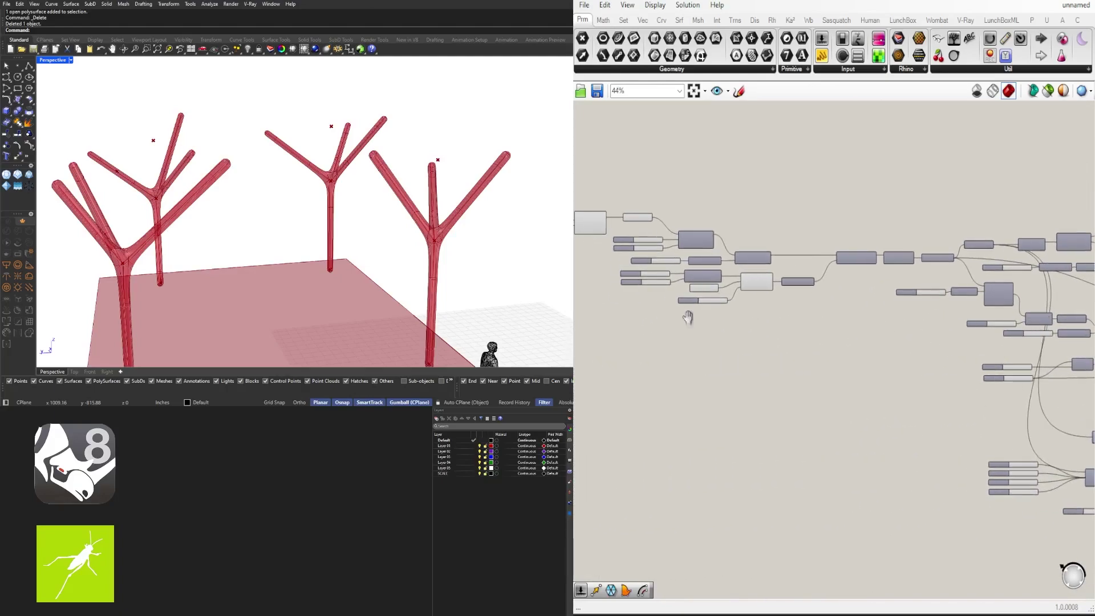
right_drag(687, 318, 786, 318)
scroll(712, 226, up, 5)
scroll(918, 308, down, 6)
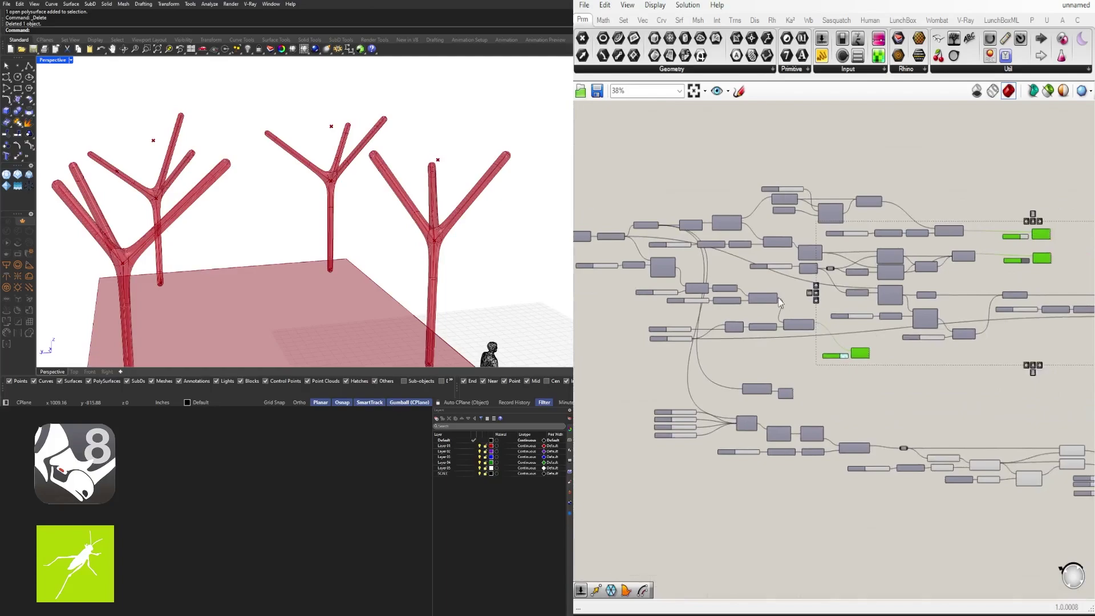
middle_click(895, 352)
click(922, 326)
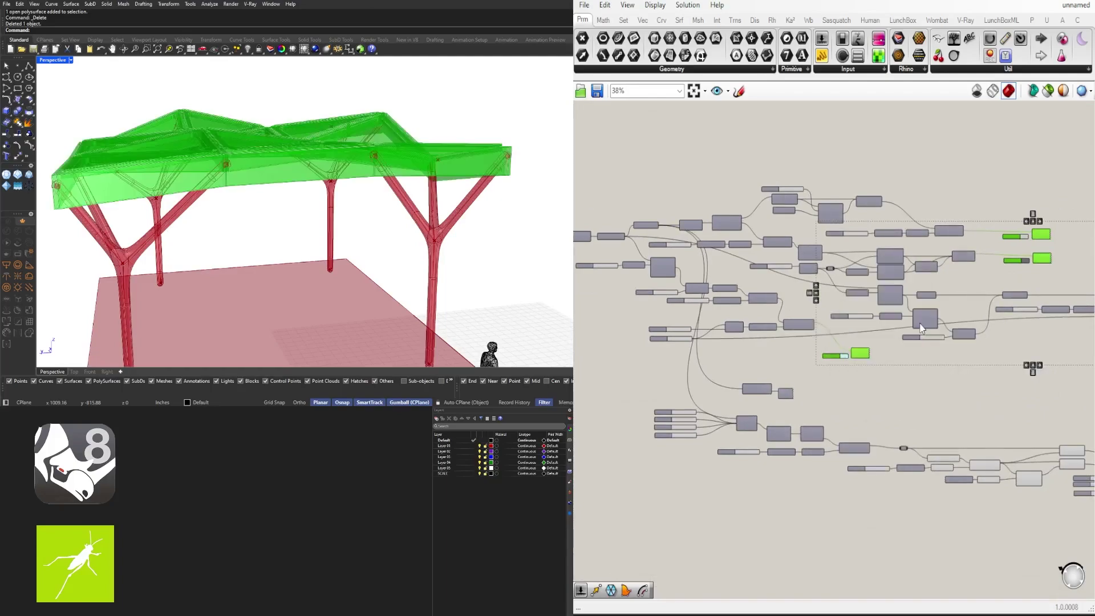
click(778, 168)
Step: Check the strut ends at the roof edge and set the Distance slider of the naked-edge Offset Curve to 7.44
right_drag(425, 194, 228, 202)
scroll(251, 193, up, 6)
scroll(244, 204, down, 6)
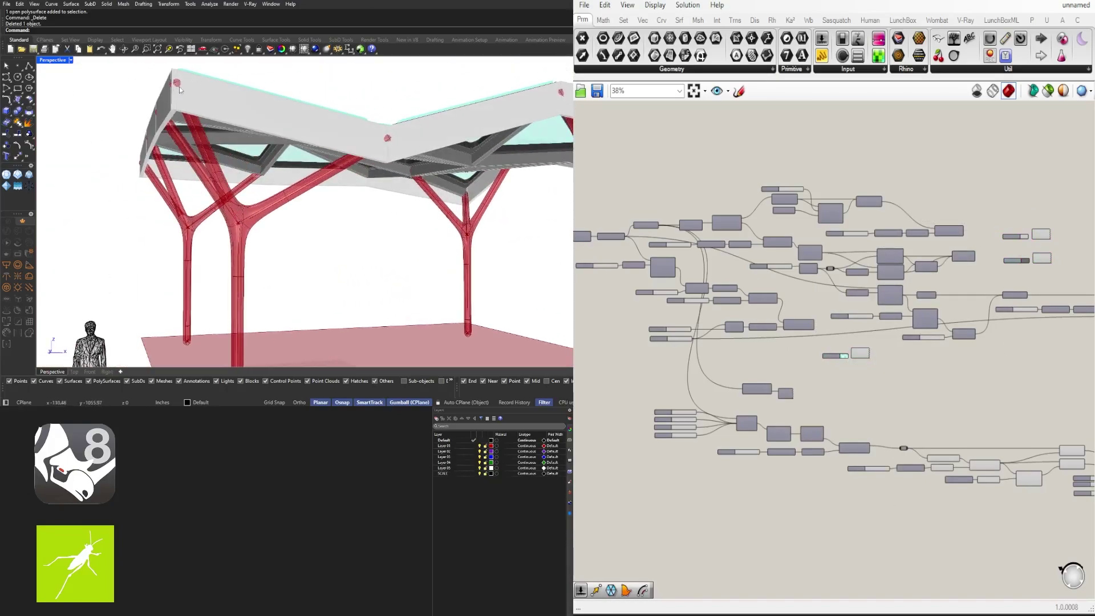
right_drag(172, 89, 311, 128)
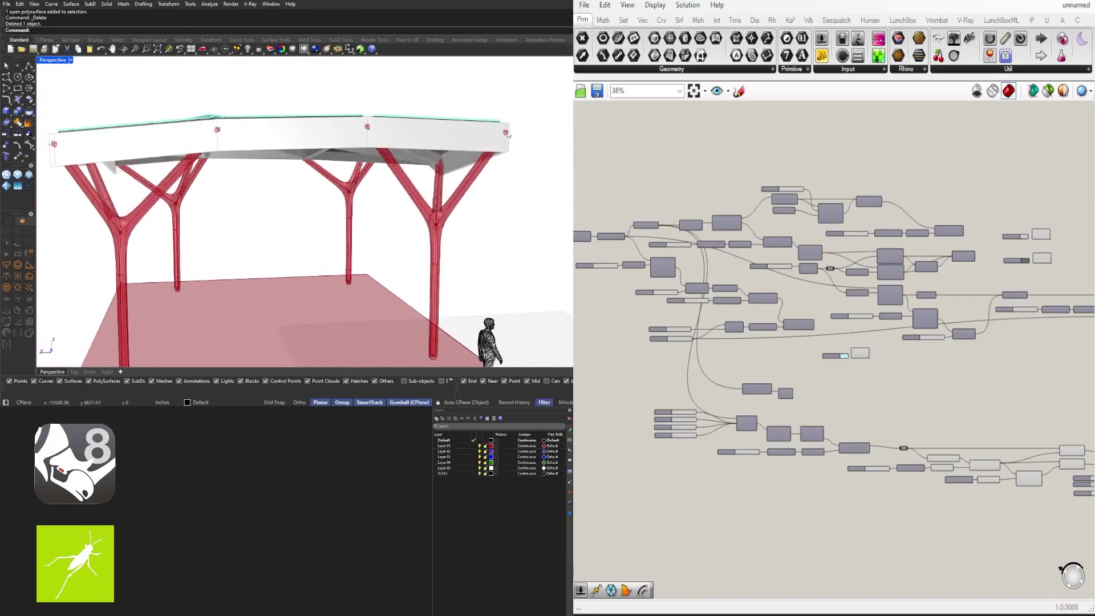
scroll(778, 233, down, 3)
scroll(707, 259, up, 5)
right_drag(630, 235, 903, 268)
scroll(902, 268, up, 2)
right_drag(924, 338, 717, 320)
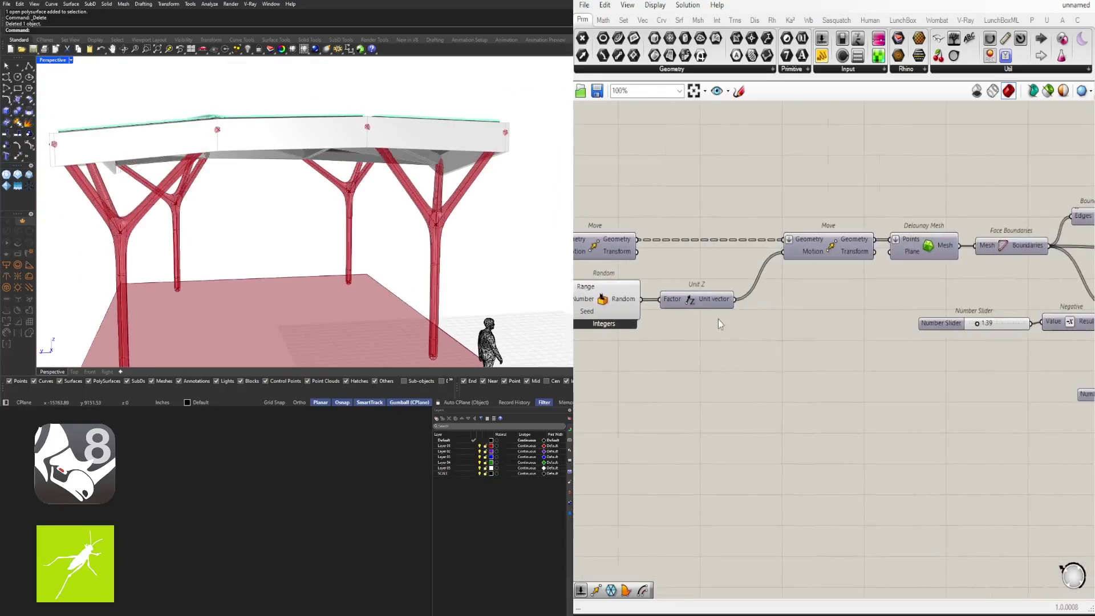
right_drag(1075, 342, 734, 320)
scroll(697, 299, up, 5)
scroll(724, 311, down, 5)
scroll(798, 259, down, 3)
mouse_move(776, 255)
right_down()
mouse_move(961, 259)
mouse_move(753, 305)
right_up()
right_drag(923, 246, 793, 242)
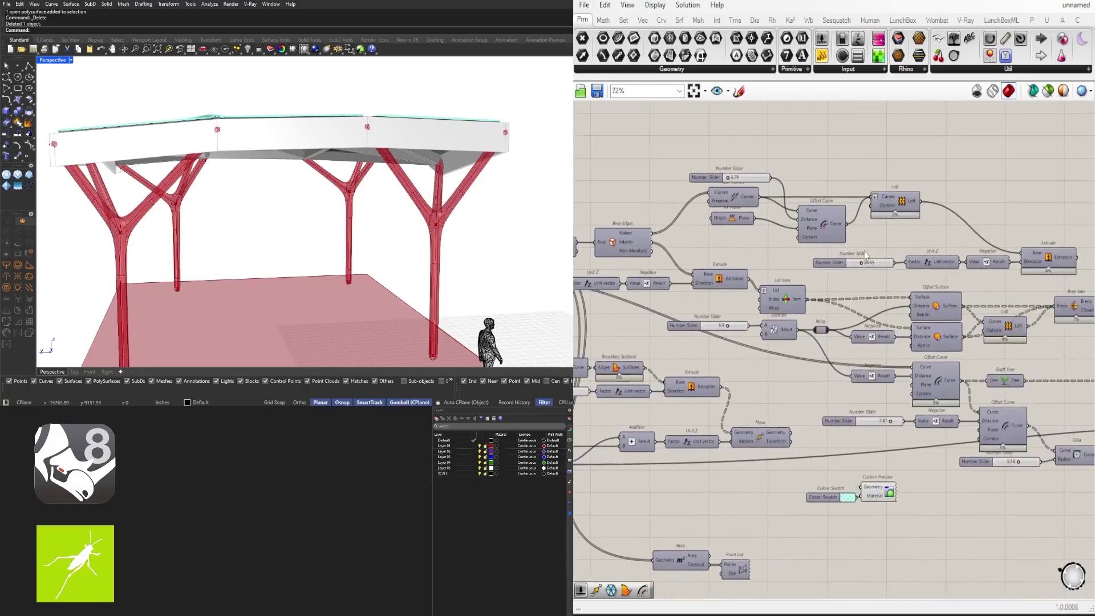
click(826, 225)
scroll(698, 169, up, 5)
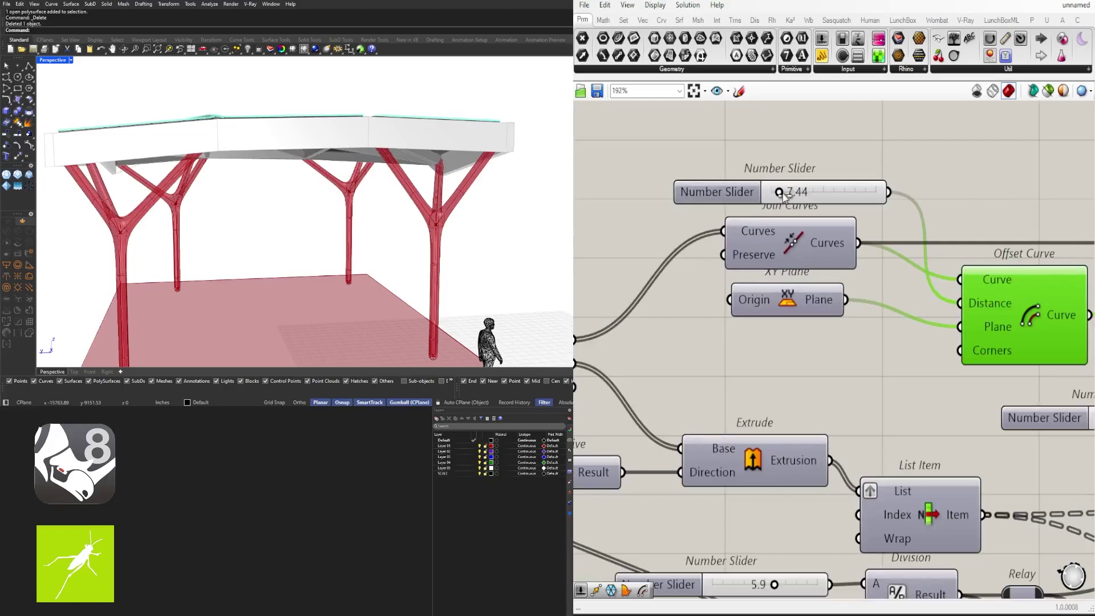
Step: Examine the canopy from above, checking its perimeter frame and the glass panels
right_drag(365, 191, 443, 143)
right_drag(429, 145, 269, 228)
scroll(374, 170, down, 5)
scroll(404, 223, down, 3)
scroll(405, 223, down, 2)
scroll(303, 165, up, 5)
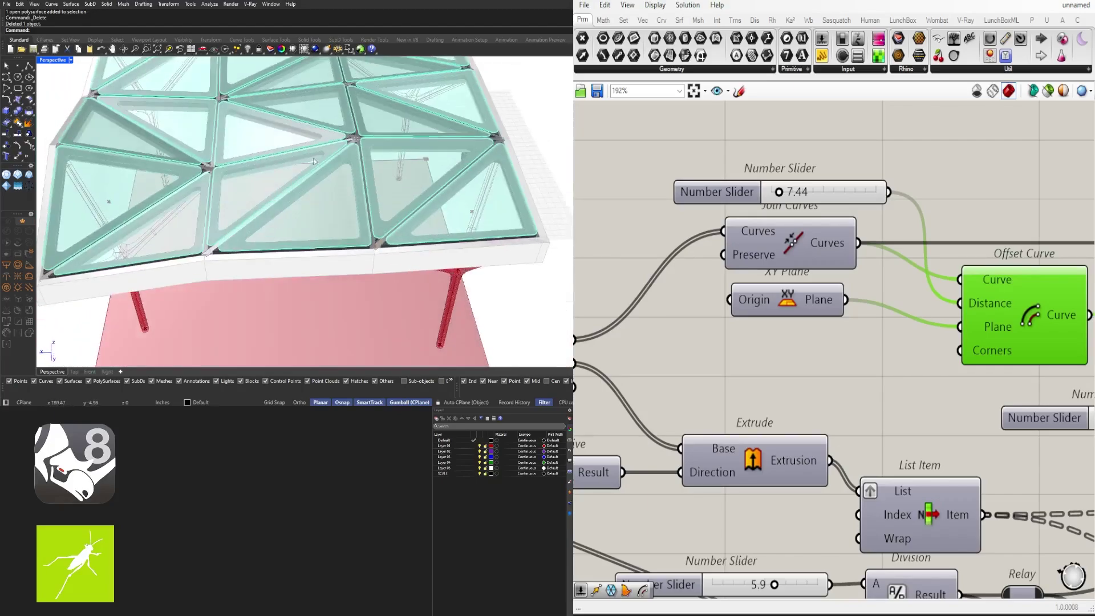
scroll(270, 228, down, 2)
scroll(802, 252, down, 5)
click(852, 239)
Step: Turn on the preview of the Point List fed by the Area centroids to show the panel index numbers
right_drag(852, 239, 838, 319)
right_drag(733, 493, 906, 389)
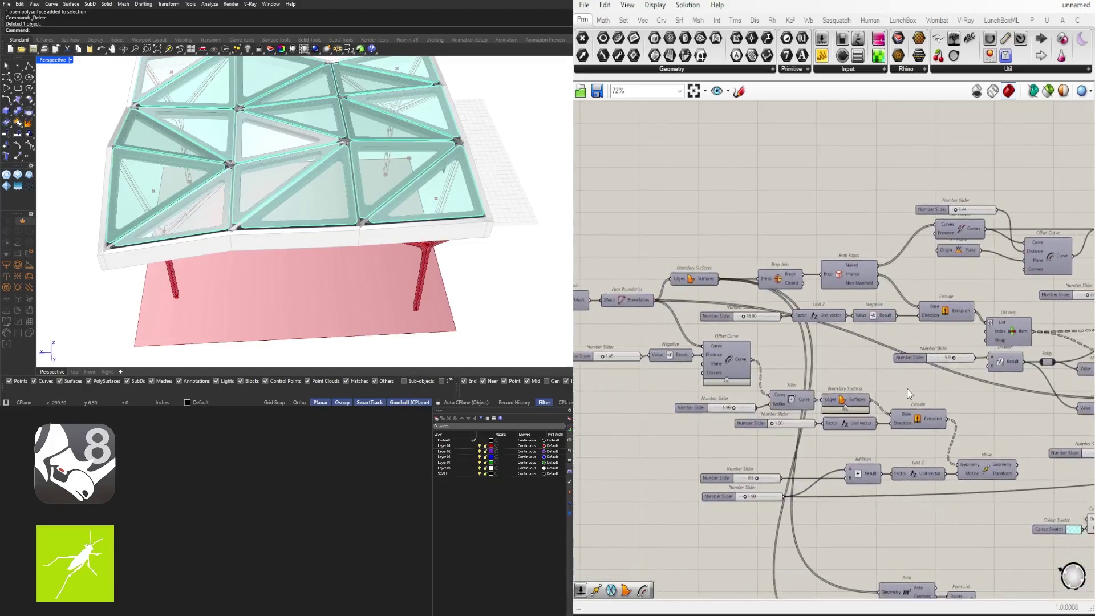
scroll(906, 388, down, 1)
right_drag(925, 505, 842, 315)
scroll(890, 387, up, 3)
click(870, 377)
middle_click(873, 329)
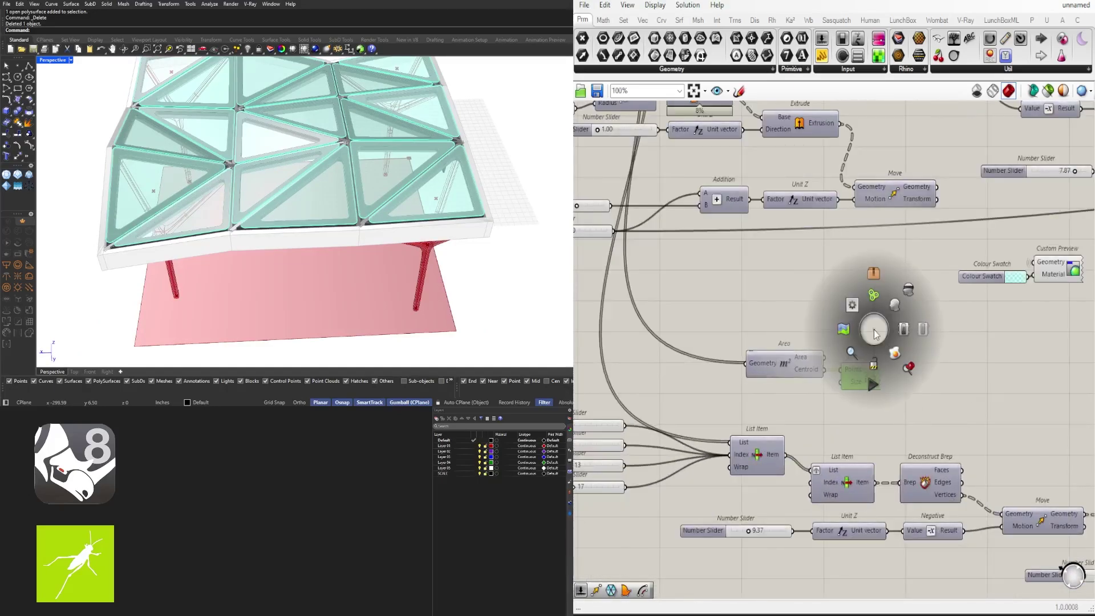
click(897, 306)
right_drag(265, 155, 297, 163)
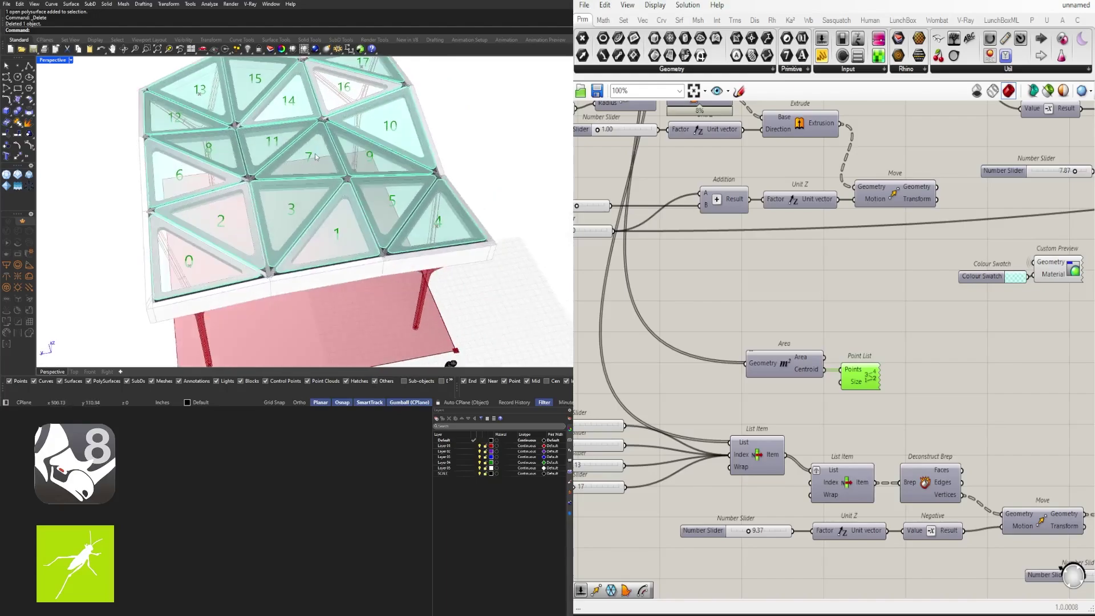
Step: Spread out the panel index sliders and place a copy of the slider set to 4 between the 4 and 13 sliders
scroll(986, 312, down, 2)
right_drag(986, 312, 1088, 297)
click(790, 441)
scroll(790, 438, up, 3)
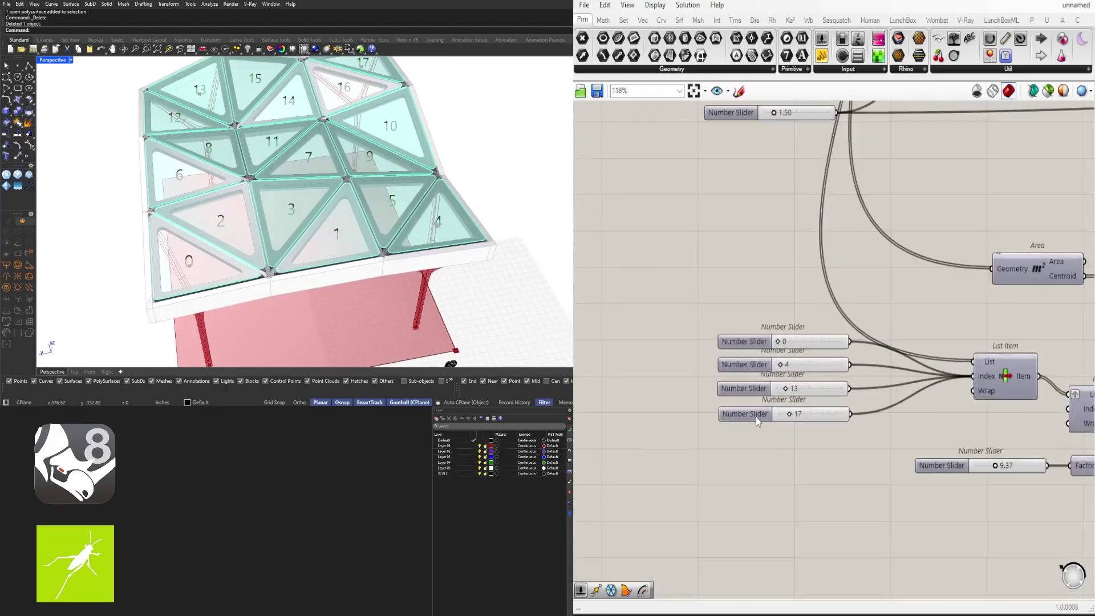
scroll(757, 415, up, 1)
drag(750, 453, 734, 417)
click(761, 374)
scroll(747, 358, up, 2)
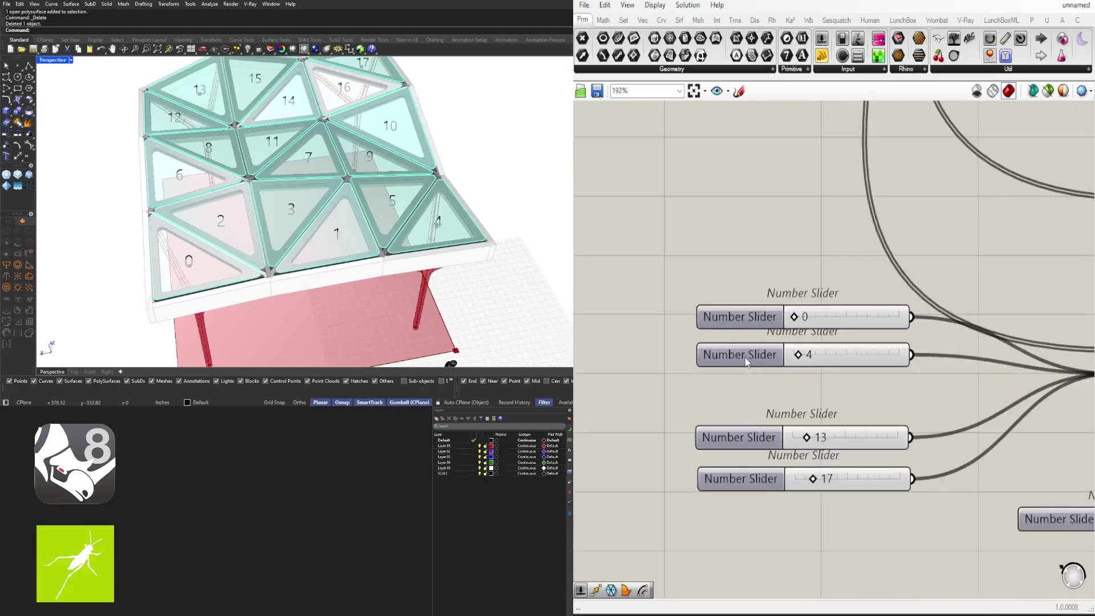
drag(745, 358, 745, 392)
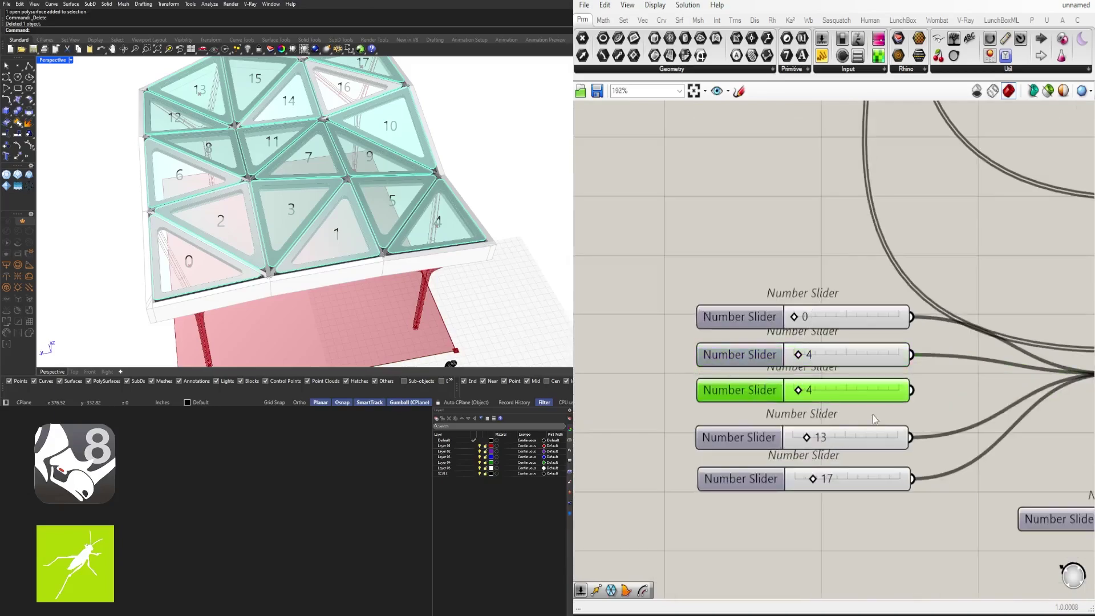
drag(863, 392, 863, 400)
Step: Set the copied slider to 7 and add it to the Index input of the first List Item
right_drag(927, 402, 771, 395)
right_click(690, 391)
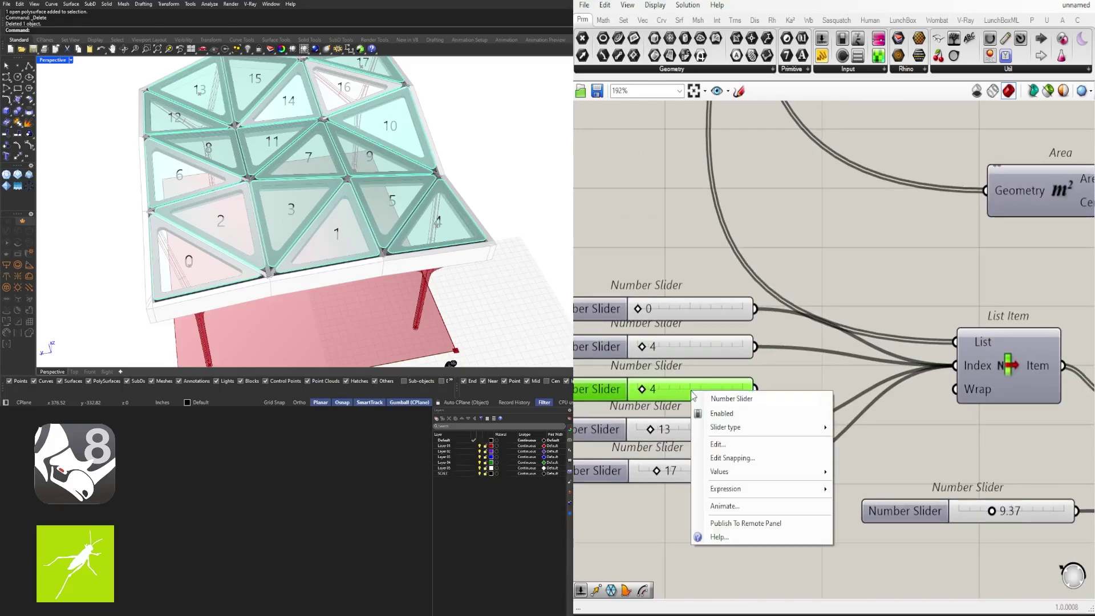
double_click(651, 394)
key(Return)
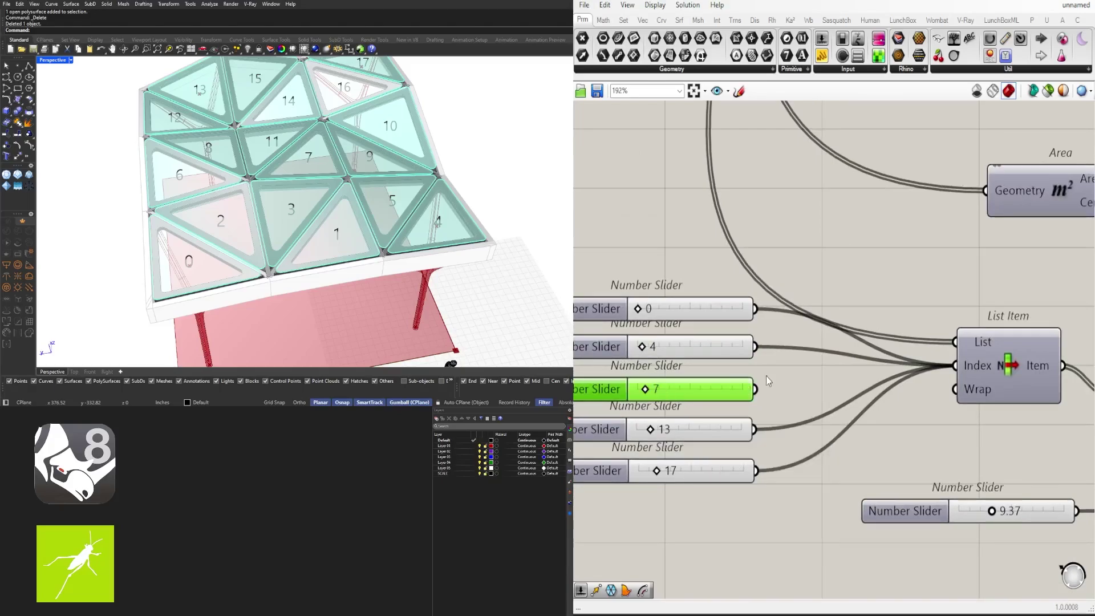
shift+drag(869, 380, 958, 367)
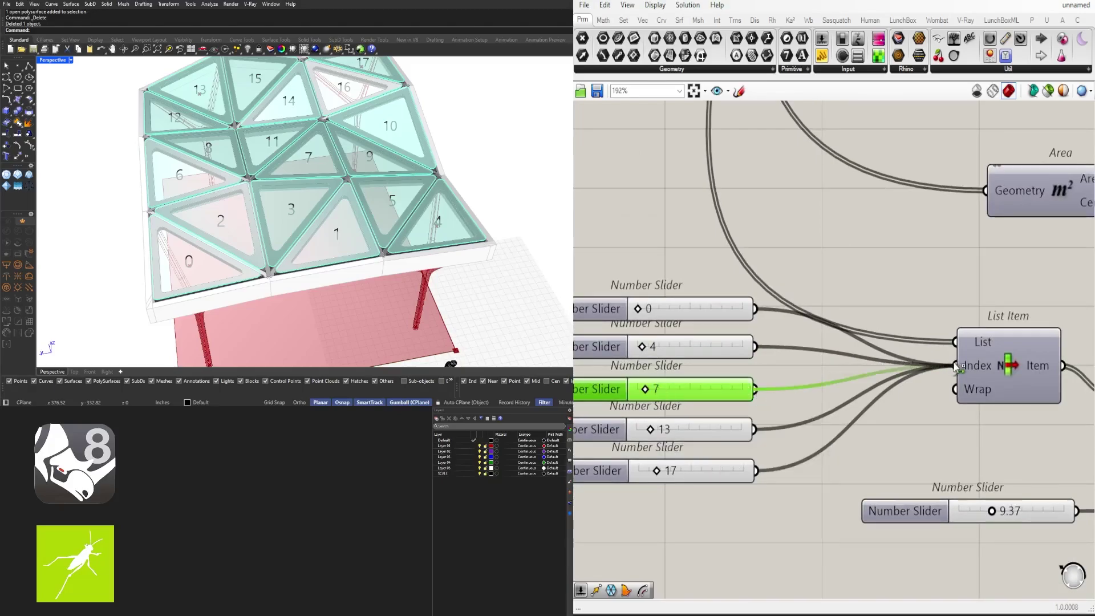
click(935, 290)
right_drag(312, 231, 405, 268)
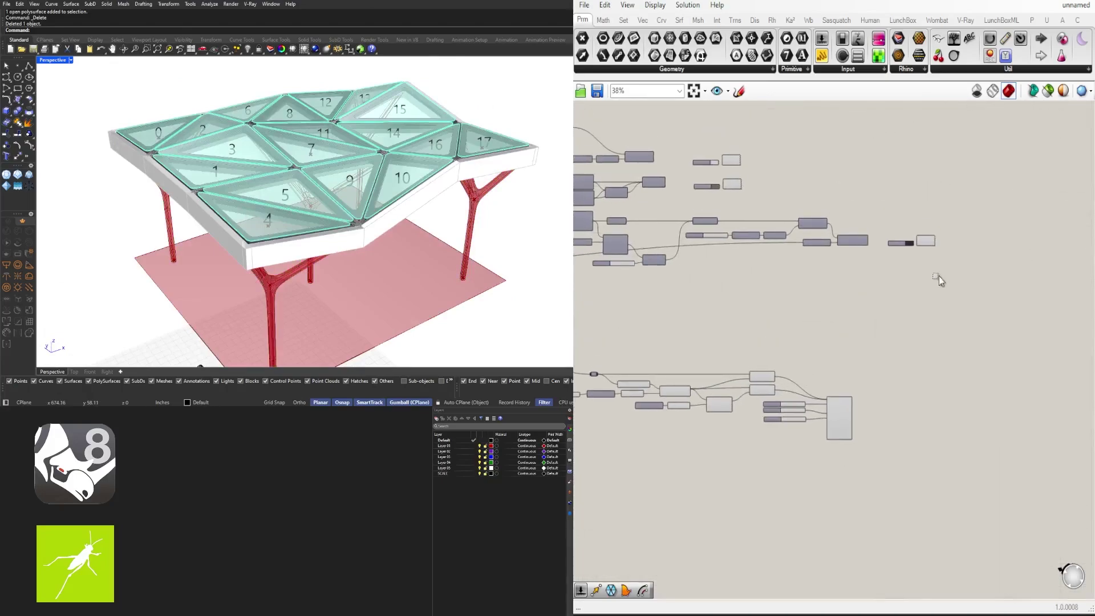
Step: Copy the dark Colour Swatch and Custom Preview pair beside MultiPipe and connect the Pipe output to its Geometry input
drag(940, 280, 903, 420)
scroll(853, 422, up, 6)
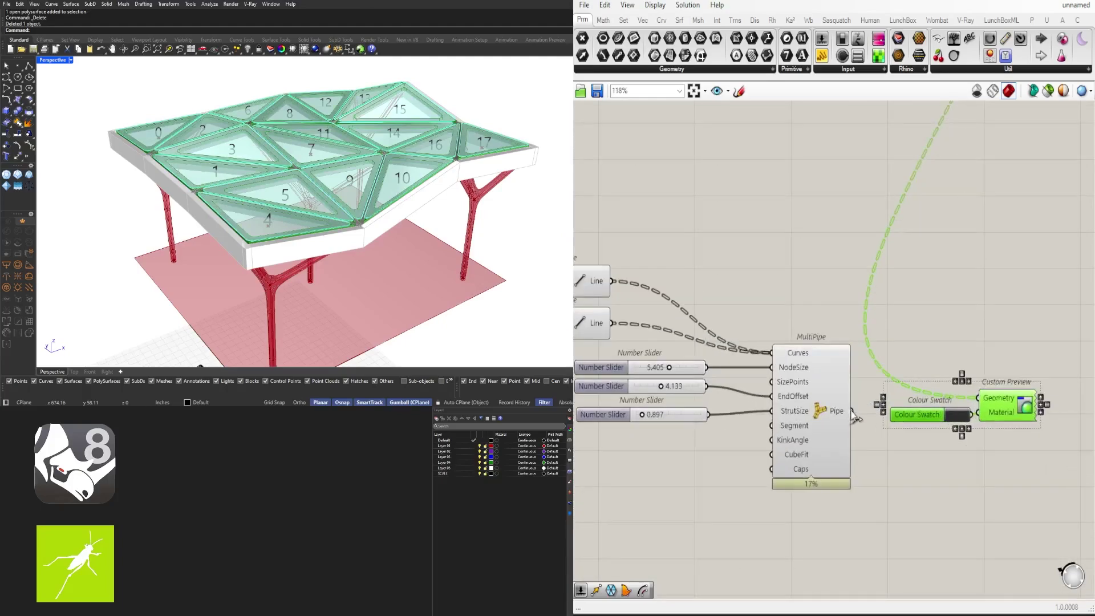
drag(978, 401, 977, 400)
click(938, 383)
drag(1046, 463, 921, 431)
click(968, 493)
Step: Turn off the preview of the support components from the slab geometry through MultiPipe, leaving the Custom Preview on
right_drag(837, 487, 966, 399)
scroll(966, 399, down, 6)
drag(946, 443, 692, 290)
middle_click(758, 292)
click(792, 255)
click(914, 289)
Step: Inspect the strut ends under the roof beams and set the slider of the supports' first Unit Z to 15.62
right_drag(391, 247, 313, 139)
scroll(296, 176, up, 4)
scroll(313, 139, up, 9)
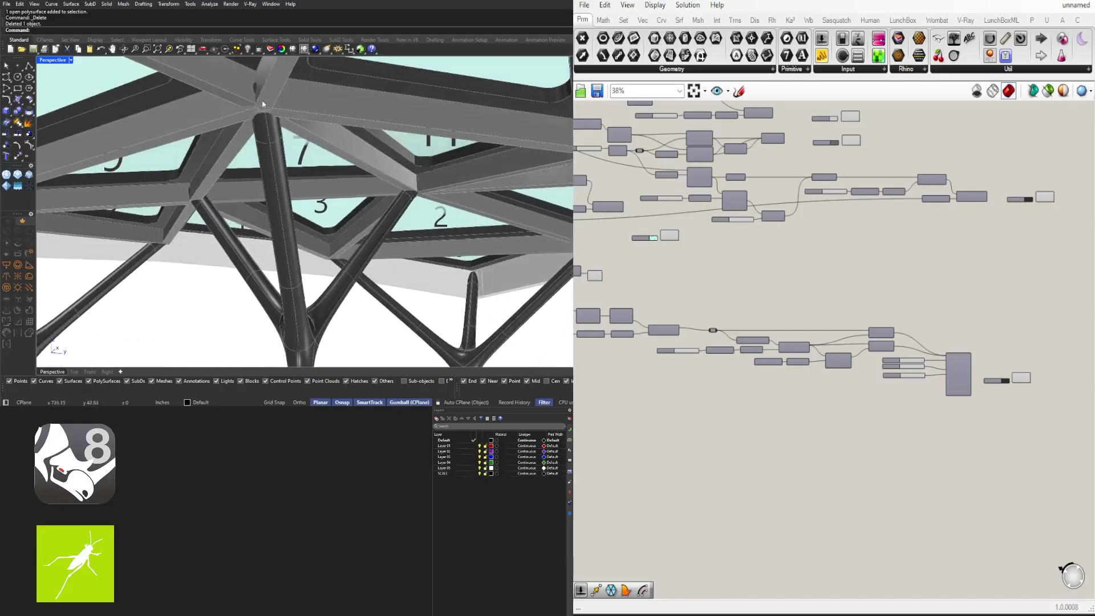
right_drag(766, 371, 857, 381)
scroll(851, 387, up, 10)
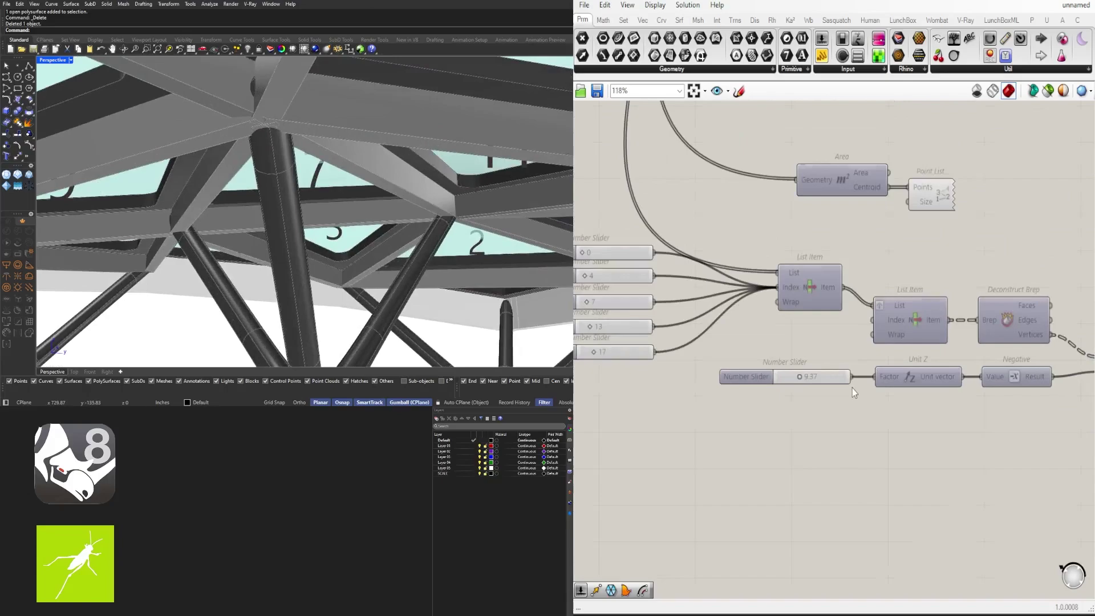
drag(761, 366, 811, 378)
Step: Examine the finished canopy and its branching columns from above, below and several sides
scroll(516, 228, down, 8)
right_drag(502, 231, 251, 220)
scroll(372, 234, down, 4)
right_drag(419, 222, 388, 233)
scroll(407, 235, down, 3)
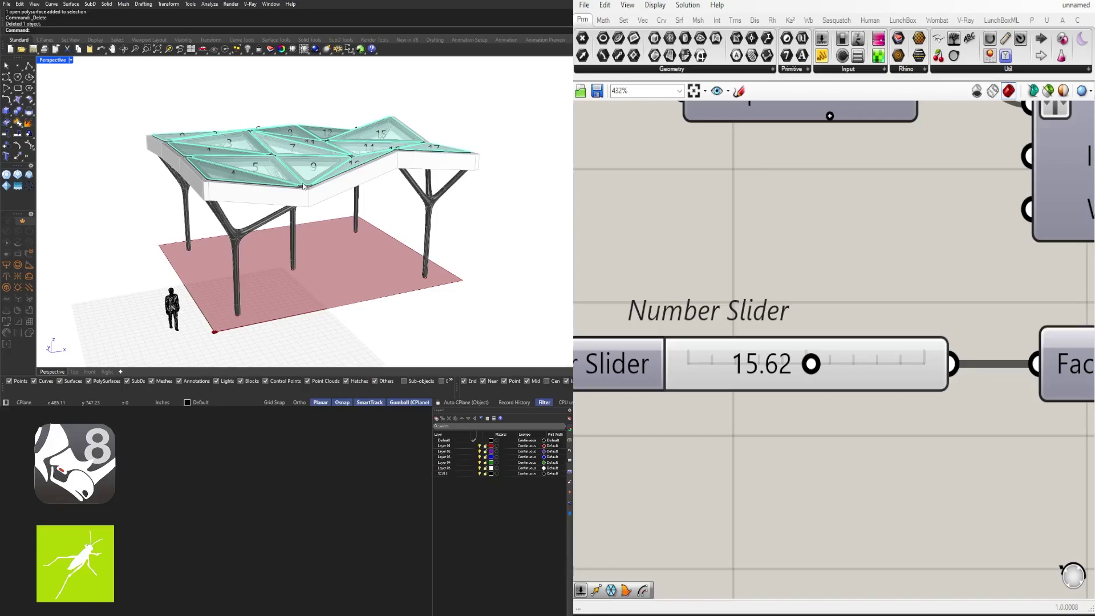
right_drag(437, 213, 228, 231)
right_drag(411, 169, 285, 147)
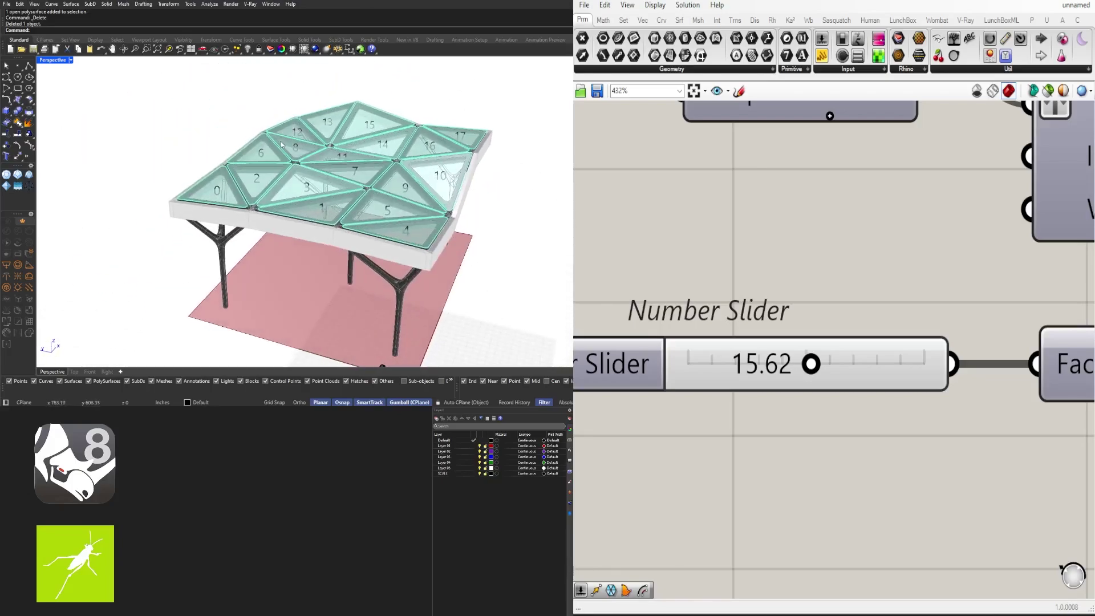
right_drag(382, 211, 348, 109)
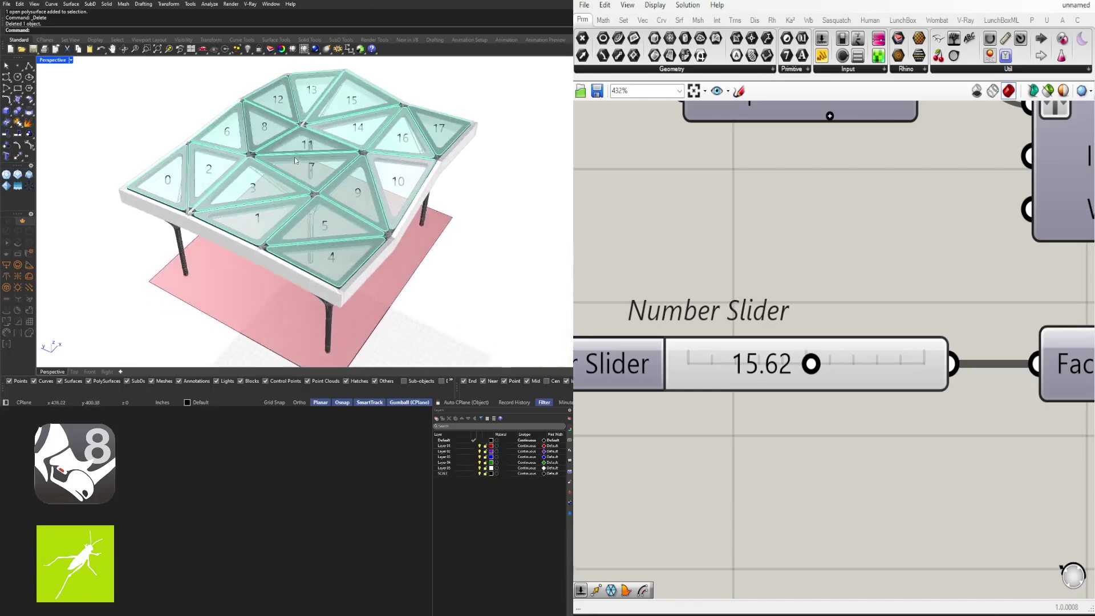
right_drag(349, 239, 299, 196)
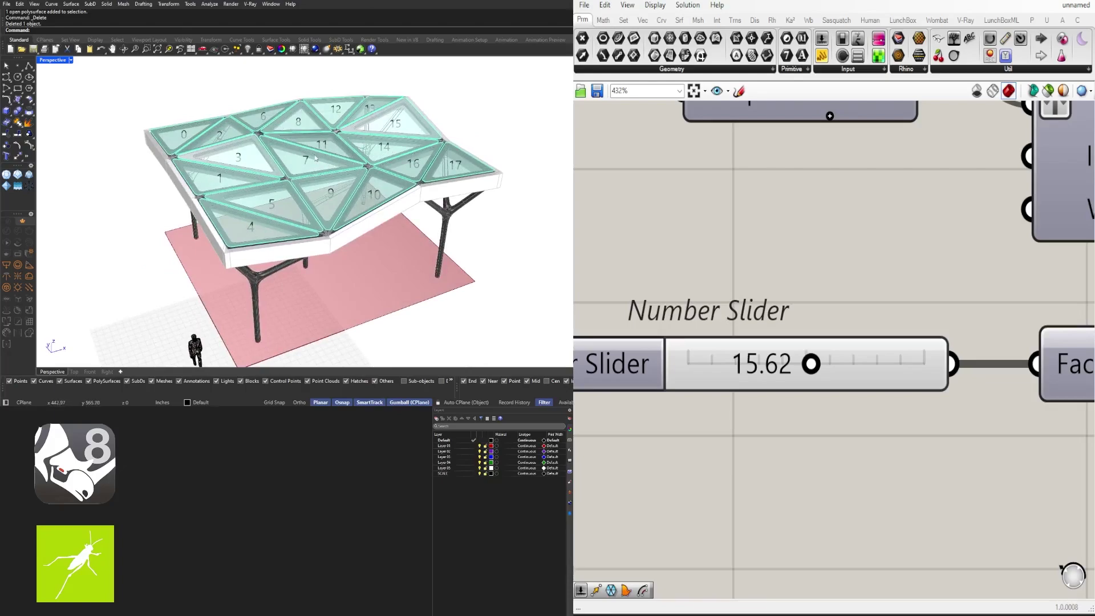
mouse_move(337, 172)
right_down()
mouse_move(408, 201)
mouse_move(312, 166)
mouse_move(325, 165)
right_up()
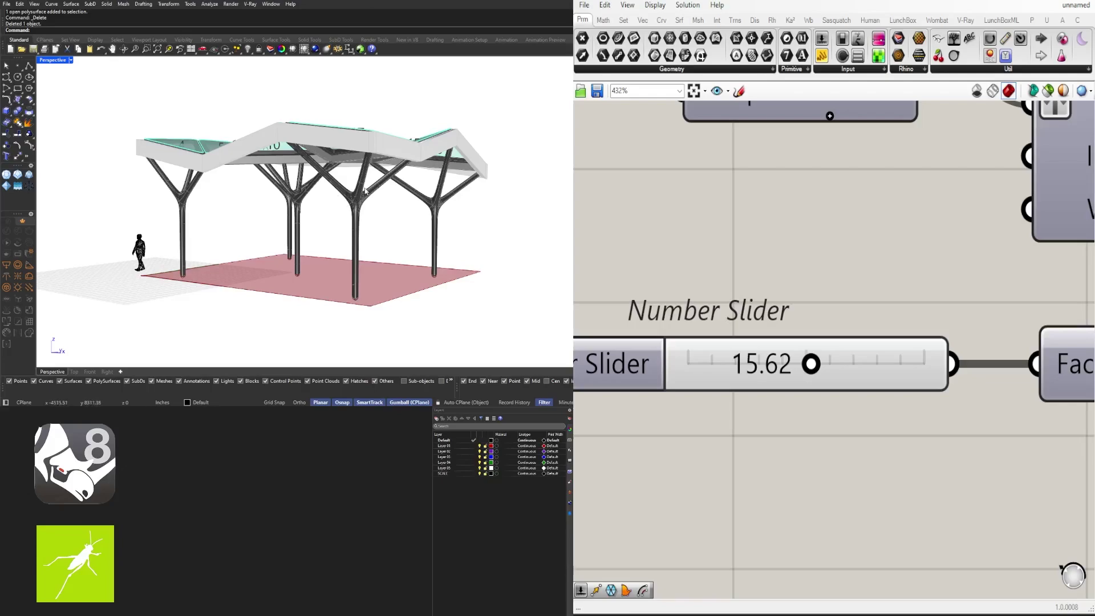
right_drag(391, 185, 473, 189)
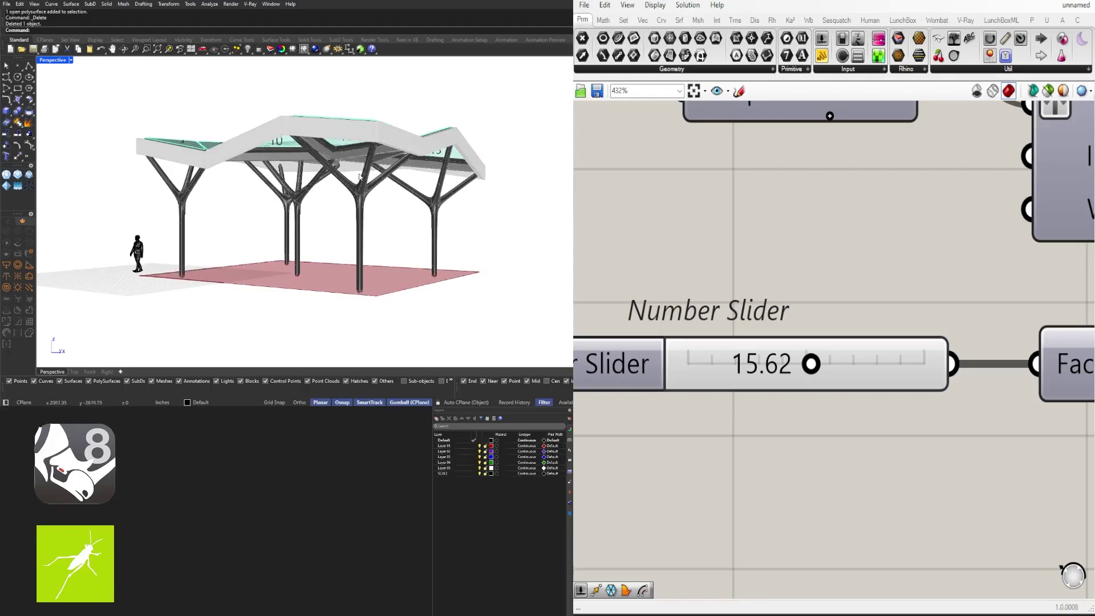
mouse_move(359, 177)
right_down()
mouse_move(393, 178)
mouse_move(375, 176)
right_up()
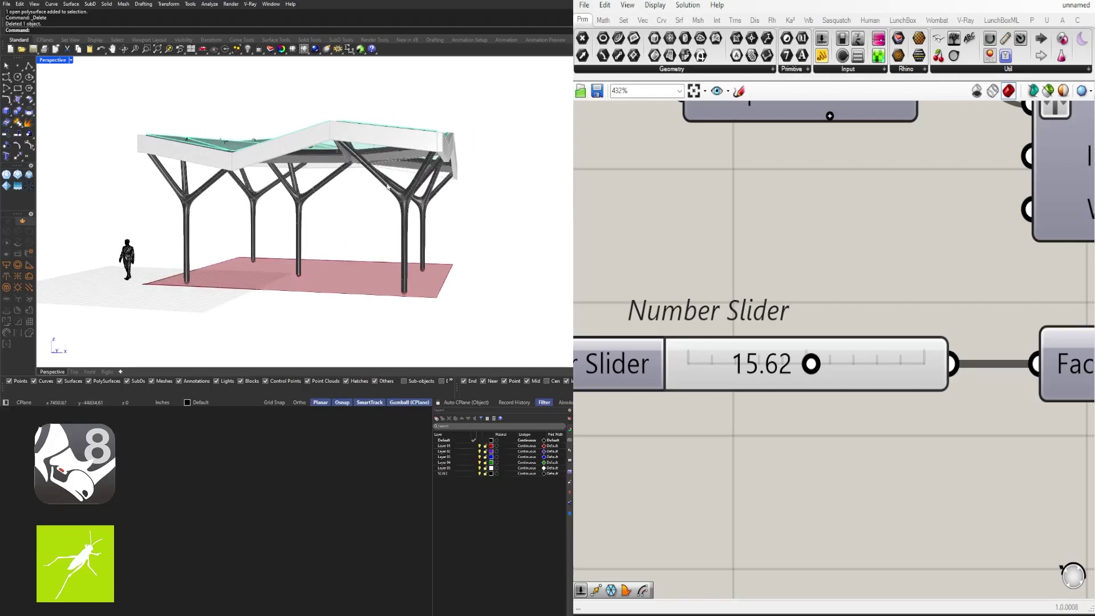
right_drag(440, 231, 195, 260)
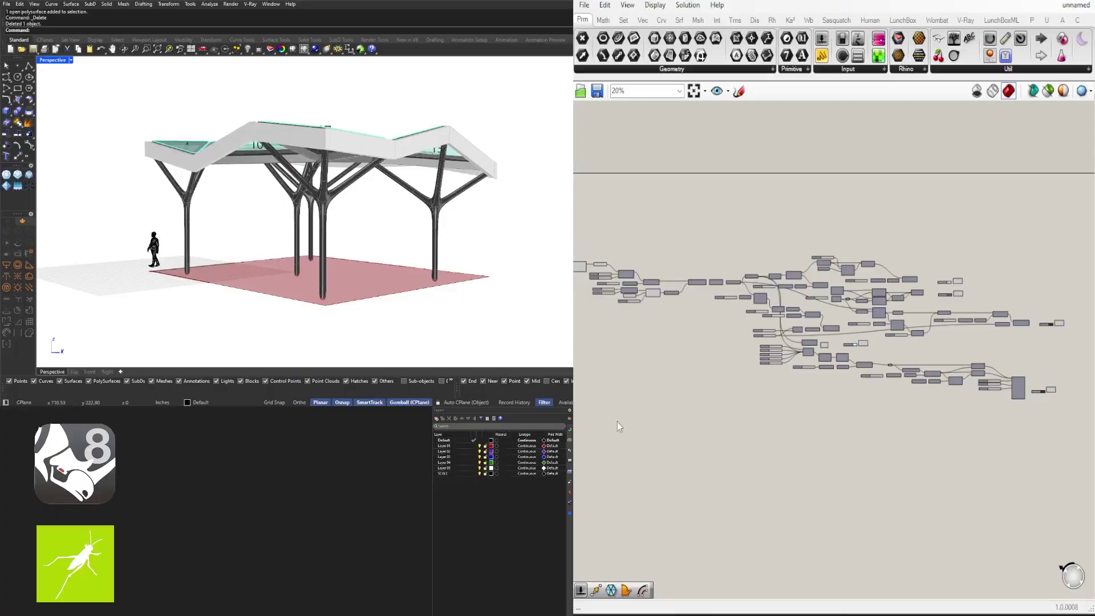
Step: Rename the Rectangle component's two dimension sliders as X SIZE and Y SIZE
scroll(705, 407, up, 5)
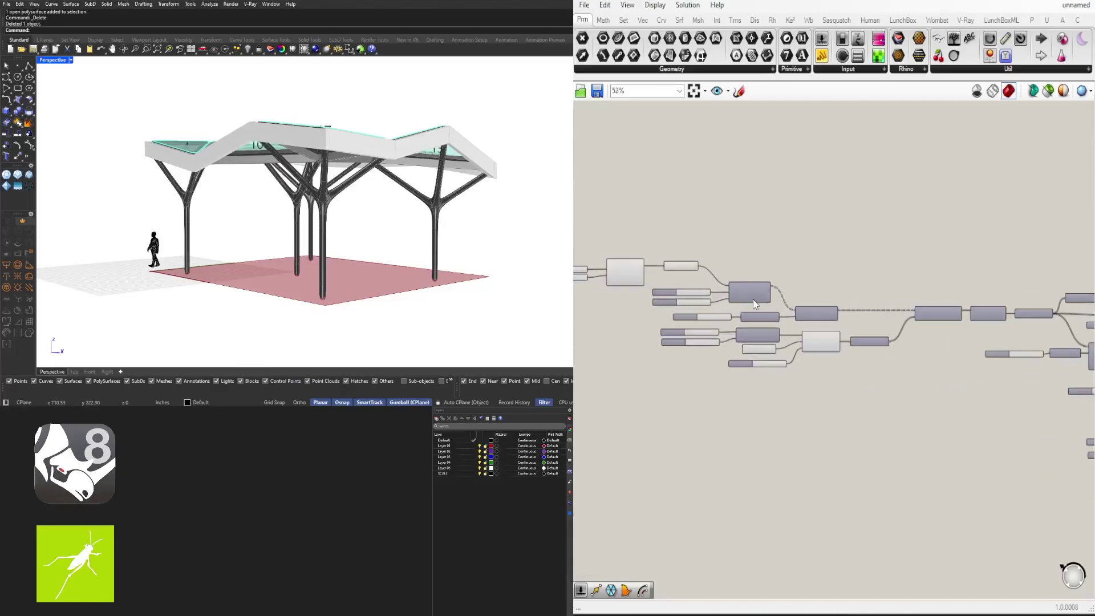
scroll(706, 286, up, 3)
right_click(632, 267)
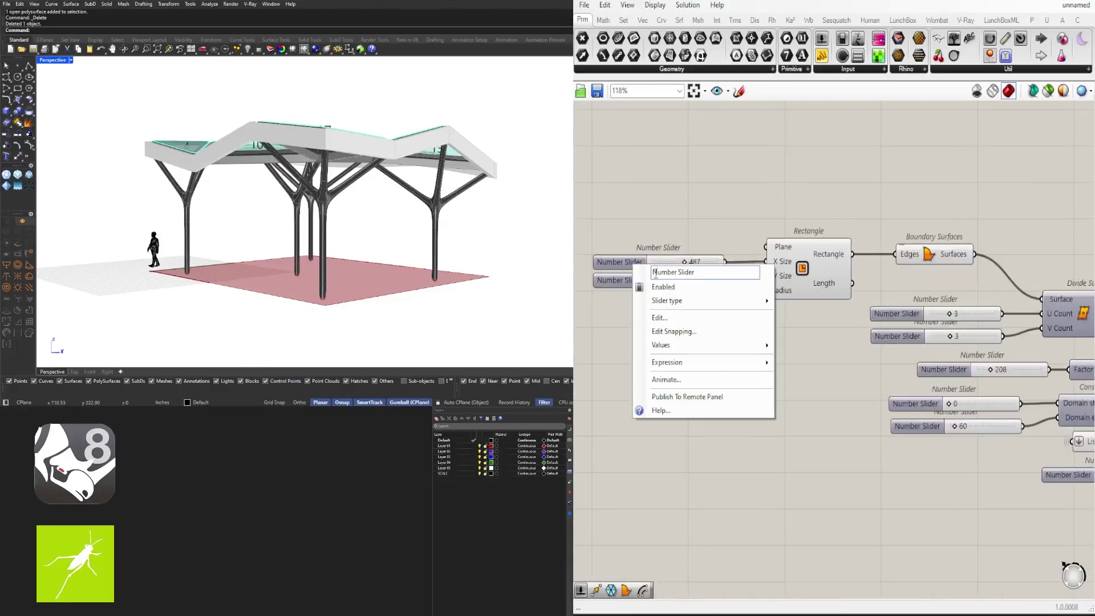
right_drag(383, 200, 409, 224)
right_click(620, 266)
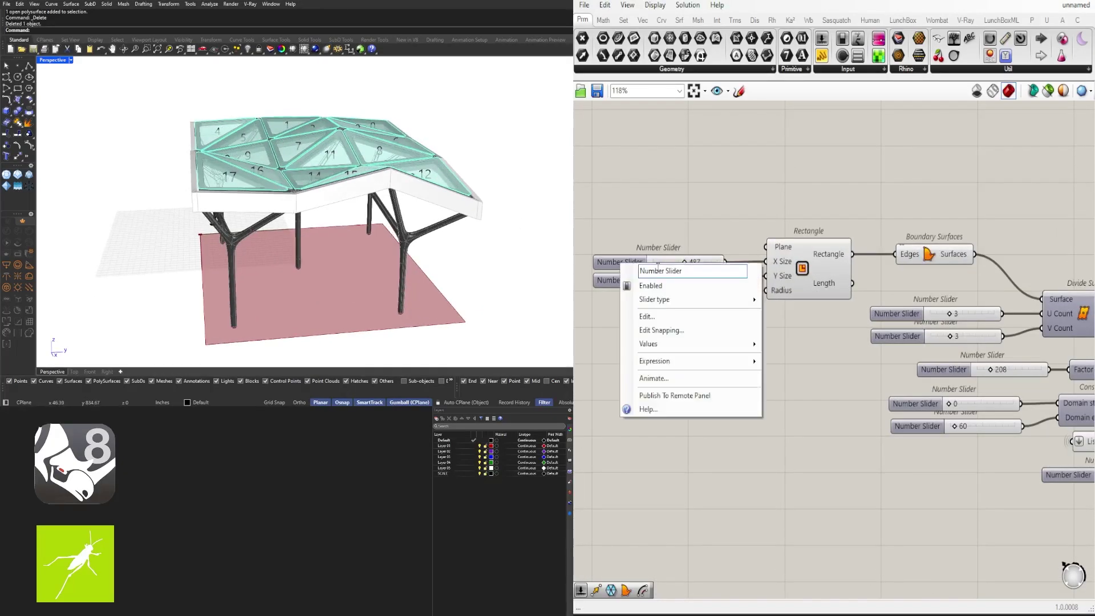
text(x)
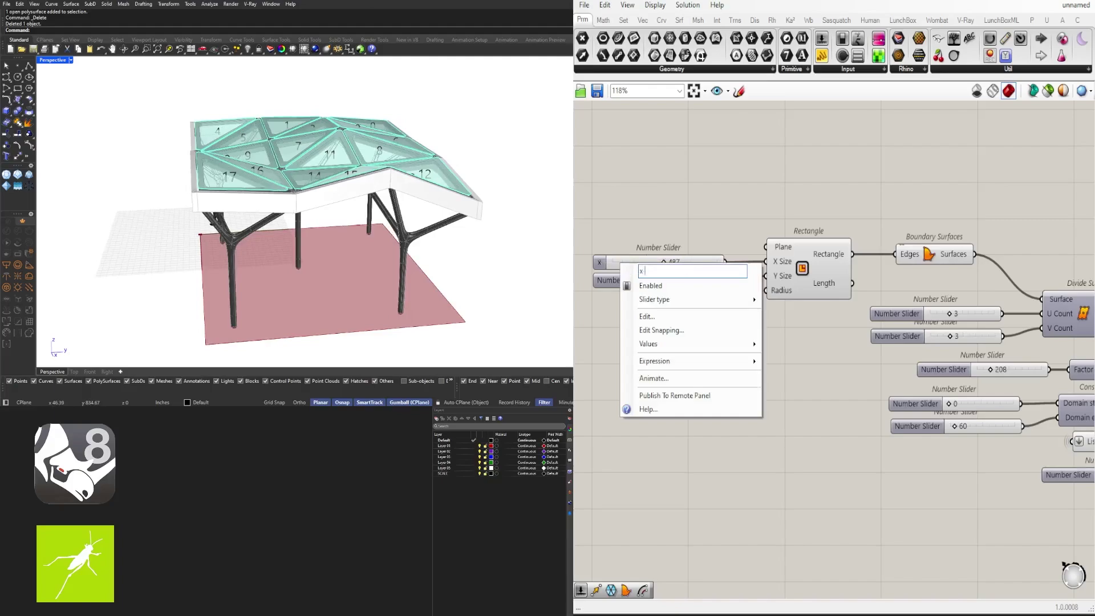
text( SIZE)
key(Return)
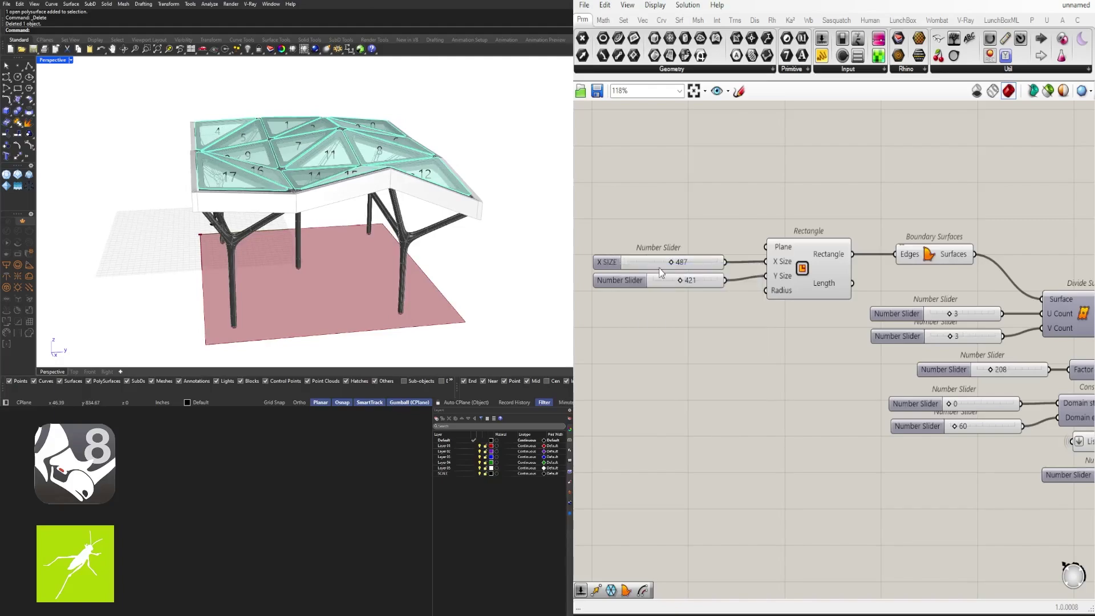
right_click(600, 280)
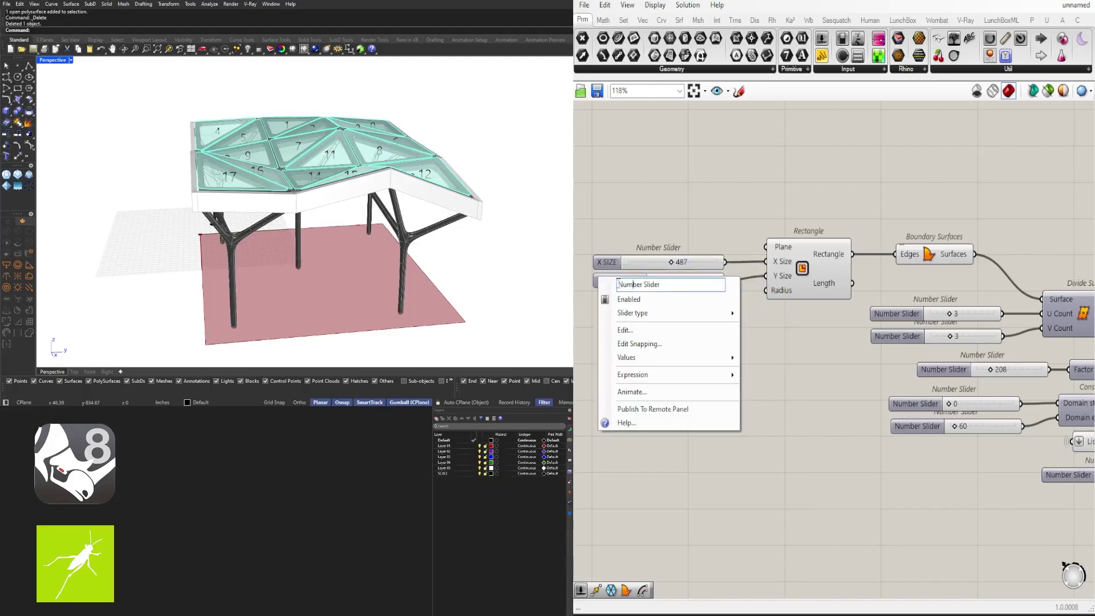
text(Y SIZE)
key(Return)
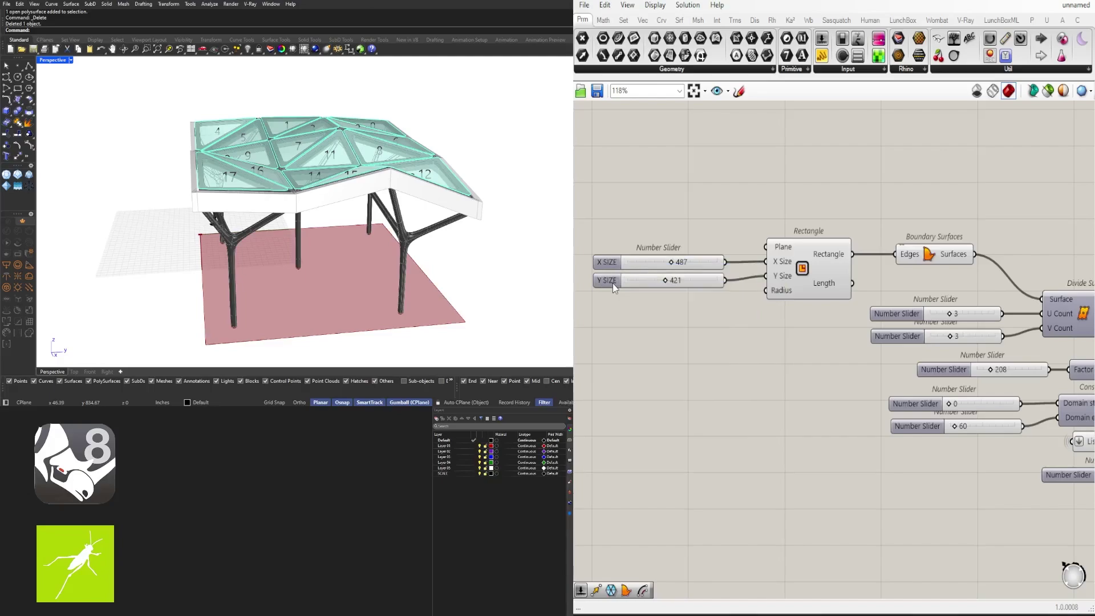
Step: Group the Y SIZE and X SIZE sliders separately, and nudge them apart so the two groups do not overlap
scroll(603, 283, up, 2)
drag(600, 293, 596, 309)
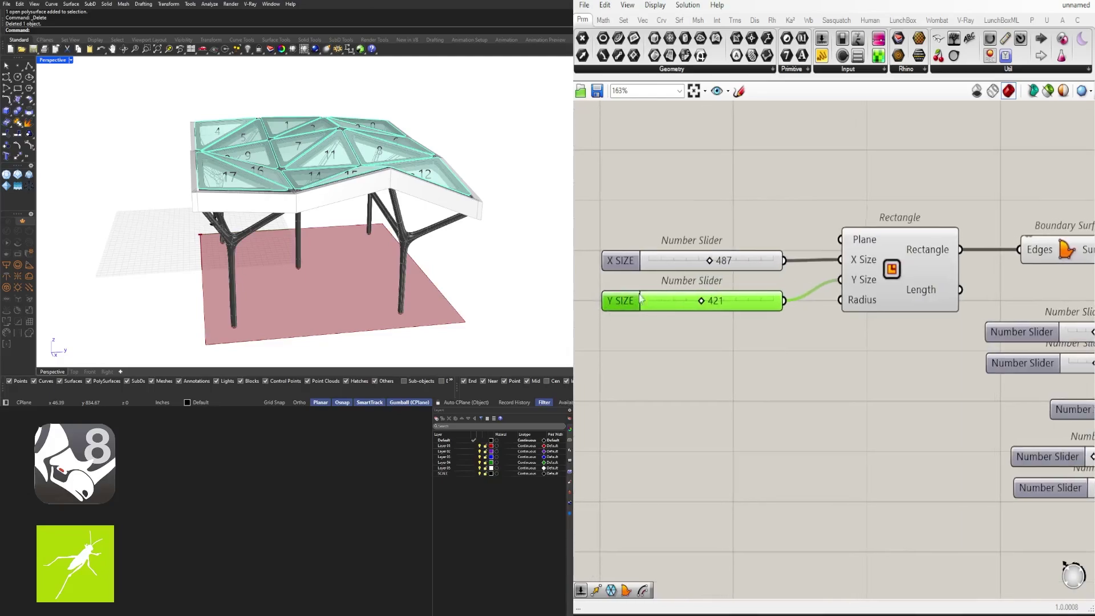
key(ctrl+g)
click(626, 260)
key(ctrl+g)
drag(629, 259, 629, 251)
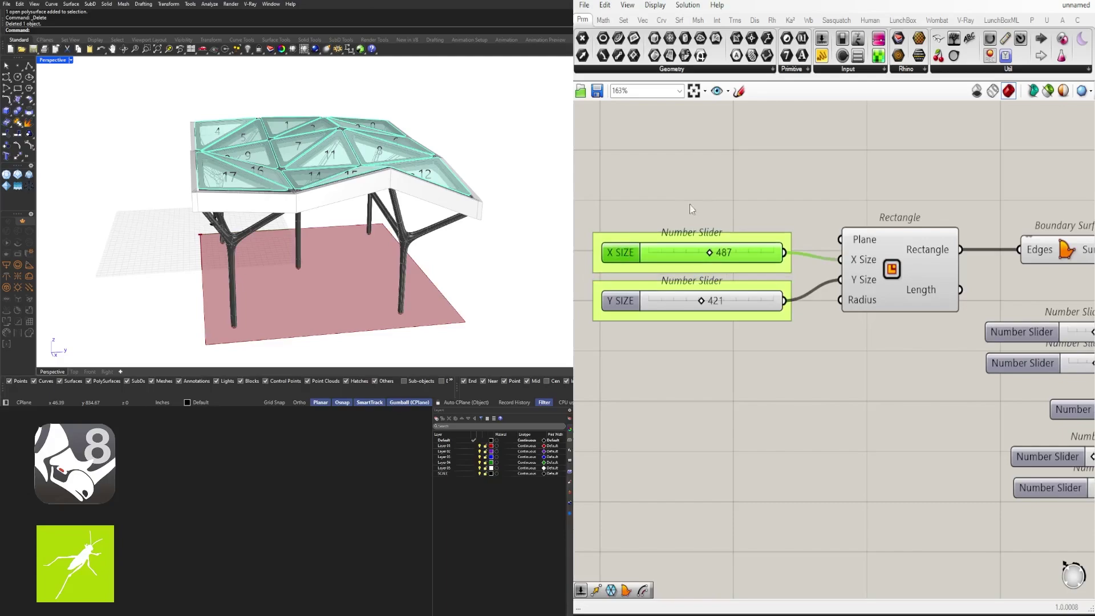
click(689, 204)
Step: Rename the two sliders feeding Divide Surface's U Count and V Count as DIV U and DIV V
scroll(815, 247, down, 2)
right_drag(1056, 324, 846, 326)
scroll(728, 315, up, 2)
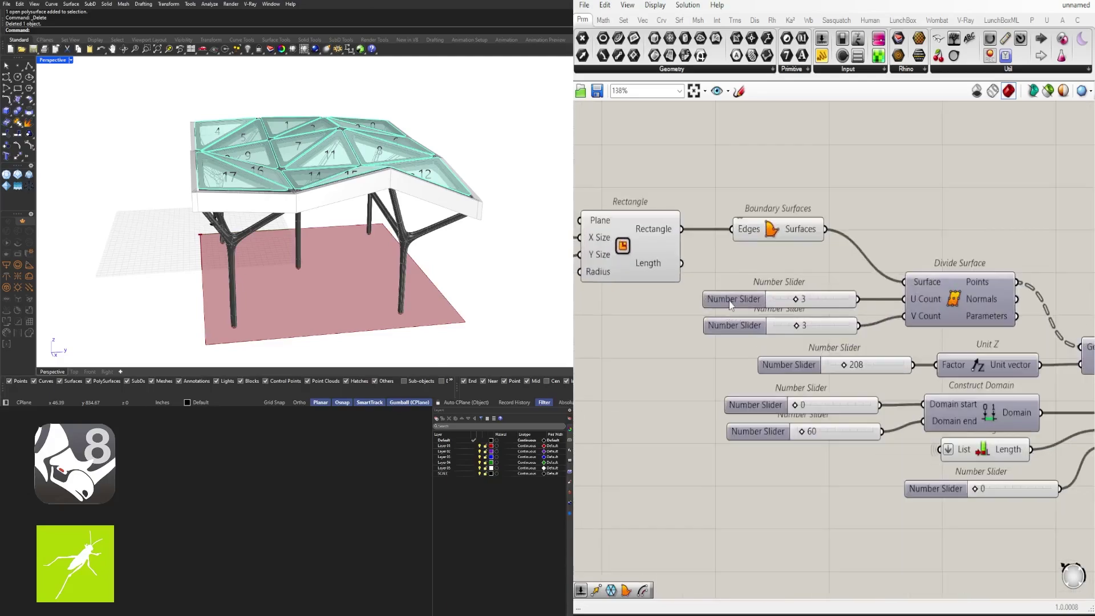
right_click(731, 300)
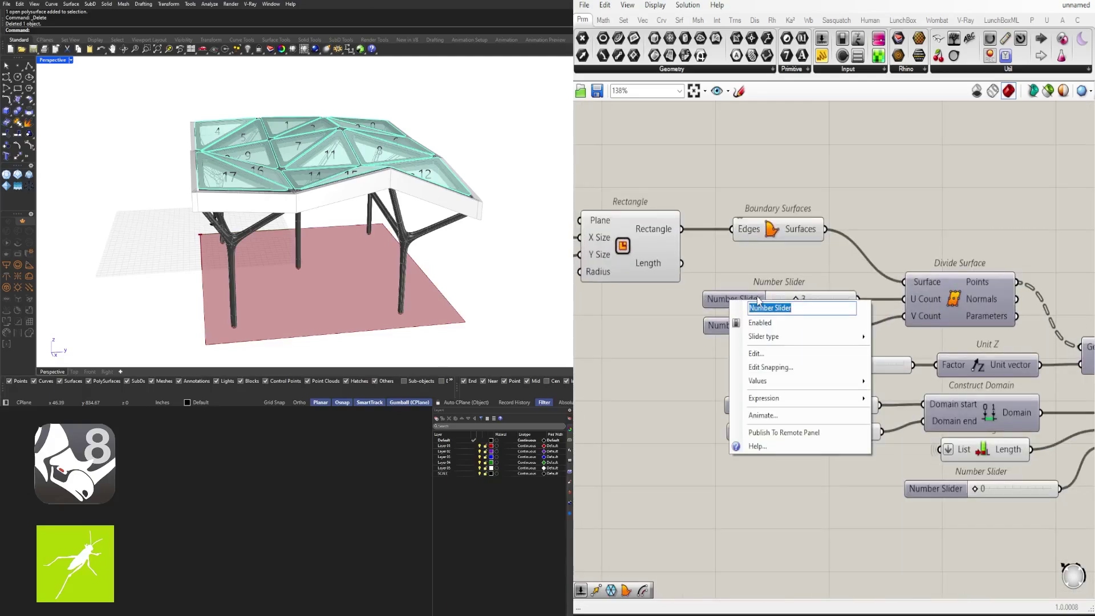
text(DIV U)
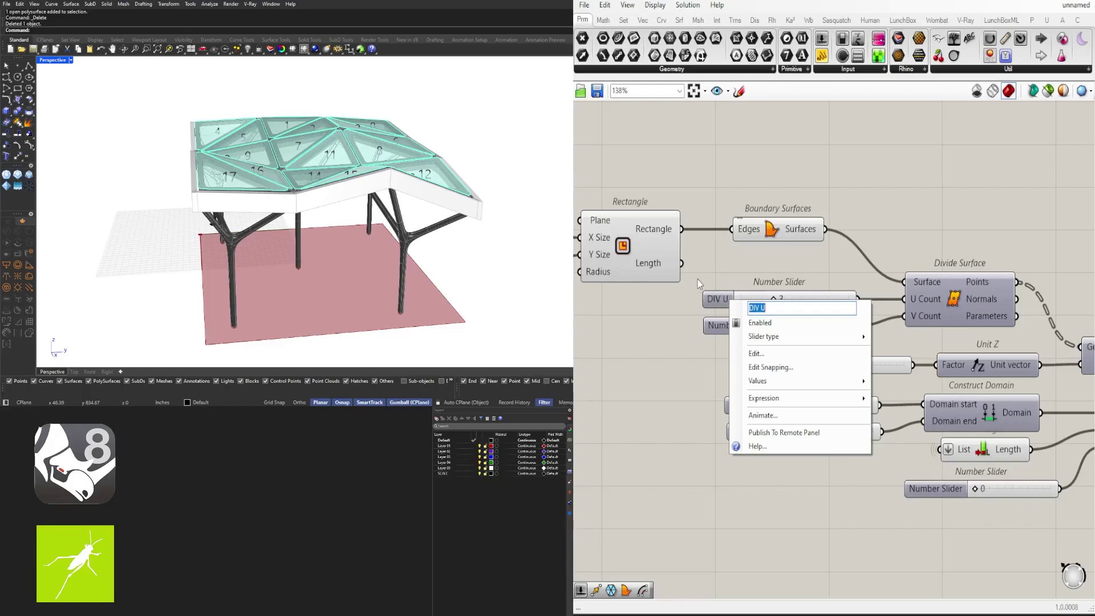
key(Return)
right_click(744, 327)
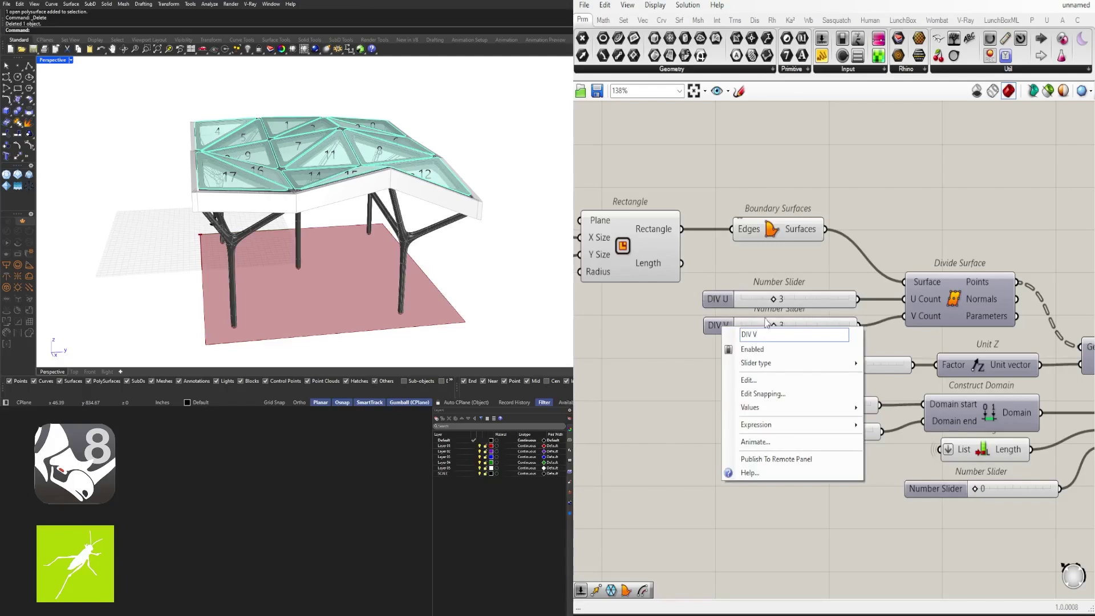
key(Return)
Step: Group the DIV U and DIV V sliders separately and shift DIV V down to space out the groups
right_drag(721, 357, 987, 326)
right_drag(990, 283, 793, 291)
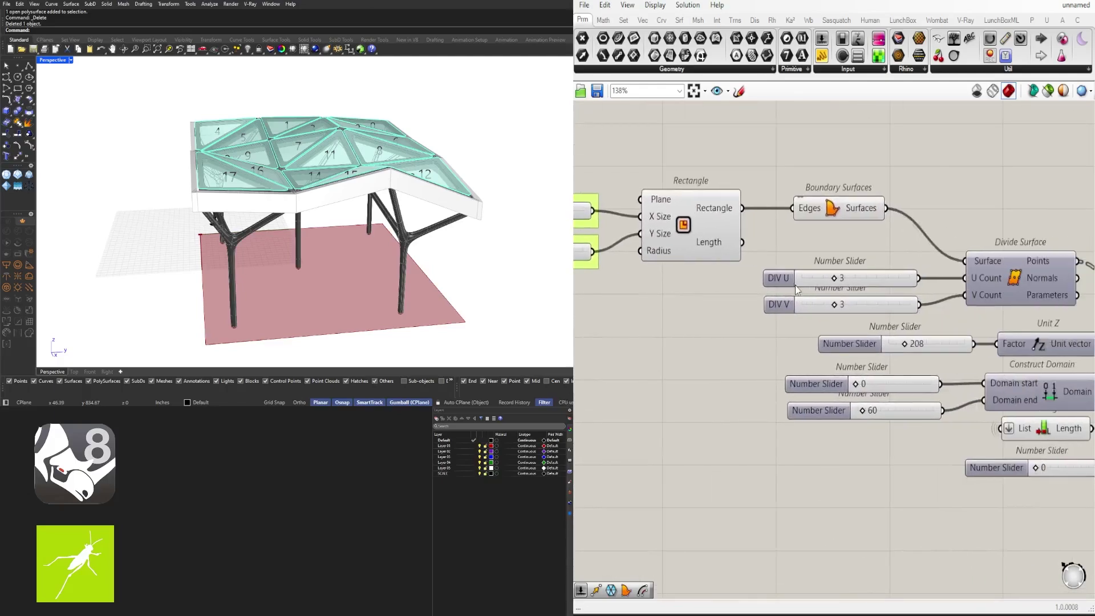
click(795, 285)
key(ctrl+g)
click(789, 302)
key(ctrl+g)
drag(789, 301, 790, 310)
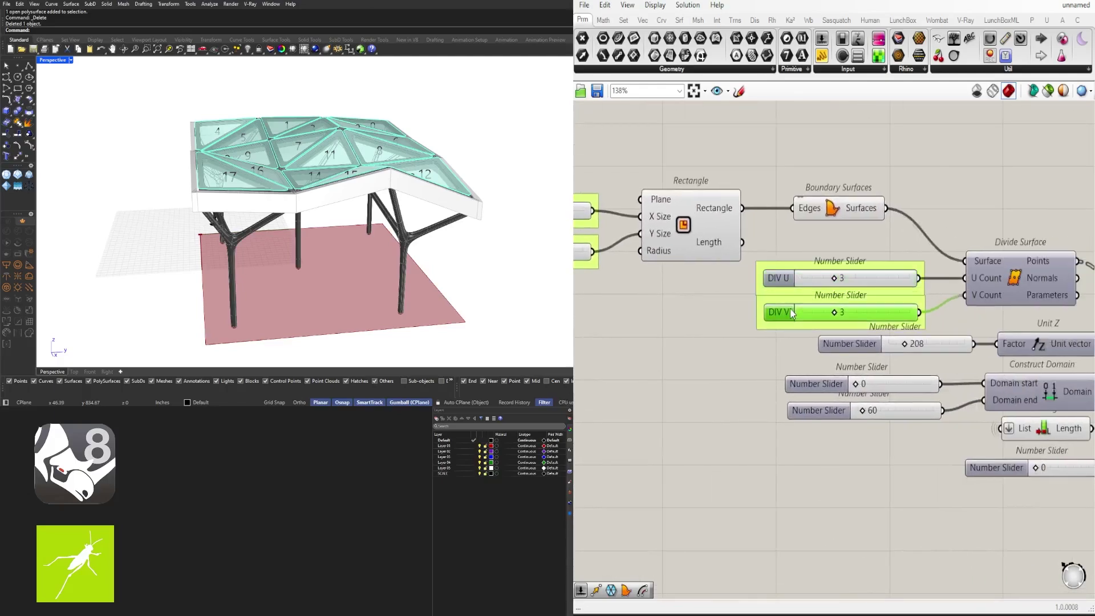
click(871, 438)
Step: Move the Unit Z, Construct Domain, List Length, Random and Move components with their sliders slightly down, clear of the DIV V group
scroll(871, 445, down, 4)
scroll(774, 385, up, 4)
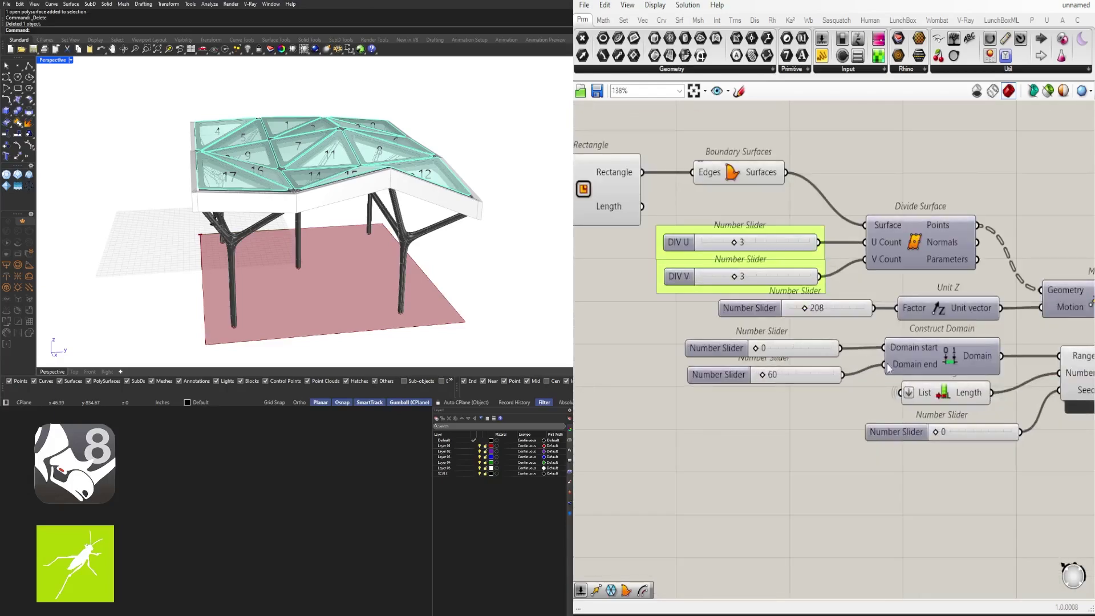
right_drag(1083, 451, 903, 383)
scroll(903, 383, down, 2)
drag(925, 411, 719, 264)
shift+drag(1007, 323, 1005, 320)
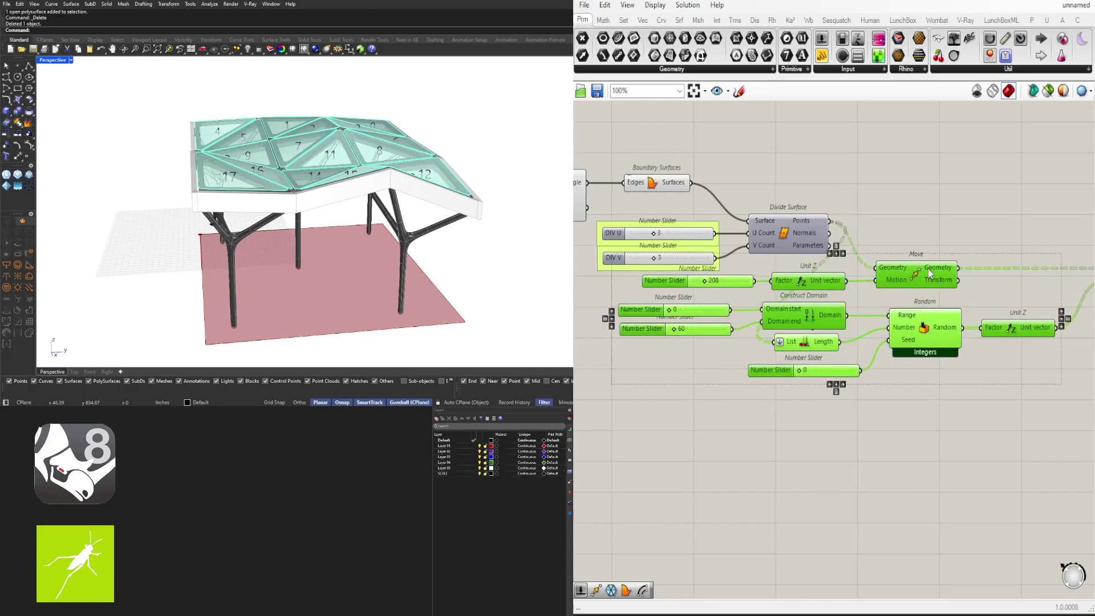
drag(928, 270, 929, 282)
click(872, 256)
Step: Rename the slider feeding the first Unit Z factor as HEIGHT 1, group it and shift it slightly away from Unit Z
scroll(680, 297, up, 2)
drag(680, 297, 656, 298)
right_drag(656, 299, 713, 296)
right_click(712, 297)
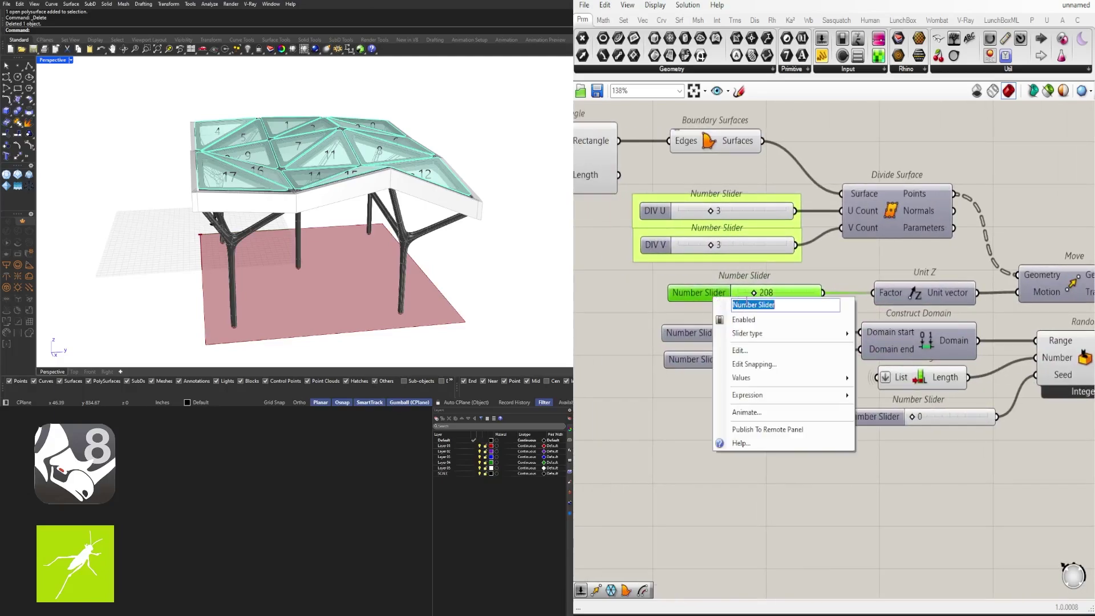
text(HEIGHT 1)
key(Return)
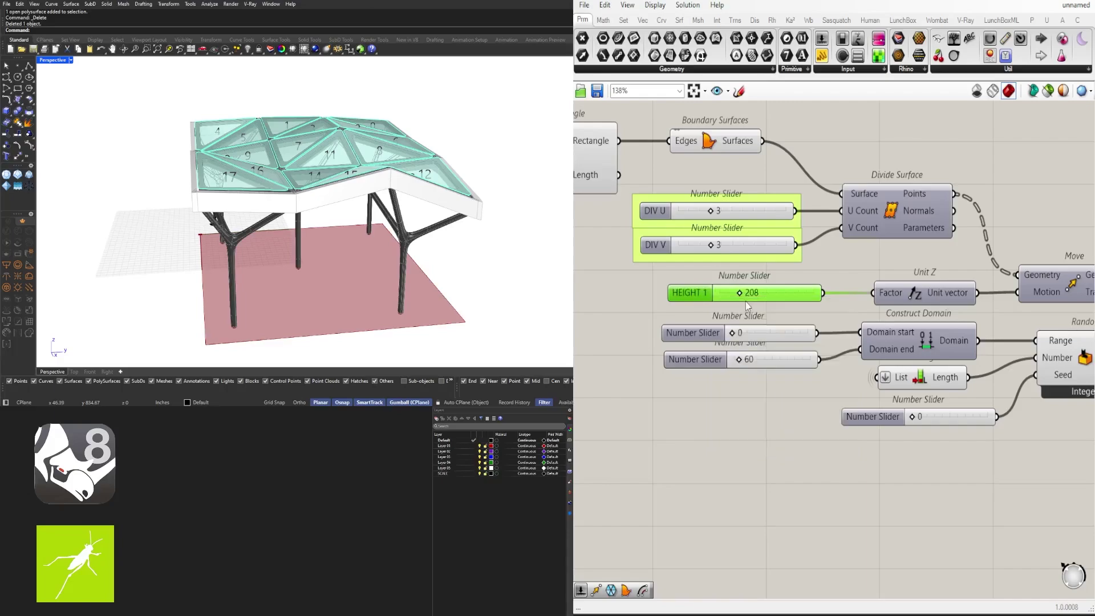
key(ctrl+g)
drag(679, 303, 662, 302)
drag(689, 442, 695, 440)
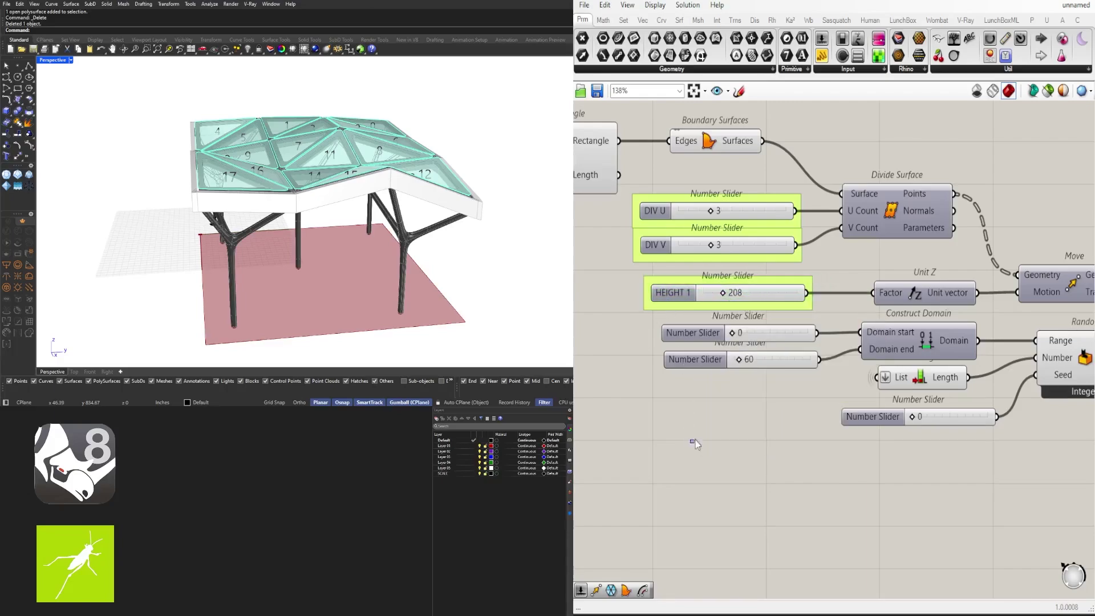
Step: Rename the sliders feeding Construct Domain's start and end as MIN and MAX
right_click(695, 336)
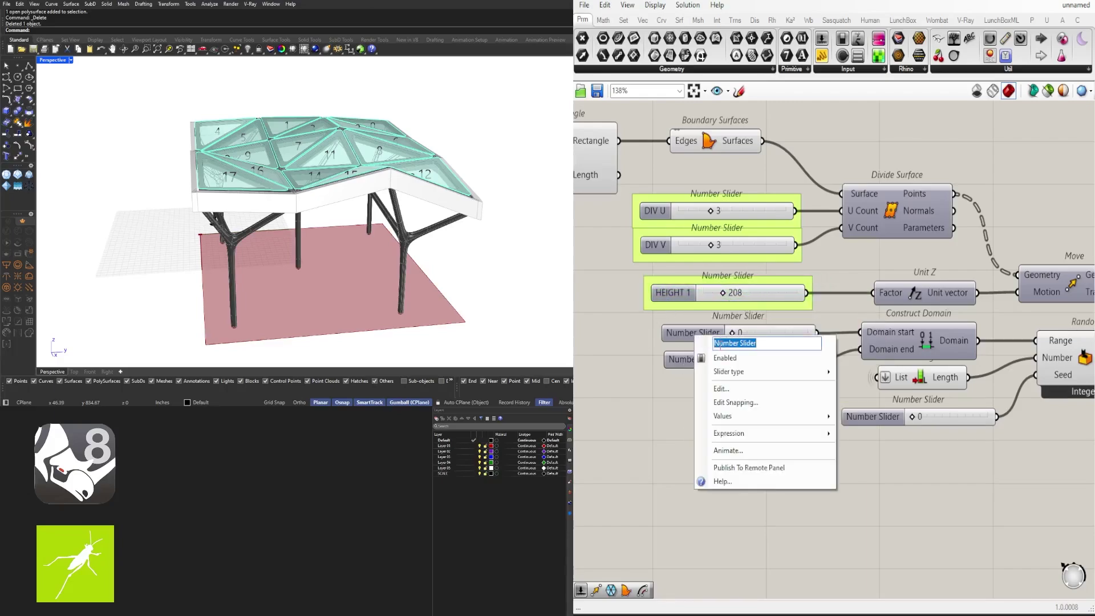
text(MIN HEIGHT)
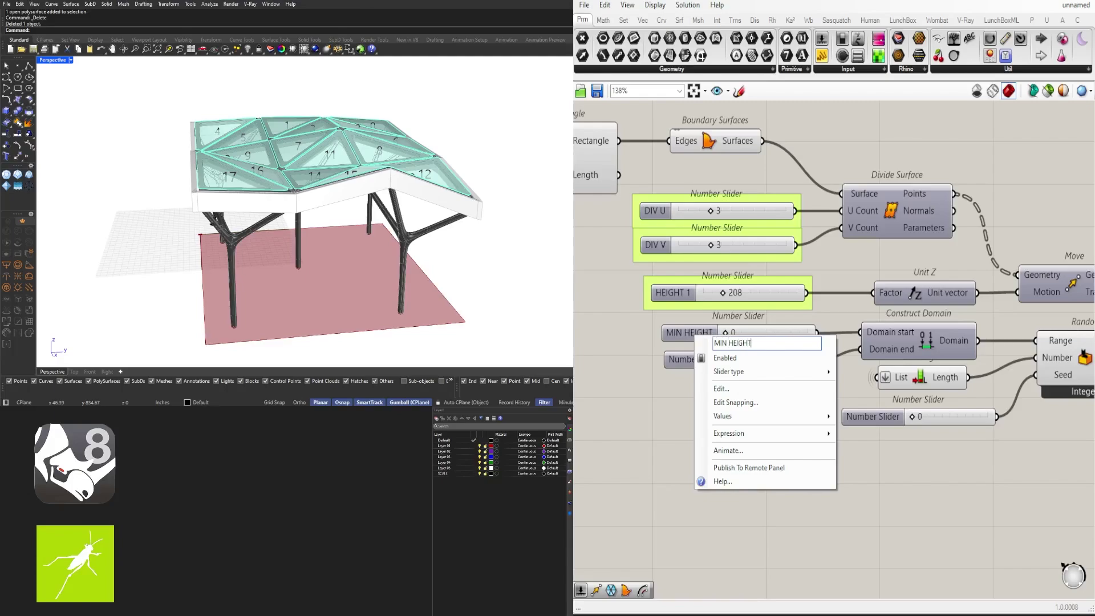
key(Return)
right_click(715, 361)
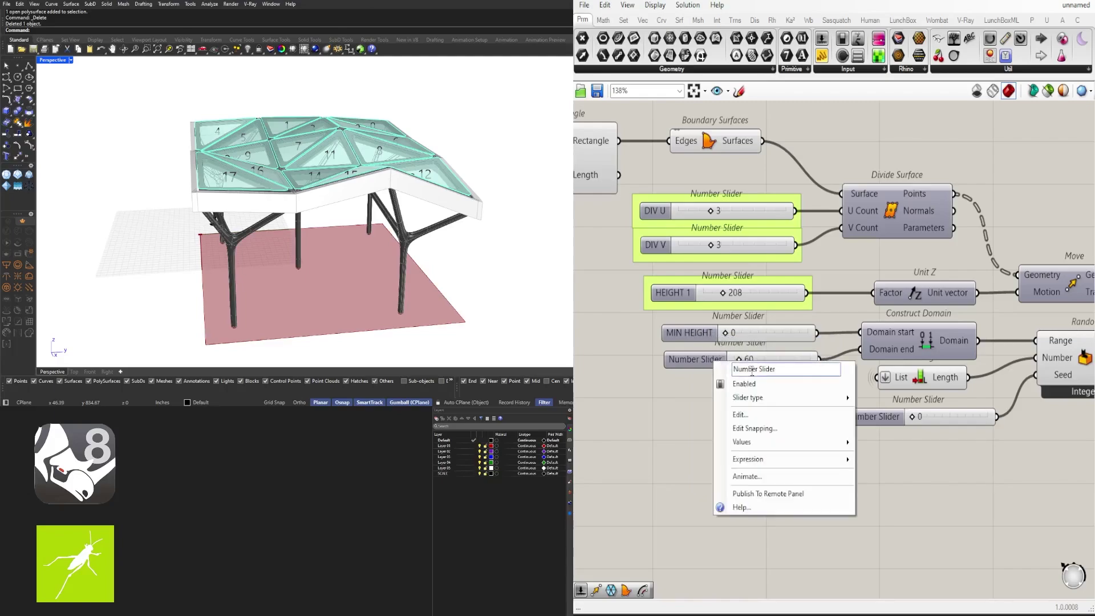
text(MAX)
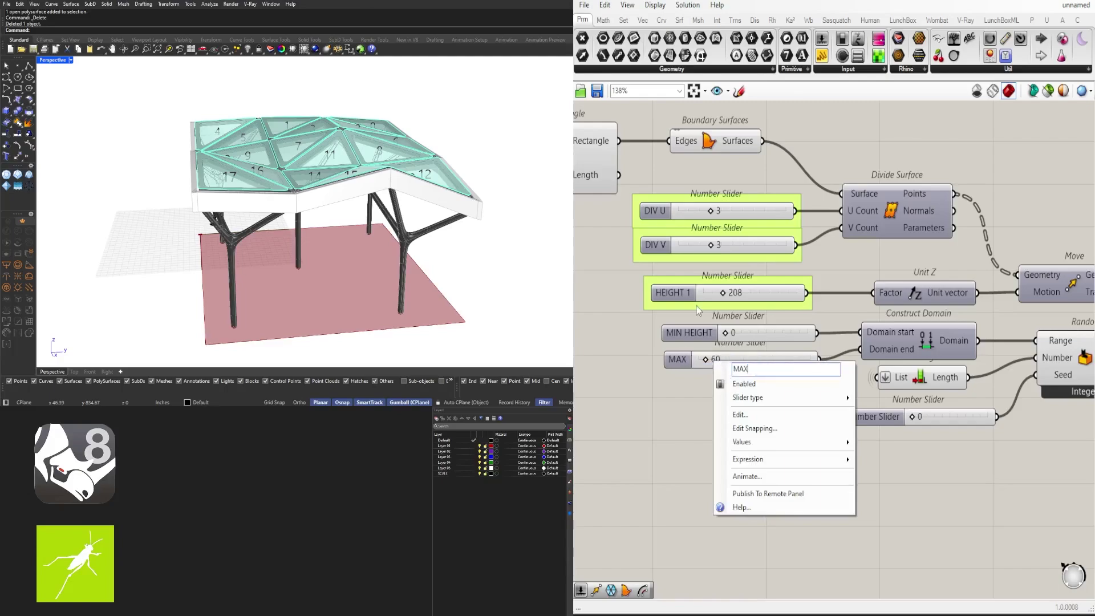
right_click(683, 339)
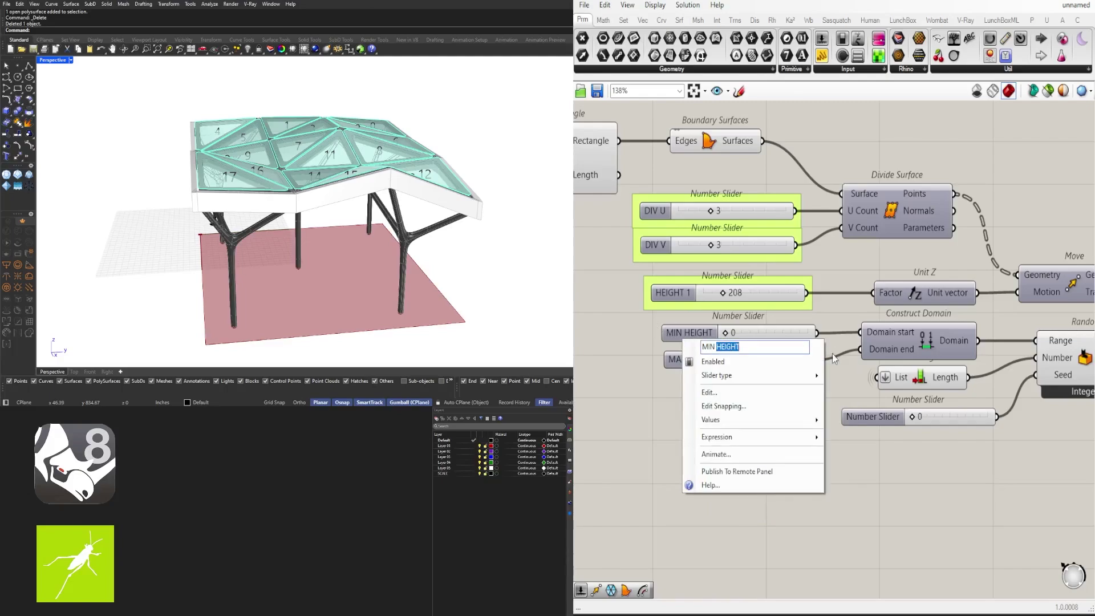
key(BackSpace)
key(Return)
Step: Group the MAX and MIN sliders separately and rearrange them so the two groups sit apart beside Construct Domain
click(671, 363)
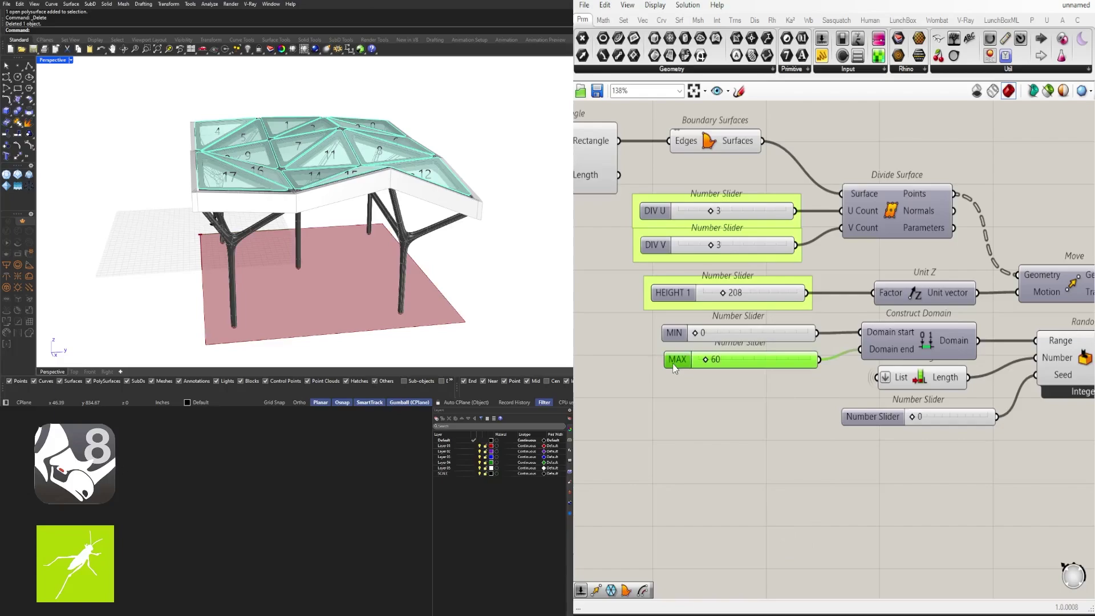
key(ctrl+g)
click(680, 336)
key(ctrl+g)
mouse_move(691, 391)
mouse_down()
mouse_move(674, 336)
mouse_move(686, 376)
mouse_up()
click(731, 377)
click(689, 384)
drag(731, 444, 682, 329)
drag(683, 331, 673, 331)
click(758, 447)
Step: Rename the slider feeding Random's Seed input as SEED and put it in its own group
scroll(1026, 432, down, 4)
right_drag(1037, 432, 858, 425)
scroll(807, 424, up, 4)
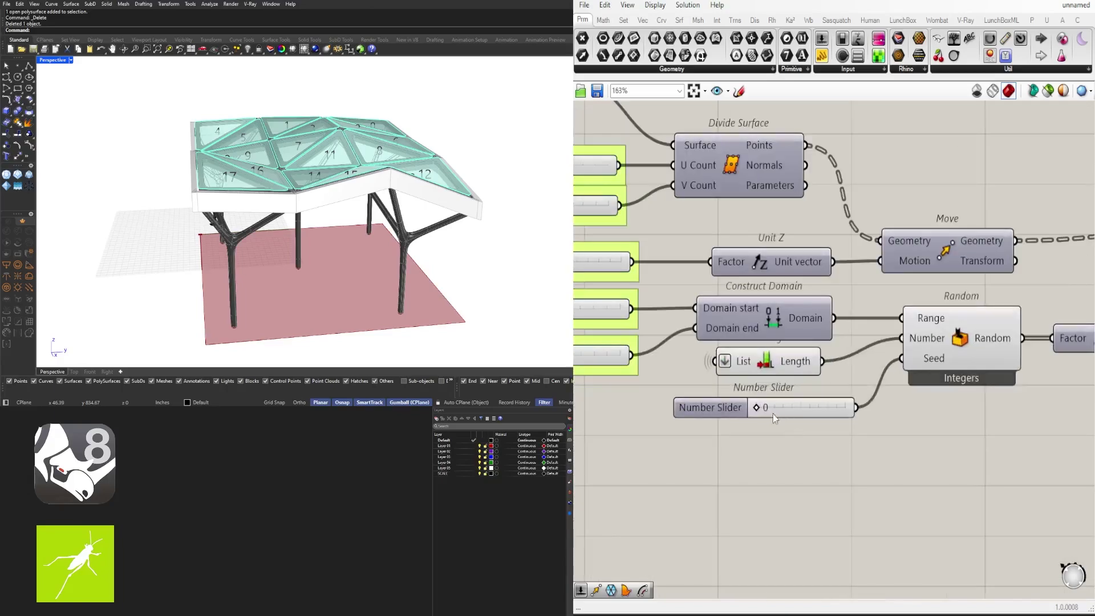
right_click(737, 415)
text(SEED)
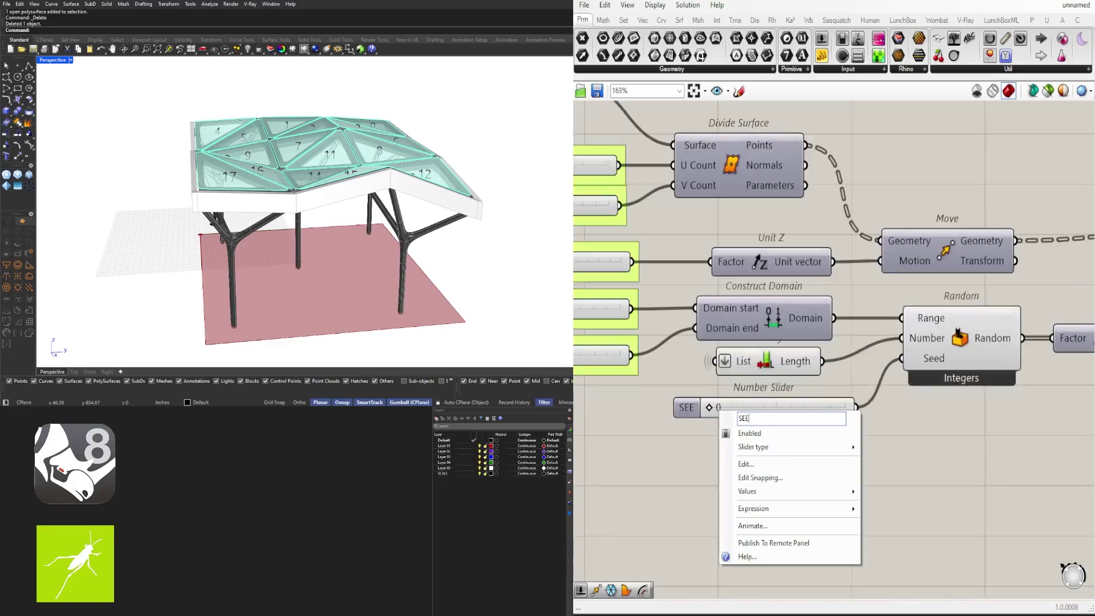
key(Return)
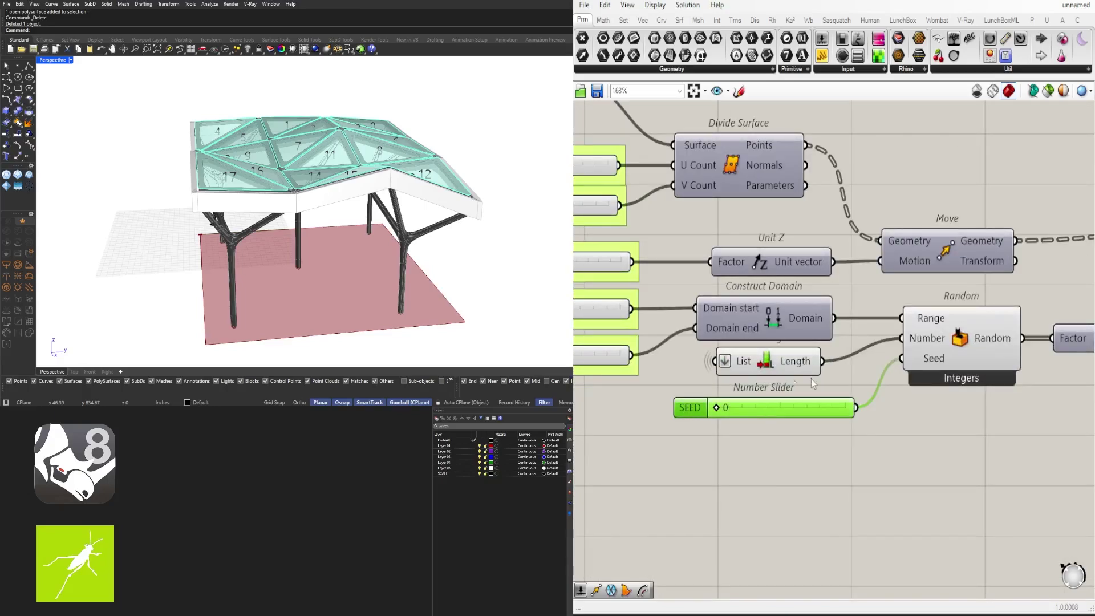
key(ctrl+g)
click(882, 451)
Step: Turn off the preview of the Random component and the Unit Z component connected to it
scroll(882, 451, down, 5)
right_drag(882, 451, 803, 463)
scroll(863, 458, up, 3)
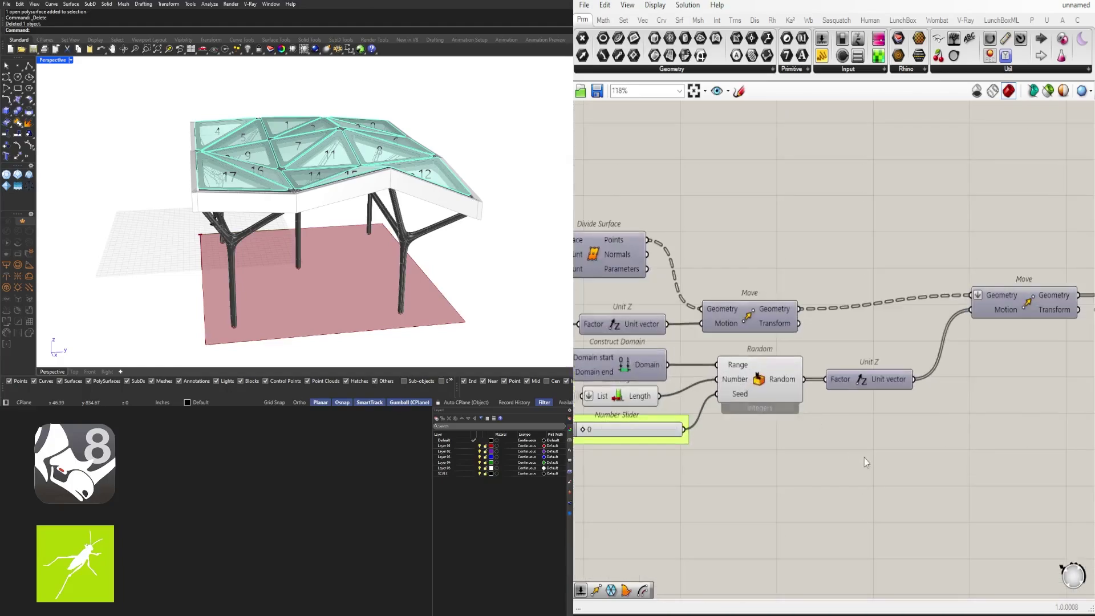
drag(911, 444, 723, 354)
middle_click(788, 356)
click(823, 323)
click(894, 513)
right_drag(807, 528, 915, 457)
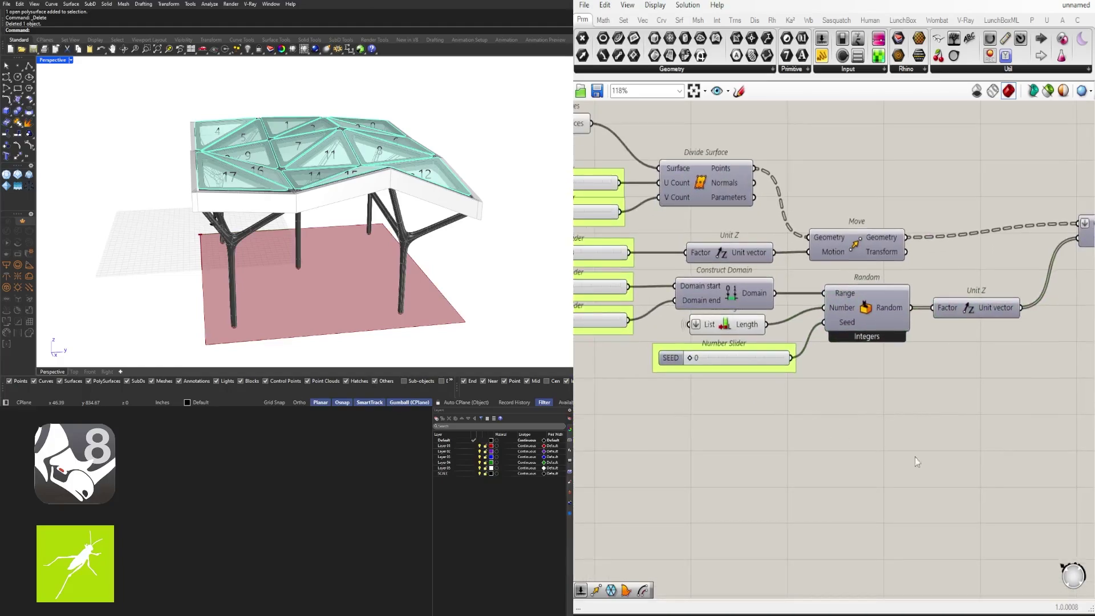
Step: Move the second Move component and the Delaunay Mesh component slightly down together
right_drag(964, 430, 734, 399)
scroll(889, 328, down, 3)
right_drag(889, 328, 733, 439)
scroll(741, 431, up, 3)
drag(846, 372, 732, 342)
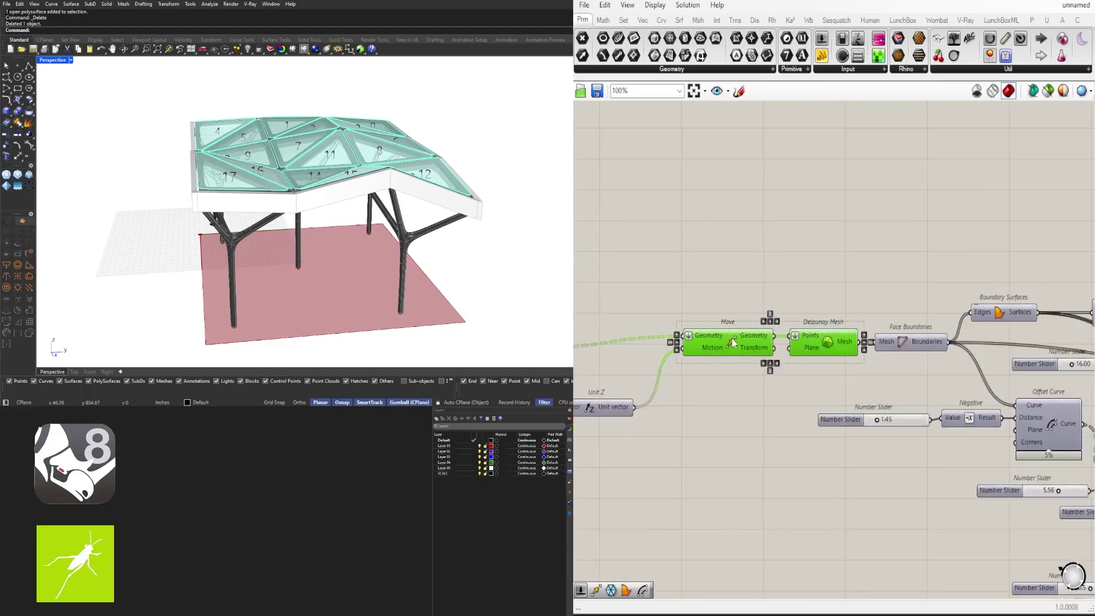
click(916, 326)
Step: Nudge the slider feeding the Negative component into line with it
scroll(889, 328, up, 3)
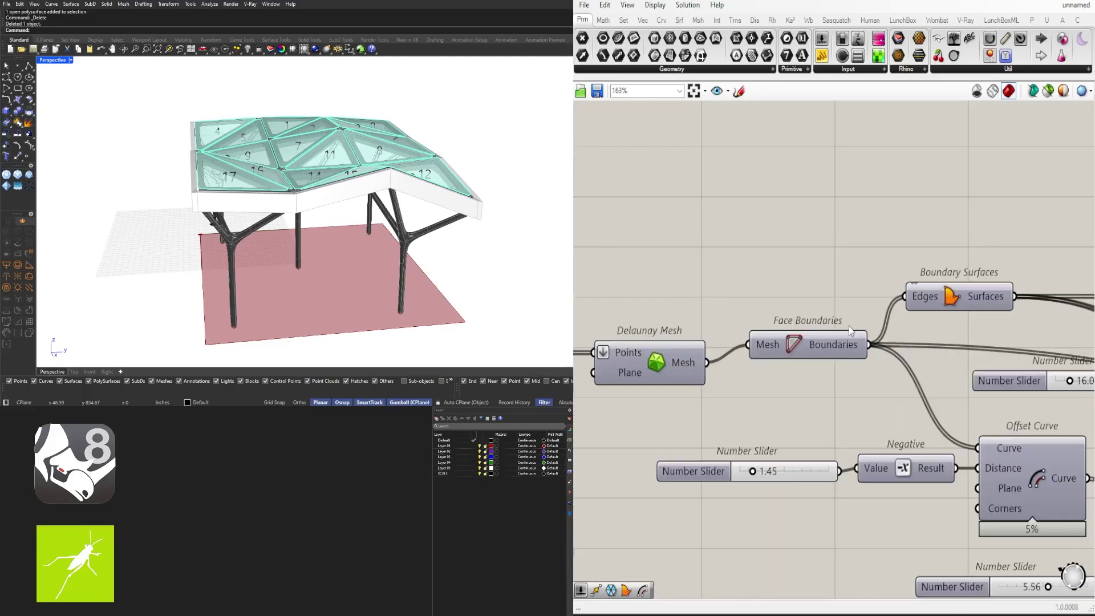
scroll(849, 326, down, 4)
right_drag(849, 327, 817, 283)
scroll(790, 374, up, 3)
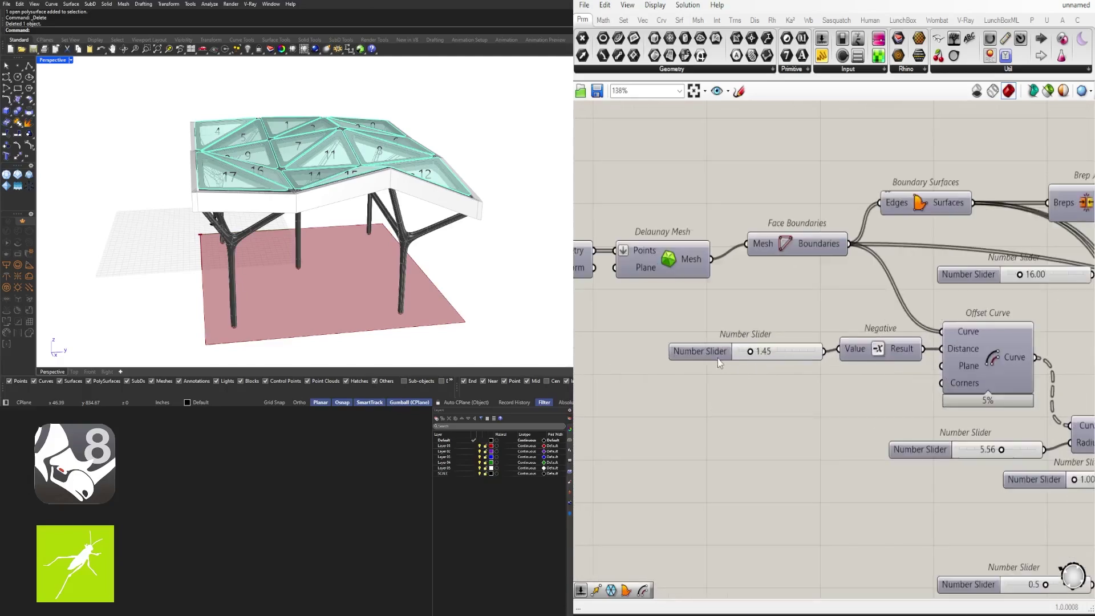
drag(717, 358, 715, 356)
click(829, 407)
Step: Turn on the preview of the Offset Curve component
click(982, 356)
middle_click(986, 352)
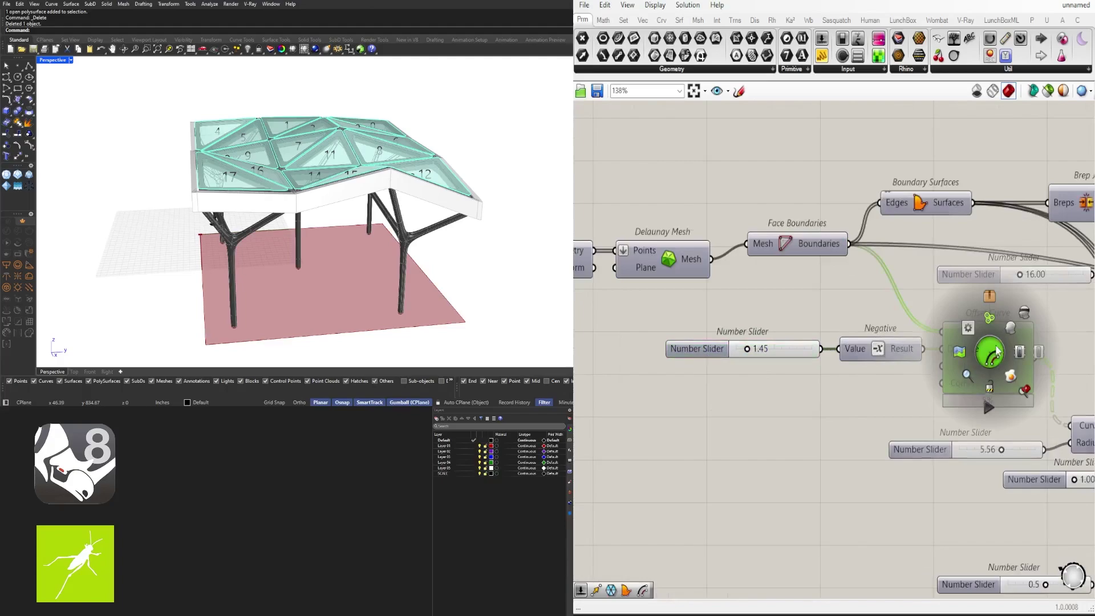
click(1008, 328)
middle_click(994, 346)
click(1019, 322)
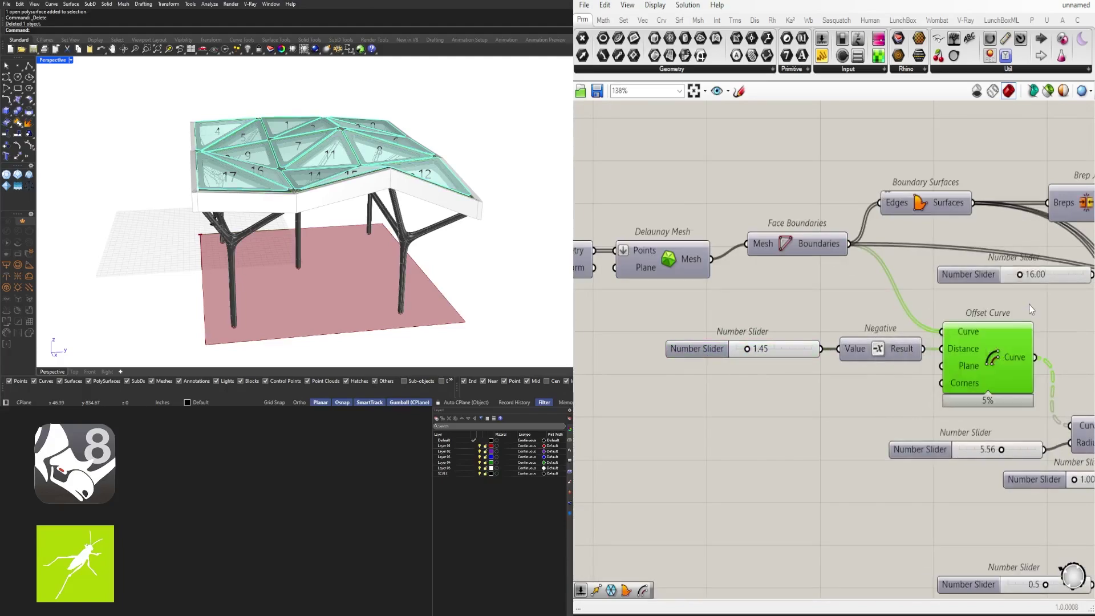
right_drag(903, 379, 806, 385)
middle_click(897, 353)
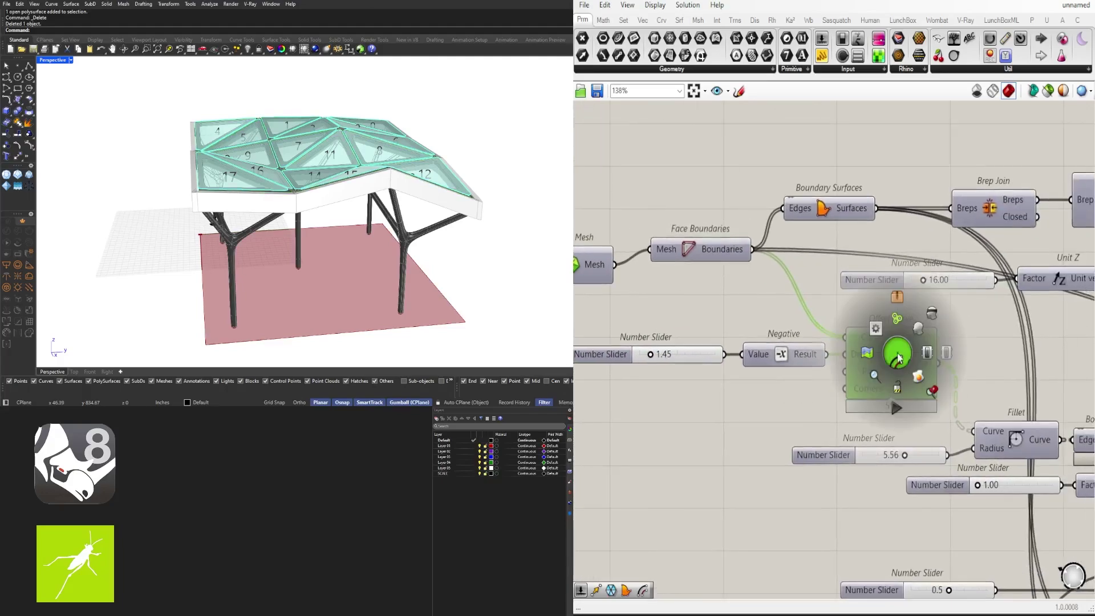
click(918, 330)
Step: Set the Fillet radius slider to 1.66 while checking the panel corners at a roof node up close
scroll(338, 174, up, 10)
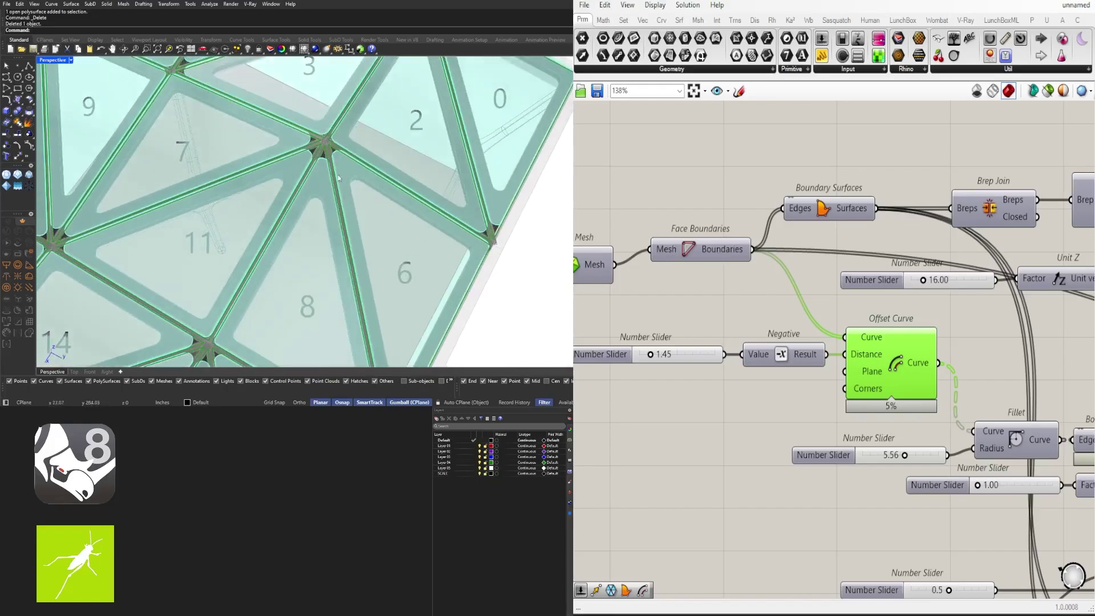
scroll(338, 174, up, 5)
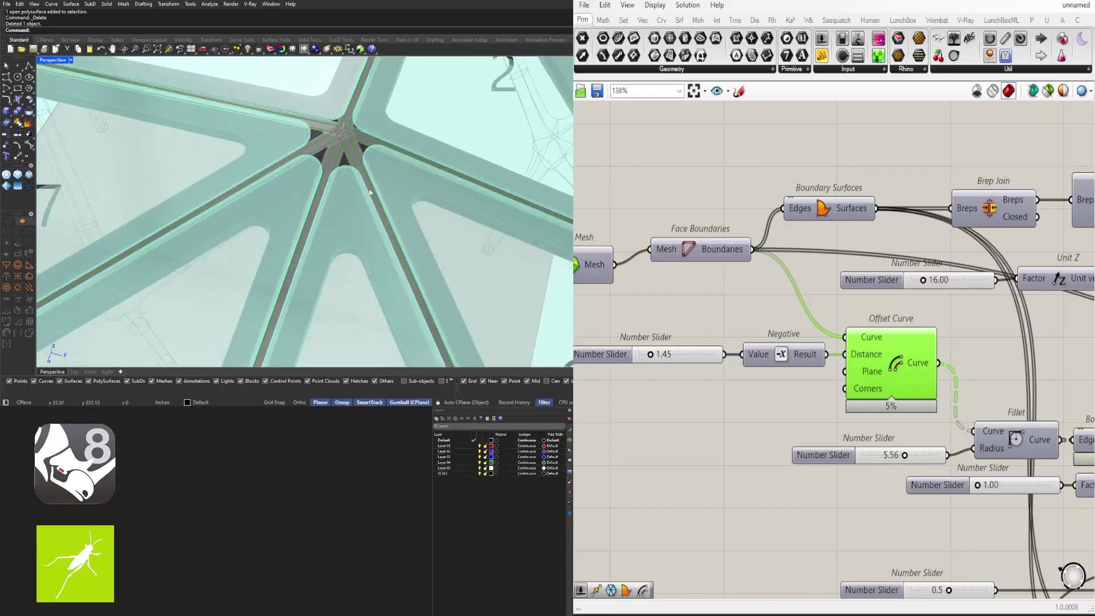
right_drag(369, 192, 401, 191)
scroll(865, 454, up, 3)
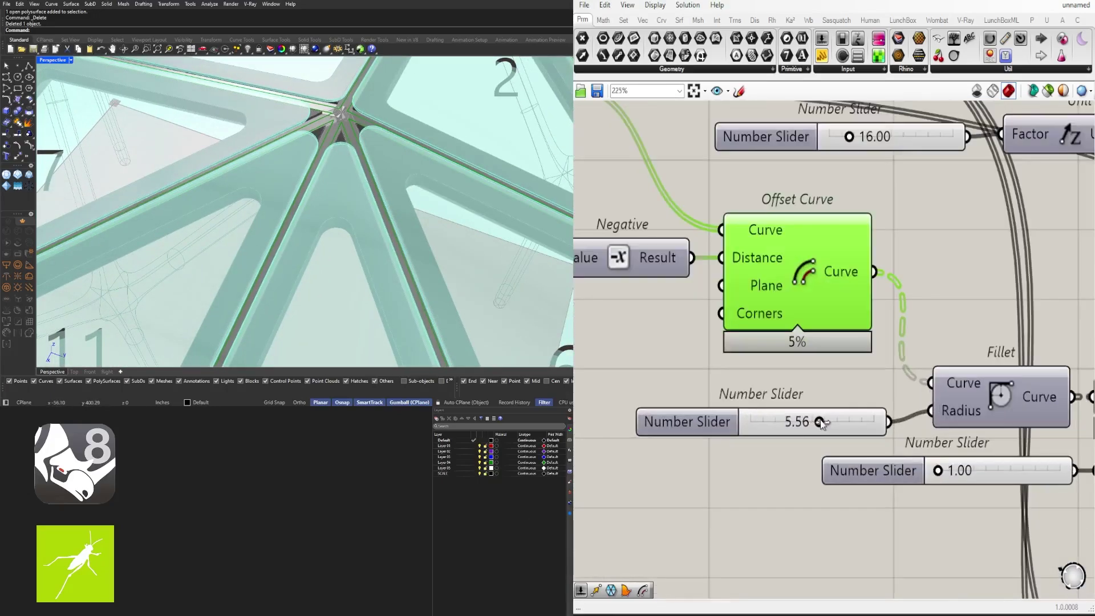
drag(820, 422, 777, 412)
Step: Rename the slider feeding the Negative component of the glass Offset Curve as GLASS OFFSET and put it in a group
right_drag(614, 301, 785, 299)
click(785, 299)
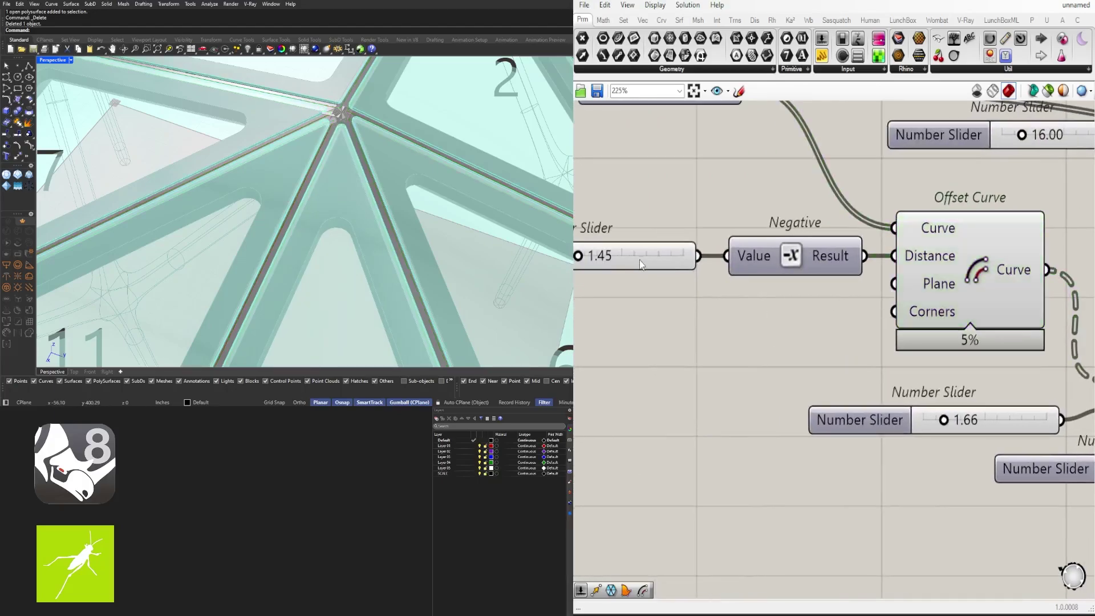
right_click(639, 258)
click(602, 361)
scroll(600, 361, down, 2)
right_drag(600, 361, 813, 322)
right_click(750, 239)
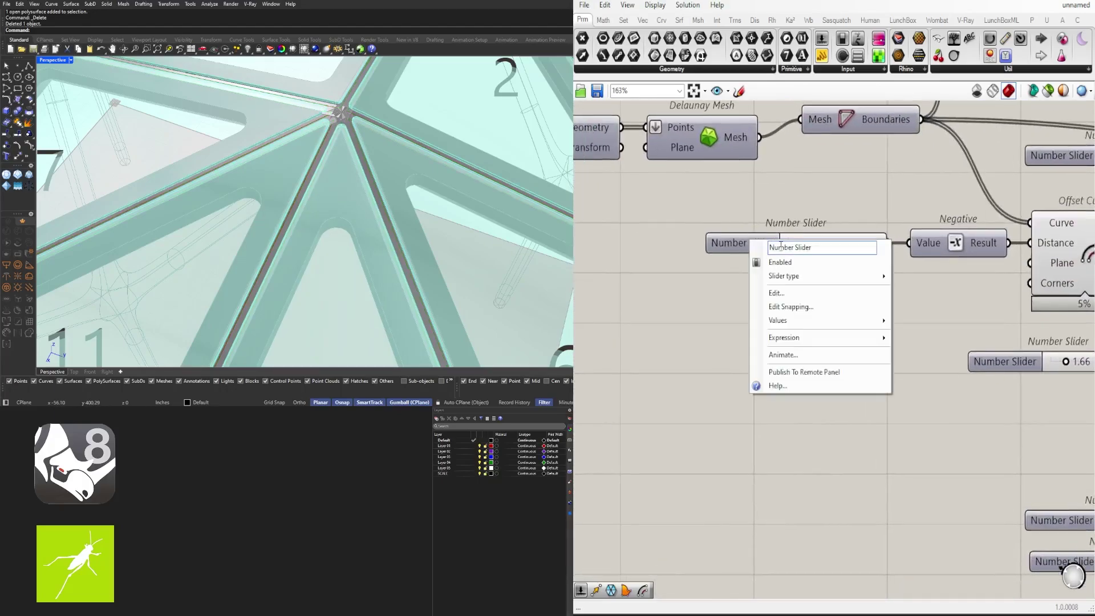
text(GLASS OFFSET)
key(Return)
click(747, 247)
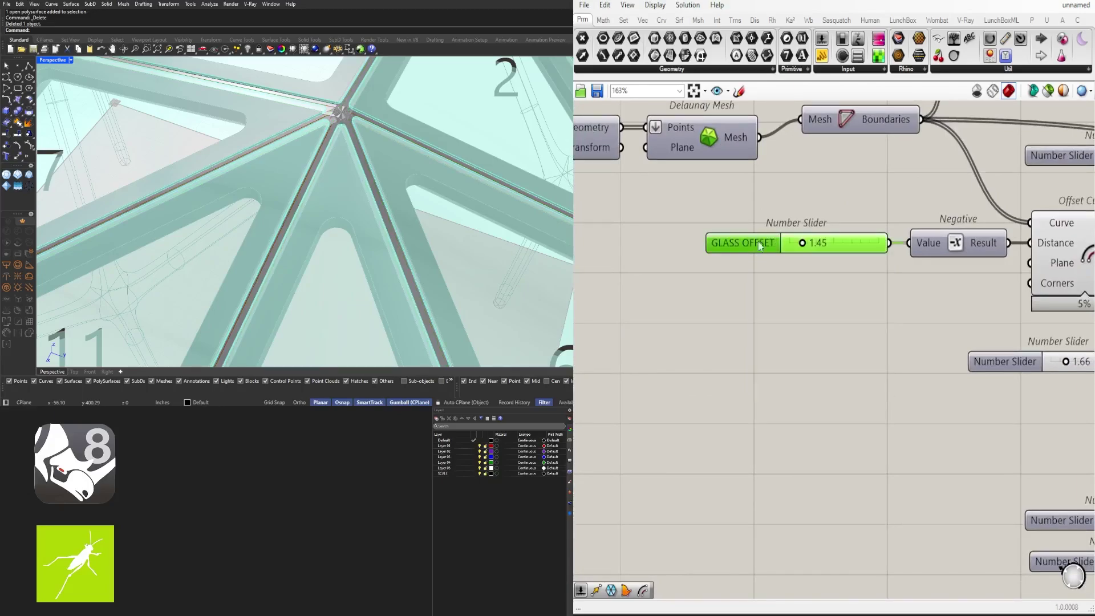
Step: Turn off the preview of the glass Offset Curve component
scroll(789, 320, down, 5)
scroll(853, 349, up, 4)
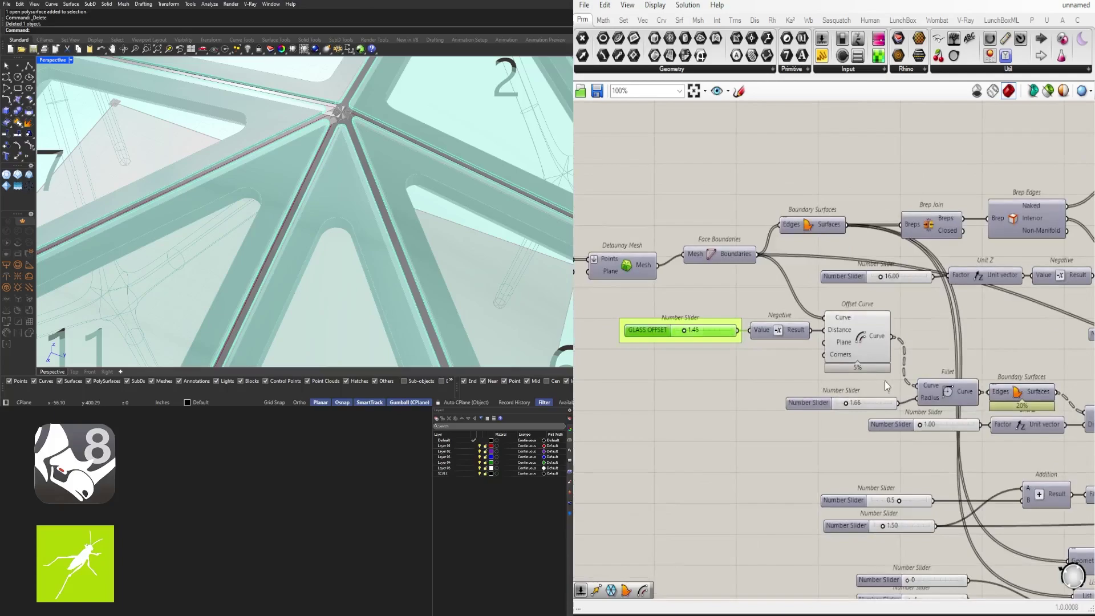
click(867, 349)
scroll(866, 345, up, 1)
middle_click(878, 327)
click(841, 359)
Step: Rename the Fillet radius slider as GLASS FILLET and put it in its own group
right_click(800, 421)
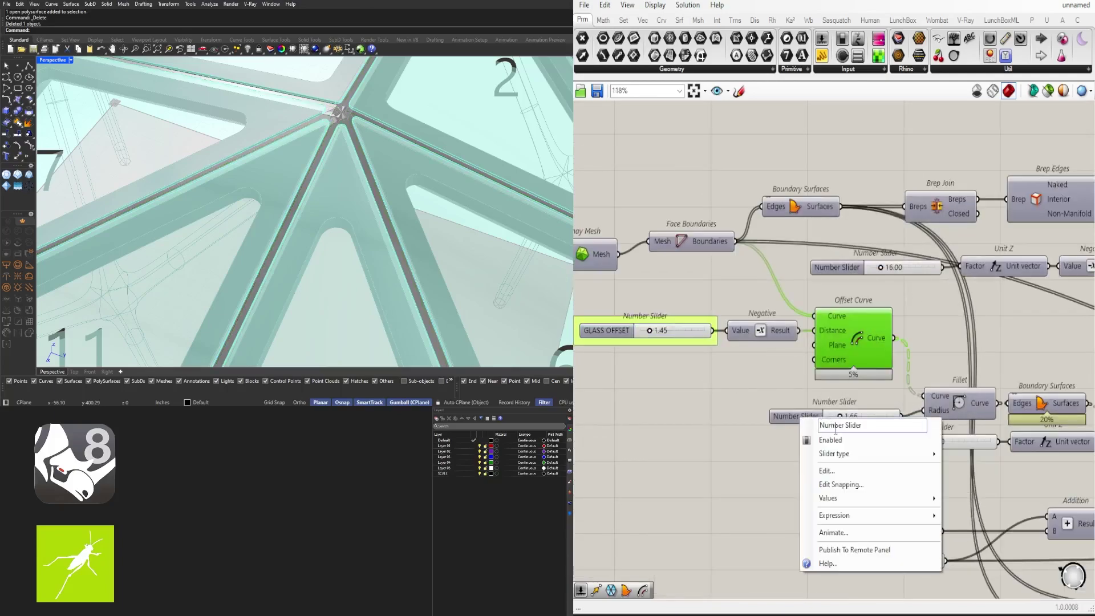
text(GLASS FILLET)
key(Return)
click(772, 422)
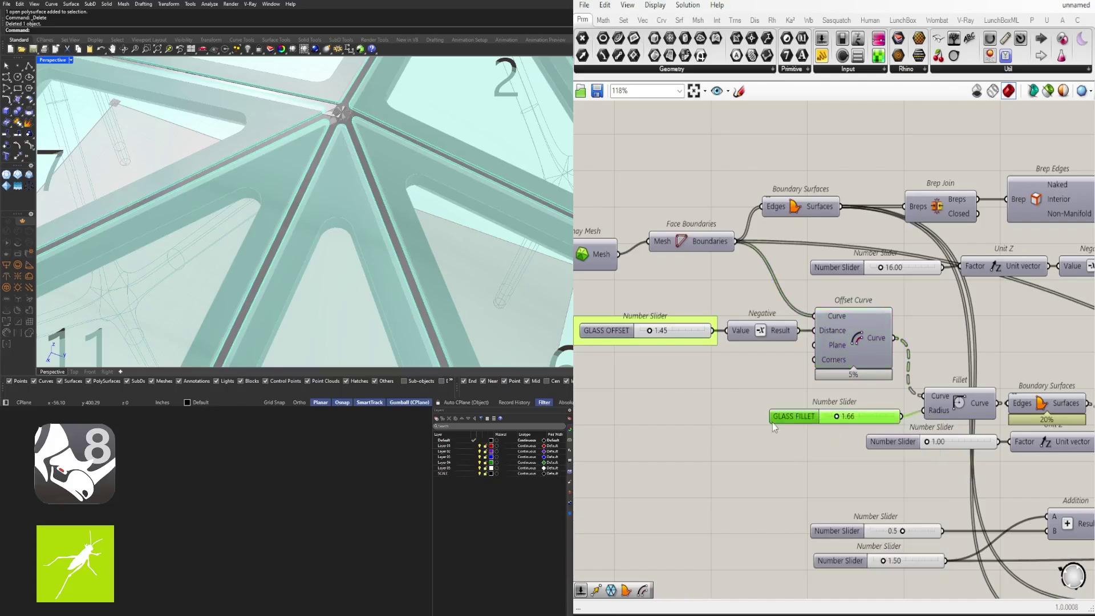
Step: Temporarily preview the Extrude component fed by the interior brep edges and examine the roof beams from below
scroll(716, 393, down, 5)
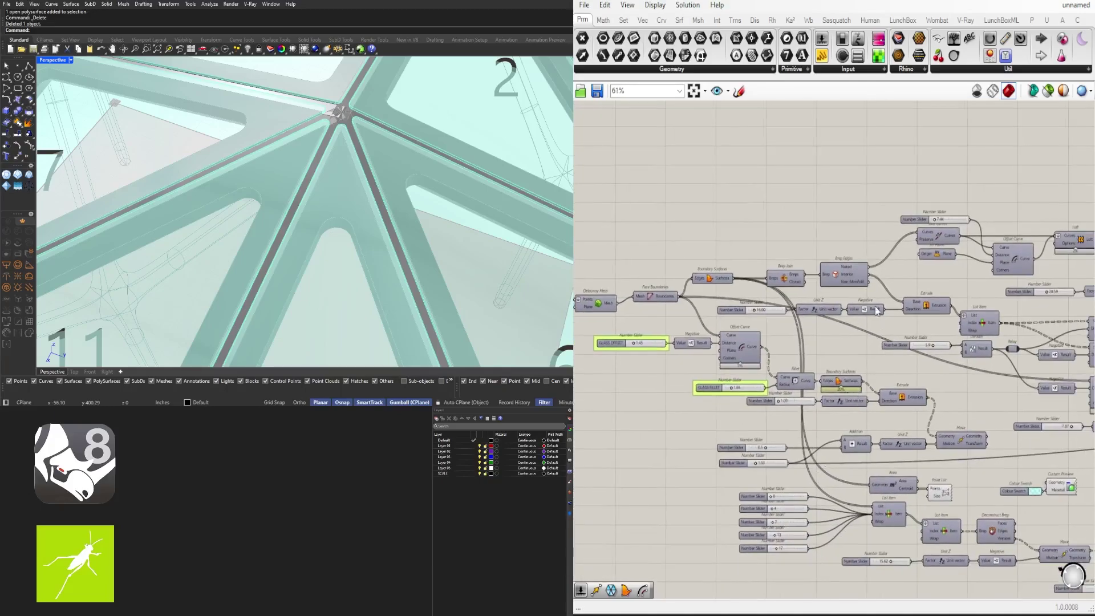
scroll(766, 333, up, 5)
click(1002, 345)
middle_click(1006, 338)
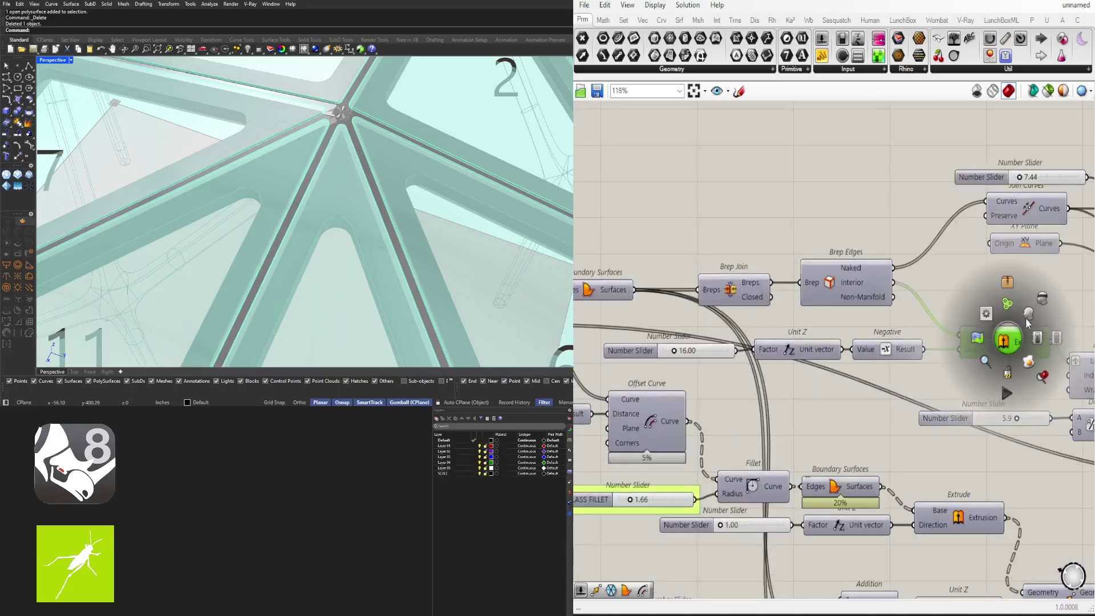
click(1027, 311)
right_drag(410, 251, 420, 129)
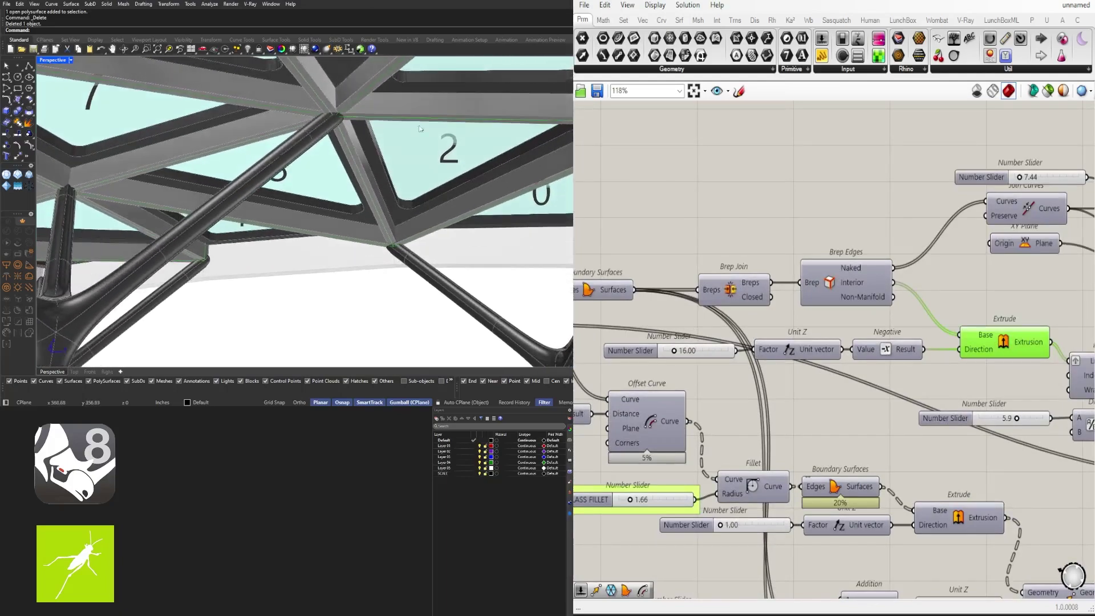
middle_click(1001, 342)
click(1038, 305)
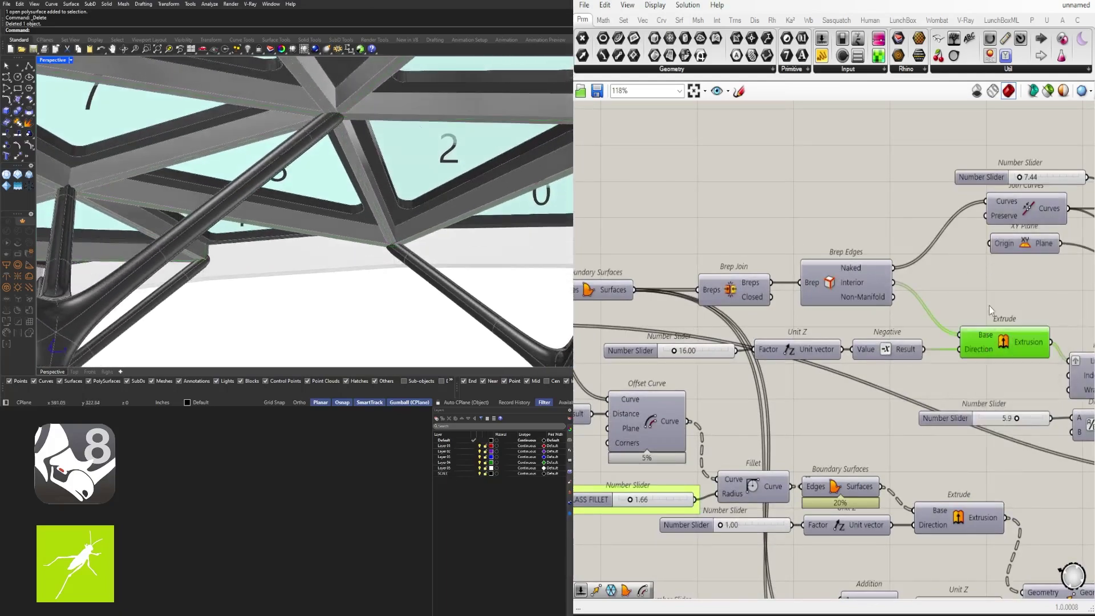
Step: Rename the 16.00 slider driving the interior-edge extrusion as STRUCTURE DEPTH, shift it clear of Unit Z, and group it
right_click(646, 351)
click(677, 360)
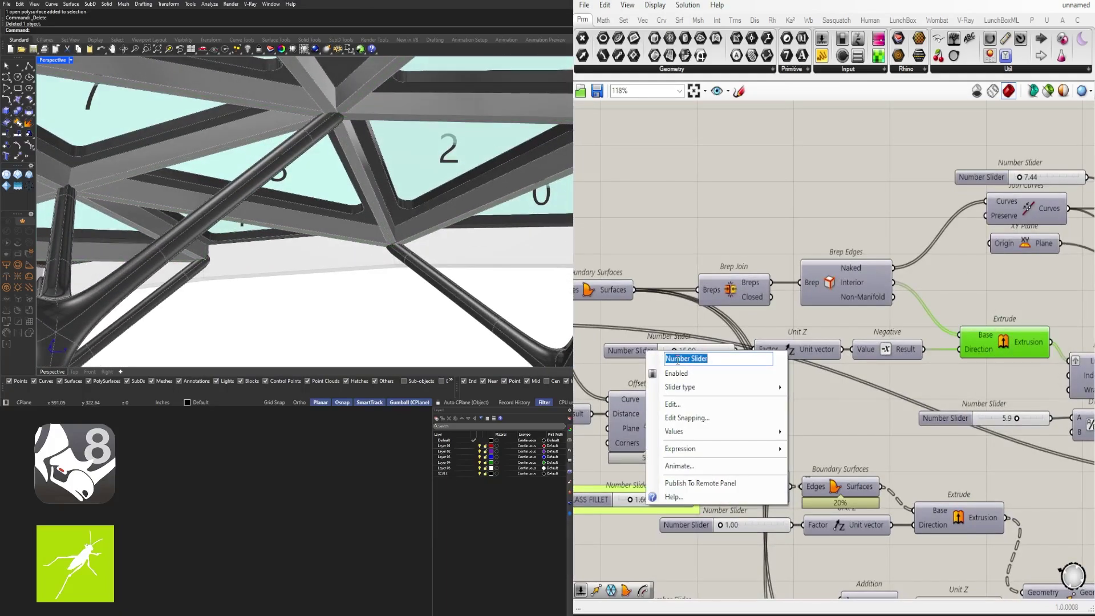
text(STRUCTURE )
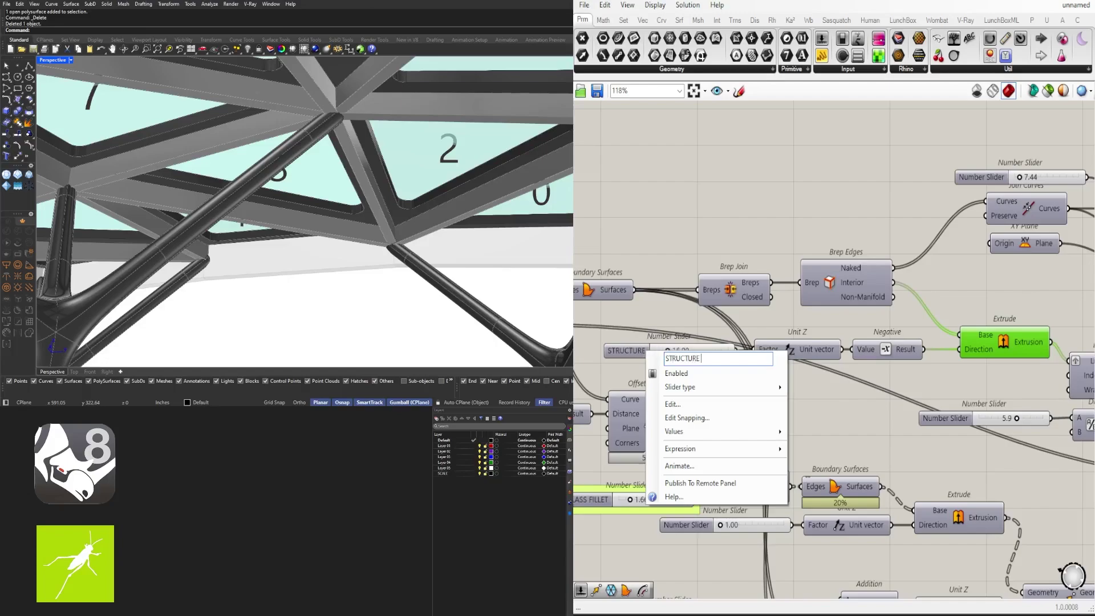
text(DEPTH)
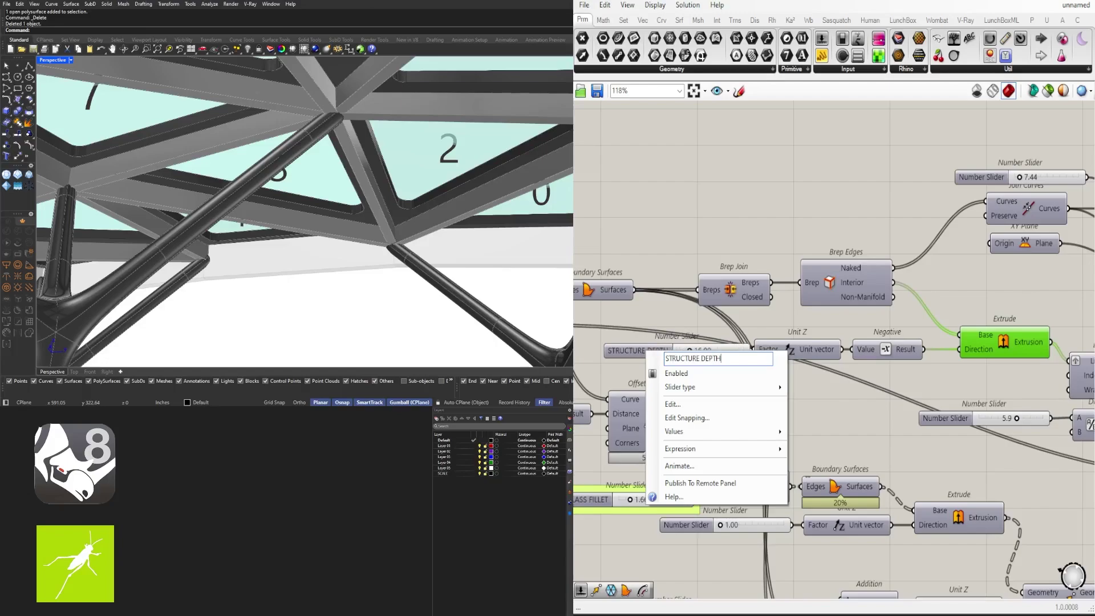
click(673, 293)
drag(668, 352, 620, 352)
key(ctrl+g)
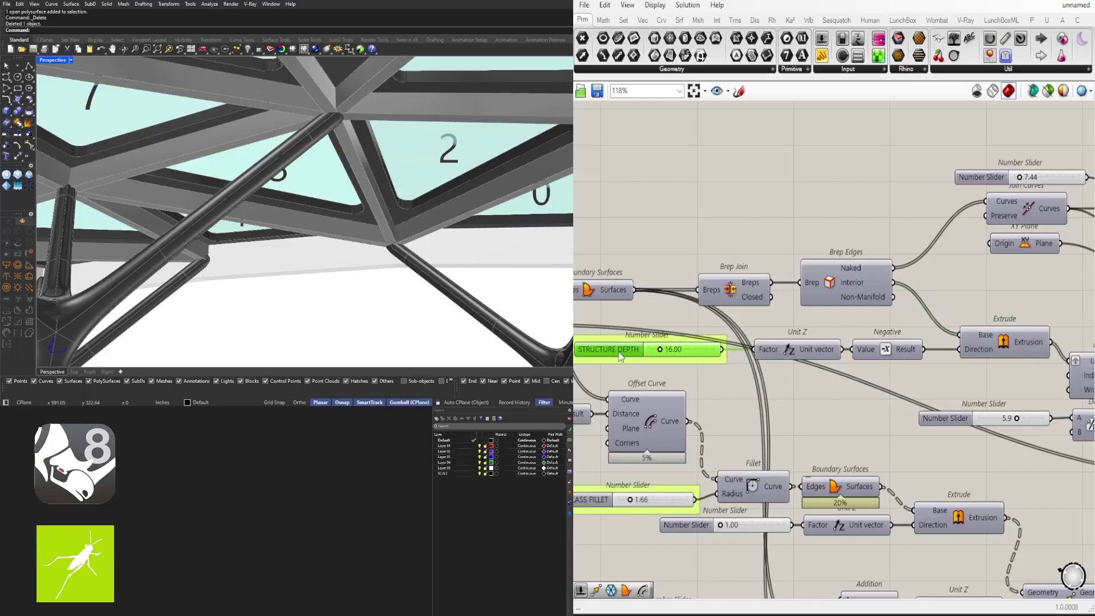
Step: Examine the Offset Curve of the joined naked edges with selected-only preview, and view the whole canopy's outer edge from outside
click(803, 217)
scroll(804, 218, down, 3)
right_drag(1047, 197, 966, 228)
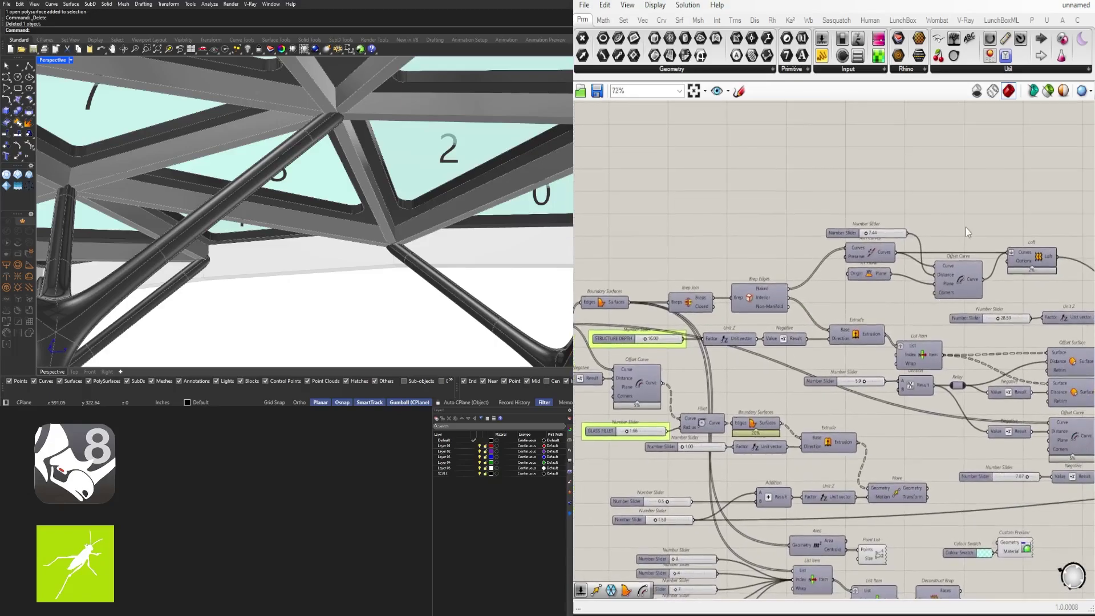
scroll(966, 228, up, 3)
right_drag(1070, 268, 980, 278)
click(868, 313)
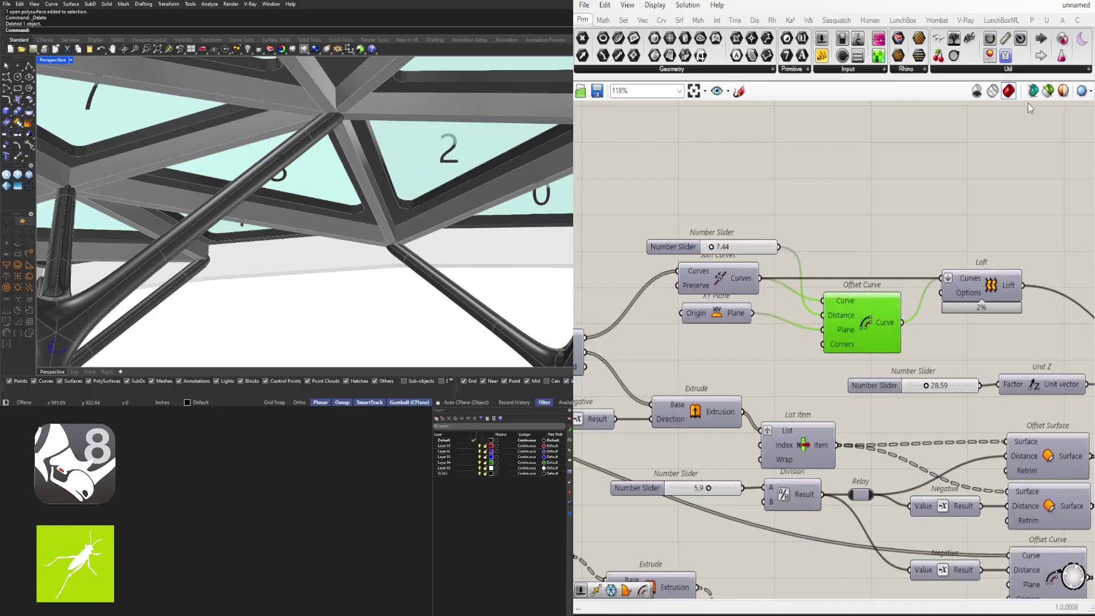
click(1047, 91)
click(1048, 92)
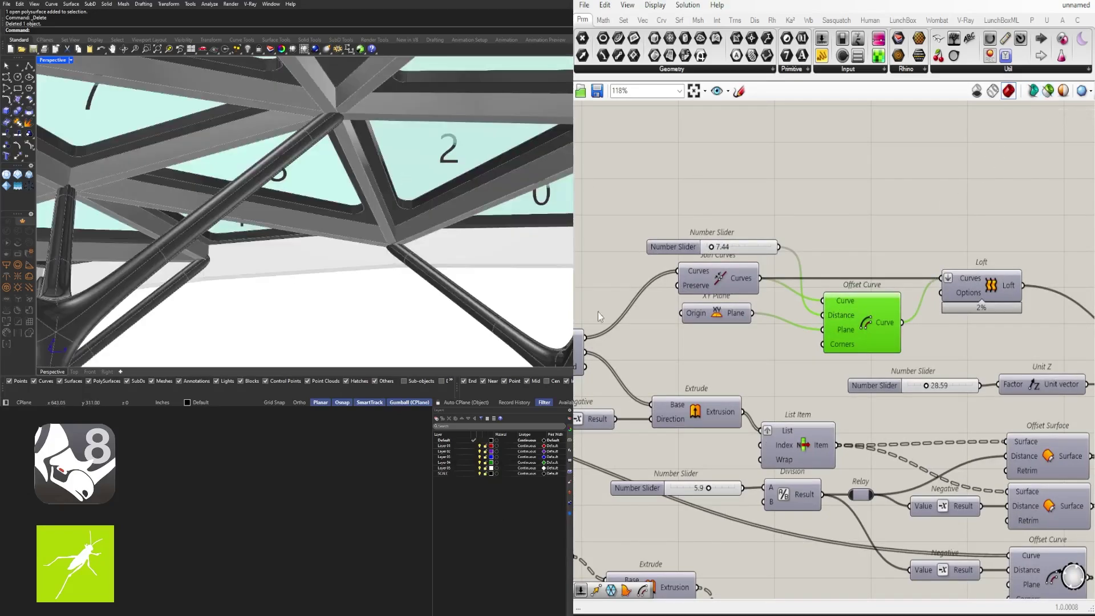
click(864, 229)
scroll(706, 244, up, 3)
scroll(332, 187, down, 8)
right_drag(332, 187, 421, 226)
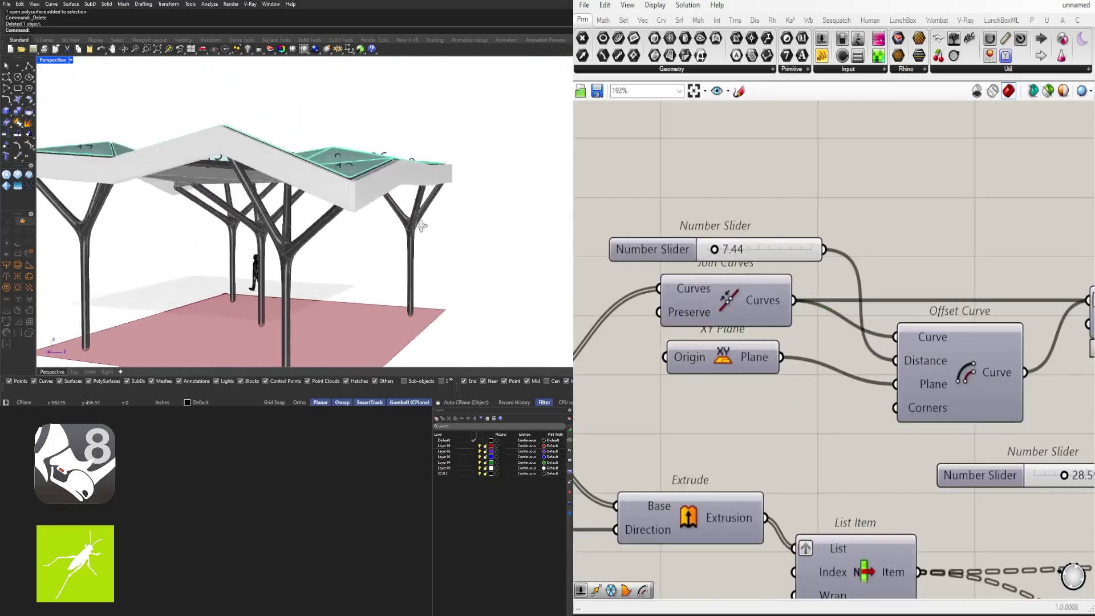
Step: Rename the distance slider of the naked-edge Offset Curve as OUTSIDE STRUCTURE OFFSET and shift it away from the Offset Curve
right_drag(670, 249, 817, 239)
right_click(816, 240)
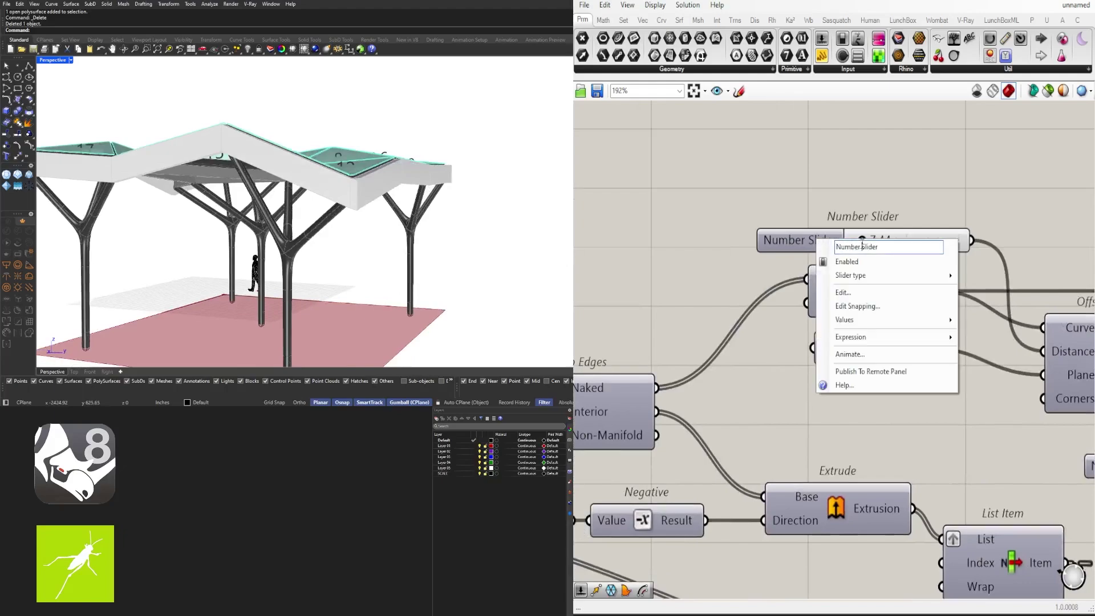
click(862, 246)
text(OUT)
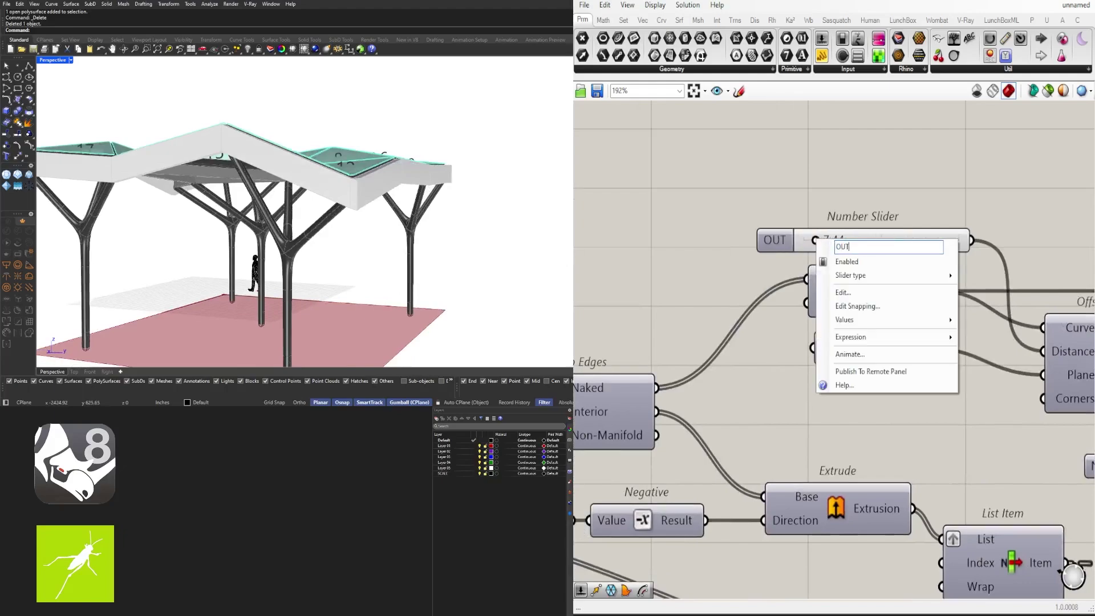
text(SIDE STRUCTURE)
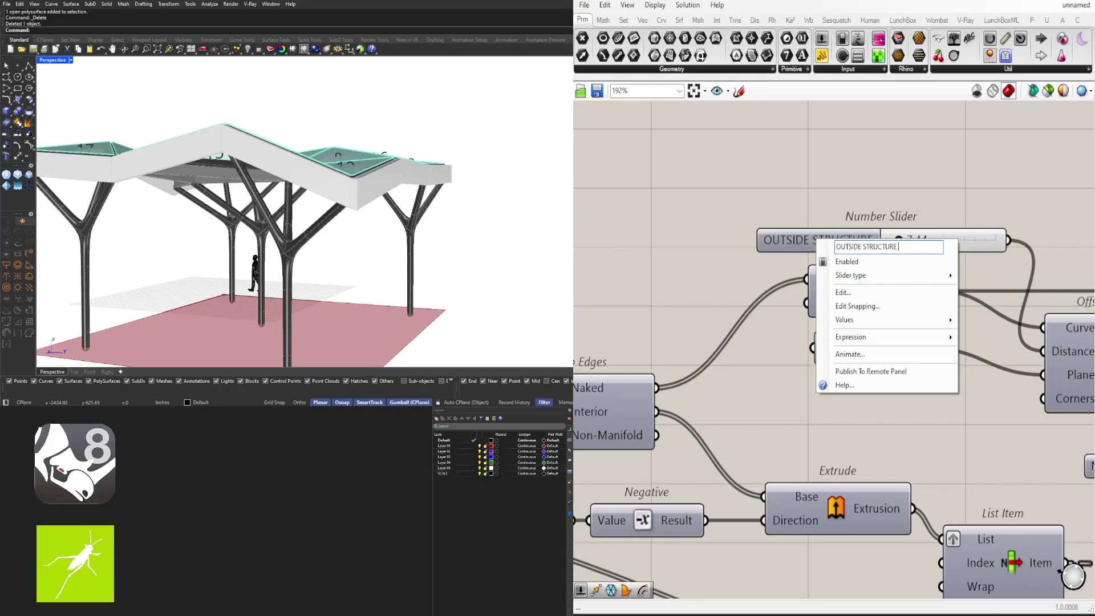
click(830, 159)
drag(844, 237, 786, 240)
right_drag(820, 238, 824, 238)
right_click(826, 241)
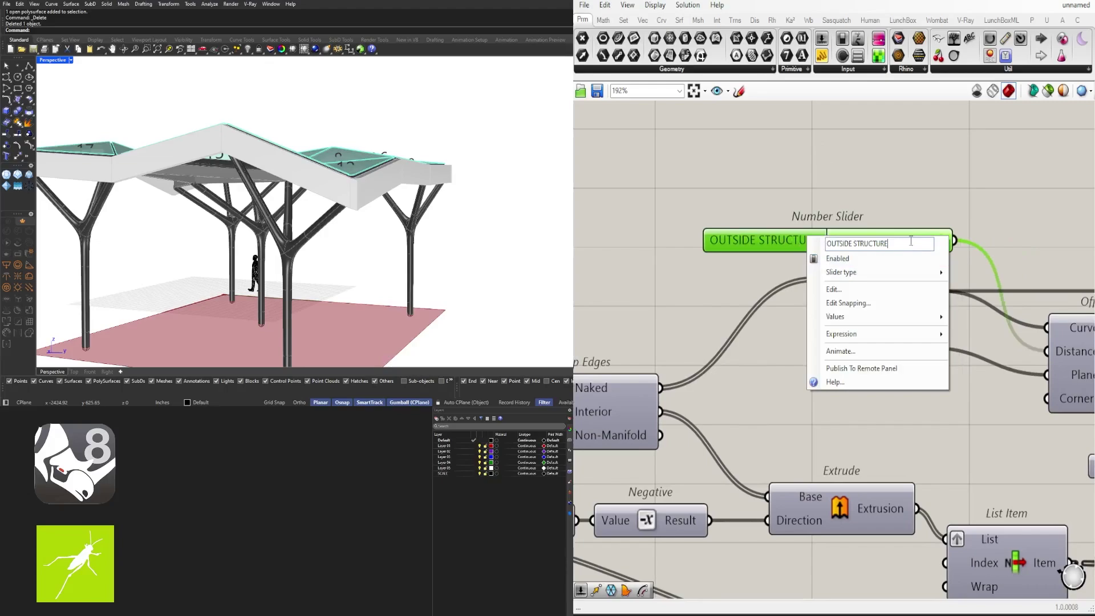
text(OFFSET)
key(Return)
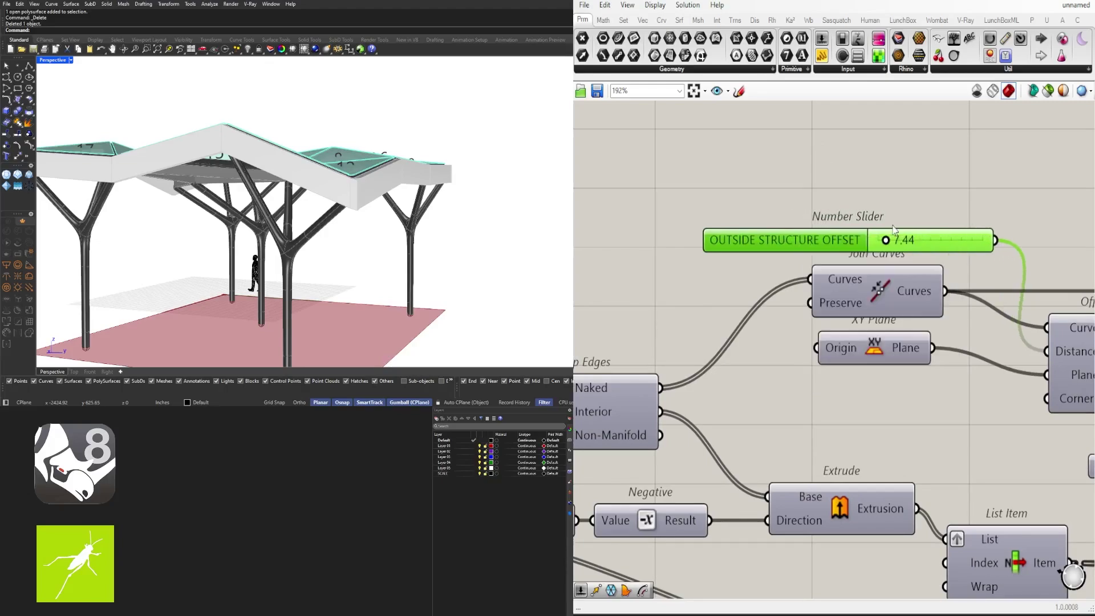
Step: Set the OUTSIDE STRUCTURE OFFSET slider to 7.00 and put it in its own group above Join Curves
scroll(893, 227, up, 4)
mouse_move(891, 256)
mouse_down()
mouse_move(875, 256)
mouse_move(890, 256)
mouse_up()
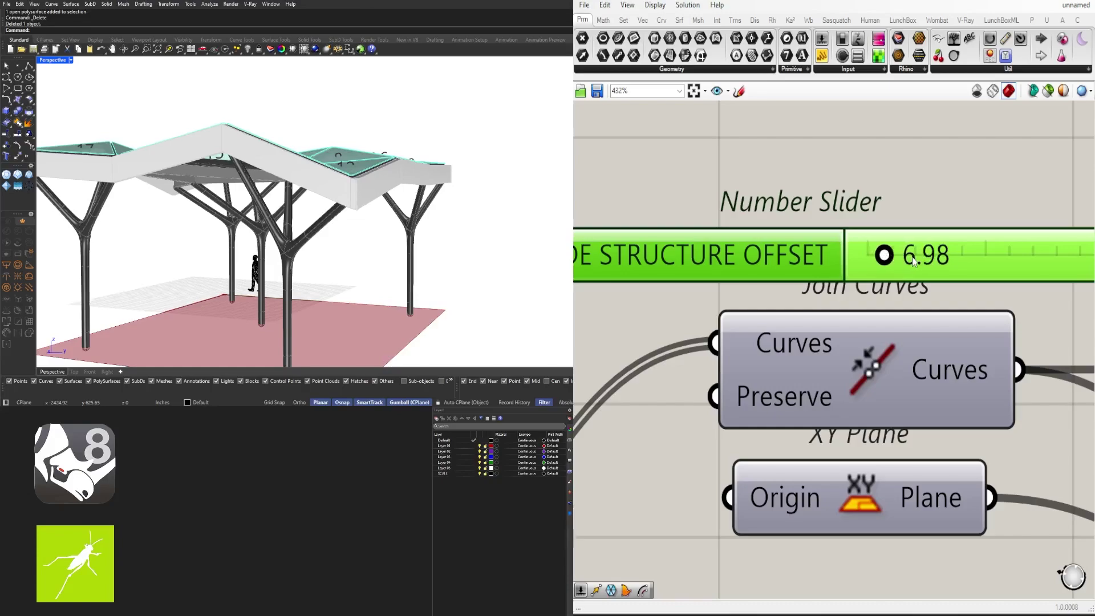
double_click(914, 257)
text(7)
key(Return)
scroll(712, 215, down, 3)
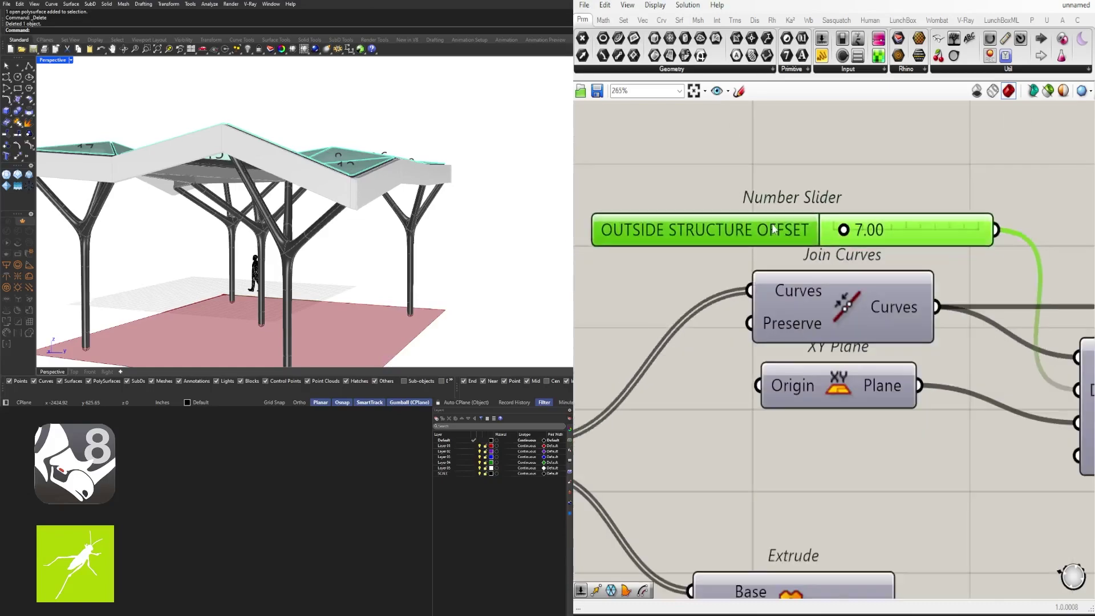
key(ctrl+g)
click(779, 161)
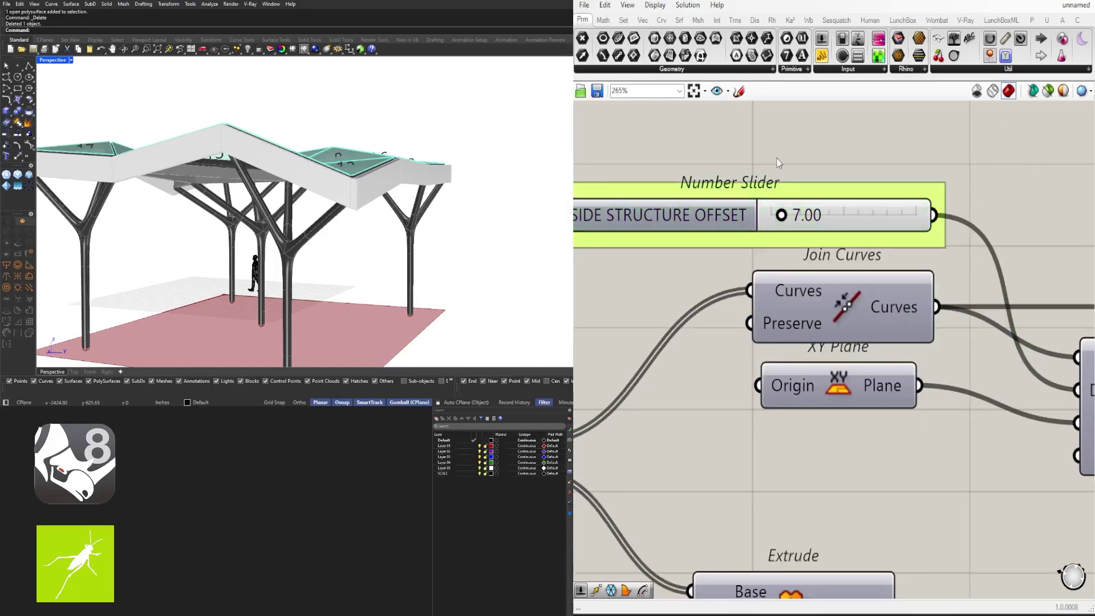
Step: Temporarily preview the Extrude component after the outer-edge Loft to check which part of the canopy it forms
scroll(782, 162, down, 6)
right_drag(928, 199, 787, 209)
scroll(806, 225, down, 2)
click(1012, 287)
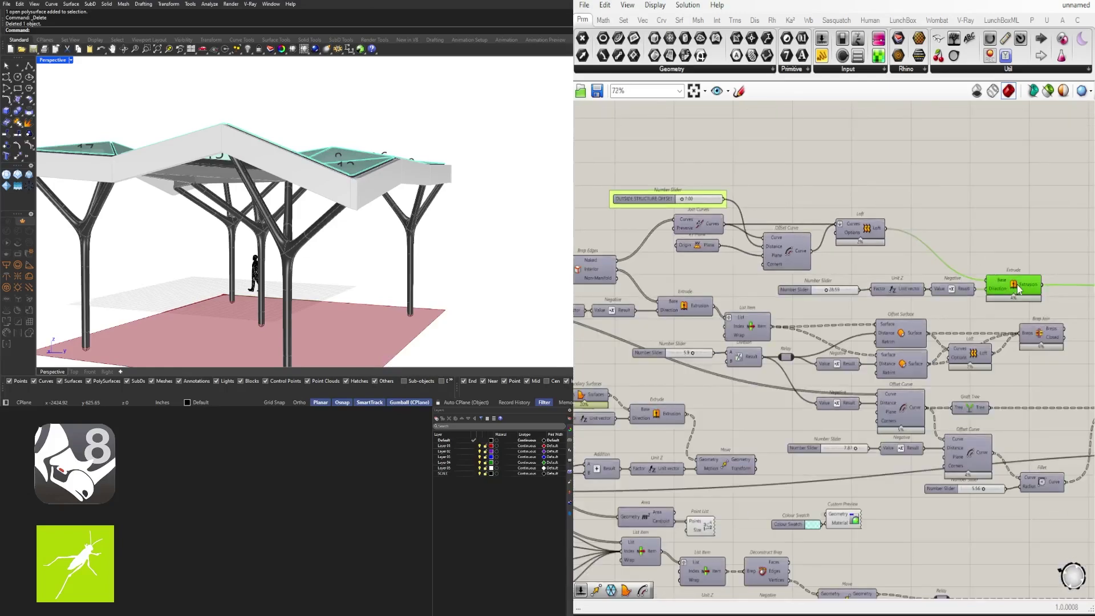
scroll(1014, 282, up, 1)
middle_click(1016, 283)
click(1035, 258)
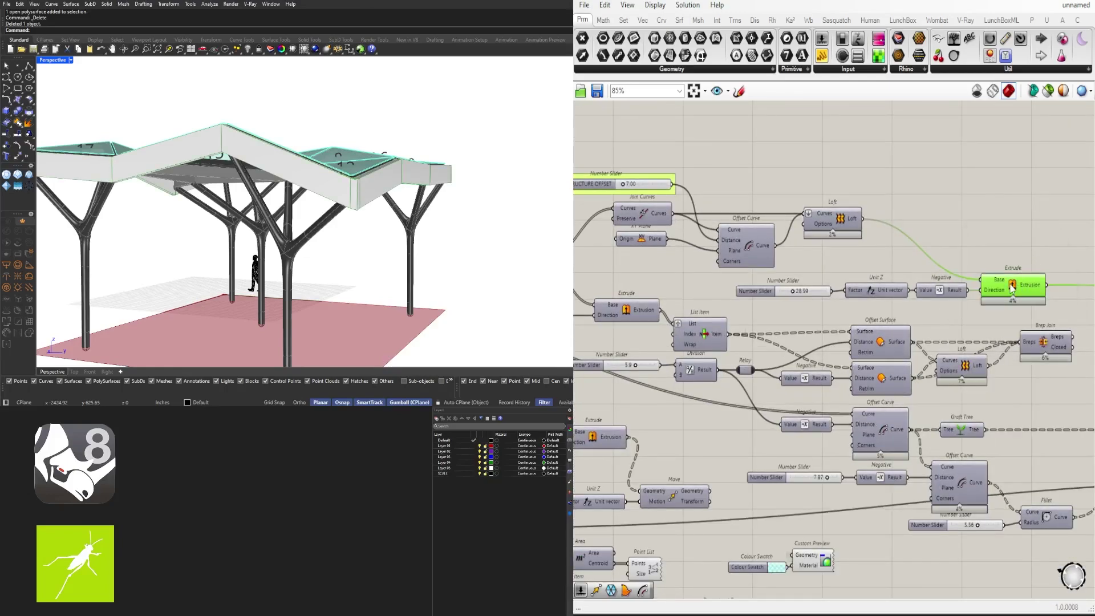
middle_click(1010, 284)
click(1039, 250)
click(1025, 235)
Step: Reuse the outside offset slider's name to rename the 28.59 slider as OUTSIDE STRUCTURE DEPTH, move it clear of Unit Z, and group it
right_click(608, 190)
key(ctrl+c)
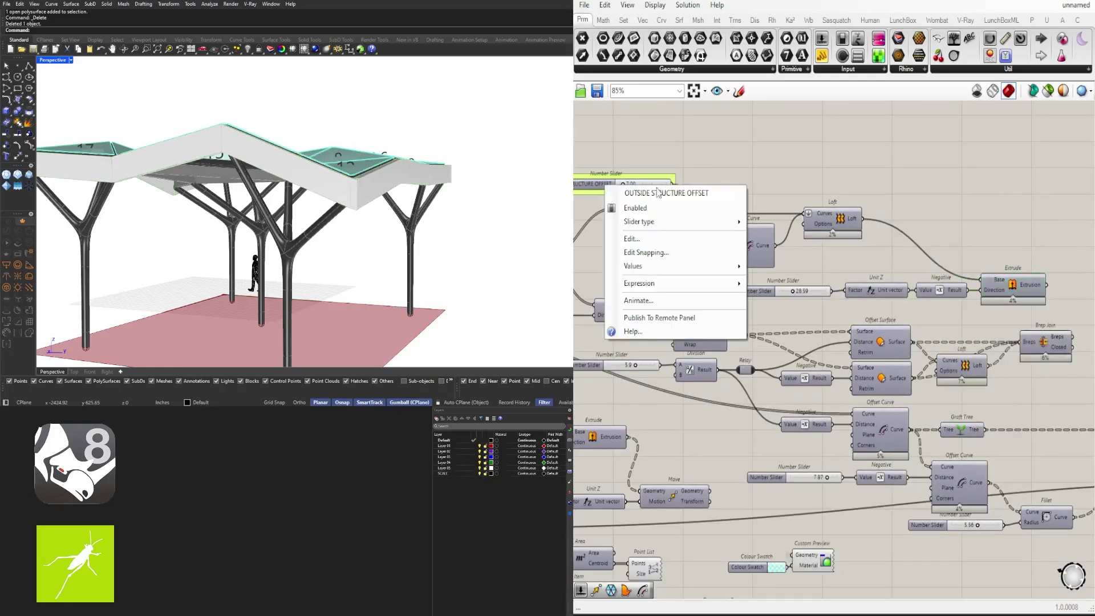
click(895, 151)
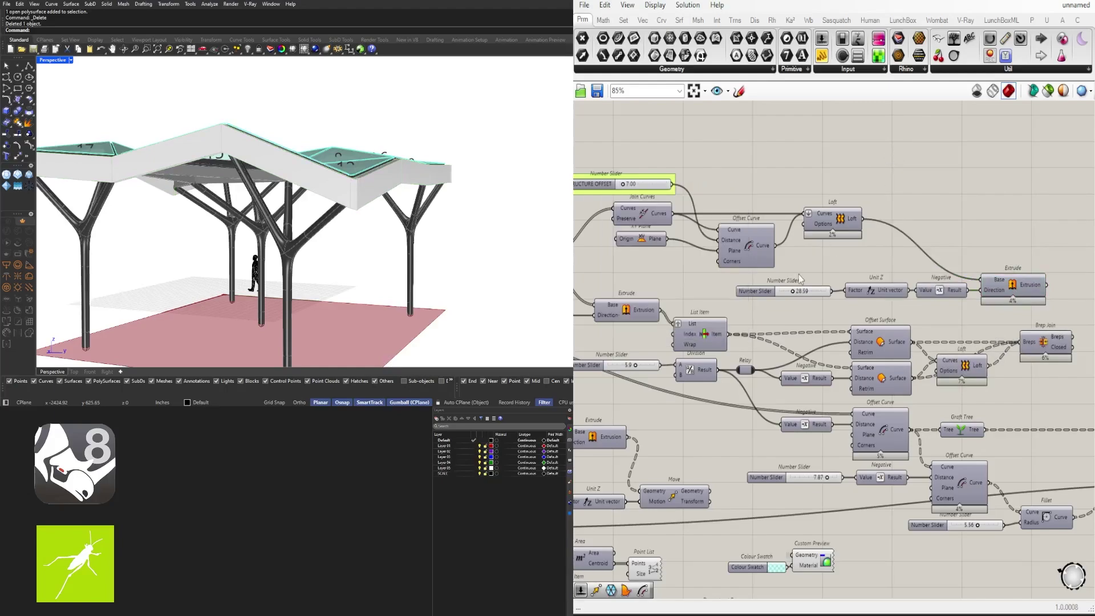
right_click(762, 294)
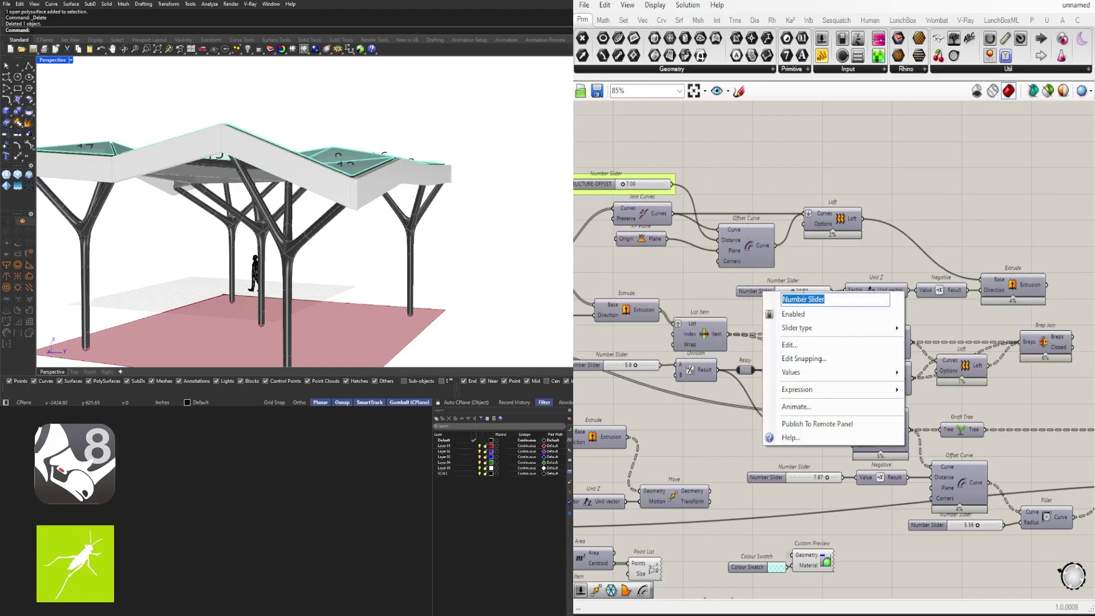
key(ctrl+v)
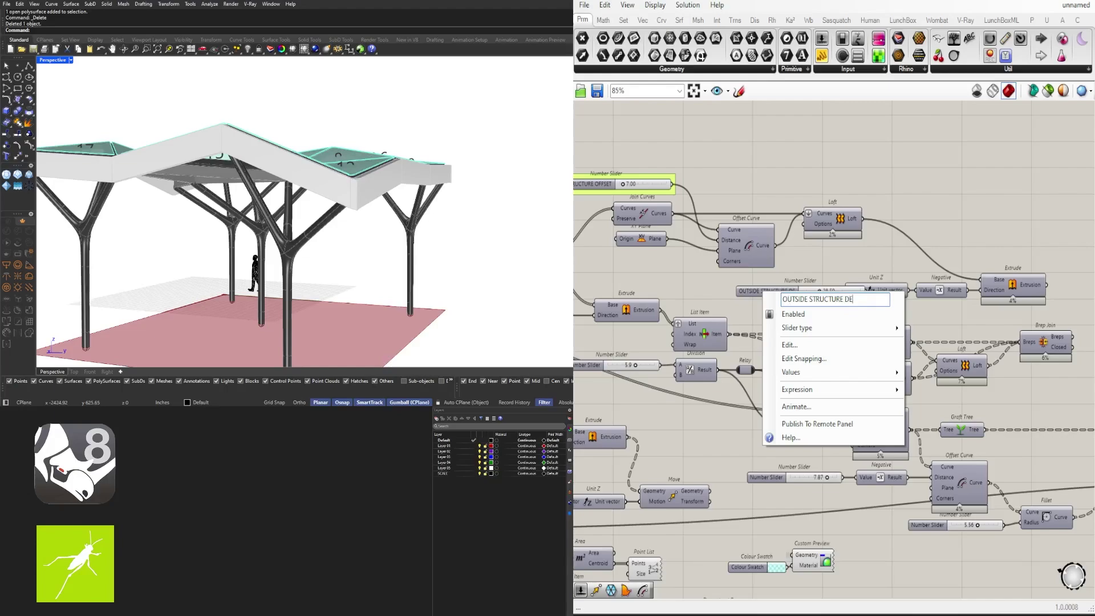
key(Return)
scroll(789, 300, up, 3)
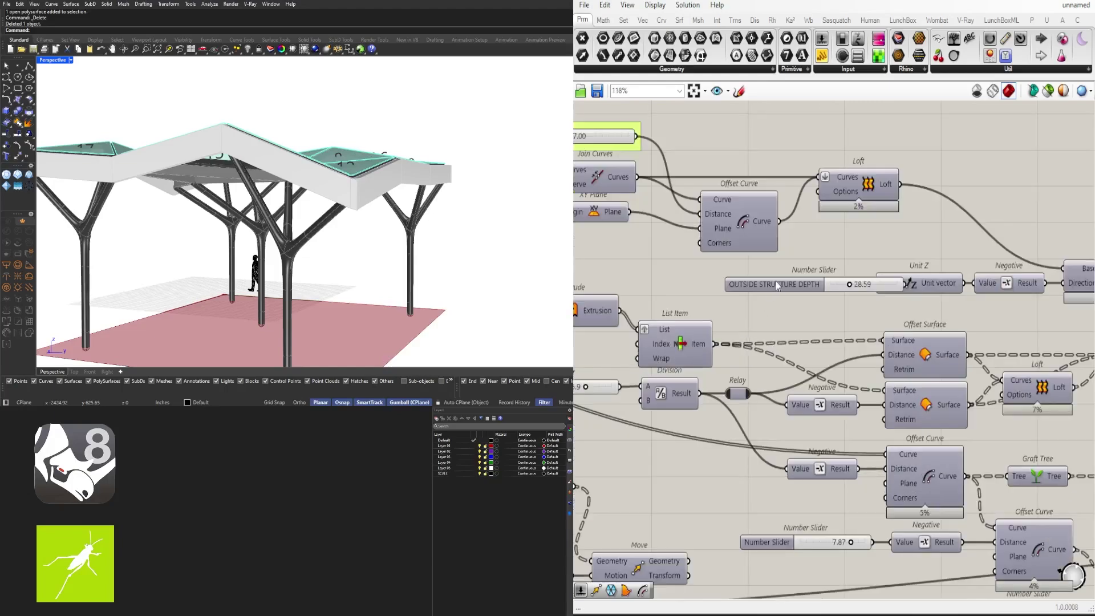
drag(730, 280, 731, 283)
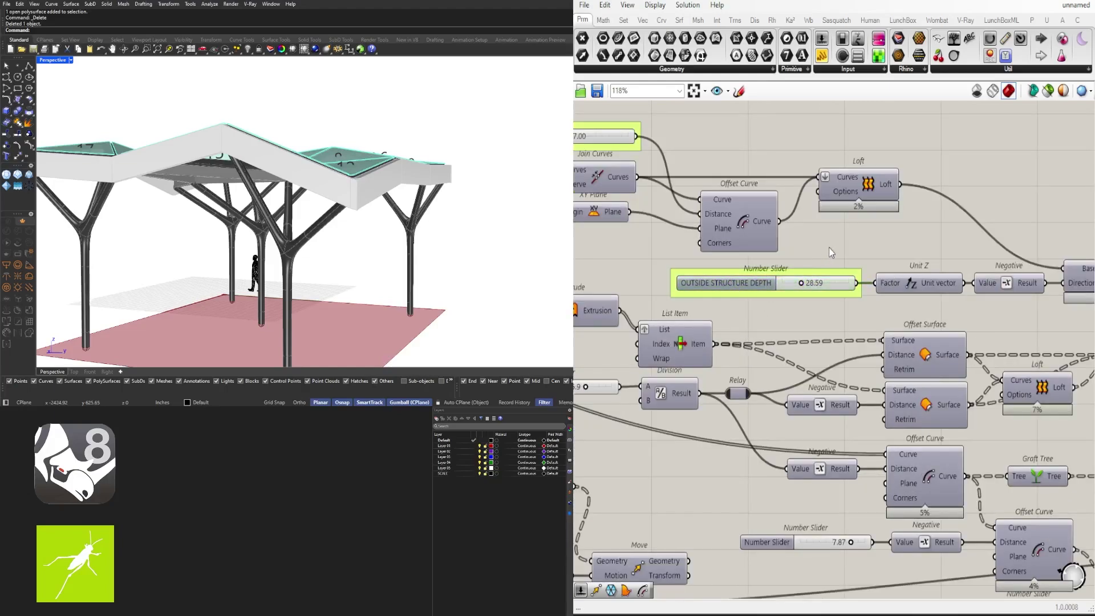
scroll(815, 288, down, 5)
scroll(815, 386, up, 5)
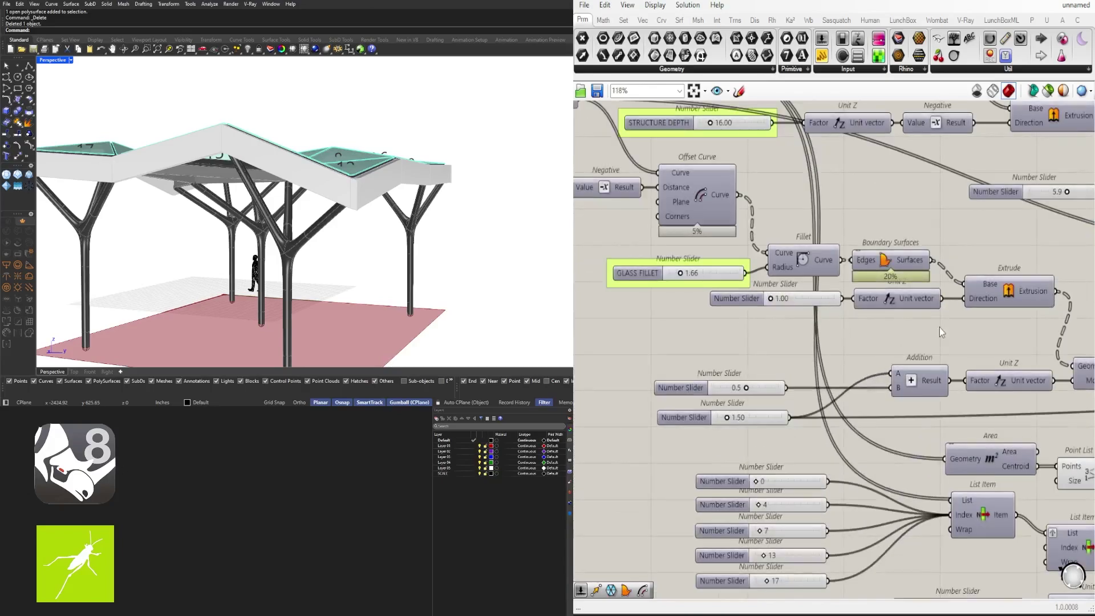
Step: Shift the 1.00 slider, its Unit Z and the glass Extrude slightly down, away from the Fillet and Boundary Surfaces components
drag(1002, 342, 798, 297)
drag(1006, 276, 1005, 292)
Step: Temporarily preview the Extrude component after the glass Boundary Surfaces and inspect its geometry against the roof panels up close
click(1007, 295)
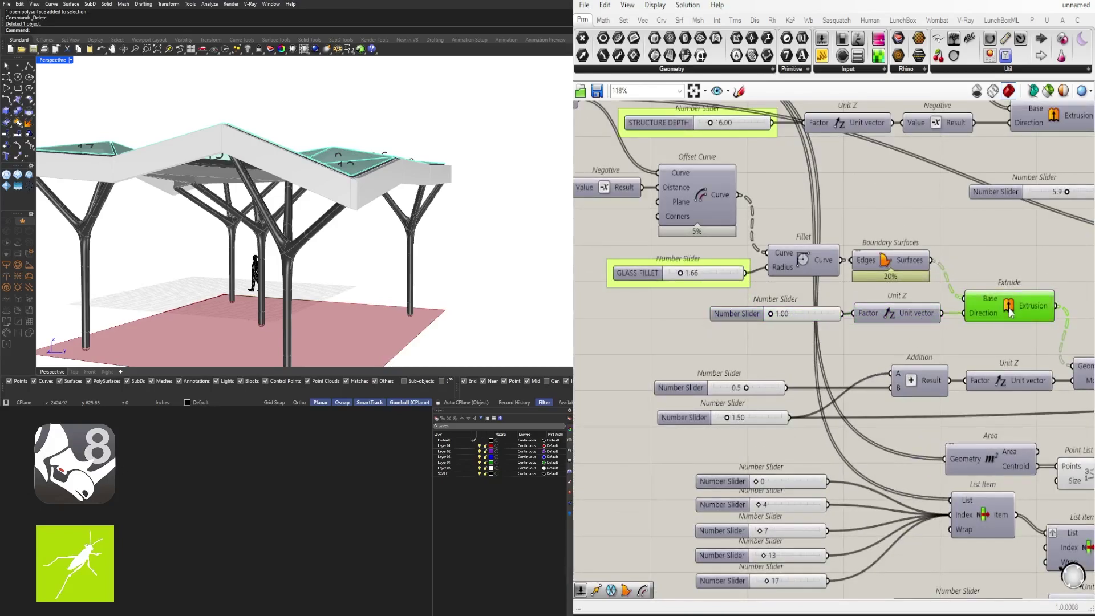
middle_click(1012, 304)
click(1029, 286)
right_drag(313, 214, 258, 263)
scroll(215, 142, up, 6)
scroll(241, 187, up, 4)
scroll(251, 200, down, 10)
scroll(373, 332, up, 6)
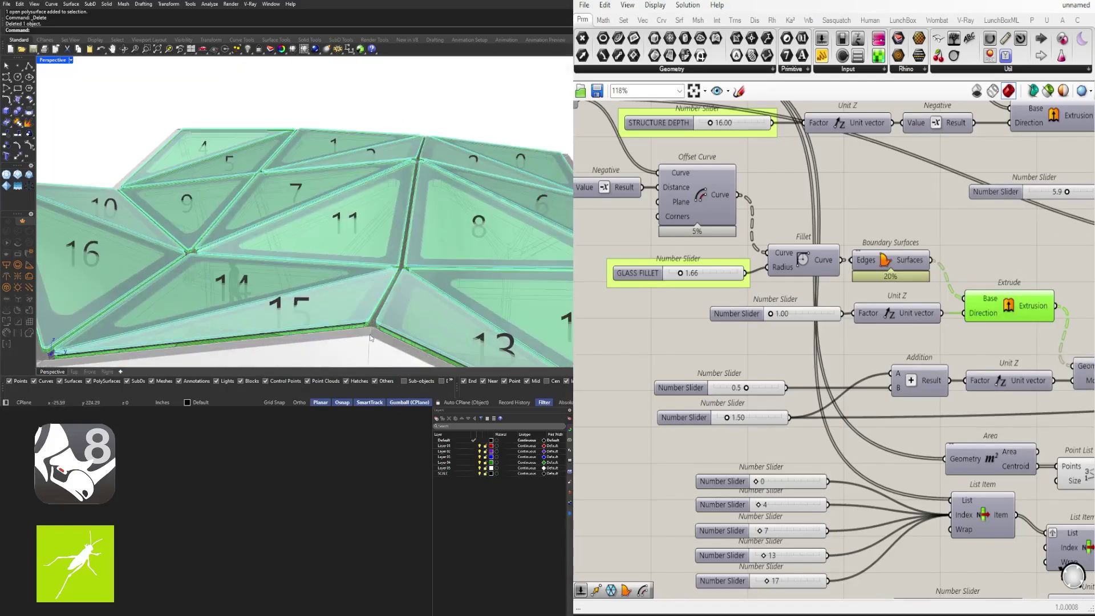
right_drag(945, 408, 825, 376)
scroll(799, 379, down, 2)
middle_click(871, 321)
click(903, 283)
Step: Rename the 1.00 slider feeding the glass extrusion's Unit Z as GLASS DEPTH and put it in its own group
right_click(680, 310)
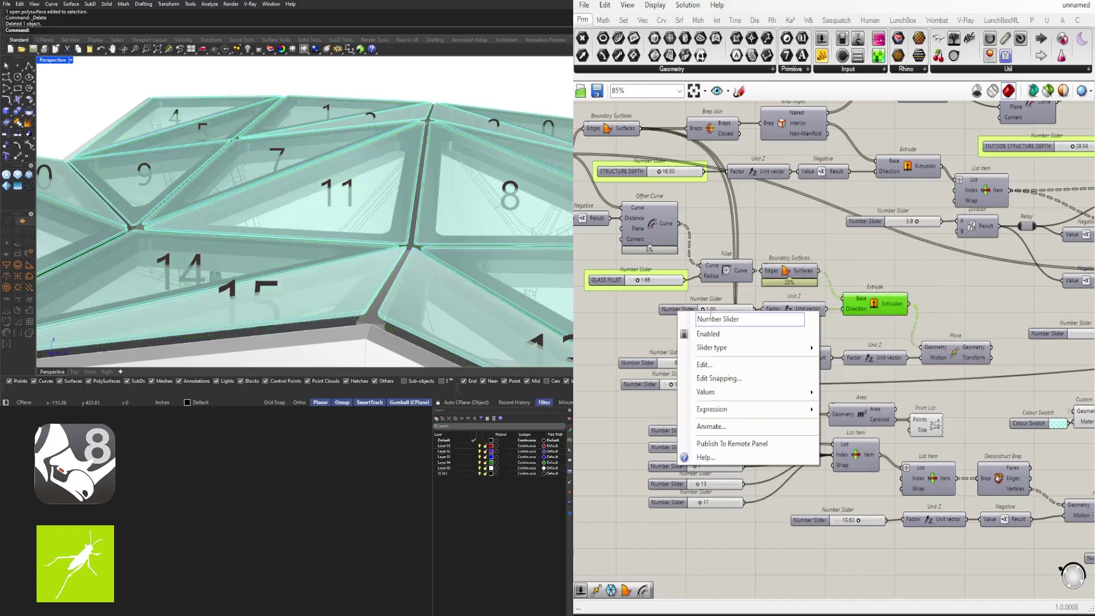
text(GLASS DEPTH)
key(Return)
click(688, 311)
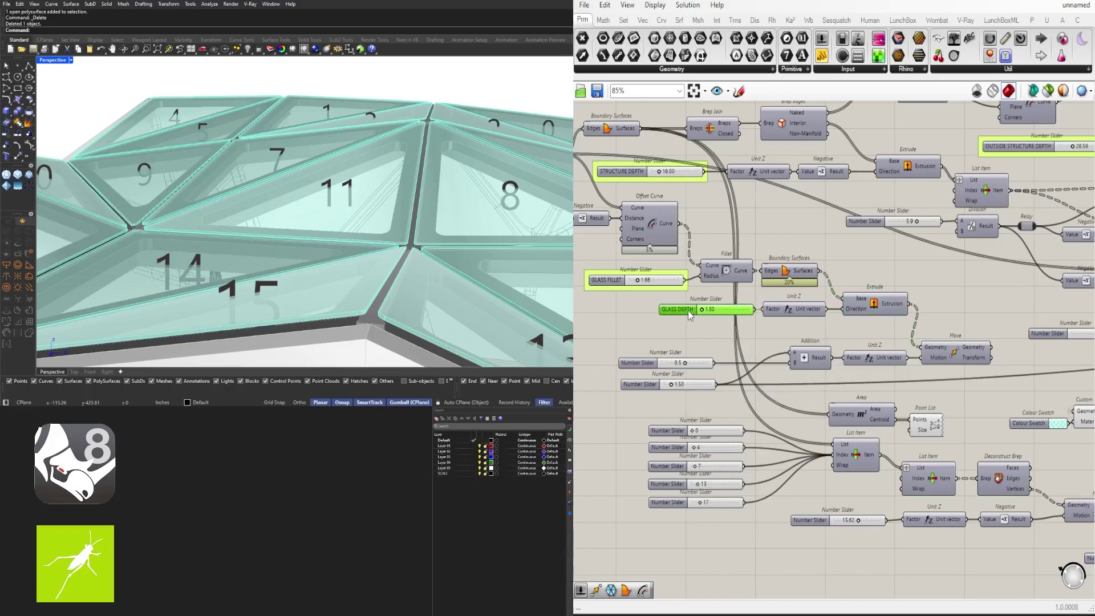
key(ctrl+g)
click(697, 349)
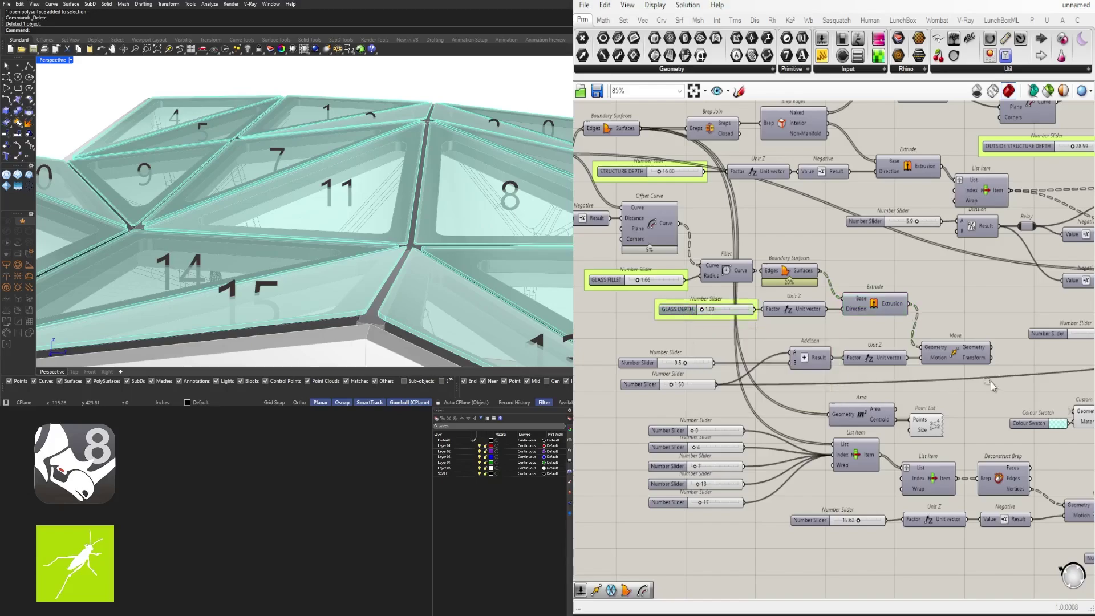
Step: Temporarily preview the Move component after the glass Extrude to check which geometry it shifts
drag(991, 382, 968, 338)
middle_click(967, 336)
click(991, 311)
middle_click(989, 286)
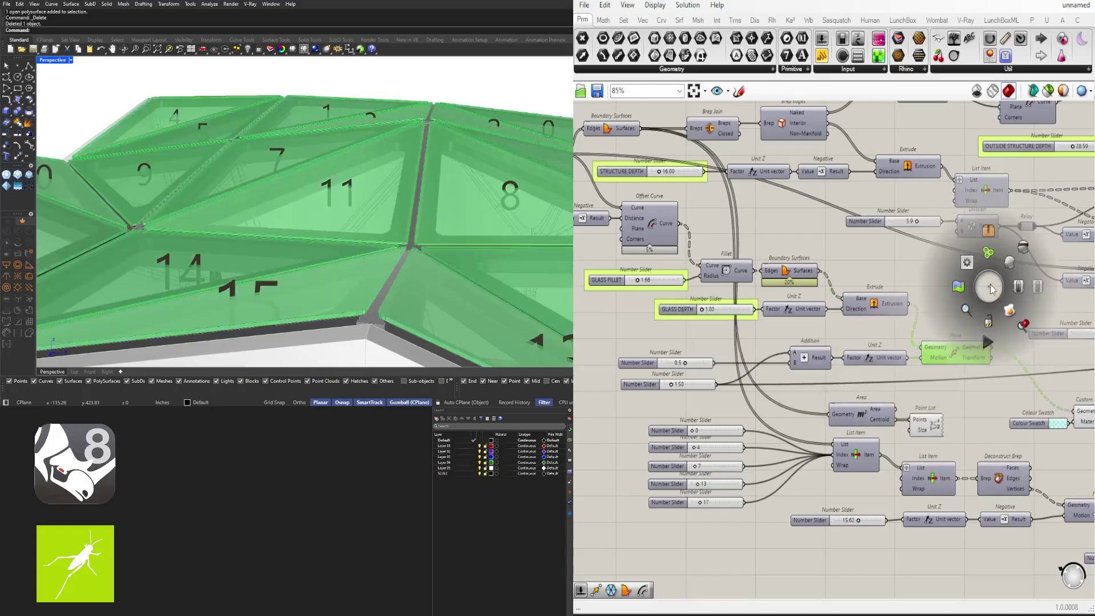
click(1018, 246)
Step: Rename the 0.5 slider feeding Addition as GLASS OFFSET and put it in its own group
right_click(653, 367)
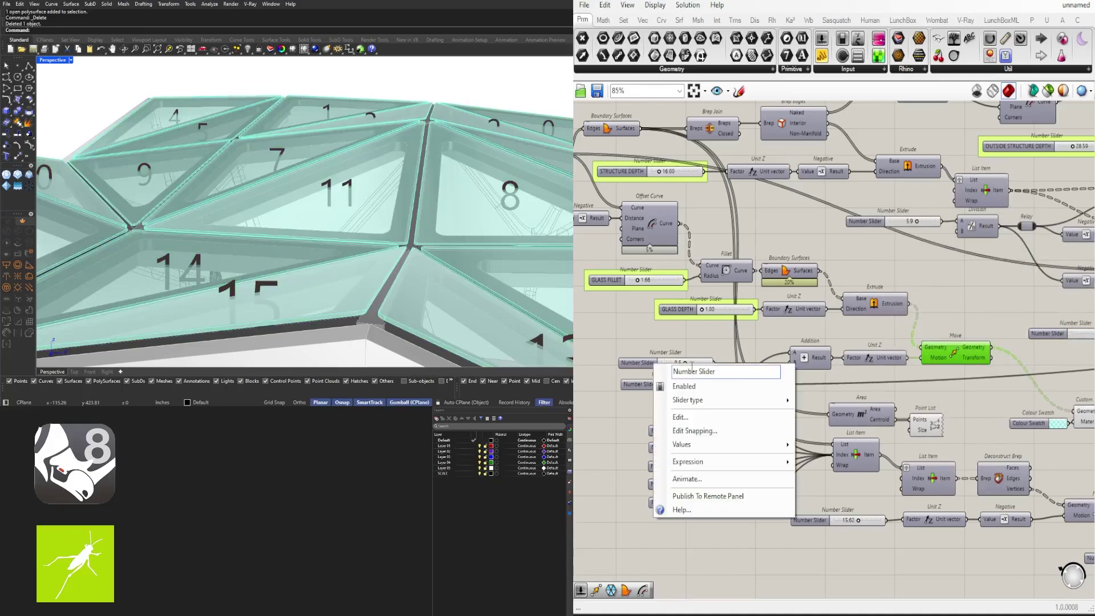
text(F)
key(BackSpace)
text(GLASS OFFSET)
key(Return)
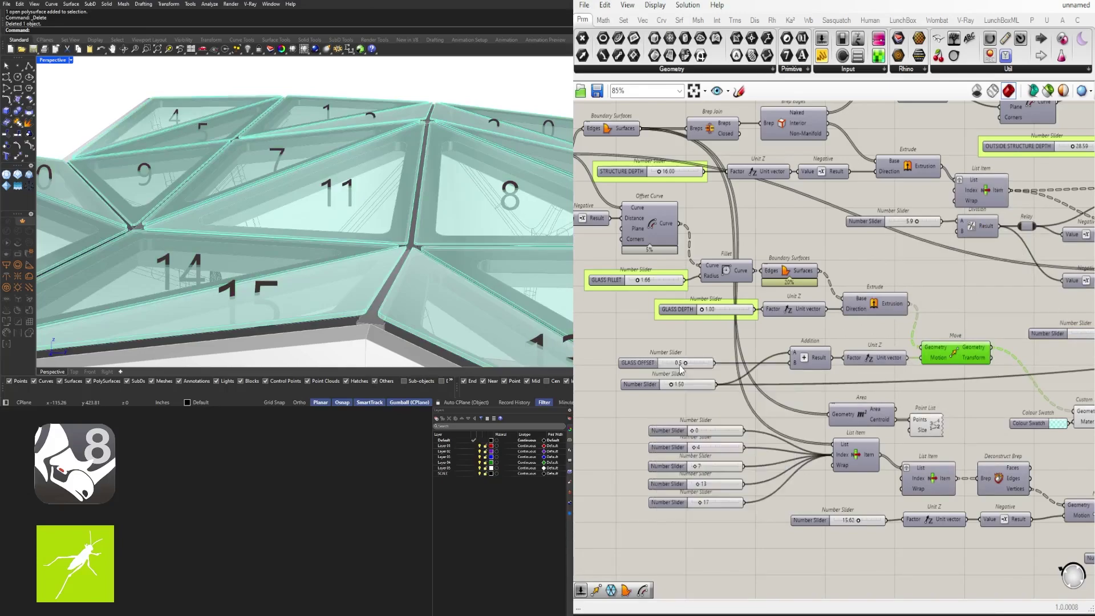
click(630, 365)
right_drag(644, 364, 744, 366)
key(ctrl+g)
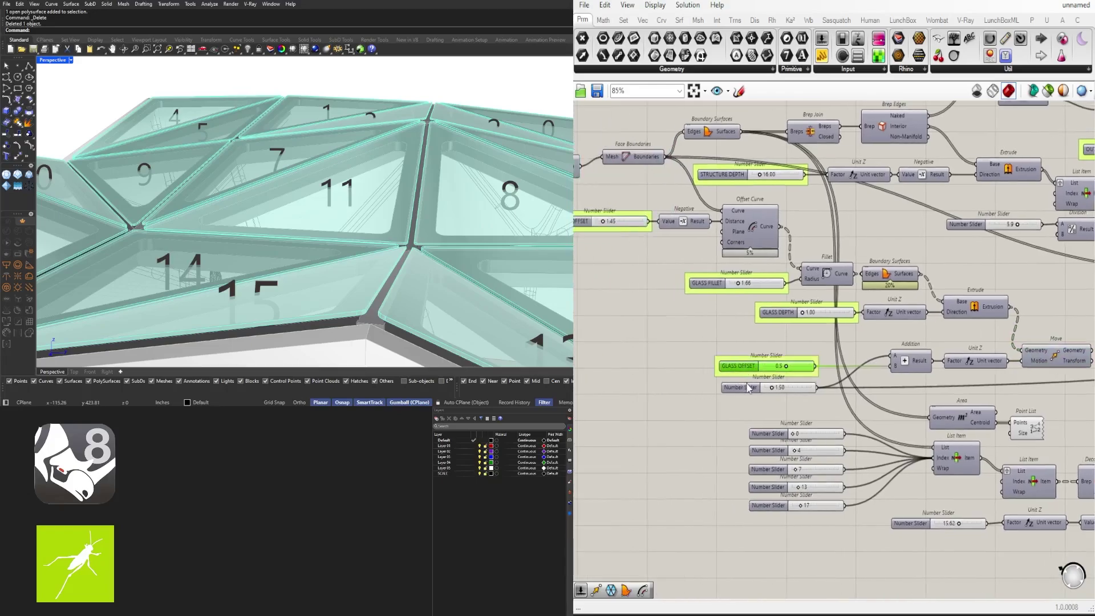
Step: Rename the 1.50 slider below GLASS OFFSET as FRAME OFFSET, nudging it slightly sideways
drag(745, 388, 742, 388)
right_click(740, 388)
key(ctrl+a)
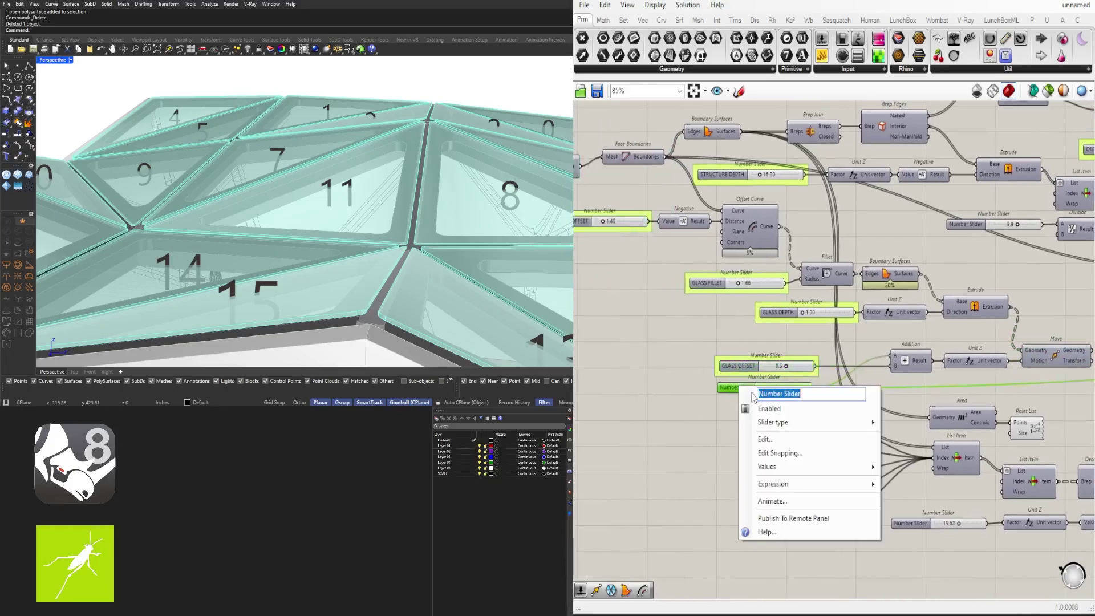
text(STR)
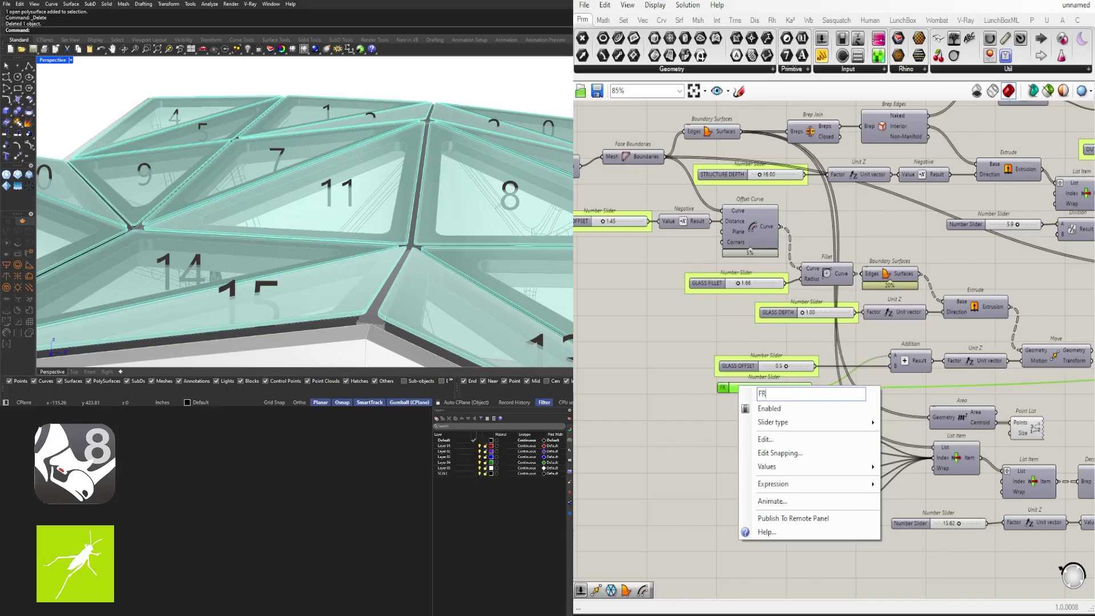
text(SET)
key(Return)
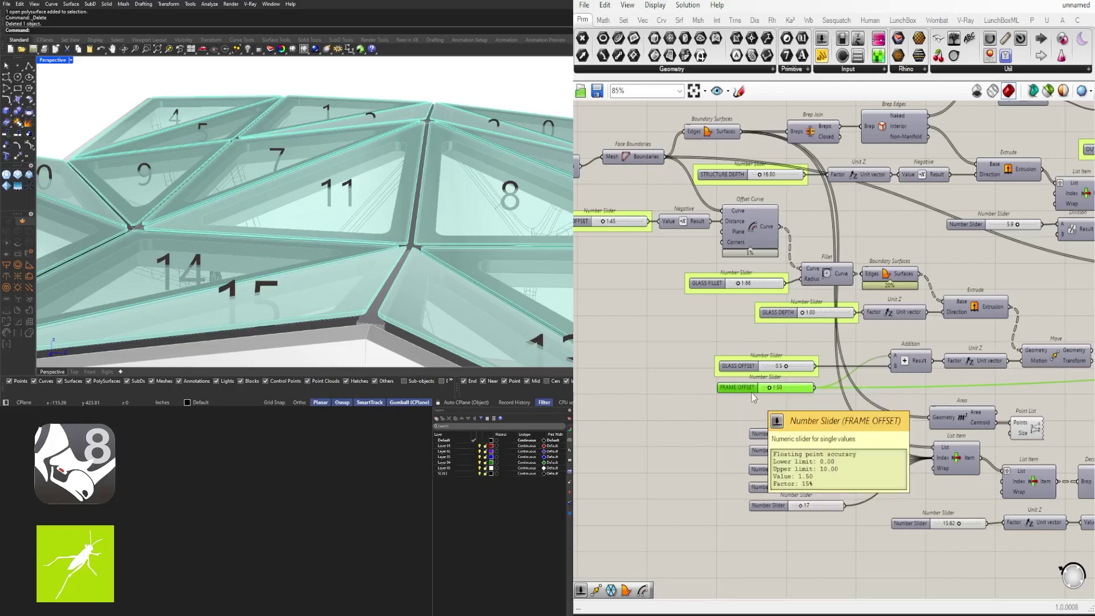
Step: Try a FRAME OFFSET of 3.23 and check its effect on the gap beneath the glass panels
scroll(794, 389, up, 5)
drag(794, 388, 816, 389)
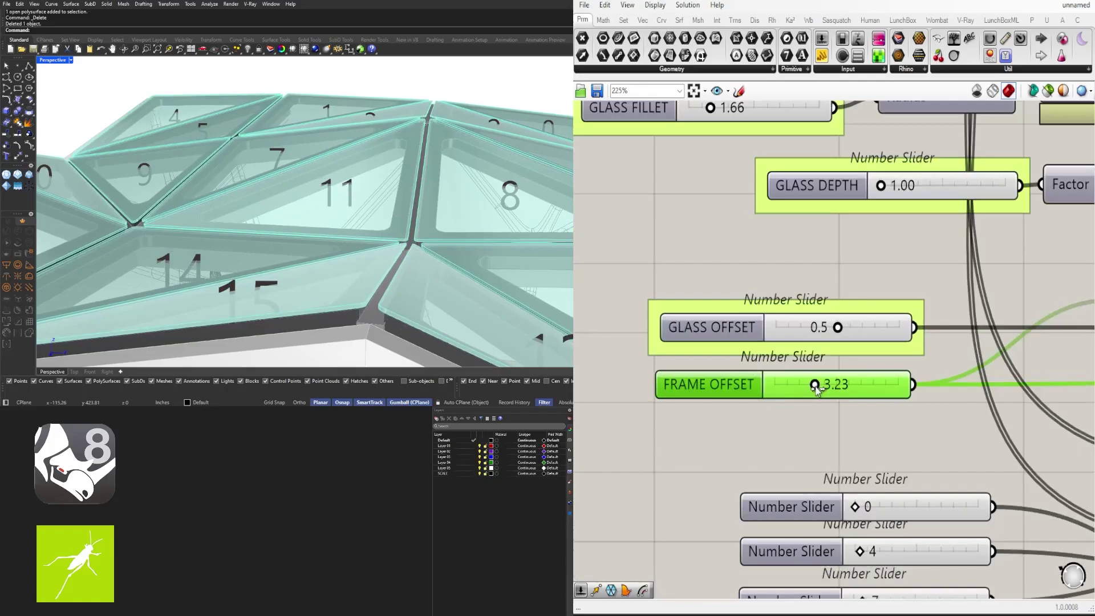
mouse_move(352, 244)
right_down()
mouse_move(346, 199)
mouse_move(356, 238)
right_up()
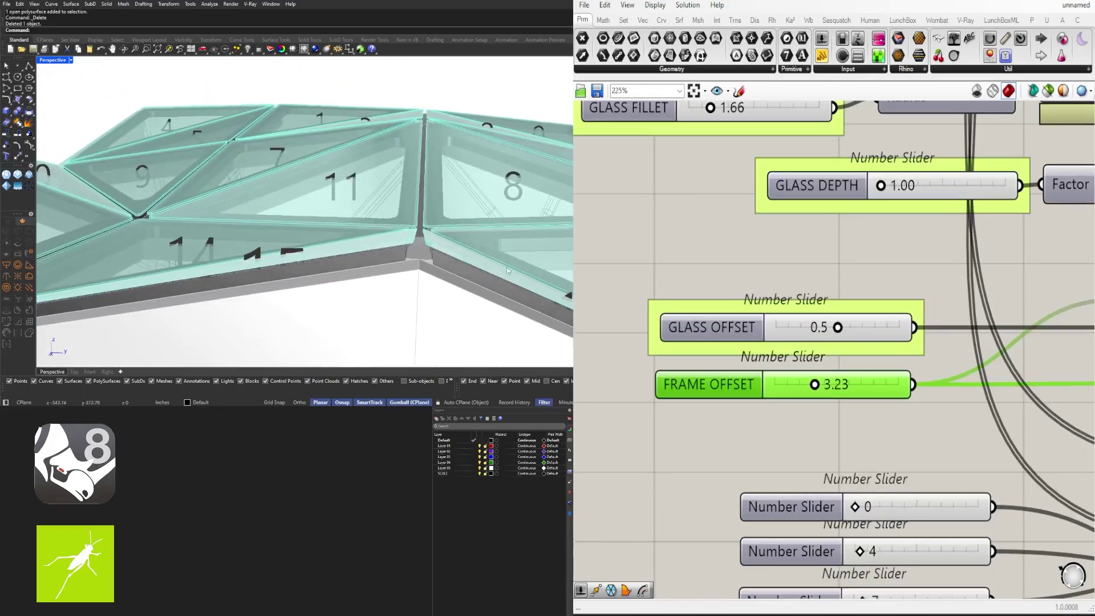
Step: Set the FRAME OFFSET slider to 2.00 and put it in its own group
double_click(841, 387)
text(2)
key(Return)
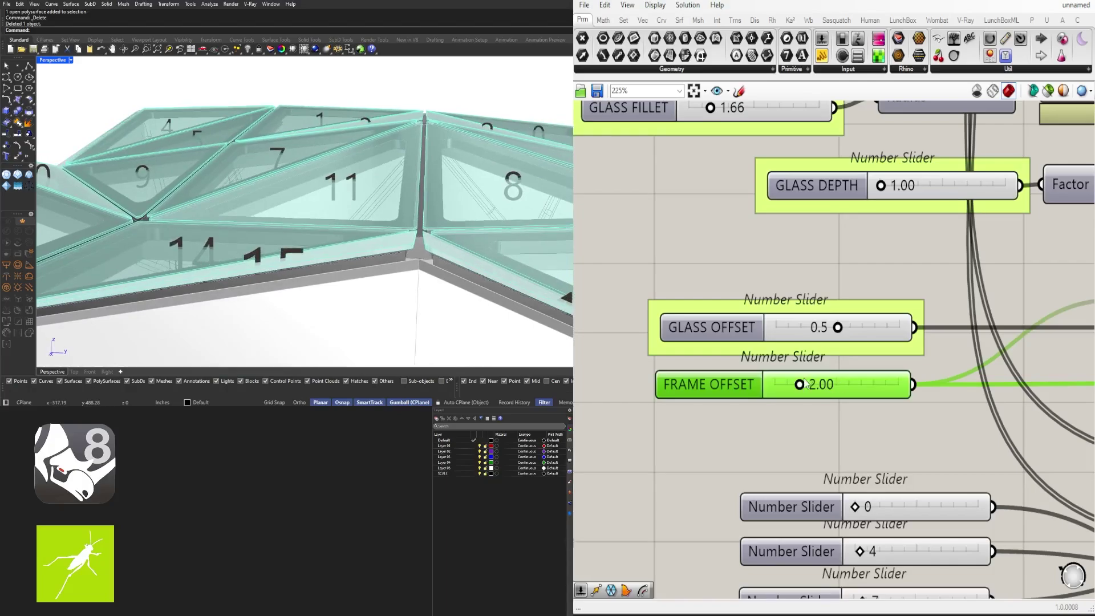
scroll(774, 280, down, 4)
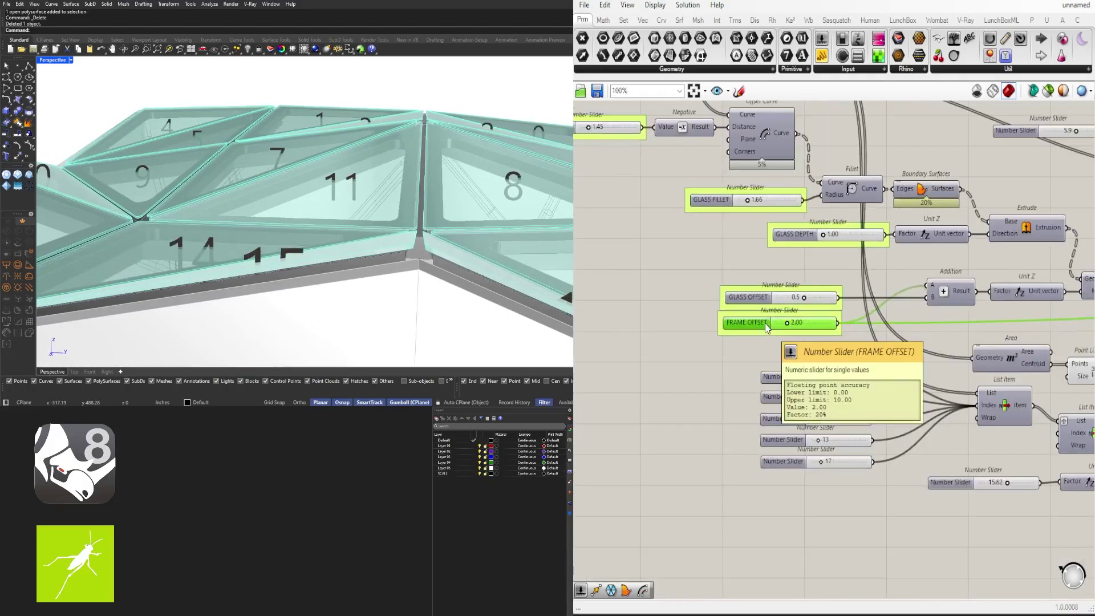
scroll(765, 323, up, 2)
click(752, 368)
Step: Align the five index sliders that feed List Item with one another
scroll(751, 408, down, 4)
right_drag(758, 419, 723, 391)
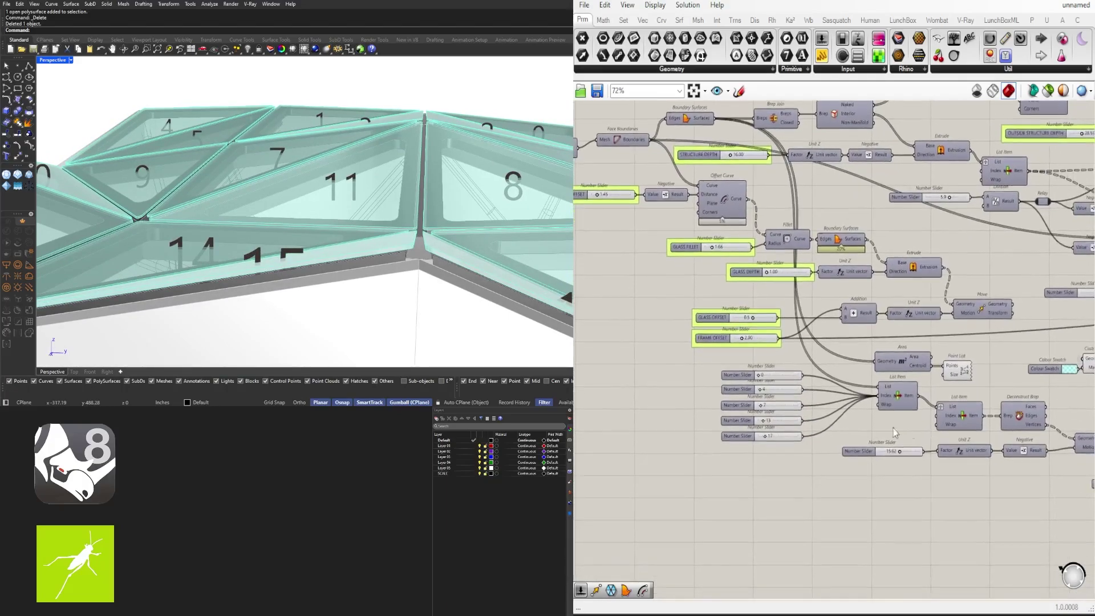
scroll(755, 394, up, 4)
right_click(732, 359)
click(669, 353)
drag(718, 517, 694, 360)
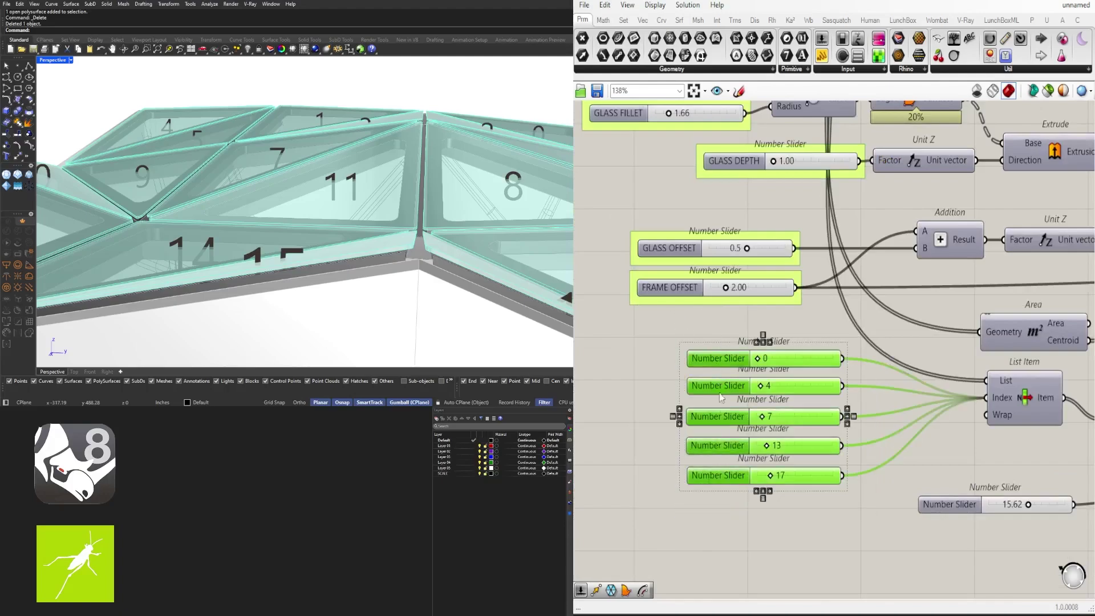
click(756, 491)
Step: Rename the first two List Item index sliders as COL 1 and COL 2
right_click(718, 359)
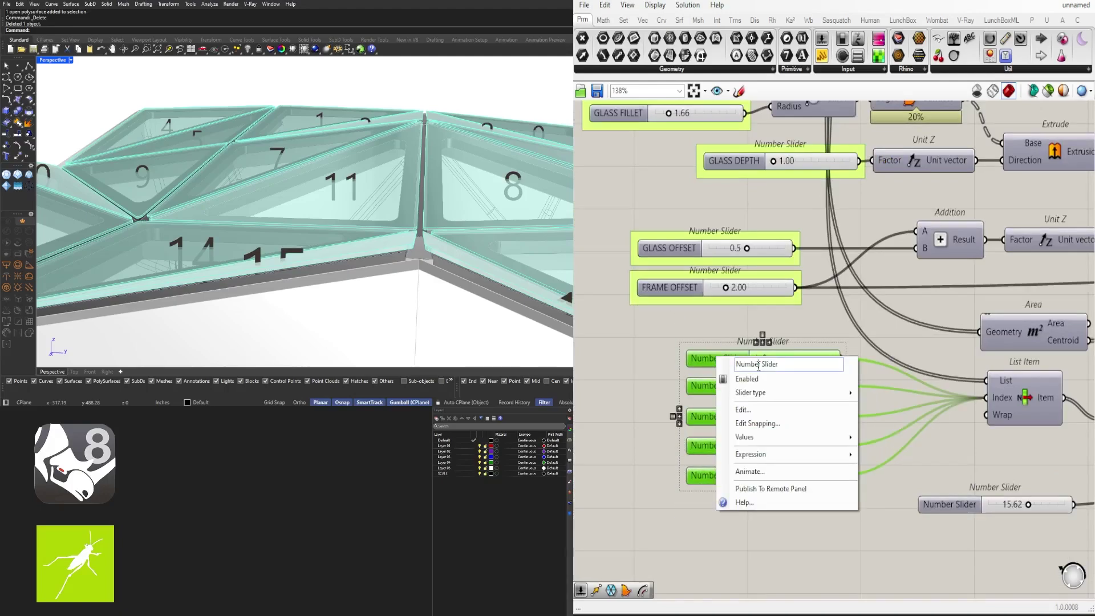
text(1)
click(638, 361)
right_click(709, 386)
drag(774, 394, 643, 384)
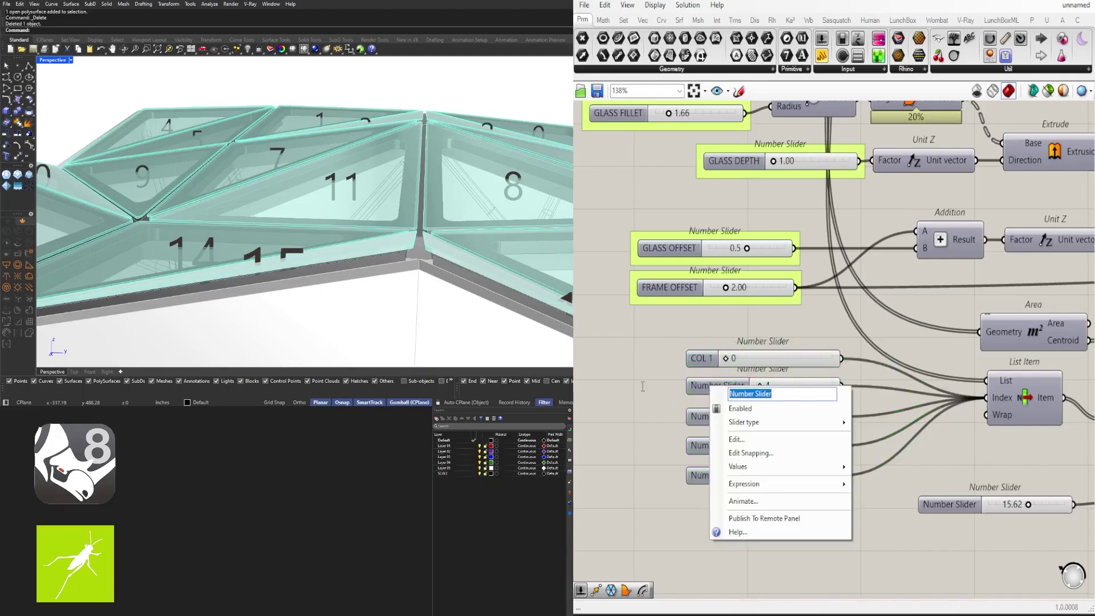
text(COL 1)
click(658, 399)
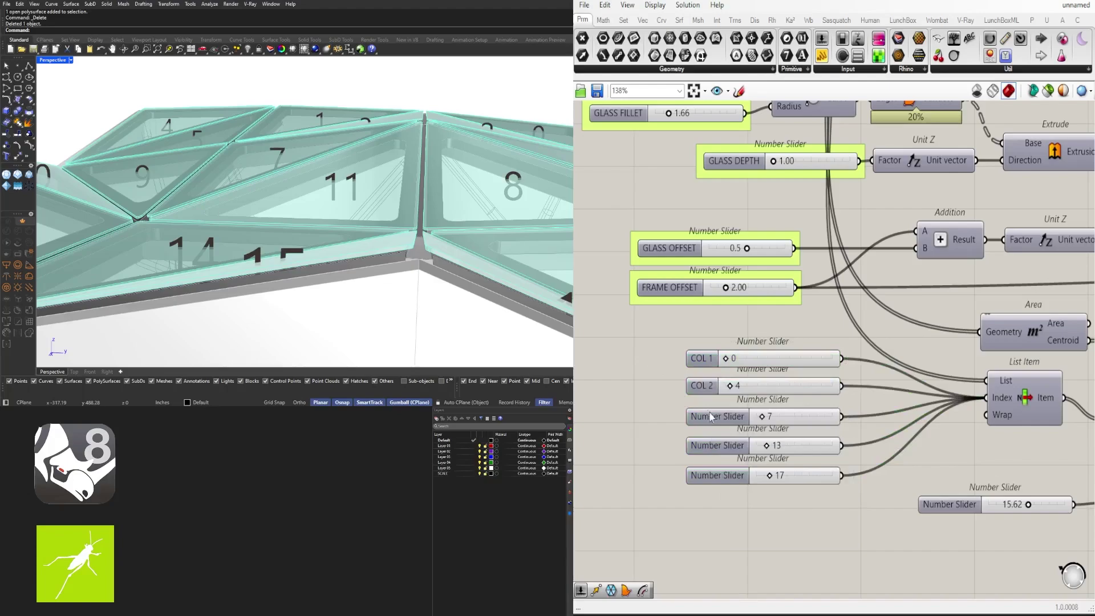
Step: Rename the third and fourth List Item index sliders as COL 3 and COL 4
click(715, 423)
right_click(716, 421)
key(ctrl+a)
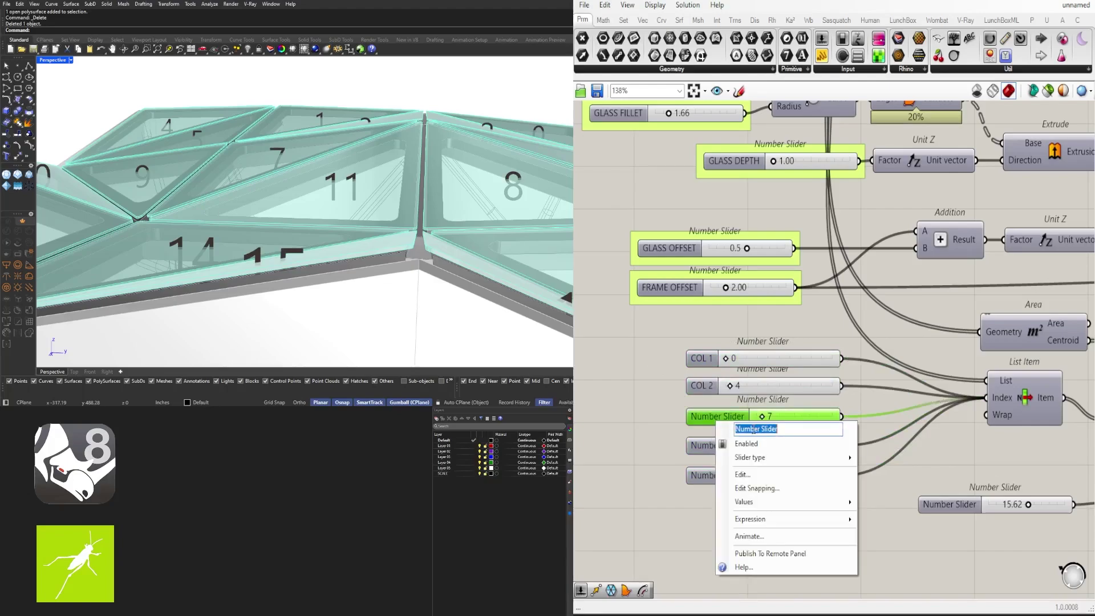
text(COL 1)
click(691, 486)
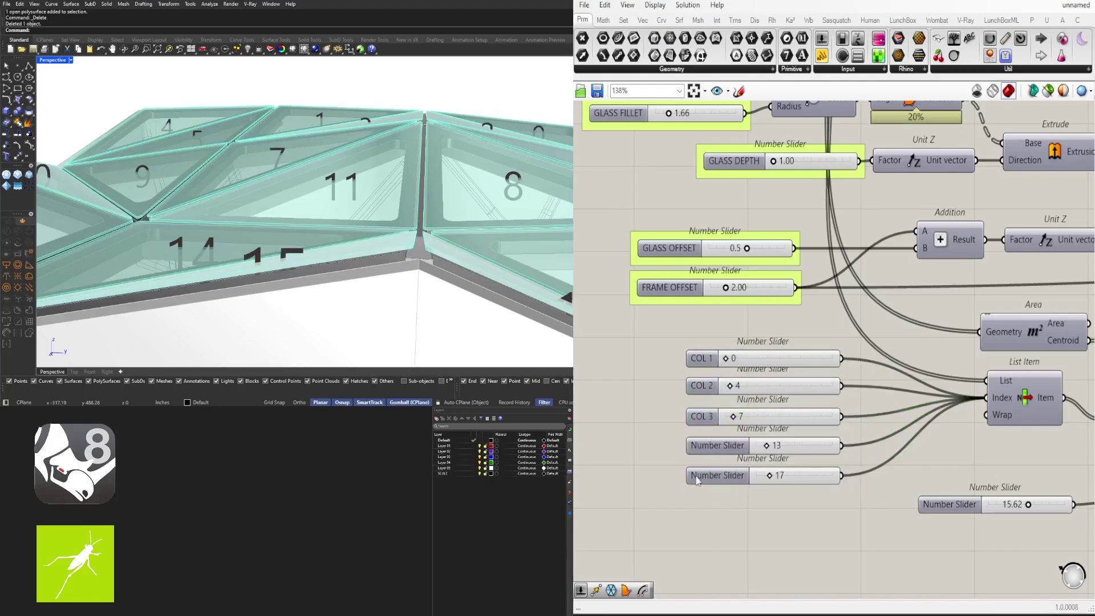
right_click(704, 451)
key(ctrl+a)
text(COL 1)
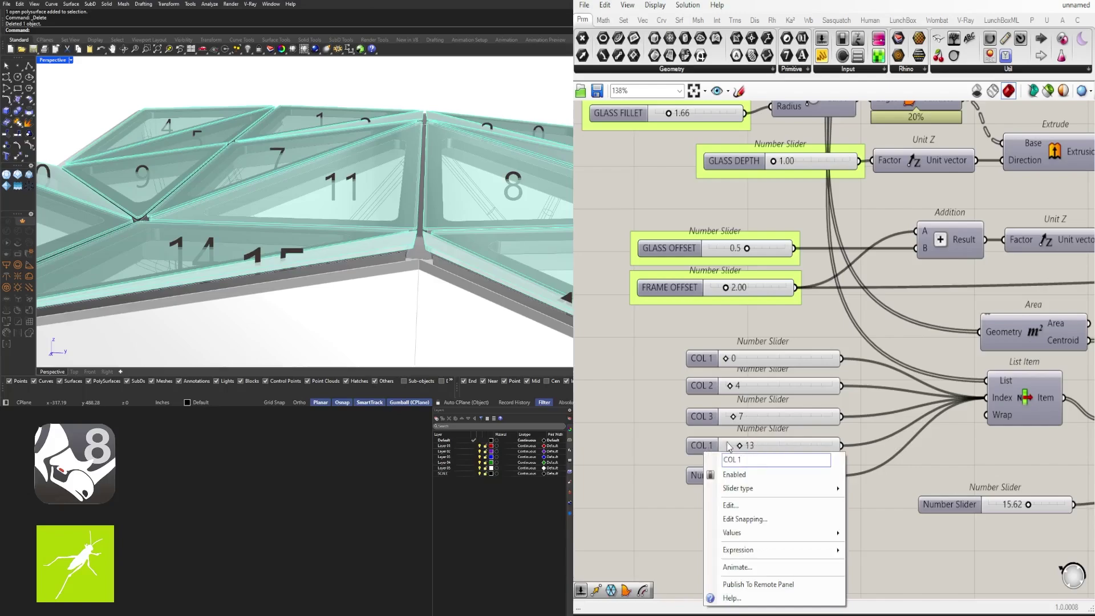
text(4)
key(Return)
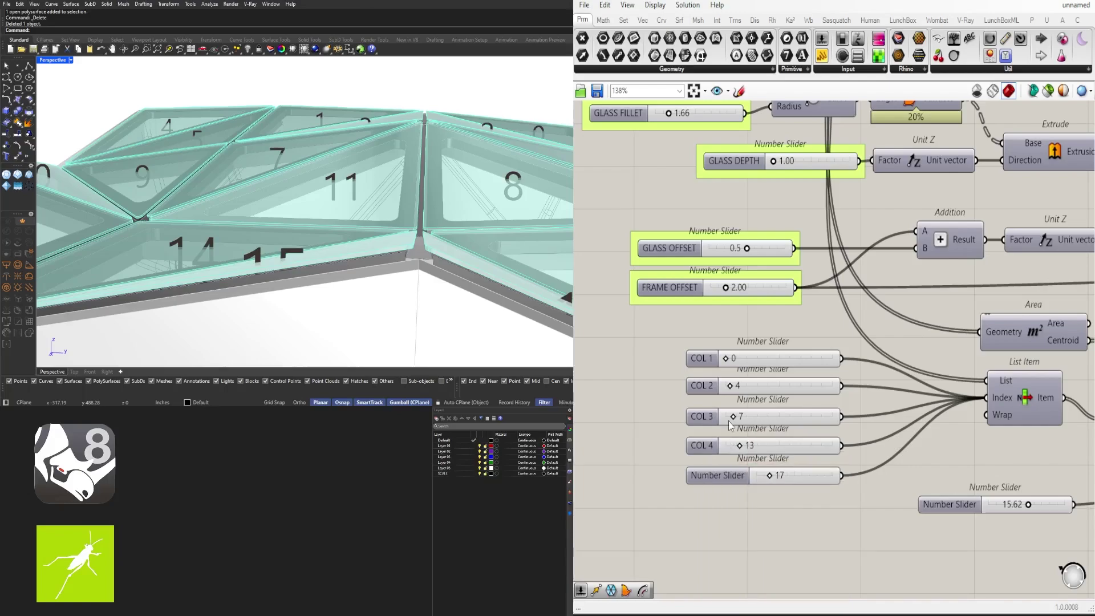
Step: Rename the last List Item index slider as COL 5
right_click(721, 477)
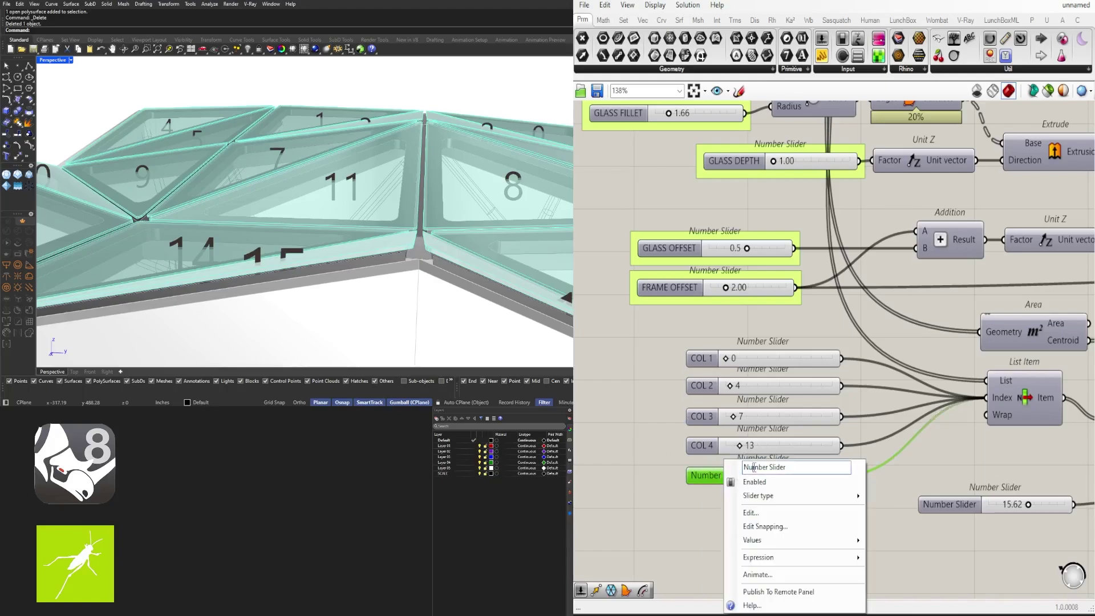
key(ctrl+a)
text(COL 1)
click(632, 484)
scroll(633, 484, down, 2)
drag(741, 559, 651, 390)
click(612, 408)
Step: Put each of the sliders COL 1 to COL 5 in its own separate group
scroll(714, 401, down, 4)
scroll(714, 400, up, 5)
right_drag(714, 400, 684, 343)
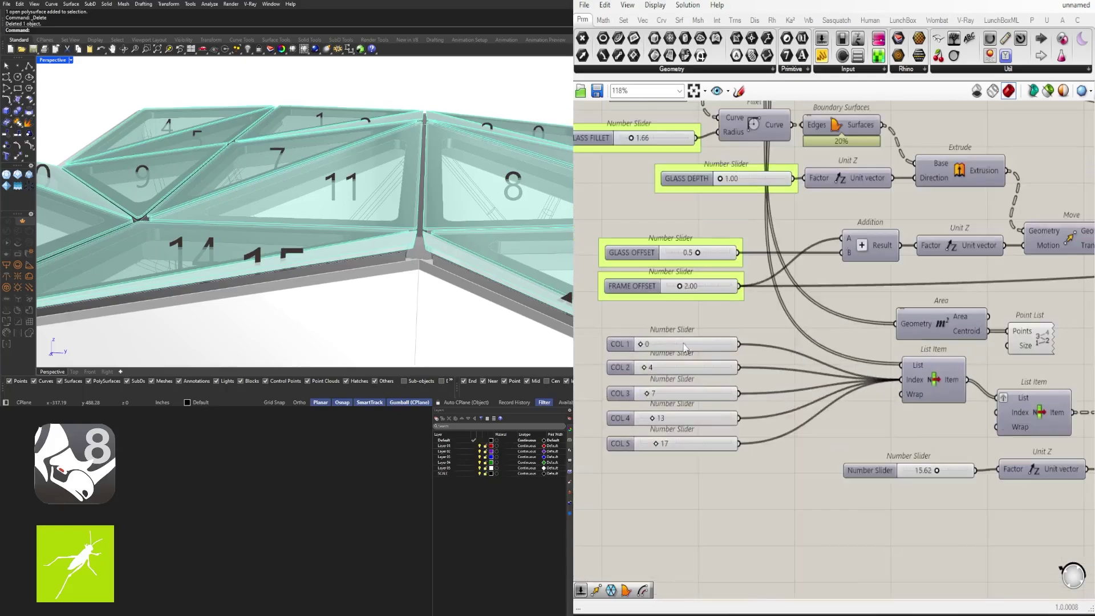
click(686, 347)
key(ctrl+g)
click(686, 369)
key(ctrl+g)
click(686, 394)
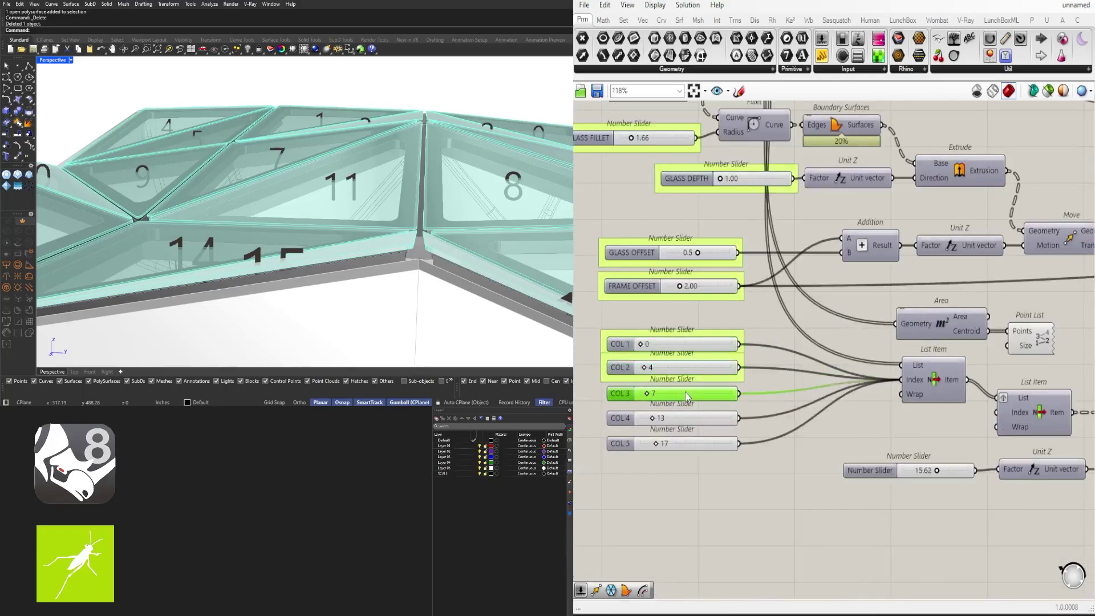
key(ctrl+g)
click(685, 417)
key(ctrl+g)
click(689, 443)
key(ctrl+g)
Step: Align the five grouped COL sliders as one column
drag(706, 498, 664, 322)
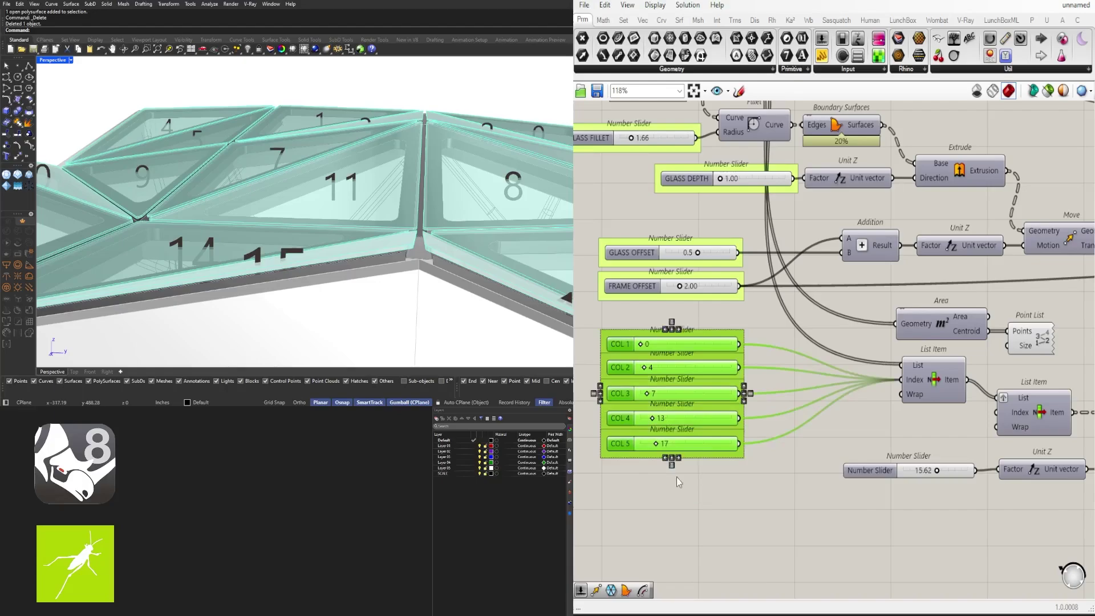
click(671, 464)
click(704, 494)
Step: Temporarily preview the Move component after Deconstruct Brep and view the whole canopy to check what it shifts
scroll(815, 508, down, 1)
right_drag(950, 521, 747, 467)
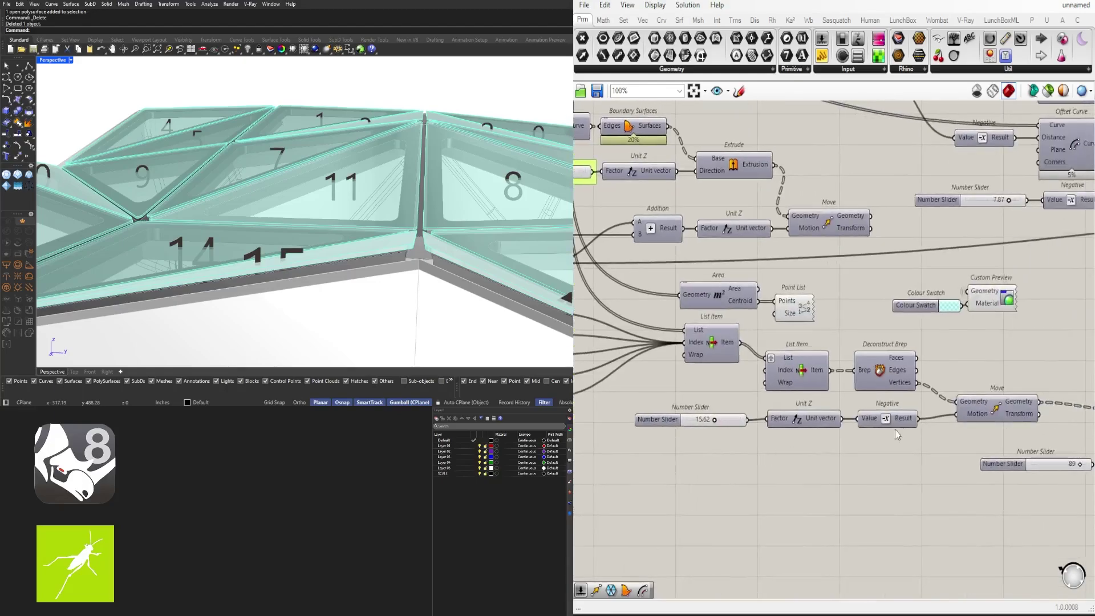
scroll(958, 430, up, 2)
click(1008, 418)
middle_click(999, 376)
click(1021, 353)
scroll(404, 208, down, 10)
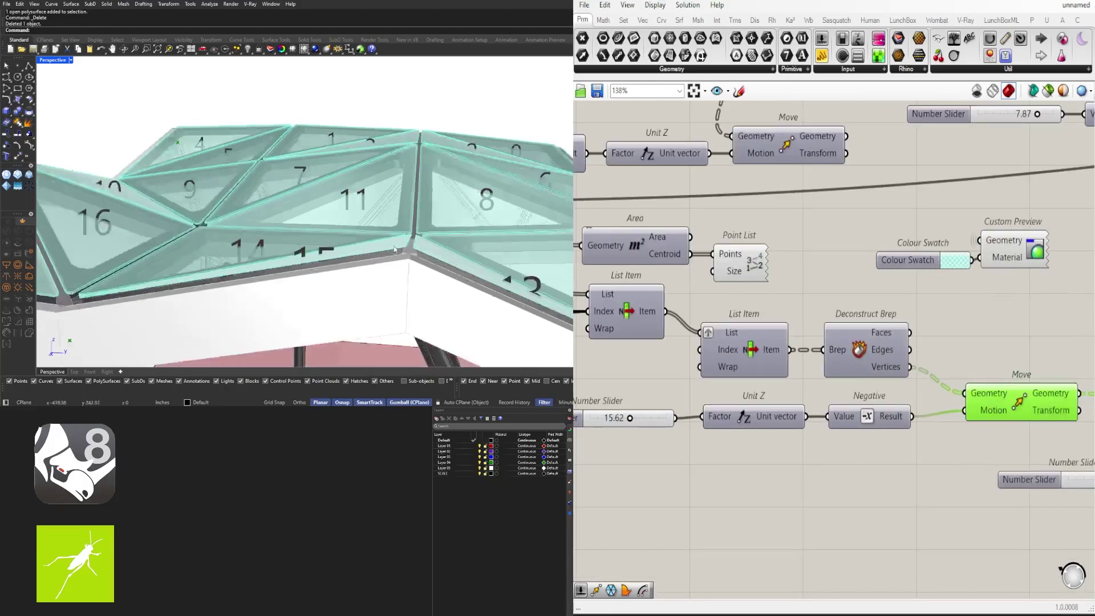
right_drag(382, 222, 284, 204)
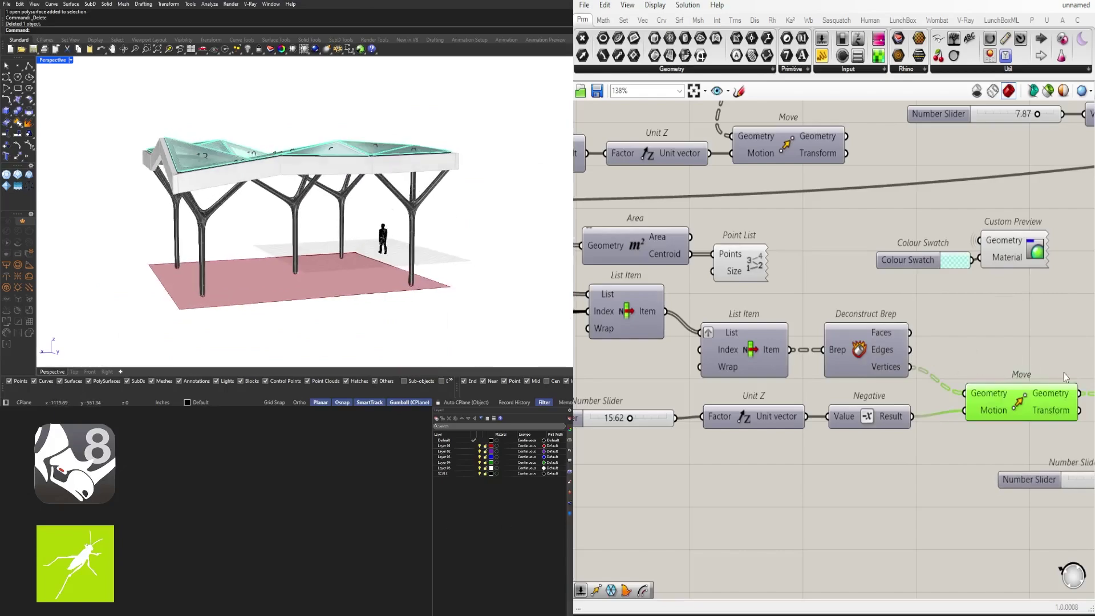
middle_click(1026, 400)
click(1047, 381)
Step: Rename the 15.62 slider that drives the Unit Z and Negative below Deconstruct Brep as SHIFT COLUMN, and group it
right_drag(764, 456, 981, 456)
right_click(777, 421)
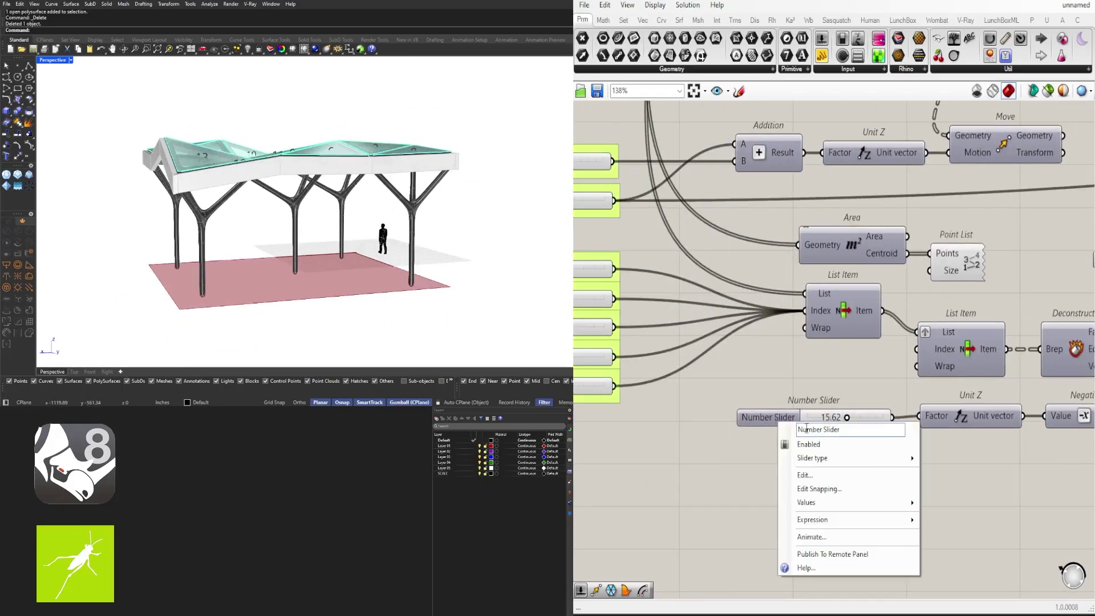
key(ctrl+a)
text(shift f)
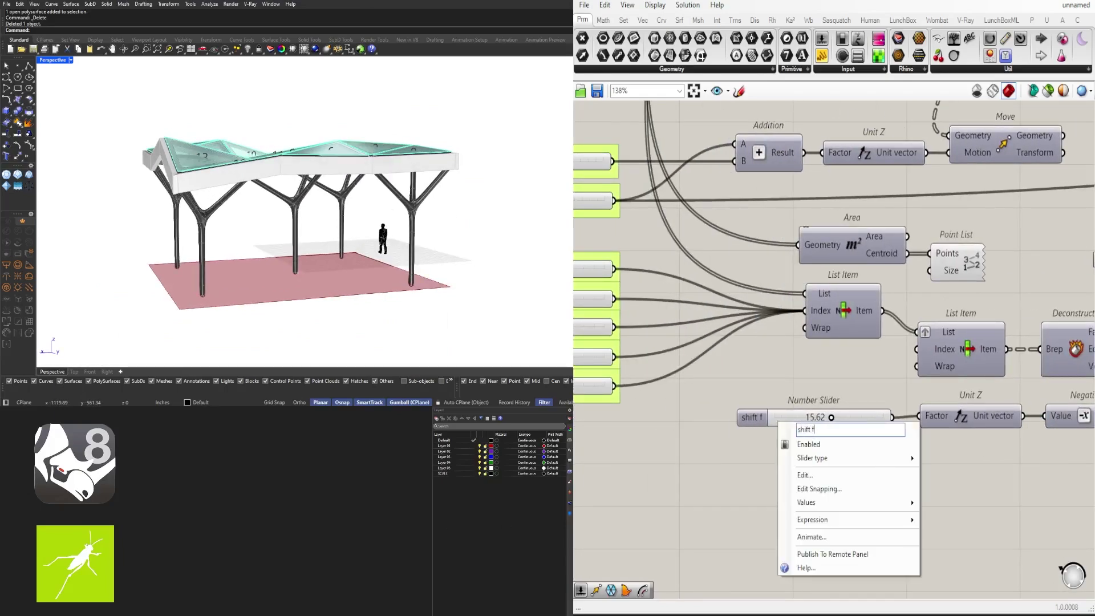
key(BackSpace)
text(colum)
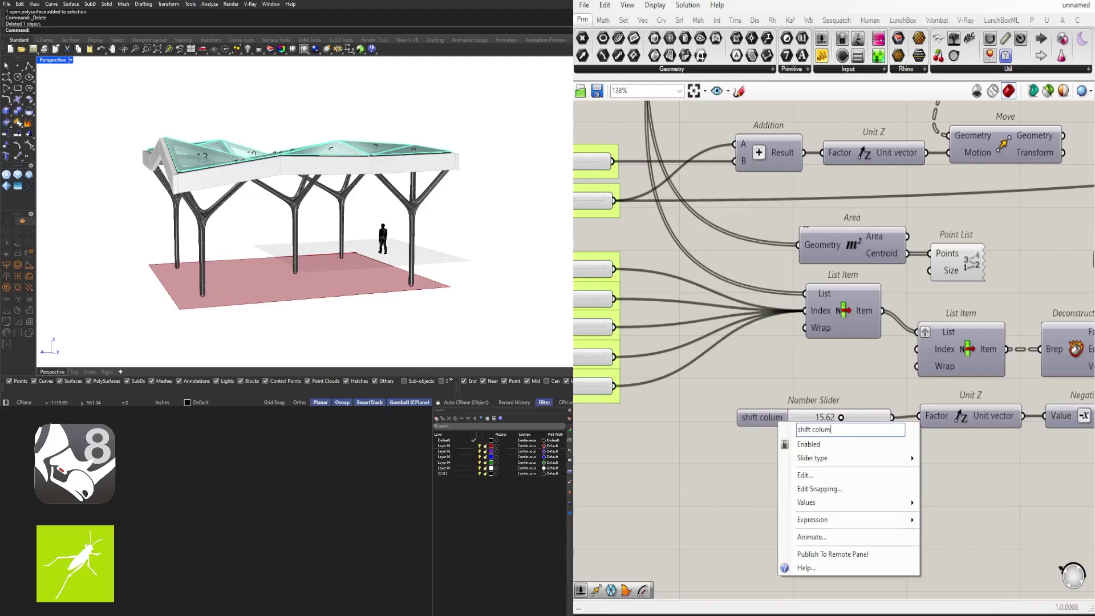
key(BackSpace)
key(BackSpace)
key(BackSpace)
key(BackSpace)
key(BackSpace)
key(BackSpace)
key(BackSpace)
key(BackSpace)
key(BackSpace)
key(BackSpace)
text(SHIFT)
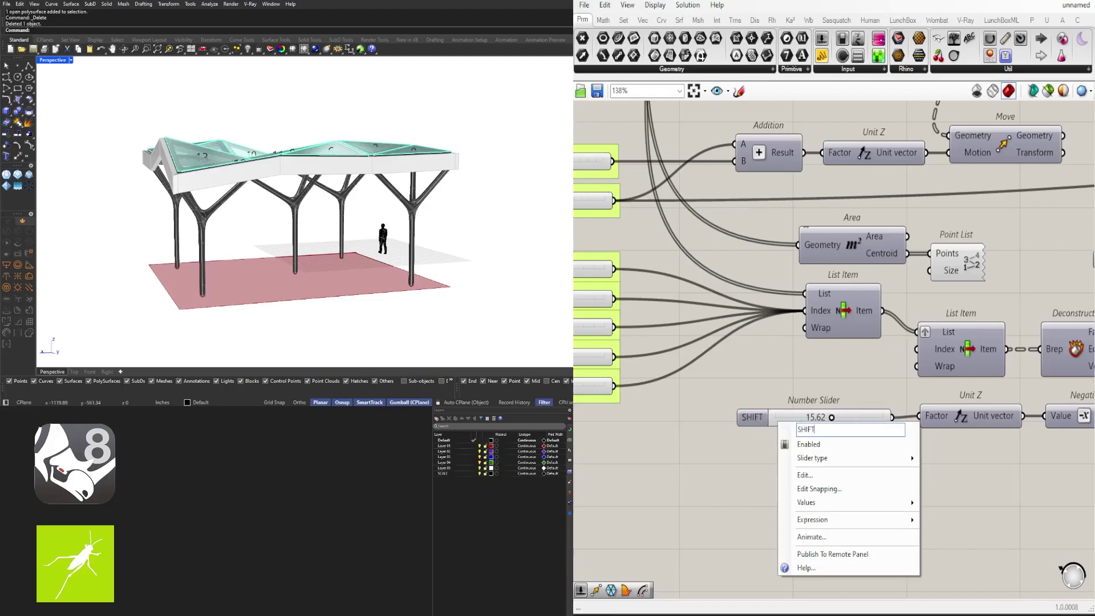
text( COLUMN)
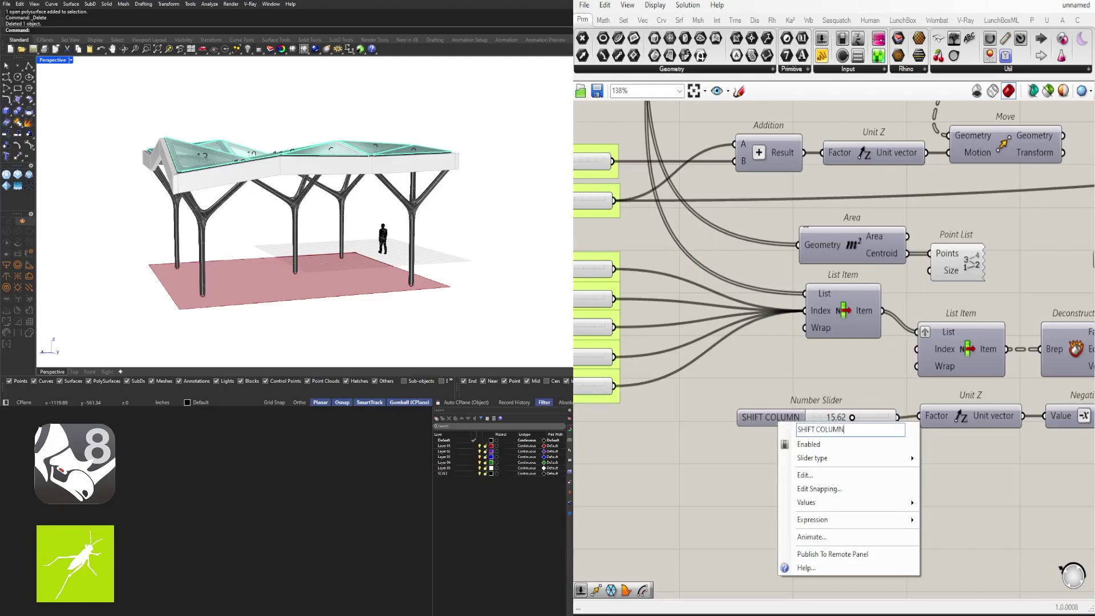
key(Return)
click(783, 421)
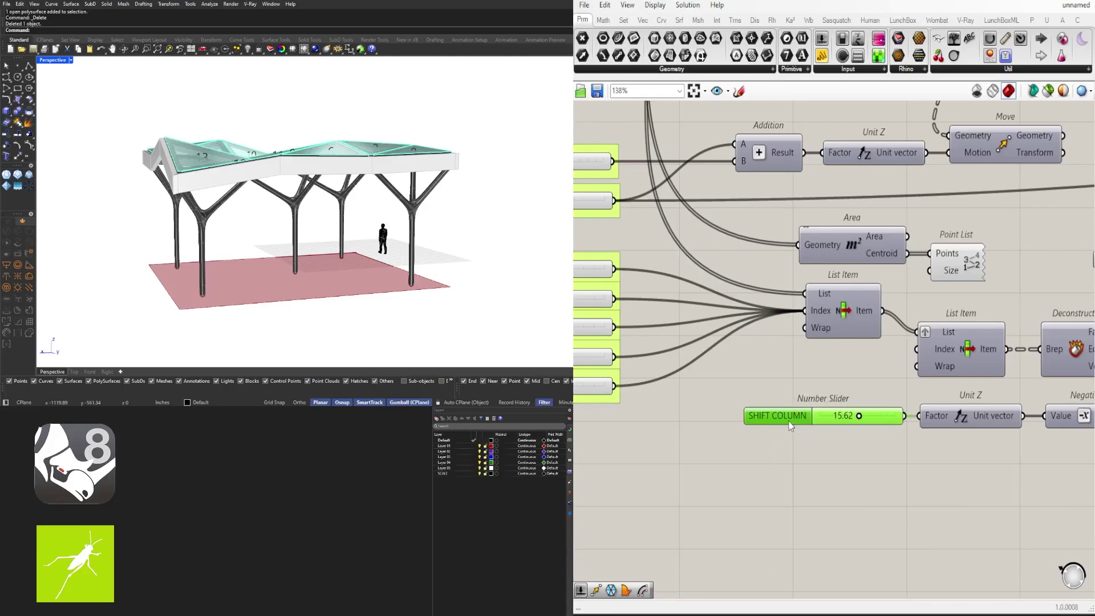
Step: Set the number slider feeding the Division component to 7.7 while viewing the beams from below
scroll(823, 365, down, 5)
scroll(802, 246, up, 5)
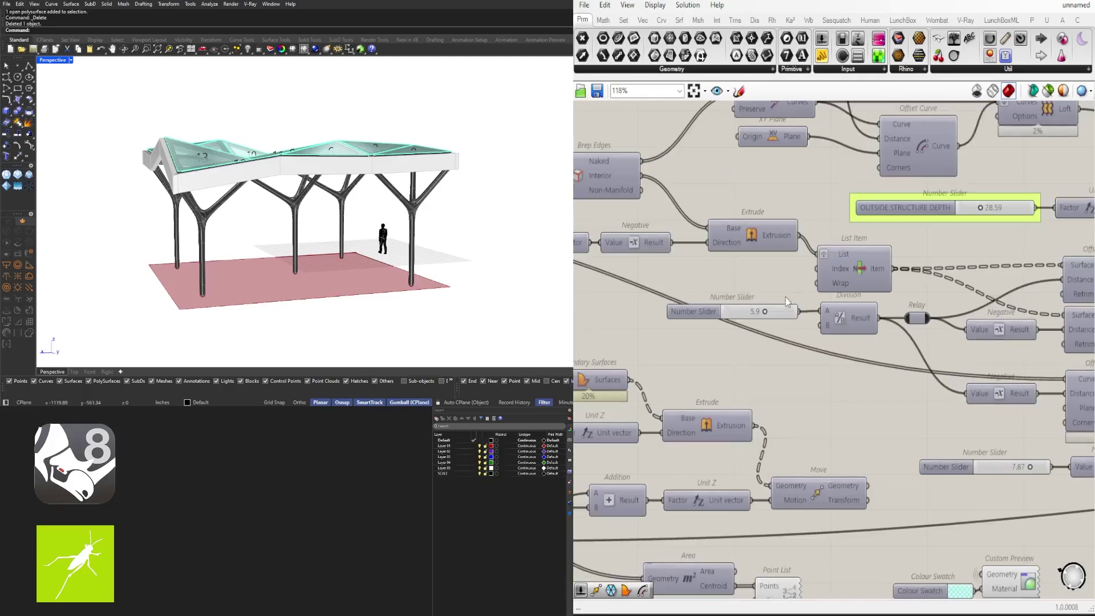
right_drag(920, 334, 875, 338)
right_drag(1066, 344, 940, 352)
right_drag(758, 338, 952, 354)
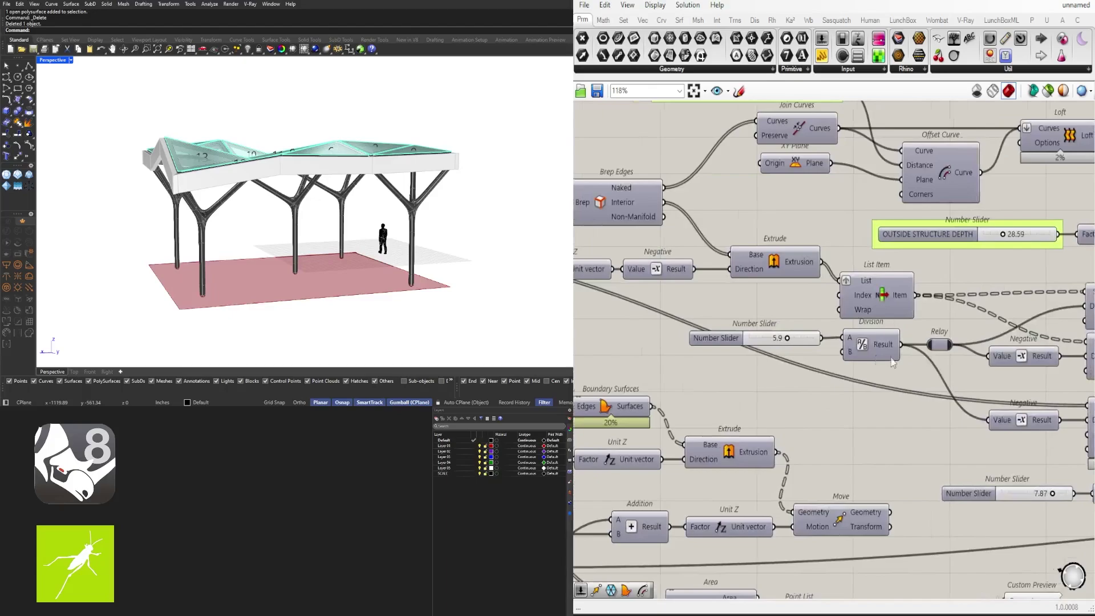
scroll(741, 335, up, 3)
drag(715, 349, 703, 349)
scroll(745, 343, up, 3)
scroll(332, 148, up, 10)
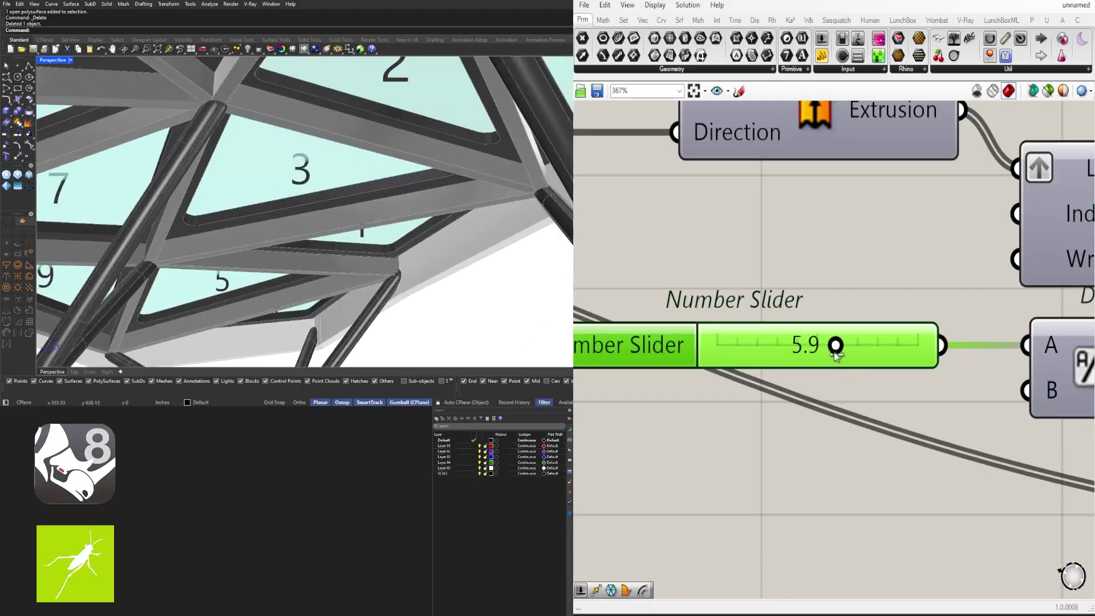
drag(834, 354, 872, 346)
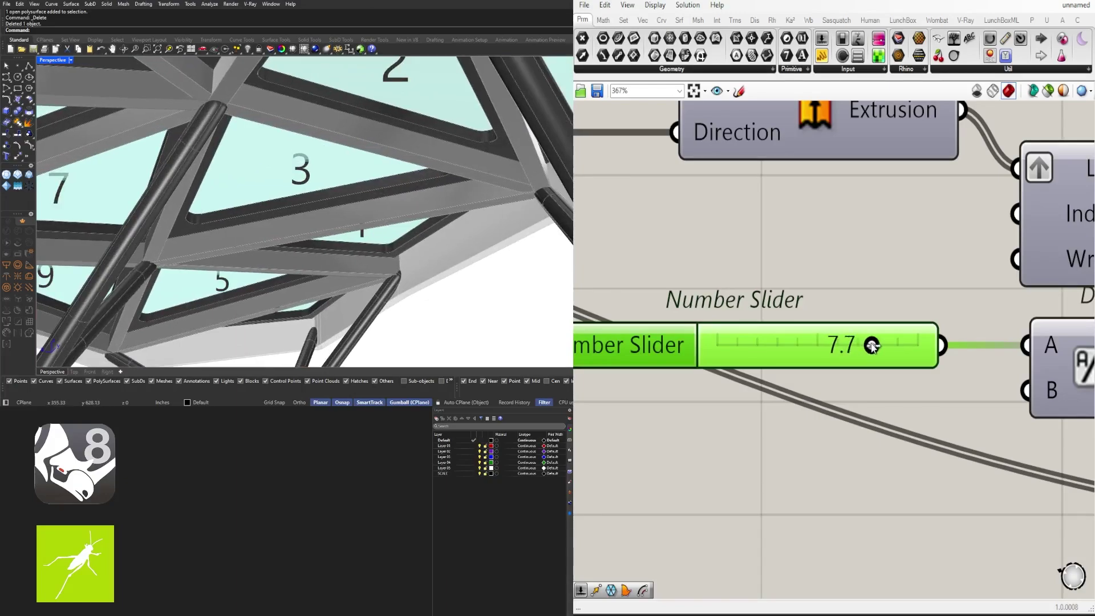
Step: Rename the Division input slider as BEAM SIZE and put it in its own group
scroll(872, 346, down, 2)
right_click(720, 355)
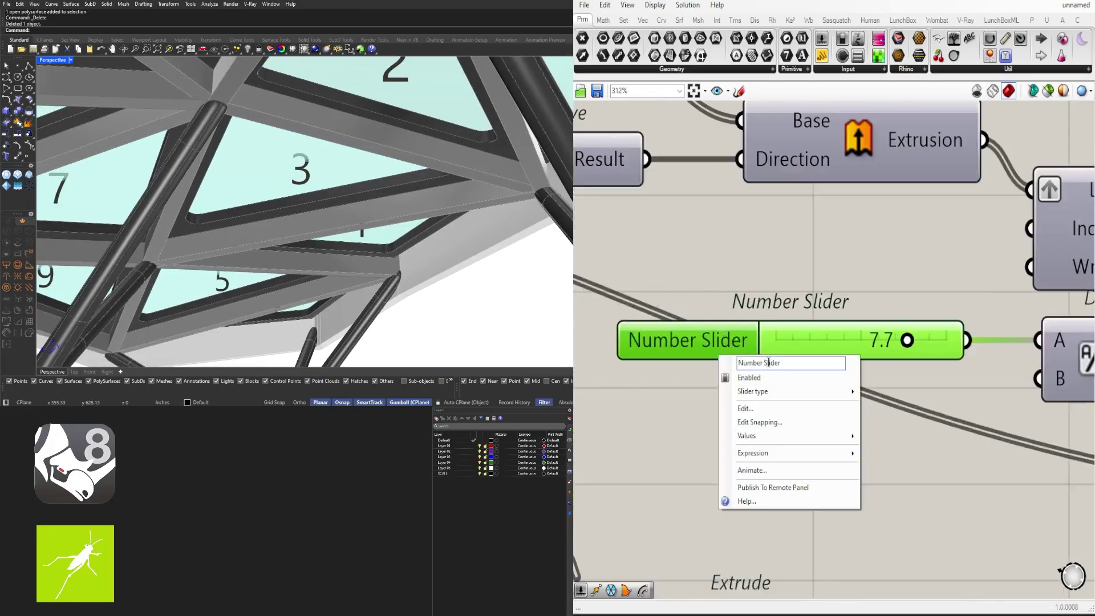
text(BEAM)
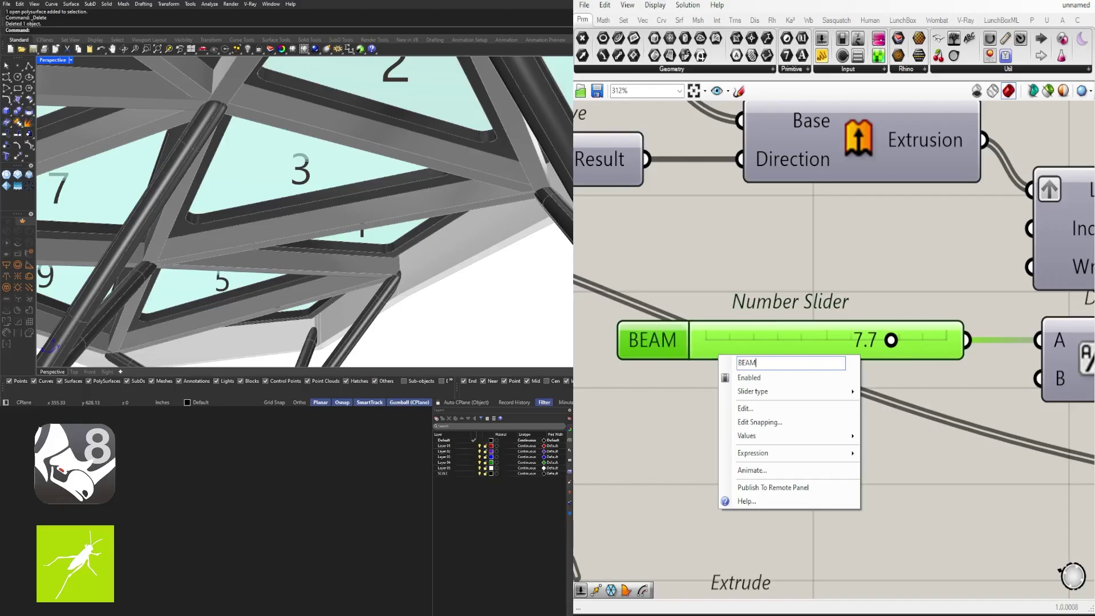
text( SIZE)
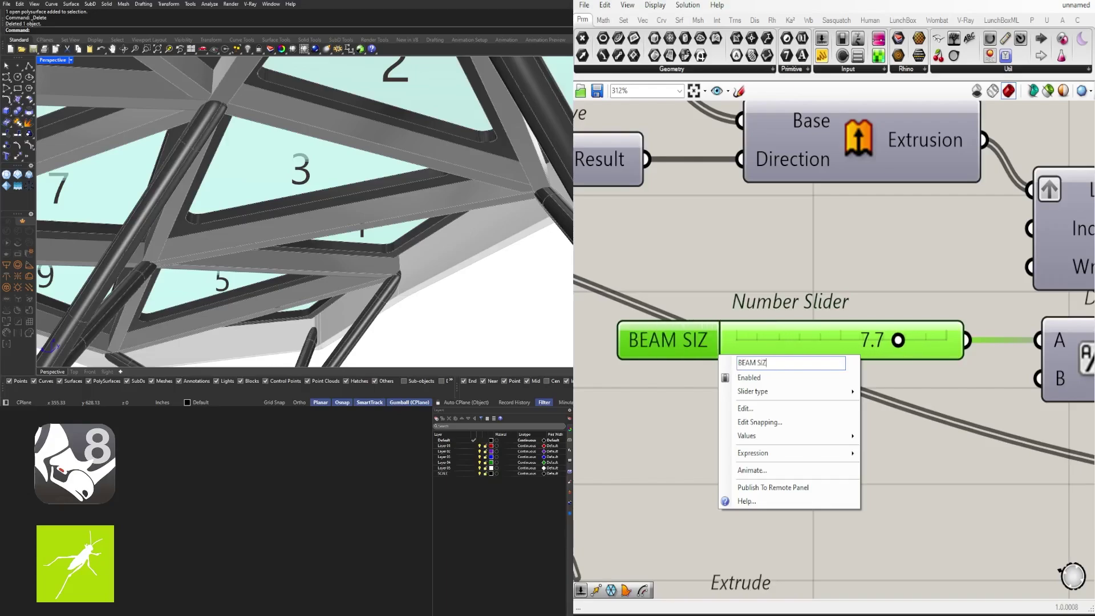
key(Return)
key(ctrl+g)
Step: Temporarily toggle the preview of the second Offset Curve, before the Fillet, to check what its distance controls
scroll(727, 367, down, 7)
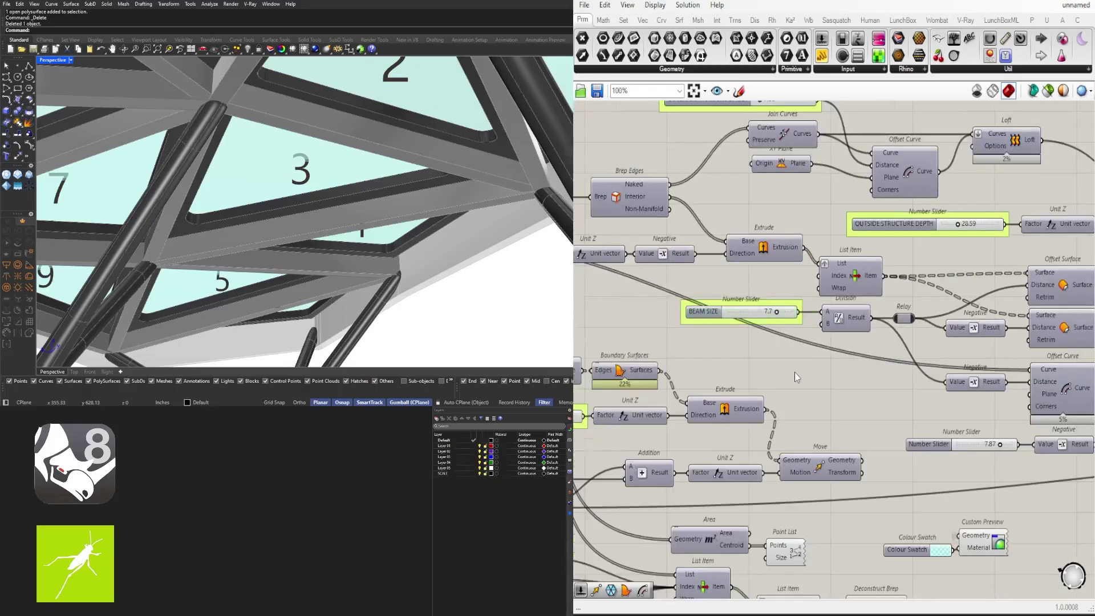
scroll(795, 372, down, 3)
scroll(886, 399, up, 4)
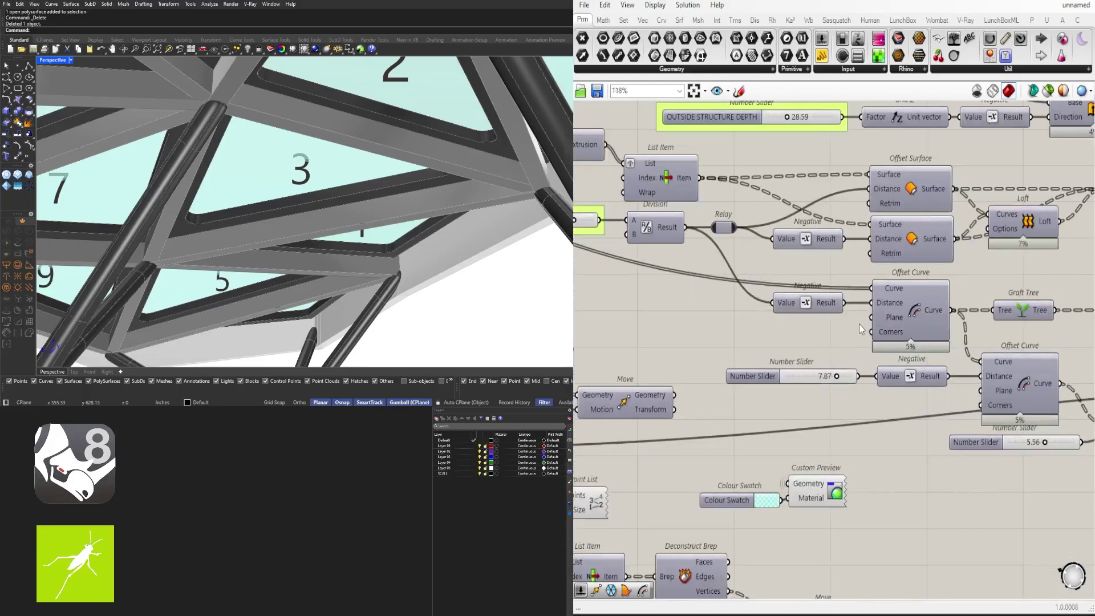
scroll(859, 324, down, 3)
right_drag(881, 354, 817, 341)
scroll(976, 371, up, 3)
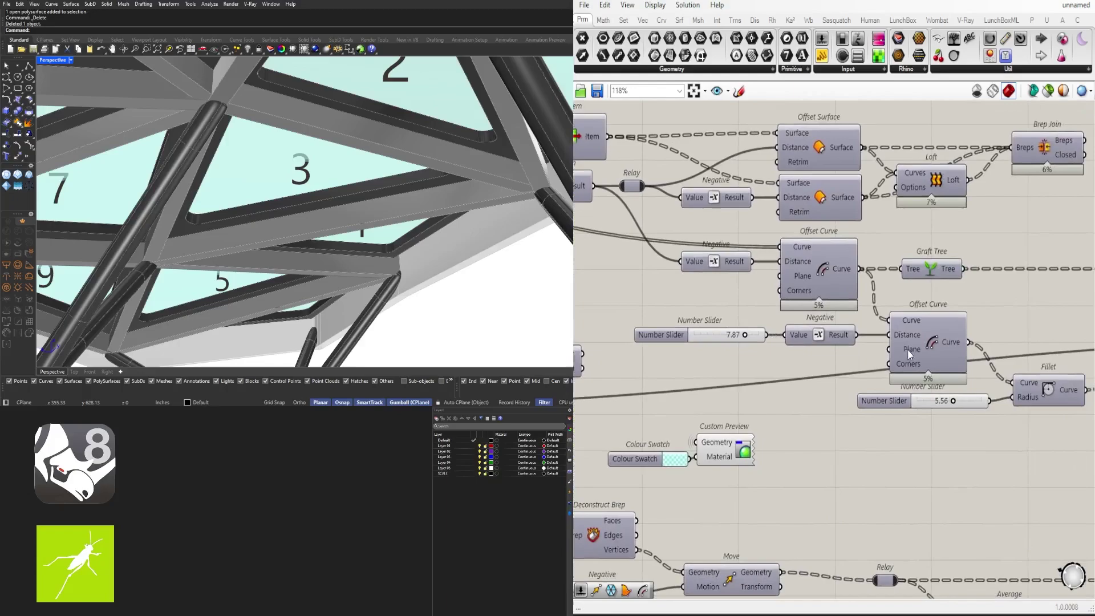
click(922, 328)
scroll(923, 327, up, 1)
middle_click(929, 330)
click(950, 310)
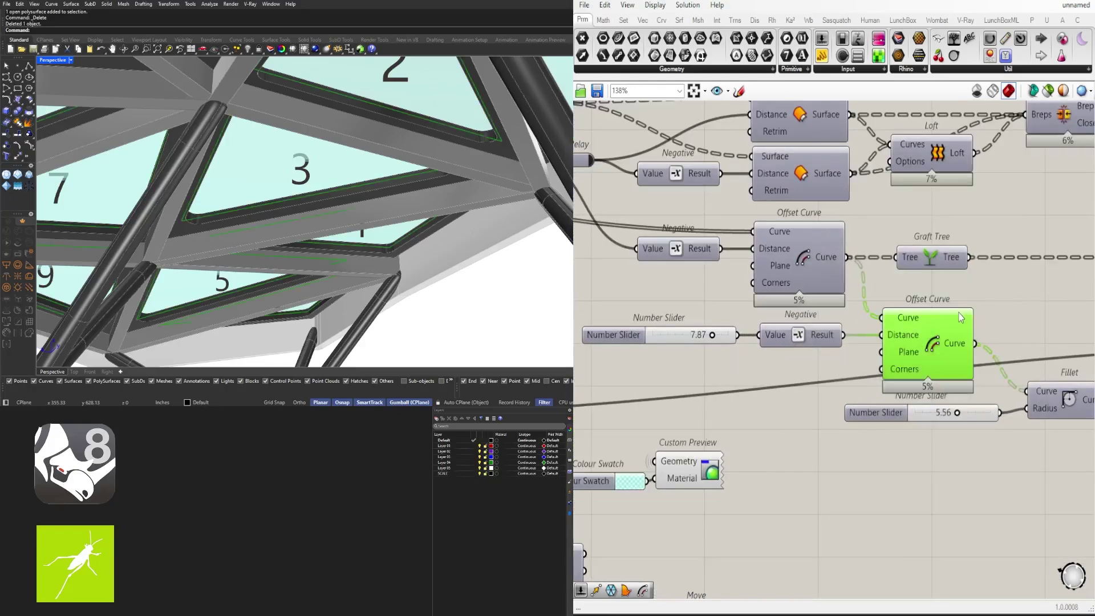
middle_click(942, 325)
click(968, 295)
Step: Rename the slider controlling the second Offset Curve's distance as FRAME OFFSET and put it in its own group
right_drag(750, 349, 843, 349)
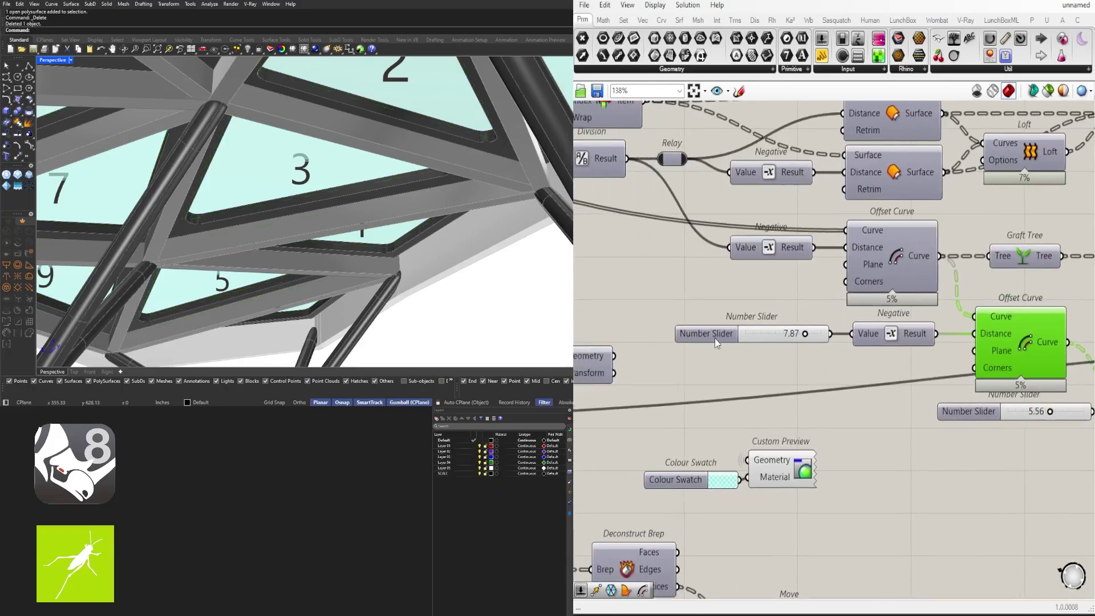
right_click(714, 338)
text(F)
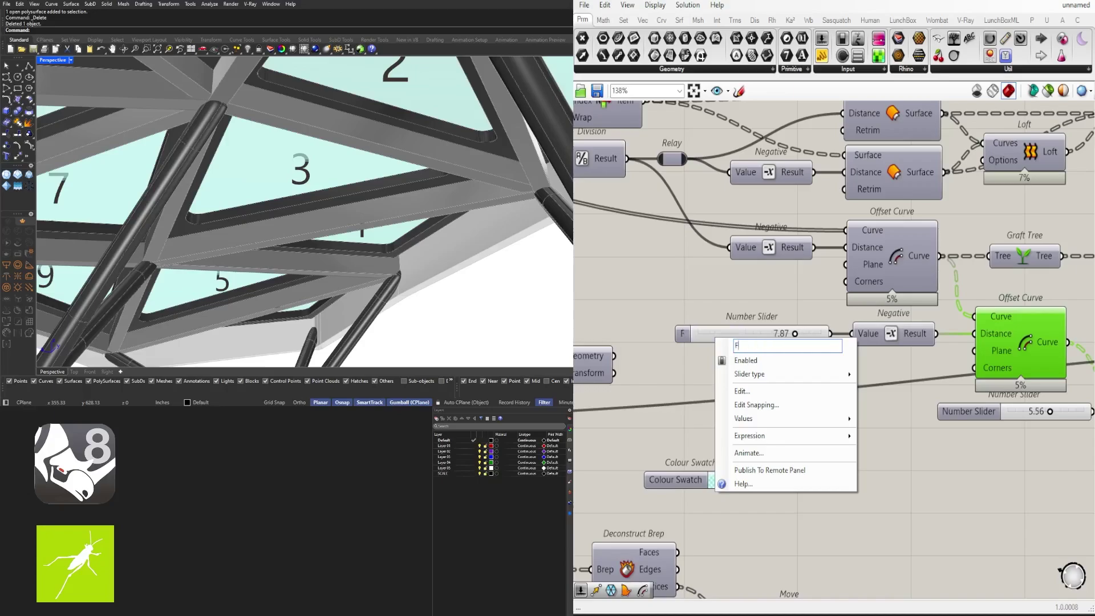
text(RAME OFFS)
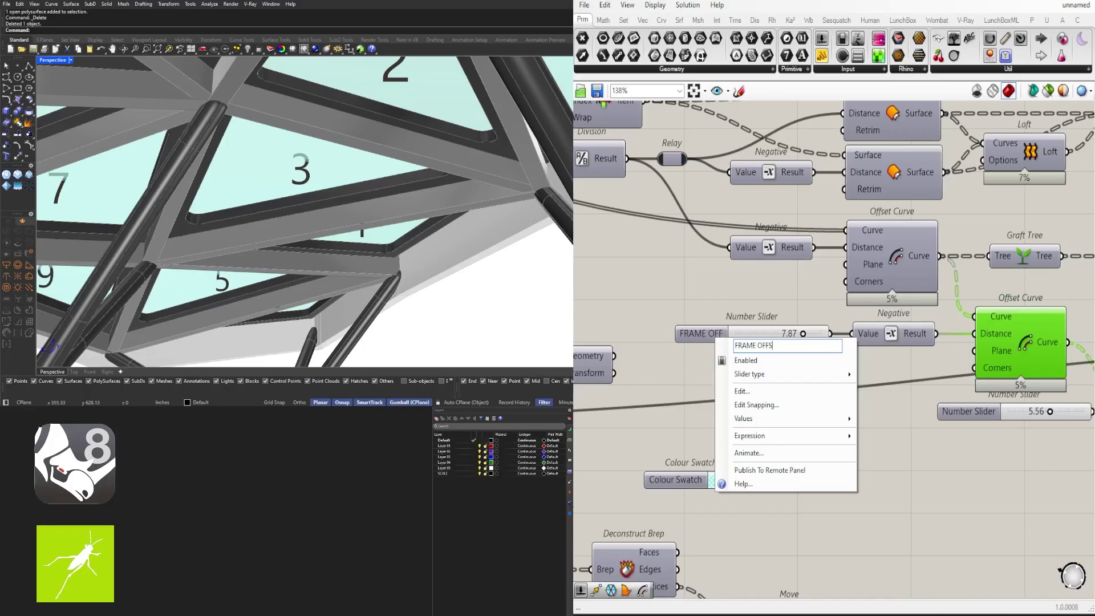
text(ET)
key(Return)
click(739, 337)
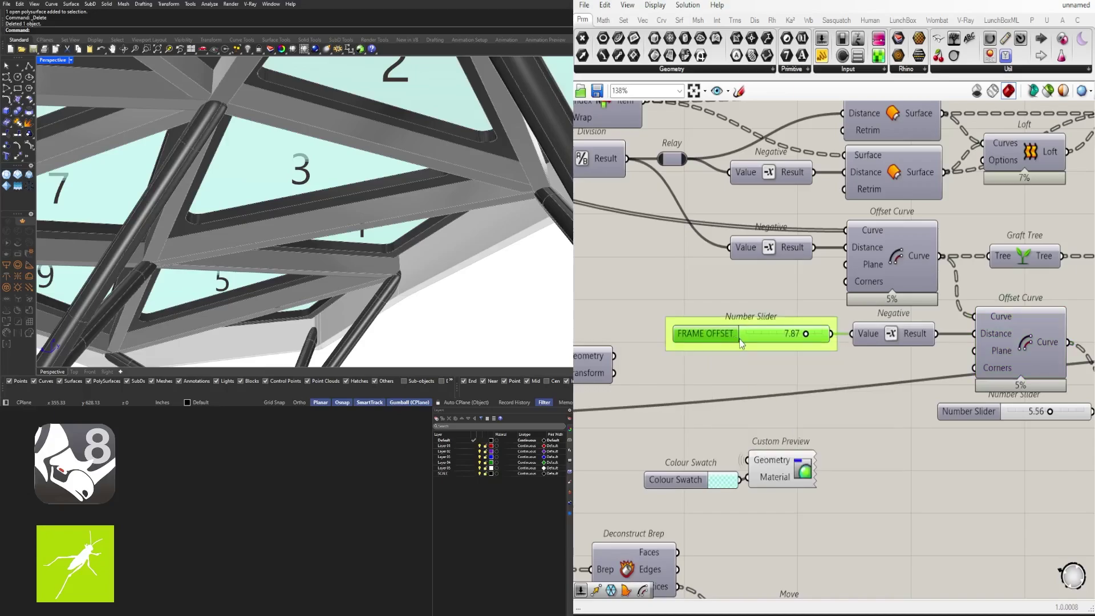
click(732, 297)
Step: Rename the slider feeding the Fillet radius as FILLET FRAME
scroll(797, 334, down, 5)
right_drag(995, 418, 859, 434)
scroll(764, 399, up, 4)
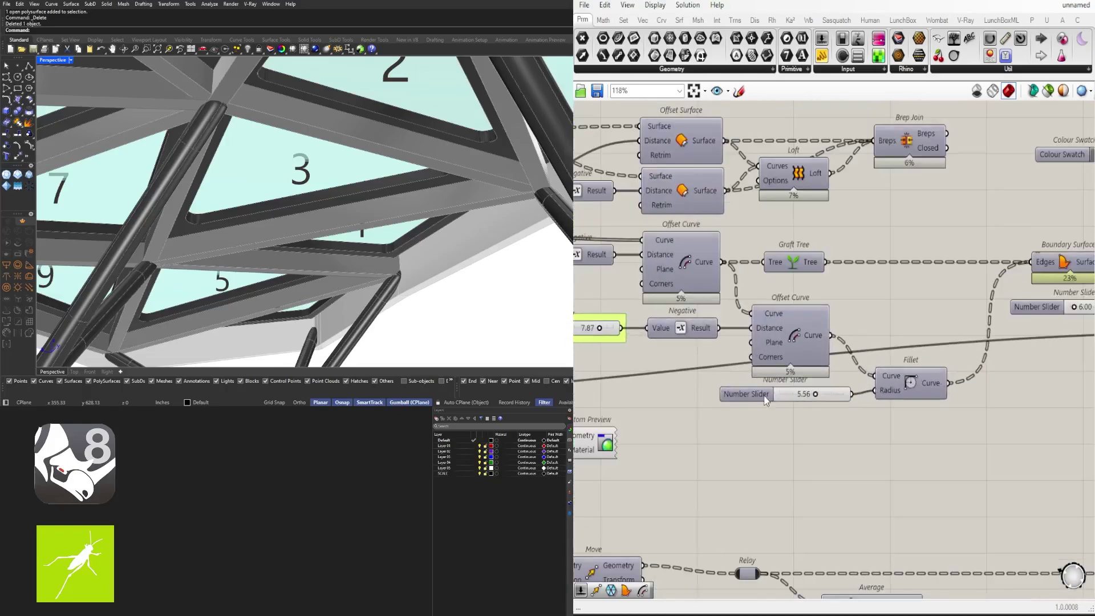
right_click(765, 399)
text(FILLET FRAME)
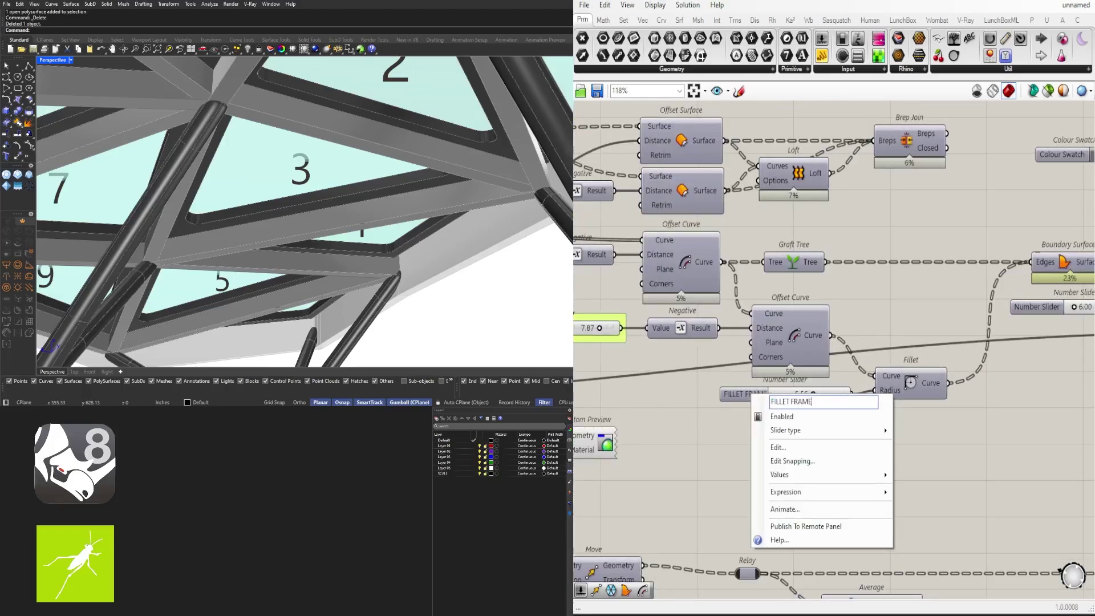
key(Return)
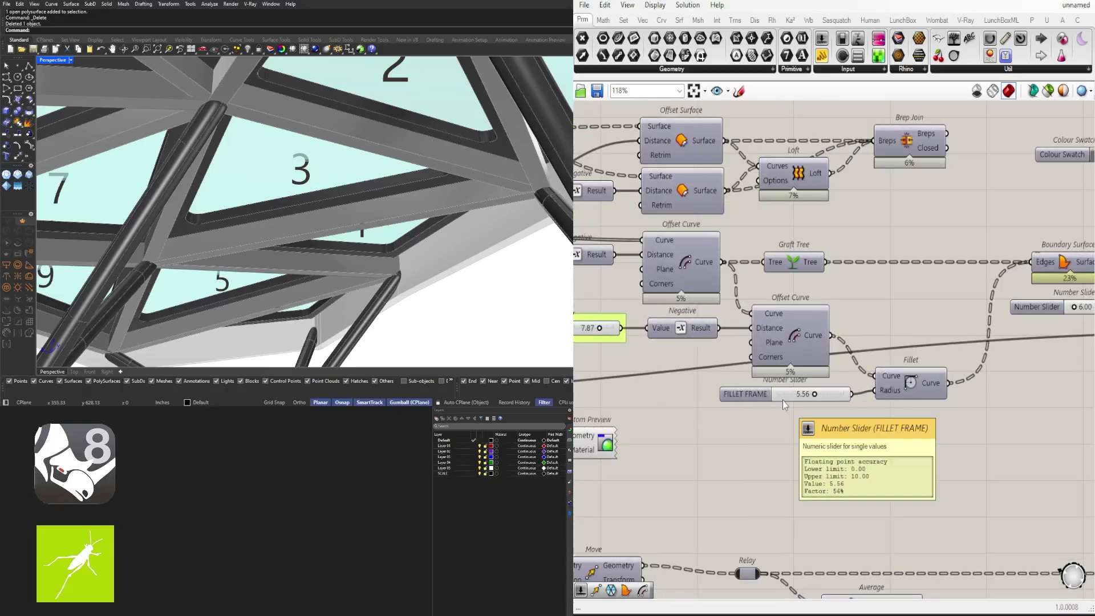
Step: Move the Fillet component and its FILLET FRAME slider down, clear of the Offset Curve, and group the slider
click(754, 398)
drag(947, 426, 846, 368)
drag(907, 378, 909, 398)
click(921, 454)
click(757, 413)
drag(758, 414, 760, 410)
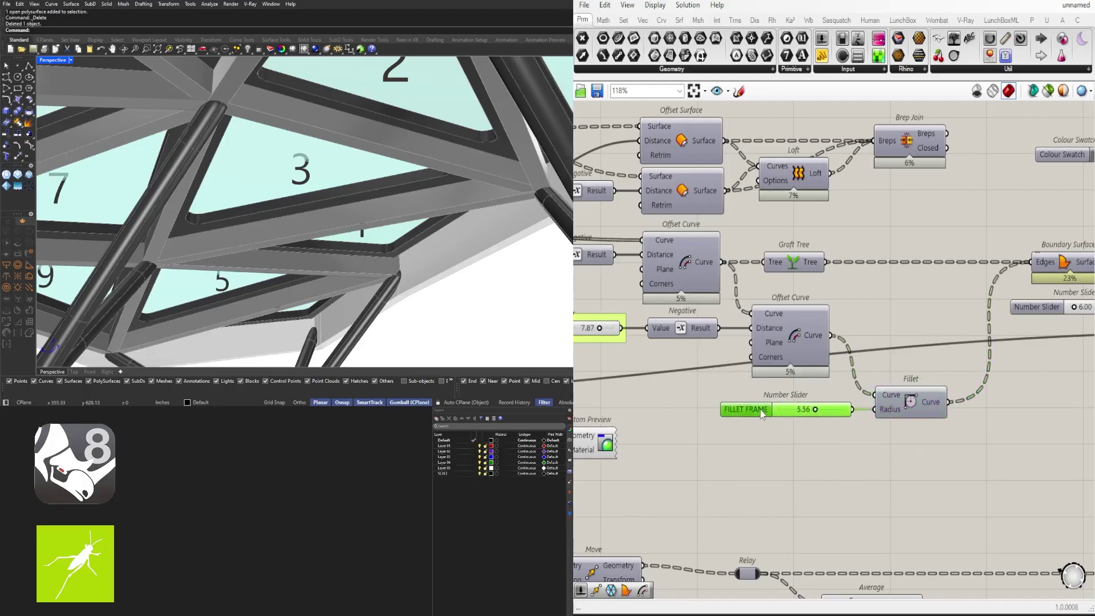
key(ctrl+g)
click(890, 496)
Step: Hide the long wire running into the Factor input of the Unit Z that drives the Move after Extrude
scroll(893, 499, down, 3)
right_drag(809, 513, 689, 440)
right_drag(1002, 343, 801, 360)
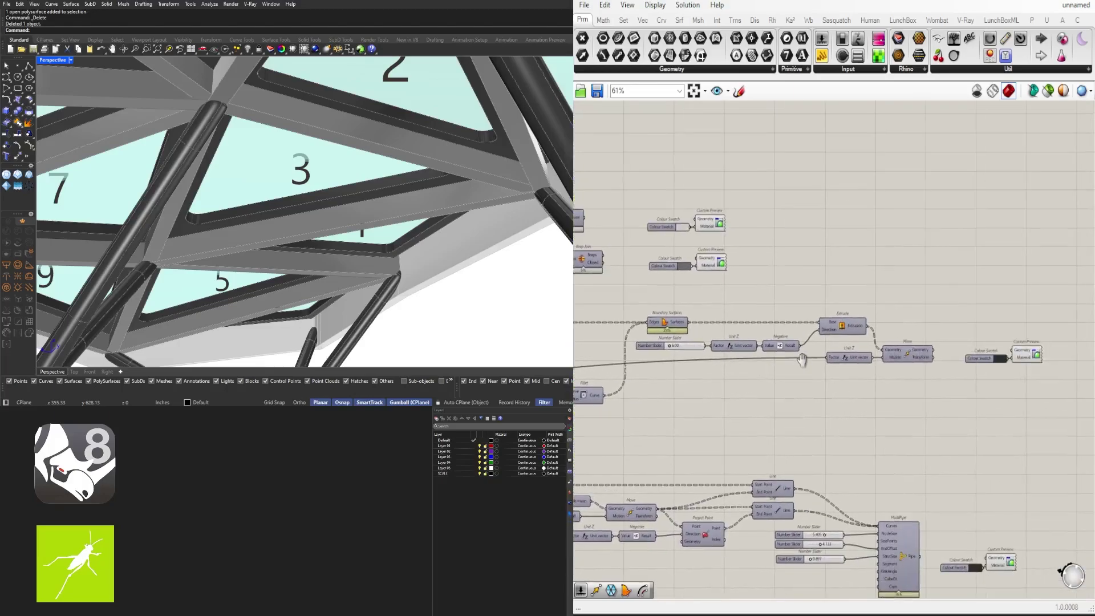
right_click(836, 354)
mouse_move(878, 378)
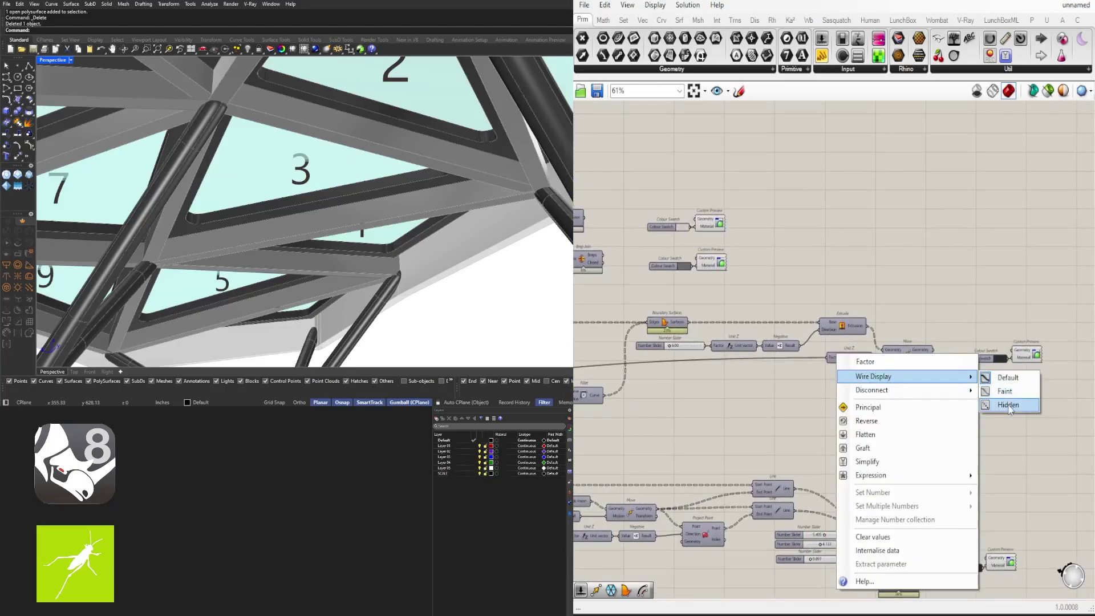
click(1009, 403)
Step: Temporarily toggle the preview of the Extrude component after Boundary Surfaces to check what it generates
right_drag(842, 412, 941, 391)
scroll(832, 328, up, 4)
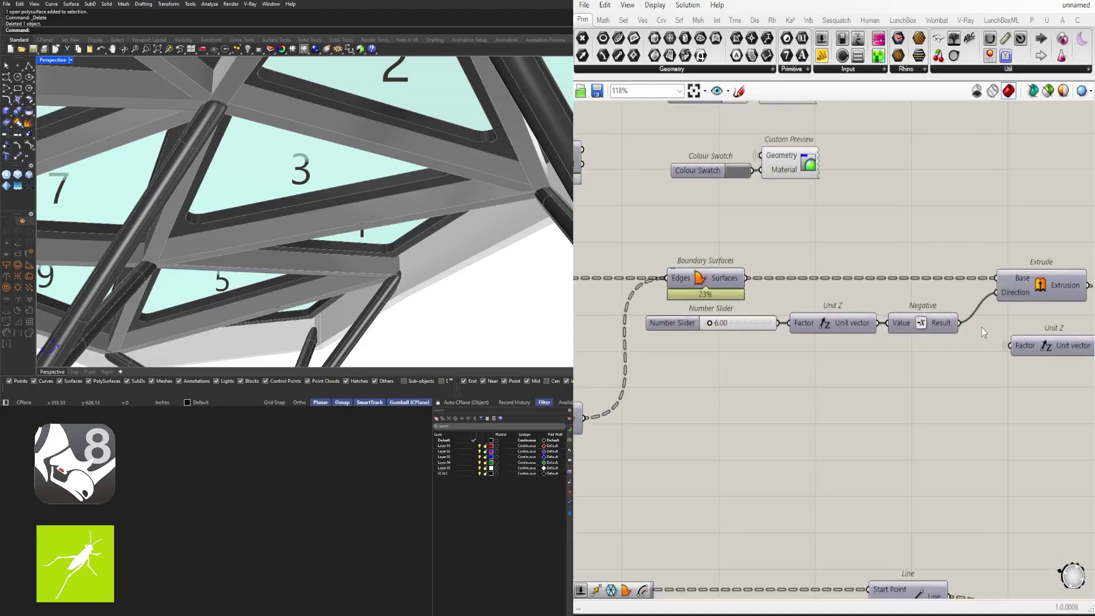
right_drag(987, 325, 883, 339)
click(935, 301)
middle_click(937, 301)
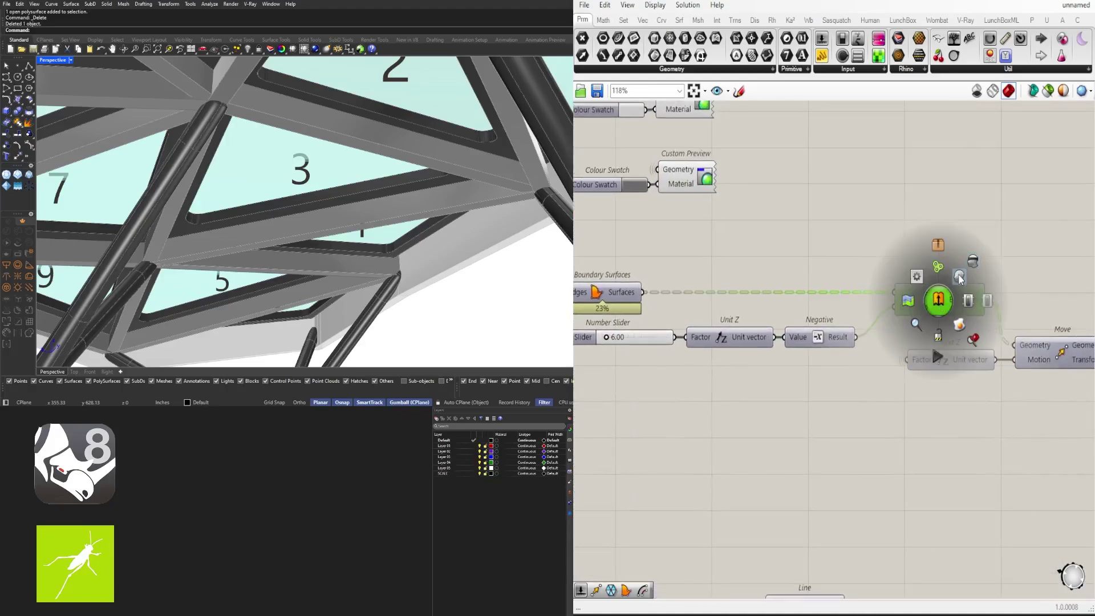
click(959, 278)
middle_click(958, 275)
click(980, 253)
Step: Rename the slider setting the extrusion height below Boundary Surfaces as FRAME DEPTH and put it in its own group
right_drag(830, 350, 1005, 342)
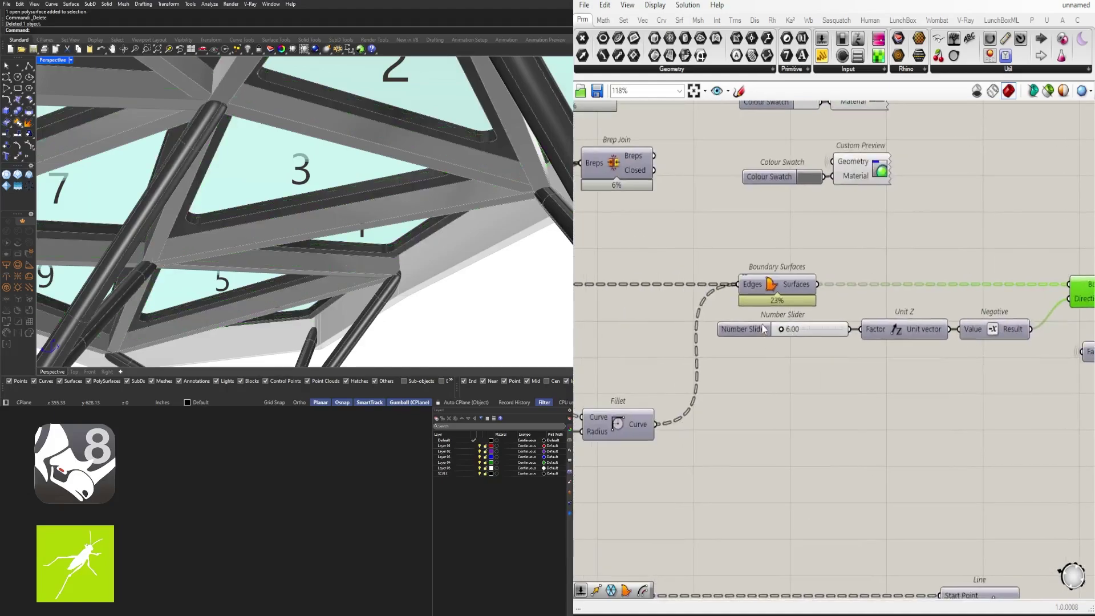
right_click(763, 329)
text(FRAME DE)
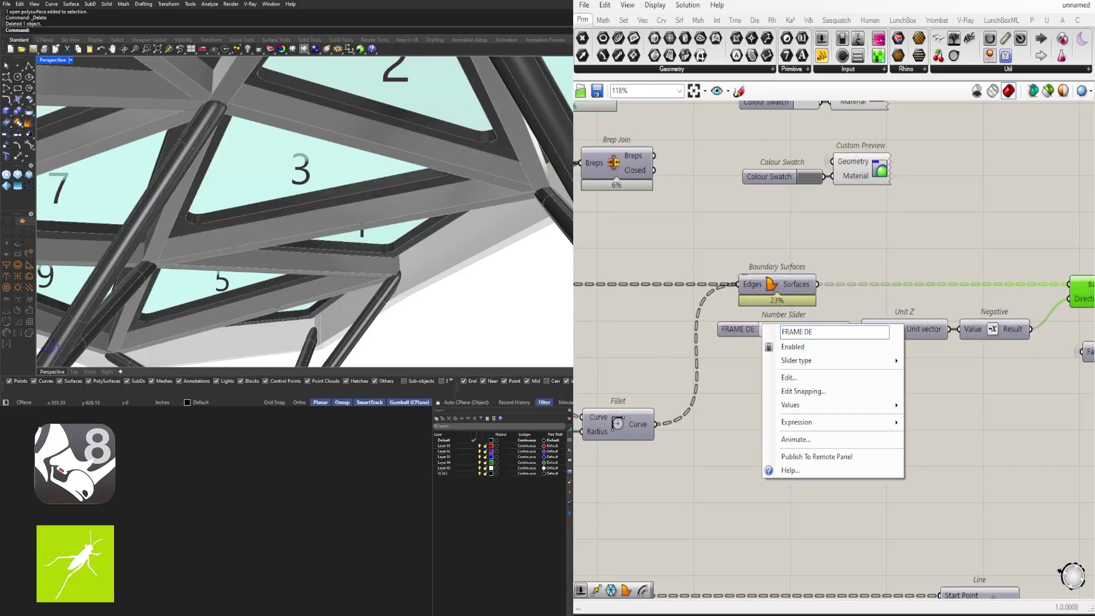
text(PTH)
key(Return)
drag(990, 397, 910, 322)
click(881, 361)
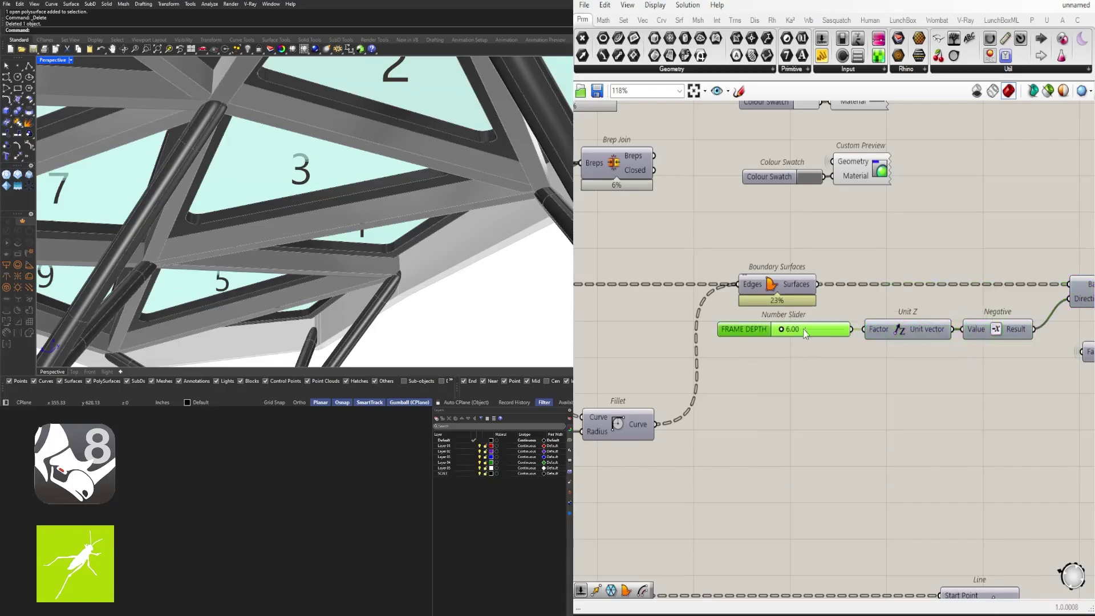
Step: Temporarily toggle the preview of the Move component after Average to check which column points it generates
scroll(798, 384, down, 5)
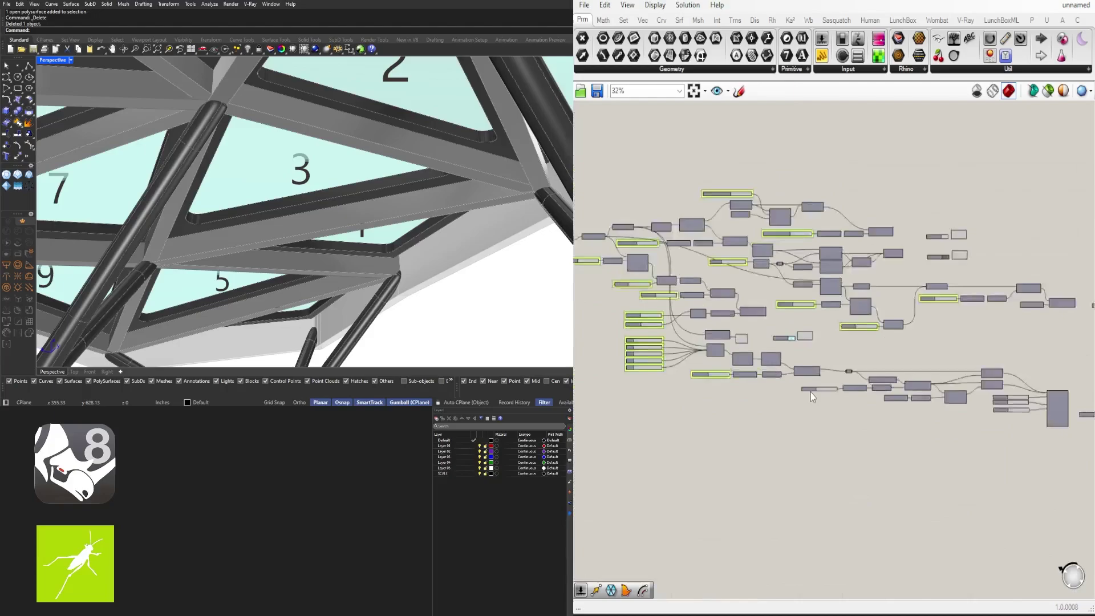
scroll(810, 392, up, 5)
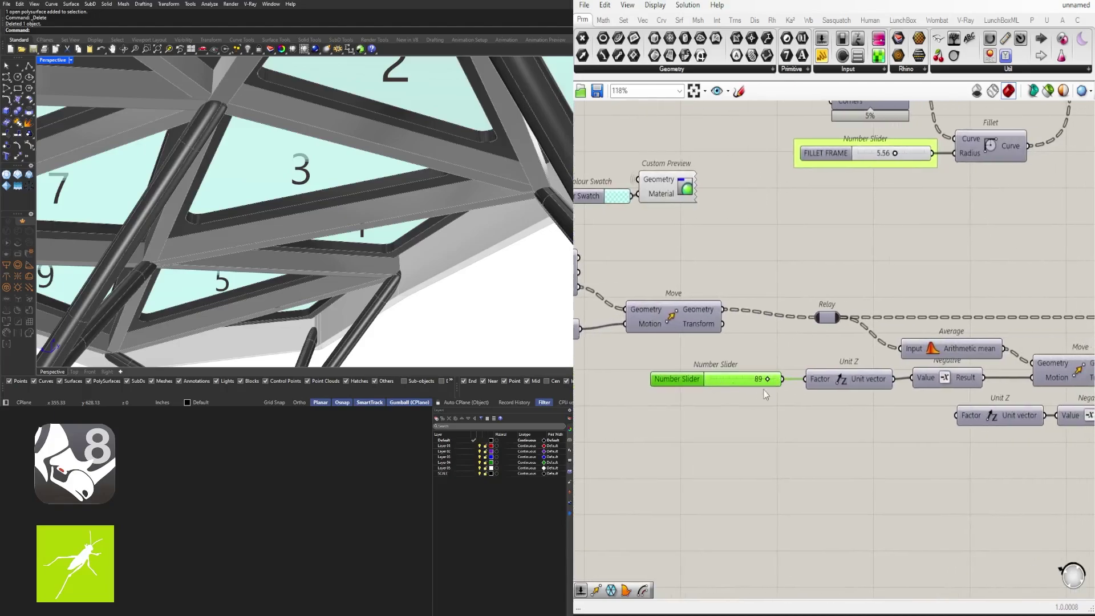
right_drag(1060, 387, 837, 368)
click(852, 351)
middle_click(854, 352)
click(874, 332)
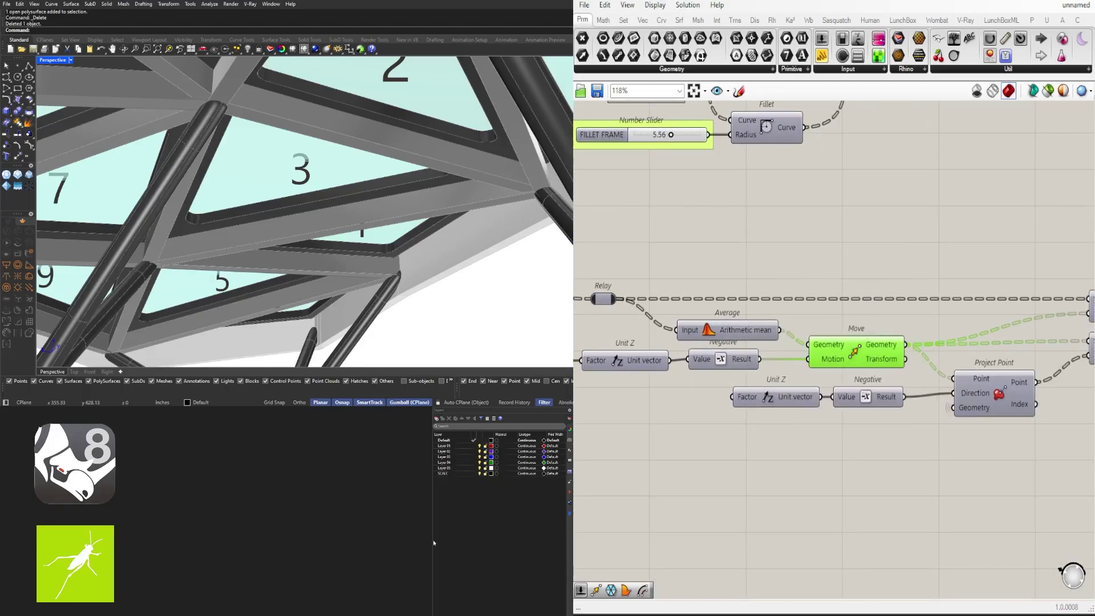
scroll(359, 219, down, 5)
right_drag(360, 219, 361, 249)
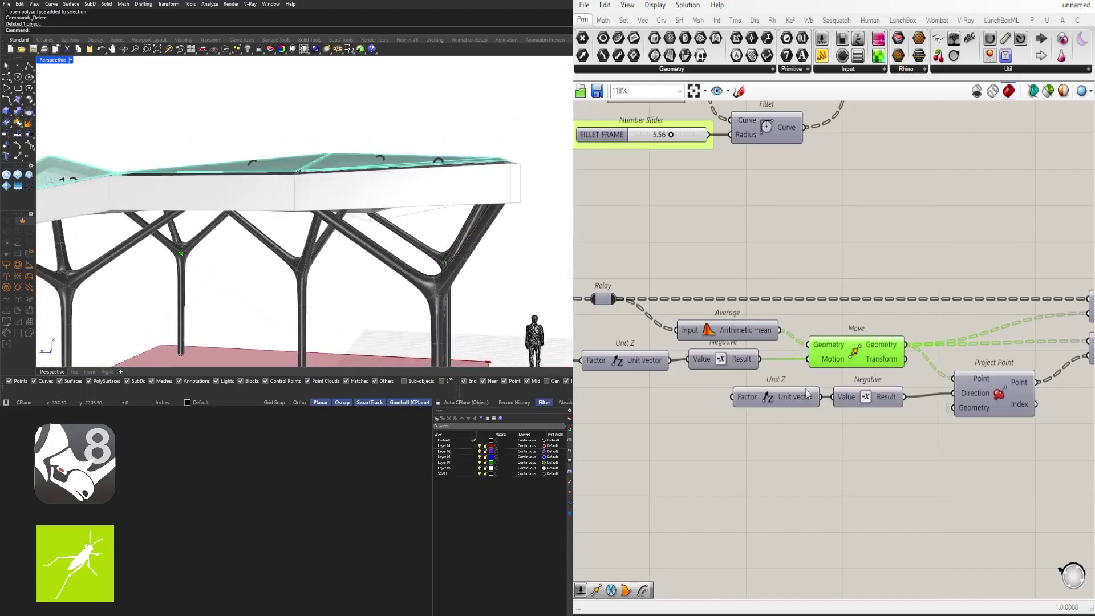
middle_click(857, 354)
click(893, 309)
Step: Select the two Line components feeding the MultiPipe and check their preview options
right_drag(933, 319, 624, 316)
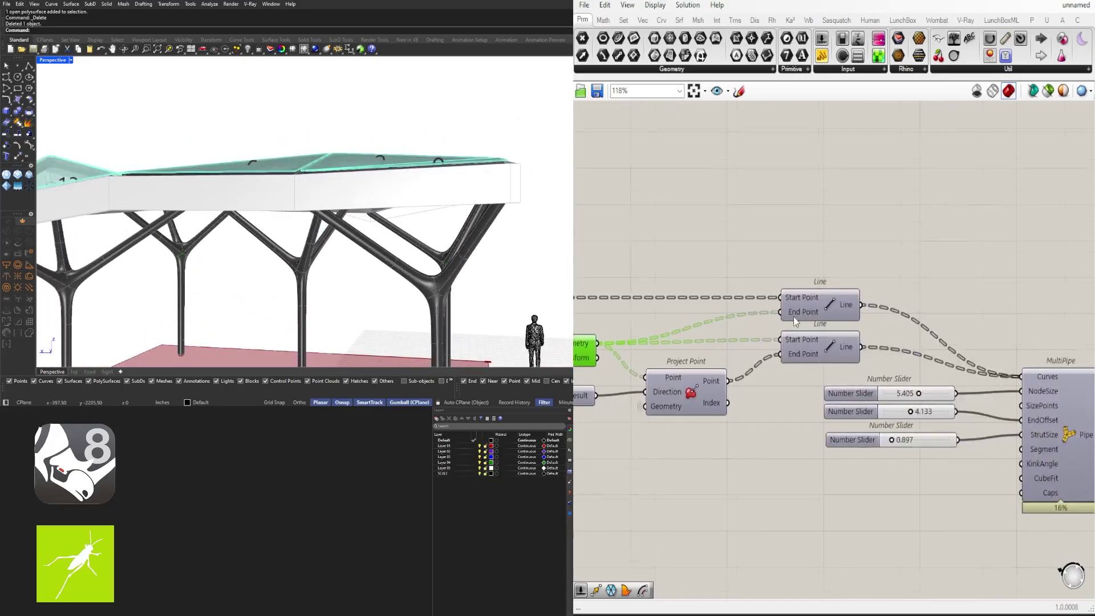
scroll(889, 316, down, 3)
right_drag(895, 315, 961, 304)
drag(958, 273, 916, 321)
middle_click(915, 311)
click(900, 268)
click(775, 241)
Step: Set the slider controlling how far the column branching points drop below the canopy to 63 and inspect the columns
right_drag(775, 242, 1046, 237)
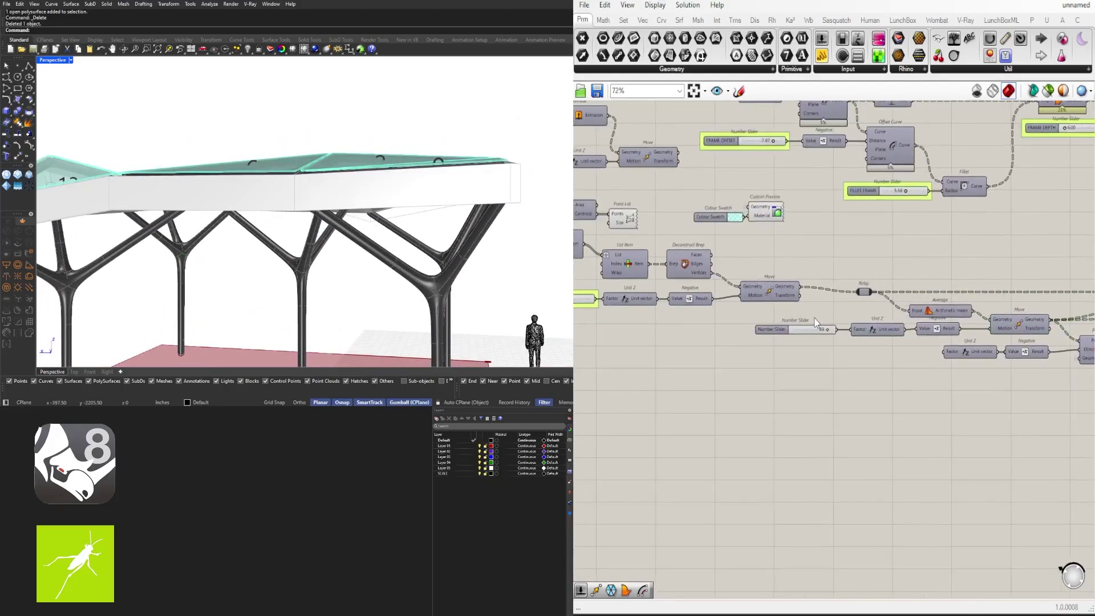
scroll(815, 319, up, 6)
drag(849, 346, 810, 349)
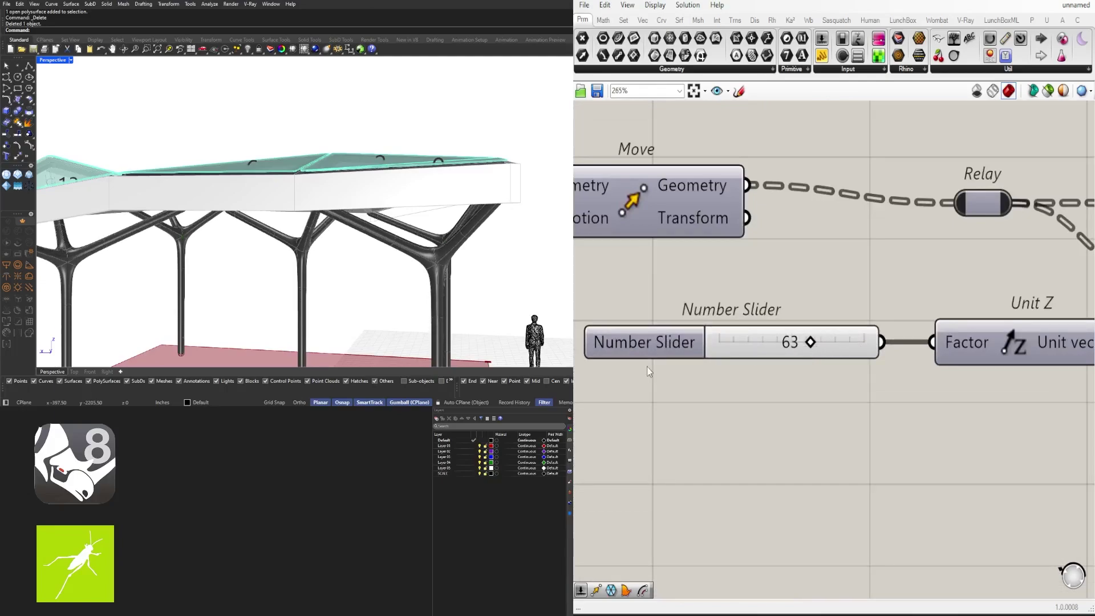
right_drag(456, 294, 438, 216)
scroll(329, 240, down, 5)
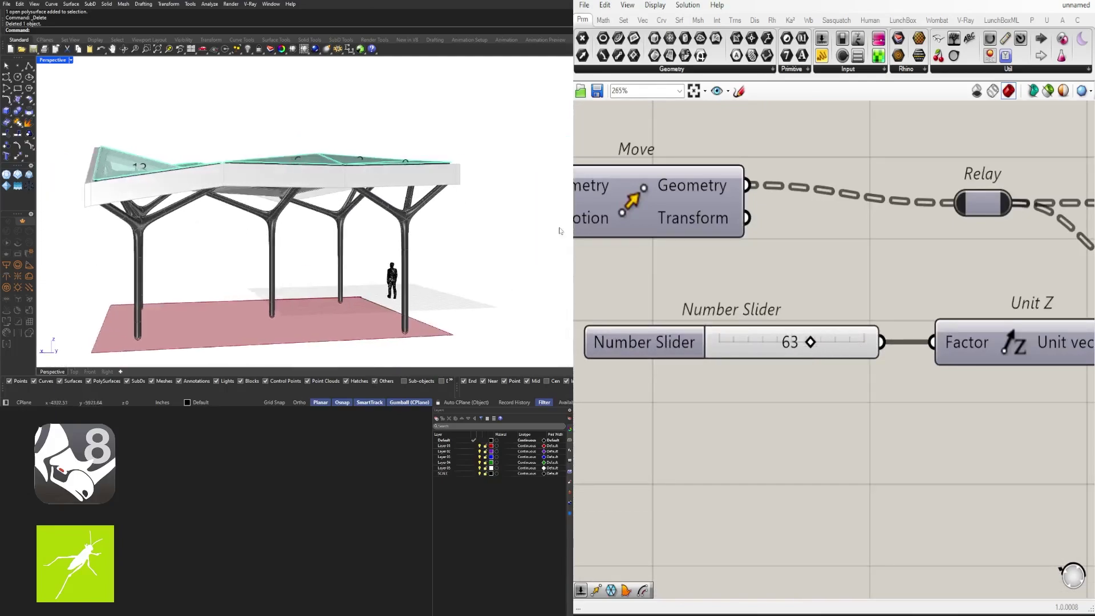
Step: Rename the branching-height slider COLUMN LOCATION HT, shift it clear of Unit Z, and put it in its own group
right_click(633, 344)
text(C)
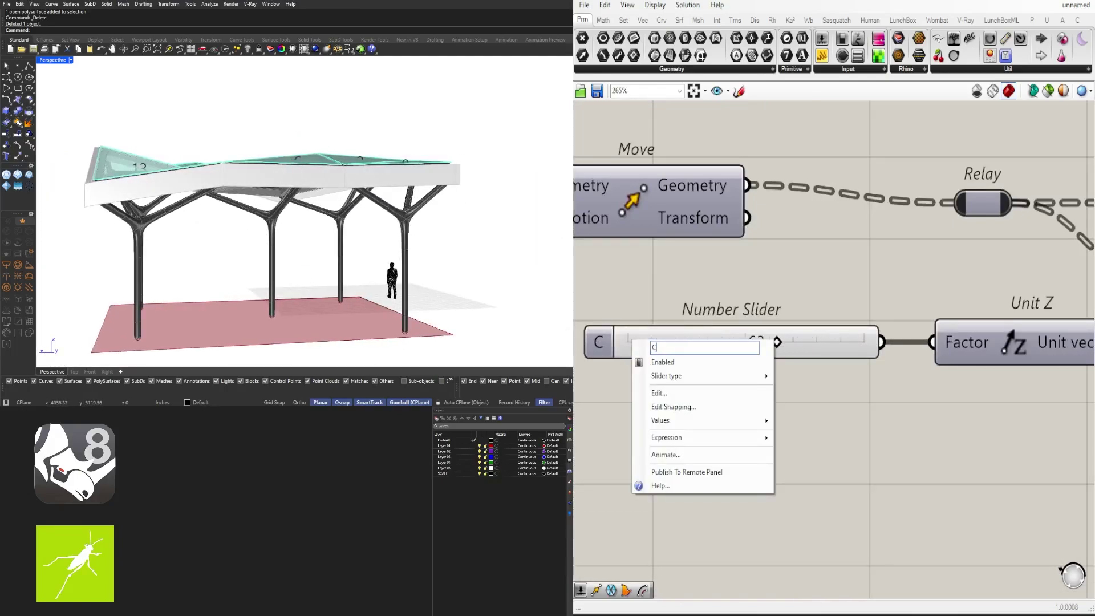
text(OLUMN LOCATION)
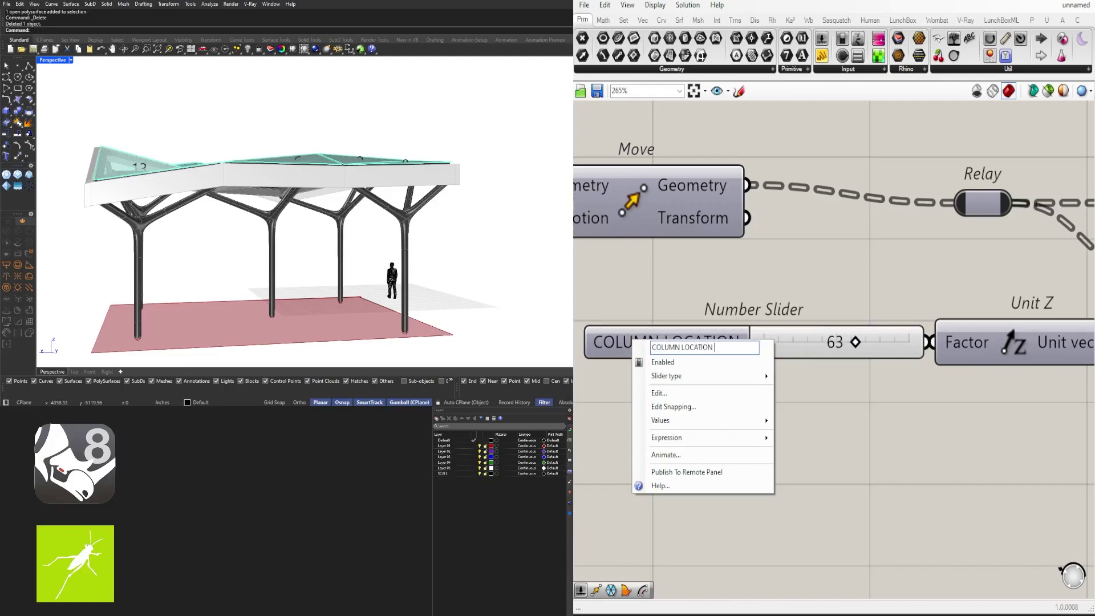
text( HT)
key(Return)
drag(676, 340, 602, 335)
key(ctrl+g)
Step: Move the slider feeding the MultiPipe's StrutSize slightly down and rename it STRUT
scroll(790, 436, down, 11)
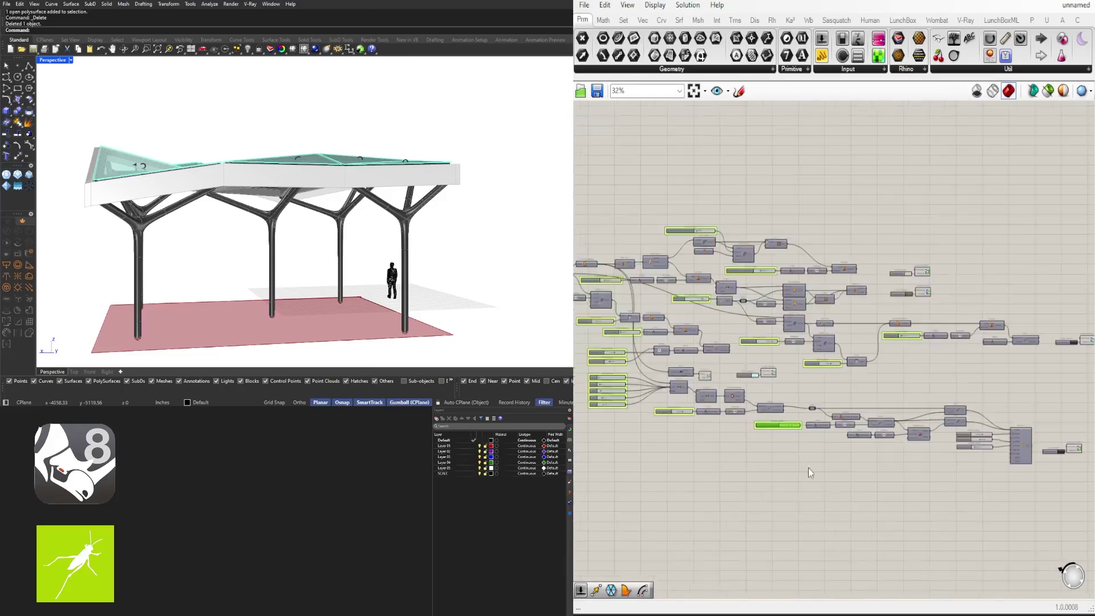
right_drag(854, 495, 767, 460)
scroll(816, 401, up, 5)
right_drag(849, 416, 656, 399)
scroll(798, 394, up, 3)
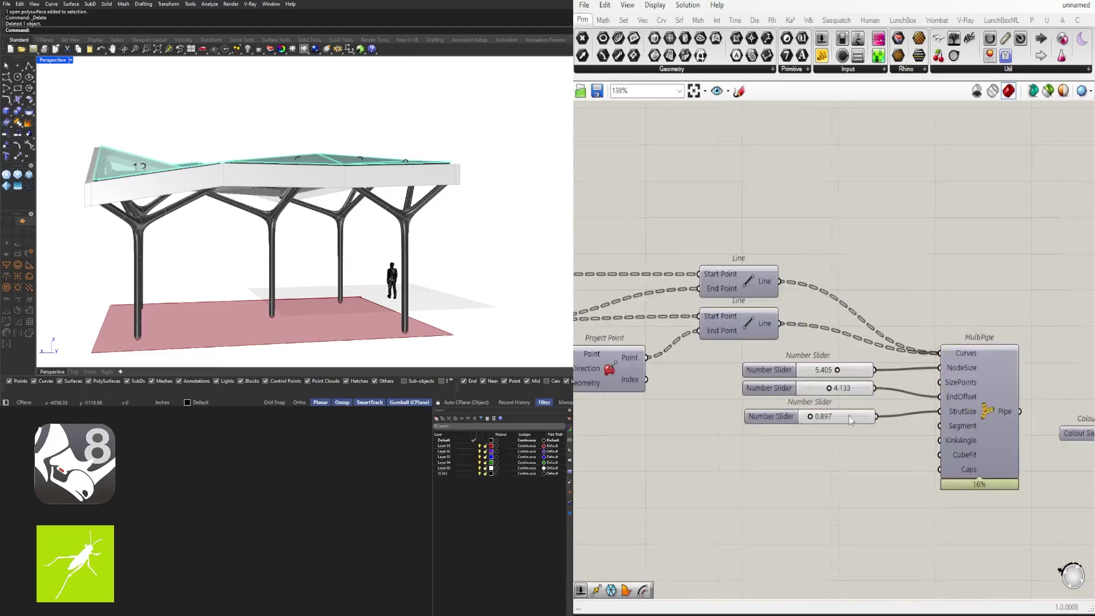
click(755, 424)
drag(755, 424, 753, 432)
right_drag(781, 436, 783, 436)
right_click(770, 434)
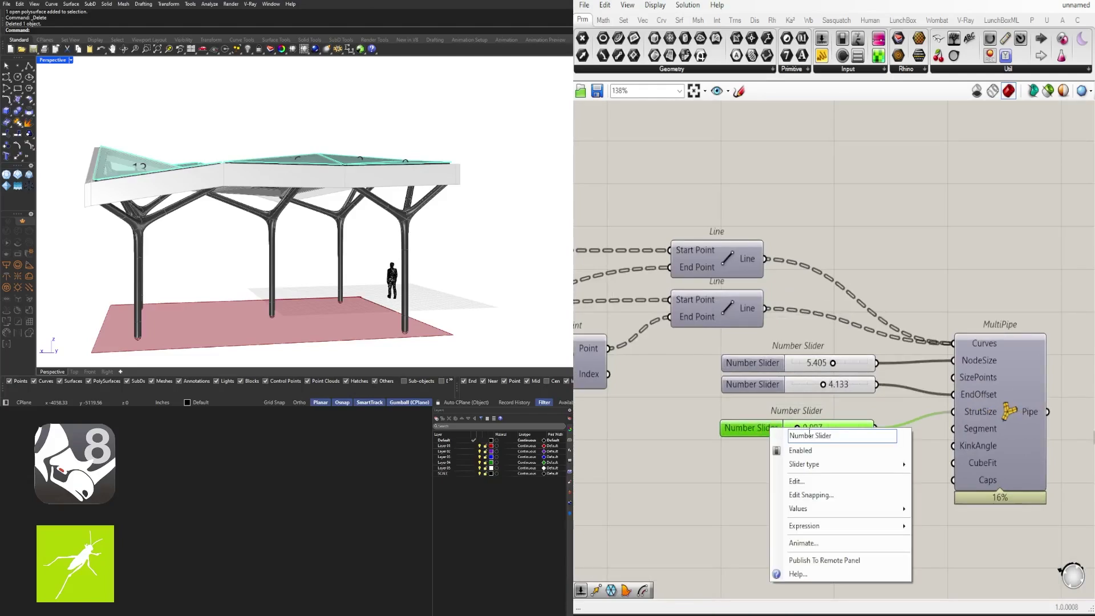
text(STRUT)
key(Return)
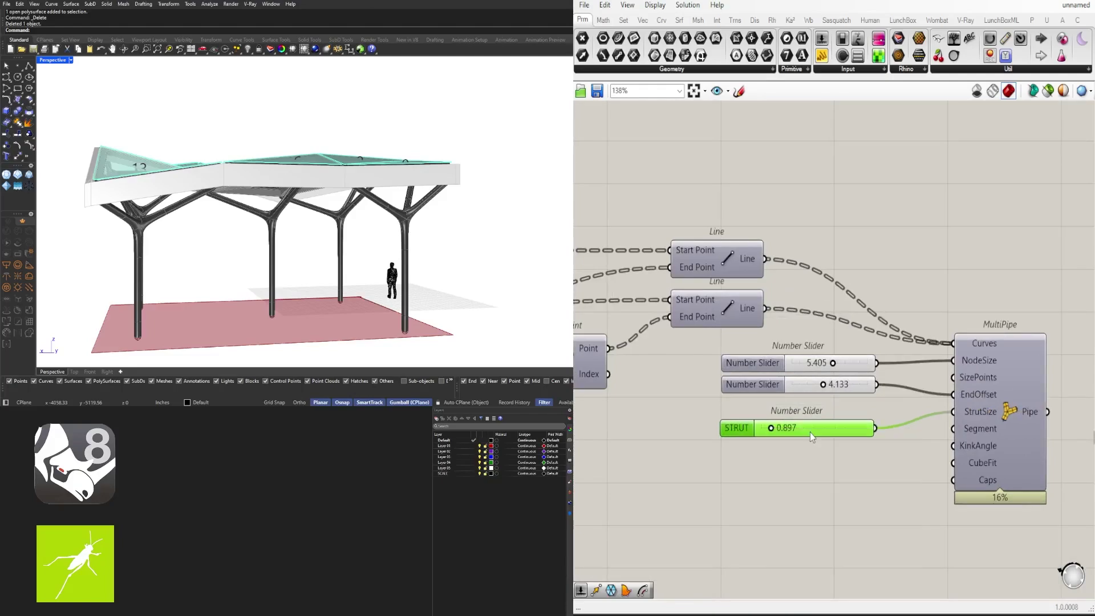
Step: Rename the MultiPipe's EndOffset slider STRUT-CON-1 and its NodeSize slider STRUT-CON-2
scroll(789, 418, up, 2)
right_click(781, 375)
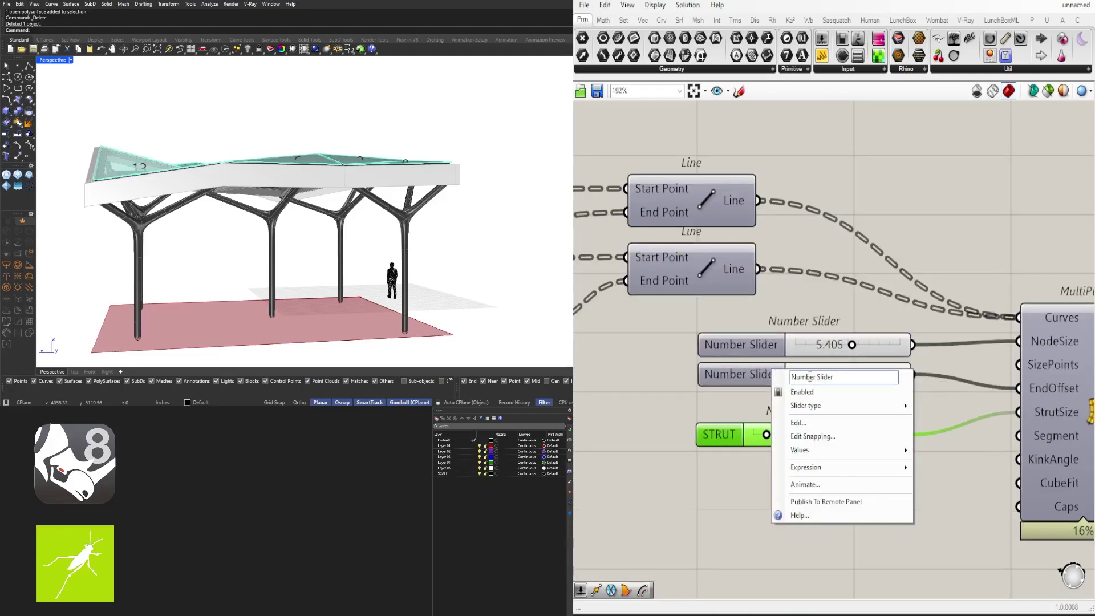
text(STRUT-CON-1)
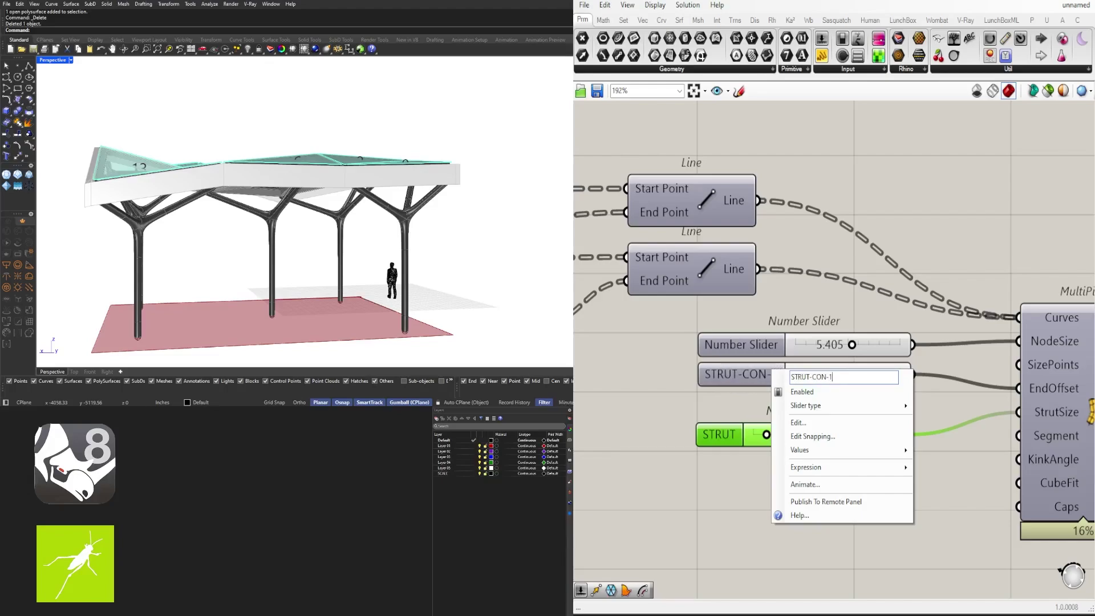
right_click(782, 353)
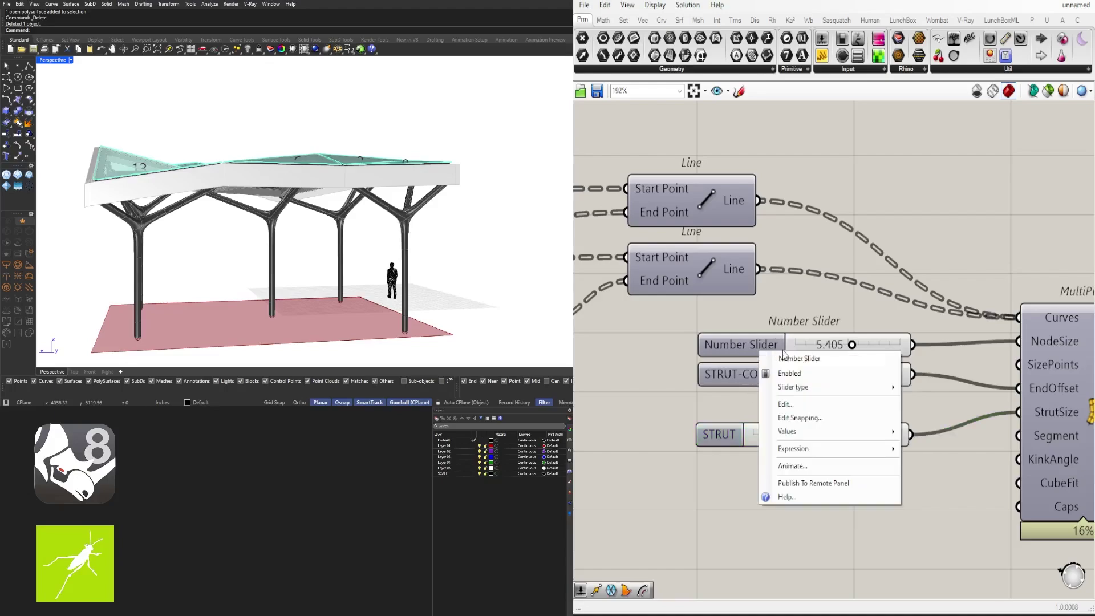
text(STRUT-CON-1)
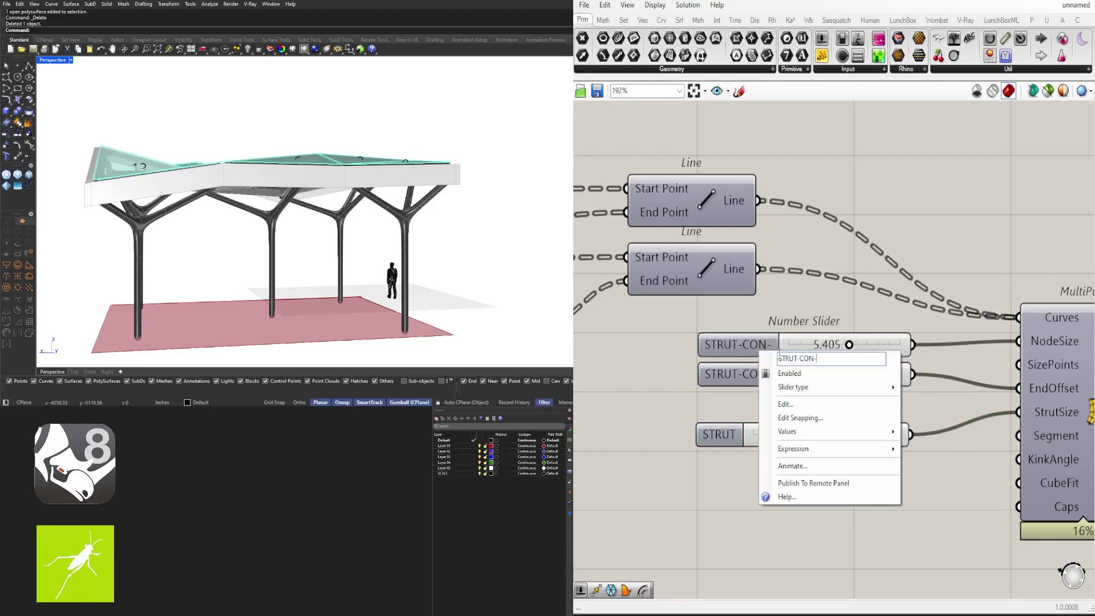
text(2)
key(Return)
Step: Put STRUT, STRUT-CON-1 and STRUT-CON-2 each in their own group and space the groups apart vertically
click(744, 435)
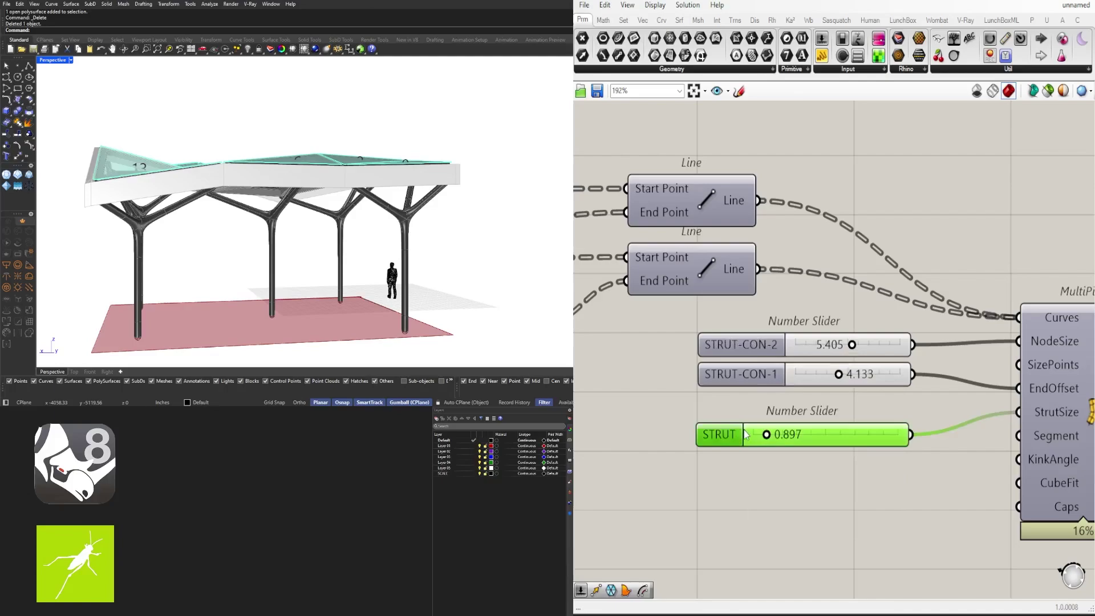
key(ctrl+g)
drag(727, 436, 729, 454)
click(726, 379)
key(ctrl+g)
click(734, 350)
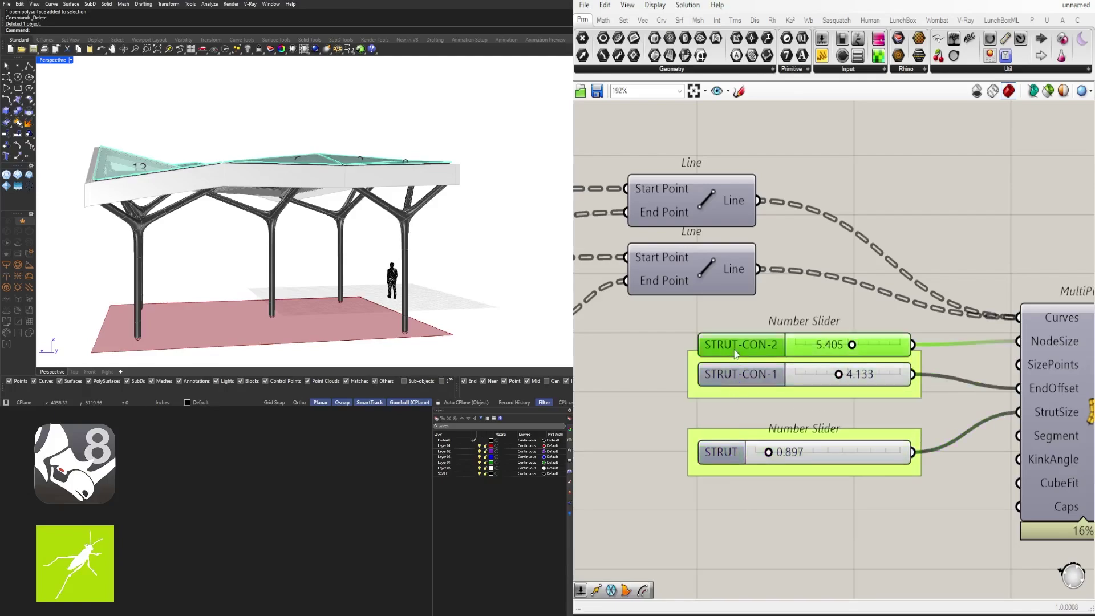
key(ctrl+g)
drag(785, 514, 745, 377)
drag(747, 386, 748, 411)
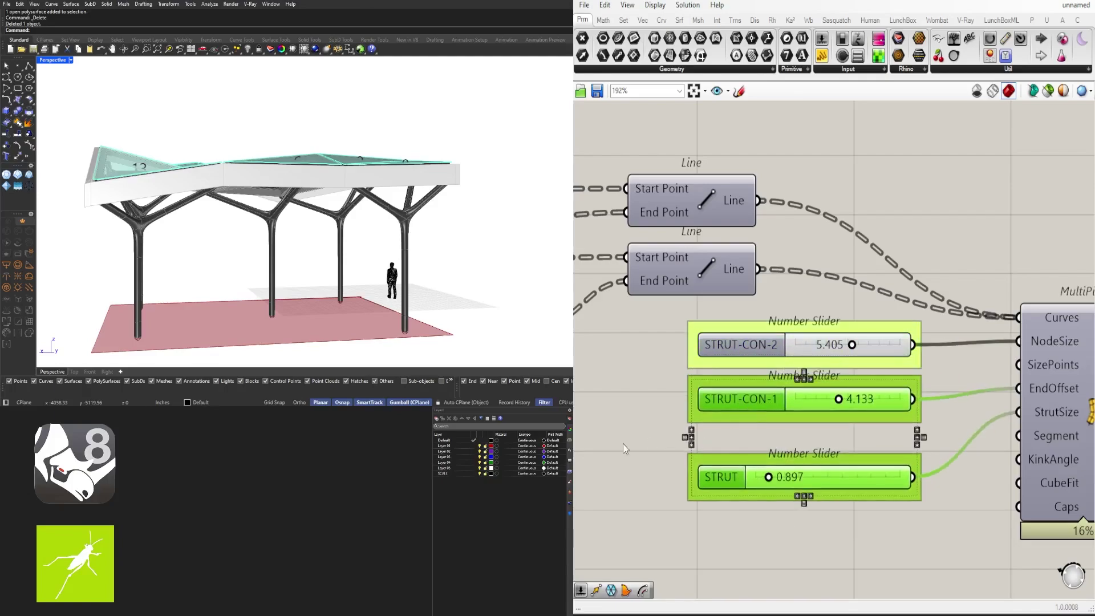
click(623, 443)
Step: Group the Colour Swatch and Custom Preview that shade the MultiPipe columns
scroll(726, 485, down, 5)
right_drag(929, 482, 1003, 447)
scroll(1000, 446, down, 4)
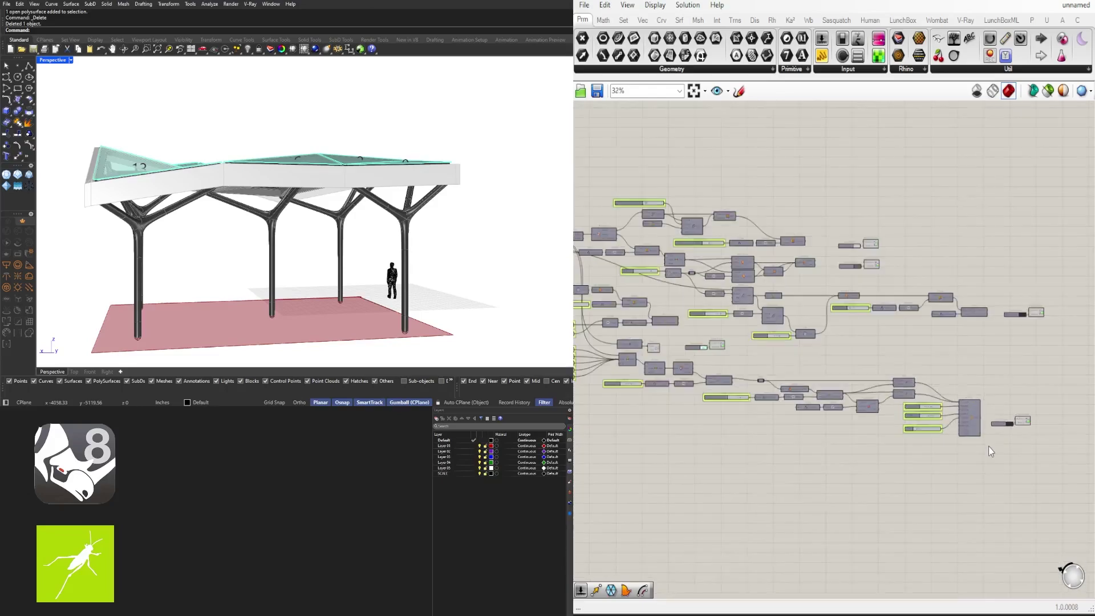
scroll(1053, 444, up, 3)
drag(1059, 444, 966, 353)
right_drag(965, 348, 969, 375)
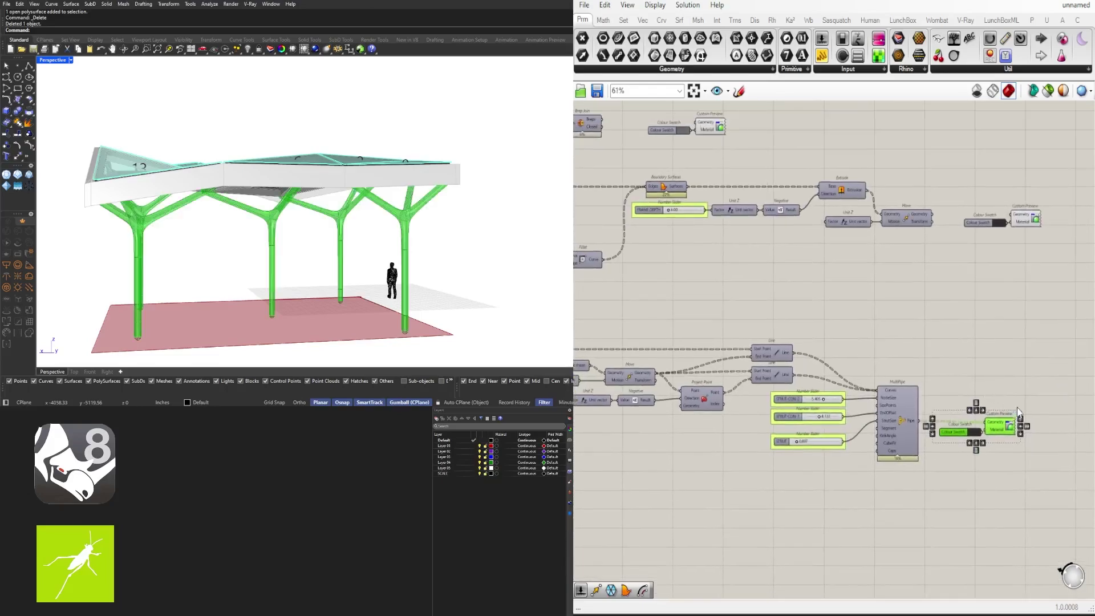
key(ctrl+g)
click(1038, 335)
Step: Group the Colour Swatch and Custom Preview next to the Move component that follows the frame Extrude
right_drag(1047, 325, 990, 408)
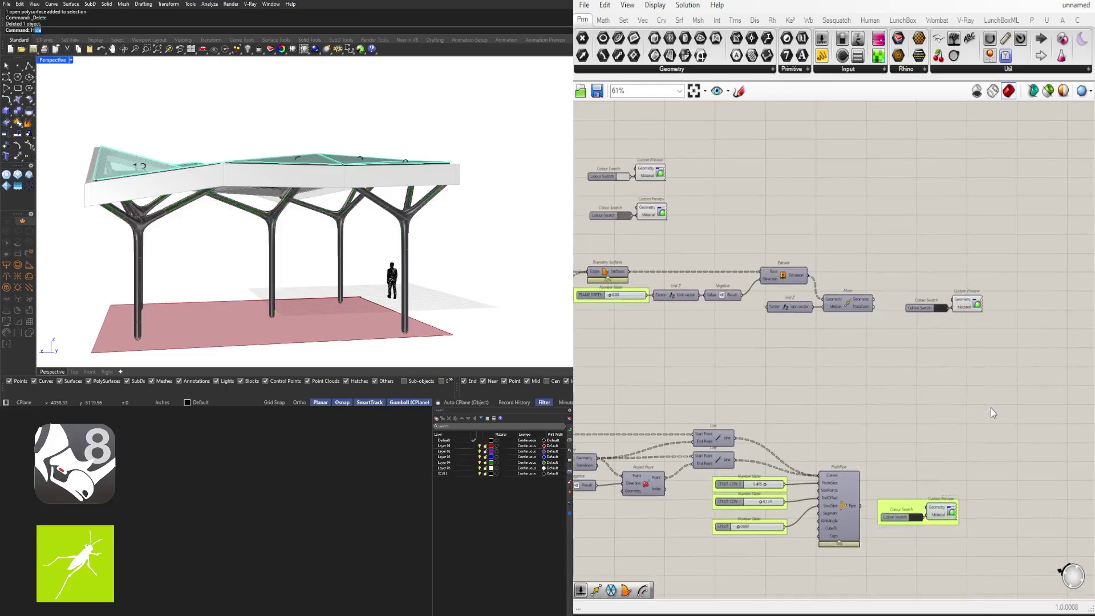
right_drag(839, 252, 991, 318)
right_drag(1046, 356, 900, 333)
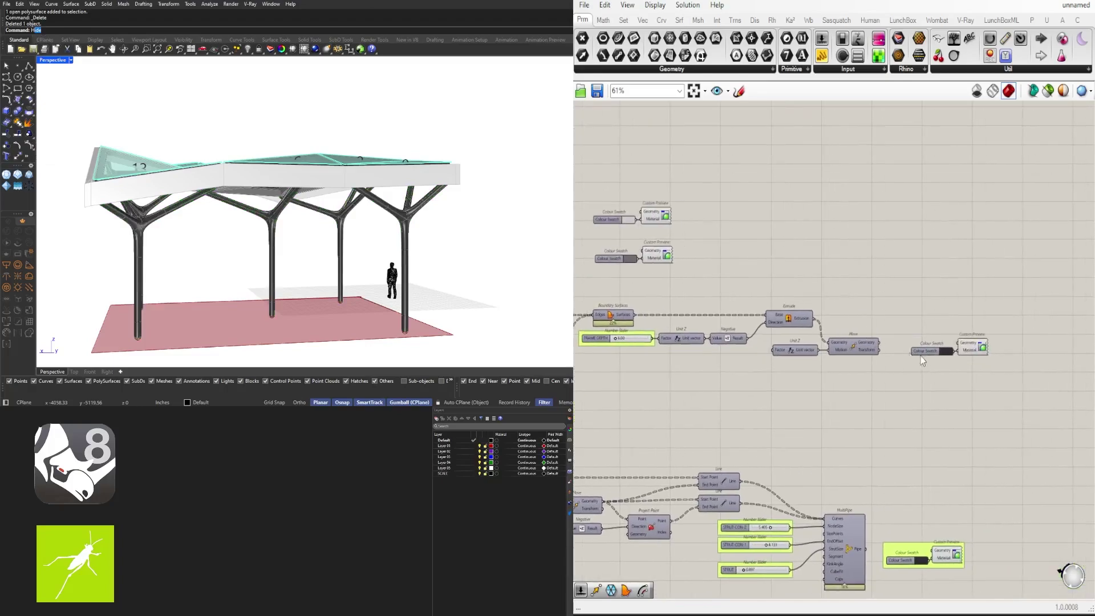
key(Escape)
drag(1004, 382, 896, 303)
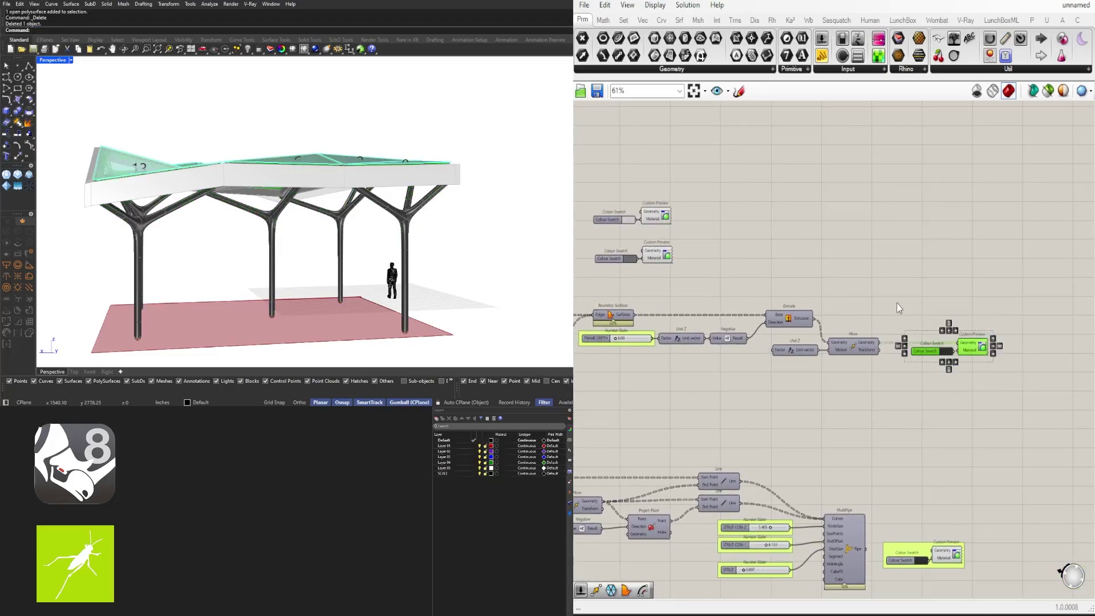
key(ctrl+g)
Step: Group each of the two Colour Swatch and Custom Preview pairs located above the frame Boundary Surfaces
right_drag(831, 258, 959, 293)
click(869, 292)
drag(815, 308, 729, 268)
key(ctrl+g)
drag(851, 273, 742, 225)
key(ctrl+g)
click(765, 203)
Step: Group the light teal glass Colour Swatch with its Custom Preview component
scroll(762, 206, down, 4)
right_drag(677, 248, 980, 265)
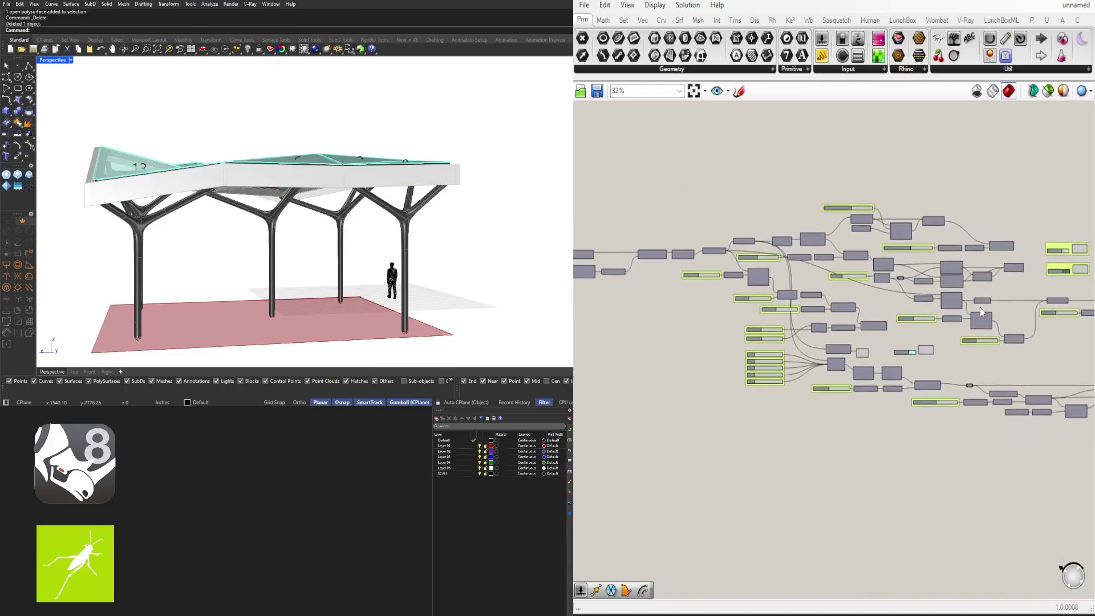
scroll(947, 350, up, 4)
drag(931, 370, 870, 344)
key(ctrl+g)
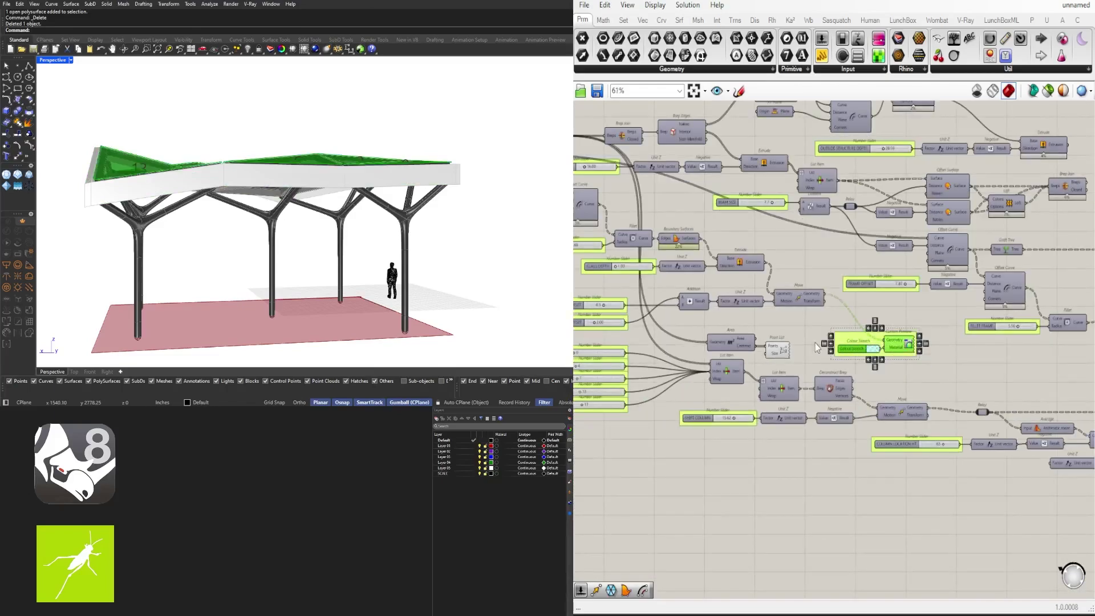
click(809, 338)
Step: Turn off the preview of the Point List component to hide the panel numbers on the canopy
right_drag(354, 162, 281, 226)
scroll(716, 385, up, 4)
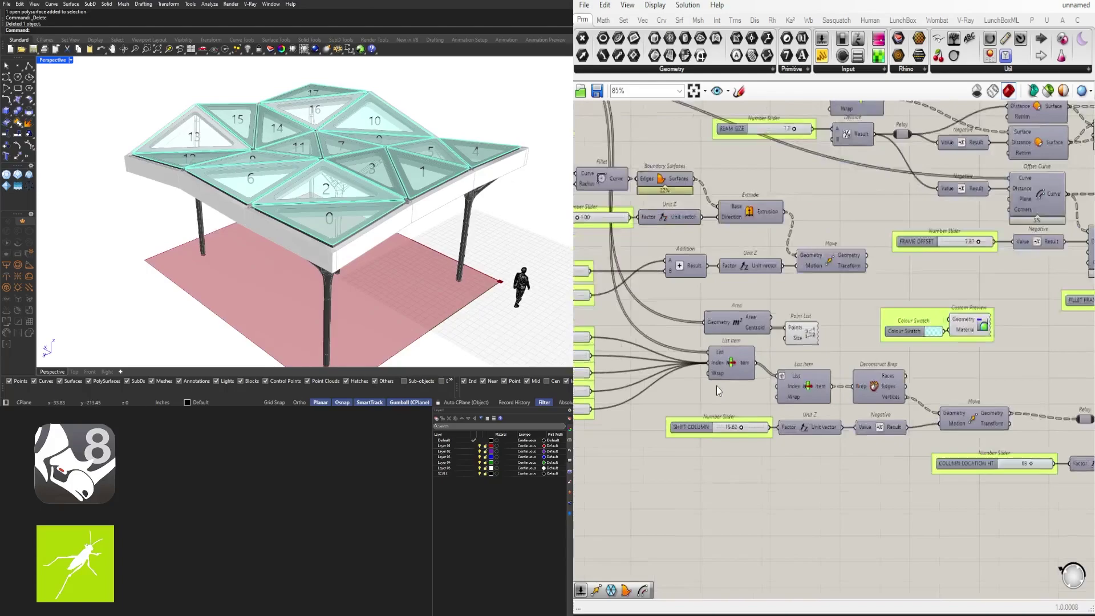
middle_click(835, 324)
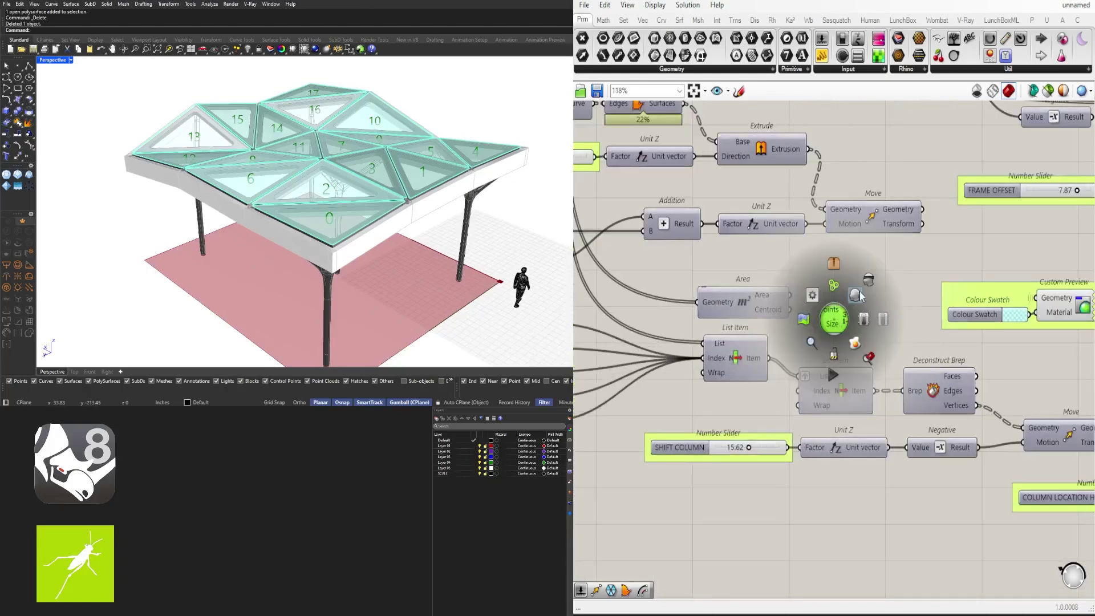
click(870, 289)
drag(838, 318, 876, 296)
scroll(883, 259, down, 8)
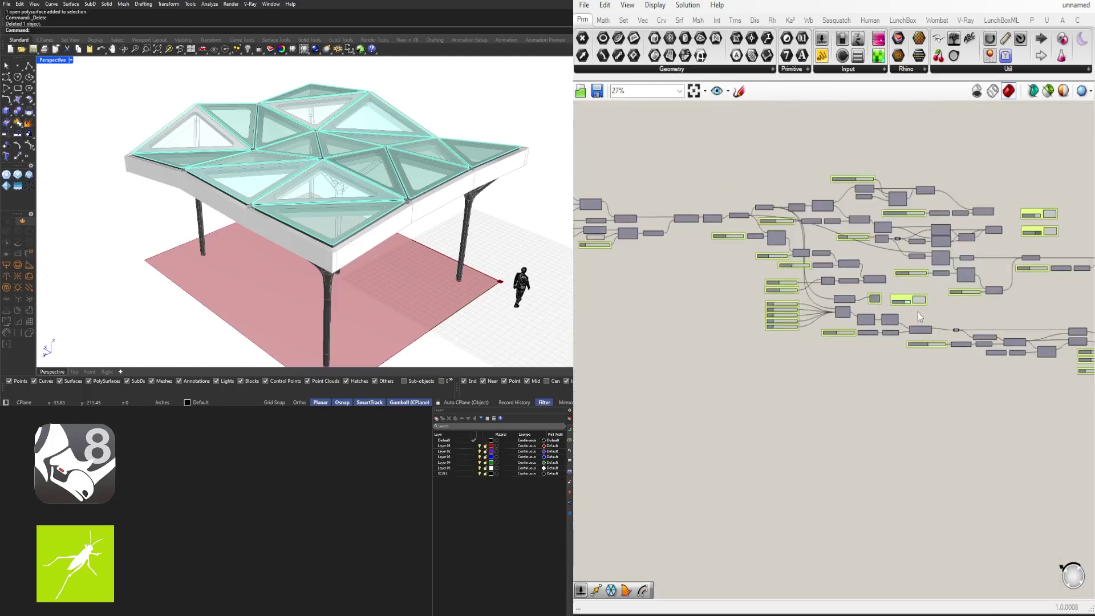
Step: Review the layout of the whole definition, including the X SIZE and Y SIZE sliders at its start
scroll(867, 344, down, 1)
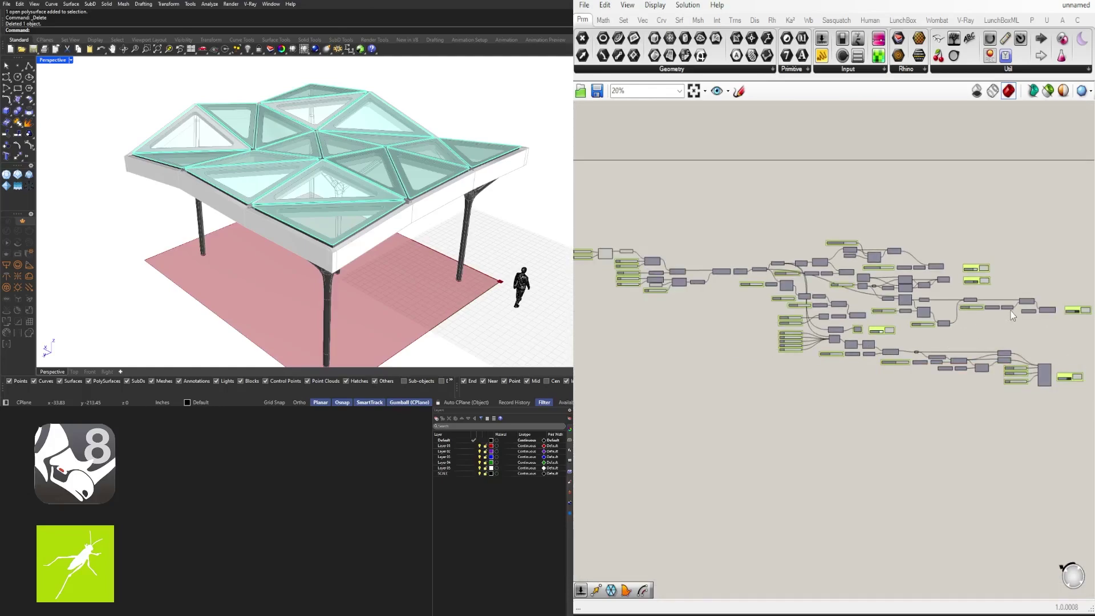
right_drag(1027, 327, 998, 324)
right_drag(738, 328, 786, 317)
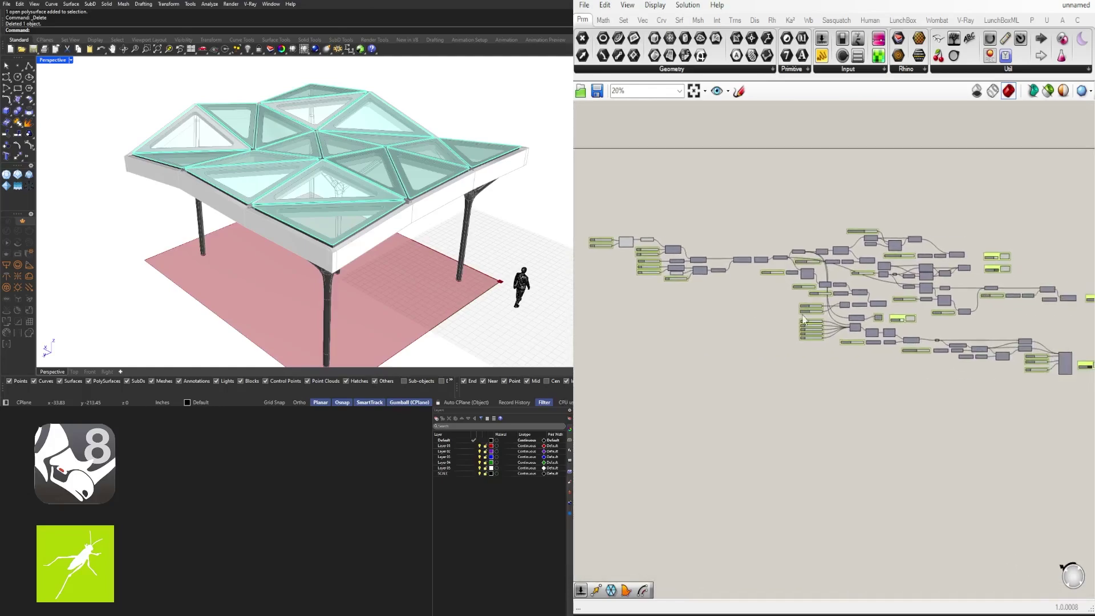
scroll(807, 319, down, 3)
drag(1038, 385, 688, 237)
scroll(719, 279, up, 3)
drag(727, 280, 709, 218)
click(704, 302)
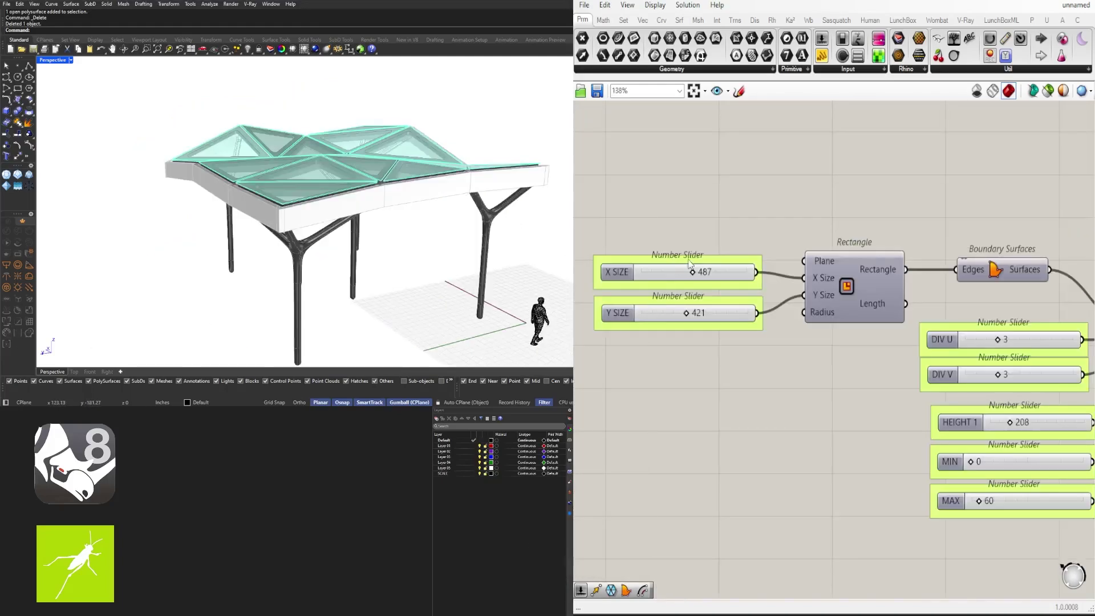
Step: Turn on the preview of the Boundary Surfaces component fed by the base Rectangle
right_drag(940, 228, 812, 224)
click(850, 265)
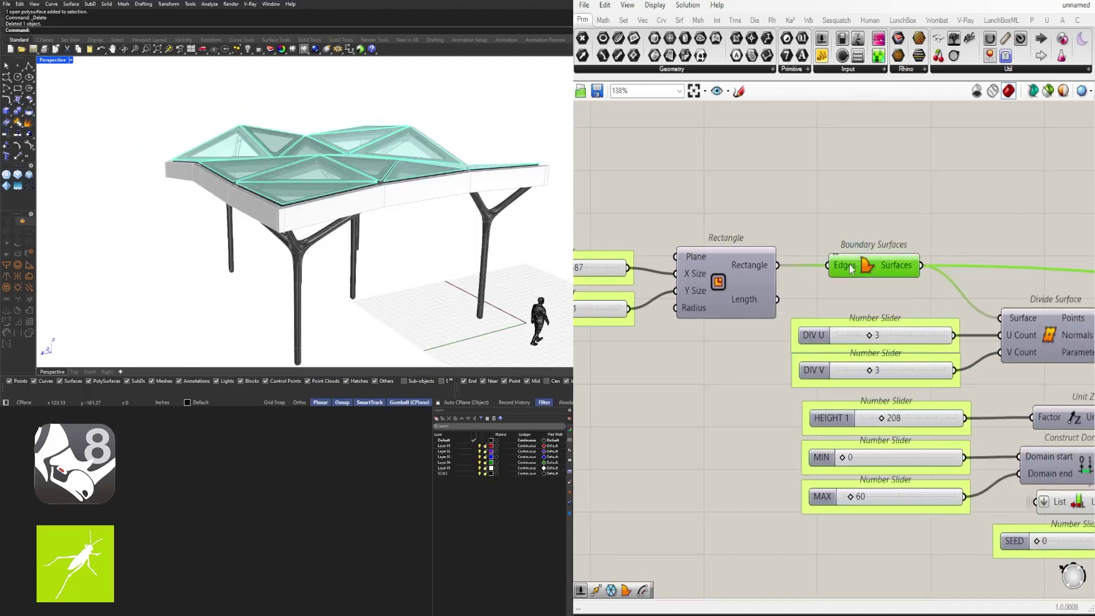
middle_click(866, 236)
click(889, 211)
mouse_move(369, 251)
right_down()
mouse_move(391, 231)
mouse_move(357, 239)
right_up()
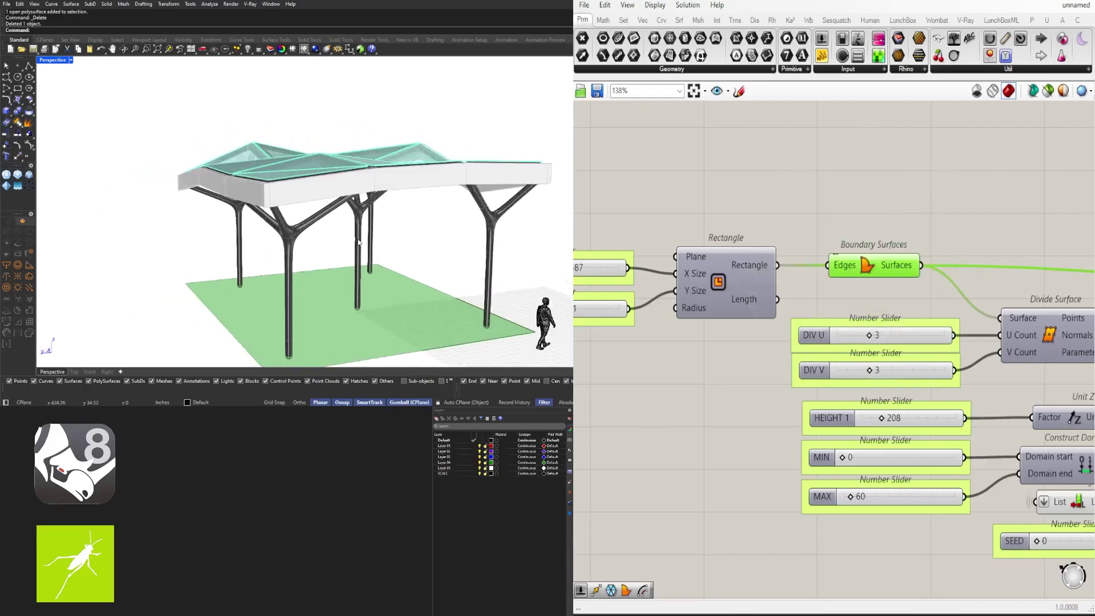
Step: Move the X SIZE and Y SIZE sliders and the Rectangle component away from Boundary Surfaces to make room between them
scroll(357, 239, down, 4)
scroll(761, 221, down, 2)
right_drag(713, 283, 860, 298)
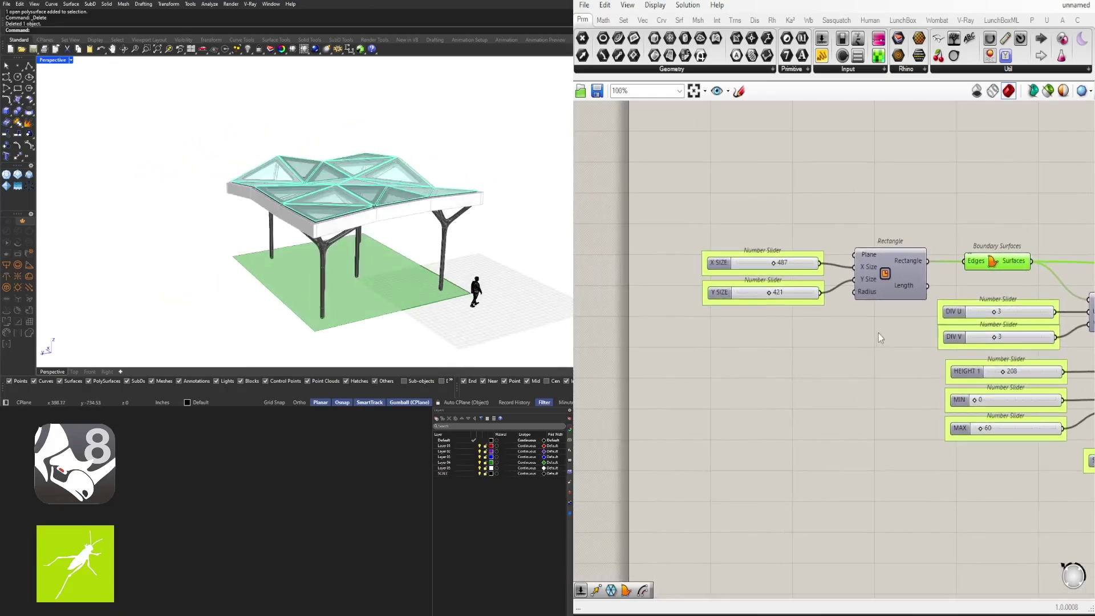
drag(893, 337, 717, 268)
drag(878, 283, 819, 284)
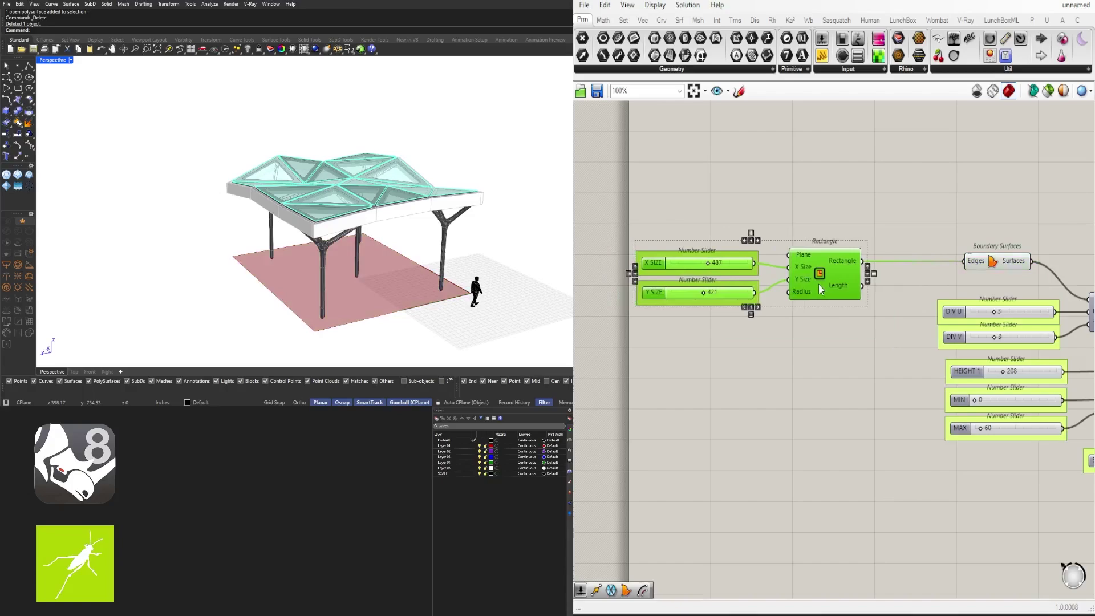
click(949, 180)
double_click(949, 180)
text(FIL)
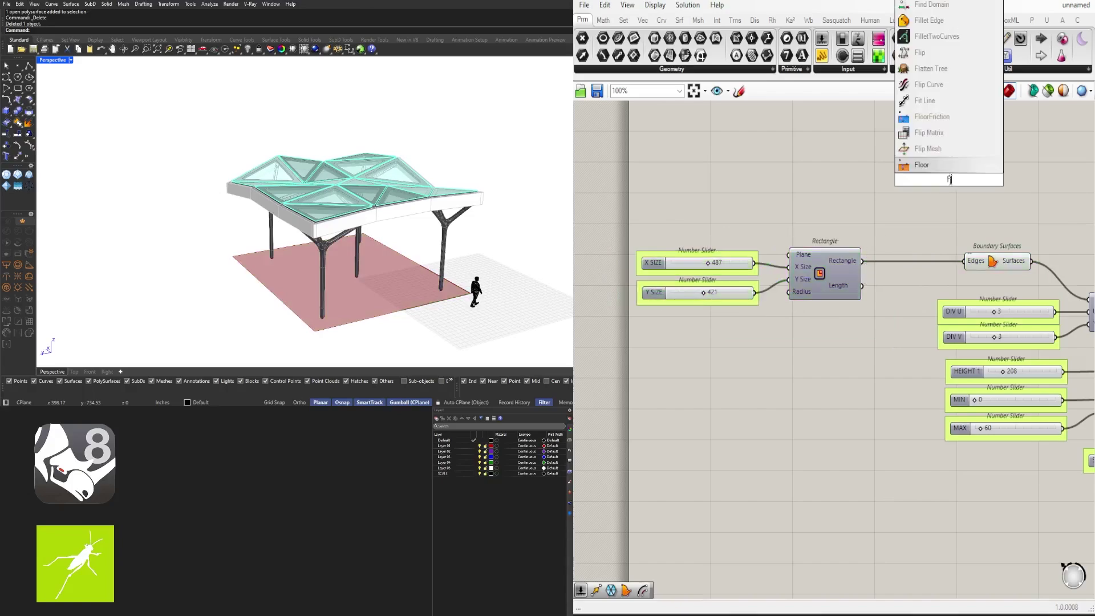
click(950, 154)
click(950, 176)
key(Delete)
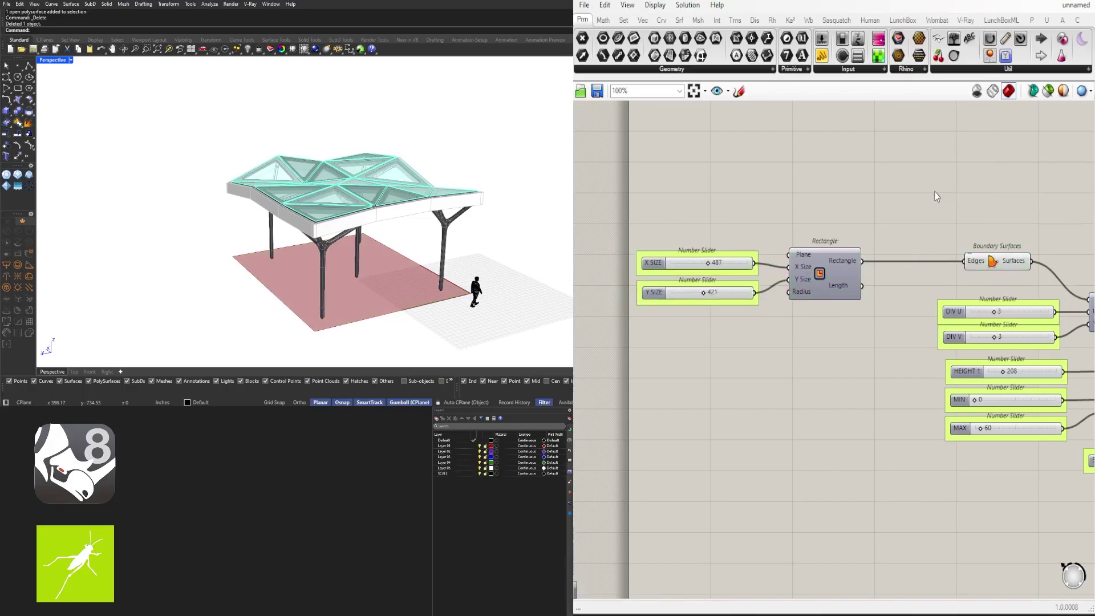
double_click(934, 191)
text(FIL)
click(916, 179)
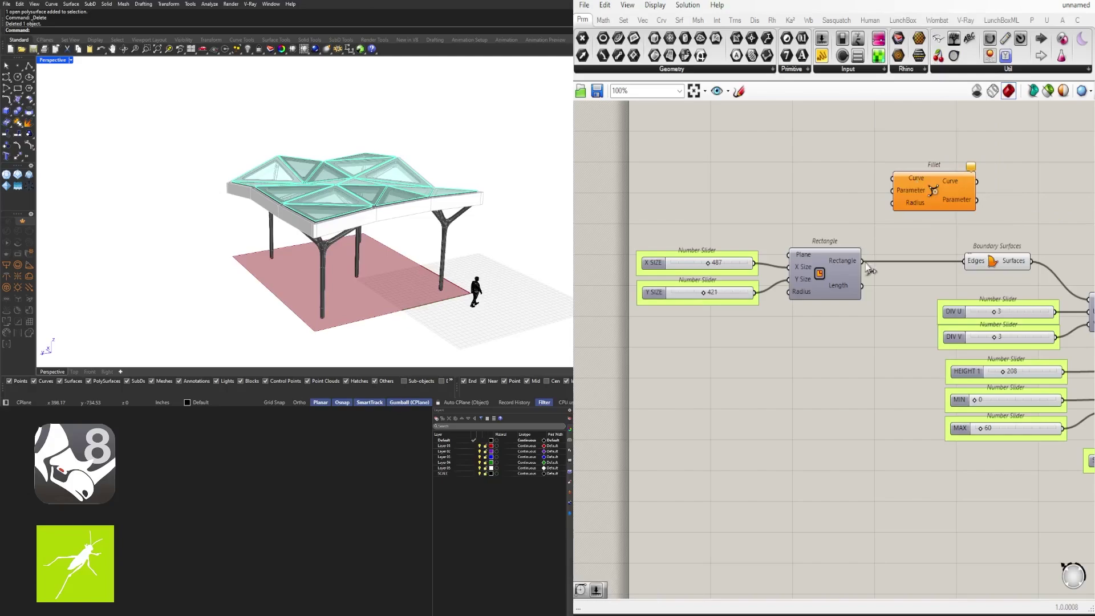
drag(898, 183, 914, 192)
click(925, 190)
key(Delete)
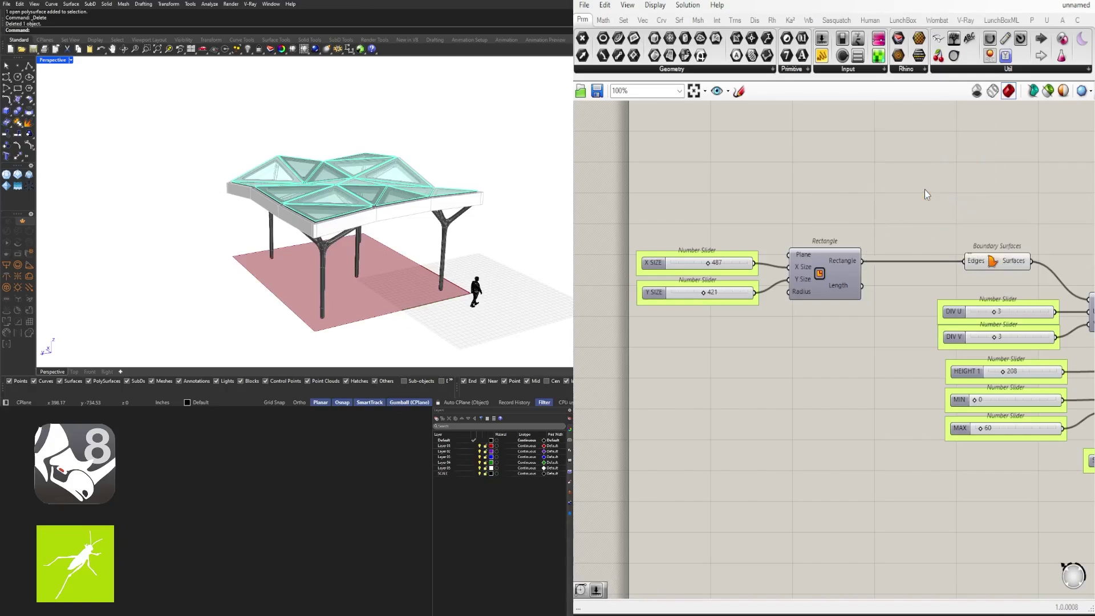
Step: Add the Fillet component with Curve and Radius inputs above the Rectangle and connect the Rectangle output to its Curve input
double_click(925, 189)
text(FIL)
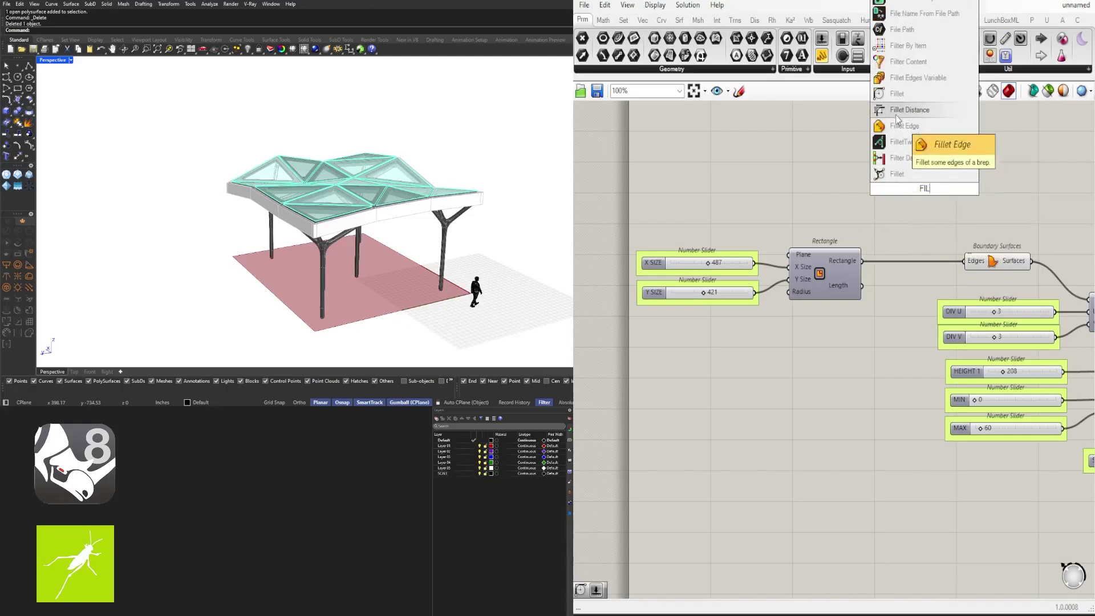
click(898, 94)
drag(863, 259, 839, 209)
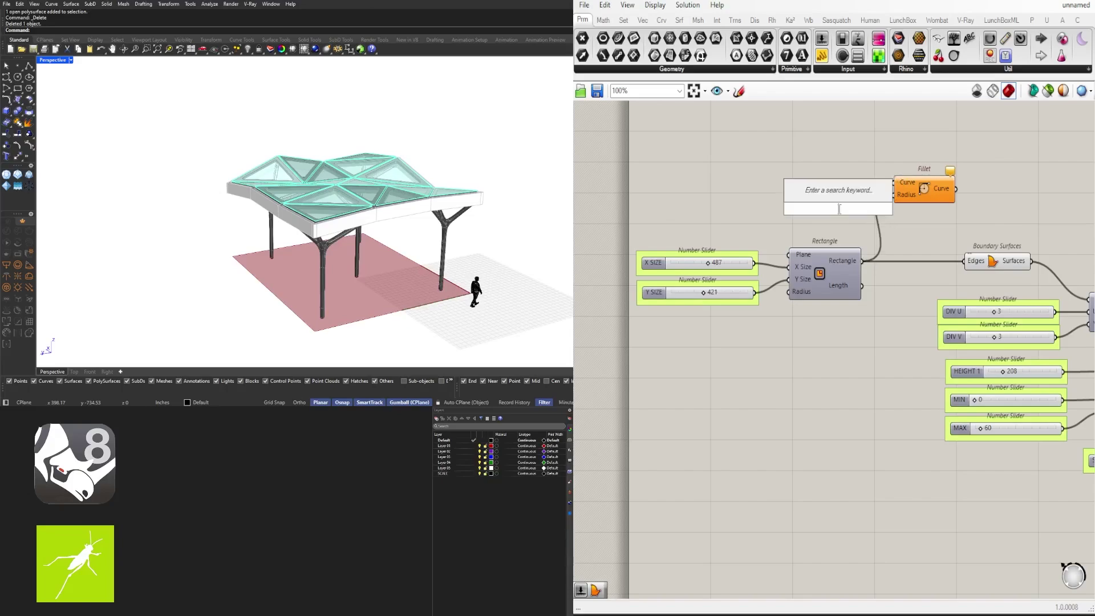
Step: Add a number slider with the value 15 and connect it to the Radius input of the Fillet component
text(15)
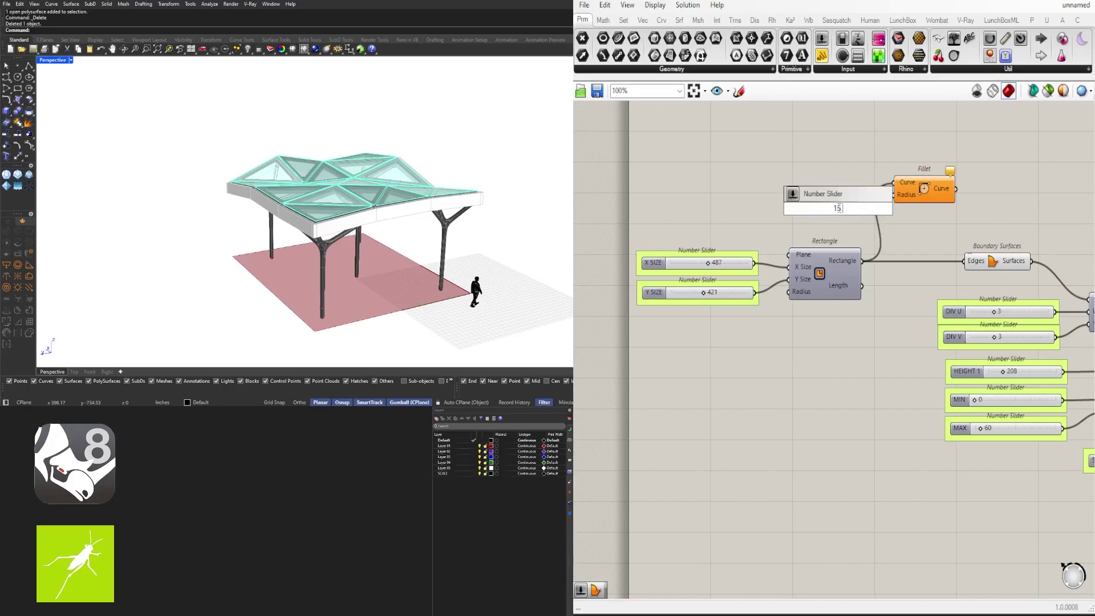
key(Return)
drag(871, 208, 893, 196)
click(871, 200)
click(933, 199)
right_drag(934, 202, 853, 219)
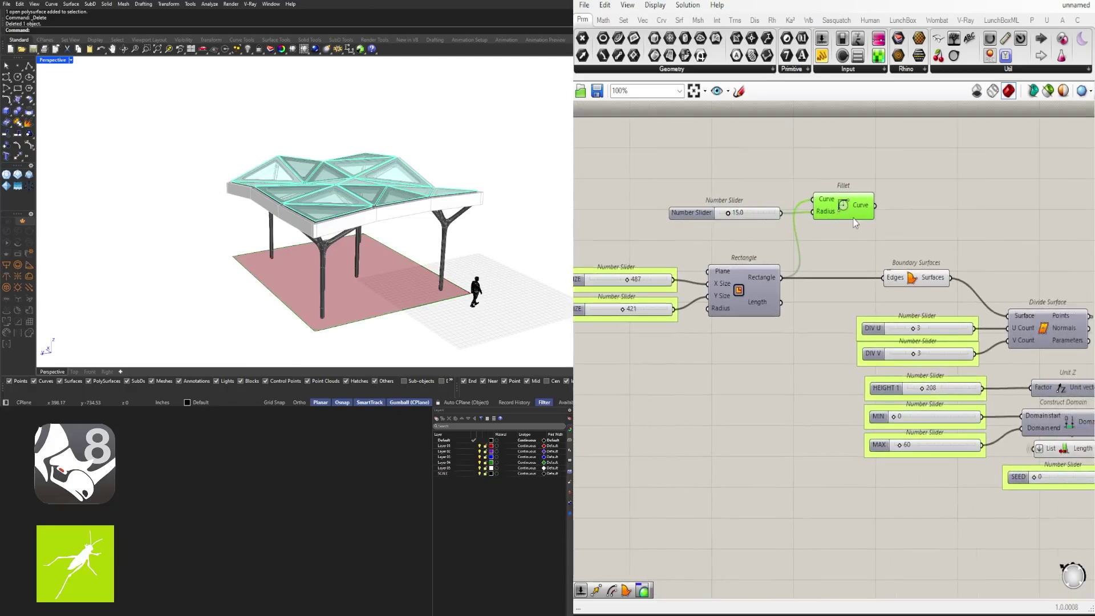
Step: Set the Fillet radius slider to 63.4
scroll(781, 210, up, 5)
drag(661, 223, 722, 223)
scroll(910, 233, down, 4)
Step: Add a Boundary Surfaces component after the Fillet and connect the filleted curve to its Edges input
right_drag(1015, 231, 888, 240)
double_click(887, 240)
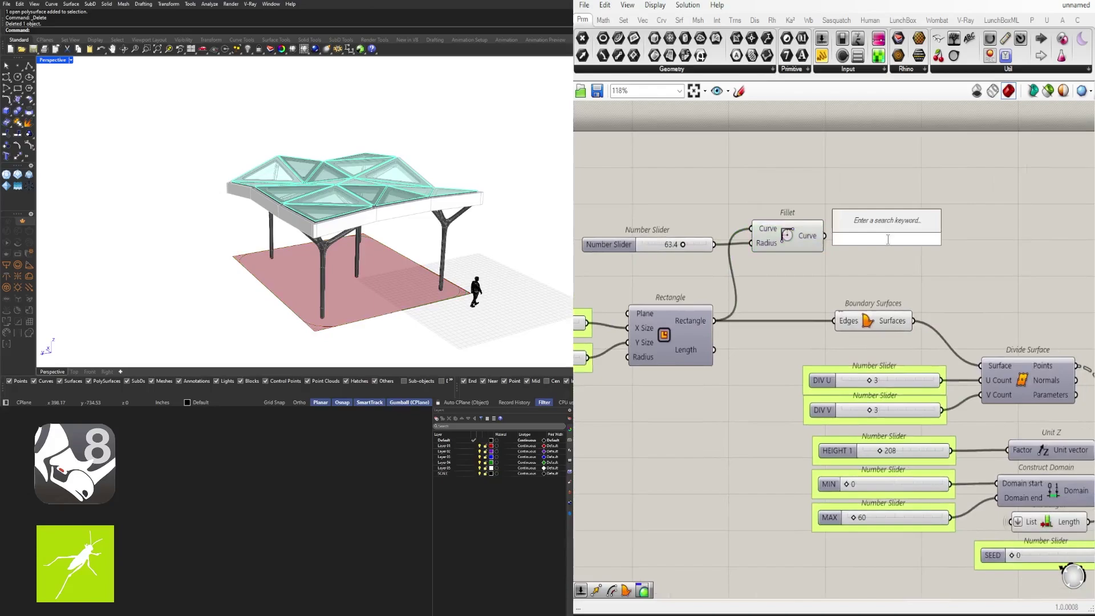
text(boun)
click(861, 224)
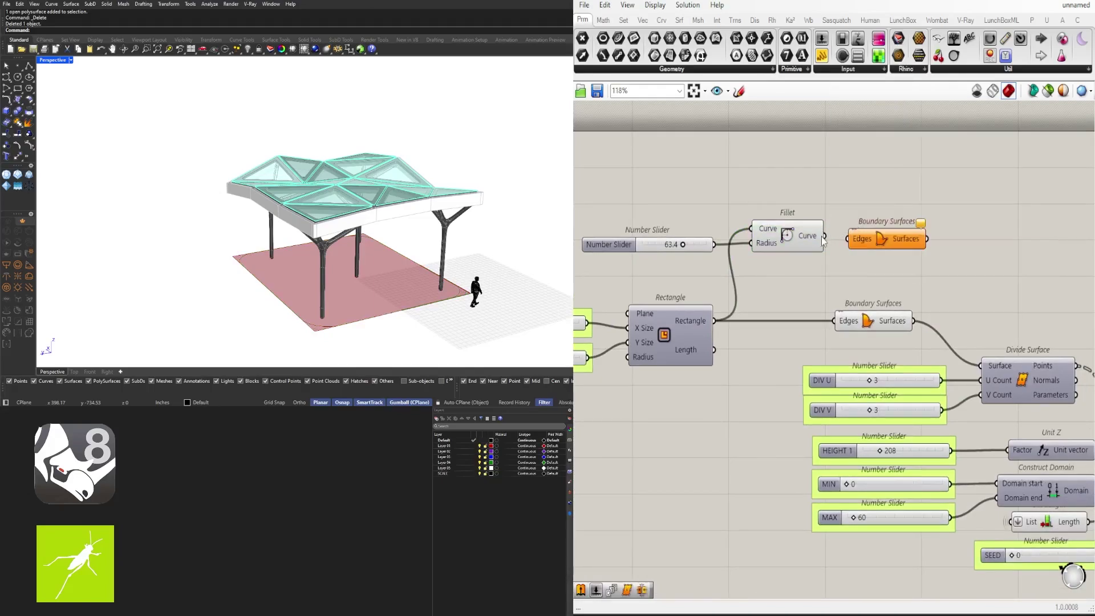
drag(823, 236, 874, 241)
double_click(1001, 242)
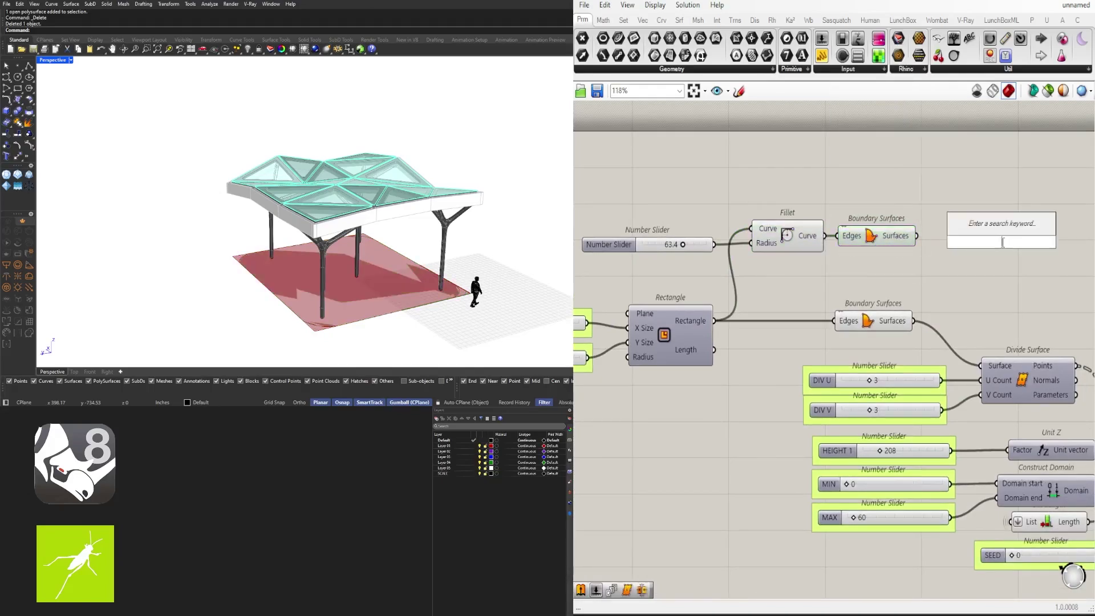
text(extr)
click(984, 230)
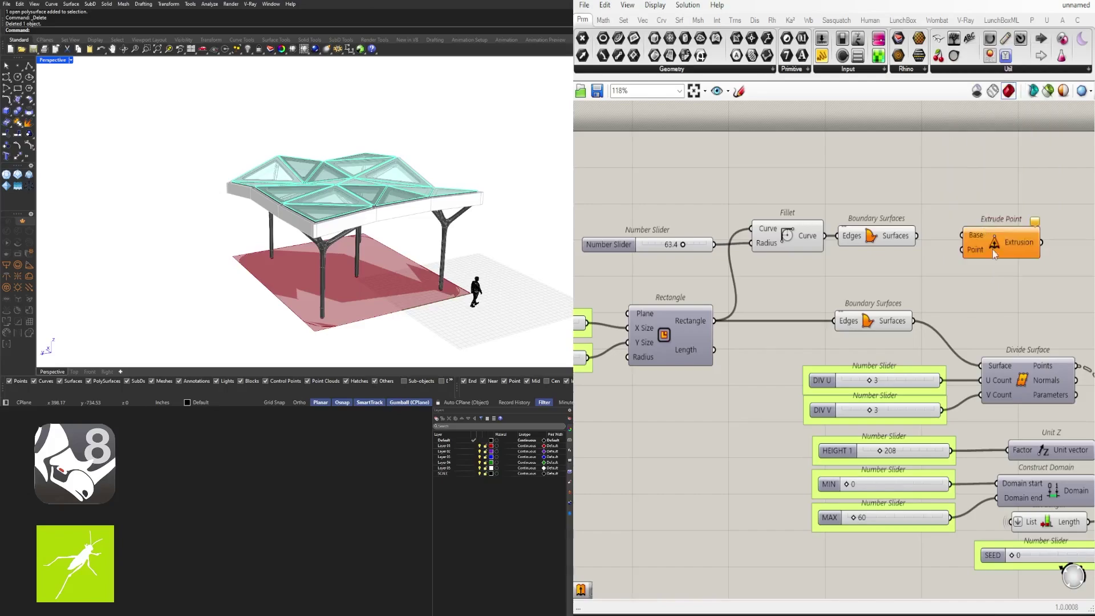
click(995, 251)
key(Delete)
Step: Add an Extrude component and connect the filleted Boundary Surfaces output to its Base input
double_click(996, 250)
text(EXTR)
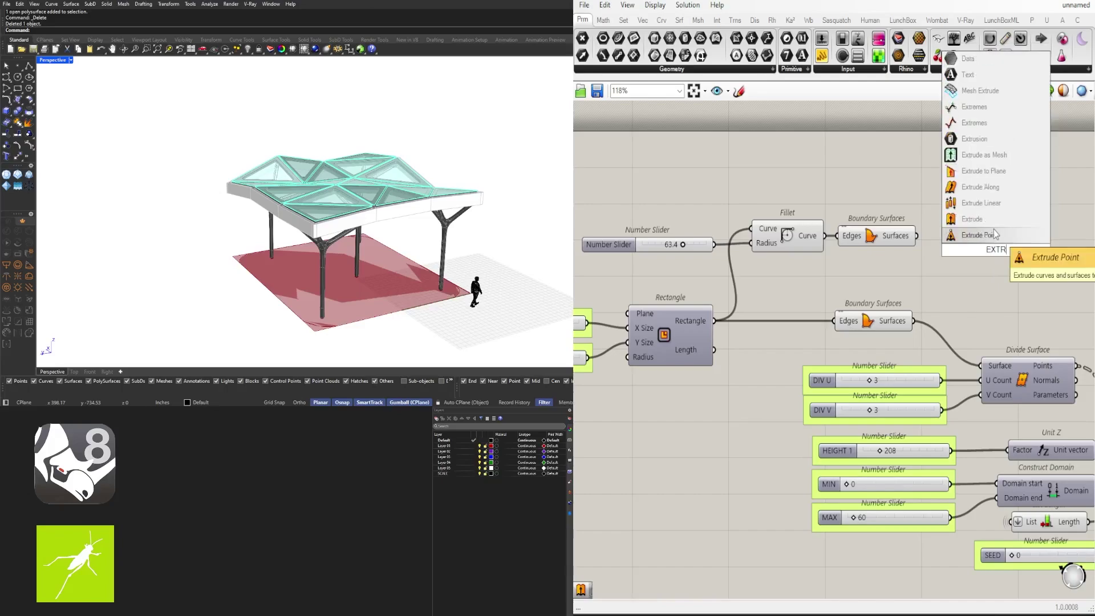
click(980, 219)
drag(940, 238, 950, 243)
drag(979, 238, 997, 201)
Step: Add a Negative component and place it above the filleted Boundary Surfaces component
double_click(779, 197)
text(NEG)
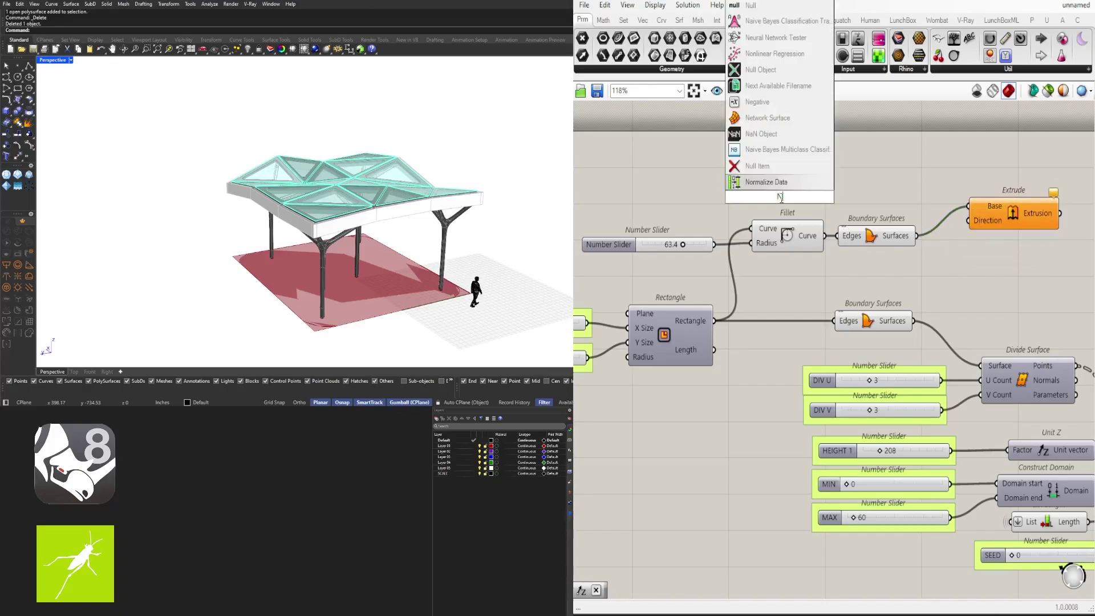
click(789, 183)
drag(878, 206, 887, 206)
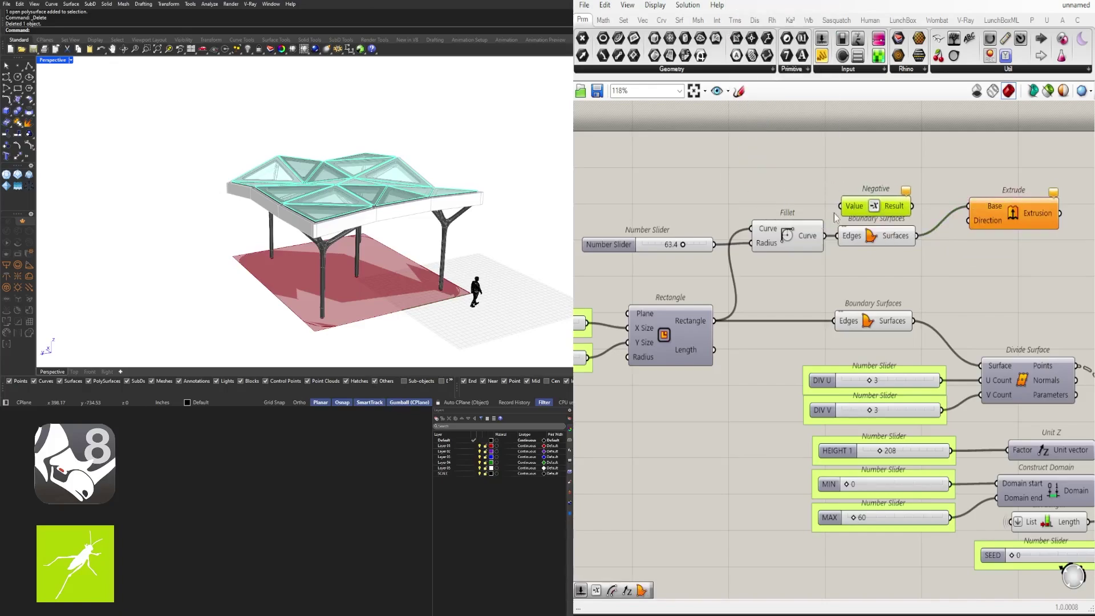
Step: Add a Unit Z component feeding the Negative component's Value and connect the Negative result to the Extrude Direction input
double_click(778, 202)
text(z)
click(778, 189)
drag(782, 202, 841, 206)
drag(868, 203, 886, 202)
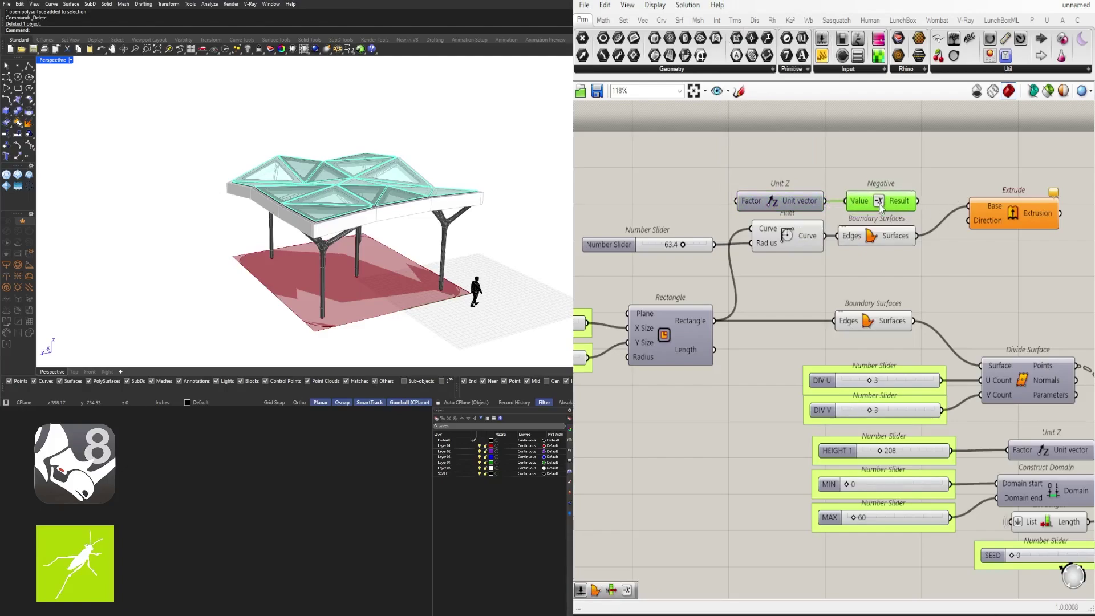
drag(958, 216, 1021, 198)
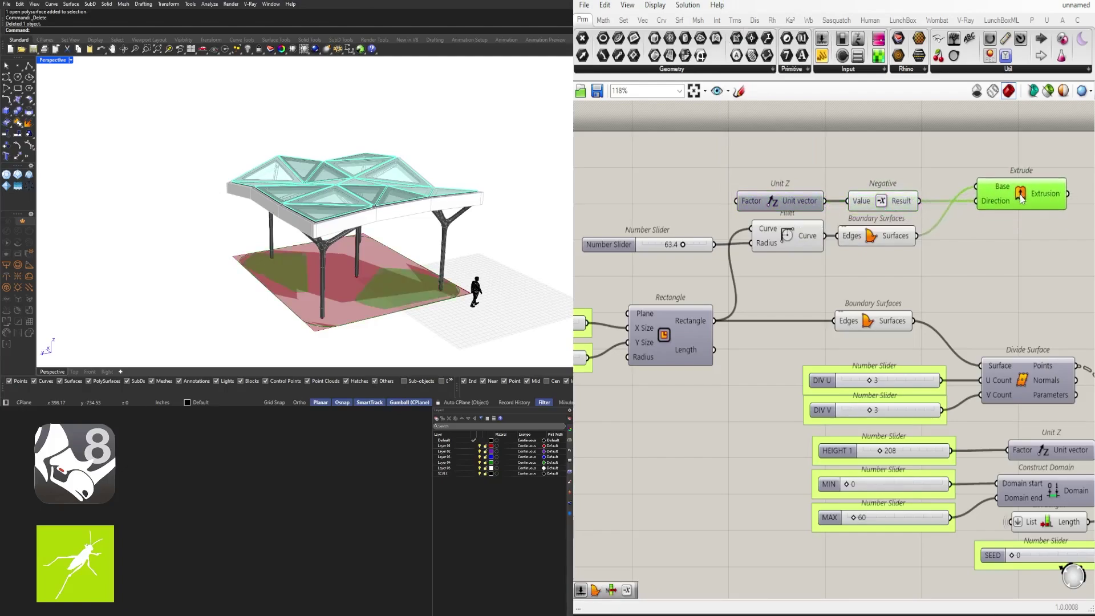
Step: Add a number slider with the value 5.50 and connect it to the Factor input of the new Unit Z component
right_drag(706, 192, 816, 187)
double_click(744, 193)
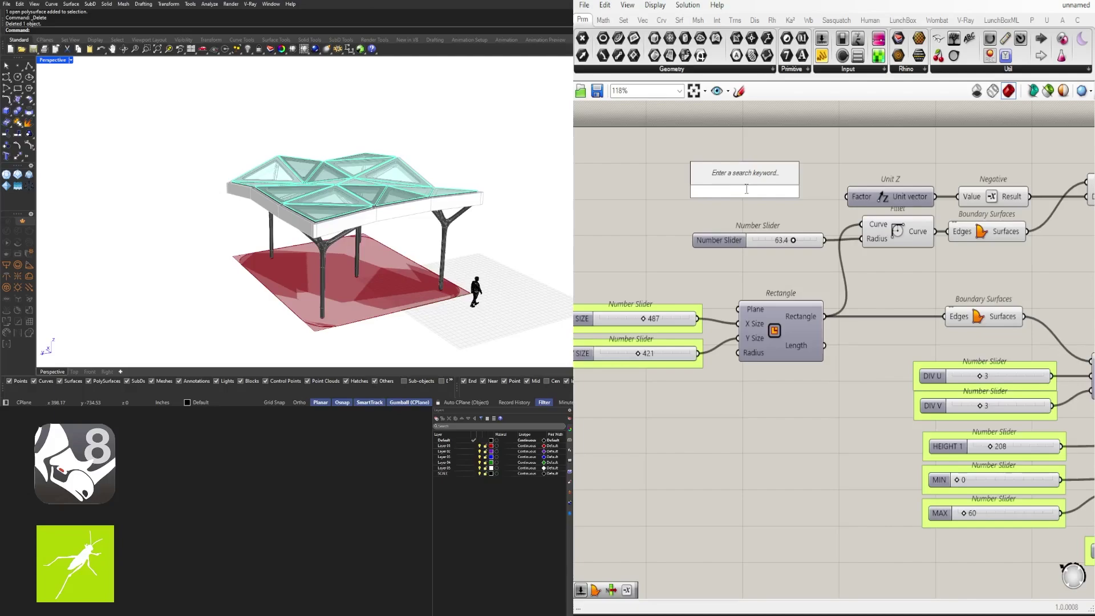
text(5.50)
key(Return)
scroll(817, 189, up, 2)
drag(811, 193, 857, 199)
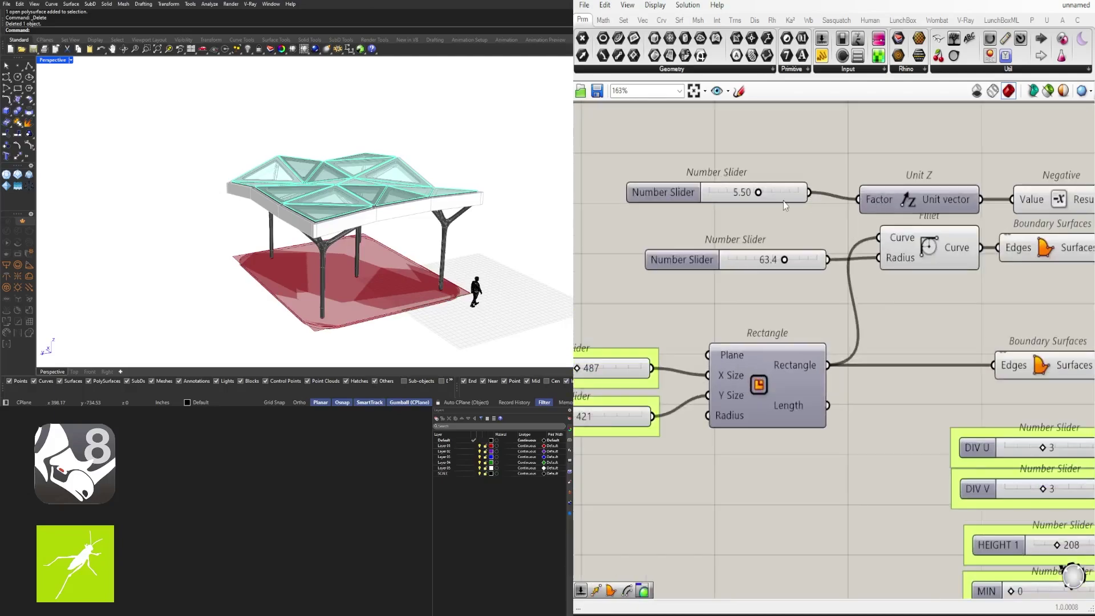
drag(778, 198, 796, 204)
Step: Turn off the preview of the Unit Z, Negative, Fillet and Boundary Surfaces components that feed the Extrude
scroll(796, 204, down, 3)
drag(882, 261, 719, 188)
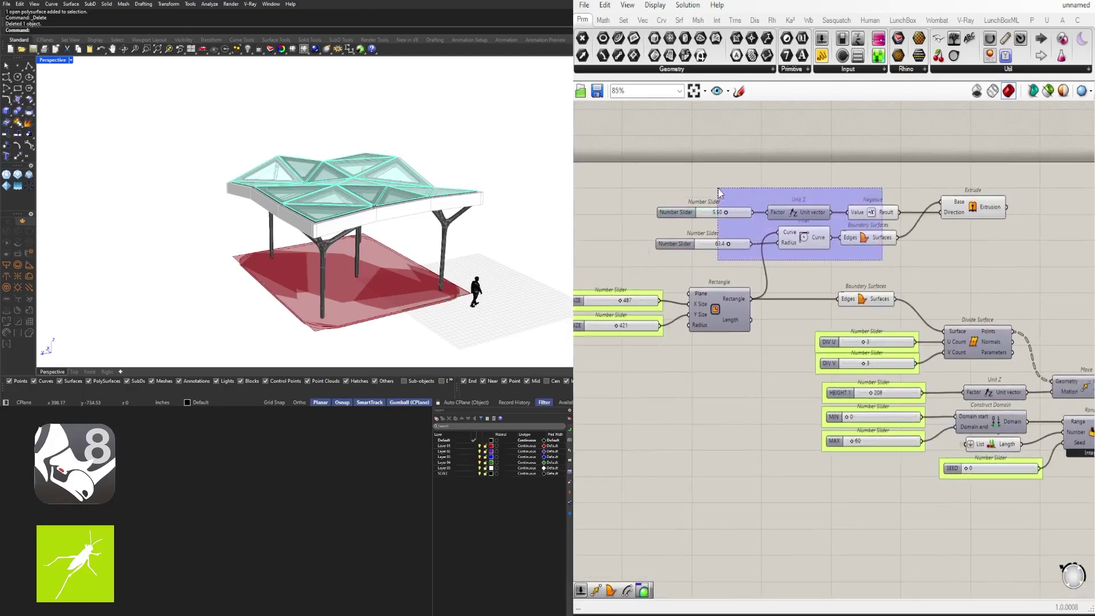
middle_click(737, 178)
click(767, 142)
click(965, 199)
click(963, 175)
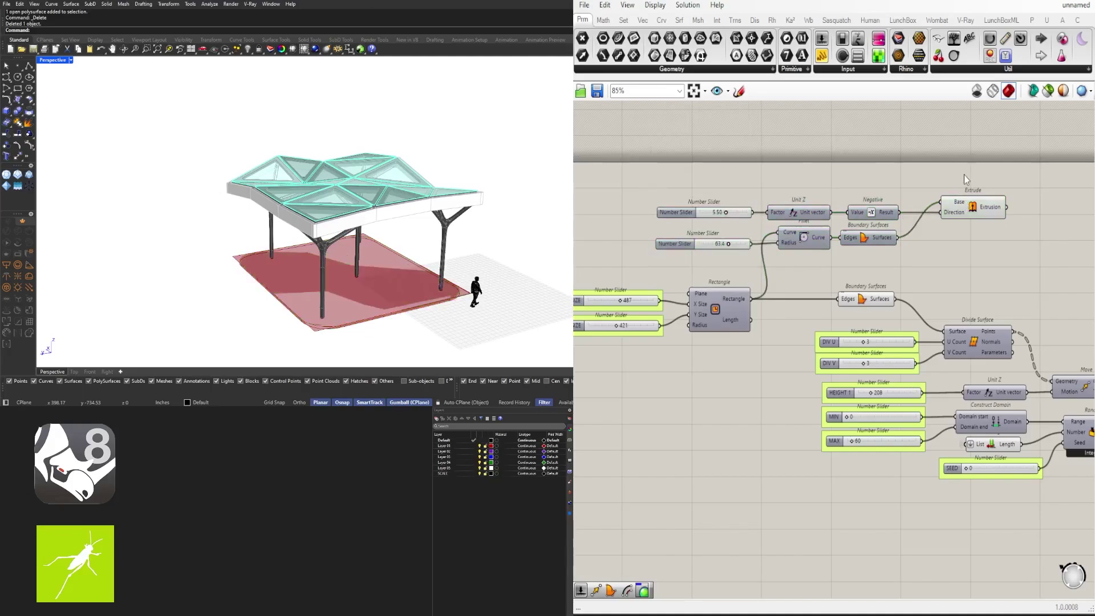
Step: Turn off the preview of the original Boundary Surfaces component that feeds Divide Surface
right_drag(1065, 202, 963, 206)
scroll(963, 205, down, 2)
scroll(817, 276, up, 2)
click(825, 273)
middle_click(875, 250)
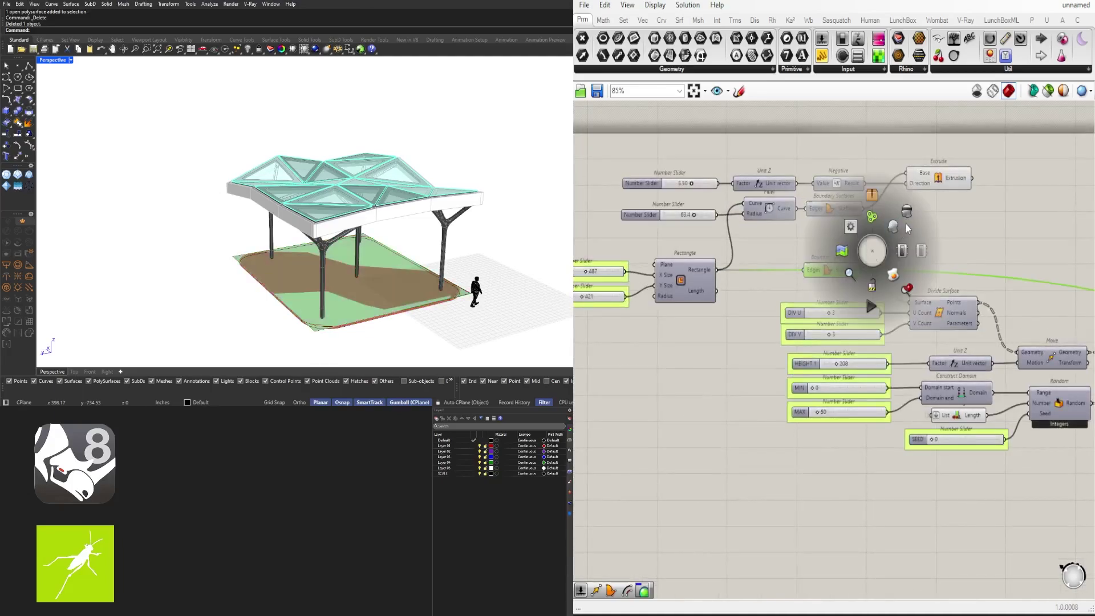
click(905, 223)
click(962, 206)
Step: Move the whole slab component chain, from its sliders to the Extrude, down closer to the Rectangle
drag(1013, 211, 624, 147)
drag(768, 216, 768, 238)
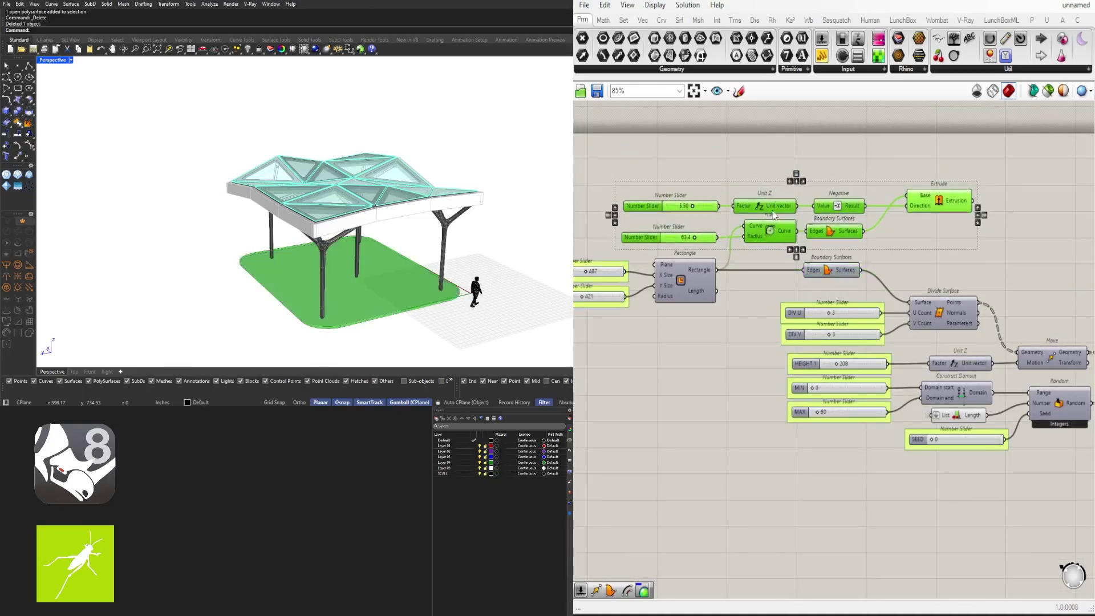
click(865, 159)
Step: Copy an existing dark Colour Swatch and Custom Preview pair and place the copy near the slab's Extrude component
scroll(931, 214, down, 4)
right_drag(1012, 254, 665, 283)
scroll(837, 292, down, 3)
scroll(976, 385, up, 4)
right_drag(754, 357, 816, 367)
right_drag(1004, 350, 867, 350)
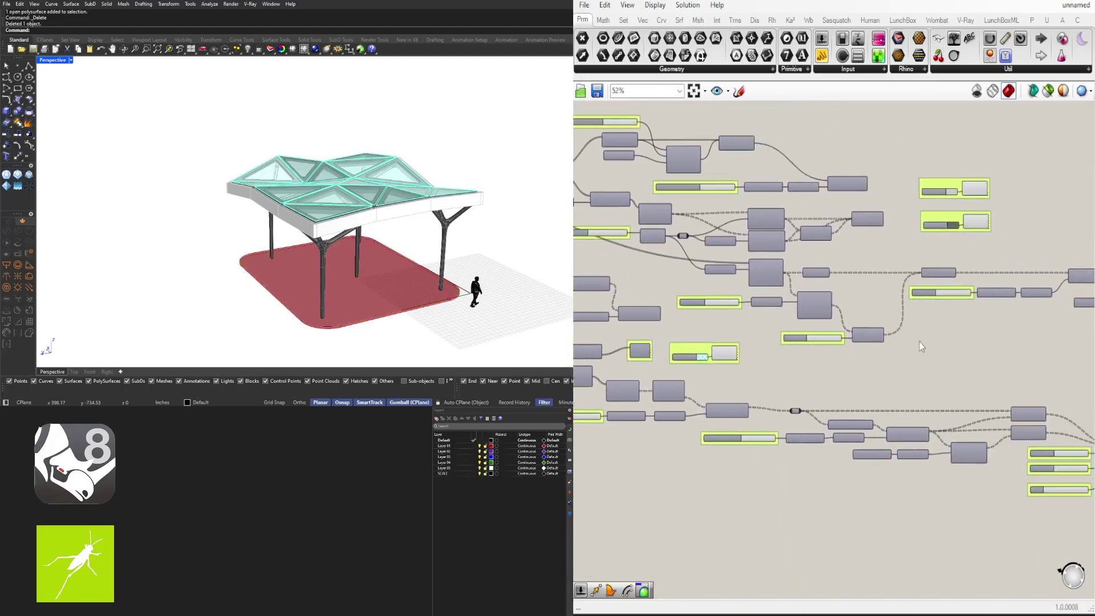
right_drag(978, 248, 695, 257)
scroll(956, 369, down, 1)
right_drag(765, 274, 841, 283)
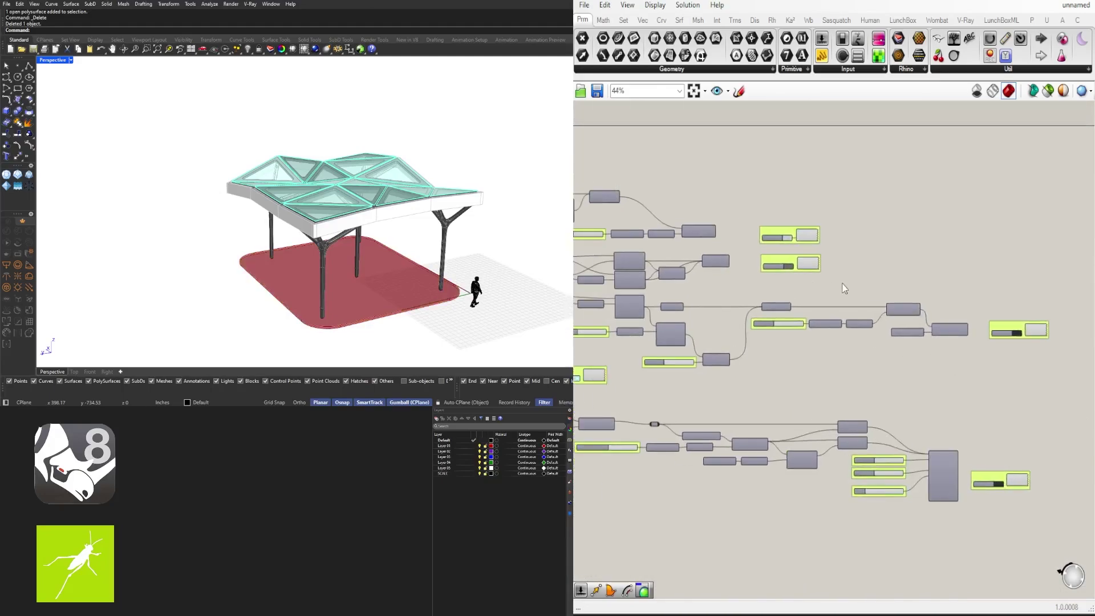
drag(875, 281, 773, 255)
right_drag(819, 256, 1030, 265)
scroll(1031, 266, down, 4)
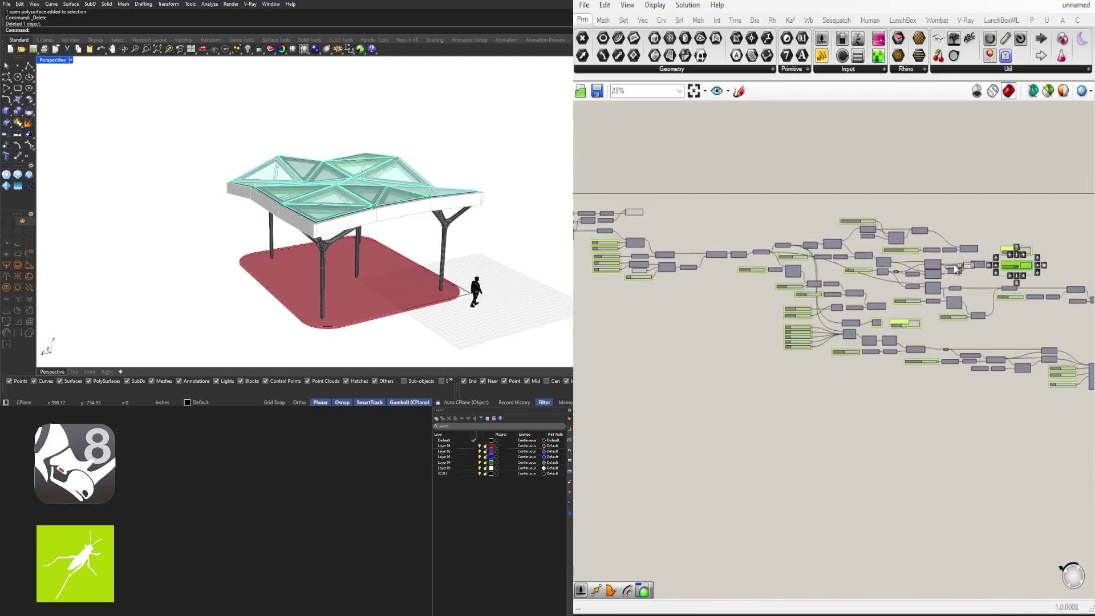
scroll(655, 213, up, 8)
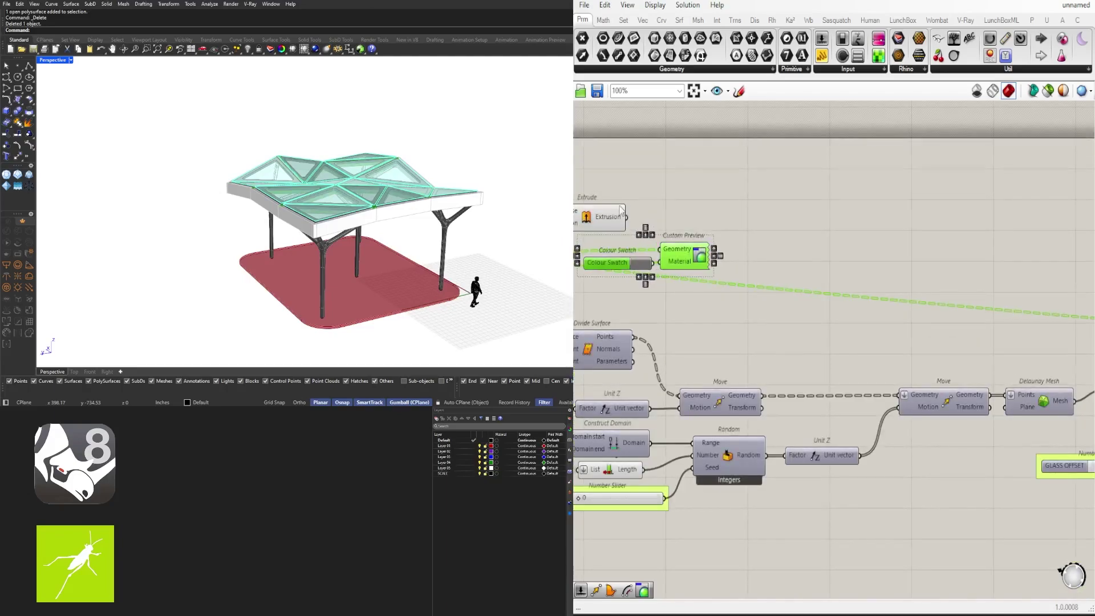
Step: Connect the slab's Extrude output to the copied Custom Preview's Geometry input and group the Colour Swatch and preview pair beside the Extrude
drag(626, 217, 667, 246)
right_drag(758, 306, 911, 302)
drag(911, 302, 747, 253)
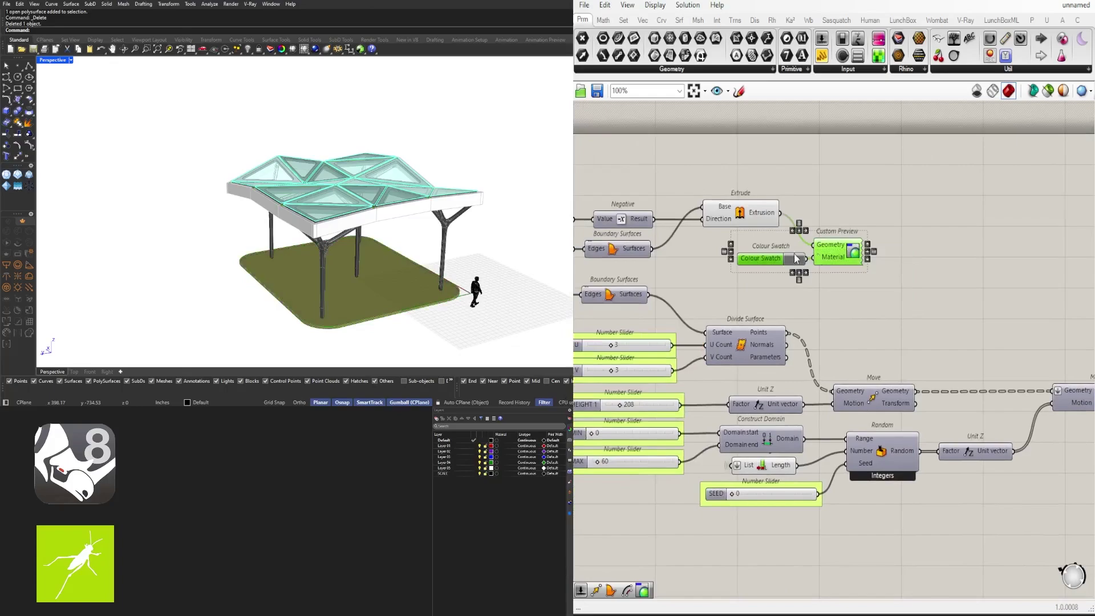
drag(858, 250, 813, 247)
click(875, 250)
drag(884, 274, 919, 229)
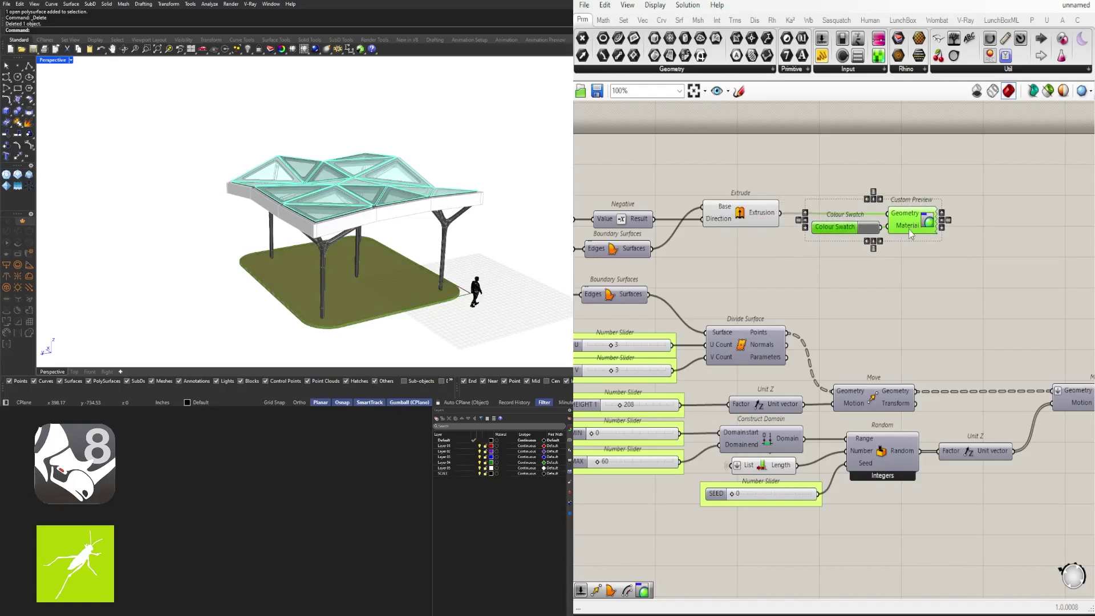
key(ctrl+g)
click(957, 254)
Step: Turn off the preview of the slab's Extrude component
right_drag(801, 255, 892, 258)
drag(886, 252, 784, 168)
middle_click(804, 167)
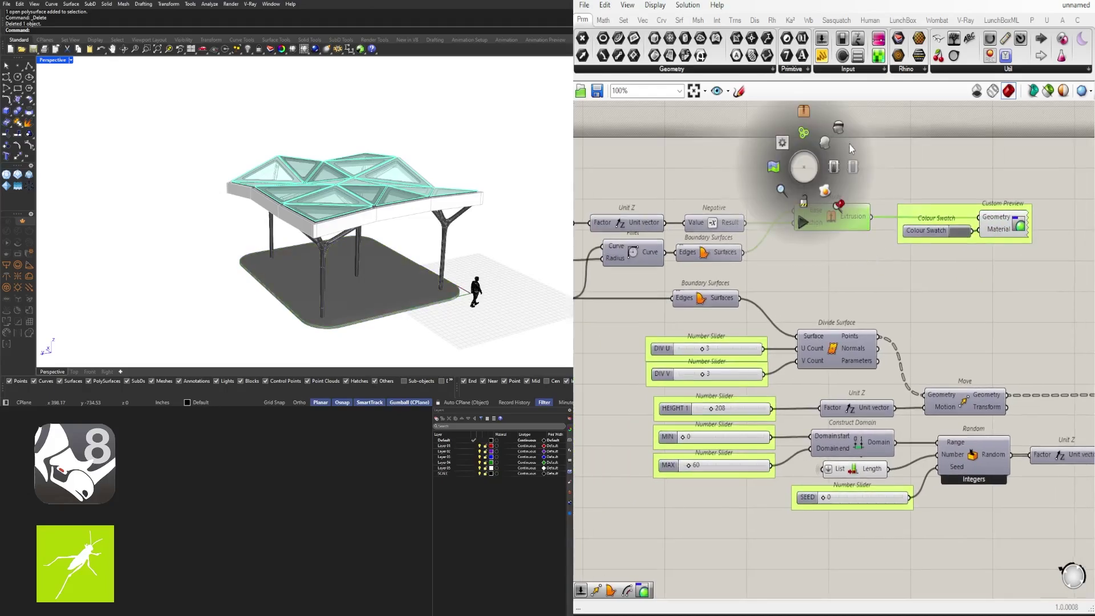
click(839, 131)
click(848, 126)
Step: Change the slab's Colour Swatch from dark to light grey with a value of 80
scroll(963, 225, up, 3)
click(953, 241)
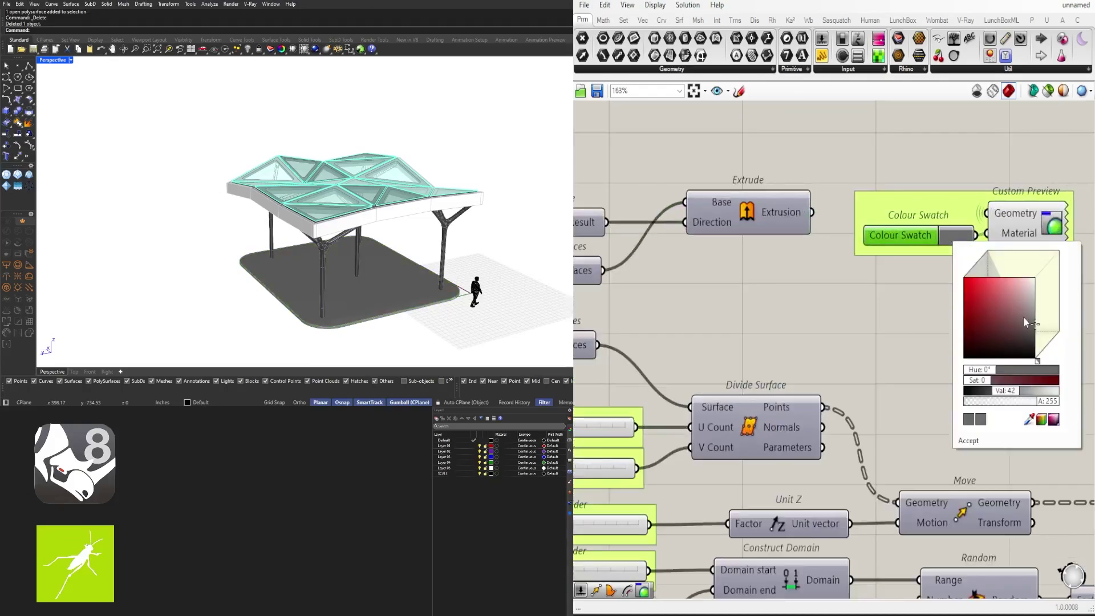
drag(1023, 316, 1055, 291)
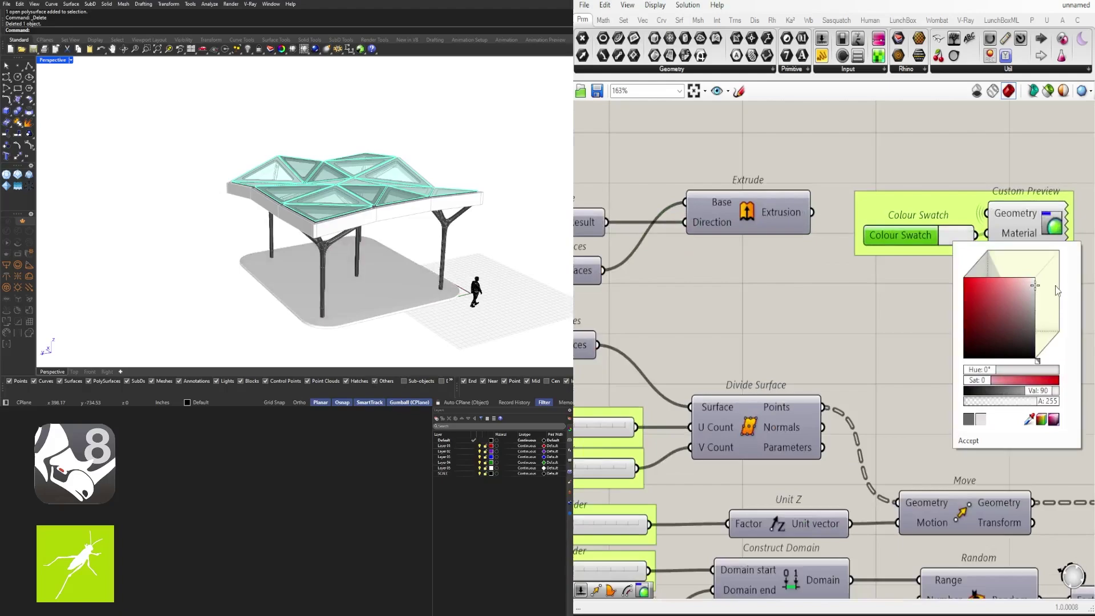
double_click(1036, 390)
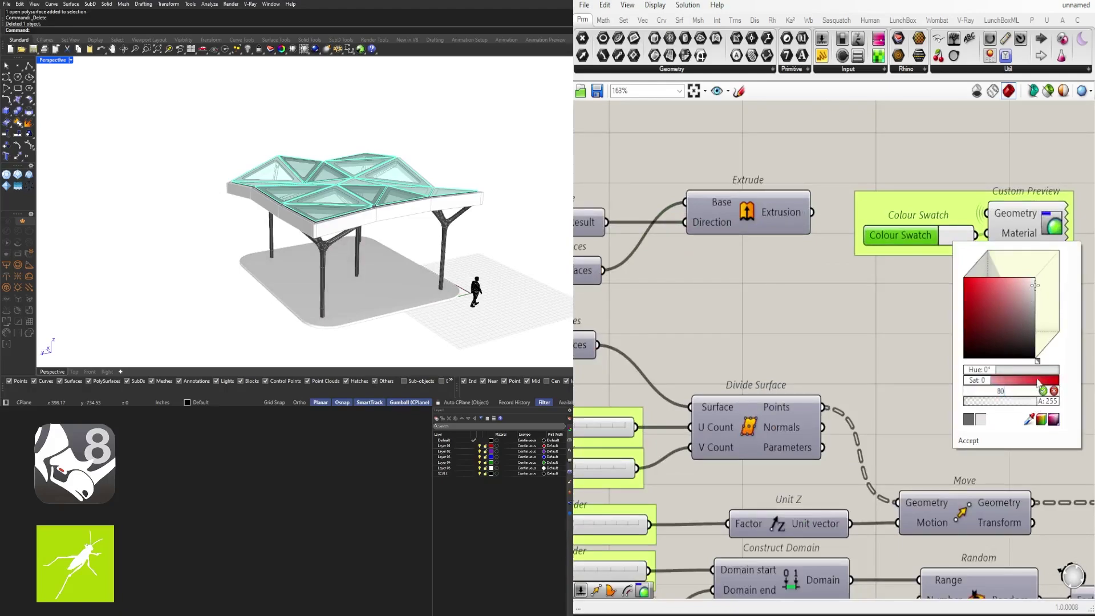
key(Return)
click(983, 189)
Step: Raise the slider feeding the slab's Fillet radius to 100
scroll(772, 286, down, 5)
right_drag(639, 271, 789, 276)
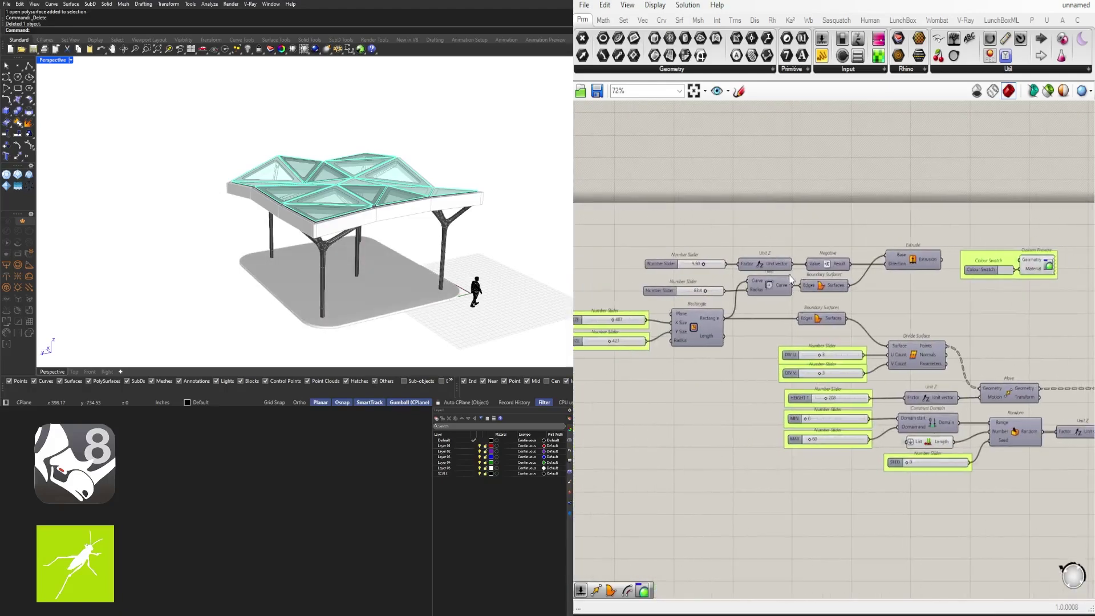
scroll(724, 278, up, 9)
drag(642, 335, 746, 335)
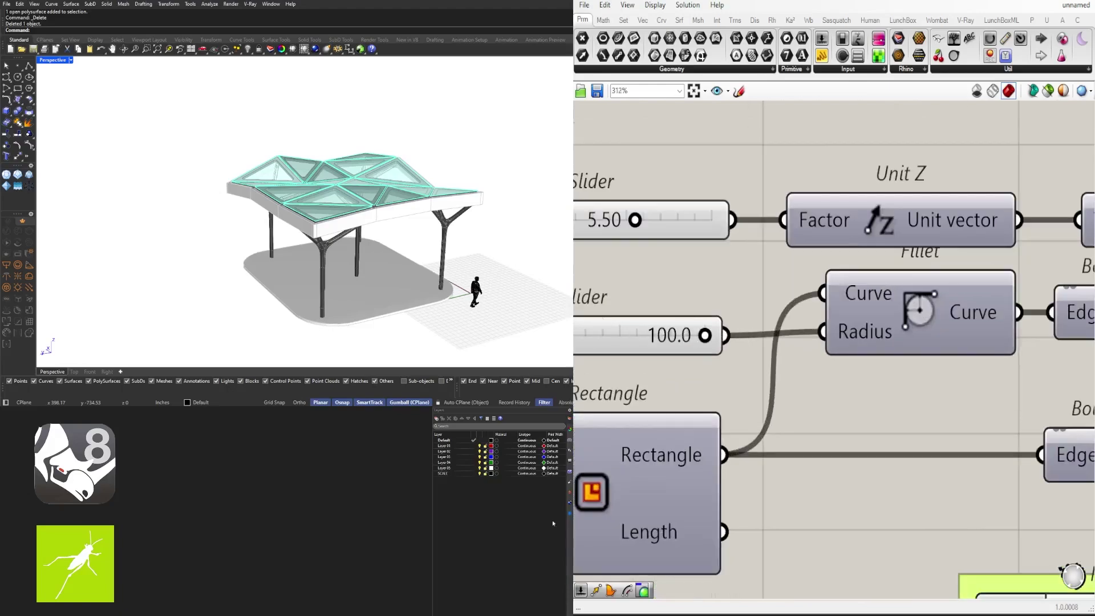
right_drag(419, 296, 456, 275)
Step: Rename the number slider feeding the slab's Unit Z factor as BASE HEIGHT
scroll(798, 362, down, 8)
right_drag(909, 415, 894, 370)
scroll(721, 273, up, 1)
click(673, 258)
scroll(674, 256, up, 3)
right_click(674, 257)
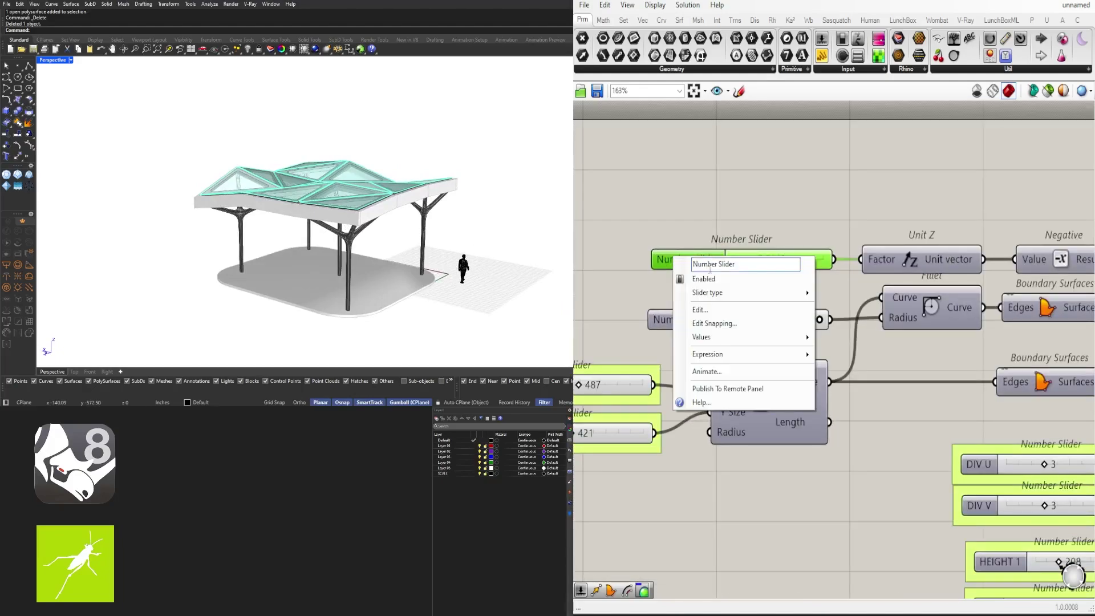
text(BASE HEIGHT)
key(Return)
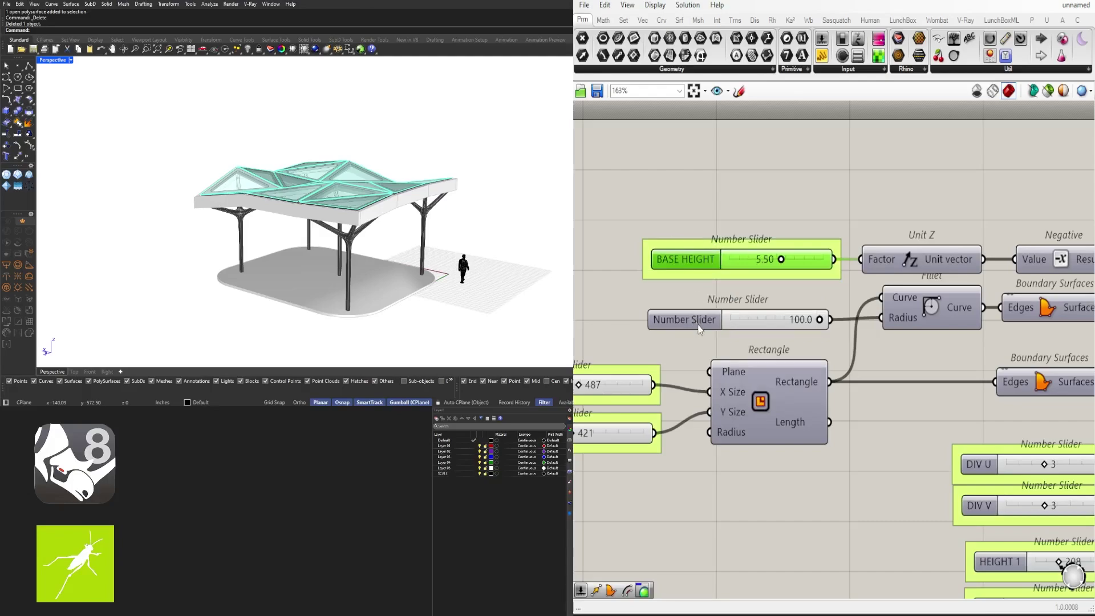
Step: Rename the number slider feeding the slab's Fillet radius as GROUND FILLET
click(701, 329)
right_click(702, 328)
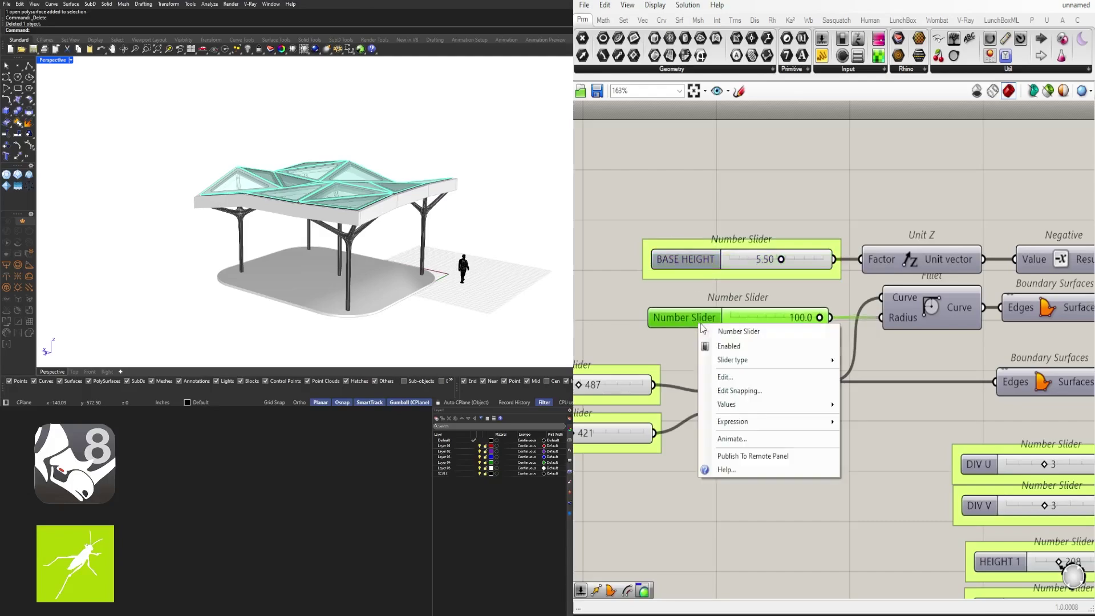
text(GROUN)
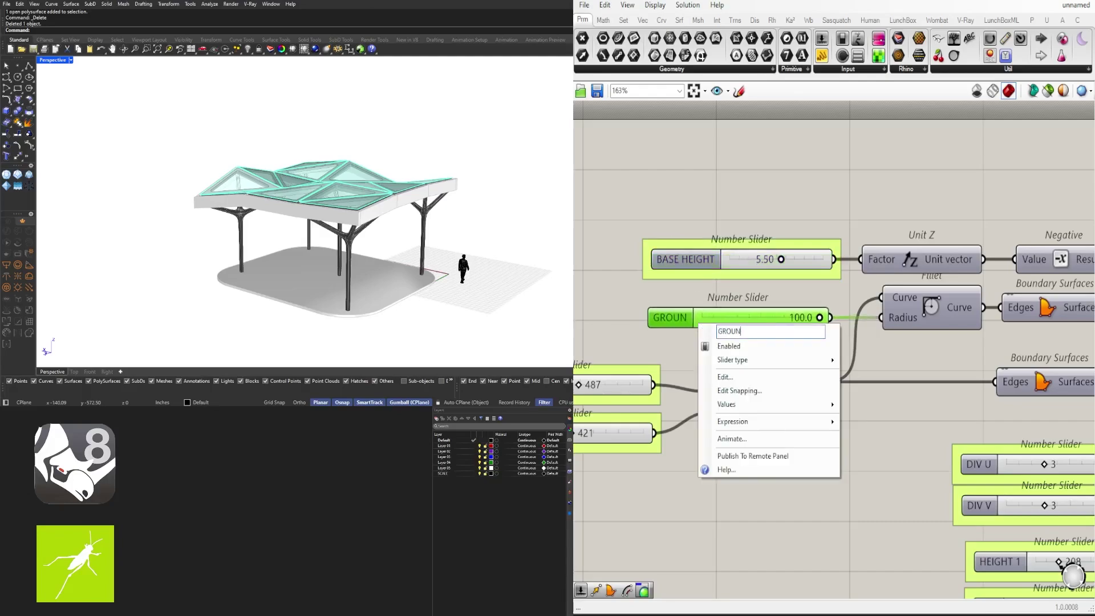
text(D FILLET)
key(Return)
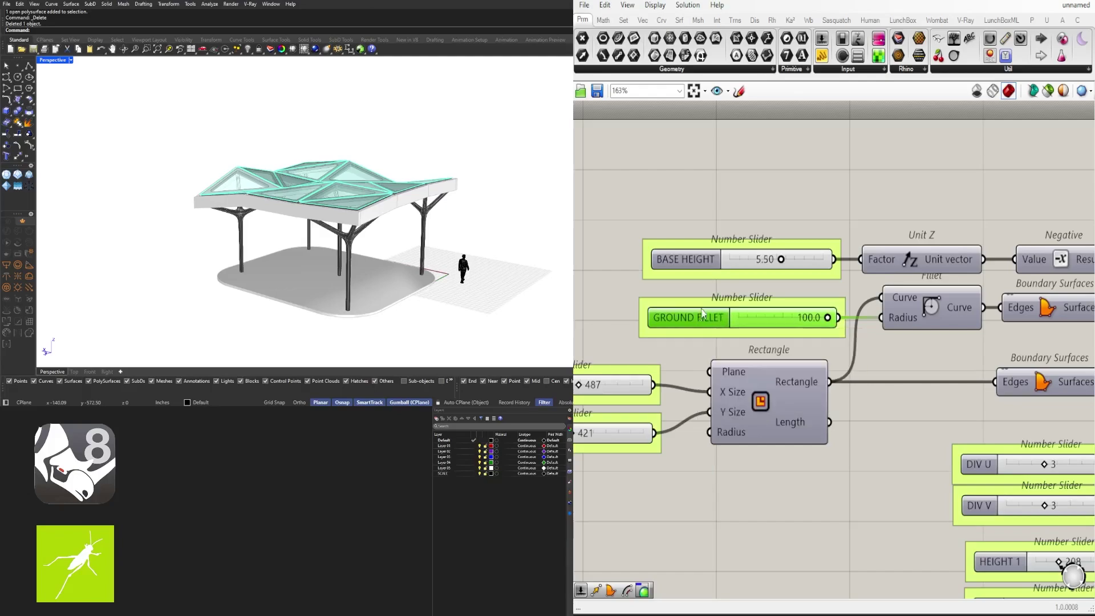
Step: Review the overall layout of the finished definition, from the slab components to the last preview groups
scroll(735, 211, down, 7)
right_drag(941, 262, 857, 272)
scroll(856, 272, down, 3)
right_drag(1055, 302, 877, 280)
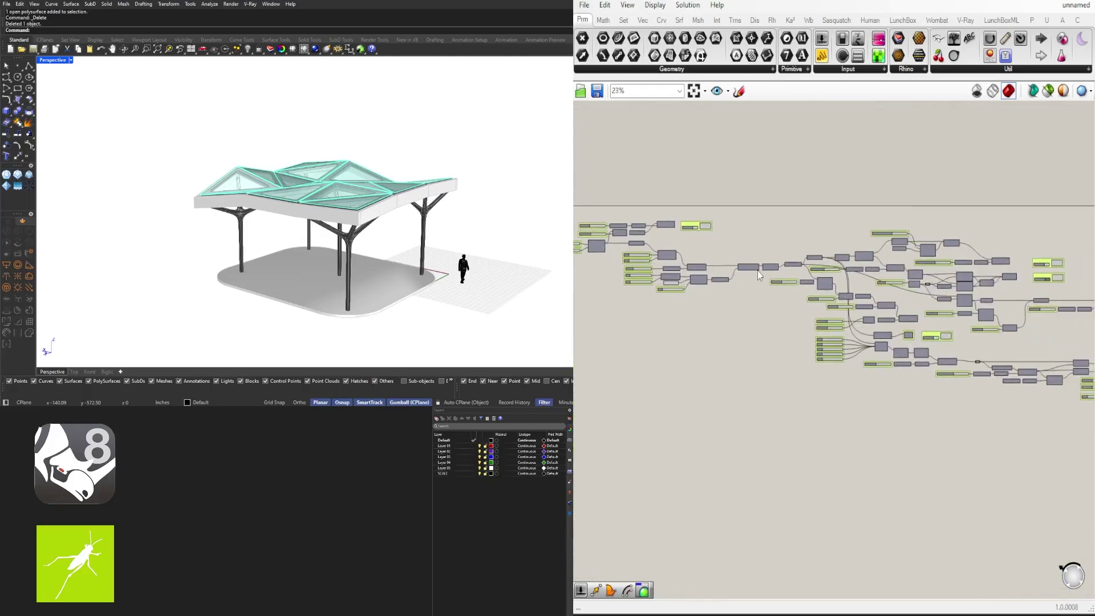
scroll(876, 279, down, 2)
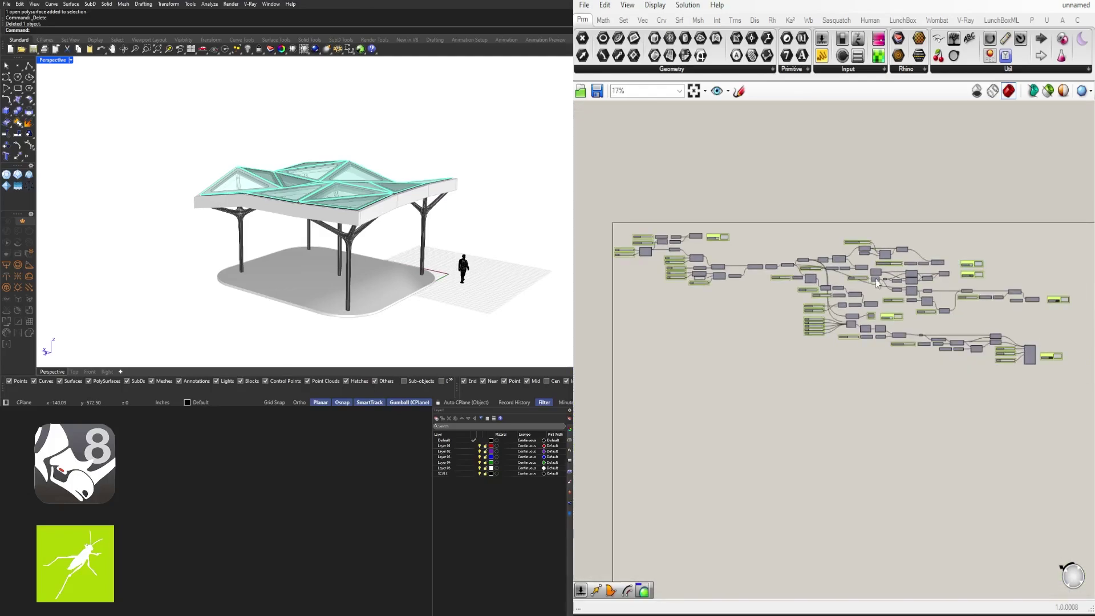
click(690, 93)
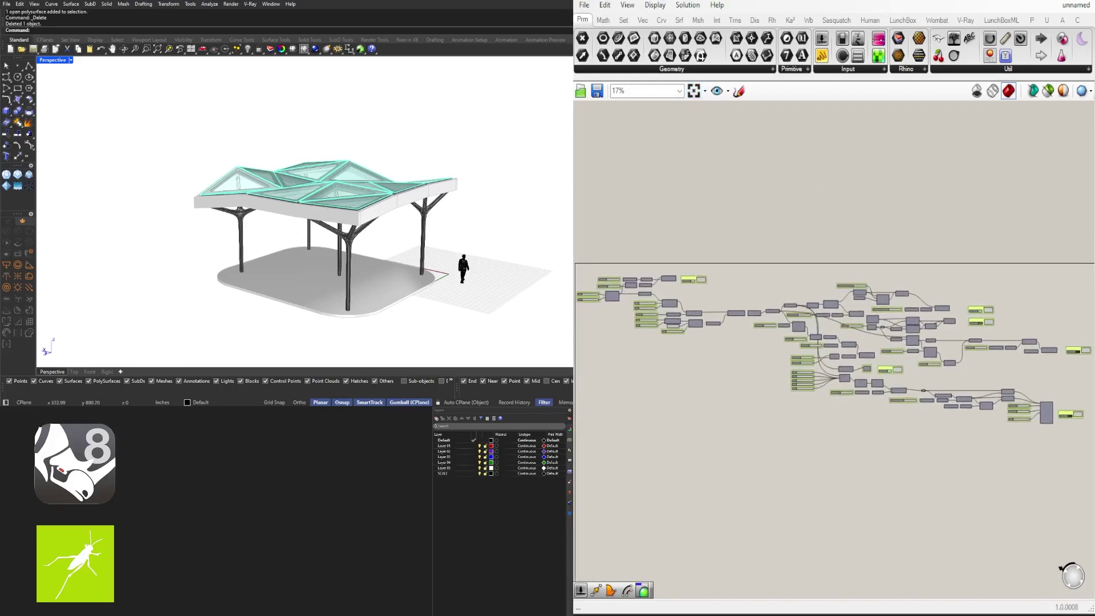
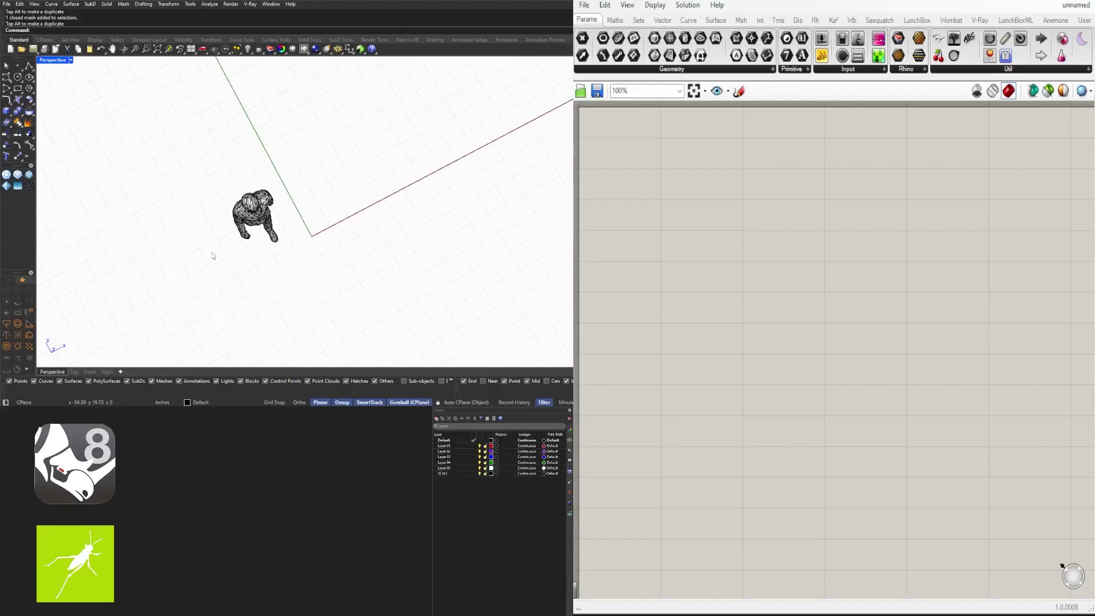
Step: Add a Rectangle component with plane, size and radius inputs to the empty Grasshopper canvas
right_drag(212, 256, 232, 170)
scroll(232, 169, down, 4)
shift+right_drag(335, 174, 334, 229)
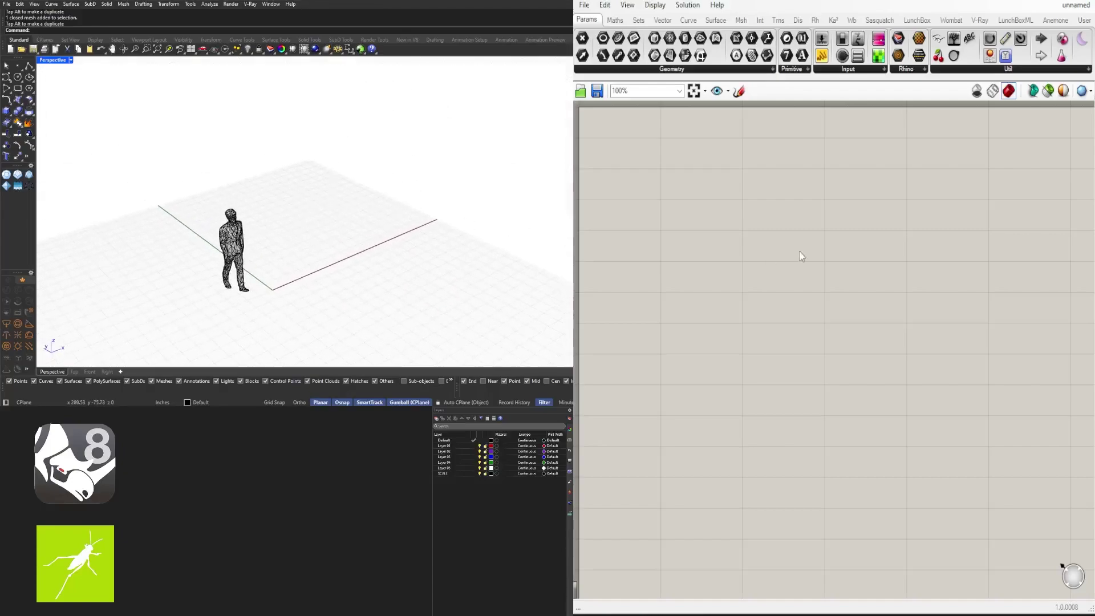
double_click(825, 245)
text(rect)
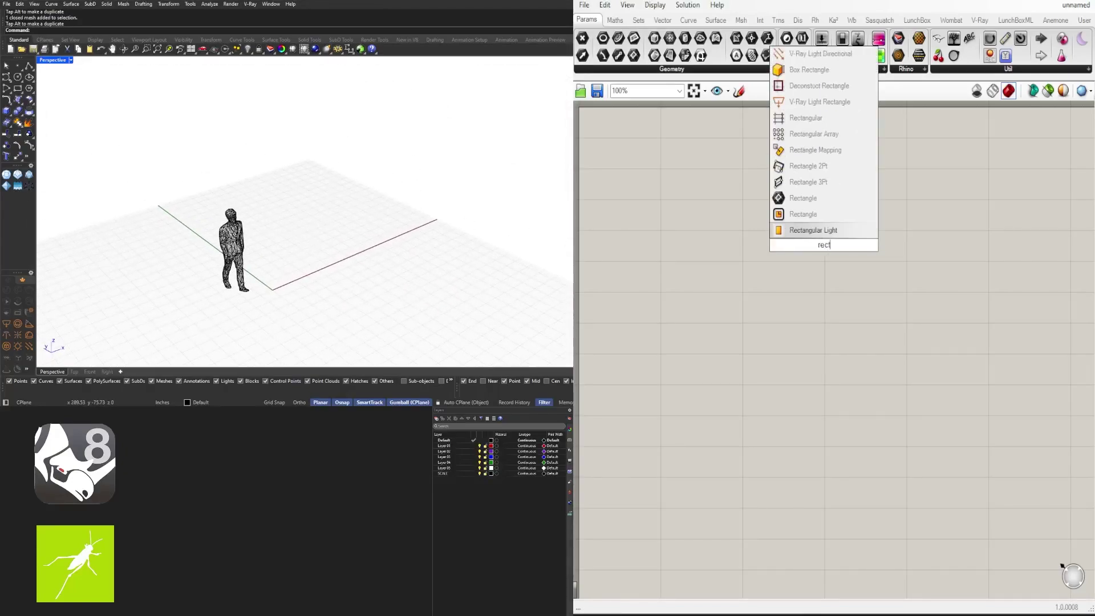
click(824, 214)
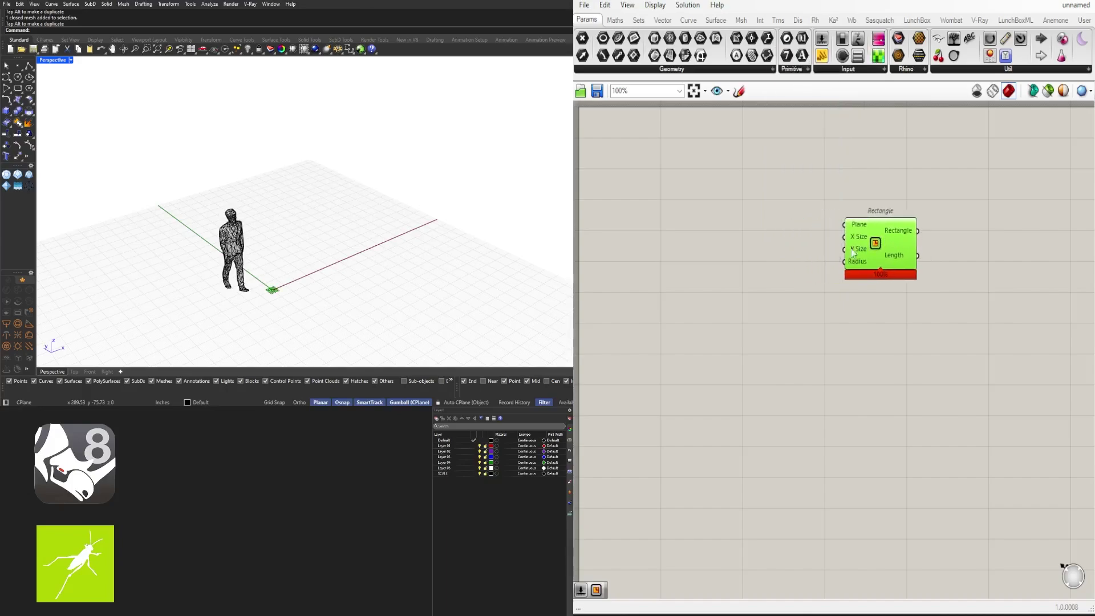
double_click(780, 264)
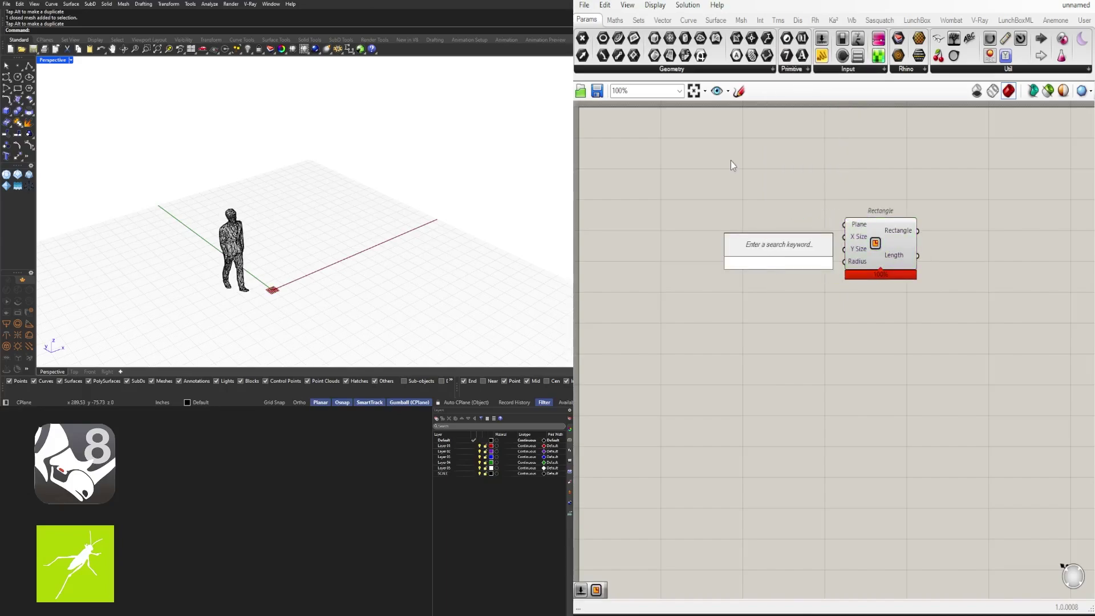
text(100)
key(Return)
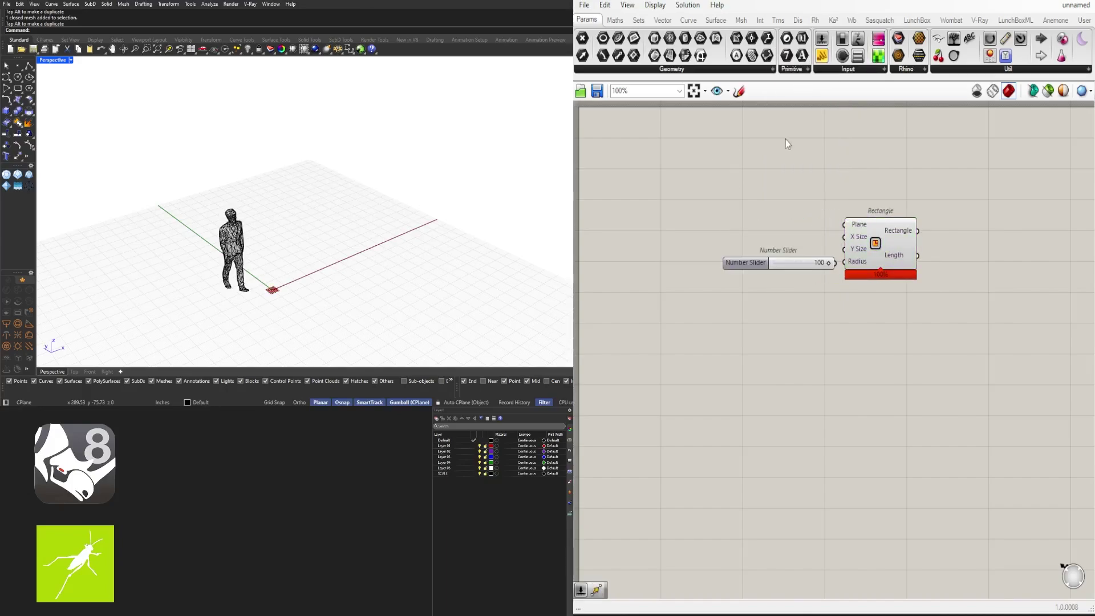
scroll(754, 261, up, 2)
drag(755, 263, 702, 262)
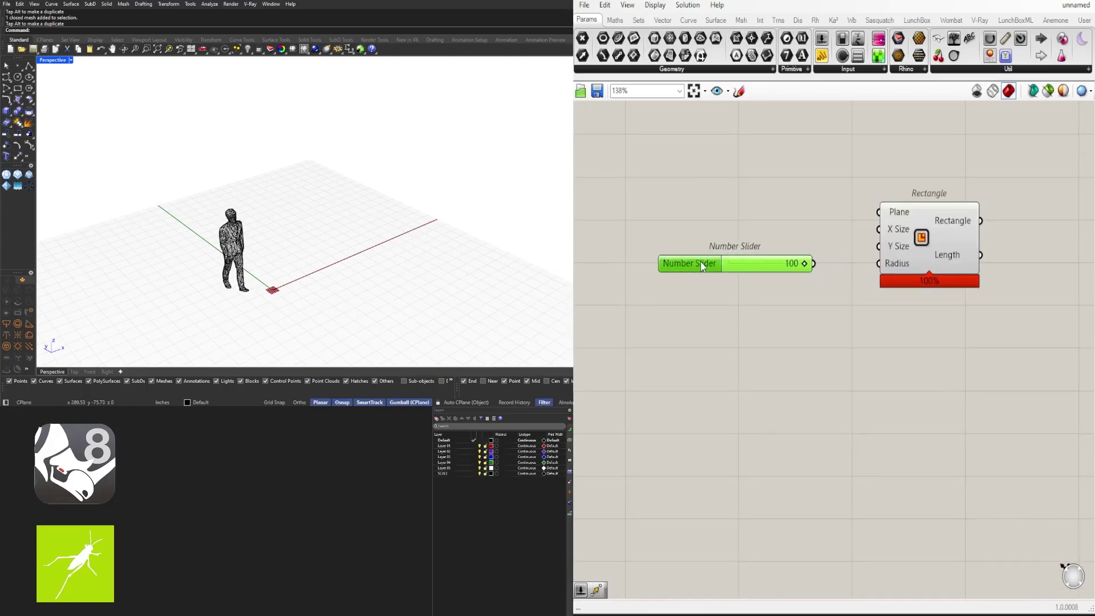
key(Delete)
Step: Add a Number Slider at 150 for the Rectangle's Y Size and connect a duplicate of it to X Size
key(ctrl+z)
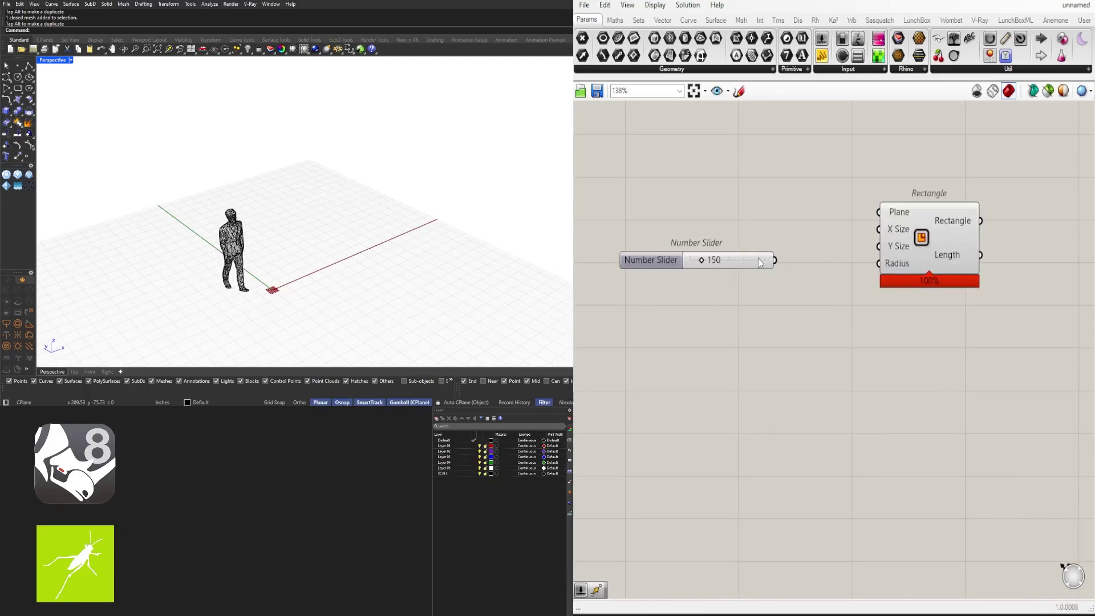
drag(760, 263, 877, 246)
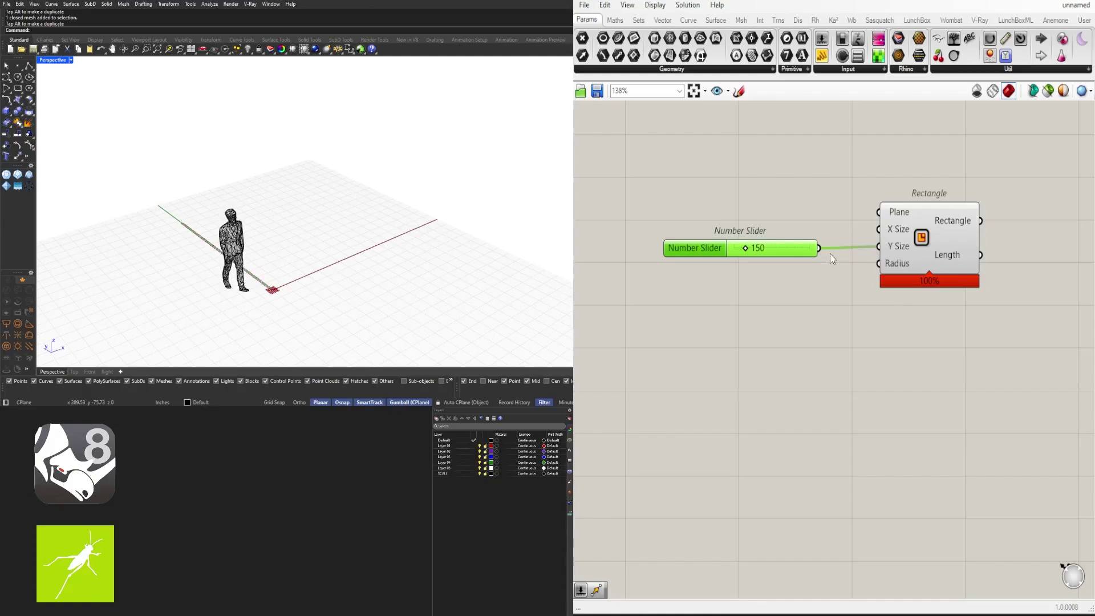
drag(790, 249, 792, 225)
key(alt)
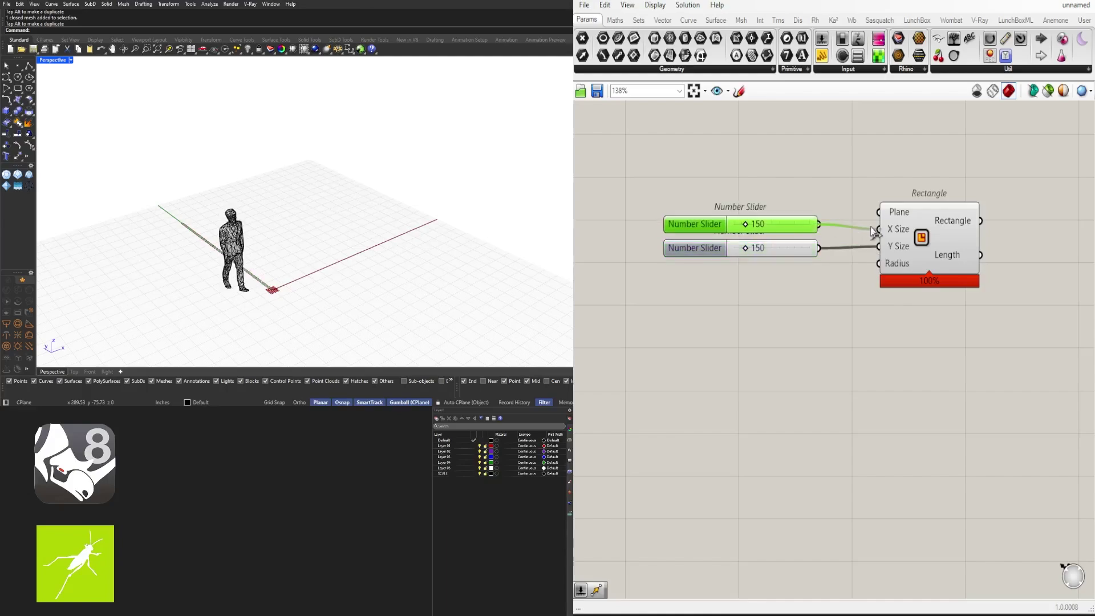
drag(871, 227, 872, 229)
click(854, 178)
Step: Set the Rectangle's X Size slider to 599 and its Y Size slider to 383
scroll(764, 222, up, 4)
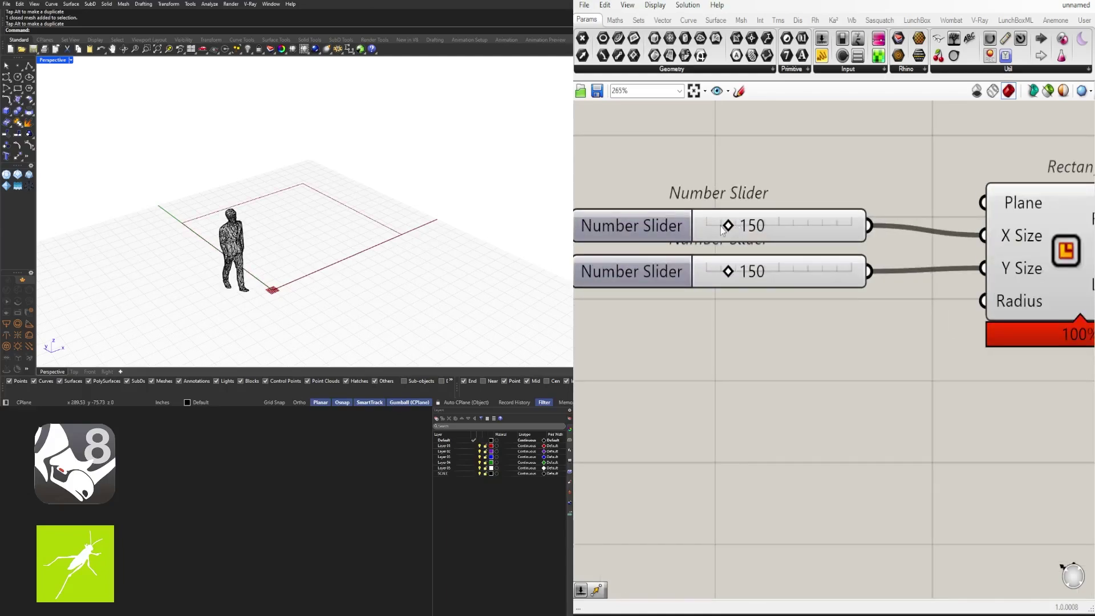
drag(728, 225, 776, 226)
drag(728, 272, 738, 277)
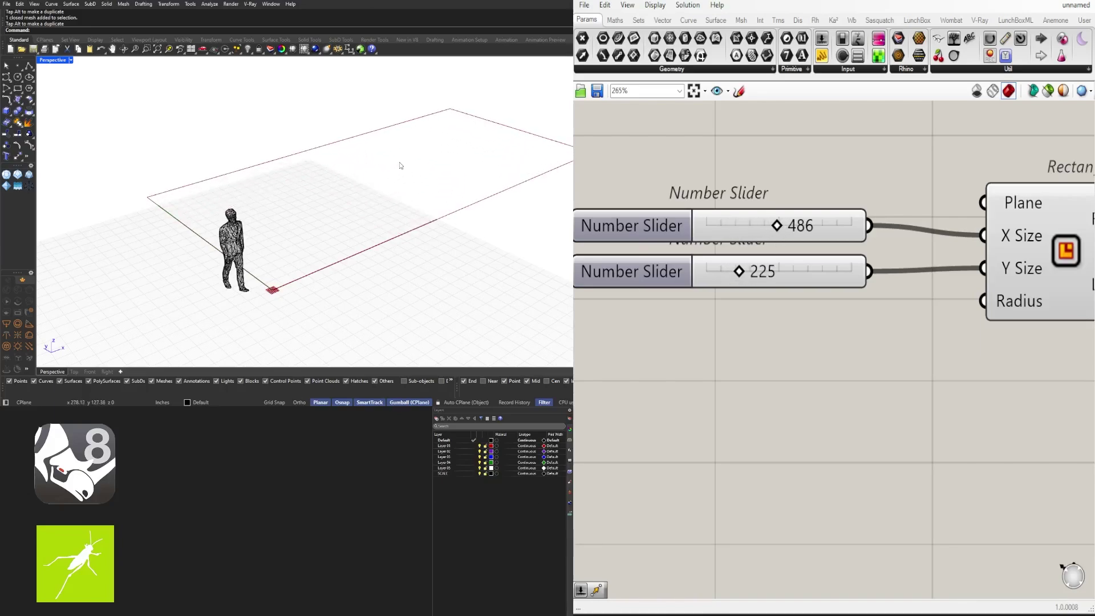
scroll(408, 187, down, 4)
right_drag(410, 190, 354, 216)
drag(738, 271, 762, 271)
drag(776, 226, 795, 228)
scroll(363, 197, down, 3)
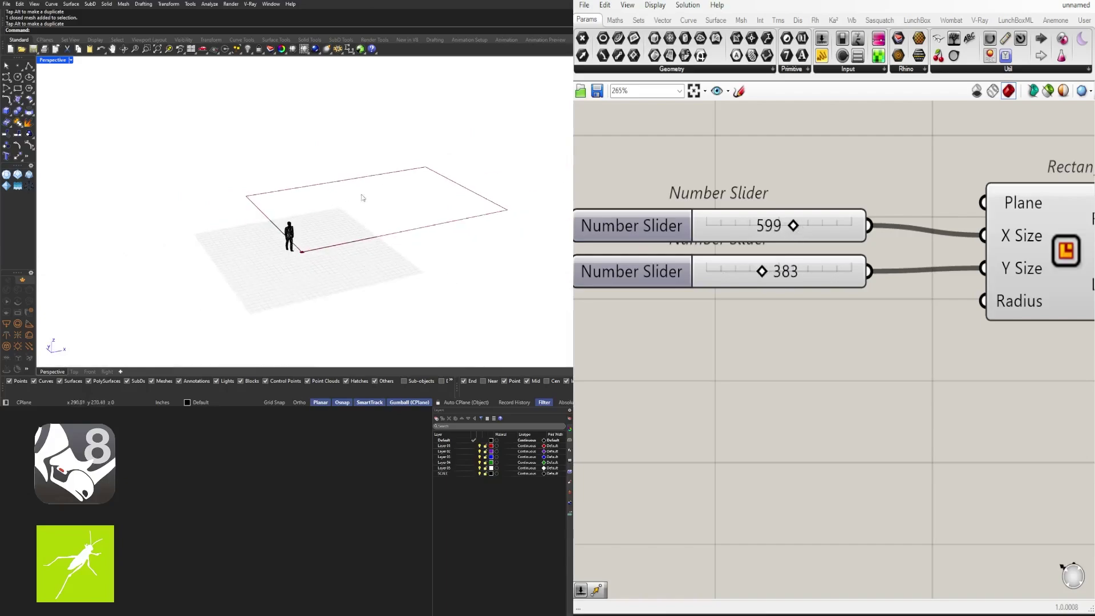
shift+right_drag(363, 197, 264, 200)
Step: Add a Discontinuity component, feed the Rectangle's output into its Curve input, and place it above and to the right of the Rectangle
scroll(852, 223, down, 3)
right_drag(944, 265, 738, 340)
click(768, 312)
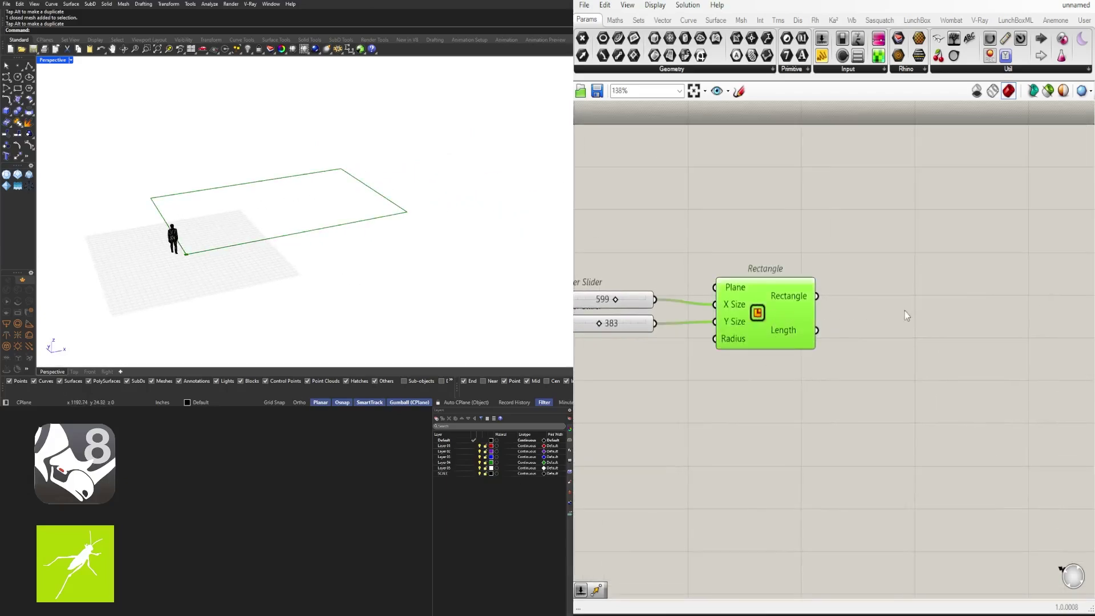
double_click(873, 304)
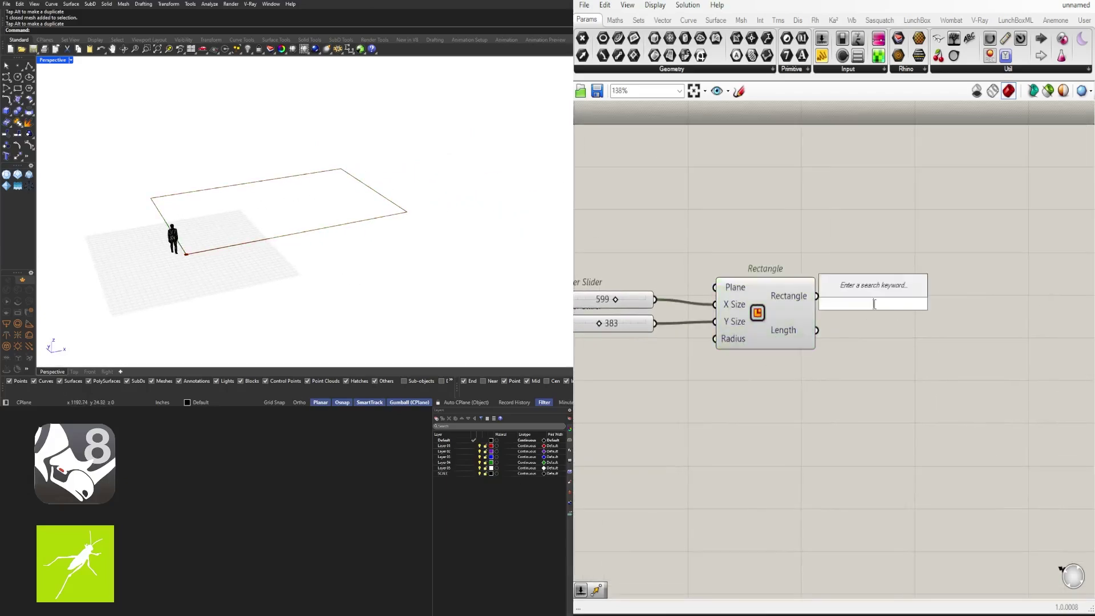
text(dis)
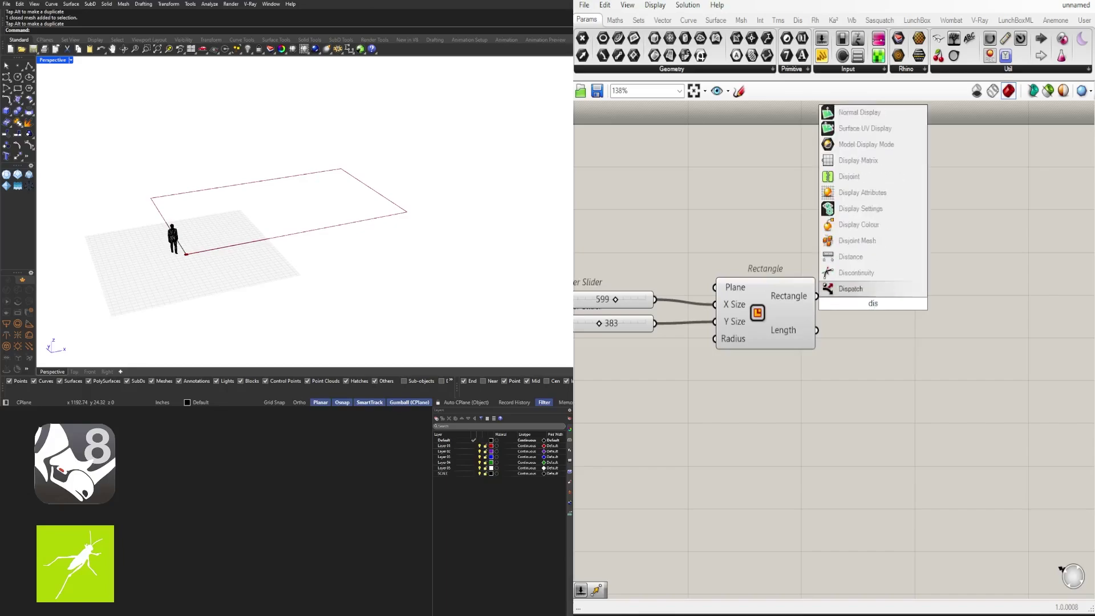
click(850, 274)
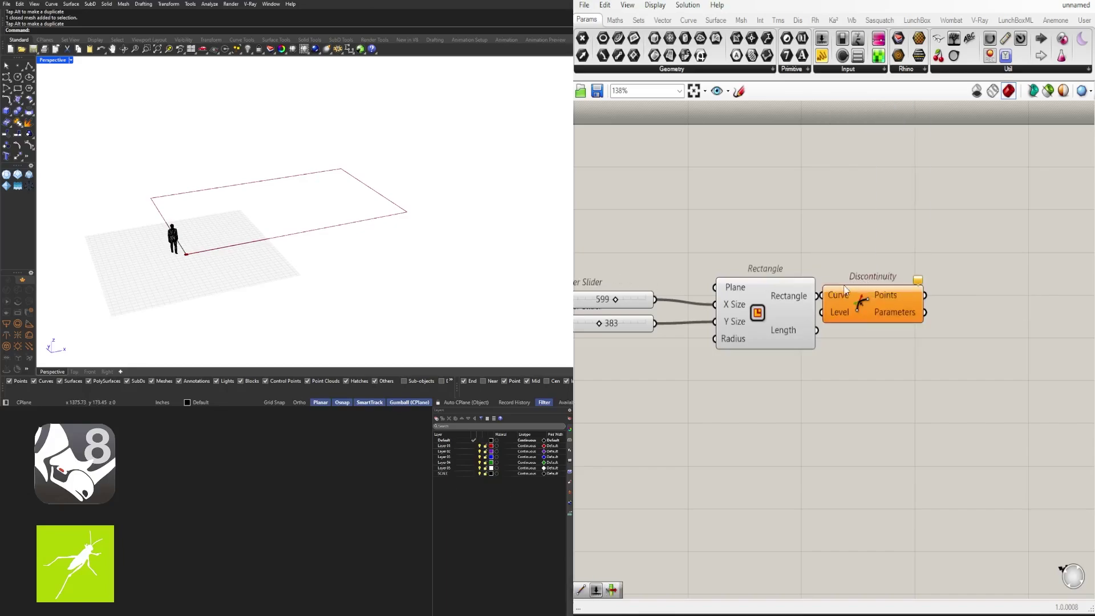
drag(833, 293, 835, 295)
drag(864, 298, 964, 299)
scroll(770, 285, down, 4)
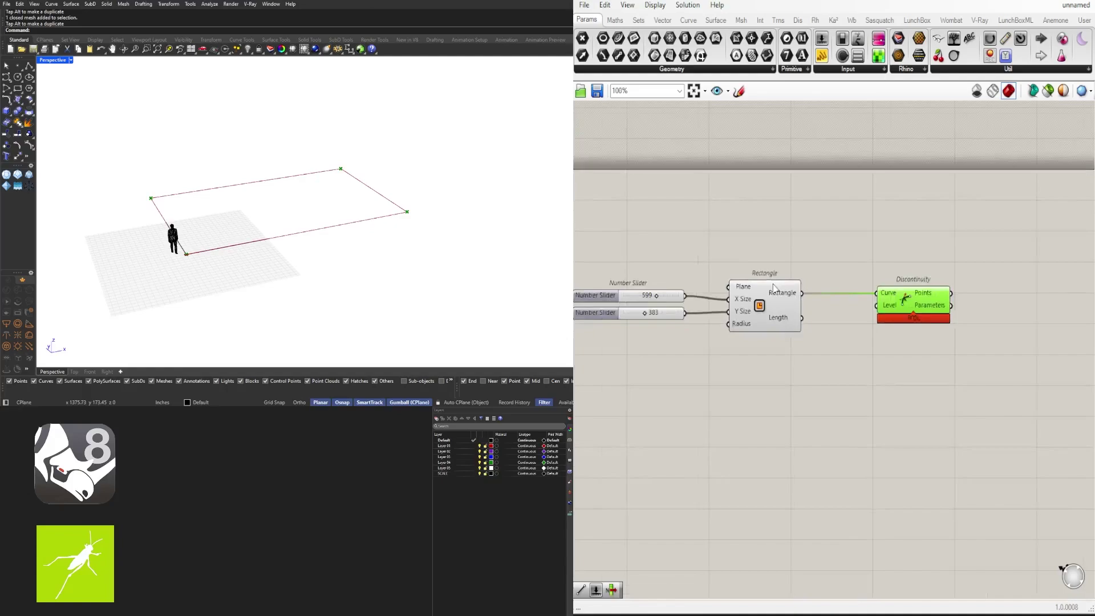
right_drag(864, 315, 807, 326)
drag(816, 313, 880, 268)
Step: Add a Random component and place it directly below the Rectangle component
scroll(819, 299, up, 3)
double_click(823, 332)
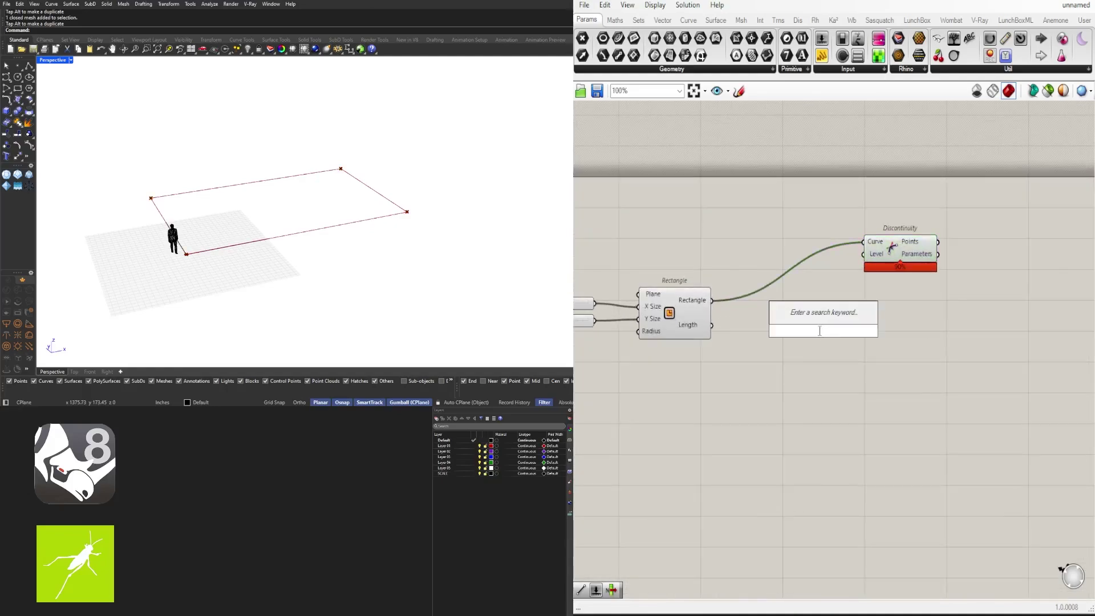
text(random)
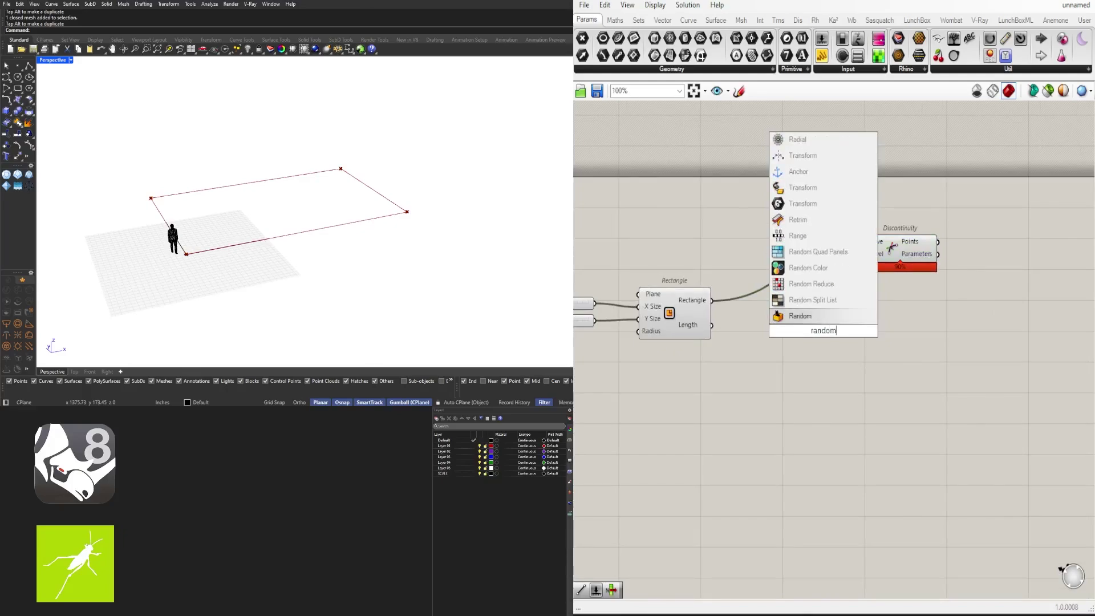
click(798, 320)
drag(817, 332, 675, 381)
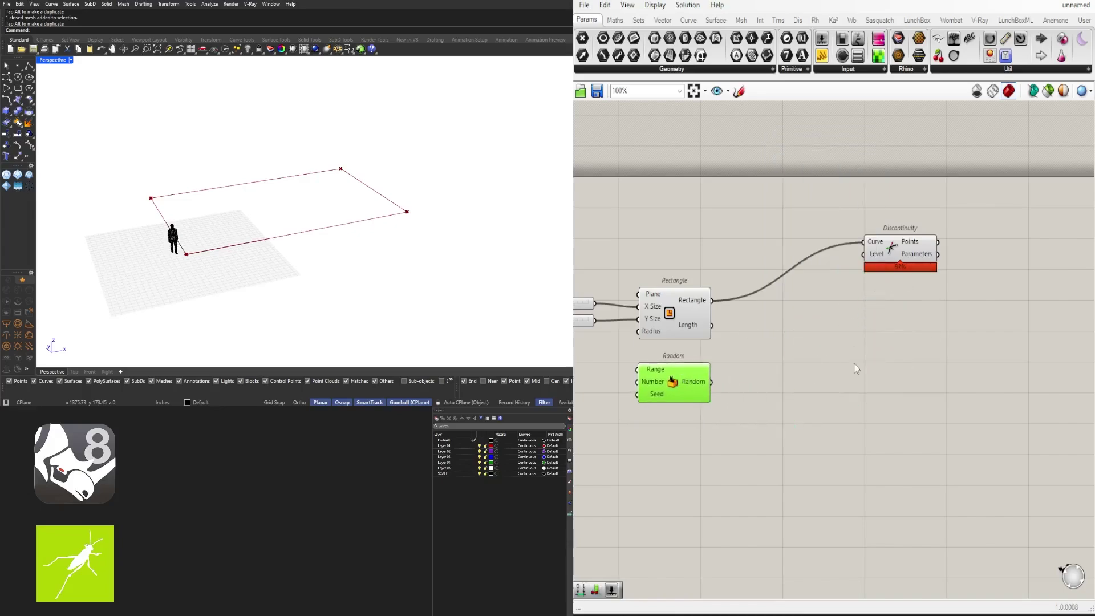
Step: Add a Populate 2D component below Discontinuity and feed the Rectangle's output into its Region input
double_click(875, 350)
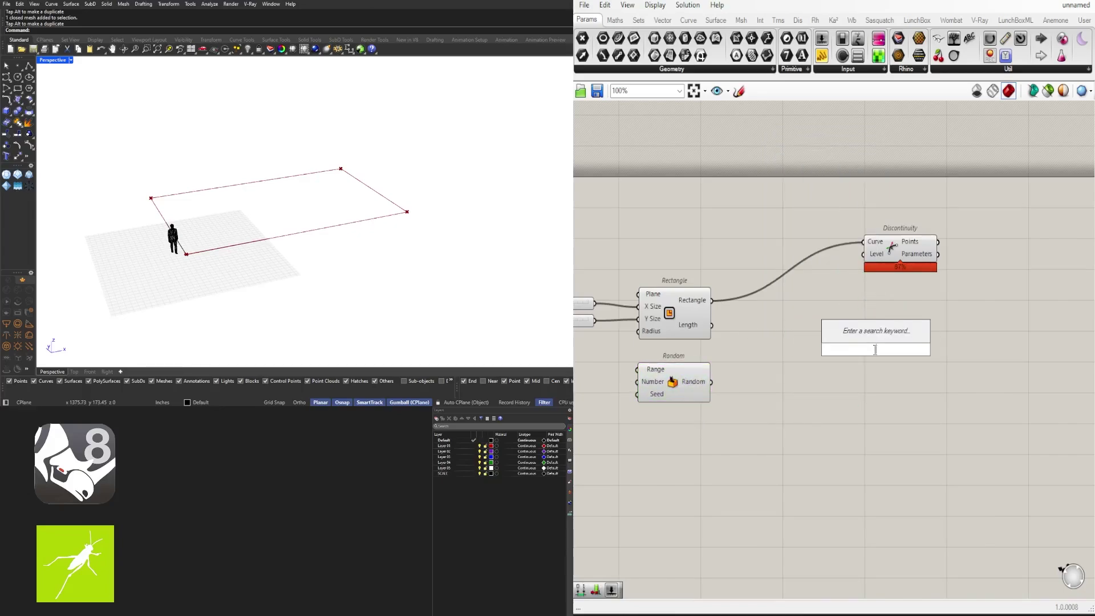
text(pop)
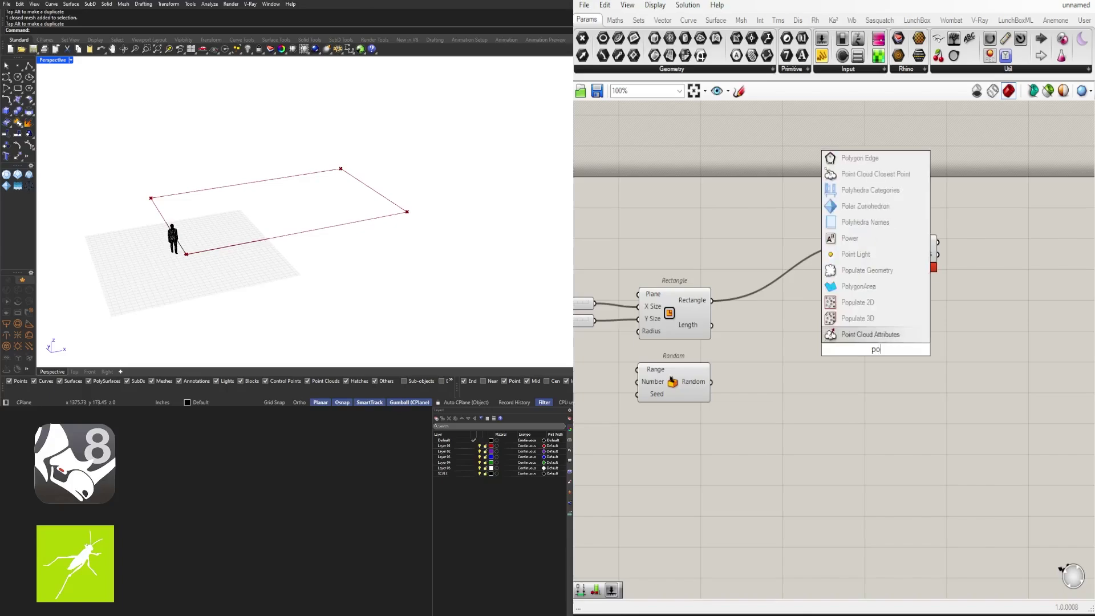
click(848, 318)
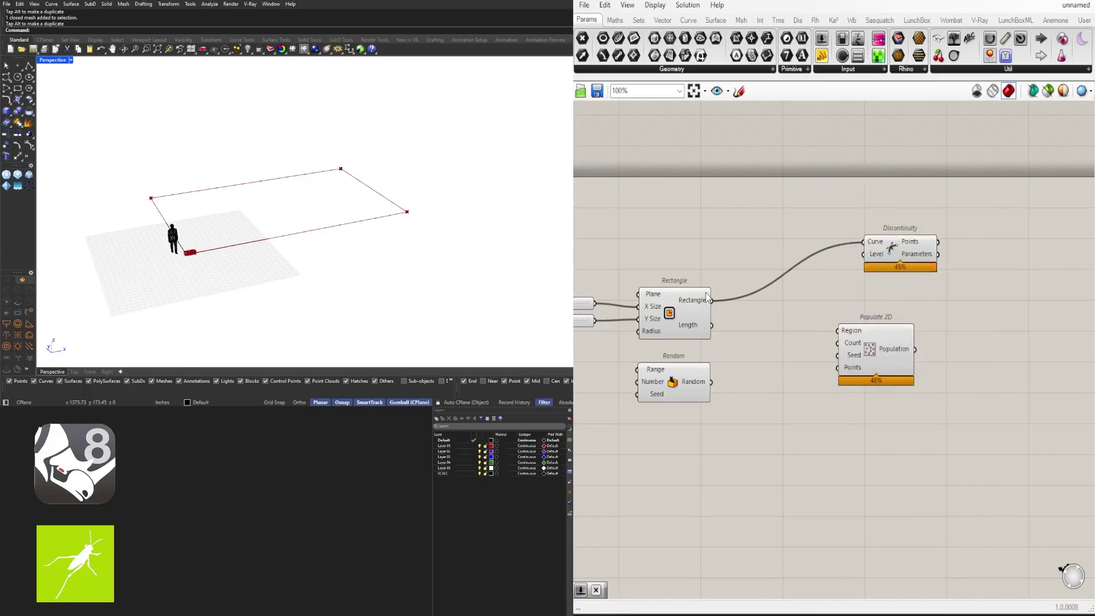
drag(790, 324, 901, 335)
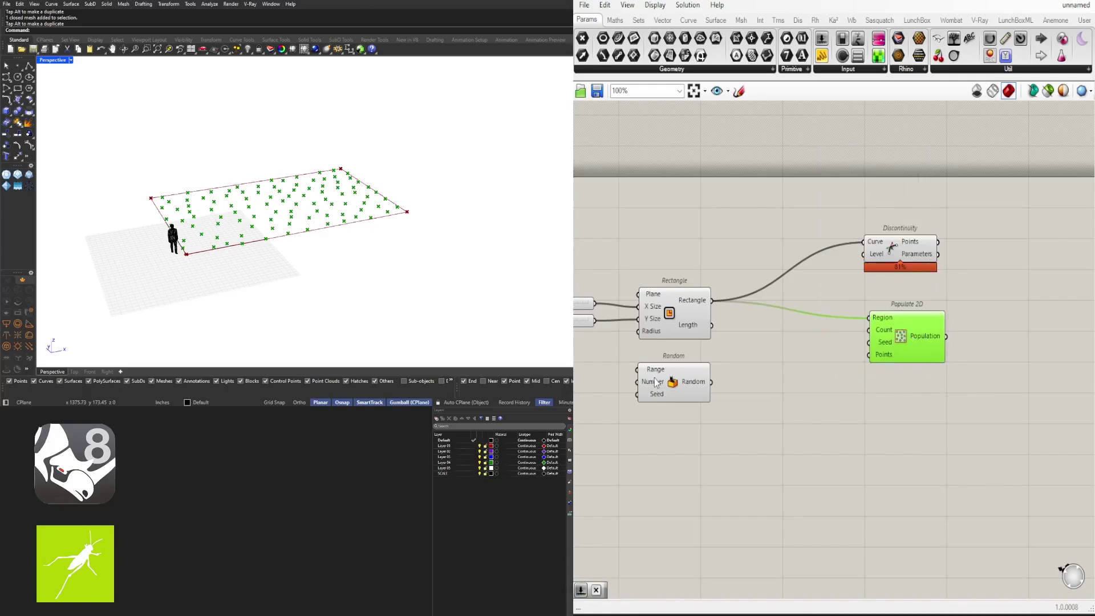
Step: Add a Number Slider at 20 and connect it to the Count input of Populate 2D
scroll(792, 365, up, 1)
double_click(794, 364)
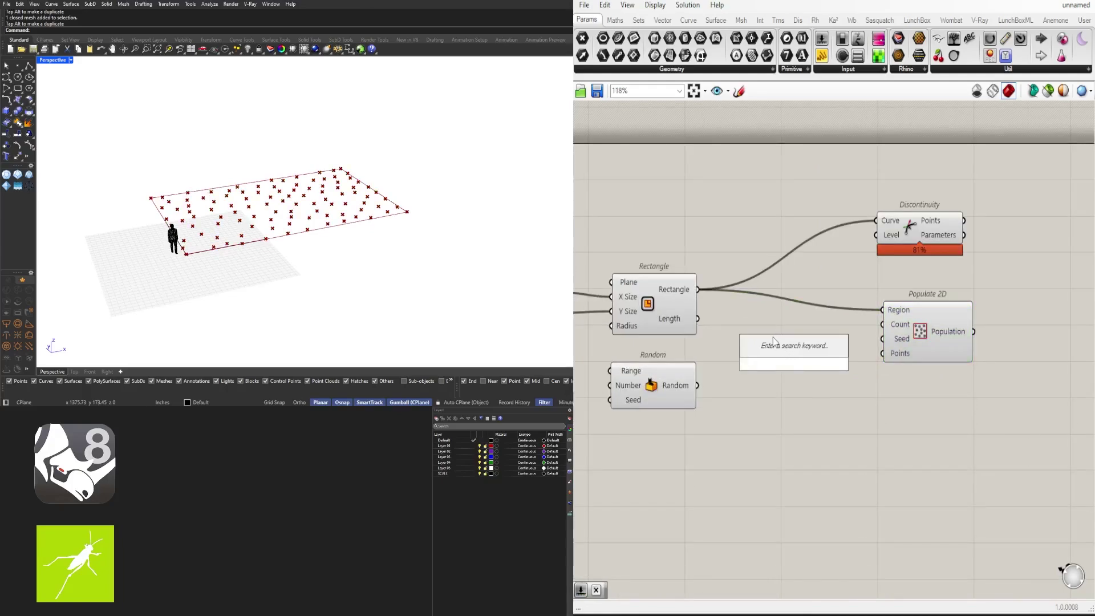
text(20)
key(Return)
drag(851, 364, 881, 326)
drag(906, 322, 909, 321)
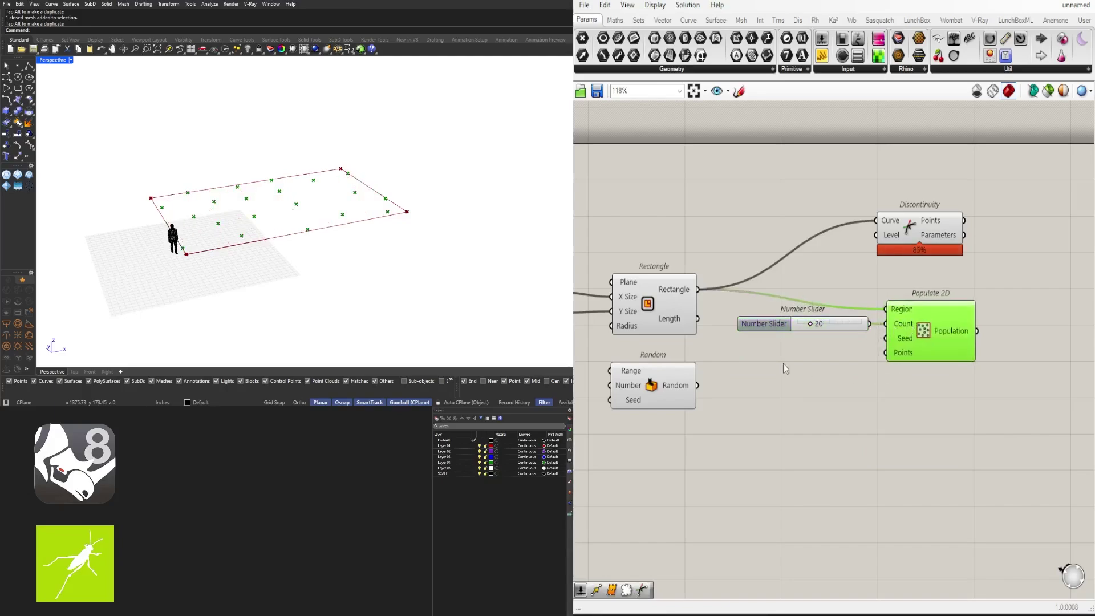
Step: Set the Populate 2D Count slider to 24 and place Populate 2D directly beneath Discontinuity
scroll(825, 329, up, 5)
mouse_move(789, 316)
mouse_down()
mouse_move(800, 316)
mouse_move(766, 316)
mouse_move(806, 317)
mouse_move(784, 316)
mouse_move(796, 314)
mouse_up()
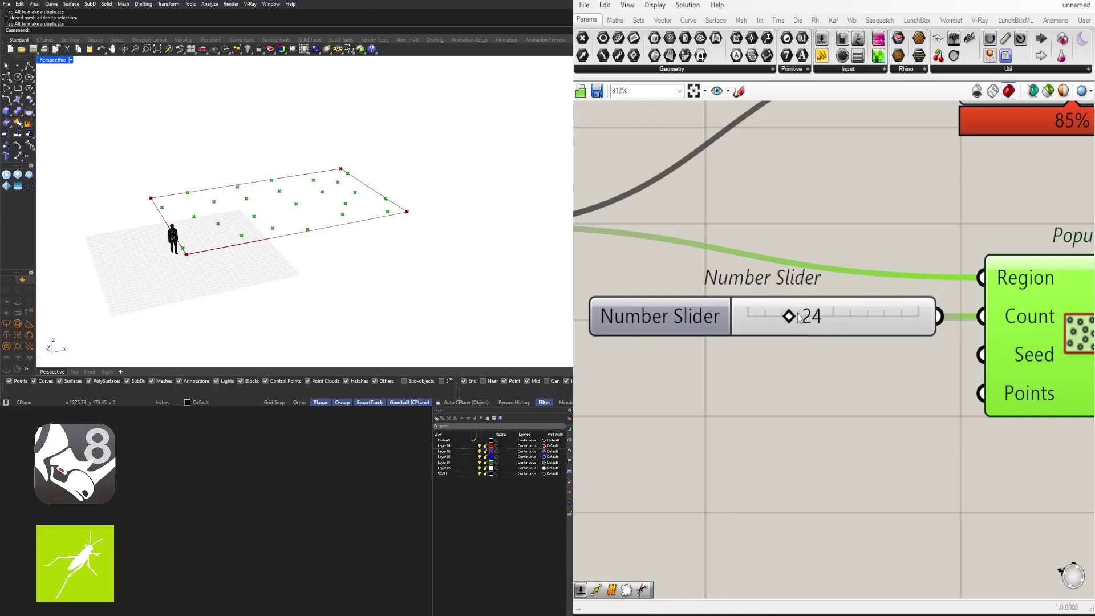
scroll(797, 318, down, 5)
right_drag(910, 388, 897, 471)
drag(887, 311, 900, 347)
click(816, 480)
right_drag(647, 429, 763, 391)
click(752, 354)
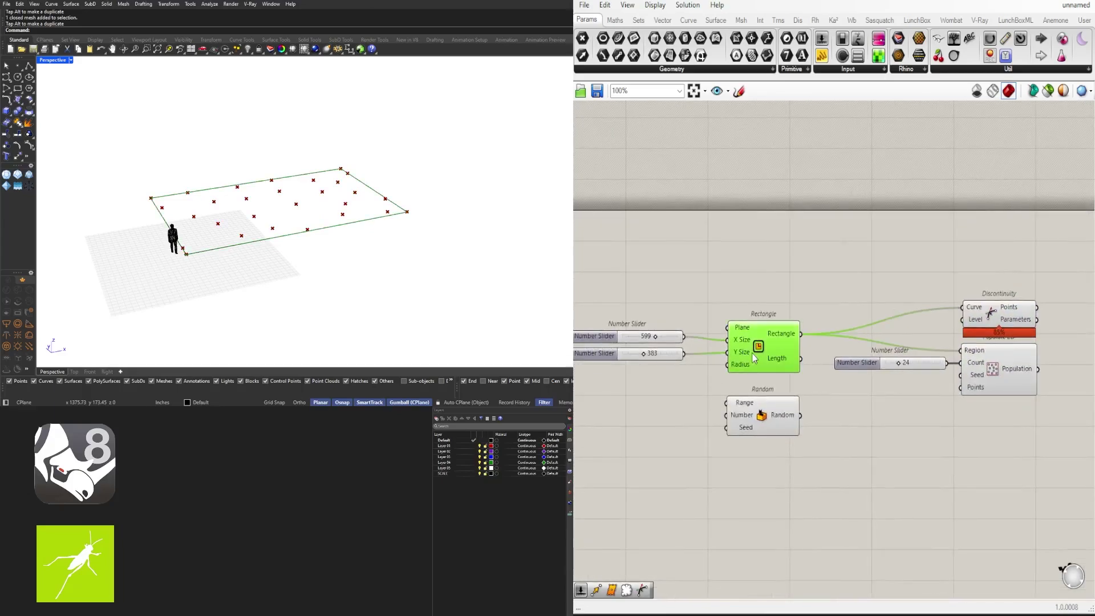
right_drag(953, 514, 816, 498)
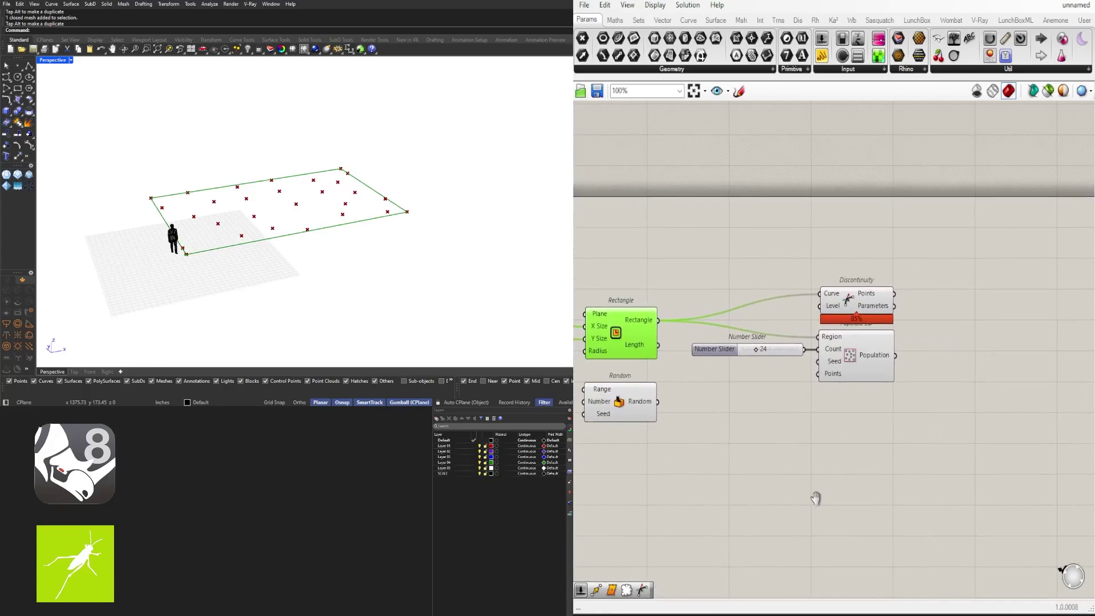
click(871, 360)
Step: Add an Explode curve component beside Random and feed the Rectangle's output into its Curve input
double_click(823, 434)
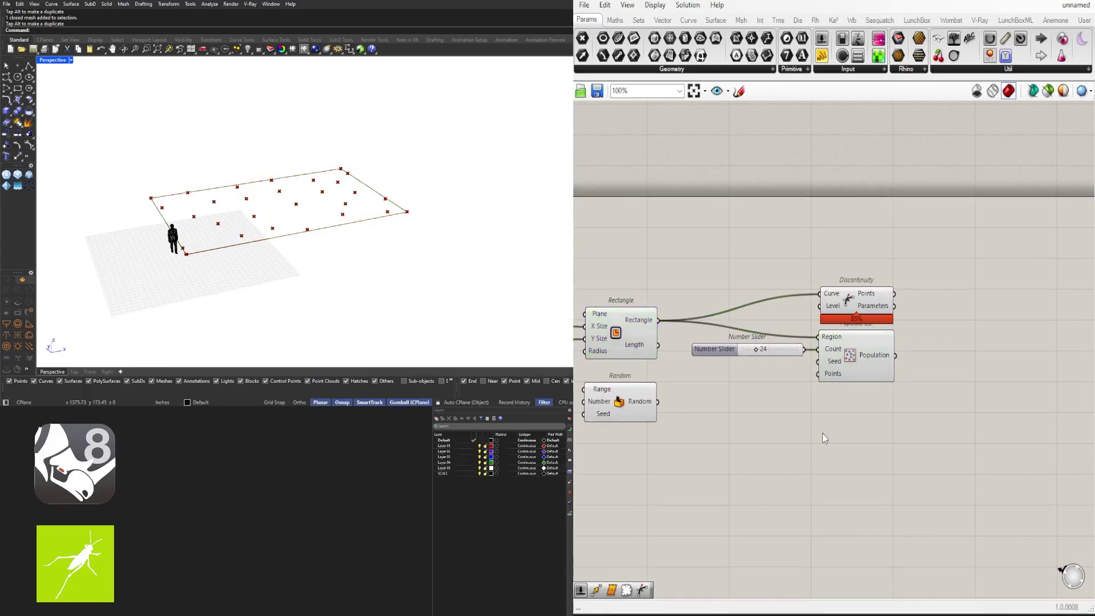
text(expl)
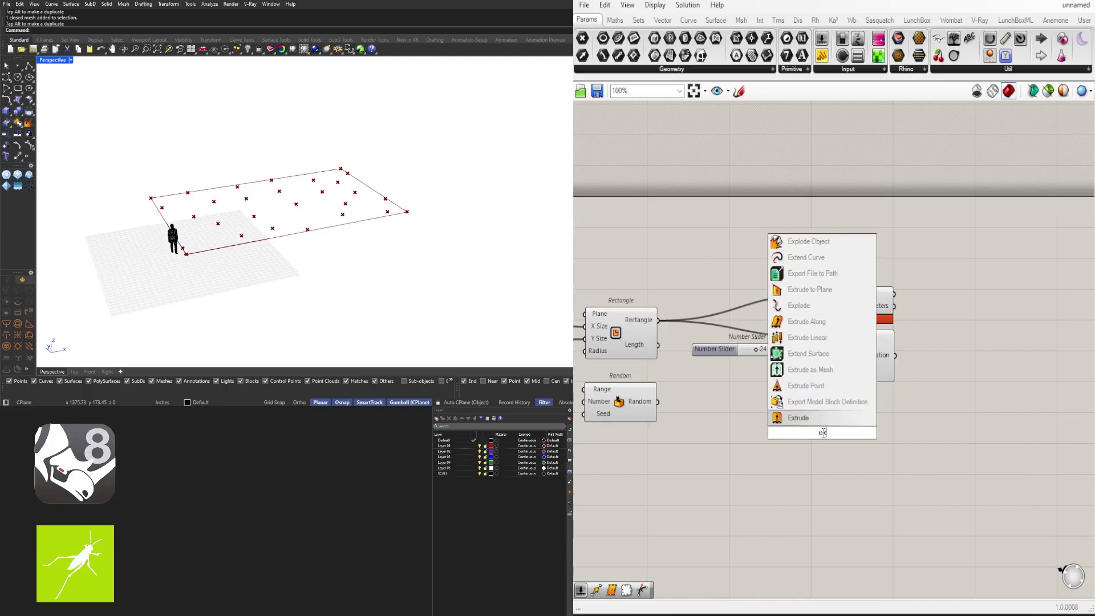
click(799, 403)
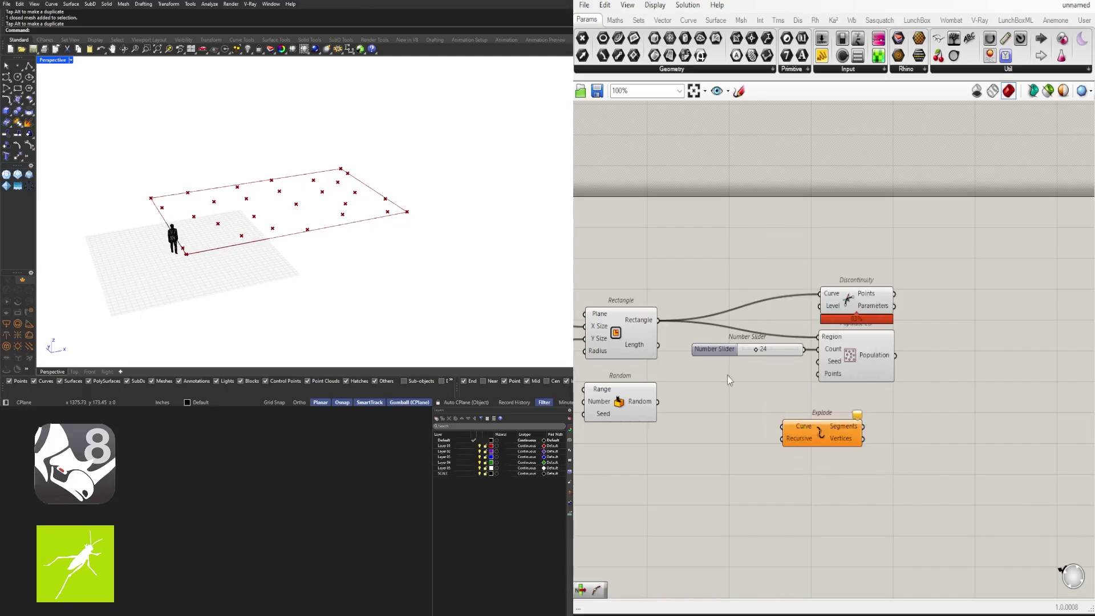
click(652, 325)
drag(662, 319, 737, 400)
Step: Add a Populate Geometry component below Populate 2D, feeding Explode's Segments into Geometry and the existing Count slider into Count
double_click(870, 416)
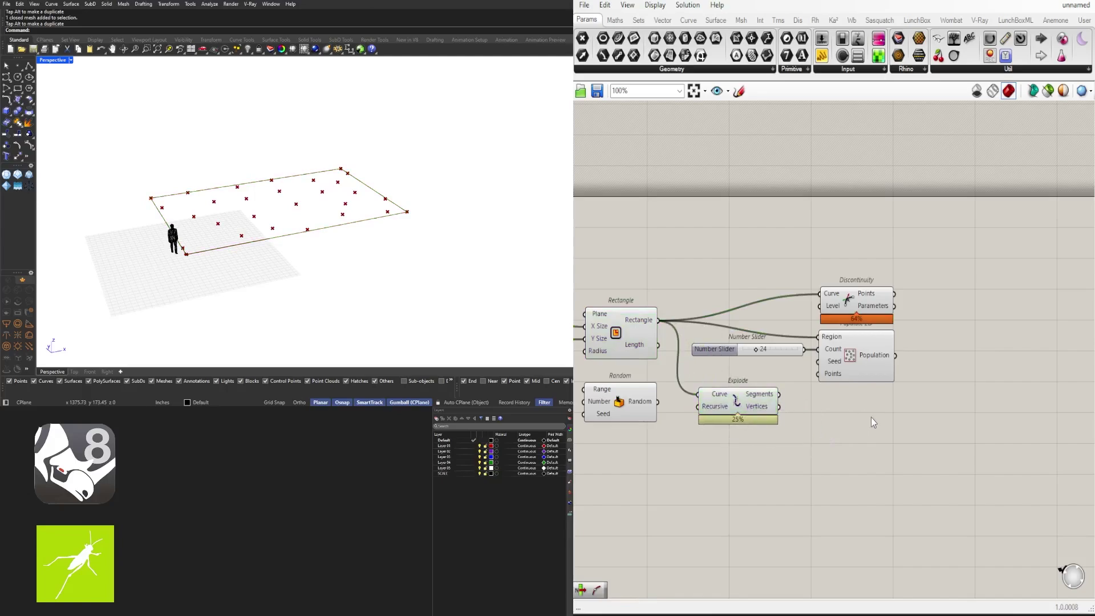
text(pop)
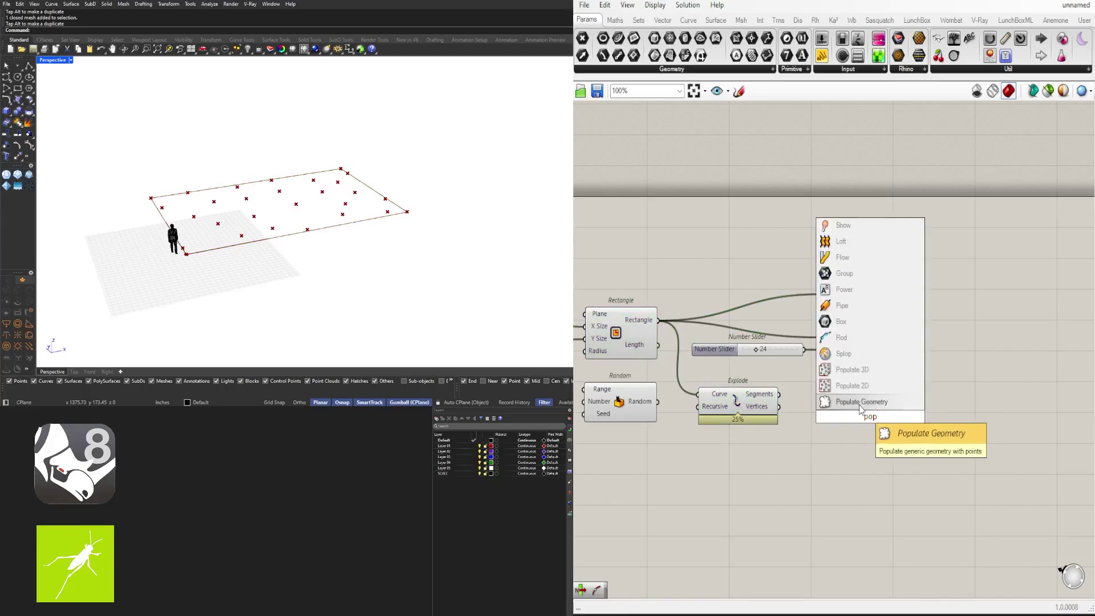
click(862, 403)
scroll(788, 402, up, 1)
scroll(773, 401, up, 1)
drag(779, 392, 848, 398)
drag(921, 410, 904, 414)
drag(788, 329, 833, 418)
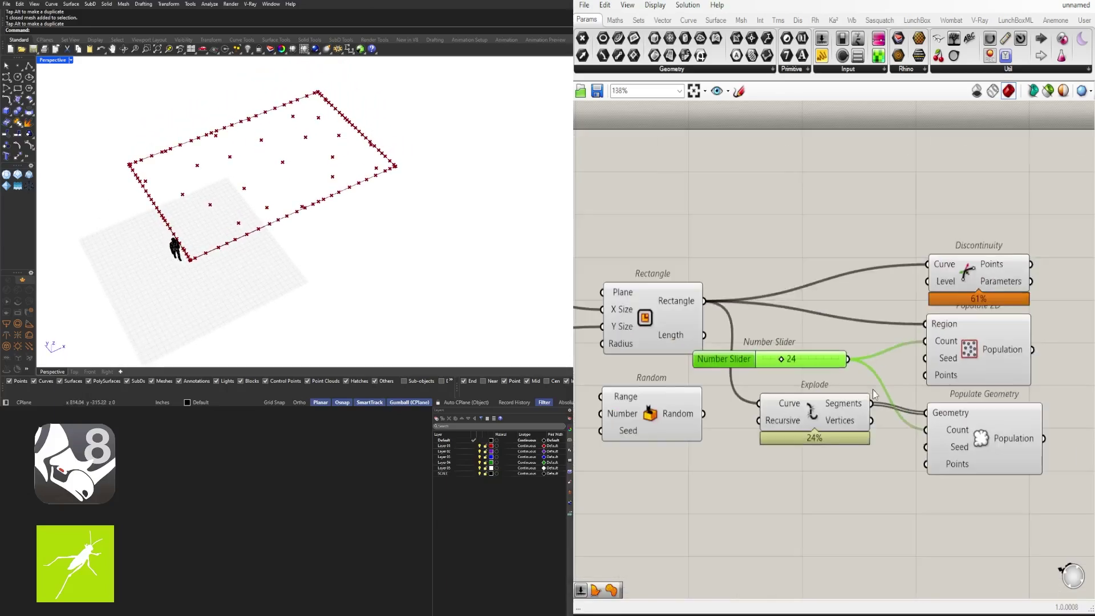
Step: Add a Number Slider at 5 and connect it to Populate Geometry's Count in place of the shared slider
right_drag(872, 390, 866, 327)
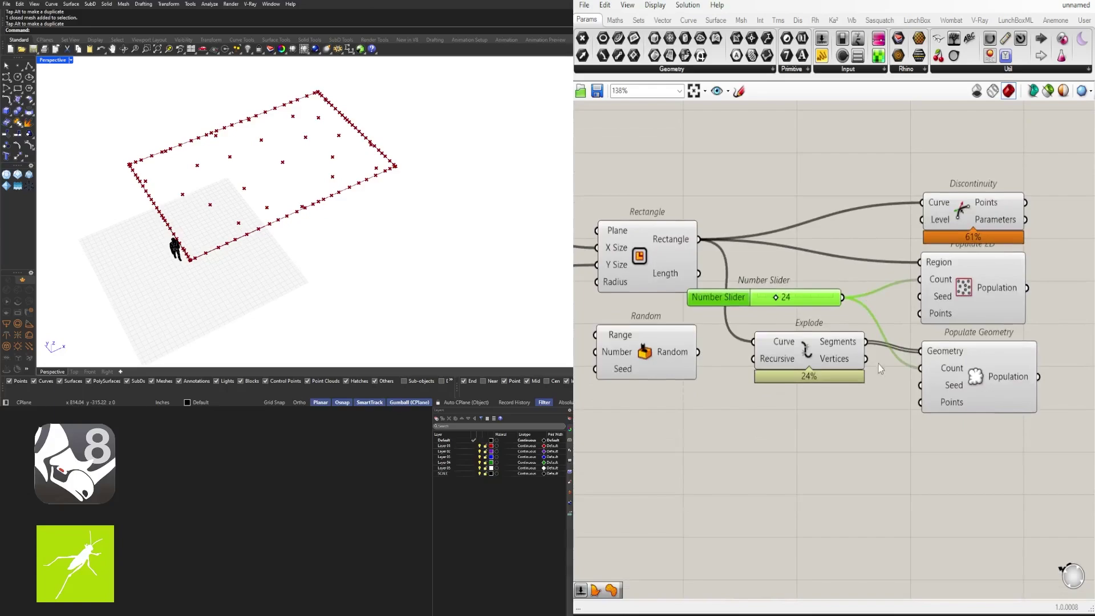
click(960, 371)
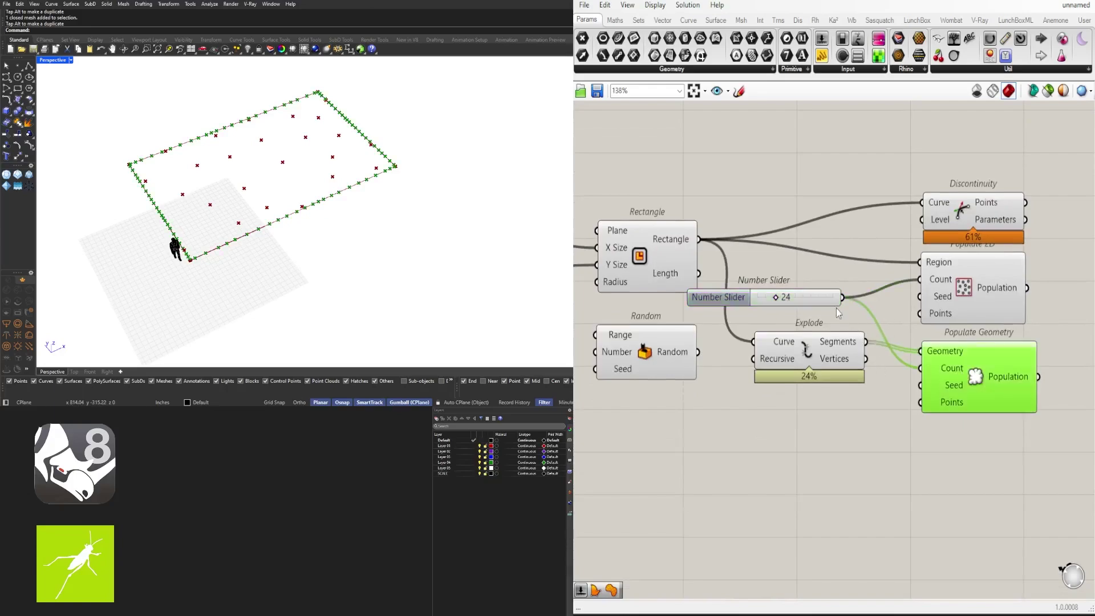
drag(814, 300, 823, 299)
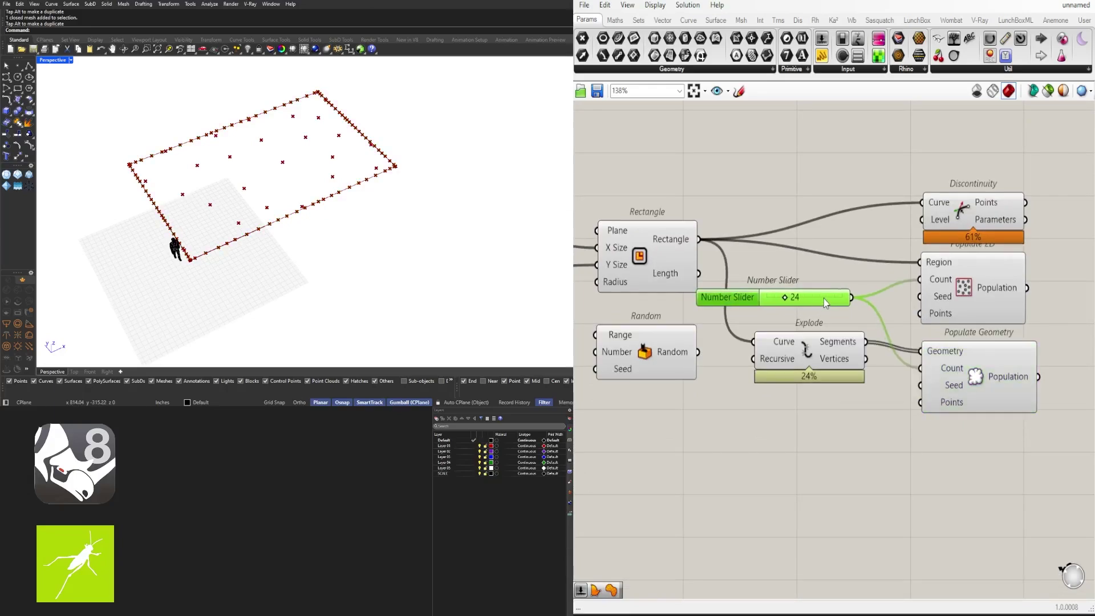
mouse_move(271, 206)
right_down()
mouse_move(262, 222)
mouse_move(276, 199)
right_up()
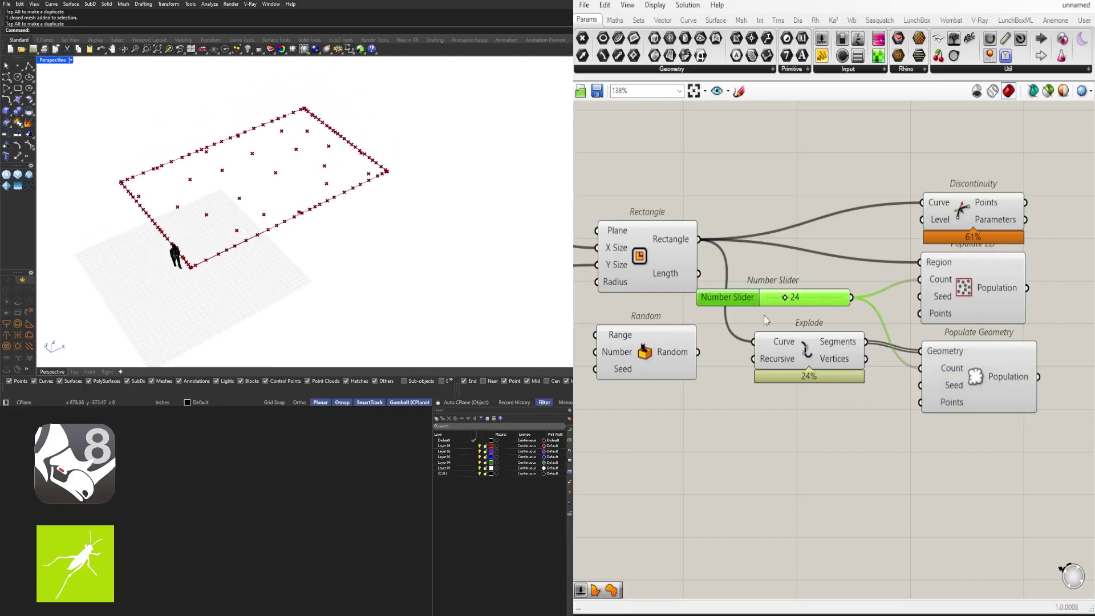
double_click(766, 428)
text(5)
key(Return)
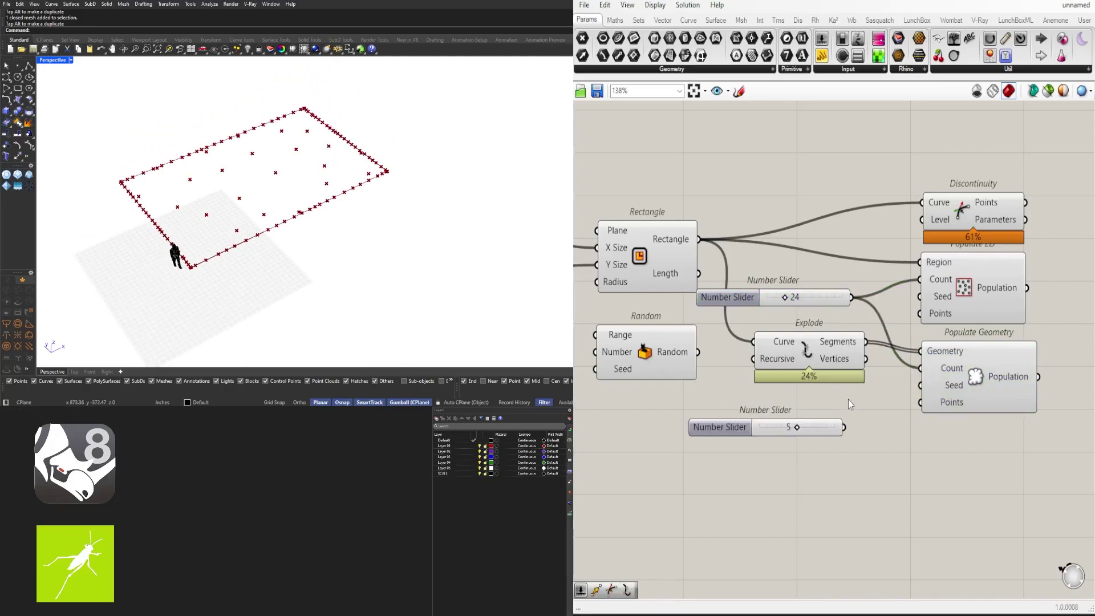
drag(844, 427, 920, 367)
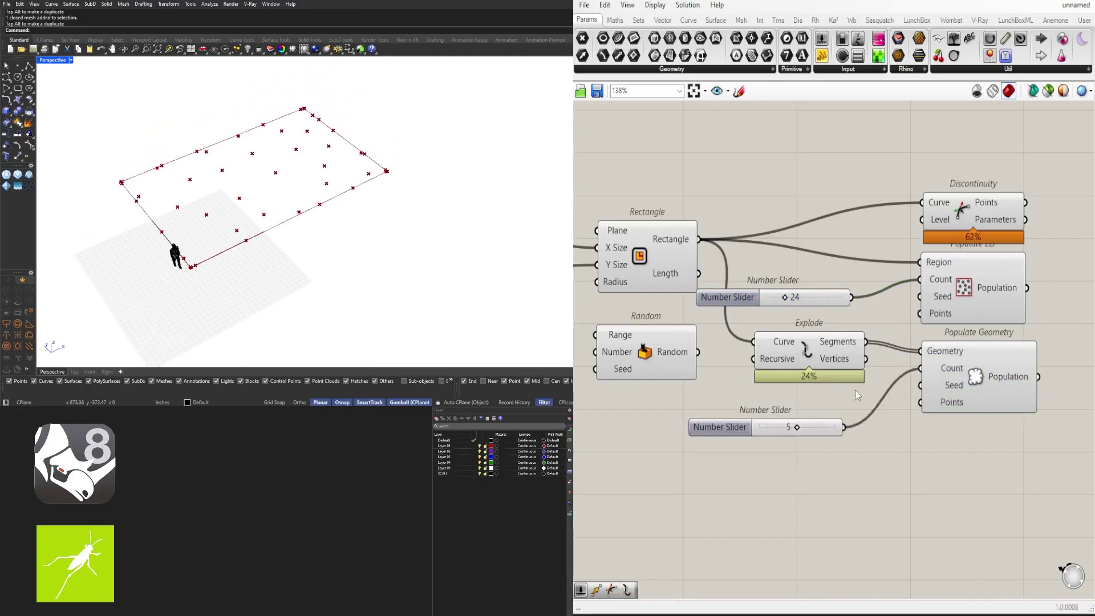
Step: Set the Populate Geometry Count slider to 10
scroll(778, 395, up, 2)
scroll(777, 395, up, 2)
drag(810, 449, 860, 423)
Step: Move Discontinuity, Populate 2D and Populate Geometry together farther to the right of the Rectangle and slightly down
scroll(918, 442, down, 5)
right_drag(994, 464, 807, 452)
drag(918, 441, 800, 264)
drag(886, 285, 853, 309)
click(851, 279)
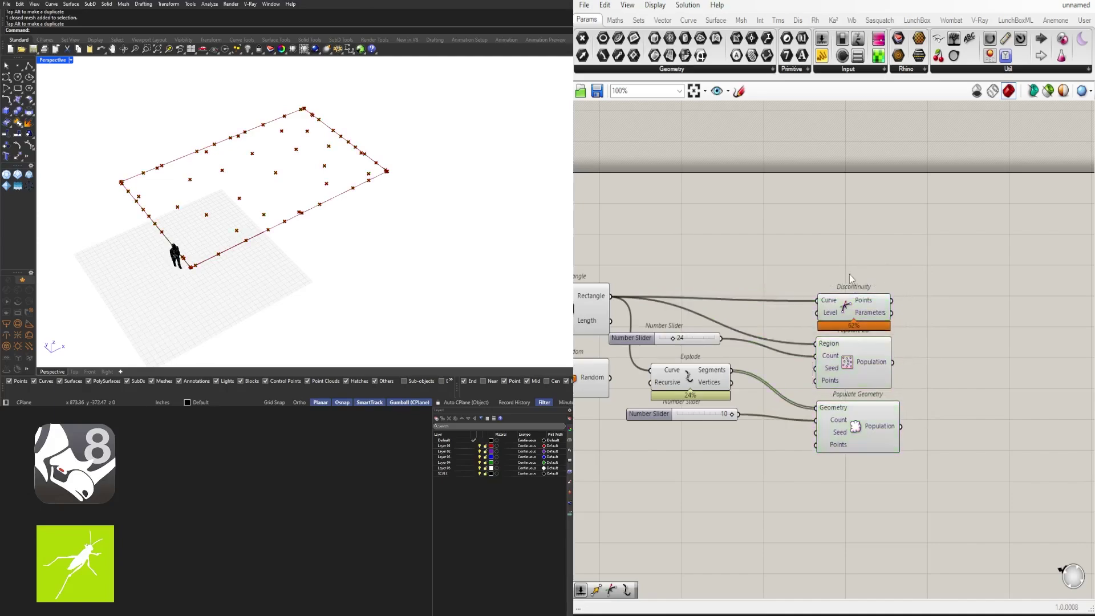
Step: Move Explode and its neighbouring slider down beside Populate Geometry, and the other Count slider closer to Populate 2D
drag(707, 406, 624, 360)
drag(687, 377, 712, 416)
click(710, 384)
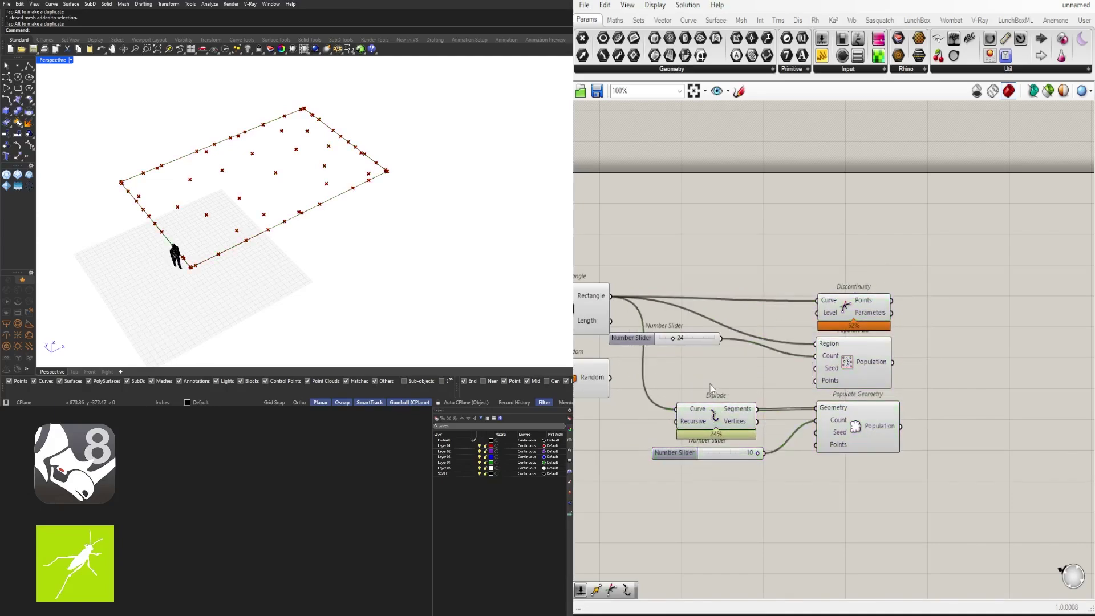
drag(736, 364, 747, 358)
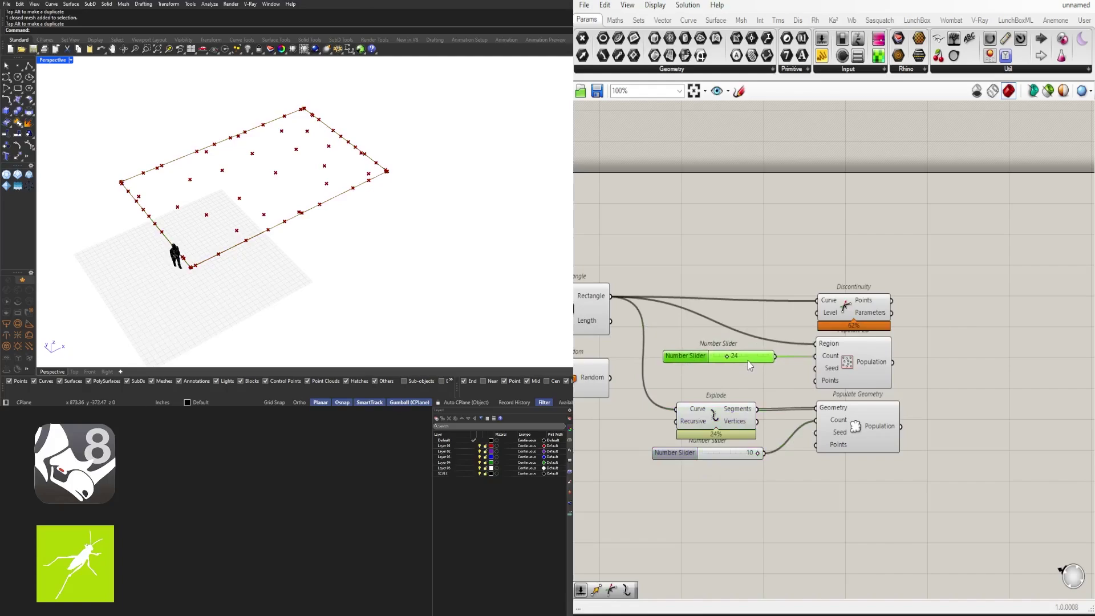
click(760, 341)
Step: Add a Merge component to the right of Populate 2D and connect Populate 2D's Population to its first data input
scroll(687, 368, down, 2)
right_drag(688, 368, 836, 358)
right_drag(953, 413, 810, 404)
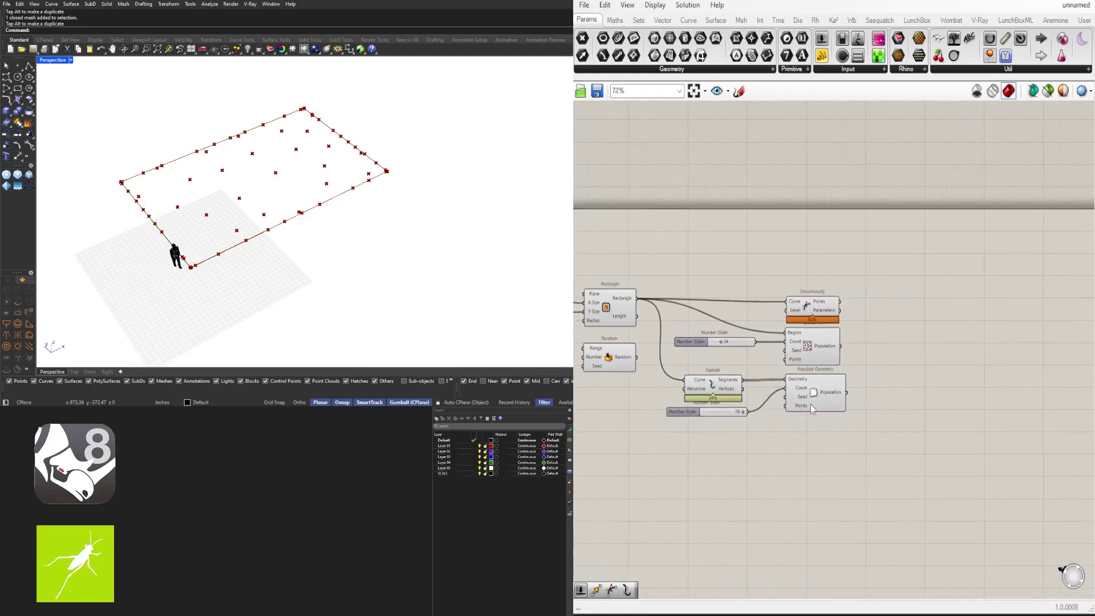
scroll(883, 405, up, 1)
click(817, 336)
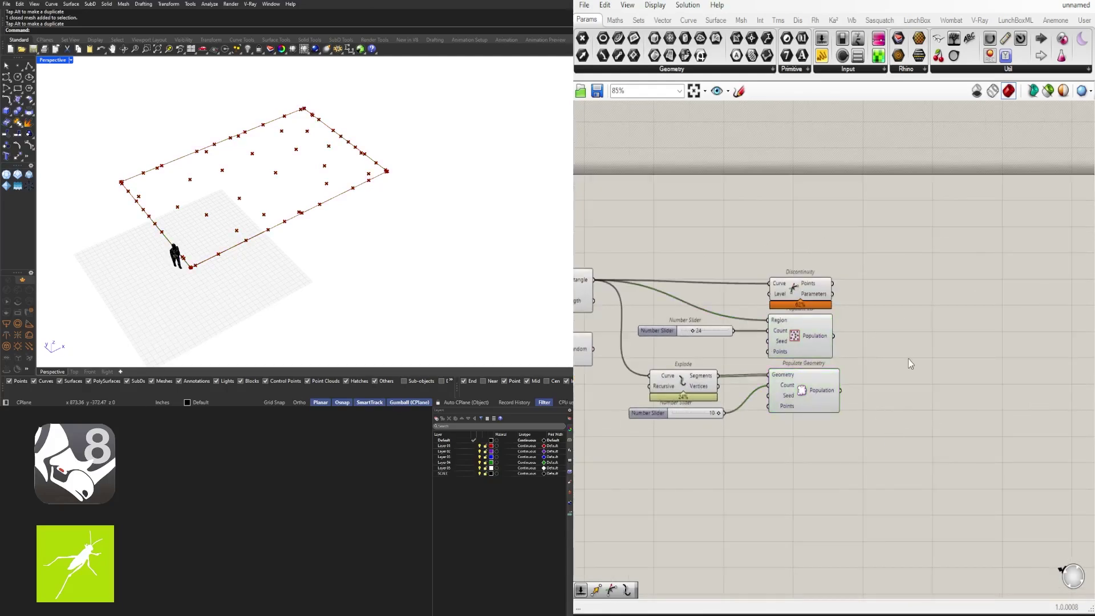
double_click(907, 358)
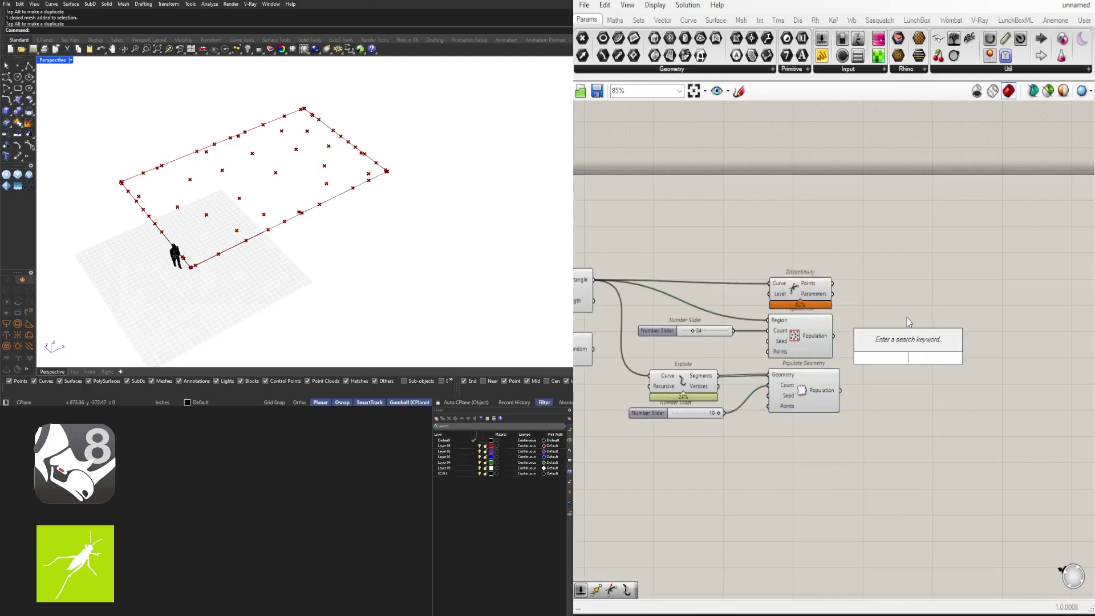
text(mer)
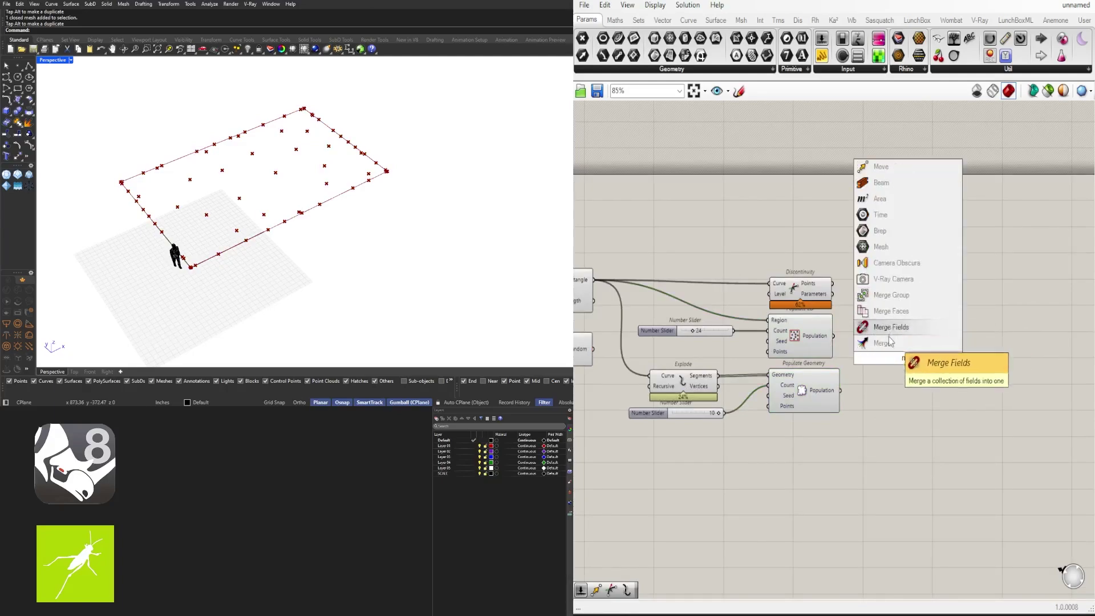
click(889, 341)
drag(834, 336, 902, 340)
Step: Connect Populate Geometry's Population to Merge's second input and flatten the Merge Result output
drag(831, 395, 825, 394)
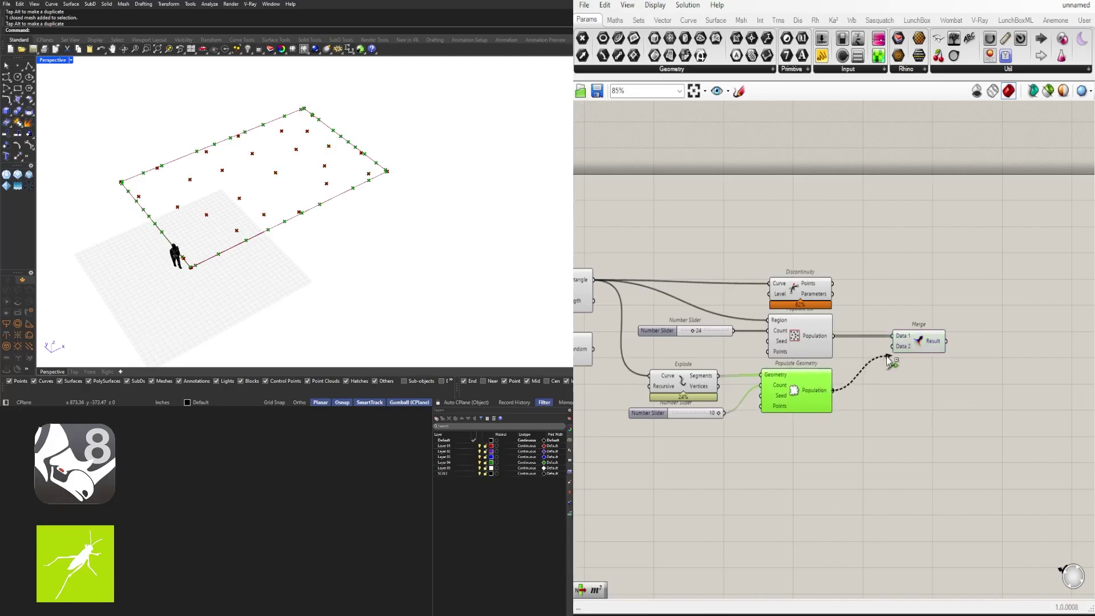
drag(919, 349, 895, 351)
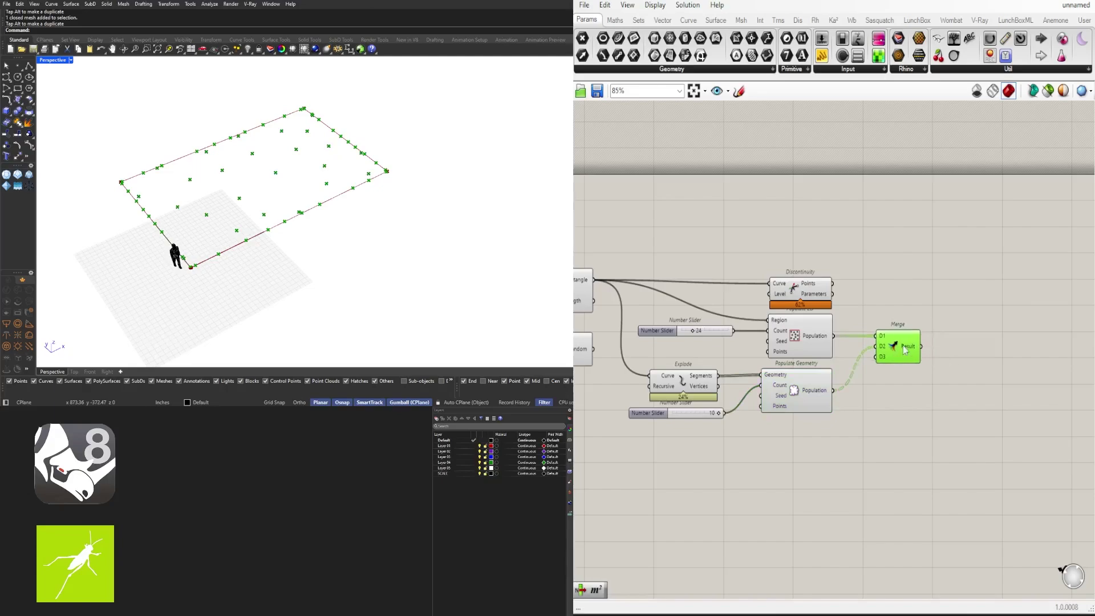
right_click(908, 346)
click(939, 397)
Step: Add a Move component, feed the Merge Result into its Geometry input, and place it below and to the right of Merge
double_click(980, 369)
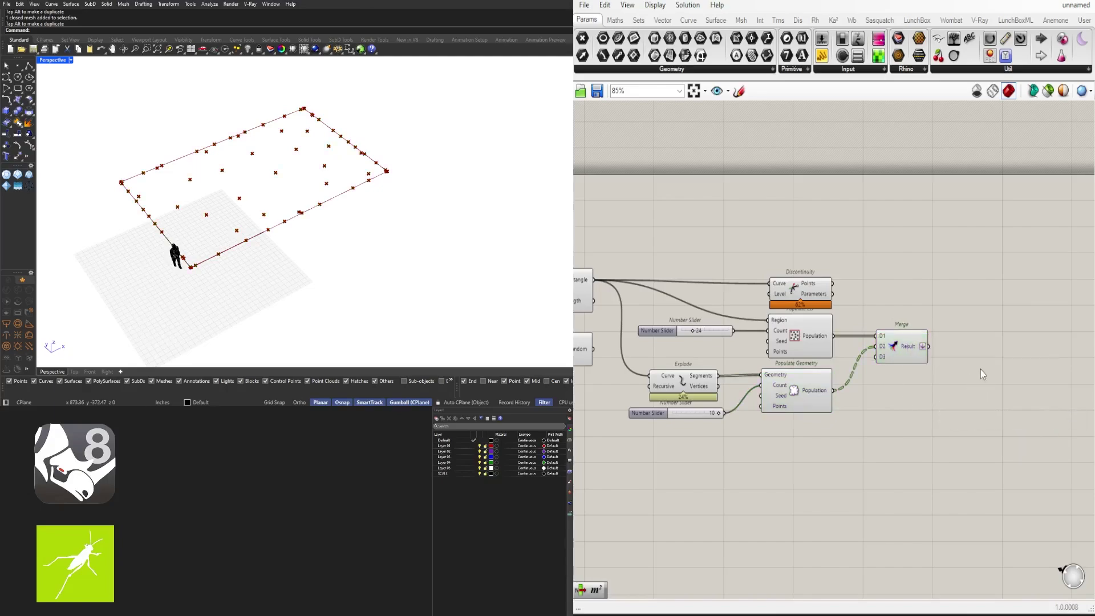
text(move)
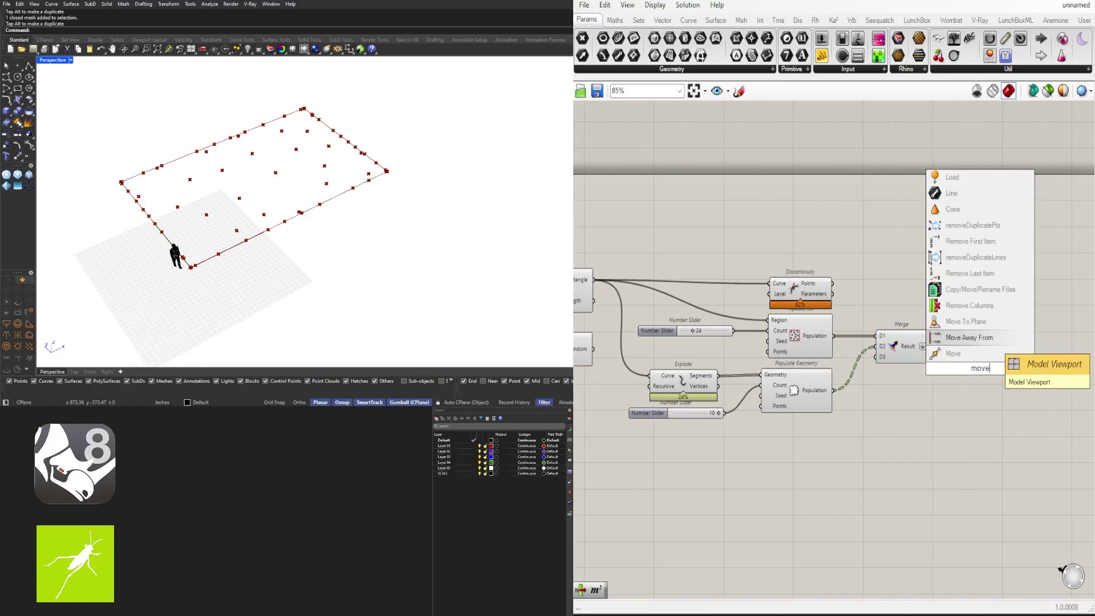
click(950, 353)
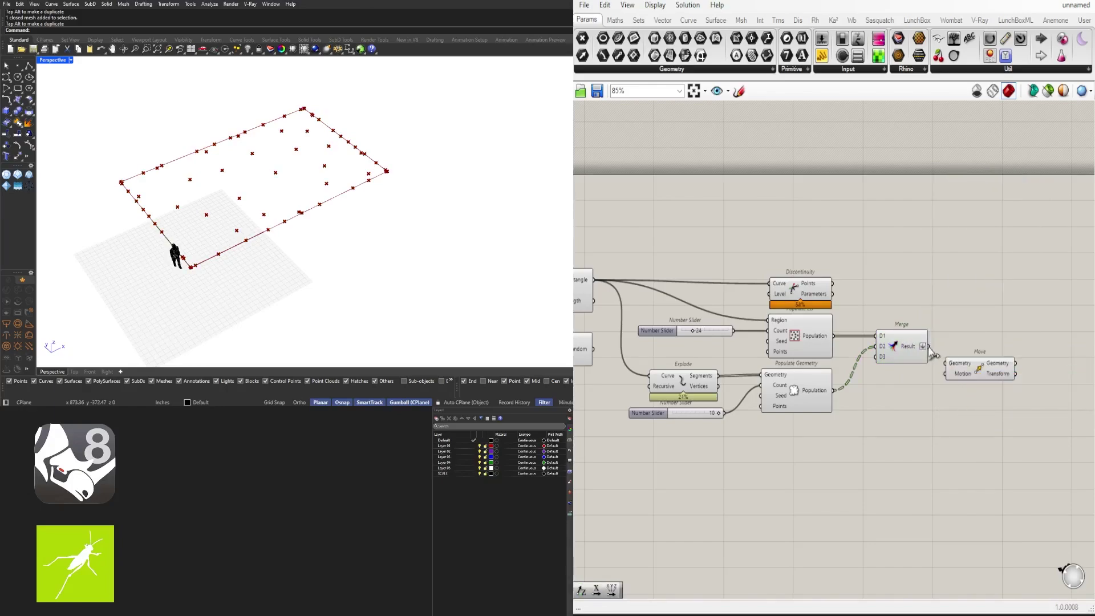
drag(998, 410, 992, 435)
Step: Add a Unit Z component to the left of Move and connect its Unit vector output to Move's Motion input
double_click(911, 428)
text(z)
click(915, 415)
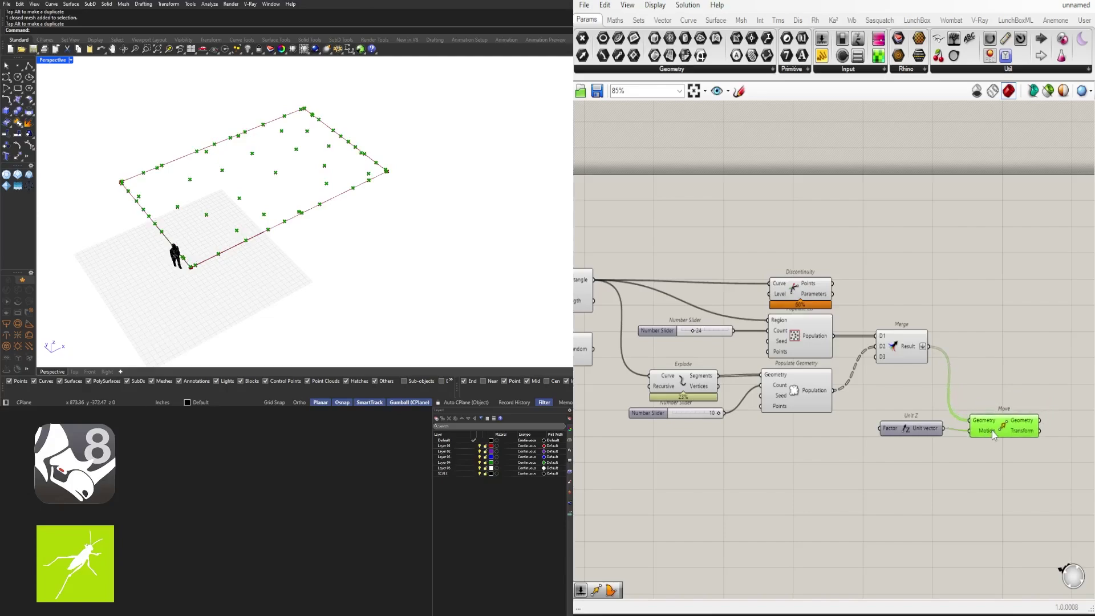
drag(1075, 468, 925, 429)
drag(925, 429, 928, 435)
click(829, 463)
Step: Copy the rectangle's Y Size slider beside Unit Z, connect it to the Factor input, and set it to 240
right_drag(811, 465, 948, 453)
scroll(703, 369, down, 2)
alt+drag(683, 291, 982, 399)
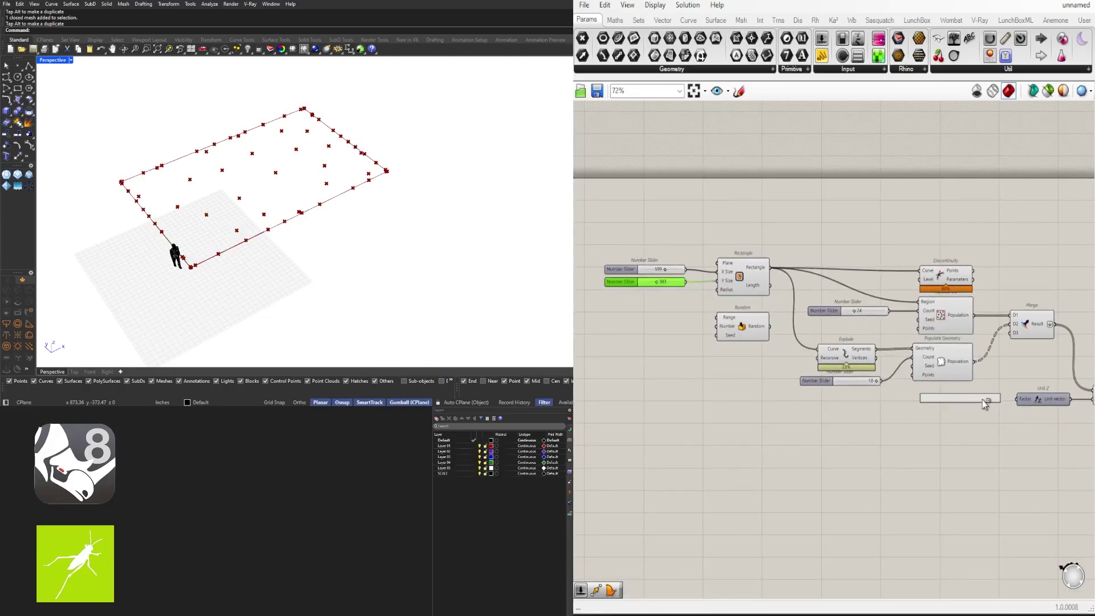
scroll(983, 401, up, 6)
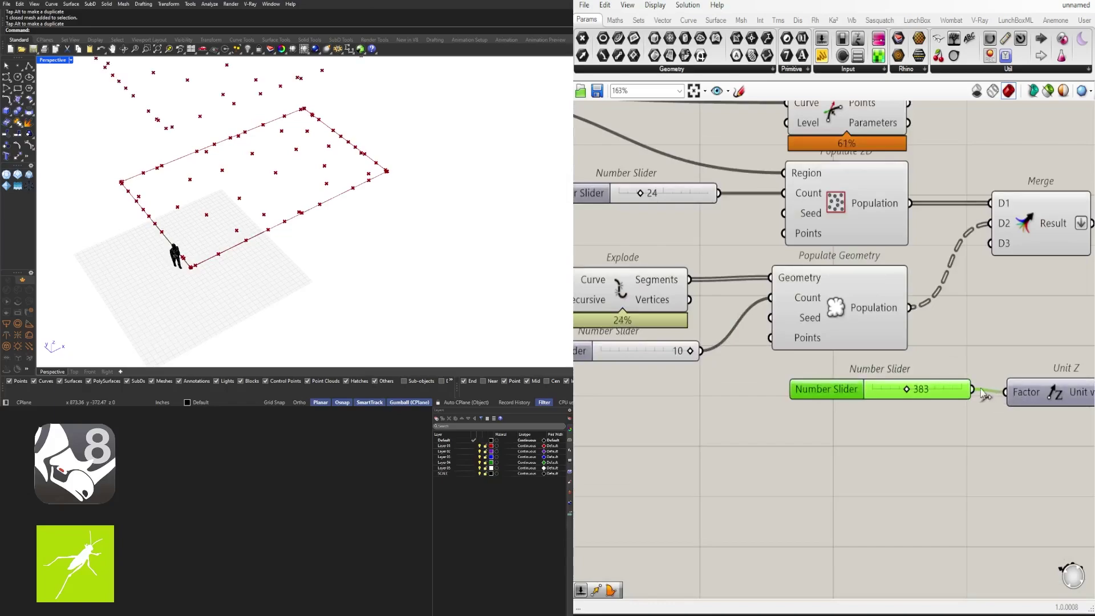
double_click(931, 396)
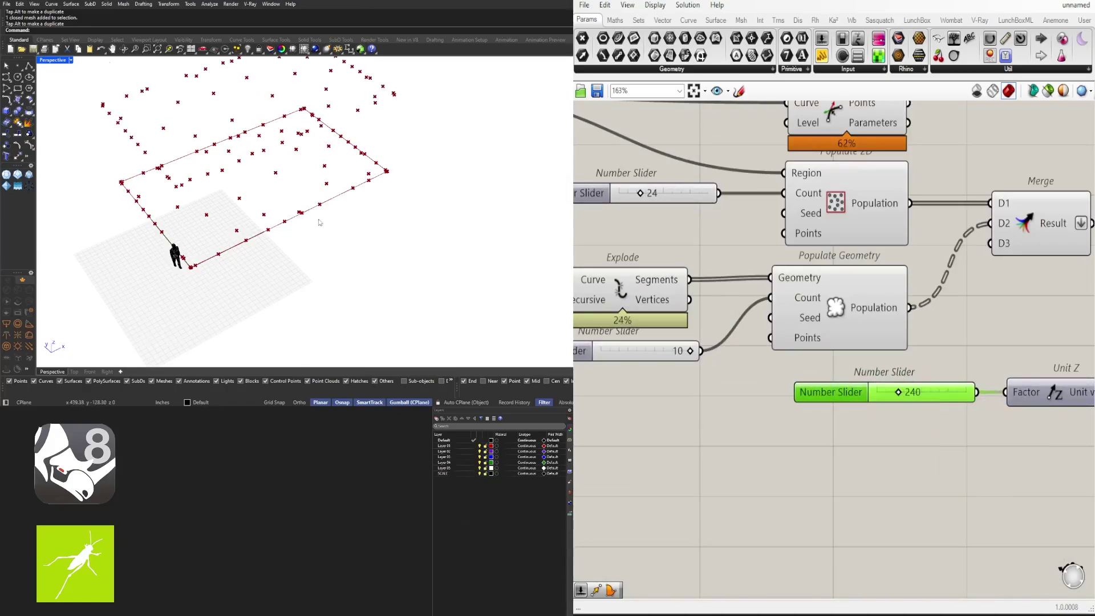
Step: Set the Number Slider feeding Populate Geometry's Count to 6
right_drag(268, 191, 246, 149)
scroll(714, 256, down, 5)
scroll(648, 254, up, 8)
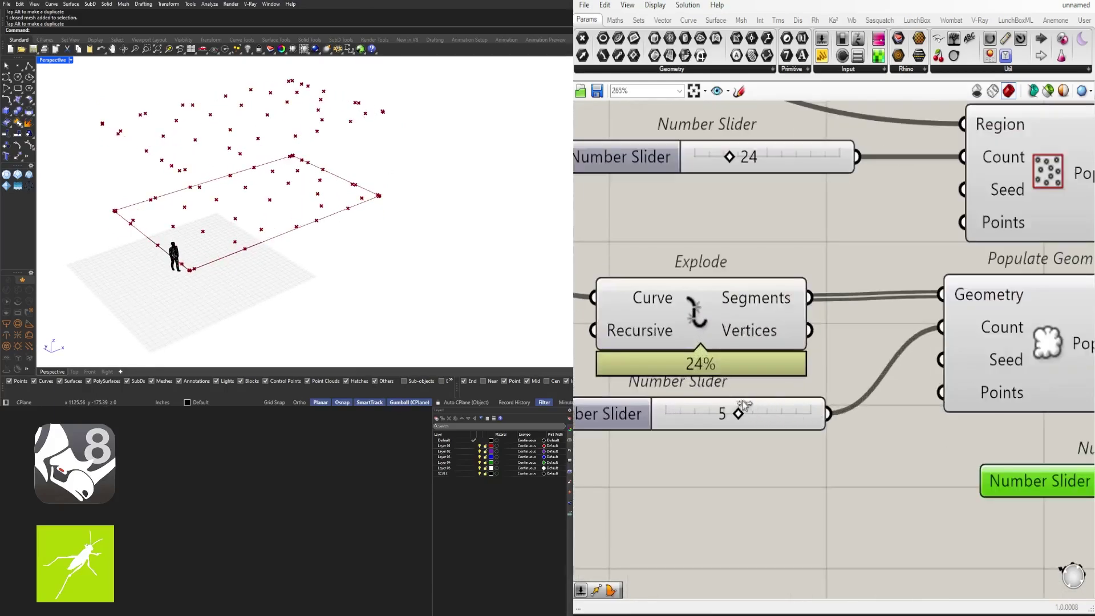
scroll(804, 386, down, 8)
Step: Duplicate Unit Z and Move to the right, and connect the first Move's Geometry output to the copy's Geometry input
right_drag(932, 468, 804, 435)
scroll(821, 436, down, 3)
drag(1000, 466, 810, 390)
click(905, 472)
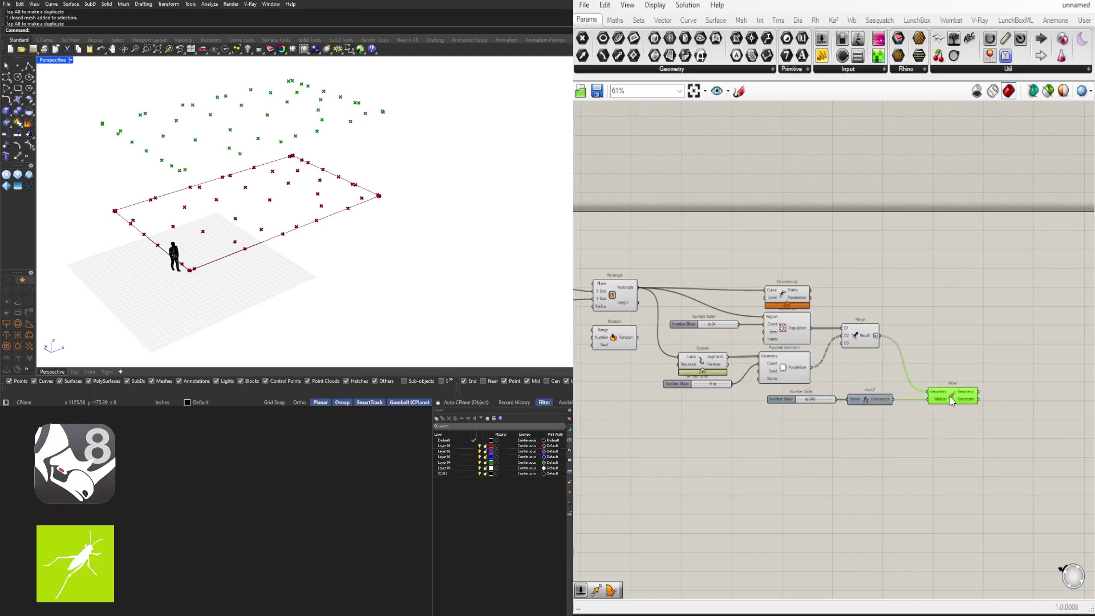
scroll(828, 403, up, 8)
scroll(826, 413, down, 5)
right_drag(983, 469, 788, 474)
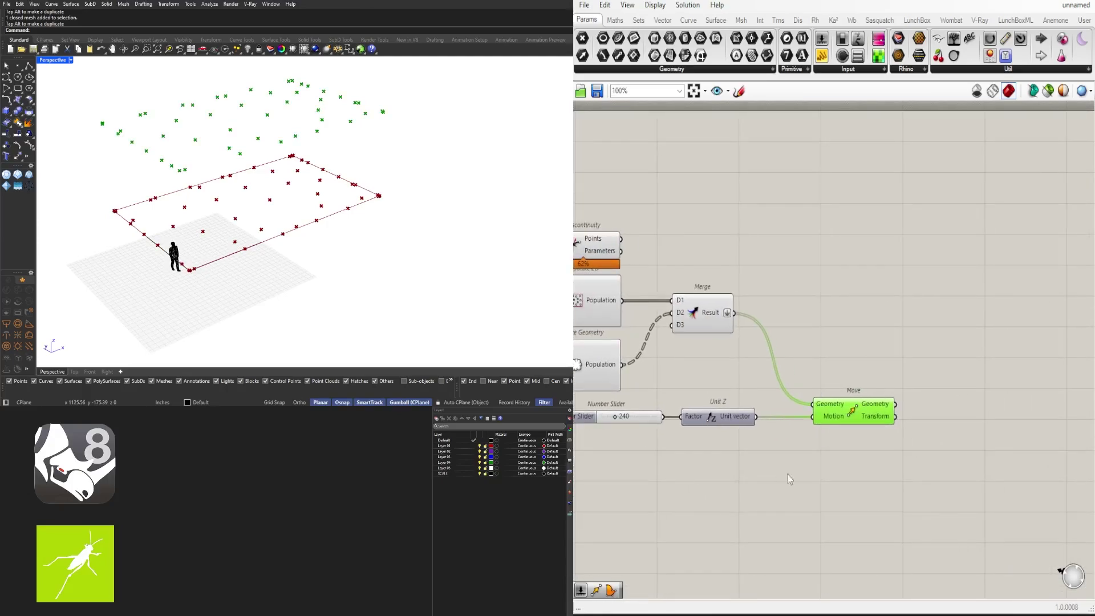
double_click(819, 469)
scroll(837, 451, down, 2)
drag(883, 459, 748, 411)
alt+drag(928, 436, 939, 439)
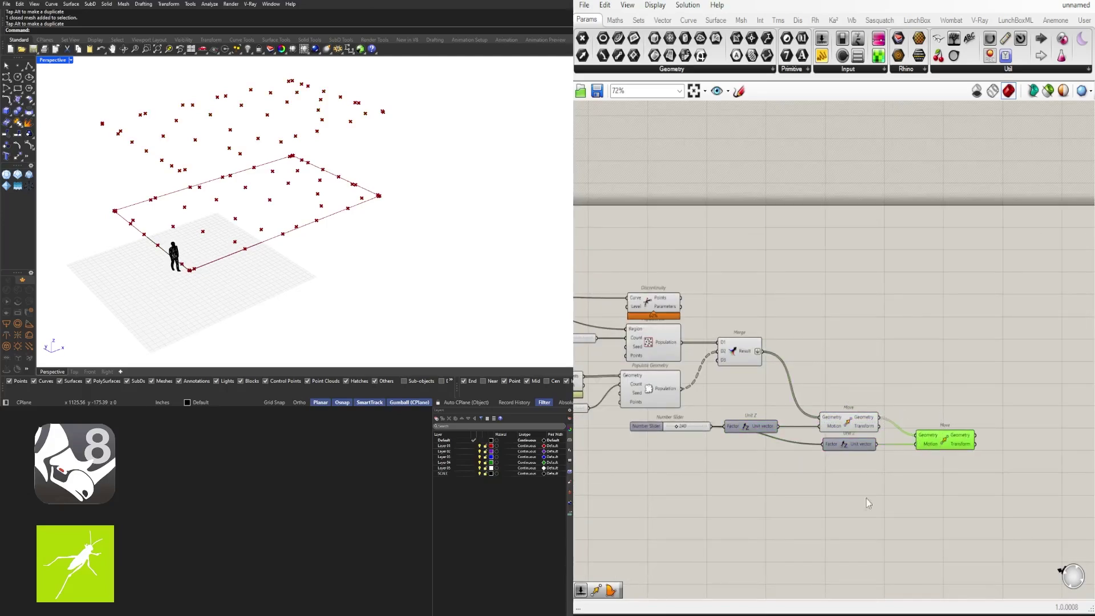
Step: Relocate the unused Random component from beneath Rectangle to the area below the Unit Z and Move components
right_drag(748, 476, 949, 436)
scroll(952, 435, down, 2)
right_drag(1062, 419, 925, 437)
scroll(924, 436, up, 5)
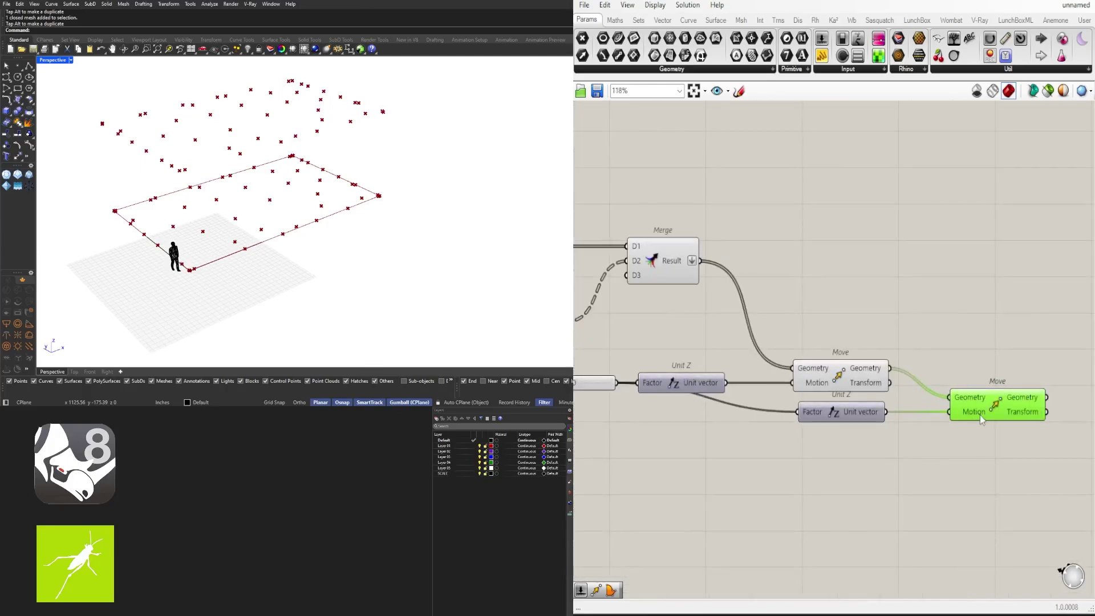
click(871, 421)
right_drag(787, 456, 936, 435)
scroll(935, 435, down, 1)
right_drag(730, 415, 1019, 388)
drag(773, 247, 1008, 405)
right_drag(1008, 405, 770, 410)
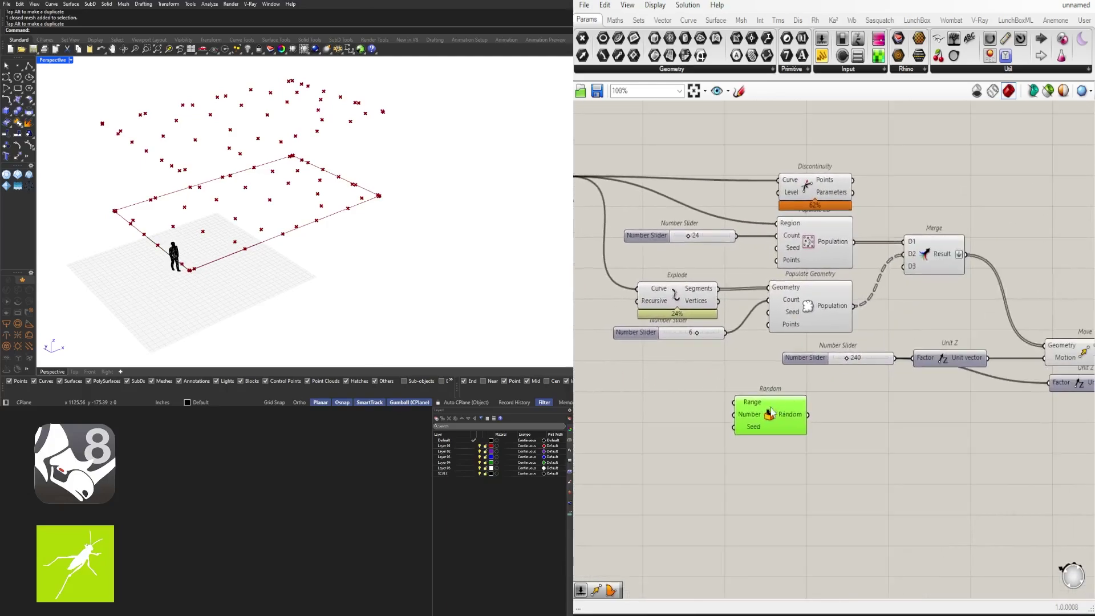
drag(797, 401, 1009, 401)
Step: Shift the height slider, both Unit Z components and both Moves together, and place Random above them
right_drag(986, 413, 778, 405)
scroll(851, 410, down, 2)
drag(1027, 454, 711, 354)
drag(861, 368, 945, 327)
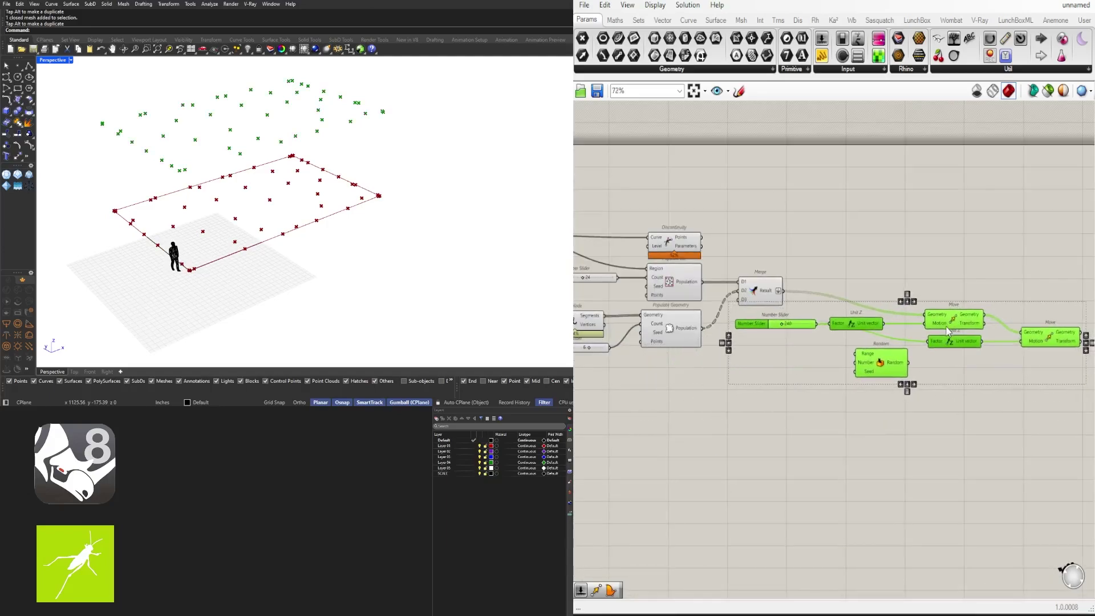
click(916, 364)
drag(888, 370, 887, 285)
Step: Add a List Length component, feed it the Merge Result, and connect its Length to Random's Number input
scroll(849, 284, up, 3)
double_click(758, 220)
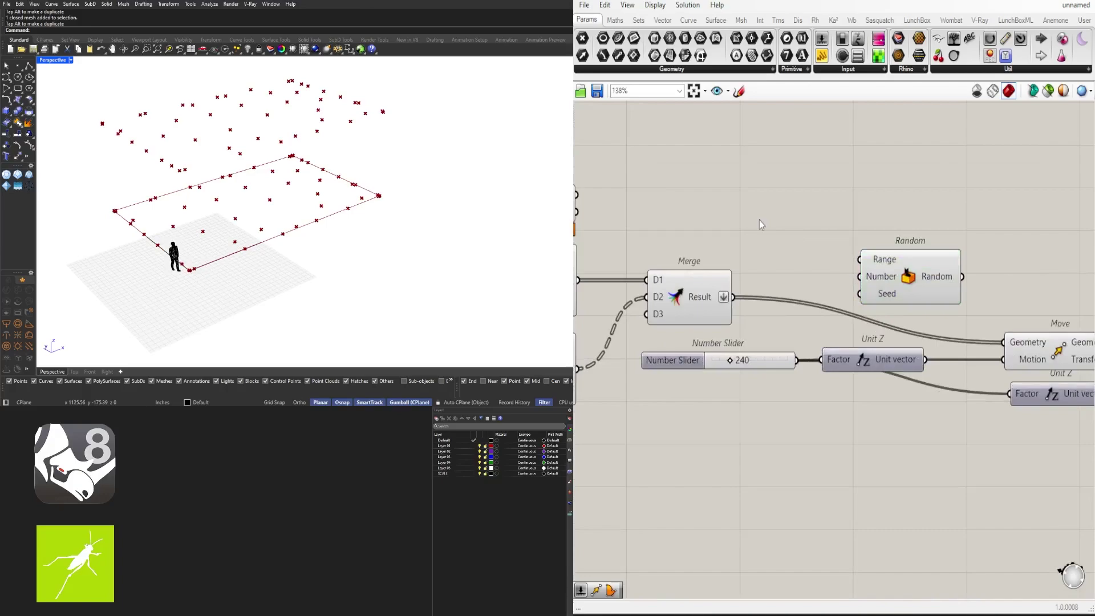
text(leng)
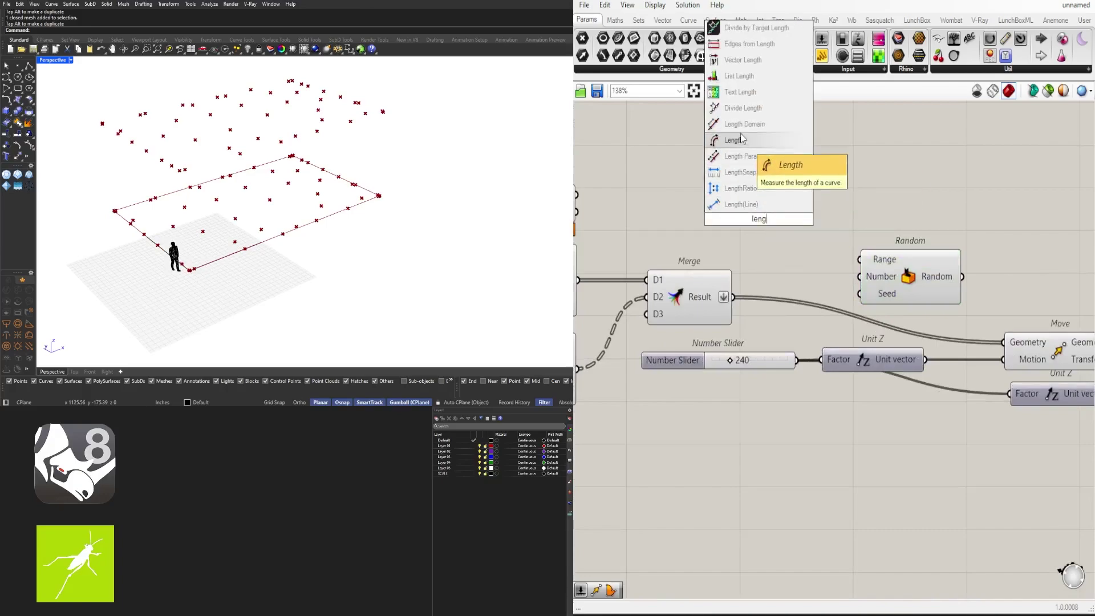
click(739, 77)
drag(734, 298, 826, 220)
drag(908, 280, 935, 222)
Step: Add a Construct Domain component above List Length, move Random to the right, and connect Domain to Random's Range
double_click(795, 185)
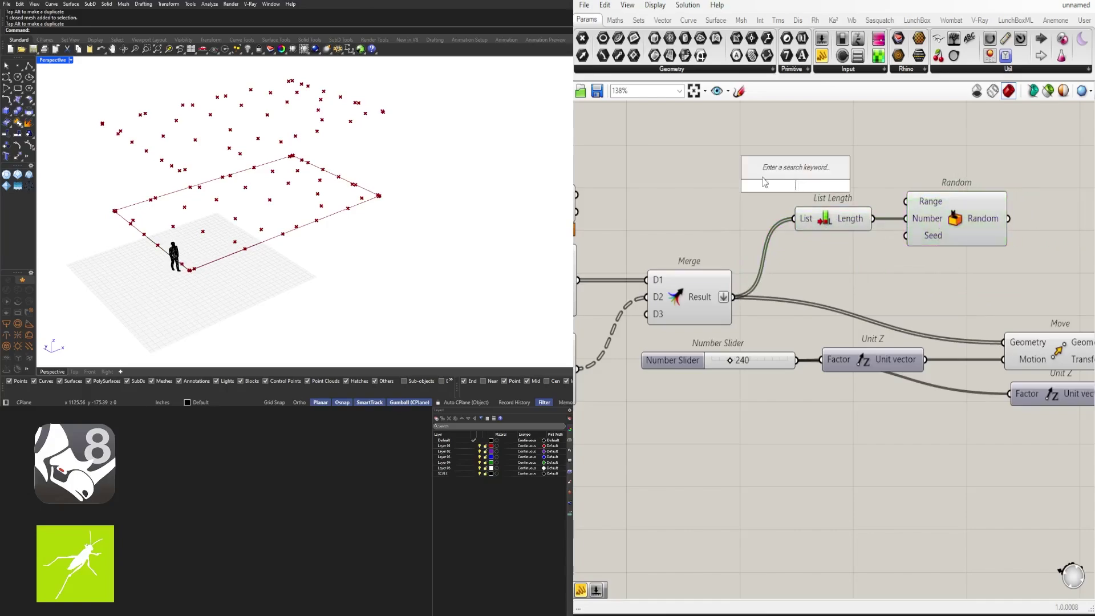
text(constr)
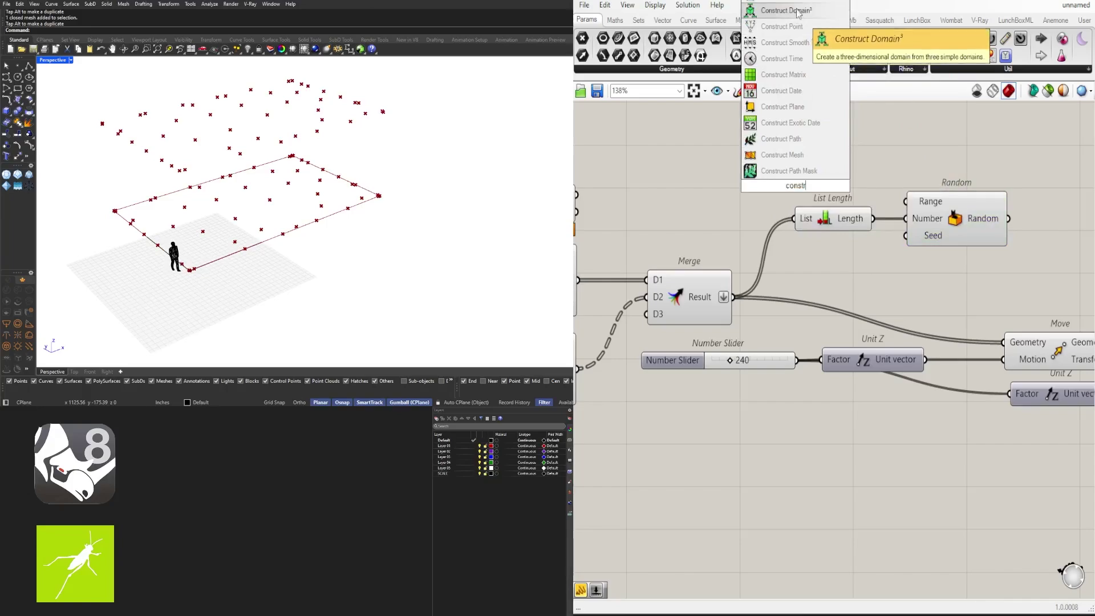
click(798, 7)
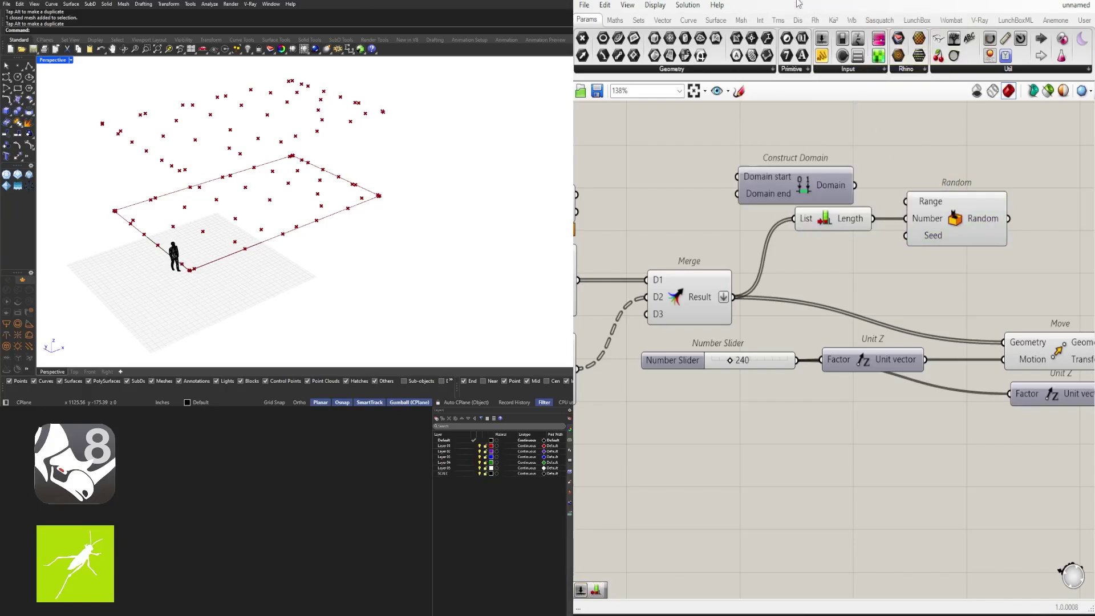
drag(800, 170, 836, 171)
drag(990, 225, 1056, 225)
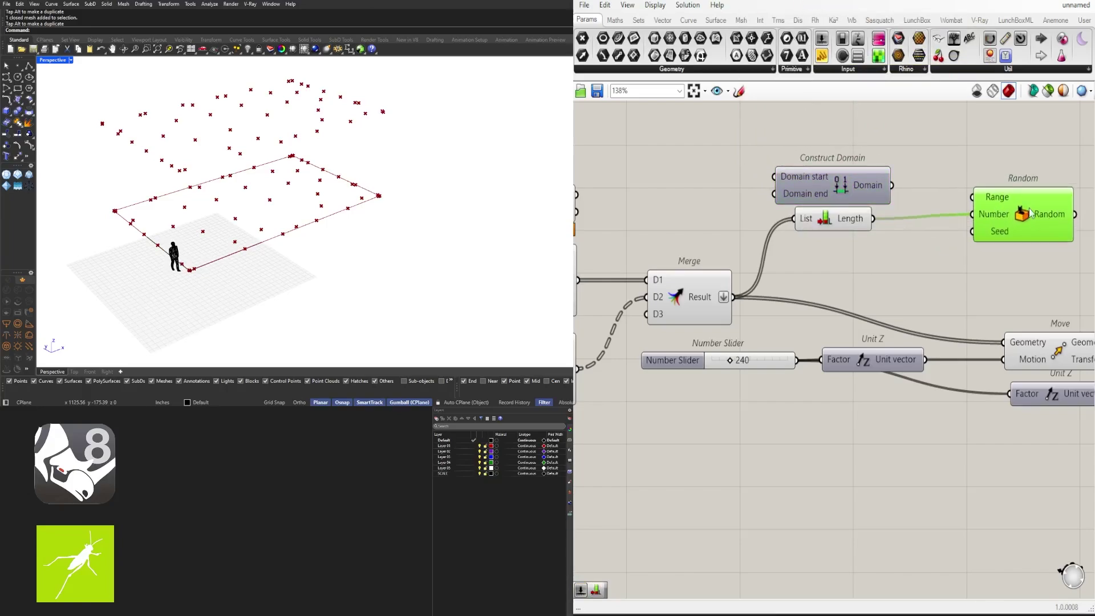
Step: Copy the 240 slider beside Construct Domain and set the copy's maximum to 500
right_drag(779, 211, 911, 235)
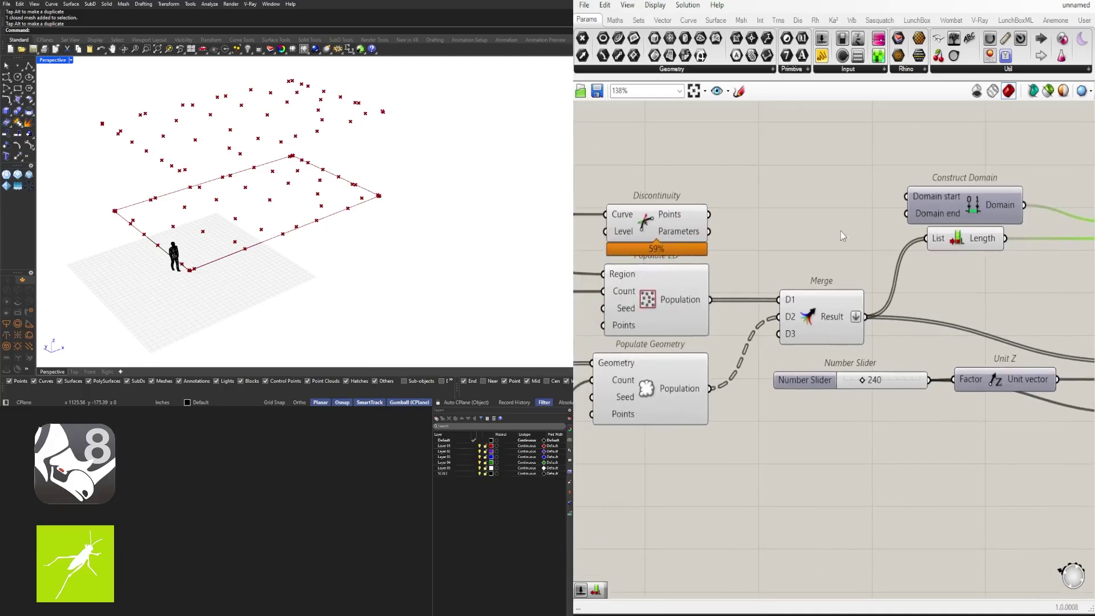
scroll(834, 231, down, 2)
drag(830, 347, 807, 213)
scroll(861, 206, up, 4)
drag(737, 213, 739, 212)
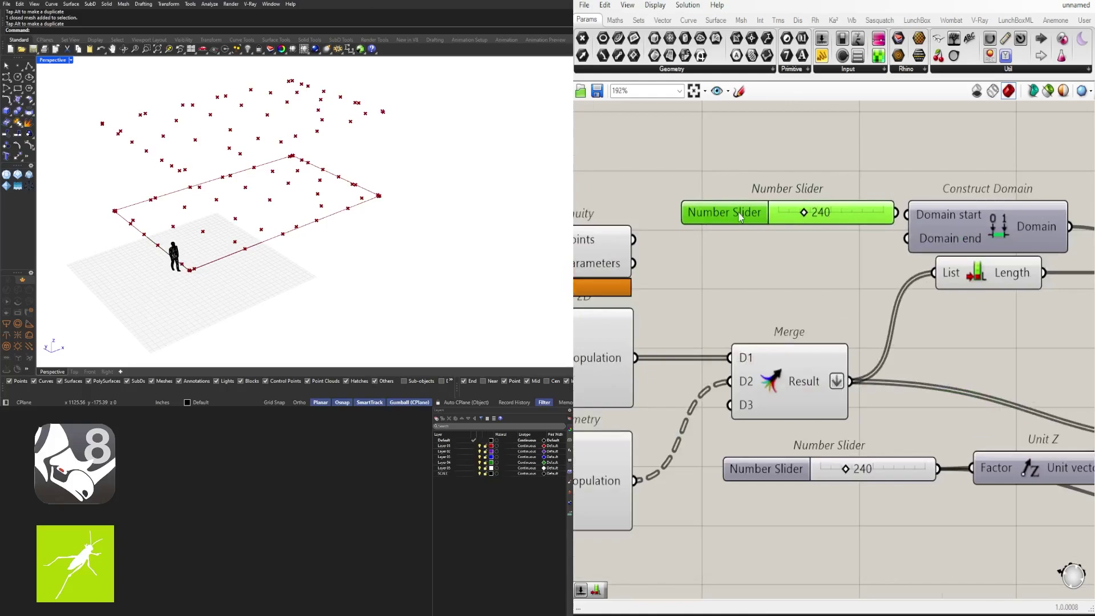
double_click(739, 215)
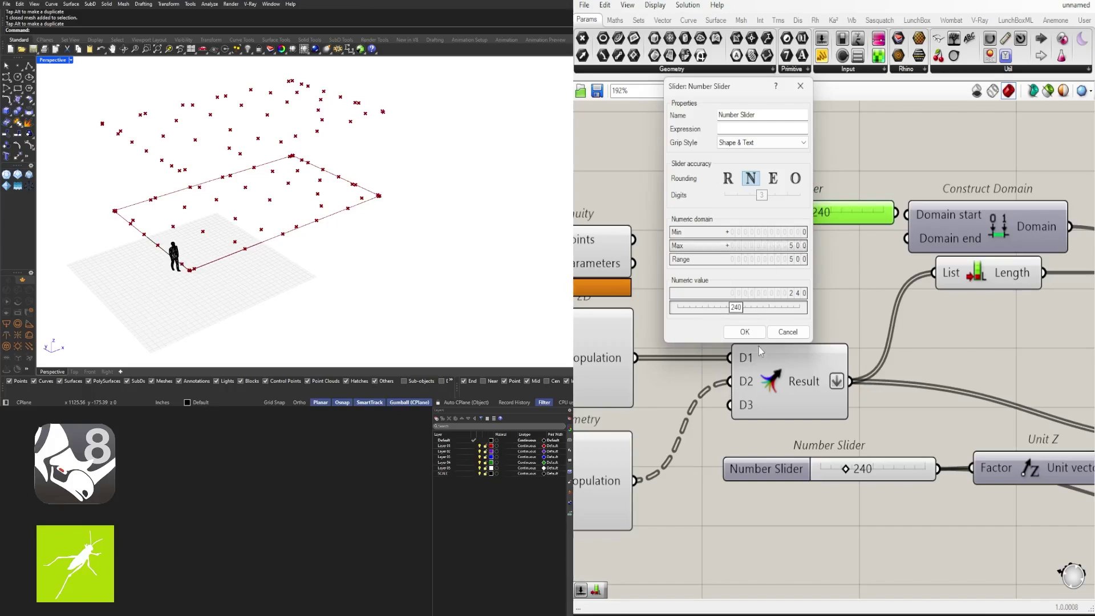
click(746, 333)
Step: Duplicate the domain slider, set the pair to 0 and 76, and connect them to Domain start and Domain end
right_drag(830, 209, 780, 199)
right_drag(708, 199, 778, 202)
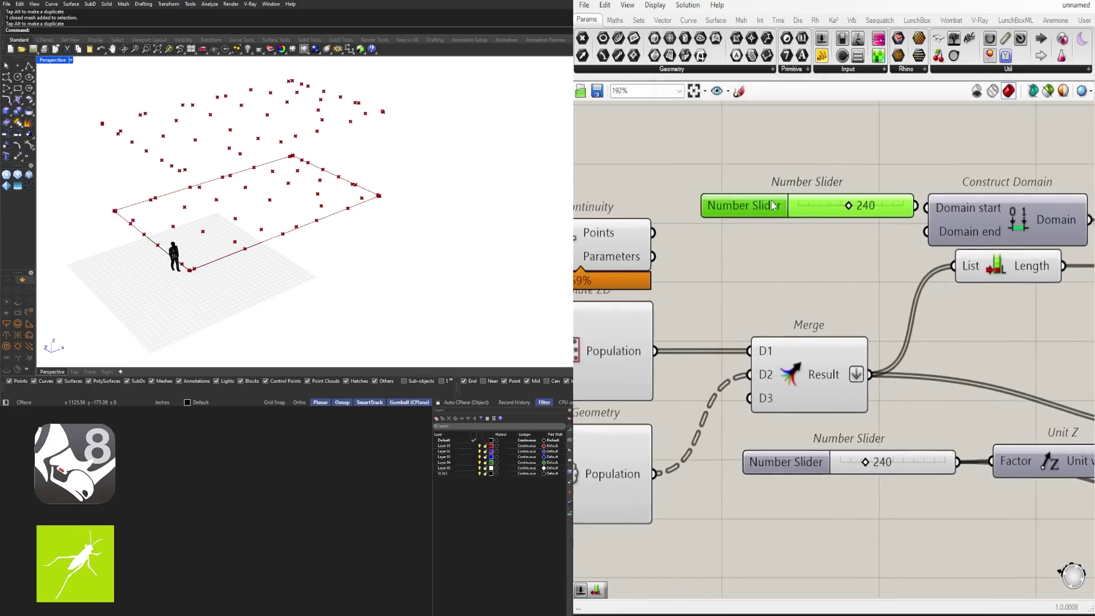
drag(773, 202, 764, 234)
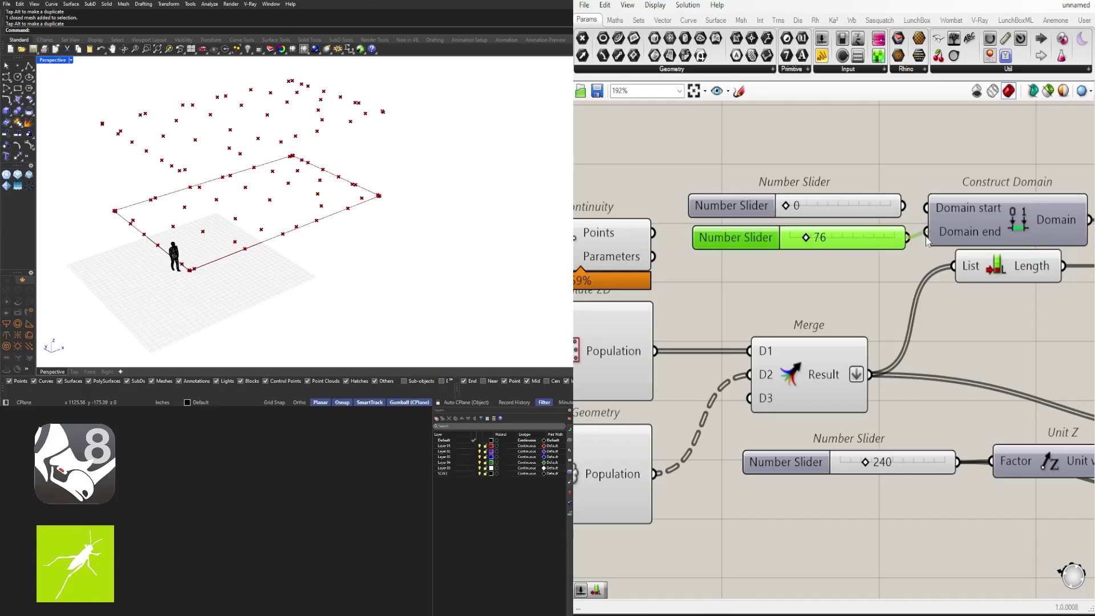
drag(876, 198, 883, 201)
scroll(887, 200, down, 3)
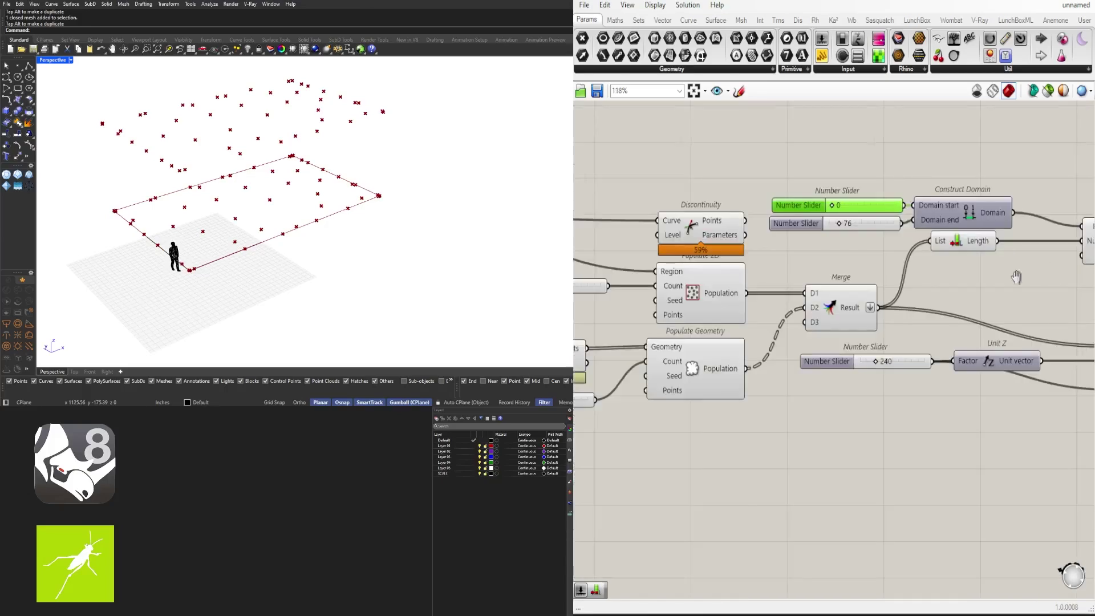
Step: Add a Number Slider with value 3 below List Length
right_drag(995, 280, 822, 298)
click(821, 297)
double_click(821, 297)
text(3)
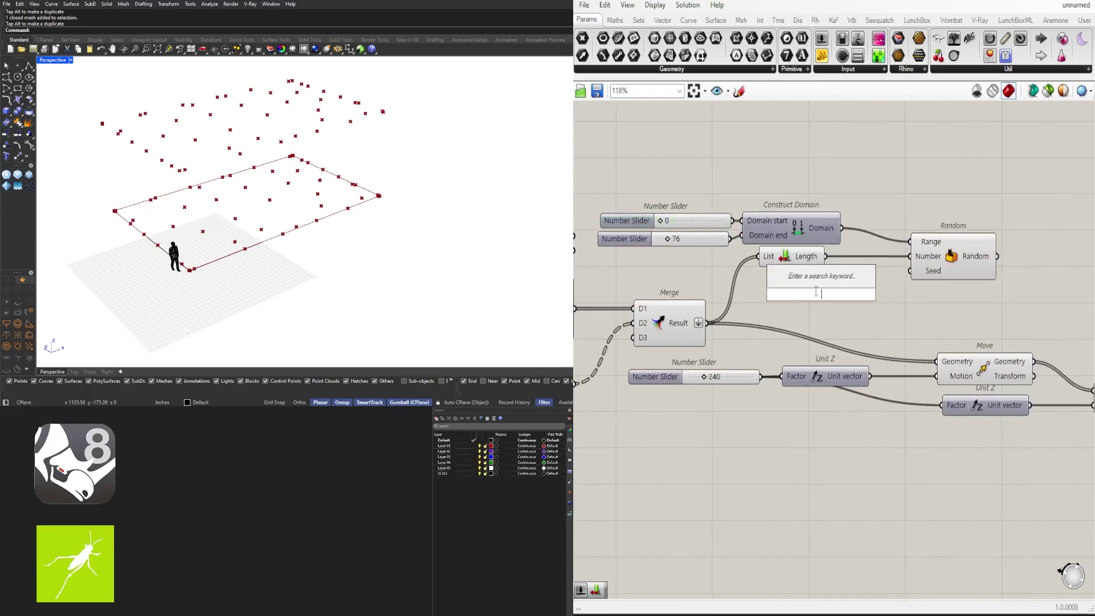
key(Return)
Step: Shift the domain sliders, Construct Domain and List Length closer to Random, and connect the slider below them to Random's Seed
drag(849, 268, 690, 169)
drag(812, 220, 840, 220)
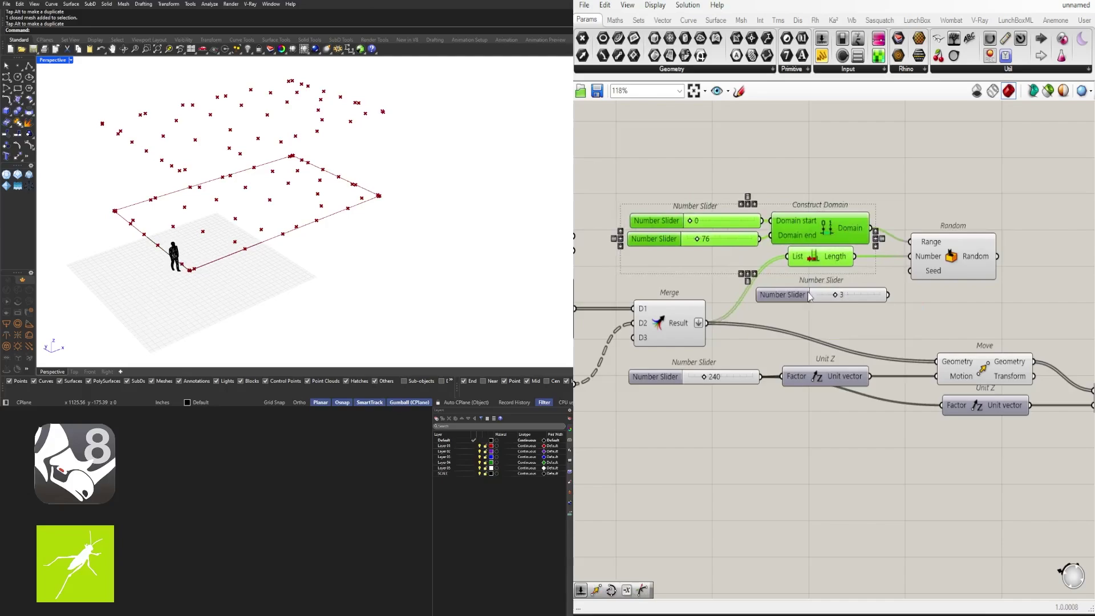
drag(808, 296, 802, 290)
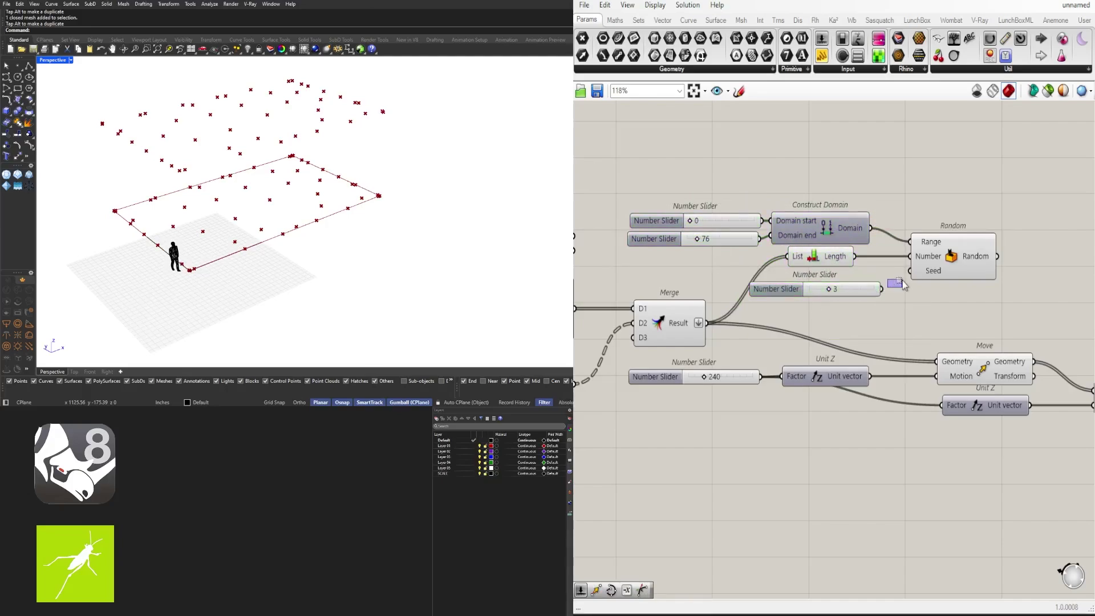
Step: Place the second Unit Z and Move beside Random, and connect Random's output to that Unit Z's Factor input
right_drag(971, 292, 734, 287)
scroll(733, 287, down, 1)
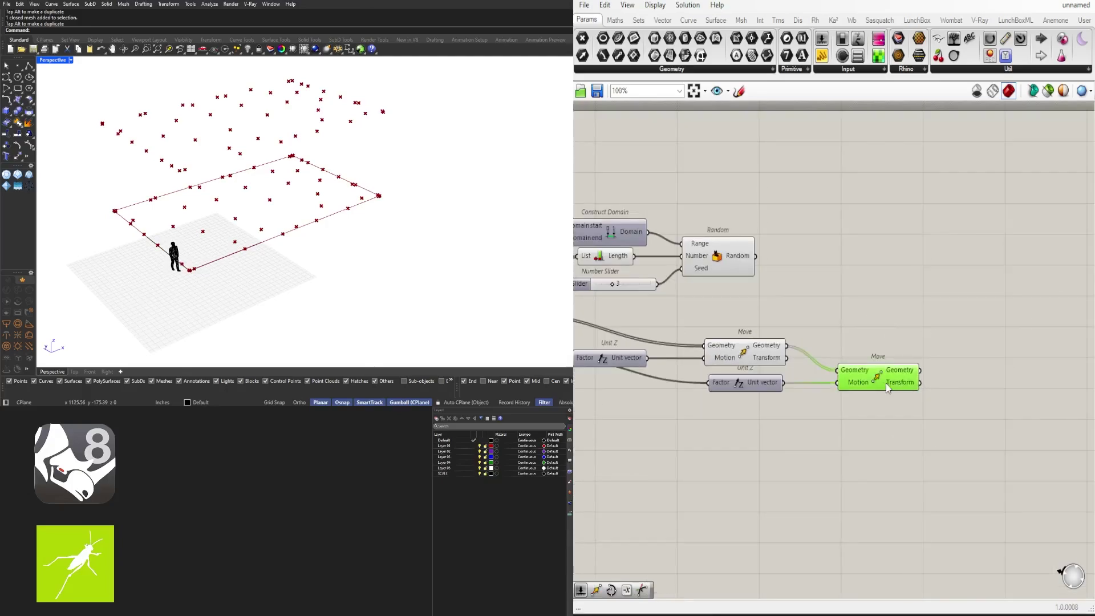
right_drag(927, 408, 1015, 401)
drag(1017, 400, 939, 246)
click(900, 222)
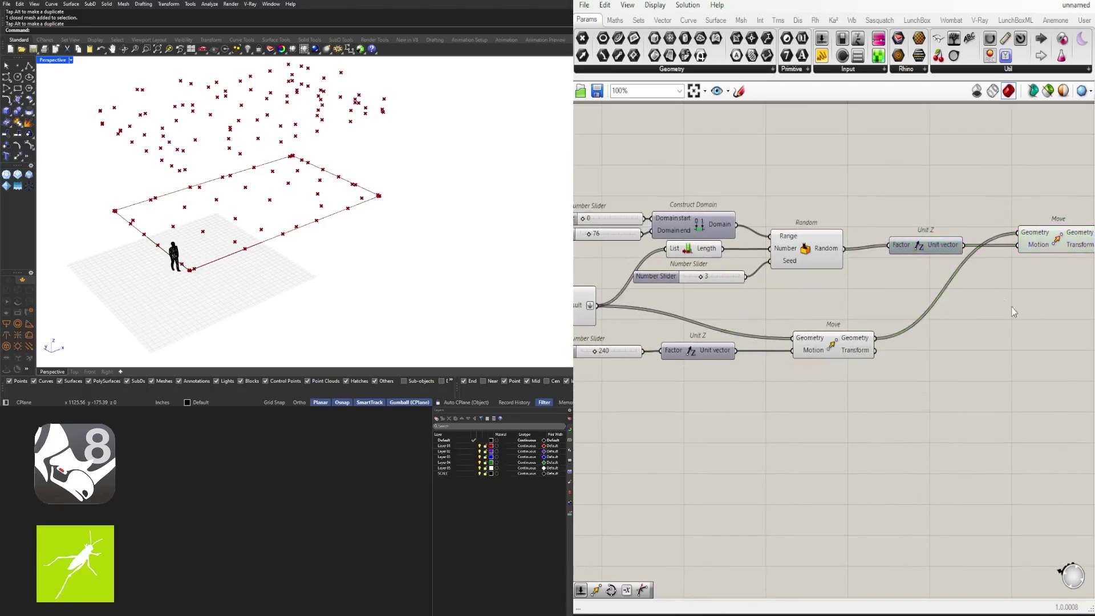
right_drag(1011, 307, 885, 327)
drag(1029, 321, 776, 269)
click(790, 283)
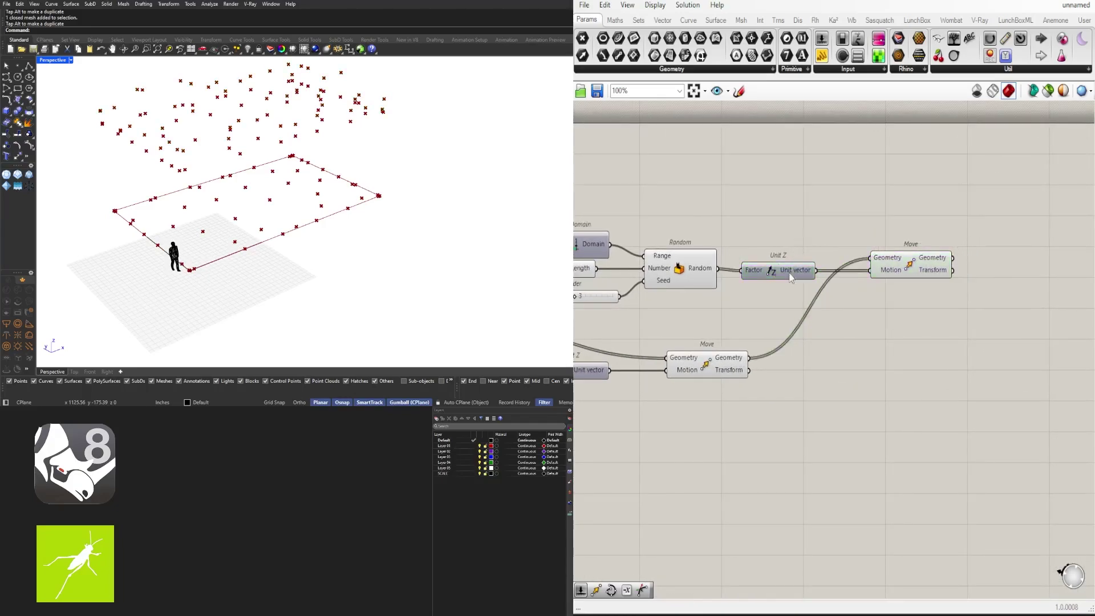
Step: Turn off the preview of the first Move component
right_drag(792, 302, 902, 271)
drag(861, 401, 786, 322)
middle_click(784, 300)
click(803, 281)
Step: Set Random's Seed slider and the Domain end slider to 0
right_drag(371, 192, 371, 165)
right_drag(702, 268, 850, 348)
scroll(862, 273, up, 7)
scroll(860, 267, down, 7)
scroll(850, 342, up, 7)
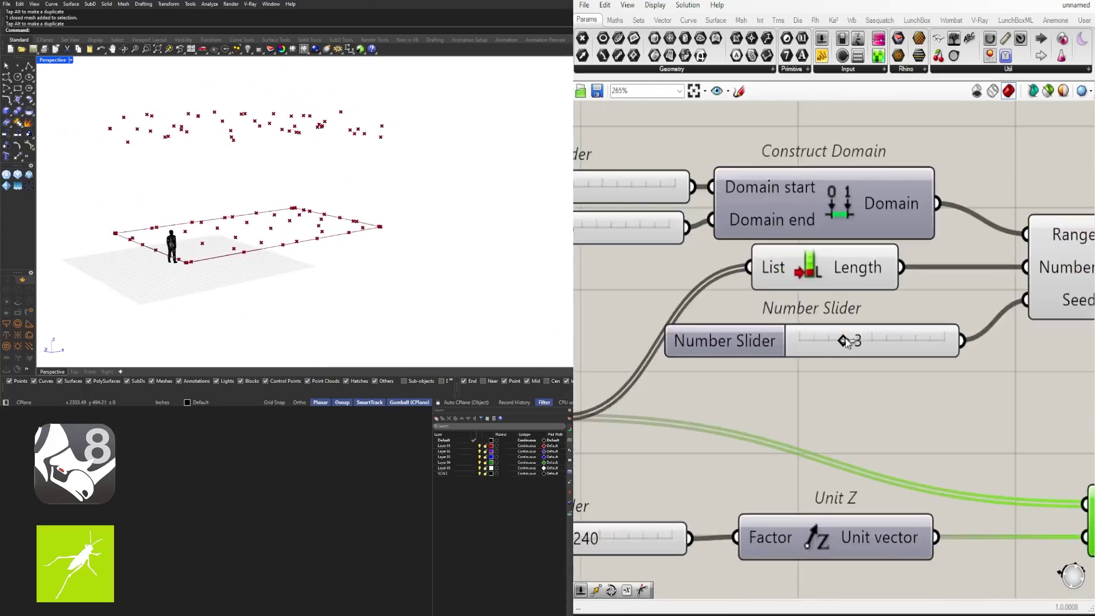
right_drag(726, 297, 877, 316)
scroll(687, 234, up, 4)
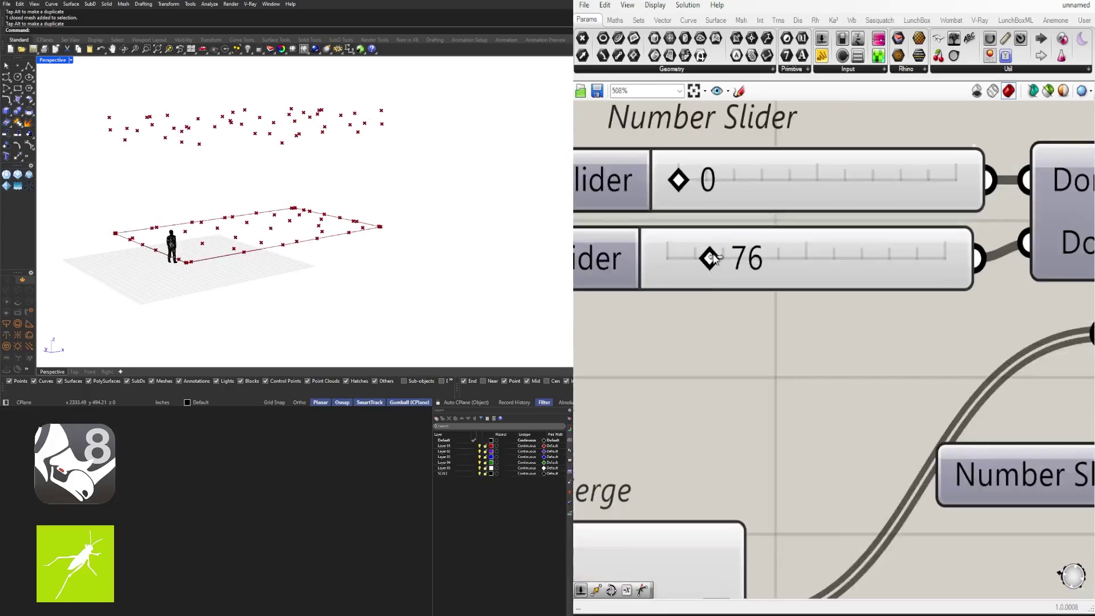
drag(709, 257, 649, 255)
scroll(940, 359, down, 9)
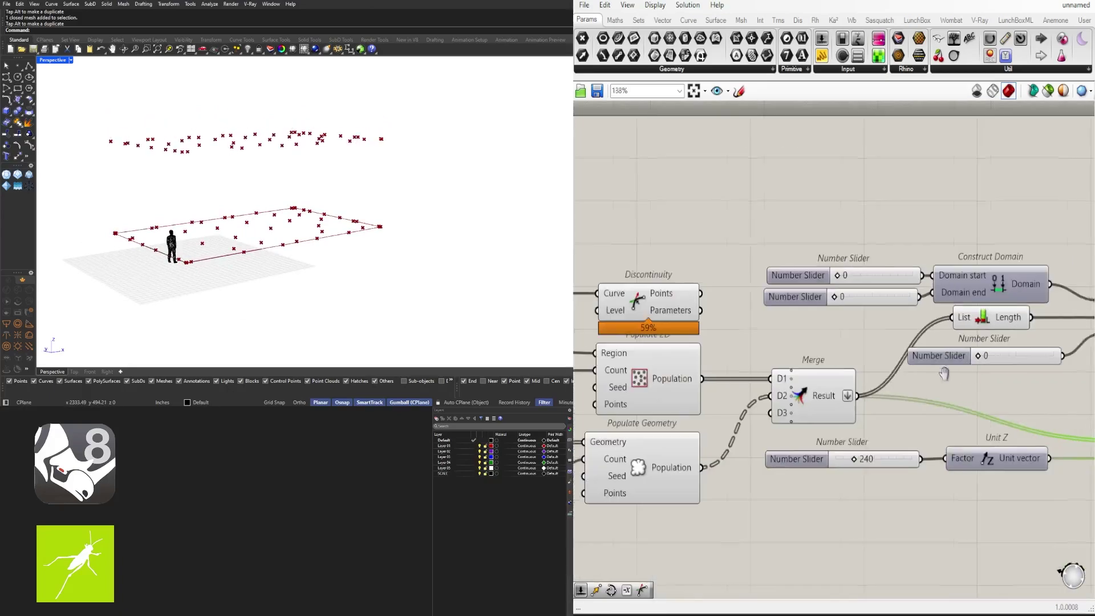
Step: Shift Construct Domain and its two sliders slightly upward to leave space above List Length
right_drag(1071, 381, 969, 417)
scroll(757, 297, up, 3)
drag(792, 320, 678, 406)
drag(796, 394, 791, 377)
click(880, 347)
Step: Add a Delaunay Mesh component beside the second Move and connect that Move's Geometry to its Points input
scroll(923, 347, down, 5)
right_drag(936, 392, 728, 399)
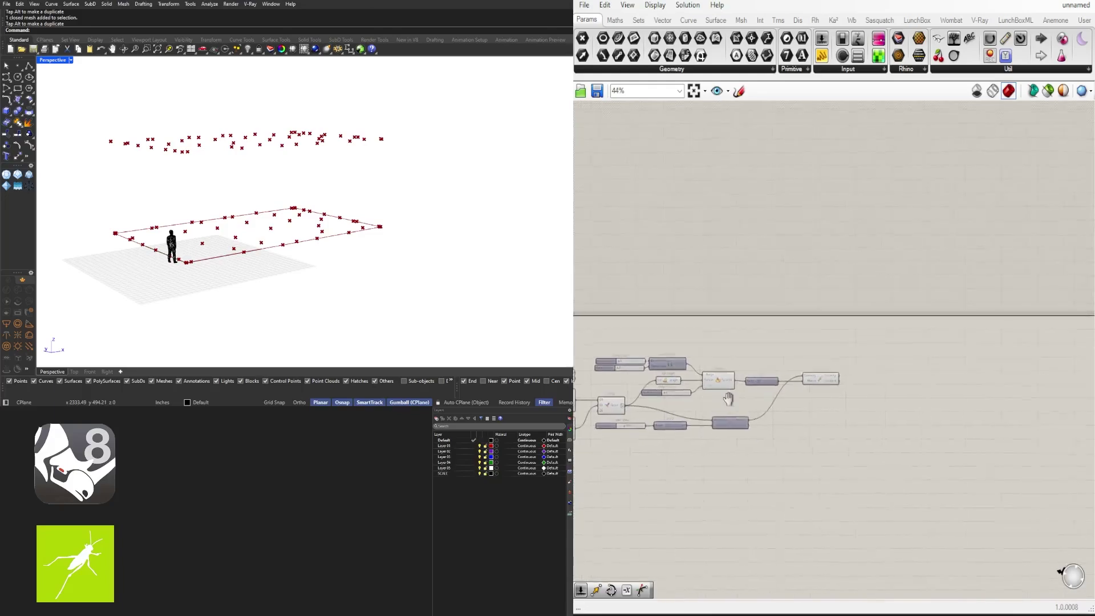
scroll(888, 378, up, 5)
double_click(888, 378)
text(del)
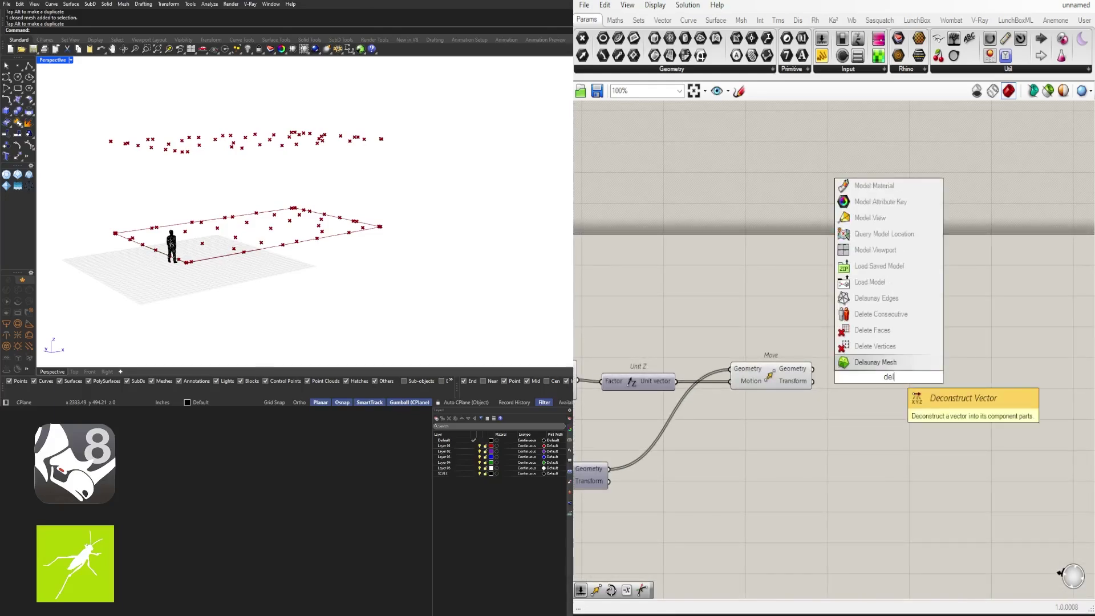
click(864, 361)
scroll(805, 360, up, 3)
drag(817, 374, 880, 385)
right_drag(384, 199, 381, 224)
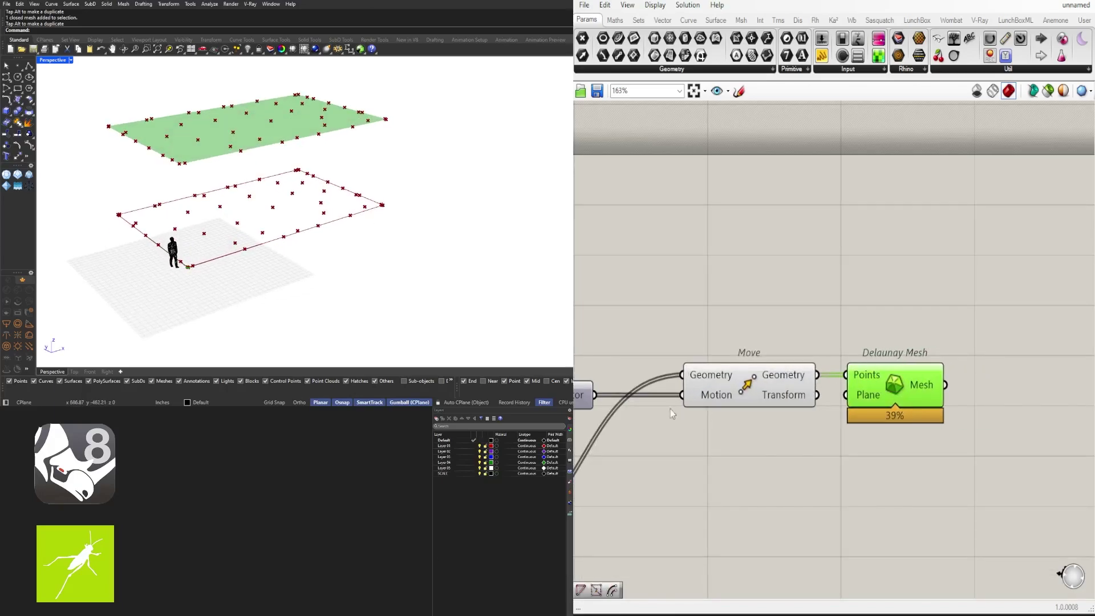
Step: Move the Seed slider closer beneath List Length and set the Domain end slider to 38
scroll(639, 464, down, 4)
right_drag(639, 465, 935, 483)
scroll(697, 469, up, 5)
right_drag(698, 469, 737, 483)
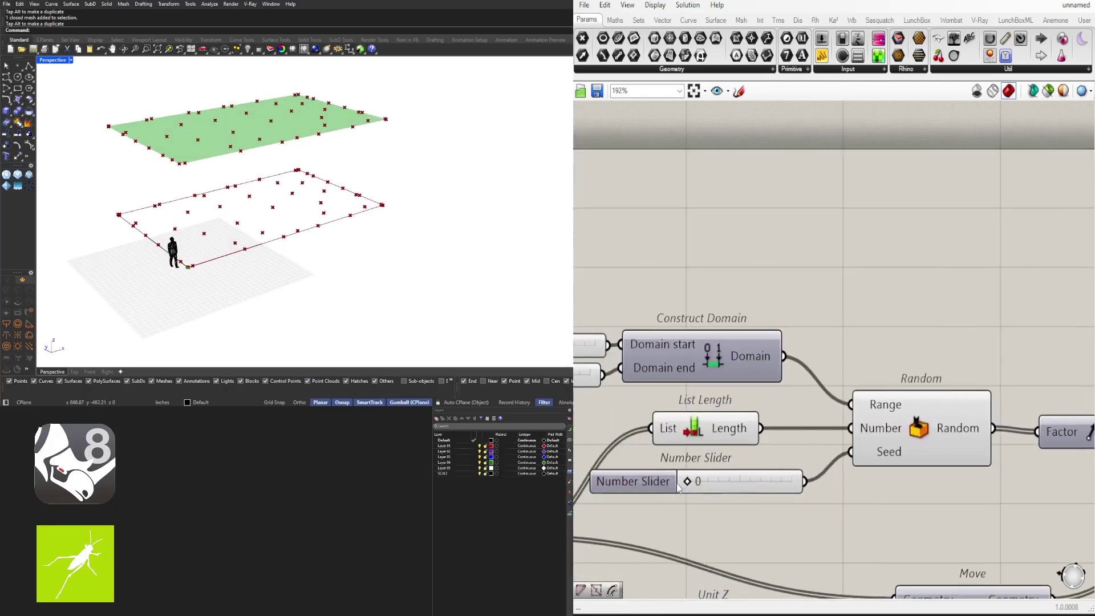
drag(678, 487, 696, 485)
drag(763, 495, 743, 485)
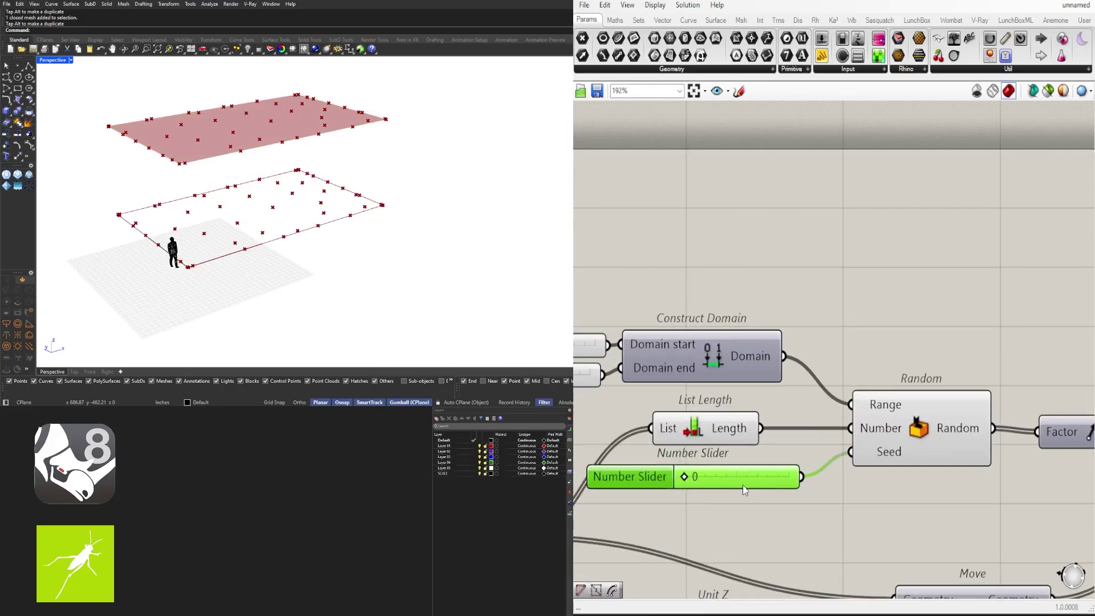
right_drag(656, 407, 874, 414)
scroll(732, 400, up, 3)
drag(687, 374, 700, 375)
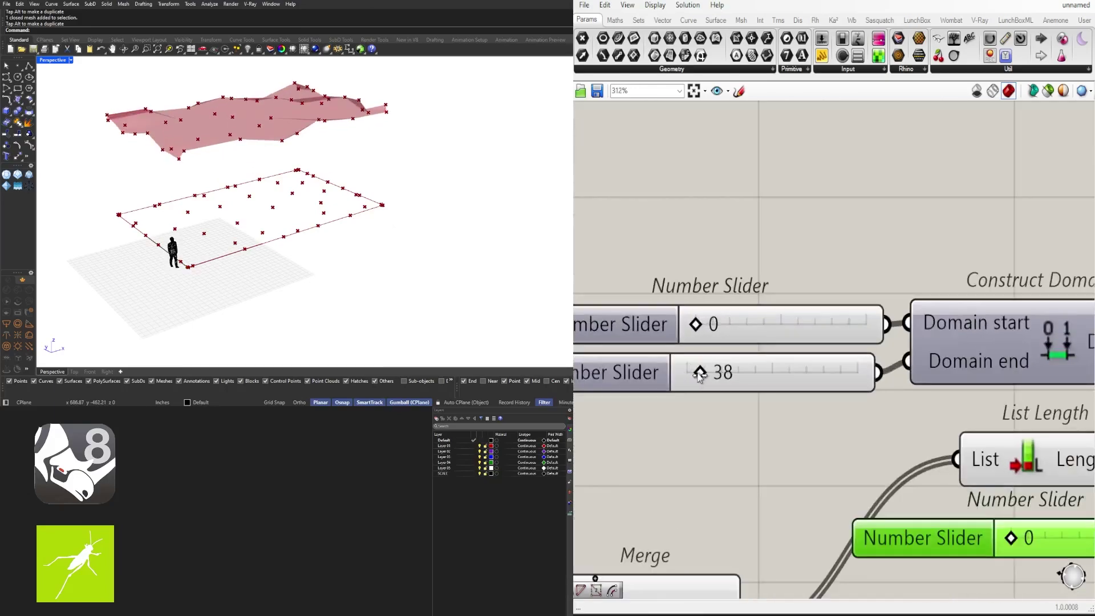
scroll(906, 405, down, 6)
right_drag(1055, 422, 819, 405)
scroll(875, 393, up, 3)
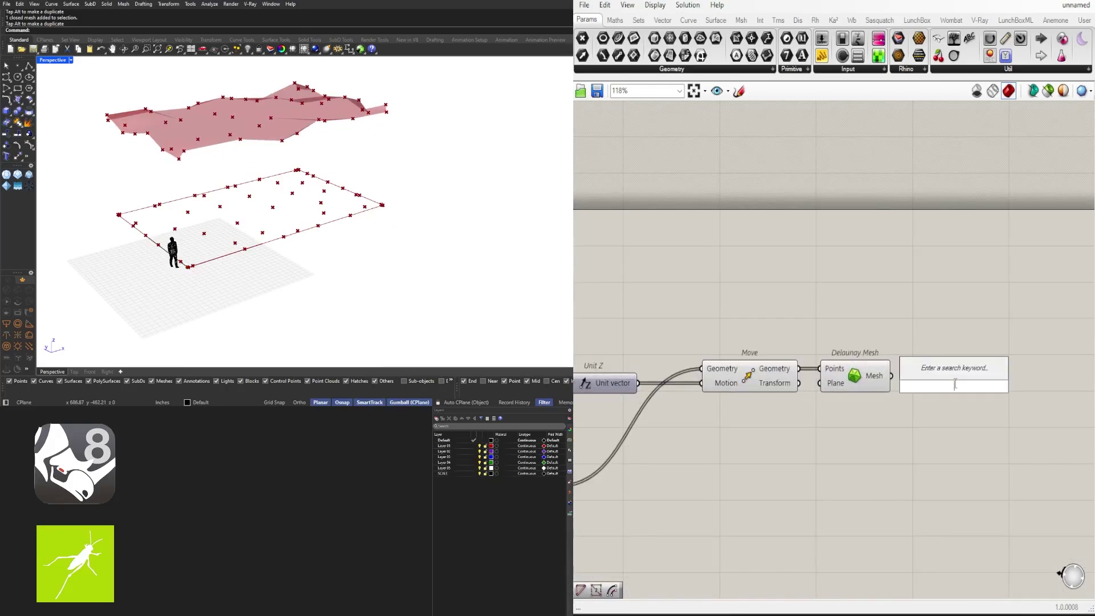
text(dec)
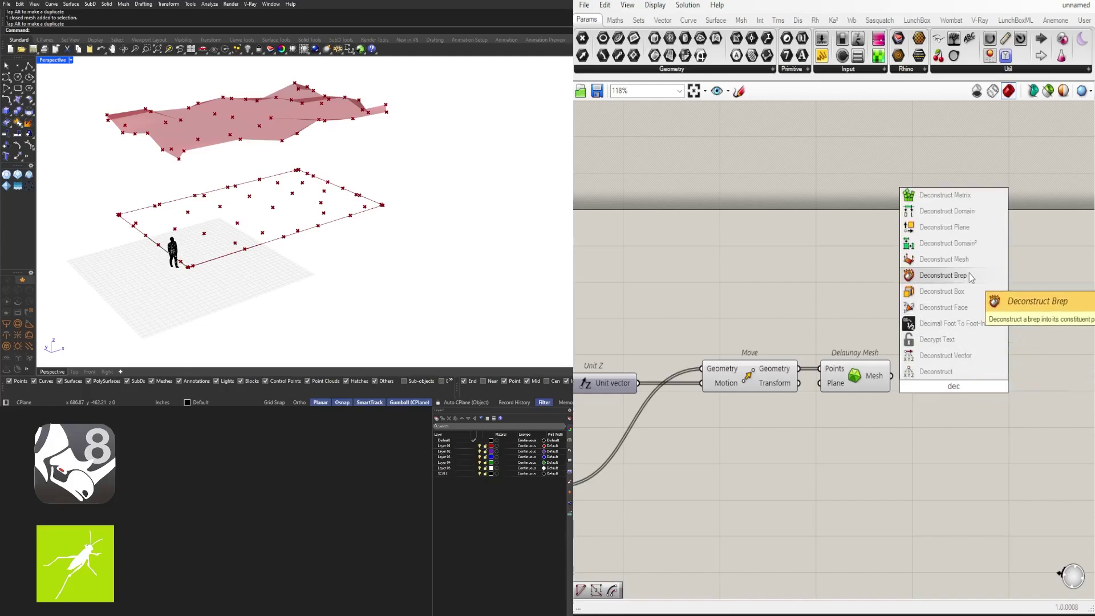
click(969, 275)
scroll(922, 342, up, 4)
drag(907, 422, 910, 424)
mouse_move(946, 424)
mouse_down()
mouse_move(941, 414)
mouse_move(939, 426)
mouse_up()
key(Delete)
double_click(939, 423)
text(face)
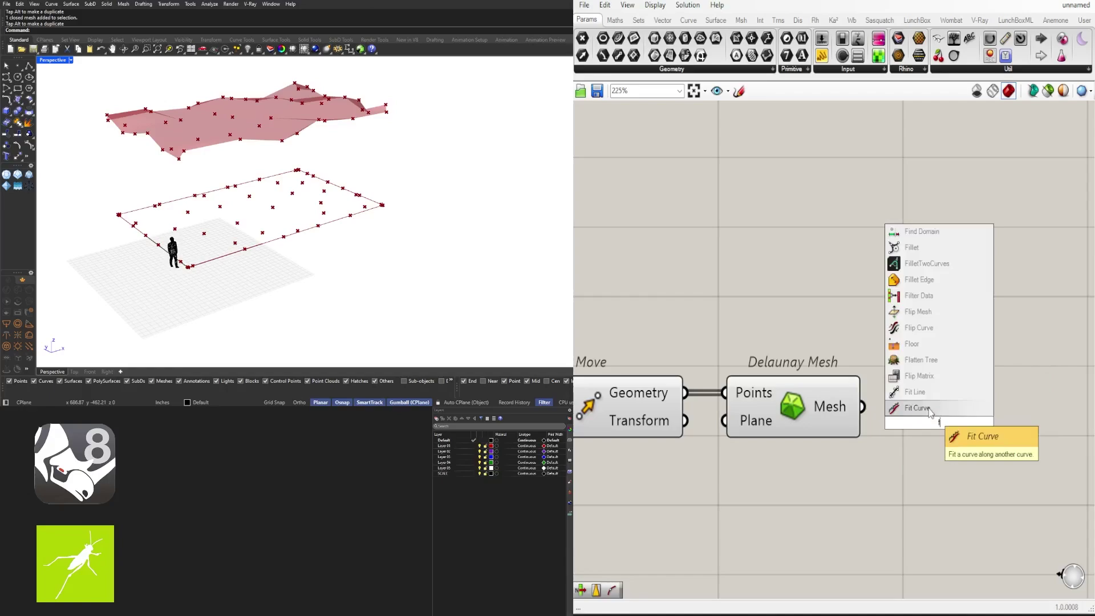
click(919, 393)
click(893, 401)
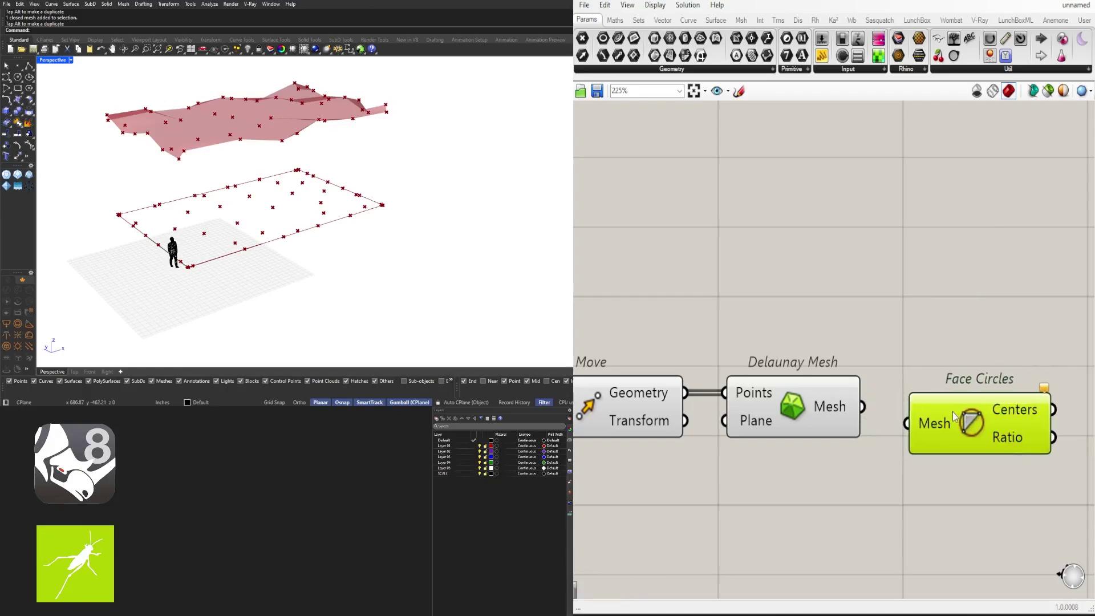
key(Delete)
Step: Add a Face Boundaries component beside Delaunay Mesh and connect the Delaunay Mesh output to its Mesh input
double_click(951, 415)
text(face)
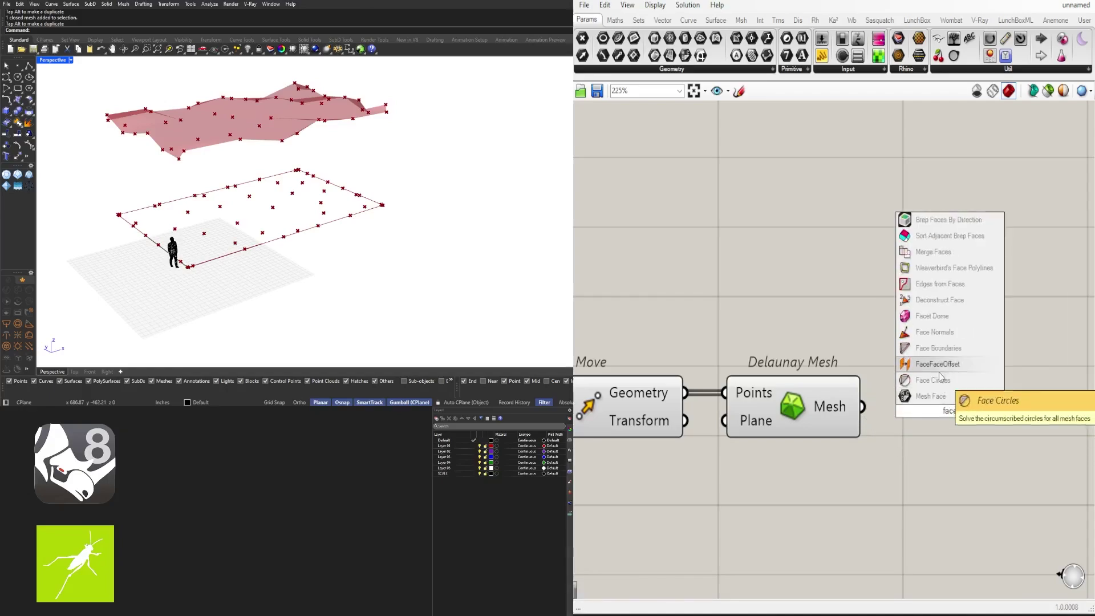
click(940, 348)
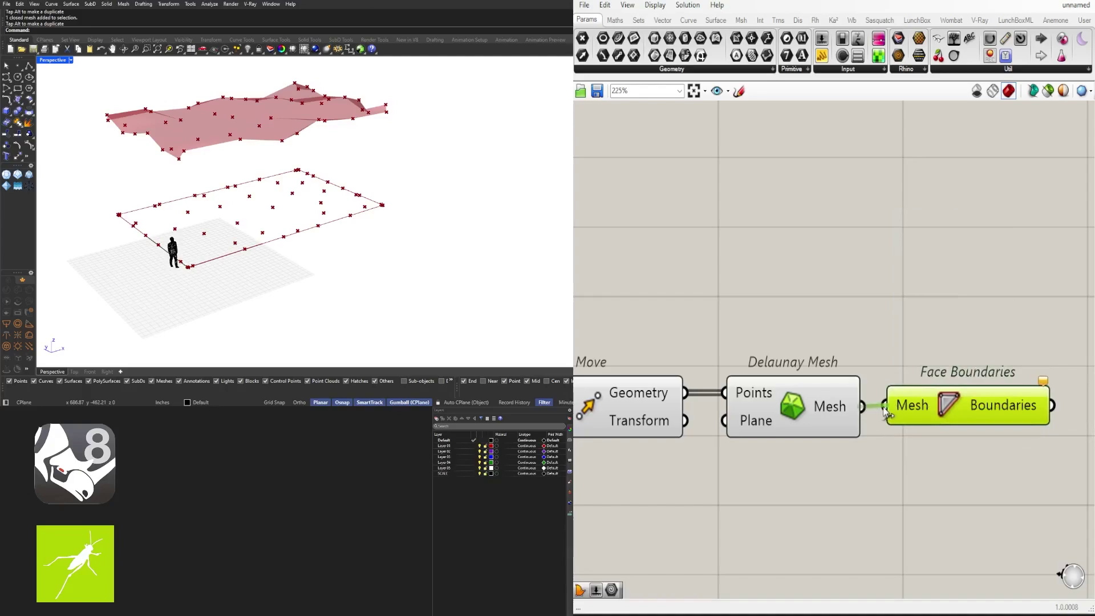
drag(883, 407, 885, 406)
drag(935, 418, 953, 419)
click(771, 450)
Step: Set Populate Geometry's Count slider to 3 to reduce the points along the rectangle's edges
right_drag(398, 176, 368, 214)
shift+right_drag(250, 187, 415, 197)
scroll(752, 357, down, 3)
right_drag(587, 446, 878, 440)
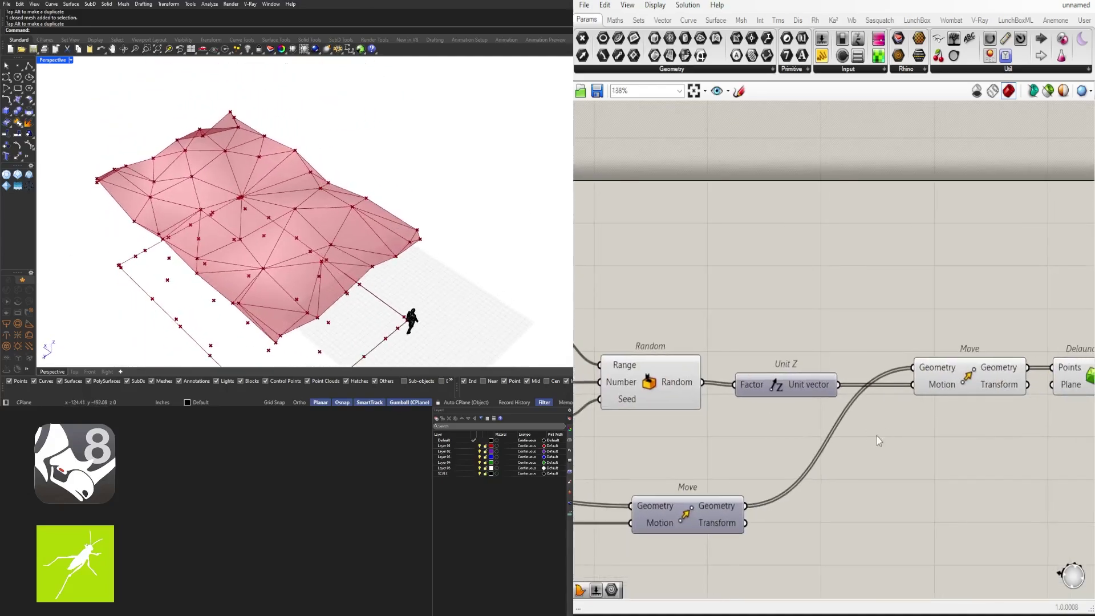
scroll(878, 440, down, 4)
right_drag(662, 468, 881, 465)
scroll(775, 466, up, 3)
right_drag(666, 464, 853, 464)
scroll(853, 463, up, 2)
scroll(853, 464, down, 2)
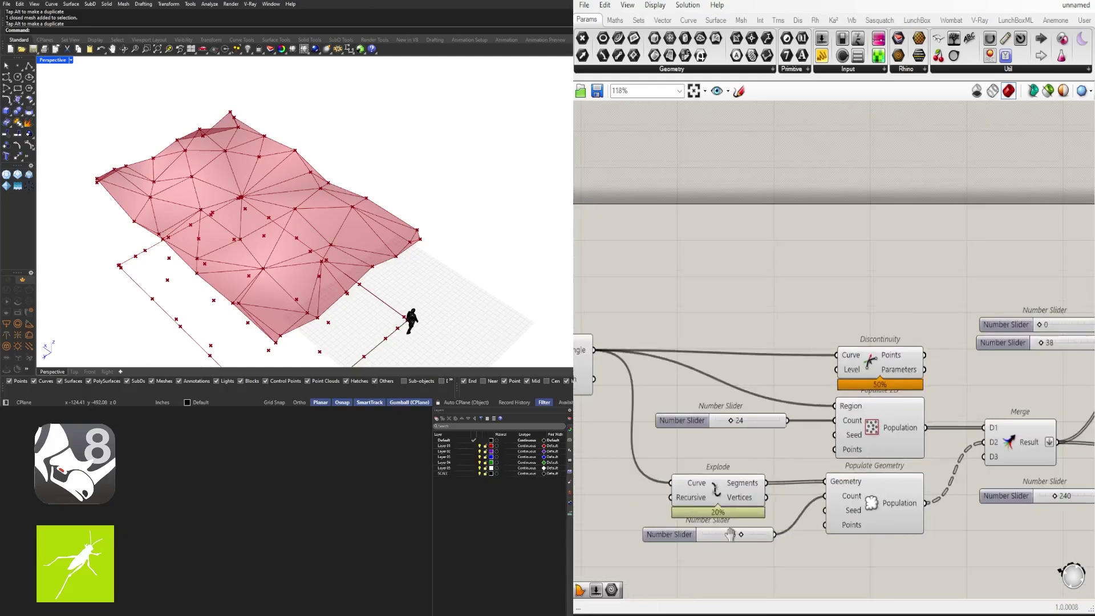
scroll(729, 534, up, 3)
drag(797, 492, 755, 492)
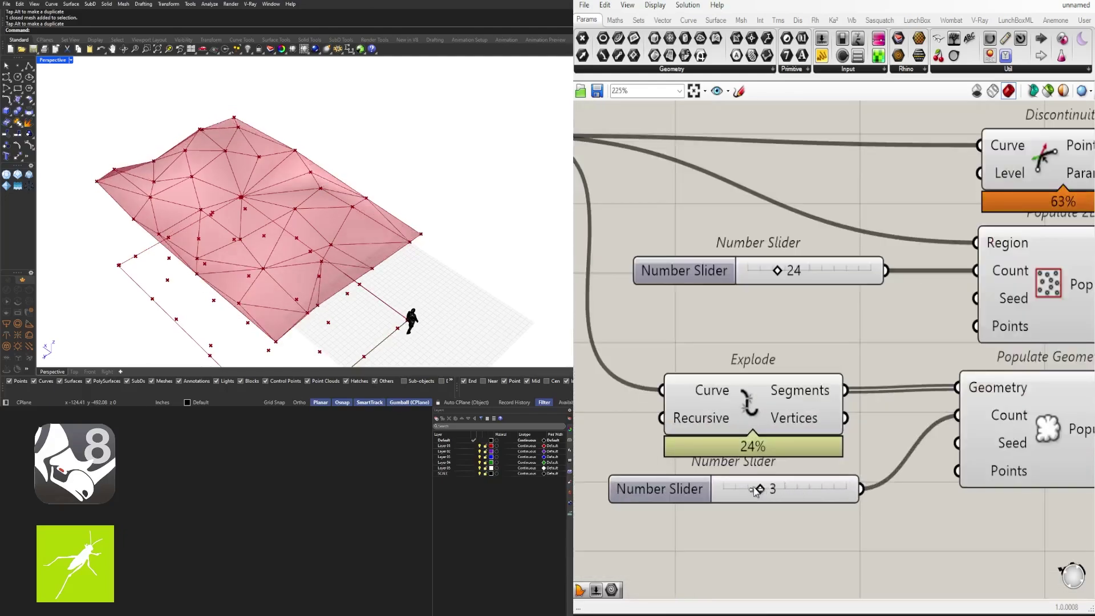
Step: Examine the raised mesh from several angles together with its Move, Delaunay Mesh and Face Boundaries components
right_drag(421, 254, 247, 206)
scroll(833, 283, down, 6)
right_drag(935, 282, 695, 297)
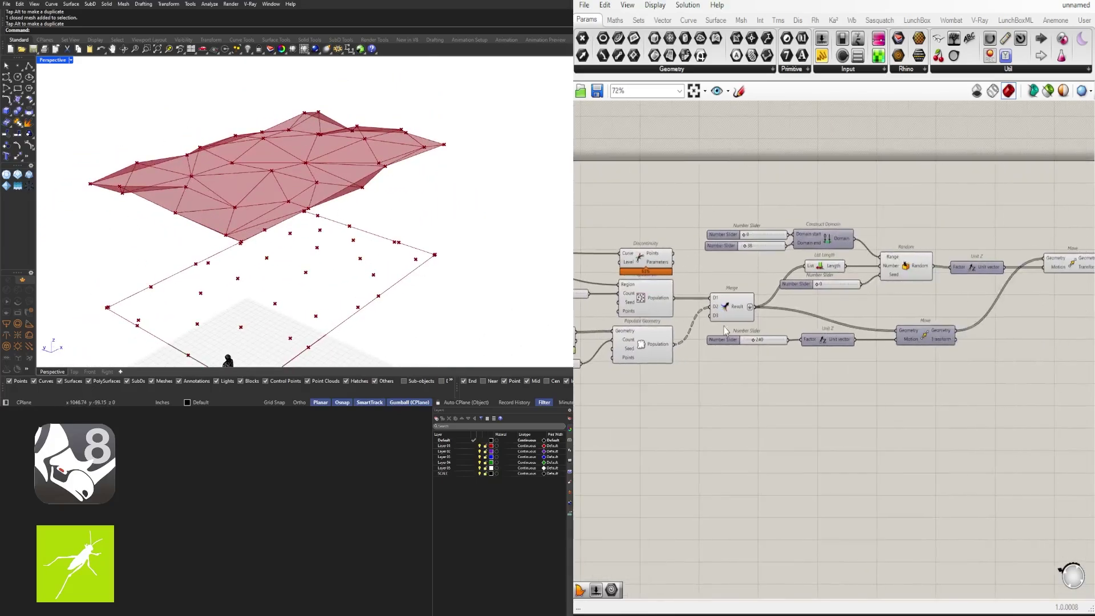
scroll(696, 297, down, 2)
right_drag(946, 306, 736, 350)
scroll(815, 316, up, 1)
drag(911, 347, 746, 309)
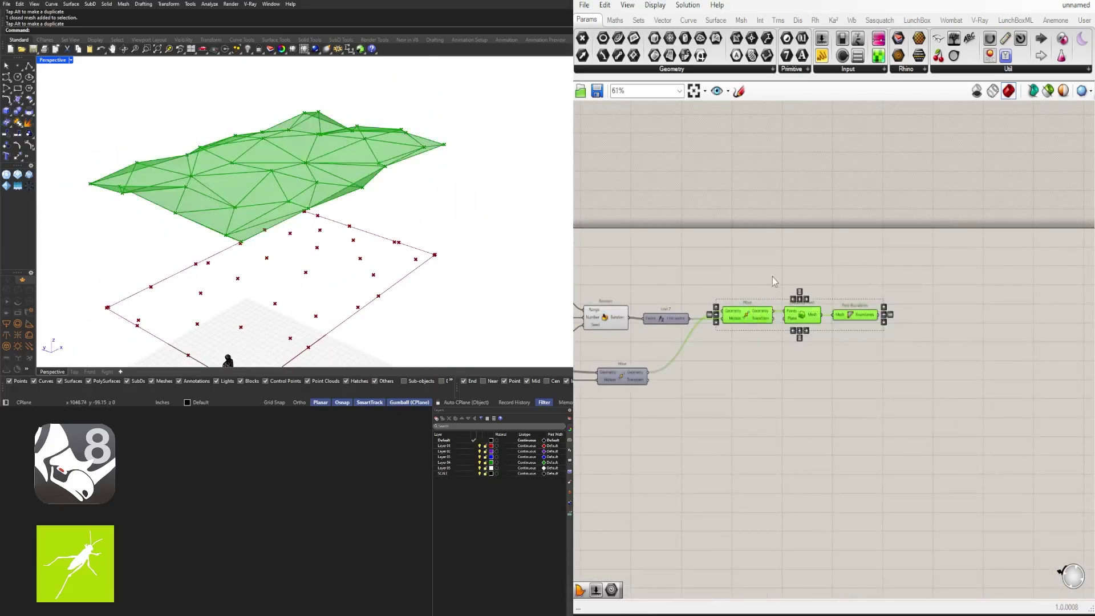
click(776, 282)
right_drag(345, 181, 310, 170)
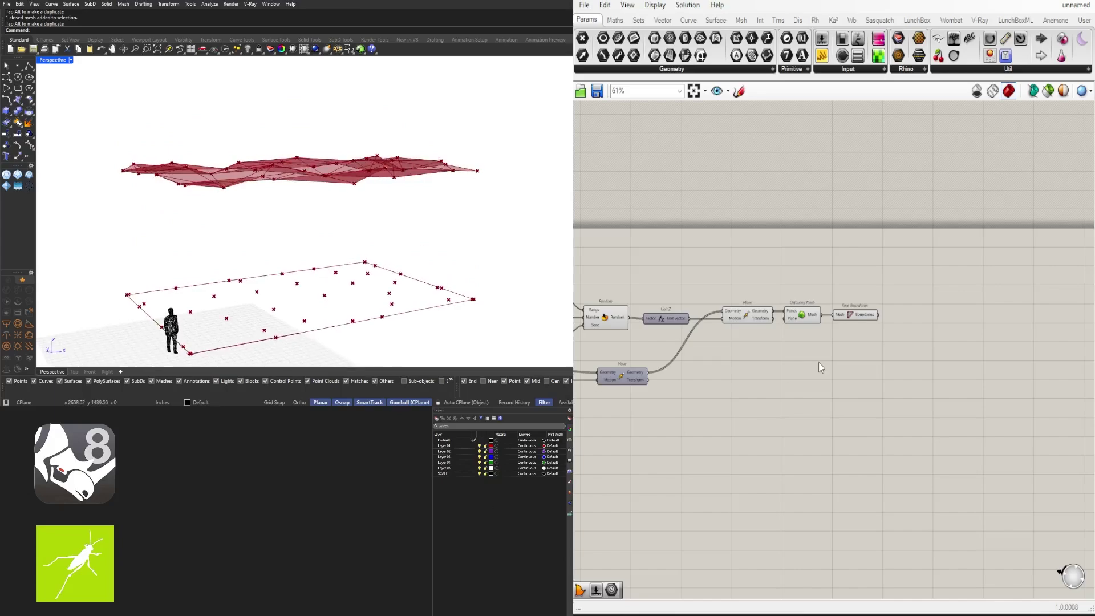
Step: Set the Rectangle's Y Size slider to 541 and its X Size slider to 782
scroll(819, 361, down, 4)
right_drag(608, 392, 896, 399)
scroll(781, 349, up, 10)
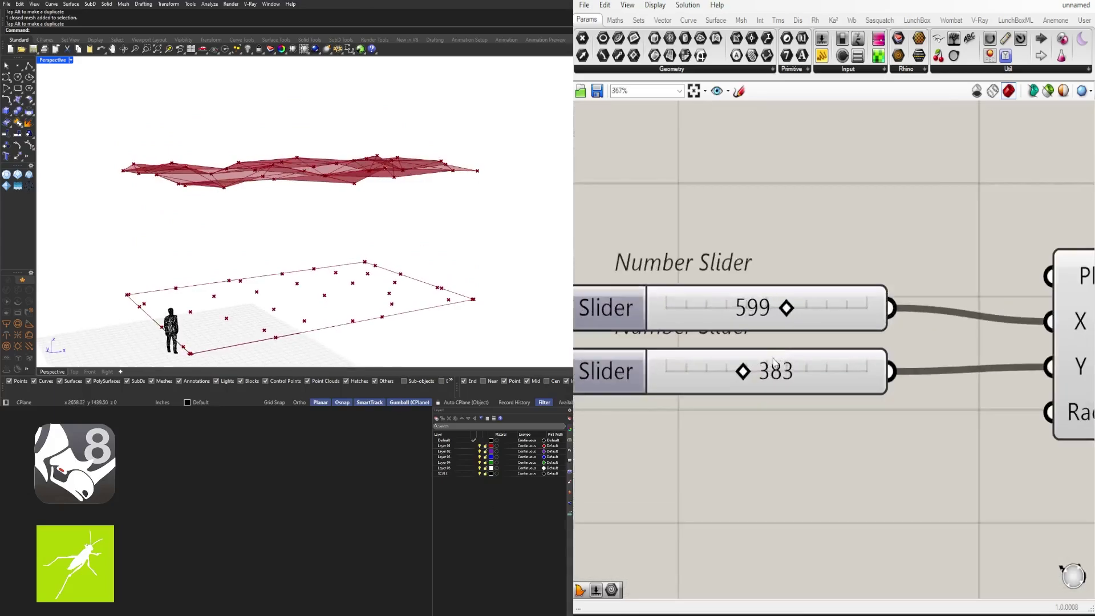
drag(748, 369, 776, 371)
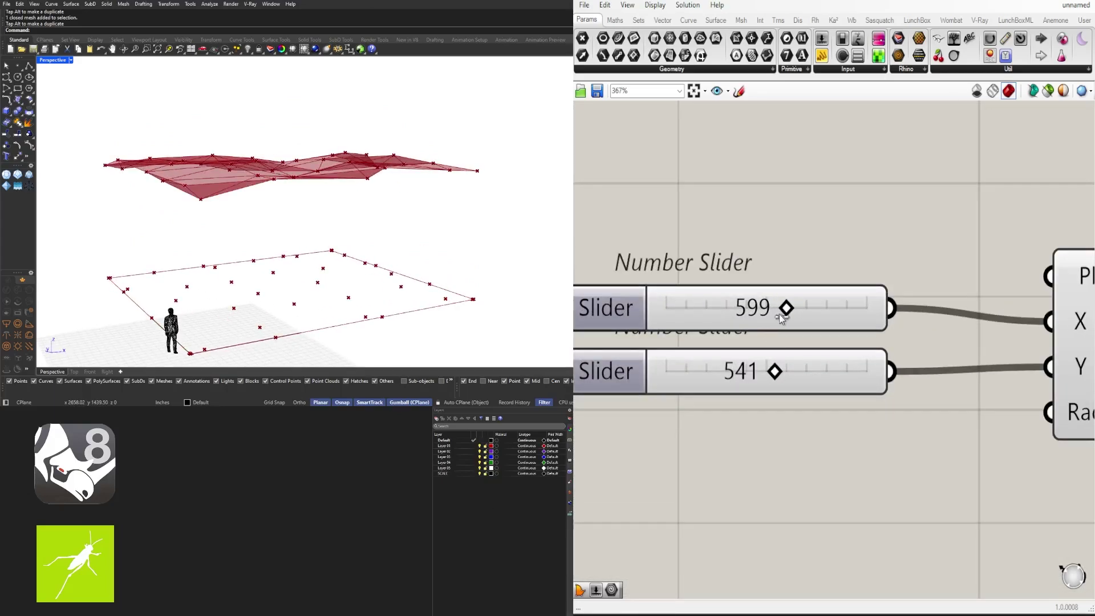
drag(781, 317, 820, 317)
right_drag(354, 197, 409, 179)
scroll(408, 181, up, 2)
scroll(826, 284, down, 5)
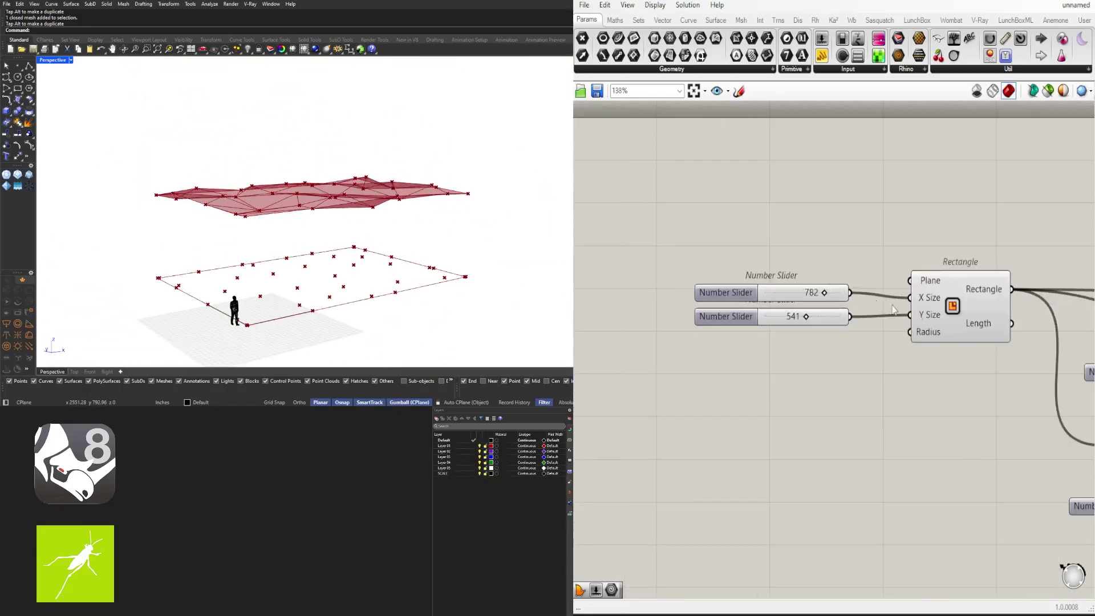
Step: Line up the Domain start and Domain end sliders beside Construct Domain and set Domain end to 98
right_drag(935, 320, 622, 271)
scroll(621, 270, down, 5)
scroll(878, 265, up, 8)
click(909, 236)
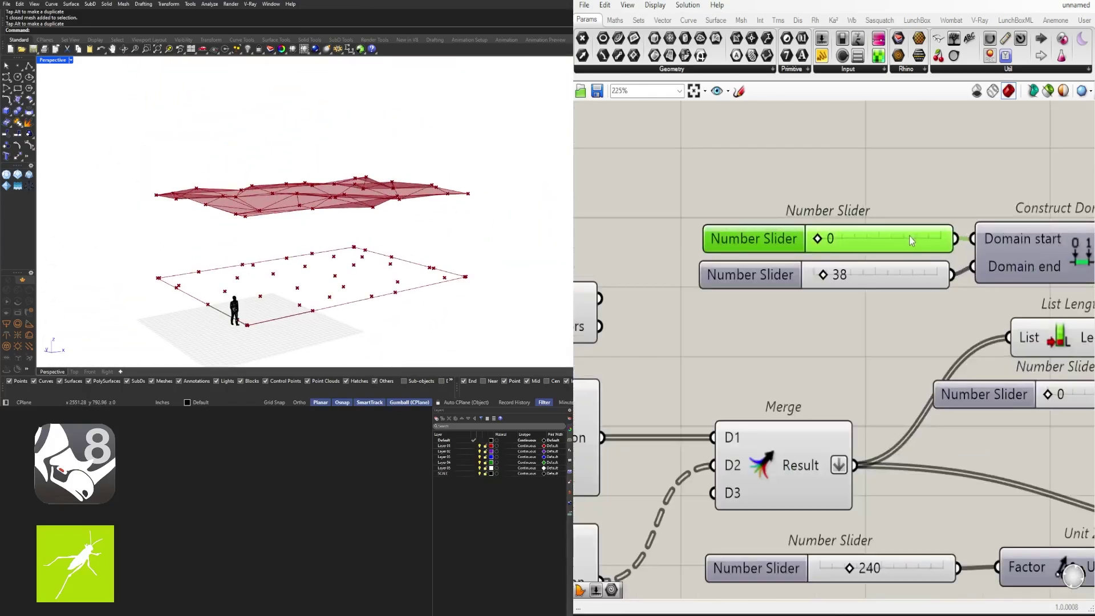
drag(908, 235, 899, 236)
drag(914, 273, 911, 275)
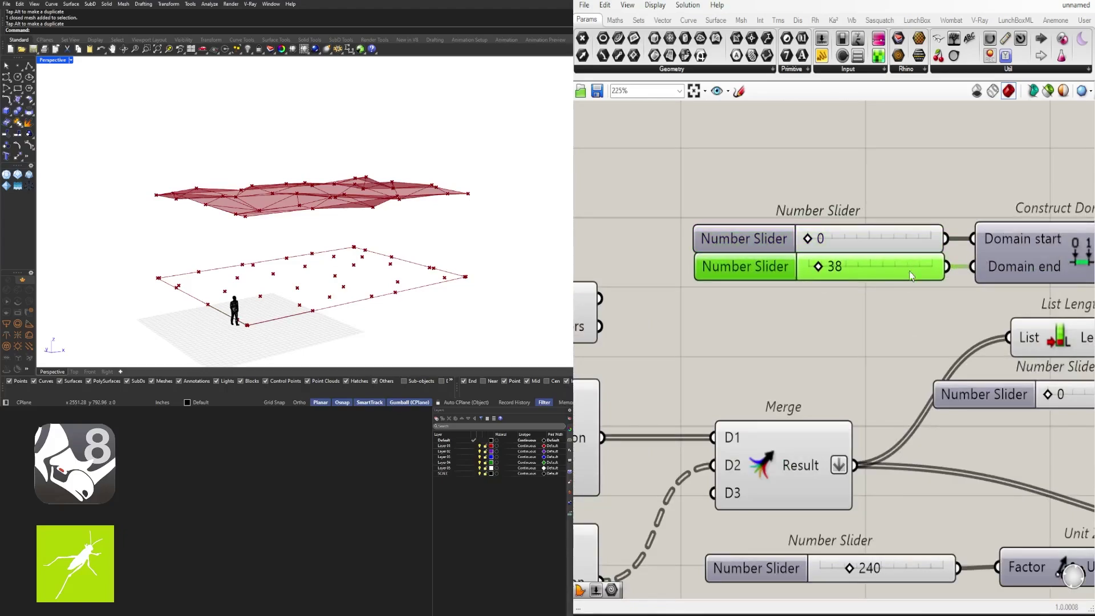
drag(908, 271, 908, 278)
scroll(822, 279, up, 3)
drag(812, 276, 814, 275)
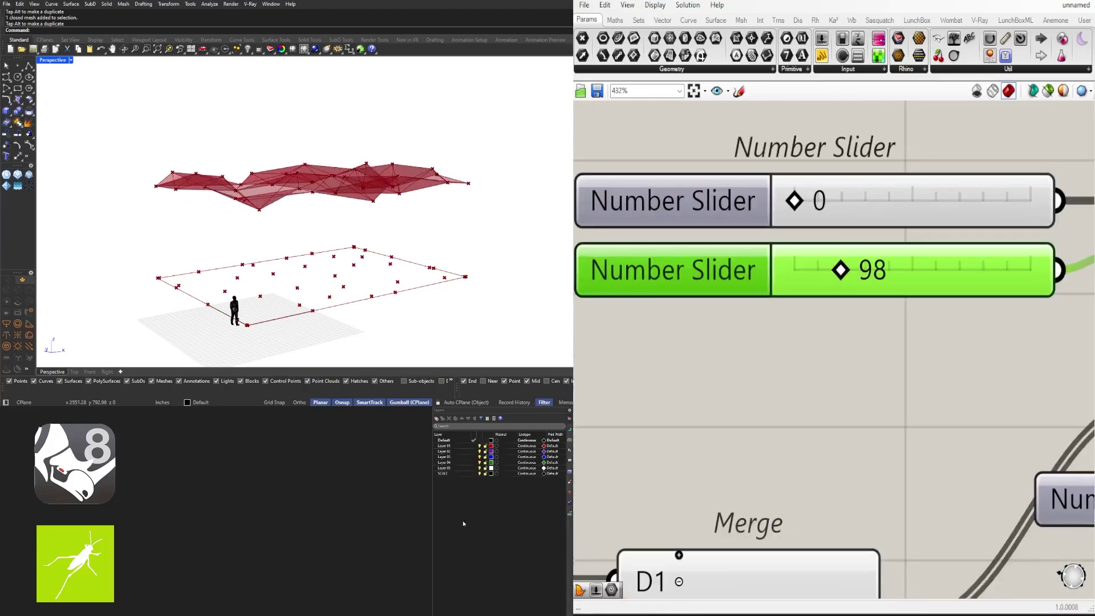
right_drag(305, 228, 282, 229)
scroll(870, 309, down, 6)
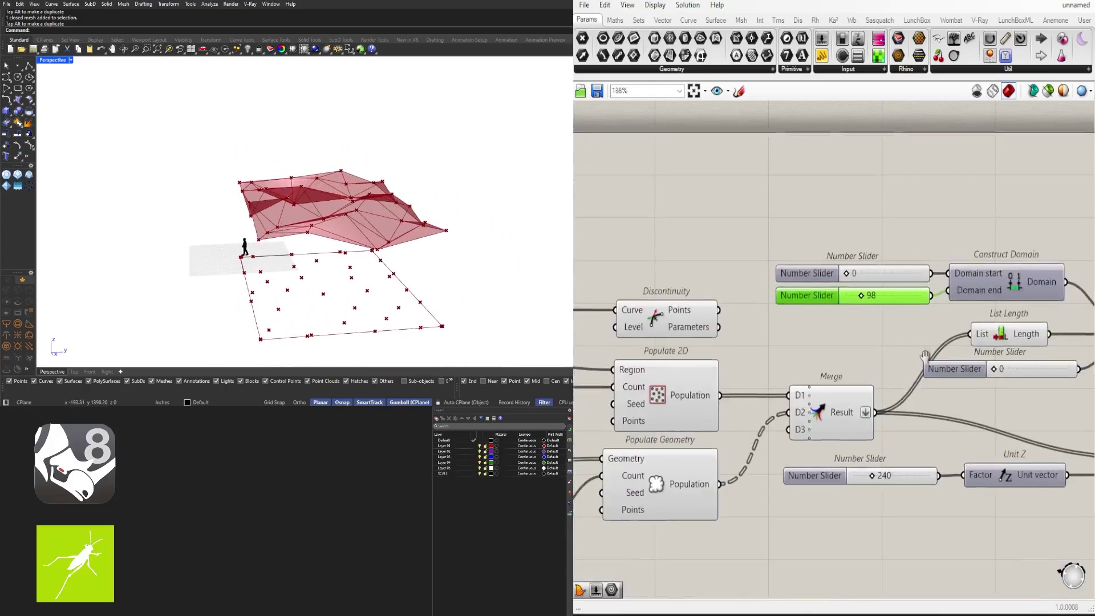
Step: Raise the Domain end slider to about 140 for stronger random height variation in the mesh
right_drag(869, 309, 780, 331)
scroll(767, 327, up, 6)
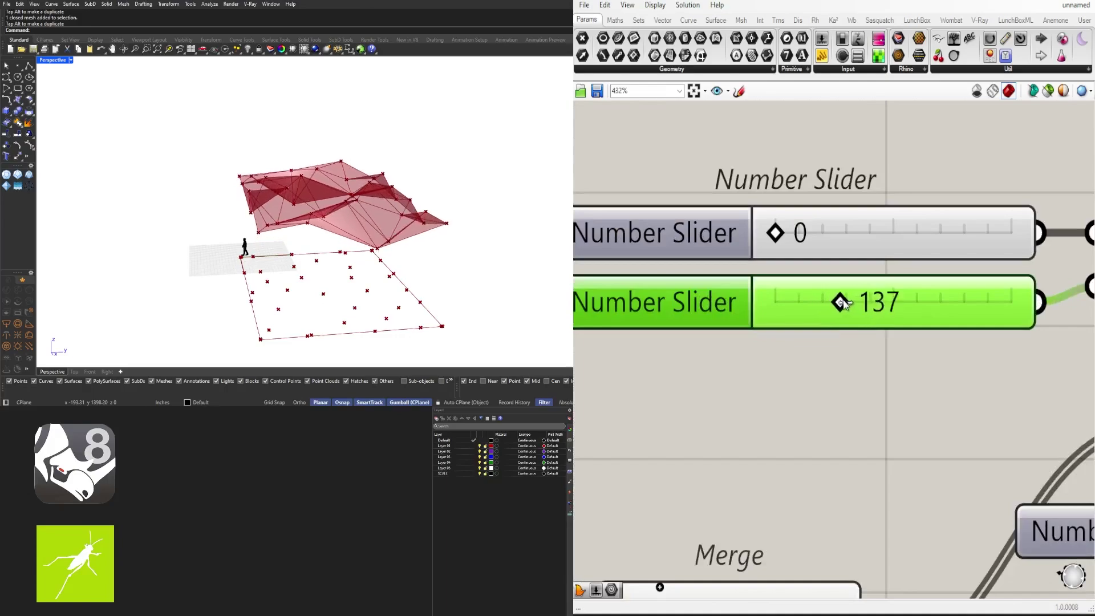
right_drag(399, 224, 422, 209)
Step: Examine the component chain from Unit Z through Move and Delaunay Mesh to Face Boundaries, and the shape of the mesh
scroll(863, 347, down, 8)
right_drag(1035, 414, 809, 411)
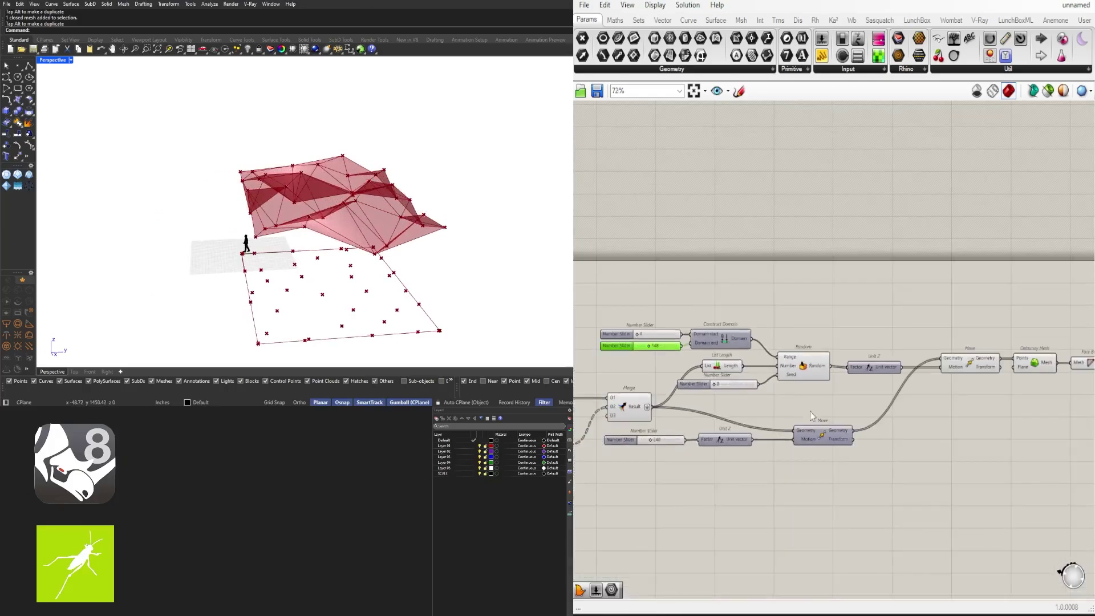
scroll(858, 370, up, 3)
click(897, 368)
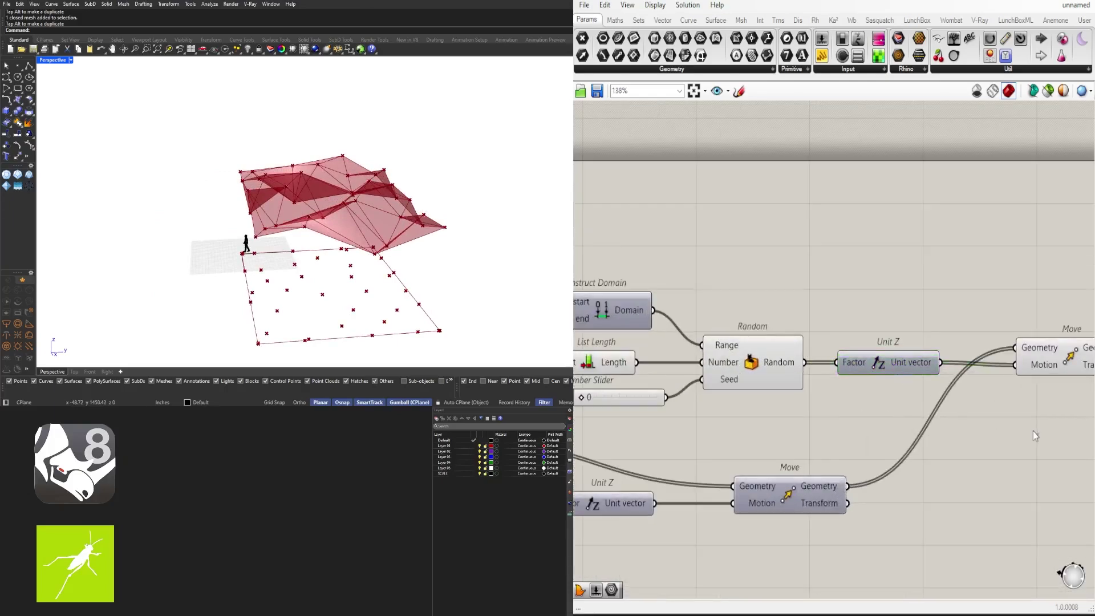
scroll(857, 406, down, 3)
right_drag(1033, 431, 785, 403)
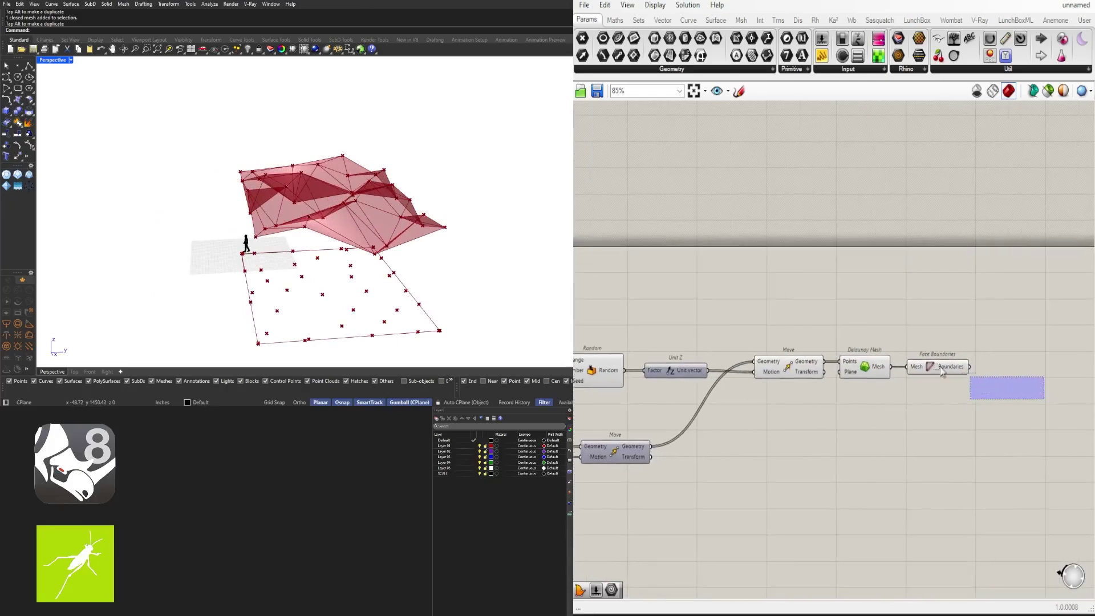
drag(941, 371, 813, 339)
click(759, 416)
right_drag(394, 256, 305, 210)
scroll(851, 361, up, 2)
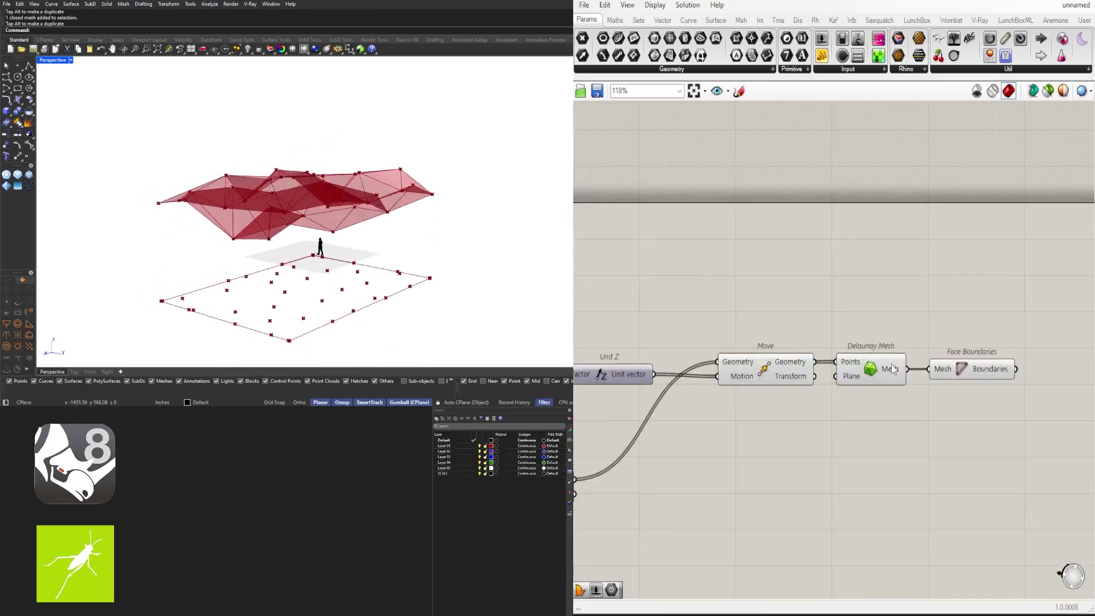
Step: Try a Face Circles component on the Delaunay Mesh output, inspect its circles in the viewport, and delete it
double_click(960, 429)
text(face)
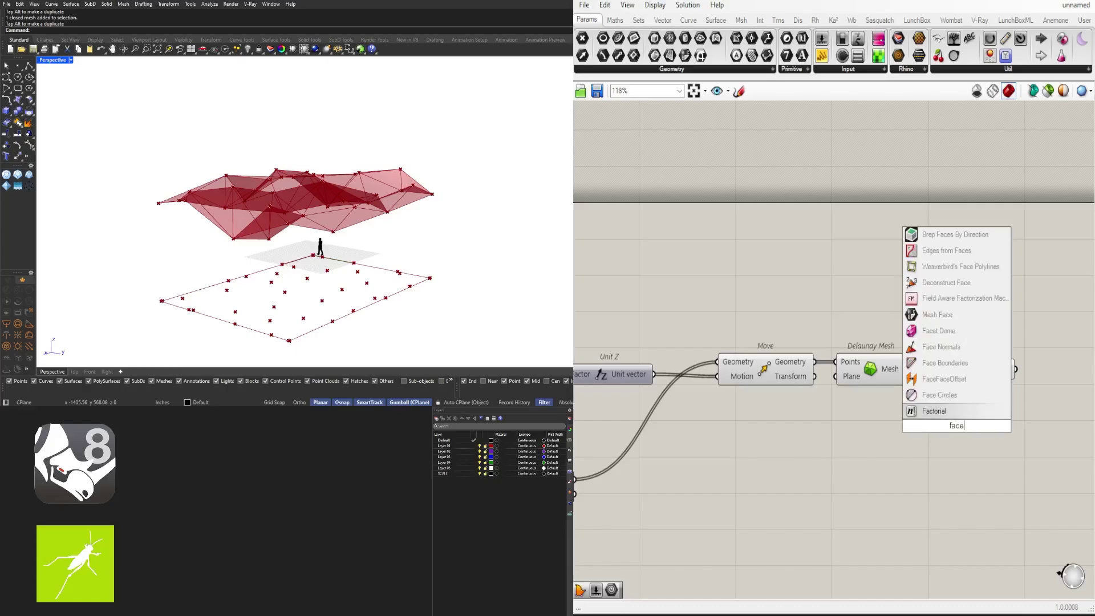
click(948, 395)
scroll(899, 374, up, 2)
drag(910, 368, 928, 444)
drag(973, 450, 981, 430)
right_drag(393, 199, 357, 264)
scroll(923, 451, down, 2)
right_drag(1022, 451, 911, 444)
click(911, 445)
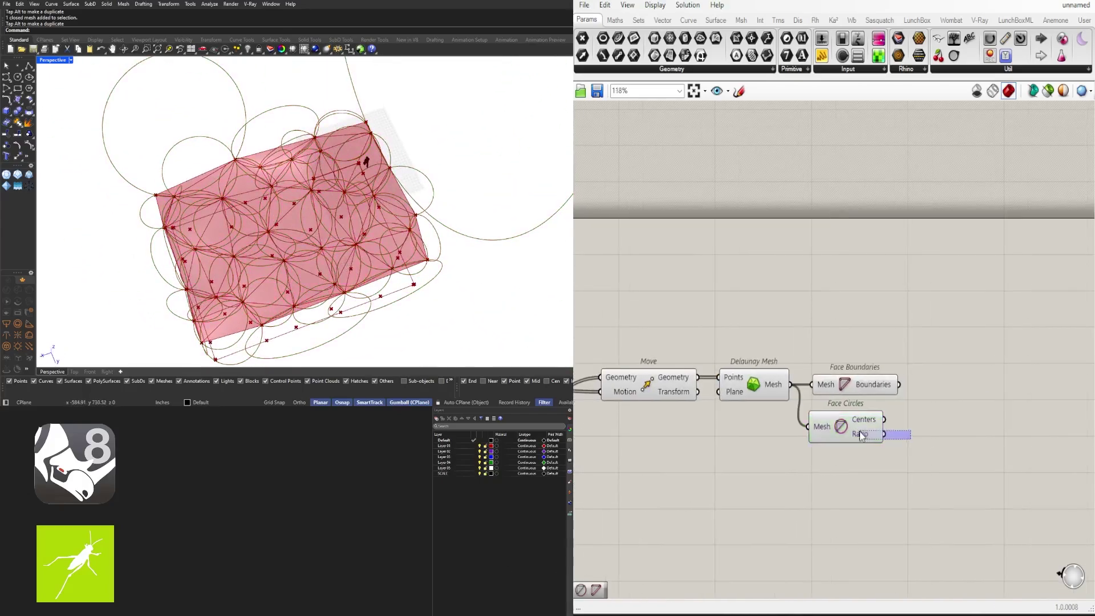
click(860, 435)
key(Delete)
Step: Add a Discontinuity component beside Face Boundaries and connect the Boundaries output to its Curve input
scroll(905, 439, up, 1)
double_click(944, 436)
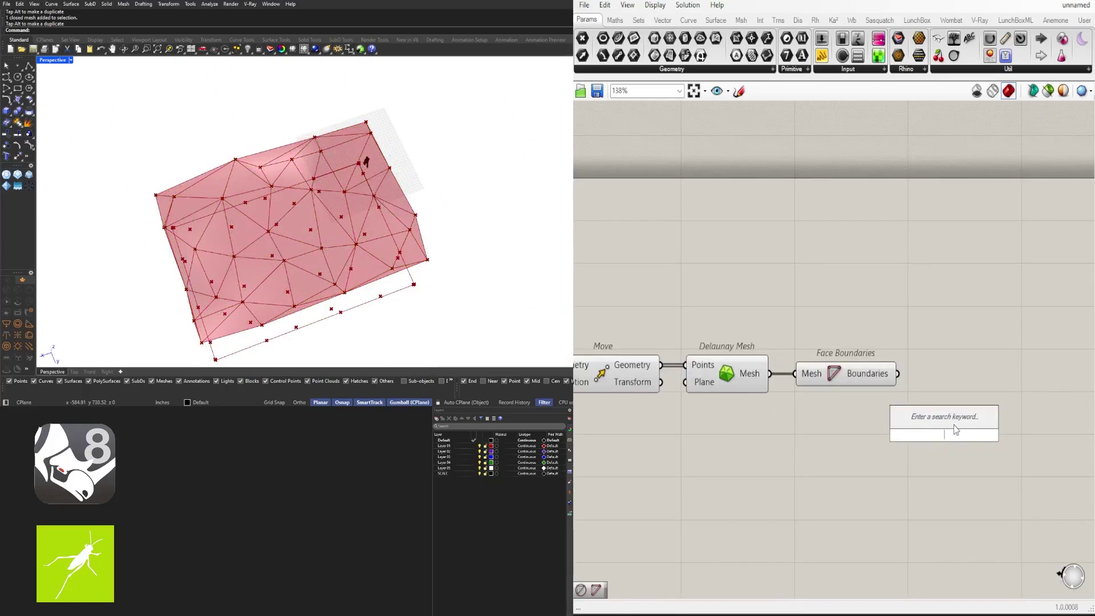
text(dis)
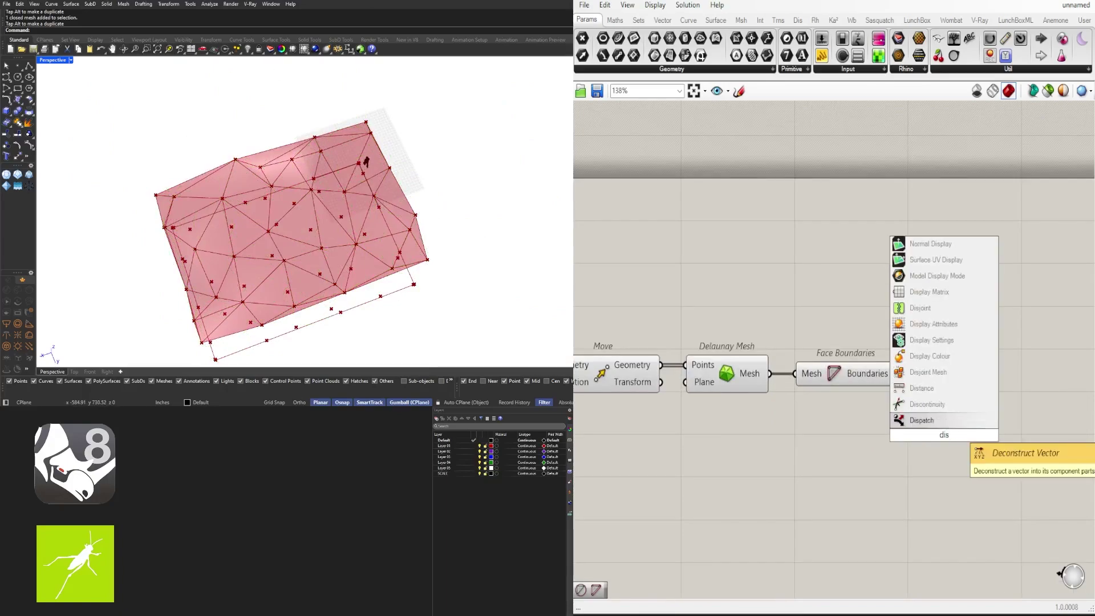
click(928, 404)
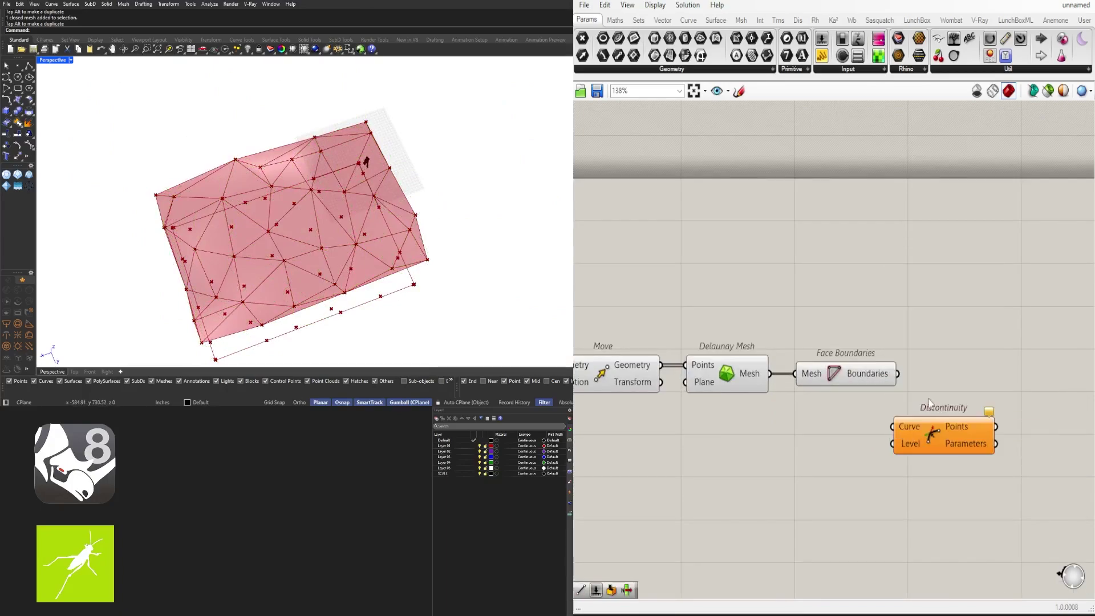
scroll(924, 391, up, 2)
drag(880, 414, 948, 391)
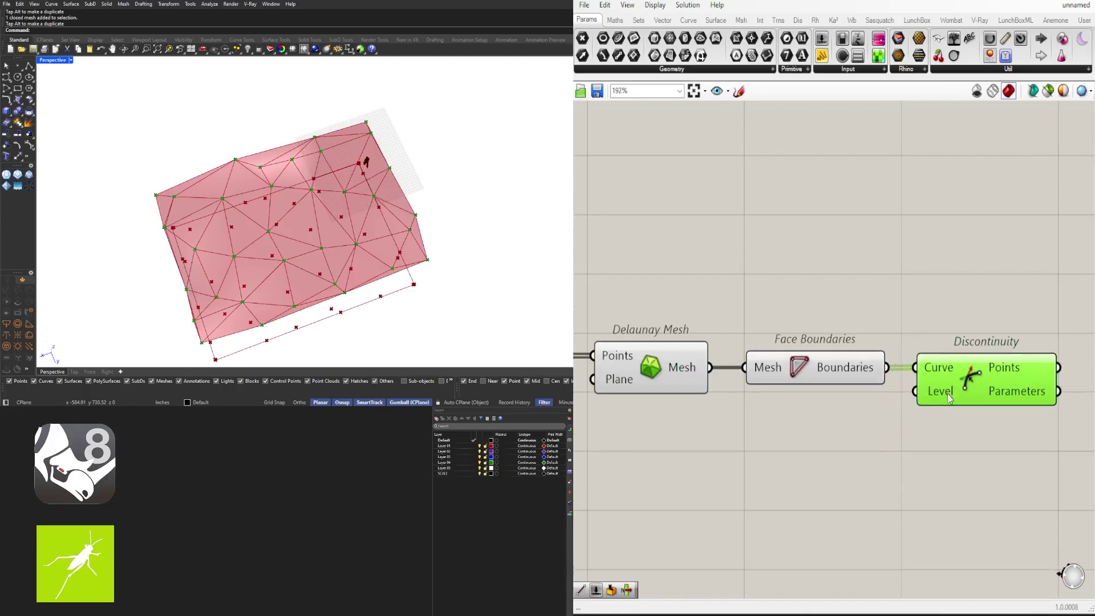
right_drag(961, 421, 713, 421)
click(906, 419)
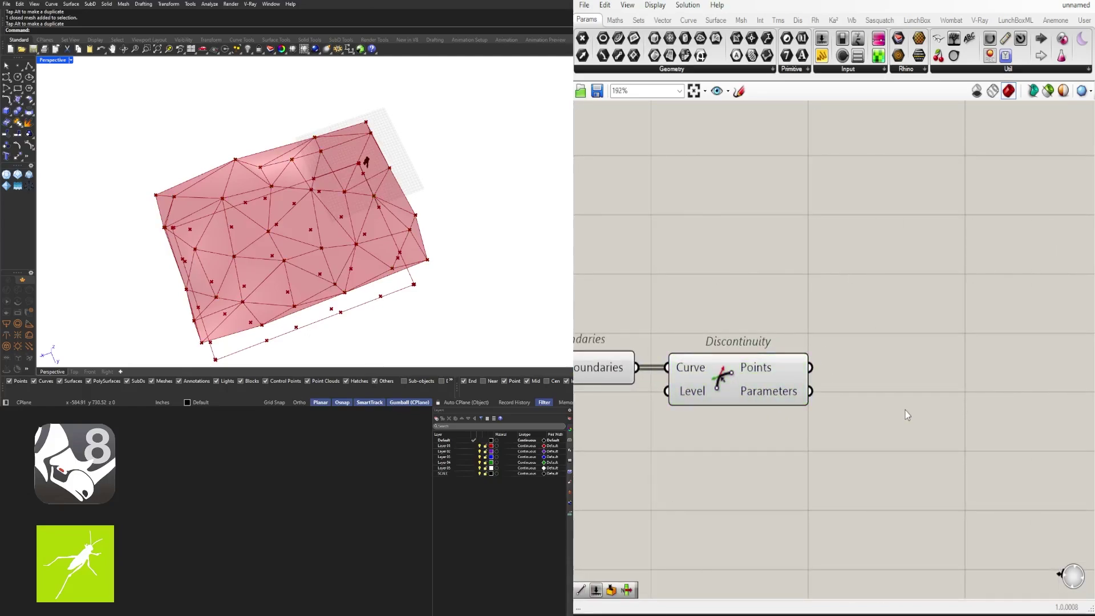
double_click(905, 409)
text(cir)
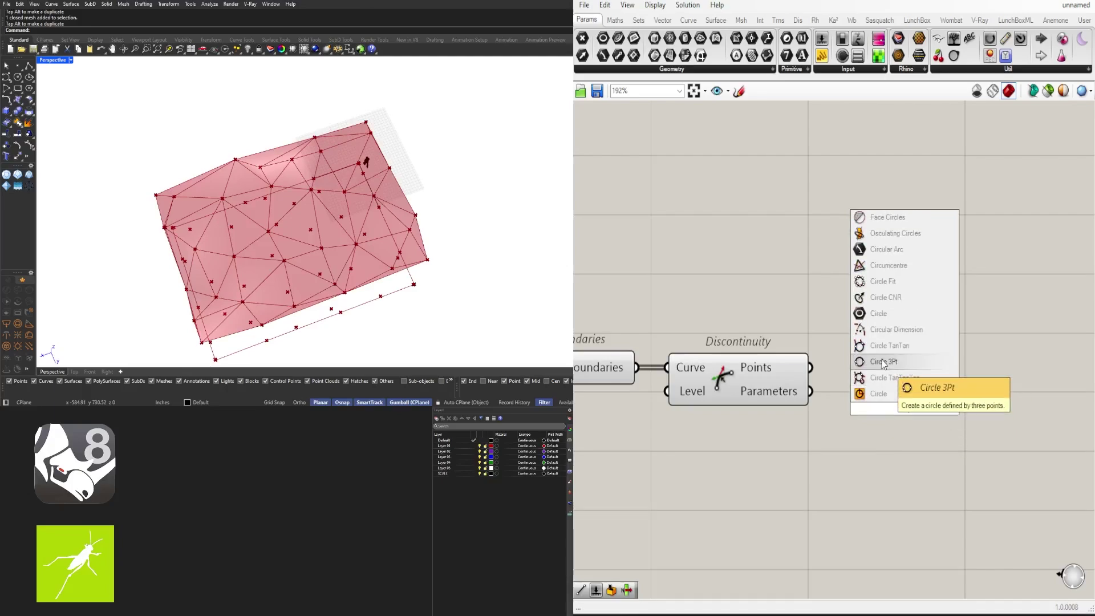
click(882, 362)
drag(880, 393, 947, 387)
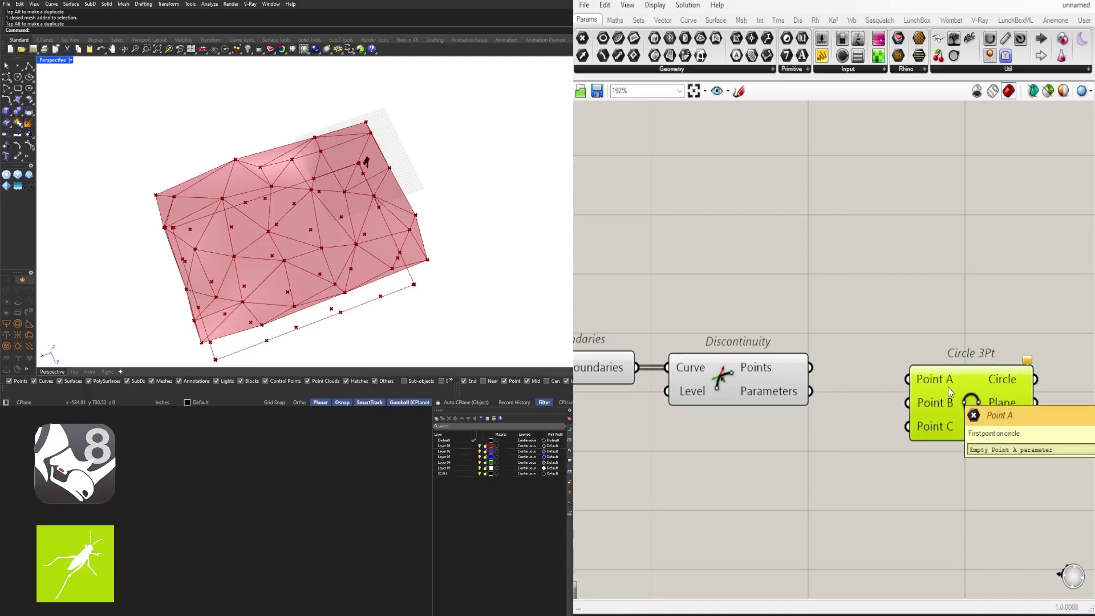
key(Delete)
Step: Try a Circle Fit component on the Discontinuity component's Points output, inspect its circles in the viewport, and delete it
double_click(947, 385)
text(cir)
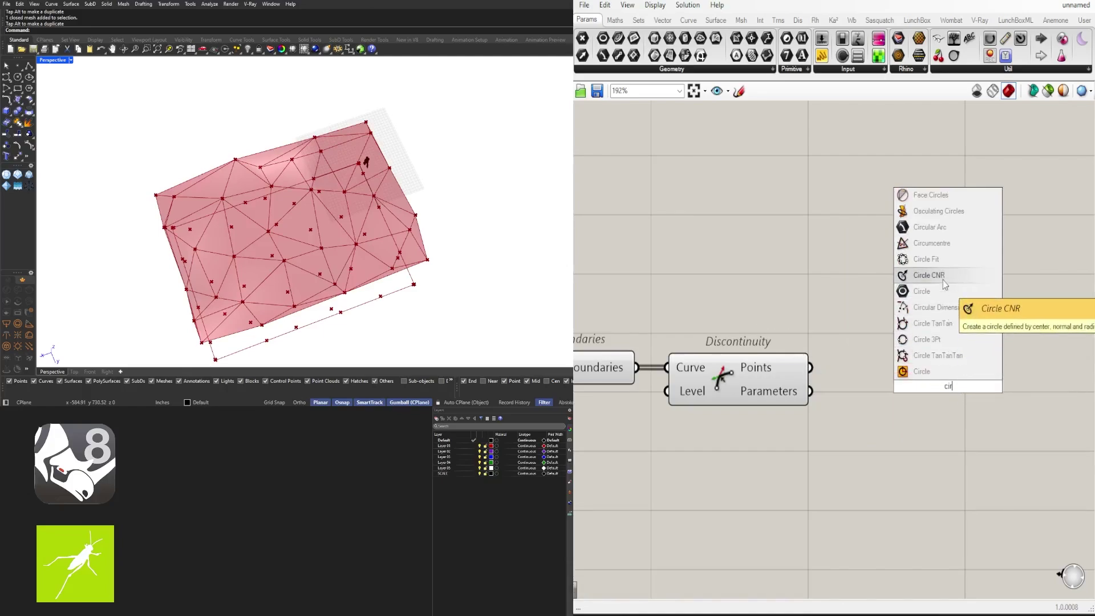
click(926, 259)
drag(832, 372, 890, 372)
right_drag(245, 219, 279, 179)
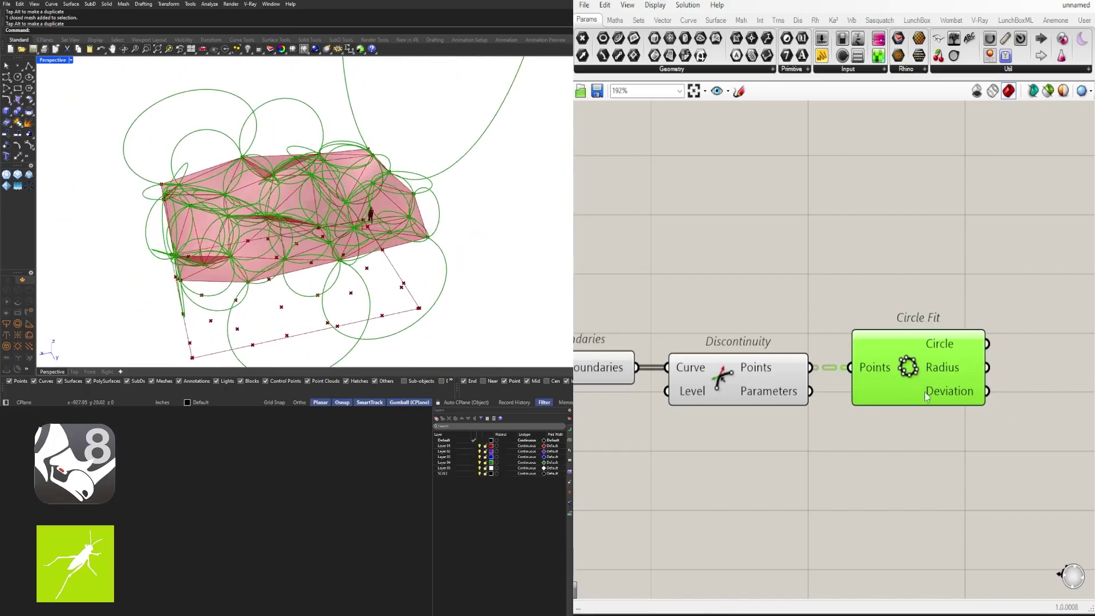
key(Delete)
Step: Turn off the preview of the Move and Delaunay Mesh components
right_drag(775, 376, 877, 357)
click(843, 372)
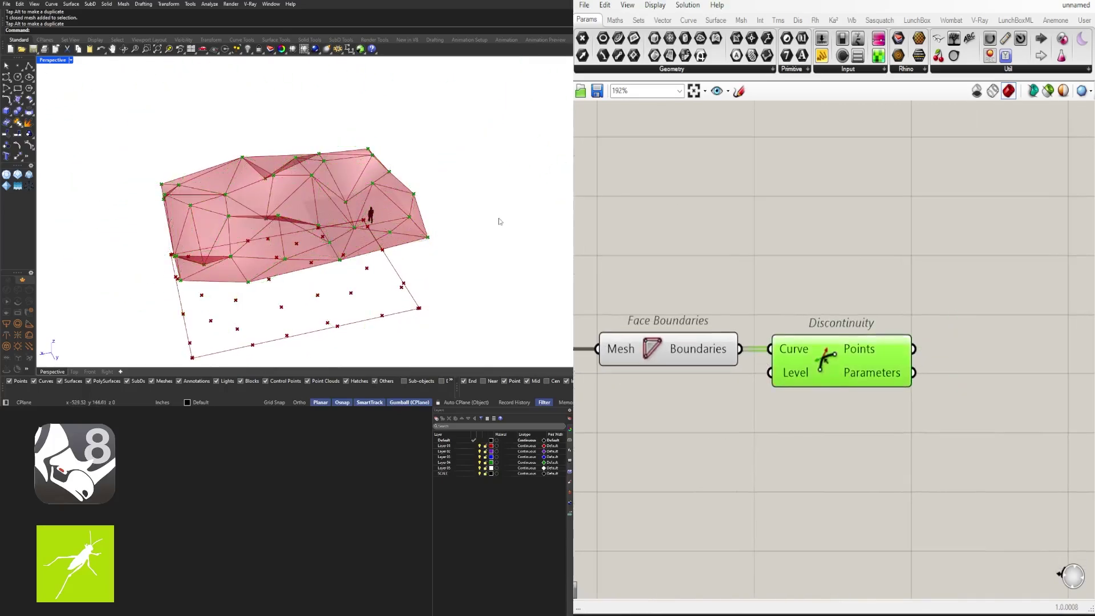
right_drag(320, 202, 351, 168)
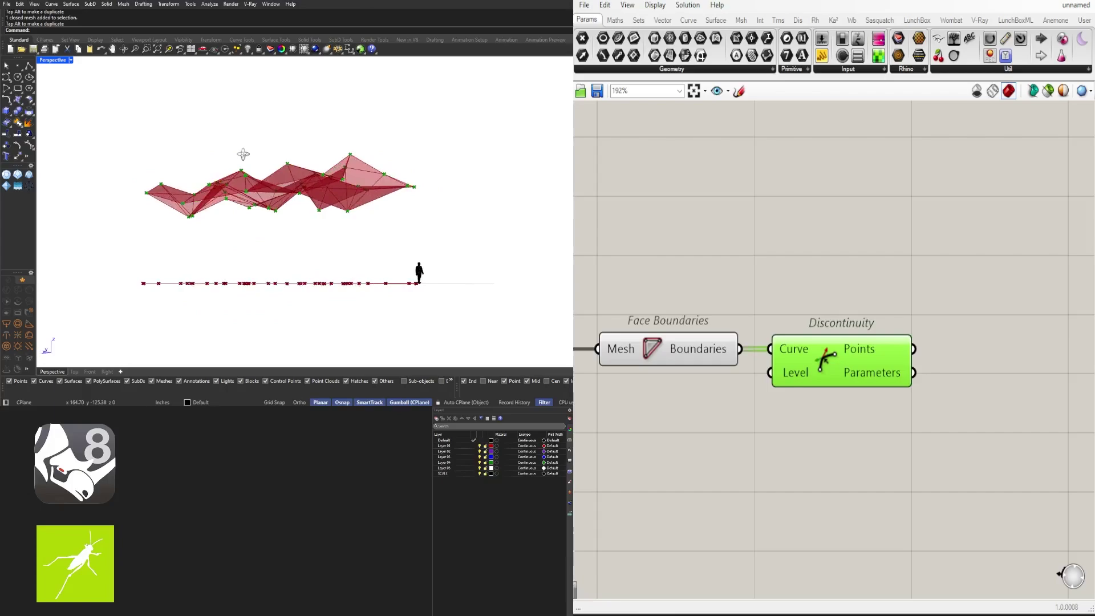
right_drag(323, 162, 312, 190)
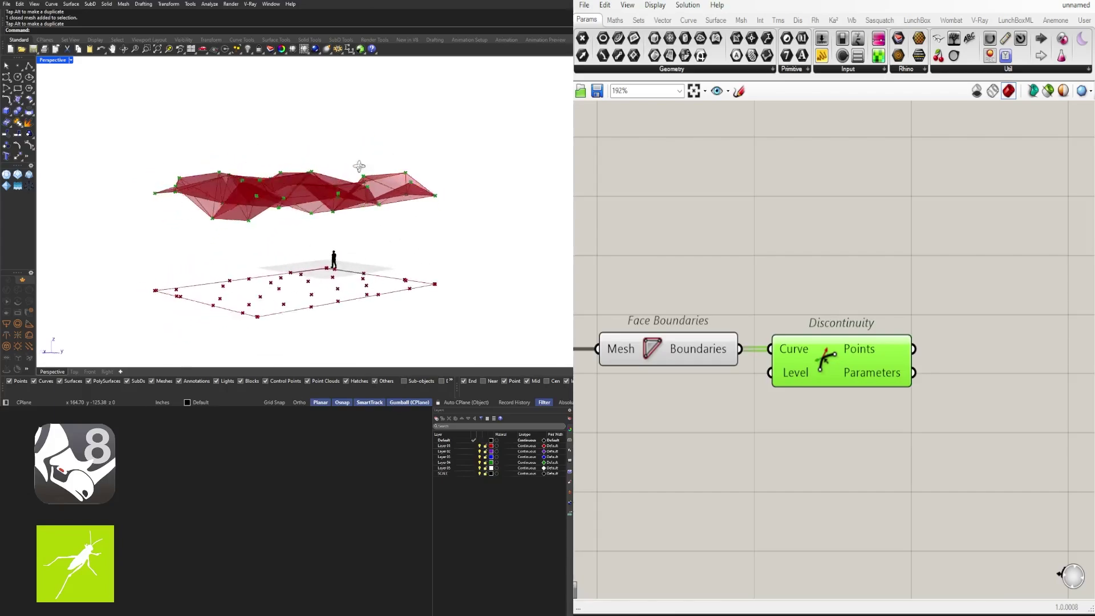
right_drag(341, 261, 292, 190)
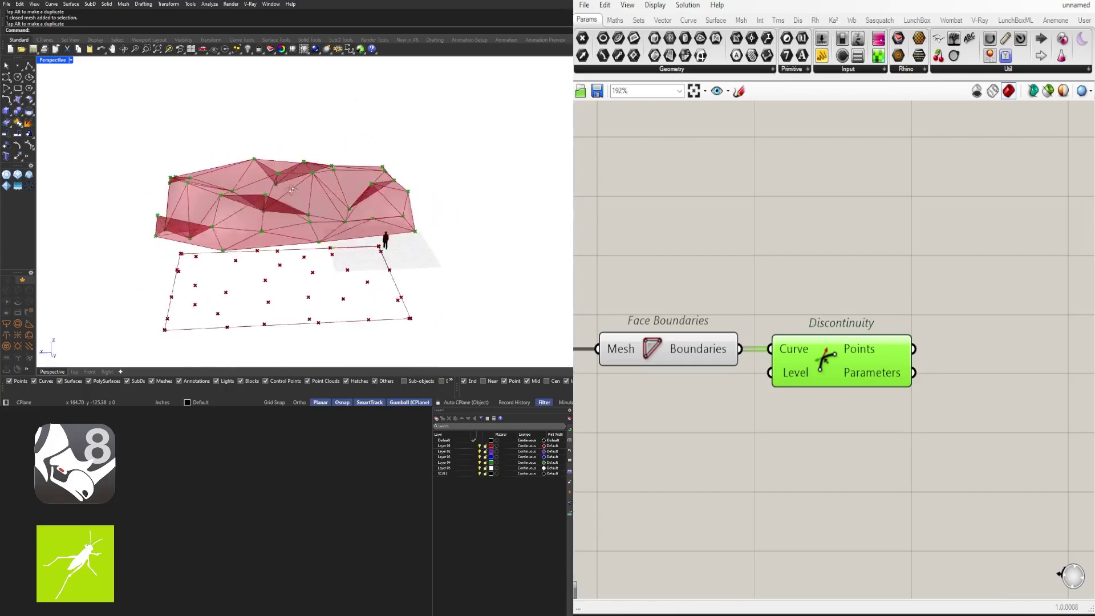
scroll(796, 427, down, 2)
right_drag(619, 409, 896, 385)
drag(862, 409, 753, 339)
middle_click(738, 289)
click(773, 249)
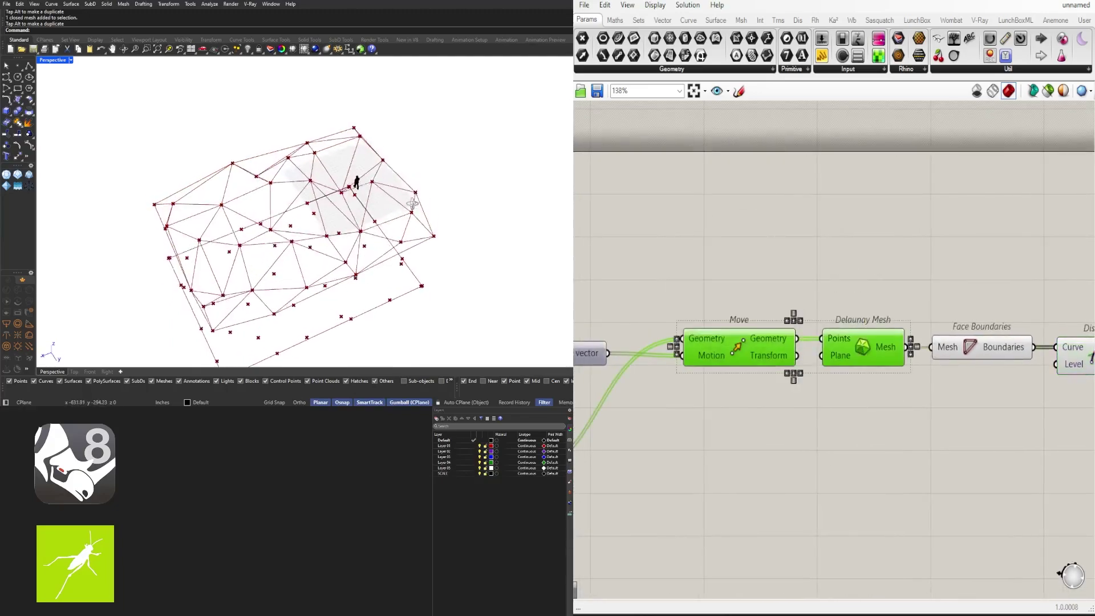
right_drag(412, 203, 418, 196)
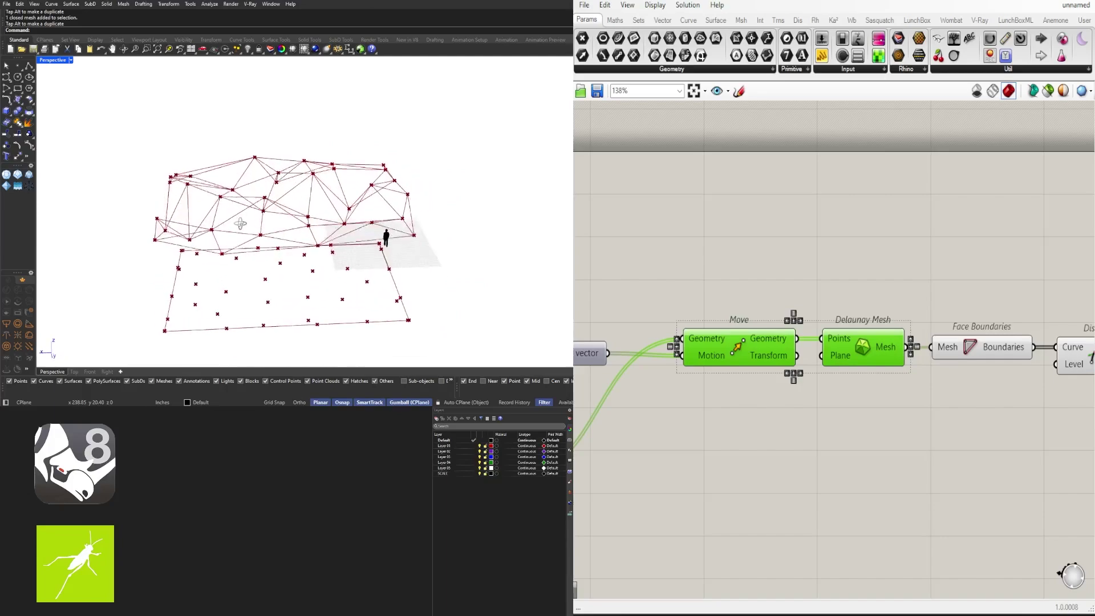
Step: Delete the Discontinuity component after Face Boundaries and highlight the face boundary curves
scroll(855, 382, down, 2)
right_drag(892, 394, 644, 413)
scroll(655, 411, up, 2)
drag(919, 440, 762, 367)
click(856, 379)
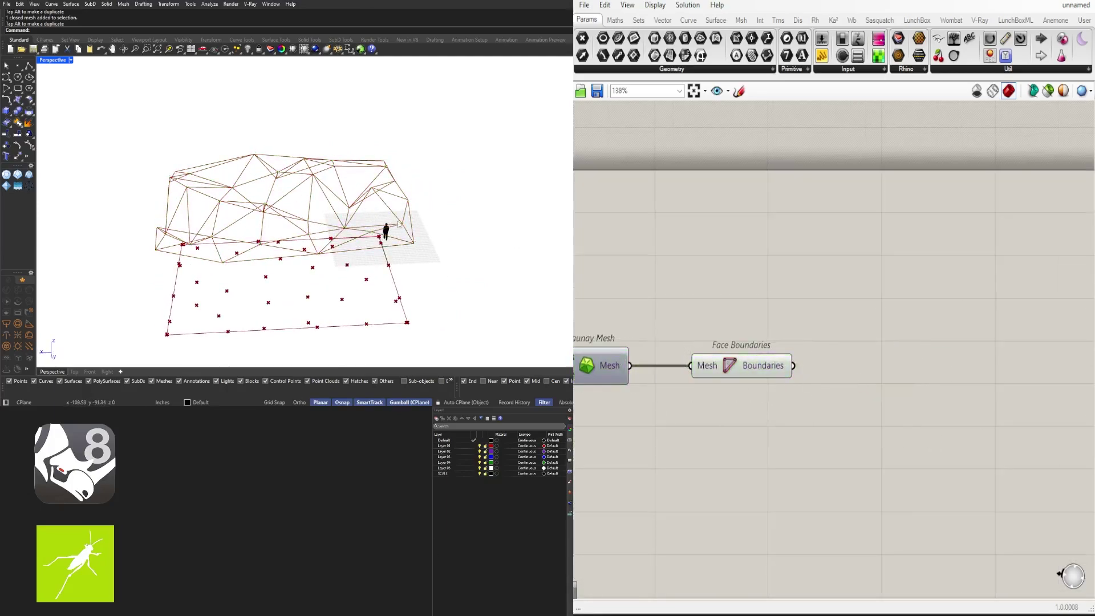
right_drag(399, 224, 307, 227)
scroll(710, 387, up, 2)
click(759, 354)
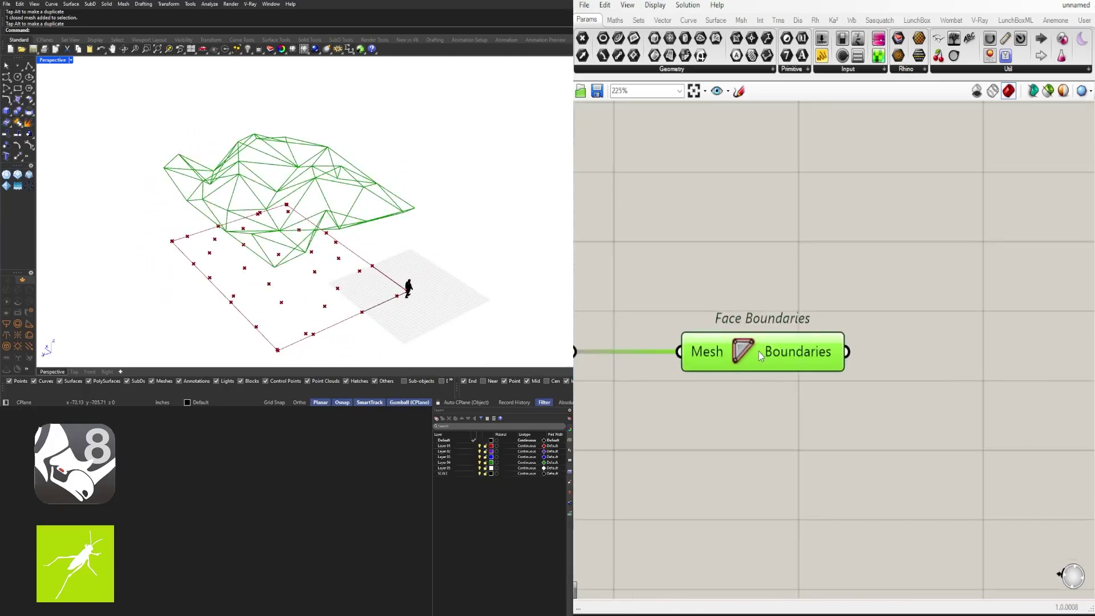
Step: Add a Boundary Surfaces component and connect the Face Boundaries output to its Edges input
right_drag(955, 377, 855, 377)
double_click(858, 367)
text(bou)
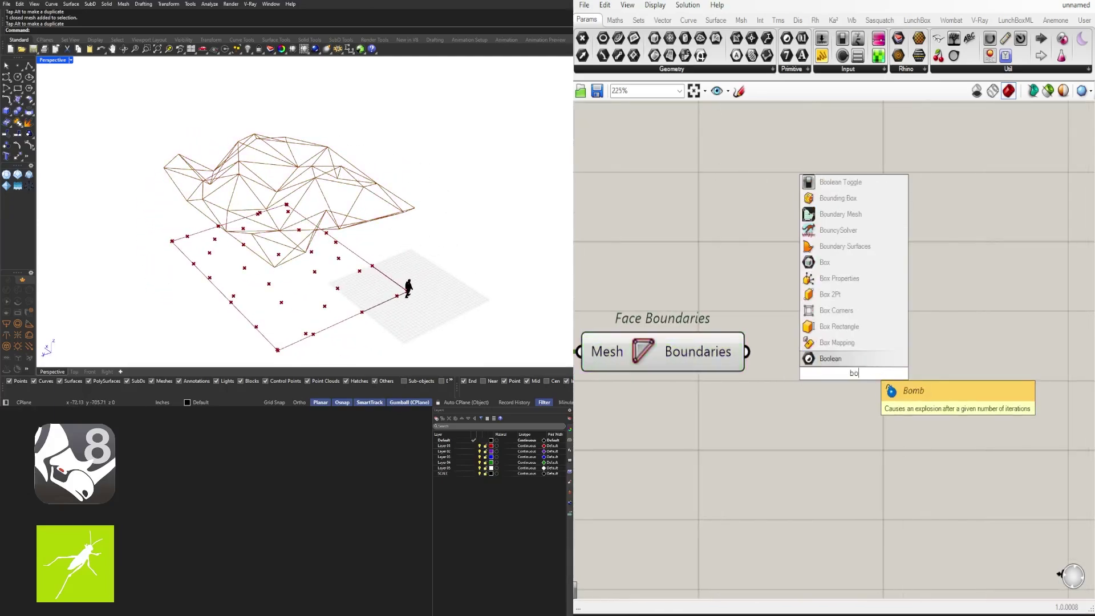
click(842, 359)
drag(783, 372, 785, 373)
drag(821, 377, 1015, 356)
click(831, 383)
click(677, 351)
right_drag(355, 246, 382, 169)
Step: Move the Boundary Surfaces component closer to Face Boundaries
double_click(846, 448)
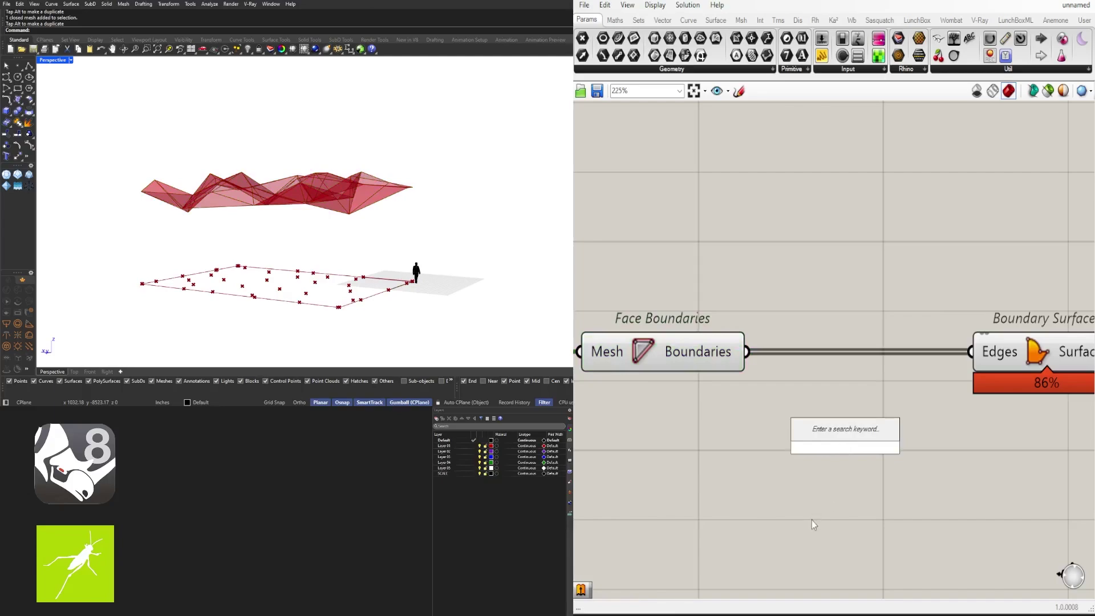
scroll(715, 412, down, 2)
right_drag(932, 411, 883, 411)
double_click(912, 392)
drag(890, 407, 795, 407)
double_click(896, 421)
text(joi)
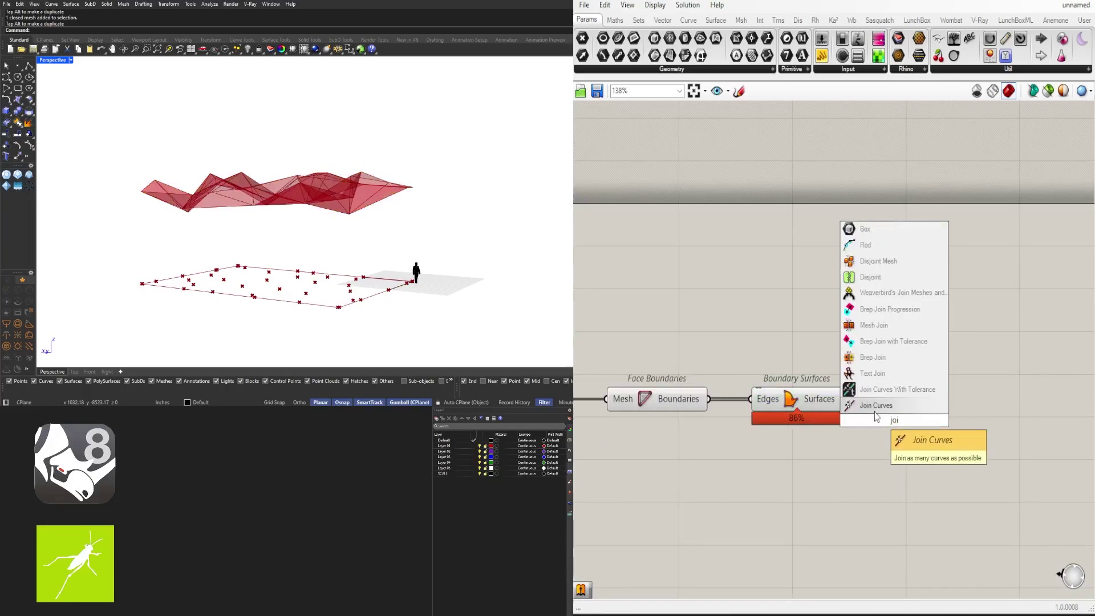
click(875, 405)
drag(873, 414, 924, 414)
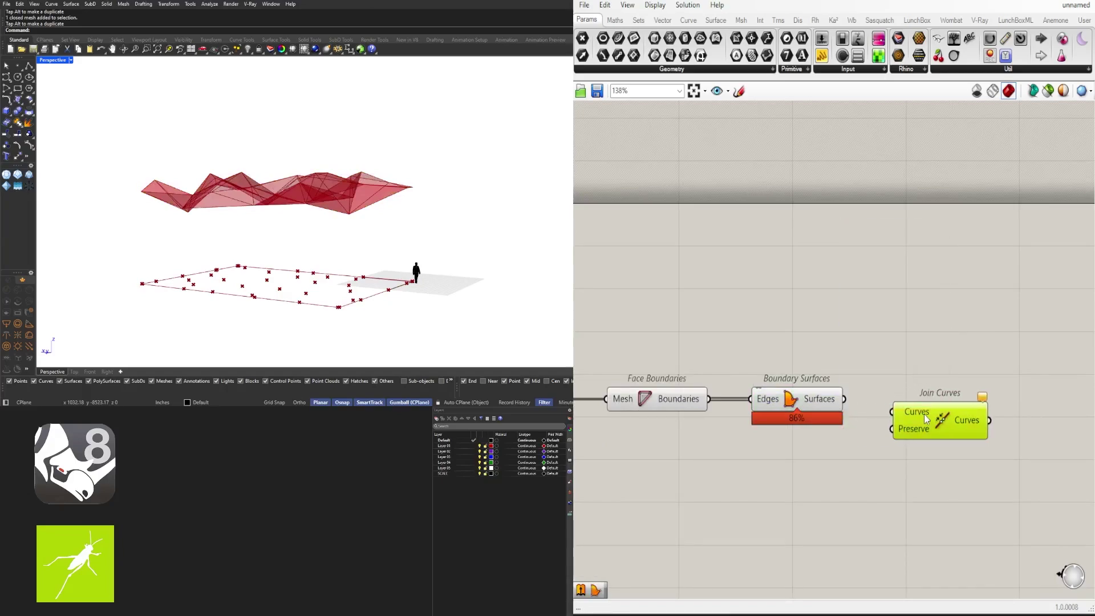
key(Delete)
Step: Add a Brep Join component fed by the Boundary Surfaces output and flatten its Breps input
double_click(923, 413)
text(jo)
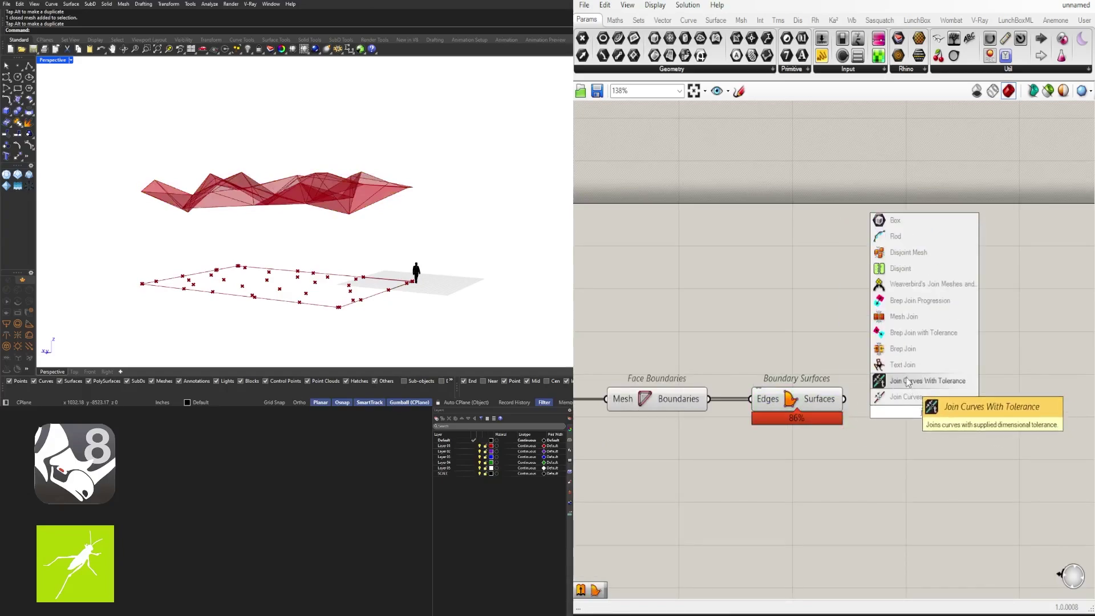
click(882, 364)
drag(841, 401, 899, 398)
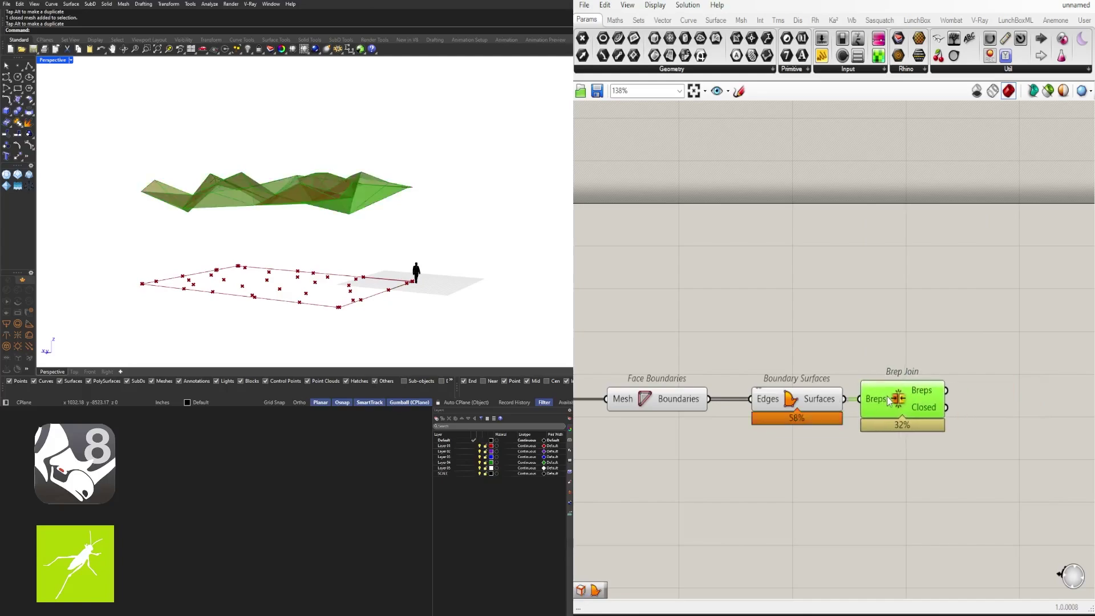
right_click(885, 400)
click(936, 473)
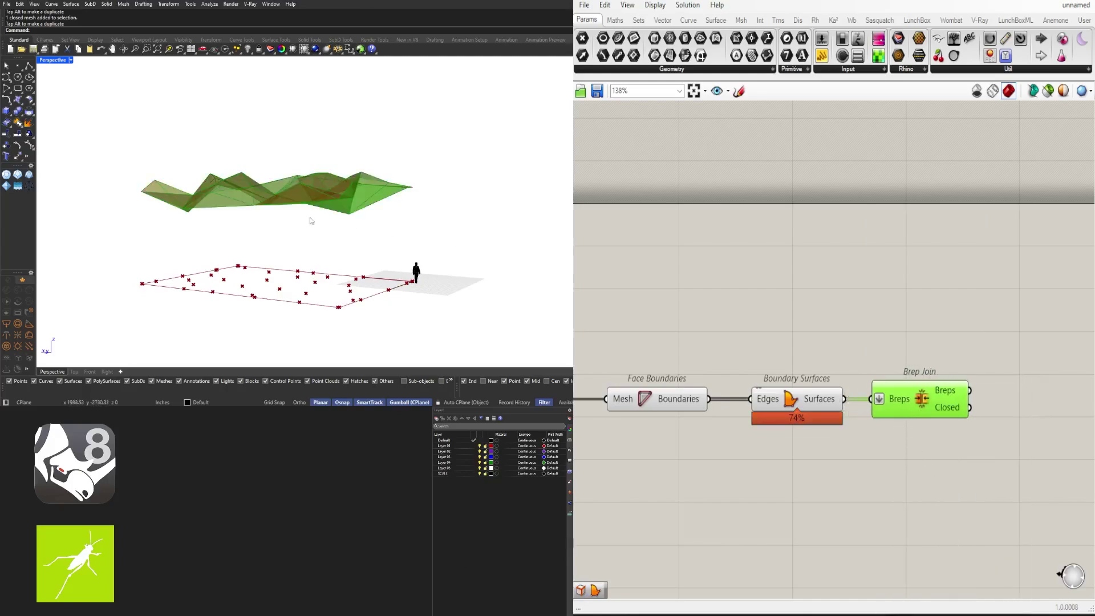
right_drag(311, 221, 225, 269)
scroll(305, 287, up, 2)
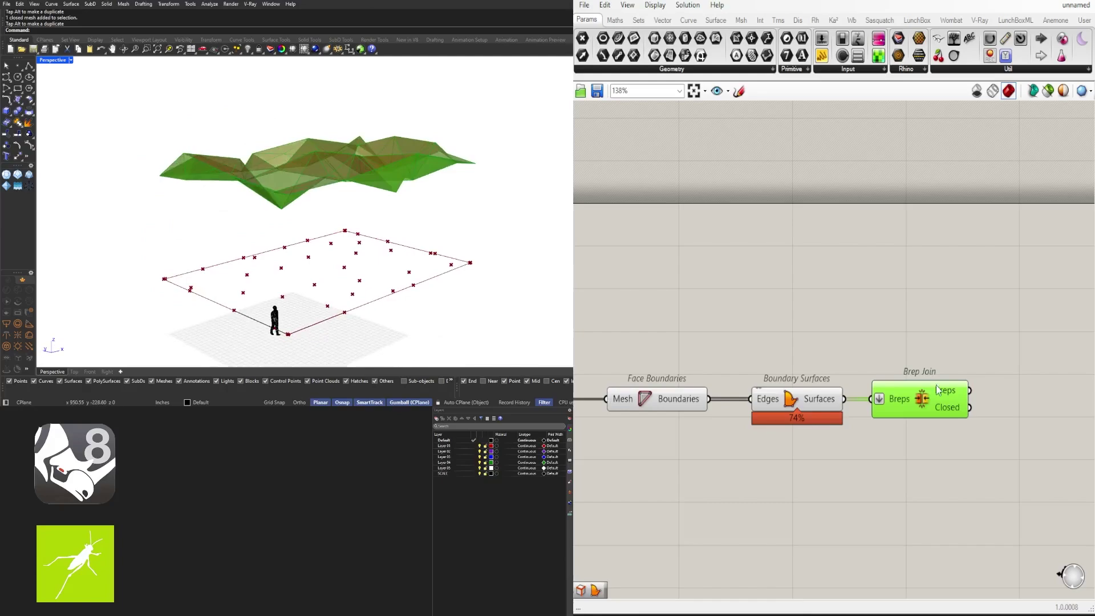
Step: Add a Brep Edges component and connect the Breps output of Brep Join to its Brep input
right_drag(1055, 412, 870, 400)
double_click(870, 401)
text(edges)
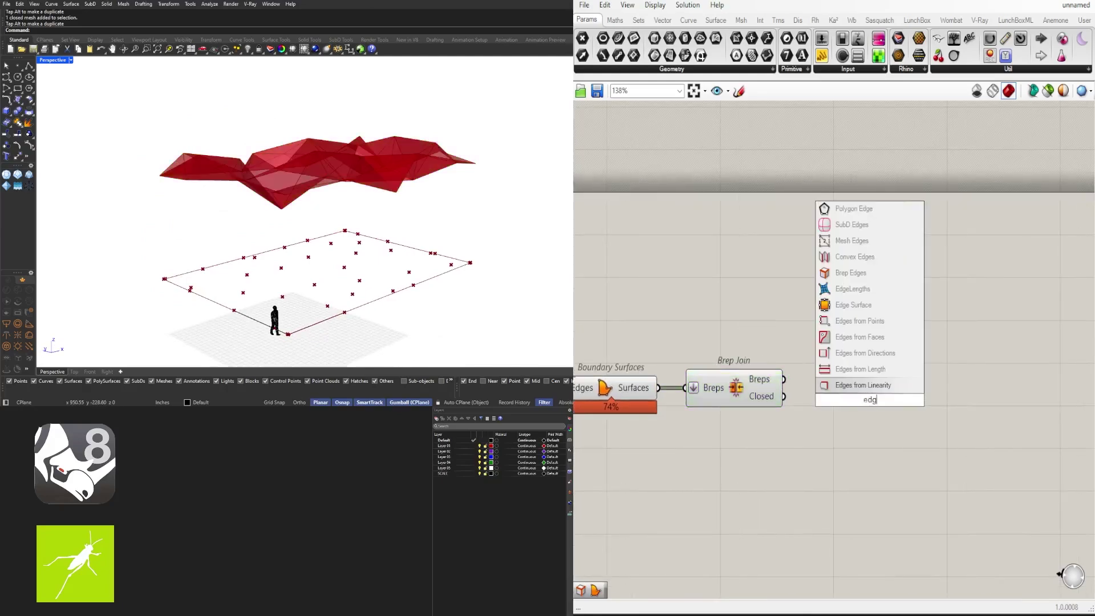
click(859, 391)
scroll(784, 389, up, 1)
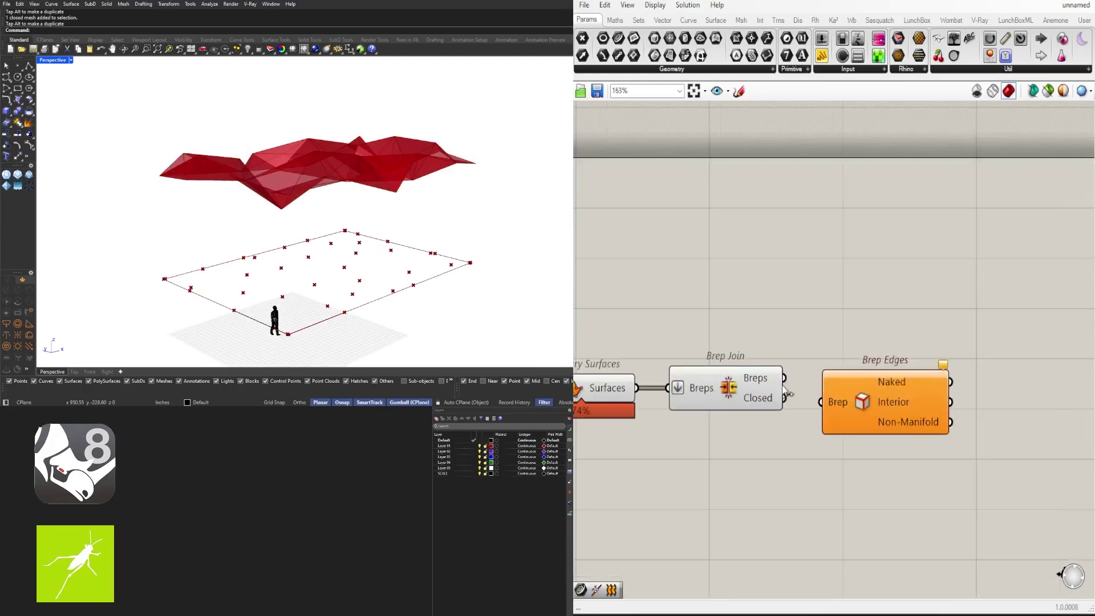
drag(784, 379, 862, 379)
right_drag(948, 401, 765, 400)
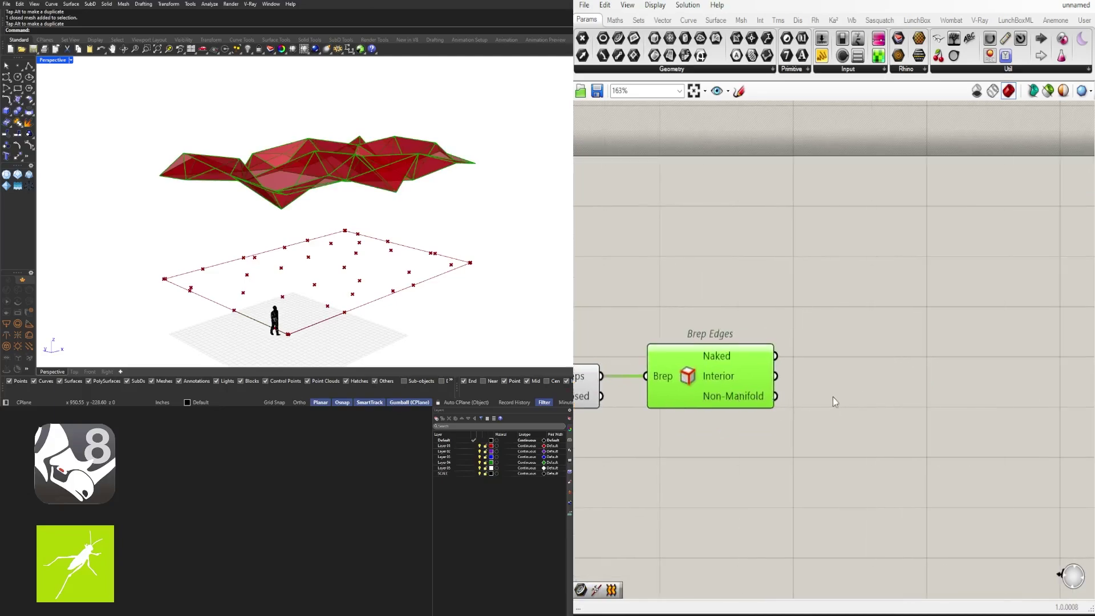
click(833, 396)
Step: Turn off the preview of the Face Boundaries and Boundary Surfaces components
right_drag(681, 408, 895, 402)
right_drag(707, 424, 933, 413)
drag(870, 427, 680, 326)
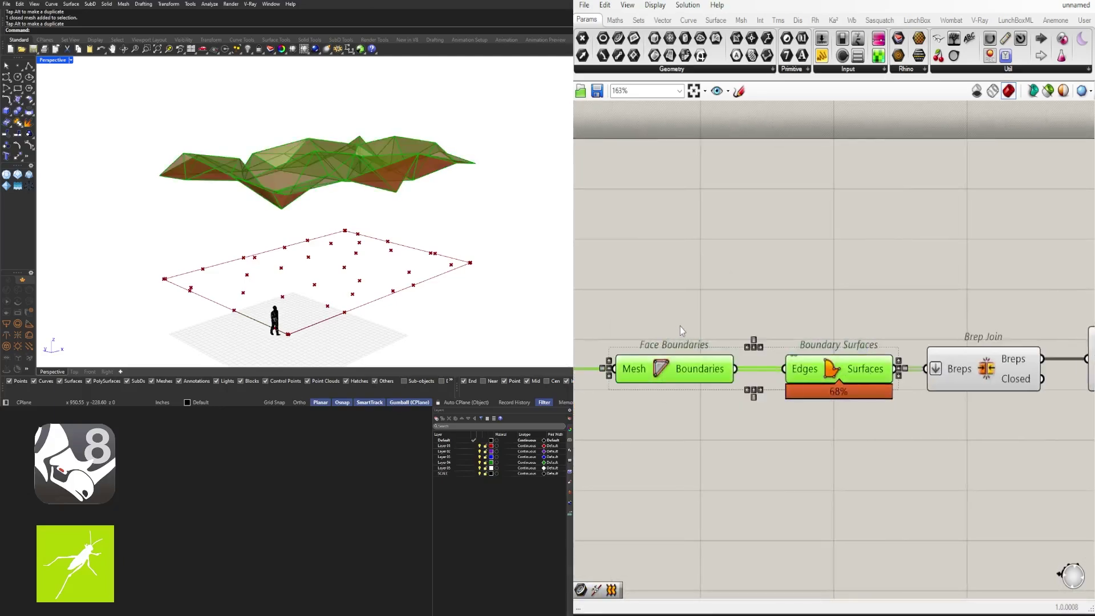
middle_click(679, 326)
click(712, 289)
Step: Add an Extrude component beyond Brep Edges, leaving room for further components between them
right_drag(953, 358, 582, 346)
drag(768, 342, 795, 341)
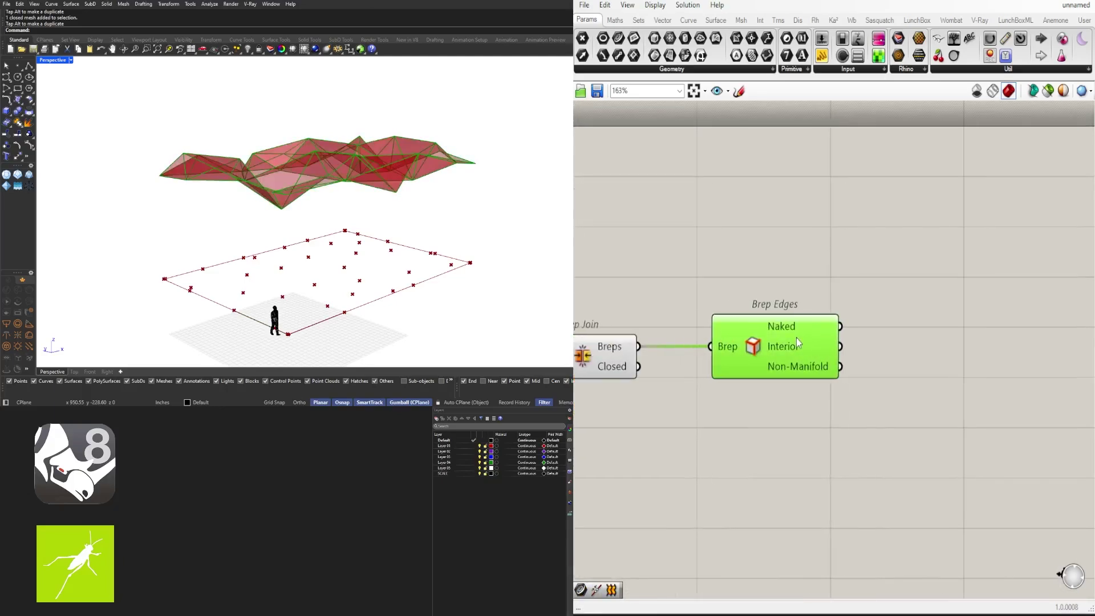
double_click(909, 371)
text(extr)
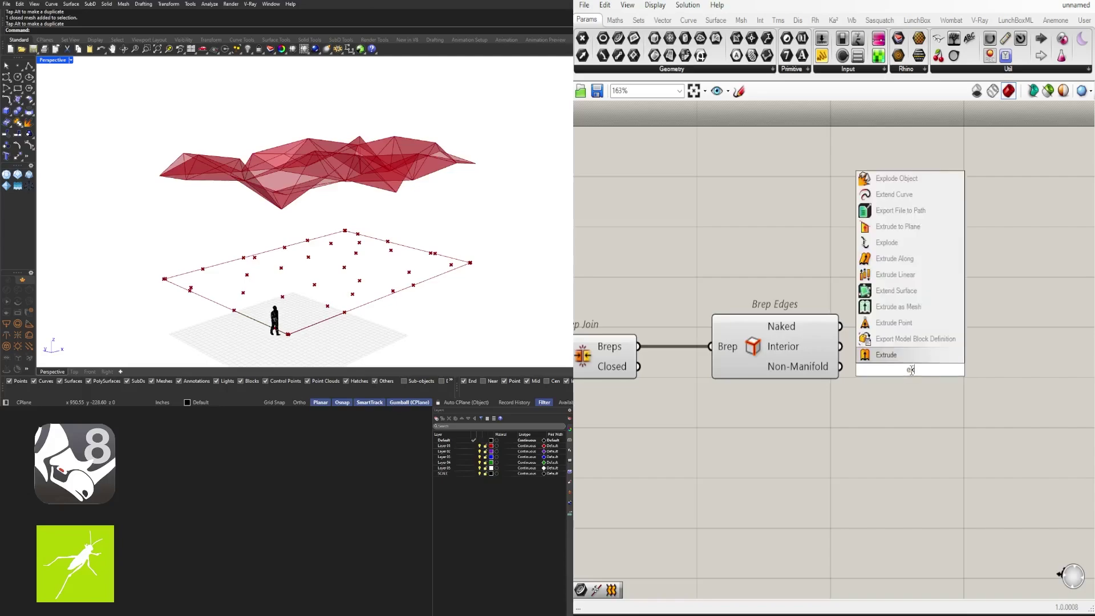
click(912, 355)
drag(908, 380, 1007, 373)
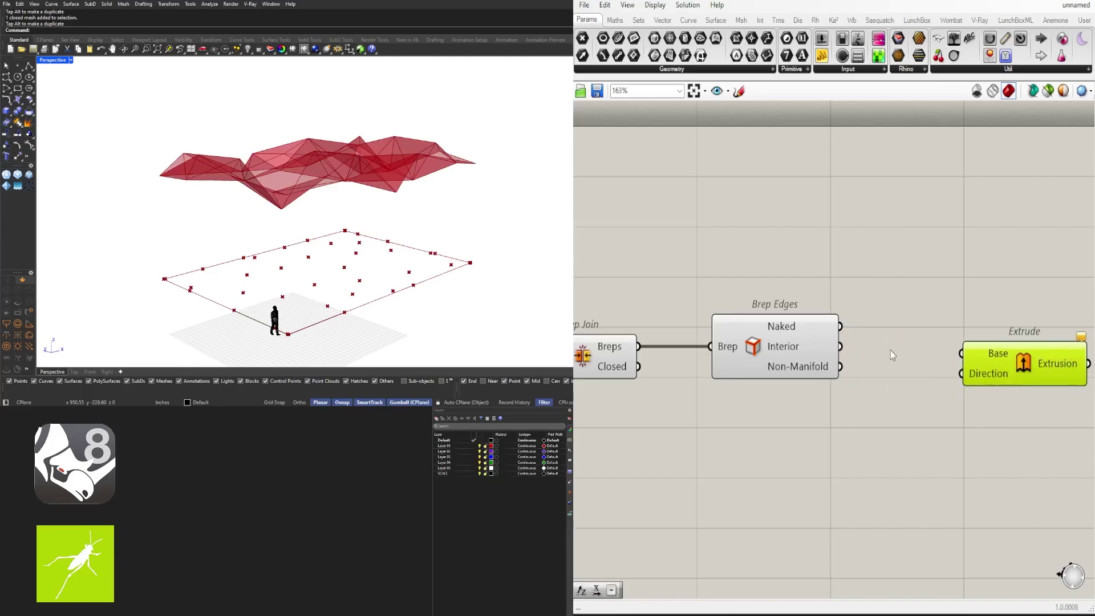
right_drag(834, 345, 757, 356)
scroll(829, 372, down, 2)
Step: Add a Unit Z component below Brep Edges for the extrusion direction
click(846, 419)
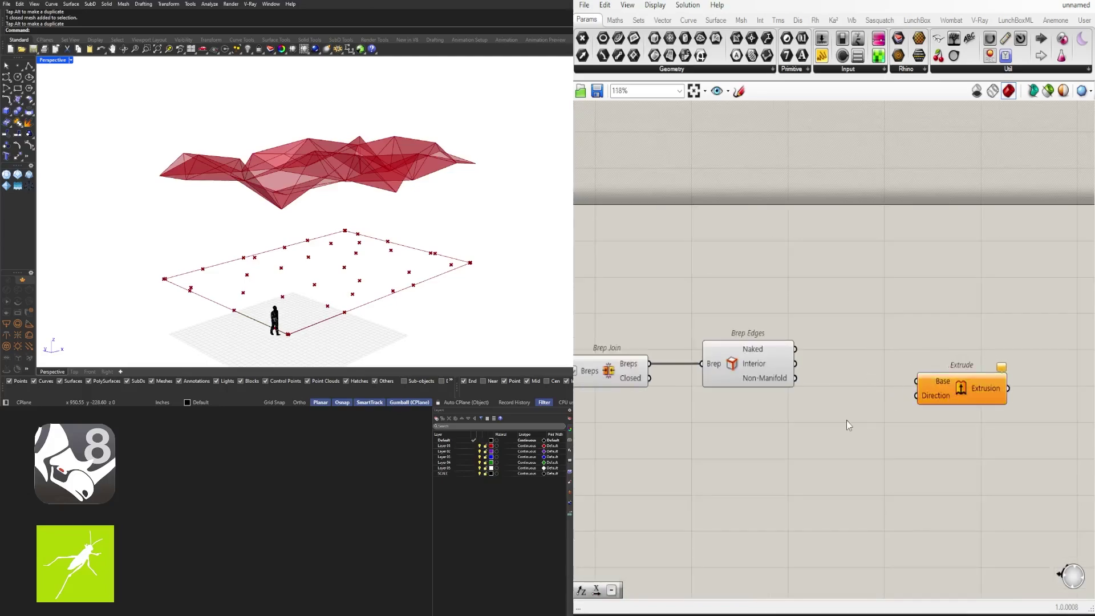
click(787, 464)
scroll(608, 482, down, 4)
right_drag(608, 481, 912, 424)
right_drag(1064, 398, 875, 423)
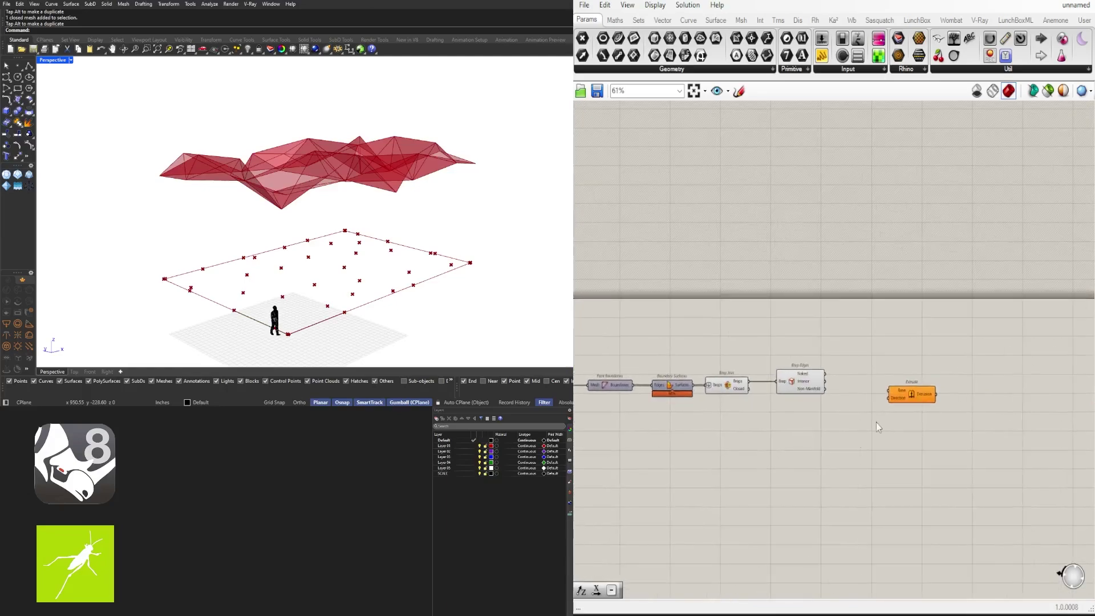
scroll(875, 421, up, 4)
text(z)
click(806, 397)
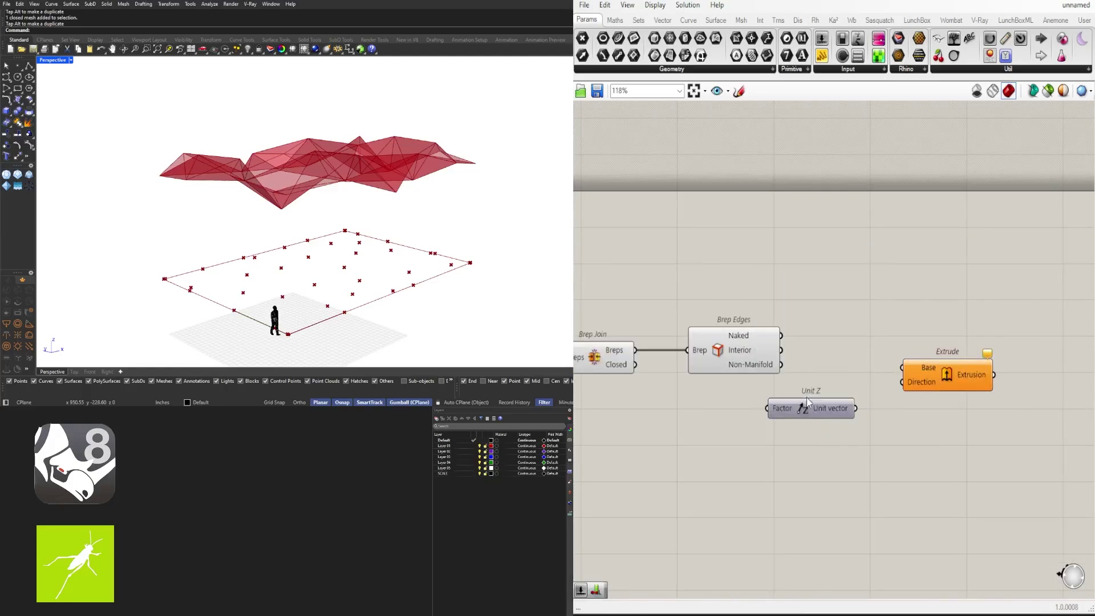
Step: Negate the Unit Z vector with a Negative component as Extrude's Direction, and connect the Naked edges to its Base
text(neg)
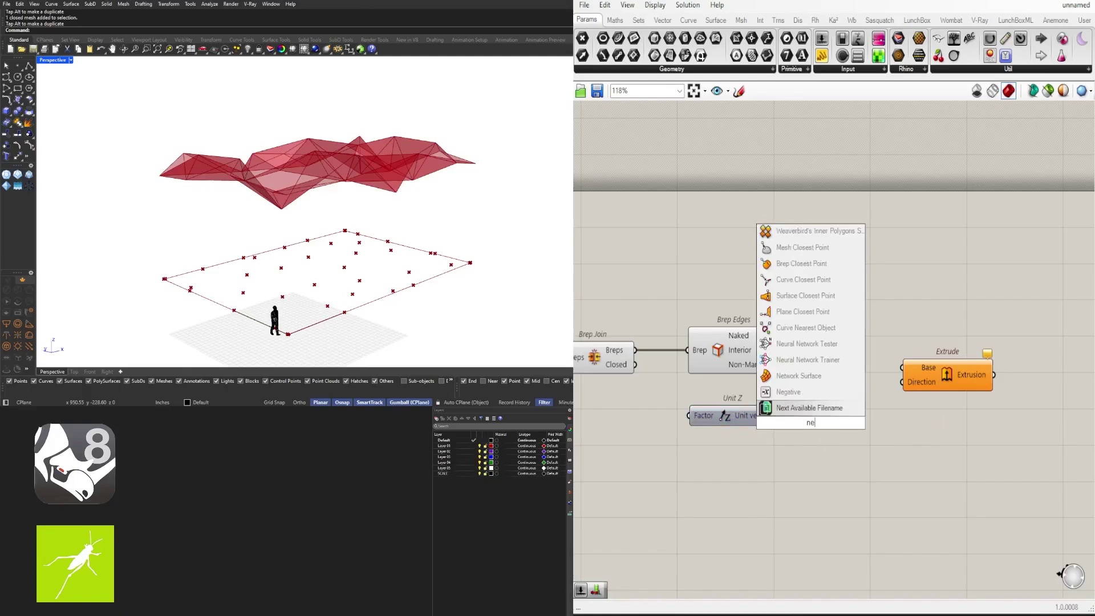
click(792, 409)
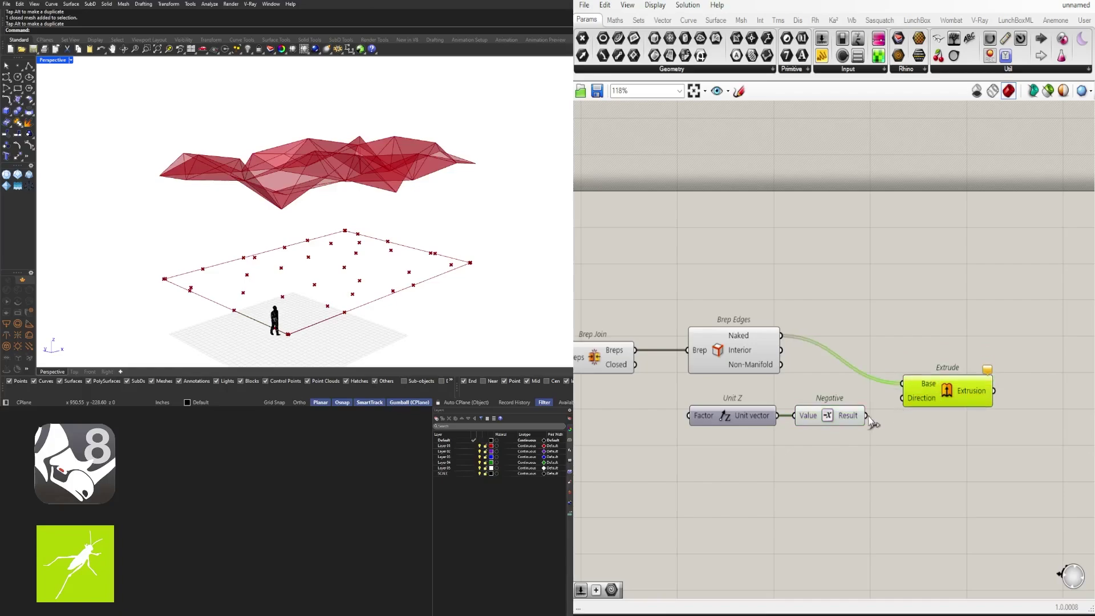
drag(928, 393, 915, 410)
Step: Connect a number slider to Unit Z's Factor input to control the downward extrusion depth, and check the extruded border in the viewport
right_drag(692, 439, 843, 428)
double_click(777, 411)
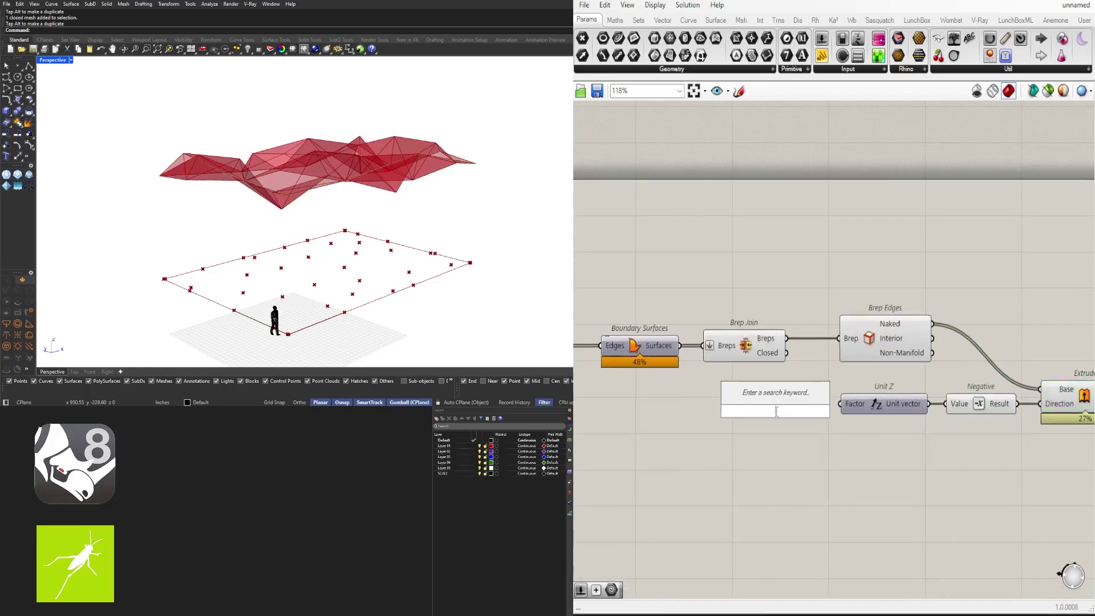
click(734, 401)
scroll(793, 400, up, 3)
drag(837, 425, 819, 413)
scroll(933, 424, down, 2)
right_drag(978, 424, 674, 427)
drag(904, 413, 907, 413)
right_drag(290, 221, 149, 217)
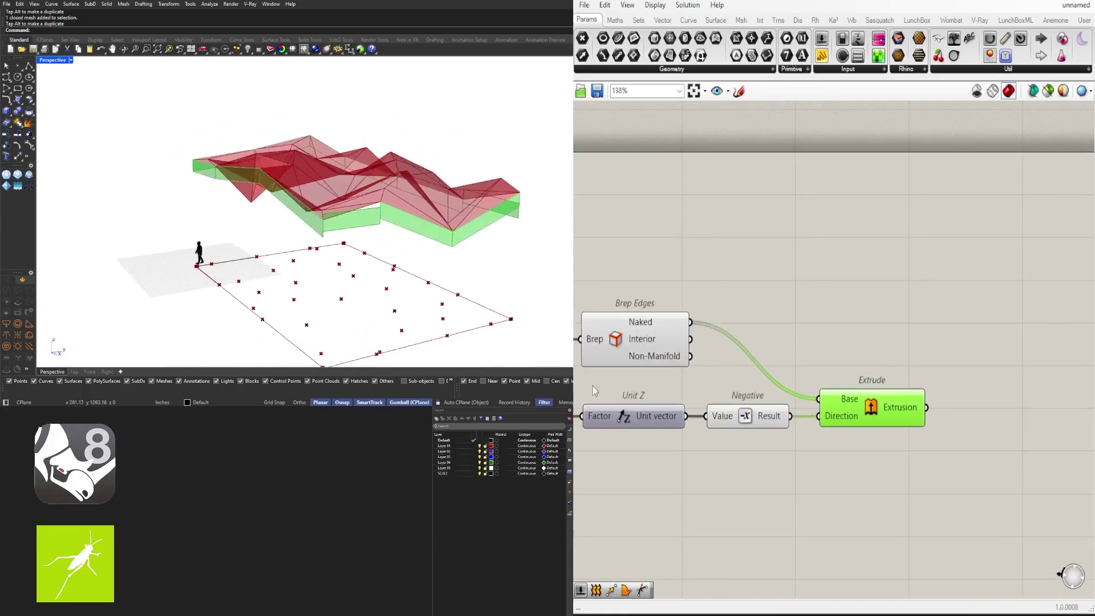
Step: Examine the downward-extruded border of the faceted surface from several angles in the viewport
click(593, 386)
click(675, 350)
mouse_move(389, 225)
right_down()
mouse_move(371, 238)
mouse_move(398, 200)
mouse_move(395, 213)
right_up()
click(792, 368)
right_drag(712, 348, 830, 329)
click(958, 393)
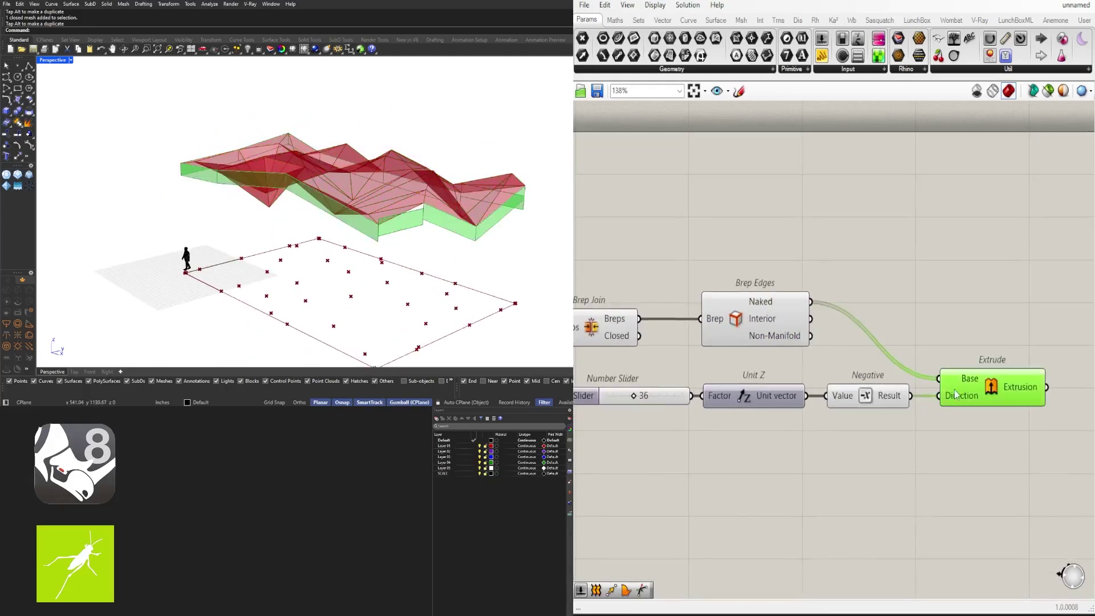
right_drag(317, 253, 450, 232)
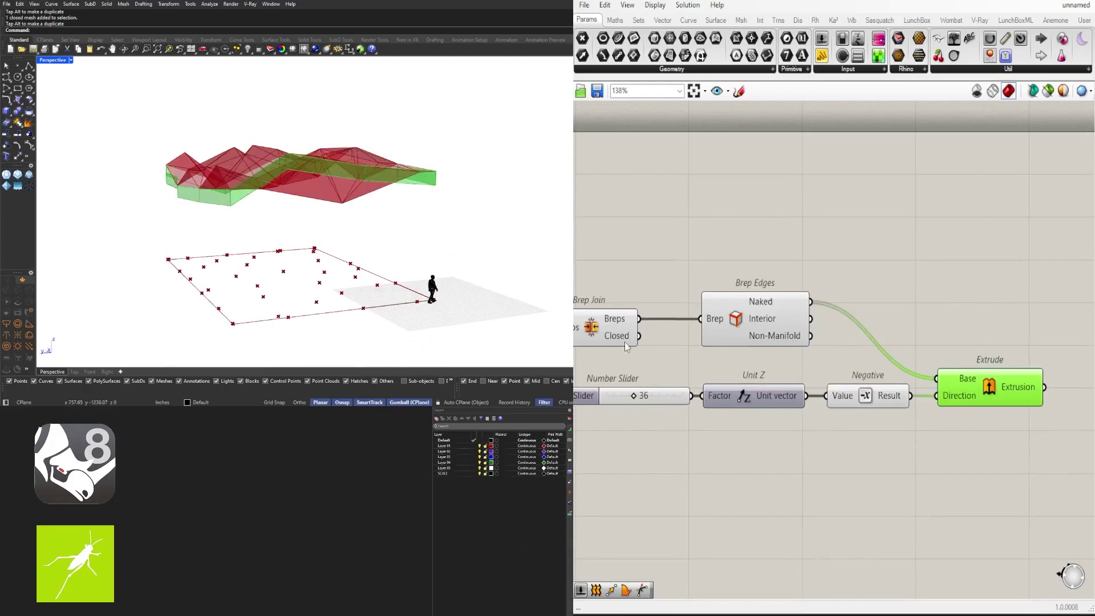
Step: Add a Join Curves component after Brep Edges, feed it the Naked edges and flatten its Curves input
double_click(916, 315)
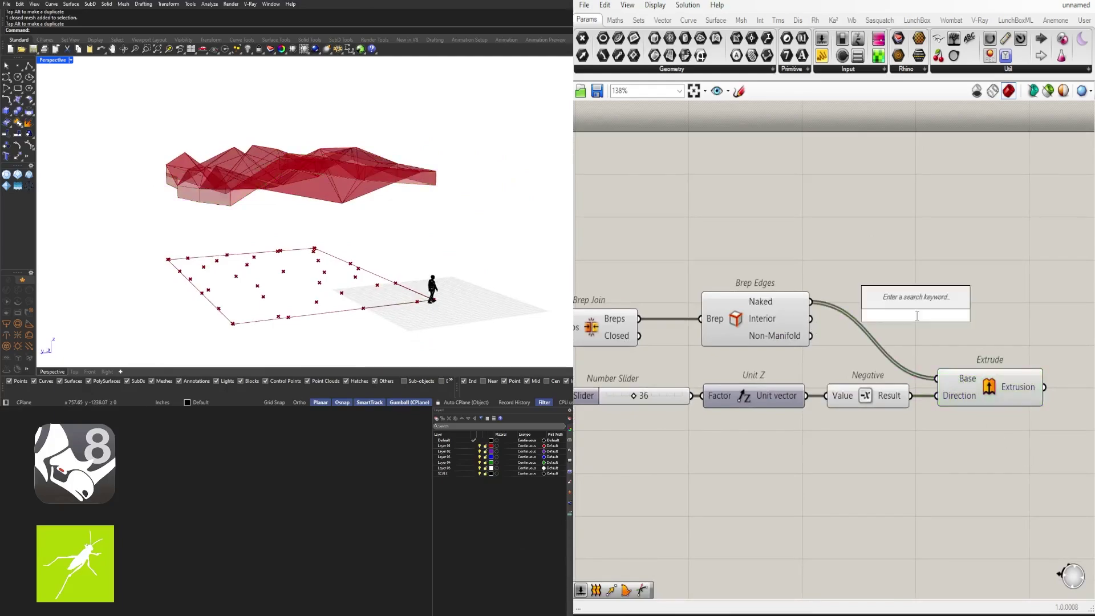
text(join)
click(902, 298)
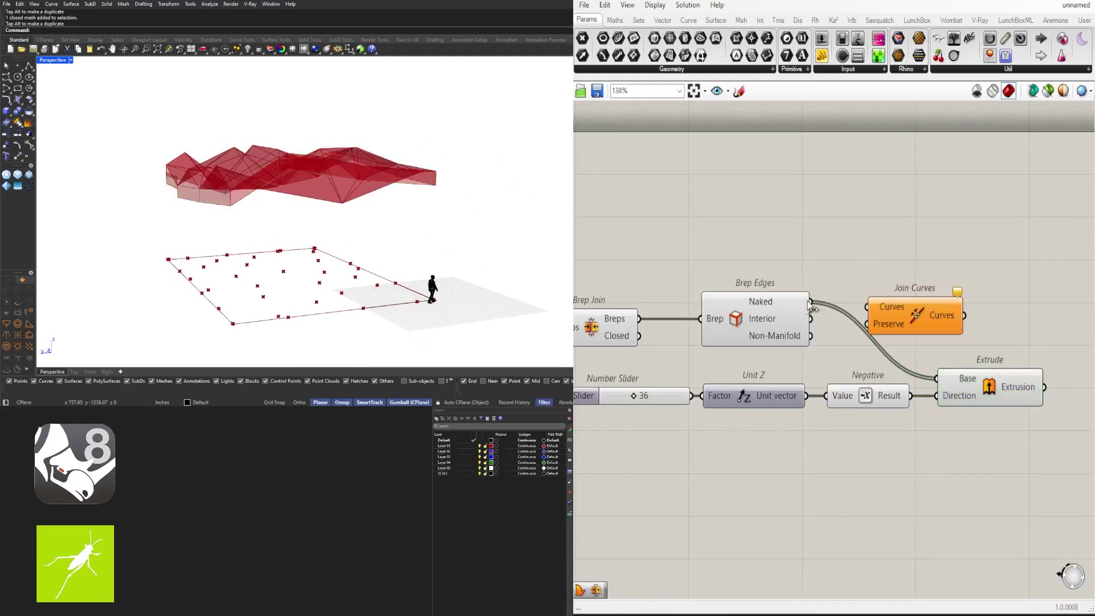
drag(810, 302, 866, 307)
right_click(888, 305)
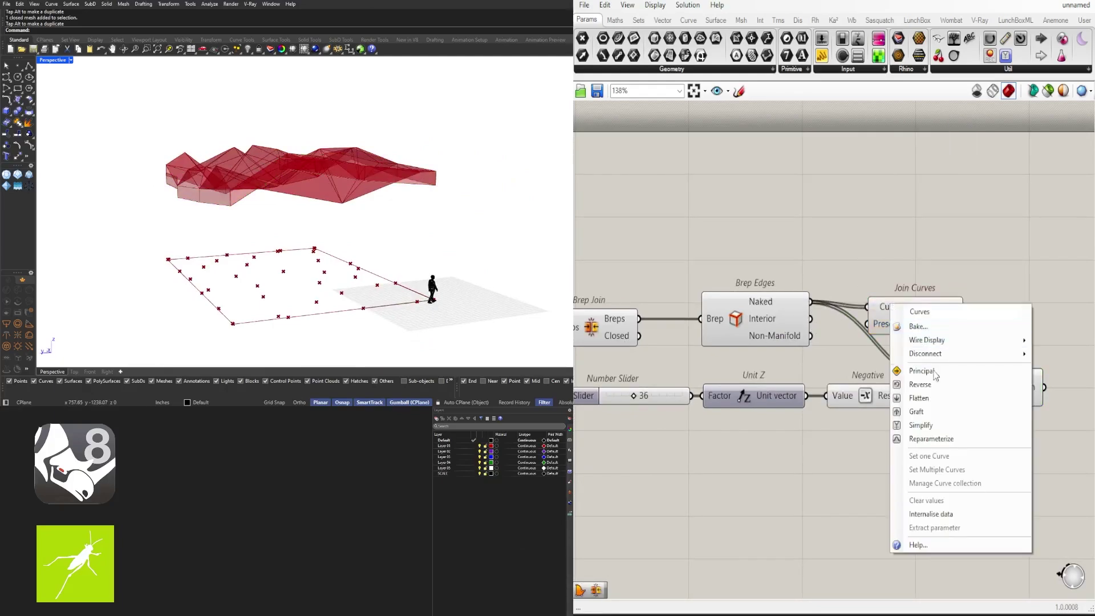
click(919, 398)
Step: Move Extrude farther along the canvas and replace its Base input with the joined curves
drag(946, 364, 1025, 388)
right_drag(463, 245, 322, 245)
right_drag(900, 373, 778, 379)
right_drag(904, 399, 810, 413)
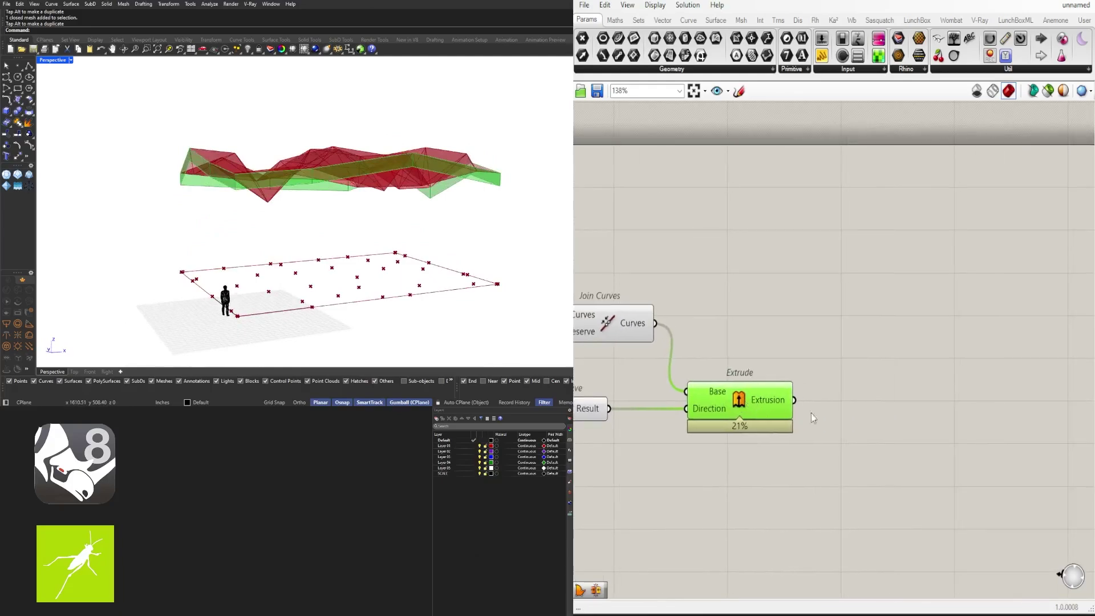
Step: Examine the extrusion made from the joined border curves from several sides in the viewport
double_click(871, 411)
right_drag(312, 244, 222, 228)
scroll(782, 402, up, 2)
click(782, 403)
right_drag(870, 402, 816, 373)
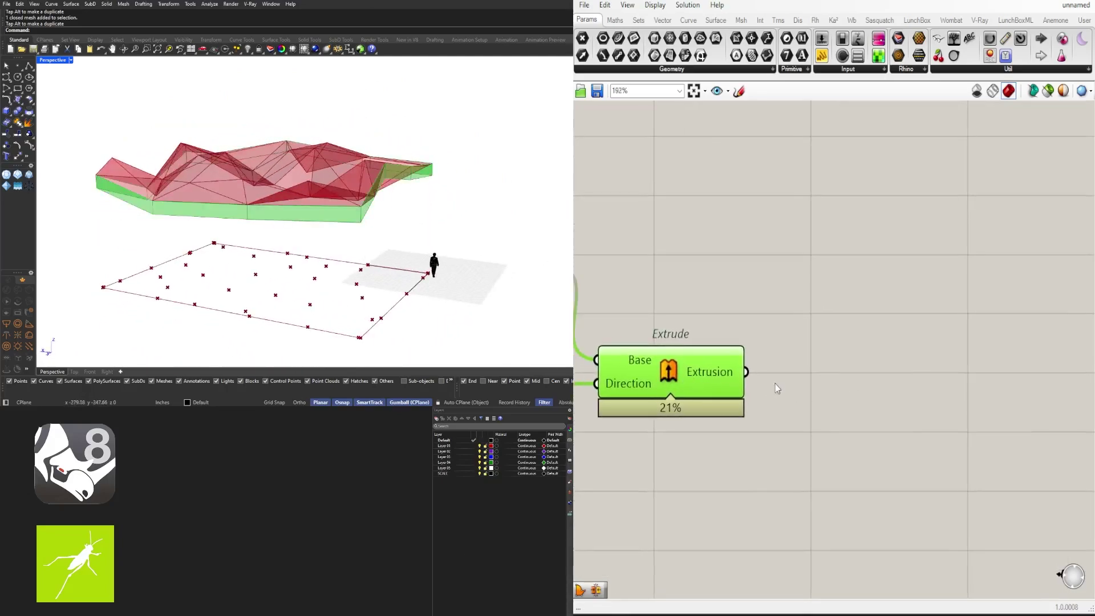
right_drag(465, 241, 332, 212)
right_drag(688, 359, 881, 328)
scroll(929, 387, down, 2)
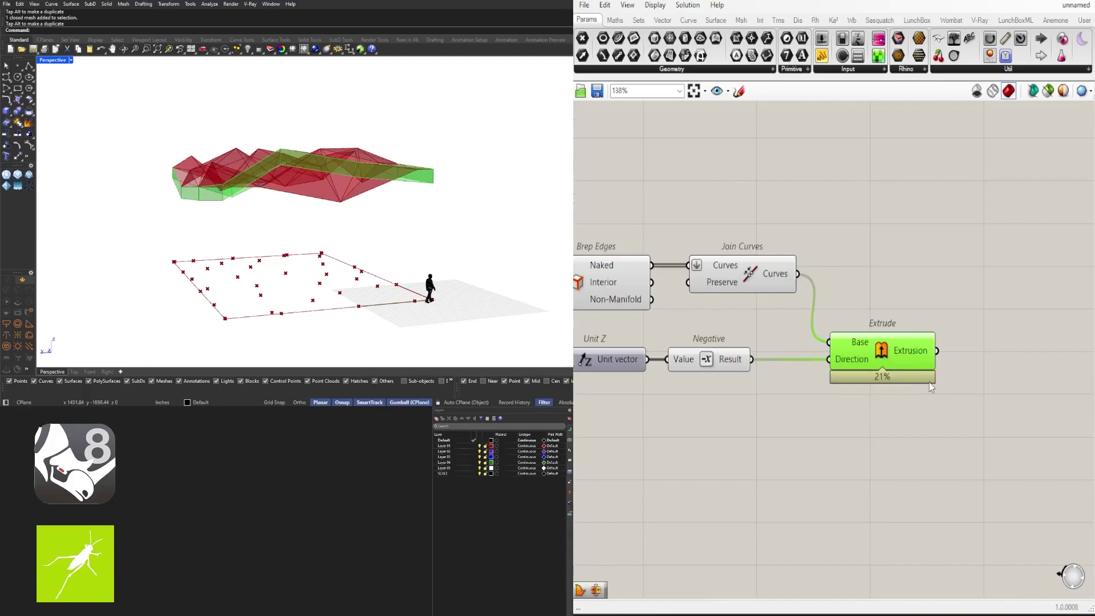
Step: Add an Offset Curve component beyond Join Curves and place it above Extrude
click(747, 276)
double_click(898, 279)
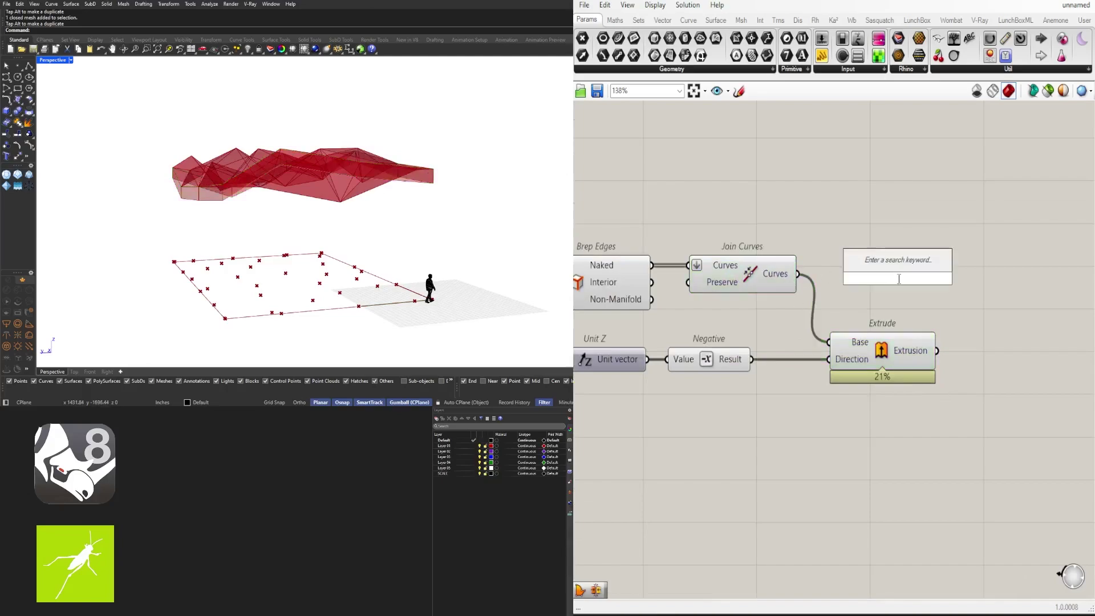
text(off)
click(882, 246)
drag(891, 271, 950, 225)
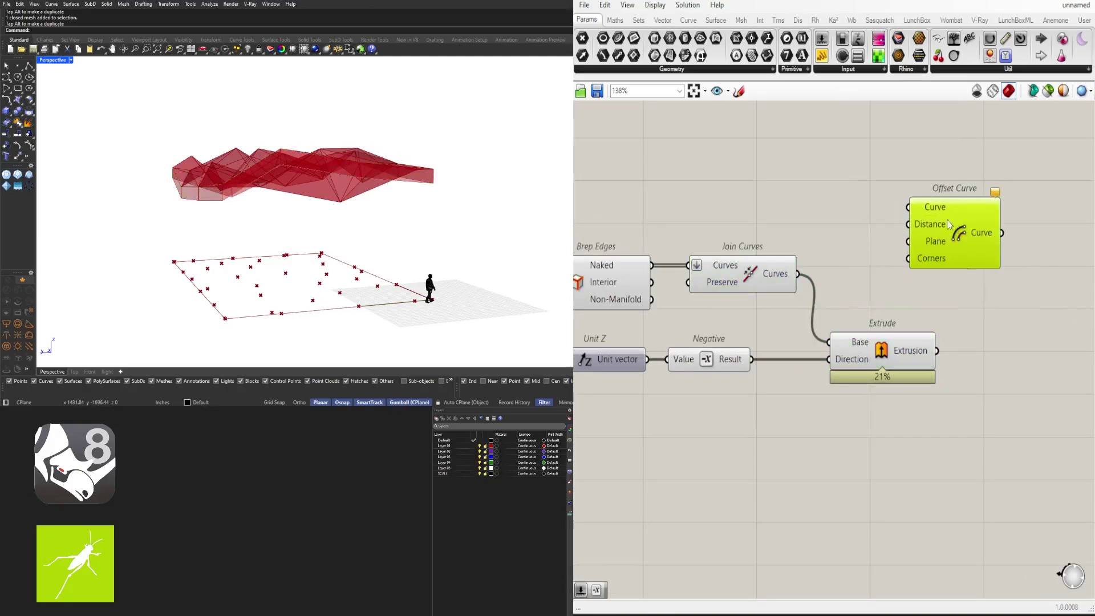
Step: Add an XY Plane component and place it above Join Curves
double_click(810, 205)
text(xy)
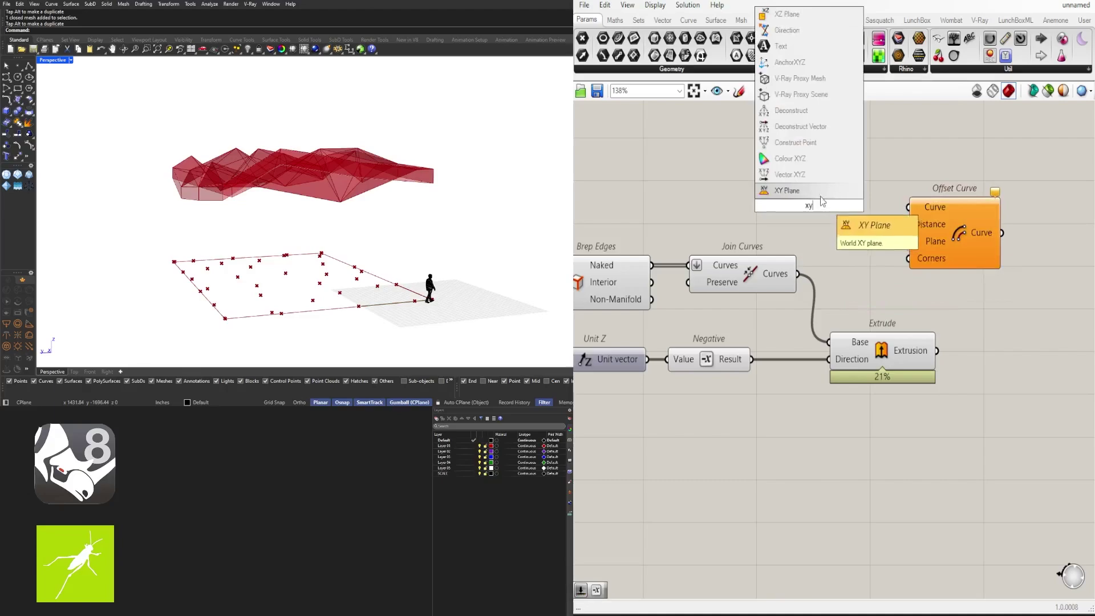
click(821, 195)
scroll(838, 212, up, 1)
drag(823, 207, 754, 216)
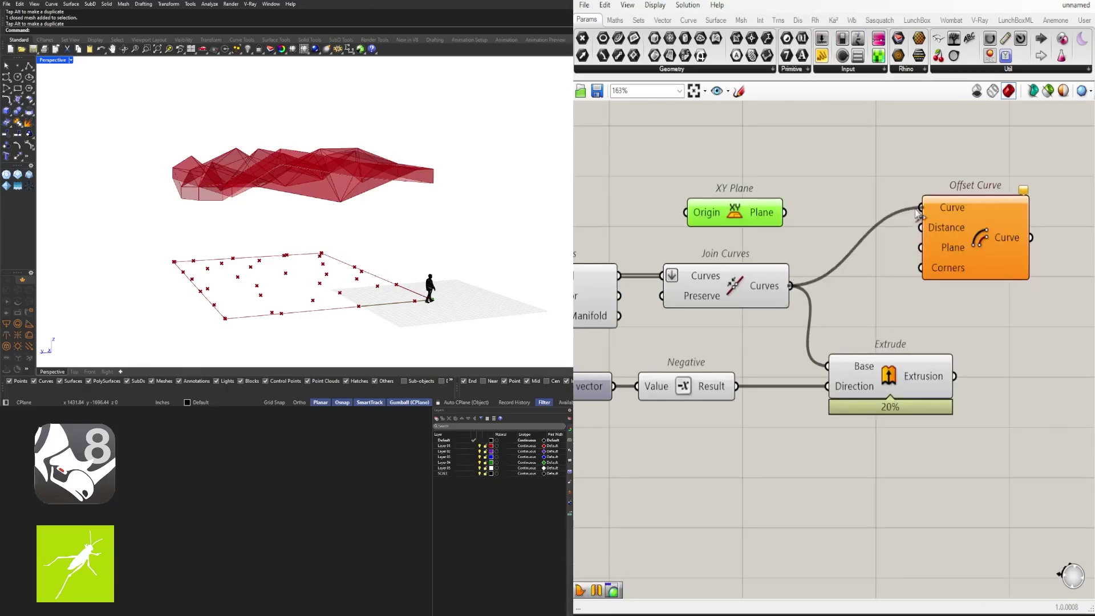
Step: Connect the joined curves to Offset Curve's Curve input and the XY Plane to its Plane input, then tidy both components
drag(915, 209, 915, 209)
drag(877, 241, 927, 249)
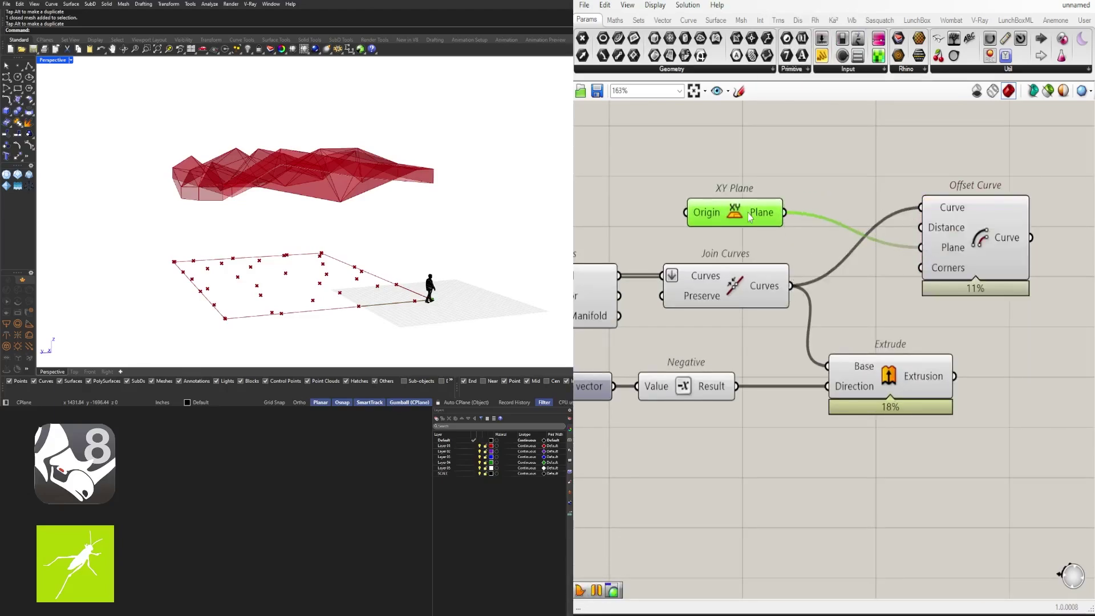
drag(750, 217, 740, 245)
drag(980, 234, 991, 227)
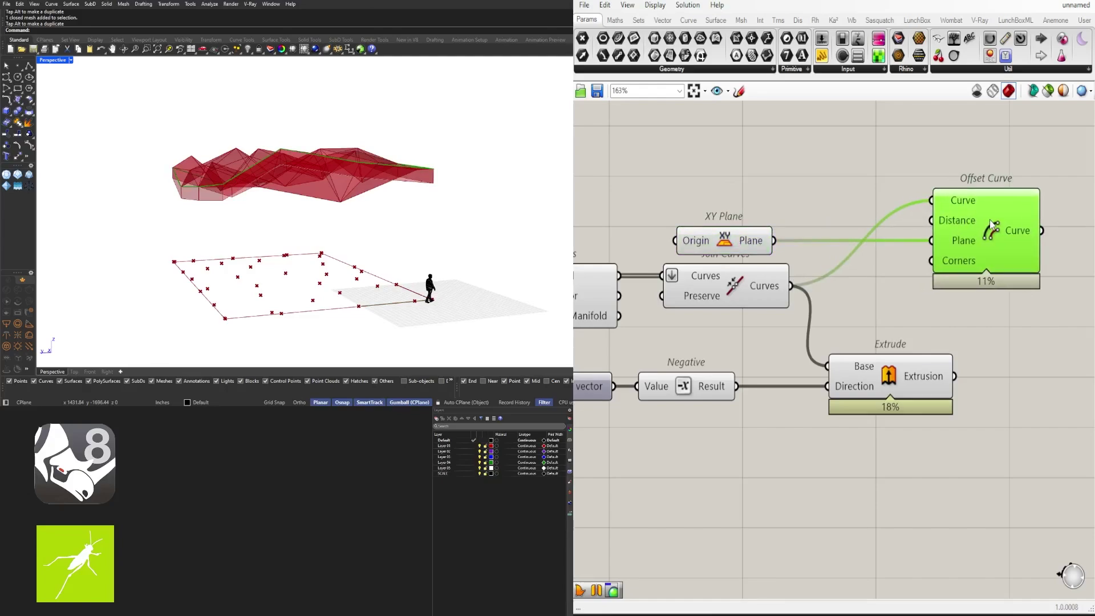
Step: Add a number slider set to 3.5 and place it above XY Plane for the offset distance
double_click(736, 199)
text(3.5)
key(Return)
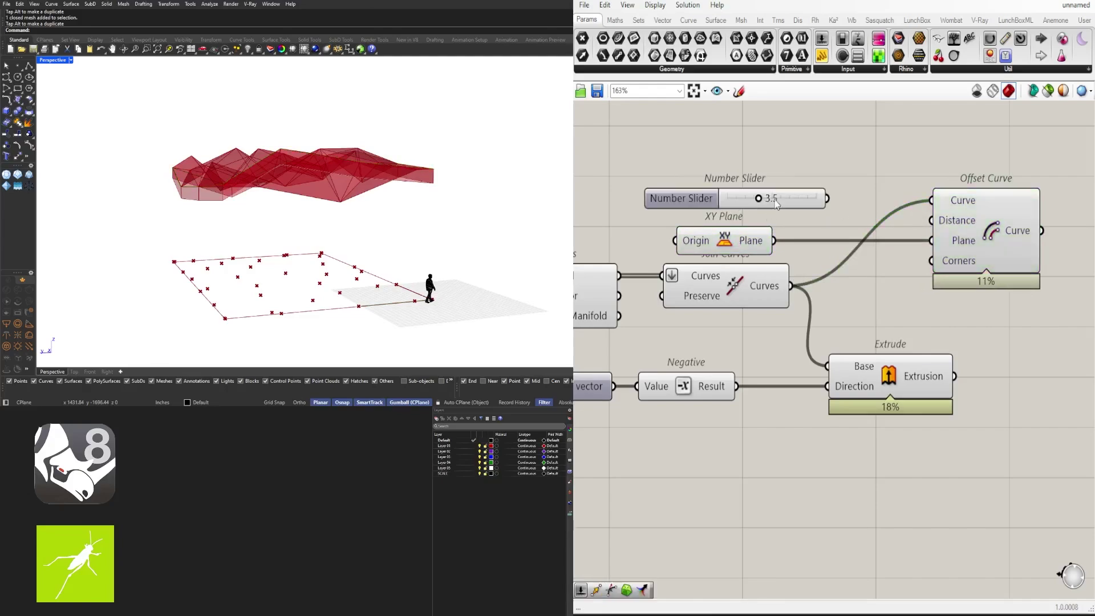
drag(796, 196, 712, 181)
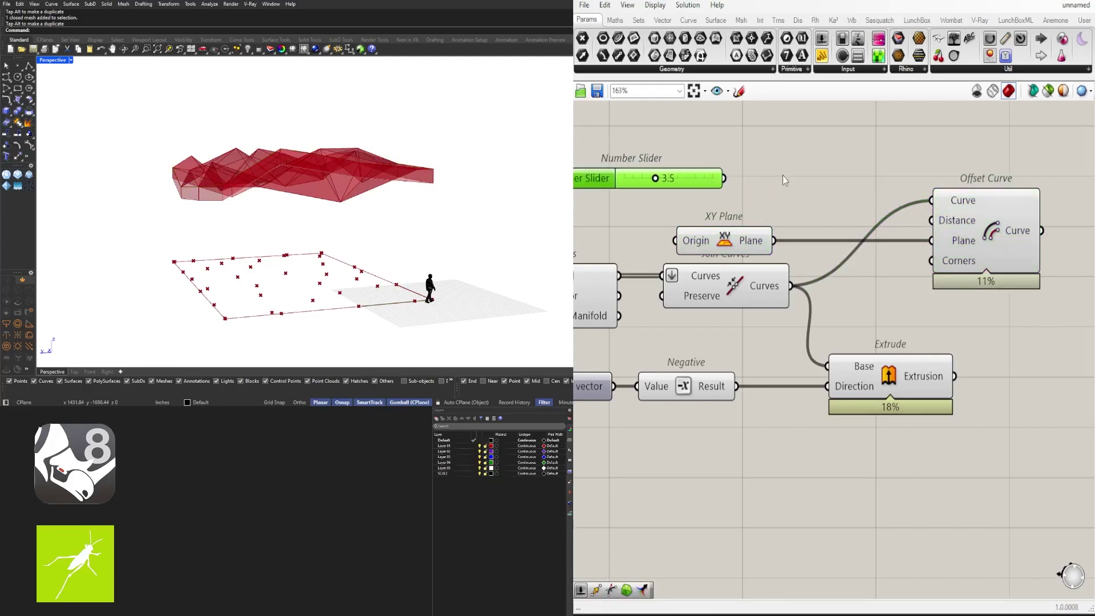
Step: Add a Division component with divisor 2 and connect the 3.5 slider to its A input
double_click(783, 176)
text(/2)
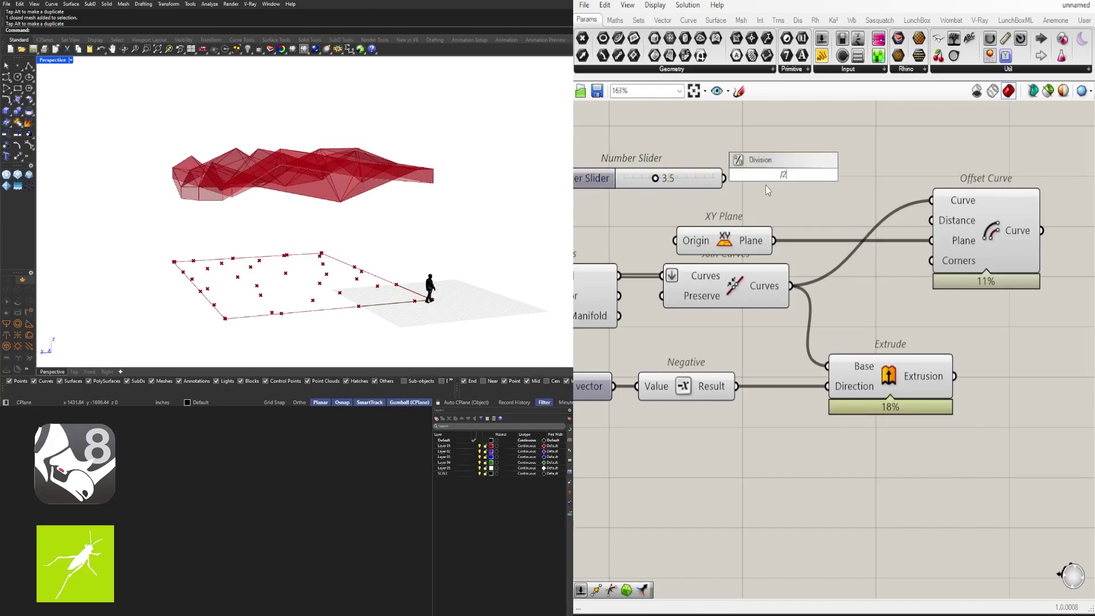
key(Return)
drag(725, 179, 747, 164)
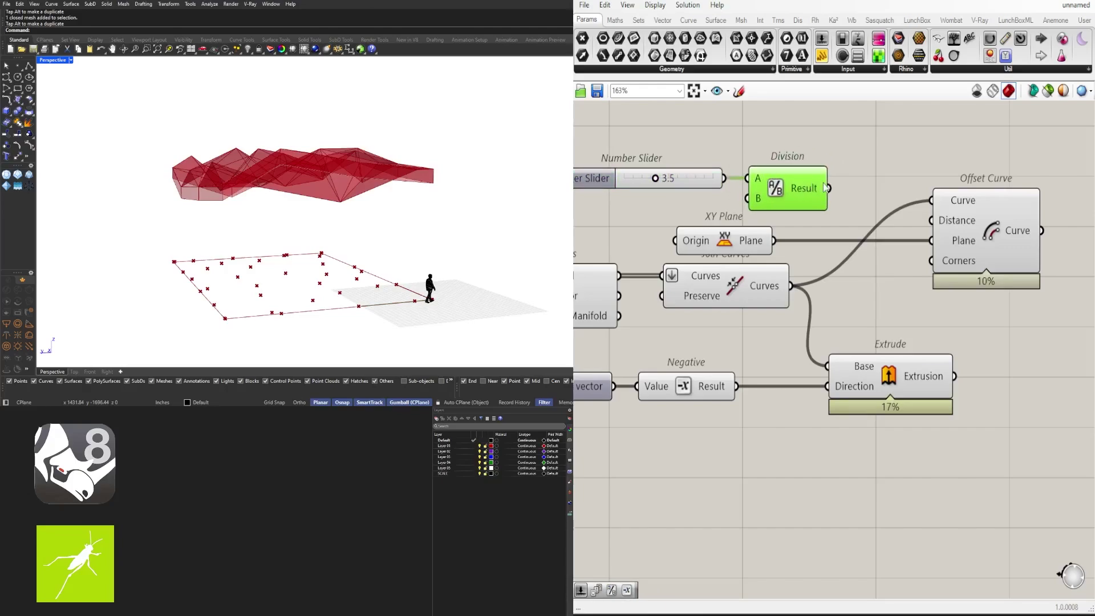
Step: Connect the Division result to the Offset Curve's Distance and duplicate the Offset Curve component directly below it
click(988, 230)
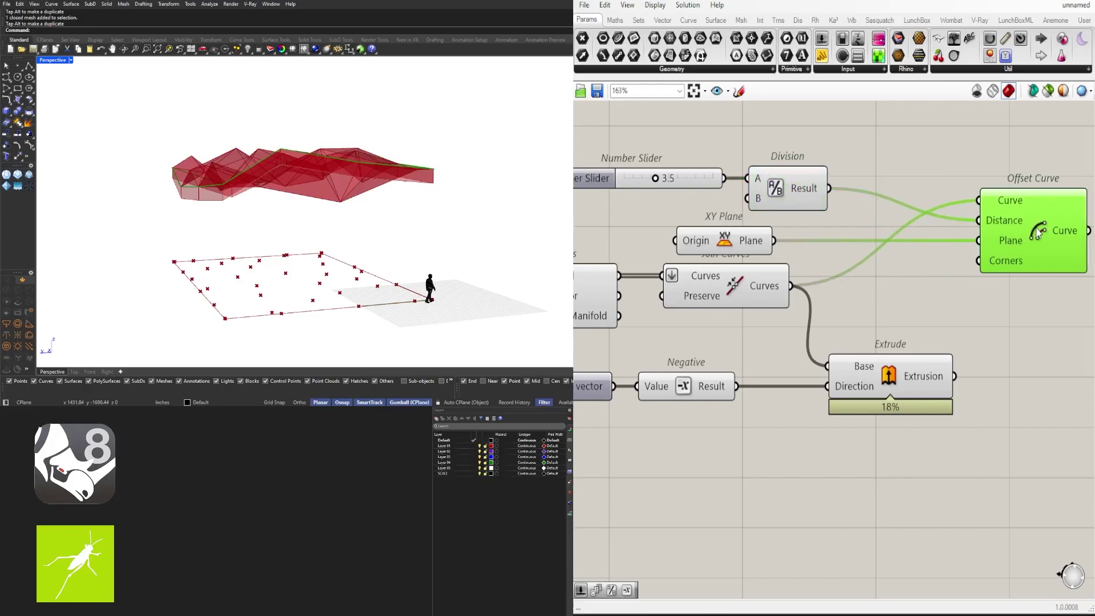
scroll(864, 258, down, 2)
drag(878, 260, 964, 266)
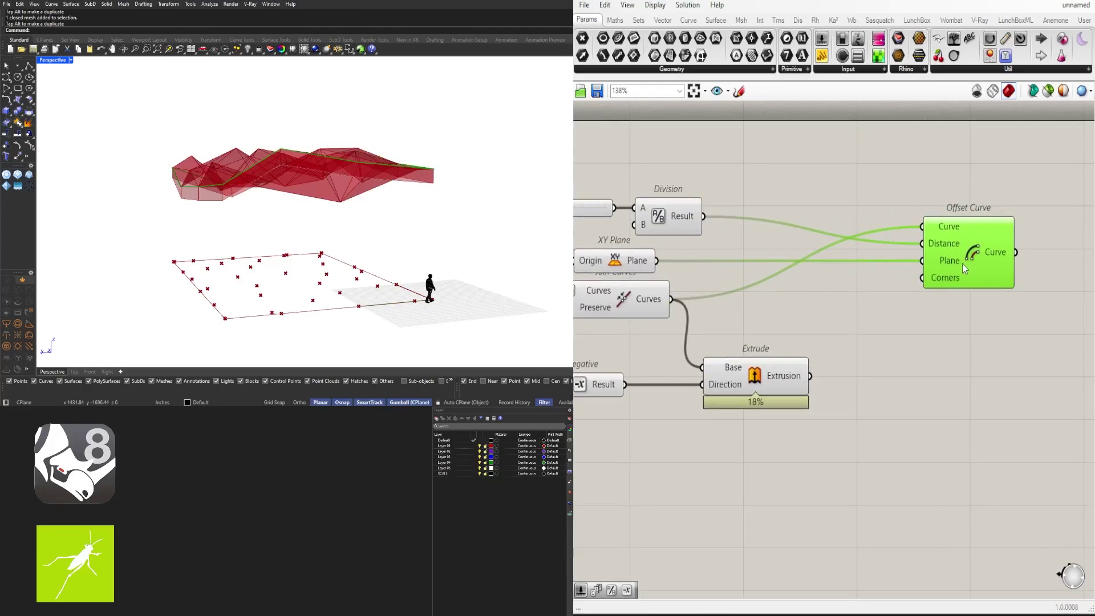
drag(961, 328, 962, 343)
Step: Add a Negative component between the Division result and the lower Offset Curve's Distance input
double_click(878, 287)
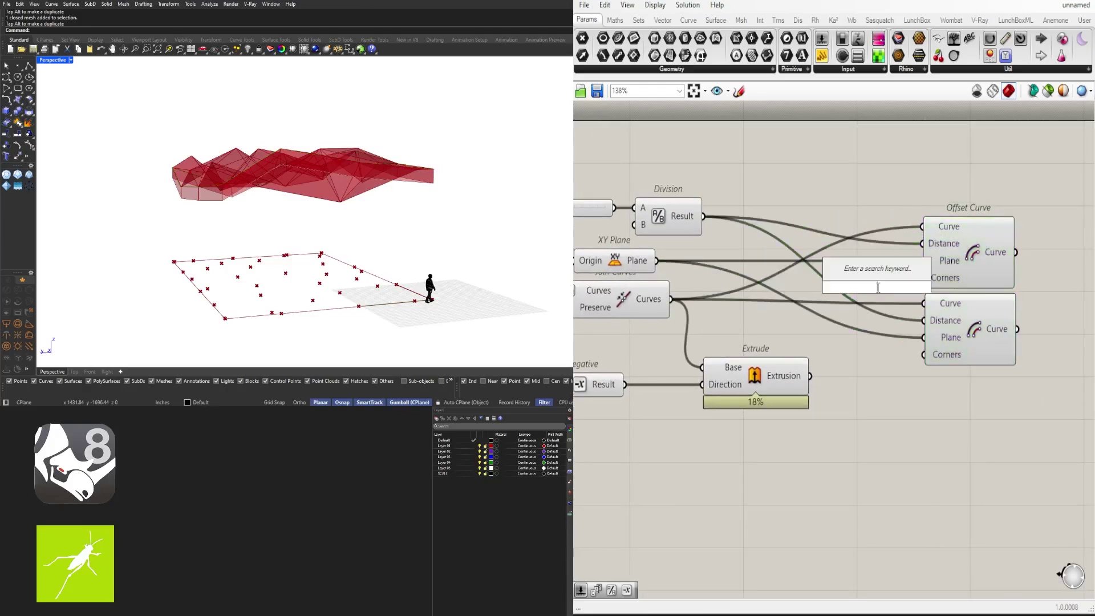
text(neg)
click(866, 273)
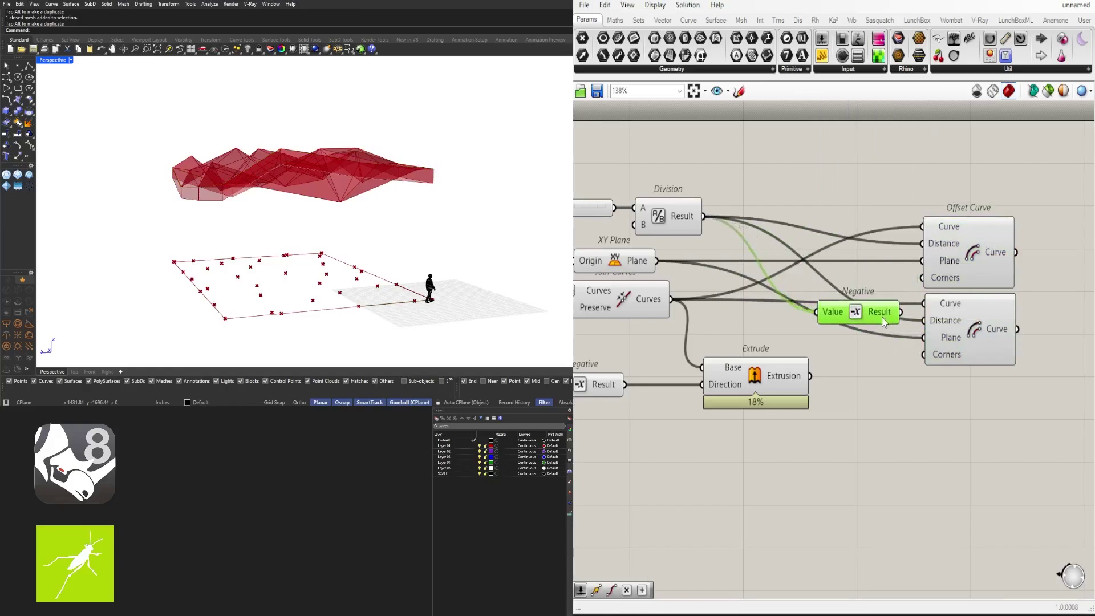
right_drag(1002, 313, 922, 314)
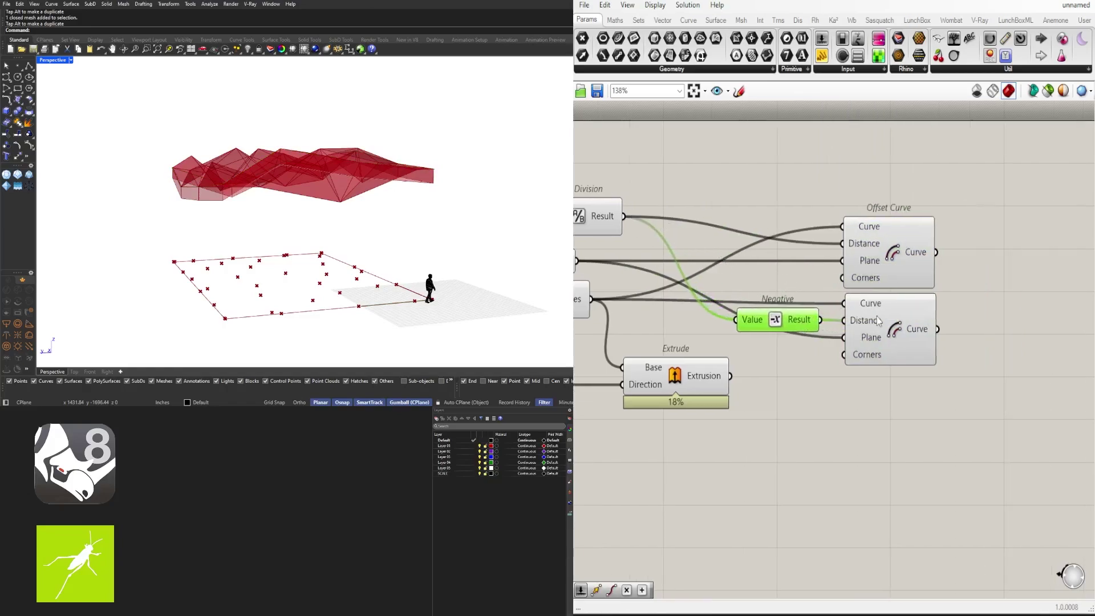
Step: Select both Offset Curve components and examine their offset curves around the mesh roof in the Rhino viewport
click(883, 327)
shift+click(883, 262)
right_drag(422, 174, 448, 239)
scroll(451, 197, up, 6)
scroll(450, 196, down, 6)
right_drag(450, 197, 335, 164)
scroll(335, 164, down, 2)
right_drag(650, 322, 798, 342)
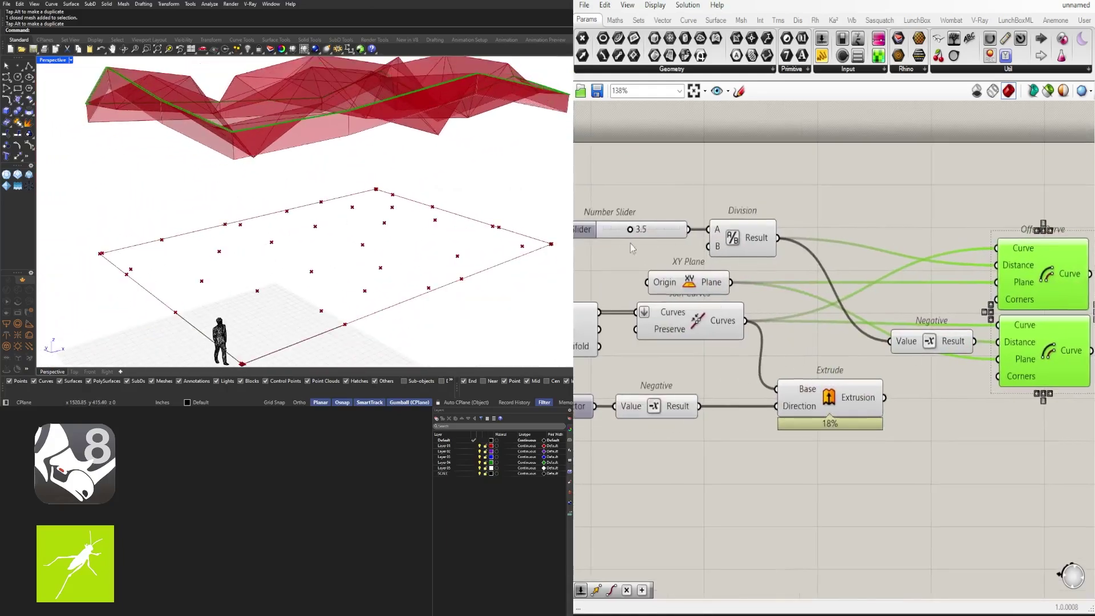
Step: Set the number slider feeding the Division component to 10.0 and inspect the offset curves at the roof corner
scroll(593, 228, up, 4)
double_click(681, 248)
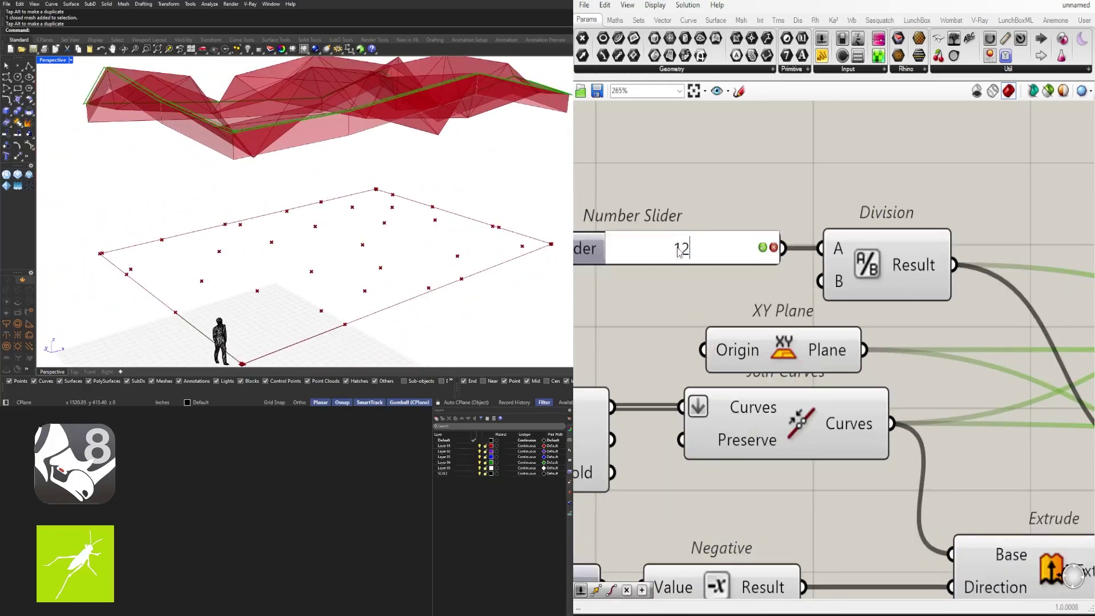
key(Return)
right_drag(335, 166, 367, 202)
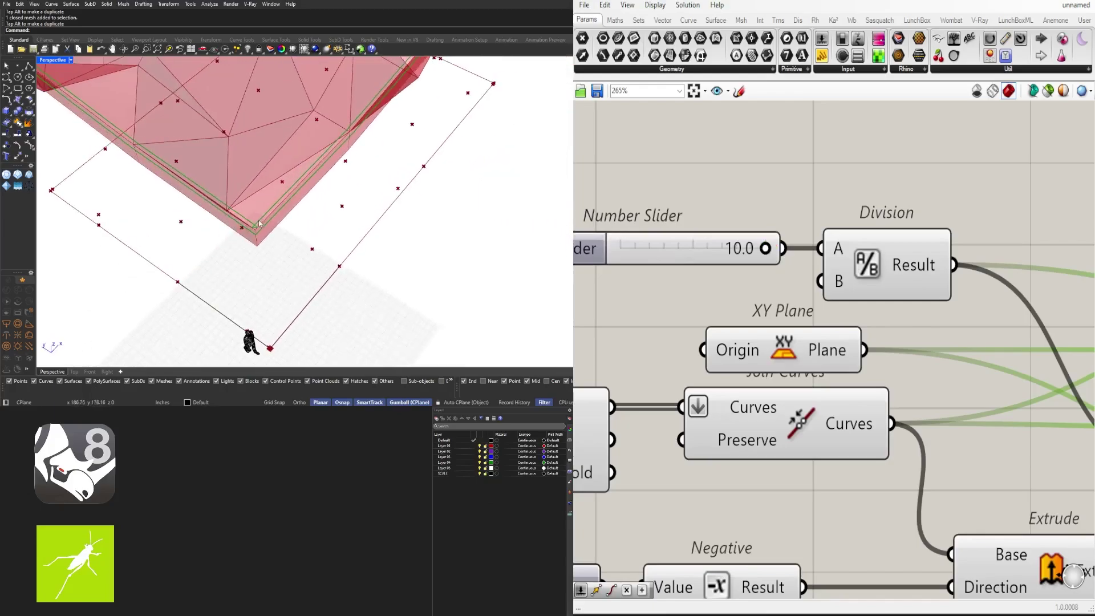
right_drag(258, 223, 310, 165)
scroll(291, 215, down, 6)
scroll(310, 165, up, 4)
scroll(709, 277, down, 3)
Step: Delete the lower Offset Curve together with the Negative component feeding its Distance
right_drag(932, 303, 796, 332)
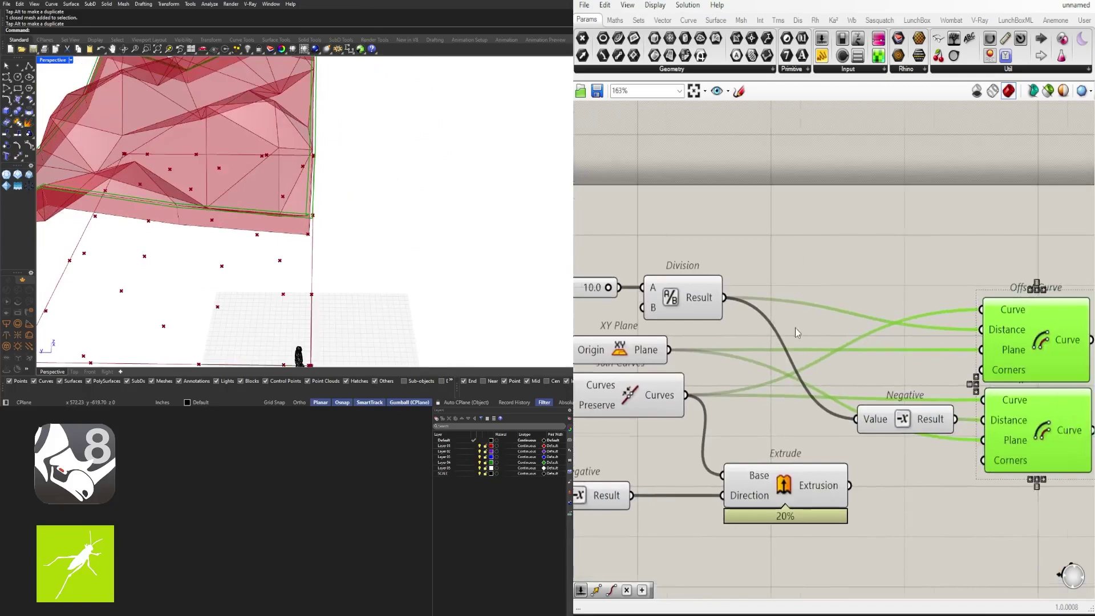
scroll(824, 323, down, 2)
click(920, 409)
drag(935, 419, 944, 365)
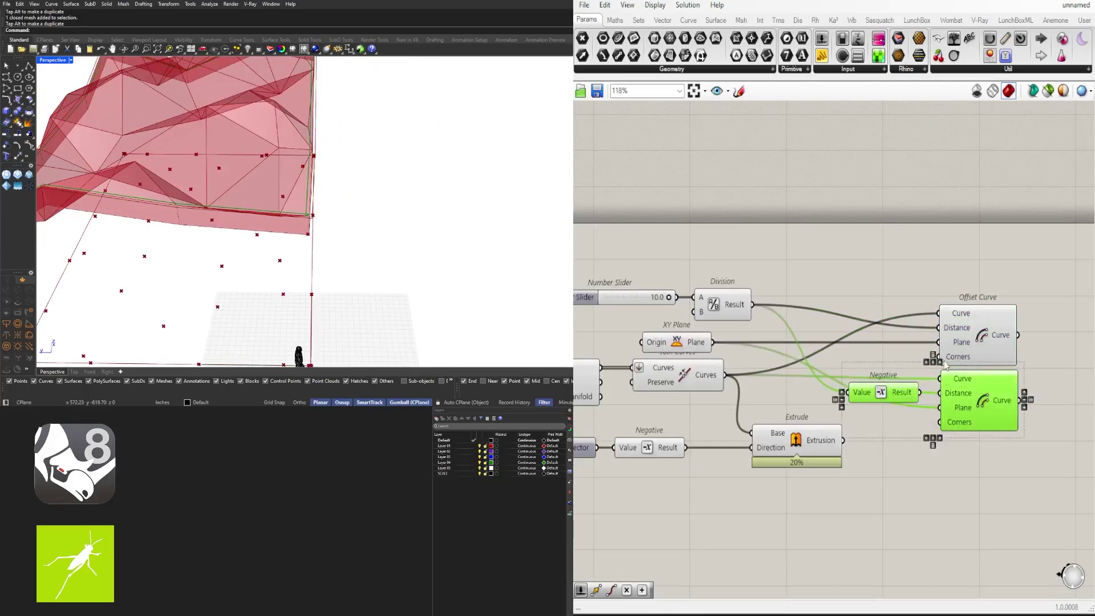
right_drag(922, 373, 927, 353)
key(Delete)
Step: Duplicate the Offset Curve component below the original and disconnect the Division result from the upper one's Distance
click(968, 431)
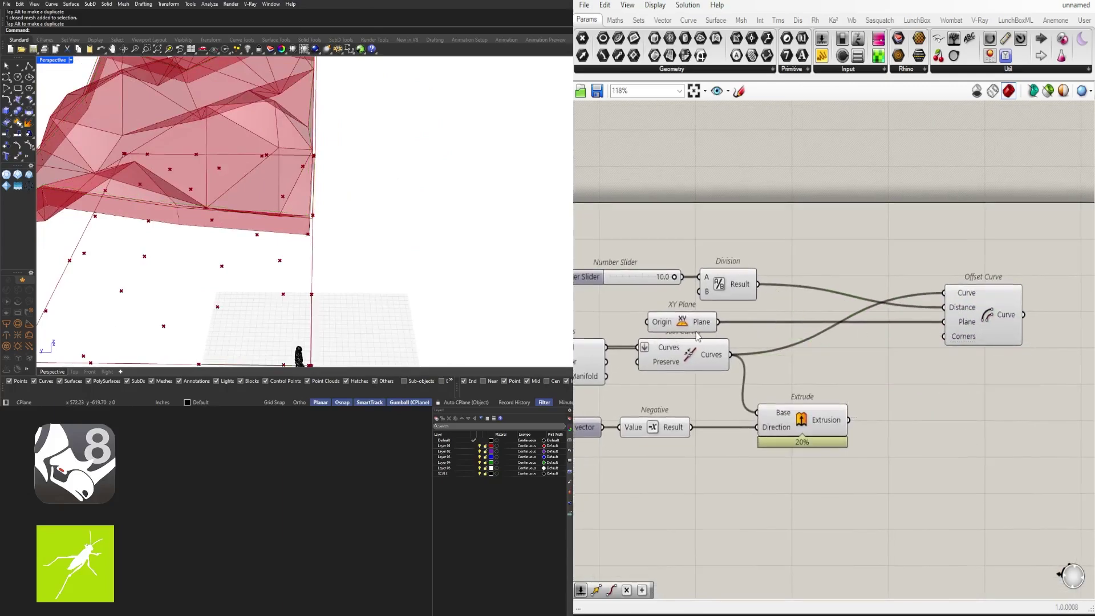
mouse_move(972, 308)
mouse_down()
mouse_move(976, 355)
mouse_move(976, 322)
mouse_up()
alt+drag(980, 399, 979, 398)
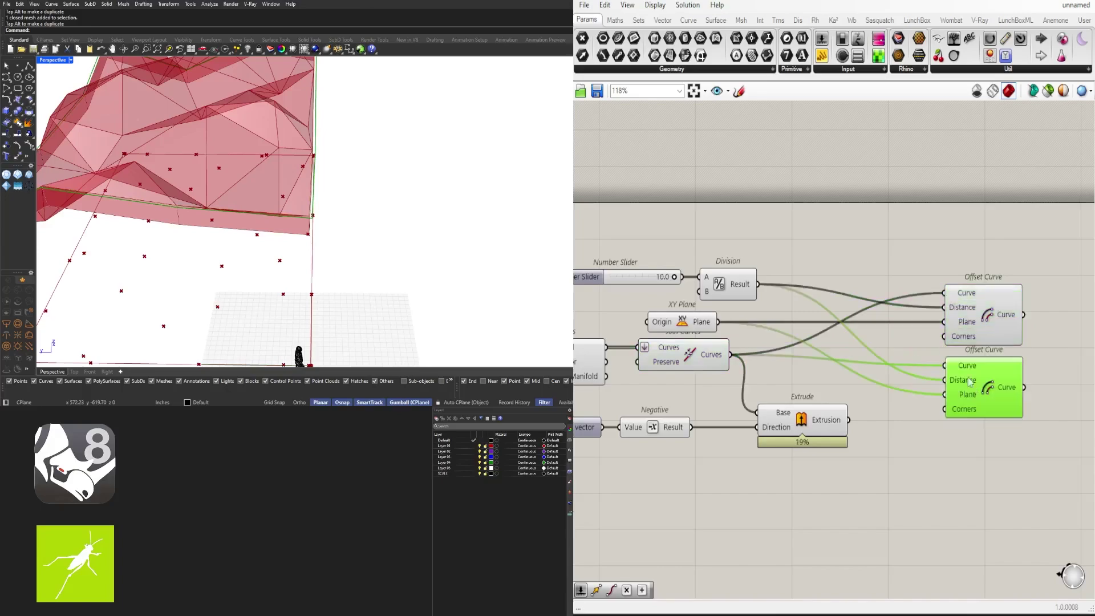
right_click(974, 310)
click(951, 270)
Step: Commit a fixed number for the upper Offset Curve's Distance input
right_drag(945, 299, 730, 296)
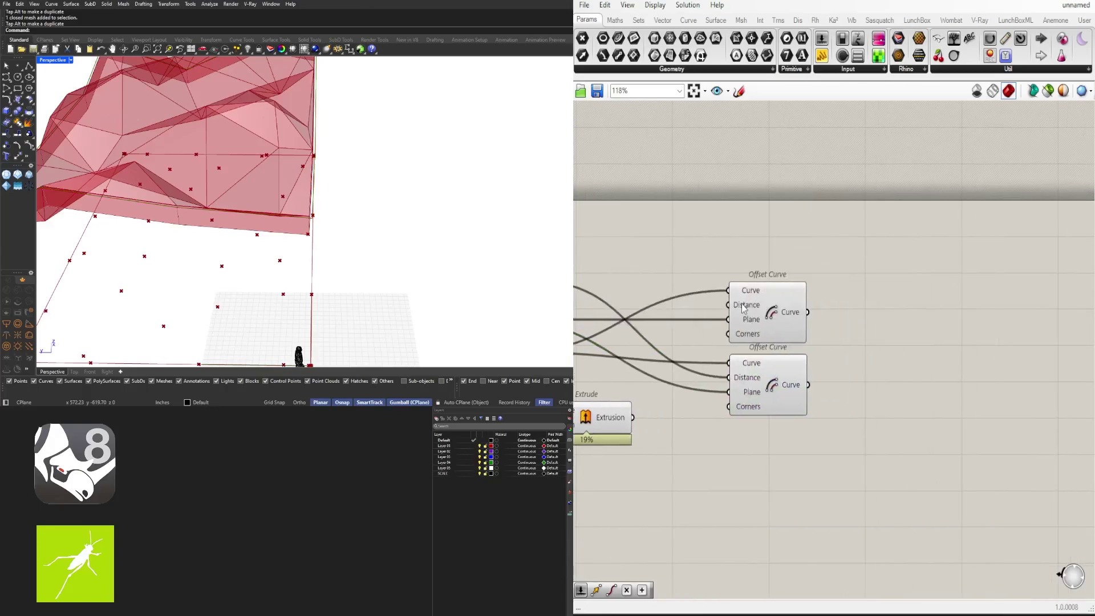
right_click(744, 308)
mouse_move(849, 427)
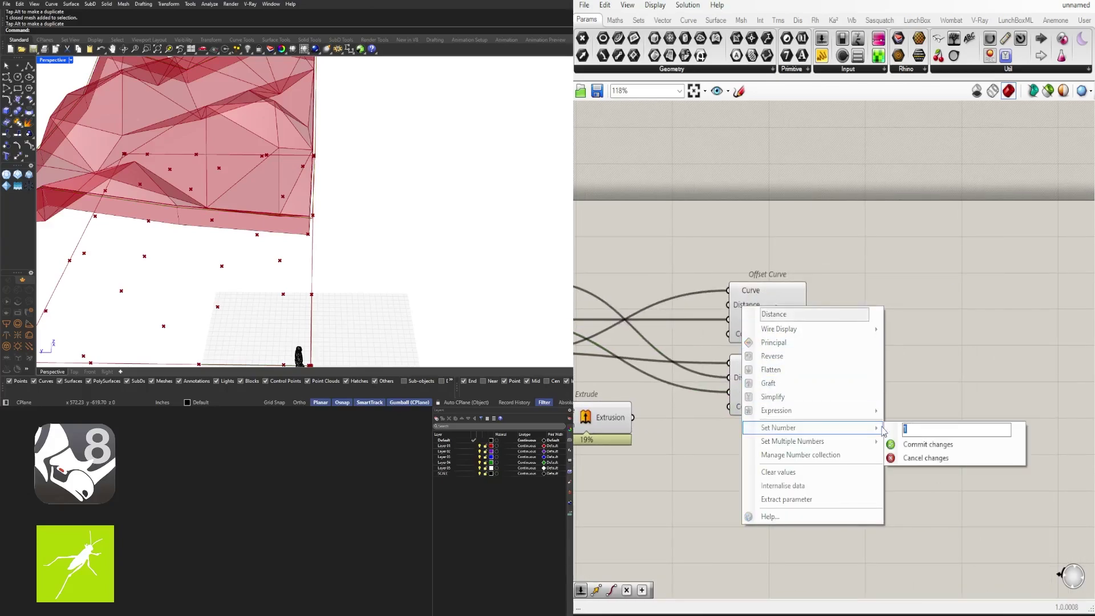
click(904, 444)
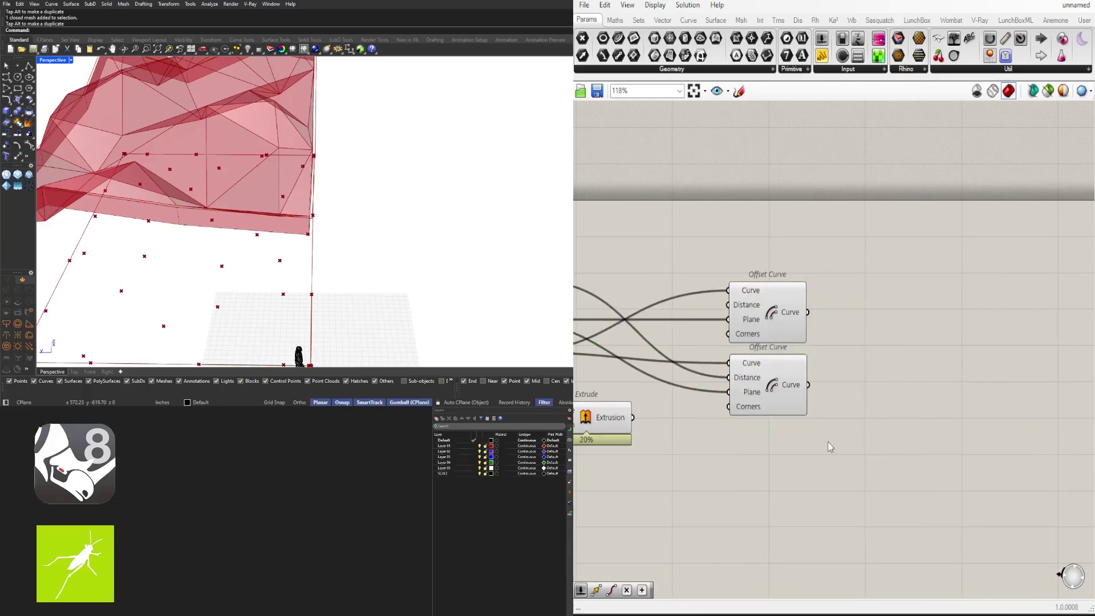
Step: Remove the Division component and connect the 10.0 number slider directly to the lower Offset Curve's Distance
drag(830, 447, 751, 323)
right_drag(608, 419, 942, 413)
scroll(799, 284, up, 3)
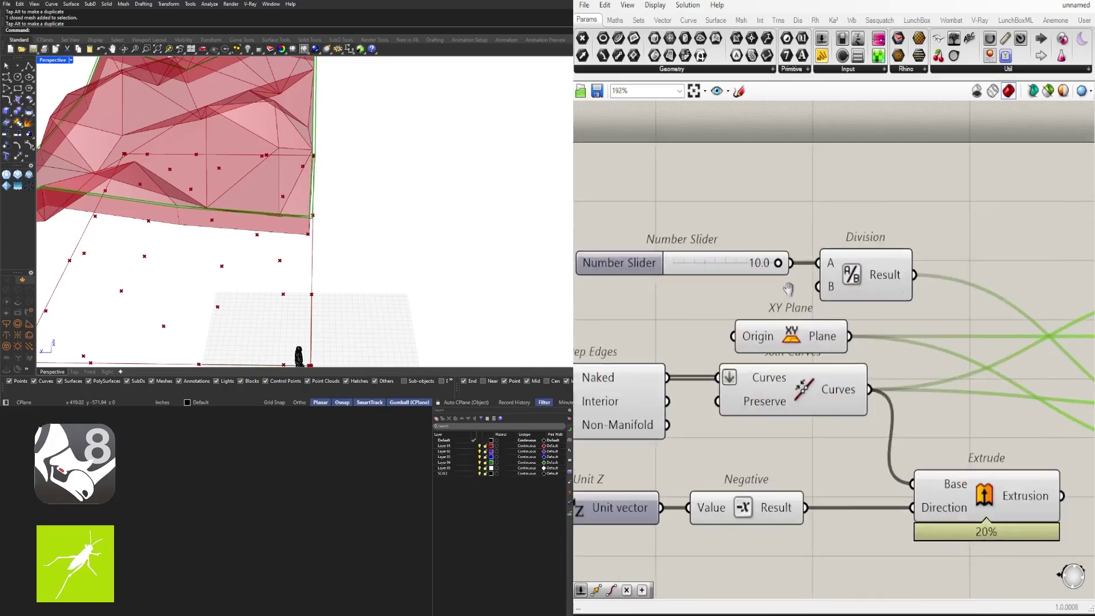
right_drag(795, 285, 656, 282)
scroll(663, 264, down, 2)
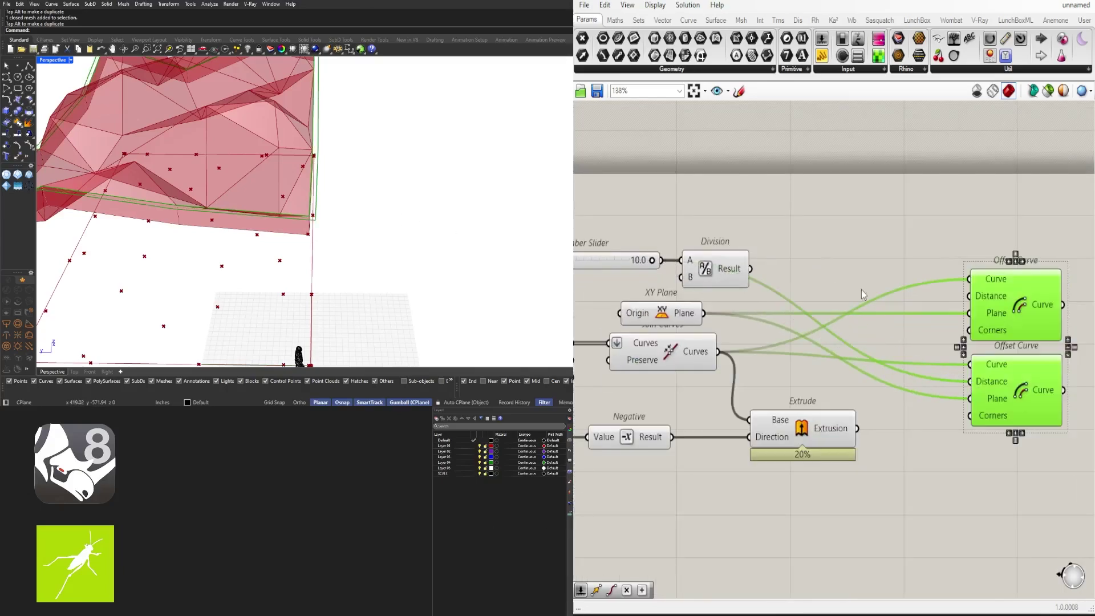
drag(836, 241, 718, 277)
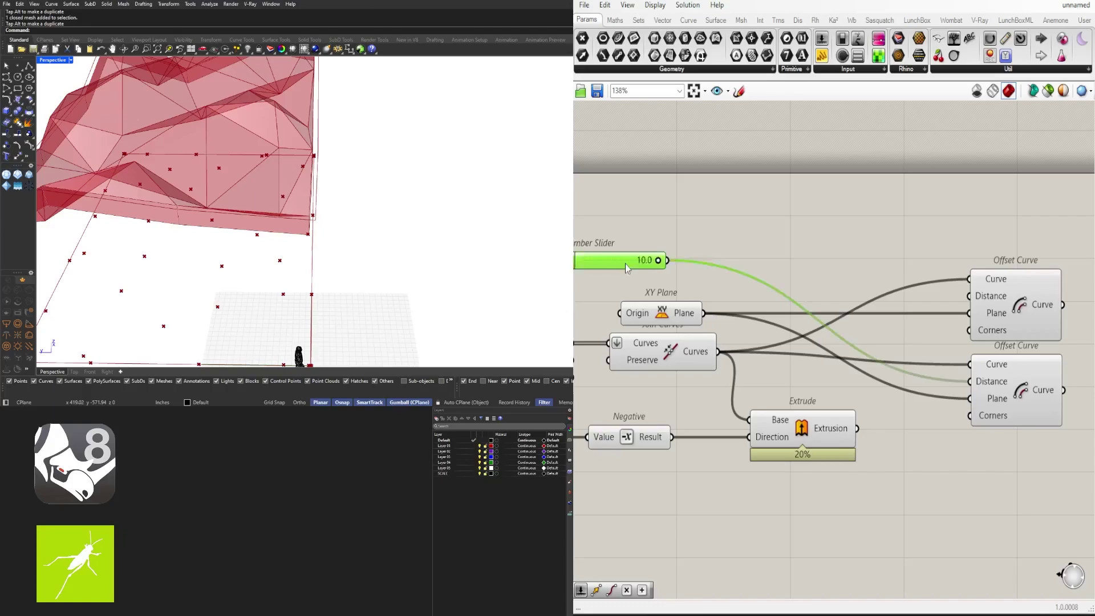
drag(627, 268, 695, 287)
Step: Stack the two Offset Curve components close together and move them nearer to the XY Plane and Join Curves components
right_drag(1090, 361, 941, 356)
drag(974, 432, 866, 305)
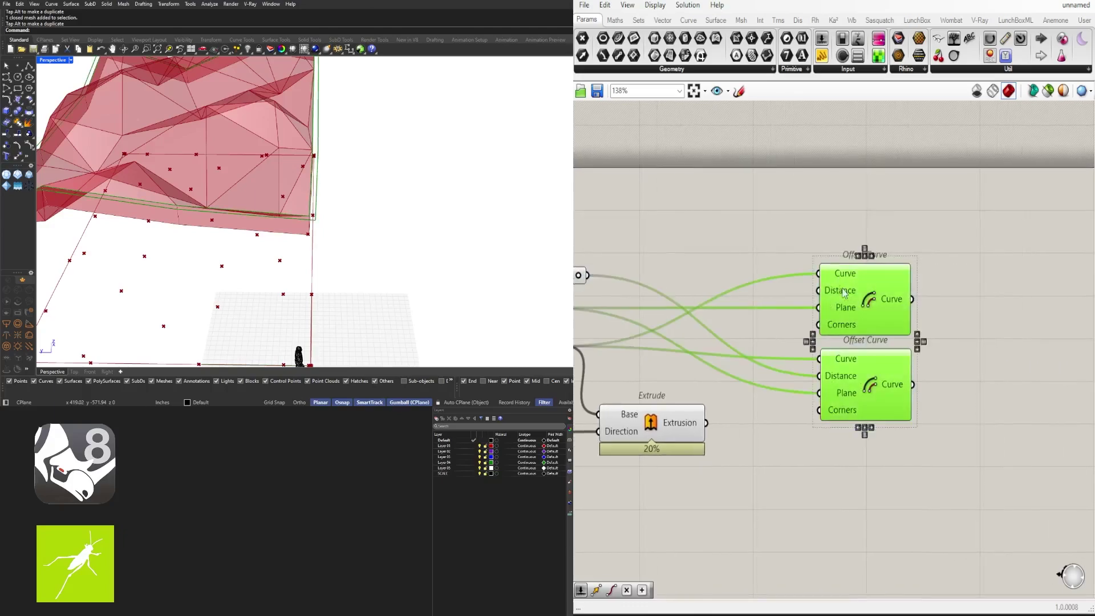
right_drag(861, 299, 968, 285)
drag(971, 293, 961, 262)
click(938, 204)
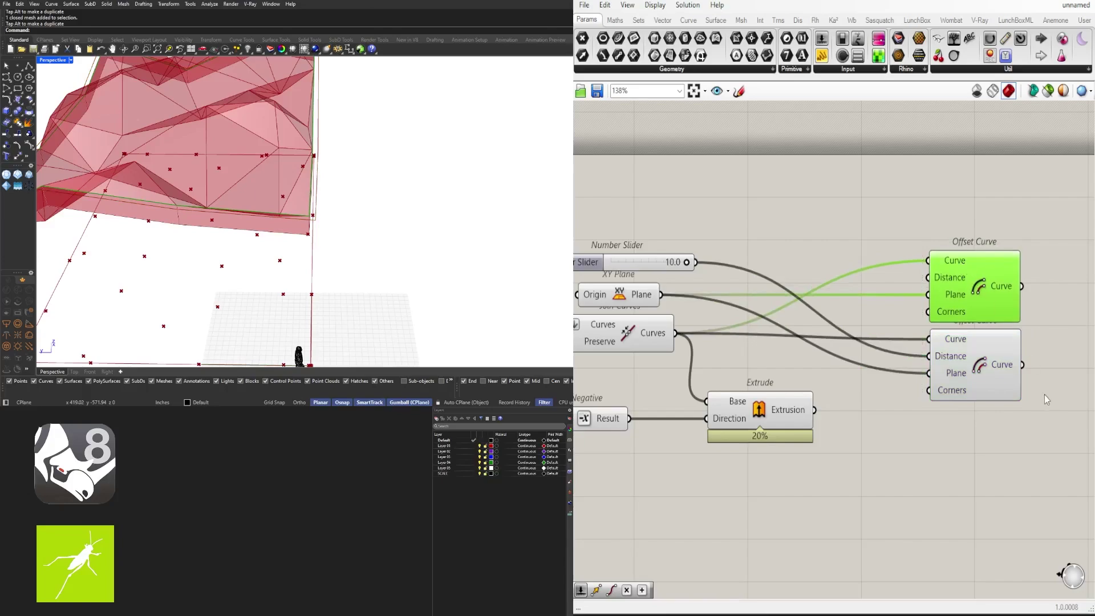
drag(1045, 398, 880, 281)
click(864, 232)
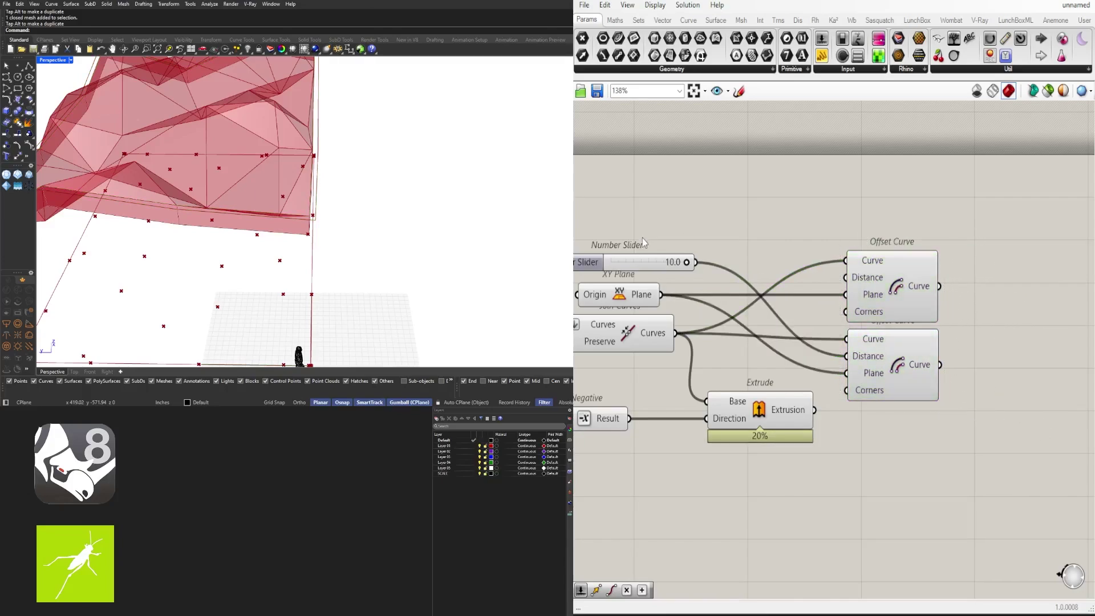
right_drag(691, 238, 687, 229)
Step: Add a Loft component and connect both Offset Curve outputs to its Curves input
drag(988, 420, 912, 298)
right_drag(425, 251, 338, 223)
right_drag(1056, 335, 988, 341)
double_click(966, 341)
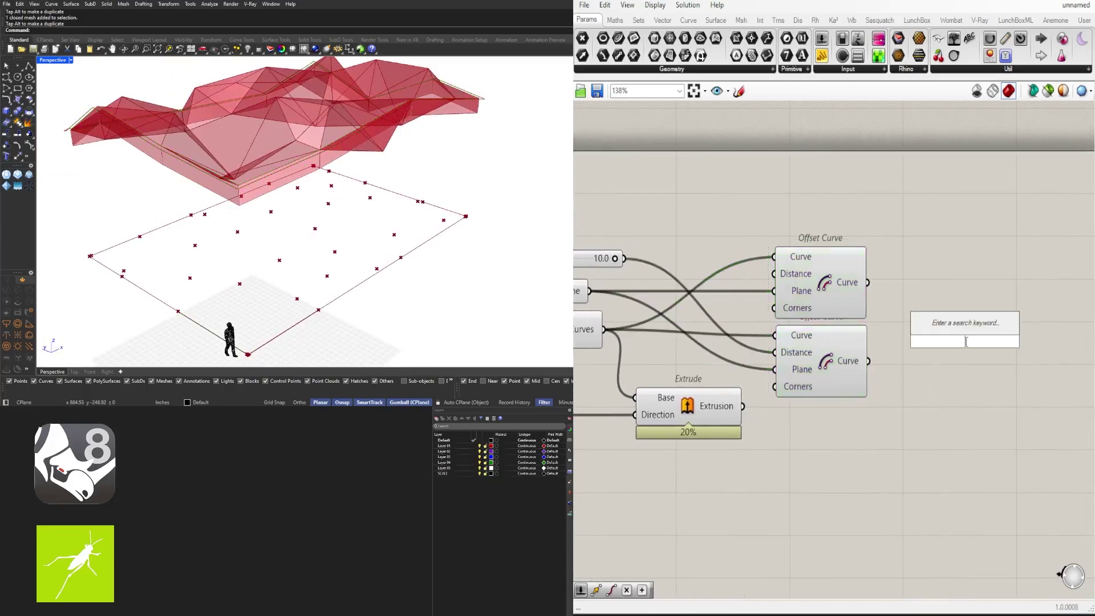
text(loft)
key(Return)
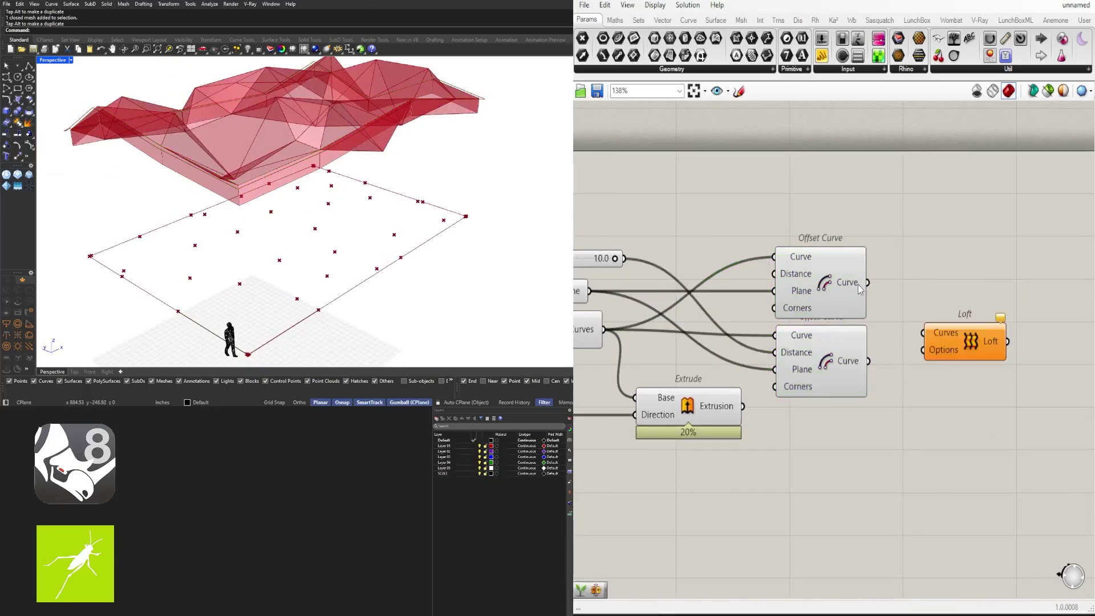
drag(967, 340, 954, 326)
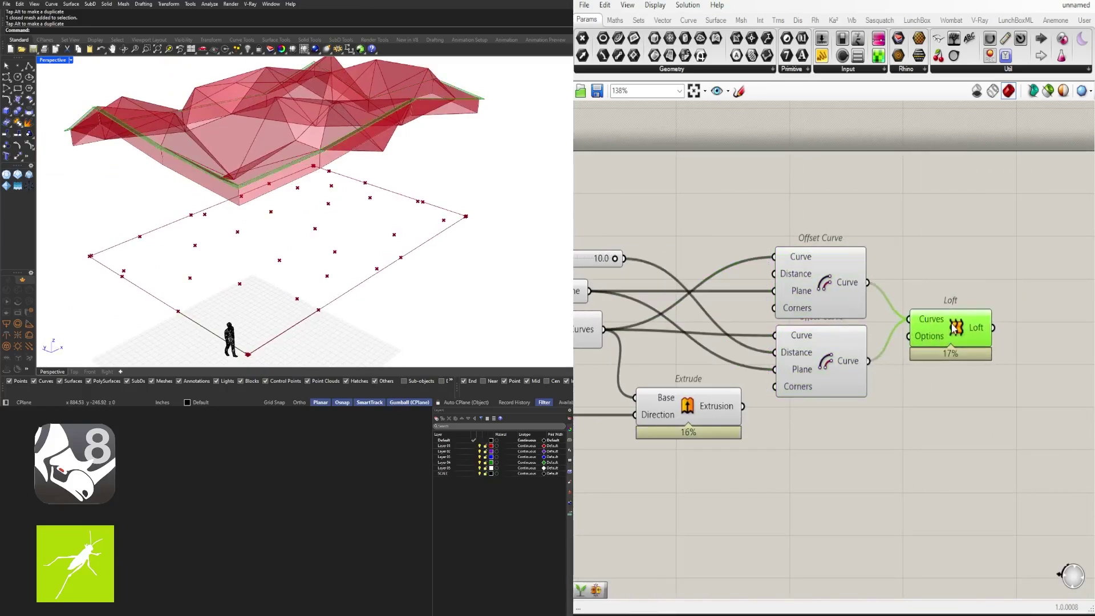
Step: Rearrange the Extrude branch beside the Loft and connect the Loft output to Extrude's Base
scroll(934, 346, down, 3)
right_drag(934, 346, 972, 342)
drag(850, 432, 574, 373)
right_drag(813, 396, 708, 396)
drag(710, 396, 946, 373)
click(912, 343)
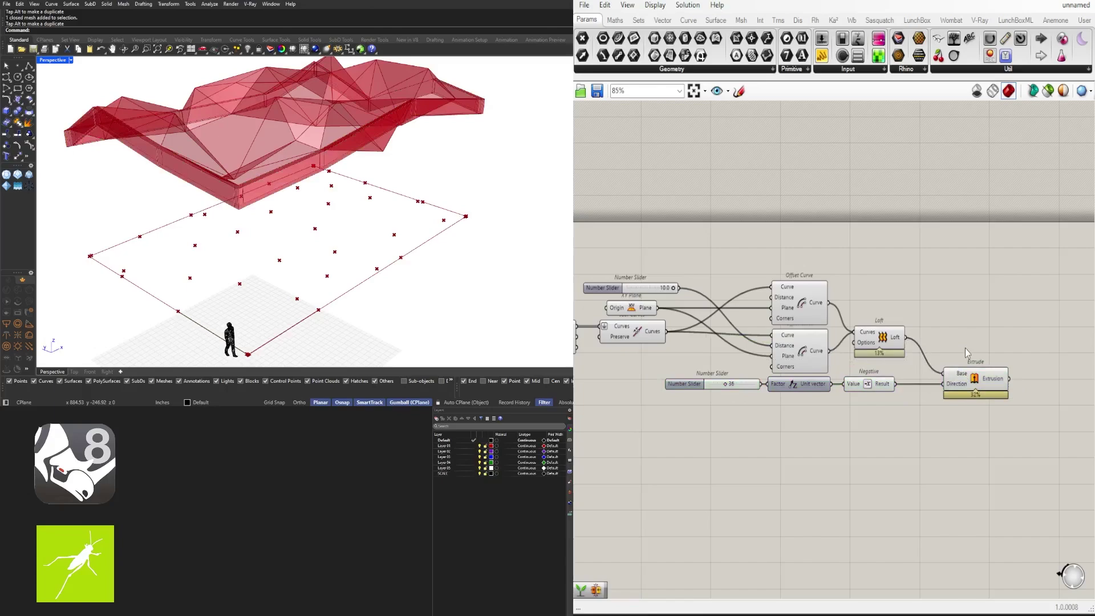
right_drag(891, 364, 968, 361)
mouse_move(410, 227)
right_down()
mouse_move(403, 208)
mouse_move(420, 235)
right_up()
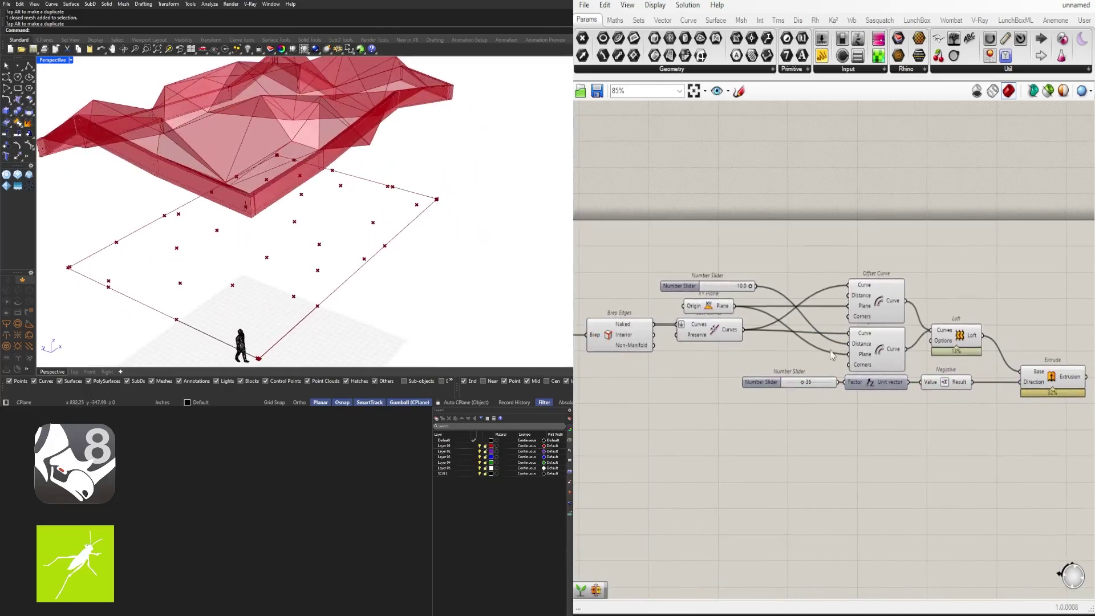
Step: Add a Merge Faces component after Extrude and connect the Extrusion output to its Brep input
right_drag(1026, 376, 760, 386)
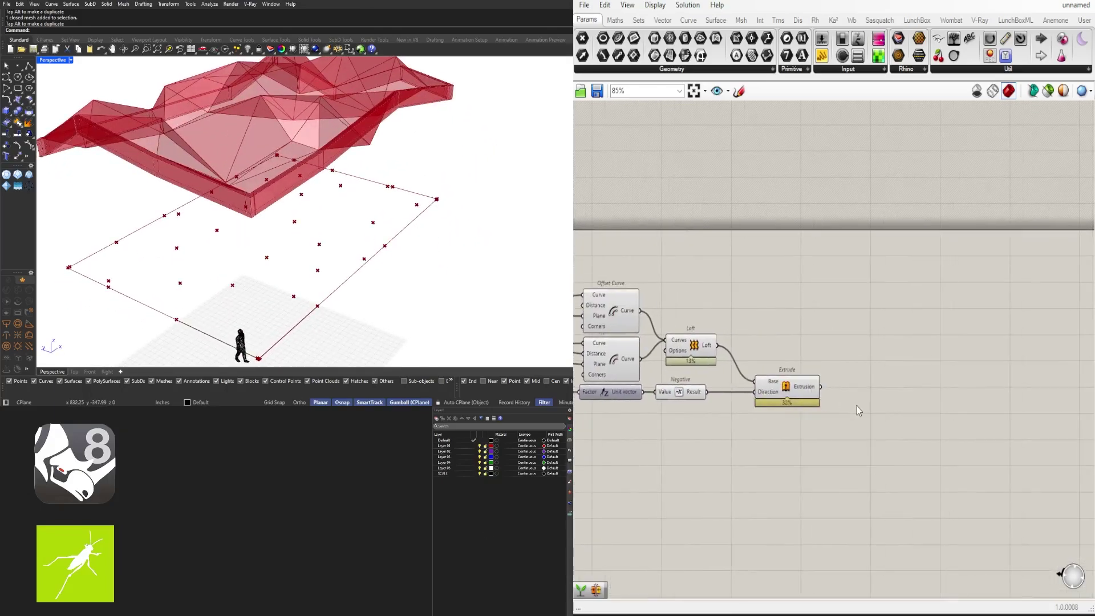
text(merge)
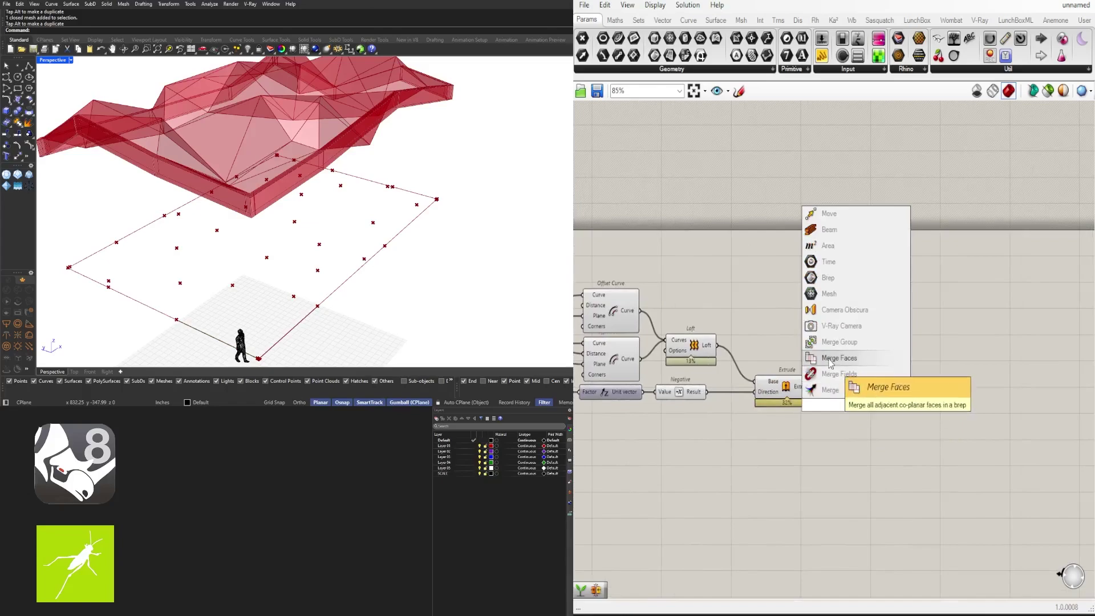
click(832, 358)
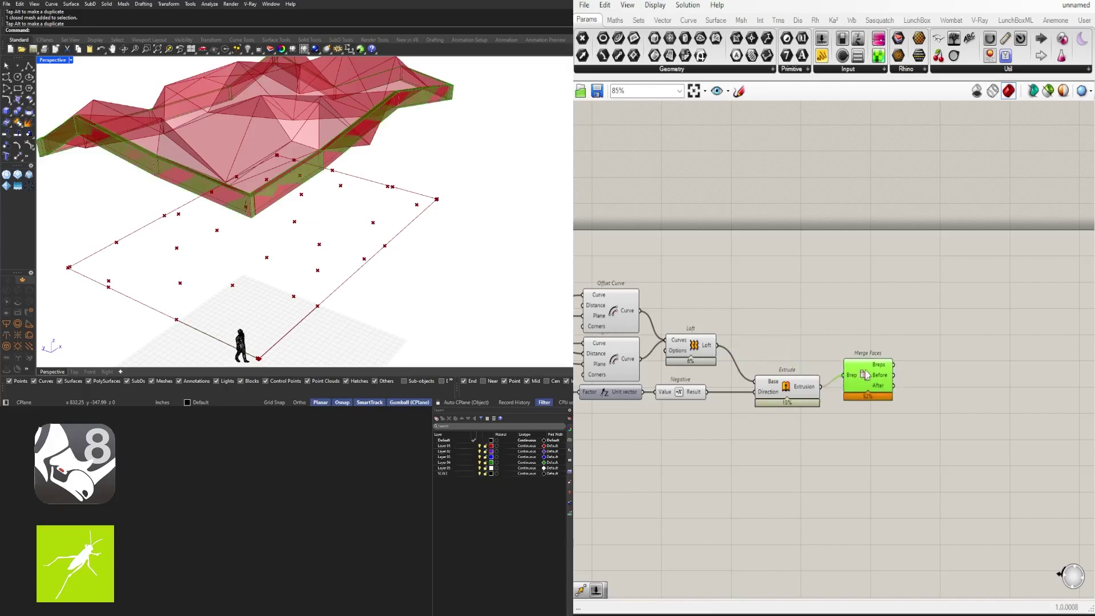
click(859, 451)
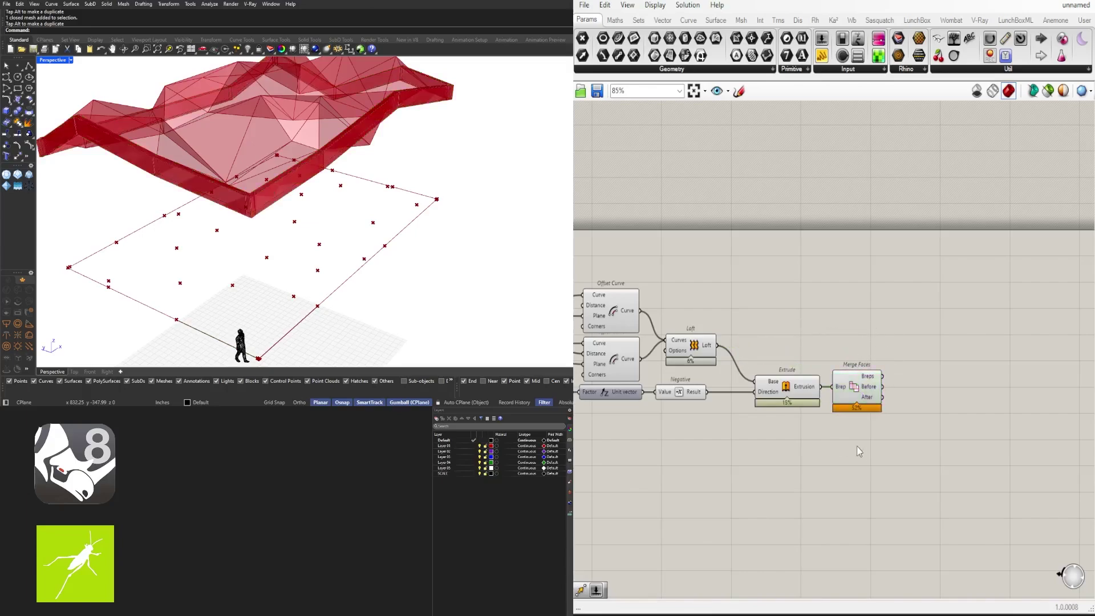
drag(783, 380, 782, 381)
drag(784, 386, 764, 386)
Step: Turn off the preview of the Loft, Negative and Extrude components and inspect the merged roof edge
click(765, 433)
drag(766, 425, 671, 320)
middle_click(717, 303)
click(739, 279)
right_drag(234, 199, 372, 197)
scroll(281, 156, up, 2)
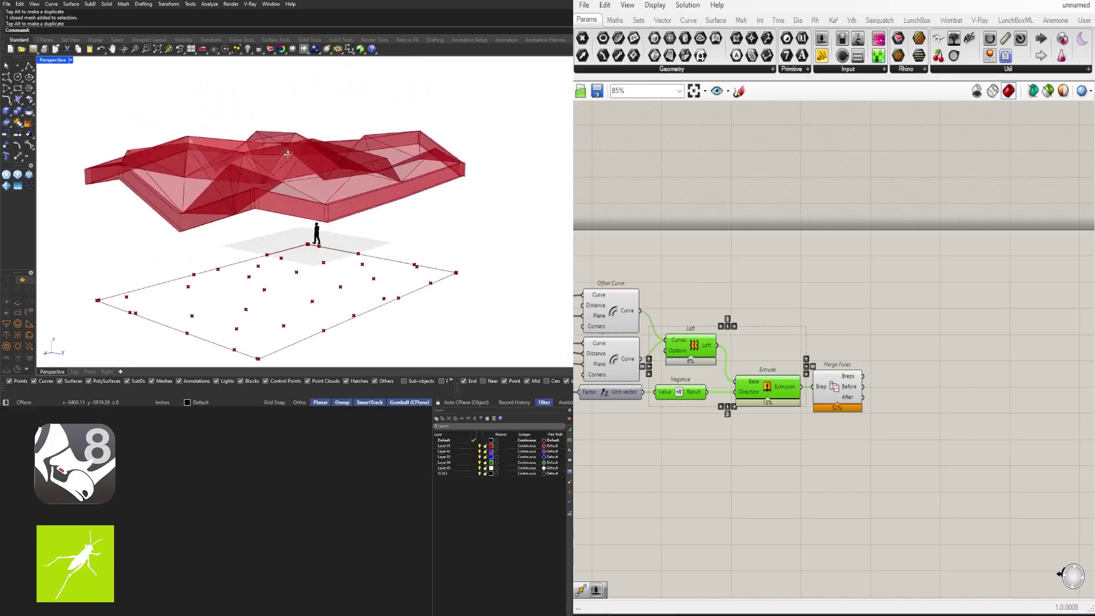
mouse_move(280, 156)
right_down()
mouse_move(359, 170)
mouse_move(265, 146)
mouse_move(269, 170)
right_up()
scroll(777, 308, down, 1)
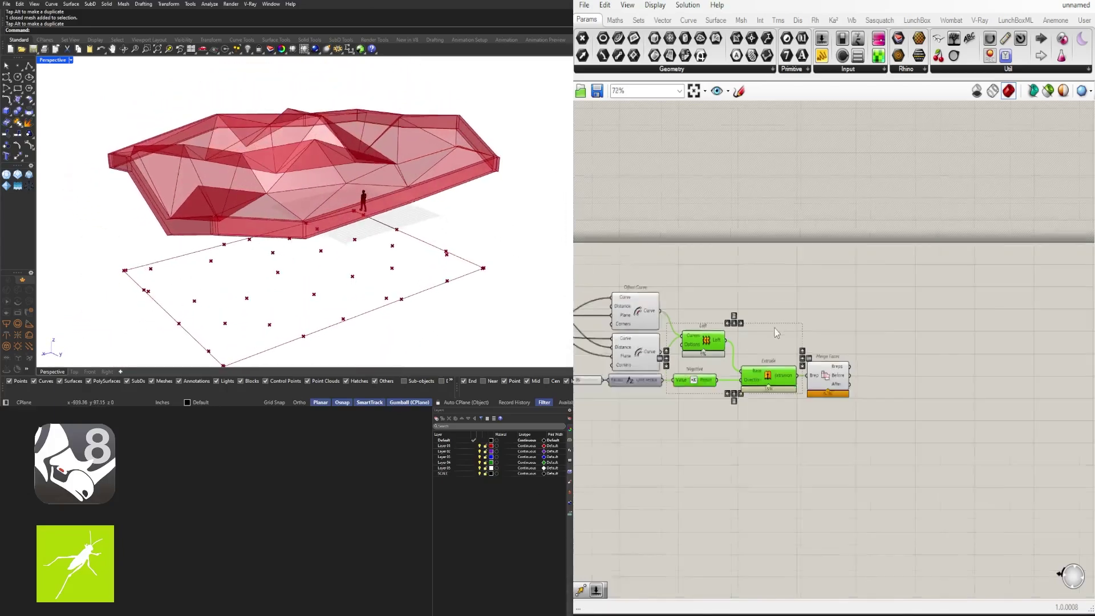
Step: Lower the number slider that drives the Populate 2D Count and check the simplified roof from above
scroll(777, 335, down, 1)
right_drag(583, 391, 874, 406)
scroll(804, 344, down, 2)
right_drag(591, 432, 777, 462)
right_drag(623, 469, 863, 474)
scroll(691, 423, up, 7)
scroll(667, 399, up, 3)
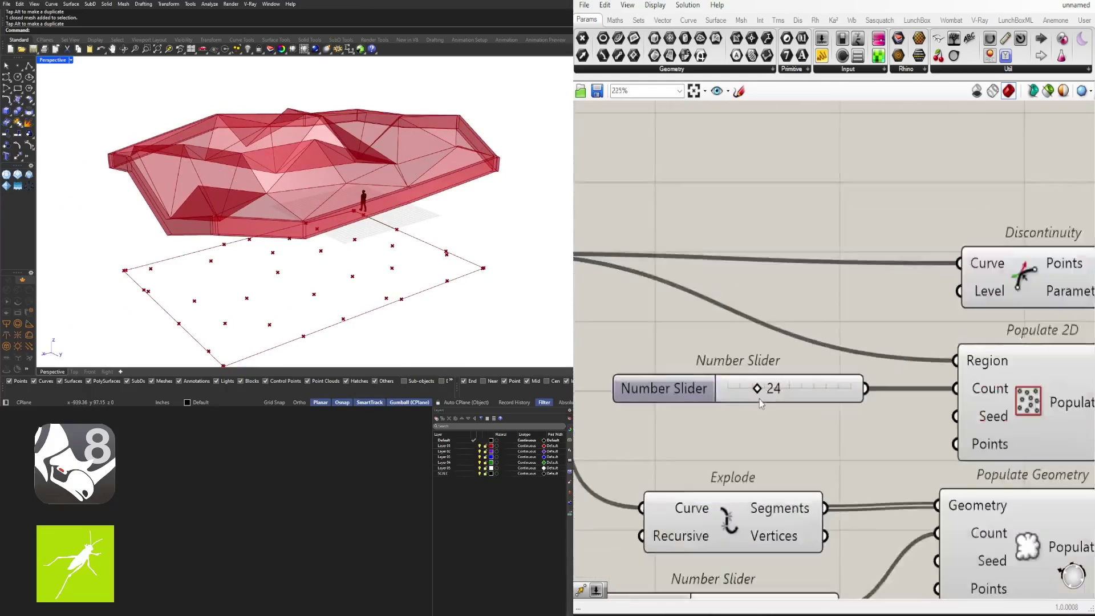
drag(751, 387, 739, 385)
right_drag(468, 200, 513, 240)
Step: Set the Populate Geometry Count slider below the Explode component to 5
scroll(364, 211, down, 4)
scroll(821, 285, down, 4)
right_drag(758, 473, 790, 391)
scroll(790, 392, up, 4)
scroll(790, 391, up, 3)
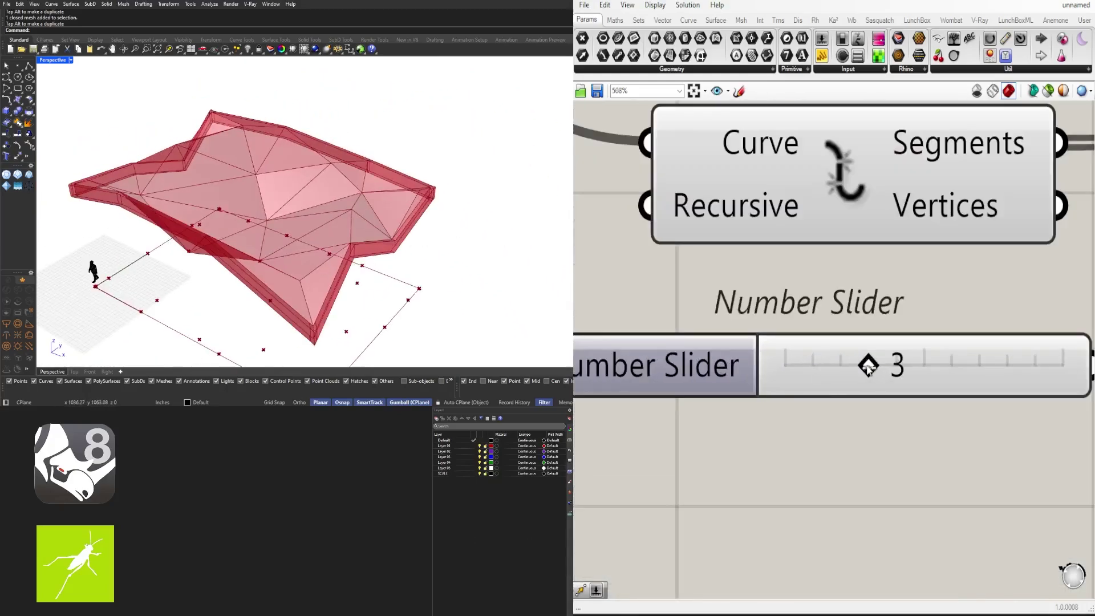
drag(867, 364, 929, 375)
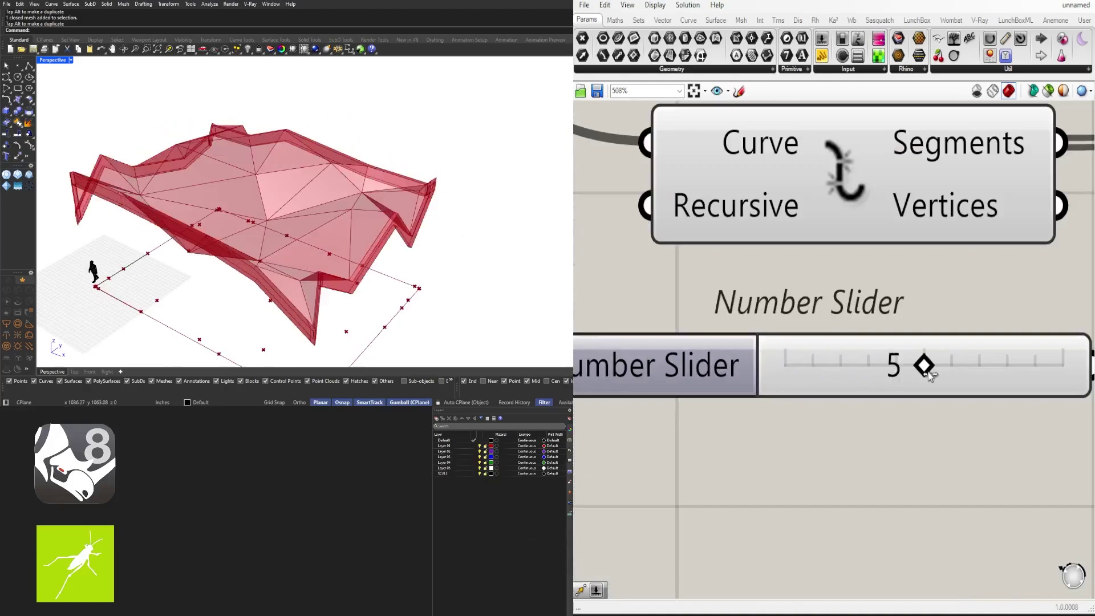
Step: Set the Populate Geometry Count slider to 3 and check the roof shape in perspective
right_drag(465, 268, 313, 199)
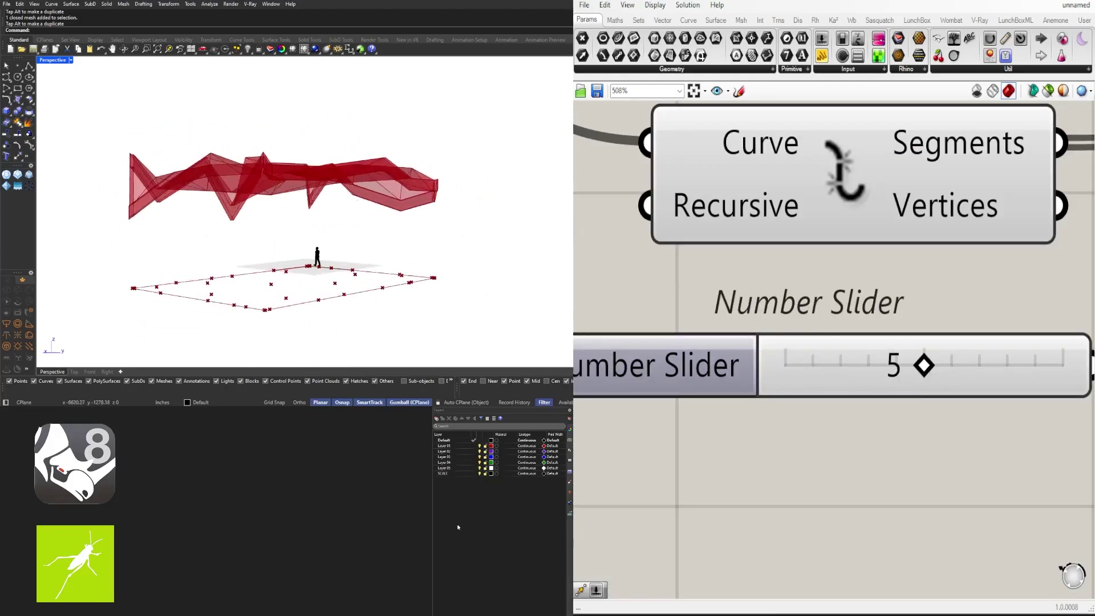
double_click(915, 366)
text(3)
key(Return)
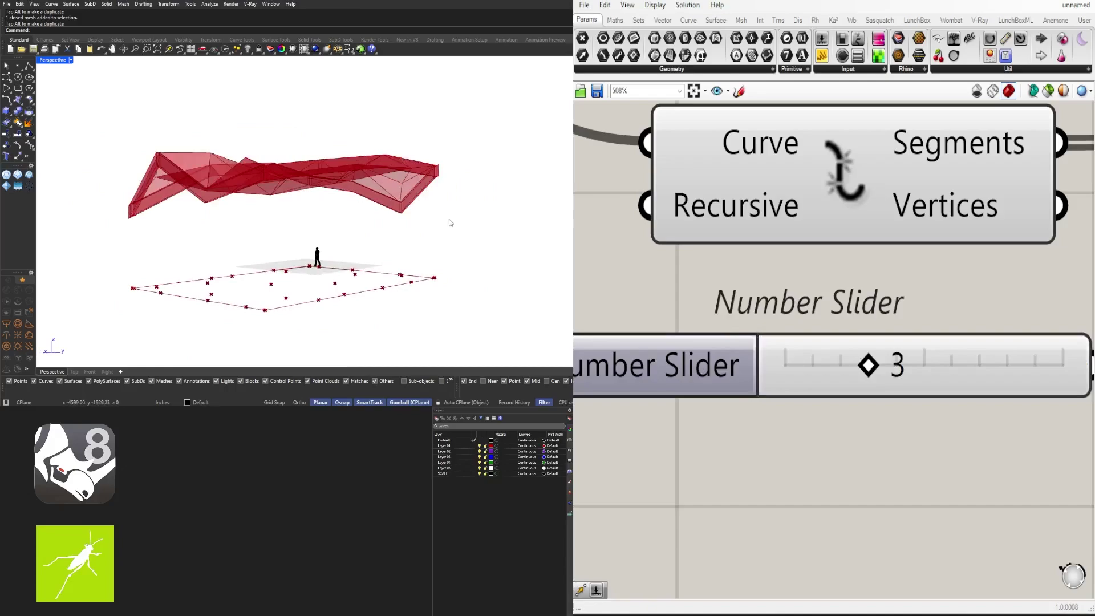
right_drag(450, 223, 519, 291)
Step: Set the Populate 2D Count slider to 4 and view the coarser roof from the side
scroll(794, 225, down, 3)
right_drag(774, 192, 831, 471)
scroll(895, 288, up, 2)
mouse_move(905, 294)
mouse_down()
mouse_move(861, 293)
mouse_move(884, 289)
mouse_up()
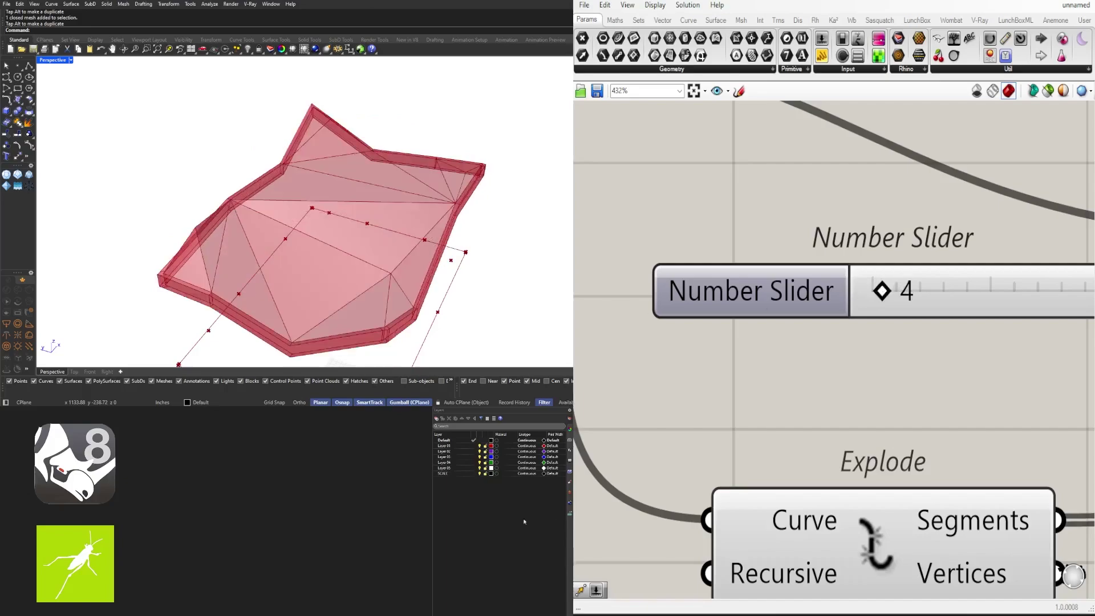
right_drag(381, 239, 220, 221)
Step: Duplicate the Populate Geometry Count slider and connect the copy to the Seed input of Populate 2D
scroll(892, 311, down, 4)
right_drag(892, 316, 846, 350)
scroll(621, 336, down, 3)
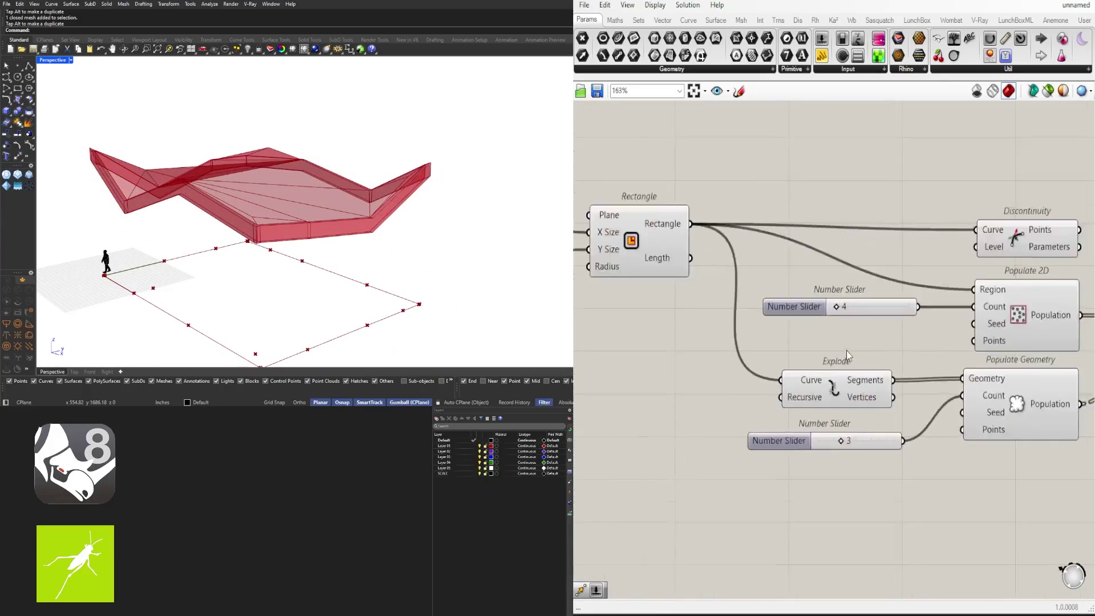
scroll(846, 350, up, 1)
drag(769, 463, 793, 333)
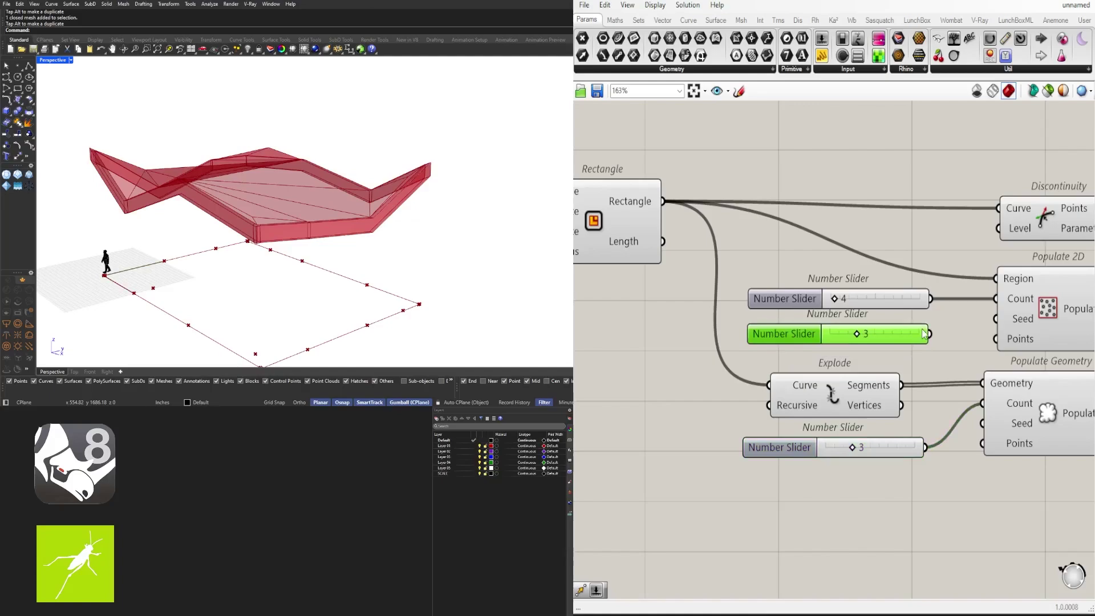
drag(998, 321, 998, 320)
right_drag(485, 205, 371, 256)
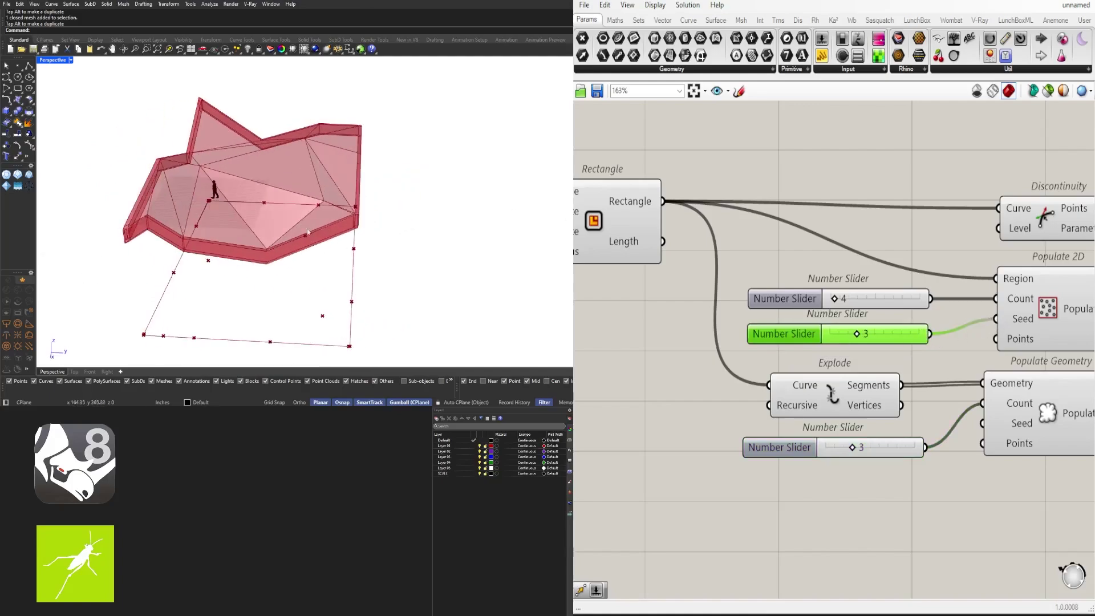
Step: Set the Populate 2D Seed slider to 2 and check the new roof layout
scroll(903, 350, up, 4)
mouse_move(816, 322)
mouse_down()
mouse_move(764, 321)
mouse_move(801, 322)
mouse_up()
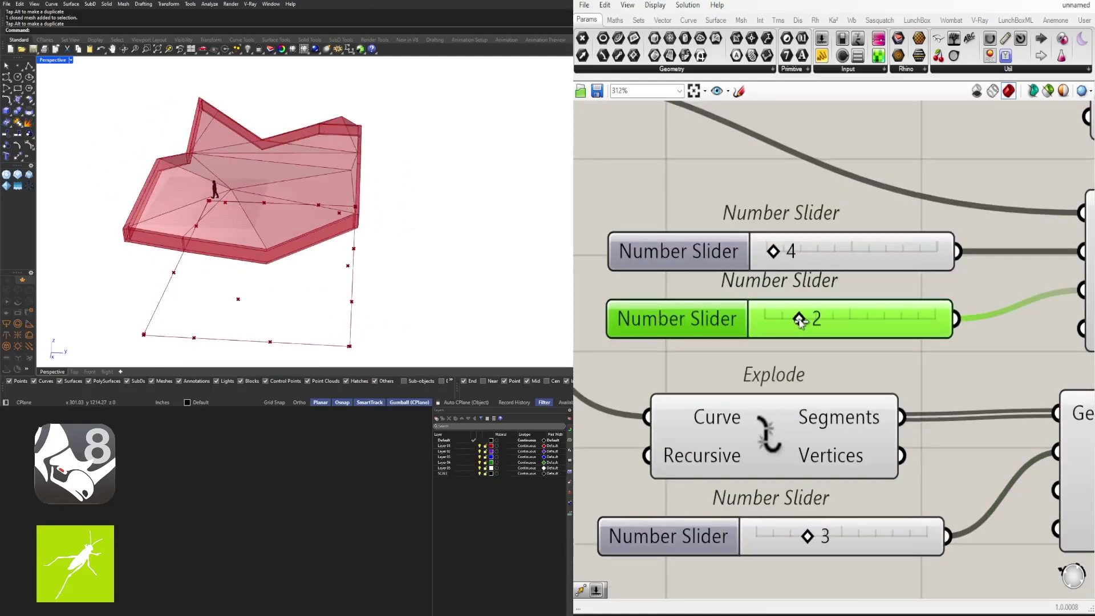
right_drag(326, 219, 513, 228)
scroll(819, 338, down, 4)
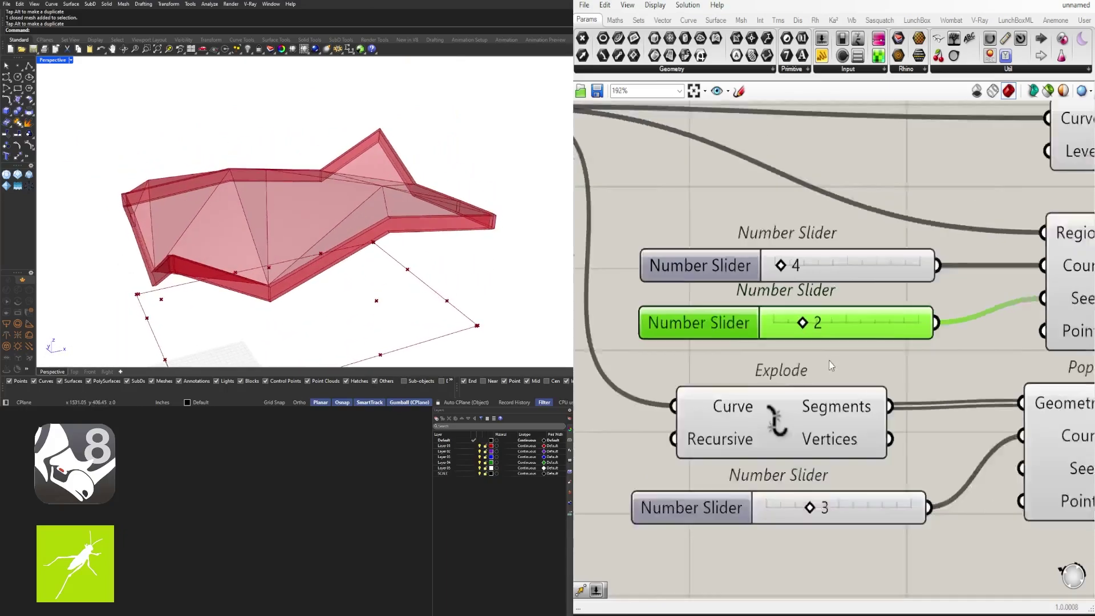
Step: Set the Populate 2D Count slider to 10
right_drag(819, 338, 785, 419)
scroll(725, 388, up, 4)
double_click(821, 360)
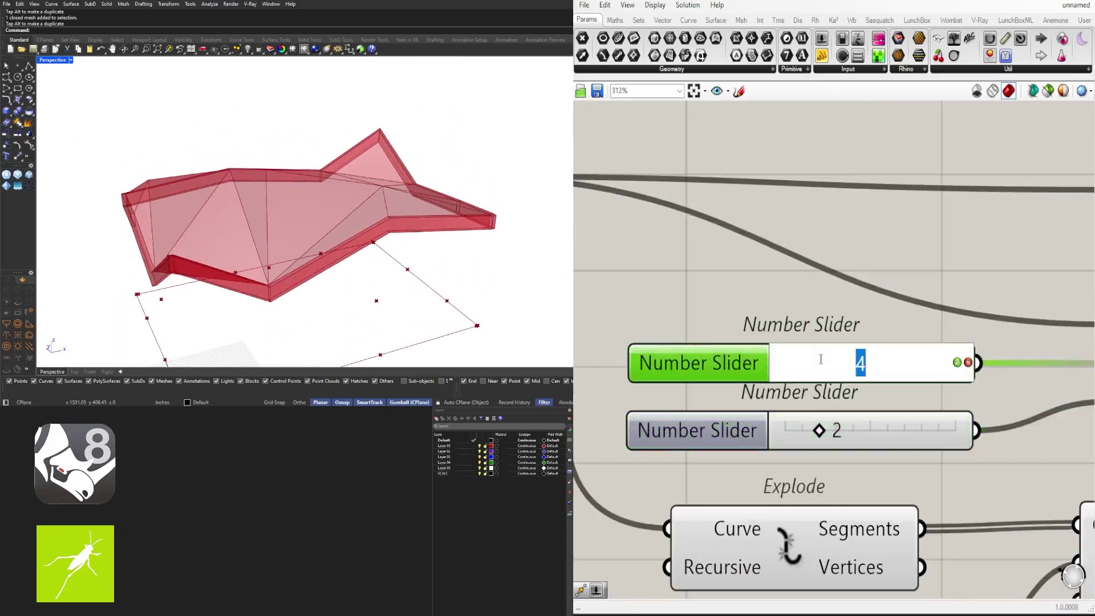
key(Return)
mouse_move(311, 231)
right_down()
mouse_move(313, 319)
mouse_move(305, 248)
right_up()
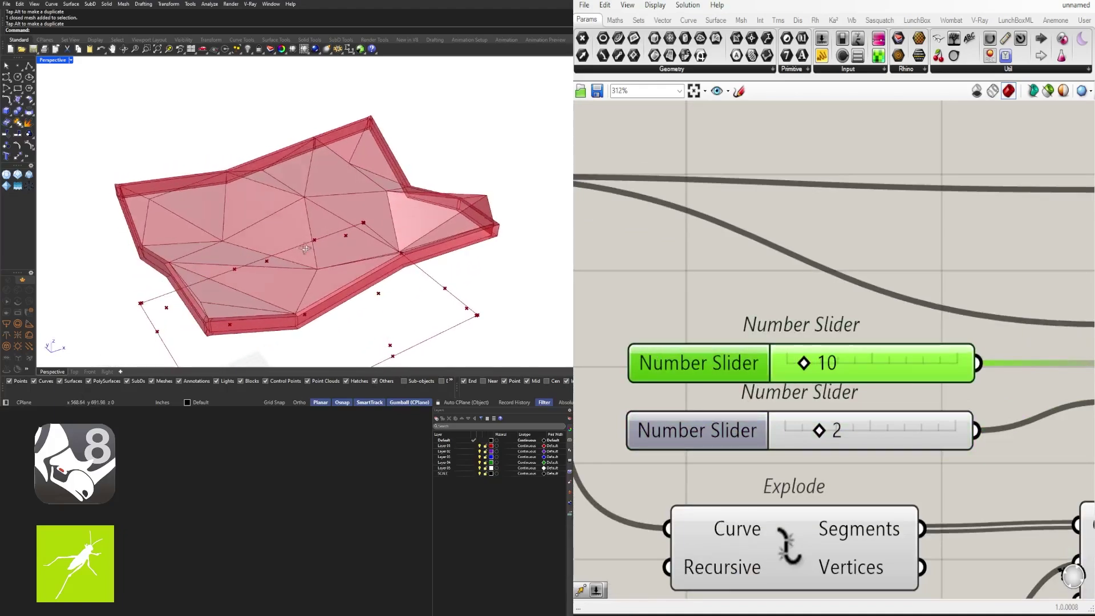
Step: Set the Populate 2D Count slider to 20 and view the denser roof from a low angle
double_click(819, 365)
text(20)
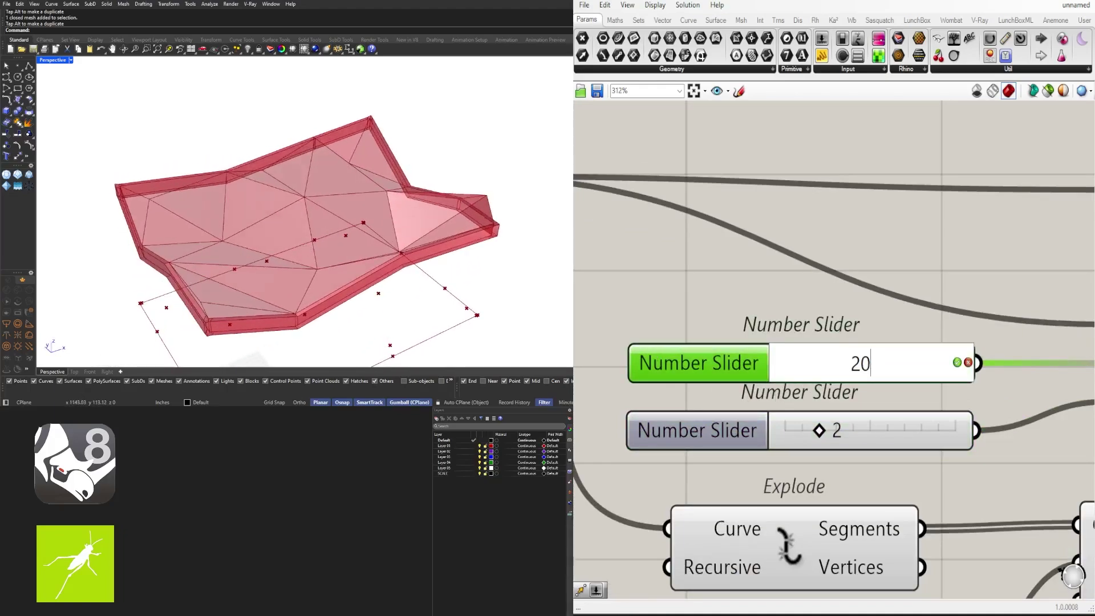
key(Return)
right_drag(351, 262, 450, 214)
Step: Set the Domain end slider of Construct Domain to 60 to flatten the roof's height variation
scroll(736, 333, down, 8)
right_drag(932, 331, 866, 349)
scroll(867, 349, up, 2)
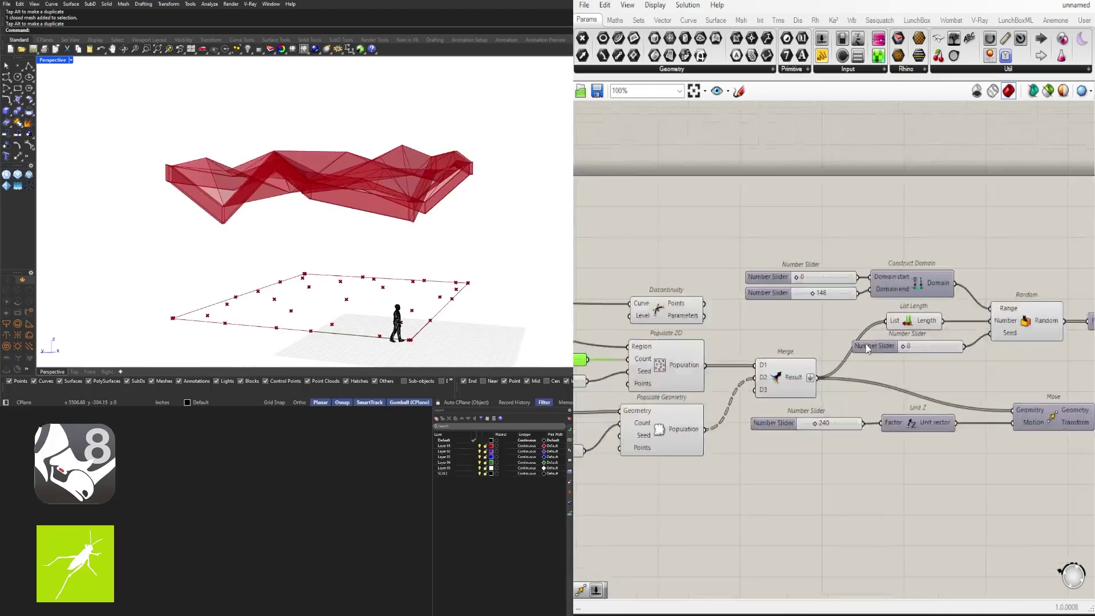
scroll(866, 349, up, 2)
right_drag(922, 394, 774, 378)
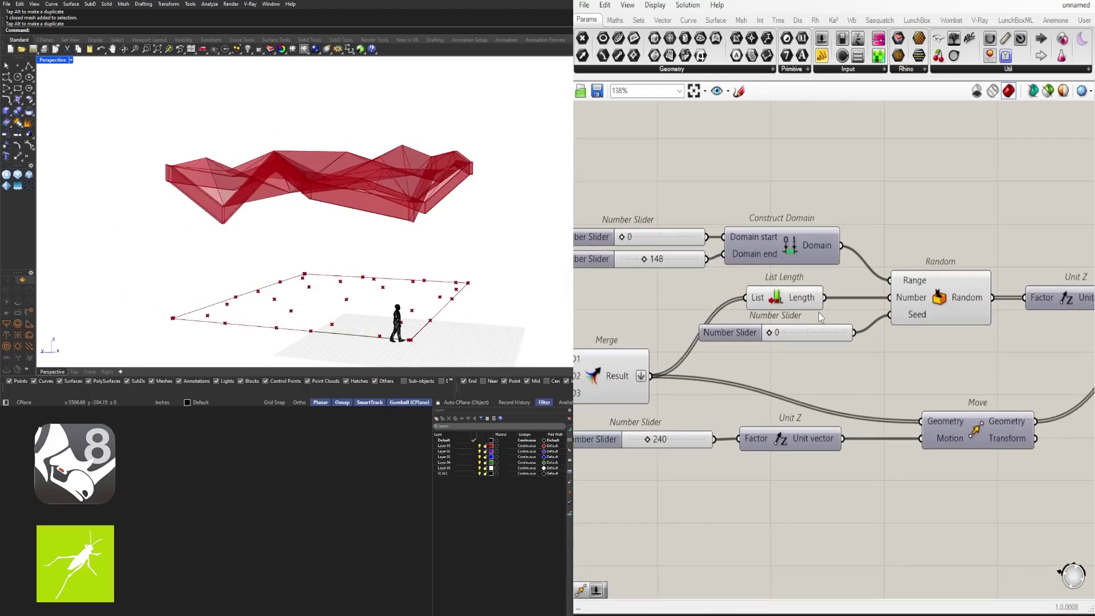
scroll(708, 295, up, 3)
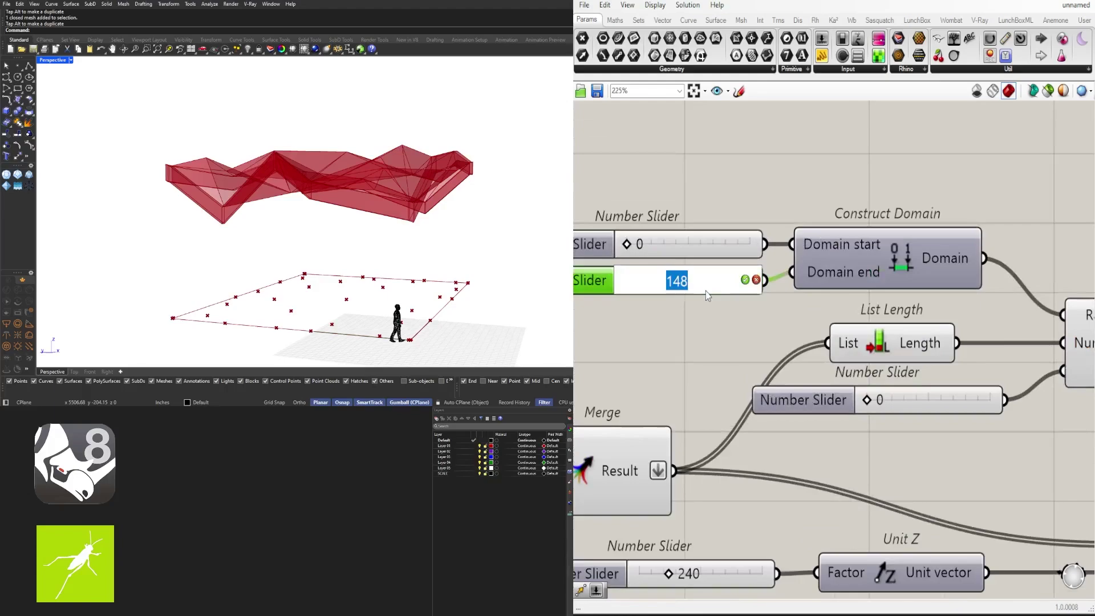
text(60)
key(Return)
mouse_move(405, 203)
right_down()
mouse_move(297, 225)
mouse_move(307, 211)
mouse_move(366, 208)
mouse_move(412, 223)
right_up()
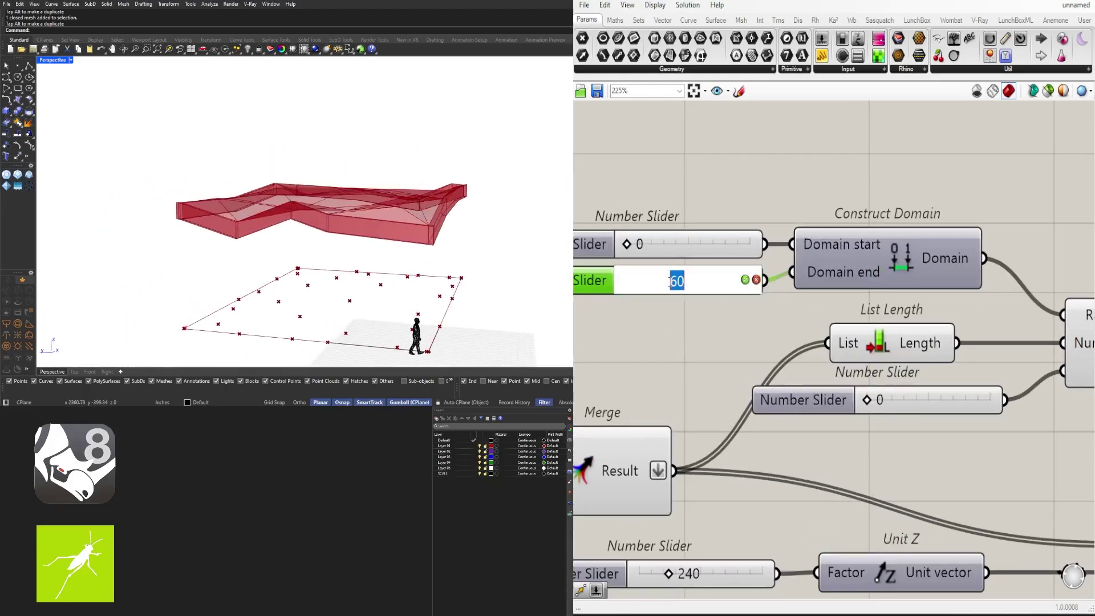
Step: Set the Domain end slider of Construct Domain to 120
text(120)
key(Return)
right_drag(385, 204, 407, 205)
Step: Set the Populate Geometry Count slider below Explode to 2 and view the roof from another angle
scroll(770, 330, down, 3)
right_drag(721, 402, 1084, 390)
scroll(806, 465, up, 5)
drag(804, 466, 784, 464)
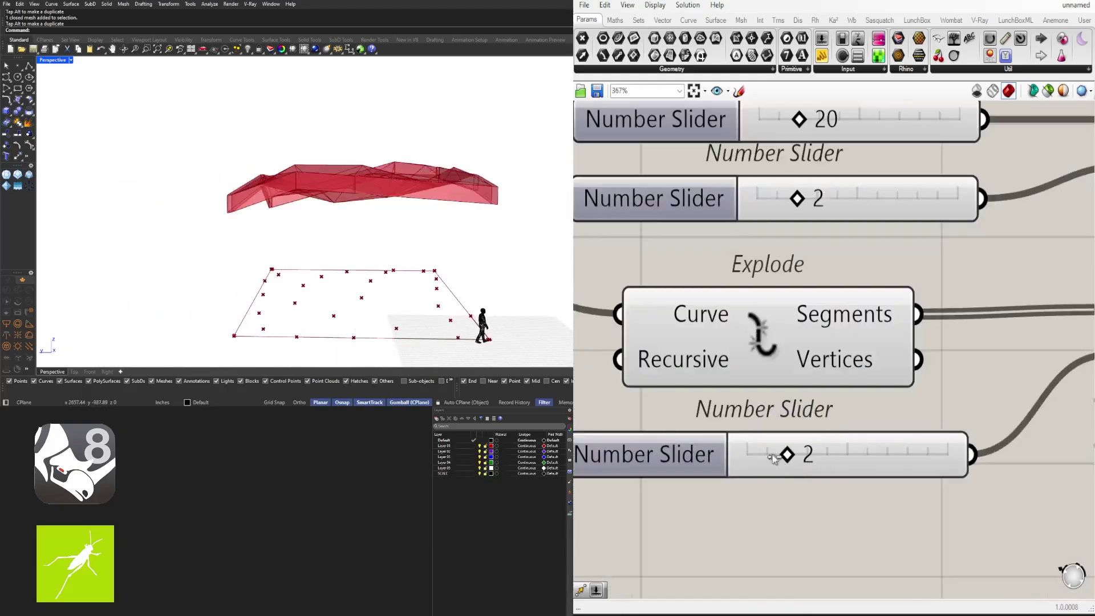
right_drag(496, 251, 336, 251)
Step: Examine which part of the roof comes from the Merge Faces component at the end of the definition
scroll(766, 302, down, 10)
right_drag(1007, 303, 848, 349)
right_drag(945, 351, 1047, 368)
scroll(872, 346, up, 3)
scroll(860, 347, up, 2)
click(860, 341)
scroll(784, 330, down, 3)
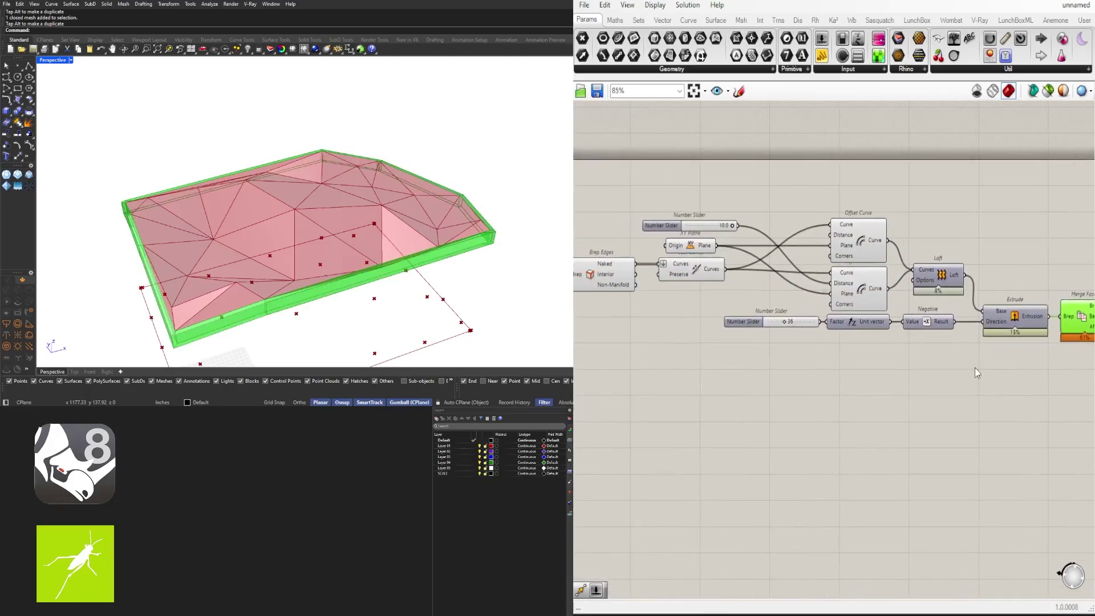
click(974, 369)
Step: Move the edge-frame components that follow Brep Edges farther away from it to free up canvas space
right_drag(769, 351, 803, 340)
scroll(803, 345, down, 1)
right_drag(1064, 374, 997, 368)
drag(1041, 379, 648, 216)
click(726, 266)
drag(1036, 384, 658, 216)
drag(690, 268, 785, 272)
click(865, 383)
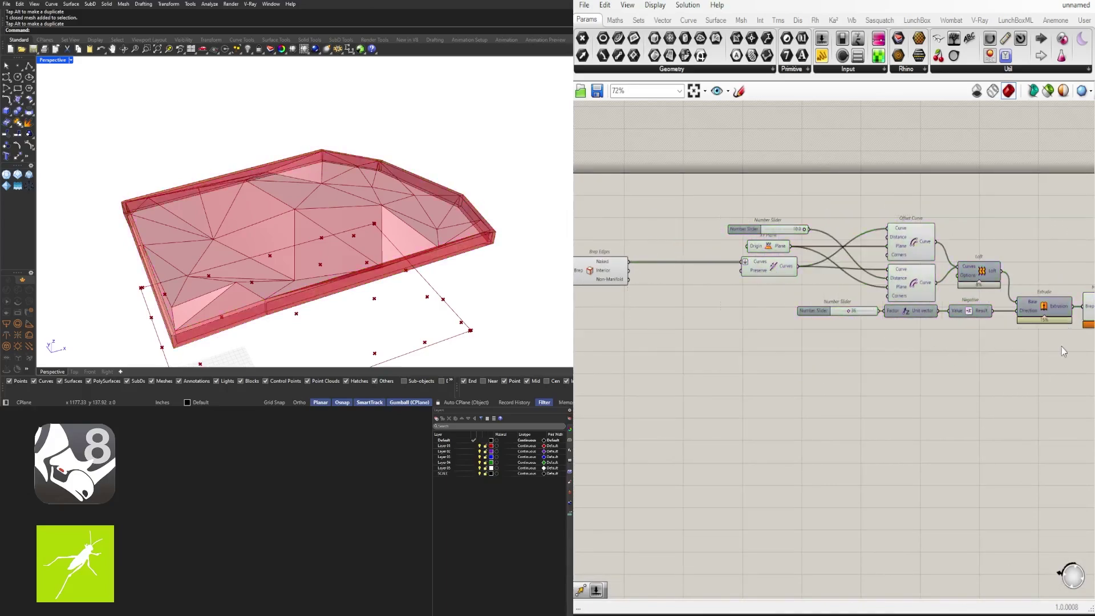
Step: Duplicate the Number Slider, Unit Z, Negative and Extrude chain beside Brep Edges, with the Interior output feeding the copied Extrude's Base
drag(847, 320, 847, 313)
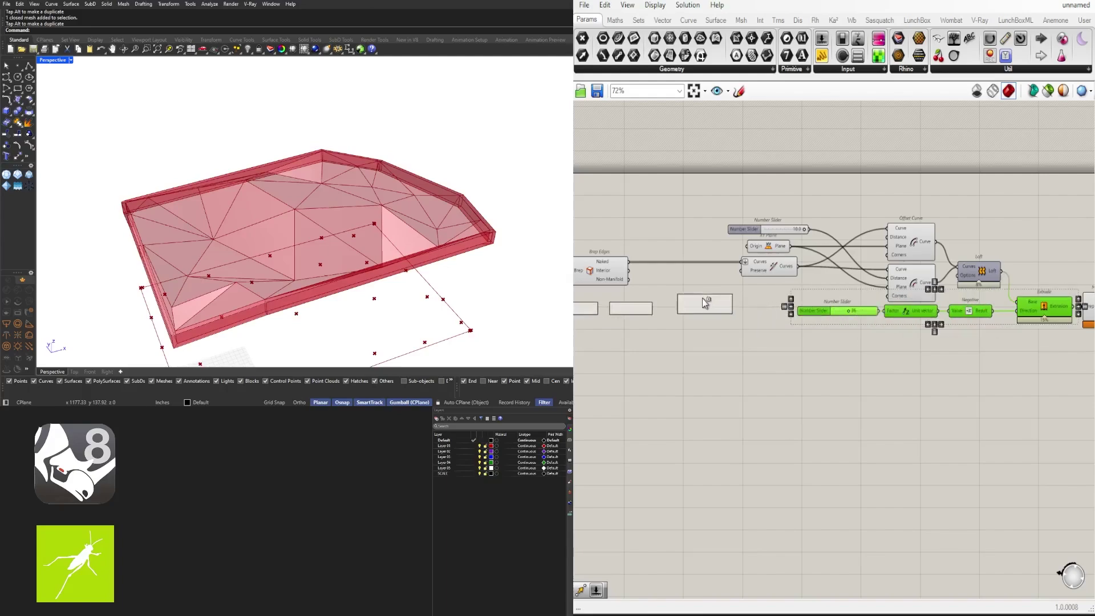
right_drag(679, 306, 874, 314)
scroll(873, 313, up, 3)
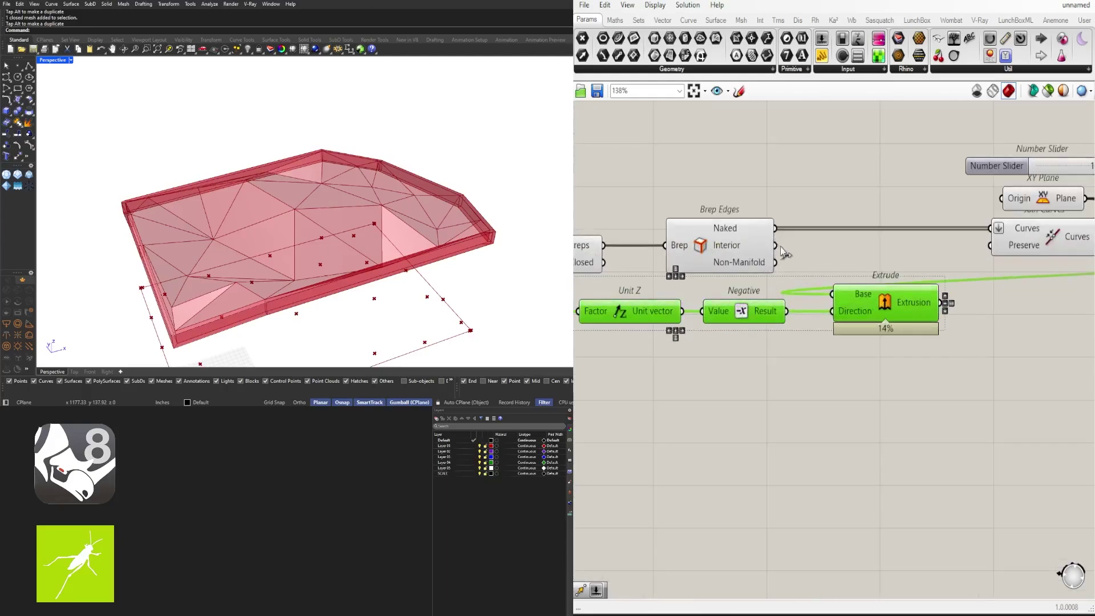
Step: Enable the preview of the copied Extrude and set its extrusion depth slider to 12
middle_click(881, 302)
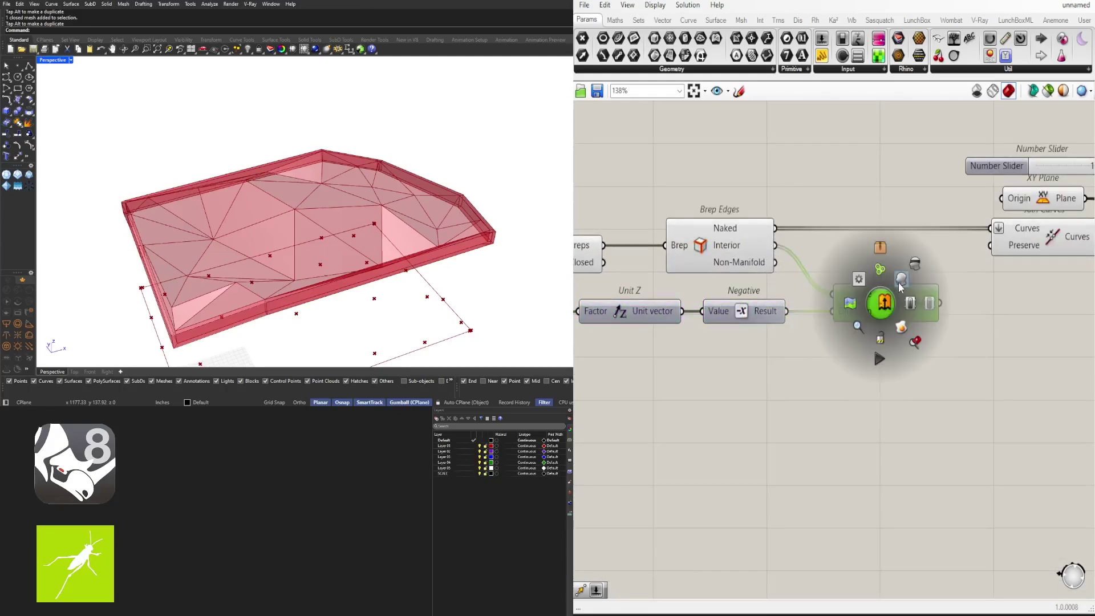
click(899, 282)
right_drag(647, 397, 884, 390)
scroll(699, 315, up, 3)
double_click(815, 292)
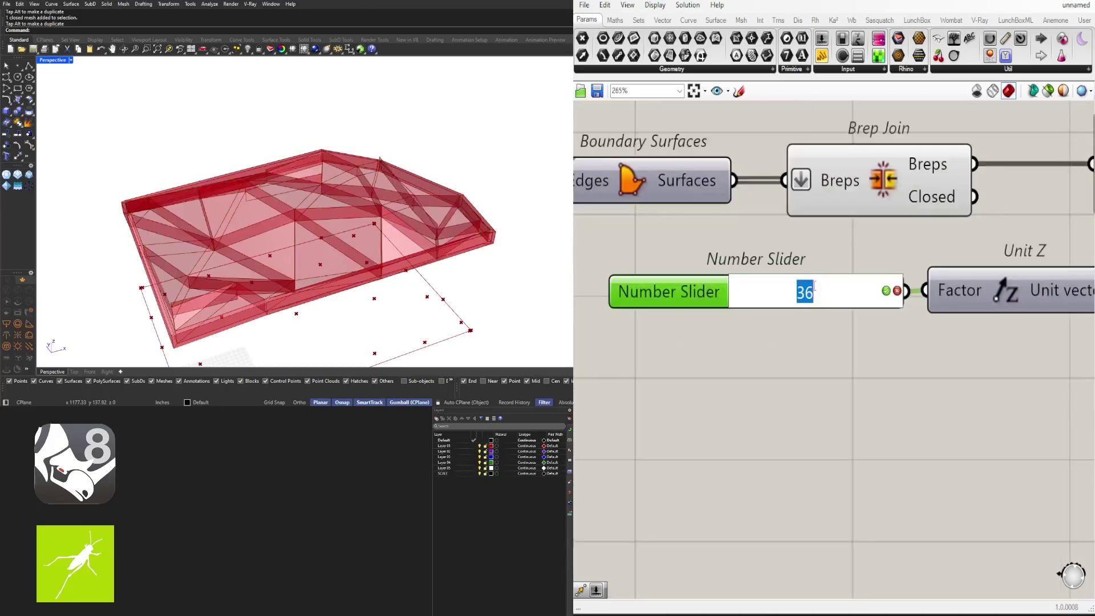
text(12)
key(Return)
mouse_move(430, 251)
right_down()
mouse_move(393, 181)
mouse_move(390, 145)
mouse_move(456, 147)
mouse_move(404, 202)
mouse_move(419, 253)
right_up()
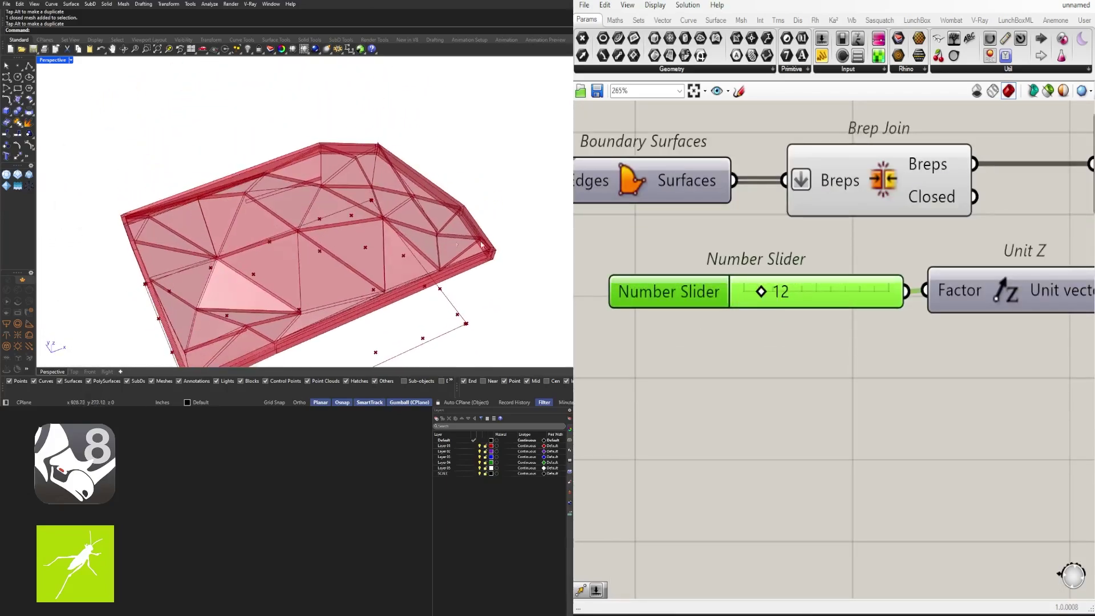
Step: Examine the Brep Edges output and the extruded interior ribs close up in the perspective view
scroll(1000, 386, down, 2)
right_drag(1000, 386, 783, 429)
click(912, 400)
click(912, 312)
right_drag(1064, 346, 838, 347)
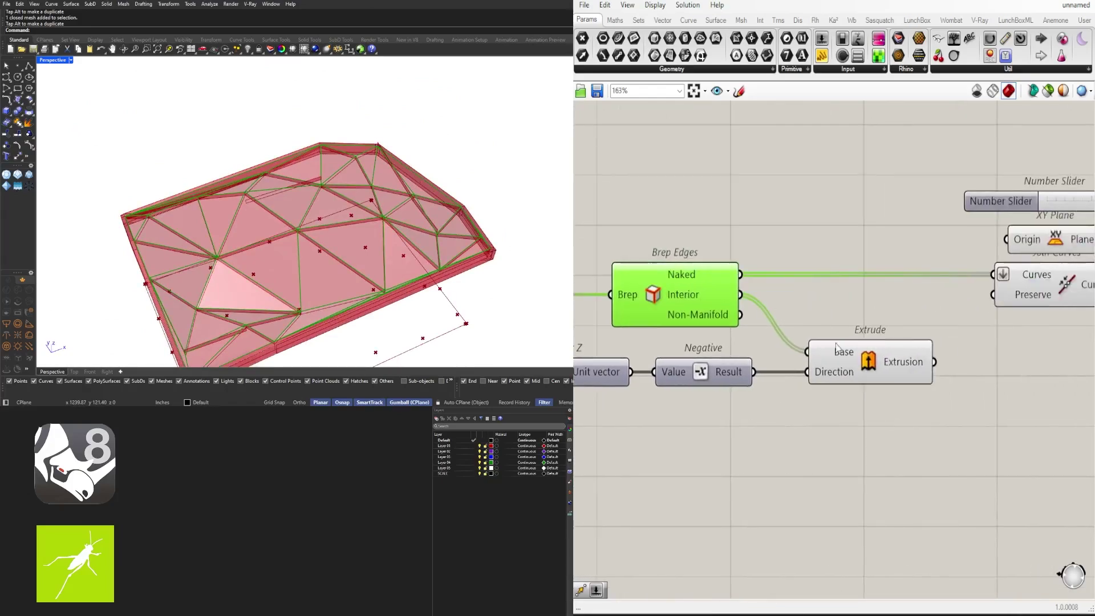
right_drag(265, 225, 476, 192)
scroll(305, 185, up, 4)
click(866, 256)
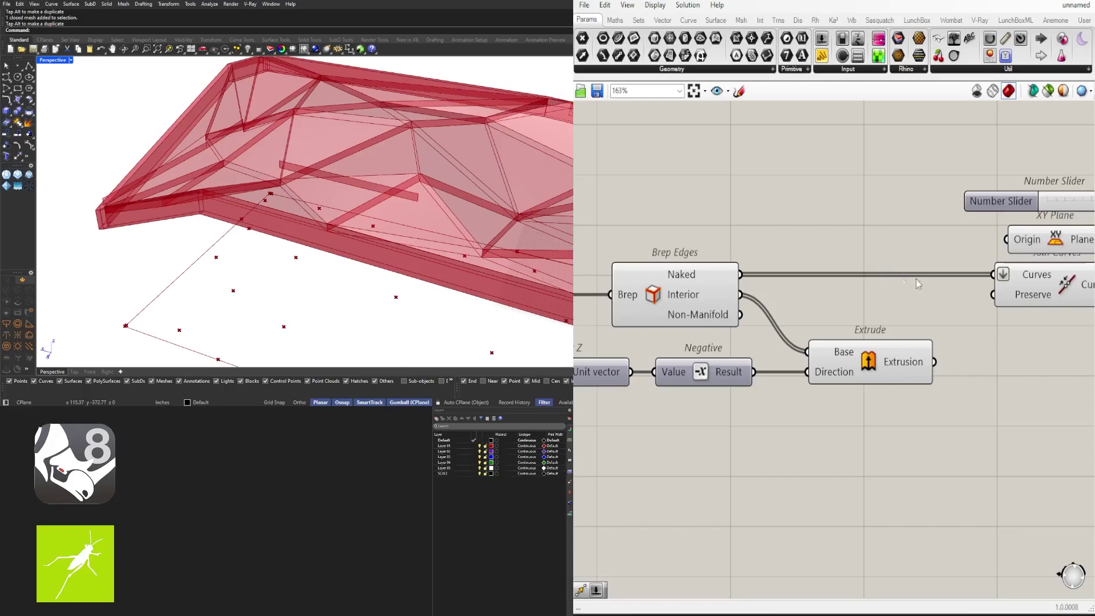
Step: Move the copied slider, Unit Z, Negative and Extrude chain lower, away from Brep Edges
drag(935, 435, 573, 354)
right_drag(816, 356, 929, 302)
scroll(929, 302, down, 2)
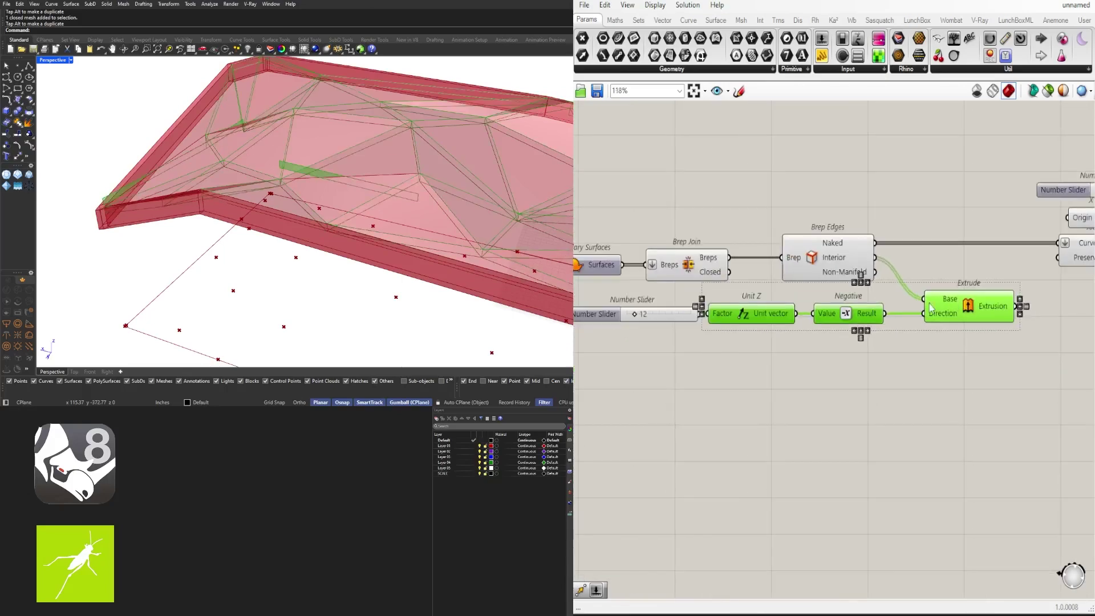
drag(1053, 361, 651, 304)
drag(969, 302, 985, 364)
click(976, 313)
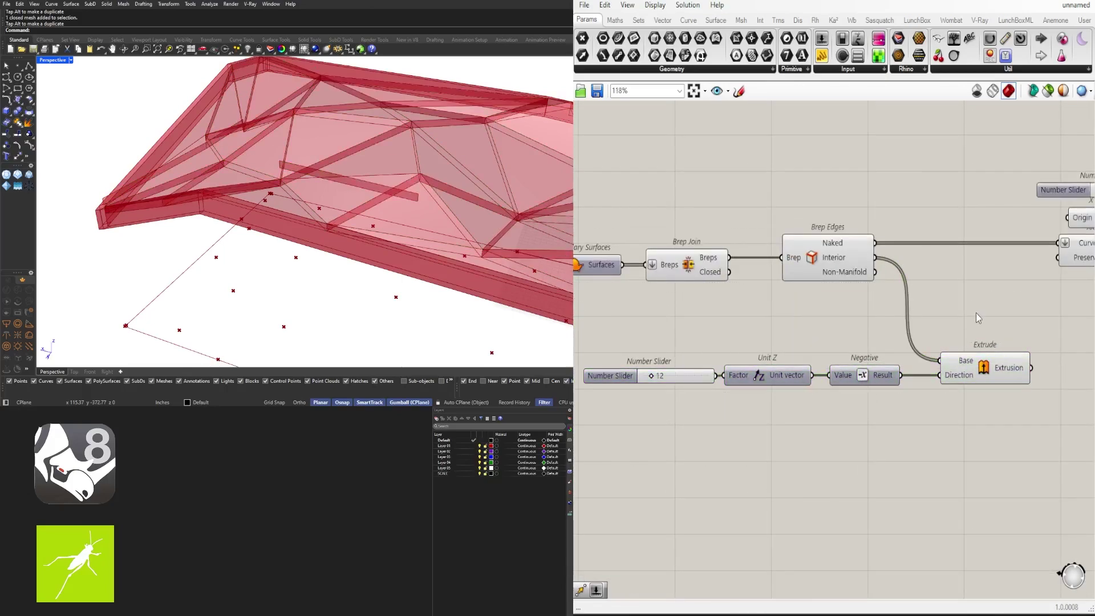
Step: Add a Join Curves component fed by the Interior output of Brep Edges and flatten its Curves input
double_click(978, 316)
text(joi)
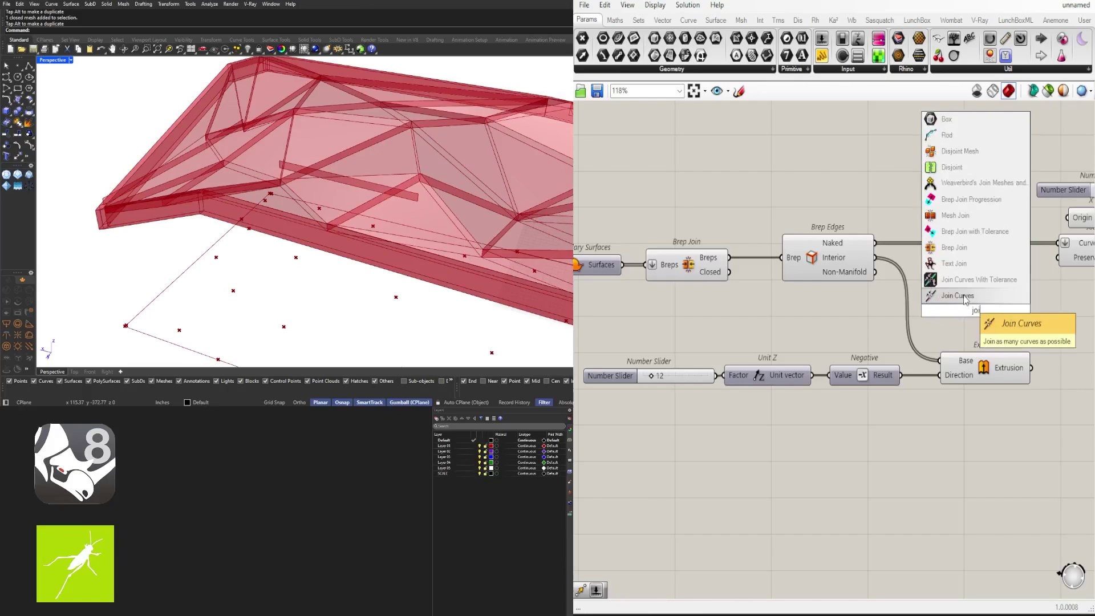
click(963, 295)
right_click(945, 302)
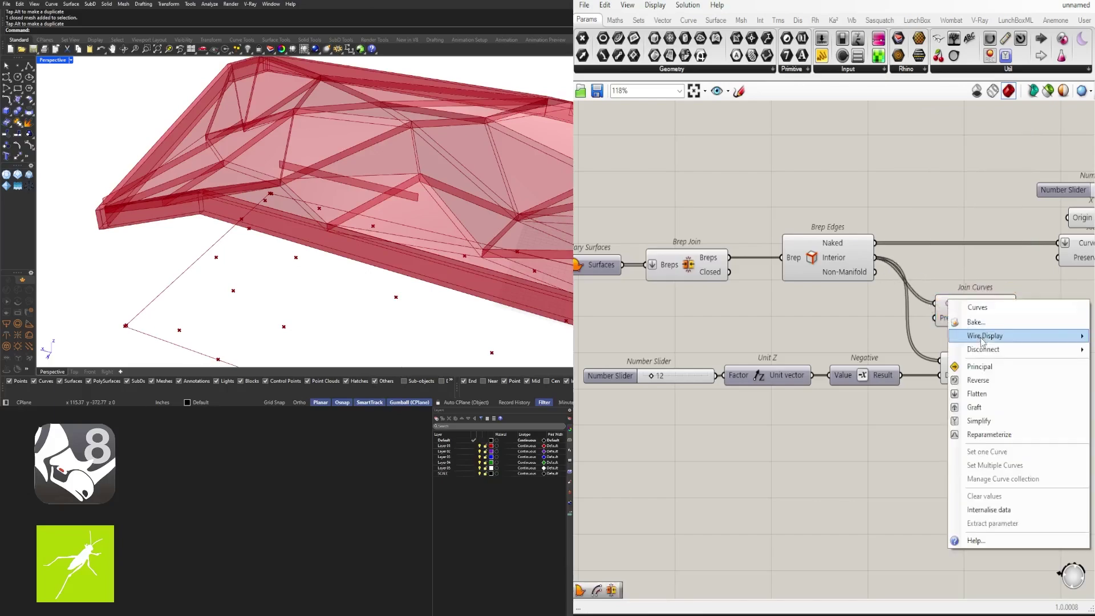
click(1010, 402)
Step: Shift the rib extrusion chain past Join Curves and connect the joined curves to the Base input of Extrude
scroll(1023, 422, down, 2)
drag(1039, 426, 742, 386)
scroll(935, 404, up, 2)
right_drag(935, 403, 779, 426)
drag(891, 397, 1019, 400)
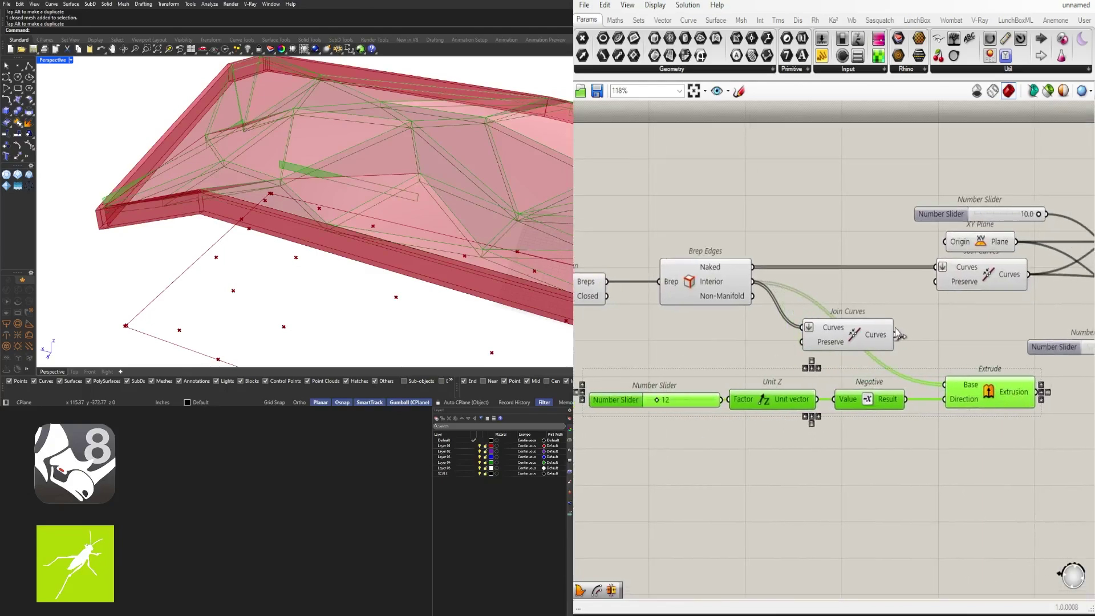
drag(947, 381, 951, 383)
right_drag(434, 268, 312, 273)
Step: Turn off the preview of the Brep Join component and inspect the bare rib and edge frame
click(697, 485)
scroll(713, 476, down, 3)
right_drag(813, 454, 721, 453)
click(787, 426)
mouse_move(290, 263)
right_down()
mouse_move(272, 210)
mouse_move(280, 277)
right_up()
right_drag(684, 372, 886, 347)
click(762, 354)
click(735, 337)
middle_click(738, 311)
click(770, 278)
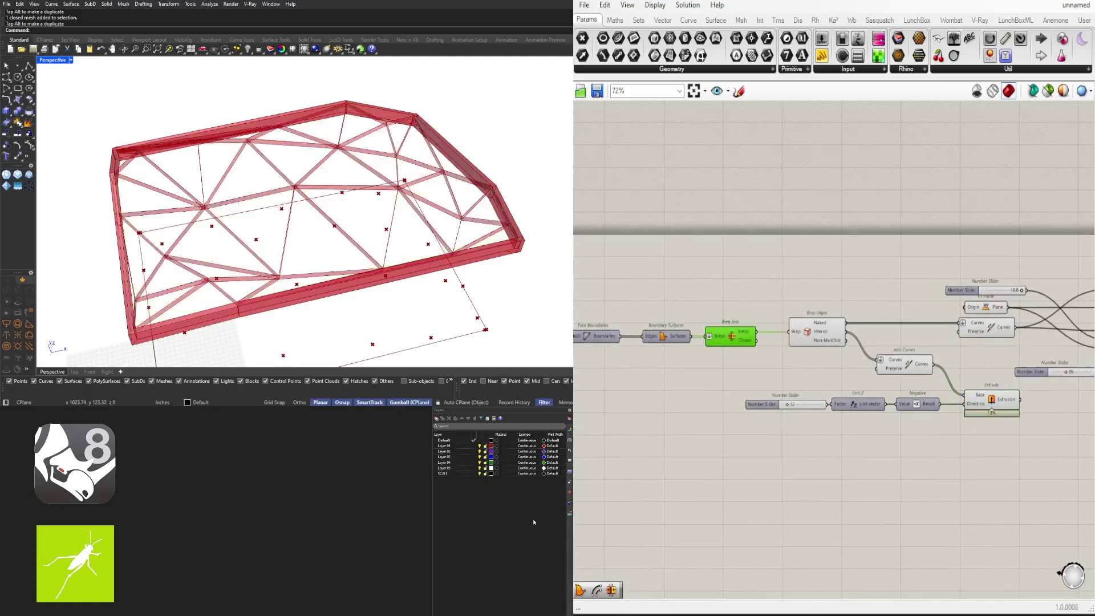
right_drag(354, 254, 377, 250)
Step: Move all components from Boundary Surfaces onward below the line of Face Boundaries
scroll(735, 348, down, 2)
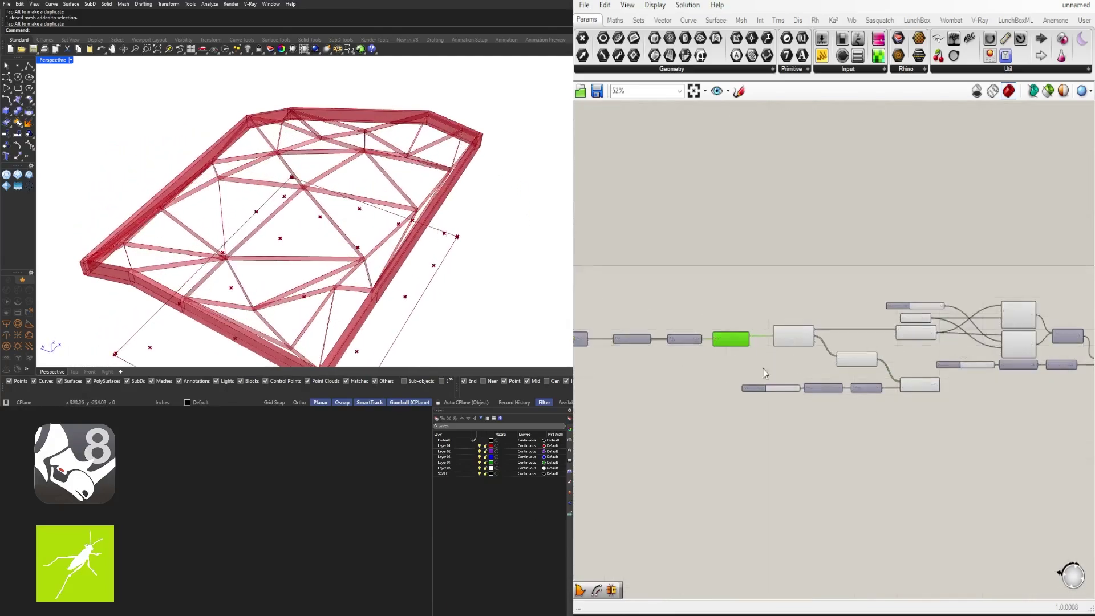
scroll(755, 367, up, 3)
scroll(757, 368, down, 5)
drag(986, 358, 648, 243)
scroll(645, 270, up, 5)
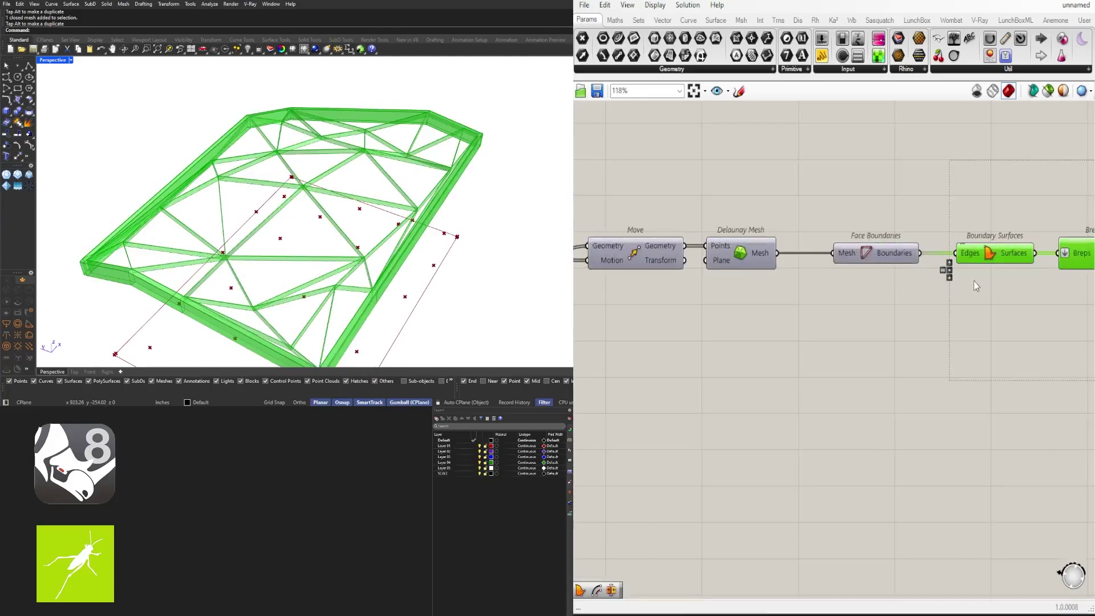
right_drag(975, 282, 820, 274)
scroll(820, 274, down, 2)
drag(837, 255, 855, 327)
click(830, 275)
Step: Move the Boundary Surfaces and Brep Join components closer to Brep Edges
scroll(981, 297, down, 3)
right_drag(974, 313, 850, 313)
scroll(850, 313, up, 2)
drag(822, 368, 736, 302)
scroll(812, 320, up, 2)
drag(813, 320, 849, 321)
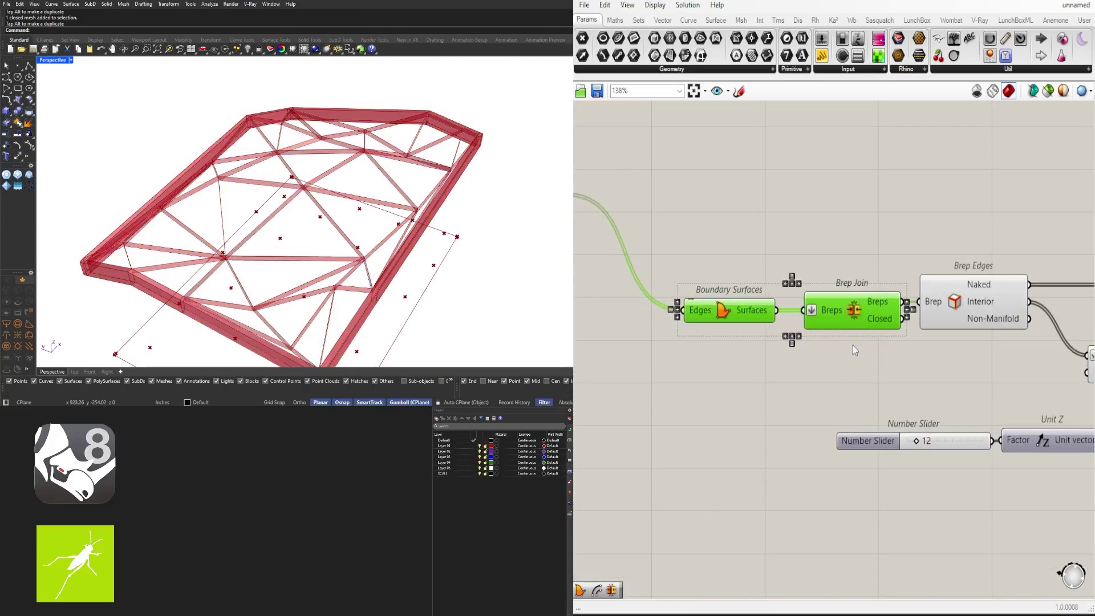
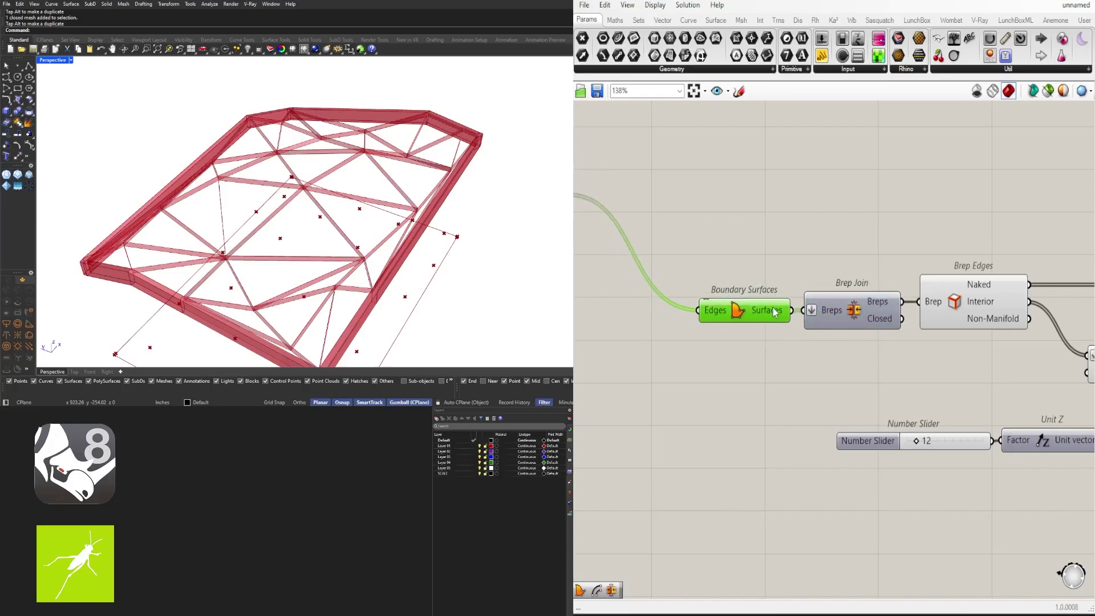
Step: Move the rib extrusion chain of Number Slider, Unit Z, Negative and Extrude closer below Brep Edges and Join Curves
scroll(849, 306, up, 2)
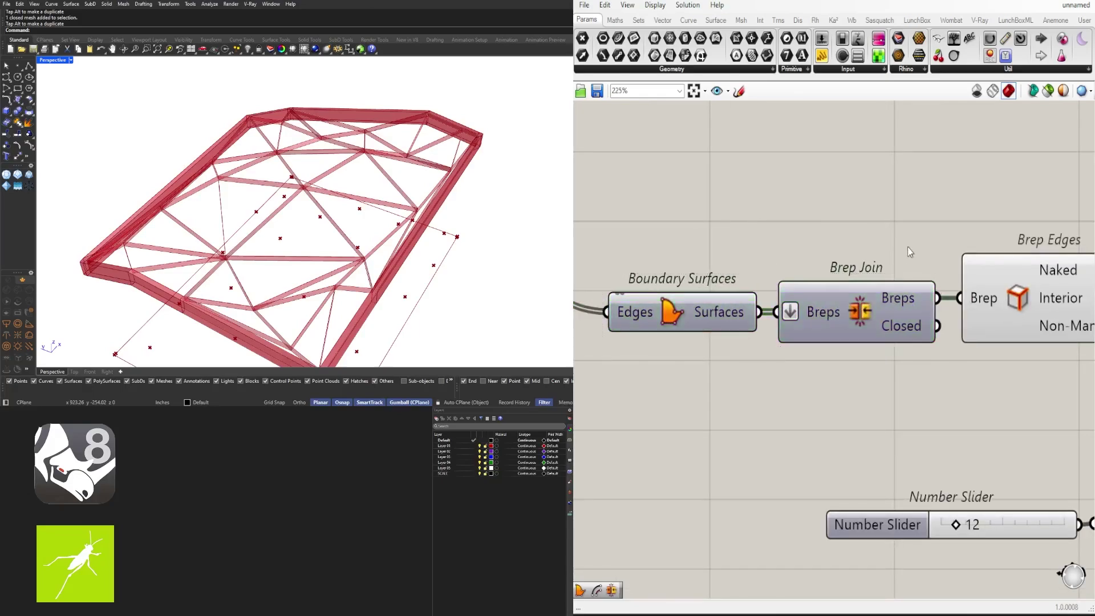
scroll(910, 252, down, 4)
right_drag(901, 283, 760, 303)
scroll(933, 337, down, 1)
right_drag(933, 336, 832, 334)
drag(849, 401, 699, 324)
scroll(818, 327, up, 4)
drag(820, 324, 789, 277)
drag(948, 393, 620, 334)
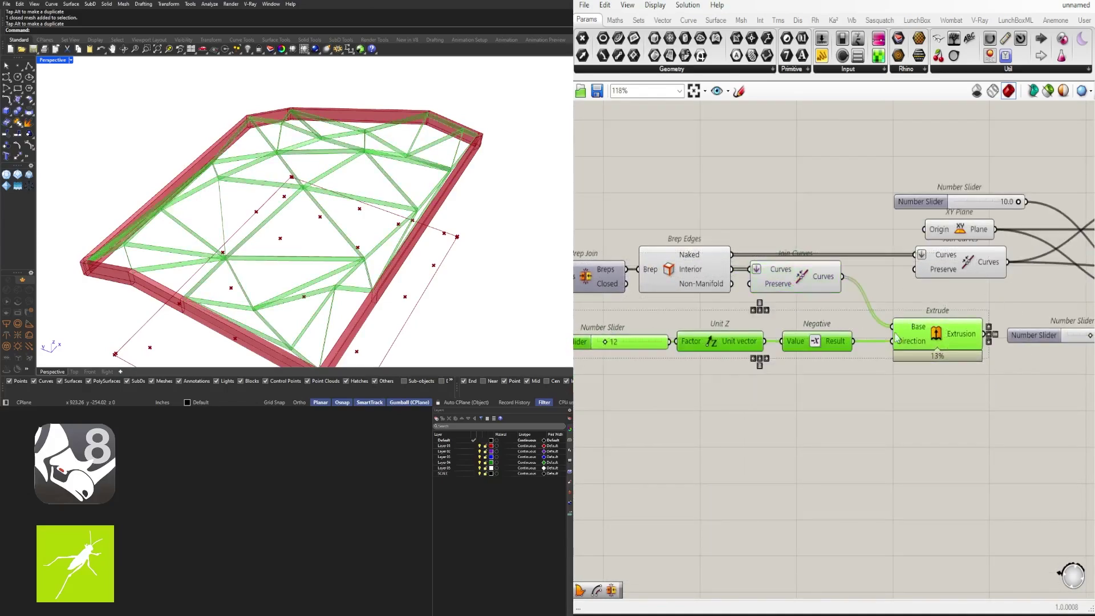
drag(941, 334, 919, 311)
click(942, 371)
Step: Move all edge frame components, from the naked-edge Join Curves onward, closer to the rib extrusion chain
scroll(943, 377, down, 7)
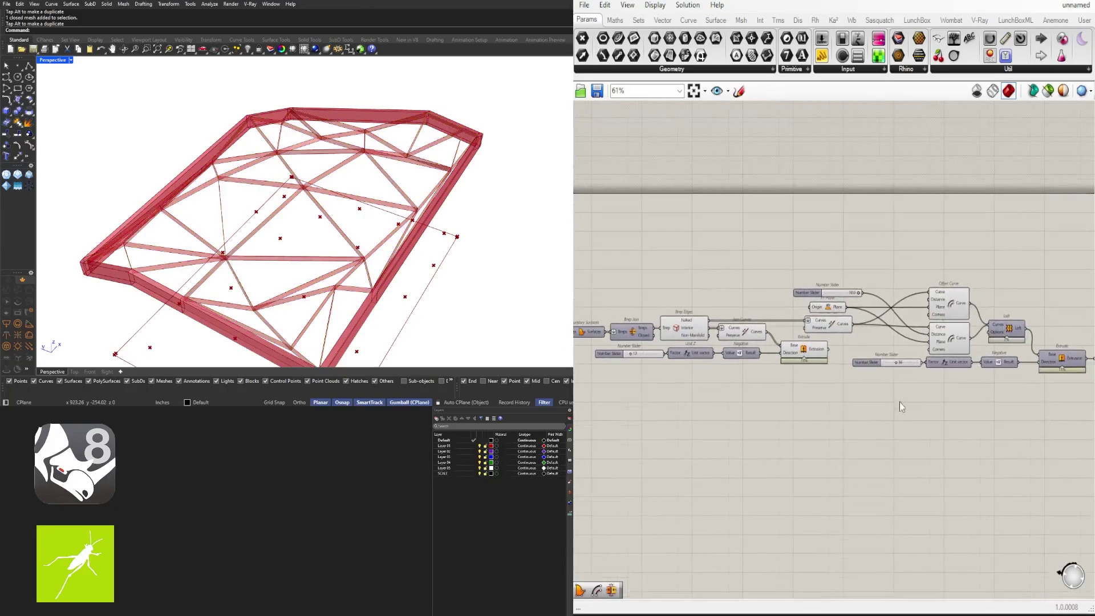
drag(967, 411, 697, 289)
scroll(690, 338, up, 8)
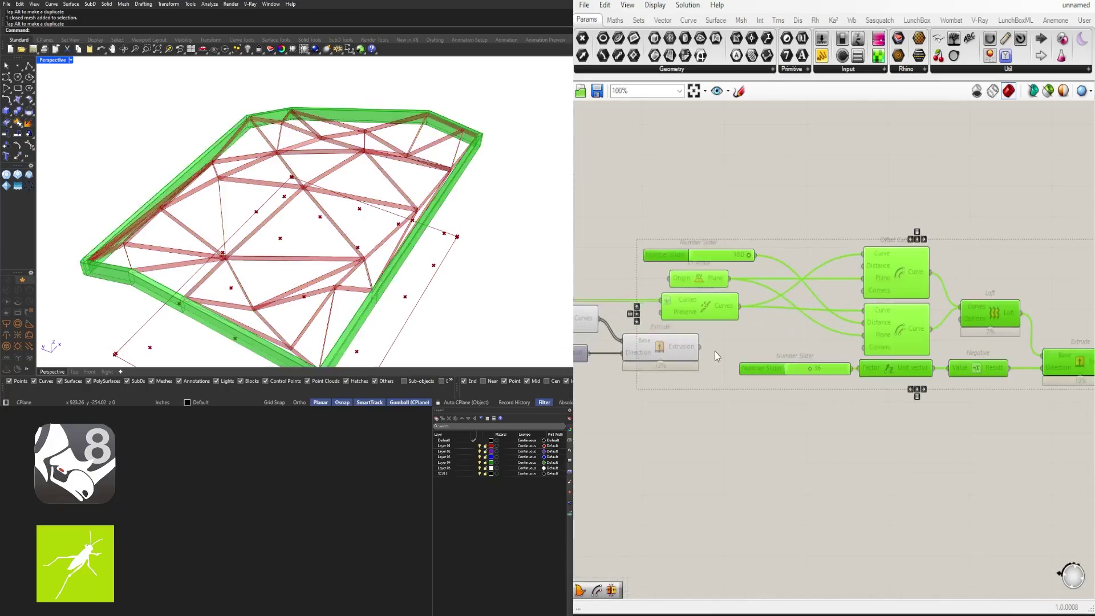
right_drag(720, 343, 922, 339)
drag(910, 318, 863, 314)
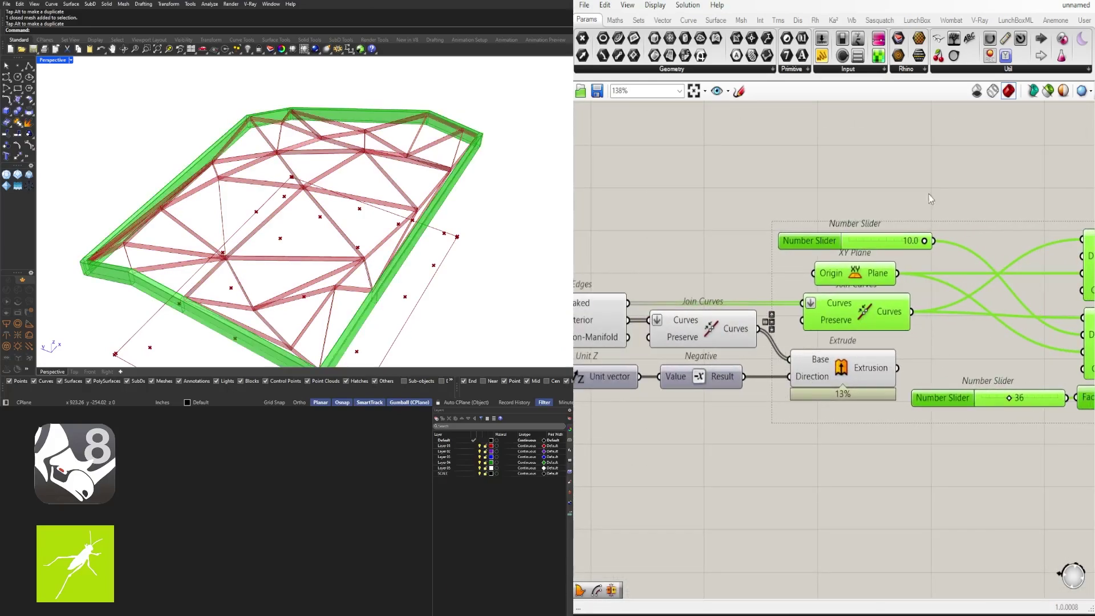
Step: Raise the edge frame's offset Number Slider and XY Plane so they clear the Join Curves component
click(935, 196)
drag(845, 245, 841, 234)
drag(870, 280, 869, 266)
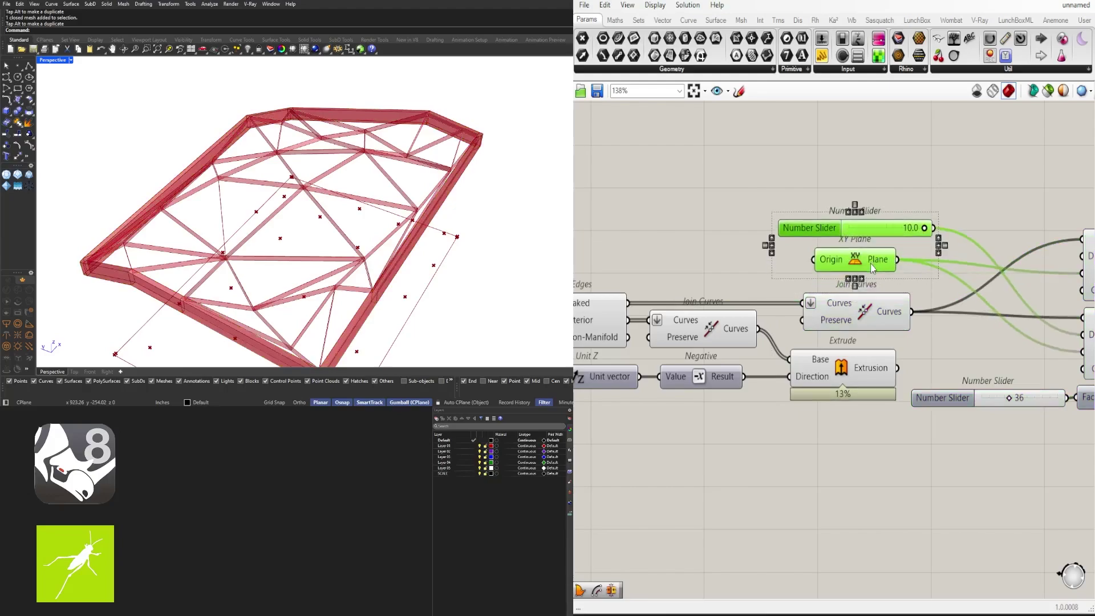
click(902, 188)
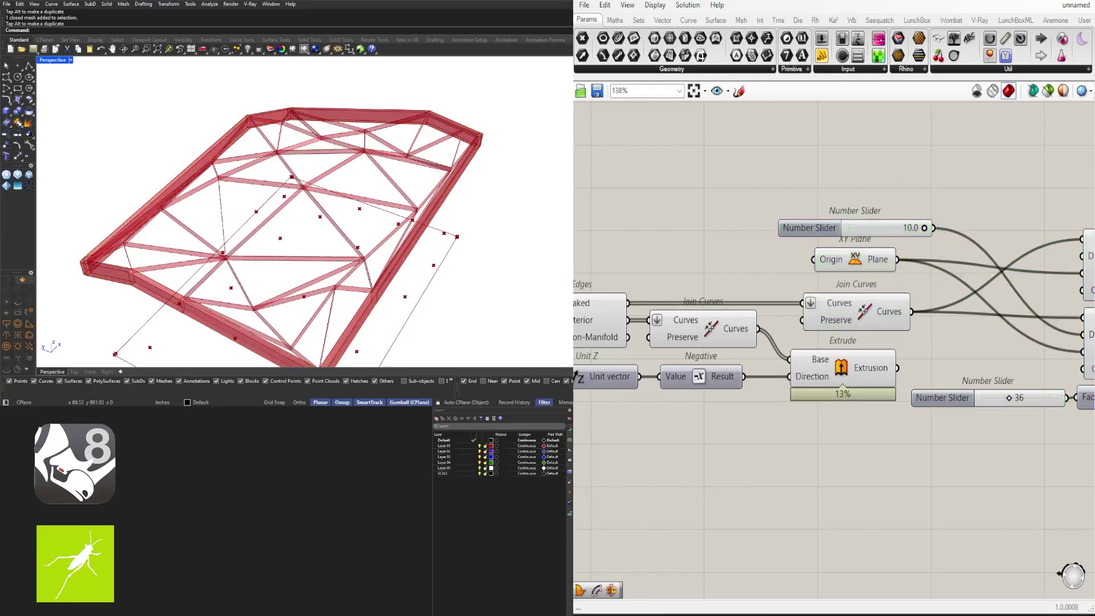
Step: Add a new Offset Curve component below the rib Extrude
scroll(762, 457, down, 3)
right_drag(800, 454, 833, 389)
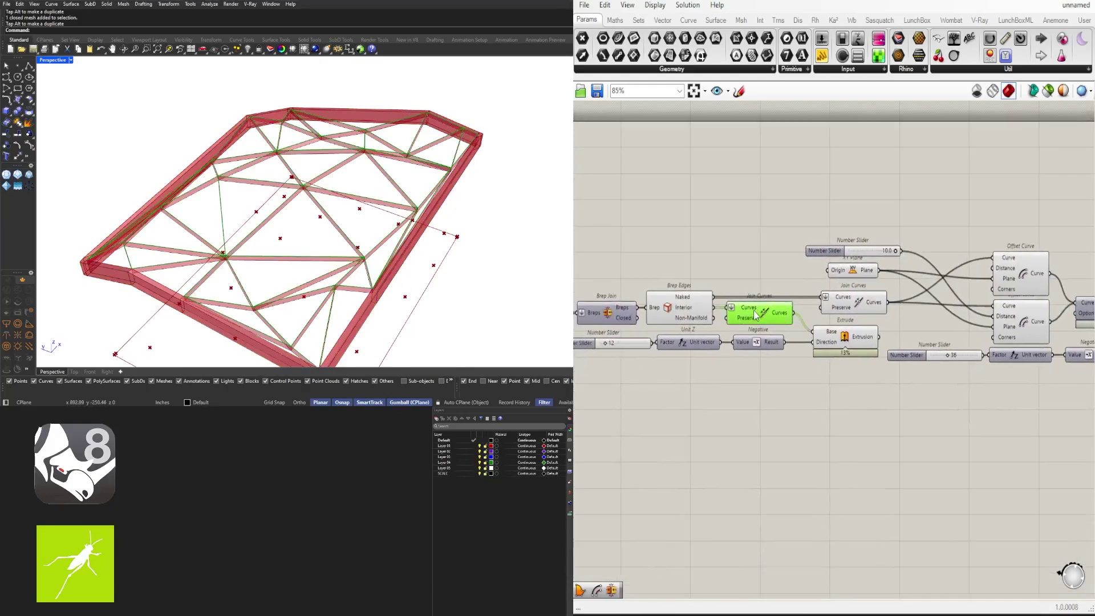
double_click(913, 393)
text(offset)
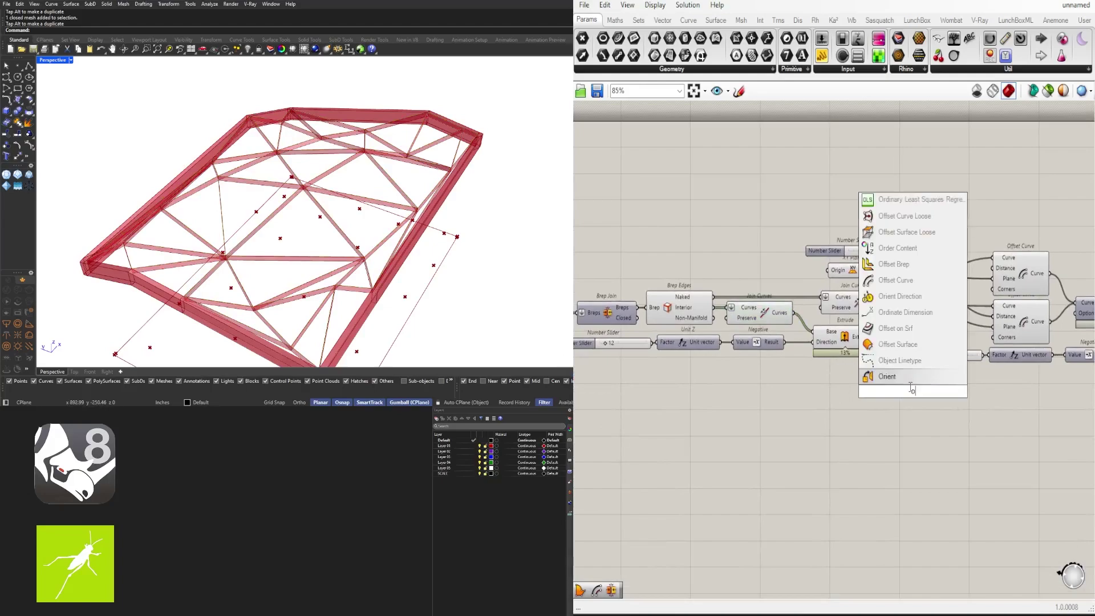
click(882, 360)
scroll(824, 335, up, 2)
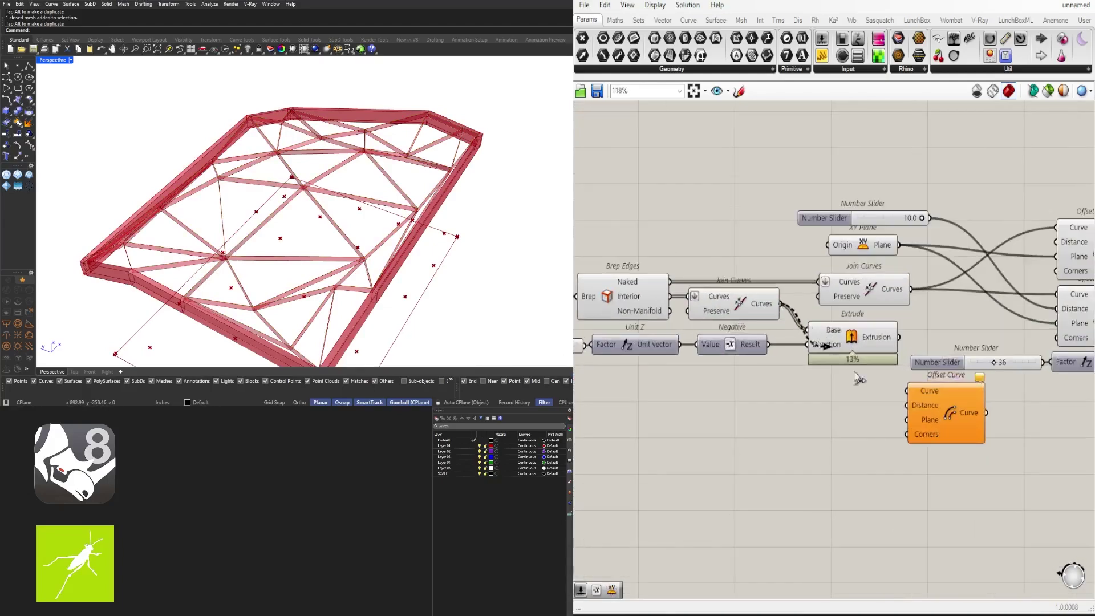
drag(861, 398, 846, 388)
scroll(846, 388, down, 1)
right_drag(1038, 222, 1000, 223)
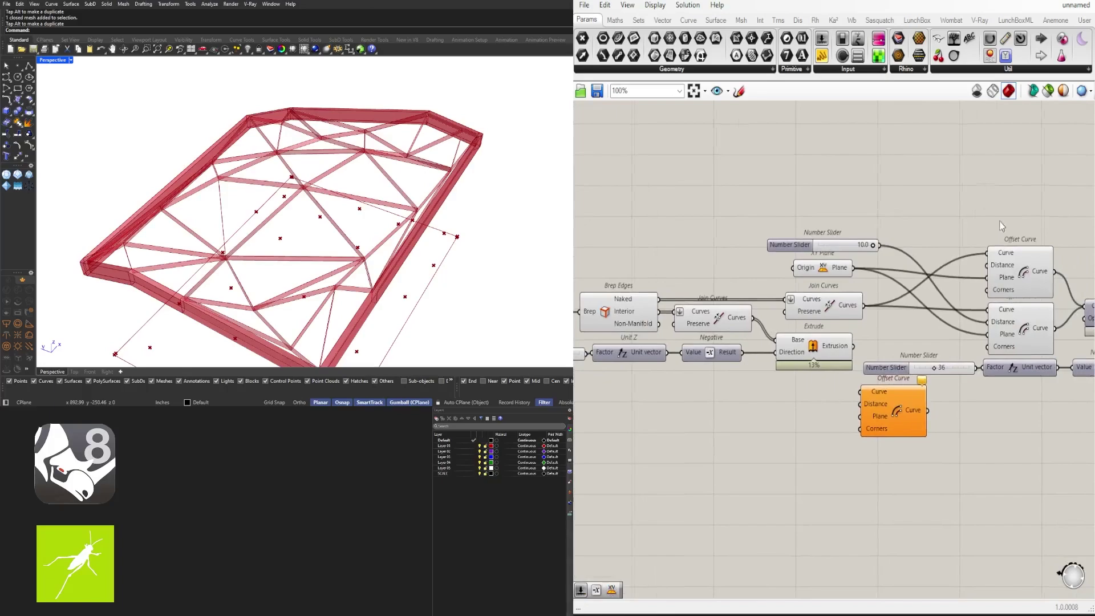
Step: Duplicate the edge frame's Number Slider, XY Plane and Offset Curve, with their wiring, below the rib Extrude
drag(949, 256, 830, 275)
scroll(913, 277, down, 2)
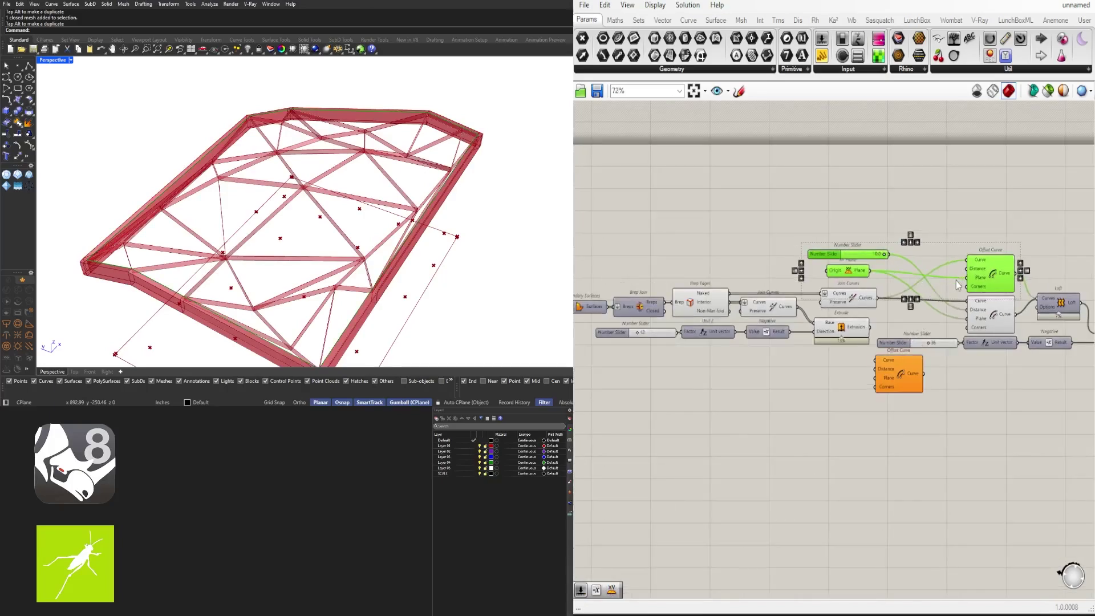
click(989, 385)
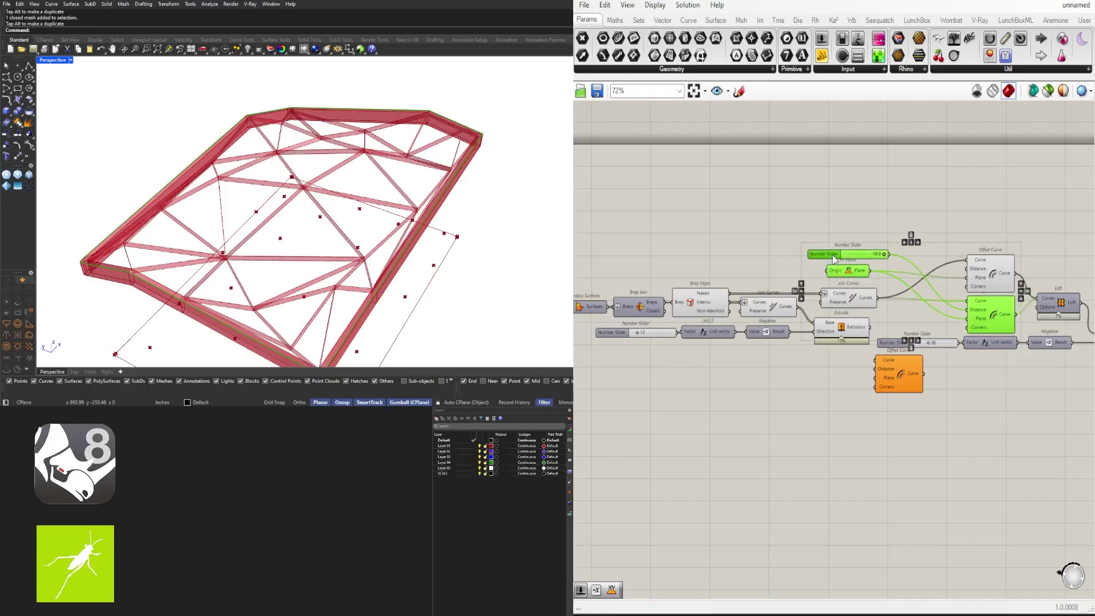
alt+drag(833, 259, 671, 378)
click(774, 388)
drag(829, 433, 837, 385)
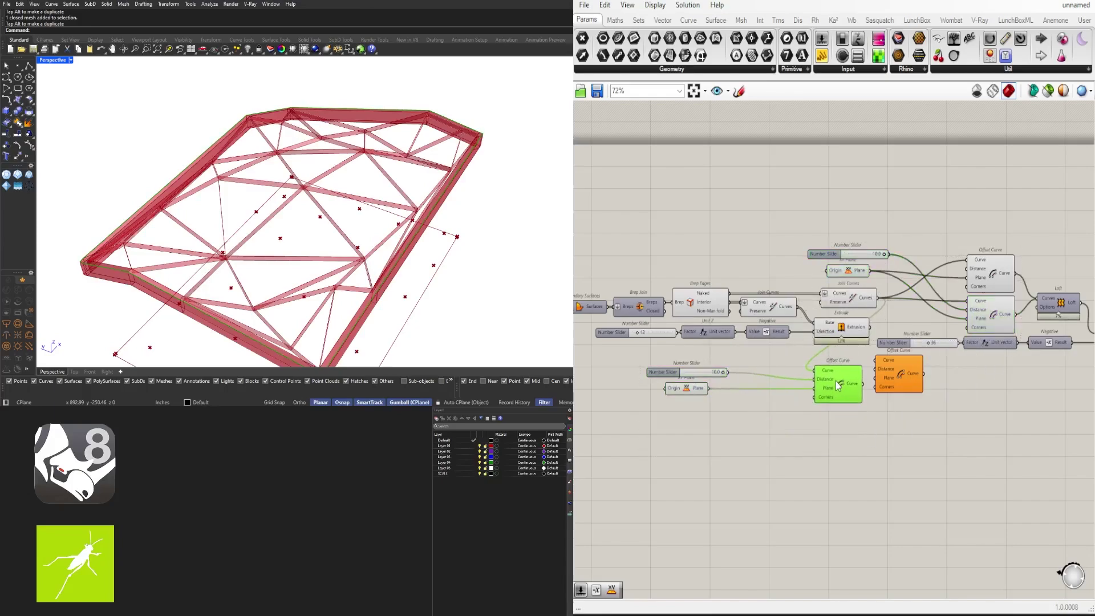
drag(758, 419, 793, 370)
scroll(707, 392, up, 3)
click(799, 339)
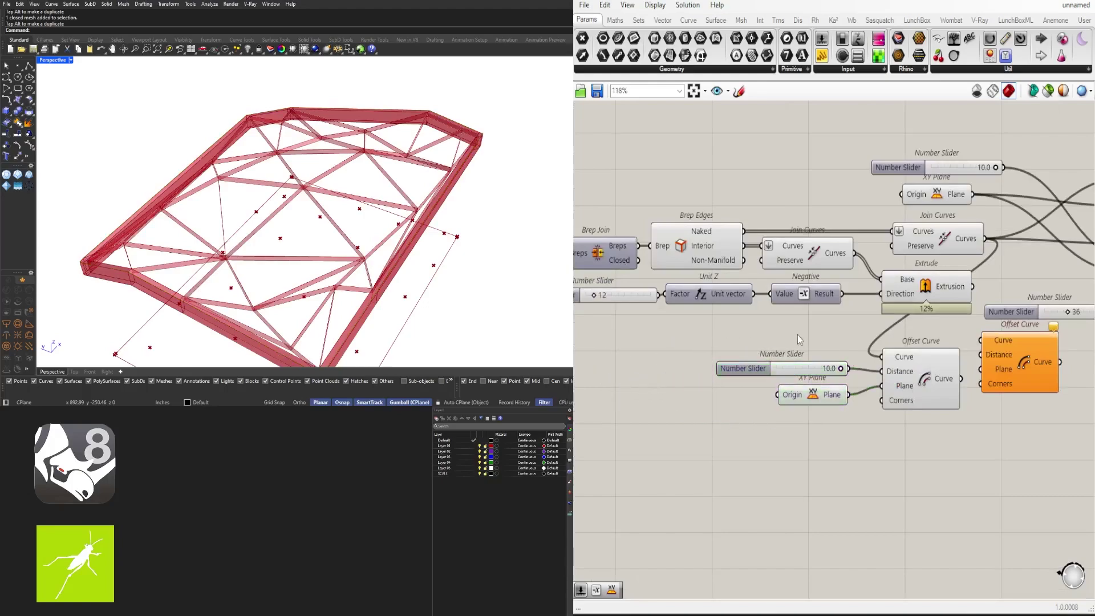
Step: Connect the interior joined curves to the copied Offset Curve and set its distance slider to 1.0
drag(873, 350, 882, 356)
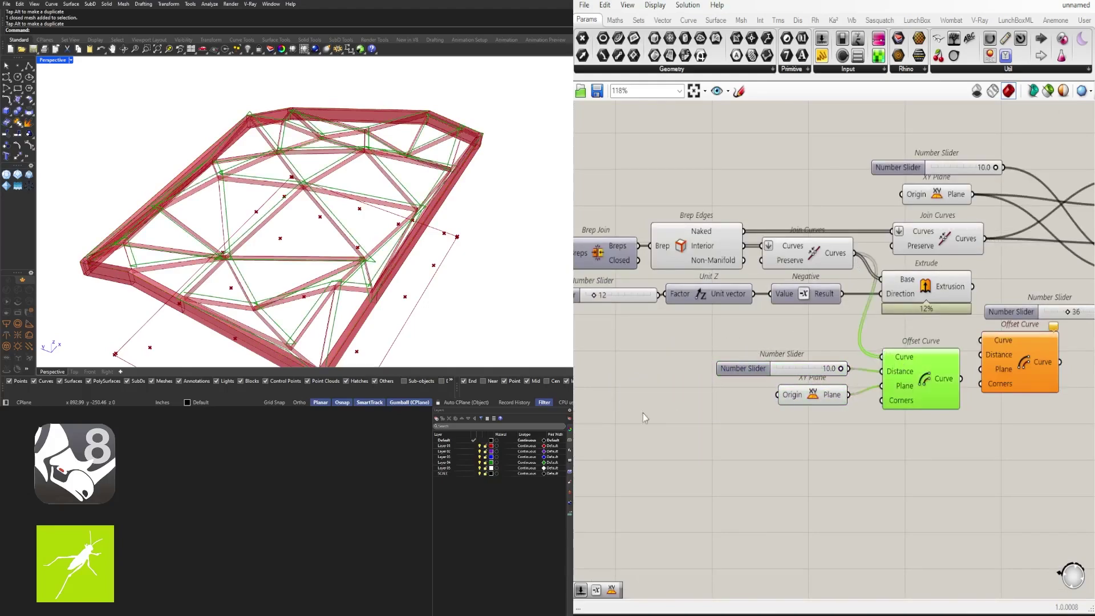
scroll(785, 379, up, 5)
drag(955, 349, 755, 344)
double_click(778, 345)
text(1)
key(Return)
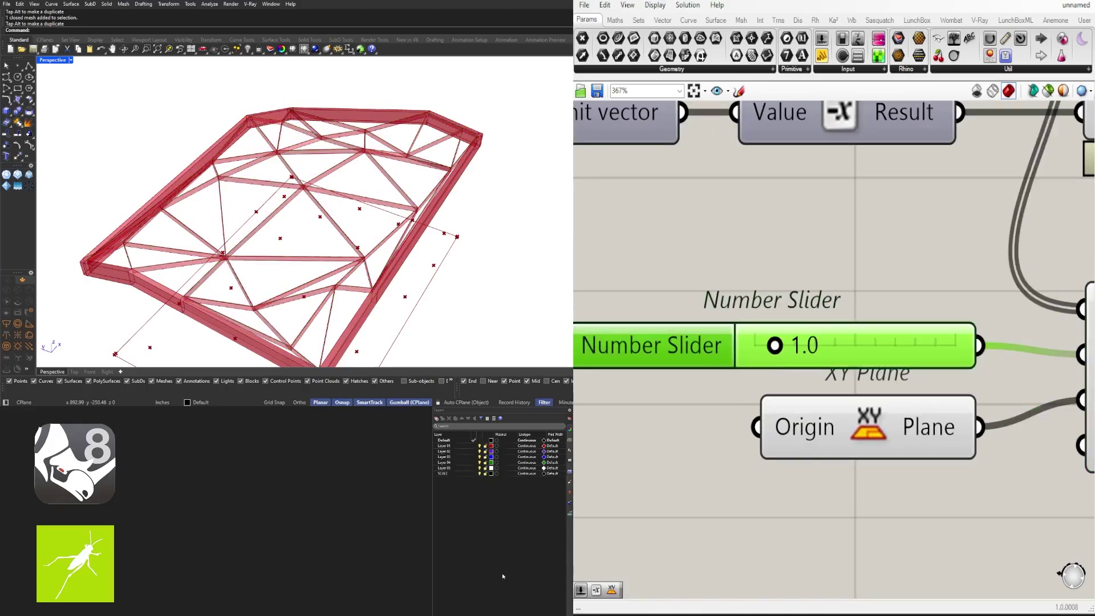
scroll(340, 291, up, 4)
right_drag(339, 290, 376, 282)
scroll(741, 348, down, 4)
scroll(785, 351, down, 2)
right_drag(785, 352, 696, 360)
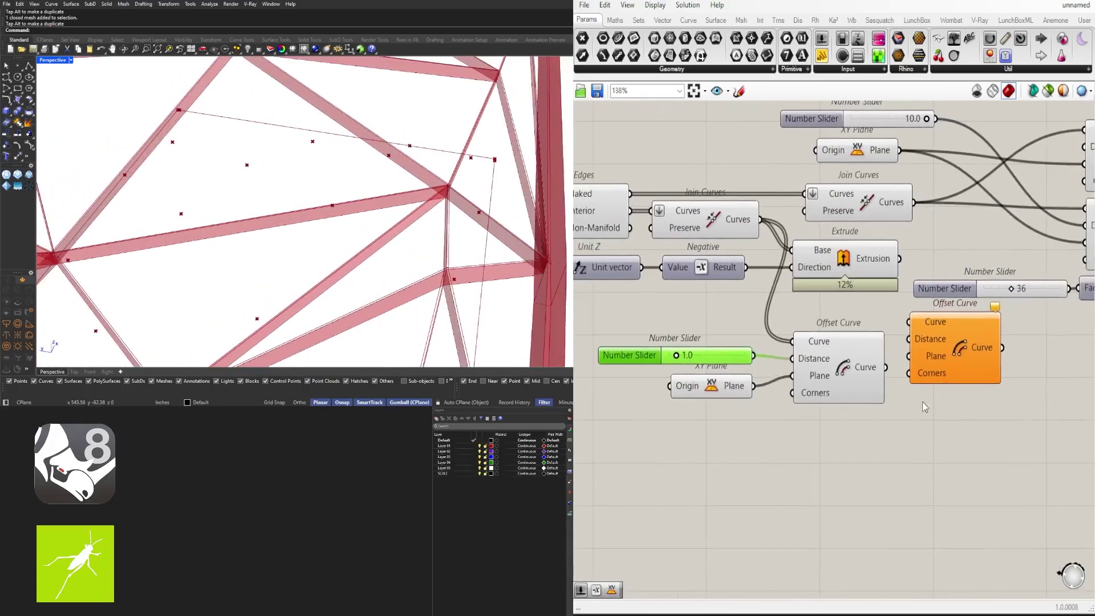
Step: Duplicate the wired rib Offset Curve below itself and shift its Number Slider and XY Plane away to make room
drag(969, 372, 1039, 380)
scroll(851, 454, down, 2)
right_drag(851, 455, 948, 422)
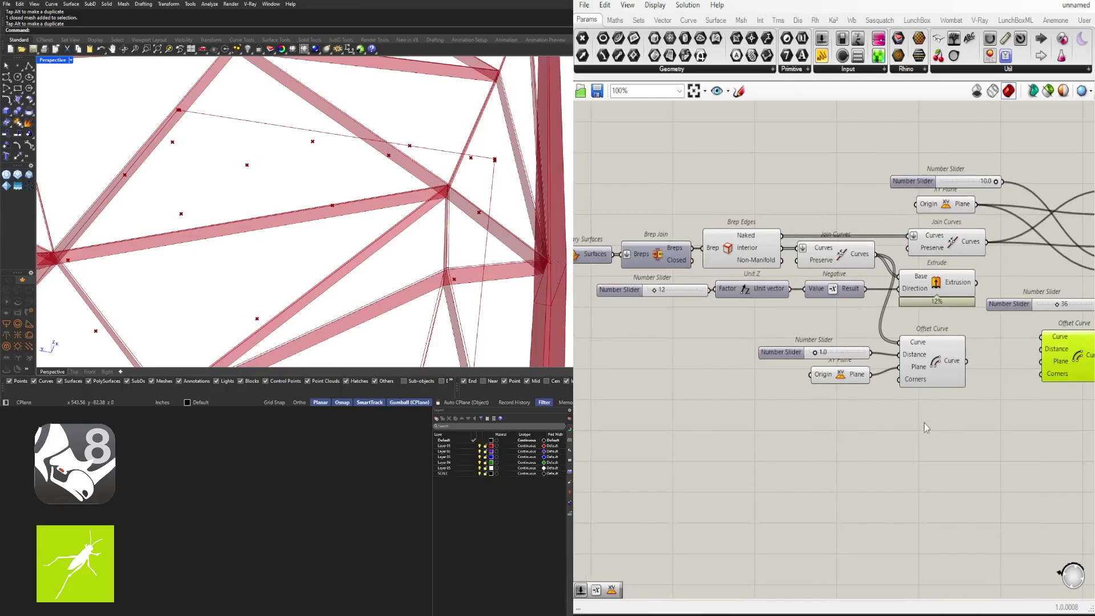
drag(925, 428, 751, 440)
drag(912, 370, 953, 430)
drag(867, 433, 815, 335)
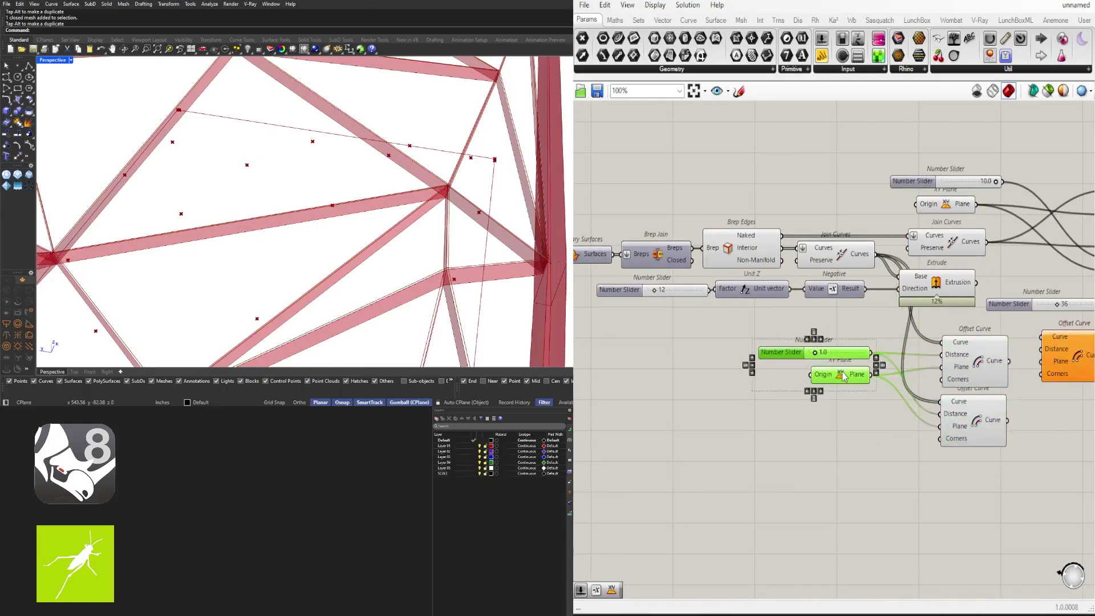
drag(842, 372, 744, 372)
Step: Add a Negative component that feeds the inverted slider value into the second rib Offset Curve's Distance input
click(824, 466)
double_click(824, 466)
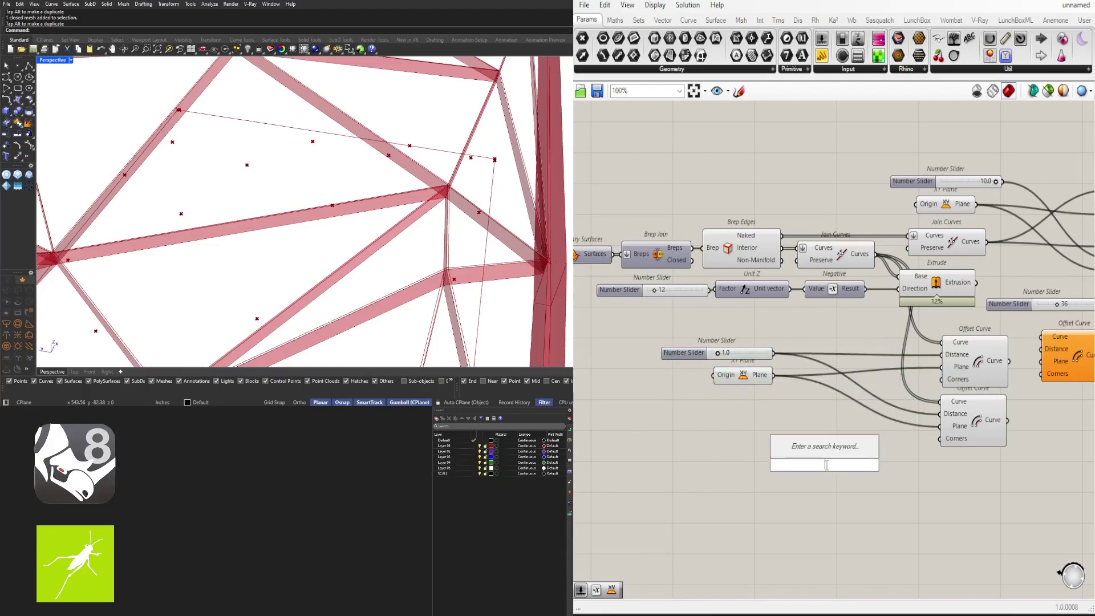
text(neg)
click(796, 446)
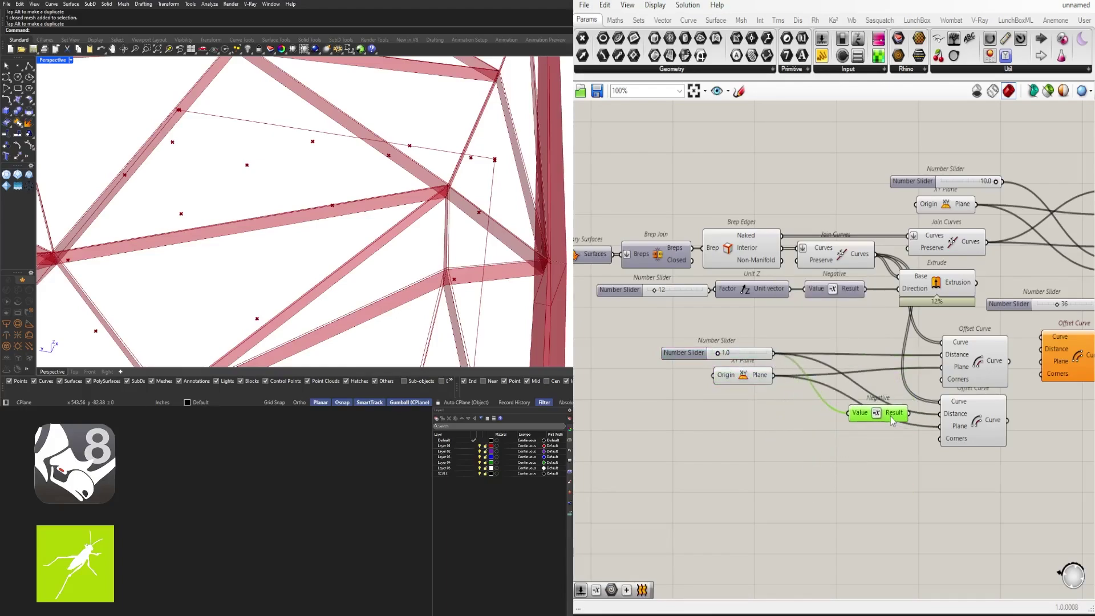
drag(936, 413, 938, 413)
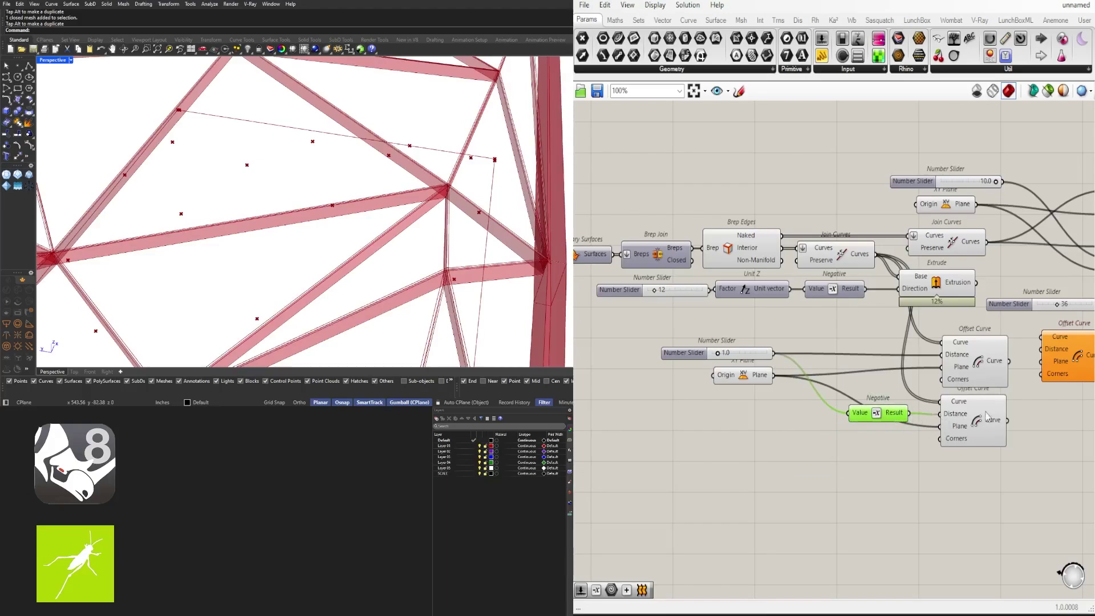
click(988, 370)
click(982, 414)
drag(1004, 483, 744, 350)
scroll(964, 408, up, 4)
click(967, 496)
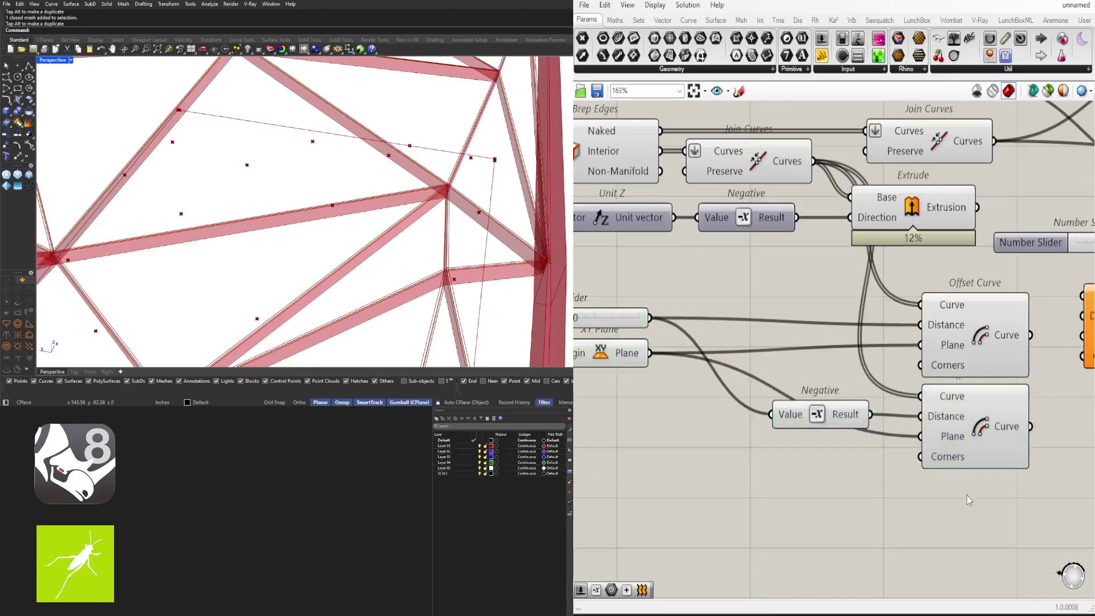
Step: Rearrange the rib offset inputs, placing the XY Plane lowest and the Negative directly after the Number Slider
right_drag(730, 423, 855, 421)
drag(850, 418, 760, 330)
click(773, 280)
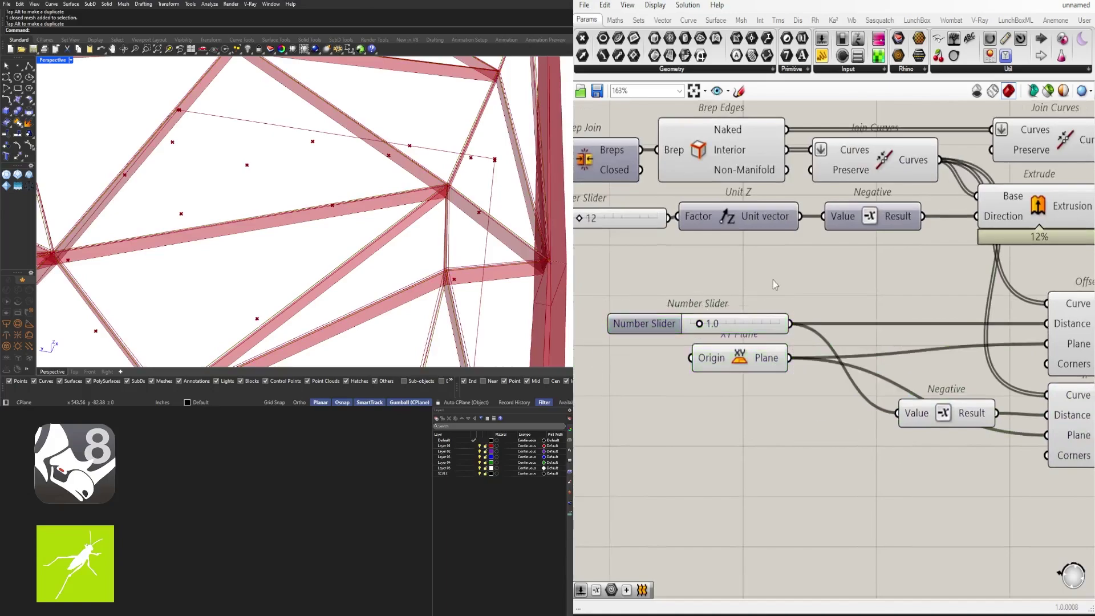
drag(753, 369, 814, 446)
click(793, 411)
drag(937, 413, 863, 366)
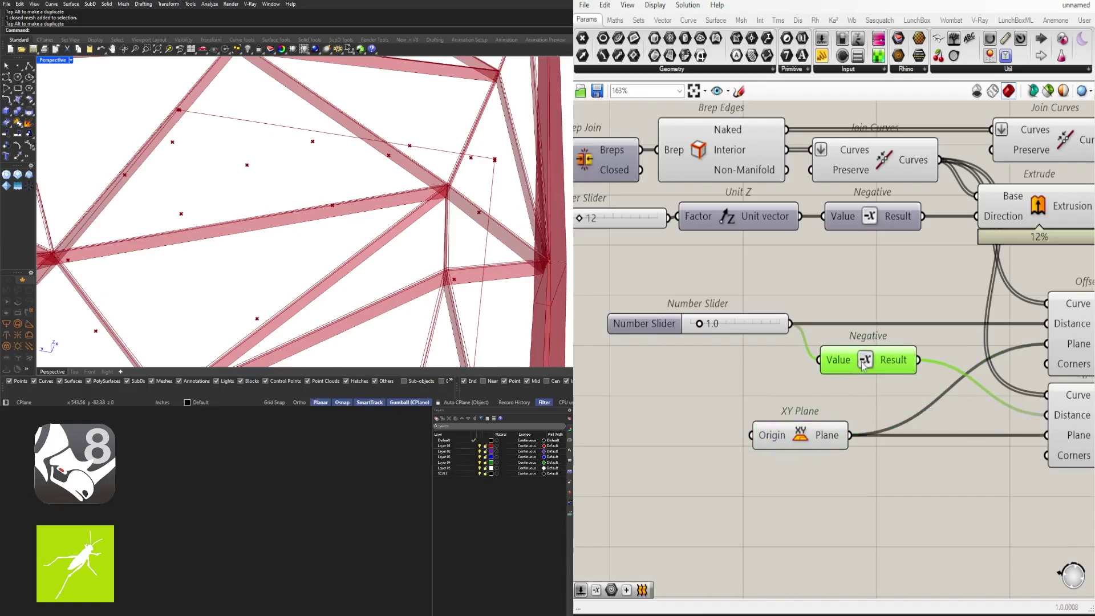
click(887, 290)
Step: Delete the unused, unconnected Offset Curve component
scroll(908, 300, down, 2)
right_drag(1043, 400, 838, 427)
scroll(960, 363, up, 2)
drag(907, 346, 1009, 384)
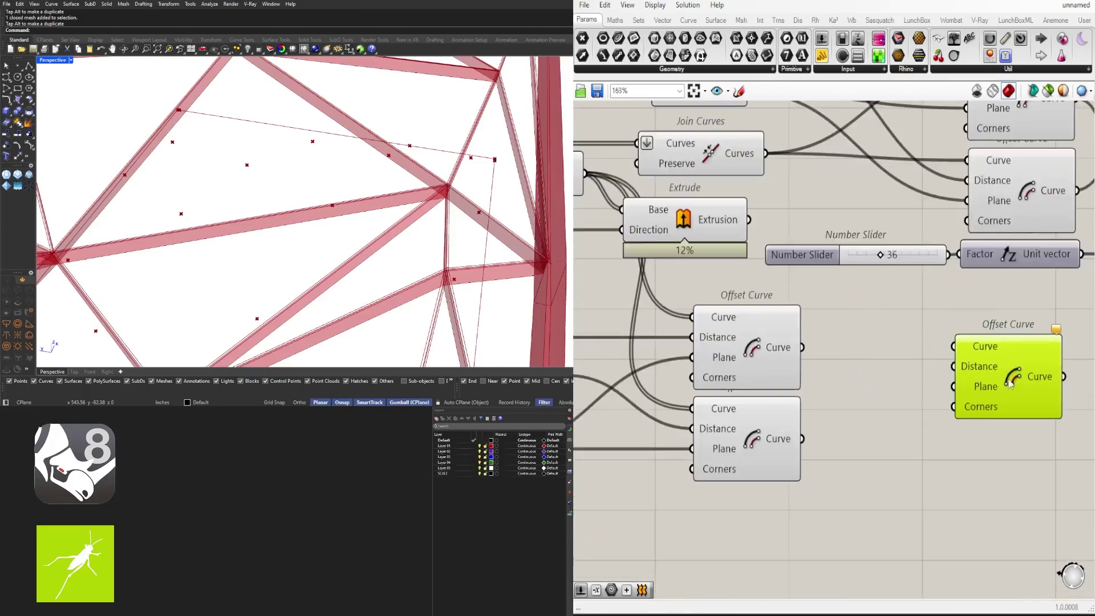
key(Delete)
Step: Add an End Points component to each of the two rib Offset Curve outputs
double_click(944, 401)
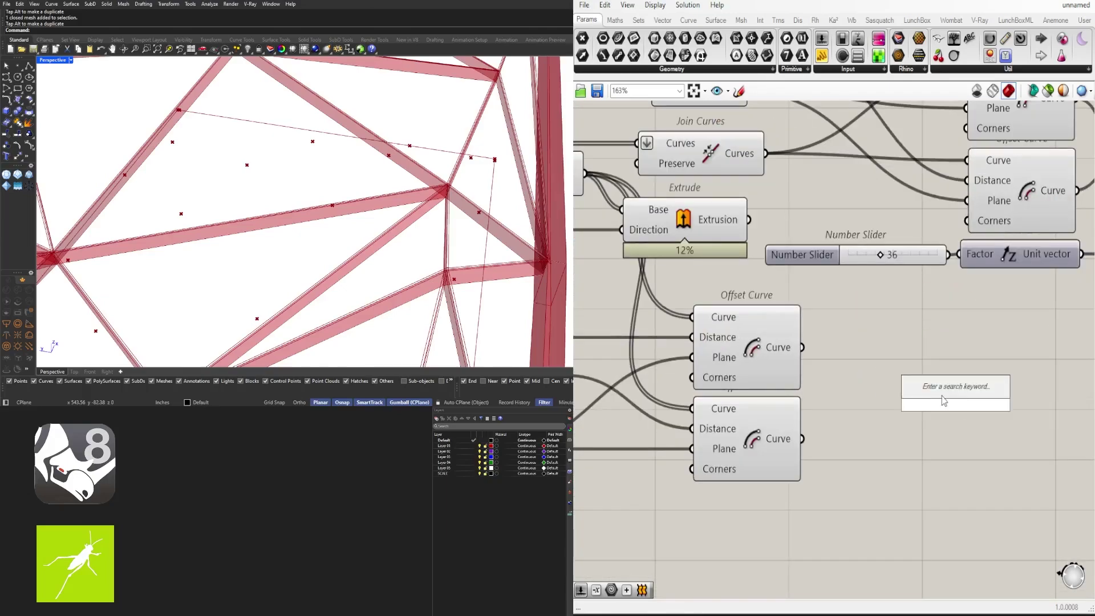
text(end)
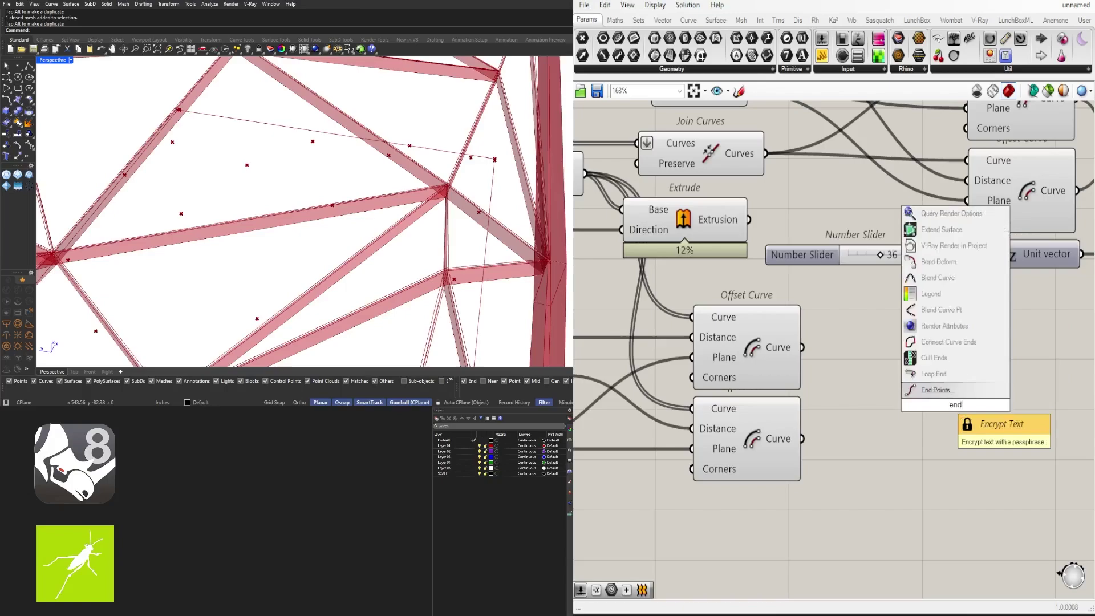
click(933, 396)
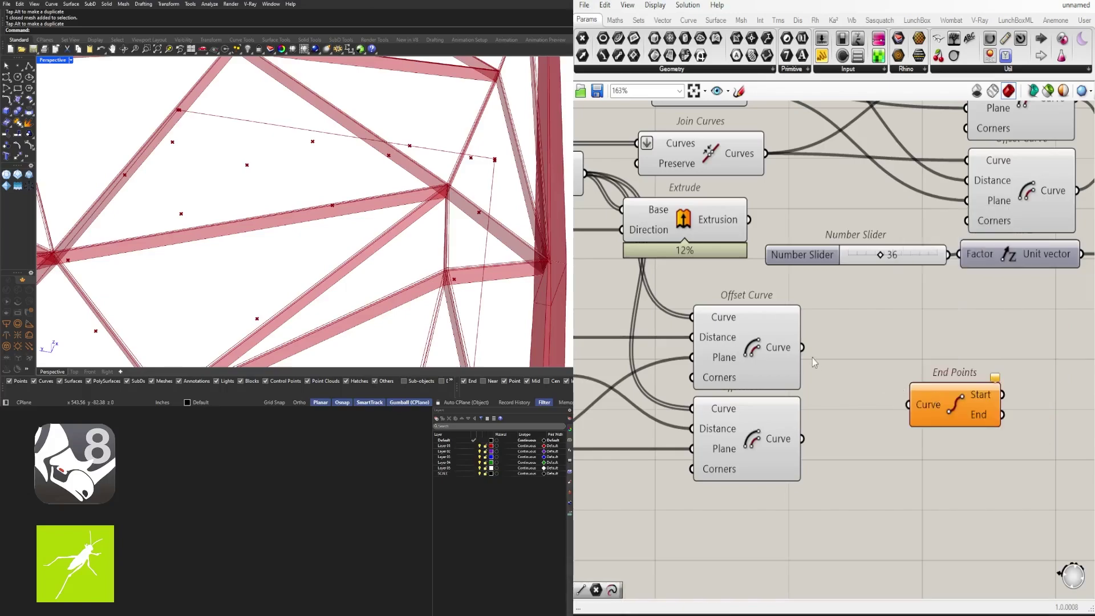
drag(889, 388, 860, 438)
drag(885, 441, 886, 436)
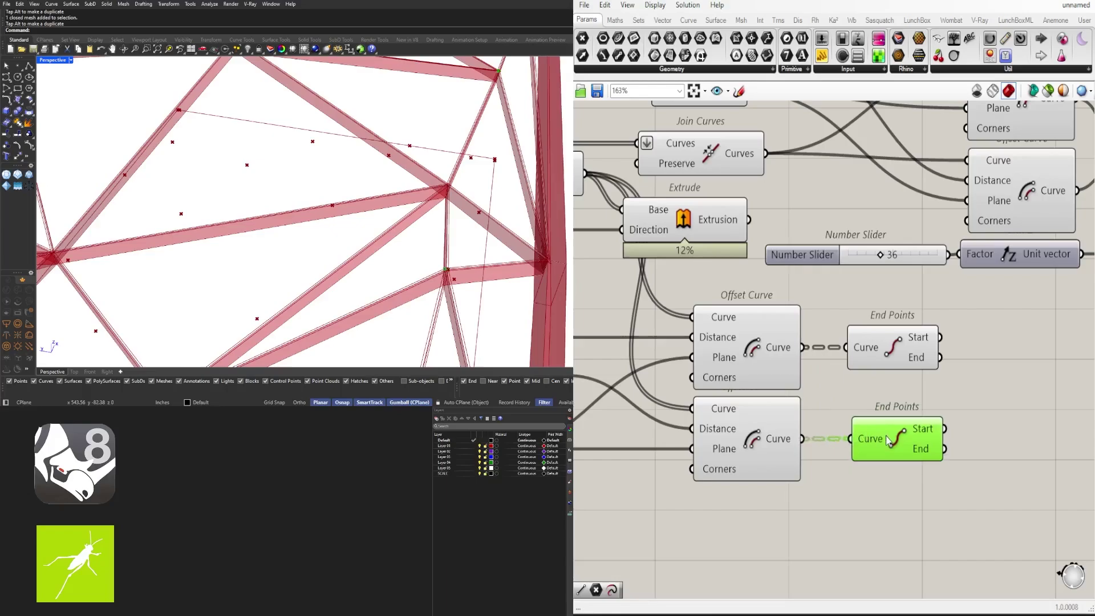
Step: Examine where the end points of both rib offsets lie at a rib junction in the Rhino viewport
shift+click(891, 337)
scroll(331, 283, down, 4)
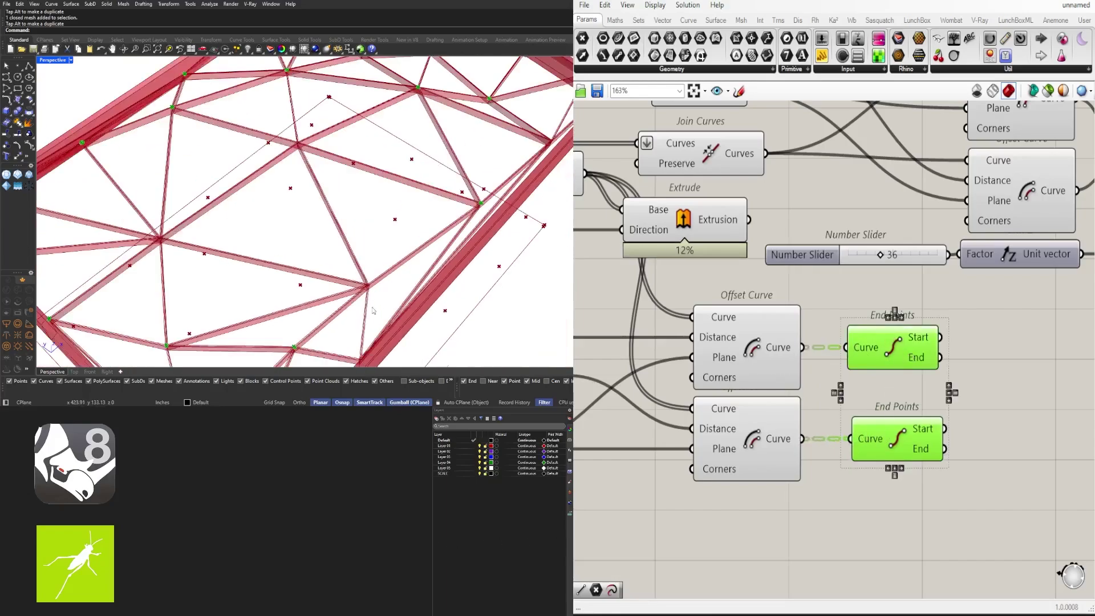
mouse_move(331, 283)
right_down()
mouse_move(369, 269)
mouse_move(450, 276)
mouse_move(352, 289)
right_up()
scroll(137, 213, up, 12)
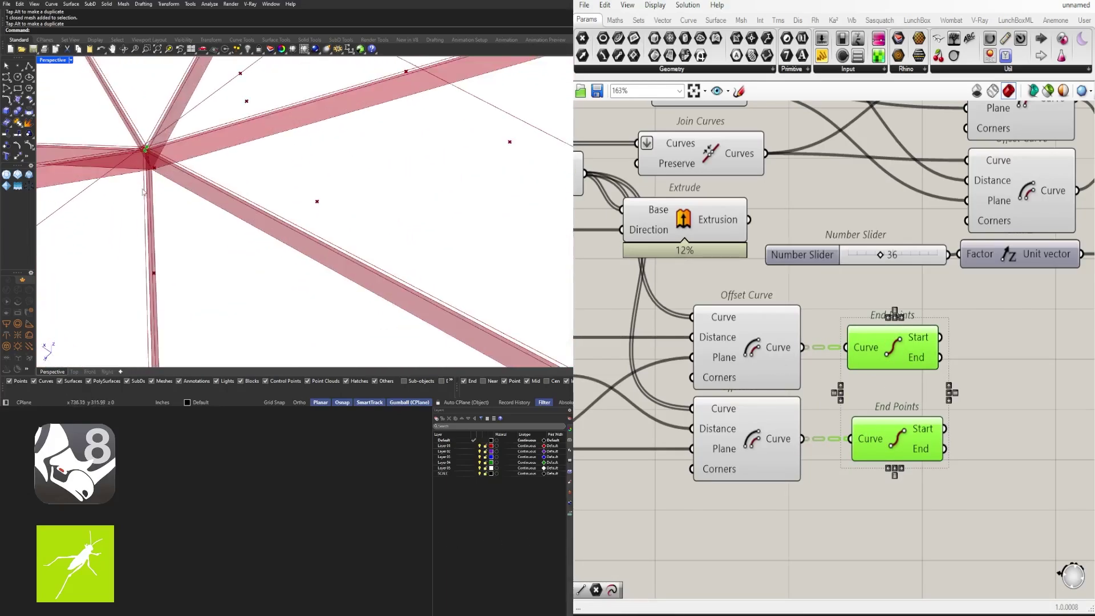
shift+right_drag(161, 173, 187, 208)
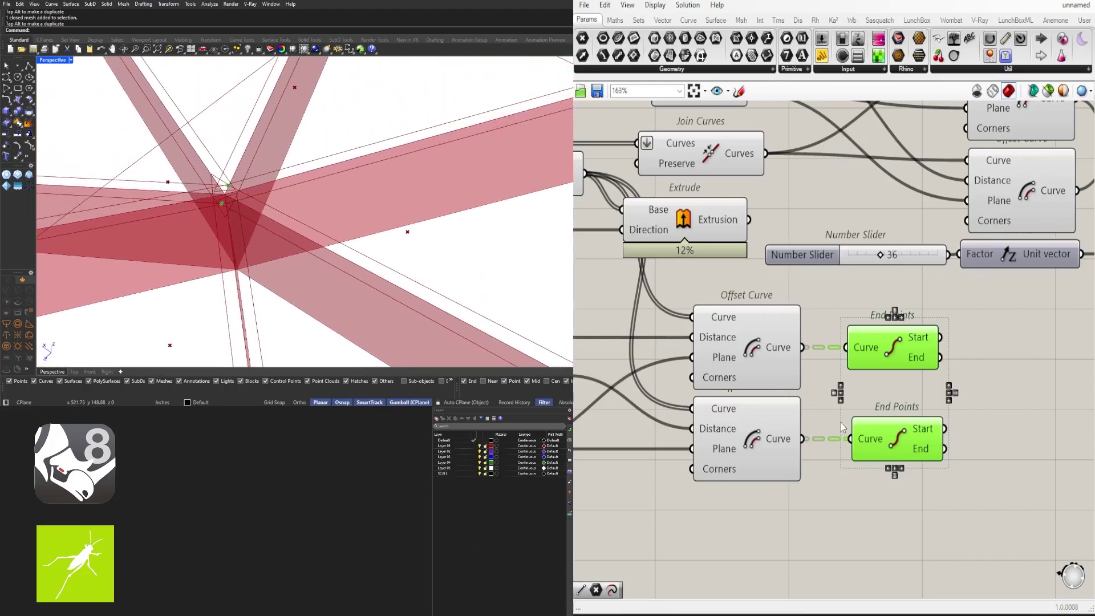
right_drag(842, 423, 816, 422)
click(990, 396)
click(873, 345)
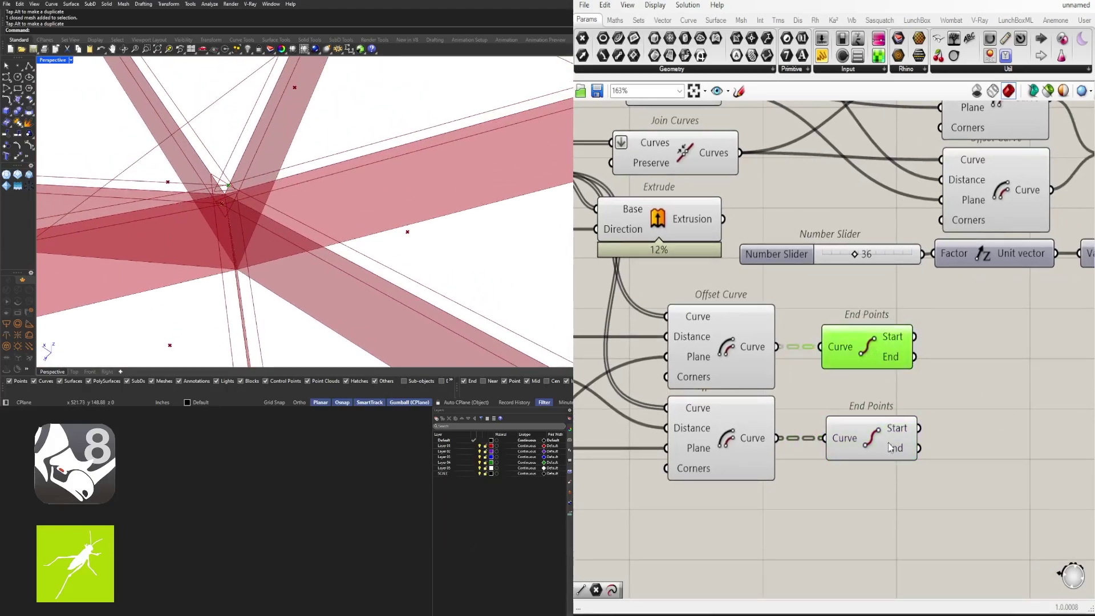
Step: Highlight the two rib Offset Curve components to examine their curves at the rib junction in the viewport
click(716, 379)
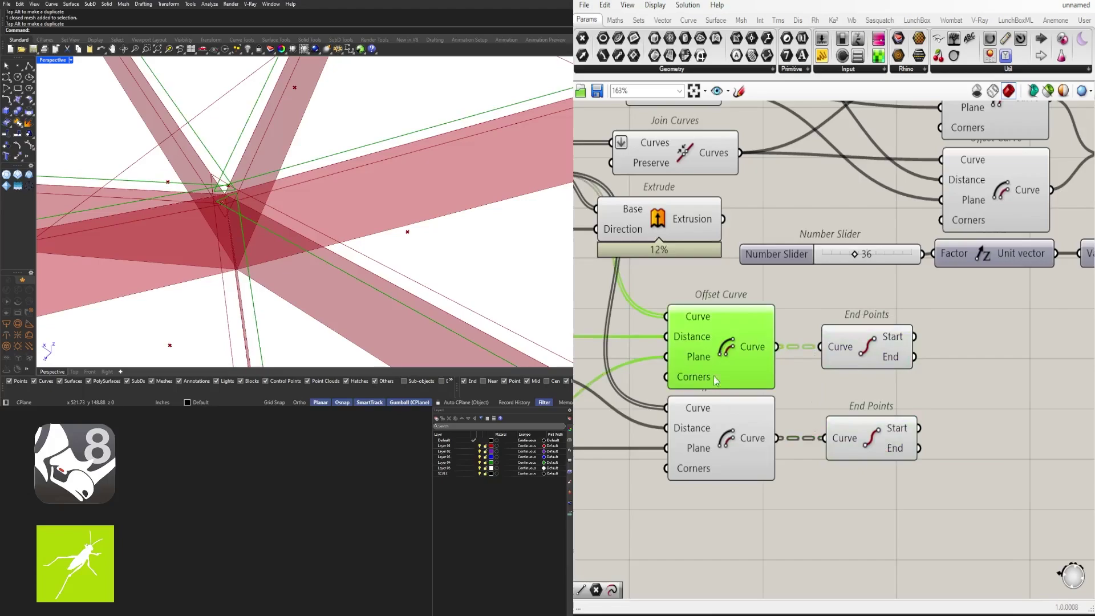
shift+click(719, 425)
click(948, 427)
click(756, 380)
right_drag(761, 399, 1083, 398)
scroll(845, 372, down, 1)
right_drag(845, 372, 717, 375)
Step: Move the Negative component down beside the Distance input of the lower rib Offset Curve
click(733, 332)
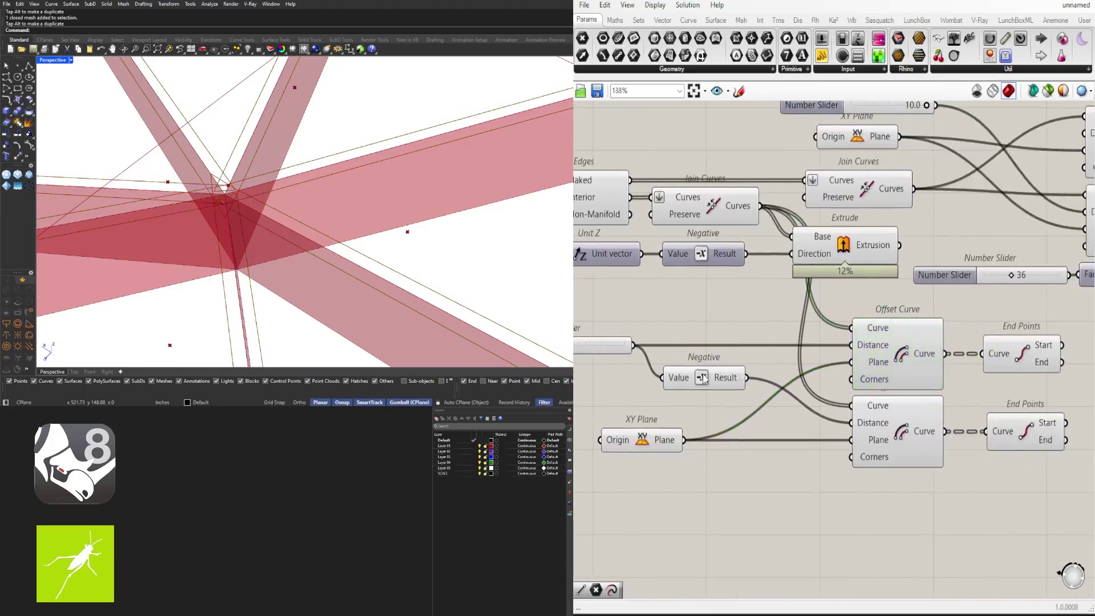
drag(704, 378, 766, 425)
key(Delete)
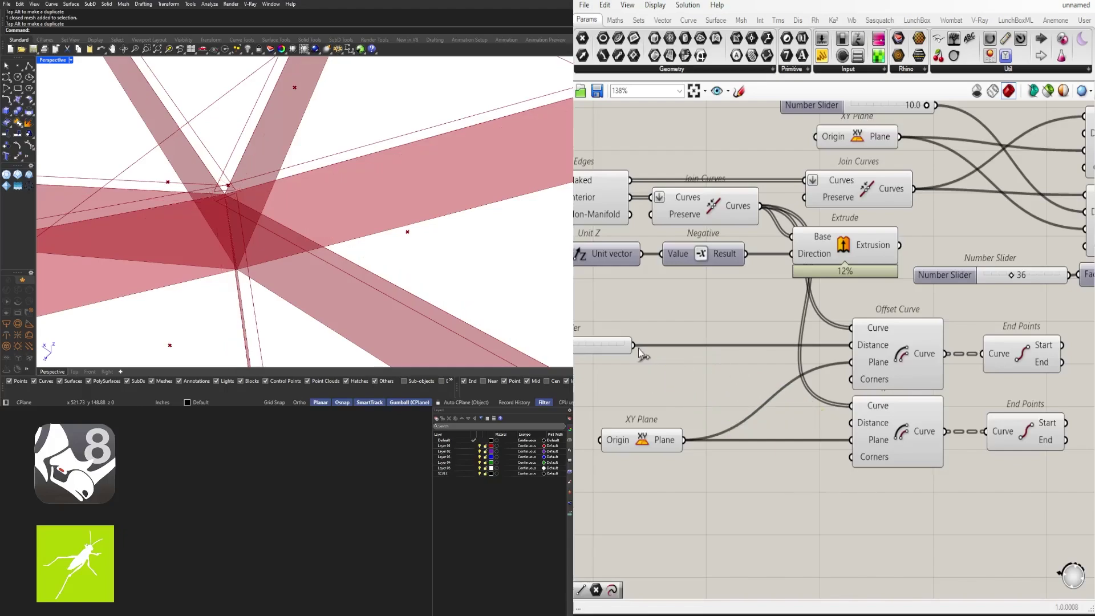
key(ctrl+z)
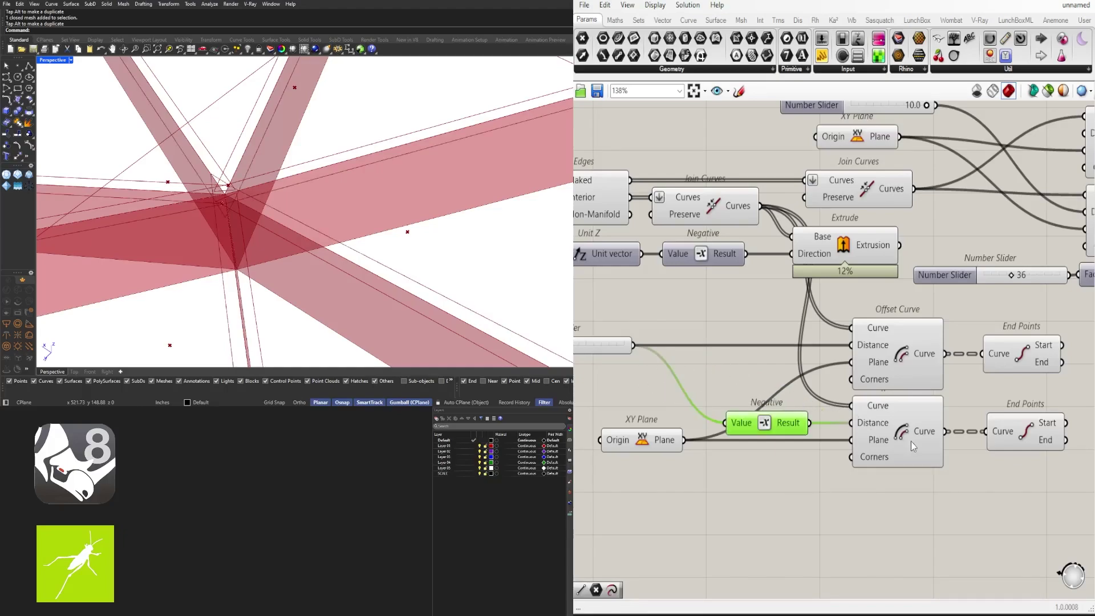
Step: Delete both End Points components attached to the rib Offset Curves
scroll(935, 443, down, 2)
right_drag(1061, 436, 831, 418)
drag(875, 445, 752, 359)
key(Delete)
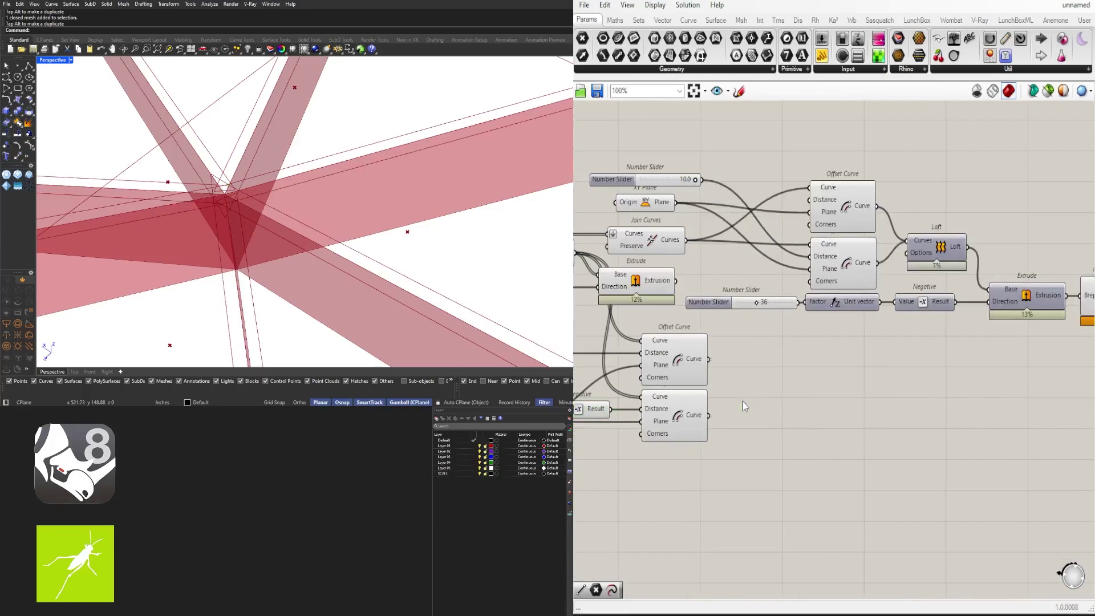
Step: Add a Loft component and feed its Curves input with both rib Offset Curve outputs
double_click(743, 402)
text(loft)
key(Return)
scroll(716, 368, up, 2)
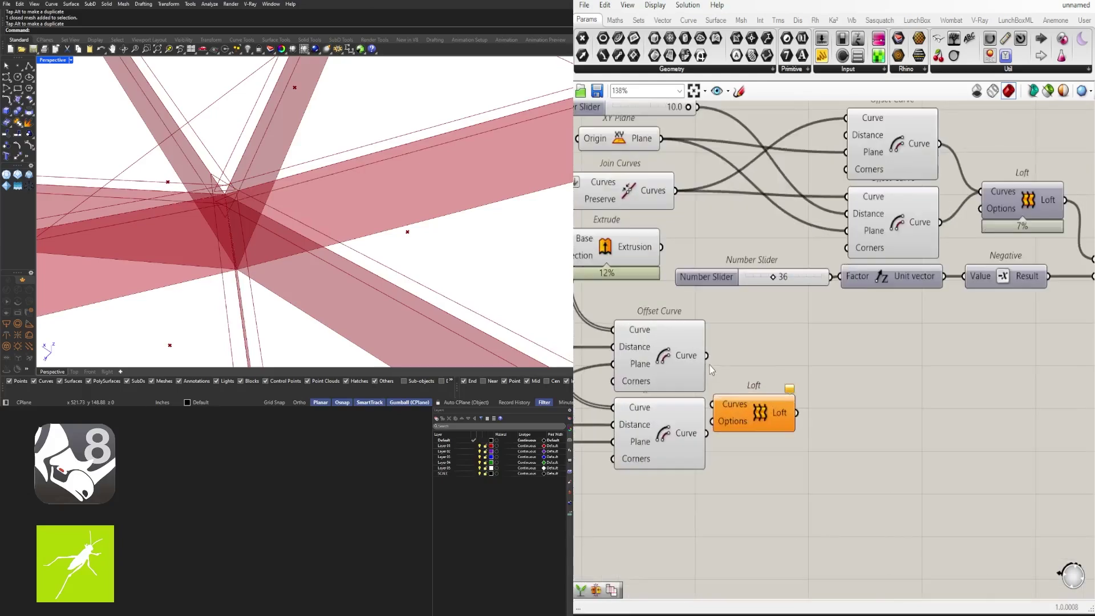
drag(717, 421, 756, 395)
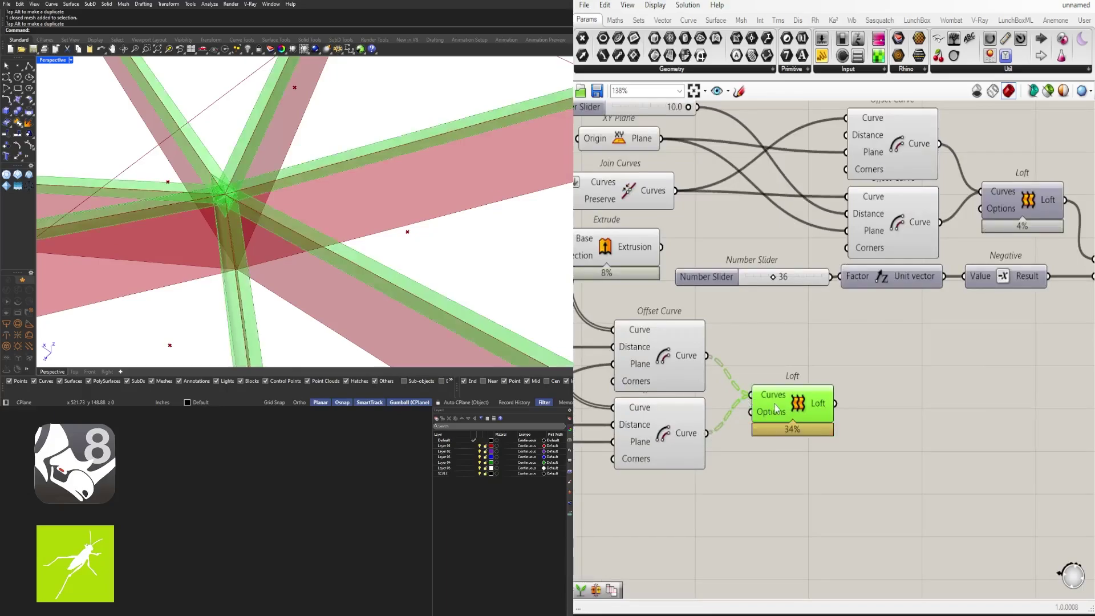
Step: Inspect the lofted rib strips and how they meet at the junctions in the Rhino viewport
scroll(319, 262, down, 6)
right_drag(318, 268, 327, 248)
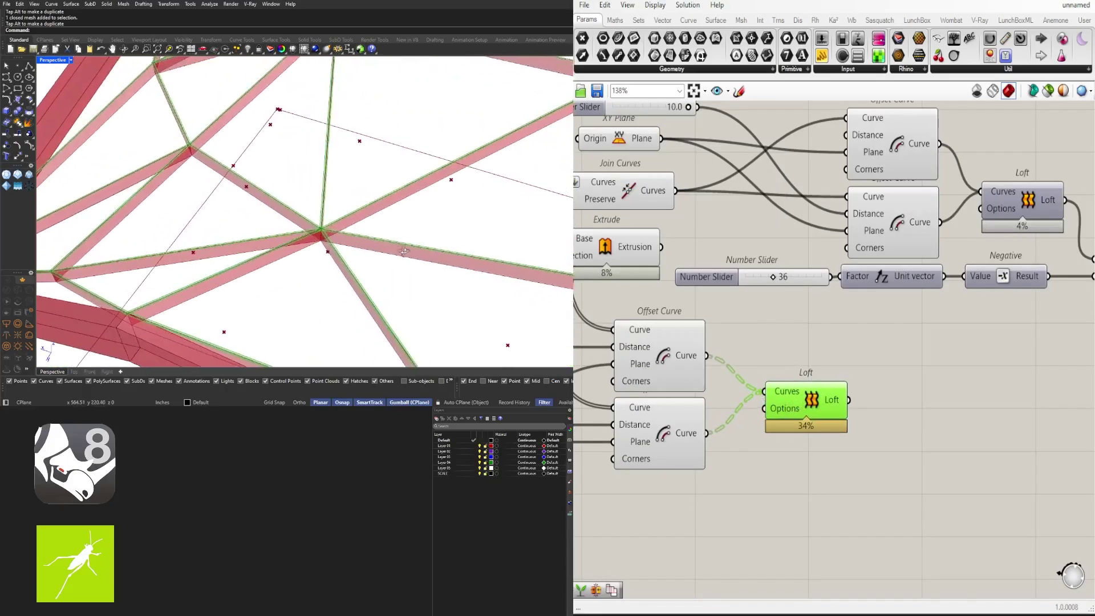
scroll(312, 216, up, 5)
scroll(701, 400, up, 3)
scroll(343, 276, up, 8)
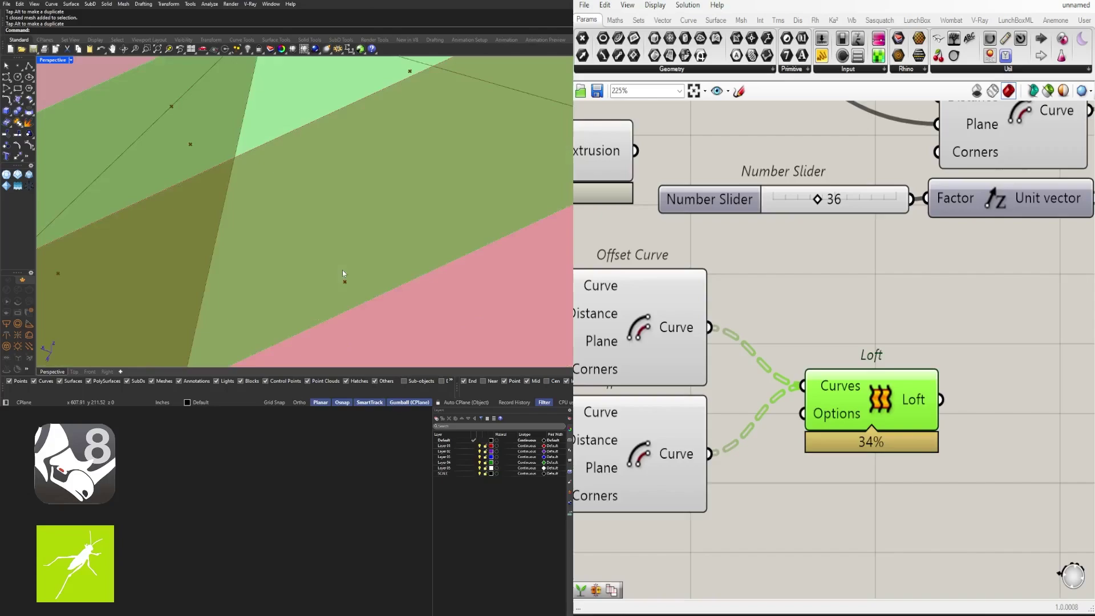
scroll(345, 275, down, 9)
scroll(900, 381, down, 5)
Step: Duplicate the interior rib extrusion chain (Number Slider 12, Unit Z, Negative and Extrude) below the rib Loft
right_drag(938, 408, 812, 413)
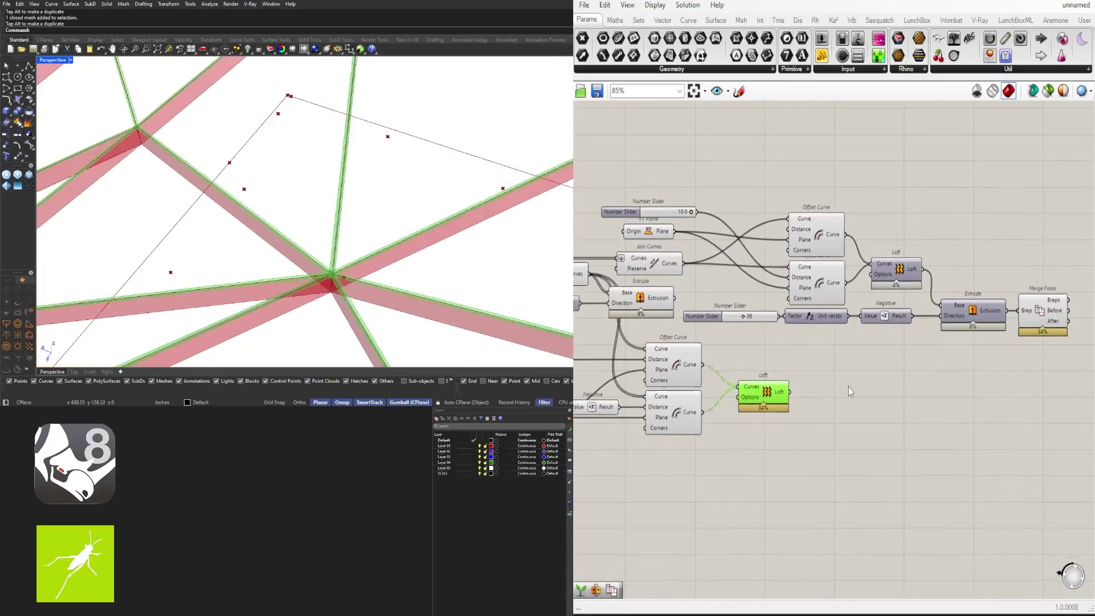
click(988, 349)
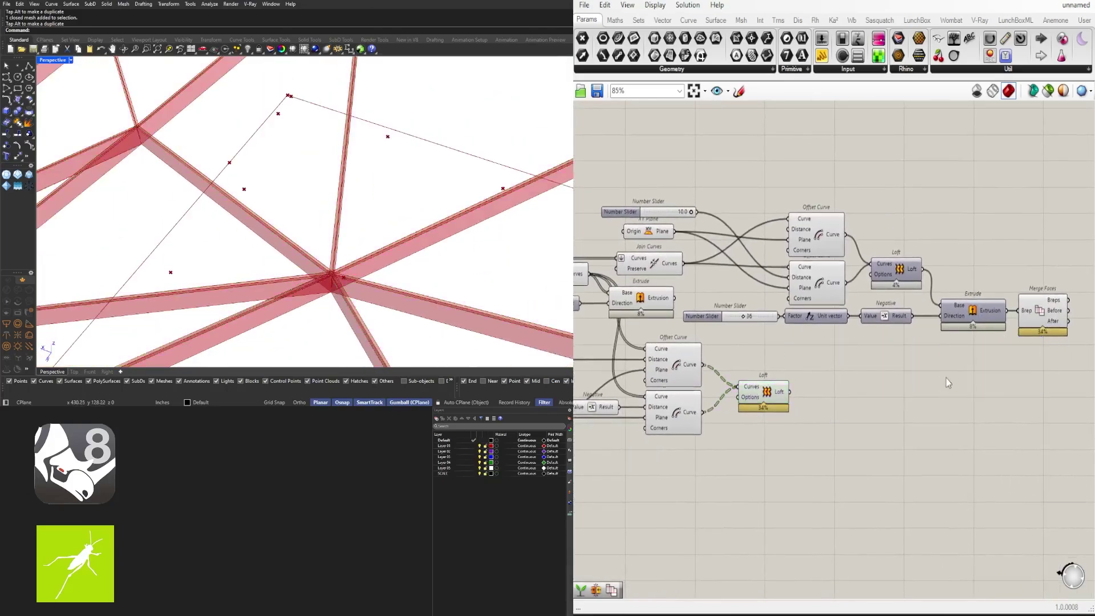
drag(782, 338, 725, 318)
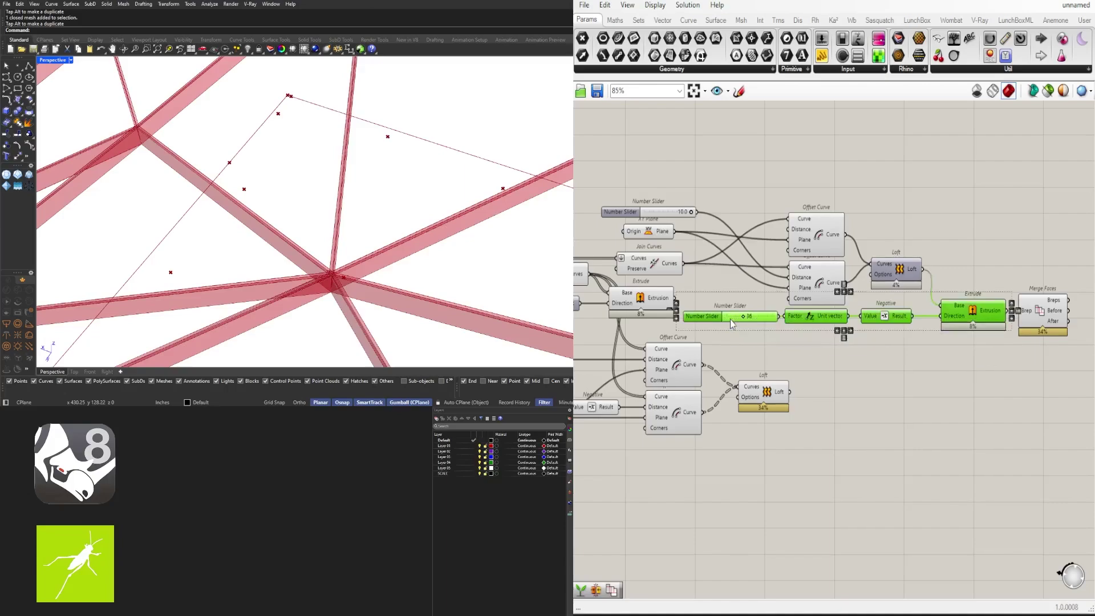
right_drag(773, 382, 969, 382)
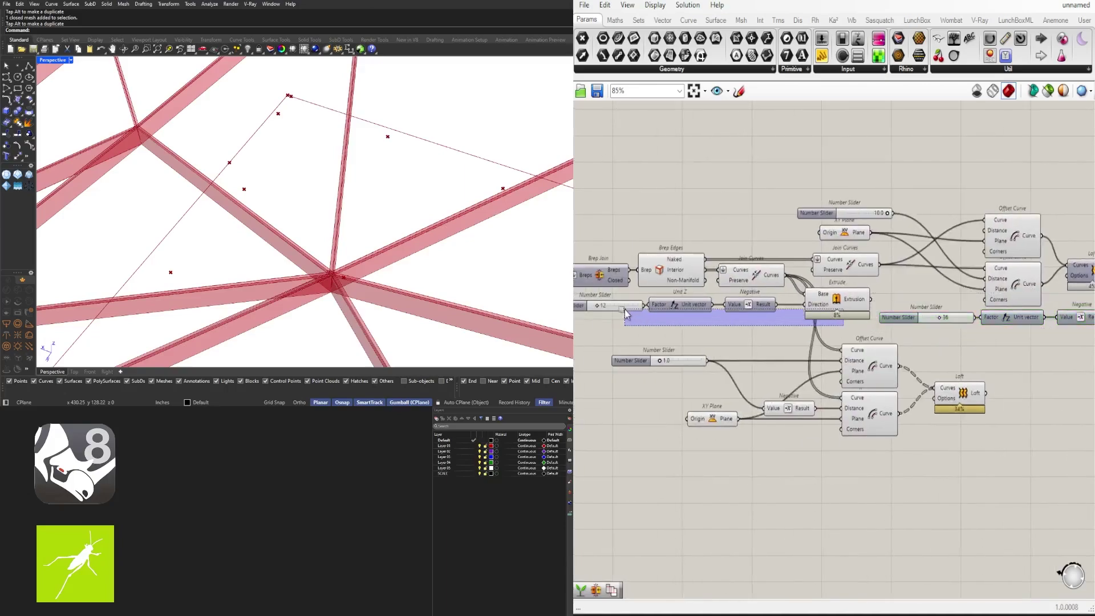
drag(625, 310, 617, 304)
drag(827, 308, 1025, 456)
key(alt)
click(1019, 411)
scroll(962, 402, down, 1)
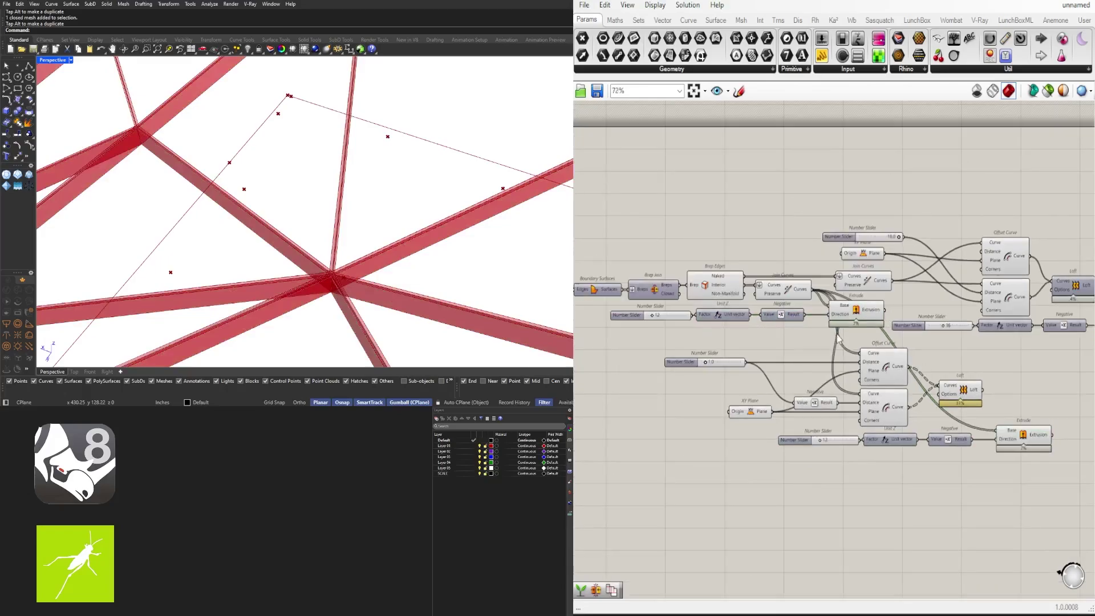
Step: Connect the rib Loft output to the Base input of the duplicated Extrude, replacing the interior curves
click(854, 317)
scroll(895, 395, up, 2)
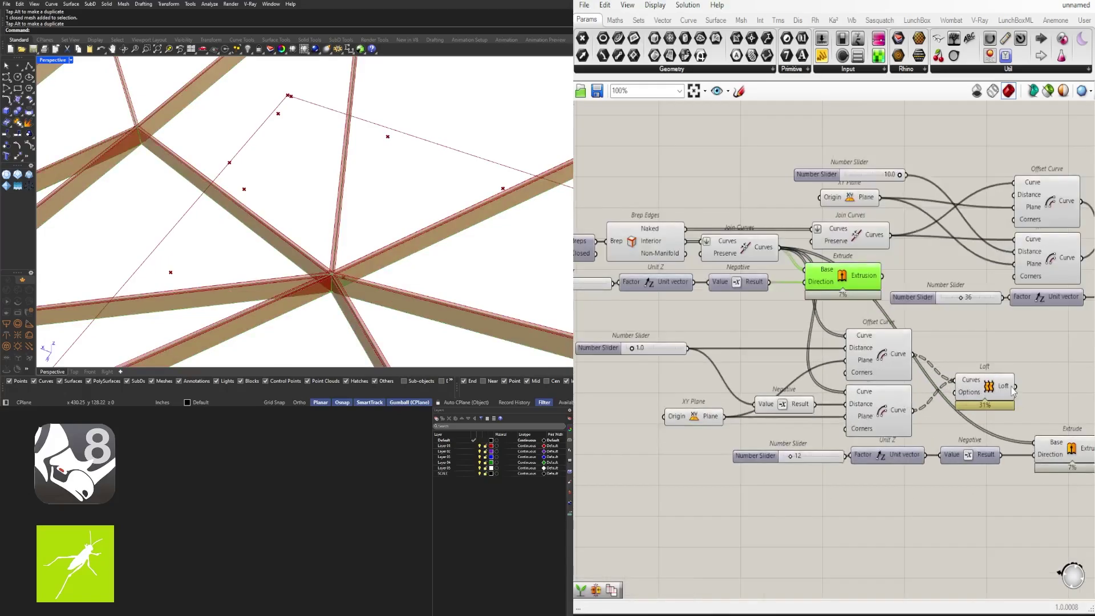
drag(1031, 437, 1033, 441)
click(1050, 419)
scroll(342, 228, down, 5)
right_drag(342, 228, 405, 223)
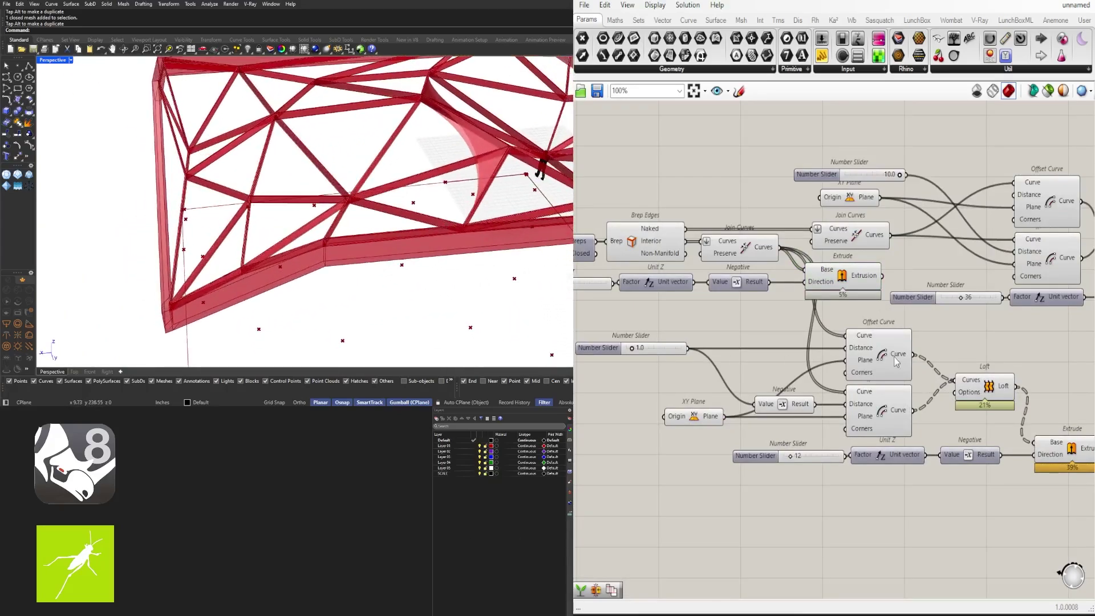
Step: Delete the original rib Extrude together with its Number Slider 12, Unit Z and Negative components
right_drag(829, 286, 862, 376)
click(815, 378)
key(Delete)
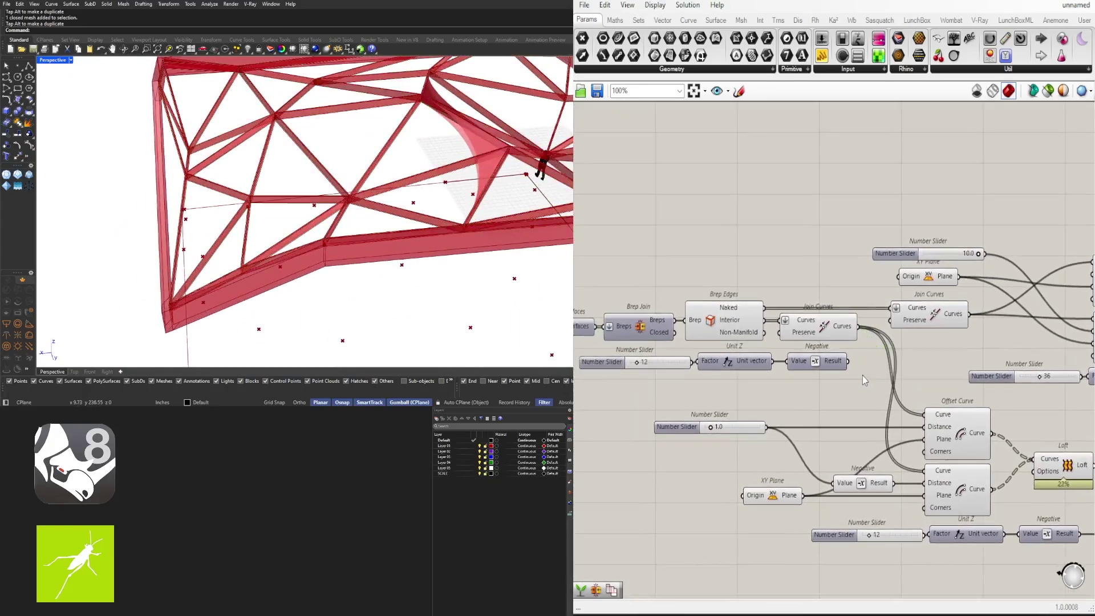
drag(678, 369, 630, 359)
key(Delete)
Step: Highlight the rib Extrude and set the Number Slider driving the rib offset distance to 1.9
right_drag(1083, 482, 793, 442)
scroll(811, 442, up, 4)
click(845, 514)
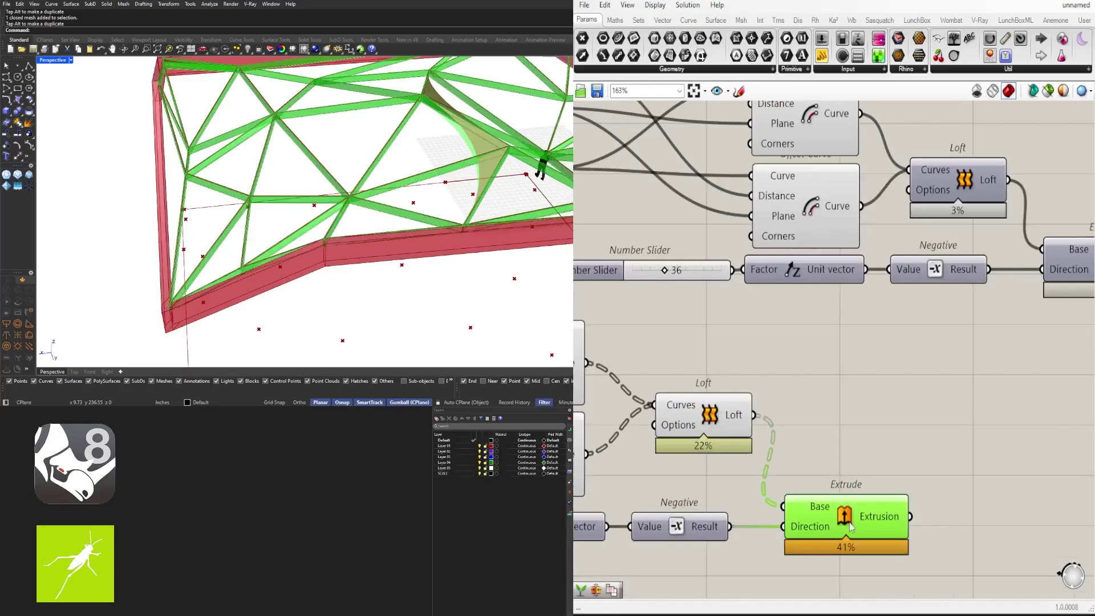
right_drag(702, 534, 843, 458)
right_drag(733, 422, 1046, 515)
right_drag(598, 447, 798, 433)
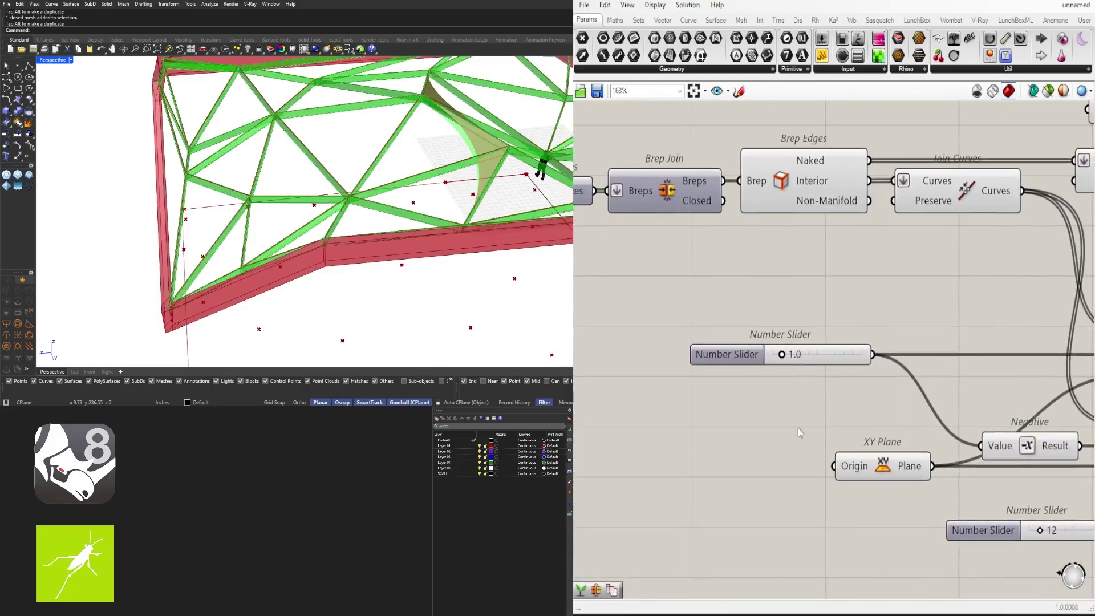
scroll(780, 363, up, 5)
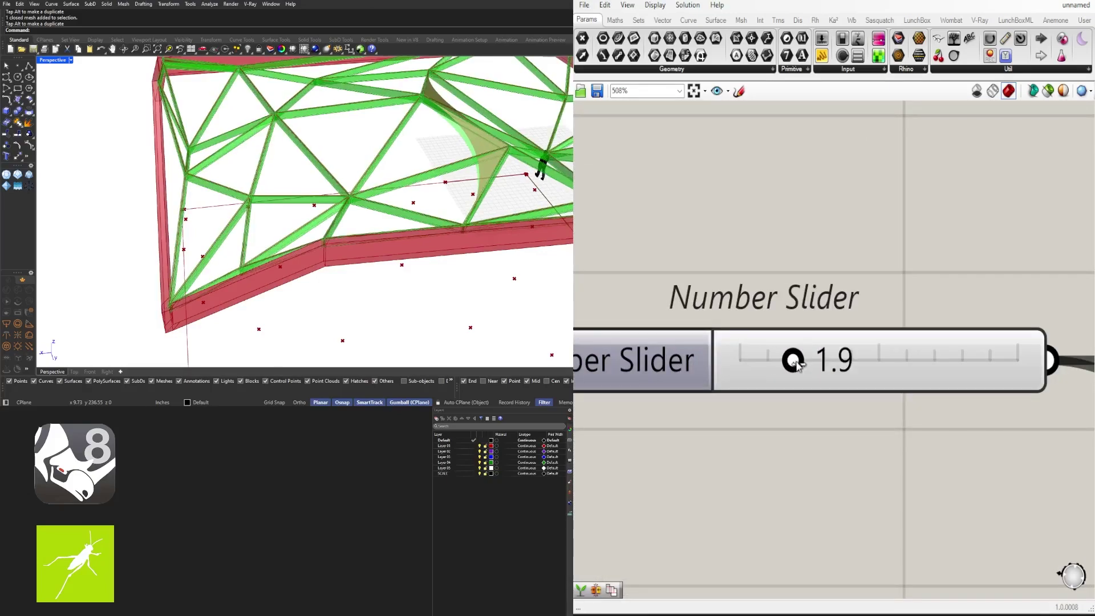
scroll(887, 402, down, 4)
right_drag(1021, 435, 858, 422)
scroll(728, 379, down, 2)
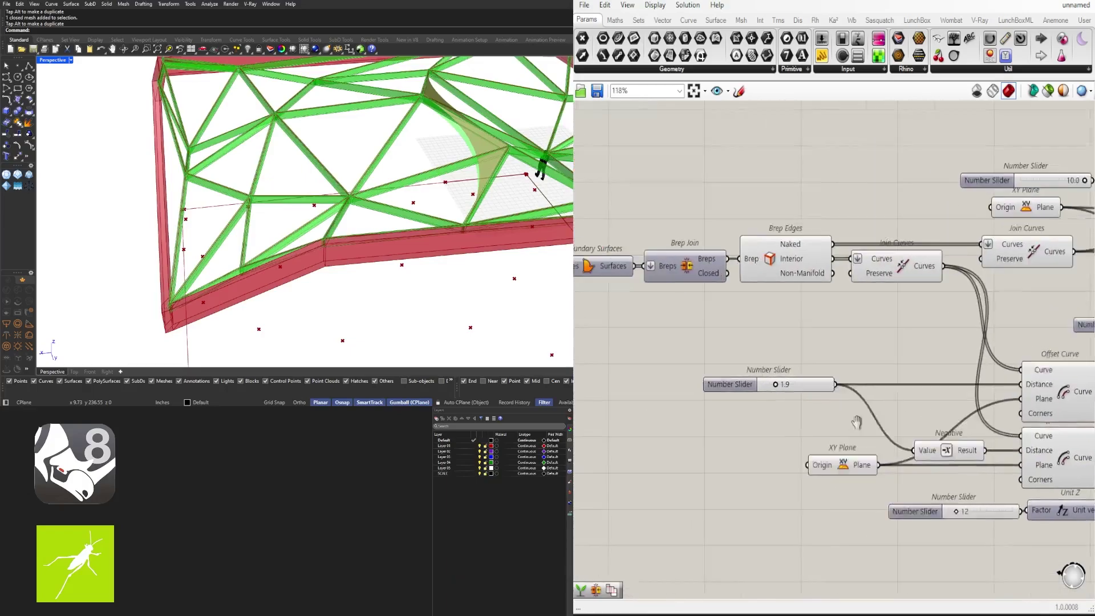
Step: Examine the extruded ribs at a junction, across the whole canopy and at the curved rib surface
scroll(383, 204, up, 6)
right_drag(382, 202, 405, 288)
scroll(323, 228, up, 5)
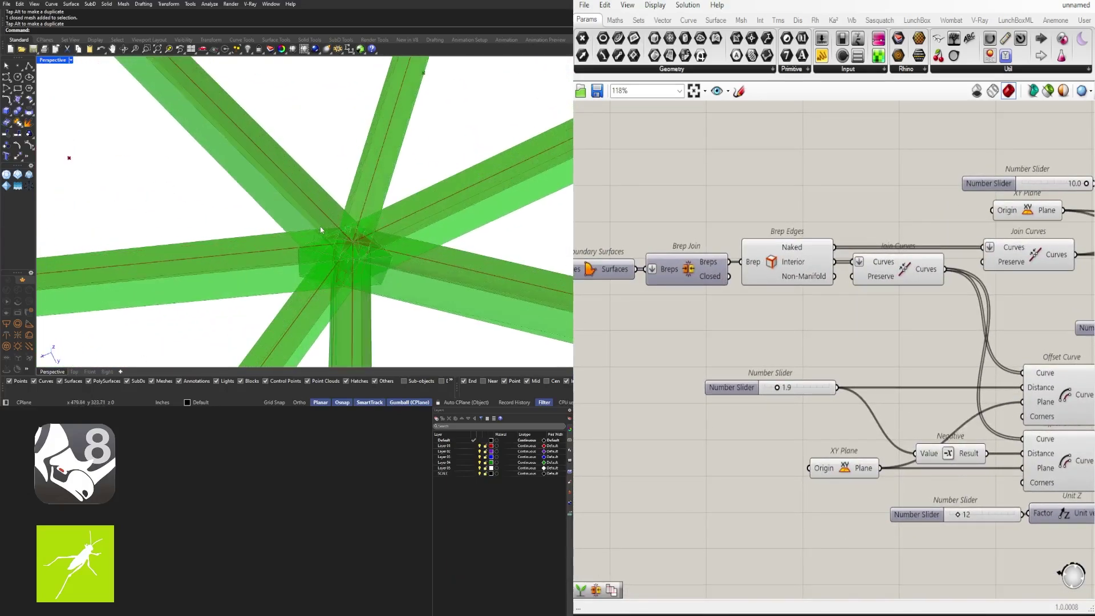
scroll(323, 229, down, 7)
right_drag(342, 242, 308, 204)
scroll(345, 236, down, 7)
right_drag(875, 401, 770, 369)
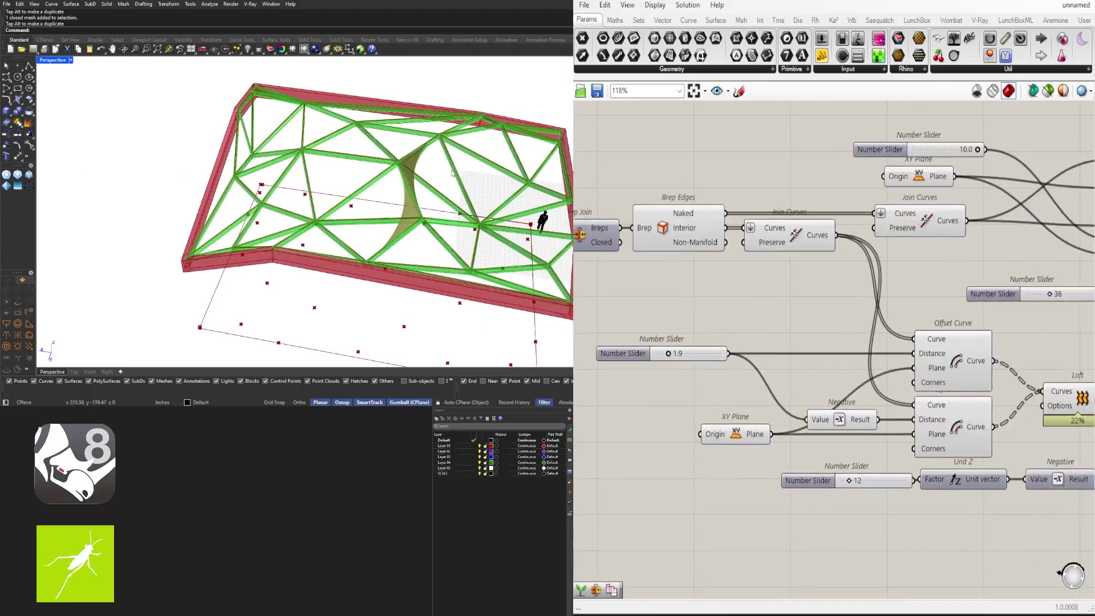
scroll(423, 156, up, 7)
right_drag(423, 156, 421, 183)
scroll(734, 422, up, 3)
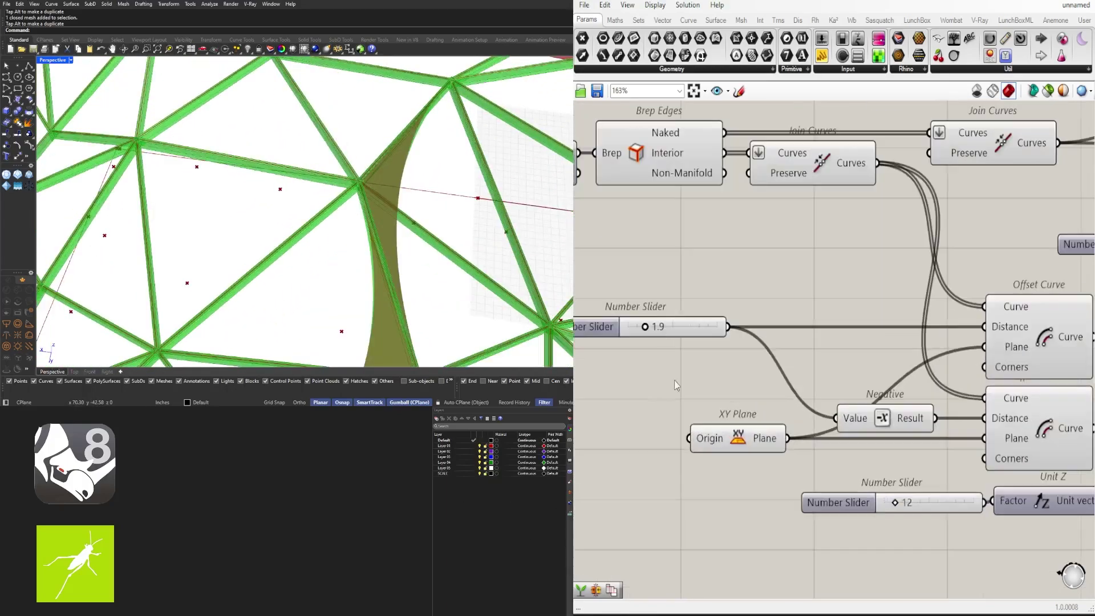
Step: Set the Number Slider for the rib offset distance to 1.0
click(677, 384)
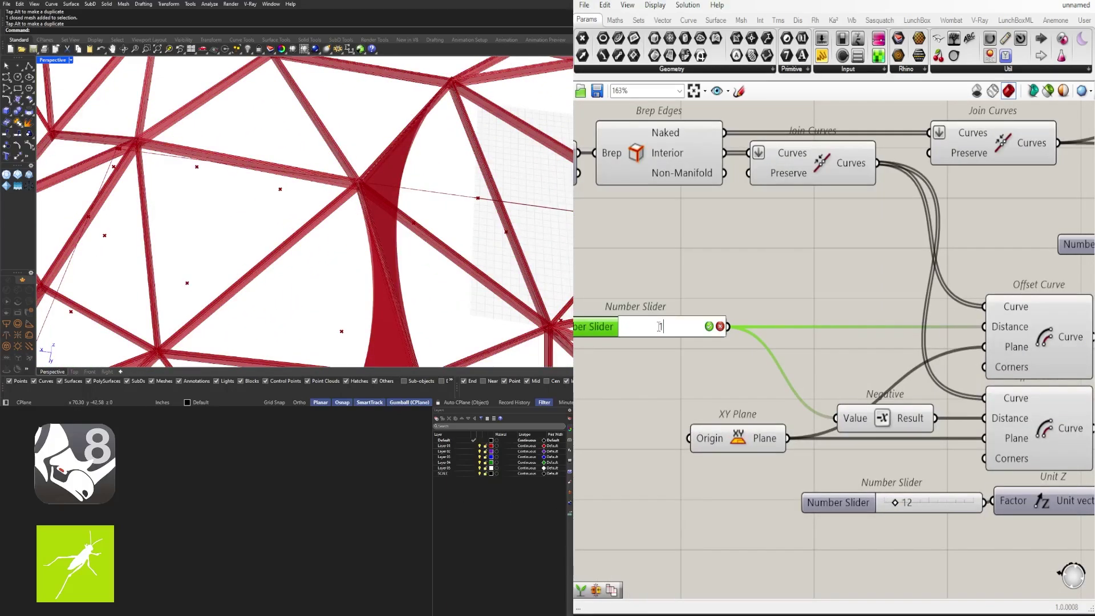
right_drag(424, 219, 410, 216)
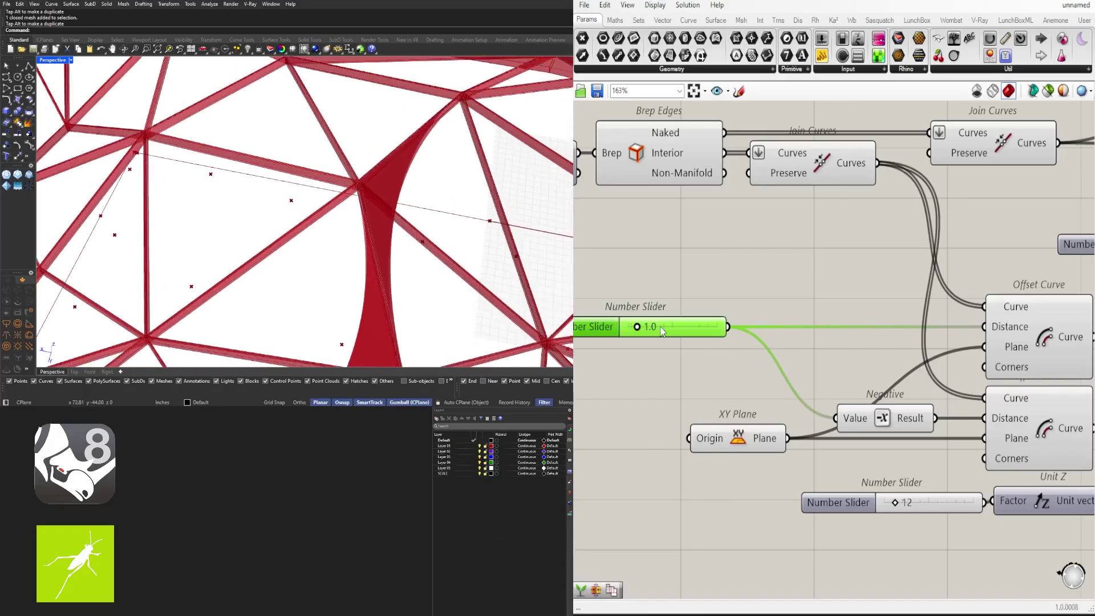
scroll(871, 462, down, 5)
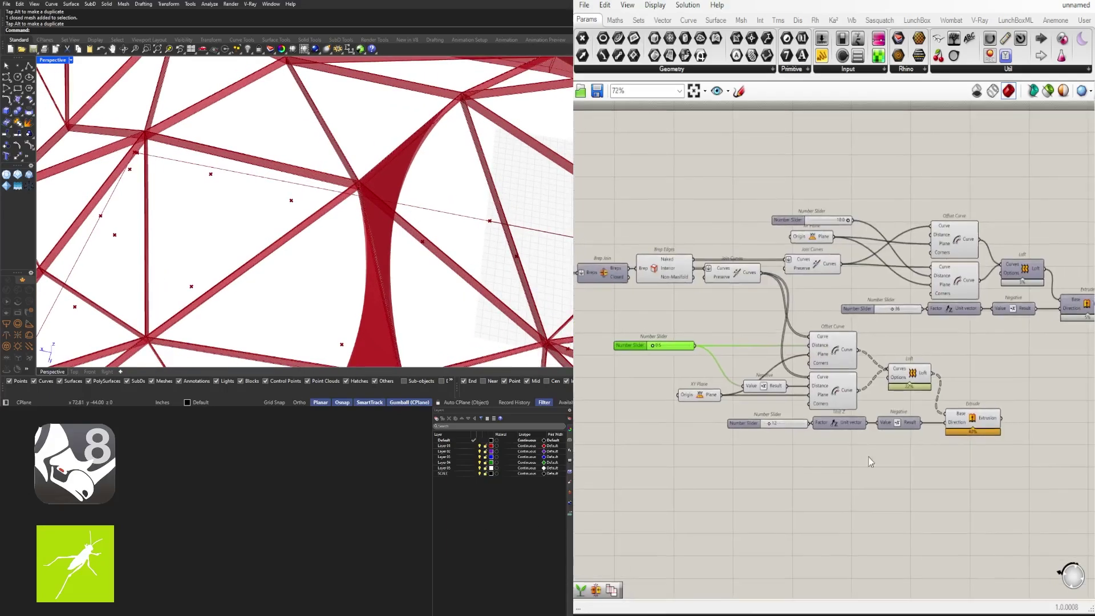
Step: Delete the Loft component between the rib Offset Curves and the Extrude
scroll(899, 370, up, 2)
click(914, 375)
key(Delete)
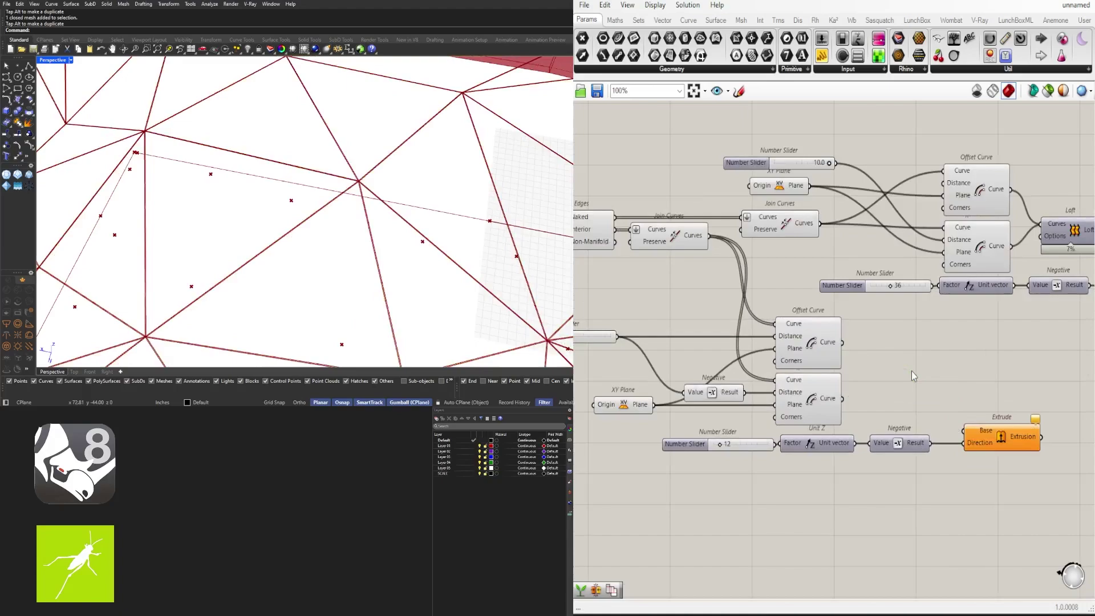
Step: Place two End Points components, one above the other, each fed by only one rib Offset Curve
double_click(912, 370)
text(d)
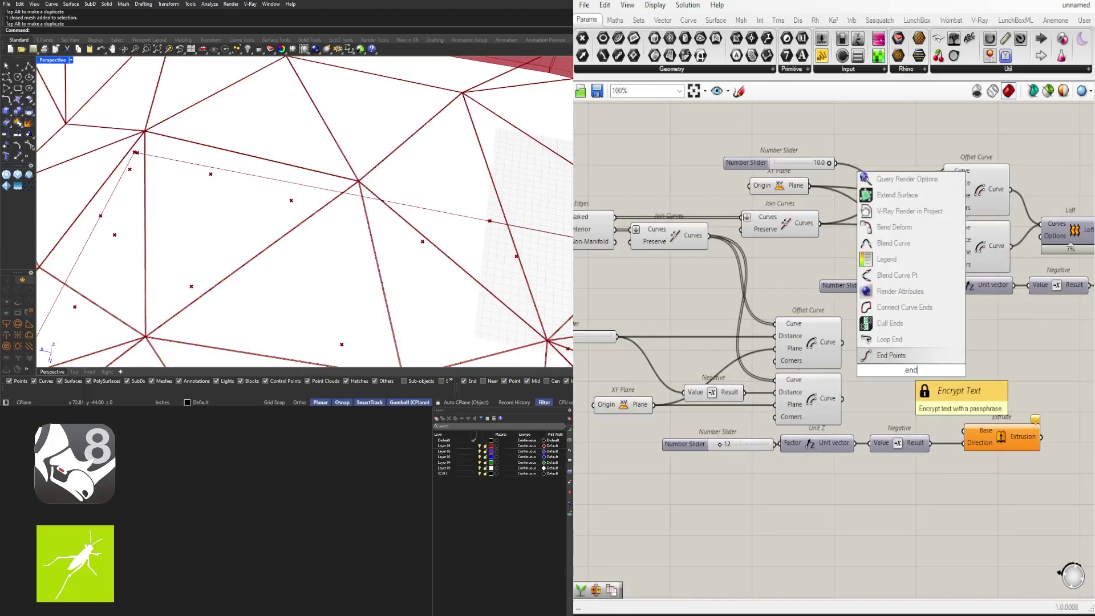
click(866, 358)
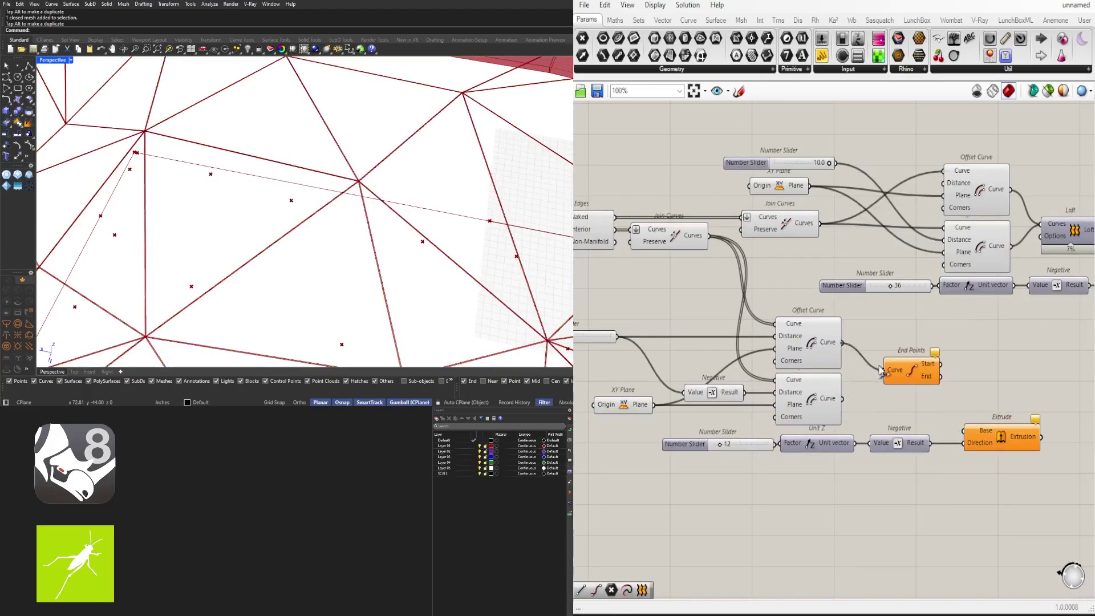
shift+drag(875, 374, 877, 374)
drag(904, 372, 907, 403)
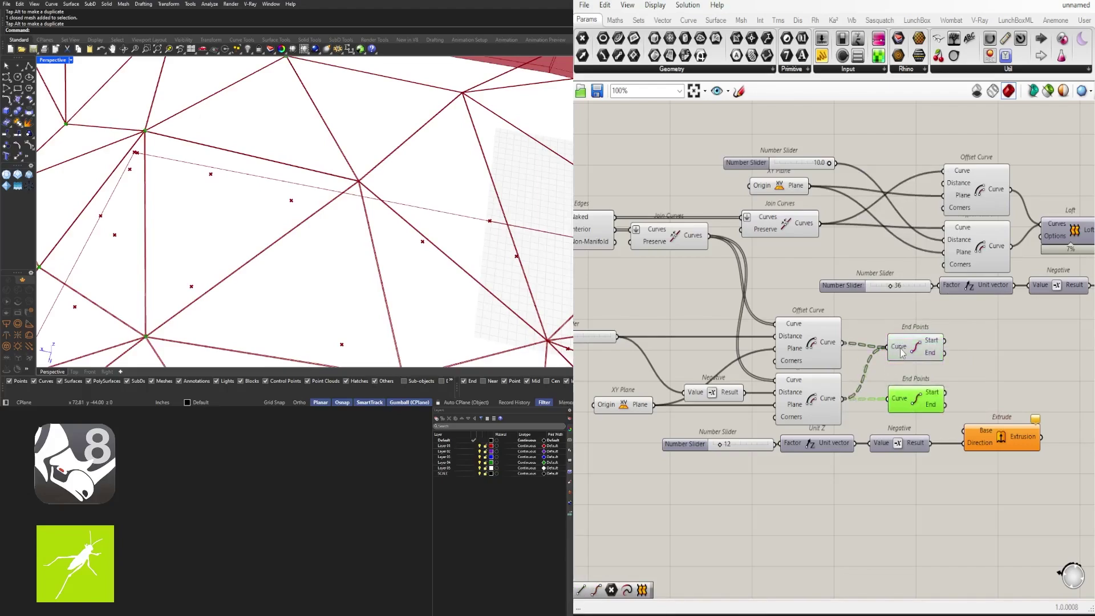
drag(901, 352, 898, 348)
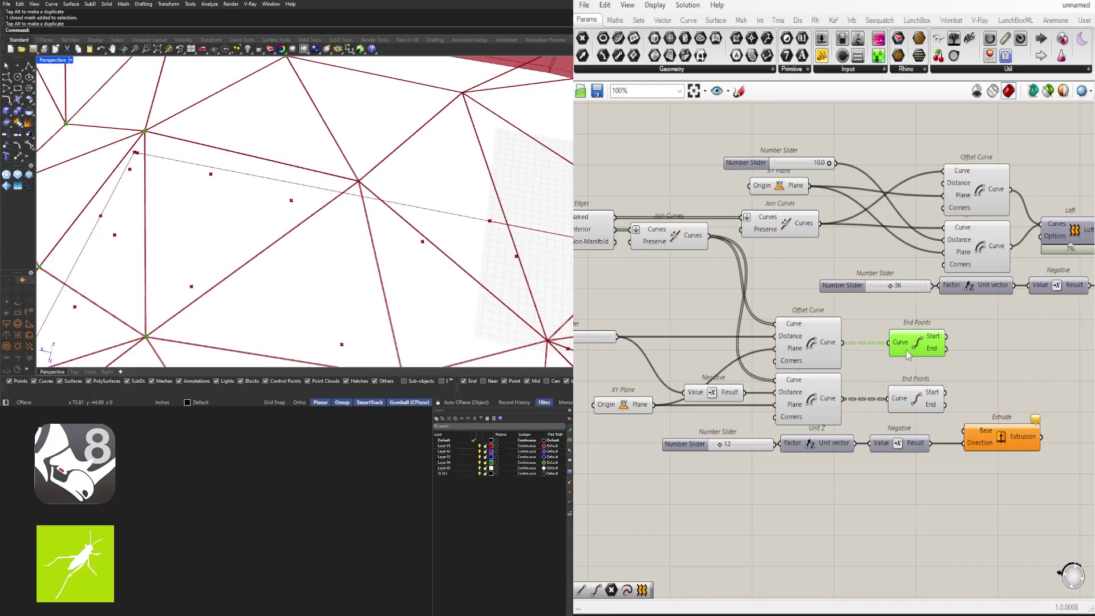
shift+click(909, 403)
click(958, 375)
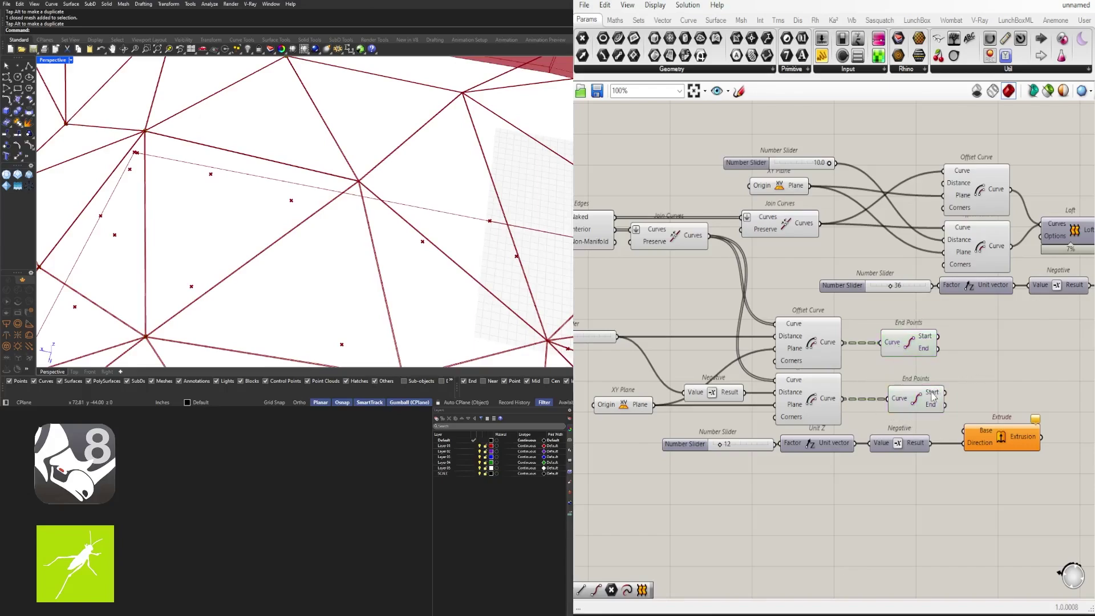
double_click(998, 383)
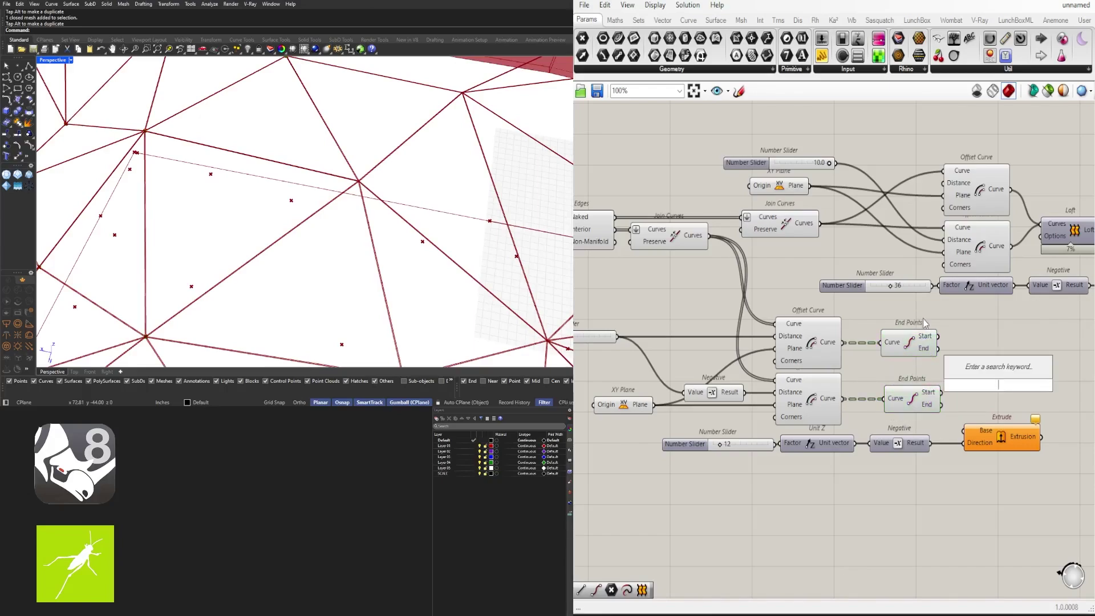
click(836, 328)
double_click(1001, 363)
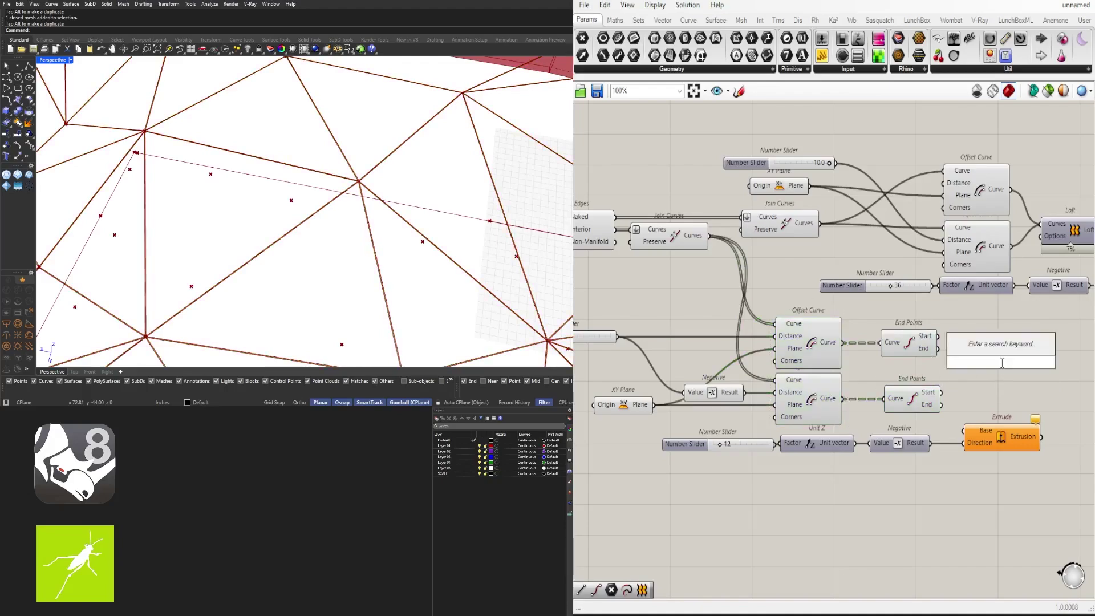
text(end)
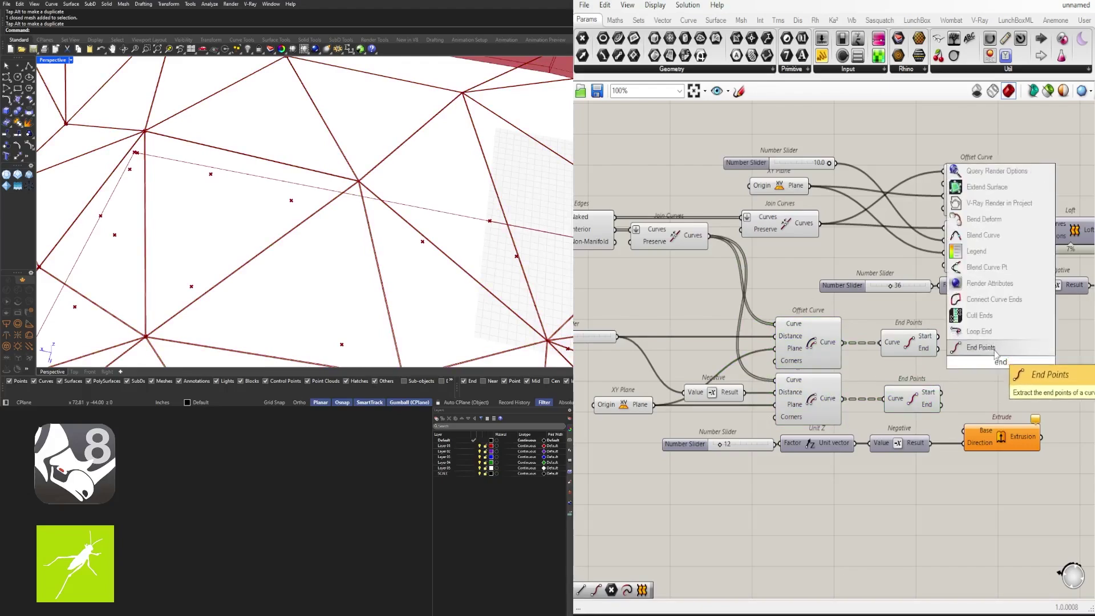
key(Escape)
Step: Place a Line component running from the upper End Points' Start output to the lower End Points' Start output
double_click(995, 364)
text(line)
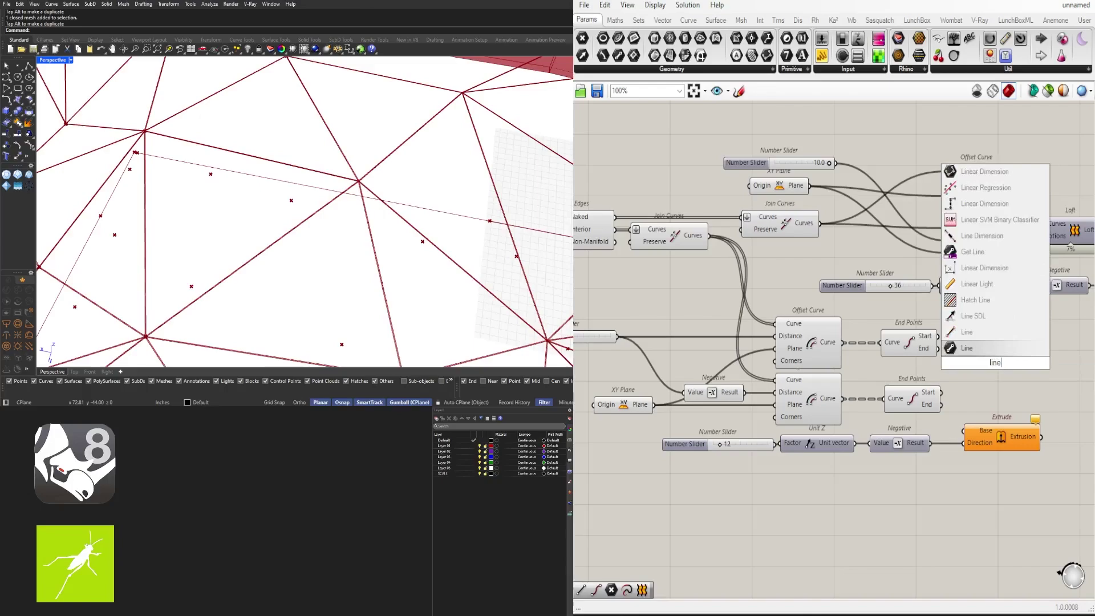
click(989, 332)
scroll(941, 343, up, 3)
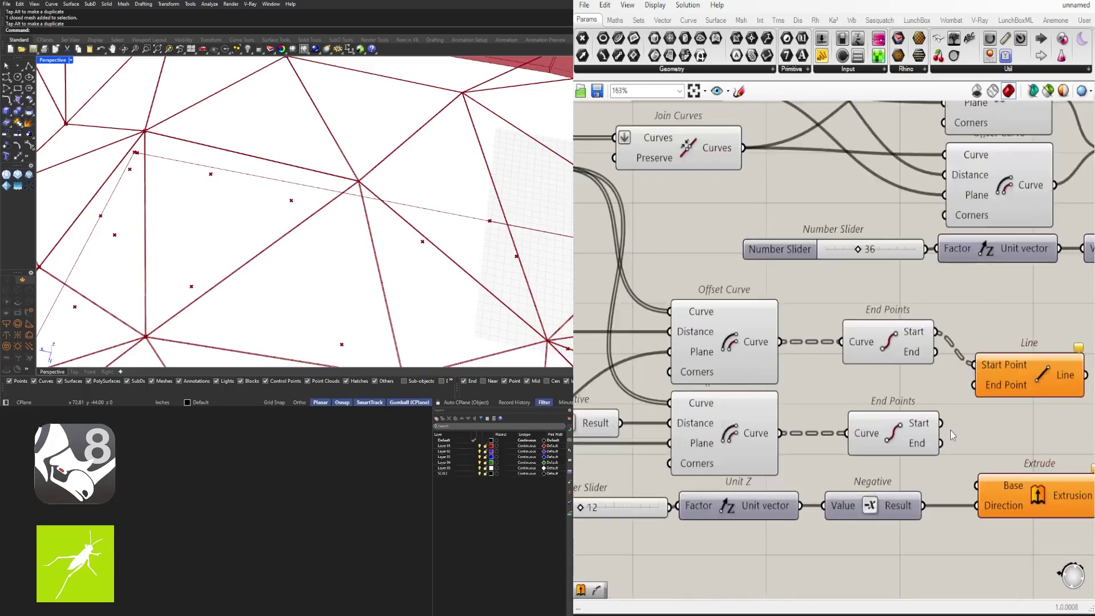
drag(968, 404, 981, 385)
Step: Duplicate the Line component below and rewire the copy to the End outputs of both End Points components
mouse_move(1006, 380)
mouse_down()
mouse_move(1030, 356)
mouse_move(1009, 395)
mouse_up()
key(ctrl+c)
key(ctrl+v)
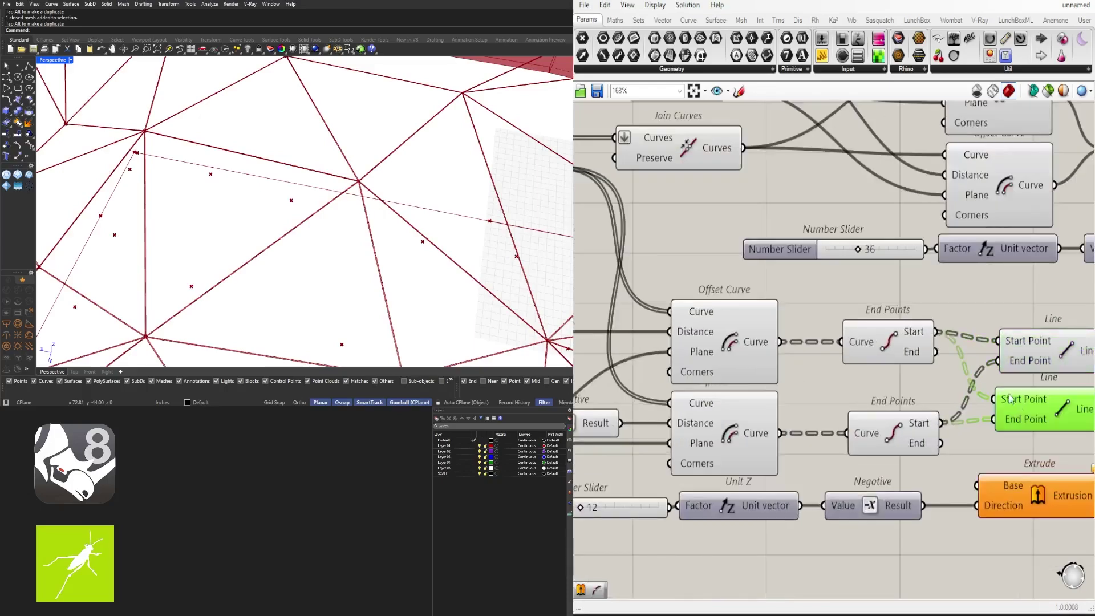
drag(936, 358, 993, 420)
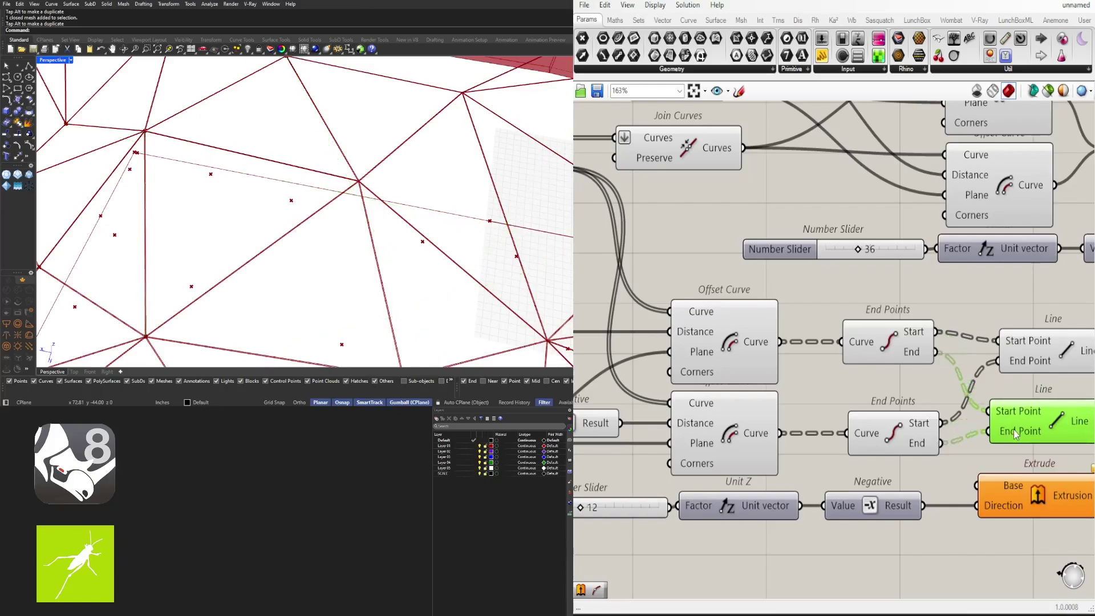
right_drag(1083, 447, 908, 411)
double_click(996, 379)
text(joi)
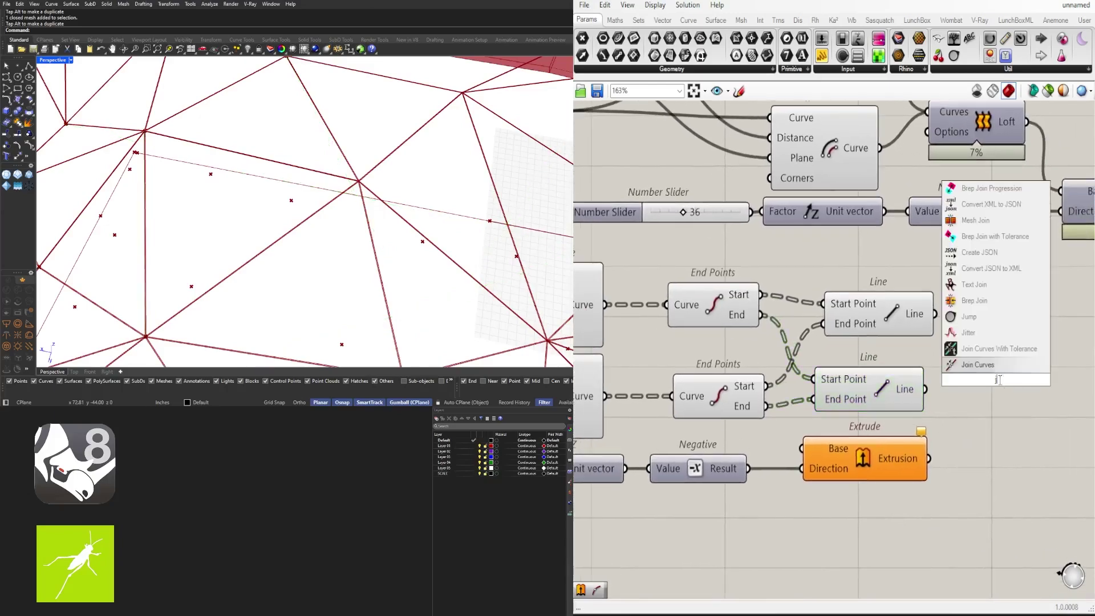
click(979, 322)
scroll(979, 322, down, 1)
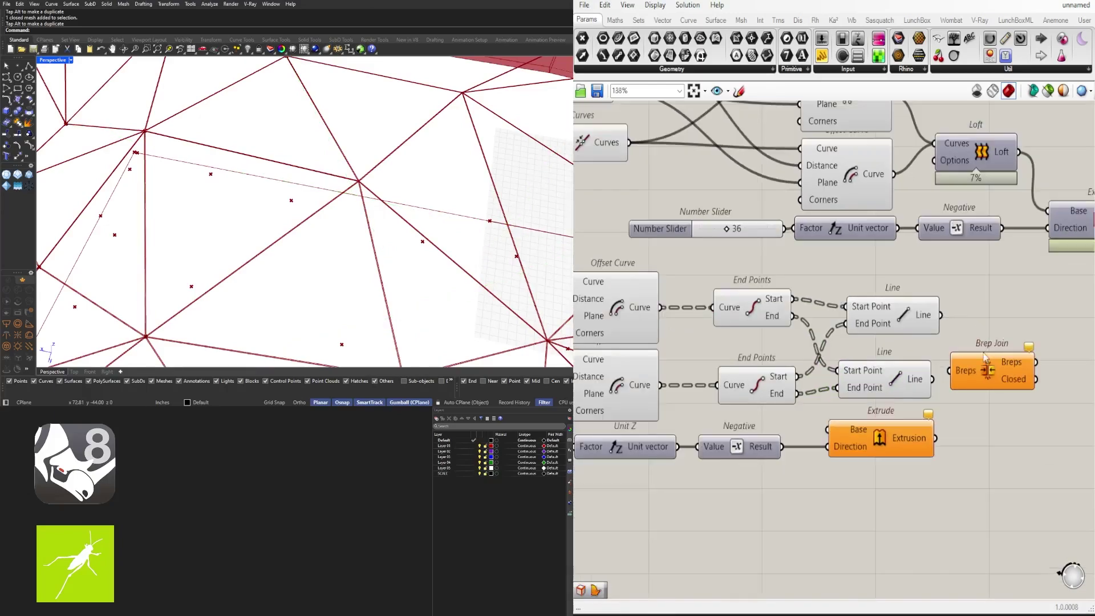
drag(978, 365, 1009, 343)
key(Delete)
Step: Place a Join Curves component and feed its Curves input with both rib Offset Curves and both Lines
double_click(1008, 344)
text(joi)
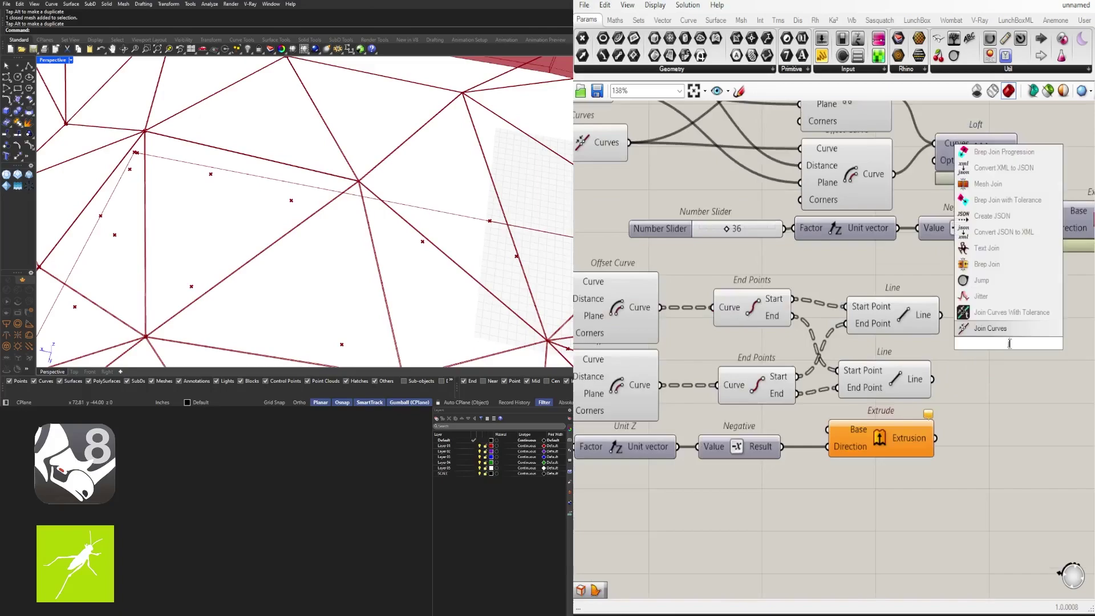
click(990, 327)
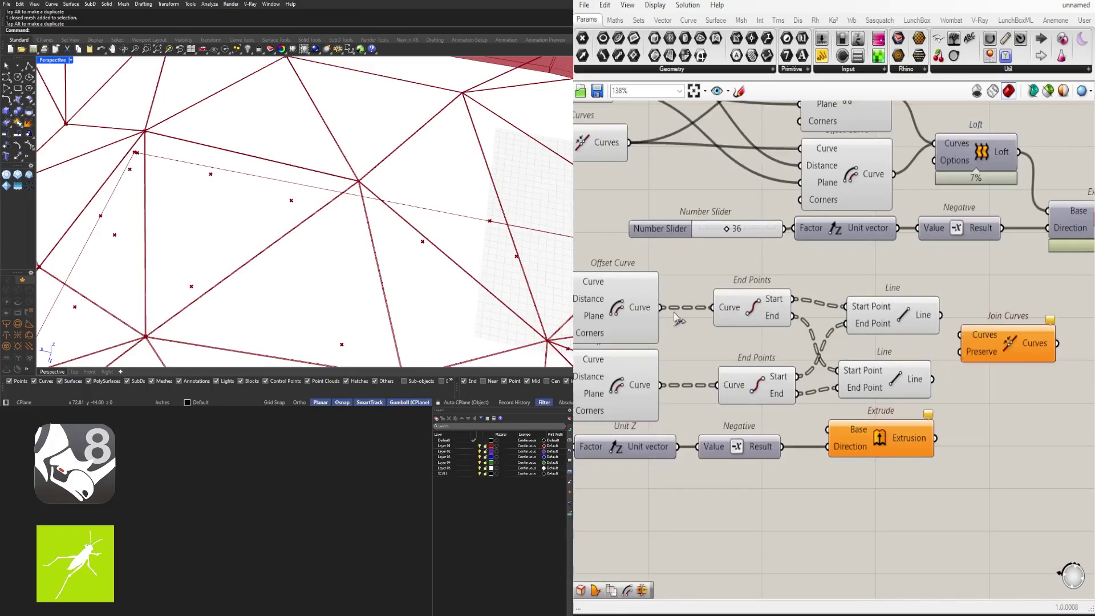
drag(973, 341, 969, 334)
drag(992, 339, 1023, 313)
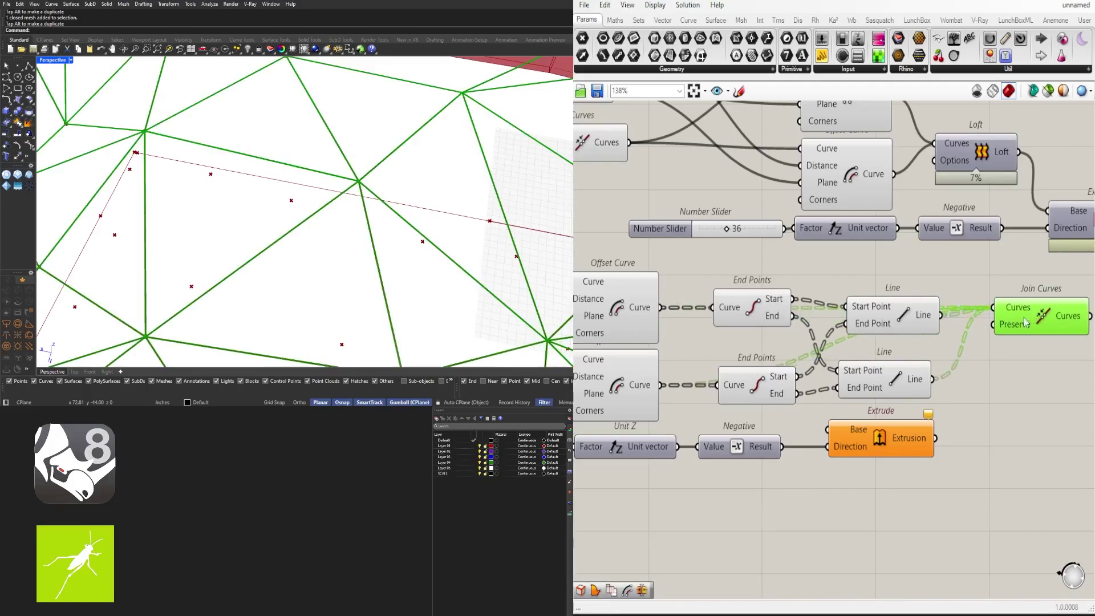
right_drag(1021, 305, 887, 302)
scroll(887, 302, up, 2)
right_click(886, 301)
click(844, 369)
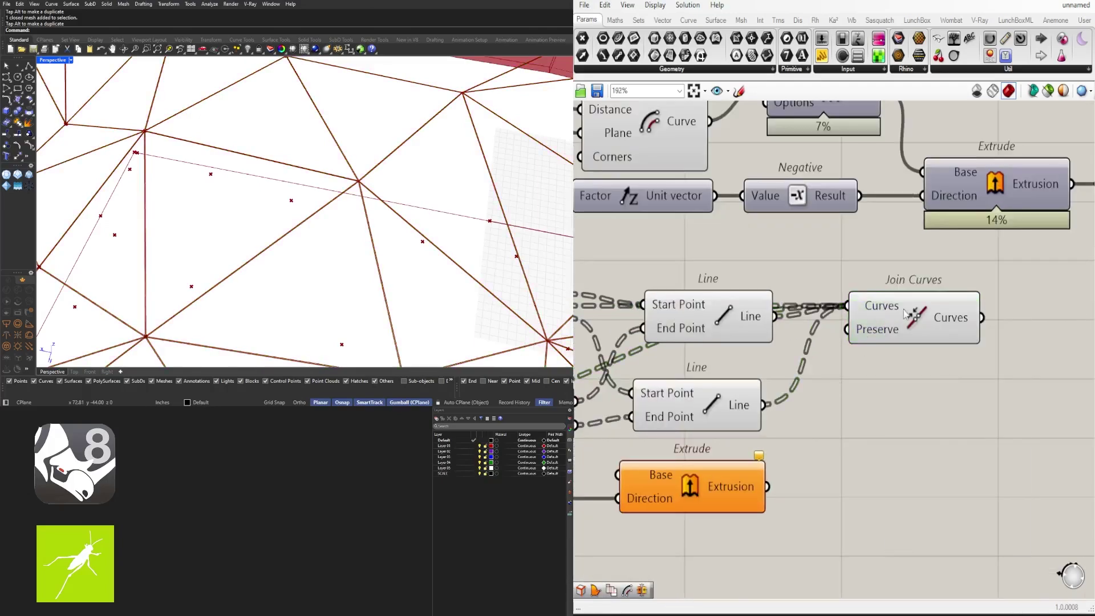
click(903, 310)
Step: Try to surface the ribs with a Boundary Surfaces component whose Edges come from the new Join Curves
scroll(337, 172, up, 4)
scroll(446, 215, up, 1)
right_drag(846, 444, 790, 443)
double_click(989, 356)
text(bou)
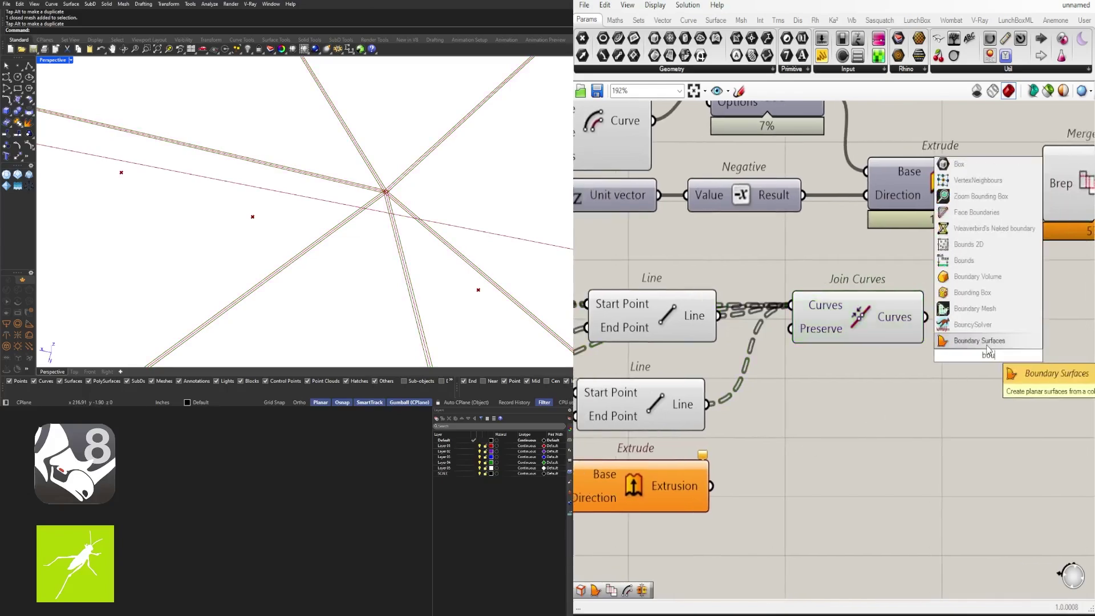
click(984, 341)
drag(935, 356, 938, 356)
drag(949, 356, 977, 317)
scroll(379, 208, down, 10)
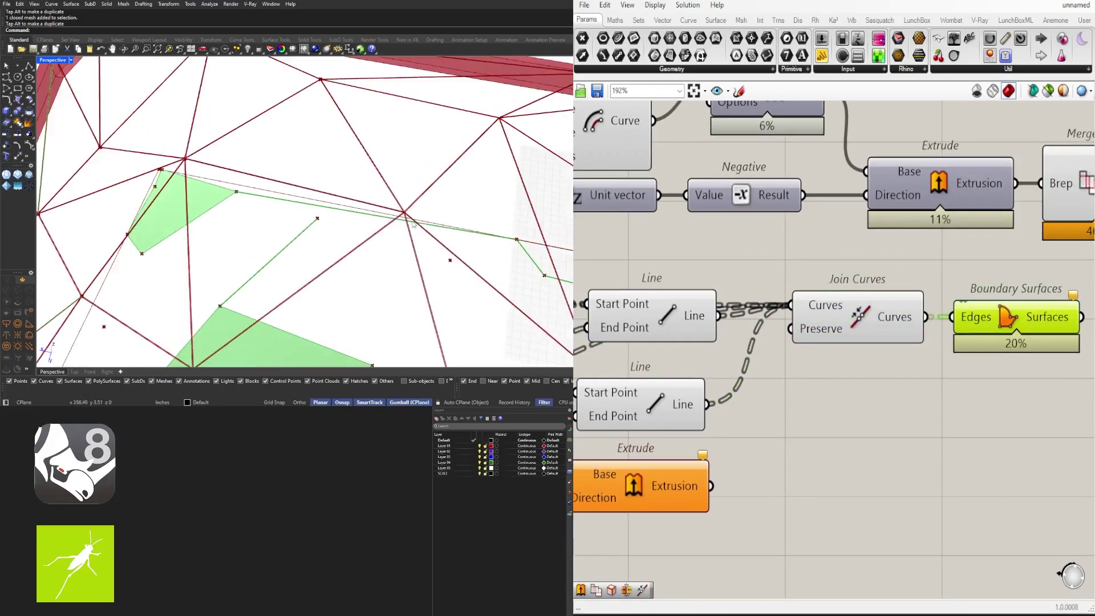
mouse_move(372, 253)
right_down()
mouse_move(366, 215)
mouse_move(368, 232)
right_up()
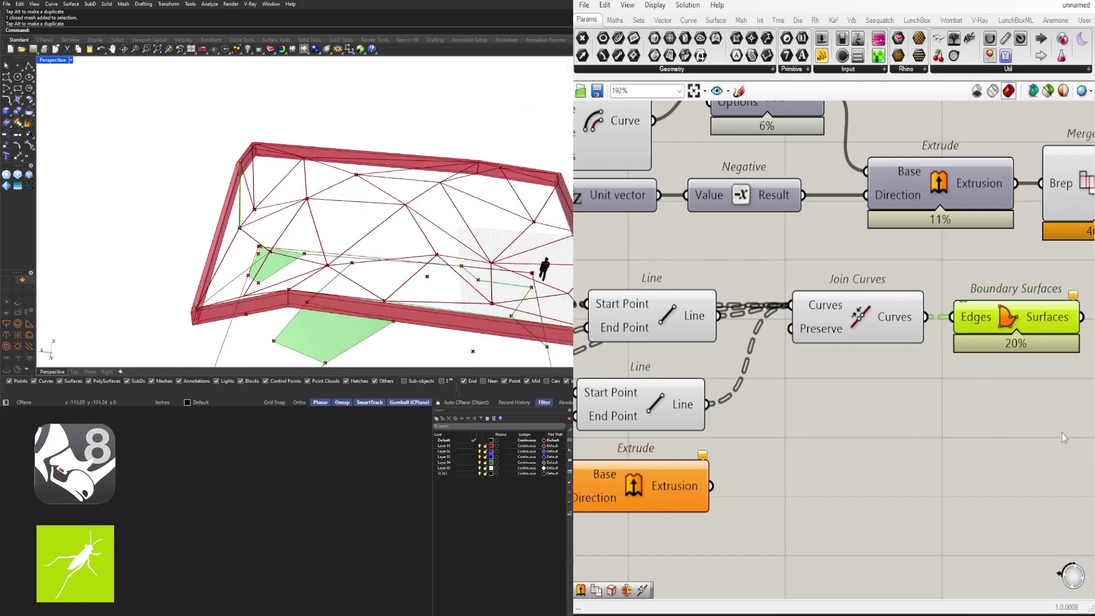
Step: Delete the End Points, Line, Join Curves and Boundary Surfaces components, plus the lower rib Offset Curve and the Negative feeding its distance
click(1059, 433)
scroll(994, 410, down, 4)
drag(1008, 407, 673, 332)
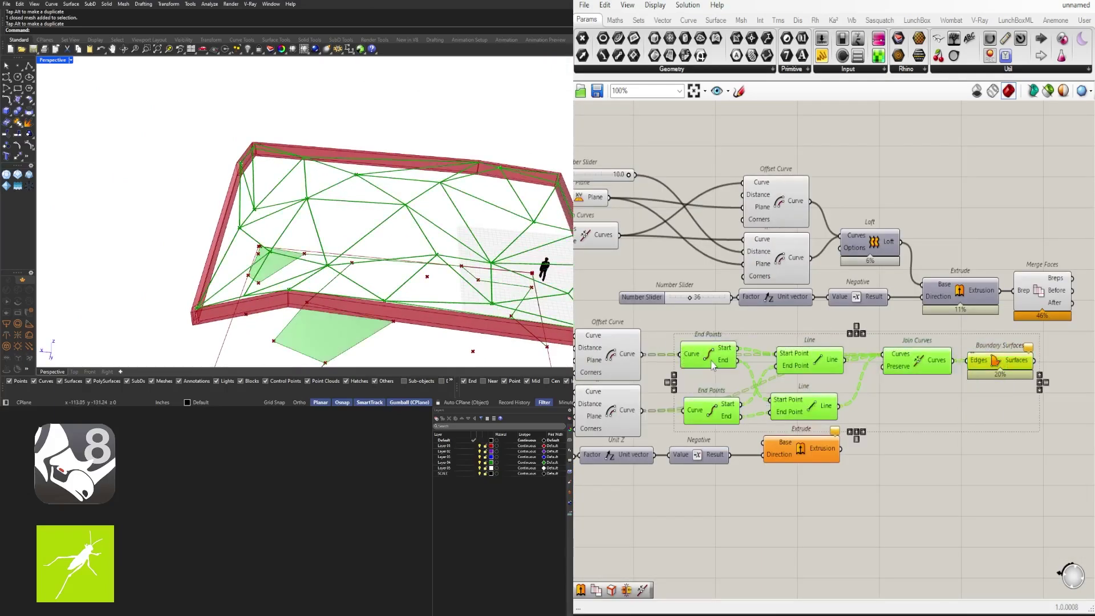
right_drag(671, 386, 996, 393)
key(Delete)
drag(1029, 408, 874, 351)
key(Delete)
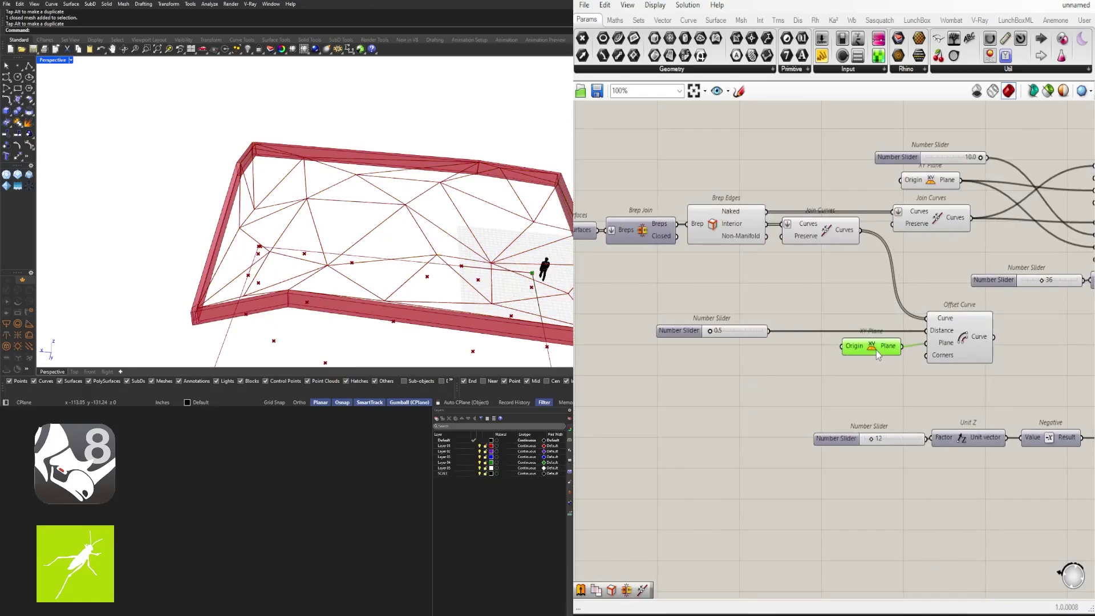
Step: Move the rib Number Slider and XY Plane close to the remaining rib Offset Curve and check its curves at a junction
drag(793, 320, 803, 321)
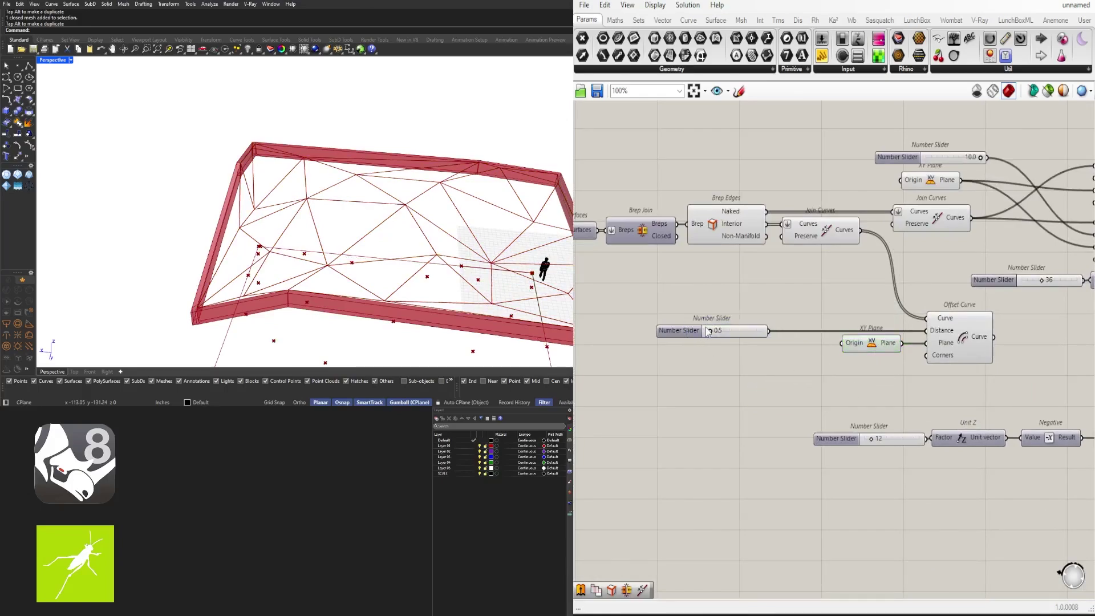
drag(683, 334, 802, 323)
click(959, 352)
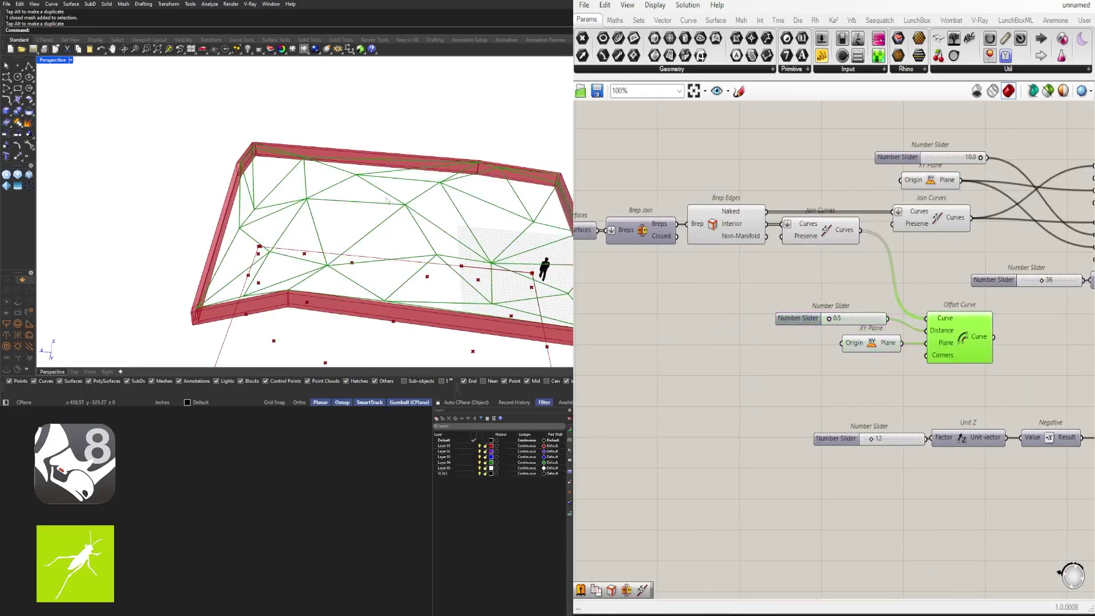
scroll(432, 203, up, 8)
right_drag(431, 203, 418, 215)
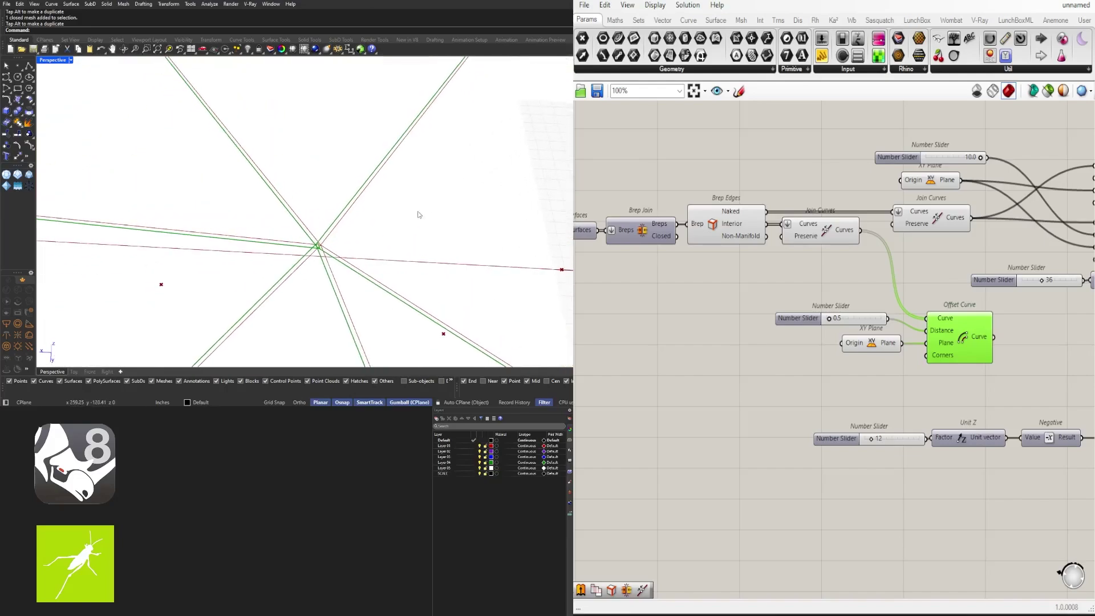
scroll(343, 240, up, 2)
scroll(969, 374, down, 3)
Step: Shift the rib Number Slider, XY Plane and Offset Curve together to a spot lower beneath the interior Join Curves
right_drag(977, 386, 859, 366)
click(860, 366)
drag(862, 374, 723, 311)
scroll(873, 341, up, 2)
drag(851, 323, 819, 348)
click(899, 347)
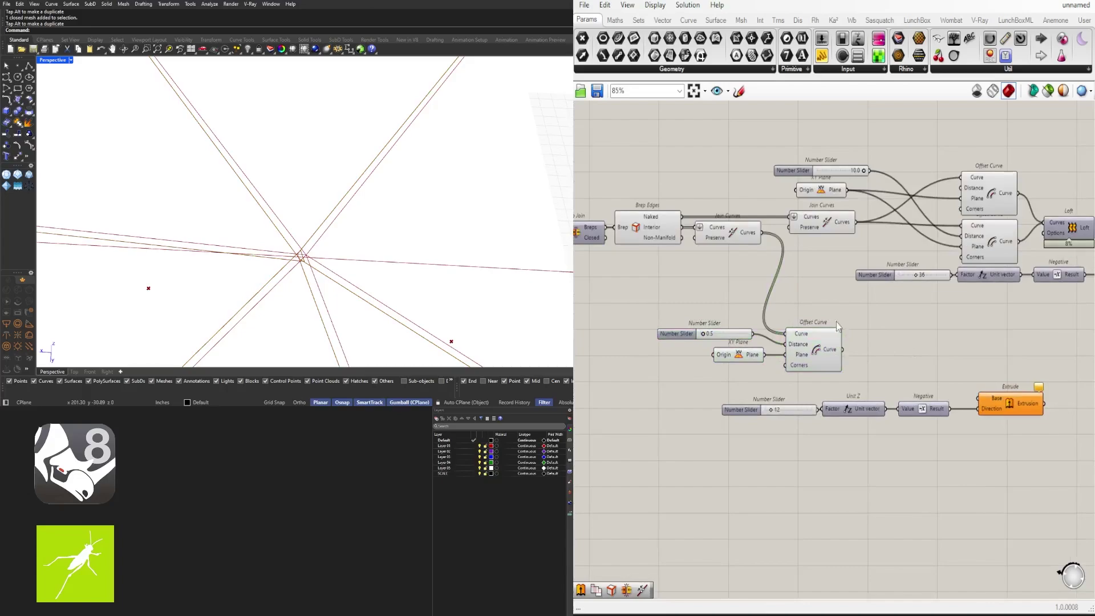
Step: Place a Loft component beyond the rib Offset Curve, fed by the interior Join Curves
double_click(872, 334)
text(loft)
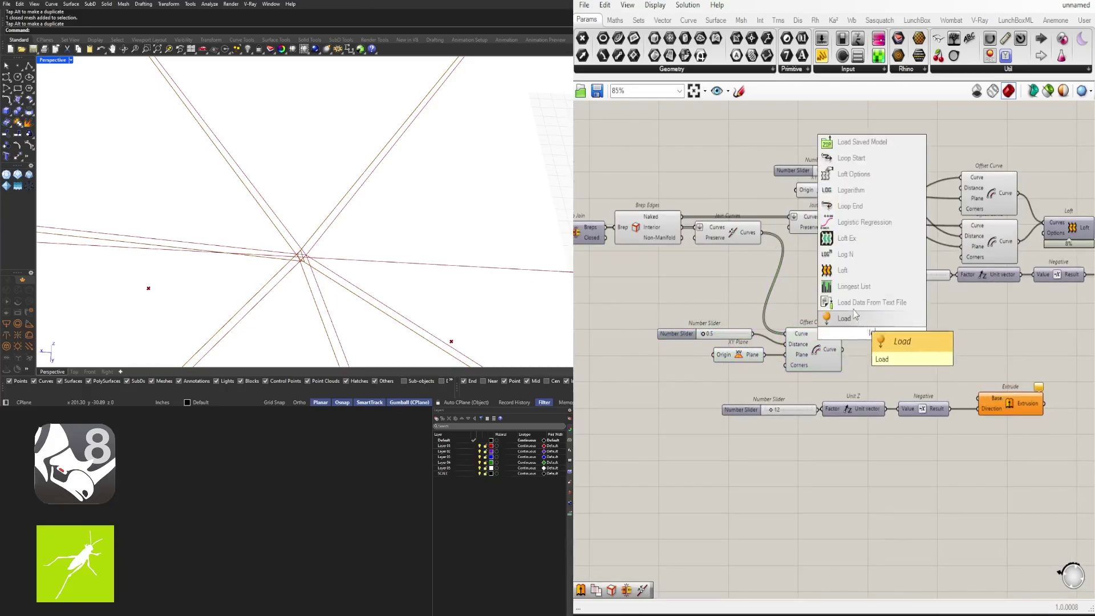
key(Return)
drag(843, 316, 962, 338)
click(824, 319)
Step: Duplicate the rib Number Slider, XY Plane and Offset Curve above the originals, with the copied slider set to 0.0
drag(856, 380, 712, 322)
click(764, 369)
scroll(733, 352, up, 1)
drag(759, 374, 734, 365)
scroll(733, 353, up, 2)
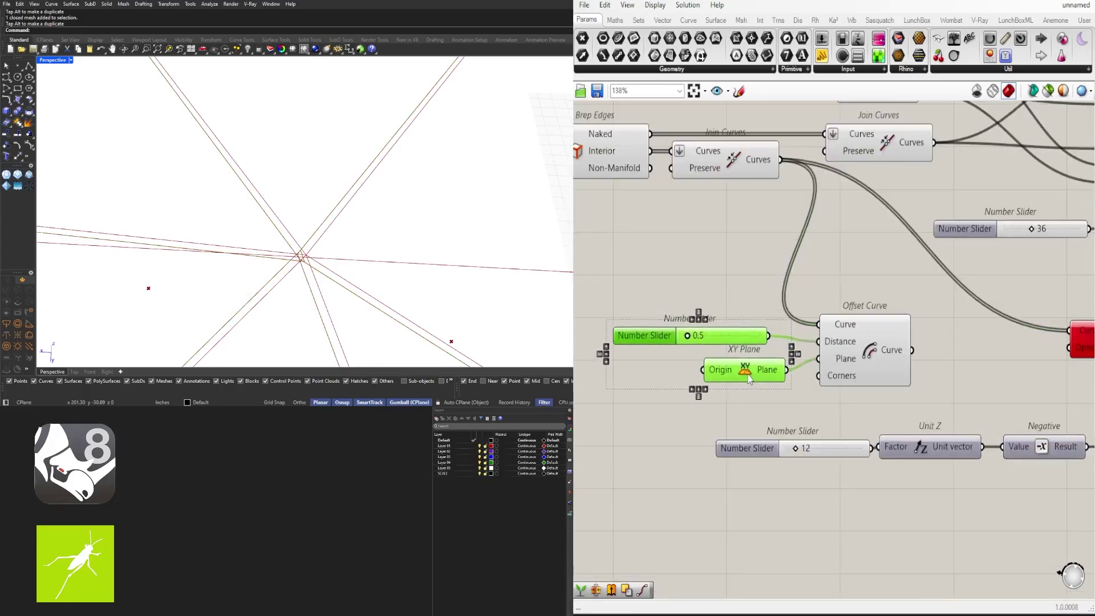
click(730, 279)
scroll(824, 327, down, 1)
drag(860, 401, 692, 308)
key(alt)
drag(840, 342, 839, 276)
click(761, 215)
Step: Move the Loft next to the rib Offset Curves and feed its Curves input from both of them instead of Join Curves
right_drag(872, 301, 806, 285)
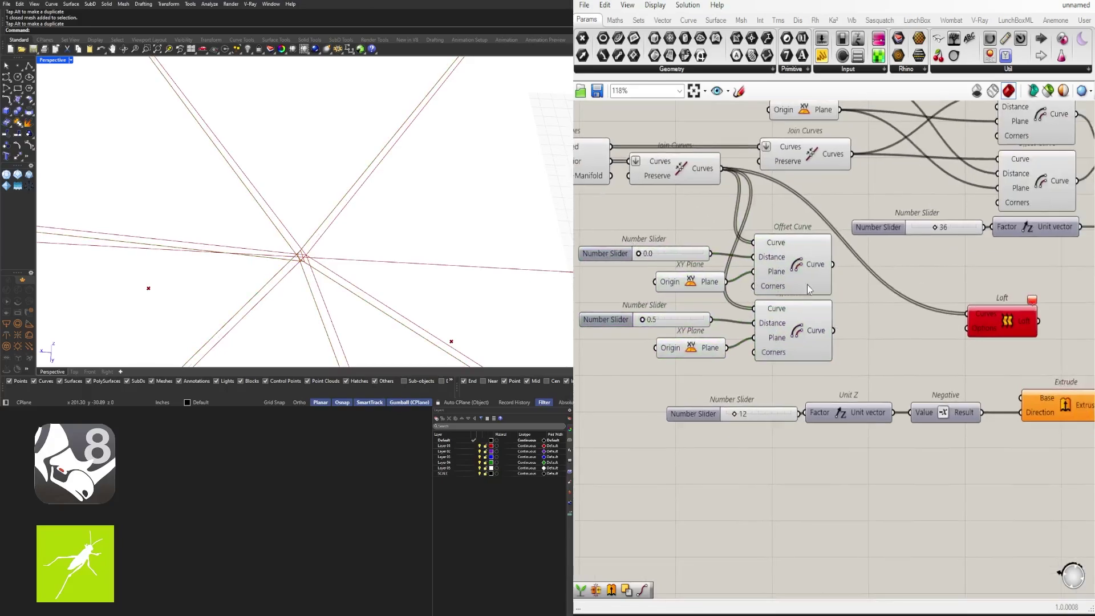
drag(833, 330, 904, 330)
scroll(401, 215, down, 5)
scroll(400, 215, down, 10)
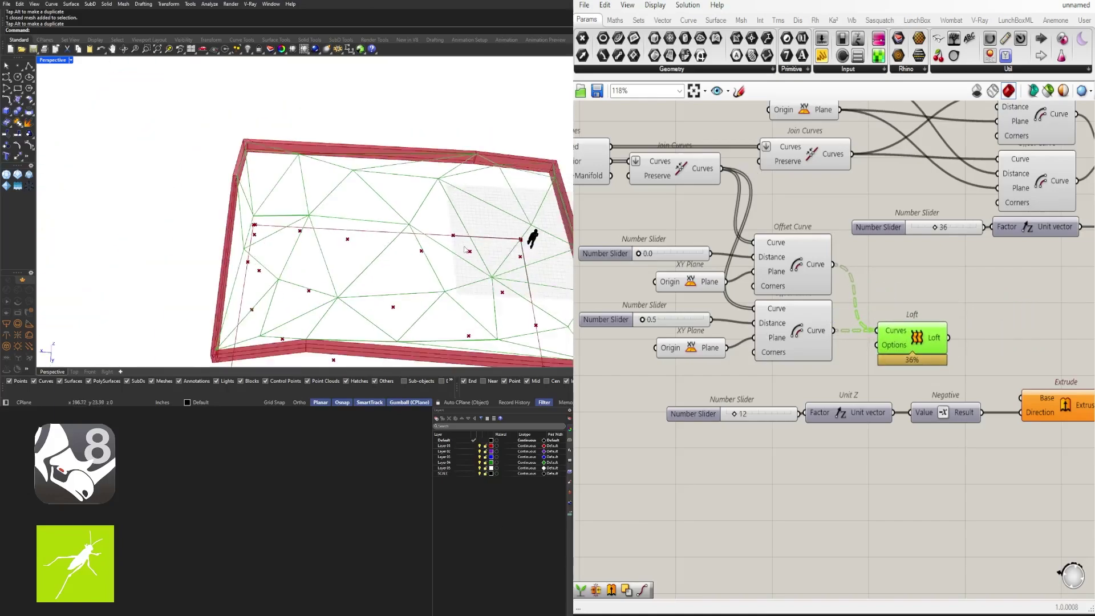
scroll(444, 234, up, 6)
right_drag(445, 233, 393, 268)
scroll(677, 371, down, 5)
scroll(850, 399, up, 4)
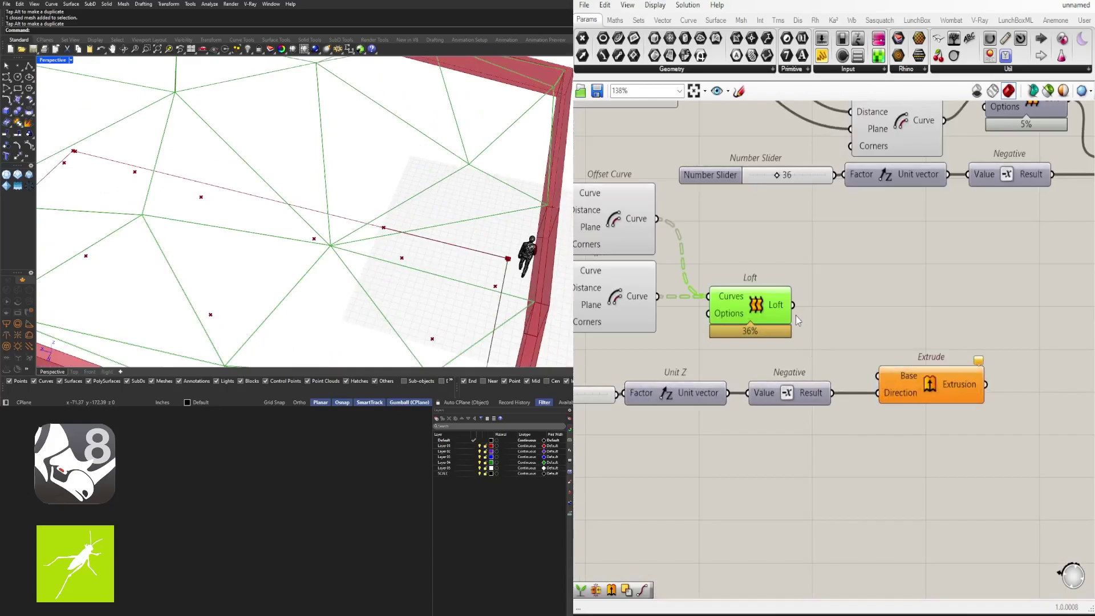
Step: Connect the rib Loft to the Extrude's Base and move the Extrude with its direction components closer to the Loft
drag(876, 375, 879, 376)
click(921, 323)
scroll(935, 352, down, 4)
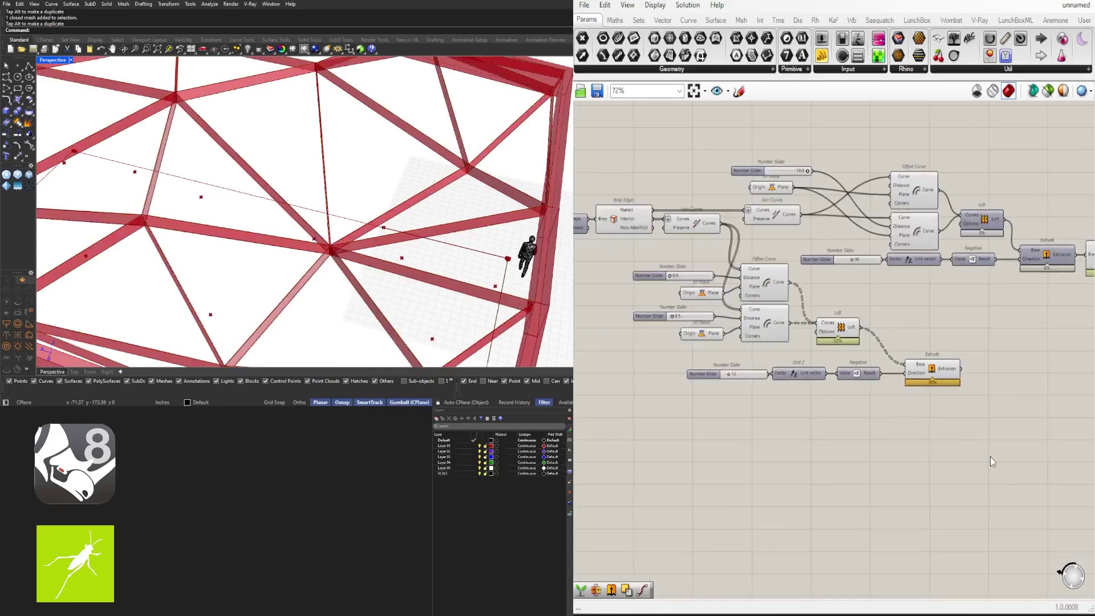
drag(1001, 459, 672, 361)
scroll(847, 373, up, 4)
drag(894, 383, 859, 360)
click(669, 378)
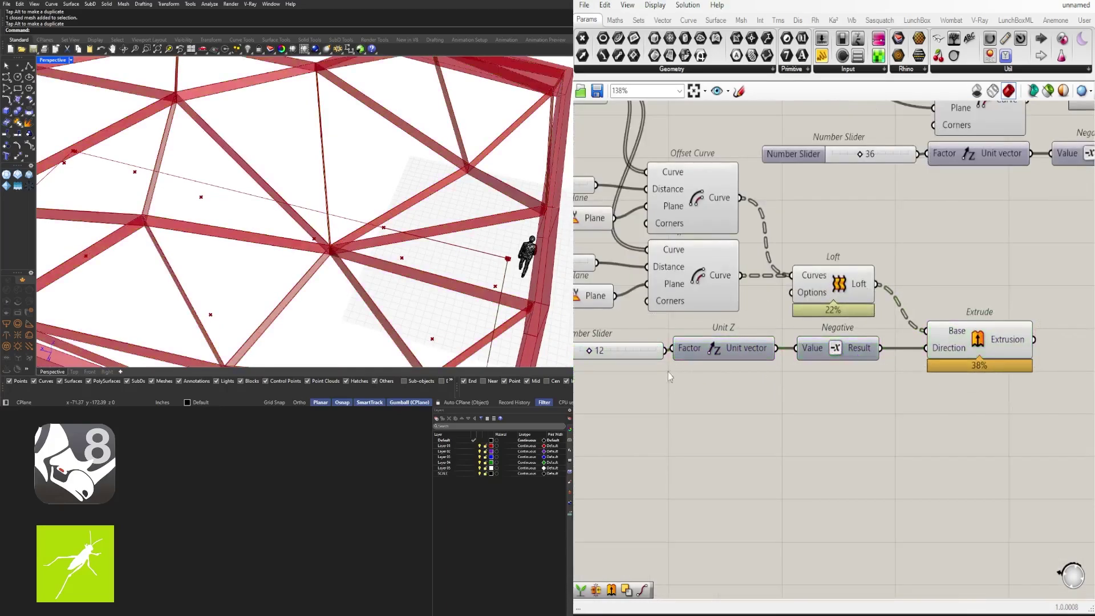
Step: Delete the 0.0 Number Slider feeding the upper rib Offset Curve's Distance
right_drag(669, 378, 890, 452)
scroll(787, 354, up, 4)
scroll(733, 329, down, 1)
right_drag(806, 272, 839, 394)
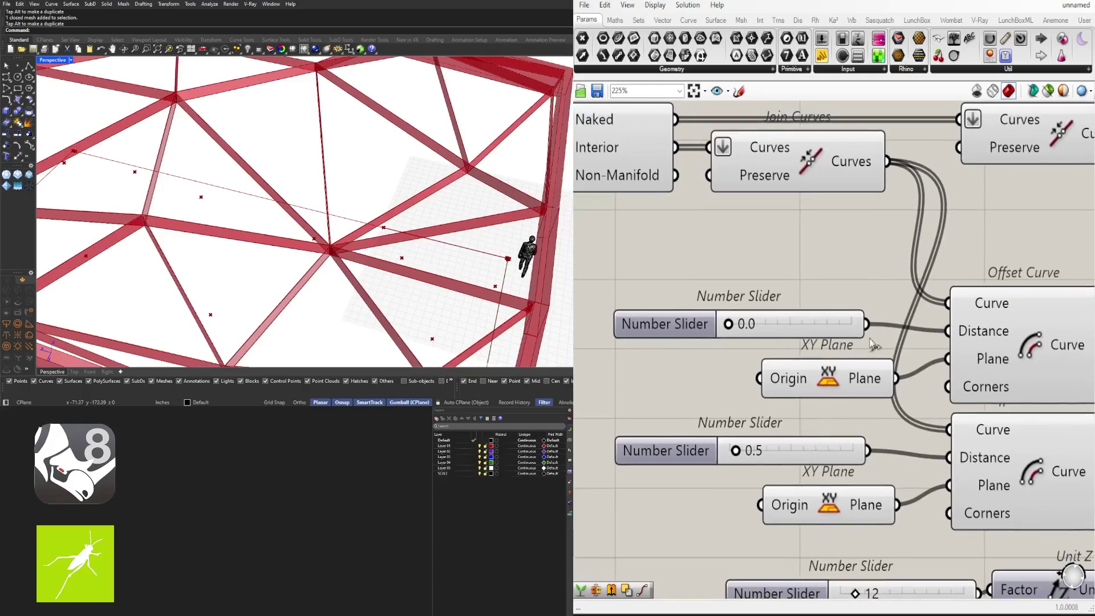
right_click(984, 342)
click(1036, 521)
drag(809, 315, 803, 326)
key(Delete)
Step: Set the Number Slider for the lower rib Offset Curve's distance to 3.0
double_click(756, 443)
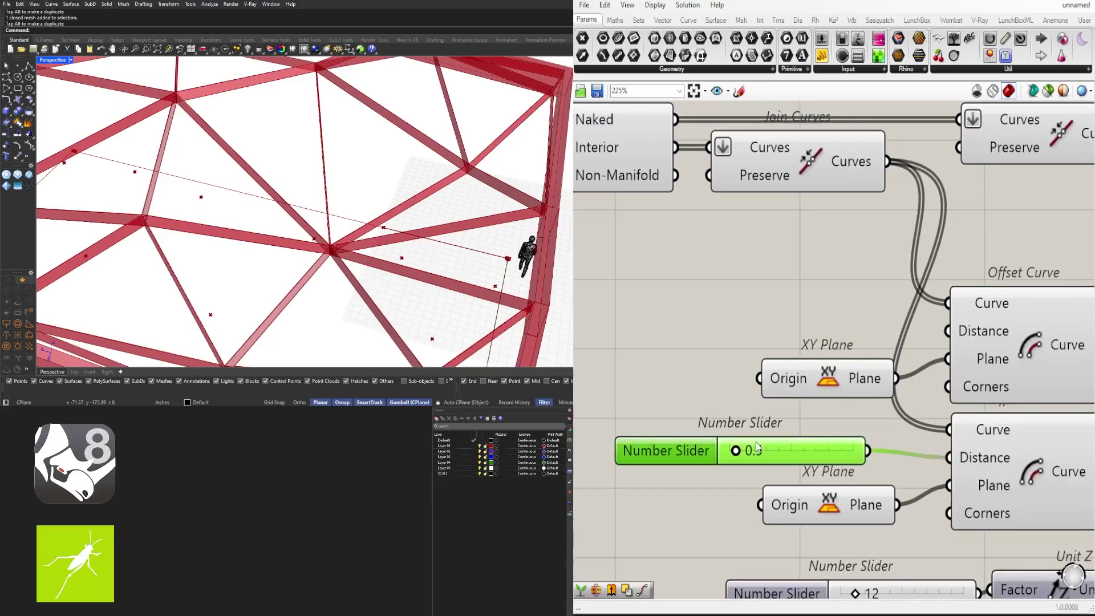
text(3)
key(Return)
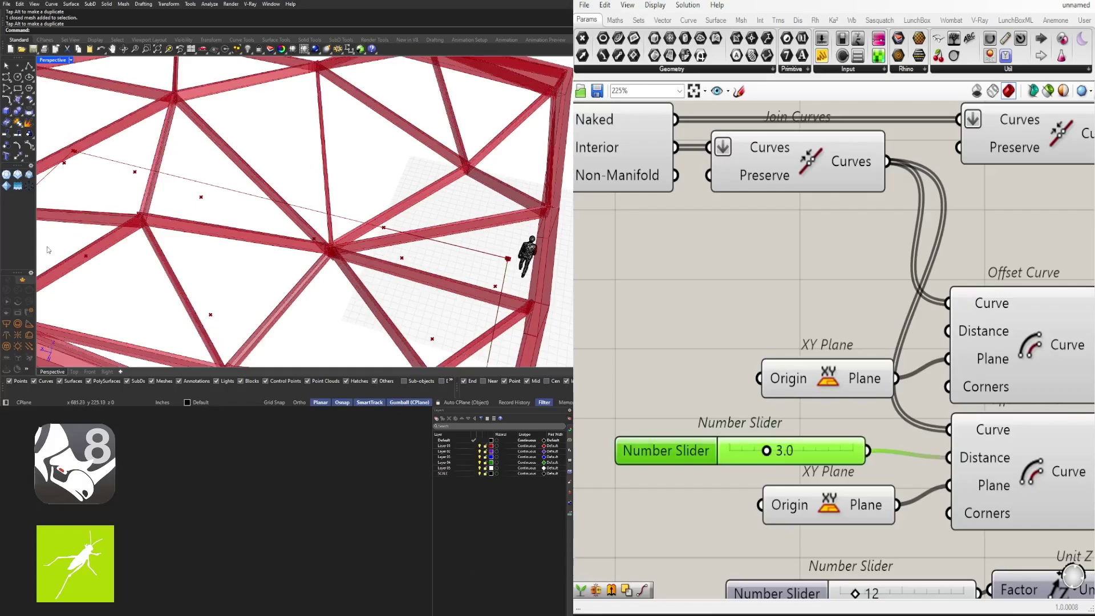
Step: Examine the extruded ribs at a junction and across the whole canopy, along with the rib component chain
scroll(304, 258, up, 8)
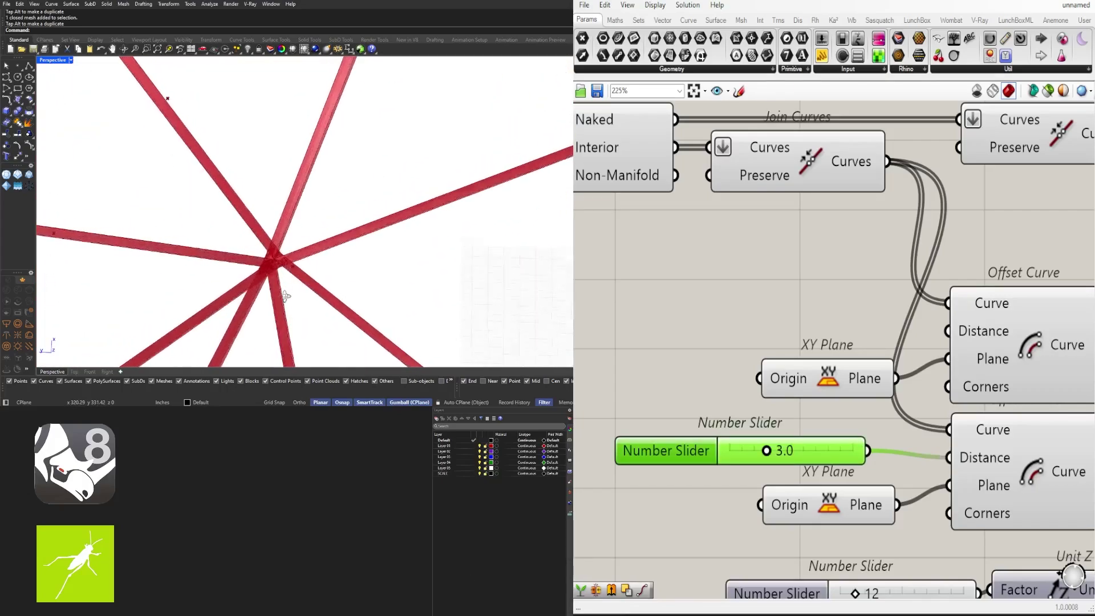
right_drag(289, 278, 358, 258)
scroll(326, 249, down, 4)
scroll(326, 249, down, 5)
scroll(792, 335, down, 3)
right_drag(792, 334, 711, 362)
scroll(719, 377, down, 2)
scroll(326, 208, down, 3)
right_drag(341, 214, 314, 204)
scroll(284, 194, up, 5)
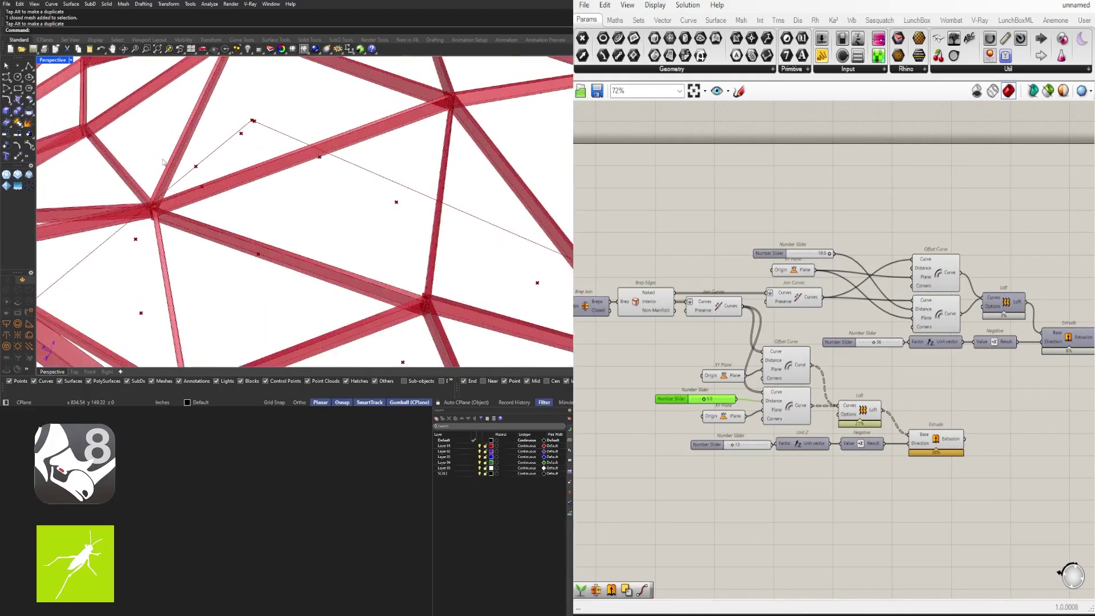
scroll(274, 197, down, 5)
right_drag(191, 209, 291, 196)
scroll(699, 283, down, 3)
right_drag(673, 330, 624, 330)
scroll(826, 369, up, 4)
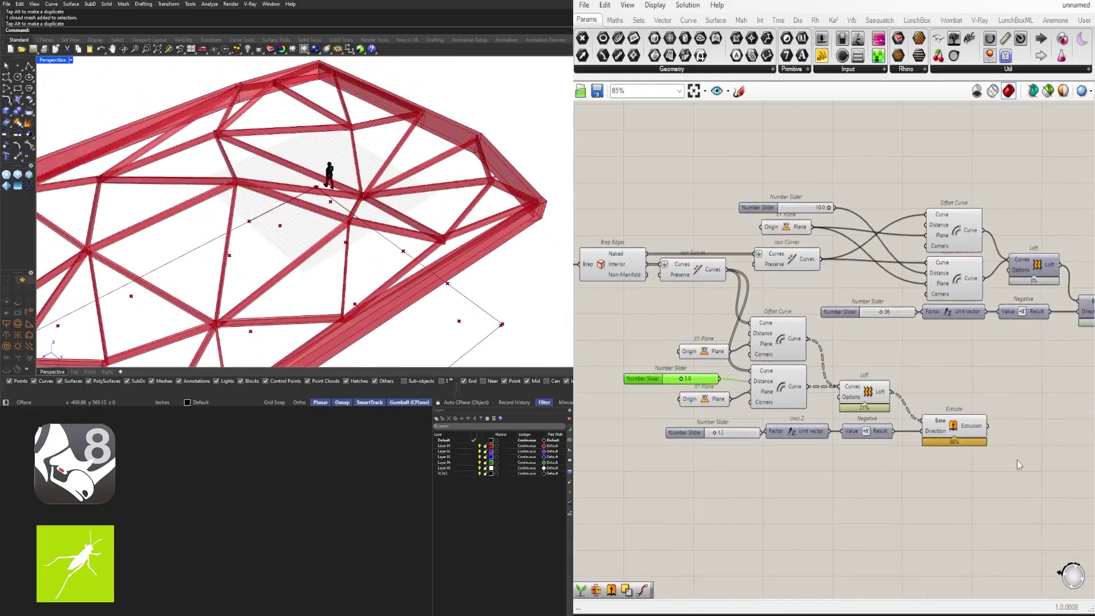
Step: Move the whole group of rib offset, Loft and Extrude components over to sit beneath the edge-frame components
drag(1029, 494, 652, 332)
drag(765, 335, 954, 374)
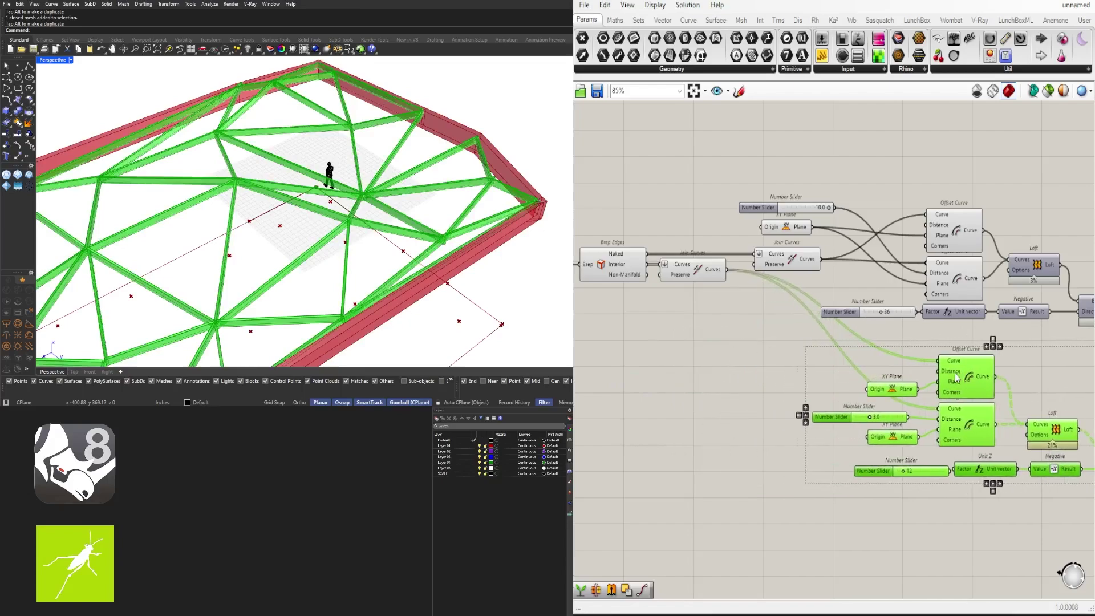
click(712, 376)
Step: Turn on the preview of the Move component that feeds the Delaunay Mesh
right_drag(657, 283, 765, 399)
scroll(867, 300, down, 3)
scroll(764, 399, up, 4)
double_click(781, 435)
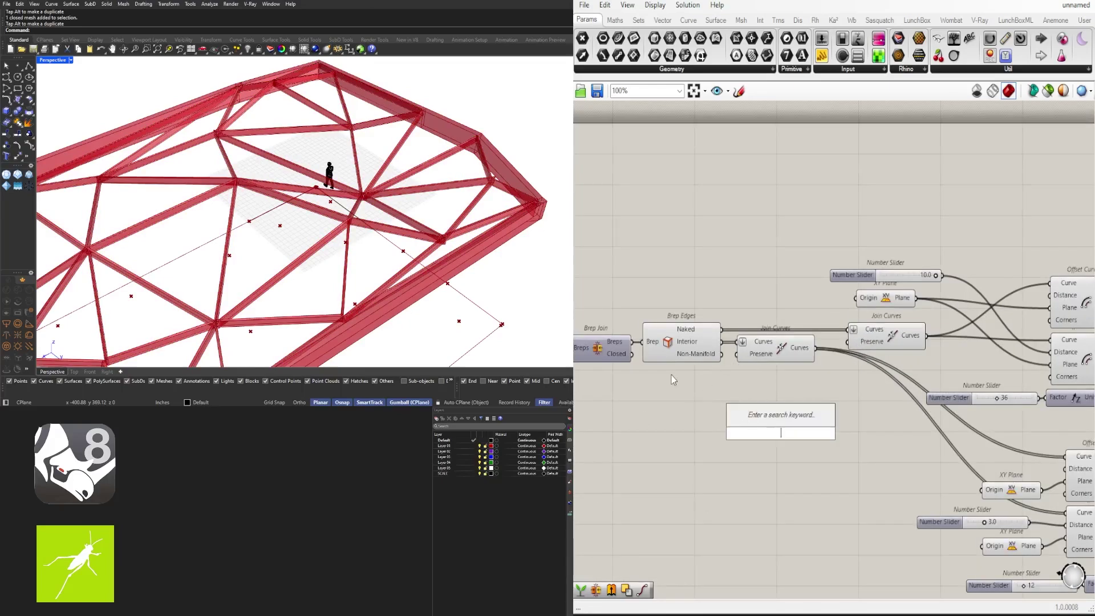
click(672, 346)
right_drag(643, 465, 811, 459)
click(758, 508)
scroll(755, 508, down, 3)
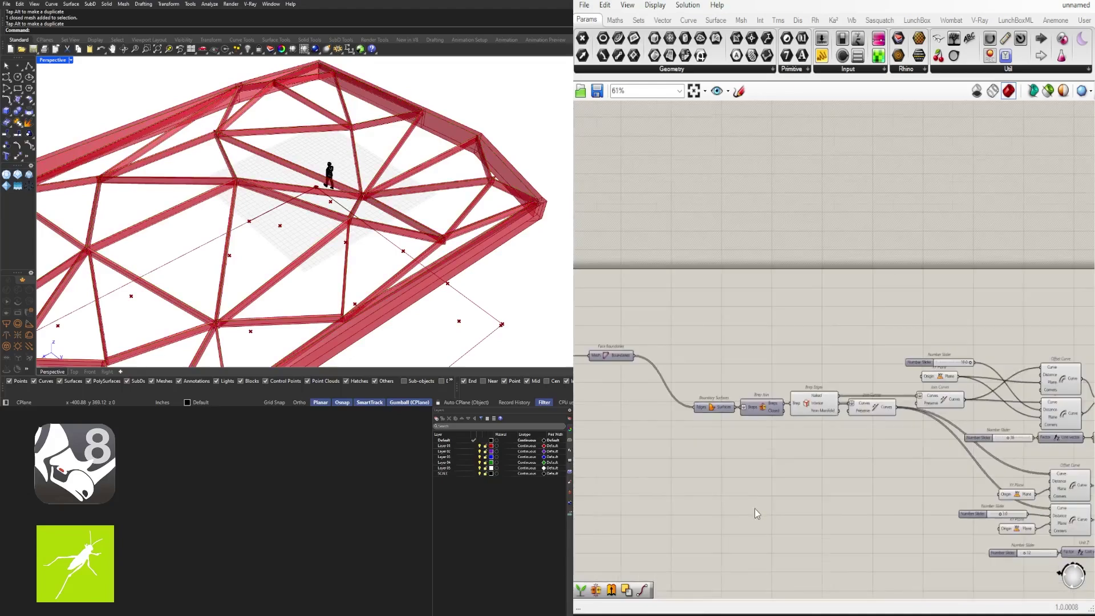
right_drag(655, 484, 866, 455)
scroll(751, 349, up, 3)
right_drag(970, 361, 741, 302)
right_drag(704, 333, 999, 346)
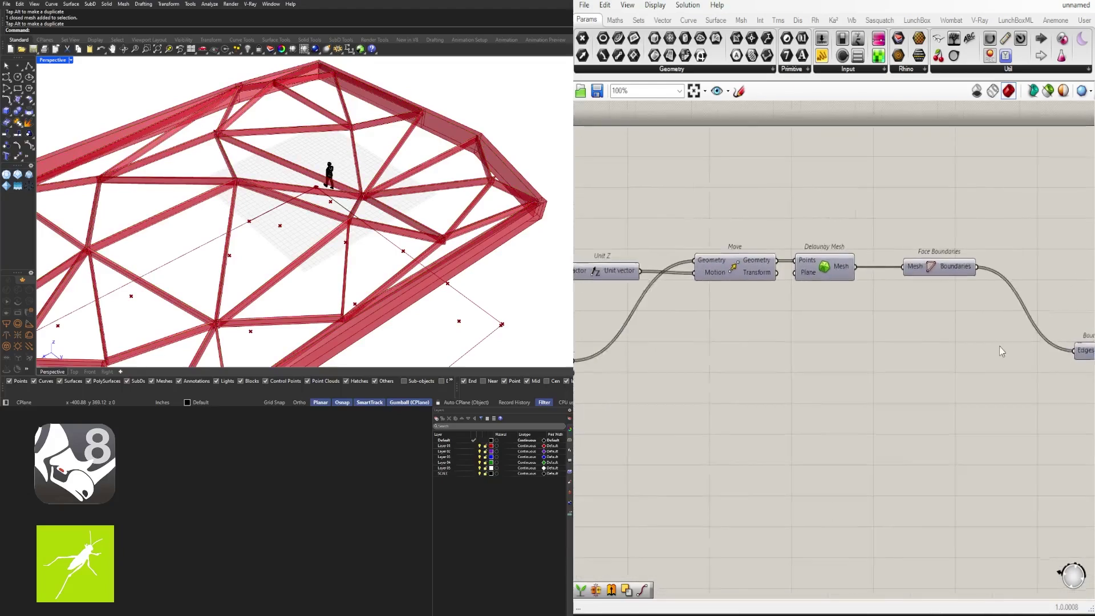
right_drag(810, 334, 1027, 331)
middle_click(960, 272)
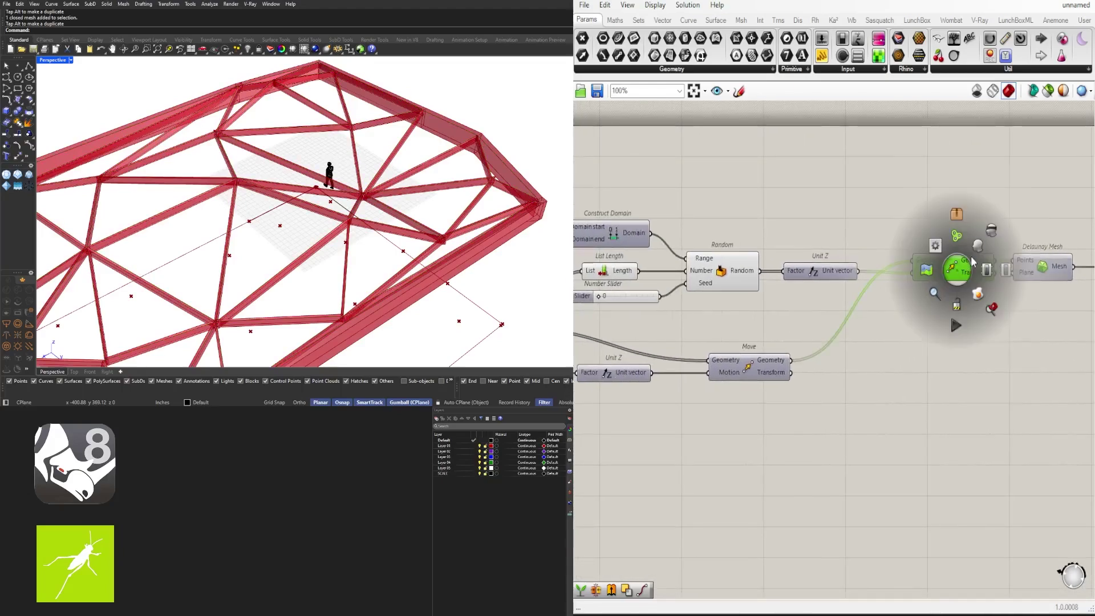
click(977, 241)
Step: Add a Cylinder component below the Delaunay Mesh and connect the Move's Geometry output to its Base
right_drag(872, 367, 766, 354)
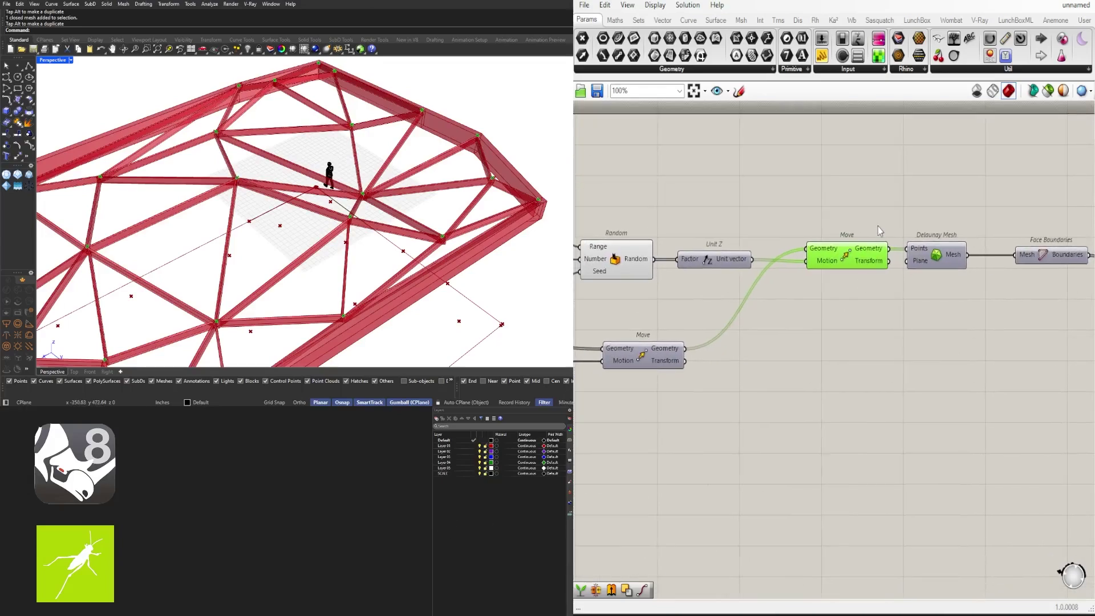
double_click(877, 226)
text(cir)
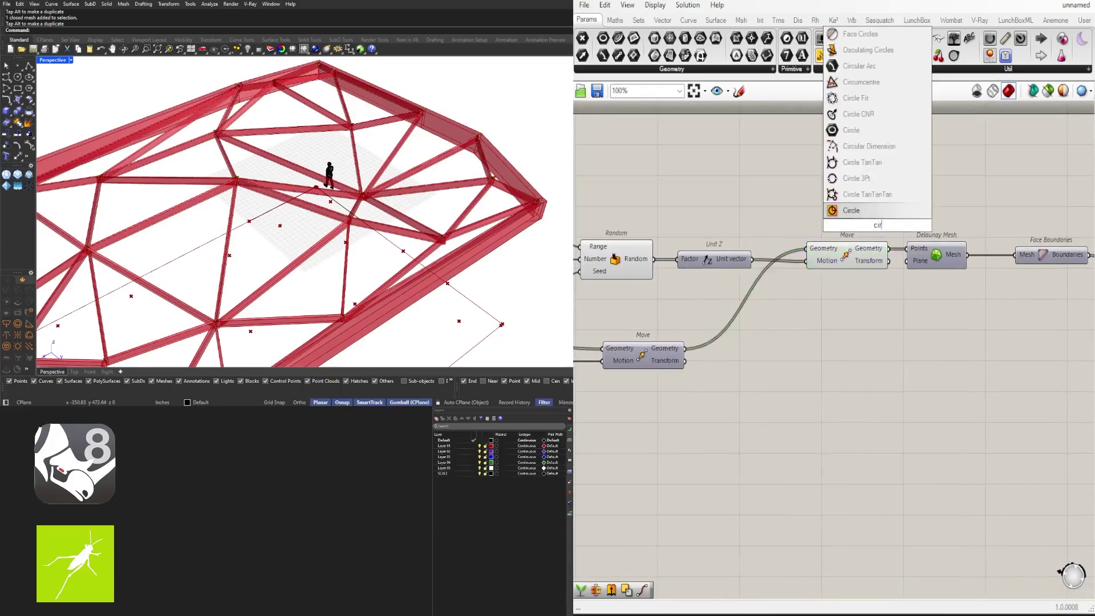
double_click(965, 338)
text(cyl)
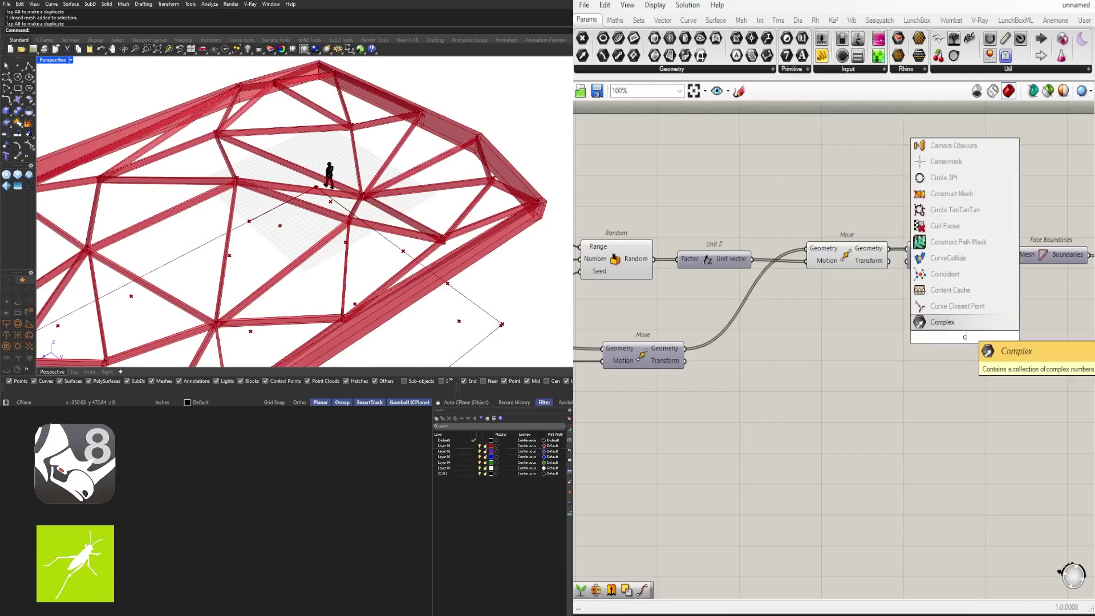
click(966, 324)
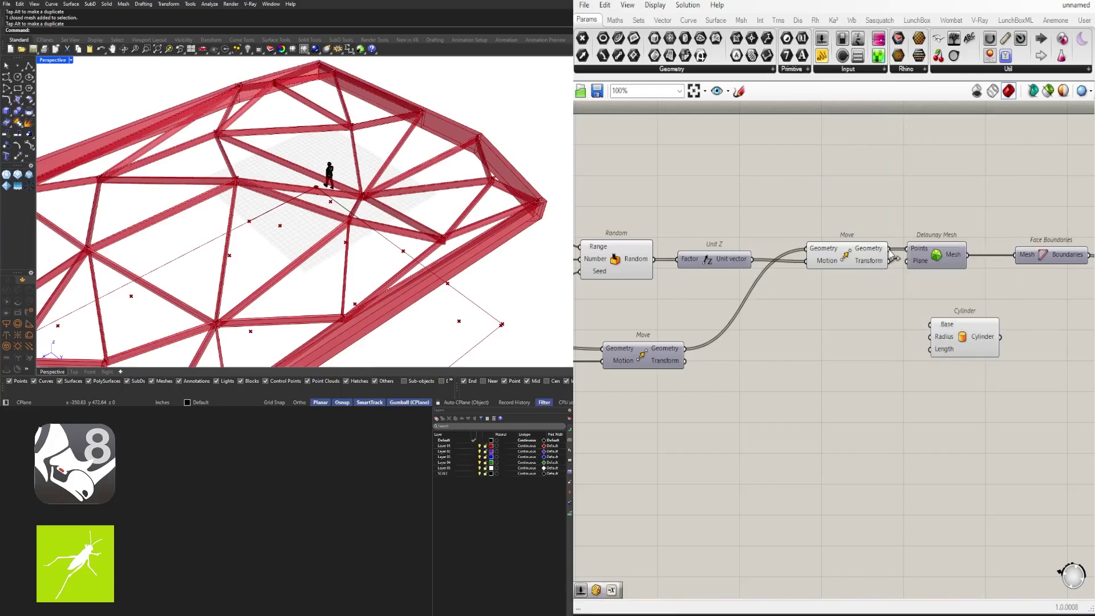
drag(933, 318, 934, 319)
click(956, 340)
Step: Add a 5.5 Number Slider, connect it to the Cylinder's Radius and align it with that input
scroll(943, 334, up, 3)
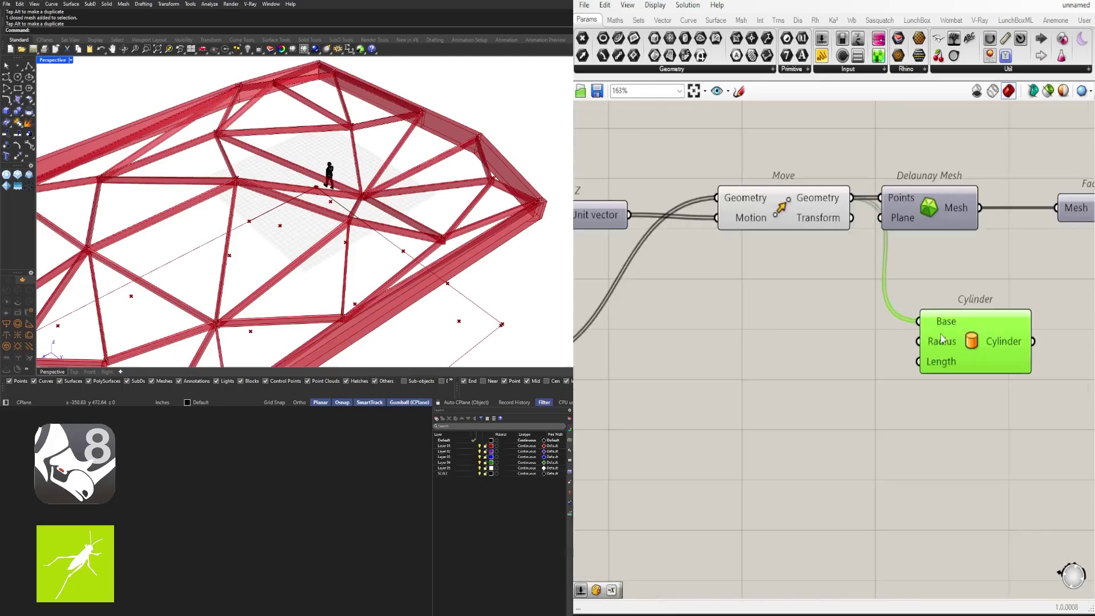
double_click(803, 370)
text(neg)
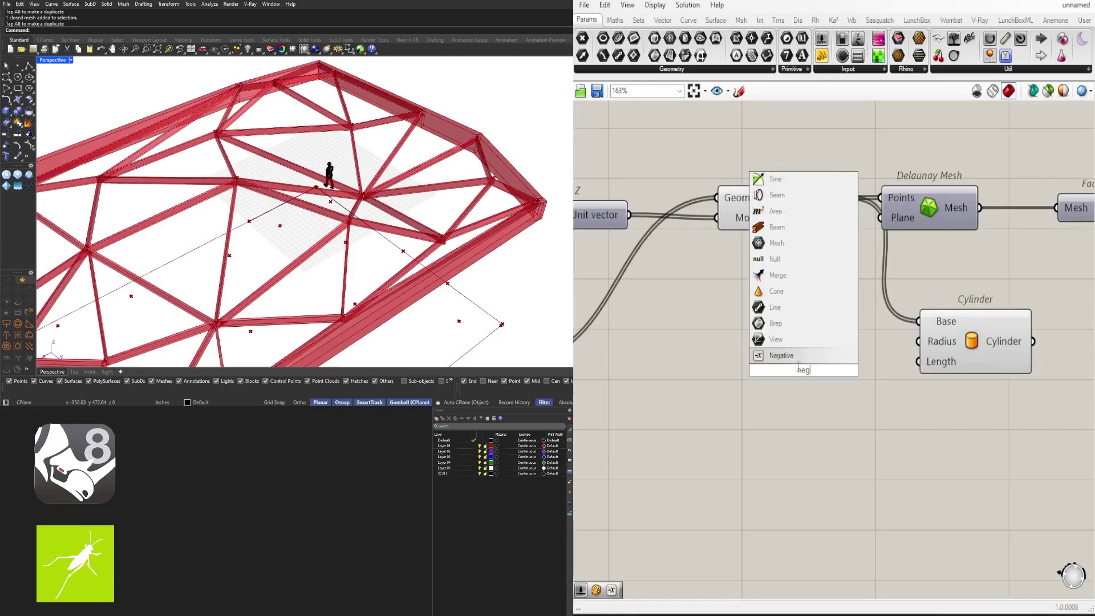
click(794, 355)
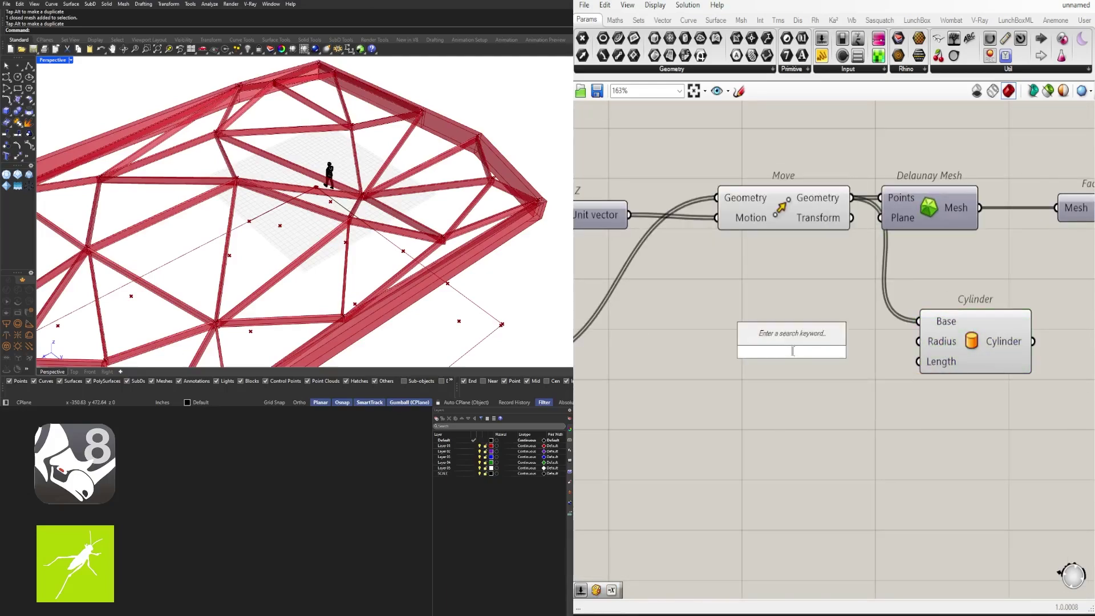
text(5.5)
key(Return)
scroll(883, 365, up, 2)
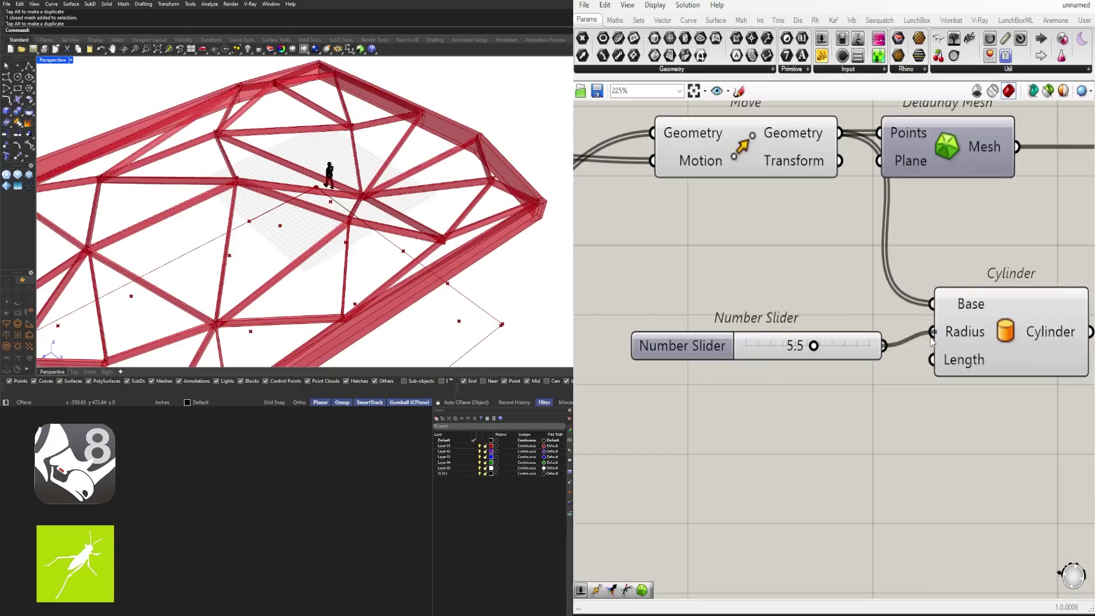
drag(851, 349, 847, 335)
Step: Add a Negative component below the radius slider, shift the slider away, and connect the Negative's Result to the Cylinder's Length
double_click(810, 406)
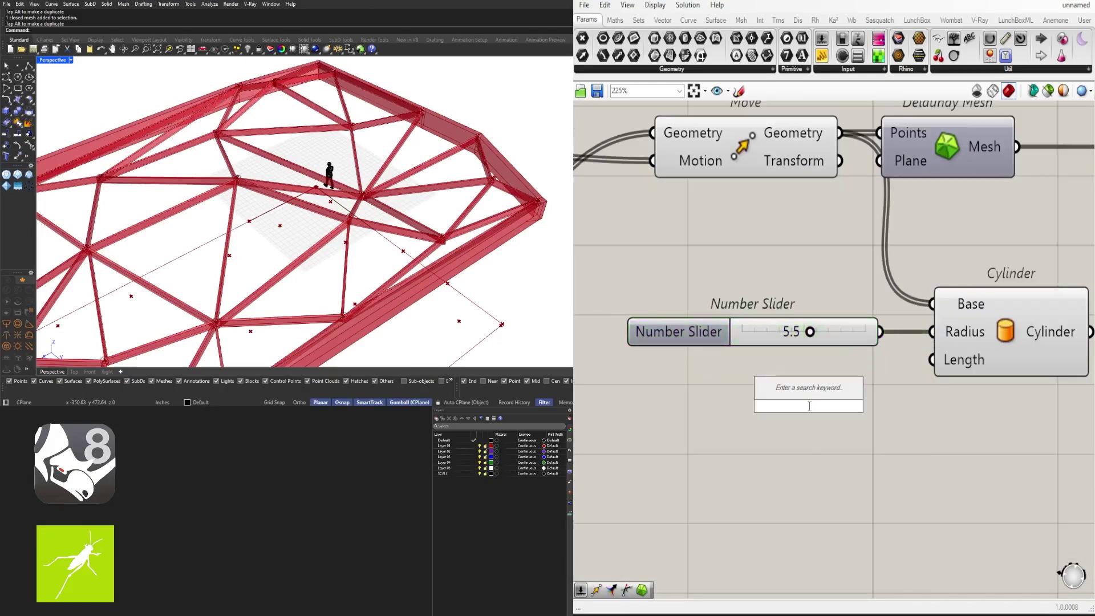
text(neg)
click(808, 393)
drag(840, 406, 843, 389)
click(826, 430)
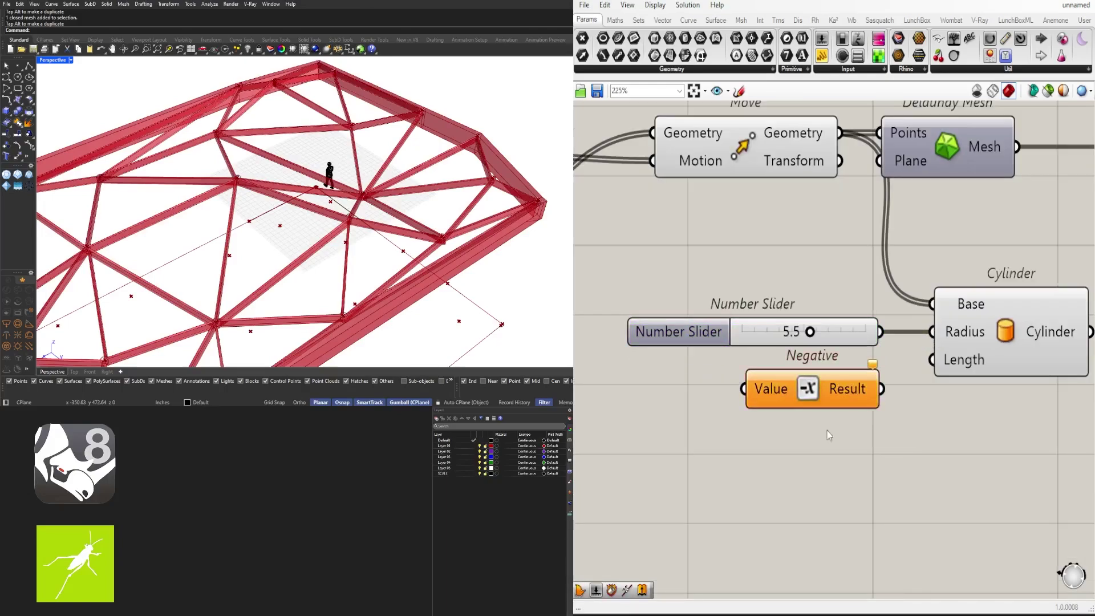
right_drag(827, 430, 998, 372)
drag(872, 277, 733, 277)
click(767, 309)
scroll(820, 314, down, 3)
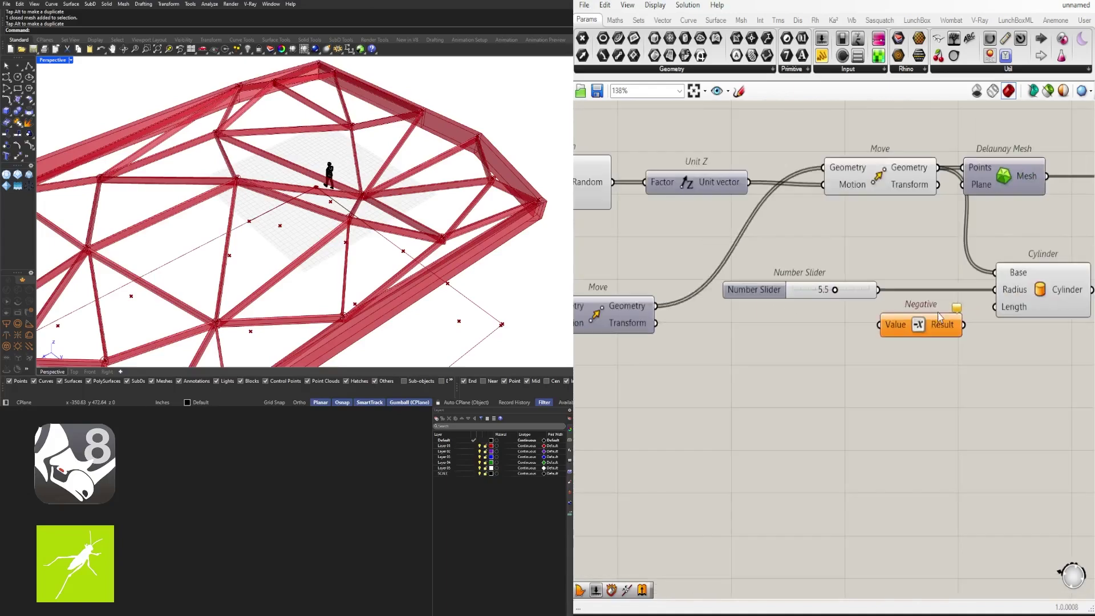
drag(938, 322, 996, 306)
Step: Duplicate the radius slider to feed the Negative component and set both sliders to 10.0
drag(855, 291, 854, 321)
scroll(833, 319, up, 3)
scroll(832, 321, up, 2)
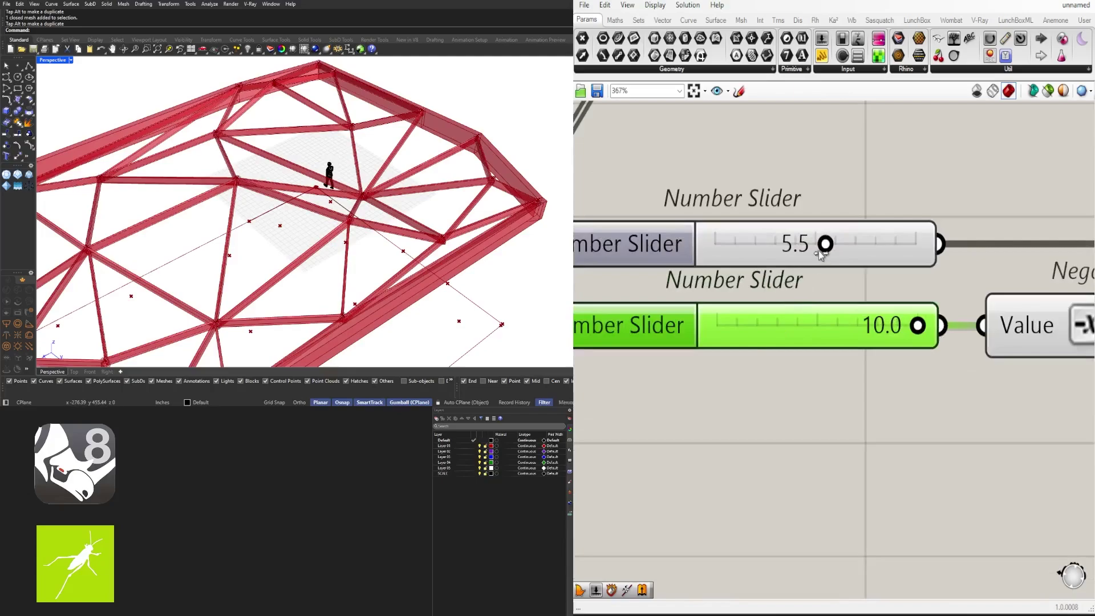
mouse_move(287, 222)
right_down()
mouse_move(280, 188)
mouse_move(287, 209)
right_up()
scroll(863, 283, down, 3)
scroll(934, 332, down, 2)
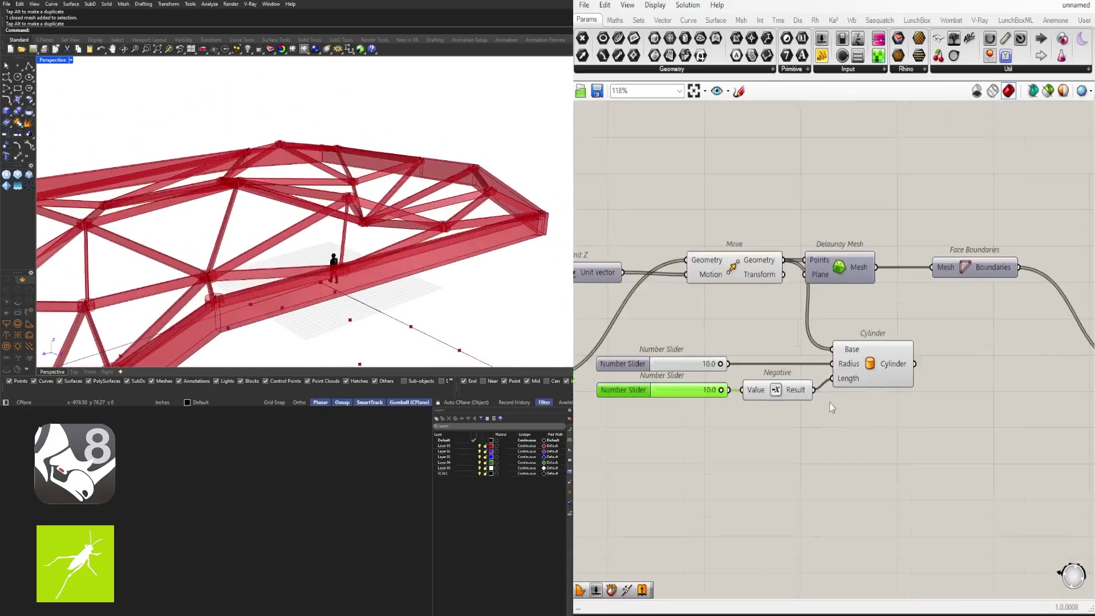
Step: Reposition the Cylinder and Negative components so they line up compactly with their two sliders
click(908, 372)
click(909, 401)
scroll(768, 379, up, 2)
scroll(944, 373, down, 1)
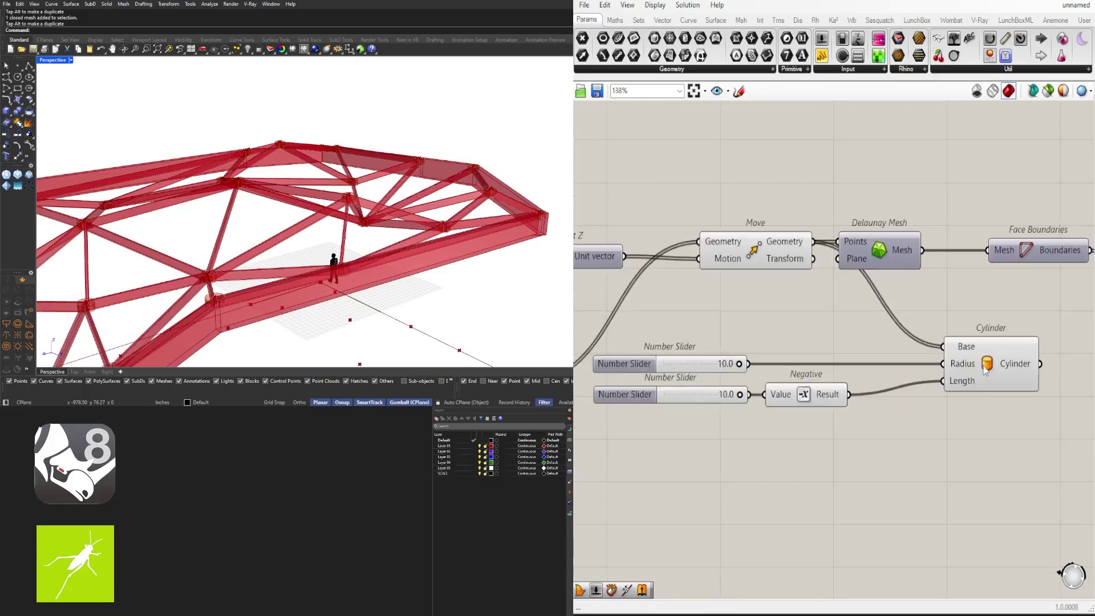
drag(982, 360, 923, 360)
scroll(707, 406, up, 2)
drag(879, 392, 910, 390)
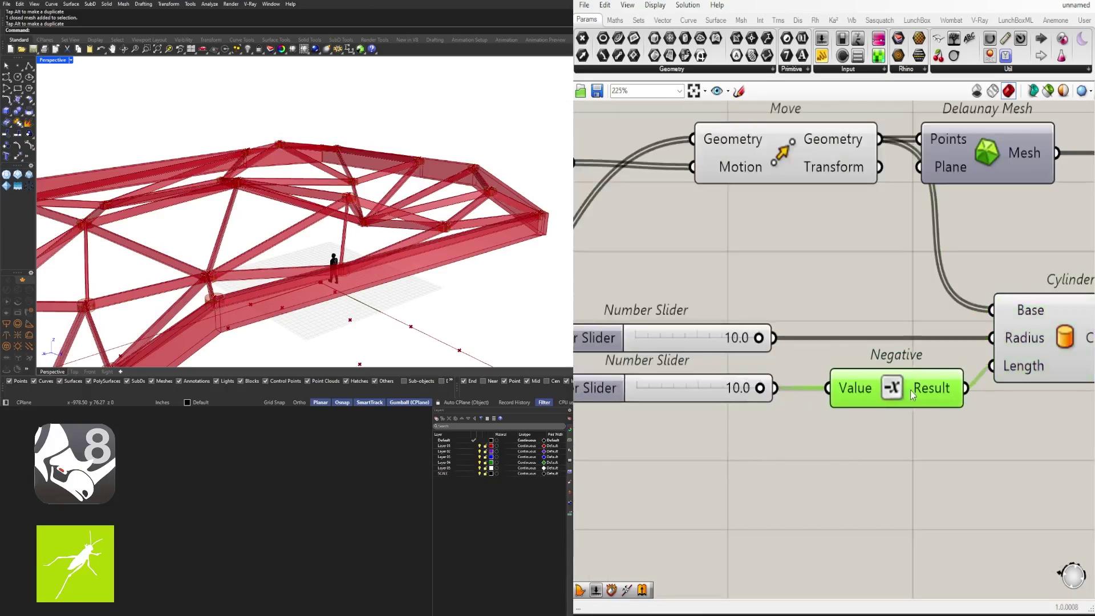
Step: Shift the rib extrusion's 12 slider away from its Unit Z and add a Multiplication component beneath that chain
scroll(878, 419, down, 3)
right_drag(748, 438, 1021, 389)
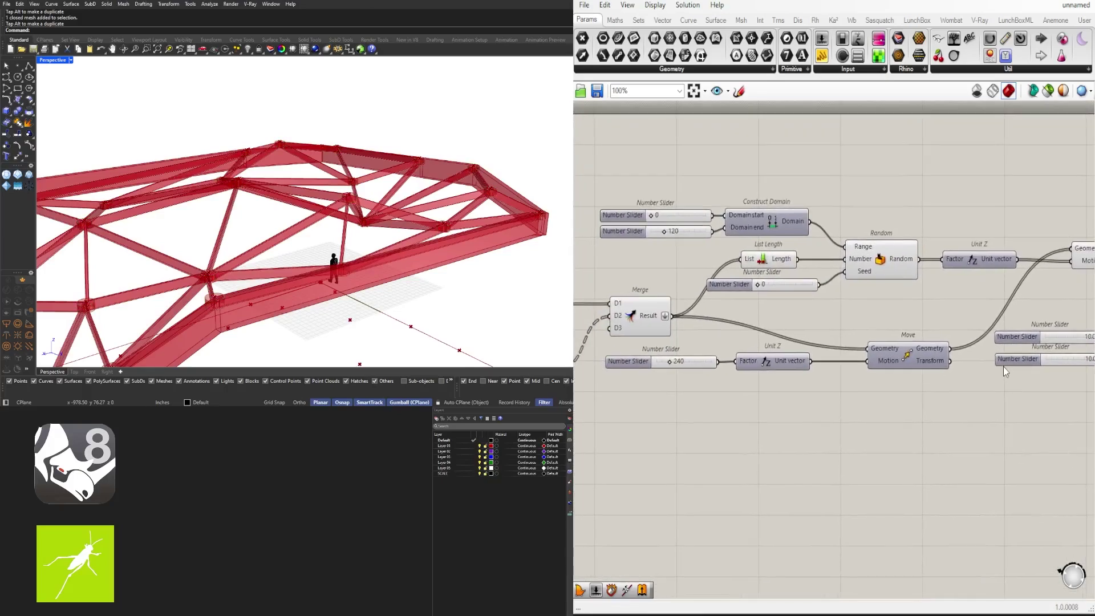
right_drag(935, 395, 847, 386)
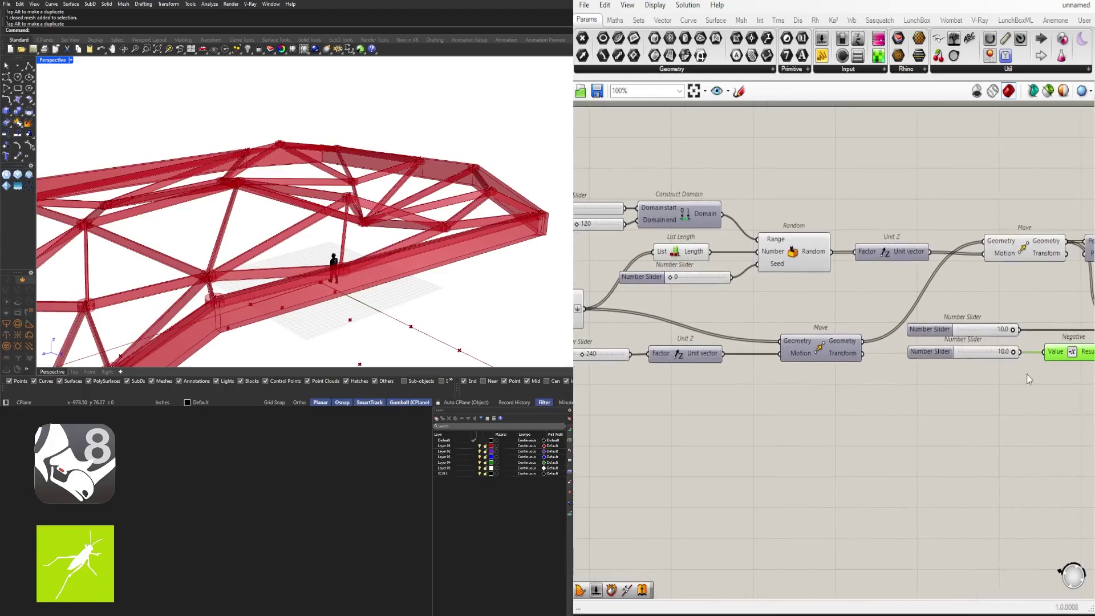
scroll(1026, 374, down, 4)
right_drag(1026, 374, 702, 342)
right_drag(878, 365, 714, 367)
scroll(950, 416, up, 3)
right_drag(950, 416, 727, 422)
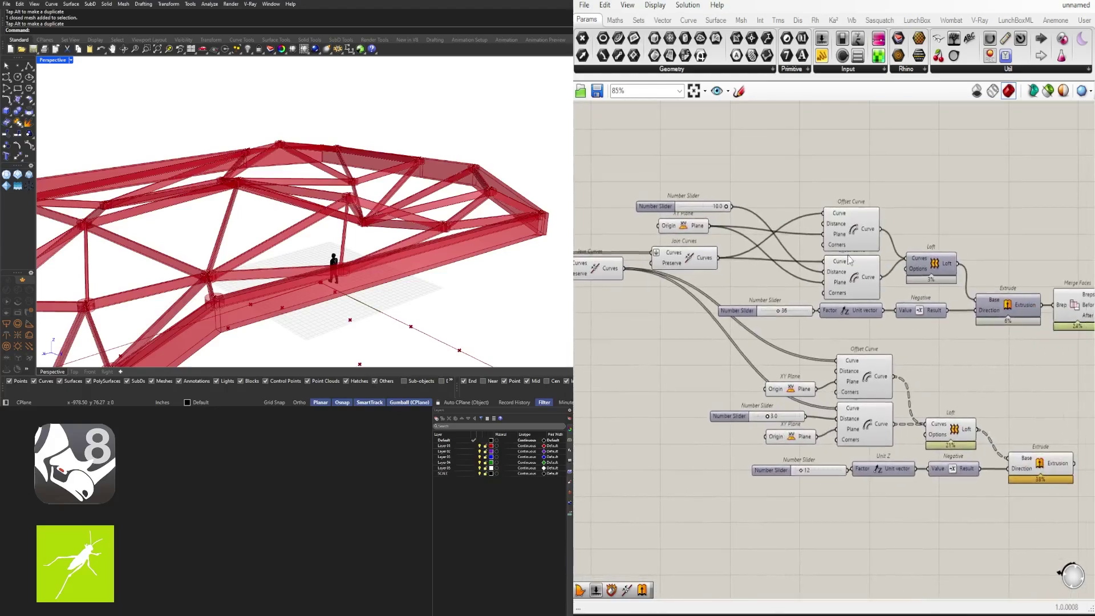
right_drag(941, 274, 799, 283)
right_drag(876, 393, 998, 393)
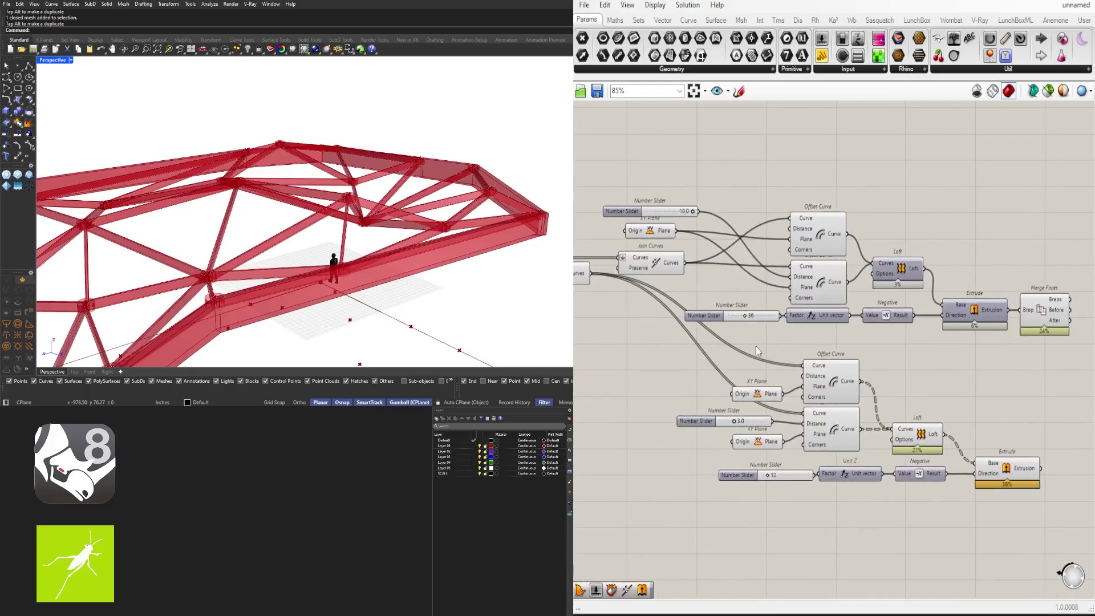
right_drag(724, 340, 779, 270)
scroll(824, 368, up, 4)
scroll(923, 392, down, 3)
right_drag(922, 392, 874, 394)
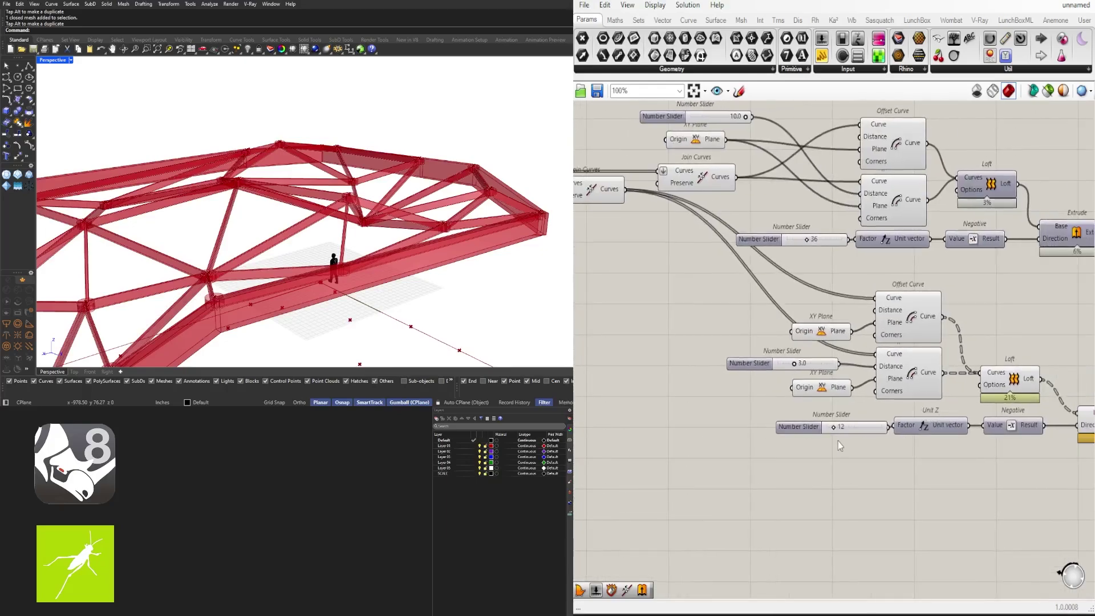
drag(815, 431, 760, 430)
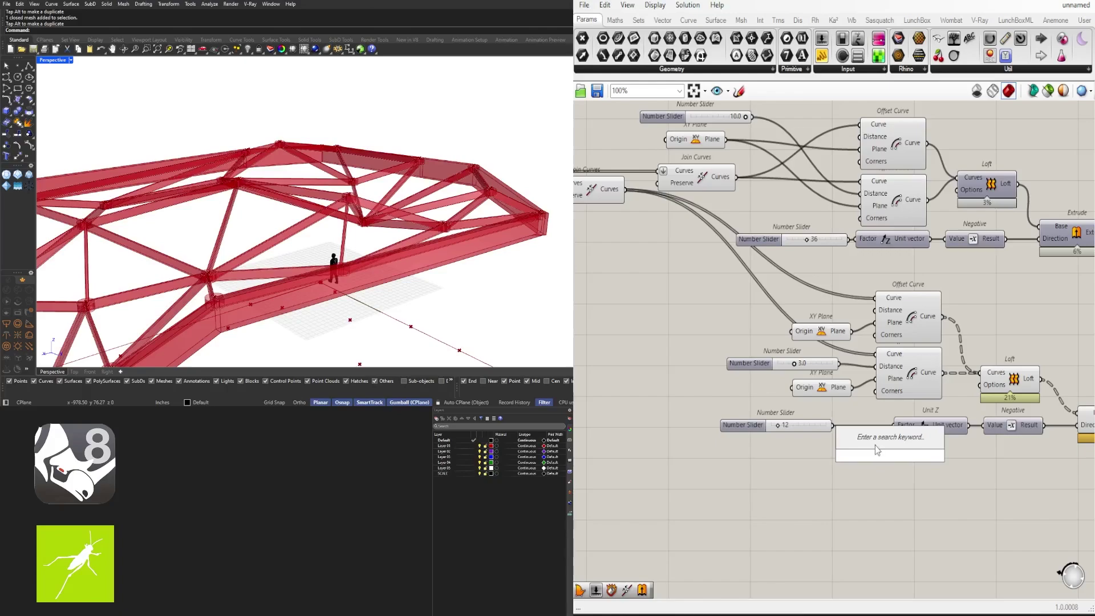
text(*)
key(Return)
Step: Connect the rib extrusion slider to the Multiplication's A input and set that wire's display to Hidden
scroll(862, 448, up, 3)
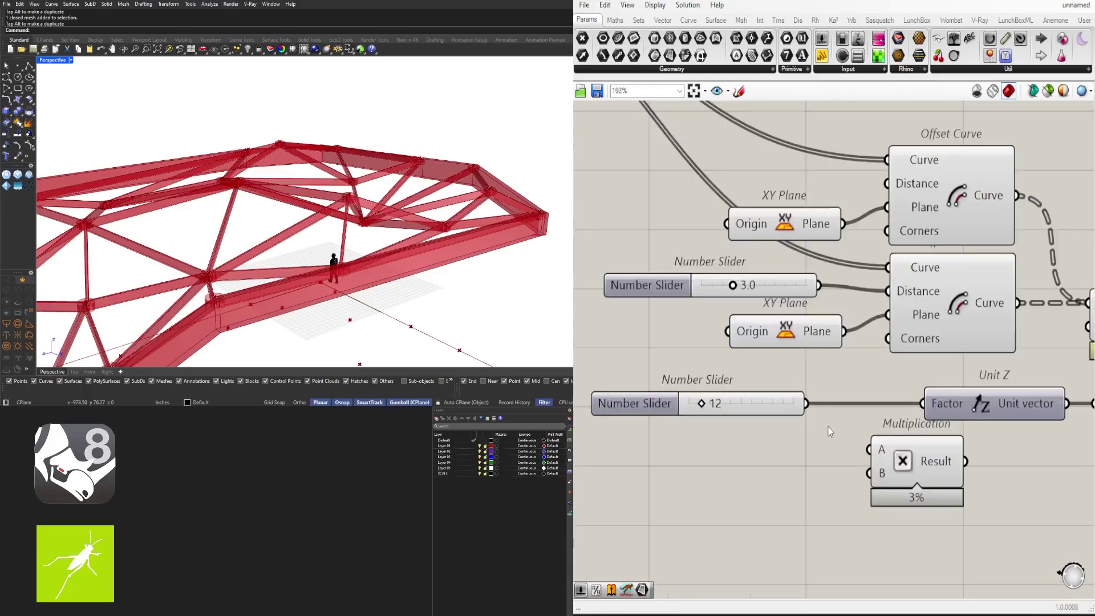
right_click(885, 453)
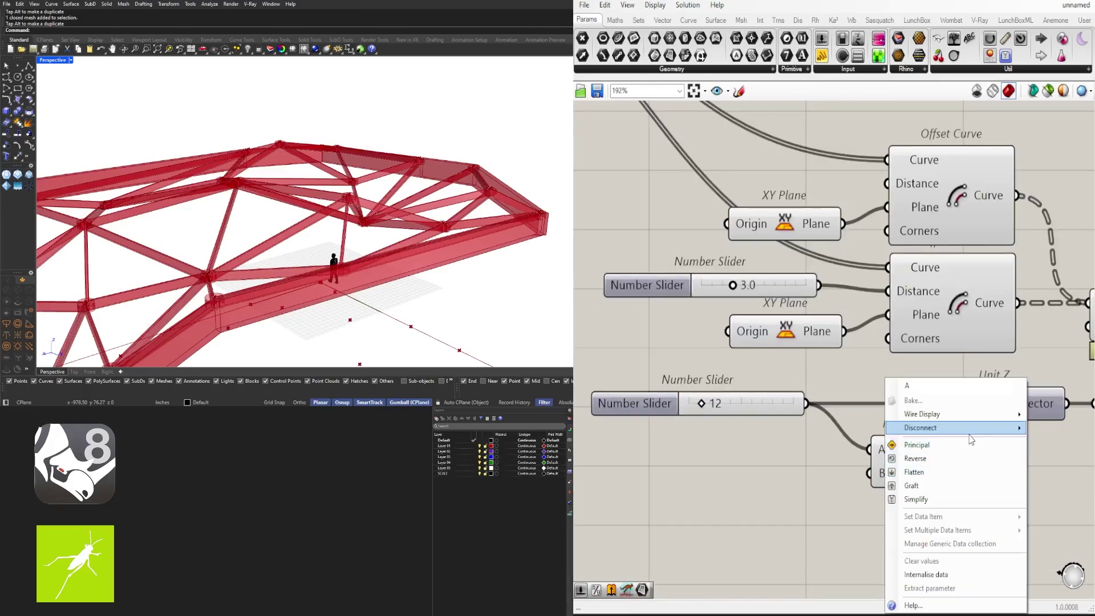
mouse_move(995, 415)
click(1048, 445)
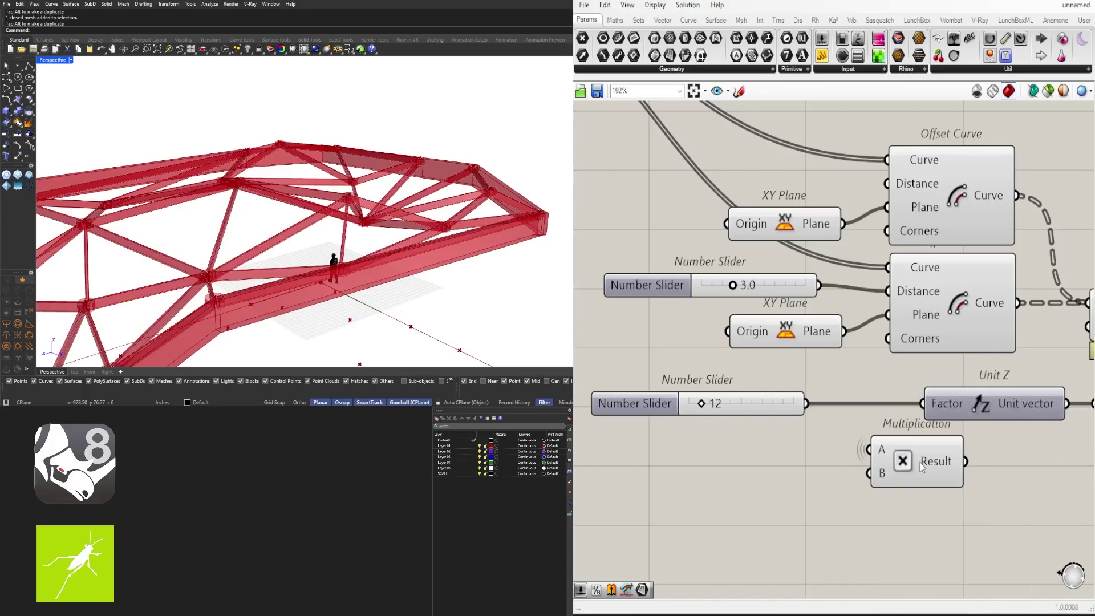
Step: Move the Multiplication component across the canvas to just below the Cylinder's length slider
scroll(920, 448, down, 8)
drag(919, 462, 595, 392)
scroll(627, 399, up, 4)
right_drag(698, 383, 949, 434)
scroll(874, 438, up, 3)
drag(828, 453, 790, 384)
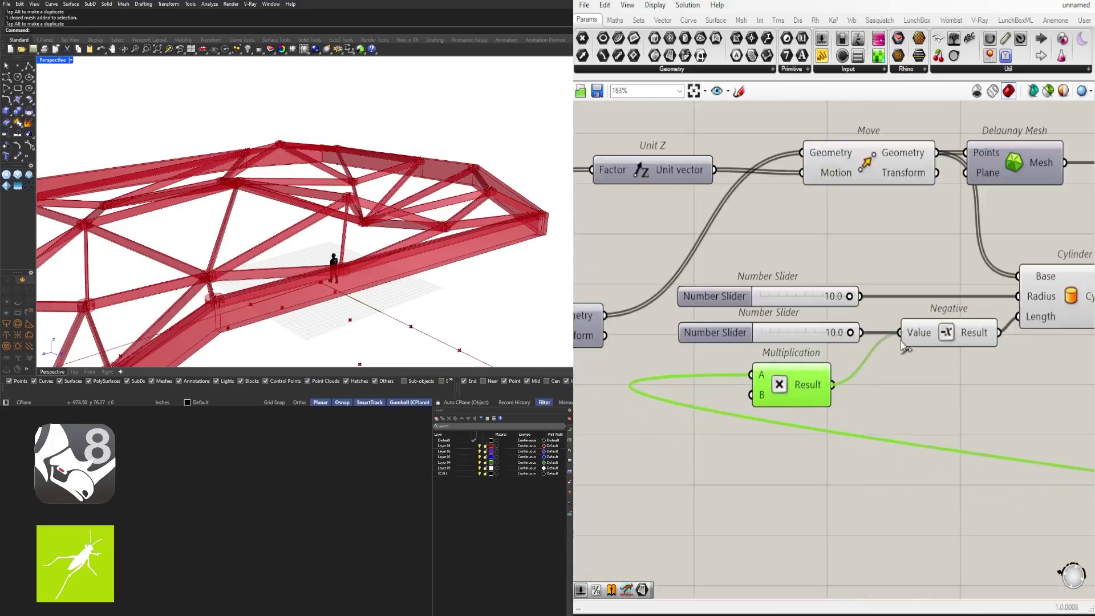
Step: Connect the Multiplication's Result to the Negative's Value, delete the old length slider, and put the Multiplication in its place
drag(901, 341, 900, 340)
click(739, 336)
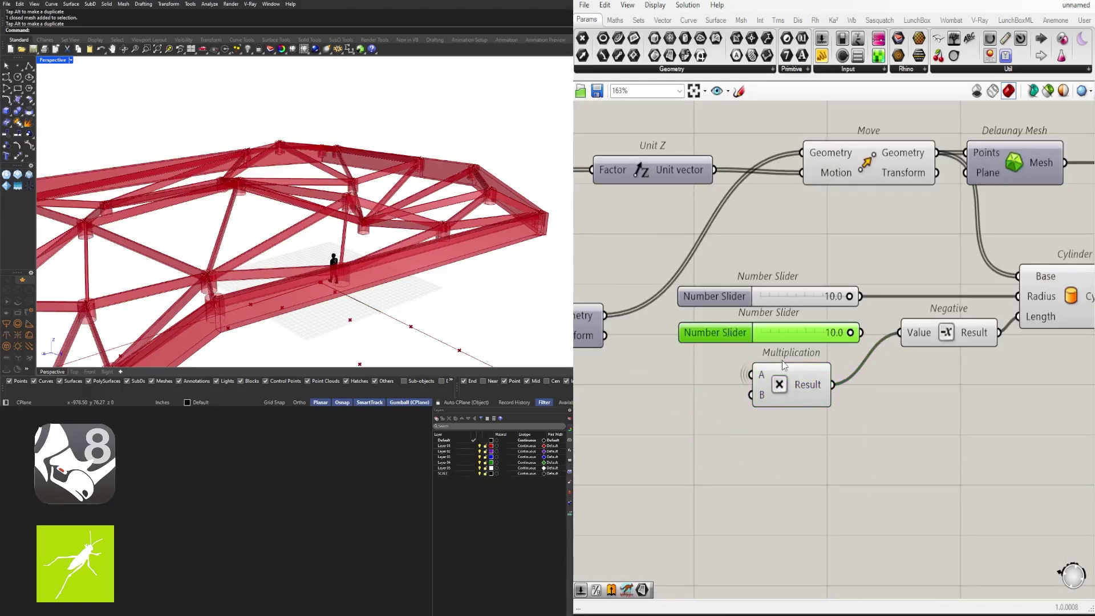
key(Delete)
drag(806, 386, 835, 347)
Step: Add a Move component beside the Cylinder and connect the Cylinder output to its Geometry
right_drag(1054, 375, 734, 409)
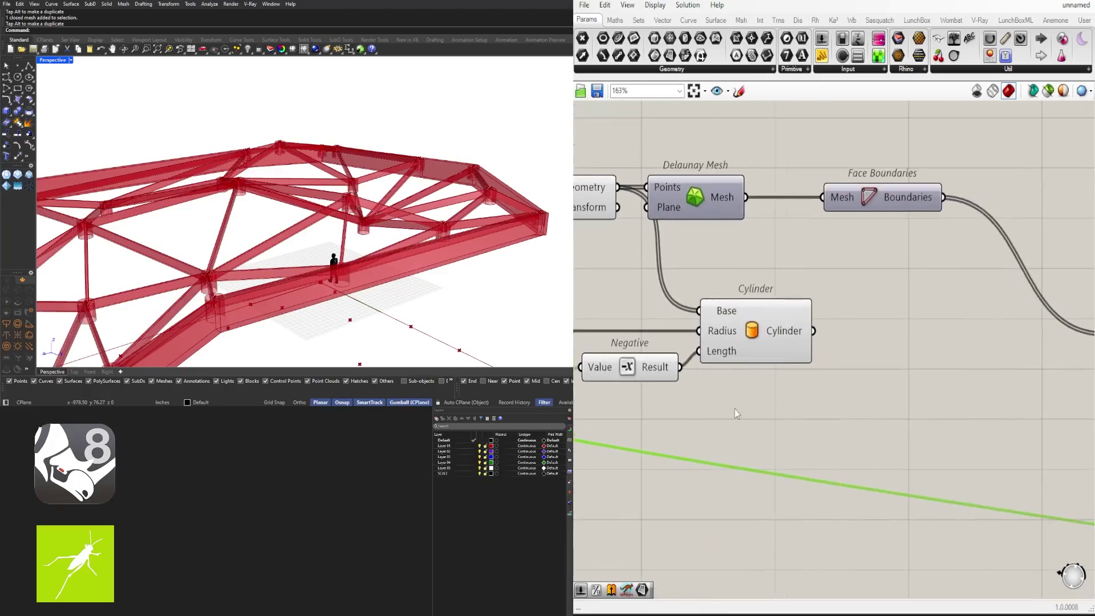
double_click(805, 406)
text(mo)
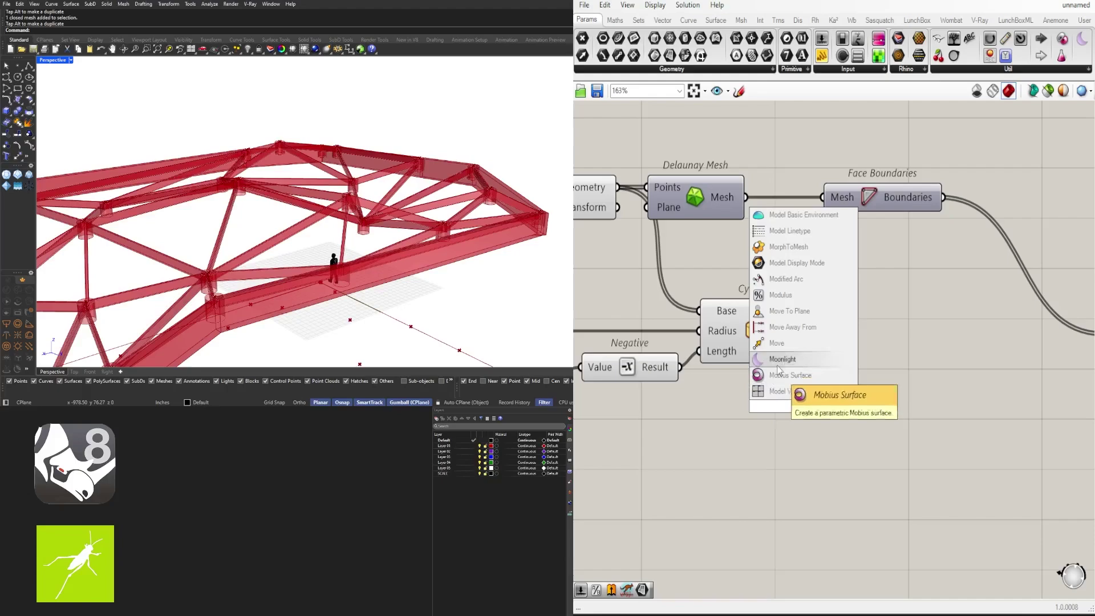
click(790, 343)
drag(806, 406, 913, 386)
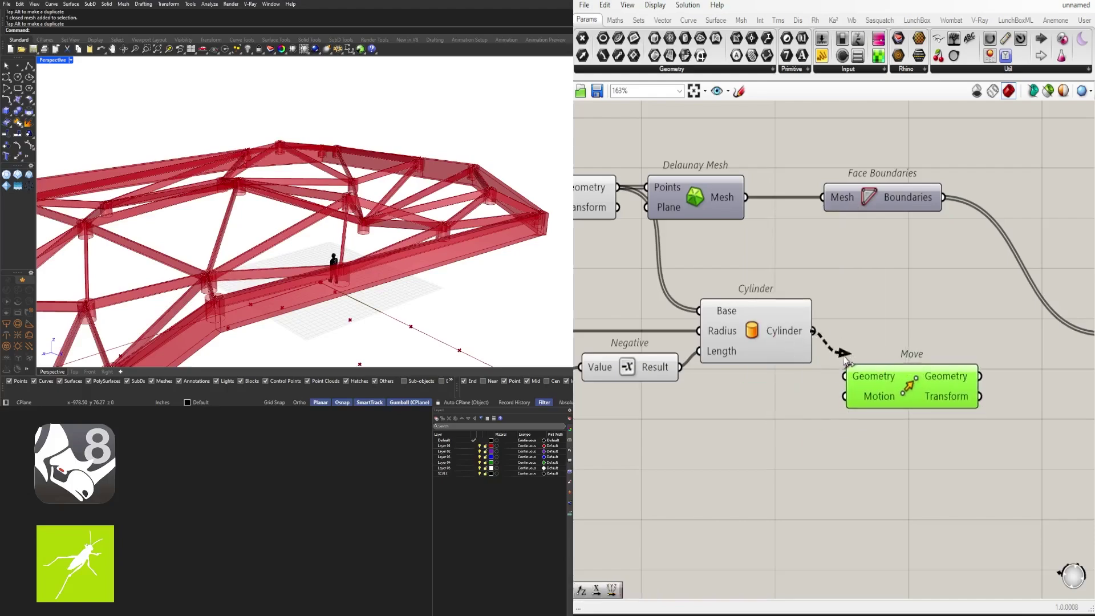
drag(844, 357, 846, 375)
Step: Add a Unit Z component below the Cylinder and connect its Unit vector to the Motion input of the Move beside it
click(768, 403)
text(z)
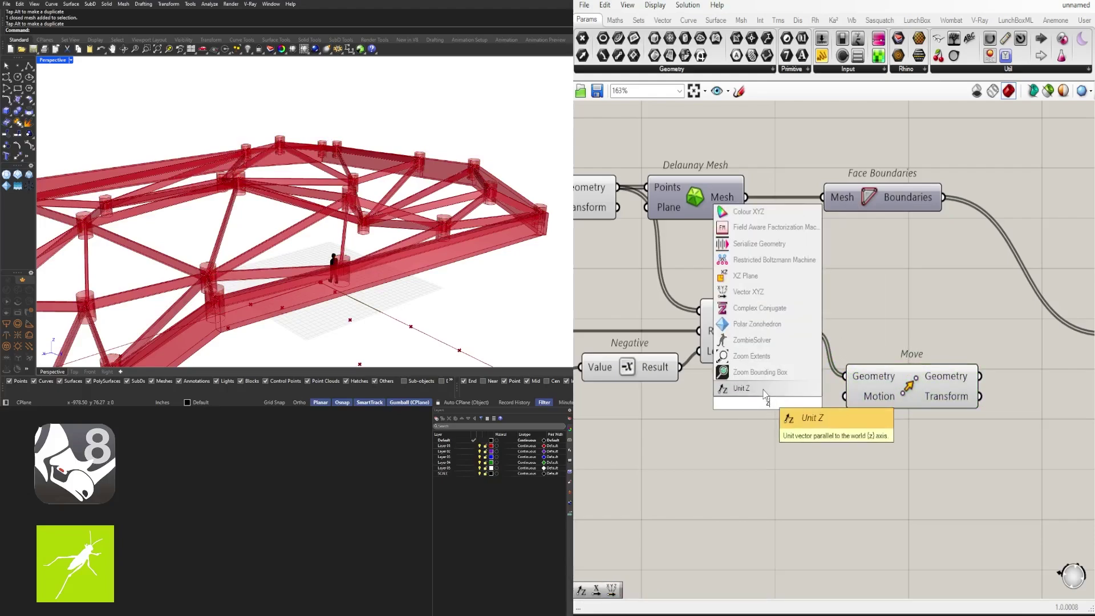
click(766, 391)
drag(827, 403, 767, 402)
right_drag(721, 425, 948, 429)
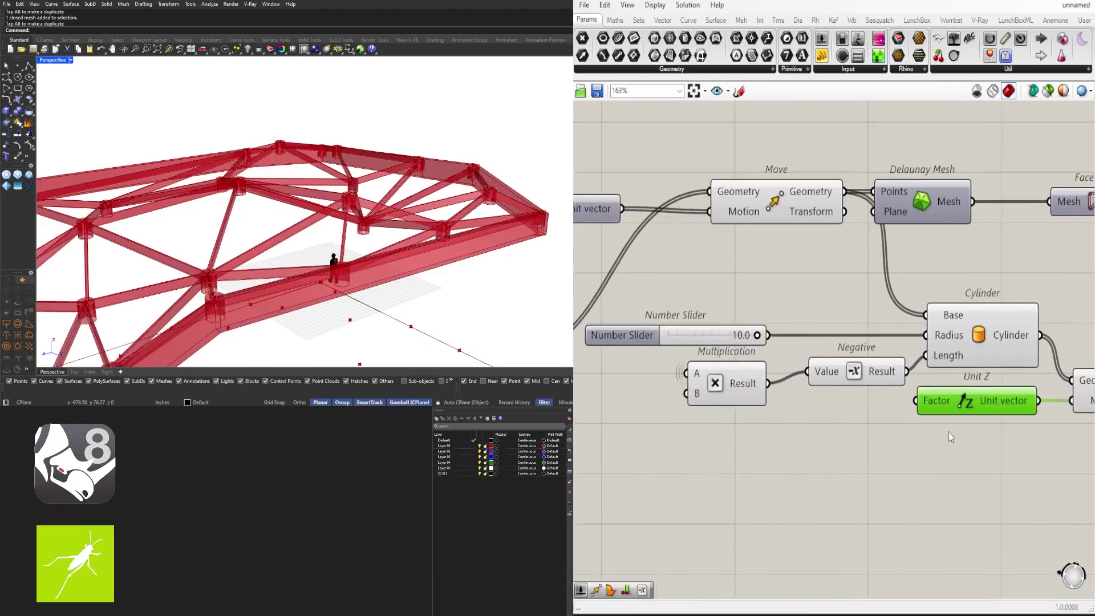
Step: Add a Division component below the Negative, feed its A from the Multiplication's Result, and connect its Result to the Unit Z's Factor
double_click(833, 427)
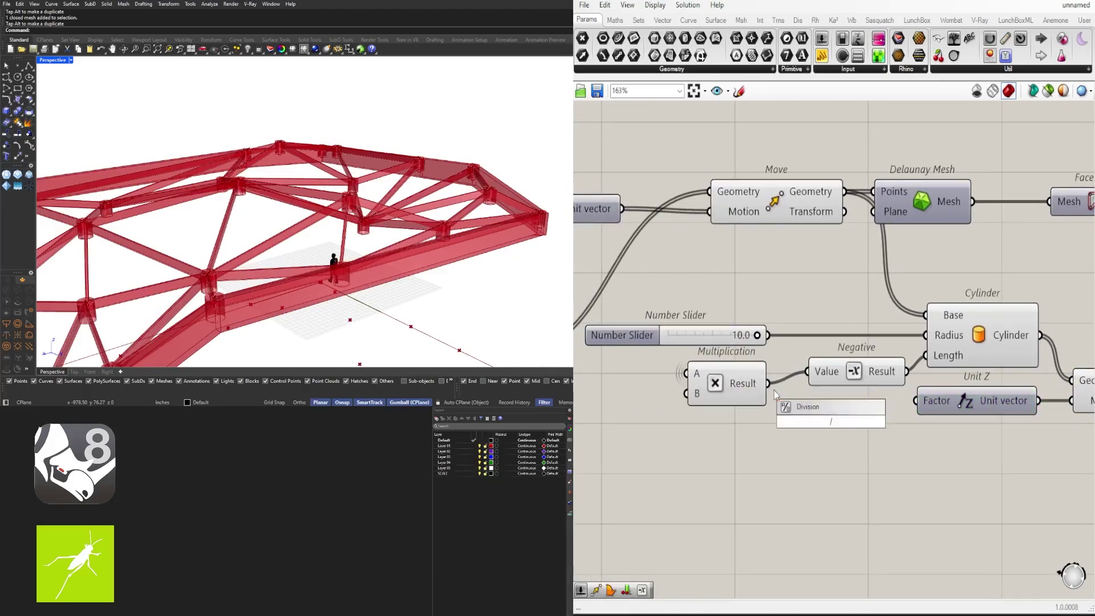
key(Return)
scroll(760, 390, up, 2)
drag(805, 410, 803, 419)
drag(845, 436, 875, 437)
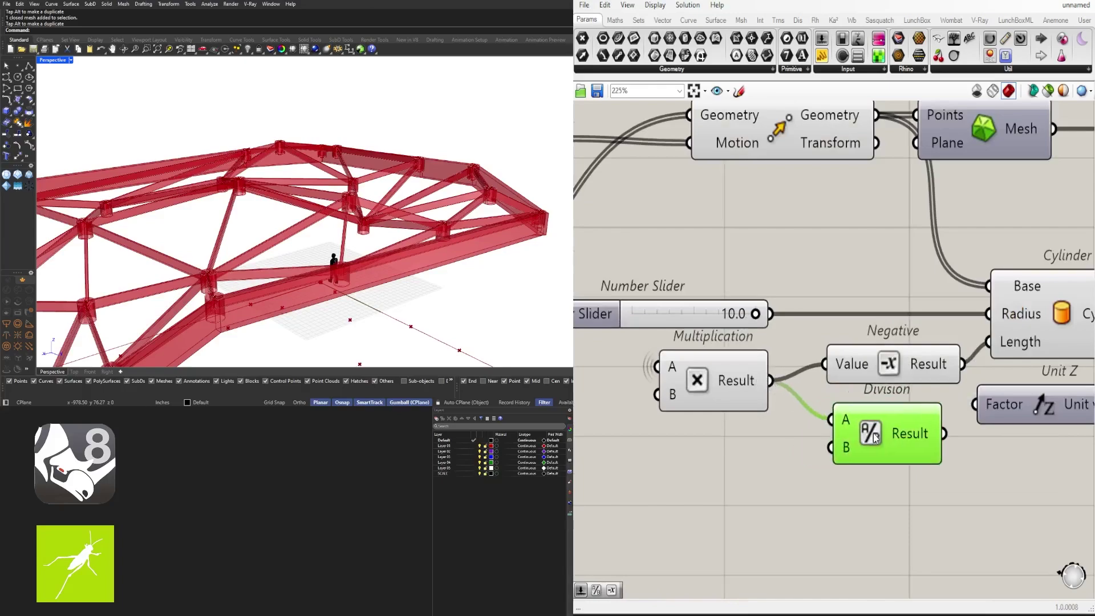
drag(983, 412, 982, 410)
Step: Add a Cap Holes component beside the cylinders' Move and connect the moved Geometry to its Brep input
right_drag(974, 456, 743, 457)
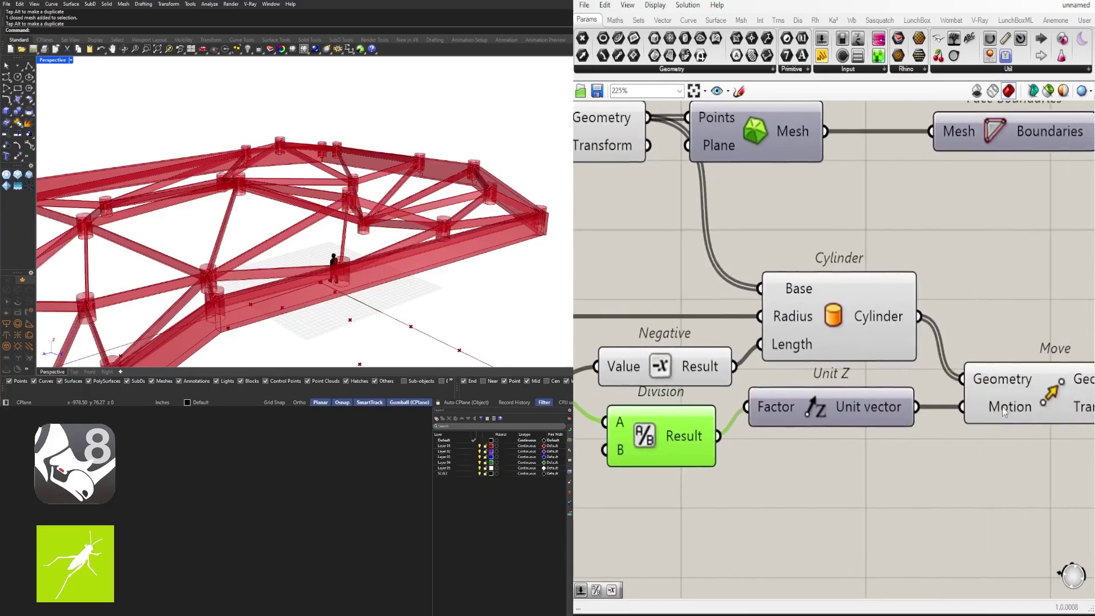
scroll(1013, 407, down, 2)
right_drag(1013, 407, 805, 408)
click(899, 406)
double_click(959, 399)
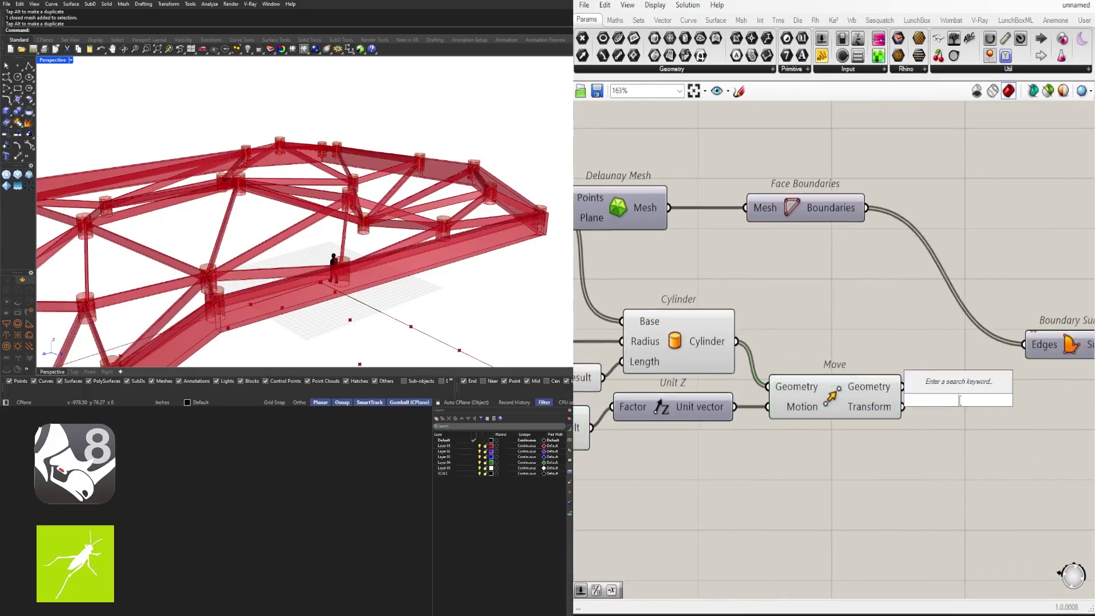
text(cap)
click(931, 386)
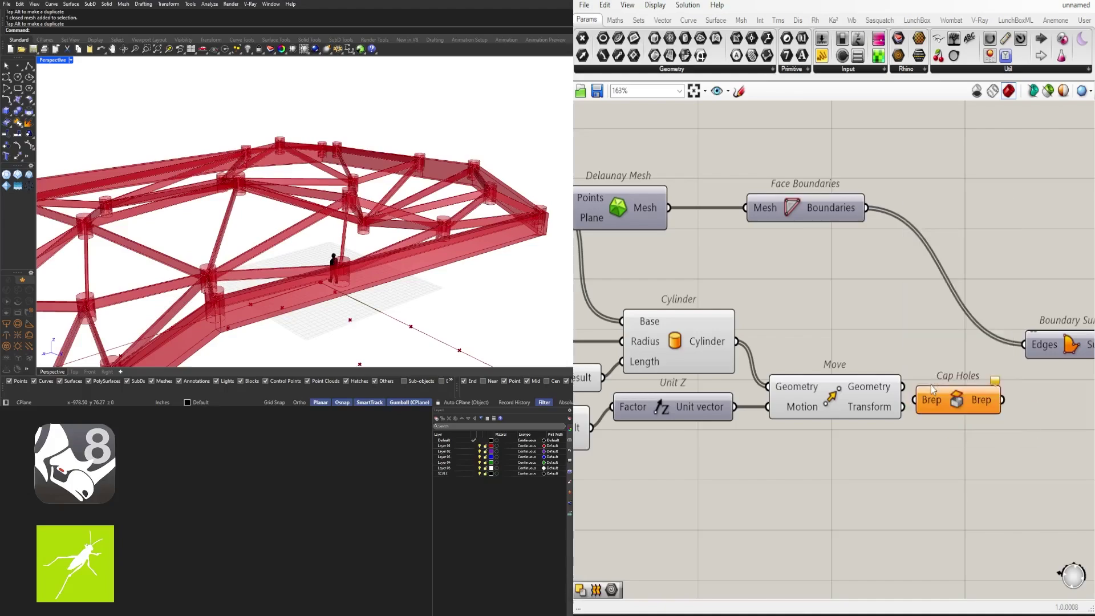
drag(904, 387, 915, 399)
drag(935, 400, 935, 386)
Step: Turn off the preview of the Cylinder, its math components, Unit Z and Move, and inspect the capped nodes at the rib junctions
scroll(872, 468, down, 3)
right_drag(873, 467, 977, 421)
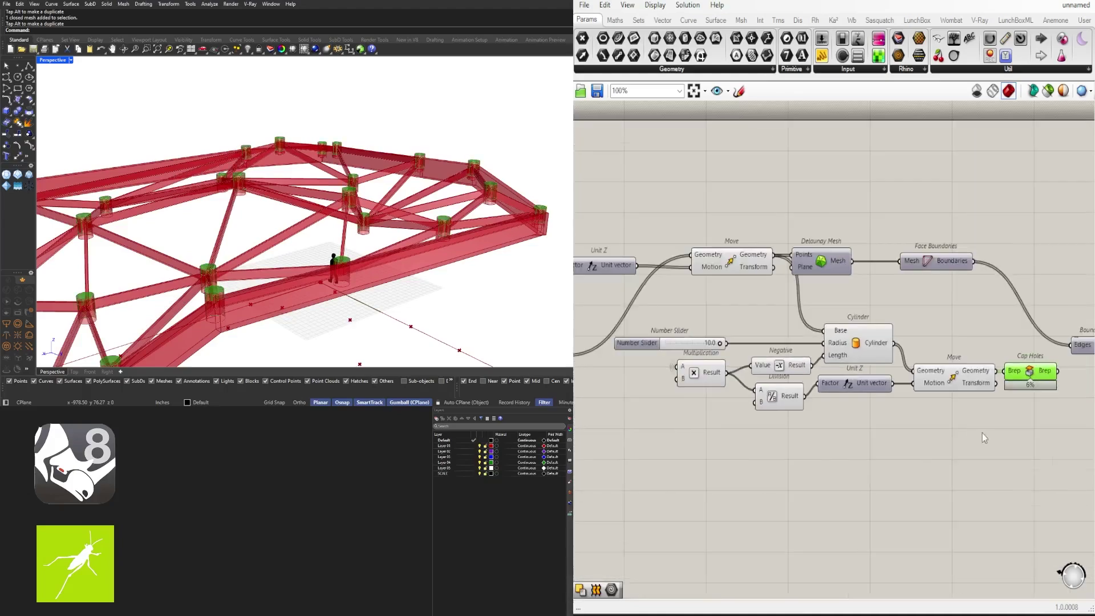
drag(933, 432, 706, 323)
middle_click(707, 320)
click(732, 296)
click(827, 303)
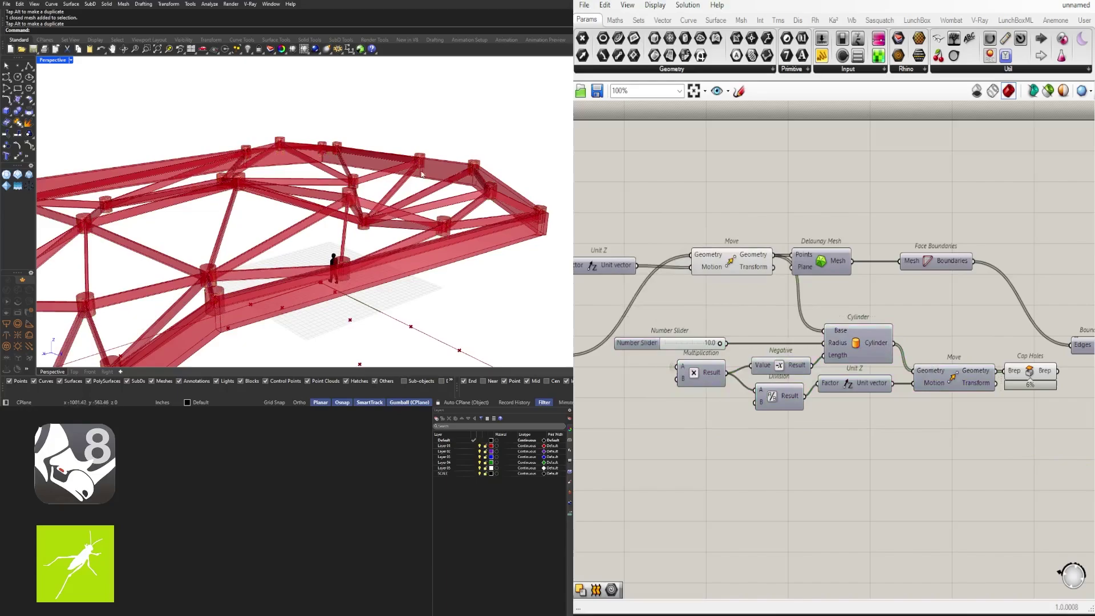
right_drag(149, 149, 369, 262)
scroll(279, 183, up, 5)
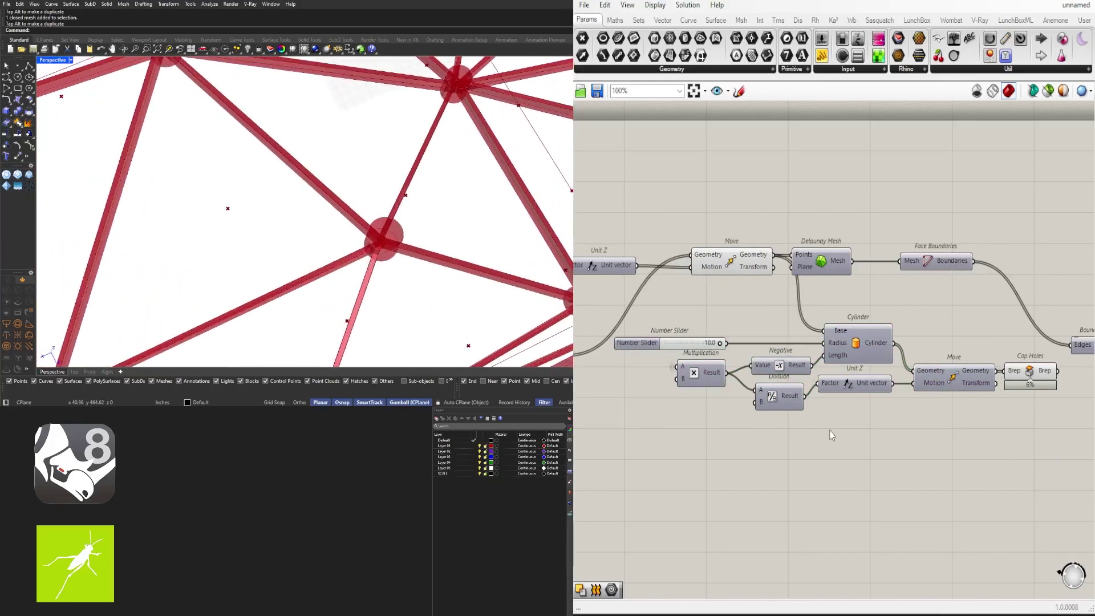
right_drag(428, 287, 410, 254)
scroll(395, 243, down, 4)
Step: Add a Solid Difference component, connect the Cap Holes output to Breps B, and move it toward the rib Extrude
scroll(898, 314, down, 3)
right_drag(1026, 334, 784, 368)
scroll(784, 368, up, 3)
double_click(754, 435)
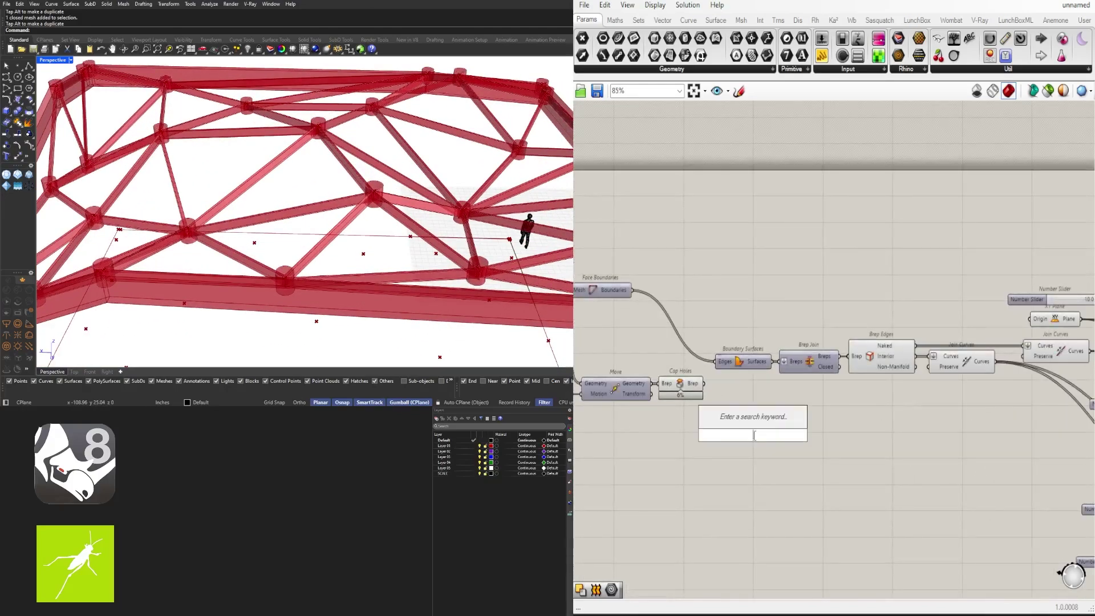
text(diff)
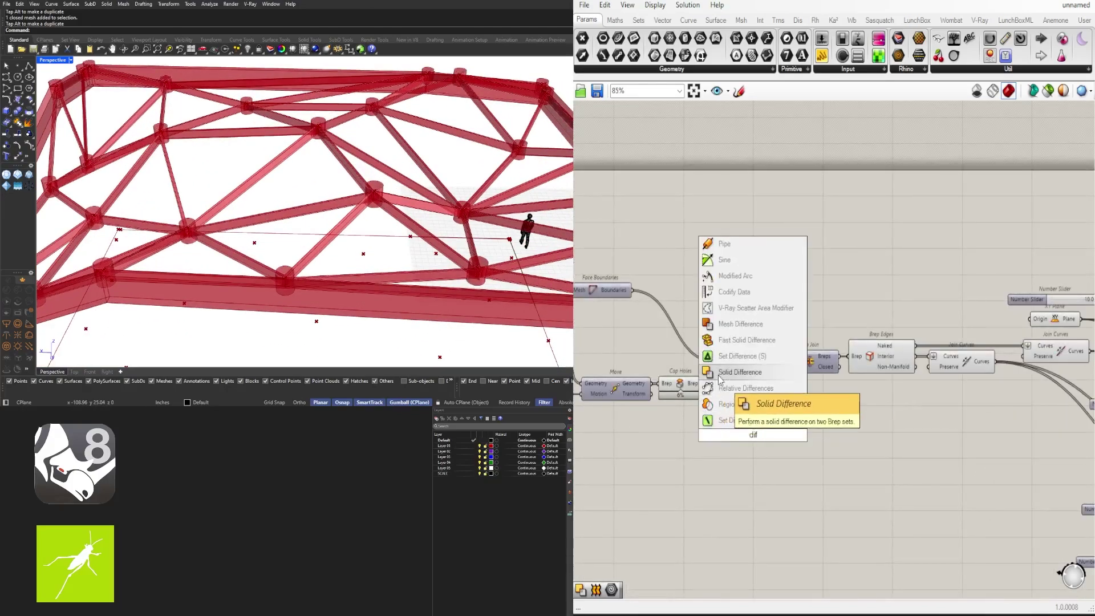
click(724, 375)
click(686, 393)
scroll(697, 391, up, 2)
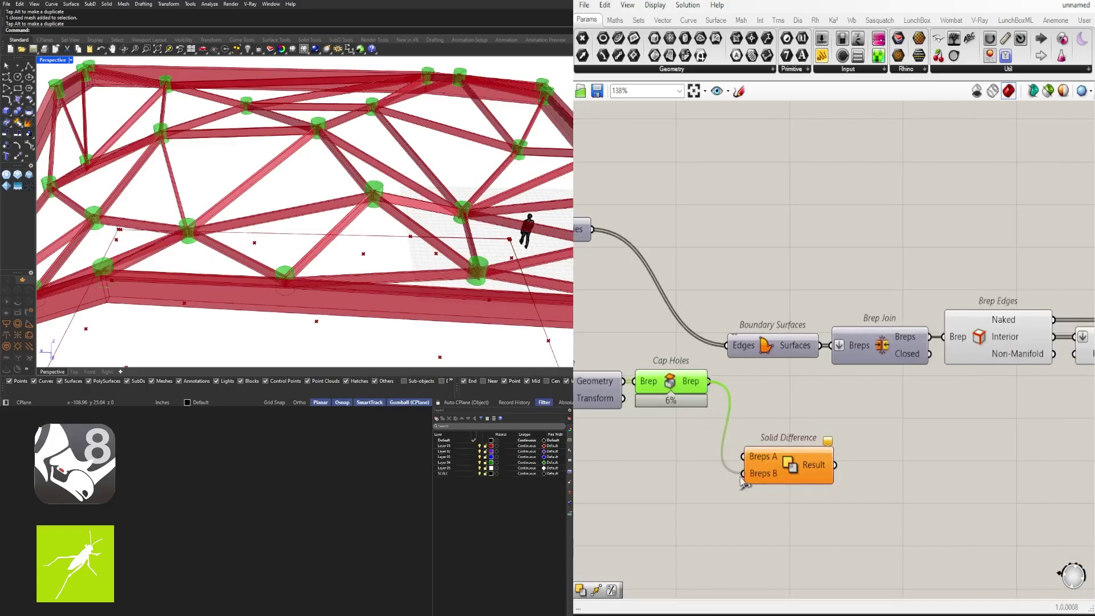
drag(741, 481, 742, 476)
drag(792, 468, 870, 559)
Step: Connect the rib Extrude's Extrusion to the Solid Difference's Breps A and place the Solid Difference closer to the Extrude
scroll(680, 416, down, 10)
scroll(870, 439, up, 7)
scroll(870, 560, up, 3)
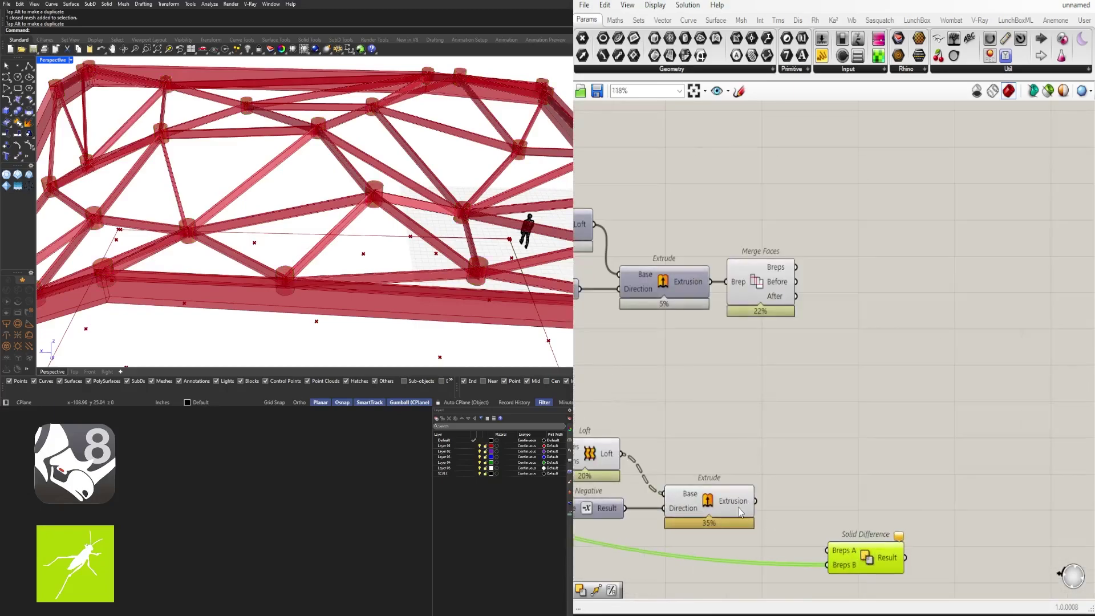
click(740, 512)
scroll(729, 502, up, 2)
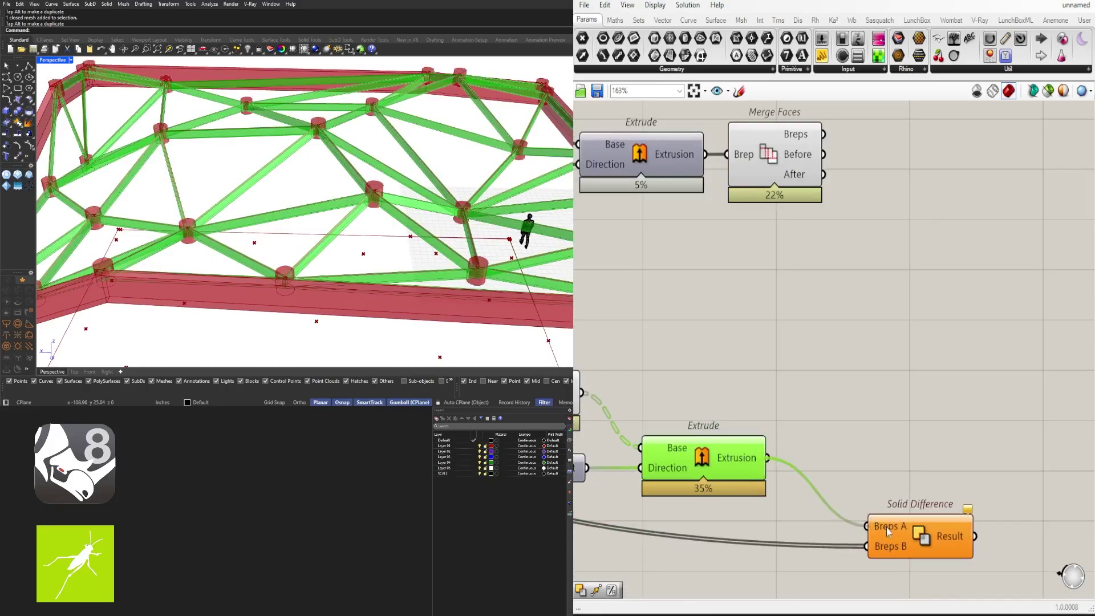
drag(892, 542, 825, 509)
Step: Turn off the preview of the rib Extrude and examine the rib junctions in the viewport
click(723, 463)
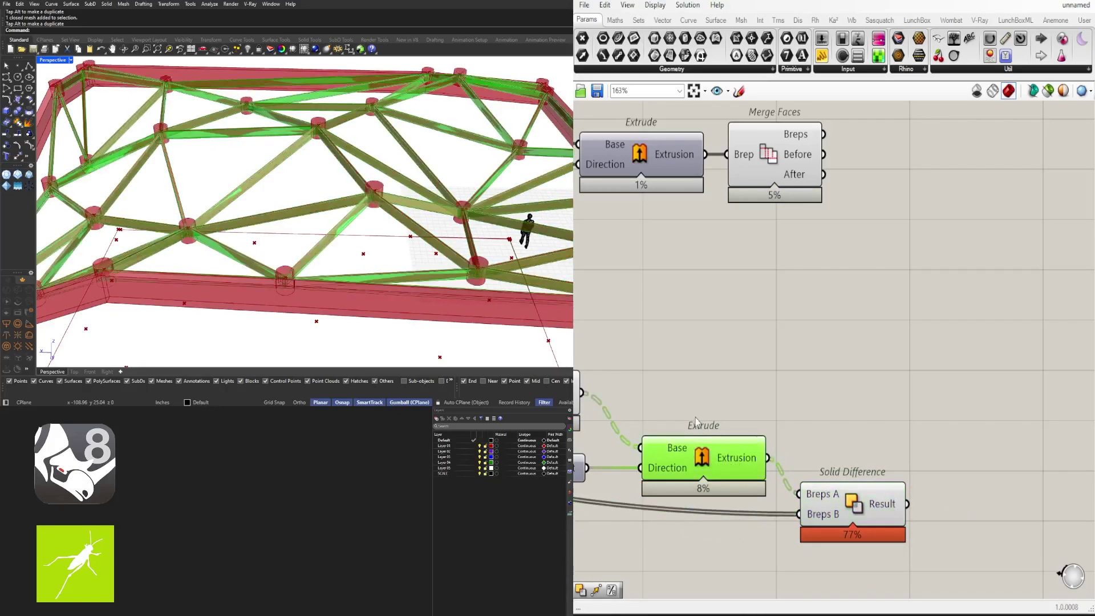
scroll(704, 413, up, 1)
middle_click(705, 413)
click(737, 371)
right_drag(392, 269, 425, 293)
scroll(742, 351, down, 5)
scroll(781, 413, up, 6)
Step: Flatten both the Breps A and Breps B inputs of the Solid Difference
right_click(817, 393)
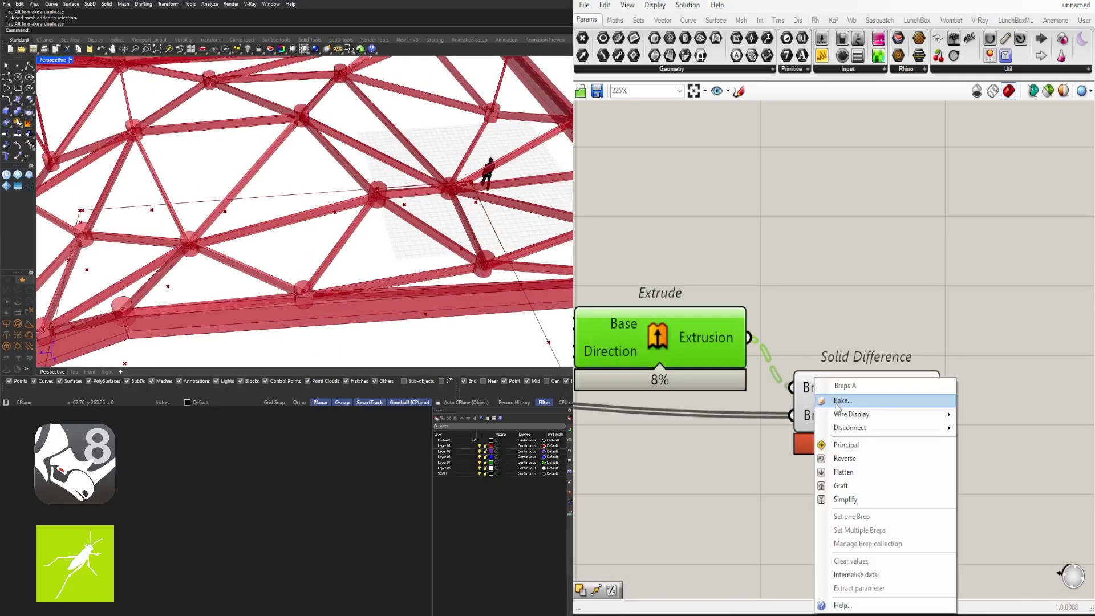
click(848, 473)
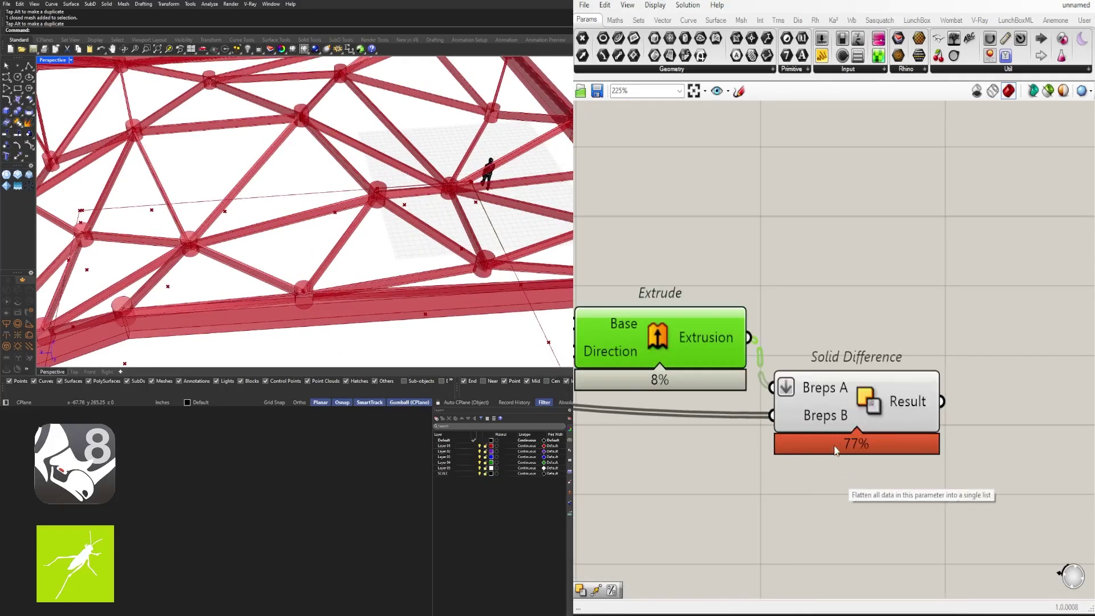
drag(843, 415, 864, 415)
right_click(842, 417)
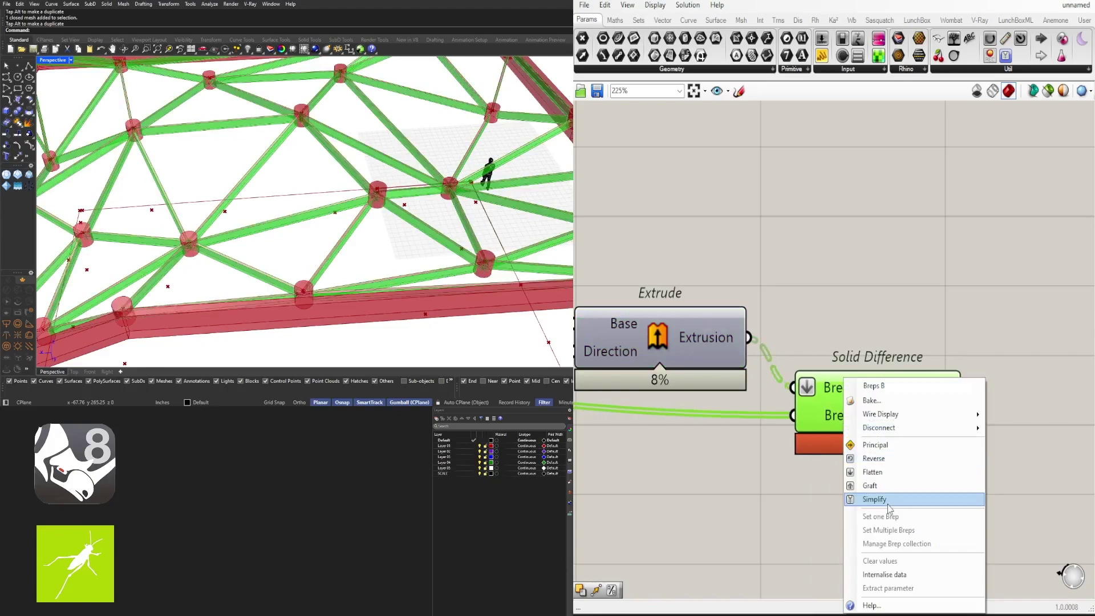
click(884, 474)
scroll(659, 491, down, 6)
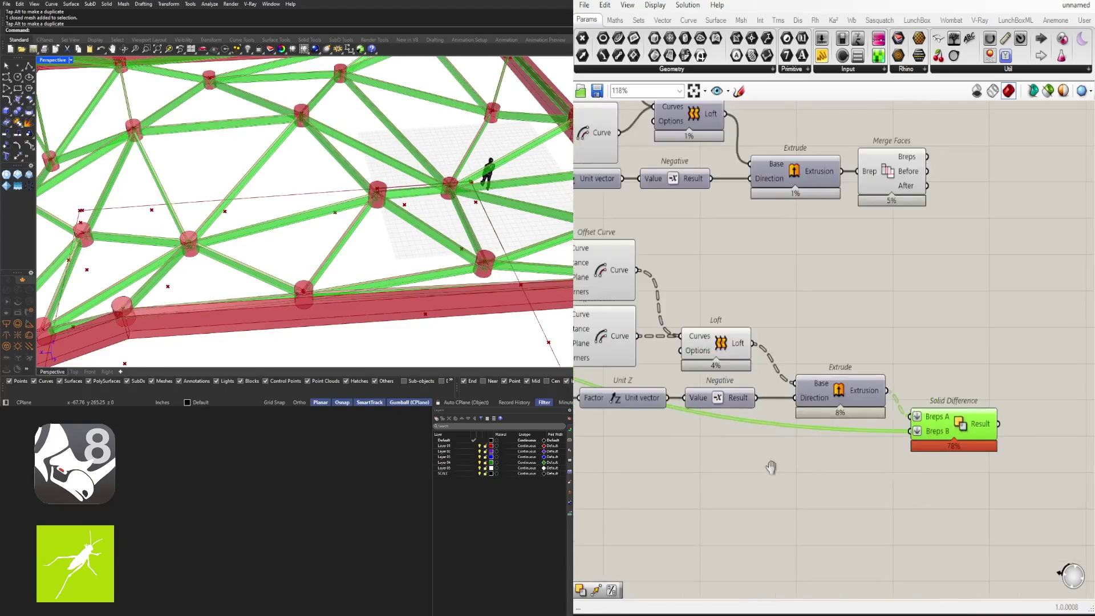
Step: Turn off the preview of the rib group's Offset Curve, Loft, Unit Z and Extrude components
drag(920, 481, 724, 320)
middle_click(728, 310)
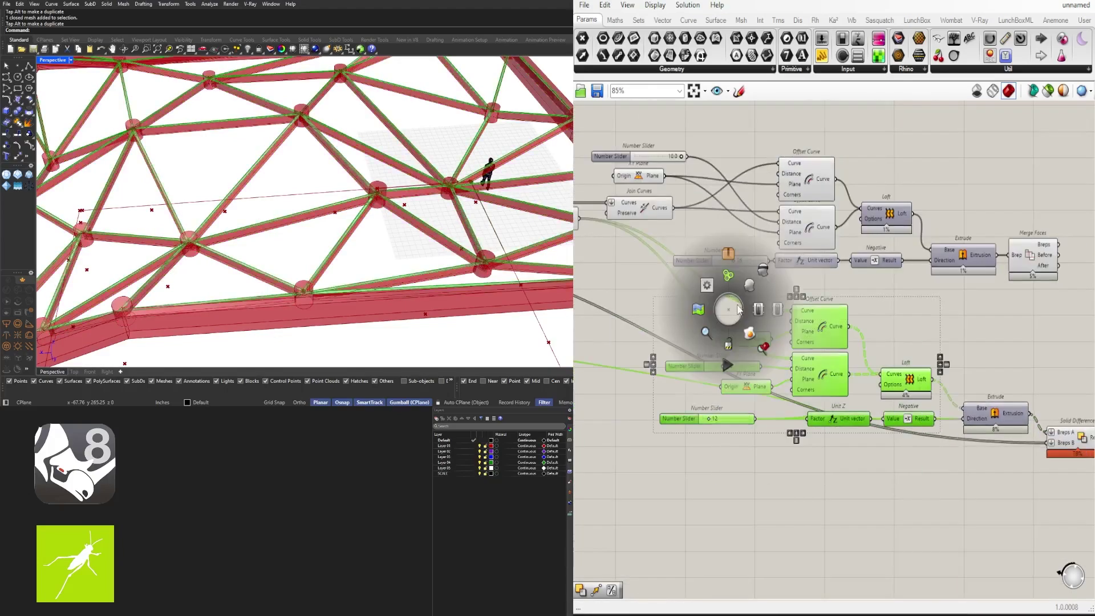
click(759, 283)
Step: Turn off the preview of the Cap Holes component and inspect the trimmed rib ends at the junctions
scroll(662, 409, down, 4)
right_drag(661, 409, 864, 326)
right_drag(582, 252, 614, 321)
scroll(751, 335, up, 4)
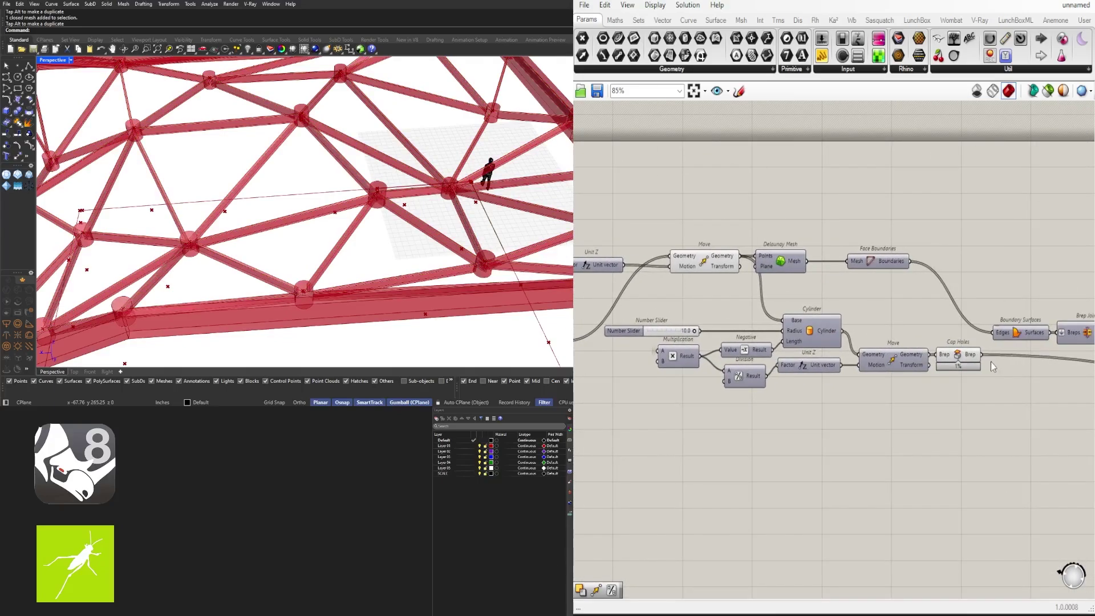
drag(975, 389, 955, 354)
middle_click(957, 348)
click(992, 309)
mouse_move(464, 223)
right_down()
mouse_move(430, 227)
mouse_move(367, 208)
mouse_move(462, 202)
right_up()
scroll(463, 203, up, 8)
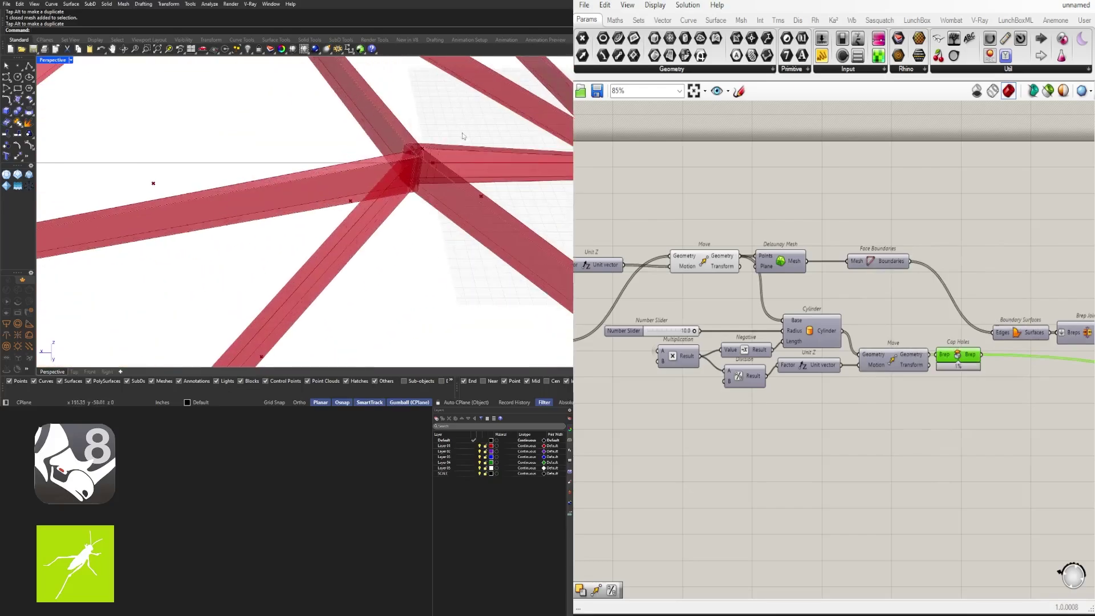
scroll(458, 165, down, 10)
right_drag(425, 196, 376, 214)
scroll(748, 301, down, 5)
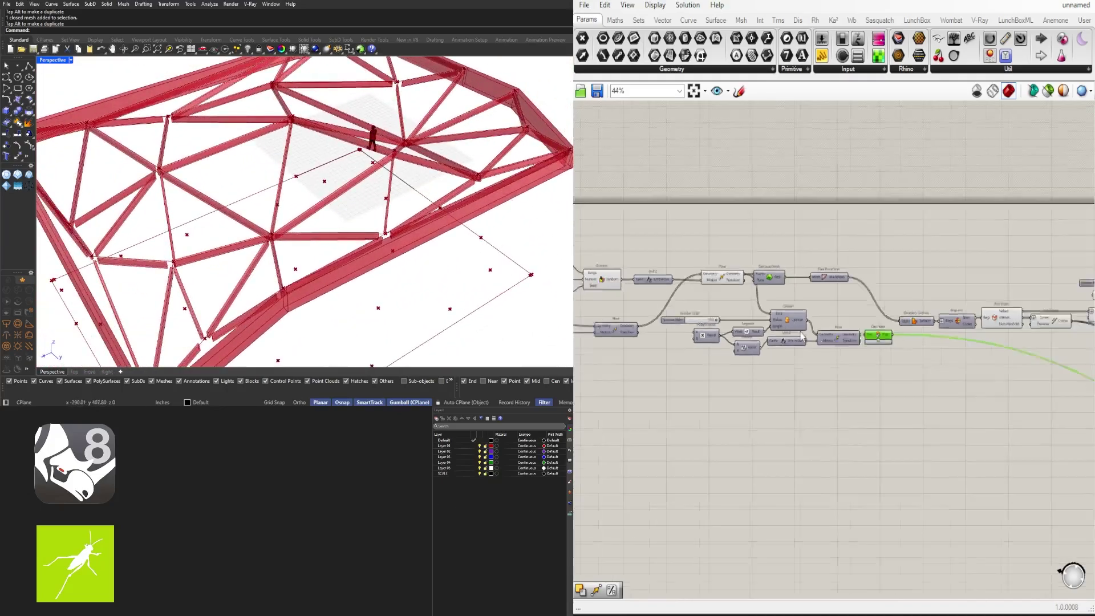
Step: Replace the interior edges' Join Curves with a Relay linking Brep Edges' Interior to both rib Offset Curves, and check the trimmed ribs
right_drag(1041, 356, 858, 386)
scroll(858, 386, up, 5)
right_drag(873, 427, 801, 341)
scroll(815, 339, down, 1)
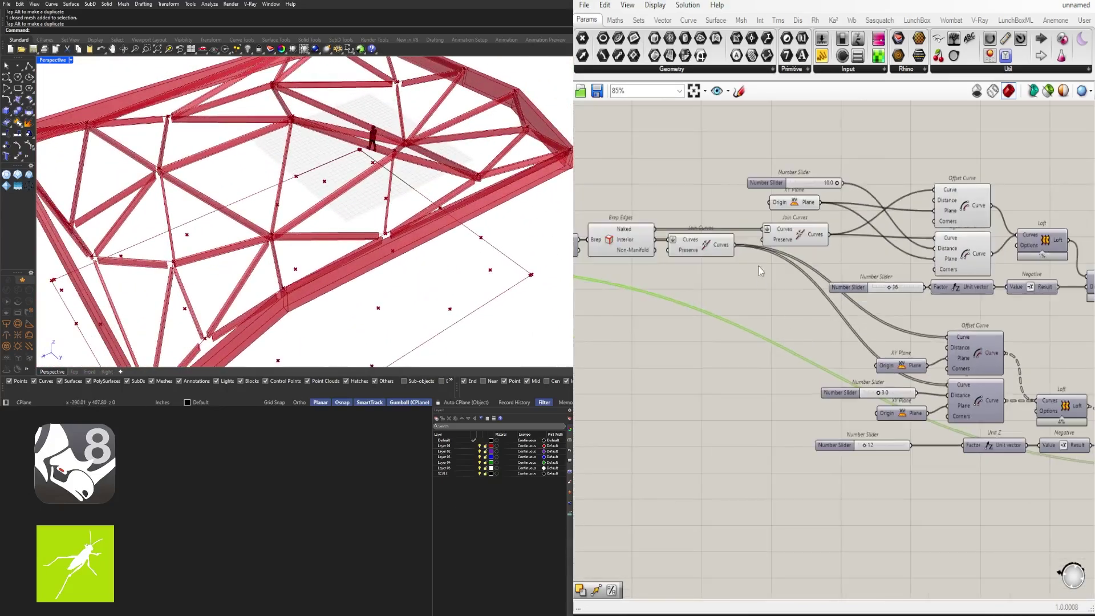
drag(717, 247, 769, 307)
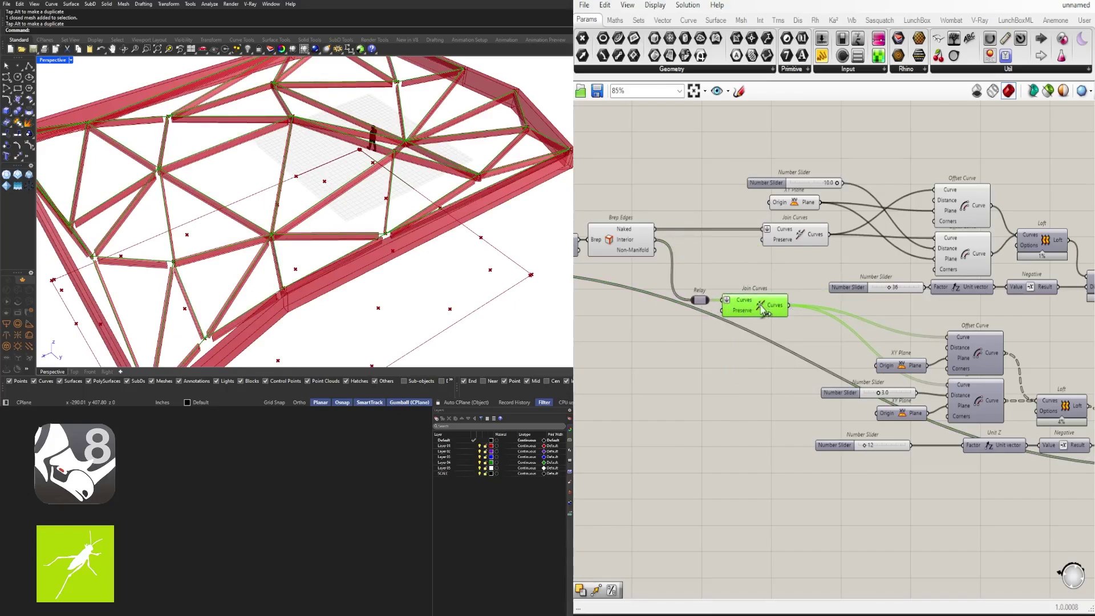
key(Delete)
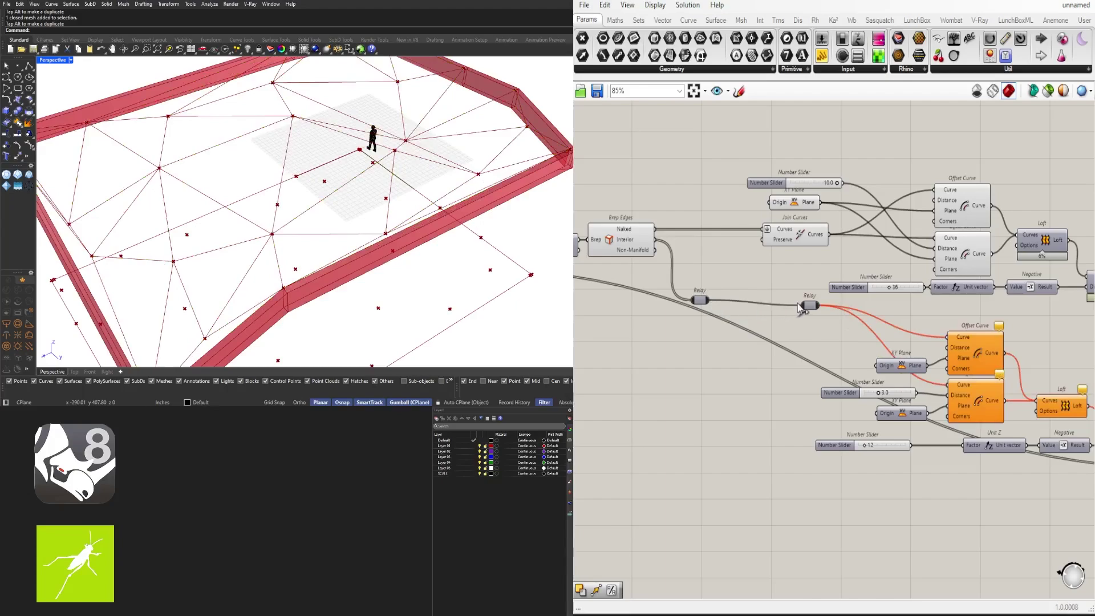
drag(699, 300, 721, 302)
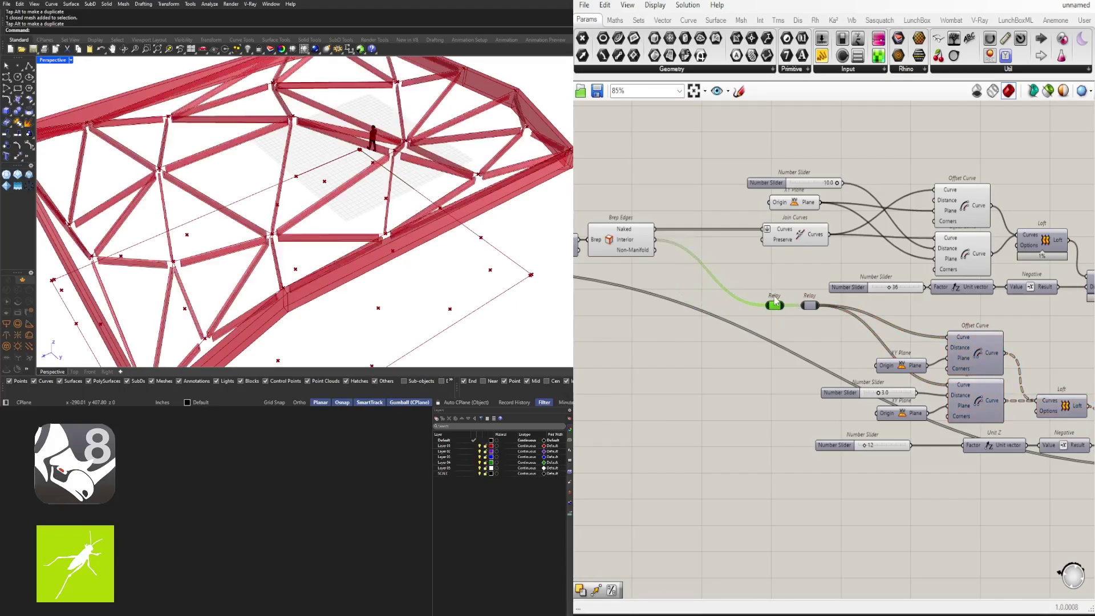
right_drag(485, 165, 262, 171)
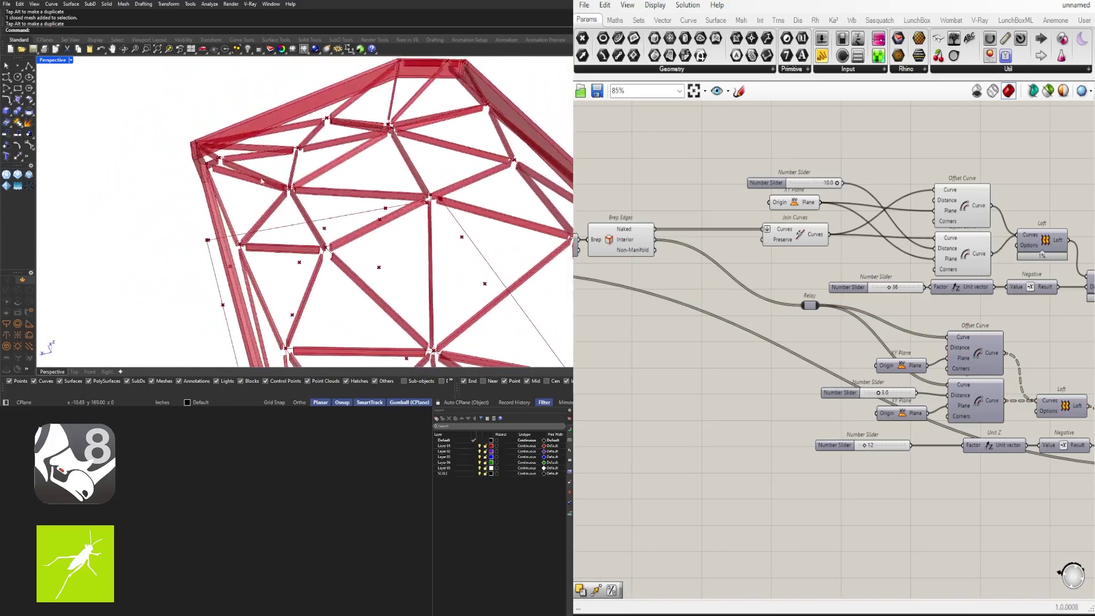
scroll(445, 171, up, 3)
right_drag(456, 188, 336, 237)
scroll(268, 183, up, 3)
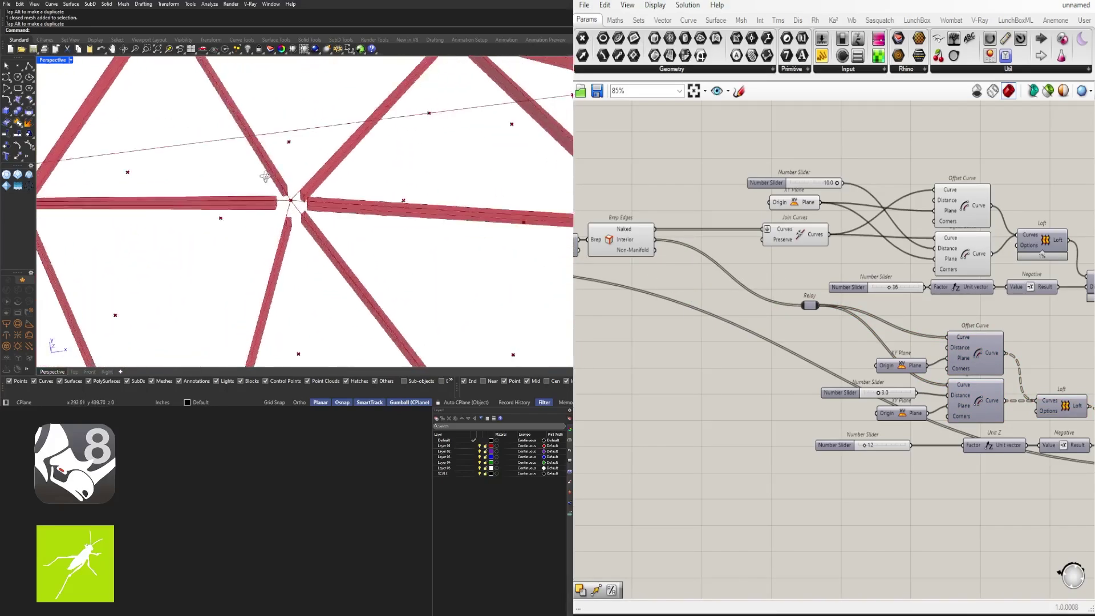
right_drag(266, 176, 383, 148)
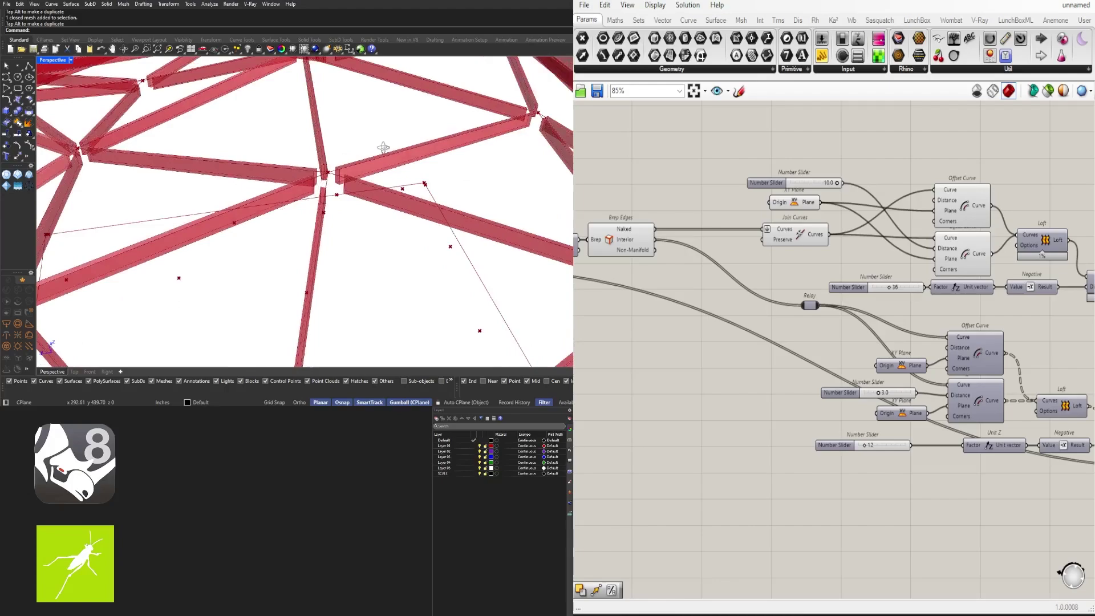
Step: Move the 3.0 rib offset slider away from the Offset Curves to make room between them
scroll(878, 331, down, 1)
right_drag(885, 339, 811, 350)
scroll(810, 350, up, 3)
scroll(810, 349, up, 2)
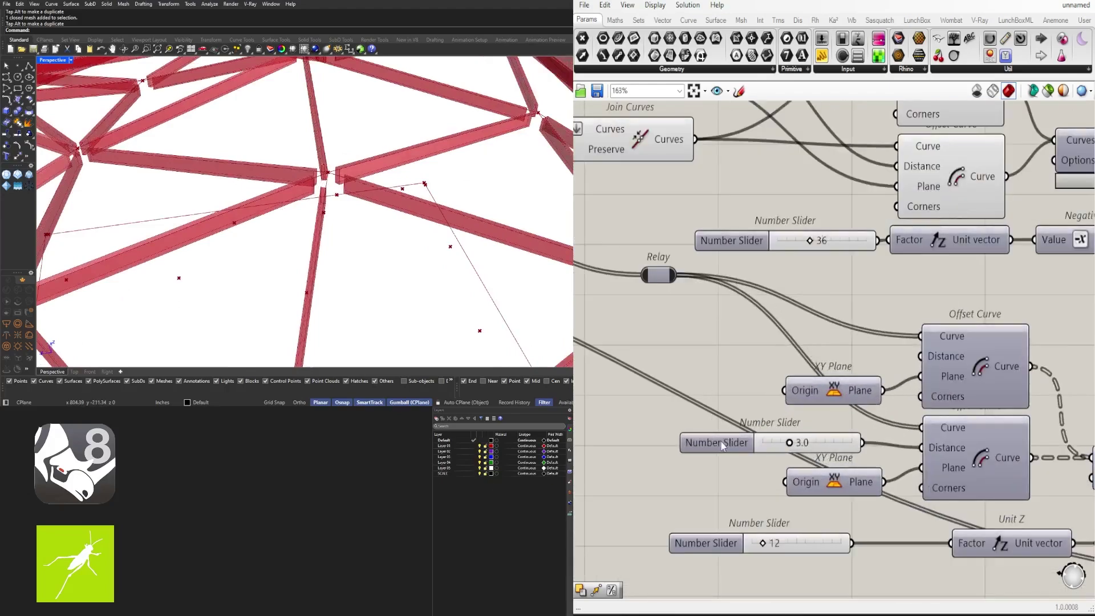
drag(723, 446, 620, 446)
right_drag(699, 452, 851, 459)
drag(777, 452, 606, 398)
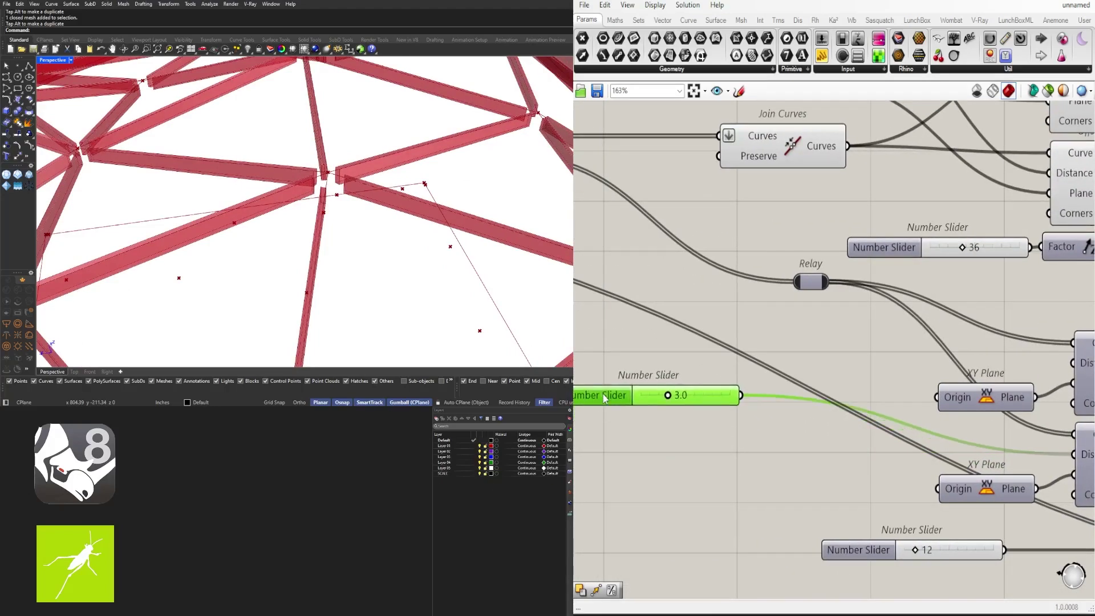
Step: Add a Division component between the 3.0 slider and the XY Planes, and connect the slider to its A input
double_click(832, 353)
text(/)
click(824, 339)
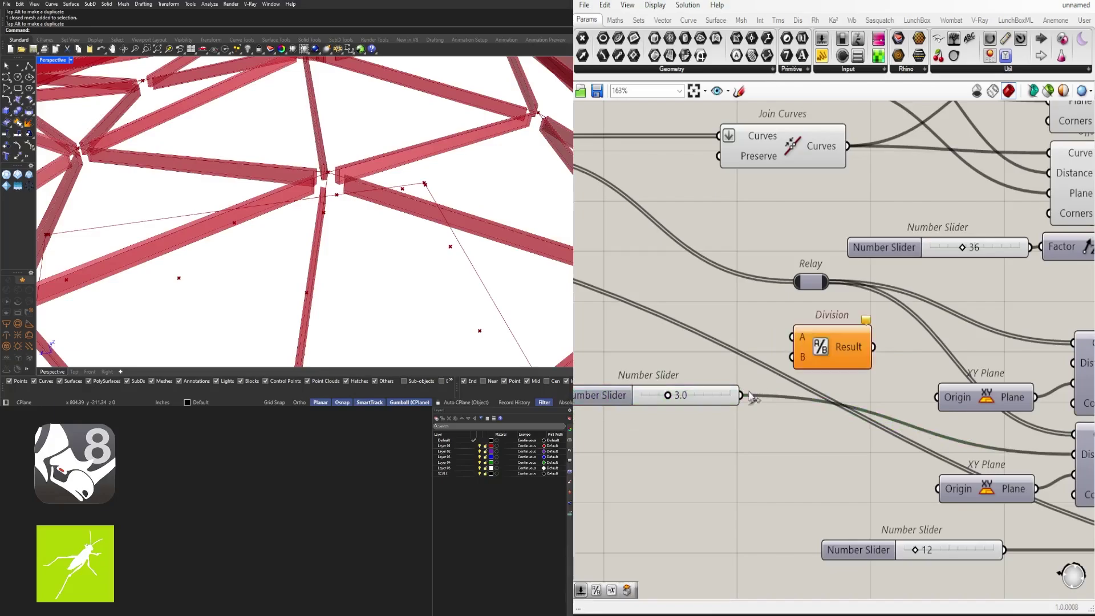
drag(819, 339, 824, 425)
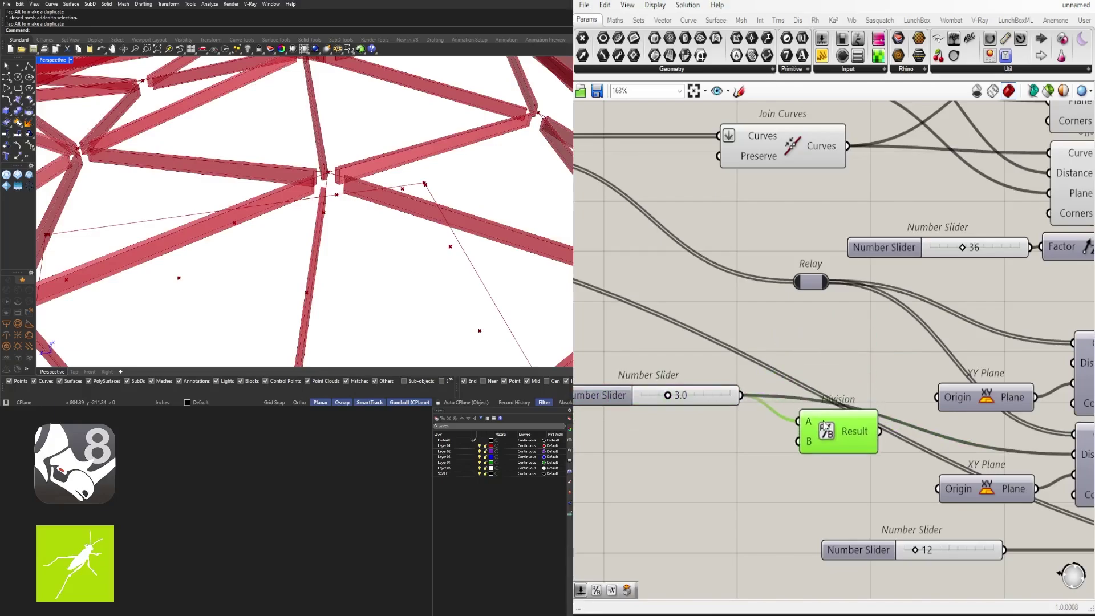
Step: Move the Division component closer to the 3.0 slider and add a Negative component right after it
scroll(415, 194, down, 6)
scroll(416, 196, down, 5)
right_drag(416, 196, 551, 212)
scroll(551, 213, up, 5)
drag(833, 432, 798, 357)
right_drag(889, 361, 845, 368)
double_click(844, 368)
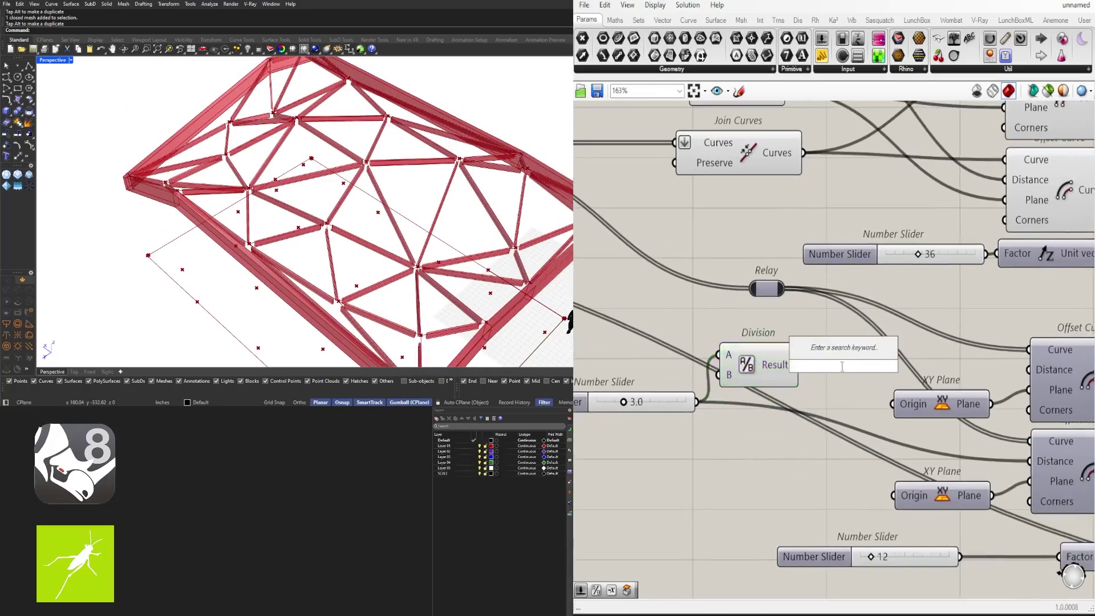
text(neg)
click(817, 350)
drag(820, 368, 836, 369)
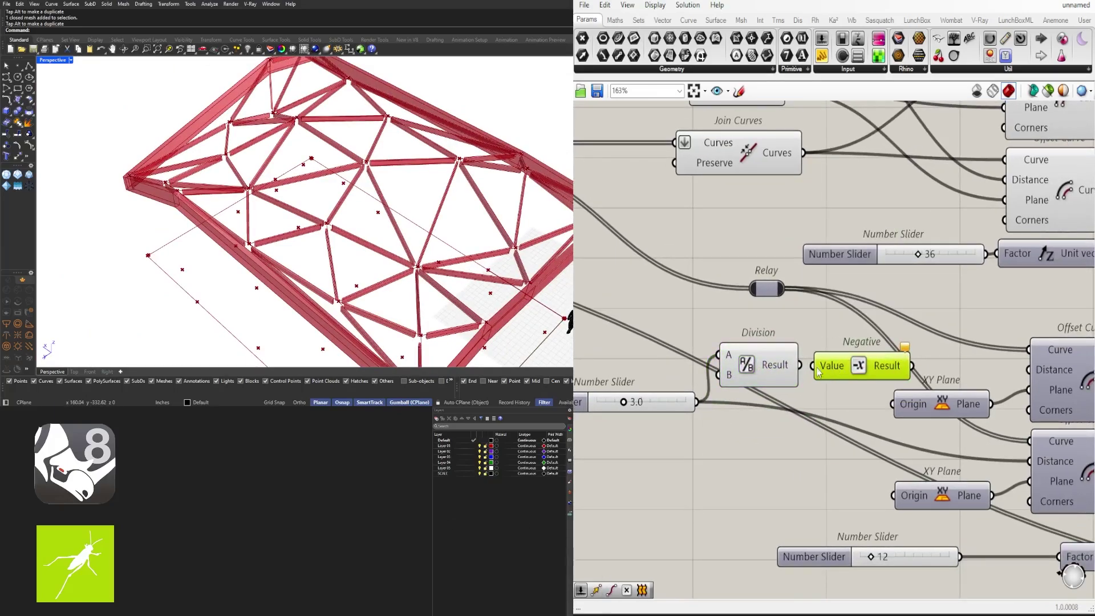
Step: Wire Division's Result into Negative and the lower rib Offset Curve's Distance, and Negative's Result into the upper Offset Curve's Distance
right_drag(852, 402, 813, 343)
scroll(813, 343, down, 1)
drag(785, 401, 720, 319)
drag(792, 327, 765, 367)
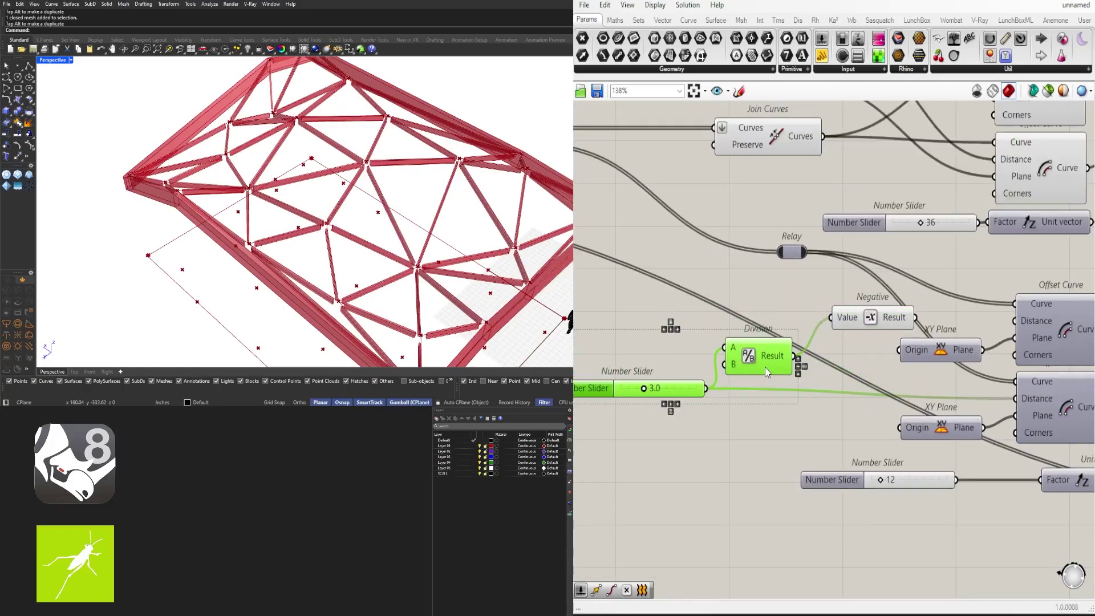
click(810, 375)
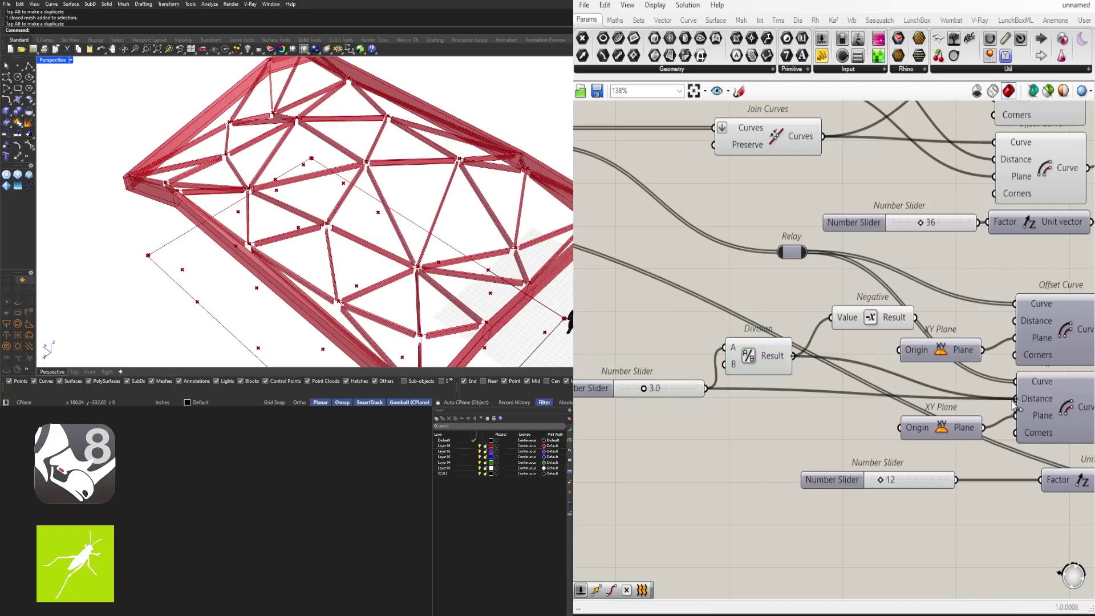
drag(915, 317, 970, 325)
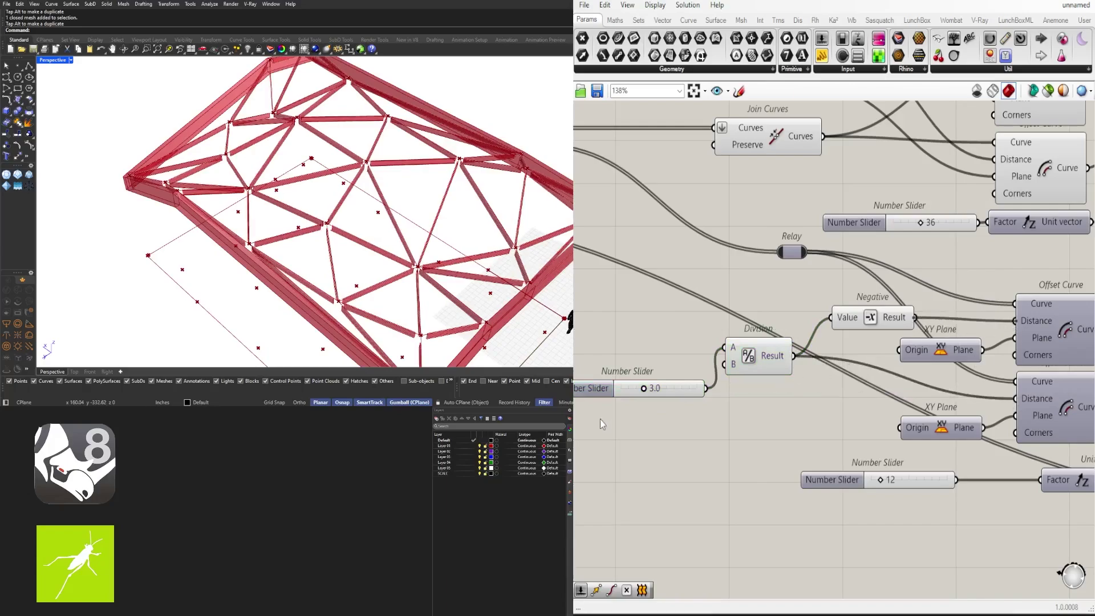
Step: Inspect the rib ends around the junctions in the model and review the Solid Difference component
scroll(406, 250, up, 5)
right_drag(406, 250, 327, 251)
scroll(384, 217, down, 5)
scroll(328, 252, up, 5)
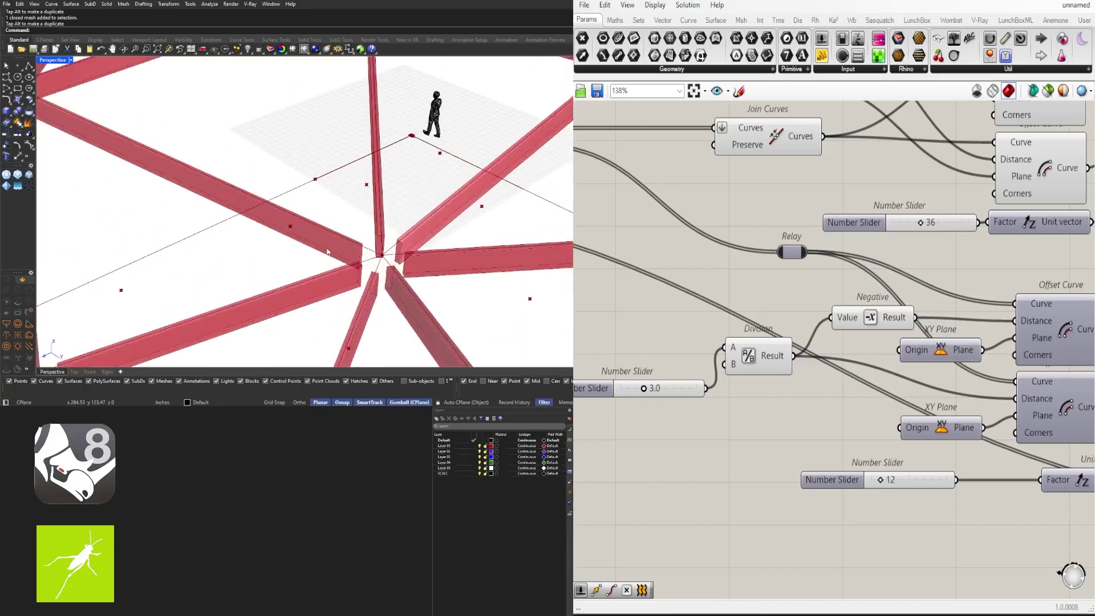
scroll(339, 251, down, 5)
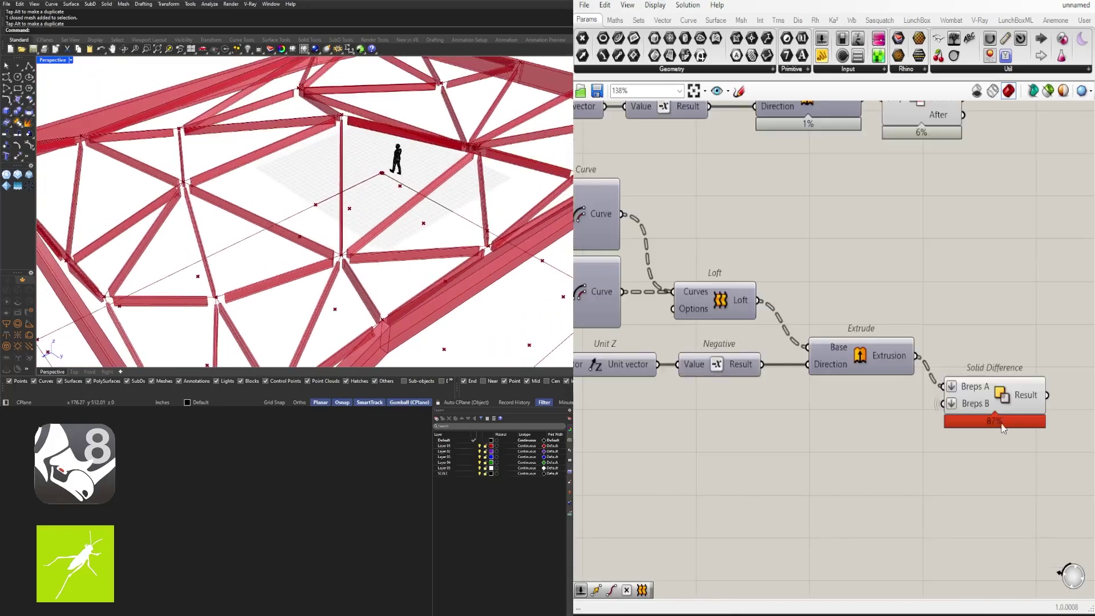
click(996, 371)
drag(996, 373, 997, 381)
click(953, 446)
scroll(951, 447, down, 4)
right_drag(724, 439, 847, 442)
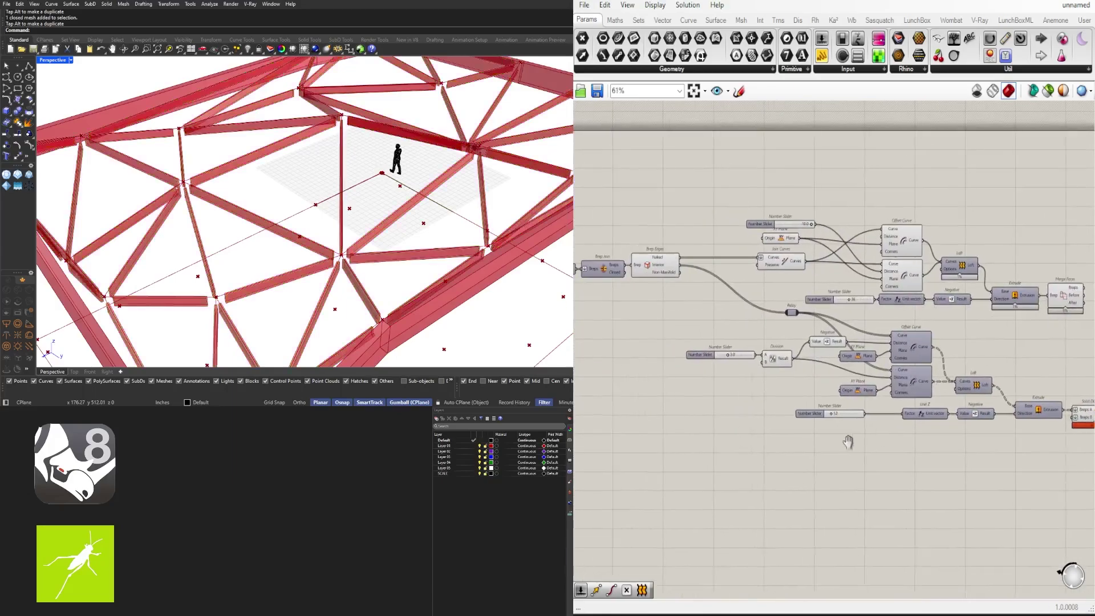
Step: Move the 3.0 slider and its Division component slightly down and away from the Negative component
scroll(891, 369, up, 3)
scroll(892, 370, up, 1)
right_drag(892, 370, 861, 373)
scroll(861, 373, down, 1)
right_drag(731, 402, 842, 400)
drag(842, 401, 802, 398)
click(799, 357)
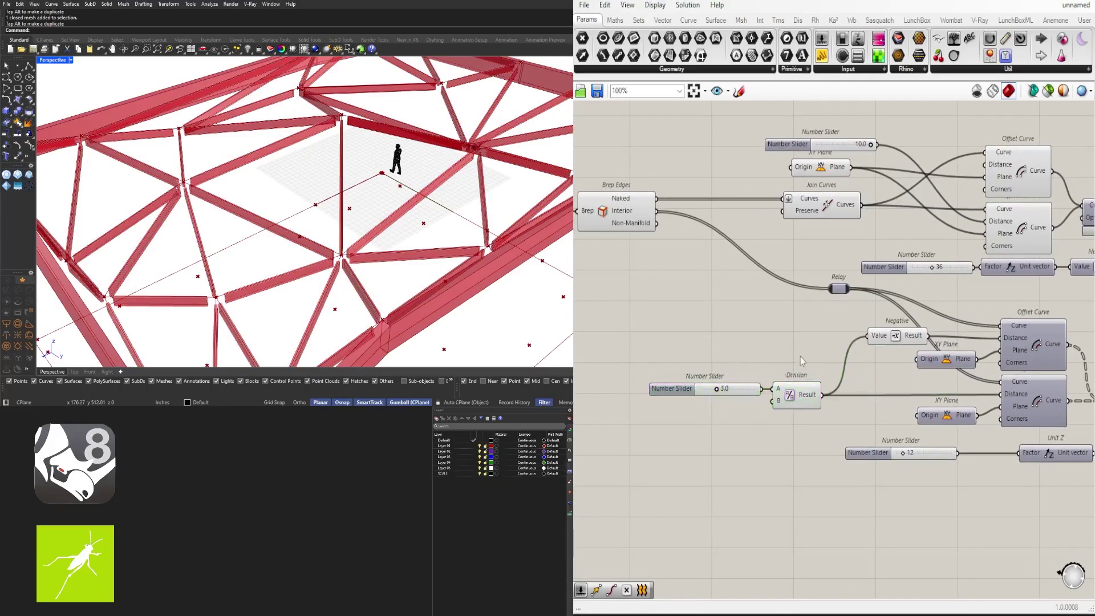
Step: Line up the Negative component, the XY Plane below it and the Relay in front of the rib Offset Curves
drag(949, 363, 907, 375)
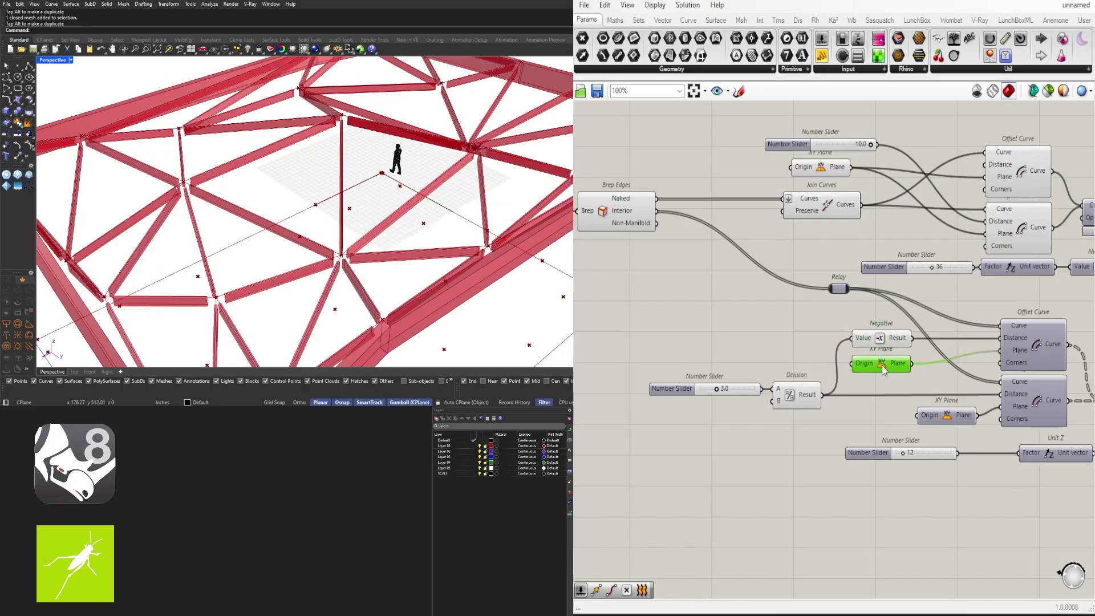
drag(835, 289, 812, 329)
scroll(877, 341, up, 2)
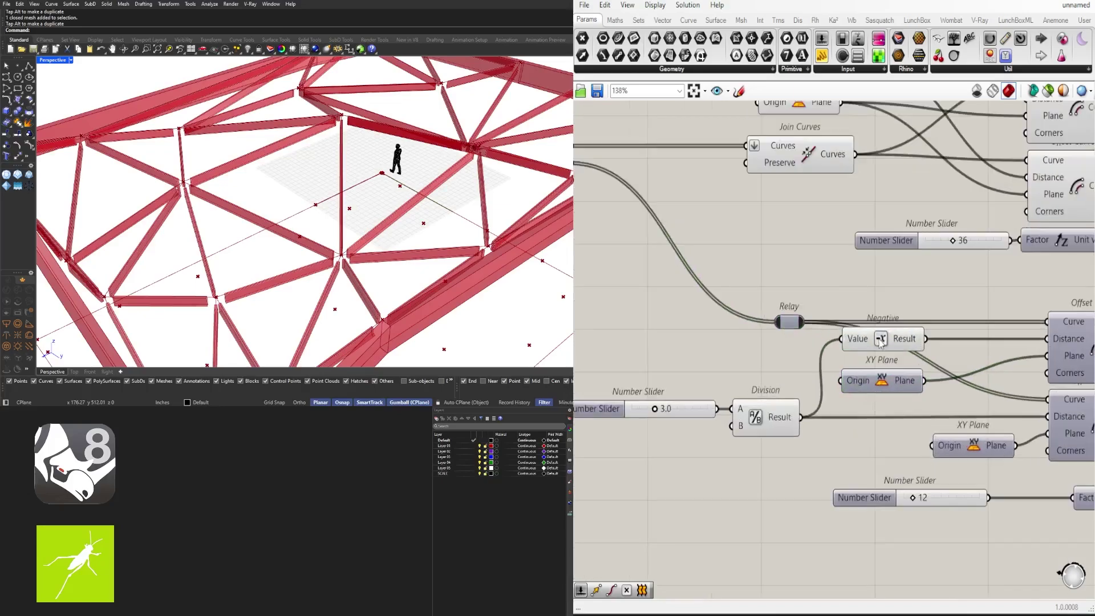
click(880, 347)
click(979, 389)
scroll(912, 379, down, 3)
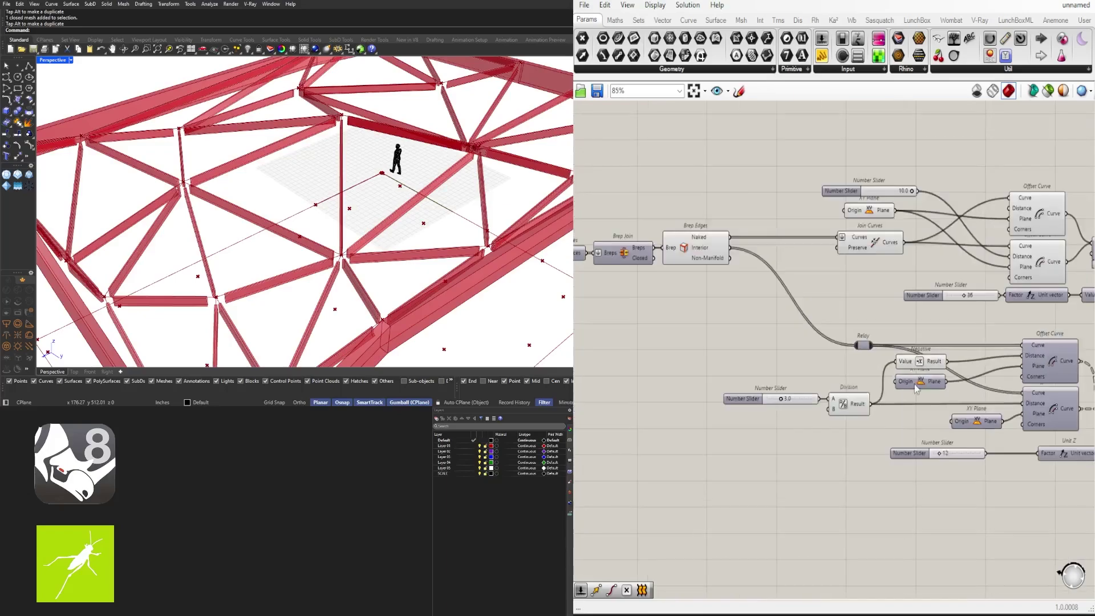
Step: Select the whole group of rib components and move it up closer to the edge frame group
right_drag(700, 305, 825, 340)
scroll(826, 340, down, 6)
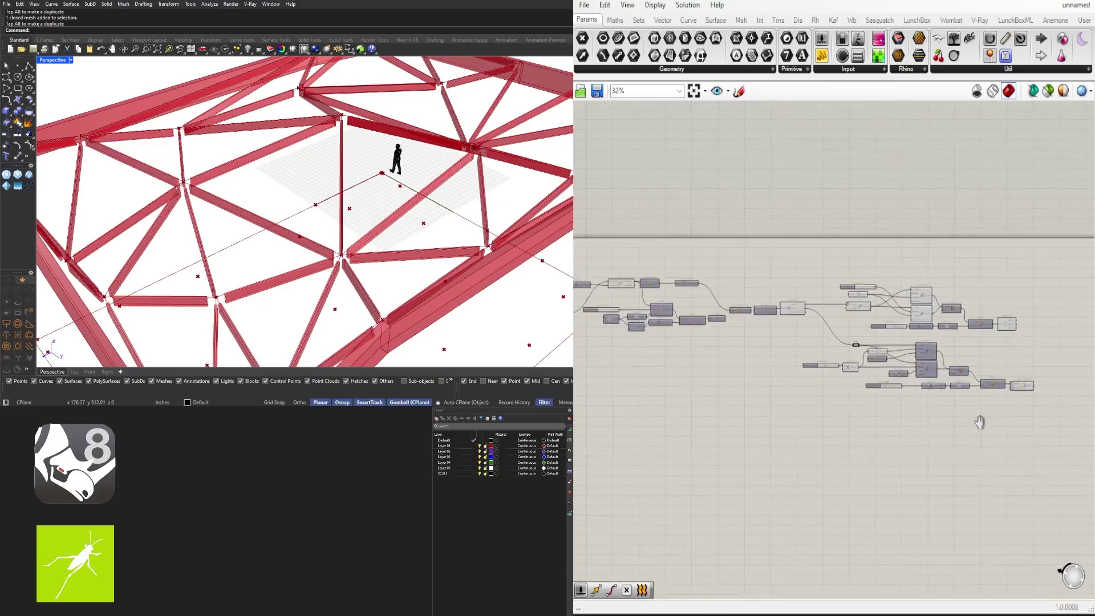
right_drag(980, 420, 804, 361)
drag(908, 385, 613, 285)
scroll(733, 279, up, 7)
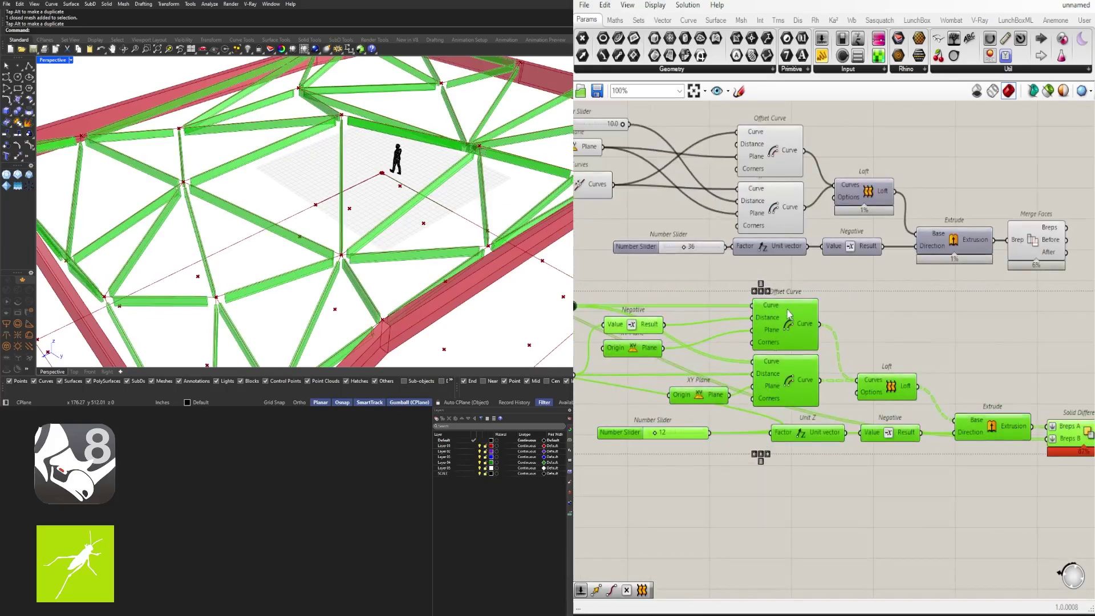
drag(788, 311, 778, 289)
click(786, 261)
Step: Turn off the preview of the edge frame's two Offset Curve components
right_drag(795, 219, 810, 316)
drag(810, 203, 789, 316)
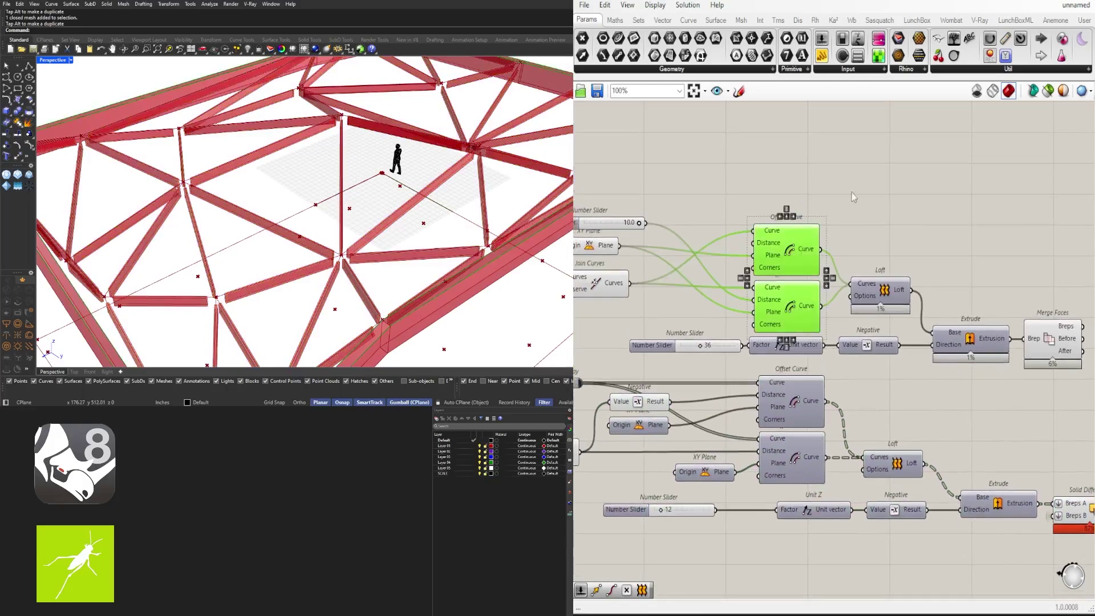
scroll(714, 197, up, 1)
middle_click(821, 155)
click(852, 140)
scroll(319, 223, down, 6)
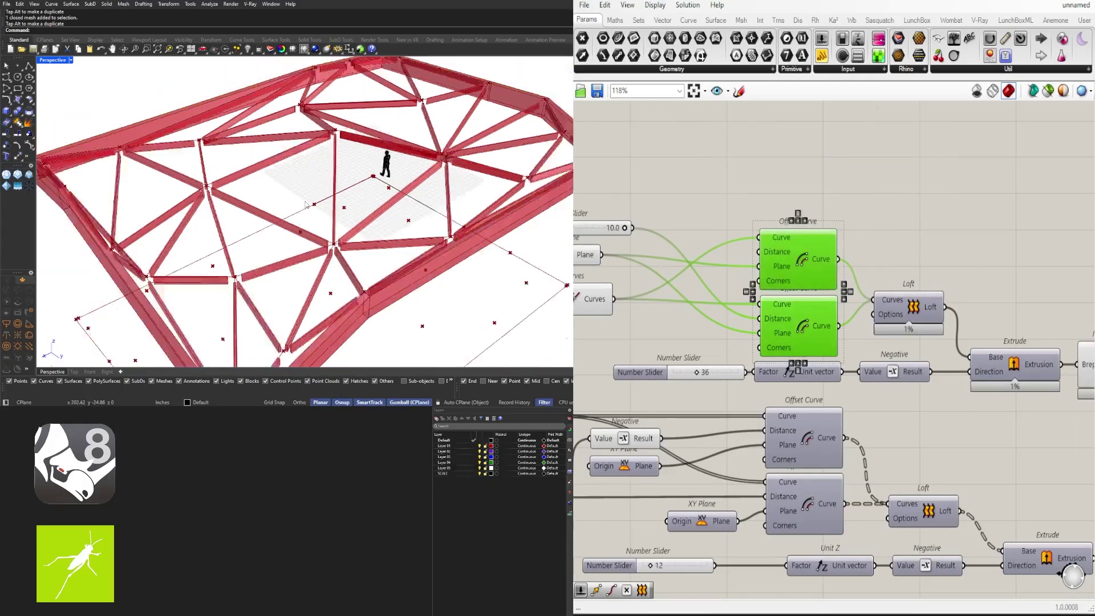
Step: Examine the edge frame and the trimmed rib ends at the junctions from several angles
right_drag(319, 228, 448, 188)
scroll(205, 242, up, 5)
scroll(277, 274, up, 6)
scroll(525, 196, down, 6)
scroll(465, 138, up, 6)
scroll(959, 235, down, 4)
right_drag(718, 253, 817, 287)
right_drag(645, 280, 650, 258)
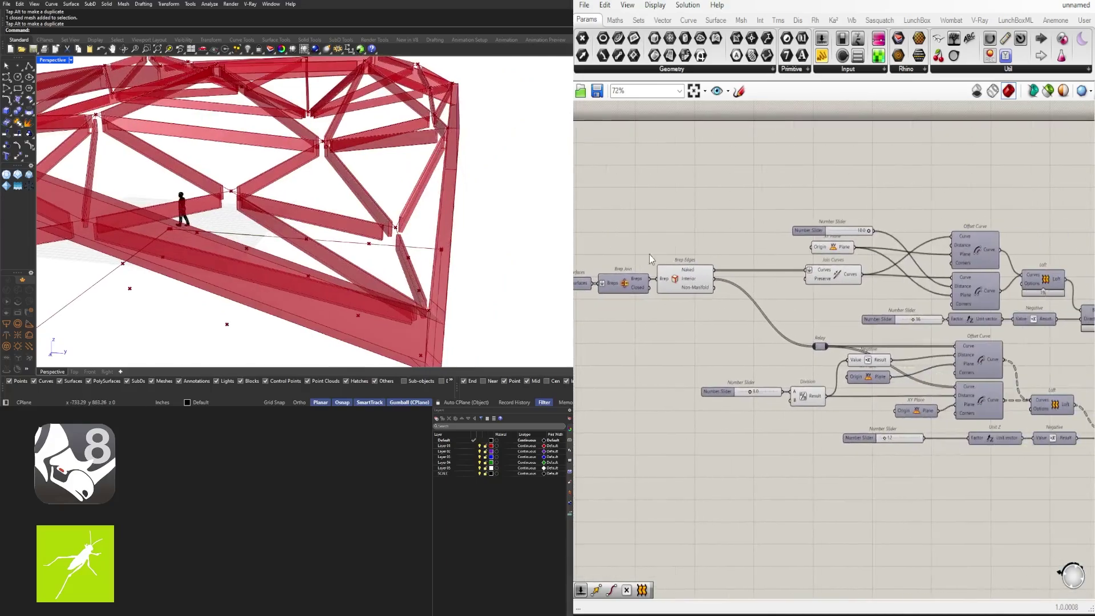
Step: Add a Brep | Curve intersection component near the nodes' Cap Holes and connect the Cap Holes output to its Brep input
right_drag(797, 312, 699, 288)
right_drag(869, 421, 761, 401)
right_drag(618, 408, 1014, 400)
right_drag(648, 382, 864, 389)
right_drag(906, 323, 921, 331)
click(942, 270)
right_drag(988, 309, 760, 336)
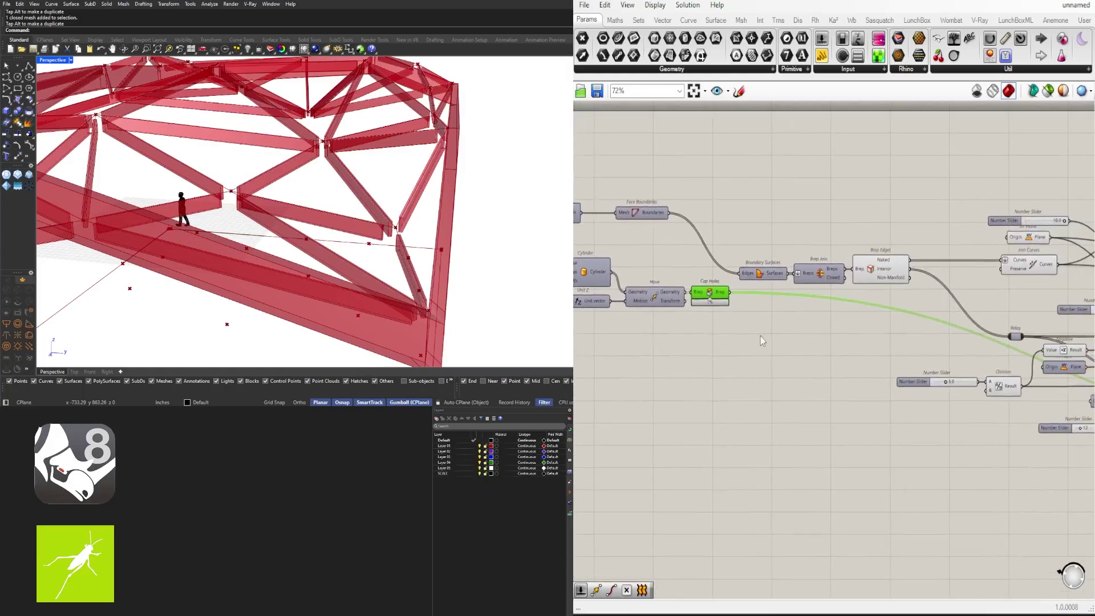
click(764, 21)
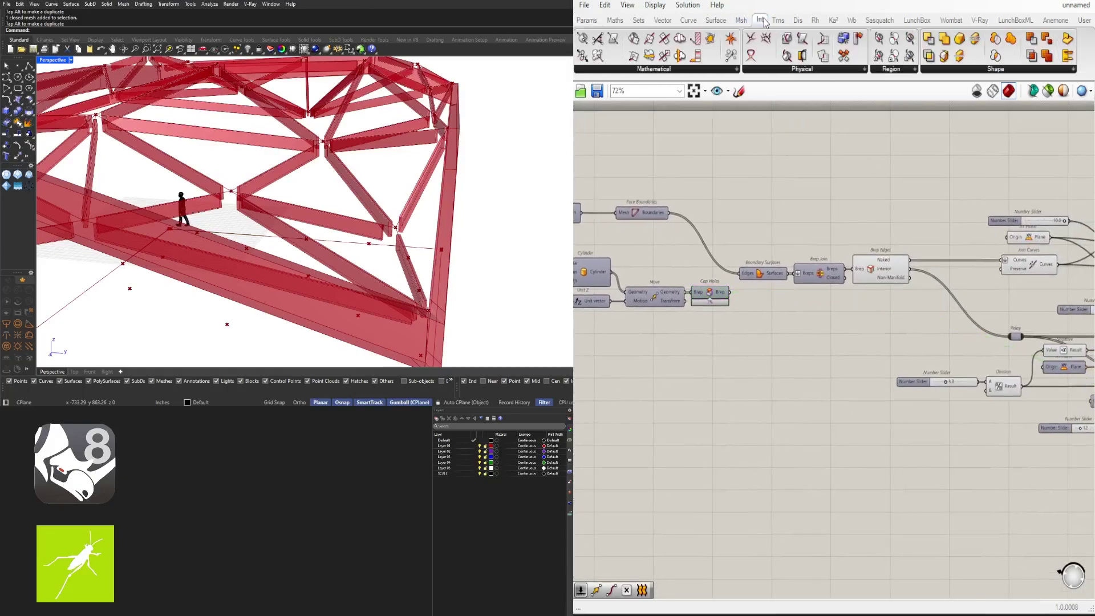
click(799, 70)
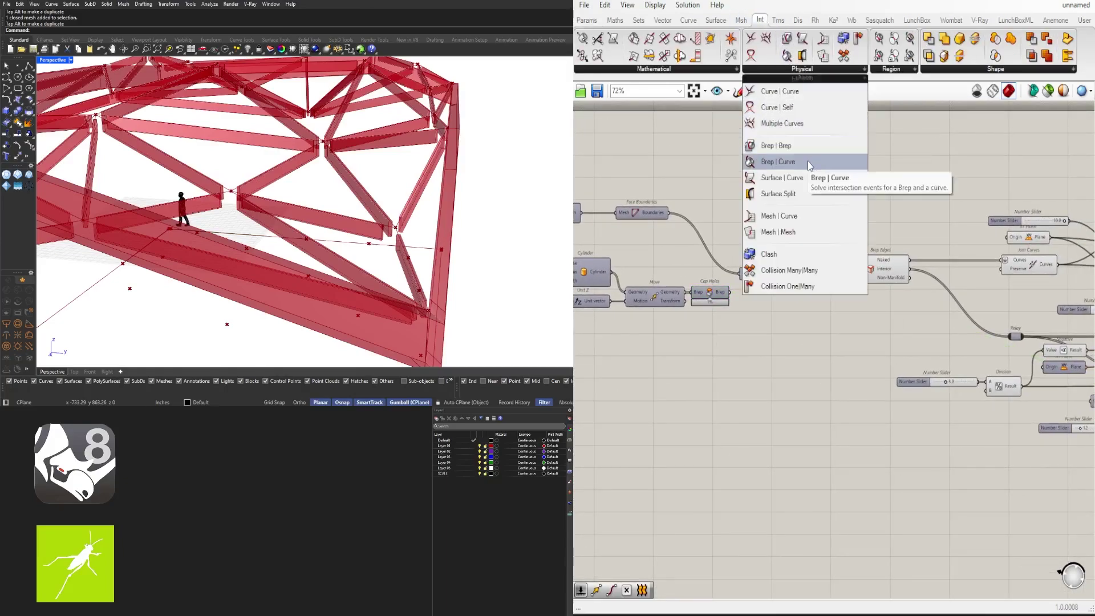
drag(824, 162, 754, 320)
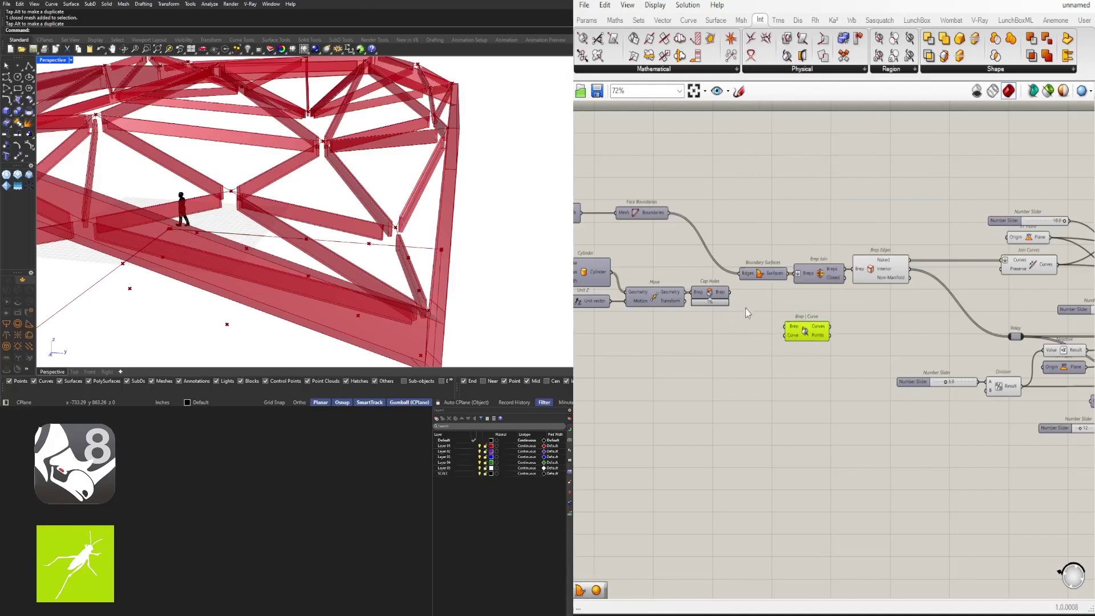
right_drag(823, 355, 737, 376)
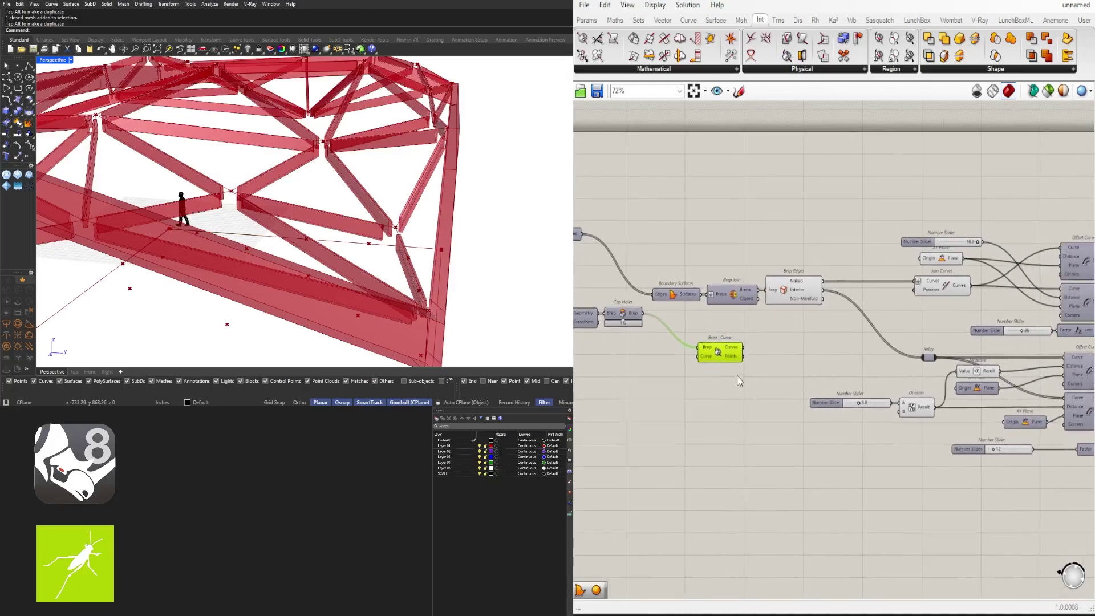
Step: Move Brep | Curve beside the Relay and connect Brep Edges' Interior output to its Curve input
scroll(865, 327, up, 3)
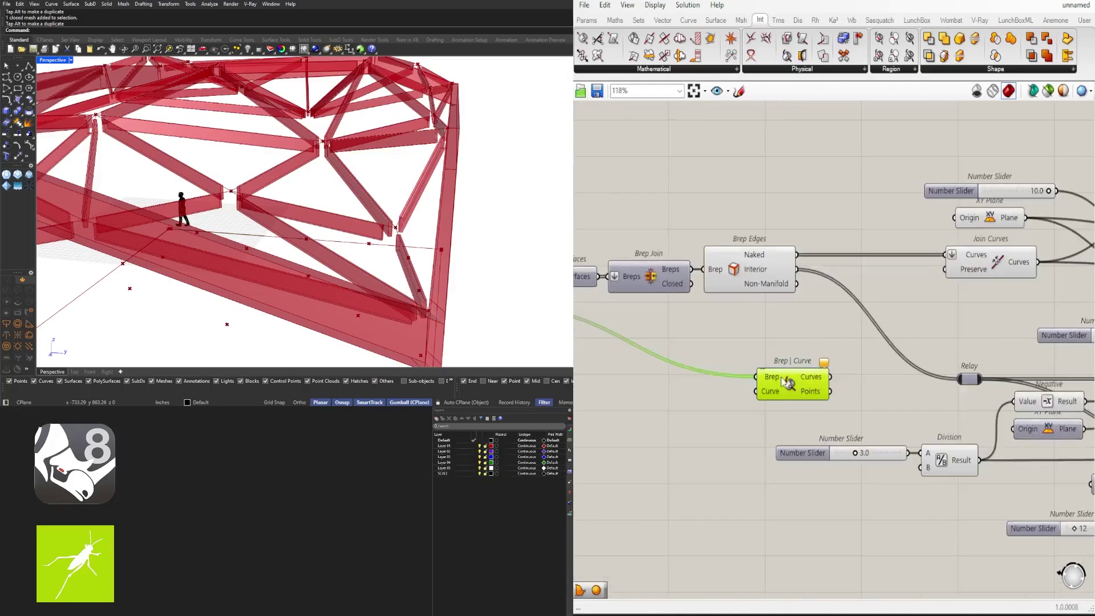
drag(785, 381, 943, 324)
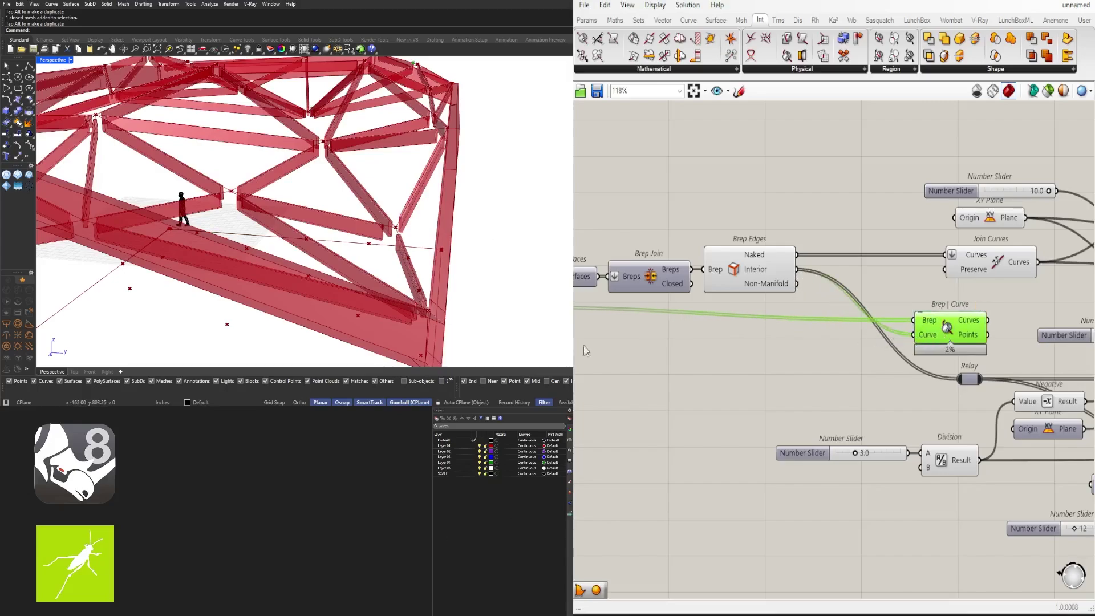
scroll(957, 333, up, 3)
right_drag(456, 188, 452, 535)
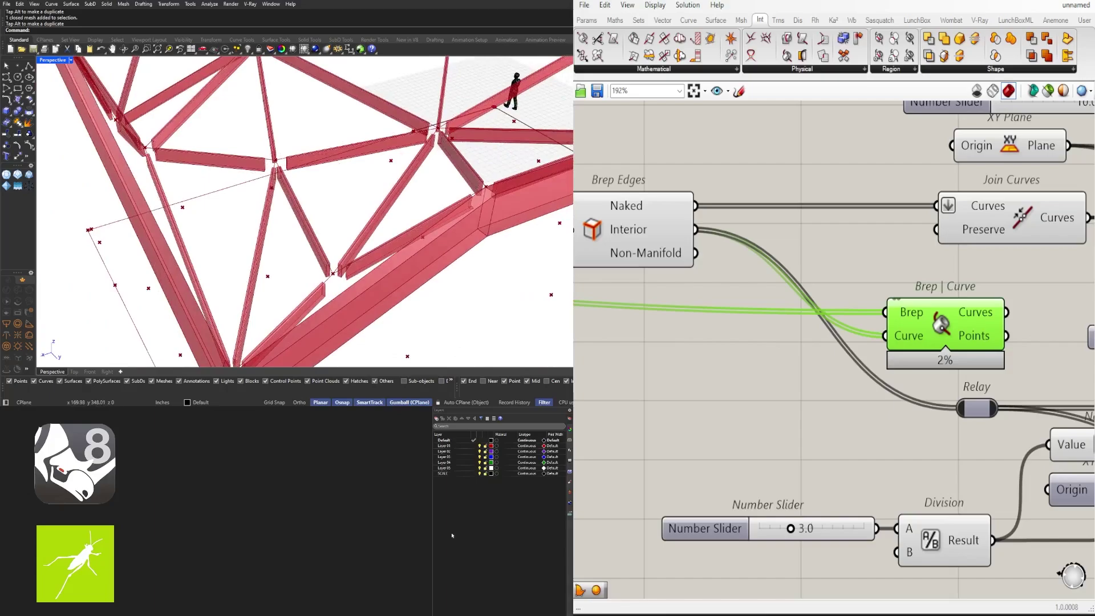
Step: Graft the Brep input of Brep | Curve and check the intersection points at the nodes
scroll(960, 358, up, 3)
right_click(867, 295)
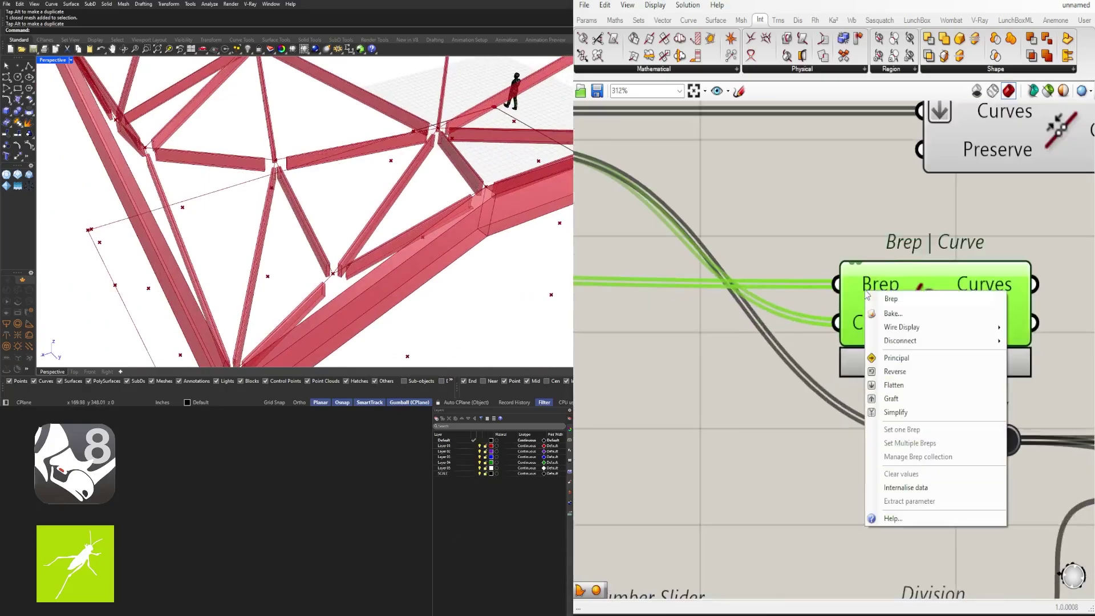
click(894, 398)
right_drag(382, 202, 365, 206)
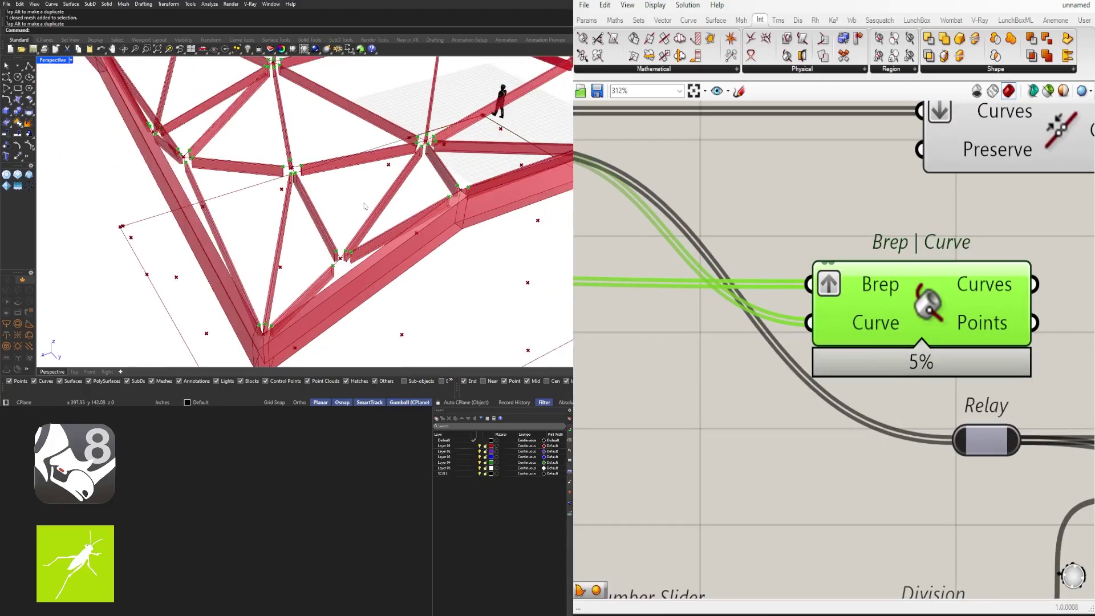
right_drag(206, 121, 296, 162)
scroll(246, 215, down, 5)
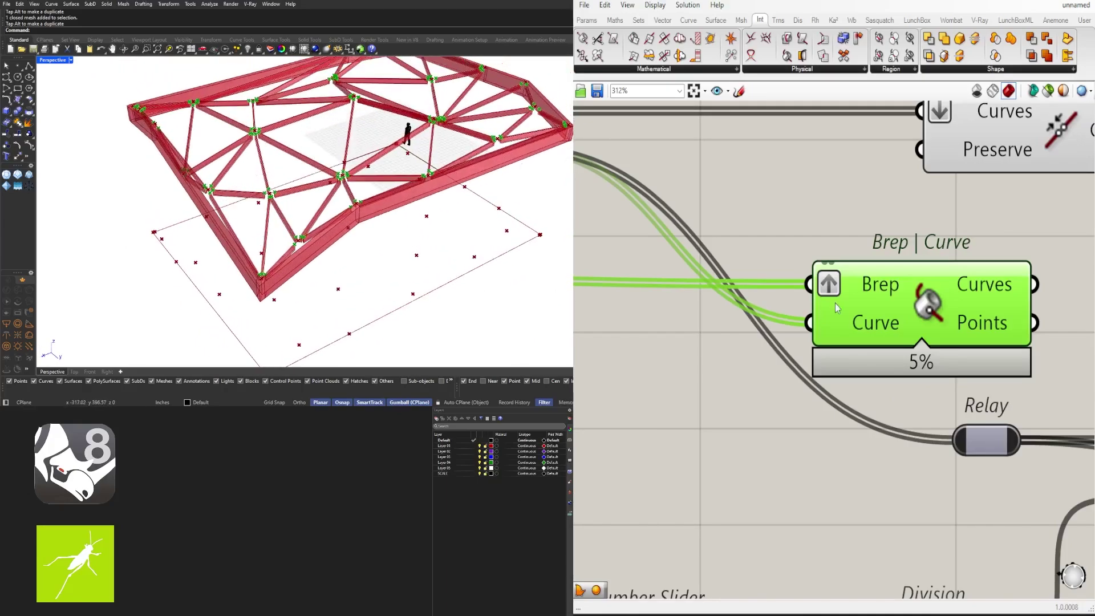
Step: Move the Brep | Curve component below the rib group, under the Unit Z component
scroll(919, 306, down, 3)
drag(920, 308, 697, 435)
scroll(734, 455, down, 2)
right_drag(735, 455, 748, 324)
drag(740, 326, 912, 497)
right_drag(912, 459, 745, 405)
drag(727, 425, 907, 362)
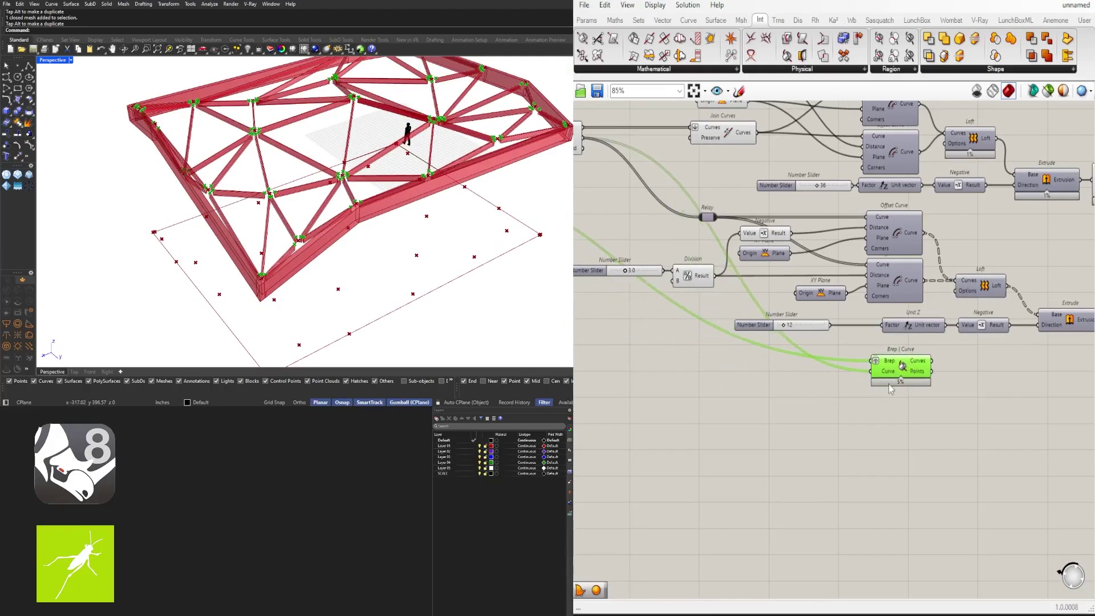
Step: Set the wire display of Brep | Curve's Curve and Brep inputs to Hidden
click(894, 416)
scroll(897, 379, up, 2)
right_click(887, 365)
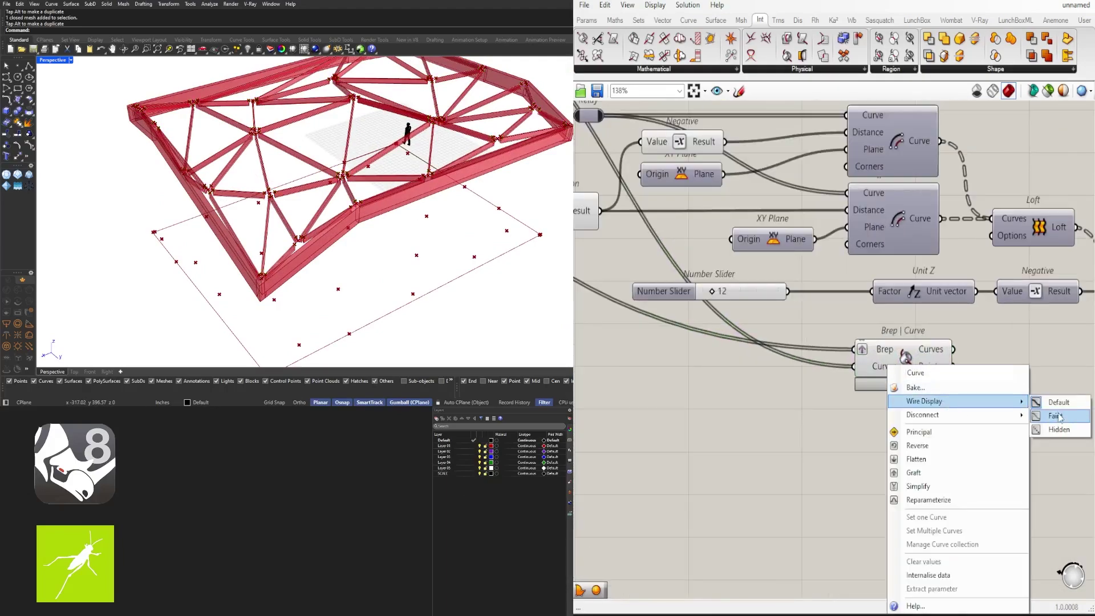
click(1059, 430)
right_drag(880, 353, 877, 352)
right_click(877, 352)
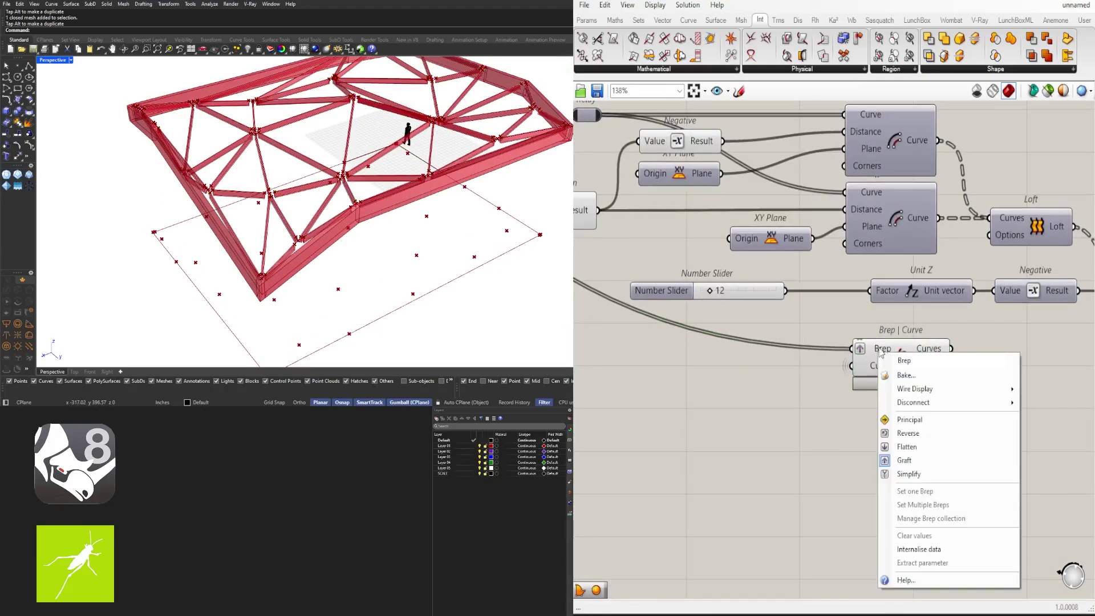
click(1053, 419)
drag(890, 362, 882, 350)
click(941, 391)
Step: Add a PolyLine component after Brep | Curve and connect the Curves output to its Vertices input
scroll(999, 363, up, 2)
right_drag(999, 367, 907, 434)
double_click(908, 433)
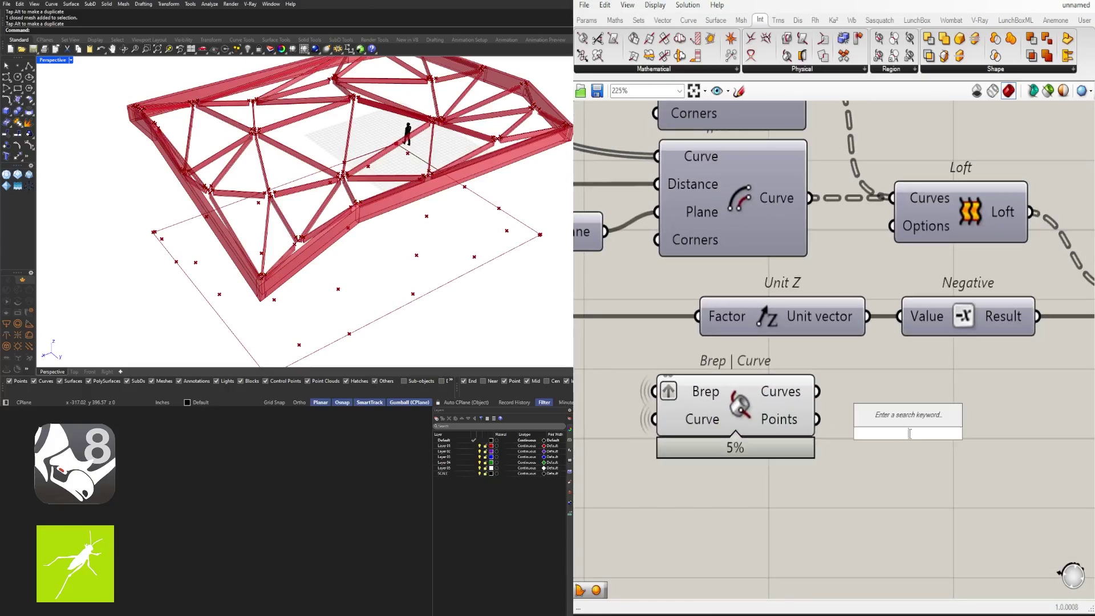
text(polyl)
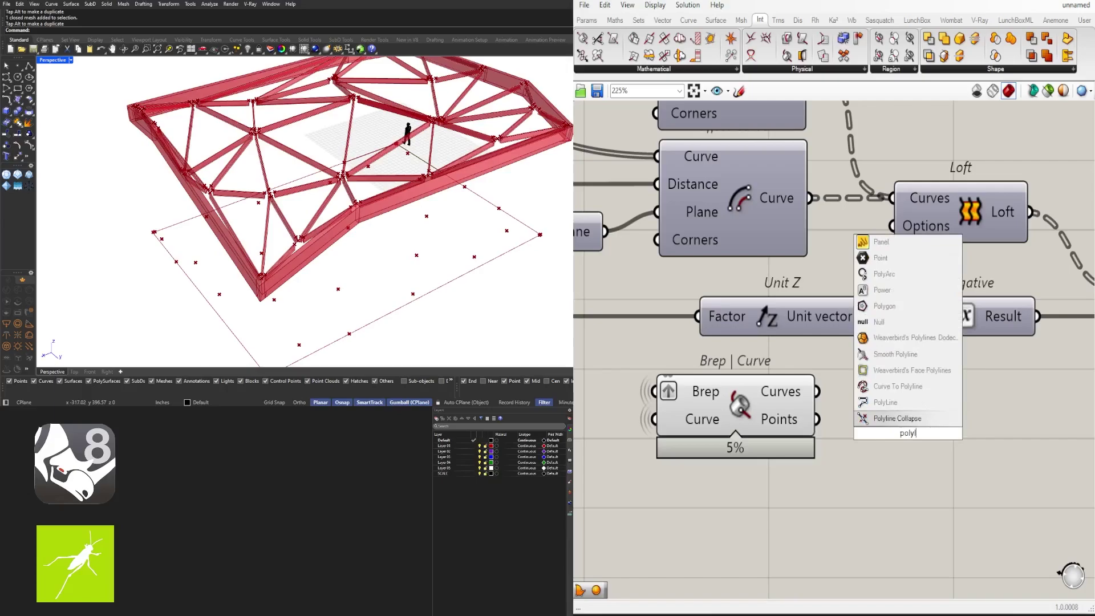
click(870, 401)
drag(827, 393, 838, 411)
drag(839, 418, 867, 396)
Step: Check the junctions for polylines and graft the PolyLine component's Vertices input
scroll(293, 191, up, 8)
right_drag(293, 191, 318, 248)
scroll(317, 248, down, 6)
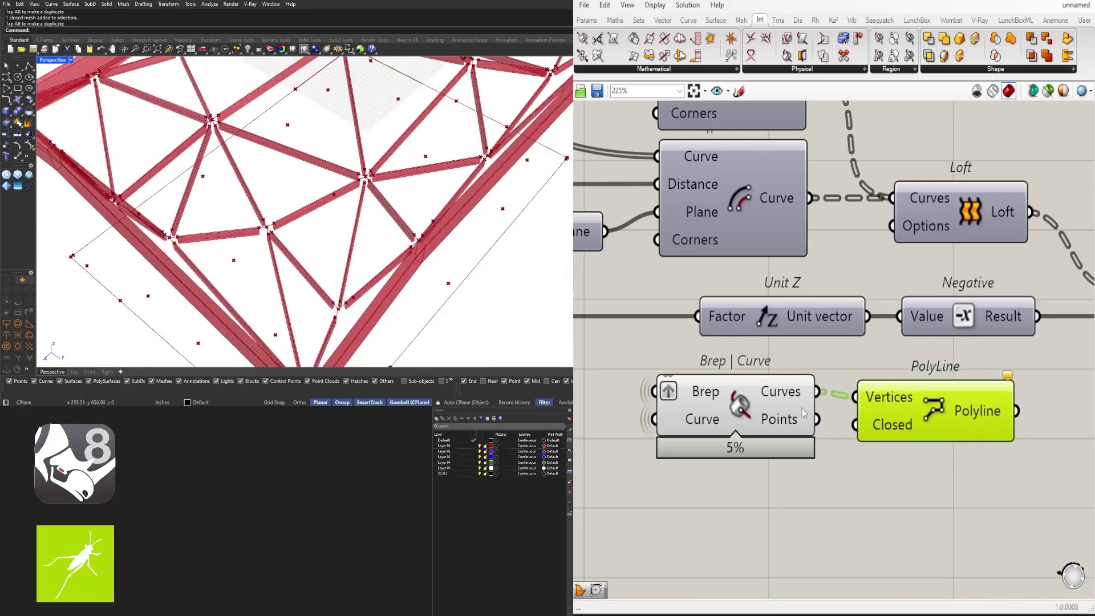
scroll(897, 385, up, 4)
right_click(879, 403)
click(922, 471)
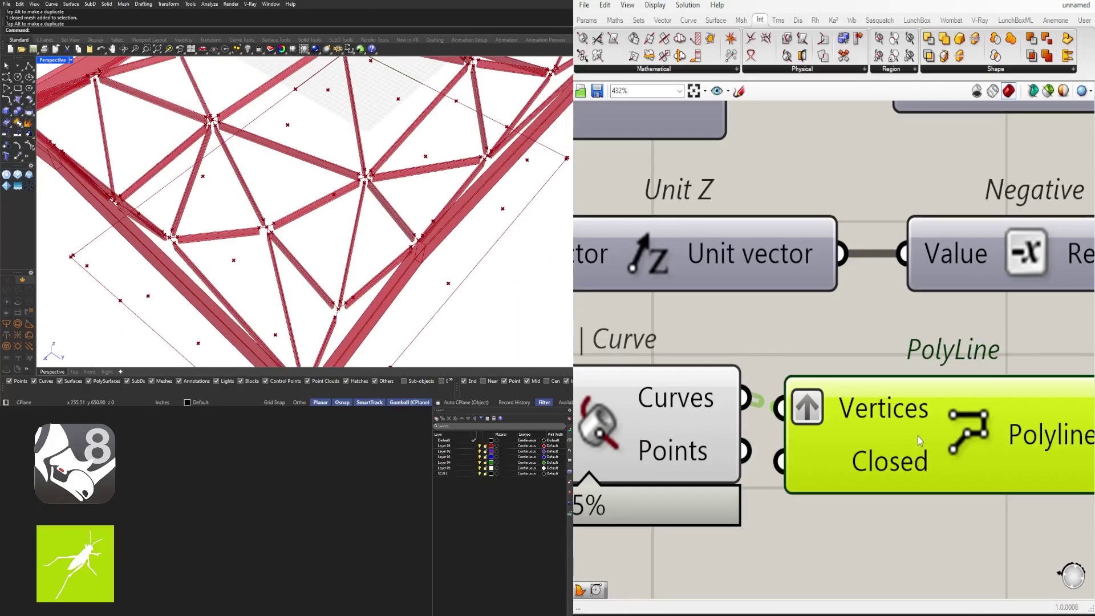
Step: Connect the Points output of Brep | Curve to the PolyLine component's Vertices input and remove the graft from Vertices
drag(917, 436, 982, 458)
scroll(971, 420, down, 2)
click(907, 465)
click(809, 422)
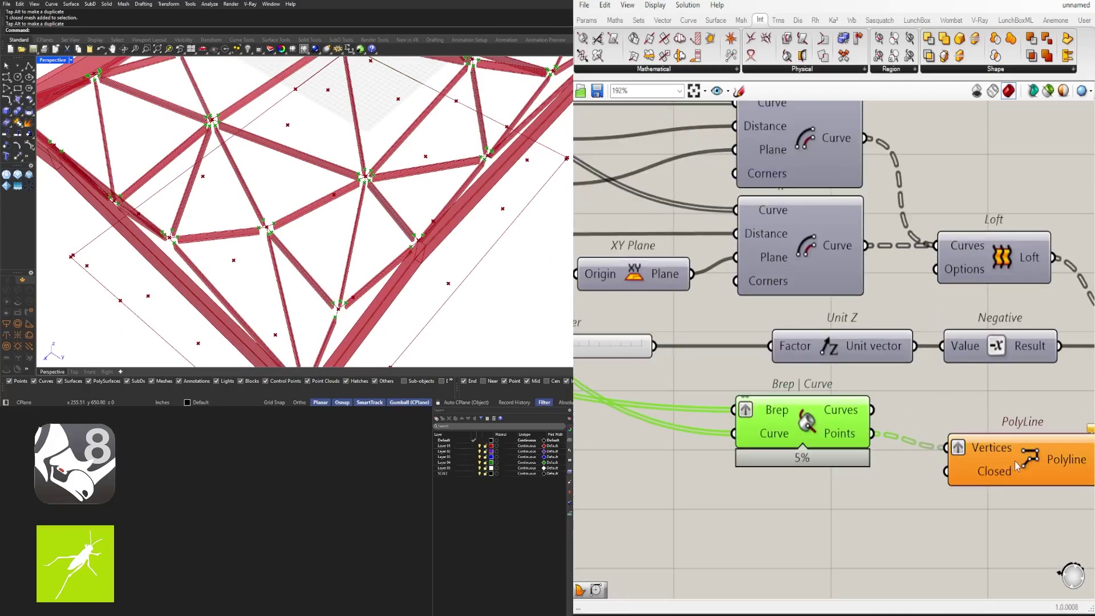
drag(1016, 467, 969, 443)
right_click(925, 456)
click(957, 469)
click(904, 471)
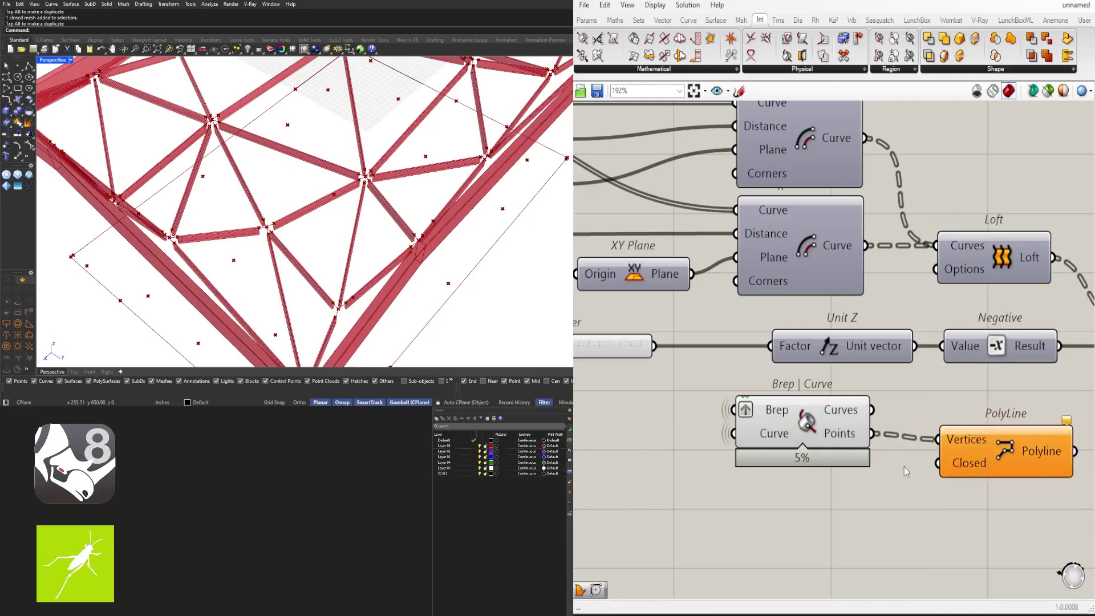
Step: Check the data list of Brep | Curve's Points output and delete the PolyLine component
click(824, 437)
mouse_move(839, 438)
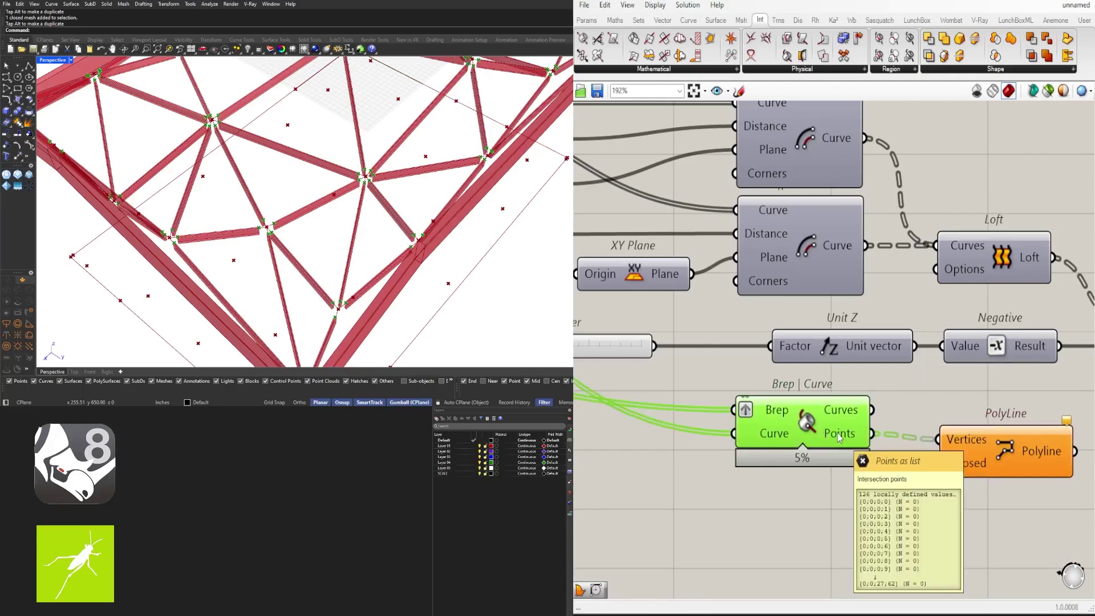
right_drag(289, 264, 398, 298)
click(979, 485)
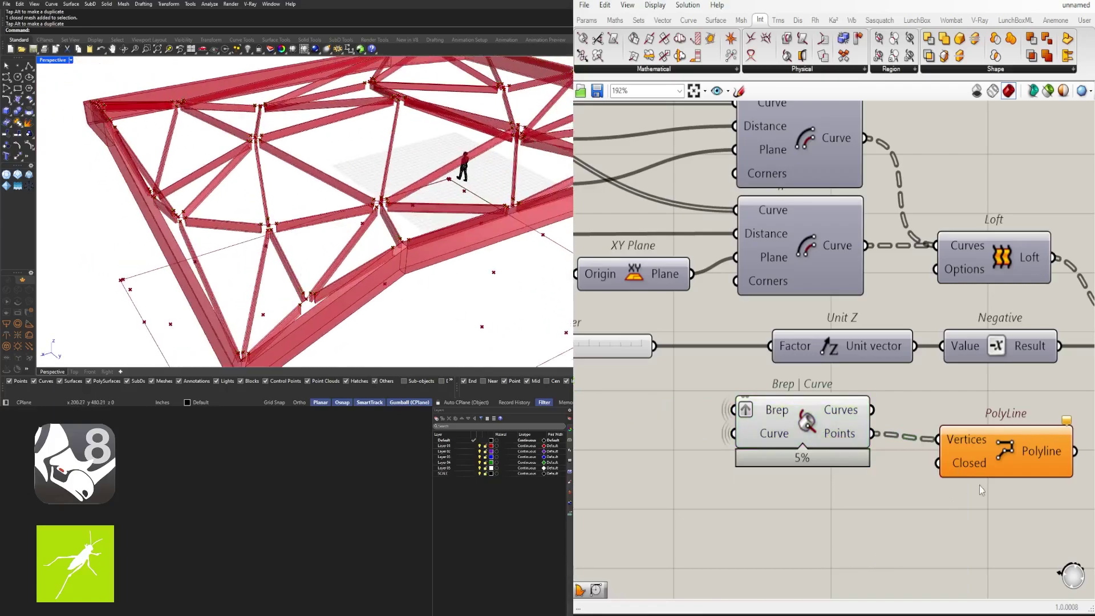
click(993, 432)
key(Delete)
Step: Try a Circle Fit component on Brep | Curve's Points output with its Points input flattened, and delete the component
double_click(970, 443)
text(cir)
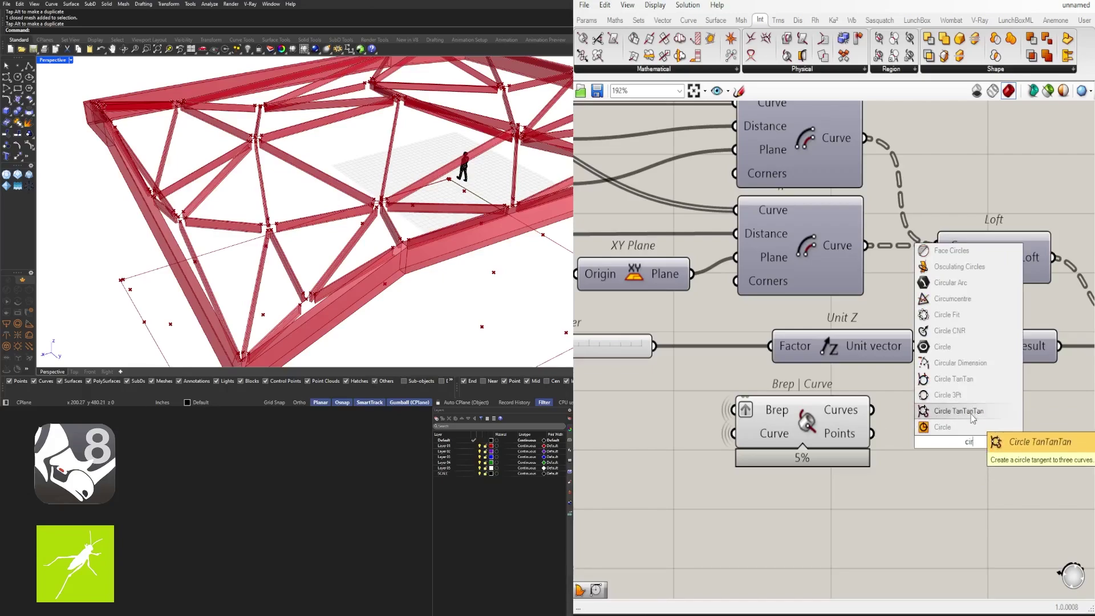
click(947, 314)
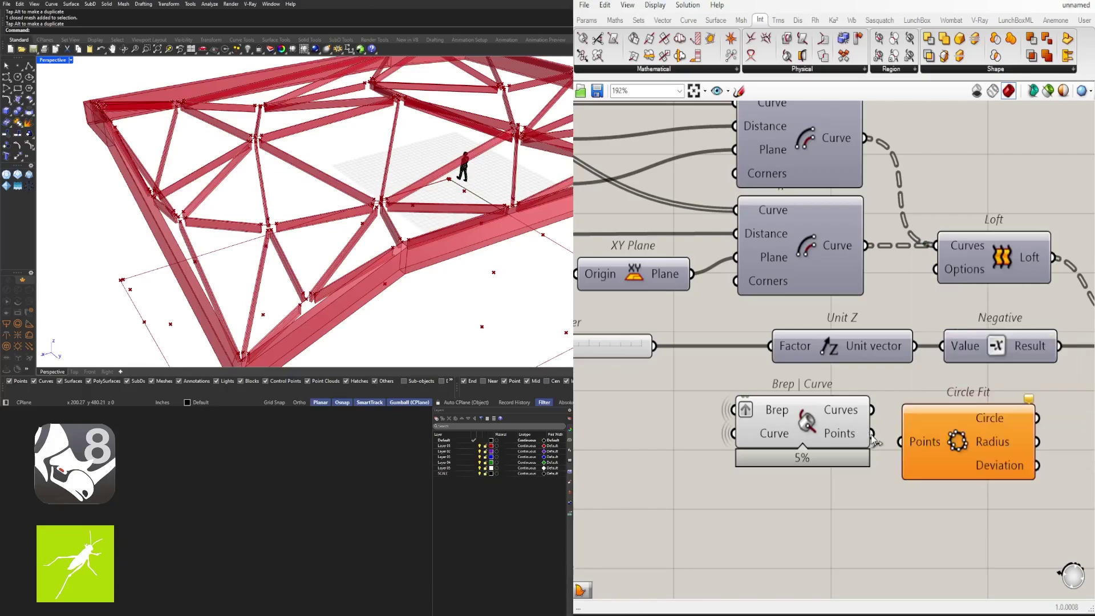
drag(872, 435, 962, 454)
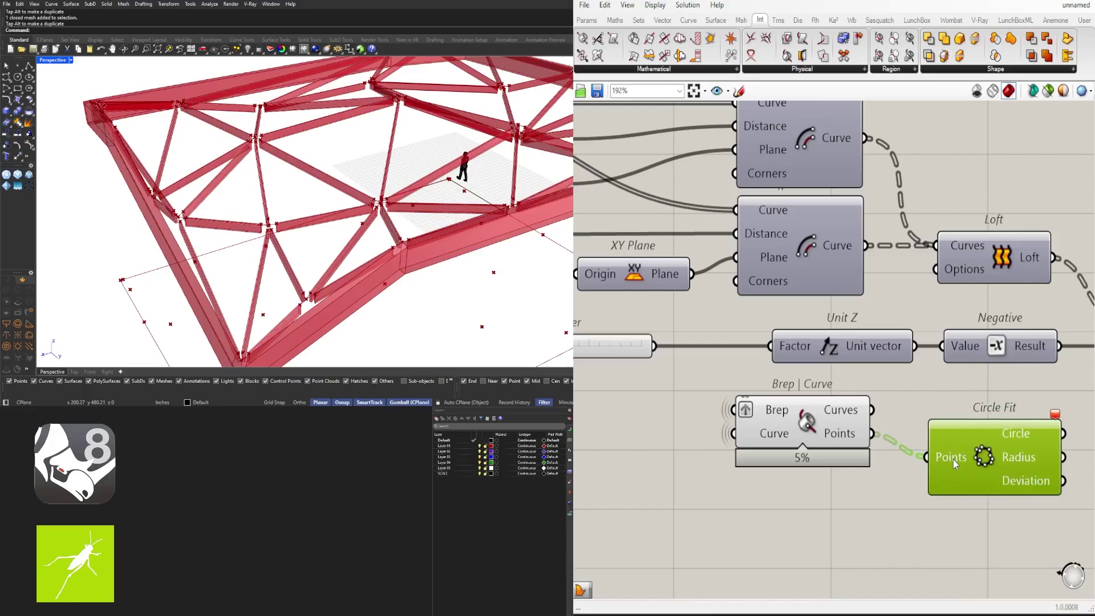
right_click(953, 459)
click(992, 459)
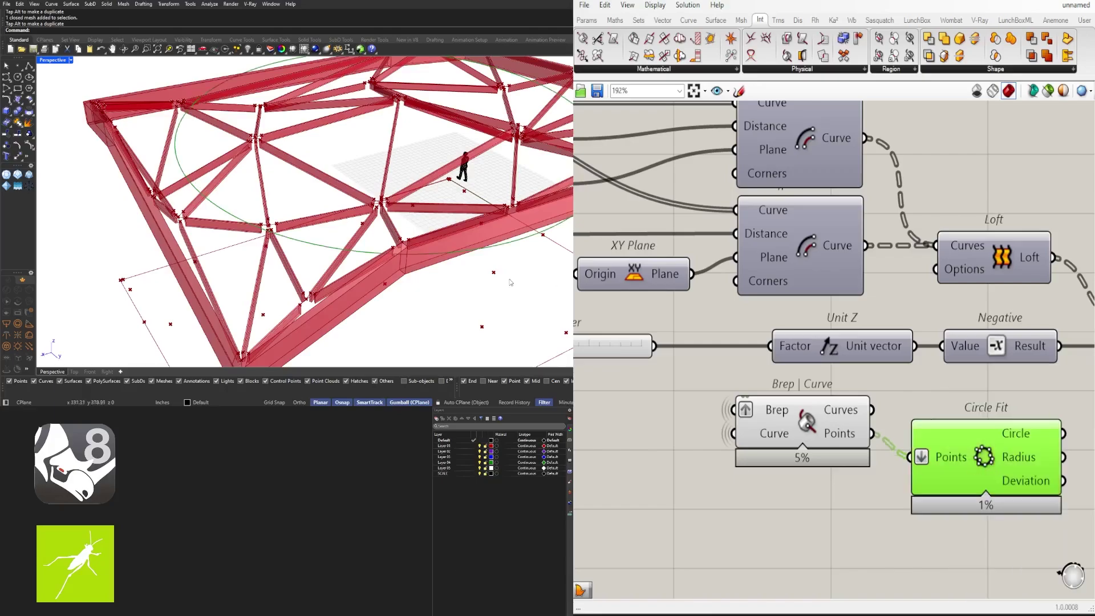
scroll(510, 281, down, 2)
key(Delete)
Step: Graft the Curve input of Brep | Curve and remove the graft from its Brep input
click(850, 431)
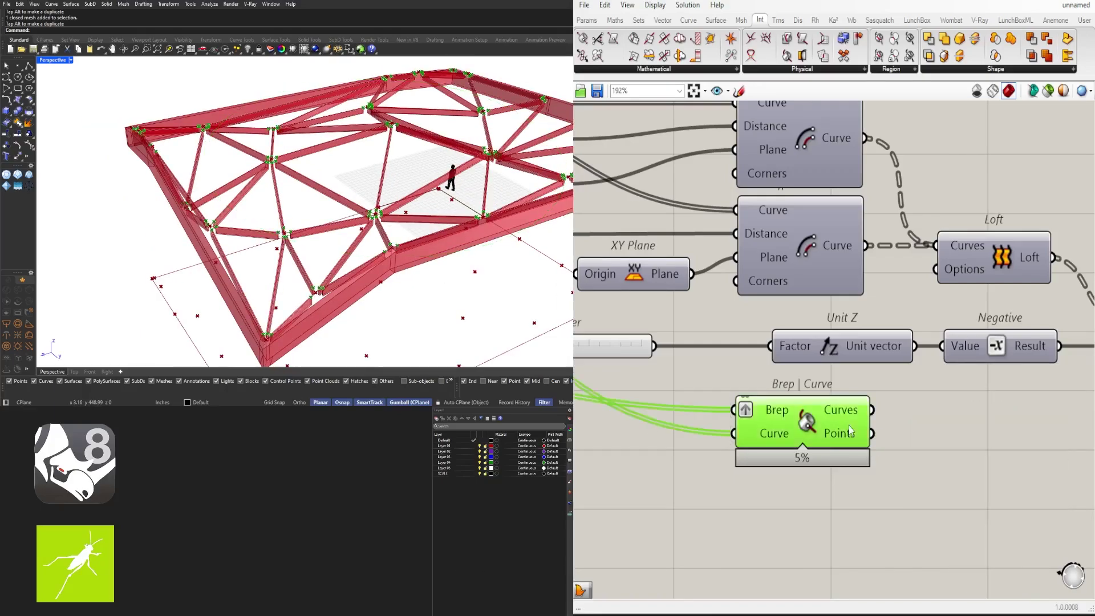
right_drag(812, 452, 951, 449)
right_drag(905, 412, 821, 411)
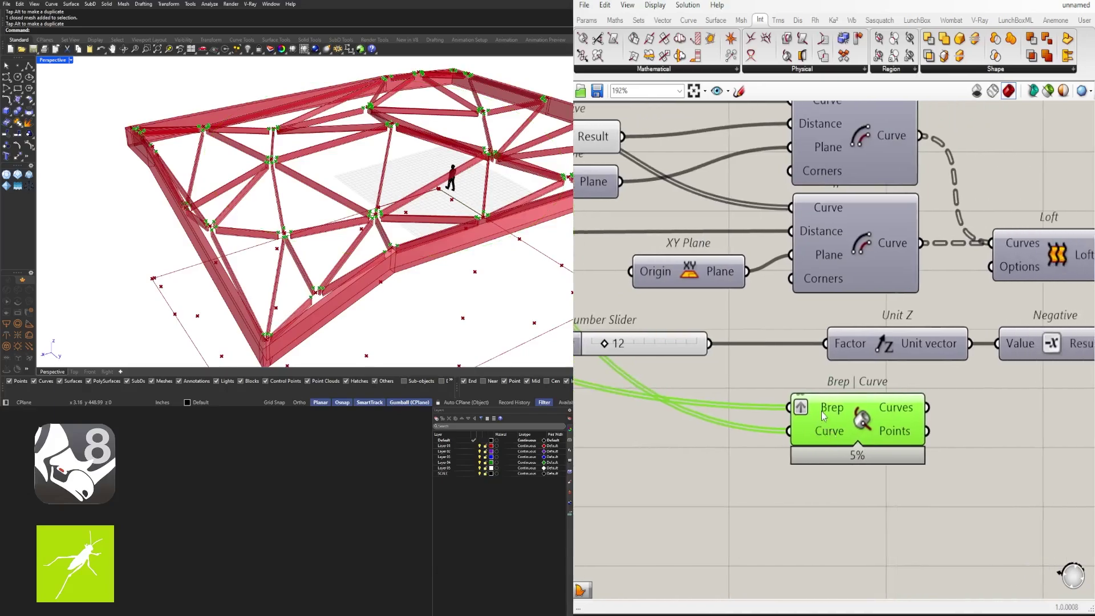
right_click(821, 409)
right_click(812, 425)
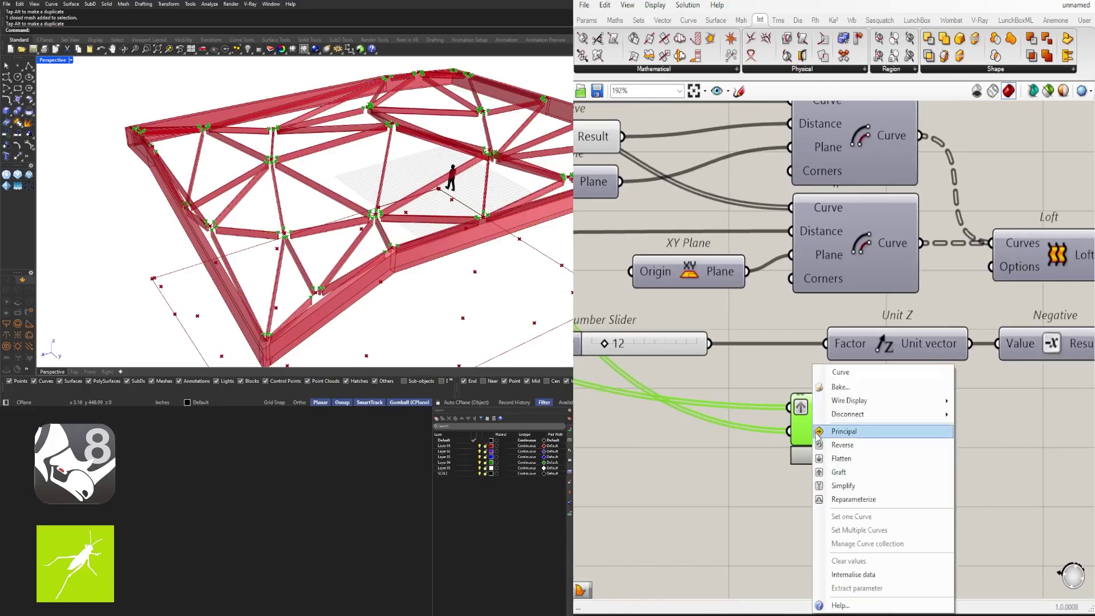
click(857, 474)
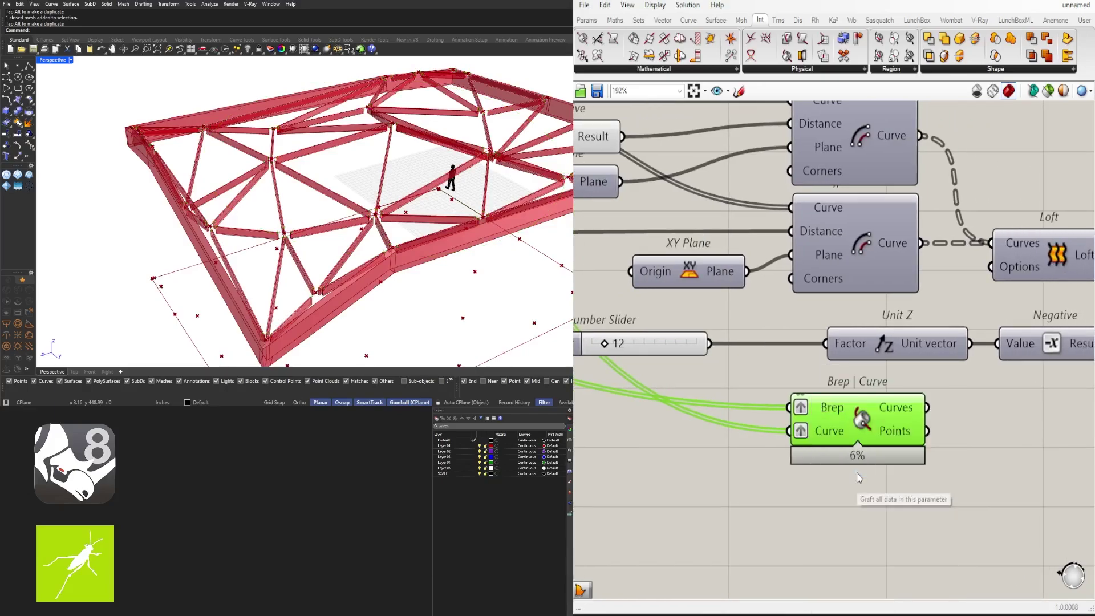
right_click(805, 434)
right_click(798, 411)
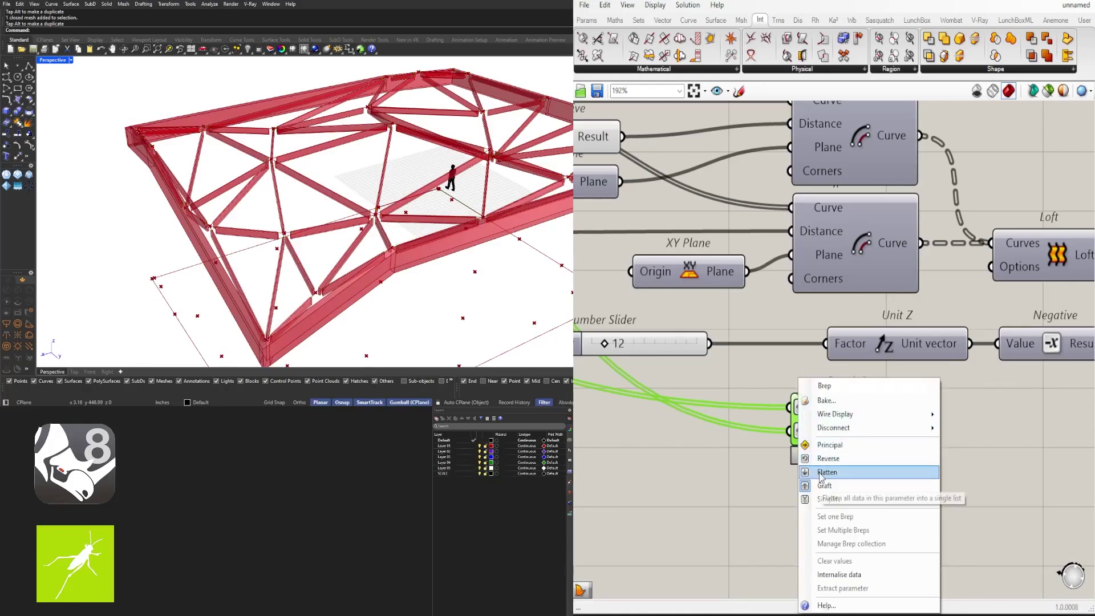
click(820, 486)
Step: Add a PolyLine component, connect Brep | Curve's Points output to its Vertices input, and check a junction for polylines
right_drag(950, 443, 846, 463)
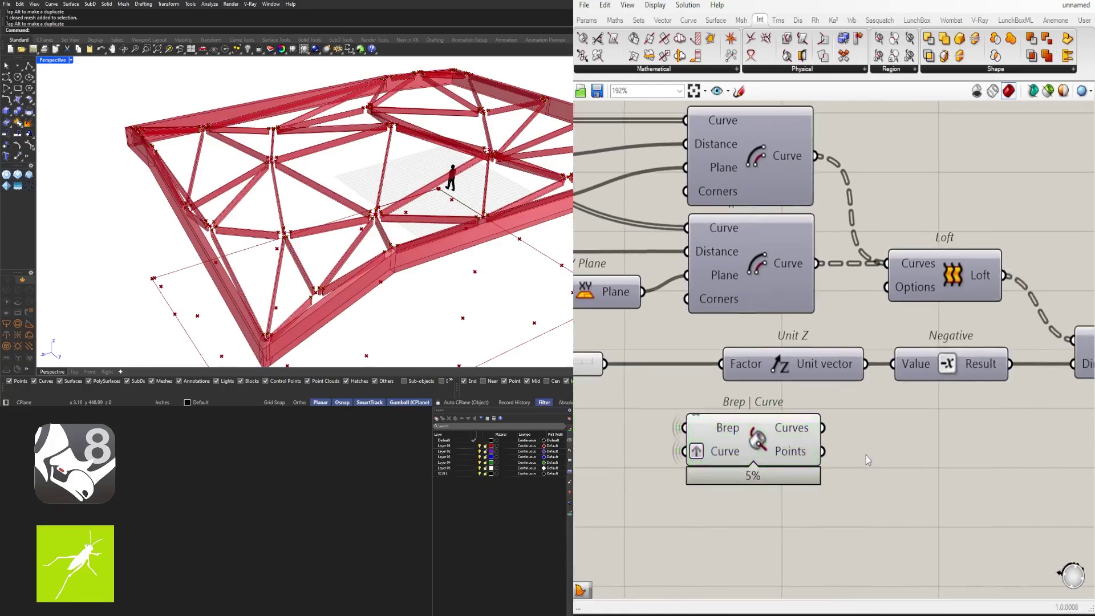
double_click(865, 458)
text(pol)
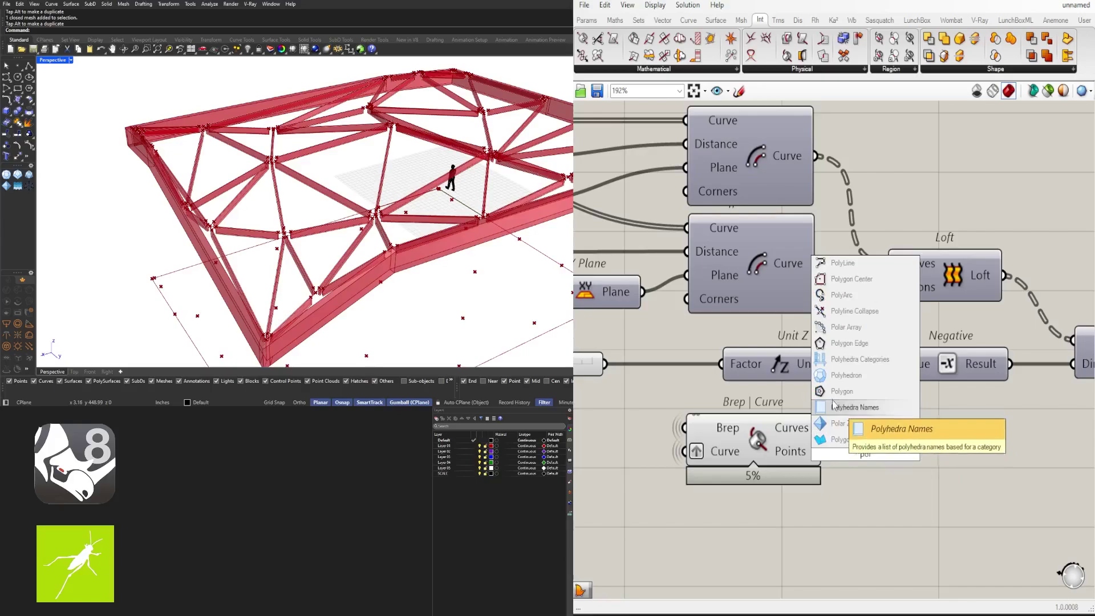
click(834, 266)
scroll(854, 447, up, 4)
drag(869, 490, 986, 502)
scroll(834, 461, down, 2)
drag(911, 458, 922, 463)
scroll(377, 205, up, 5)
right_drag(366, 153, 364, 179)
scroll(365, 178, up, 2)
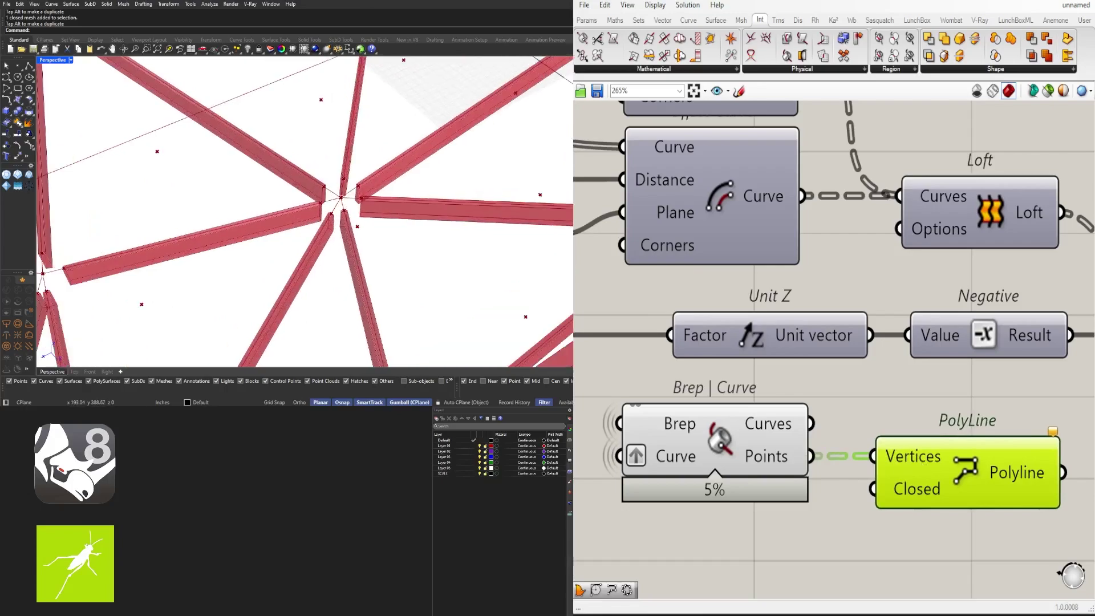
Step: Try grafting the PolyLine component's Vertices input and remove the graft again
right_click(925, 463)
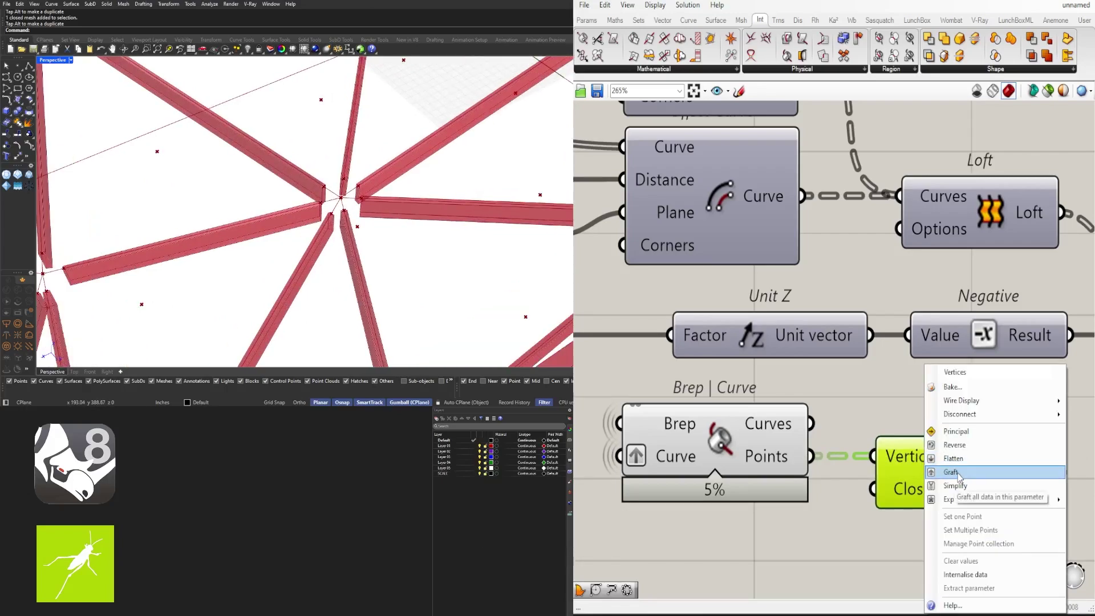
click(958, 473)
right_click(915, 456)
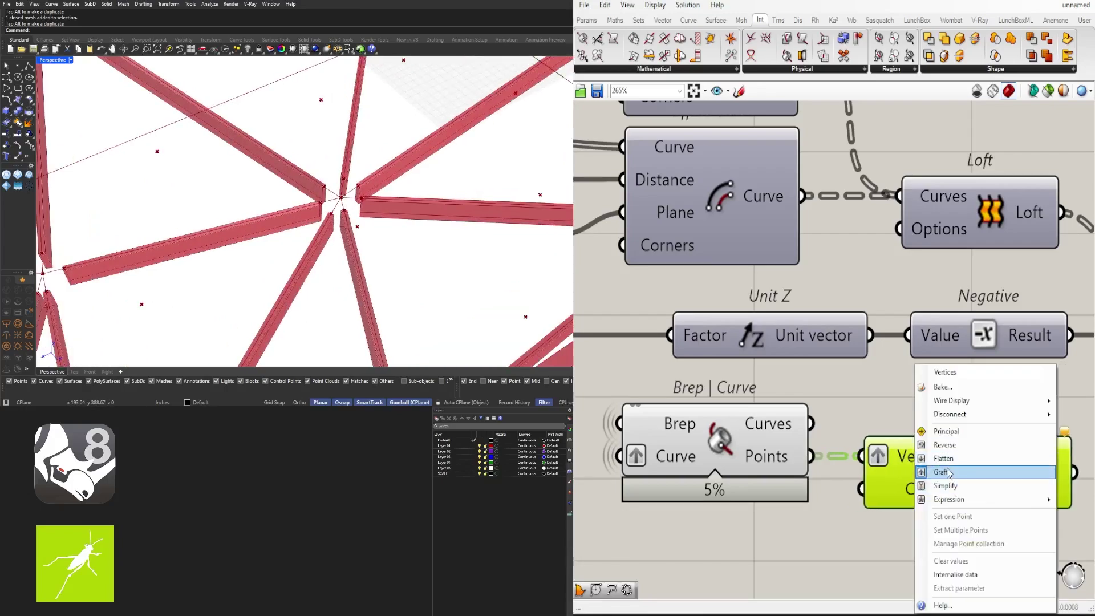
click(948, 473)
drag(938, 461, 999, 461)
Step: Check the data list of Brep | Curve's Points output, try grafting that output, and remove the graft
click(755, 451)
mouse_move(769, 458)
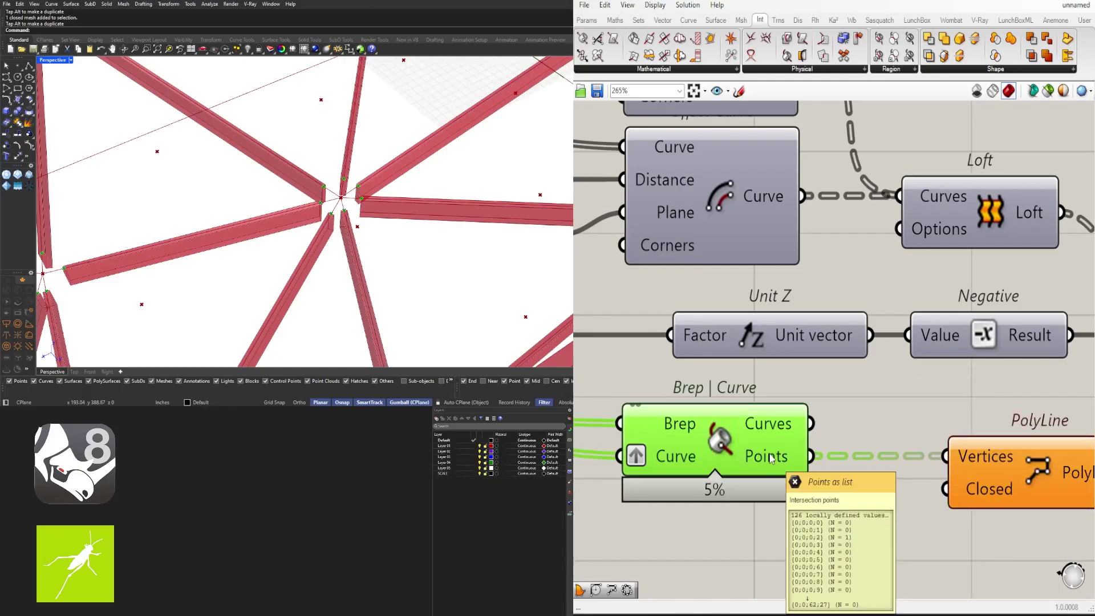
scroll(661, 269, down, 3)
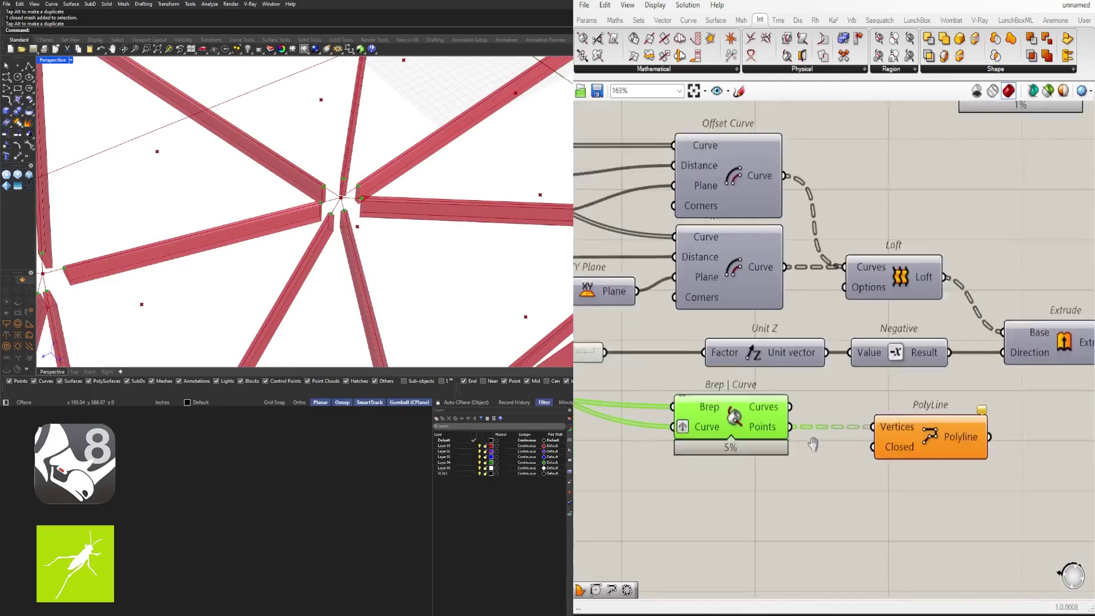
right_click(733, 387)
click(763, 468)
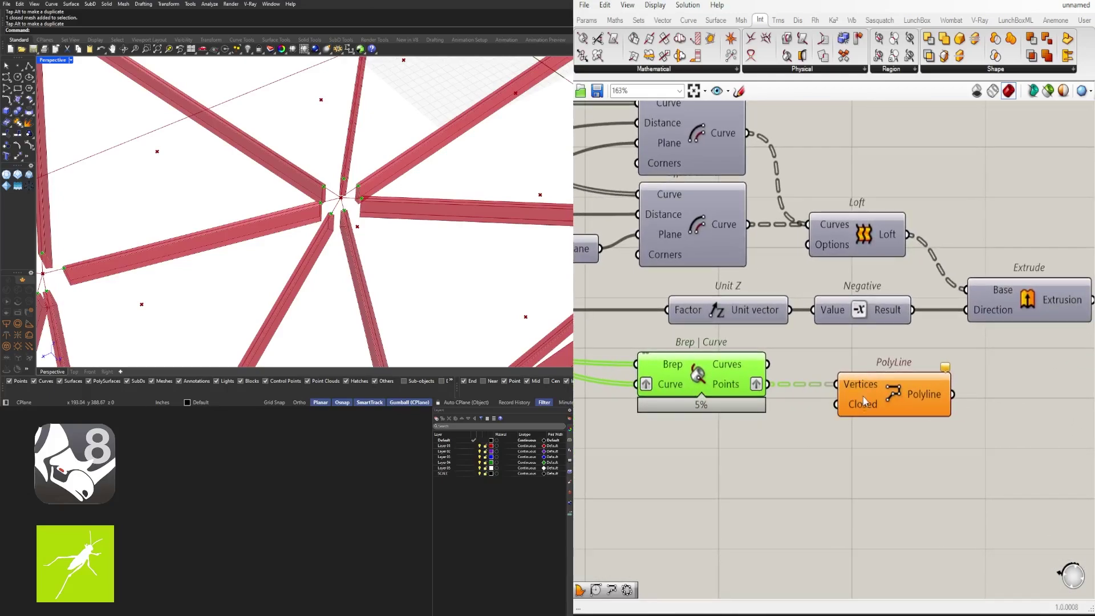
drag(864, 396, 878, 397)
right_click(754, 387)
click(779, 466)
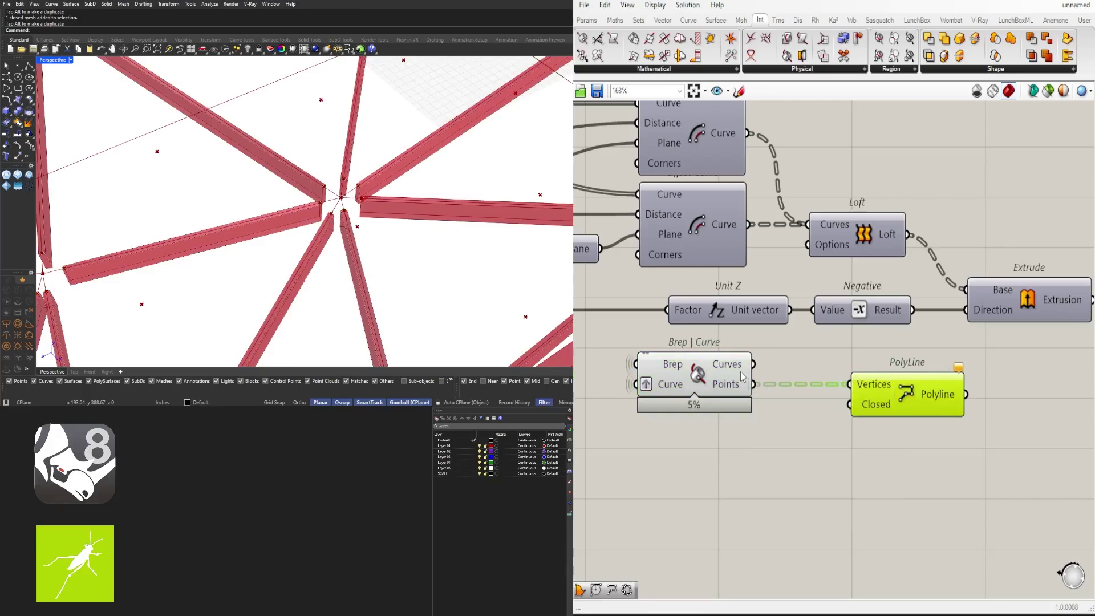
Step: Examine the intersection points at the roof junctions and delete the PolyLine component
scroll(312, 191, up, 3)
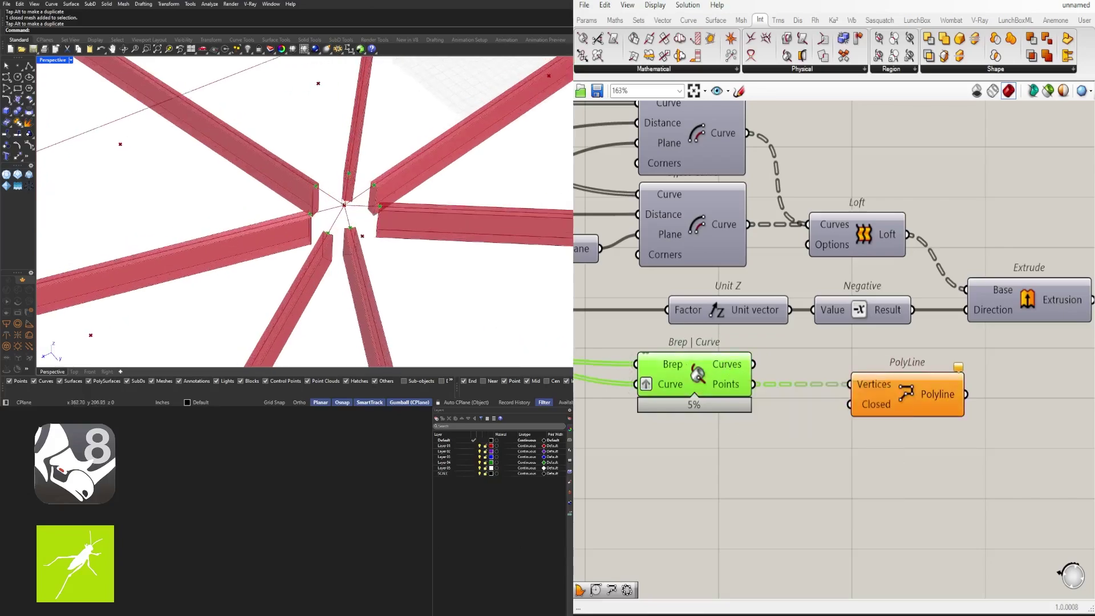
mouse_move(365, 211)
right_down()
mouse_move(342, 237)
mouse_move(321, 234)
mouse_move(371, 228)
right_up()
scroll(321, 234, down, 5)
scroll(328, 225, down, 3)
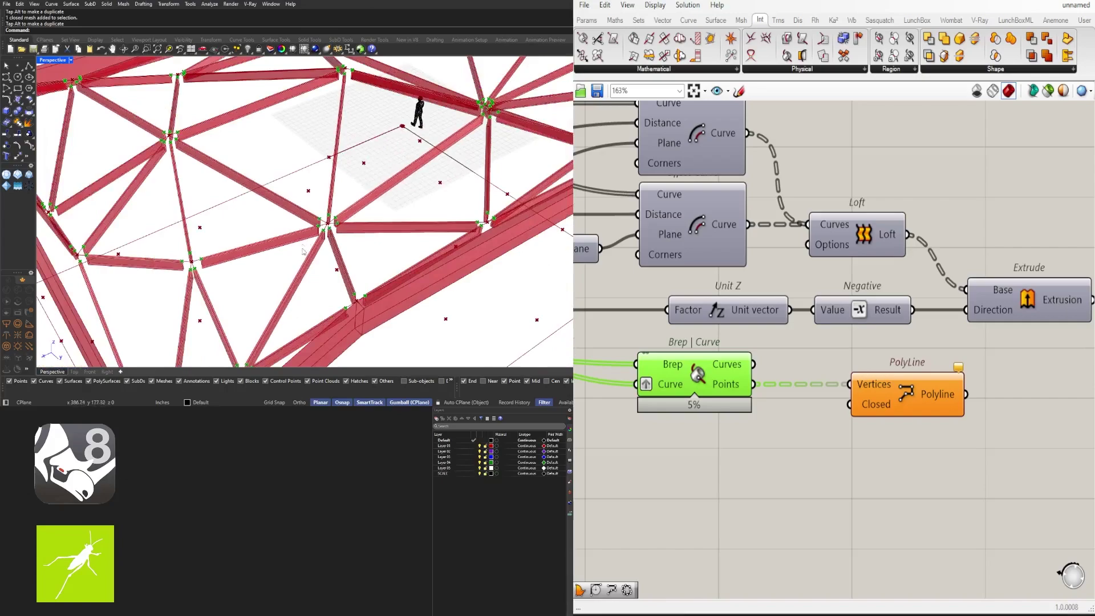
scroll(328, 226, up, 2)
drag(901, 391, 915, 395)
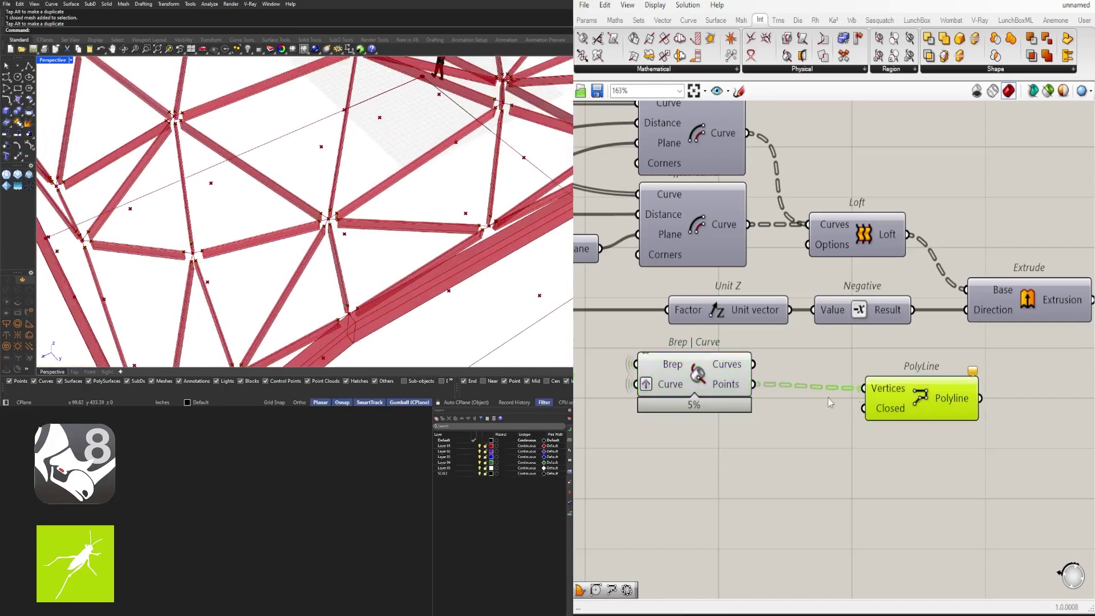
key(Delete)
Step: Remove the graft from Brep | Curve's Curve input and flatten both its Brep and Curve inputs
right_click(649, 384)
click(675, 472)
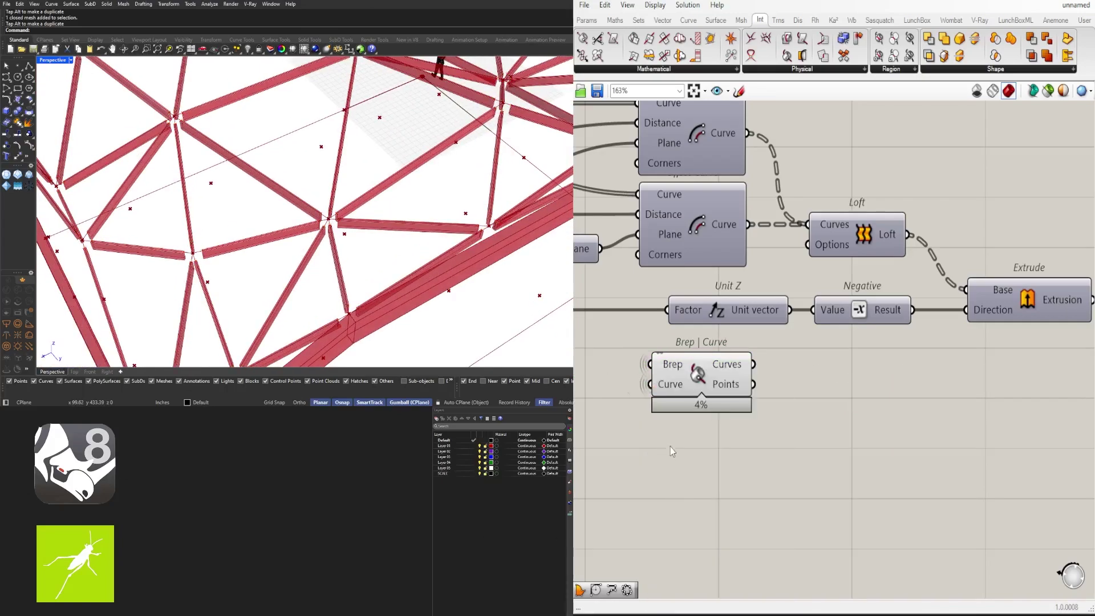
scroll(666, 374, up, 2)
right_click(655, 366)
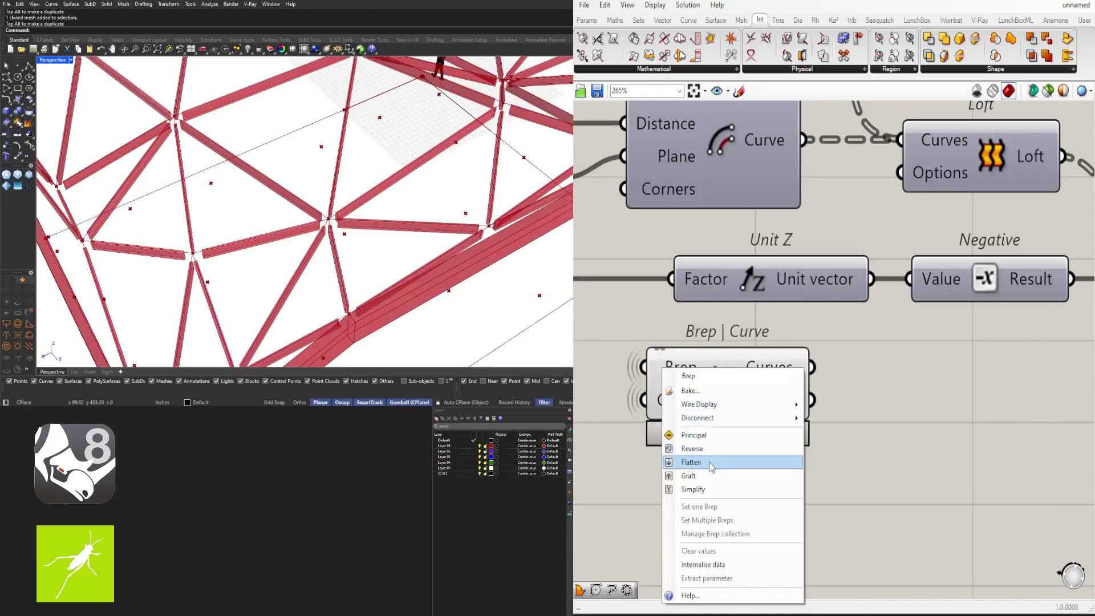
click(675, 453)
right_click(660, 403)
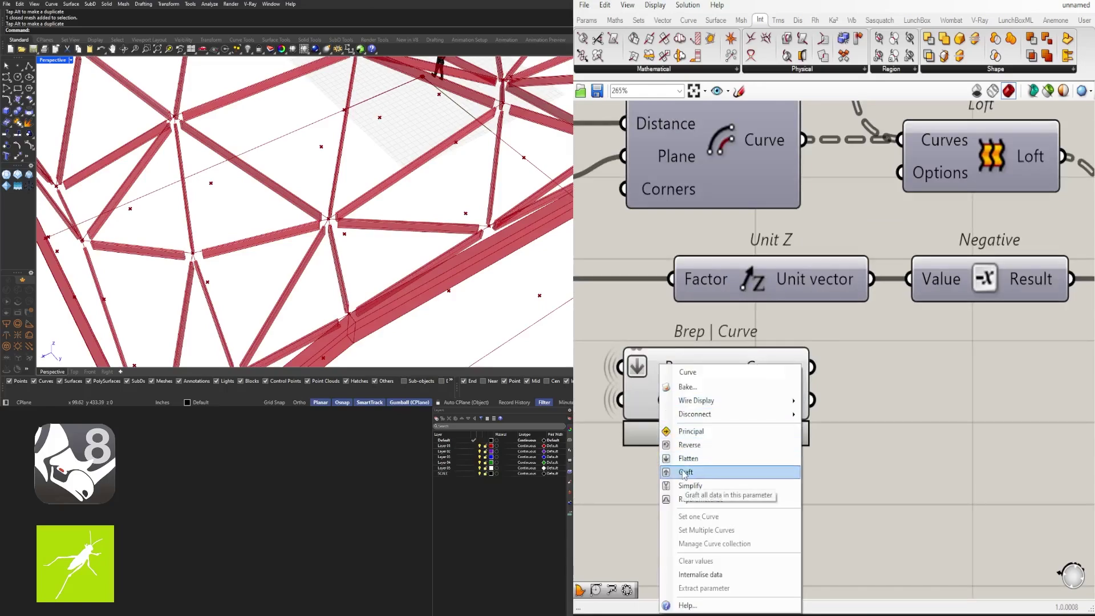
click(686, 458)
drag(704, 396, 731, 399)
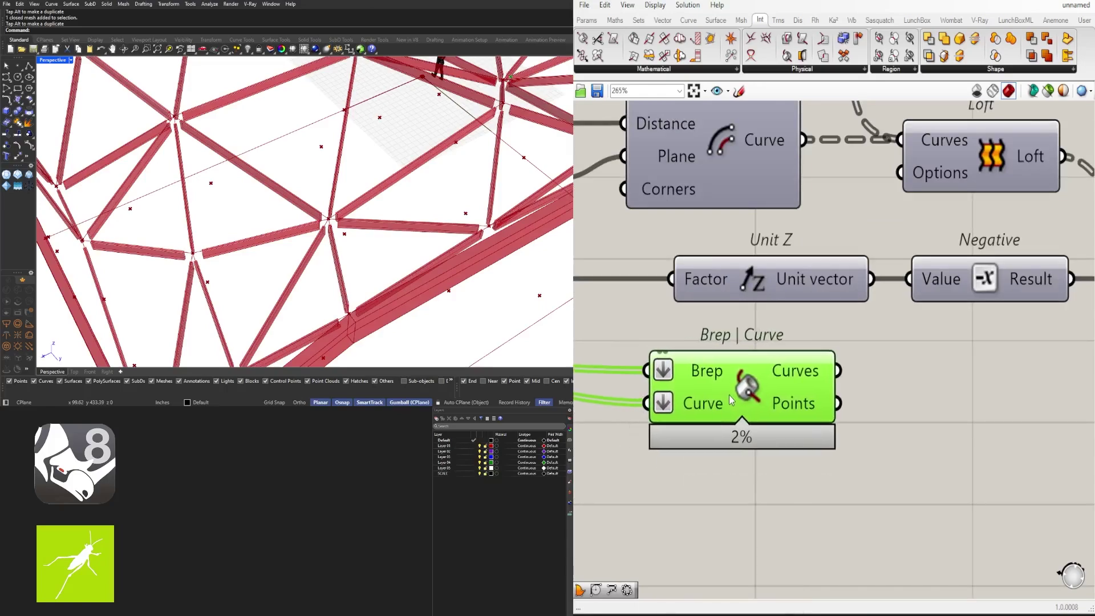
Step: Graft the Brep input of Brep | Curve and check the data lists of its Curves and Points outputs
scroll(357, 239, down, 5)
right_drag(357, 239, 486, 240)
scroll(433, 237, up, 3)
scroll(716, 381, up, 4)
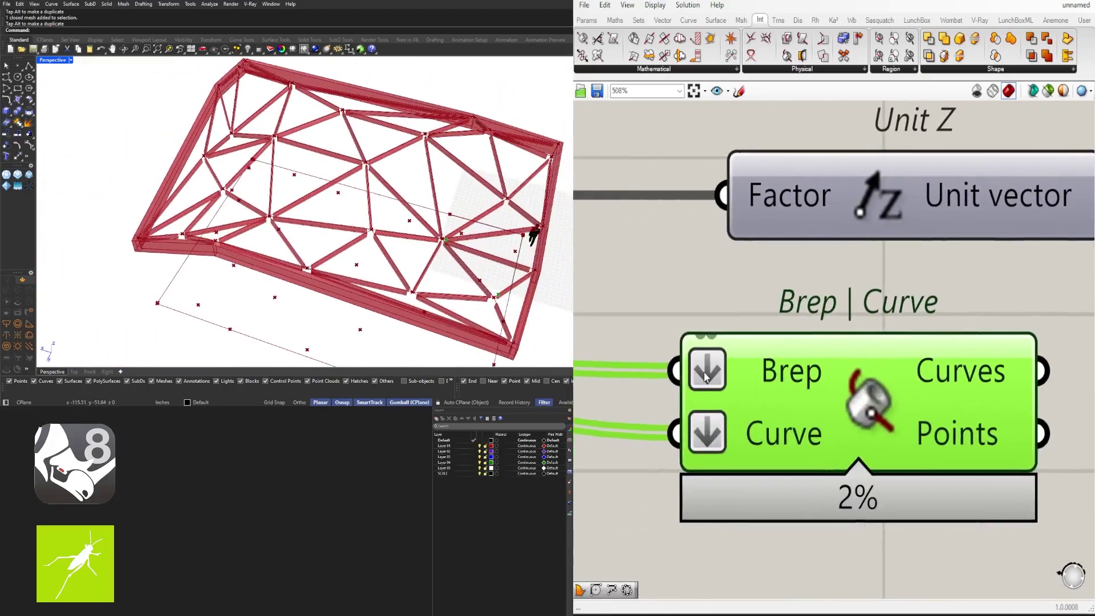
right_click(707, 373)
click(746, 480)
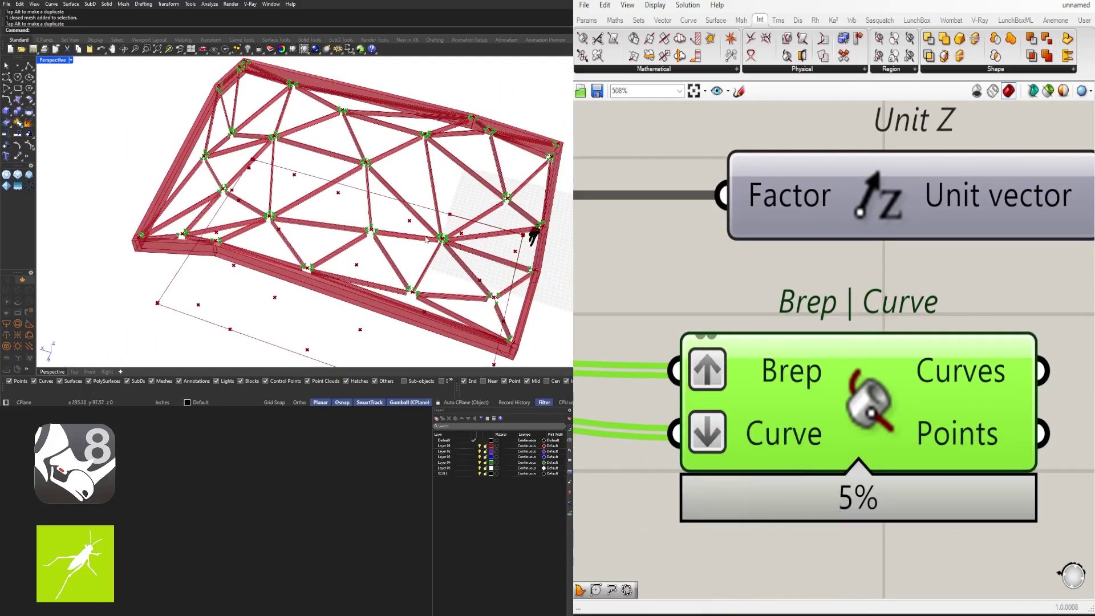
scroll(884, 393, down, 2)
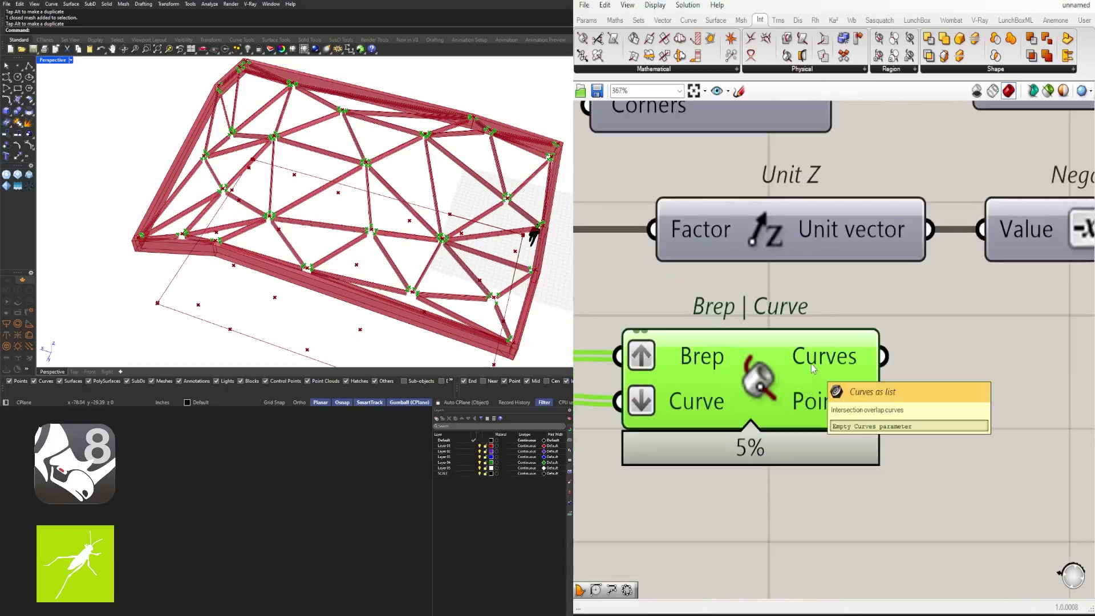
mouse_move(816, 407)
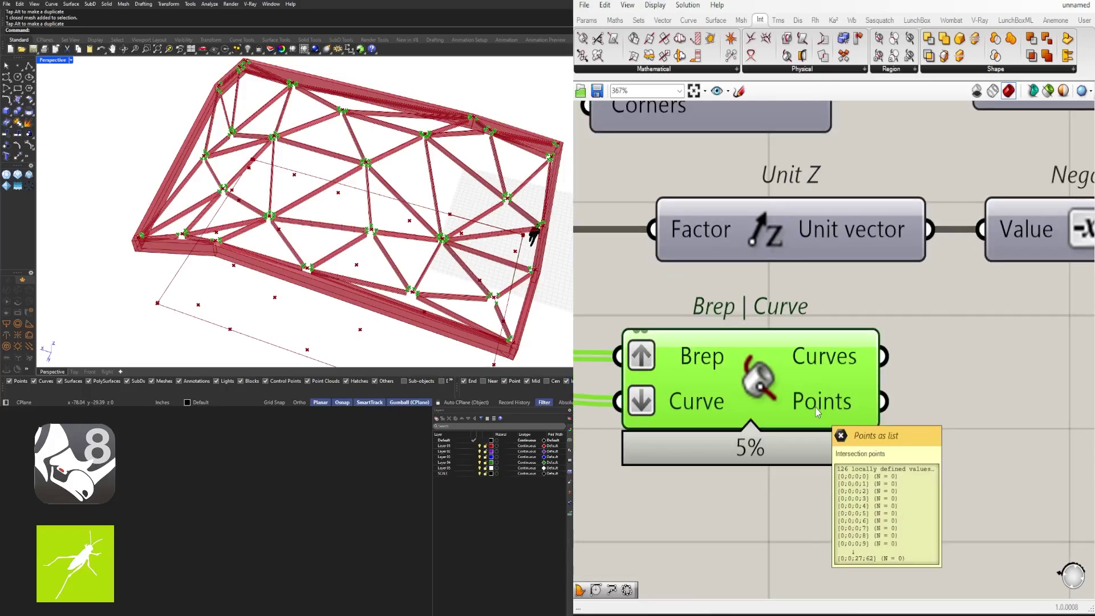
Step: Add a Panel component below and beyond the Brep | Curve component
scroll(817, 412, down, 3)
double_click(852, 379)
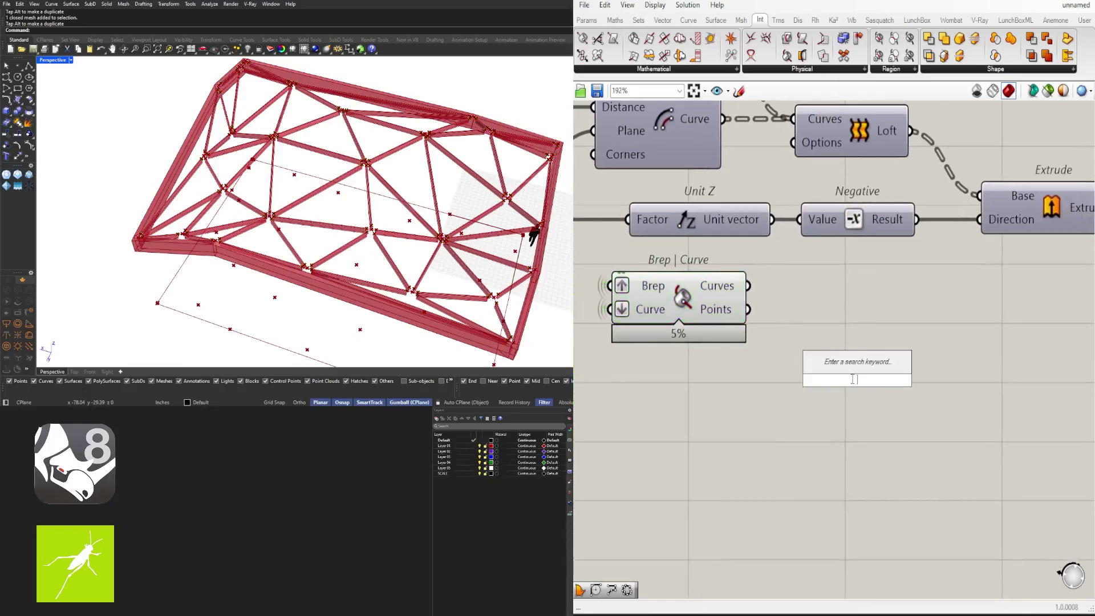
text(pan)
click(838, 351)
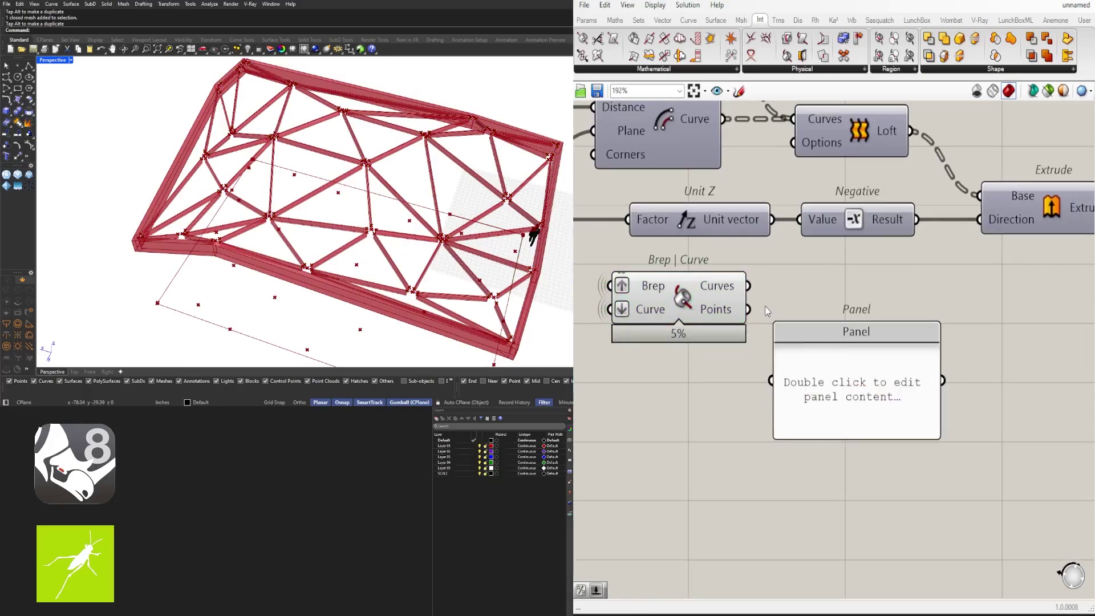
Step: Wire the Points output of Brep | Curve into the panel and enlarge the panel to read its data list
drag(752, 313, 844, 615)
scroll(869, 482, down, 5)
right_drag(869, 480, 846, 307)
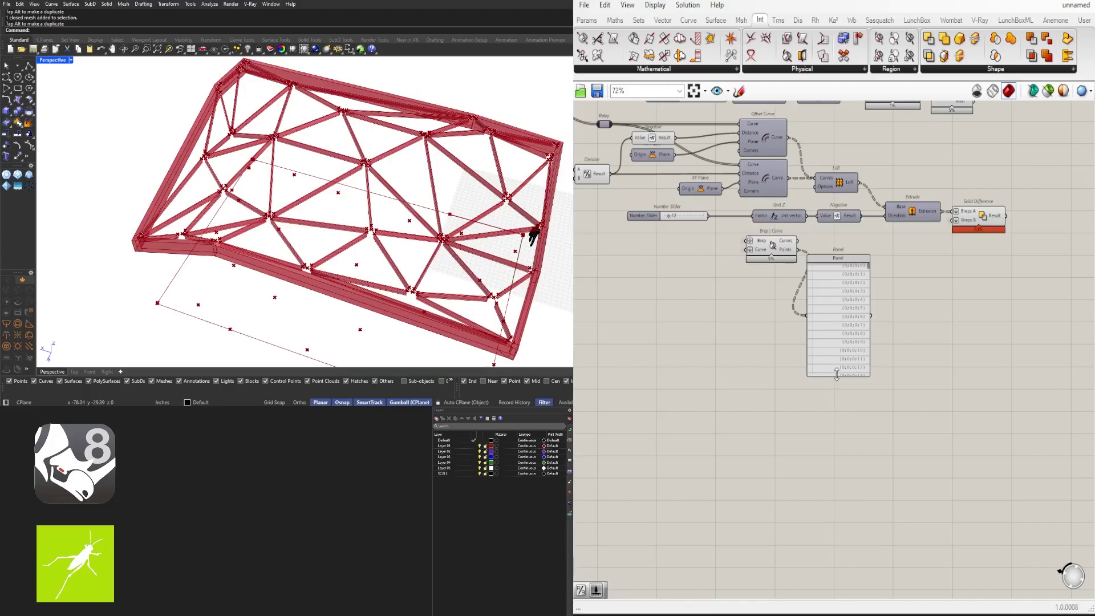
drag(836, 374, 859, 551)
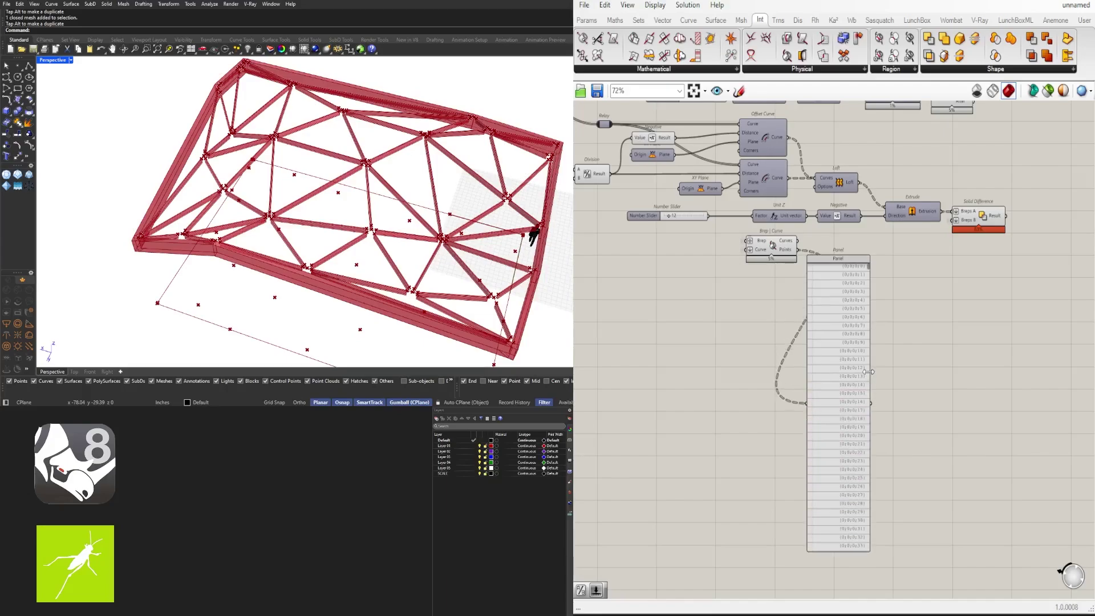
drag(868, 372, 984, 375)
scroll(940, 276, up, 5)
drag(840, 305, 956, 319)
Step: Check the Curves output of Brep | Curve in the panel, and delete the panel
scroll(946, 319, down, 4)
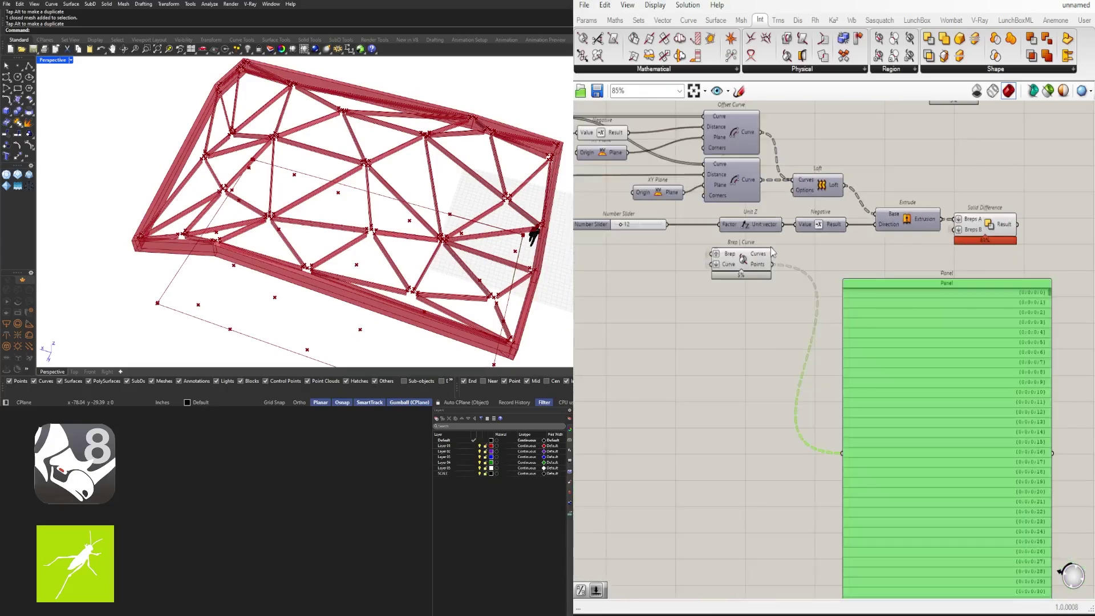
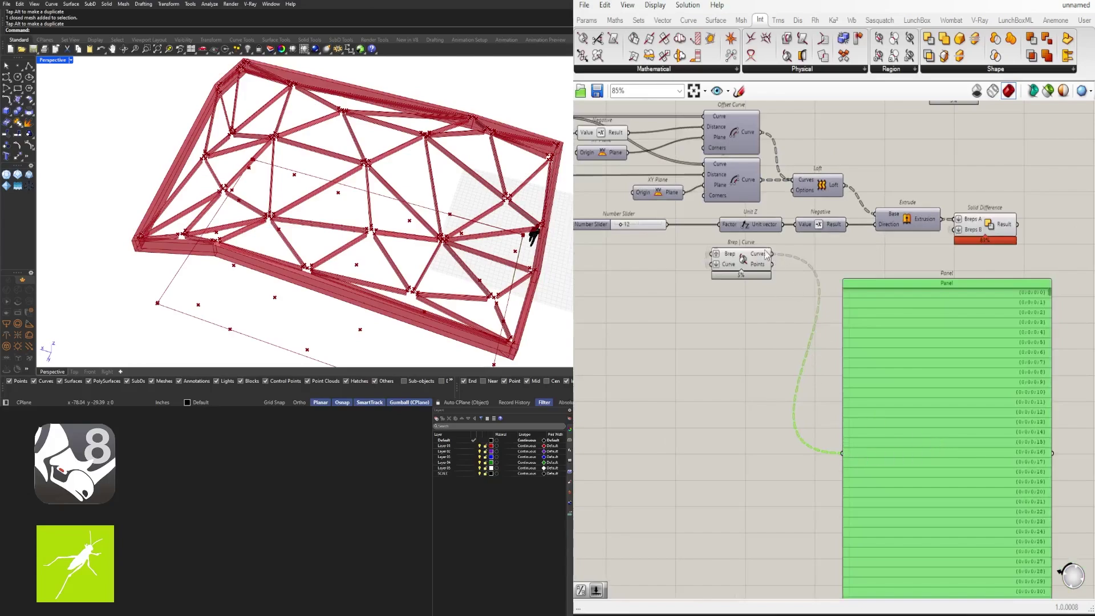
scroll(757, 254, up, 5)
right_drag(793, 349, 764, 277)
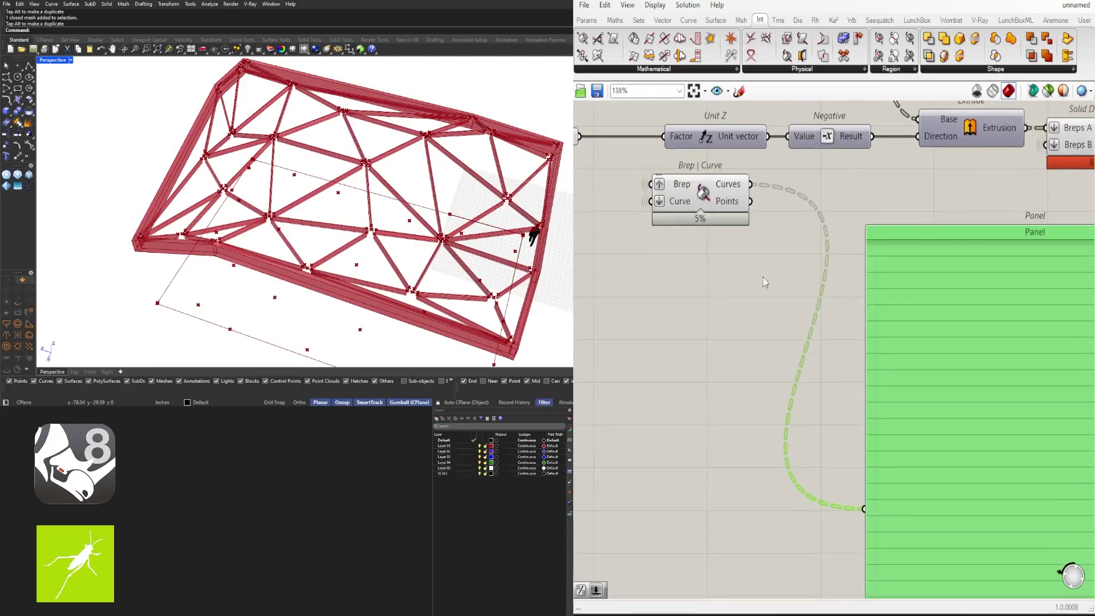
drag(793, 318, 863, 517)
right_drag(839, 261, 764, 329)
key(Delete)
Step: Trace the Brep | Curve input wires back upstream to the Cap Holes and Brep Edges components
double_click(804, 309)
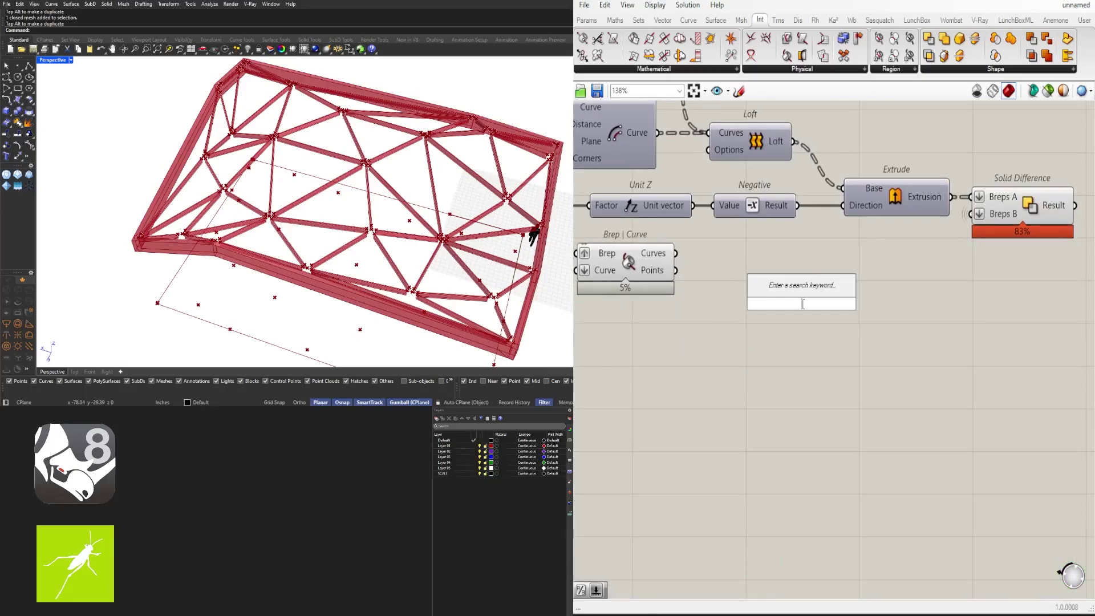
click(659, 259)
right_drag(682, 288, 984, 395)
scroll(732, 356, down, 1)
right_drag(731, 357, 831, 479)
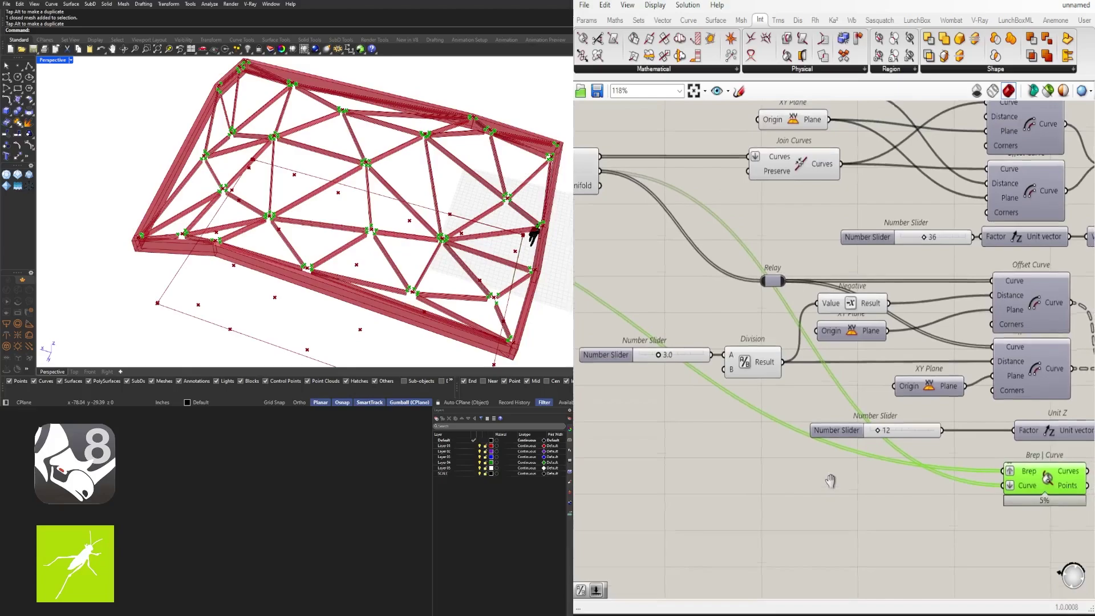
right_drag(652, 296, 887, 323)
right_drag(687, 240, 924, 257)
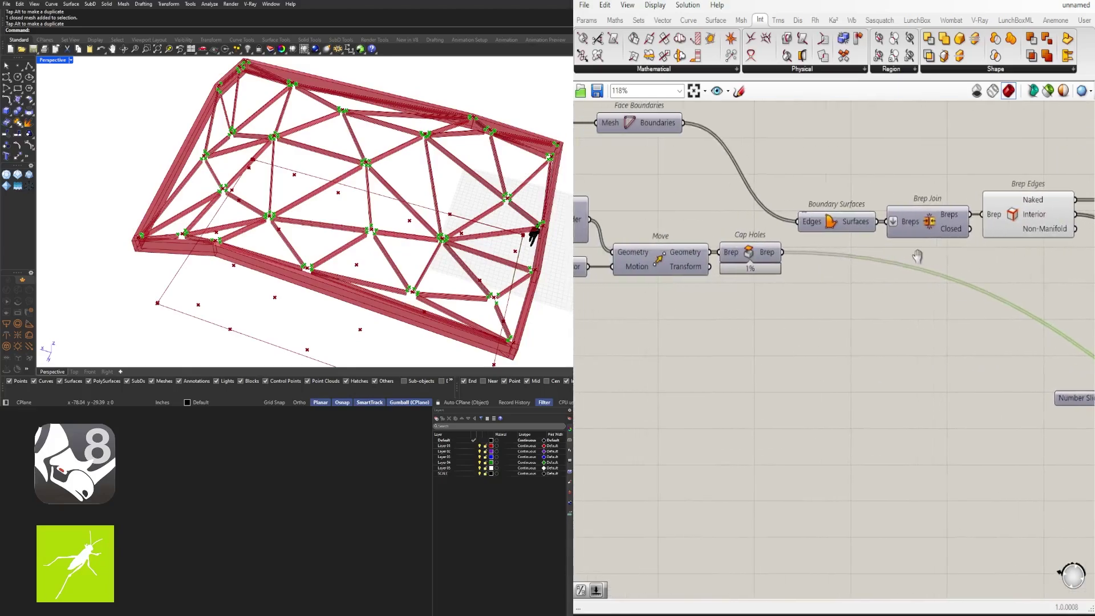
Step: Preview the Boundary Surfaces component on the roof model, and hide its preview again
click(820, 222)
middle_click(821, 222)
click(842, 200)
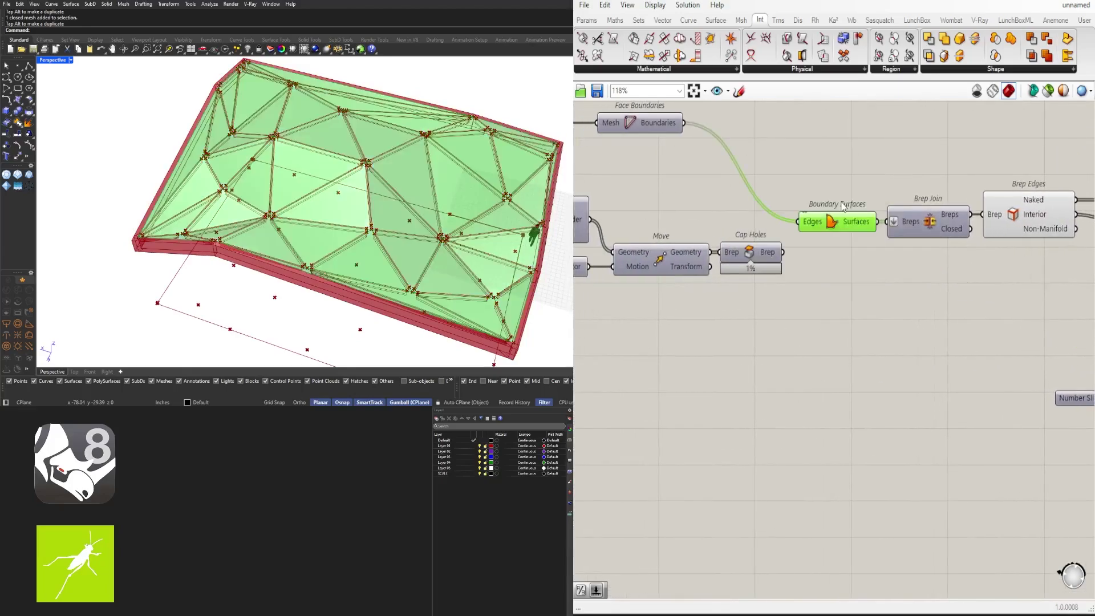
middle_click(842, 228)
click(863, 205)
Step: Add the Boundaries output of Face Boundaries as an additional source of the Curve input on Brep | Curve
scroll(1021, 348, down, 1)
right_drag(1020, 348, 762, 282)
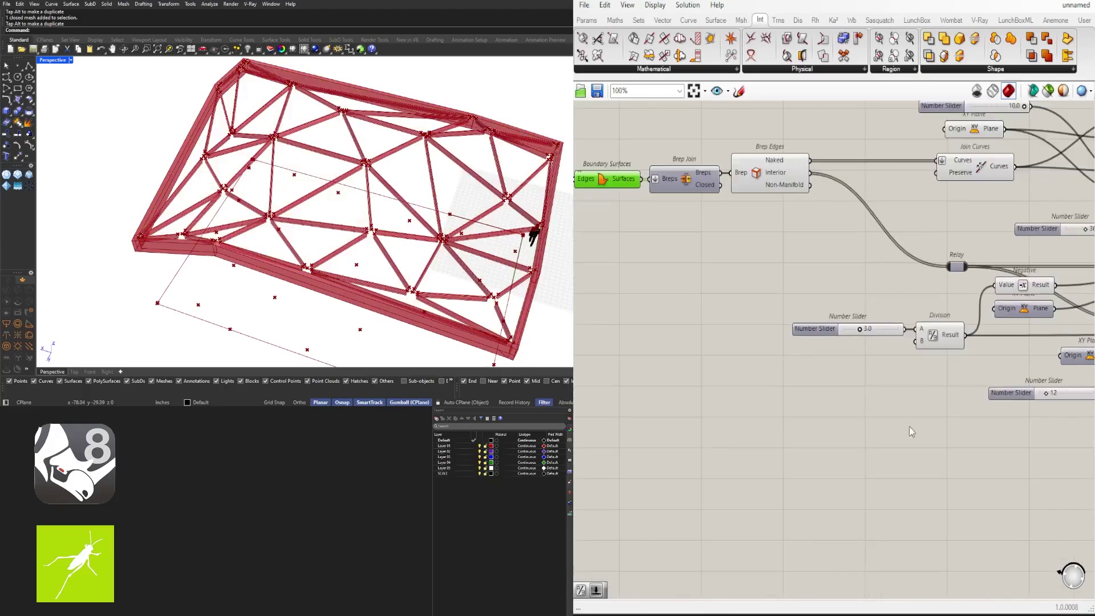
right_drag(911, 432, 715, 449)
click(974, 437)
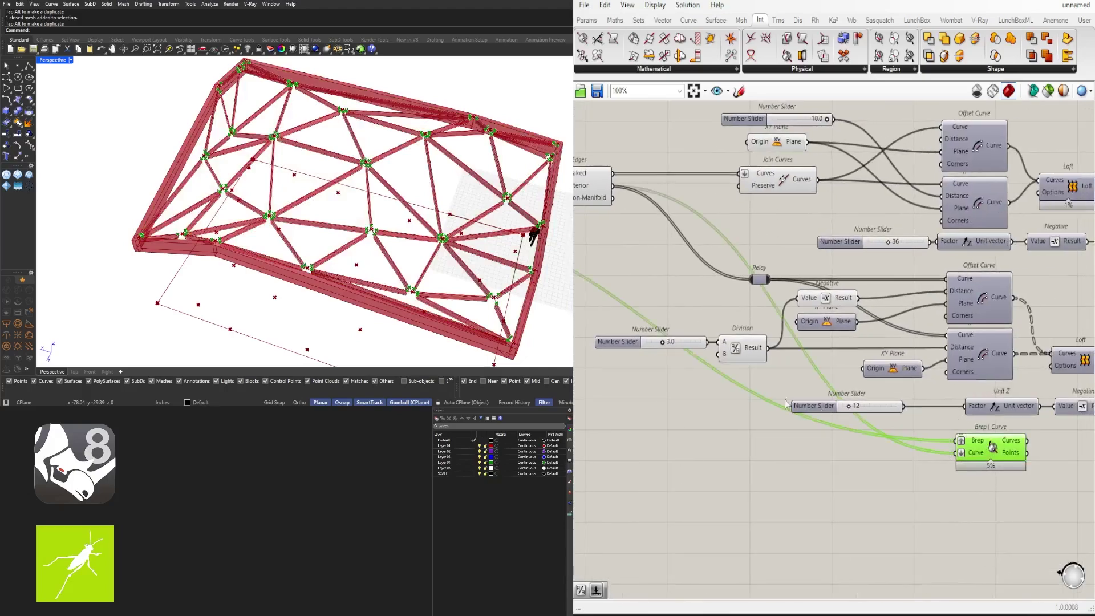
right_drag(576, 257, 888, 284)
right_drag(623, 167, 715, 183)
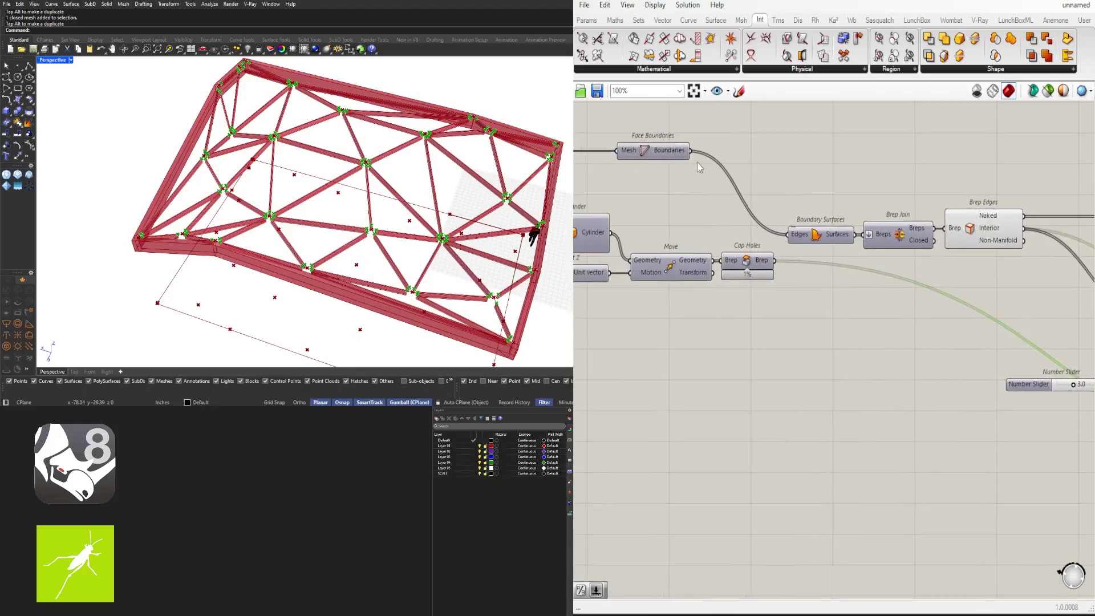
scroll(737, 263, down, 8)
shift+drag(691, 152, 689, 280)
scroll(963, 336, up, 11)
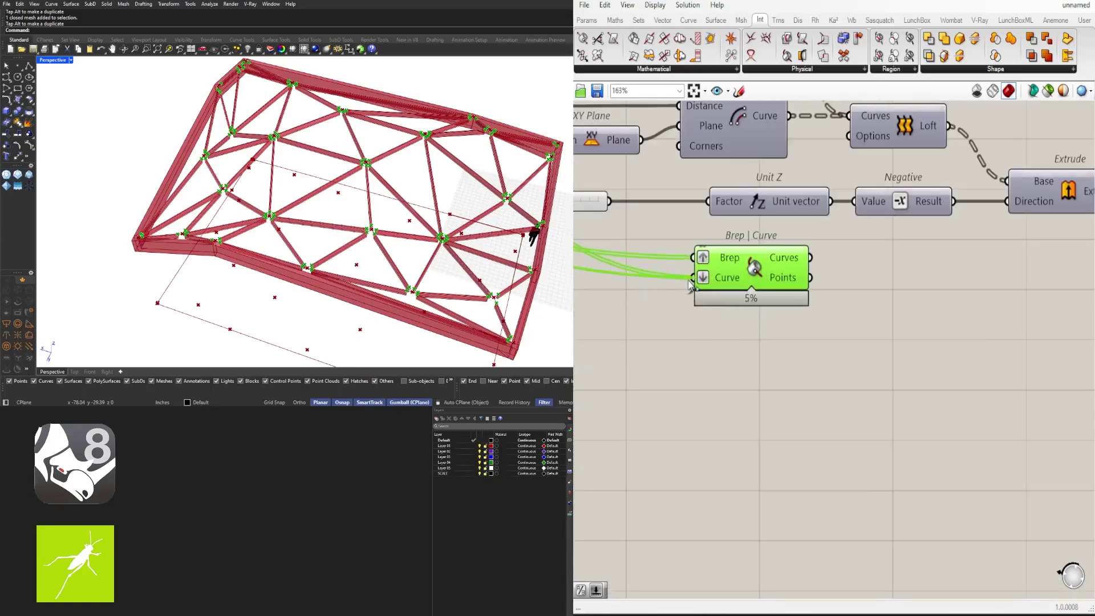
drag(768, 273, 739, 291)
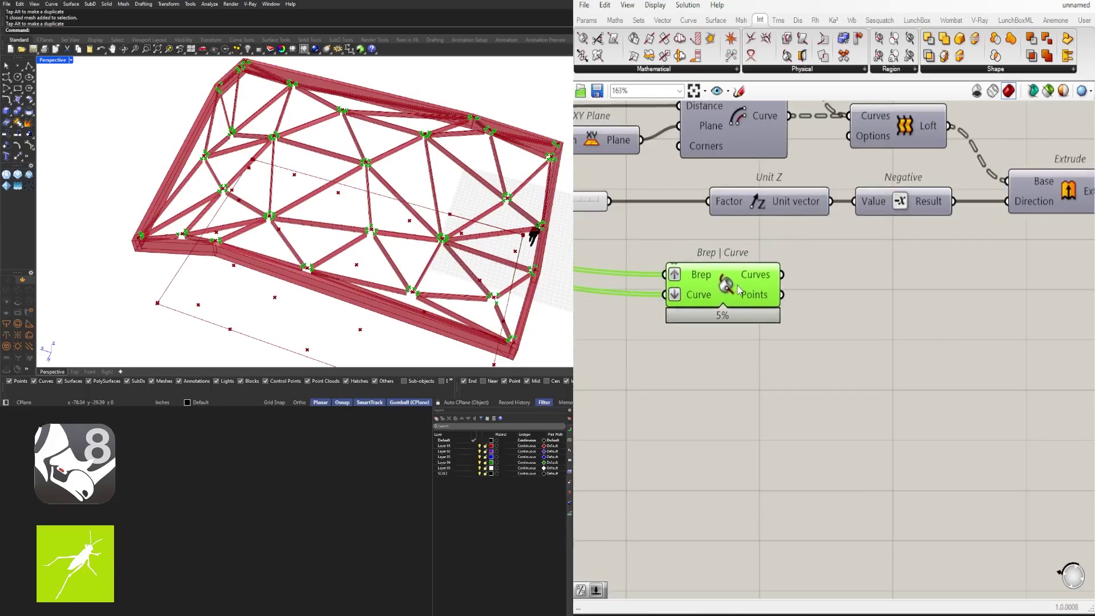
Step: Add a PolyLine component with Brep | Curve's Points output wired to Vertices, and examine the polylines at the roof nodes
double_click(903, 293)
text(pol)
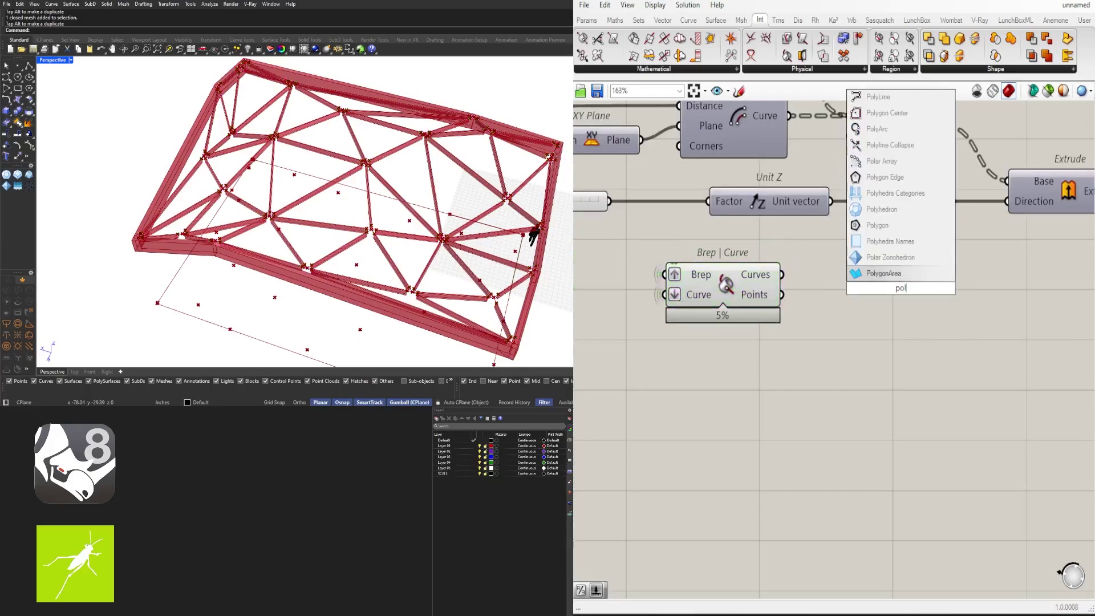
click(876, 98)
scroll(780, 294, up, 3)
mouse_move(782, 295)
mouse_down()
mouse_move(897, 272)
mouse_move(940, 284)
mouse_move(905, 314)
mouse_up()
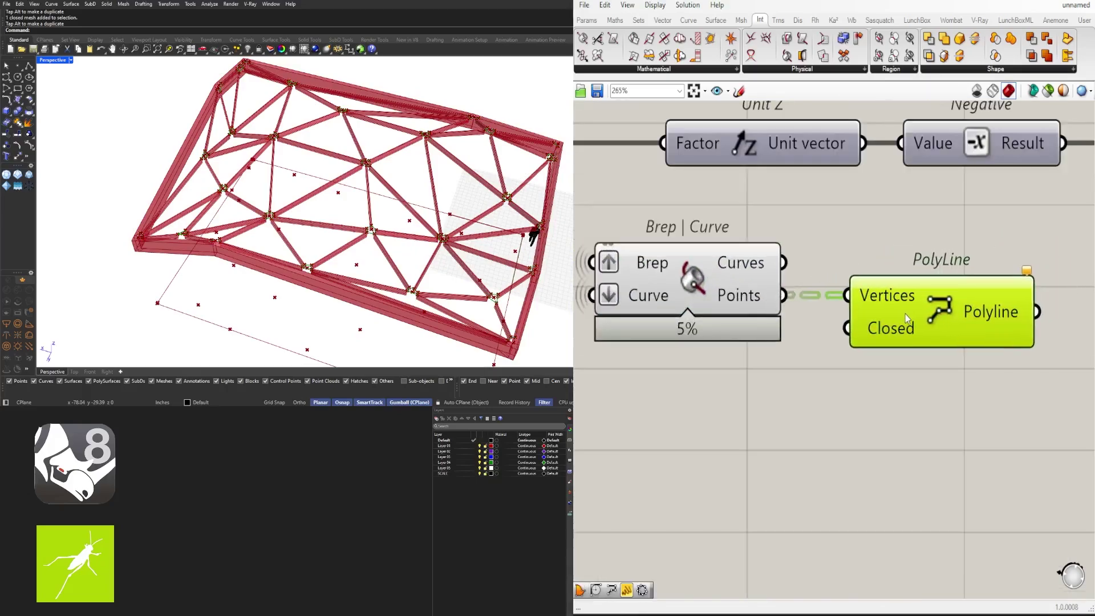
scroll(327, 262, up, 8)
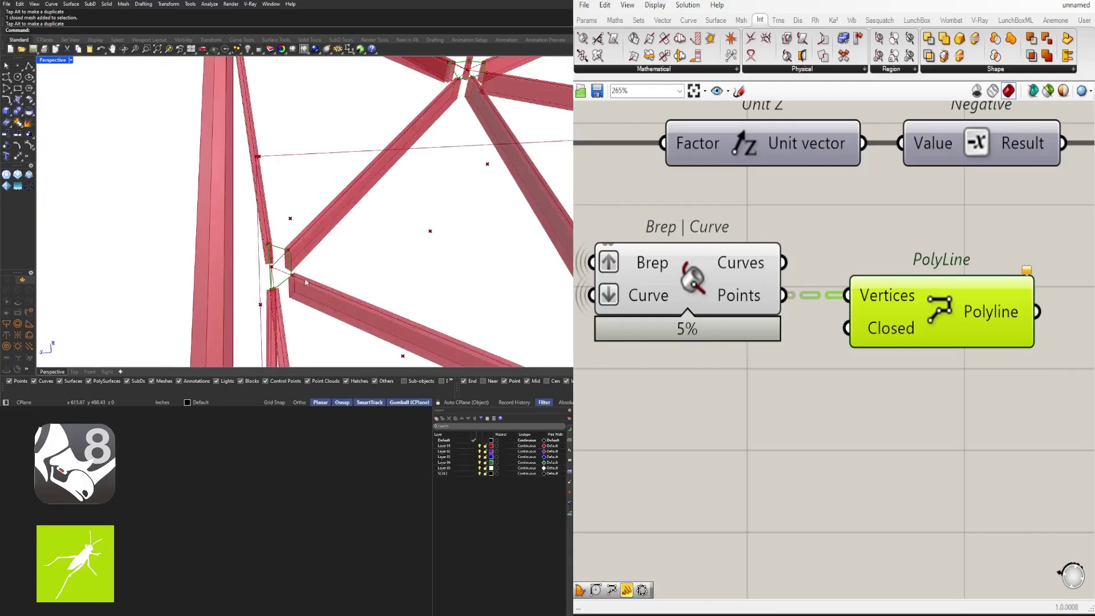
scroll(339, 281, down, 4)
scroll(311, 303, up, 3)
right_drag(311, 303, 371, 251)
scroll(258, 299, up, 10)
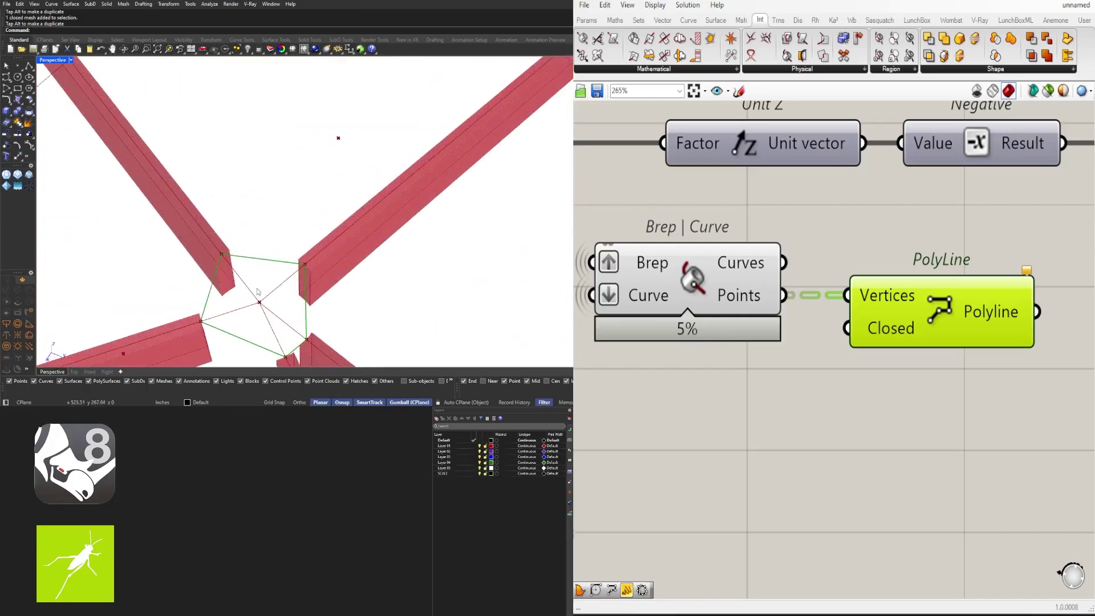
scroll(258, 299, down, 2)
Step: Try grafting the Vertices input of the PolyLine component, and remove the graft again
right_drag(948, 305, 748, 322)
drag(748, 323, 811, 359)
click(917, 419)
right_click(689, 312)
click(729, 420)
click(774, 387)
click(792, 312)
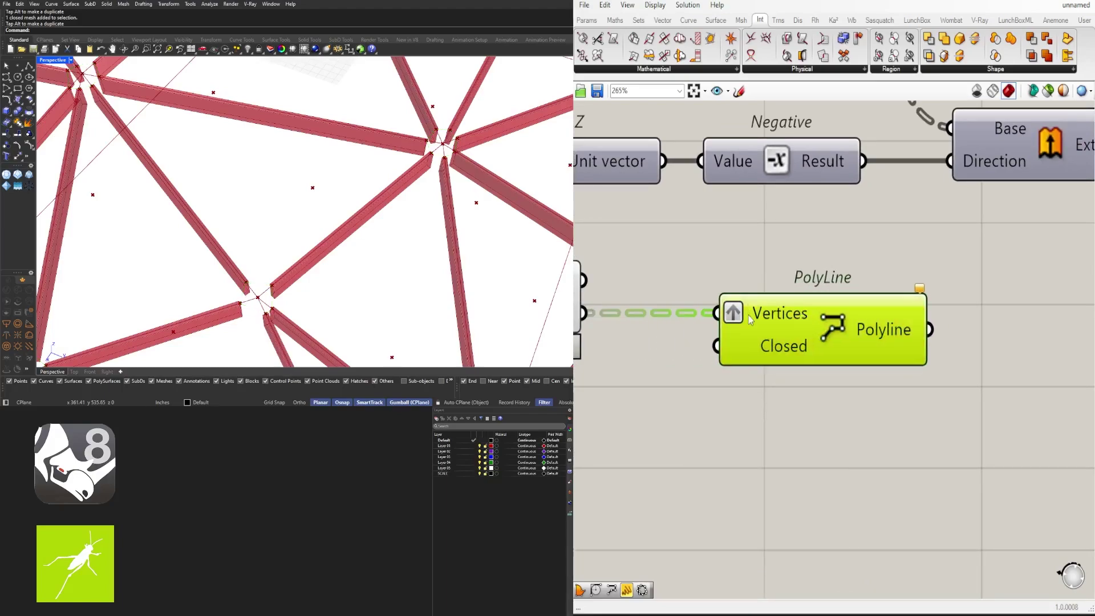
right_click(748, 315)
click(782, 422)
scroll(487, 244, down, 7)
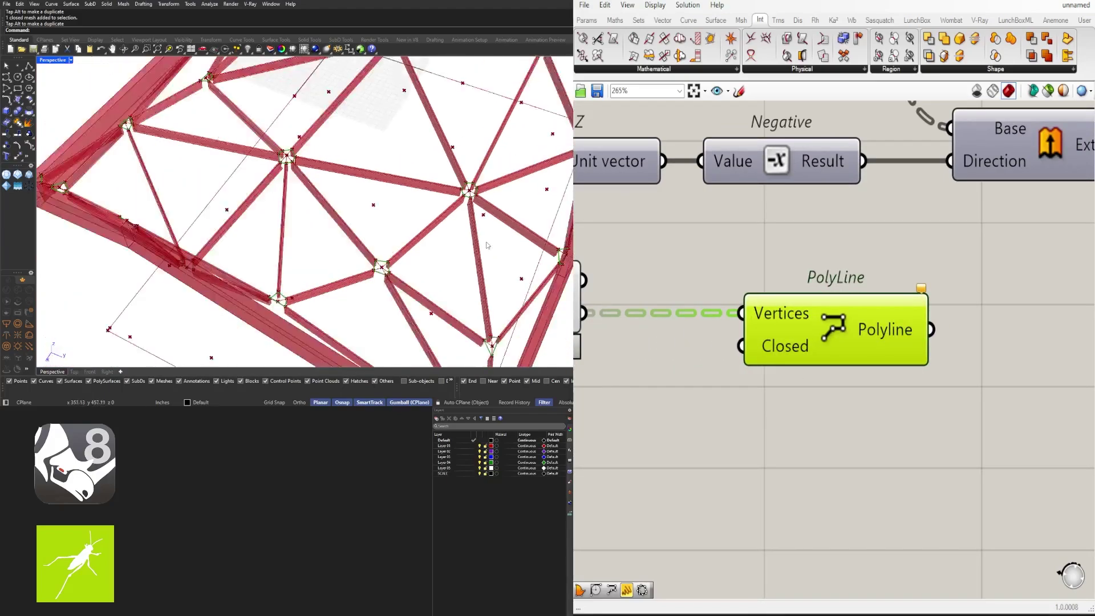
scroll(487, 244, down, 2)
Step: Move the PolyLine component aside and add a Circle Fit component fed by the Points output of Brep | Curve
right_drag(774, 392, 675, 421)
drag(760, 311, 760, 415)
click(715, 338)
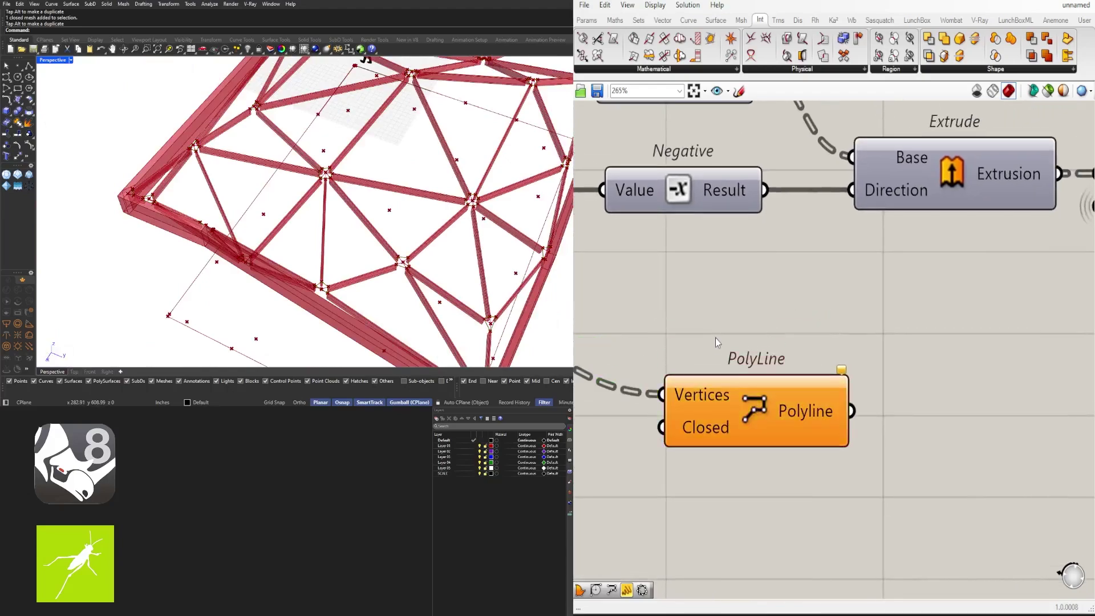
right_drag(451, 251, 364, 191)
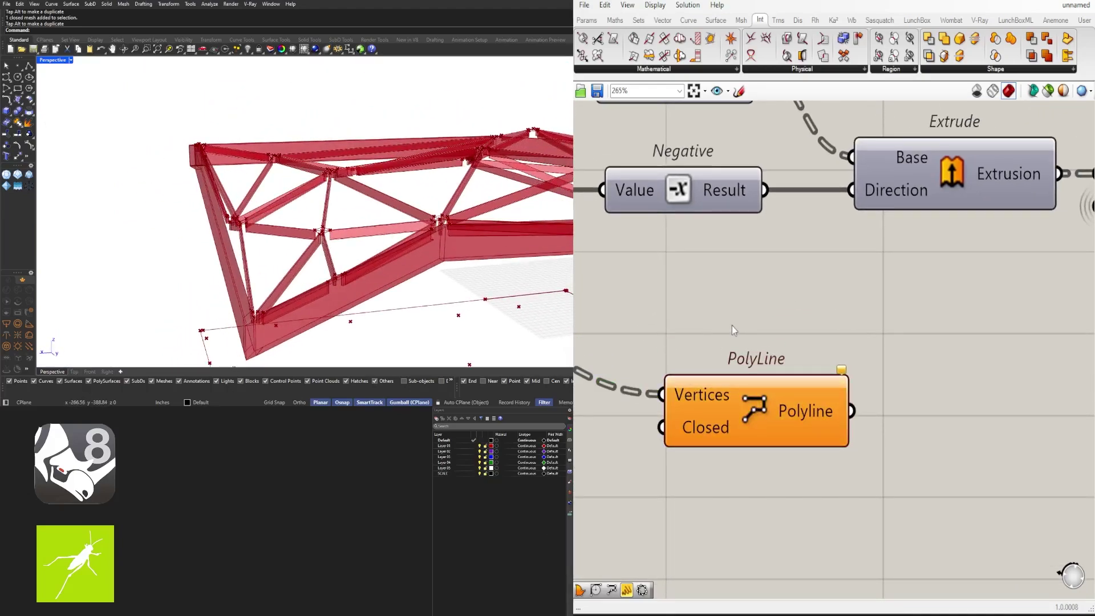
text(cir)
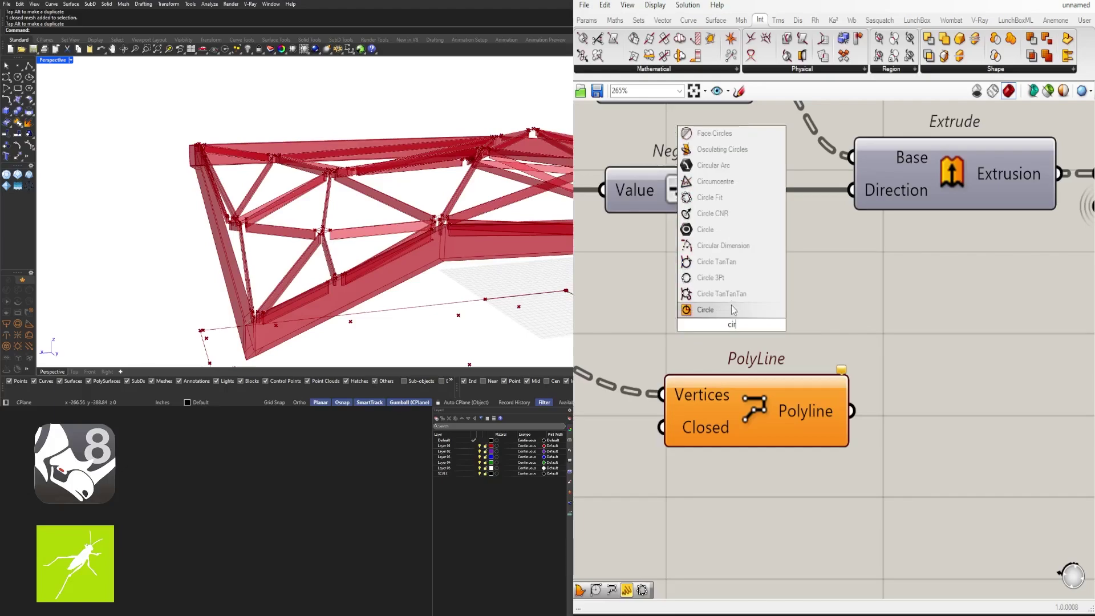
click(737, 198)
right_drag(610, 317, 877, 319)
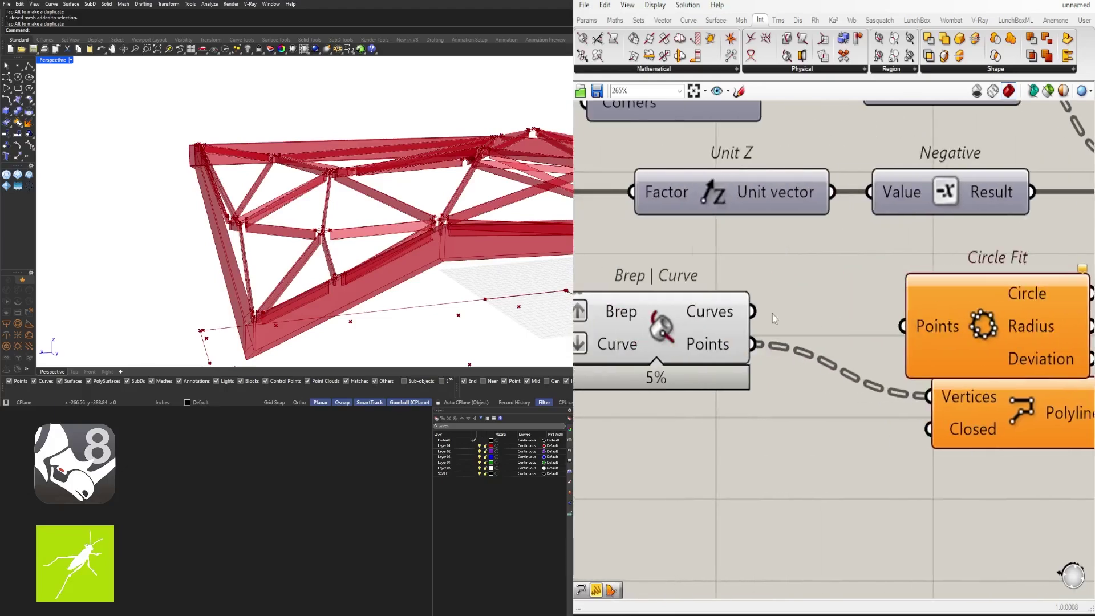
drag(780, 340, 952, 510)
right_drag(515, 234, 512, 315)
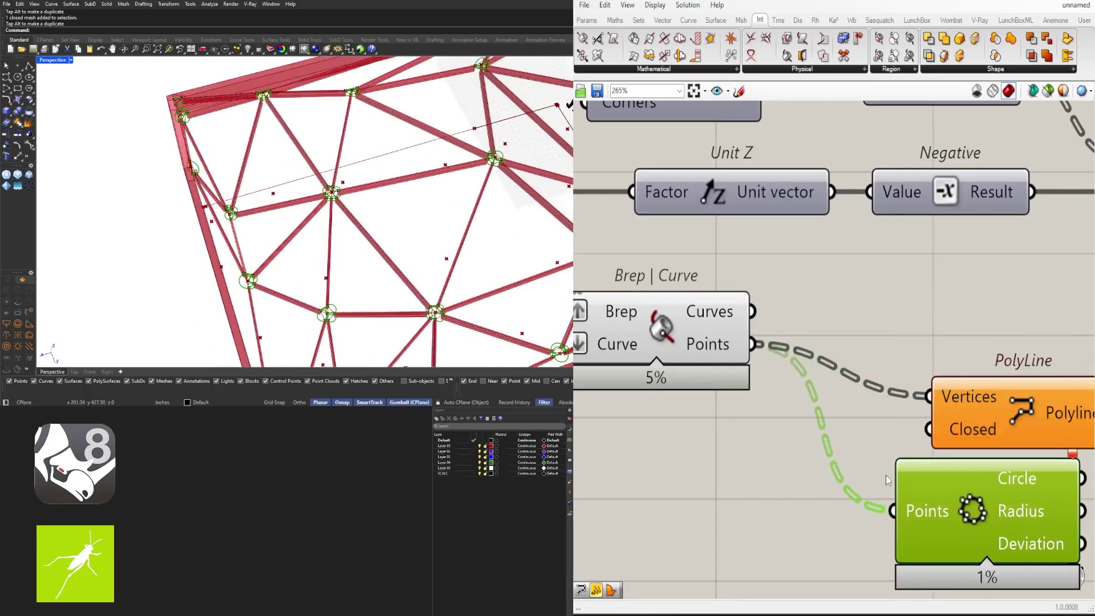
Step: Try grafting the Points output of Brep | Curve, and remove the graft again
right_click(712, 344)
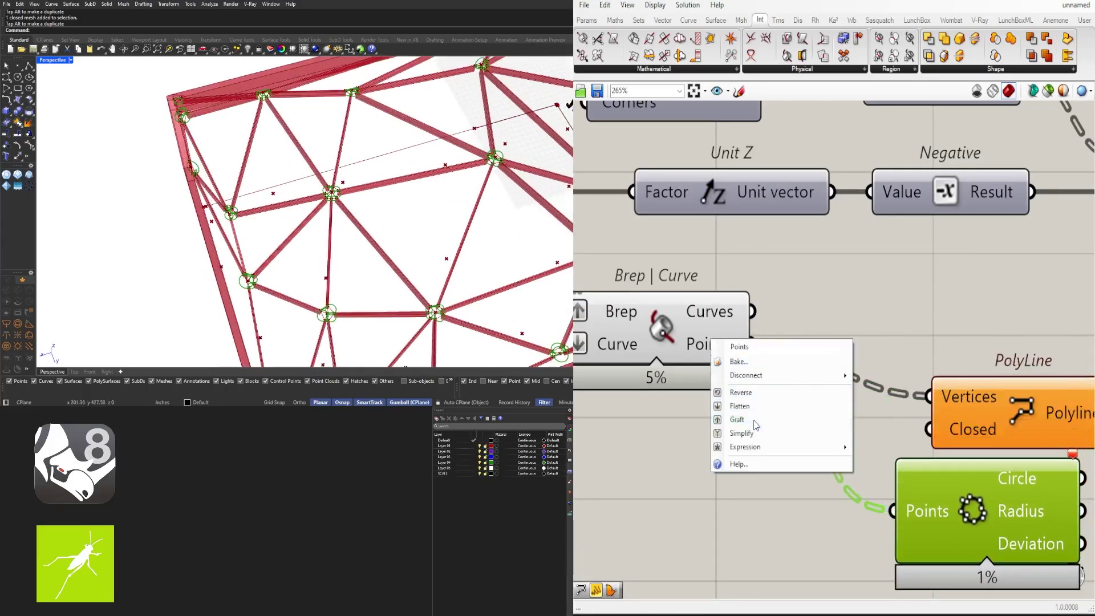
click(741, 418)
right_click(755, 349)
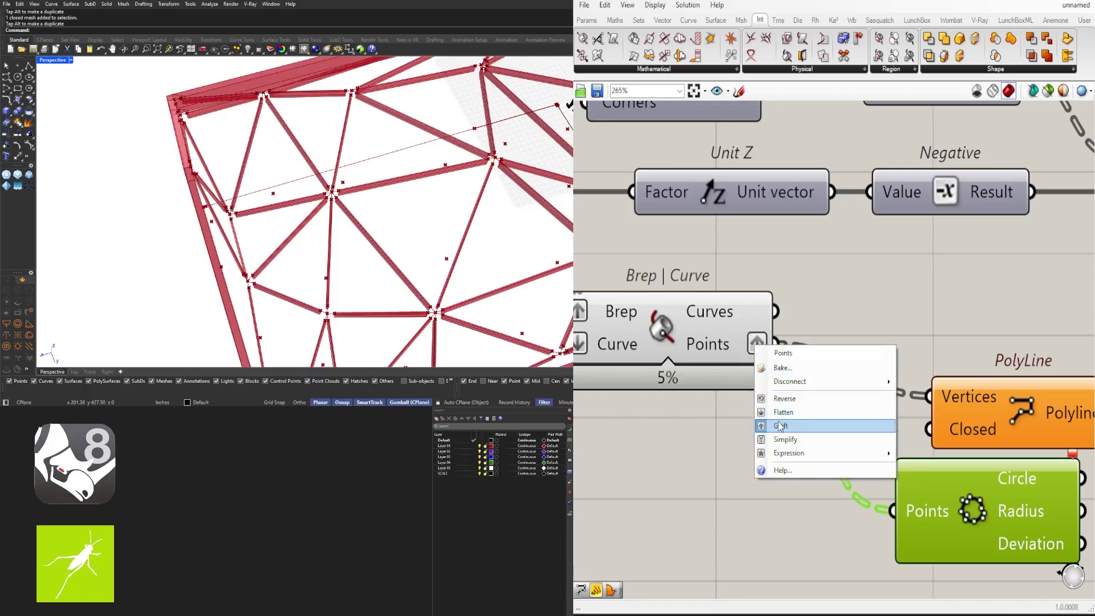
click(781, 427)
click(846, 320)
Step: Delete the Circle Fit component and examine the polyline around a roof node
right_drag(941, 417, 816, 347)
click(871, 447)
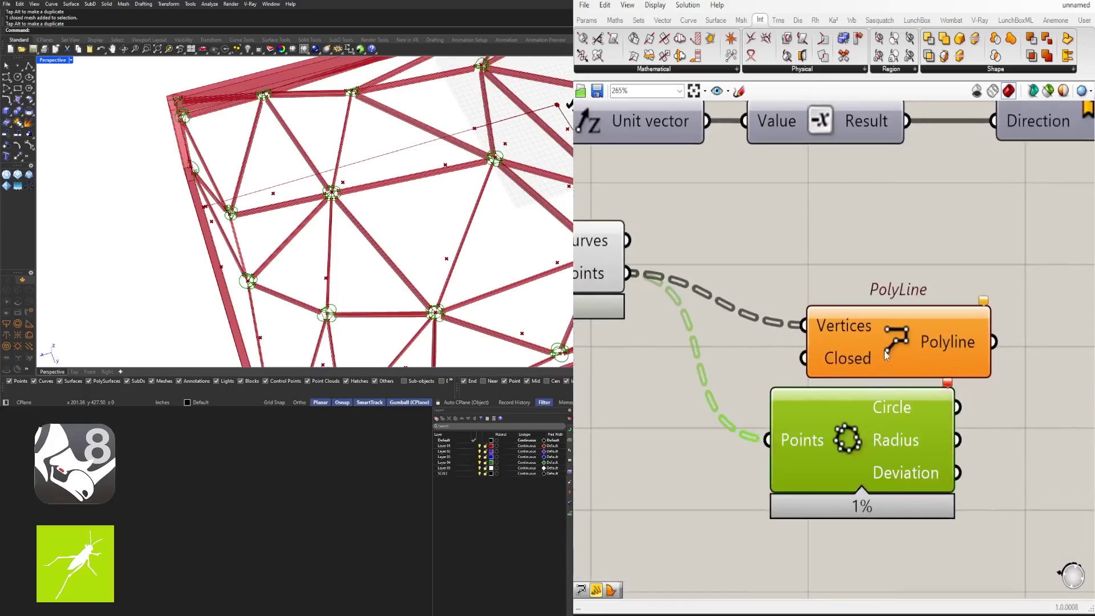
key(Delete)
click(883, 351)
scroll(313, 249, up, 4)
right_drag(315, 242, 267, 182)
scroll(312, 108, up, 6)
scroll(285, 141, up, 4)
Step: Try a Patch Surface component with the Polyline output wired to its Edge Curves input, and delete it
right_drag(979, 316, 839, 310)
scroll(753, 342, down, 2)
drag(745, 335, 722, 298)
click(884, 310)
double_click(885, 315)
text(pat)
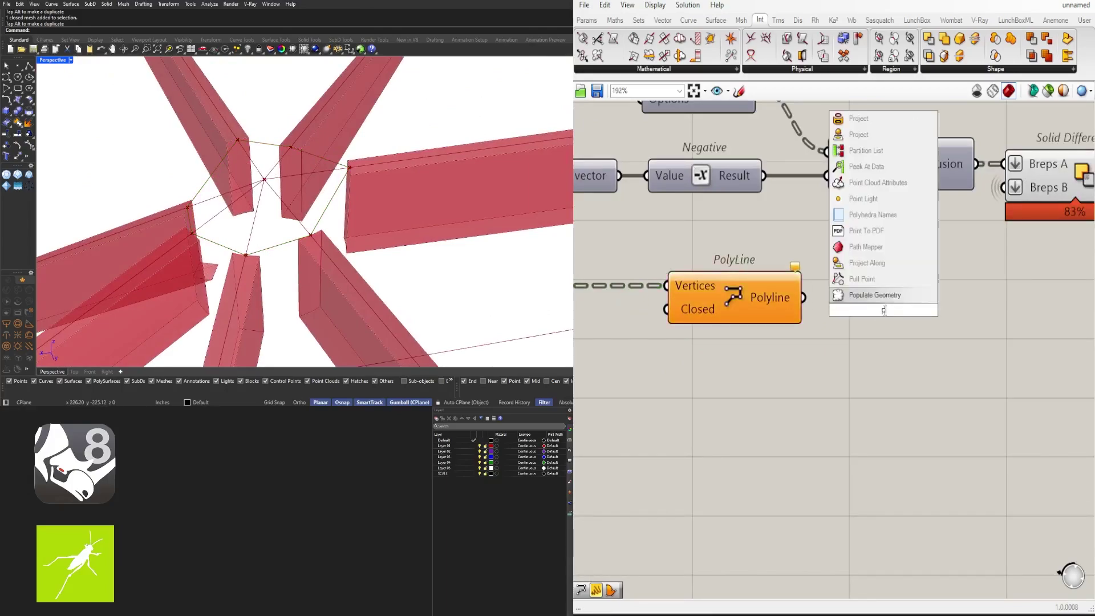
click(870, 279)
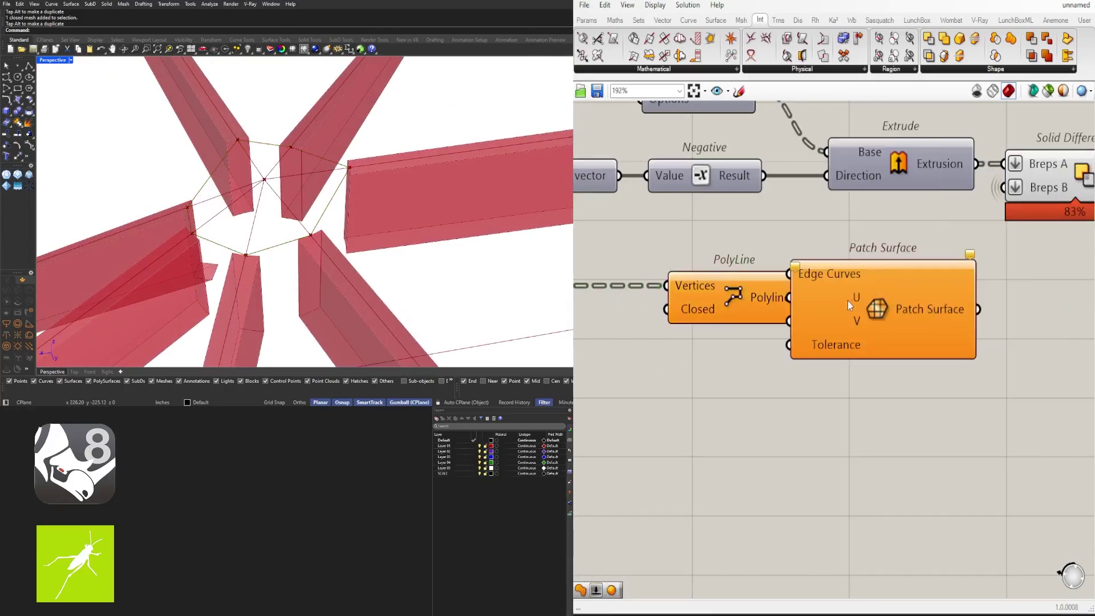
drag(847, 301, 932, 316)
scroll(299, 239, down, 10)
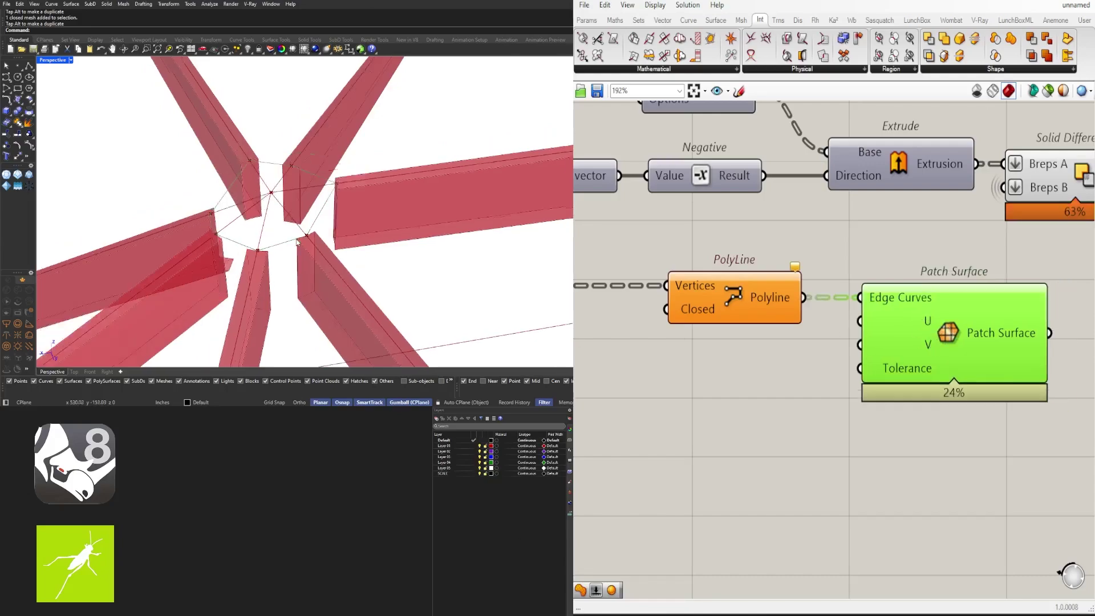
key(Delete)
click(736, 300)
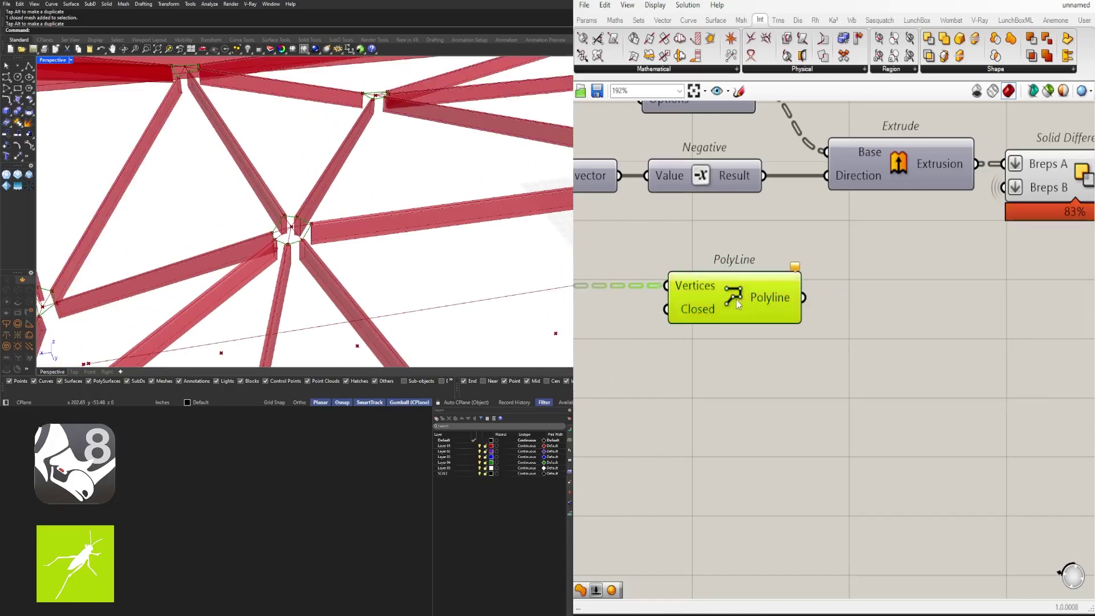
double_click(877, 316)
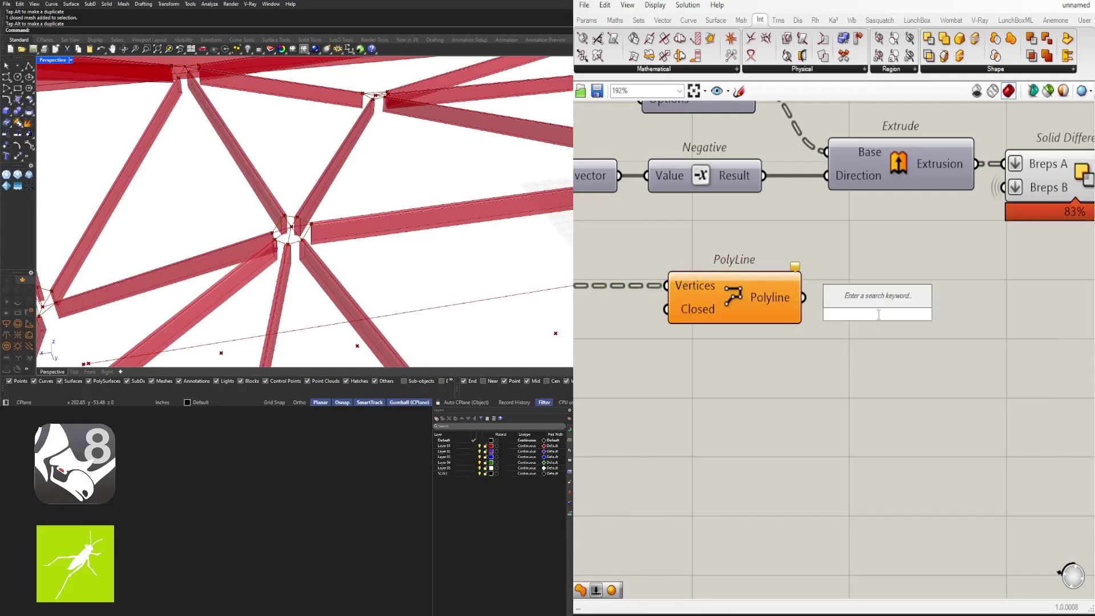
text(bou)
click(847, 301)
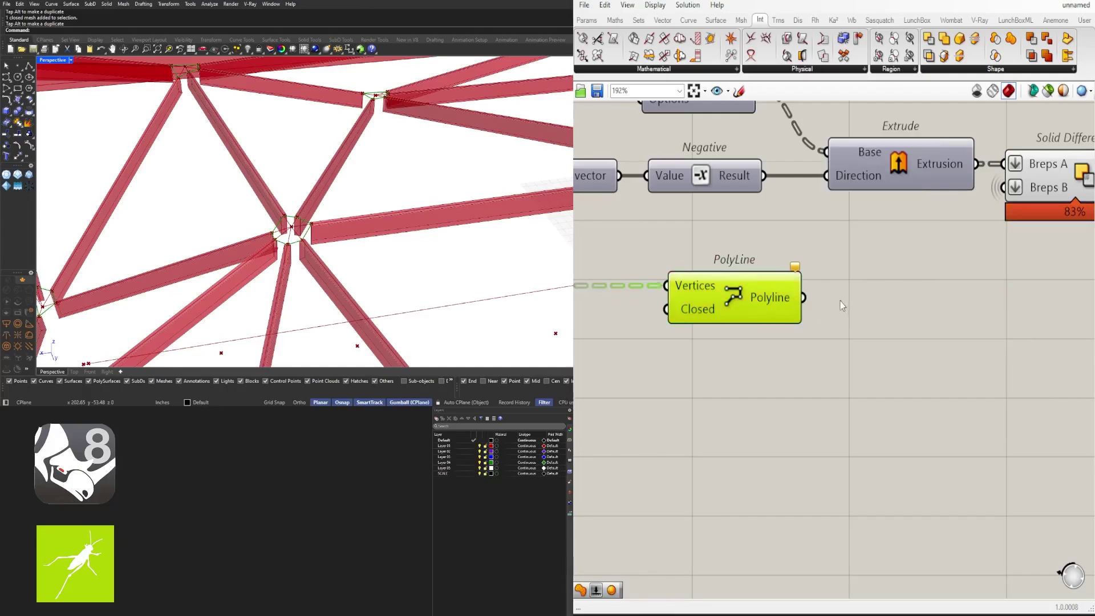
scroll(778, 322, down, 4)
right_drag(715, 324, 816, 314)
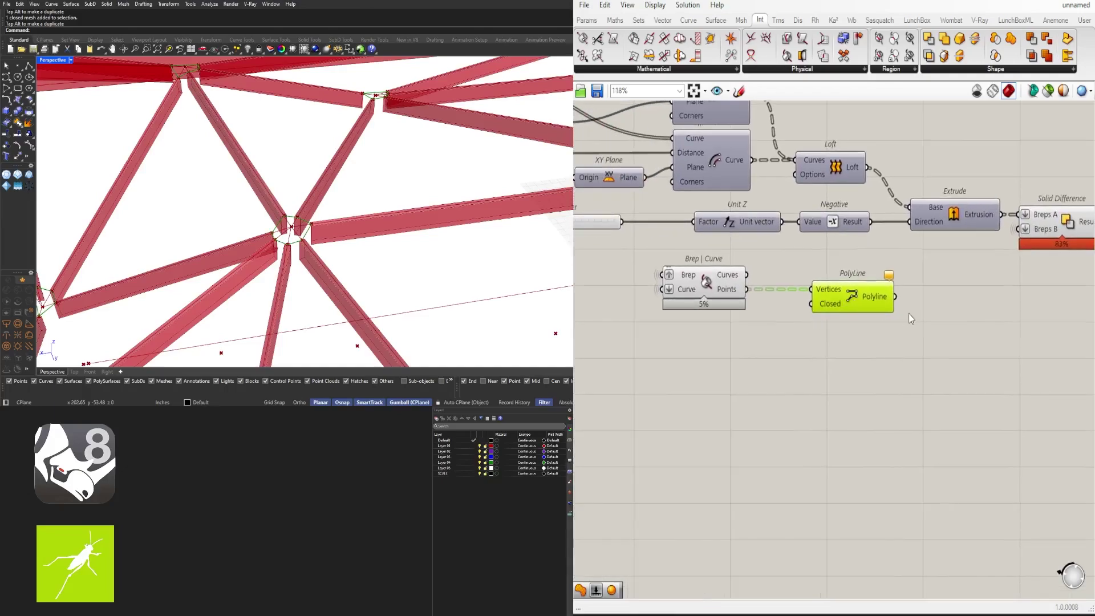
Step: Try a Discontinuity component with the Polyline output wired to its Curve input
double_click(931, 308)
click(832, 298)
double_click(947, 299)
text(fid)
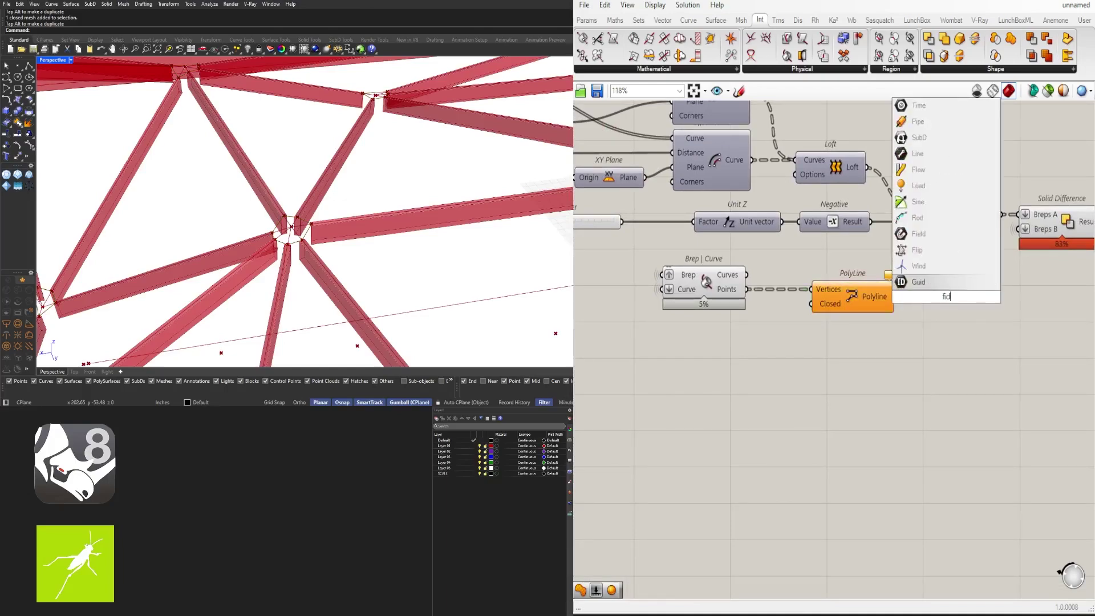
click(935, 319)
double_click(934, 320)
text(dis)
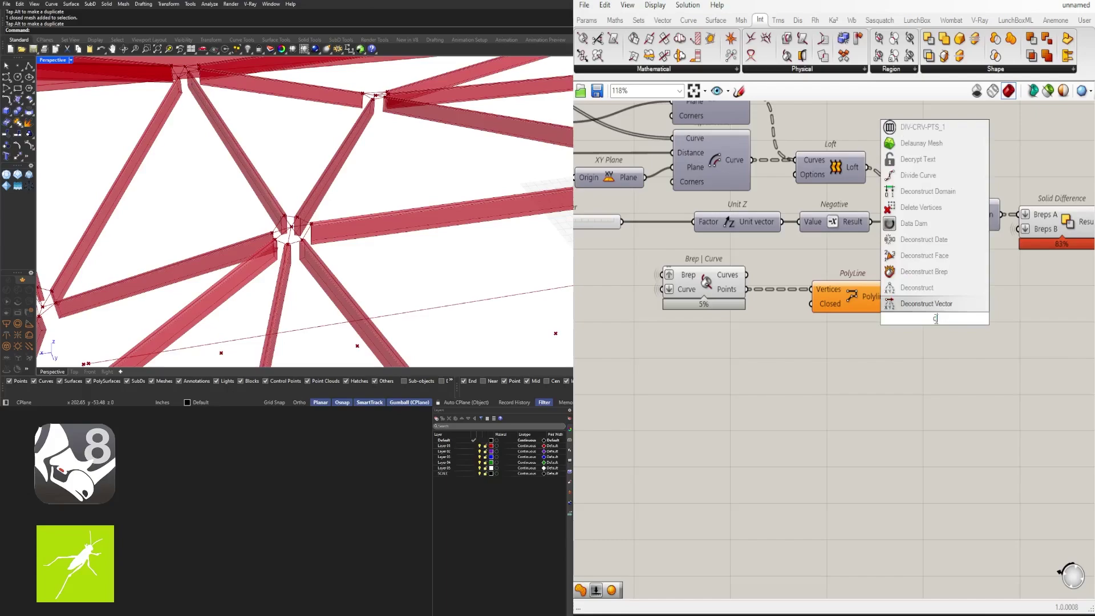
click(940, 287)
scroll(889, 295, up, 3)
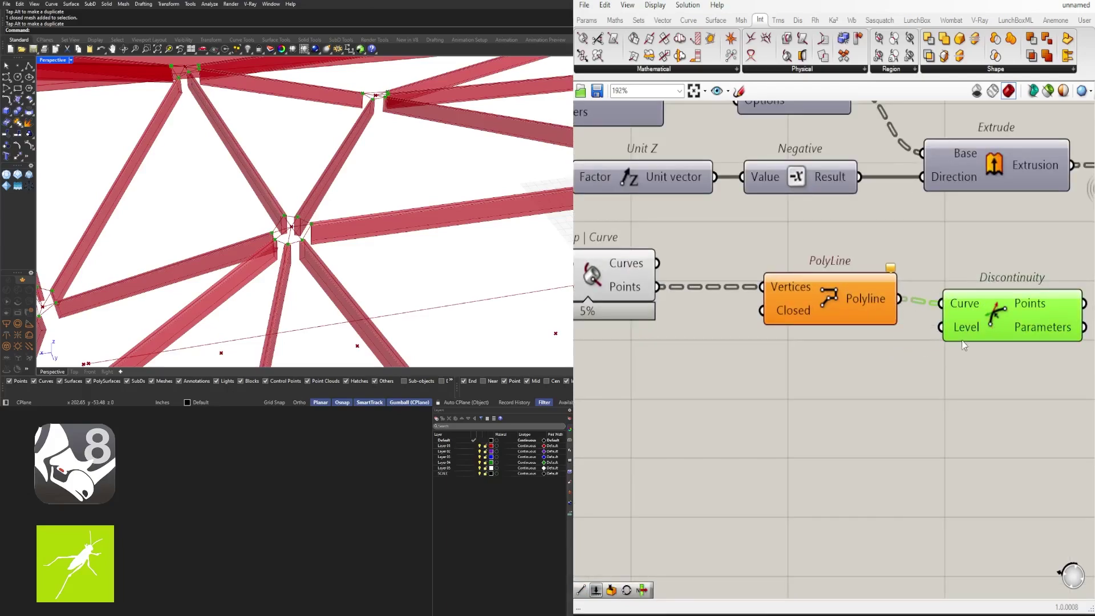
Step: Examine the PolyLine and Discontinuity geometry highlighted around the roof nodes
scroll(825, 336, down, 3)
right_click(806, 321)
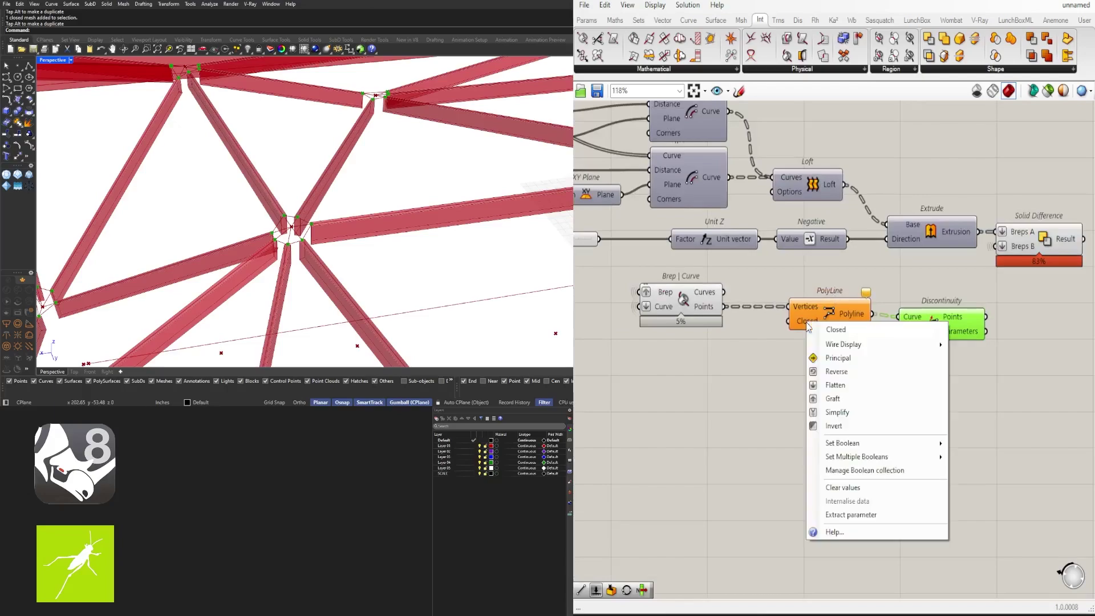
click(964, 457)
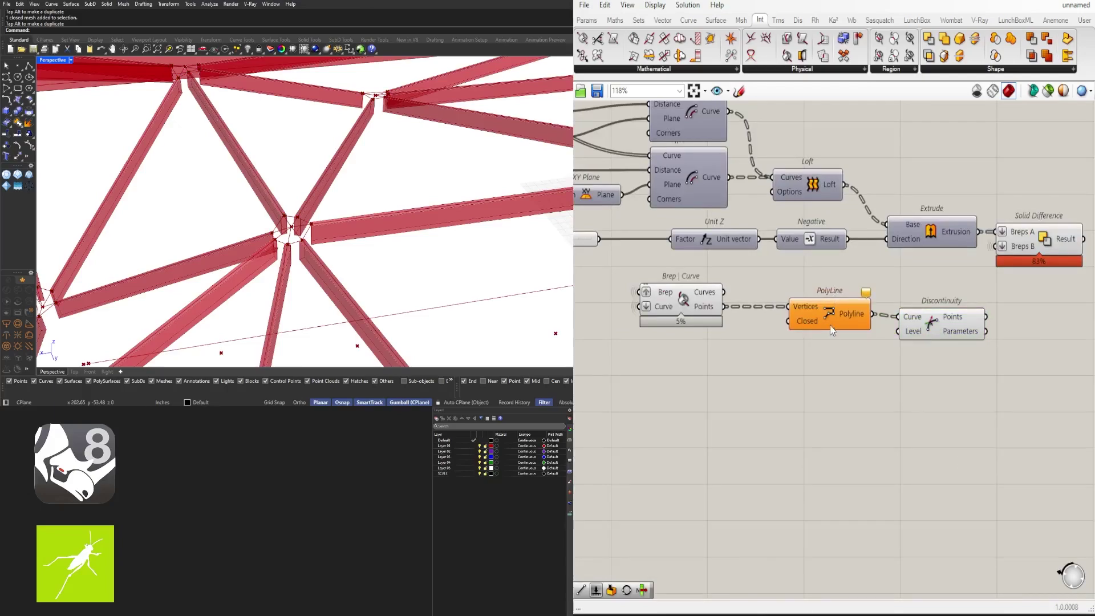
click(829, 319)
click(933, 319)
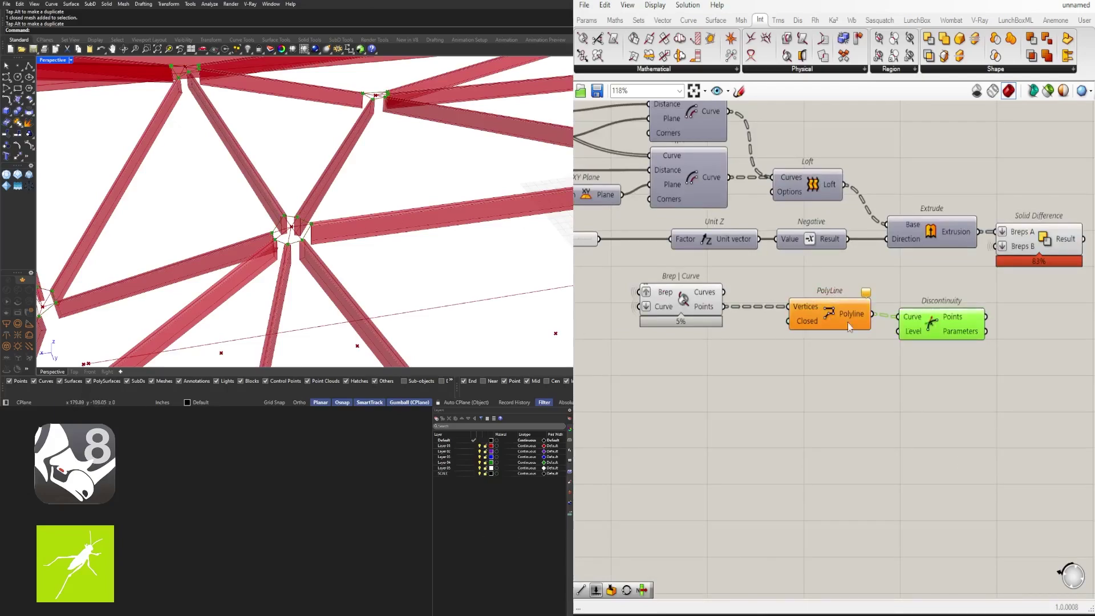
click(849, 324)
right_drag(875, 344, 780, 350)
drag(835, 332, 842, 336)
click(902, 396)
click(845, 337)
mouse_move(953, 372)
right_down()
mouse_move(852, 403)
mouse_move(939, 366)
right_up()
Step: Try an Average component fed by the Points output of Discontinuity
scroll(940, 361, up, 3)
click(932, 348)
double_click(932, 348)
text(avera)
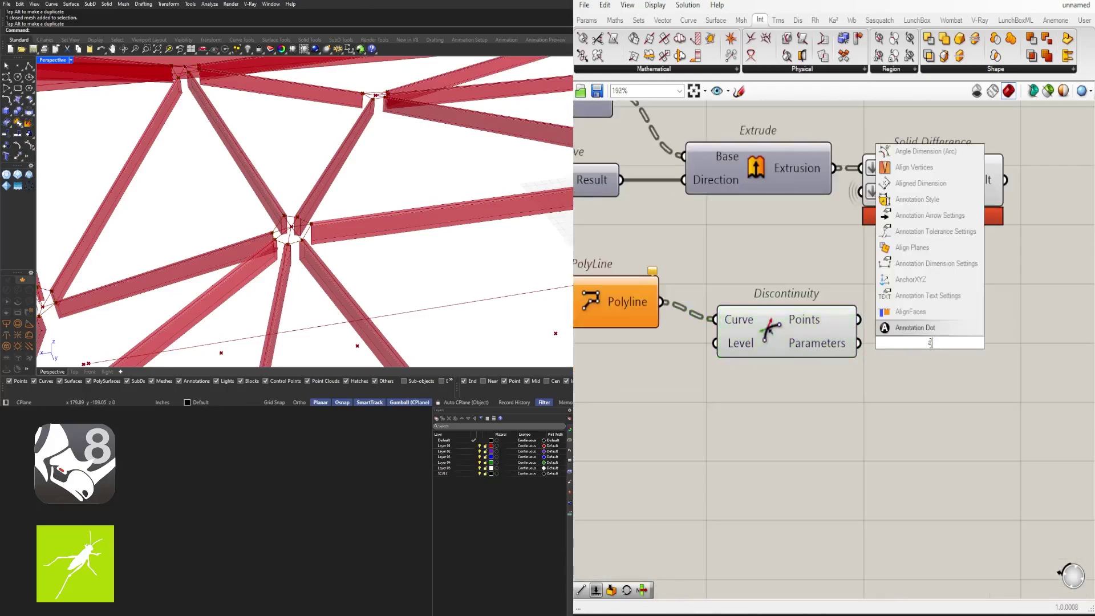
click(905, 327)
drag(879, 340, 918, 324)
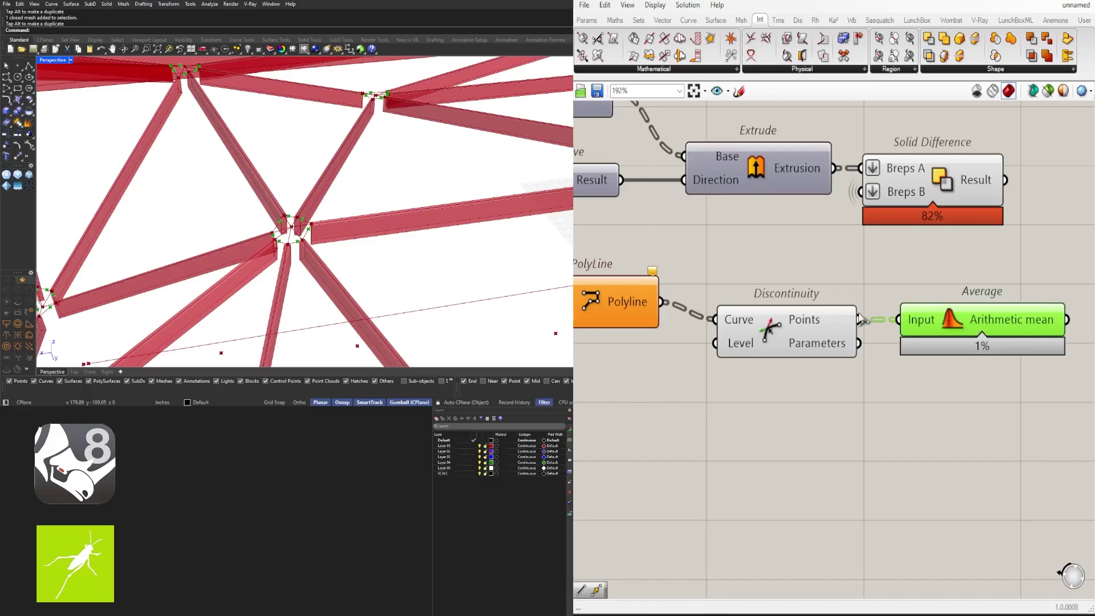
Step: Compare the Discontinuity points with their averages, and delete both the Discontinuity and Average components
right_drag(704, 330, 751, 327)
click(783, 317)
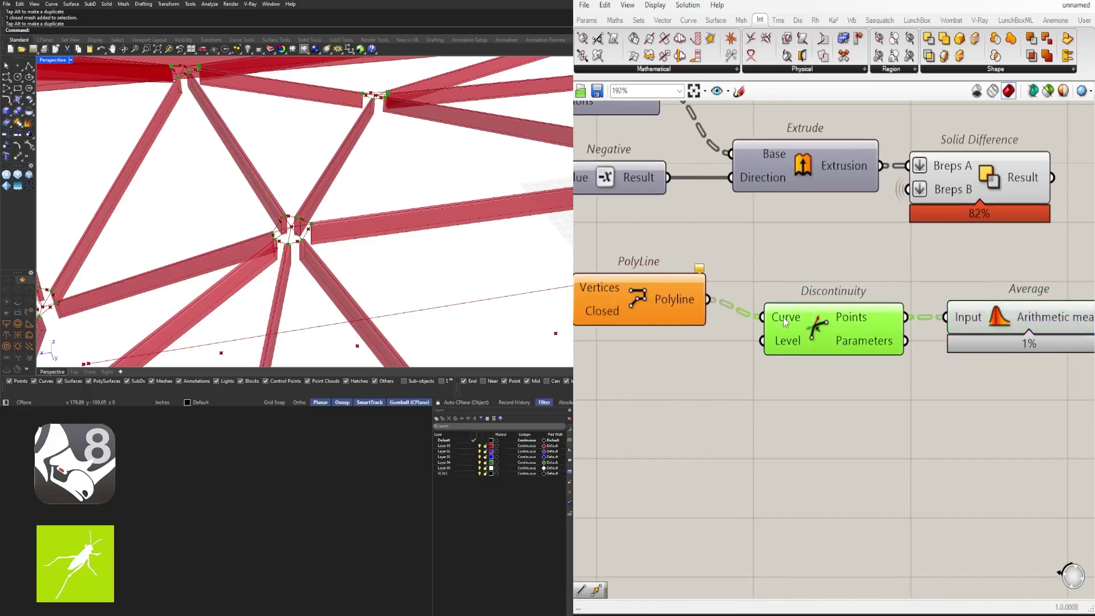
right_drag(959, 322, 836, 331)
click(908, 332)
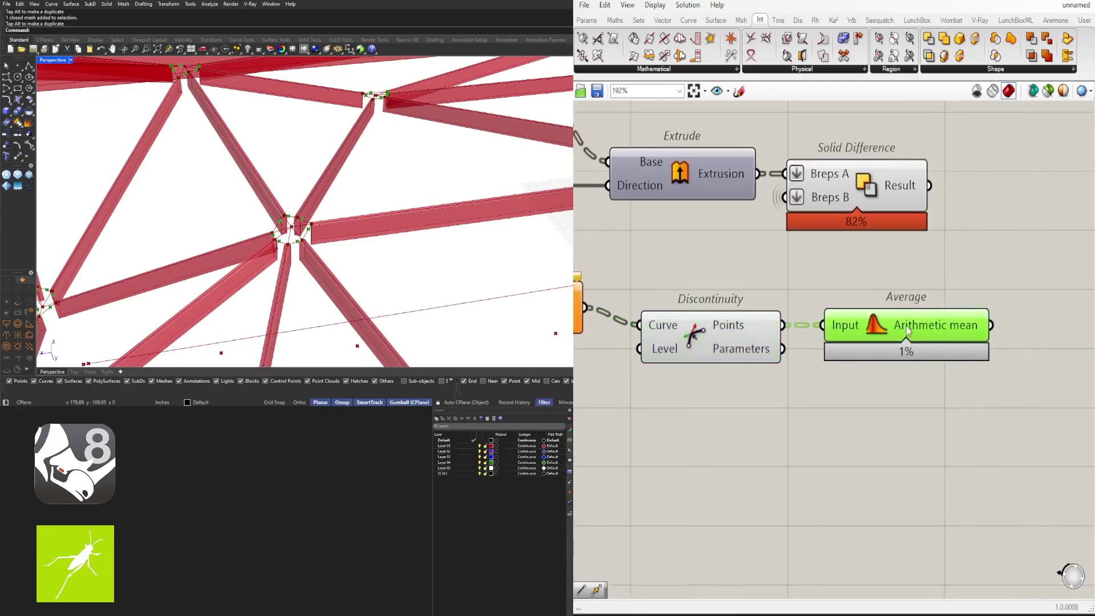
click(764, 331)
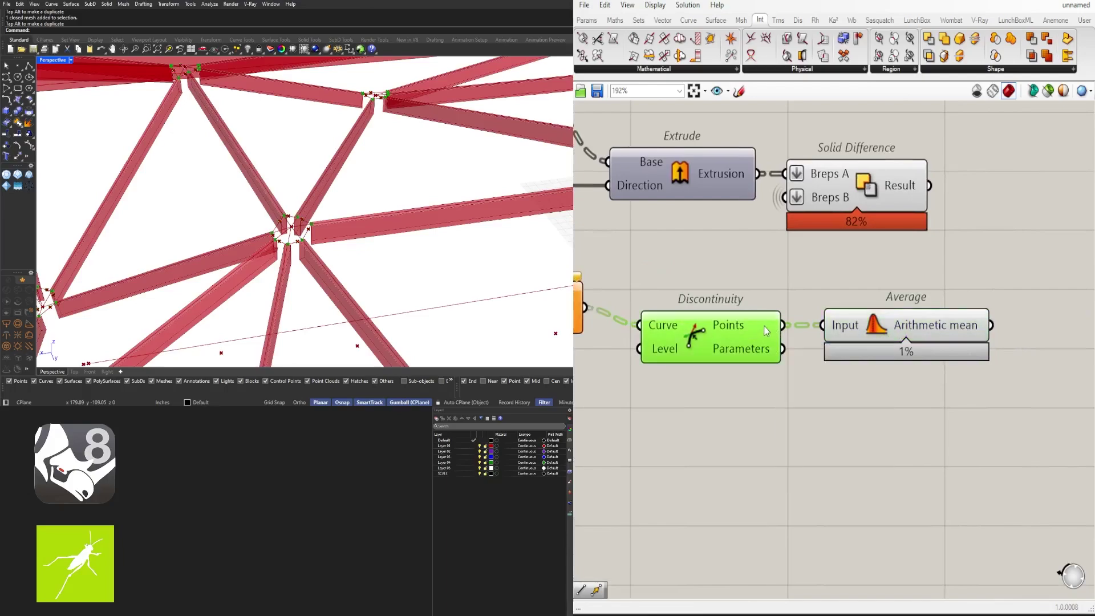
click(900, 327)
right_drag(667, 352, 818, 353)
scroll(958, 374, down, 2)
drag(993, 385, 861, 334)
key(Delete)
click(768, 327)
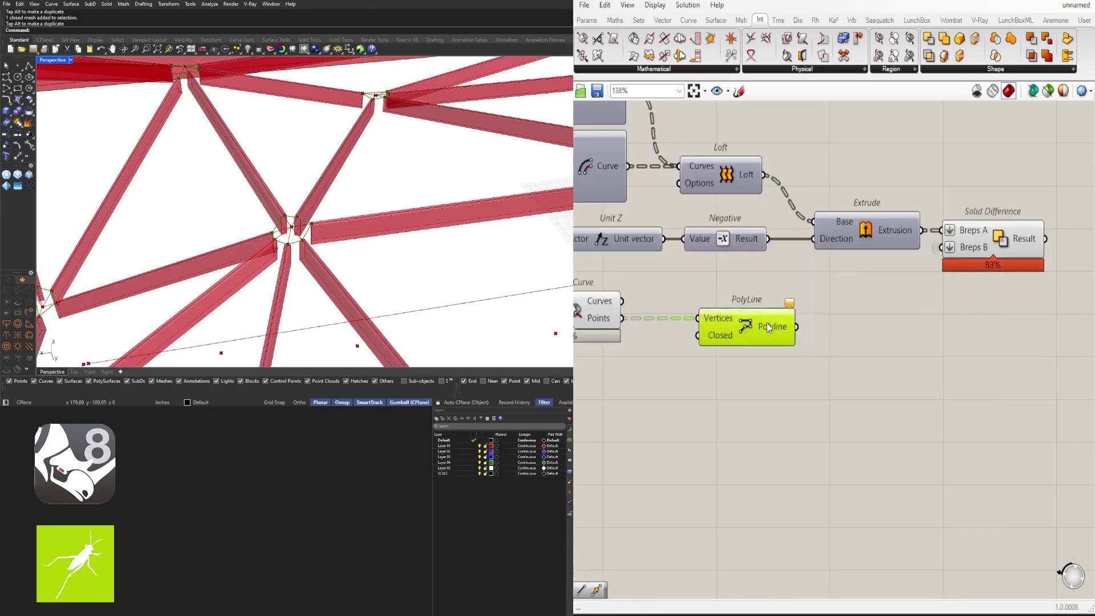
Step: Try wiring the Brep Join output into the Curve input of Brep | Curve
scroll(333, 192, down, 5)
scroll(703, 289, down, 3)
right_drag(703, 289, 978, 344)
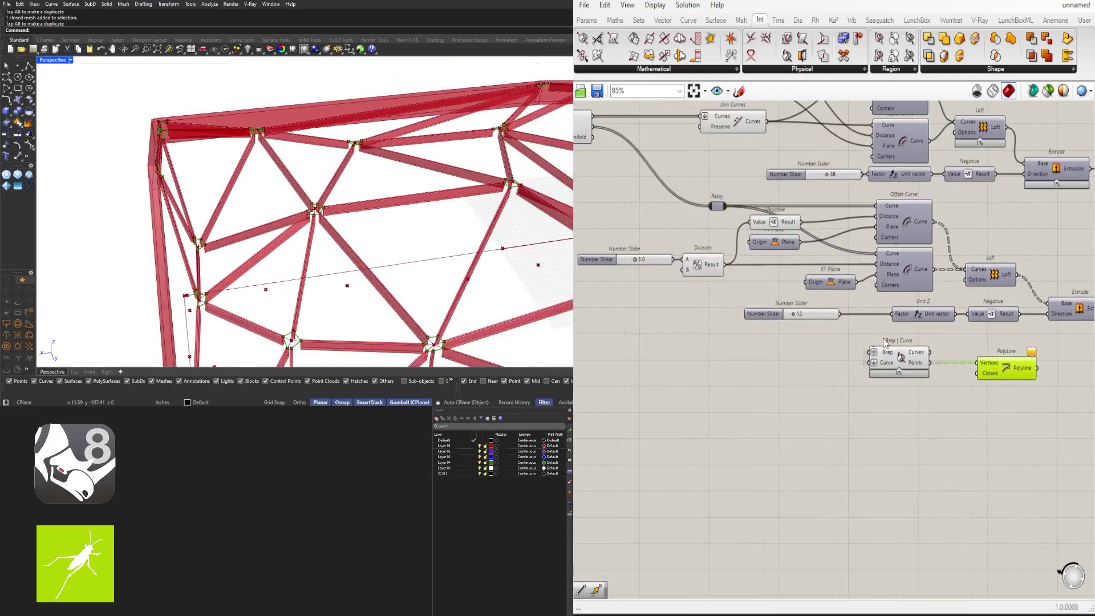
scroll(690, 333, down, 2)
right_drag(689, 333, 804, 359)
scroll(804, 358, up, 1)
right_drag(670, 241, 810, 239)
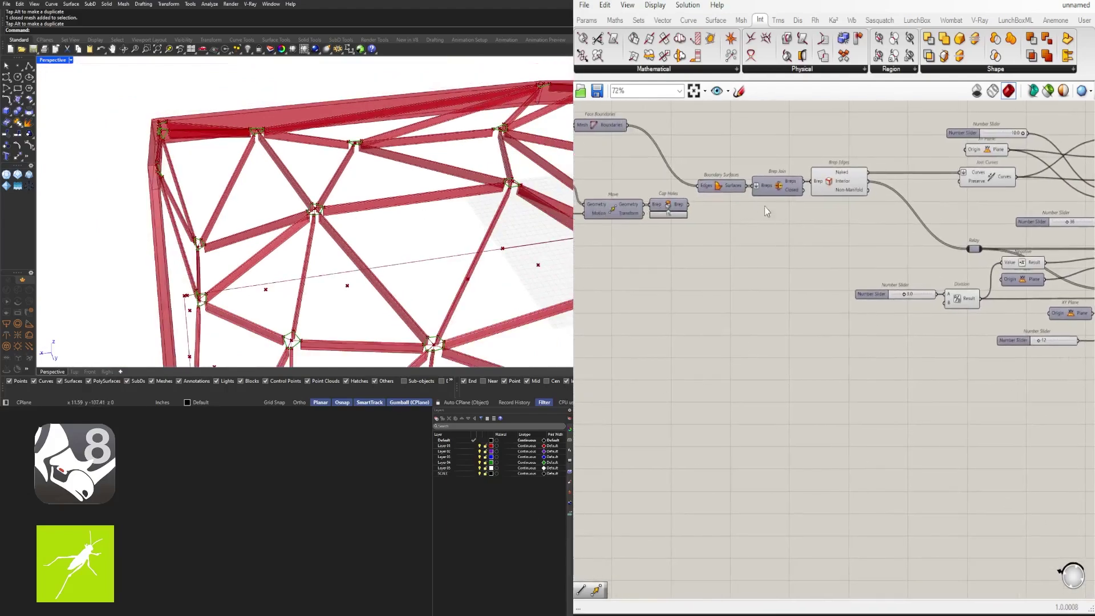
right_drag(784, 197, 687, 185)
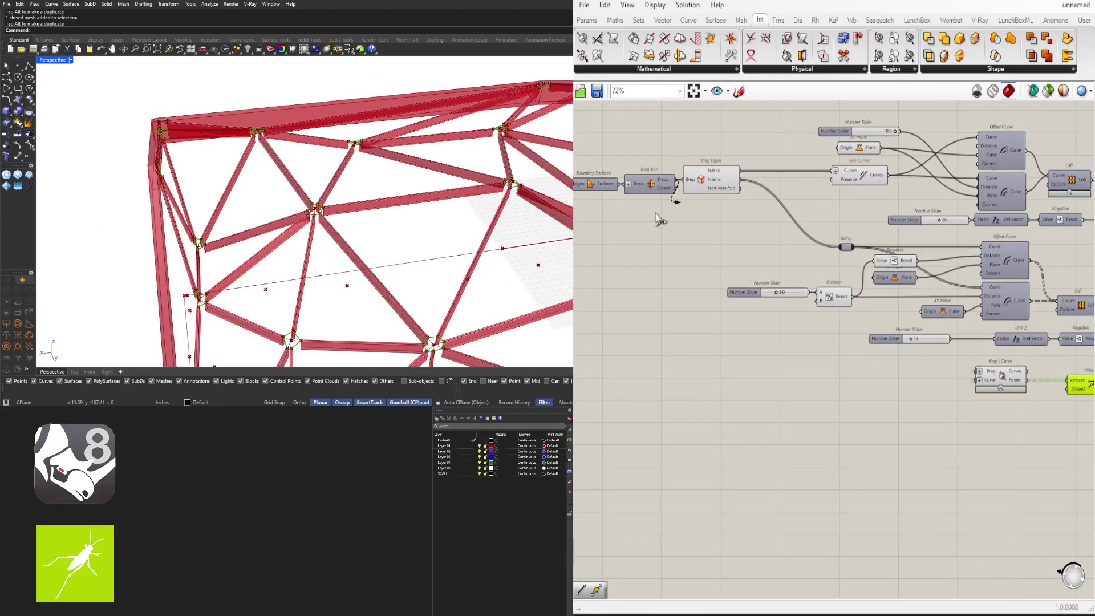
scroll(657, 216, down, 4)
drag(657, 216, 762, 373)
Step: Delete the PolyLine component fed by the Points output of Brep | Curve
scroll(812, 283, up, 10)
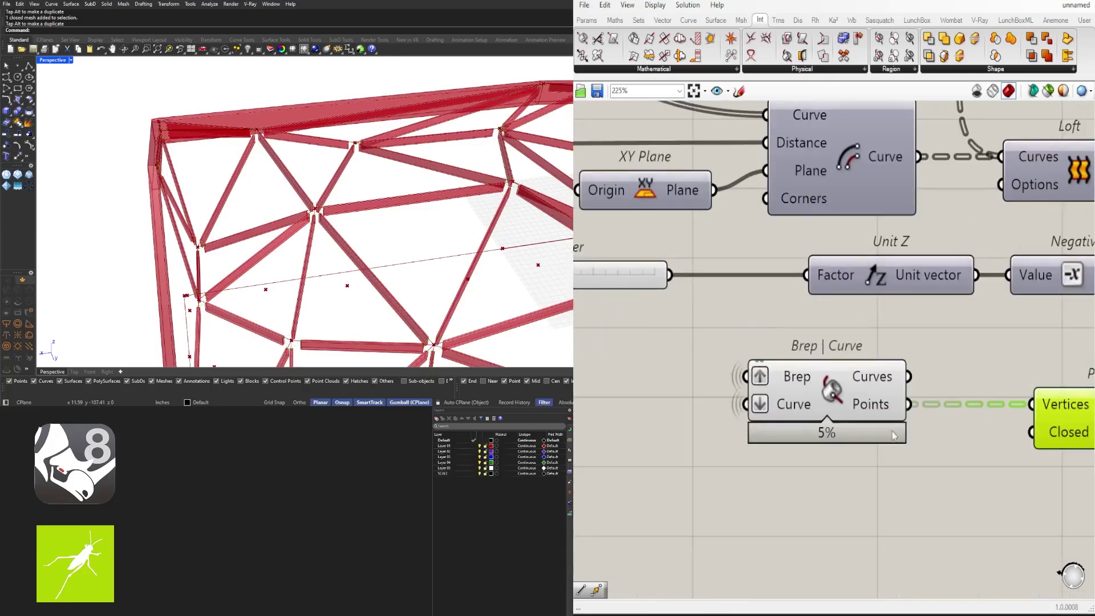
right_drag(985, 439, 842, 380)
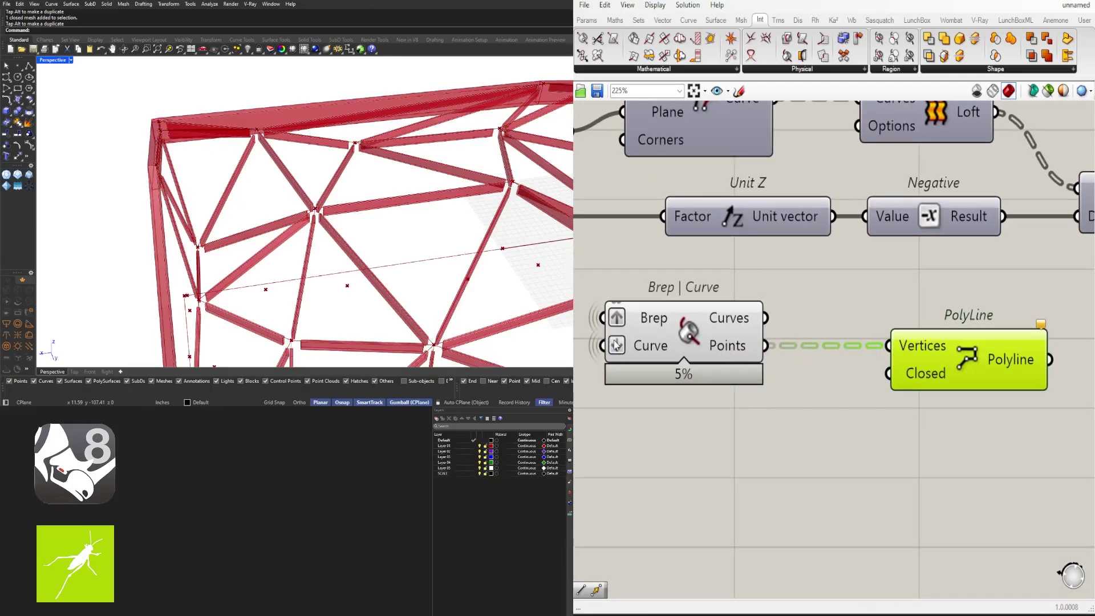
click(860, 360)
right_drag(662, 345, 715, 343)
scroll(847, 350, up, 3)
scroll(710, 328, down, 4)
drag(1004, 439, 865, 467)
drag(967, 402, 915, 336)
key(Delete)
scroll(697, 321, up, 3)
Step: Try Brep | Curve with the Curve flatten and Brep graft removed and the Curve input grafted
click(734, 336)
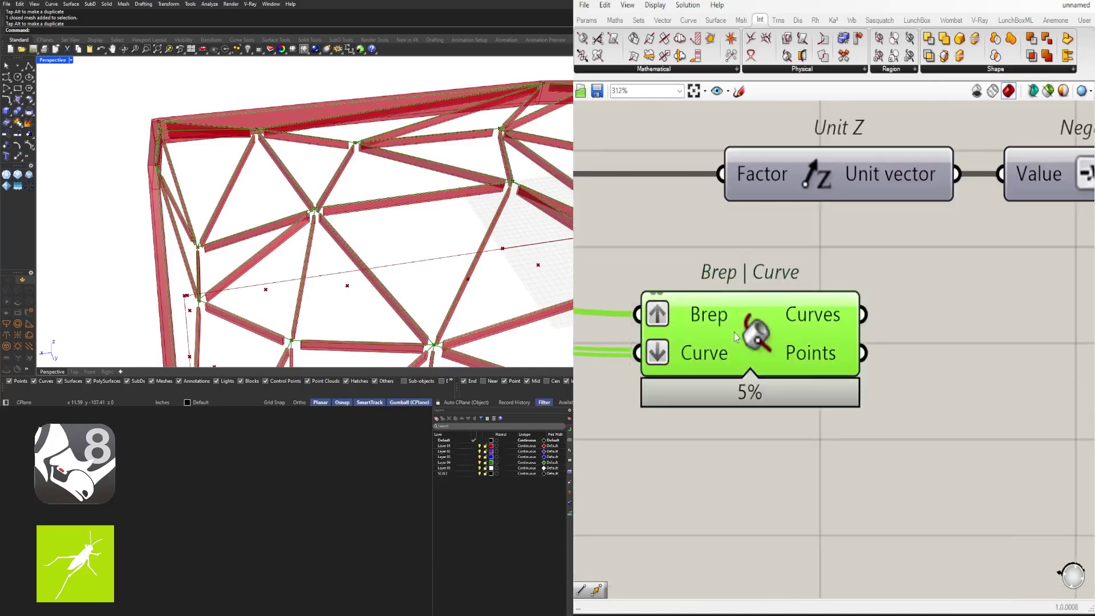
right_click(650, 349)
click(683, 442)
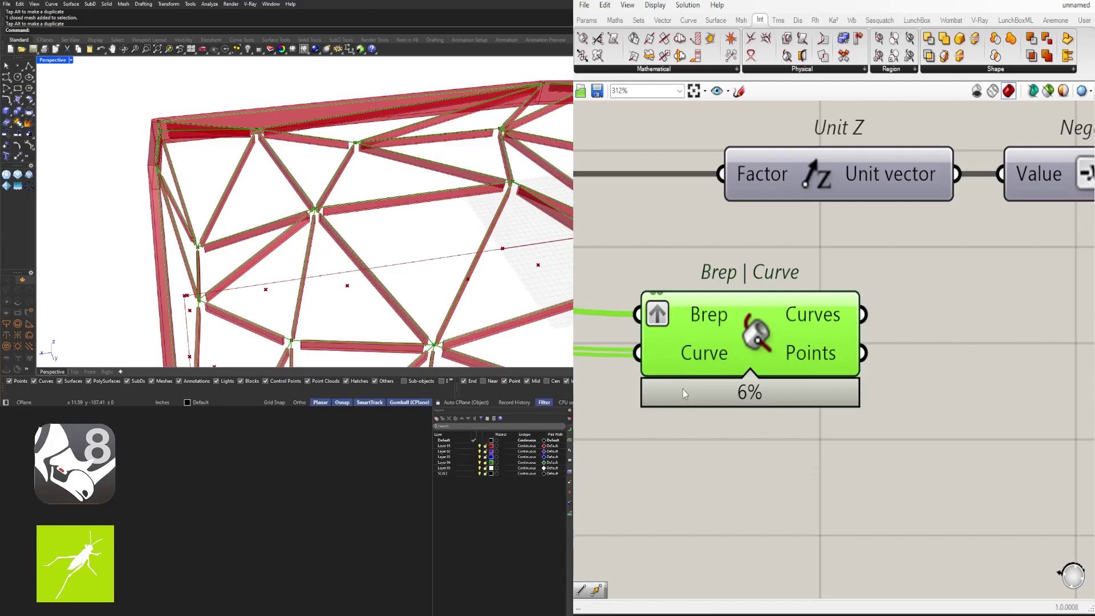
right_click(657, 313)
click(702, 417)
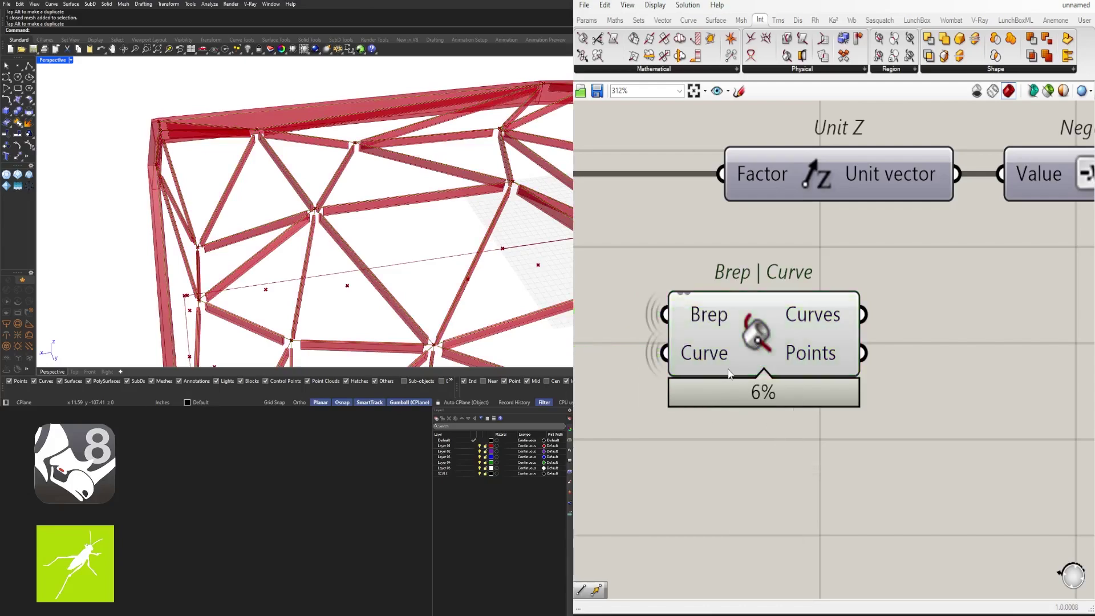
right_click(705, 354)
click(730, 457)
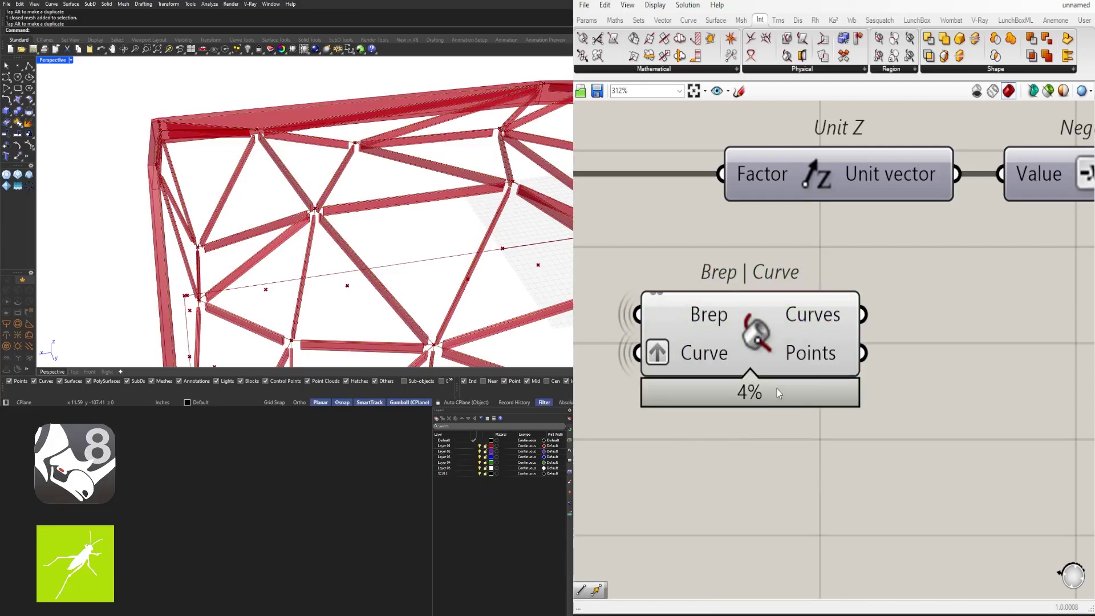
Step: Replace the Brep | Curve component with a Brep | Brep intersection component below the Unit Z component
click(738, 339)
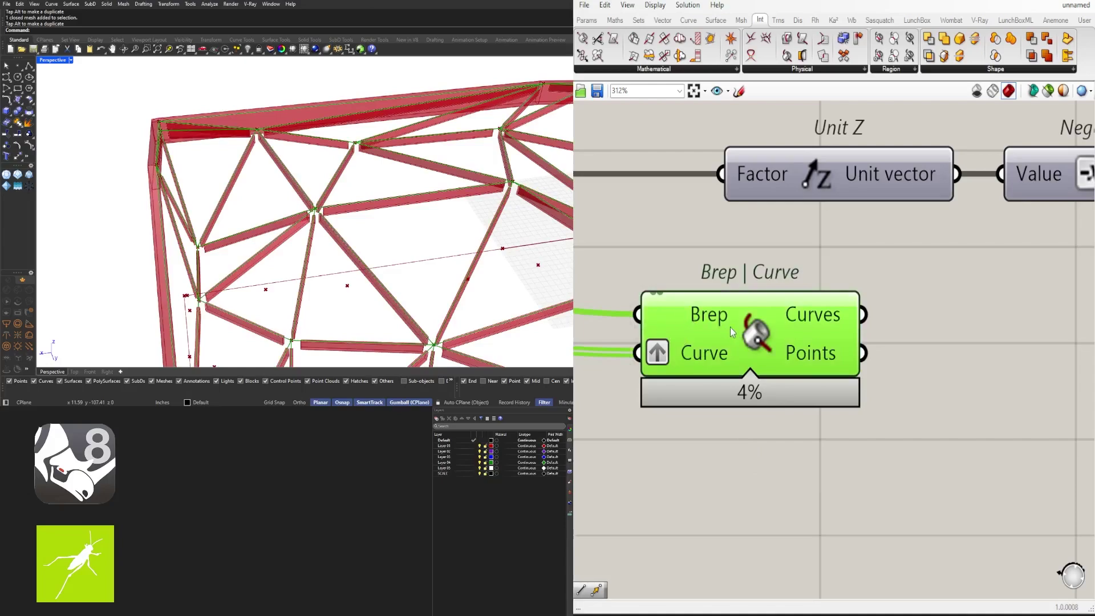
key(Delete)
scroll(741, 331, down, 1)
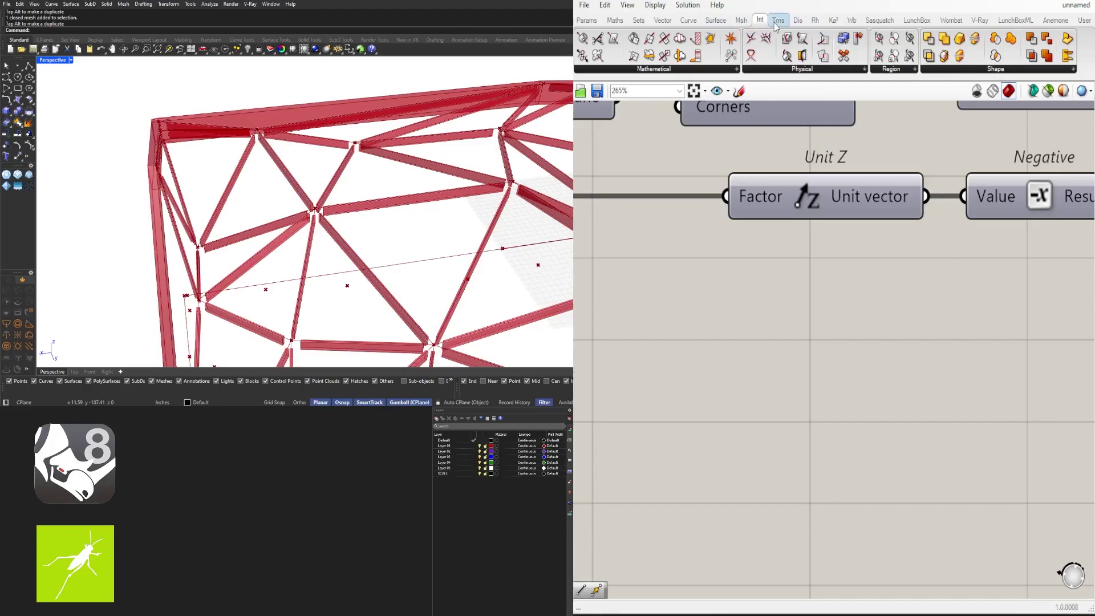
click(788, 69)
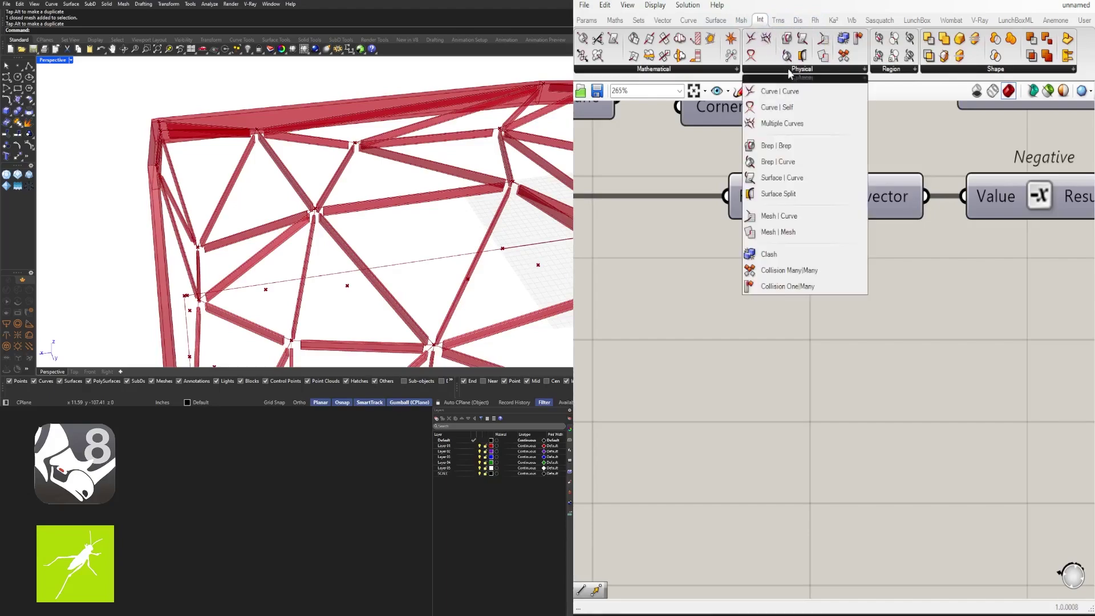
click(793, 146)
scroll(782, 279, down, 4)
click(797, 323)
Step: Wire the Breps output of Brep Join into the Brep B input of Brep | Brep
right_drag(723, 328, 929, 324)
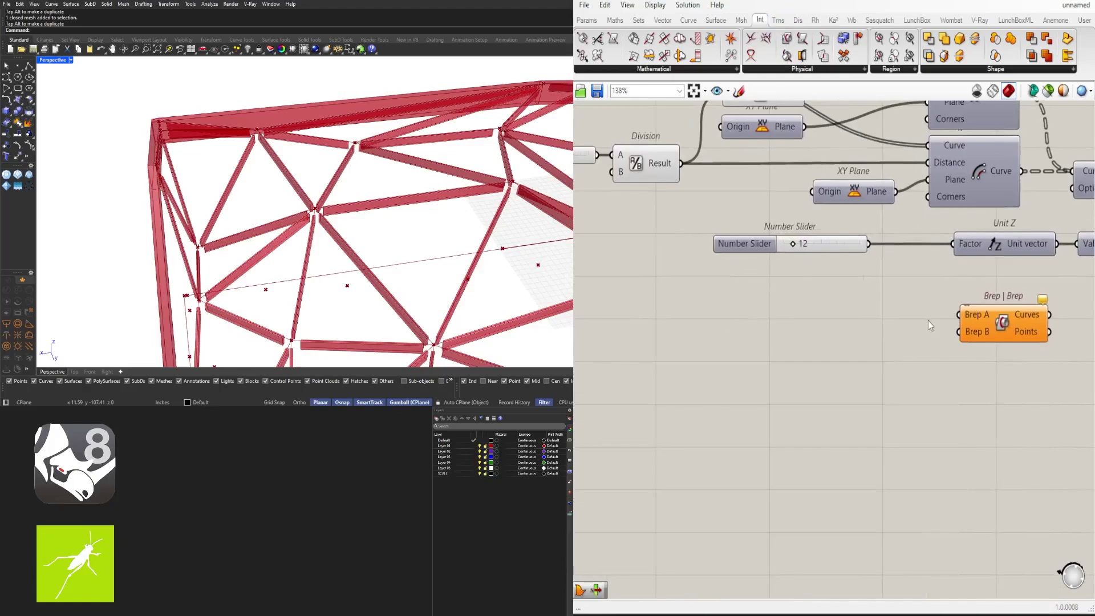
scroll(915, 307, down, 2)
right_drag(708, 242, 956, 369)
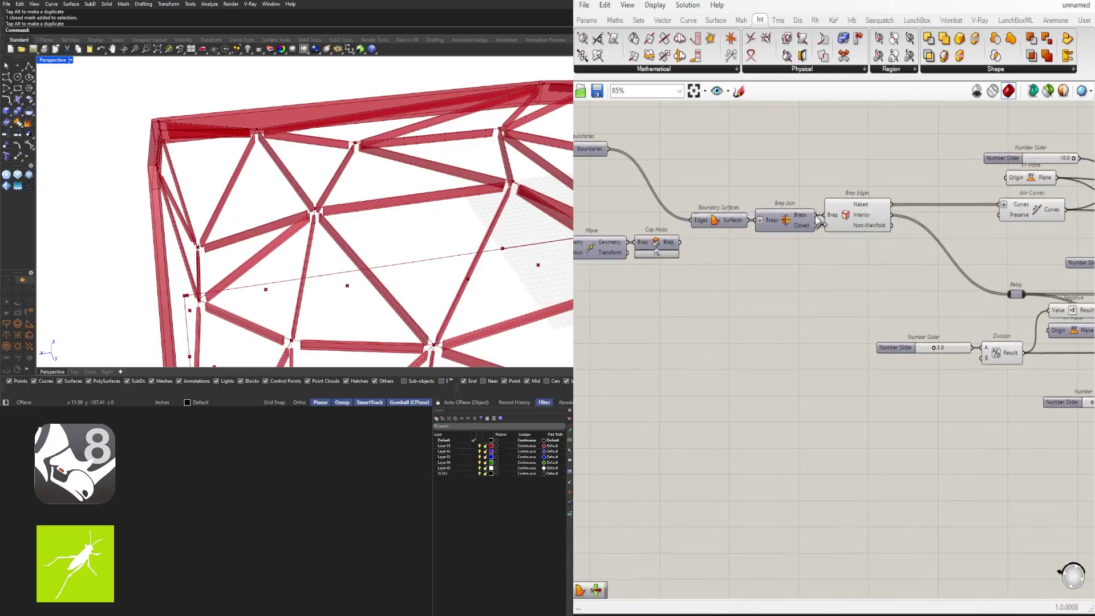
scroll(819, 220, down, 4)
drag(817, 215, 1033, 395)
scroll(963, 293, up, 6)
right_drag(1050, 399, 691, 385)
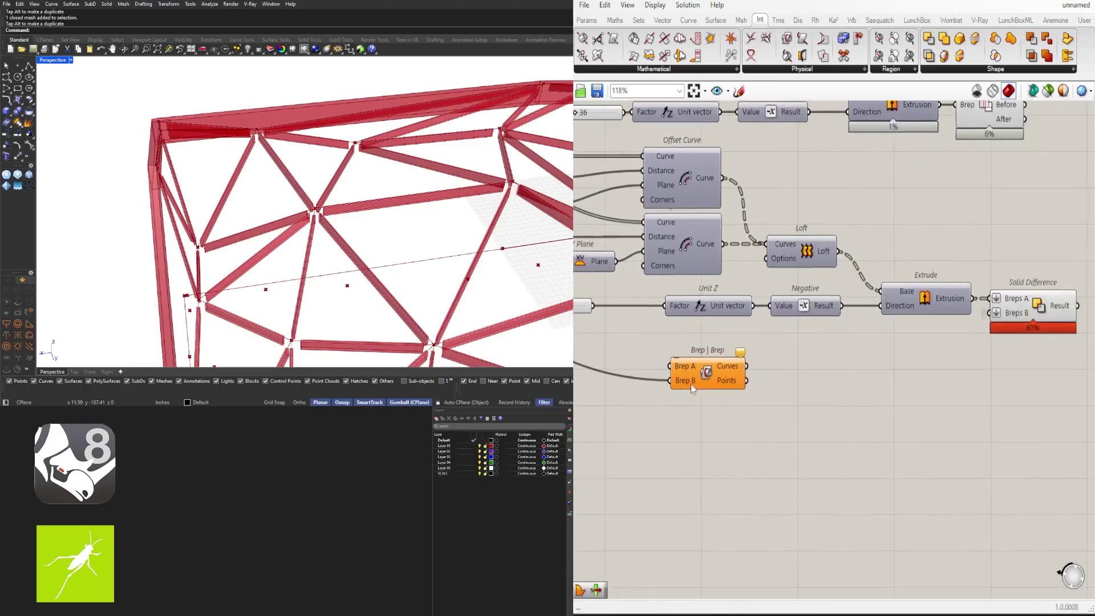
right_drag(733, 280, 748, 254)
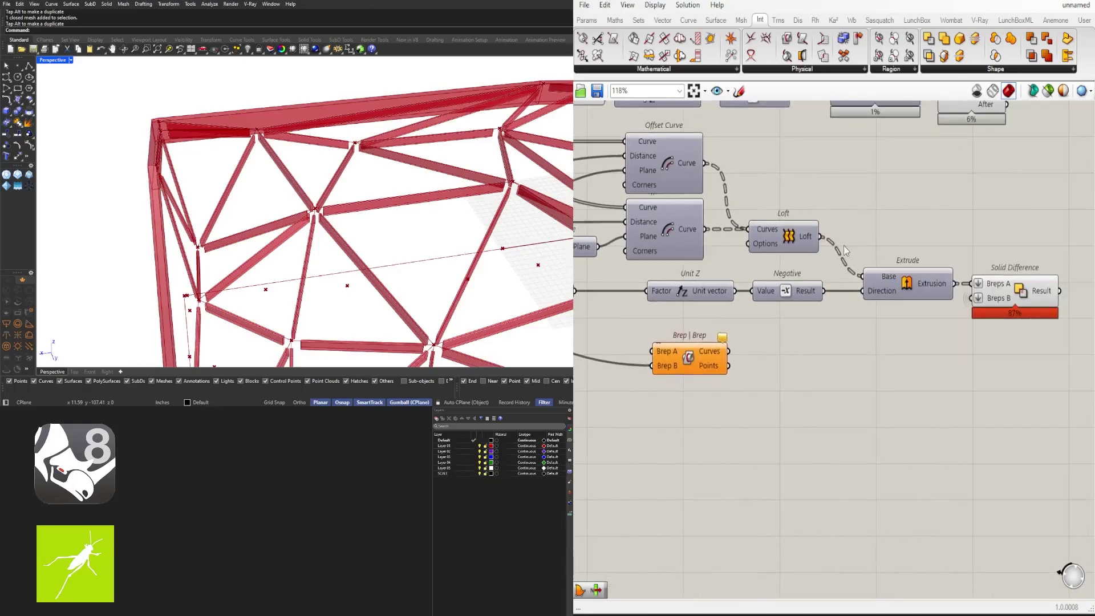
Step: Turn on the preview of the rib Loft component to check its surfaces, and hide it again
click(789, 238)
middle_click(789, 238)
click(810, 212)
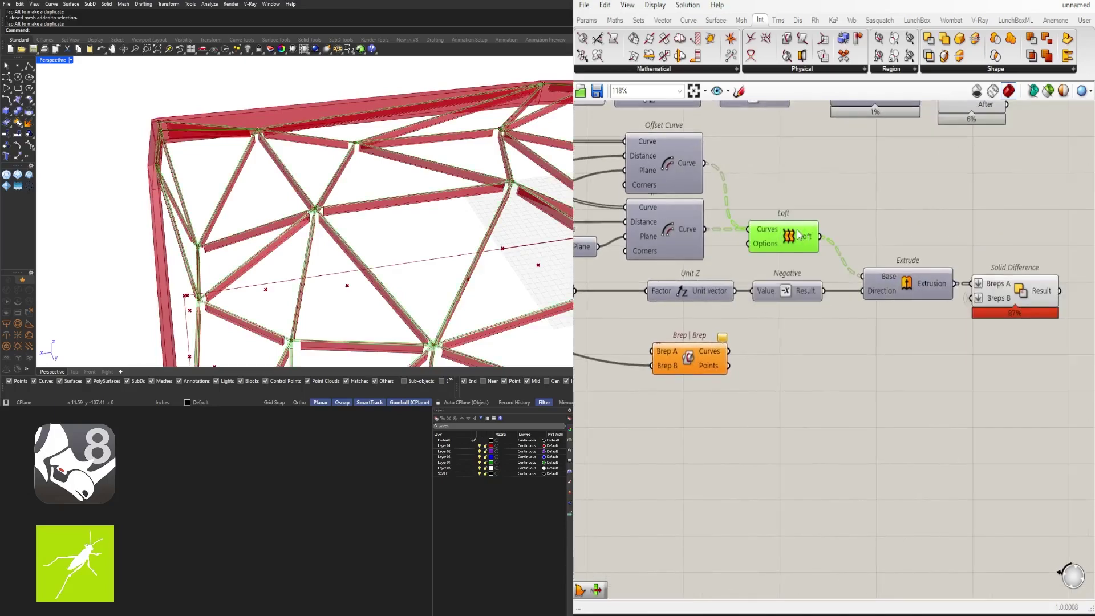
middle_click(797, 234)
click(810, 212)
Step: Move the Brep Edges component farther from Brep Join to open up space between them
click(670, 359)
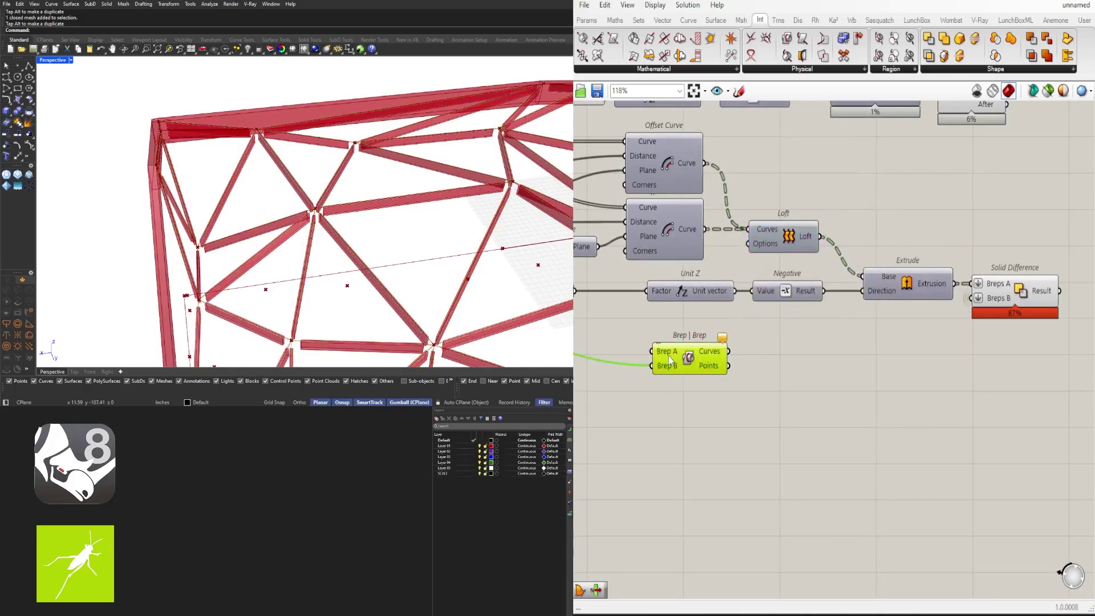
right_drag(670, 359, 990, 358)
scroll(792, 269, down, 2)
right_drag(732, 265, 910, 404)
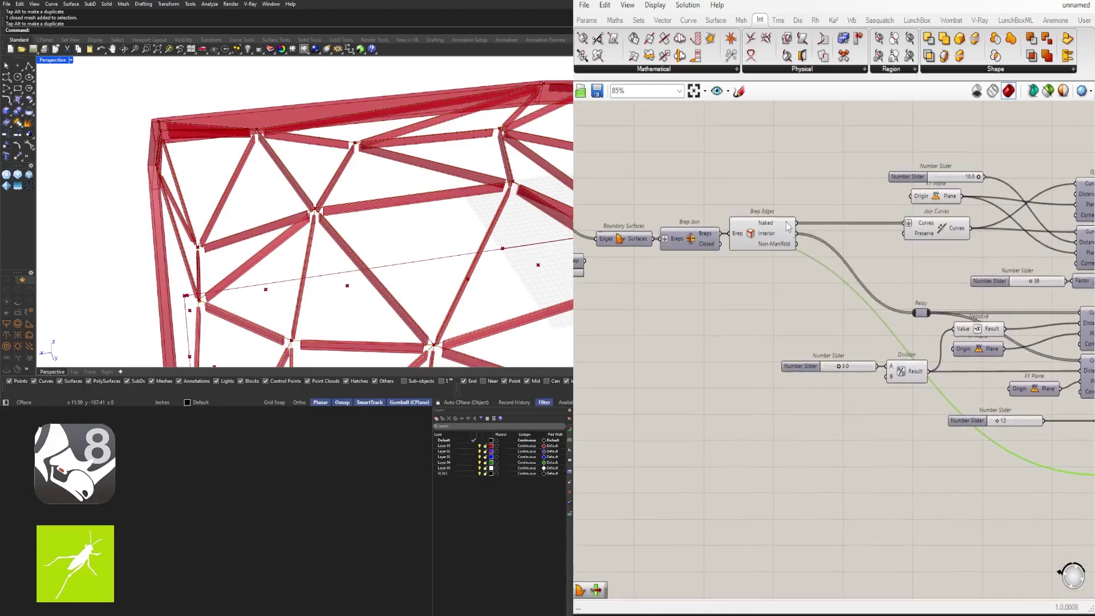
drag(775, 234, 840, 235)
click(806, 177)
right_drag(857, 293, 831, 280)
click(866, 394)
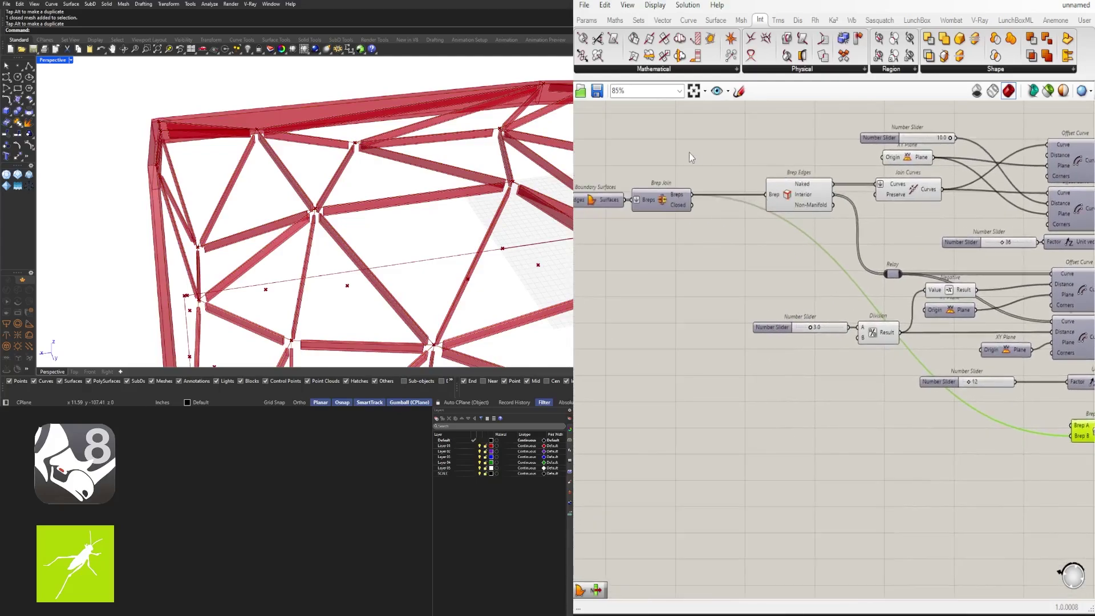
Step: Preview the Brep Join geometry, inspect it on the roof from another angle, and hide it again
click(666, 204)
middle_click(666, 204)
click(688, 191)
right_drag(308, 165, 408, 262)
right_drag(774, 298, 851, 263)
middle_click(584, 193)
click(615, 189)
Step: Wire the Brep output of Cap Holes into the Brep A input of Brep | Brep and highlight its intersections
scroll(851, 264, down, 2)
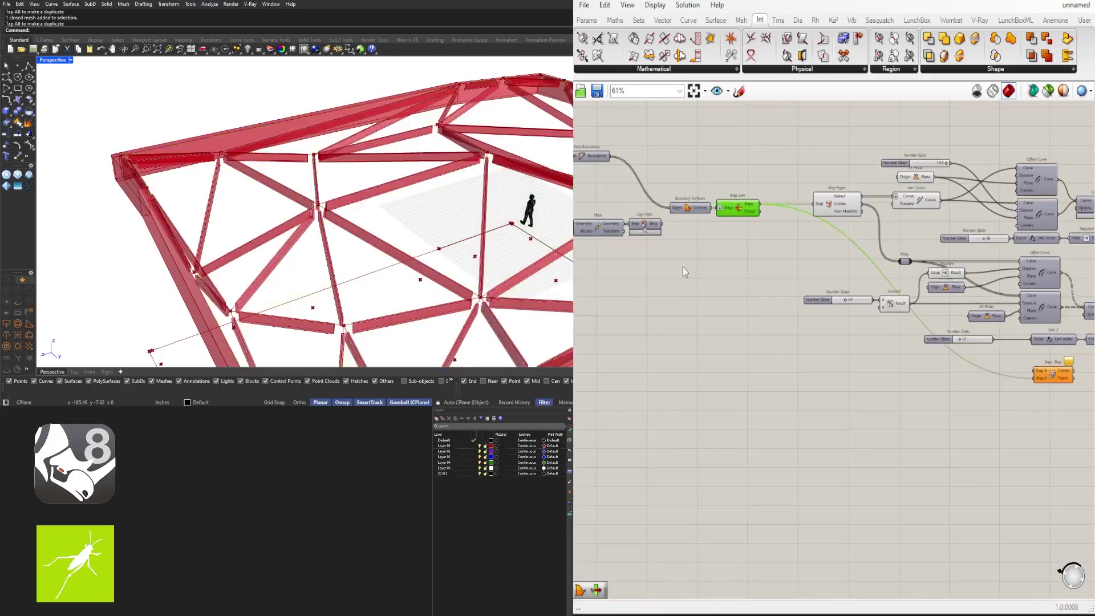
drag(661, 223, 1030, 370)
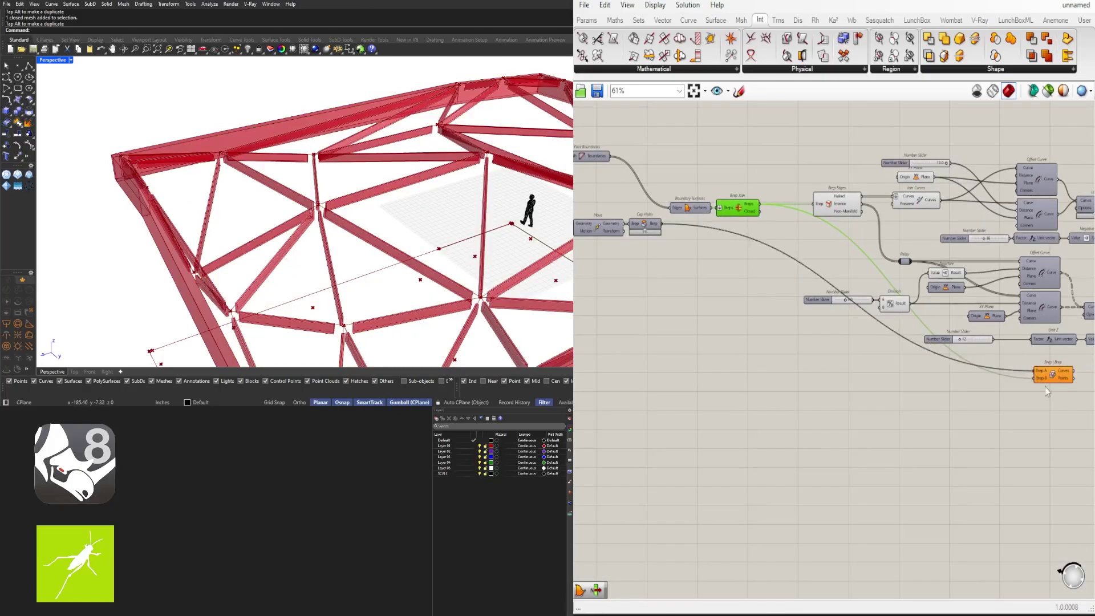
right_drag(1045, 391, 897, 385)
scroll(901, 374, up, 3)
click(893, 366)
scroll(342, 172, up, 2)
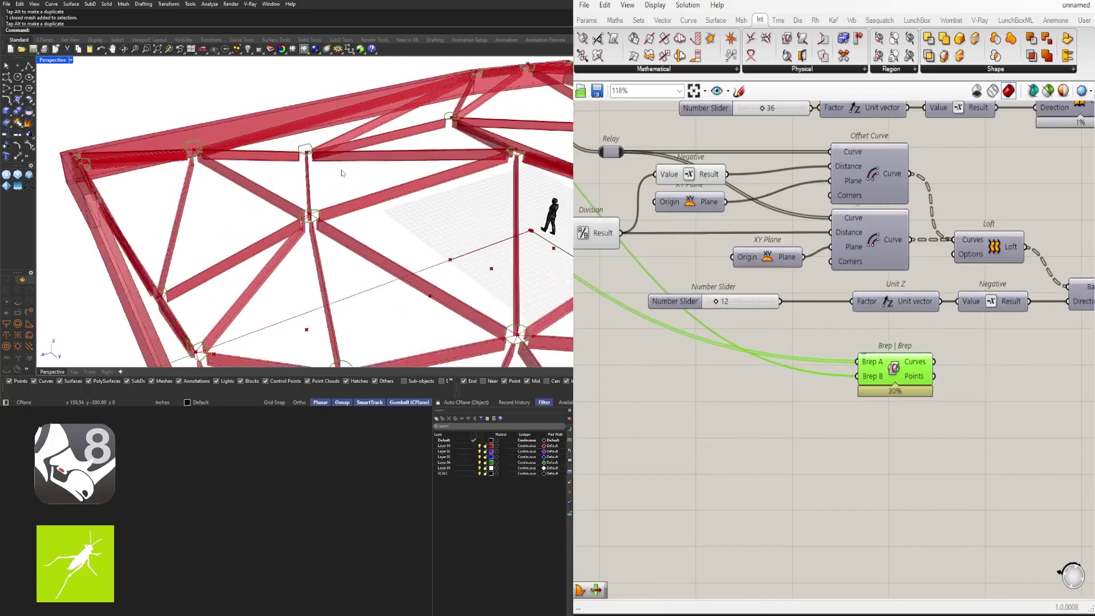
Step: Add a Patch component beside Brep | Brep and wire the intersection Curves into its Curves input to surface the node outlines
right_drag(342, 173, 297, 189)
right_drag(973, 374, 808, 391)
scroll(809, 391, up, 2)
click(808, 391)
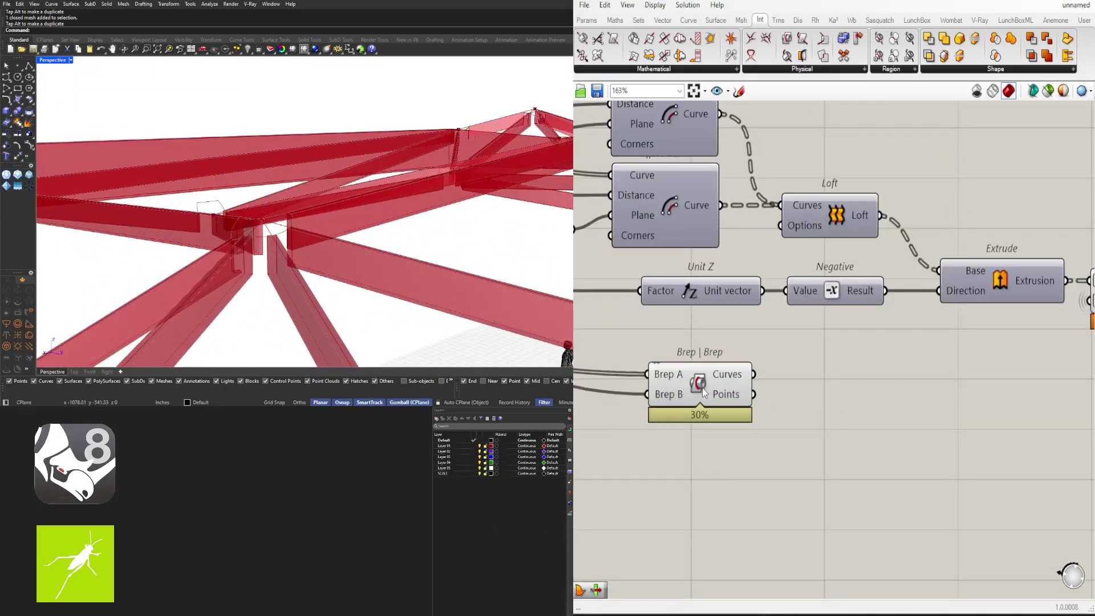
click(703, 392)
double_click(828, 392)
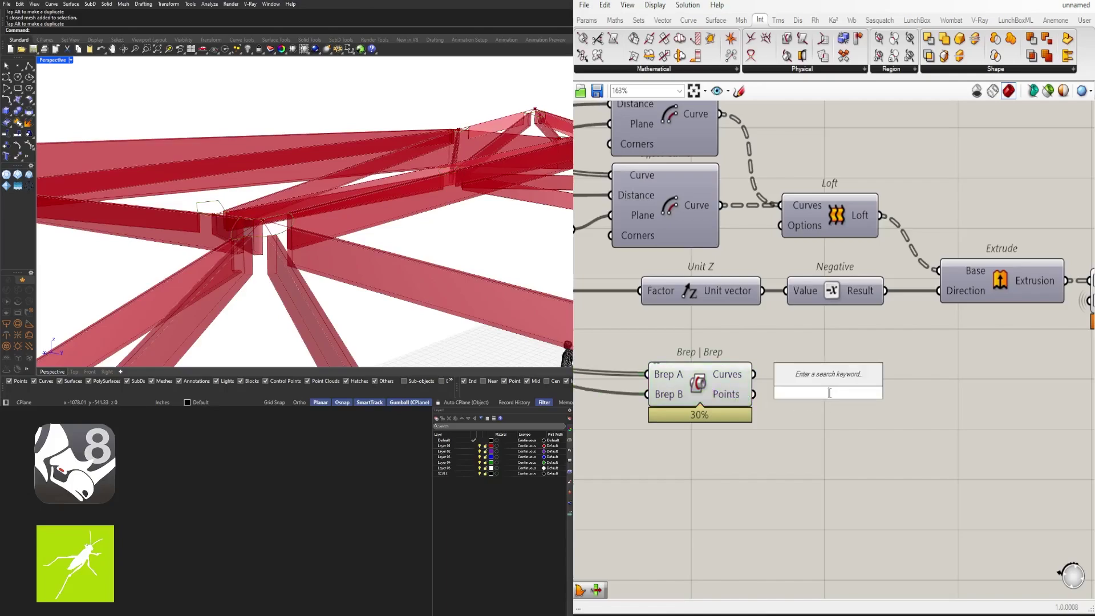
text(pat)
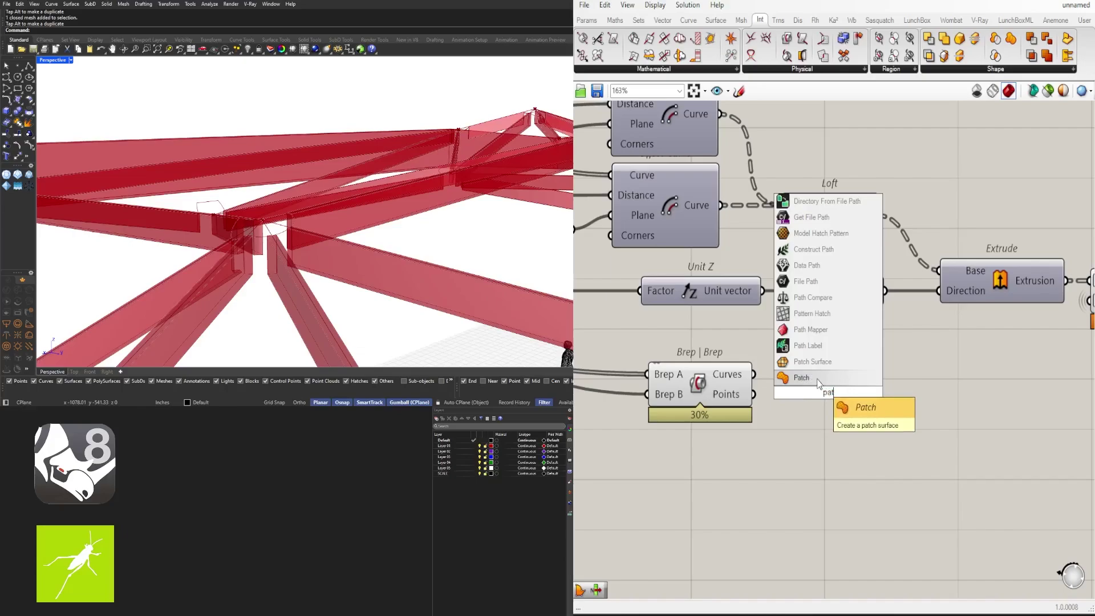
click(817, 378)
drag(814, 378, 838, 398)
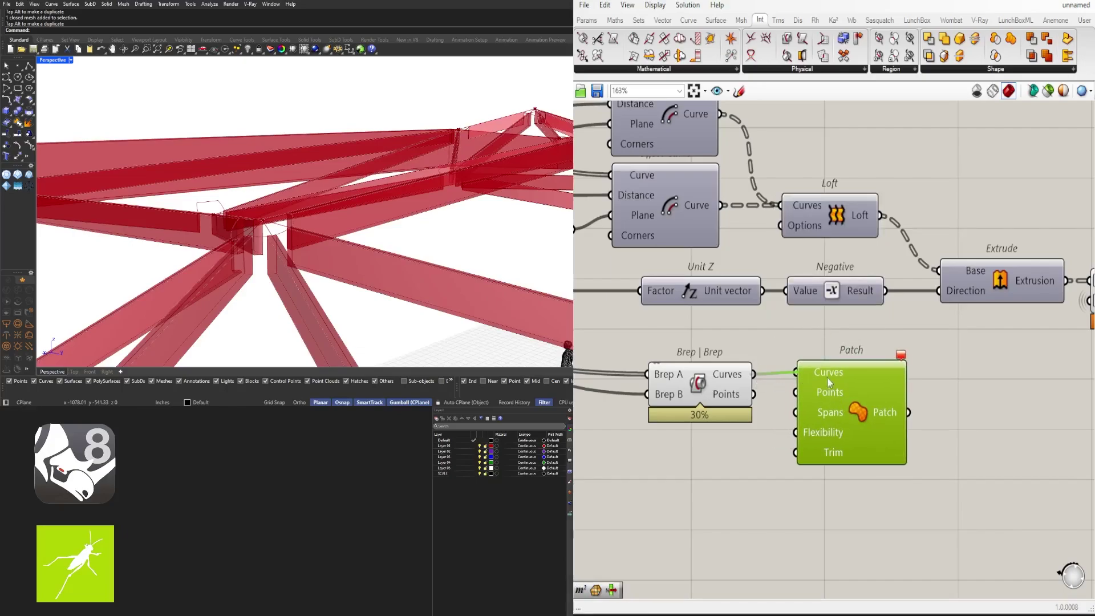
drag(845, 391, 849, 393)
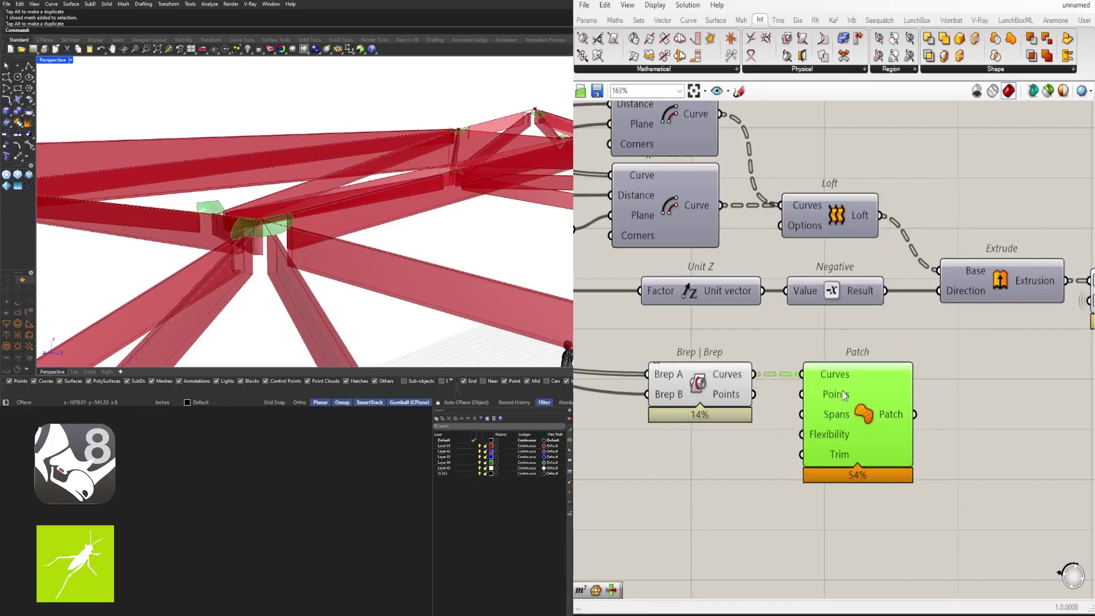
right_drag(313, 160, 301, 223)
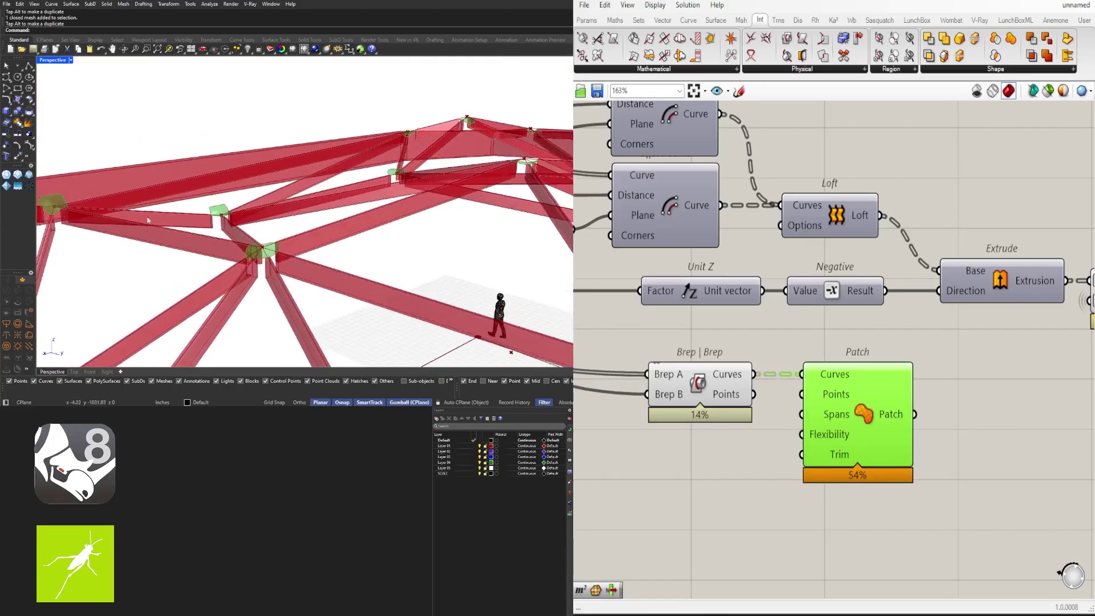
Step: Examine the patched node caps and the beams meeting them from several angles across the truss roof
right_drag(176, 219, 365, 269)
scroll(300, 229, down, 4)
scroll(296, 245, up, 3)
mouse_move(296, 245)
right_down()
mouse_move(303, 206)
mouse_move(295, 232)
right_up()
scroll(295, 232, down, 2)
scroll(190, 211, down, 5)
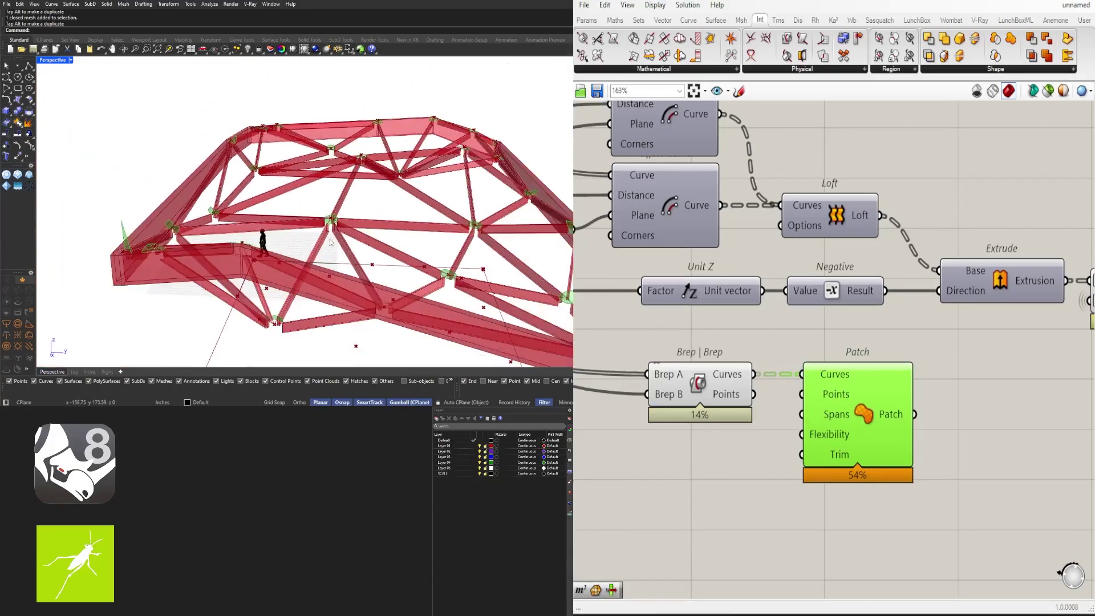
right_drag(182, 212, 268, 279)
scroll(264, 230, up, 5)
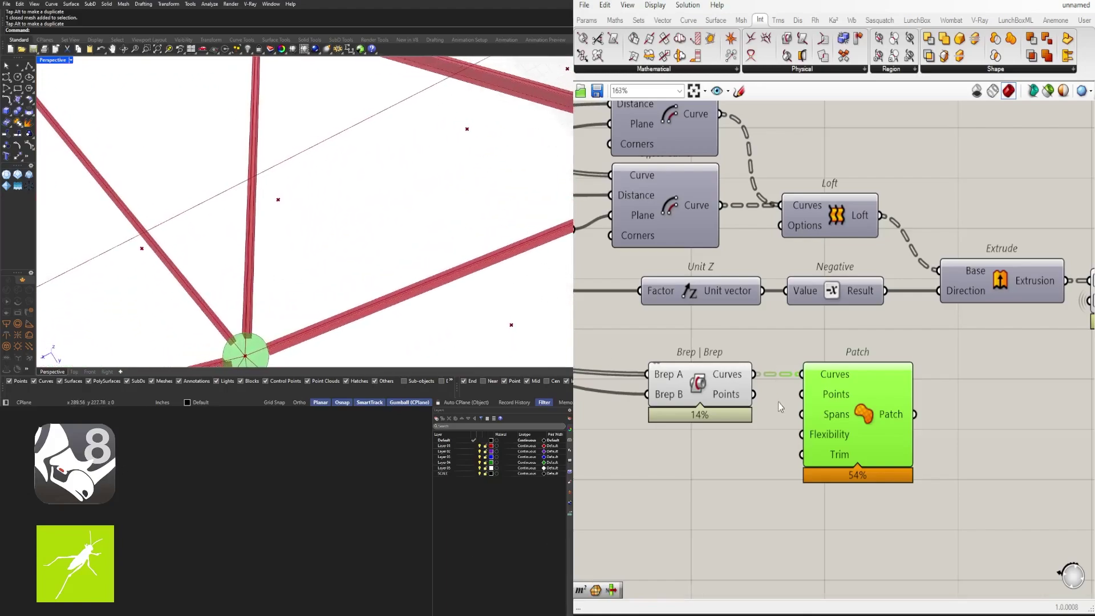
Step: Replace the Patch component after the Brep | Brep intersection with an Offset Curve component
scroll(779, 401, down, 3)
drag(820, 412, 894, 438)
double_click(800, 456)
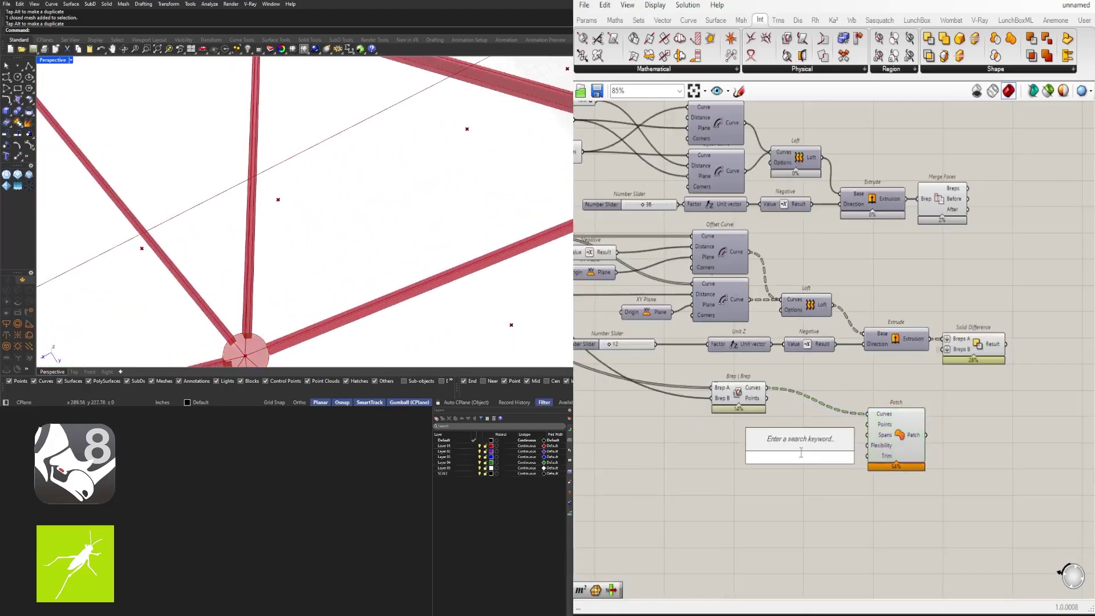
text(of)
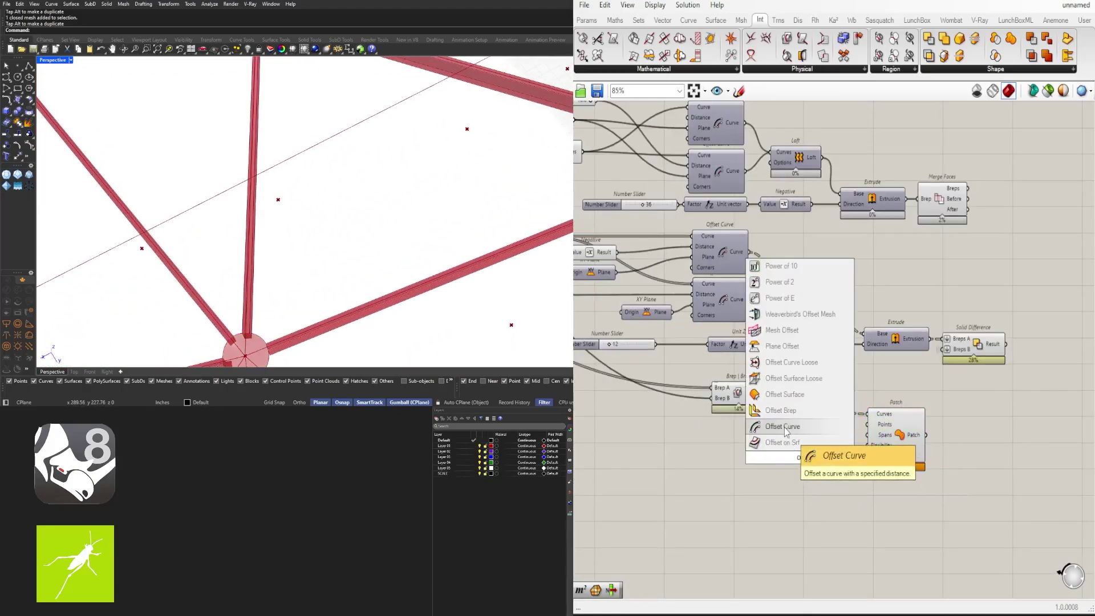
click(785, 428)
drag(898, 434, 969, 432)
key(Delete)
drag(801, 459, 862, 439)
Step: Add a 2.5 number slider and a Negative component, and wire the negated value into the Offset Curve's distance
double_click(776, 444)
text(neg)
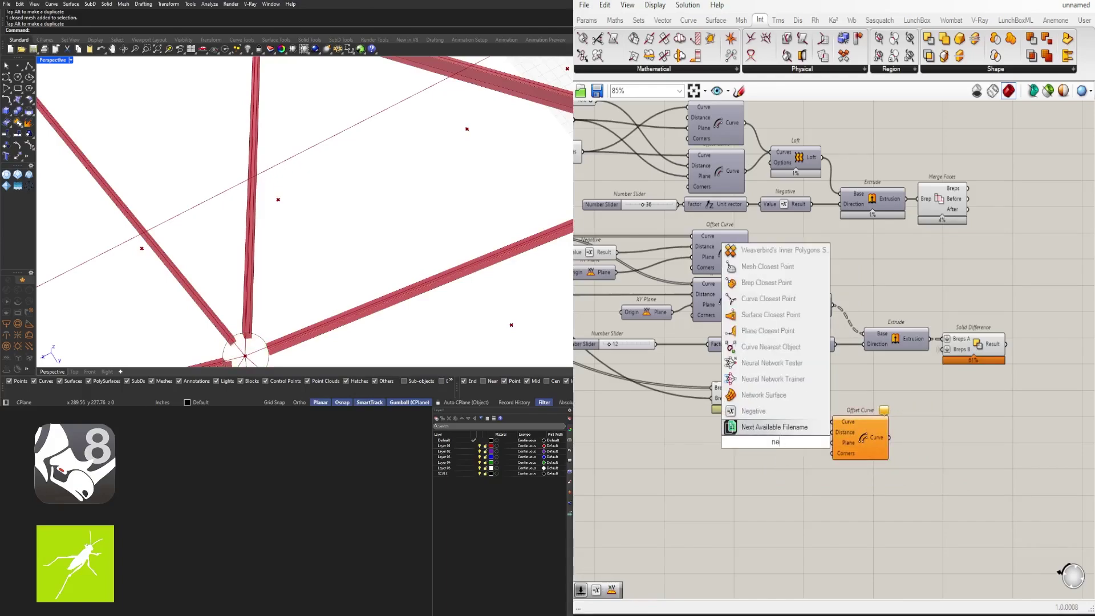
click(777, 429)
scroll(713, 442, up, 4)
double_click(695, 446)
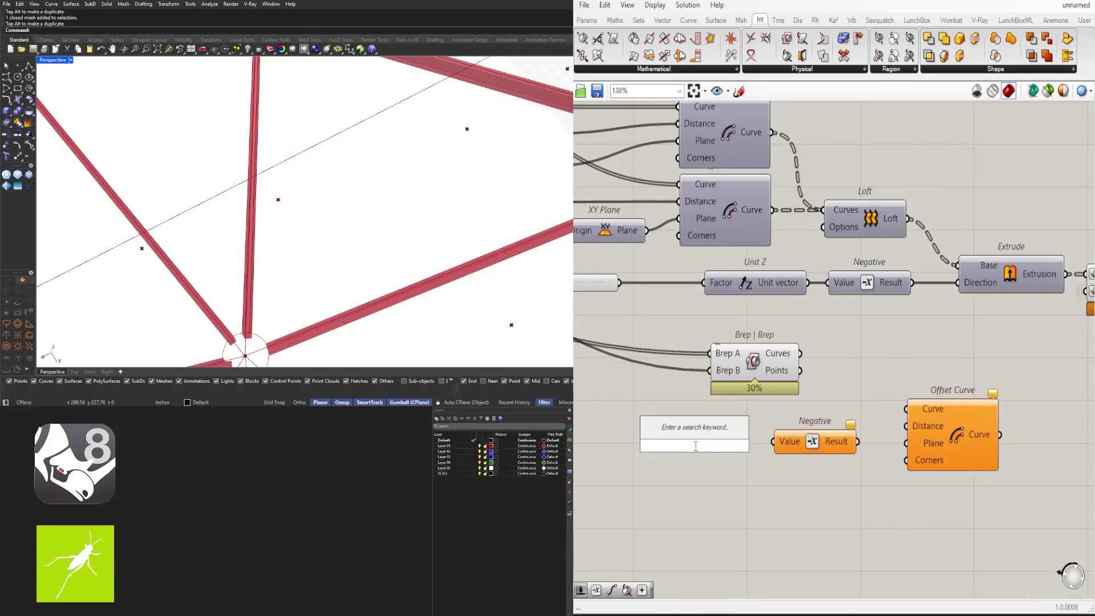
text(2.5)
key(Return)
drag(748, 444, 773, 441)
drag(859, 442, 907, 427)
Step: Duplicate the Offset Curve, wire the slider directly into the copy's distance, and feed the Brep | Brep curves into both offsets
drag(938, 432, 963, 362)
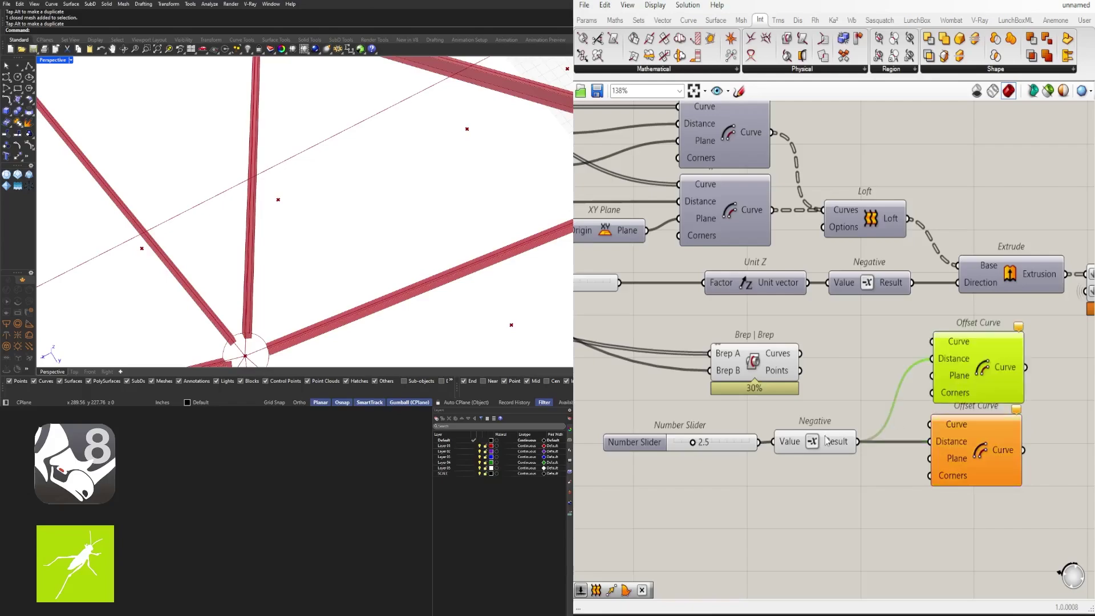
drag(811, 441, 861, 441)
drag(759, 442, 930, 342)
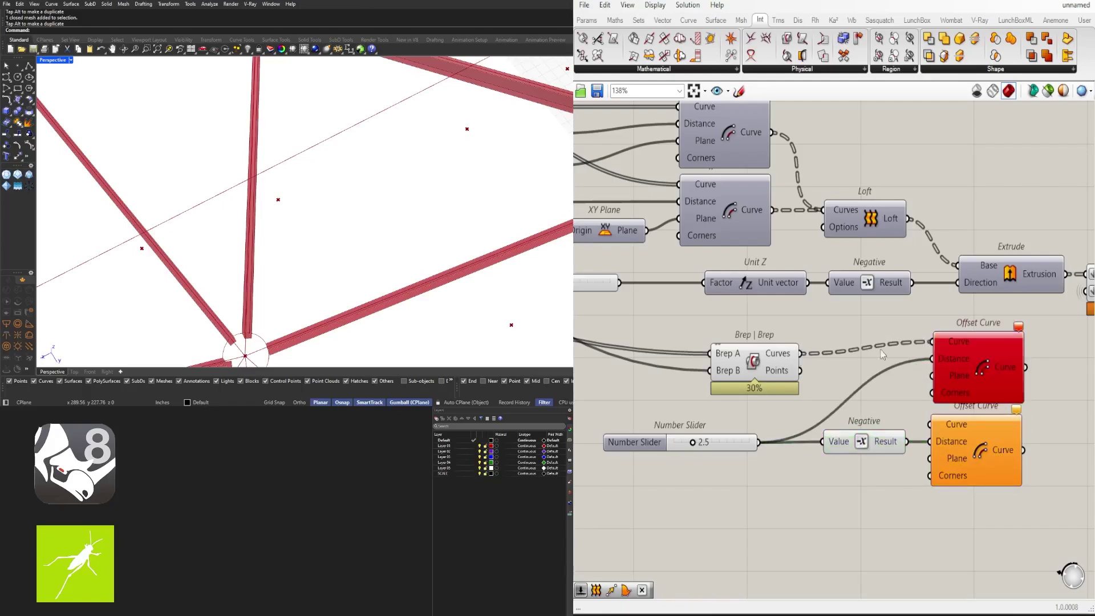
drag(801, 355, 931, 424)
click(991, 440)
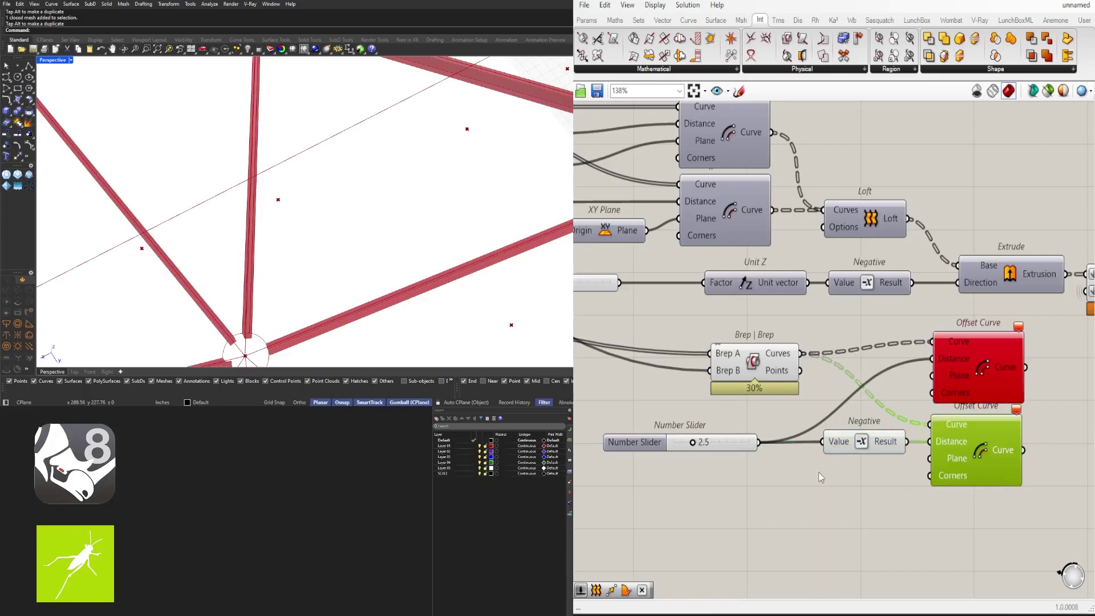
Step: Set the offset distance slider to 1.3
scroll(707, 447, up, 4)
drag(656, 437, 666, 437)
scroll(717, 404, down, 4)
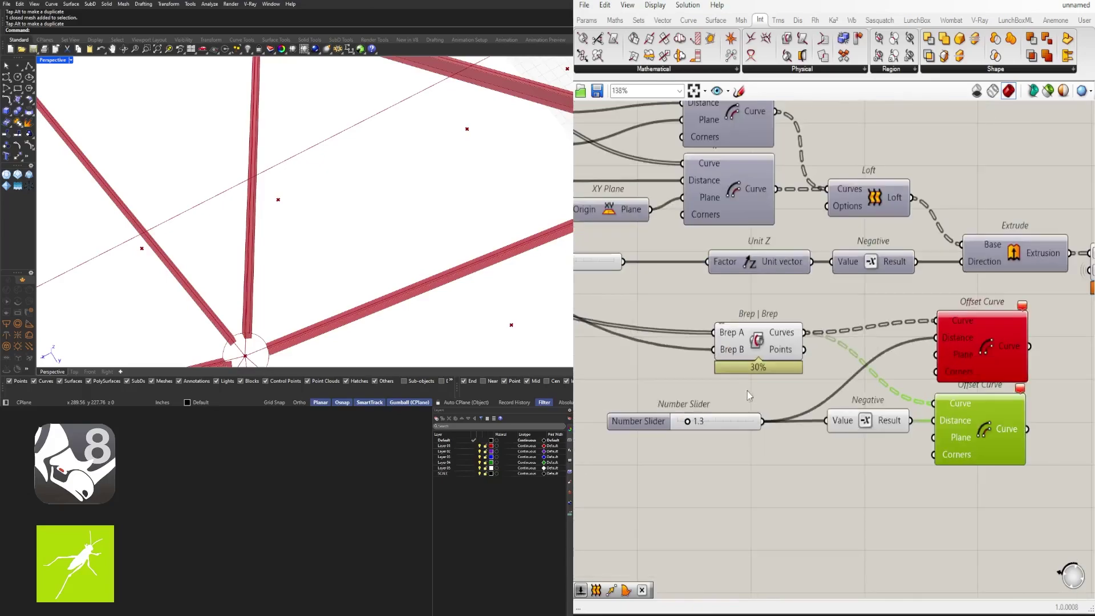
Step: Add an XY Plane component and wire it into the plane inputs of both Offset Curve components
double_click(774, 468)
text(xy)
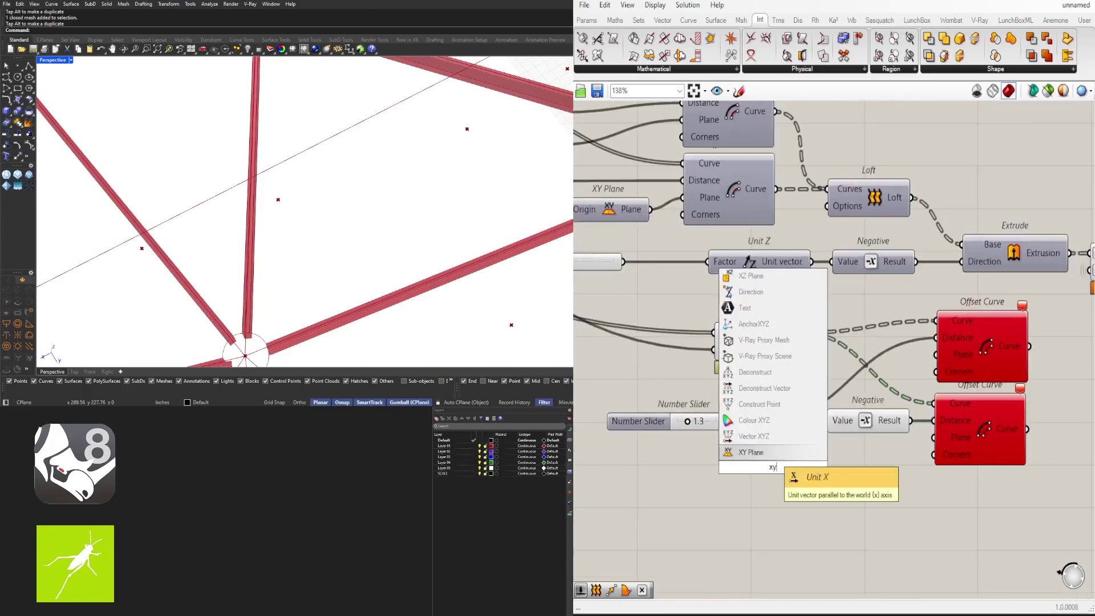
click(769, 452)
drag(785, 468, 935, 354)
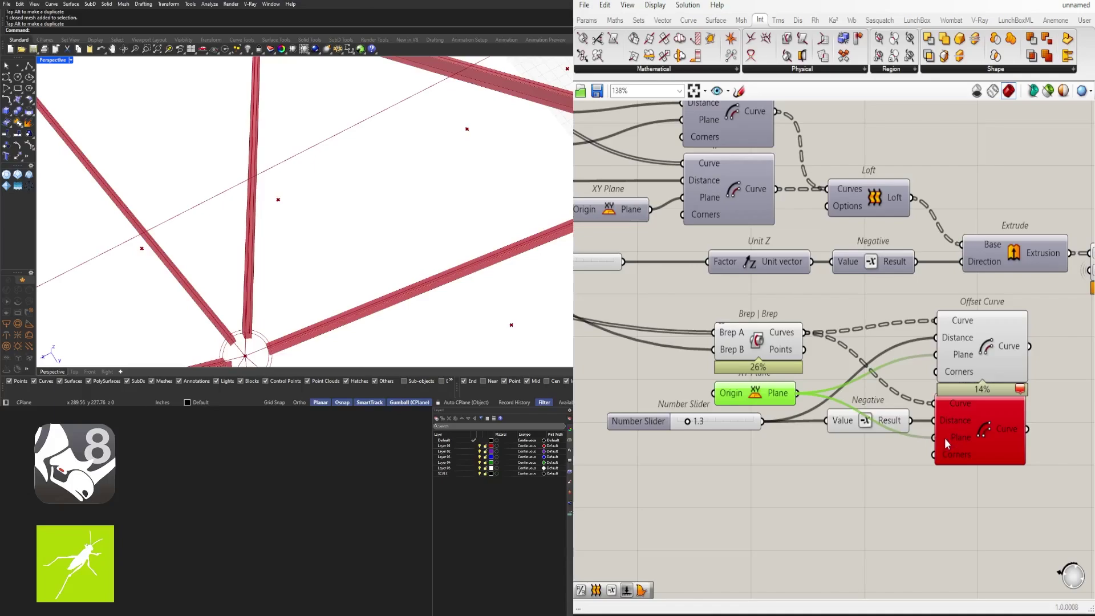
drag(945, 443, 944, 443)
Step: Move the number slider, Negative and lower Offset Curve components down to separate them from the components above
right_drag(1047, 456, 910, 459)
scroll(909, 460, down, 1)
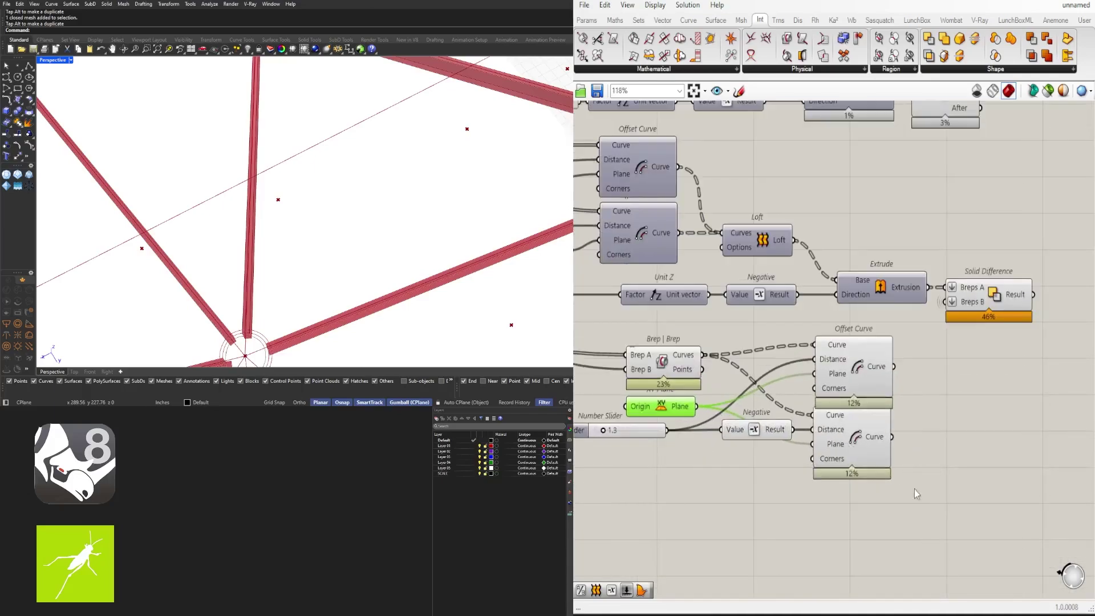
drag(929, 529, 615, 432)
drag(859, 447, 862, 460)
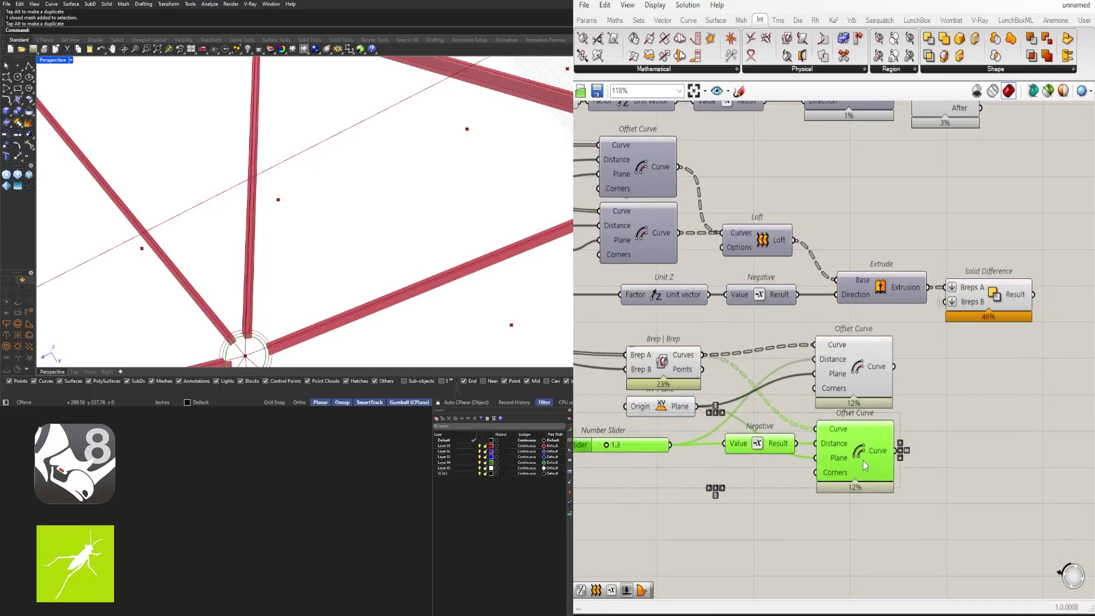
Step: Add a Loft component and wire the resulting curves of both Offset Curve components into its curves input
double_click(991, 438)
text(loft)
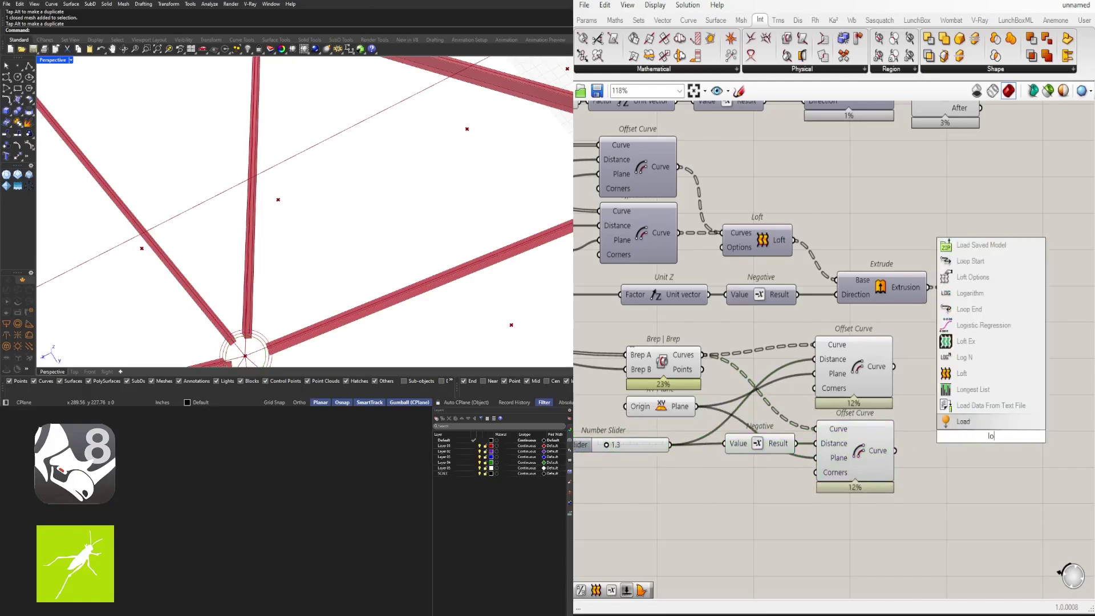
click(985, 423)
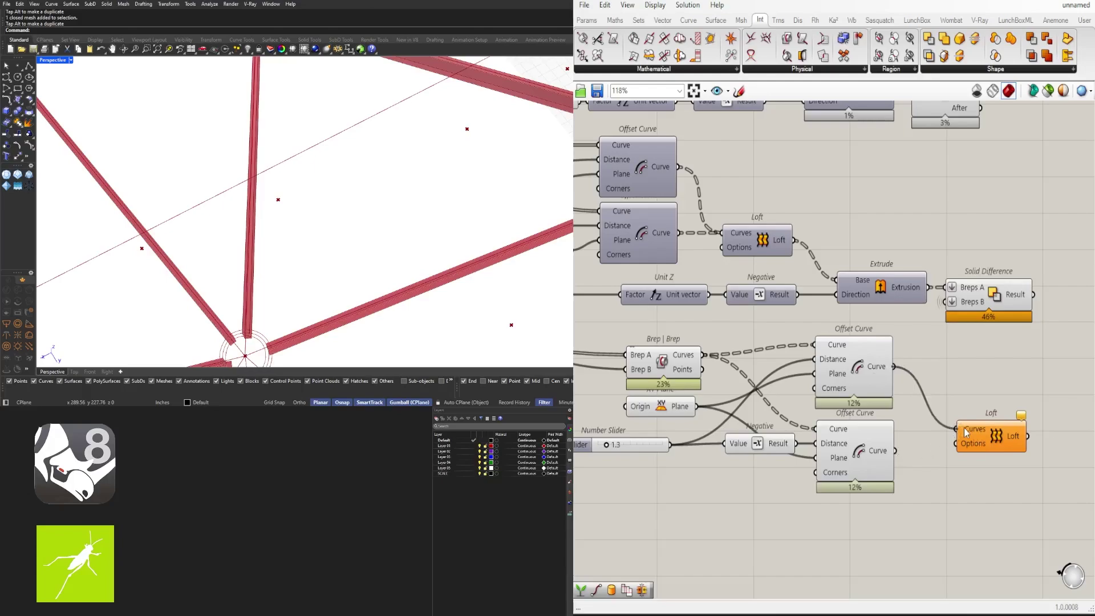
shift+drag(895, 451, 955, 431)
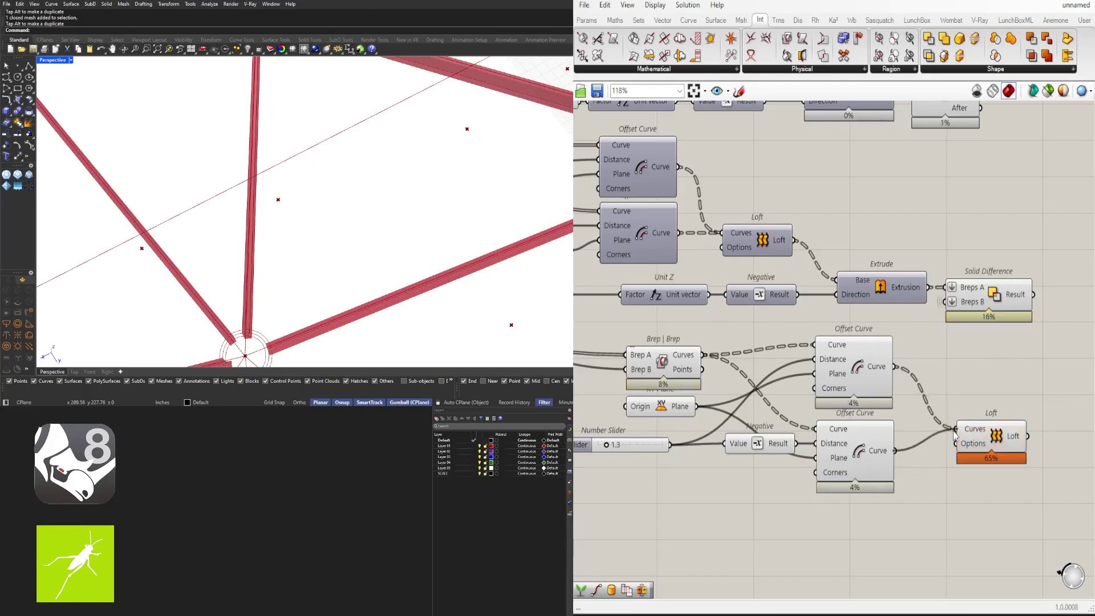
Step: Examine the lofted node rings and their inner and outer offset curves against the adjoining beams
right_drag(410, 274, 246, 141)
right_drag(857, 343, 797, 307)
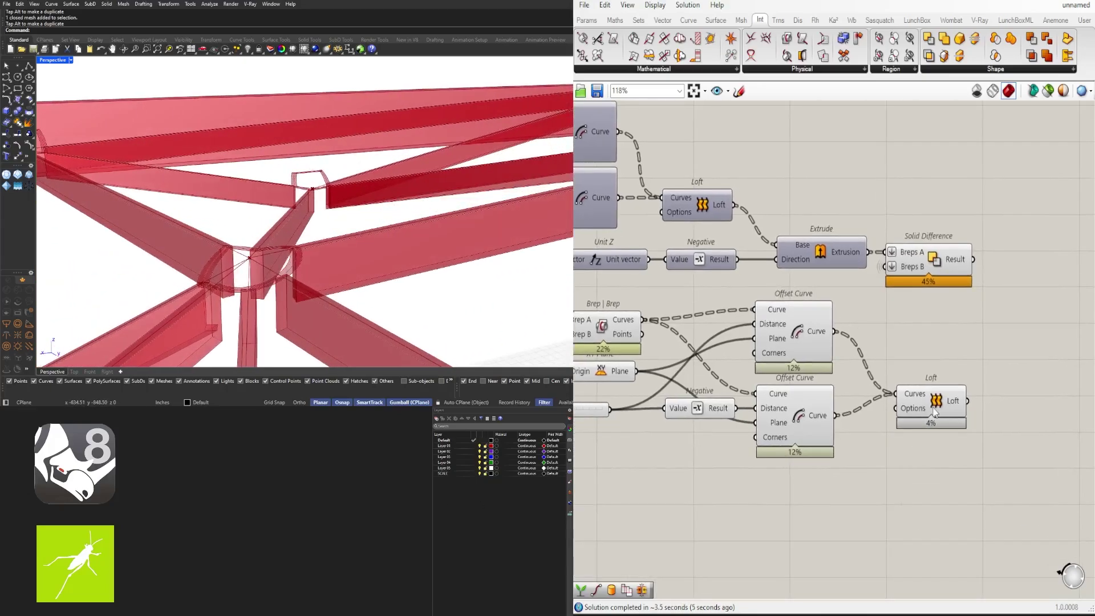
click(938, 421)
scroll(939, 438, down, 3)
right_drag(939, 438, 1037, 401)
drag(975, 445, 779, 323)
right_drag(279, 177, 397, 241)
scroll(251, 210, down, 6)
scroll(315, 260, up, 6)
scroll(328, 193, up, 7)
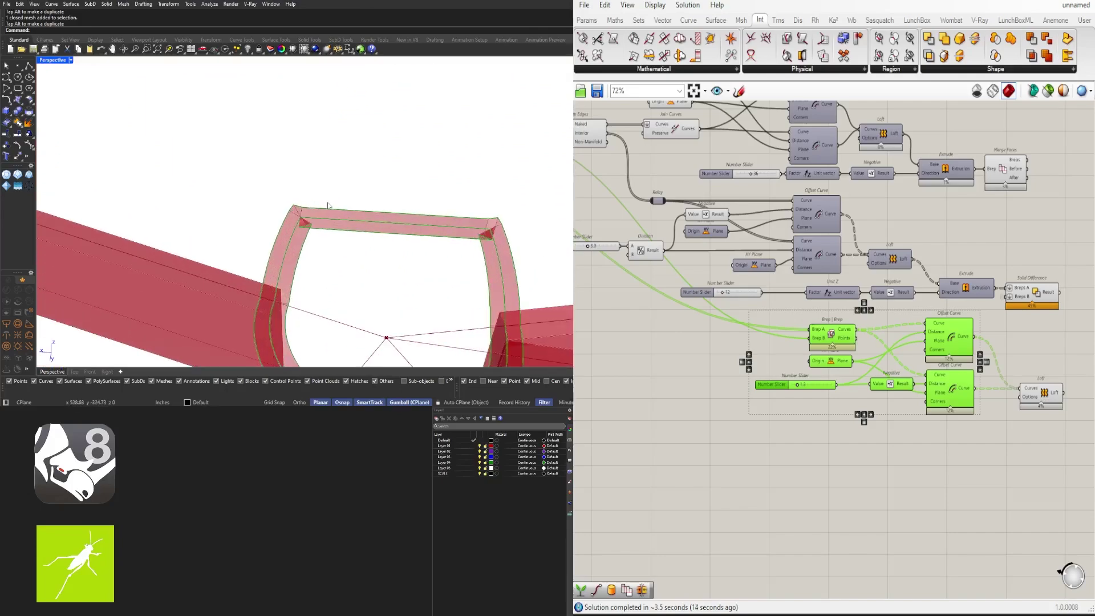
scroll(329, 207, down, 5)
scroll(330, 209, up, 5)
scroll(419, 240, down, 8)
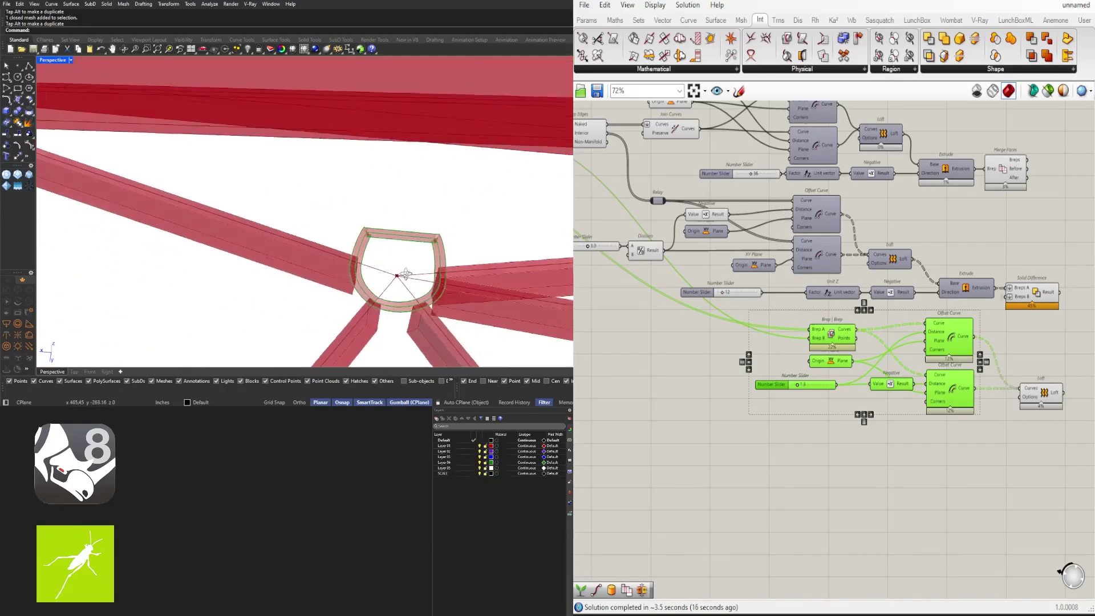
right_drag(419, 240, 407, 293)
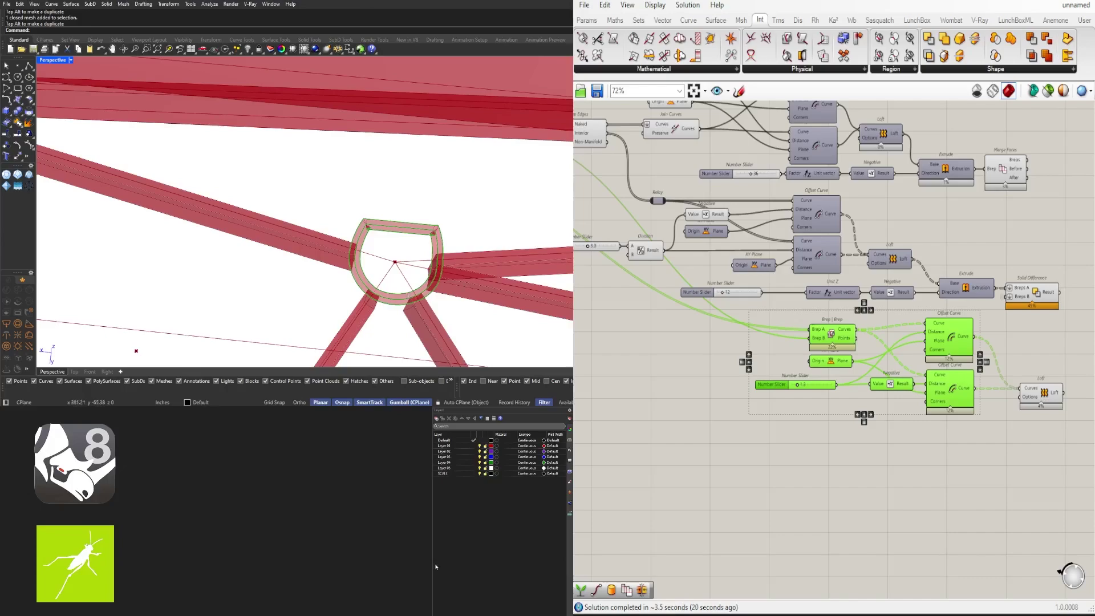
Step: Replace the slider connection on the upper Offset Curve's distance with a directly set number
click(770, 466)
click(964, 349)
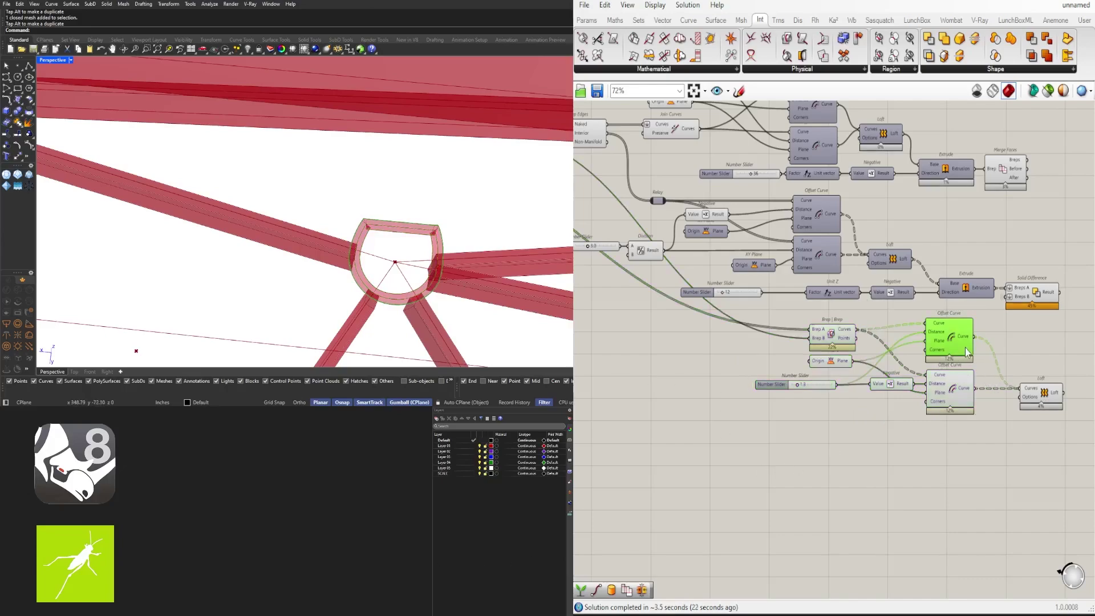
scroll(911, 350, up, 2)
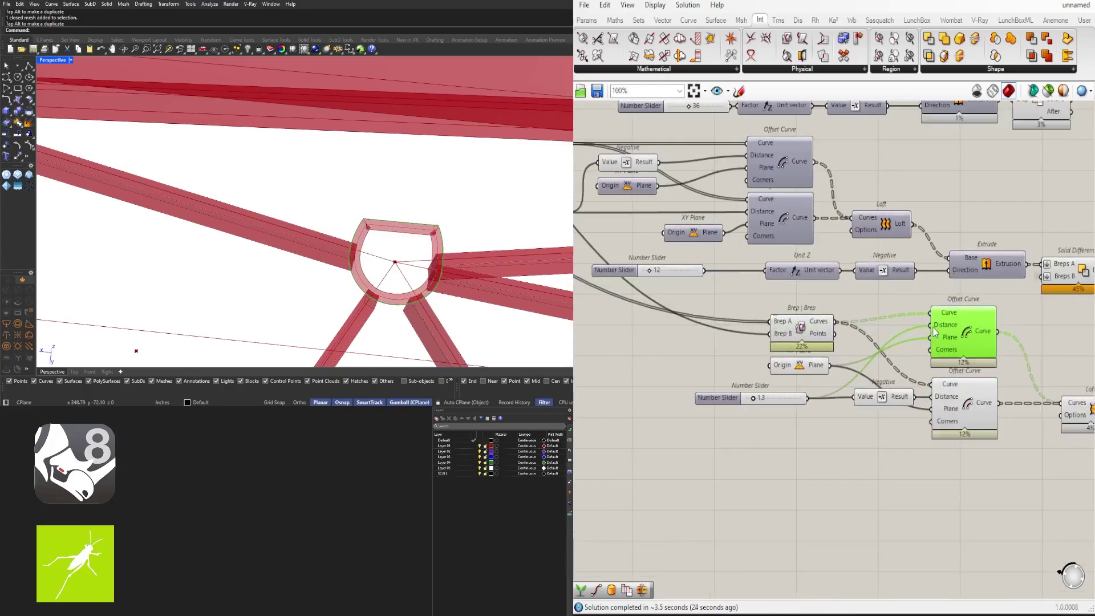
right_click(950, 323)
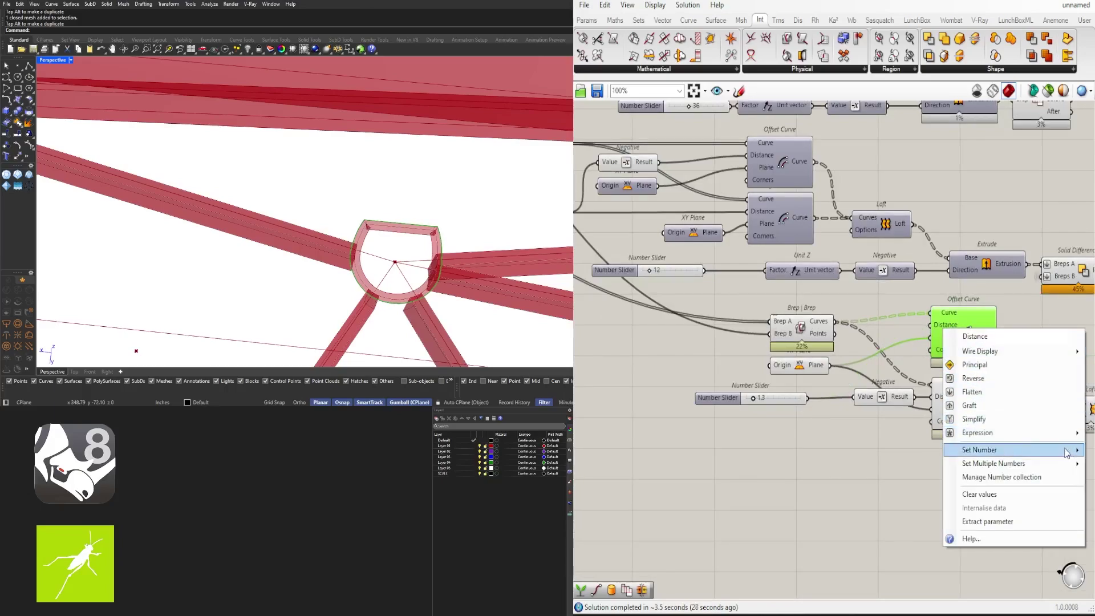
click(1093, 452)
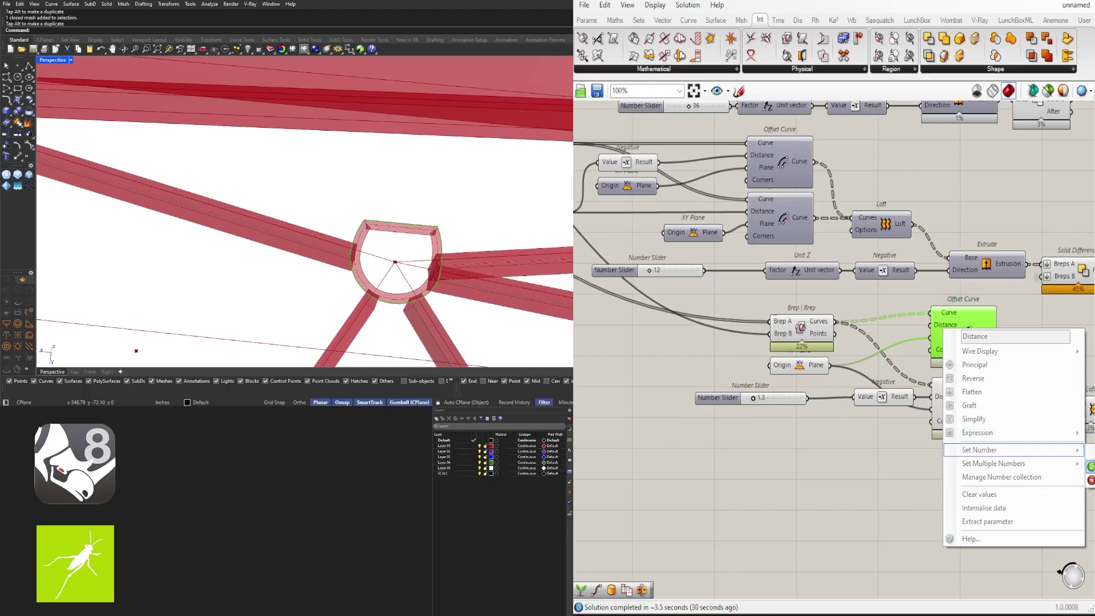
click(1091, 467)
mouse_move(964, 457)
right_down()
mouse_move(912, 454)
mouse_move(950, 453)
right_up()
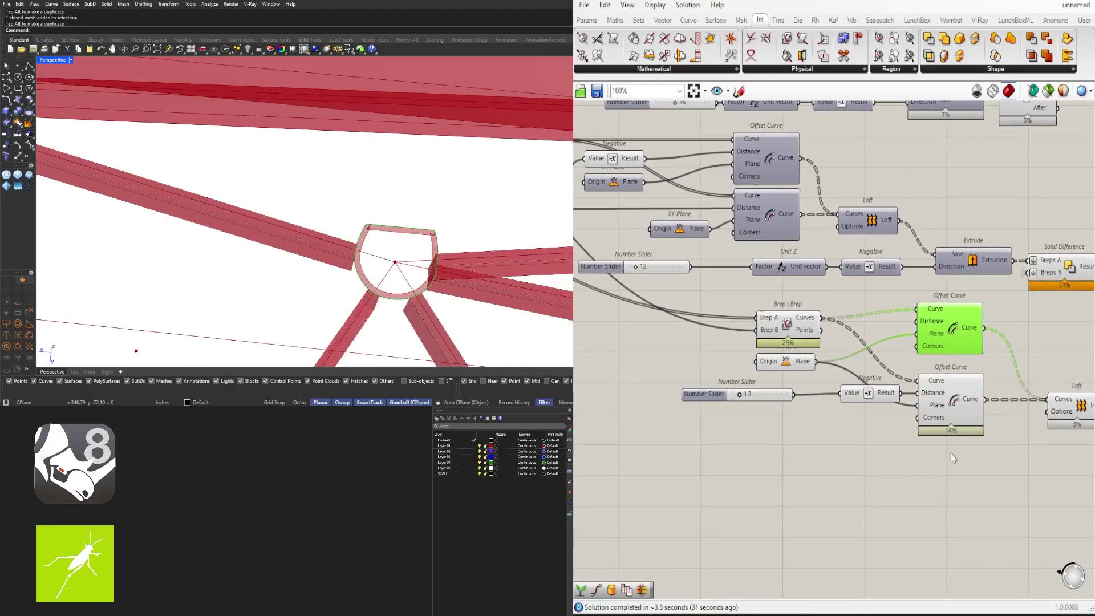
Step: Remove the Negative component so the slider feeds the lower Offset Curve's distance directly, and move the slider closer to it
click(872, 394)
key(Delete)
drag(711, 398, 766, 398)
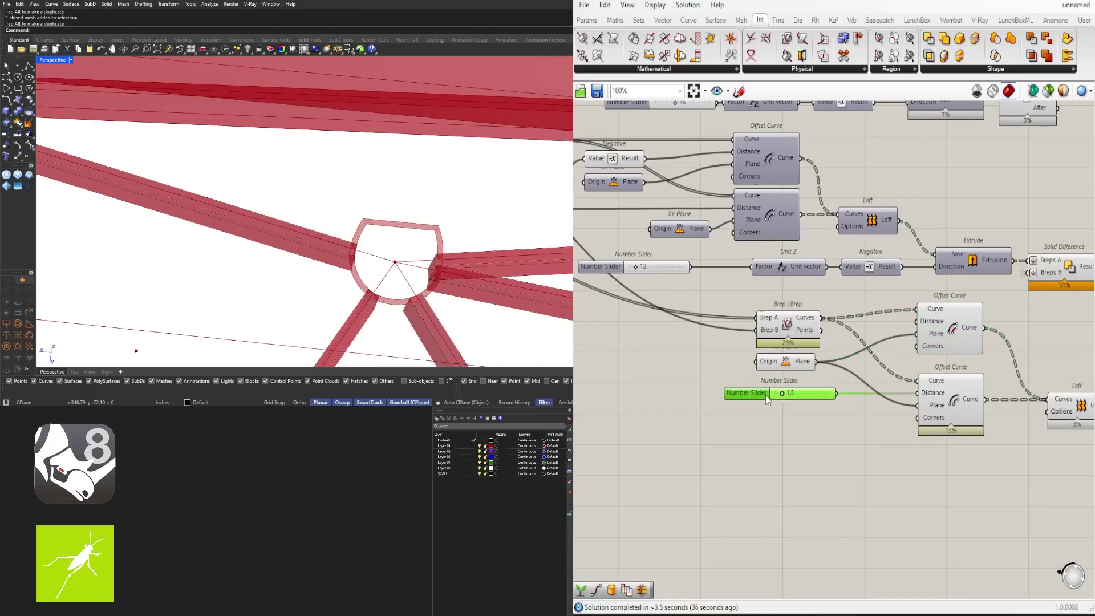
Step: Widen the lofted node rings by setting the offset distance slider to 4.5
right_drag(985, 421, 825, 401)
click(934, 390)
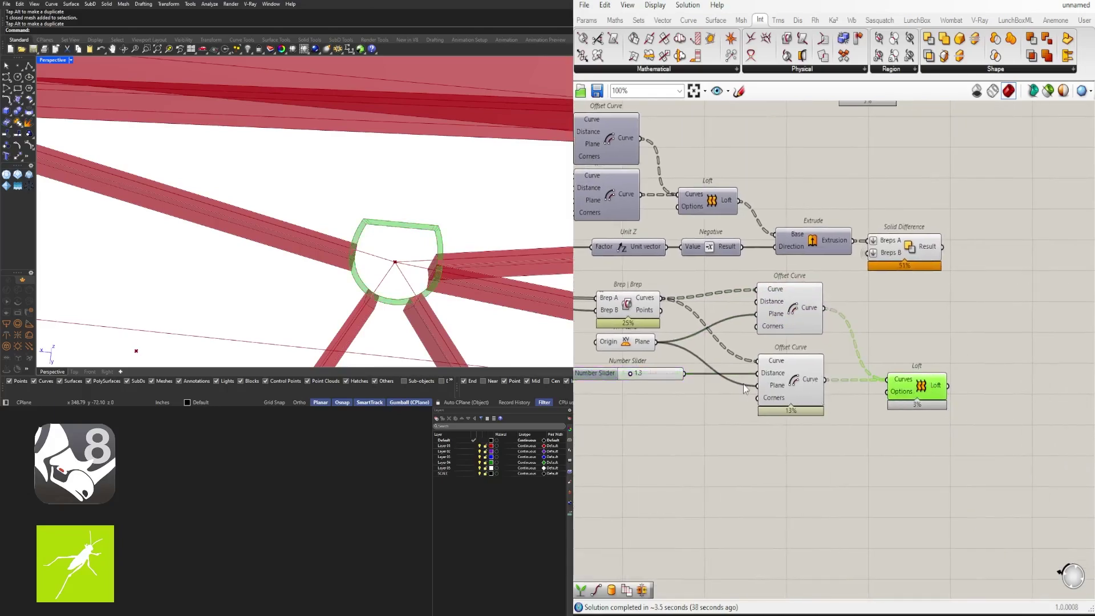
right_drag(618, 379, 795, 387)
scroll(794, 382, up, 5)
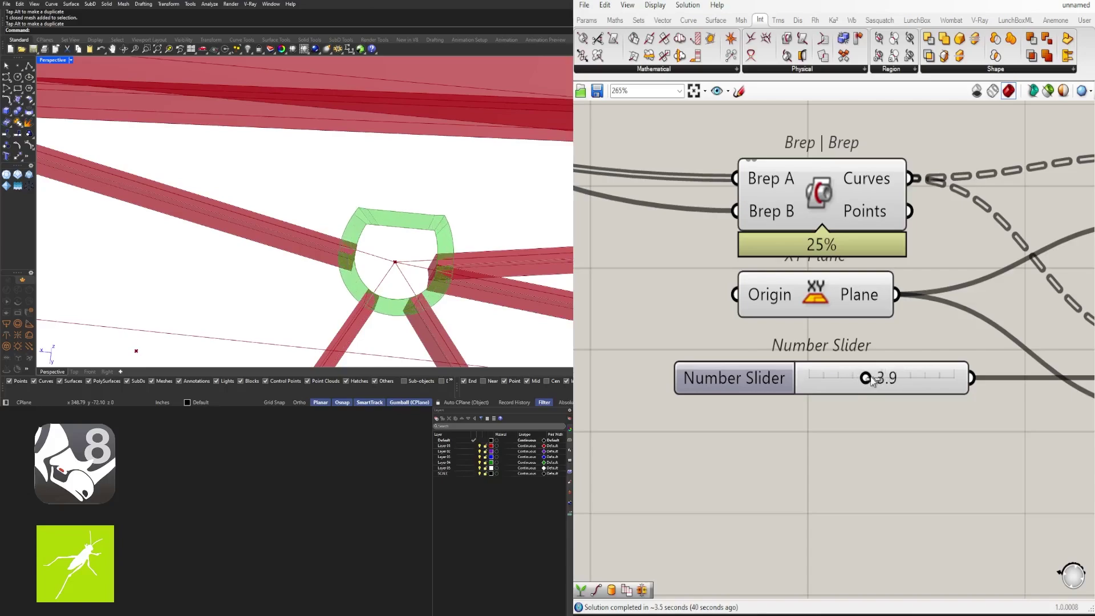
scroll(874, 377, down, 6)
right_drag(923, 390, 771, 400)
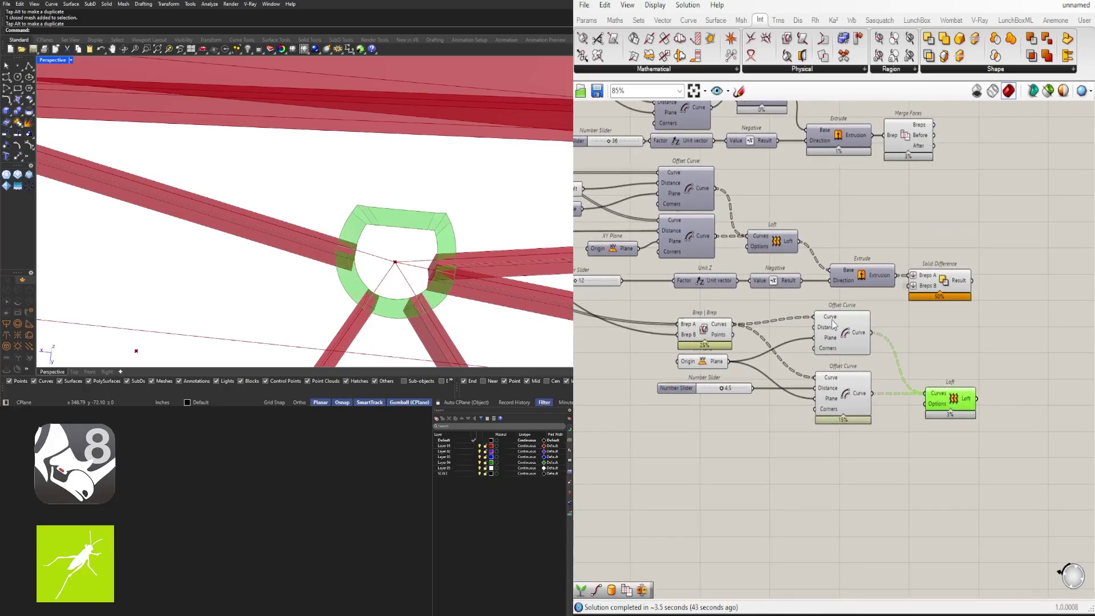
Step: Move the XY Plane, slider, both lower Offset Curves and their Loft down to space them from the components above
click(839, 334)
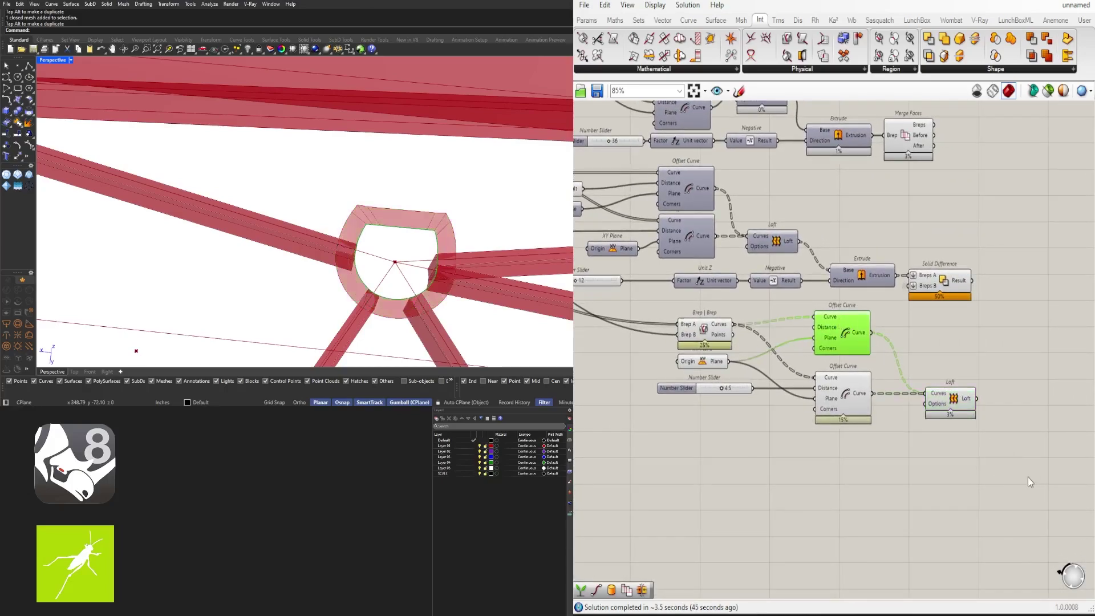
drag(1027, 476, 786, 319)
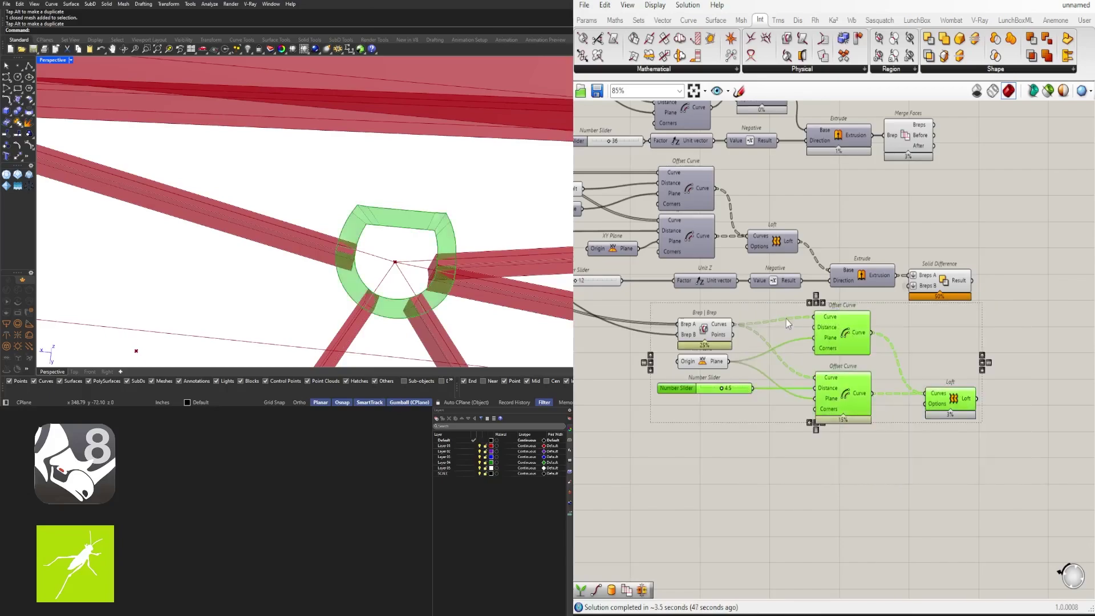
shift+click(705, 366)
drag(853, 332, 858, 365)
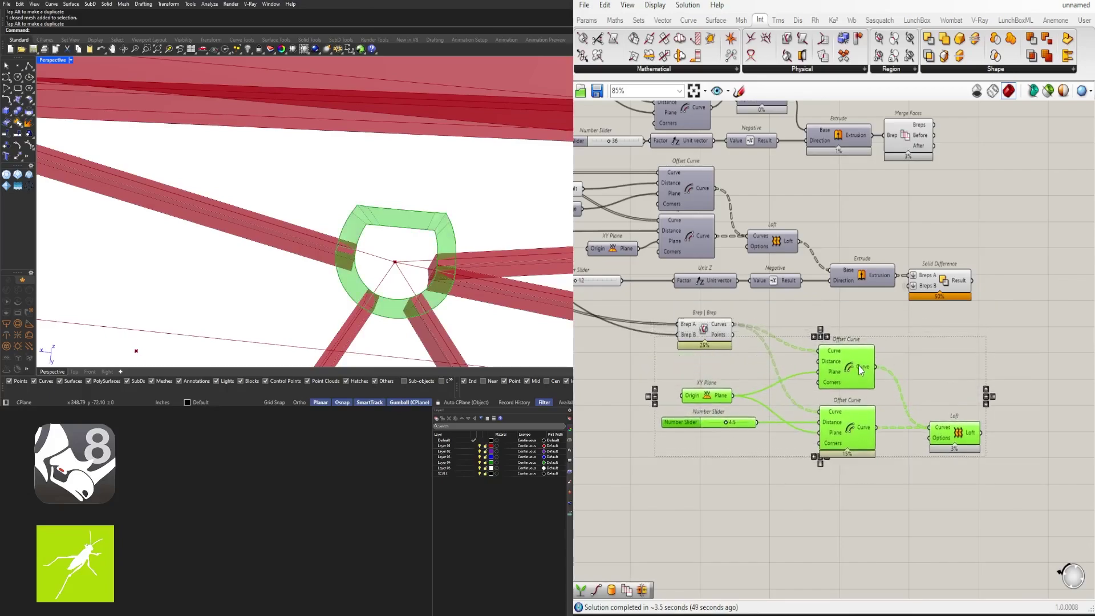
click(856, 335)
click(960, 433)
right_drag(999, 388, 912, 368)
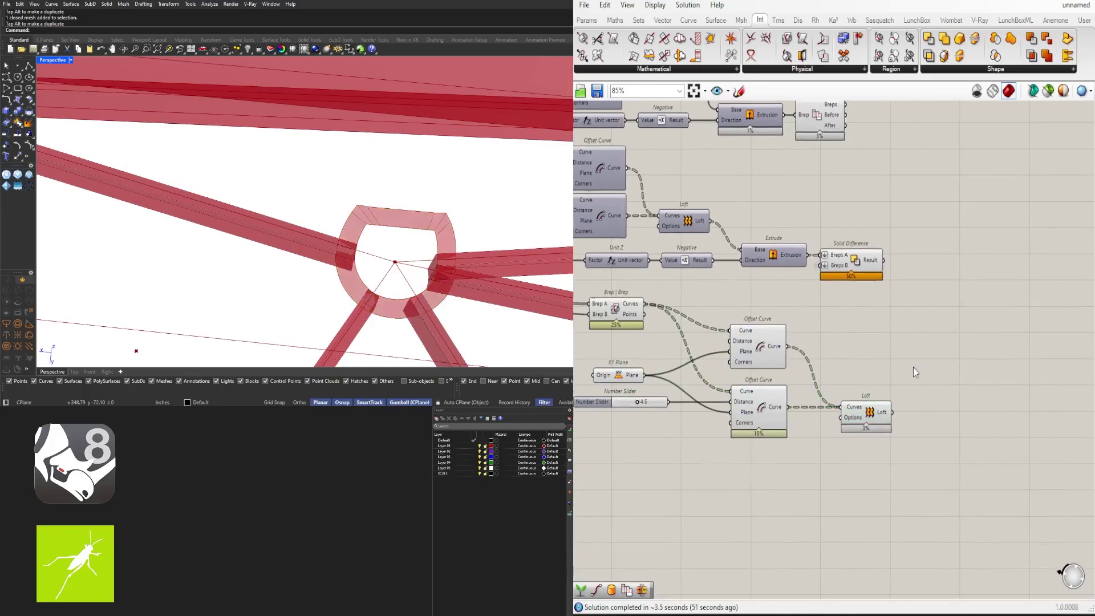
Step: Add an Area component and wire the new Loft's output into its geometry input
double_click(912, 367)
text(area)
click(902, 352)
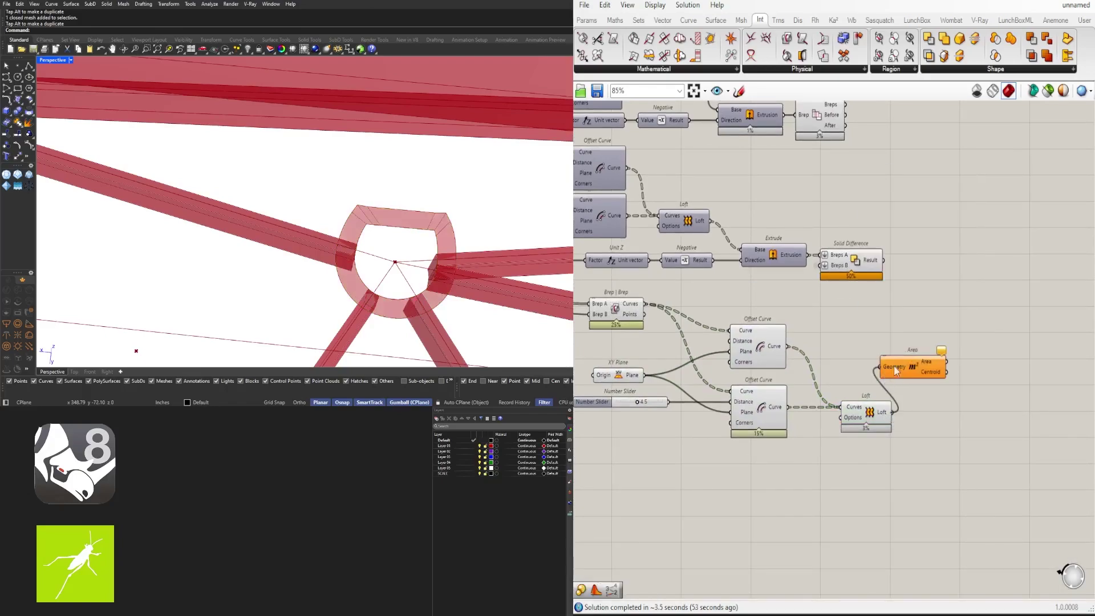
Step: Place the Area component beside the lower Loft and add an Extrude Point component above it
drag(895, 370, 937, 407)
right_drag(419, 268, 393, 230)
double_click(923, 379)
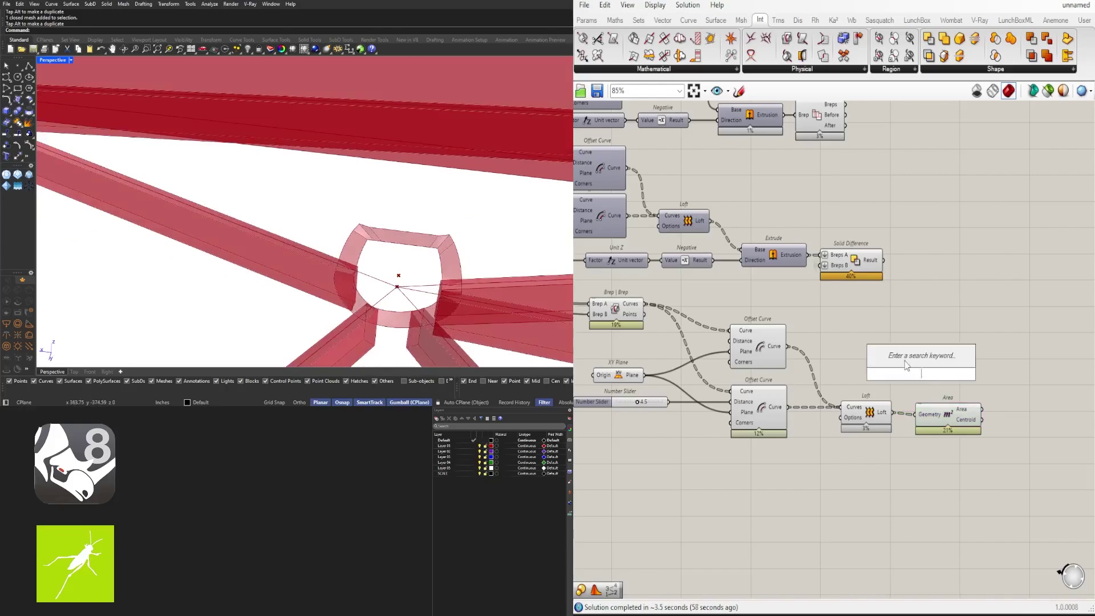
text(ext)
click(901, 345)
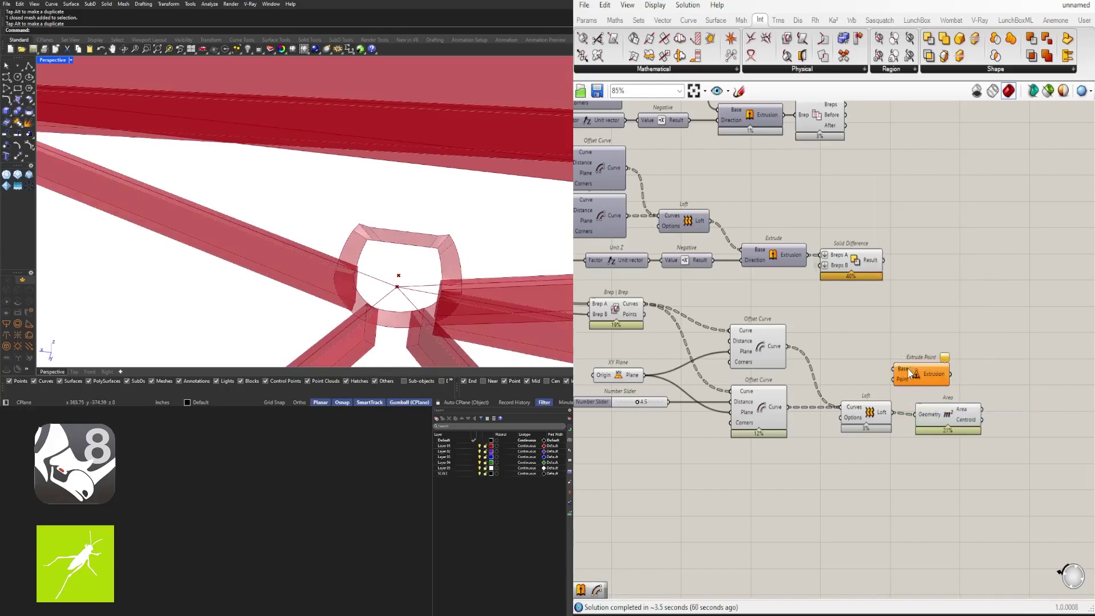
Step: Wire Area's Centroid into Extrude Point's Point and the upper Offset Curve into its Base, lining the components up after the Loft
drag(908, 369, 1006, 360)
drag(980, 446, 871, 412)
drag(876, 415, 859, 416)
click(912, 450)
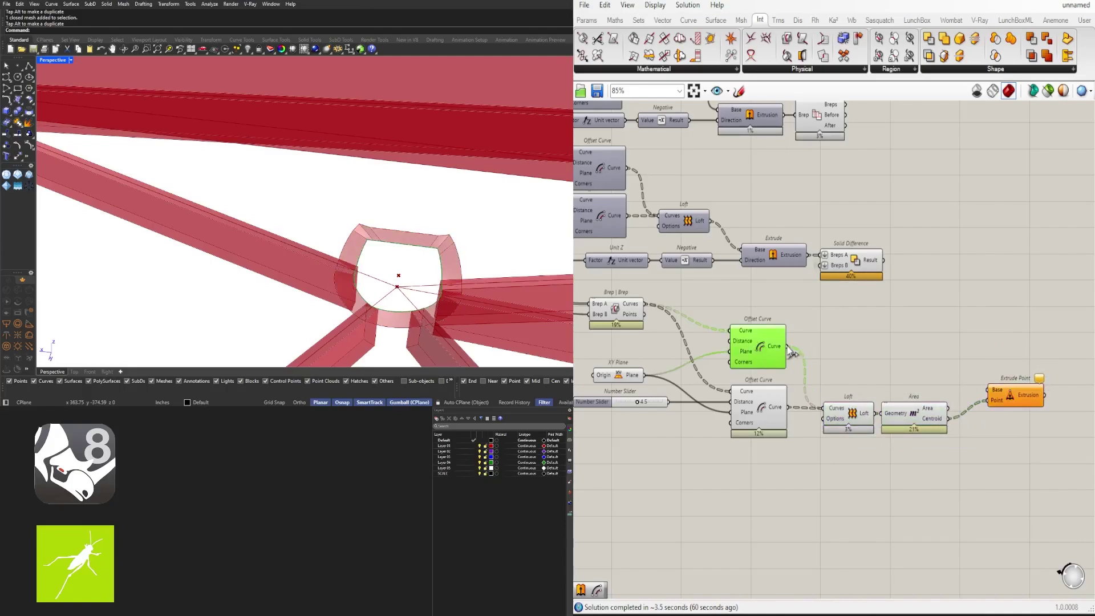
drag(996, 385, 990, 411)
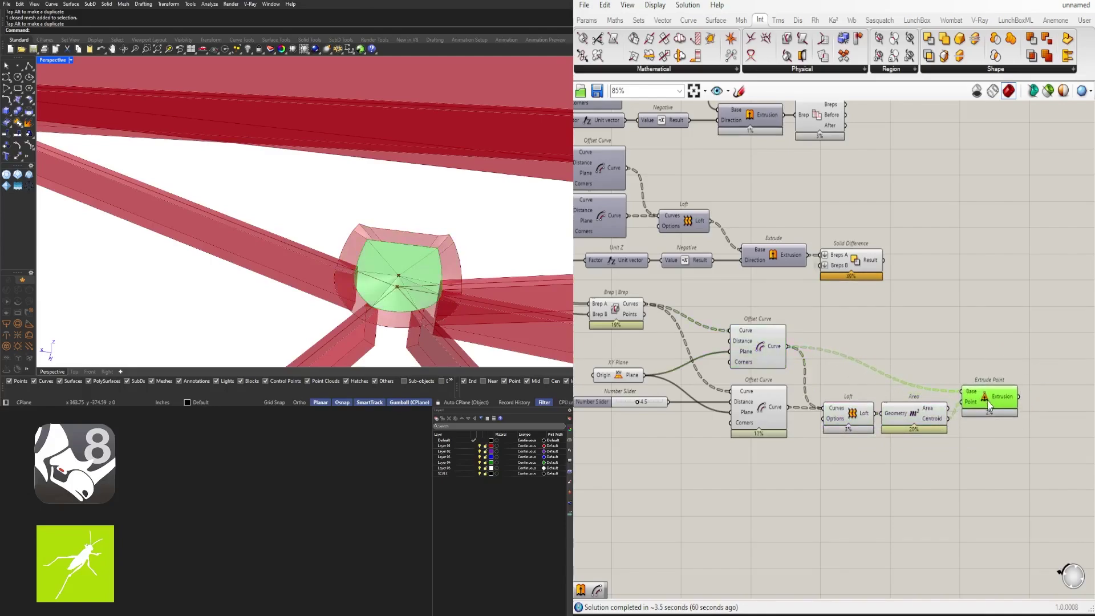
Step: Examine the surfaces created by Extrude Point at the nodes across the whole truss
right_drag(490, 254, 216, 256)
scroll(330, 242, down, 6)
scroll(331, 349, down, 6)
scroll(342, 268, down, 3)
scroll(332, 297, up, 3)
scroll(333, 296, up, 5)
scroll(381, 276, down, 6)
scroll(239, 273, up, 4)
right_drag(379, 274, 423, 216)
scroll(353, 278, down, 5)
right_drag(365, 245, 341, 268)
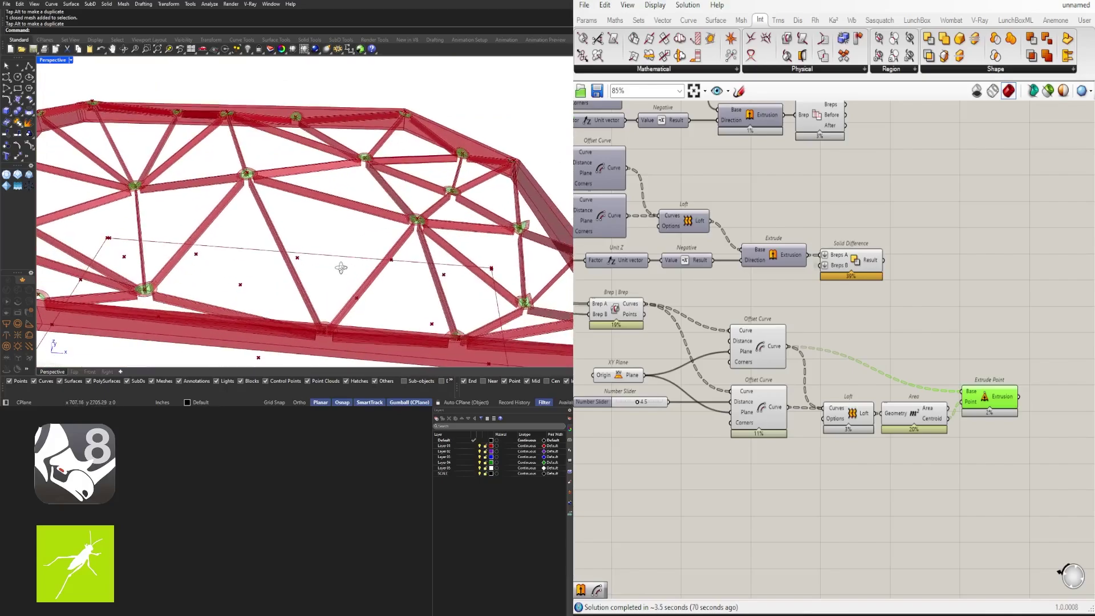
Step: Duplicate the 12 slider, Unit Z, Negative and Extrude chain below Extrude Point, and feed Extrude Point's output into the copied Extrude's Base
click(877, 486)
right_drag(964, 467, 915, 432)
right_drag(789, 330, 1041, 366)
scroll(966, 297, down, 2)
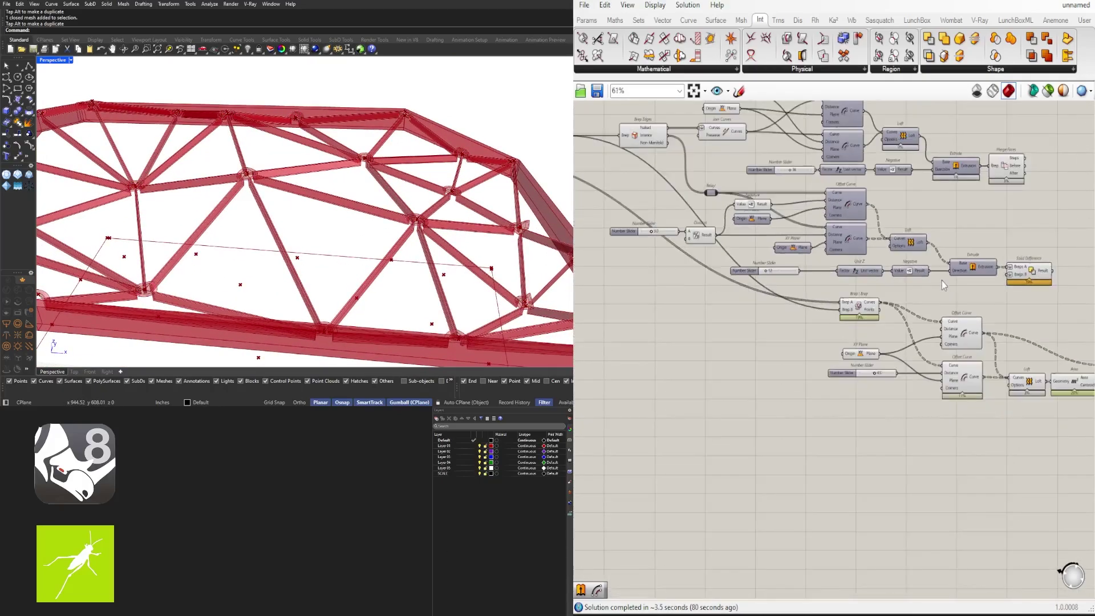
scroll(966, 297, up, 2)
right_drag(958, 297, 931, 354)
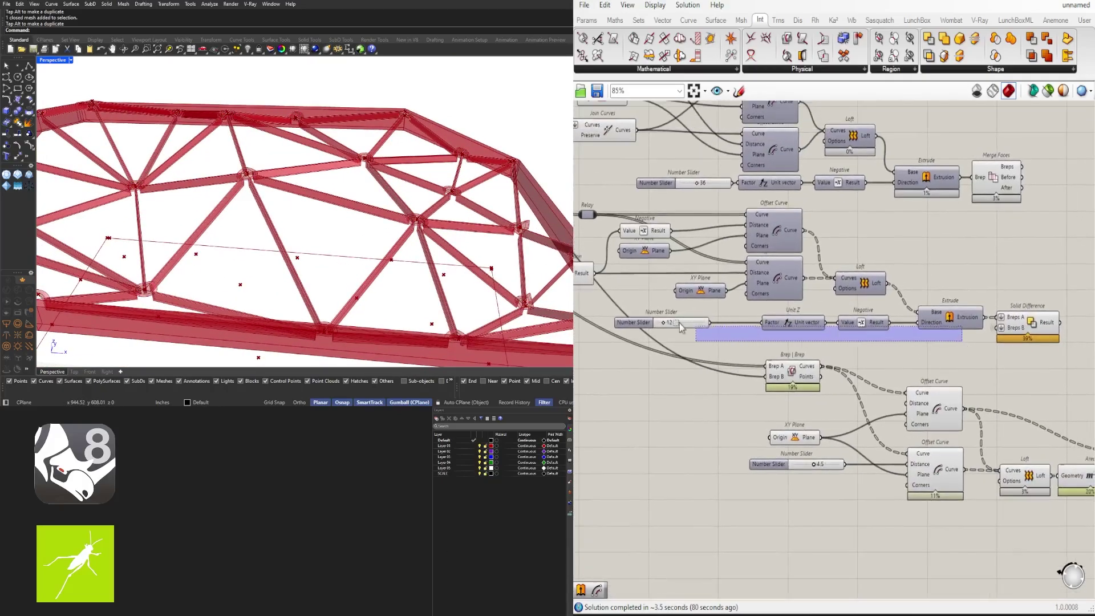
drag(679, 326, 661, 317)
scroll(912, 346, down, 2)
right_drag(931, 347, 847, 317)
alt+drag(823, 296, 1037, 433)
click(1016, 398)
right_drag(1015, 394, 919, 408)
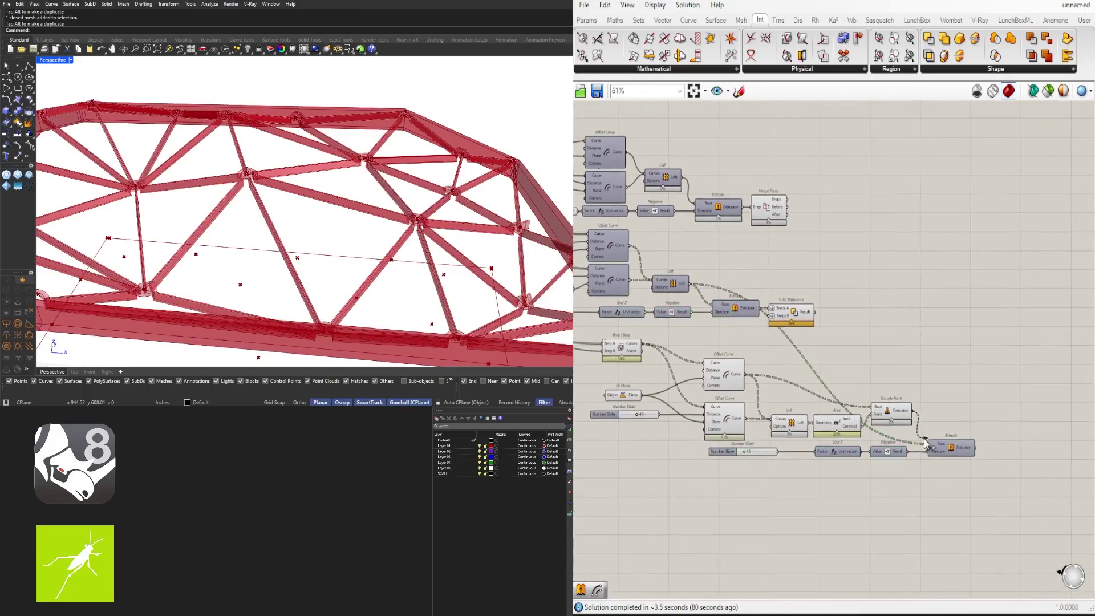
Step: Align Extrude Point beside the Area component and hide the wire entering its Base input
click(898, 427)
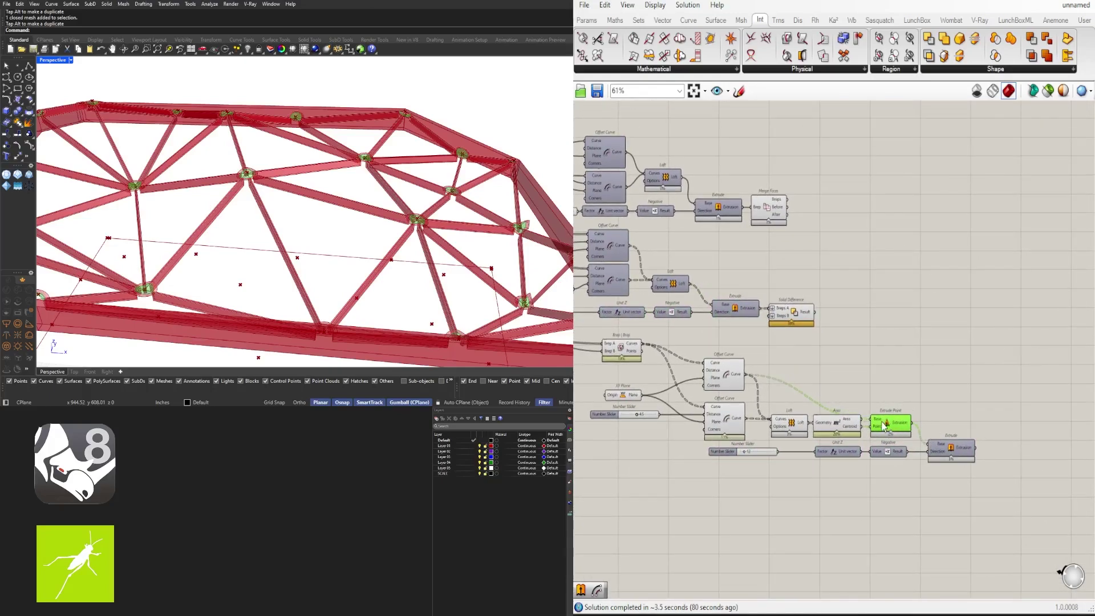
right_click(884, 426)
mouse_move(930, 420)
click(1041, 447)
click(969, 418)
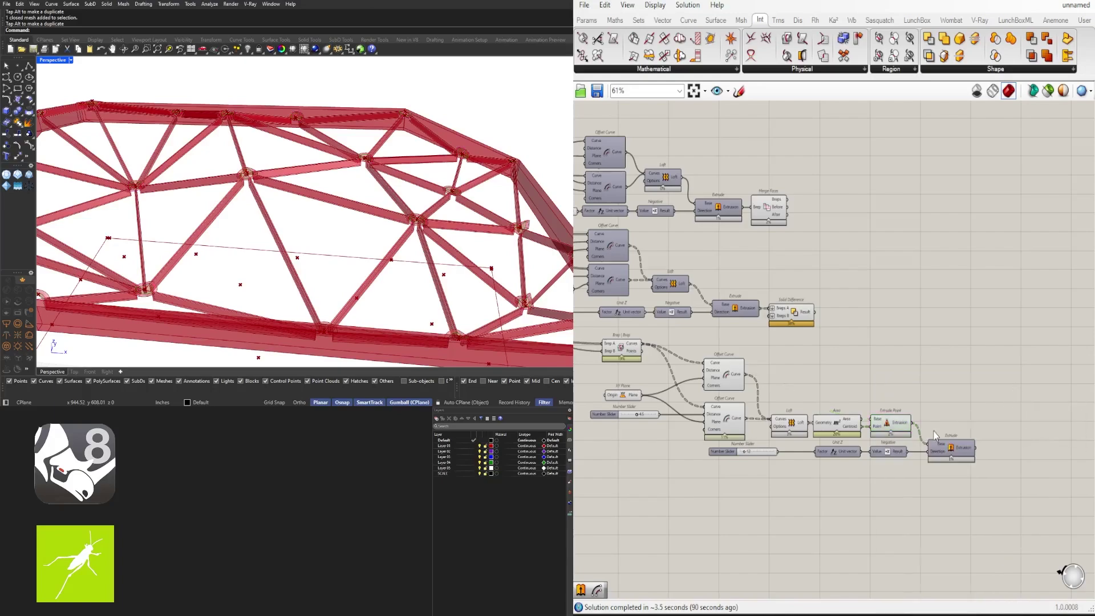
Step: Enable the preview of the copied Extrude component
scroll(933, 436, up, 3)
click(968, 458)
middle_click(969, 457)
click(992, 433)
click(941, 374)
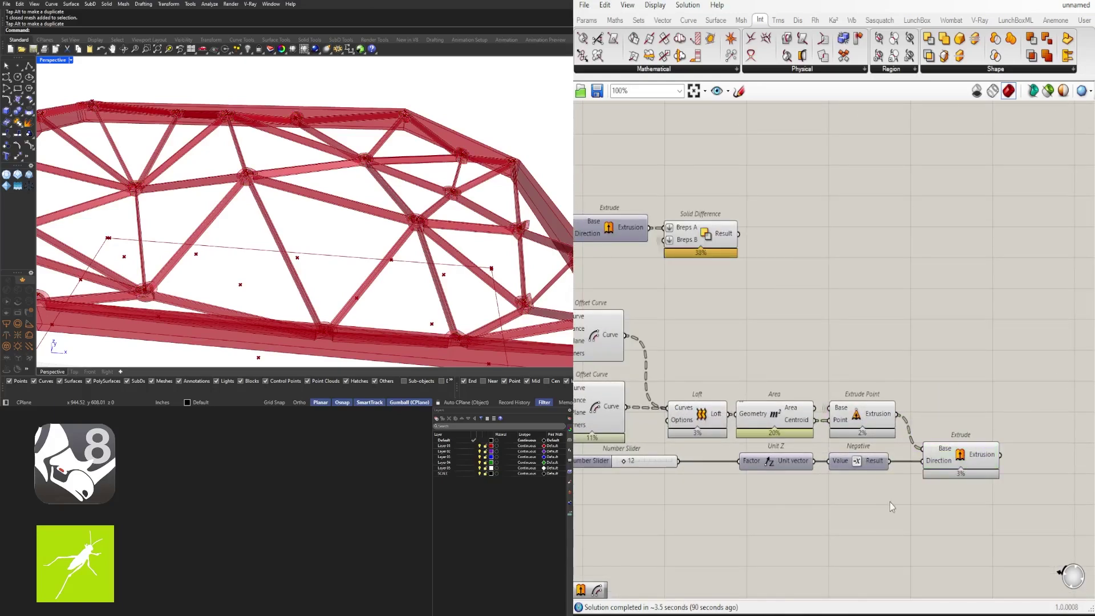
Step: Turn off the preview of the Offset Curves, Loft, Area and Extrude Point, and highlight the Extrude result at the truss nodes
drag(892, 504, 593, 309)
middle_click(745, 323)
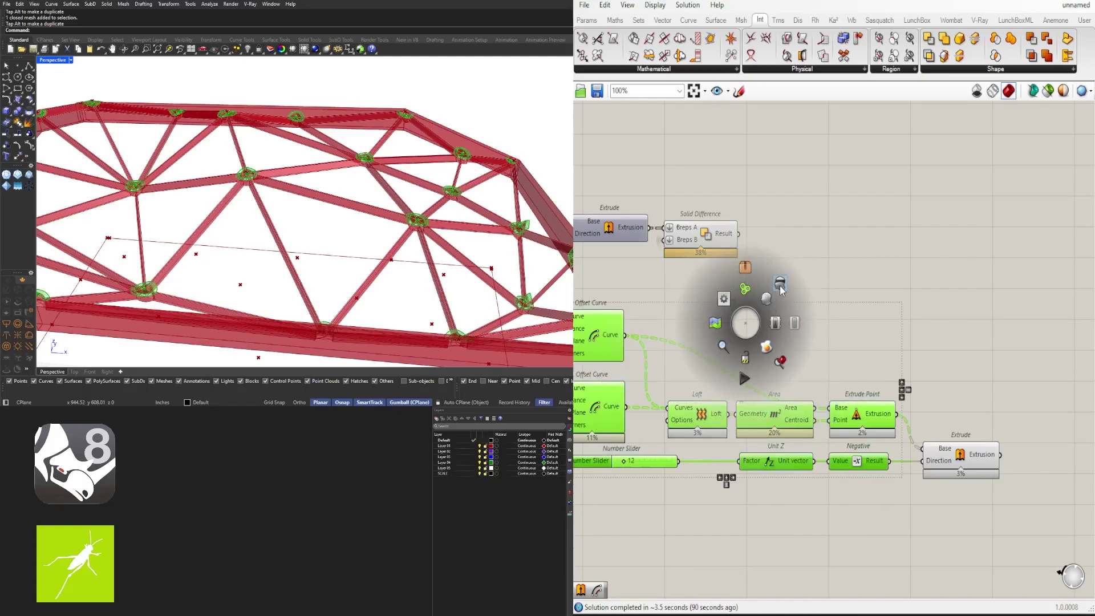
click(780, 286)
click(639, 373)
click(964, 464)
right_drag(490, 237, 402, 254)
scroll(343, 273, up, 3)
scroll(347, 240, down, 3)
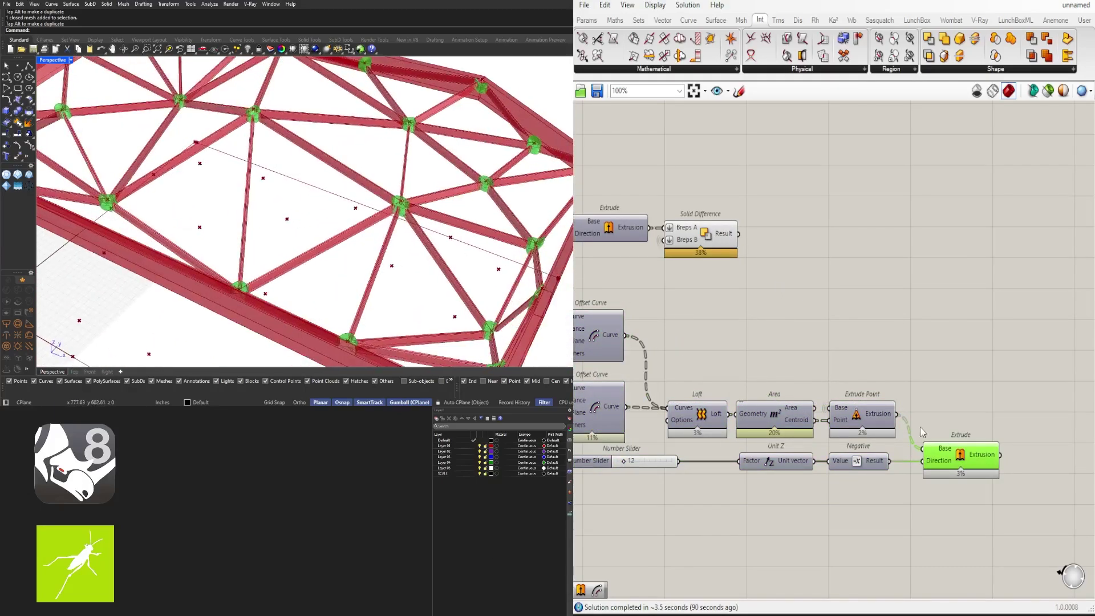
Step: Move Area and Extrude Point up, and rewire the copied Extrude's Base to the Loft output
right_drag(904, 418, 962, 419)
scroll(941, 424, down, 1)
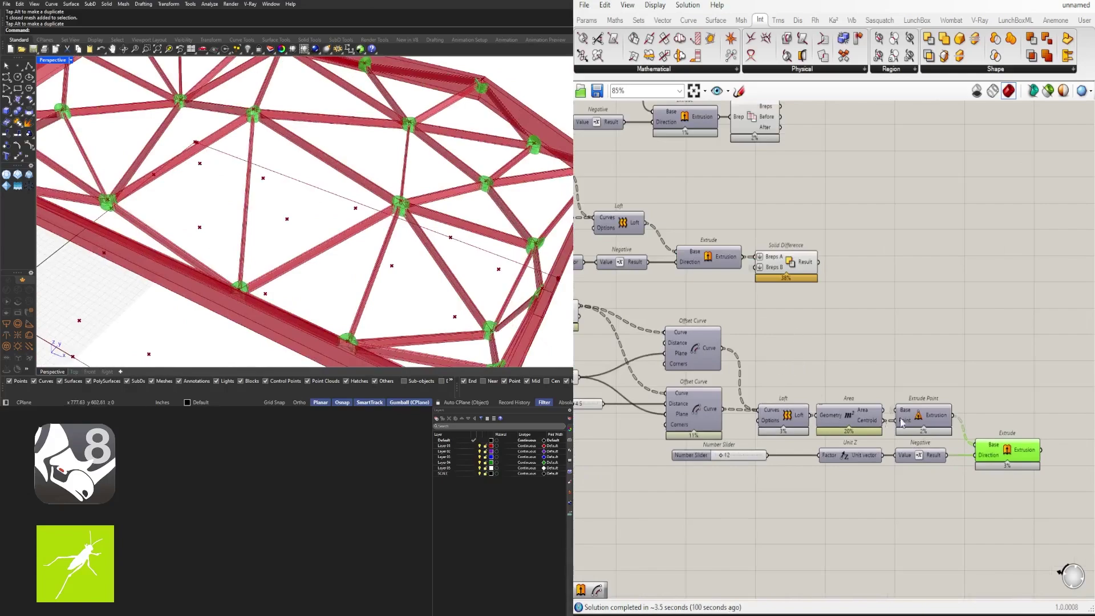
click(946, 378)
drag(867, 421, 857, 359)
click(885, 306)
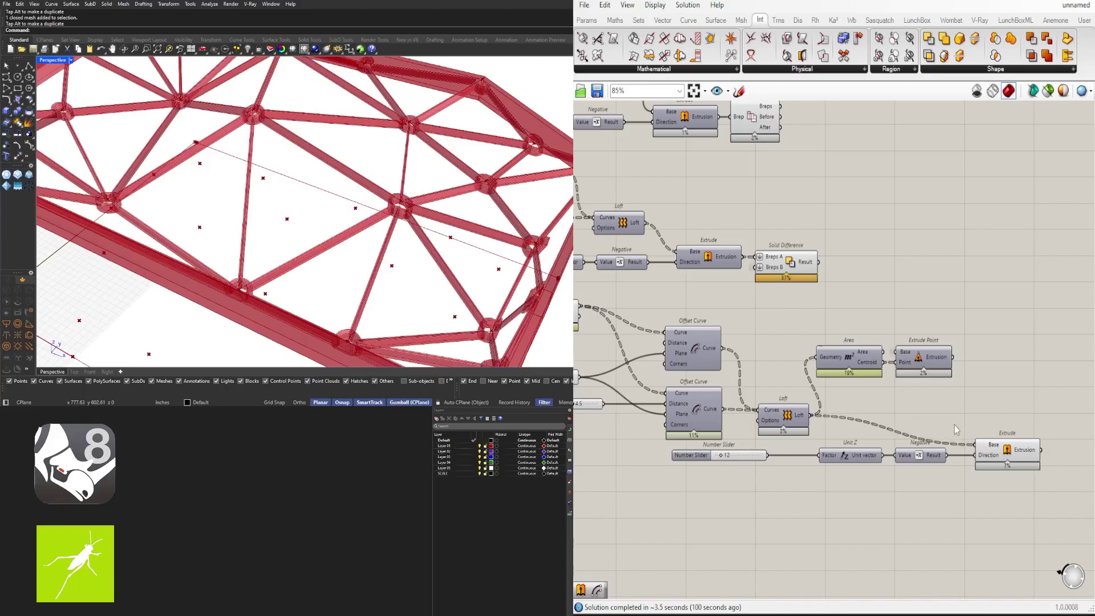
click(1003, 452)
right_drag(458, 193, 356, 202)
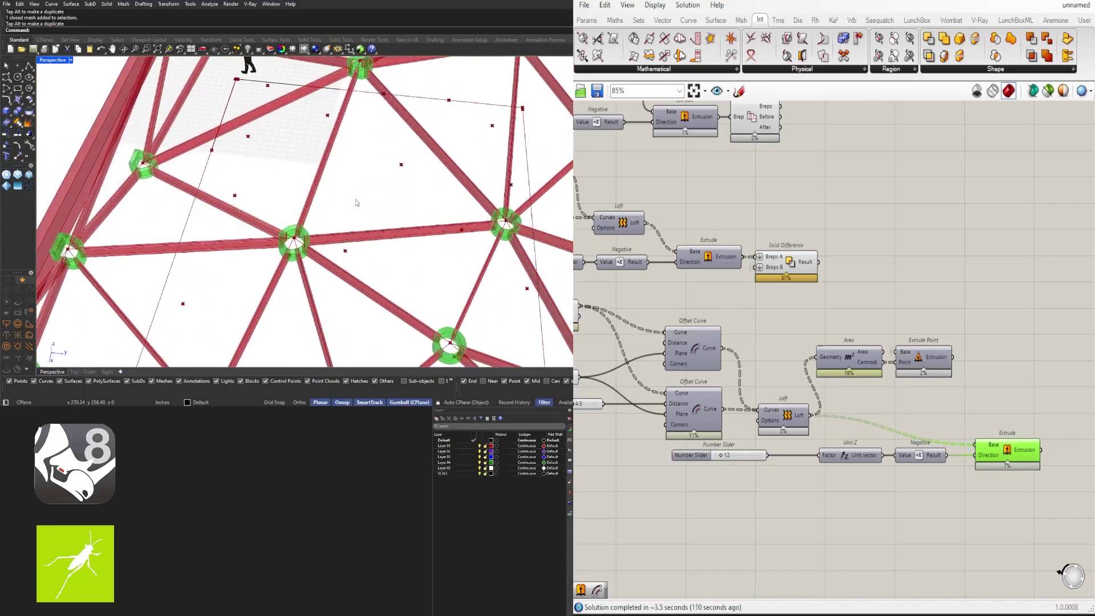
Step: Turn the preview of the Extrude Point component back on
click(952, 339)
middle_click(925, 362)
click(952, 322)
click(965, 338)
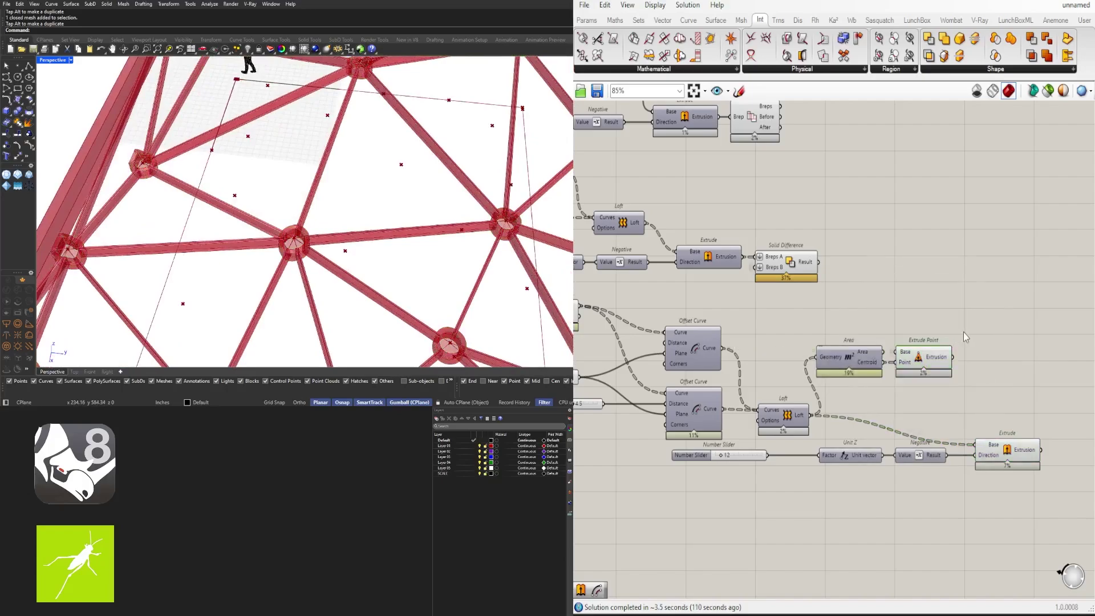
Step: Reposition Area and Extrude Point, and move the slider, Unit Z, Negative and Extrude chain further down to free space
right_drag(311, 225, 317, 165)
drag(983, 325, 871, 377)
click(953, 309)
right_drag(1093, 505, 1036, 452)
drag(1025, 451, 668, 397)
drag(928, 393, 928, 445)
click(896, 367)
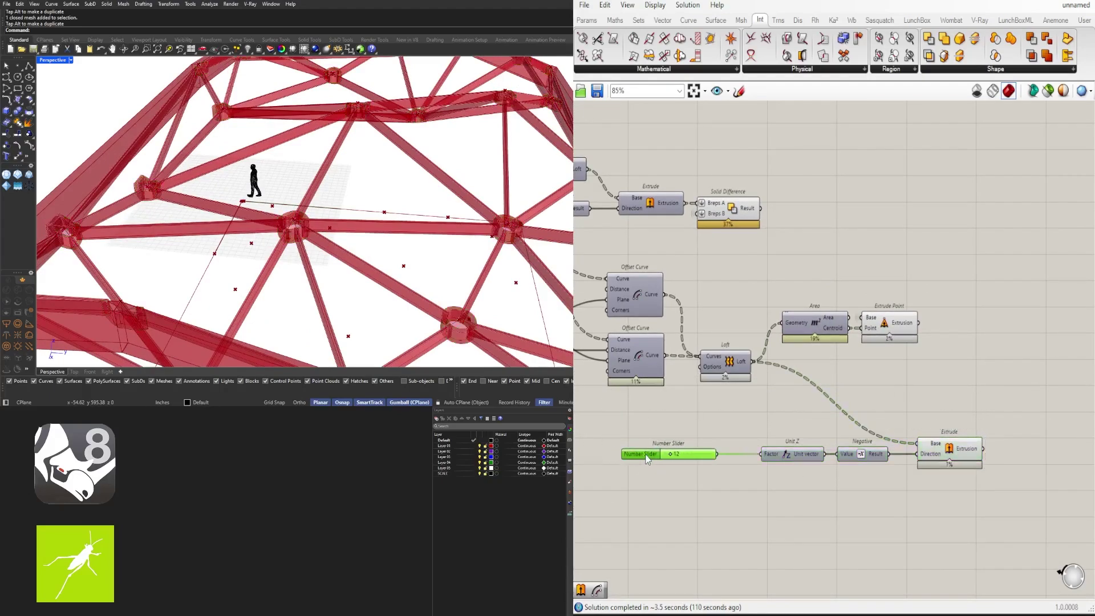
Step: Duplicate the slider, Unit Z, Negative and Extrude chain directly above the original
drag(998, 504, 668, 429)
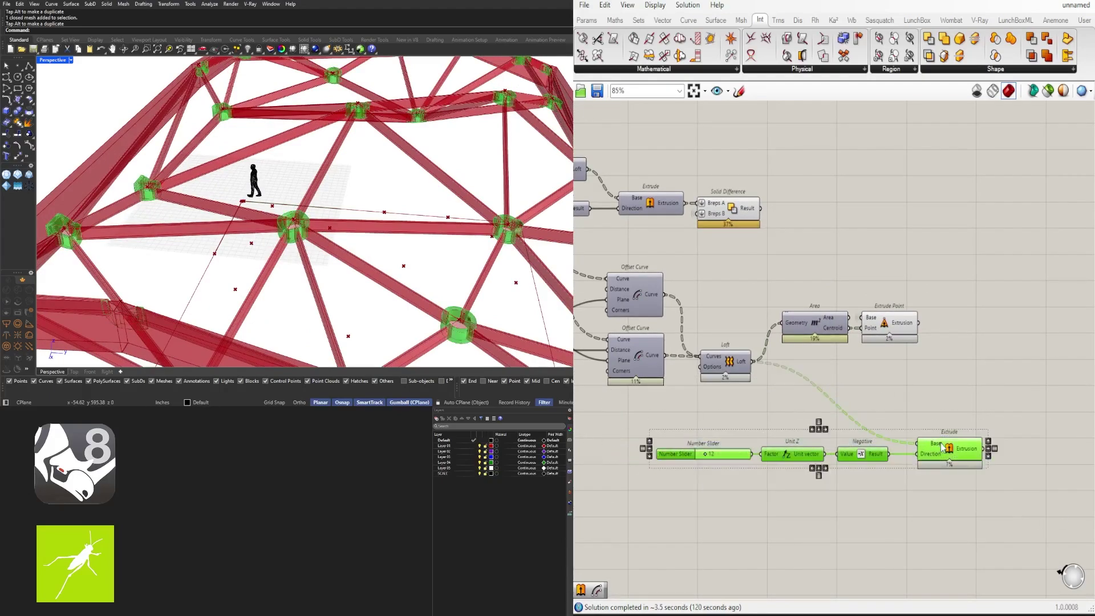
drag(939, 442, 809, 335)
key(alt)
click(941, 387)
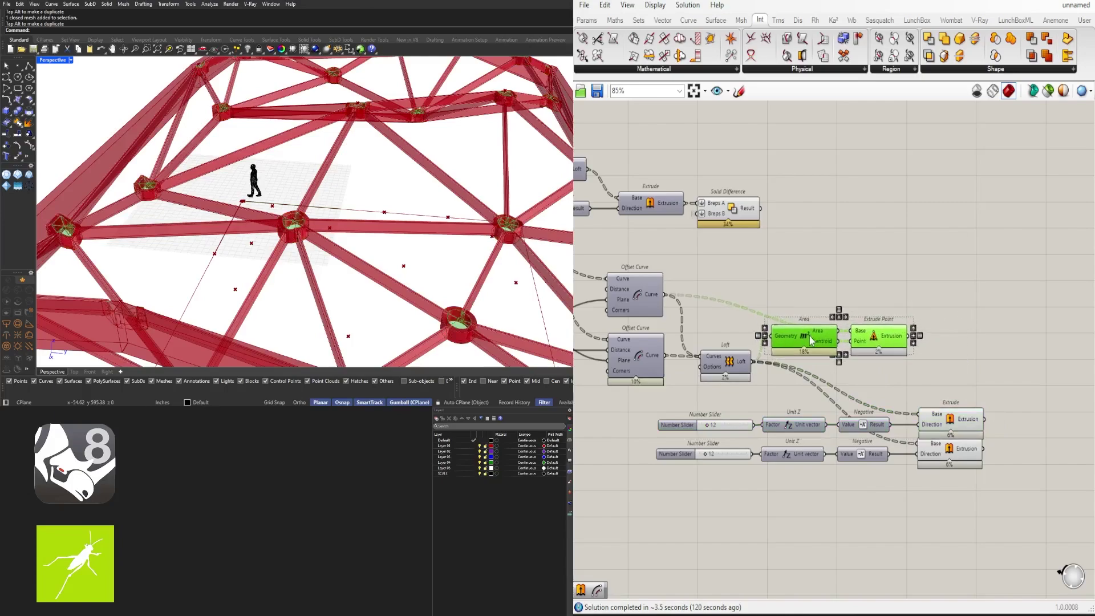
Step: Wire Extrude Point's output into the Base of the upper Extrude
click(885, 312)
scroll(905, 337, up, 2)
drag(908, 335, 916, 362)
drag(924, 440, 926, 442)
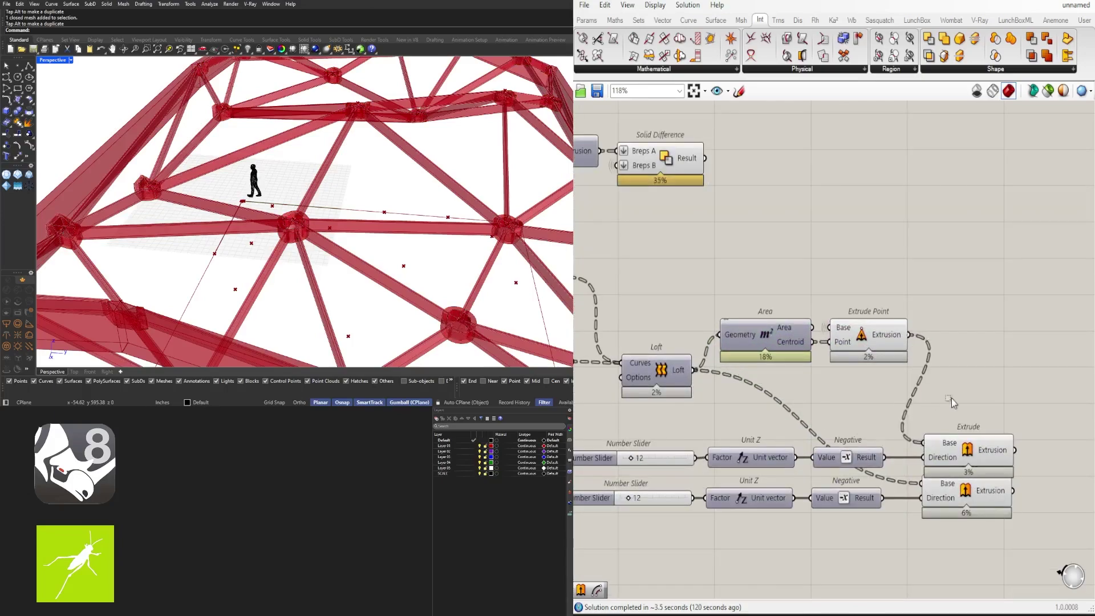
Step: Set the extrusion height slider of the upper chain to 1
scroll(637, 455, up, 2)
double_click(648, 463)
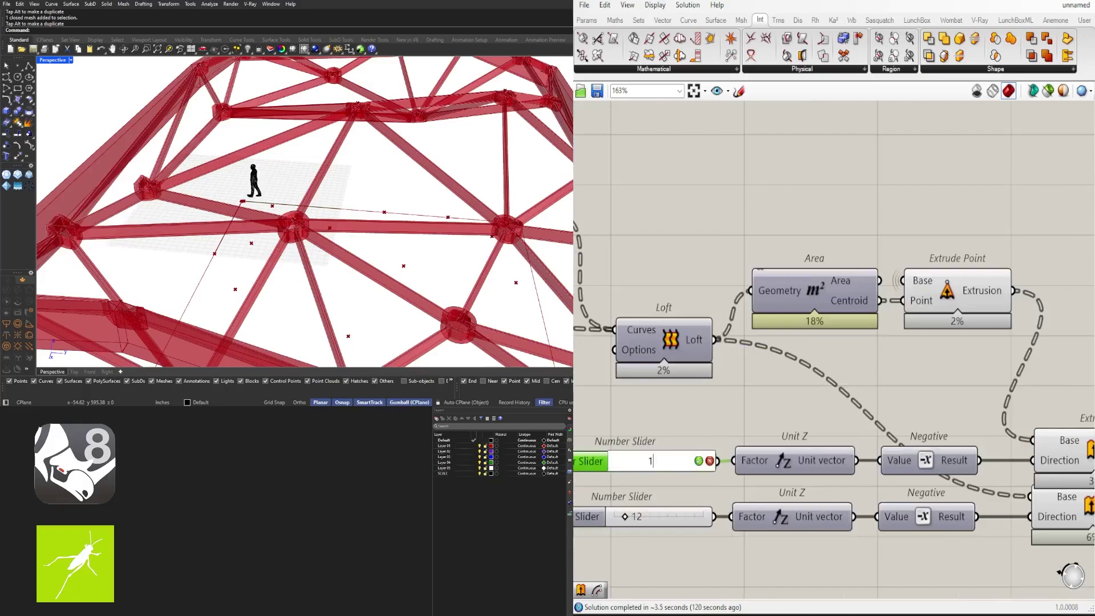
scroll(404, 241, down, 4)
right_drag(404, 240, 256, 213)
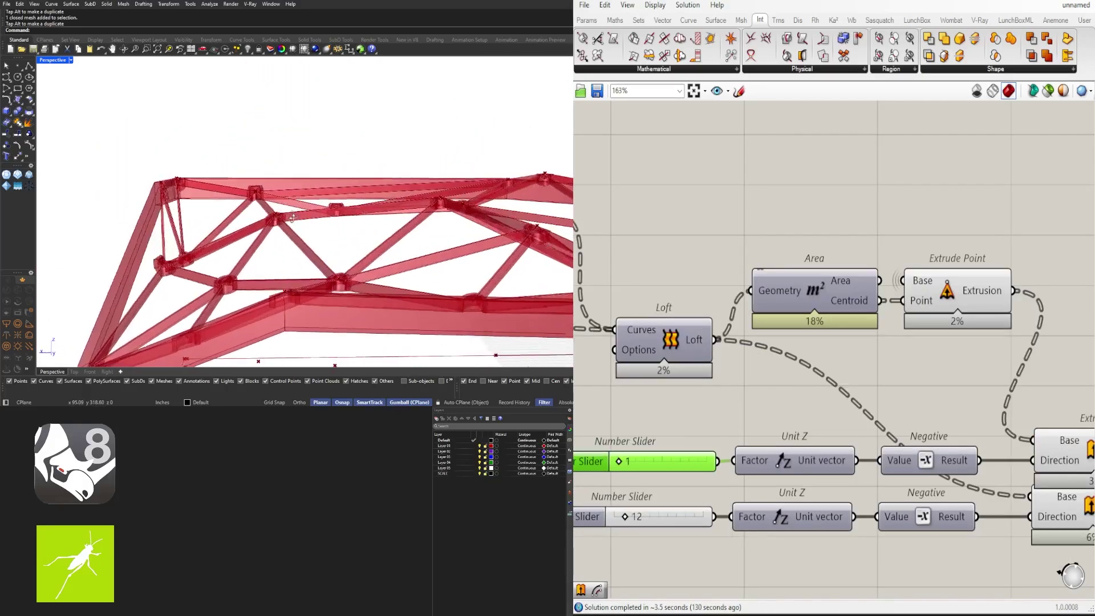
scroll(482, 186, up, 3)
scroll(804, 331, down, 5)
Step: Turn off the preview of all connector components that feed the two final Extrudes
drag(1022, 400, 811, 250)
middle_click(814, 250)
click(850, 211)
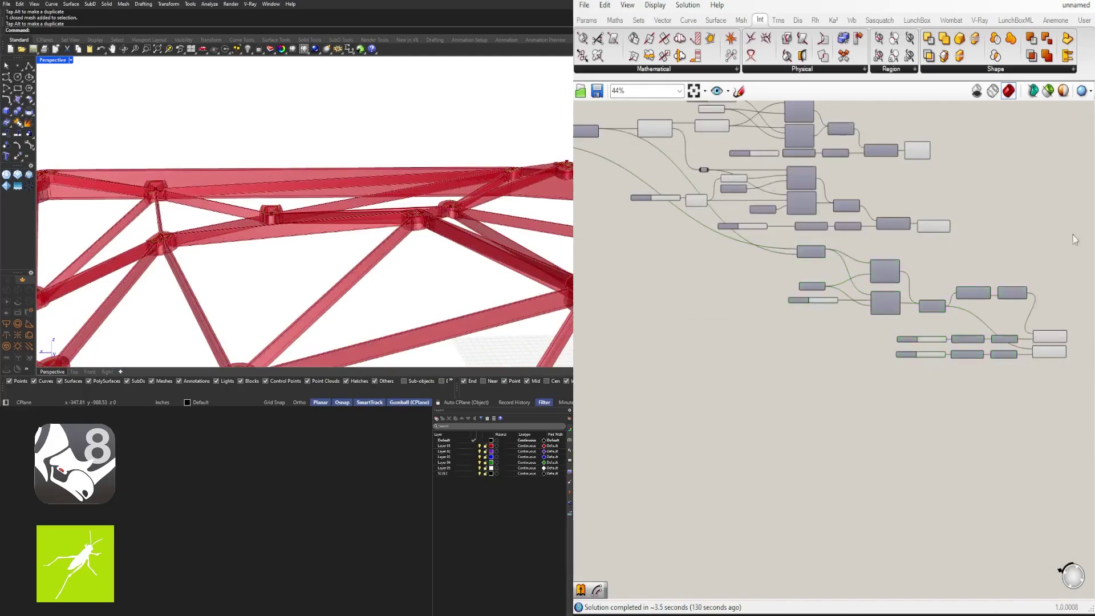
Step: Highlight the Solid Difference result and examine how the beams meet the connectors across the roof
drag(718, 418, 738, 392)
click(650, 244)
right_drag(641, 246, 859, 280)
scroll(860, 279, down, 2)
click(875, 252)
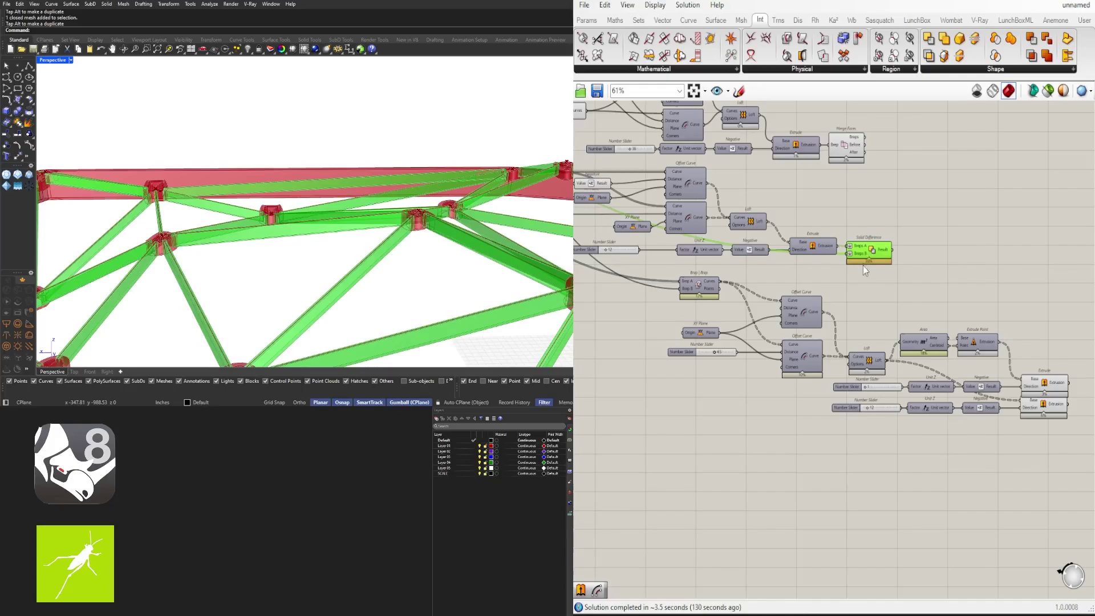
scroll(875, 254, down, 2)
click(945, 258)
right_drag(437, 185, 438, 250)
scroll(428, 253, up, 4)
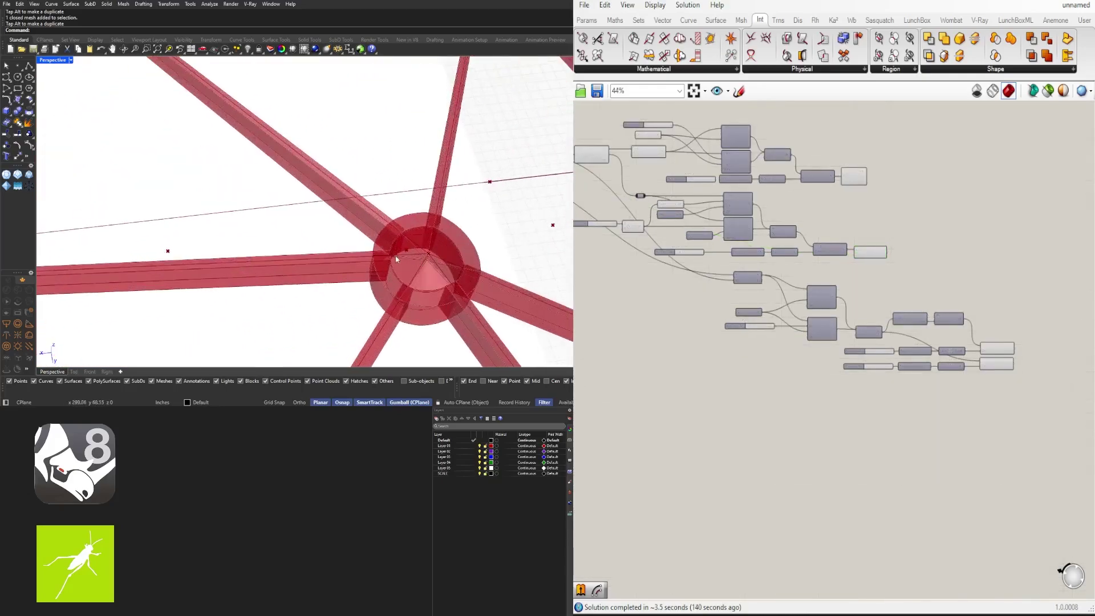
scroll(228, 240, down, 10)
right_drag(228, 143, 421, 246)
scroll(463, 140, up, 5)
right_drag(463, 140, 296, 154)
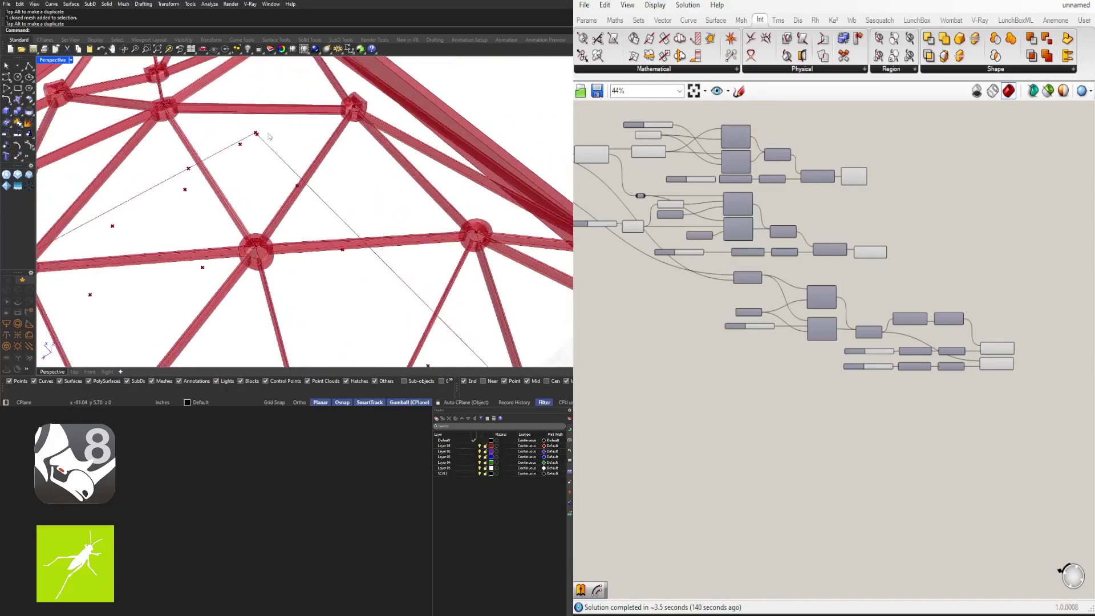
scroll(256, 182, down, 6)
right_drag(251, 188, 200, 168)
right_drag(422, 165, 342, 230)
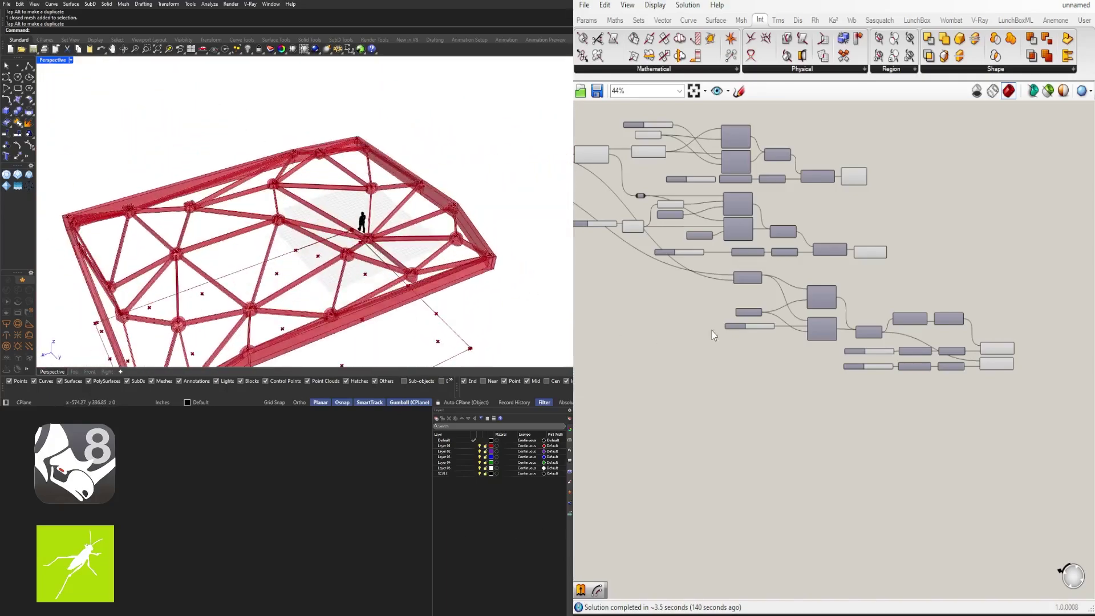
Step: Highlight the lower Extrude and examine the connector rings around the nodes
right_drag(1008, 346, 938, 361)
scroll(938, 361, up, 3)
click(918, 364)
click(919, 391)
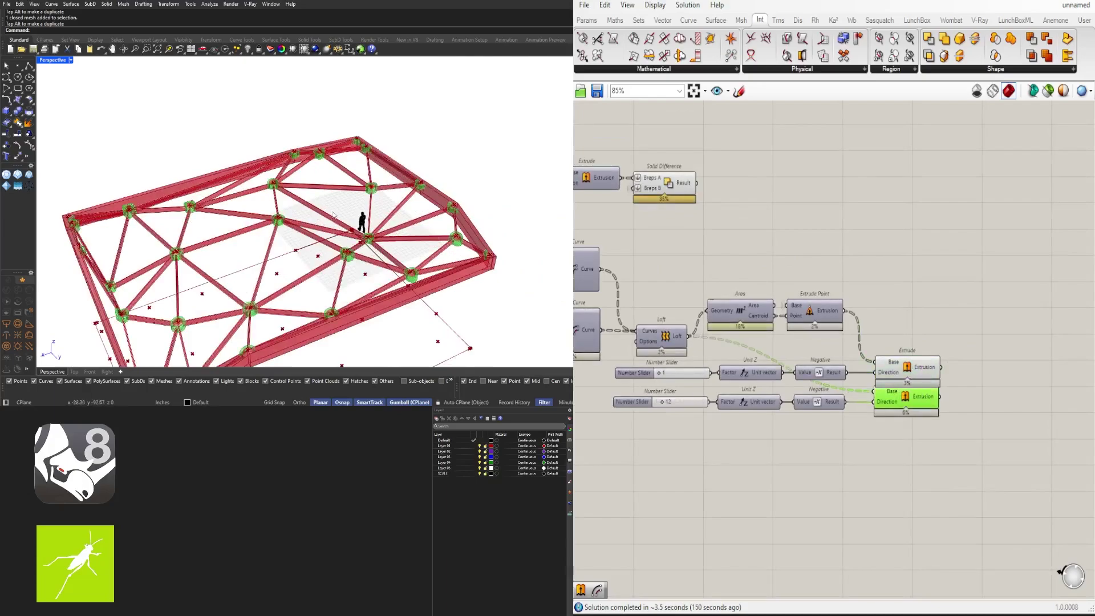
scroll(318, 242, up, 5)
right_drag(295, 243, 373, 261)
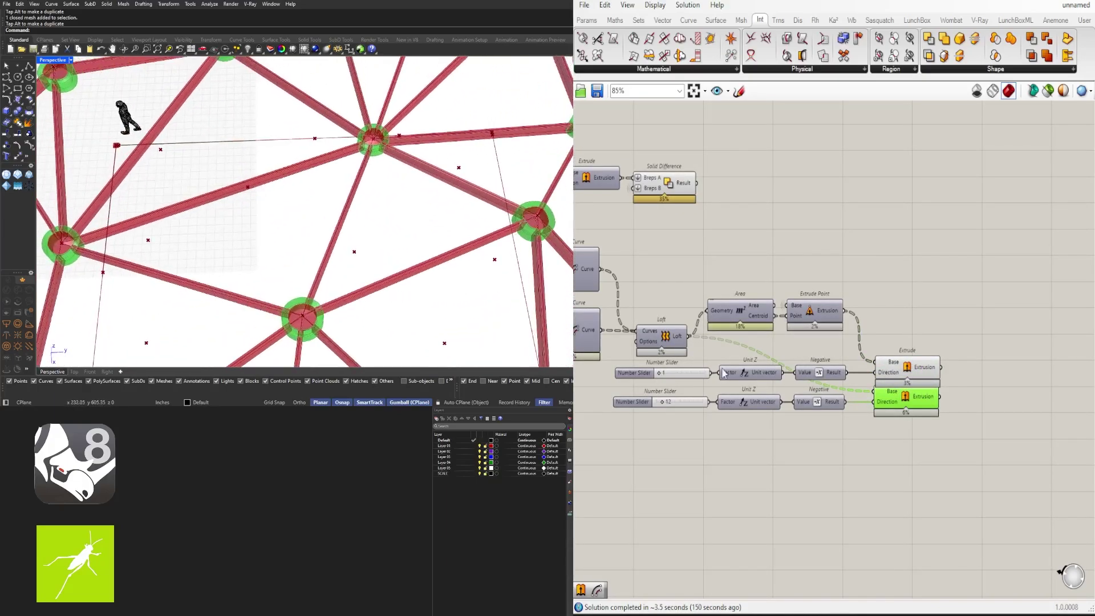
scroll(684, 406, down, 2)
Step: Narrow the connector rings by setting the lower Offset Curve's distance slider to 2.0
click(919, 415)
scroll(604, 419, up, 4)
right_drag(924, 375, 855, 397)
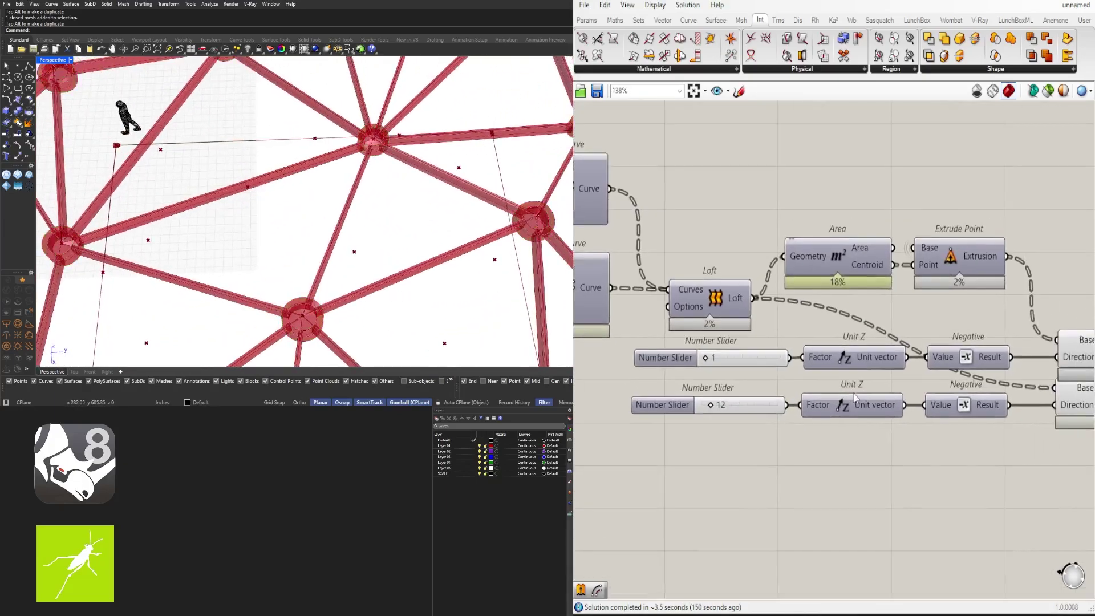
right_drag(638, 364, 1083, 406)
scroll(818, 333, up, 3)
double_click(838, 304)
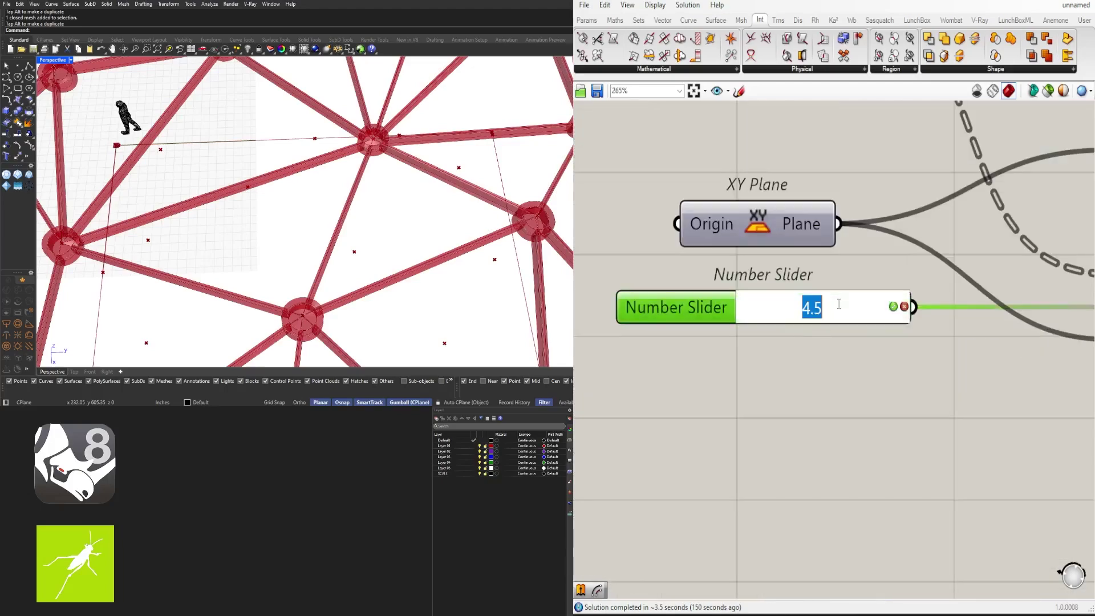
text(2)
key(Return)
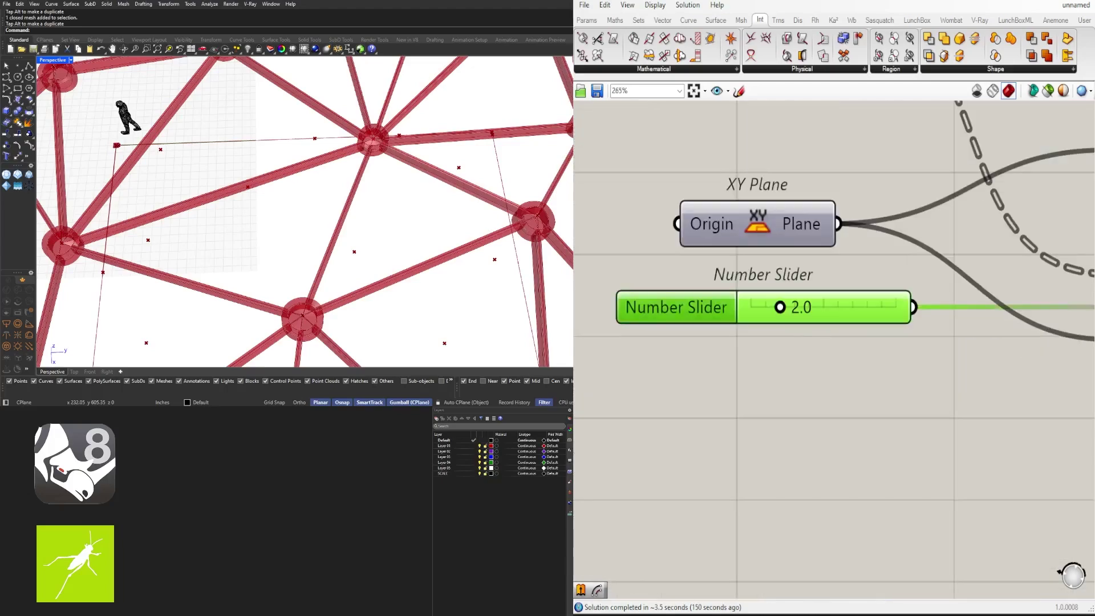
right_drag(342, 302, 395, 209)
scroll(393, 210, up, 6)
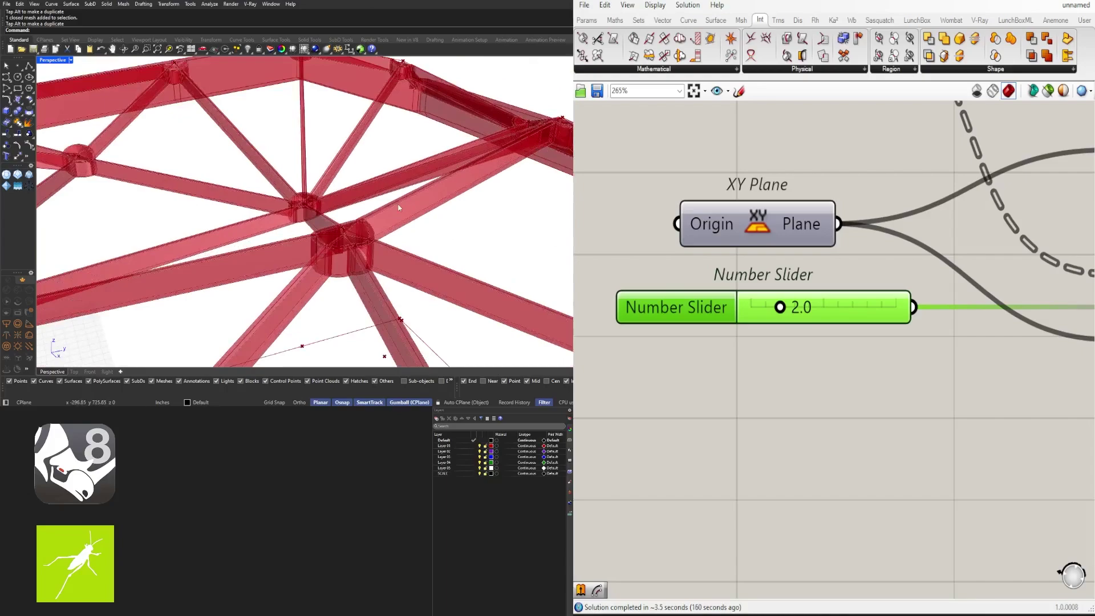
scroll(391, 212, down, 5)
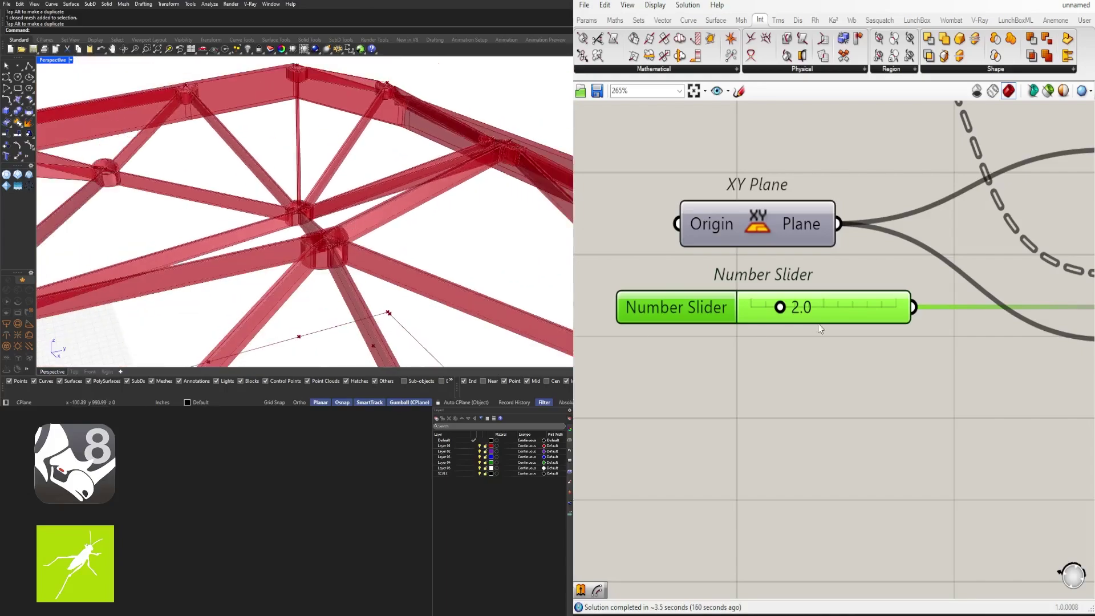
Step: Shift the components downstream of the lower Loft away from it and insert a Relay on the Loft's output wires
scroll(819, 329, down, 5)
right_drag(966, 341, 813, 317)
drag(957, 520, 658, 293)
drag(723, 320, 971, 320)
click(778, 377)
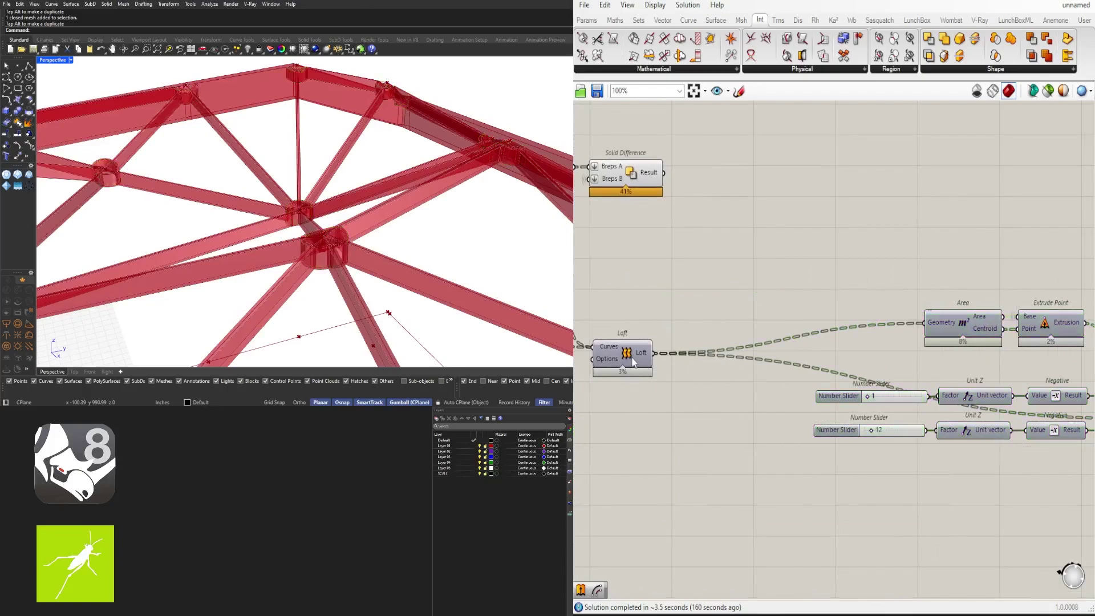
double_click(653, 353)
drag(679, 353, 725, 355)
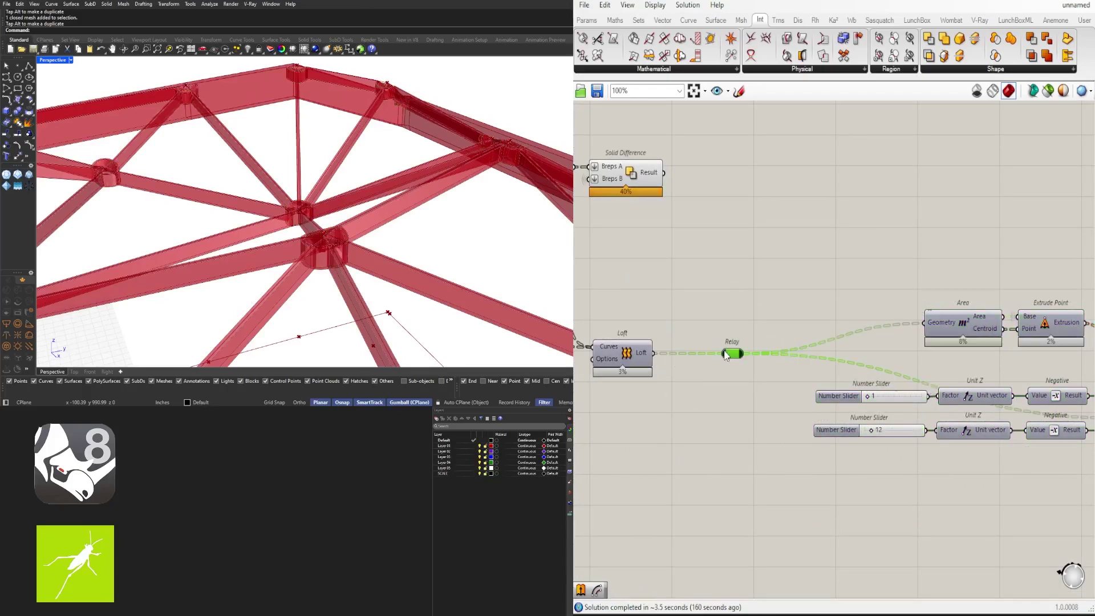
Step: Add a Move component and drive its Motion with a copy of the value-1 Number Slider and its Unit Z
double_click(674, 424)
text(mo)
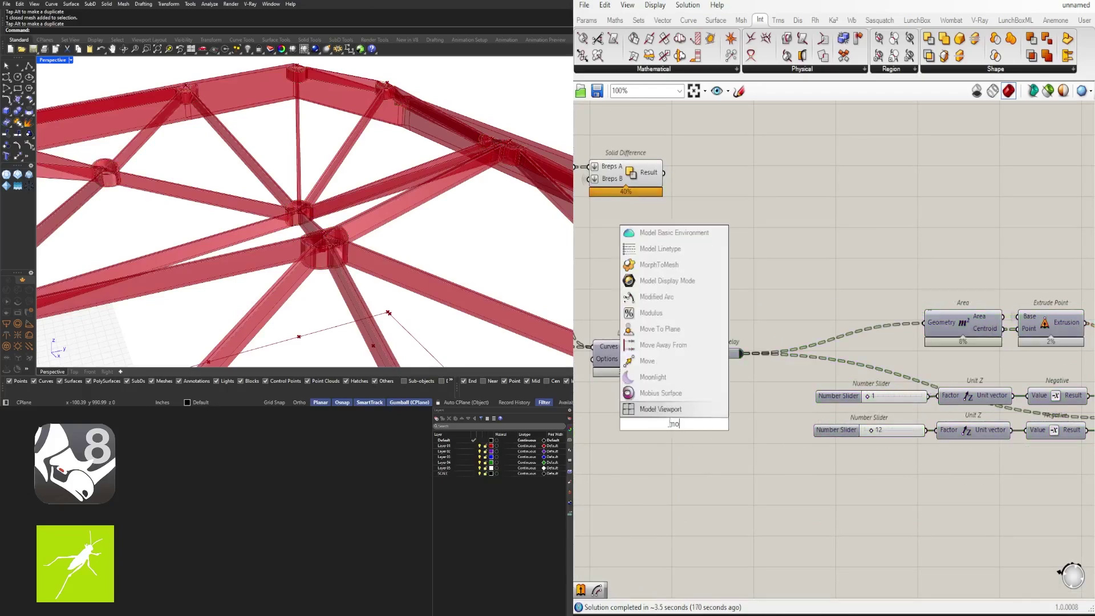
click(647, 360)
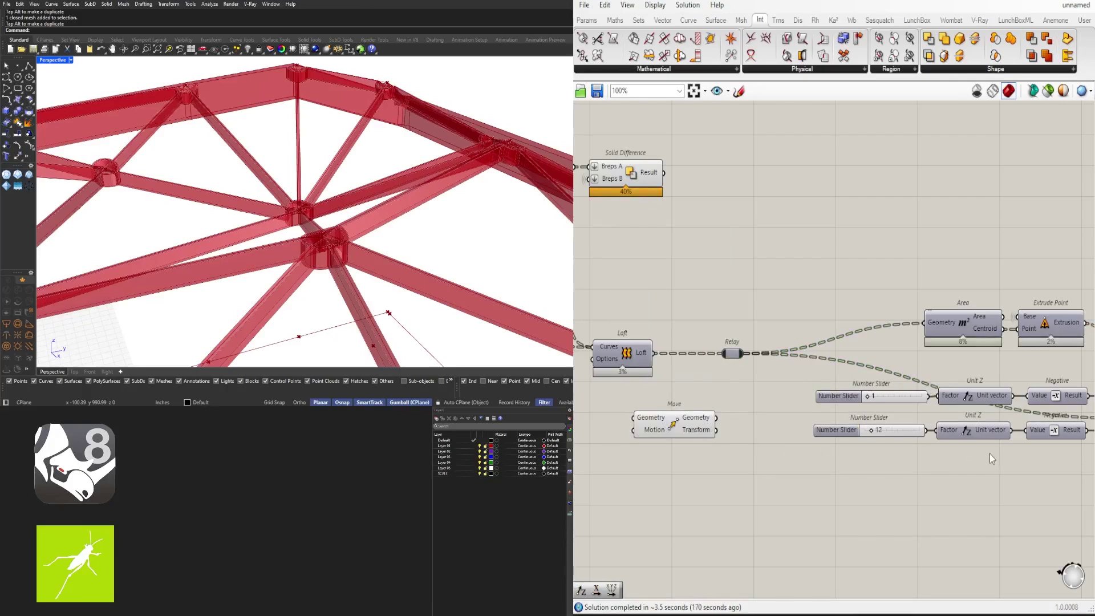
drag(989, 459, 923, 424)
right_drag(938, 403, 1036, 405)
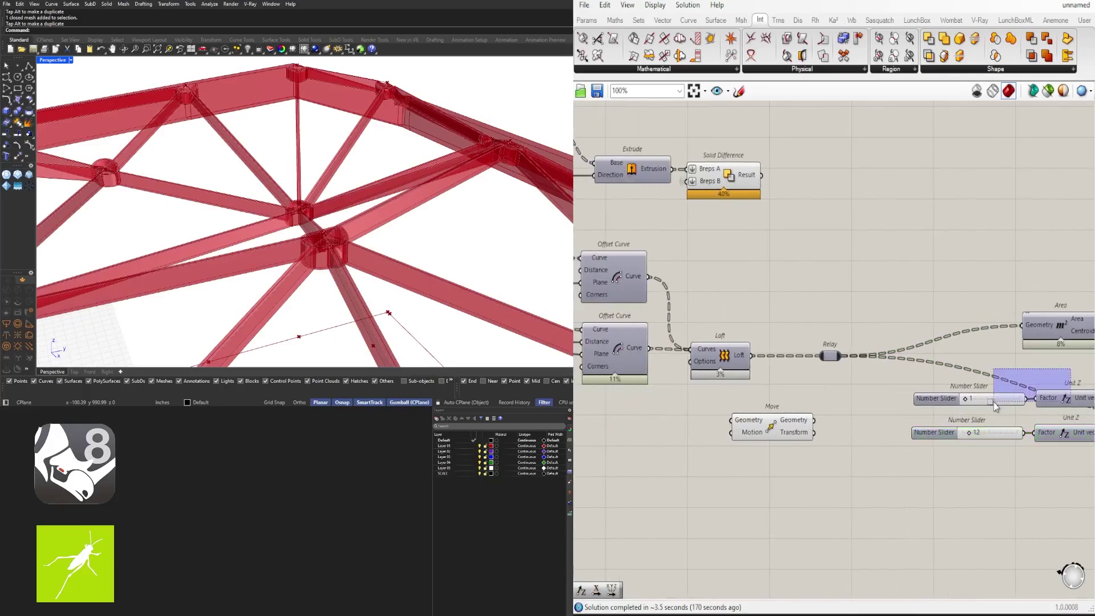
drag(994, 403, 992, 403)
alt+drag(1075, 393, 691, 430)
scroll(734, 425, up, 3)
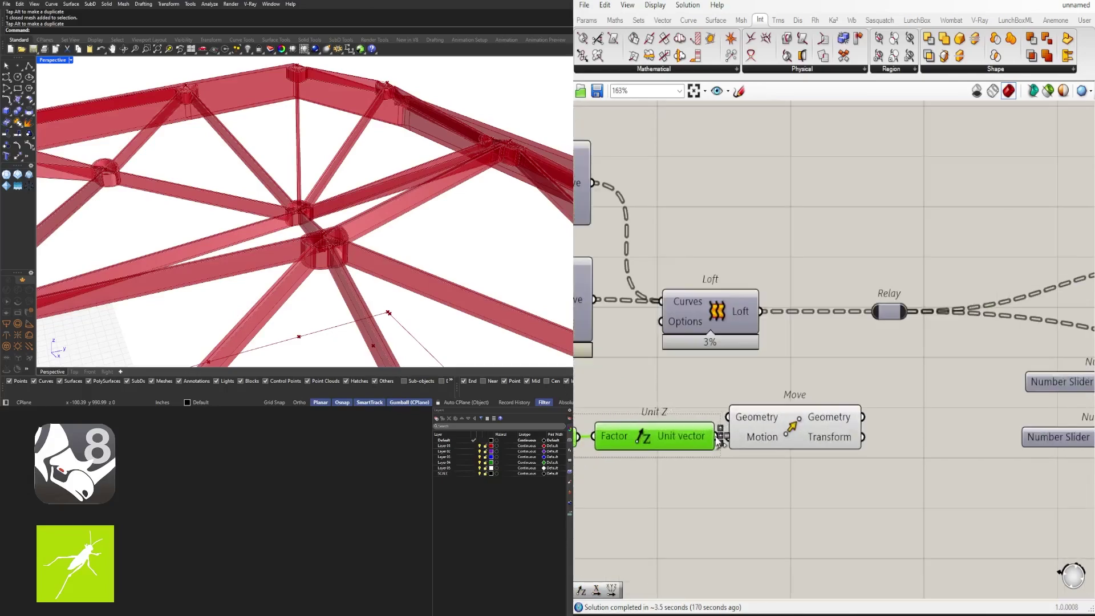
drag(799, 433, 804, 431)
Step: Place the Move group beneath the Loft and route the Loft through the Move's Geometry into the Relay
drag(875, 470, 571, 407)
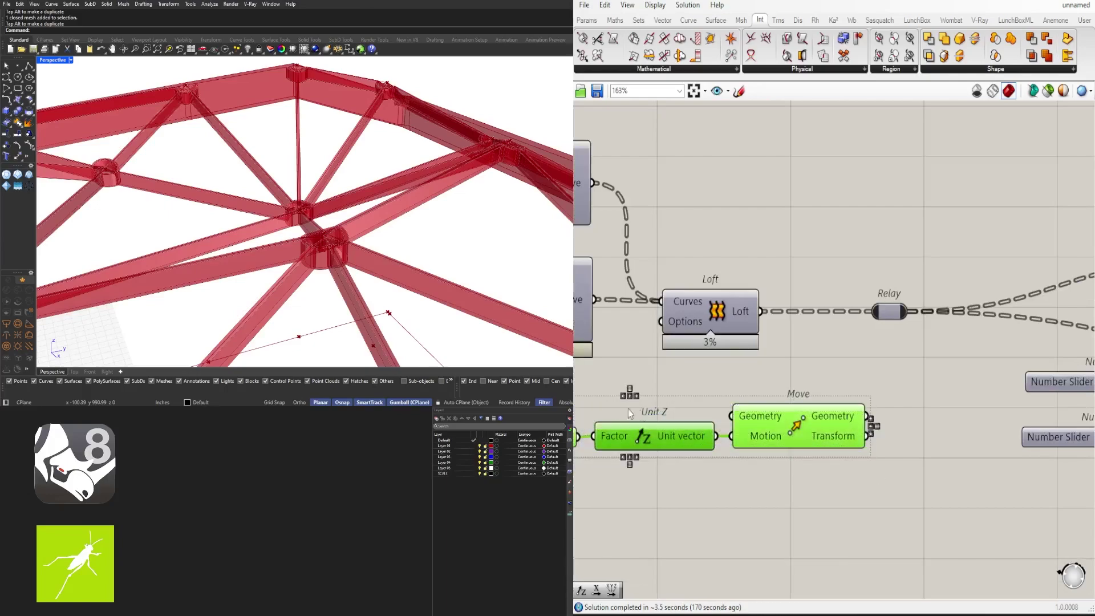
right_drag(738, 412, 837, 411)
drag(883, 423, 953, 370)
click(1009, 336)
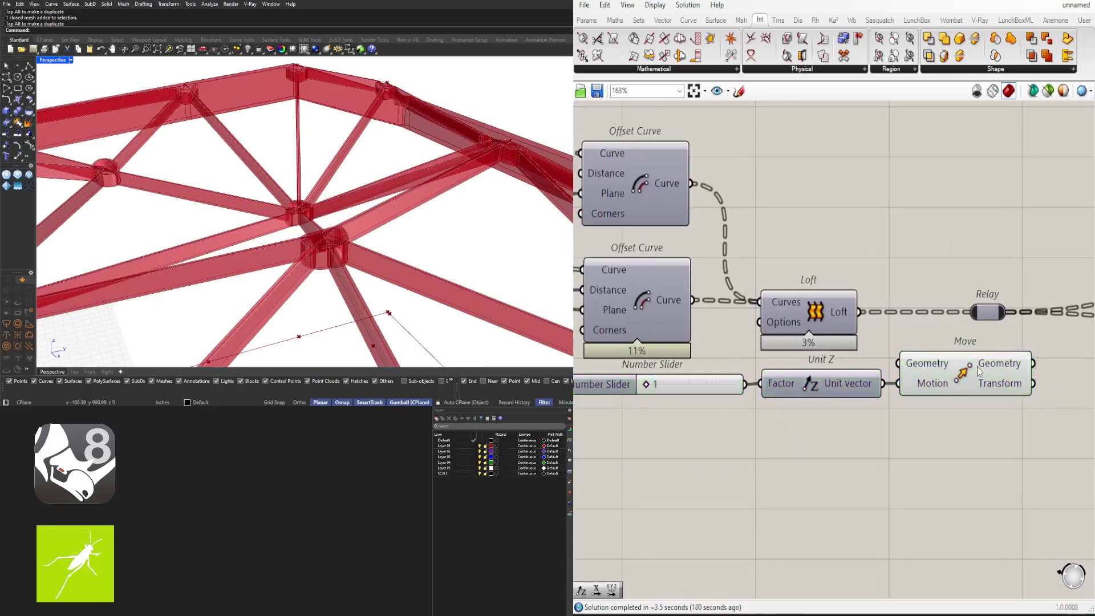
right_drag(1012, 332, 829, 342)
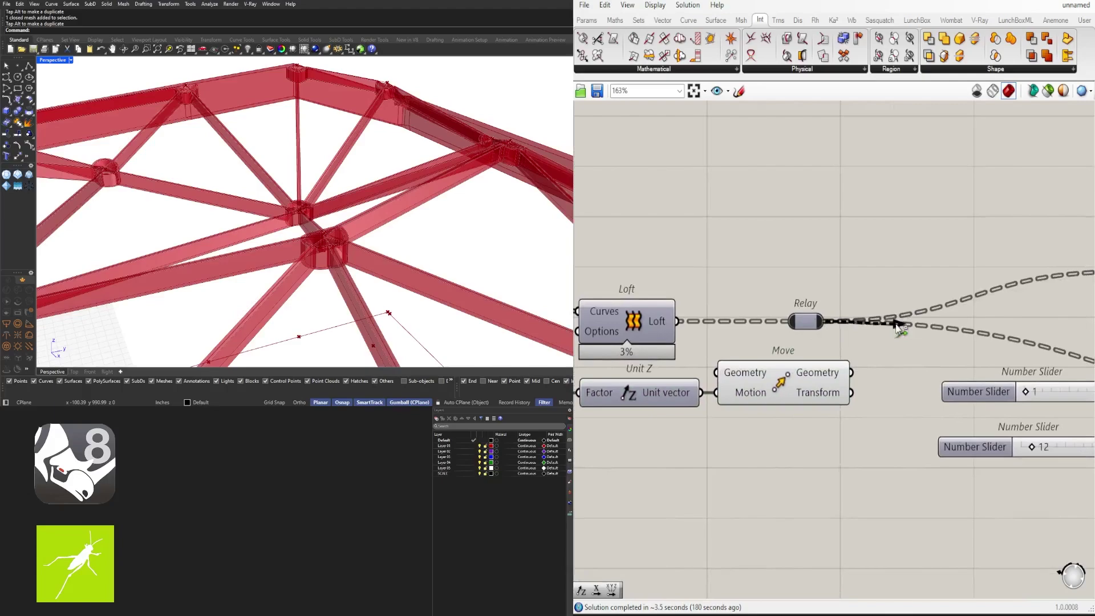
drag(812, 323, 939, 323)
click(693, 313)
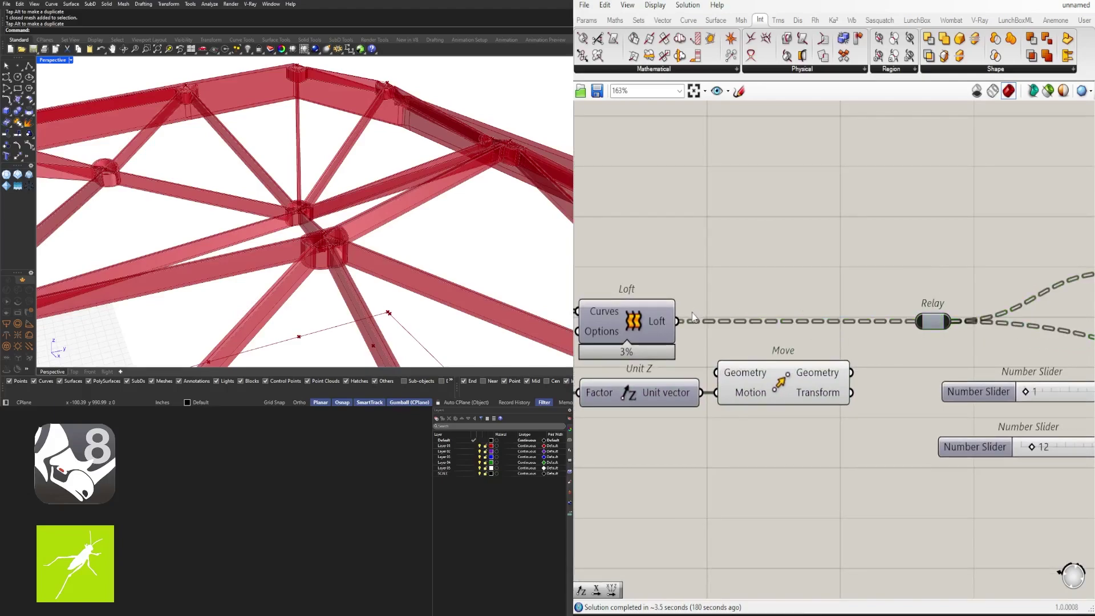
drag(719, 363, 718, 371)
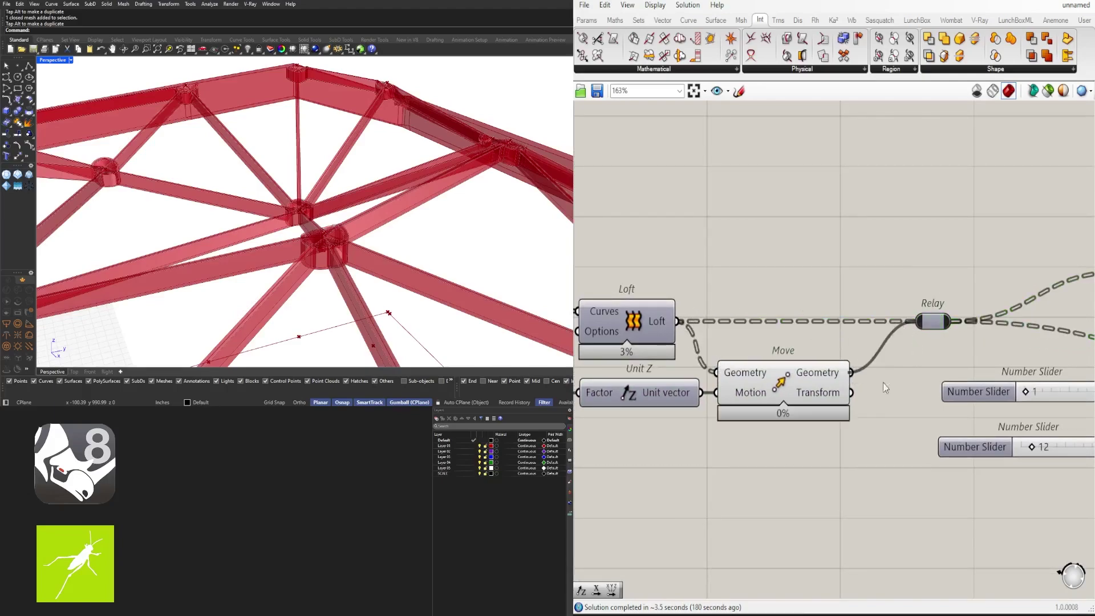
Step: Set the Number Slider driving the Move's Unit Z to 3
scroll(645, 483, down, 1)
right_drag(660, 483, 944, 486)
scroll(828, 415, up, 6)
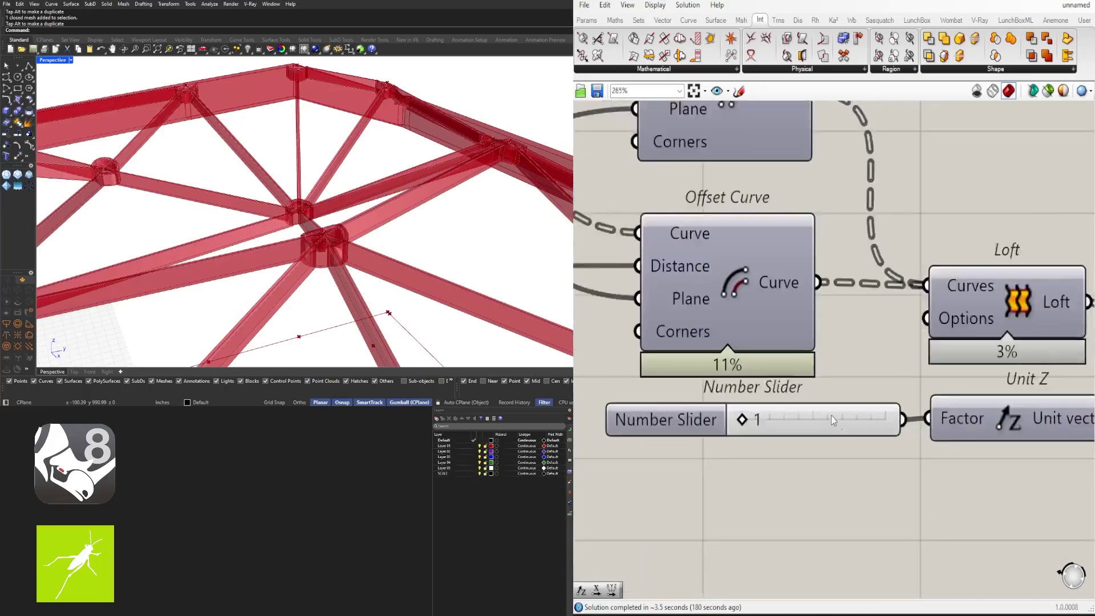
double_click(783, 408)
text(3)
key(Return)
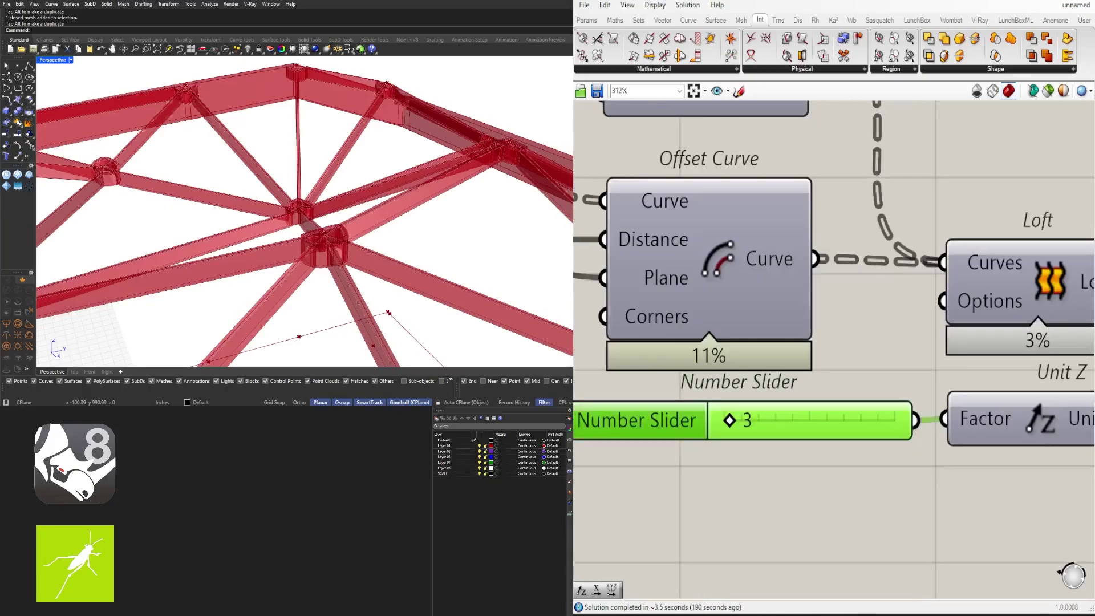
Step: Examine the raised connector rings and the depth sliders that drive the two Extrudes
right_drag(1021, 445, 619, 405)
scroll(962, 429, down, 6)
mouse_move(429, 285)
right_down()
mouse_move(424, 233)
mouse_move(432, 266)
right_up()
scroll(786, 470, up, 3)
scroll(898, 385, up, 3)
double_click(858, 396)
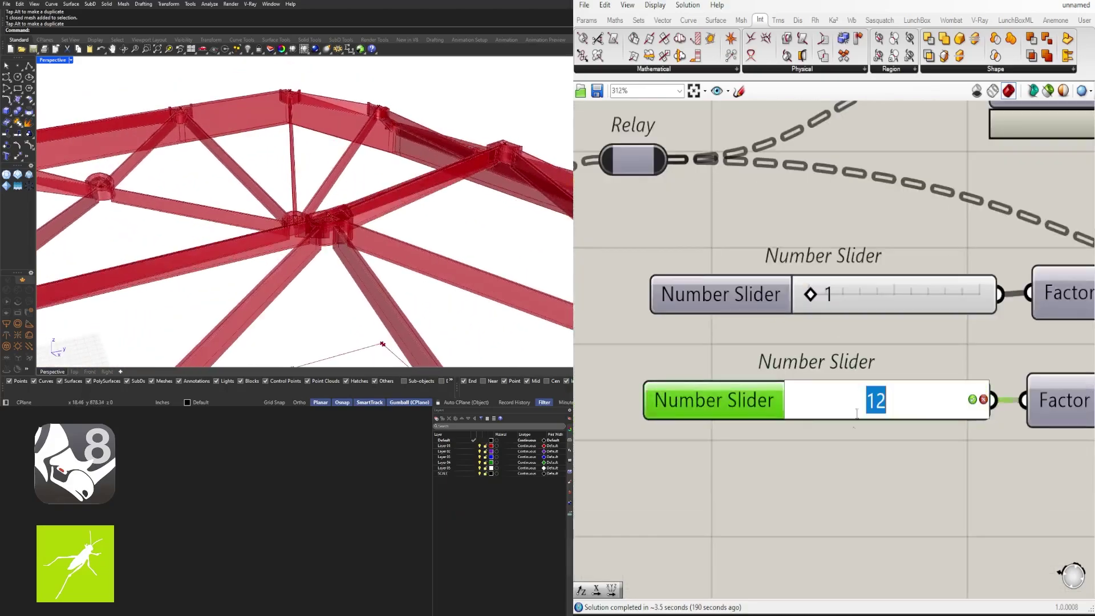
click(787, 464)
Step: Pull the 12 Number Slider back from its Unit Z and add an Addition component between them
scroll(787, 465, down, 3)
right_drag(737, 464, 960, 454)
drag(963, 419, 824, 419)
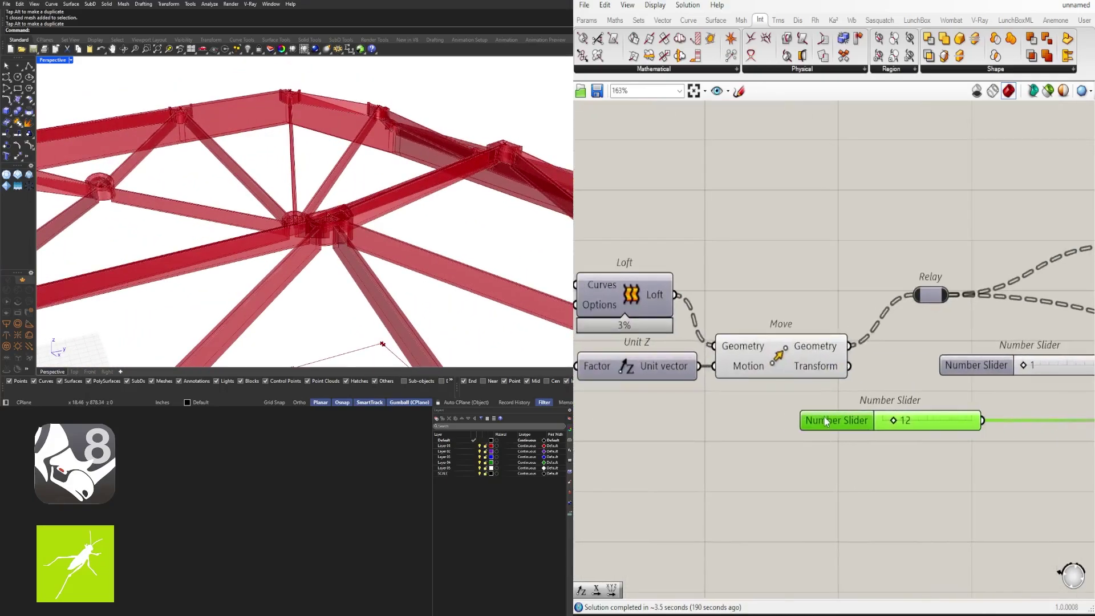
double_click(1003, 457)
text(+)
key(Return)
drag(1002, 453, 1044, 451)
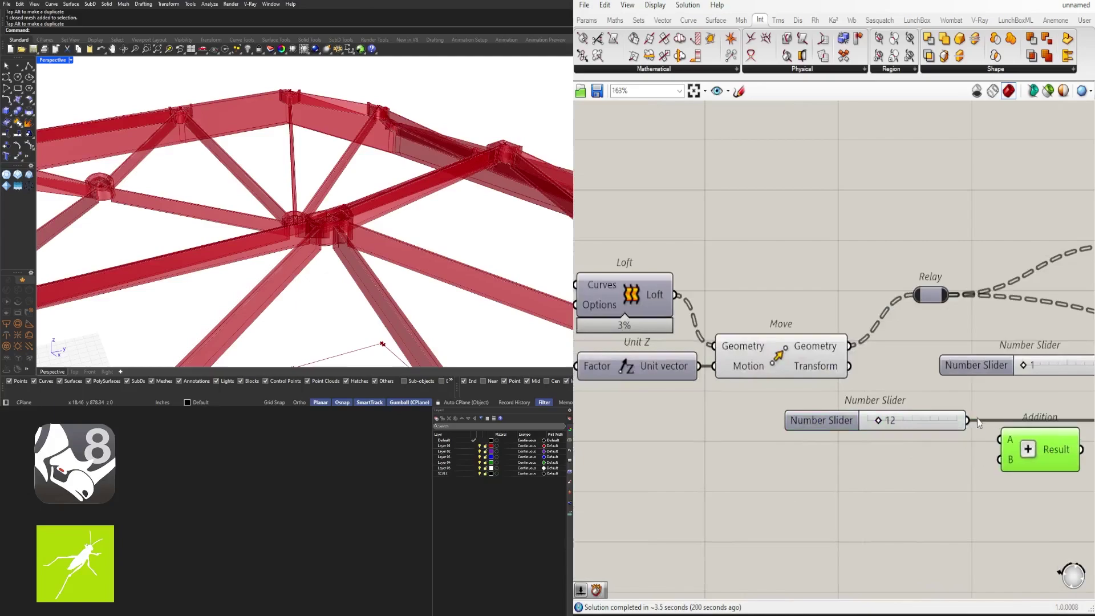
Step: Add the 12 and 3 sliders in the Addition, hide input B's wire, and feed the Result to the lower Unit Z
scroll(889, 430, down, 3)
drag(675, 393, 665, 402)
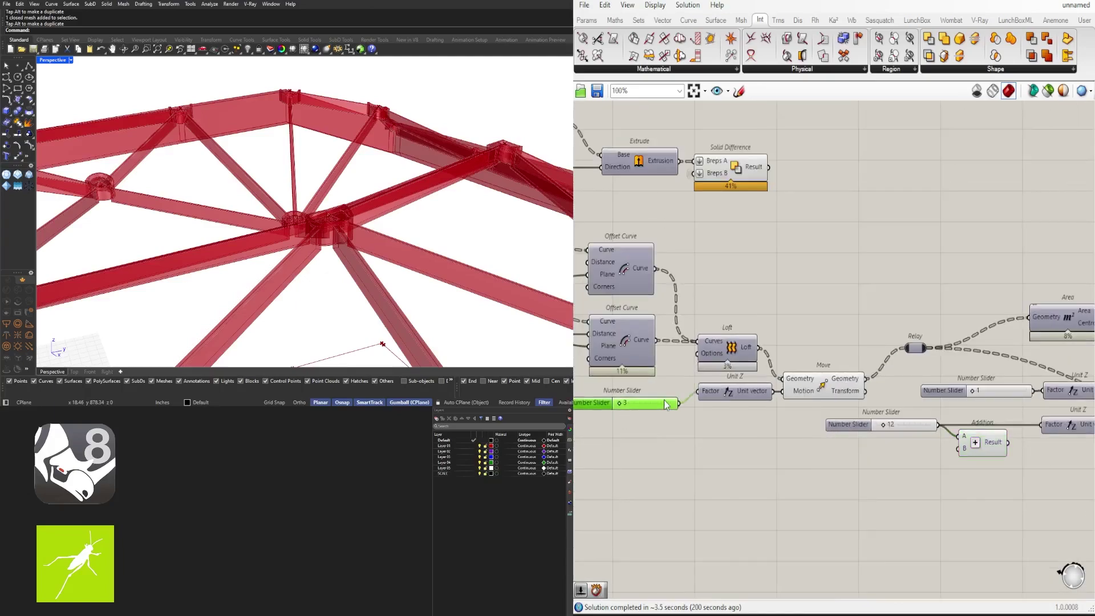
scroll(962, 452, up, 3)
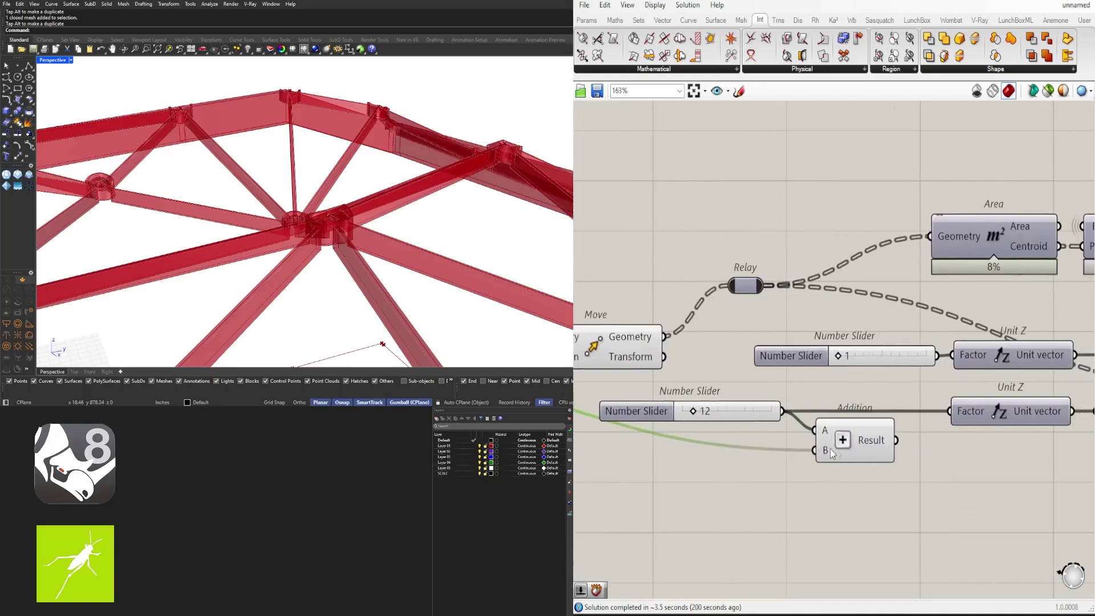
right_click(824, 450)
click(995, 441)
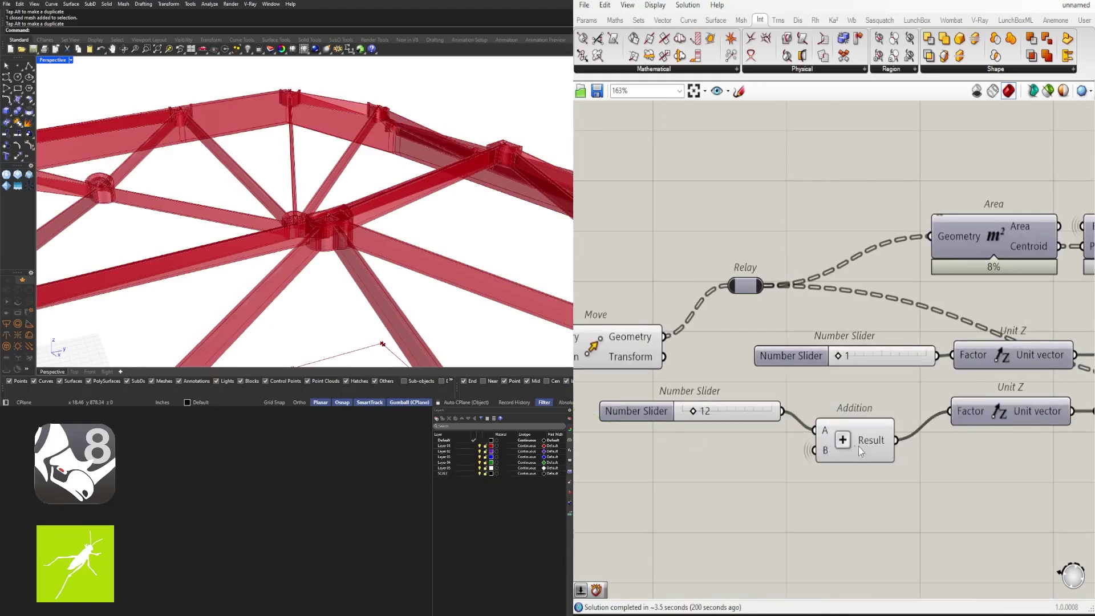
Step: Line up the Addition component and its Number Slider close to the lower Unit Z
drag(854, 434, 853, 415)
click(918, 457)
drag(750, 413, 762, 412)
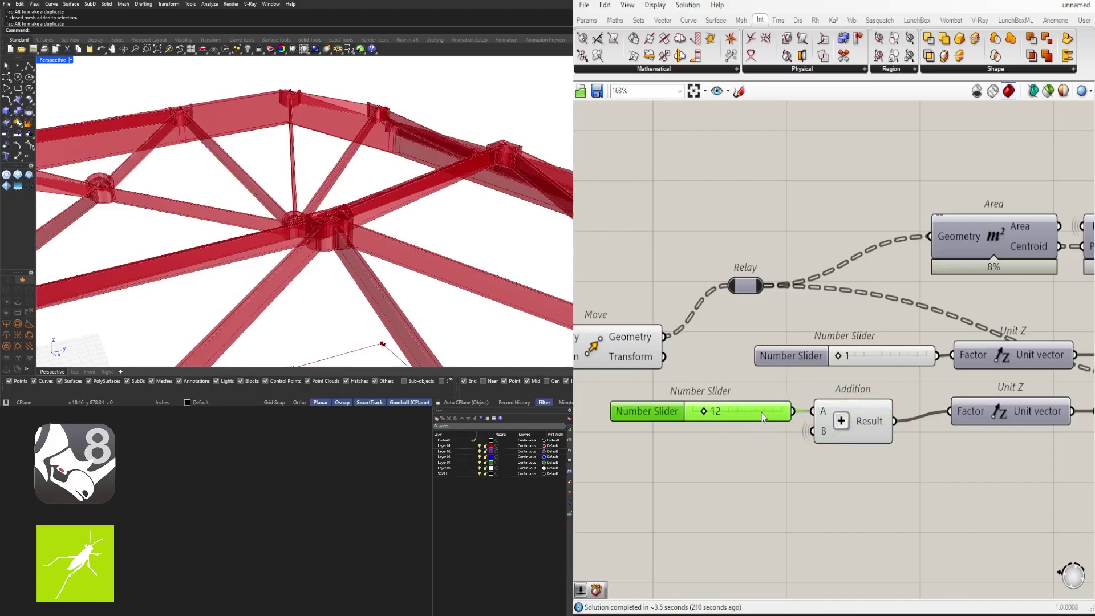
drag(883, 477, 764, 426)
drag(854, 420, 890, 420)
click(878, 471)
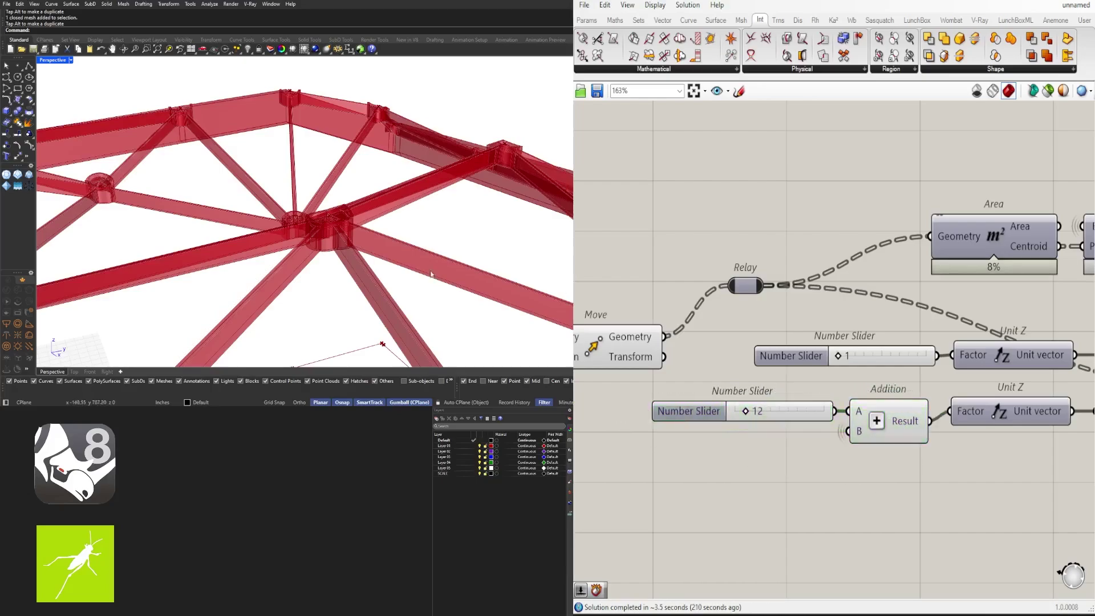
Step: Set the Number Slider feeding the Addition's A input to 16
right_drag(405, 257, 365, 233)
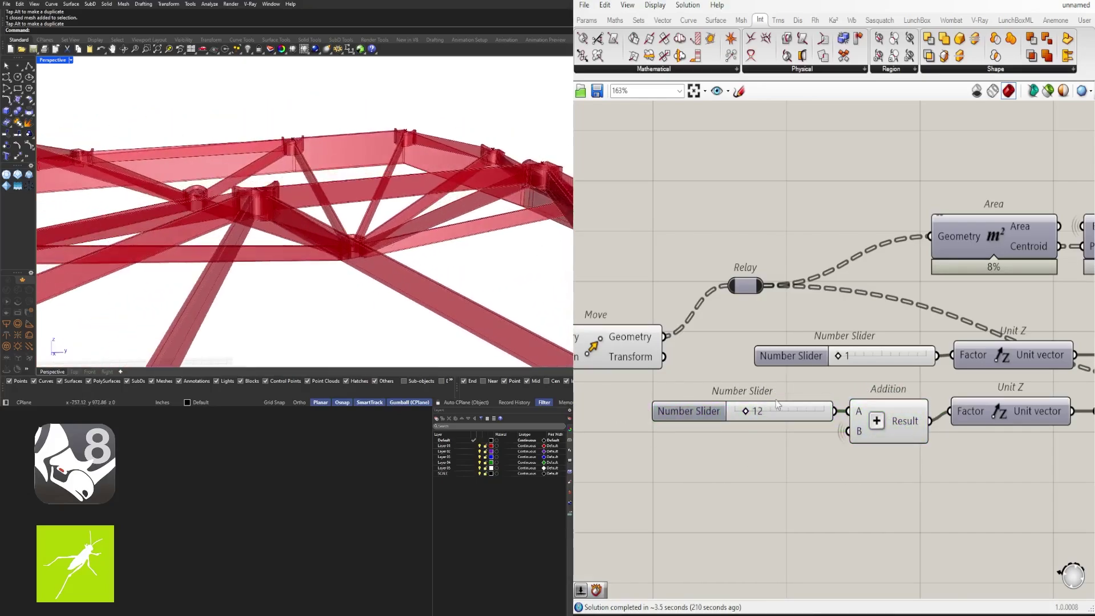
scroll(745, 398, up, 3)
double_click(773, 429)
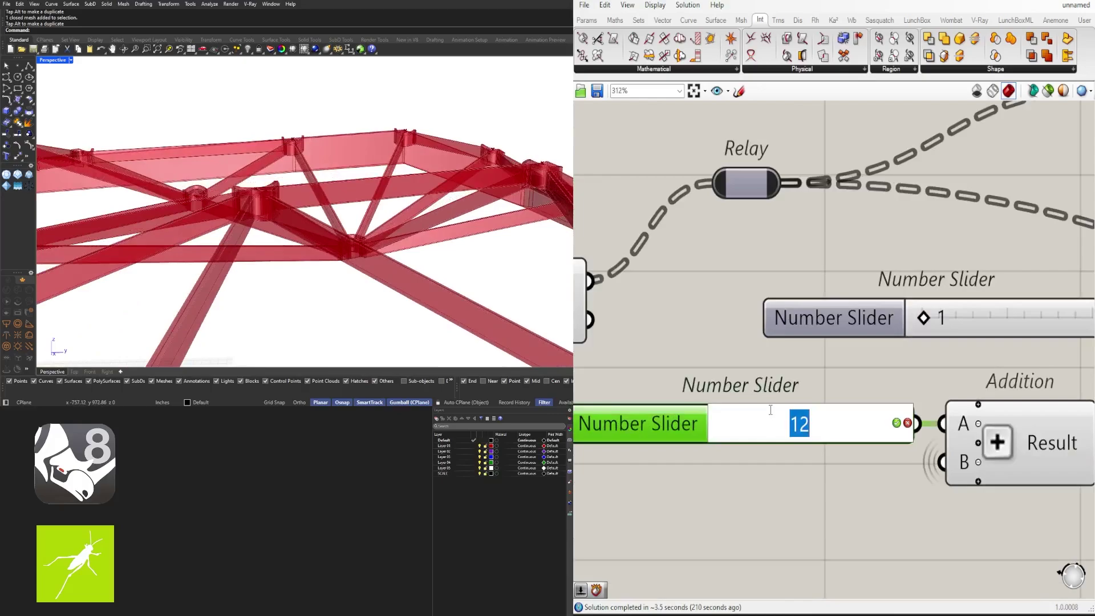
key(Return)
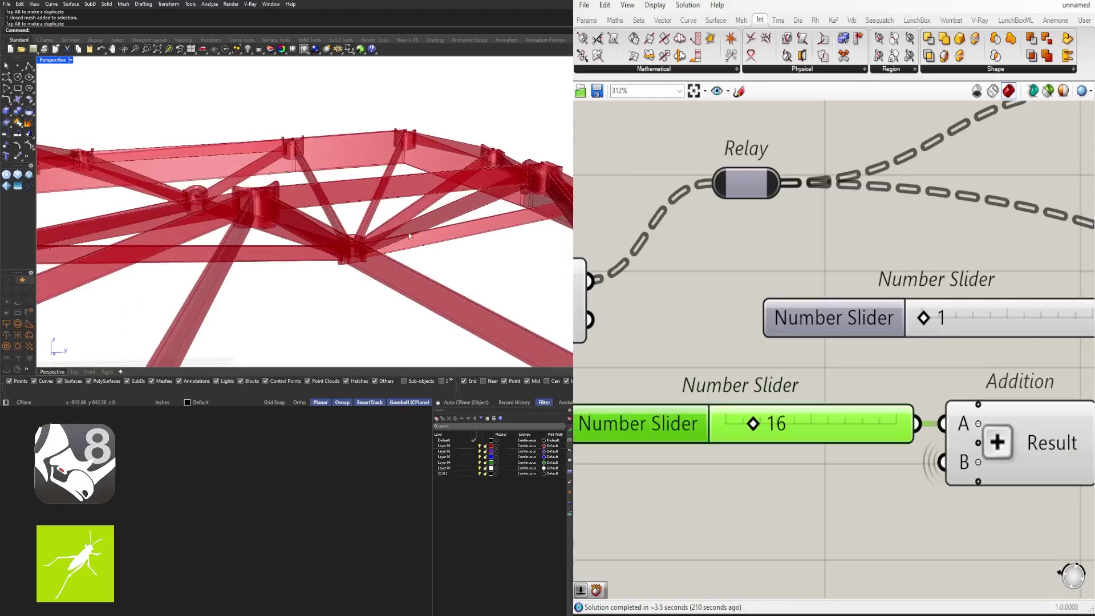
Step: Zoom in on a node connector and examine its raised ring and cap by highlighting the Move and Extrude Point components
scroll(409, 236, down, 4)
right_drag(408, 236, 501, 232)
scroll(403, 237, up, 5)
scroll(404, 237, up, 8)
scroll(787, 314, down, 5)
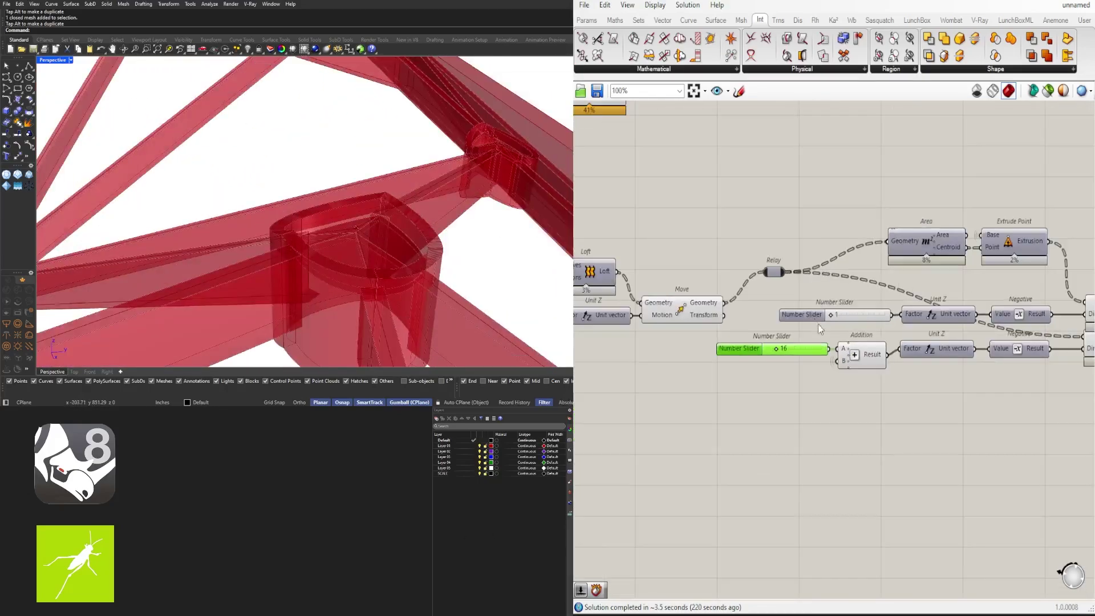
right_drag(818, 324, 834, 437)
click(697, 430)
right_drag(937, 373, 986, 326)
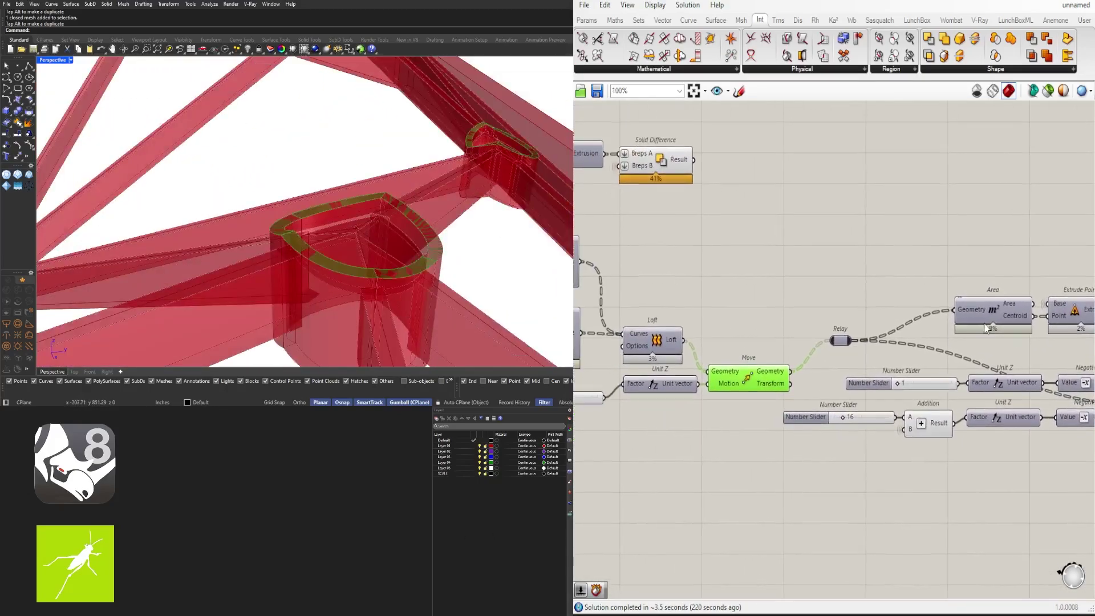
scroll(986, 328, down, 2)
click(1047, 312)
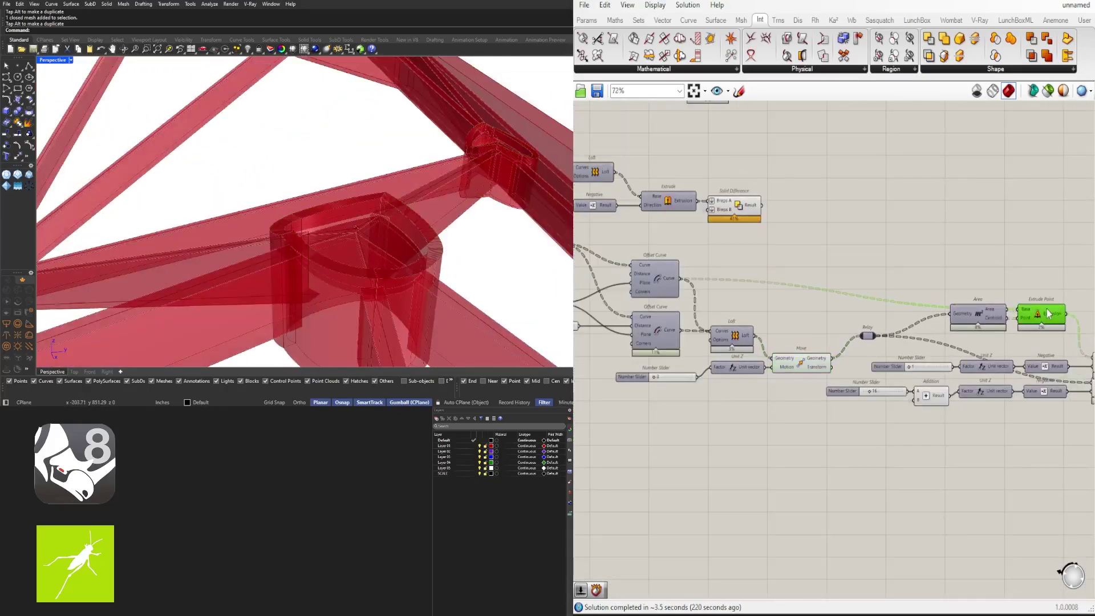
Step: Duplicate the Move component, feed its Geometry from the upper Offset Curve, and place it just above the original
click(798, 364)
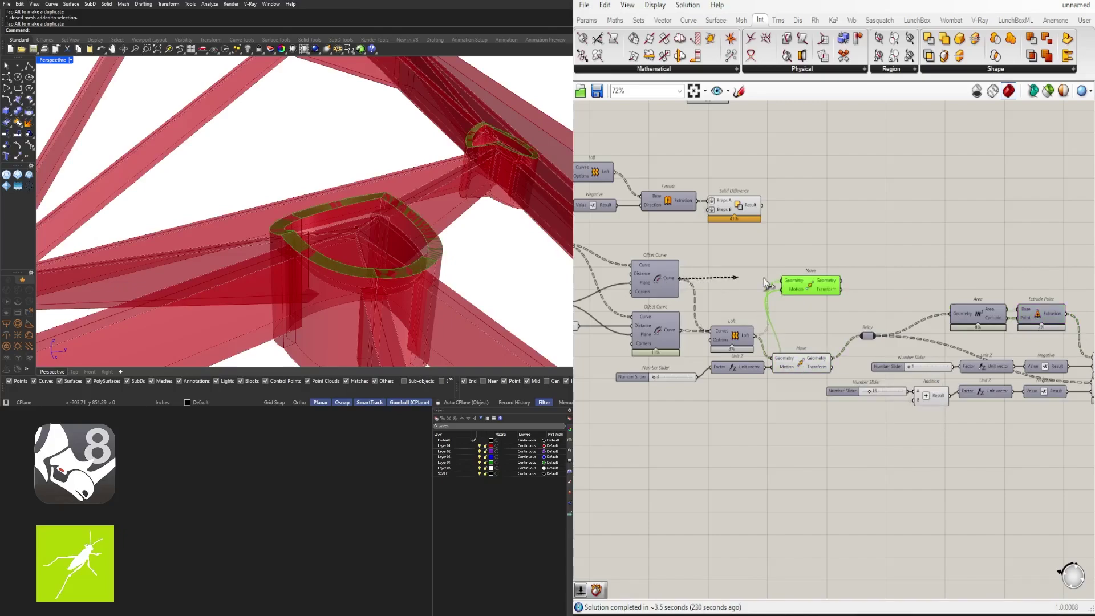
drag(765, 284, 792, 281)
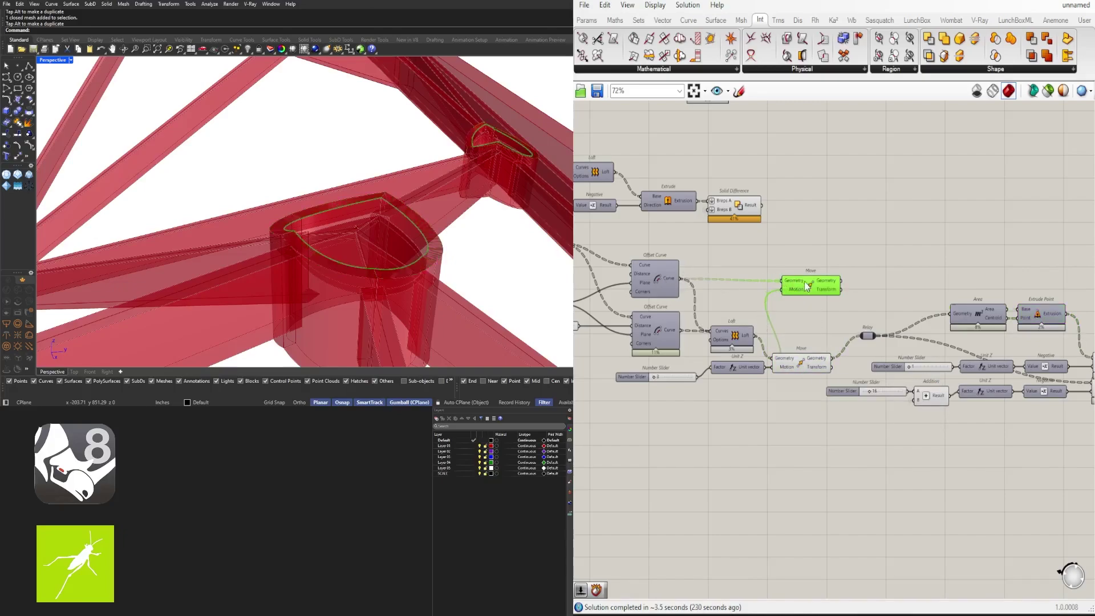
drag(812, 340, 933, 310)
click(856, 322)
scroll(871, 336, up, 3)
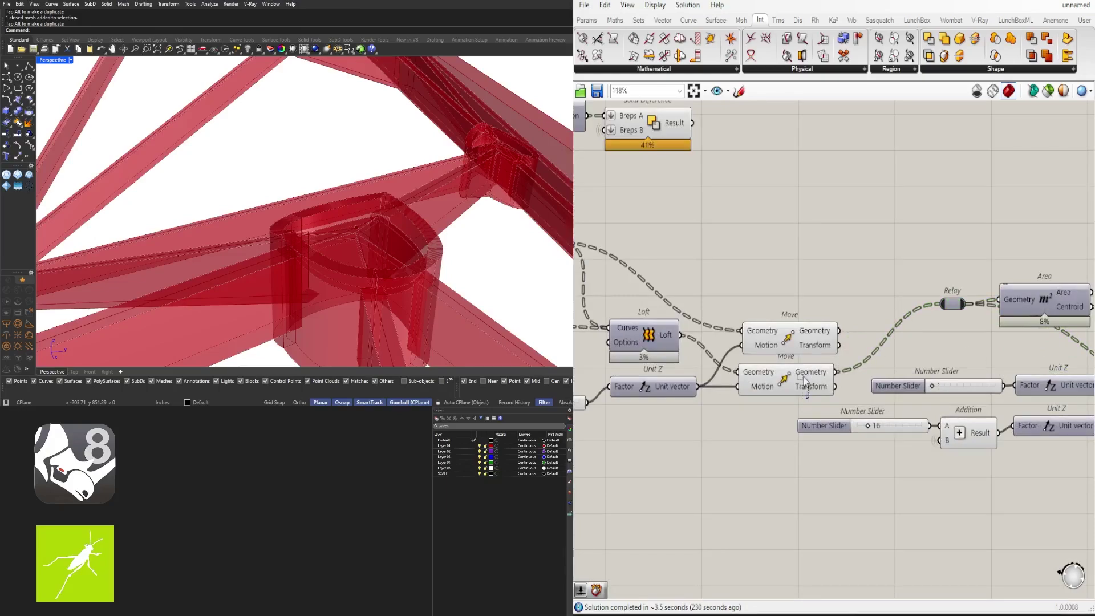
Step: Replace the Extrude Point's Base input with the Geometry output of the duplicated Move
scroll(837, 298, down, 4)
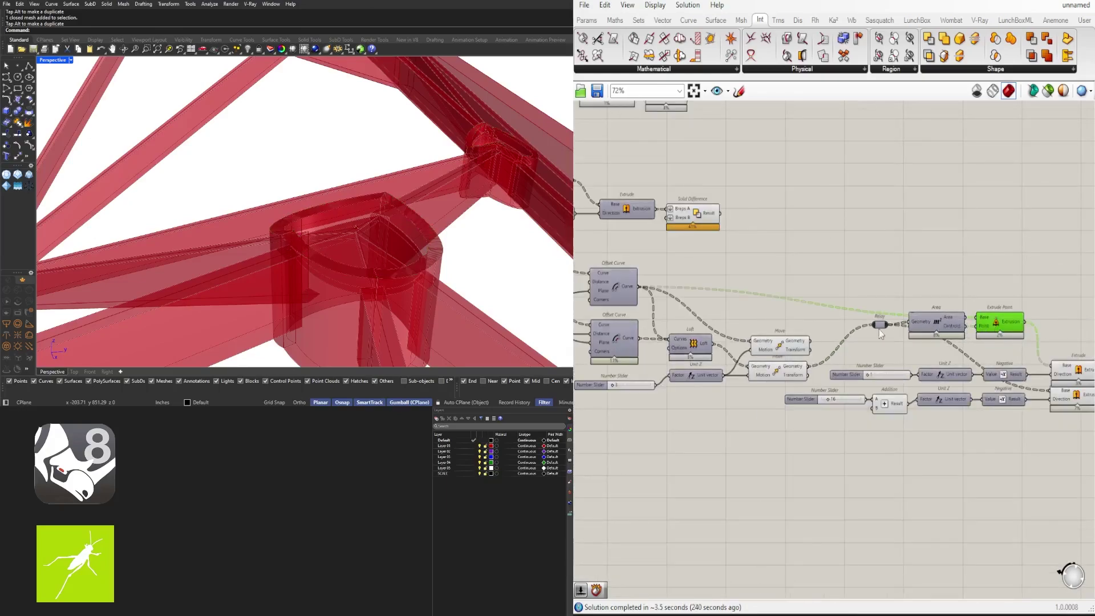
scroll(822, 355, up, 4)
scroll(798, 318, down, 2)
drag(1055, 339, 1038, 315)
scroll(984, 285, up, 2)
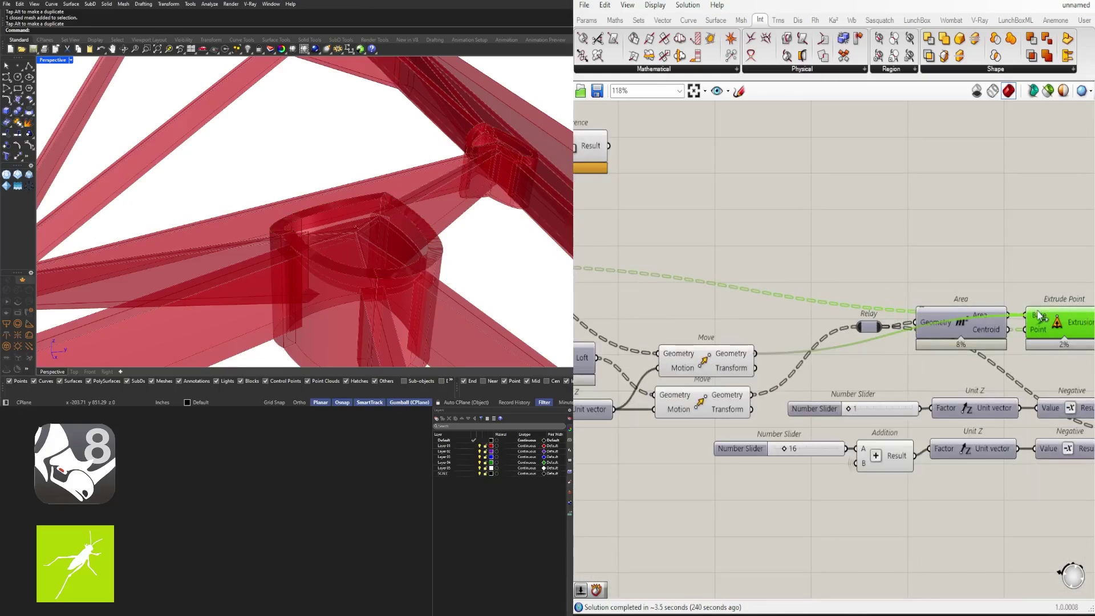
click(1032, 254)
Step: Align the duplicated Move with the original Move beside the lower Loft
scroll(835, 276, down, 3)
right_drag(803, 313, 960, 309)
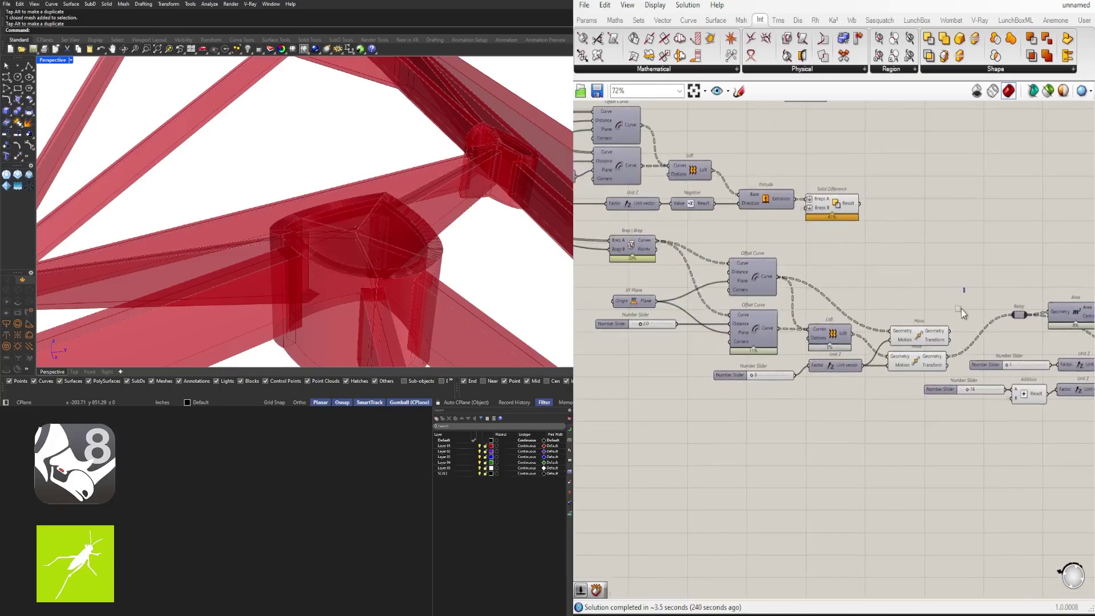
drag(933, 360, 956, 272)
scroll(955, 270, up, 3)
drag(905, 372, 901, 375)
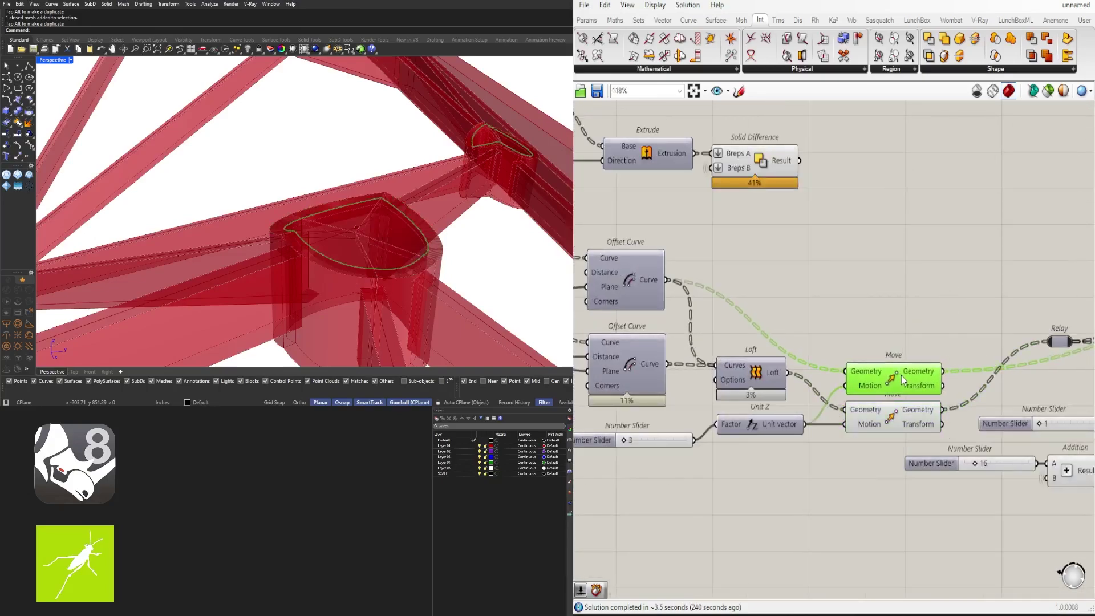
click(910, 332)
Step: Move the Relay below the Area component and align the upper Number Slider, Unit Z and Negative with the upper Extrude
scroll(911, 333, down, 3)
right_drag(1002, 332, 837, 335)
right_drag(1002, 359, 902, 335)
scroll(786, 310, up, 2)
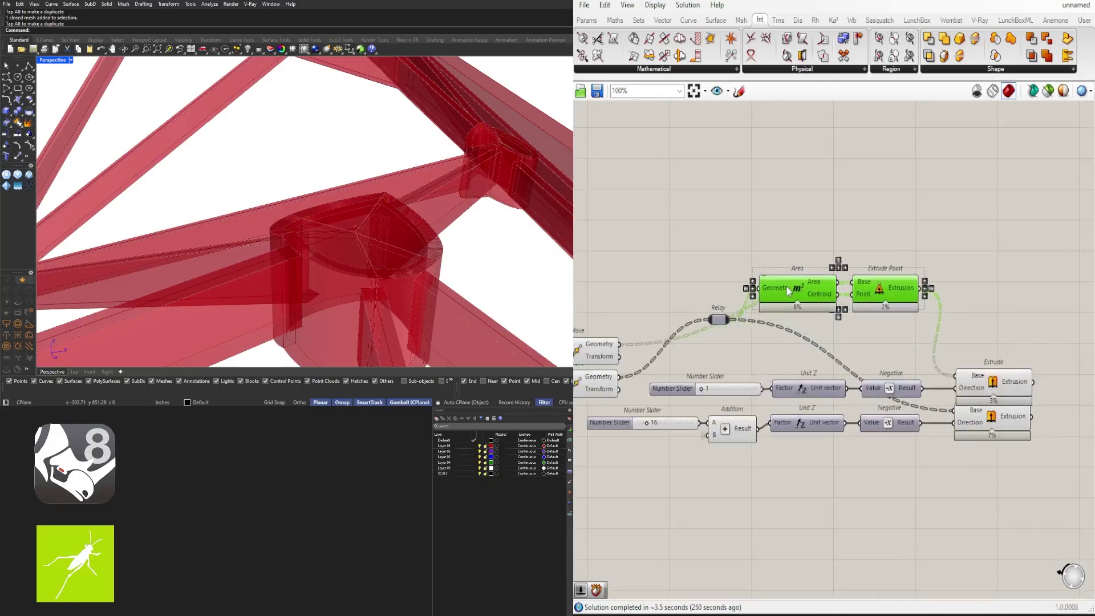
click(739, 287)
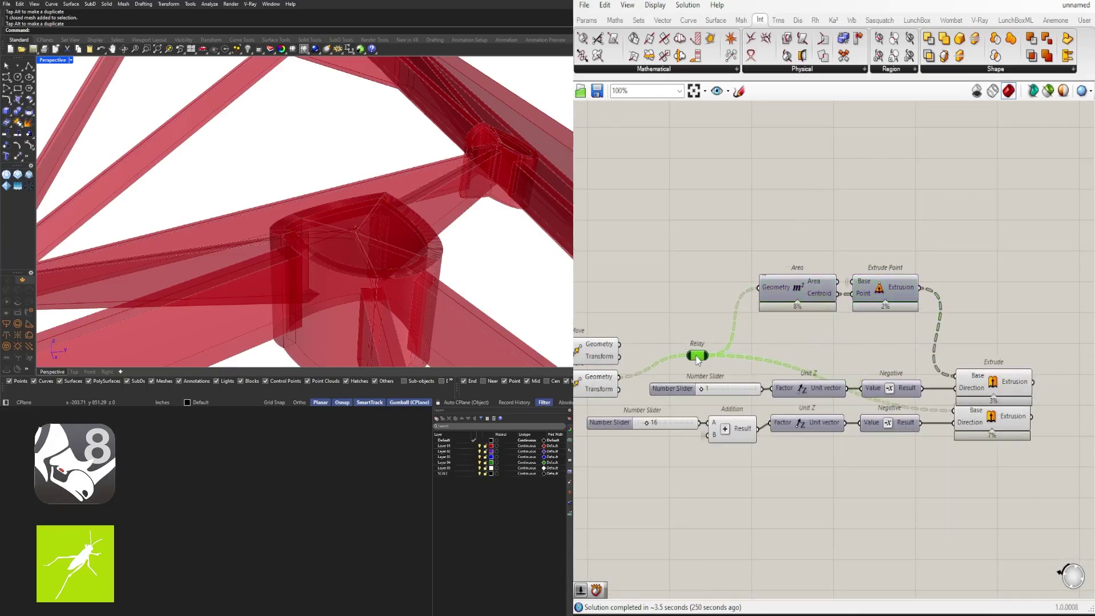
click(978, 381)
click(1002, 353)
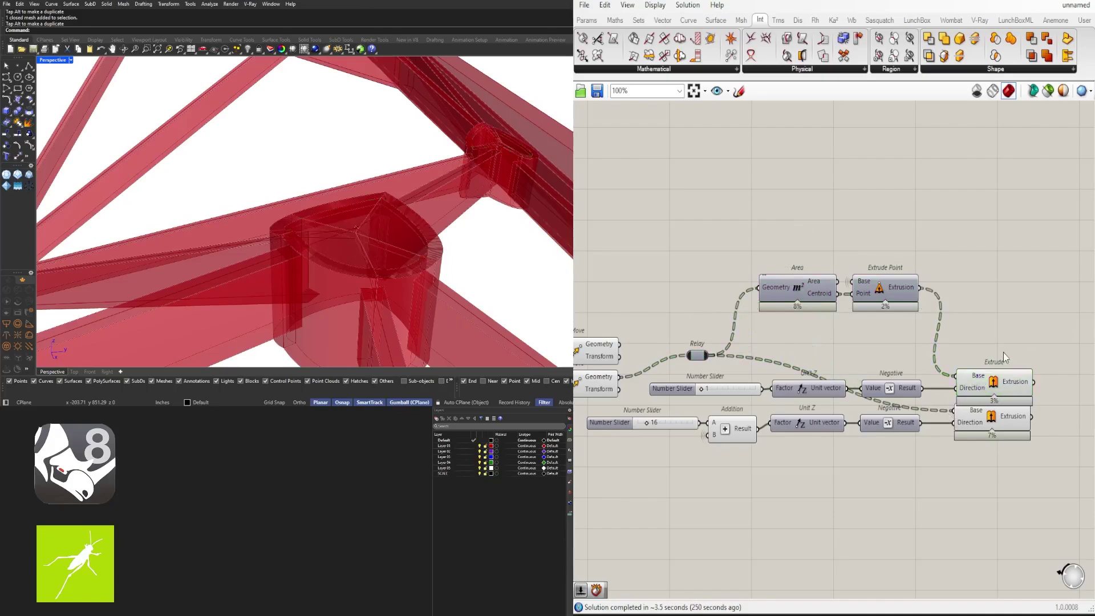
drag(1002, 352, 814, 380)
click(914, 398)
Step: Line up the Addition component and its 16 slider with the lower Unit Z and Negative row
drag(1017, 481, 667, 407)
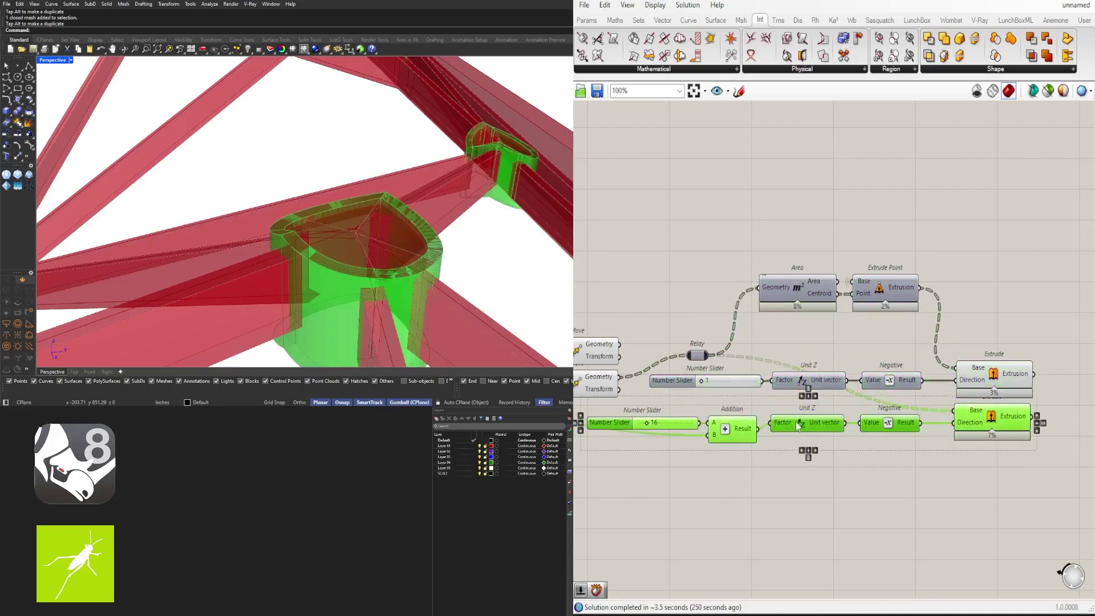
click(746, 459)
drag(745, 461, 662, 403)
scroll(737, 416, up, 2)
scroll(738, 419, up, 3)
drag(744, 430, 744, 417)
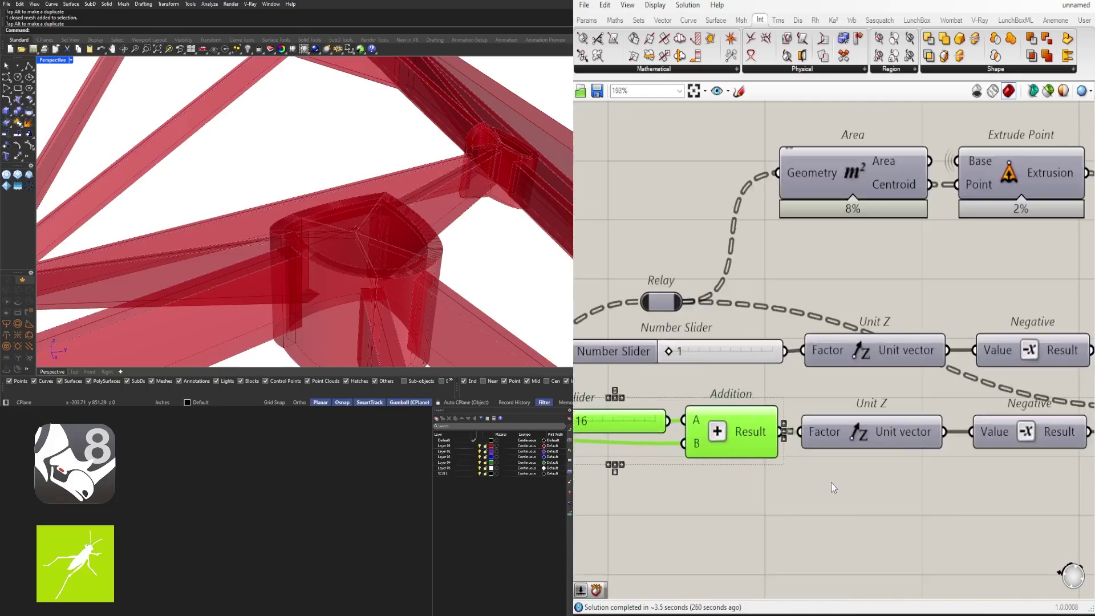
click(830, 482)
Step: Set the wire display of the lower Extrude's Base input to hidden
scroll(887, 451, down, 3)
right_drag(1088, 421, 882, 425)
scroll(882, 424, up, 2)
right_click(883, 434)
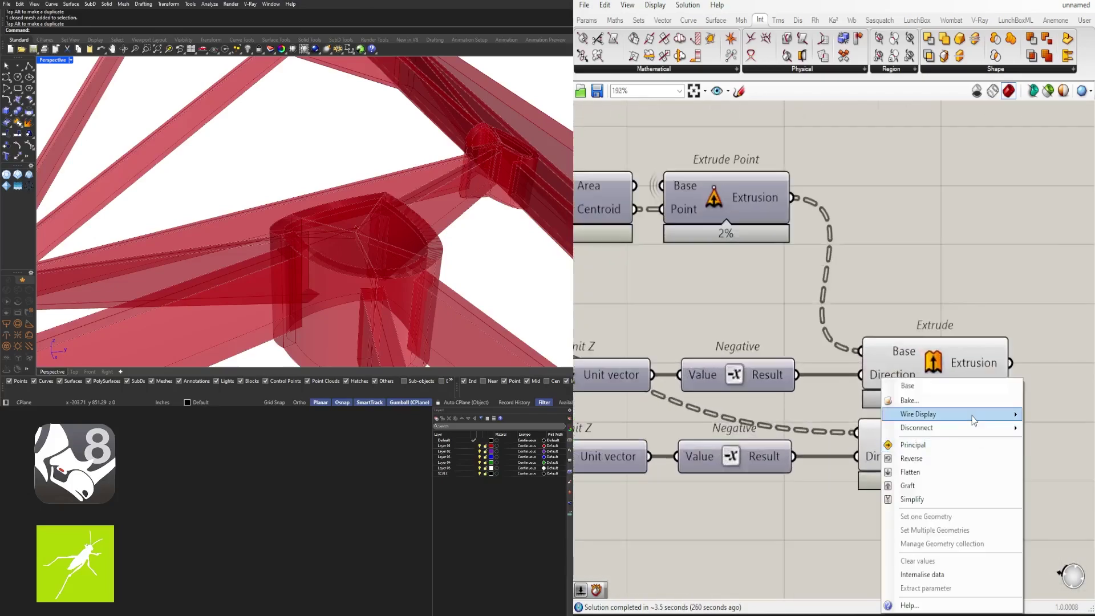
click(1055, 445)
Step: Align the lower Extrude component vertically with the upper Extrude
drag(1024, 516, 941, 313)
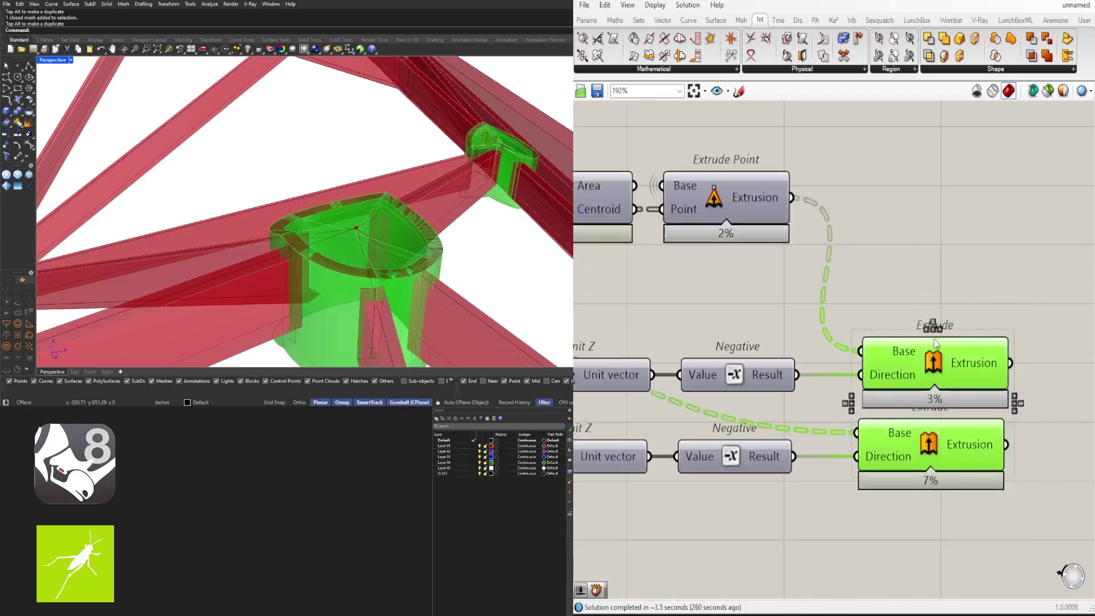
click(1041, 441)
drag(1049, 519, 933, 340)
click(939, 331)
click(911, 291)
Step: Add a Custom Preview component beyond the two Extrude components
scroll(415, 235, down, 6)
right_drag(415, 235, 146, 197)
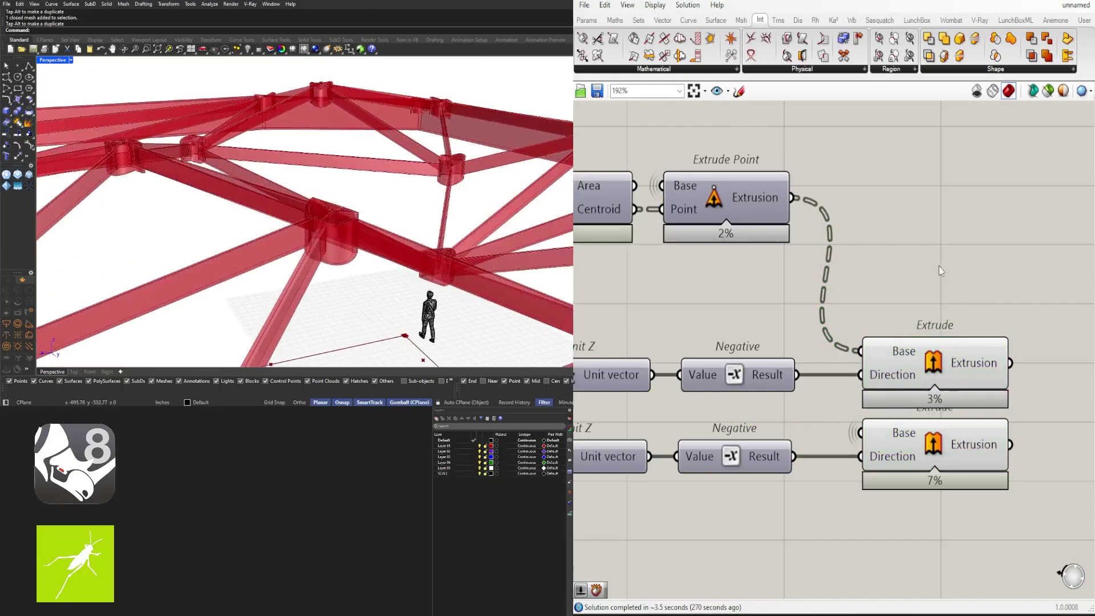
right_drag(1060, 438, 963, 428)
scroll(955, 430, down, 3)
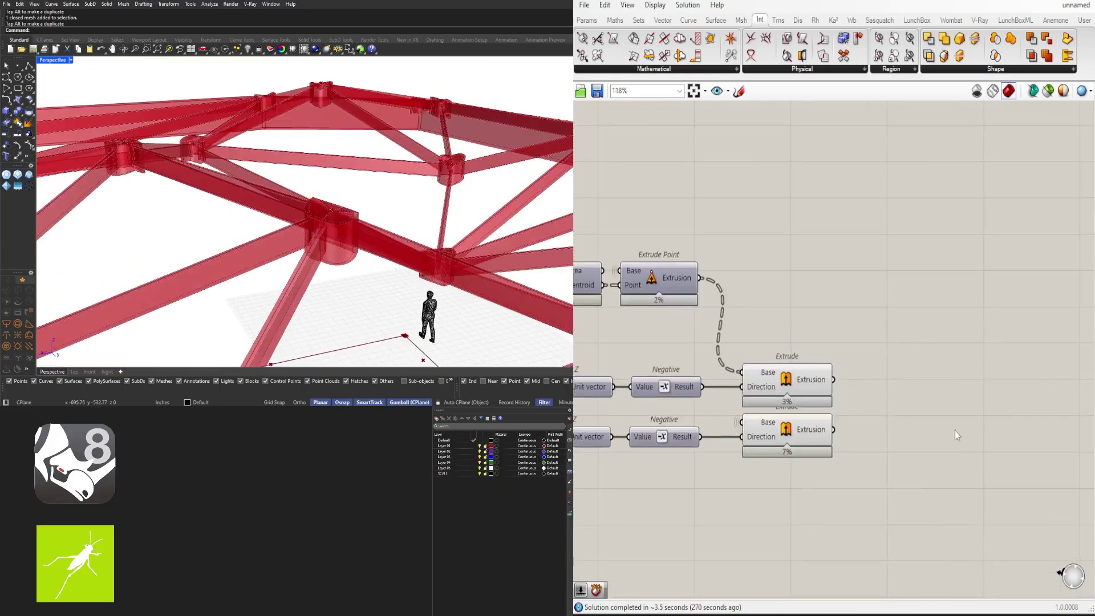
double_click(967, 473)
text(cust)
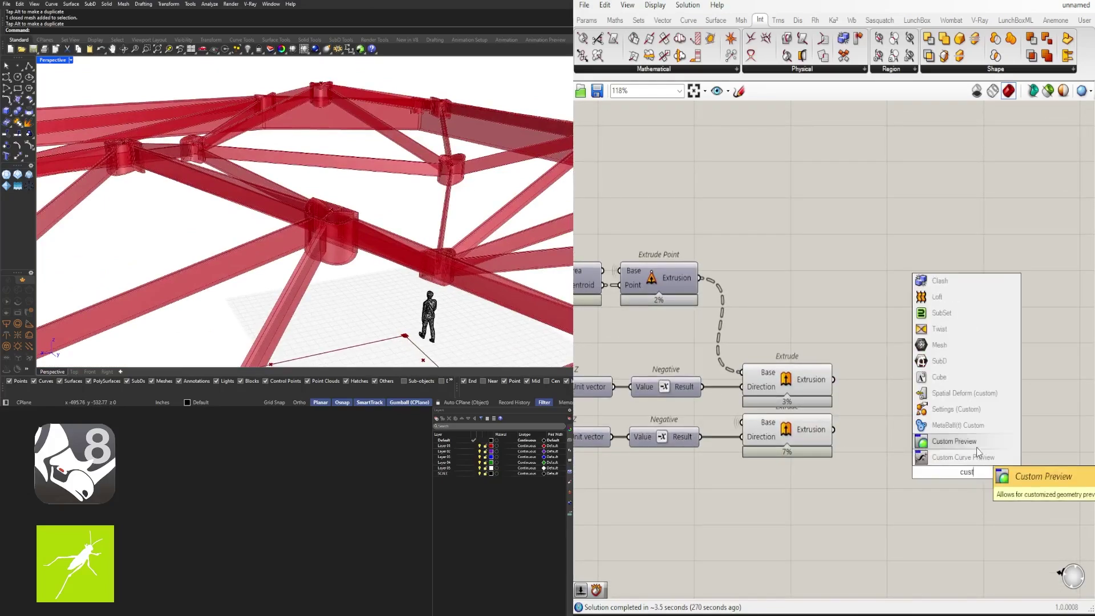
click(961, 444)
Step: Add a Colour Swatch, connect it to the Custom Preview's Material input, and set its colour to dark grey
double_click(823, 503)
text(swa)
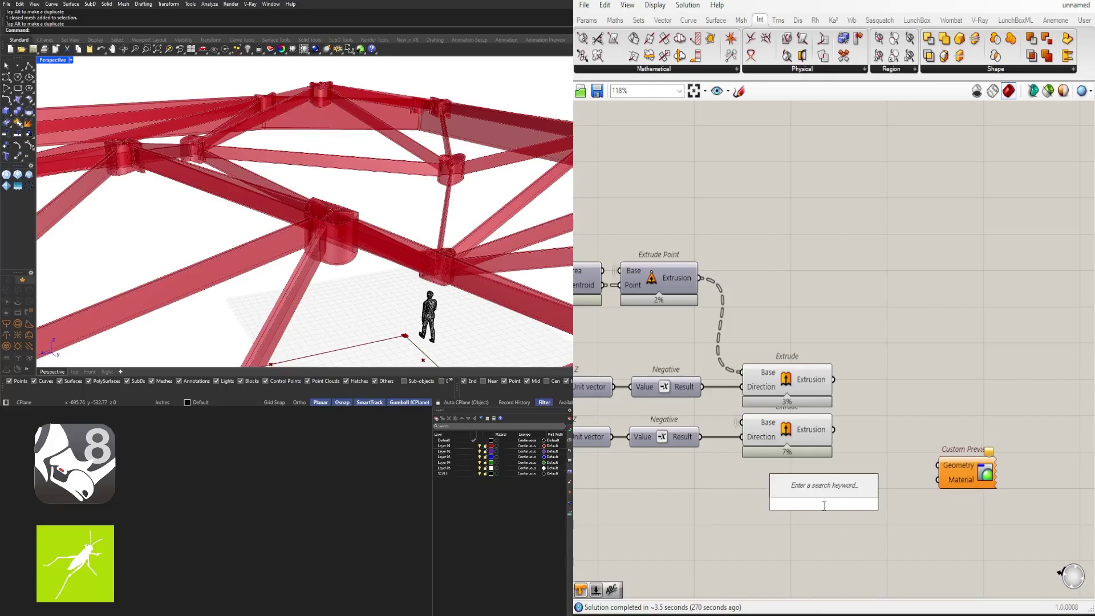
click(808, 456)
scroll(940, 483, up, 2)
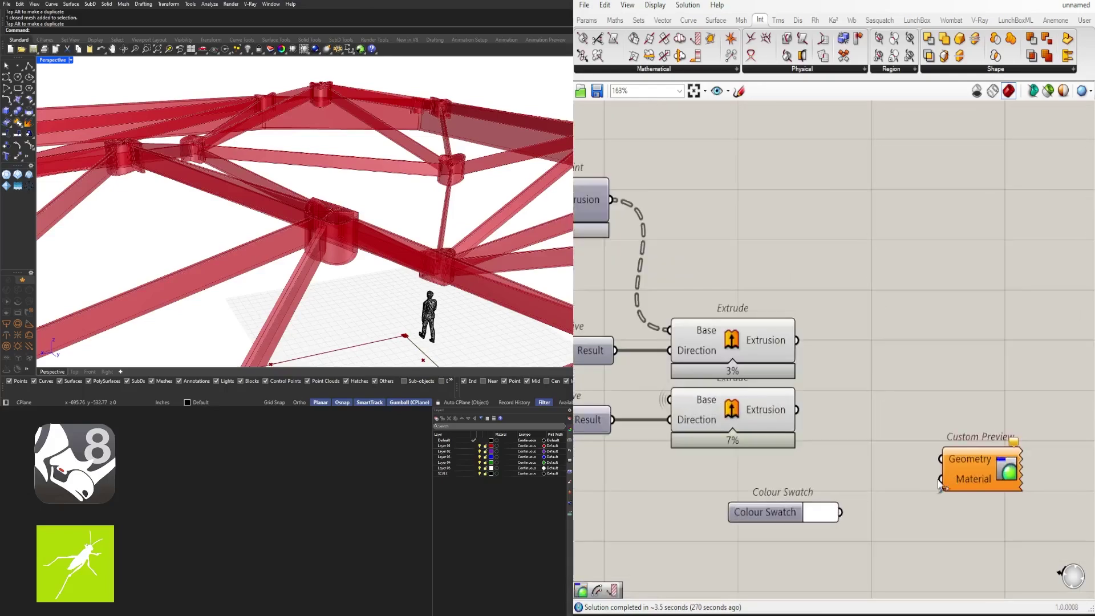
drag(822, 512, 916, 481)
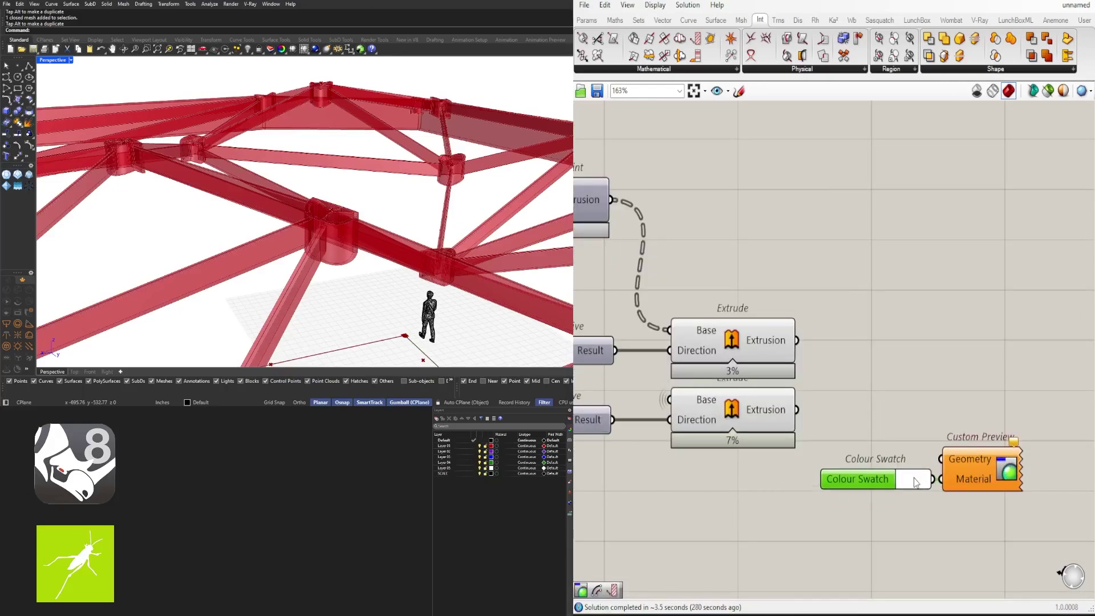
click(901, 482)
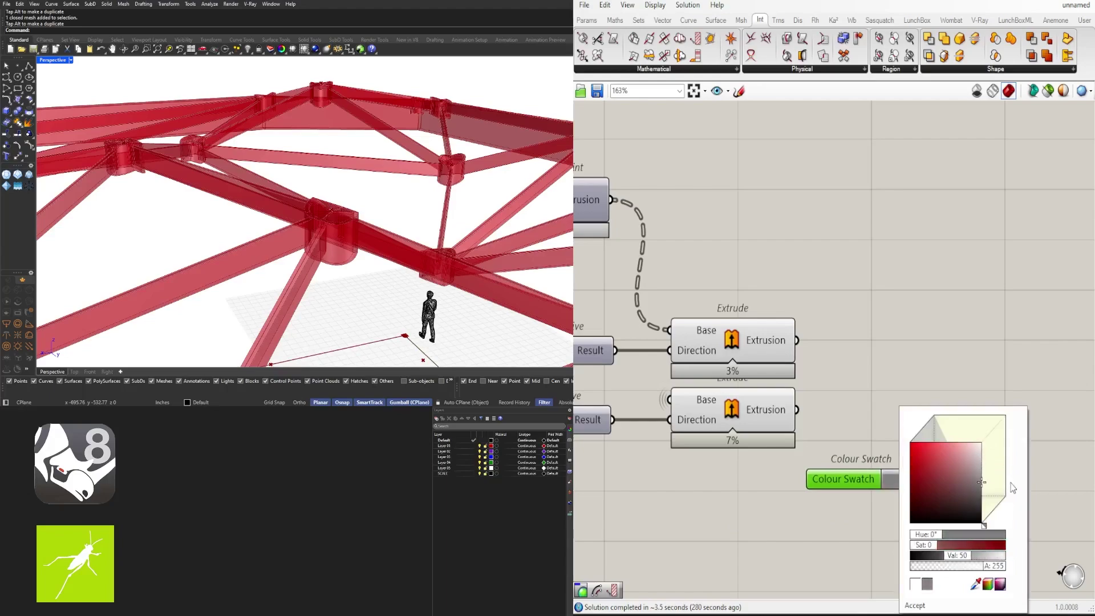
click(1045, 476)
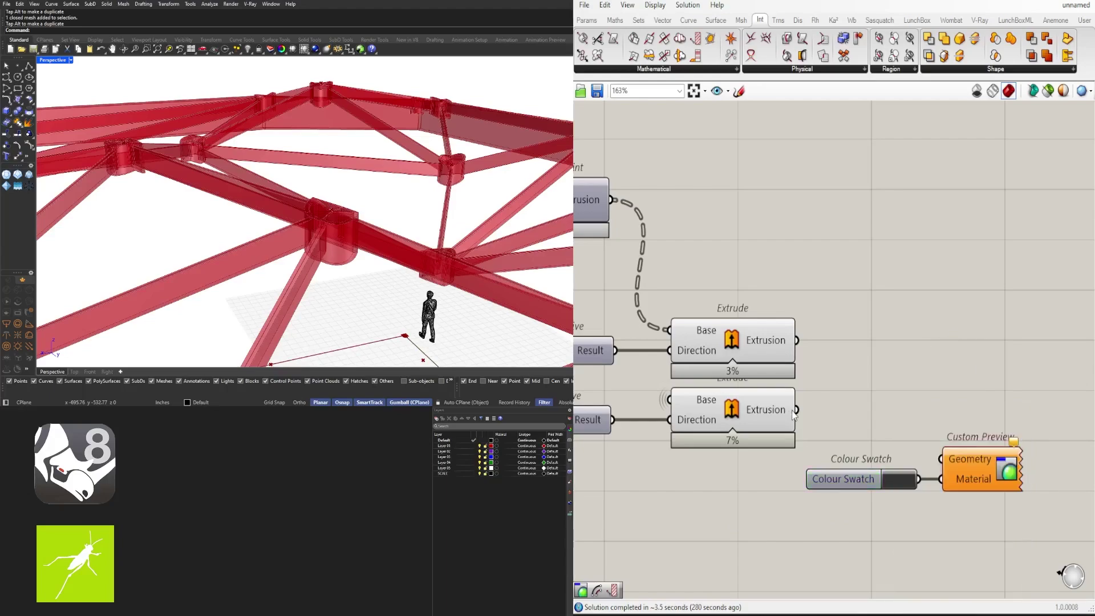
Step: Feed both Extrude outputs into the Custom Preview's Geometry input and turn off the preview of the two Extrudes
drag(937, 461, 940, 459)
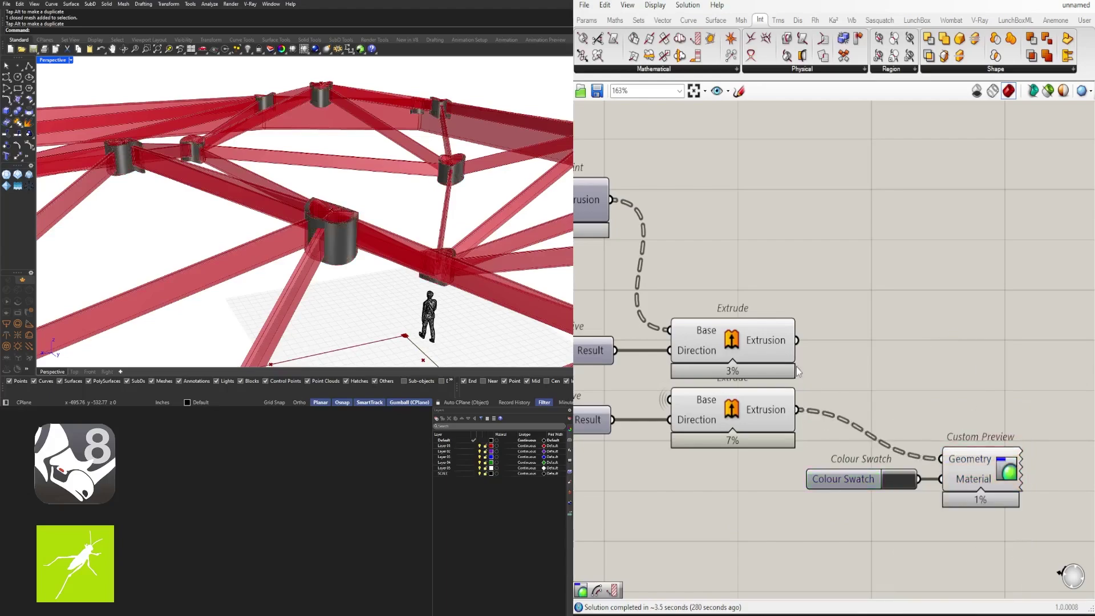
right_drag(435, 234, 414, 283)
scroll(765, 411, down, 3)
drag(761, 488, 739, 333)
middle_click(737, 327)
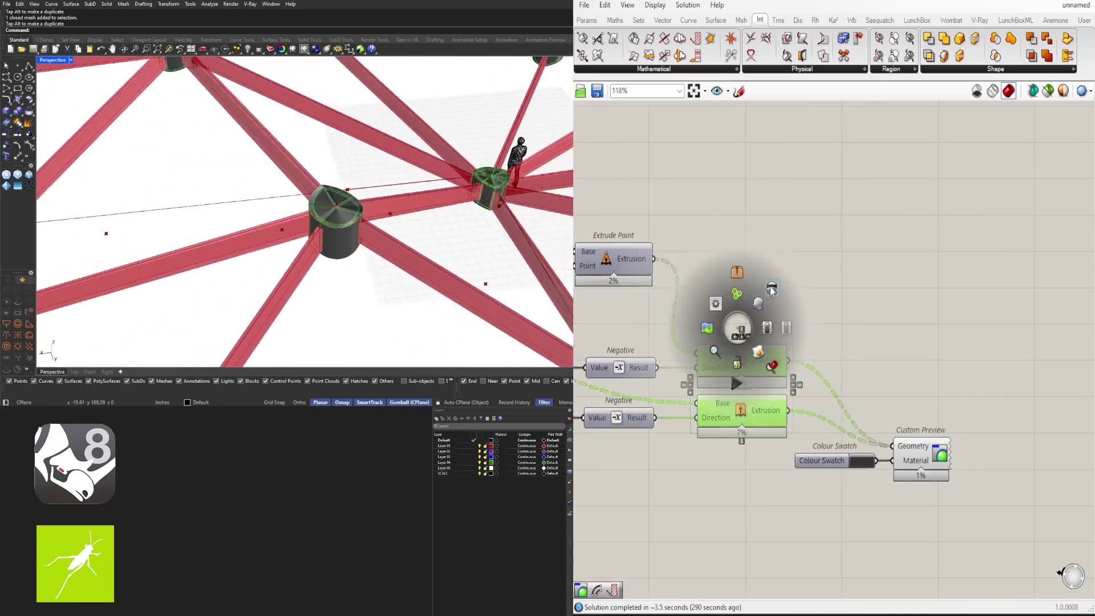
click(764, 295)
scroll(347, 225, down, 1)
click(794, 289)
Step: Turn off the preview of the two Move components feeding the connector
right_drag(714, 336, 1042, 339)
scroll(963, 350, down, 3)
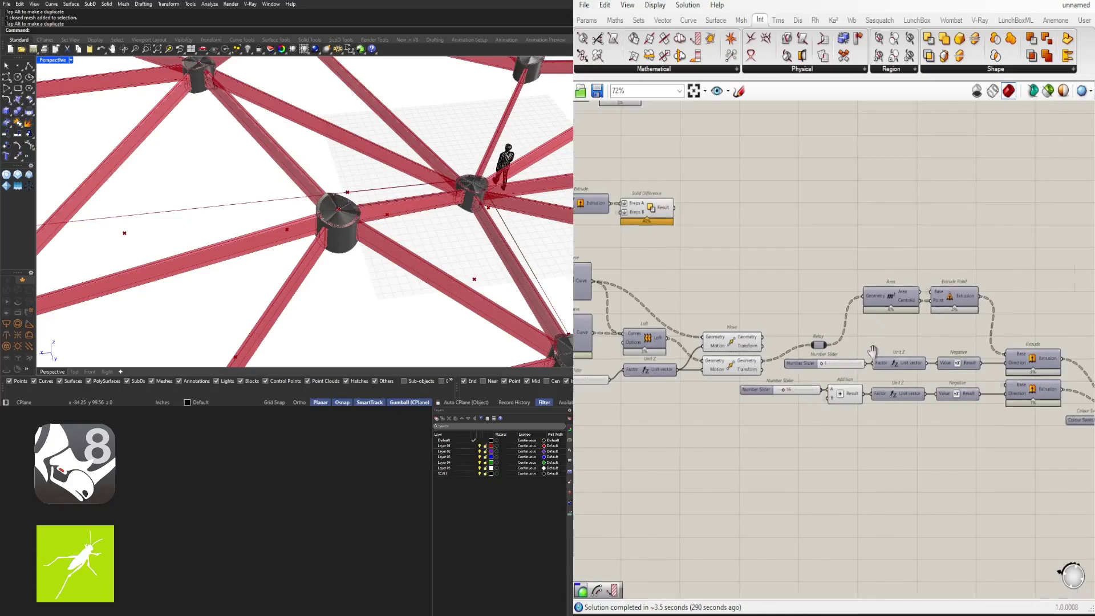
right_drag(872, 351, 929, 361)
drag(1018, 486, 776, 333)
middle_click(801, 323)
click(836, 287)
click(817, 282)
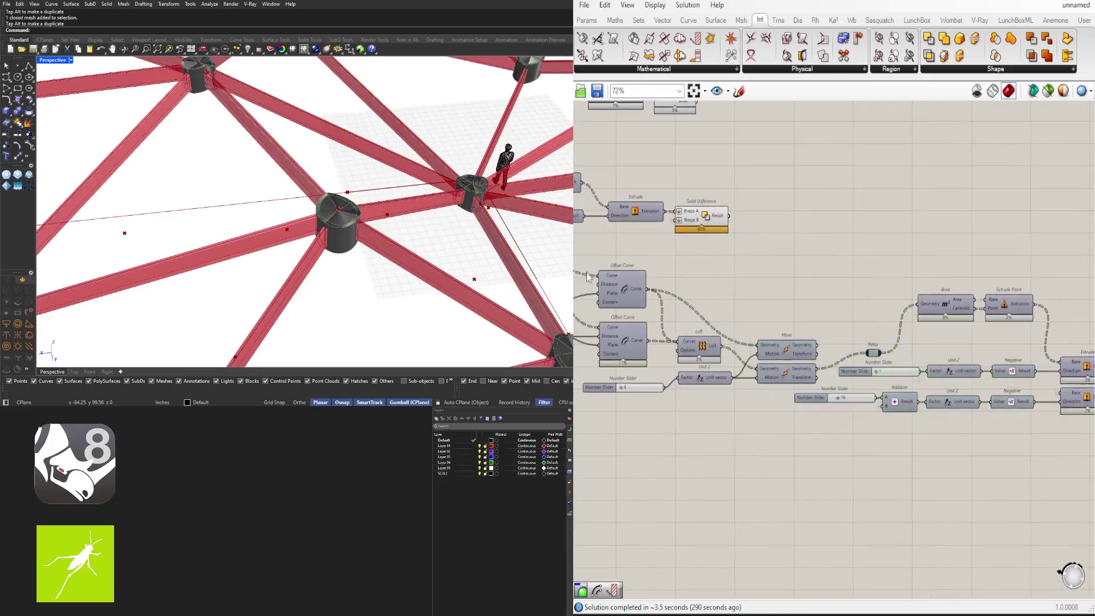
Step: Set the Number Slider that drives the Moves' Unit Z factor to 1
right_drag(359, 242, 395, 222)
scroll(254, 235, up, 3)
scroll(337, 291, up, 3)
scroll(337, 292, down, 3)
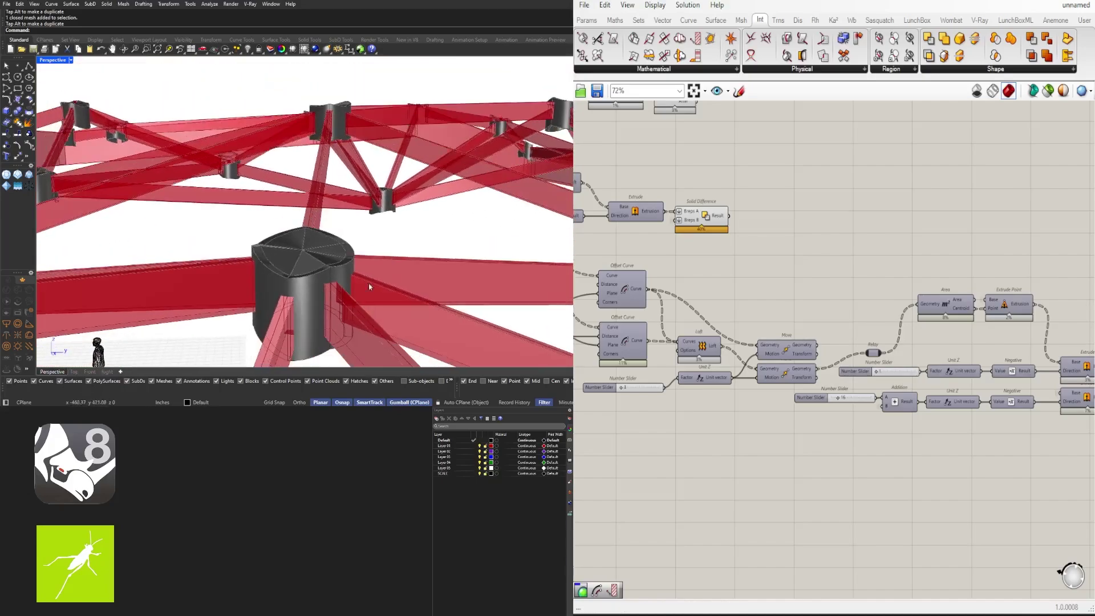
right_drag(936, 447, 725, 377)
right_drag(798, 341, 992, 349)
scroll(849, 320, up, 5)
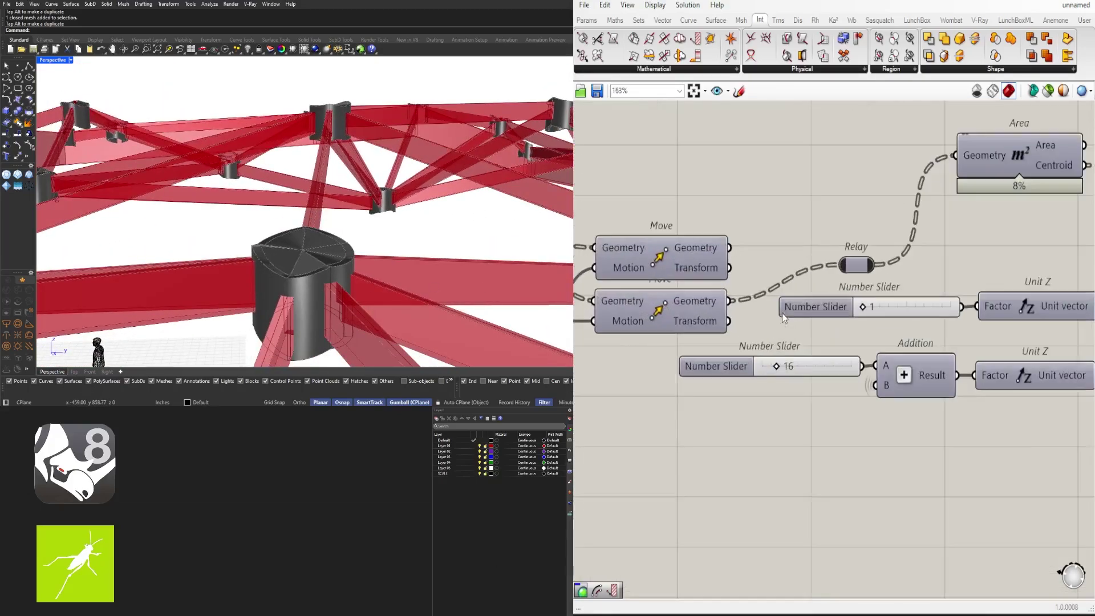
right_drag(705, 386, 970, 377)
scroll(881, 370, down, 2)
right_drag(685, 364, 815, 364)
scroll(815, 365, up, 3)
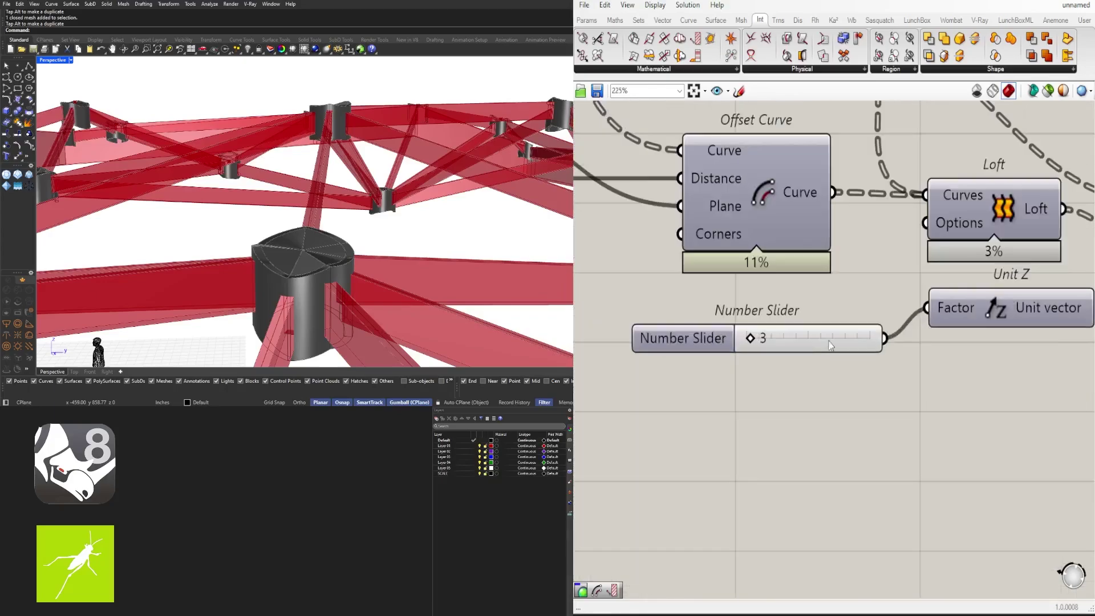
mouse_move(830, 340)
mouse_down()
mouse_move(834, 310)
mouse_move(829, 332)
mouse_up()
double_click(779, 328)
text(1)
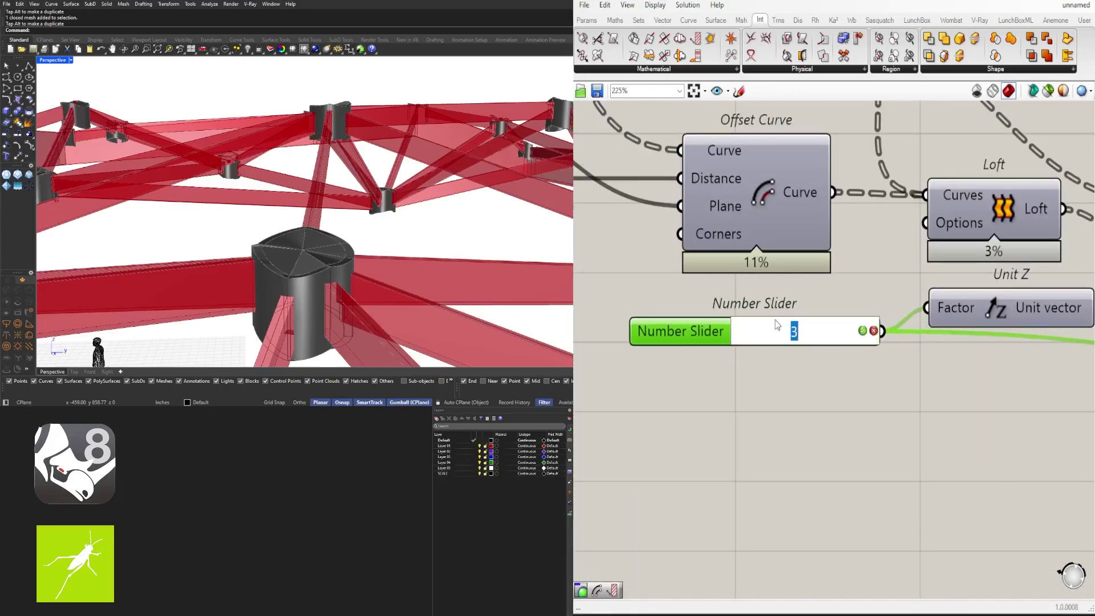
key(Return)
Step: Examine how the lowered dark node connectors sit against the beams across the whole truss roof
right_drag(423, 270, 308, 313)
scroll(259, 275, down, 3)
right_drag(308, 268, 202, 282)
scroll(326, 256, down, 3)
scroll(231, 251, up, 4)
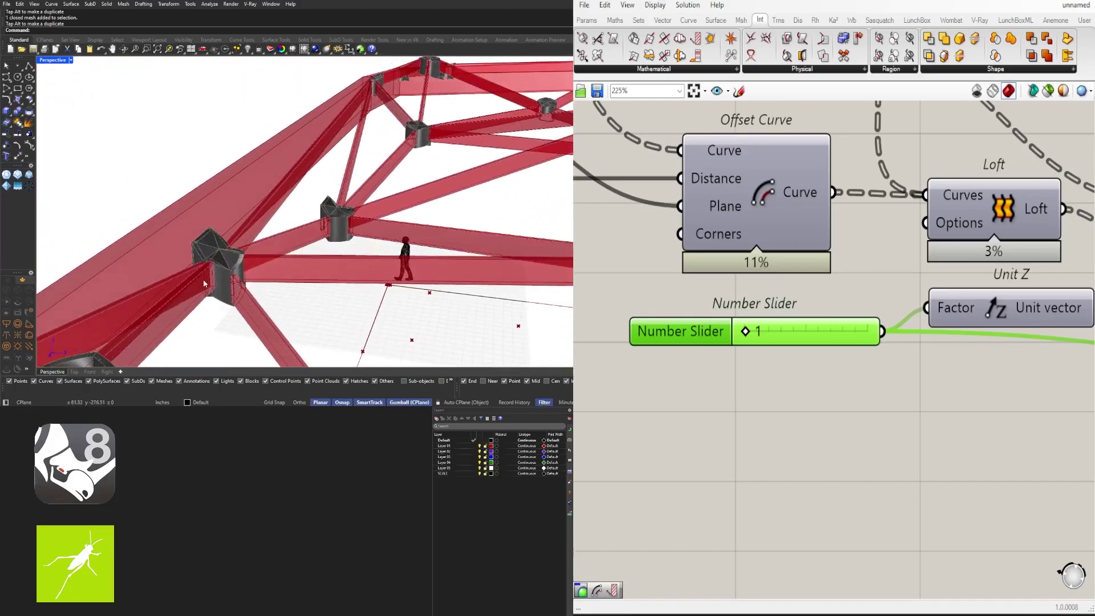
scroll(201, 281, down, 3)
scroll(192, 281, down, 2)
shift+right_drag(305, 277, 251, 250)
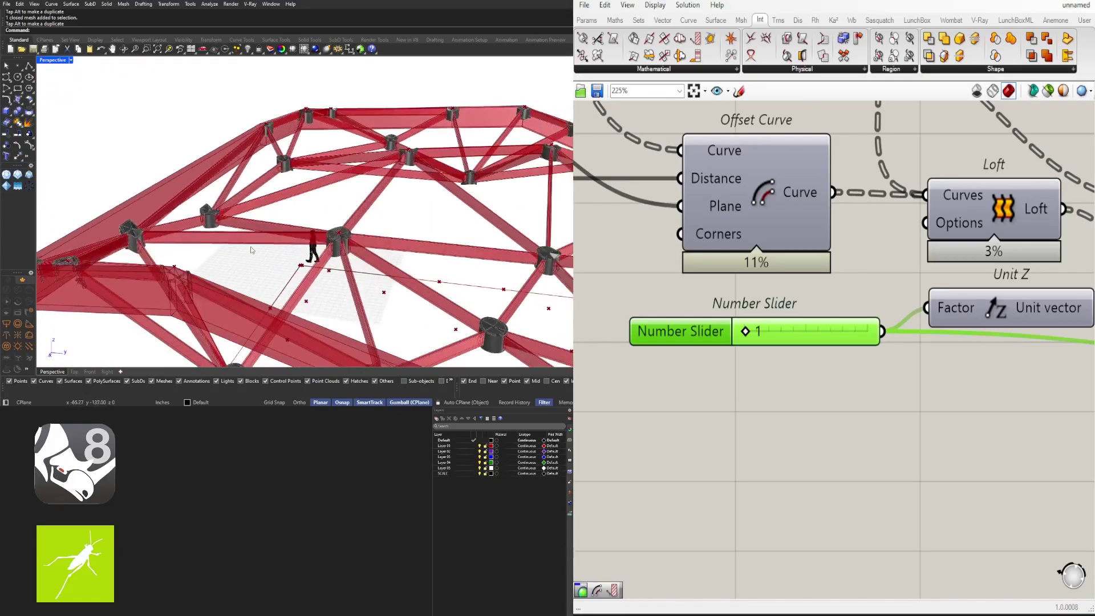
shift+right_drag(380, 222, 434, 226)
scroll(769, 304, down, 4)
right_drag(1014, 342, 854, 393)
scroll(854, 394, down, 4)
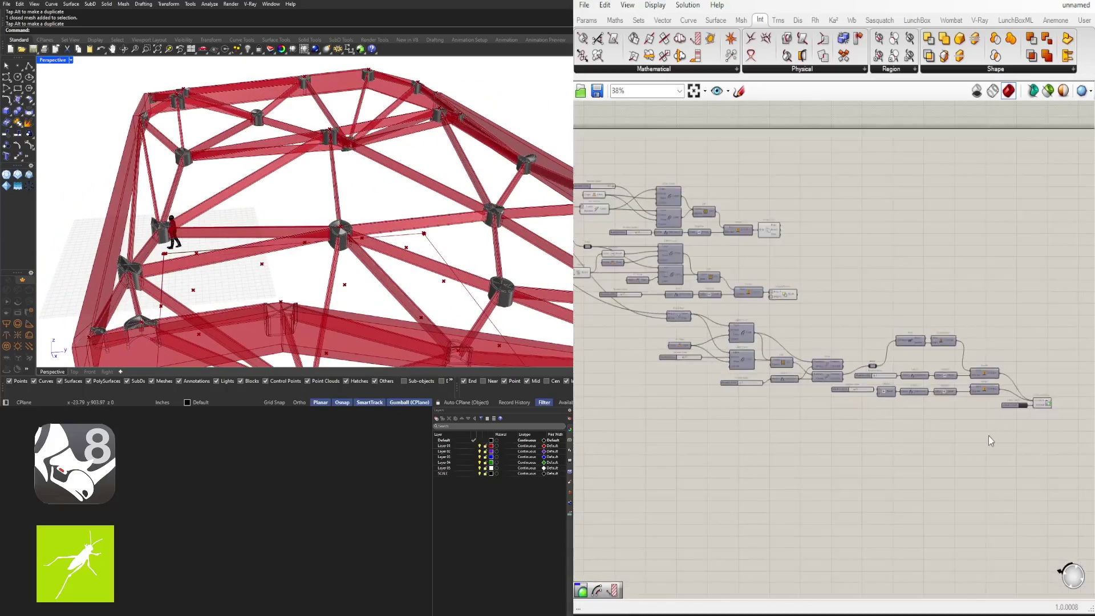
right_drag(990, 440, 970, 397)
drag(1029, 399, 631, 273)
scroll(646, 291, up, 4)
right_drag(647, 291, 834, 323)
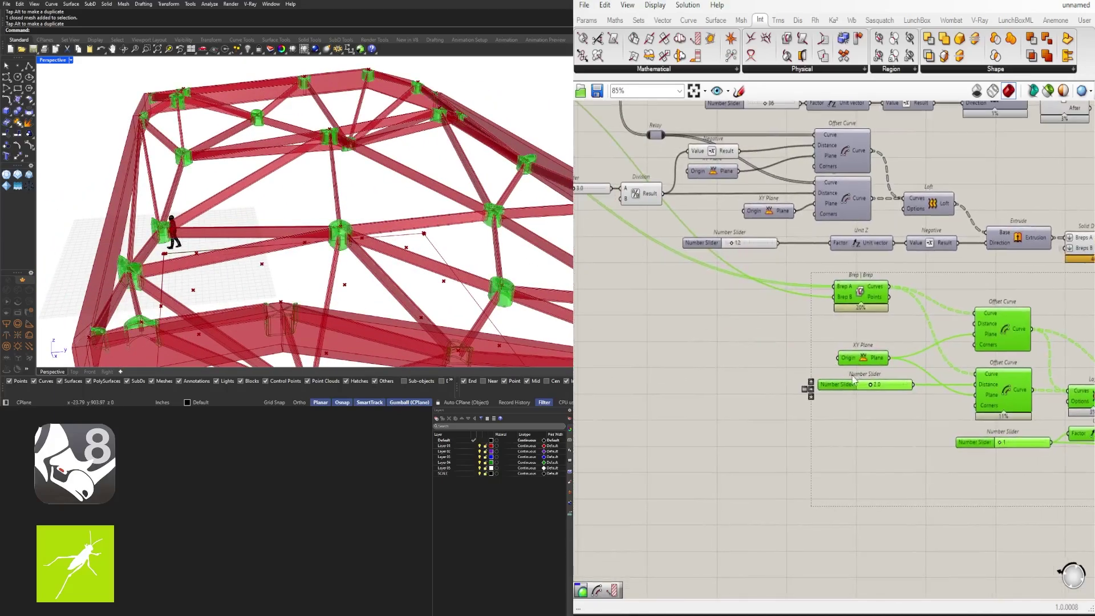
key(Delete)
right_drag(660, 358, 813, 396)
right_drag(665, 234, 948, 384)
scroll(927, 372, down, 2)
scroll(887, 359, up, 3)
right_drag(892, 363, 674, 282)
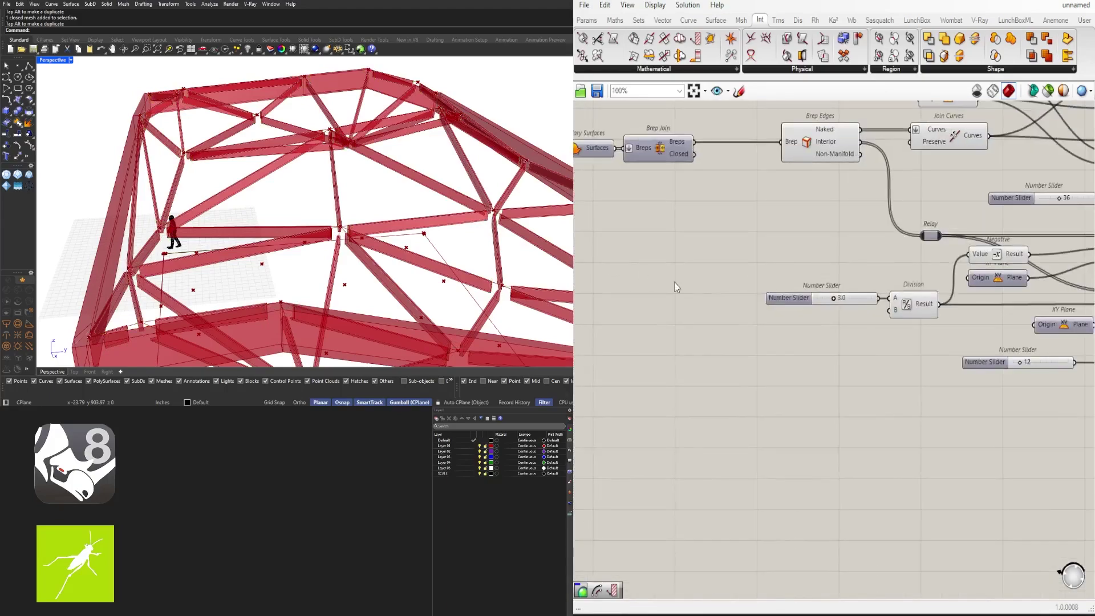
scroll(715, 305, down, 5)
key(ctrl+z)
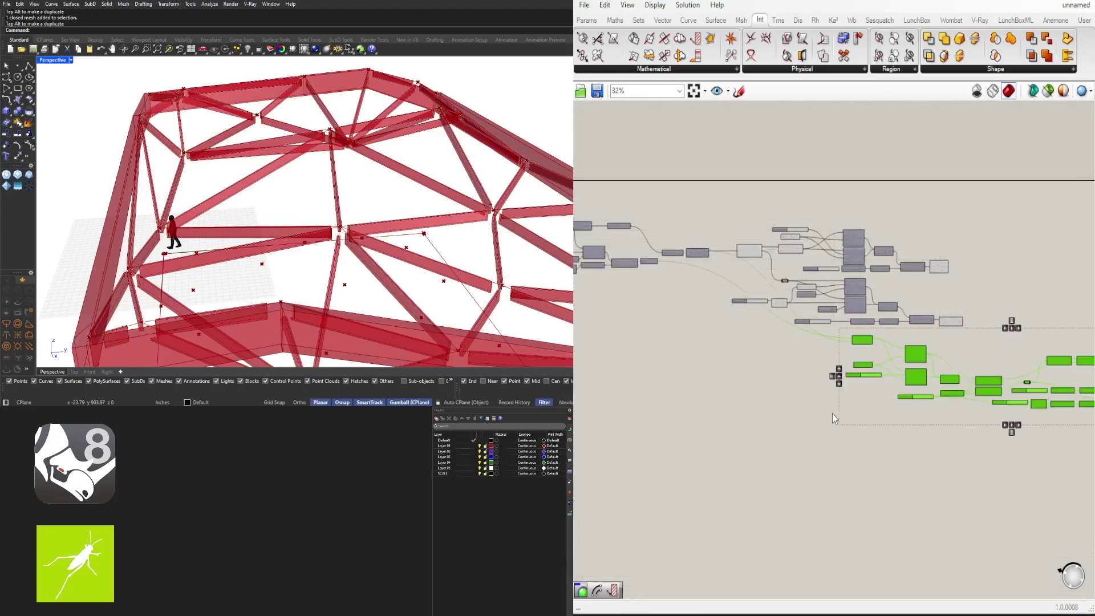
Step: Delete the component group that builds the ring and cap connectors, keeping only the Custom Preview and its Colour Swatch
right_drag(986, 448, 805, 432)
scroll(821, 435, down, 3)
scroll(889, 447, up, 2)
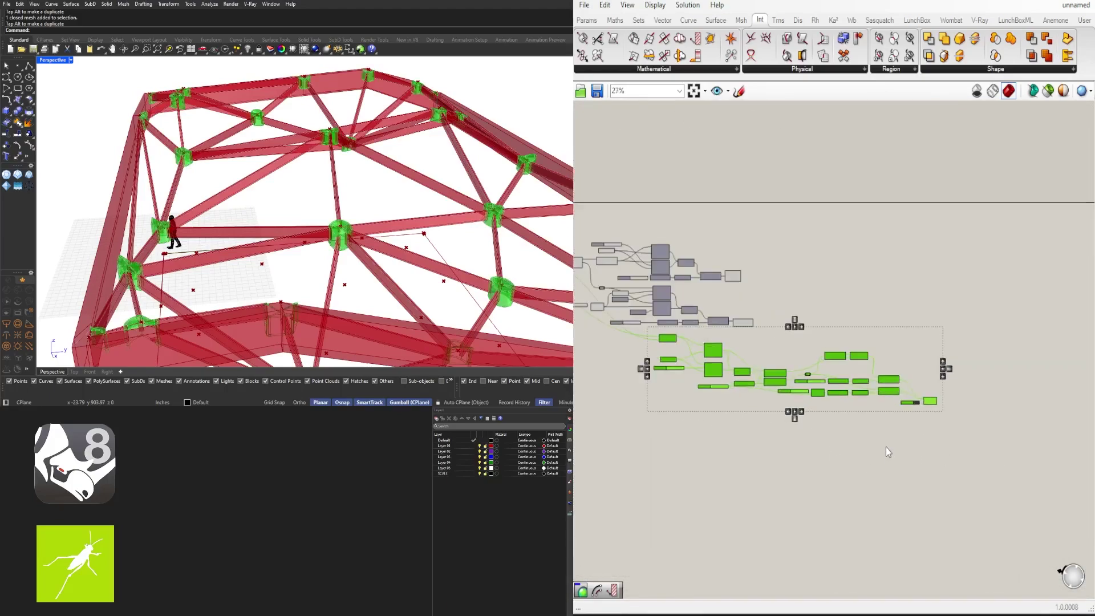
shift+drag(776, 402, 703, 388)
ctrl+drag(952, 445, 902, 391)
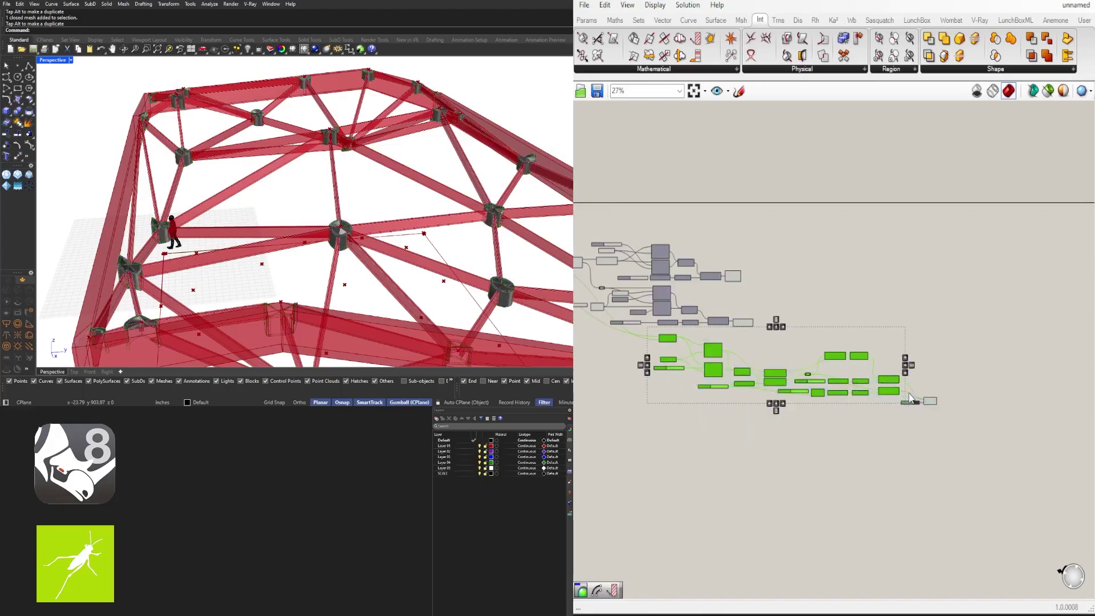
key(Delete)
Step: Move the Custom Preview and Colour Swatch near the Cap Holes component and connect its Brep output to the preview's Geometry
drag(962, 450, 628, 318)
scroll(782, 422, down, 3)
scroll(656, 393, up, 4)
scroll(628, 320, up, 3)
right_drag(632, 302, 935, 347)
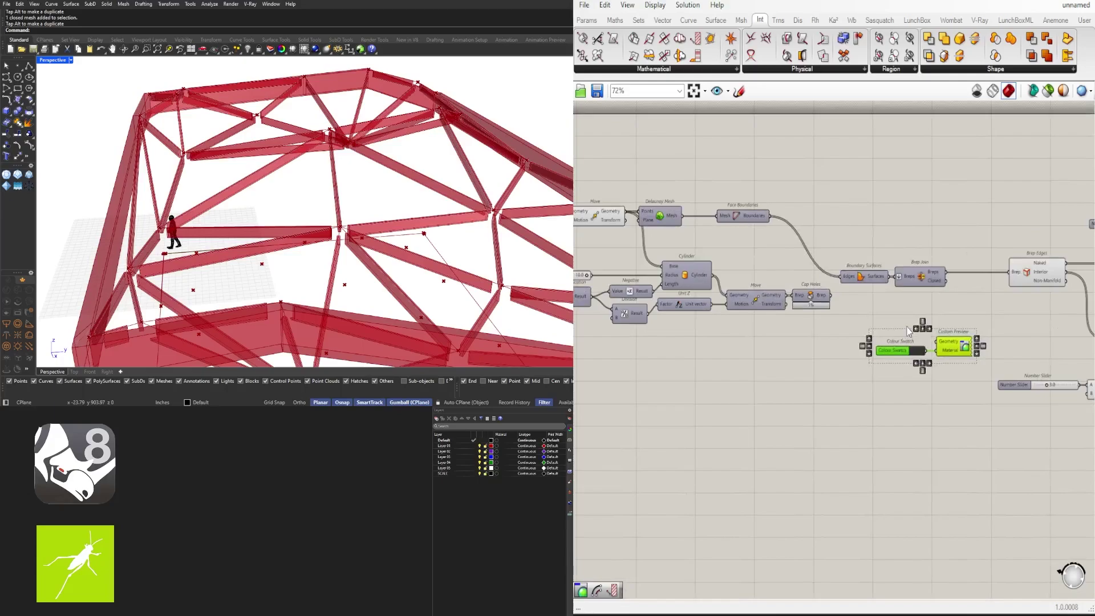
scroll(833, 302, up, 4)
drag(1002, 374, 1026, 384)
Step: Place the Custom Preview and Colour Swatch neatly beside Cap Holes and straighten the swatch's wire
drag(1043, 434, 989, 391)
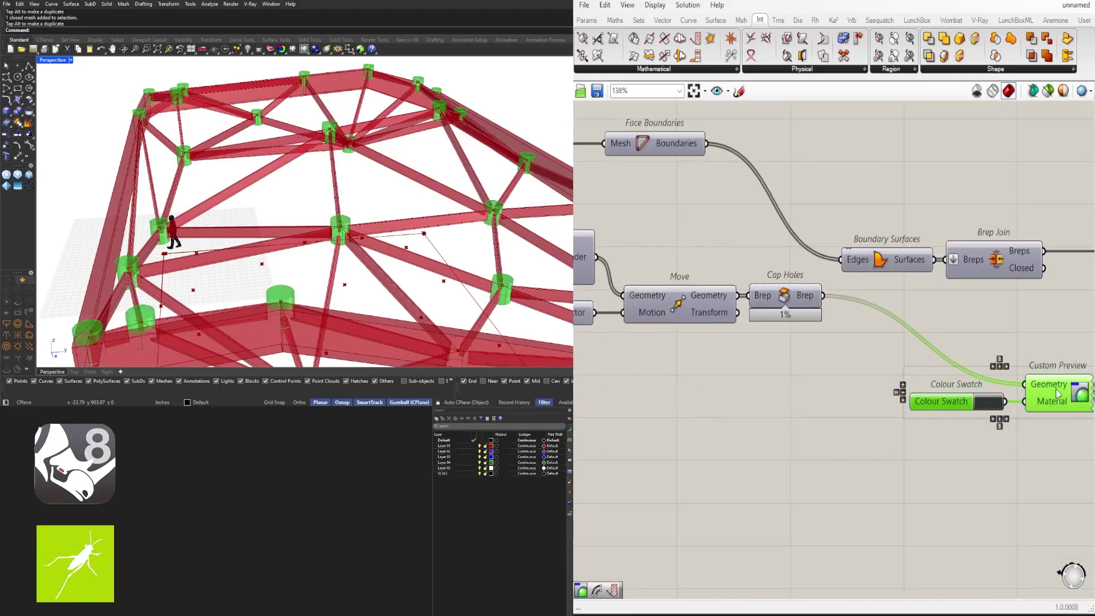
drag(1056, 390, 912, 344)
click(935, 368)
drag(959, 428, 802, 343)
scroll(903, 344, up, 2)
mouse_move(912, 345)
mouse_down()
mouse_move(857, 324)
mouse_move(910, 347)
mouse_up()
click(905, 379)
click(905, 385)
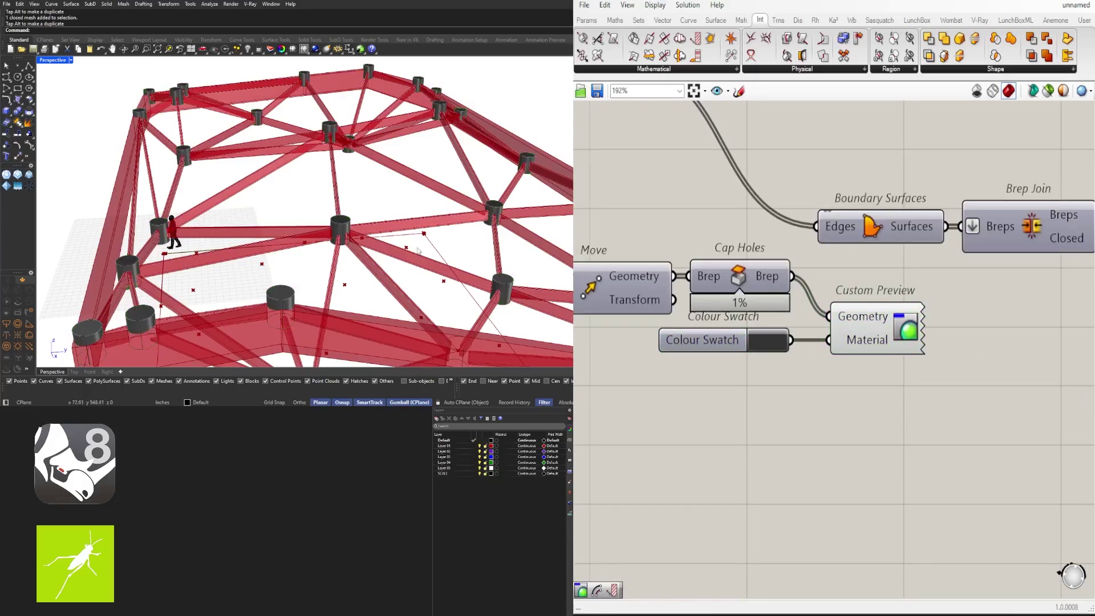
Step: Move the Multiplication component slightly lower, clear of the 9.2 radius slider above it
right_drag(325, 274, 452, 268)
scroll(722, 364, down, 2)
right_drag(627, 374, 872, 376)
scroll(872, 376, down, 1)
right_drag(748, 356, 946, 370)
scroll(803, 295, up, 5)
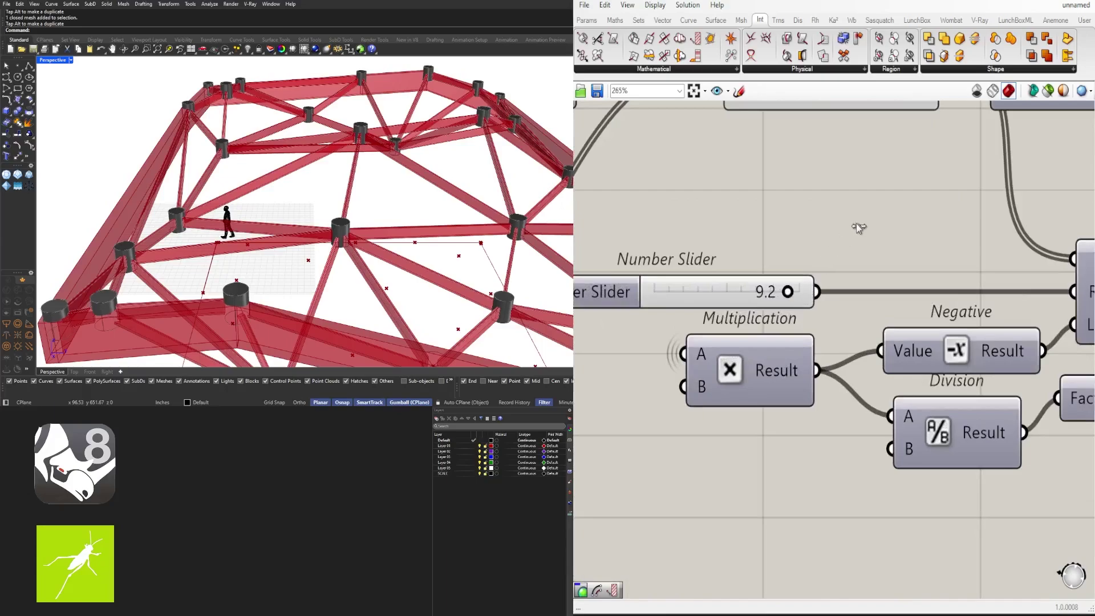
scroll(826, 305, down, 3)
click(790, 340)
scroll(829, 358, down, 4)
right_drag(868, 405, 914, 423)
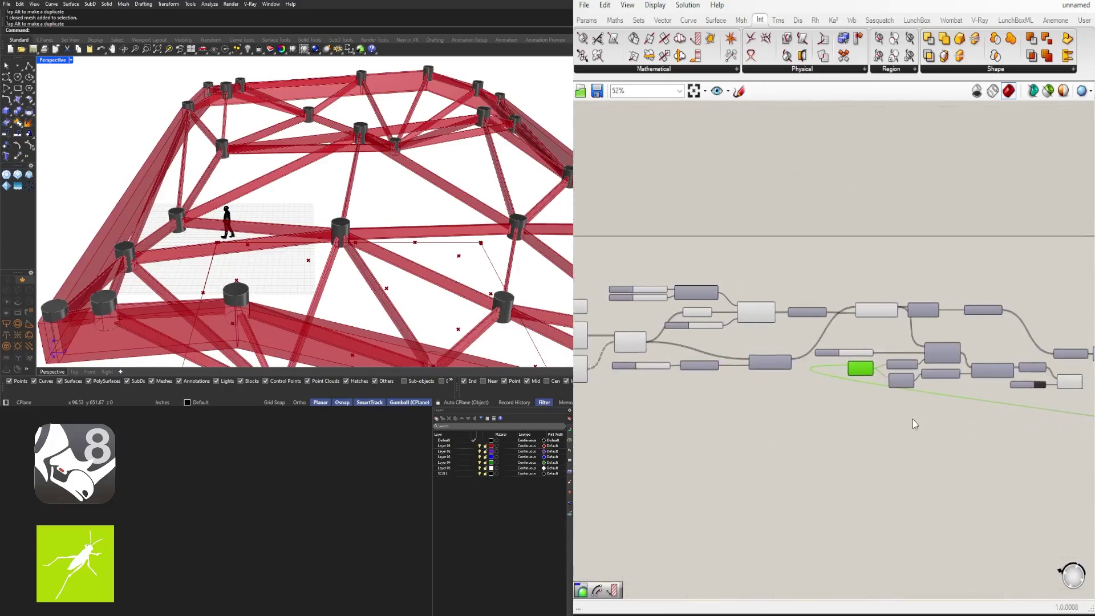
scroll(911, 427, up, 4)
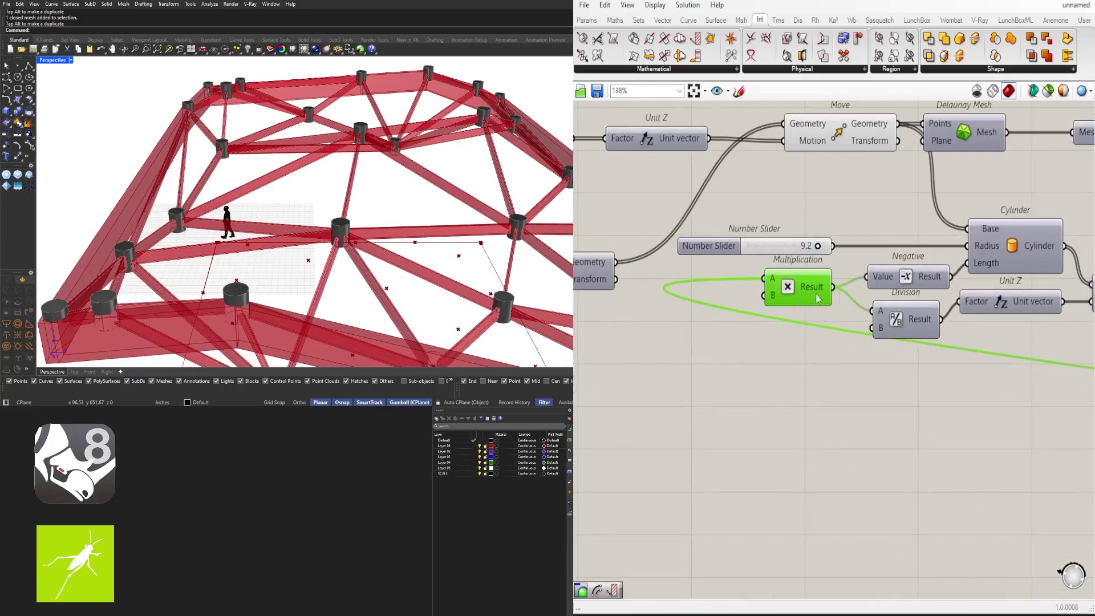
drag(802, 292, 794, 317)
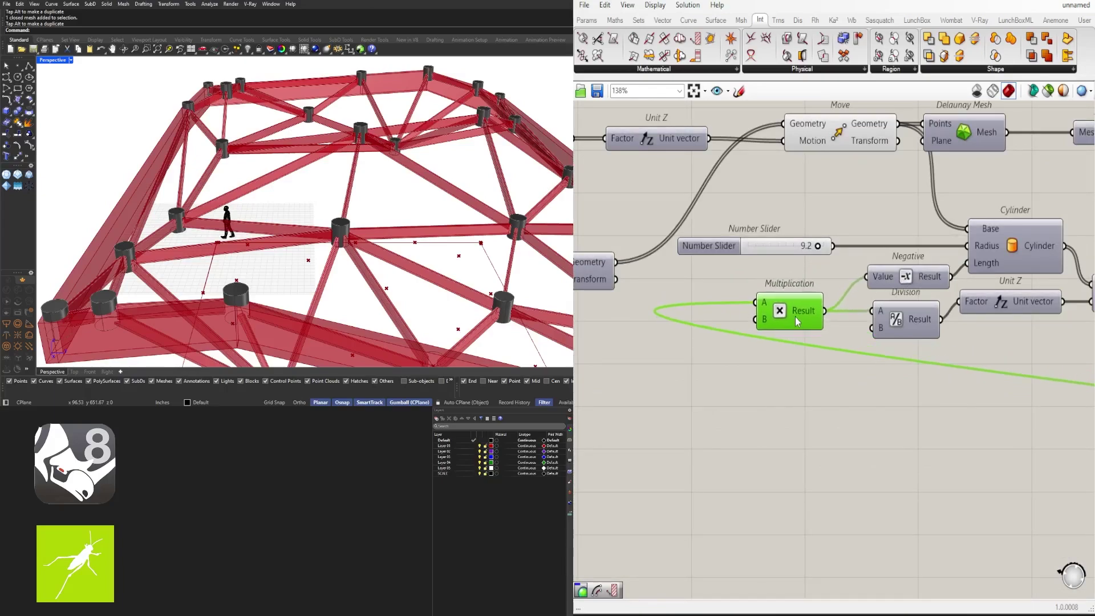
Step: Add a number slider set to 3, connect it to the Multiplication's A input and place it beside that component
double_click(684, 353)
text(3)
key(Return)
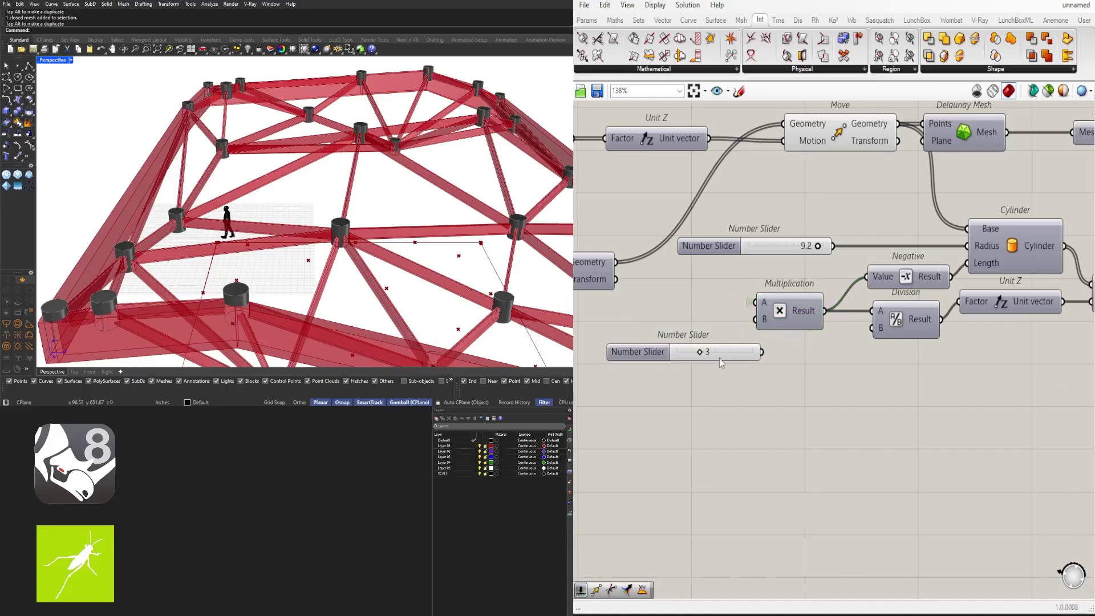
drag(736, 357, 662, 335)
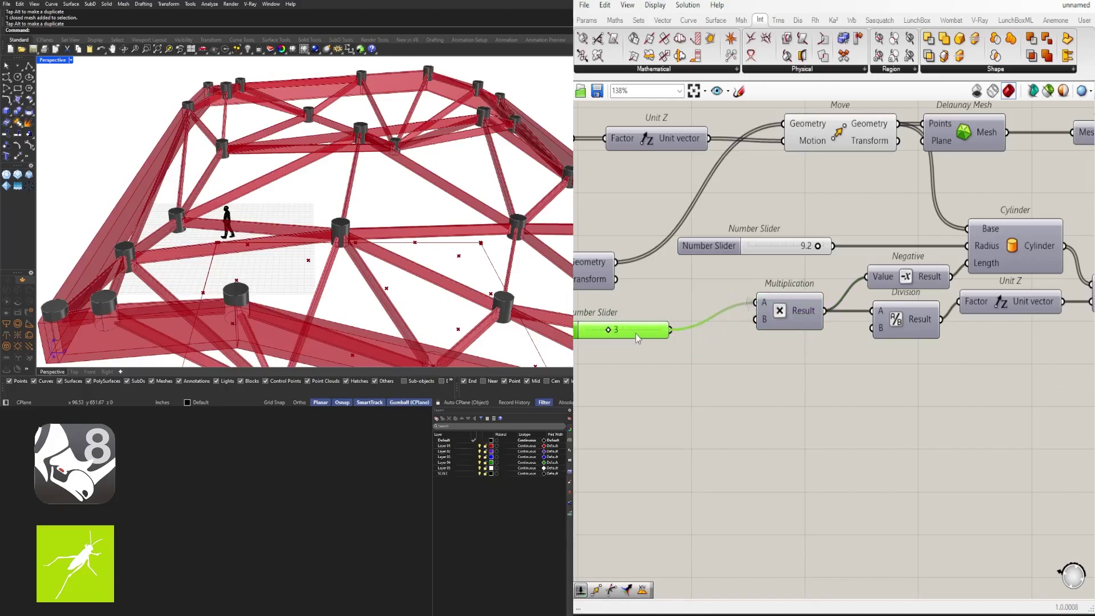
drag(641, 332, 693, 306)
Step: Examine the flattened node connectors on the truss and trace the upstream Merge, Move and slider components in the definition
right_drag(389, 222, 444, 191)
scroll(938, 378, down, 3)
right_drag(937, 379, 830, 422)
click(866, 352)
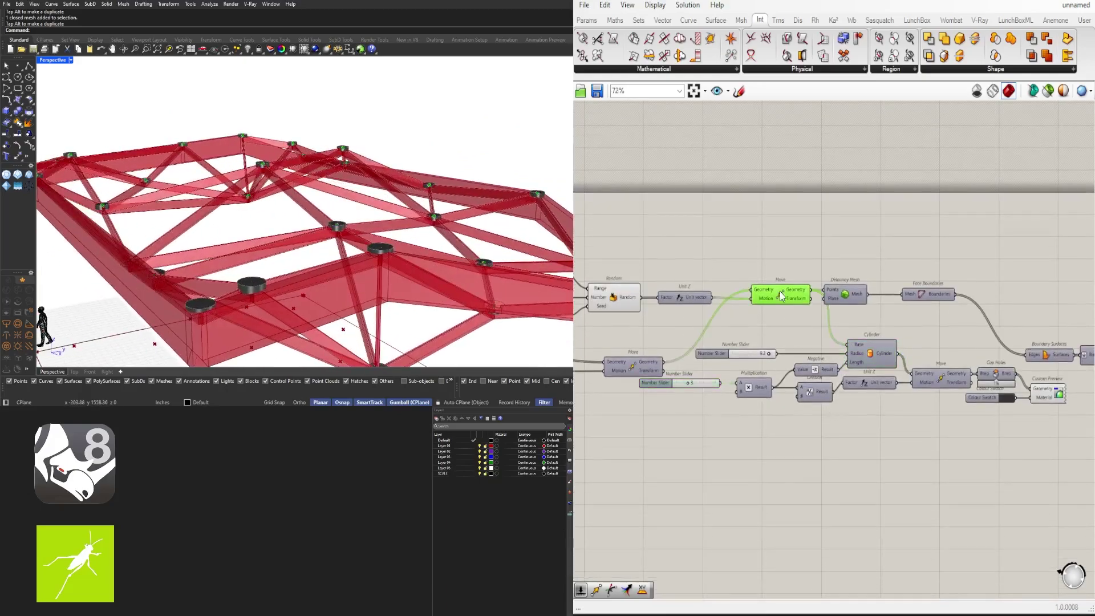
right_drag(678, 297, 822, 306)
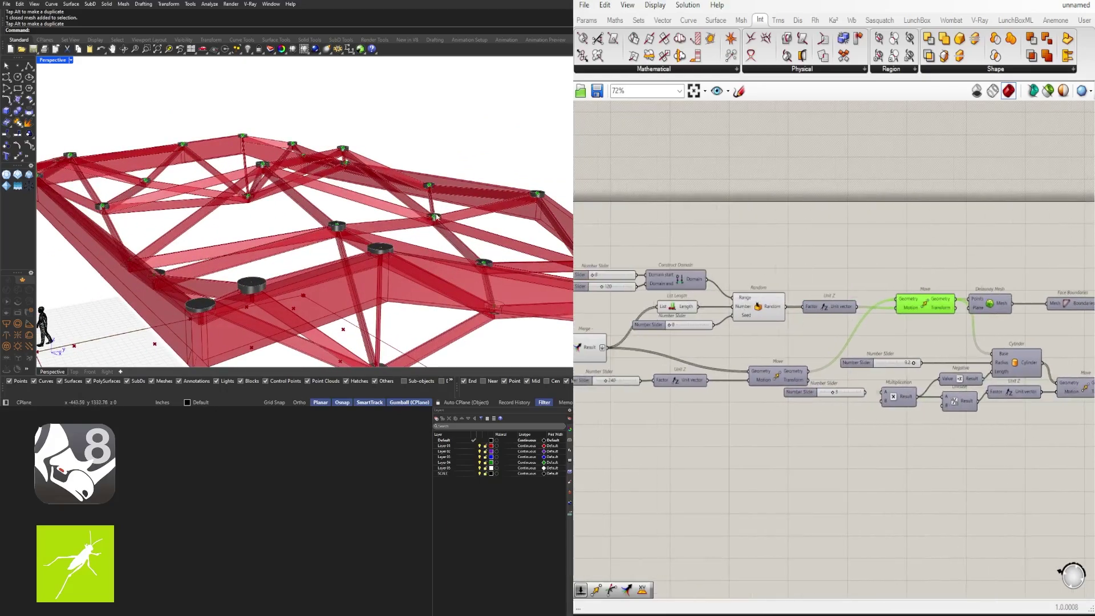
scroll(436, 217, up, 3)
right_drag(437, 217, 431, 185)
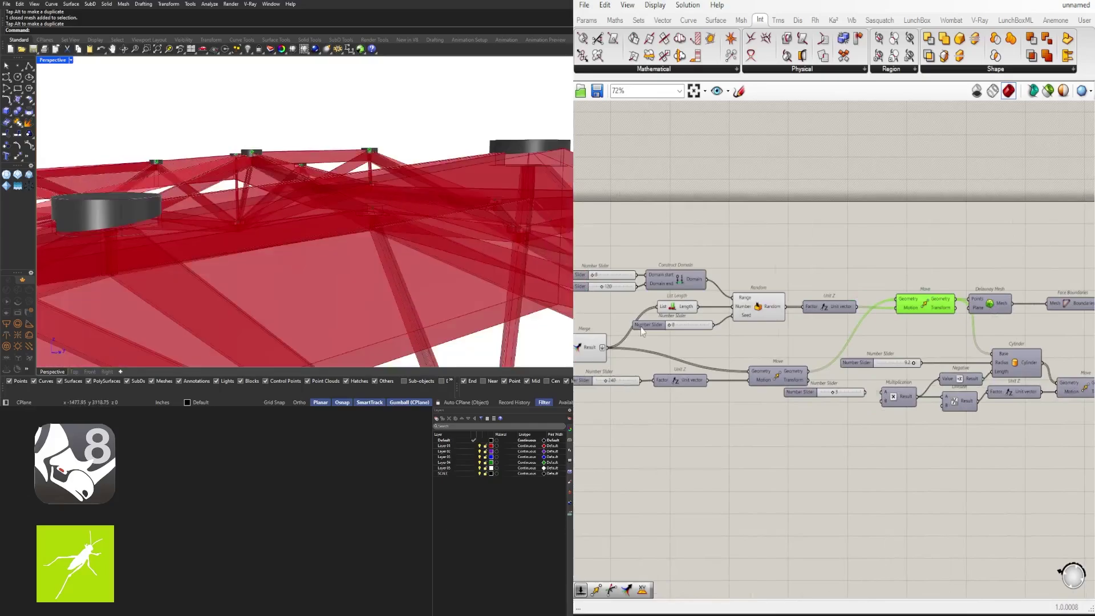
scroll(815, 349, down, 4)
scroll(798, 362, up, 5)
right_drag(824, 401, 931, 414)
scroll(727, 359, up, 5)
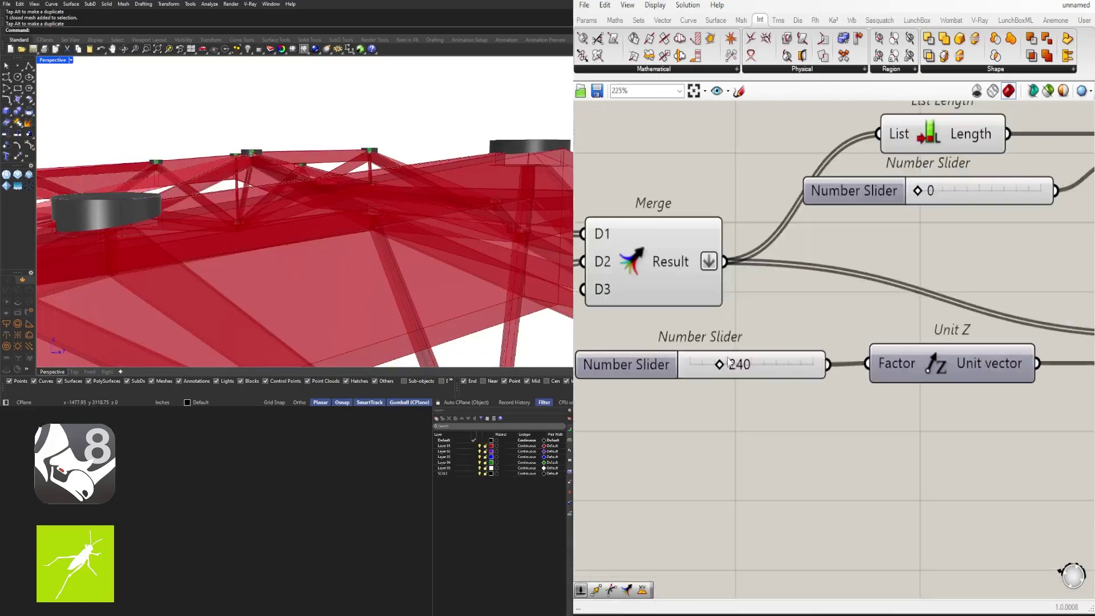
scroll(795, 371, down, 5)
right_drag(976, 454, 843, 459)
Step: Try values of 0 and 1 on the slider feeding the Multiplication
scroll(857, 388, up, 5)
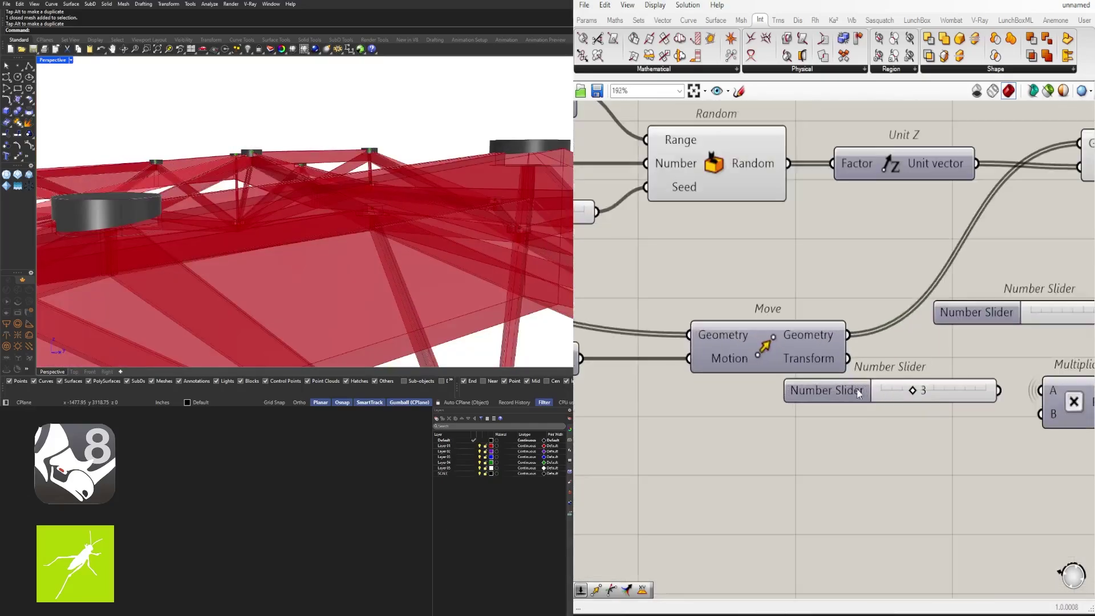
double_click(929, 389)
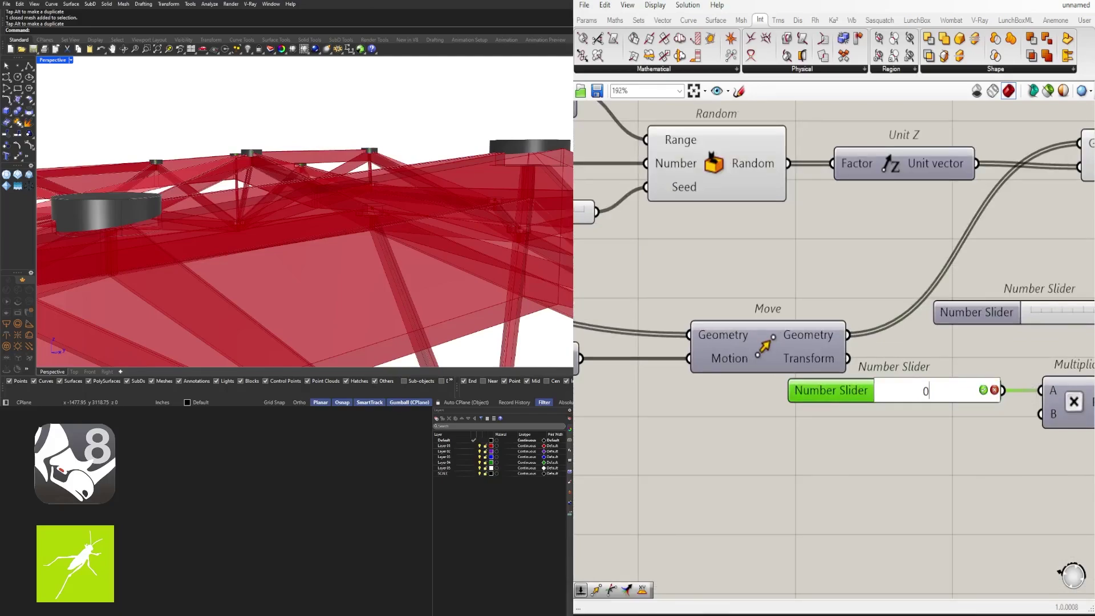
text(0)
key(Return)
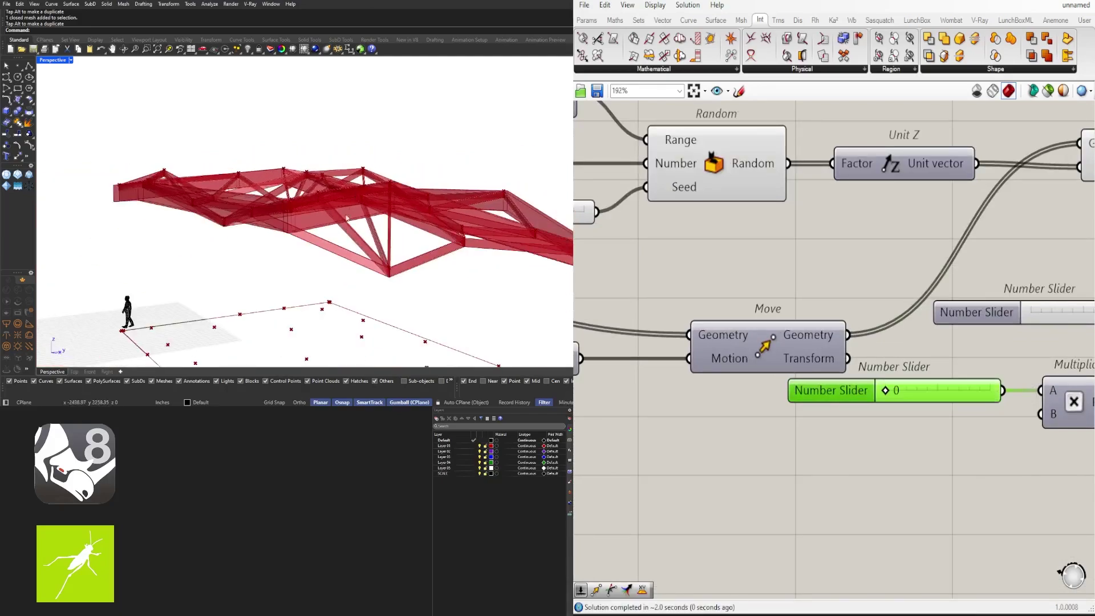
scroll(935, 404, up, 1)
double_click(935, 399)
text(1)
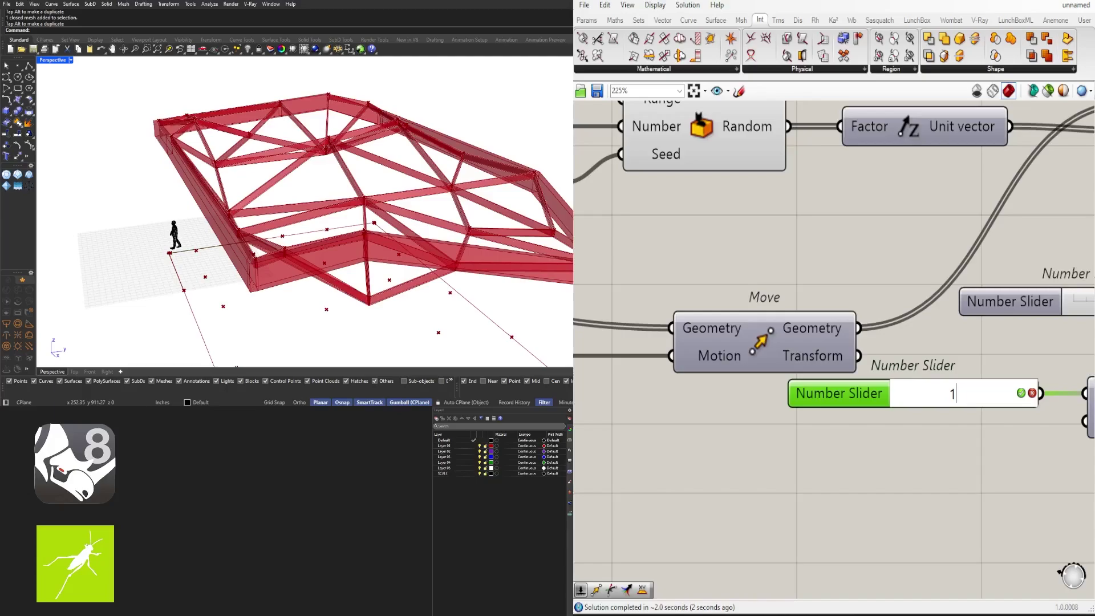
key(Return)
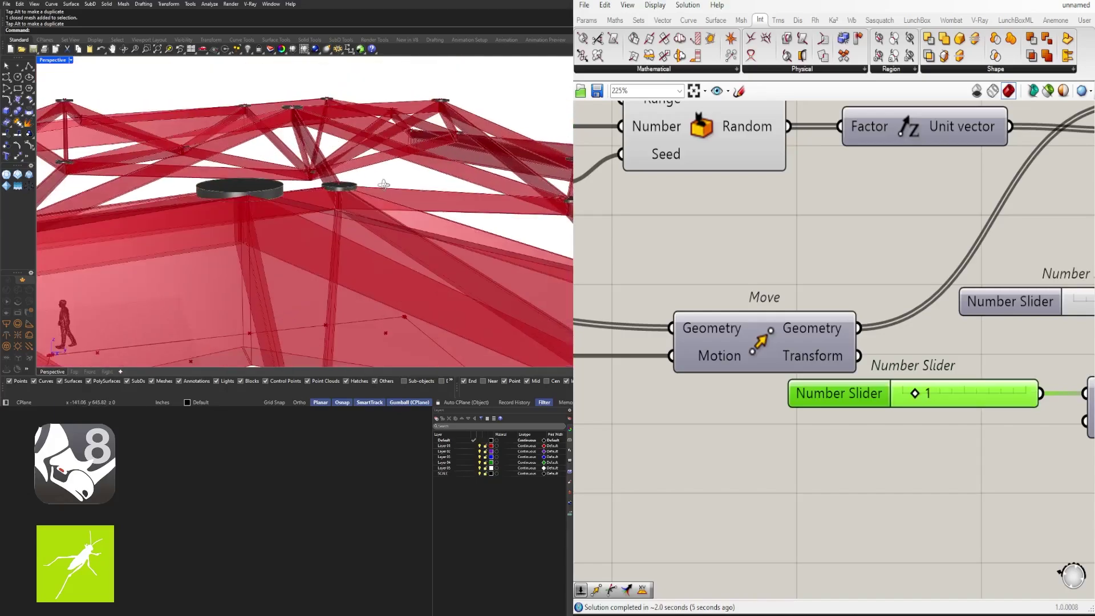
Step: Delete the Multiplication, Negative and Division components and connect the slider directly to the Cylinder's Length input
scroll(911, 330, down, 3)
scroll(911, 330, down, 4)
right_drag(1071, 356, 863, 392)
scroll(863, 391, up, 3)
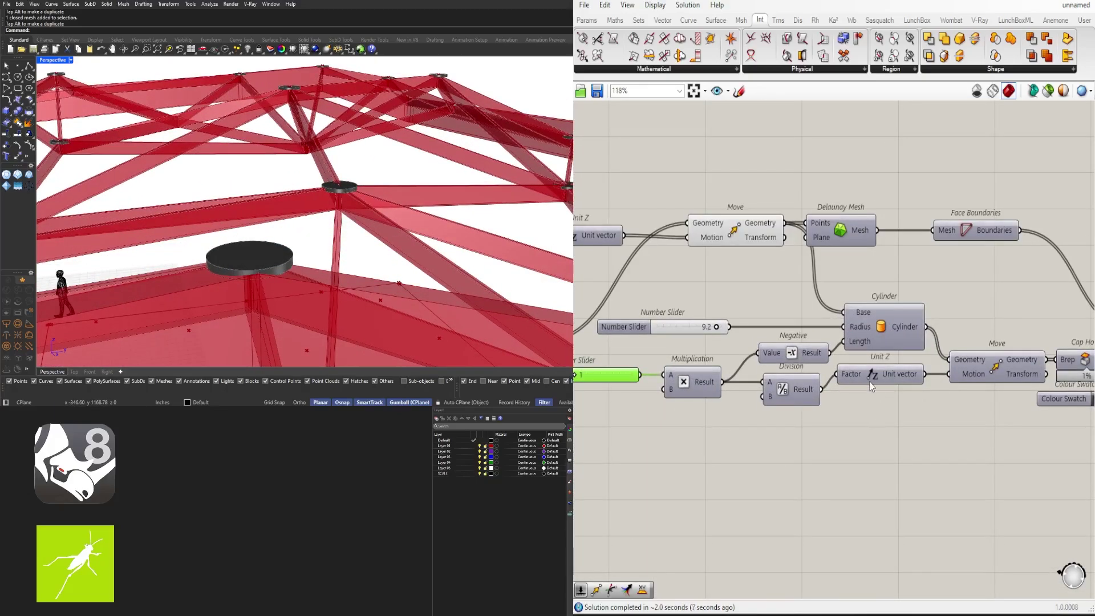
click(876, 388)
right_drag(786, 413, 838, 397)
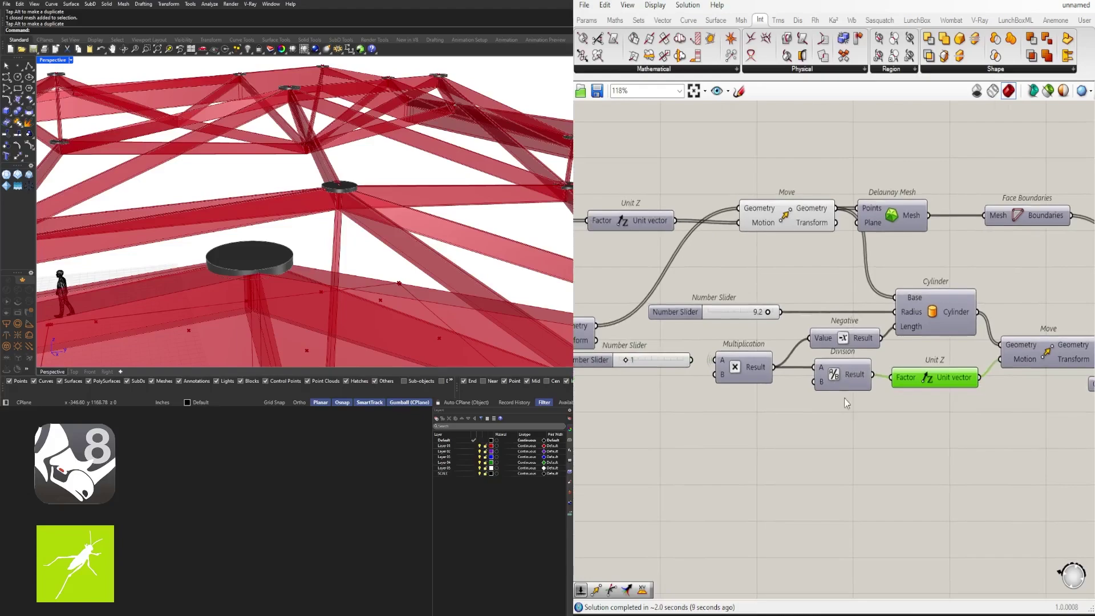
scroll(820, 389, down, 1)
click(809, 399)
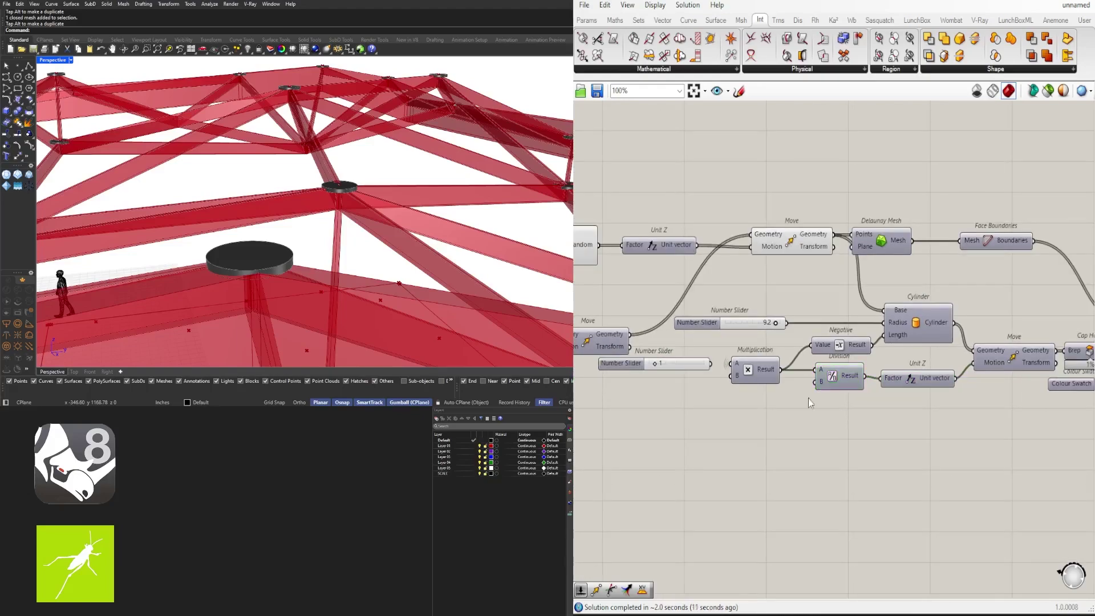
drag(780, 341, 755, 360)
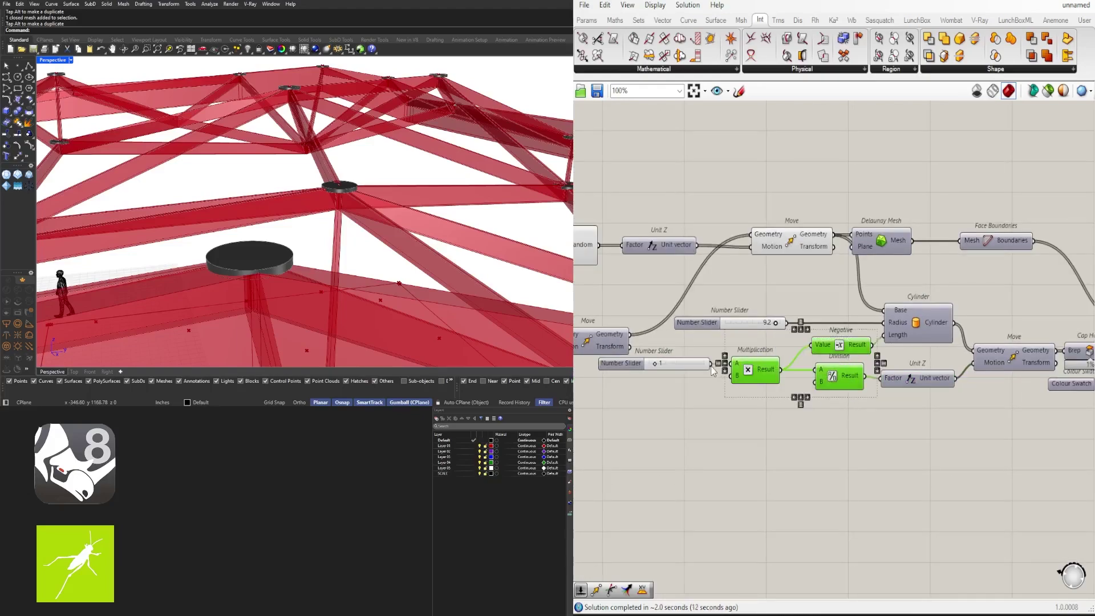
key(Delete)
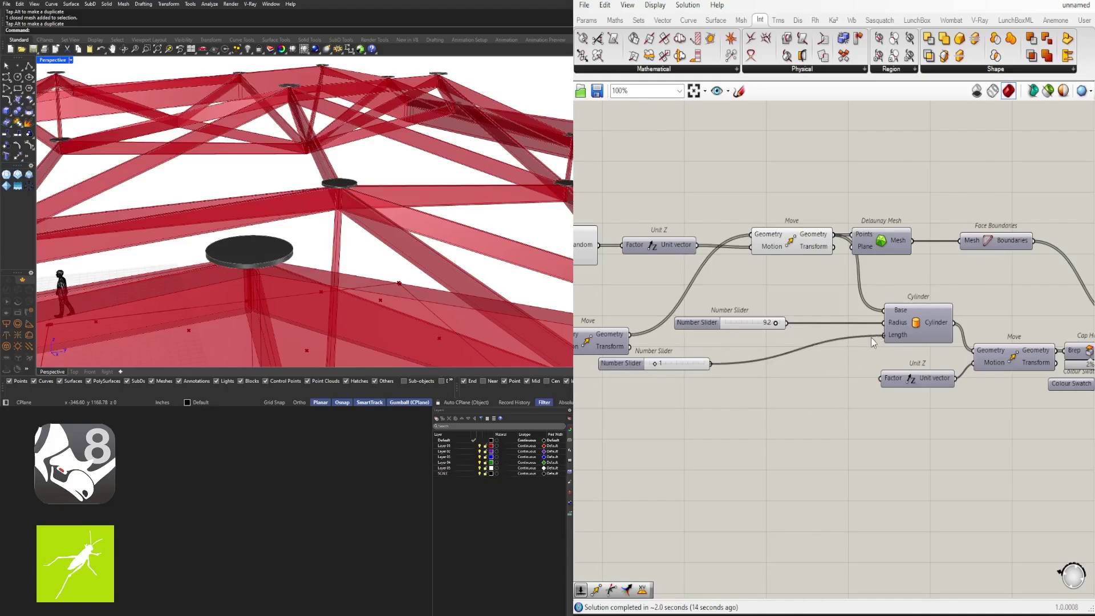
Step: Align the length slider directly beneath the Cylinder's radius slider
scroll(670, 370, up, 2)
drag(702, 364, 785, 304)
drag(786, 303, 862, 306)
click(847, 342)
scroll(896, 276, down, 6)
scroll(949, 251, up, 4)
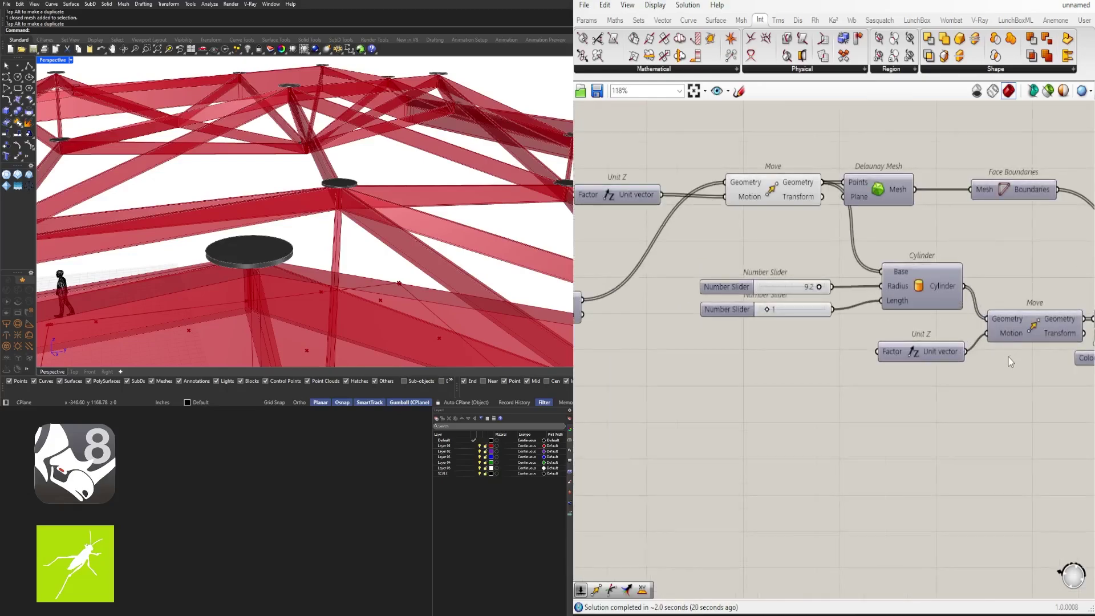
Step: Move Boundary Surfaces and Brep Join into line beside the Face Boundaries component
click(899, 253)
click(949, 233)
scroll(971, 299, down, 4)
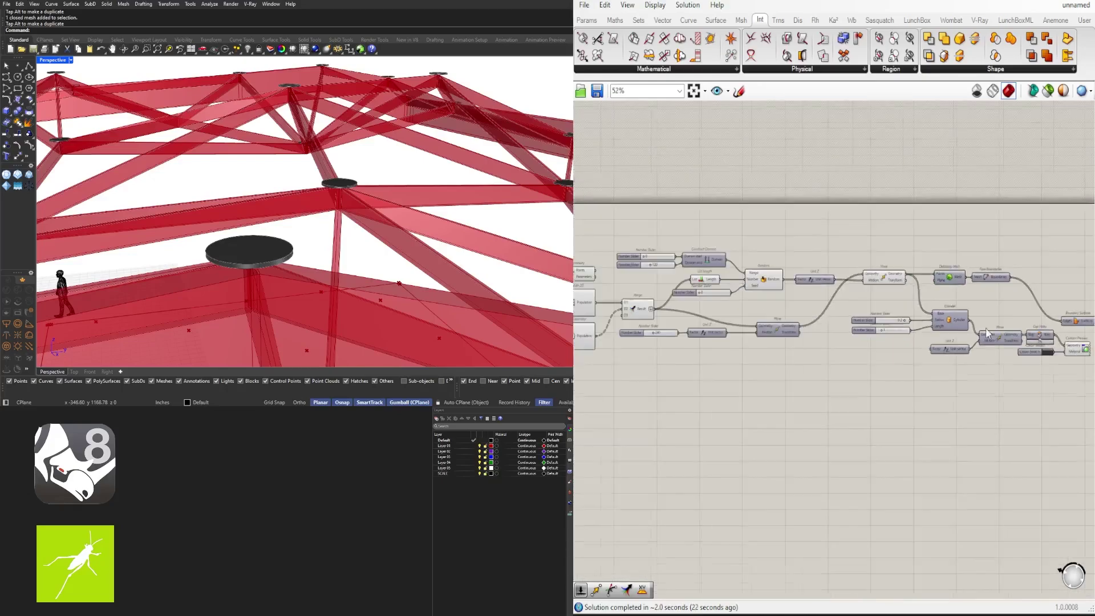
right_drag(971, 300, 849, 299)
scroll(919, 349, up, 3)
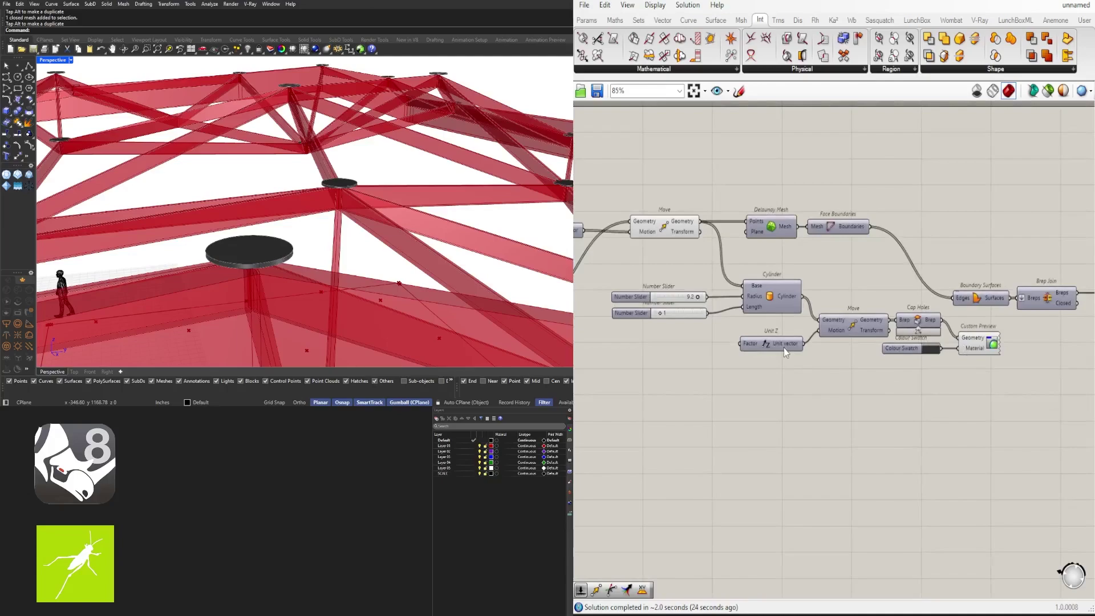
right_drag(973, 373, 827, 377)
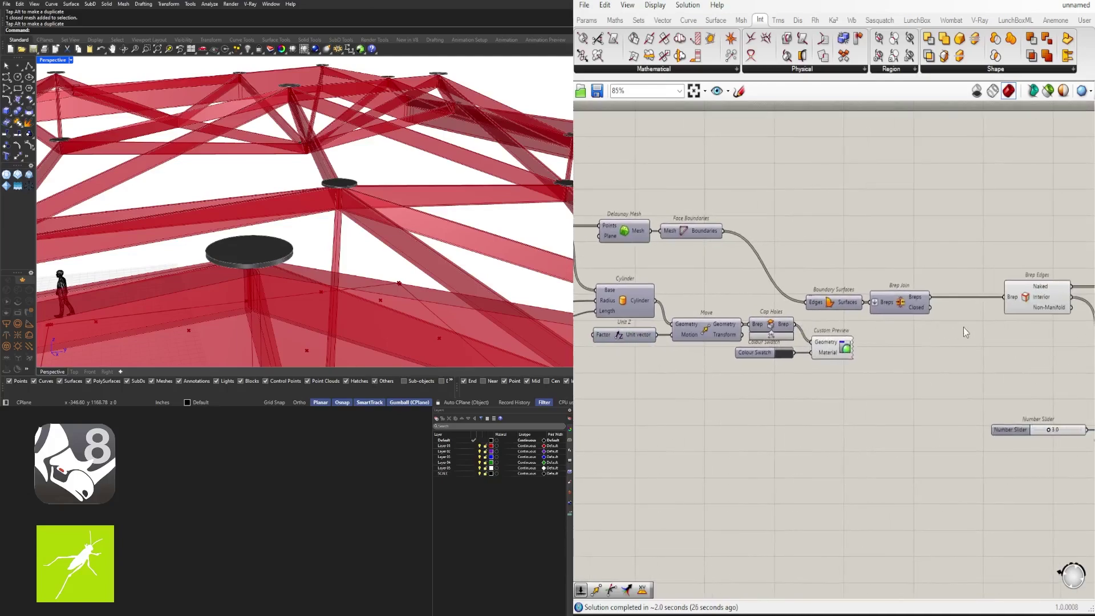
drag(956, 317, 850, 264)
drag(839, 300, 767, 234)
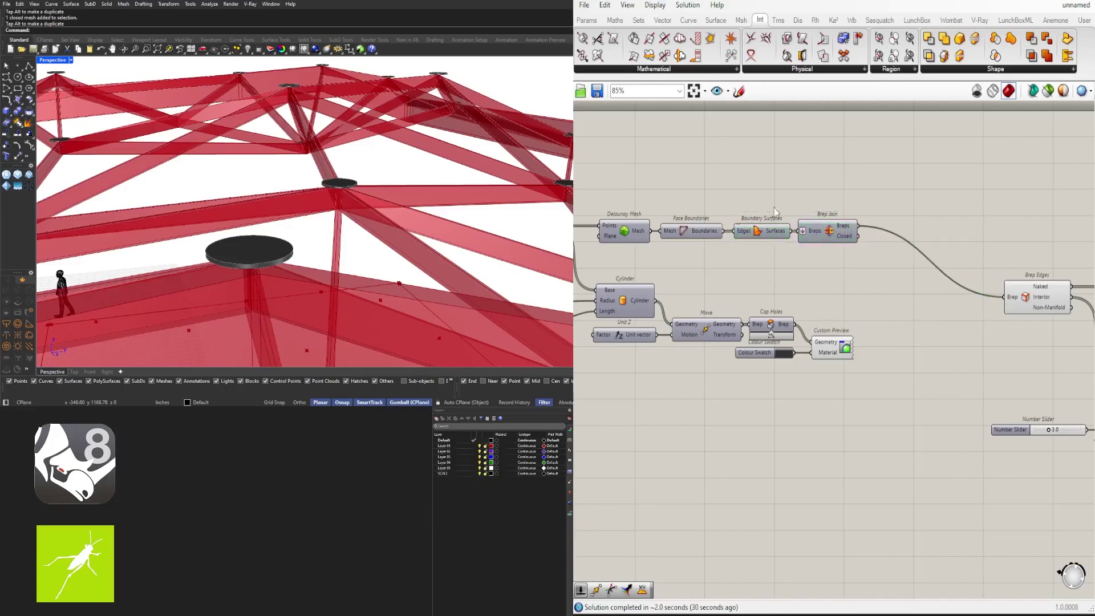
Step: Move the whole cylinder connector group, from its sliders to the Custom Preview, up closer to the mesh components
right_drag(776, 217, 965, 215)
drag(1045, 390, 697, 274)
scroll(815, 283, up, 3)
drag(825, 301, 823, 264)
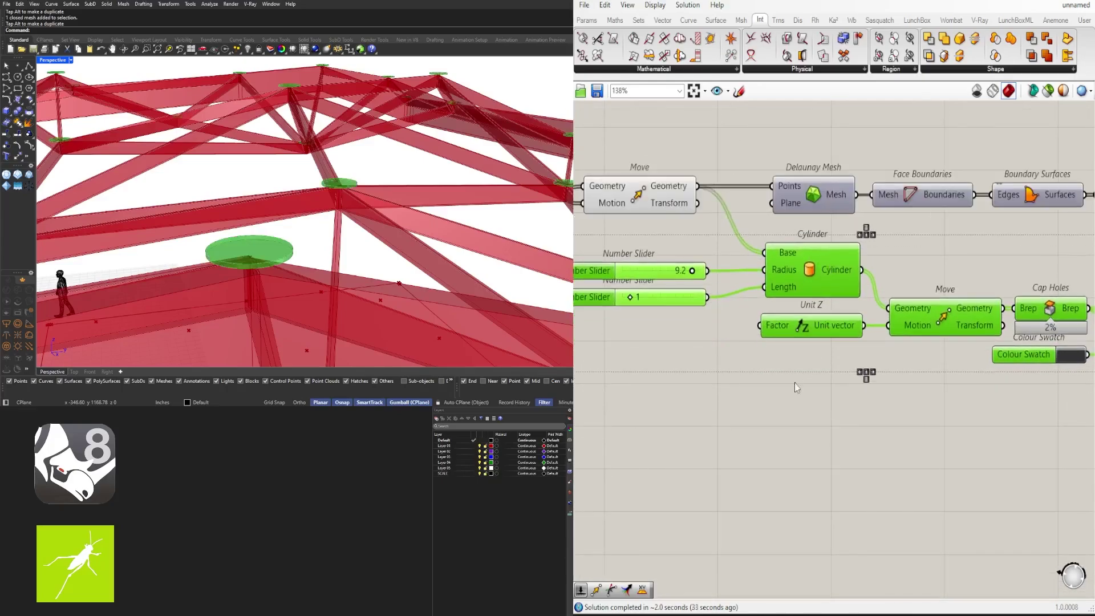
click(796, 388)
Step: Set the Cylinder's radius slider to 10.0 and its length slider to 6
right_drag(688, 281, 754, 307)
scroll(752, 302, up, 5)
double_click(758, 298)
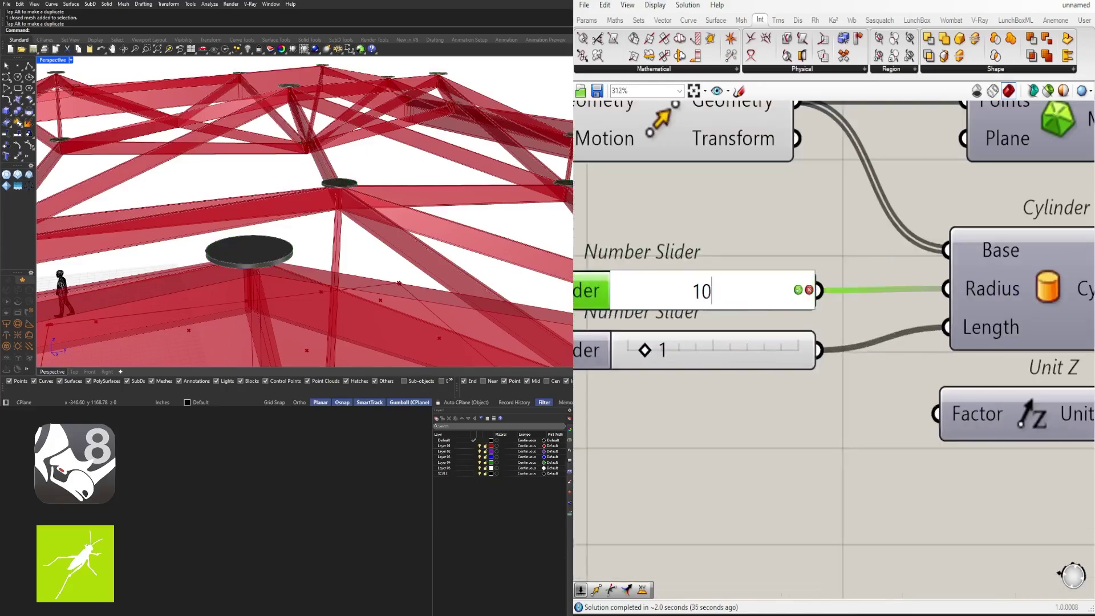
key(Return)
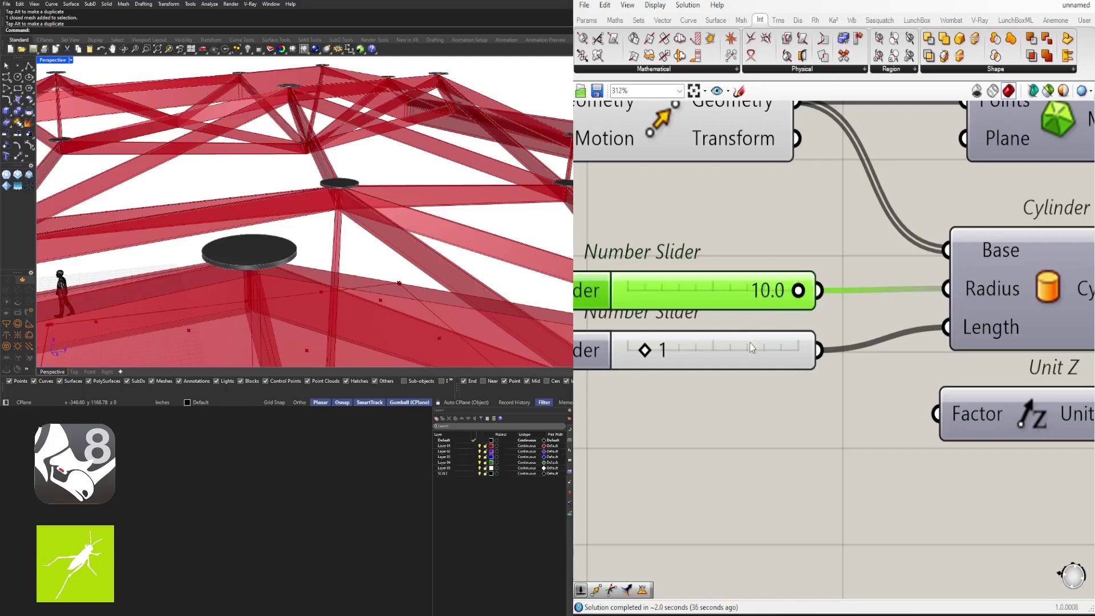
double_click(689, 353)
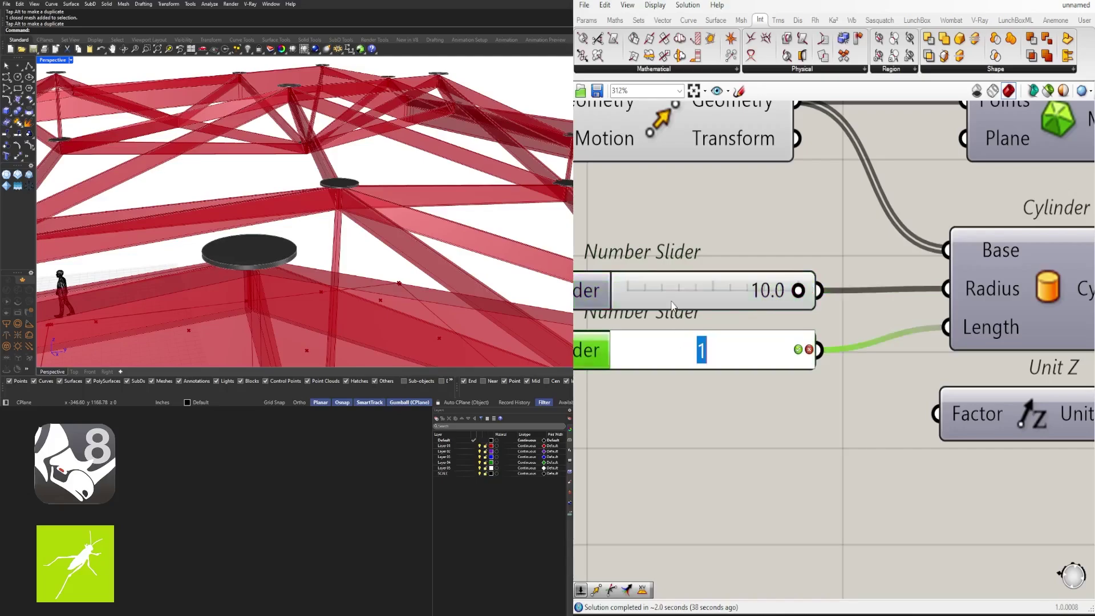
key(Return)
scroll(707, 285, down, 5)
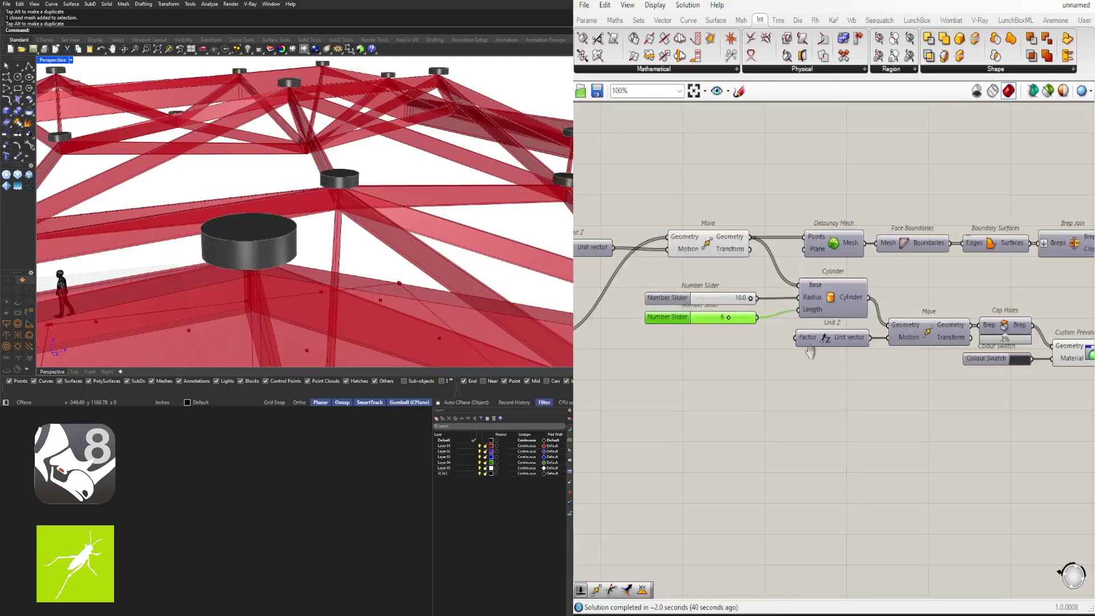
Step: Shift the Cylinder, Unit Z, Move, Cap Holes and preview components away from the sliders to free space between them
right_drag(815, 320, 763, 335)
right_drag(1034, 453, 989, 422)
drag(985, 422, 732, 281)
drag(734, 290, 788, 291)
Step: Insert a Negative component between the length slider and the Cylinder's Length input, aligned with the slider
click(724, 371)
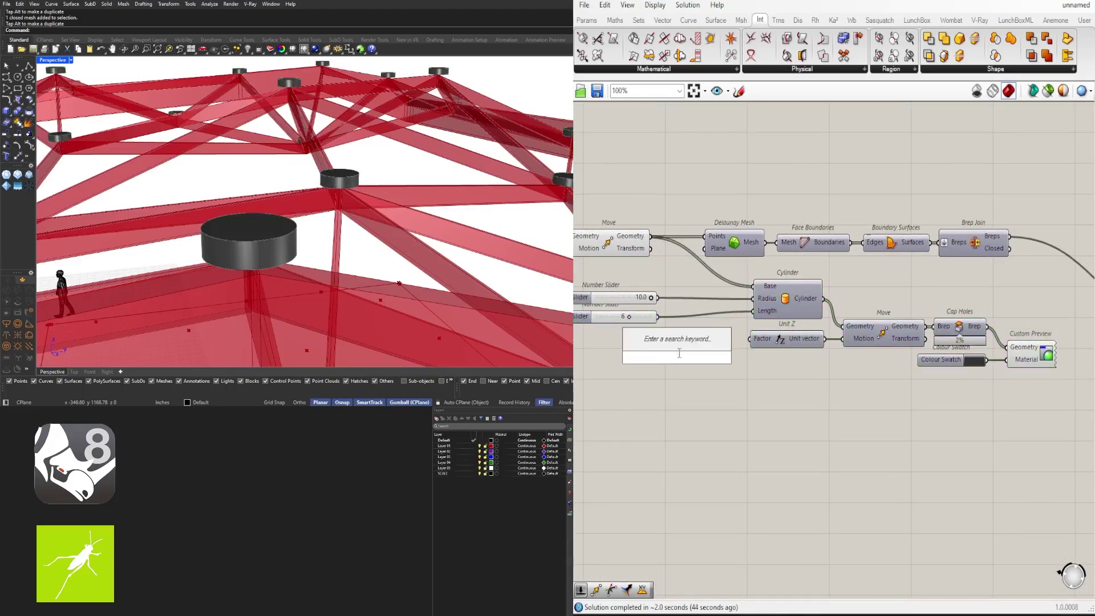
text(neg)
click(670, 341)
scroll(664, 321, up, 2)
drag(655, 316, 646, 354)
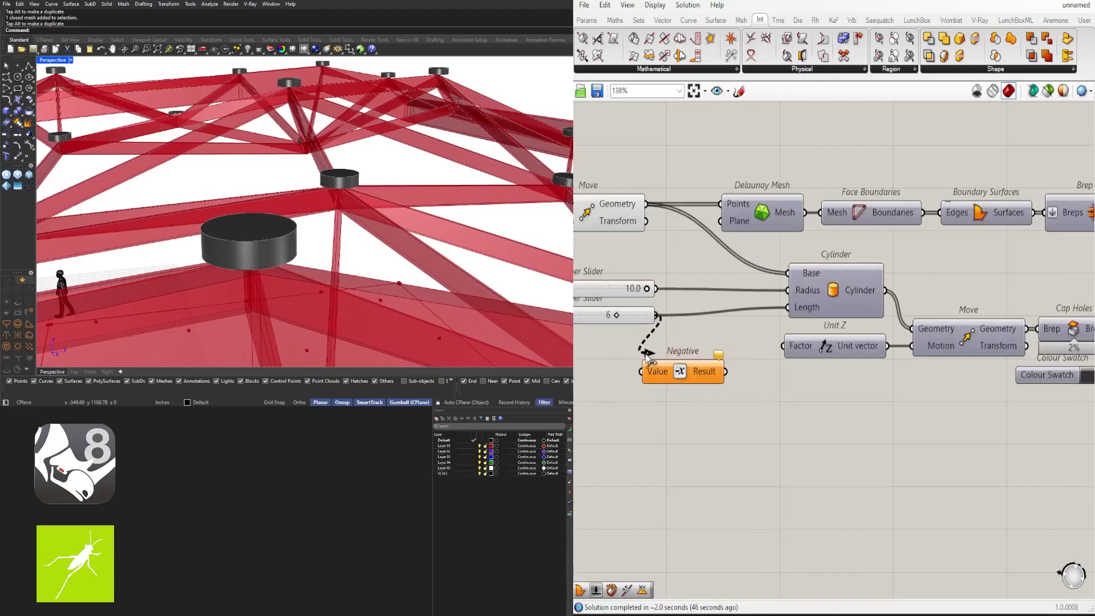
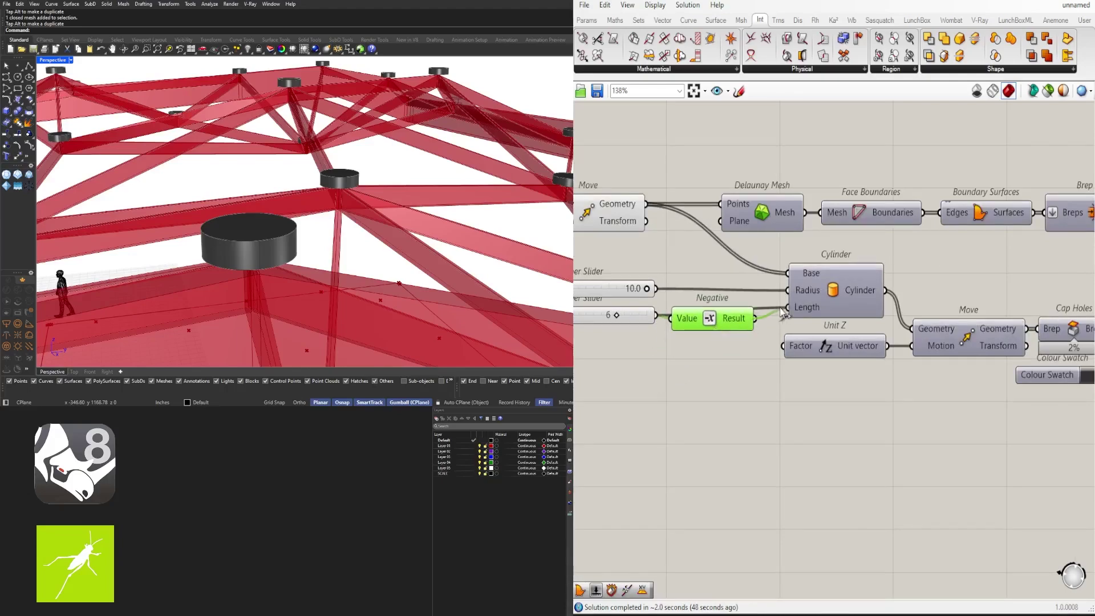
drag(725, 318, 727, 317)
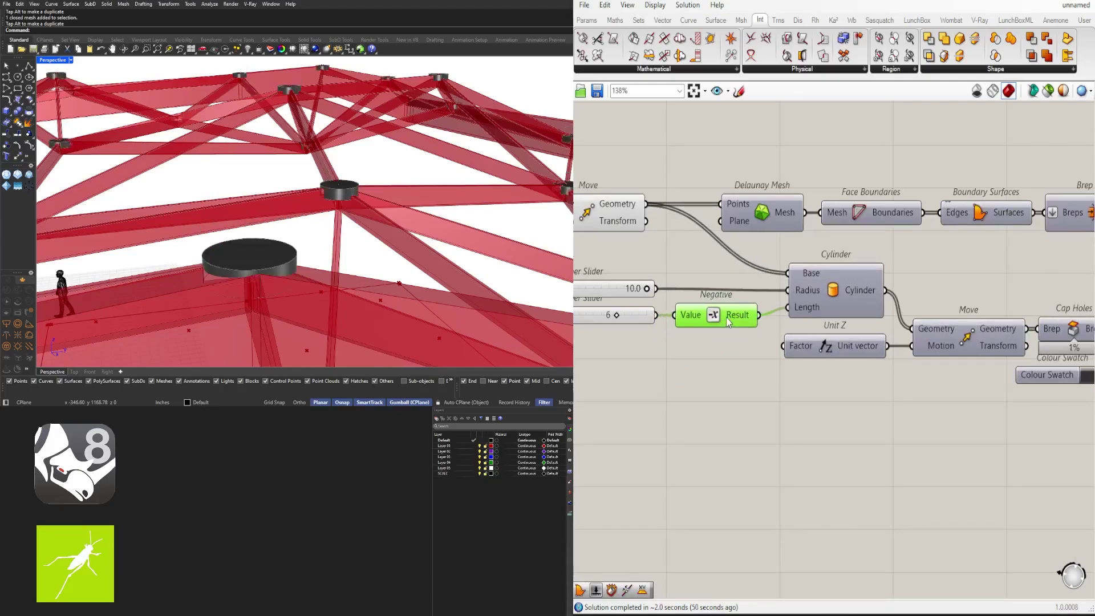
click(755, 369)
scroll(342, 200, down, 3)
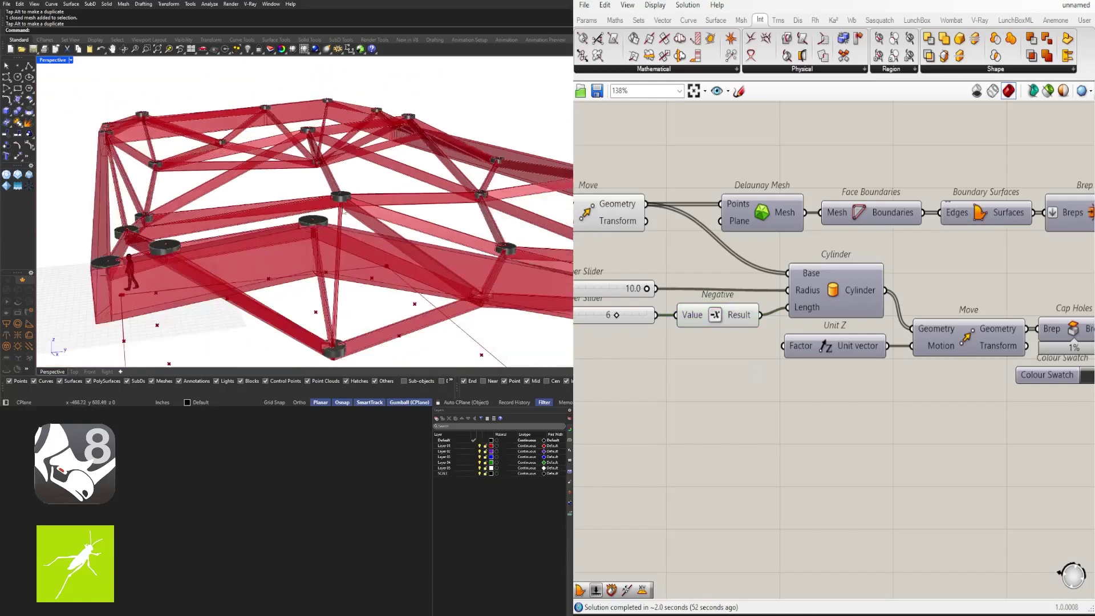
Step: Set the connector Cylinder's length slider to 12 and check the node from below
right_drag(336, 197, 375, 199)
scroll(351, 196, up, 5)
scroll(723, 342, up, 3)
right_drag(626, 321, 775, 338)
double_click(683, 343)
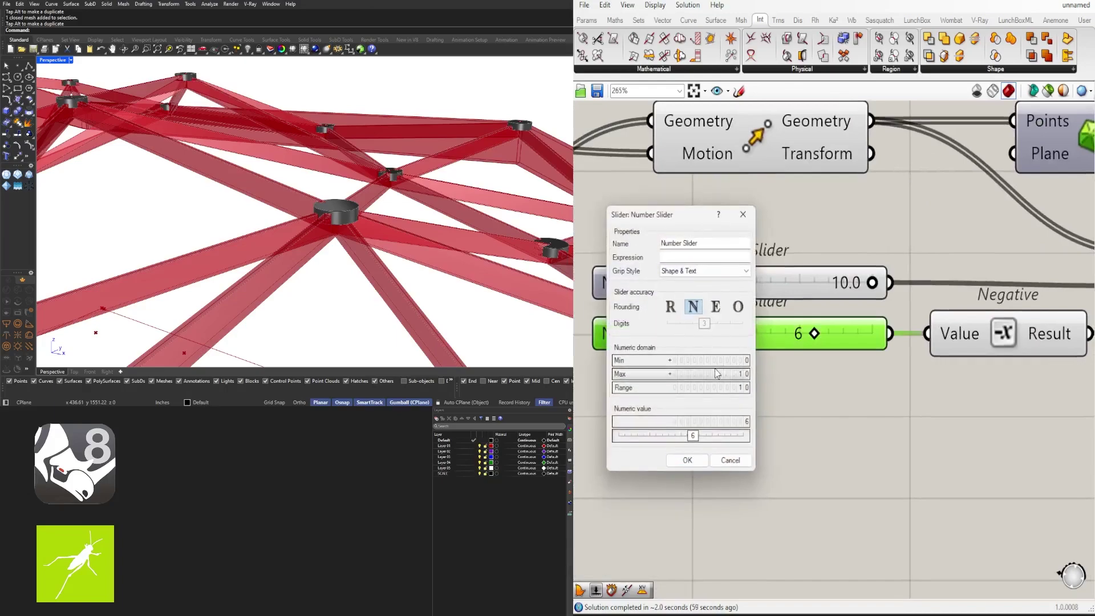
click(686, 460)
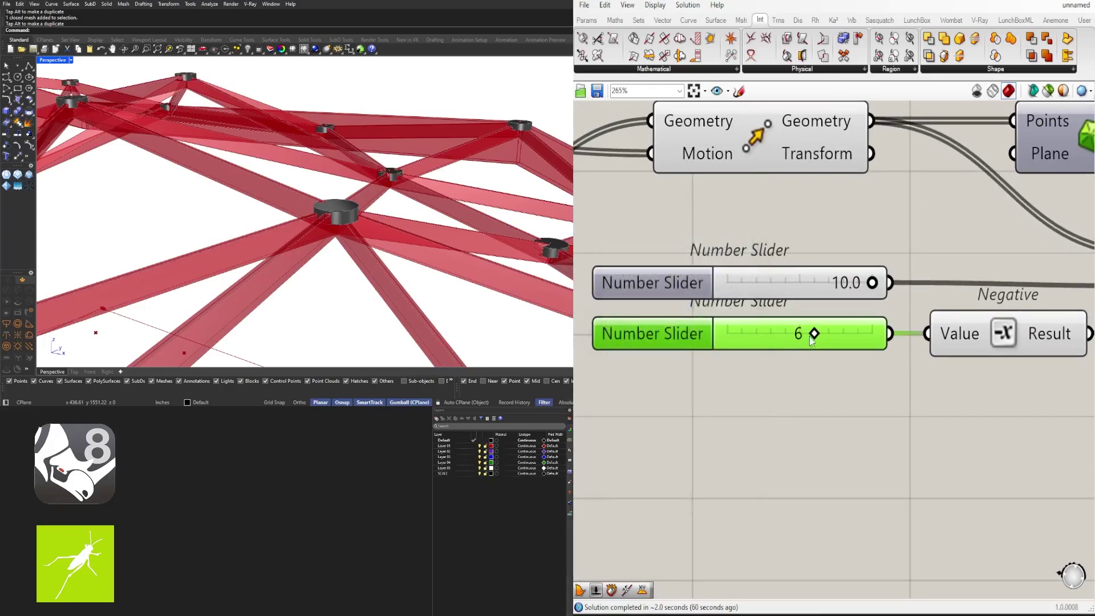
double_click(806, 334)
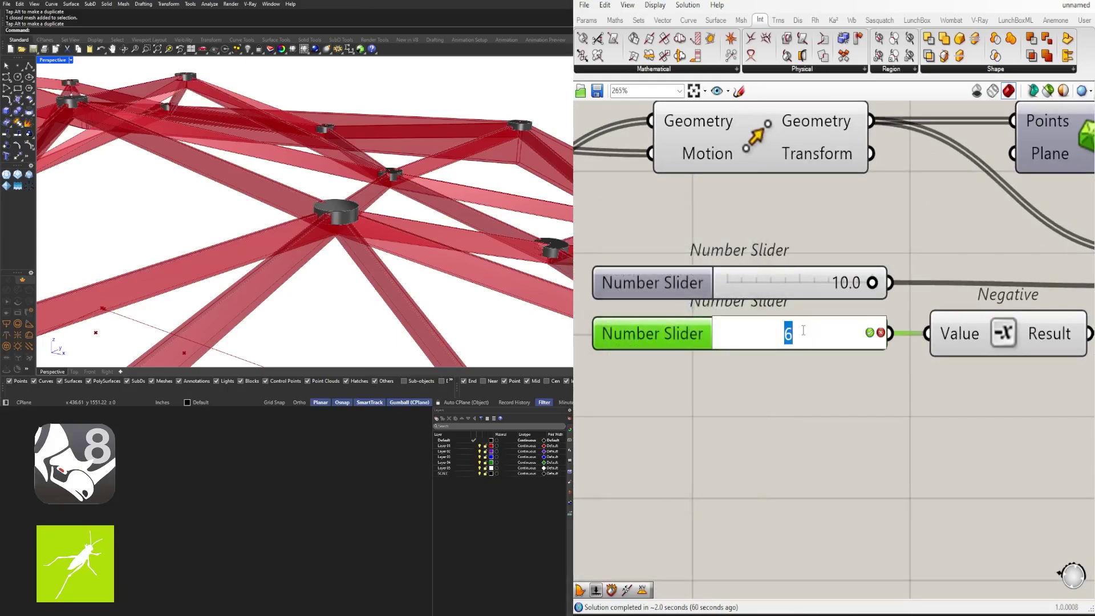
key(Return)
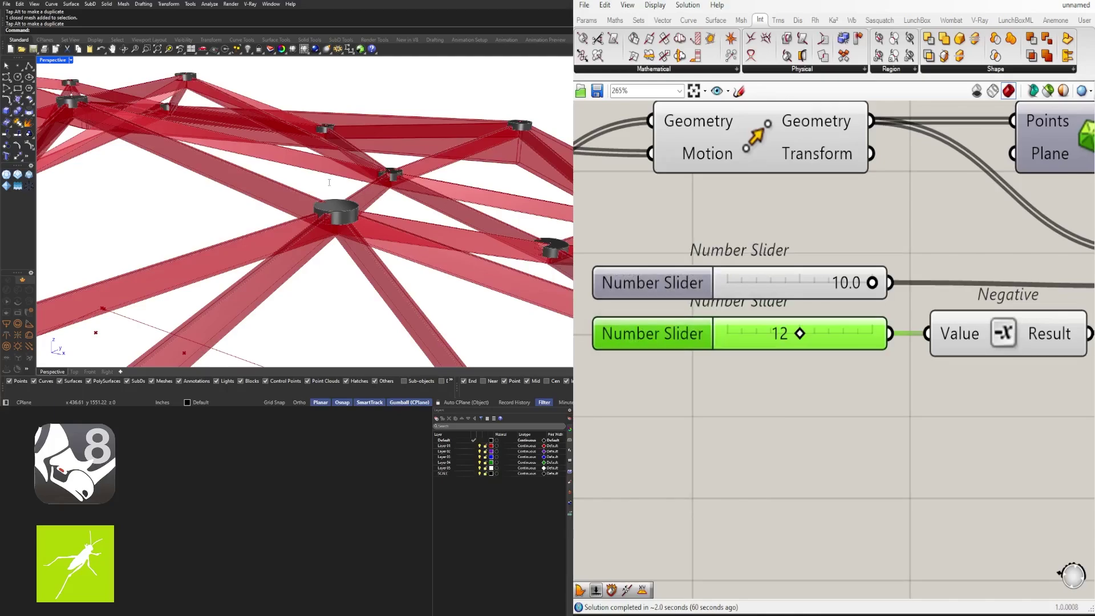
scroll(342, 199, up, 4)
right_drag(325, 191, 428, 157)
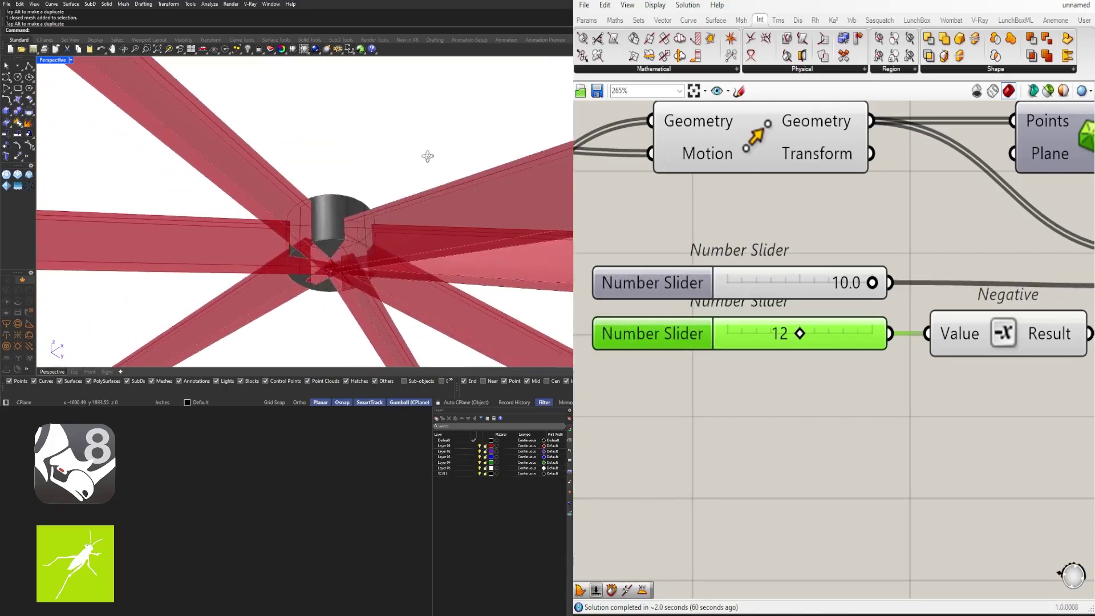
Step: Set the connector Cylinder's length slider to 16 and compare the cylinder depth with the beams
double_click(790, 328)
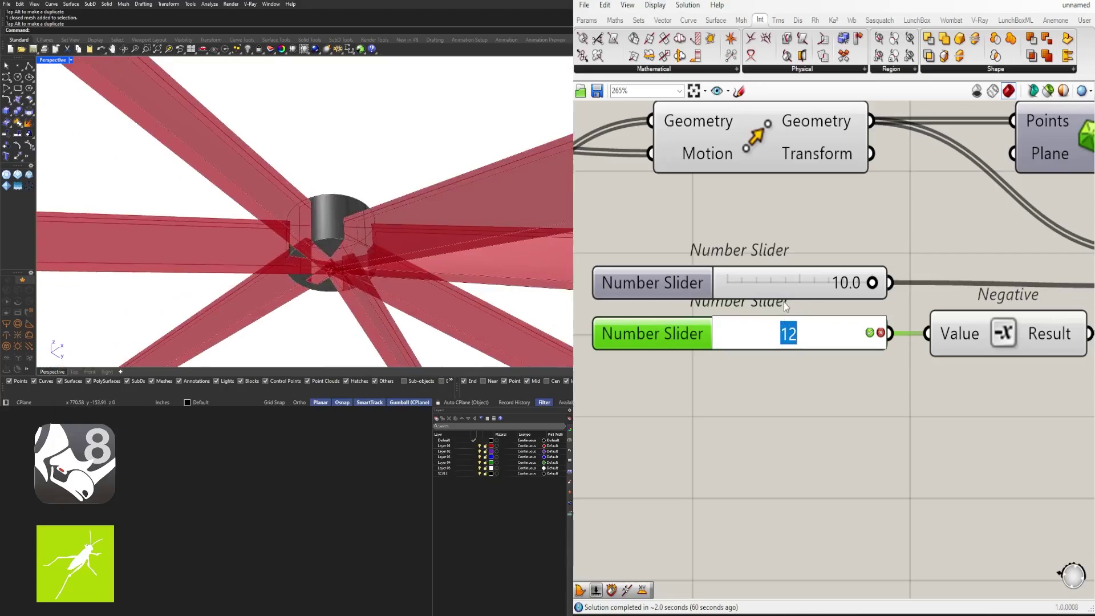
key(Return)
mouse_move(394, 212)
right_down()
mouse_move(461, 216)
mouse_move(365, 266)
mouse_move(251, 256)
mouse_move(252, 223)
mouse_move(367, 228)
mouse_move(393, 245)
mouse_move(406, 228)
right_up()
scroll(406, 227, down, 4)
right_drag(508, 277, 345, 226)
scroll(342, 262, down, 4)
scroll(320, 251, up, 4)
scroll(342, 237, down, 4)
scroll(345, 240, up, 4)
scroll(328, 241, up, 4)
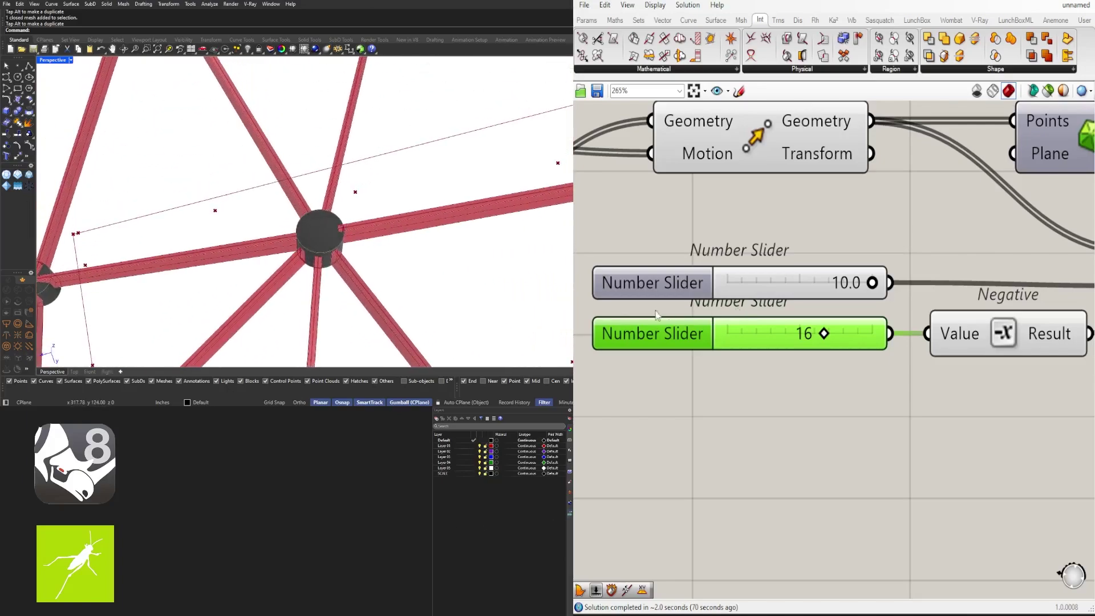
Step: Add a Number Slider set to 3.50 and connect it to the Unit Z component's Factor input
scroll(875, 311, down, 7)
right_drag(1032, 375, 953, 391)
scroll(816, 361, up, 2)
click(774, 351)
click(781, 384)
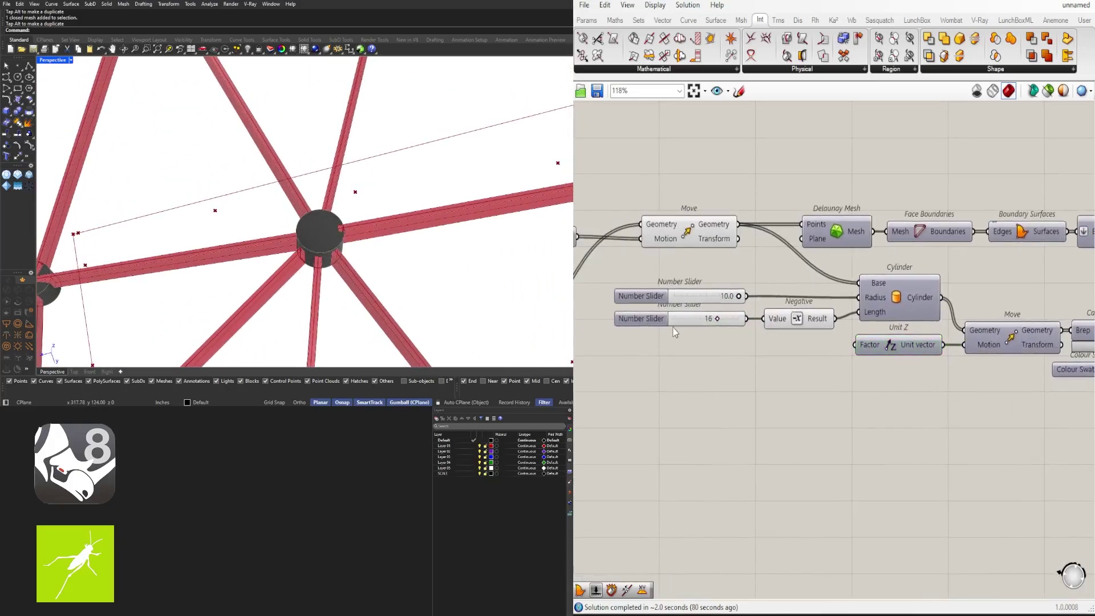
scroll(672, 327, up, 2)
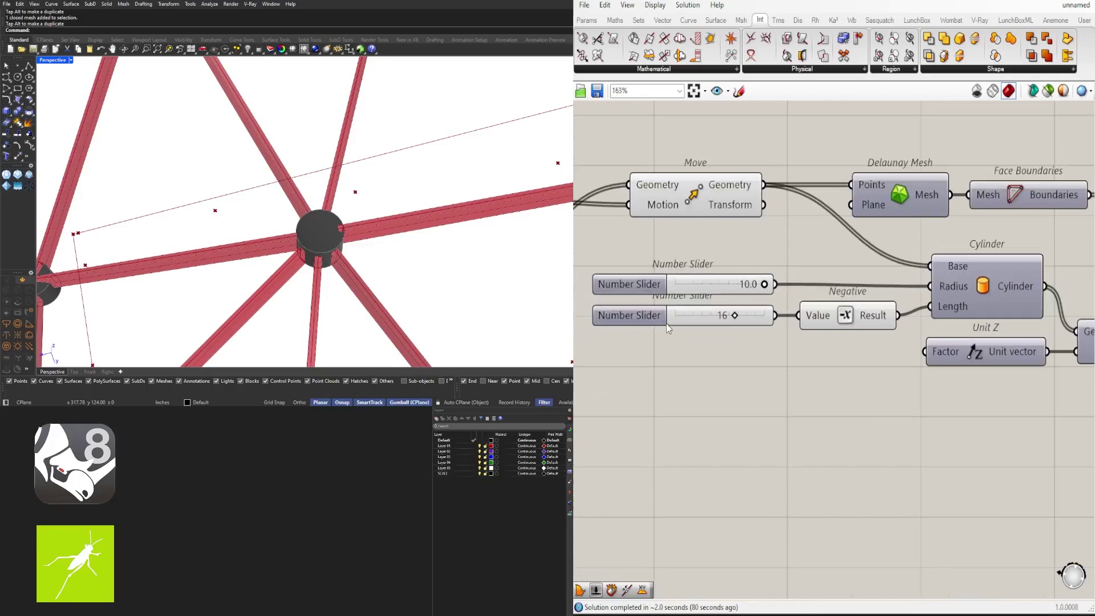
double_click(734, 365)
text(150)
key(Return)
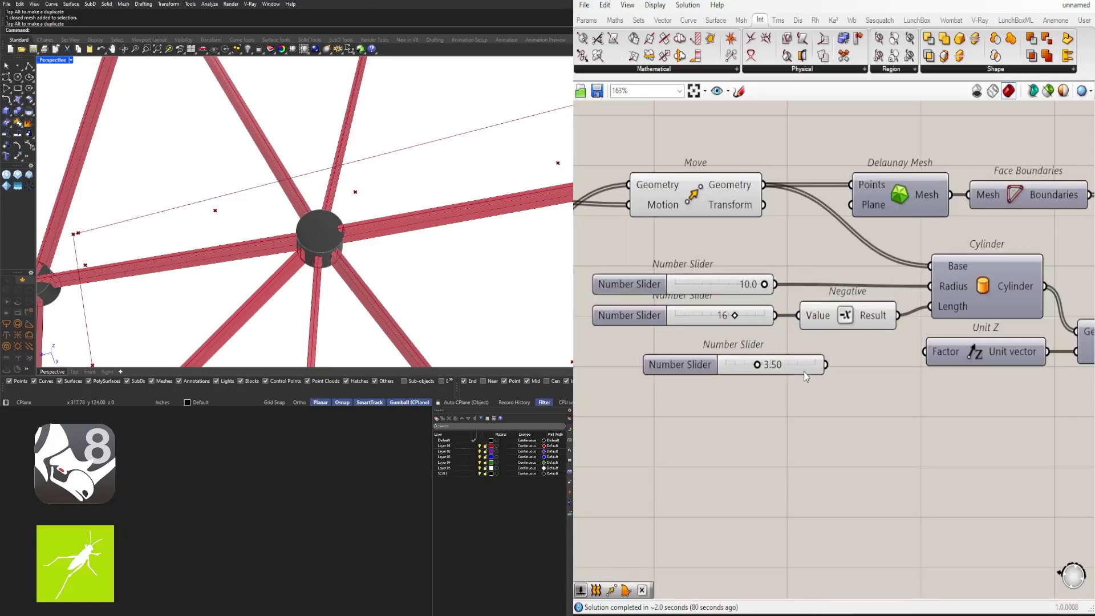
drag(793, 366, 873, 355)
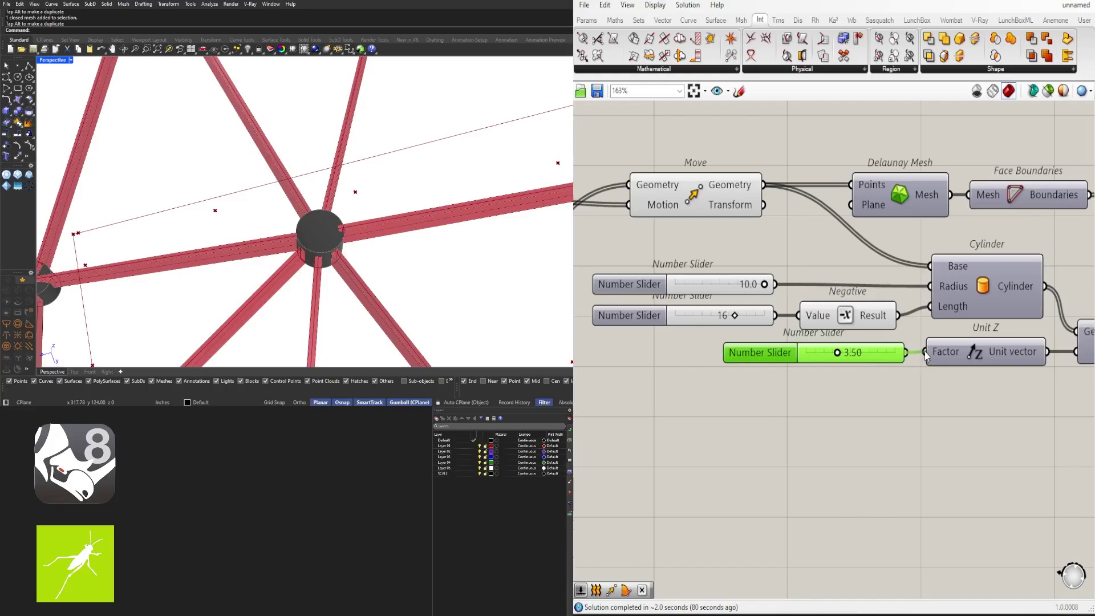
Step: Try 18 for the Cylinder's length slider and settle on 20
right_drag(343, 260, 265, 133)
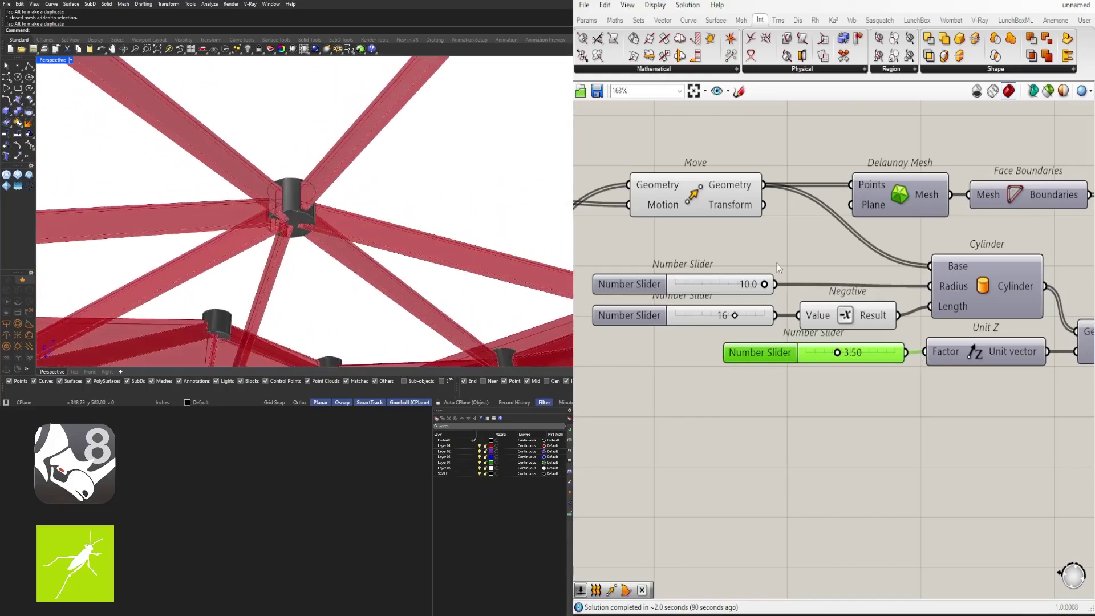
click(718, 318)
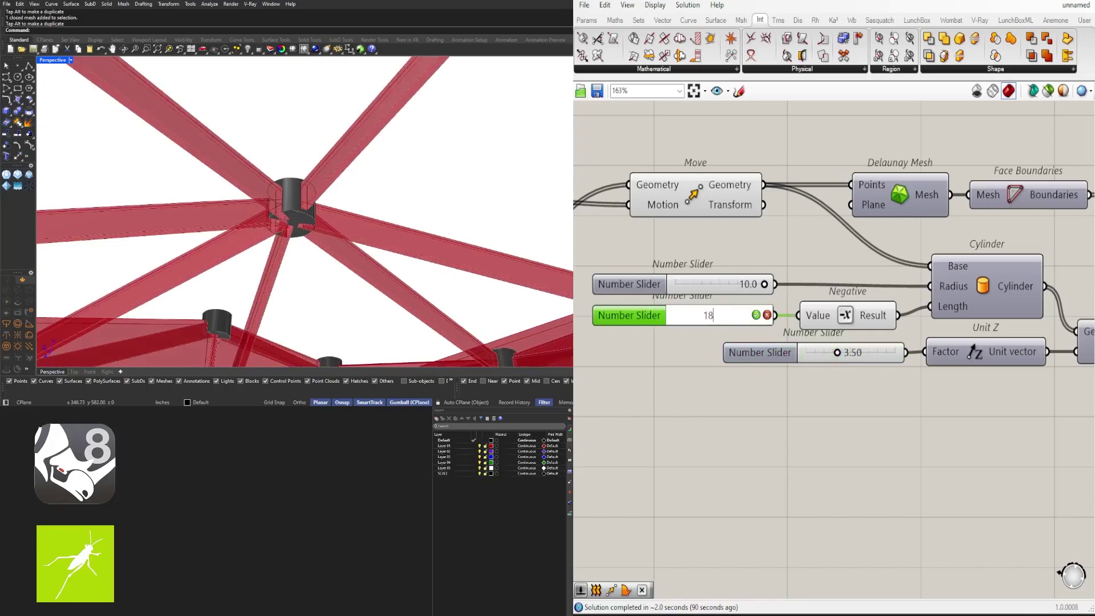
key(Return)
right_drag(338, 172, 301, 200)
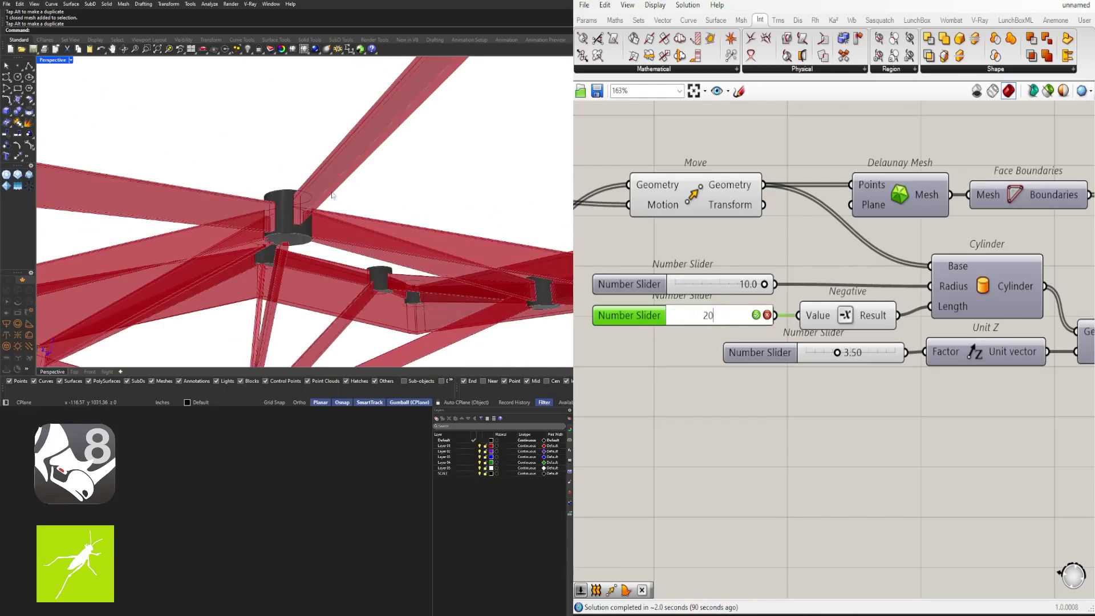
Step: Set the Unit Z Factor slider to 2.00 for the upward offset of the cylinders
scroll(303, 203, down, 5)
right_drag(302, 203, 359, 239)
scroll(373, 193, down, 4)
scroll(341, 182, up, 6)
scroll(848, 355, up, 3)
double_click(849, 355)
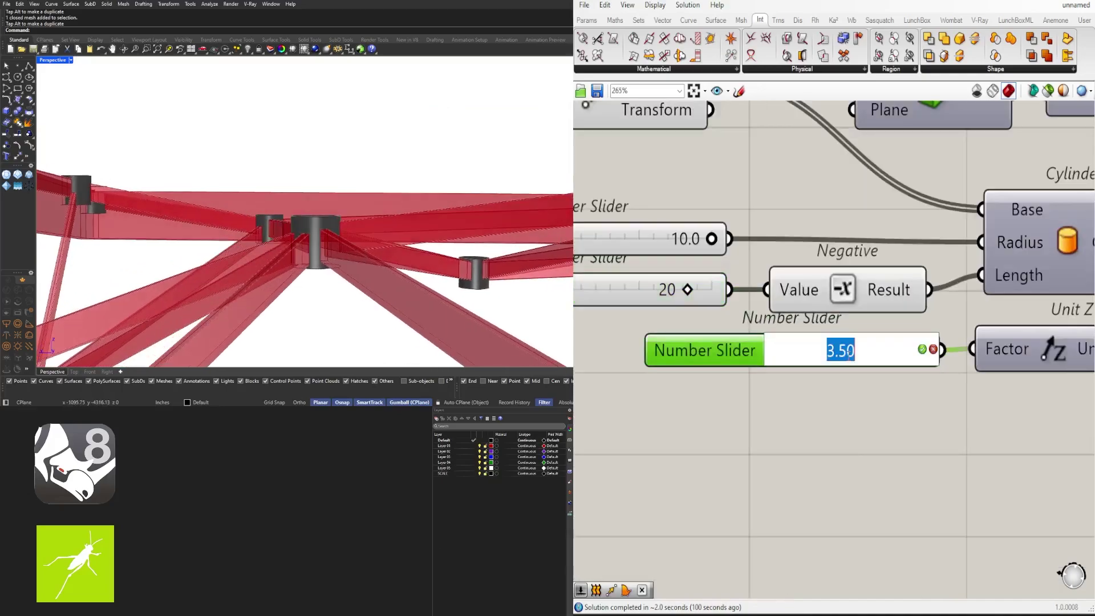
key(Return)
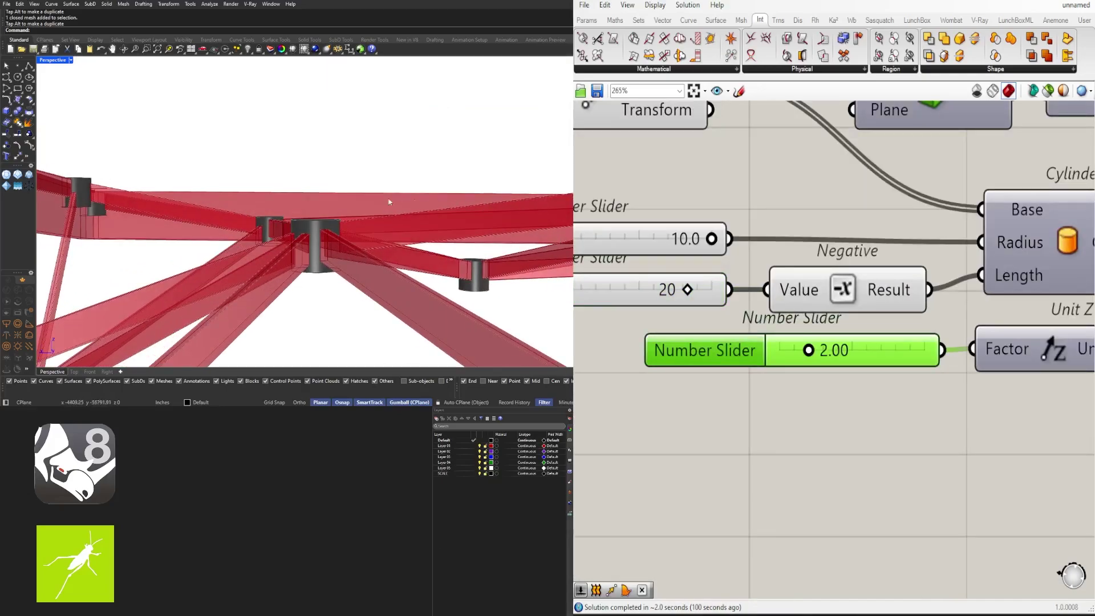
Step: Examine the cylinder connectors from several angles across the whole truss roof
right_drag(388, 200, 354, 246)
scroll(348, 246, down, 5)
right_drag(273, 236, 533, 258)
scroll(304, 202, down, 3)
scroll(387, 299, up, 4)
scroll(393, 232, down, 4)
right_drag(394, 235, 290, 257)
scroll(210, 187, up, 2)
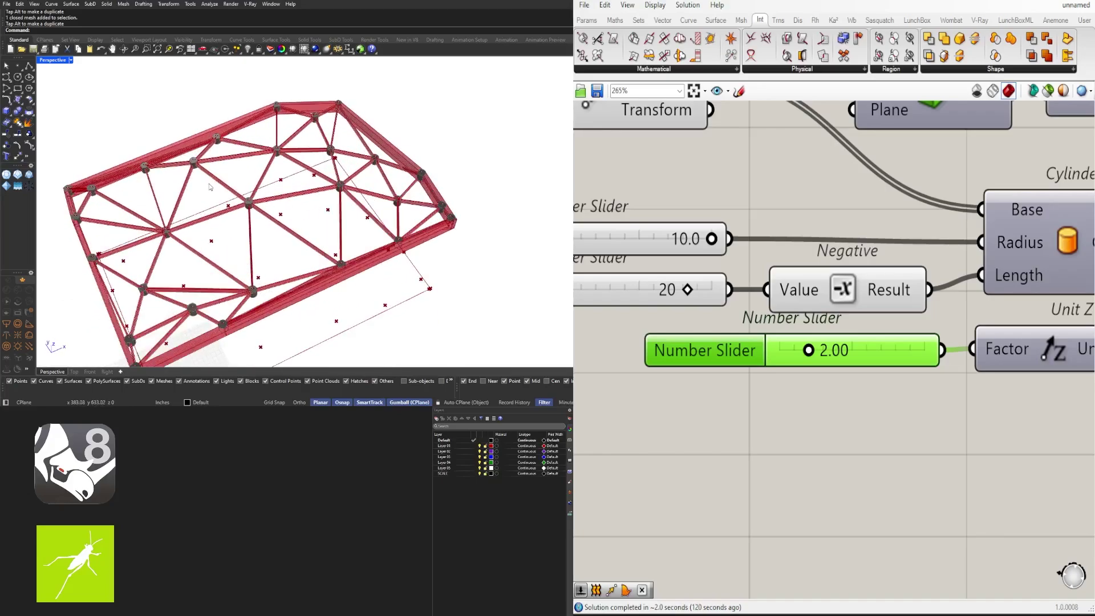
right_drag(297, 200, 328, 262)
Step: Temporarily preview the Face Boundaries curves to examine the panel outlines around the nodes, and hide them again
scroll(667, 300, down, 7)
right_drag(832, 334, 744, 388)
scroll(744, 385, up, 2)
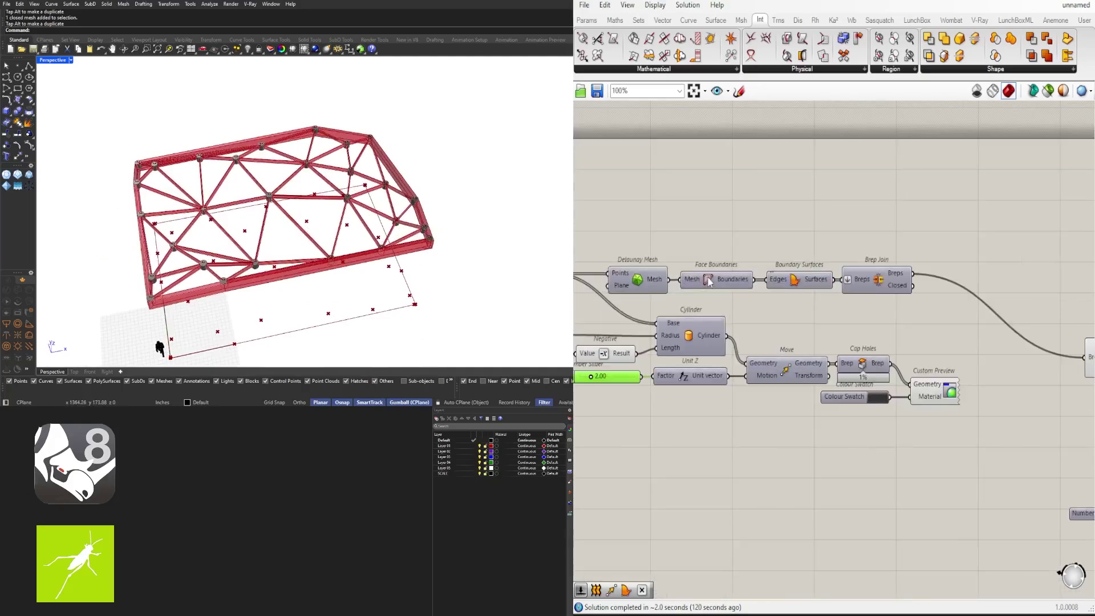
click(710, 277)
scroll(709, 277, up, 1)
middle_click(707, 278)
click(729, 252)
scroll(342, 191, up, 8)
right_drag(308, 174, 301, 196)
scroll(320, 203, up, 5)
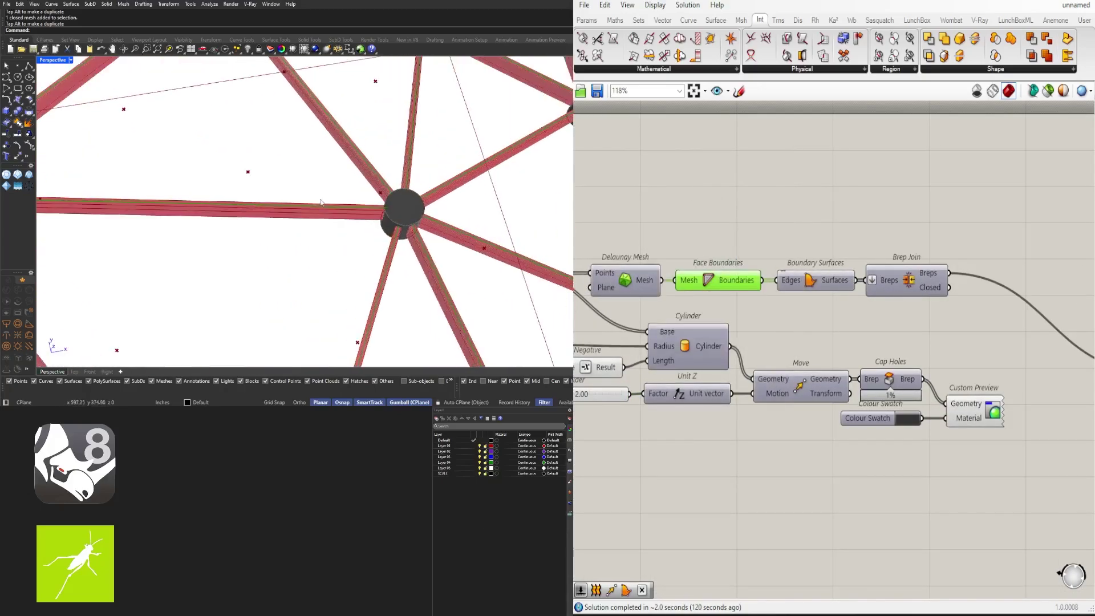
right_drag(825, 185, 819, 239)
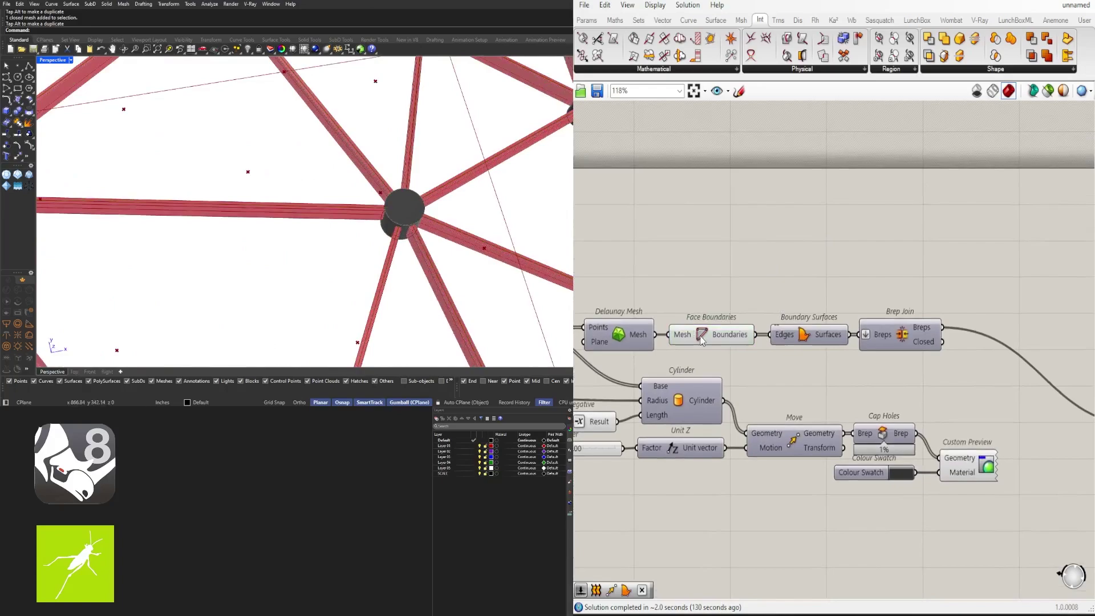
scroll(331, 214, down, 5)
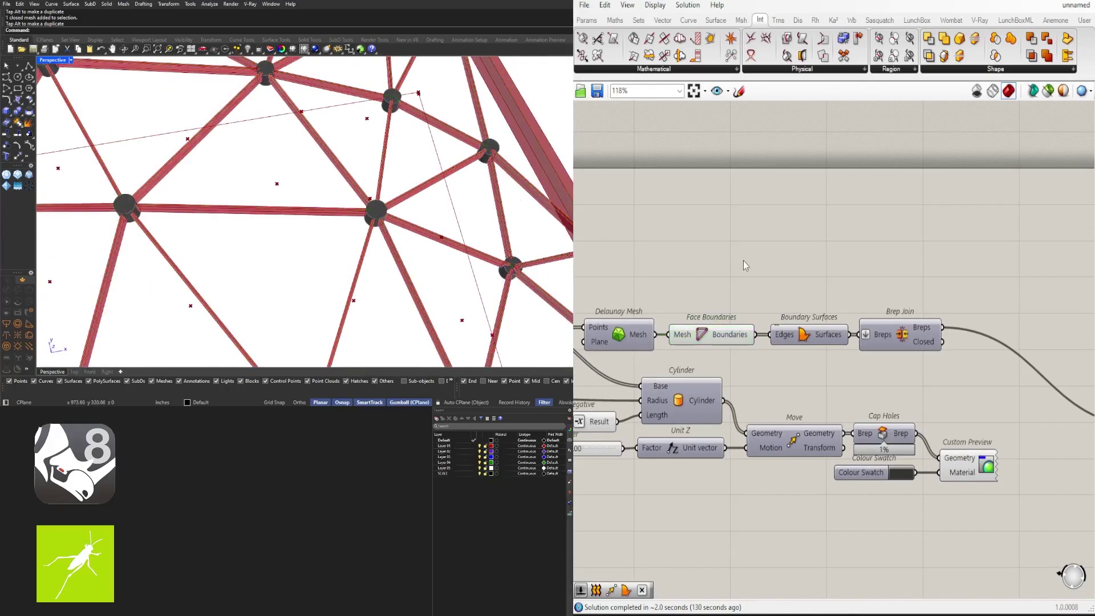
middle_click(707, 335)
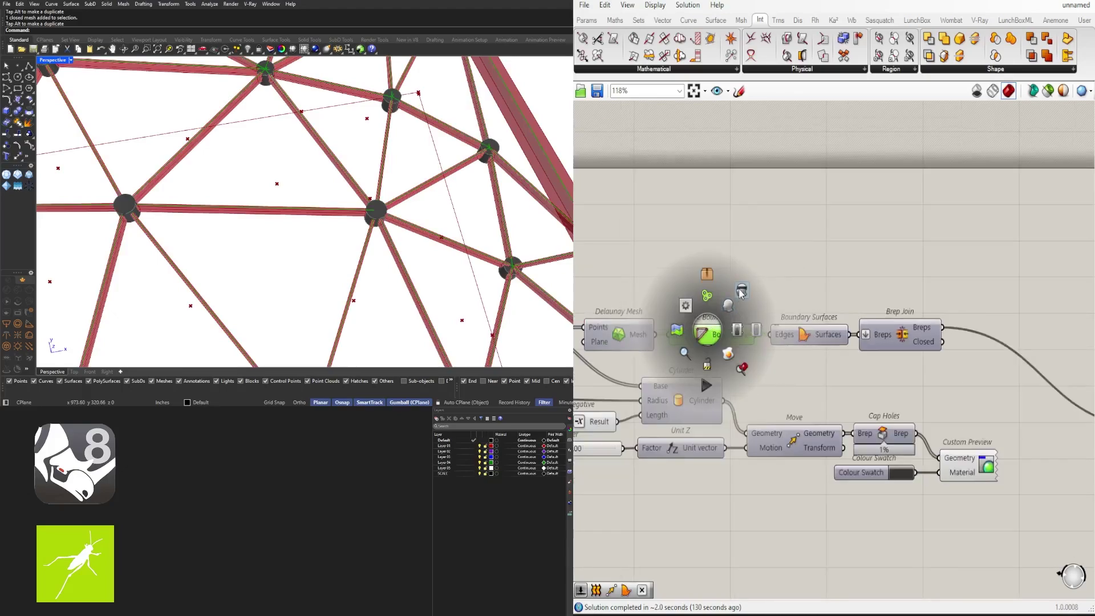
click(742, 289)
Step: Move the Brep Join component farther from Boundary Surfaces to free canvas space between them
click(898, 261)
right_drag(898, 261, 665, 274)
drag(676, 347, 810, 348)
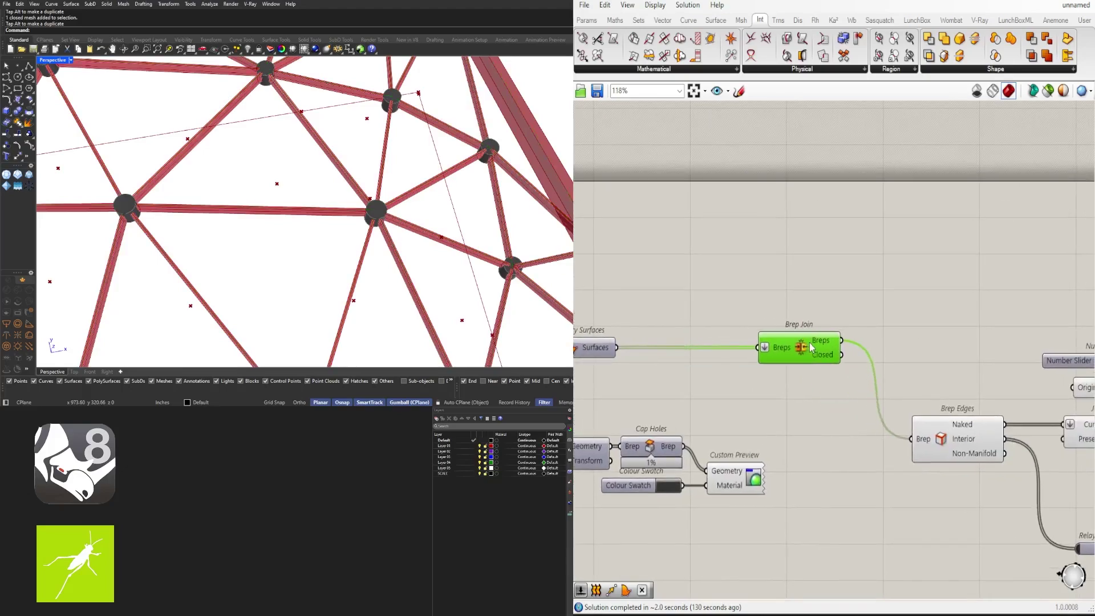
Step: Add an Offset Curve component above Brep Join and connect the Boundary Surfaces output to its Curve input
double_click(685, 293)
text(offset)
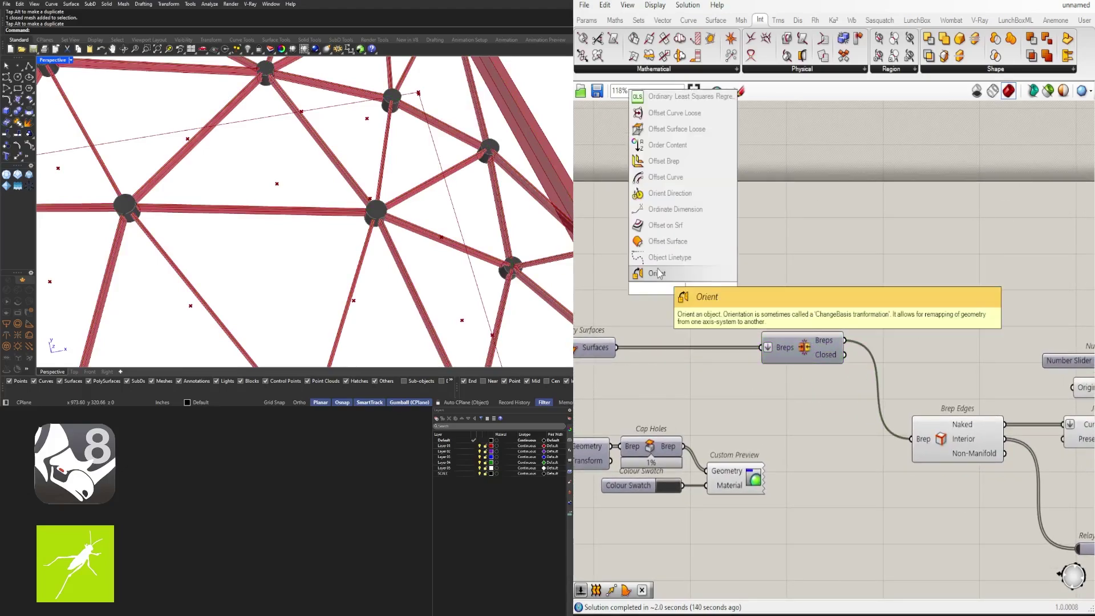
click(662, 260)
drag(631, 299, 643, 266)
drag(663, 274, 735, 253)
mouse_move(621, 347)
mouse_down()
mouse_move(730, 282)
mouse_move(629, 335)
mouse_up()
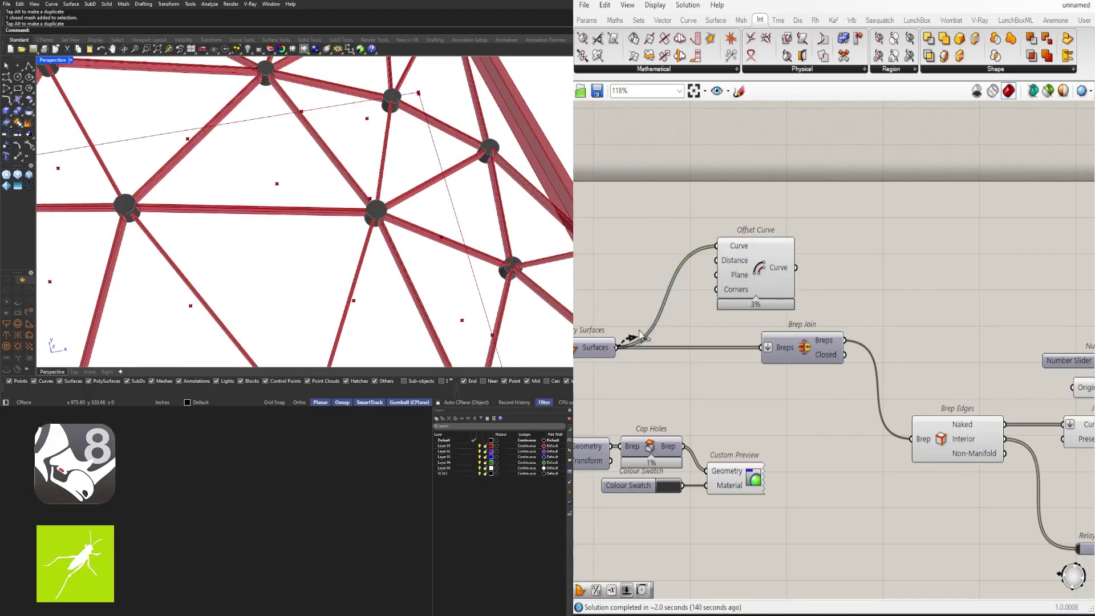
Step: Try feeding the Boundary Surfaces output into Offset Curve's Plane input, and remove that connection
drag(719, 278, 719, 277)
drag(752, 282, 811, 275)
click(635, 253)
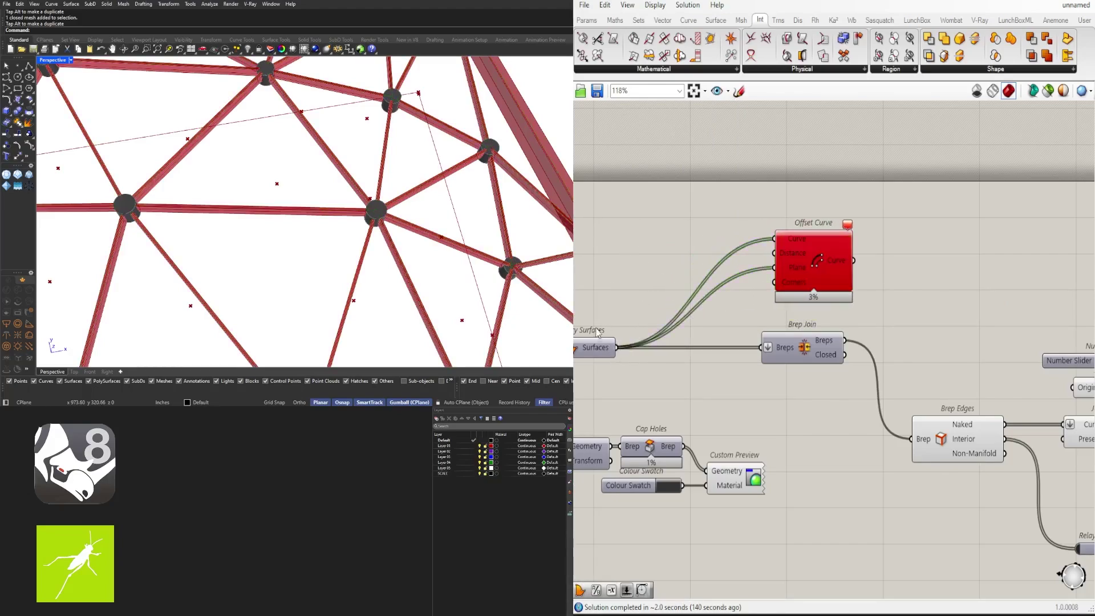
right_drag(656, 255, 783, 228)
drag(956, 234, 956, 207)
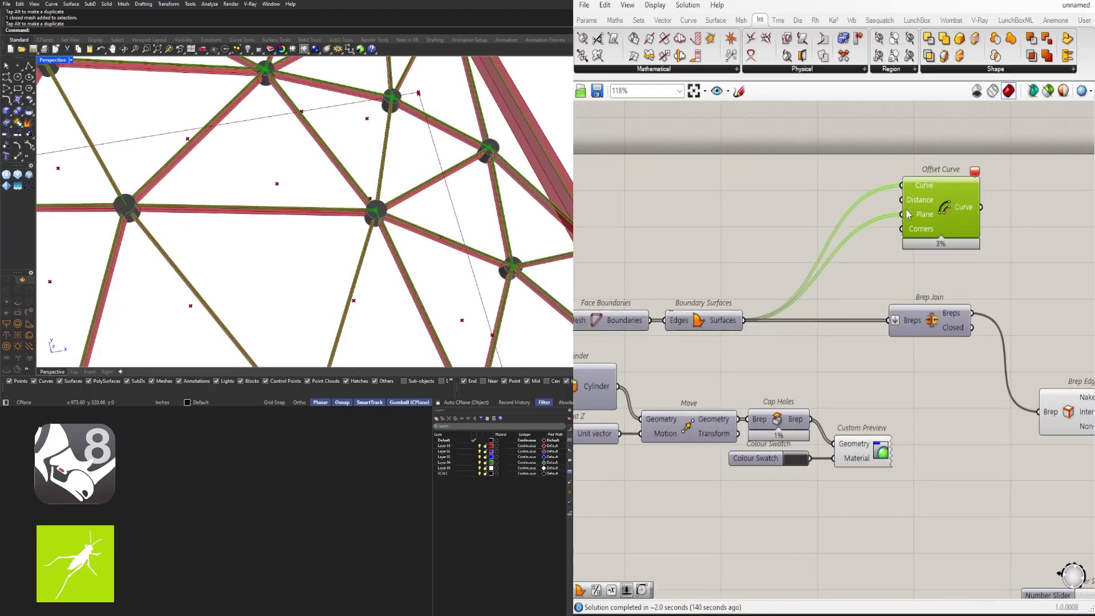
ctrl+drag(763, 298, 743, 320)
Step: Move Offset Curve higher and add an Evaluate Surface component fed by the Boundary Surfaces output below it
drag(940, 233, 922, 205)
double_click(859, 263)
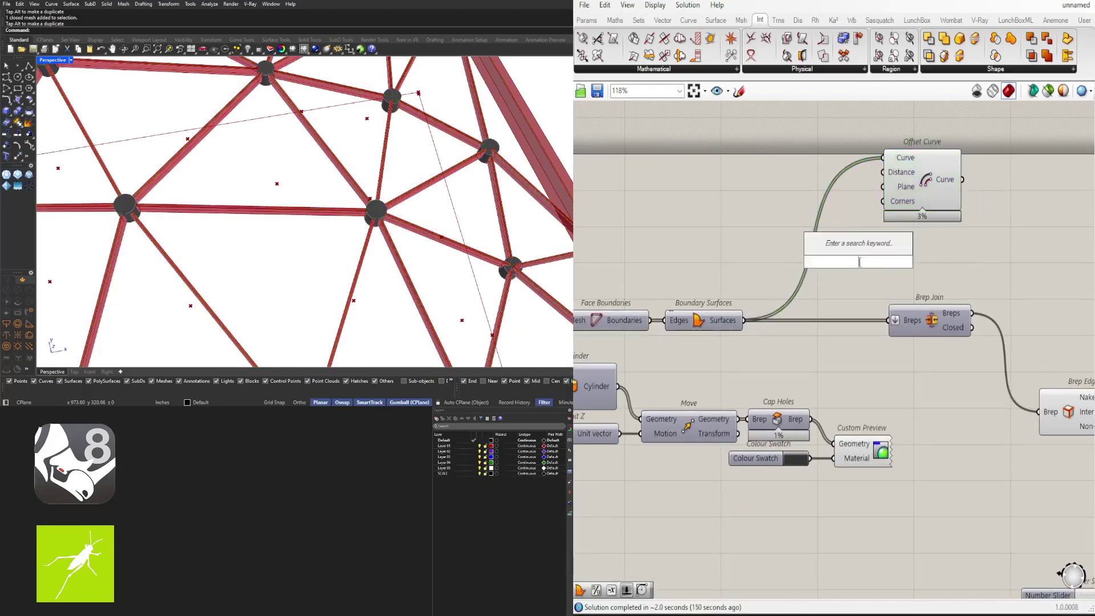
text(eval)
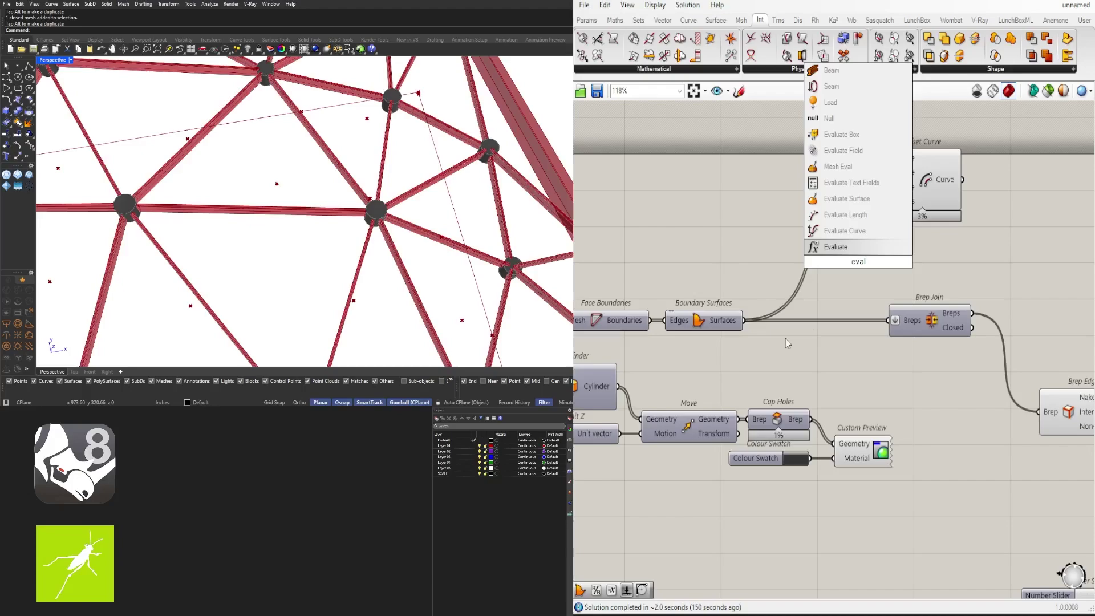
click(857, 200)
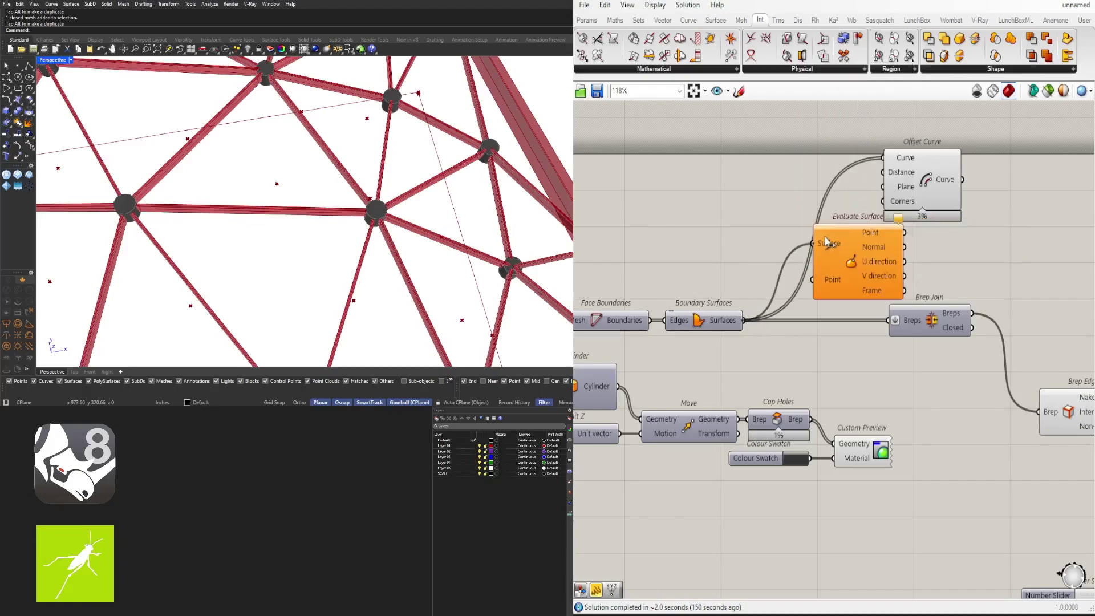
drag(826, 241, 836, 236)
Step: Add a Panel containing .5,.5 and connect it to Evaluate Surface's Point input
double_click(701, 264)
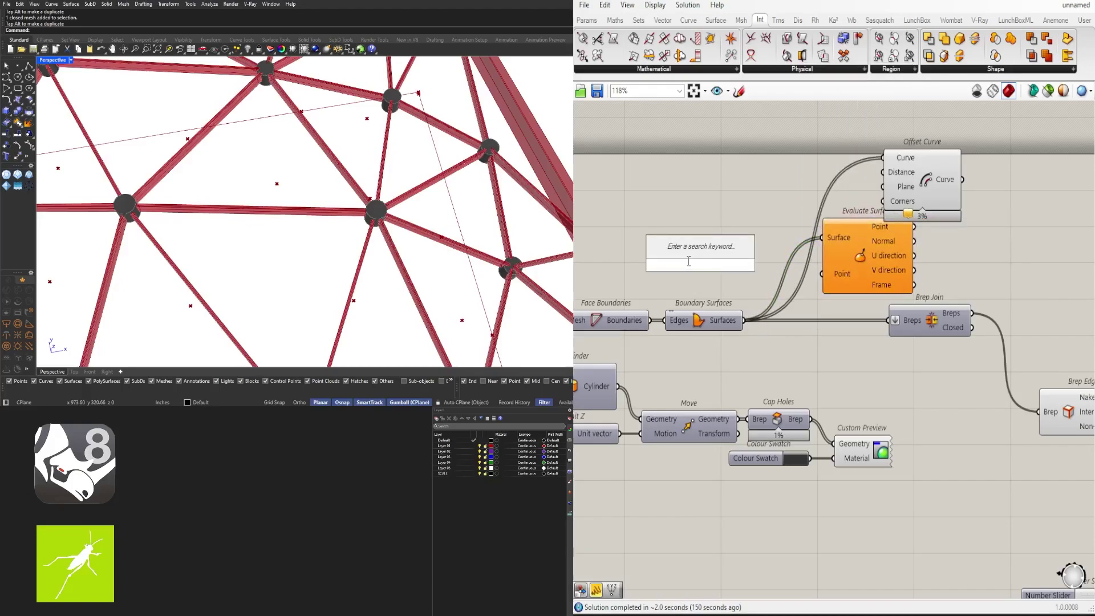
text(".5,.5)
key(Return)
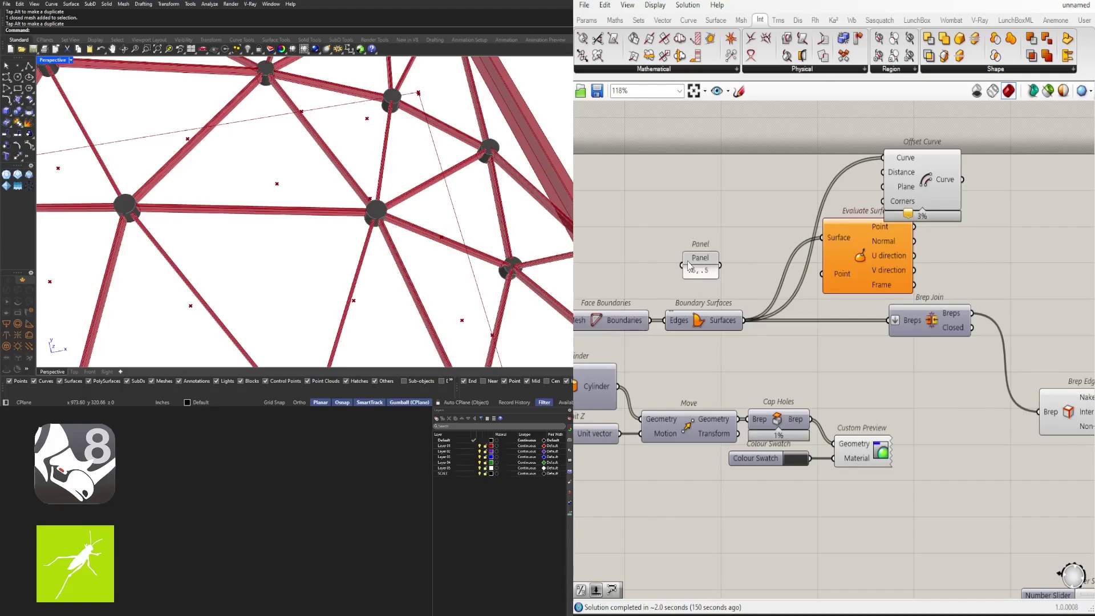
scroll(772, 262, up, 3)
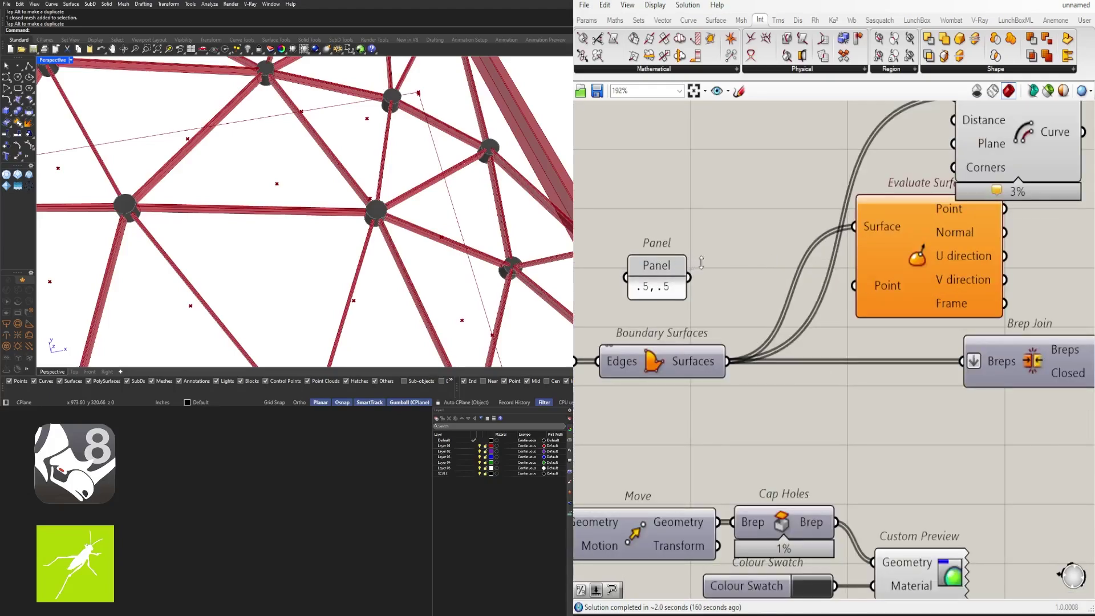
drag(659, 269, 846, 285)
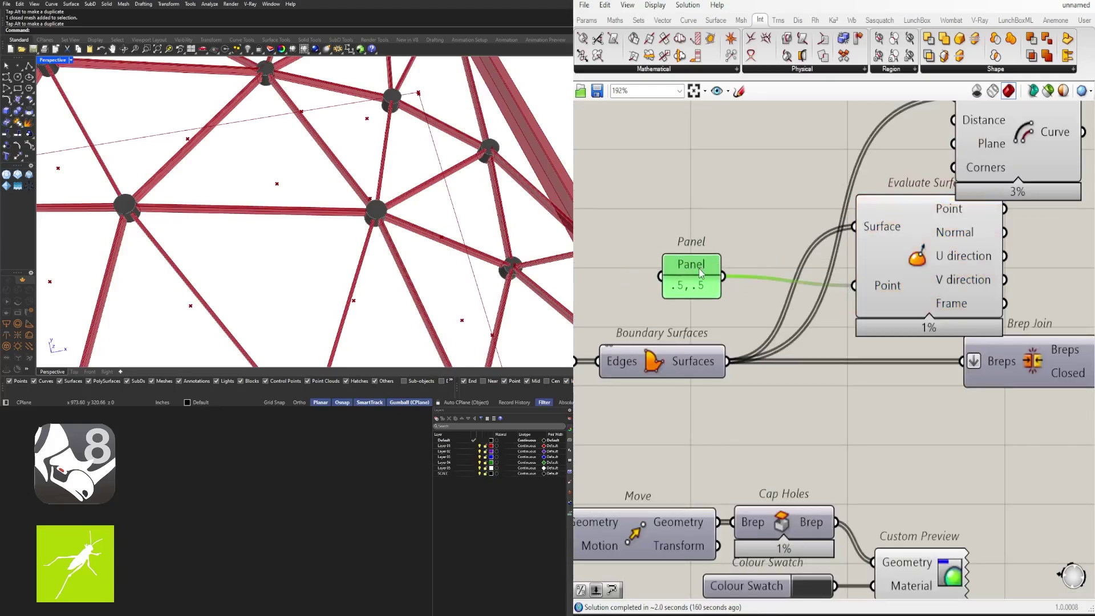
mouse_move(700, 272)
mouse_down()
mouse_move(702, 289)
mouse_move(704, 274)
mouse_up()
right_drag(893, 261, 781, 262)
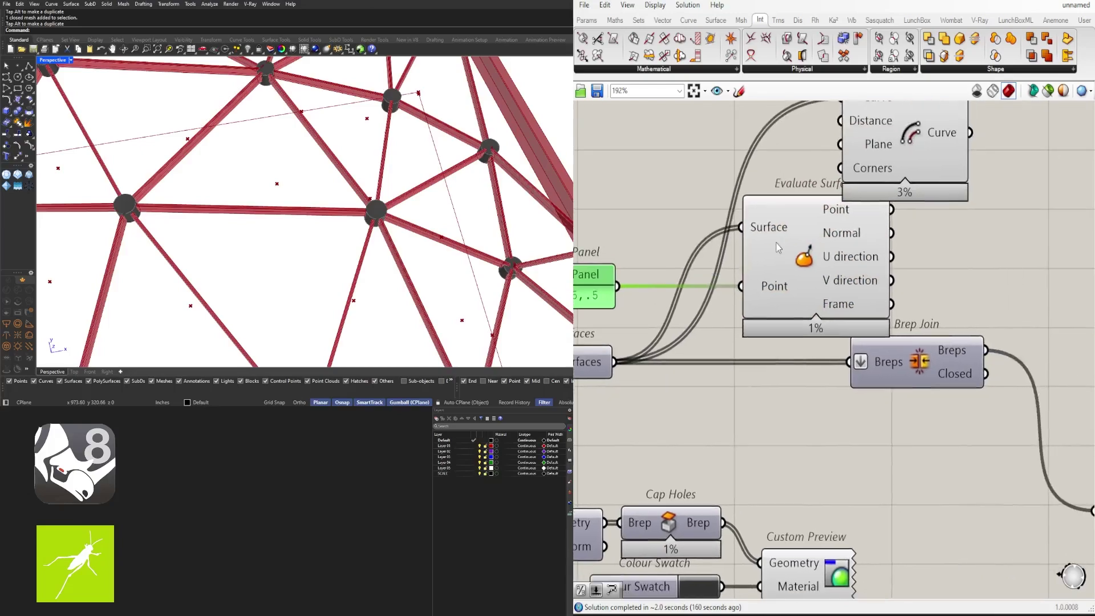
Step: Reparameterize the Surface input of the Evaluate Surface component
right_click(777, 228)
click(850, 363)
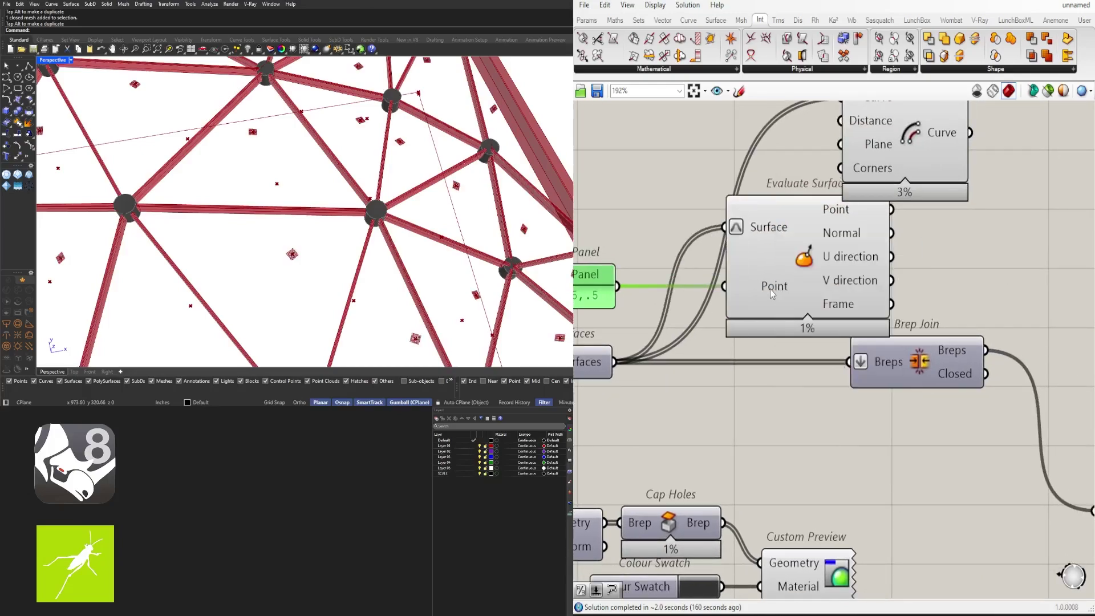
right_click(772, 293)
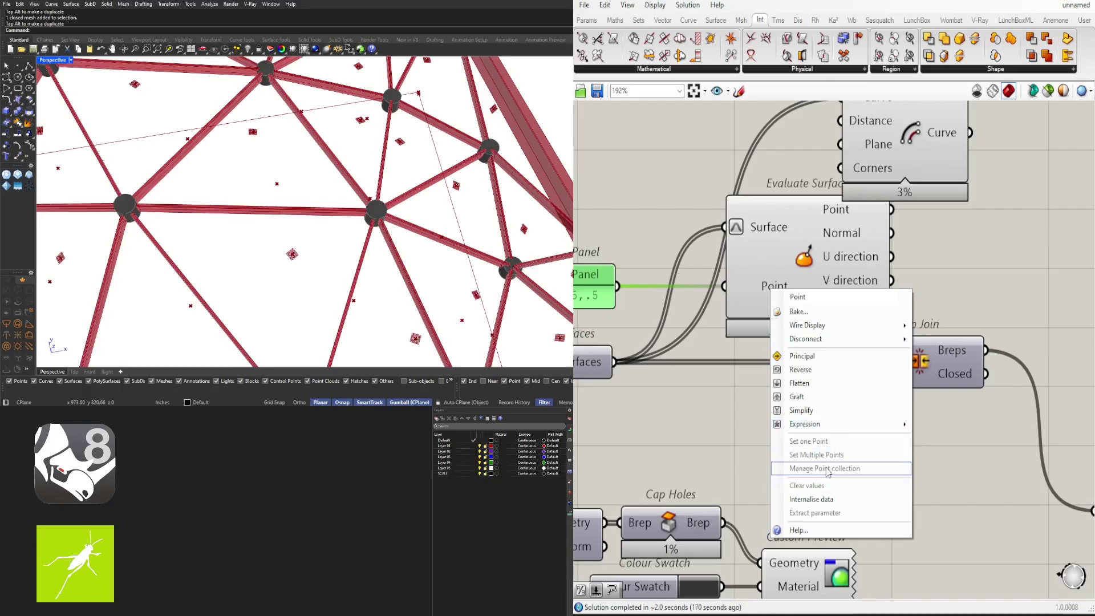
click(701, 116)
right_drag(419, 234, 337, 201)
right_drag(336, 251, 125, 258)
Step: Move Offset Curve clear of Evaluate Surface and insert relays on Evaluate Surface's Frame output and Surface input
scroll(852, 337, down, 3)
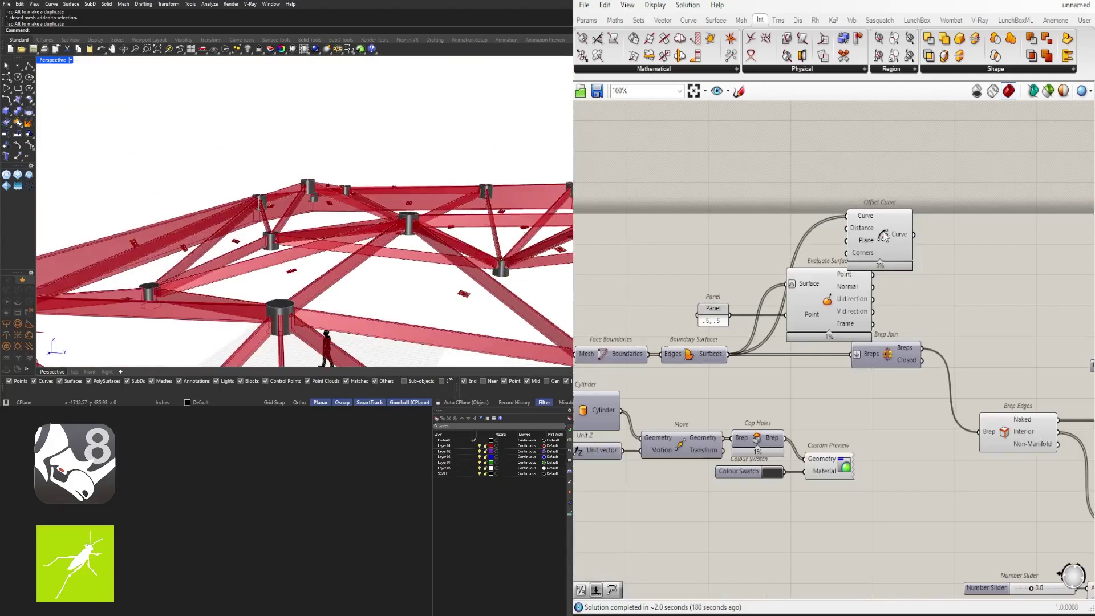
drag(883, 236, 968, 243)
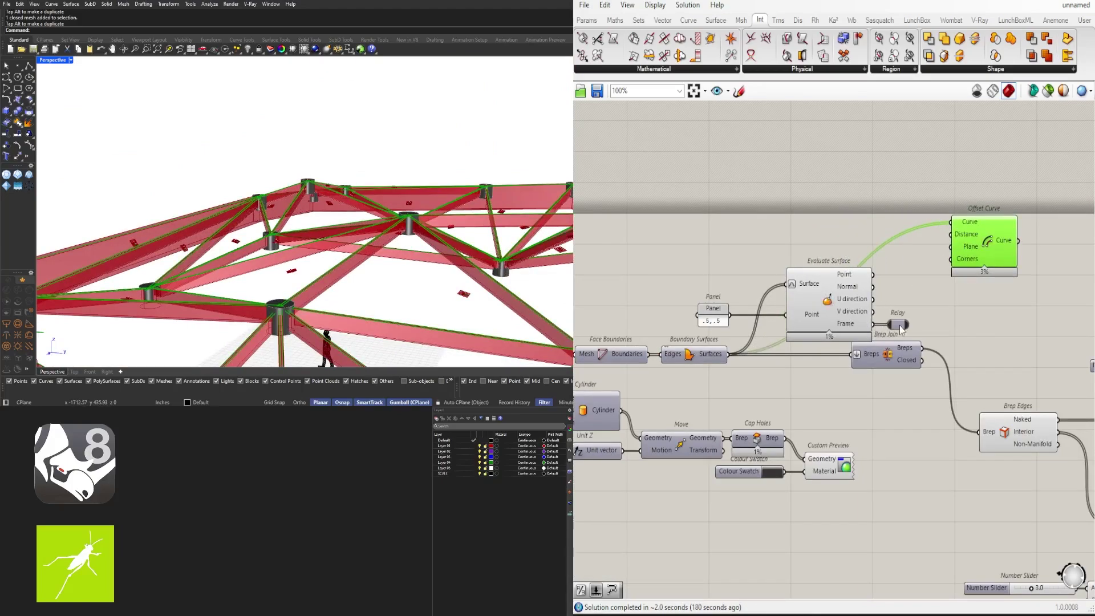
double_click(912, 325)
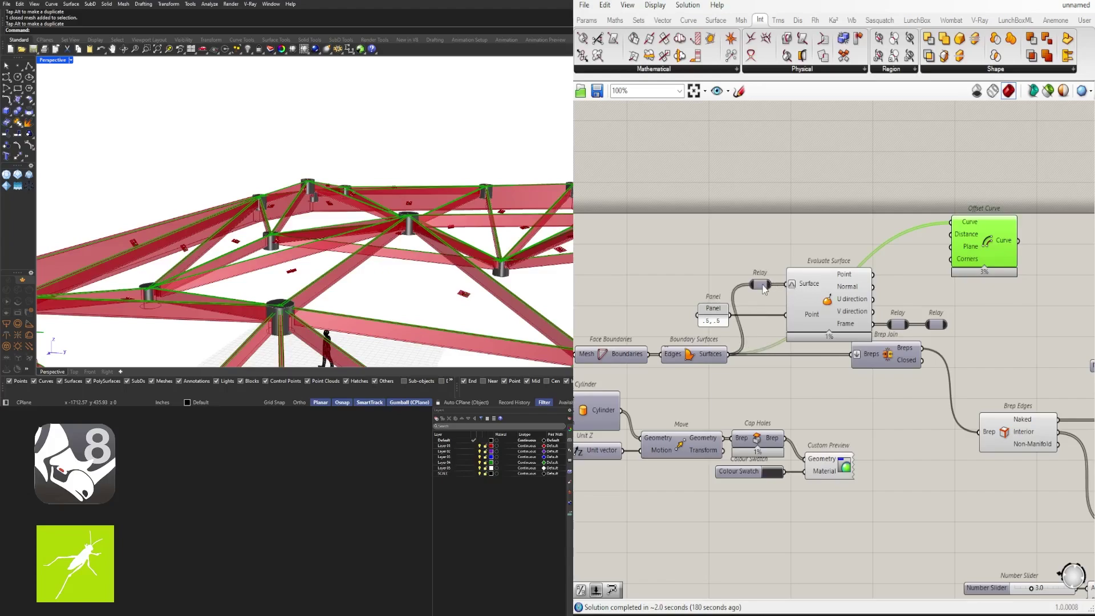
click(916, 256)
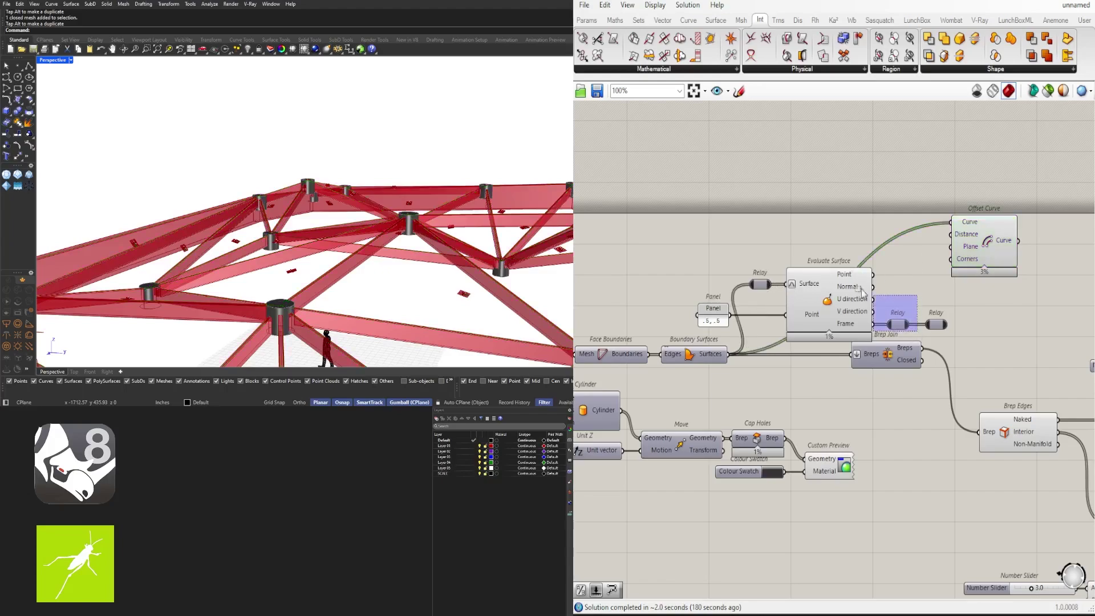
Step: Cluster the .5,.5 Panel, Evaluate Surface and their adjoining relays, and delete the leftover output relay
drag(862, 291, 688, 246)
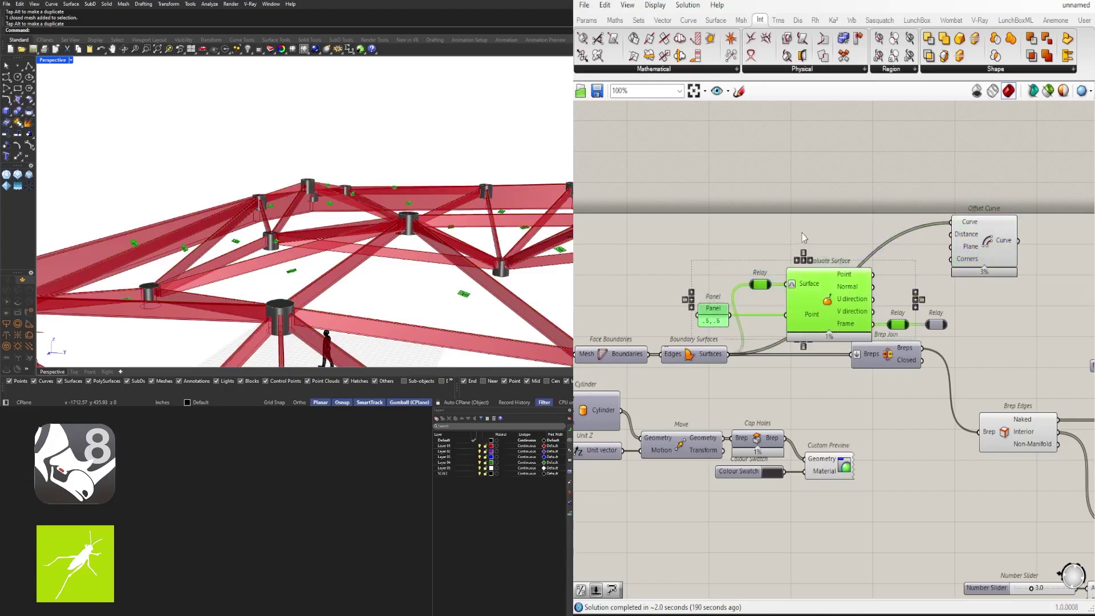
middle_click(804, 232)
click(803, 177)
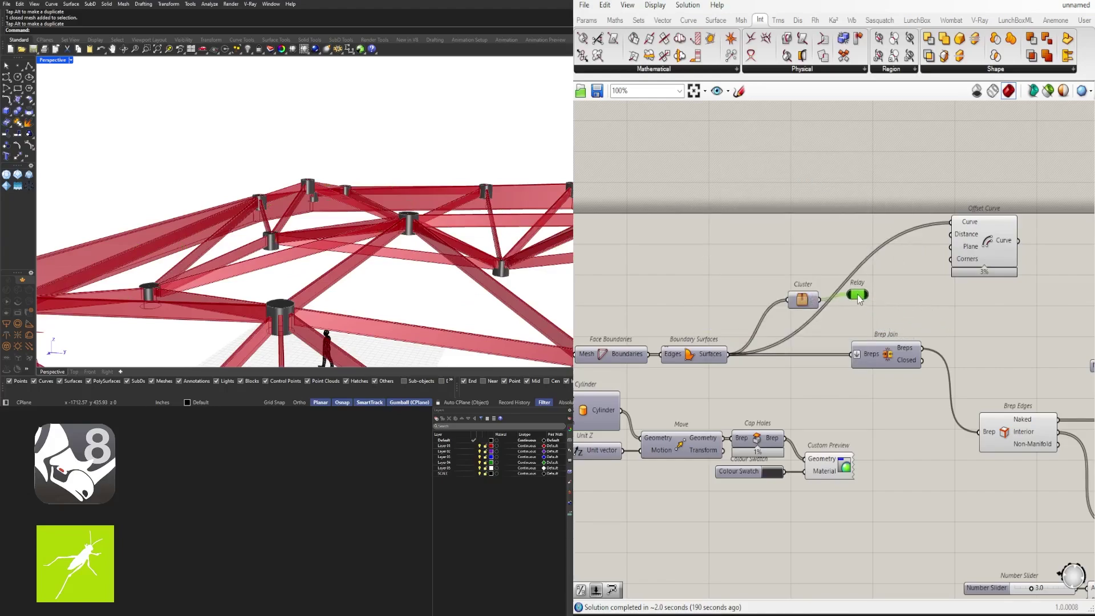
scroll(858, 295, up, 2)
key(Delete)
Step: Move the cluster next to Offset Curve and connect its output to Offset Curve's Plane input
drag(773, 309, 911, 230)
scroll(887, 240, down, 2)
click(977, 255)
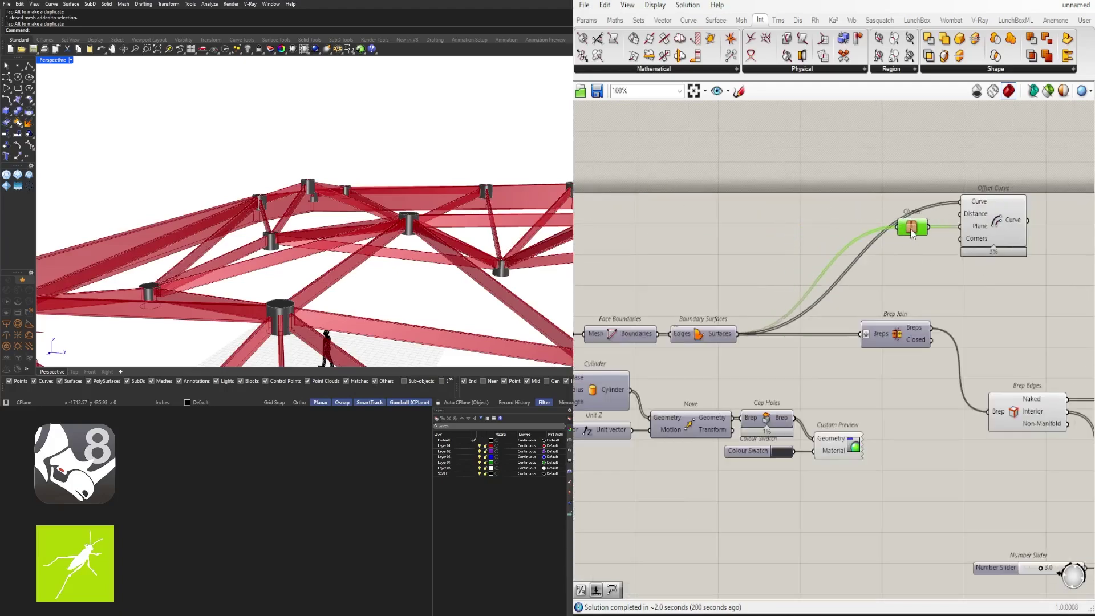
Step: Rearrange the cluster and Offset Curve into a compact row above Boundary Surfaces and Brep Join
drag(1024, 276, 761, 181)
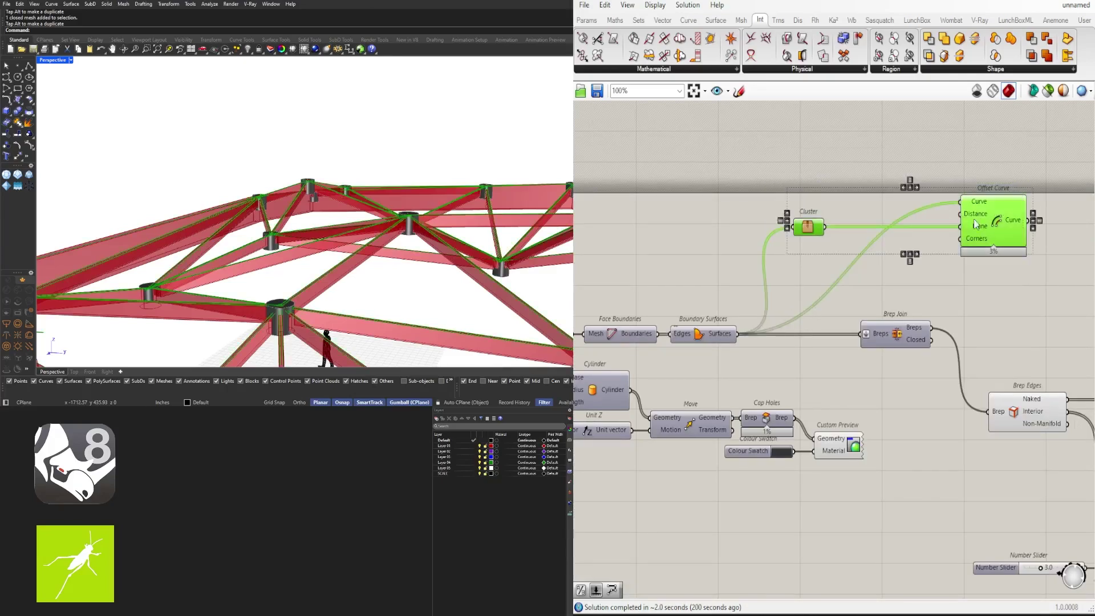
drag(1010, 218, 786, 235)
click(973, 214)
drag(1007, 289, 847, 288)
click(688, 243)
drag(631, 272, 752, 294)
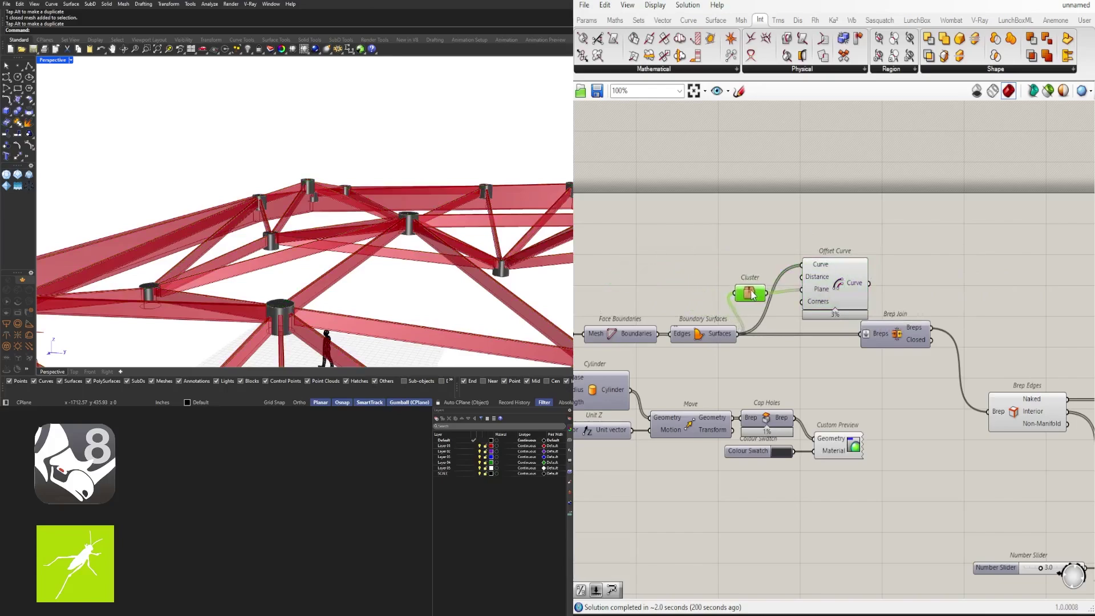
drag(940, 298, 741, 230)
drag(844, 285, 902, 284)
click(884, 234)
scroll(811, 265, up, 4)
drag(843, 301, 755, 302)
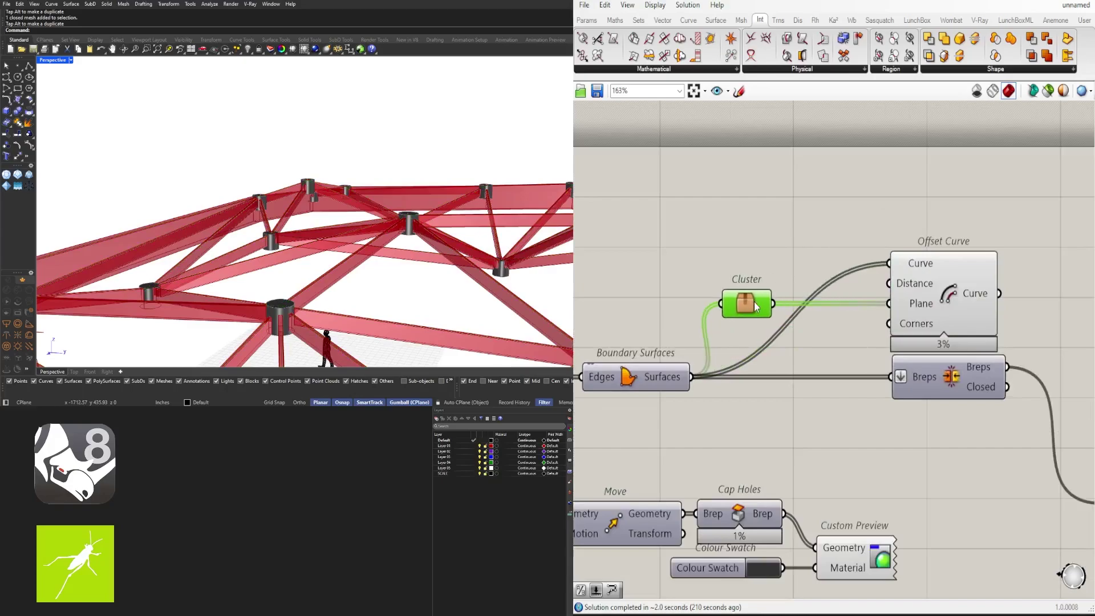
Step: Shift the cluster and Offset Curve, add a 3.5 Number Slider and connect it to Offset Curve's Distance input
click(959, 290)
right_drag(960, 290, 817, 300)
right_drag(436, 177, 470, 227)
scroll(451, 239, up, 8)
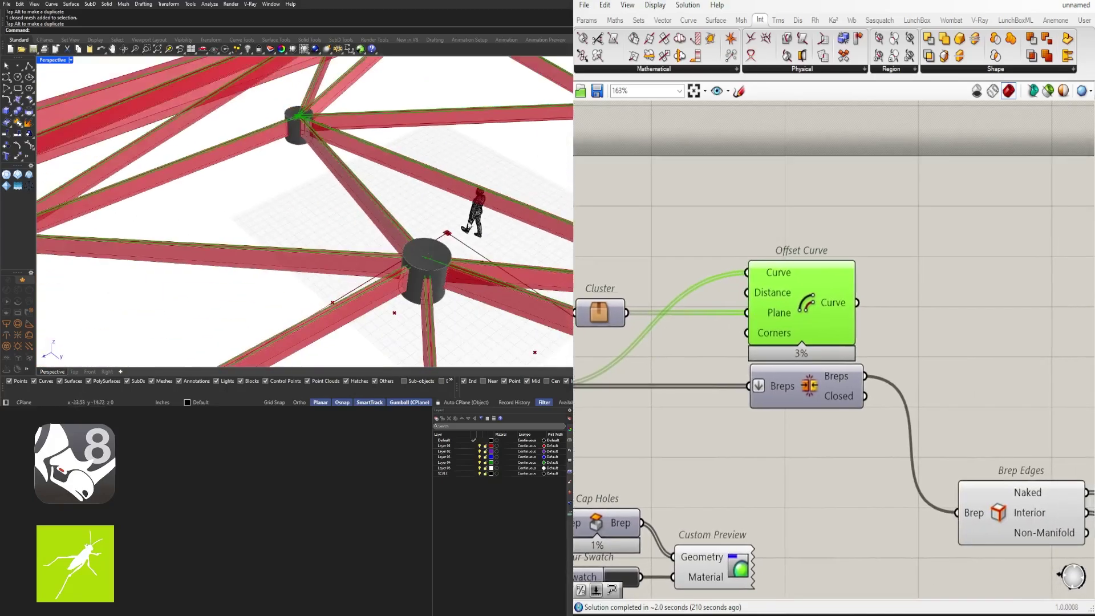
right_drag(827, 257, 977, 244)
scroll(978, 242, down, 4)
drag(1000, 194, 827, 284)
drag(983, 270, 1005, 252)
click(895, 222)
text(3.5)
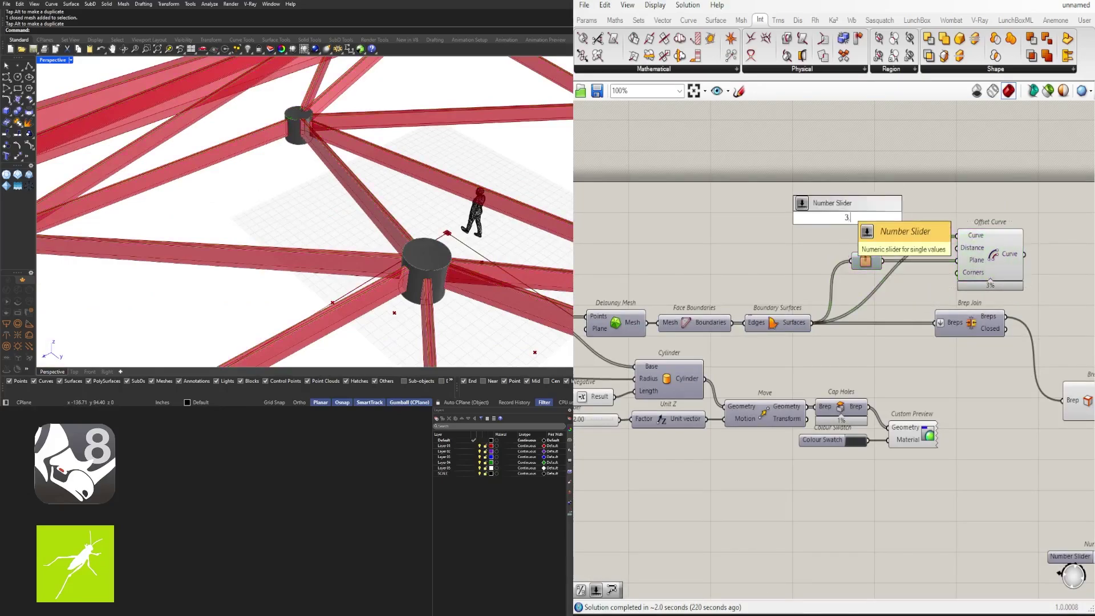
key(Return)
scroll(878, 198, up, 4)
drag(1001, 277, 1002, 278)
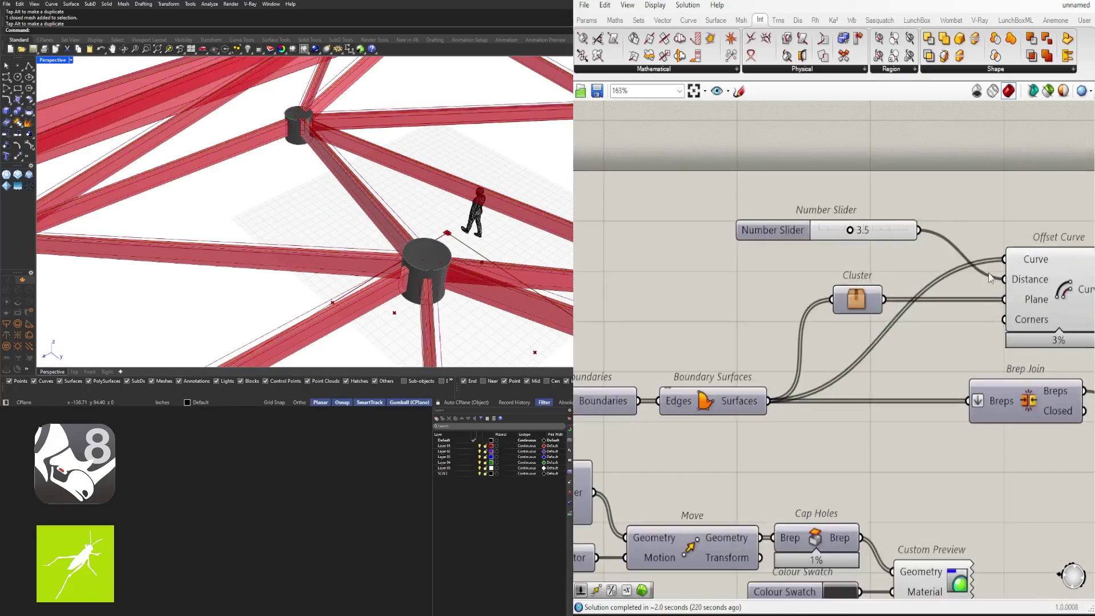
Step: Examine the offset outlines around the node connectors and review the downstream beam offset, loft and extrusion components
right_drag(492, 191, 519, 216)
scroll(354, 192, down, 4)
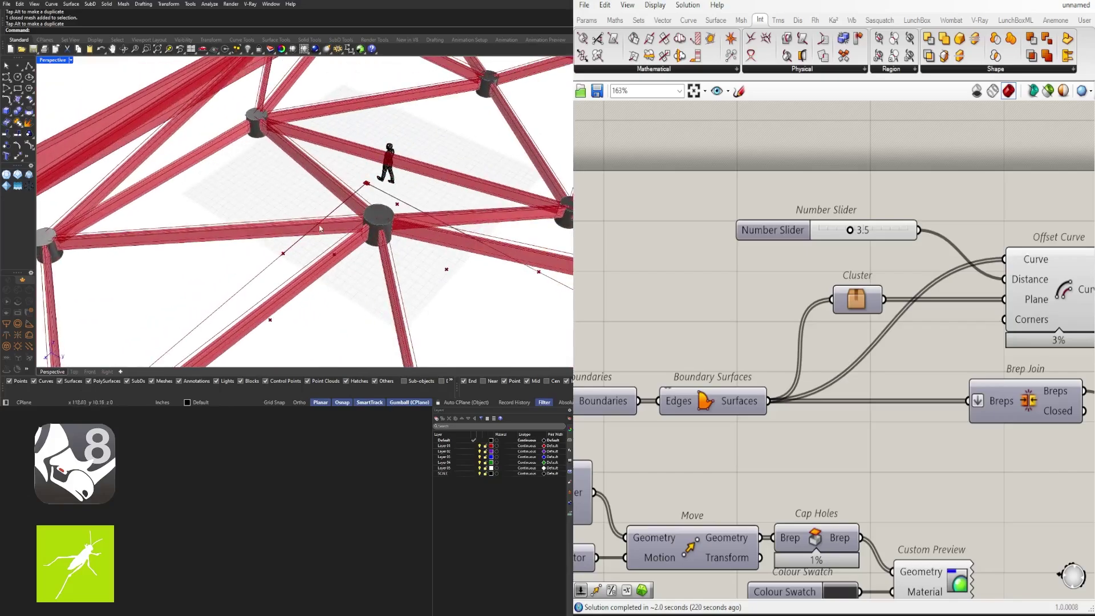
scroll(342, 220, up, 3)
right_drag(330, 222, 516, 214)
scroll(898, 267, down, 8)
right_drag(845, 386, 943, 397)
right_drag(1083, 425, 707, 408)
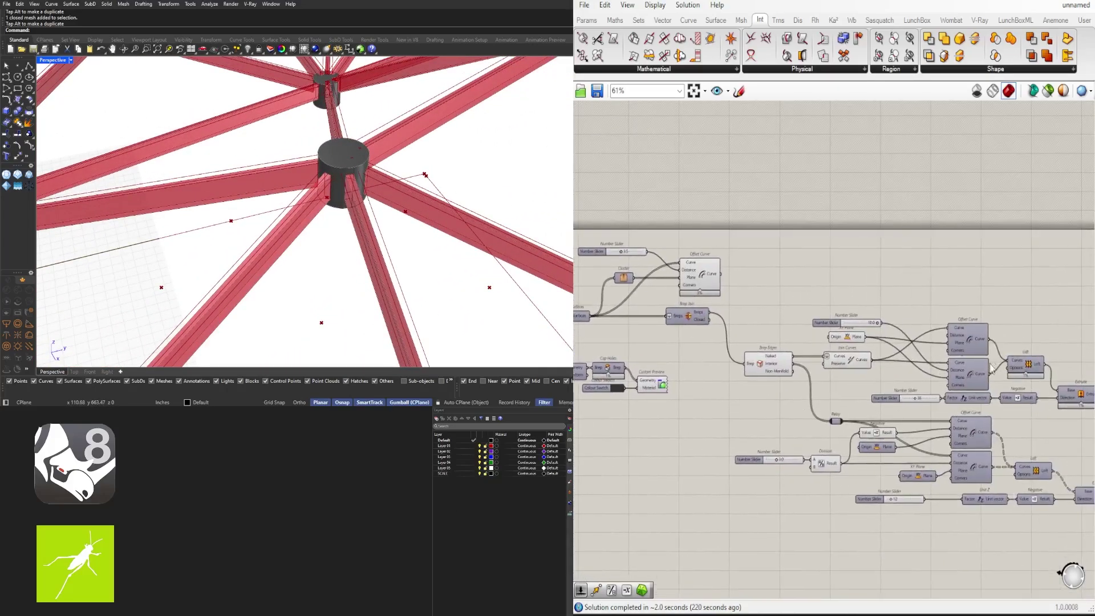
scroll(897, 348, up, 3)
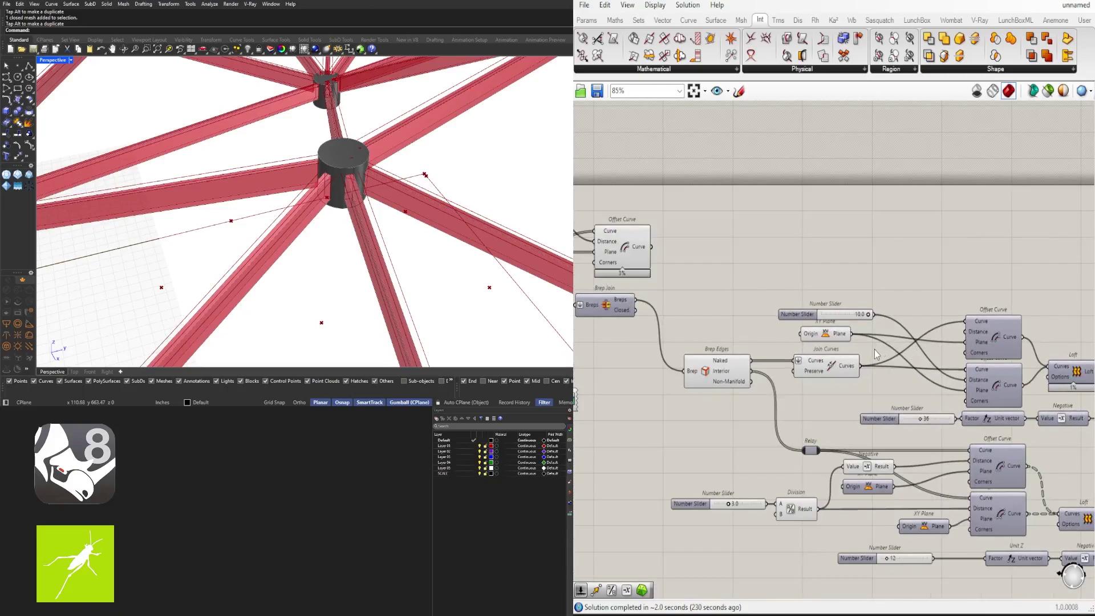
scroll(861, 353, down, 6)
right_drag(627, 350, 854, 354)
scroll(818, 353, up, 6)
mouse_move(681, 354)
right_down()
mouse_move(941, 363)
mouse_move(654, 371)
mouse_move(935, 392)
right_up()
right_drag(707, 401, 894, 400)
right_drag(1024, 380, 593, 364)
right_drag(1089, 362, 937, 357)
scroll(937, 357, down, 1)
right_drag(1046, 348, 754, 341)
right_drag(951, 319, 739, 273)
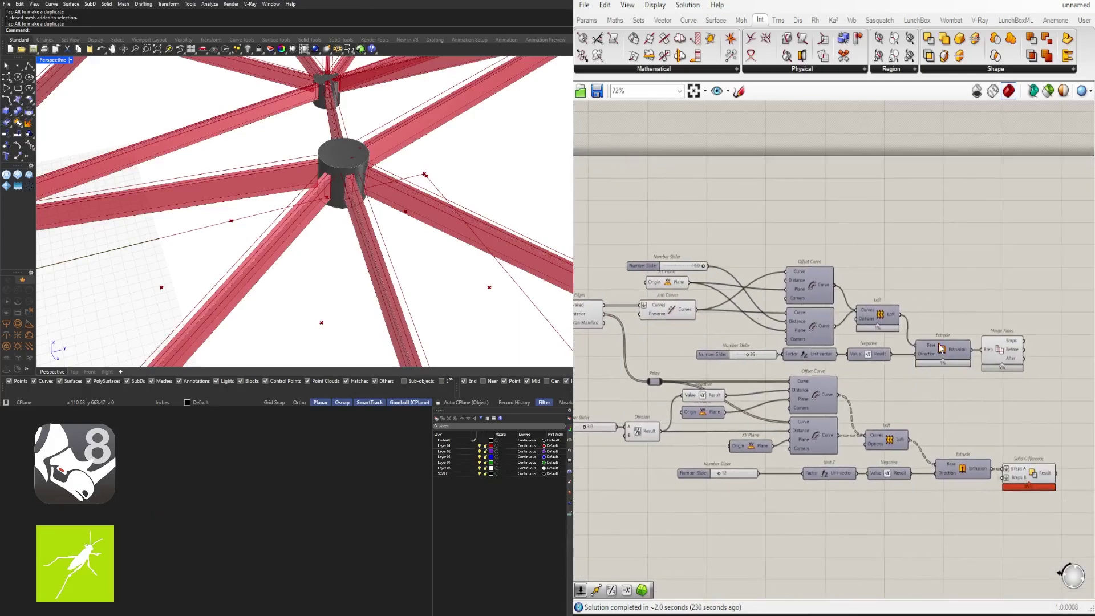
Step: Try driving the panel Offset Curve's Distance input with the 3.0 slider that feeds the beam Division component
click(1033, 475)
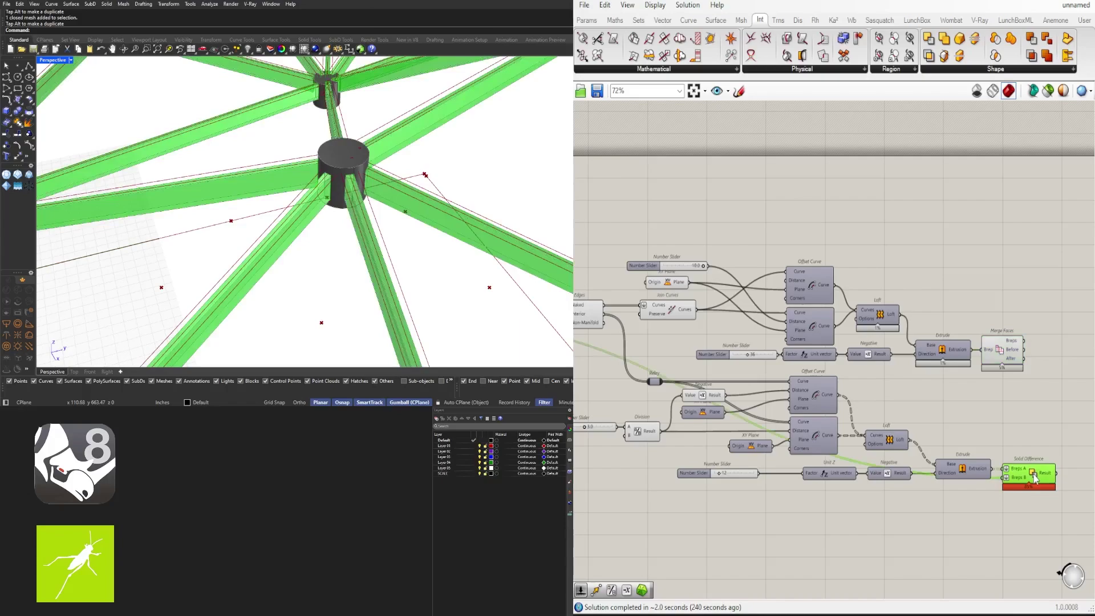
scroll(745, 314, down, 2)
right_drag(744, 313, 906, 315)
scroll(951, 360, up, 4)
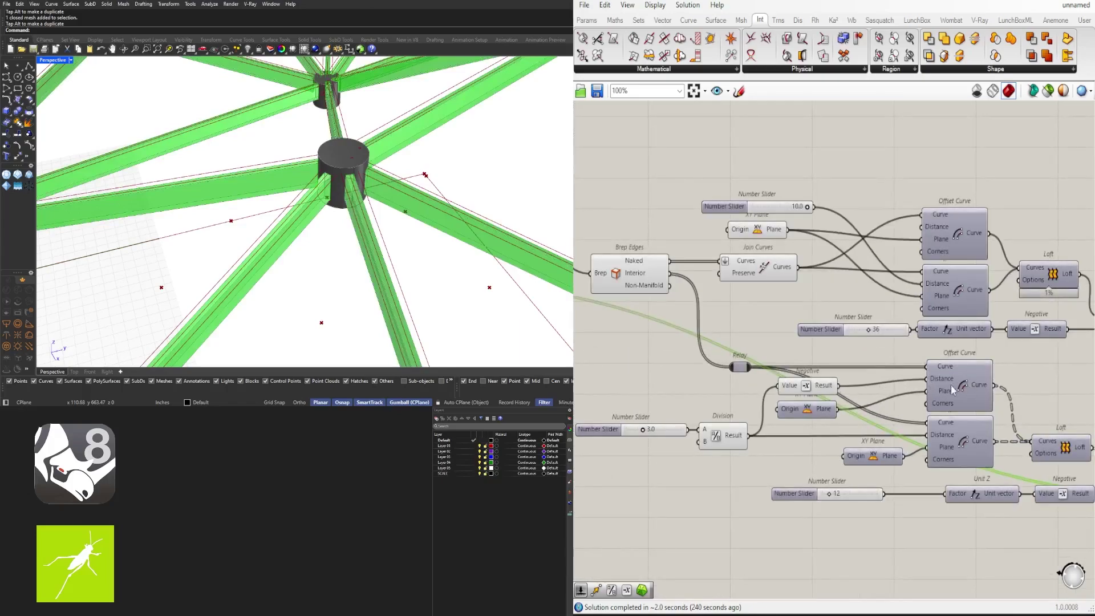
right_drag(743, 431, 812, 434)
right_drag(707, 434, 857, 460)
drag(816, 465, 807, 464)
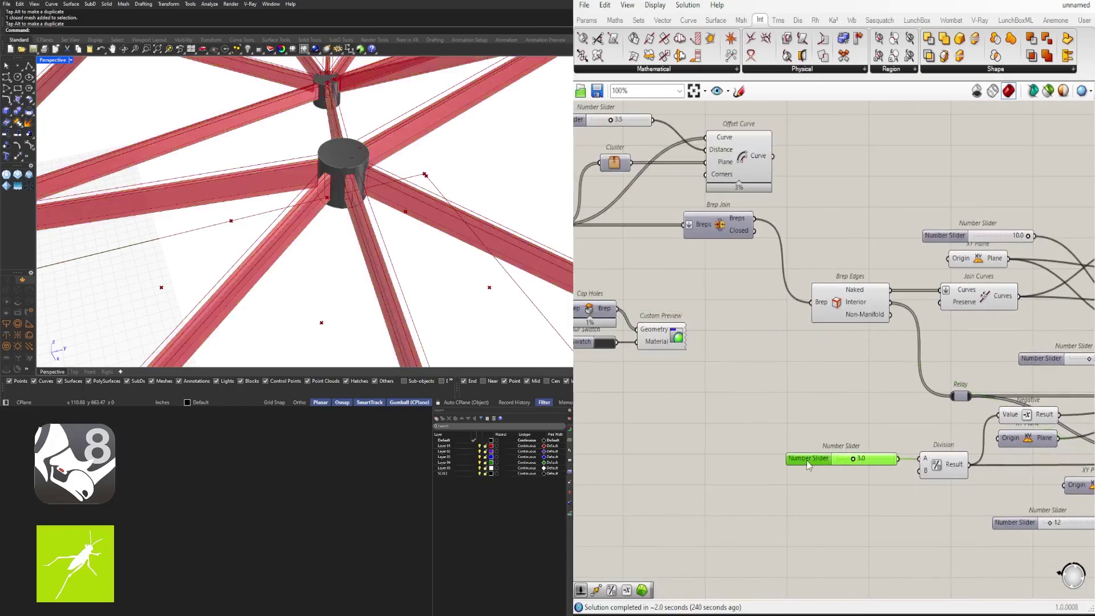
scroll(876, 461, down, 4)
drag(873, 460, 809, 247)
scroll(780, 325, up, 5)
click(829, 256)
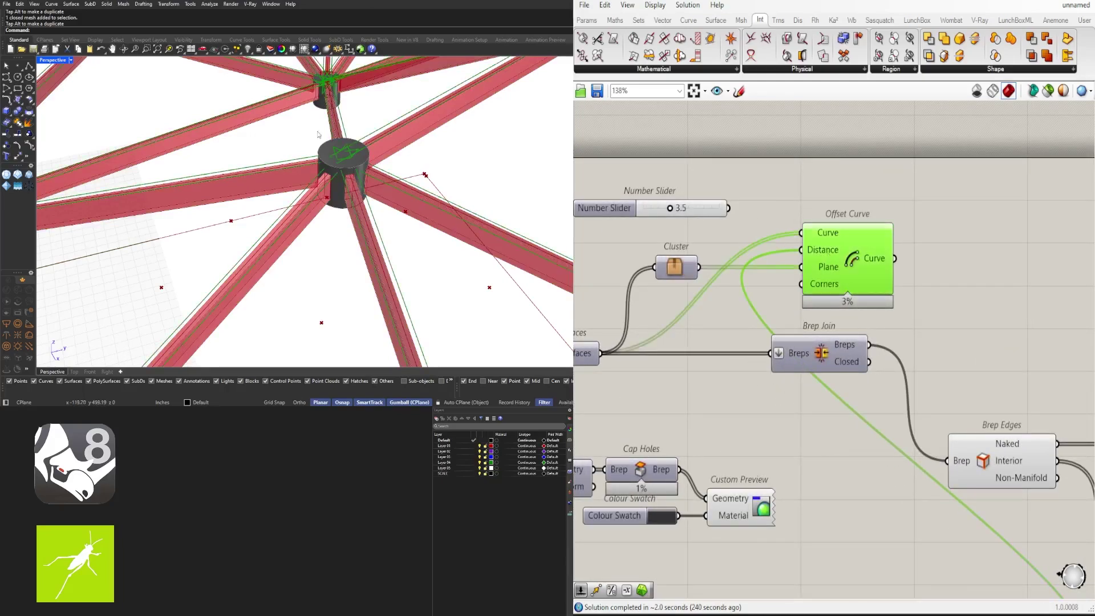
Step: Examine how the offset panel outlines align with the beams around a node connector
right_drag(318, 134, 376, 183)
scroll(928, 436, down, 2)
right_drag(929, 436, 728, 235)
right_drag(757, 309, 1003, 400)
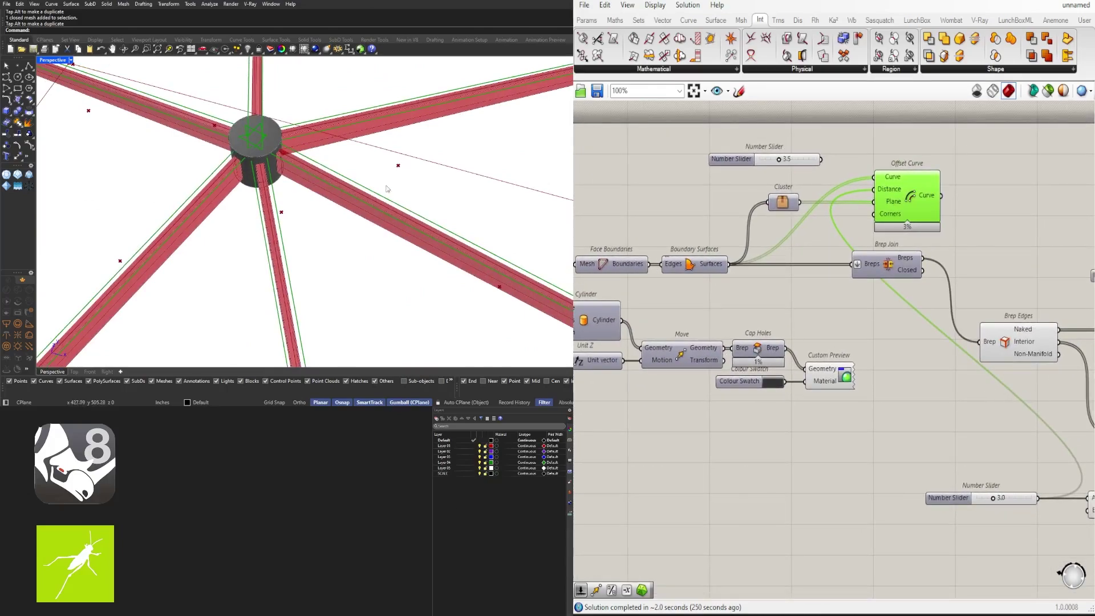
scroll(387, 188, down, 5)
right_drag(388, 188, 347, 210)
scroll(294, 175, up, 5)
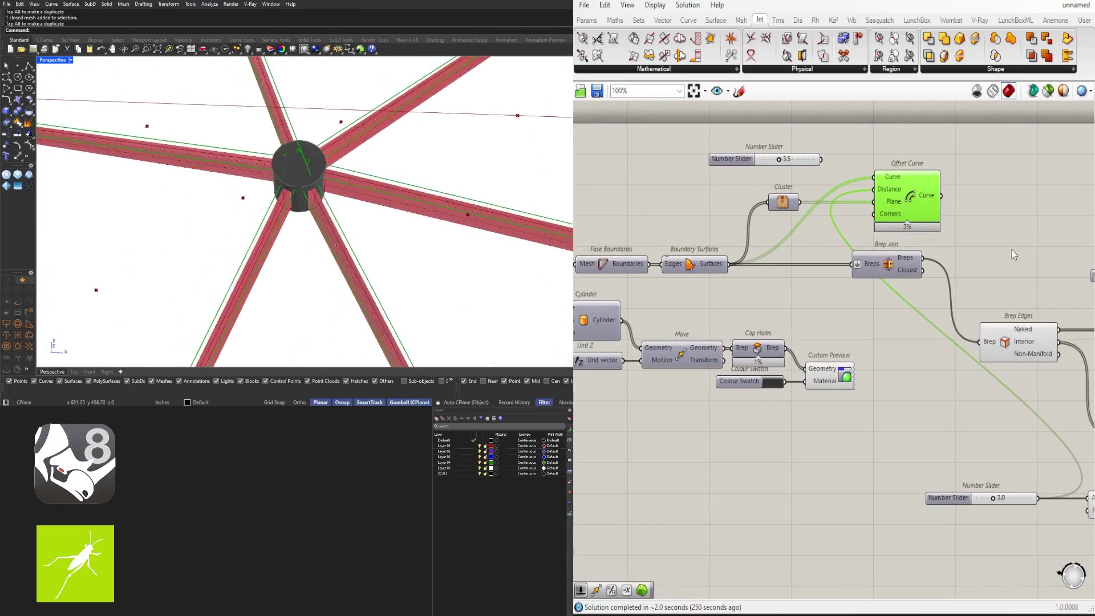
scroll(938, 356, down, 4)
scroll(872, 362, up, 2)
right_drag(689, 391, 1032, 379)
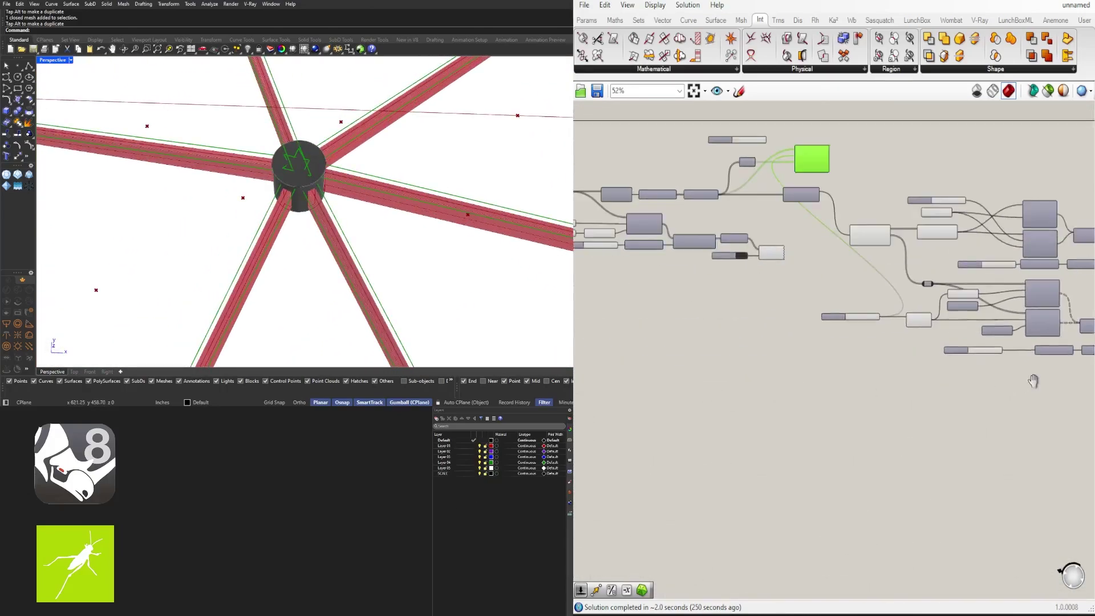
Step: Turn off the preview of the capped cylinder connectors, including their Custom Preview component
scroll(969, 263, up, 5)
right_drag(777, 240, 941, 375)
drag(953, 422, 845, 340)
middle_click(849, 331)
click(882, 291)
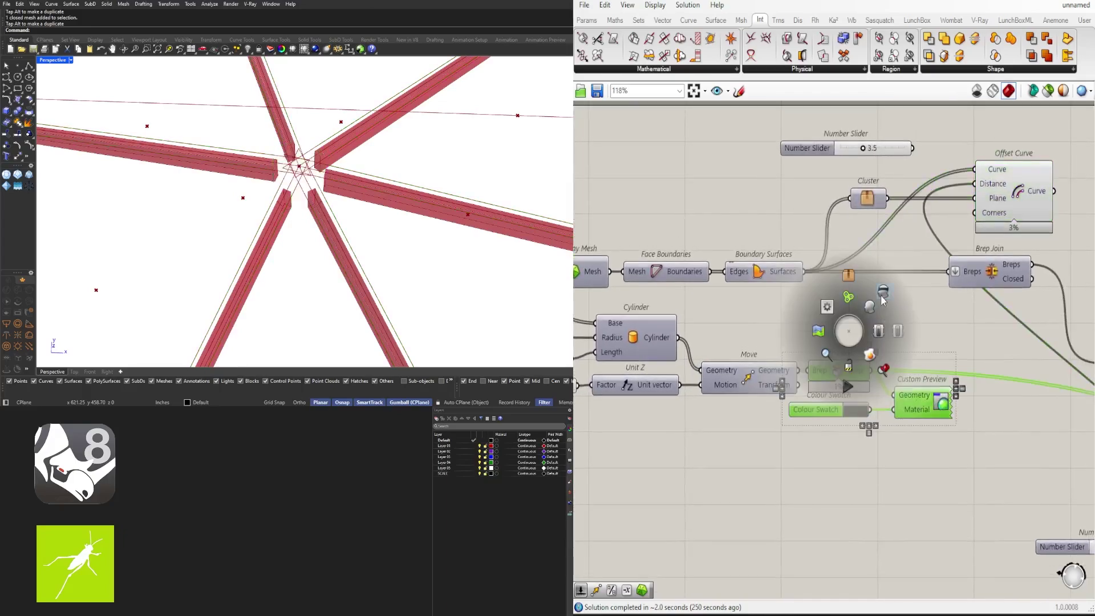
Step: Move the 3.5 Number Slider away from Offset Curve and reconnect it to the Distance input
right_drag(975, 232, 819, 310)
click(862, 263)
right_drag(375, 166, 298, 196)
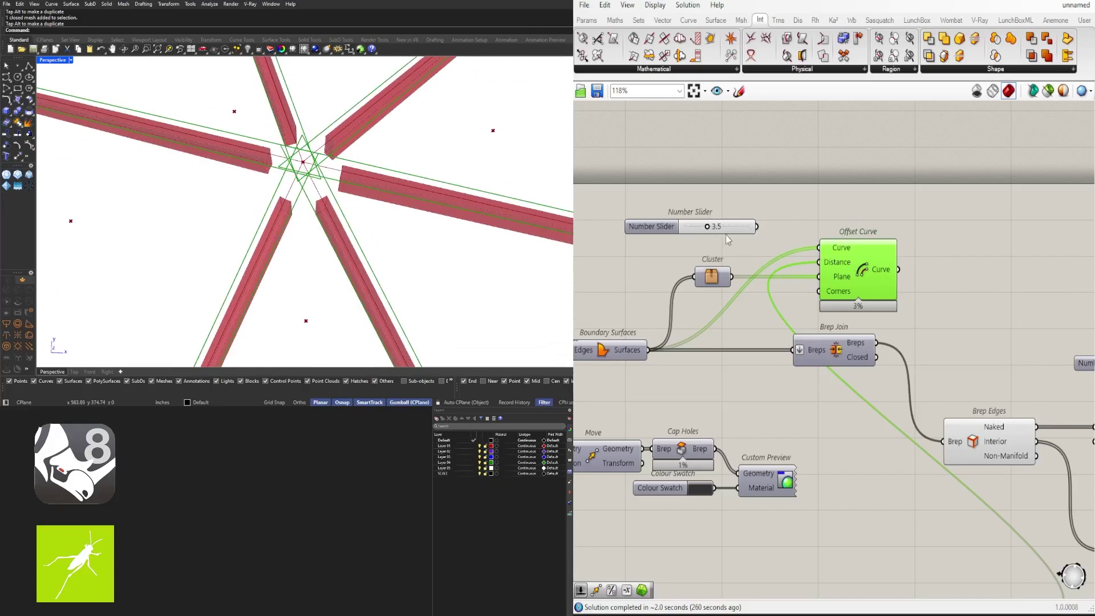
drag(744, 231, 685, 234)
drag(815, 265, 819, 262)
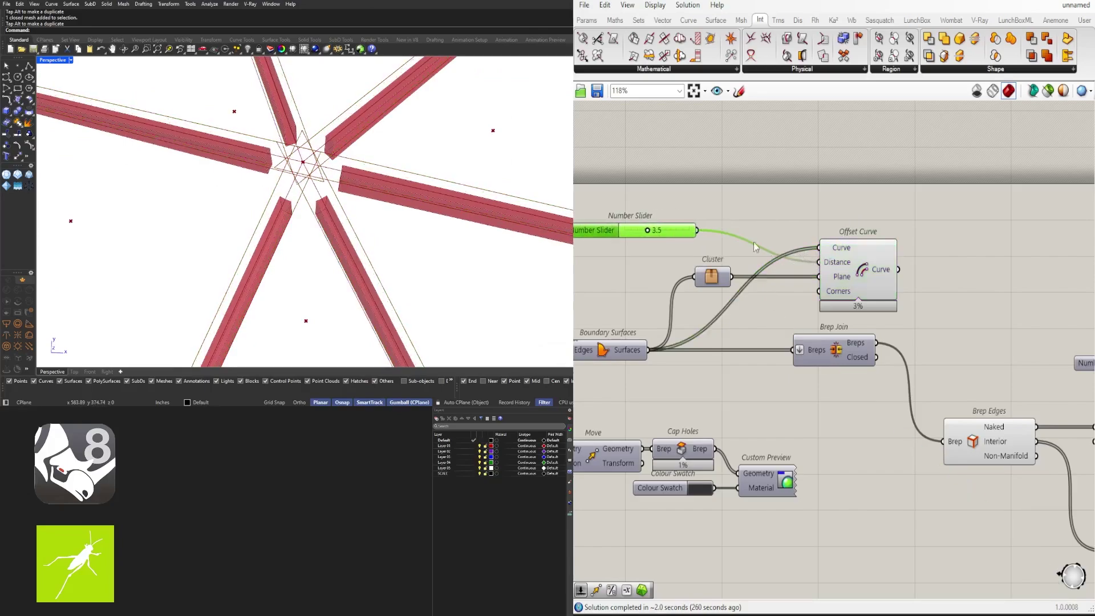
double_click(745, 225)
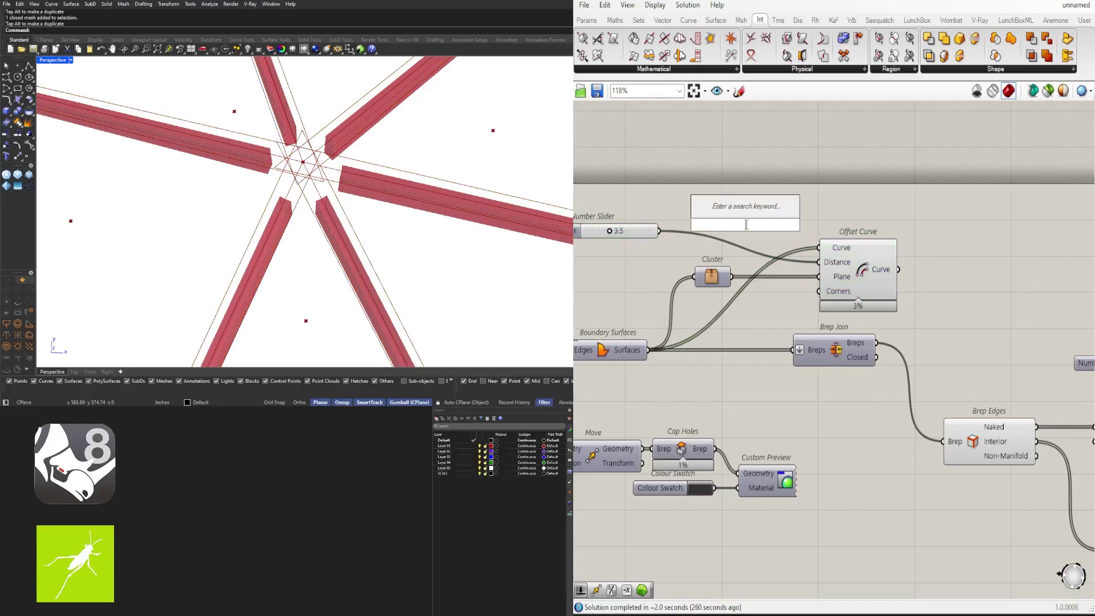
text(ne)
click(730, 207)
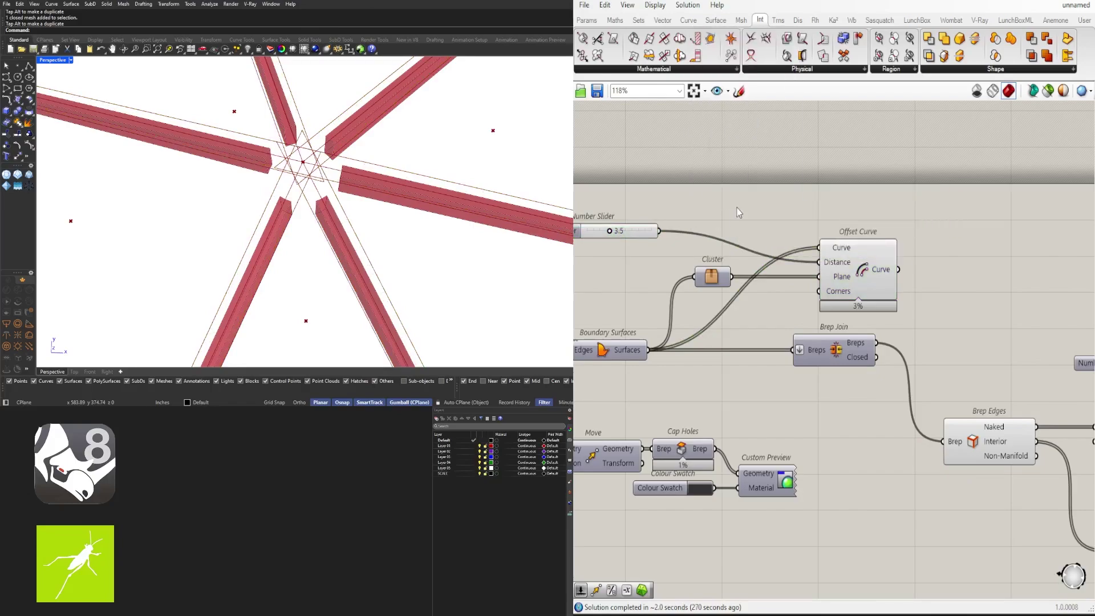
key(ctrl+z)
Step: Add a Negative component between the 3.5 slider and Offset Curve's Distance input and wire it through
double_click(736, 213)
text(neg)
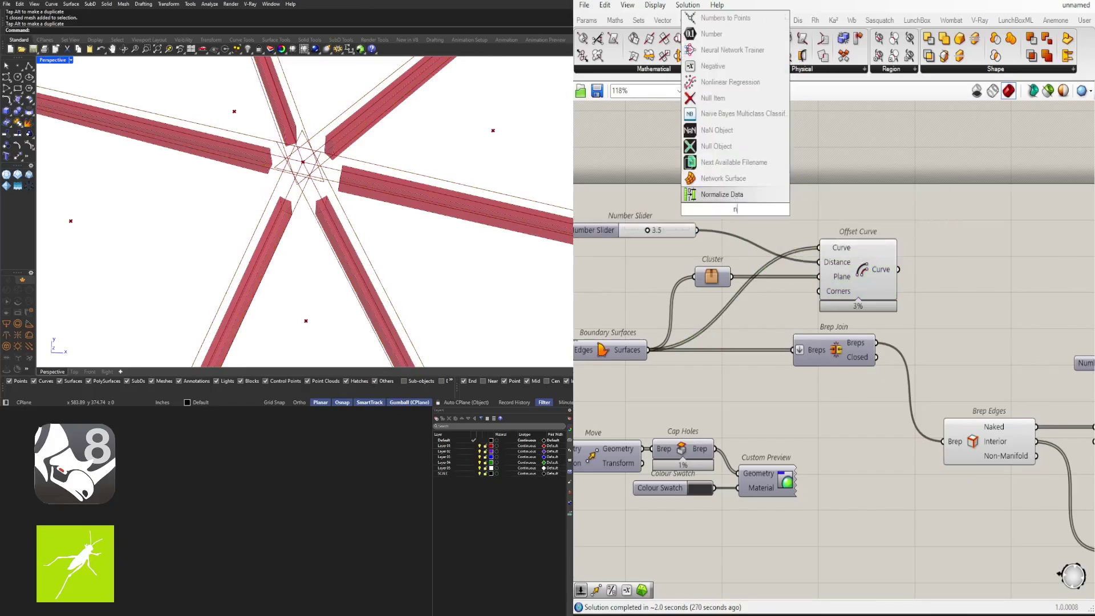
click(730, 195)
scroll(710, 212, up, 1)
scroll(703, 221, up, 1)
drag(693, 236, 697, 208)
drag(737, 202, 753, 231)
drag(855, 281, 857, 282)
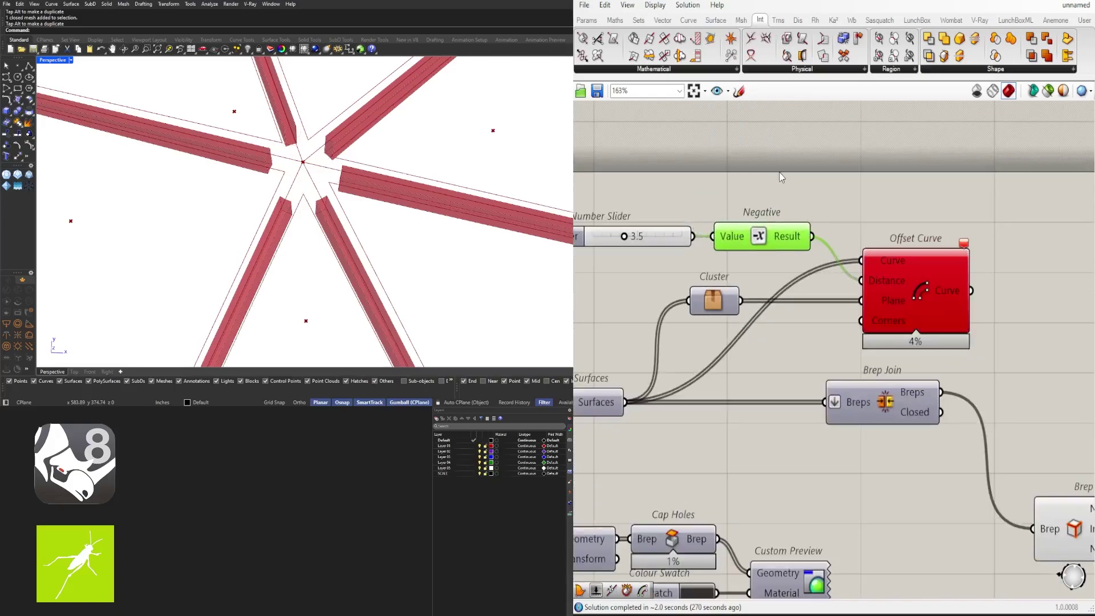
Step: Shift the Number Slider and Negative component together farther away from Offset Curve
drag(780, 184, 632, 248)
drag(781, 237, 735, 255)
click(749, 217)
scroll(612, 227, up, 1)
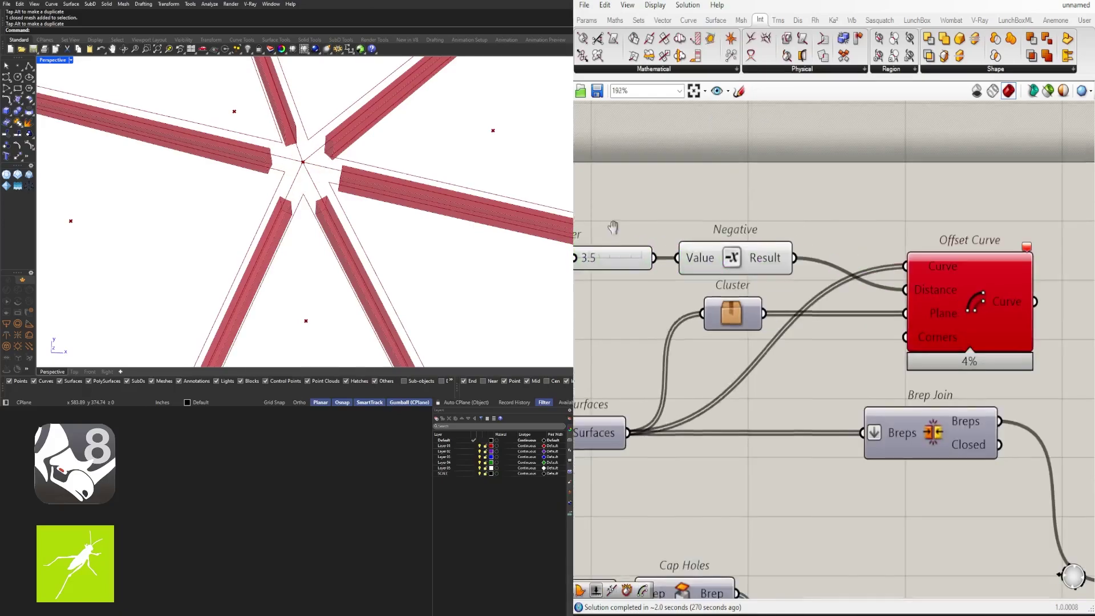
Step: Reduce the panel offset distance slider to 1.7
right_drag(612, 227, 803, 229)
scroll(802, 229, up, 4)
drag(737, 292, 705, 292)
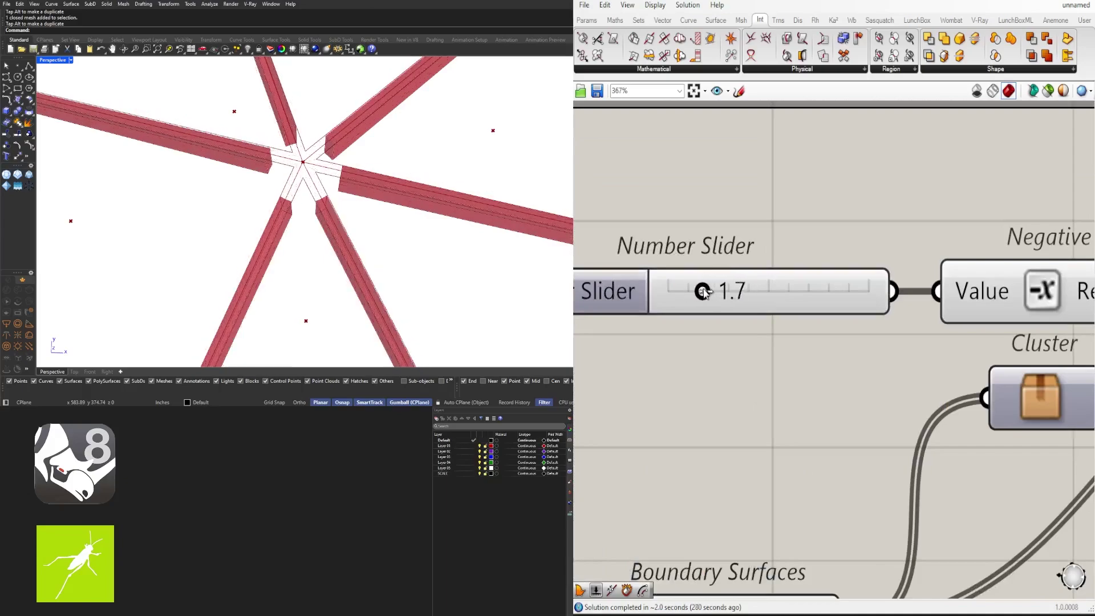
Step: Set the panel offset distance to 1.9 and highlight the Offset Curve outlines to compare them with the truss beams
scroll(779, 263, down, 5)
right_drag(787, 267, 599, 275)
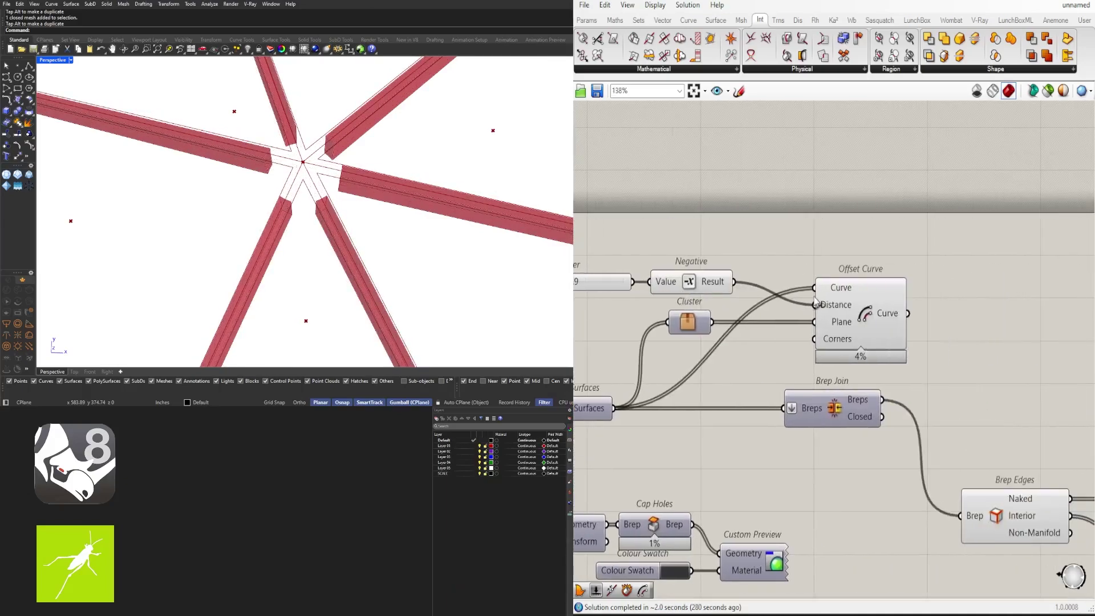
click(841, 296)
scroll(358, 199, down, 6)
scroll(360, 198, down, 7)
scroll(273, 123, up, 5)
right_drag(274, 123, 310, 100)
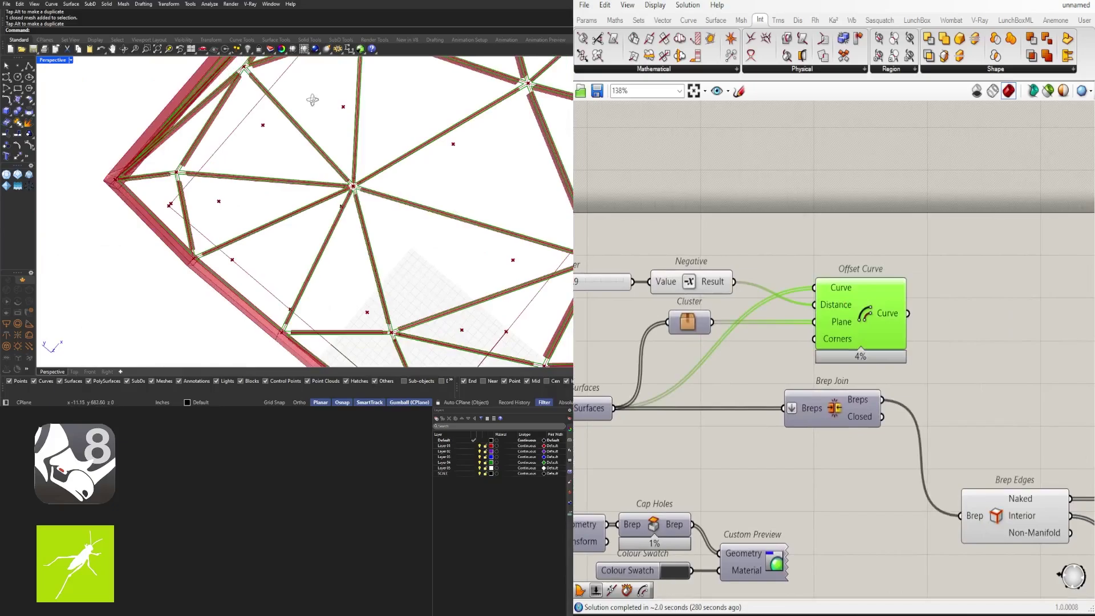
scroll(166, 197, up, 5)
scroll(166, 200, down, 1)
right_drag(774, 289, 712, 318)
click(919, 335)
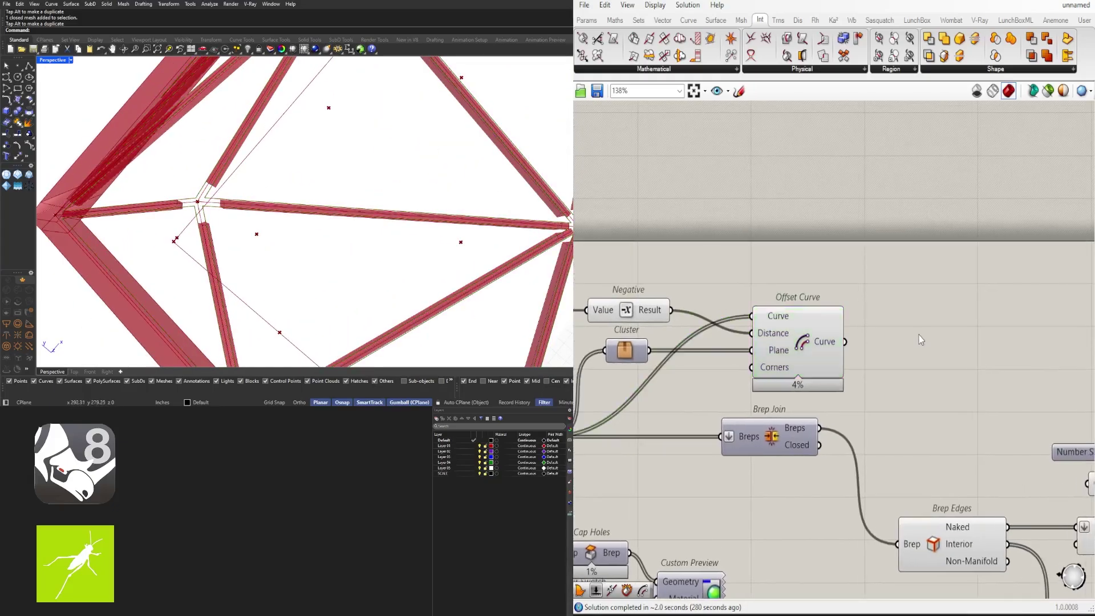
Step: Highlight the Offset Curve outlines again and examine how they follow the beams around the joints from an oblique view
click(822, 349)
right_drag(302, 220, 490, 182)
scroll(264, 191, down, 6)
scroll(368, 293, up, 4)
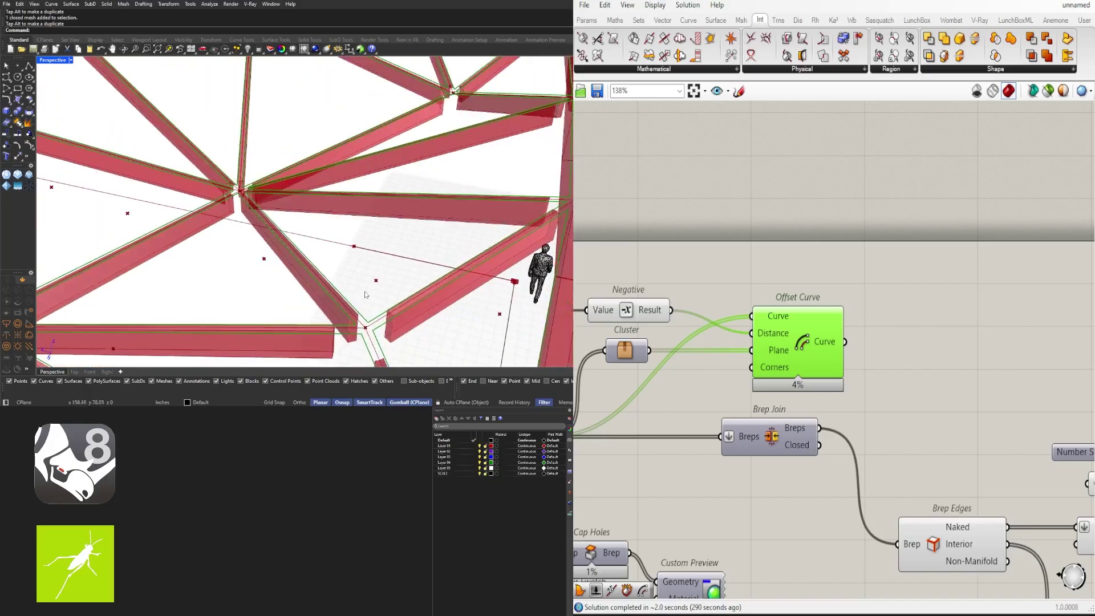
right_drag(368, 293, 303, 301)
scroll(843, 323, up, 1)
click(884, 317)
Step: Place the Cluster close to Offset Curve's Plane input and align the 1.9 slider and Negative component with its Distance input
scroll(881, 314, down, 2)
right_drag(868, 306, 980, 327)
scroll(971, 304, down, 2)
scroll(973, 309, up, 2)
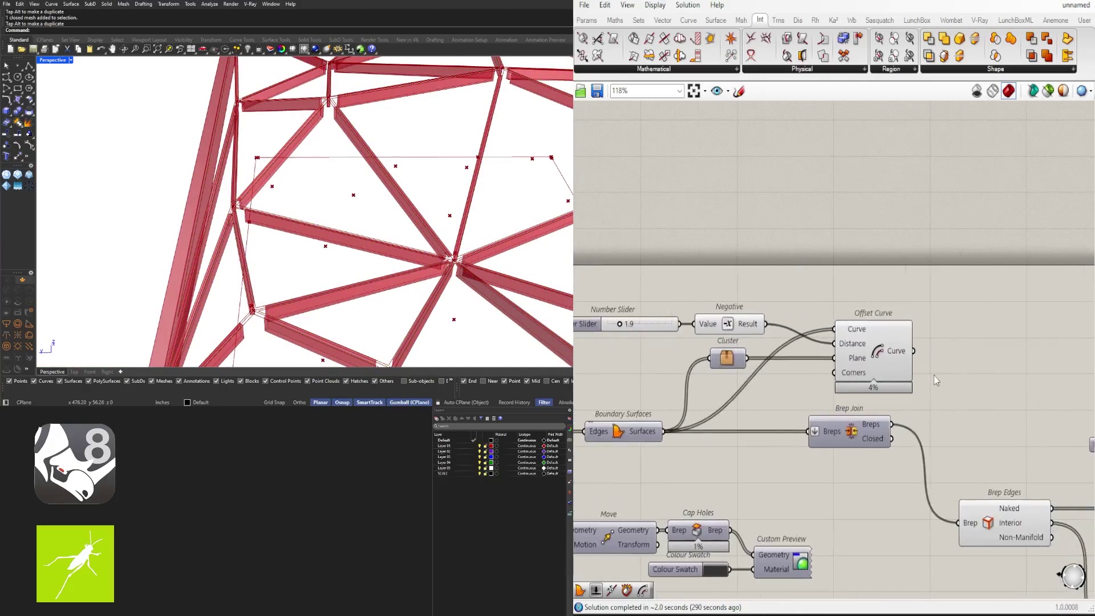
drag(735, 367, 809, 365)
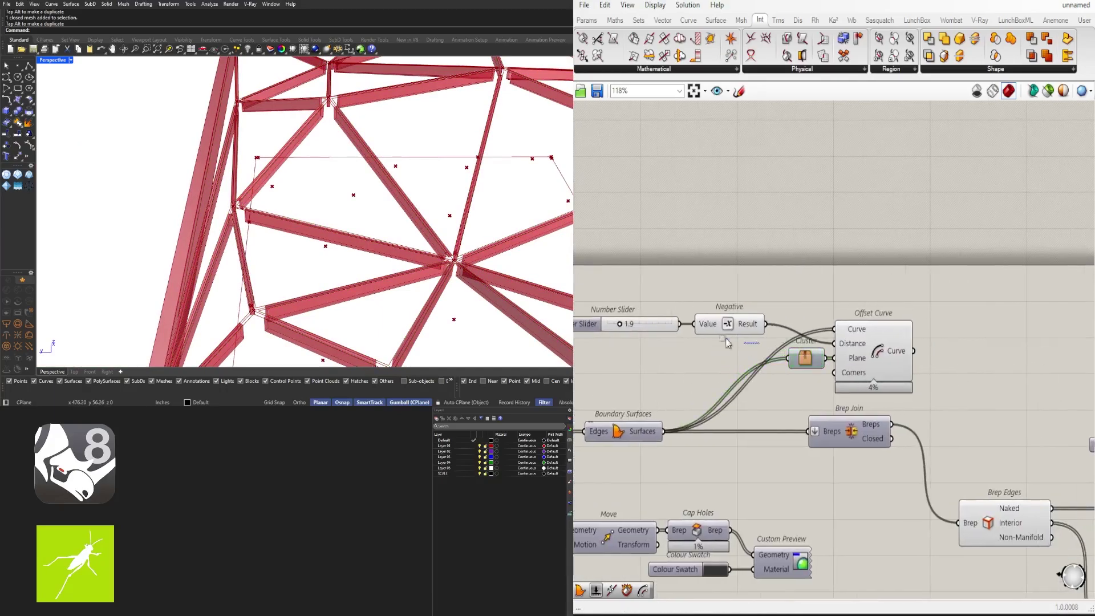
mouse_move(726, 339)
mouse_down()
mouse_move(663, 313)
mouse_move(711, 348)
mouse_up()
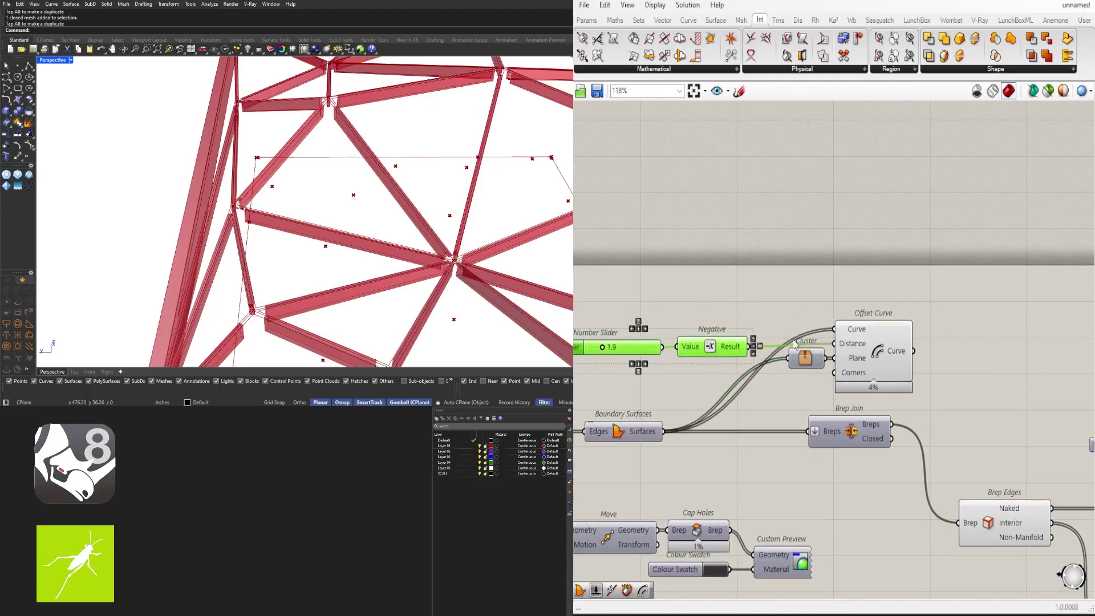
click(808, 316)
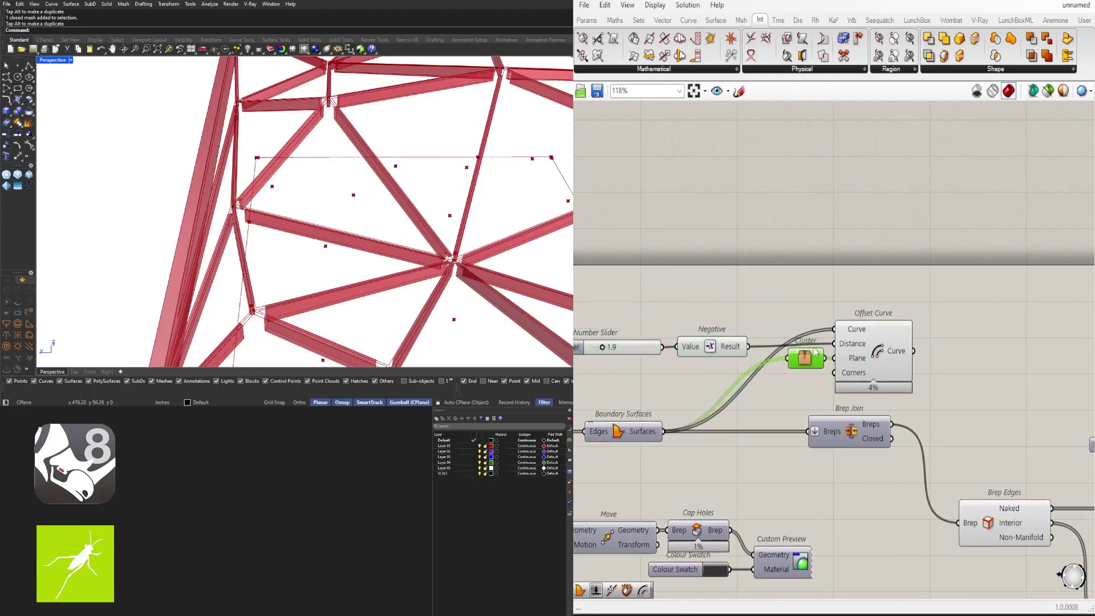
Step: Hide the wire running into Offset Curve's Curve input
right_click(849, 329)
mouse_move(892, 364)
click(1033, 390)
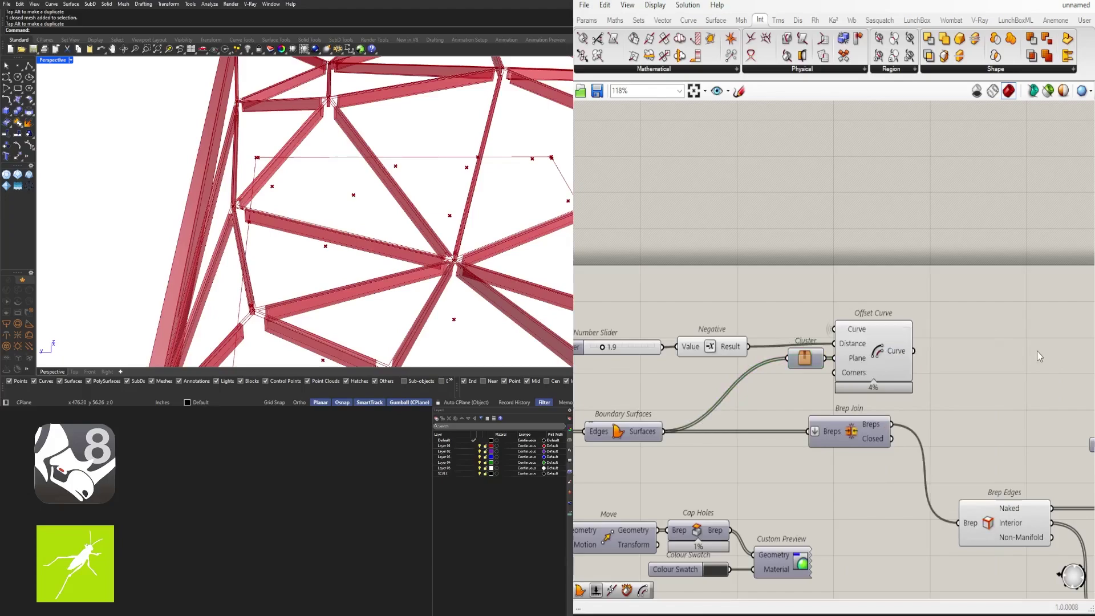
Step: Arrange the 1.9 Number Slider, Negative and Cluster compactly in front of Offset Curve
scroll(850, 354, up, 2)
click(785, 322)
right_drag(785, 322, 906, 320)
drag(764, 367, 701, 321)
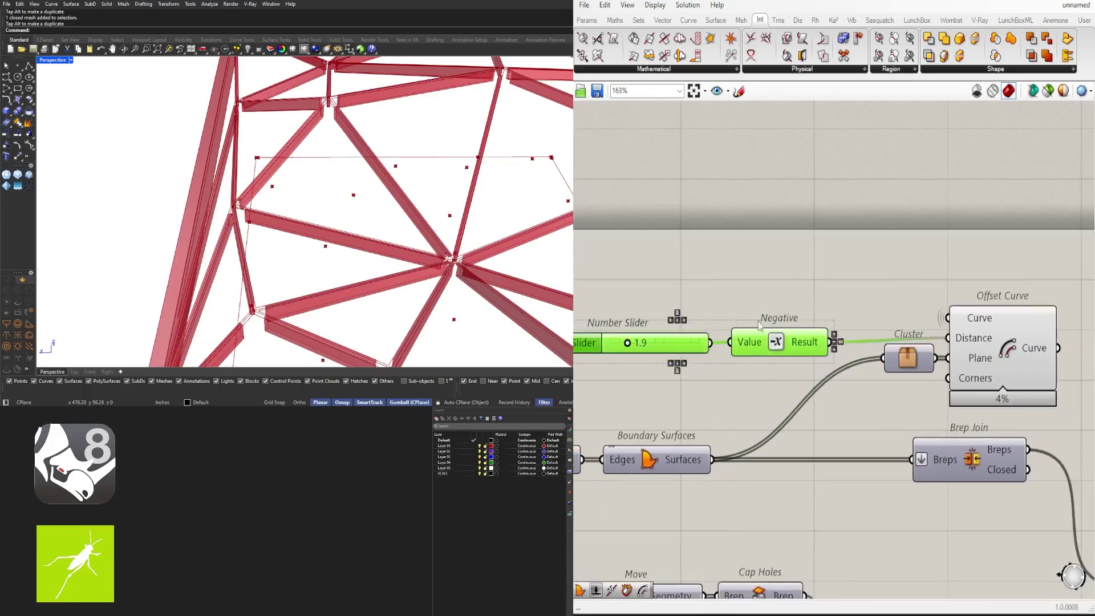
drag(812, 350, 829, 337)
drag(912, 366, 628, 298)
drag(821, 335, 899, 335)
click(907, 293)
drag(765, 337, 769, 336)
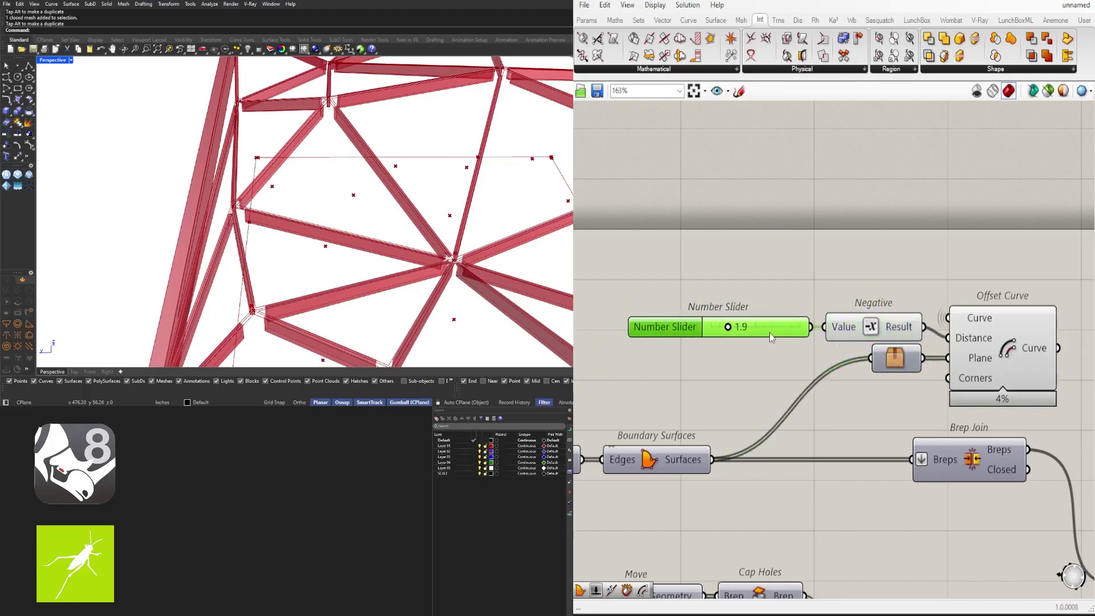
Step: Duplicate the Number Slider, Negative, Cluster and Offset Curve group and place the copy beyond the first Offset Curve
right_drag(992, 354, 829, 352)
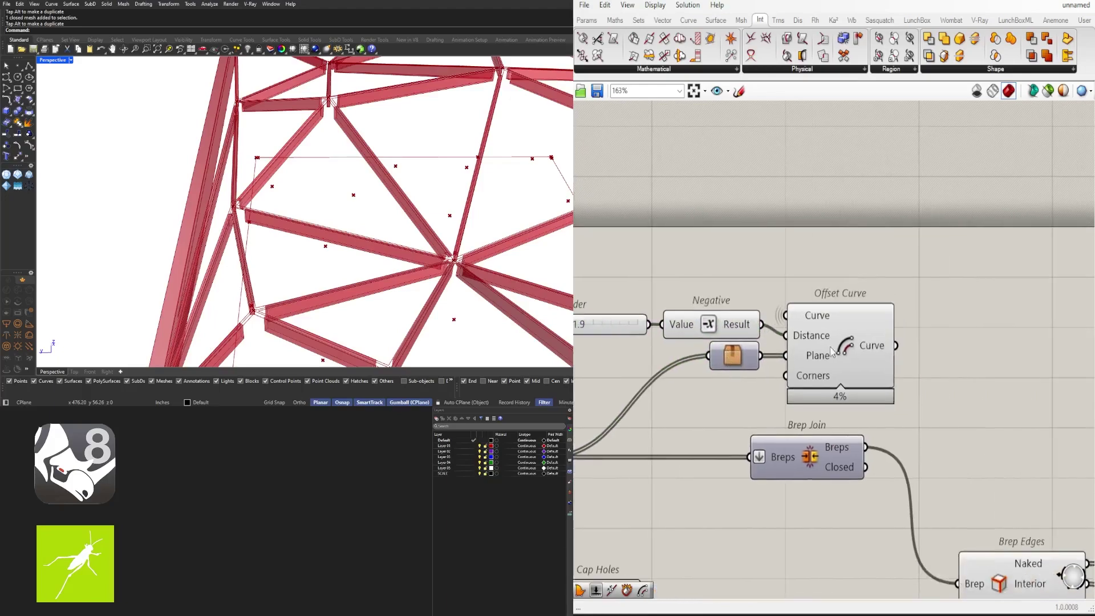
click(830, 351)
click(977, 356)
scroll(959, 353, down, 2)
drag(986, 371, 644, 283)
alt+drag(895, 334, 1019, 288)
click(931, 339)
key(ctrl+z)
right_drag(996, 359, 867, 374)
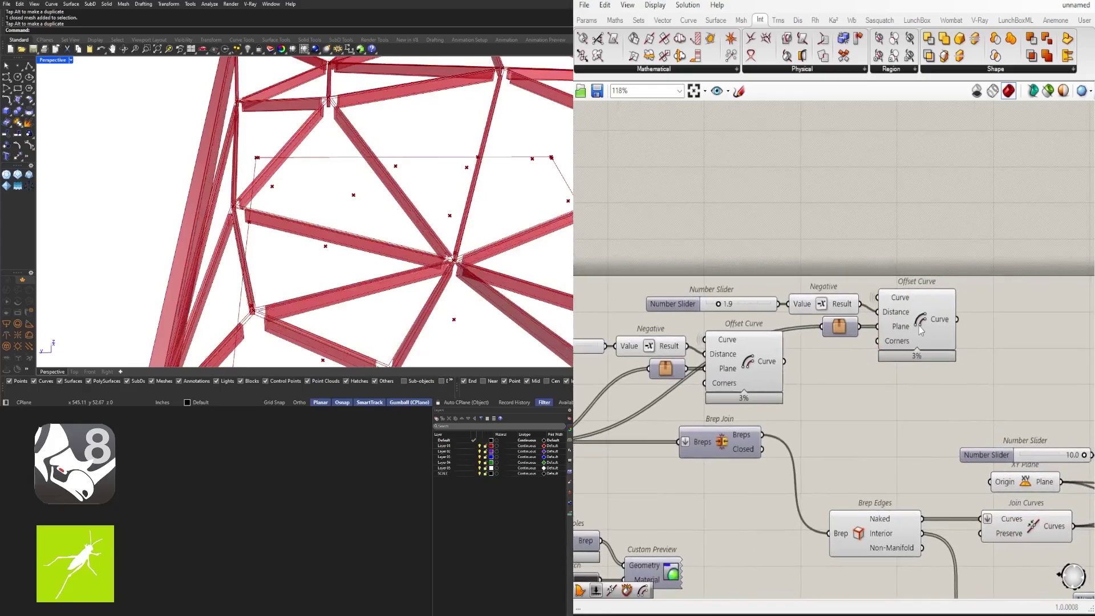
Step: Connect the first Offset Curve's result to the copy's Curve input and place the copy level with that output
click(914, 334)
scroll(797, 348, up, 3)
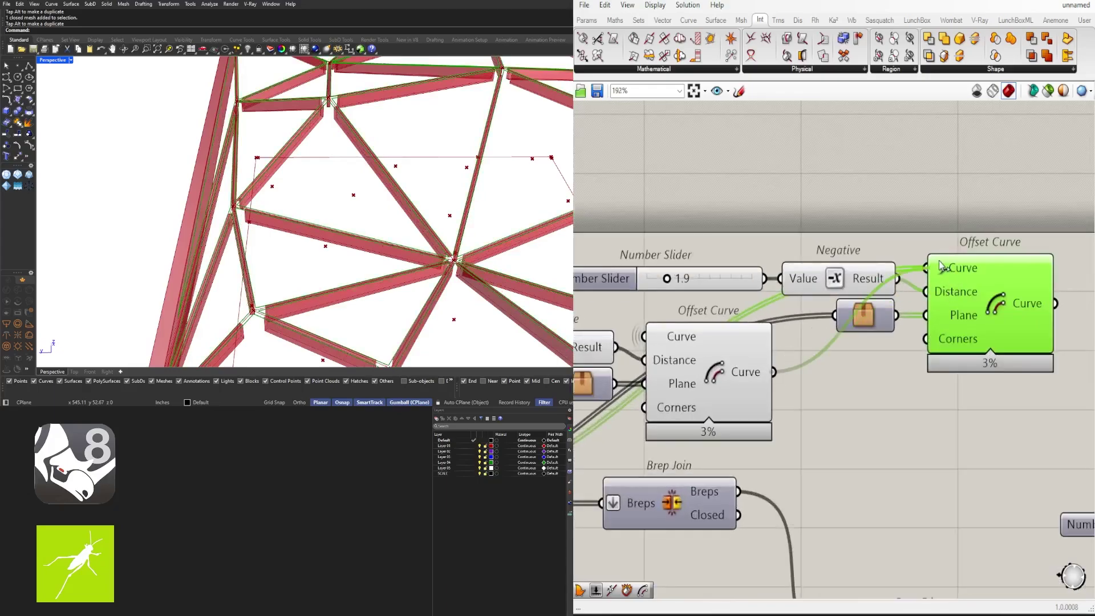
drag(1004, 300, 1055, 405)
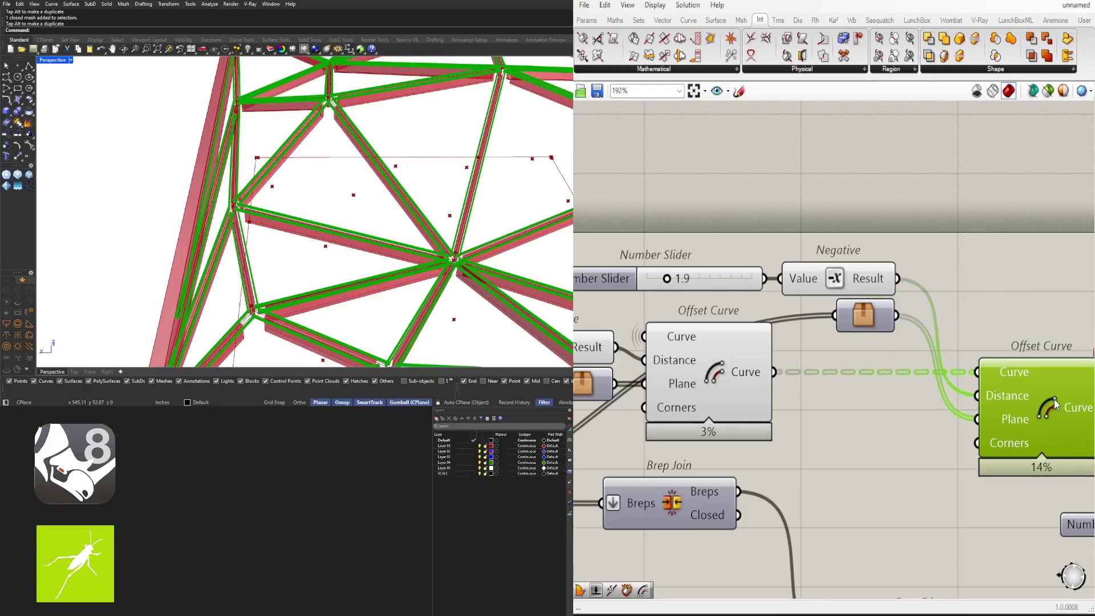
right_drag(993, 350, 859, 337)
Step: Flatten the second Offset Curve's Curve input and shift the component slightly farther away
right_click(866, 366)
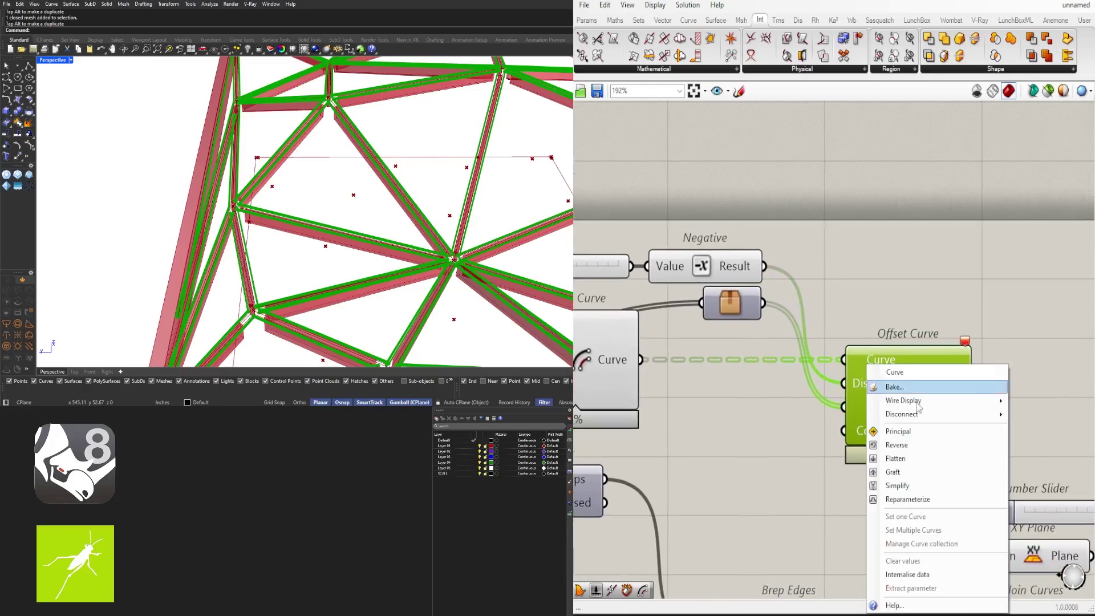
click(921, 456)
drag(911, 415, 938, 415)
click(971, 292)
Step: Set the second Offset Curve's distance slider to 3.7 while its outlines are highlighted
scroll(901, 313, down, 2)
click(904, 357)
scroll(686, 287, up, 5)
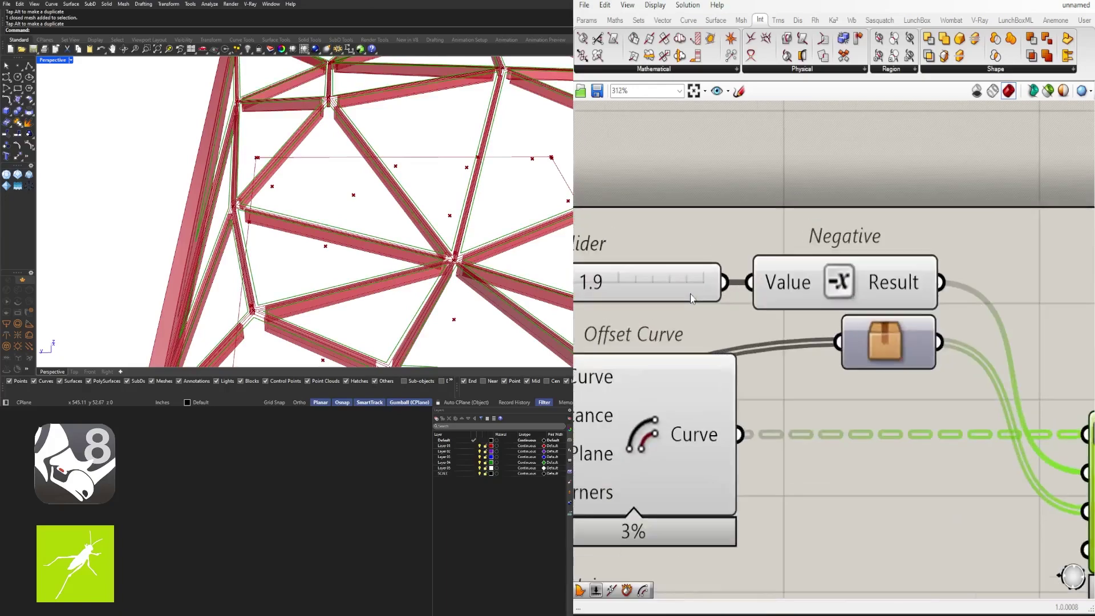
right_drag(692, 296, 863, 286)
scroll(743, 297, up, 3)
drag(731, 261, 783, 255)
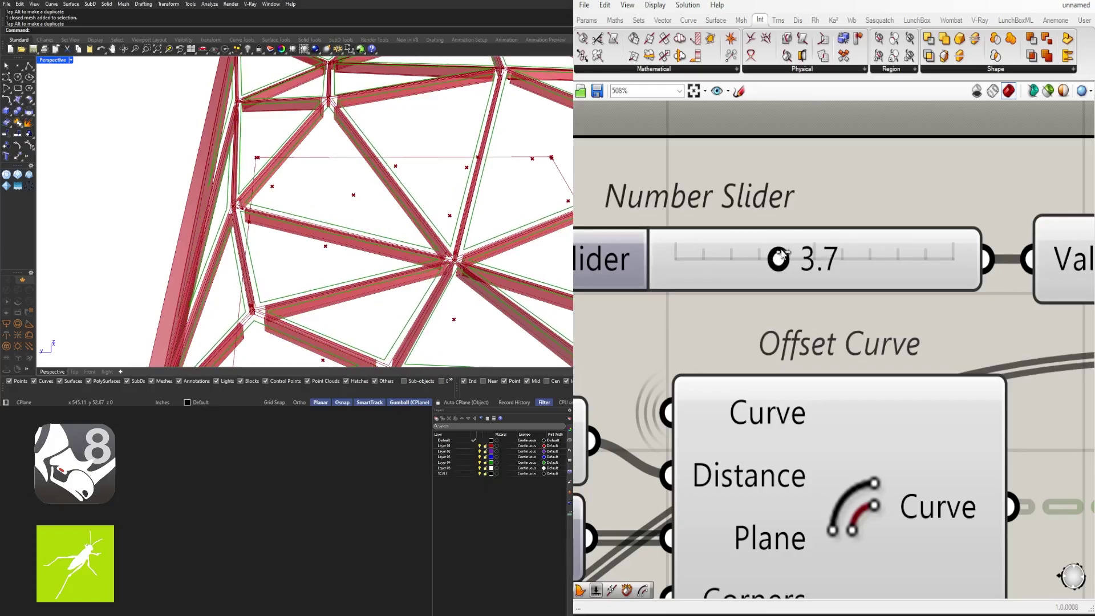
Step: Examine the first and second offset outlines across the whole roof from above and at an angle
scroll(782, 254, down, 5)
right_drag(889, 274, 615, 277)
click(922, 298)
scroll(915, 311, down, 3)
click(900, 353)
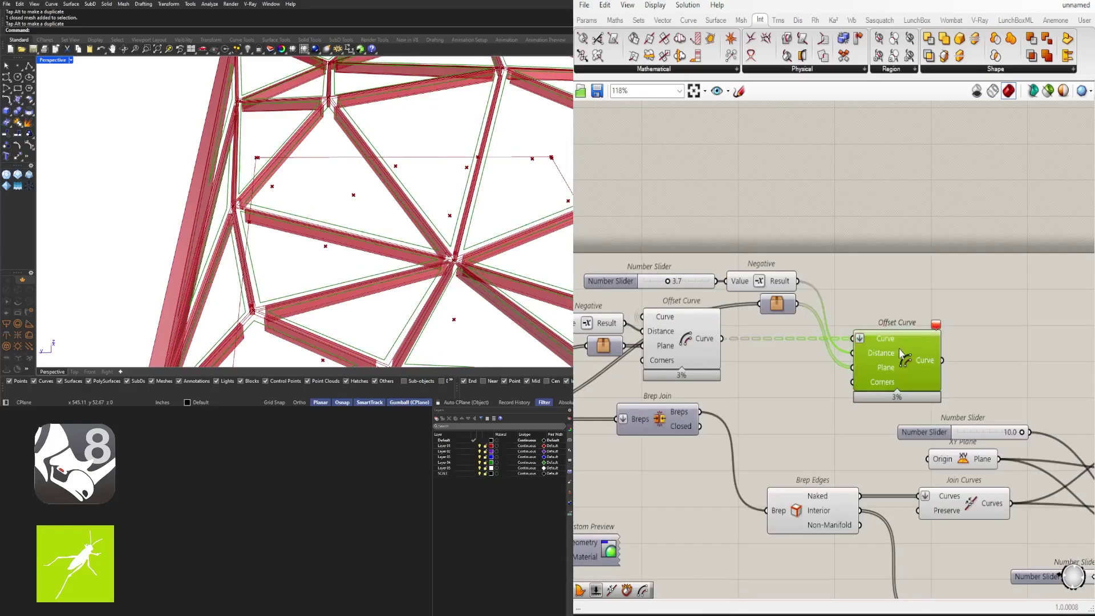
click(702, 345)
scroll(342, 159, down, 6)
scroll(308, 131, up, 5)
right_drag(308, 132, 296, 239)
scroll(360, 191, down, 6)
scroll(365, 252, up, 4)
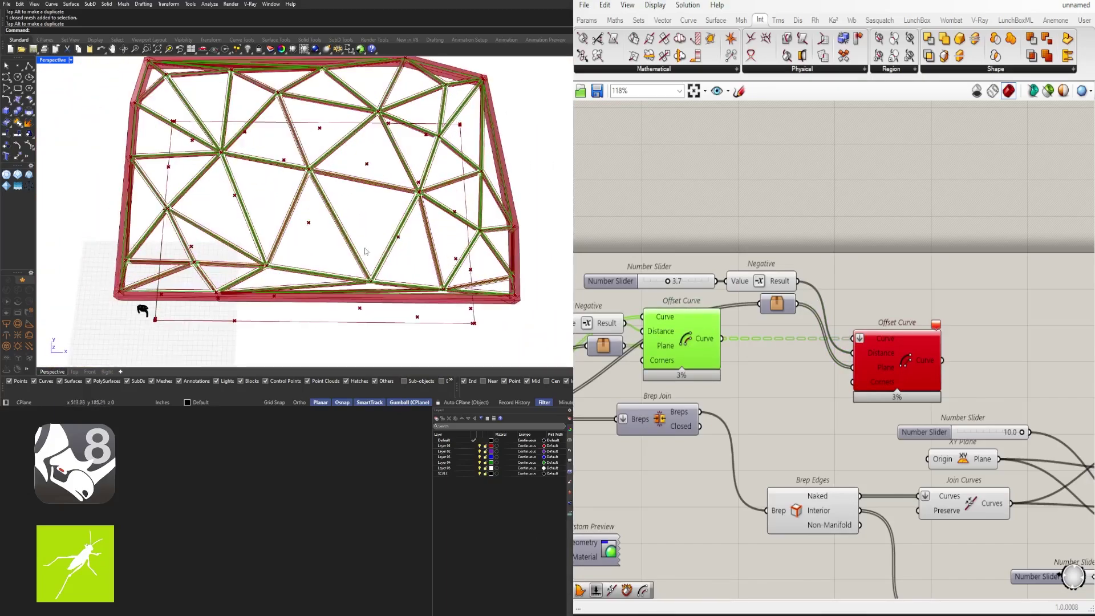
right_drag(365, 251, 436, 200)
scroll(931, 321, down, 3)
Step: Set the Populate 2D count to 15 and the Populate Geometry count to 3
right_drag(931, 322, 1012, 245)
right_drag(757, 299, 1005, 316)
scroll(835, 343, up, 4)
scroll(883, 384, down, 2)
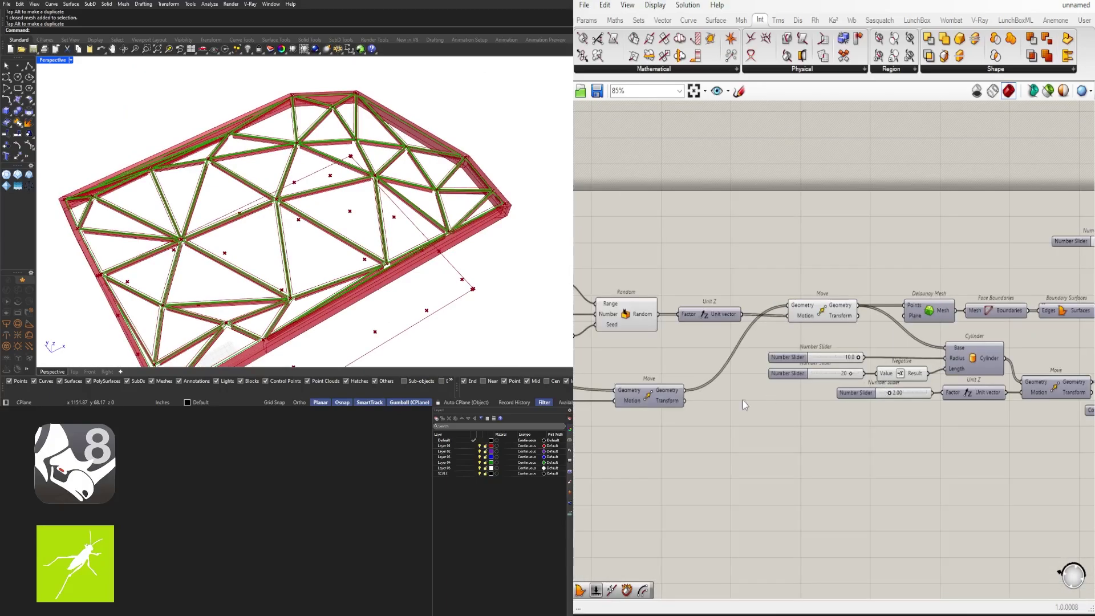
right_drag(743, 401, 1034, 376)
right_drag(748, 377, 797, 381)
right_drag(698, 384, 885, 394)
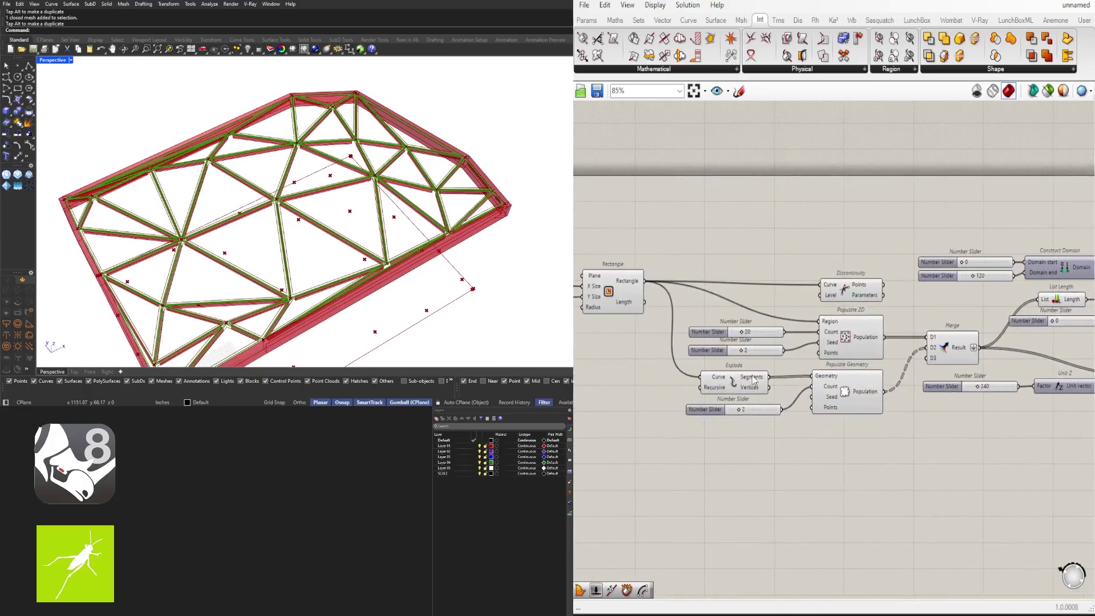
scroll(753, 379, up, 3)
click(751, 320)
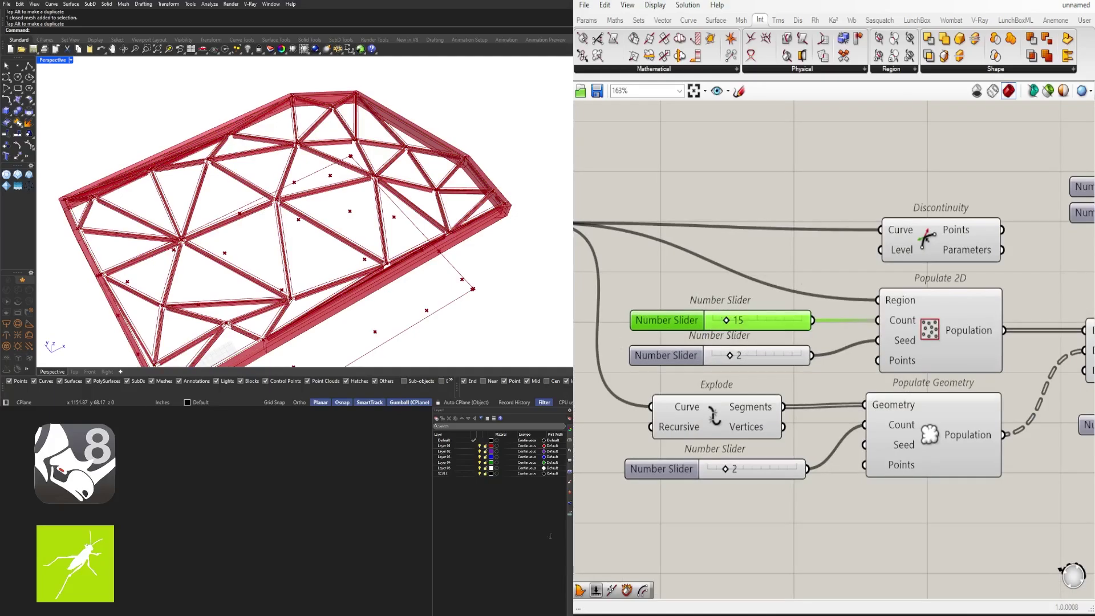
right_drag(370, 201, 322, 198)
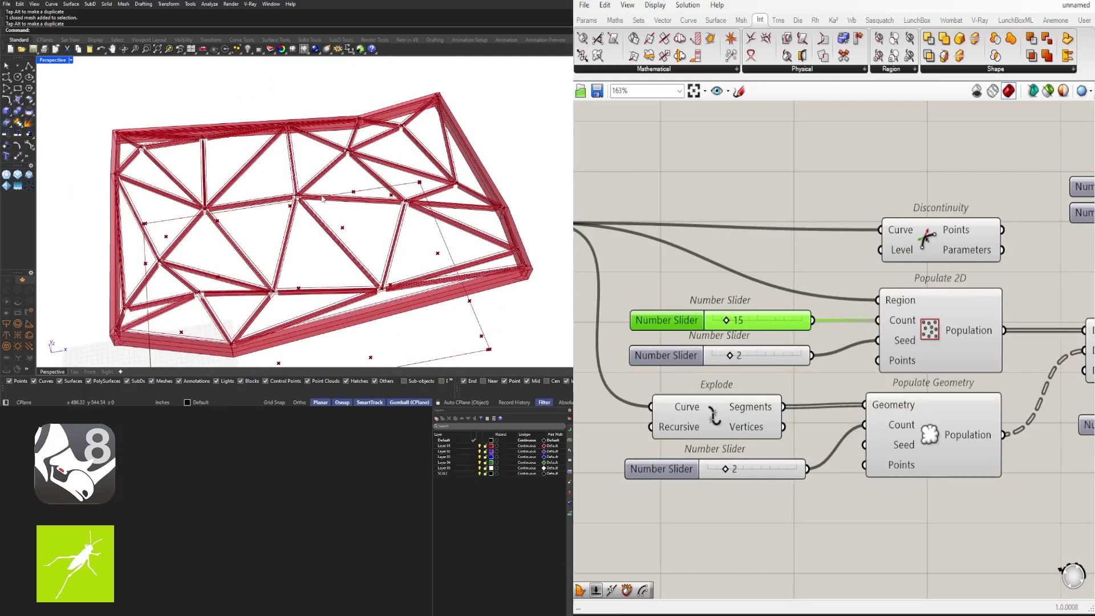
right_drag(745, 467, 808, 436)
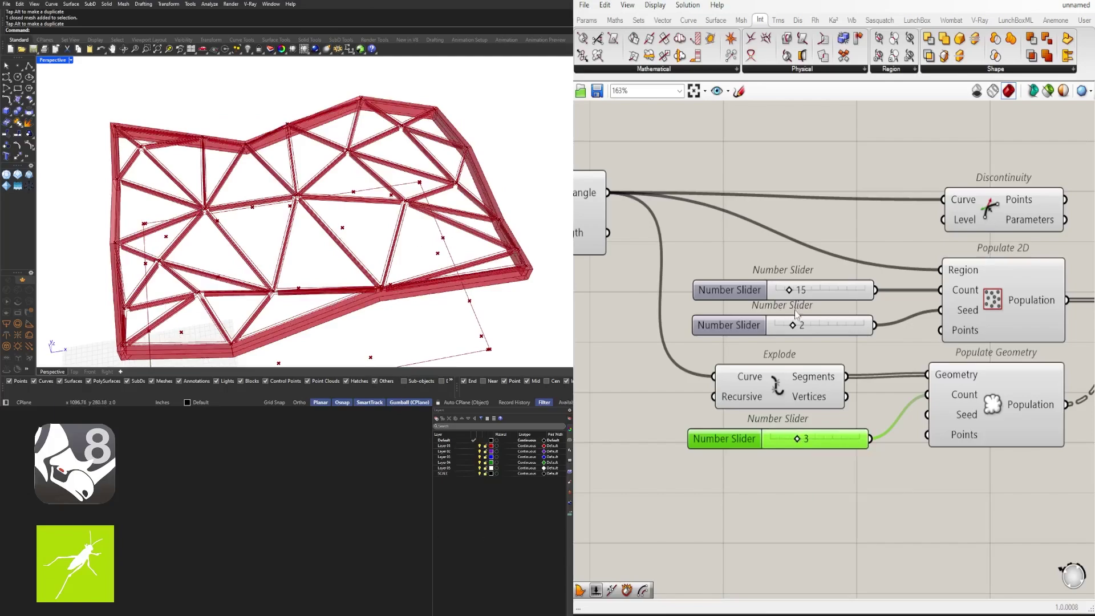
Step: Hide the wire into the second Offset Curve's Curve input and bring that component and its Cluster closer together
scroll(796, 314, down, 7)
right_drag(809, 311, 627, 310)
right_drag(1012, 272, 636, 276)
scroll(804, 272, up, 5)
click(960, 274)
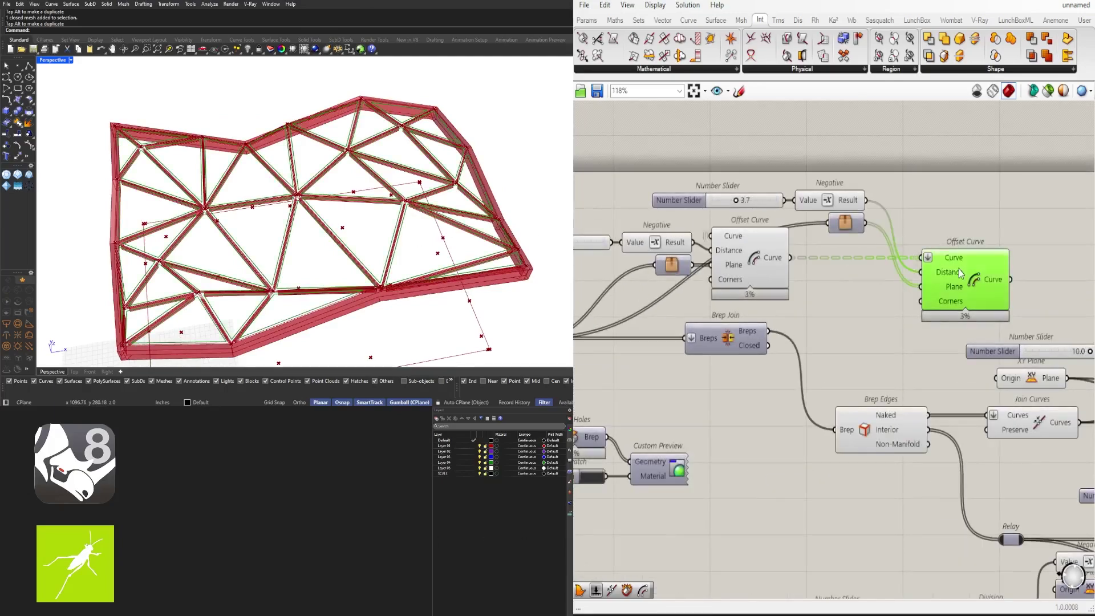
mouse_move(961, 273)
mouse_down()
mouse_move(965, 238)
mouse_move(946, 273)
mouse_up()
click(932, 225)
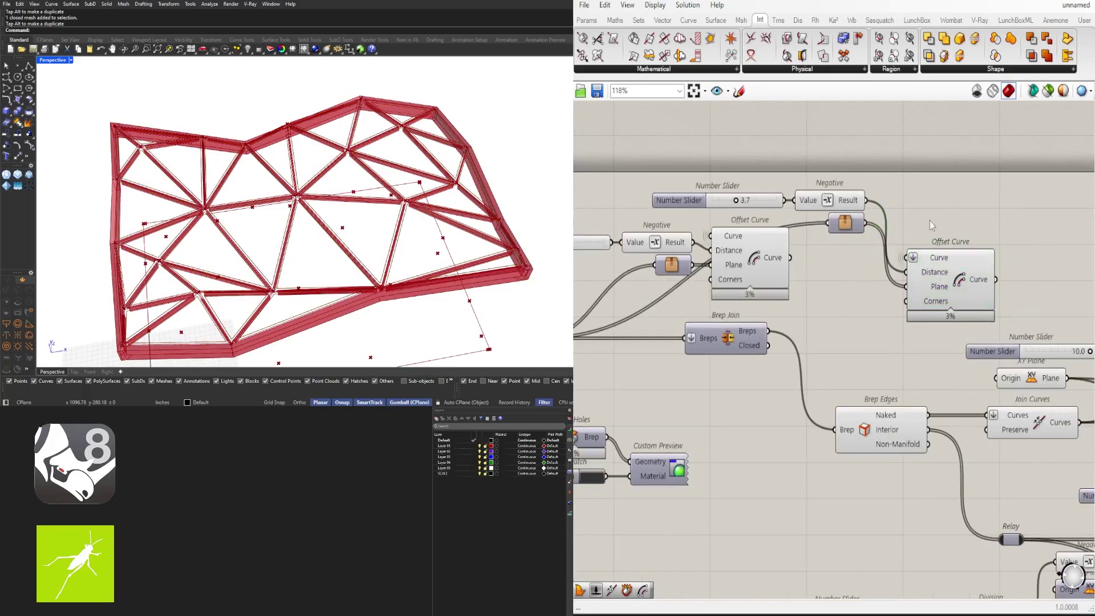
drag(848, 227, 859, 283)
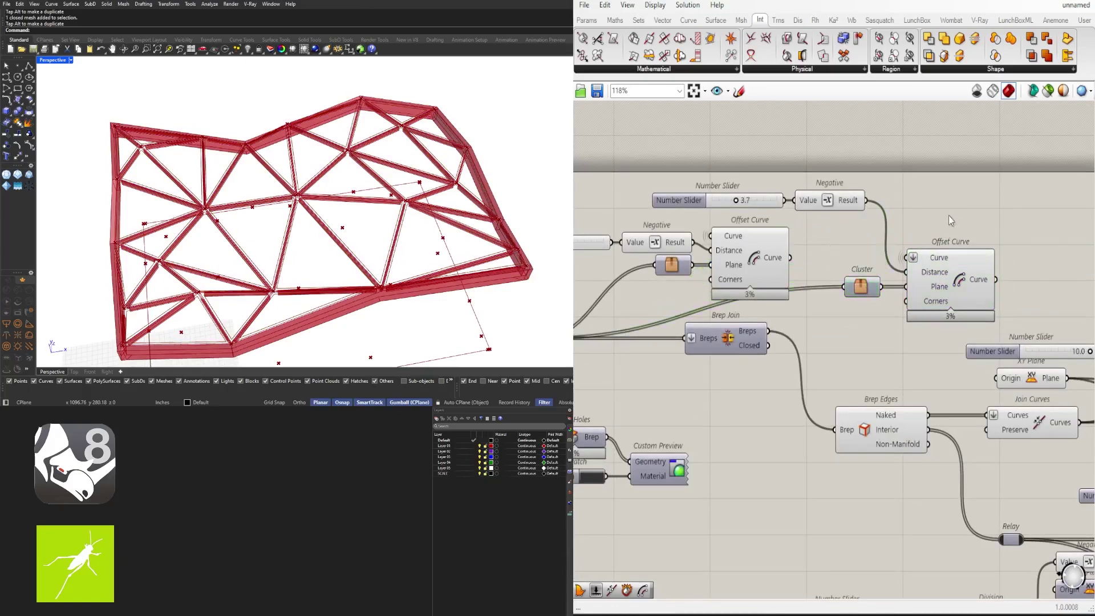
right_drag(640, 289, 692, 291)
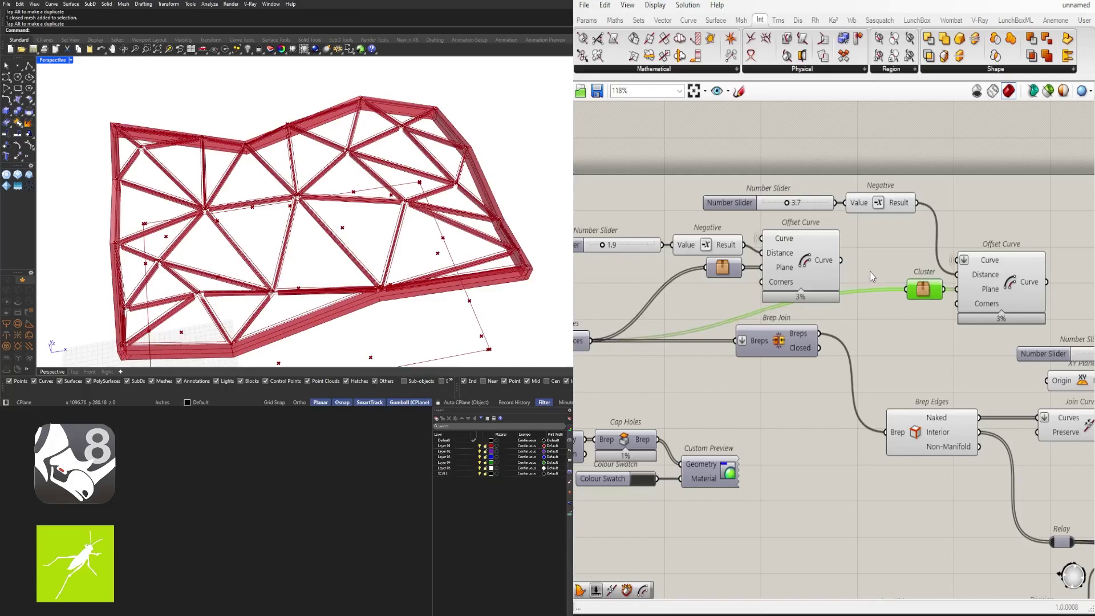
Step: Add a Surface parameter fed by Boundary Surfaces and hide its incoming wire
right_drag(870, 271, 969, 272)
double_click(972, 269)
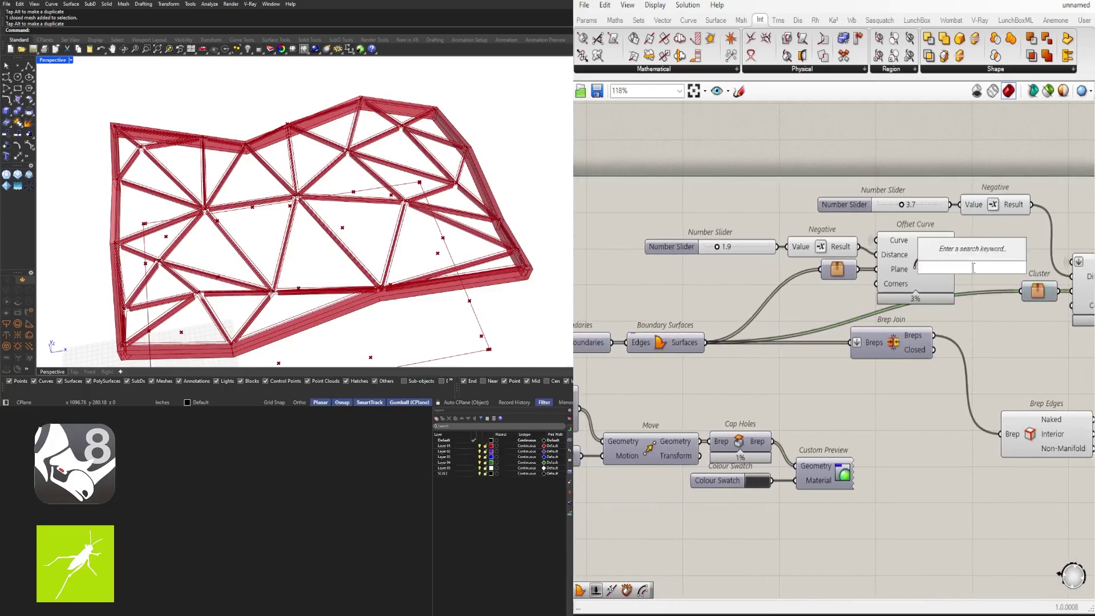
text(sur)
click(948, 225)
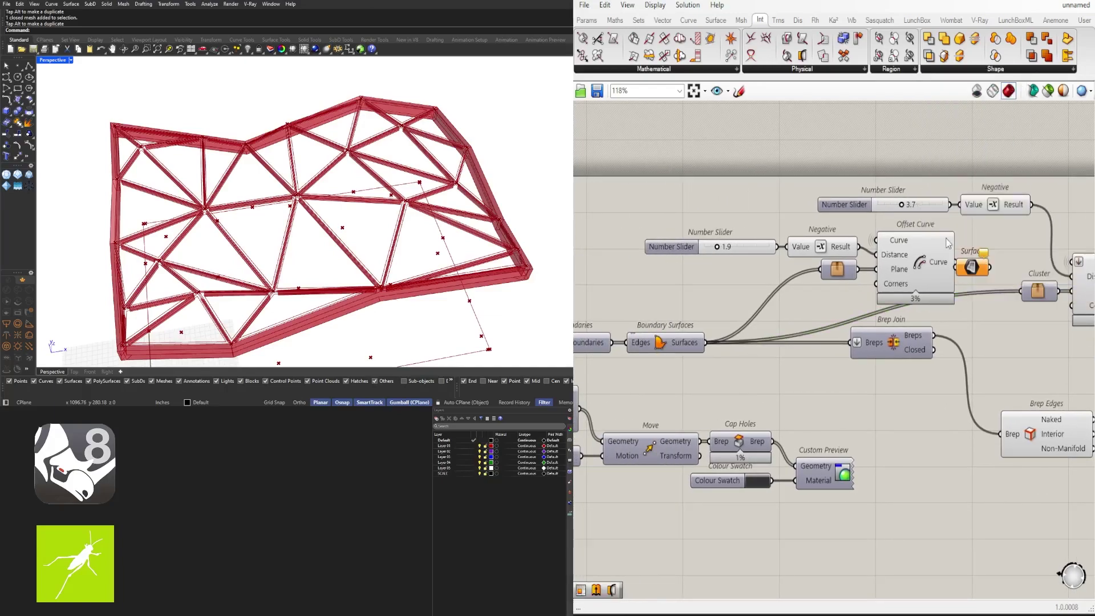
right_click(965, 268)
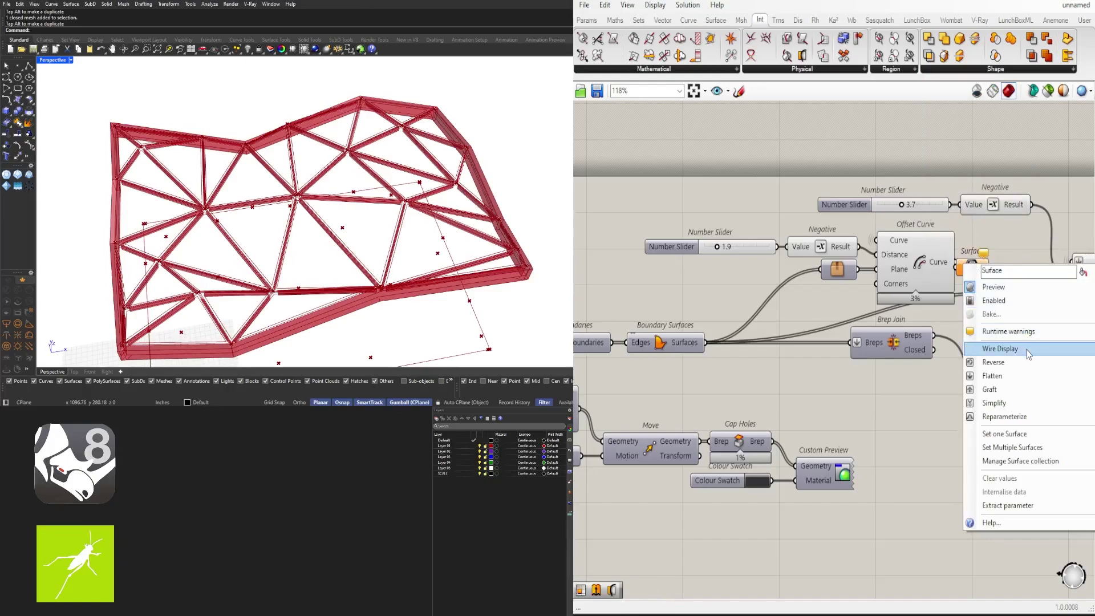
click(943, 347)
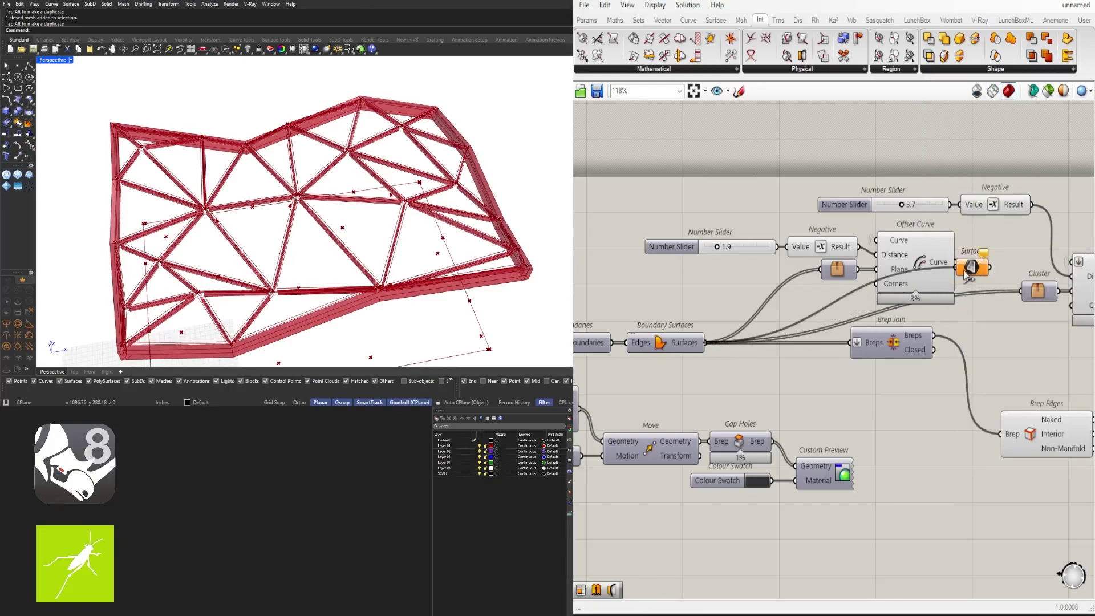
Step: Place a Surface parameter in front of each Cluster and feed both Clusters through them
drag(964, 271, 964, 272)
drag(972, 270, 798, 274)
click(1000, 263)
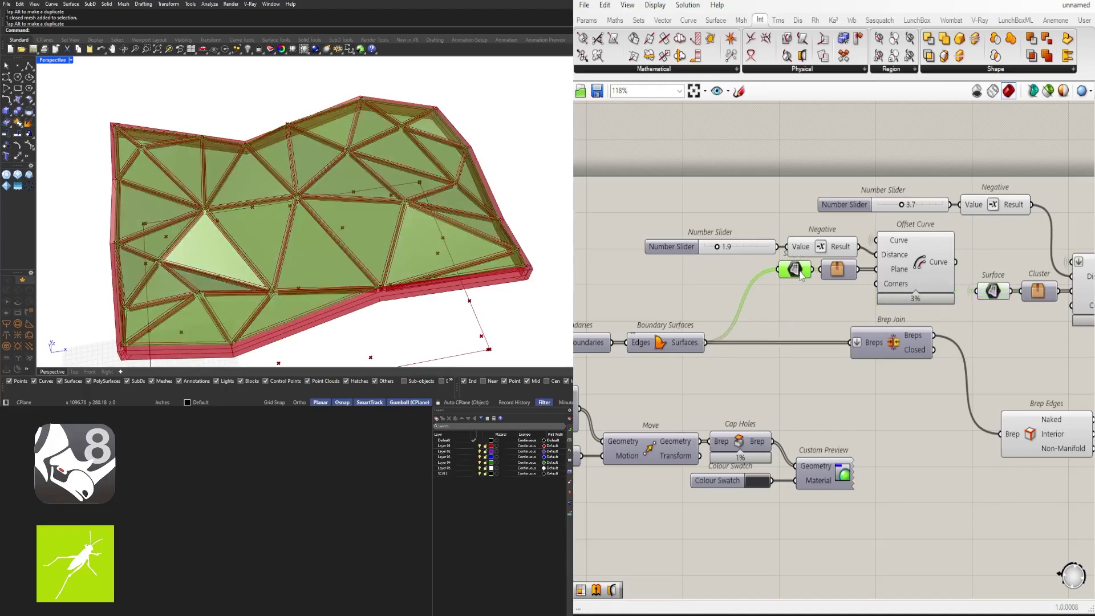
click(814, 309)
scroll(833, 310, down, 3)
scroll(1035, 286, up, 3)
drag(1031, 306, 816, 272)
drag(1017, 260, 810, 361)
drag(950, 316, 979, 332)
click(983, 216)
right_drag(896, 217, 935, 218)
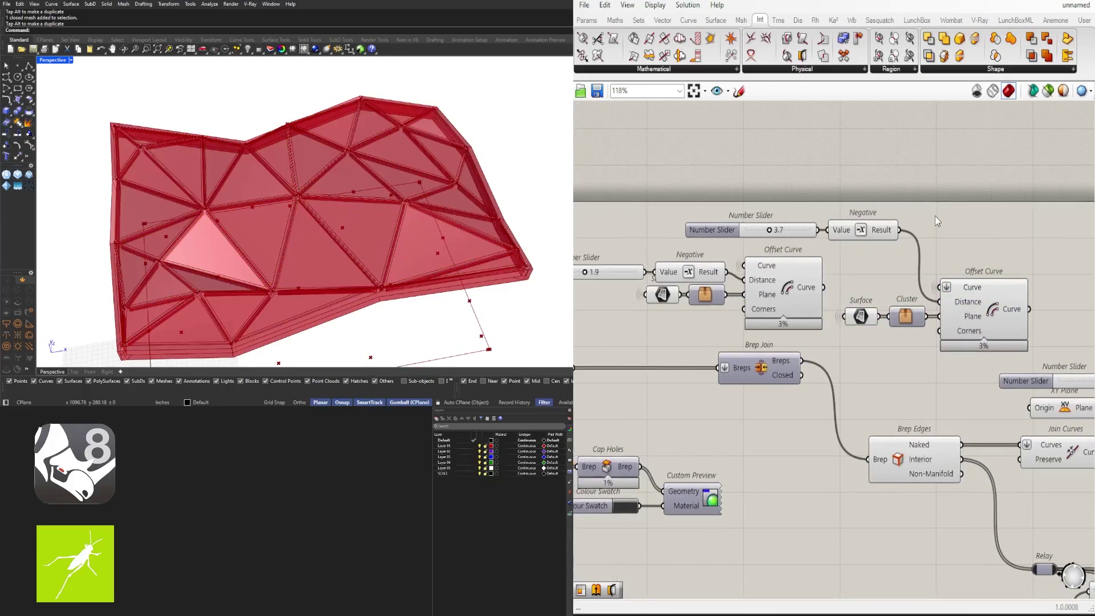
Step: Turn off the preview of the two Surface parameters that feed the Clusters
right_drag(929, 271, 789, 277)
scroll(763, 290, down, 1)
click(812, 313)
scroll(684, 303, up, 1)
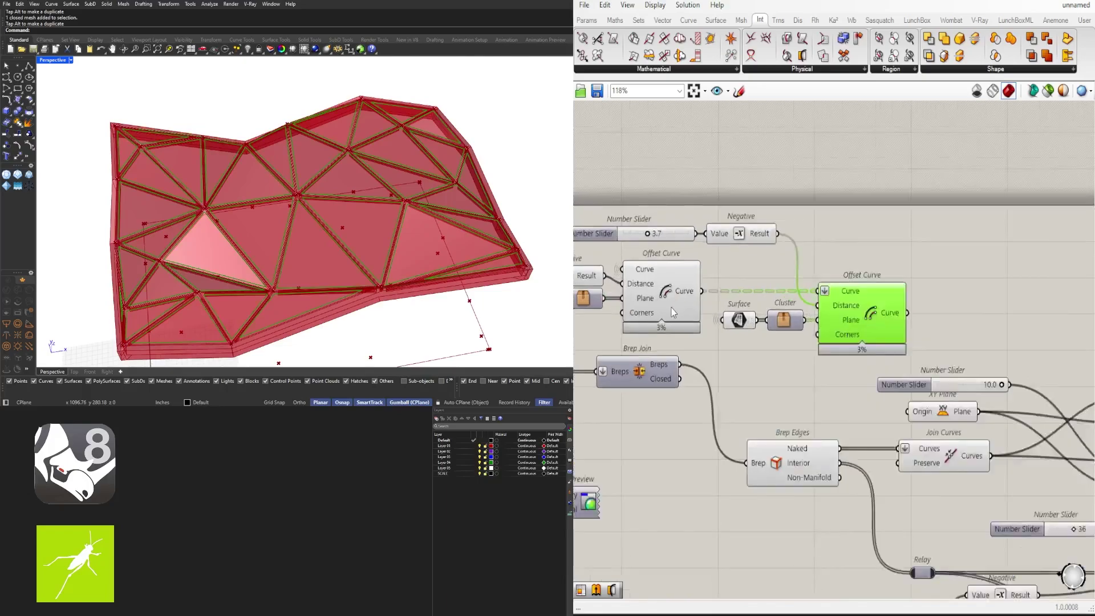
scroll(684, 303, down, 1)
right_drag(605, 336, 907, 291)
scroll(798, 331, down, 1)
right_drag(799, 330, 625, 346)
drag(714, 286, 696, 269)
shift+drag(851, 301, 839, 271)
middle_click(853, 276)
click(881, 243)
click(948, 215)
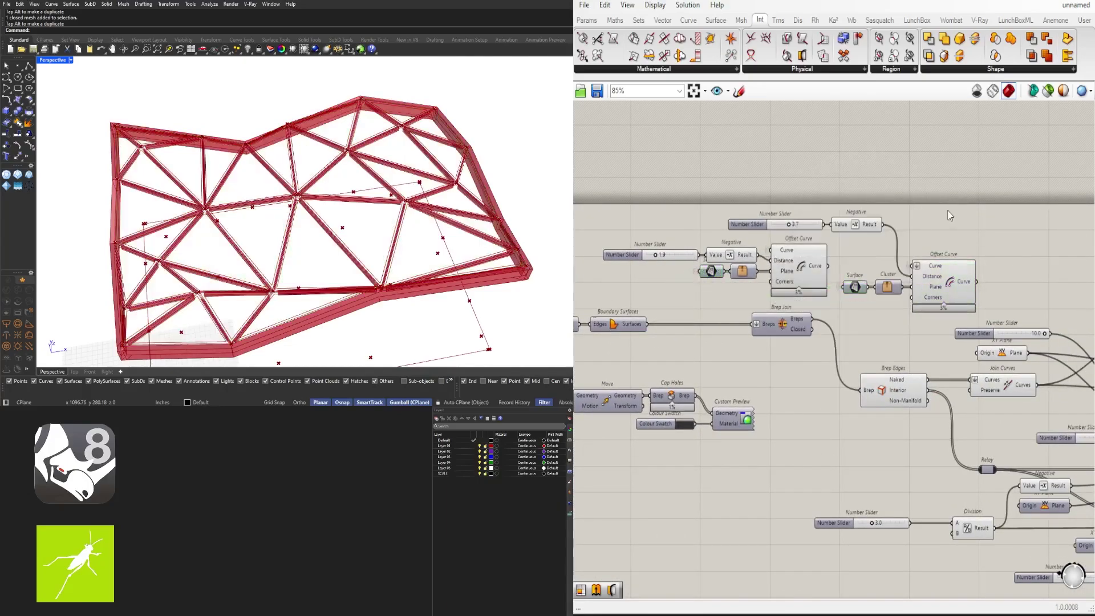
Step: Shift the whole definition down on the canvas and move the two-offset group further above the Brep Join row
scroll(955, 217, down, 11)
right_drag(1068, 323, 933, 333)
drag(939, 337, 575, 177)
scroll(784, 229, up, 4)
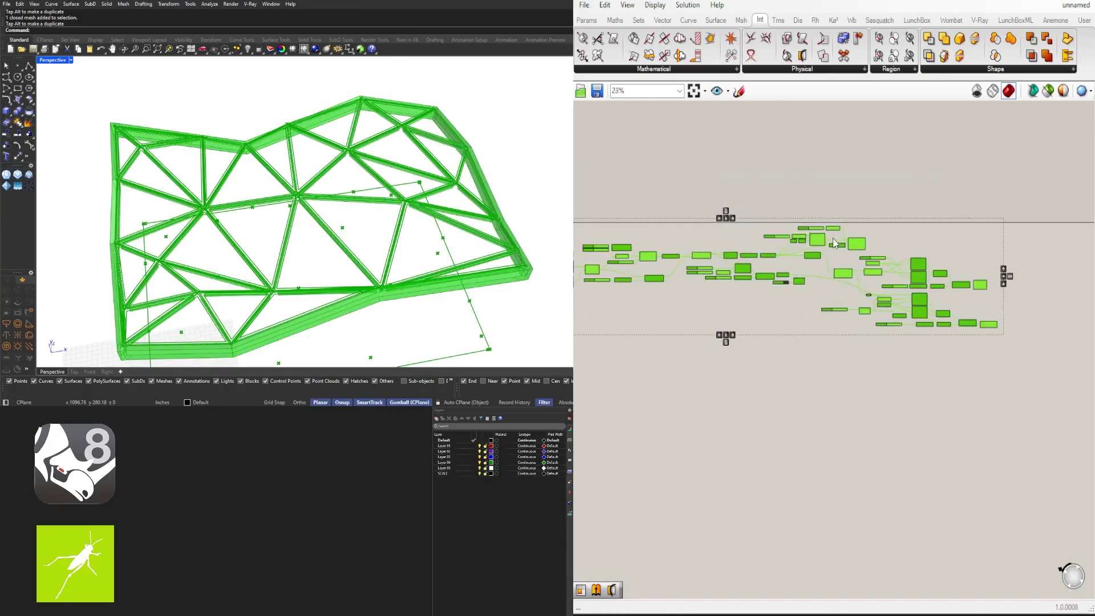
drag(828, 245, 828, 280)
click(858, 263)
scroll(843, 268, up, 3)
scroll(826, 280, up, 4)
drag(1008, 323, 655, 194)
drag(805, 287, 806, 249)
click(933, 223)
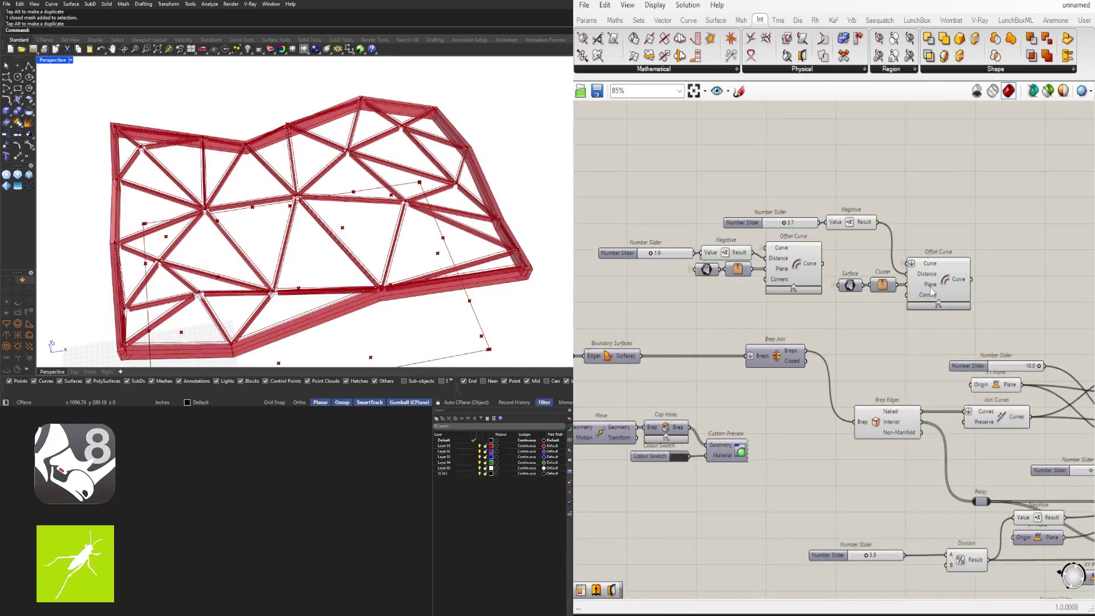
Step: Check both offset outlines on the truss and try a second offset distance of 8.5
drag(929, 287, 925, 287)
scroll(299, 196, up, 8)
scroll(444, 203, down, 6)
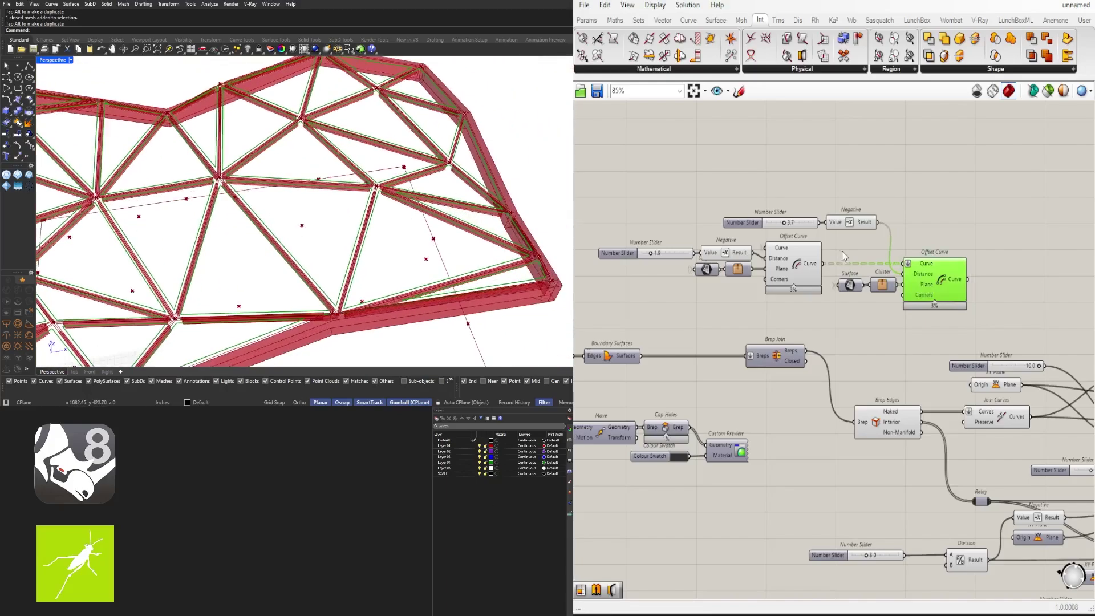
shift+click(783, 270)
mouse_move(354, 211)
right_down()
mouse_move(274, 200)
mouse_move(365, 206)
right_up()
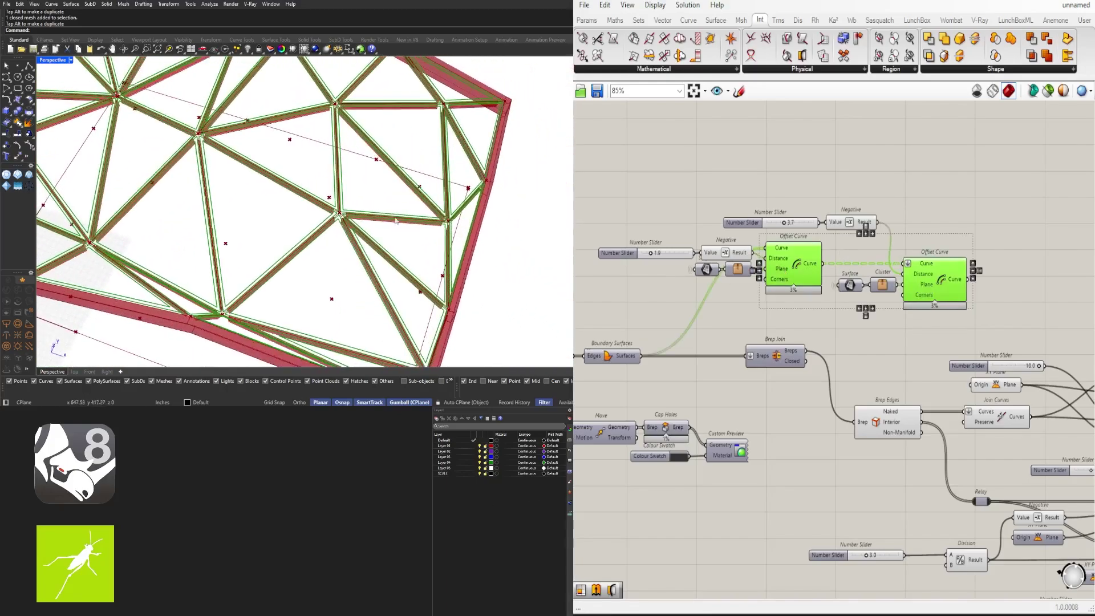
click(843, 208)
scroll(809, 227, up, 5)
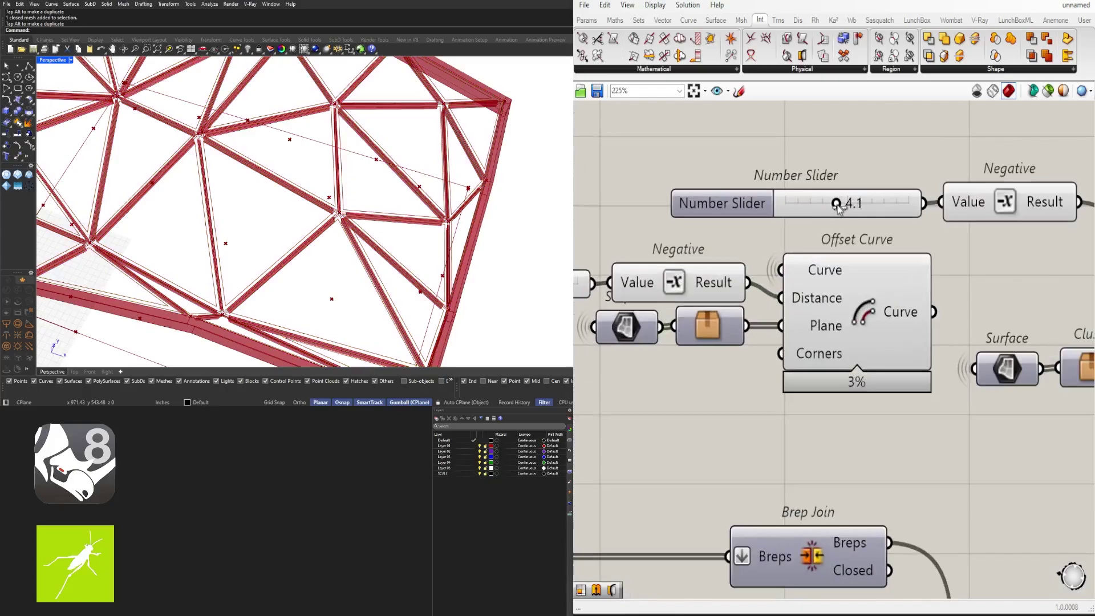
drag(837, 204, 892, 206)
scroll(992, 293, down, 4)
right_drag(1015, 298, 755, 298)
scroll(655, 261, up, 2)
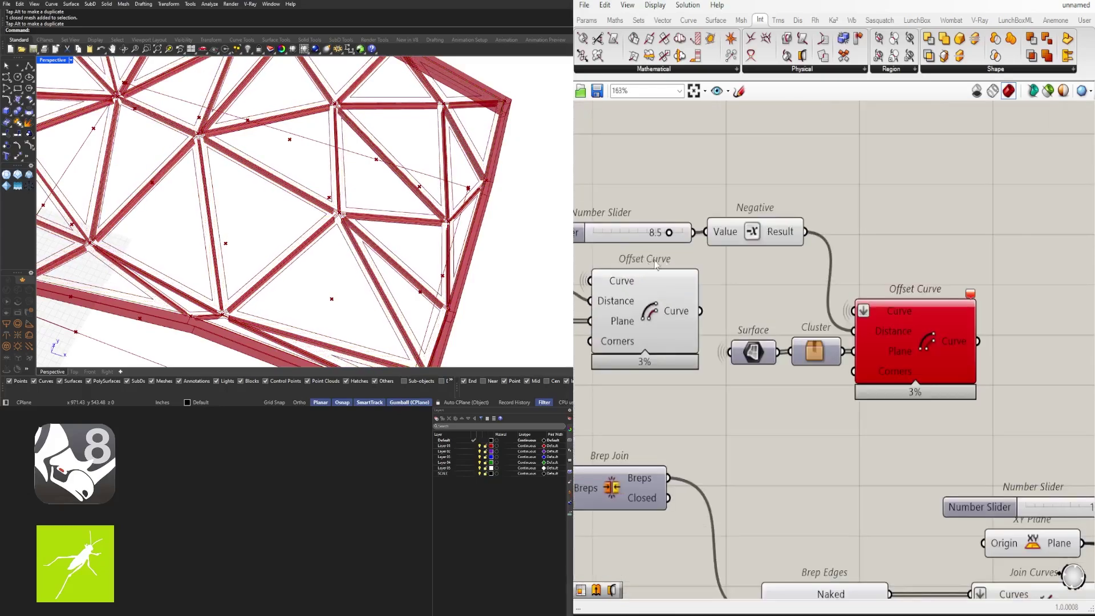
Step: Set the second Offset Curve's distance slider to 3.0
right_drag(656, 264, 683, 267)
scroll(683, 268, up, 1)
drag(700, 233, 647, 229)
right_drag(936, 252, 763, 258)
click(782, 340)
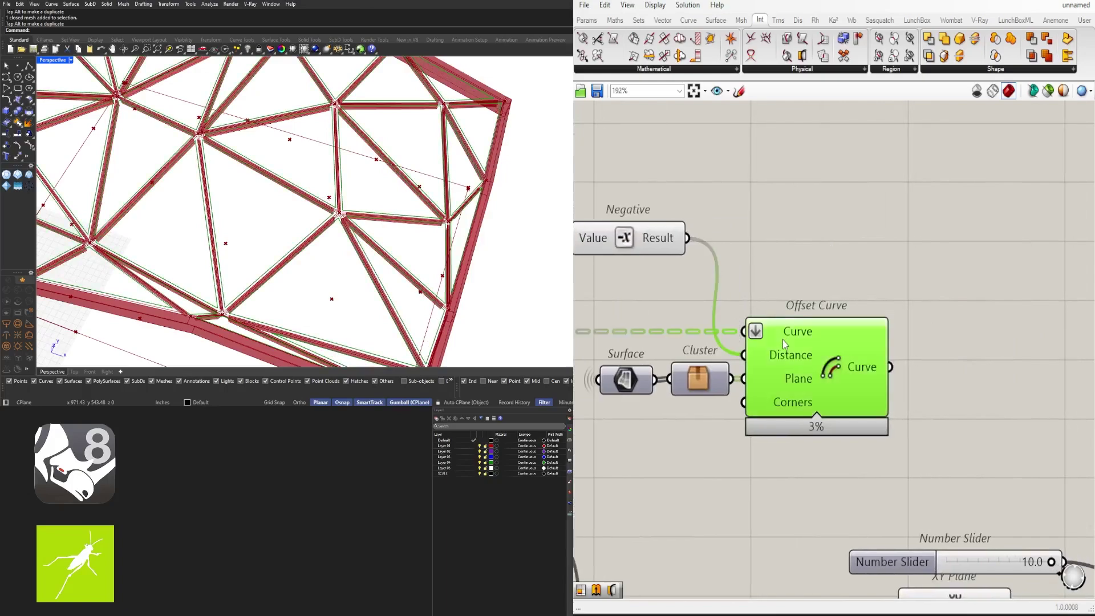
scroll(783, 339, down, 2)
click(911, 298)
text(loft)
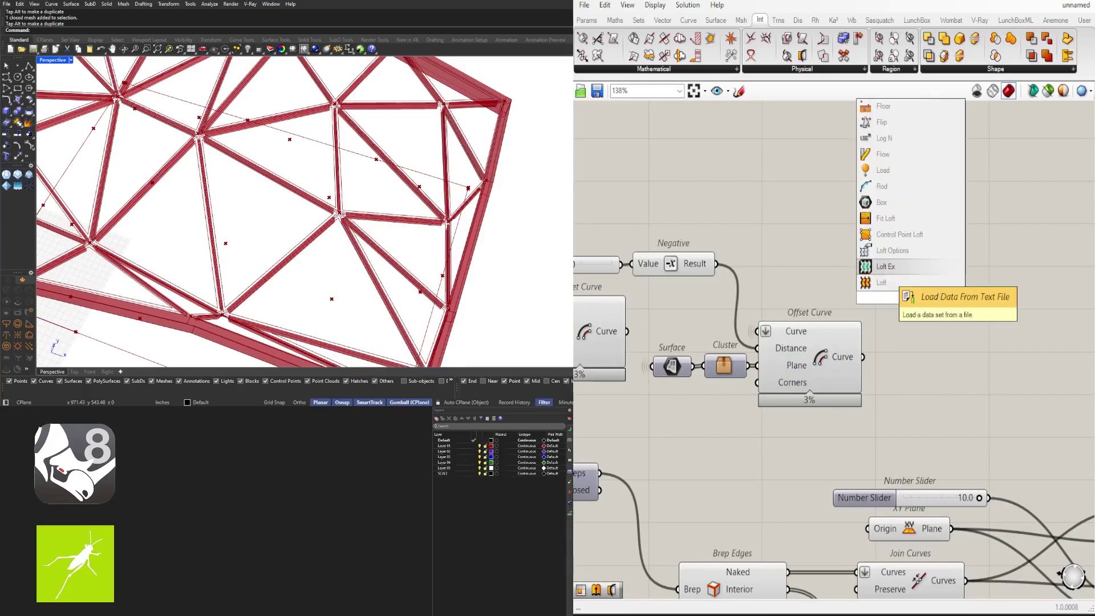
click(874, 336)
scroll(616, 364, down, 2)
right_drag(610, 363, 866, 313)
click(849, 278)
right_drag(1033, 324, 848, 364)
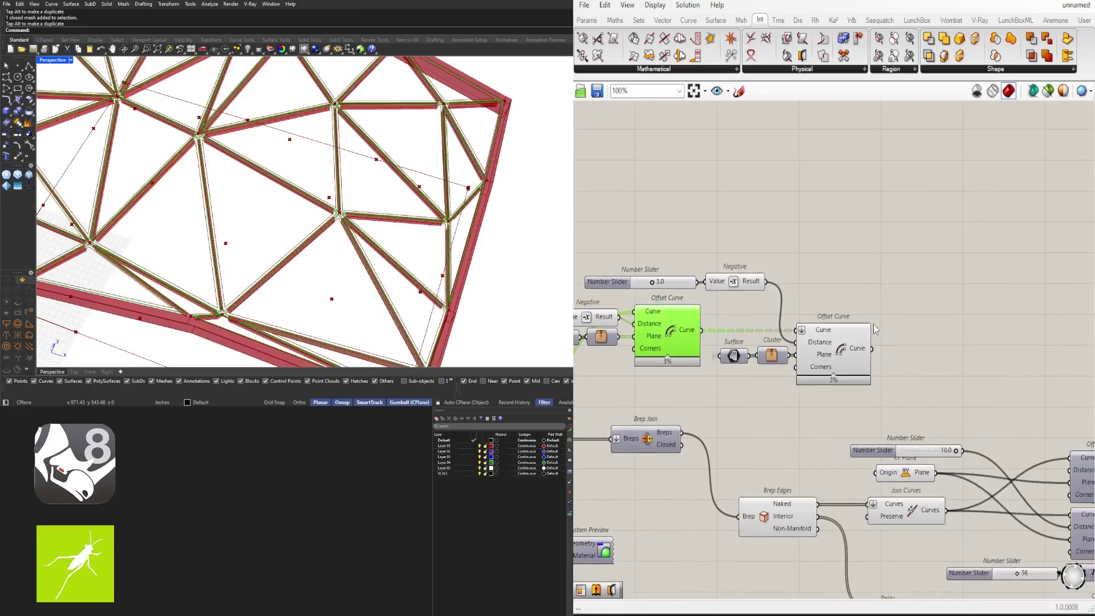
double_click(931, 289)
click(875, 349)
Step: Add a Boundary Surfaces component after the second Offset Curve and raise that Offset Curve level with its Negative component
double_click(923, 326)
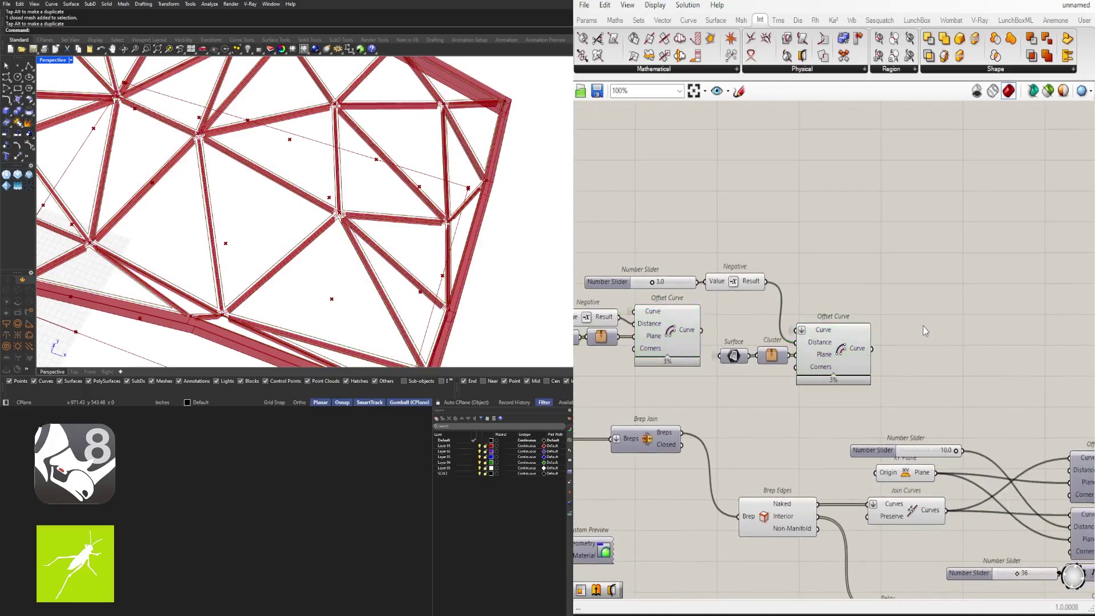
text(boun)
click(919, 310)
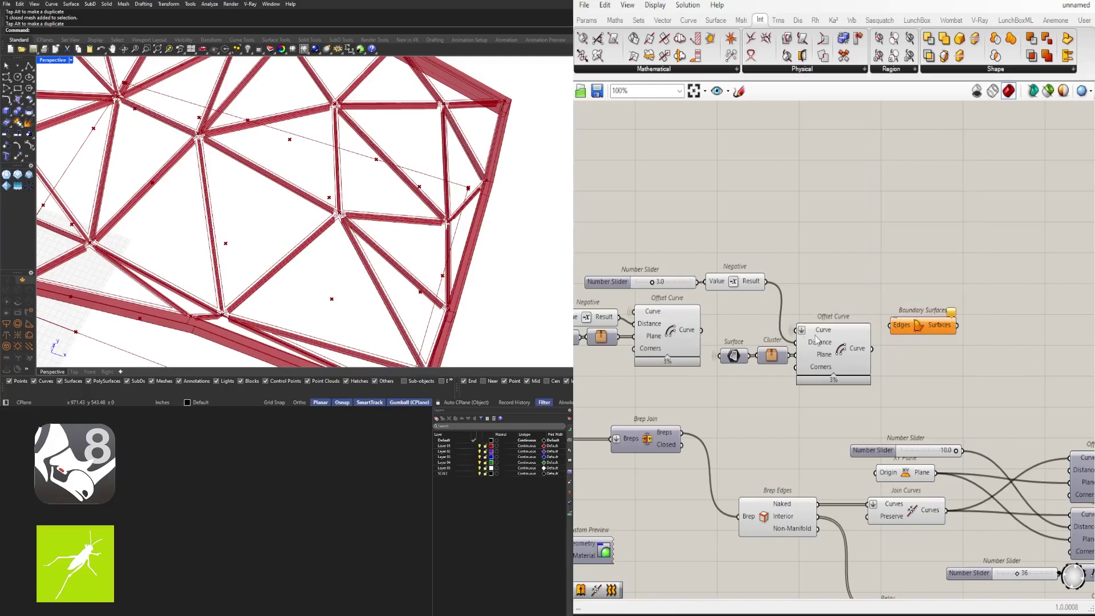
drag(868, 403, 742, 338)
click(839, 294)
drag(835, 366, 836, 303)
click(911, 305)
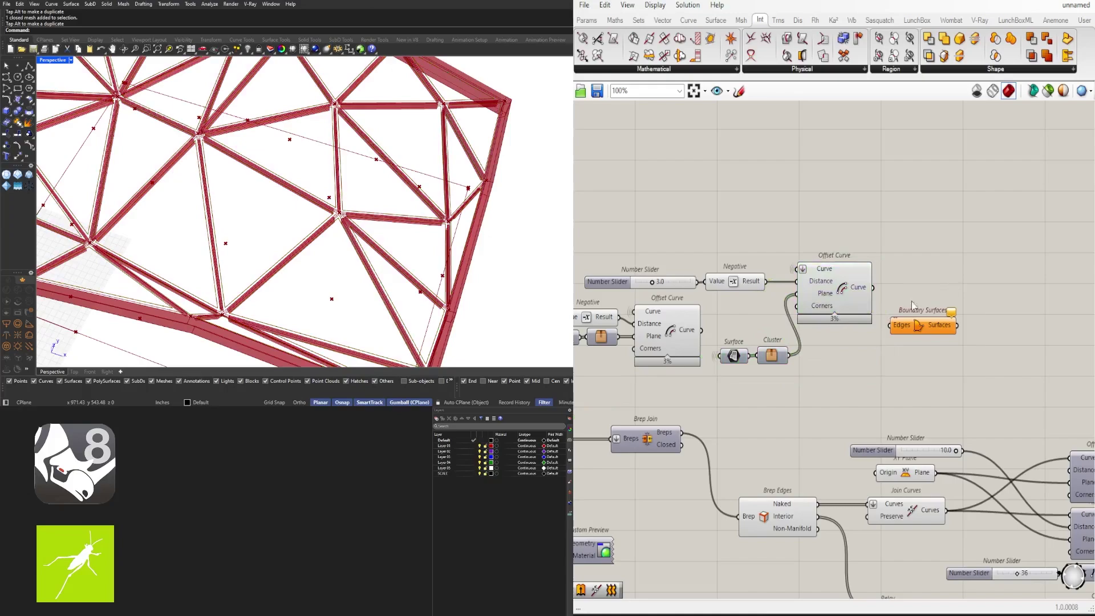
Step: Feed the curves of both Offset Curve components into the new Boundary Surfaces' Edges input and inspect the resulting strips
drag(941, 345, 985, 348)
drag(841, 302, 990, 339)
click(971, 249)
right_drag(456, 214, 499, 230)
scroll(456, 171, up, 4)
right_drag(456, 193, 283, 231)
scroll(446, 184, down, 5)
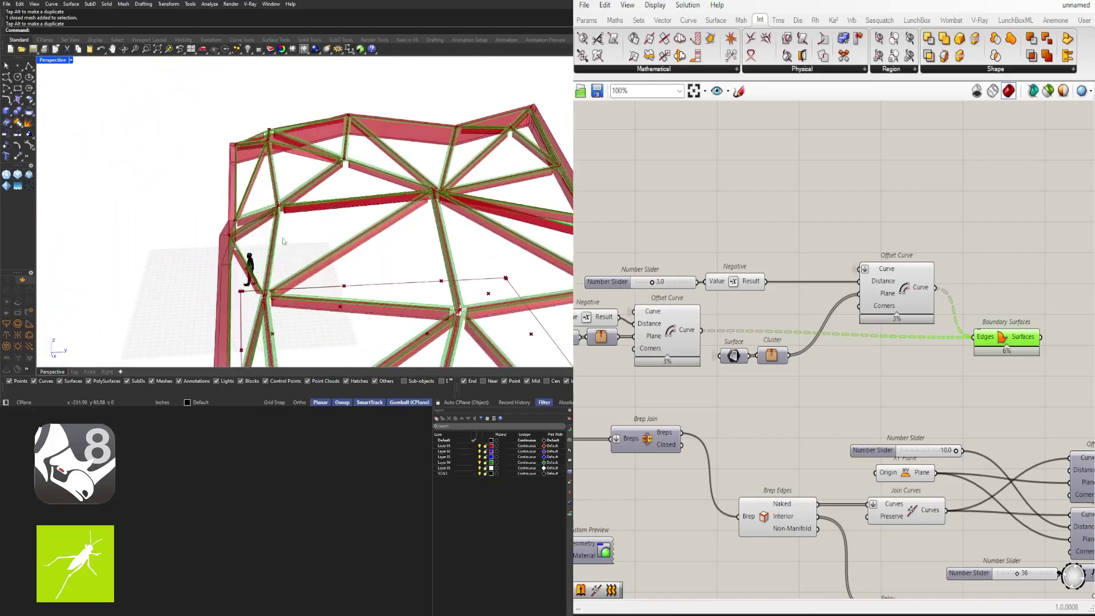
Step: Duplicate the lower Number Slider, Unit Z, Negative and Extrude chain and place the copy beside the new Boundary Surfaces
scroll(879, 285, down, 5)
right_drag(1080, 325, 863, 337)
click(860, 337)
scroll(789, 400, up, 2)
scroll(791, 402, up, 1)
right_drag(822, 420, 871, 419)
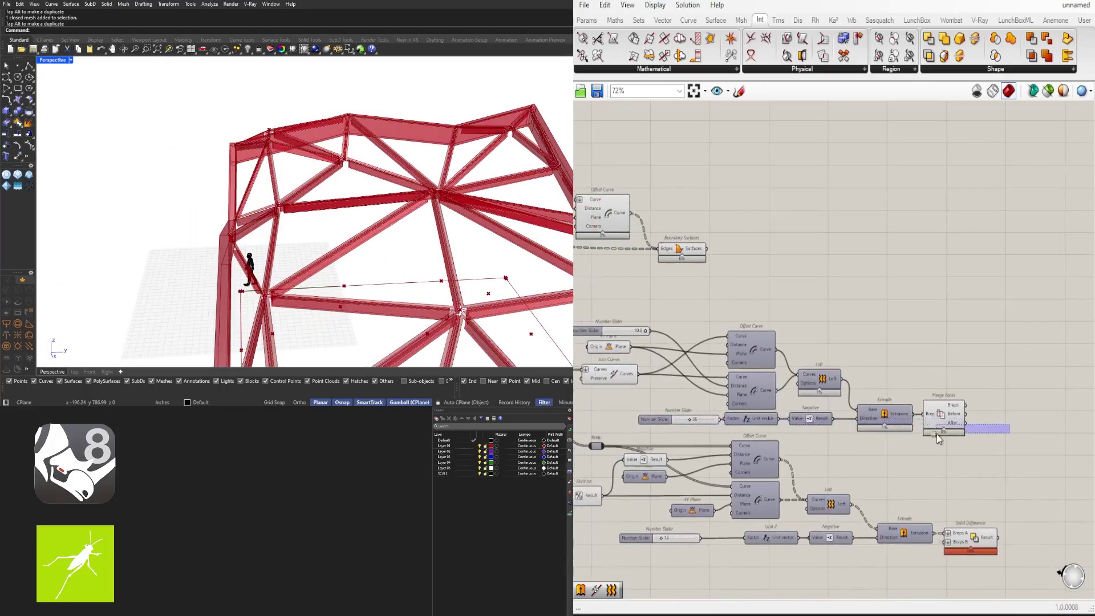
drag(936, 433, 934, 435)
drag(908, 556, 745, 543)
drag(666, 537, 652, 533)
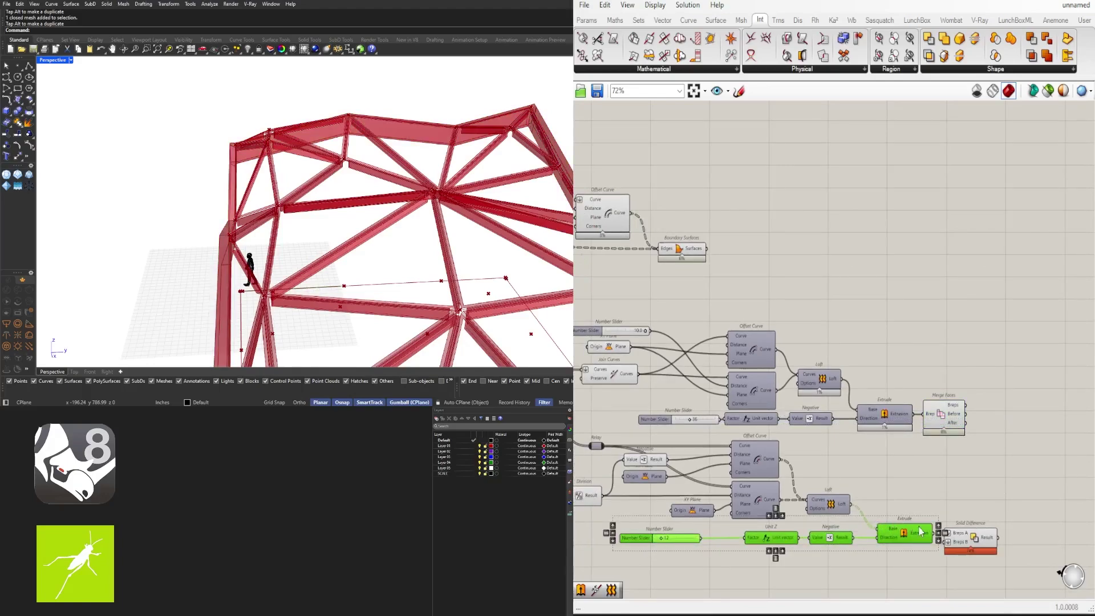
alt+drag(912, 537, 913, 284)
click(996, 294)
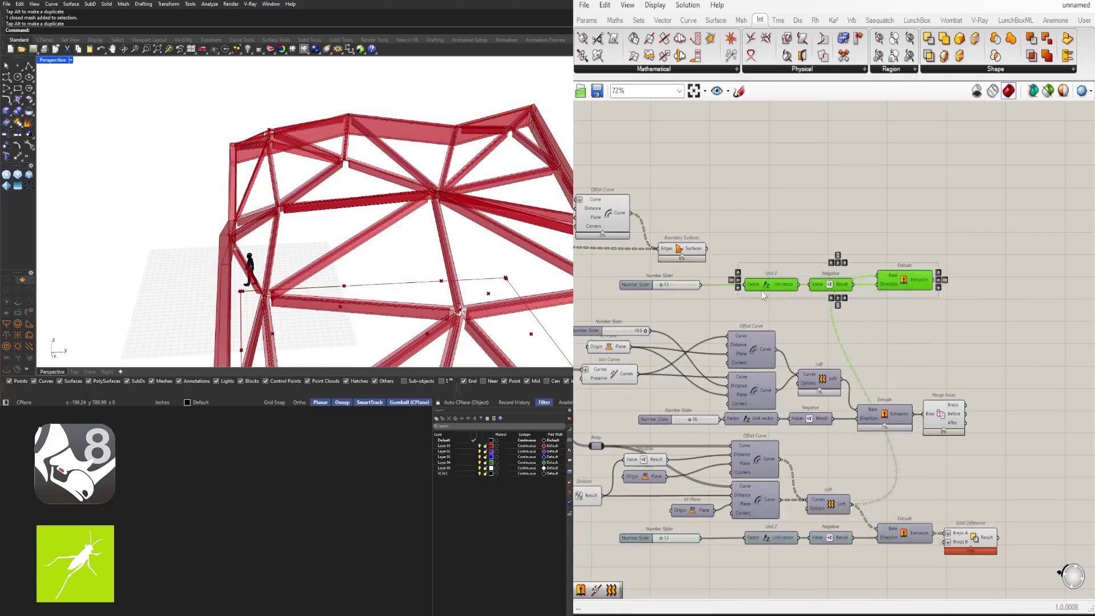
Step: Feed the Boundary Surfaces output into the copied Extrude's Base and turn on that Extrude's preview
scroll(763, 294, up, 2)
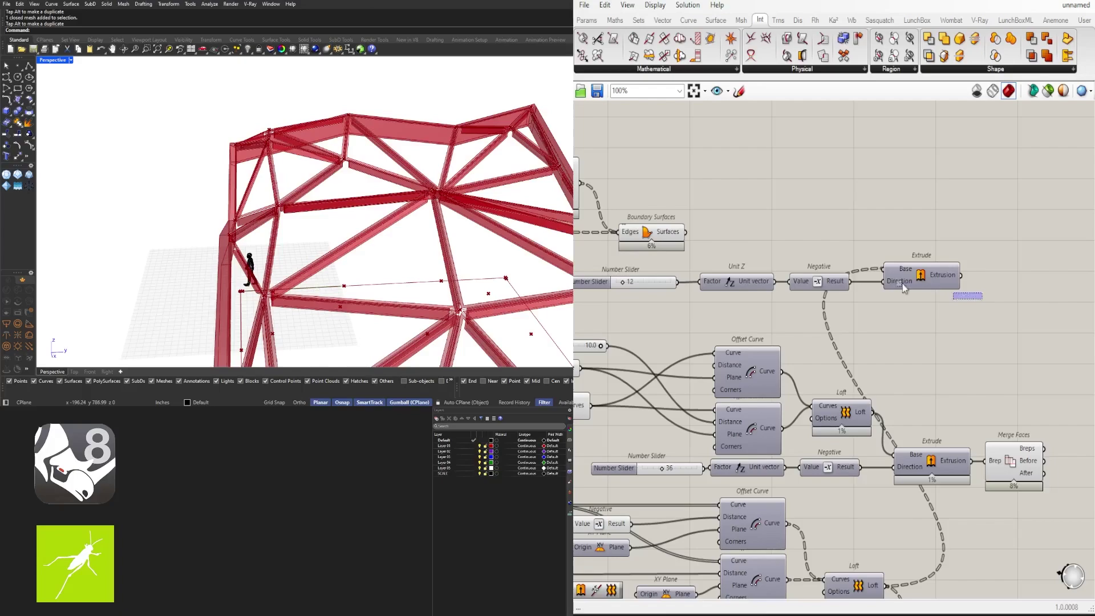
scroll(714, 275, up, 3)
drag(902, 284, 715, 285)
drag(1042, 324, 846, 277)
click(905, 251)
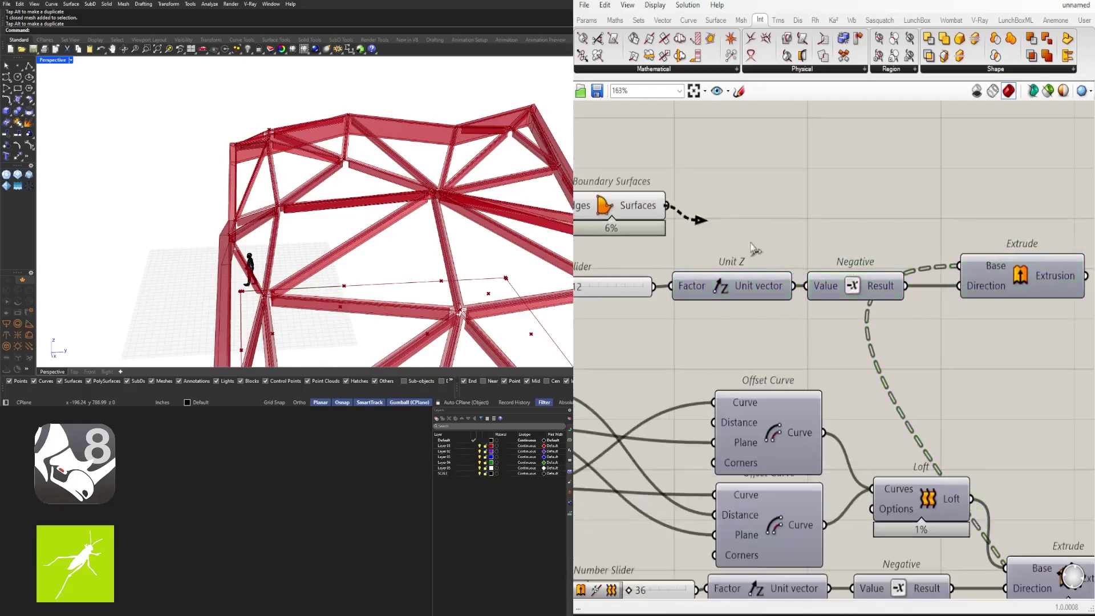
drag(753, 245, 960, 266)
scroll(1023, 266, up, 1)
click(1017, 266)
middle_click(1014, 266)
click(1035, 244)
click(944, 264)
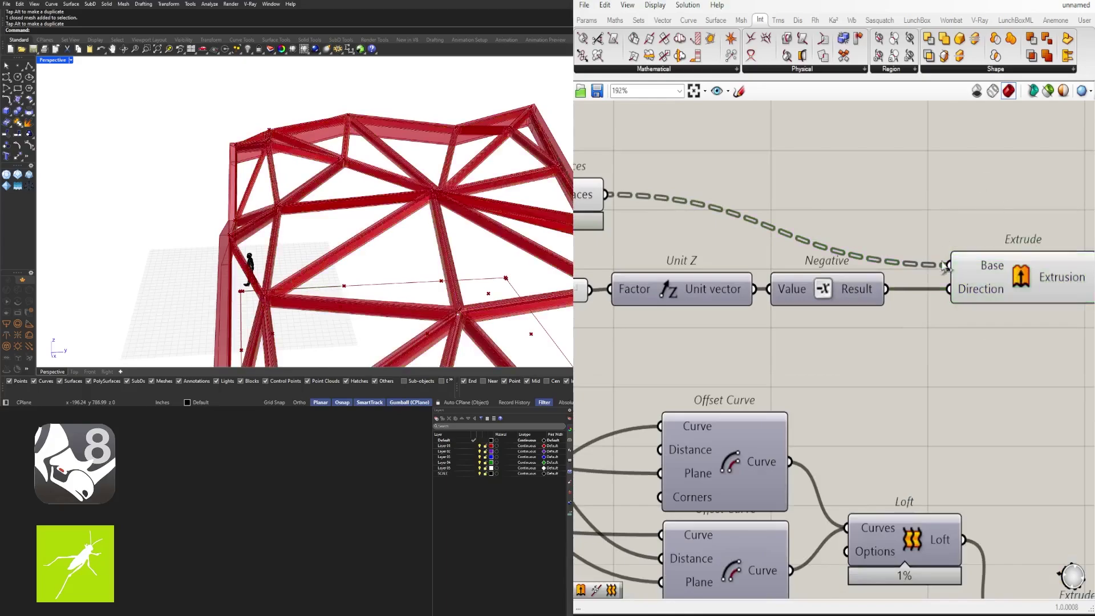
Step: Move the copied extrusion chain closer beneath the Boundary Surfaces component
drag(1030, 311, 578, 251)
scroll(725, 251, down, 3)
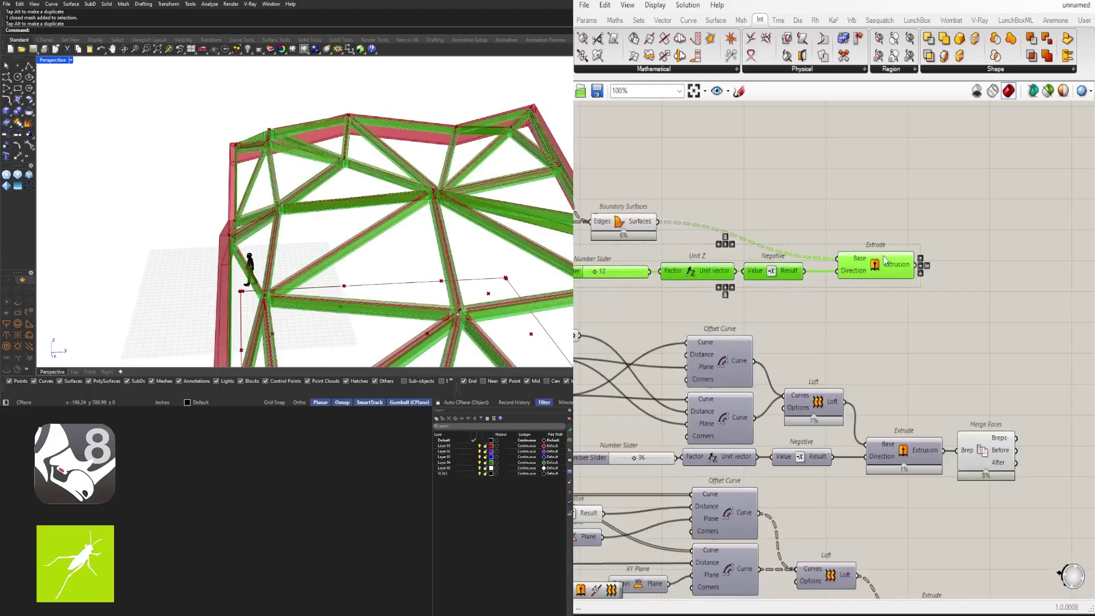
right_drag(884, 256, 939, 266)
drag(919, 276, 839, 267)
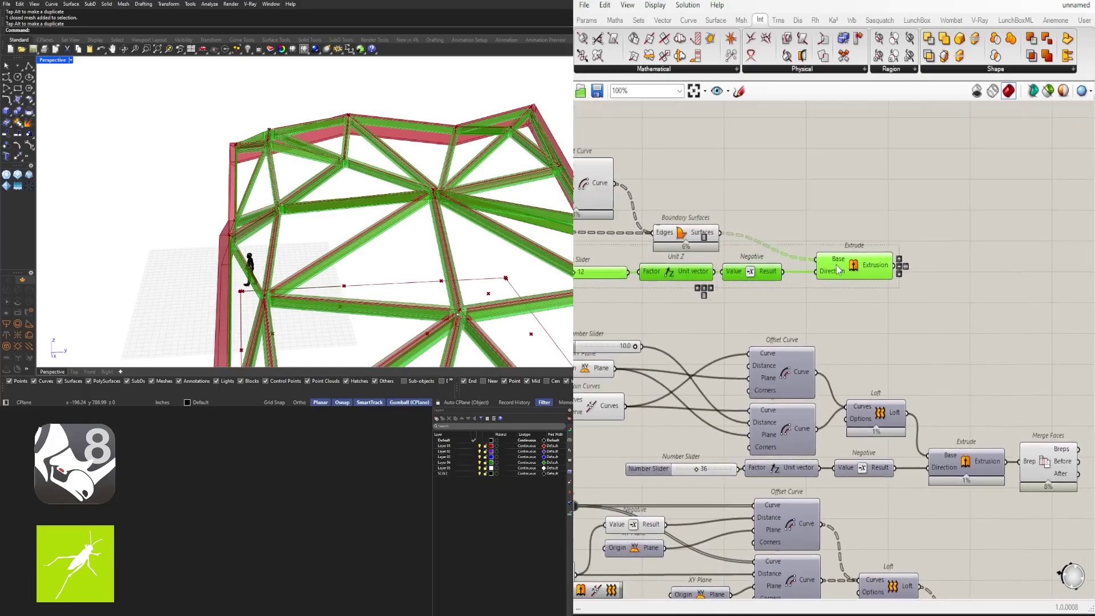
click(804, 307)
Step: Set the copied extrusion's depth slider to 6 and check the frame strips on the truss
right_drag(613, 290, 821, 308)
scroll(743, 287, up, 3)
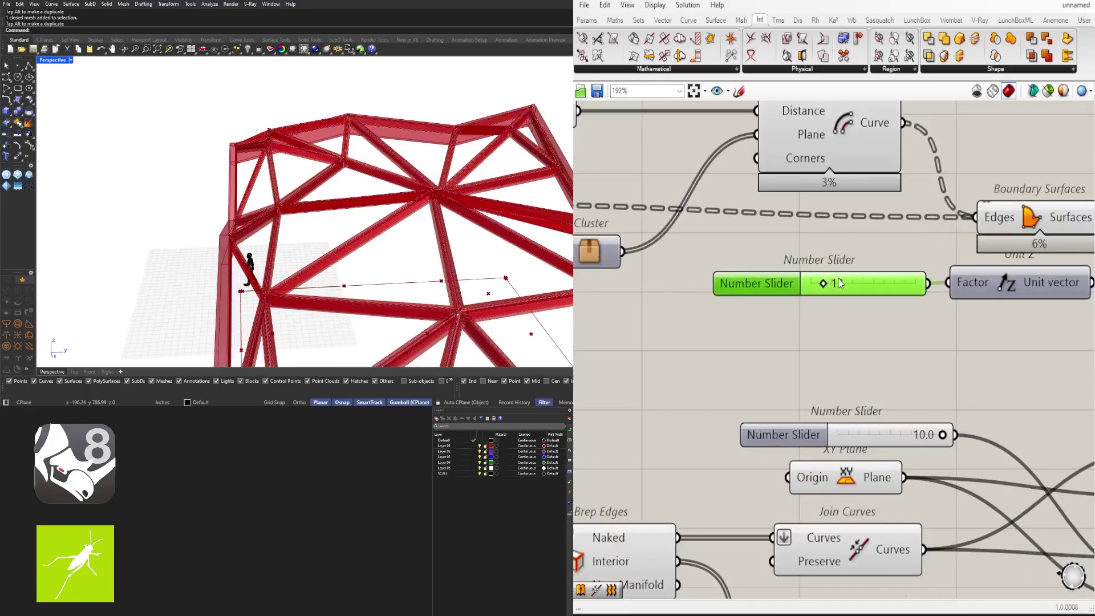
text(6)
key(Return)
scroll(844, 282, down, 5)
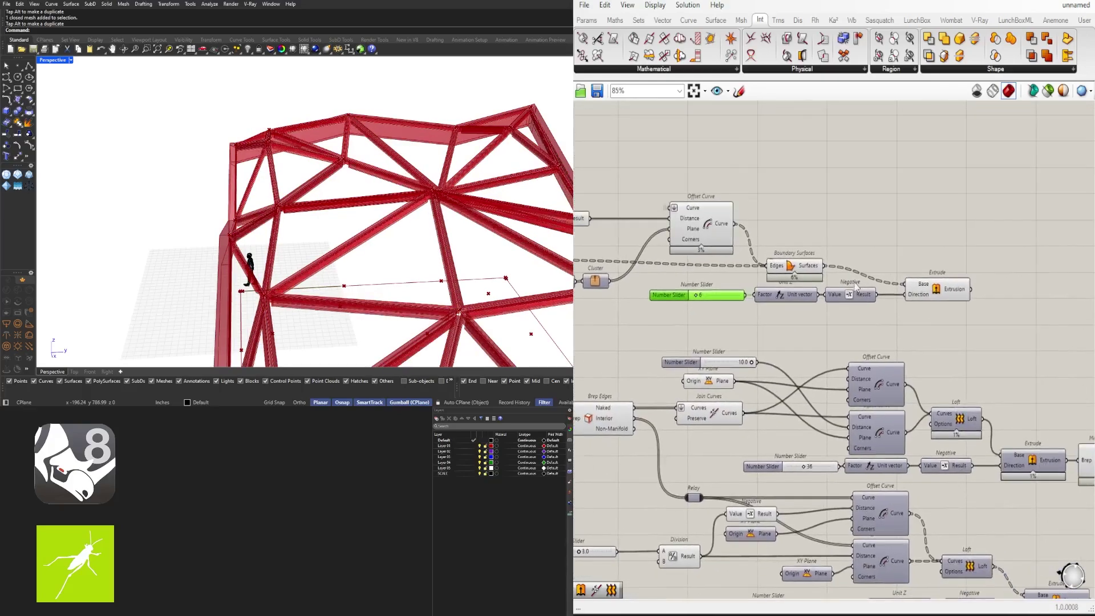
click(938, 292)
scroll(451, 245, up, 3)
right_drag(450, 246, 456, 222)
scroll(465, 295, down, 4)
scroll(960, 225, down, 3)
click(975, 251)
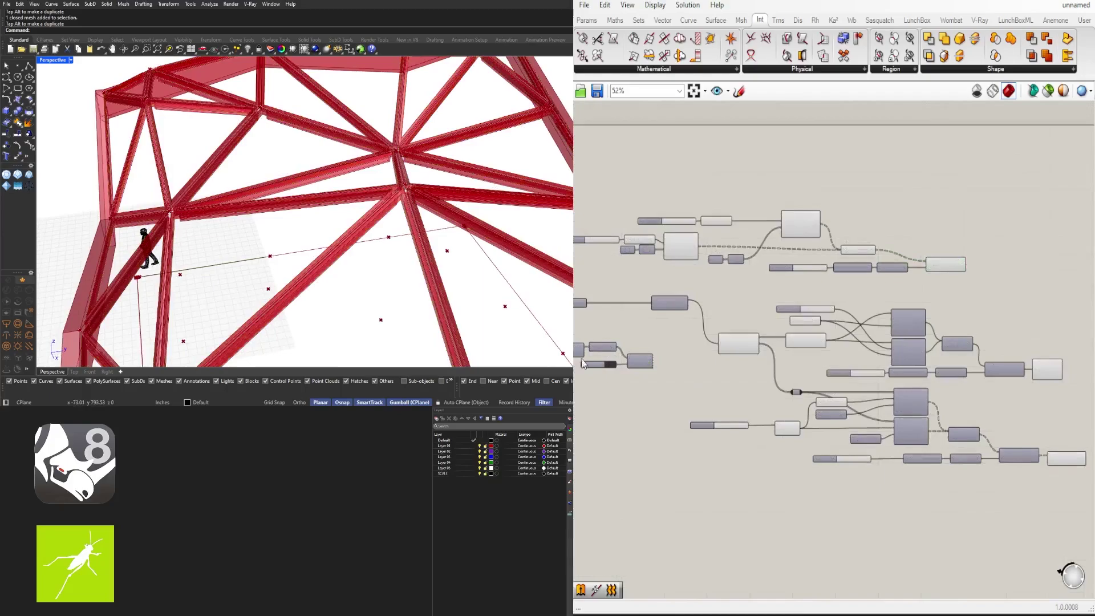
Step: Turn on the Custom Preview of the node cylinders
middle_click(646, 340)
click(675, 317)
click(684, 372)
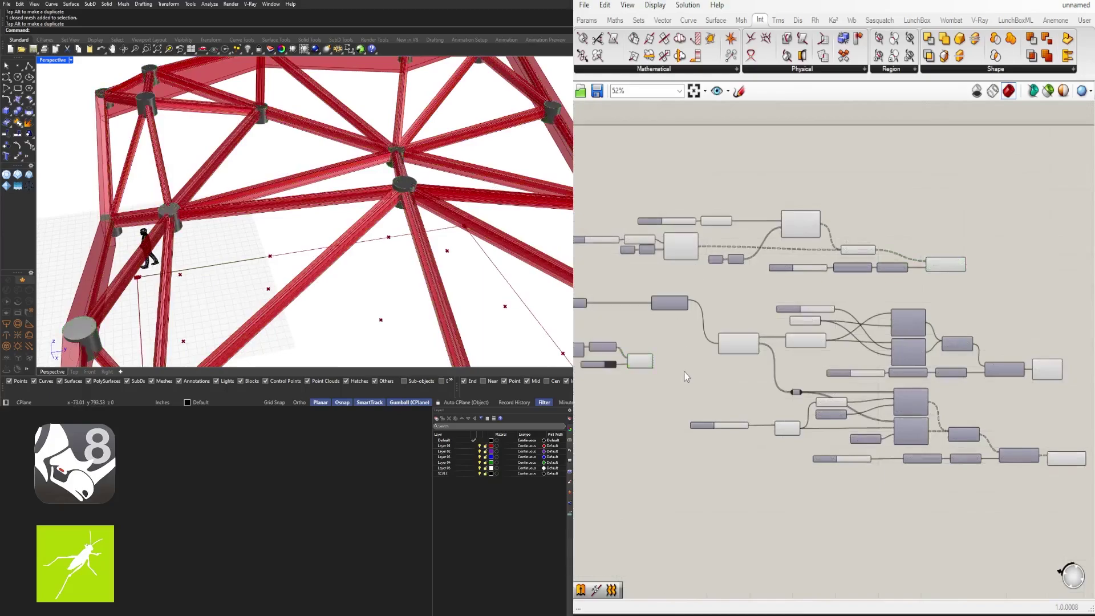
scroll(459, 212, up, 5)
mouse_move(459, 212)
right_down()
mouse_move(365, 222)
mouse_move(442, 222)
right_up()
Step: Copy the dark Colour Swatch and Custom Preview next to the panel-frame Extrude and feed its Extrusion into Geometry
drag(600, 371, 585, 360)
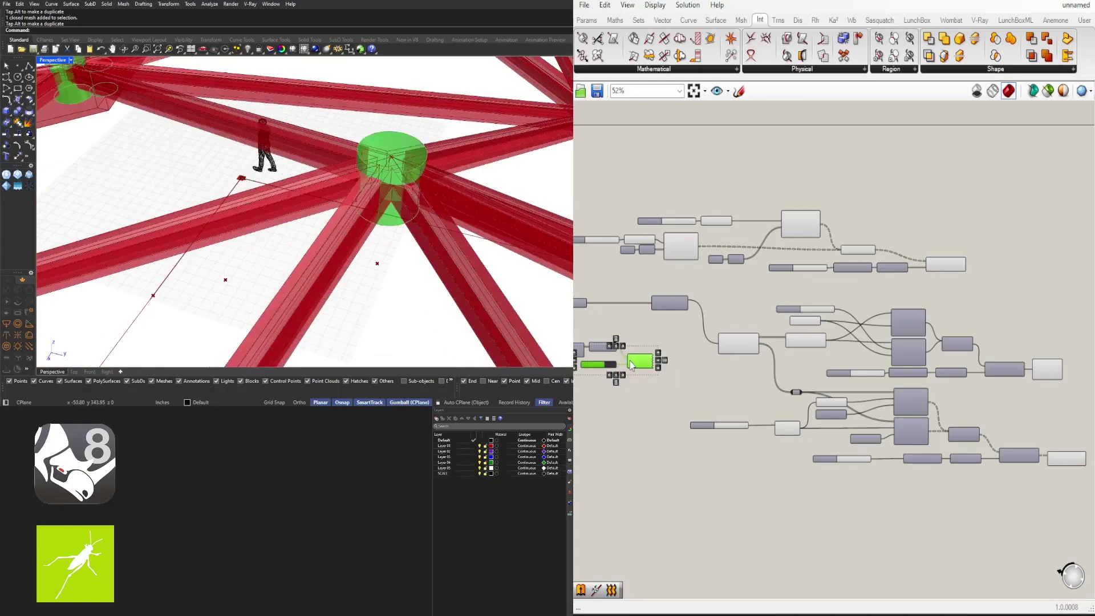
drag(990, 276, 975, 275)
scroll(982, 262, up, 4)
click(955, 232)
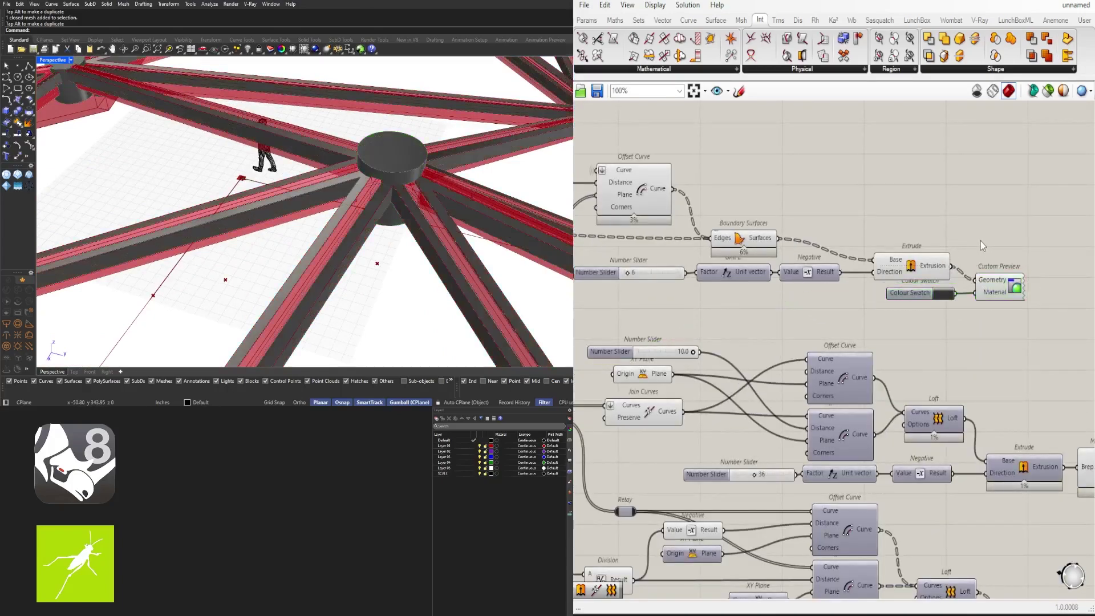
Step: Lighten the panel-frame Colour Swatch to a mid grey
right_drag(479, 182, 376, 223)
scroll(1017, 289, up, 3)
click(899, 301)
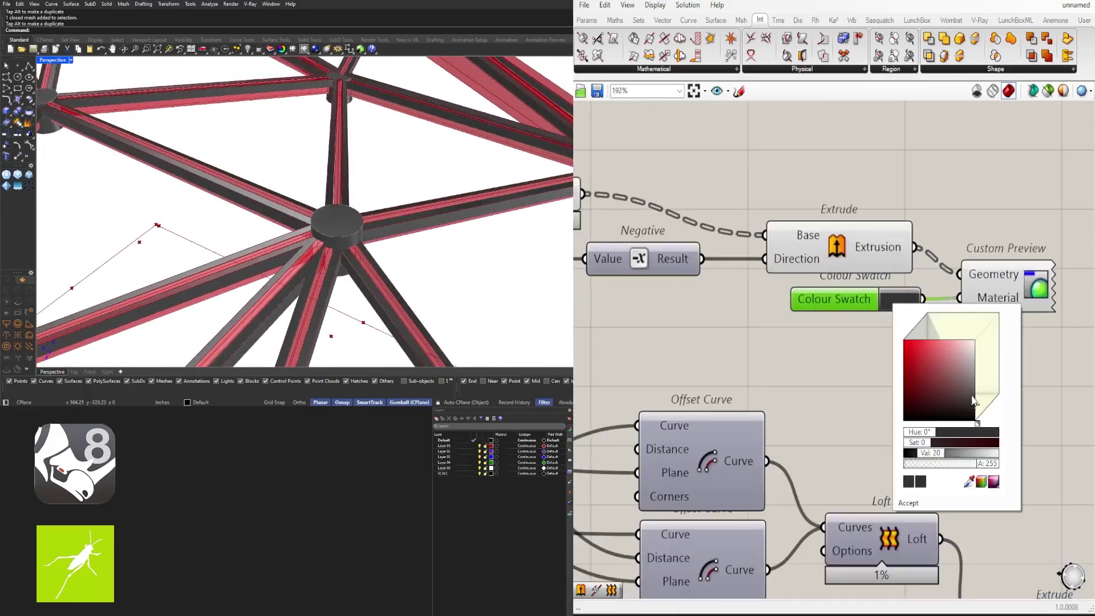
drag(972, 396, 996, 373)
click(1024, 374)
scroll(1017, 367, down, 1)
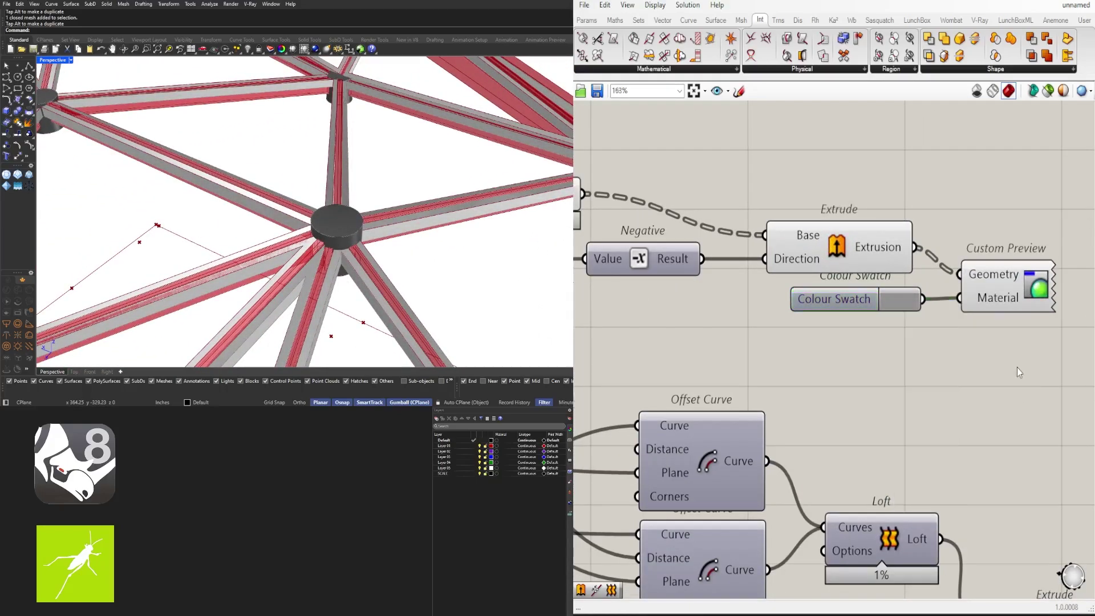
Step: Copy the cylinders' dark Colour Swatch and Custom Preview beside Solid Difference and feed its Result into Geometry
scroll(923, 312, down, 7)
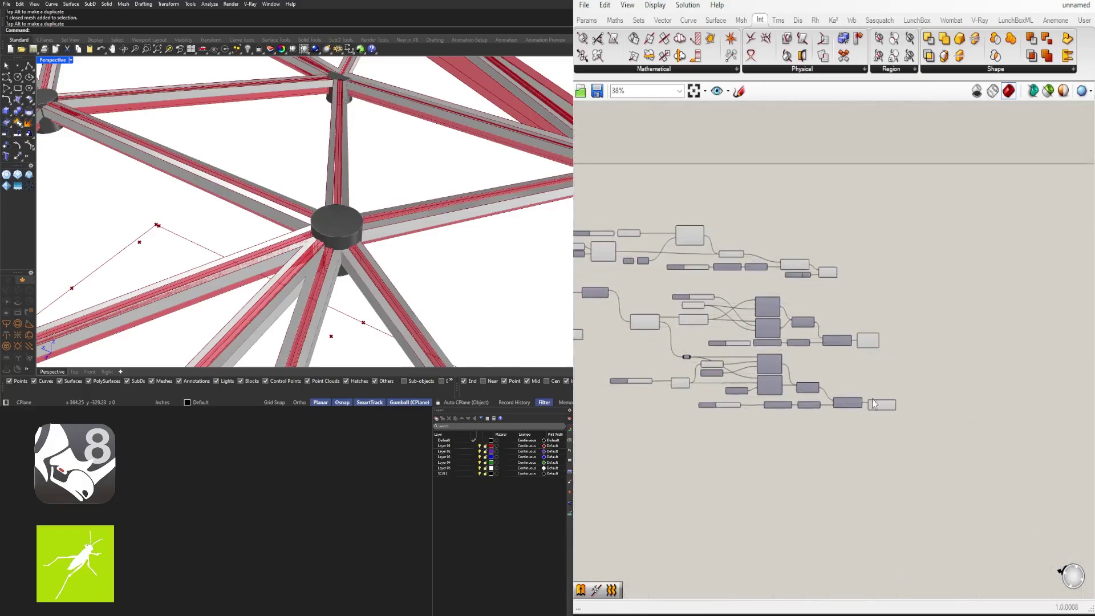
click(878, 403)
right_drag(621, 393, 878, 380)
scroll(844, 365, up, 3)
mouse_move(921, 339)
mouse_down()
mouse_move(825, 306)
mouse_move(825, 285)
mouse_up()
scroll(890, 313, down, 3)
right_drag(887, 310, 734, 304)
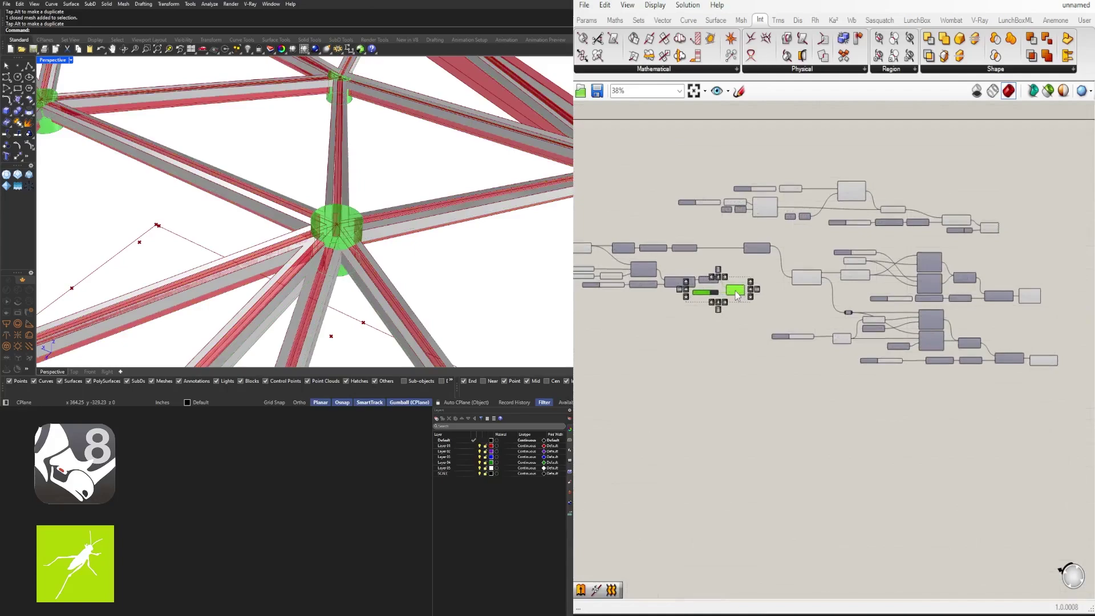
alt+drag(1057, 378, 1082, 377)
scroll(1079, 367, up, 6)
right_drag(1071, 364, 972, 371)
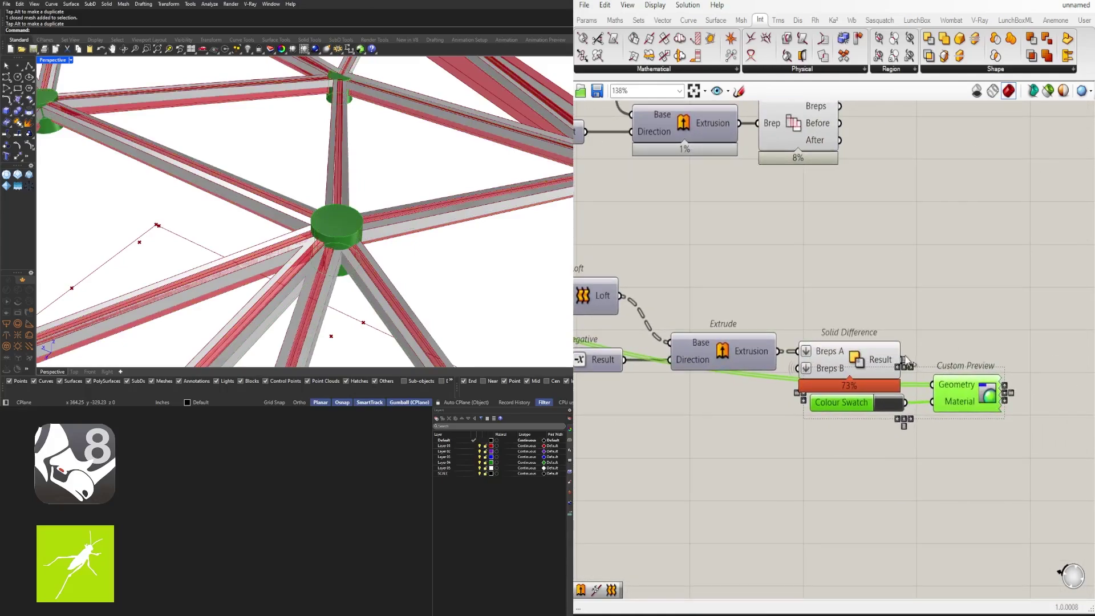
drag(923, 370, 934, 385)
click(983, 353)
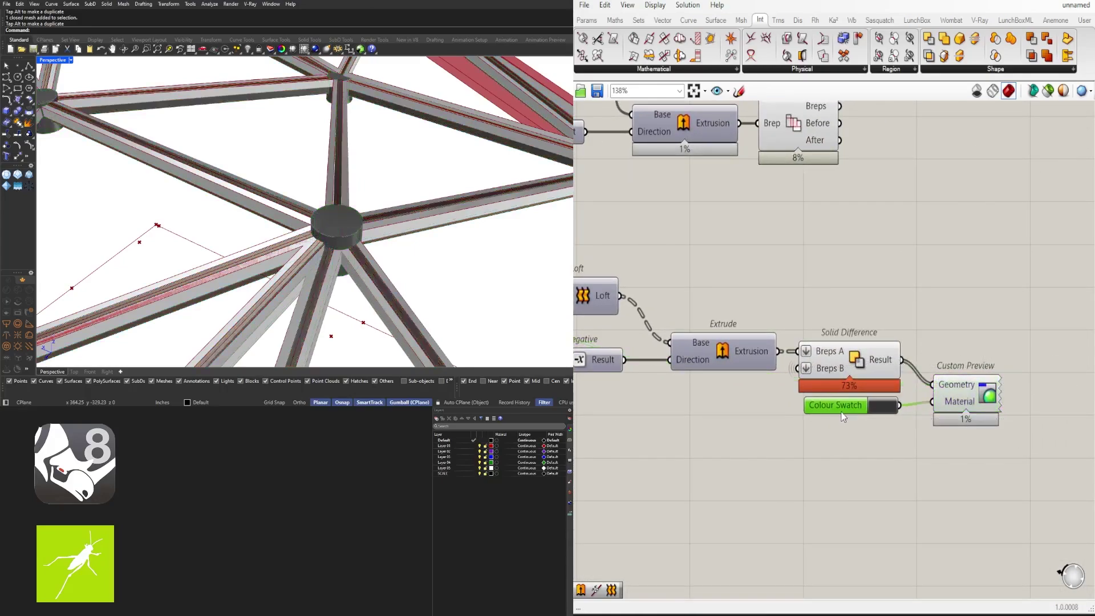
Step: Copy Solid Difference's dark Colour Swatch and Custom Preview beside Merge Faces and feed its Breps into Geometry
click(974, 322)
scroll(342, 231, down, 3)
right_drag(348, 237, 285, 214)
scroll(824, 345, down, 3)
click(835, 364)
right_drag(823, 264, 993, 333)
scroll(993, 333, down, 1)
drag(996, 336, 944, 246)
click(948, 244)
right_drag(984, 319, 824, 319)
drag(966, 470, 845, 436)
alt+drag(916, 427, 896, 309)
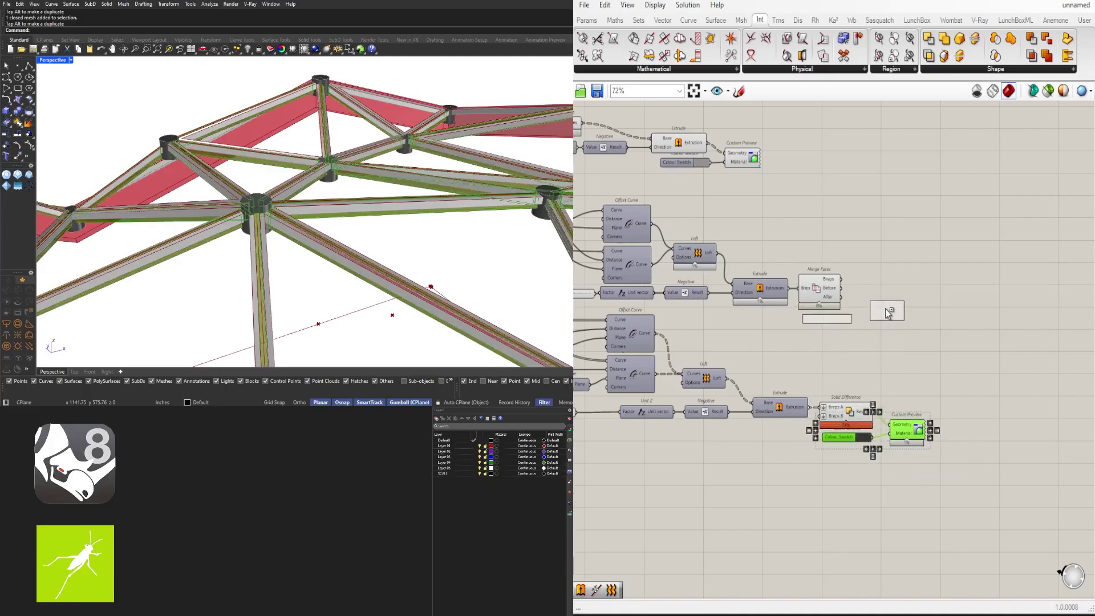
click(875, 282)
scroll(848, 284, up, 2)
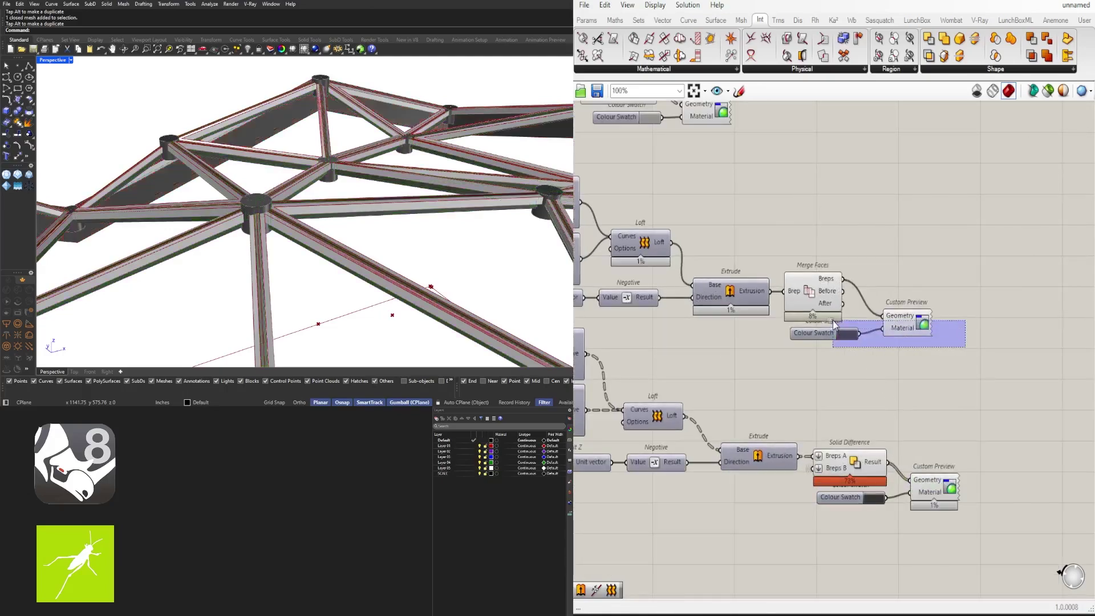
Step: Line up the Colour Swatch and Custom Preview pairs beside Merge Faces and Solid Difference with clear spacing
drag(854, 311, 848, 310)
drag(837, 331, 892, 339)
click(897, 321)
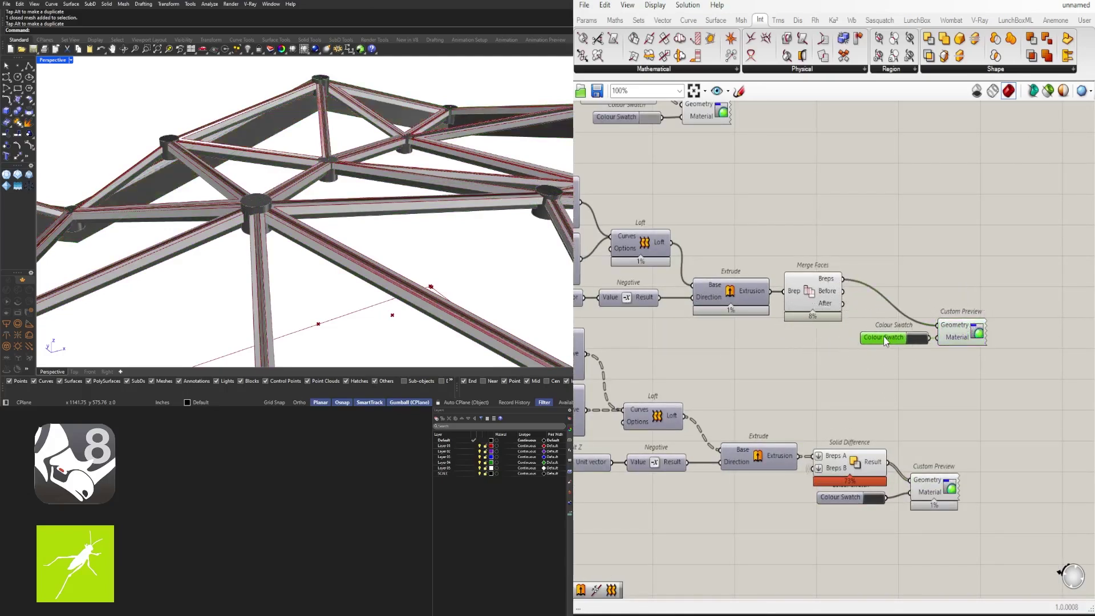
click(929, 492)
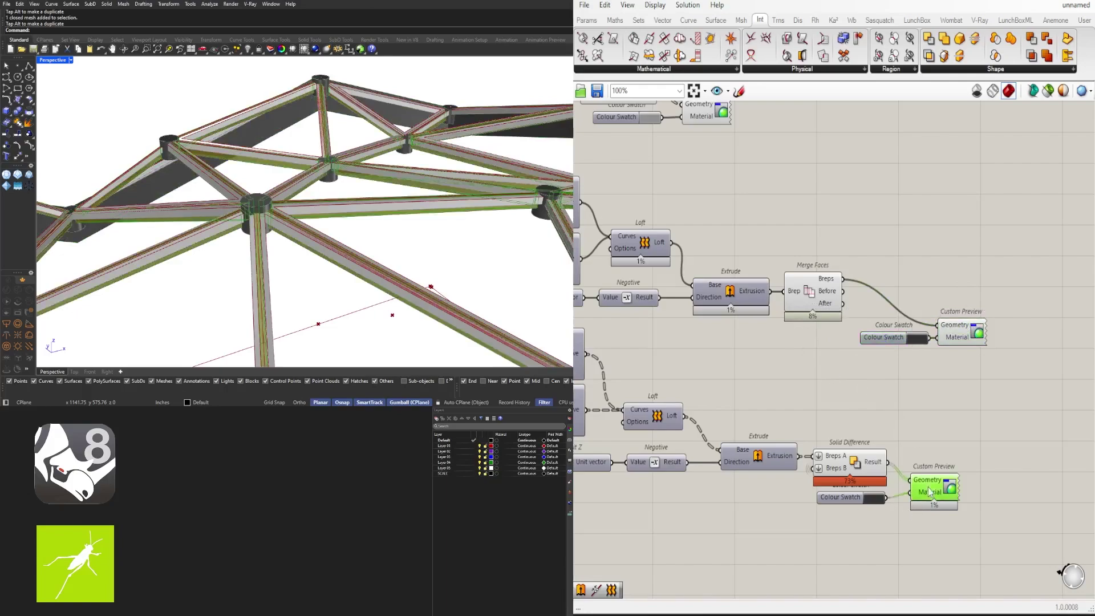
drag(977, 539, 850, 498)
drag(926, 498, 958, 499)
click(961, 408)
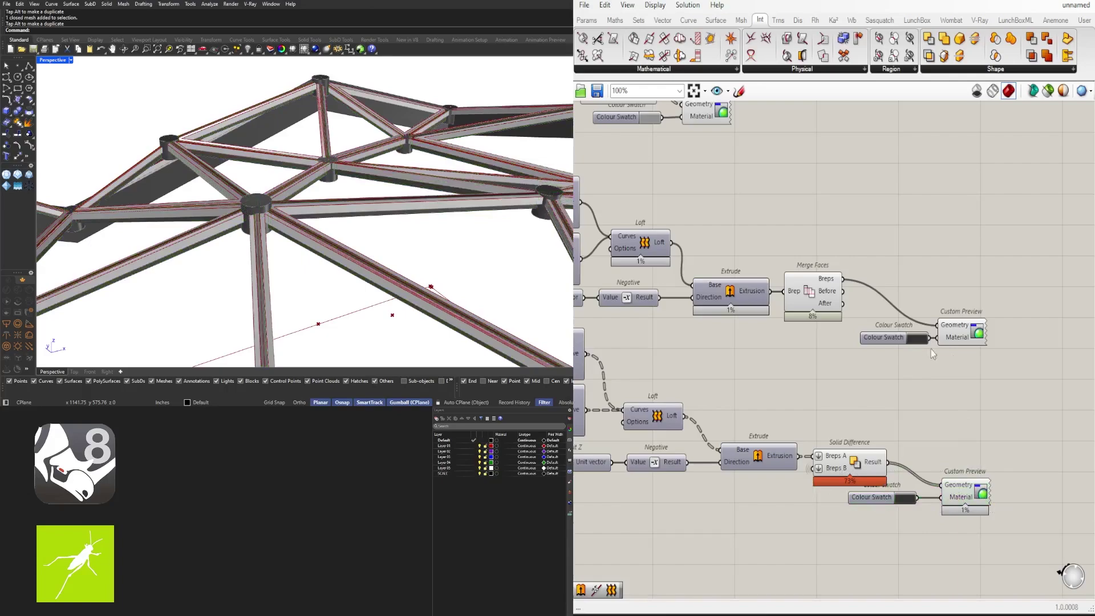
drag(1003, 366, 870, 300)
drag(956, 331, 956, 284)
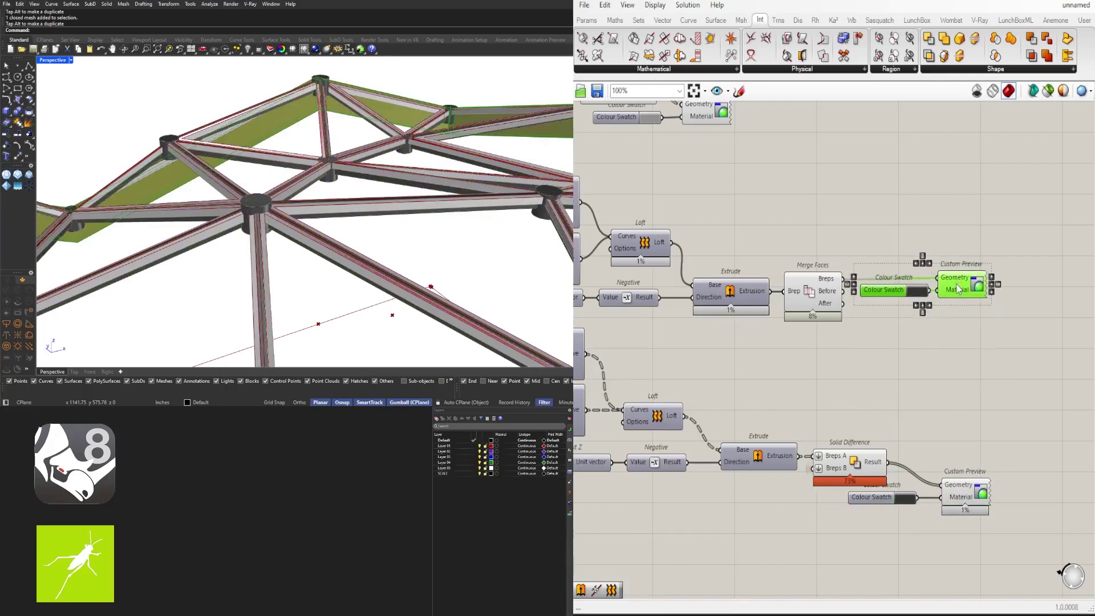
click(969, 327)
click(853, 470)
shift+drag(809, 399, 761, 260)
click(885, 190)
scroll(786, 228, down, 3)
right_drag(796, 233, 1058, 331)
right_drag(393, 182, 347, 190)
scroll(270, 209, down, 6)
scroll(346, 190, up, 6)
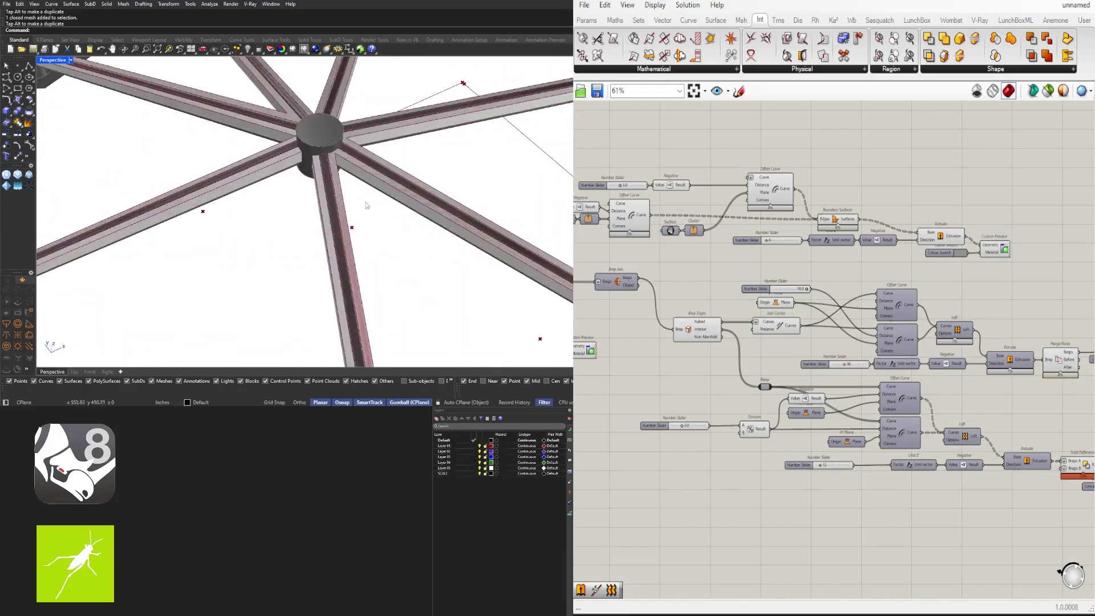
Step: Examine the geometry produced by the panel frames' Extrude, two Offset Curve and Boundary Surfaces components
scroll(641, 270, down, 3)
right_drag(809, 280, 834, 341)
scroll(834, 341, up, 4)
click(808, 290)
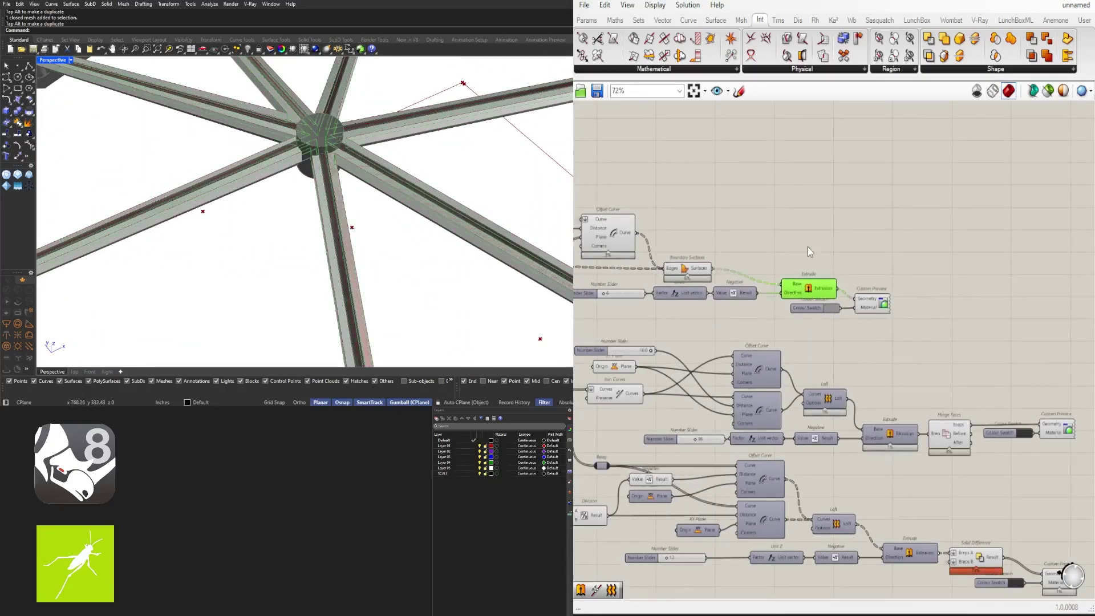
scroll(809, 236, down, 3)
click(808, 235)
right_drag(714, 288, 843, 387)
scroll(844, 386, up, 3)
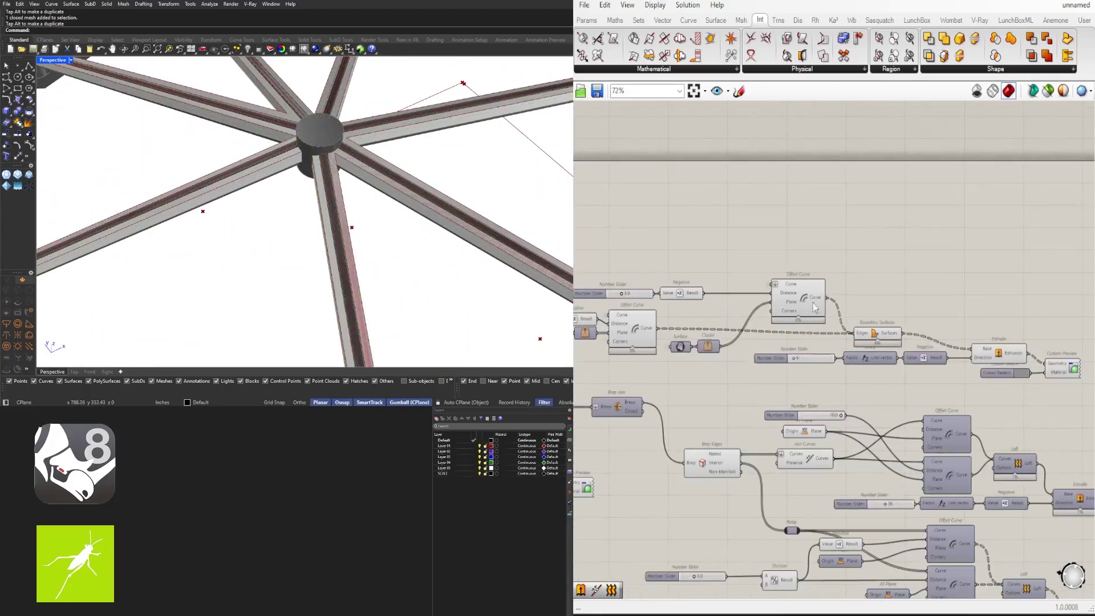
click(872, 332)
right_drag(761, 288, 986, 294)
click(856, 334)
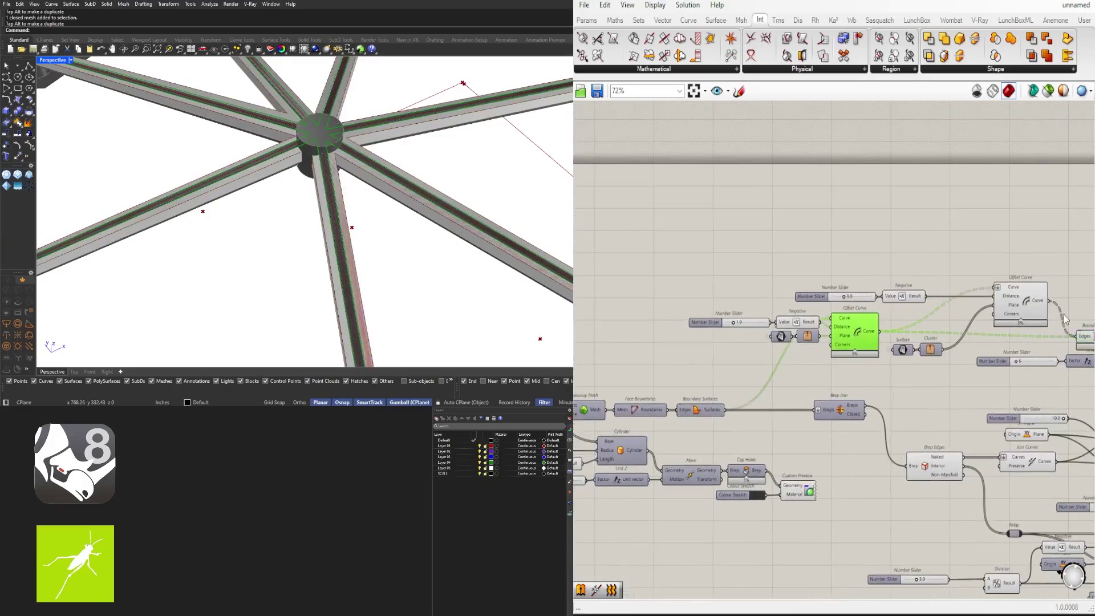
right_drag(1068, 311, 775, 311)
click(734, 311)
scroll(831, 271, up, 3)
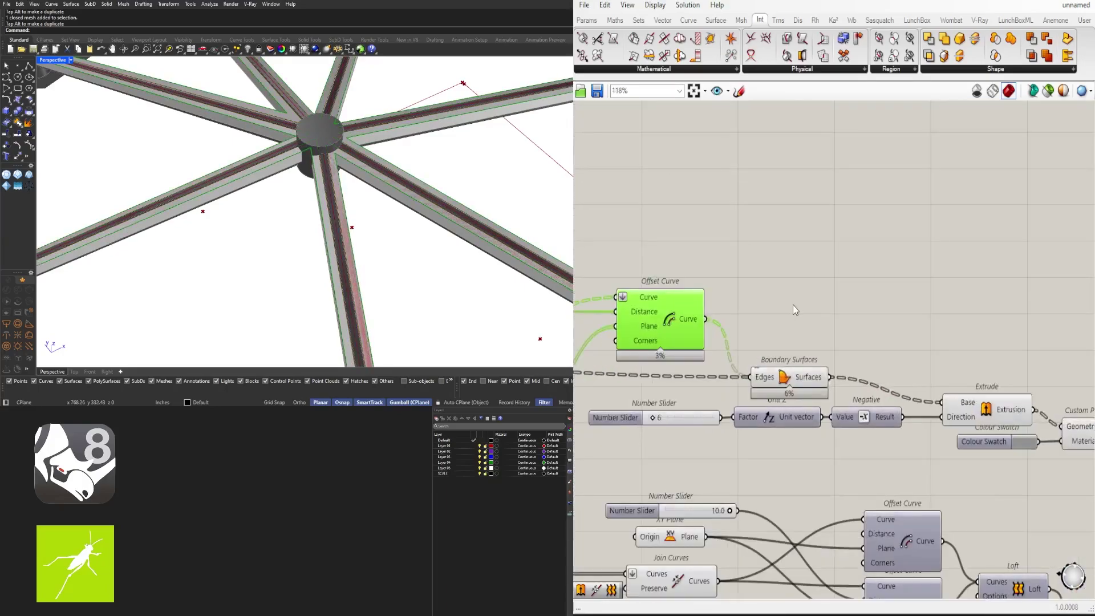
click(782, 376)
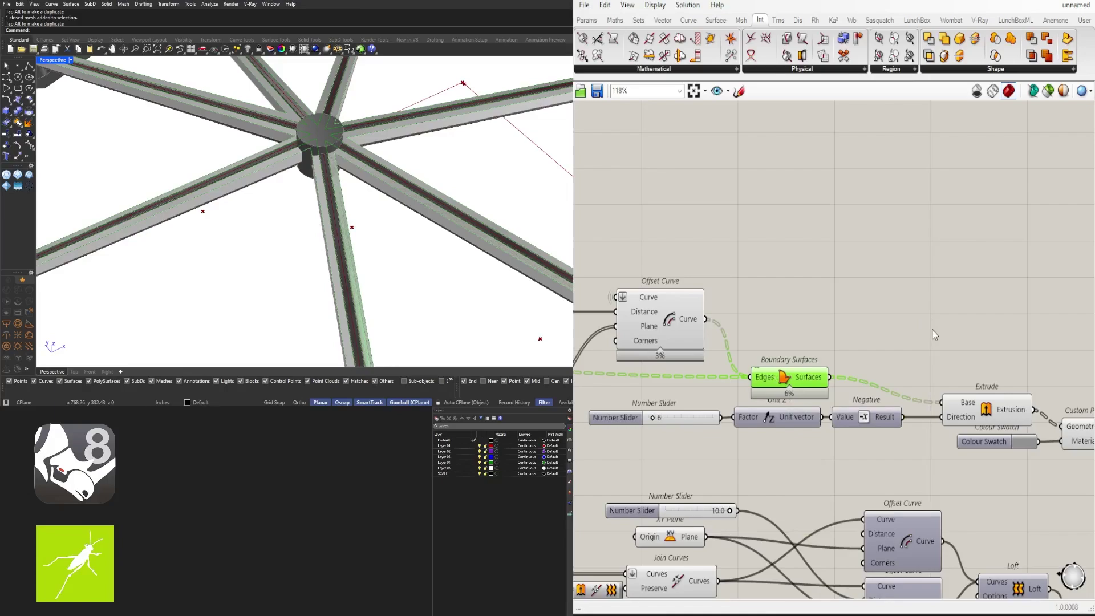
Step: Copy the panel-frame Boundary Surfaces component above the original, with only the second Offset Curve feeding its Edges
right_drag(946, 327, 929, 313)
click(679, 309)
alt+drag(765, 362, 727, 305)
drag(761, 305, 771, 248)
right_drag(884, 270, 855, 274)
Step: Add a Discontinuity component above the panel-frame Boundary Surfaces and feed the second Offset Curve's output into its Curve input
double_click(861, 272)
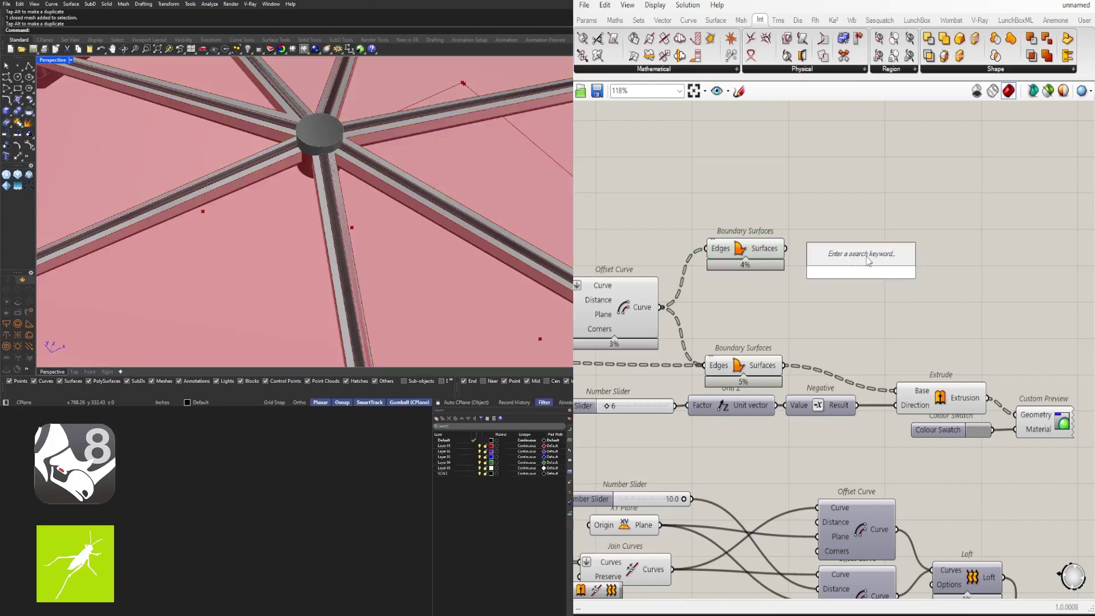
text(dis)
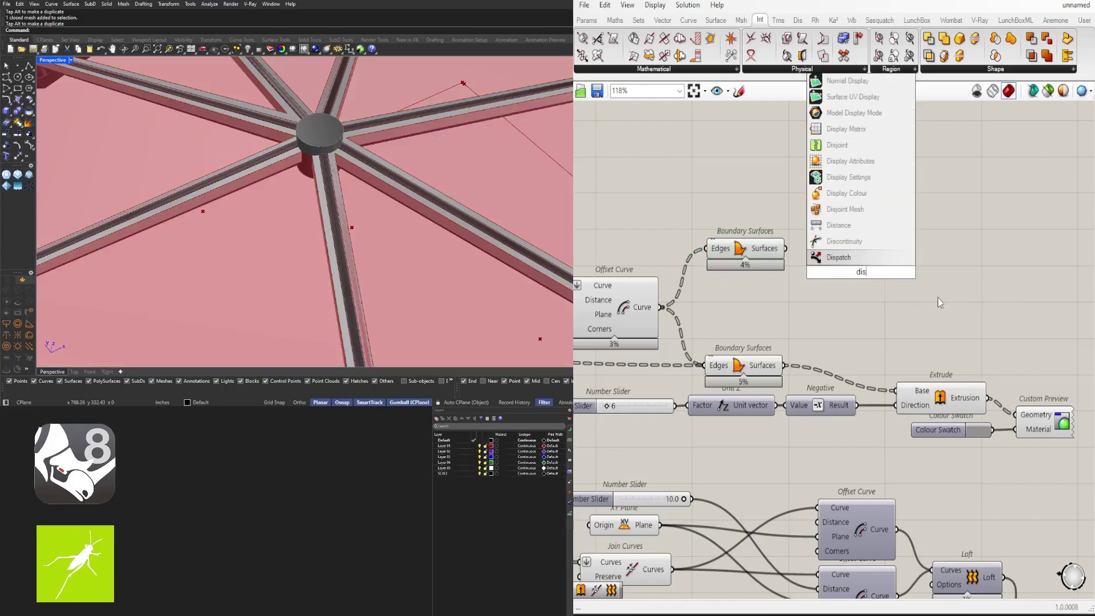
click(843, 241)
drag(820, 265, 819, 265)
drag(855, 268, 798, 178)
scroll(341, 199, down, 10)
scroll(327, 205, up, 5)
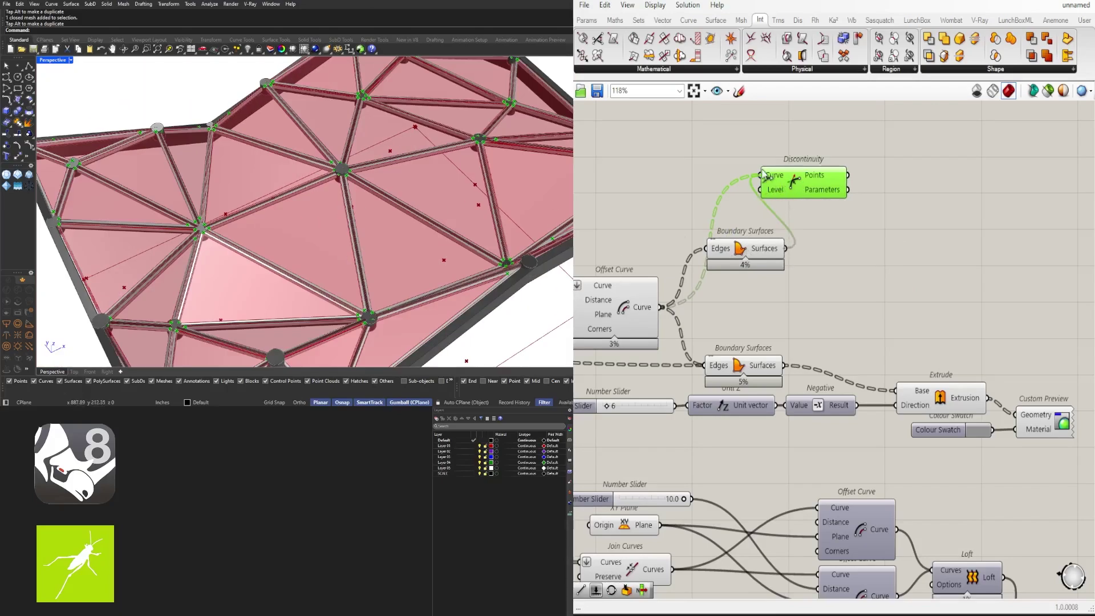
drag(762, 172, 762, 173)
drag(807, 174, 884, 252)
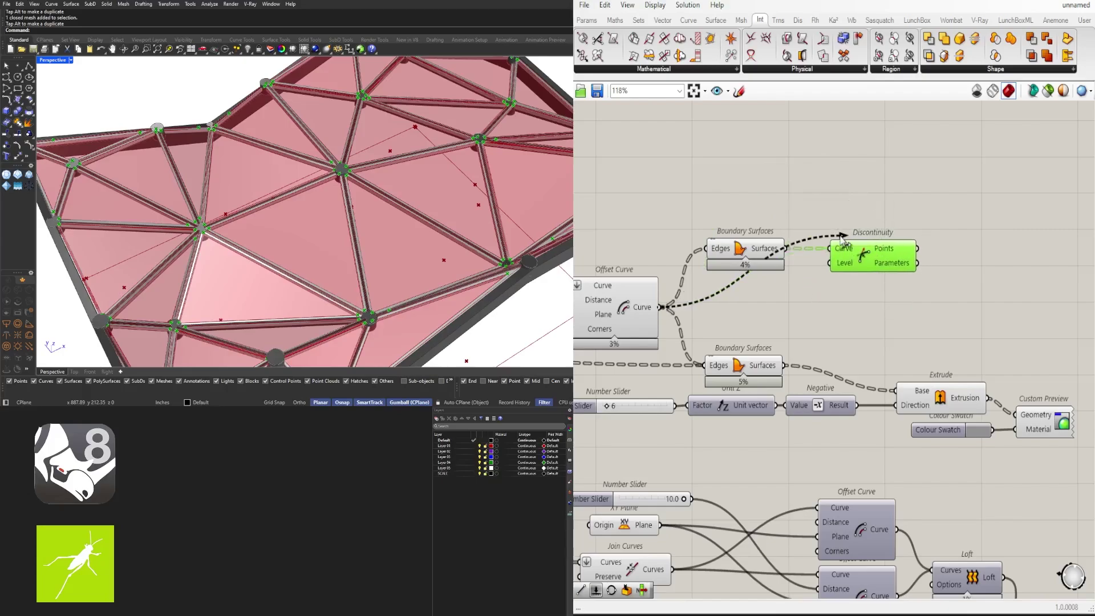
drag(764, 246, 809, 209)
drag(856, 267, 745, 323)
Step: Add an Average component beside Discontinuity and feed the discontinuity Points into its Input
double_click(889, 300)
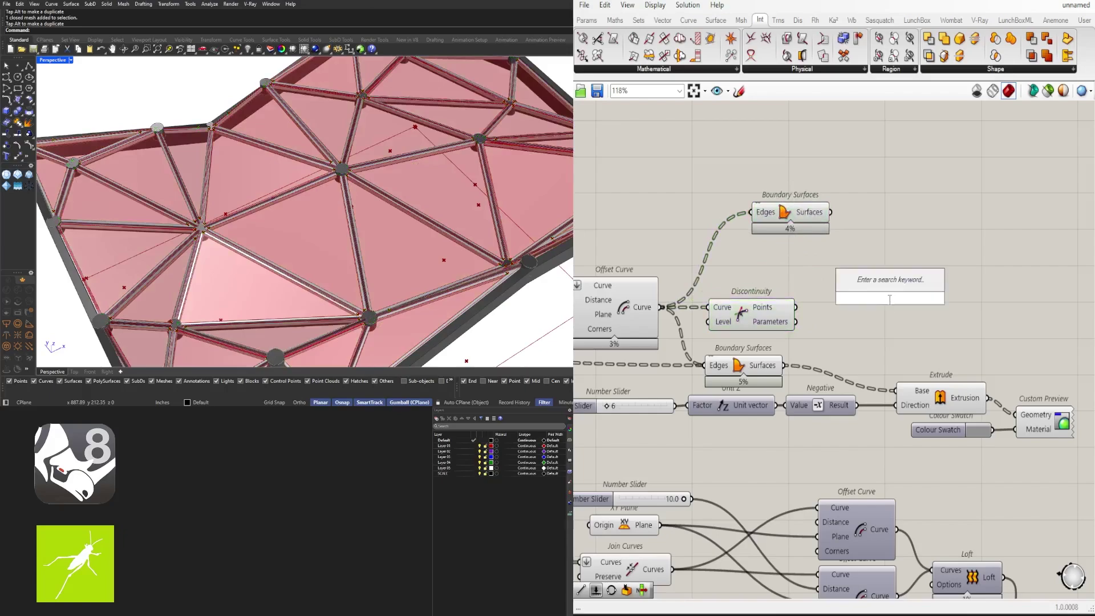
text(average)
click(872, 282)
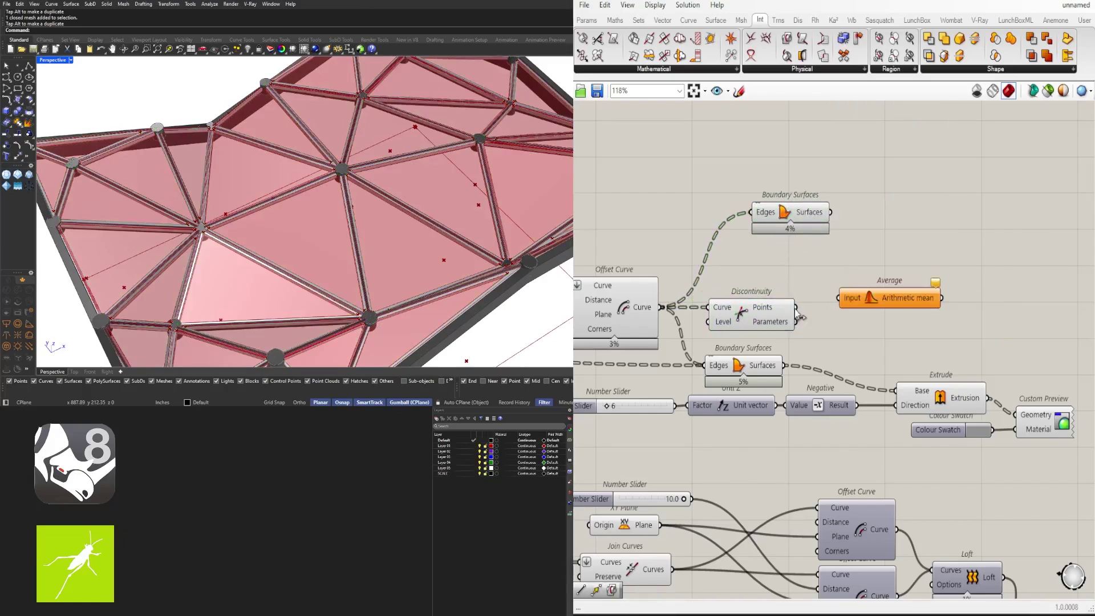
mouse_move(894, 301)
mouse_down()
mouse_move(849, 306)
mouse_move(887, 306)
mouse_up()
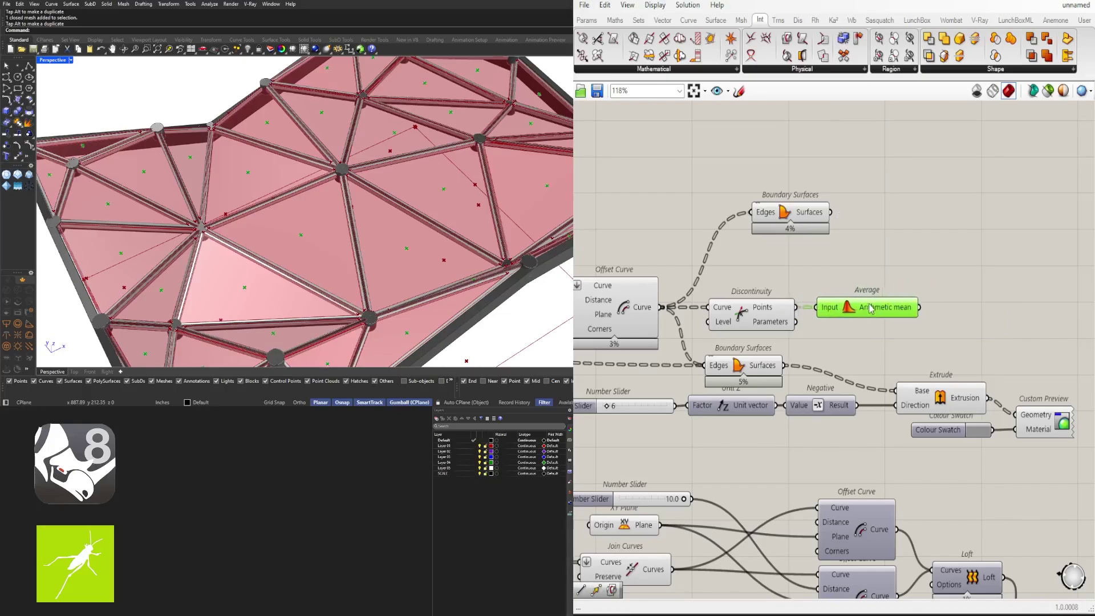
Step: Delete the spare Boundary Surfaces copy and add an Extrude Point component
drag(812, 225, 767, 261)
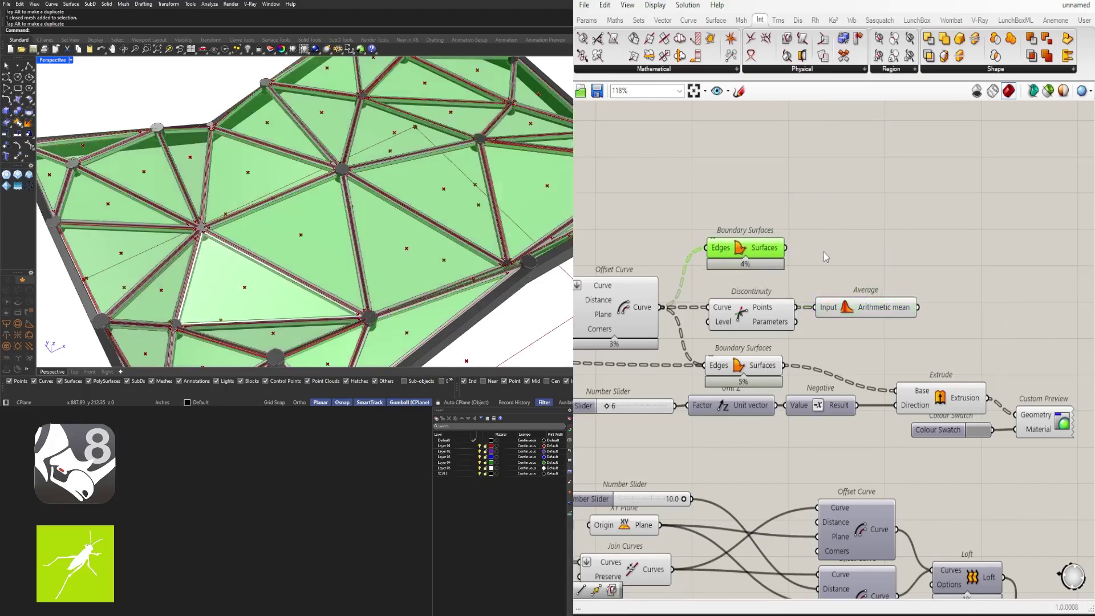
key(Delete)
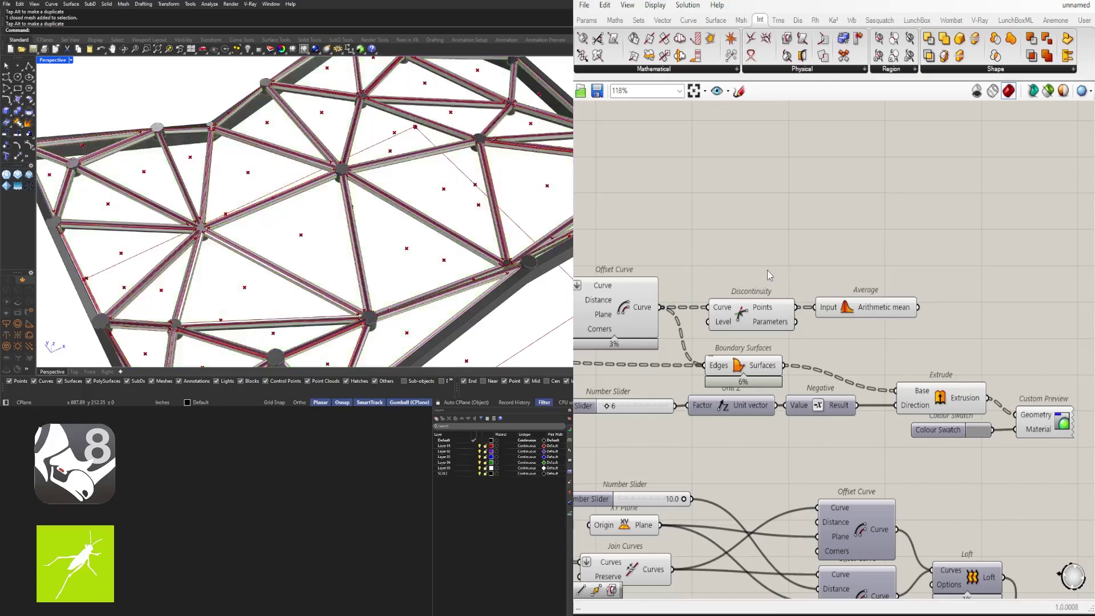
double_click(768, 269)
text(extr)
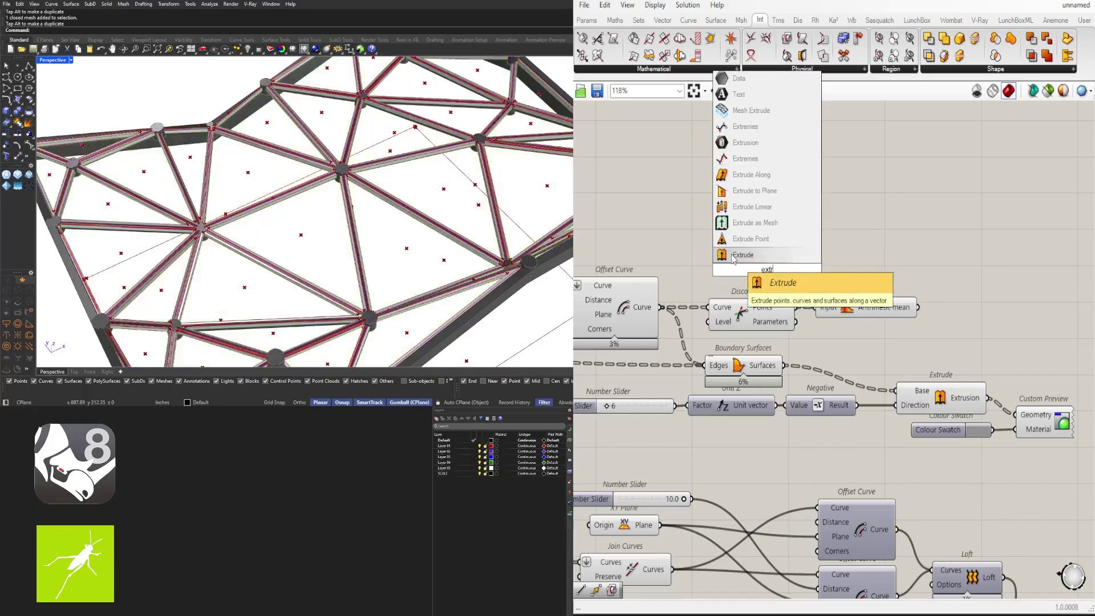
click(759, 243)
Step: Place Extrude Point after Average, feeding the second Offset Curve's output into Base and the Arithmetic mean into Point
drag(767, 277, 951, 285)
drag(879, 326, 721, 294)
drag(741, 312, 738, 258)
drag(967, 290, 990, 324)
drag(902, 296, 730, 289)
scroll(743, 262, up, 2)
drag(778, 219, 821, 226)
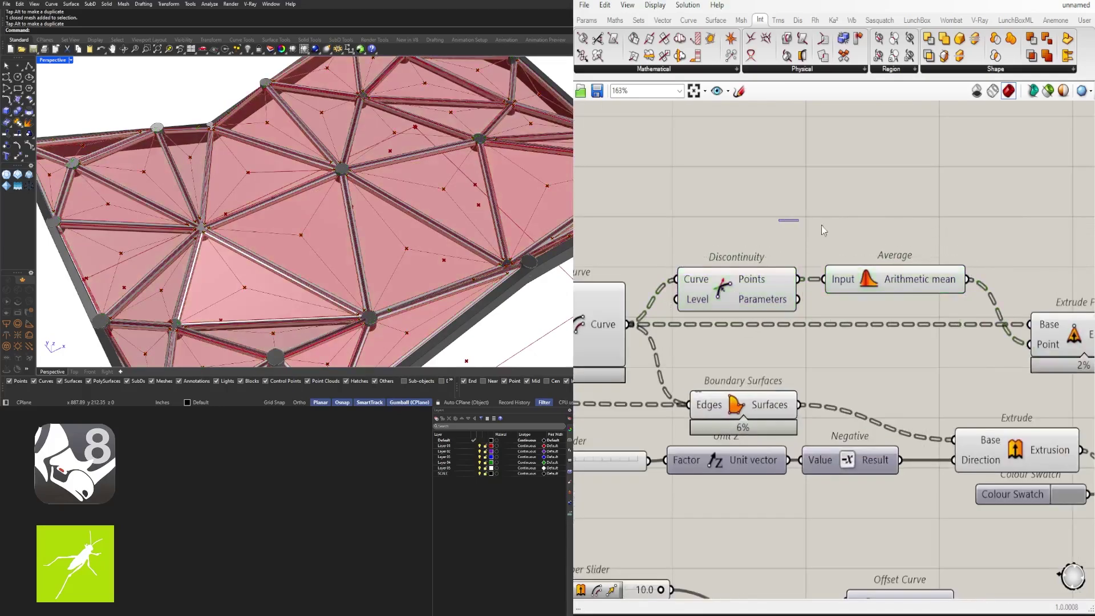
right_drag(912, 240, 771, 216)
drag(974, 309, 984, 309)
click(956, 263)
Step: Examine the point-extruded panel surfaces between the roof beams
right_drag(336, 225, 343, 238)
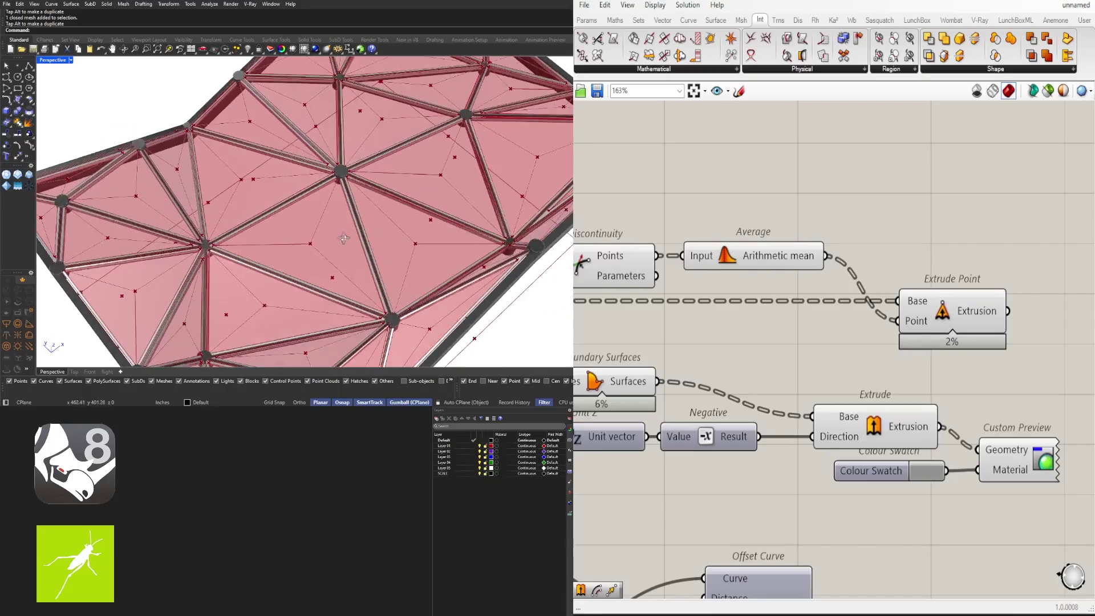
click(945, 301)
scroll(331, 211, up, 5)
right_drag(1038, 382, 882, 347)
scroll(882, 347, down, 2)
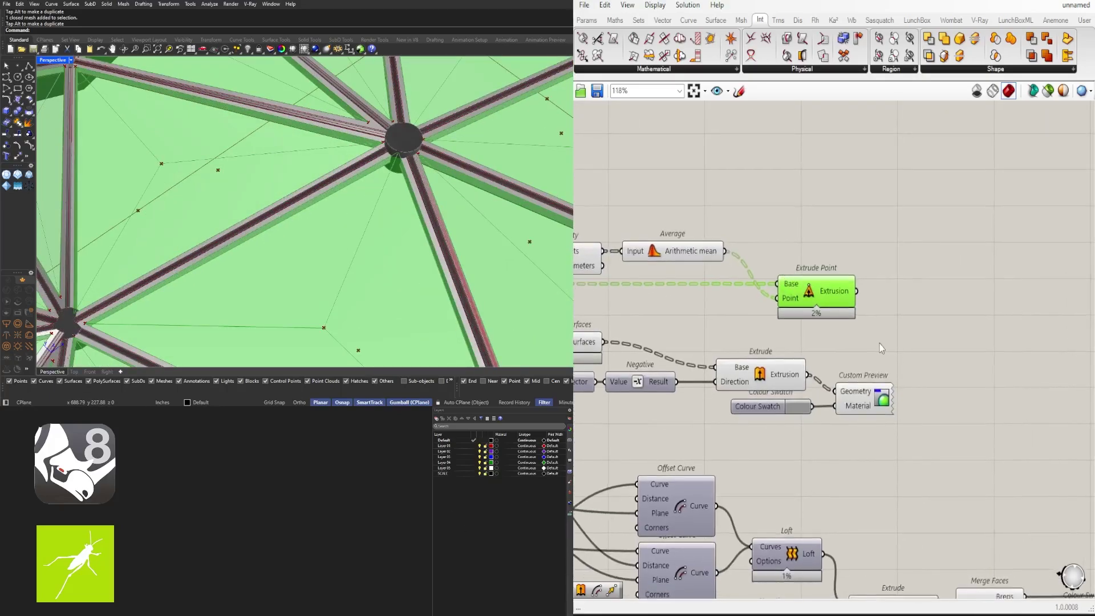
click(882, 347)
Step: Copy the existing Brep Join and Brep Edges components to the free canvas area beyond Extrude Point
scroll(867, 354, down, 4)
right_drag(718, 399, 1034, 364)
right_drag(630, 455, 825, 444)
right_drag(759, 456, 1012, 424)
right_drag(834, 463, 769, 441)
right_drag(1079, 432, 785, 442)
right_drag(909, 428, 761, 384)
click(837, 329)
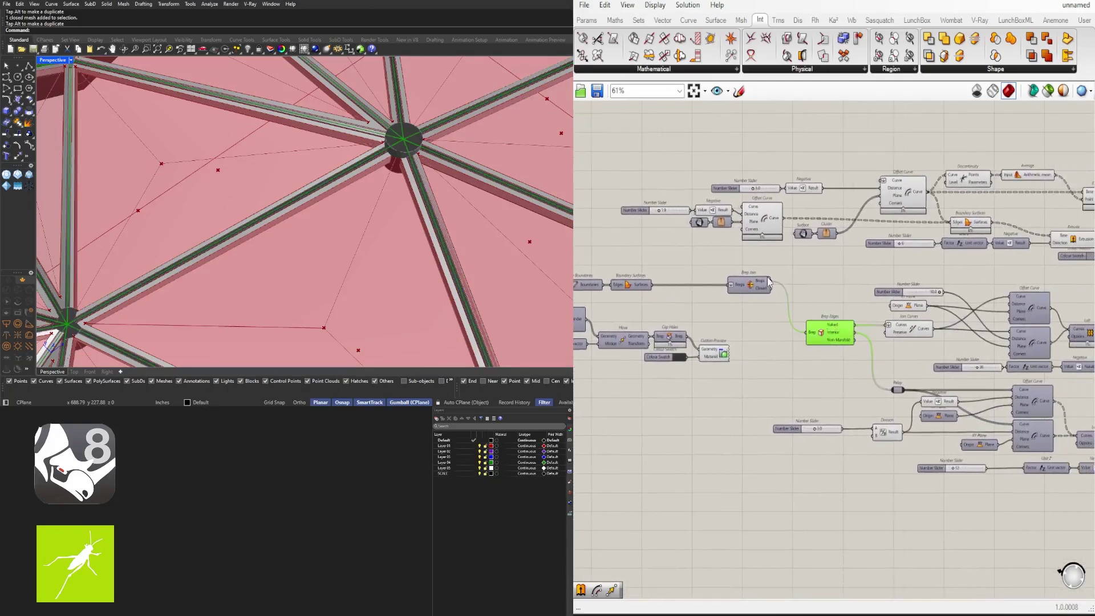
scroll(771, 298, down, 2)
right_drag(769, 298, 638, 345)
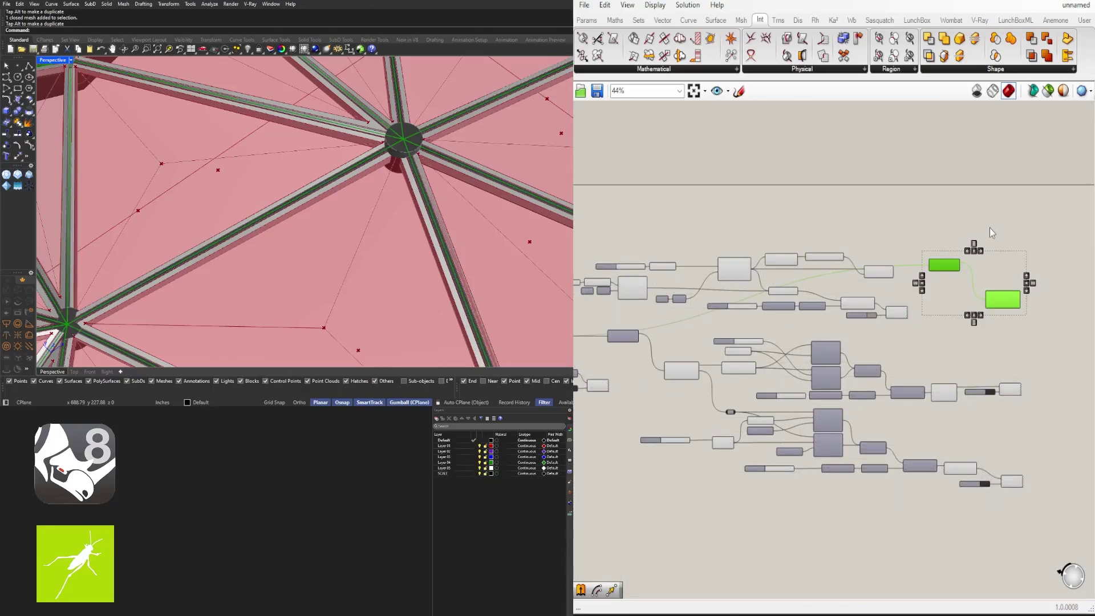
scroll(986, 265, up, 3)
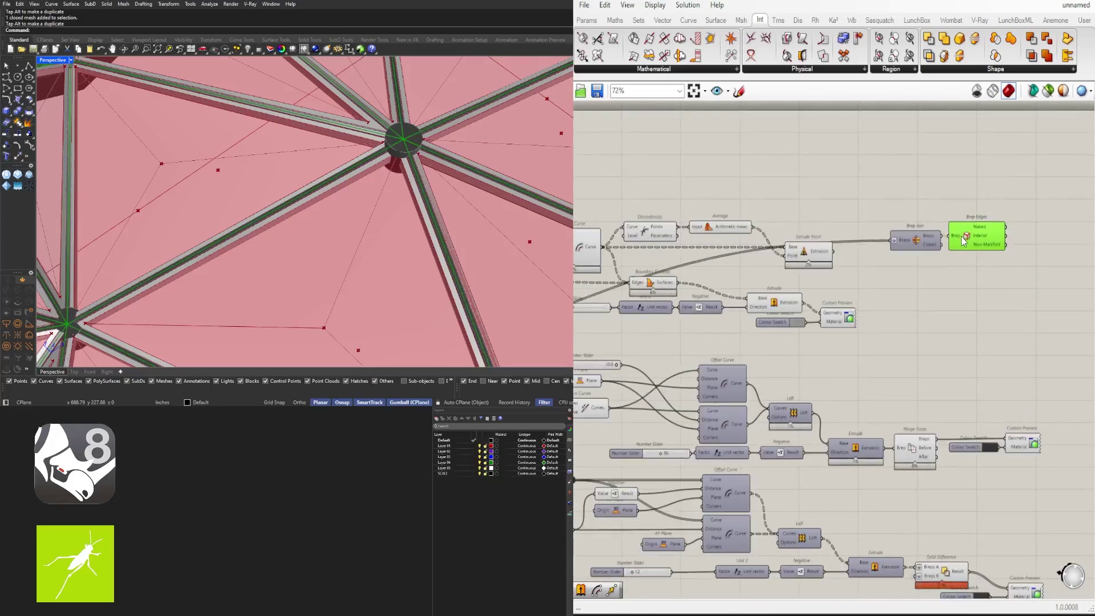
Step: Feed the Extrude Point Extrusion into the copied Brep Join and move the join and edges pair next to it
scroll(964, 242, up, 4)
shift+click(859, 234)
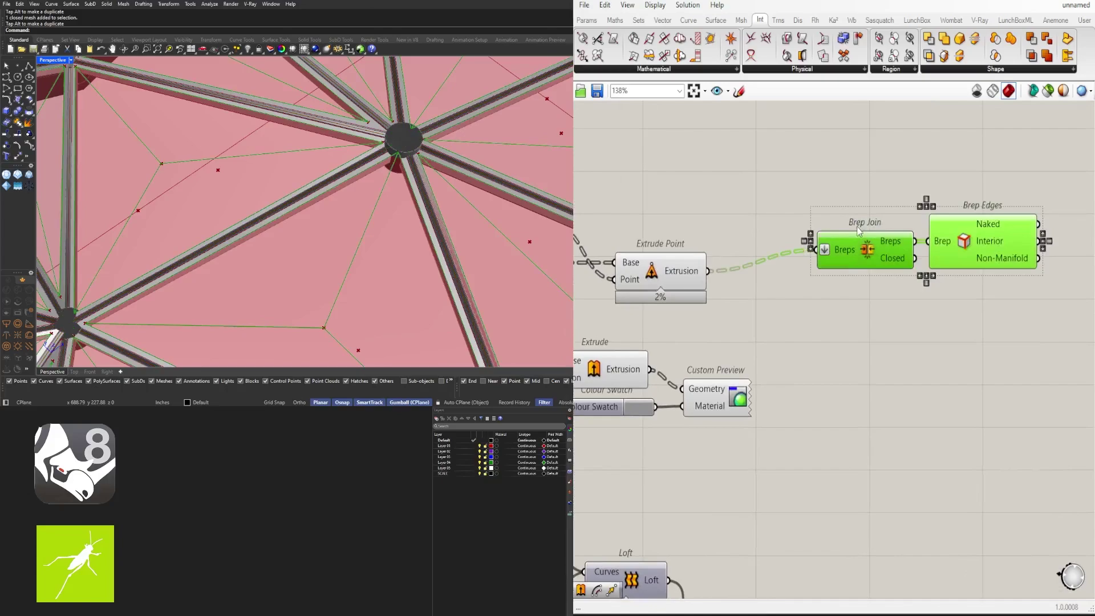
drag(859, 230, 791, 272)
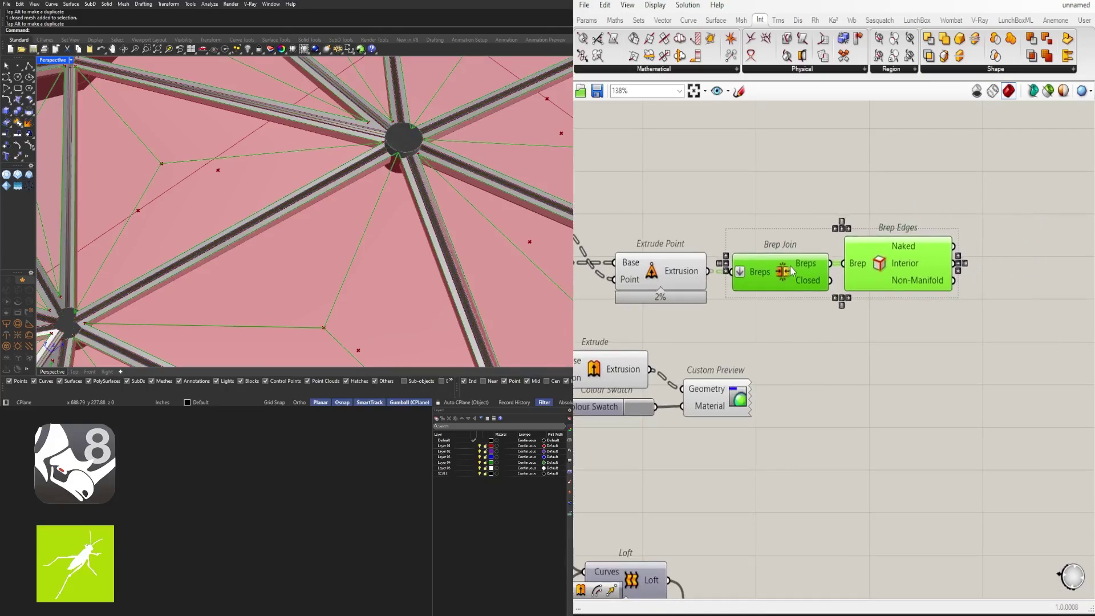
Step: Turn off the preview of Extrude Point and its Brep Join, leaving Brep Edges previewed
right_drag(862, 363, 957, 378)
drag(886, 334, 778, 251)
middle_click(792, 222)
click(818, 178)
click(928, 191)
right_drag(941, 197, 757, 214)
click(832, 292)
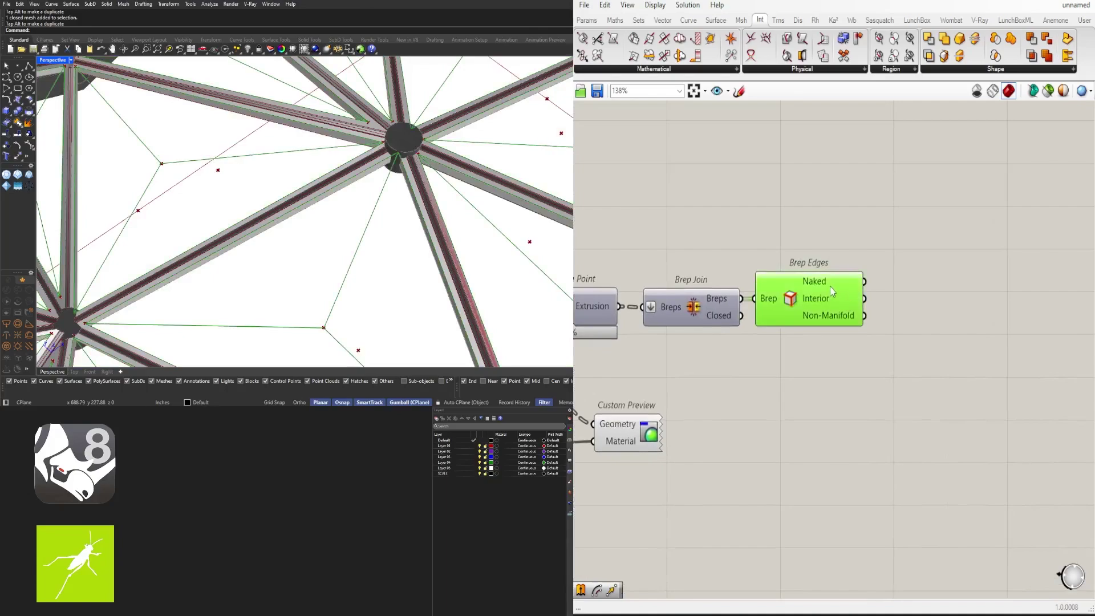
Step: Add a Curve parameter after the new Brep Edges and feed the Interior edges into it
right_drag(681, 298, 906, 262)
scroll(889, 266, down, 3)
right_drag(993, 278, 840, 285)
double_click(919, 276)
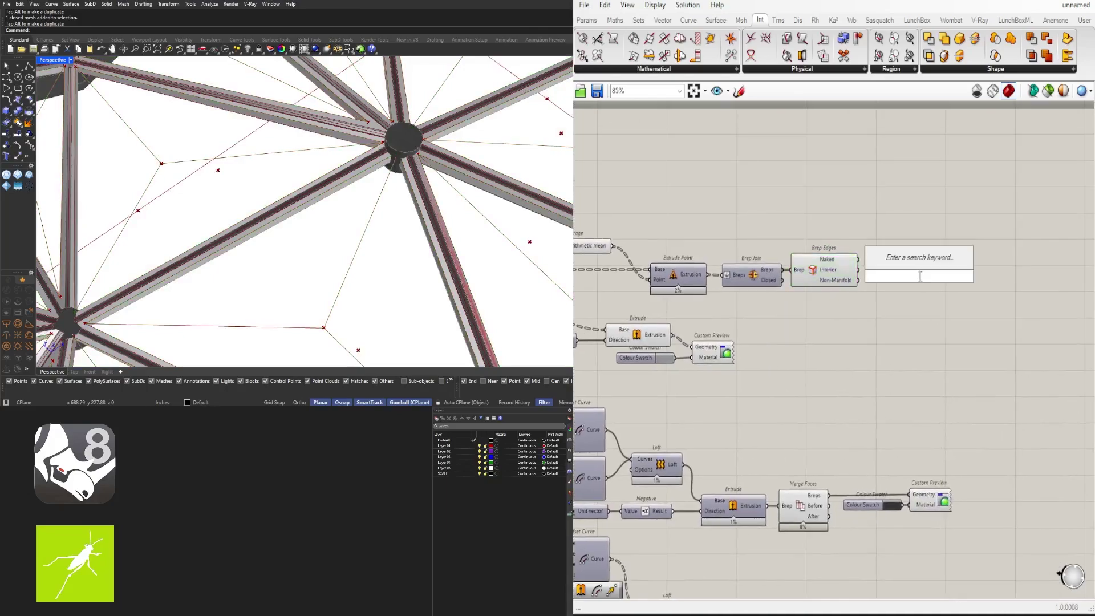
text(cur)
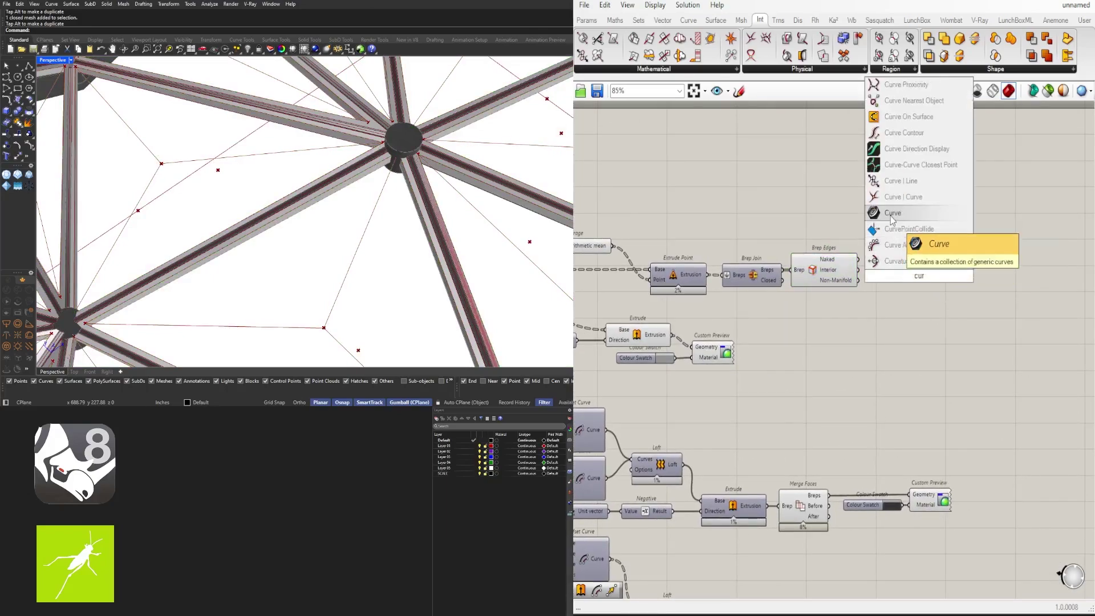
click(892, 215)
scroll(860, 259, up, 4)
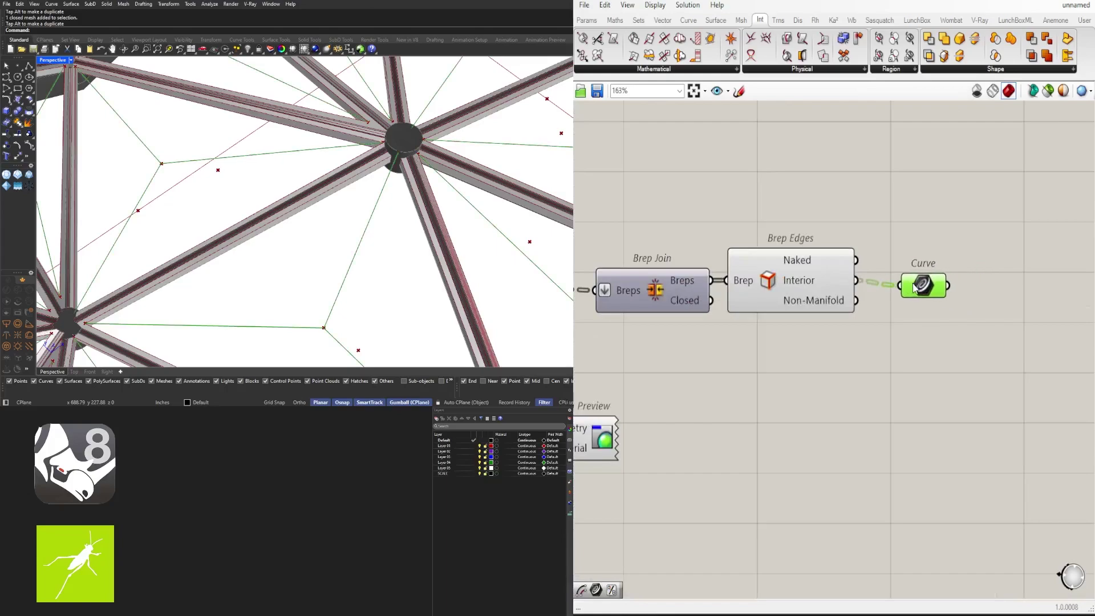
Step: Turn off the preview of the components from Discontinuity through Brep Edges, leaving the final Curve parameter previewed
scroll(893, 286, down, 4)
right_drag(826, 341, 948, 308)
drag(967, 279, 642, 237)
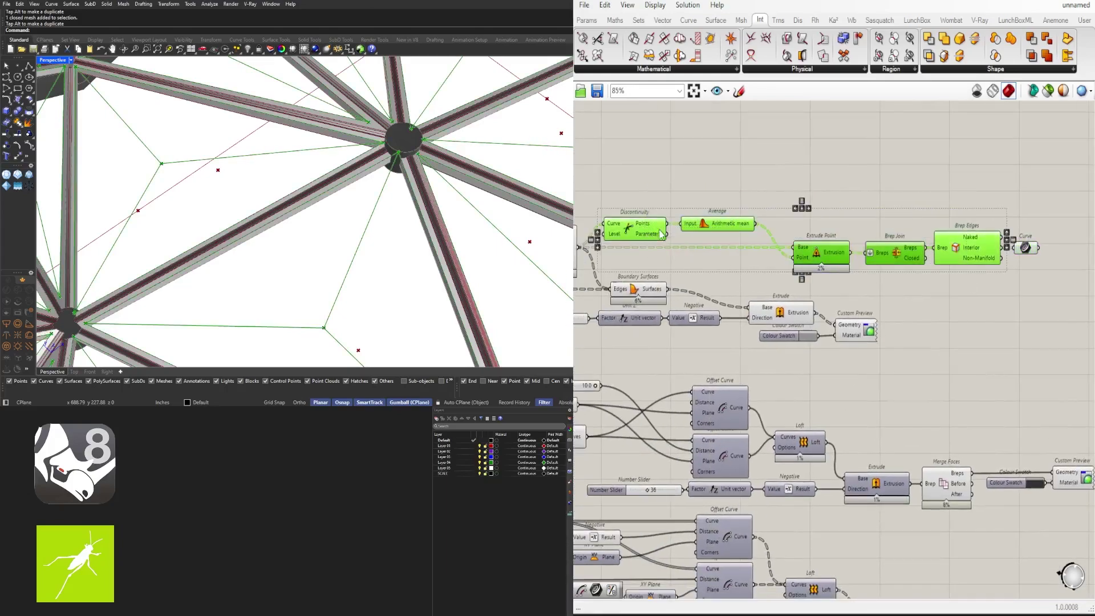
middle_click(690, 195)
click(726, 155)
right_drag(960, 176, 764, 199)
click(832, 272)
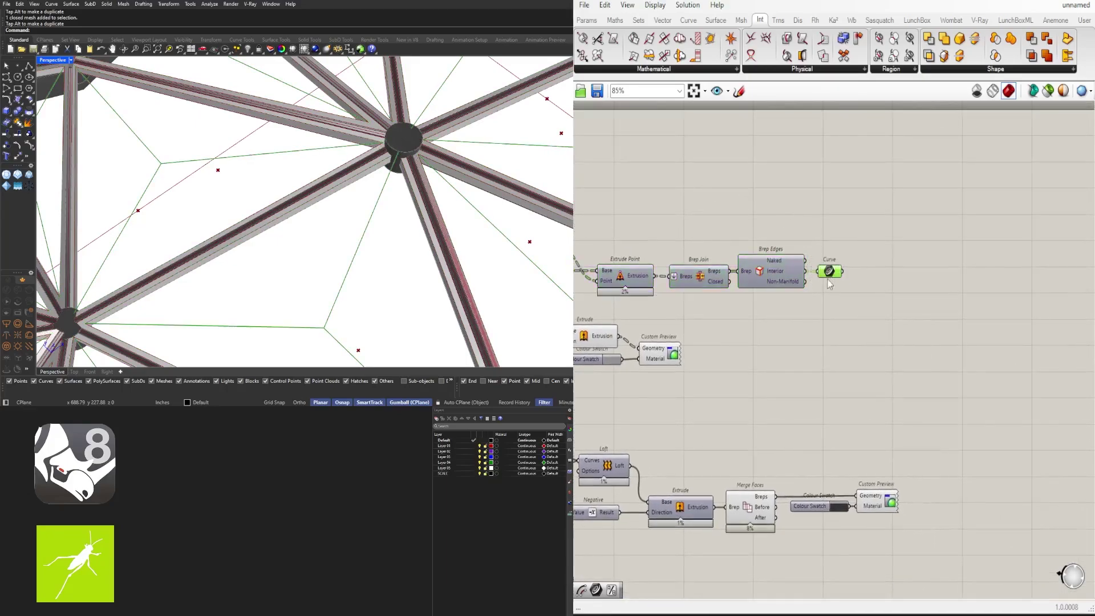
Step: Turn off the preview of the Offset Curve that feeds Discontinuity
right_drag(604, 314, 993, 308)
drag(848, 278, 735, 245)
middle_click(734, 245)
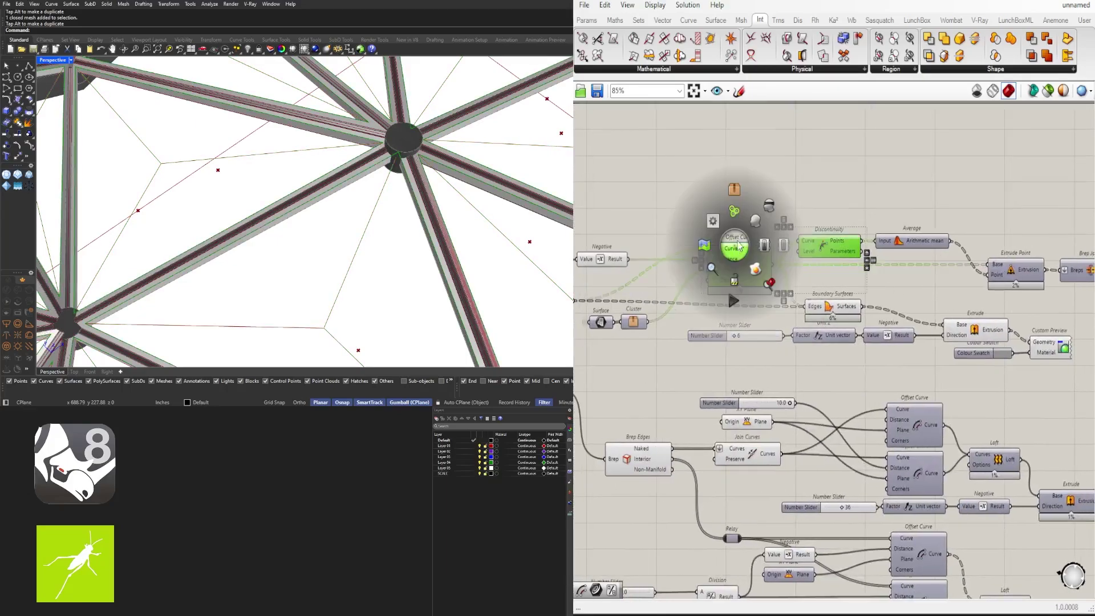
click(768, 205)
right_drag(863, 215, 600, 215)
Step: Examine the frames and interior edge curves in the roof and check which geometry the panel Extrude produces
right_drag(366, 244, 464, 197)
scroll(377, 159, up, 5)
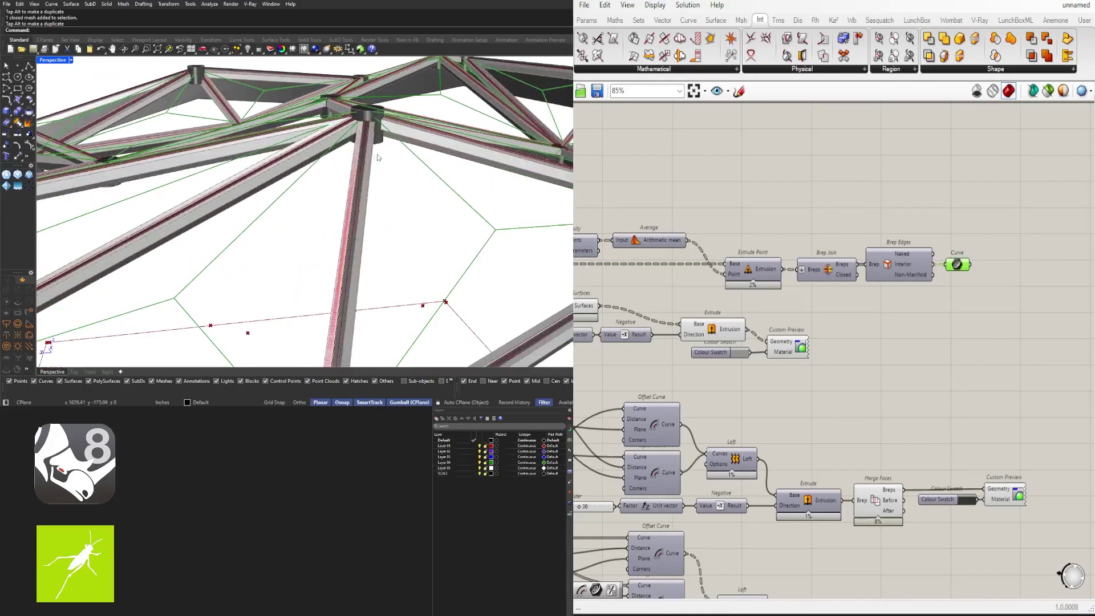
right_drag(378, 159, 419, 177)
scroll(757, 354, down, 2)
right_drag(757, 353, 958, 314)
scroll(957, 308, up, 4)
click(933, 329)
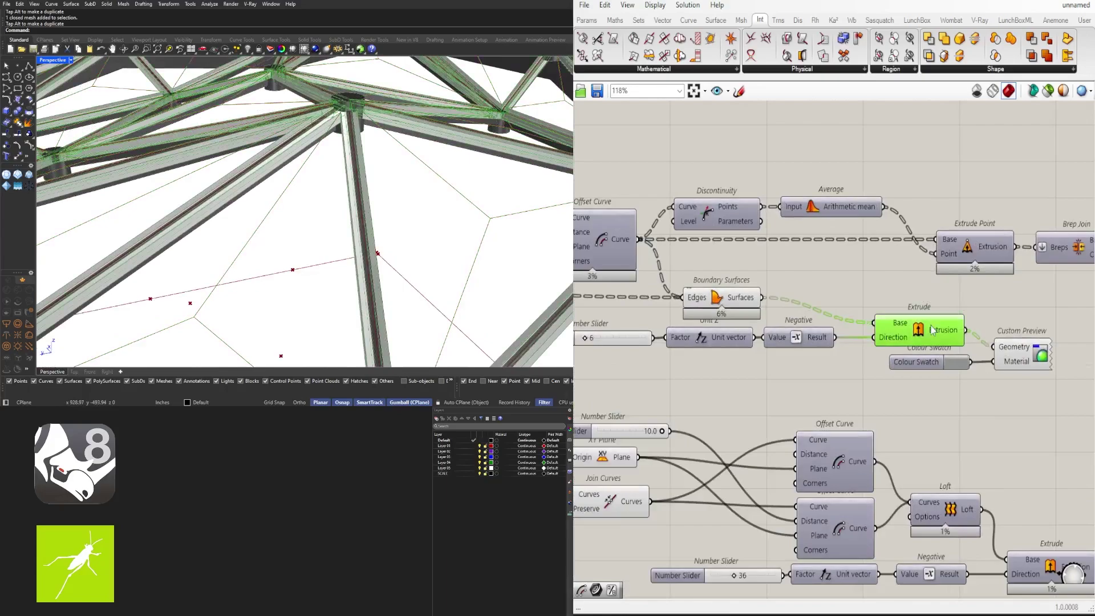
scroll(933, 347, down, 3)
right_drag(1007, 398, 840, 352)
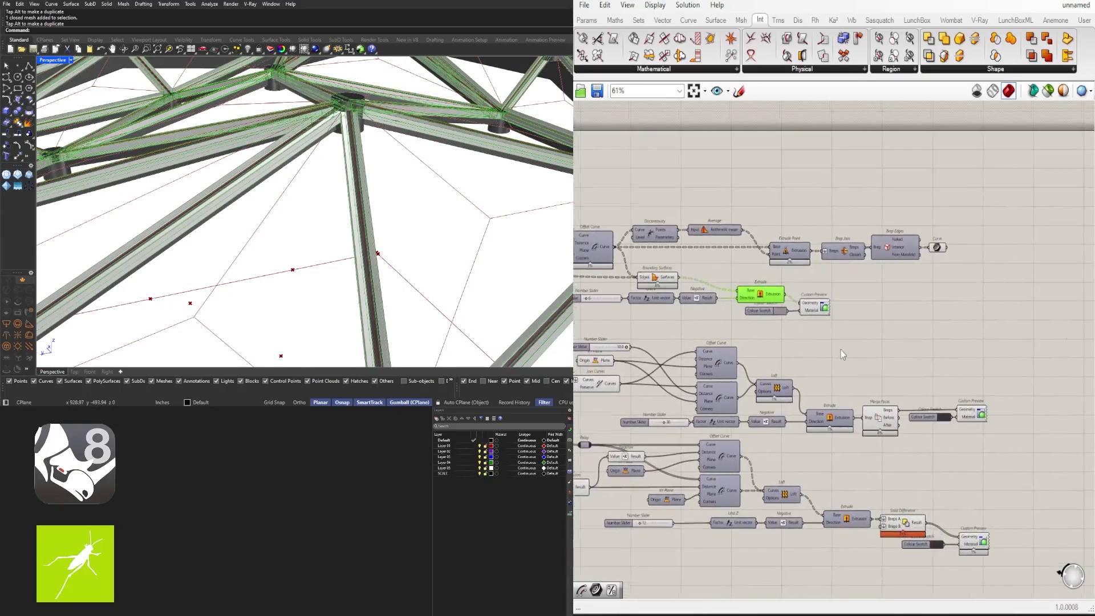
Step: Turn off the preview of the Boundary Surfaces component
right_drag(855, 393, 1068, 429)
scroll(867, 319, up, 3)
click(881, 316)
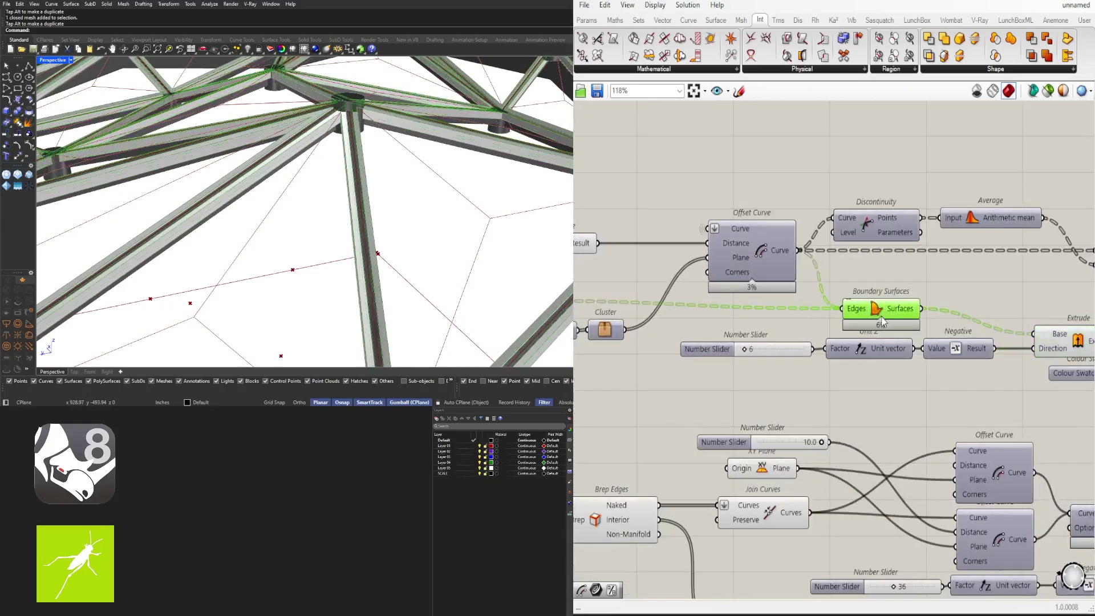
middle_click(881, 315)
click(919, 279)
Step: Turn off the preview of the Offset Curve driven by the 1.9 slider, together with its neighbouring components
right_drag(790, 257, 1033, 222)
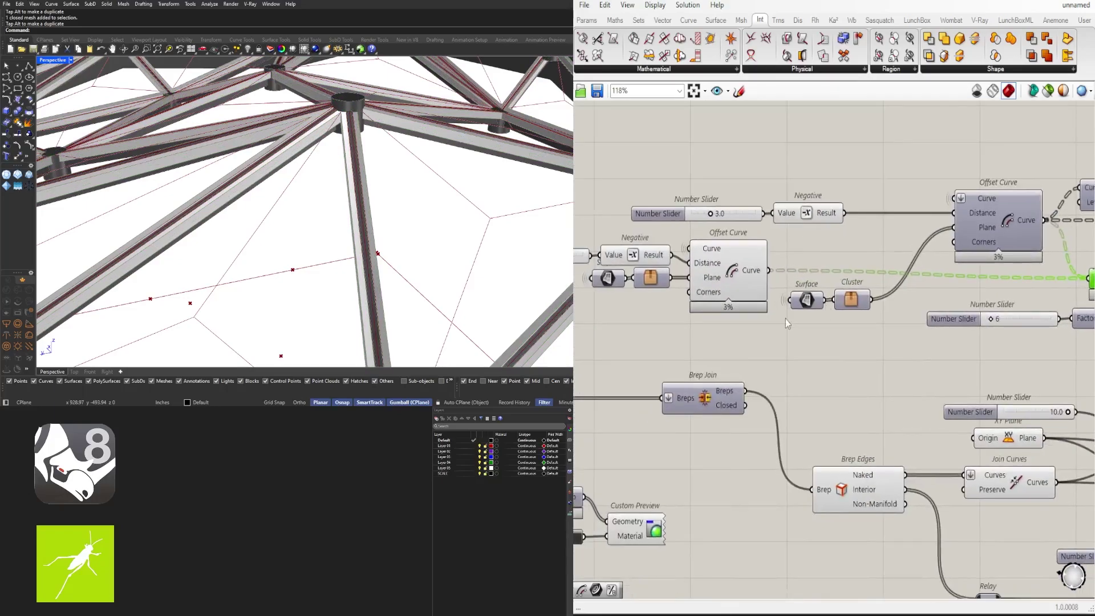
right_drag(692, 266, 755, 278)
drag(883, 360, 676, 211)
middle_click(697, 258)
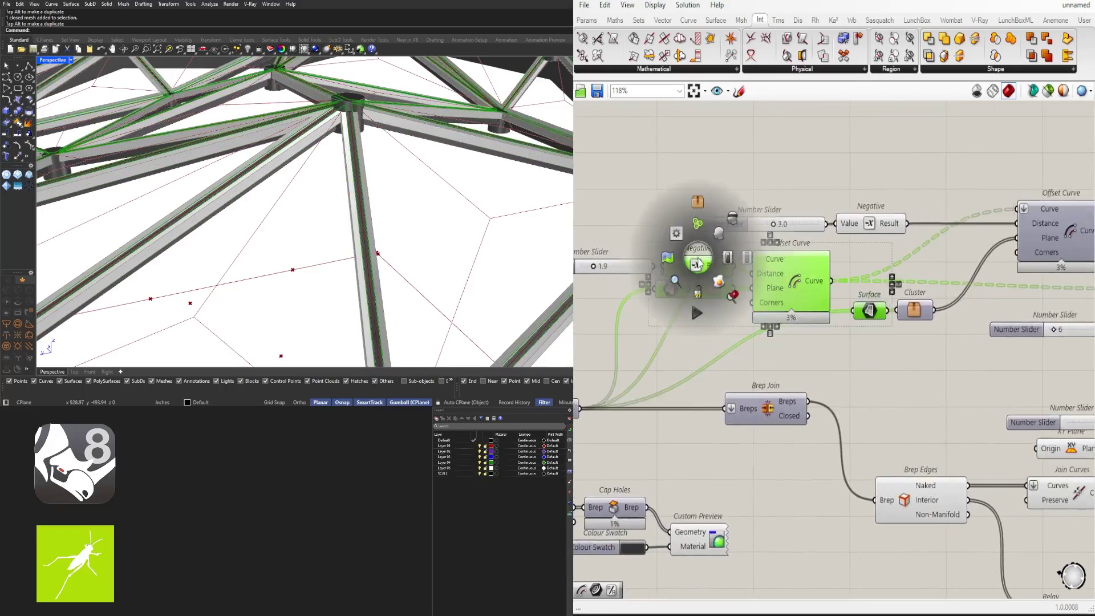
click(733, 222)
Step: Examine the roof's nodes, beams and panel frames up close from several angles
right_drag(387, 188, 307, 237)
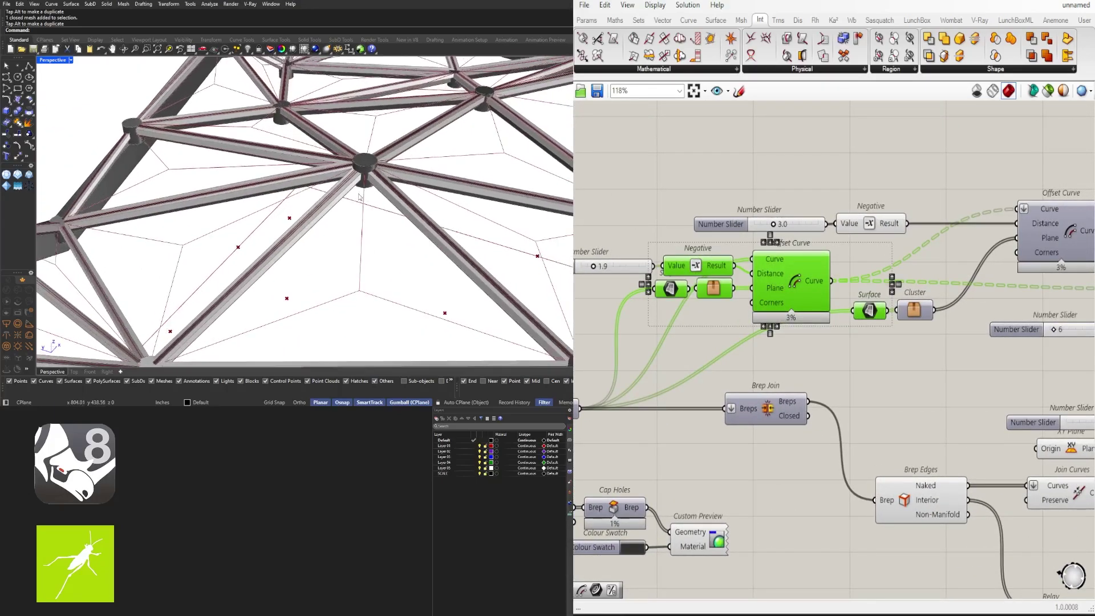
scroll(365, 167, up, 7)
scroll(365, 167, down, 7)
mouse_move(365, 168)
right_down()
mouse_move(359, 119)
mouse_move(371, 157)
mouse_move(404, 147)
mouse_move(380, 167)
right_up()
scroll(347, 163, up, 7)
right_drag(277, 193, 356, 250)
scroll(399, 228, down, 8)
scroll(356, 251, up, 4)
scroll(700, 294, down, 3)
Step: Turn off the preview of the panel frame Extrude that feeds the Custom Preview
right_drag(1003, 363, 654, 318)
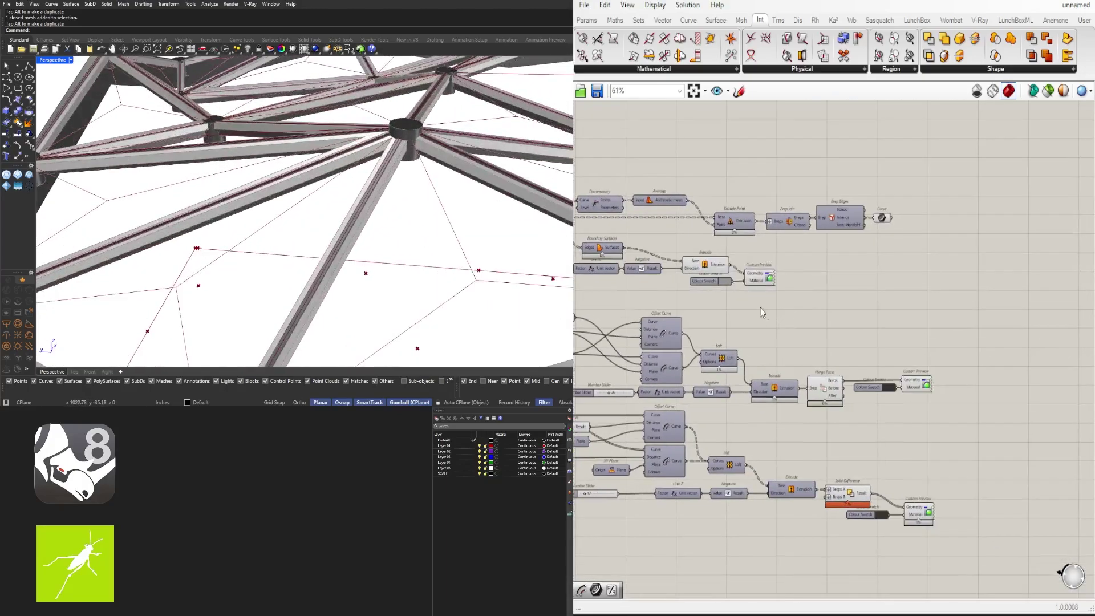
click(715, 270)
click(761, 277)
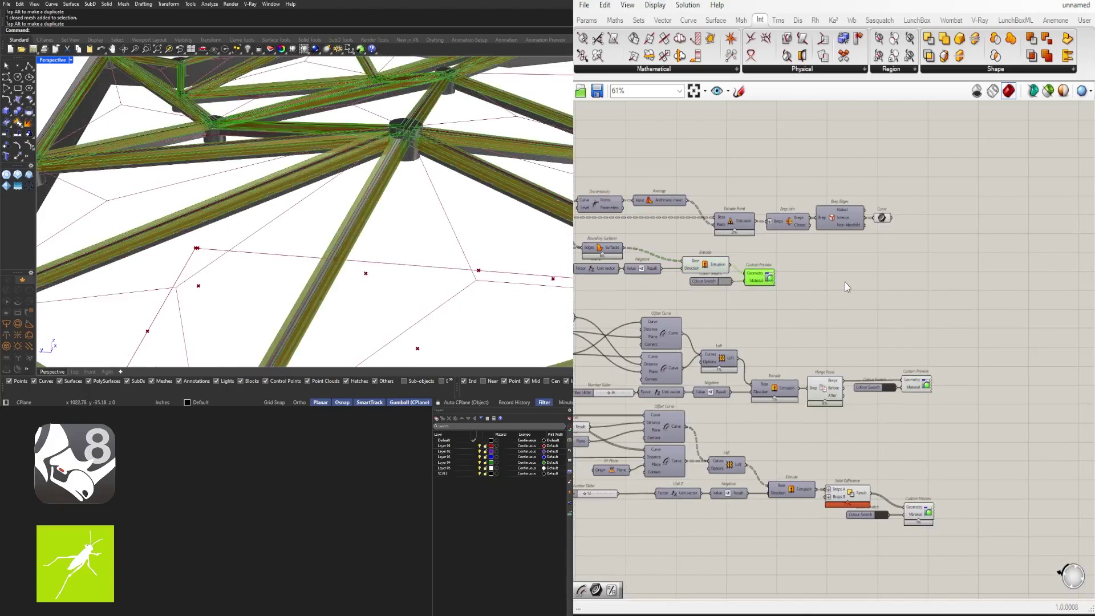
click(844, 281)
right_drag(844, 281, 935, 290)
scroll(800, 264, up, 1)
click(795, 275)
middle_click(795, 276)
click(830, 236)
Step: Set the number slider controlling the panel frame extrusion to 12
right_drag(693, 309, 885, 317)
scroll(788, 289, up, 9)
double_click(788, 289)
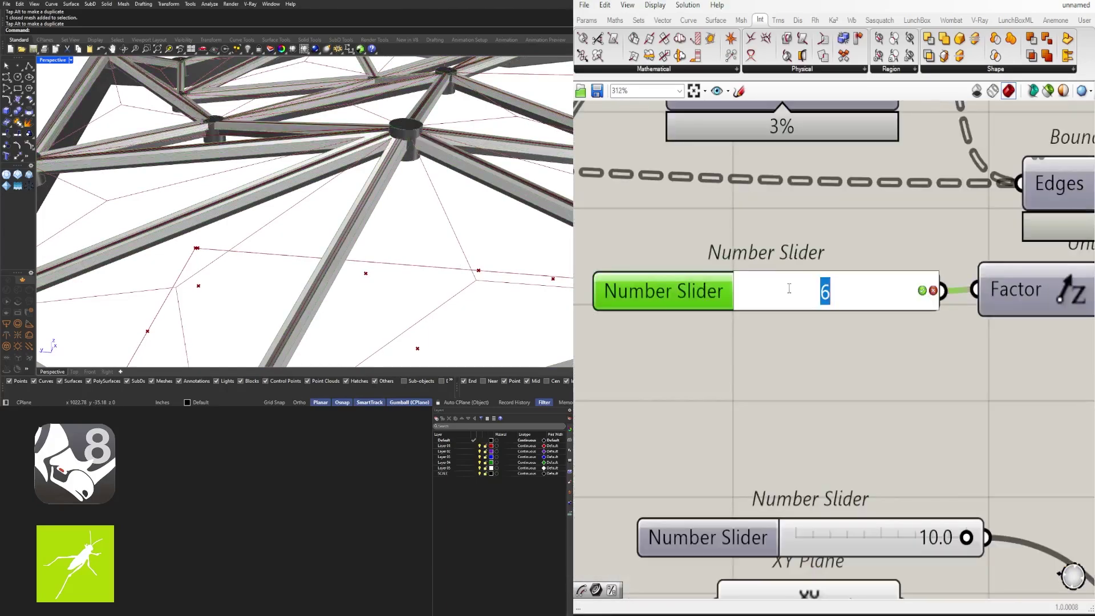
text(12)
key(Return)
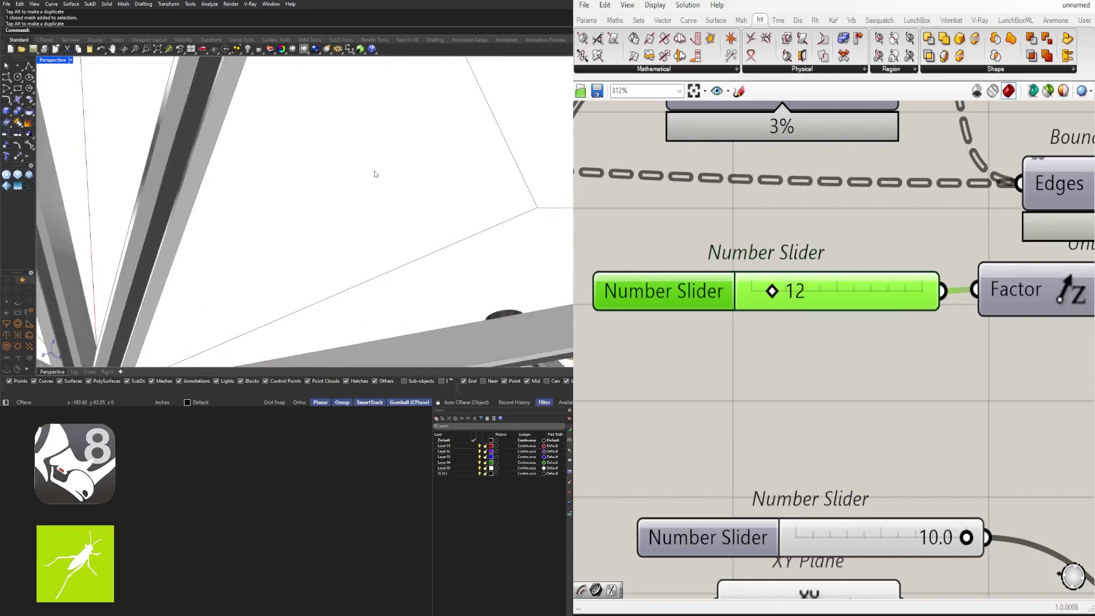
Step: Examine the extruded panel frames from below, from above and across the whole roof
scroll(375, 174, down, 8)
right_drag(364, 188, 319, 228)
scroll(245, 263, up, 7)
right_drag(285, 265, 489, 542)
scroll(349, 255, down, 5)
right_drag(359, 250, 329, 233)
scroll(364, 274, down, 3)
scroll(819, 284, down, 4)
right_drag(1060, 341, 818, 378)
click(884, 327)
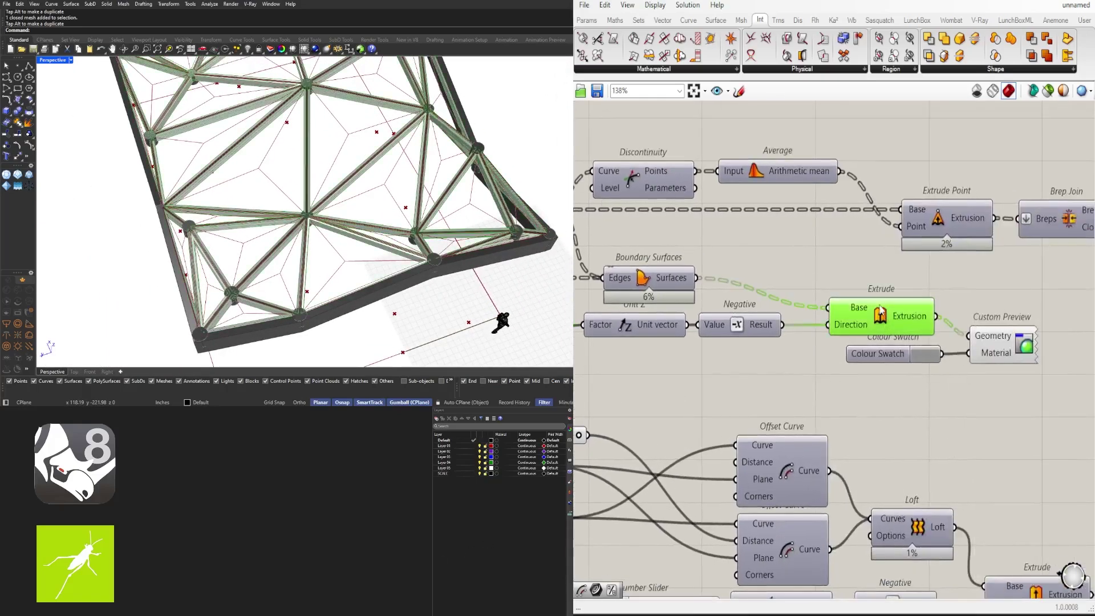
click(900, 375)
right_drag(498, 209, 411, 205)
scroll(365, 151, down, 2)
scroll(752, 314, down, 4)
scroll(969, 314, up, 4)
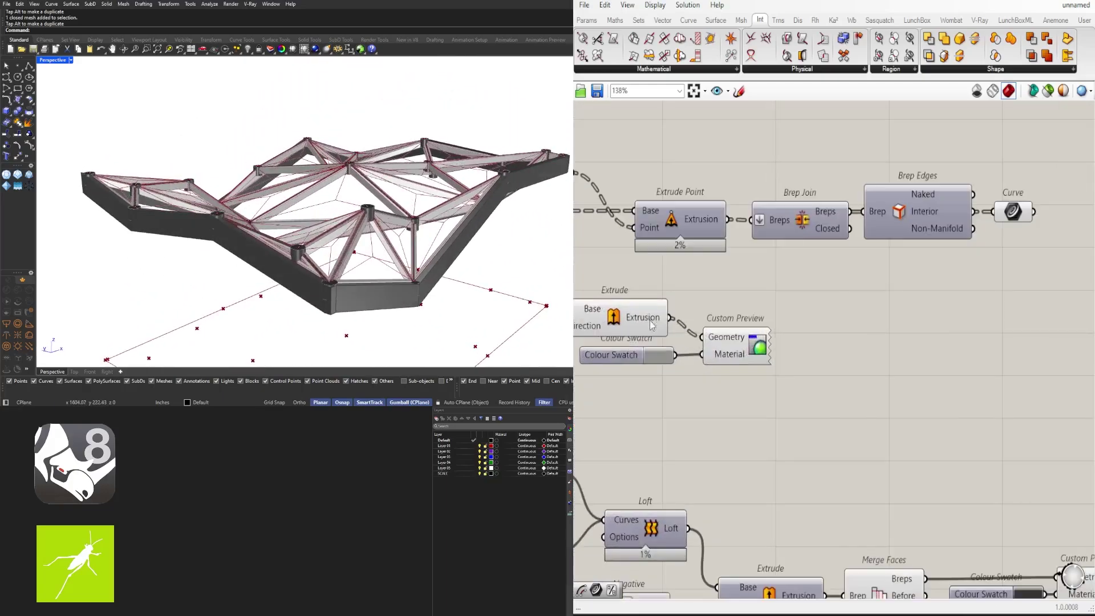
Step: Check which roof geometry the panel frame Extrude and the interior edge Curve parameter represent
click(648, 320)
click(922, 389)
scroll(844, 299, down, 4)
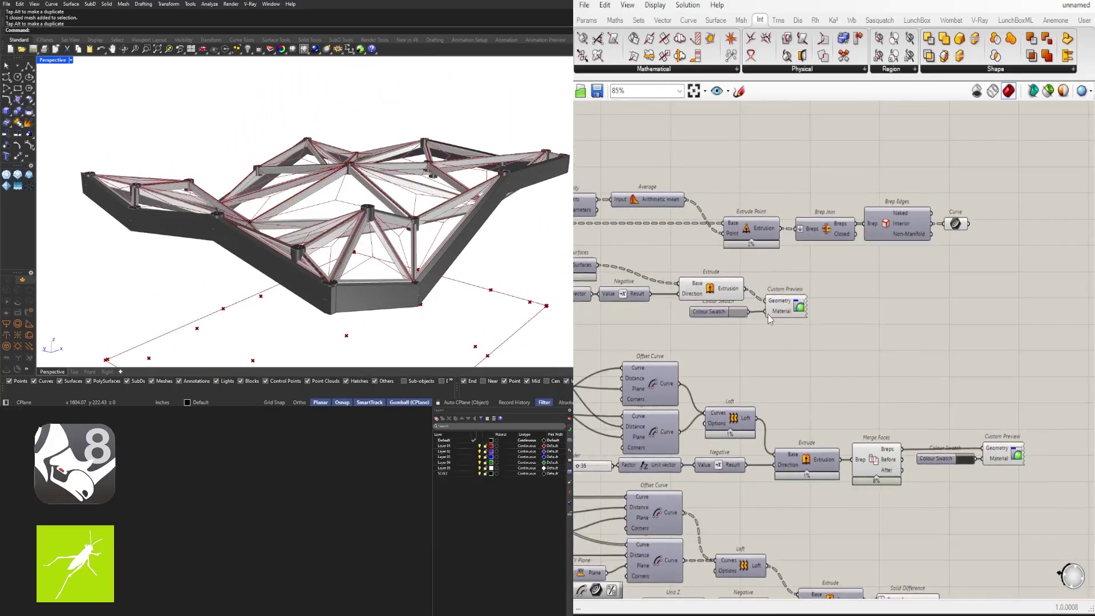
click(724, 290)
right_drag(805, 304, 901, 312)
scroll(878, 193, down, 4)
scroll(964, 247, up, 4)
click(961, 239)
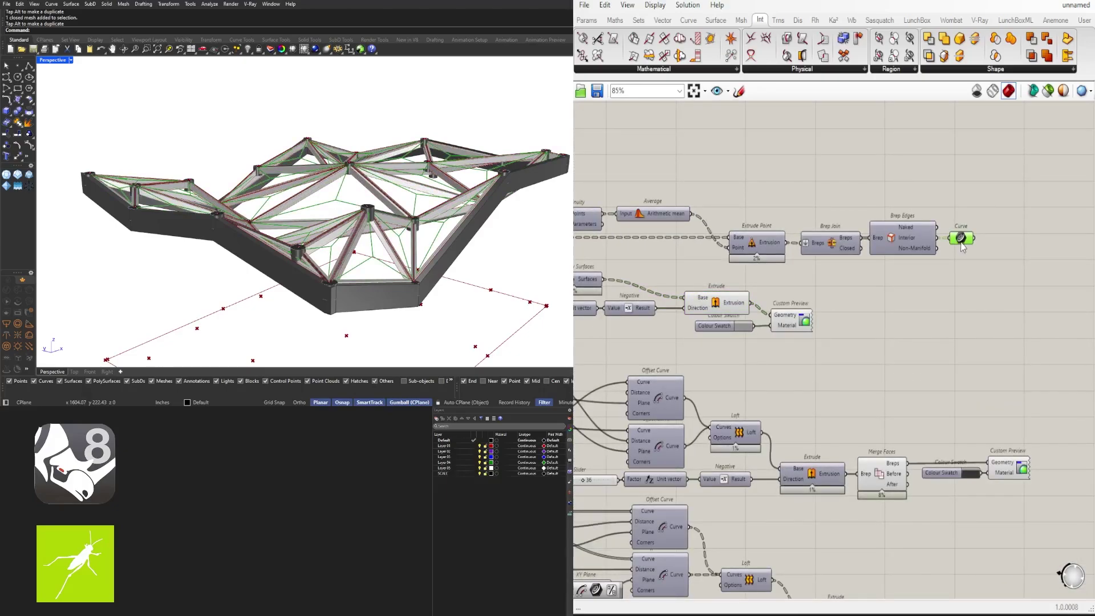
click(942, 307)
Step: Move the number slider, Unit Z and Negative of the lowest extrusion chain closer to its Extrude component
right_drag(791, 485, 919, 410)
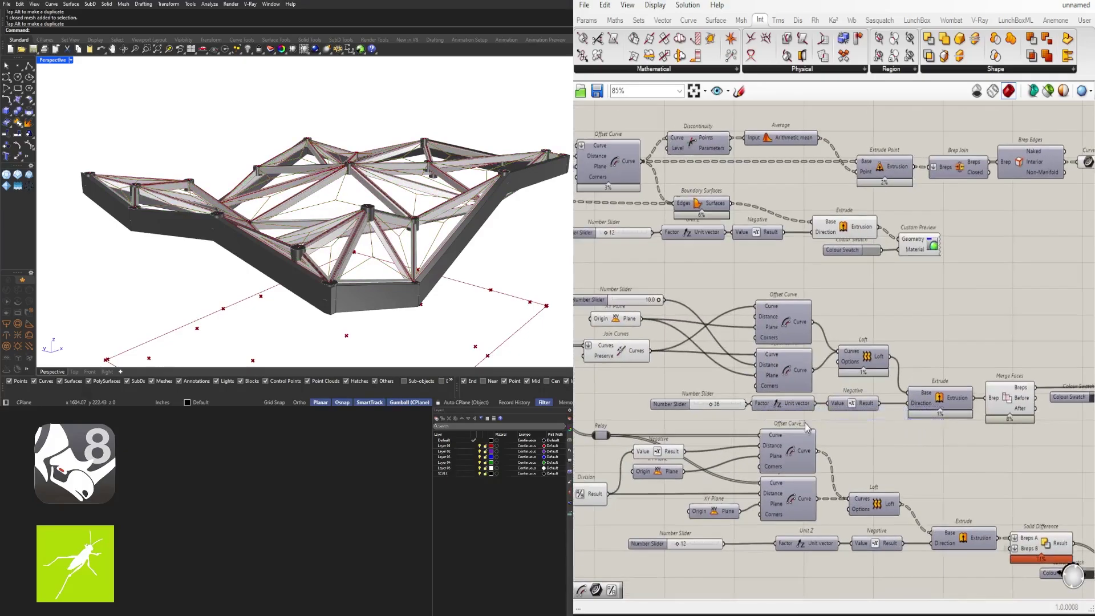
right_drag(922, 543, 880, 471)
drag(938, 517, 637, 475)
scroll(773, 472, down, 3)
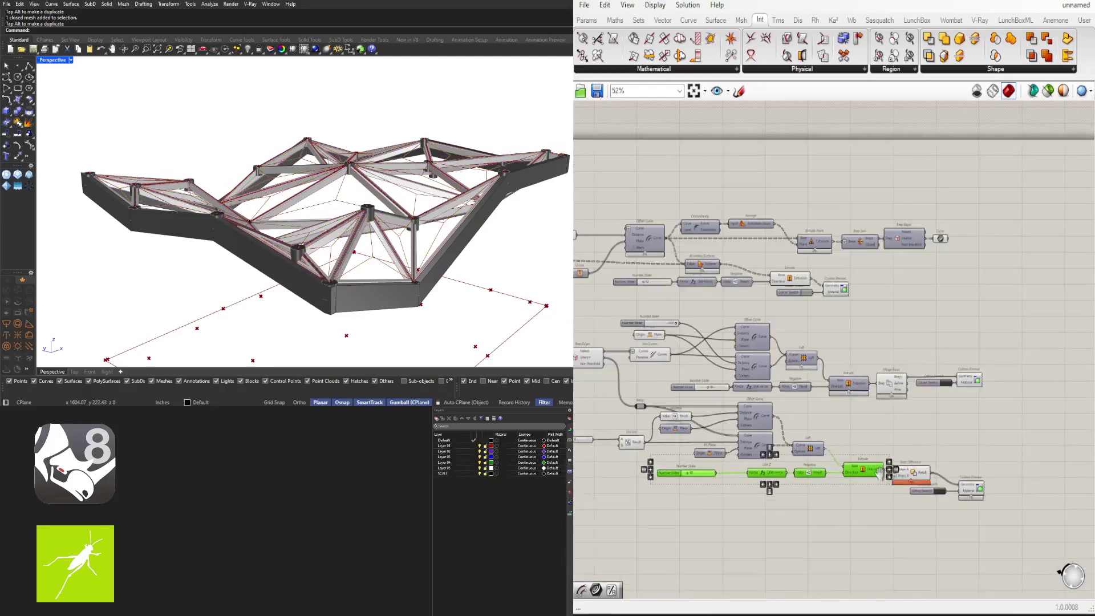
right_drag(860, 461, 833, 493)
scroll(678, 516, up, 3)
drag(640, 489, 666, 487)
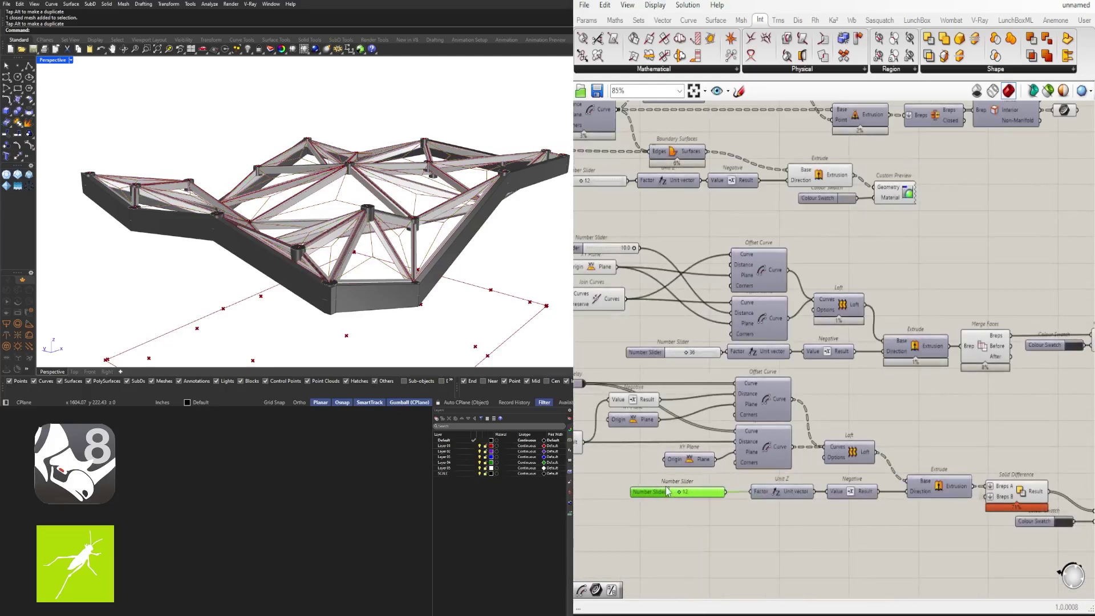
drag(831, 506, 711, 488)
scroll(821, 490, up, 3)
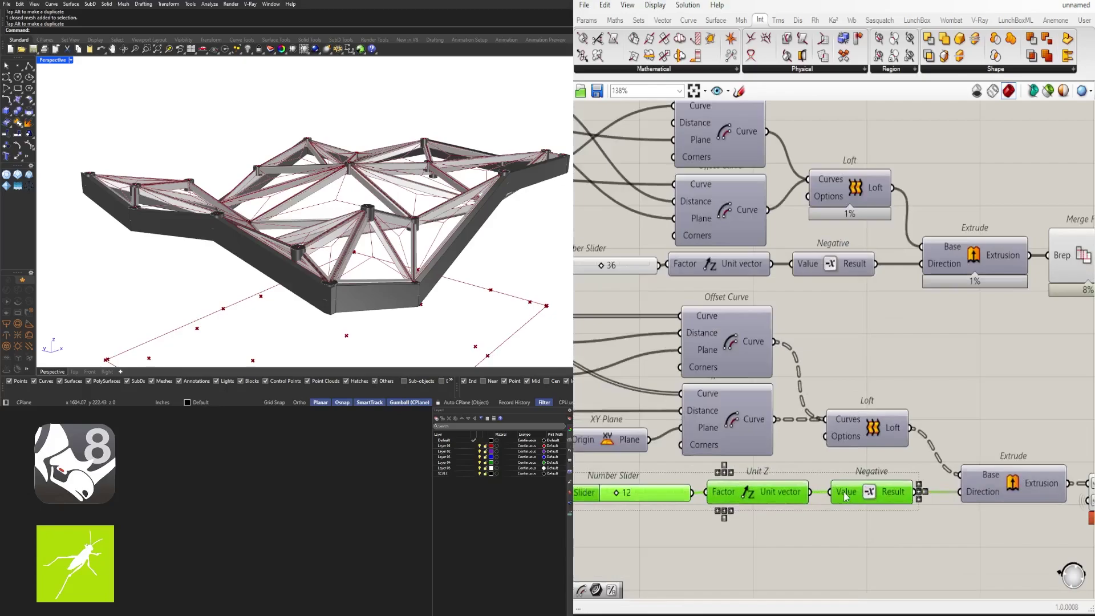
drag(876, 493, 902, 493)
click(942, 535)
Step: Copy the lowest chain's number slider, Unit Z, Negative and Extrude to the area beside the interior edge Curve parameter
scroll(943, 536, down, 2)
right_drag(943, 536, 812, 490)
drag(880, 494, 618, 466)
scroll(735, 461, down, 4)
right_drag(807, 453, 794, 494)
alt+drag(793, 494, 933, 288)
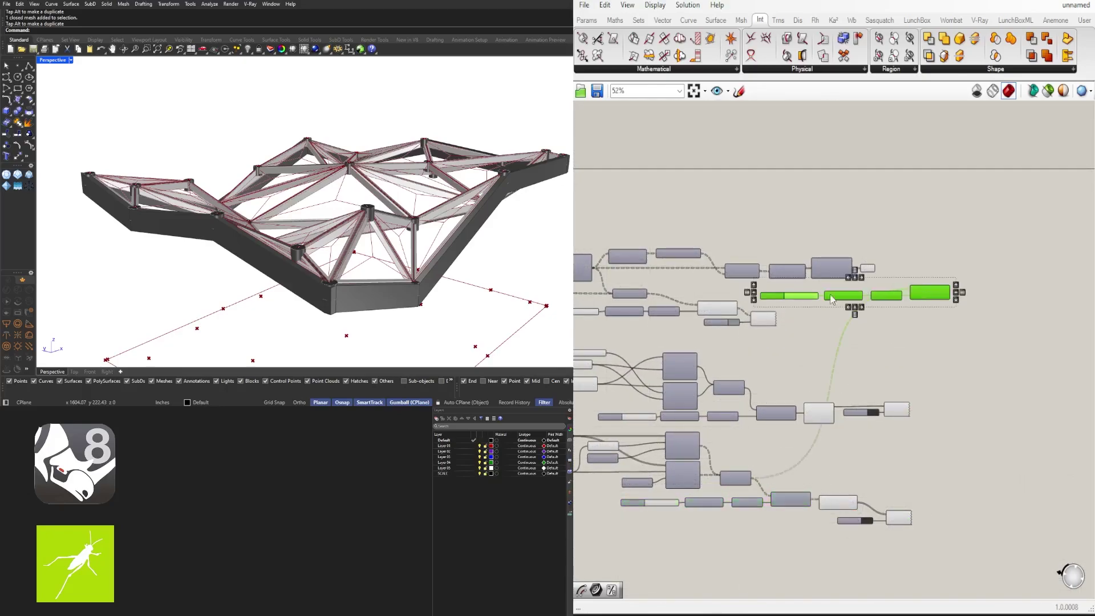
Step: Feed the interior edge Curve into the copied Extrude's Base and arrange the copied chain below Brep Edges
scroll(831, 298, up, 5)
right_drag(922, 346, 809, 455)
click(798, 336)
scroll(825, 337, up, 2)
drag(815, 341, 930, 406)
drag(1021, 460, 592, 412)
right_drag(710, 428, 911, 424)
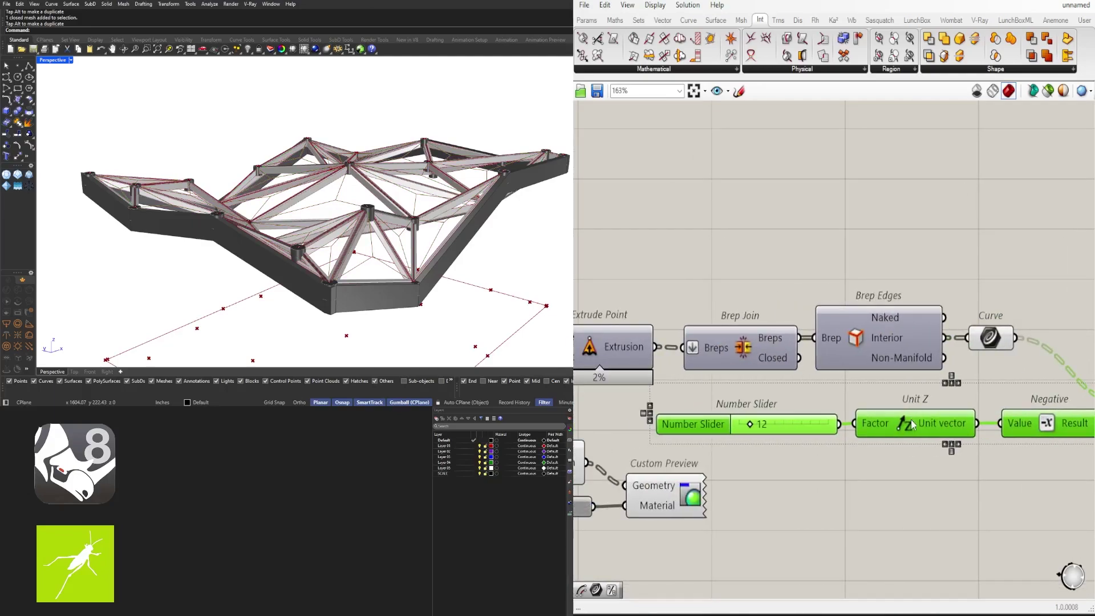
drag(911, 425, 873, 411)
click(995, 466)
Step: Turn on the preview of the copied Extrude component
right_drag(997, 468, 801, 451)
click(964, 386)
middle_click(971, 362)
click(994, 337)
click(960, 323)
Step: Turn off the preview of the Curve parameter that feeds the new Extrude
right_drag(880, 342, 995, 344)
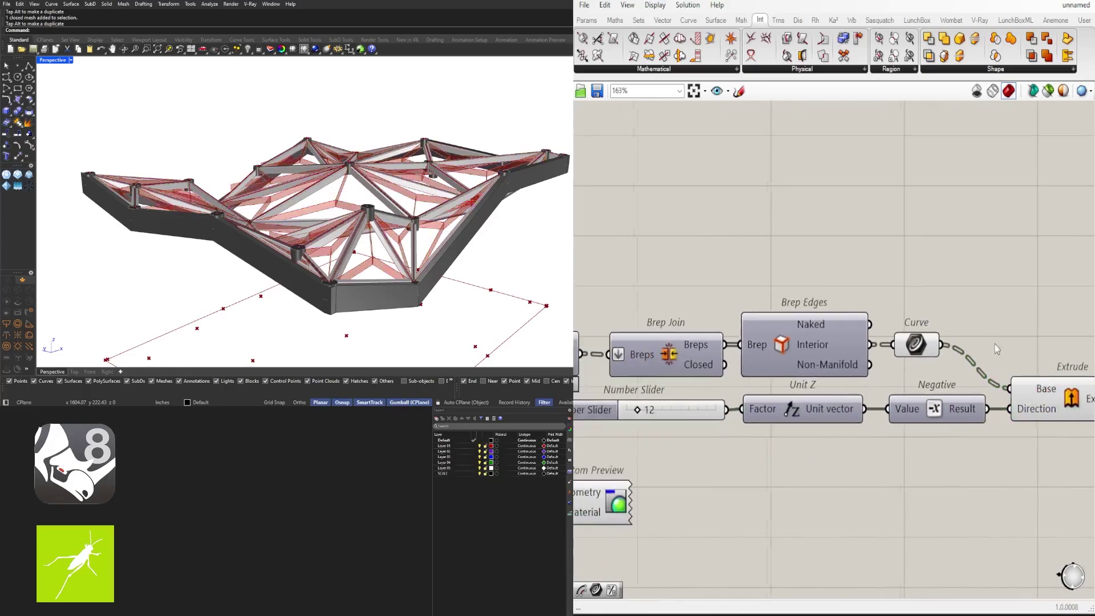
drag(964, 385, 924, 317)
middle_click(924, 317)
click(960, 278)
right_drag(416, 193, 344, 266)
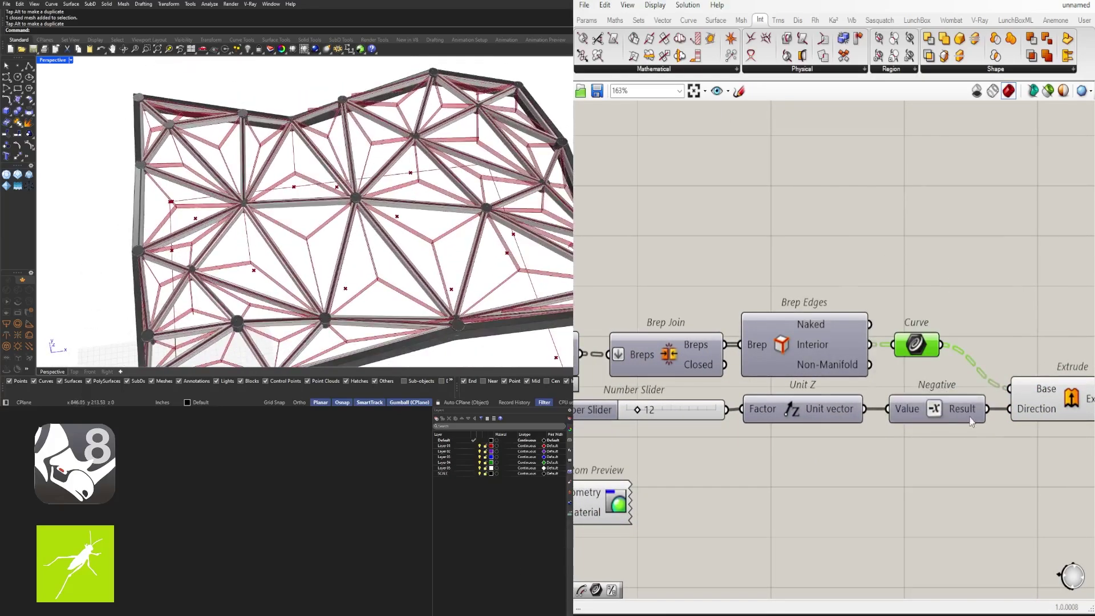
Step: Insert a Join Curves component between the Brep Edges Interior output and the Curve parameter feeding the new Extrude
scroll(843, 349, down, 4)
right_drag(864, 358, 972, 280)
scroll(968, 278, down, 4)
scroll(968, 278, down, 1)
right_drag(869, 297, 931, 288)
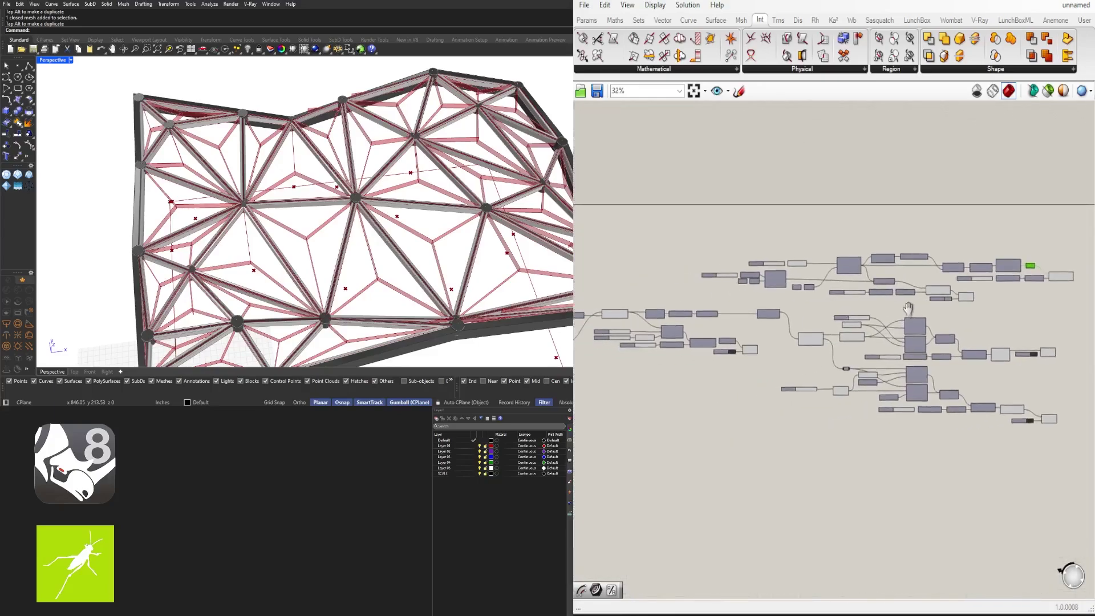
scroll(931, 289, down, 2)
right_drag(880, 347, 963, 318)
scroll(923, 325, down, 1)
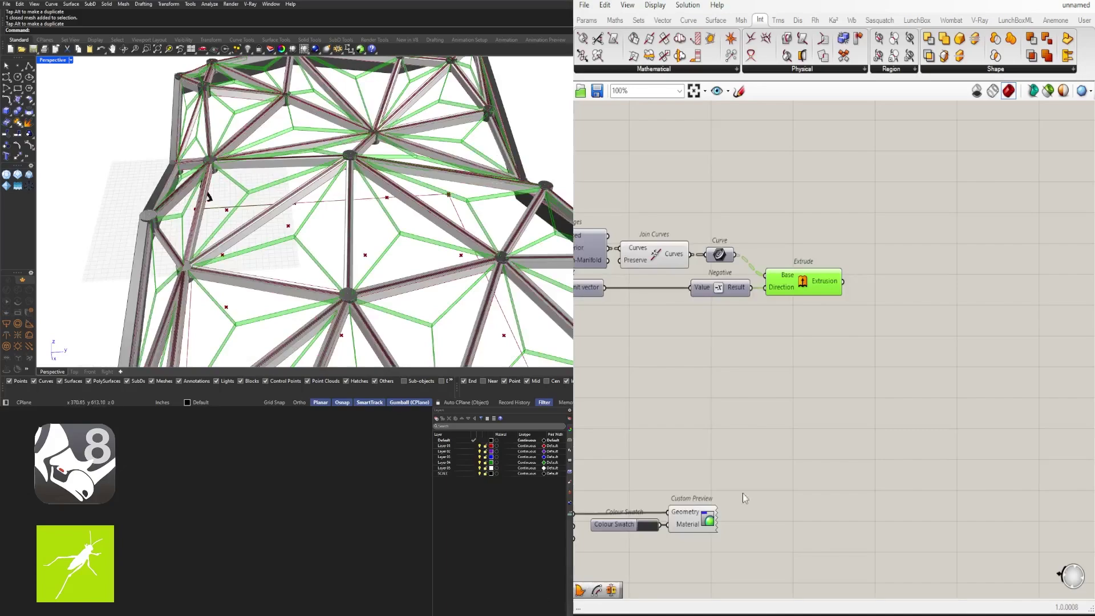
right_drag(378, 269, 279, 256)
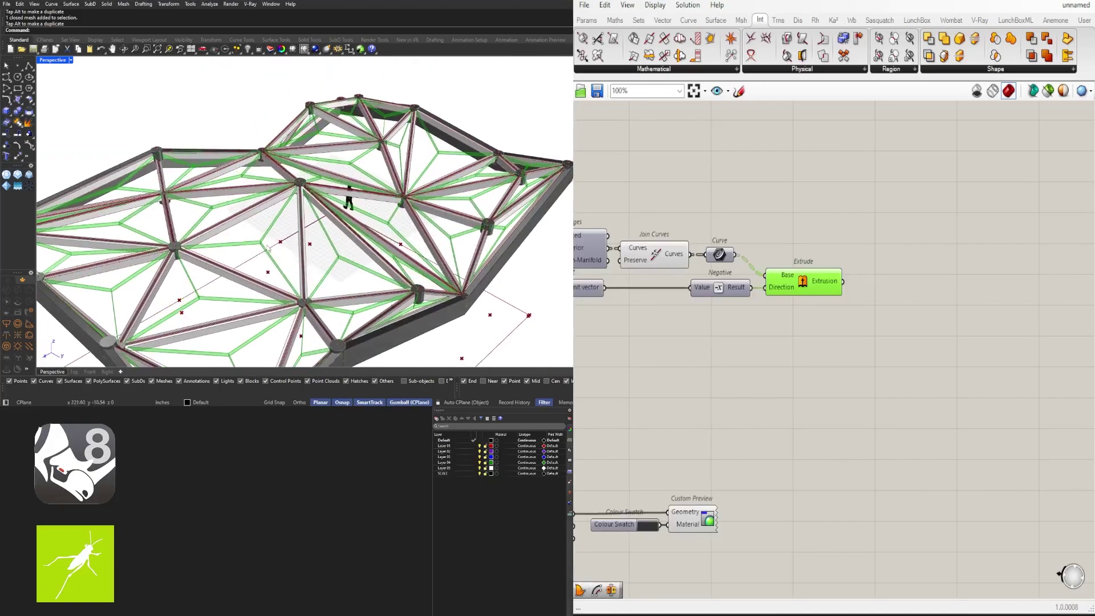
scroll(271, 246, up, 5)
click(829, 347)
Step: Add a Deconstruct Brep component after the new Extrude and feed the Extrusion into it
click(804, 284)
double_click(869, 299)
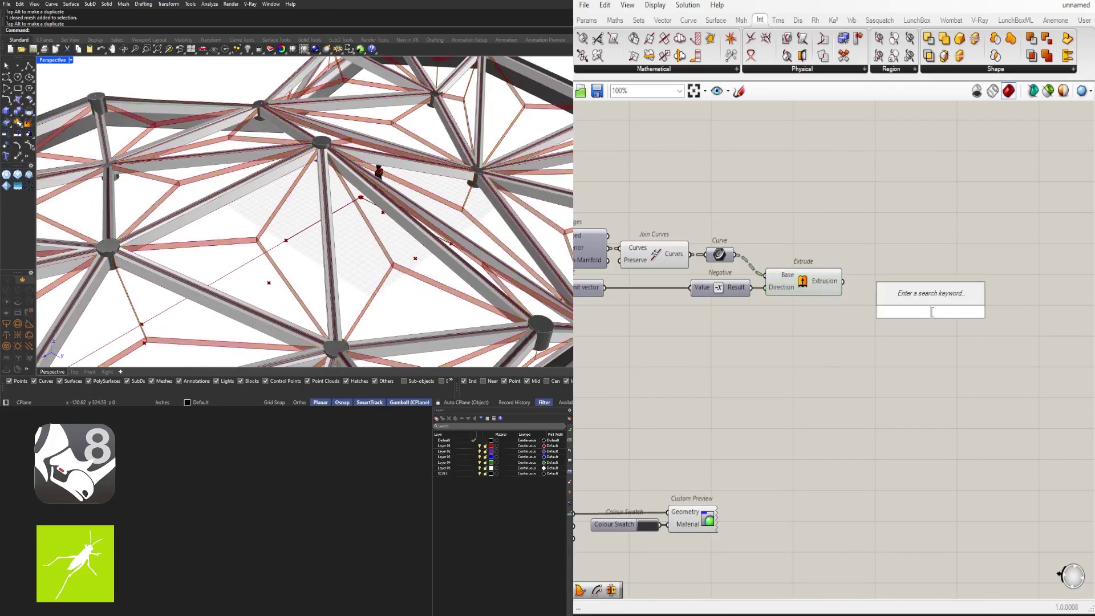
text(dec)
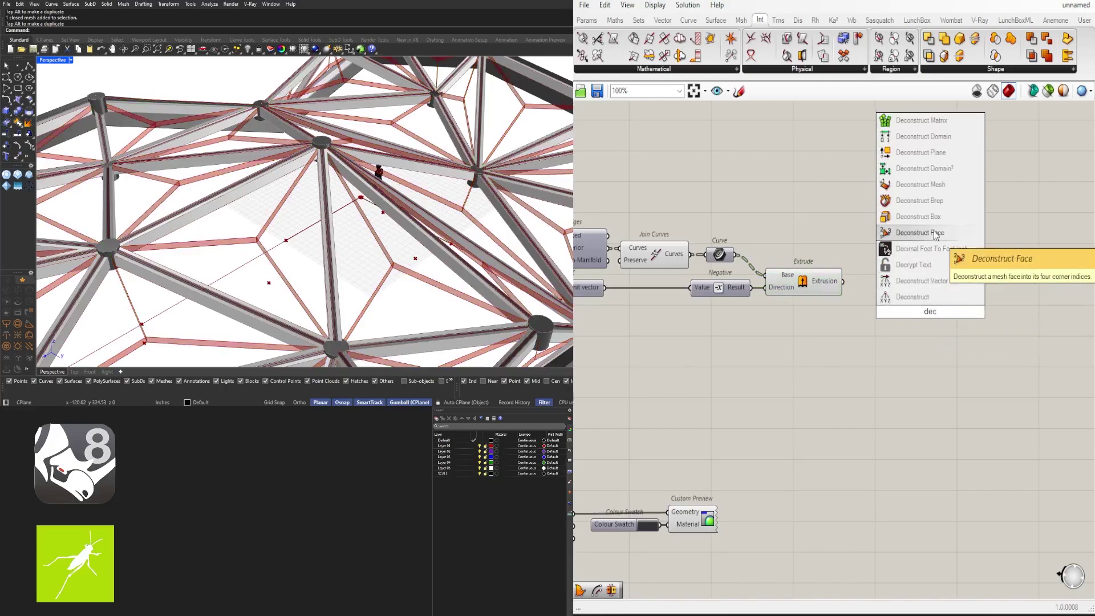
click(927, 203)
drag(893, 300, 887, 279)
Step: Turn off the preview of the Extrude feeding Deconstruct Brep
click(802, 274)
middle_click(805, 254)
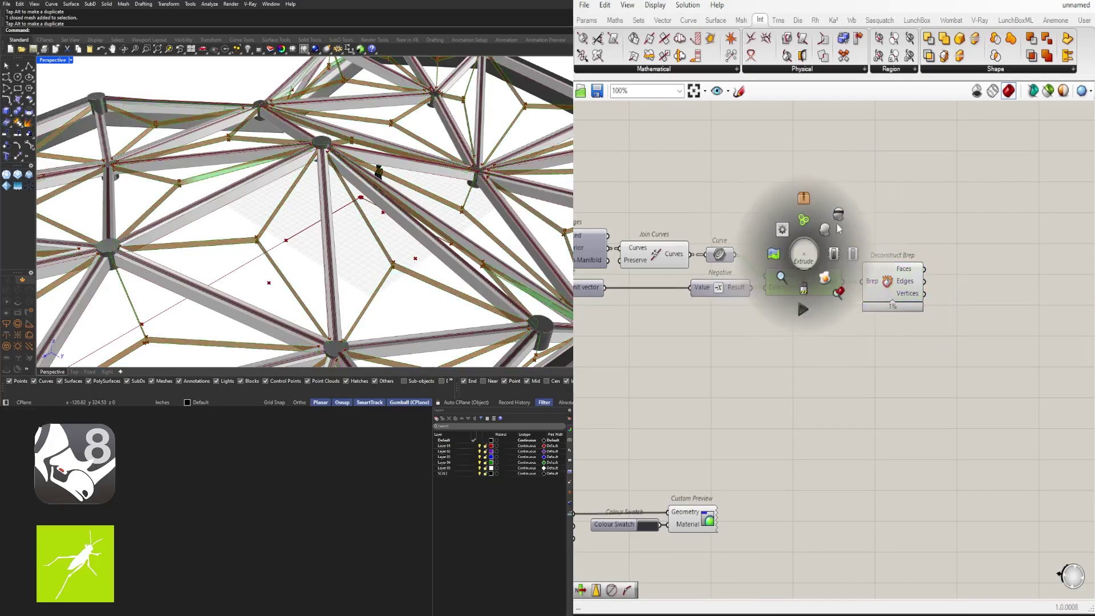
click(836, 224)
Step: Add an Offset Surface component to the canvas after the Deconstruct Brep component
right_drag(959, 260, 889, 280)
double_click(890, 283)
text(of)
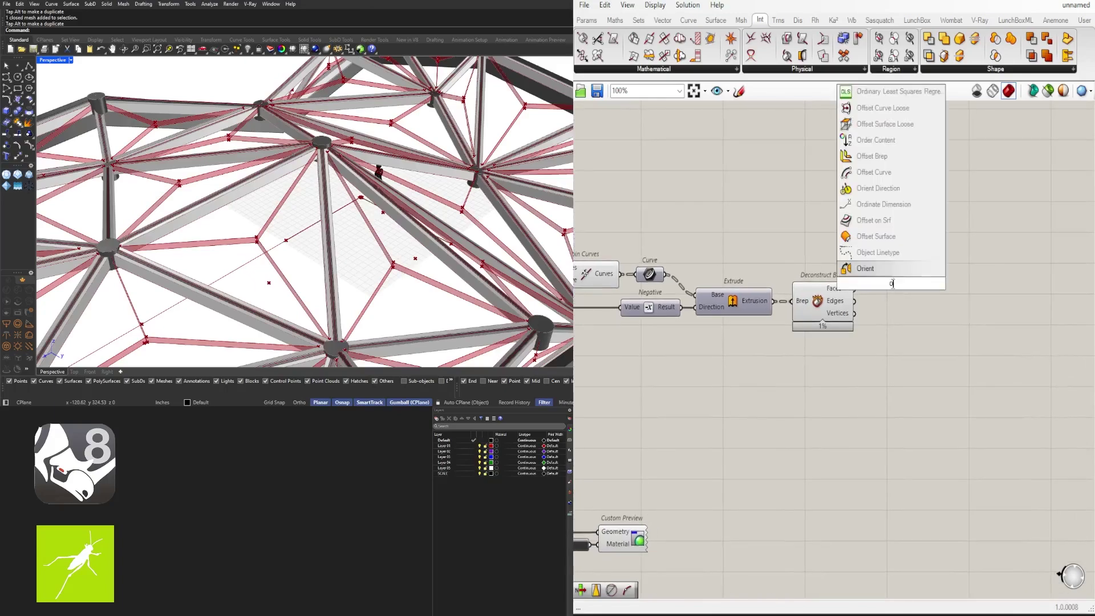
click(876, 221)
drag(890, 273, 980, 227)
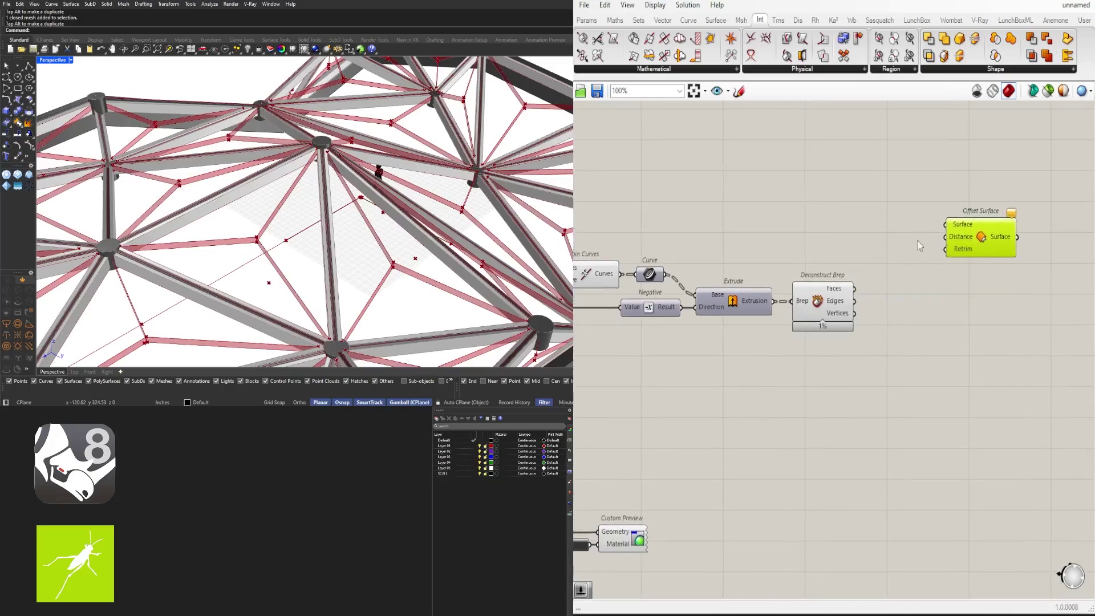
Step: Feed a new number slider set to 1.5 into Offset Surface's Distance and the Deconstruct Brep Faces into its Surface input
double_click(851, 238)
text(1.5)
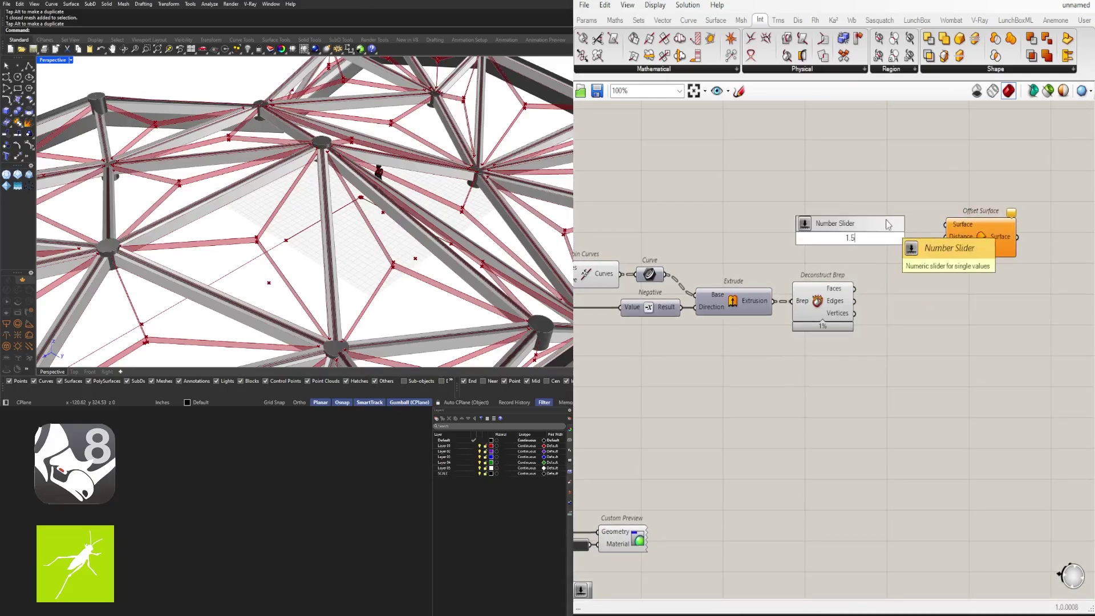
click(888, 223)
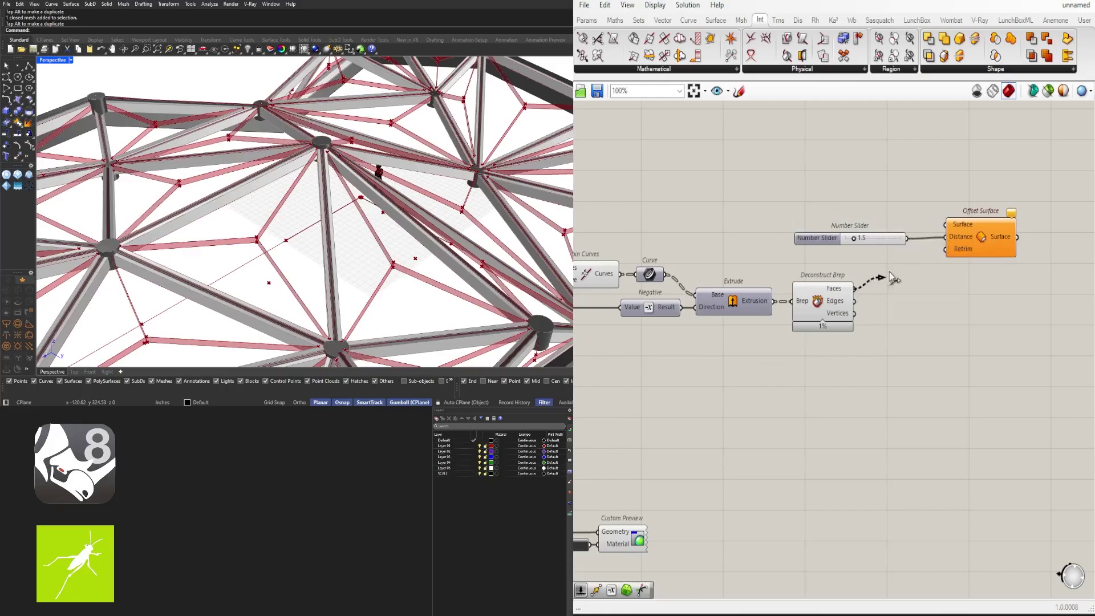
drag(947, 226, 988, 258)
Step: Duplicate the Offset Surface component with its Faces and distance connections, placing the copy directly below the original
right_drag(337, 256, 344, 307)
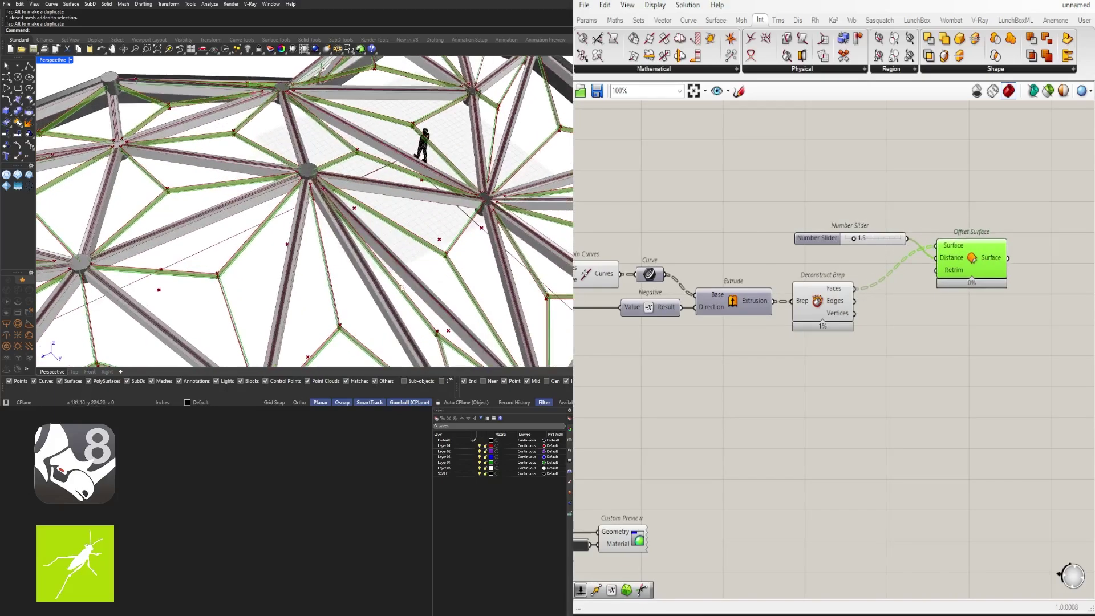
scroll(344, 340, up, 5)
scroll(344, 342, up, 3)
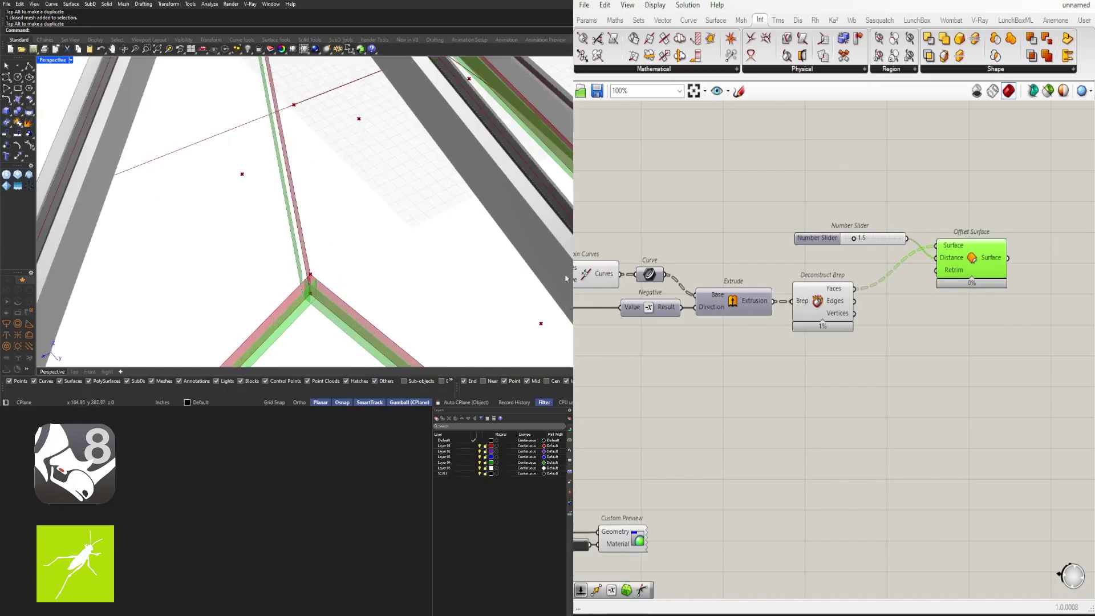
drag(953, 274, 1015, 297)
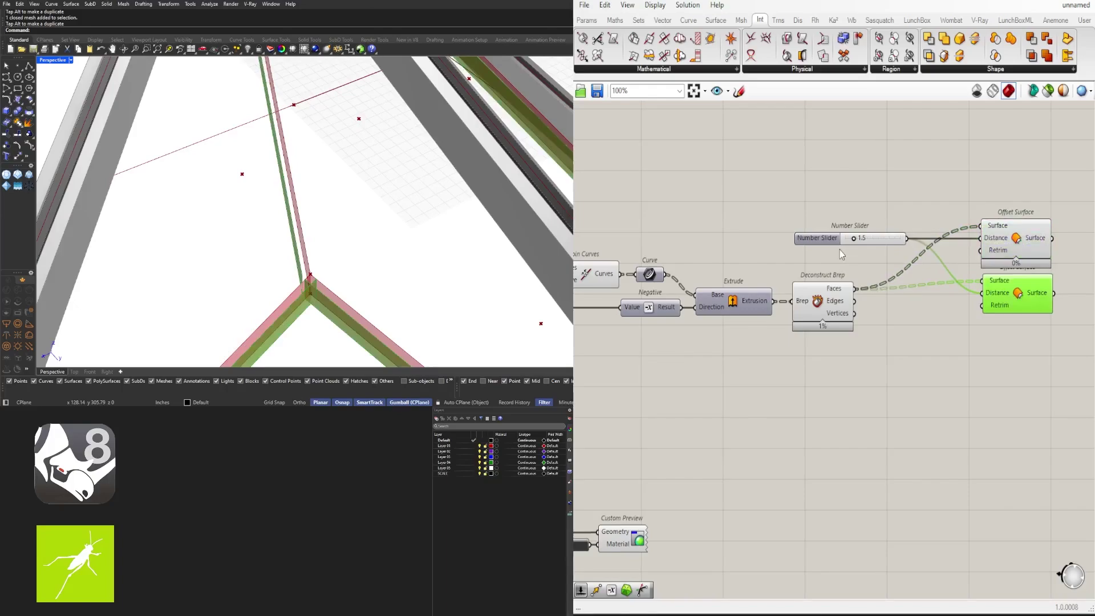
Step: Move the 1.5 number slider farther from the two Offset Surface components and add a Negative component between them
drag(827, 239, 692, 227)
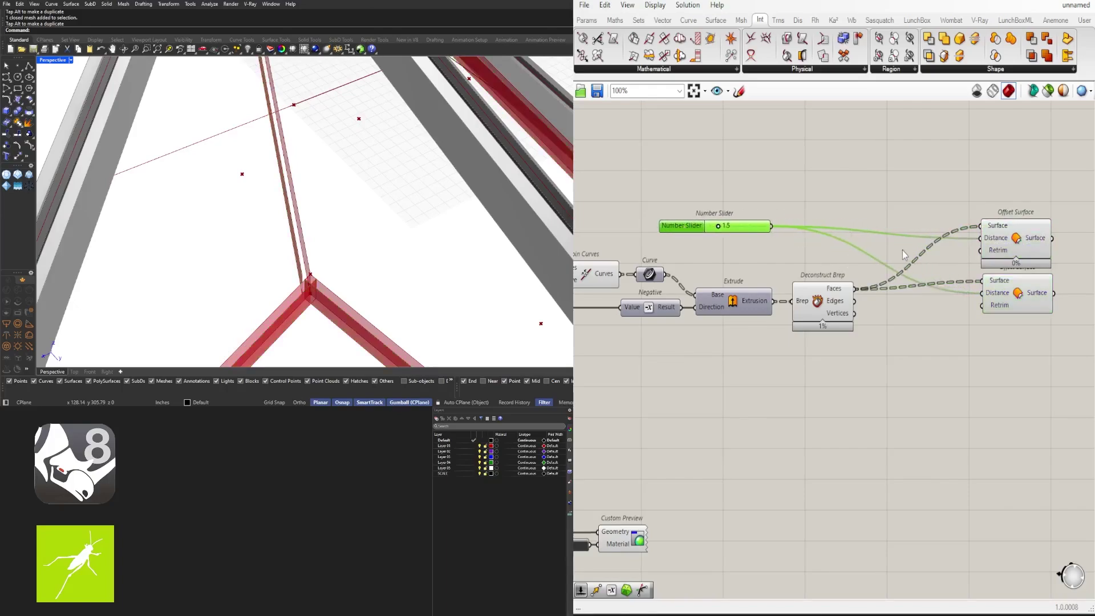
double_click(902, 254)
text(neg)
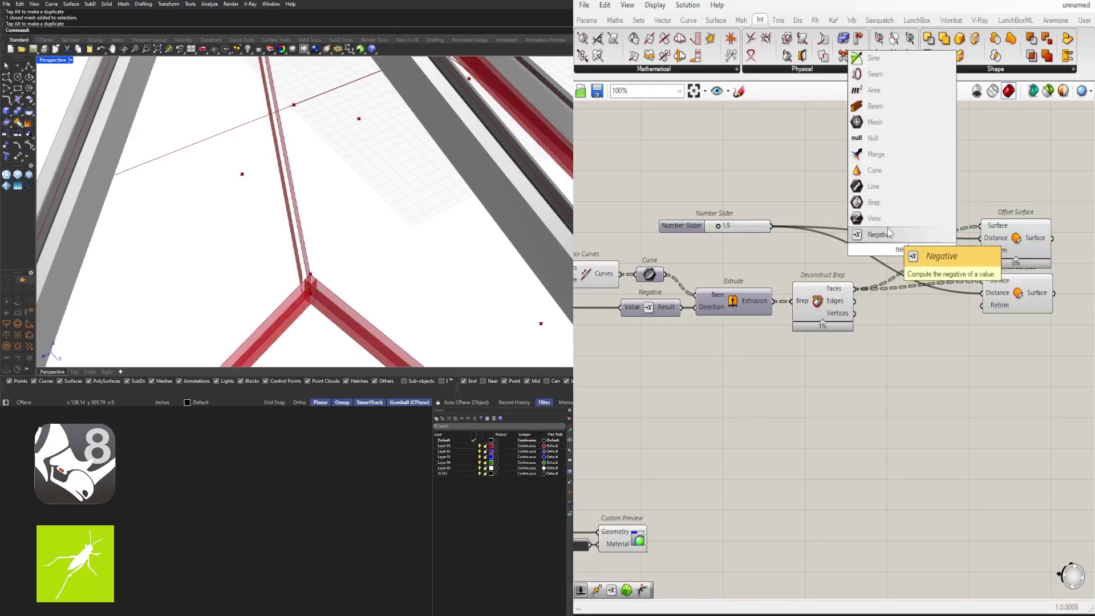
Step: Add a Negative component fed by the 1.5 number slider and connect its result to the lower Offset Surface's Distance input
click(891, 235)
drag(905, 253, 828, 257)
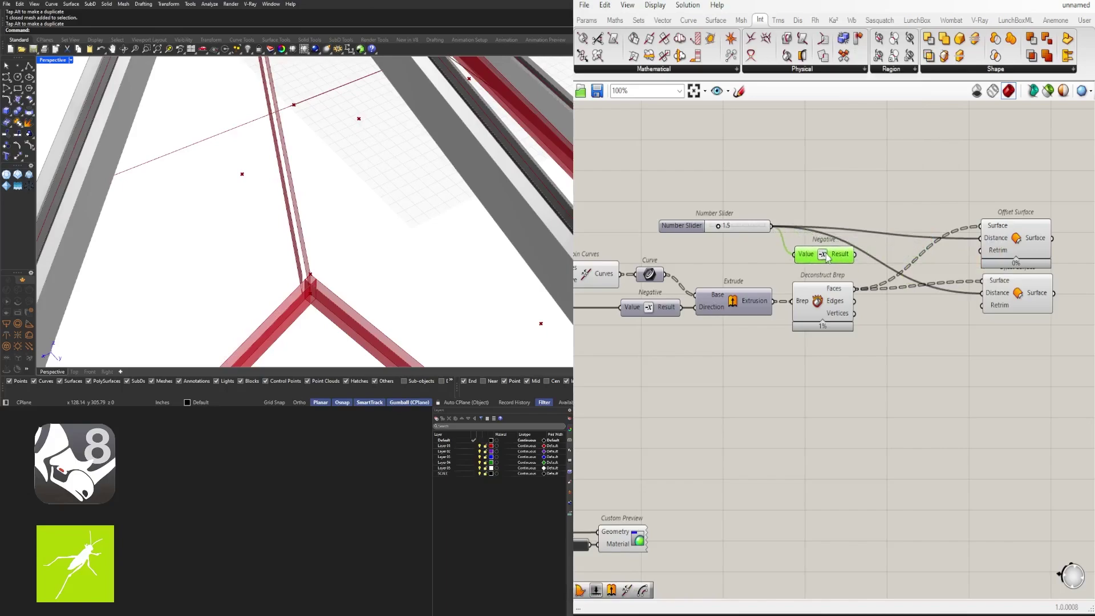
drag(982, 293, 983, 293)
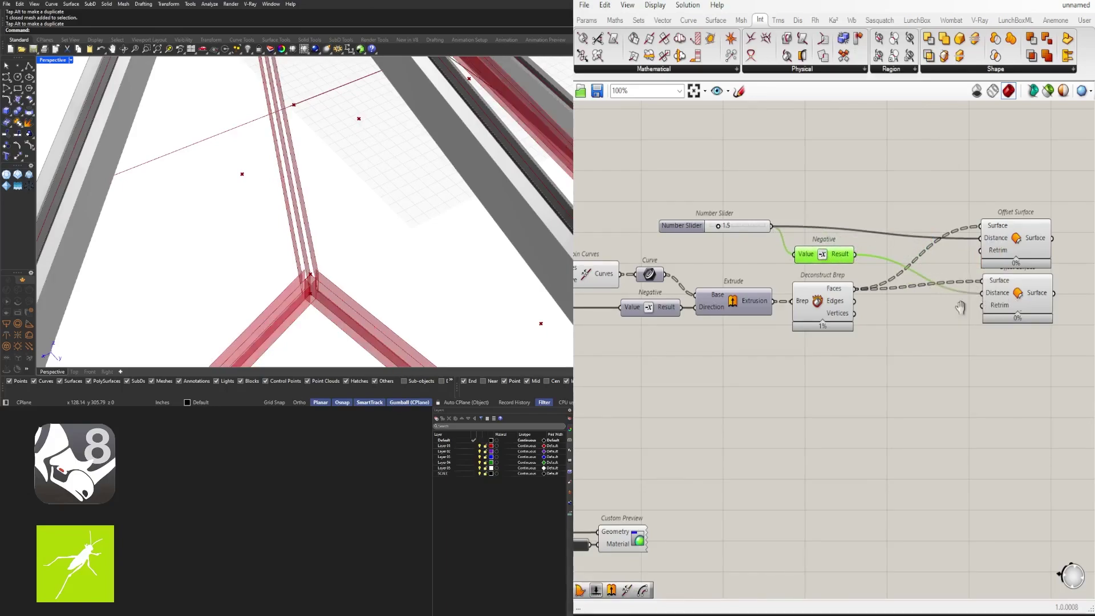
right_drag(958, 304, 801, 314)
click(949, 320)
drag(876, 309, 874, 317)
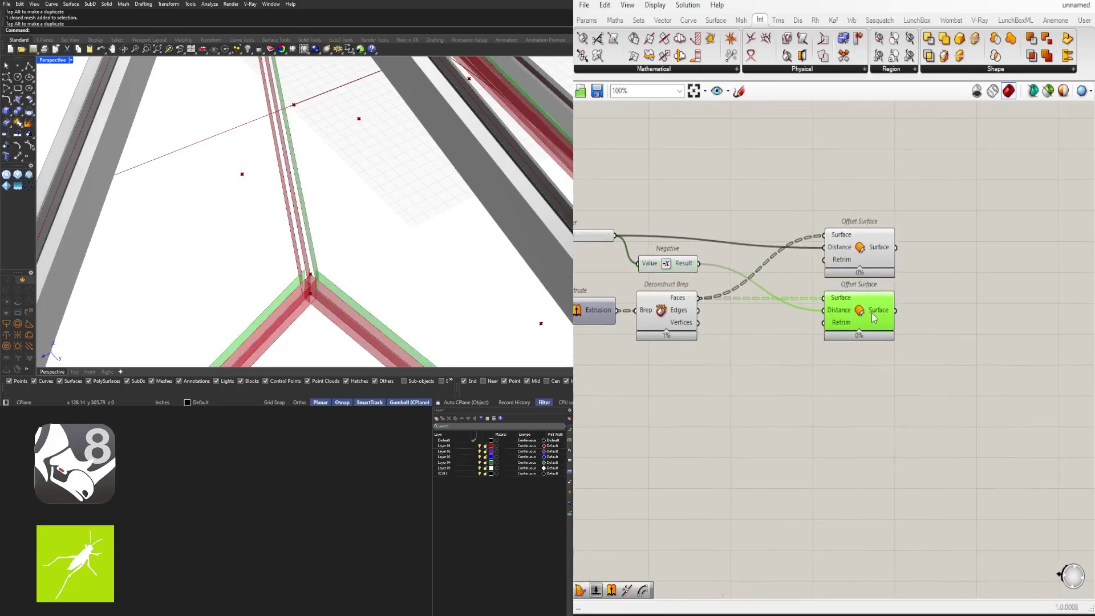
Step: Add a Loft component and connect both Offset Surface outputs to its Curves input
double_click(966, 288)
text(lof)
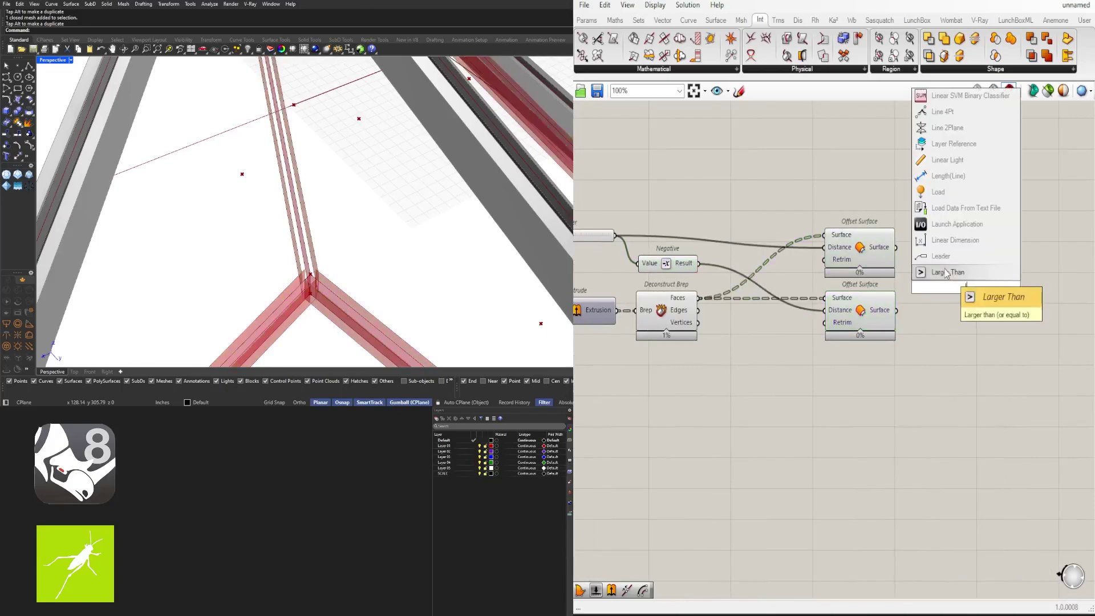
text(t)
click(957, 272)
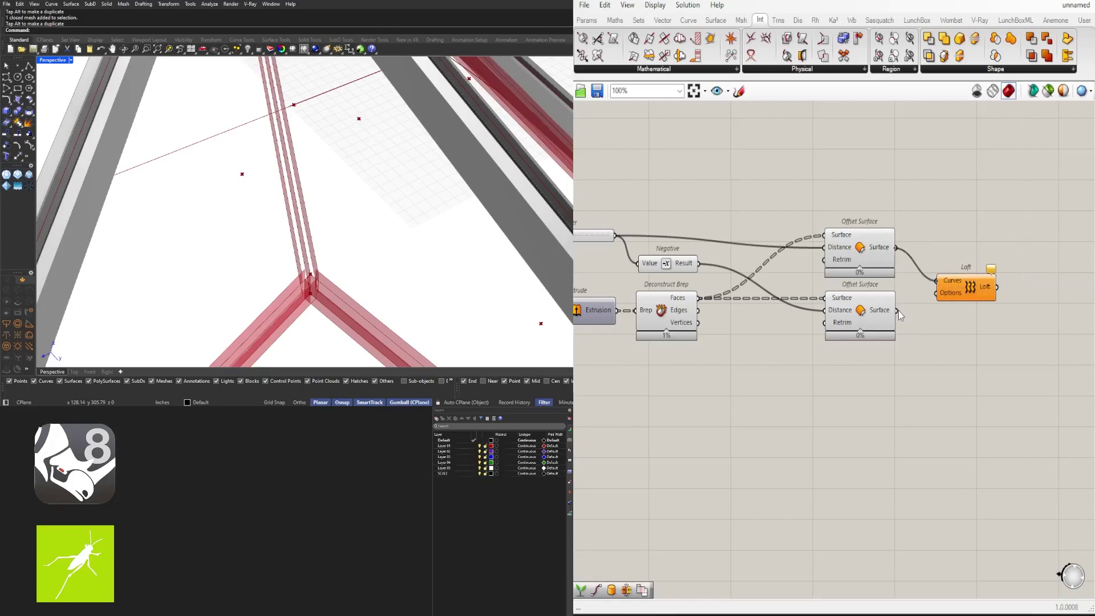
shift+drag(897, 311, 1003, 302)
click(952, 294)
click(960, 258)
click(980, 247)
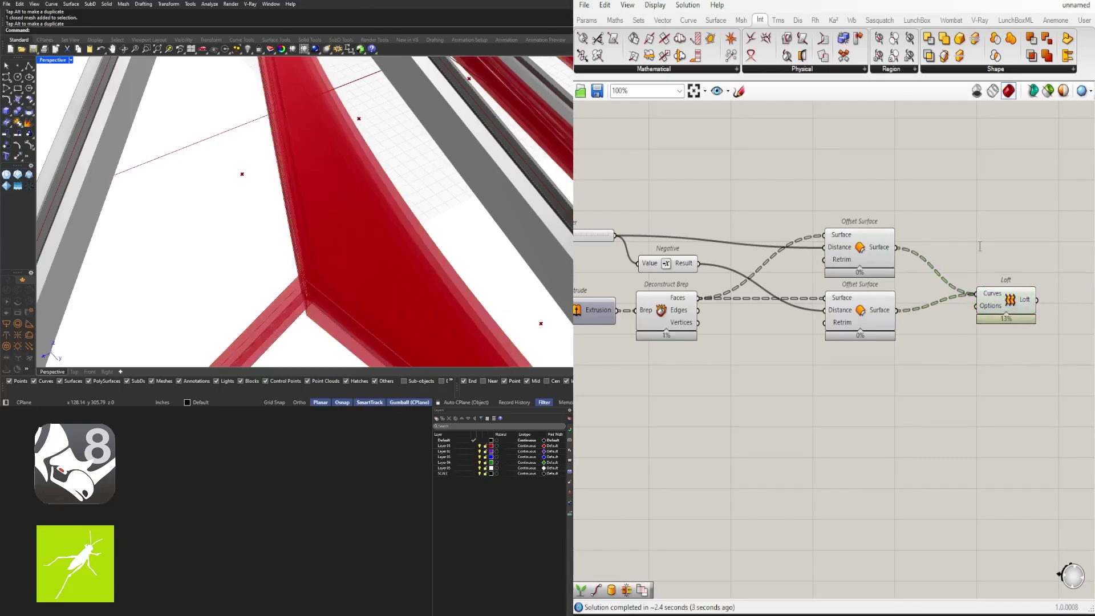
Step: Add a Graft Tree after each Offset Surface and connect both grafted outputs to the Loft's Curves input
double_click(980, 246)
text(graf)
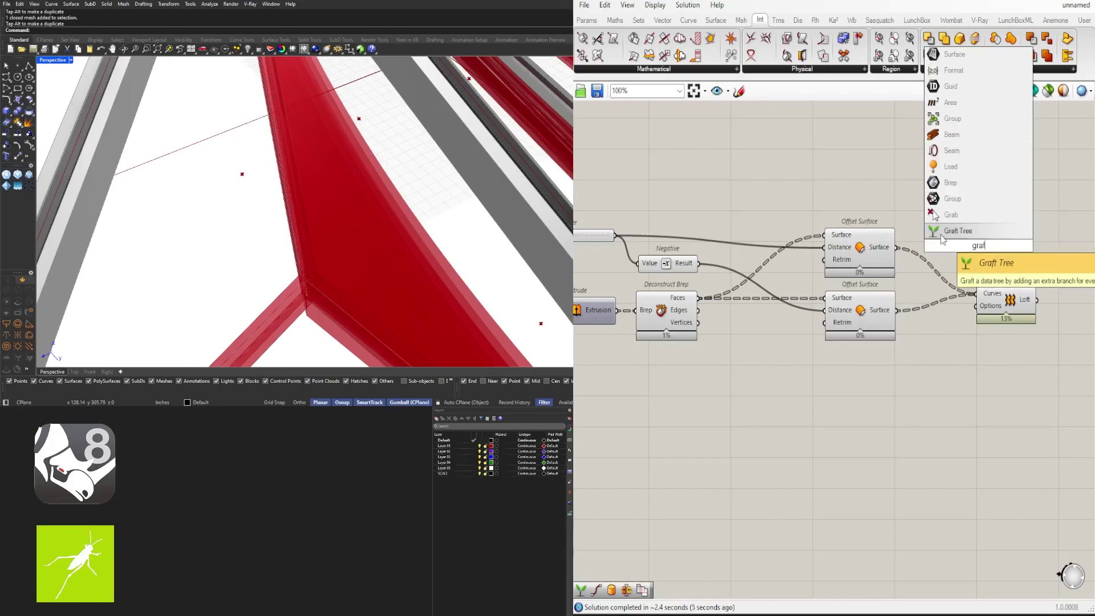
click(941, 234)
drag(897, 247, 917, 307)
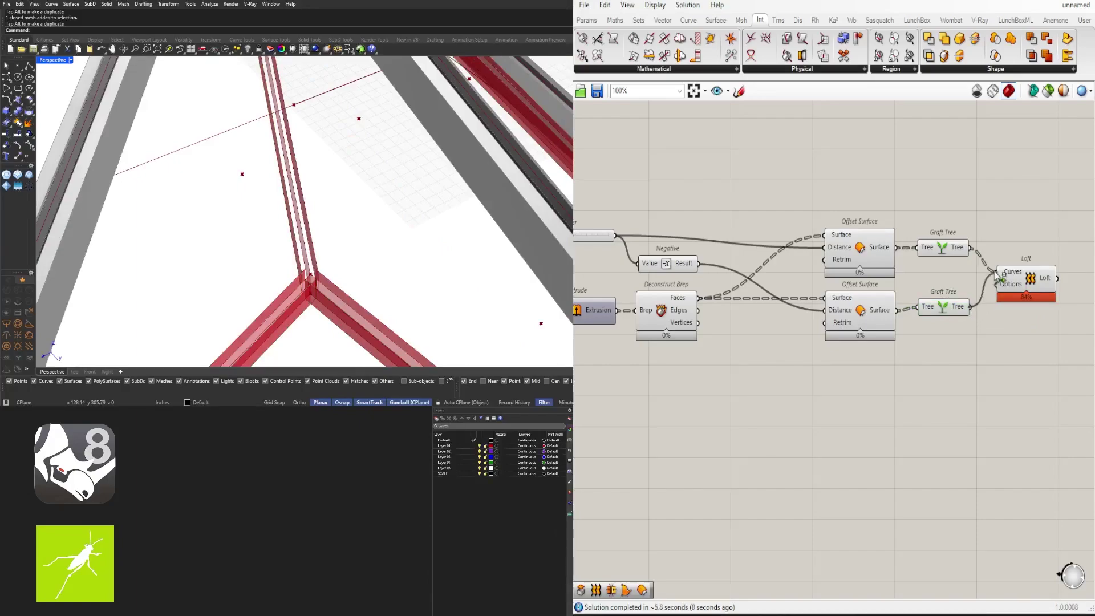
shift+drag(995, 274, 1029, 317)
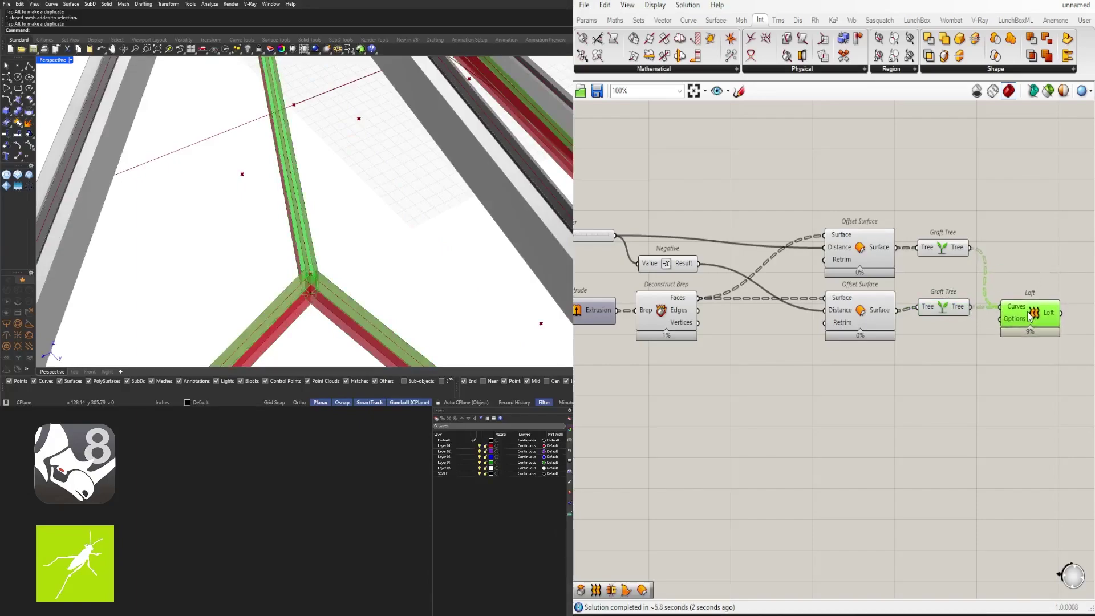
click(949, 247)
drag(945, 304, 947, 304)
right_drag(1059, 322, 975, 338)
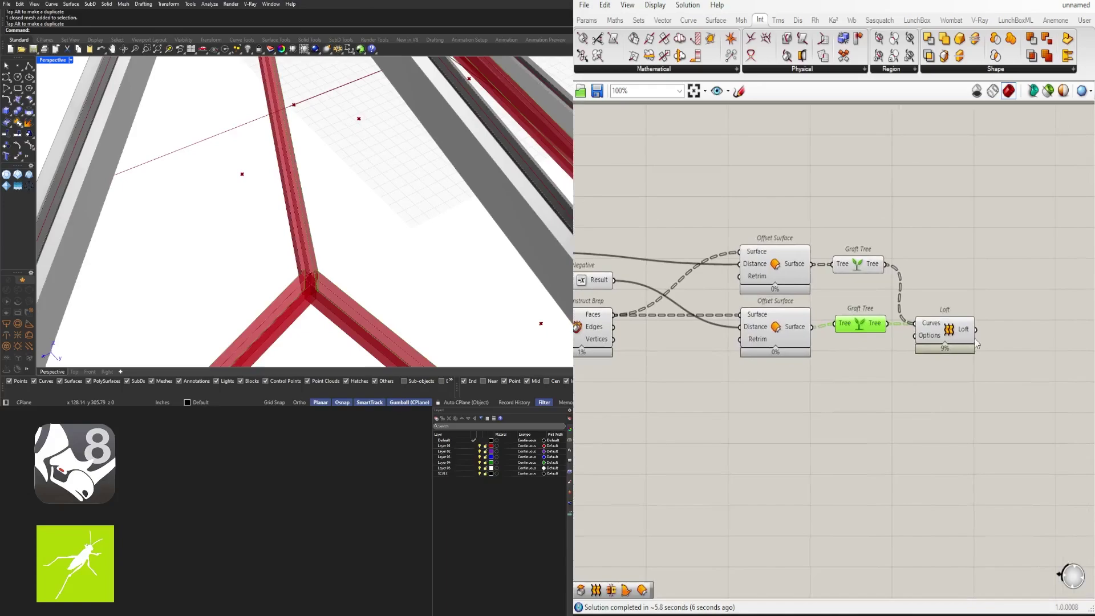
drag(847, 329, 847, 333)
drag(932, 335, 954, 339)
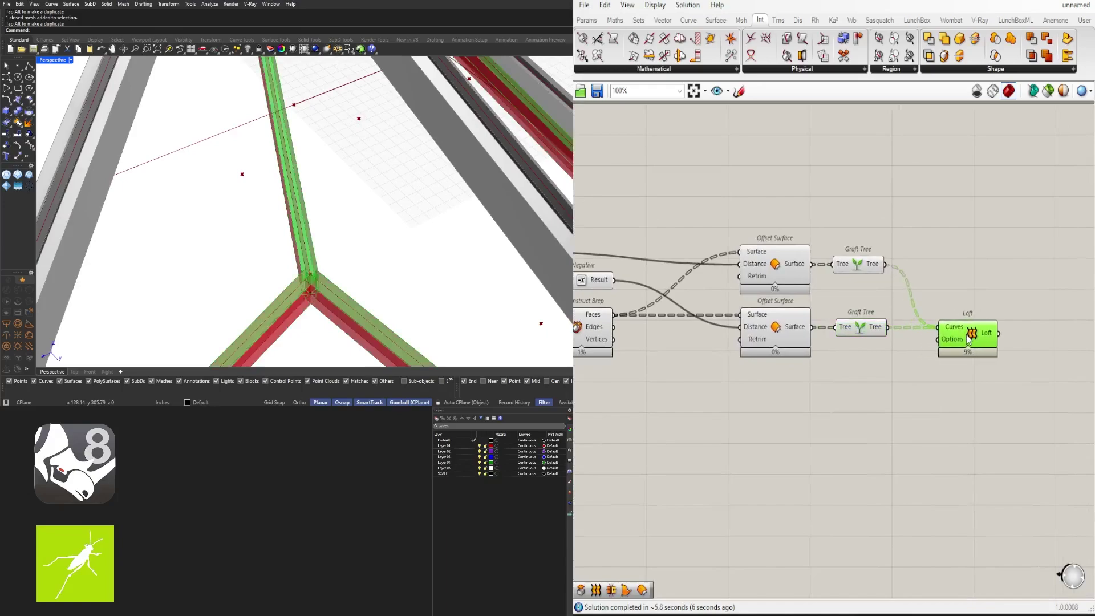
Step: Add a Brep Join component and connect both Graft Tree outputs and the Loft output to its Breps input
double_click(1005, 281)
text(joi)
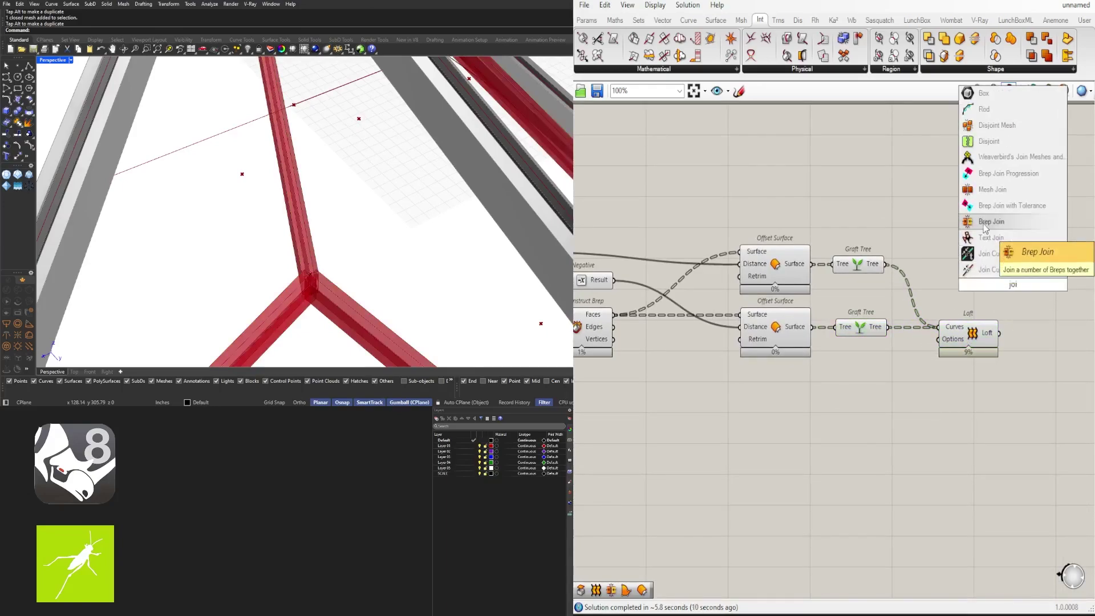
click(992, 205)
drag(991, 280, 990, 282)
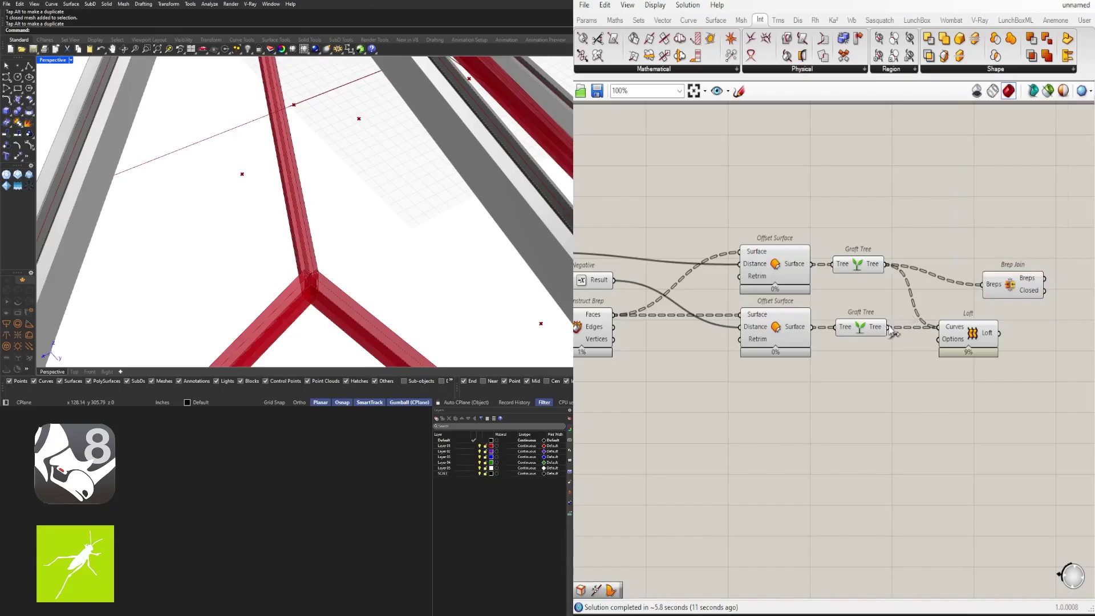
shift+drag(888, 327, 1045, 299)
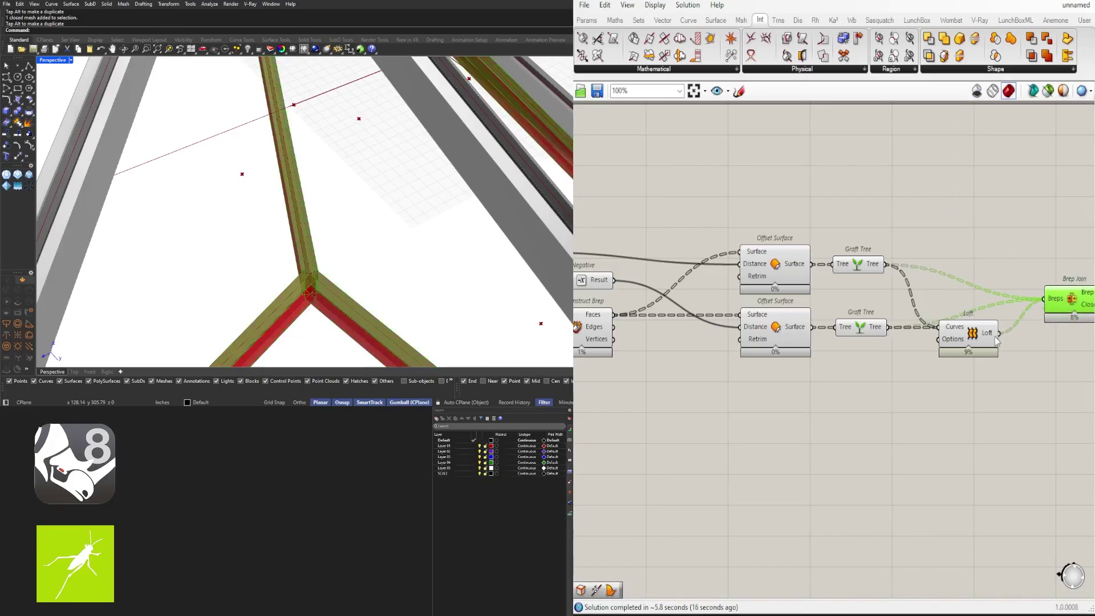
Step: Arrange the Loft between the two Graft Tree rows and align Brep Join with the upper Graft Tree
drag(986, 341, 955, 301)
click(1060, 340)
right_drag(1076, 334, 958, 355)
click(954, 305)
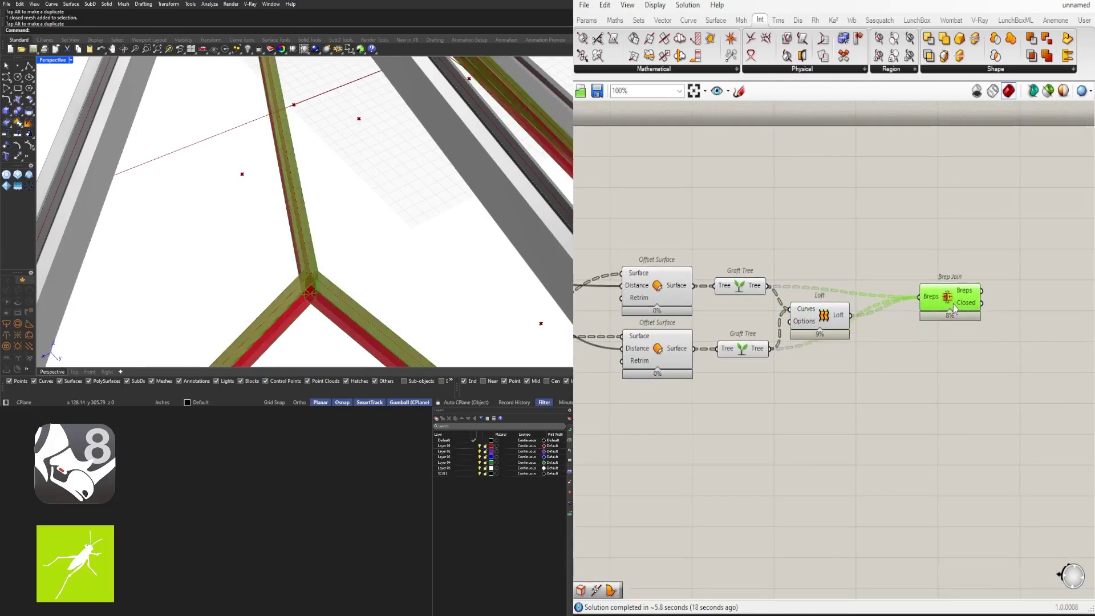
drag(953, 308, 912, 296)
mouse_move(824, 322)
mouse_down()
mouse_move(854, 332)
mouse_move(829, 344)
mouse_move(827, 324)
mouse_up()
click(928, 330)
Step: Turn off the preview of the two Offset Surface, two Graft Tree and Loft components, and select Brep Join
drag(814, 391, 675, 273)
middle_click(660, 233)
click(707, 198)
click(850, 209)
click(903, 294)
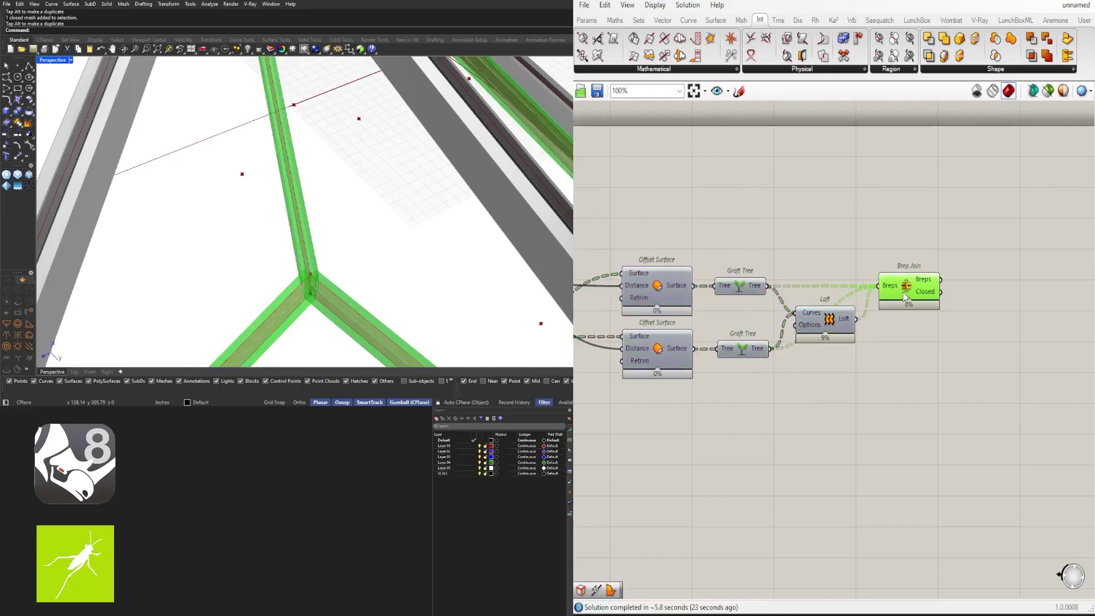
Step: Turn off the preview for the chain from Negative and Deconstruct Brep through Loft, leaving only Brep Join previewed
scroll(308, 227, down, 8)
right_drag(308, 227, 376, 211)
right_drag(748, 371, 863, 366)
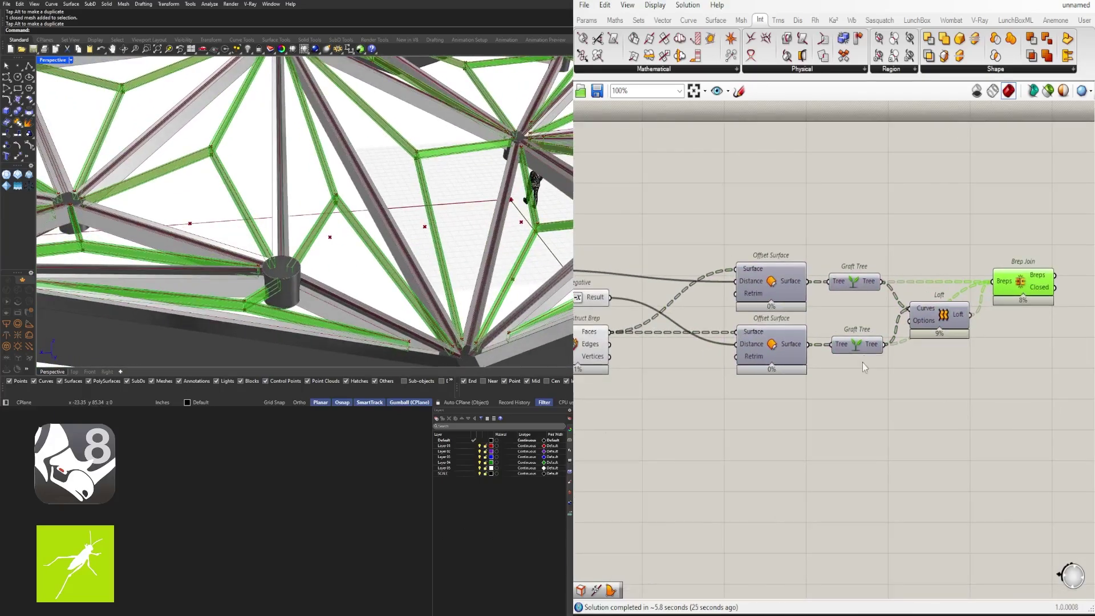
click(872, 382)
scroll(874, 388, down, 2)
drag(915, 403, 632, 270)
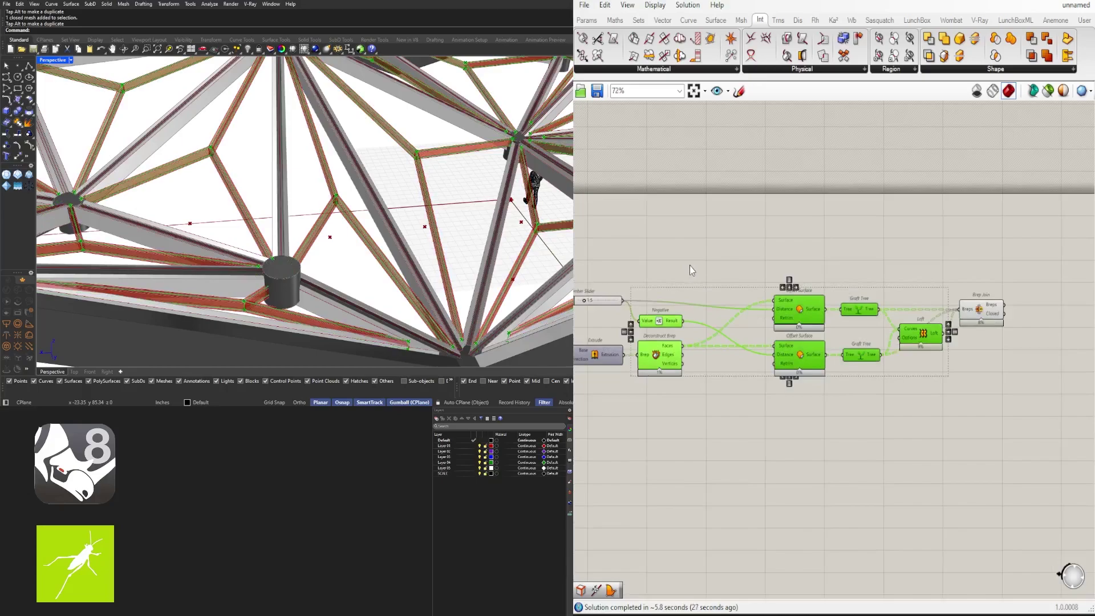
middle_click(692, 264)
click(714, 241)
Step: Move the Negative component slightly down towards Deconstruct Brep and lower the offset distance slider to 0.0
scroll(198, 201, up, 10)
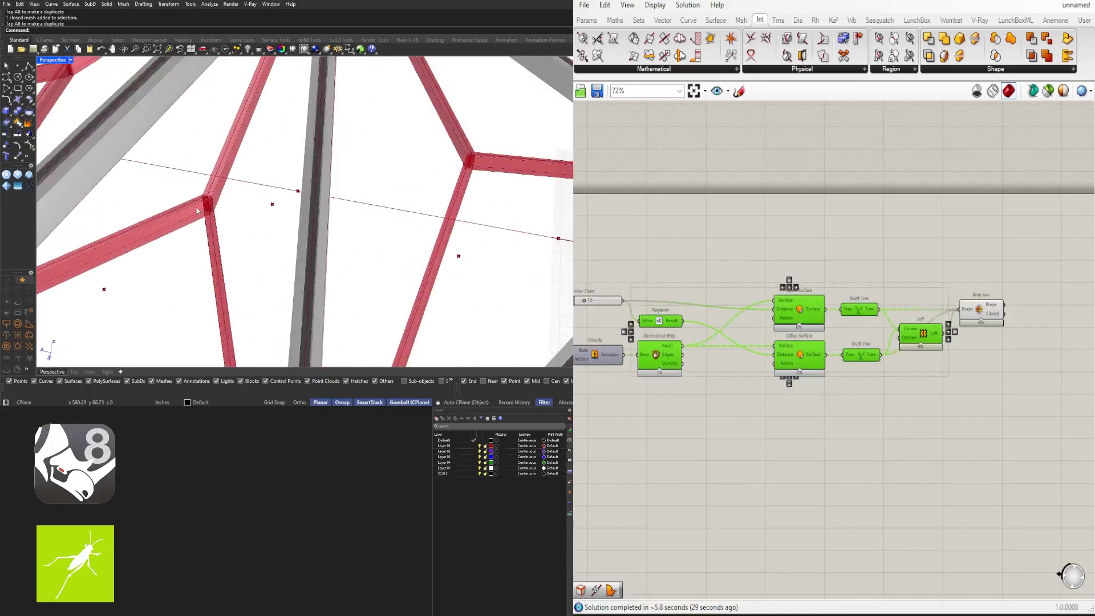
scroll(199, 201, down, 10)
right_drag(199, 201, 235, 265)
scroll(301, 174, up, 8)
scroll(301, 174, down, 8)
click(755, 440)
right_drag(754, 440, 924, 447)
scroll(808, 304, up, 4)
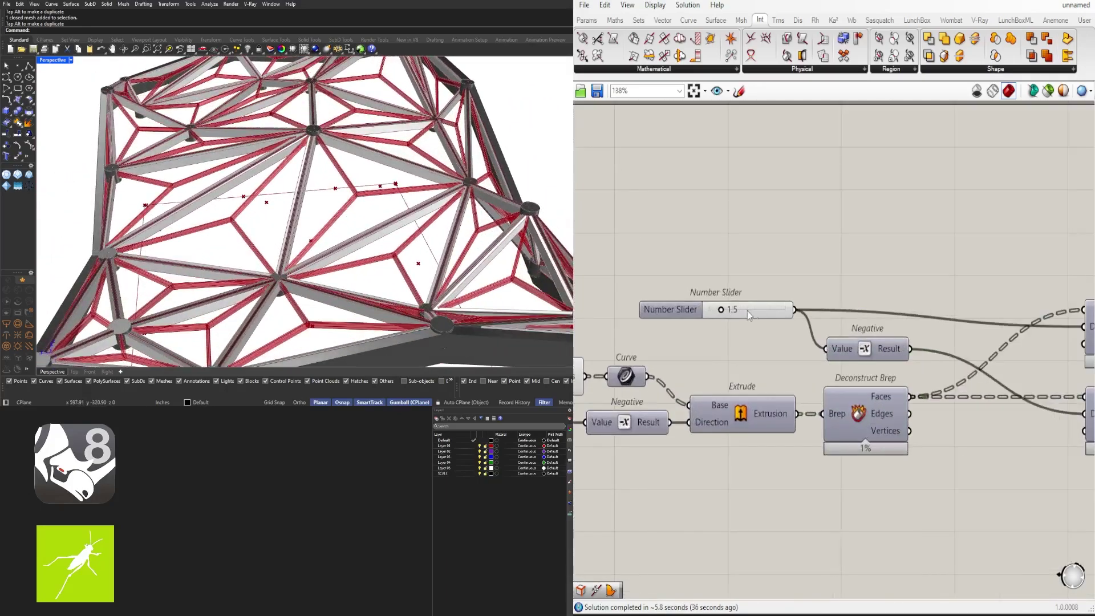
drag(880, 352, 882, 369)
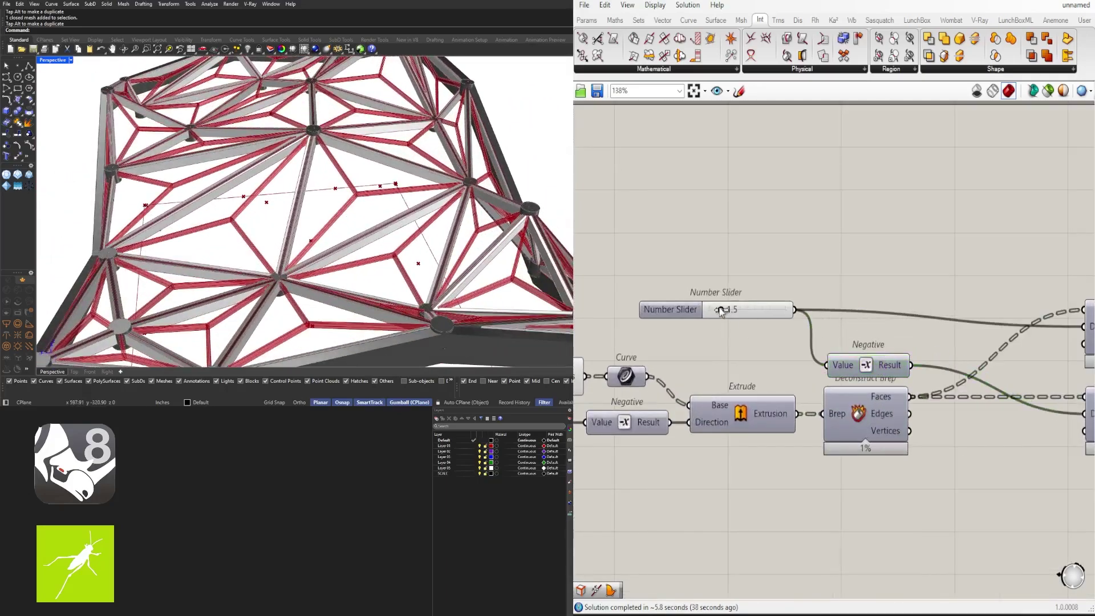
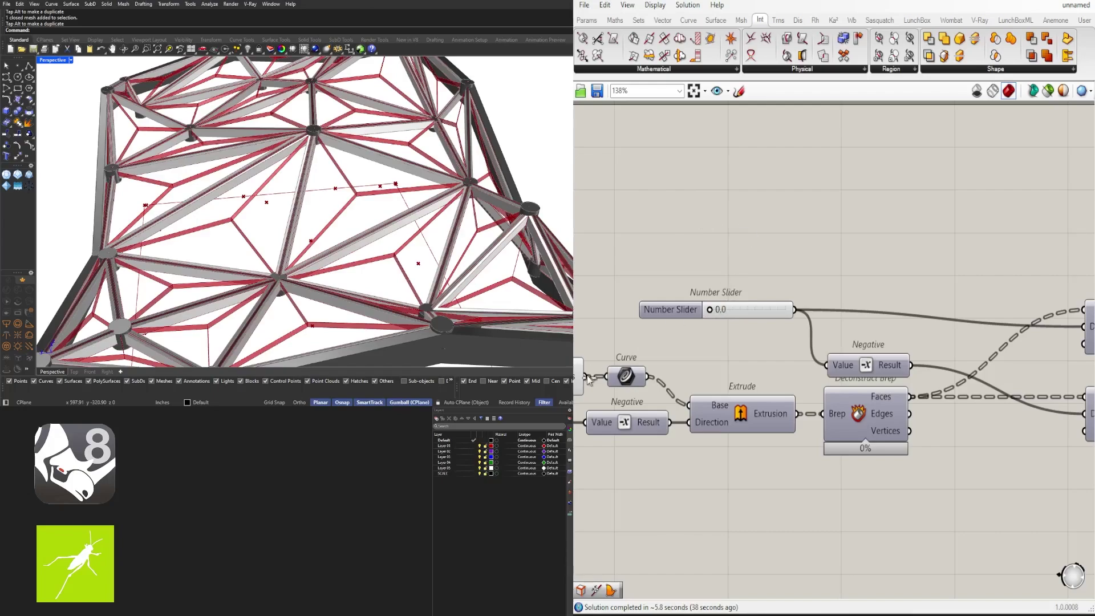
Step: Set the offset distance number slider to 1.5
scroll(587, 375, up, 3)
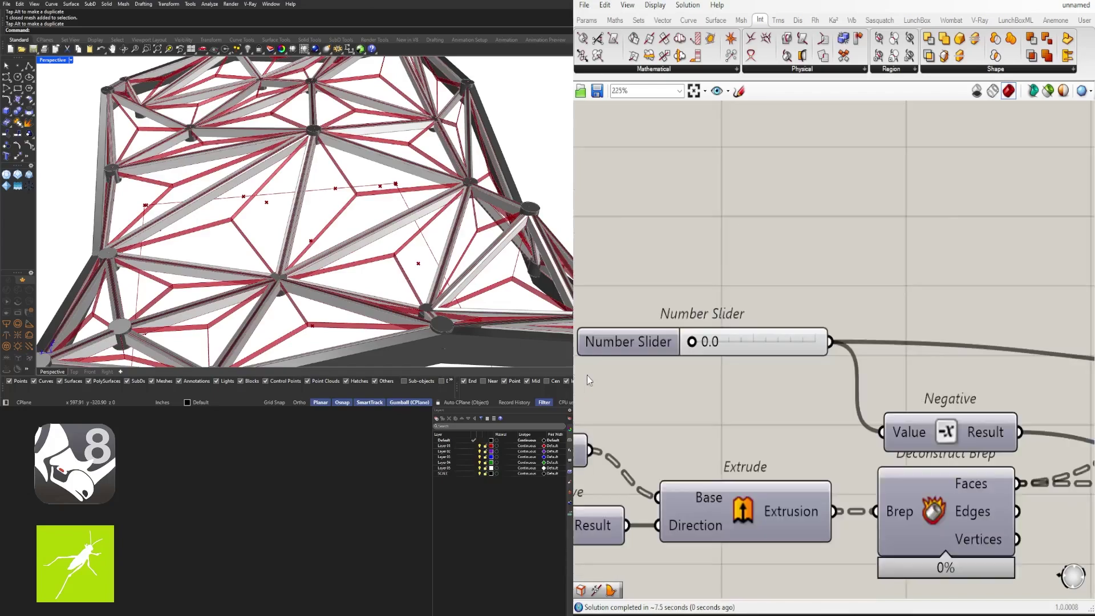
click(716, 341)
double_click(716, 341)
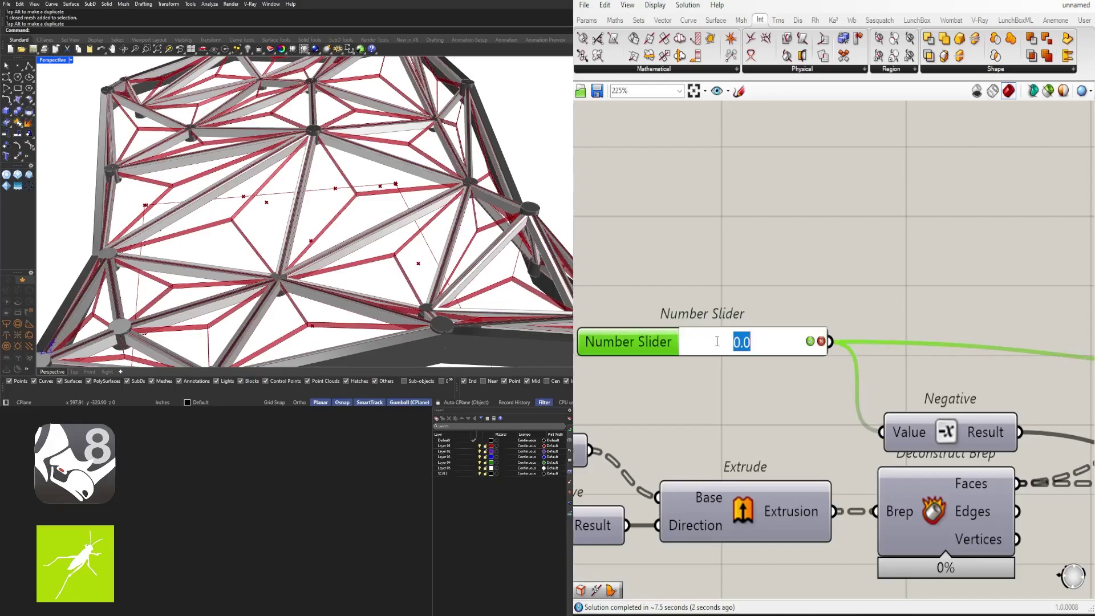
text(1.5)
key(Return)
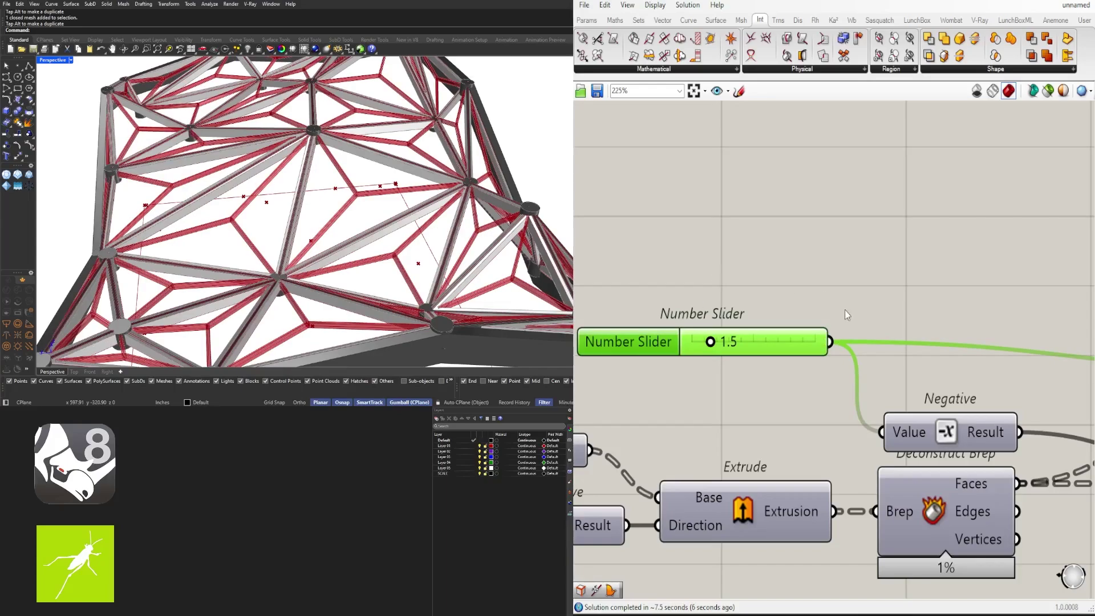
Step: Insert a Relay on the slider's output wires and a Division by 2 between the number slider and the Relay
drag(792, 350, 628, 332)
double_click(763, 331)
double_click(725, 275)
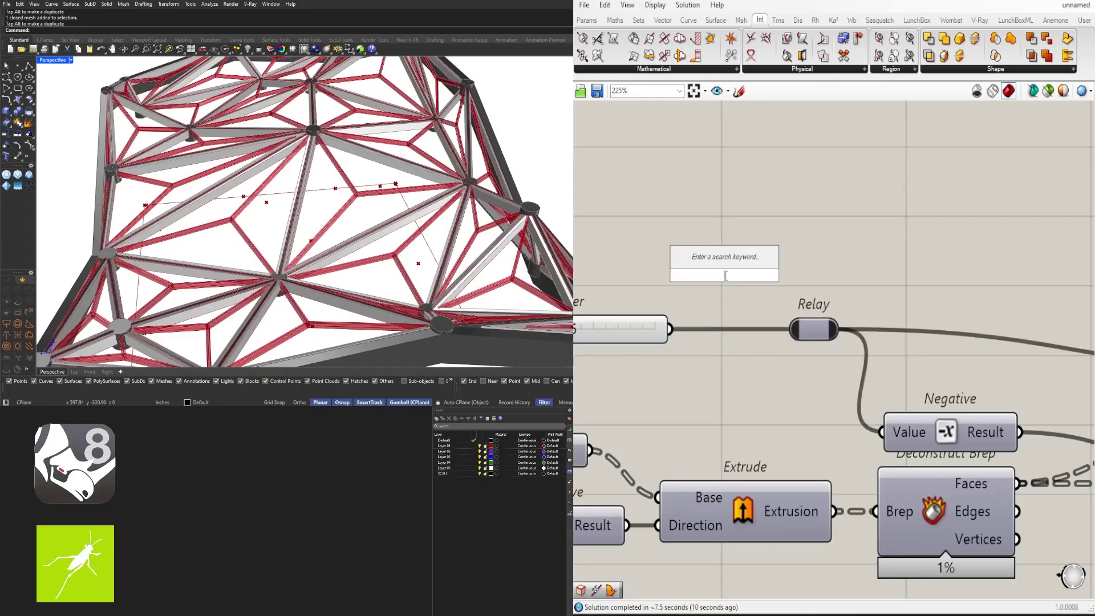
text(/2)
key(Return)
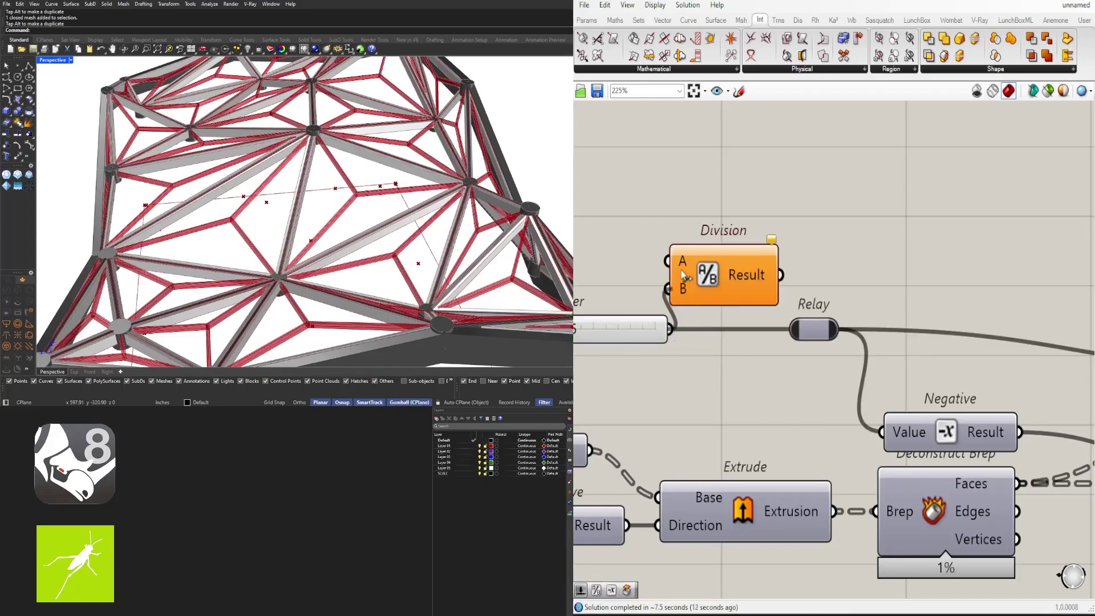
drag(684, 277, 698, 345)
click(842, 349)
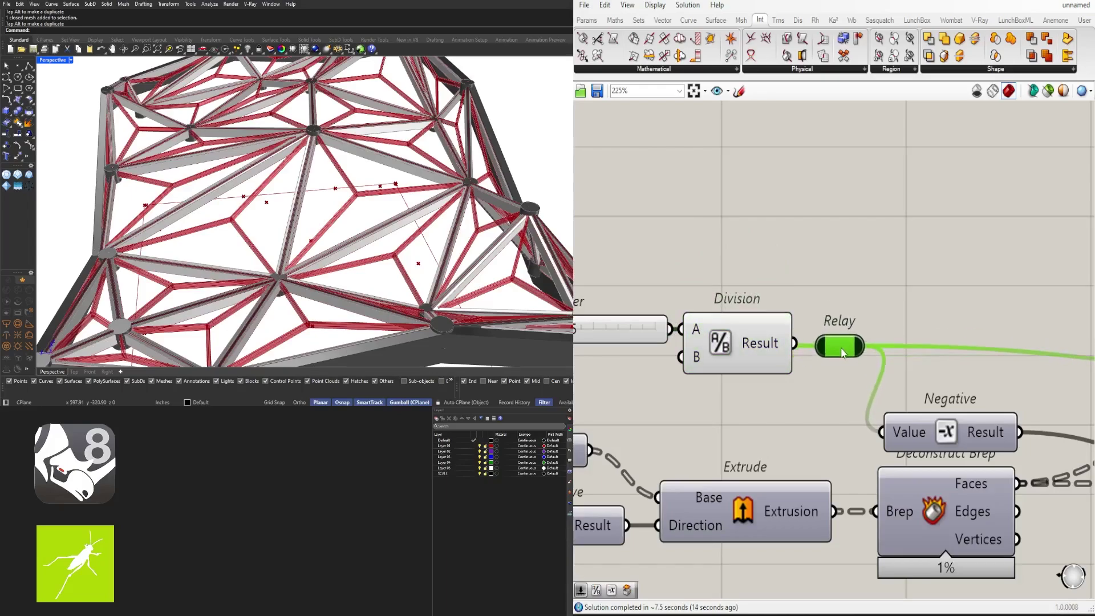
click(850, 309)
scroll(861, 293, down, 5)
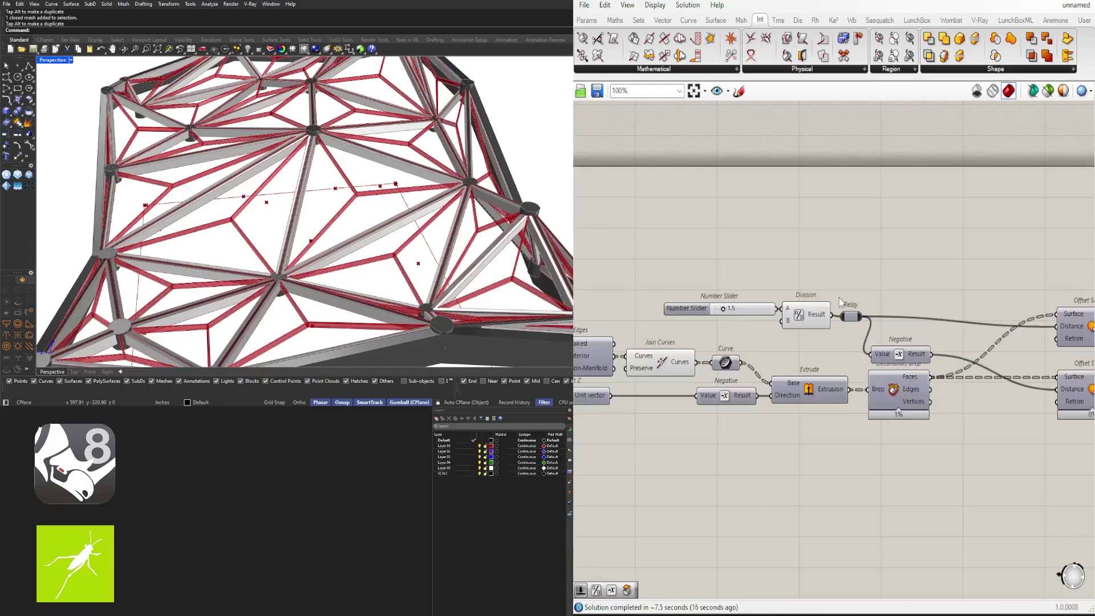
Step: Reposition the number slider, Division and Relay together as a tidy row above the Extrude component
scroll(806, 296, up, 6)
click(814, 324)
click(803, 270)
click(676, 319)
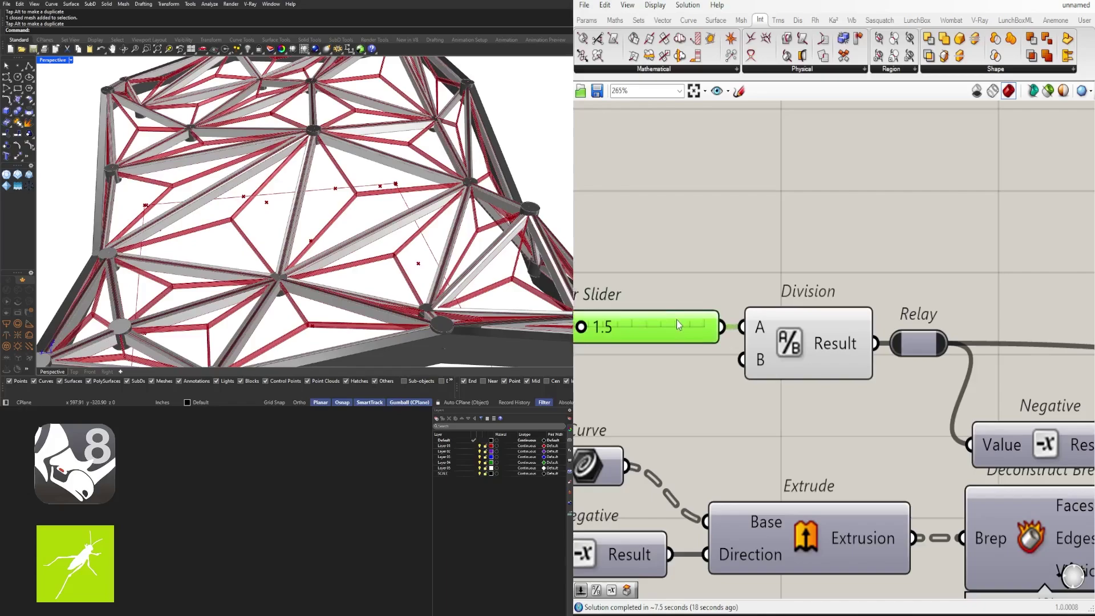
scroll(819, 282, down, 3)
drag(911, 272, 669, 345)
drag(825, 323, 793, 340)
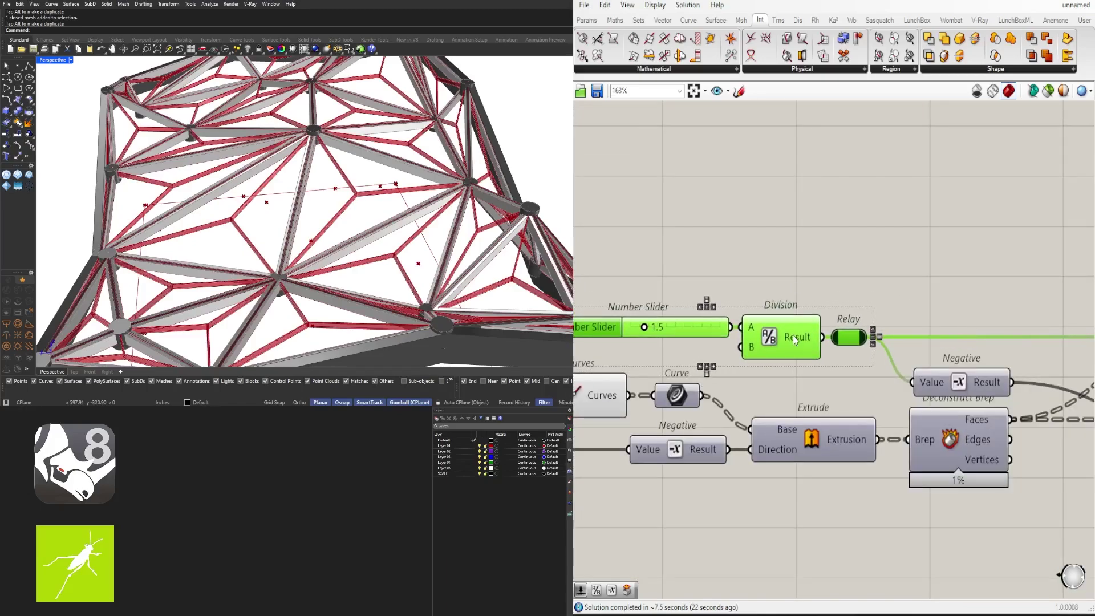
click(826, 261)
Step: Move the group of Offset Surface, Graft Tree, Loft and Brep Join components closer to Deconstruct Brep
scroll(871, 371, down, 4)
drag(1055, 406, 765, 268)
scroll(802, 322, up, 2)
drag(802, 322, 707, 324)
click(726, 261)
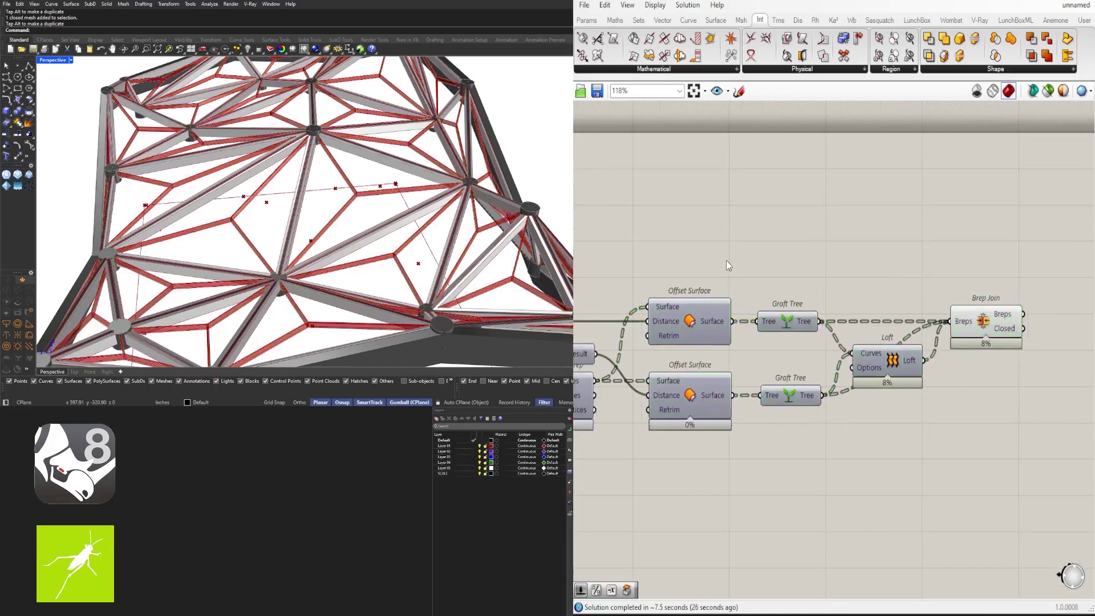
Step: Turn off the preview for all components from Join Curves and the number slider through the two Offset Surfaces
scroll(978, 323, down, 3)
right_drag(622, 311, 874, 324)
scroll(873, 325, down, 1)
drag(902, 415, 699, 301)
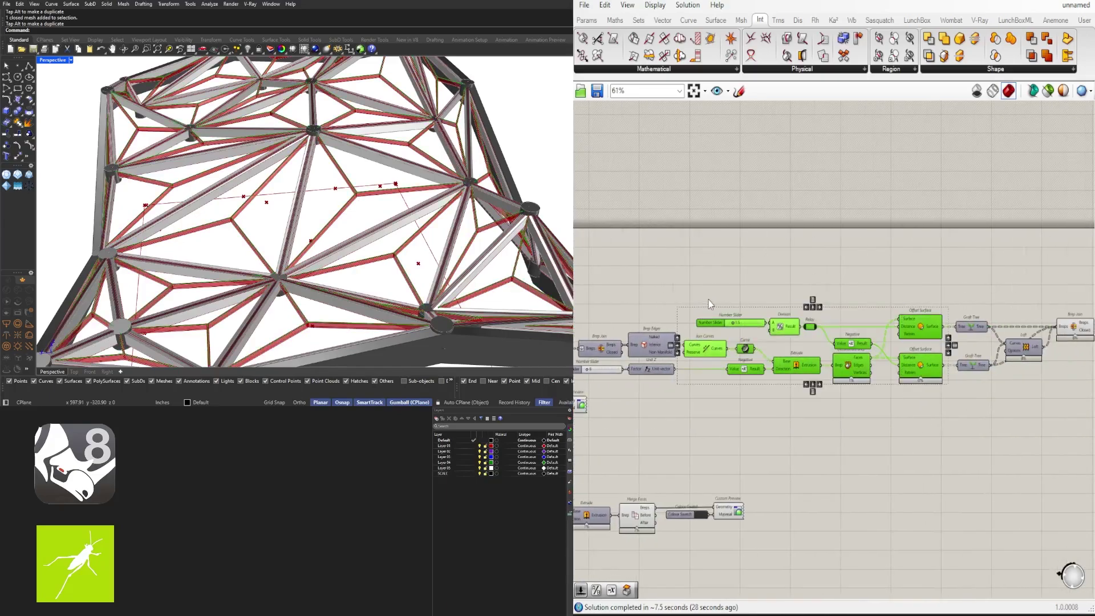
middle_click(708, 300)
click(737, 271)
Step: Move the Brep Join component further away from the Loft along its row
right_drag(861, 278, 593, 287)
scroll(799, 337, up, 3)
drag(760, 344, 796, 344)
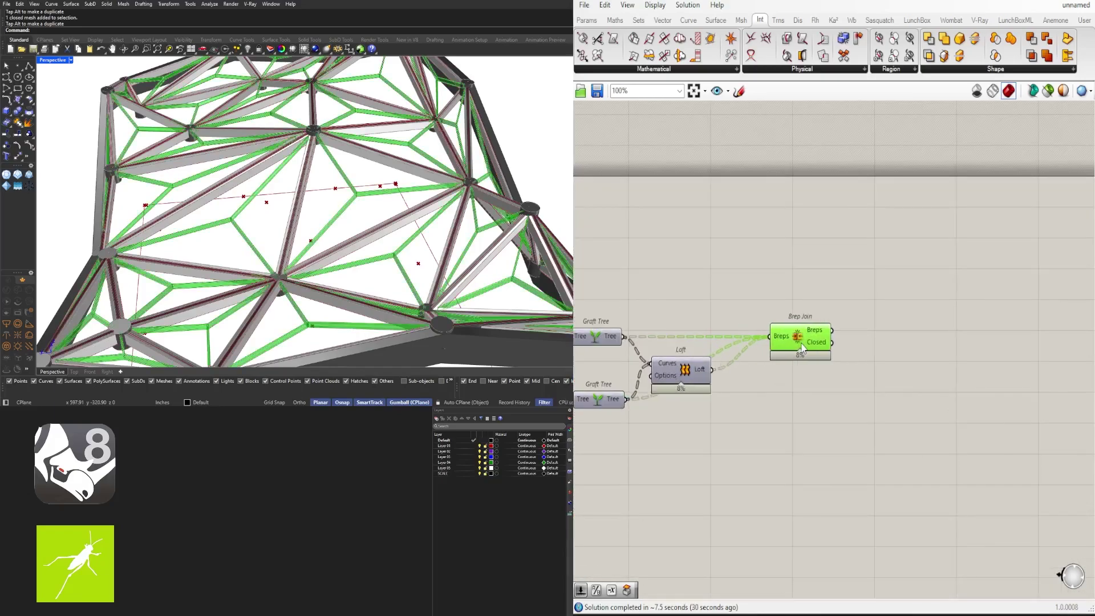
click(733, 376)
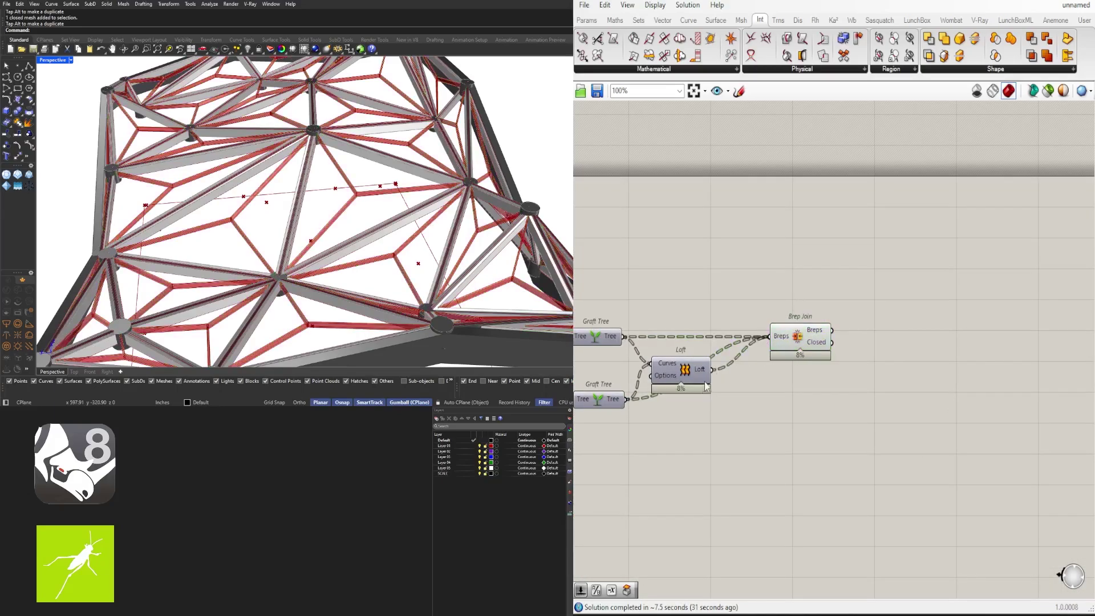
Step: Examine the joined secondary members produced by Brep Join, close up at the nodes and across the whole structure
click(805, 332)
scroll(425, 308, up, 8)
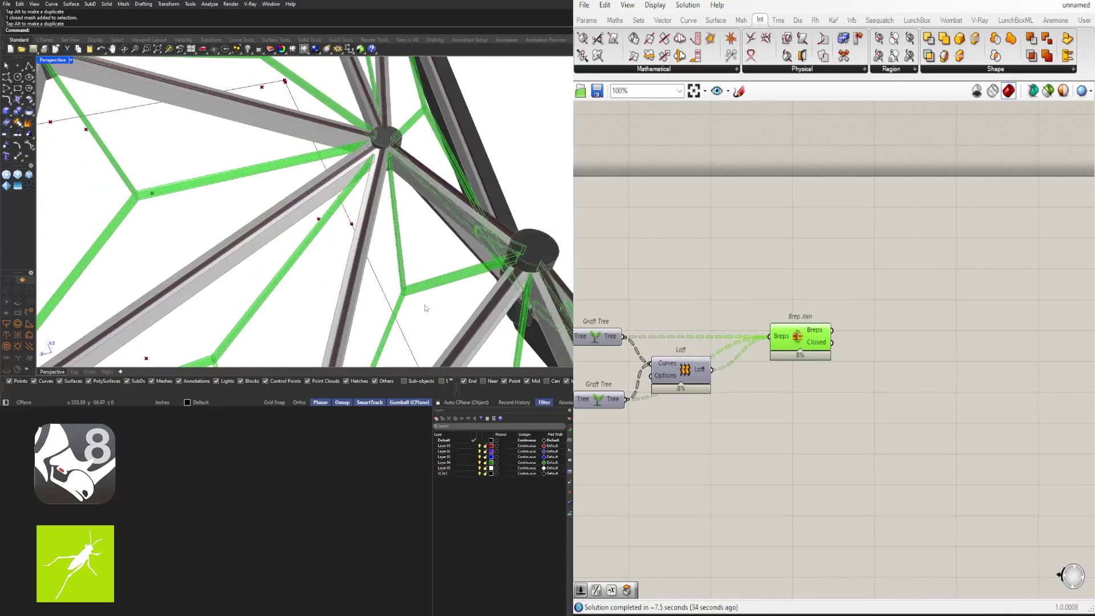
scroll(424, 307, up, 6)
scroll(415, 267, down, 15)
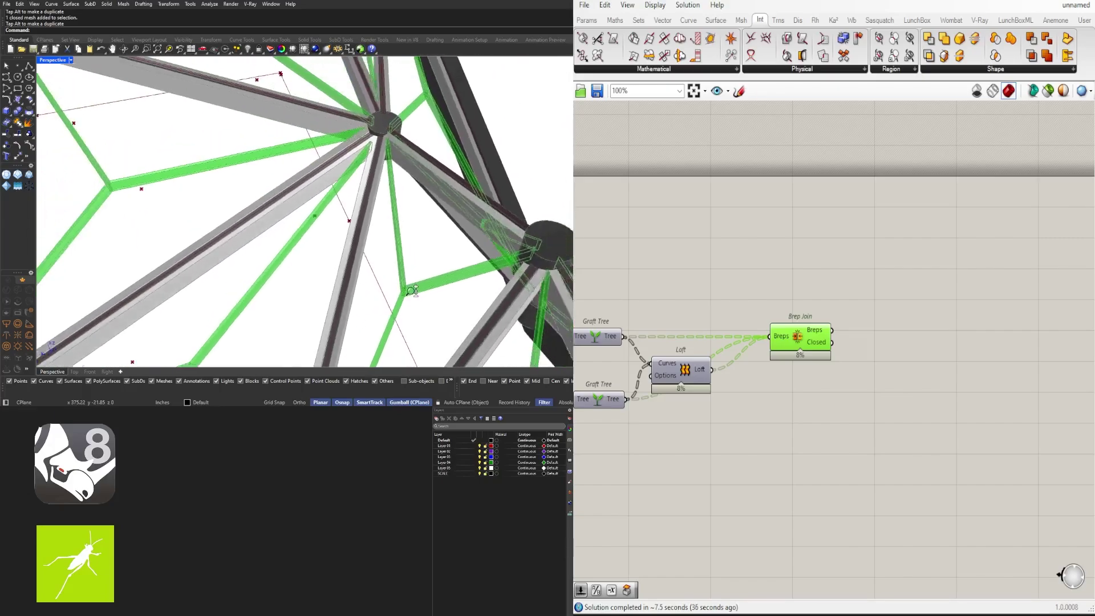
right_drag(396, 246, 317, 254)
scroll(301, 205, down, 3)
click(852, 431)
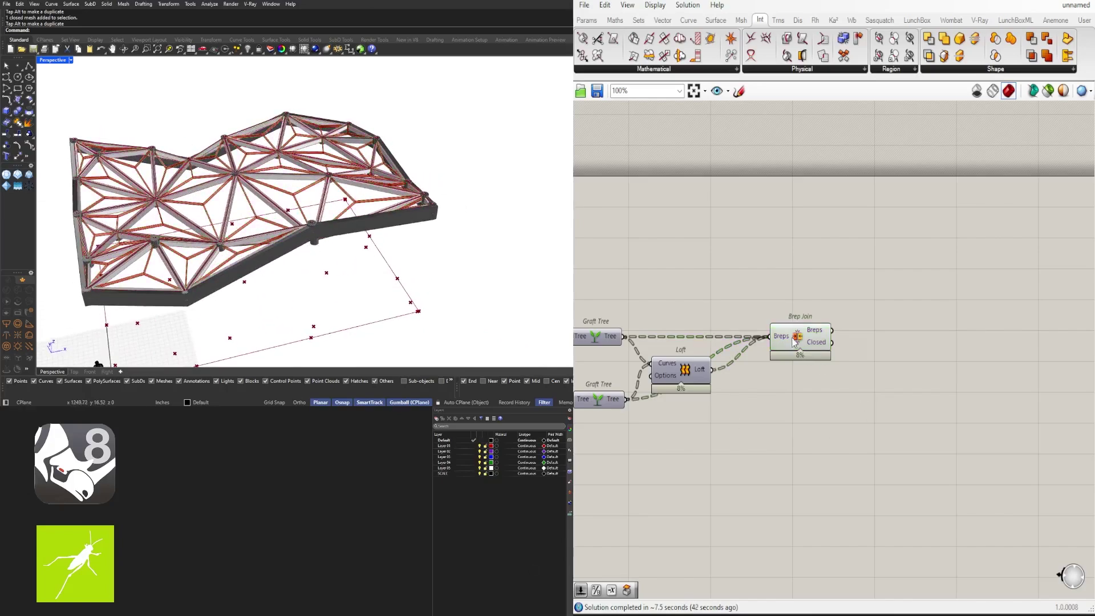
click(785, 336)
right_drag(780, 308, 1052, 309)
right_drag(466, 238, 420, 243)
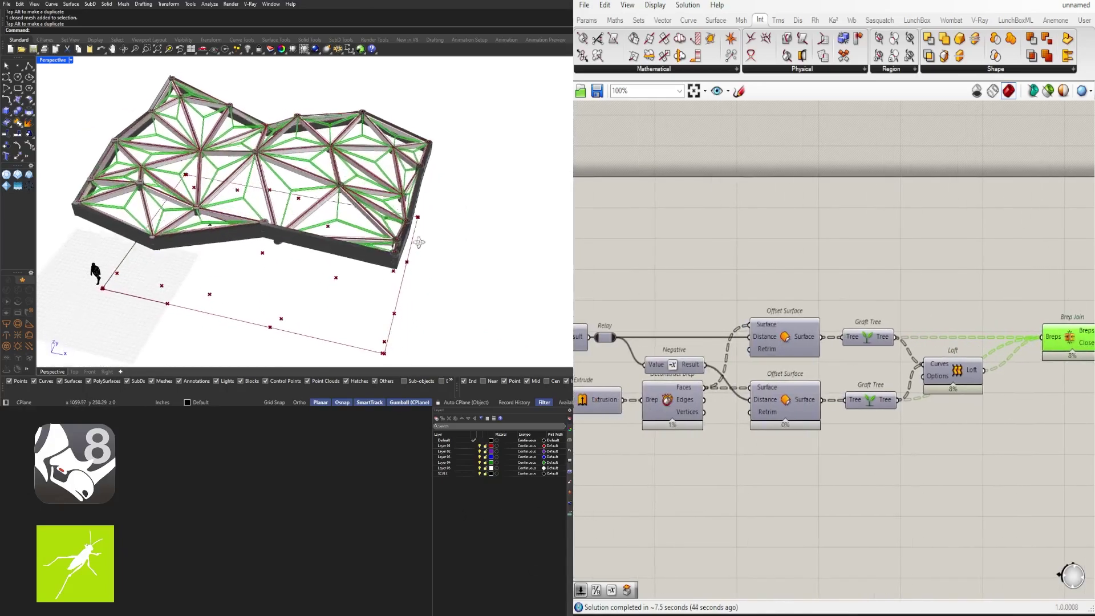
scroll(296, 196, up, 5)
right_drag(296, 196, 263, 223)
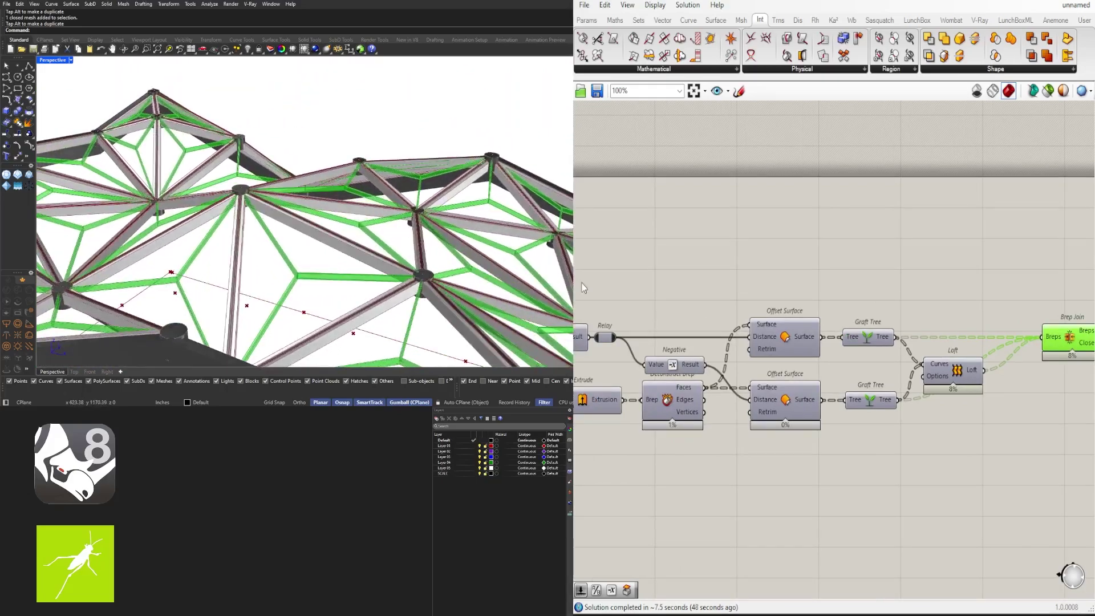
scroll(676, 310, down, 3)
Step: Examine which frame members the Extrude component fed by Boundary Surfaces produces, and trace its inputs back to Offset Curve
click(767, 445)
right_drag(626, 392, 839, 398)
click(862, 414)
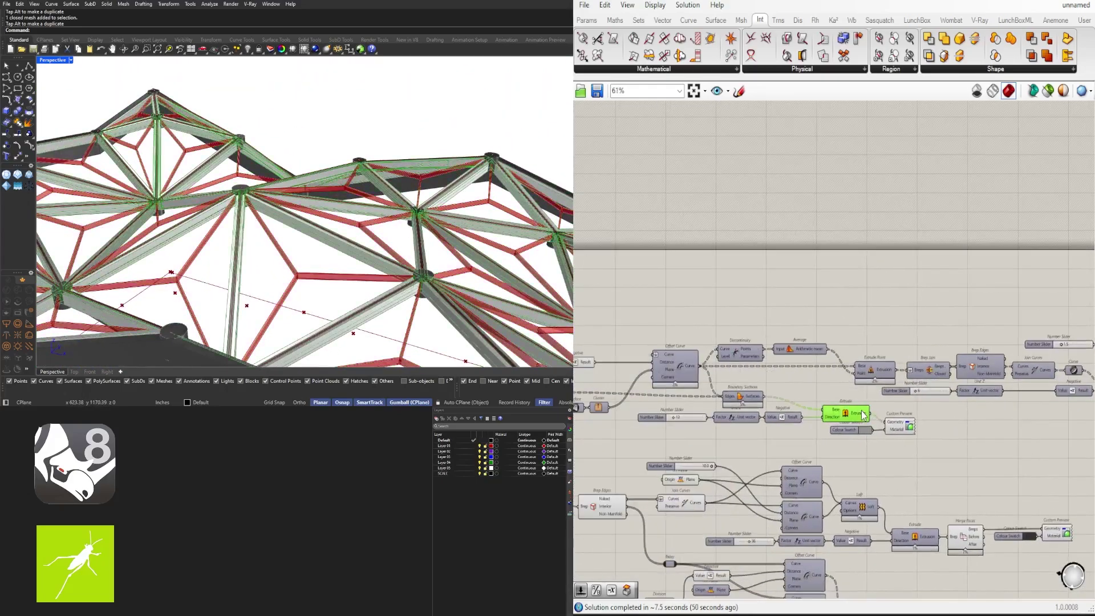
scroll(885, 424, up, 3)
right_drag(1021, 432, 833, 450)
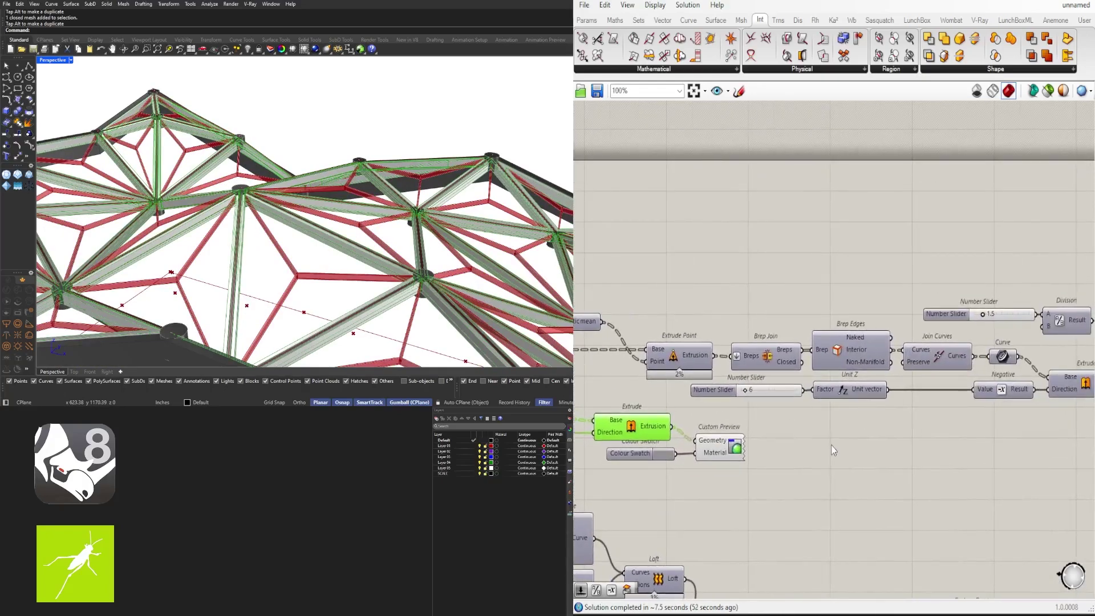
click(684, 412)
right_drag(683, 411, 747, 434)
right_drag(663, 403, 876, 384)
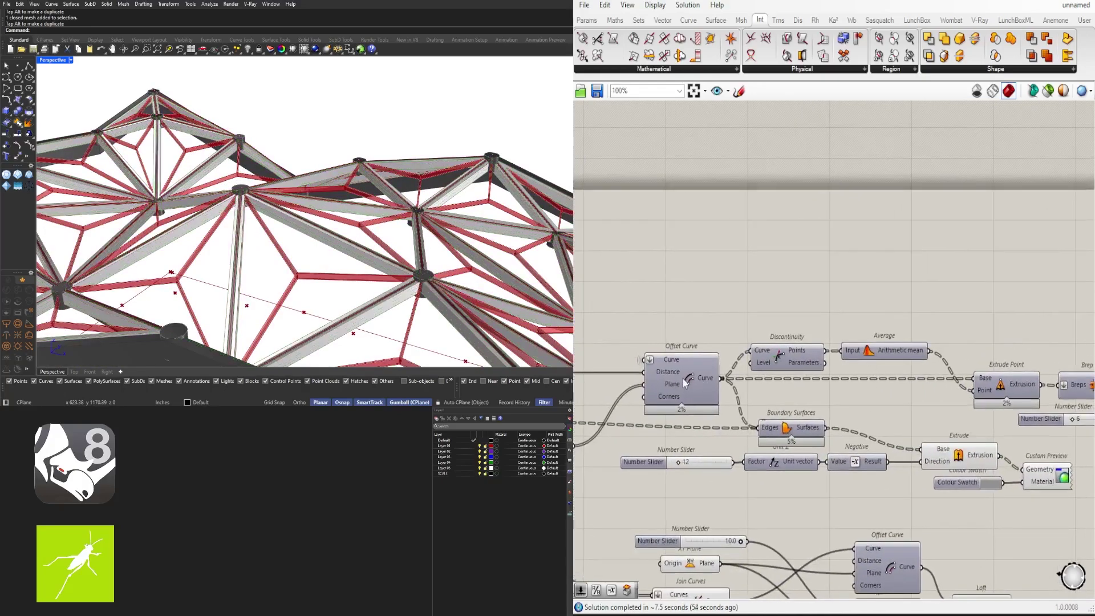
right_drag(683, 378, 684, 336)
Step: Check the geometry of the Boundary Surfaces and Offset Curve components by toggling their previews on and back off
click(787, 382)
middle_click(787, 382)
click(800, 362)
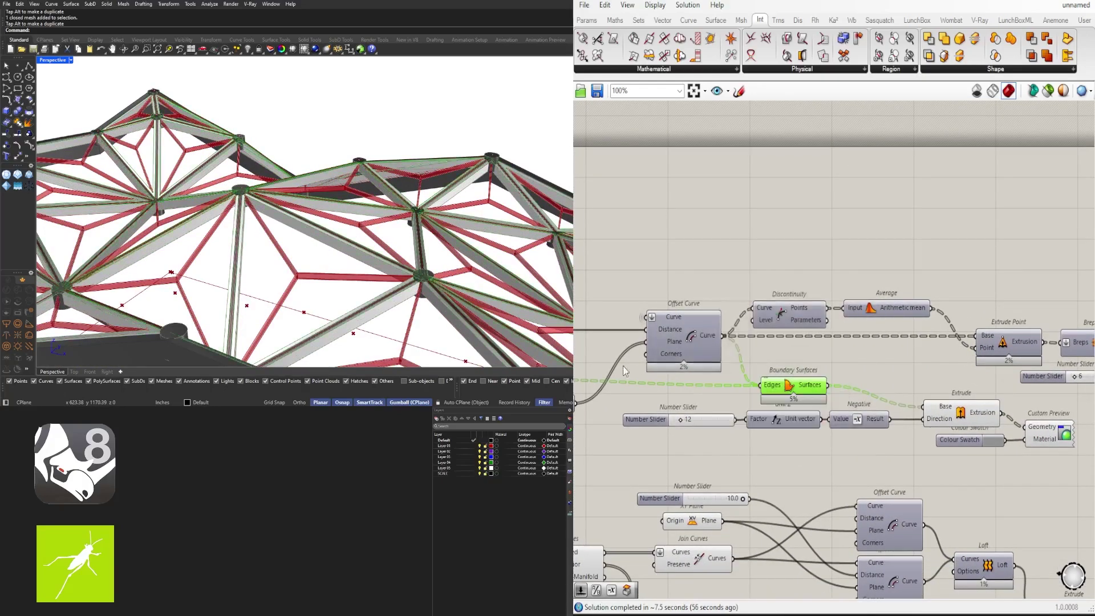
scroll(802, 388, up, 1)
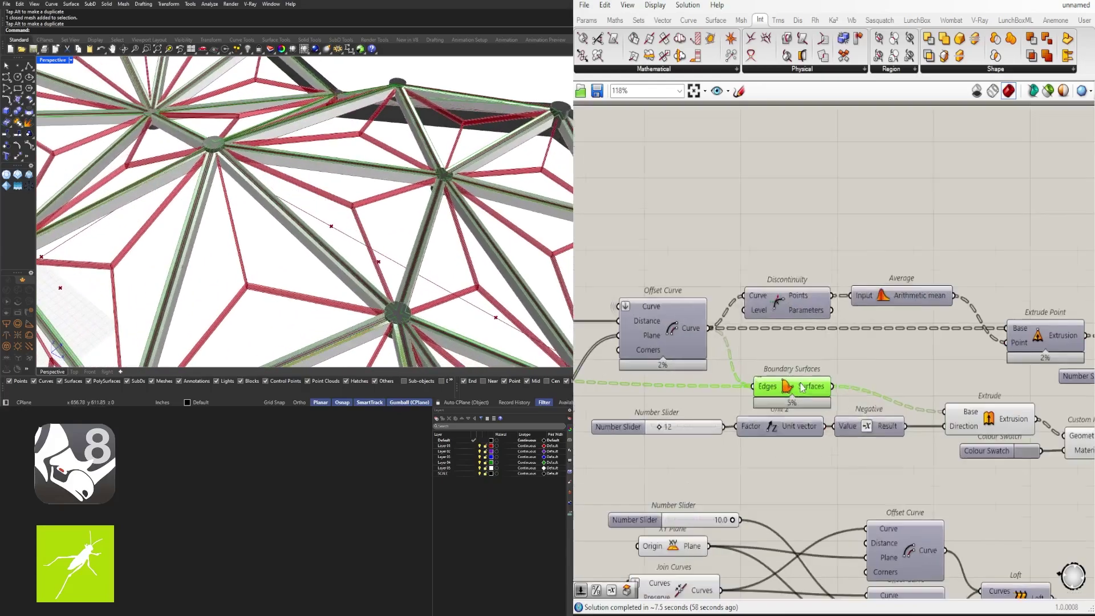
scroll(804, 381, down, 1)
middle_click(801, 380)
click(821, 357)
click(747, 296)
middle_click(685, 346)
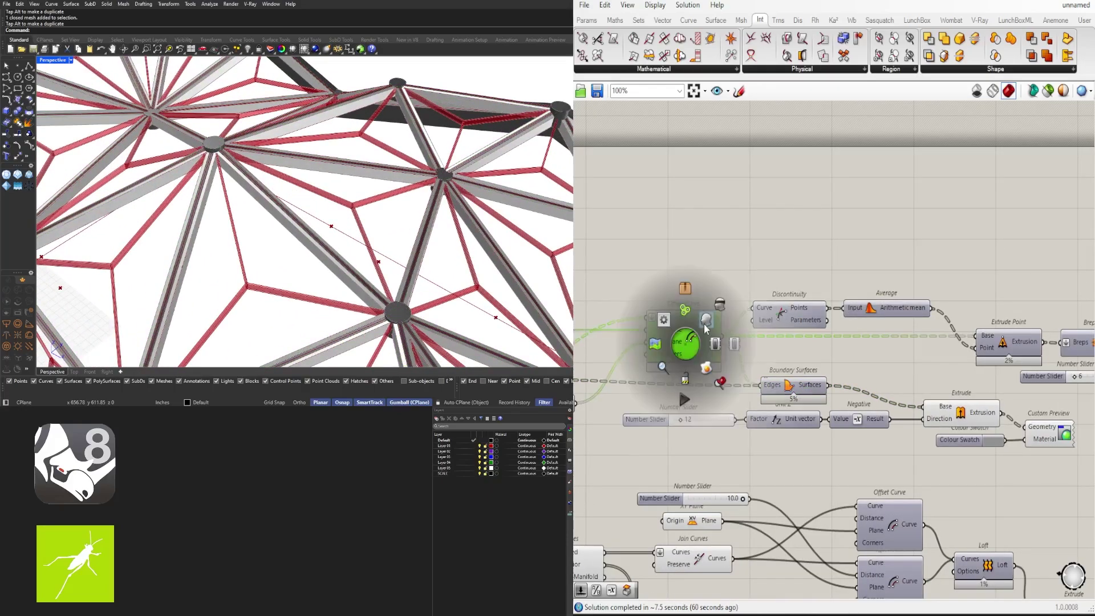
click(704, 322)
middle_click(699, 344)
click(719, 319)
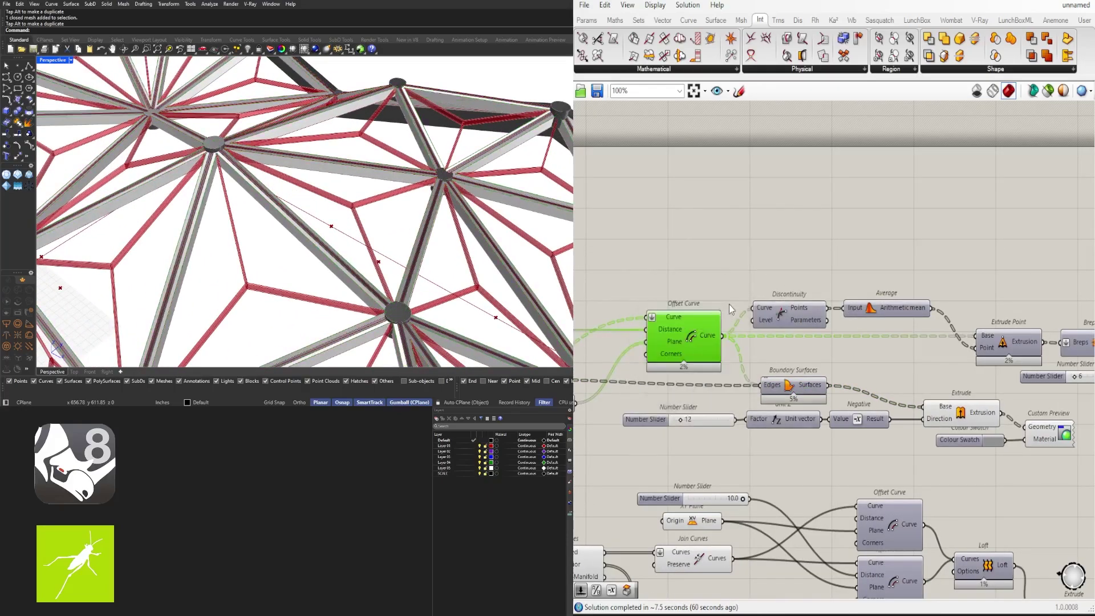
Step: Try feeding the Offset Curve output into a new Offset Surface component, and delete that component
double_click(816, 266)
text(of)
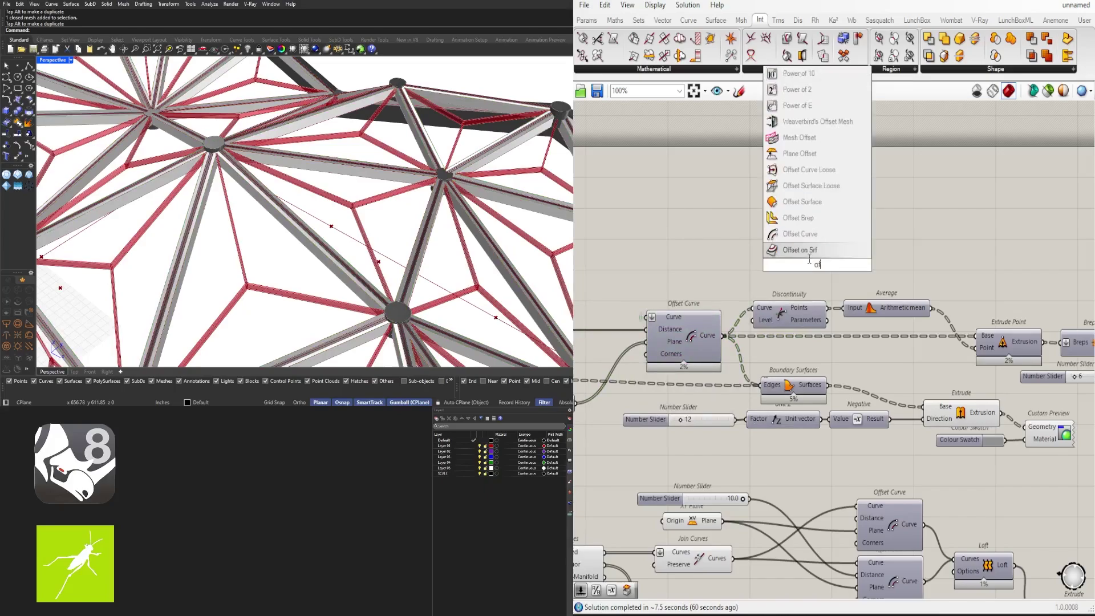
click(802, 203)
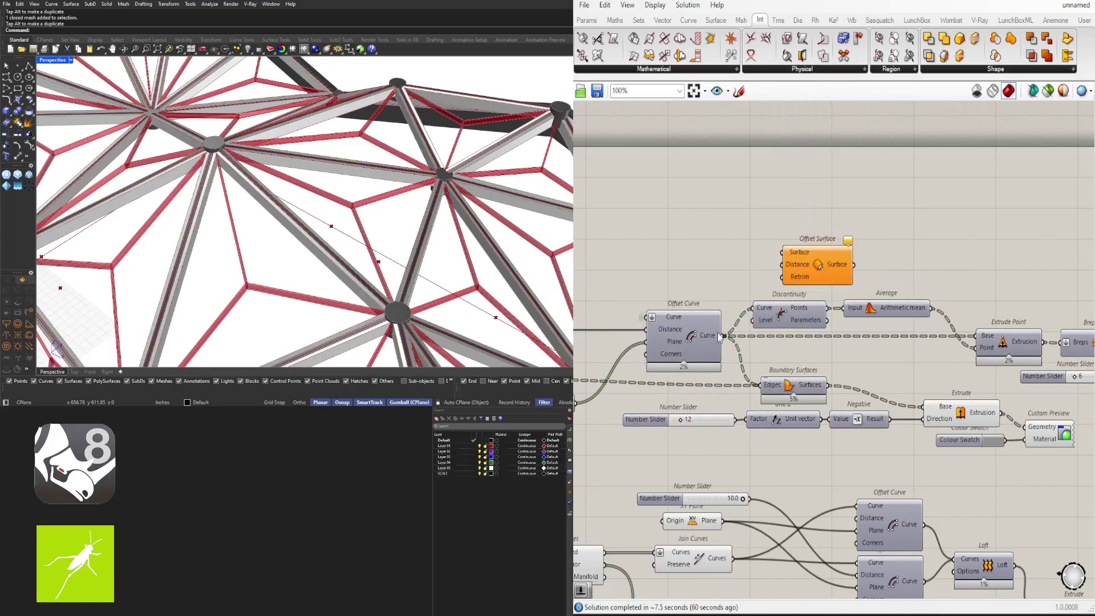
drag(793, 255, 789, 253)
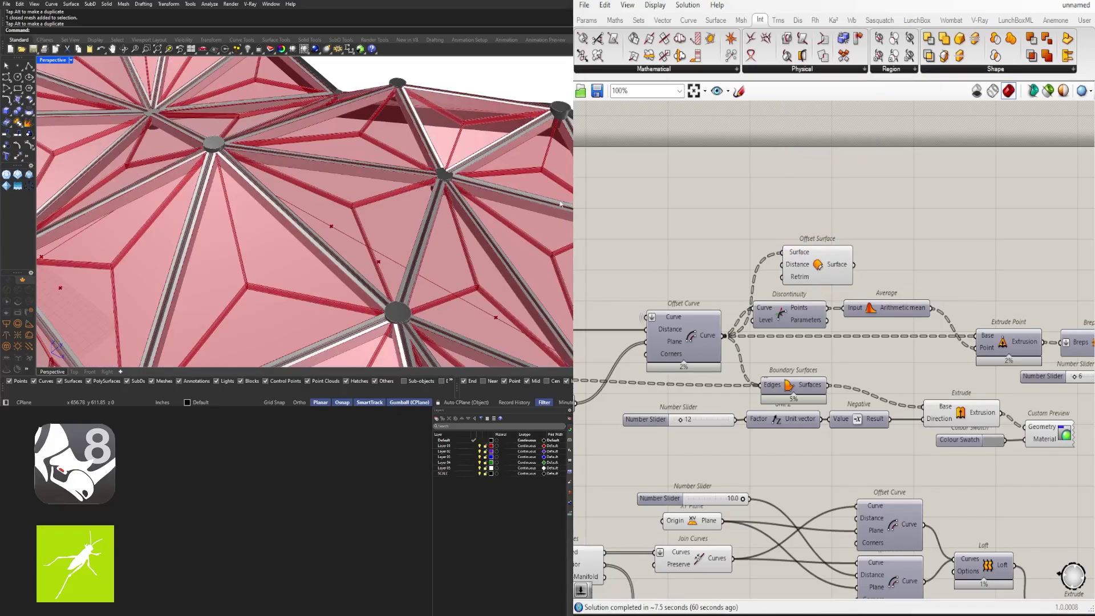
right_drag(433, 217, 354, 206)
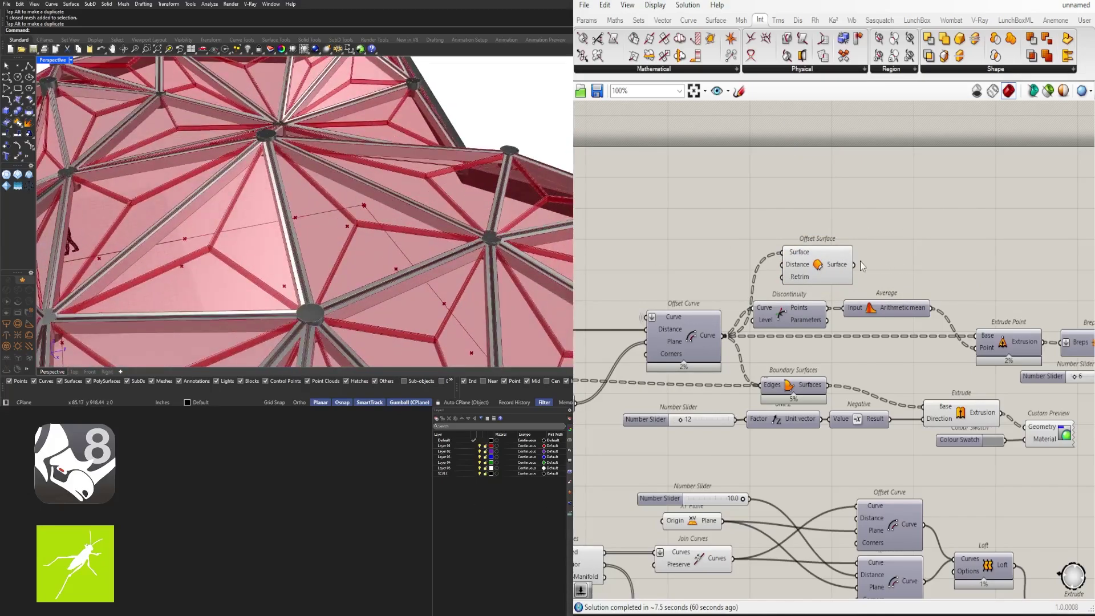
click(807, 268)
key(Delete)
Step: Add a Boundary Surfaces component above Discontinuity and connect the Offset Curve output to its Edges input
double_click(788, 256)
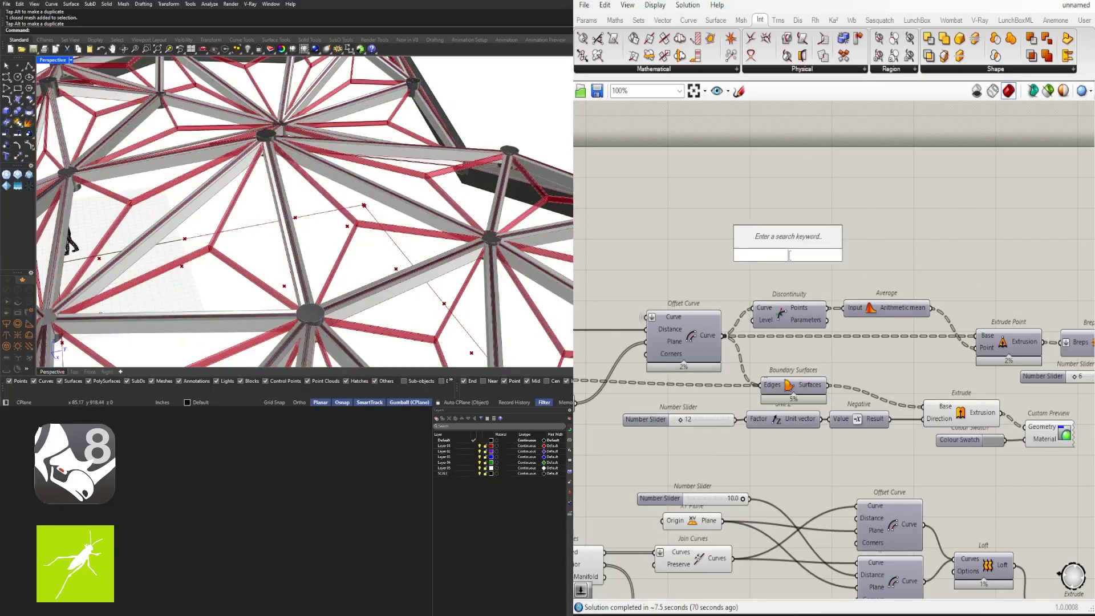
text(bou)
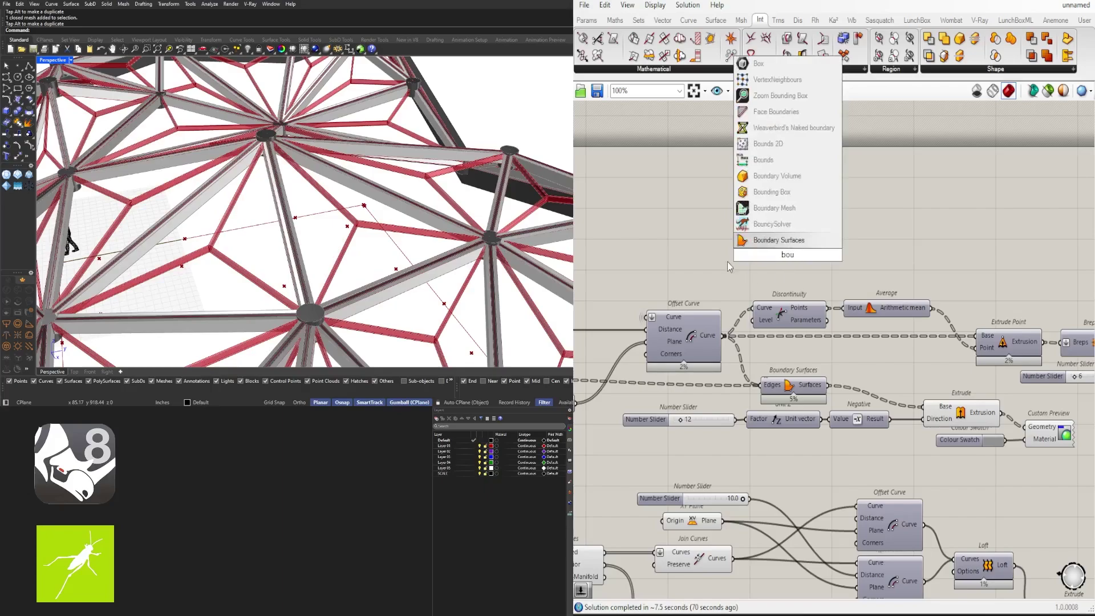
click(770, 238)
drag(754, 254, 754, 255)
drag(785, 256, 785, 267)
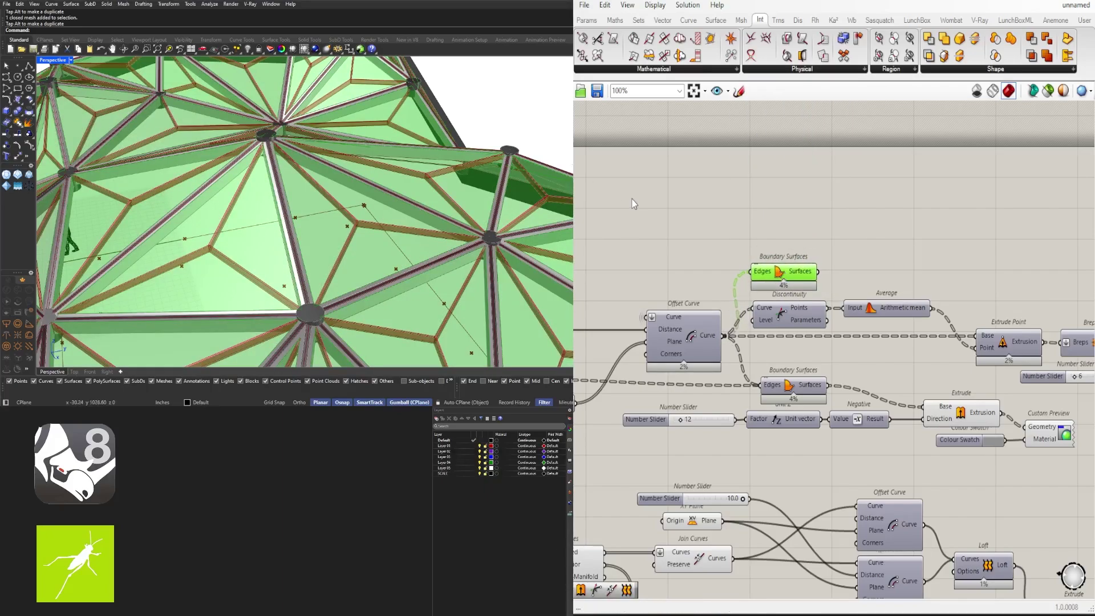
Step: Duplicate the existing Cluster component beside the new Boundary Surfaces and replace its input with the Surfaces output
scroll(857, 277, down, 2)
right_drag(959, 248, 851, 222)
click(851, 221)
scroll(702, 228, up, 2)
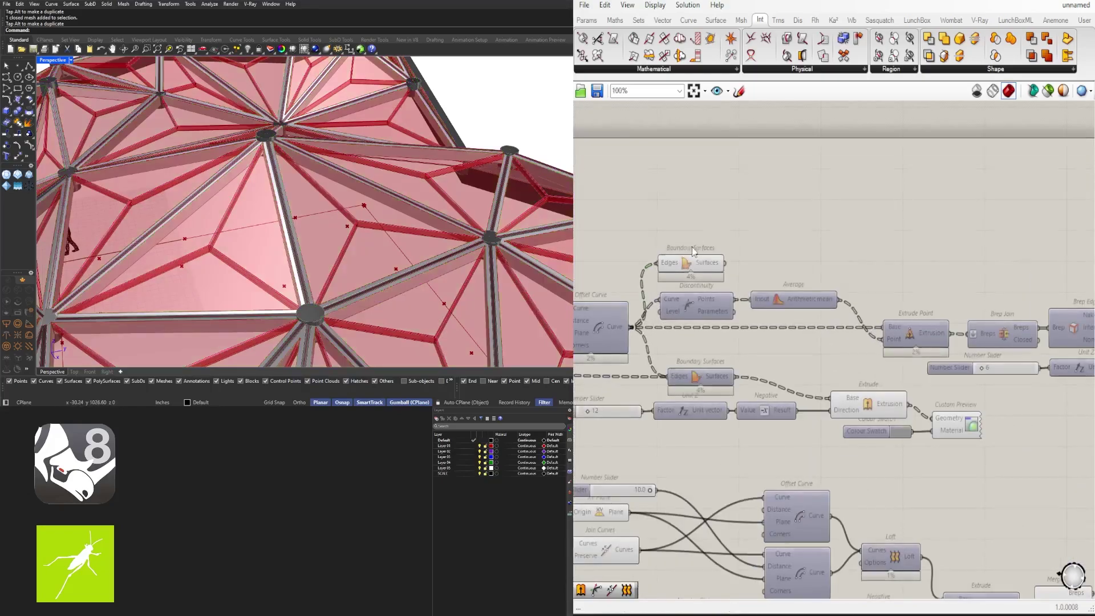
click(689, 262)
scroll(887, 289, down, 3)
right_drag(886, 289, 943, 308)
scroll(857, 296, up, 3)
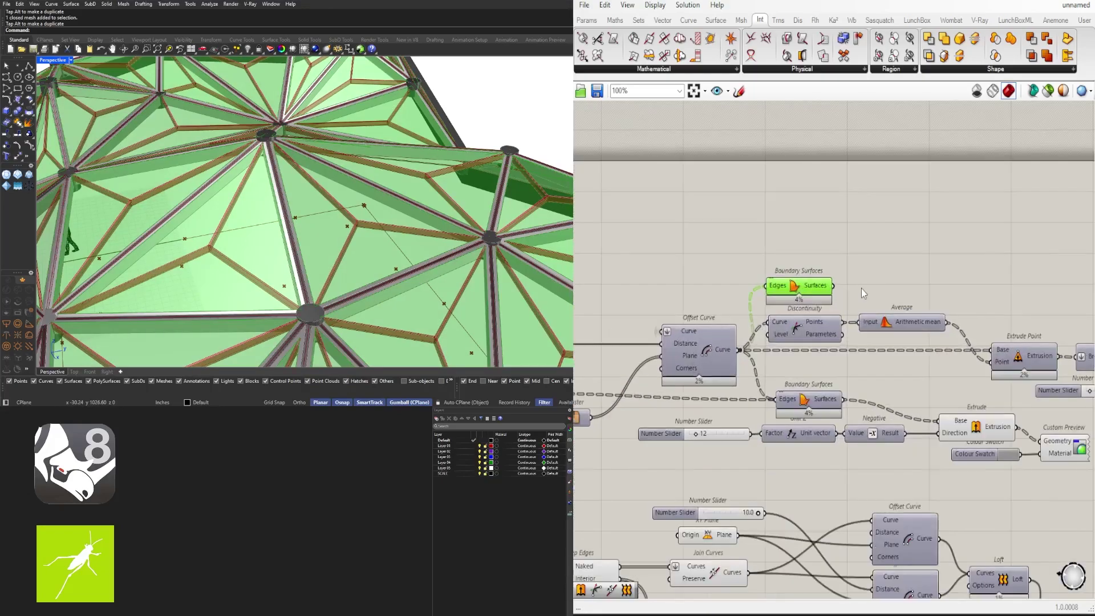
scroll(845, 290, down, 2)
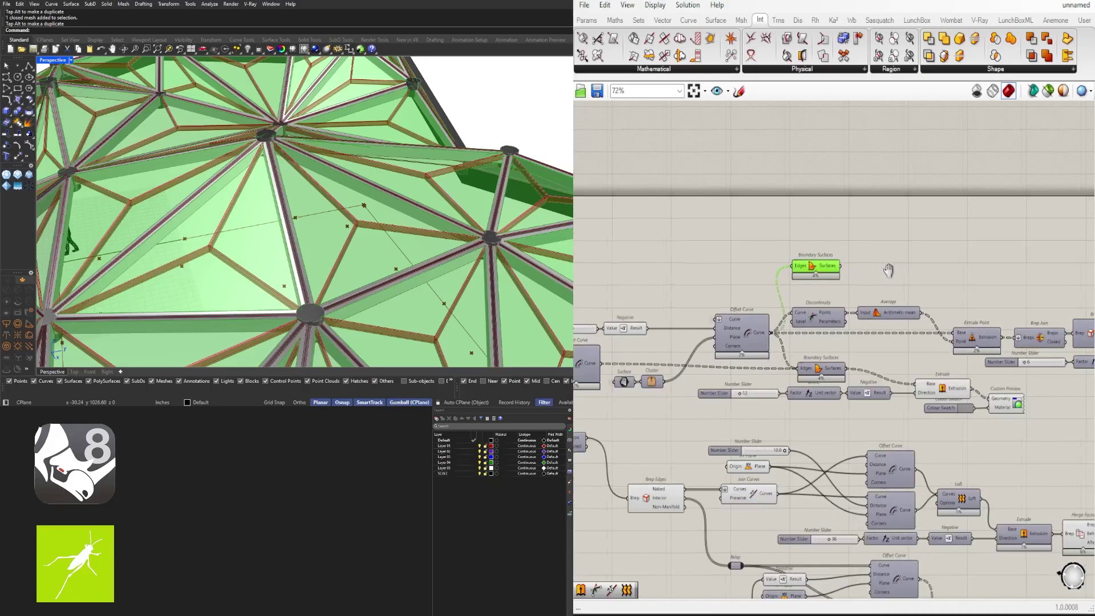
right_drag(888, 270, 998, 302)
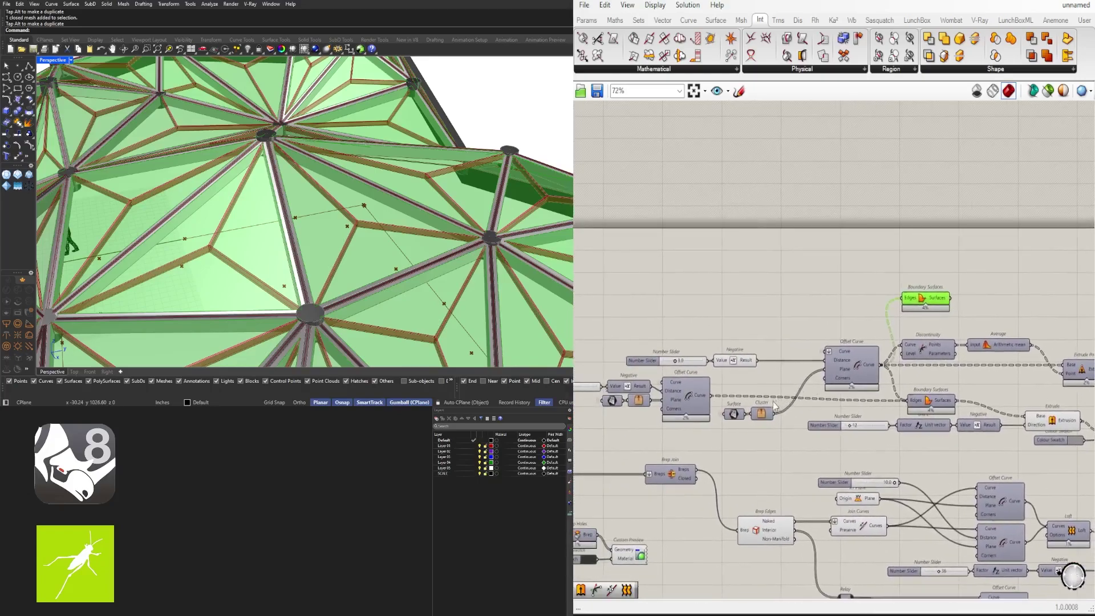
drag(783, 426, 765, 420)
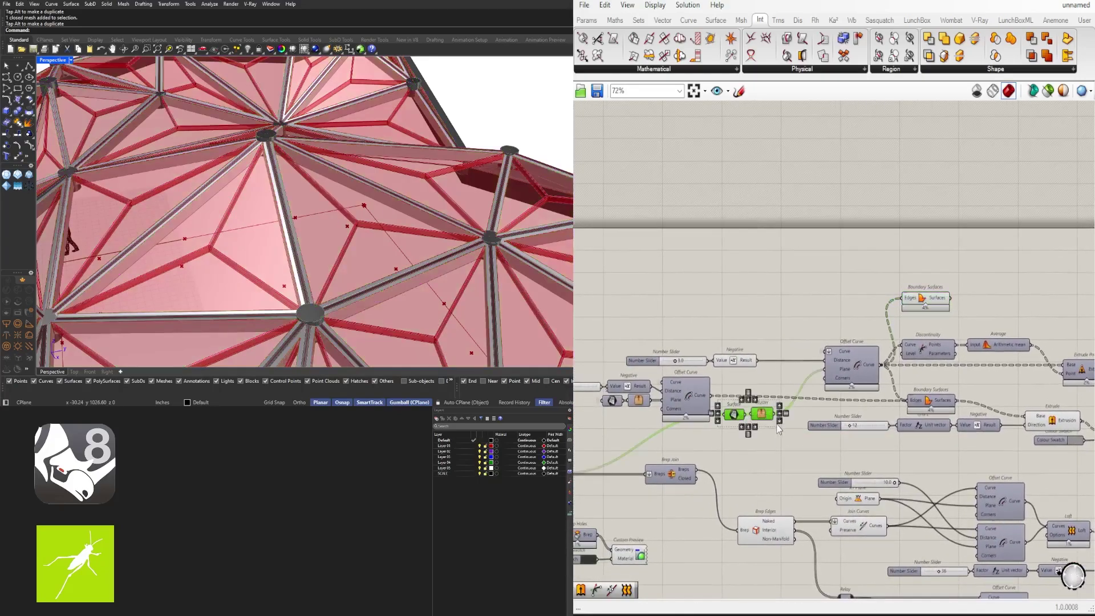
alt+drag(985, 312, 987, 294)
scroll(976, 291, up, 3)
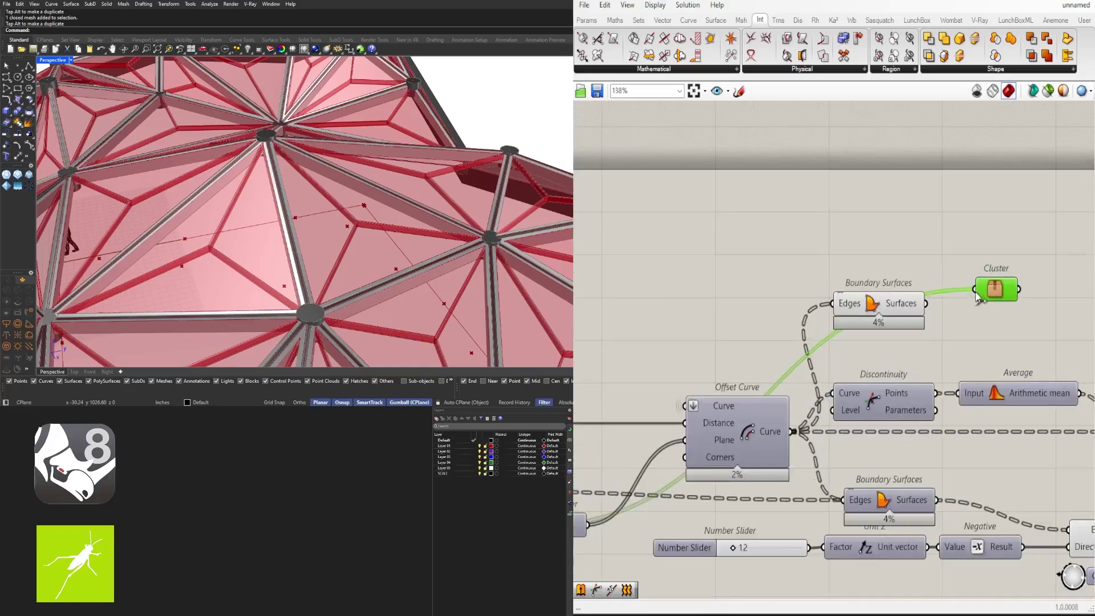
right_drag(976, 291, 849, 320)
drag(869, 318, 819, 266)
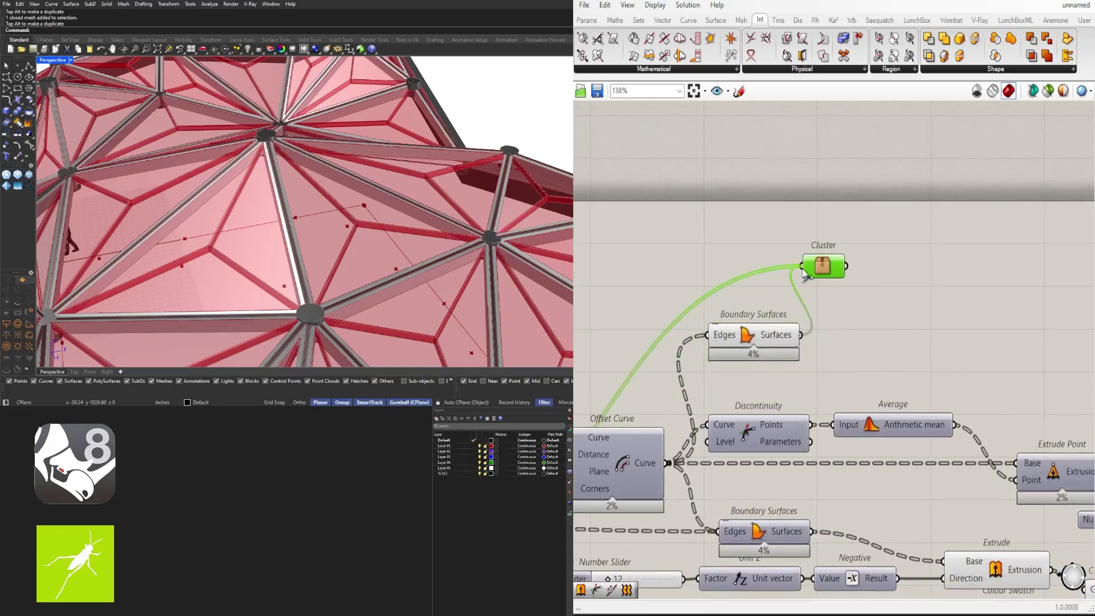
Step: Add an Extrude component in line with the new Boundary Surfaces and connect the Surfaces output to its Base input
click(903, 345)
text(e)
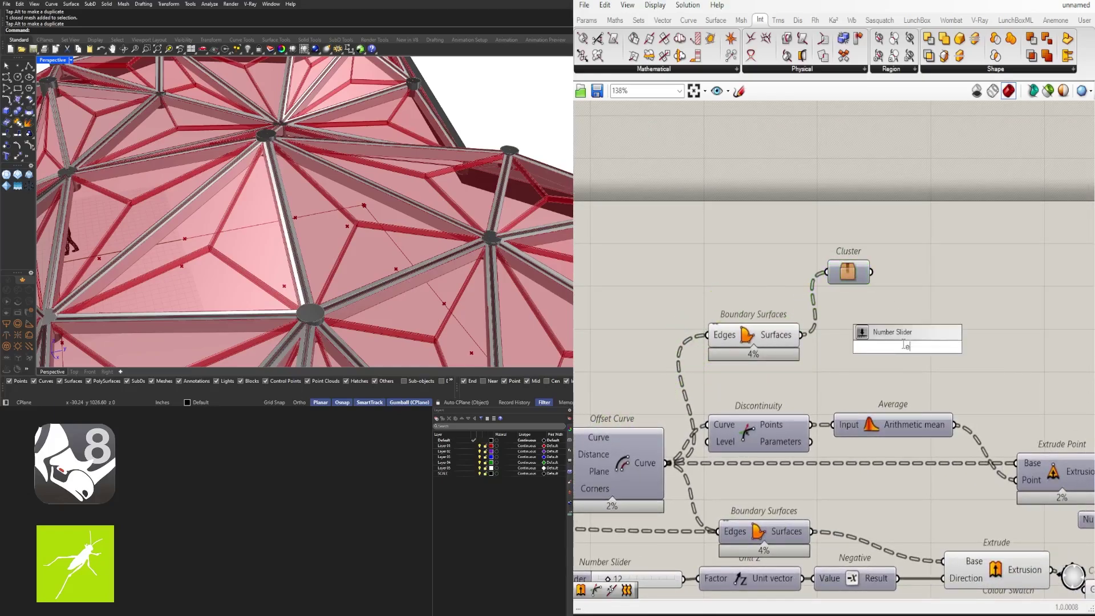
text(xtr)
click(887, 332)
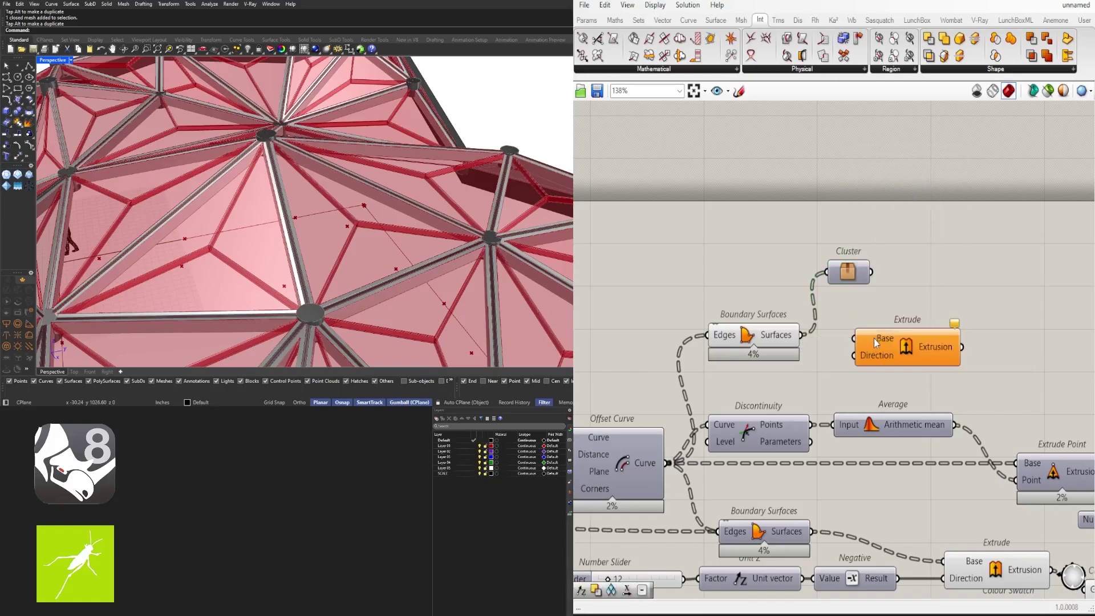
drag(858, 341, 858, 340)
drag(884, 347, 1013, 343)
click(892, 281)
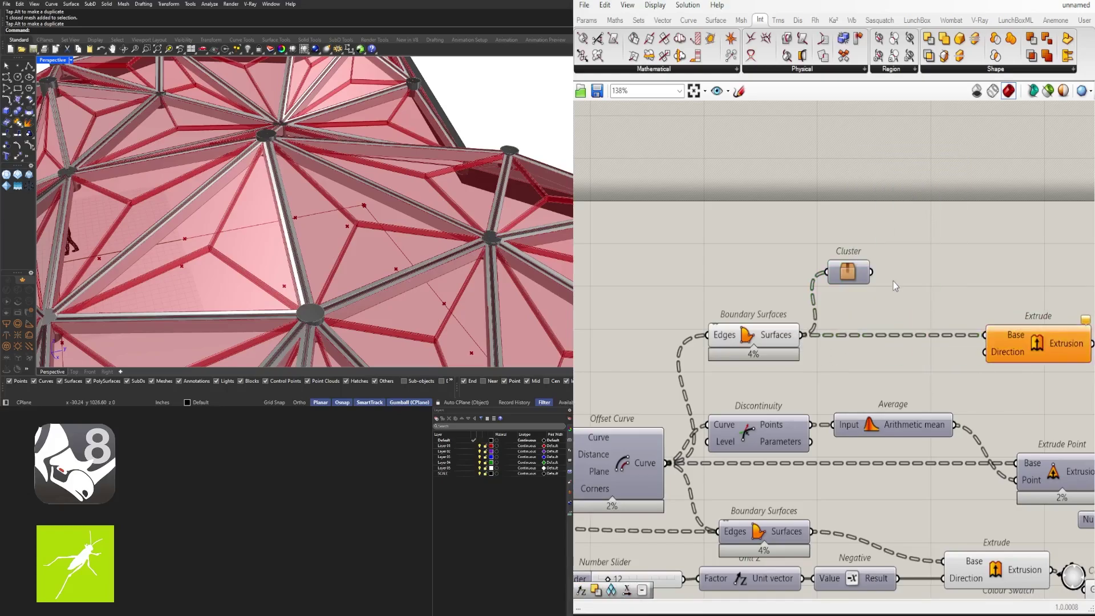
Step: Move the new Extrude further along its row and add an Amplitude component in front of it
right_drag(915, 294, 751, 276)
drag(909, 335, 1024, 337)
double_click(858, 351)
text(amp)
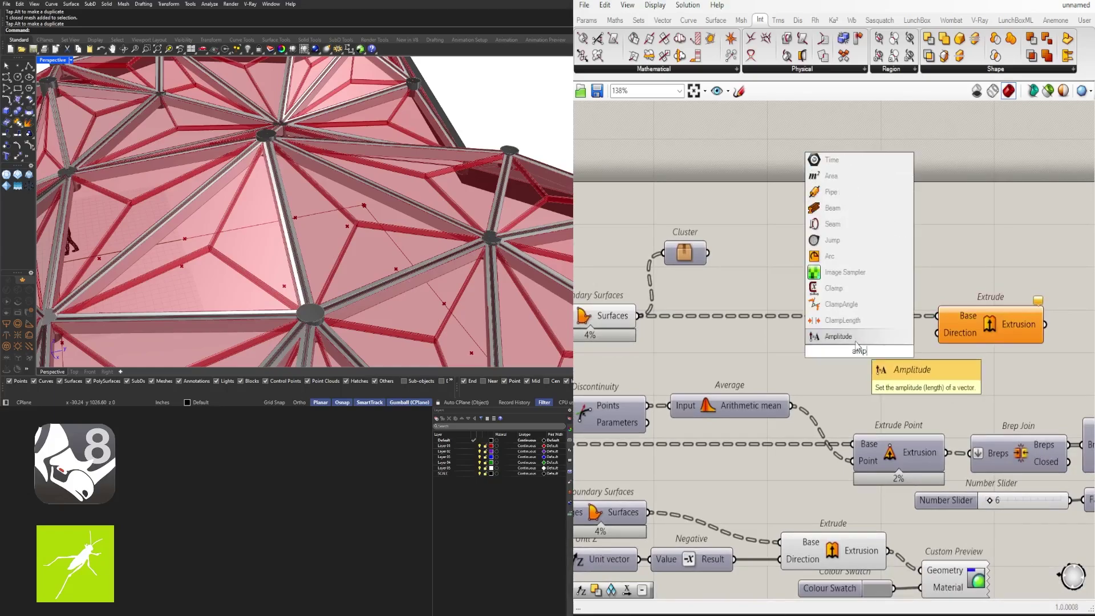
click(850, 341)
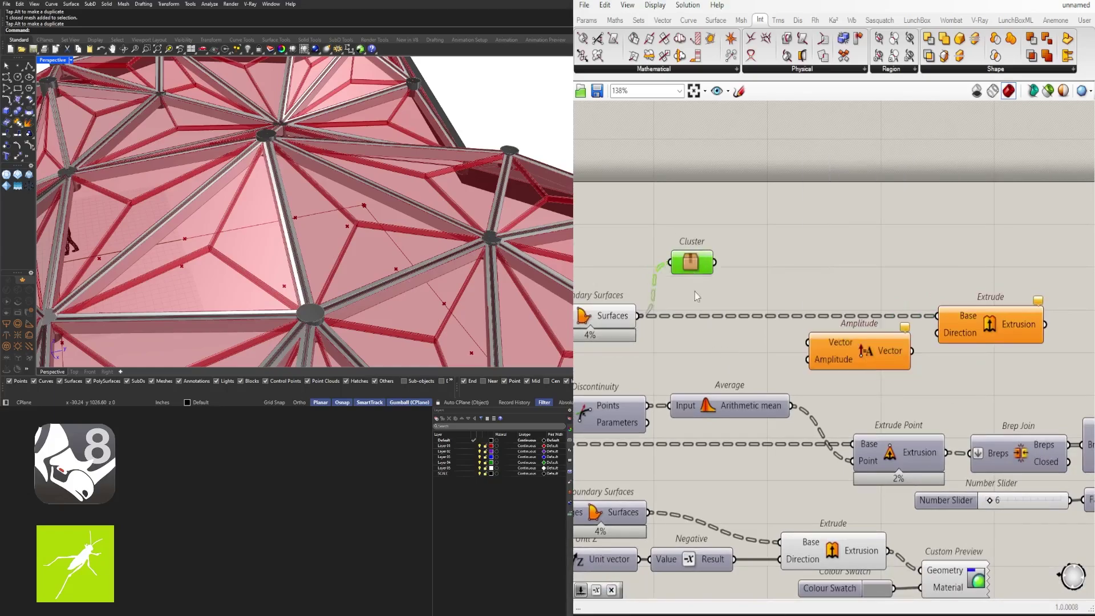
Step: Place the Cluster before Amplitude, connect it to the Vector input, and wire Amplitude's Vector output into the Extrude's Direction
drag(696, 296, 720, 362)
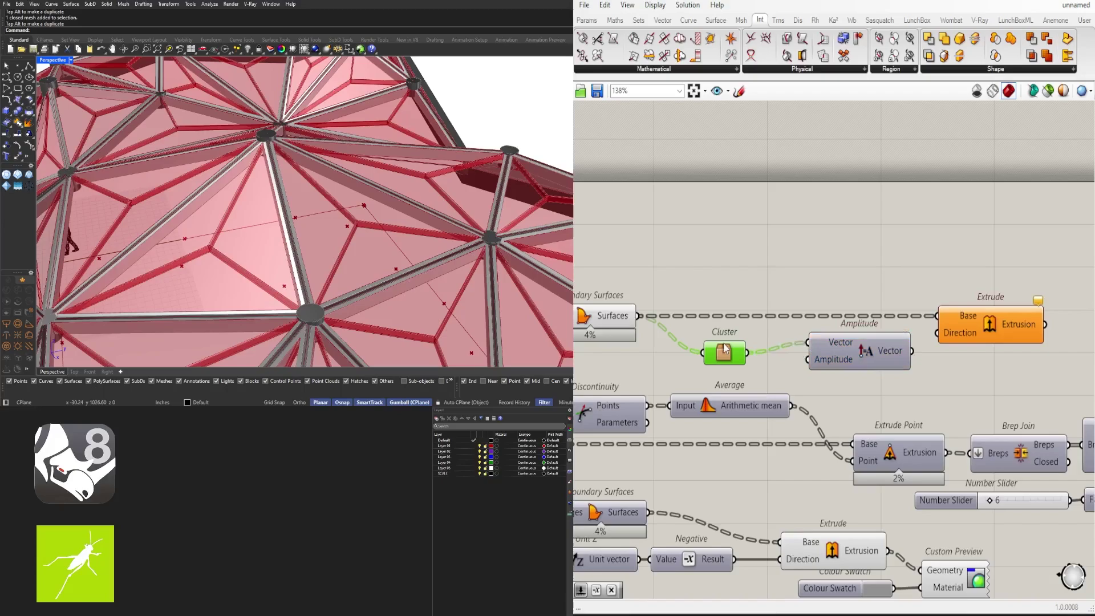
right_drag(908, 352, 856, 343)
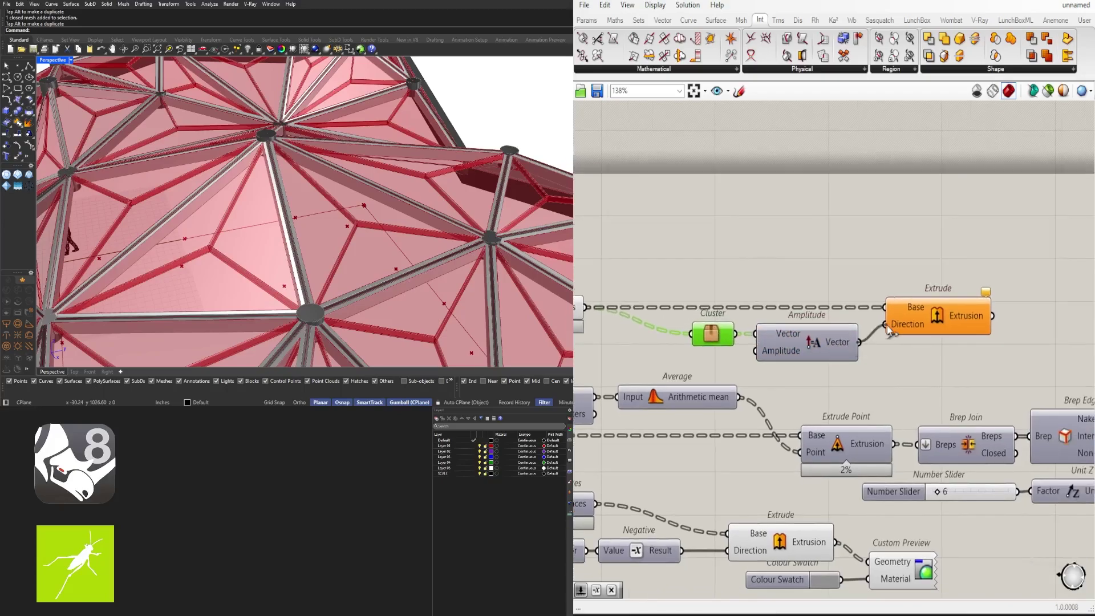
drag(888, 330, 887, 326)
click(939, 325)
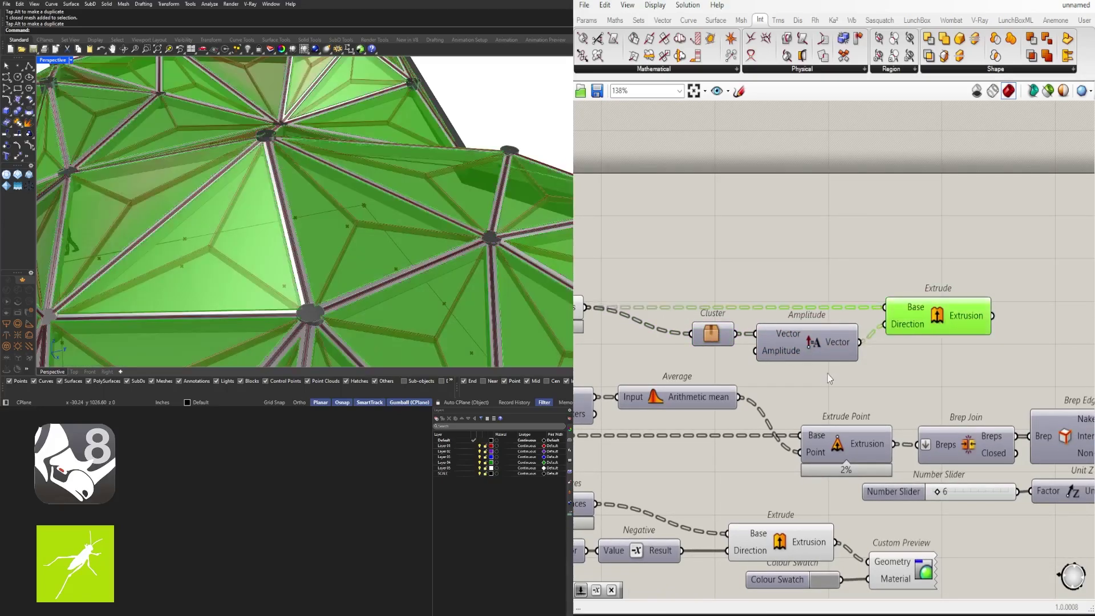
drag(834, 376, 711, 329)
right_drag(797, 266, 913, 251)
click(911, 253)
right_drag(1024, 312, 960, 292)
scroll(973, 301, down, 1)
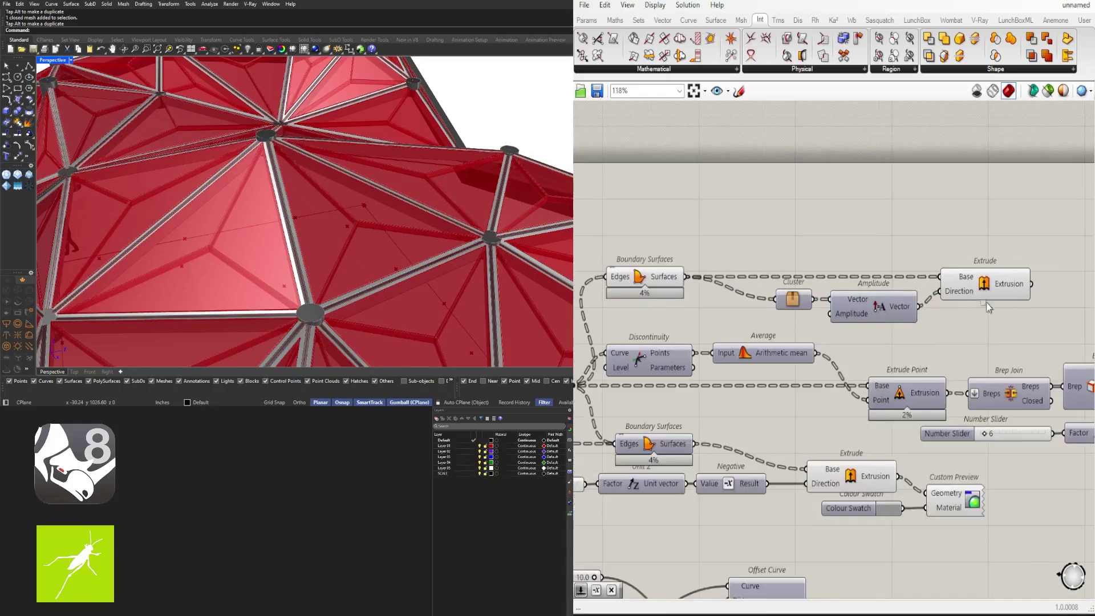
Step: Move the upper row of Boundary Surfaces, Cluster, Amplitude and Extrude components up, away from the Discontinuity row
drag(1024, 313, 652, 230)
drag(672, 270, 671, 244)
click(723, 294)
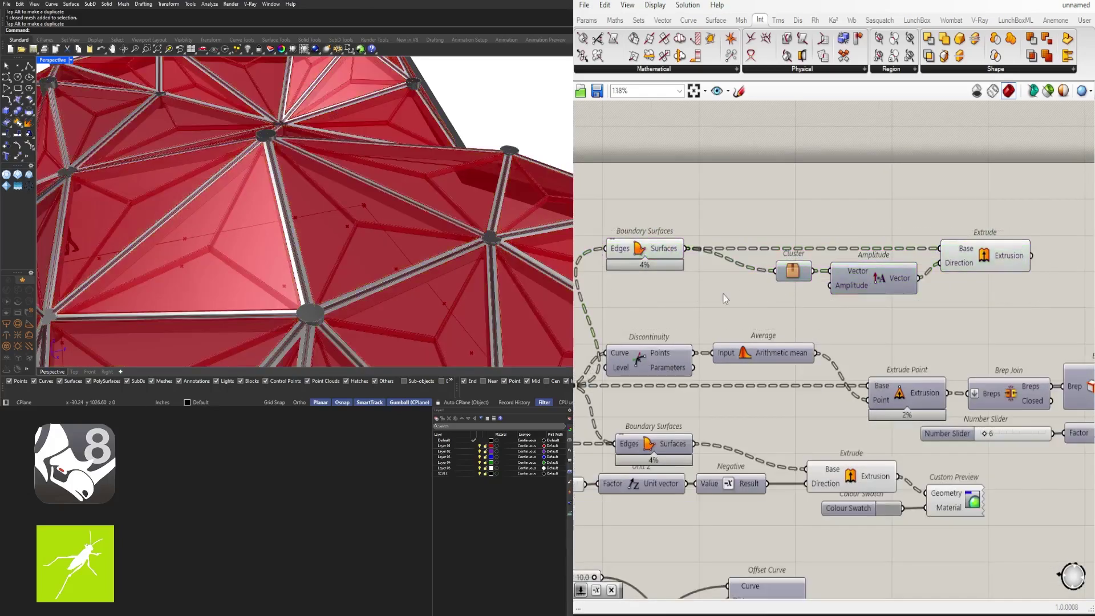
Step: Add a 1.5 number slider, connect it to the Amplitude input of the panel row, and move the Cluster and Amplitude group closer to its source
double_click(722, 294)
text(1.5)
key(Return)
scroll(769, 294, up, 3)
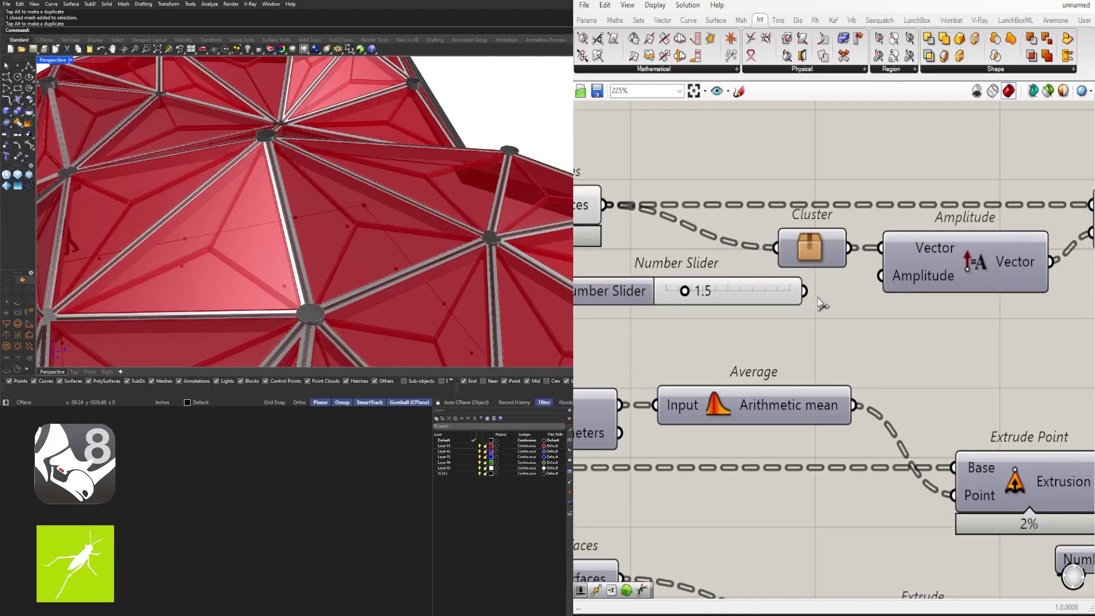
drag(762, 289, 805, 288)
scroll(805, 288, down, 2)
right_drag(944, 318, 940, 319)
click(1023, 250)
drag(1023, 317, 753, 210)
drag(789, 272, 732, 272)
click(774, 216)
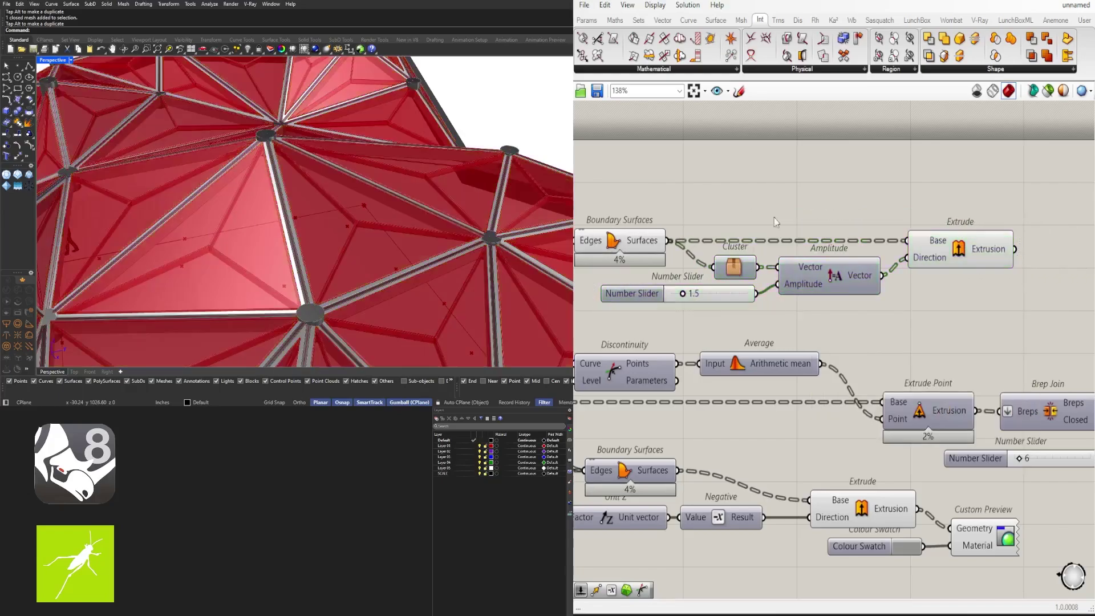
Step: Examine up close in the viewport how the extruded panels meet the frame members and the round node
click(937, 260)
right_drag(365, 223, 335, 171)
right_drag(328, 242, 388, 279)
scroll(368, 273, down, 6)
scroll(349, 301, up, 12)
scroll(319, 283, down, 4)
scroll(841, 295, down, 2)
click(811, 315)
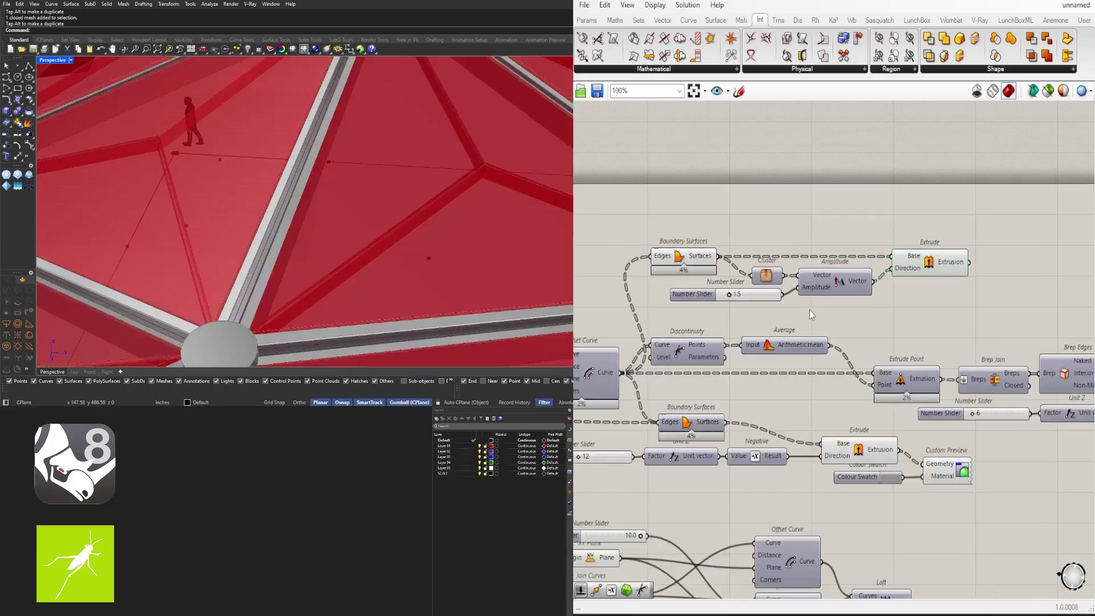
Step: Move the whole panel extrusion row further along to make room for another component before its Boundary Surfaces
drag(946, 306, 681, 227)
right_drag(666, 265, 777, 267)
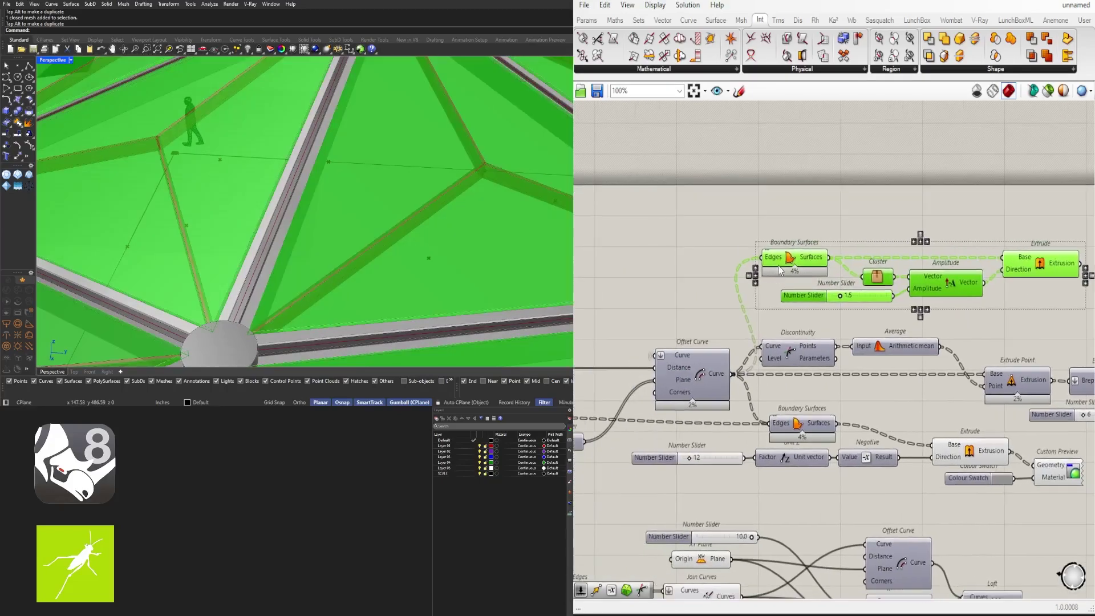
drag(797, 260, 934, 259)
click(843, 276)
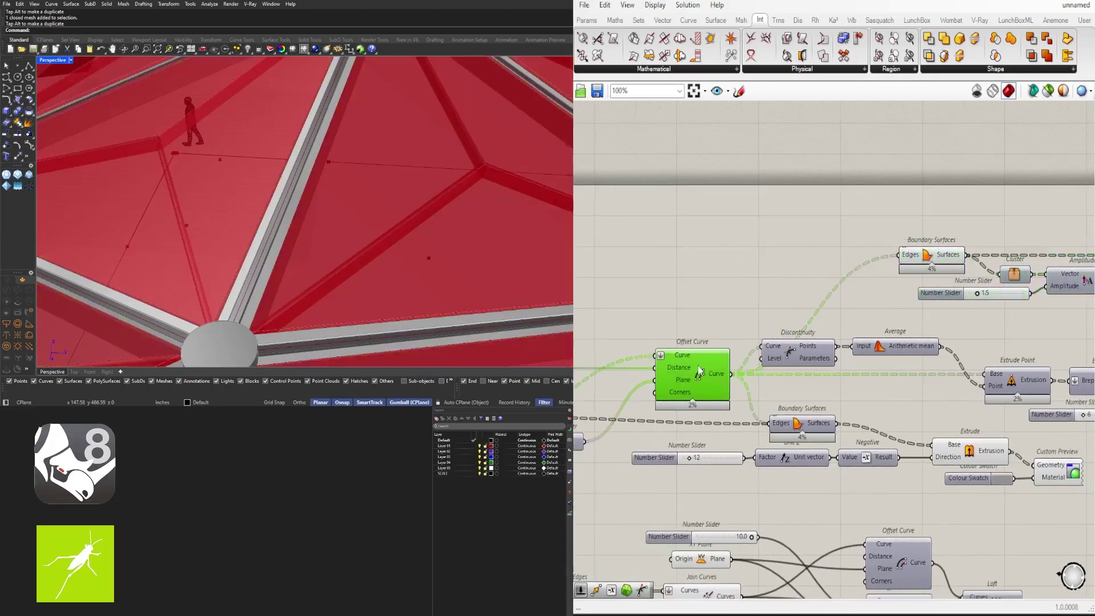
Step: Duplicate the Offset Curve before the upper Boundary Surfaces, feed it the original's offset curves, and drive its Distance with a new 1.5 slider
right_drag(700, 370, 724, 371)
alt+drag(725, 365, 843, 260)
double_click(699, 257)
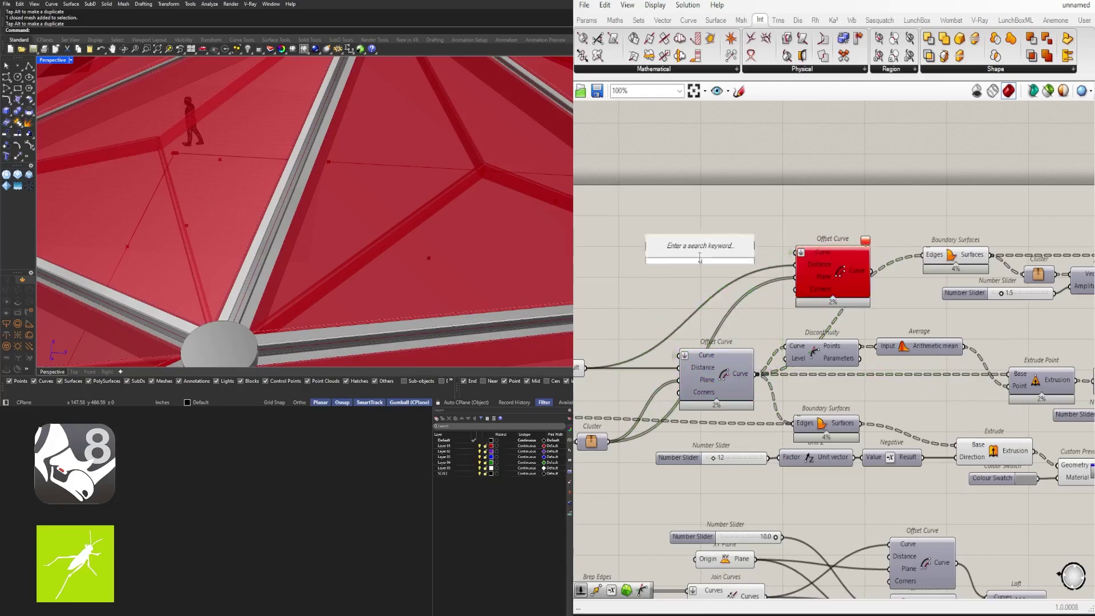
text(1.5)
key(Return)
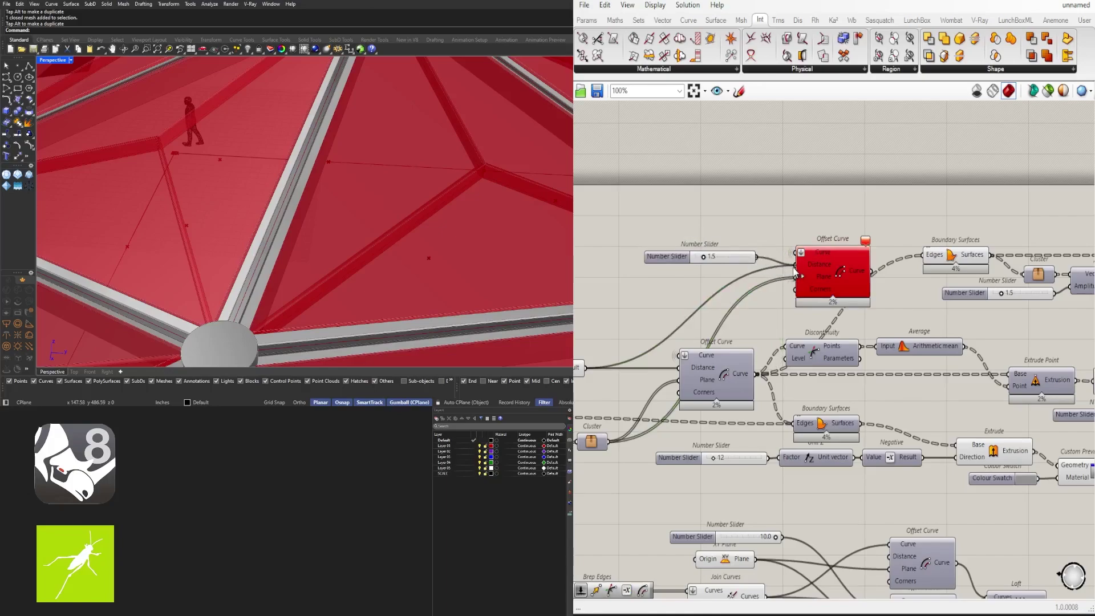
click(839, 269)
right_drag(866, 272, 795, 273)
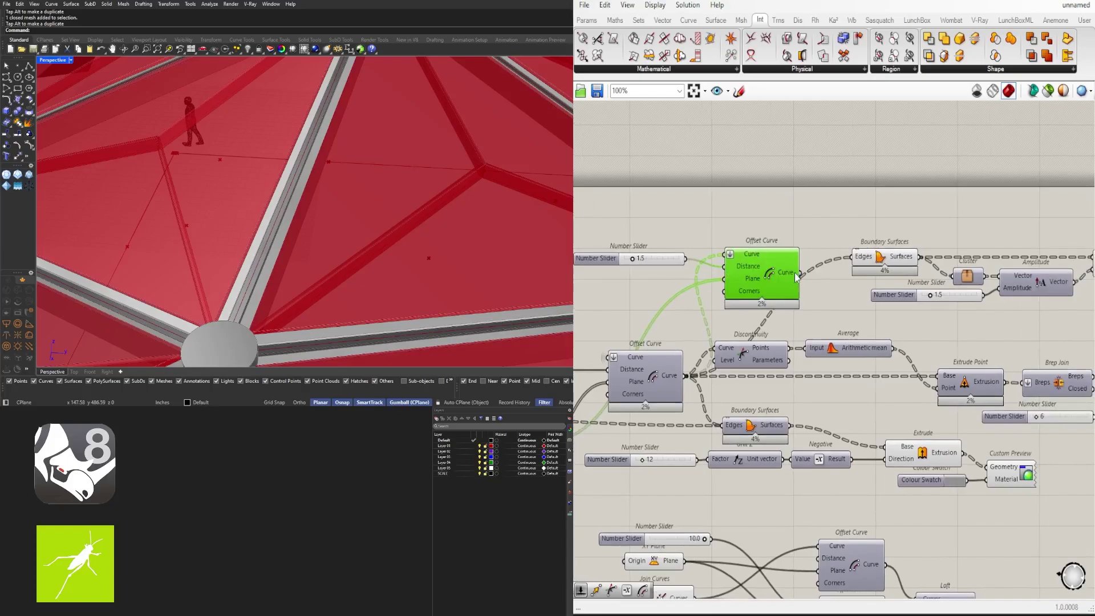
Step: Connect the new Offset Curve's output to the upper Boundary Surfaces' Edges input and move the panel row closer to it
drag(857, 258, 858, 259)
scroll(919, 313, down, 1)
right_drag(920, 313, 763, 322)
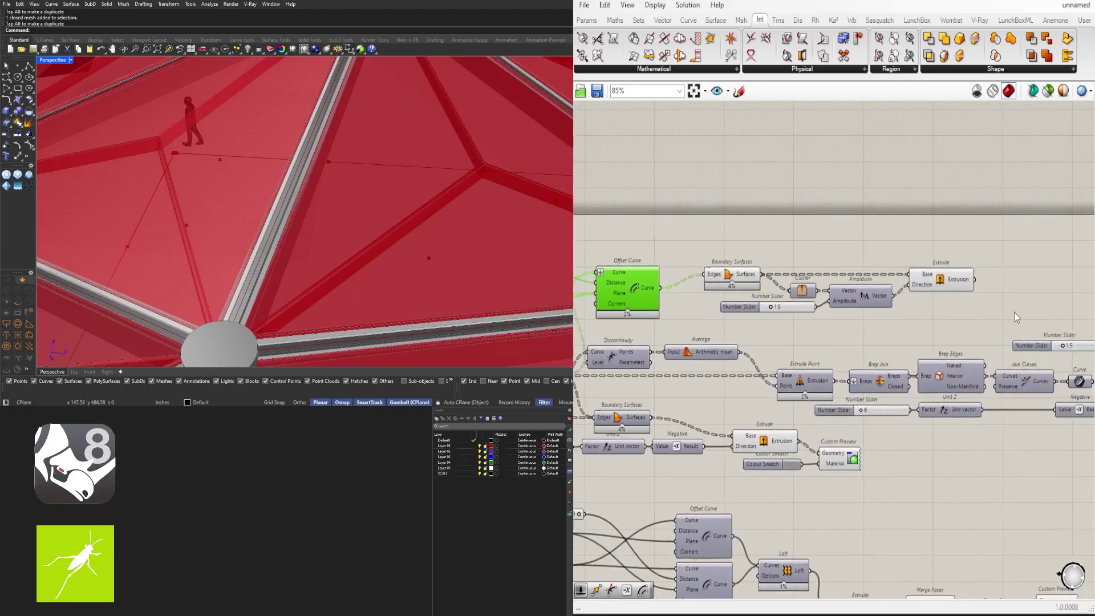
drag(1014, 311, 735, 261)
drag(736, 275, 704, 288)
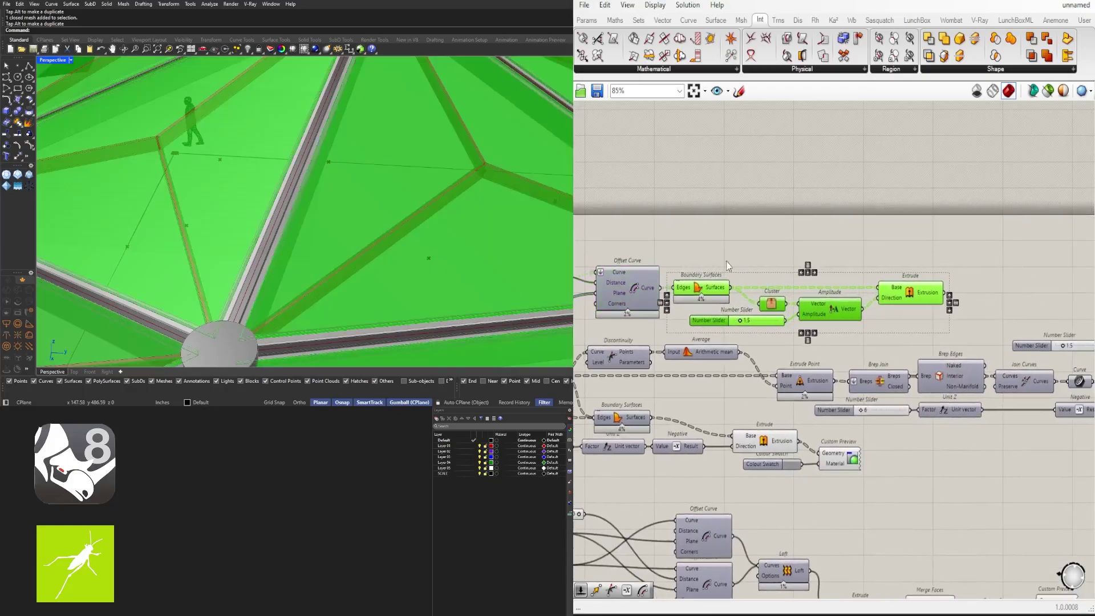
click(735, 261)
Step: Turn off the preview of the new Offset Curve, Boundary Surfaces, Cluster and Amplitude components
drag(834, 254, 618, 306)
middle_click(685, 240)
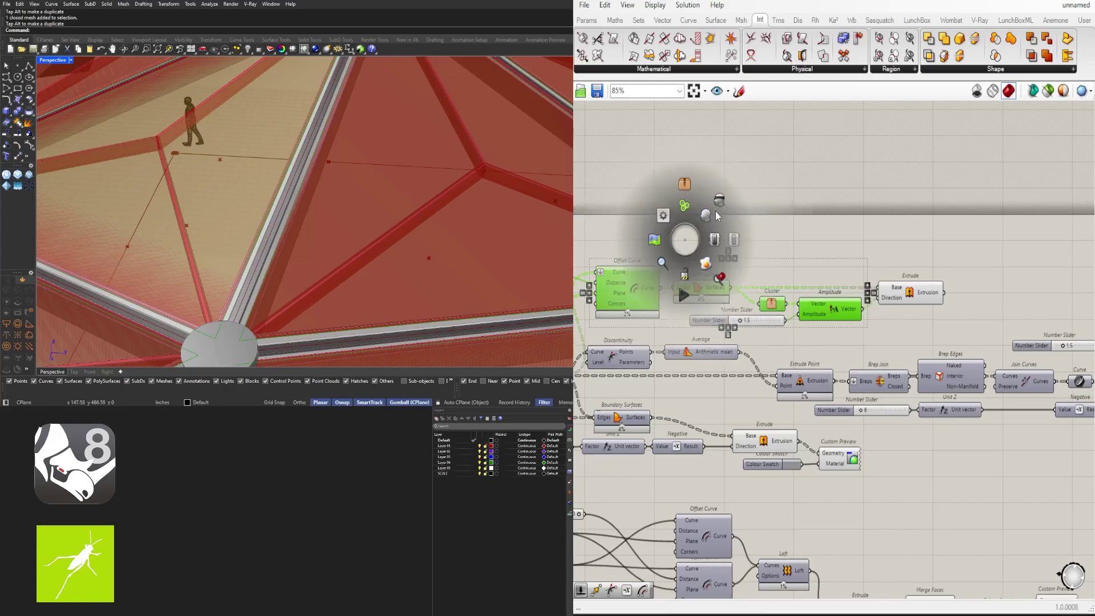
click(709, 215)
Step: Set the new Offset Curve's distance slider to 1.7
right_drag(687, 251, 934, 252)
click(933, 253)
scroll(735, 252, up, 2)
drag(735, 289, 791, 298)
scroll(801, 295, up, 5)
scroll(792, 294, down, 7)
right_drag(1086, 245, 906, 244)
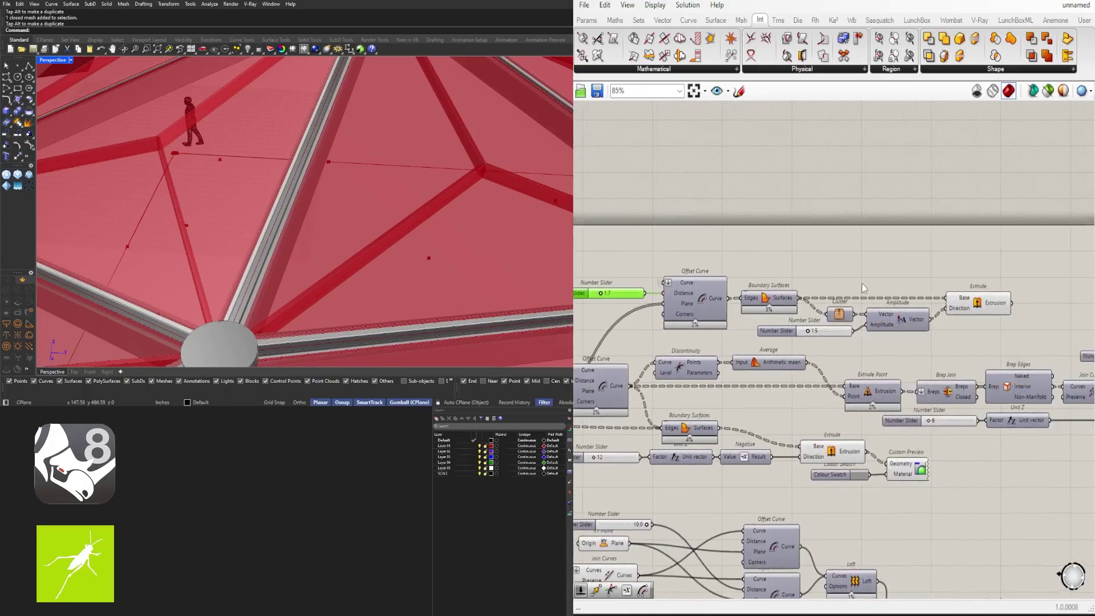
Step: Look through the definition for the secondary frame's final Brep Join and the existing Custom Preview components
click(906, 244)
scroll(947, 303, down, 1)
right_drag(1035, 306, 848, 307)
scroll(844, 342, down, 1)
right_drag(826, 456, 836, 386)
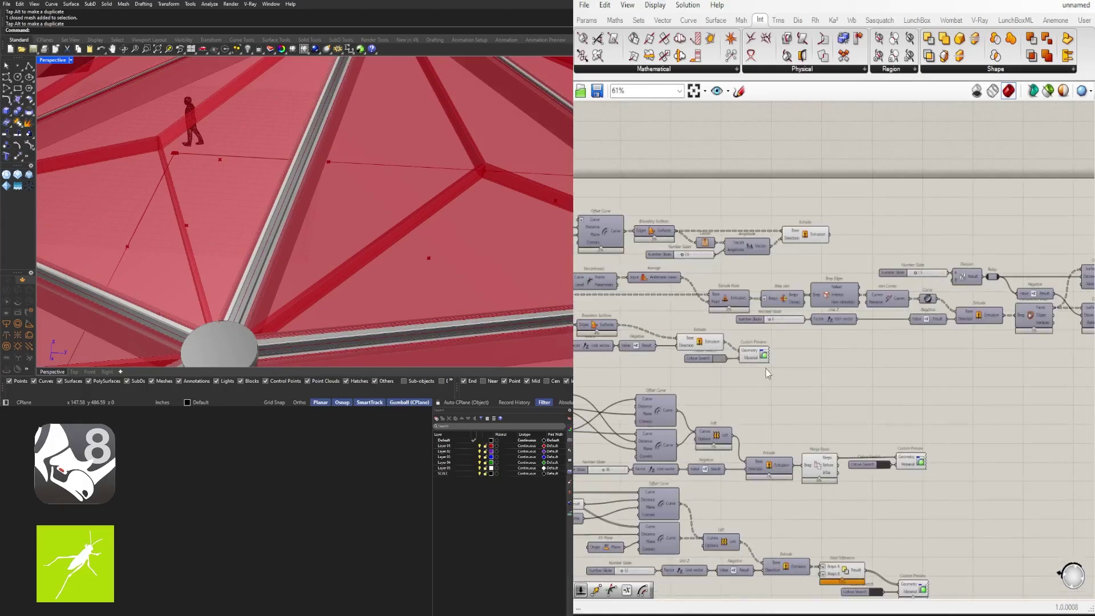
right_drag(787, 358, 809, 357)
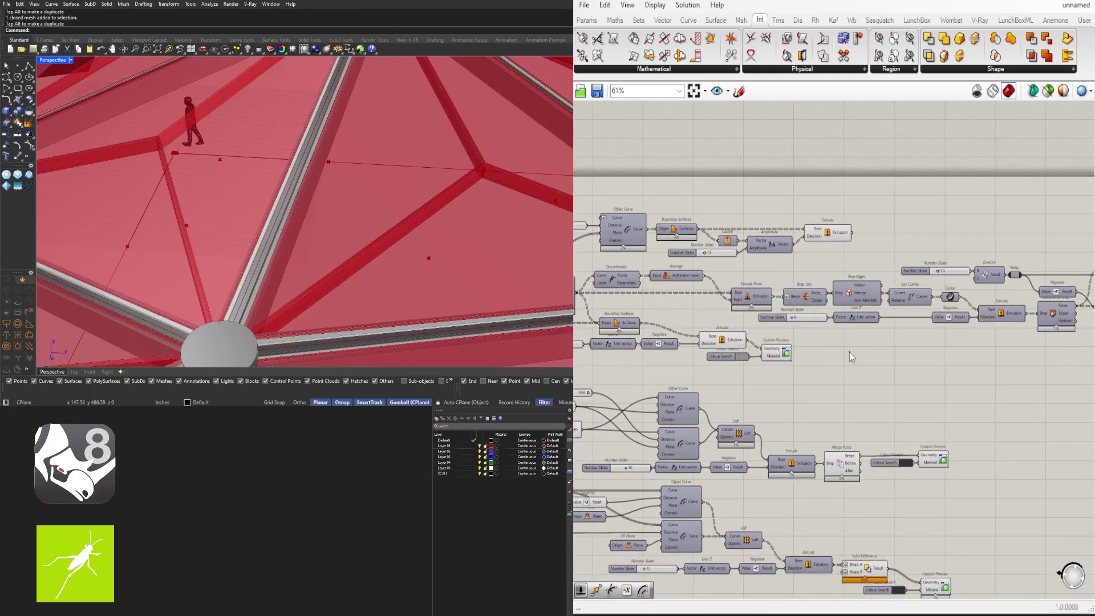
right_drag(1044, 366, 779, 365)
click(1033, 278)
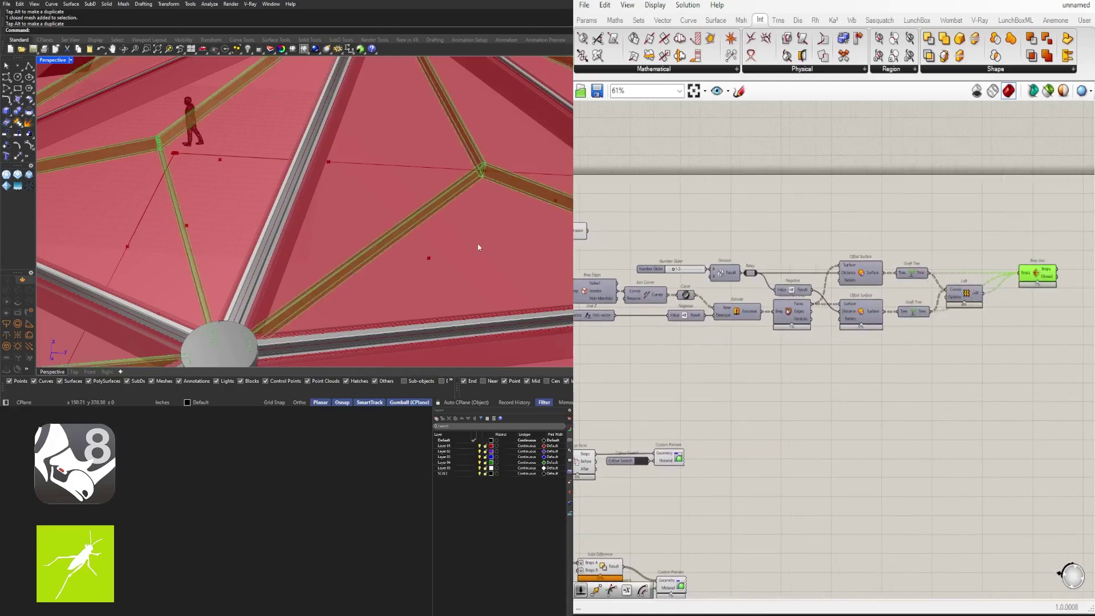
right_drag(742, 421, 900, 334)
click(764, 431)
scroll(895, 339, down, 2)
scroll(797, 399, up, 3)
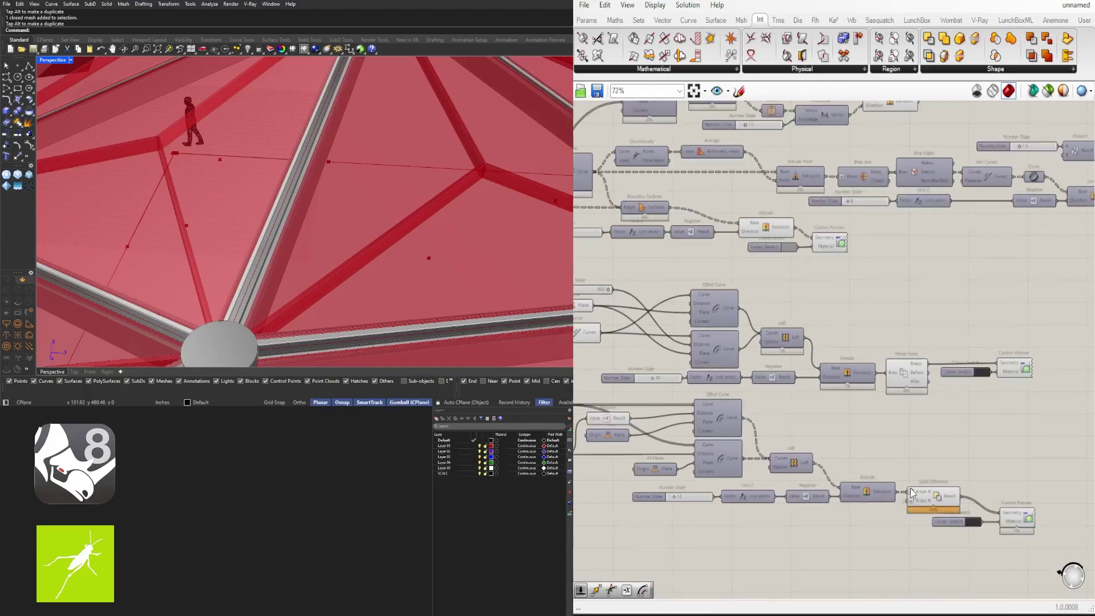
Step: Duplicate the grey Colour Swatch and Custom Preview beside the secondary frame's Brep Join and connect the Breps output to Geometry
scroll(804, 393, down, 1)
drag(789, 264, 786, 263)
right_drag(896, 292, 674, 288)
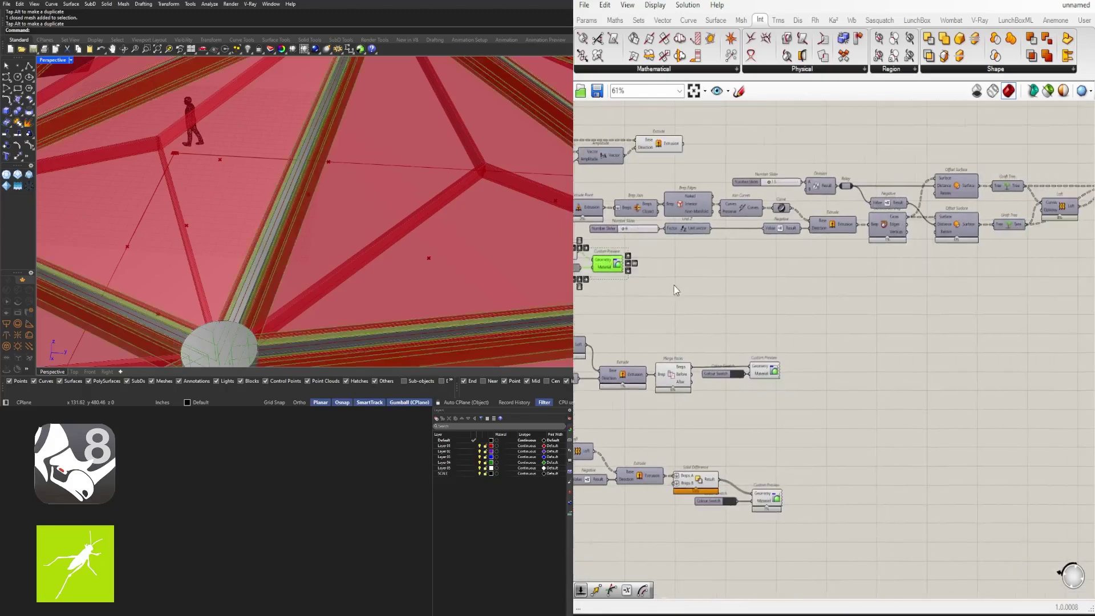
scroll(669, 292, down, 3)
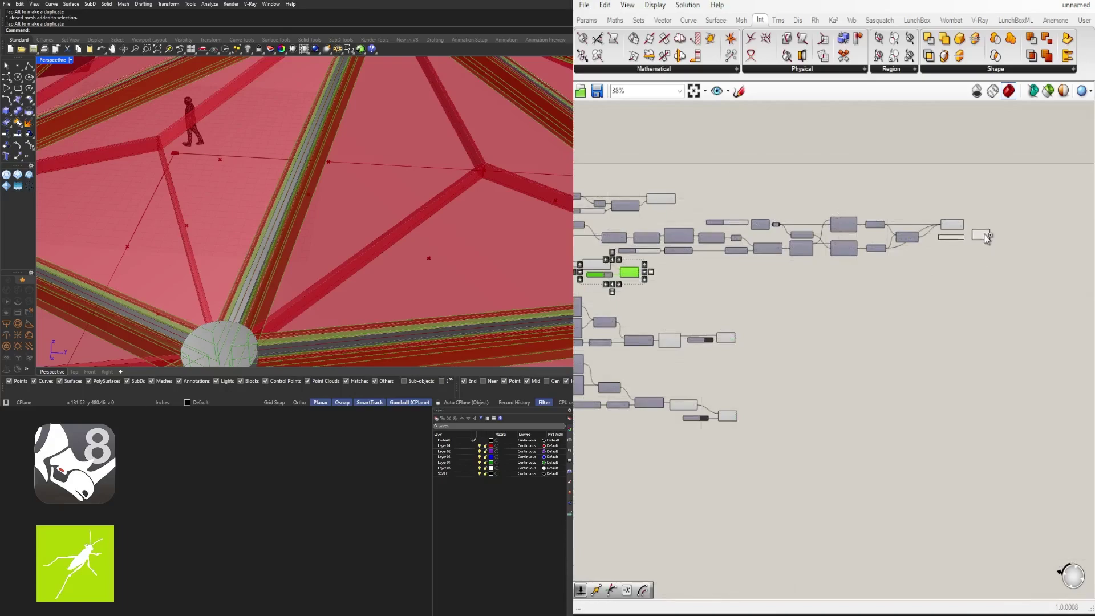
scroll(973, 231, up, 5)
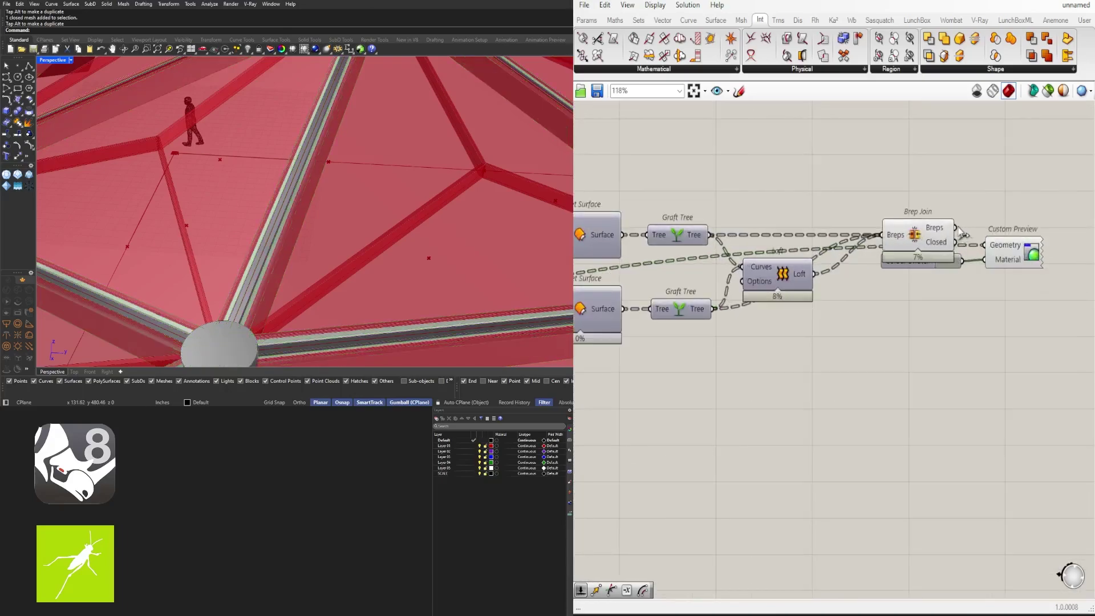
drag(922, 266, 922, 288)
drag(1011, 257, 1017, 281)
click(1029, 324)
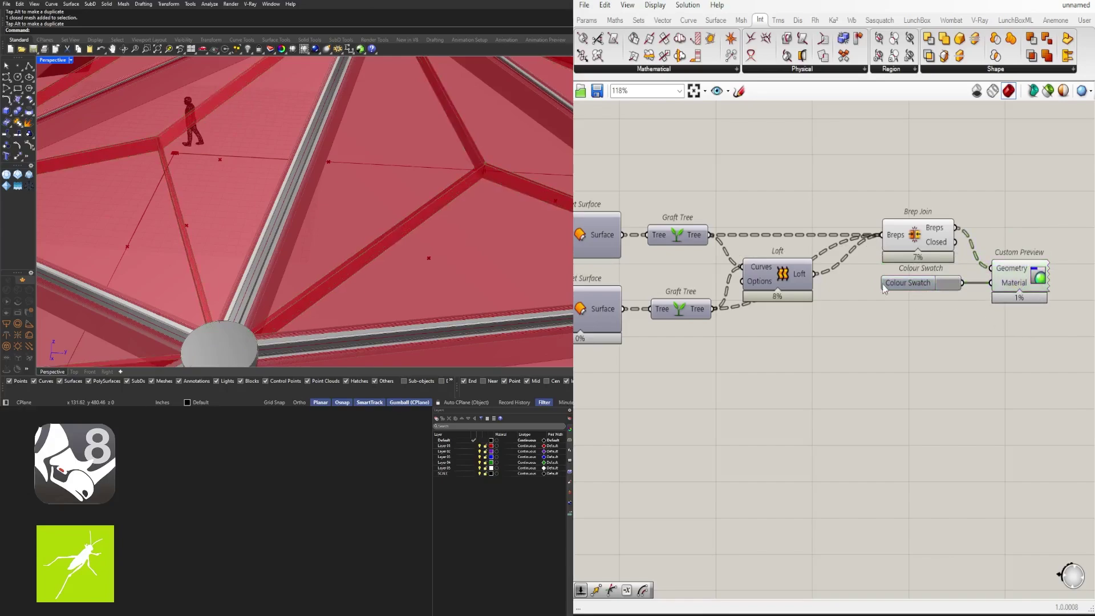
Step: Duplicate the Merge Faces branch's dark Colour Swatch and Custom Preview beside the panel Extrude and connect the Extrusion output to Geometry
scroll(883, 286, down, 3)
right_drag(616, 264, 907, 299)
click(791, 270)
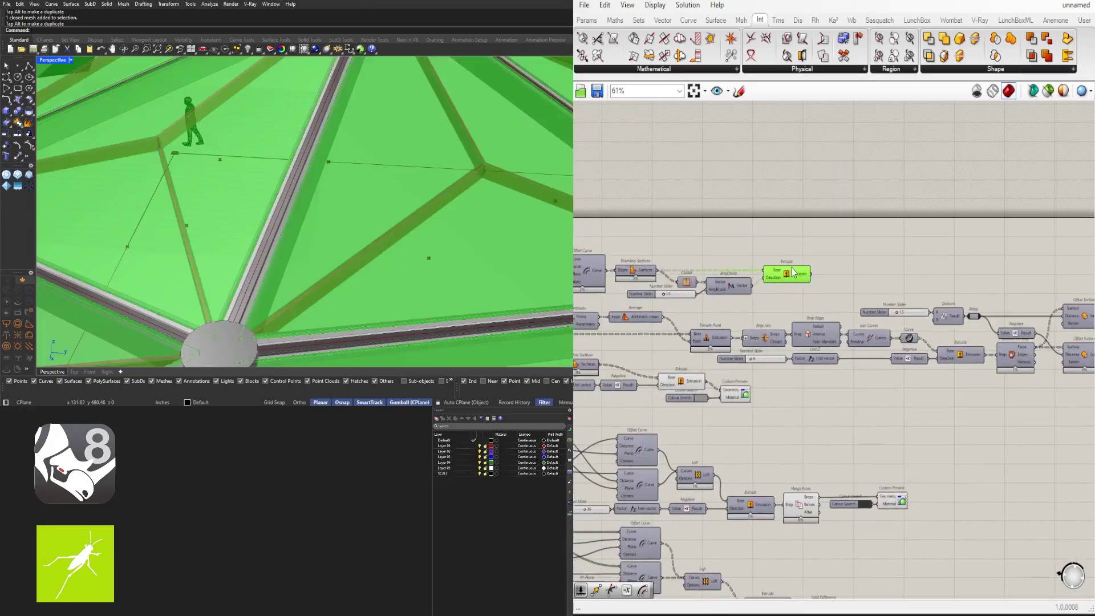
click(1035, 265)
right_drag(1053, 263, 874, 254)
scroll(872, 259, down, 2)
scroll(755, 434, up, 2)
right_drag(757, 436, 887, 391)
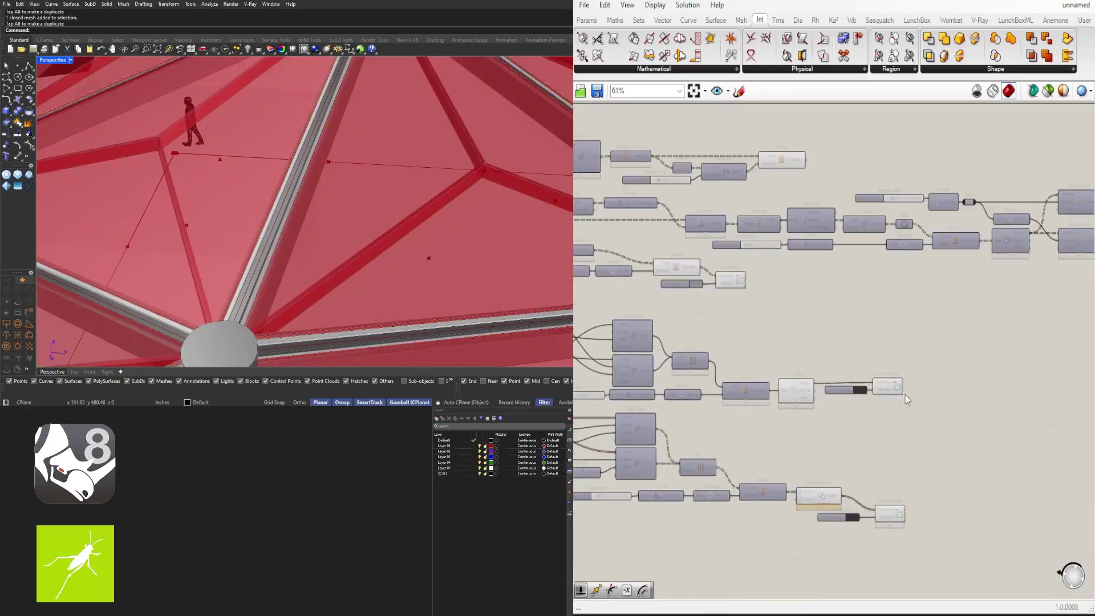
drag(919, 405, 832, 357)
right_drag(891, 371, 888, 422)
drag(891, 432, 850, 230)
click(829, 203)
scroll(829, 204, up, 3)
drag(778, 216, 821, 221)
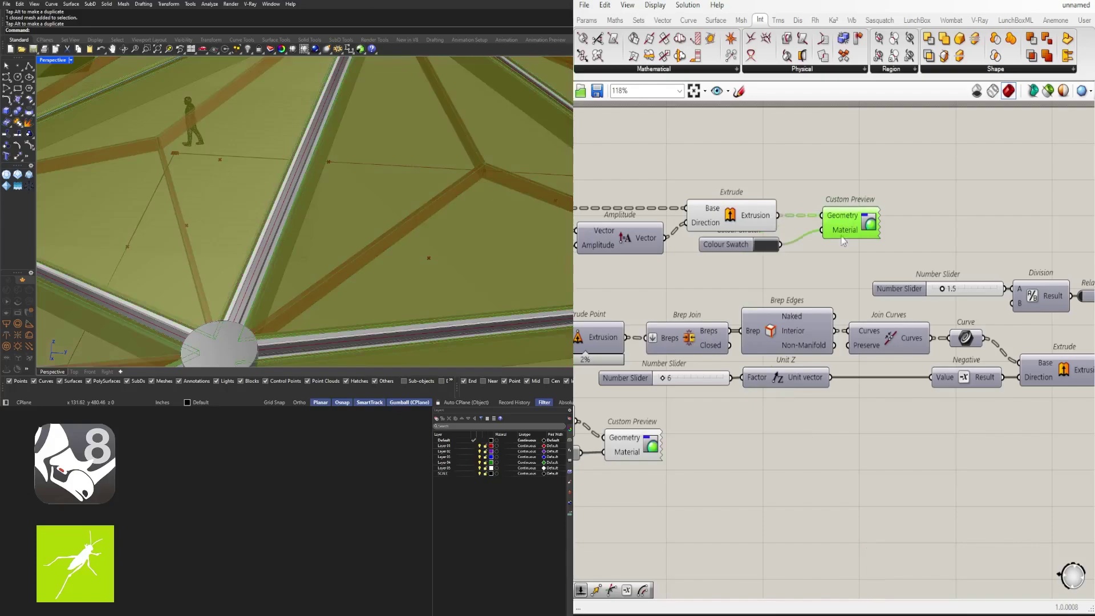
Step: Set the panel Colour Swatch to a translucent aqua with hue 168°, saturation 52, value 100 and alpha 100
click(766, 245)
click(811, 308)
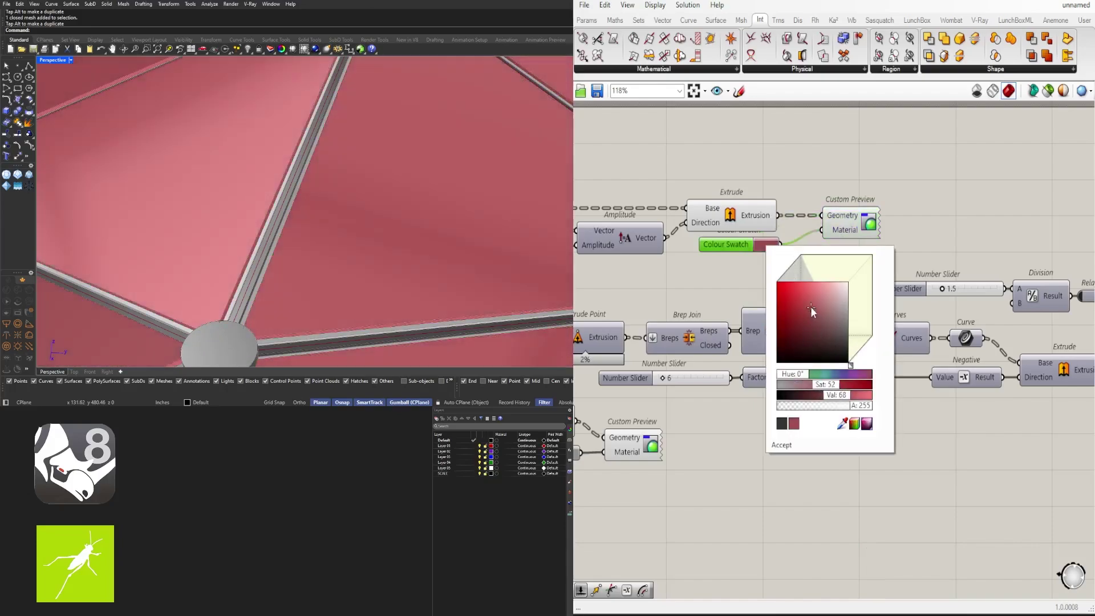
drag(790, 376, 817, 378)
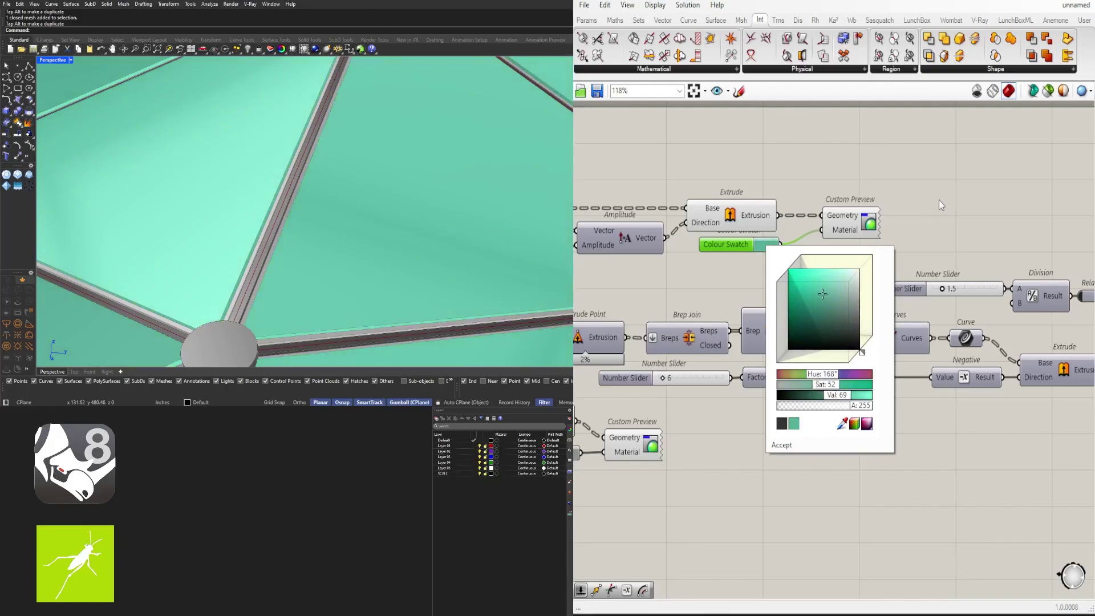
click(769, 250)
drag(825, 298, 825, 273)
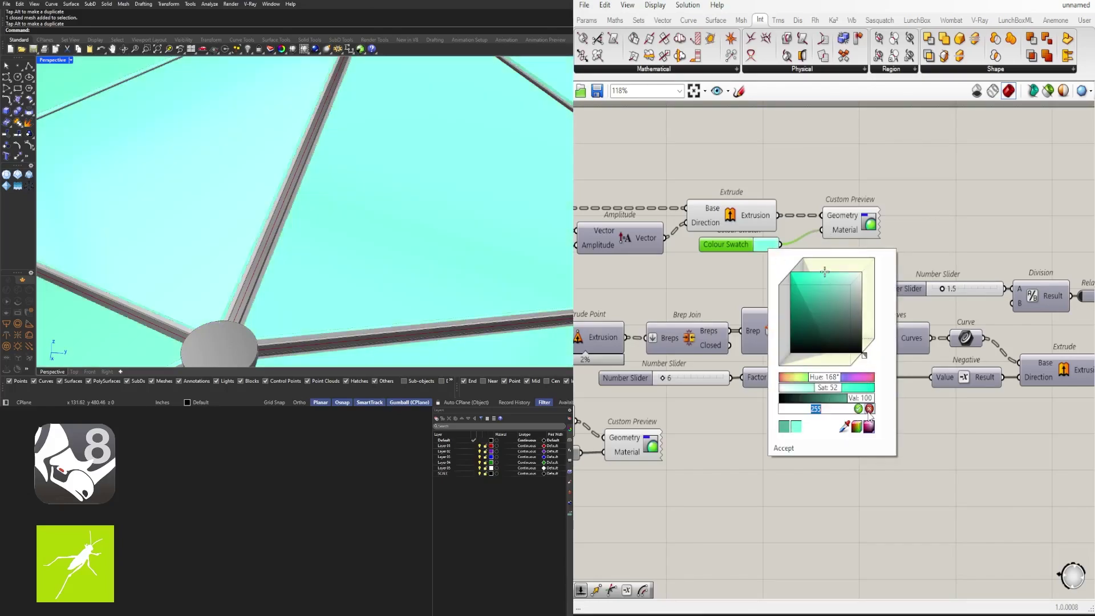
text(100)
key(Return)
click(994, 195)
Step: Turn off the default preview of the panel Extrude component
right_drag(753, 291, 844, 310)
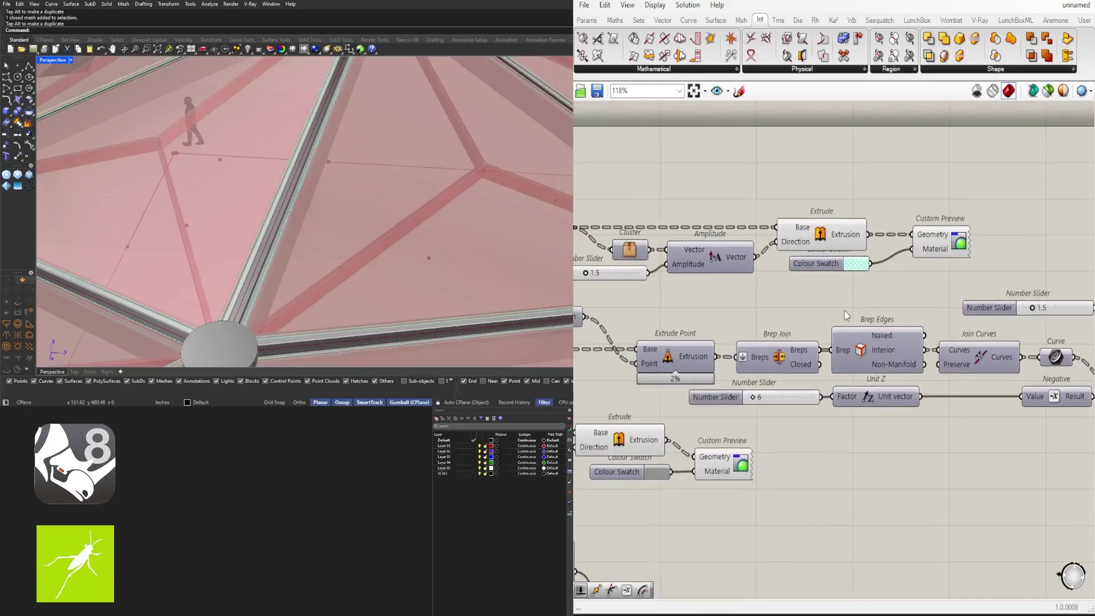
drag(844, 310, 789, 190)
middle_click(788, 189)
click(822, 150)
Step: Examine the translucent panels and the frame across the whole structure from above
right_drag(429, 246, 329, 285)
scroll(217, 166, down, 4)
scroll(918, 276, down, 4)
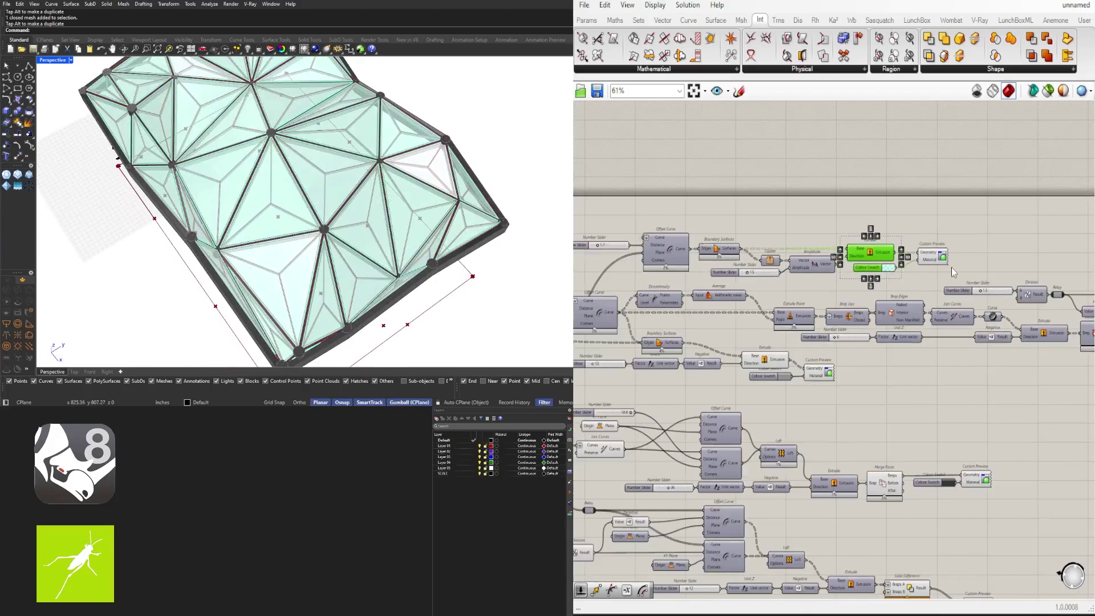
click(919, 274)
scroll(920, 256, up, 2)
scroll(245, 240, up, 5)
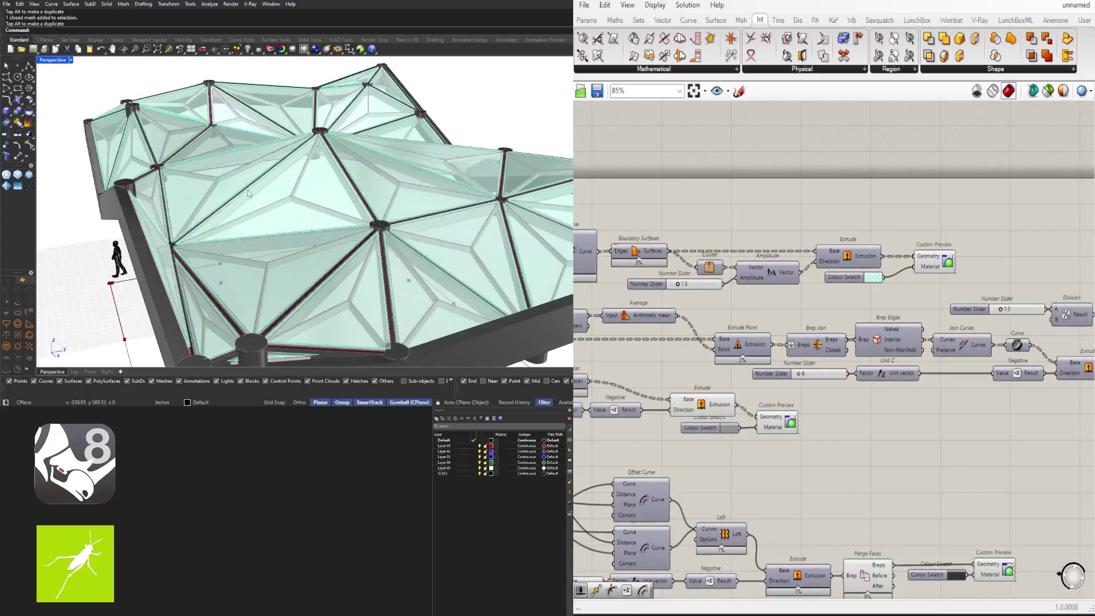
scroll(870, 199, down, 2)
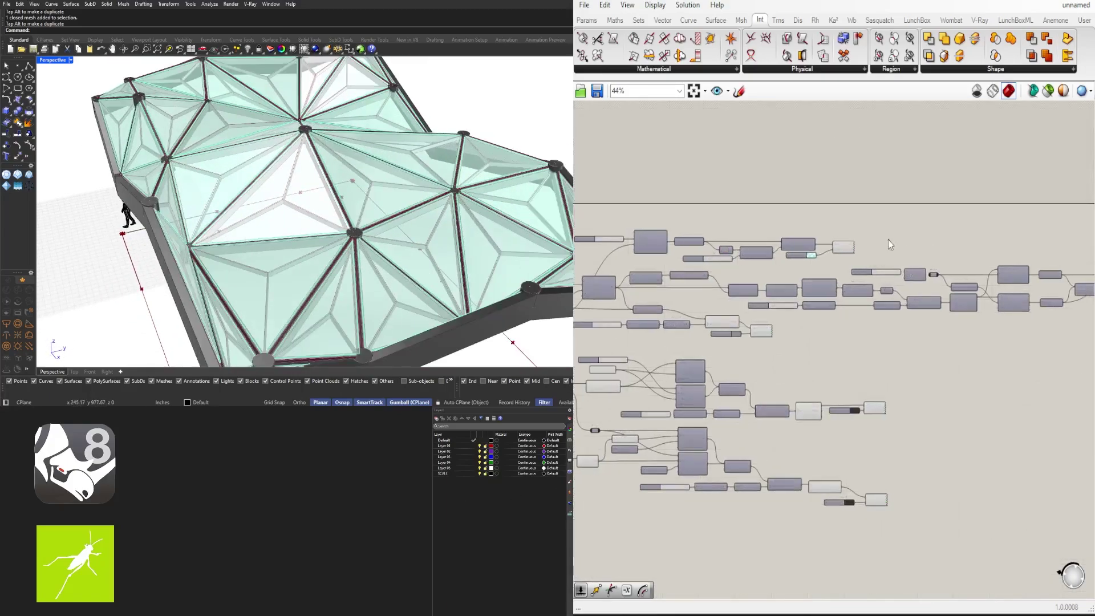
right_drag(319, 222, 325, 182)
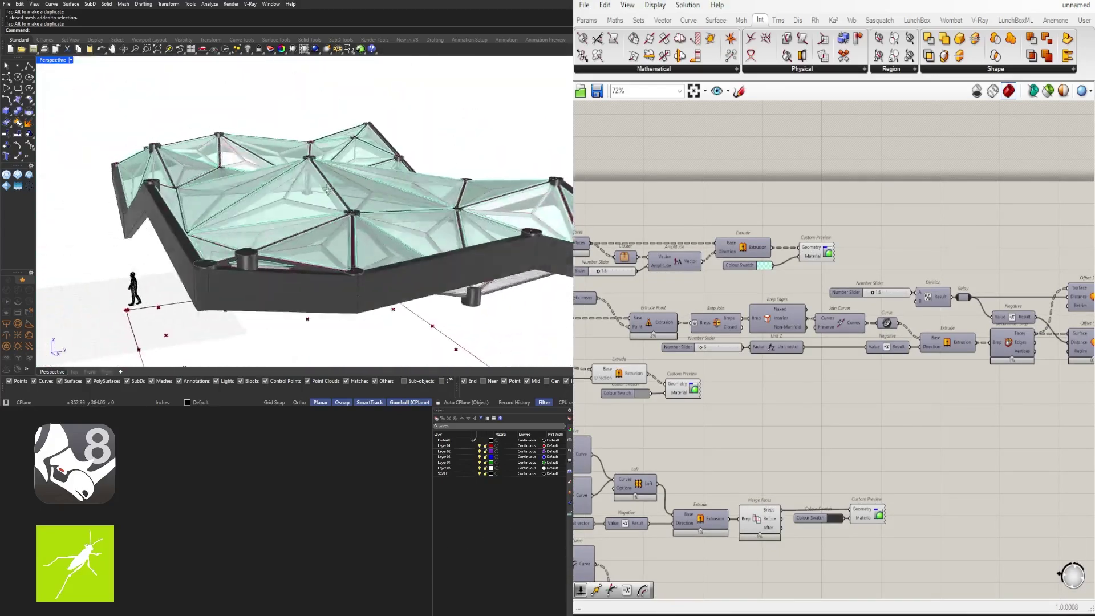
Step: Inspect the structure from close up, from underneath and as a whole, checking the secondary frame's Brep Join geometry
scroll(305, 270, up, 5)
right_drag(306, 270, 243, 185)
scroll(290, 188, down, 4)
scroll(313, 196, down, 5)
scroll(319, 256, up, 3)
scroll(241, 202, up, 3)
scroll(300, 172, down, 3)
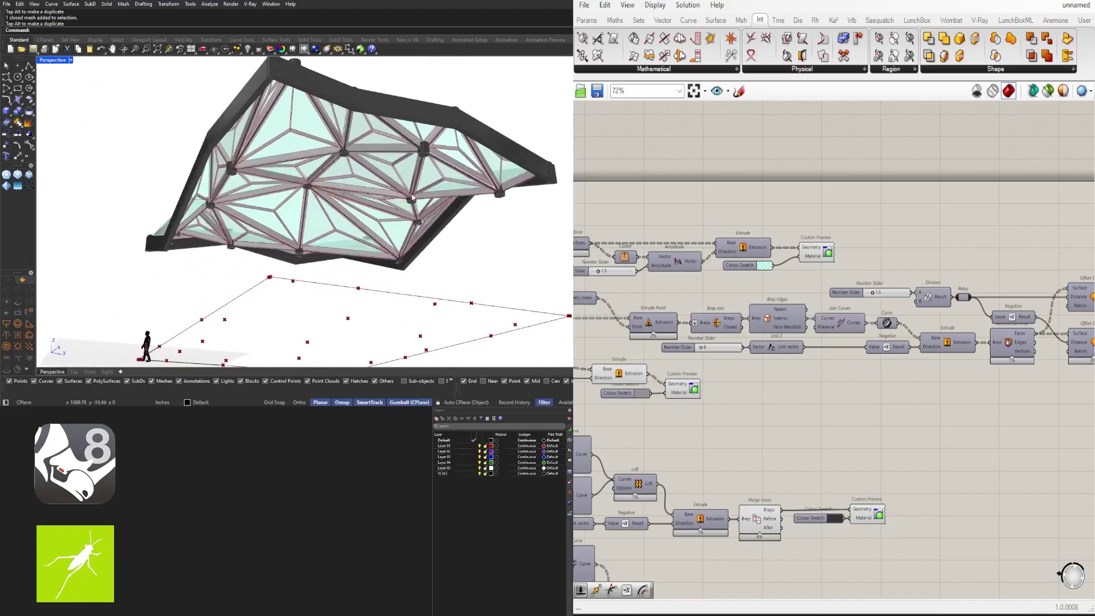
scroll(813, 223, down, 3)
scroll(992, 341, up, 4)
right_drag(1074, 302, 861, 338)
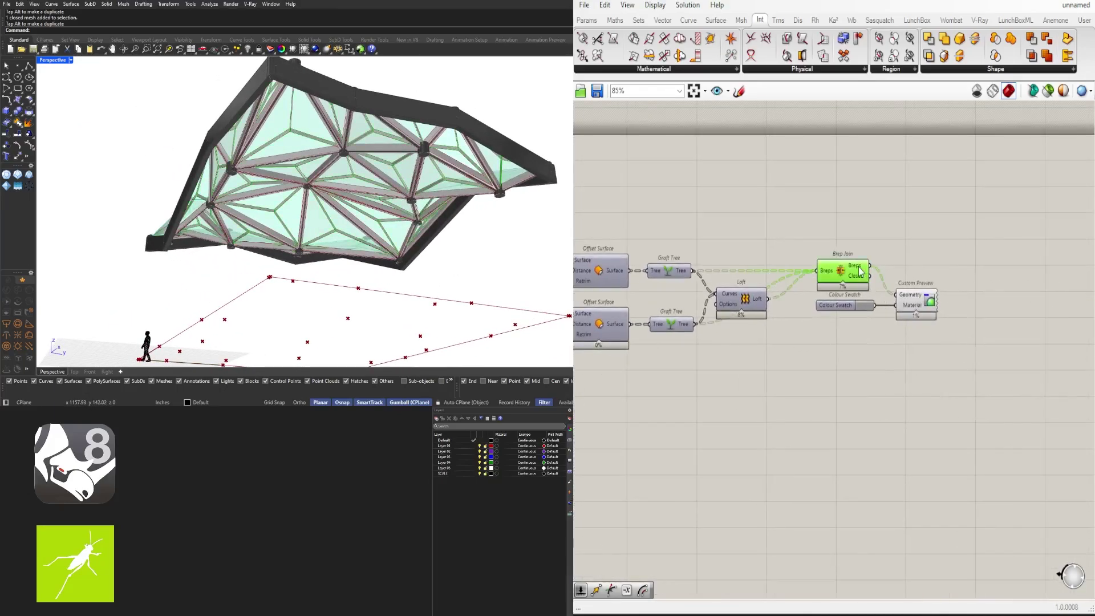
right_drag(376, 207, 427, 288)
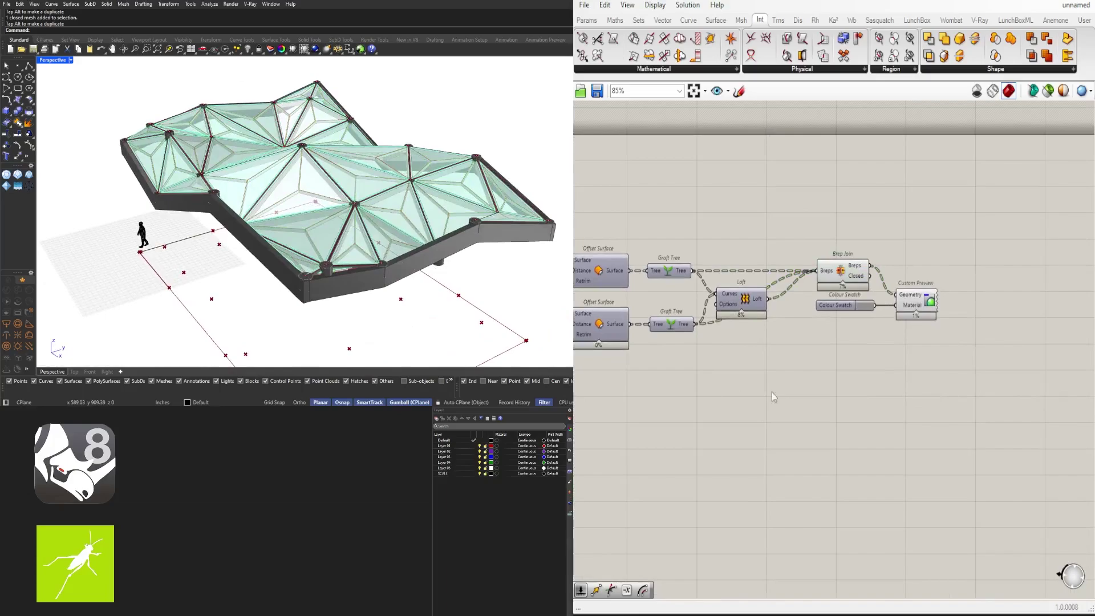
Step: Drive both the X and Y size of the base Rectangle from the 782 slider and delete the unused 541 slider
scroll(773, 396, down, 3)
right_drag(542, 279, 303, 279)
scroll(767, 357, down, 6)
right_drag(755, 371, 1023, 377)
right_drag(633, 377, 861, 383)
scroll(862, 383, up, 5)
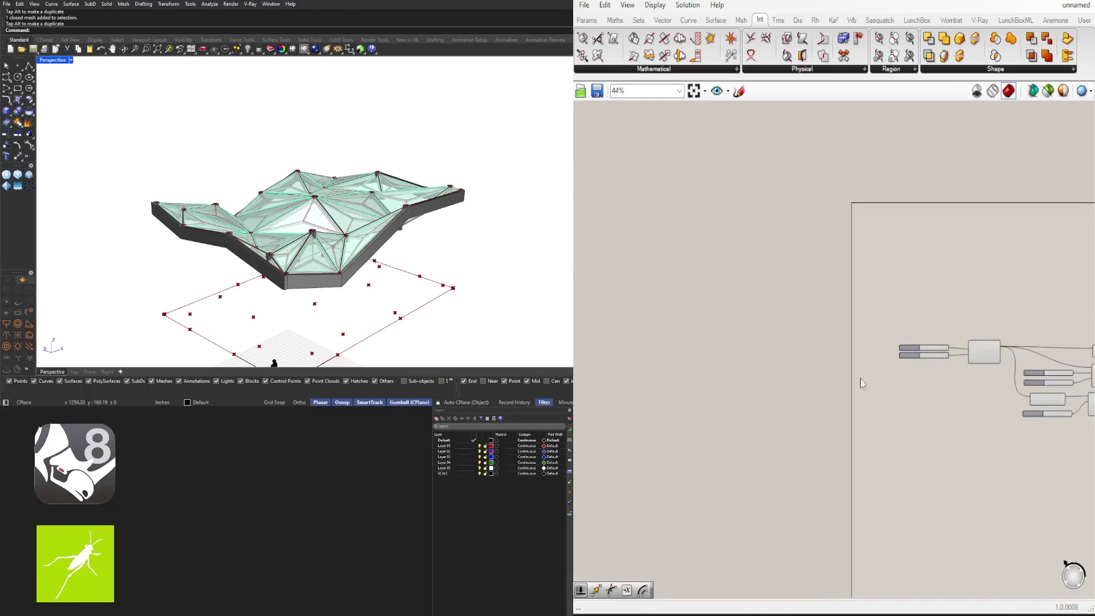
scroll(861, 383, up, 8)
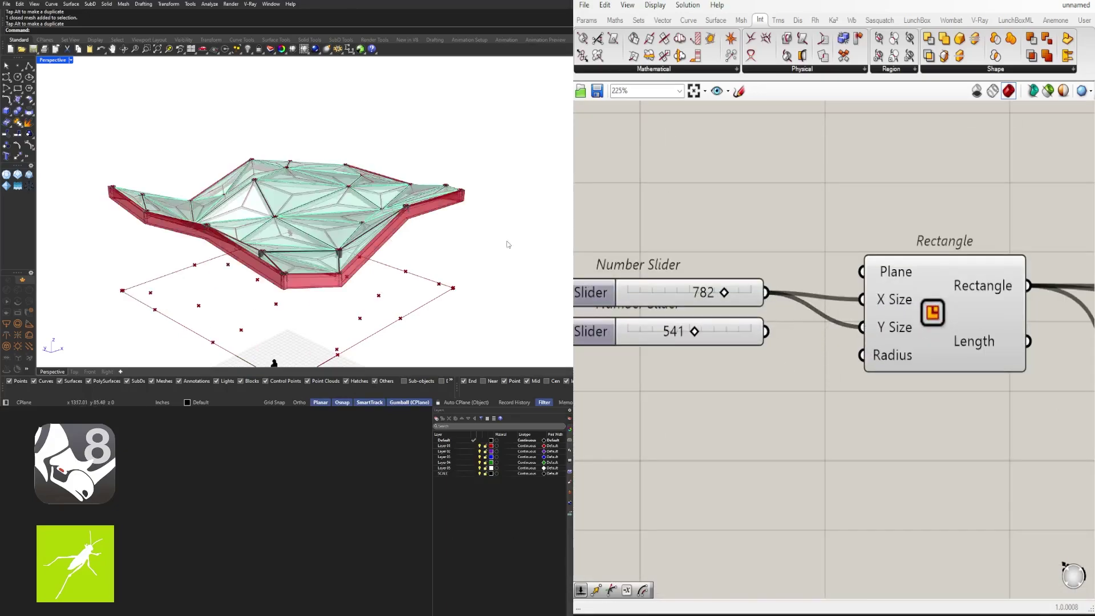
right_drag(508, 243, 478, 280)
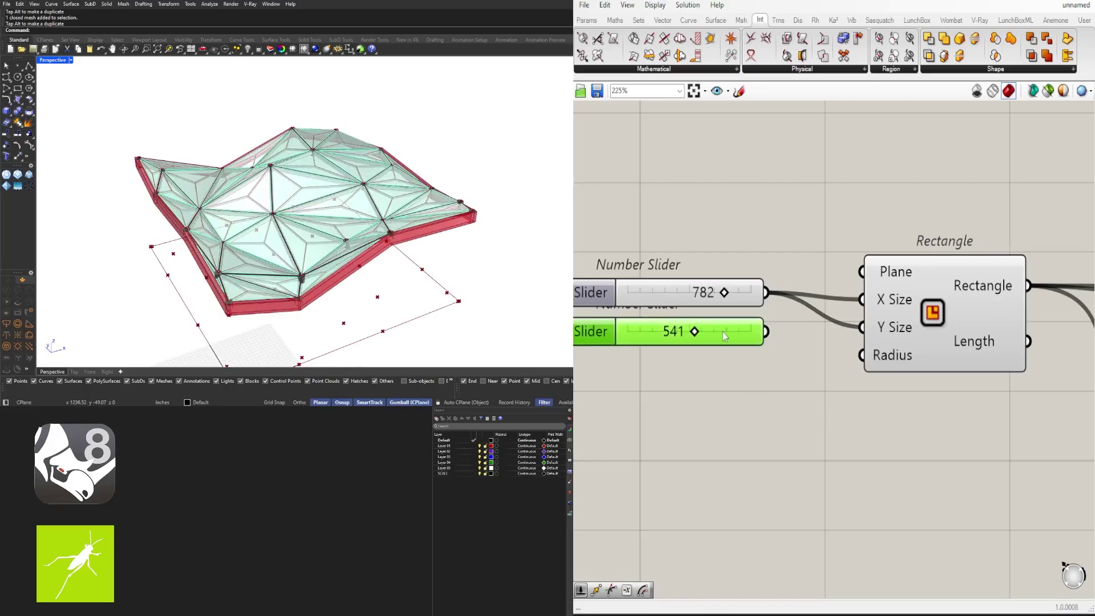
key(Delete)
Step: Inspect the boundary frame and check the Extrude, Brep Join and Merge Faces components to identify which one produces its highlighted geometry
right_drag(401, 240, 346, 246)
right_drag(327, 291, 400, 242)
scroll(301, 281, up, 3)
right_drag(341, 267, 435, 269)
scroll(776, 347, down, 6)
scroll(852, 376, down, 7)
right_drag(946, 433, 739, 422)
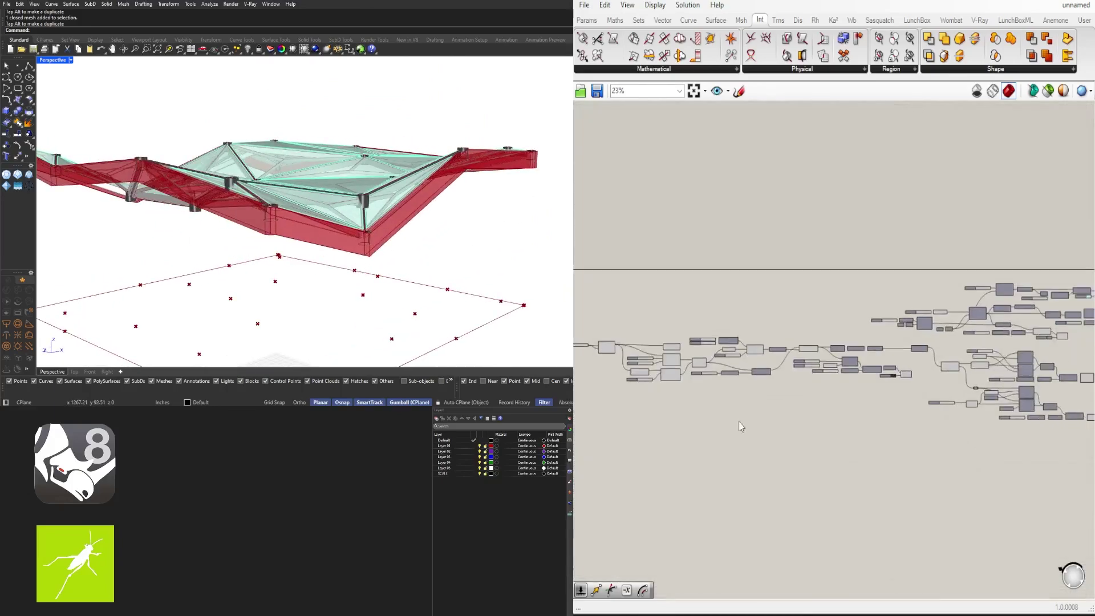
right_drag(1072, 425, 776, 418)
scroll(767, 407, up, 5)
right_drag(773, 327, 831, 420)
scroll(718, 368, up, 3)
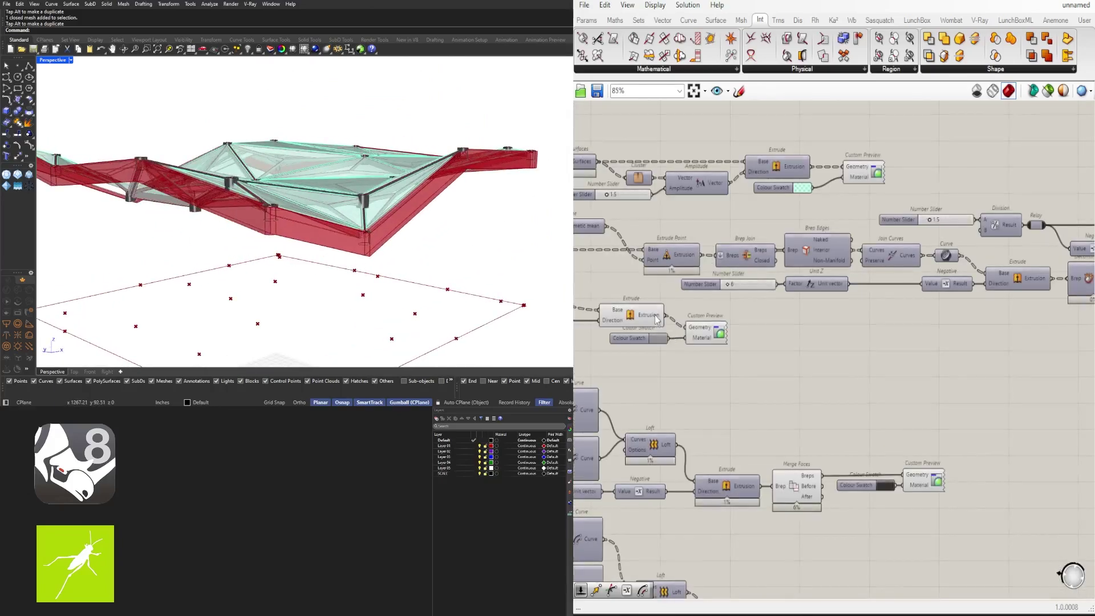
click(646, 311)
scroll(839, 347, down, 4)
right_drag(1089, 298, 819, 306)
scroll(825, 309, up, 4)
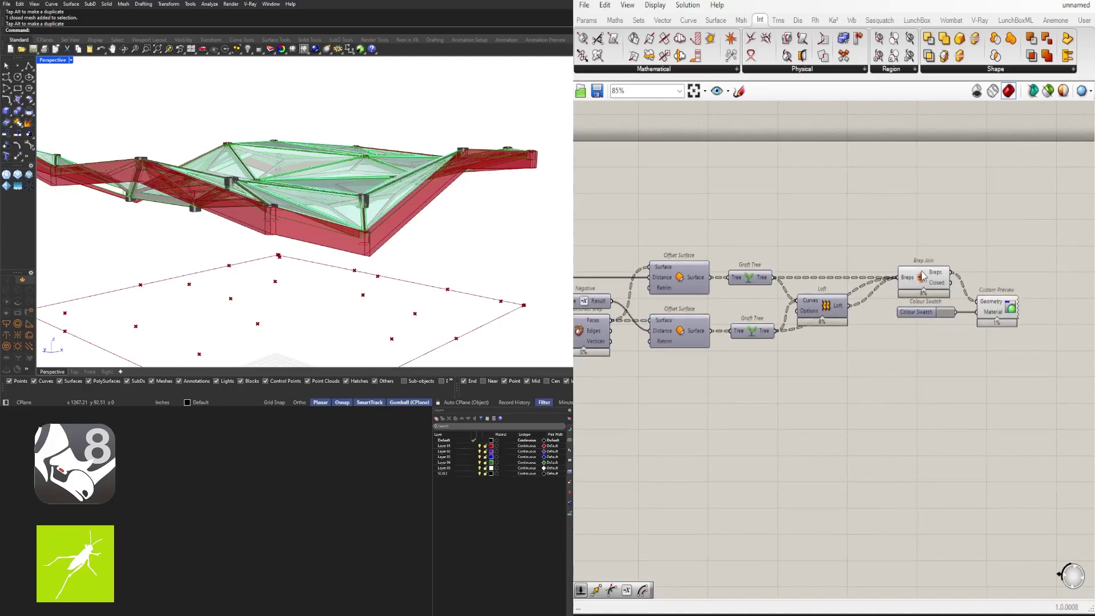
click(922, 284)
scroll(818, 417, down, 3)
right_drag(772, 447, 1032, 374)
scroll(754, 427, up, 5)
click(748, 406)
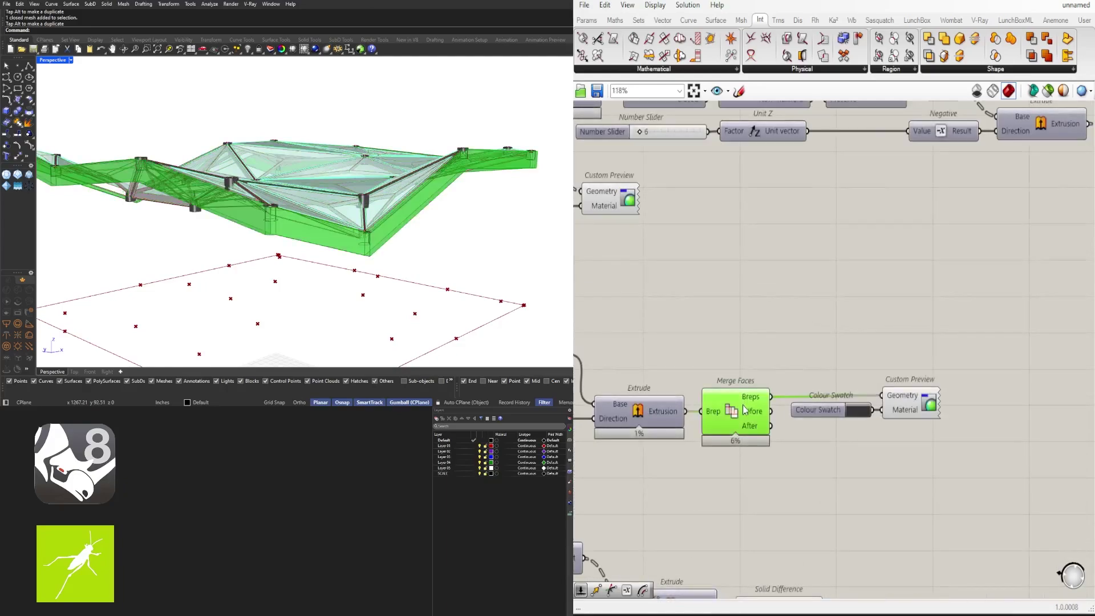
Step: Connect the boundary frame's Extrude directly to its Custom Preview and delete the Merge Faces component between them
scroll(749, 410, down, 3)
right_drag(751, 448, 805, 397)
scroll(760, 352, up, 3)
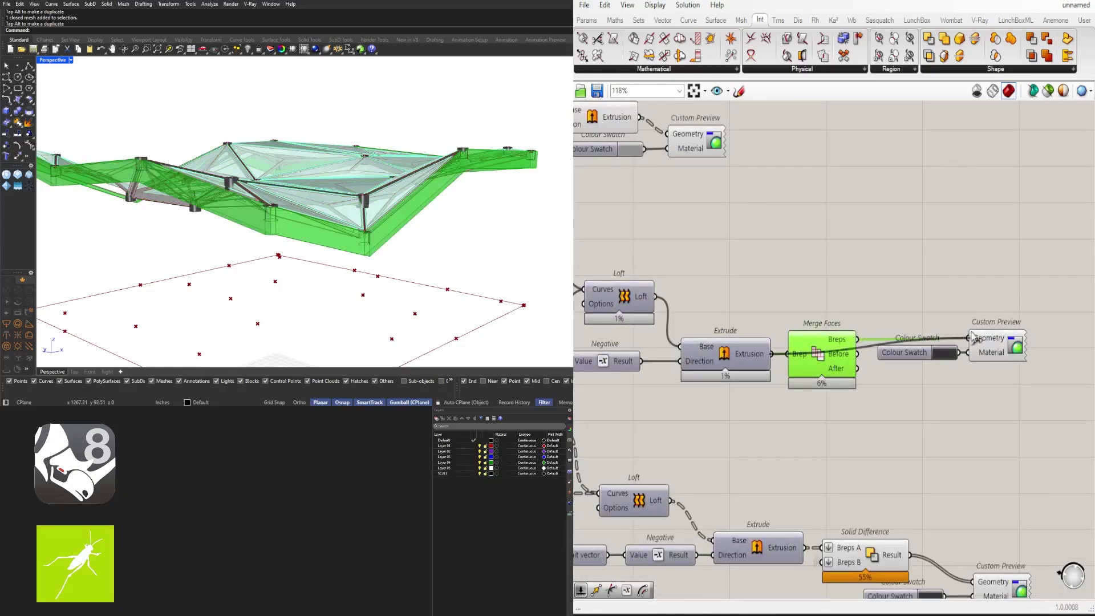
click(844, 441)
key(Delete)
drag(1056, 407, 889, 315)
drag(996, 343, 902, 363)
click(963, 313)
scroll(964, 317, down, 3)
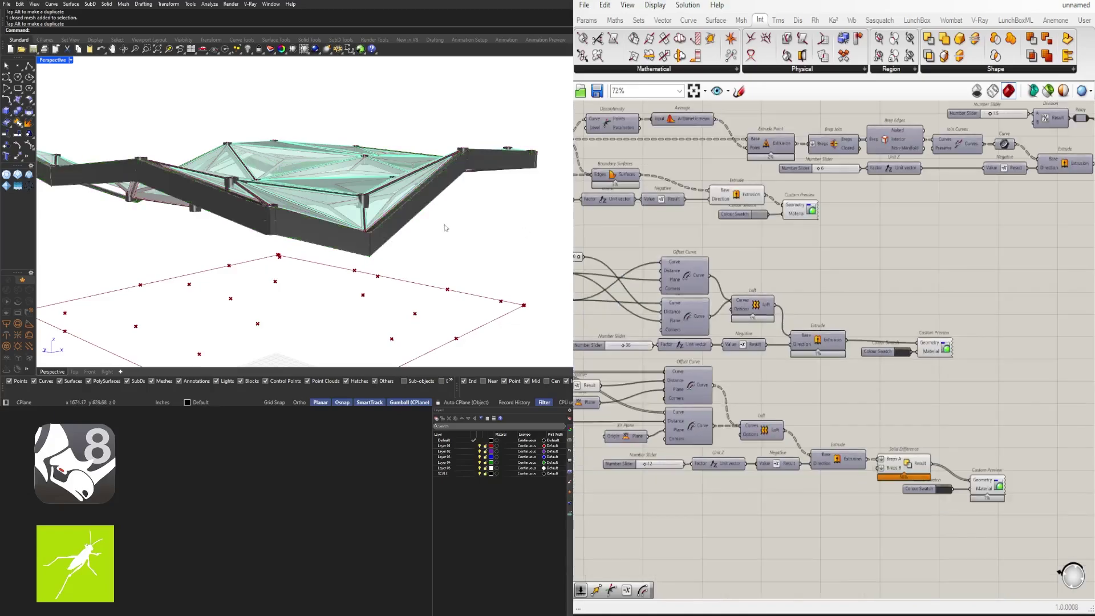
Step: Examine the corners, nodes and boundary frame of the structure from close up and from several sides
right_drag(445, 227, 391, 250)
scroll(261, 311, up, 6)
scroll(261, 285, down, 6)
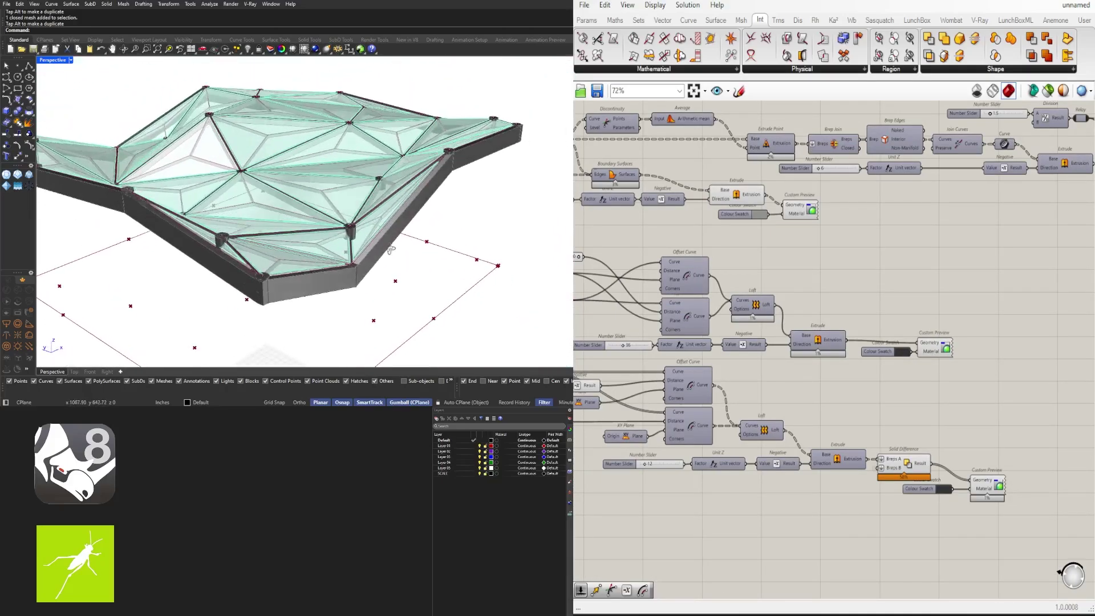
scroll(264, 273, up, 6)
scroll(263, 280, down, 6)
right_drag(262, 281, 324, 276)
scroll(322, 273, down, 4)
scroll(134, 242, up, 5)
right_drag(123, 242, 231, 269)
scroll(440, 278, up, 6)
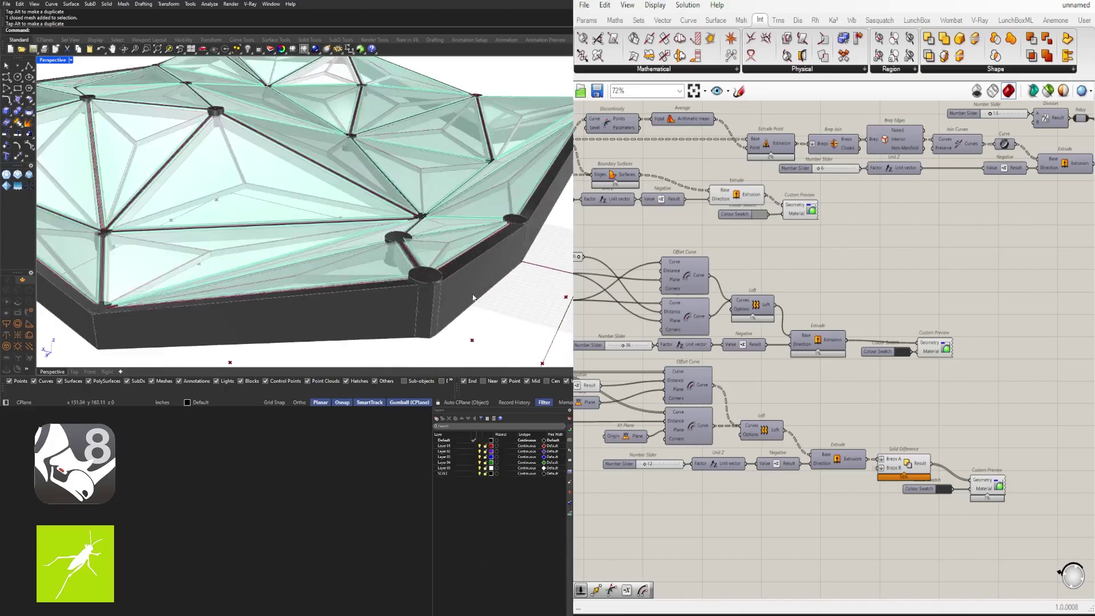
Step: Set the number slider feeding the interior frame's Division component to 6
scroll(875, 383, down, 3)
right_drag(692, 387, 835, 392)
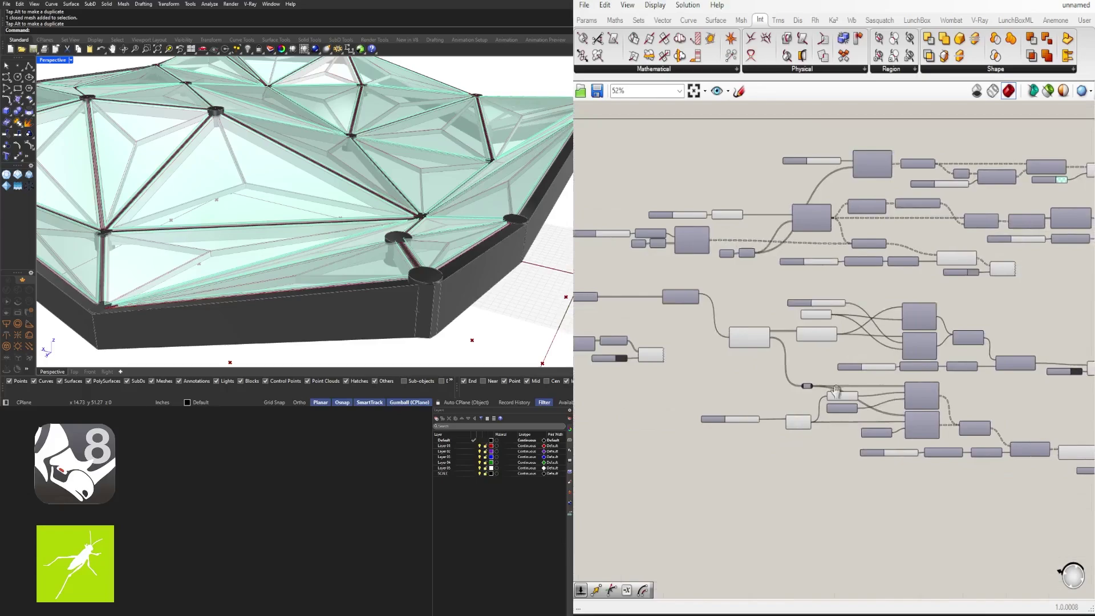
scroll(835, 390, up, 4)
right_drag(681, 432, 837, 431)
scroll(761, 429, up, 3)
click(719, 434)
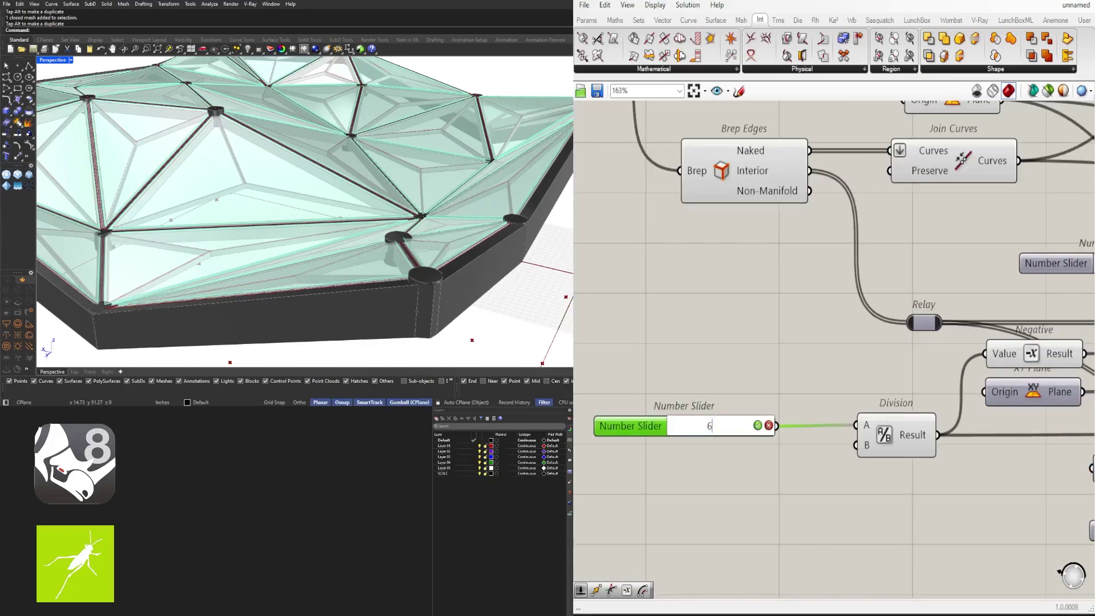
key(Return)
scroll(879, 423, down, 7)
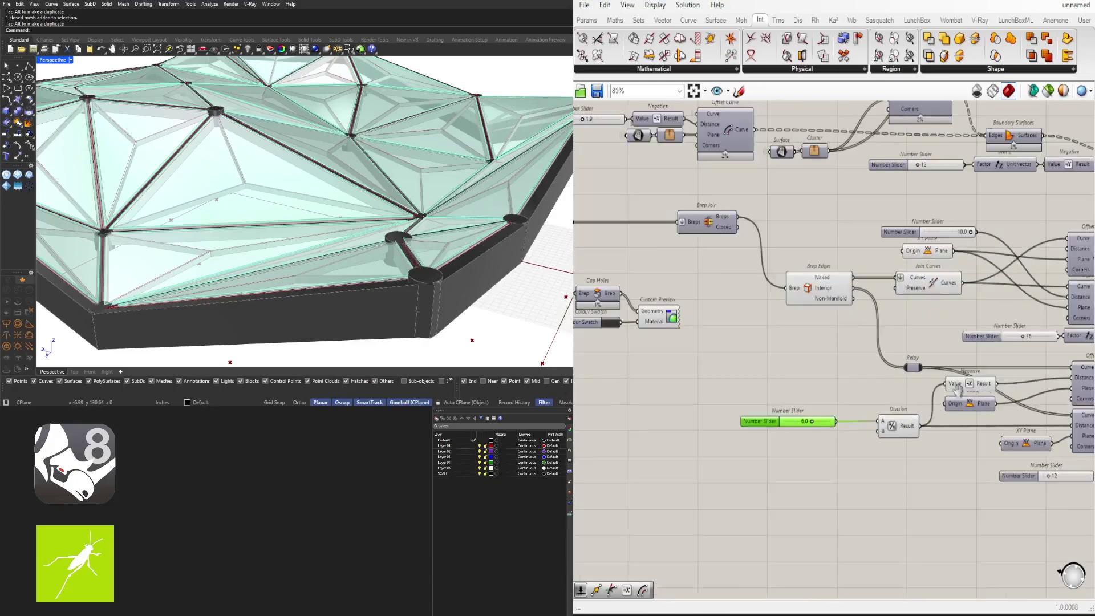
Step: Check the interior and boundary Custom Previews, and set the slider feeding the interior frame's Division component to 3
click(1032, 494)
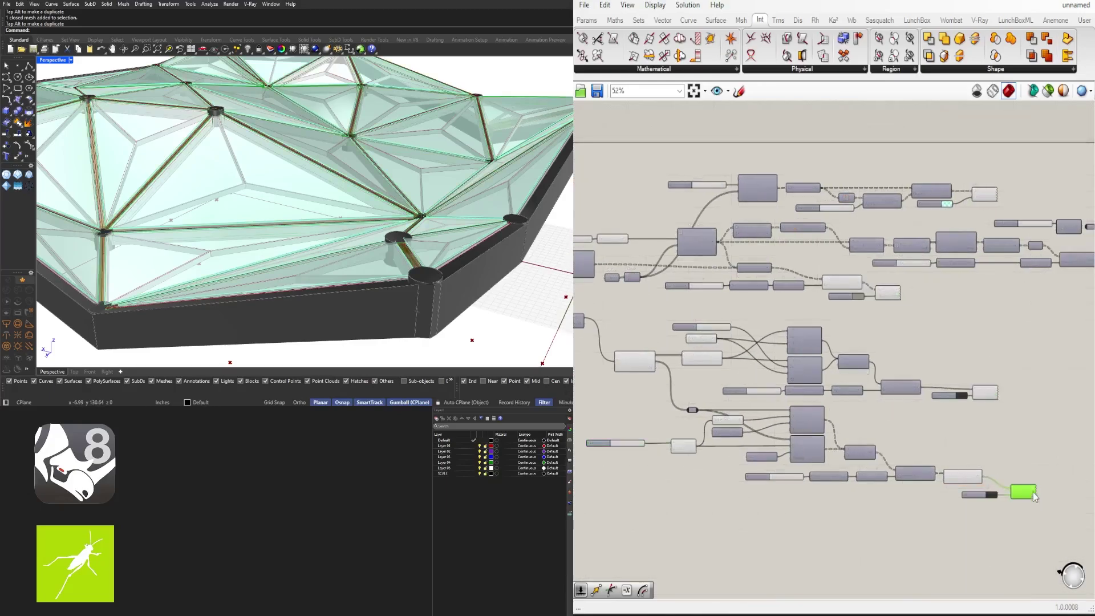
click(983, 395)
scroll(697, 461, up, 5)
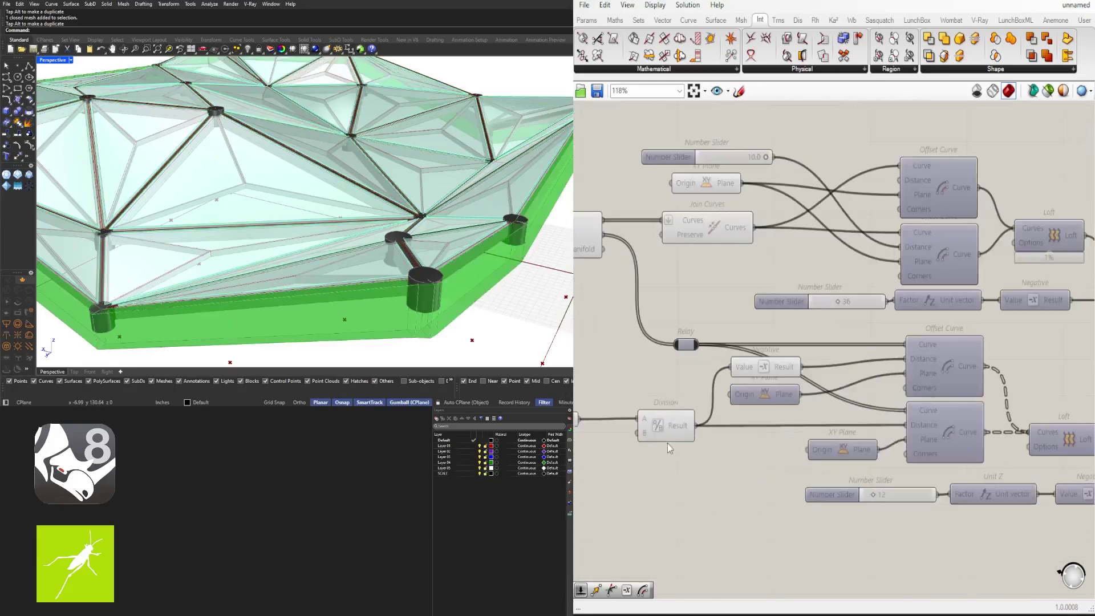
right_drag(673, 454, 863, 457)
scroll(722, 432, up, 4)
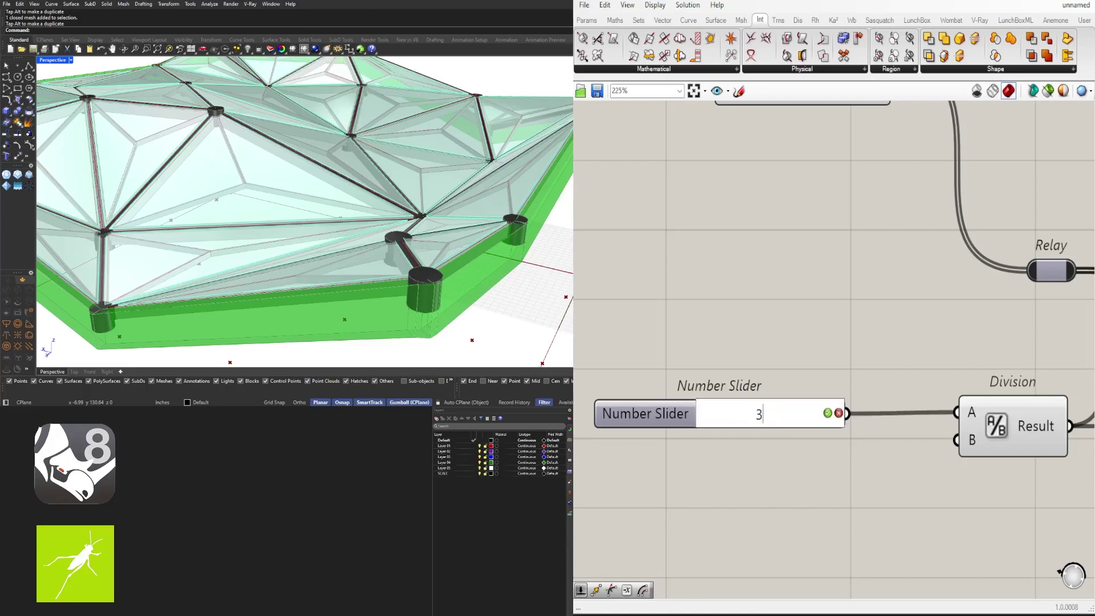
key(Return)
right_drag(836, 263, 799, 304)
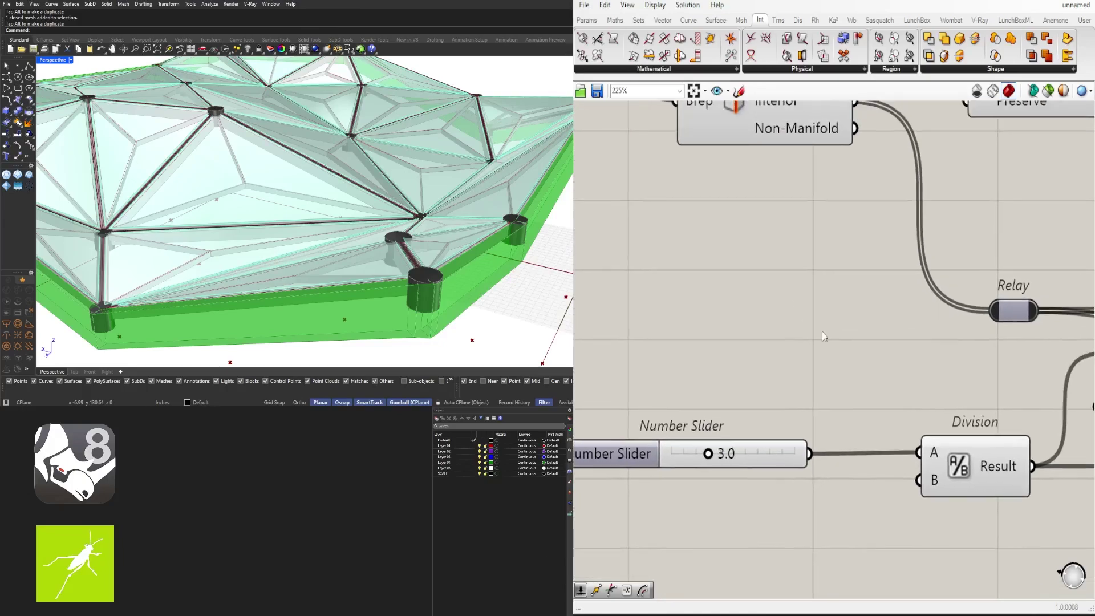
Step: Move the boundary frame's offset distance slider clear of the XY Plane component and check which preview it affects
right_drag(969, 421, 804, 371)
scroll(929, 393, down, 4)
right_drag(819, 308, 826, 410)
right_drag(927, 315, 708, 335)
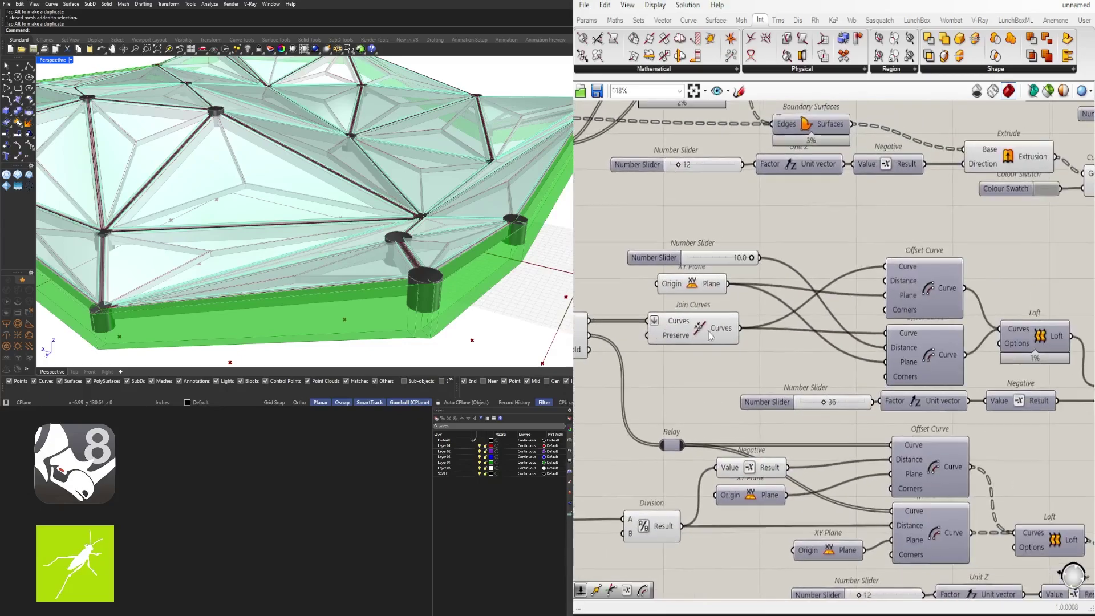
scroll(854, 245, down, 2)
right_drag(766, 250, 790, 311)
scroll(745, 310, up, 3)
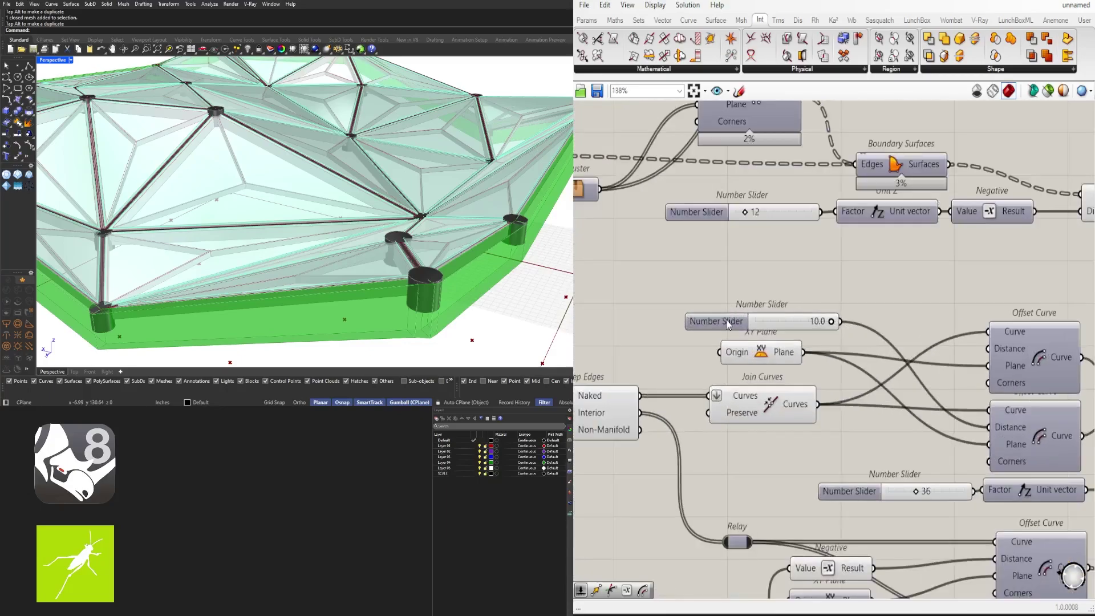
drag(726, 320, 697, 309)
scroll(893, 290, down, 4)
right_drag(892, 309, 641, 321)
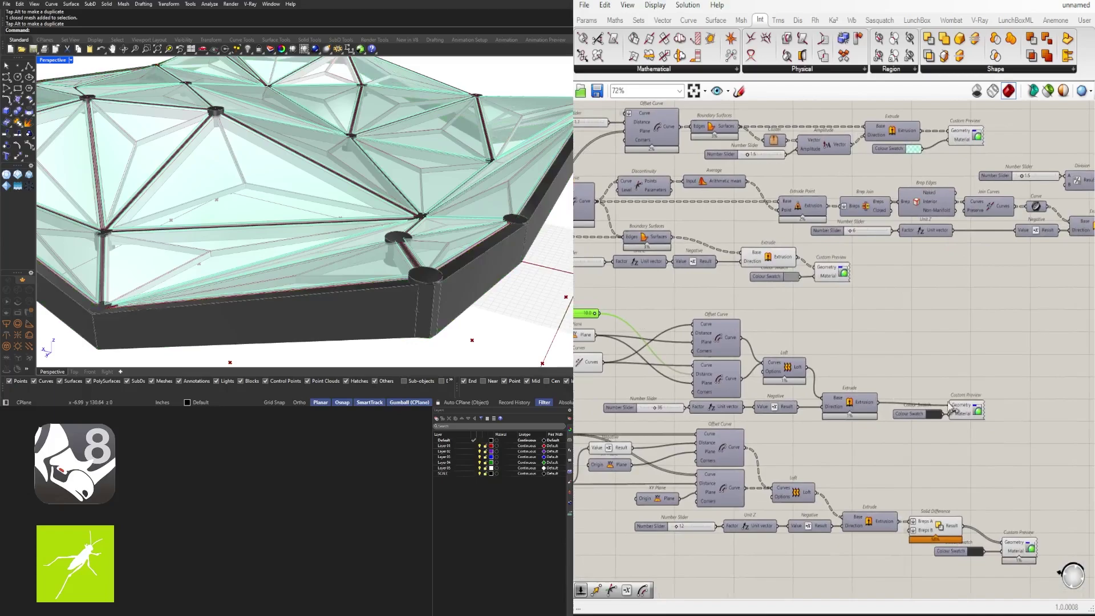
click(964, 408)
click(888, 341)
Step: Raise the maximum of the boundary frame's offset distance slider to 24
right_drag(882, 335, 1002, 357)
scroll(720, 321, up, 4)
right_drag(720, 321, 827, 323)
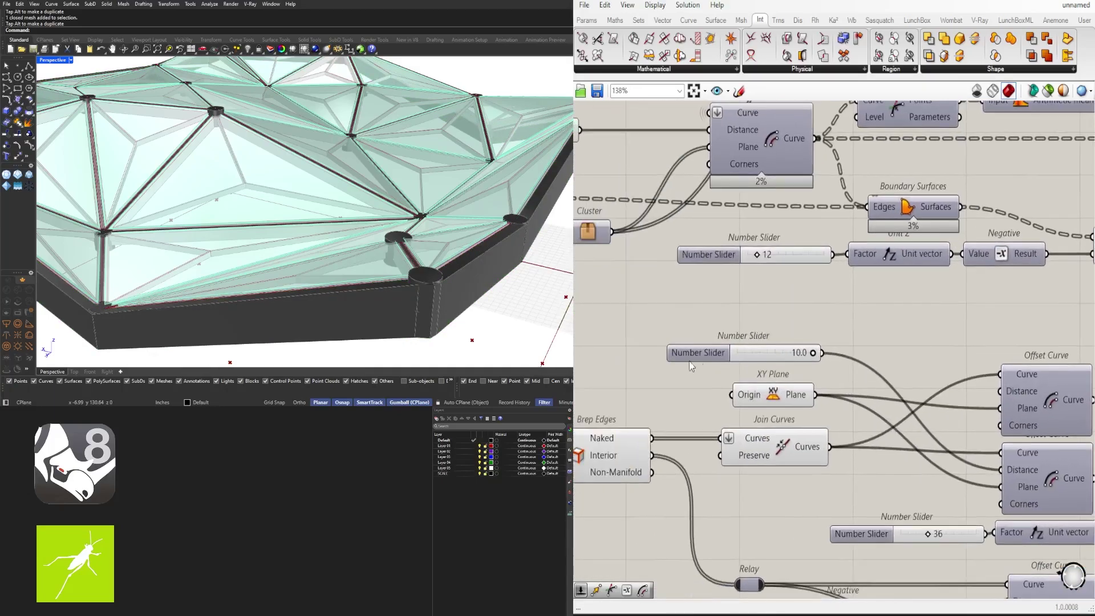
double_click(692, 353)
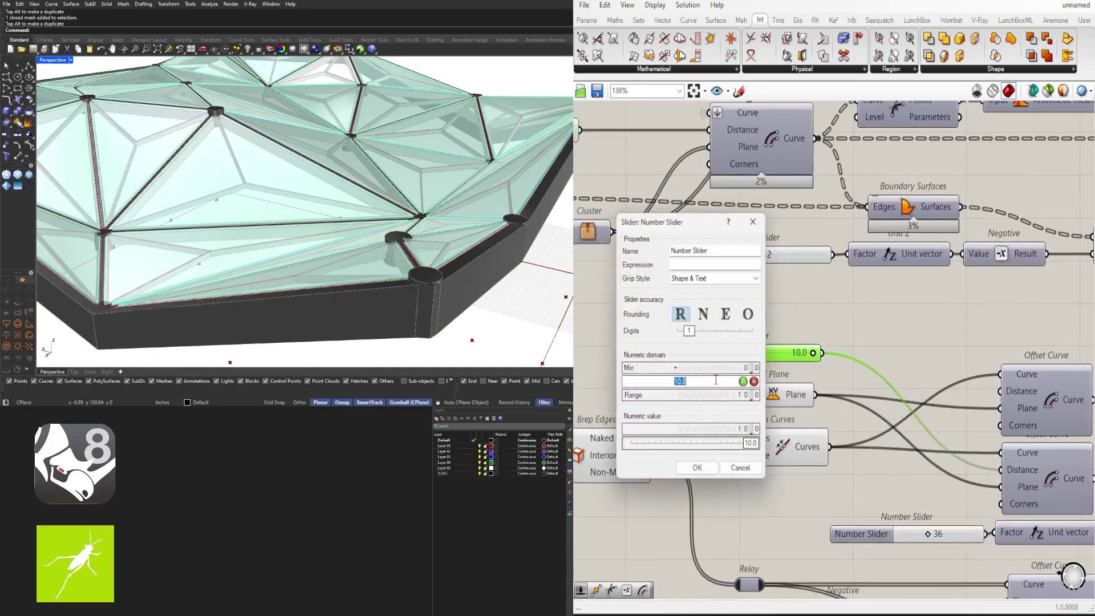
click(706, 464)
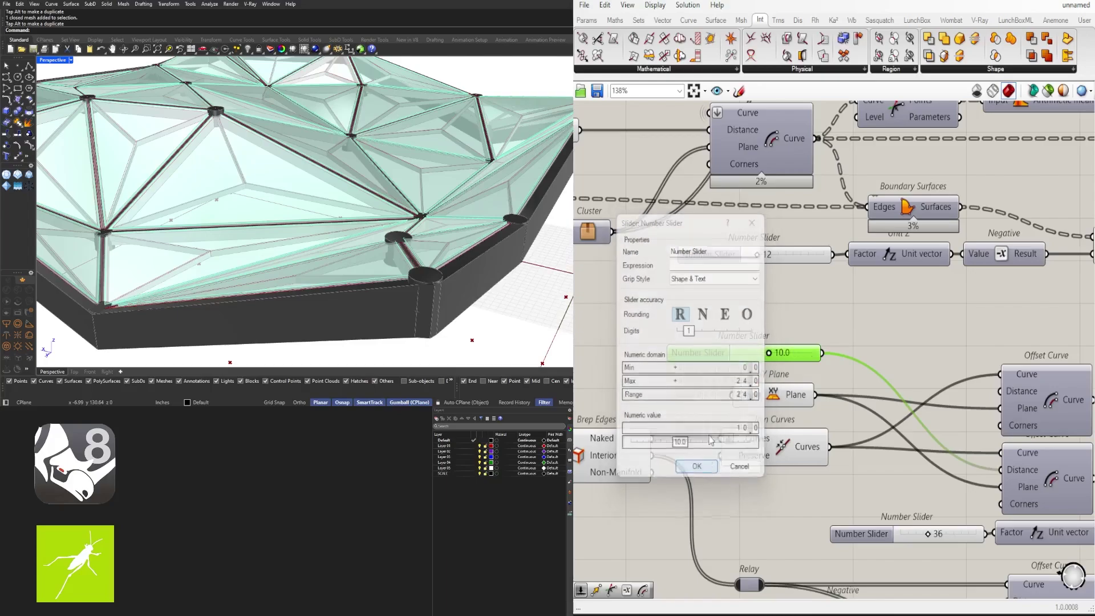
click(774, 332)
Step: Set the boundary frame's offset distance slider to 12
scroll(775, 333, up, 3)
double_click(787, 368)
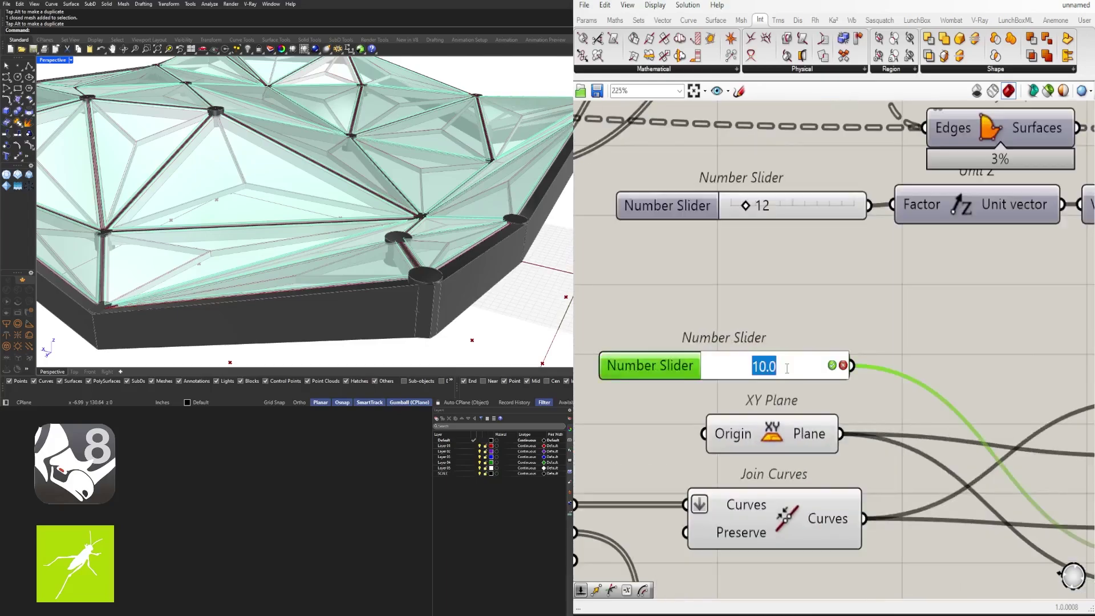
text(12)
key(Return)
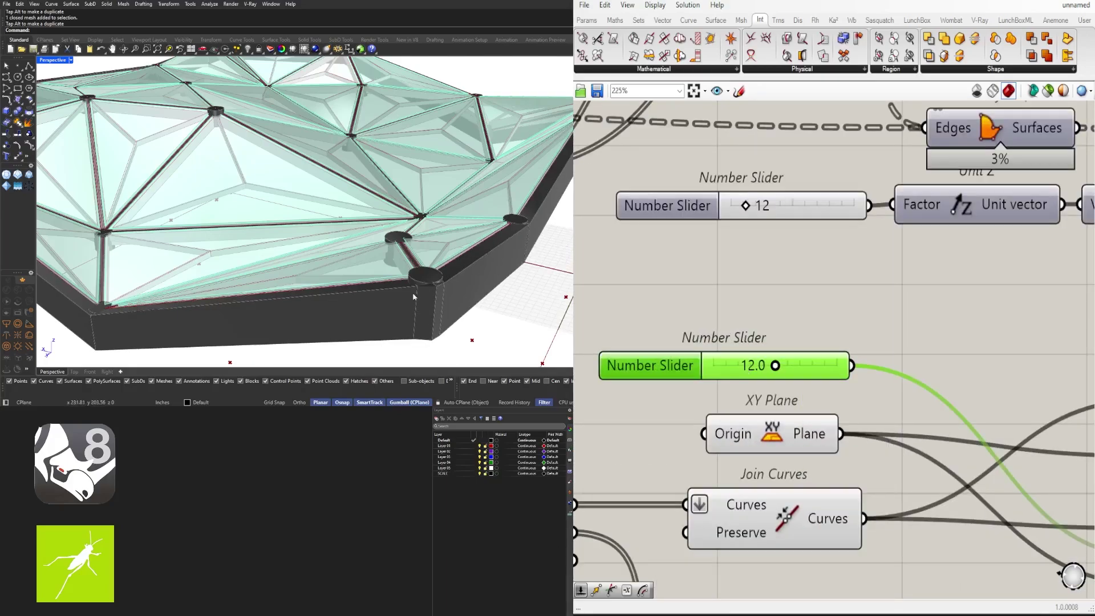
Step: Set the boundary frame's offset distance slider to 16 and inspect the frame along its edge
right_drag(414, 296, 431, 276)
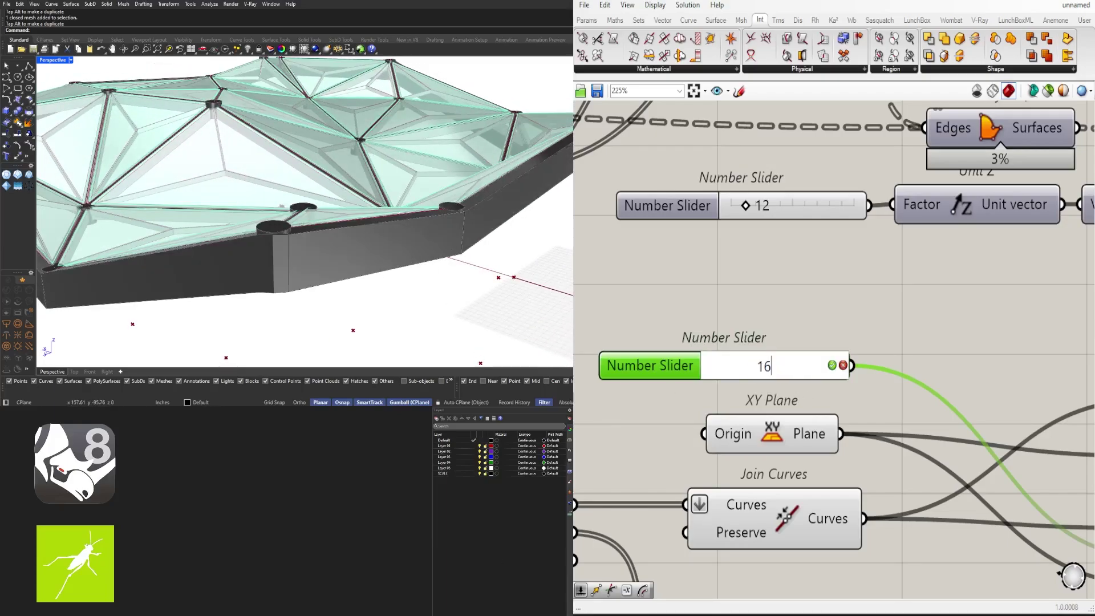
key(Return)
right_drag(365, 228, 276, 245)
scroll(439, 189, up, 5)
scroll(439, 191, down, 3)
right_drag(440, 197, 365, 212)
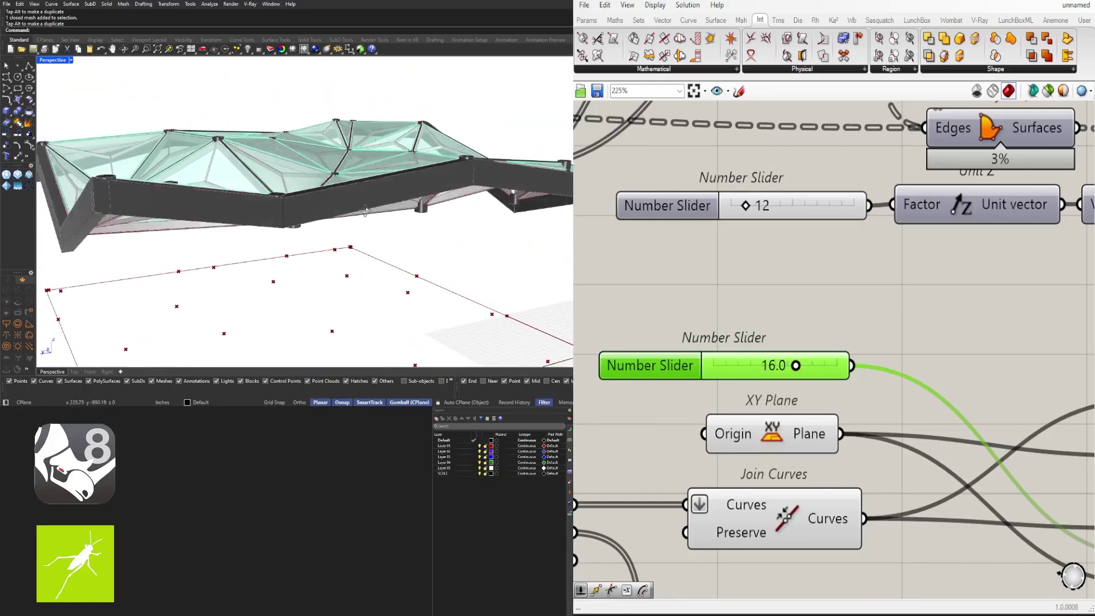
scroll(365, 211, down, 2)
Step: Move the boundary frame's Colour Swatch and Custom Preview away from its Extrude to make room for another component
scroll(815, 451, down, 6)
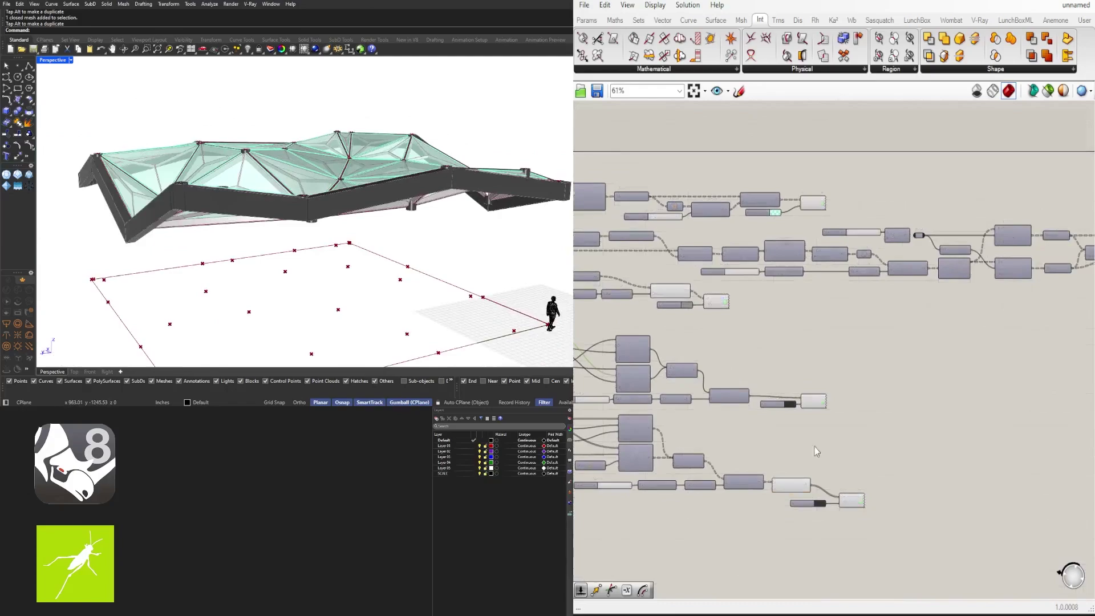
scroll(816, 447, up, 2)
right_drag(814, 421, 962, 417)
drag(986, 407, 860, 350)
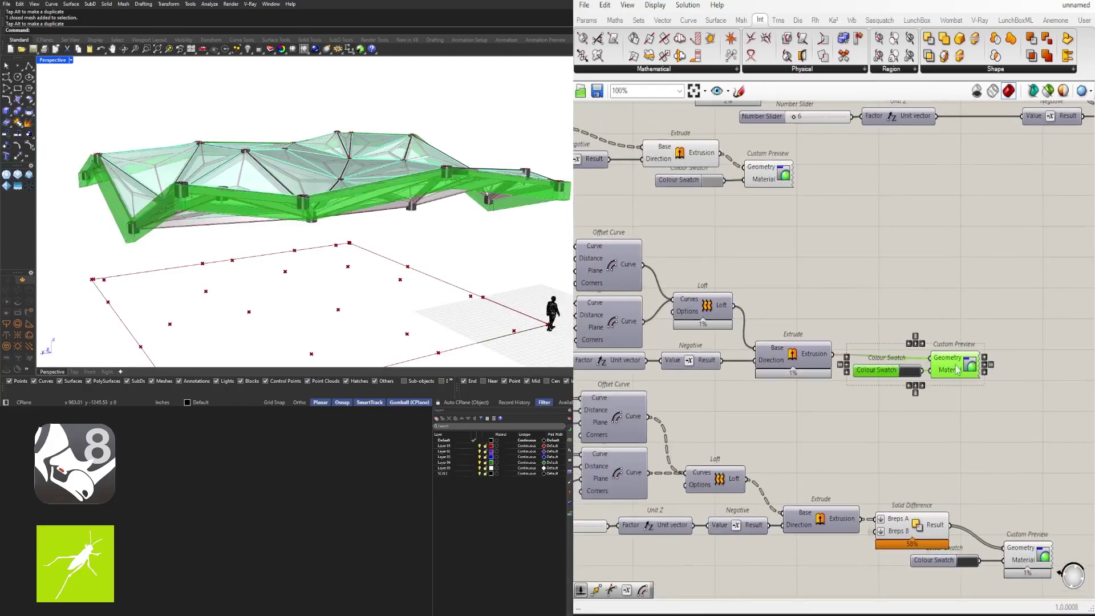
drag(957, 370, 1034, 373)
Step: Add a Merge Faces component beside the boundary frame's Extrude
click(903, 340)
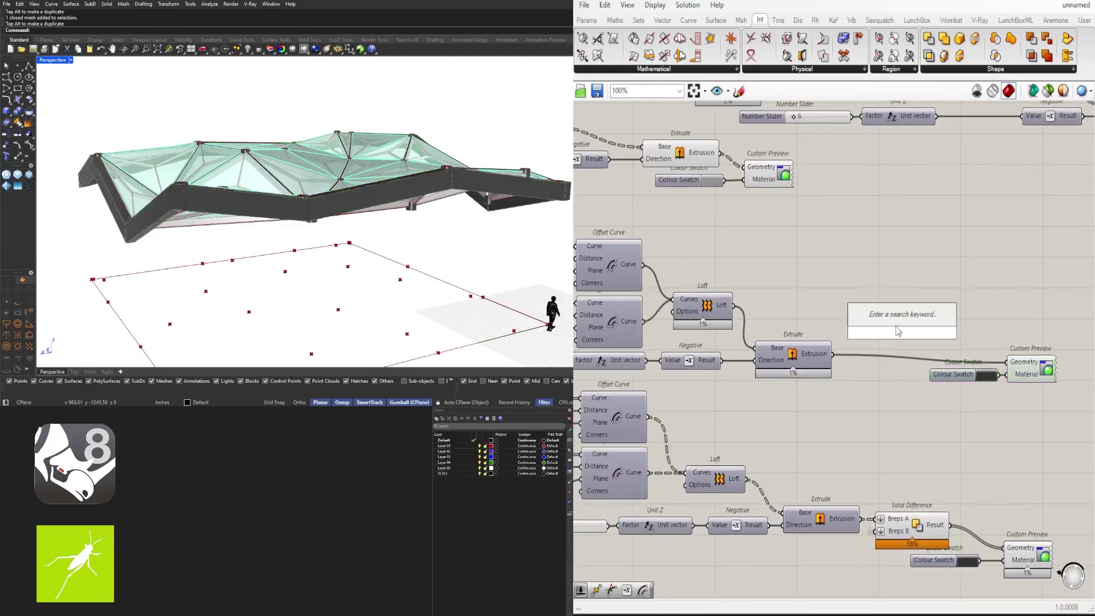
text(m)
key(Escape)
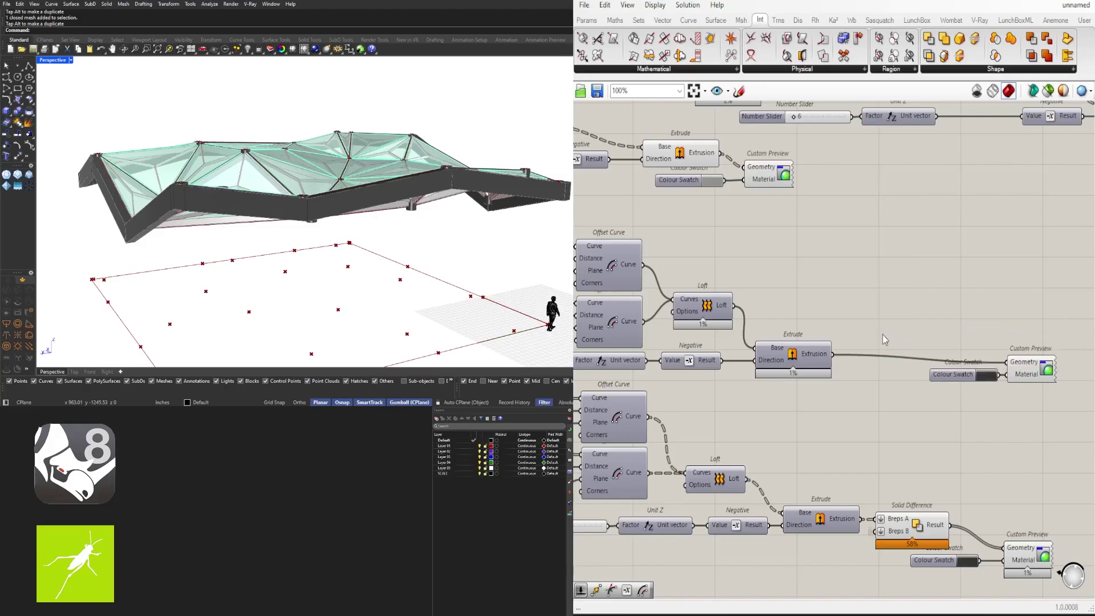
text(mer)
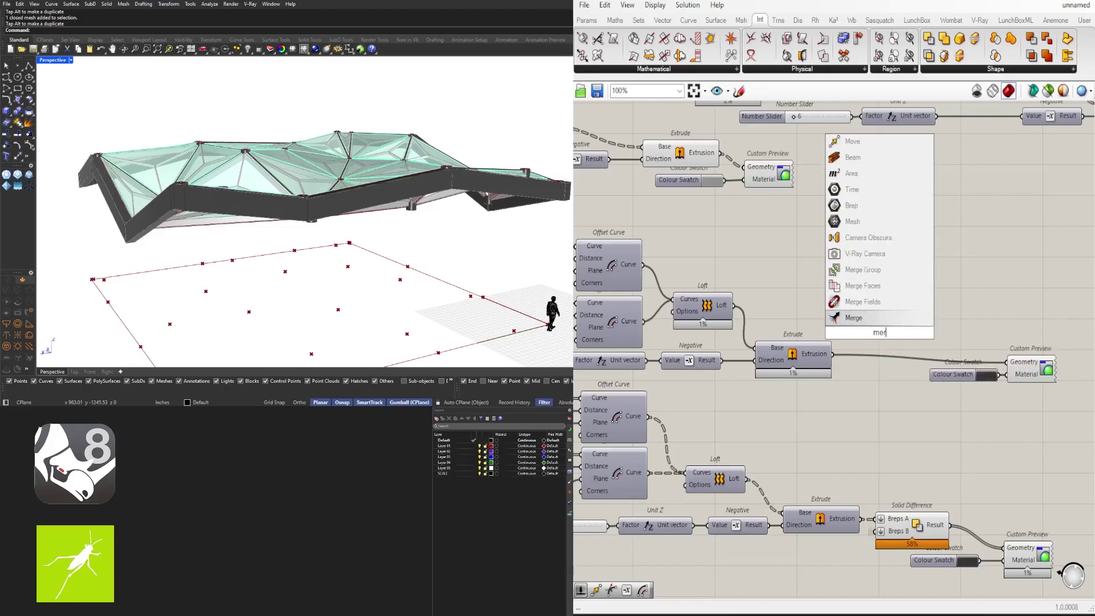
click(855, 288)
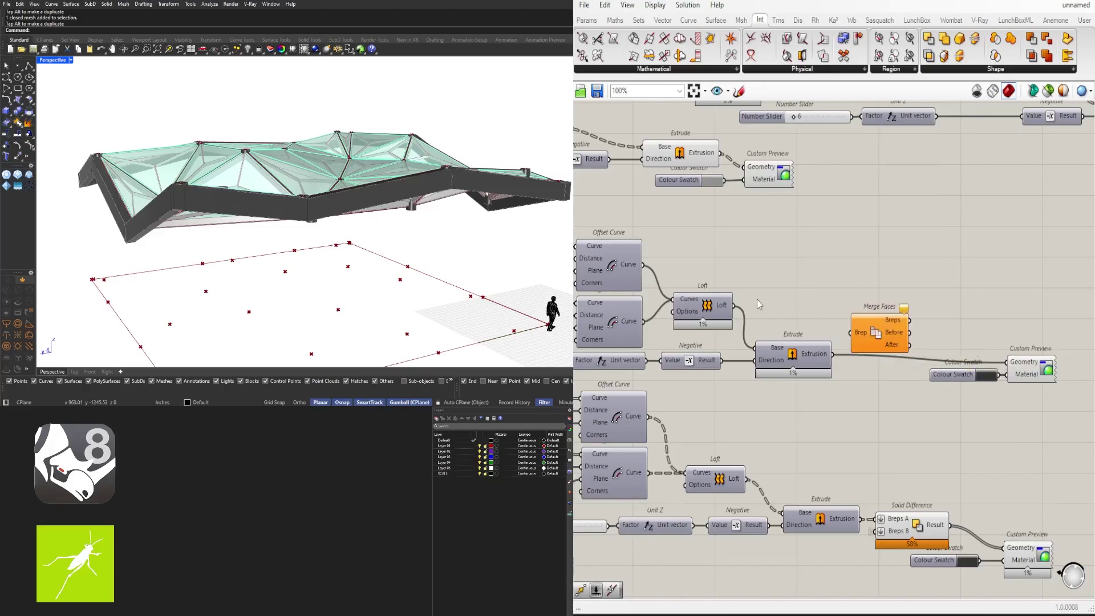
Step: Turn on the default preview of the boundary frame's Extrude and examine its edges in the model
middle_click(789, 352)
click(809, 330)
right_drag(341, 212, 355, 241)
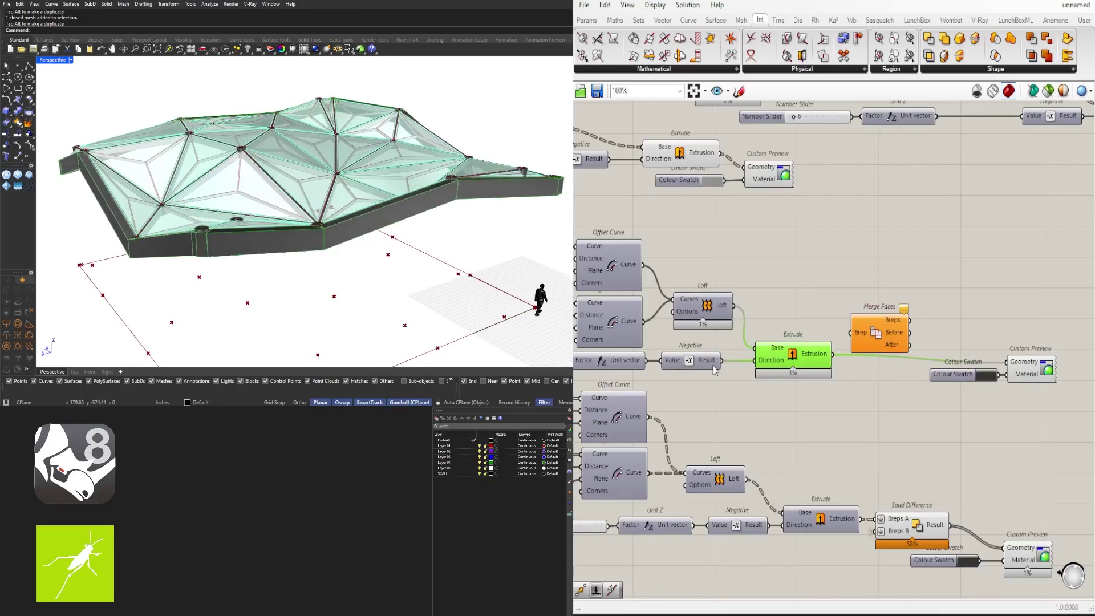
Step: Route the boundary frame's Extrude through Merge Faces into its Custom Preview and turn off the default preview of Extrude and Merge Faces
drag(869, 335, 870, 329)
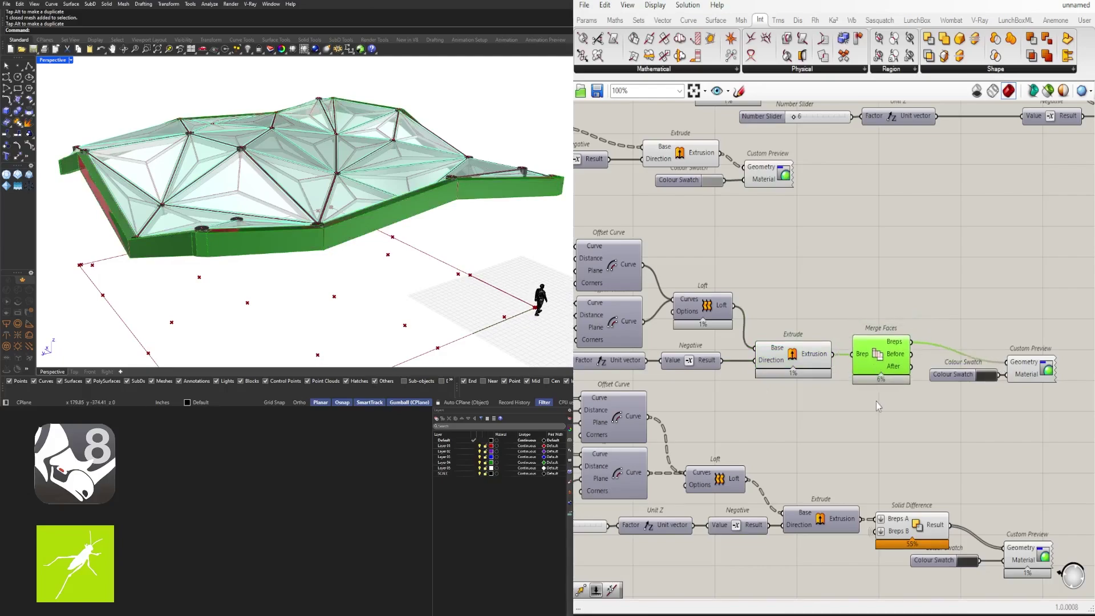
drag(876, 402, 779, 317)
middle_click(812, 312)
click(837, 279)
click(907, 267)
right_drag(919, 329, 812, 318)
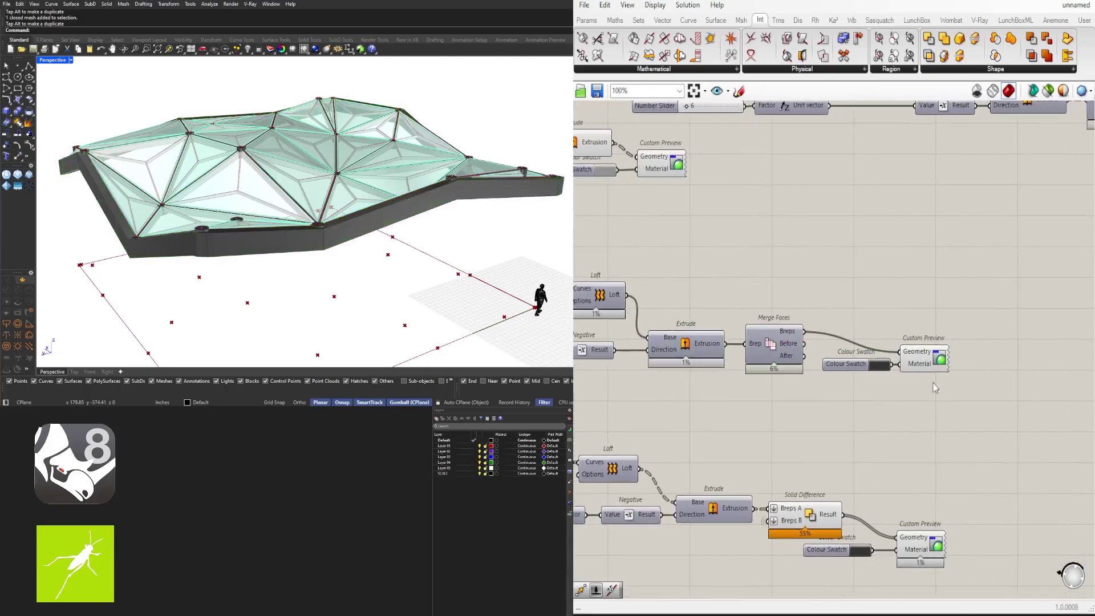
Step: Reposition the boundary frame's Colour Swatch and Custom Preview beside Merge Faces and check the structure from the opposite side
drag(941, 387, 857, 327)
drag(928, 349, 943, 328)
click(905, 388)
right_drag(268, 251, 194, 217)
scroll(193, 217, down, 3)
right_drag(376, 222, 256, 235)
scroll(759, 349, down, 2)
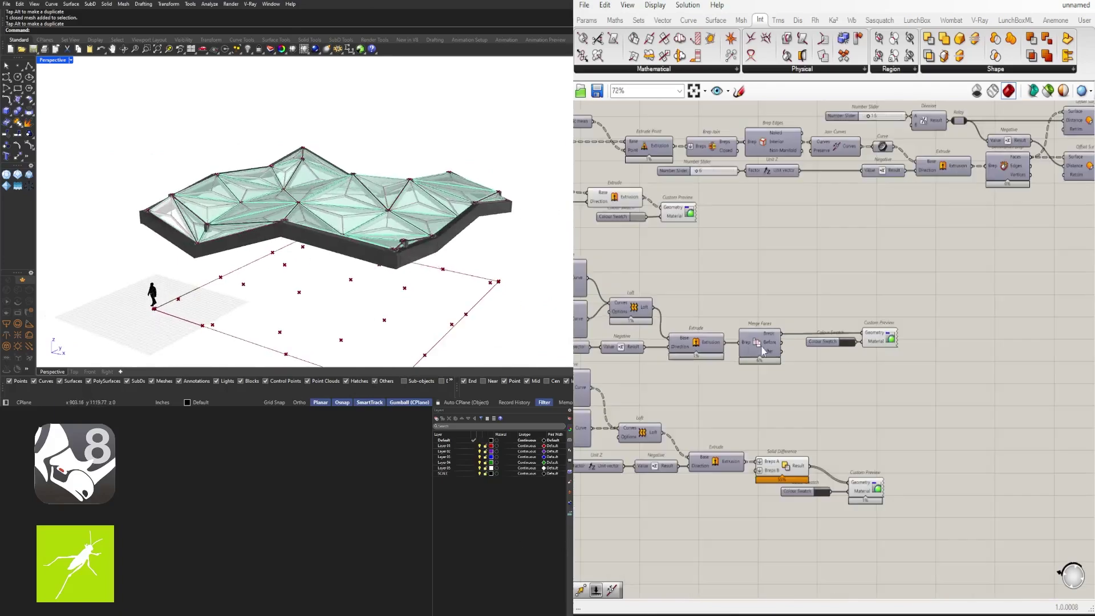
Step: Move the Solid Difference's Colour Swatch and Custom Preview farther from it and hide the wire into the preview's Geometry input
scroll(852, 362, up, 2)
right_drag(924, 461, 919, 417)
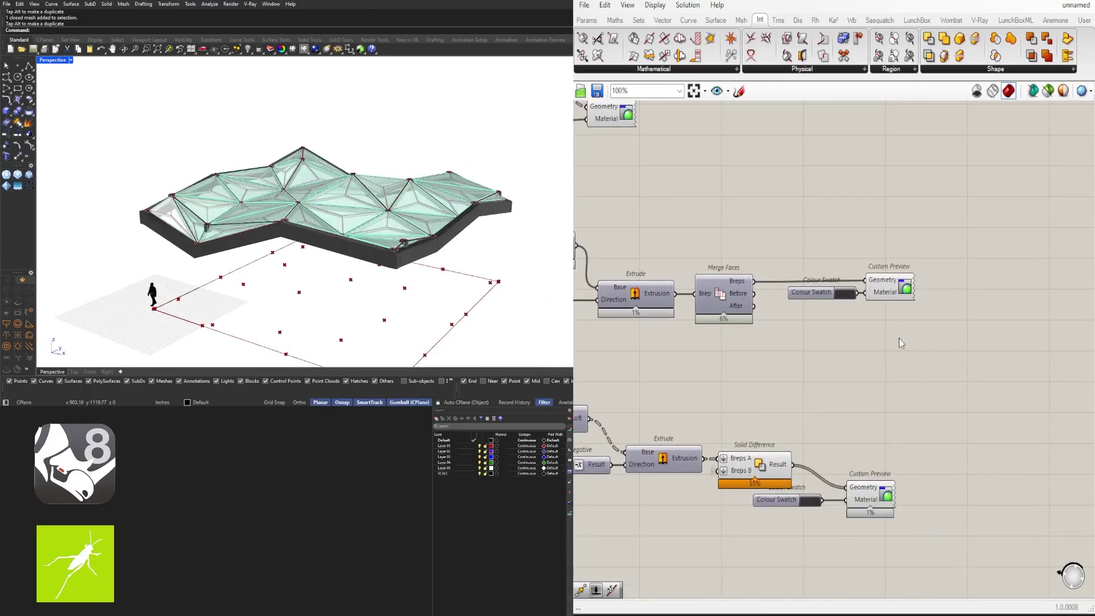
drag(811, 483, 809, 482)
drag(876, 493, 914, 472)
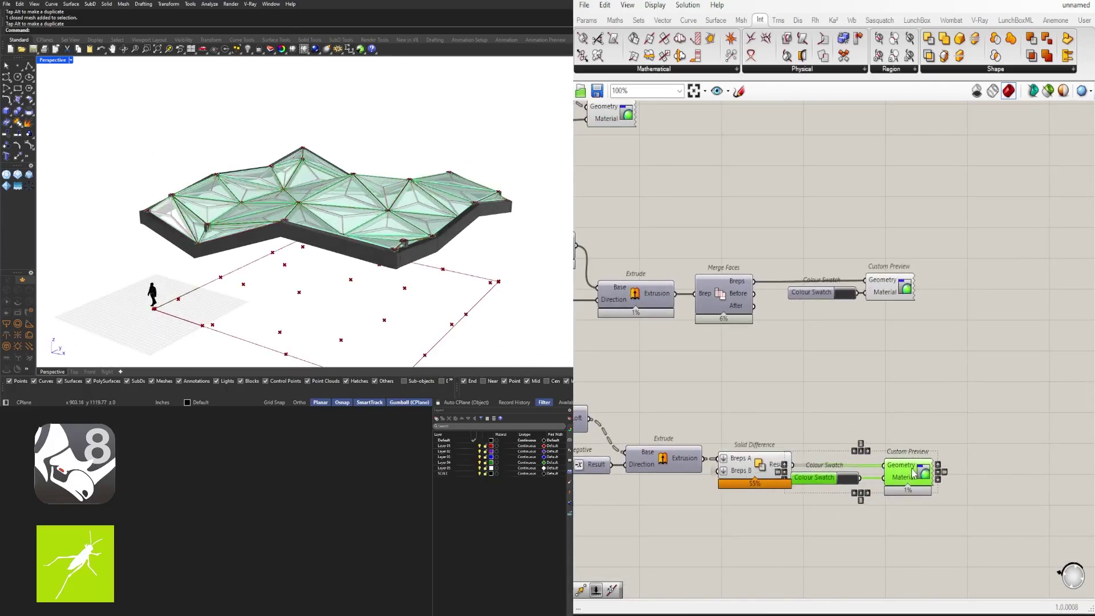
right_click(906, 464)
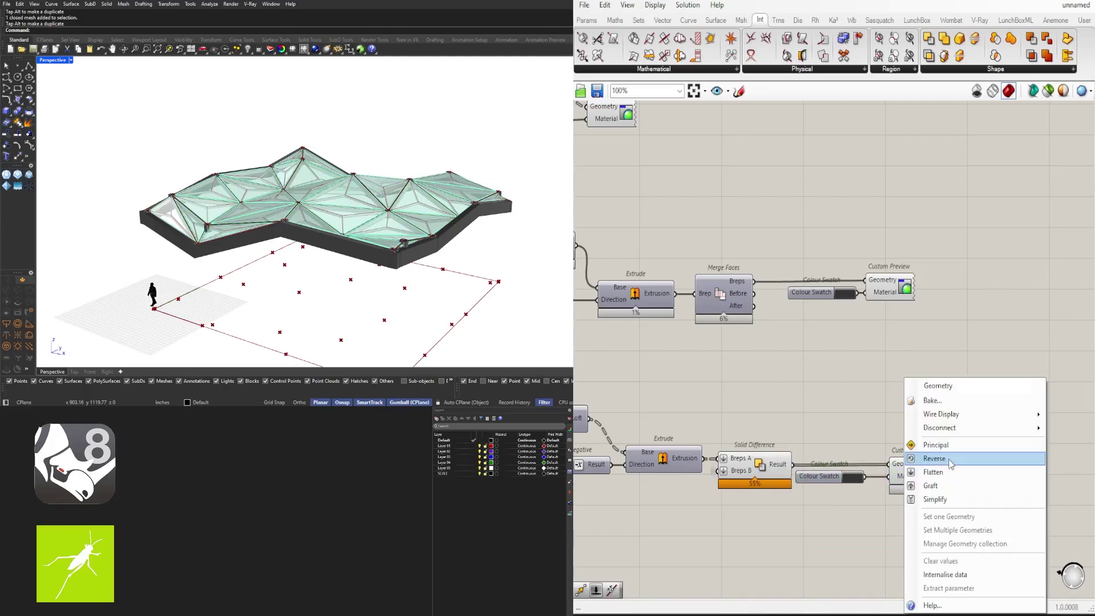
mouse_move(969, 415)
click(1059, 443)
Step: Hide the wire into the boundary frame's Custom Preview Geometry input and space the preview and its Colour Swatch away from Merge Faces
click(912, 279)
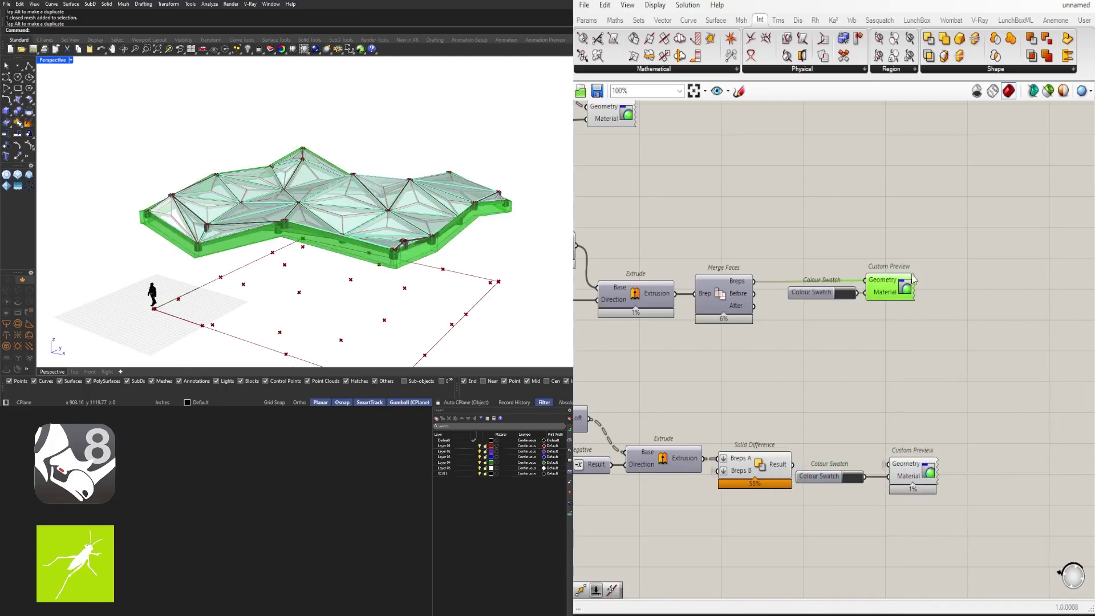
right_click(885, 283)
click(1044, 342)
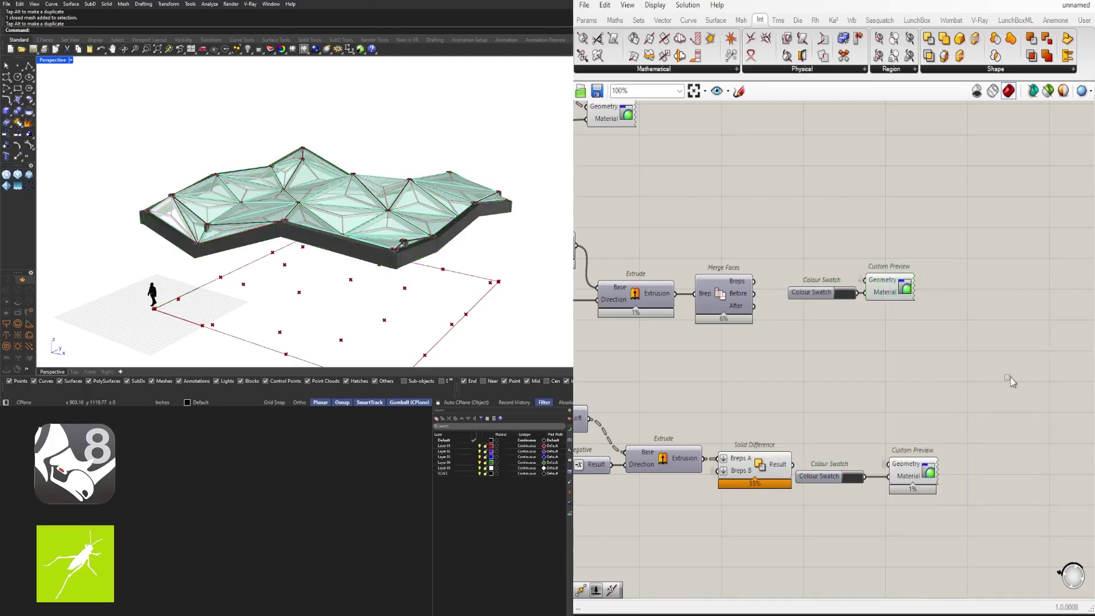
scroll(865, 479, up, 4)
click(867, 402)
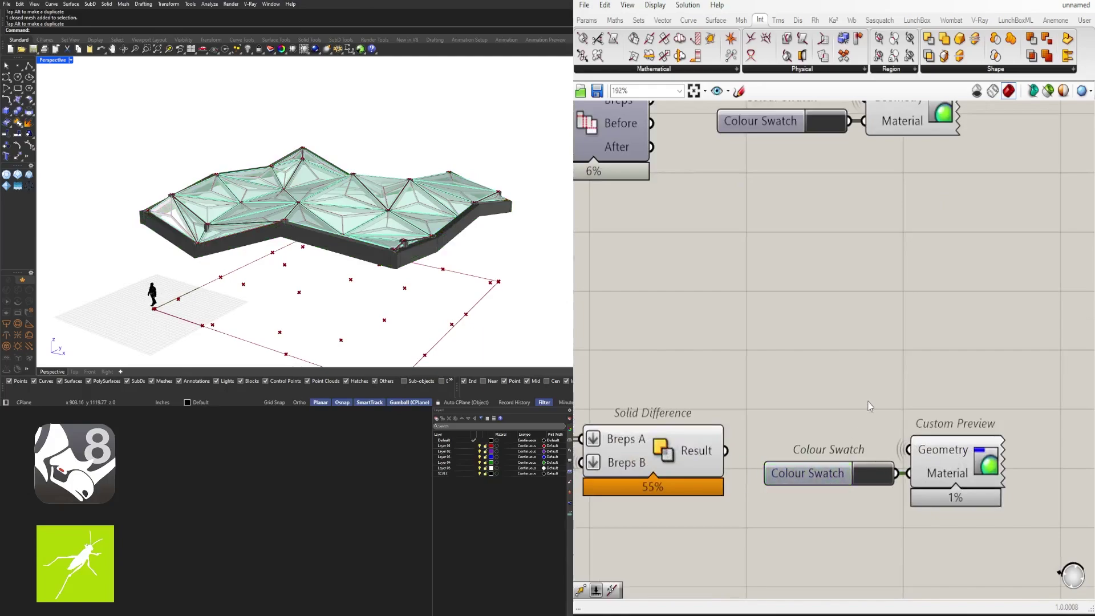
right_drag(858, 204, 872, 335)
scroll(890, 339, down, 4)
drag(911, 345, 796, 270)
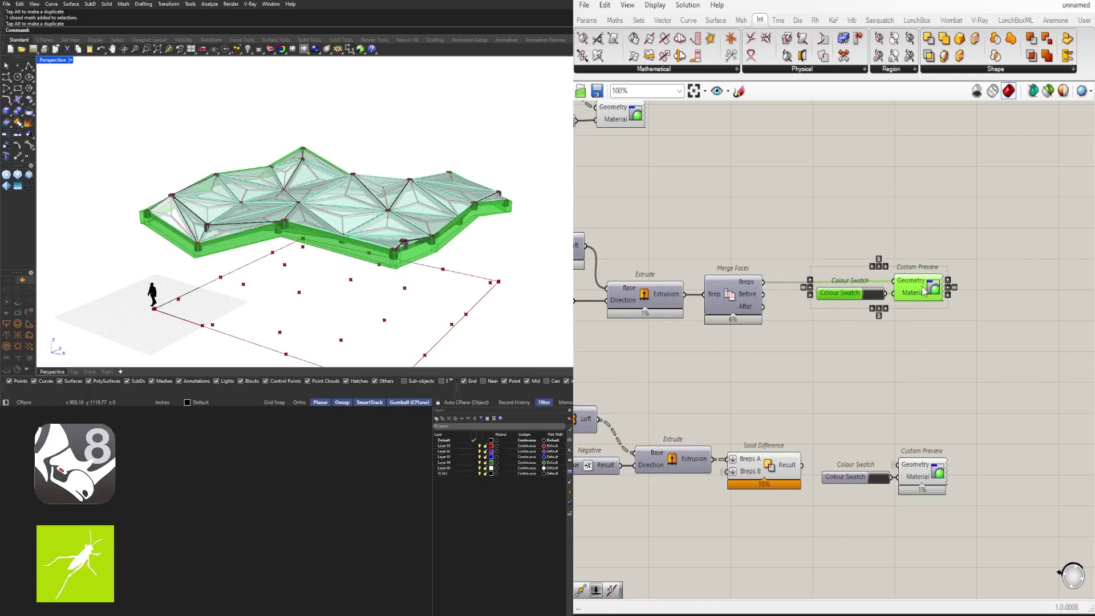
click(967, 361)
Step: Try a near-black colour in the panel frames' Colour Swatch and examine the frames close up
scroll(958, 360, down, 4)
scroll(851, 394, up, 2)
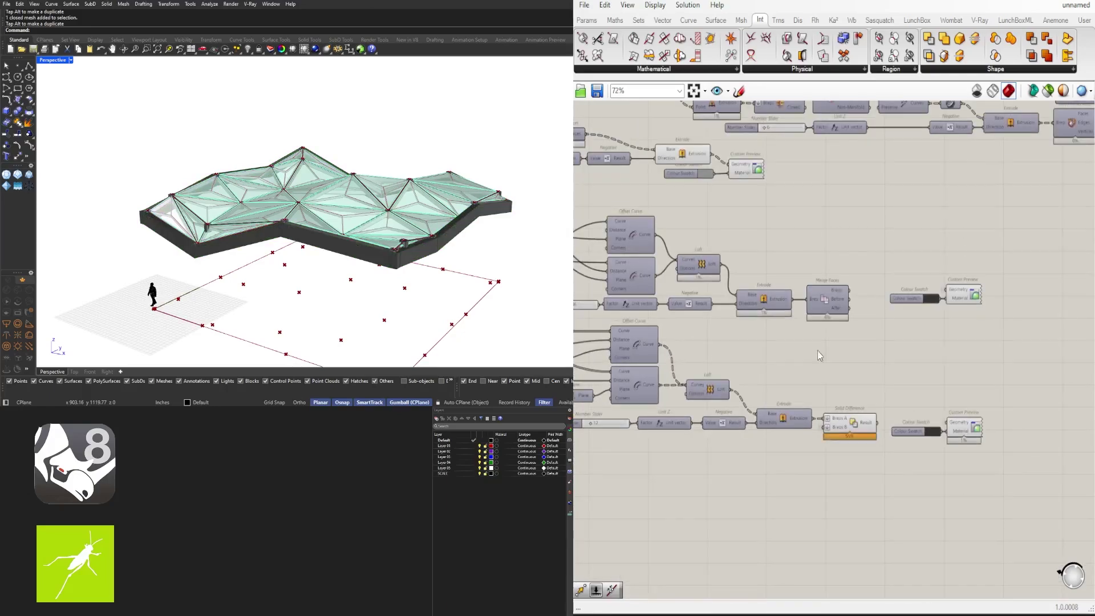
right_drag(782, 214, 829, 358)
click(799, 313)
click(866, 360)
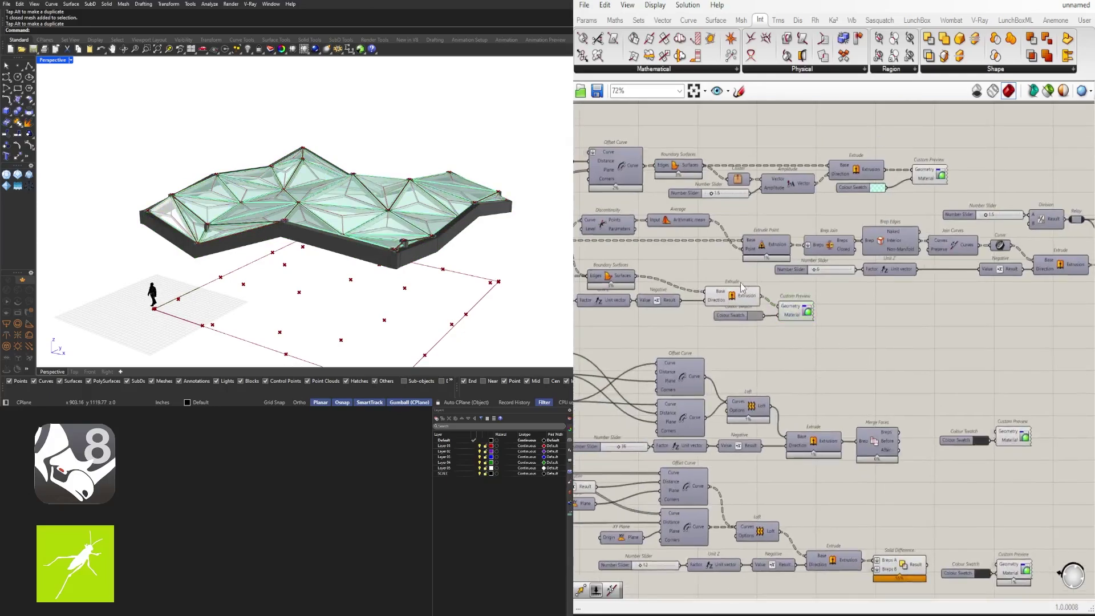
scroll(739, 283, up, 2)
click(732, 304)
scroll(781, 337, up, 2)
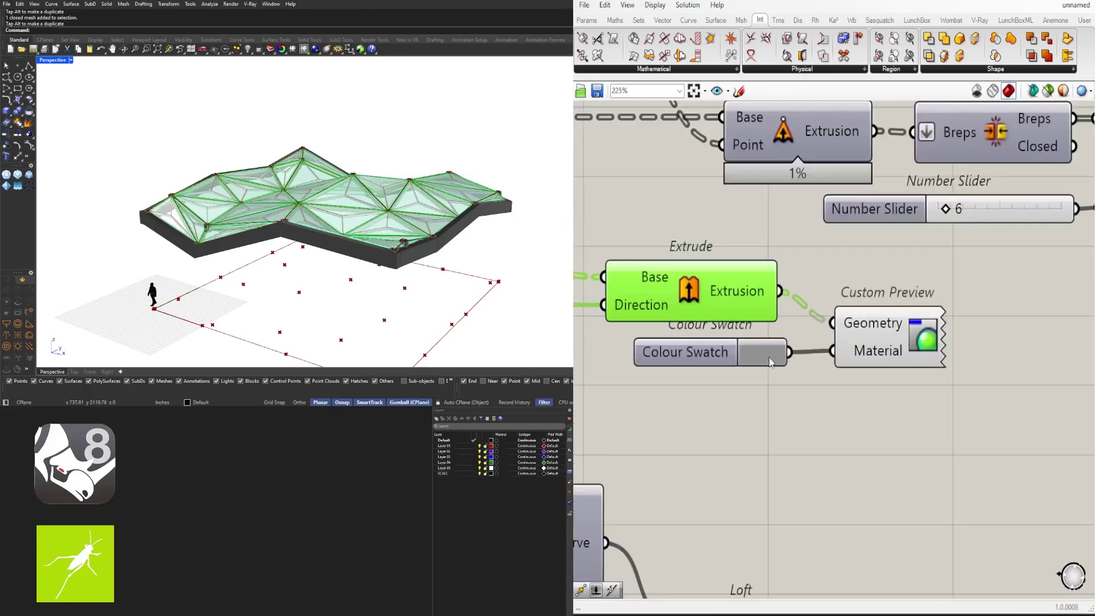
click(769, 346)
drag(852, 422, 981, 466)
click(969, 463)
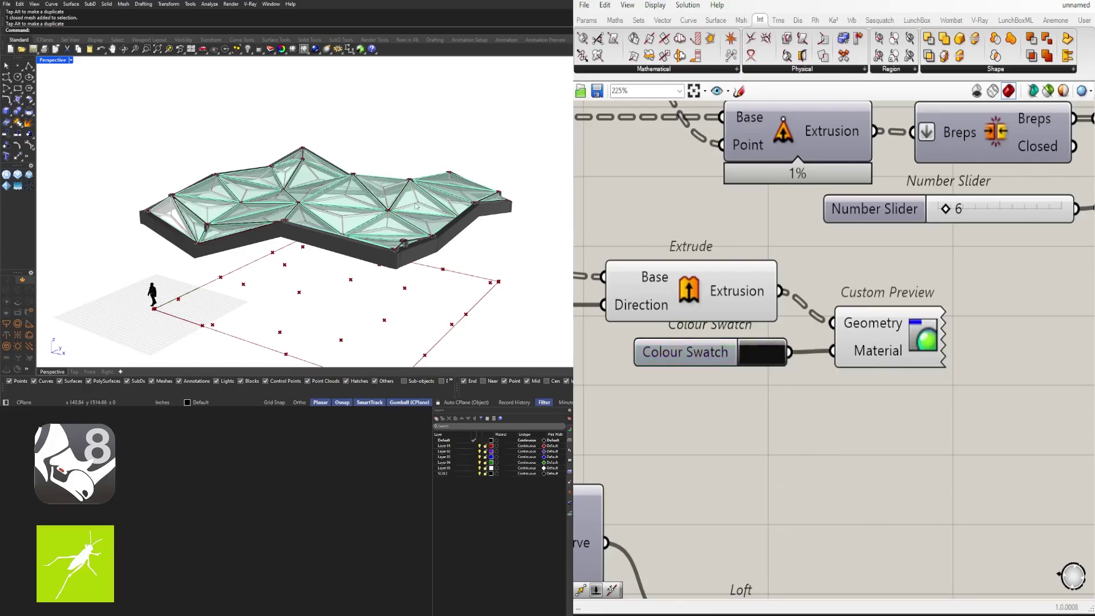
right_drag(415, 203, 251, 183)
scroll(342, 129, up, 5)
scroll(251, 182, up, 5)
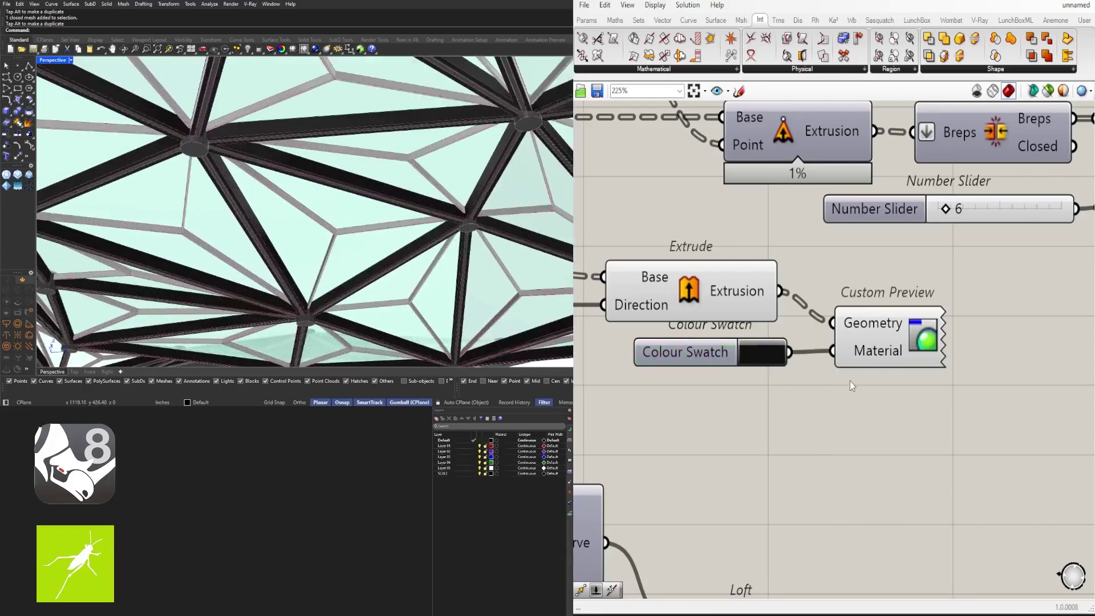
scroll(764, 353, up, 3)
Step: Set the panel frames' Colour Swatch to a neutral light grey
click(760, 349)
drag(836, 416, 903, 393)
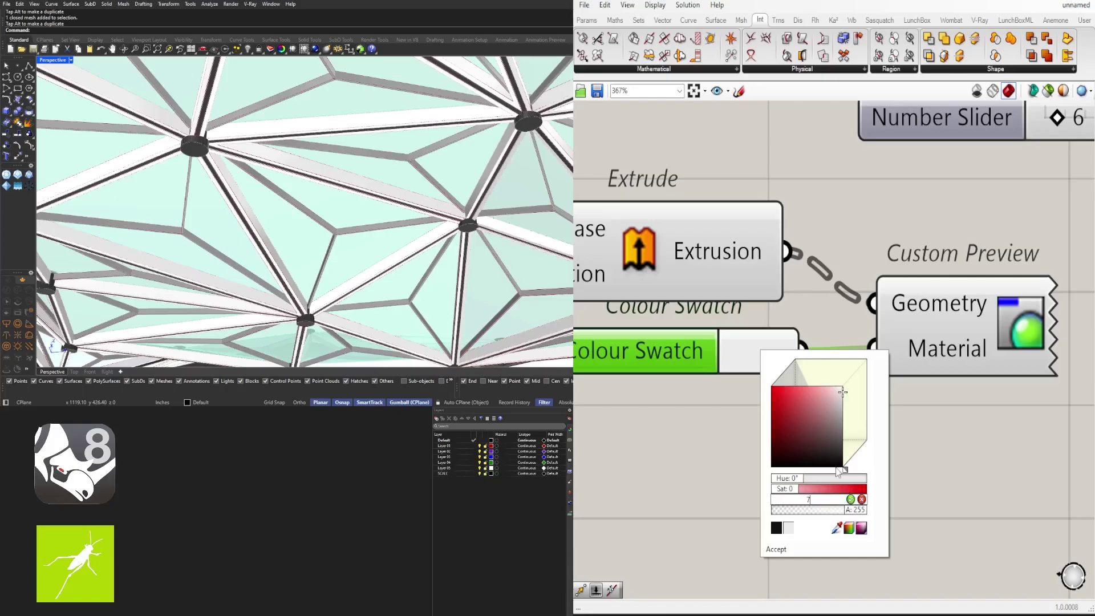
key(Return)
Step: Examine the recoloured panel frames, node discs and glass panels in the model, both close up and as a whole
scroll(273, 177, down, 5)
right_drag(268, 179, 339, 274)
scroll(387, 286, up, 4)
scroll(355, 182, up, 9)
scroll(344, 252, up, 5)
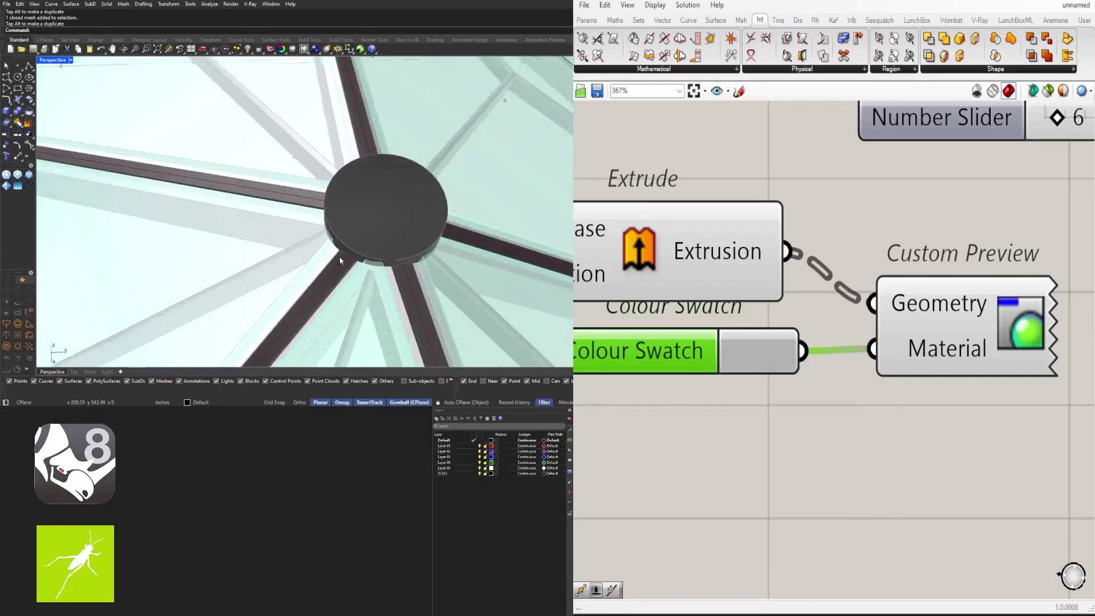
scroll(345, 250, down, 7)
scroll(346, 251, down, 7)
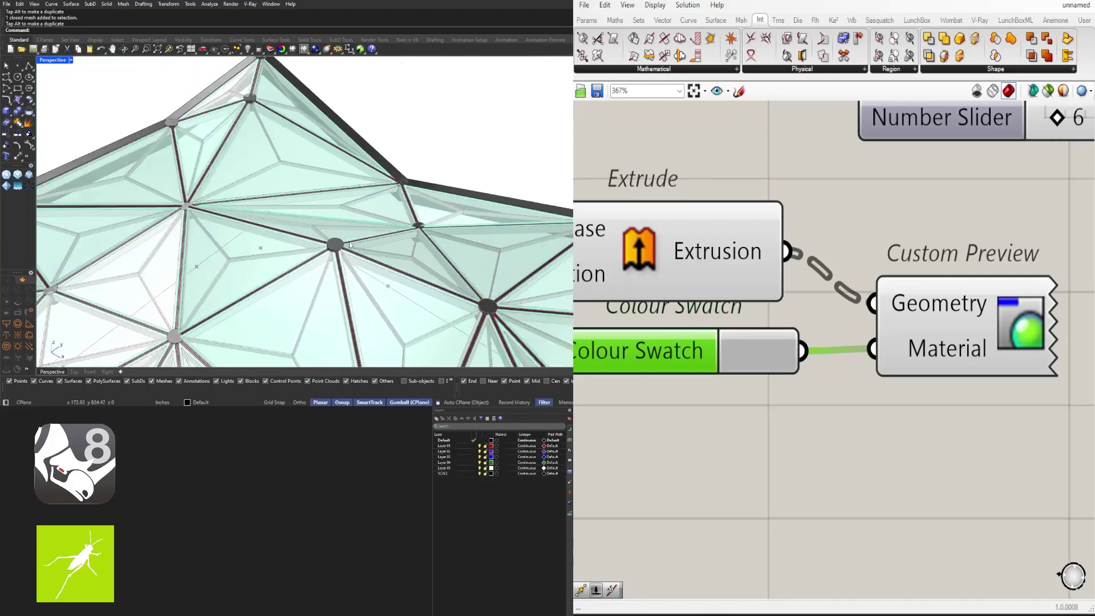
scroll(328, 256, down, 10)
scroll(302, 303, up, 6)
right_drag(302, 303, 336, 317)
scroll(820, 302, down, 1)
scroll(819, 303, down, 5)
Step: Move the glass panels' Boundary Surfaces and its downstream components away from their Offset Curve to make room for another component
right_drag(1075, 314, 795, 367)
scroll(904, 368, down, 4)
right_drag(1068, 362, 789, 371)
right_drag(1088, 302, 924, 326)
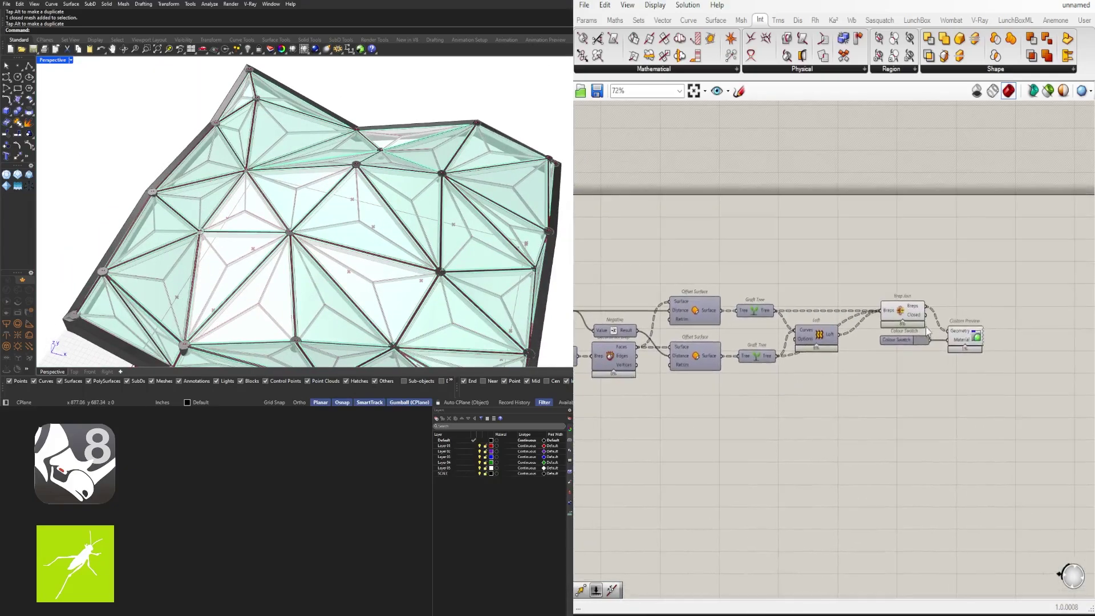
right_drag(600, 351, 878, 354)
right_drag(591, 295, 848, 293)
scroll(785, 232, up, 2)
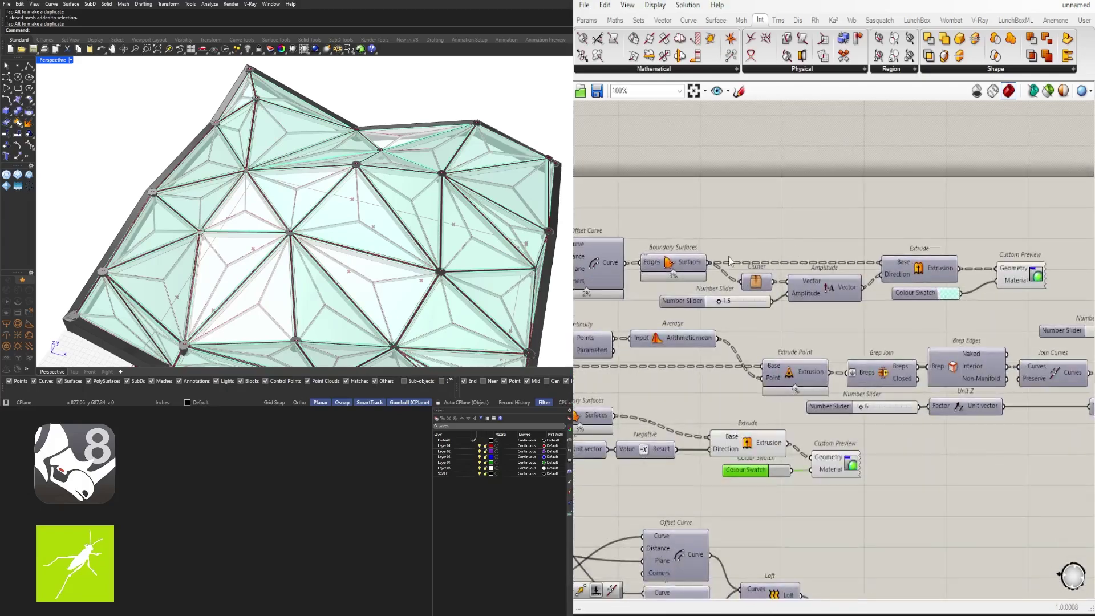
scroll(898, 227, down, 2)
drag(1011, 293, 746, 221)
scroll(745, 238, up, 3)
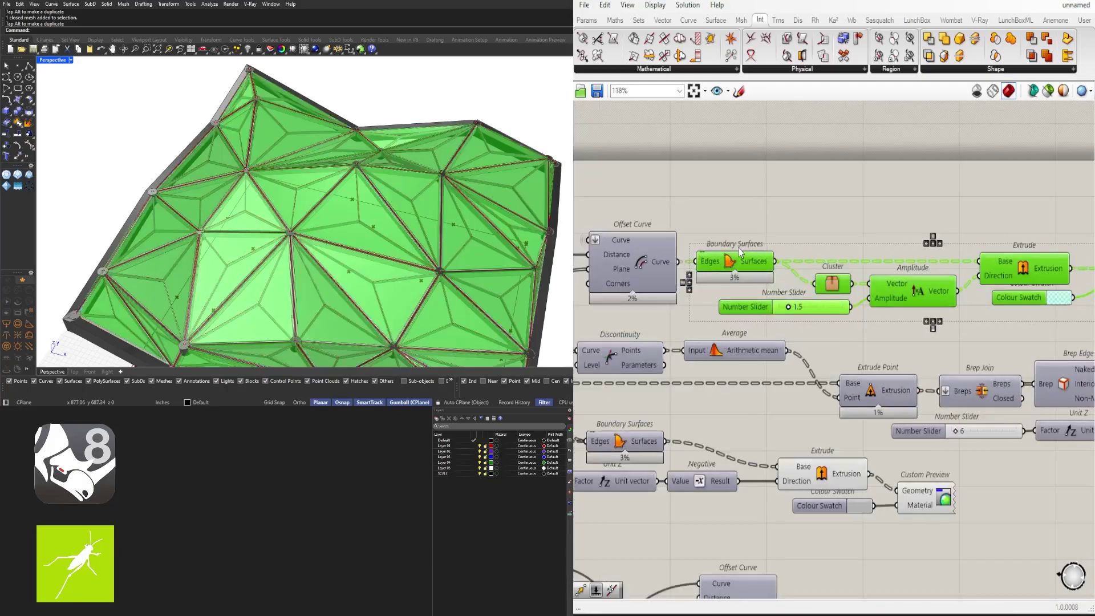
drag(758, 259, 903, 259)
Step: Add a Fillet with a 1.50 radius slider between the glass panels' Offset Curve and the Boundary Surfaces edges input
click(768, 223)
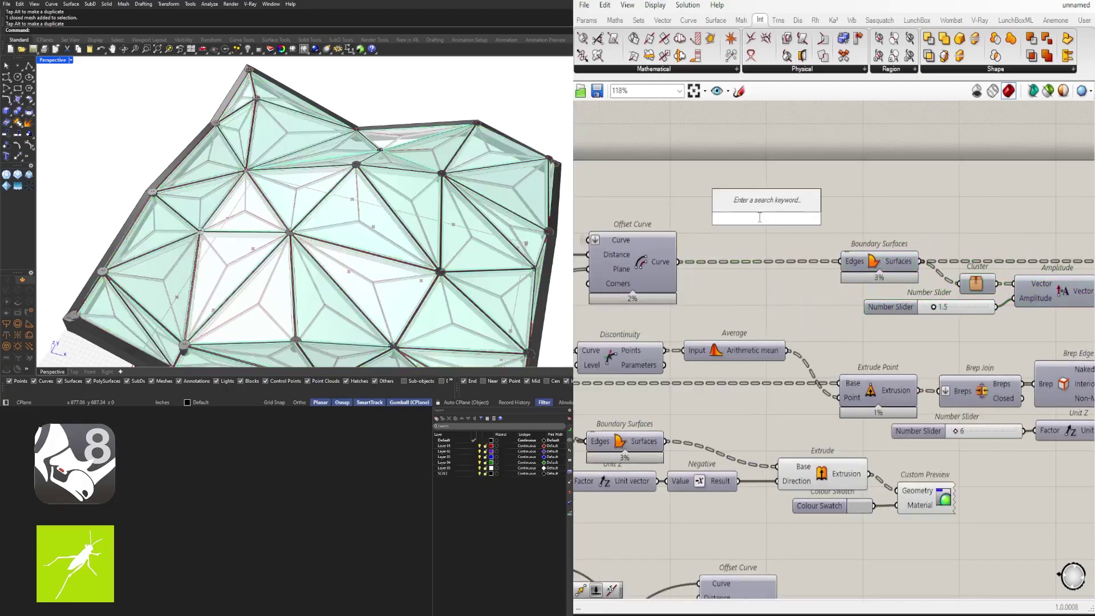
text(fil)
click(736, 204)
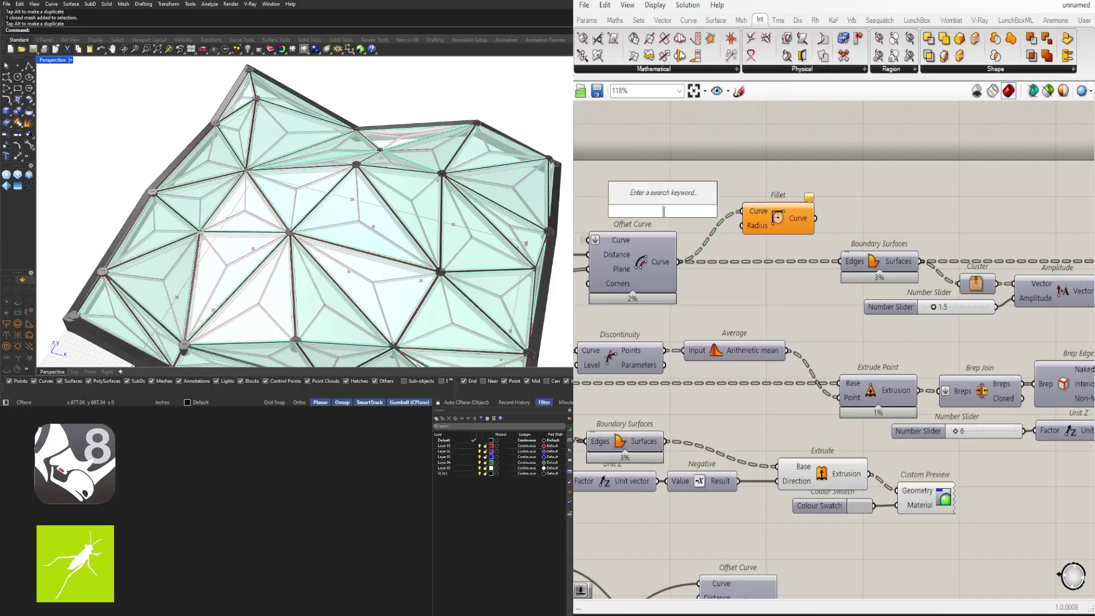
scroll(696, 215, up, 2)
drag(712, 206, 759, 210)
scroll(456, 177, up, 6)
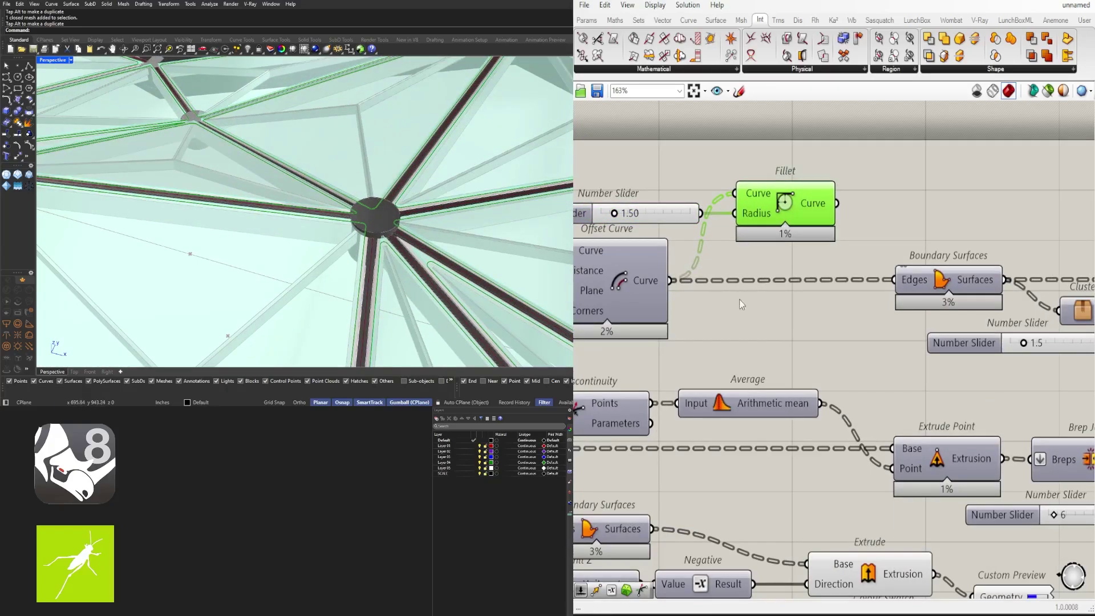
drag(841, 197, 907, 282)
right_drag(502, 196, 427, 230)
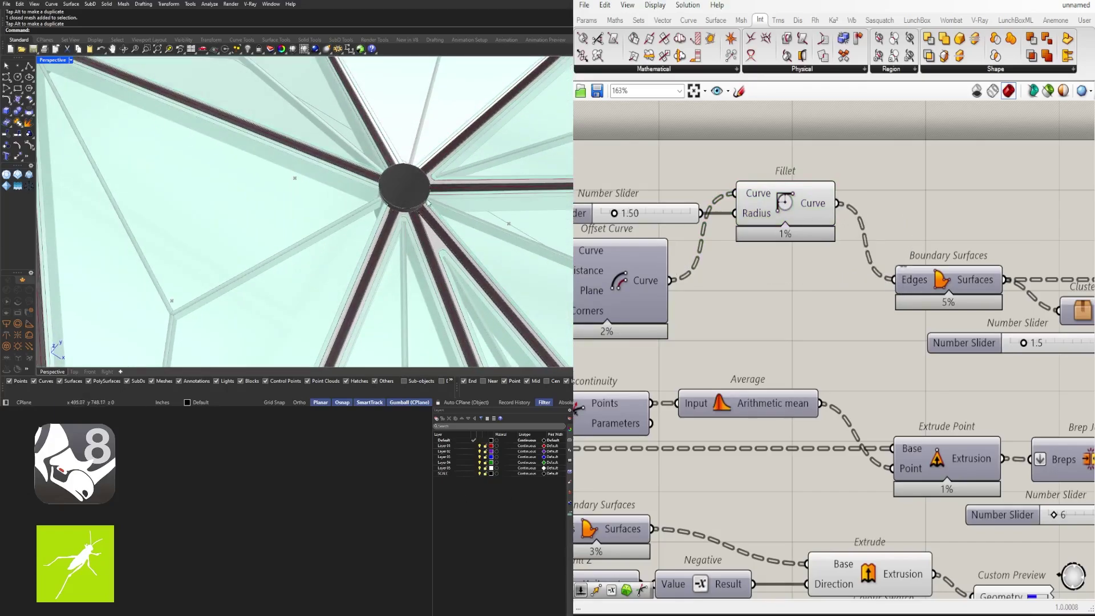
Step: Set the glass panels' fillet radius slider to 1.82 and inspect the panel corners
scroll(665, 206, up, 5)
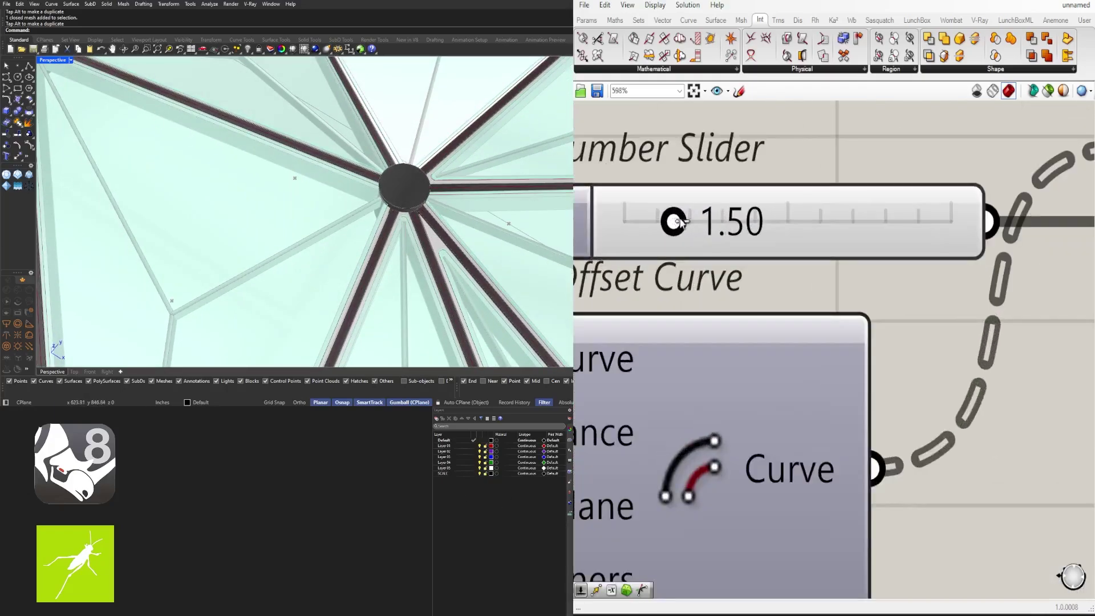
mouse_move(673, 221)
mouse_down()
mouse_move(710, 222)
mouse_move(683, 222)
mouse_up()
scroll(179, 184, down, 5)
right_drag(205, 185, 330, 320)
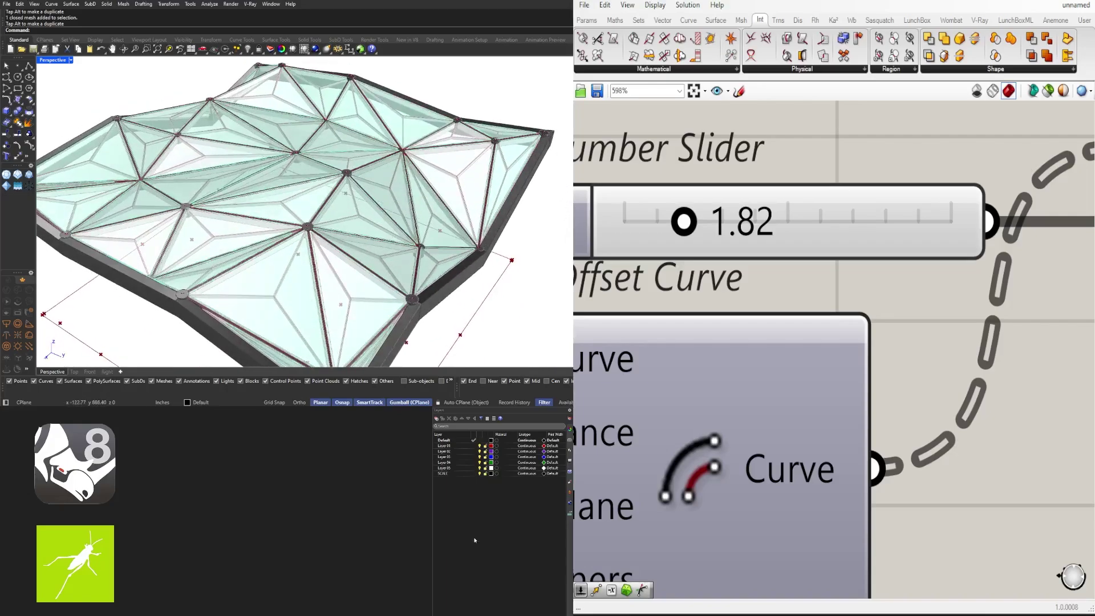
Step: Set the glass panels' Offset Curve distance slider to 2.0 and inspect the gap around a node
scroll(761, 250, down, 6)
scroll(761, 250, down, 3)
scroll(735, 285, up, 5)
double_click(732, 283)
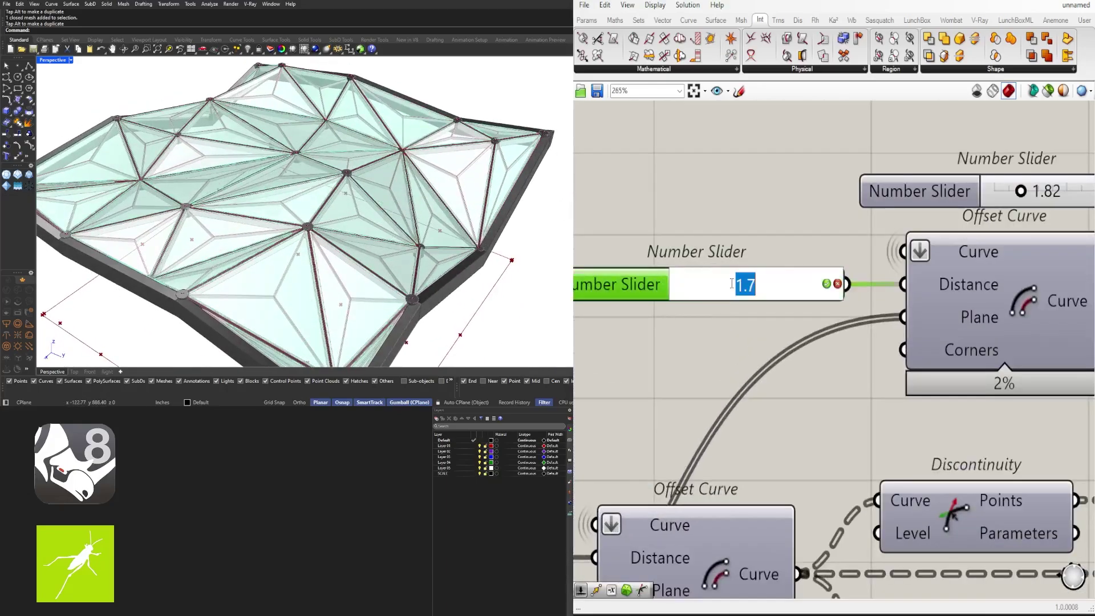
key(Return)
scroll(328, 256, up, 6)
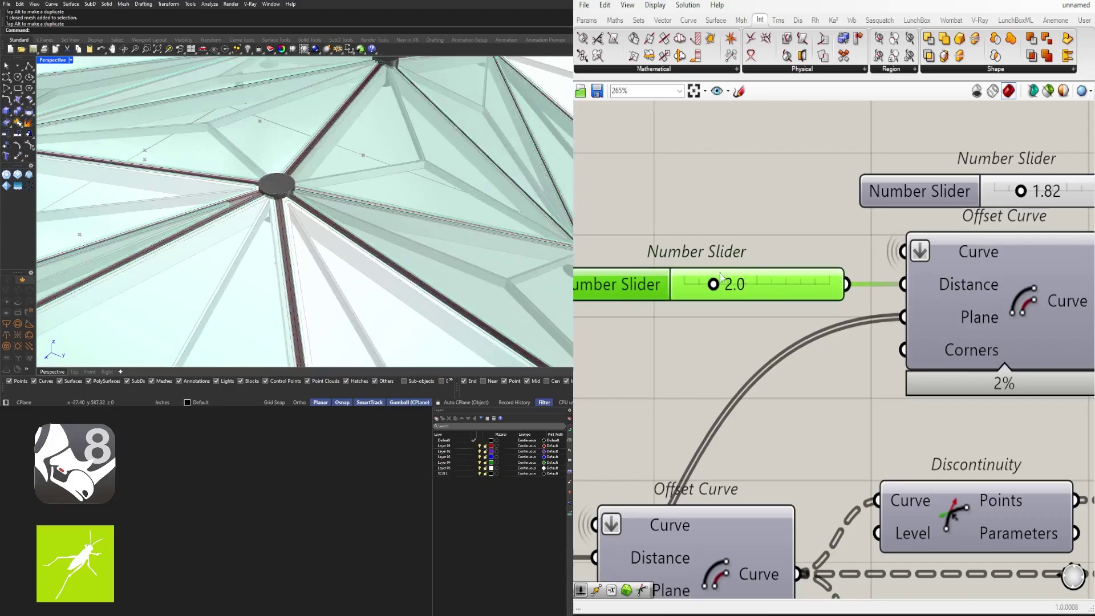
Step: Try a distance of 2.4 for the glass panels' Offset Curve, returning the slider to 2
scroll(706, 282, up, 5)
drag(720, 289, 734, 289)
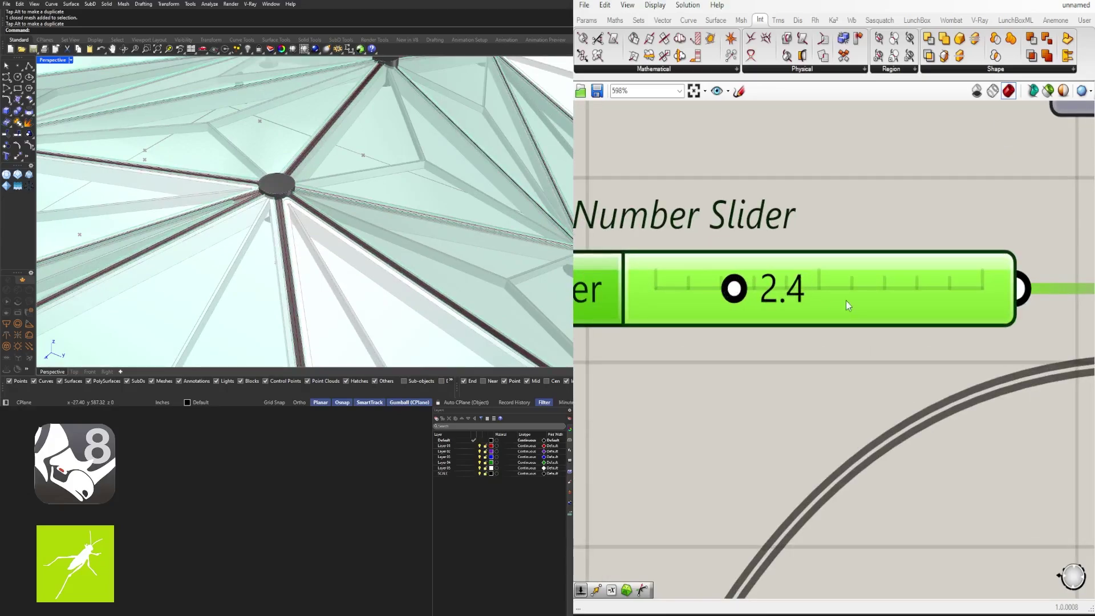
double_click(794, 297)
text(2)
key(Return)
Step: Set the glass panels' fillet radius slider to 2.10 and view the whole structure
scroll(912, 302, down, 6)
right_drag(958, 319, 730, 365)
scroll(855, 264, up, 5)
mouse_move(889, 264)
mouse_down()
mouse_move(931, 263)
mouse_move(898, 263)
mouse_up()
right_drag(415, 175, 290, 210)
scroll(394, 258, down, 8)
scroll(721, 299, down, 8)
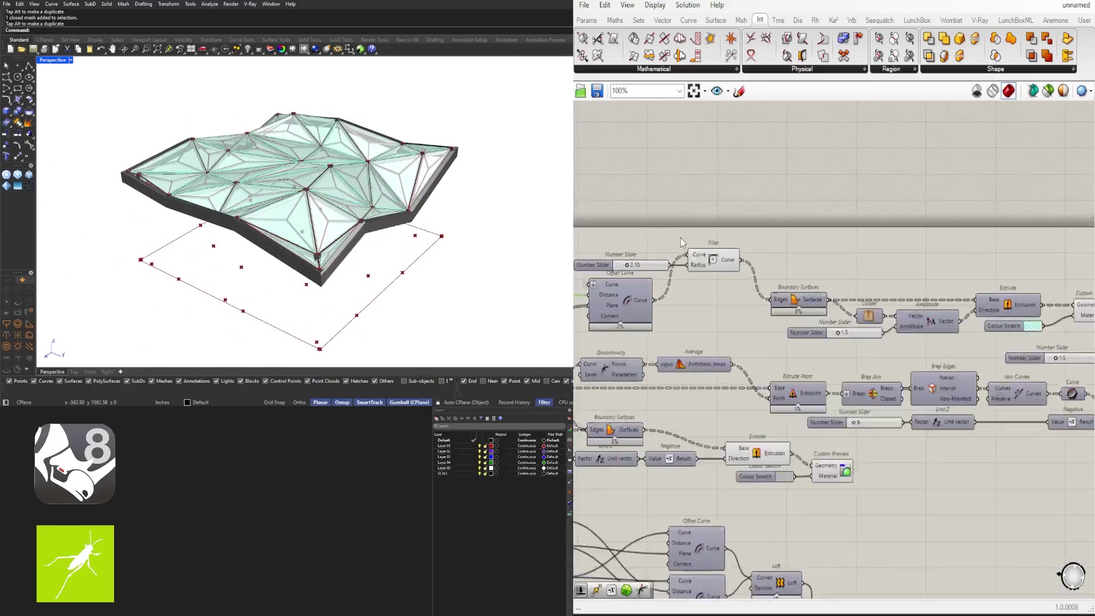
Step: Turn off the default preview of the Brep Edges, Join Curves, XY Plane and Division components feeding the frame offsets
scroll(731, 247, down, 5)
right_drag(693, 365, 902, 338)
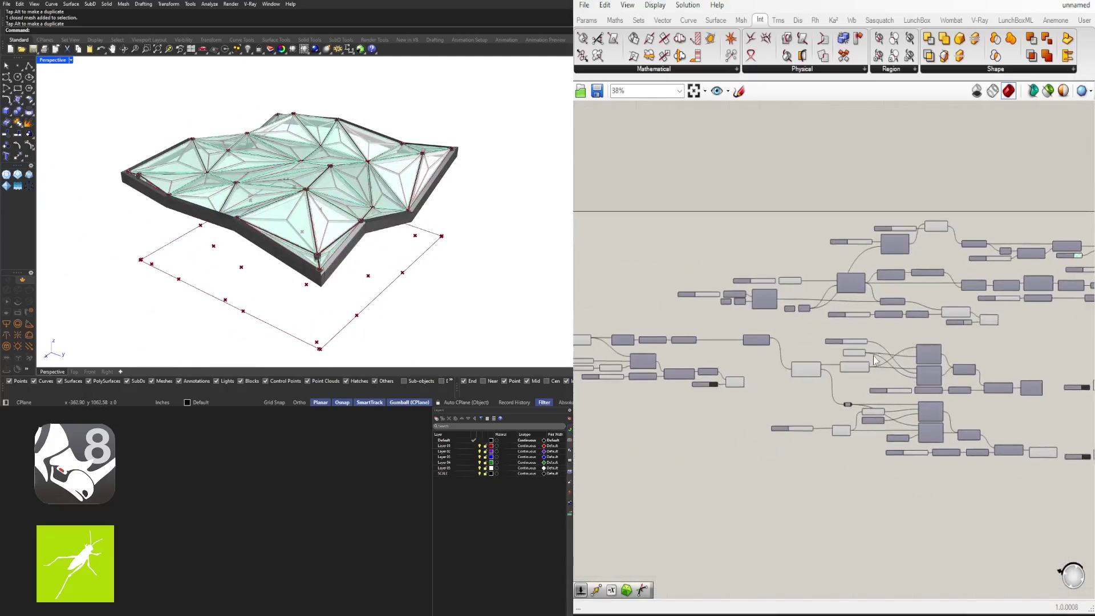
scroll(850, 377, up, 4)
click(850, 381)
click(738, 377)
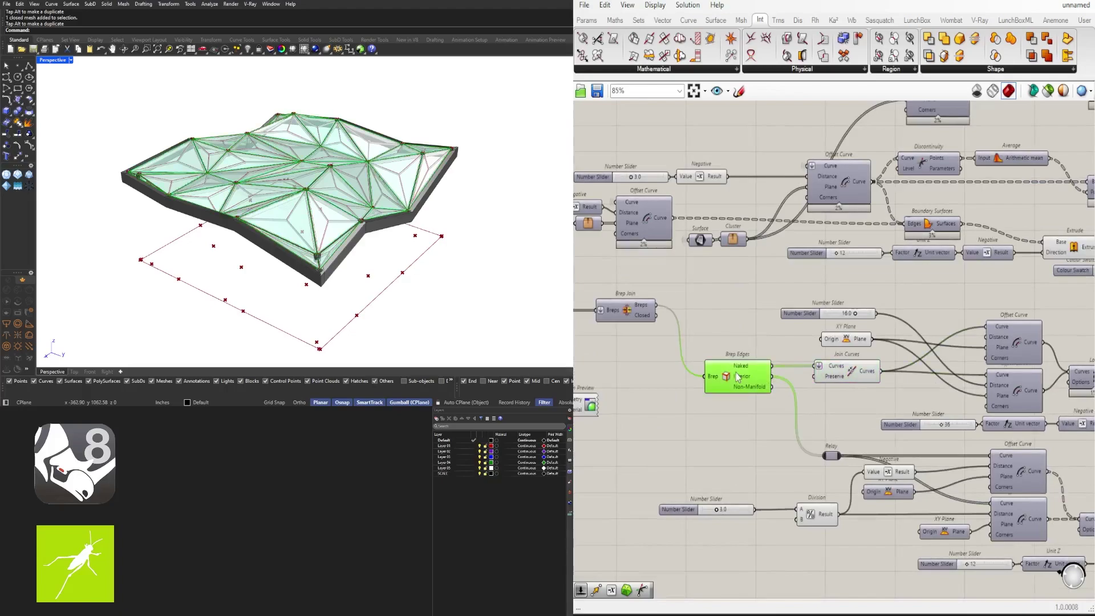
click(872, 388)
scroll(872, 388, down, 1)
drag(904, 559, 688, 344)
middle_click(736, 332)
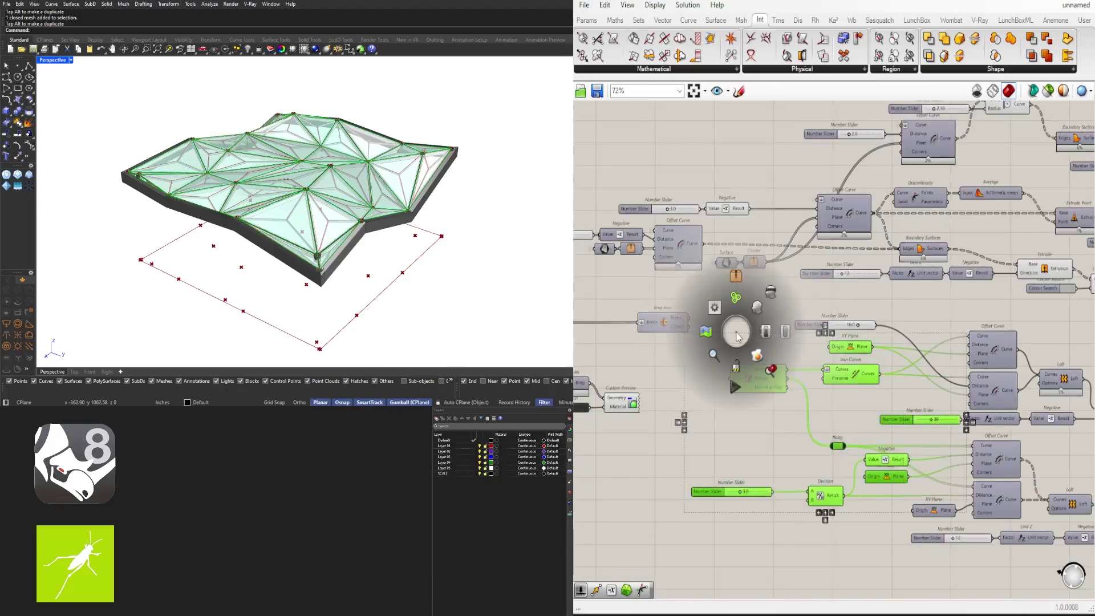
click(770, 292)
click(876, 293)
right_drag(1075, 286, 821, 310)
right_drag(691, 328, 834, 249)
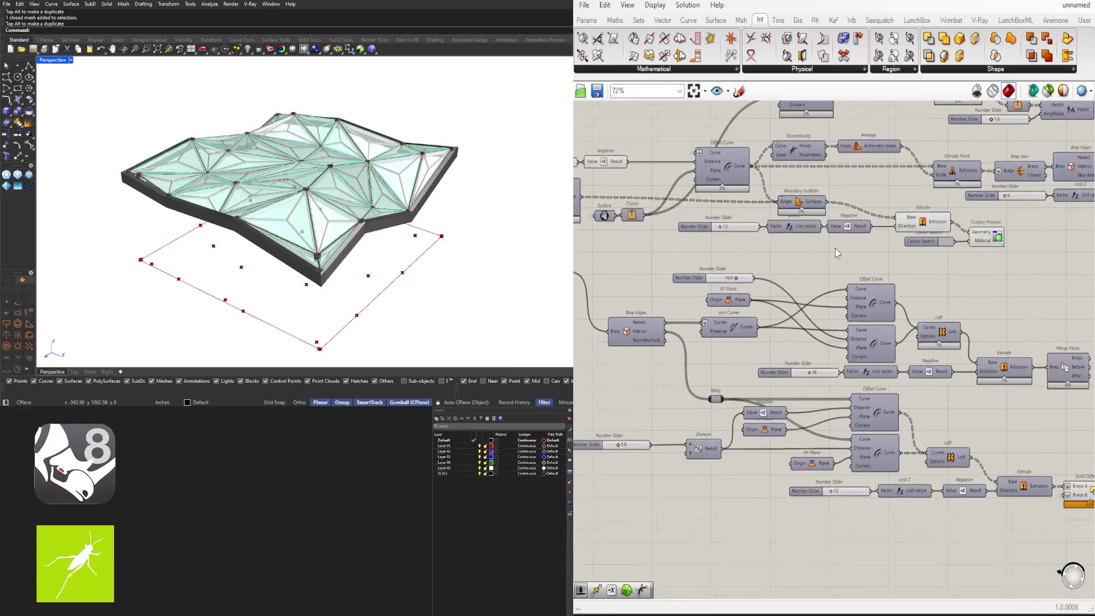
Step: Turn off the preview of the Fillet component that rounds the glass panel curves
scroll(834, 248, down, 1)
right_drag(977, 369, 815, 390)
right_drag(818, 258, 802, 259)
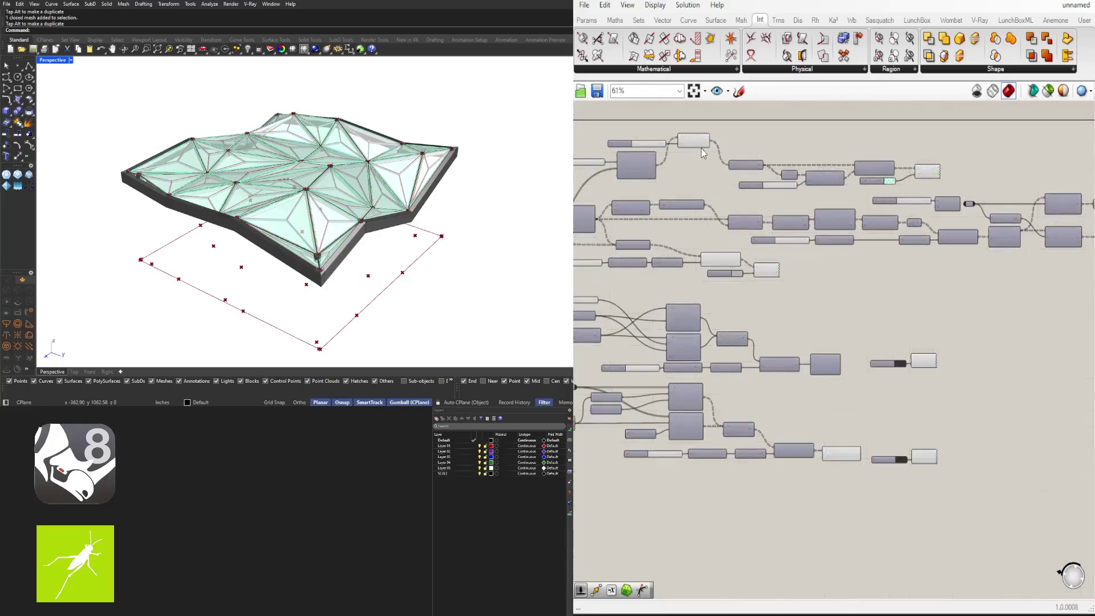
scroll(701, 148, up, 3)
click(688, 127)
middle_click(688, 126)
click(822, 153)
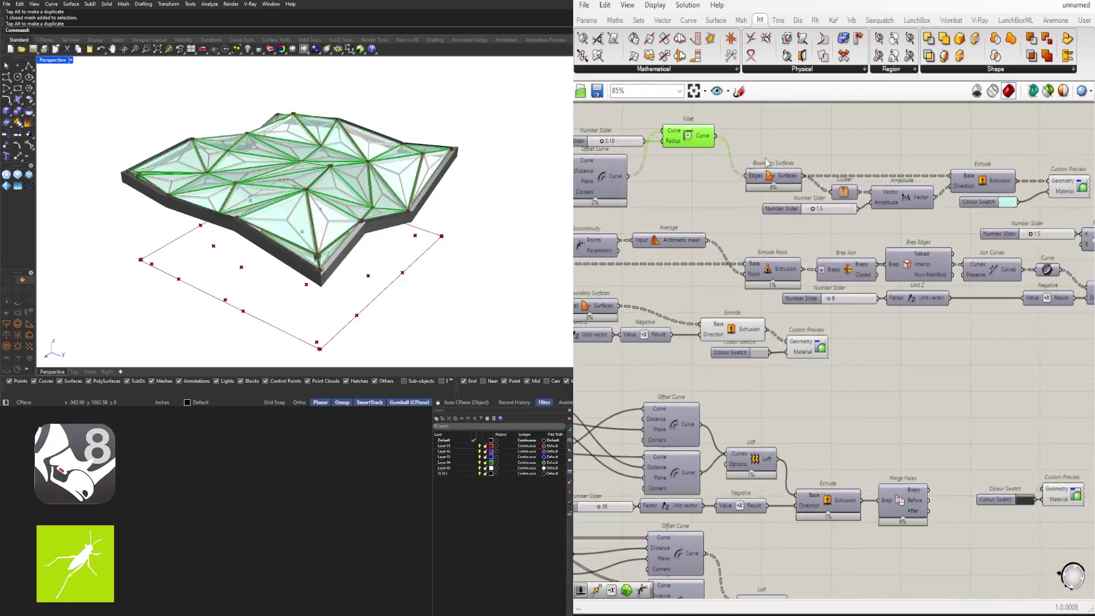
middle_click(700, 187)
click(733, 155)
click(842, 146)
Step: Turn off the preview of the early components from the point populations through Random and Move to the Delaunay Mesh
right_drag(1020, 245, 792, 215)
scroll(793, 221, down, 2)
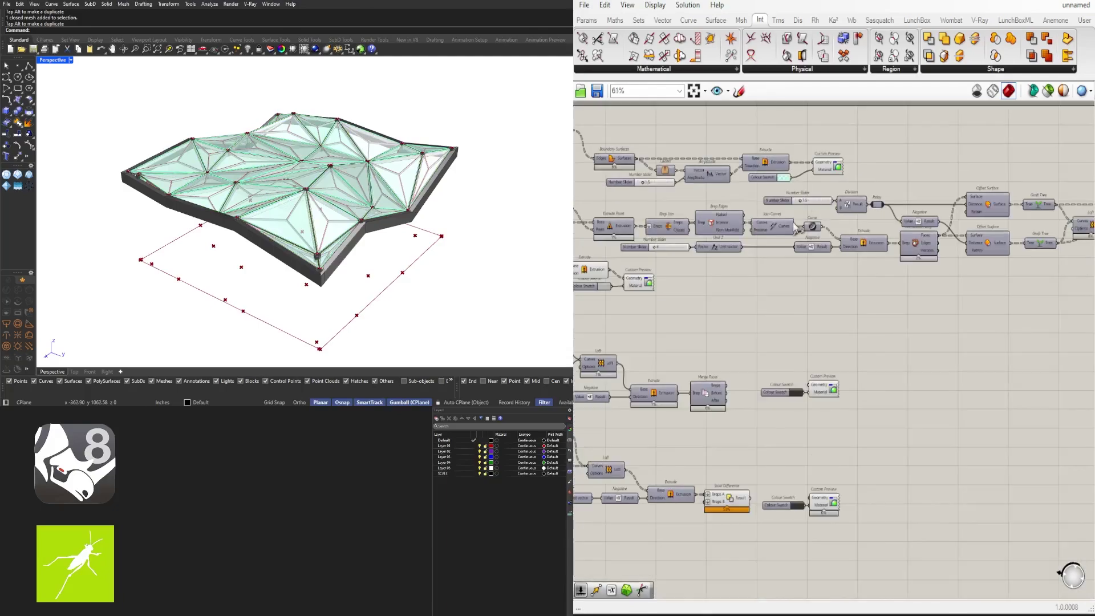
right_drag(785, 293, 946, 311)
right_drag(702, 349, 961, 342)
scroll(770, 339, down, 2)
right_drag(596, 349, 963, 351)
scroll(869, 356, up, 5)
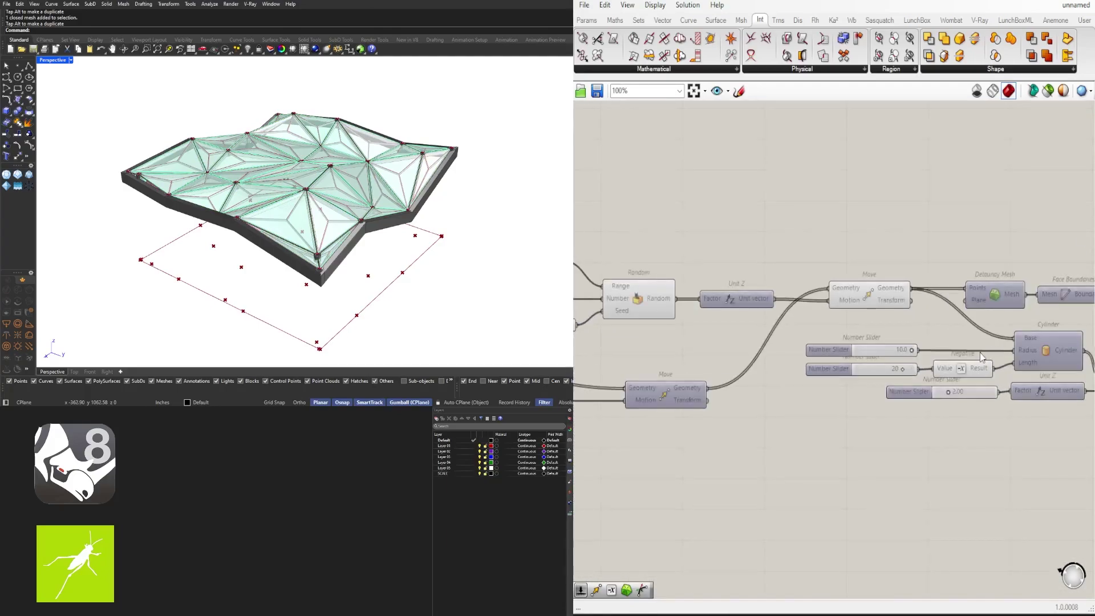
scroll(980, 365, down, 5)
scroll(978, 394, up, 2)
scroll(980, 394, down, 2)
drag(980, 419, 684, 302)
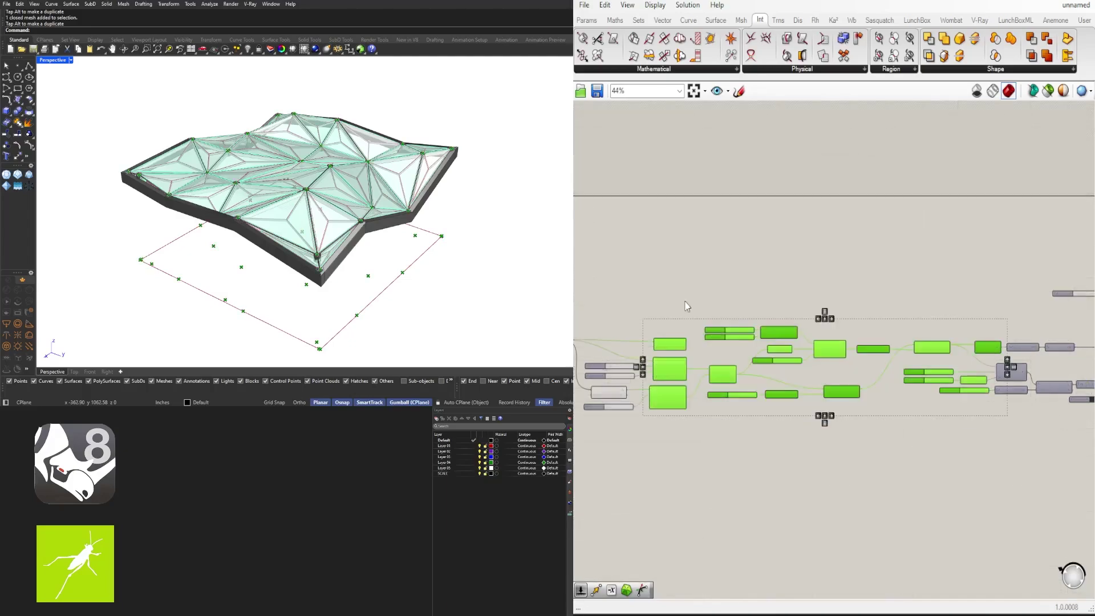
middle_click(690, 299)
click(734, 260)
click(737, 258)
right_drag(680, 304, 1000, 285)
scroll(869, 332, up, 3)
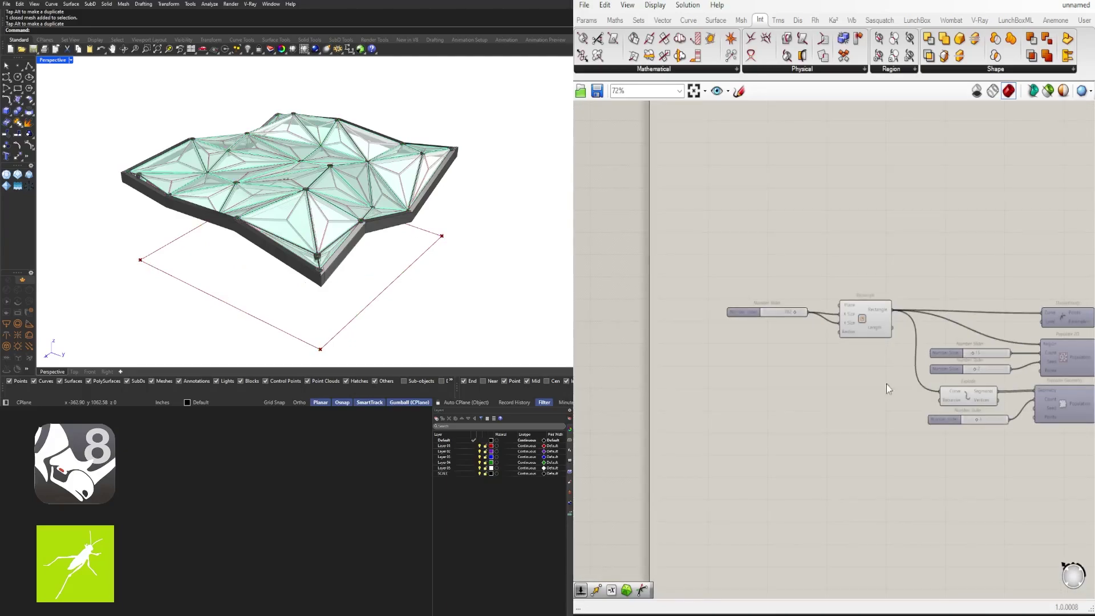
right_drag(886, 388, 779, 370)
drag(983, 445, 766, 248)
middle_click(791, 242)
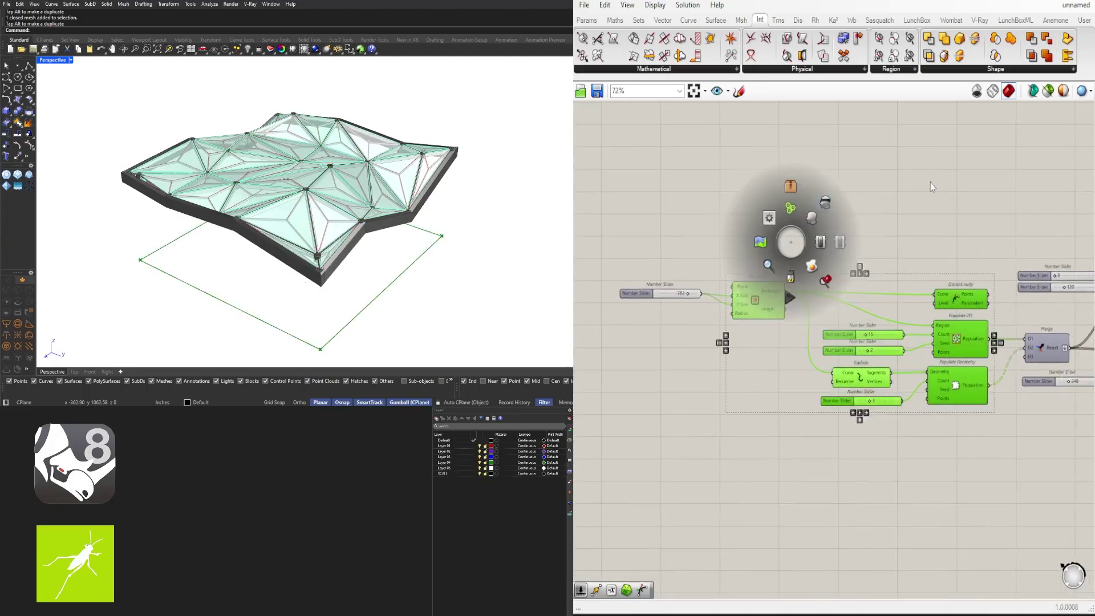
click(719, 329)
Step: Examine a corner of the structure up close and the Cylinder, Move and Cap Holes components that make the nodes
right_drag(368, 259, 322, 281)
scroll(326, 221, up, 3)
scroll(815, 241, down, 2)
right_drag(1006, 339, 634, 331)
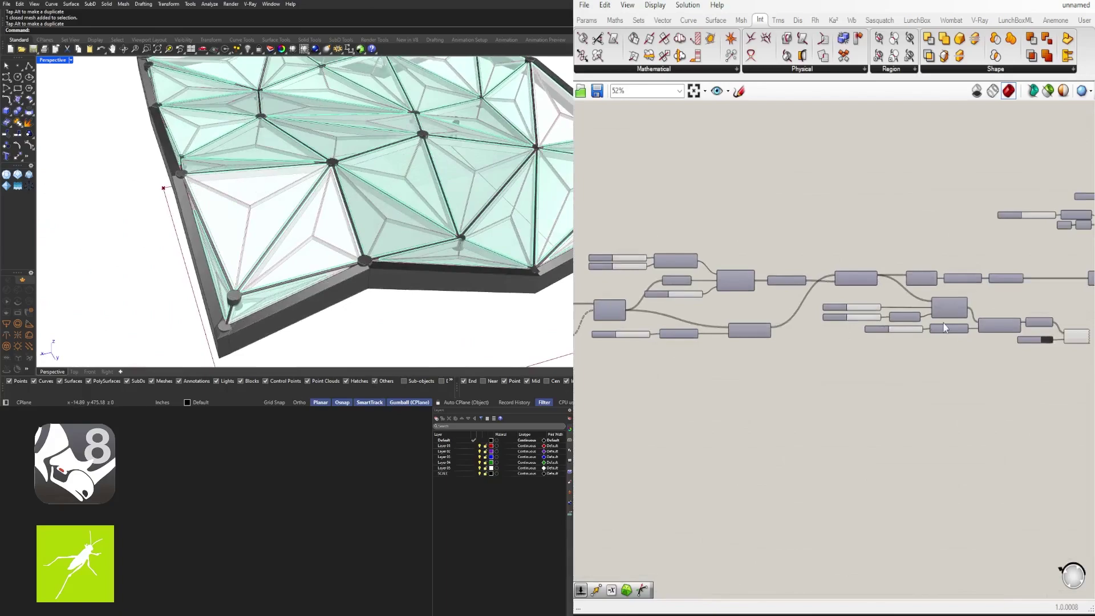
scroll(943, 327, up, 4)
right_drag(999, 388, 970, 350)
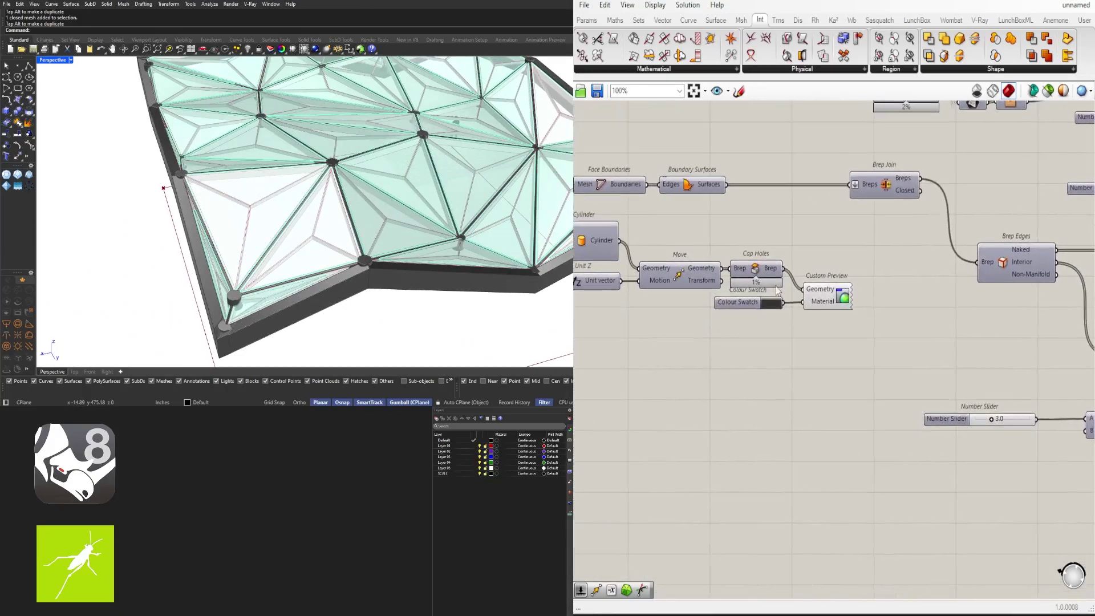
click(755, 269)
middle_click(755, 268)
right_drag(642, 244, 822, 244)
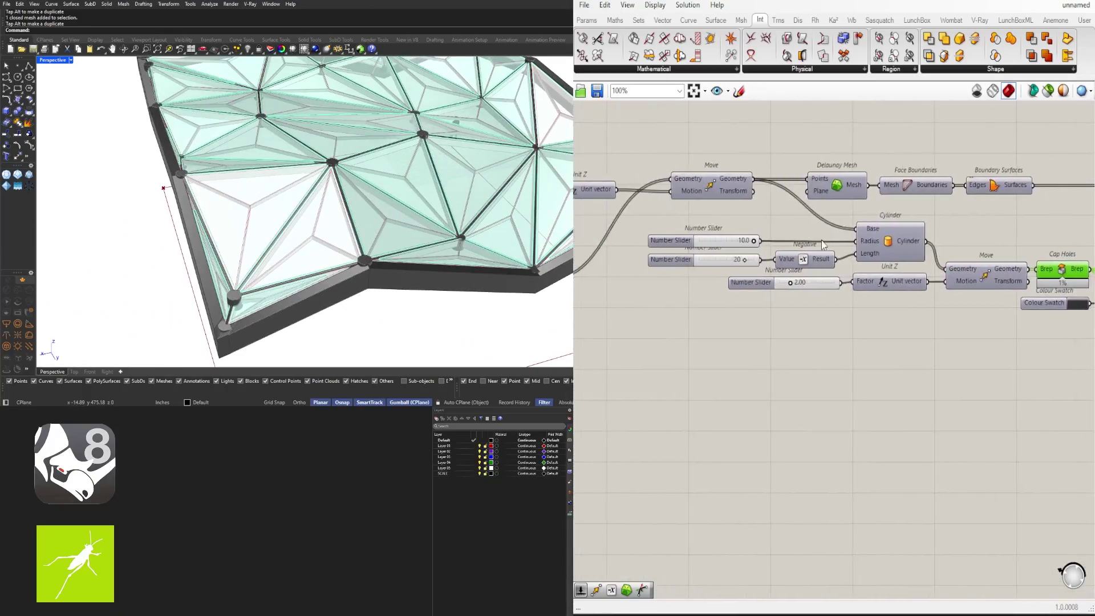
Step: Add a List Item component below the Cylinder chain and feed its List from the Geometry output of Move
click(719, 188)
double_click(856, 373)
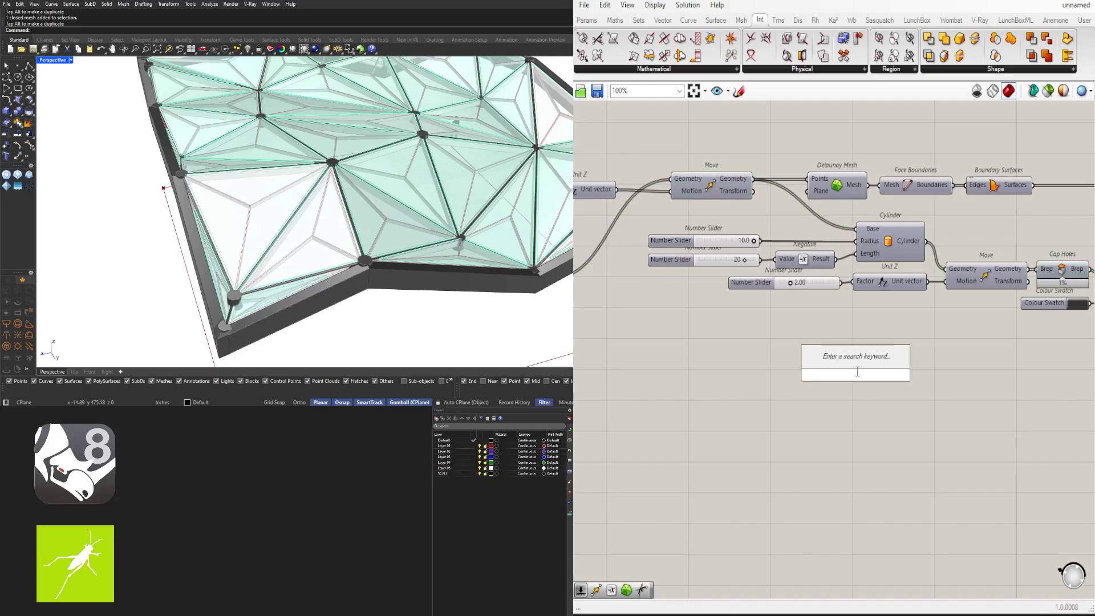
text(item)
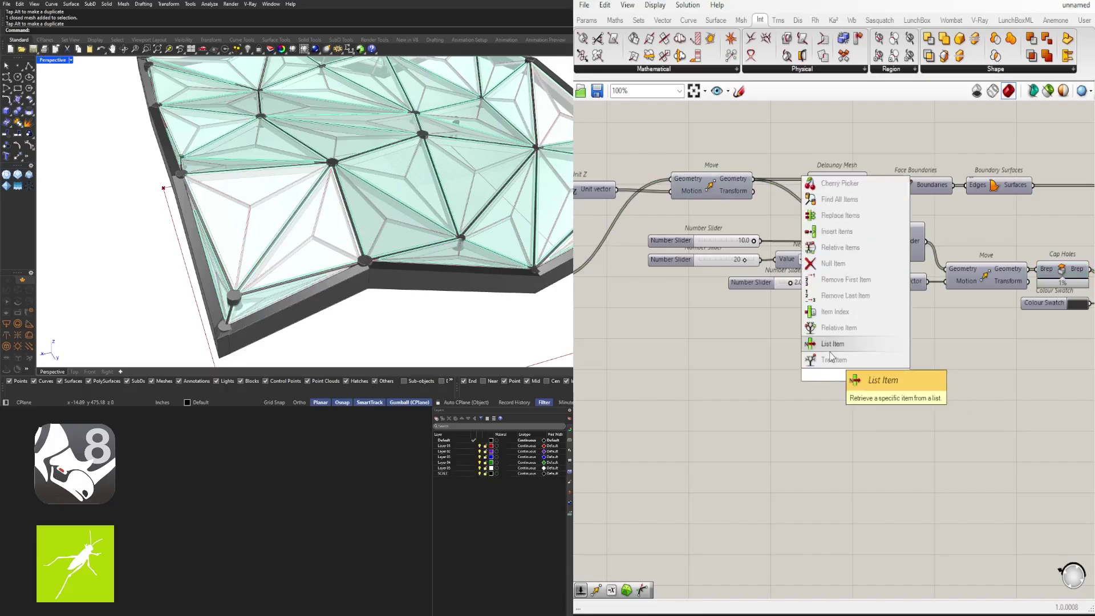
click(830, 352)
drag(819, 338, 889, 341)
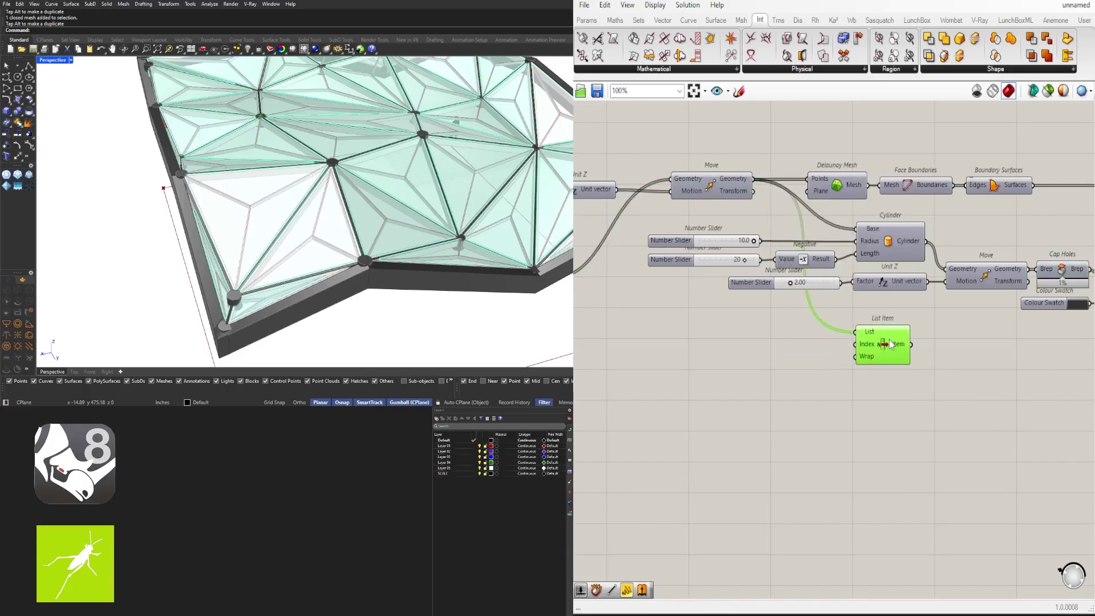
Step: Duplicate the List Item component twice, stacking the copies below it with the same Move geometry as input
right_drag(347, 273, 365, 199)
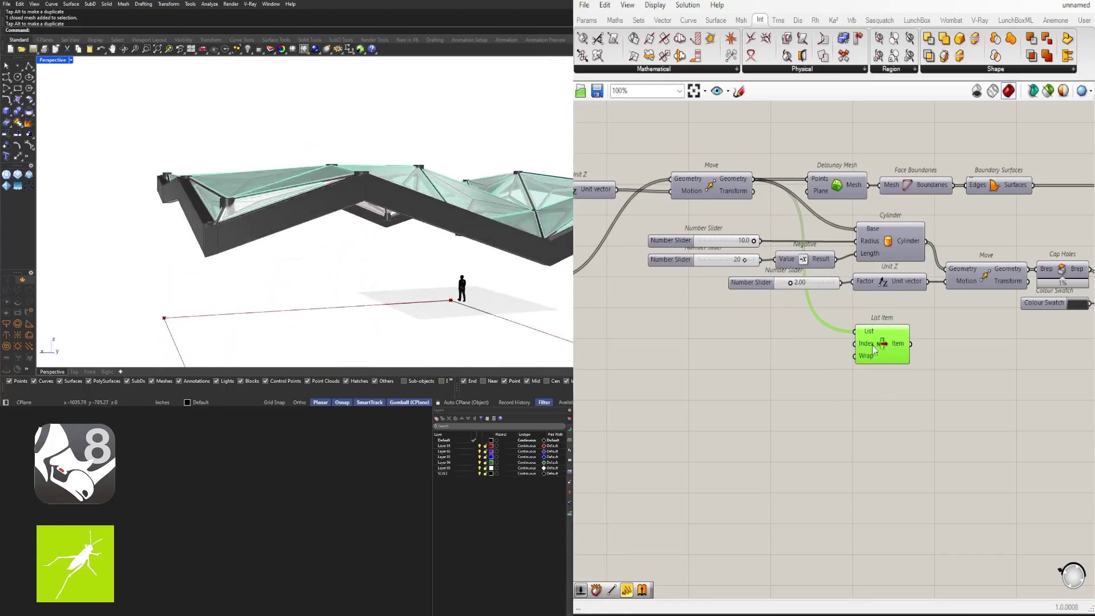
scroll(878, 350, up, 3)
scroll(875, 354, down, 3)
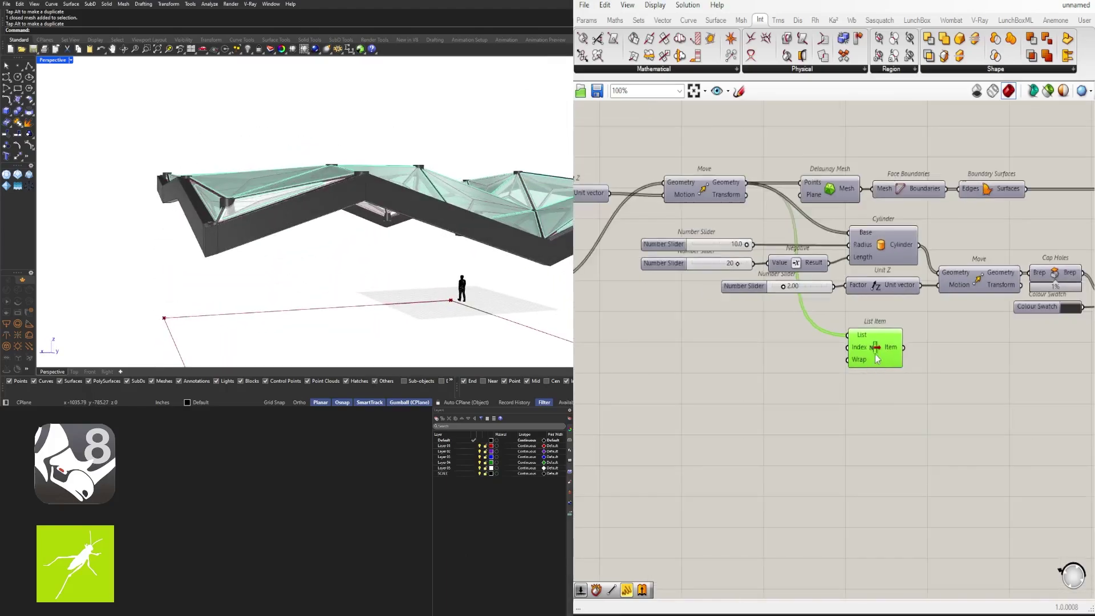
scroll(878, 359, up, 1)
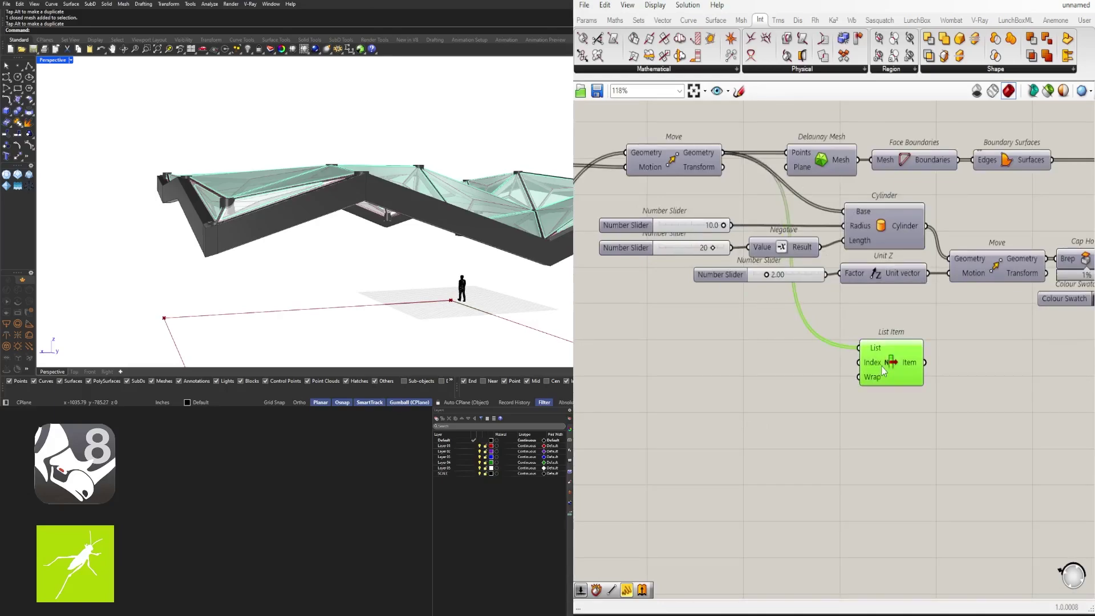
drag(882, 370, 893, 354)
alt+drag(894, 398, 894, 402)
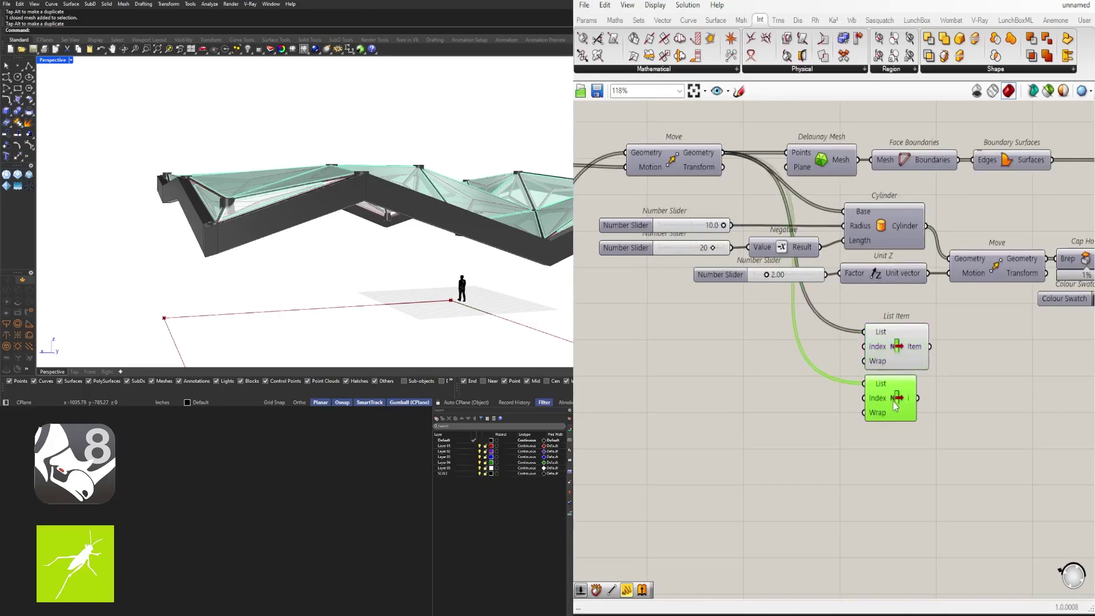
alt+drag(898, 457, 894, 455)
drag(944, 490, 911, 374)
Step: Create a number slider of 5, duplicate it twice and connect each slider to the Index of one List Item
double_click(635, 394)
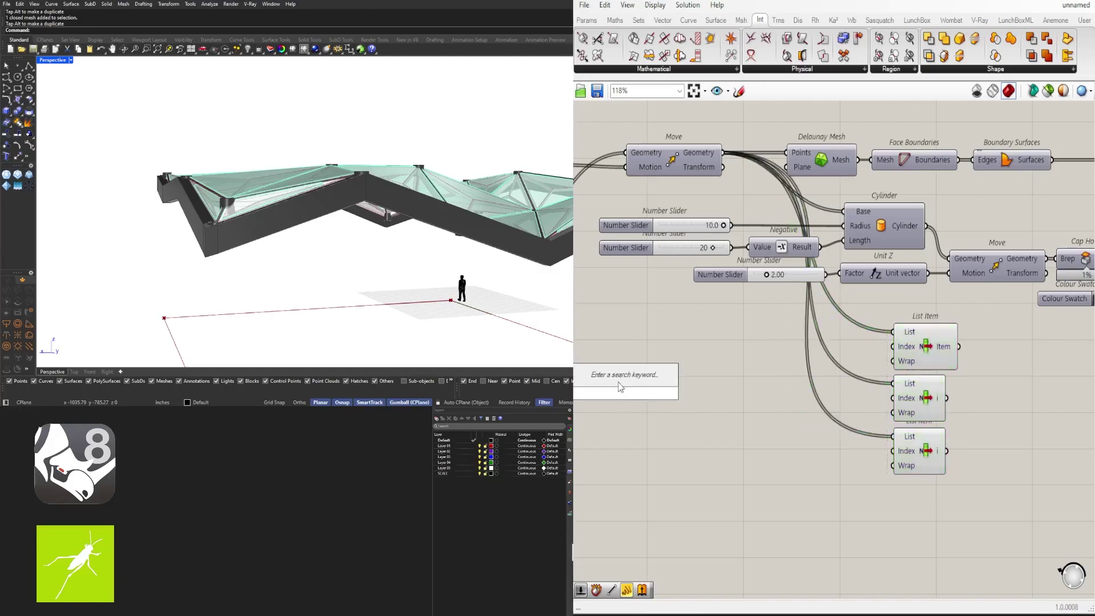
text(5)
key(Return)
drag(673, 400, 734, 372)
key(alt)
drag(734, 372, 893, 398)
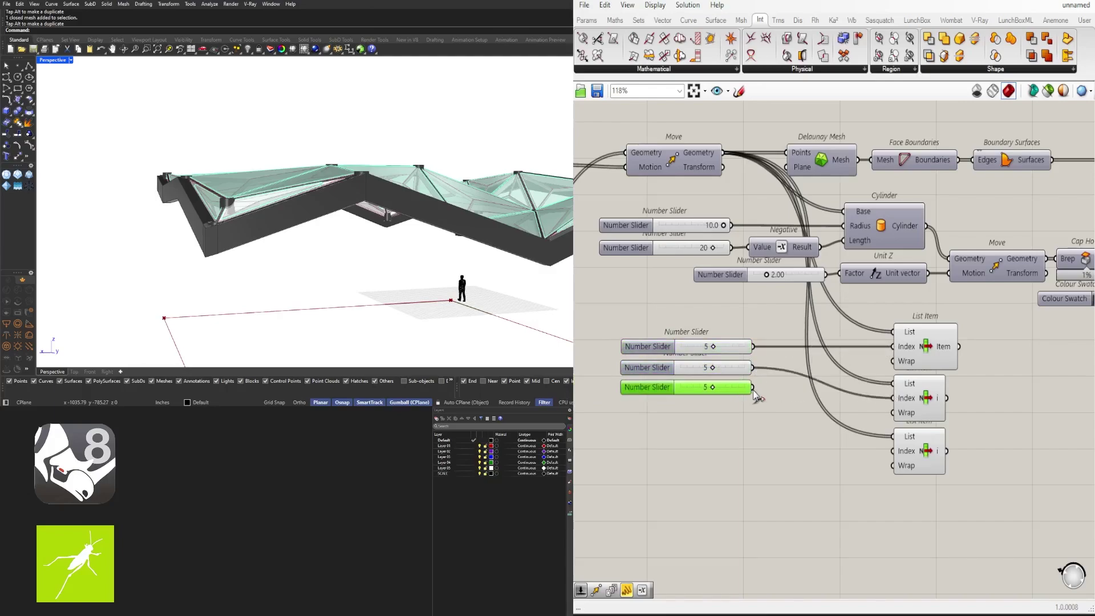
drag(753, 387, 893, 451)
Step: Align the three stacked List Item components along their right edges
drag(987, 496, 917, 334)
click(925, 492)
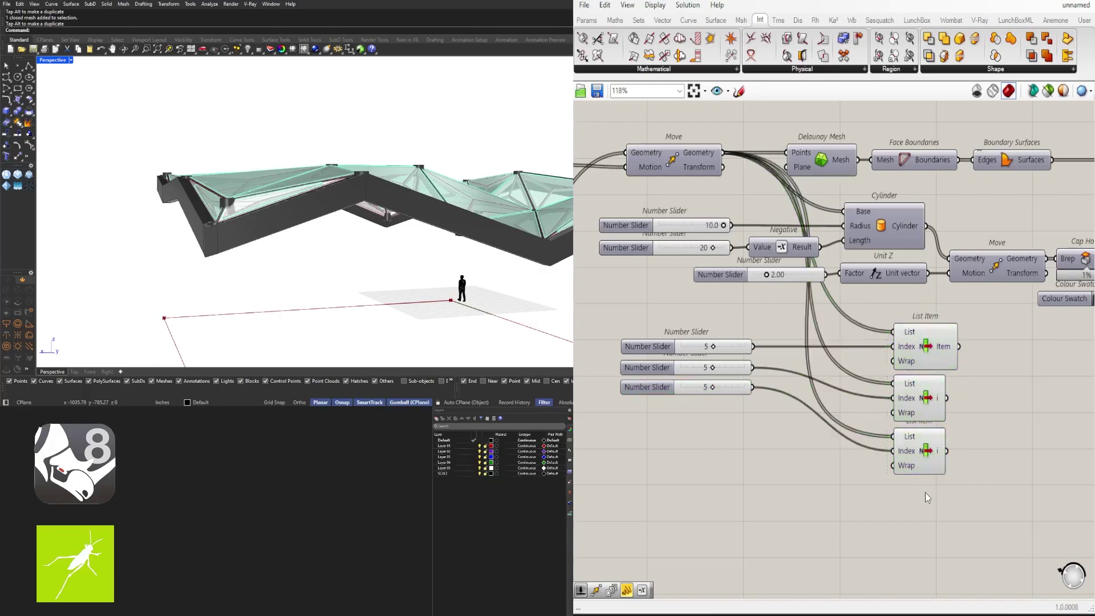
drag(961, 518, 903, 350)
click(931, 484)
drag(997, 517, 904, 304)
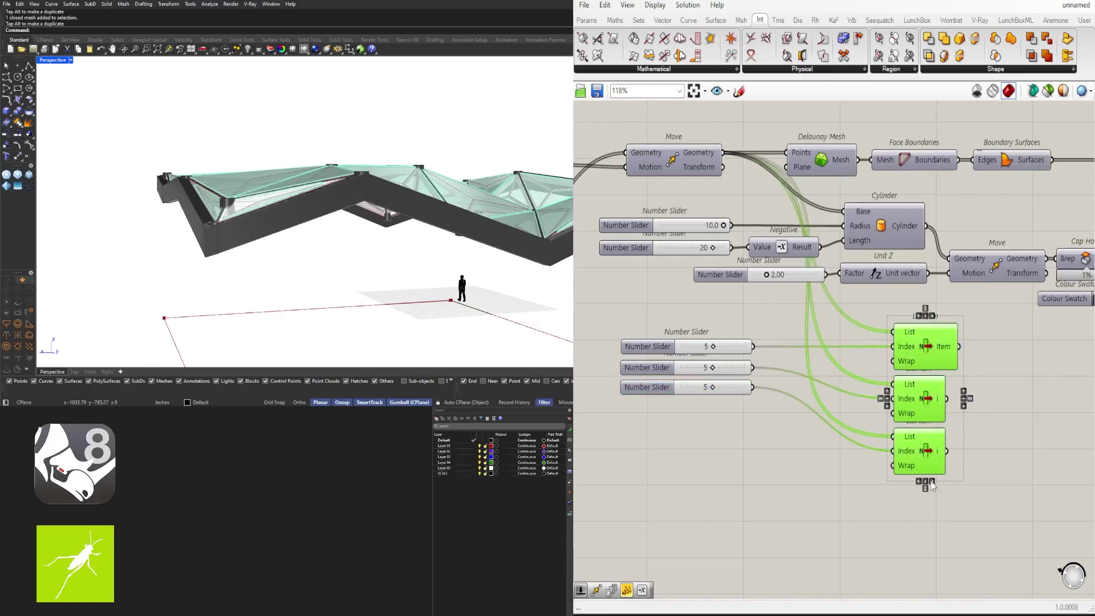
click(934, 485)
drag(976, 521, 917, 349)
click(933, 488)
drag(989, 558, 935, 517)
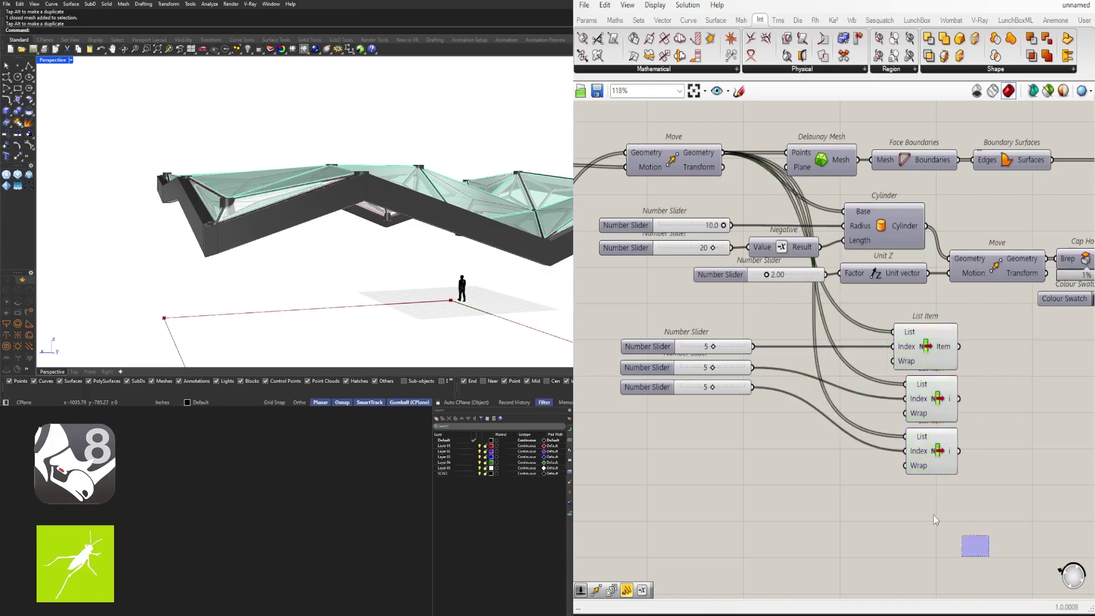
Step: Set the three List Item index sliders to 1, 4 and 9
scroll(659, 338, up, 4)
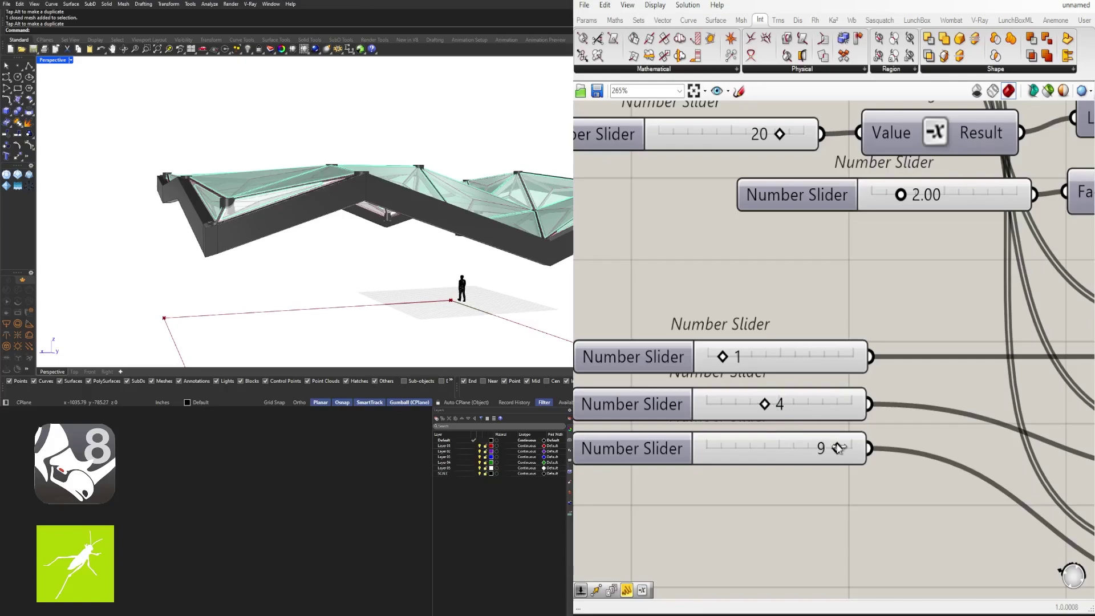
scroll(865, 463, down, 4)
Step: Add a PolyLine component and connect all three List Item outputs to its Vertices input
right_drag(981, 490, 736, 457)
drag(895, 520, 814, 363)
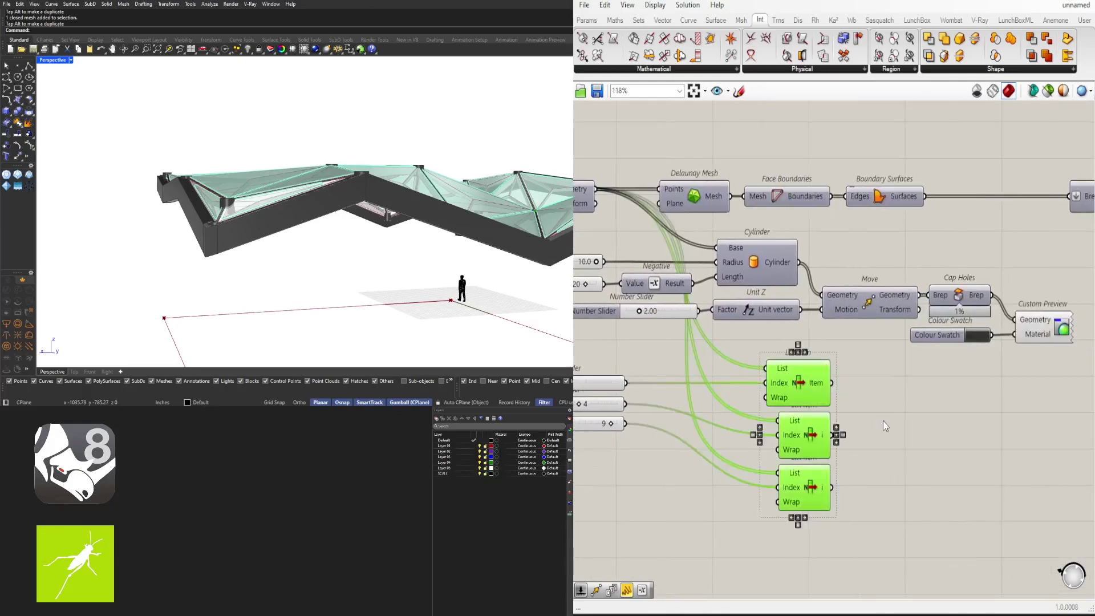
double_click(882, 421)
text(polyl)
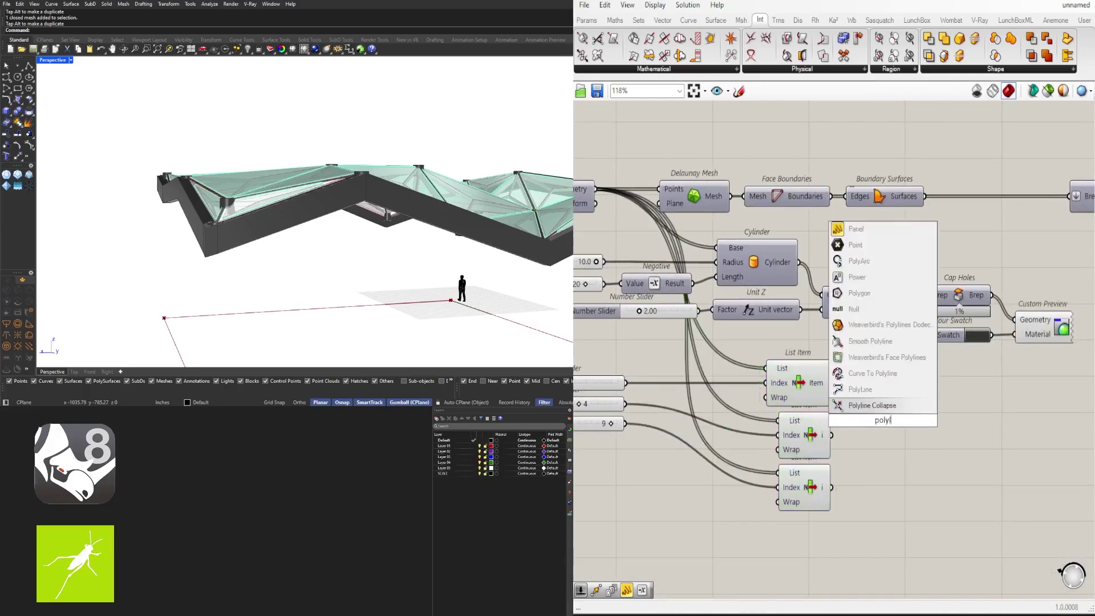
click(834, 389)
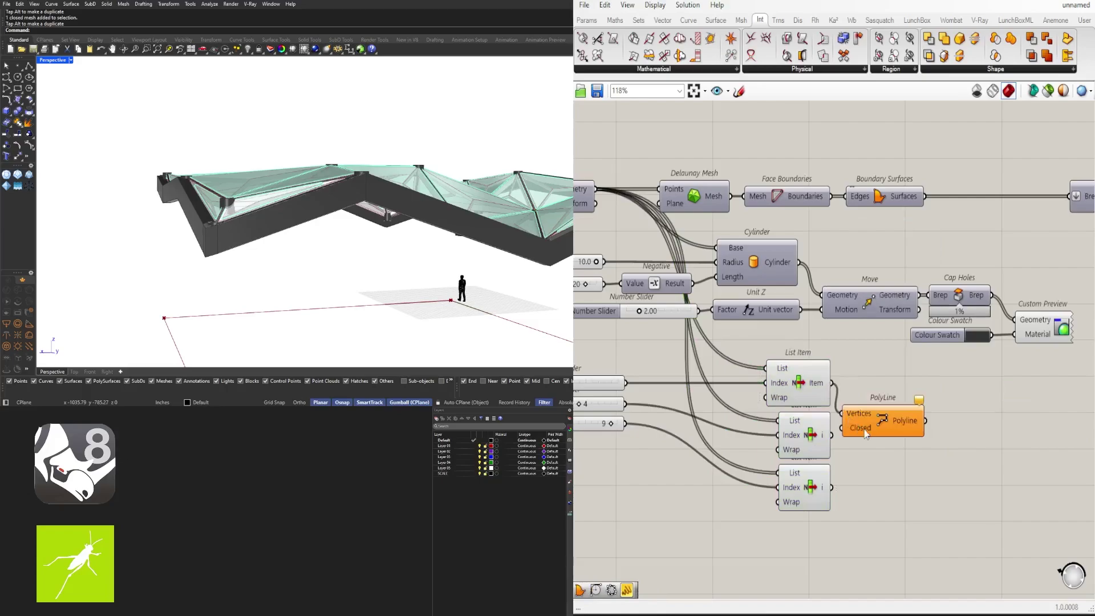
drag(864, 429, 935, 453)
Step: Set the PolyLine component's Closed input to True
right_drag(459, 255, 363, 302)
scroll(393, 342, down, 3)
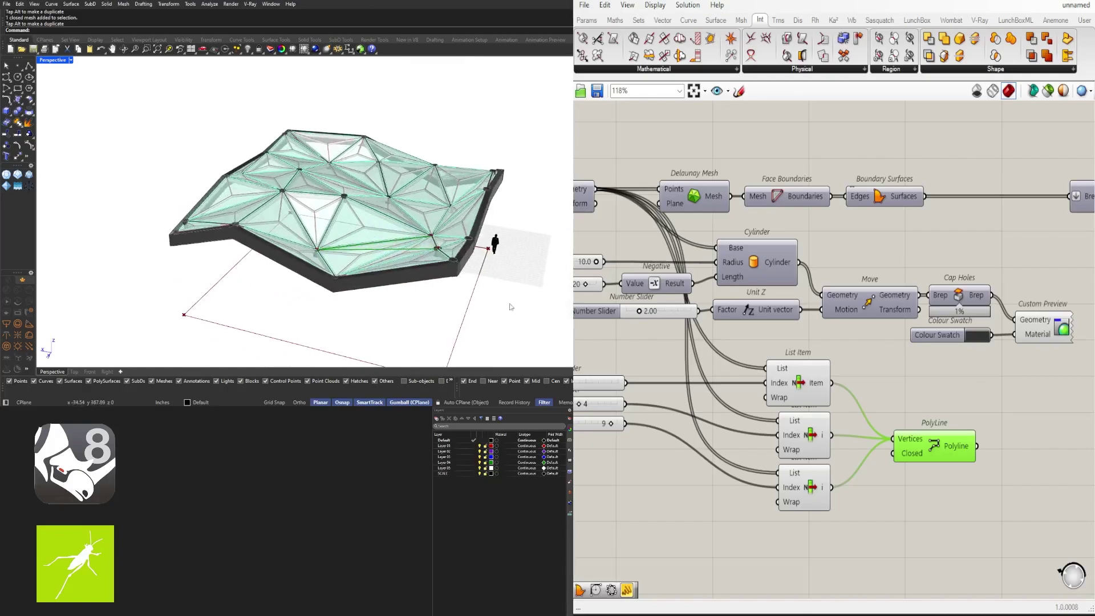
right_click(906, 452)
mouse_move(1014, 520)
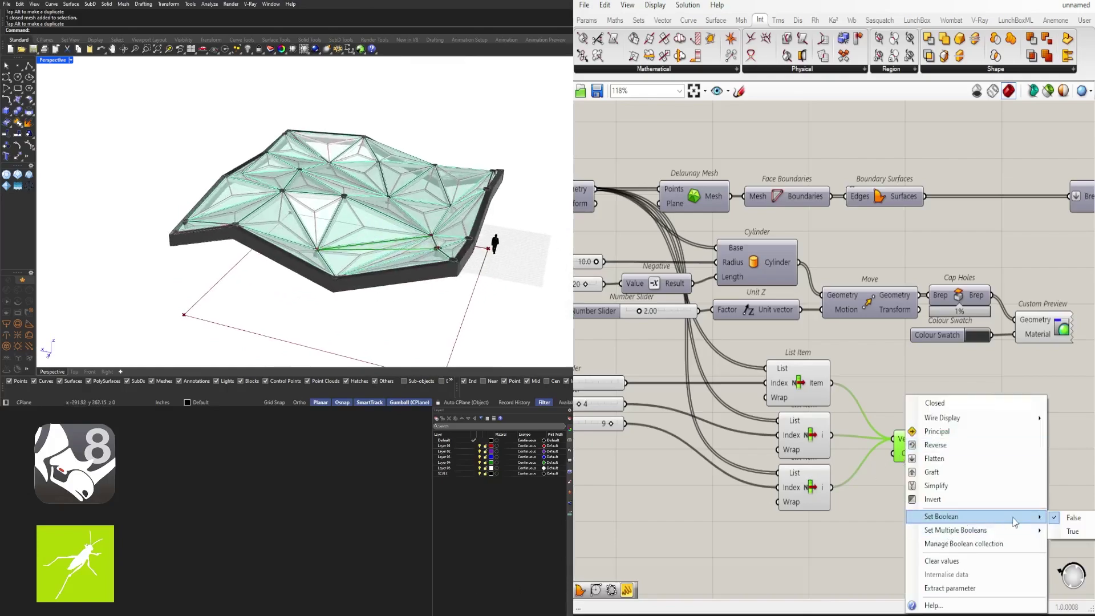
click(1073, 532)
Step: Set the second index slider to 5 and the third to 10, and view the polyline on the structure
right_drag(709, 430, 894, 459)
scroll(802, 450, up, 4)
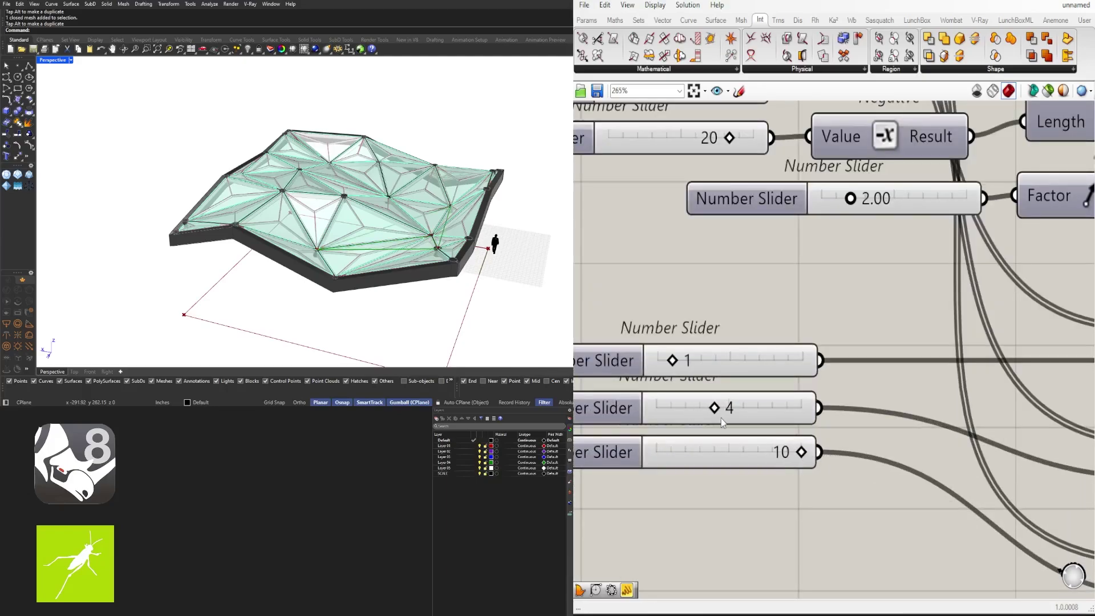
mouse_move(715, 413)
mouse_down()
mouse_move(701, 414)
mouse_move(730, 417)
mouse_up()
right_drag(450, 256, 393, 331)
scroll(805, 383, down, 5)
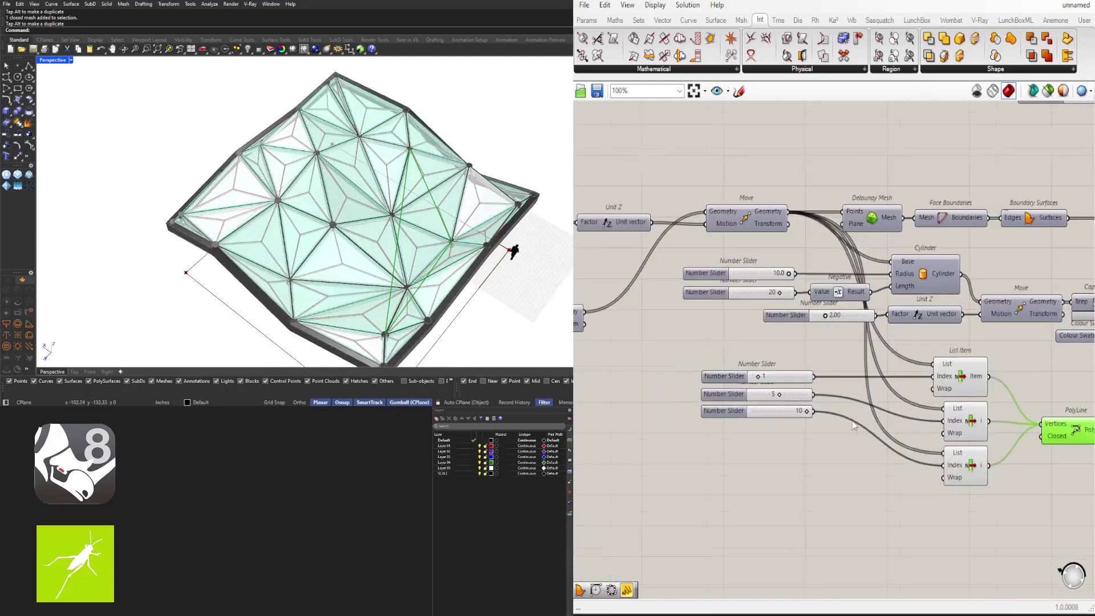
Step: Rewire the first List Item's List input to take the Boundaries output of Face Boundaries
right_drag(810, 388, 799, 407)
click(902, 528)
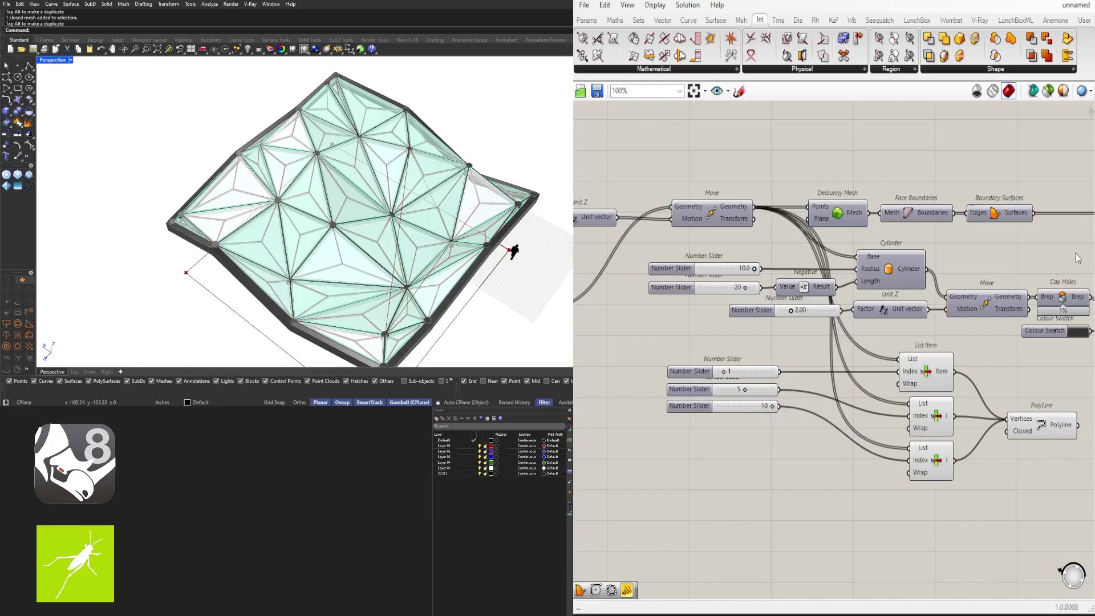
right_drag(1047, 234, 924, 232)
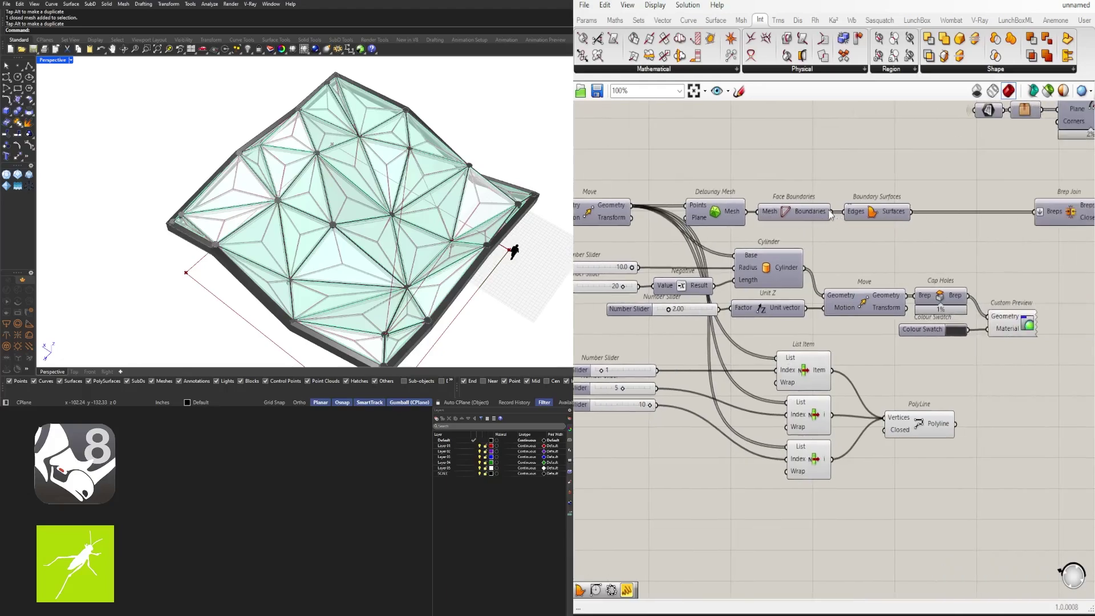
drag(802, 333, 787, 352)
drag(817, 276, 777, 358)
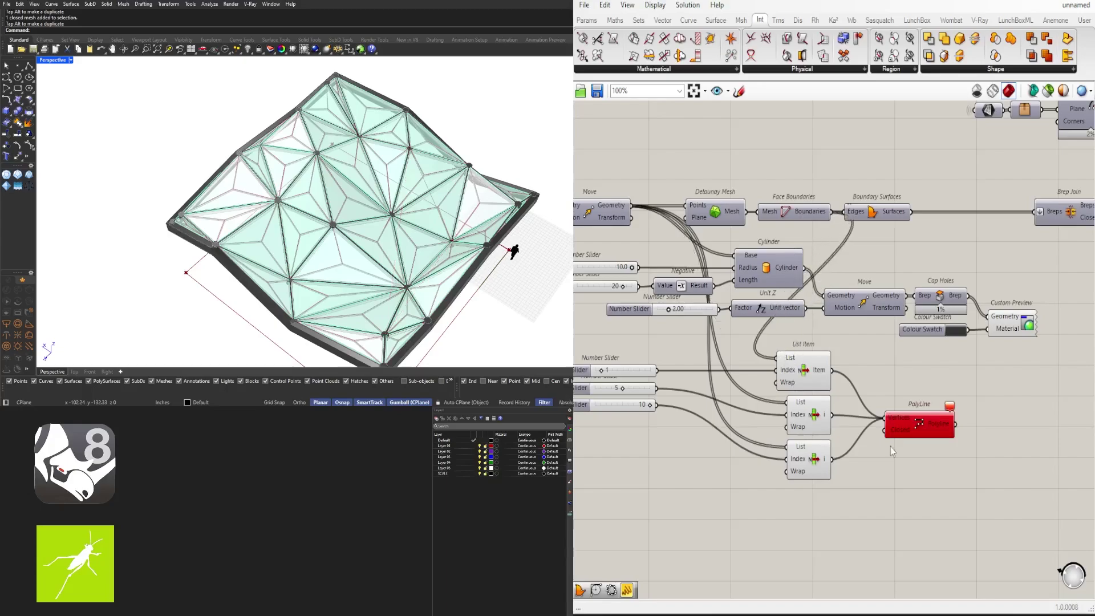
Step: Delete the PolyLine component
click(919, 425)
right_drag(854, 429, 921, 406)
key(Delete)
Step: Try to delete all the List Item components together with their index sliders
drag(942, 458, 663, 362)
key(Delete)
scroll(747, 345, up, 2)
scroll(805, 343, down, 2)
key(ctrl+z)
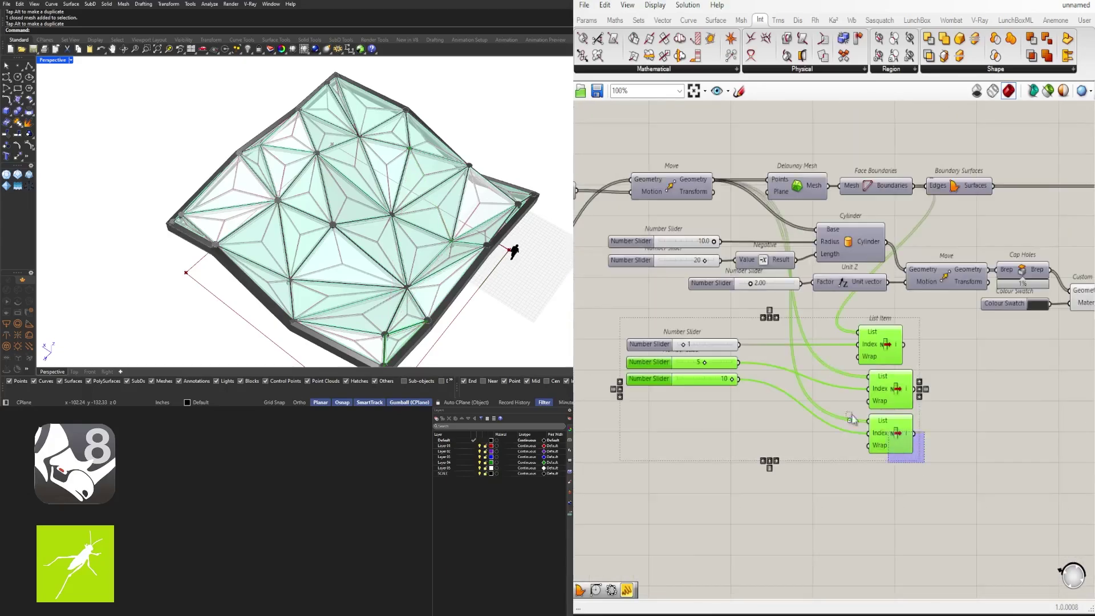
Step: Delete the second and third List Item components with their sliders, keeping the one fed by Face Boundaries
ctrl+drag(852, 414, 936, 513)
ctrl+click(894, 353)
key(Delete)
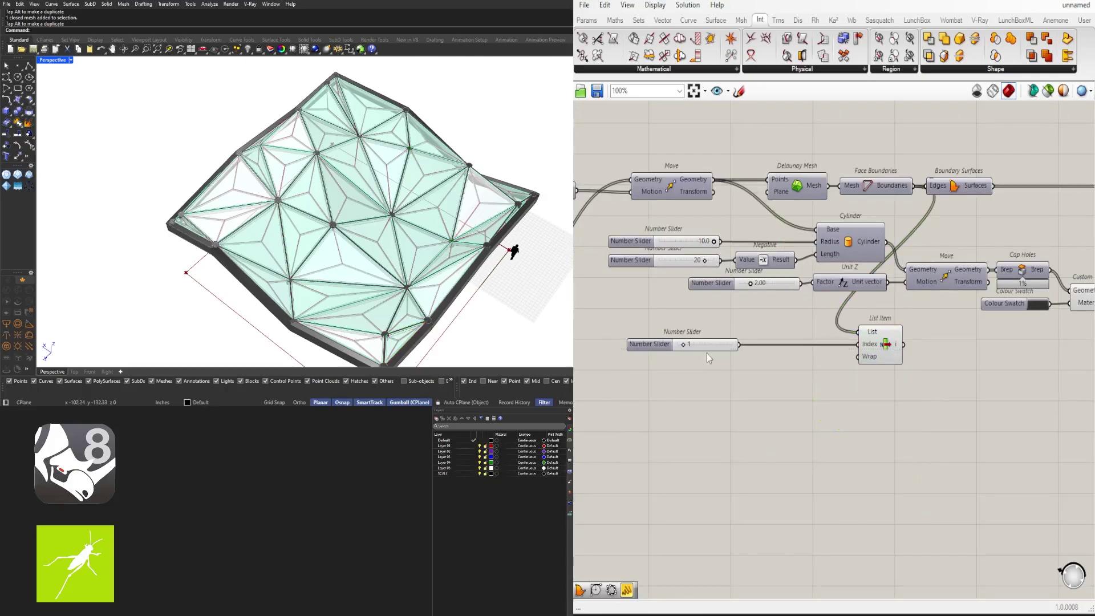
Step: Set the List Item's index slider to 7 and move the slider and List Item together below the Move component
click(897, 342)
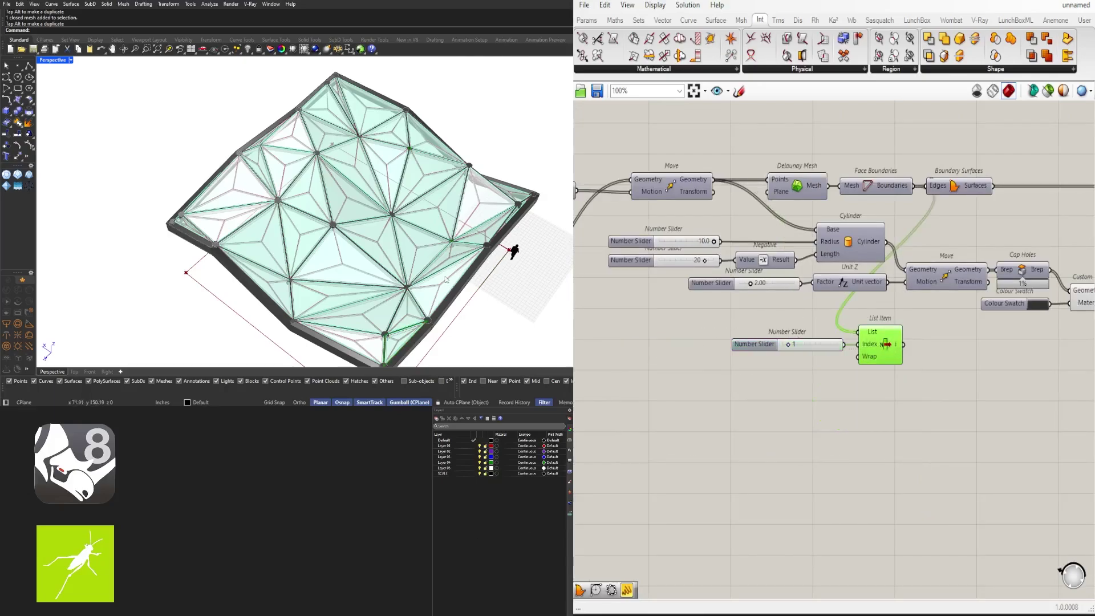
scroll(802, 347, up, 5)
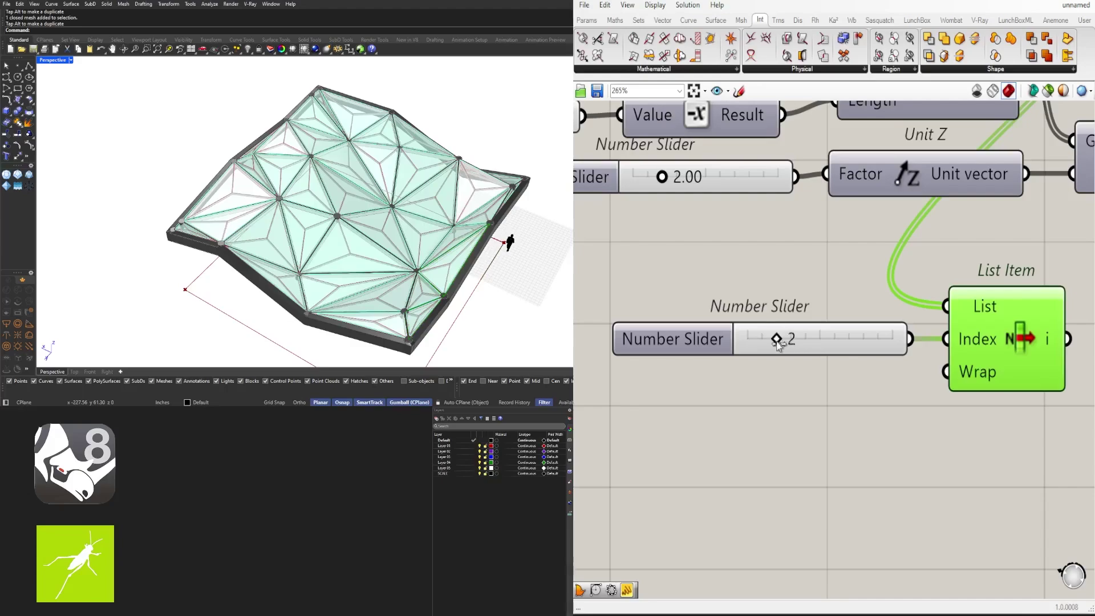
scroll(882, 313, down, 2)
right_drag(881, 314, 881, 410)
drag(1026, 504, 775, 394)
drag(938, 426, 1076, 488)
scroll(971, 318, down, 2)
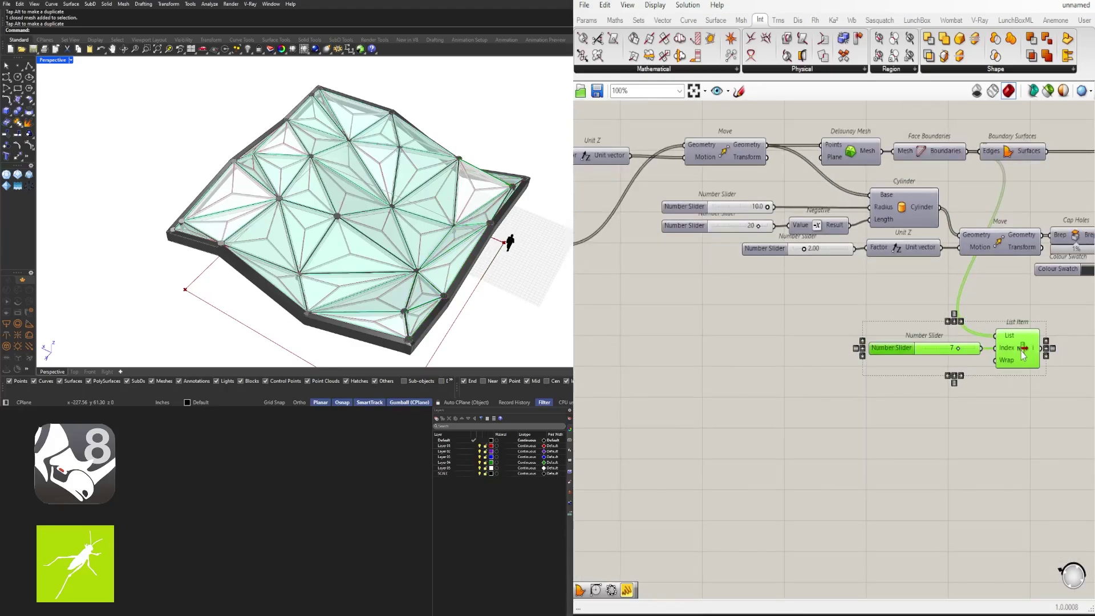
drag(1021, 351, 1029, 391)
Step: Add a List Length component and wire the Surfaces output of Boundary Surfaces into both it and the List Item's List input
click(856, 327)
double_click(864, 345)
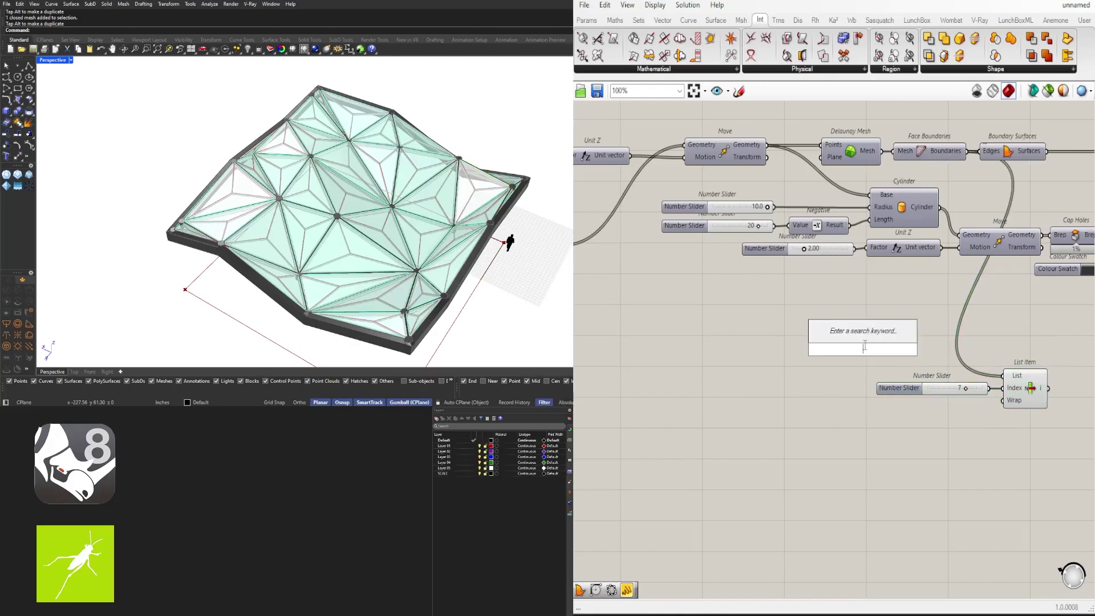
text(leng)
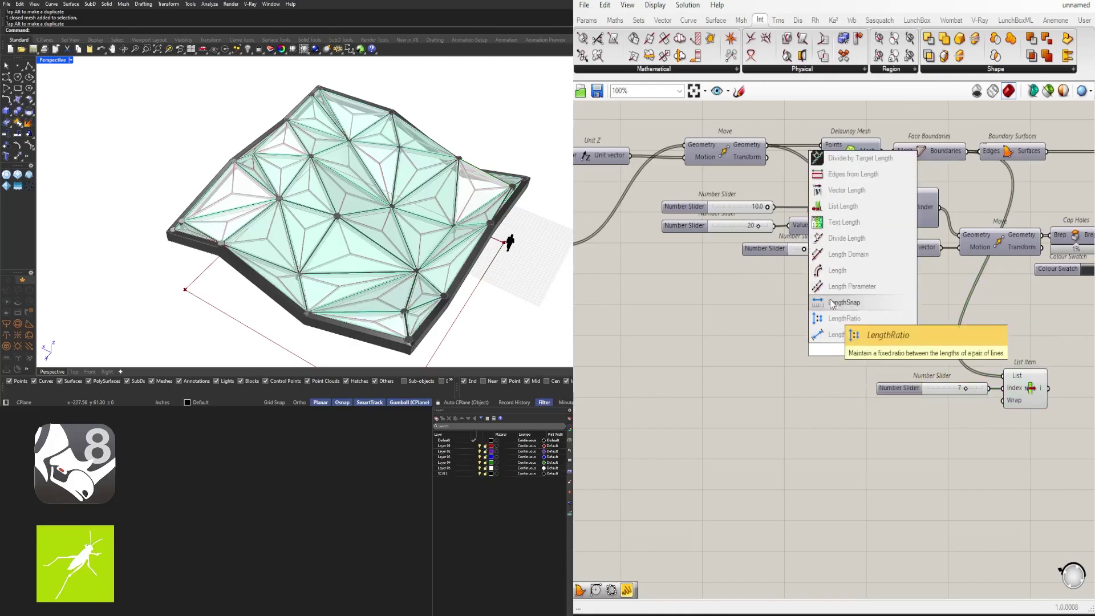
click(866, 205)
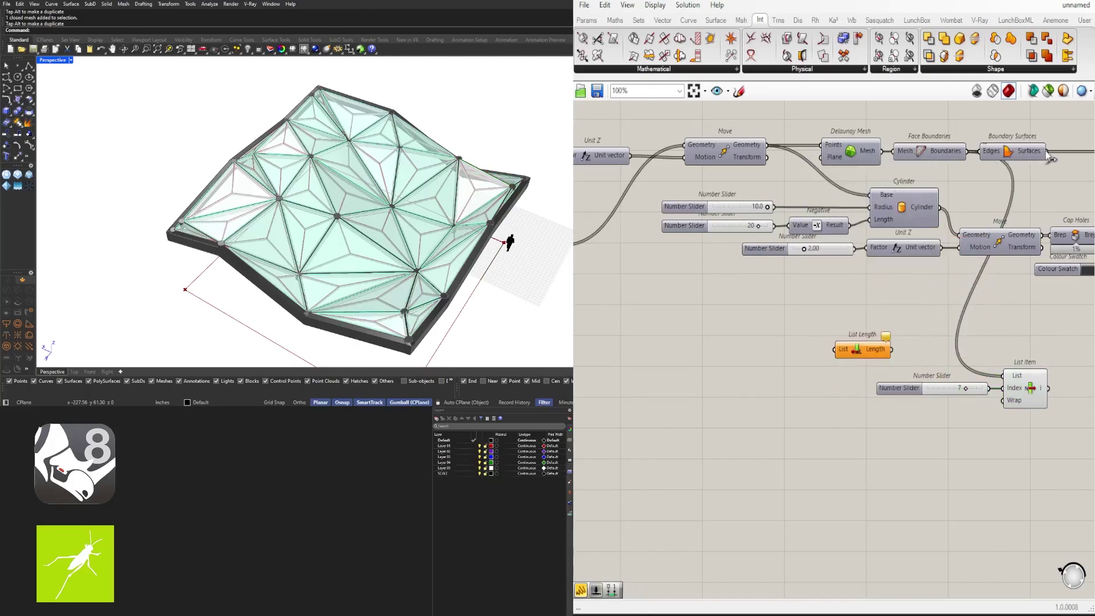
drag(1048, 153, 858, 336)
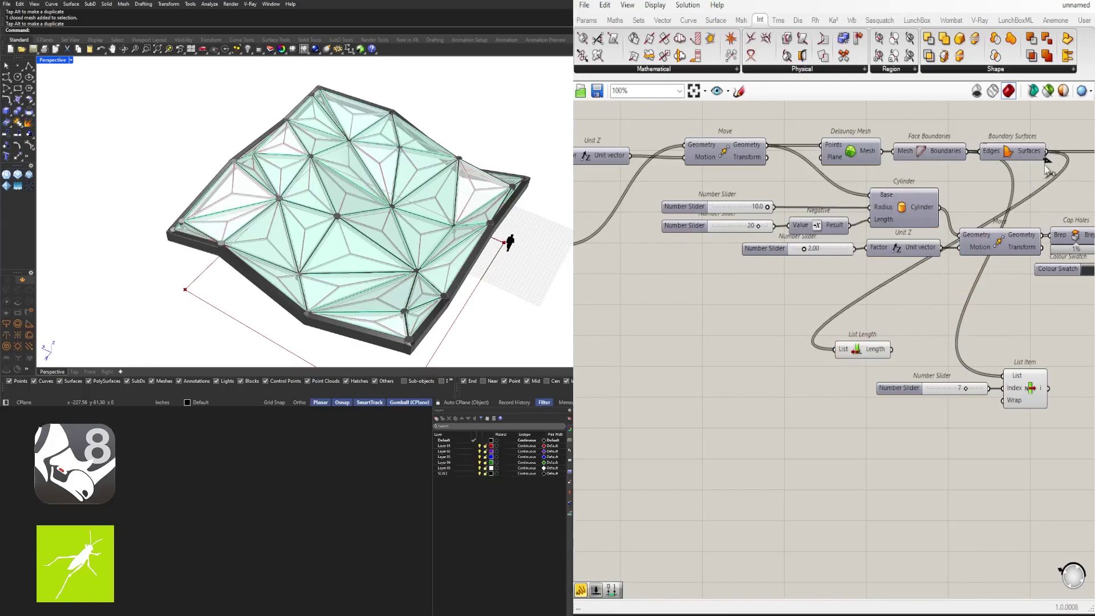
drag(1044, 165, 1011, 376)
drag(863, 356, 797, 390)
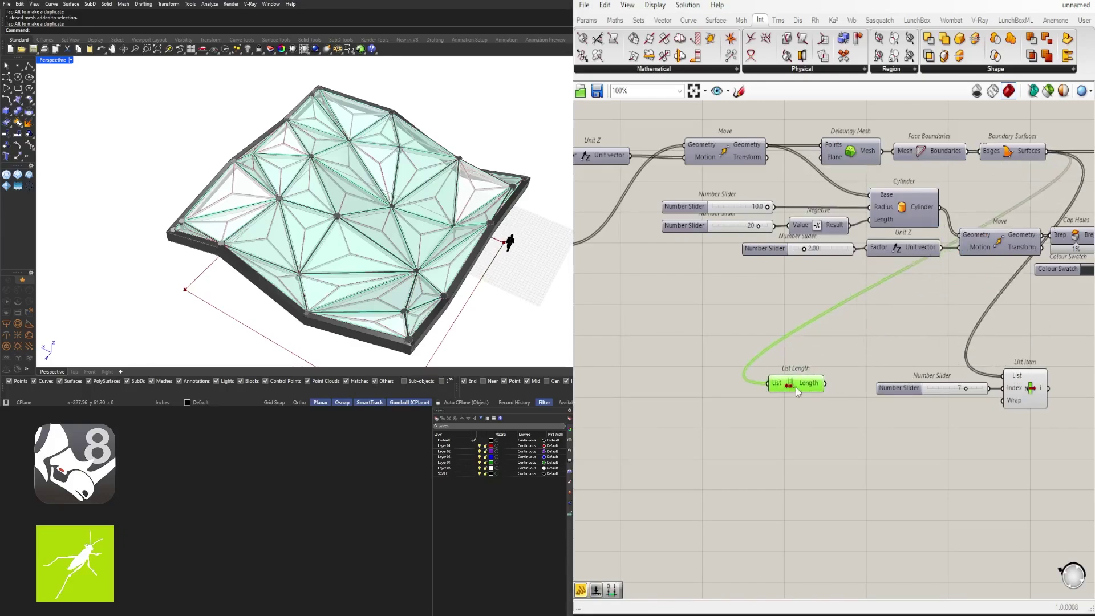
Step: Flatten the List input of List Length and set its wire display to Hidden
right_drag(777, 380, 775, 380)
right_click(773, 388)
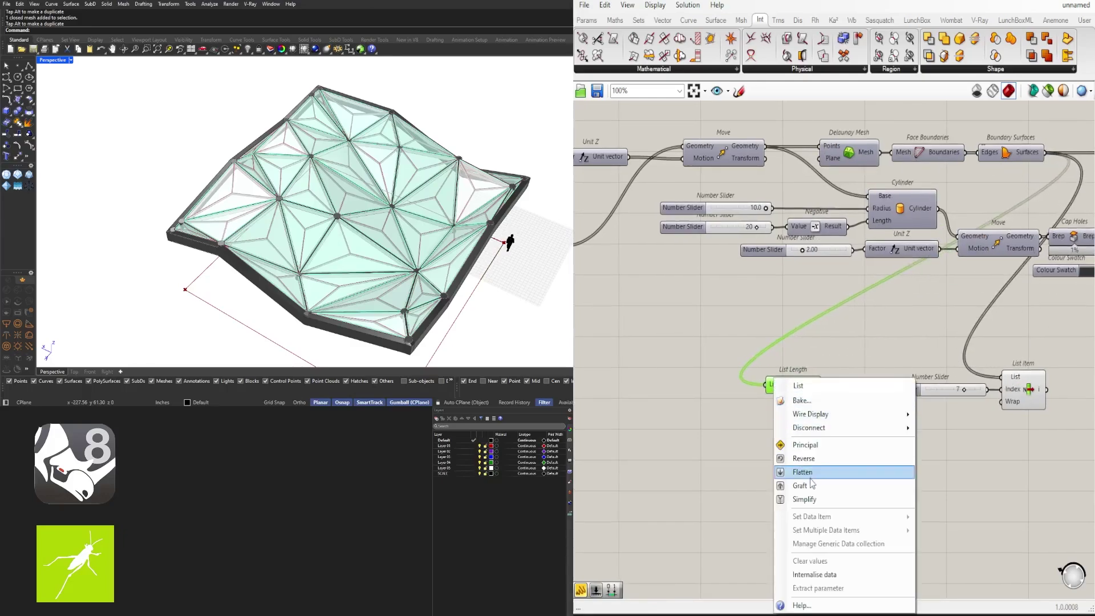
click(814, 472)
right_click(765, 385)
mouse_move(832, 419)
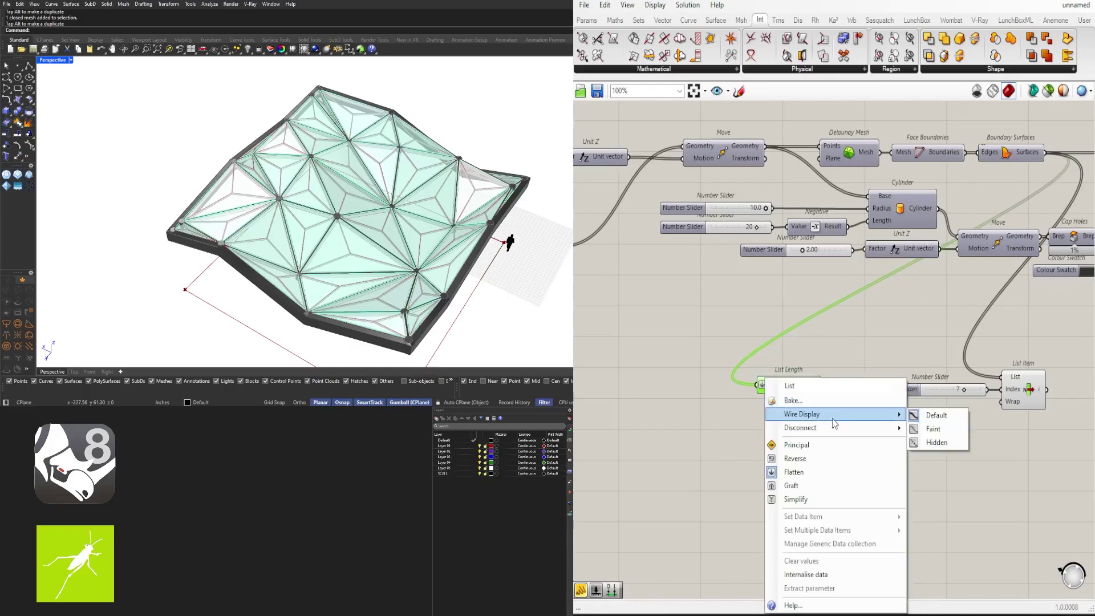
click(939, 442)
click(812, 407)
click(802, 390)
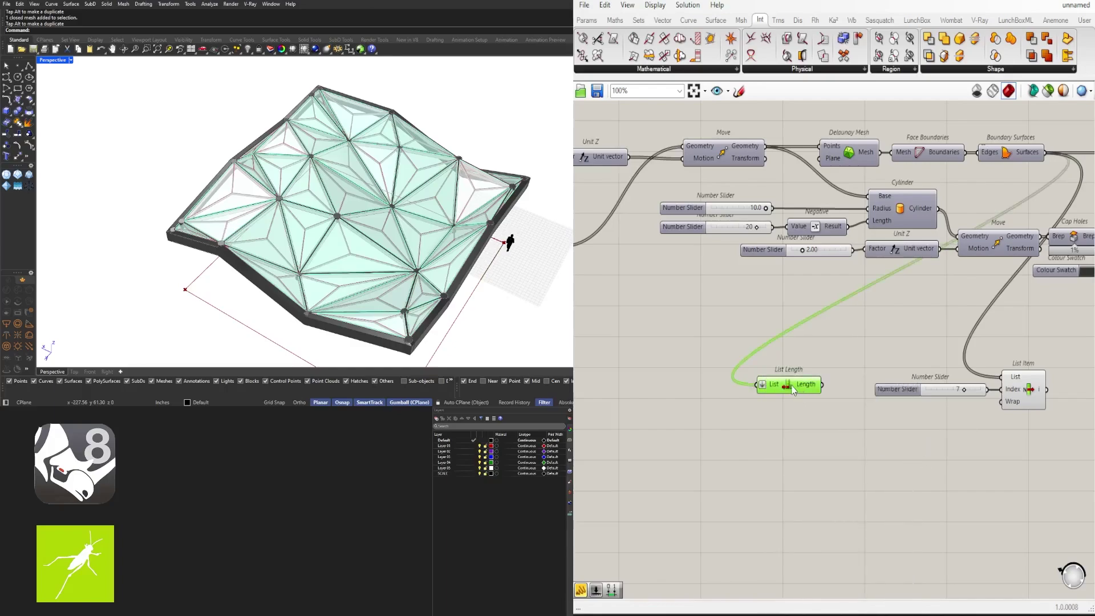
drag(786, 384, 792, 390)
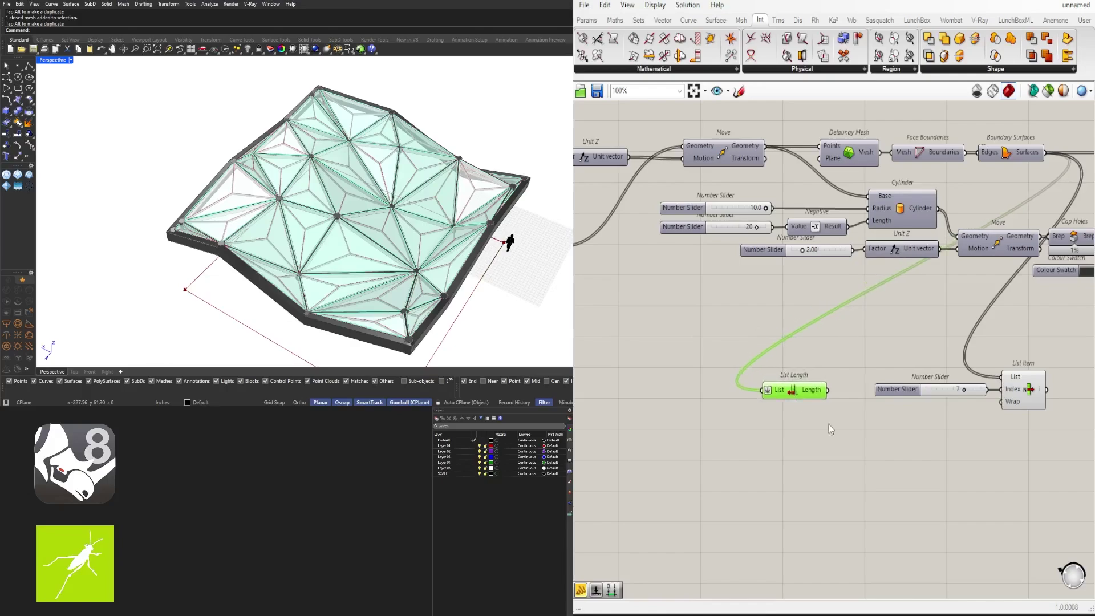
Step: Add a Panel fed by the Length output of List Length and shrink it to a compact size
double_click(858, 428)
click(816, 394)
click(847, 429)
drag(808, 394, 736, 393)
double_click(802, 402)
text(")
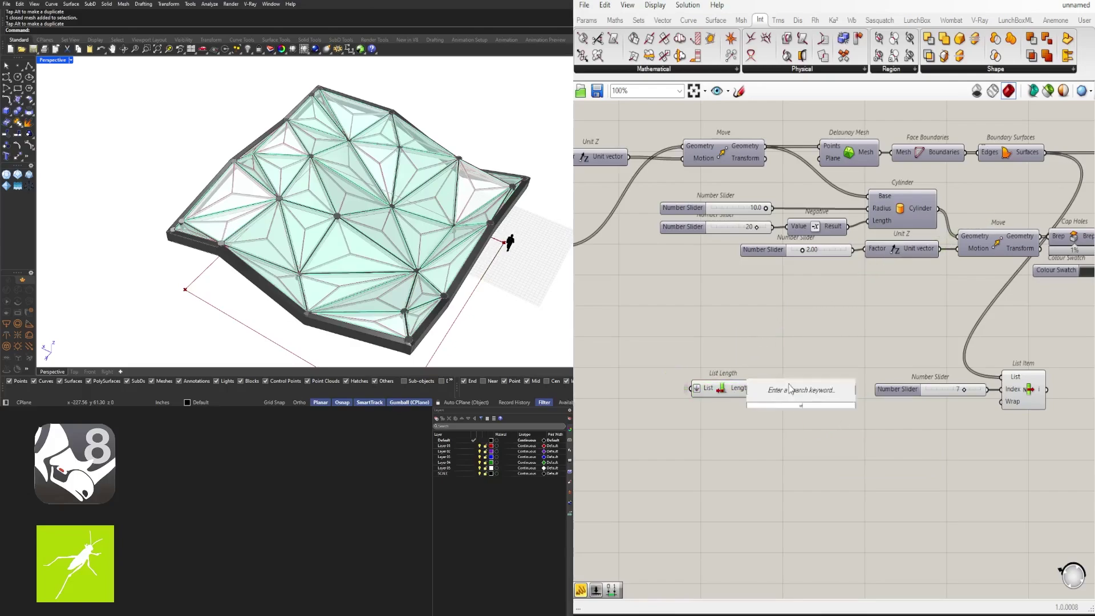
key(Return)
scroll(750, 390, up, 2)
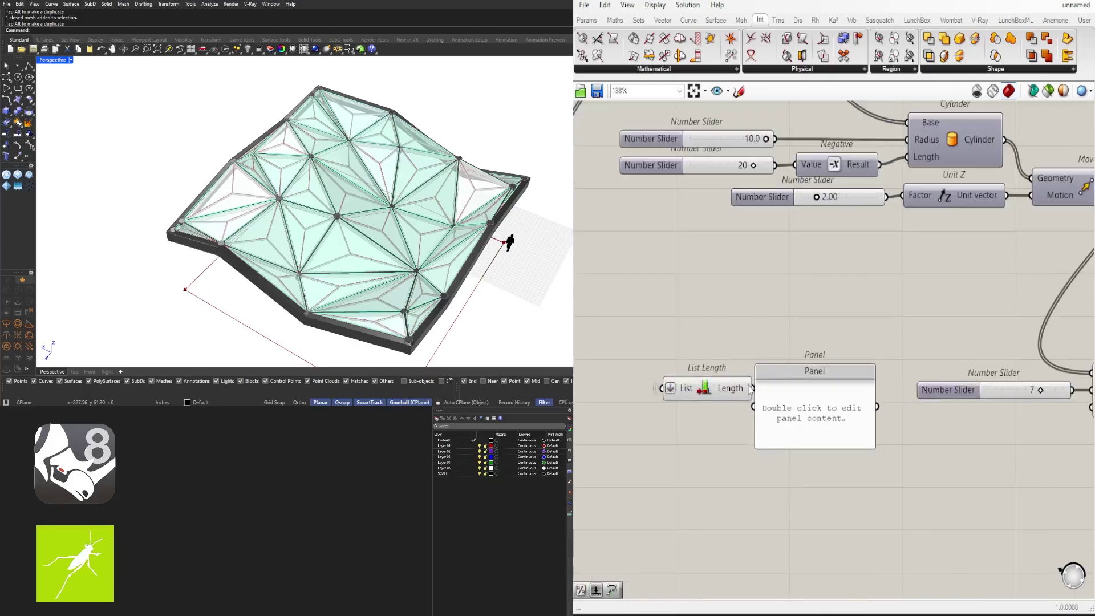
drag(768, 409, 778, 391)
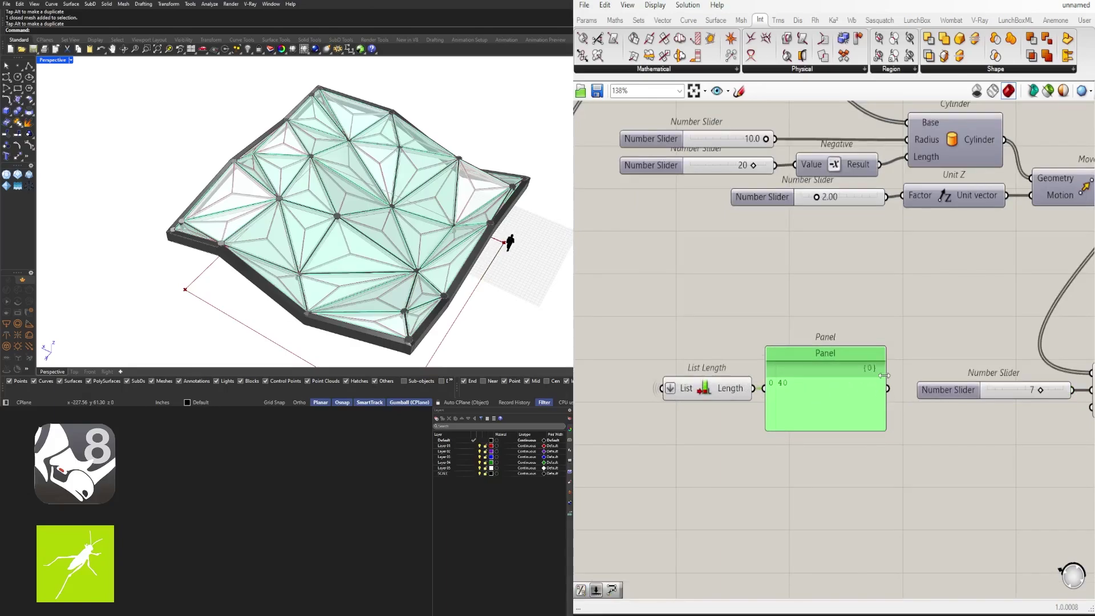
drag(883, 375, 792, 394)
drag(787, 380, 787, 397)
click(842, 415)
scroll(838, 421, down, 2)
right_drag(811, 437, 724, 440)
scroll(713, 423, up, 2)
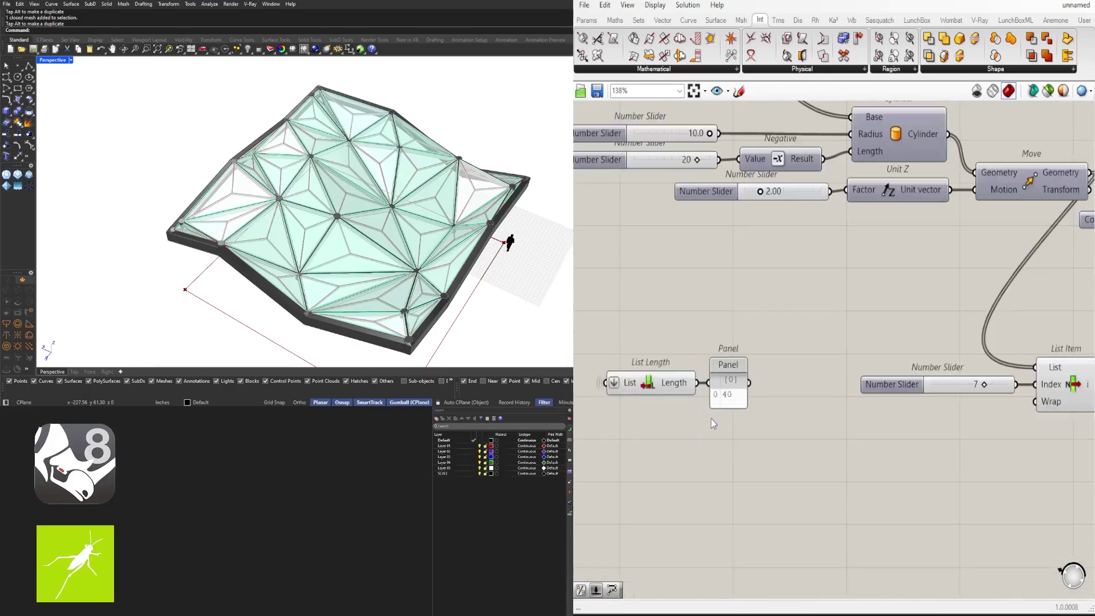
scroll(807, 401, down, 2)
scroll(813, 430, up, 1)
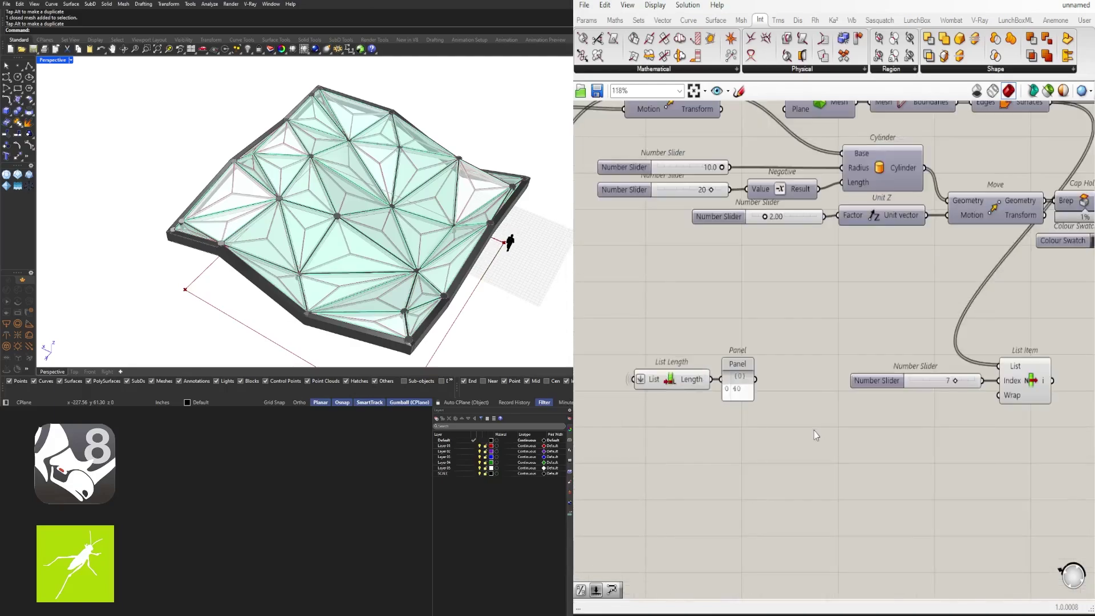
double_click(815, 429)
click(794, 521)
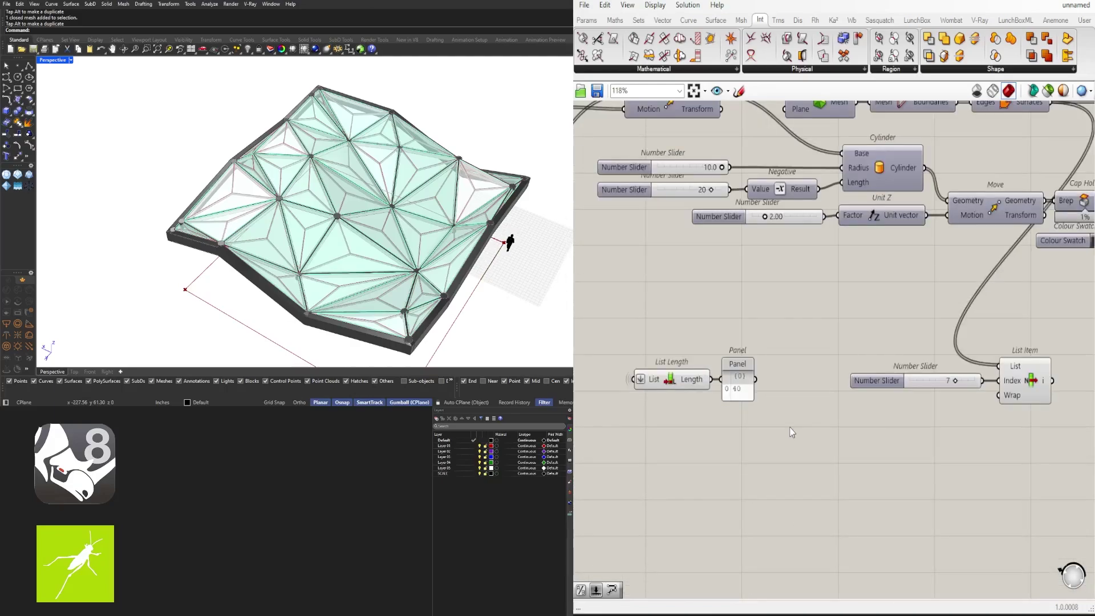
double_click(771, 462)
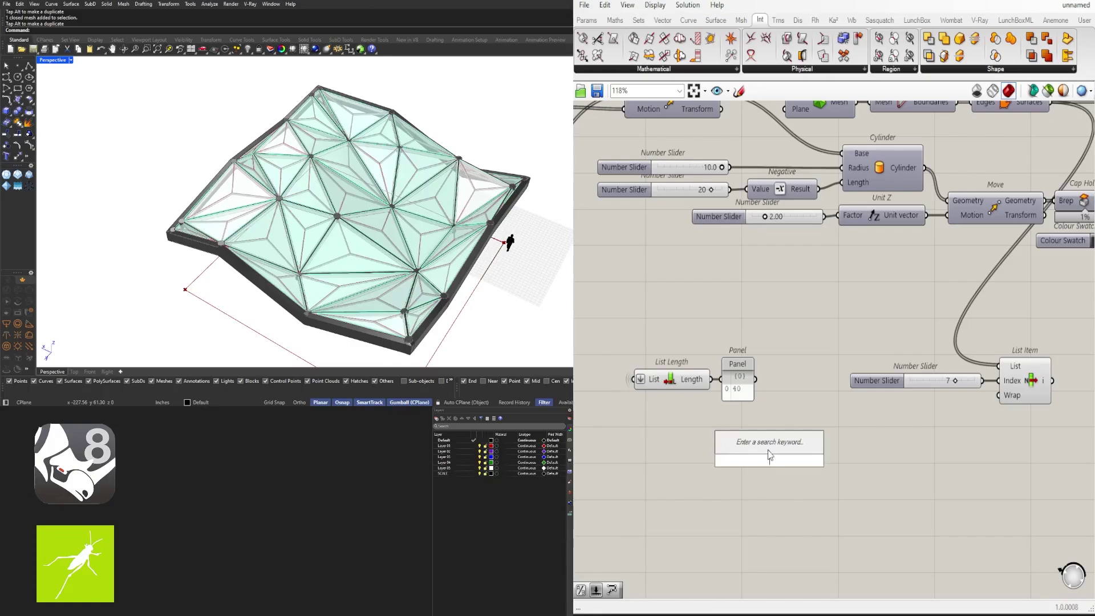
click(766, 390)
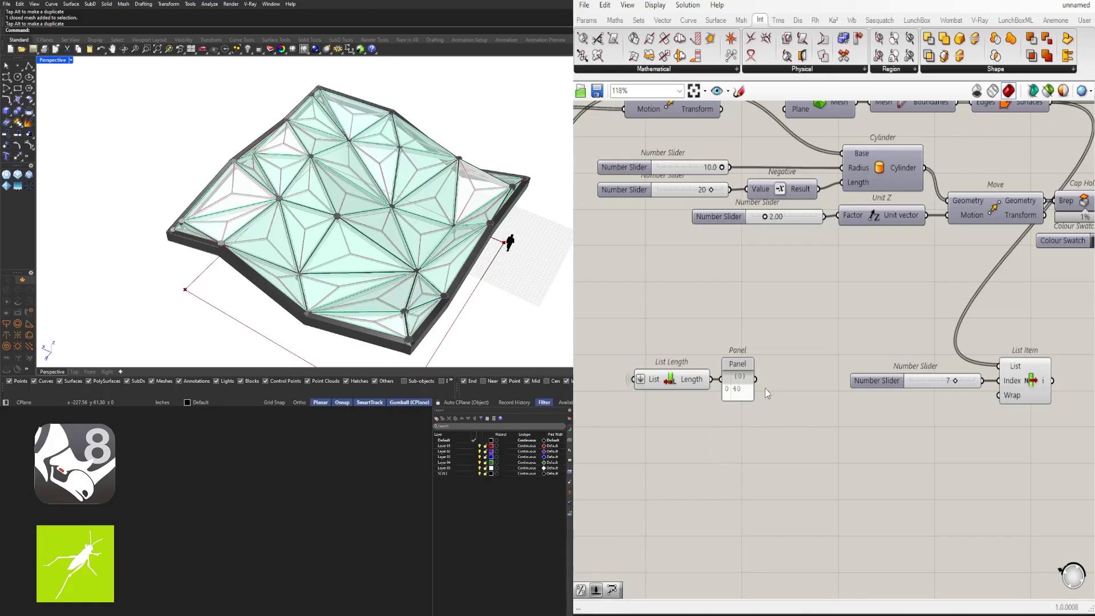
Step: Move the Panel away from List Length and wire the Length output into the List Item's List input
click(739, 378)
click(757, 440)
drag(738, 378, 762, 378)
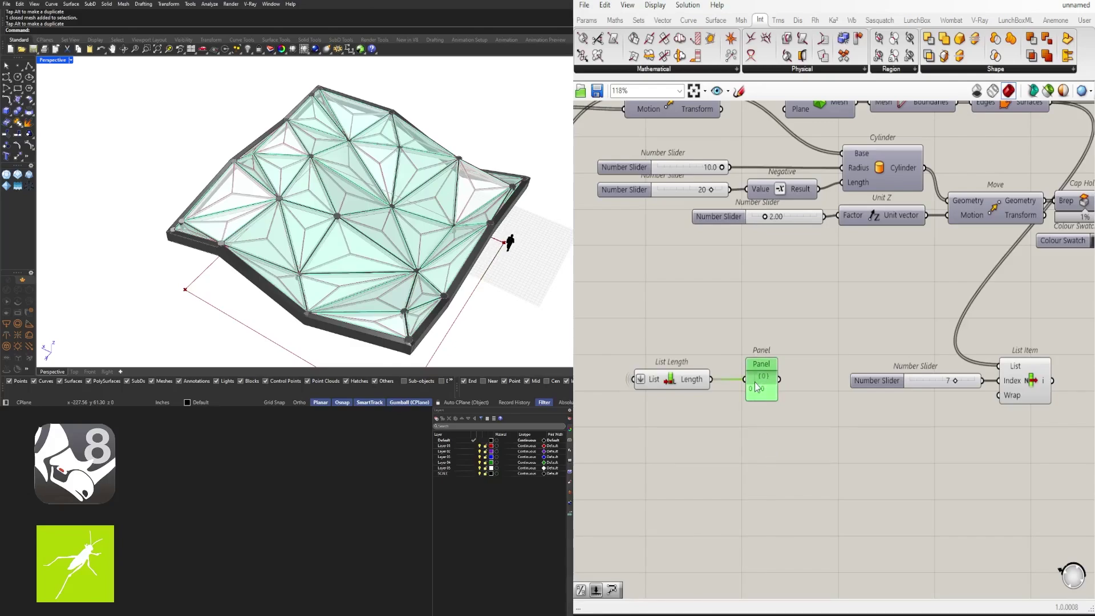
click(690, 380)
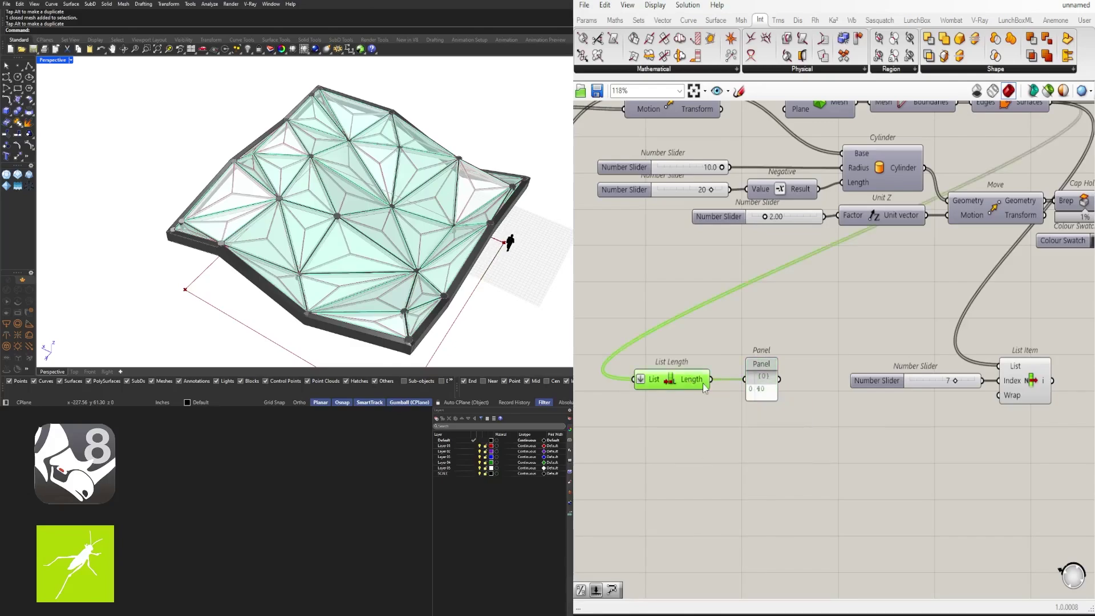
mouse_move(706, 388)
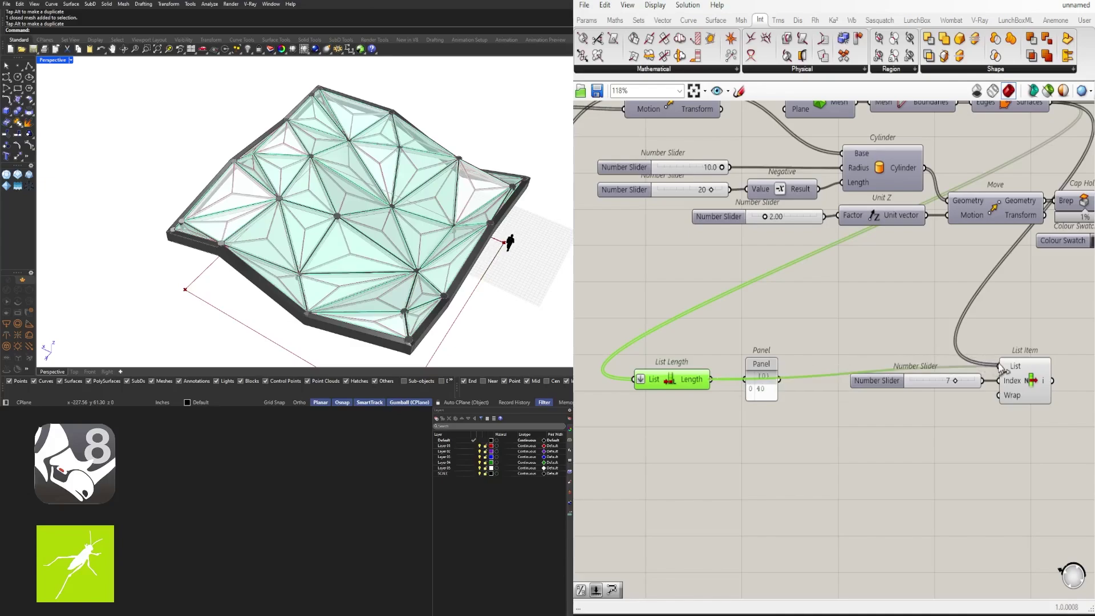
click(1023, 437)
drag(1055, 429, 784, 452)
Step: Replace the List Item's index slider with a new integer slider ranging from 0 to 40, wired into the Index input
click(924, 487)
click(865, 443)
key(Delete)
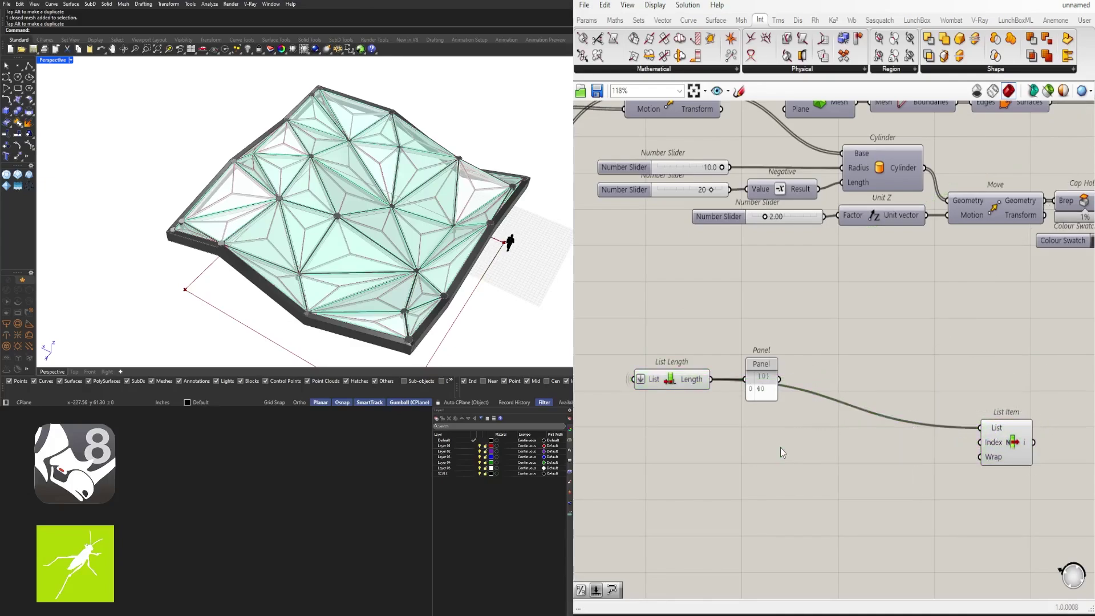
double_click(781, 447)
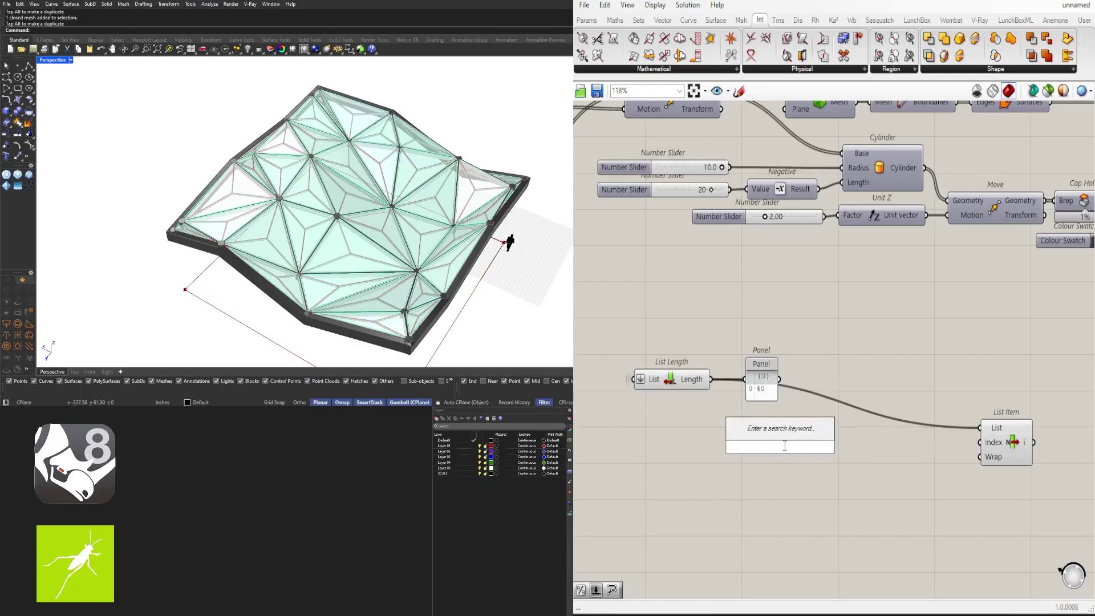
text(0<40)
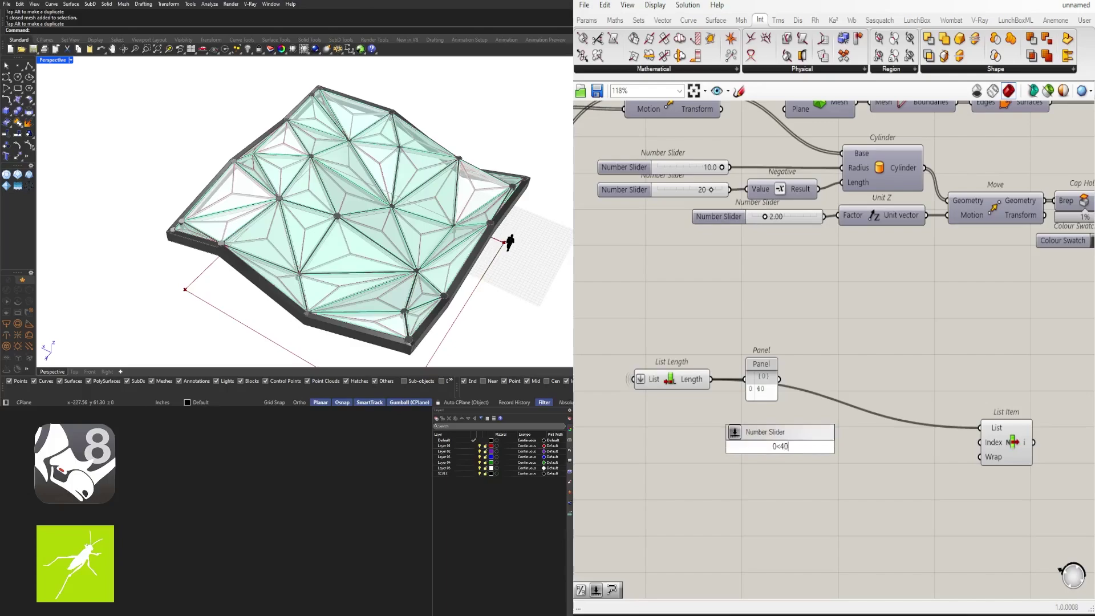
key(Return)
scroll(860, 449, up, 3)
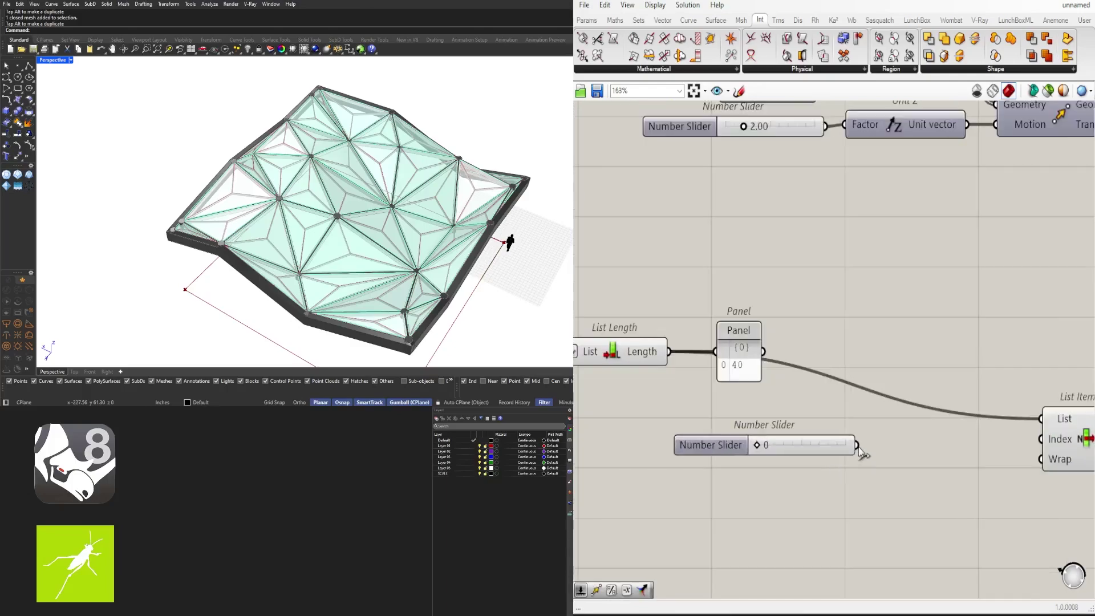
drag(1048, 438, 914, 445)
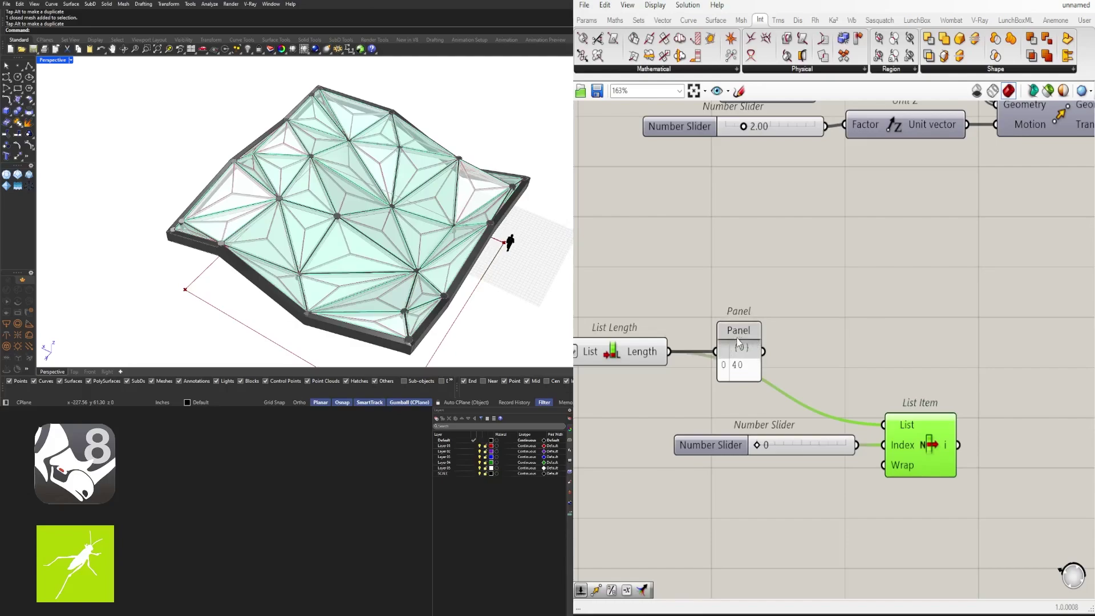
Step: Stack the Panel directly above the List Item and widen it to about the same width
drag(737, 334, 919, 332)
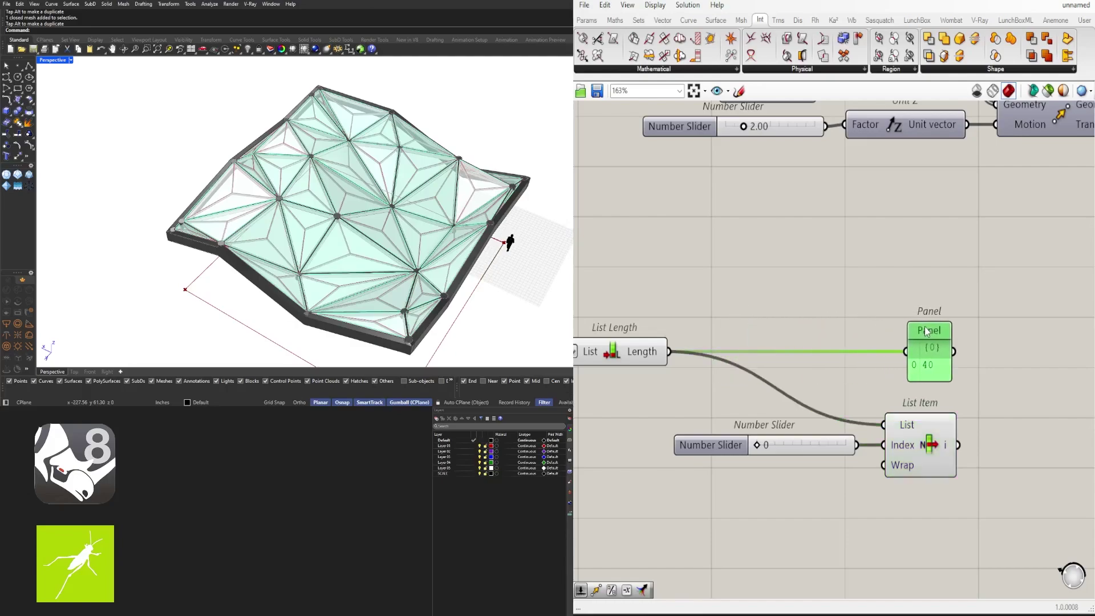
drag(1004, 532, 722, 407)
scroll(892, 411, up, 3)
drag(949, 458, 949, 418)
click(1021, 380)
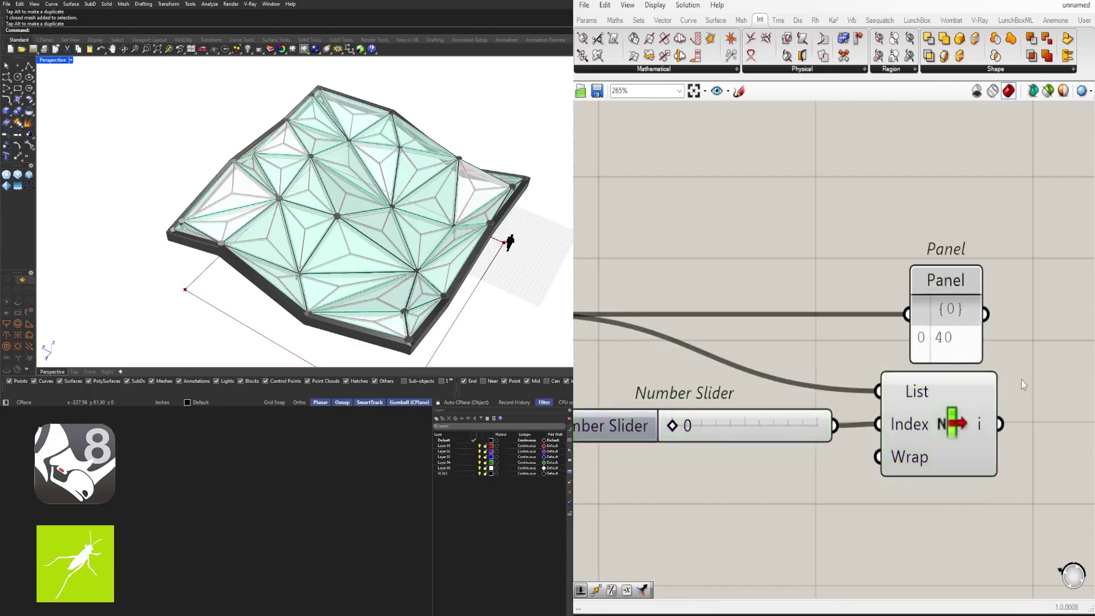
drag(964, 349, 1000, 332)
click(957, 341)
scroll(990, 364, down, 5)
scroll(990, 365, up, 4)
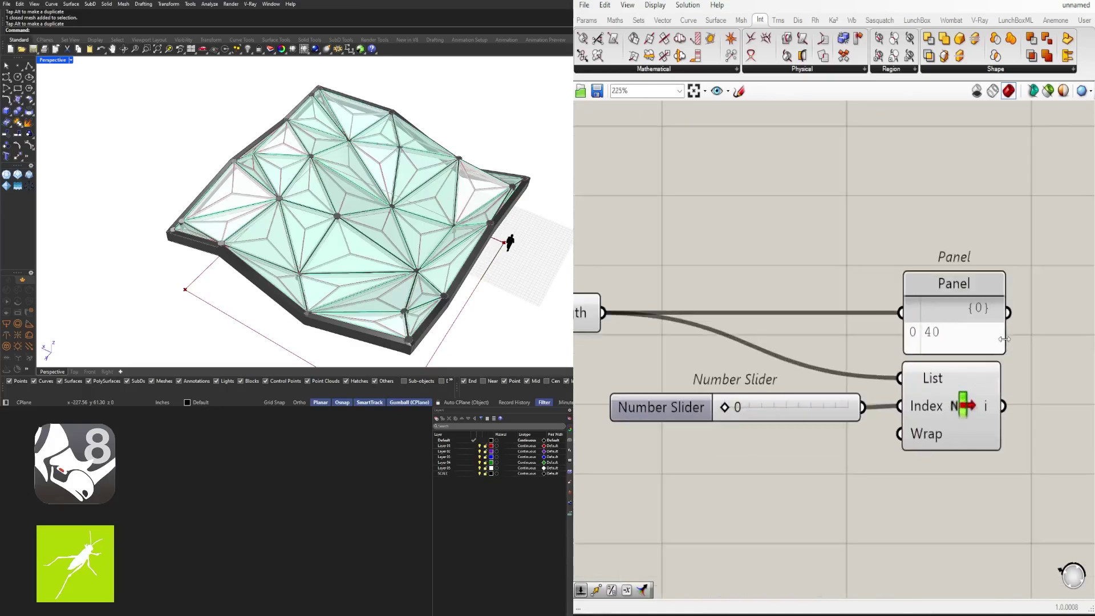
scroll(1028, 387, down, 3)
Step: Set the List Item's index slider to 14
click(986, 404)
right_drag(993, 435, 854, 450)
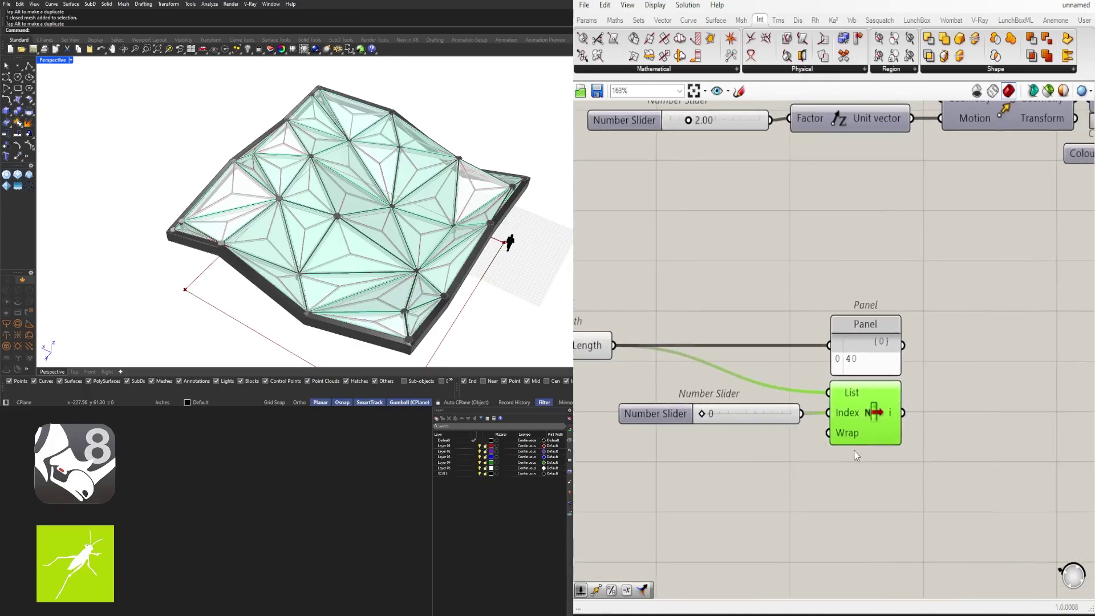
scroll(703, 413, up, 3)
drag(702, 412, 756, 408)
scroll(756, 408, down, 3)
Step: Rewire the List Item's List input to the Surfaces output of Boundary Surfaces and move it with its slider above the Panel
right_drag(756, 409, 935, 417)
click(756, 351)
scroll(995, 401, down, 2)
right_drag(995, 401, 913, 414)
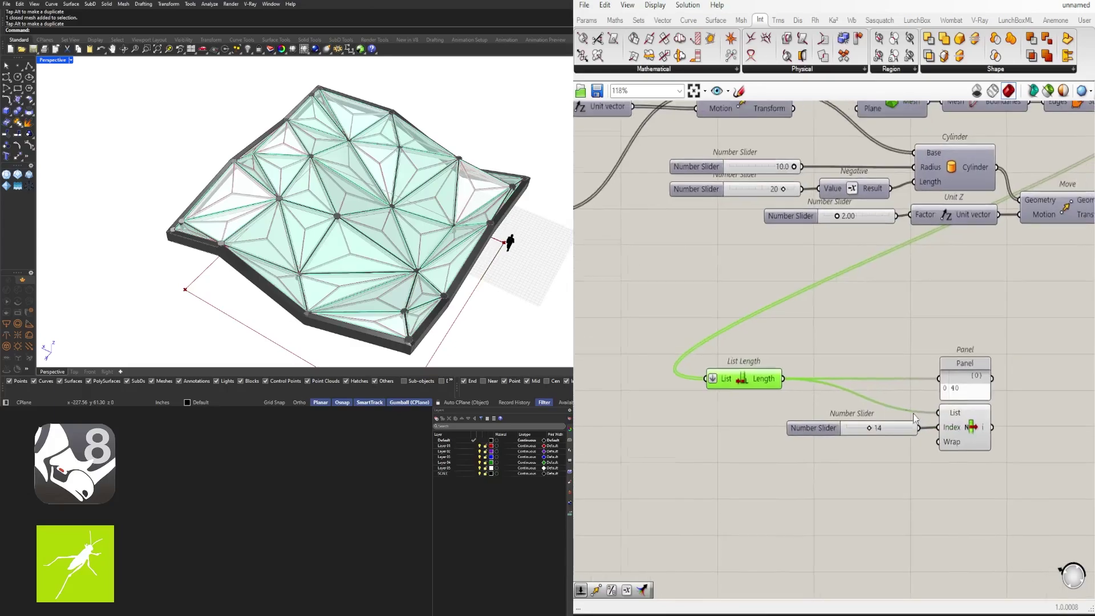
right_drag(1031, 162, 913, 233)
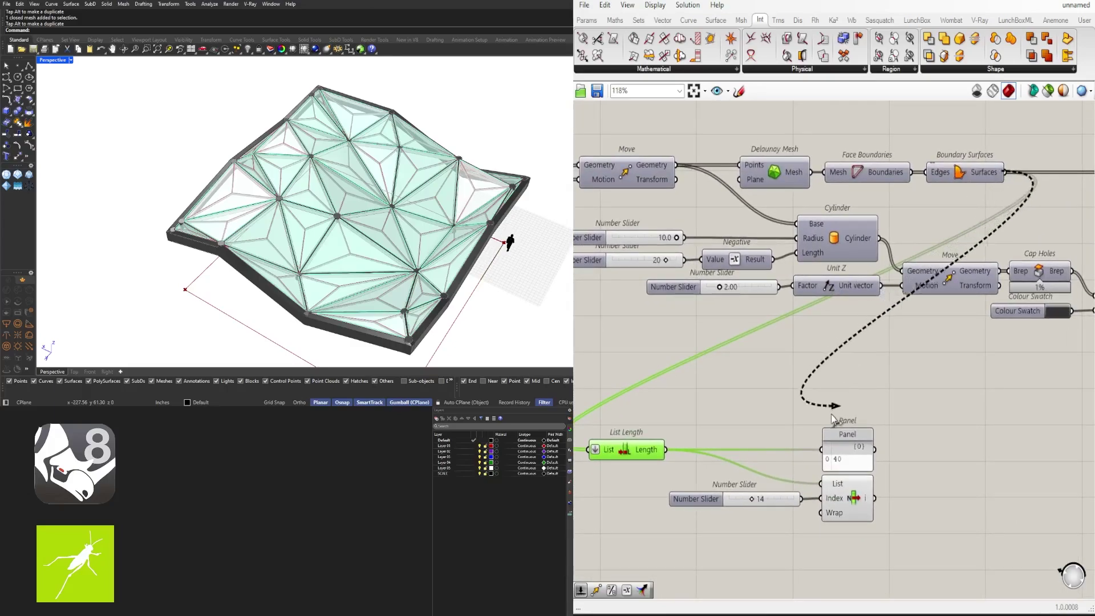
drag(831, 414, 821, 484)
drag(897, 532, 733, 488)
drag(842, 497, 842, 394)
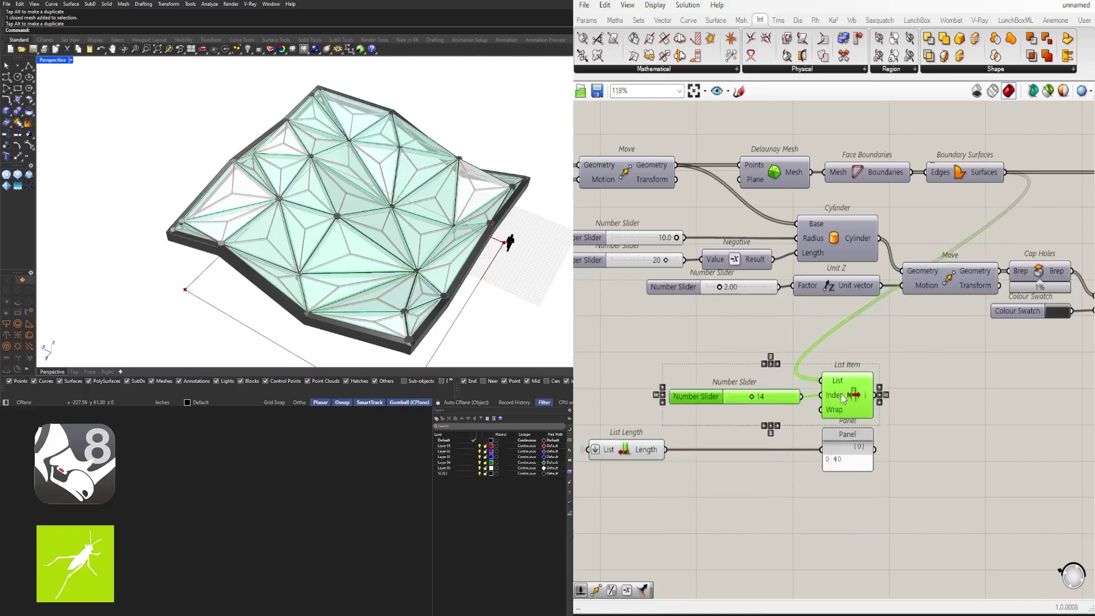
Step: Hide the wire feeding the List Item's List input
right_click(839, 382)
mouse_move(912, 414)
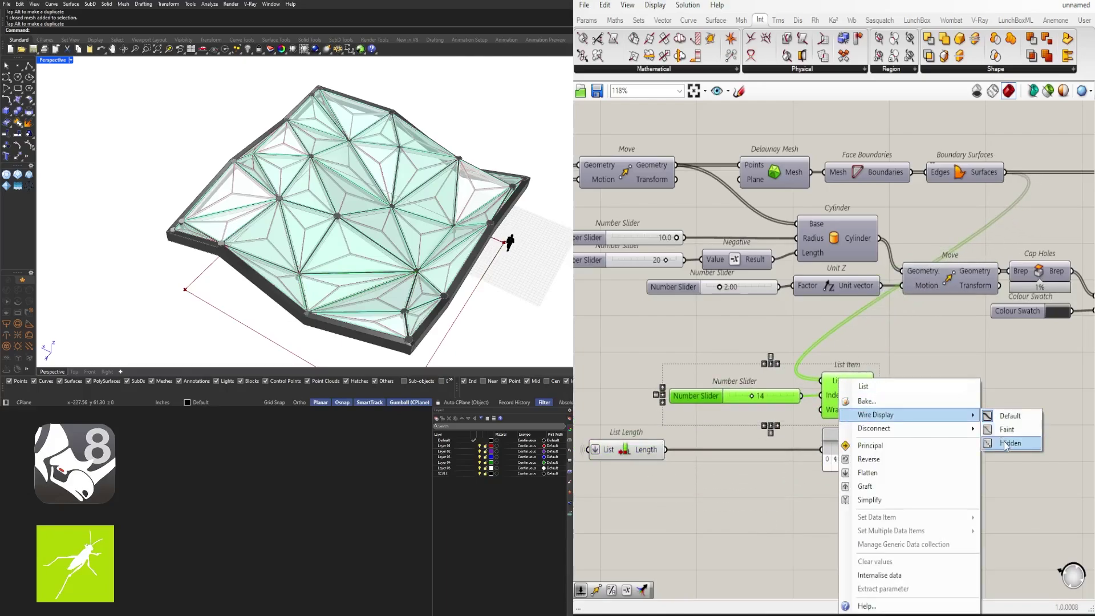
click(1005, 444)
Step: Set the List Item's index slider to 16 and check the selected surface on the canopy
right_drag(390, 261, 349, 126)
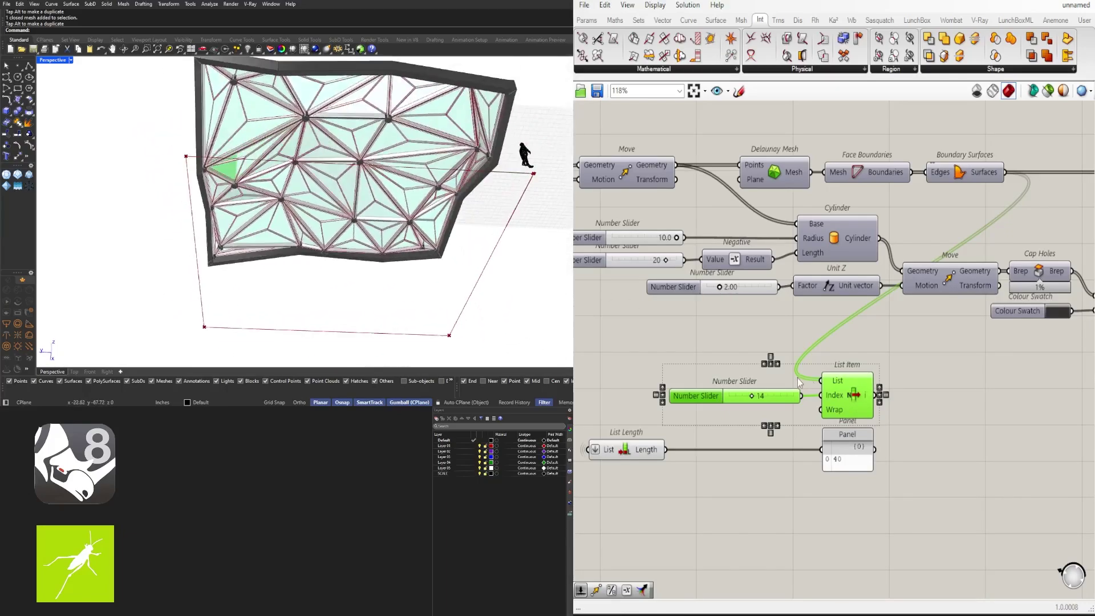
scroll(799, 382, up, 5)
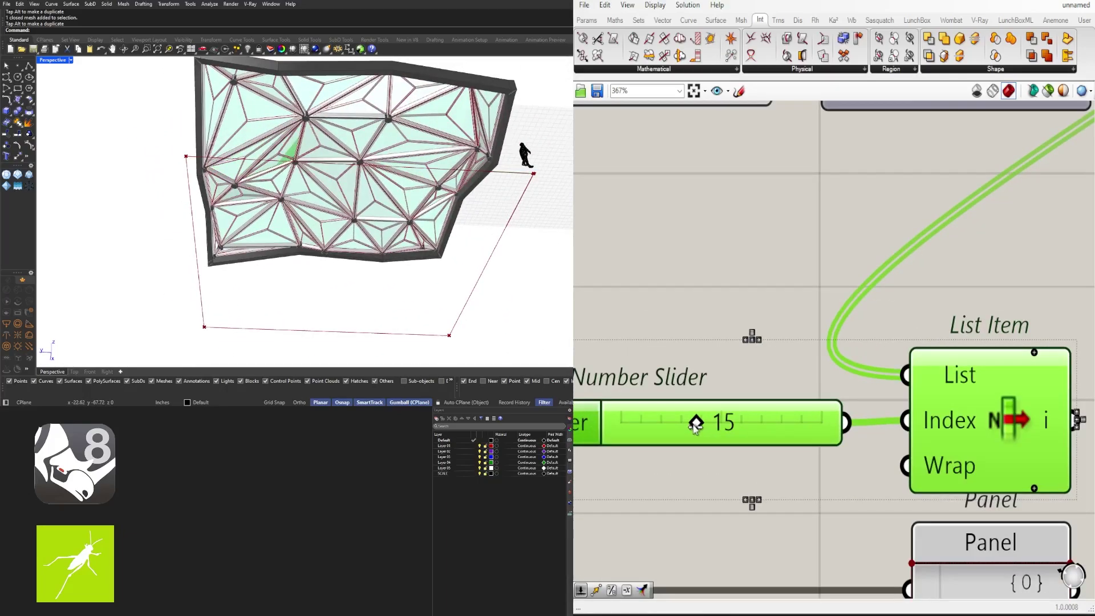
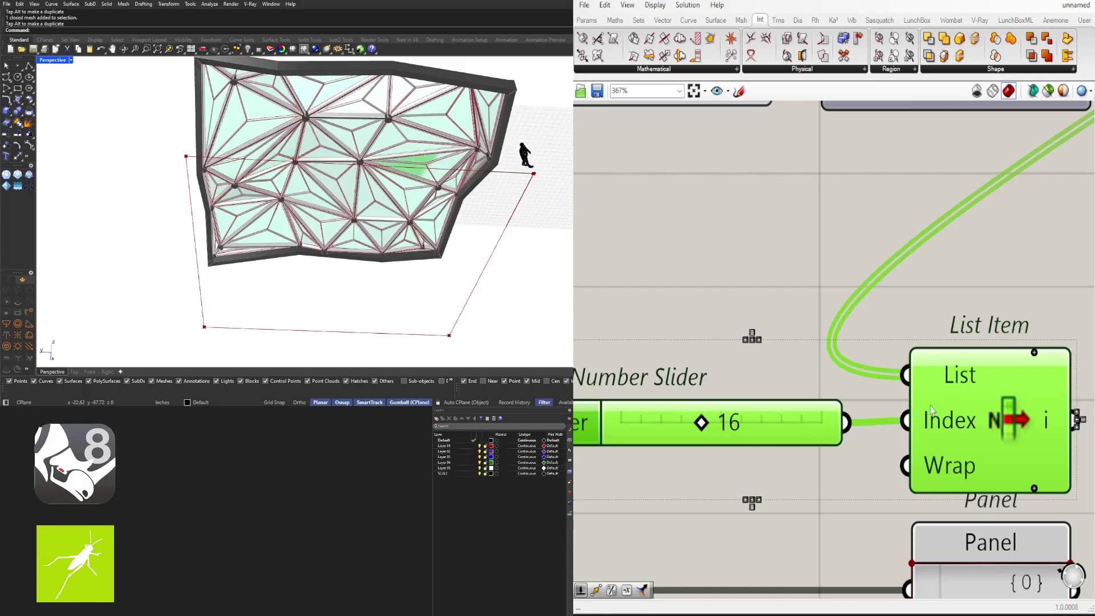
scroll(932, 413, down, 2)
right_drag(931, 411, 712, 377)
right_drag(365, 171, 399, 235)
right_drag(880, 363, 787, 345)
right_drag(410, 243, 406, 298)
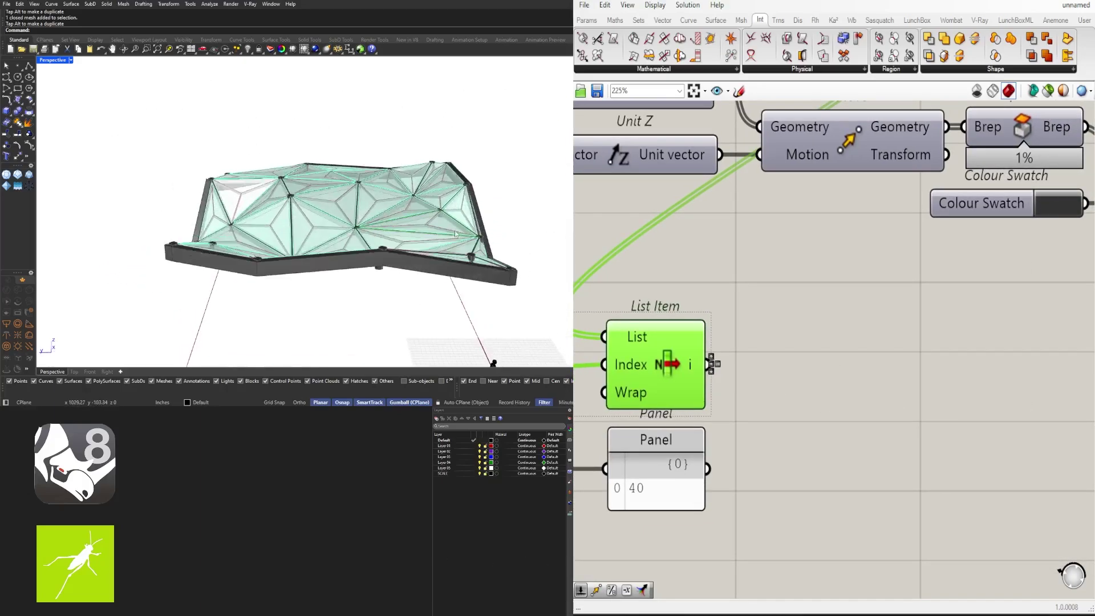
right_drag(454, 234, 451, 184)
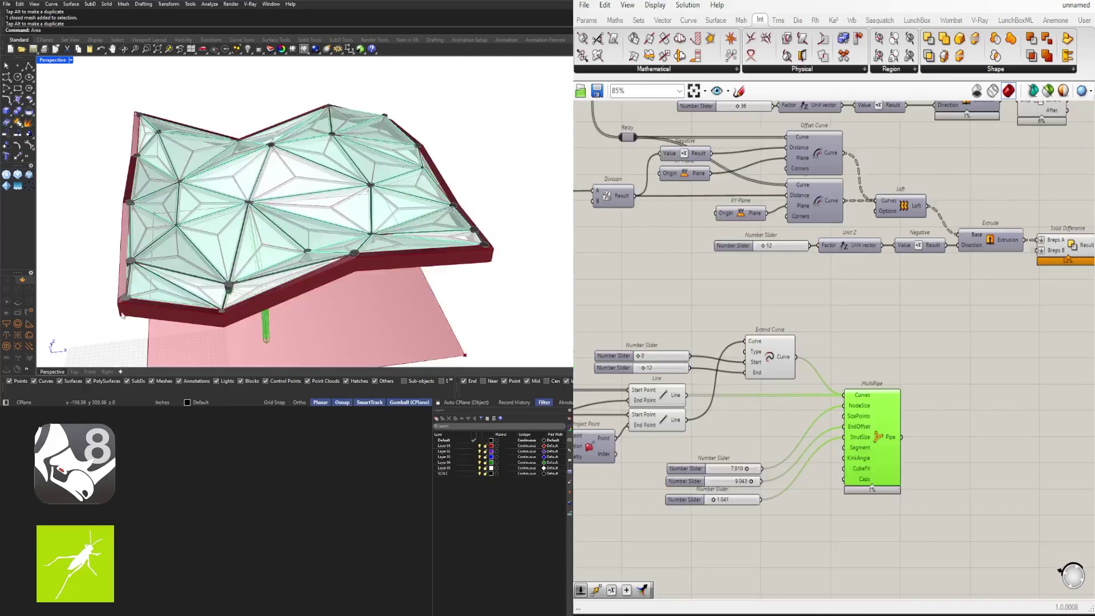
Step: Examine the branching column under the canopy and trace its definition back from the MultiPipe to the List Item
right_drag(249, 264, 191, 209)
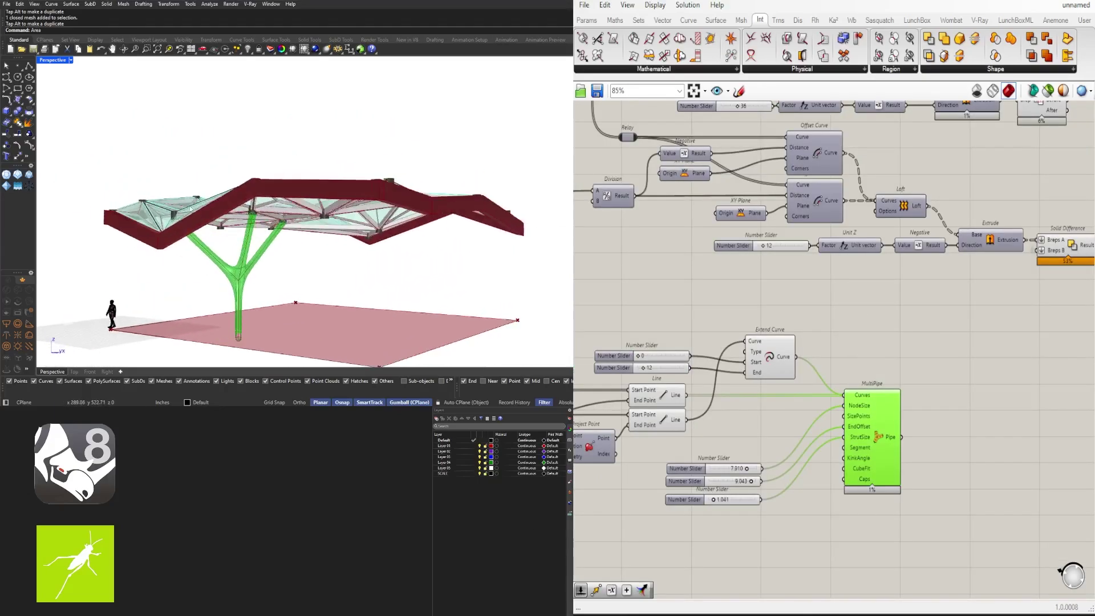
click(803, 325)
right_drag(444, 279, 335, 277)
scroll(639, 348, down, 2)
right_drag(600, 380, 859, 385)
scroll(778, 406, down, 2)
right_drag(588, 377, 678, 367)
scroll(837, 372, up, 4)
scroll(717, 354, down, 2)
scroll(743, 346, up, 3)
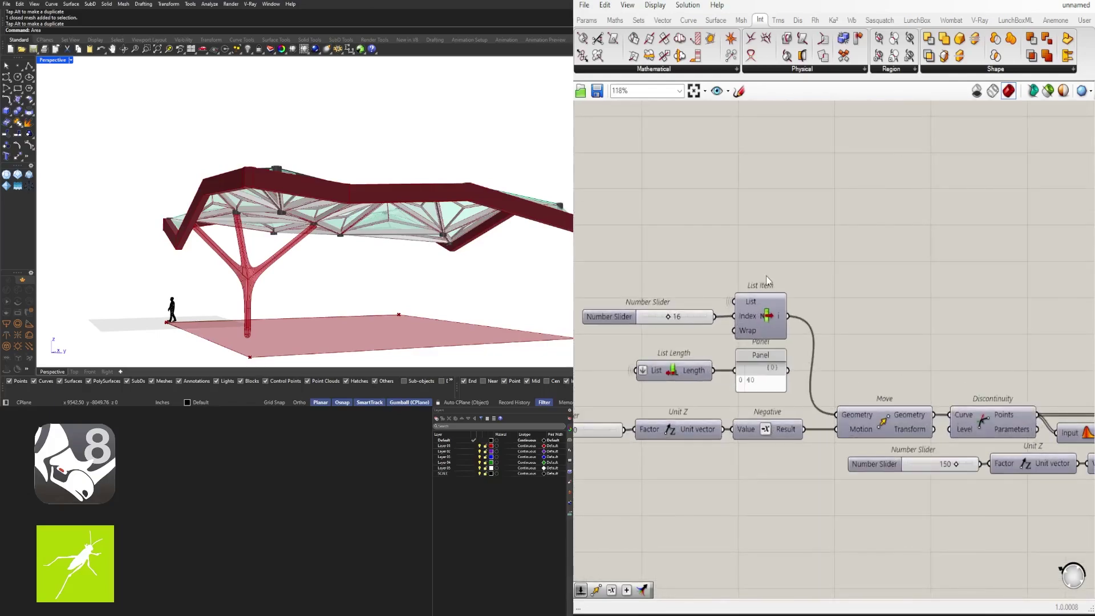
scroll(871, 296, down, 2)
right_drag(865, 298, 792, 315)
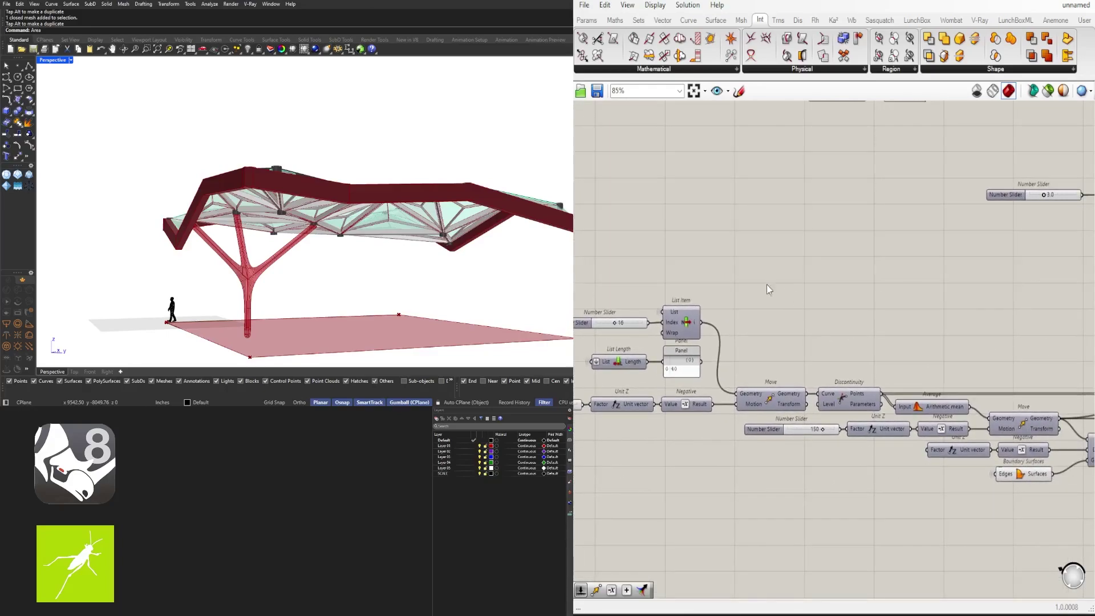
Step: Set the Number Slider below Move and Discontinuity to 109 to change where the column starts branching
scroll(812, 429, up, 5)
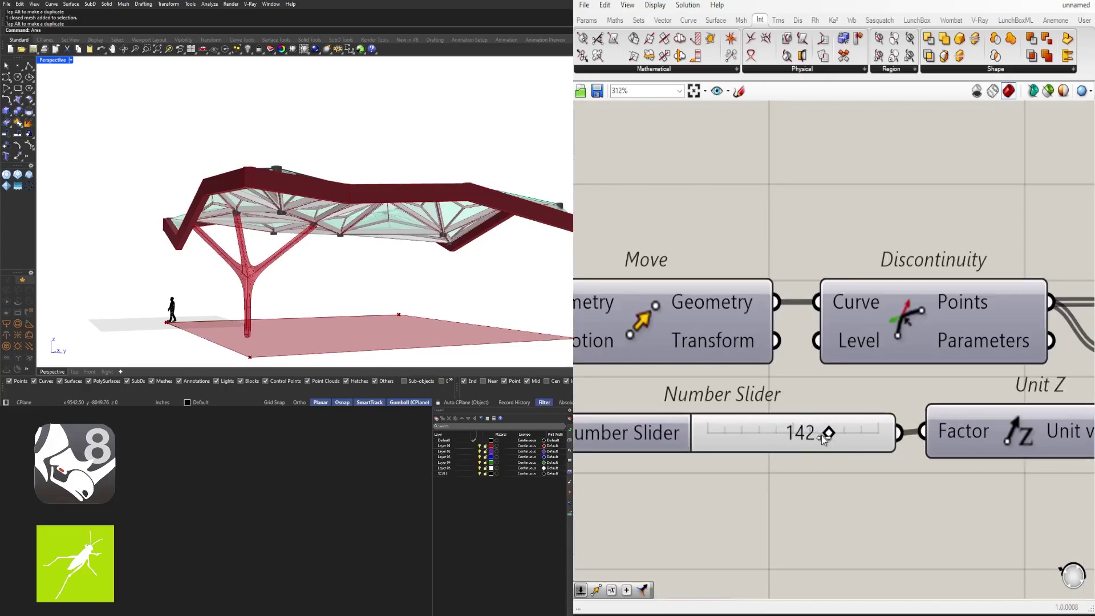
drag(820, 435, 802, 418)
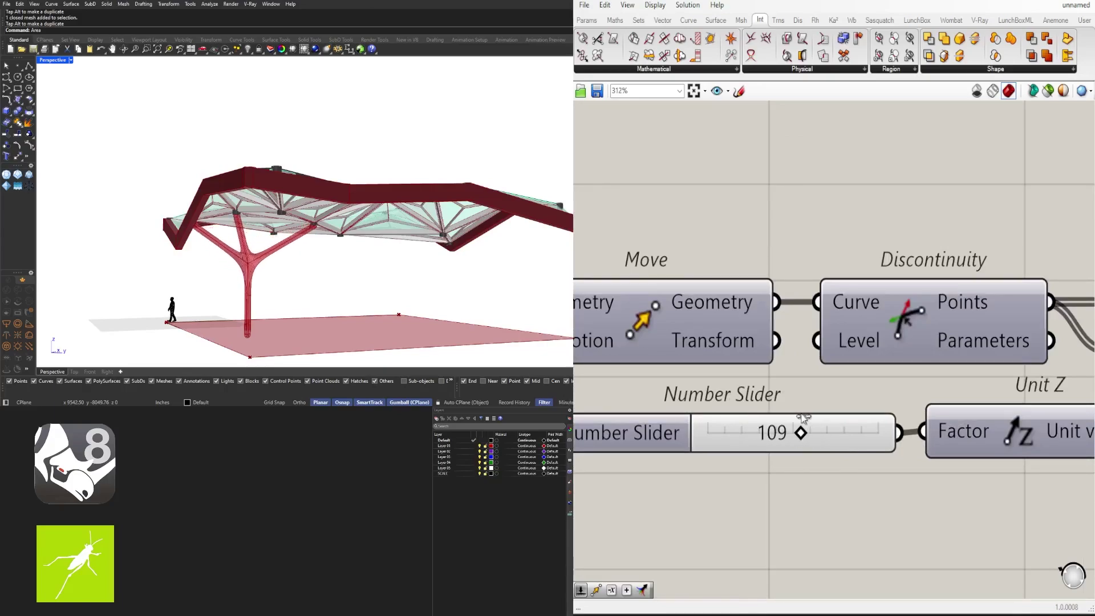
right_drag(460, 266, 401, 263)
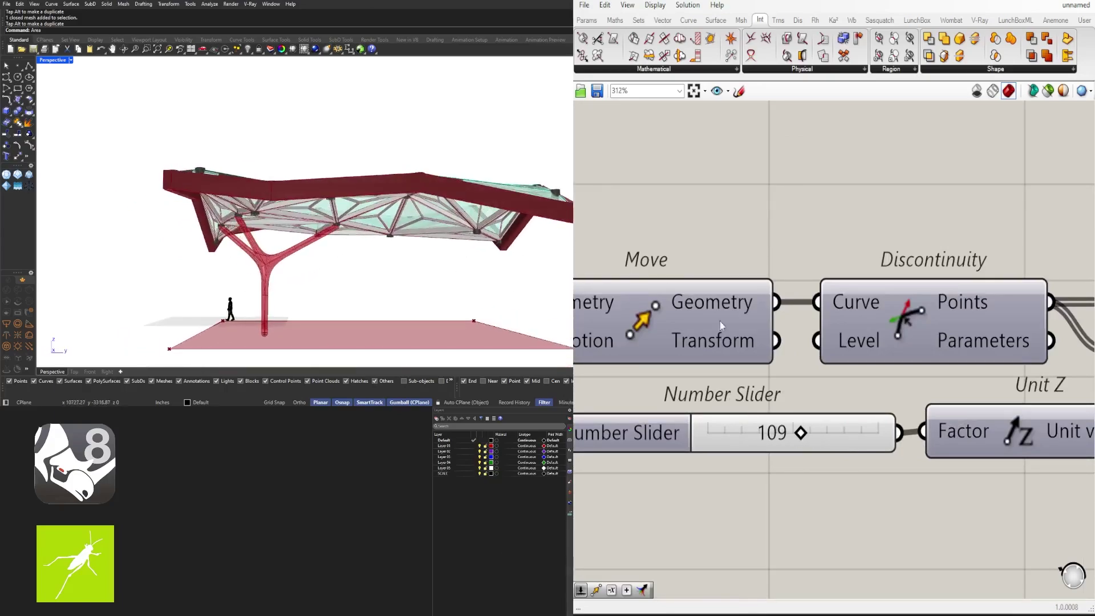
Step: Copy a Custom Preview with its Colour Swatch beside the MultiPipe and wire the Pipe output into its Geometry input
scroll(719, 325, down, 9)
right_drag(801, 388, 845, 481)
scroll(992, 419, up, 3)
drag(970, 358, 814, 446)
scroll(758, 434, up, 3)
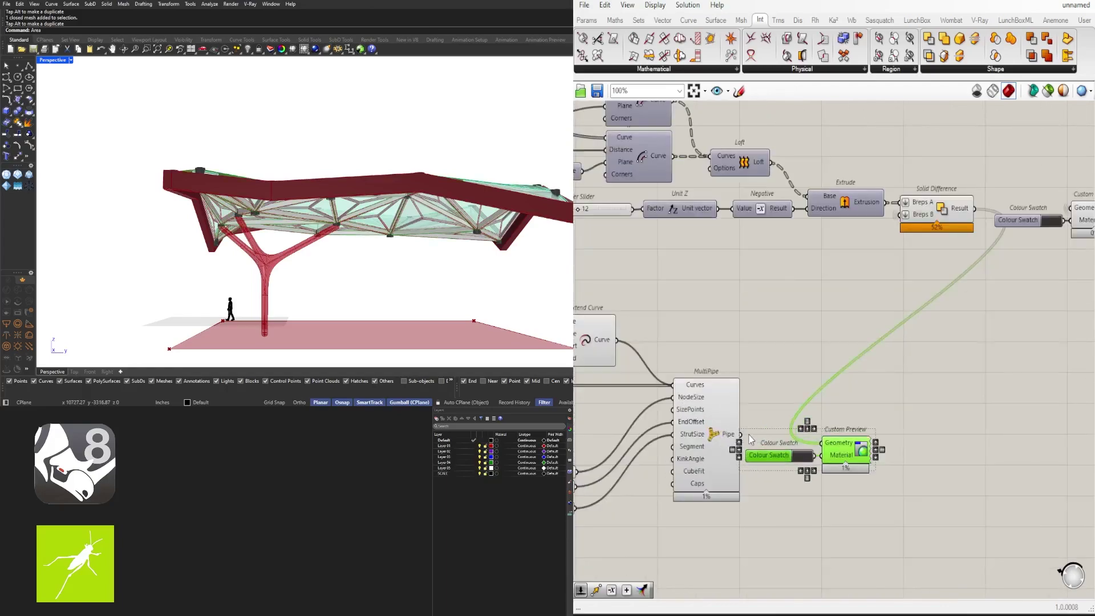
drag(740, 434, 821, 442)
click(875, 422)
mouse_move(370, 272)
right_down()
mouse_move(357, 282)
mouse_move(376, 269)
right_up()
right_drag(765, 455, 842, 439)
Step: Change the column's Colour Swatch to yellow-green with a hue of 74° and inspect the column beneath the canopy
scroll(1026, 447, up, 2)
click(803, 442)
click(863, 467)
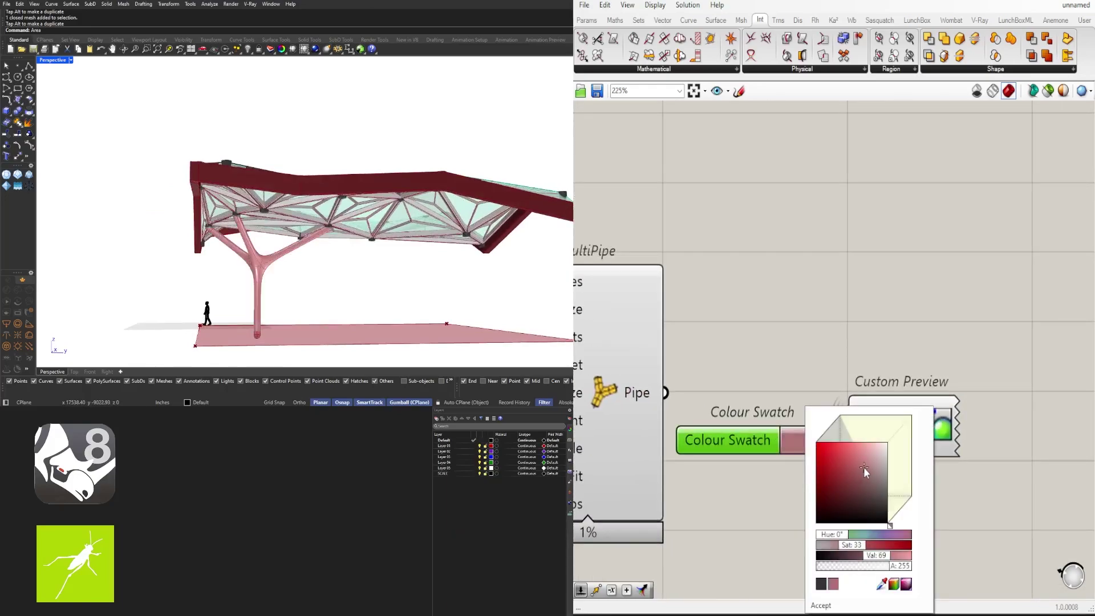
drag(835, 535, 850, 542)
click(848, 451)
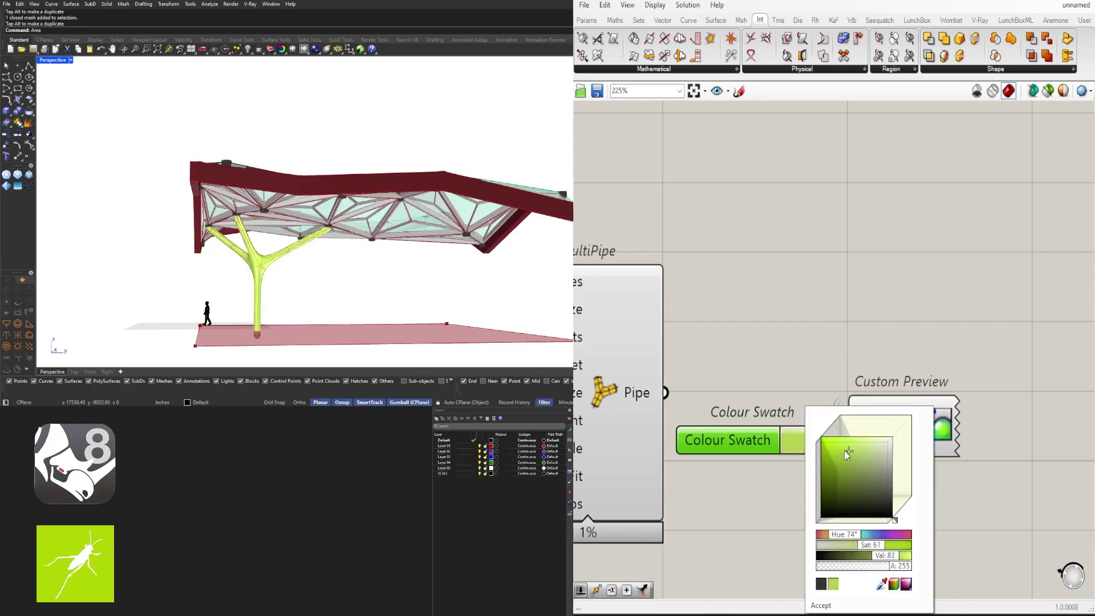
click(796, 223)
right_drag(348, 240, 395, 249)
scroll(381, 258, up, 5)
scroll(399, 245, down, 5)
scroll(867, 310, down, 4)
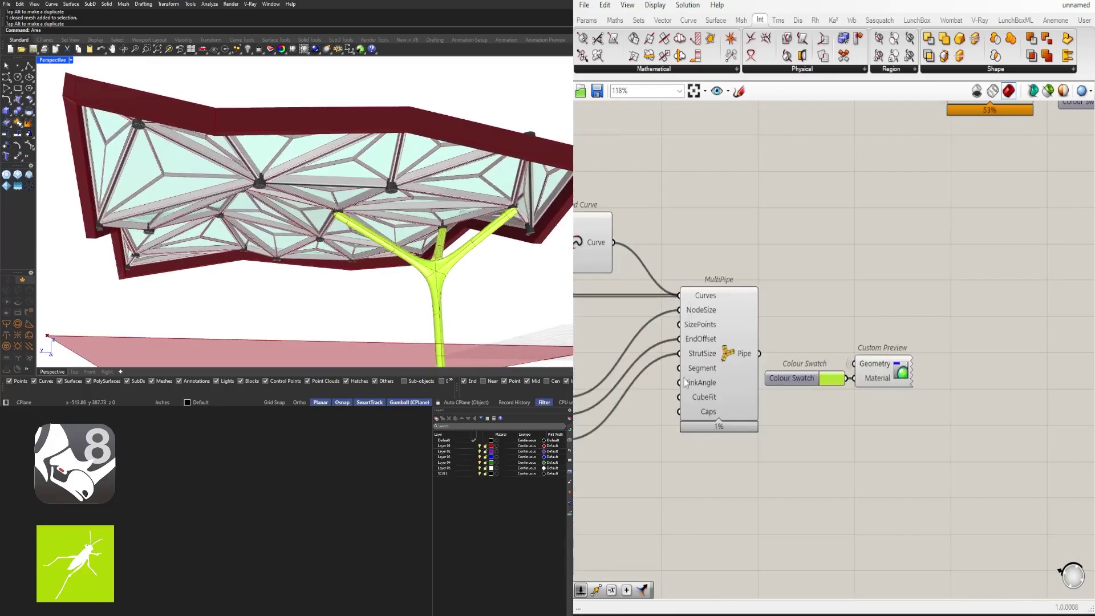
Step: Review the column's definition around the Move component and the List Item that selects its surface
right_drag(634, 387, 917, 363)
scroll(916, 359, down, 3)
right_drag(593, 342, 803, 336)
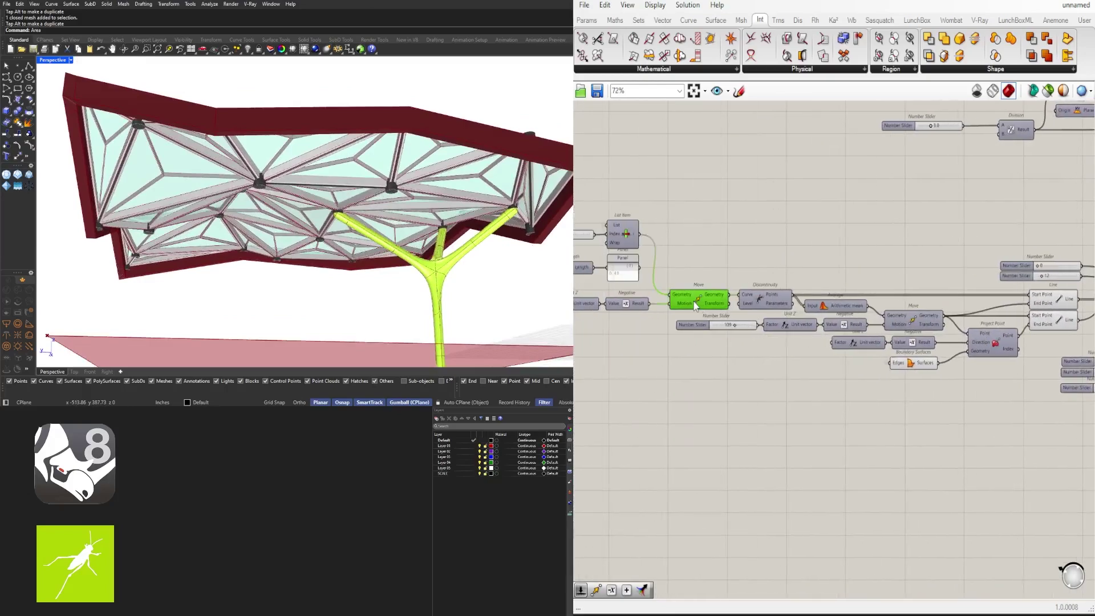
right_drag(652, 289, 814, 299)
scroll(844, 319, up, 4)
middle_click(874, 306)
click(893, 278)
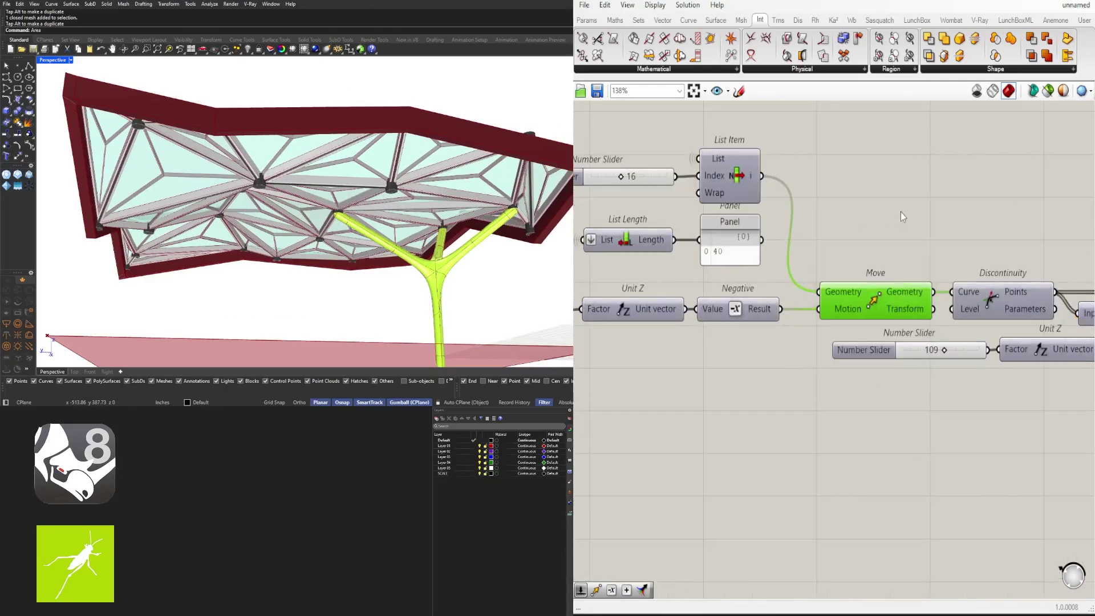
scroll(817, 216, down, 2)
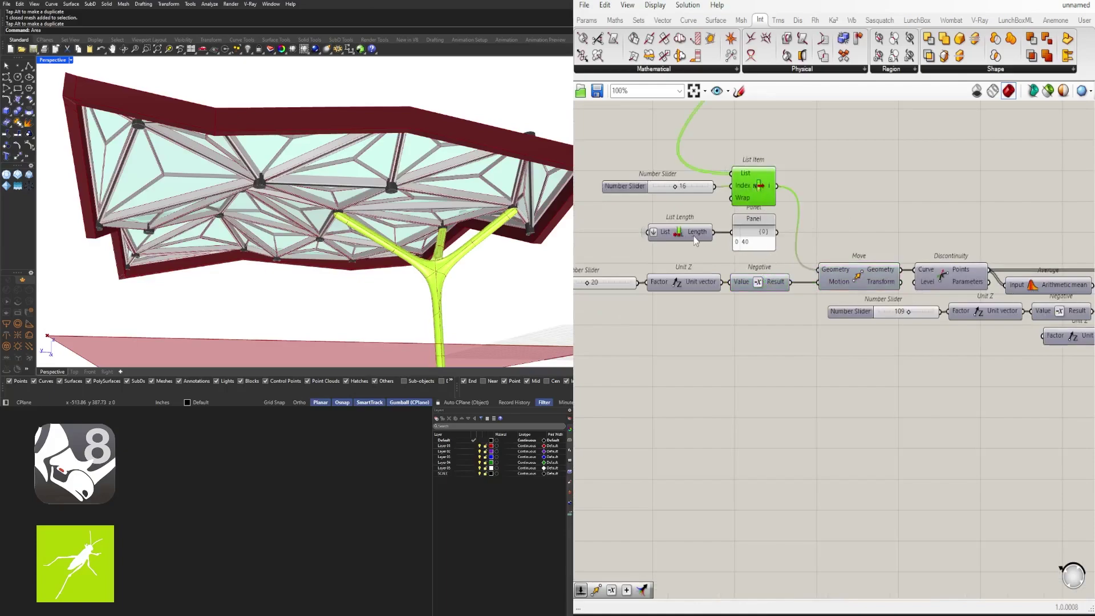
click(759, 183)
scroll(782, 199, down, 1)
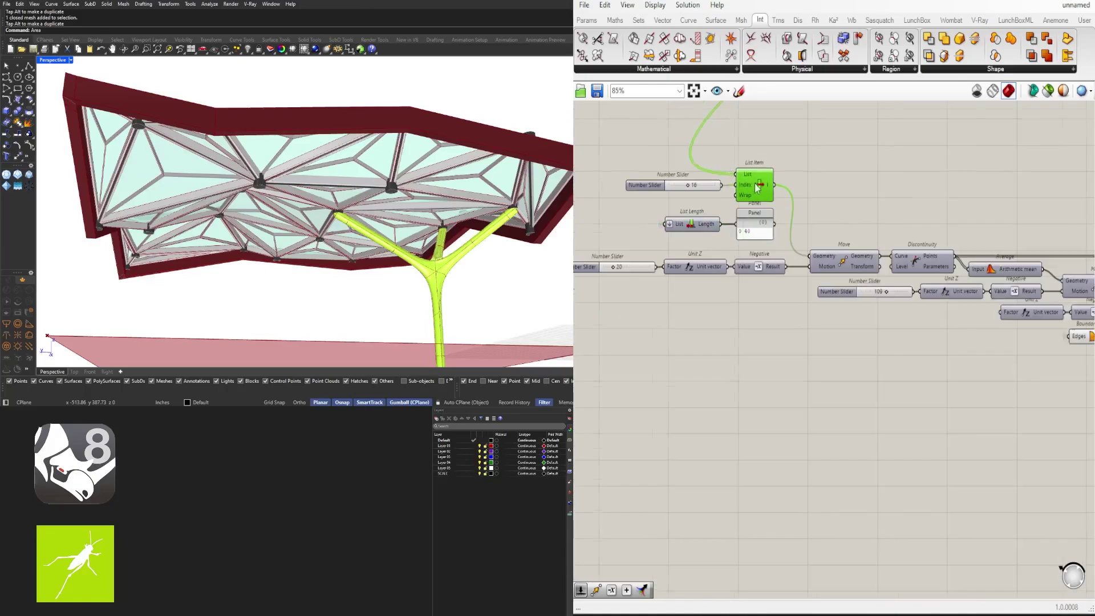
right_drag(794, 220, 798, 304)
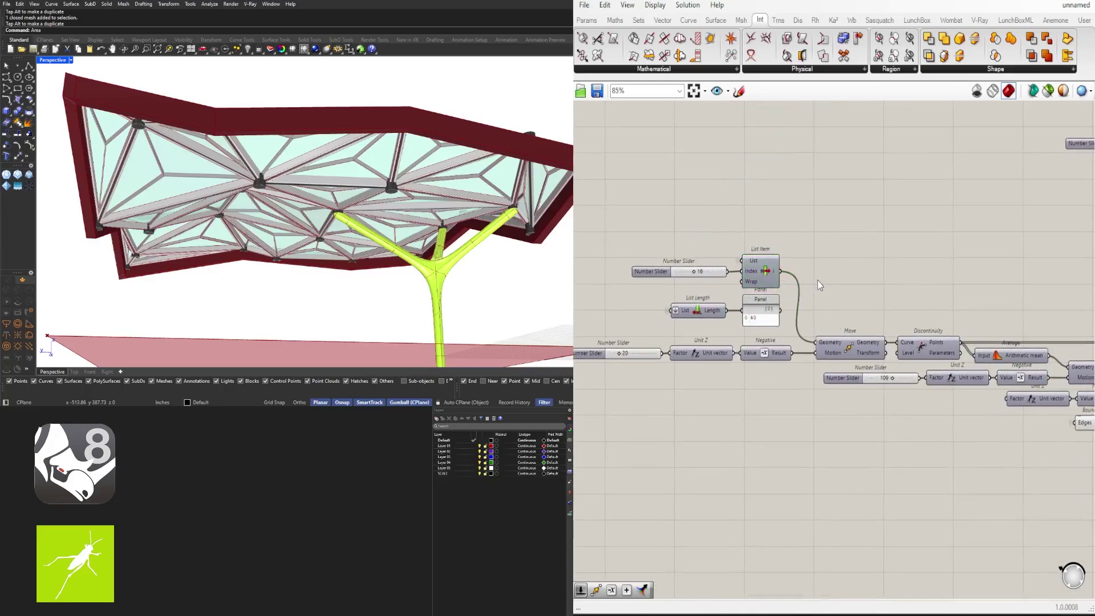
scroll(832, 306, down, 10)
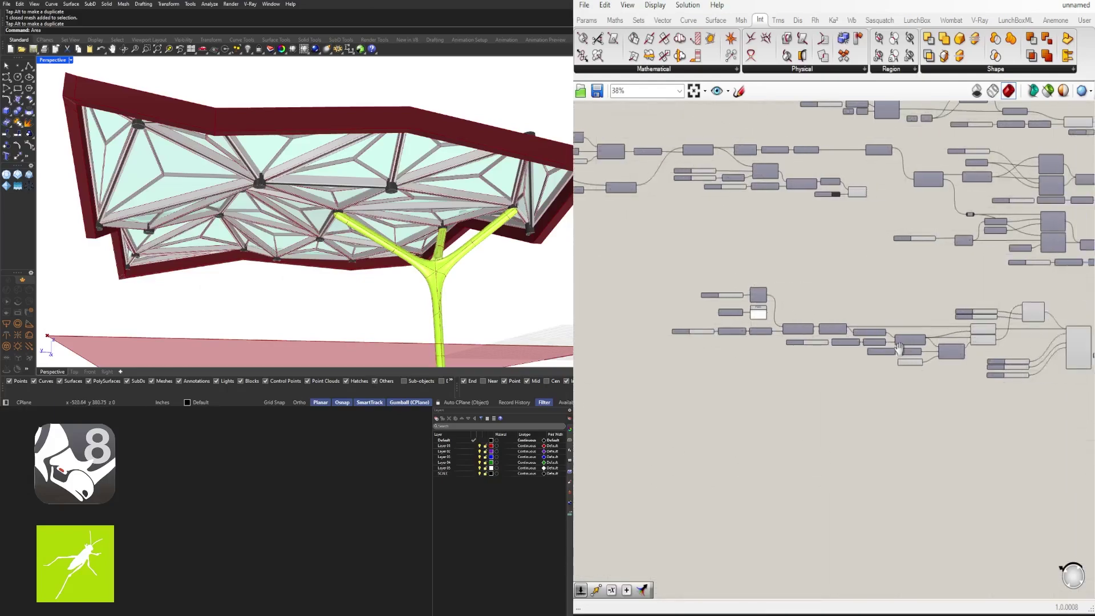
right_drag(905, 357, 855, 329)
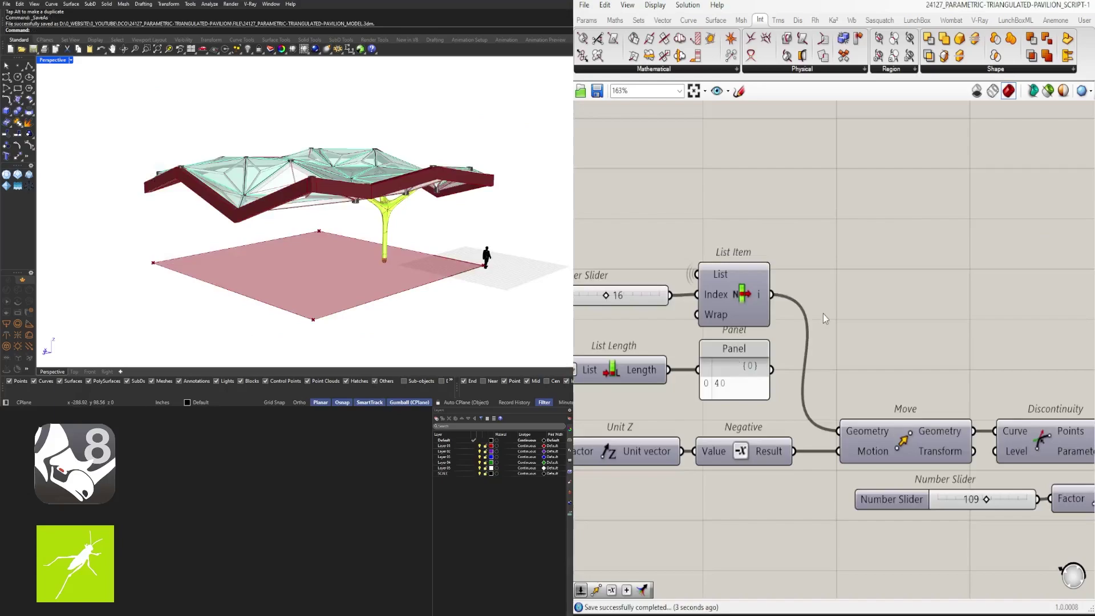
Step: Examine the canopy from above together with the List Item, its index slider and the List Length section
scroll(823, 314, down, 2)
right_drag(769, 344, 904, 336)
scroll(851, 300, up, 6)
right_drag(305, 225, 351, 271)
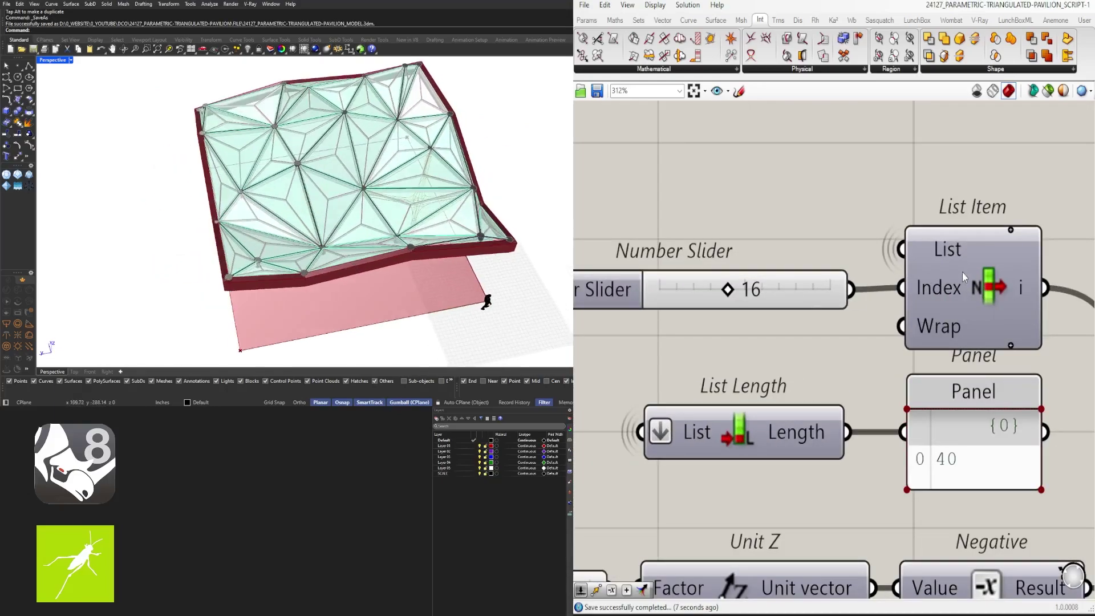
scroll(963, 272, down, 5)
right_drag(963, 272, 866, 331)
scroll(854, 324, up, 4)
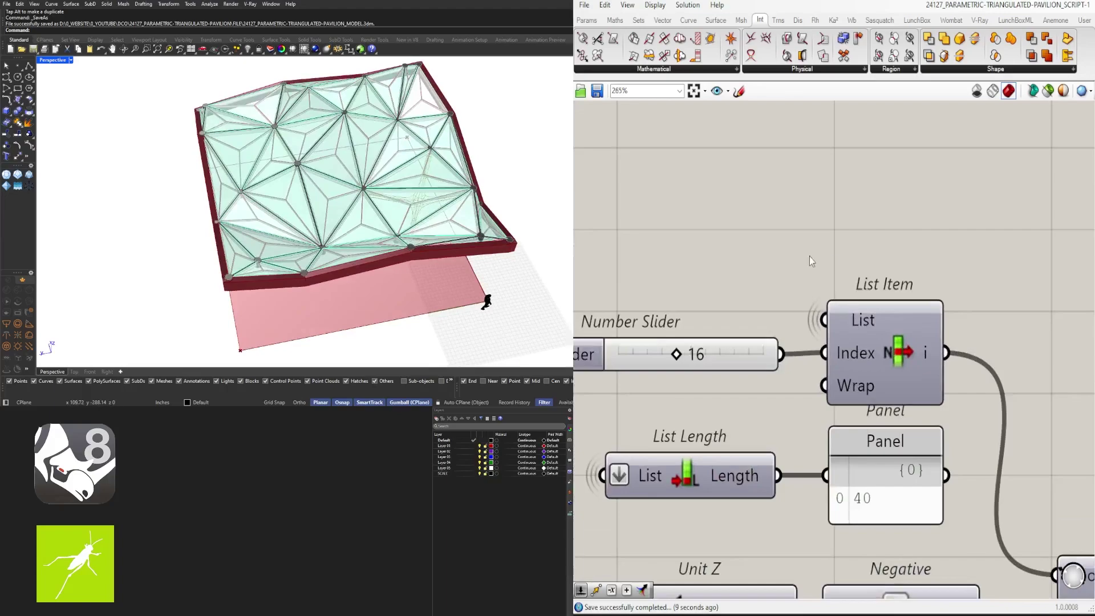
scroll(758, 282, down, 3)
Step: Duplicate the List Item together with its index slider and stack the two pairs above the List Length
click(736, 324)
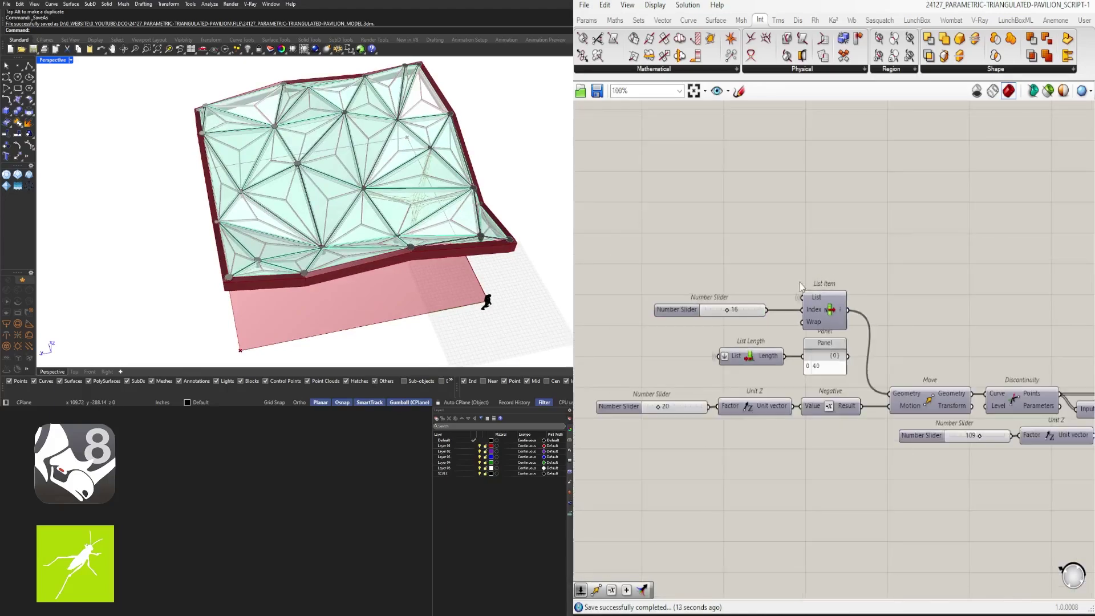
scroll(829, 265, up, 1)
click(838, 317)
scroll(833, 276, down, 3)
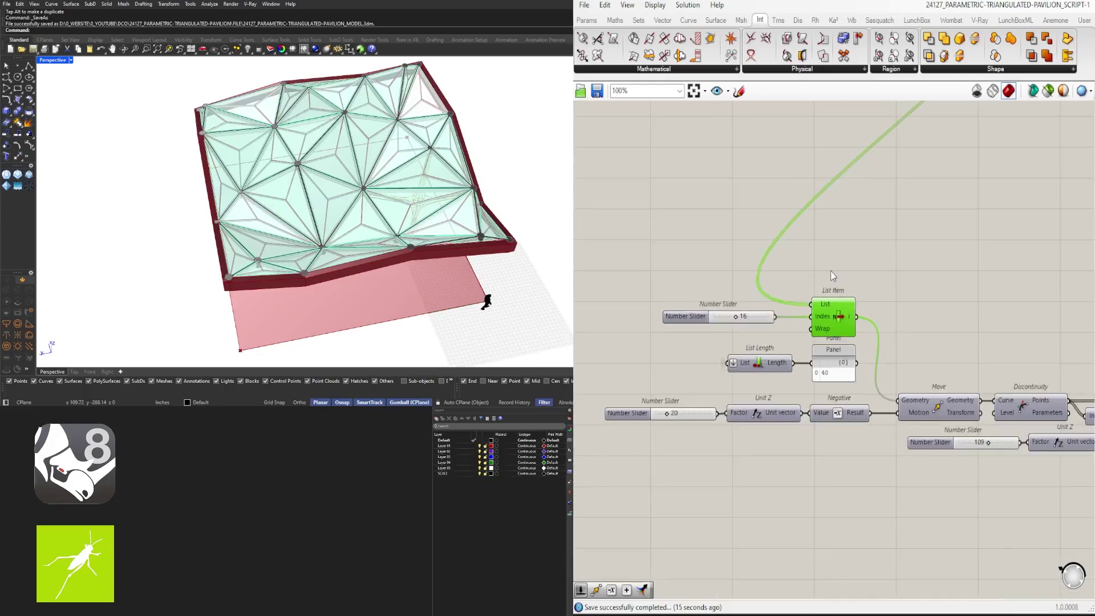
drag(832, 277, 727, 324)
mouse_move(837, 318)
mouse_down()
mouse_move(836, 254)
mouse_move(835, 298)
mouse_up()
click(919, 282)
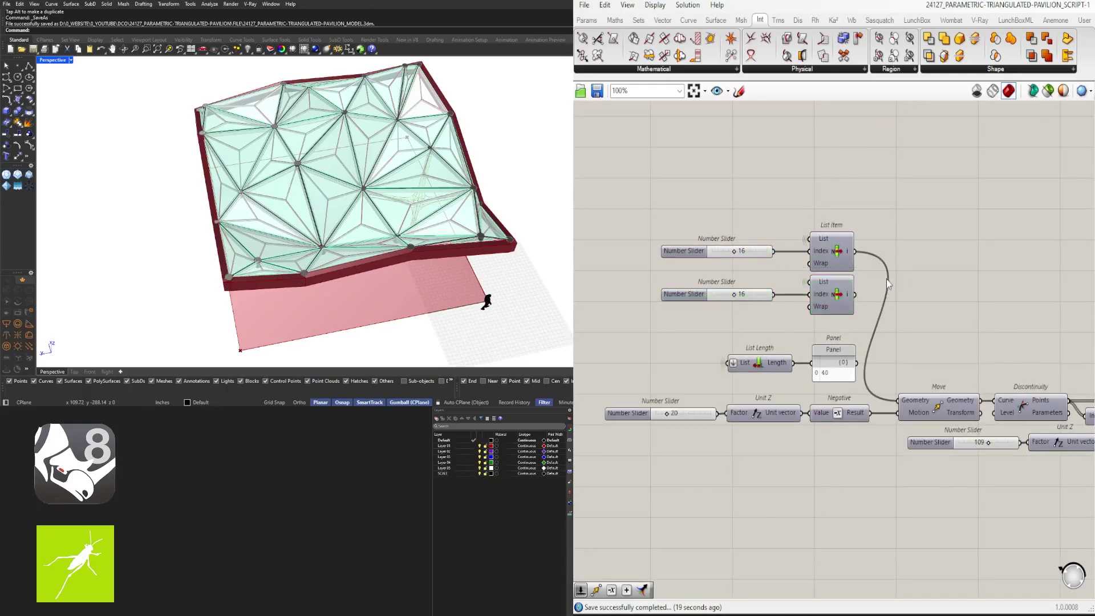
Step: Graft the Geometry input of the Move component fed by the List Item
right_click(907, 400)
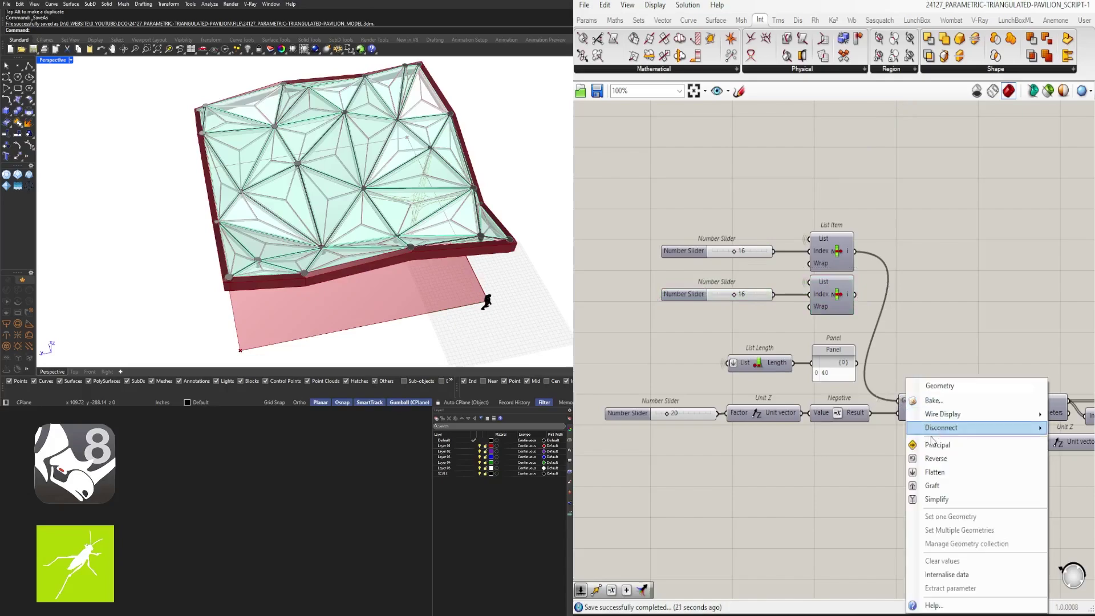
click(927, 485)
right_drag(405, 285, 406, 242)
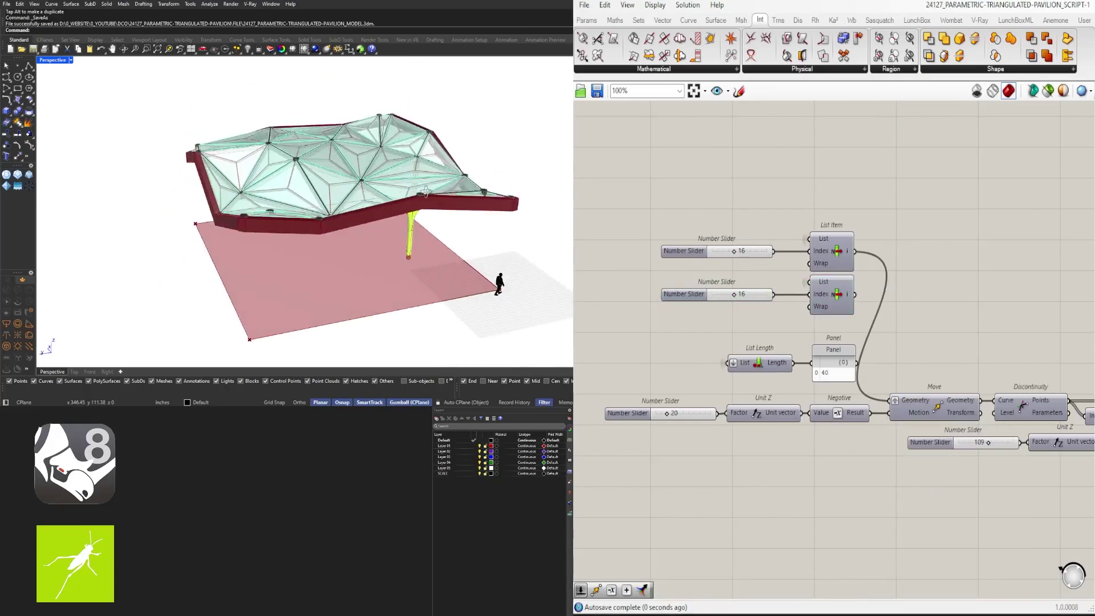
Step: Shift the List Length and its Panel further left on the canvas, clear of the two List Items
right_drag(940, 322, 984, 334)
drag(879, 340, 769, 398)
drag(803, 378, 658, 377)
click(832, 357)
Step: Turn on the preview of both List Items
scroll(839, 313, up, 4)
click(908, 297)
middle_click(909, 296)
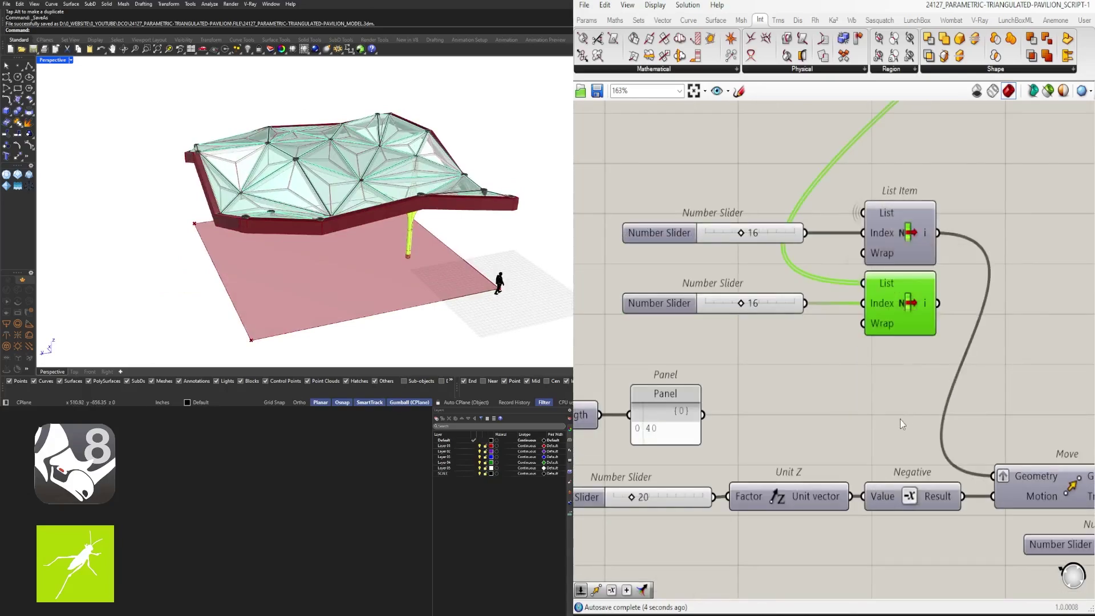
drag(926, 384, 910, 234)
middle_click(910, 223)
click(931, 200)
Step: Set the lower List Item's index slider to 27 to pick a second canopy surface
mouse_move(412, 257)
right_down()
mouse_move(415, 225)
mouse_move(421, 248)
right_up()
scroll(969, 301, down, 4)
right_drag(969, 303, 951, 391)
scroll(835, 388, up, 3)
scroll(830, 385, up, 2)
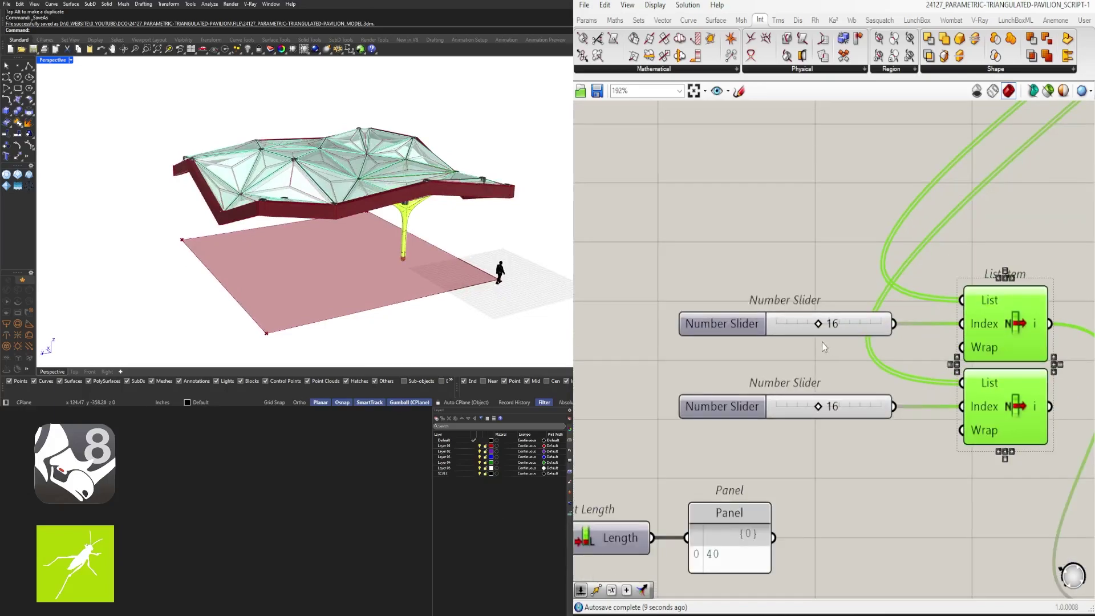
click(852, 371)
click(993, 400)
scroll(839, 402, up, 6)
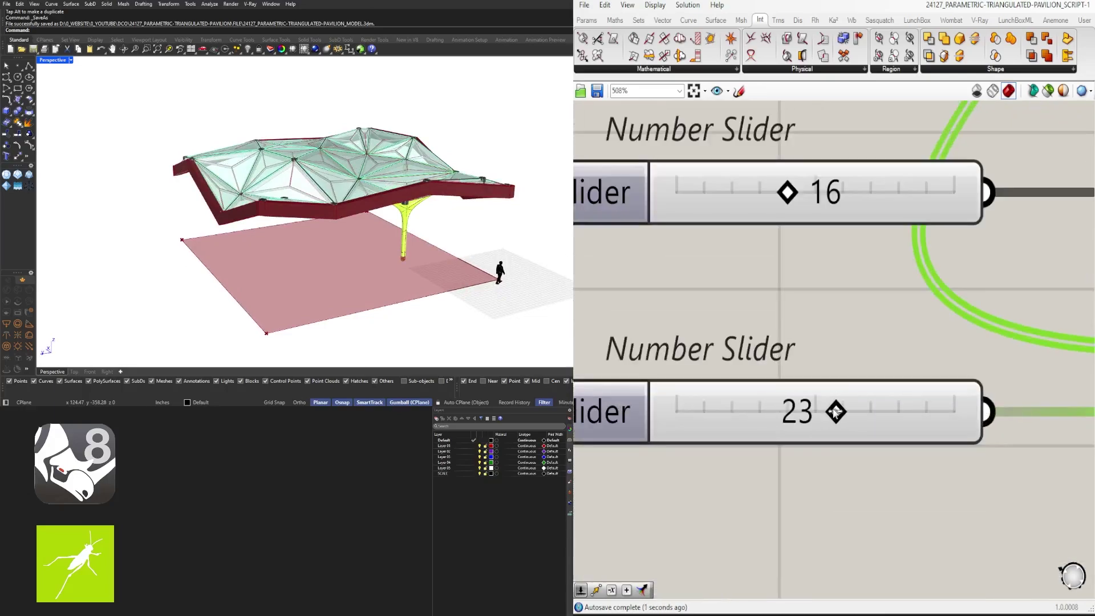
right_drag(407, 226, 400, 269)
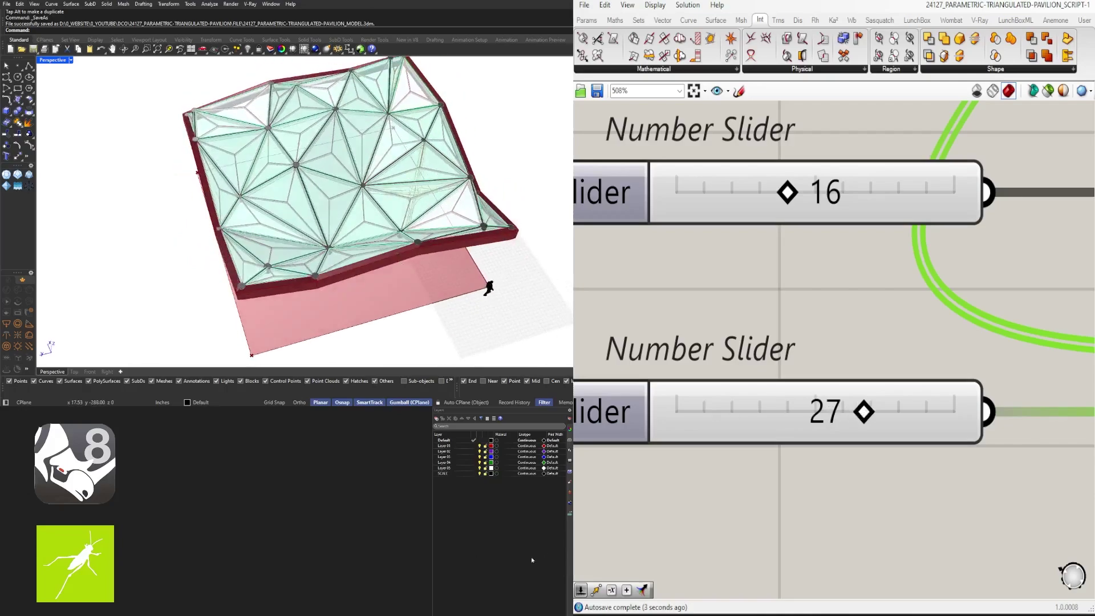
drag(848, 412, 852, 410)
scroll(897, 420, down, 3)
right_drag(1026, 482, 728, 428)
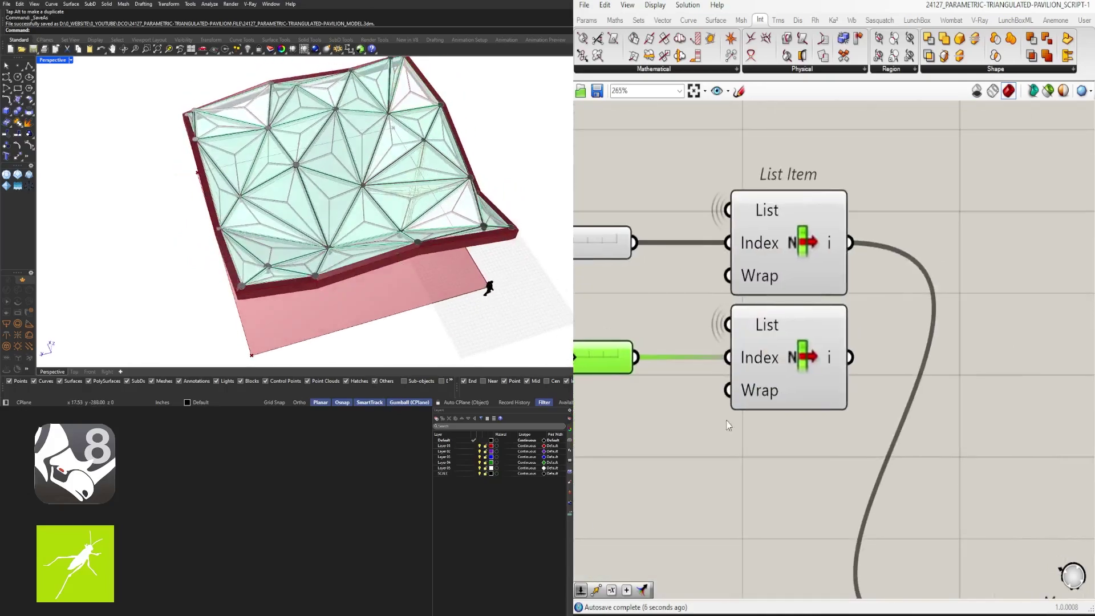
Step: Connect the lower List Item's output to the Move component's Geometry input alongside the first one
scroll(728, 431, down, 2)
click(765, 406)
right_drag(807, 406, 788, 325)
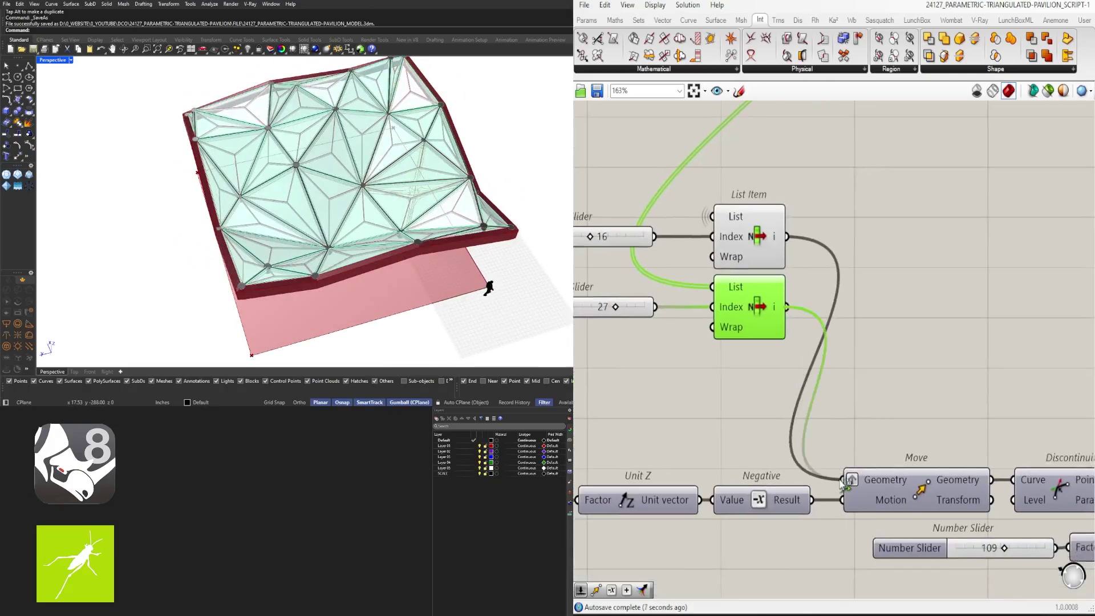
right_drag(431, 271, 325, 209)
Step: Set the second List Item's index slider to 30 to relocate its column beneath the canopy
right_drag(794, 318, 1007, 308)
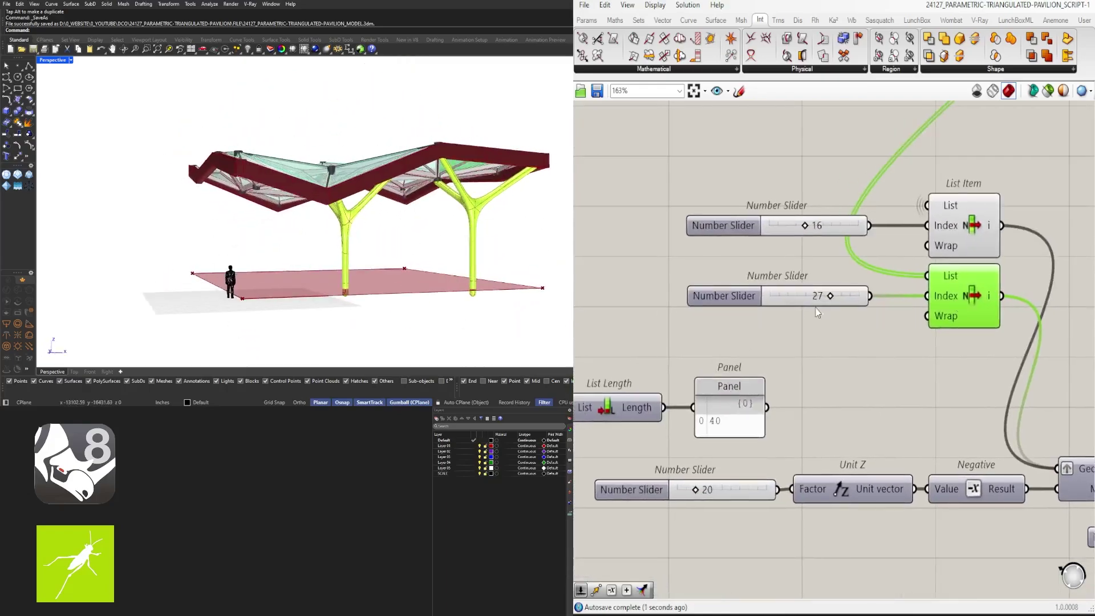
scroll(815, 309, up, 3)
drag(842, 288, 860, 288)
right_drag(411, 234, 243, 245)
scroll(819, 330, down, 3)
click(1055, 376)
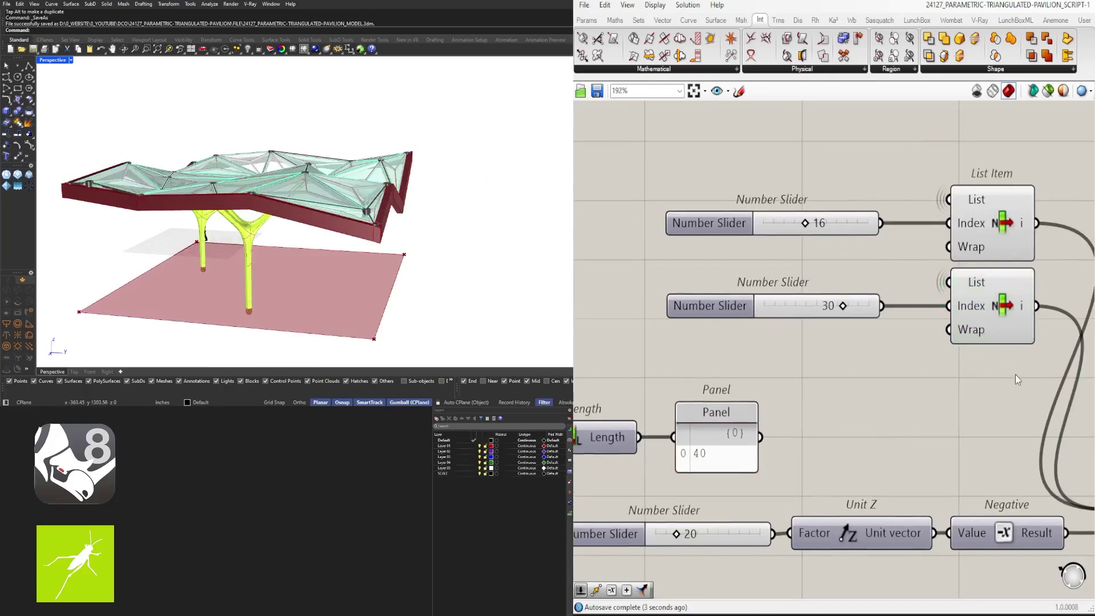
Step: Move both List Items and their index sliders further up, away from the List Length and its Panel
drag(1022, 377, 784, 186)
right_drag(884, 236, 899, 372)
drag(990, 337, 968, 204)
Step: Duplicate the second List Item with its index slider directly below to drive a third column
click(988, 392)
drag(1016, 388, 809, 306)
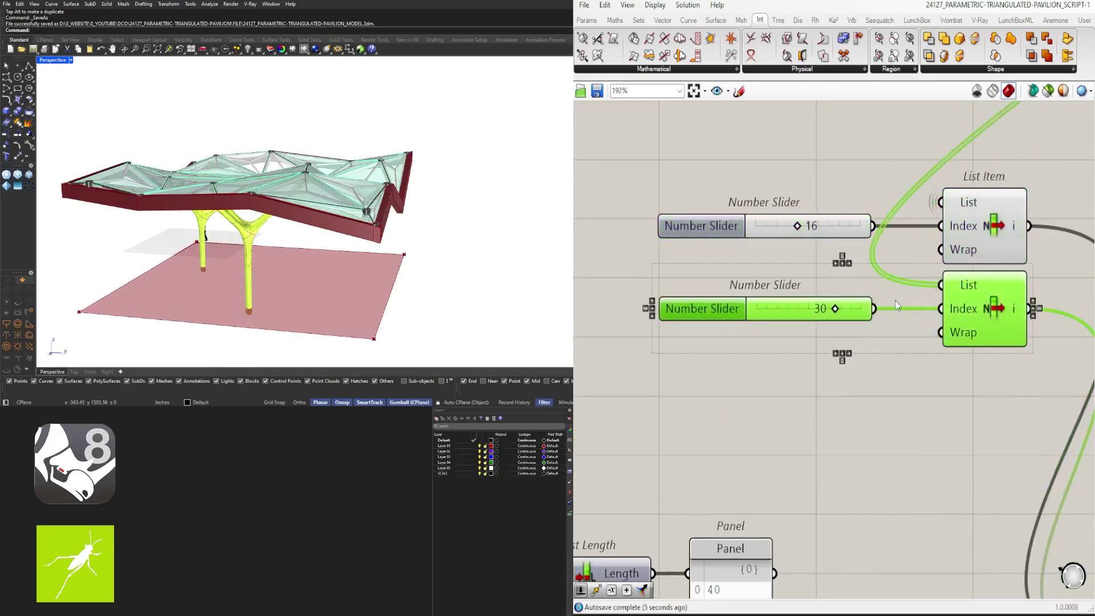
alt+drag(975, 310, 974, 397)
scroll(1035, 423, down, 3)
right_drag(1034, 423, 878, 357)
click(878, 356)
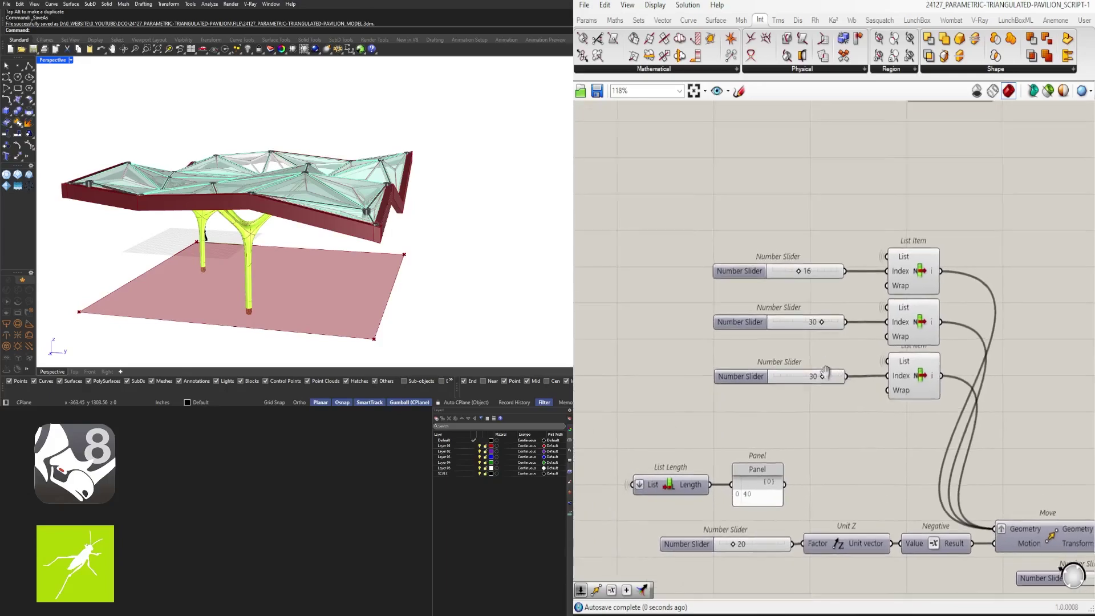
Step: Set the third List Item's index slider to 33 and check the columns beneath the canopy
scroll(758, 339, up, 4)
drag(804, 379, 807, 379)
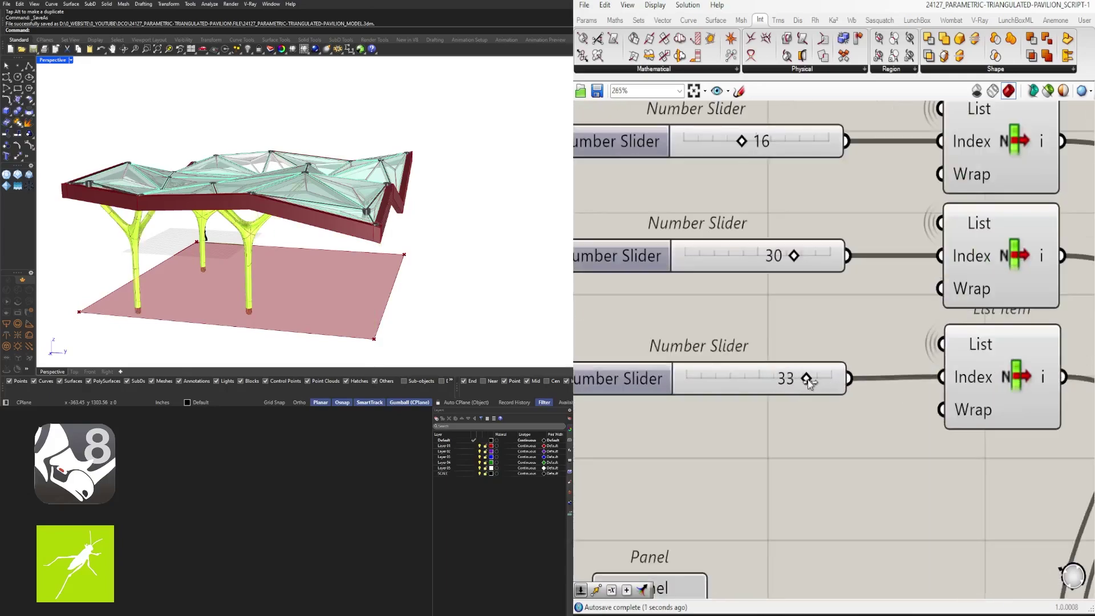
scroll(812, 439, down, 3)
right_drag(456, 285, 530, 222)
scroll(913, 420, down, 3)
scroll(832, 373, up, 4)
scroll(864, 309, down, 3)
right_drag(1004, 268, 891, 320)
Step: Add a Point List component above the three List Items
scroll(892, 320, down, 3)
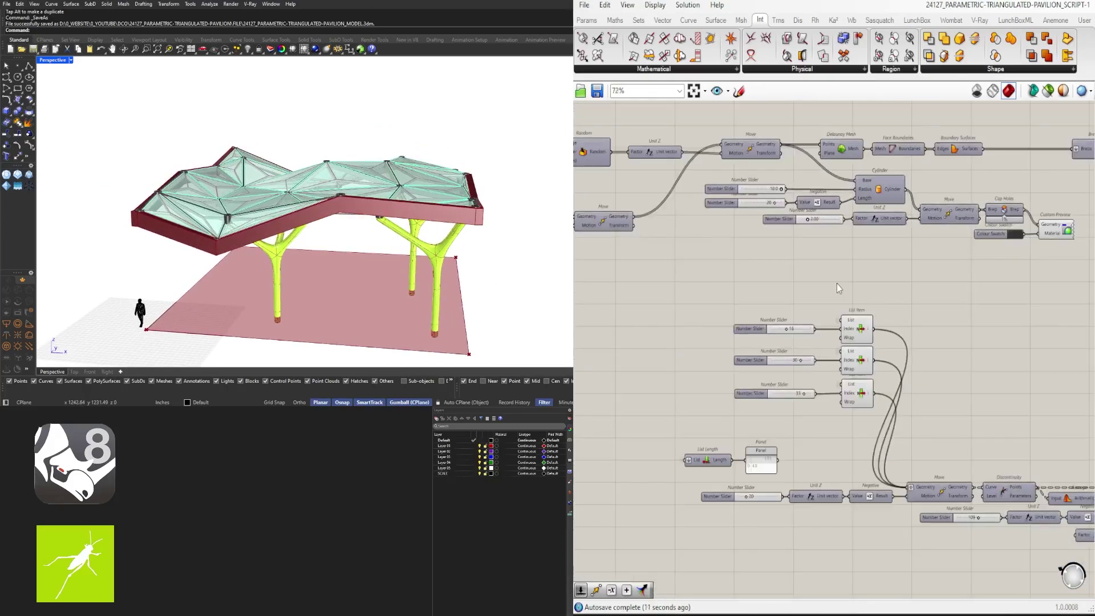
scroll(837, 283, up, 2)
double_click(850, 276)
text(POINT)
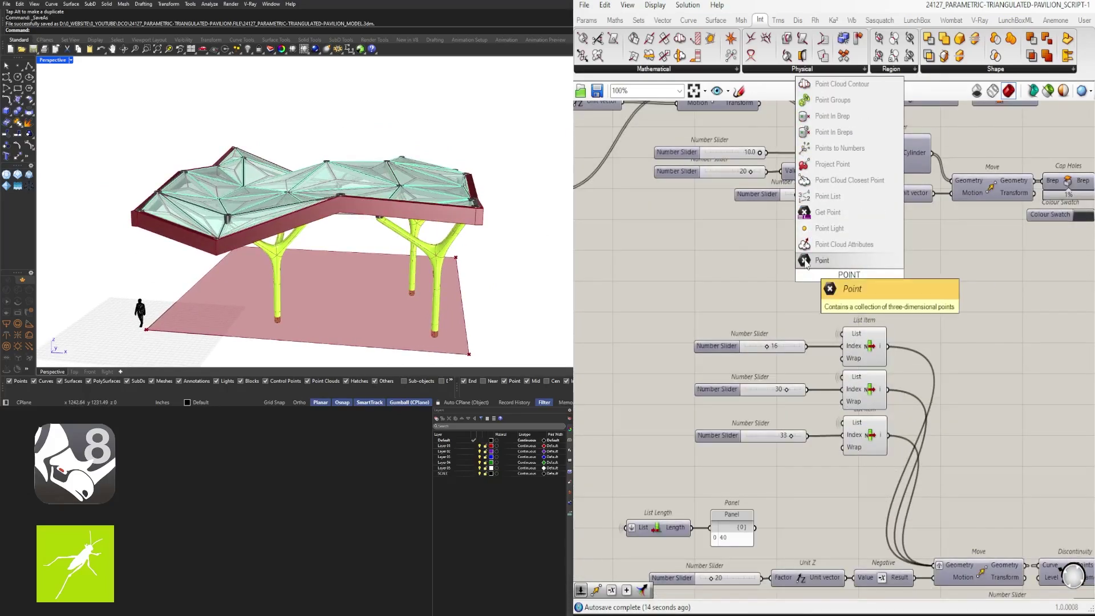
click(828, 197)
scroll(925, 292, down, 1)
Step: Shift the three List Items and their index sliders down and left, closer to the List Length component
drag(875, 414, 764, 314)
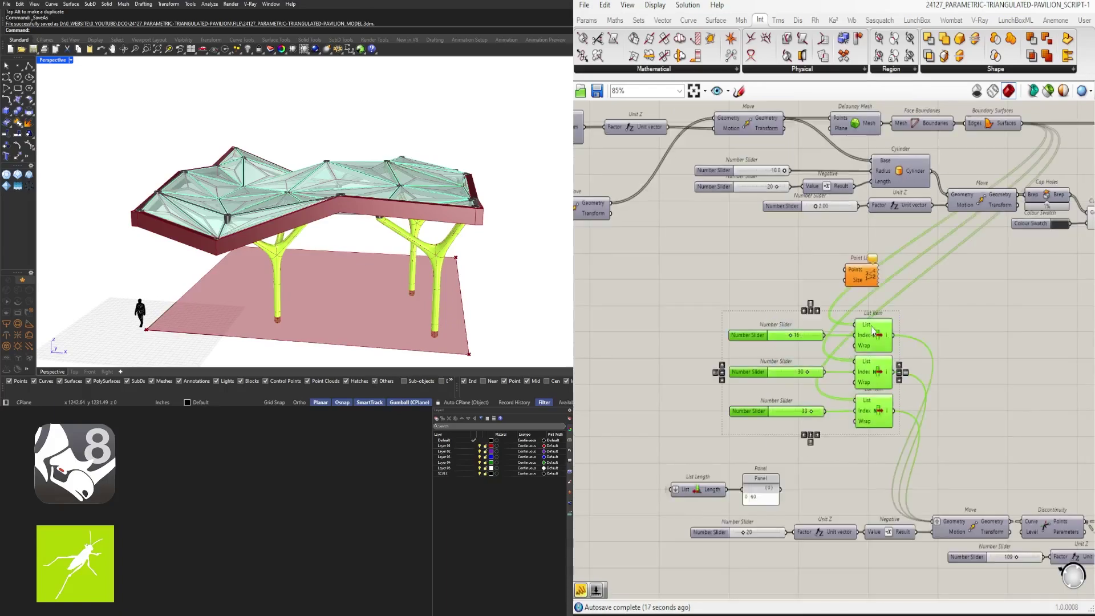
drag(885, 338, 772, 378)
click(942, 347)
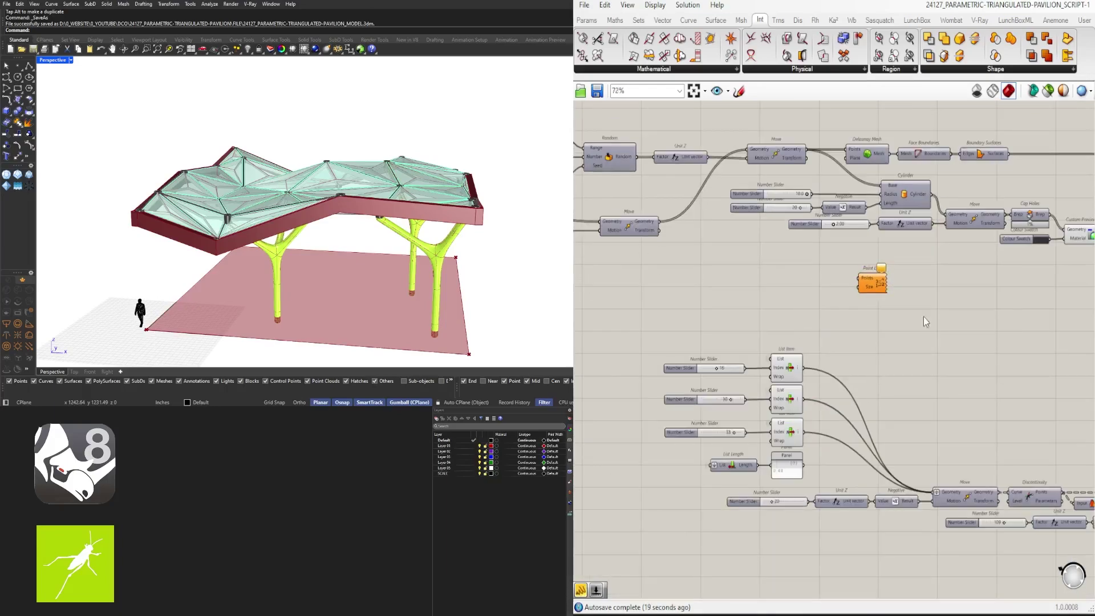
scroll(930, 329, down, 1)
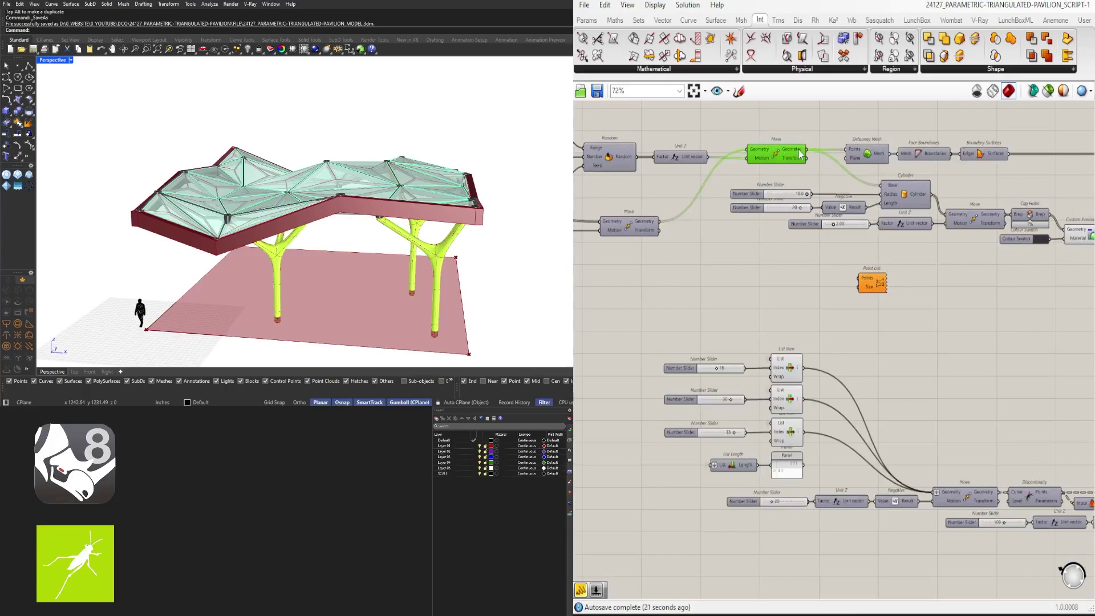
right_drag(739, 207, 894, 204)
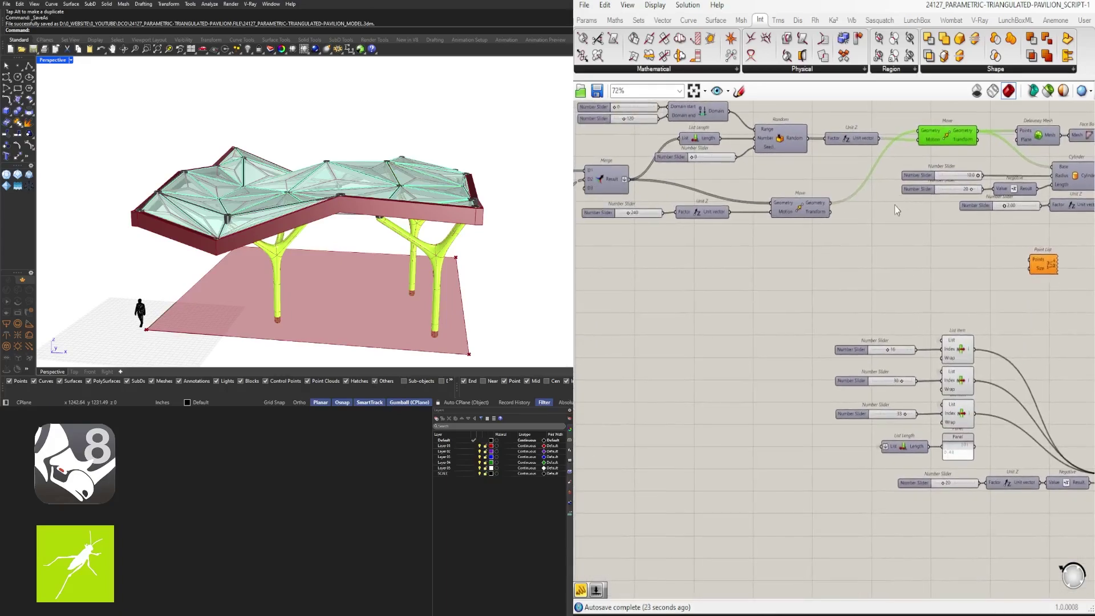
right_drag(996, 275, 862, 292)
double_click(839, 295)
text(AREA)
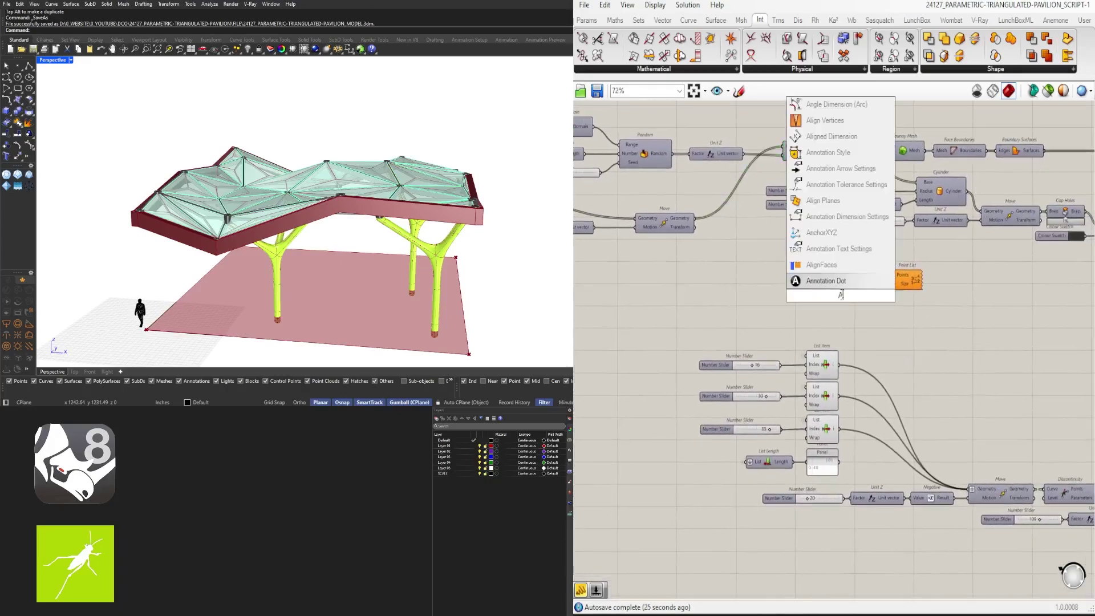
click(830, 280)
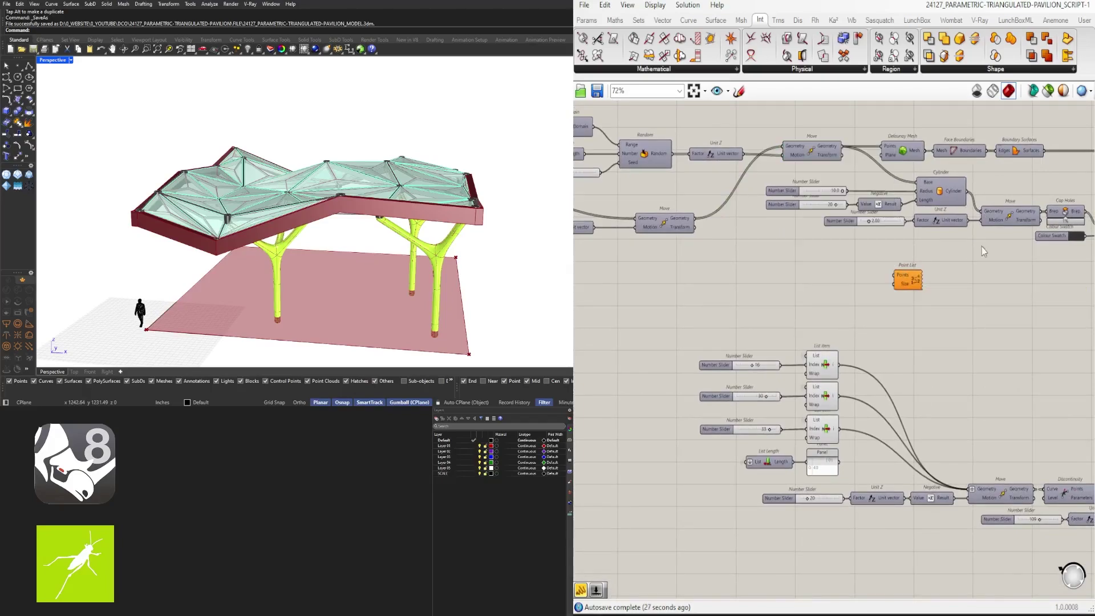
Step: Add an Area component fed by the Boundary Surfaces output and connect its Centroid to the Point List's Points input
right_drag(980, 246, 730, 270)
right_drag(695, 235, 916, 206)
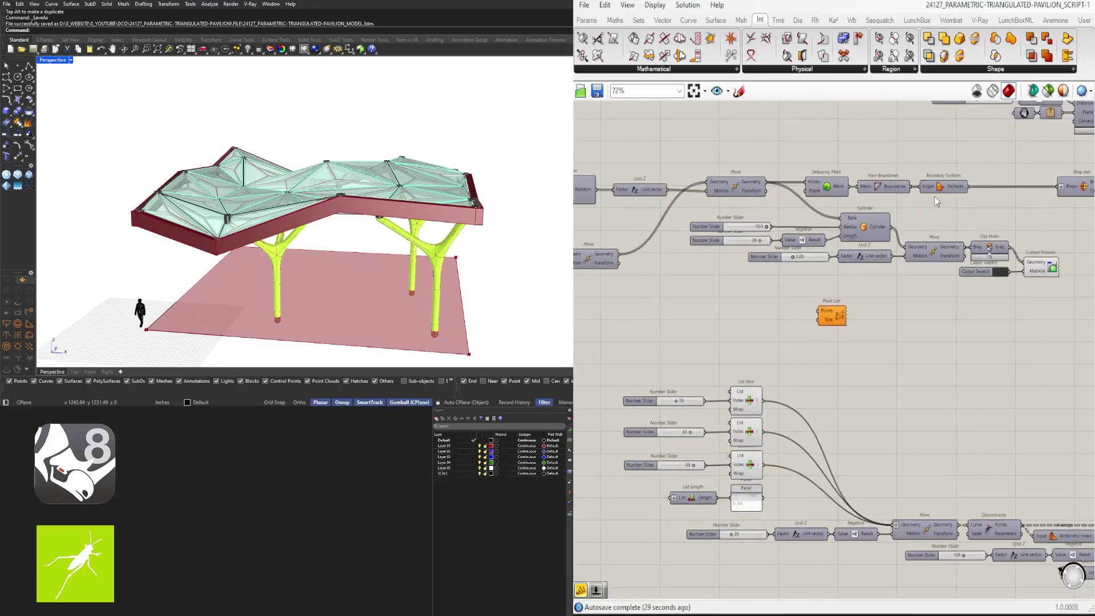
double_click(751, 317)
text(area)
click(735, 299)
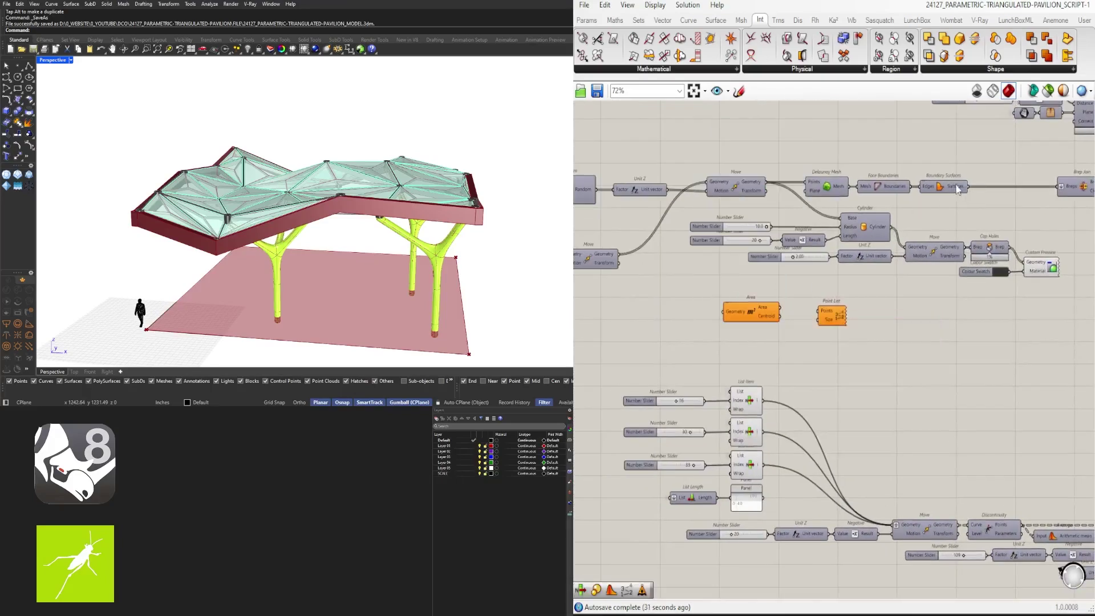
scroll(733, 309, up, 2)
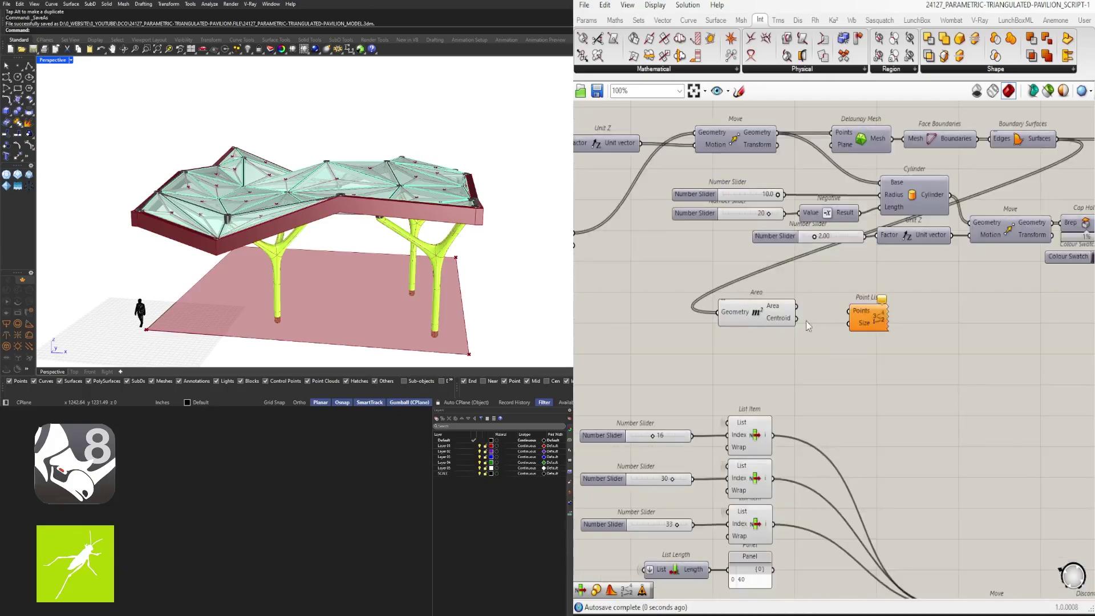
drag(855, 313, 836, 329)
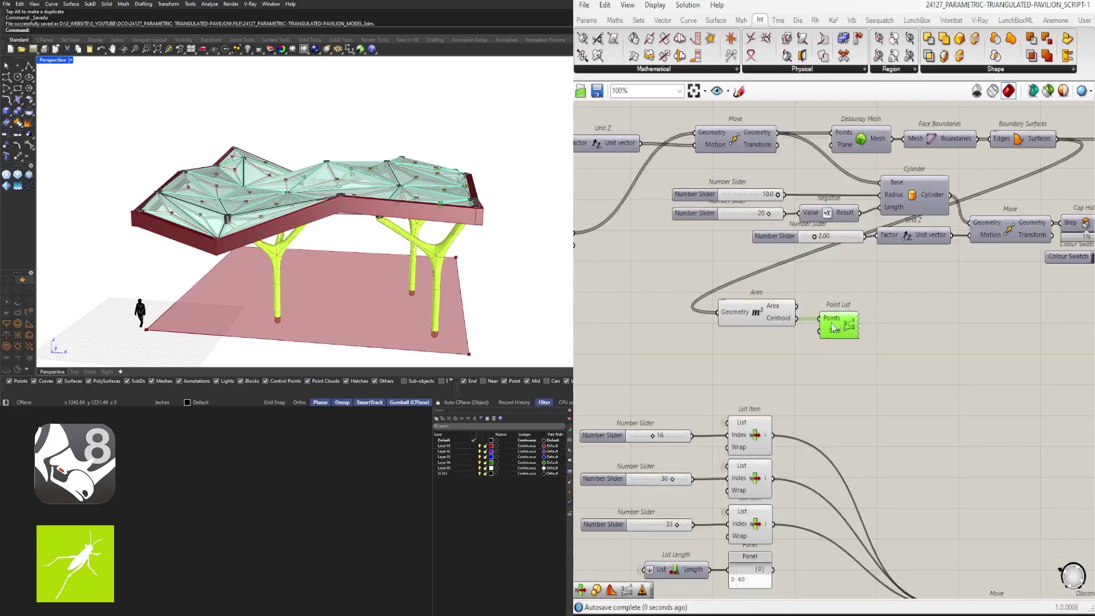
Step: Create a number slider with the value 20 and connect it to the Point List's Size input
double_click(724, 360)
text(20)
key(Return)
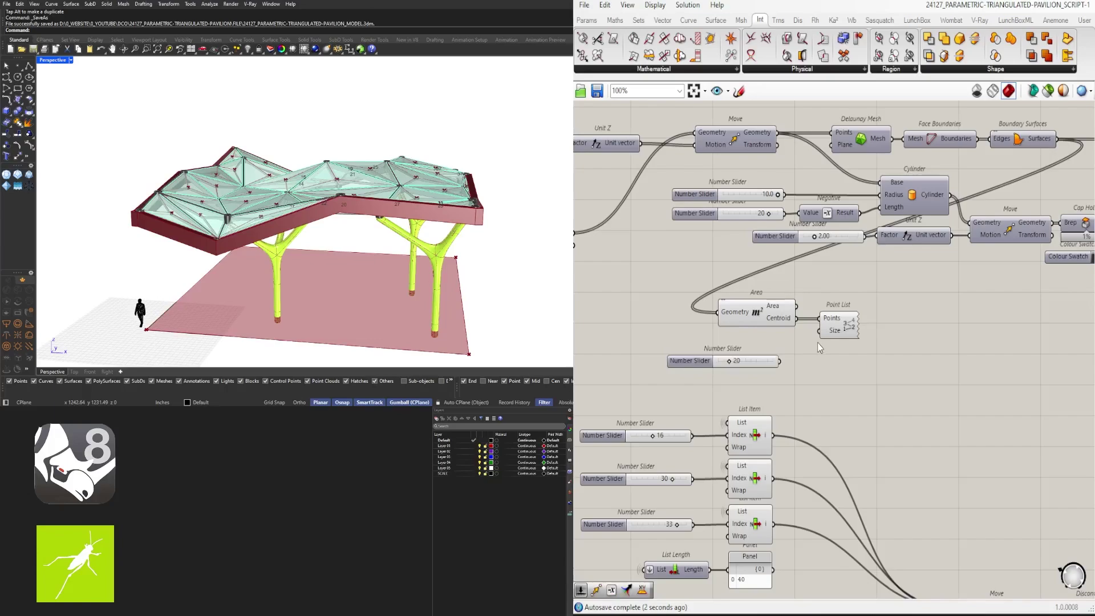
scroll(805, 343, up, 3)
drag(744, 374, 797, 348)
Step: Set the wire display of the Area component's Geometry input to Hidden
drag(849, 323, 732, 289)
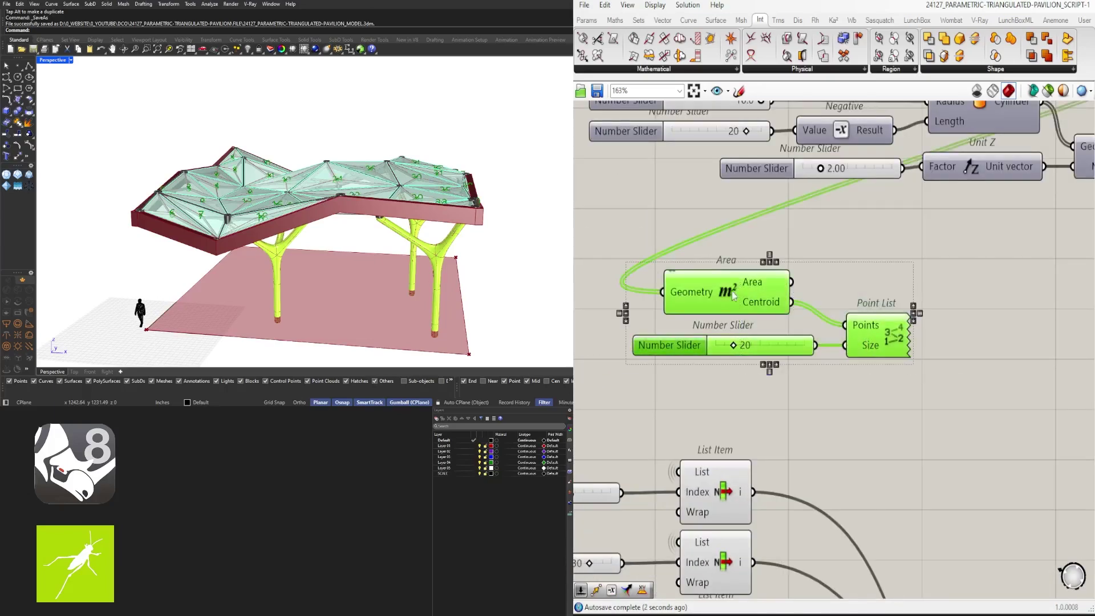
right_click(687, 298)
mouse_move(810, 335)
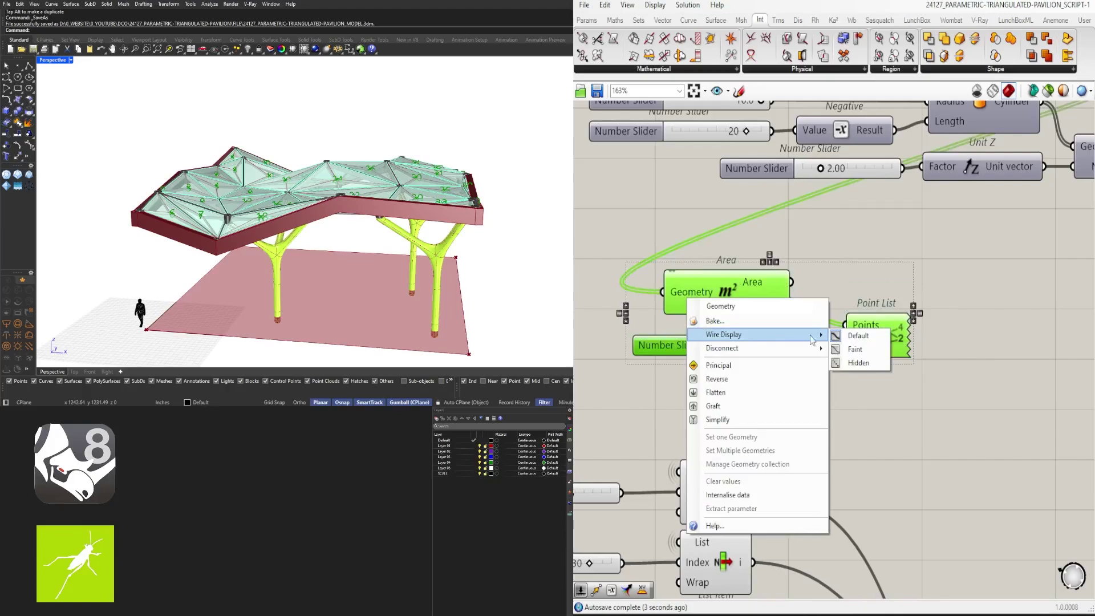
click(856, 362)
click(944, 354)
Step: Move the Area, its size slider and the Point List left, above the List Item sliders
scroll(945, 354, down, 4)
drag(980, 374, 761, 302)
drag(832, 321, 642, 354)
click(689, 374)
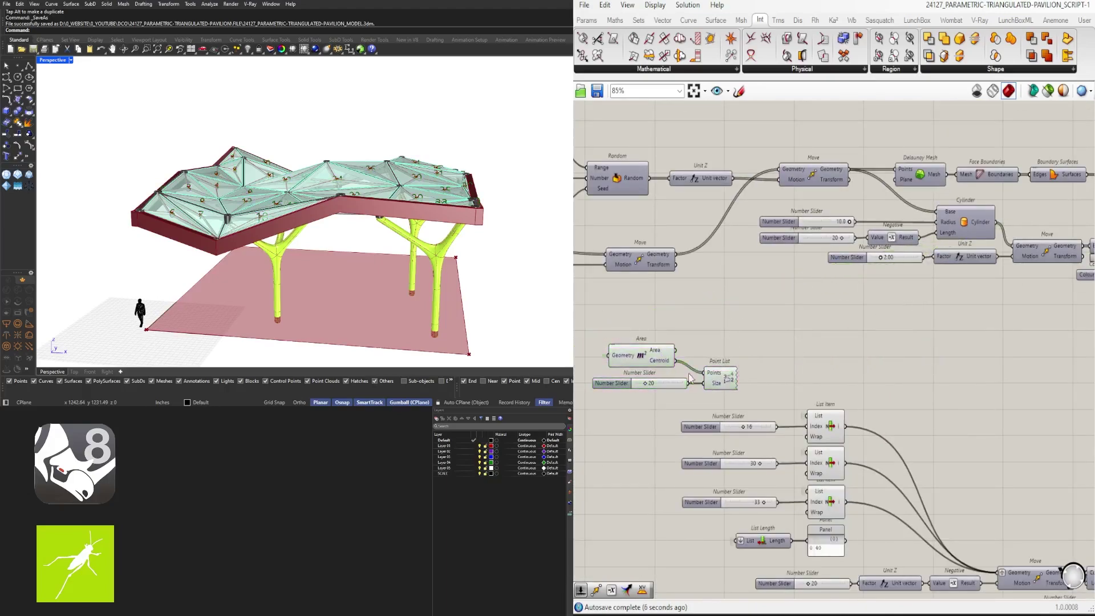
Step: Align the Point List so its Points input runs level with the Area's Centroid output
scroll(704, 375, up, 4)
drag(793, 410, 666, 384)
drag(741, 378, 742, 371)
click(742, 371)
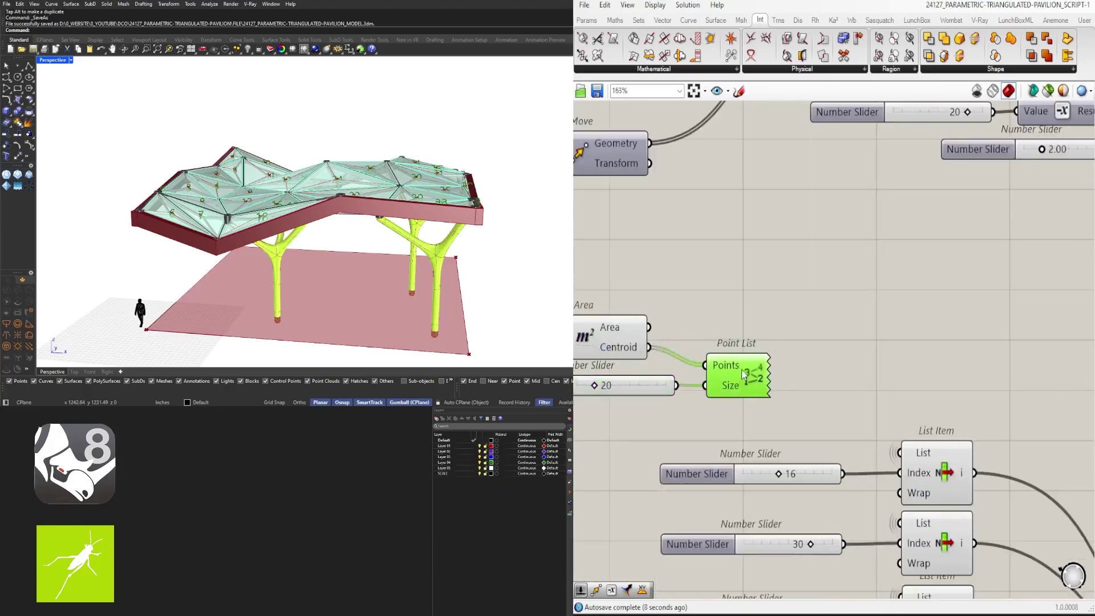
click(769, 393)
Step: Set the Point List's Size slider to 25 so the surface numbers are legible on the canopy
right_drag(770, 396, 951, 389)
right_drag(365, 250, 314, 308)
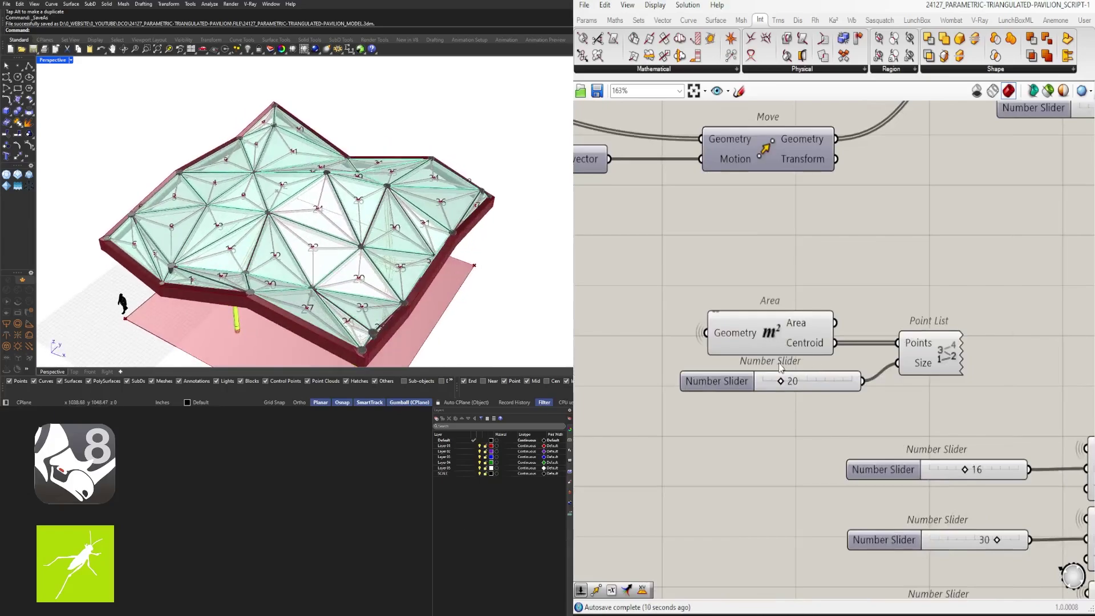
scroll(735, 383, up, 5)
drag(849, 379, 878, 381)
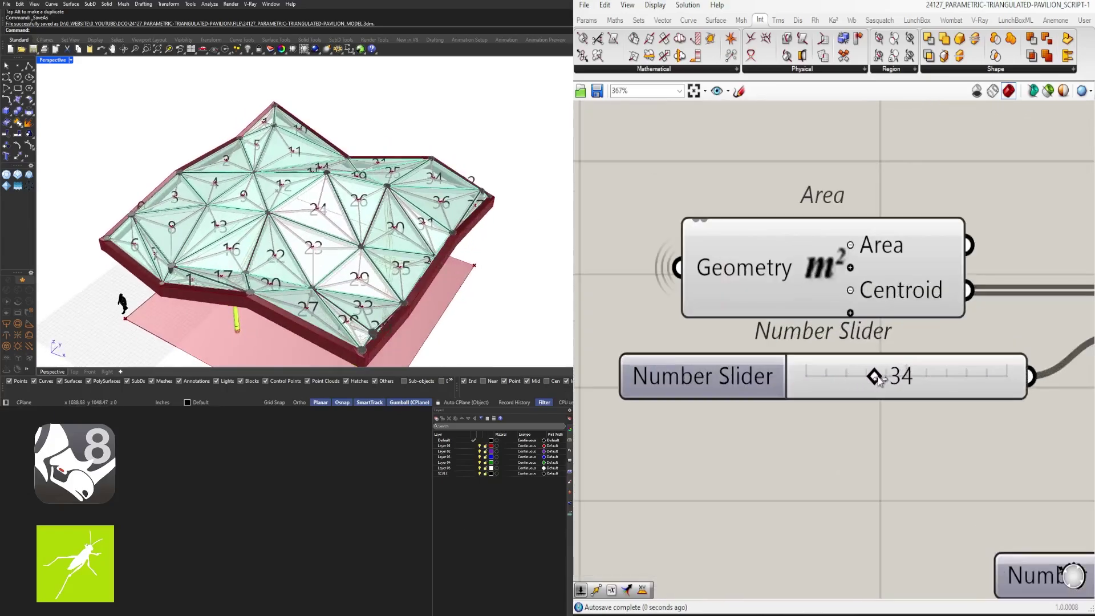
right_drag(297, 251, 274, 228)
scroll(265, 256, down, 5)
scroll(285, 228, up, 6)
right_drag(410, 188, 387, 249)
scroll(822, 353, down, 6)
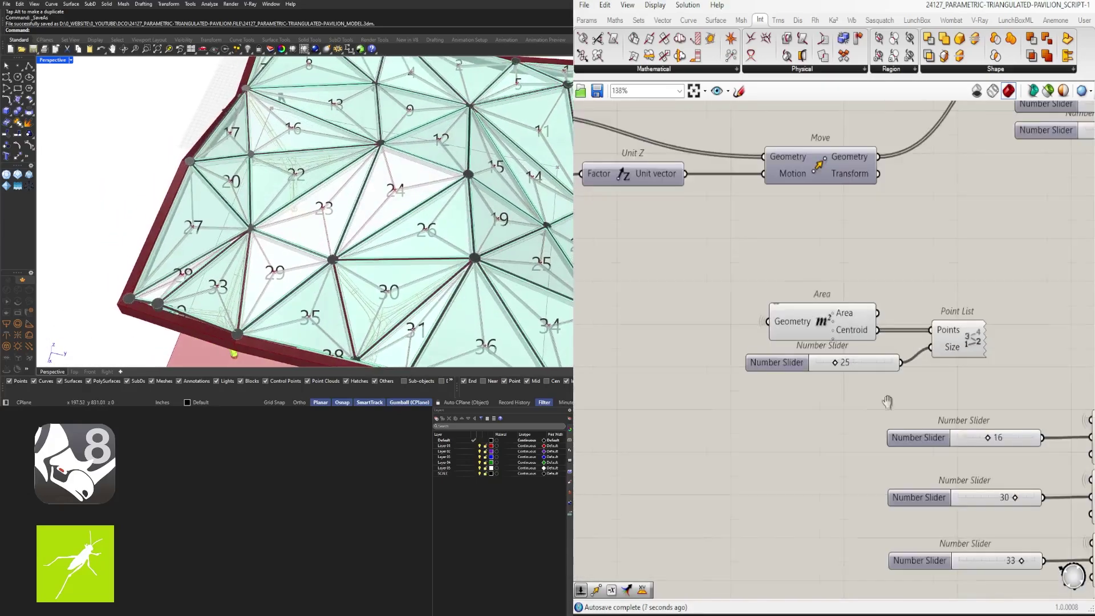
Step: Inspect the numbered canopy surfaces and set the first List Item's index slider to 11
scroll(836, 401, up, 4)
right_drag(887, 401, 790, 329)
scroll(820, 393, up, 1)
scroll(799, 386, down, 2)
scroll(789, 328, up, 2)
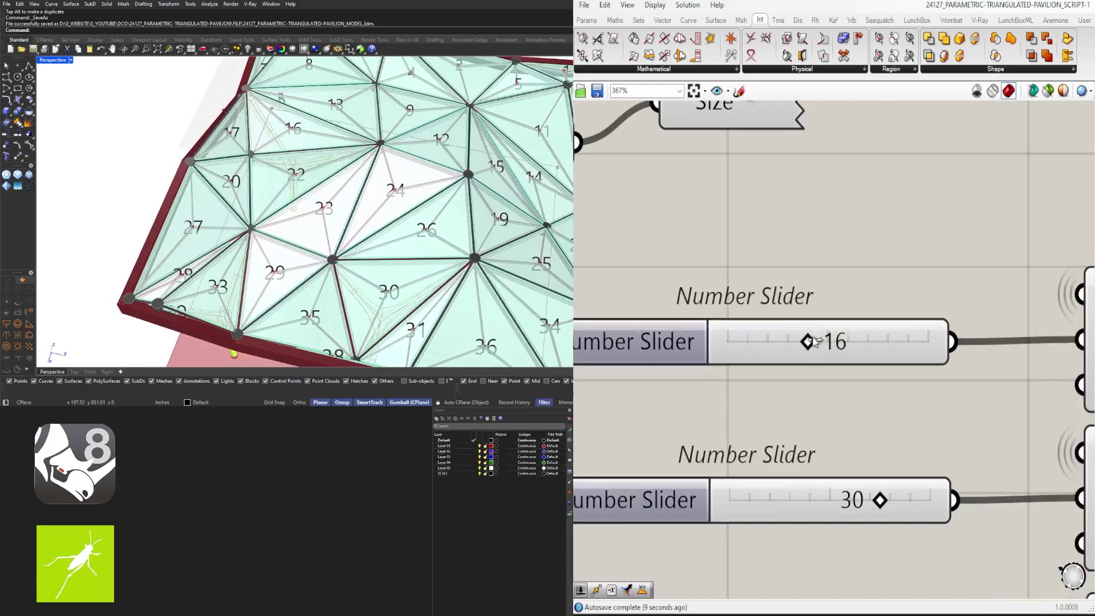
scroll(422, 197, down, 6)
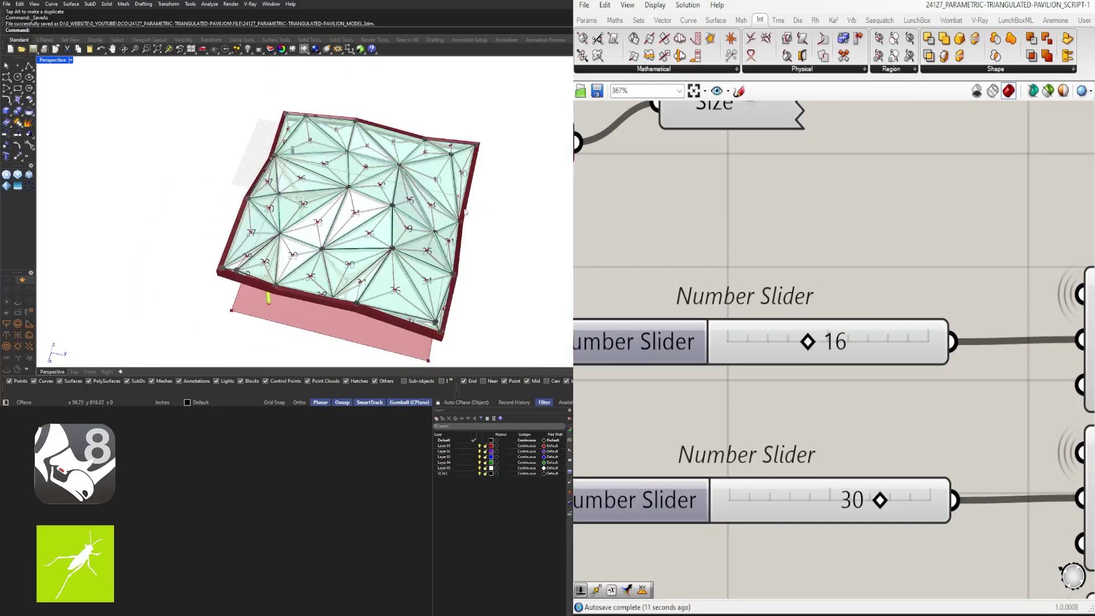
right_drag(427, 194, 385, 256)
scroll(498, 196, up, 6)
right_drag(498, 196, 420, 208)
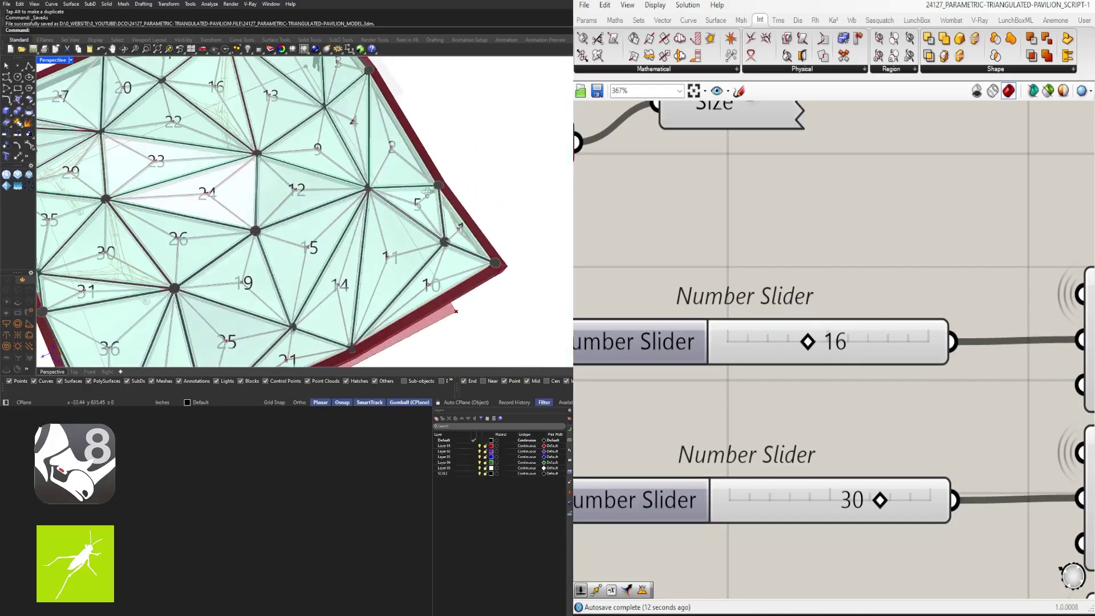
scroll(714, 353, down, 2)
double_click(781, 346)
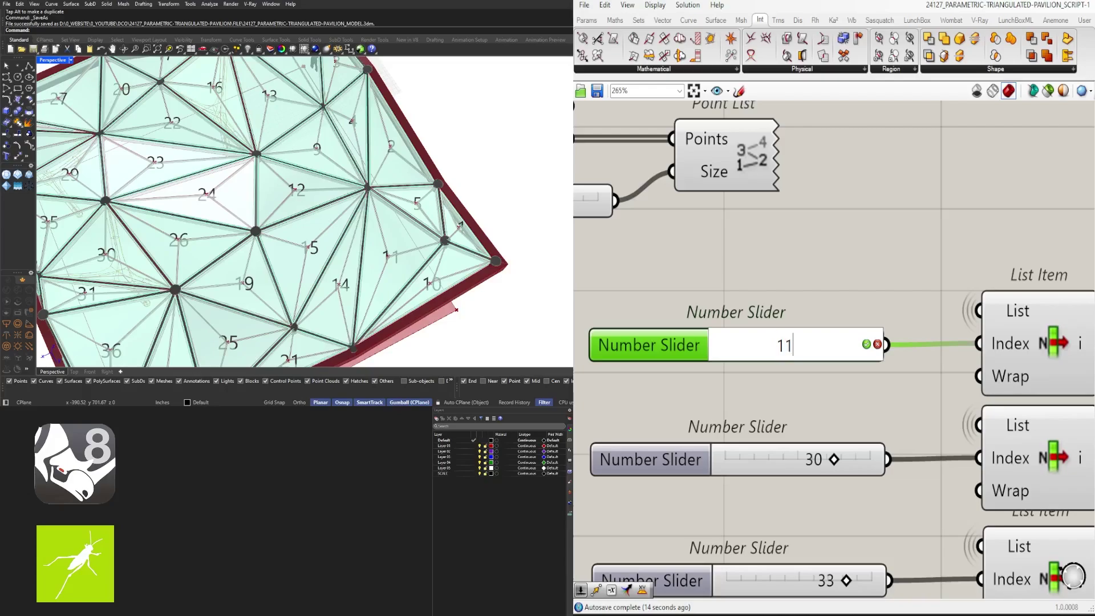
key(Return)
Step: Set the second List Item's index slider to 11
scroll(342, 222, down, 6)
right_drag(342, 223, 288, 267)
scroll(728, 355, down, 2)
right_drag(408, 216, 353, 266)
scroll(834, 382, down, 3)
scroll(822, 419, up, 3)
double_click(789, 409)
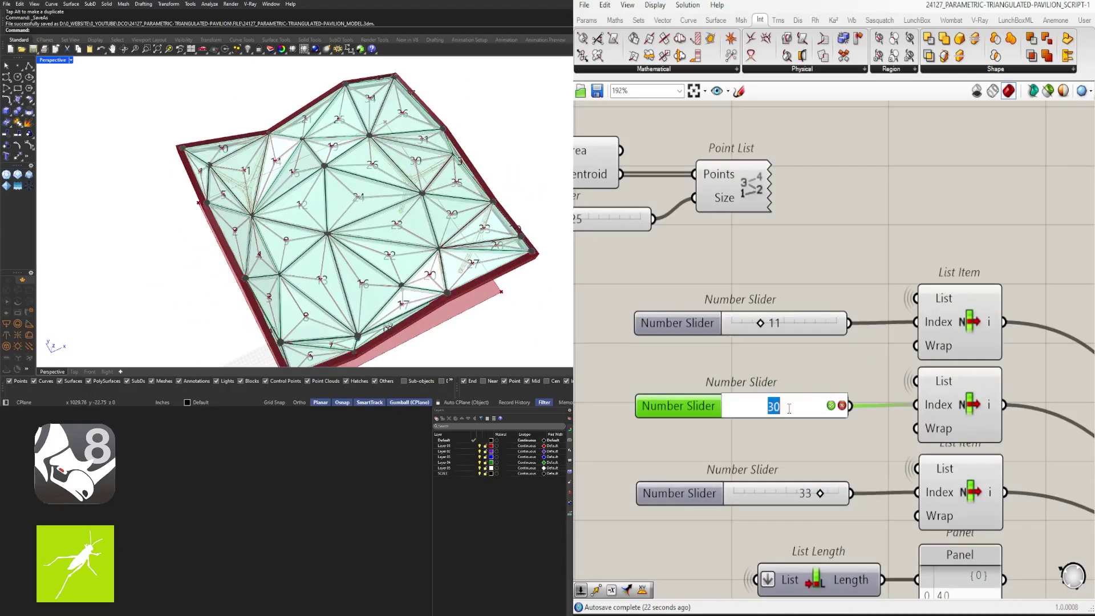
click(781, 318)
double_click(776, 399)
text(11)
key(Return)
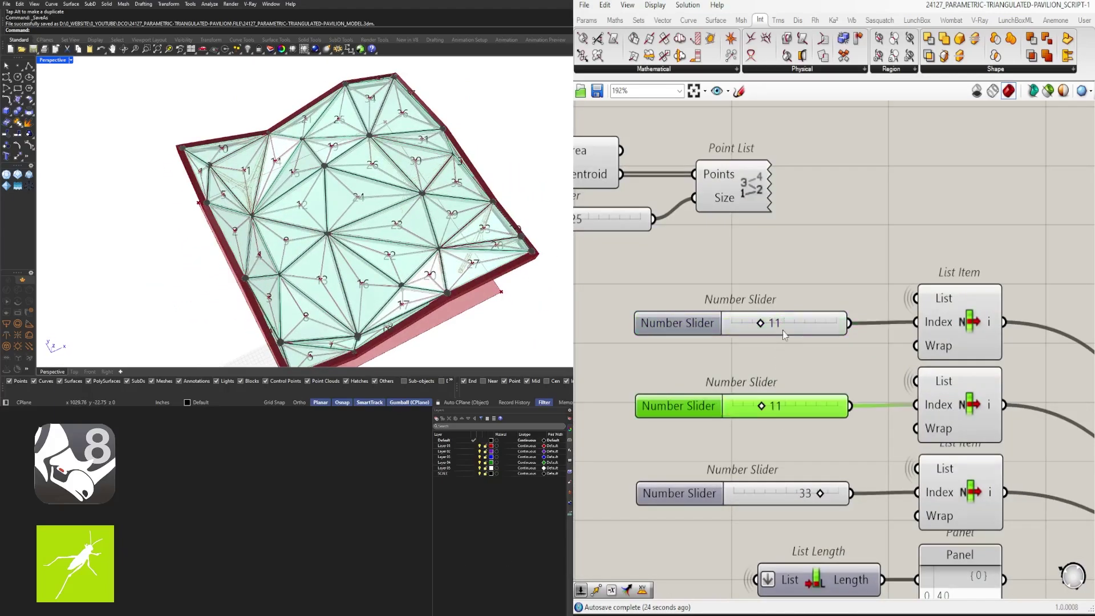
Step: Set the first List Item's index slider to 8
double_click(784, 318)
text(8)
key(Return)
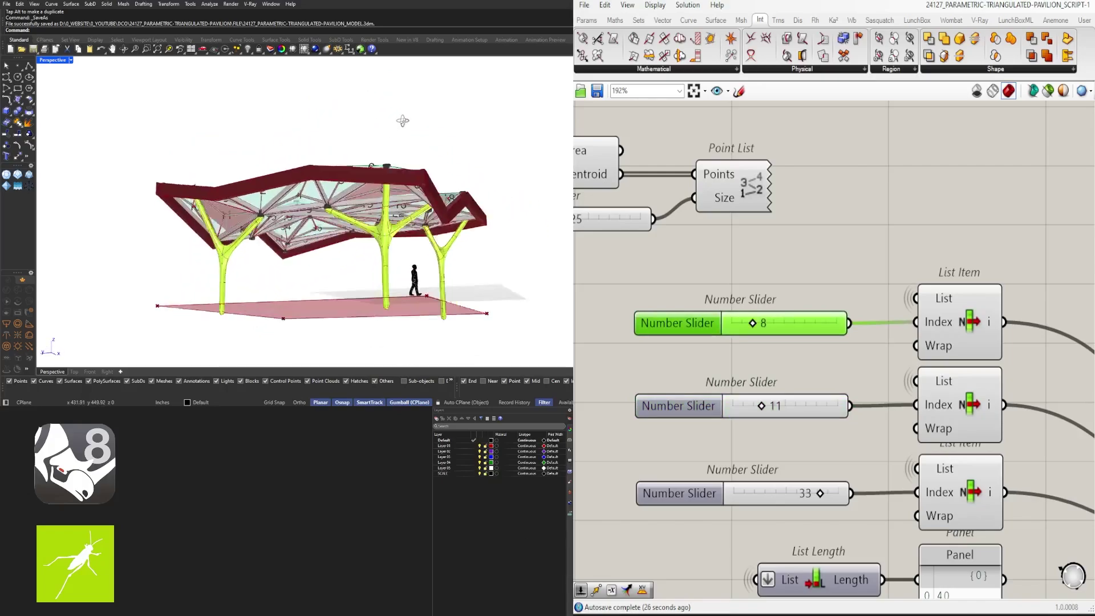
Step: Check the numbered canopy surfaces from above and set the third List Item's index slider to 27
right_drag(285, 203, 206, 344)
scroll(838, 400, down, 2)
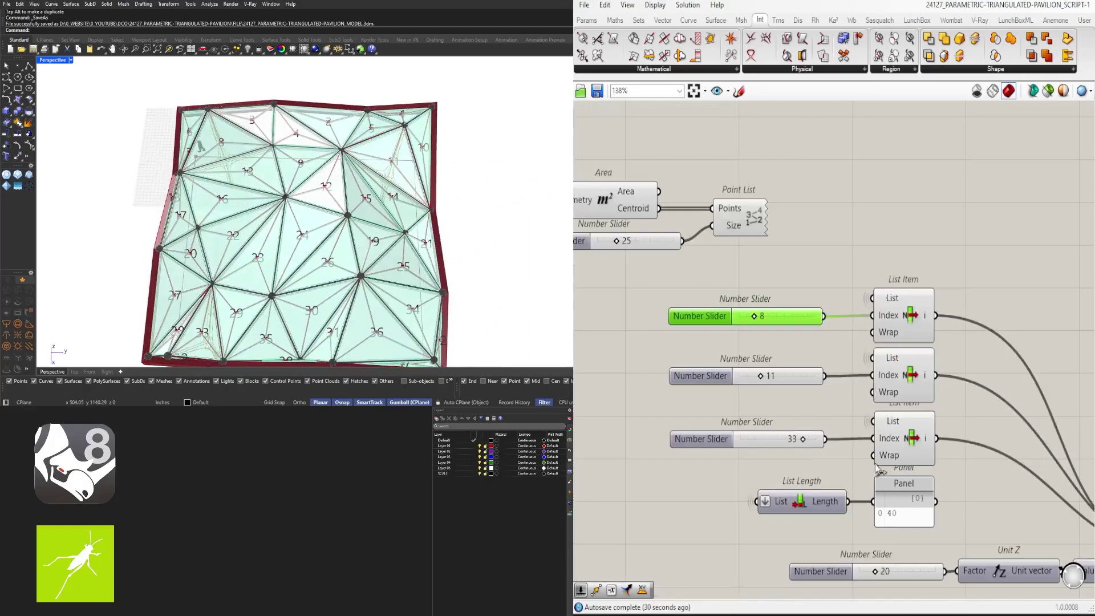
click(776, 440)
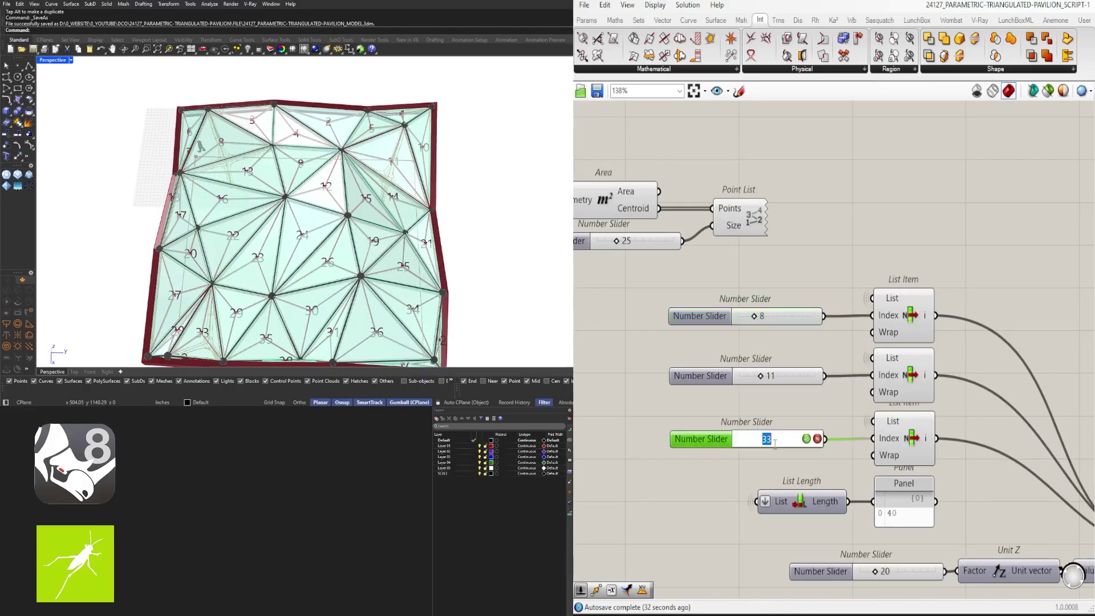
text(27)
key(Return)
right_drag(377, 305, 378, 197)
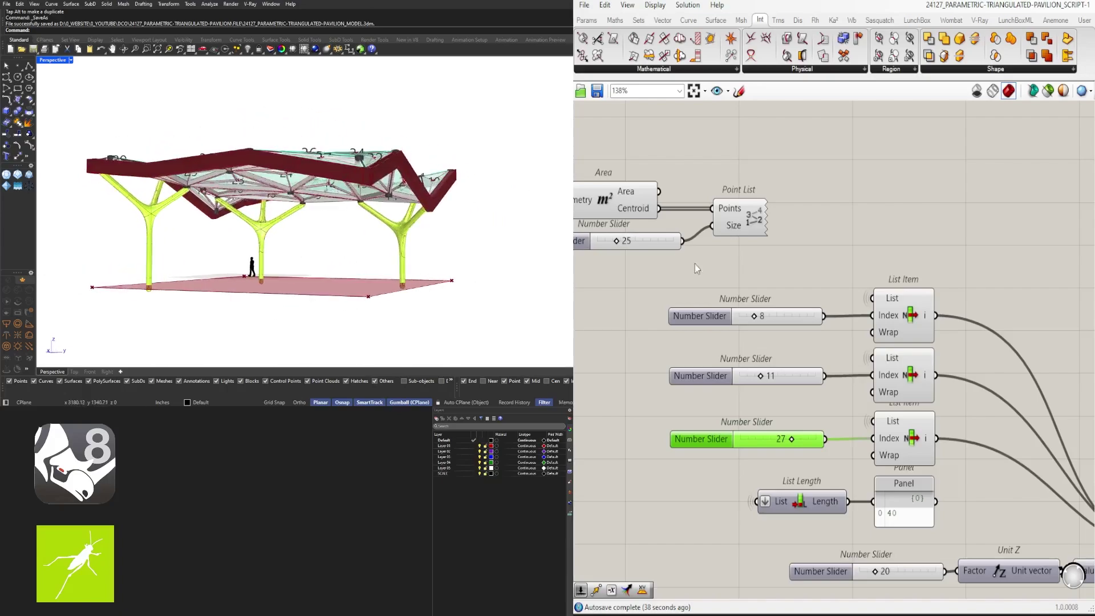
Step: Move the slider, Unit Z and Negative chain further down to clear space beneath the List Items
scroll(826, 394, down, 3)
scroll(900, 421, up, 1)
scroll(899, 422, down, 3)
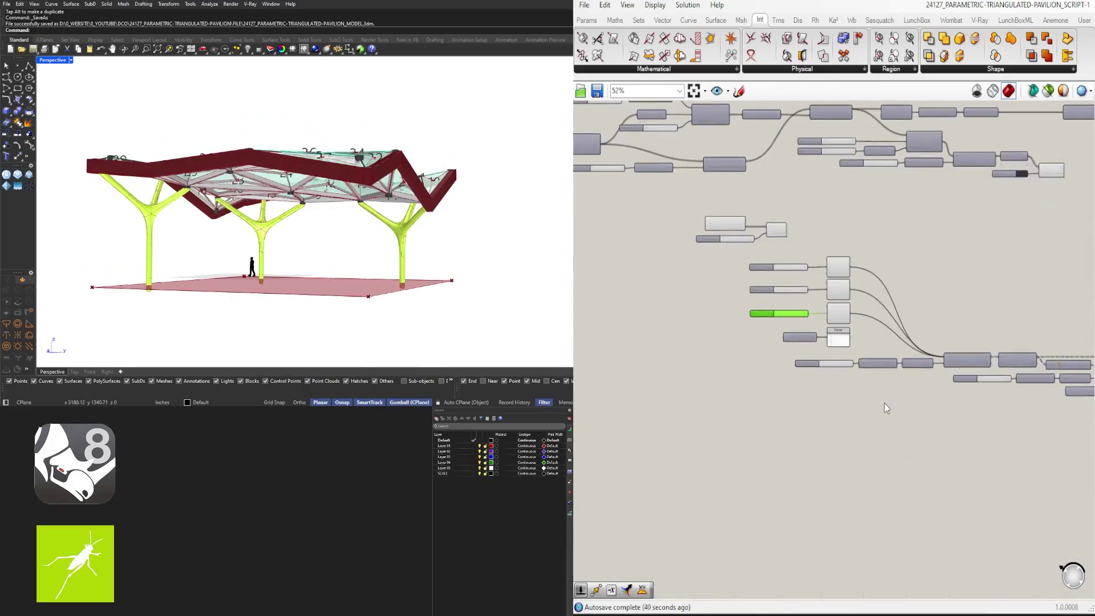
drag(795, 357, 791, 356)
scroll(888, 366, up, 3)
drag(947, 364, 877, 516)
click(902, 526)
Step: Delete the List Length component and its Panel beside the List Items
drag(861, 380, 752, 169)
drag(912, 353, 743, 242)
click(847, 242)
drag(848, 245, 763, 203)
drag(855, 247, 709, 211)
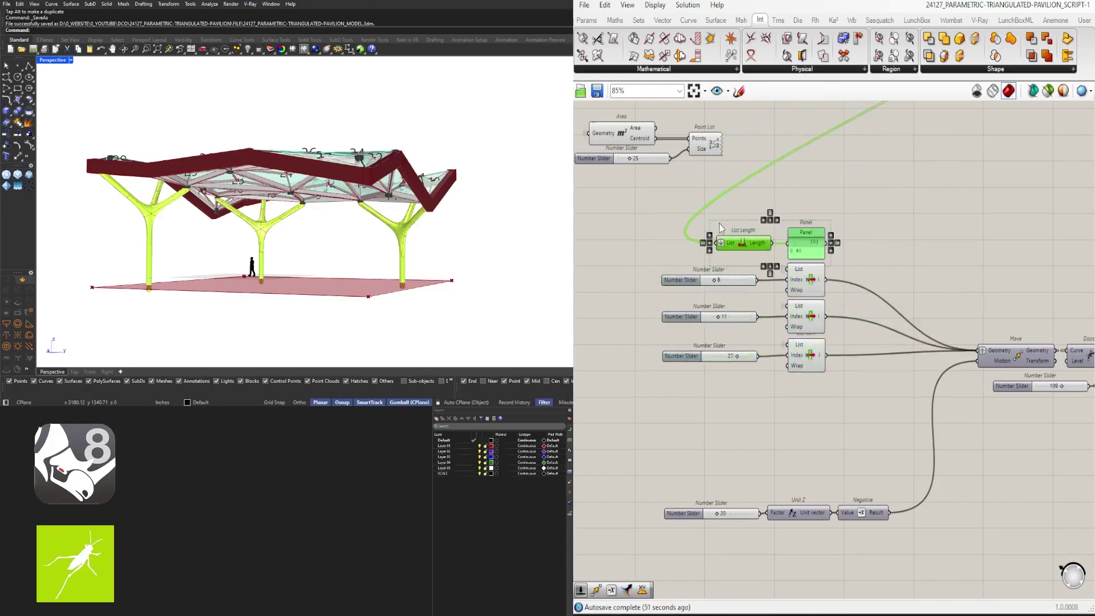
key(Delete)
Step: Duplicate the third index slider and List Item below the originals and add the copy's output to Move's Geometry input
right_drag(342, 208, 358, 274)
drag(817, 409, 683, 359)
drag(857, 407, 708, 346)
scroll(824, 361, up, 2)
alt+drag(808, 350, 1036, 353)
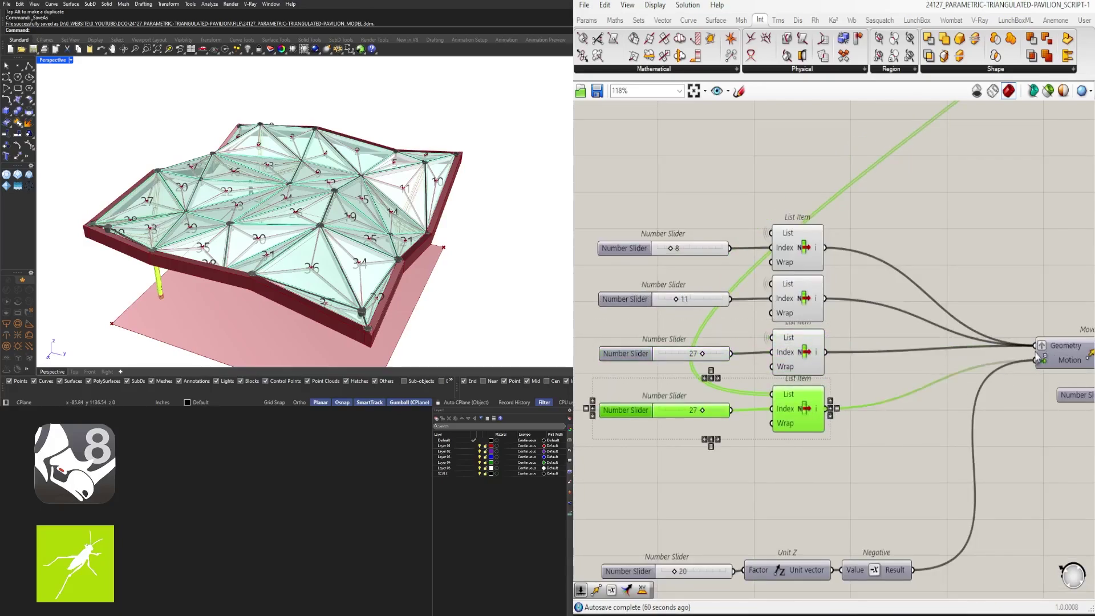
Step: Set the fourth List Item's index slider to 36
click(1001, 422)
scroll(721, 437, up, 3)
double_click(676, 402)
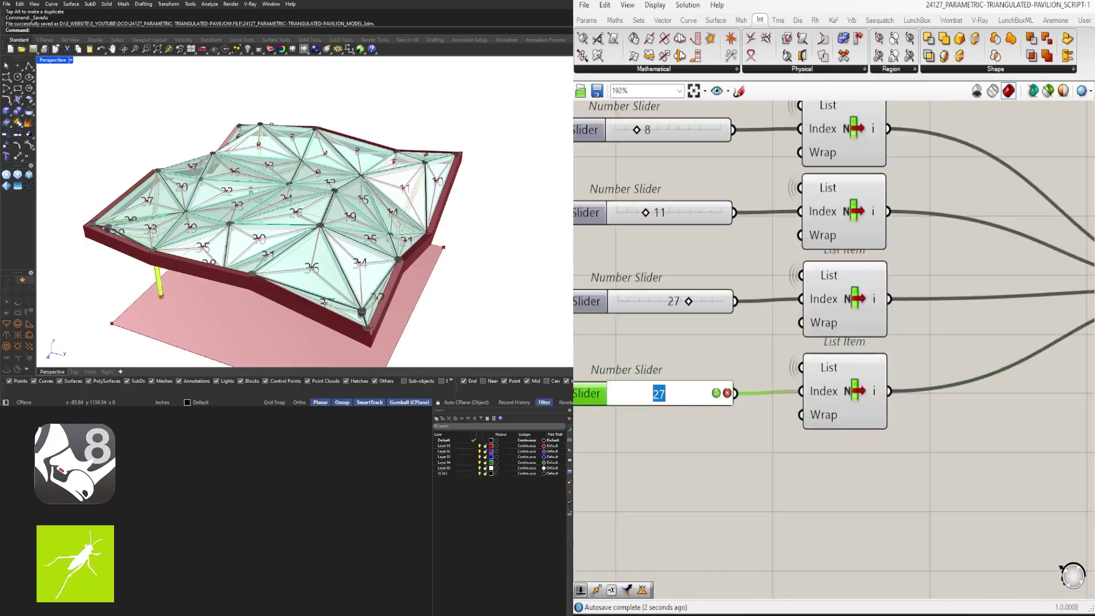
key(Return)
scroll(697, 442, down, 4)
right_drag(670, 443, 782, 443)
scroll(949, 354, down, 2)
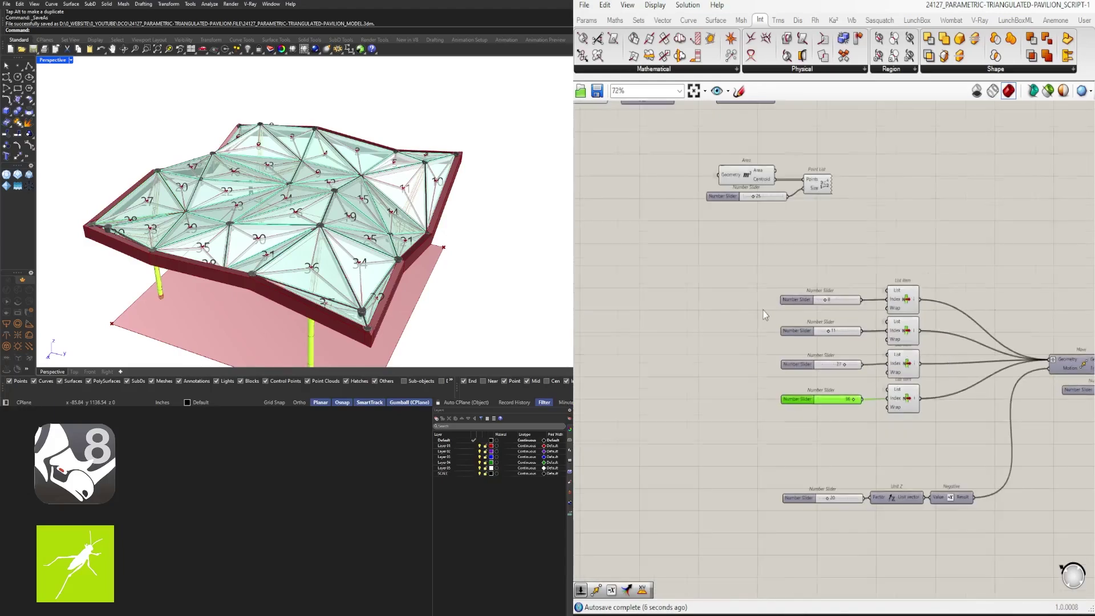
scroll(761, 309, up, 2)
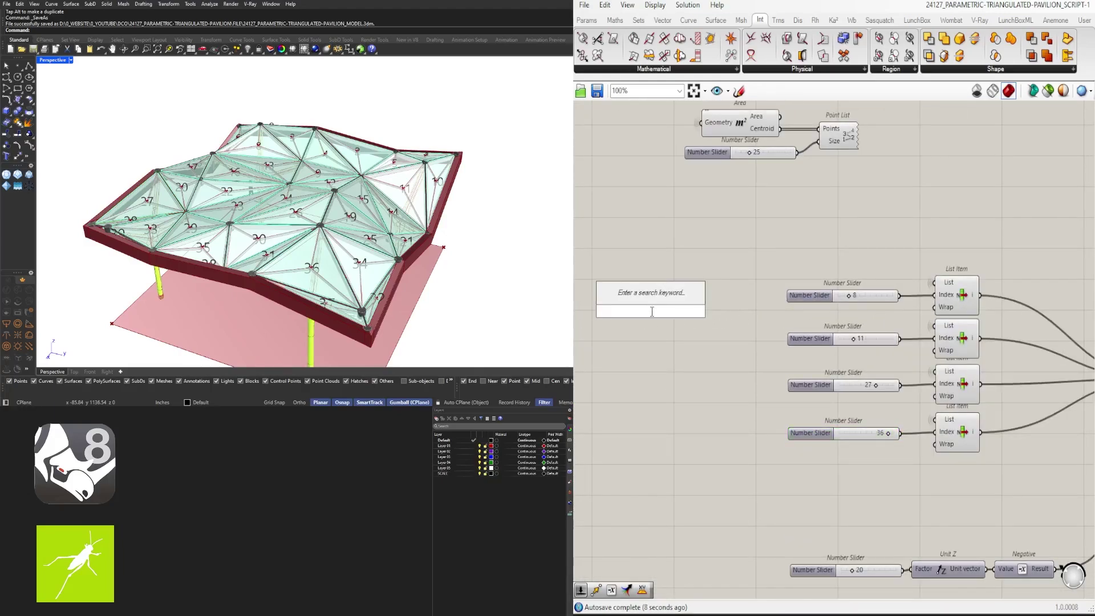
click(754, 412)
Step: Make room between the second and third List Items and place another slider and List Item copy there
right_drag(318, 271, 336, 223)
scroll(820, 261, down, 2)
scroll(932, 434, up, 2)
scroll(925, 437, up, 1)
drag(945, 415, 744, 301)
drag(909, 292, 908, 371)
click(970, 319)
drag(956, 321, 757, 388)
drag(908, 373, 908, 314)
Step: Set the new List Item's index slider to 24 and add its output to Move's Geometry input
click(859, 293)
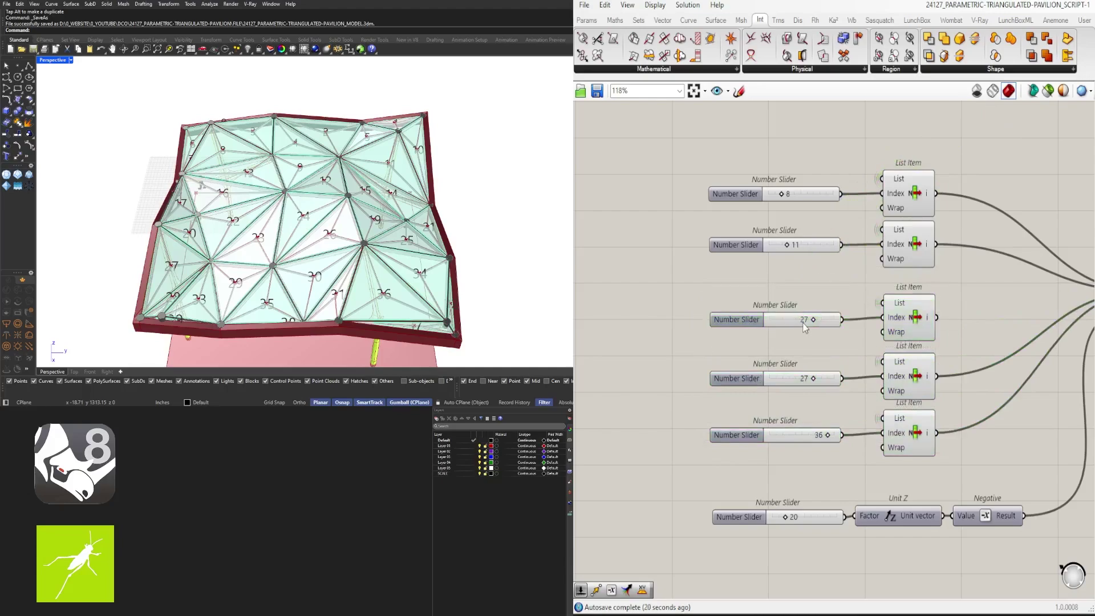
key(Return)
right_drag(950, 316, 805, 327)
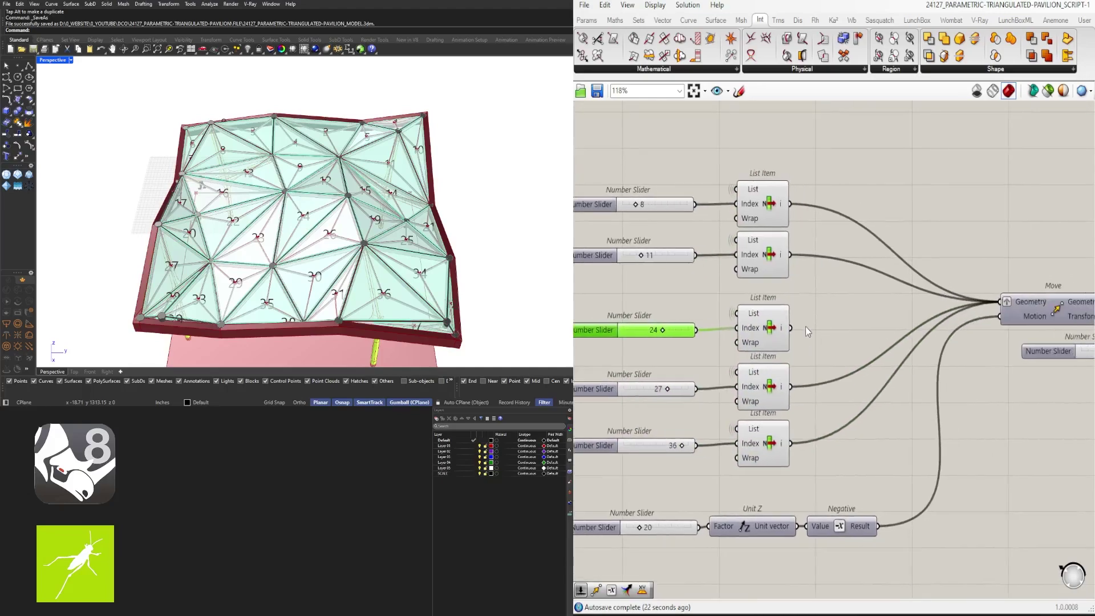
drag(847, 494, 612, 327)
drag(757, 321, 759, 309)
click(854, 289)
Step: Turn off the preview of all five List Items
right_drag(422, 267, 337, 245)
scroll(873, 308, down, 3)
drag(887, 406, 813, 223)
middle_click(815, 215)
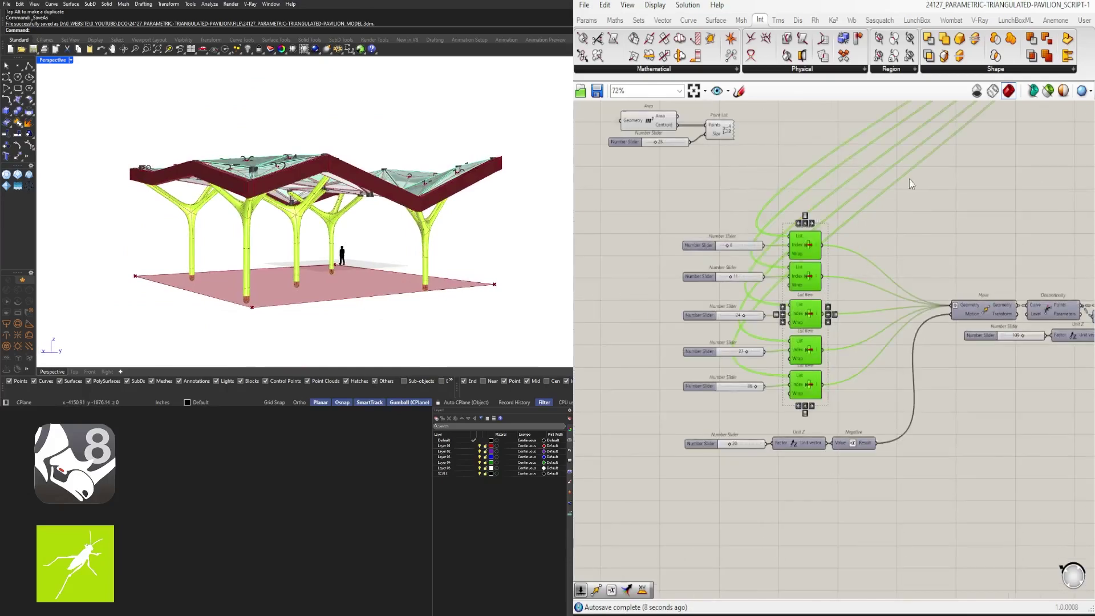
click(925, 405)
Step: Shift the List Items and their sliders closer to Move, and bring the Unit Z chain up directly beneath them
drag(858, 389, 741, 216)
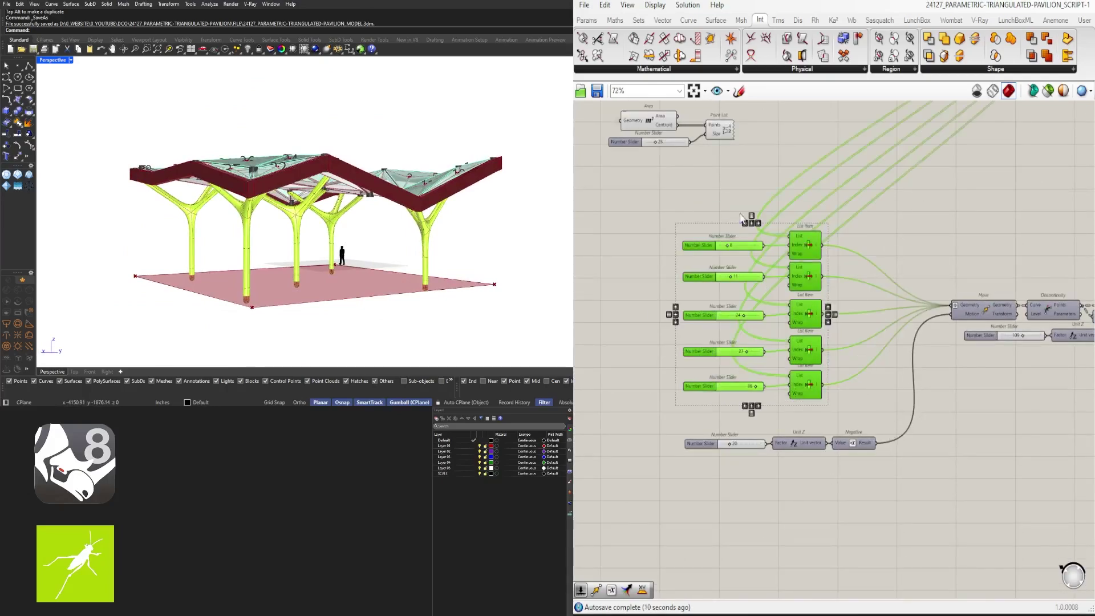
click(843, 210)
drag(836, 399, 849, 246)
click(892, 422)
drag(897, 455, 720, 421)
drag(856, 447, 856, 414)
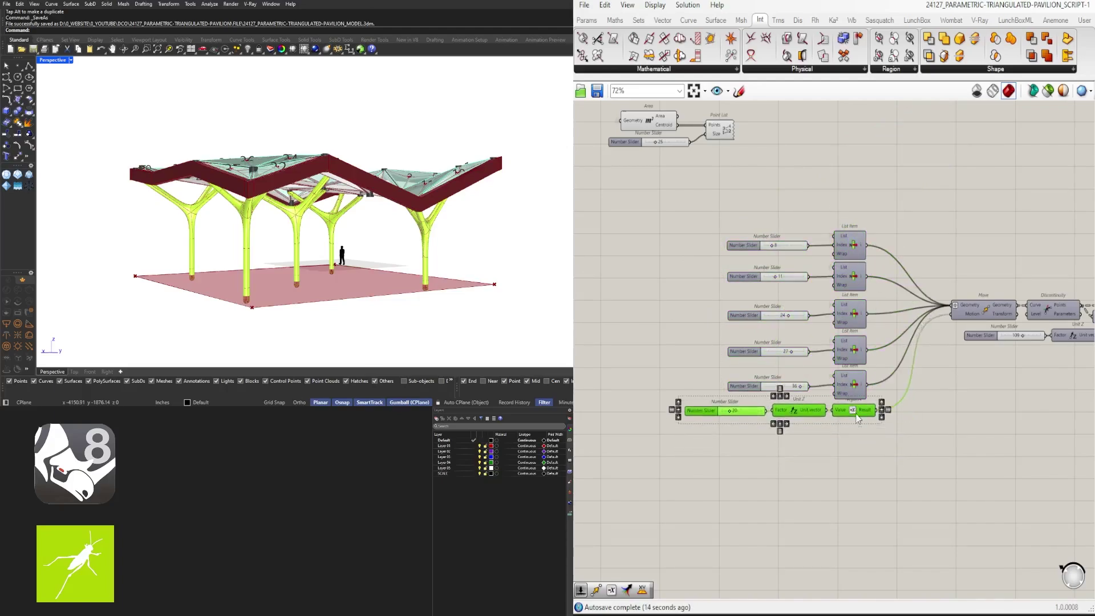
Step: Change the columns' Colour Swatch to light grey with saturation 0 and value 80
right_drag(371, 242, 143, 244)
scroll(865, 296, down, 5)
right_drag(927, 380, 584, 410)
scroll(789, 350, up, 8)
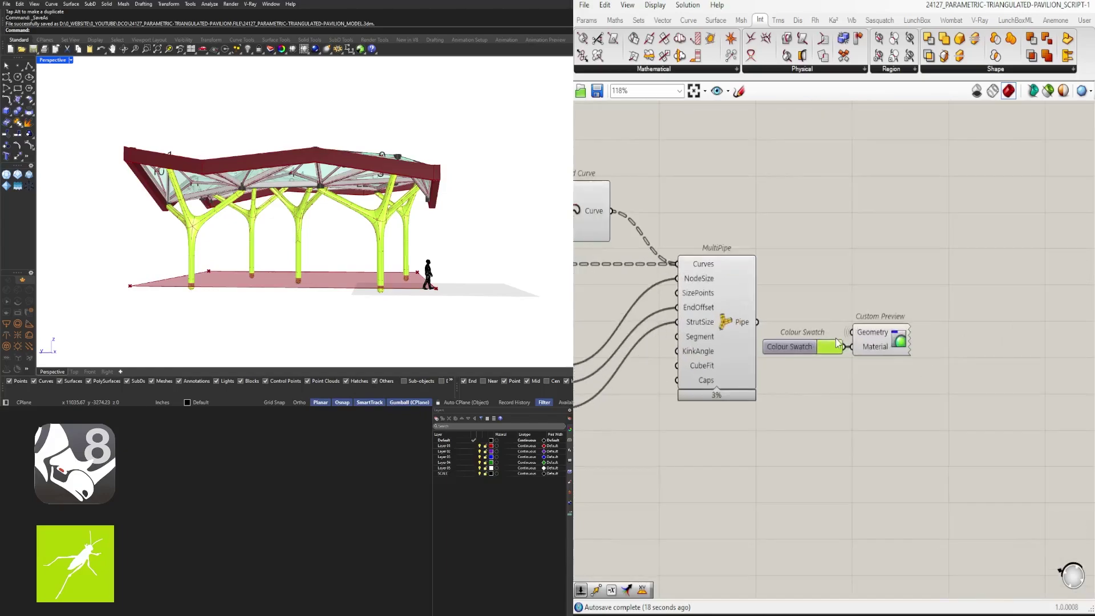
click(833, 344)
drag(895, 378, 946, 383)
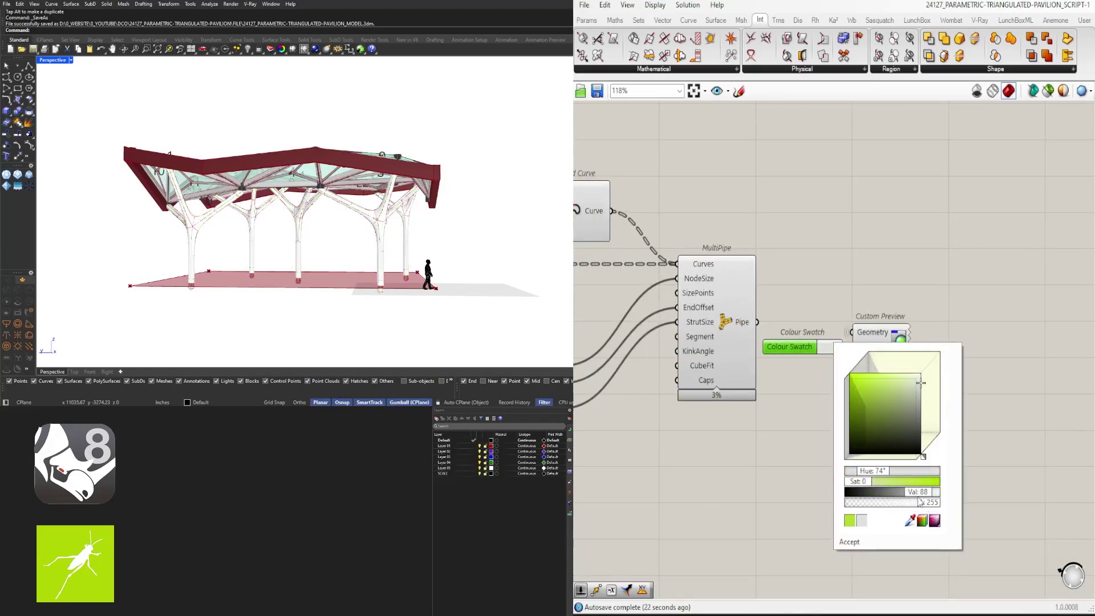
text(8)
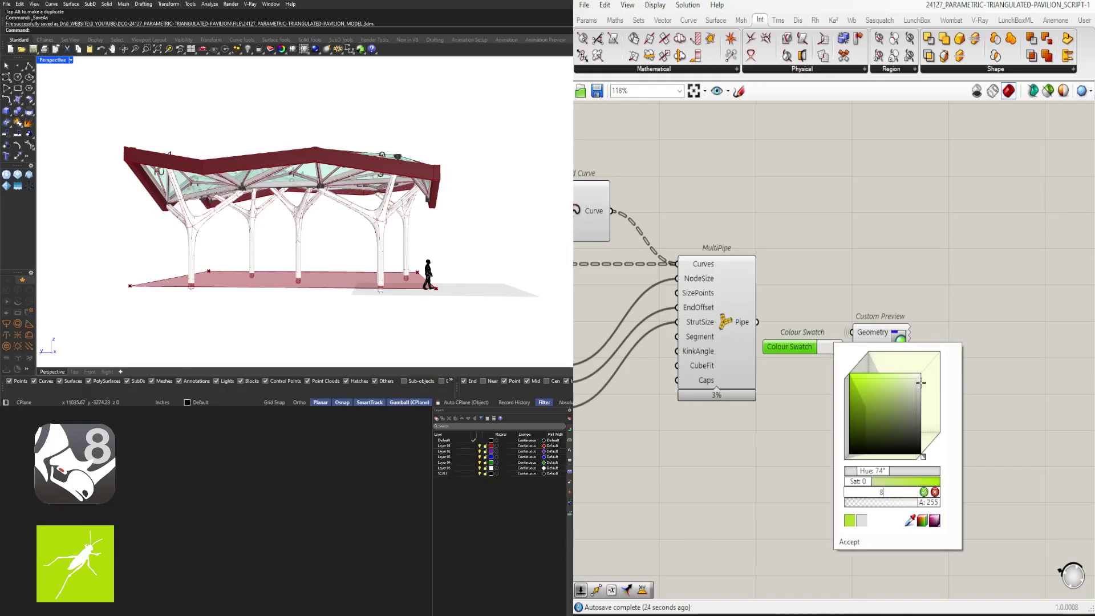
text(0)
key(Return)
click(854, 280)
Step: Turn off the preview of the two Lines, Extend Curve and MultiPipe, and check the columns in the model
scroll(853, 279, down, 3)
right_drag(667, 369, 902, 380)
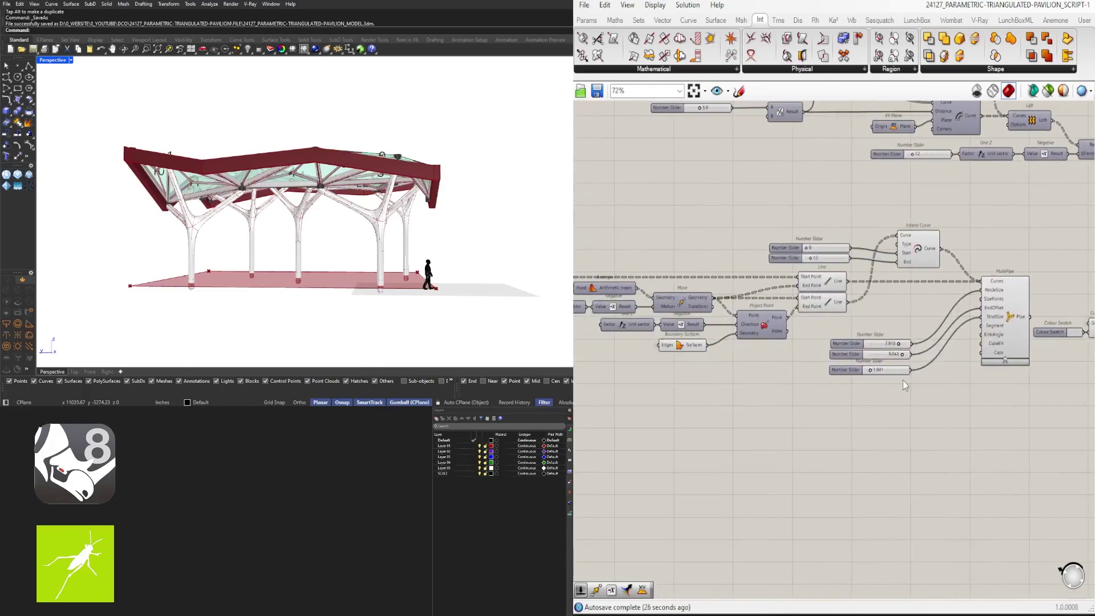
drag(1011, 394, 834, 222)
middle_click(849, 216)
click(865, 190)
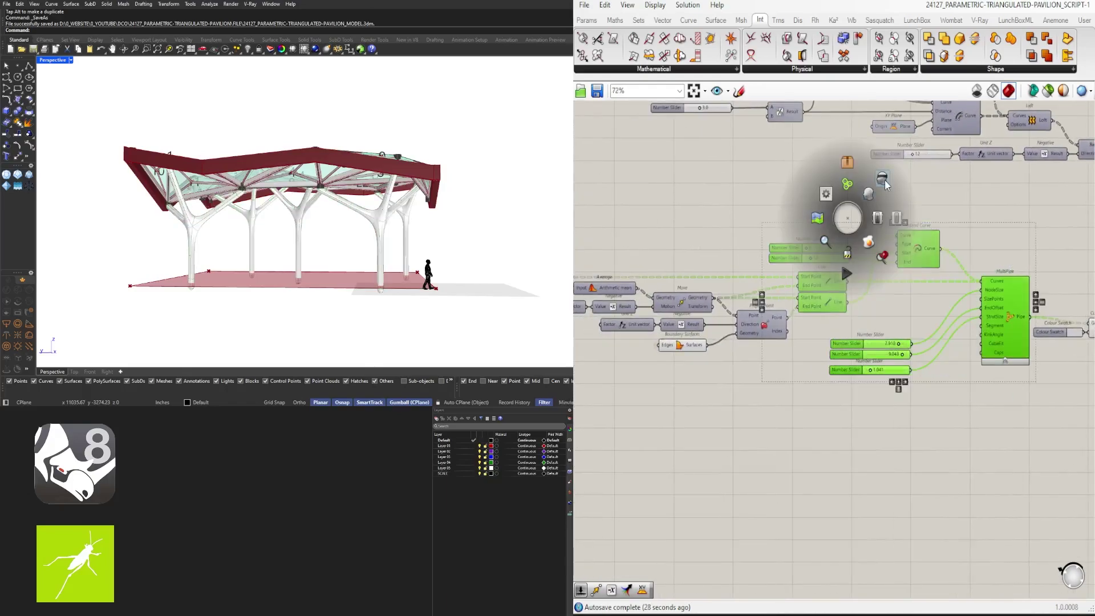
right_drag(516, 261, 235, 258)
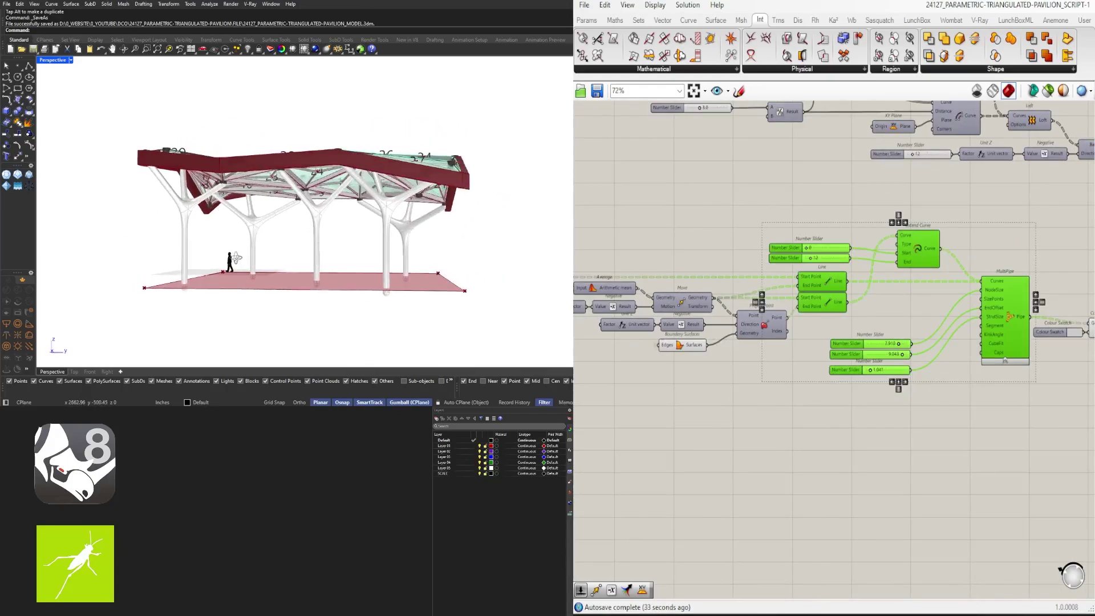
scroll(763, 342, down, 2)
click(778, 403)
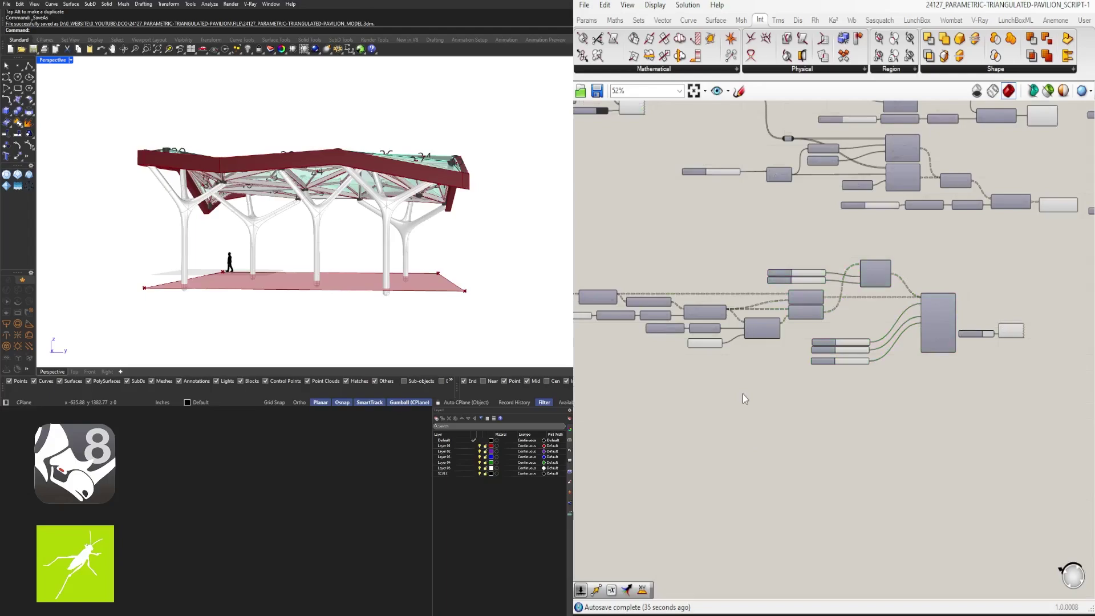
Step: Add a Circle component below the column sliders and feed Project Point's points into its Plane input
scroll(739, 337, up, 3)
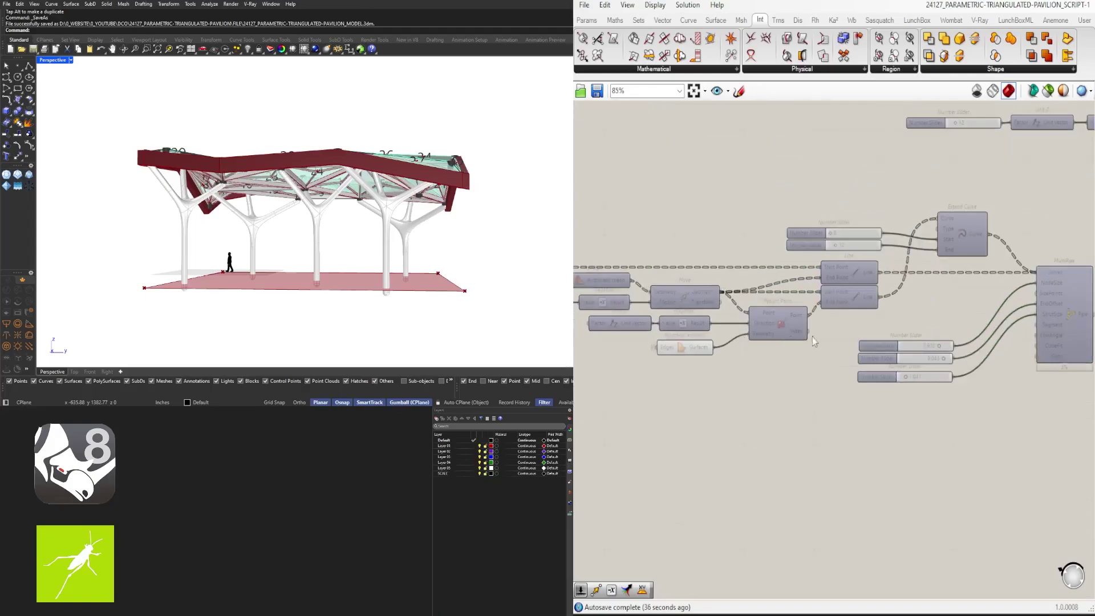
double_click(834, 405)
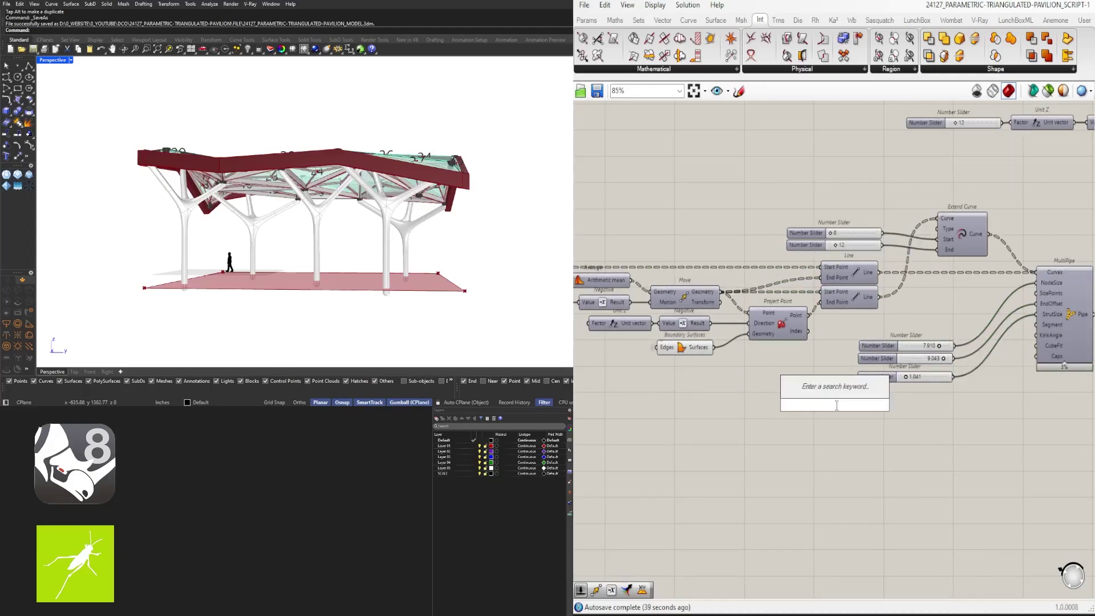
text(cir)
click(800, 393)
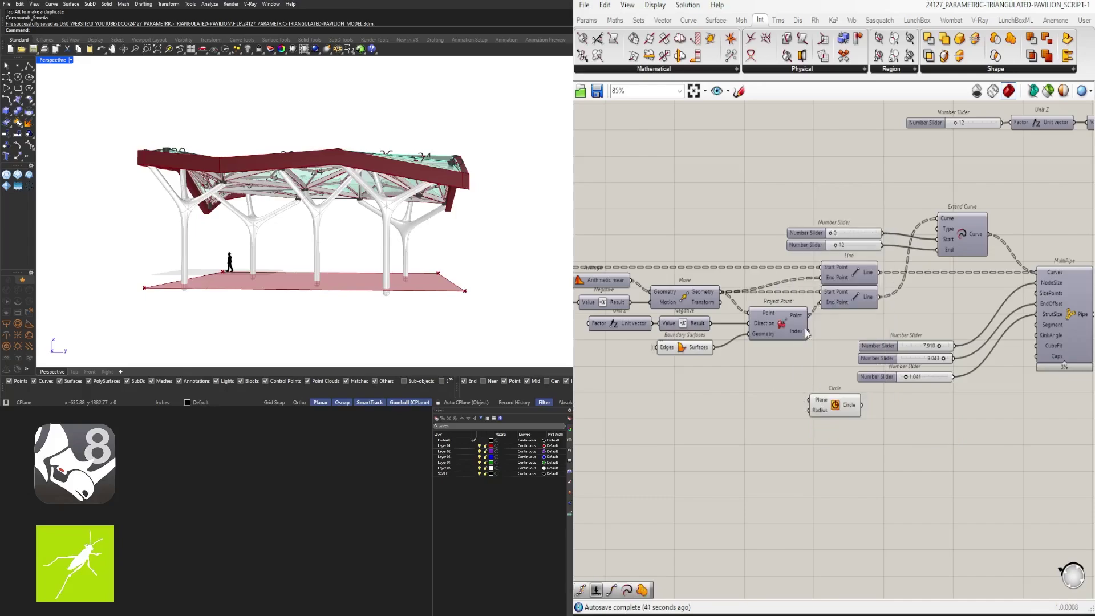
drag(843, 418, 895, 433)
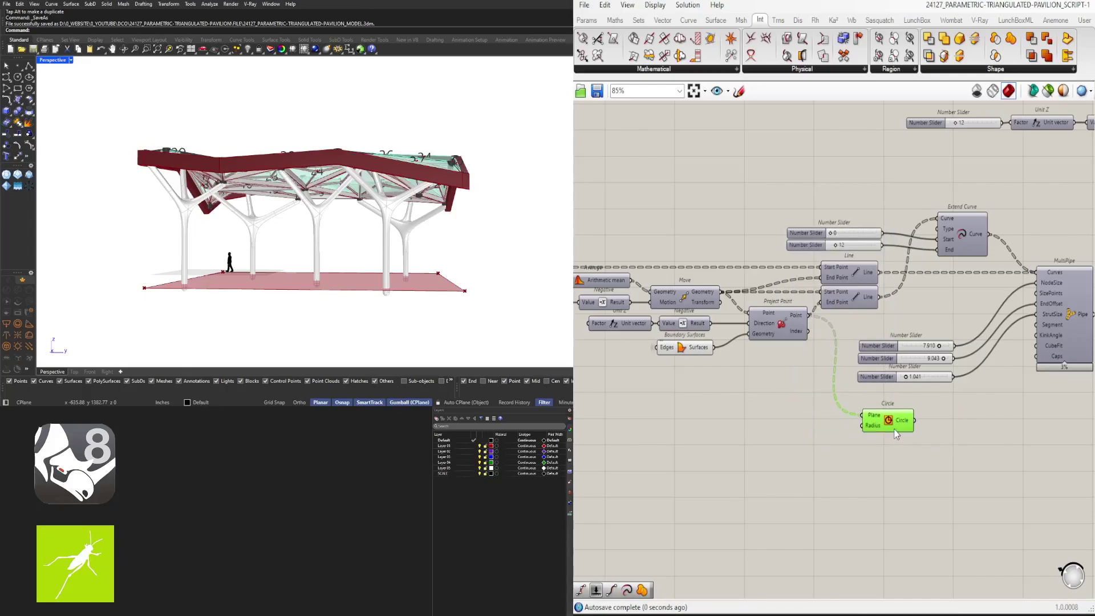
Step: Add a number slider of 36 for the Circle's Radius and align the two components
double_click(815, 438)
text(36)
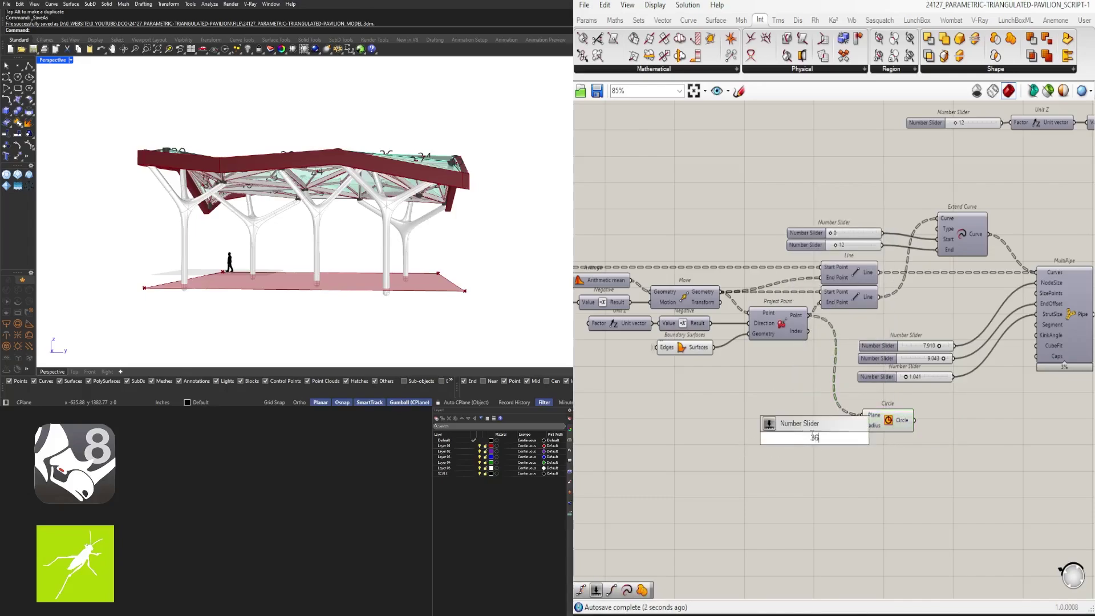
key(Return)
scroll(840, 438, up, 2)
drag(844, 443, 825, 429)
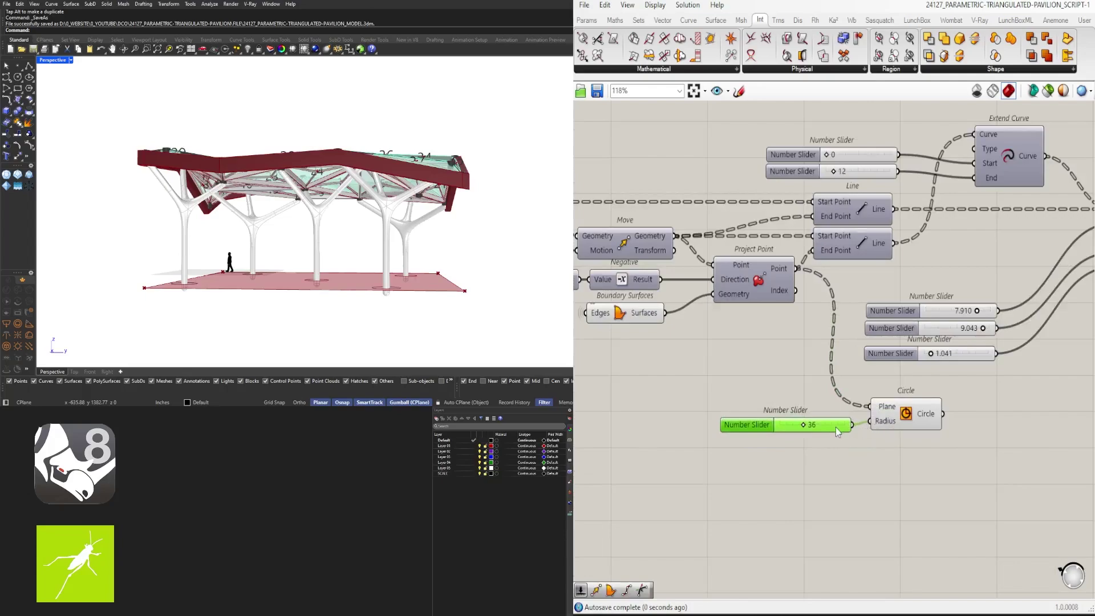
drag(916, 412, 922, 412)
right_drag(987, 447, 898, 453)
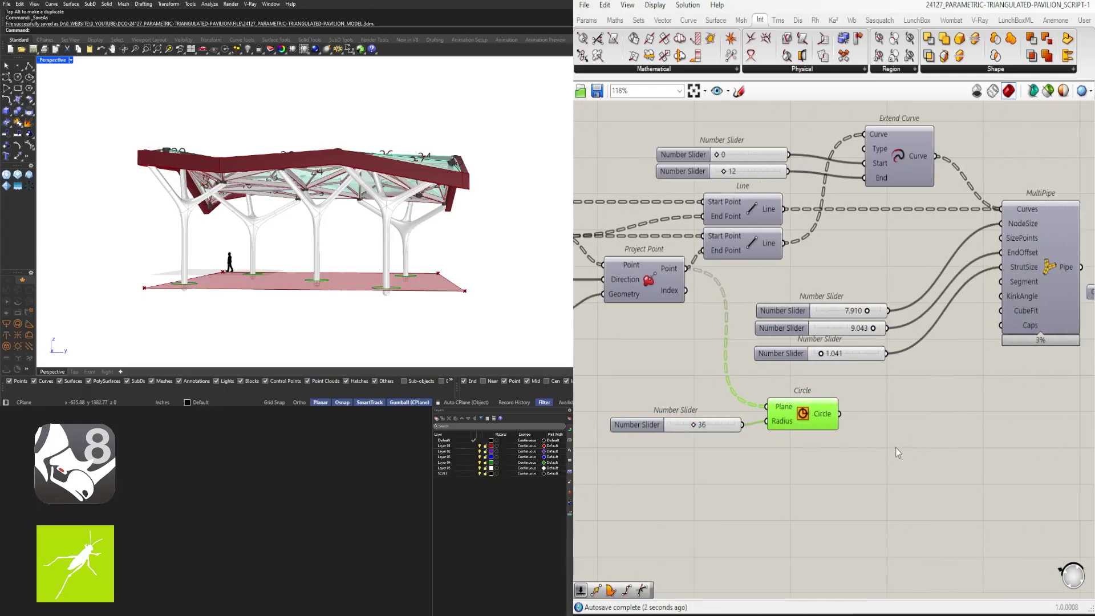
drag(819, 424, 837, 428)
right_drag(279, 303, 285, 315)
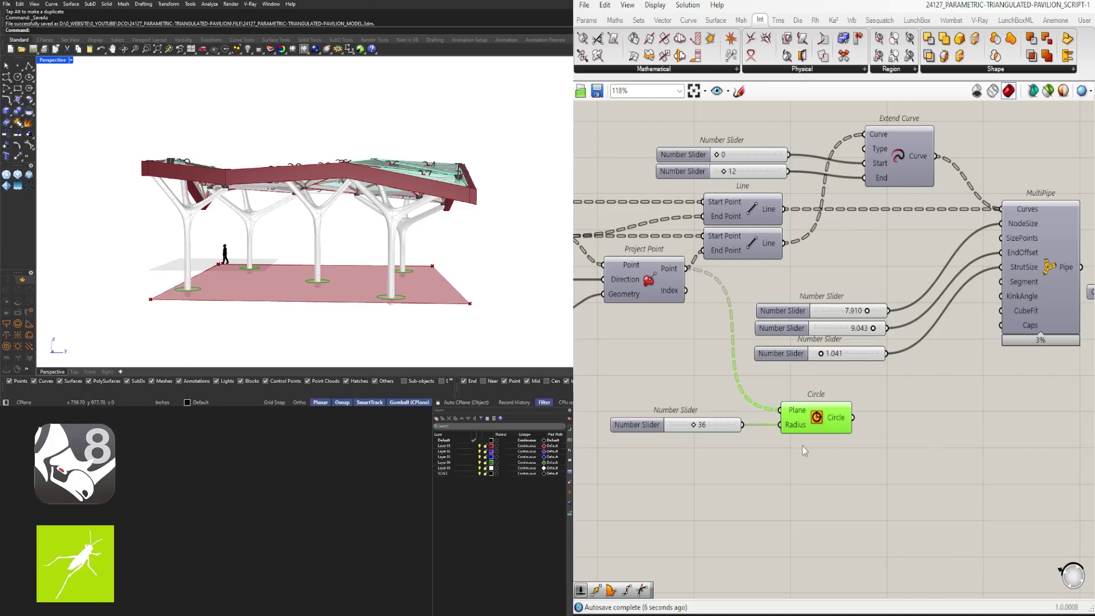
Step: Add a Boundary Surfaces component and connect the Circle output to its Edges input
double_click(873, 423)
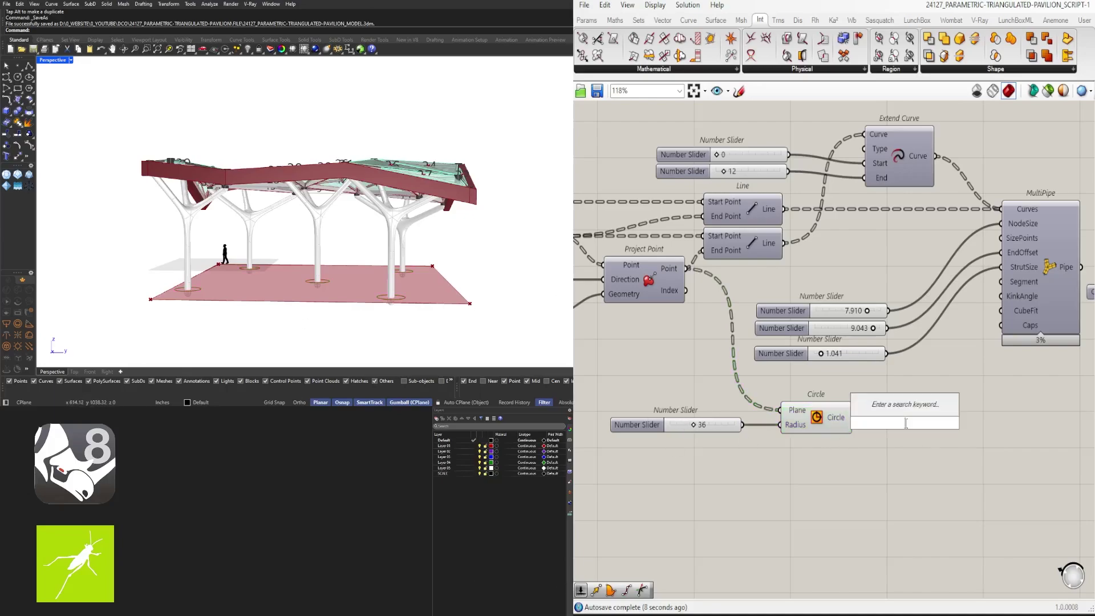
text(BOU)
click(876, 409)
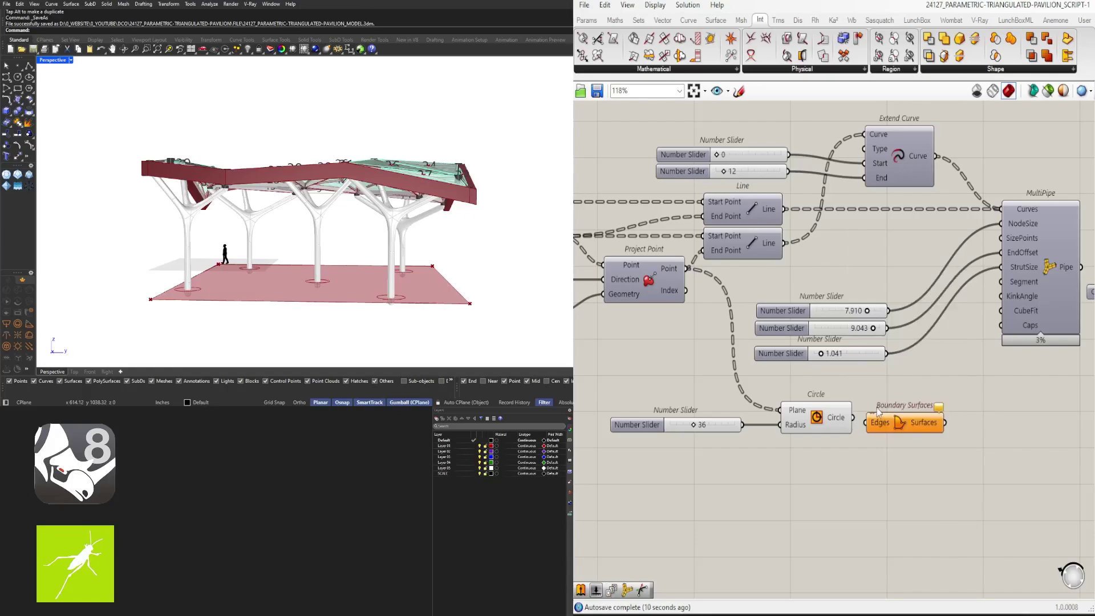
click(922, 447)
scroll(894, 414, down, 3)
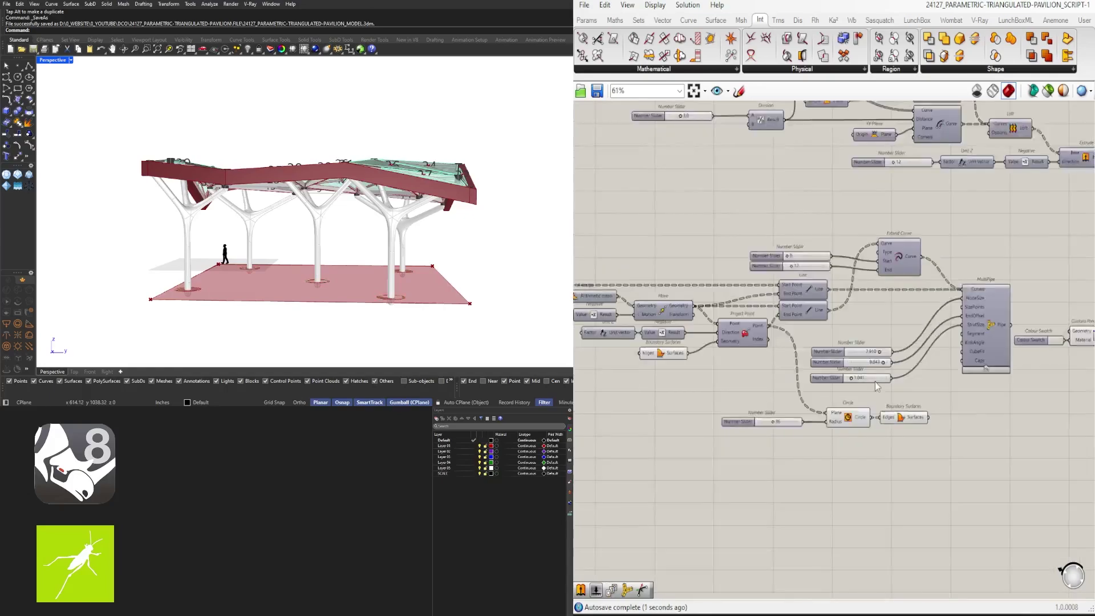
Step: Duplicate the 12 slider, Unit Z, Negative and Extrude chain beneath the Circle and connect the circular Boundary Surfaces to Extrude's Base
right_drag(964, 327, 838, 344)
drag(958, 241, 930, 244)
drag(763, 219, 760, 206)
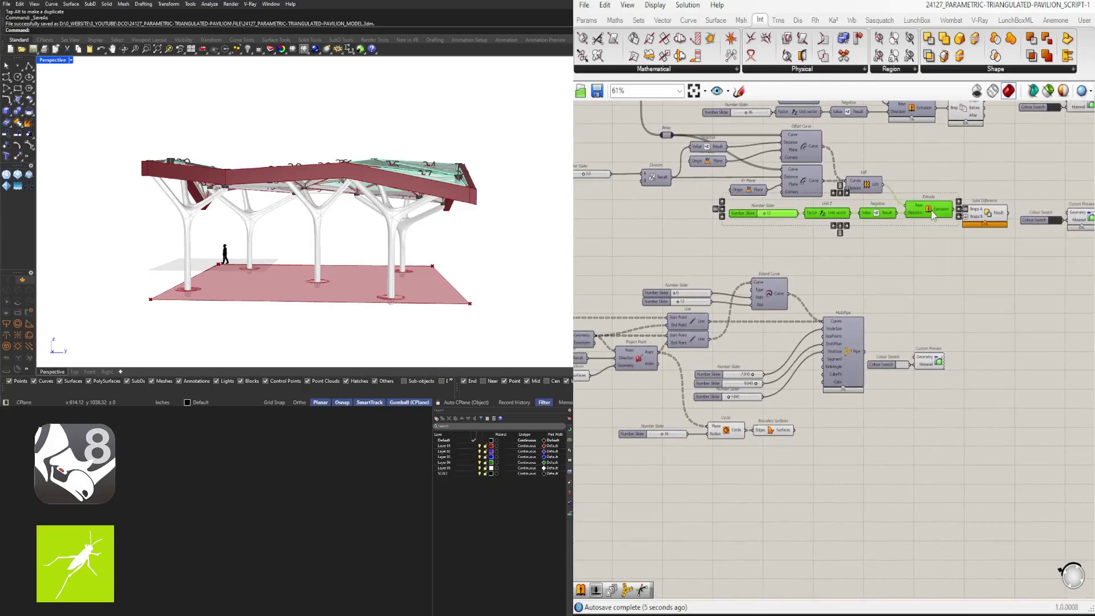
alt+drag(931, 210, 829, 443)
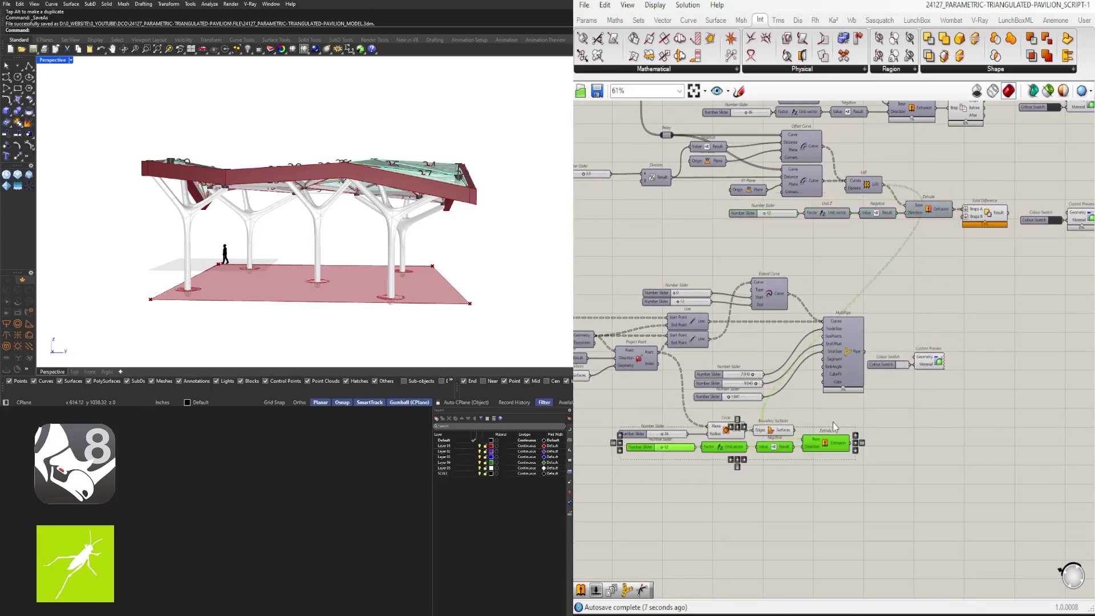
click(833, 423)
scroll(790, 429, up, 2)
click(849, 447)
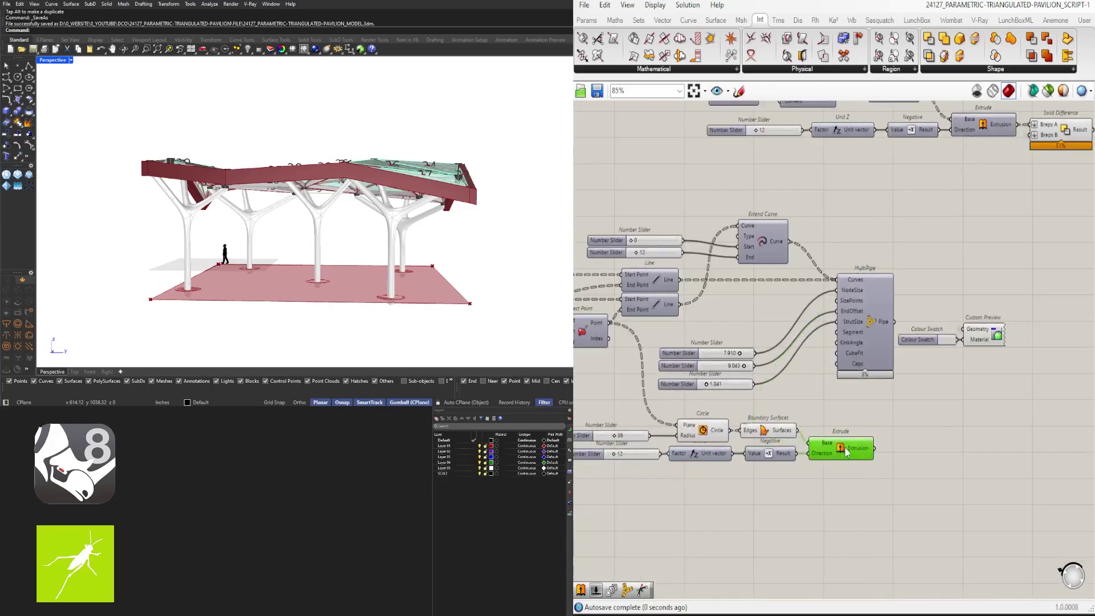
Step: Turn on the preview of the circular base Extrude and set its extrusion depth slider to 42
middle_click(845, 449)
click(867, 419)
click(717, 485)
right_drag(646, 467, 695, 445)
scroll(698, 424, up, 4)
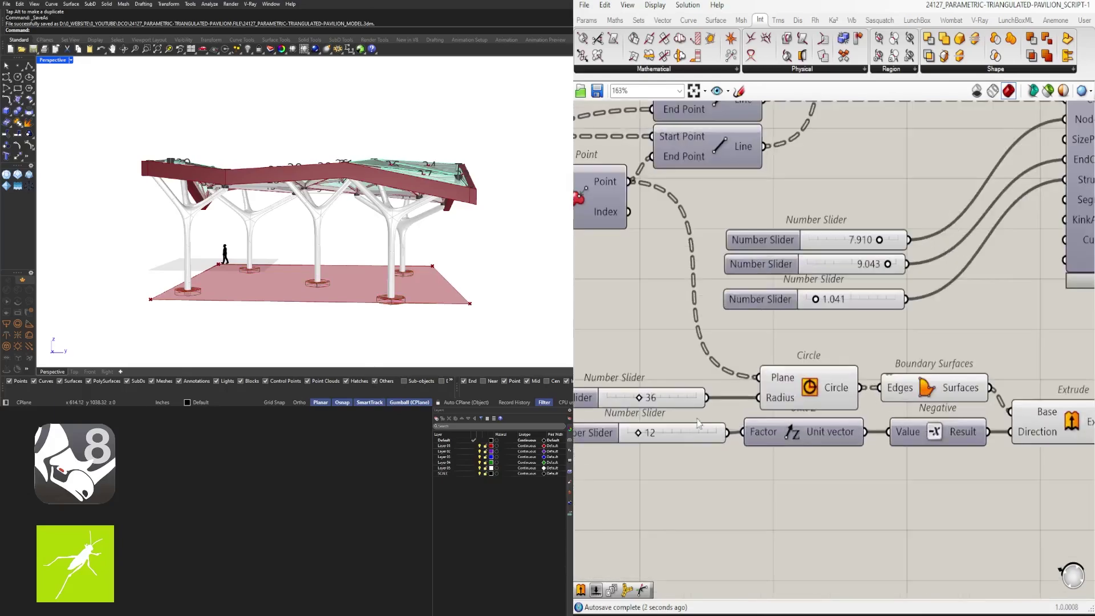
drag(662, 432, 666, 433)
scroll(764, 491, down, 2)
right_drag(959, 474, 965, 421)
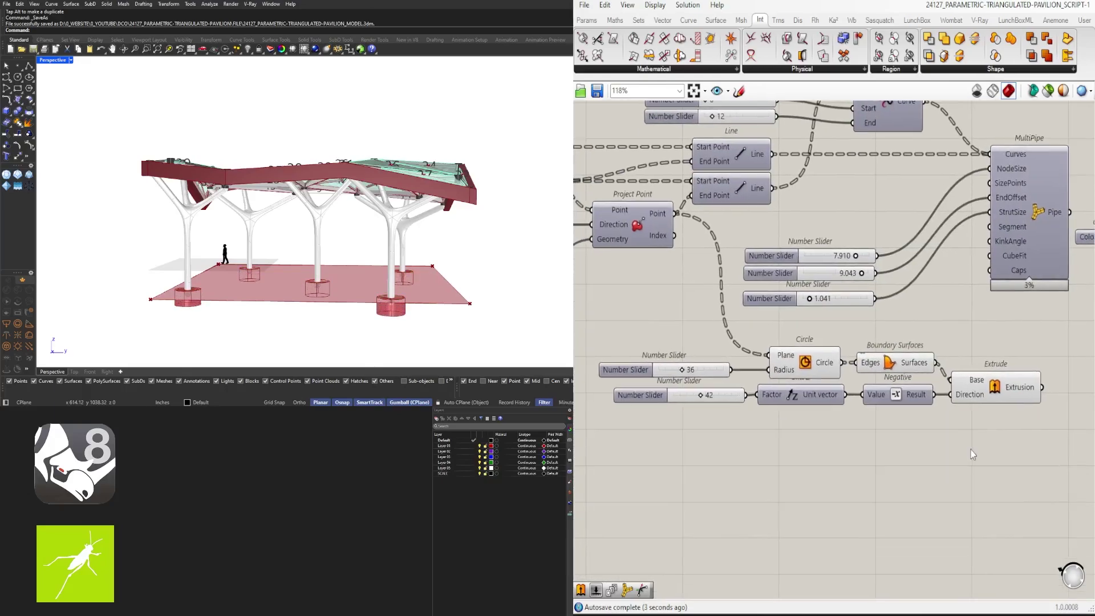
Step: Duplicate the 42 slider, Unit Z, Negative and Extrude chain below, replacing the copied Negative with a direct Unit Z to Direction connection
right_drag(1042, 445, 934, 463)
drag(834, 448, 617, 411)
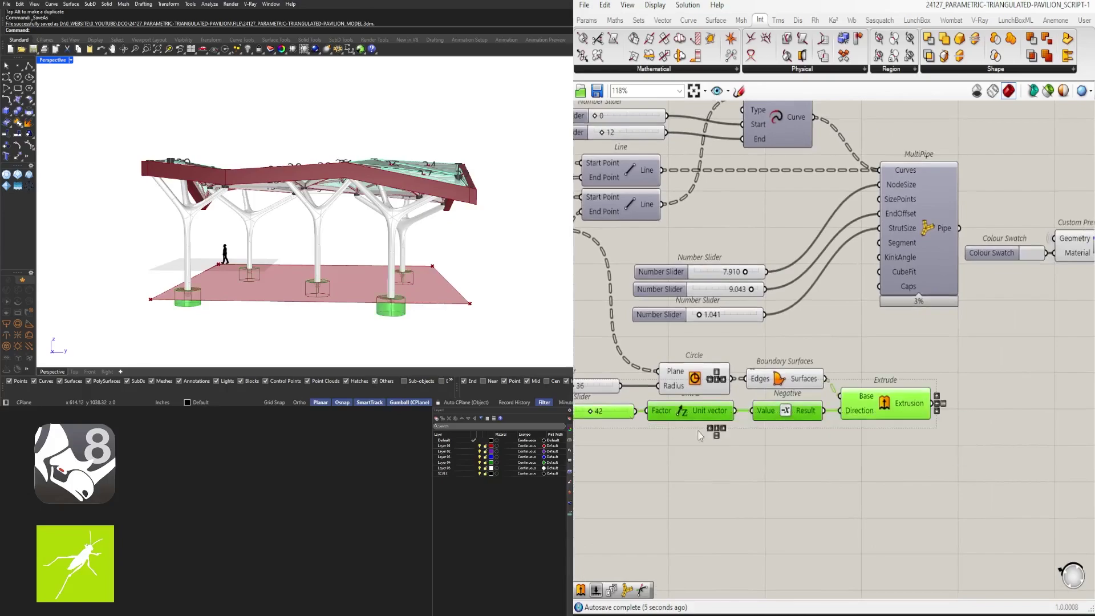
scroll(799, 434, down, 2)
drag(864, 409, 868, 447)
click(823, 478)
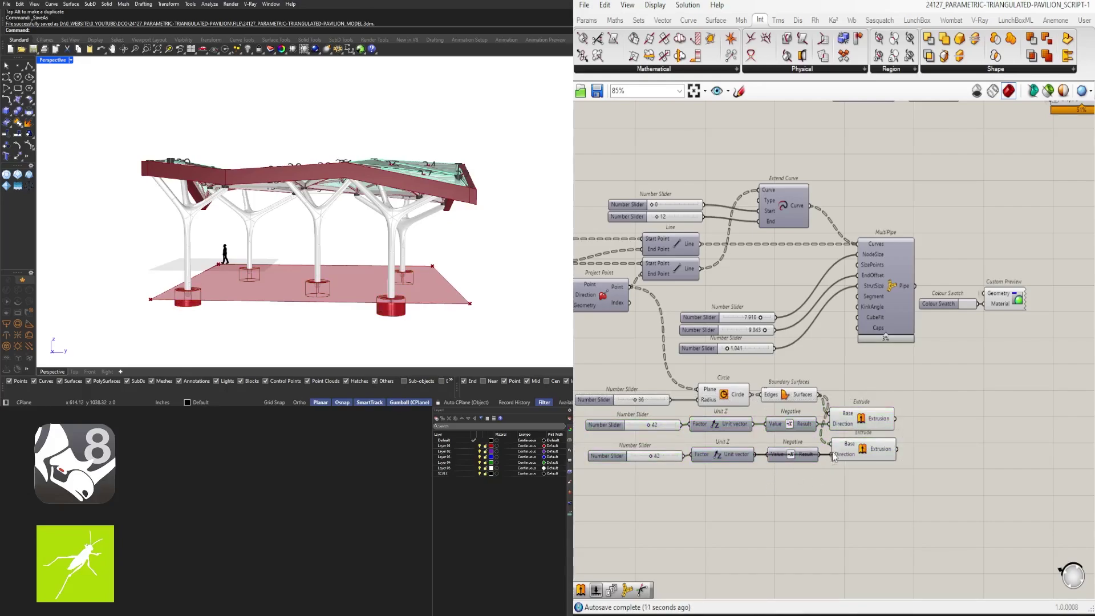
click(790, 460)
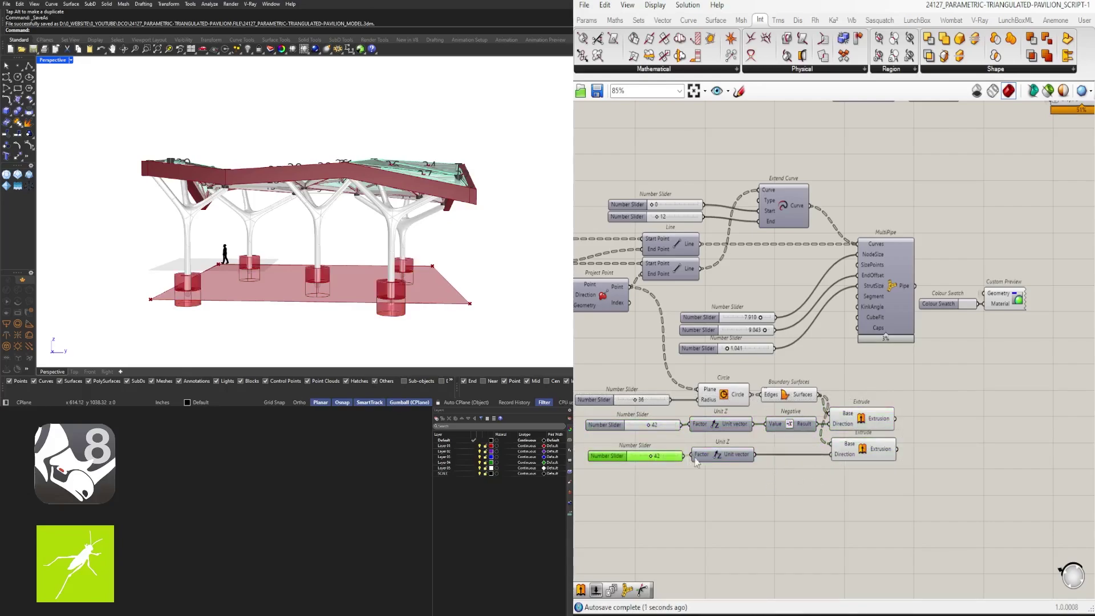
Step: Set the duplicated height slider to 18 and align it with its Unit Z component
double_click(669, 460)
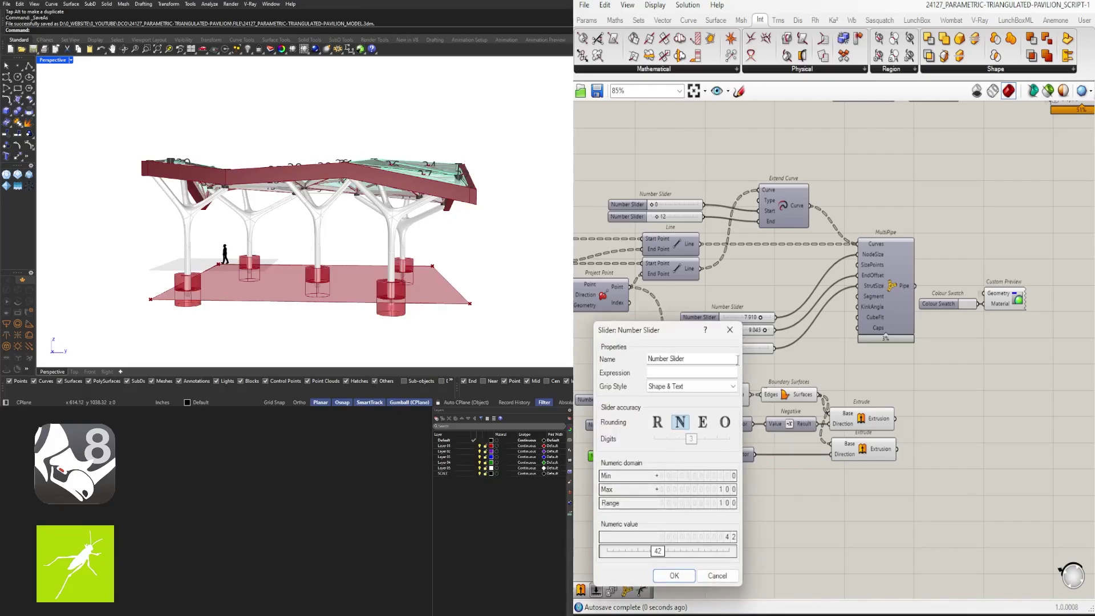
click(729, 330)
scroll(666, 475, up, 7)
double_click(635, 407)
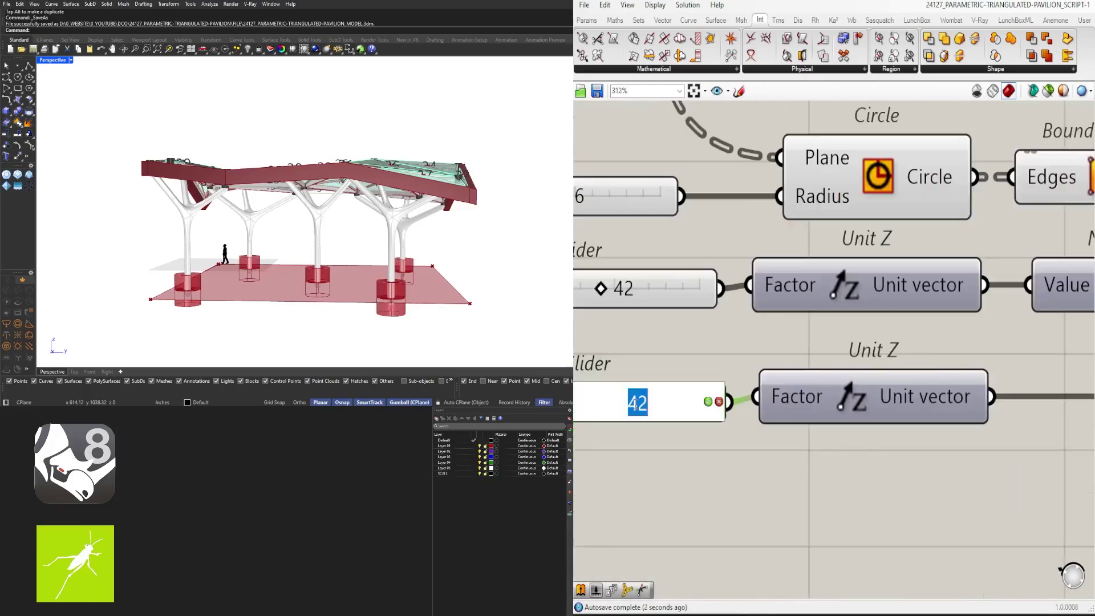
key(Return)
scroll(764, 497, down, 2)
drag(746, 492, 873, 443)
drag(736, 443, 713, 432)
click(832, 476)
scroll(940, 474, down, 3)
right_drag(1077, 428, 955, 416)
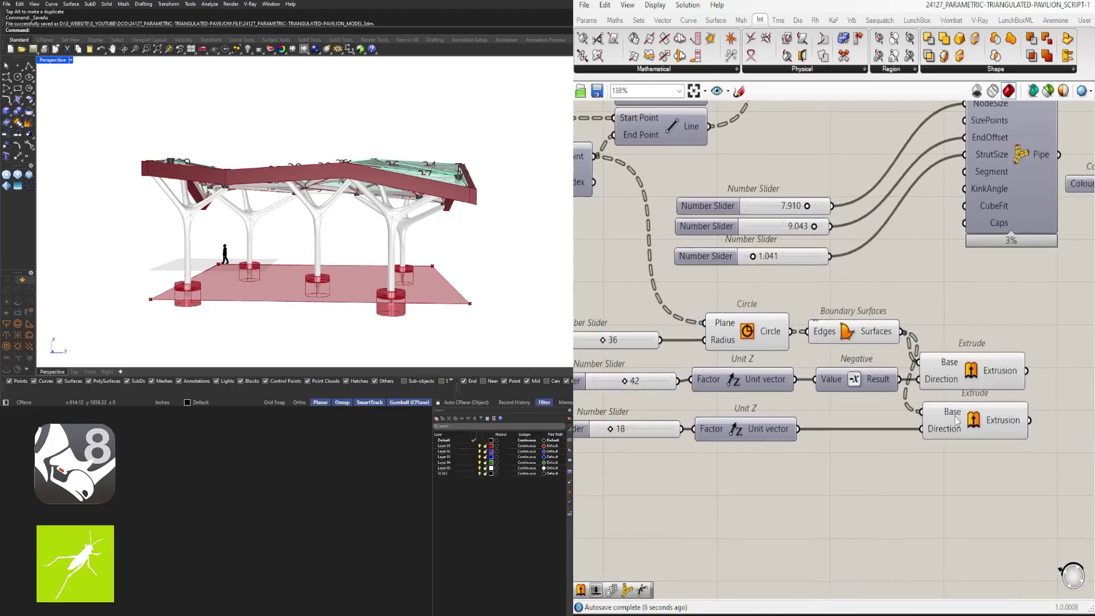
Step: Turn off the previews of the Circle and its Boundary Surfaces component in the column base chain
right_drag(393, 298, 431, 302)
scroll(845, 436, down, 3)
right_drag(919, 443, 824, 463)
scroll(834, 422, up, 3)
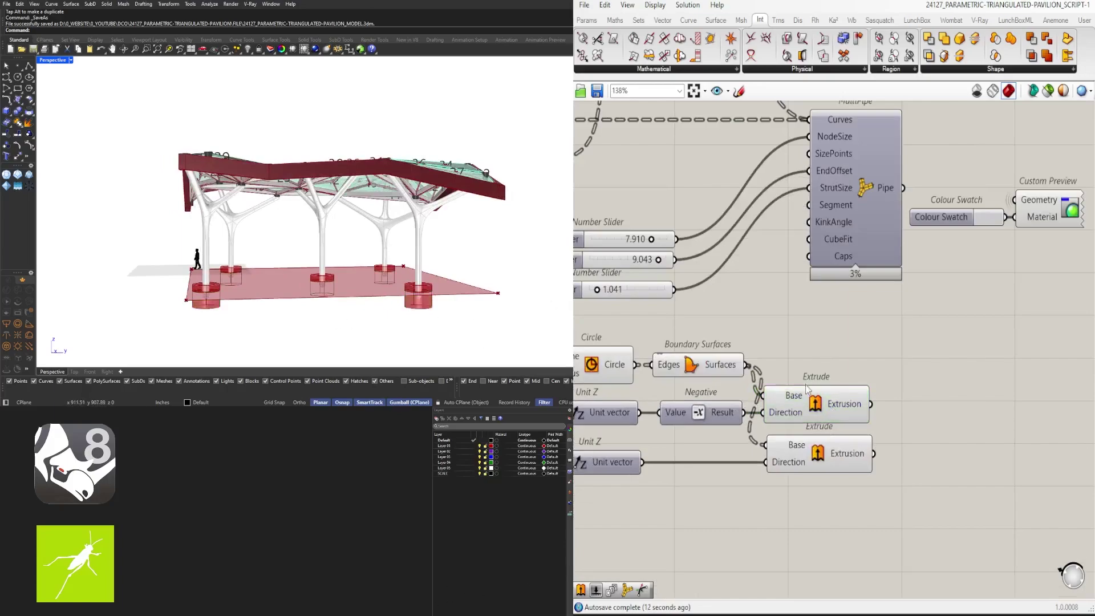
scroll(978, 461, down, 3)
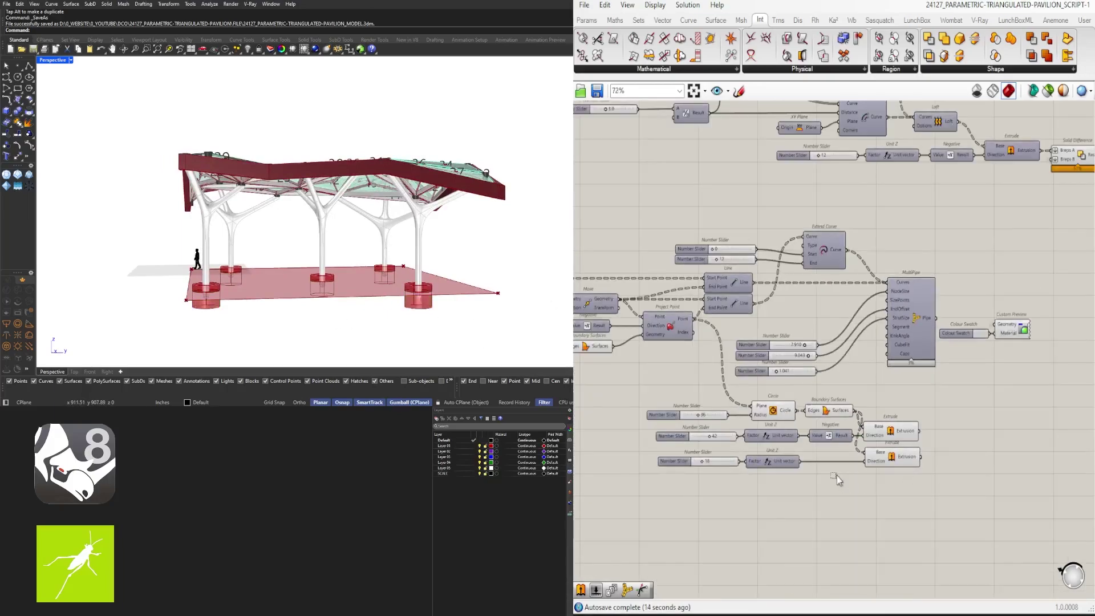
middle_click(796, 387)
click(828, 358)
Step: Duplicate the columns' Colour Swatch and Custom Preview beside the two base Extrudes and connect both Extrusion outputs to its Geometry input
click(1035, 401)
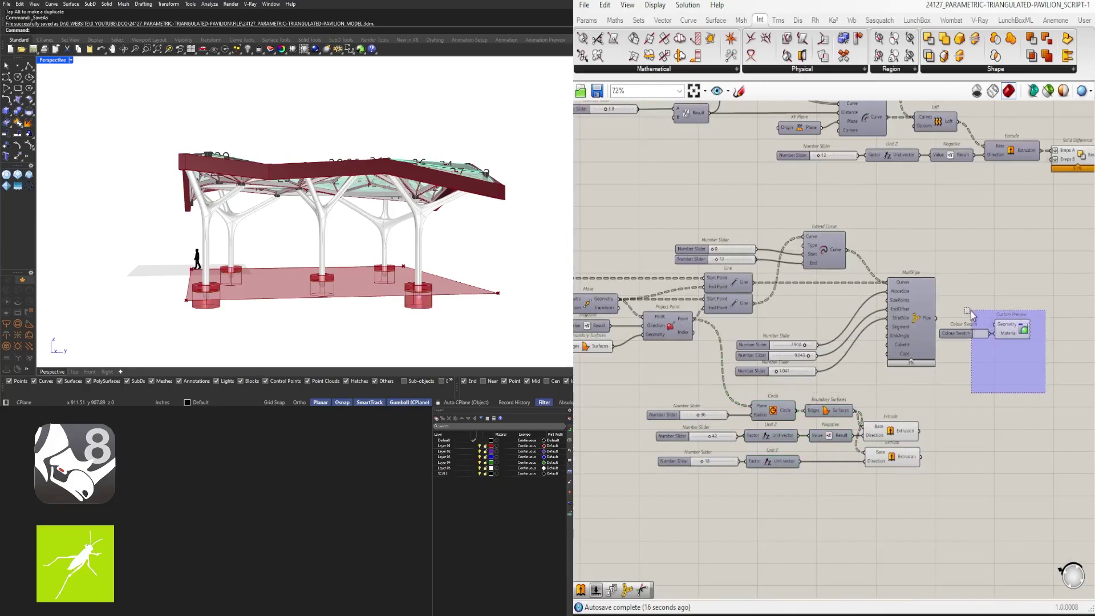
drag(971, 313, 971, 312)
alt+drag(1033, 475, 1034, 471)
drag(920, 426, 1017, 457)
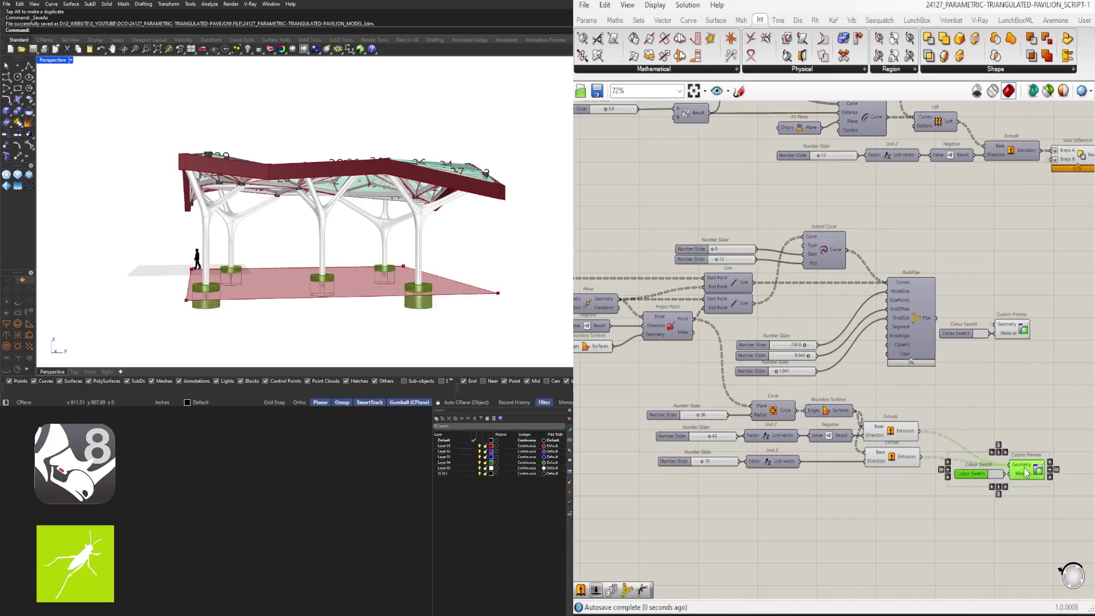
scroll(886, 419, up, 2)
drag(918, 478, 921, 428)
click(983, 420)
Step: Set the column bases' Colour Swatch to a neutral grey with a value of 66
right_drag(1013, 419, 870, 423)
scroll(901, 433, up, 2)
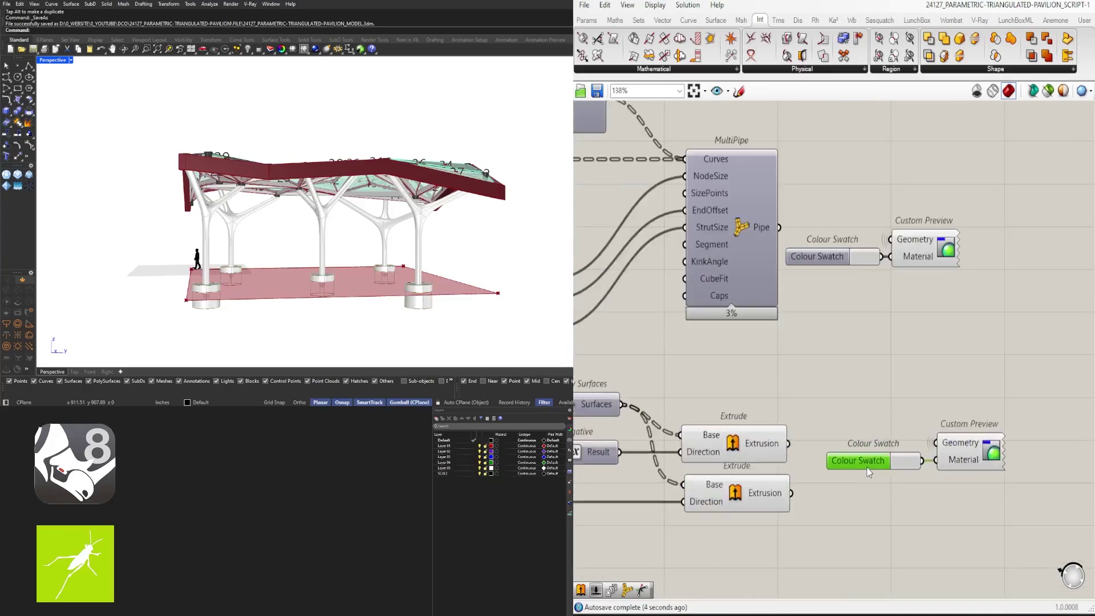
scroll(905, 467, up, 2)
click(905, 464)
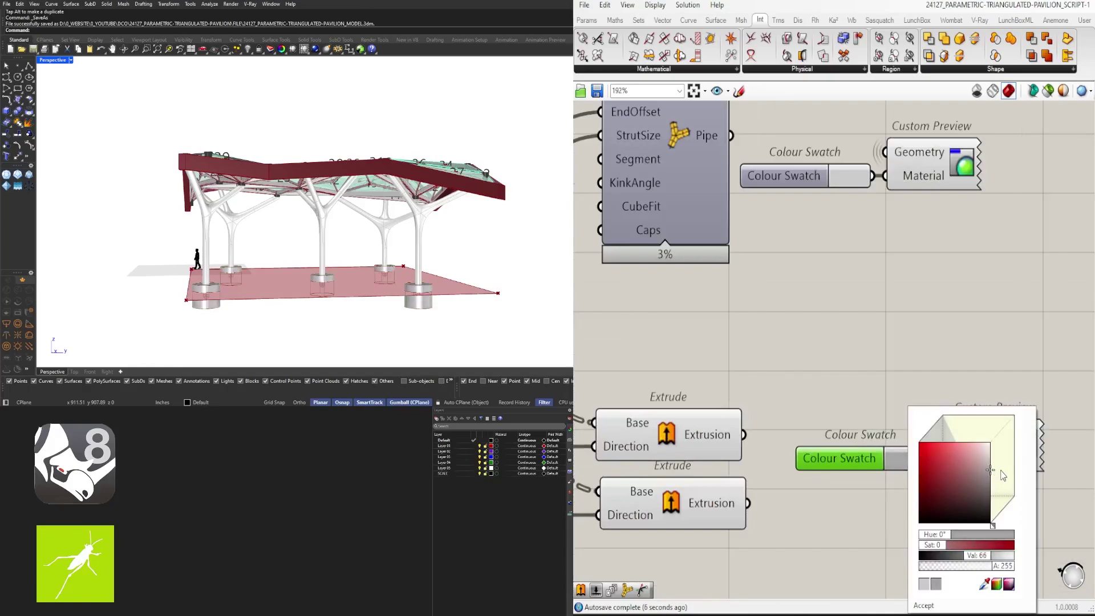
click(991, 328)
Step: Hide the canopy's numbered surface labels by turning off the preview of the Area and Point List components
right_drag(485, 260, 349, 288)
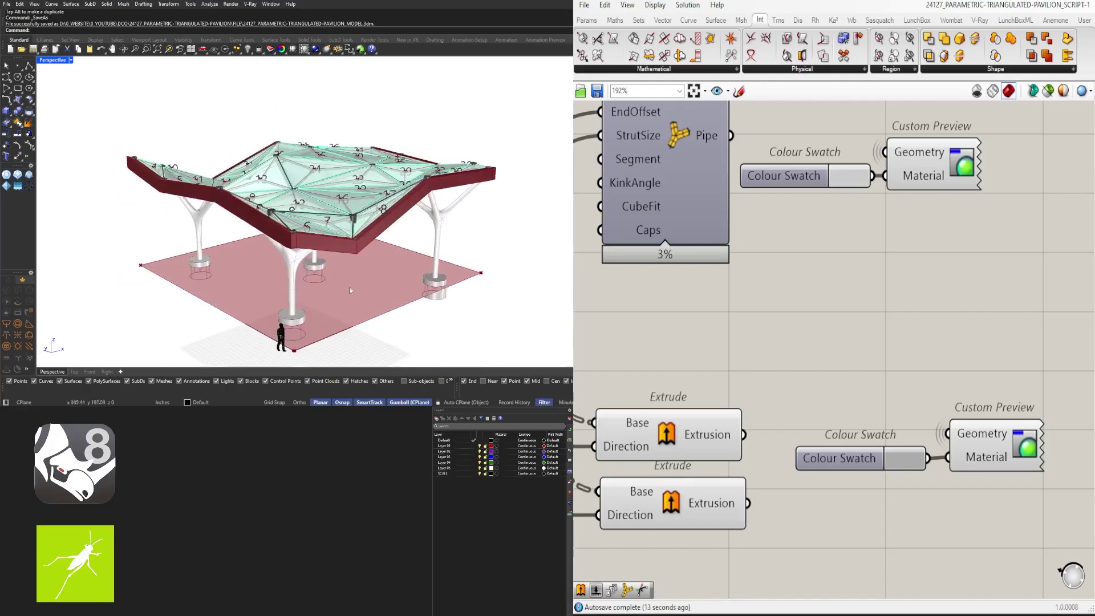
scroll(786, 327, down, 6)
scroll(875, 296, down, 5)
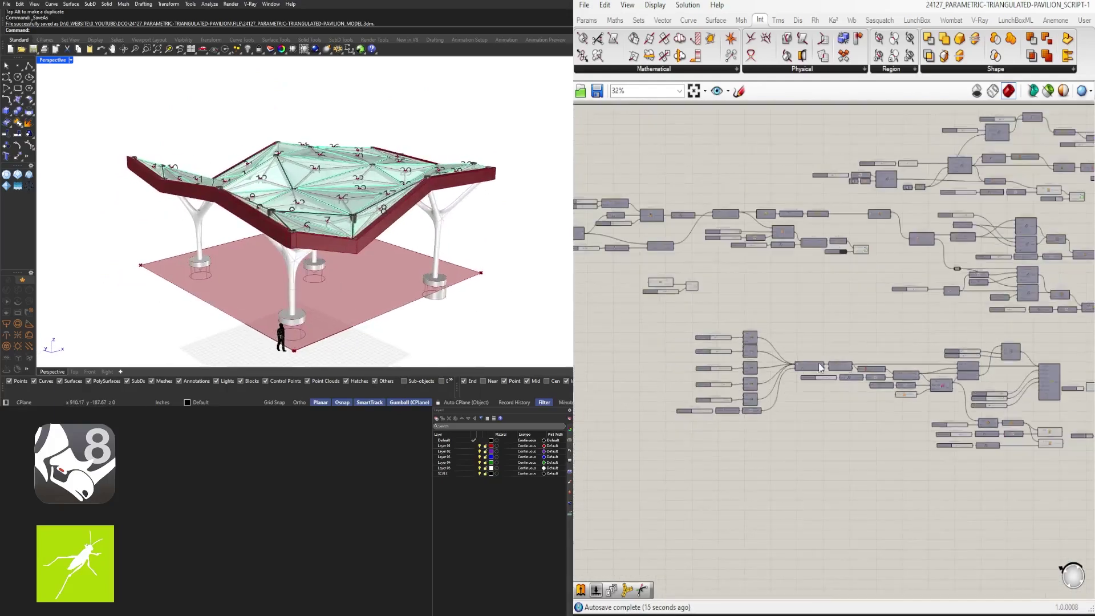
scroll(854, 348, up, 5)
drag(842, 343, 667, 278)
middle_click(719, 265)
click(744, 244)
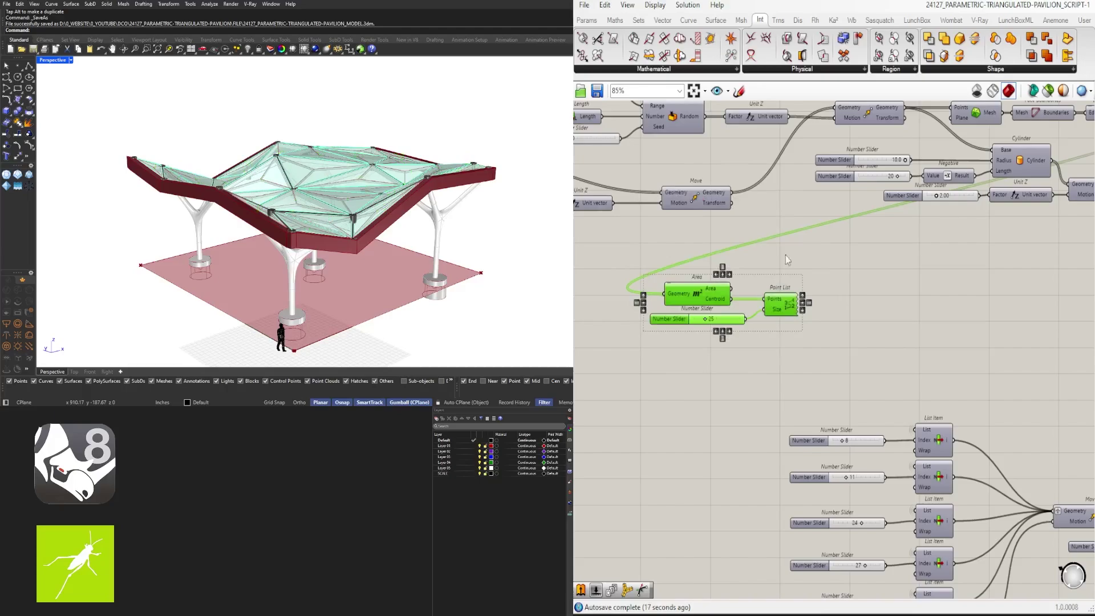
scroll(817, 419, down, 3)
right_drag(817, 419, 730, 300)
right_drag(940, 230, 949, 304)
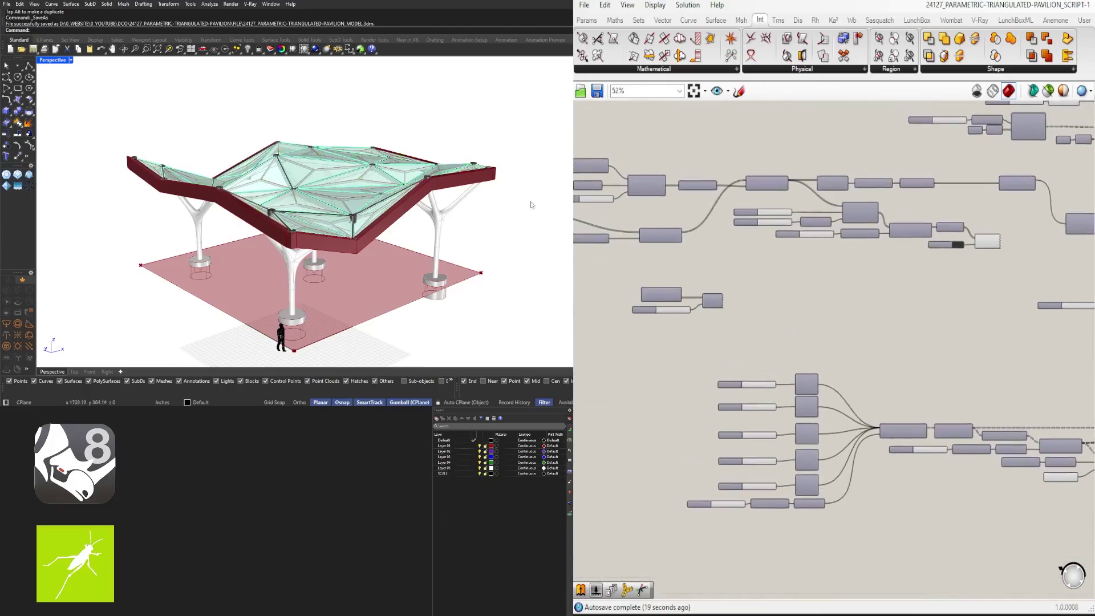
Step: Turn off the previews of the Solid Difference and Merge Faces components that build the canopy frame
right_drag(347, 203, 323, 209)
scroll(346, 197, up, 6)
right_drag(360, 258, 233, 264)
scroll(234, 265, down, 5)
mouse_move(351, 274)
right_down()
mouse_move(332, 270)
mouse_move(332, 282)
right_up()
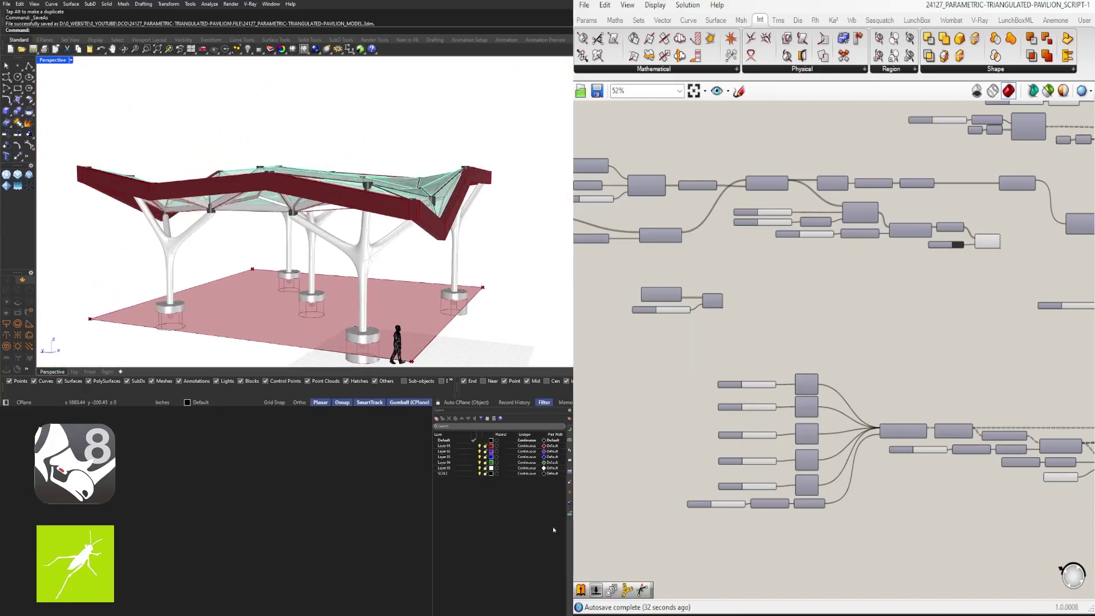
scroll(655, 393, down, 6)
scroll(689, 346, up, 8)
click(713, 384)
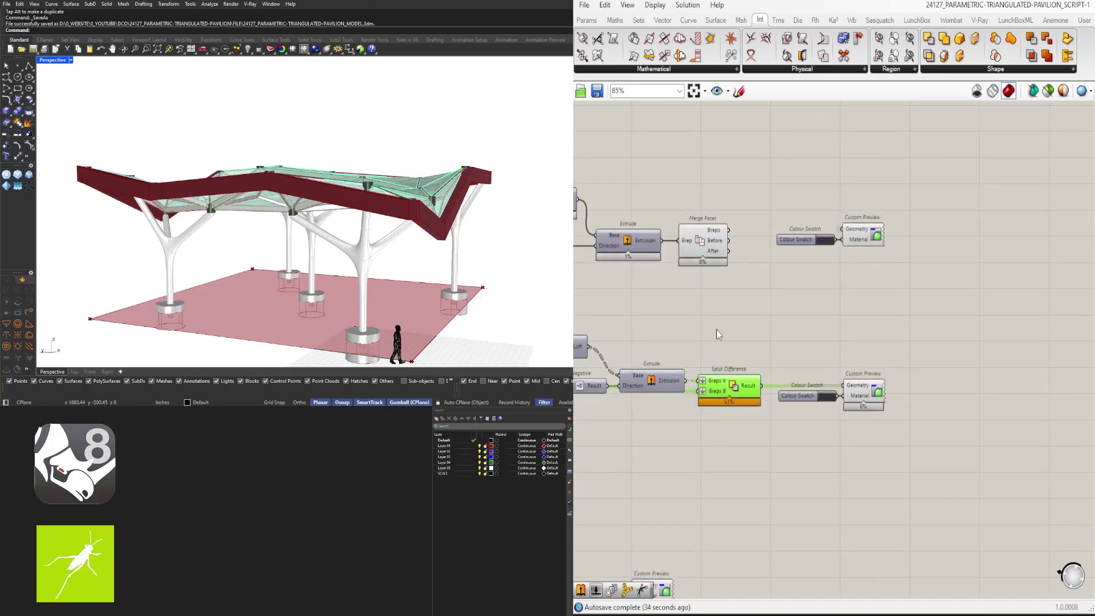
drag(716, 326, 686, 249)
middle_click(682, 201)
click(707, 161)
click(768, 155)
right_drag(382, 182, 360, 209)
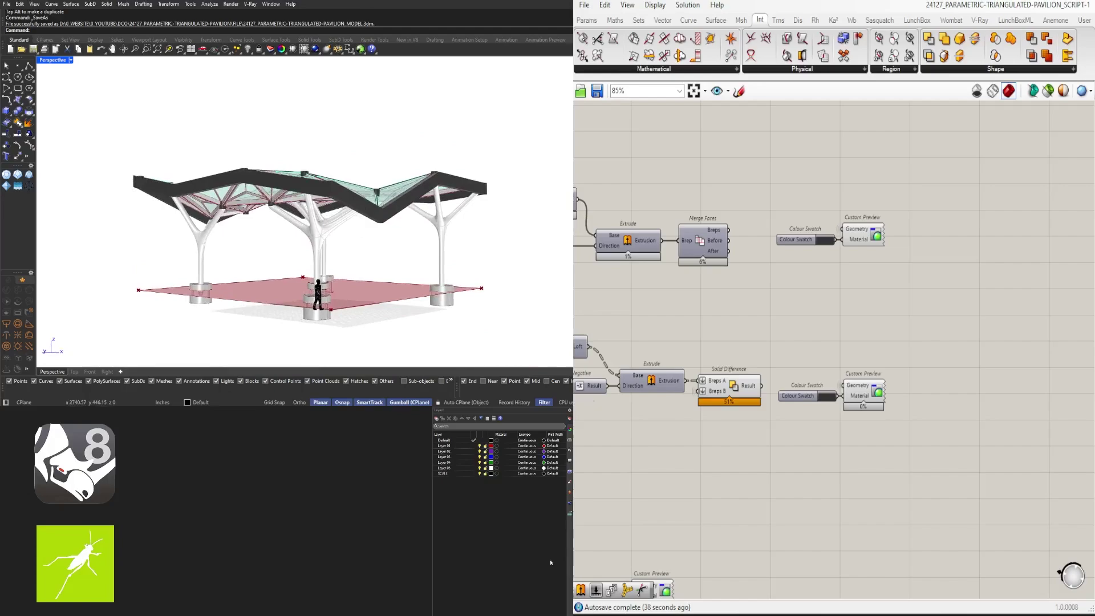
Step: Copy the columns' Colour Swatch and Custom Preview pair toward the start of the definition
right_drag(824, 390, 1069, 313)
scroll(1020, 336, down, 6)
scroll(995, 428, up, 3)
right_drag(995, 427, 858, 459)
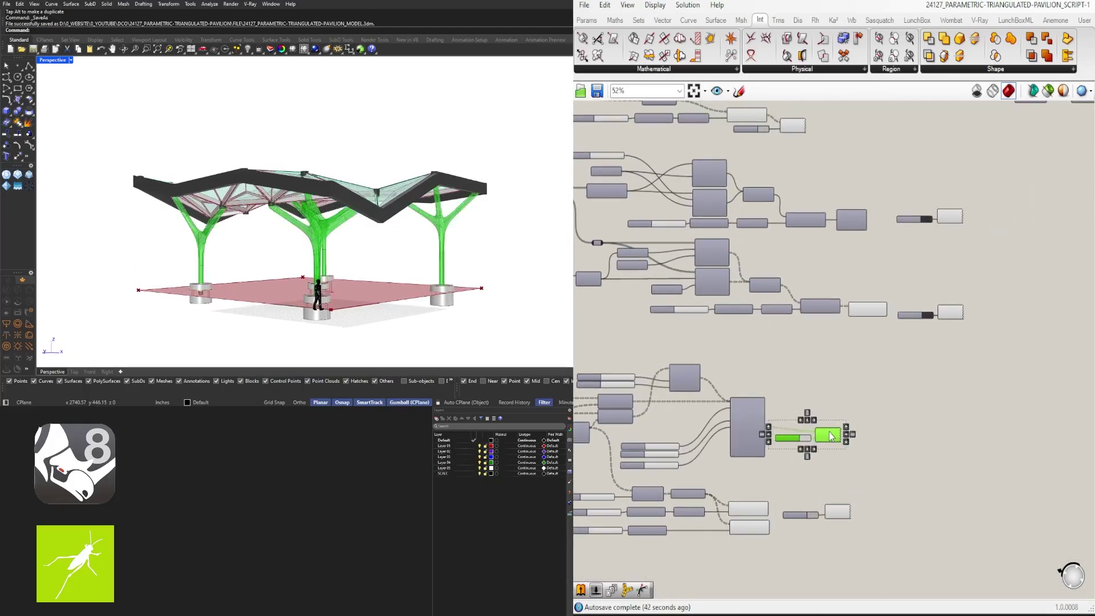
right_drag(853, 425, 948, 443)
drag(953, 475, 867, 435)
scroll(906, 447, down, 3)
right_drag(918, 456, 1004, 450)
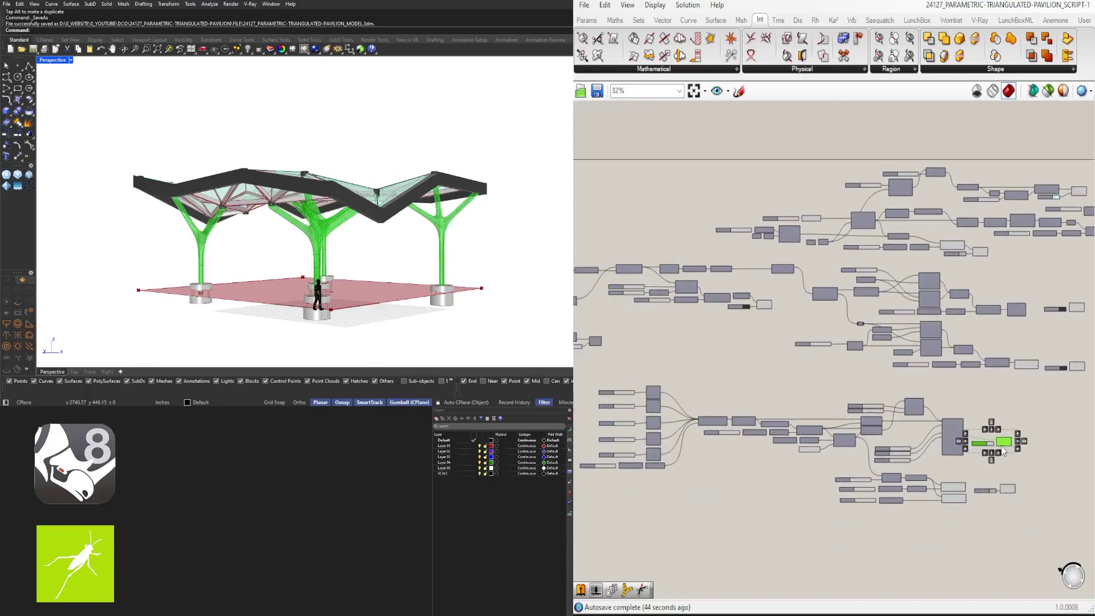
drag(622, 359, 605, 350)
right_drag(606, 343, 943, 375)
scroll(853, 323, up, 4)
right_drag(710, 311, 847, 314)
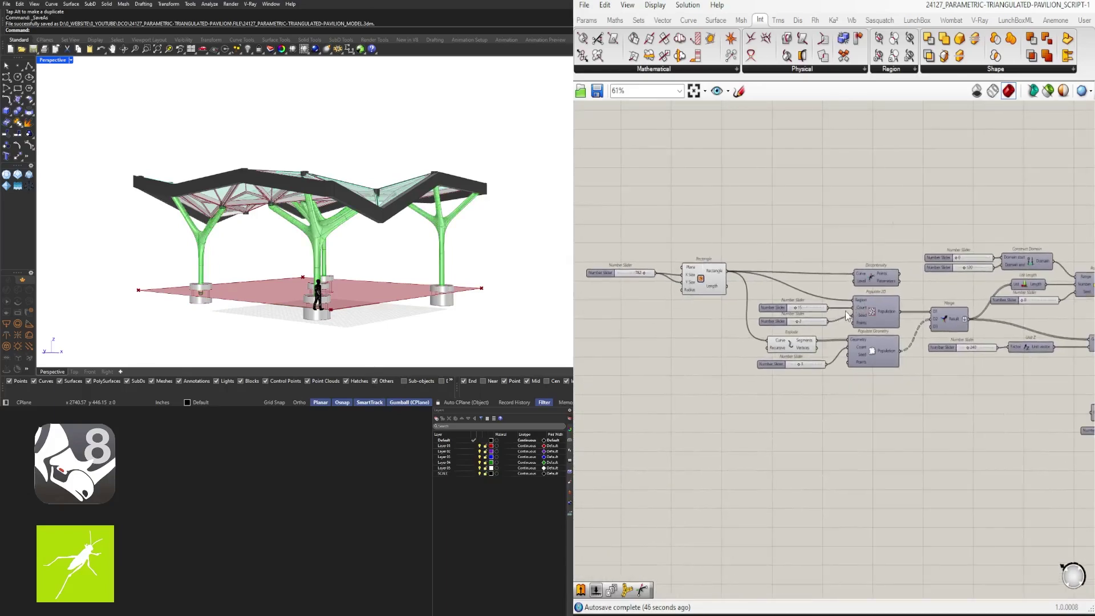
scroll(907, 340, down, 3)
right_drag(1030, 400, 624, 258)
scroll(884, 306, up, 3)
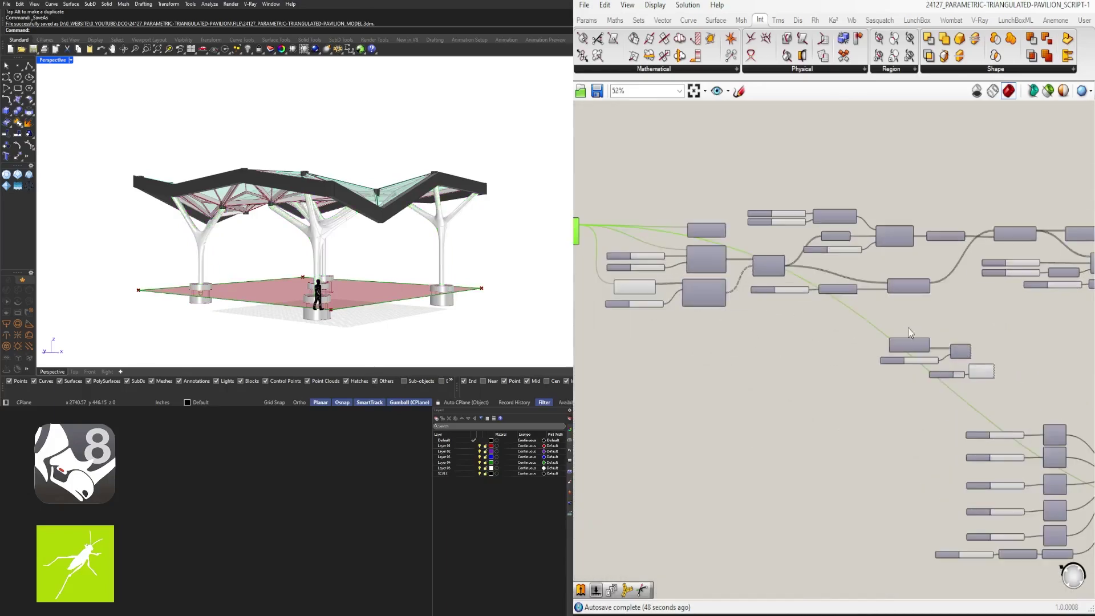
Step: Move the copied preview pair beside the floor's Boundary Surfaces and connect Surfaces to the Custom Preview's Geometry input
right_drag(1067, 401, 862, 329)
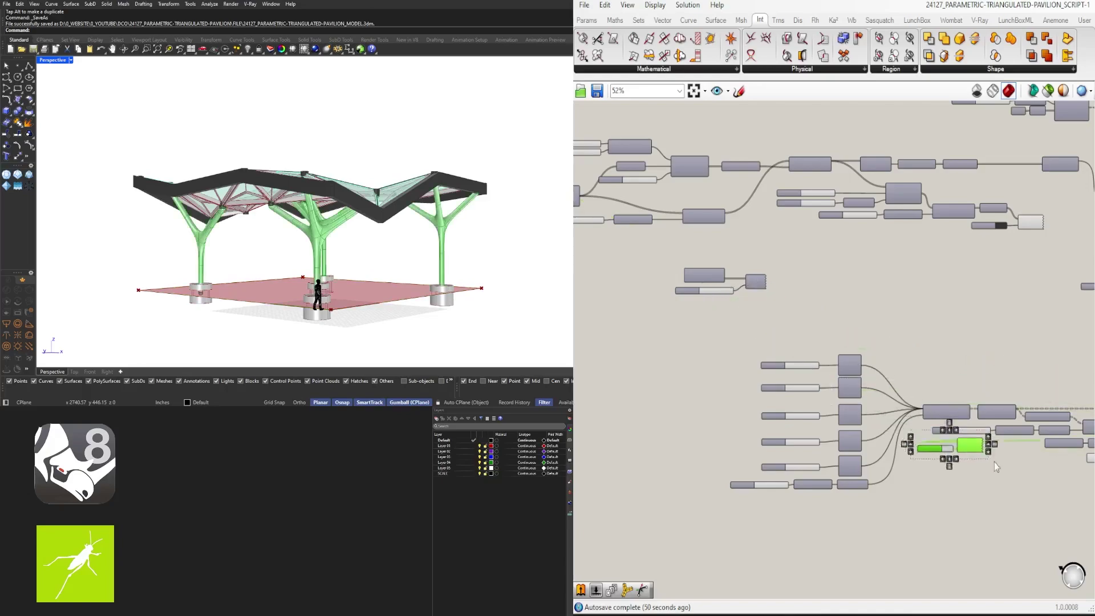
drag(993, 466, 1006, 472)
right_drag(1006, 471, 812, 388)
scroll(1029, 448, up, 3)
right_drag(1029, 449, 807, 445)
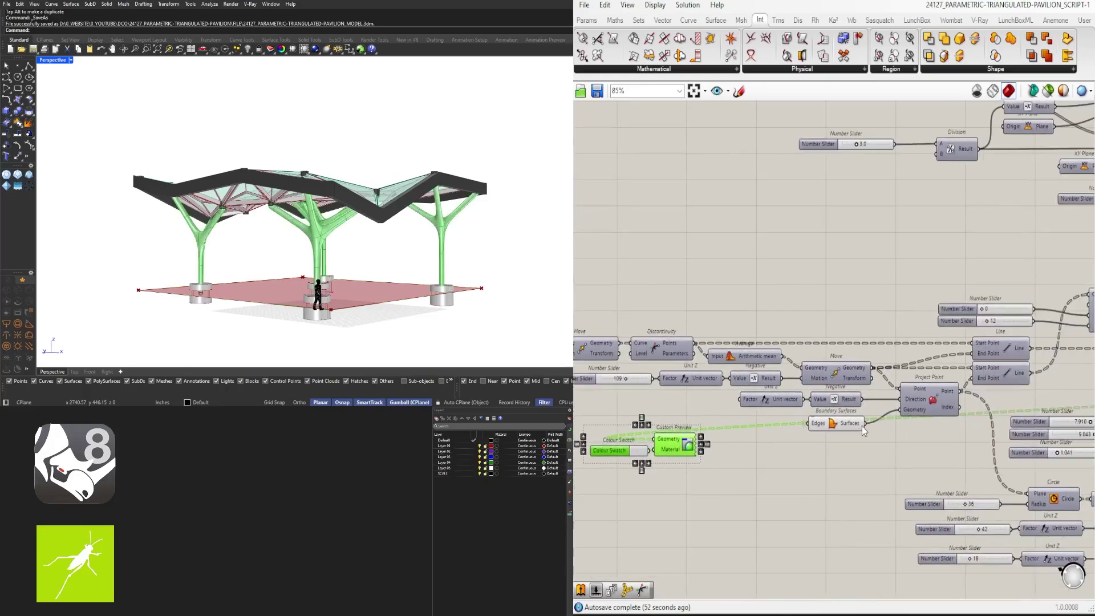
drag(864, 424, 662, 439)
click(714, 485)
Step: Move the floor's Colour Swatch and Custom Preview to the end of the chain and stack them with the column and base preview pairs
drag(770, 510, 804, 536)
scroll(767, 456, down, 4)
scroll(804, 465, up, 2)
scroll(716, 436, down, 1)
scroll(714, 437, down, 2)
scroll(867, 448, up, 6)
drag(908, 527, 714, 467)
drag(816, 501, 816, 410)
drag(925, 395, 873, 394)
drag(721, 312, 720, 310)
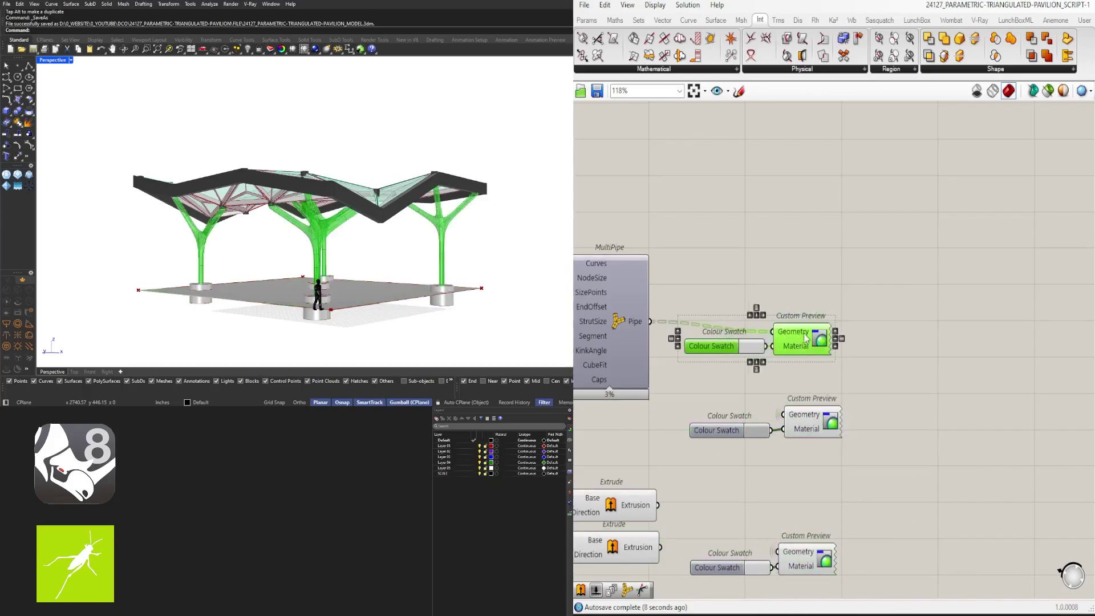
drag(721, 534, 721, 534)
drag(806, 556, 805, 500)
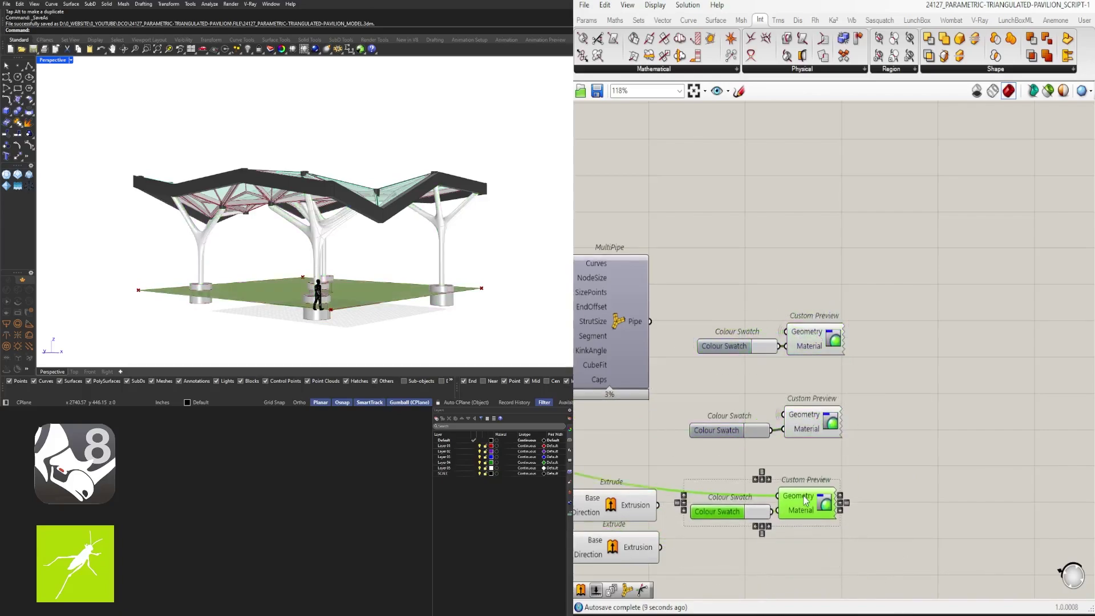
click(892, 523)
Step: Change the floor's Colour Swatch to white and straighten its Custom Preview beside it
right_drag(322, 287, 277, 304)
click(759, 507)
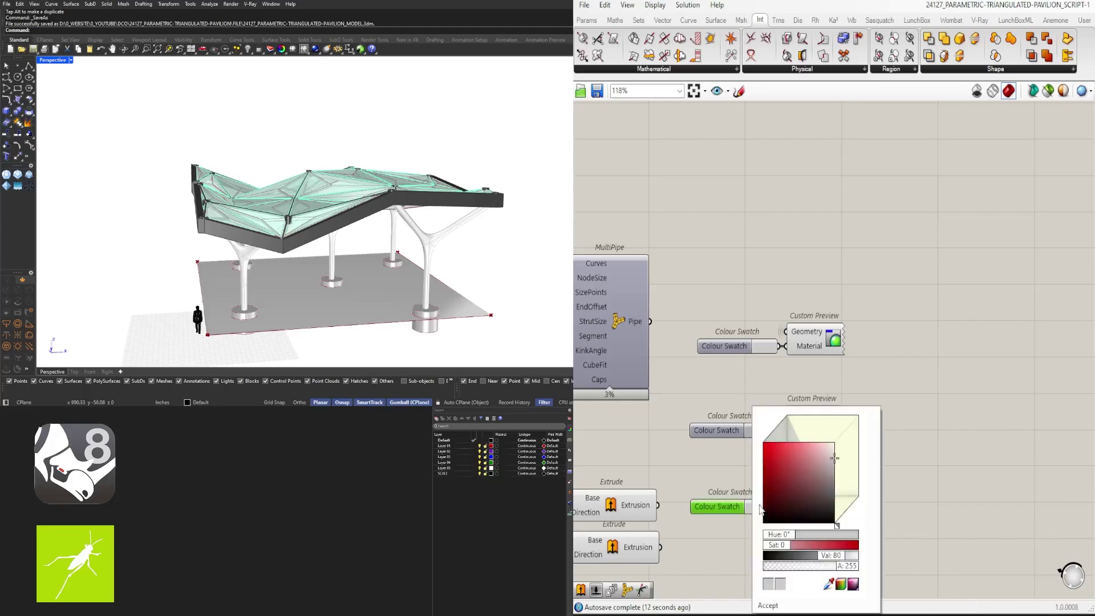
drag(846, 446, 857, 421)
click(874, 379)
right_drag(706, 454, 747, 444)
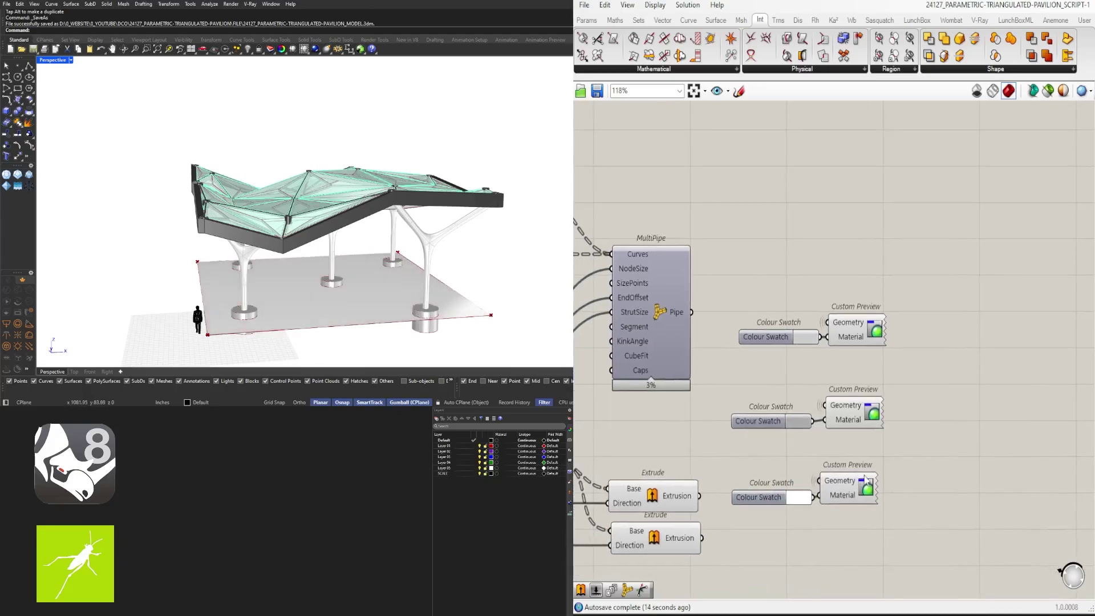
drag(860, 479, 874, 481)
click(694, 473)
Step: Turn off the preview of the floor's Boundary Surfaces component that feeds Project Point
right_drag(356, 283, 389, 284)
scroll(717, 467, down, 5)
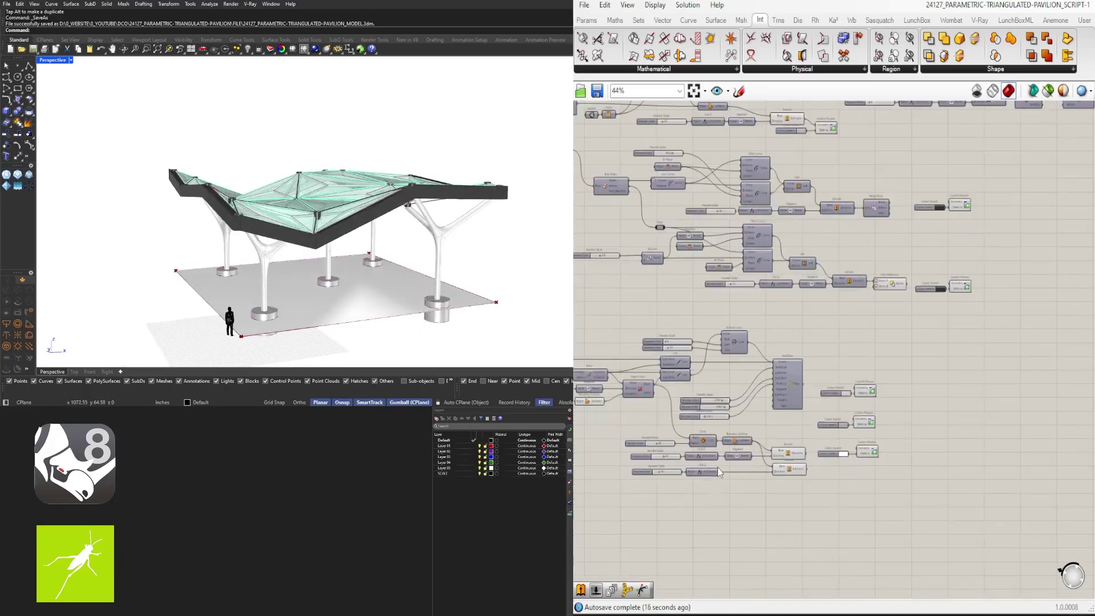
right_drag(777, 452, 984, 445)
scroll(935, 441, down, 3)
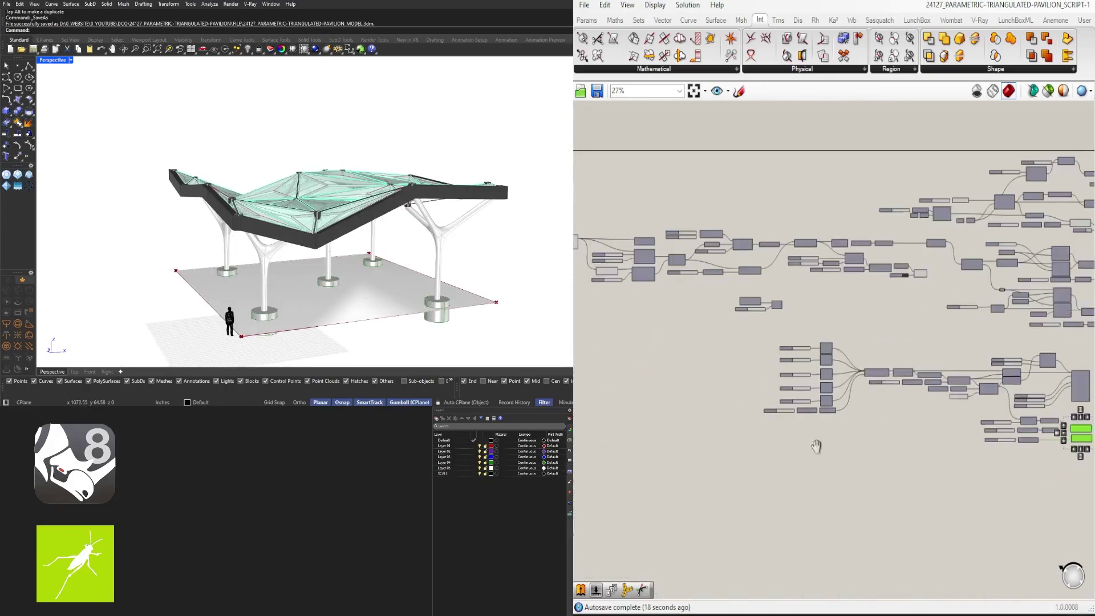
right_drag(819, 444, 917, 502)
scroll(1012, 468, up, 5)
right_drag(1013, 468, 662, 463)
drag(780, 472, 752, 453)
middle_click(749, 458)
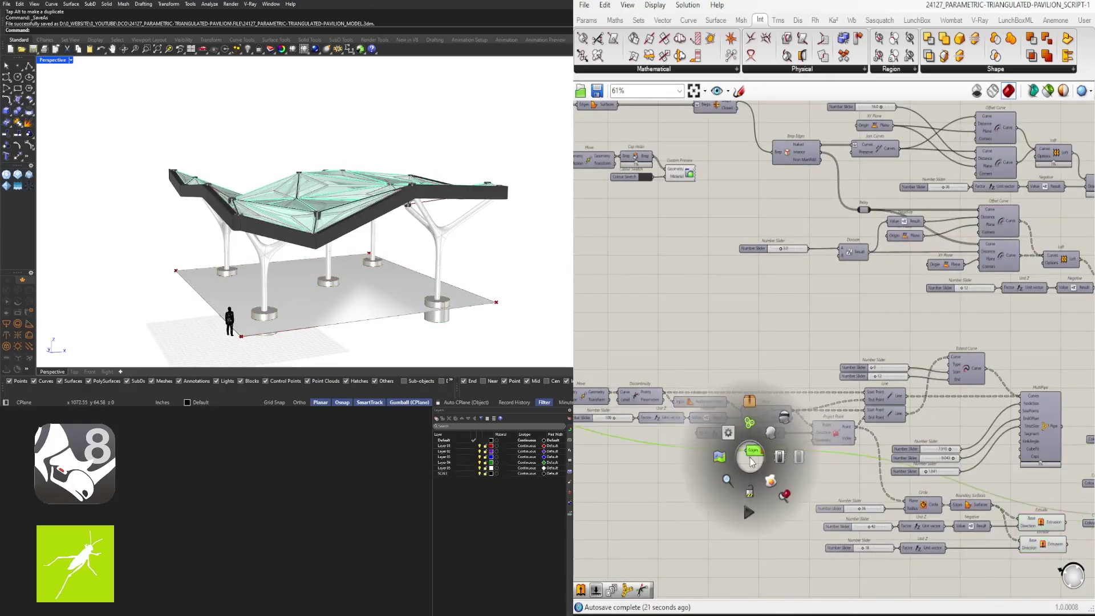
Step: Move the whole group of column, base and floor components up closer beneath the canopy components
scroll(790, 363, down, 5)
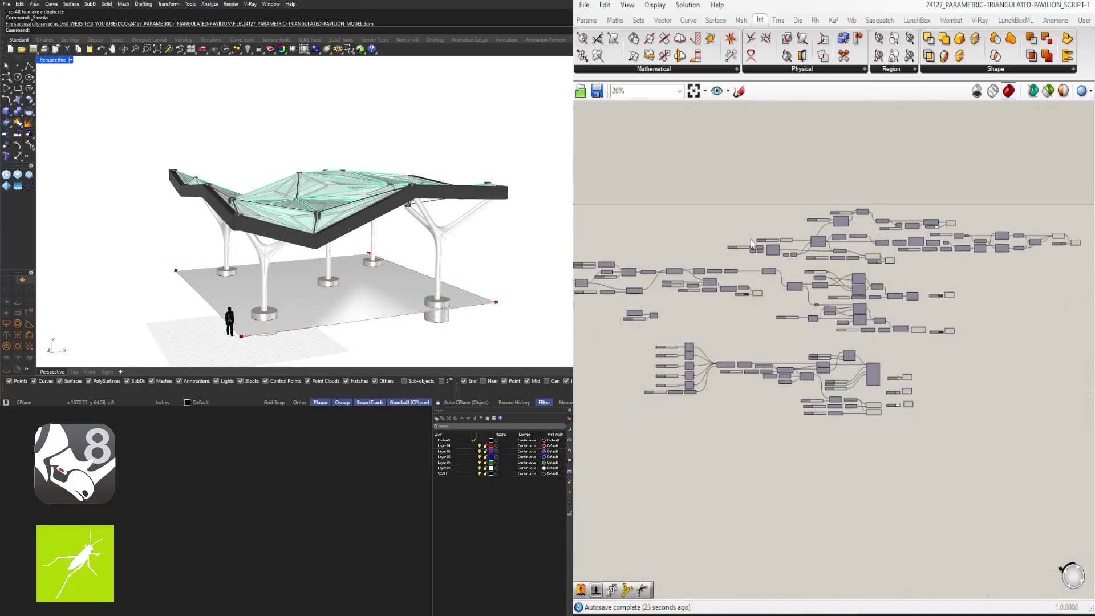
click(694, 91)
right_drag(360, 291, 426, 260)
right_drag(913, 383, 864, 393)
scroll(864, 392, down, 3)
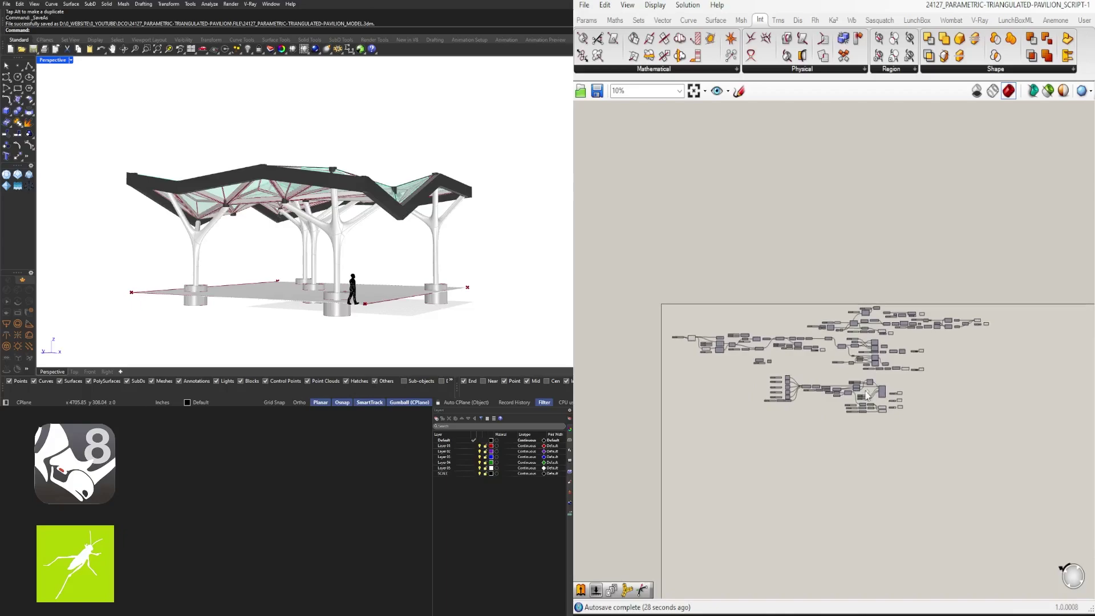
scroll(904, 429, up, 2)
drag(912, 443, 681, 360)
scroll(856, 373, up, 5)
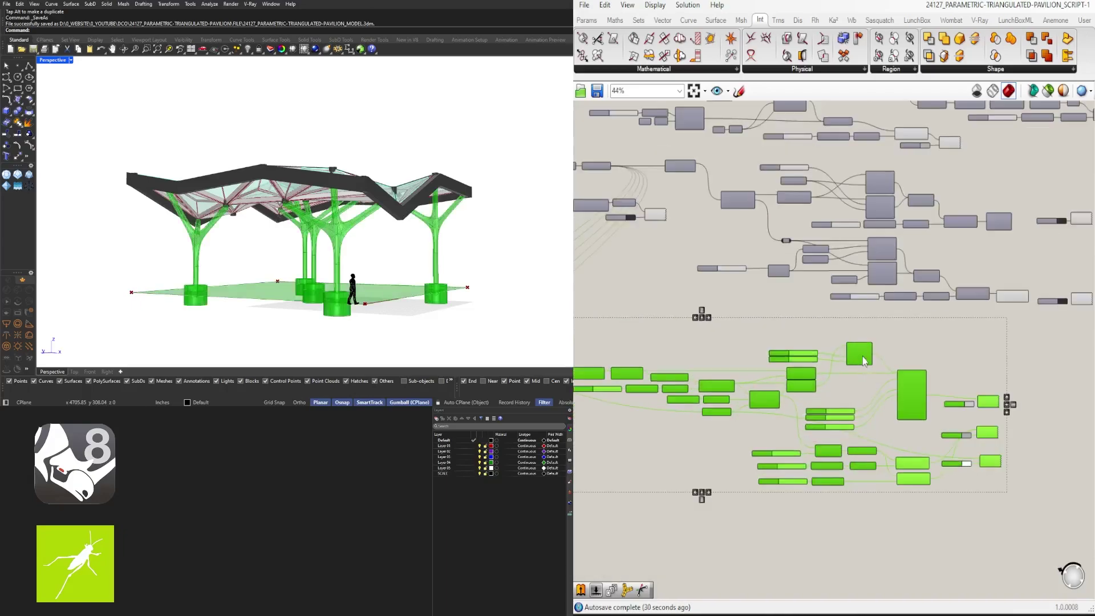
right_drag(863, 358, 886, 331)
click(891, 535)
Step: Move the Area, size slider and Point List components directly above the columns' List Item components and fit the whole definition on the canvas
right_drag(651, 418, 948, 423)
scroll(812, 398, down, 2)
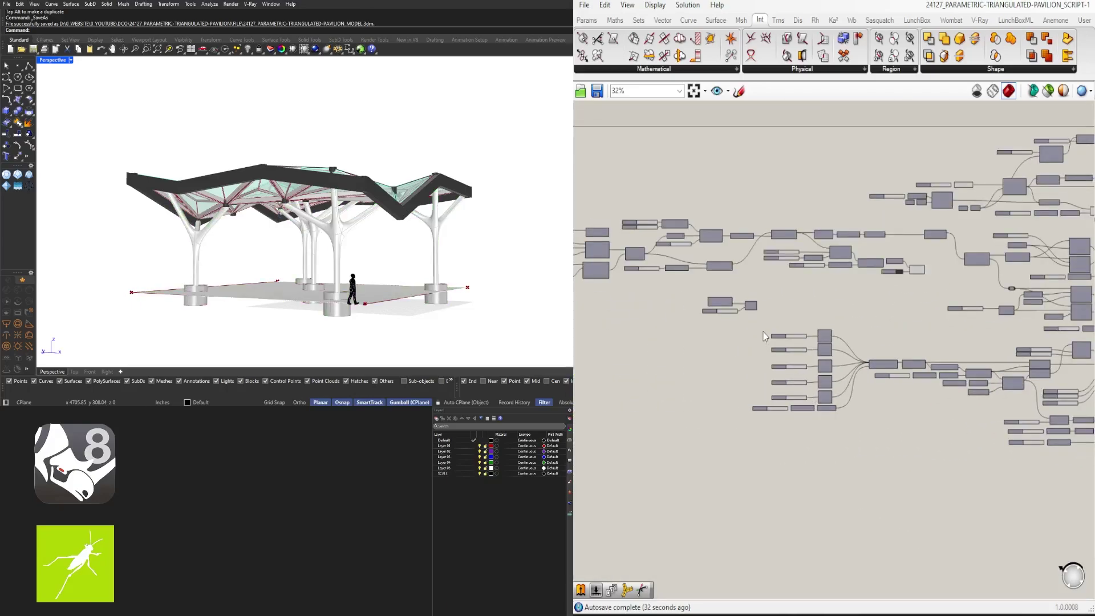
scroll(764, 332, up, 3)
drag(819, 293, 821, 308)
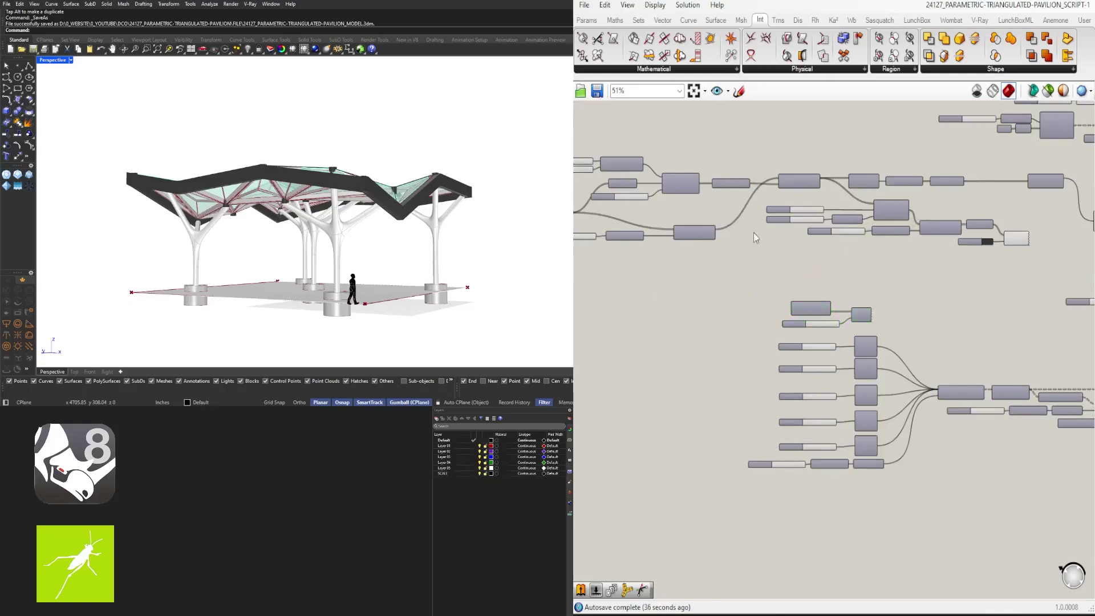
click(692, 93)
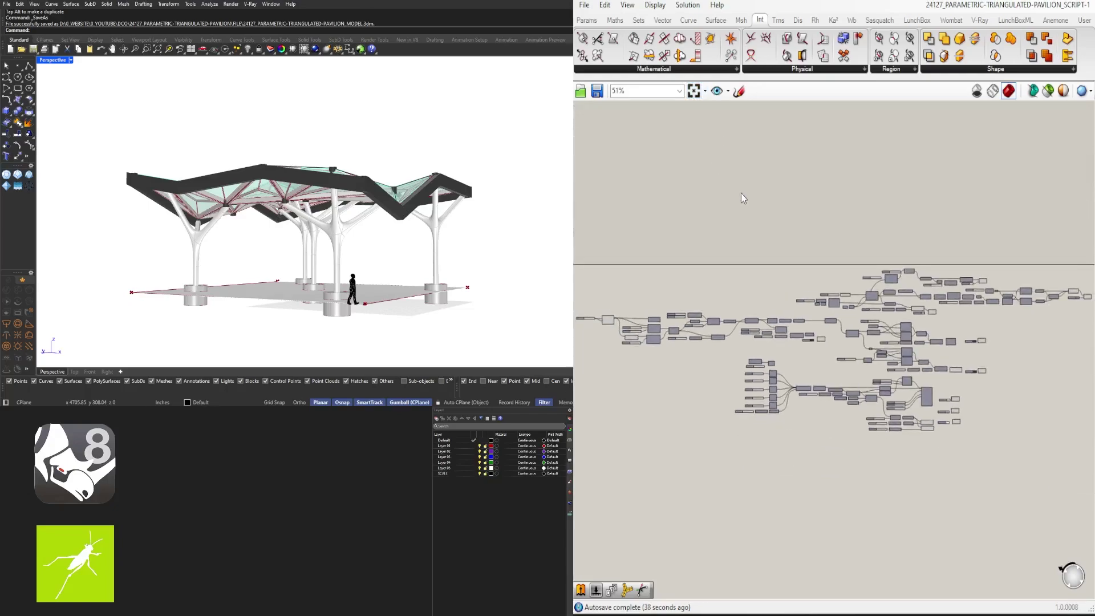